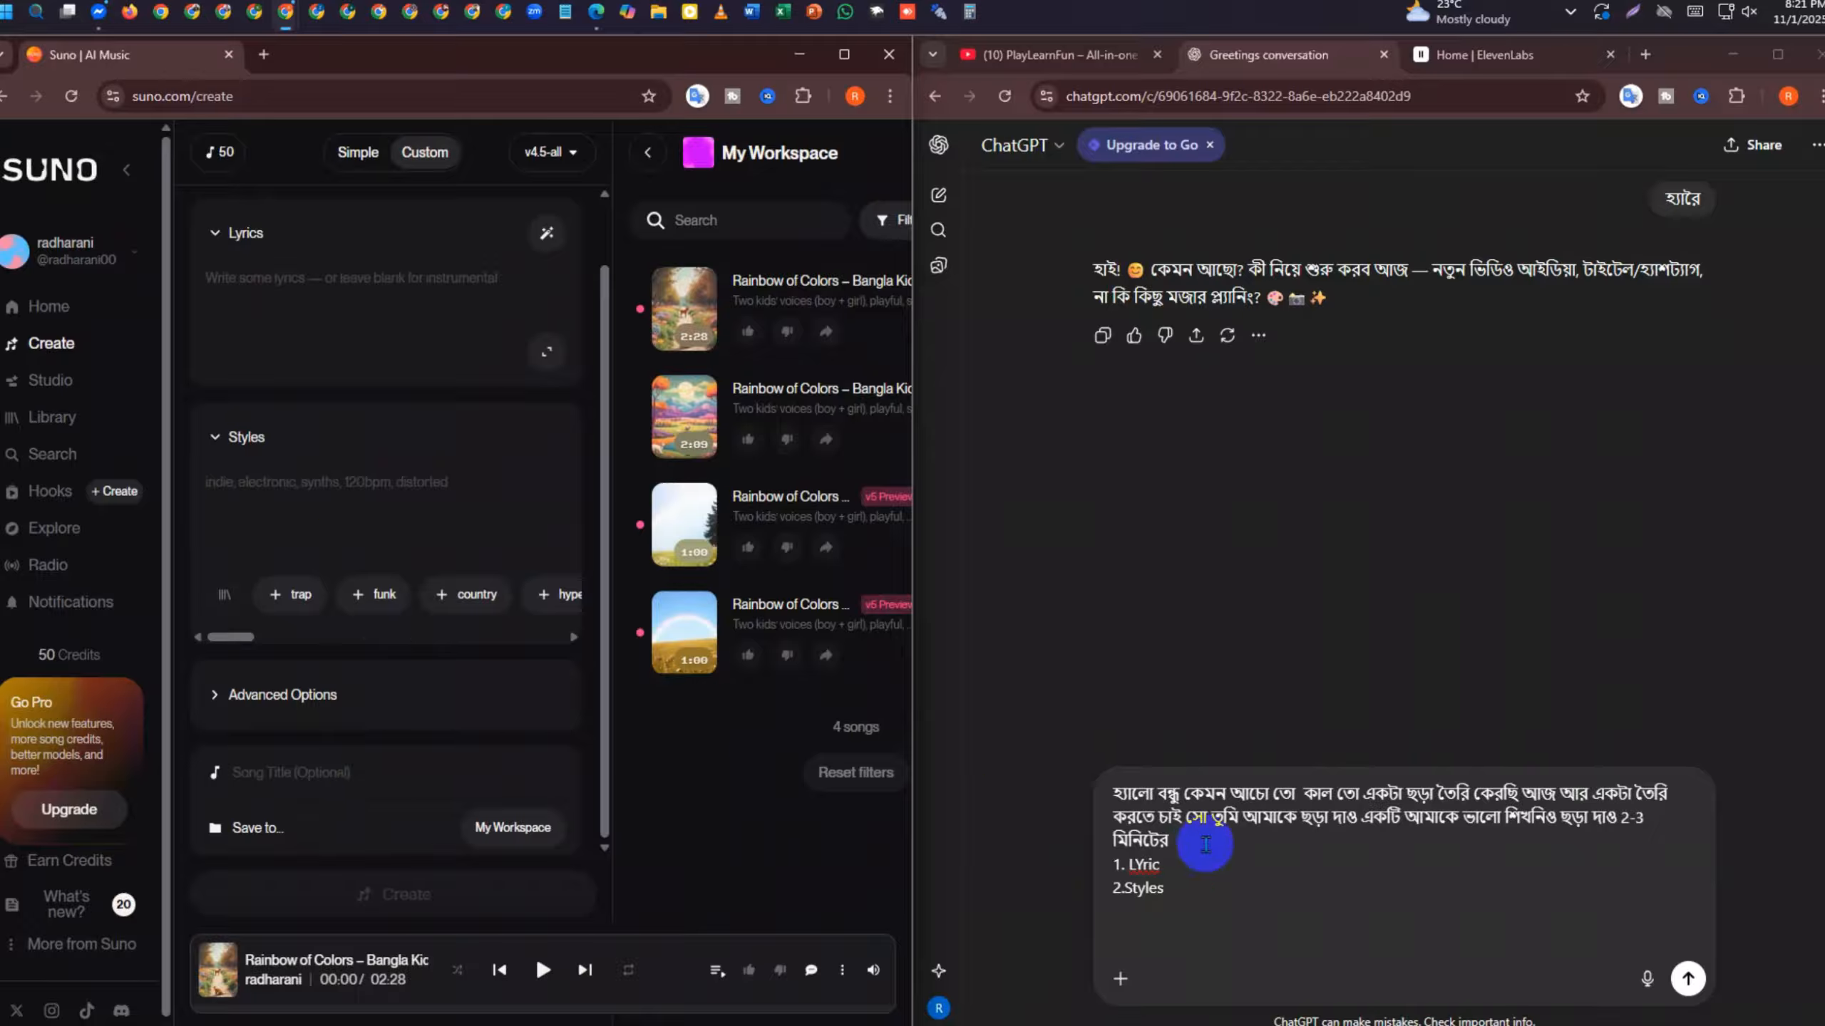
Finish the 2-3 minute rhyme request by spacing item "2. Styles" and adding item "3. Titel", and send it to ChatGPT
{"action": "left_click", "coordinate": [1185, 893]}
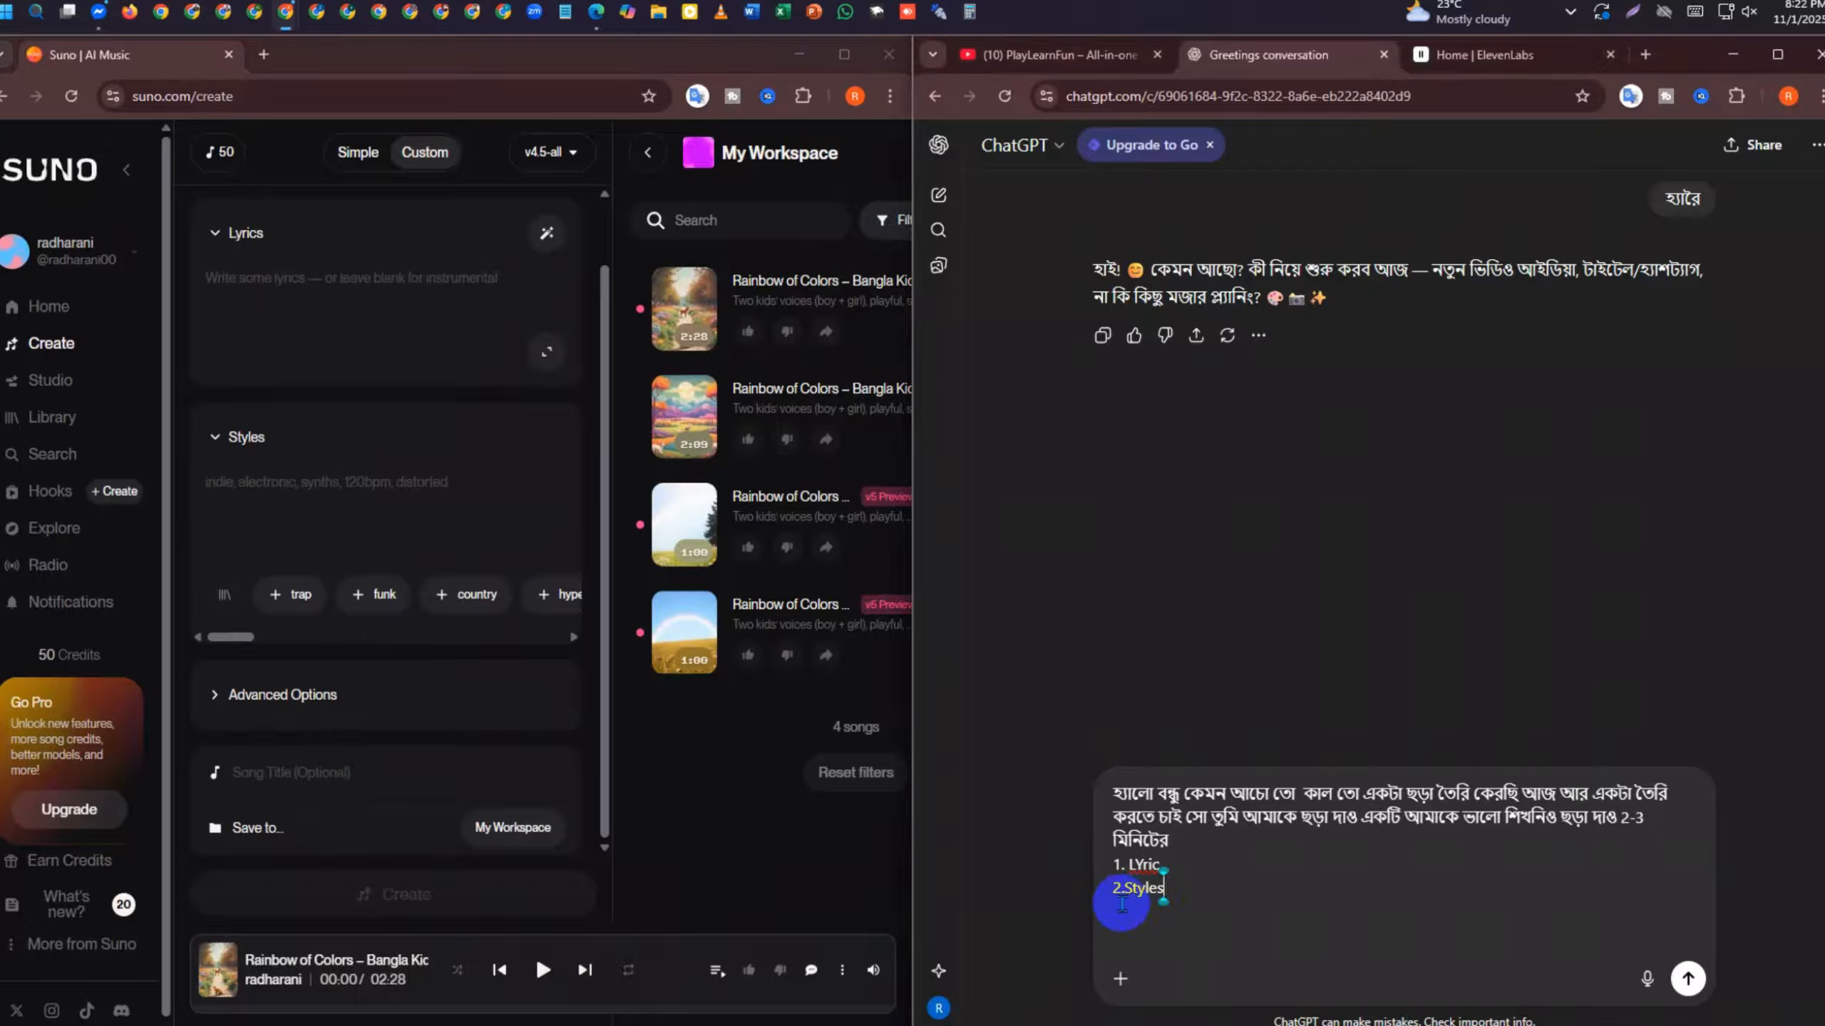
{"action": "key", "text": "Left"}
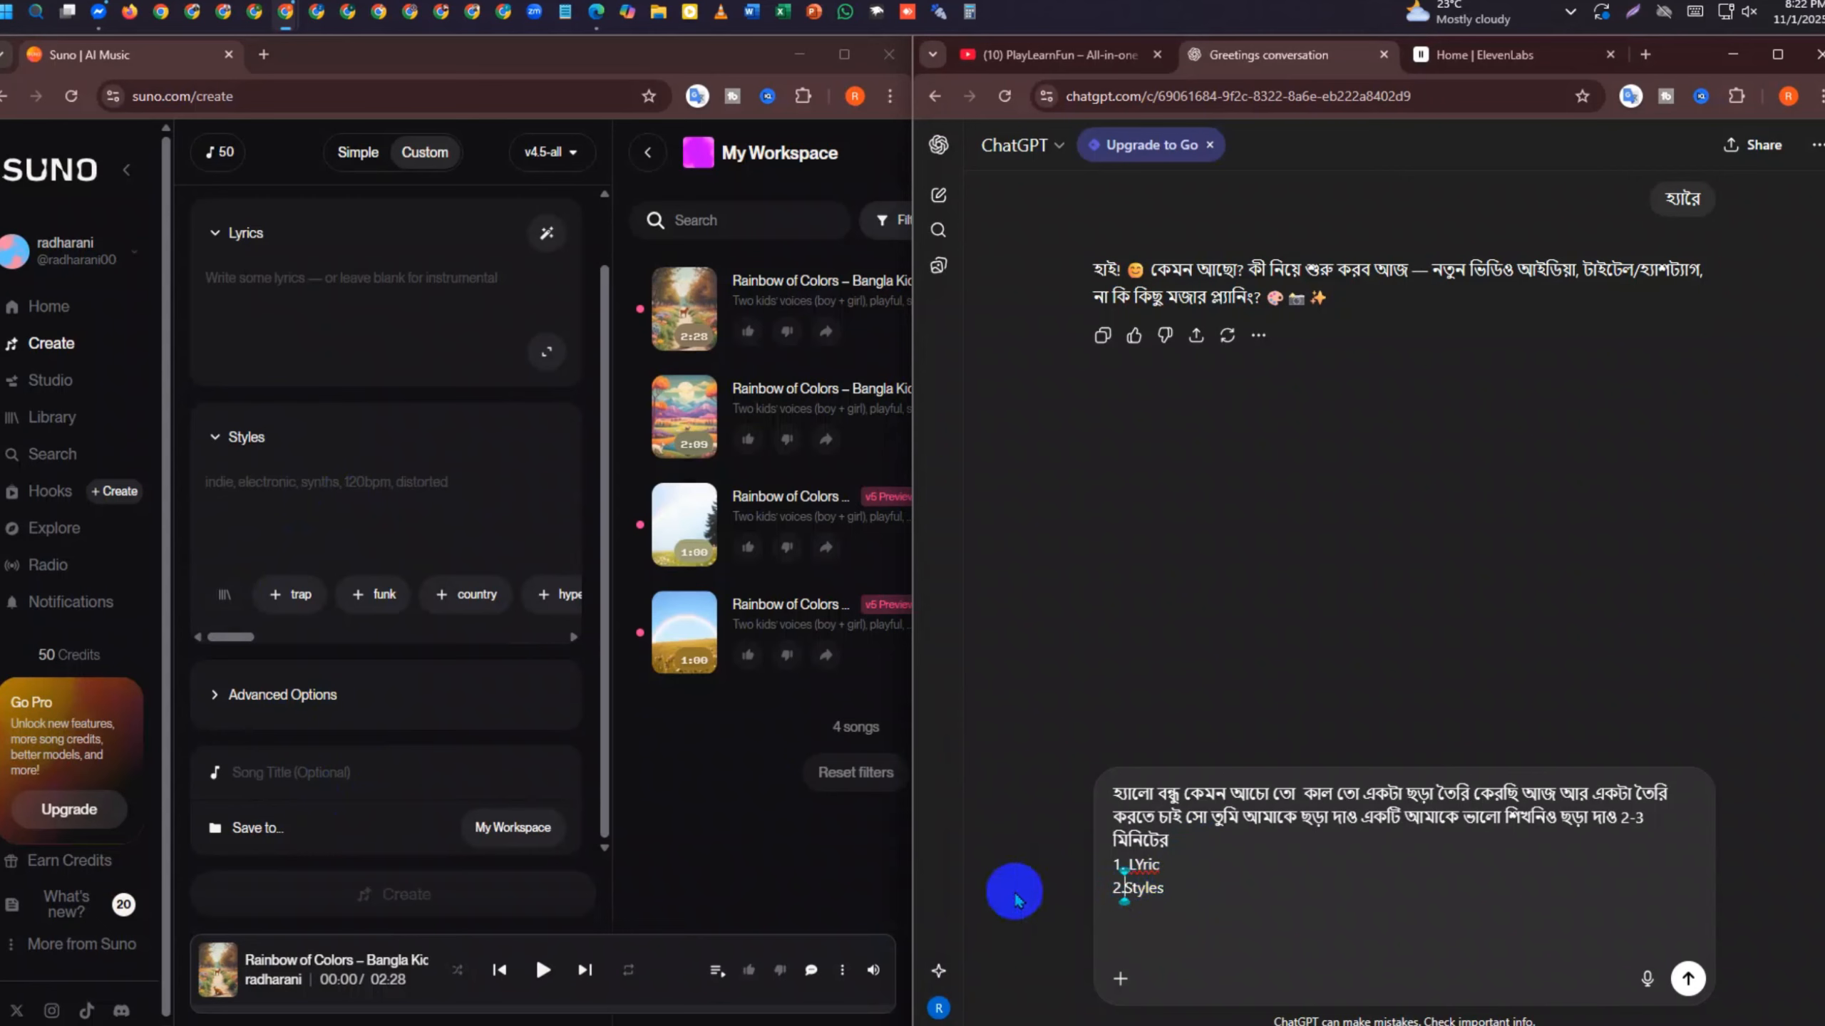
{"action": "left_click", "coordinate": [1207, 898]}
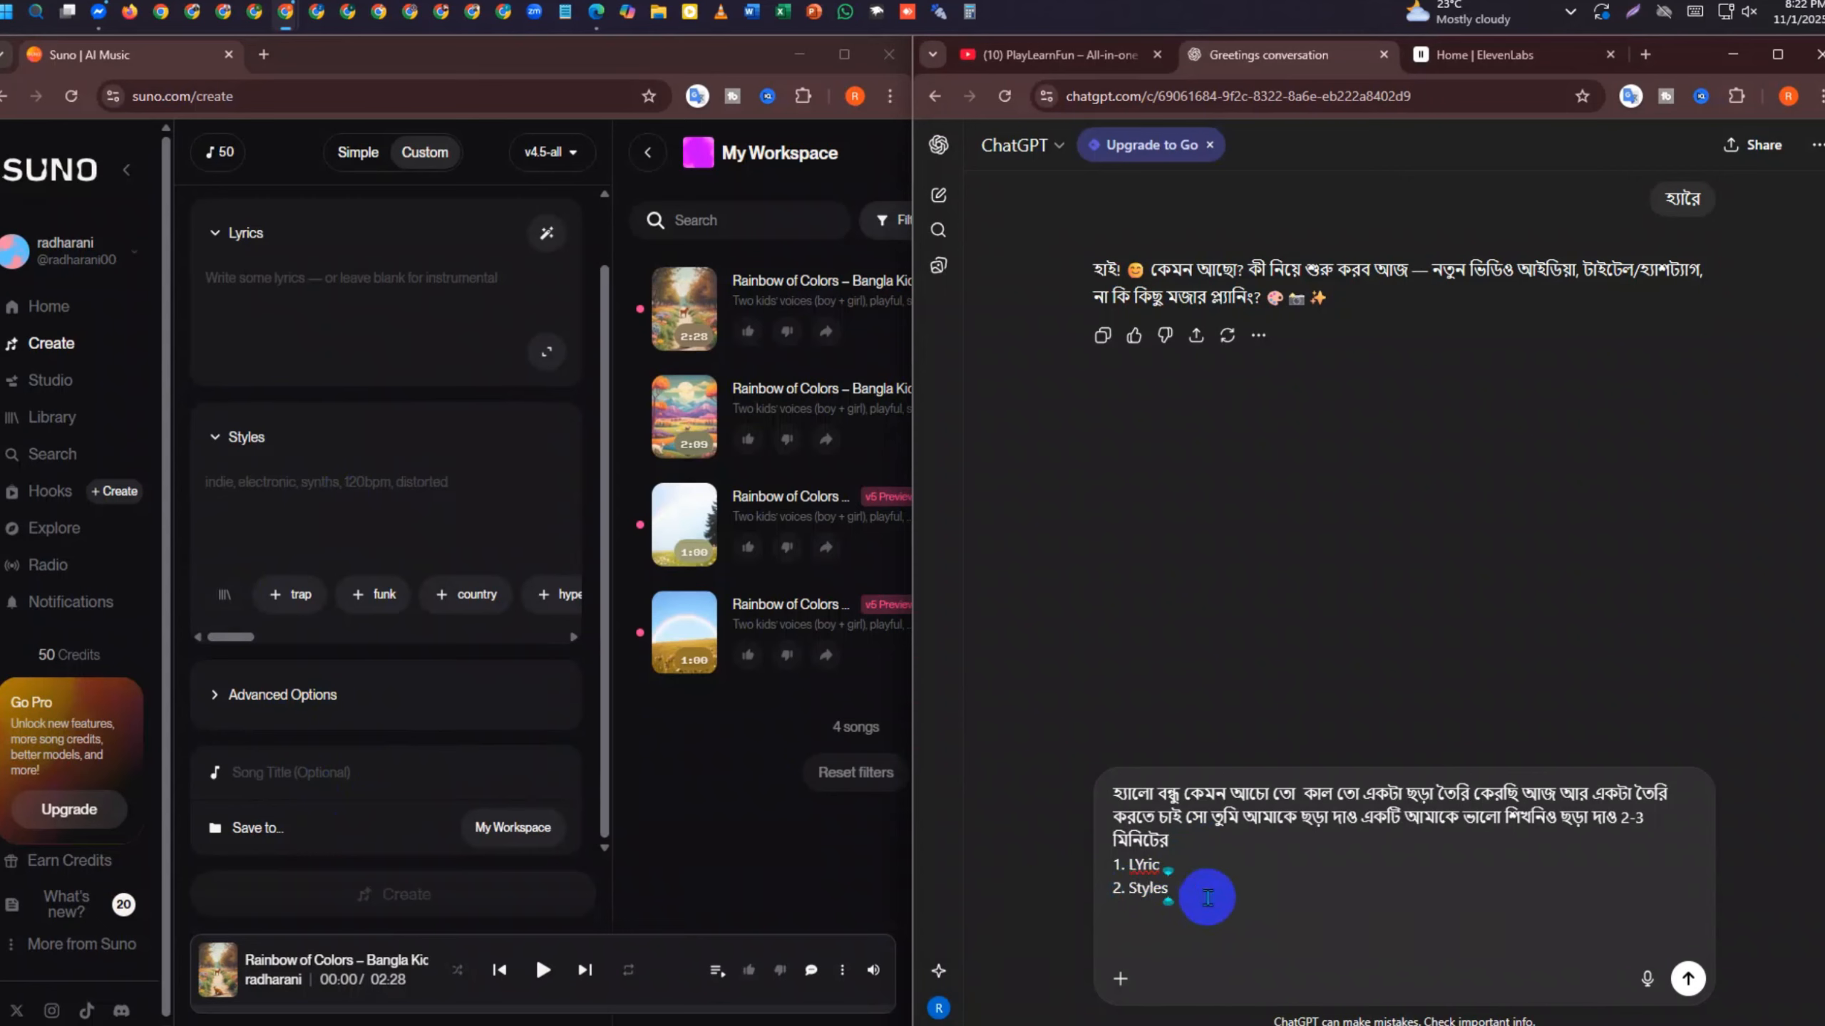
{"action": "key", "text": "shift+Return"}
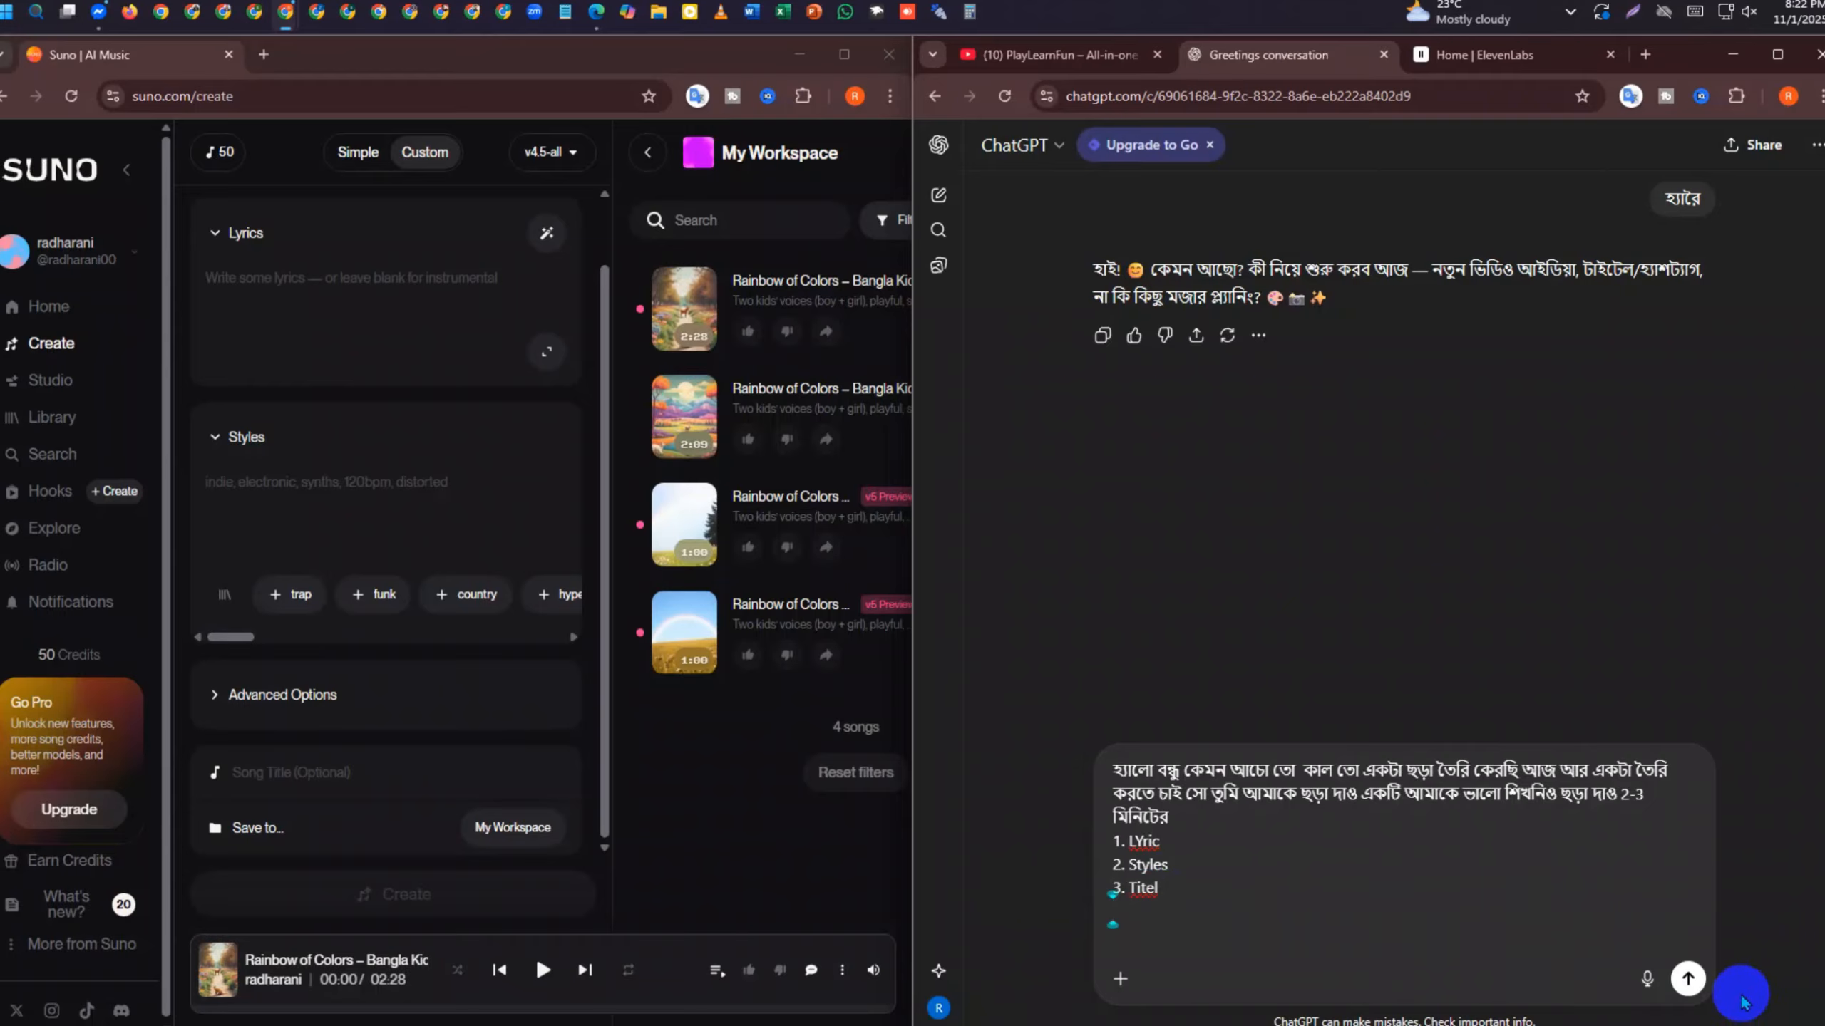
{"action": "left_click", "coordinate": [1687, 978]}
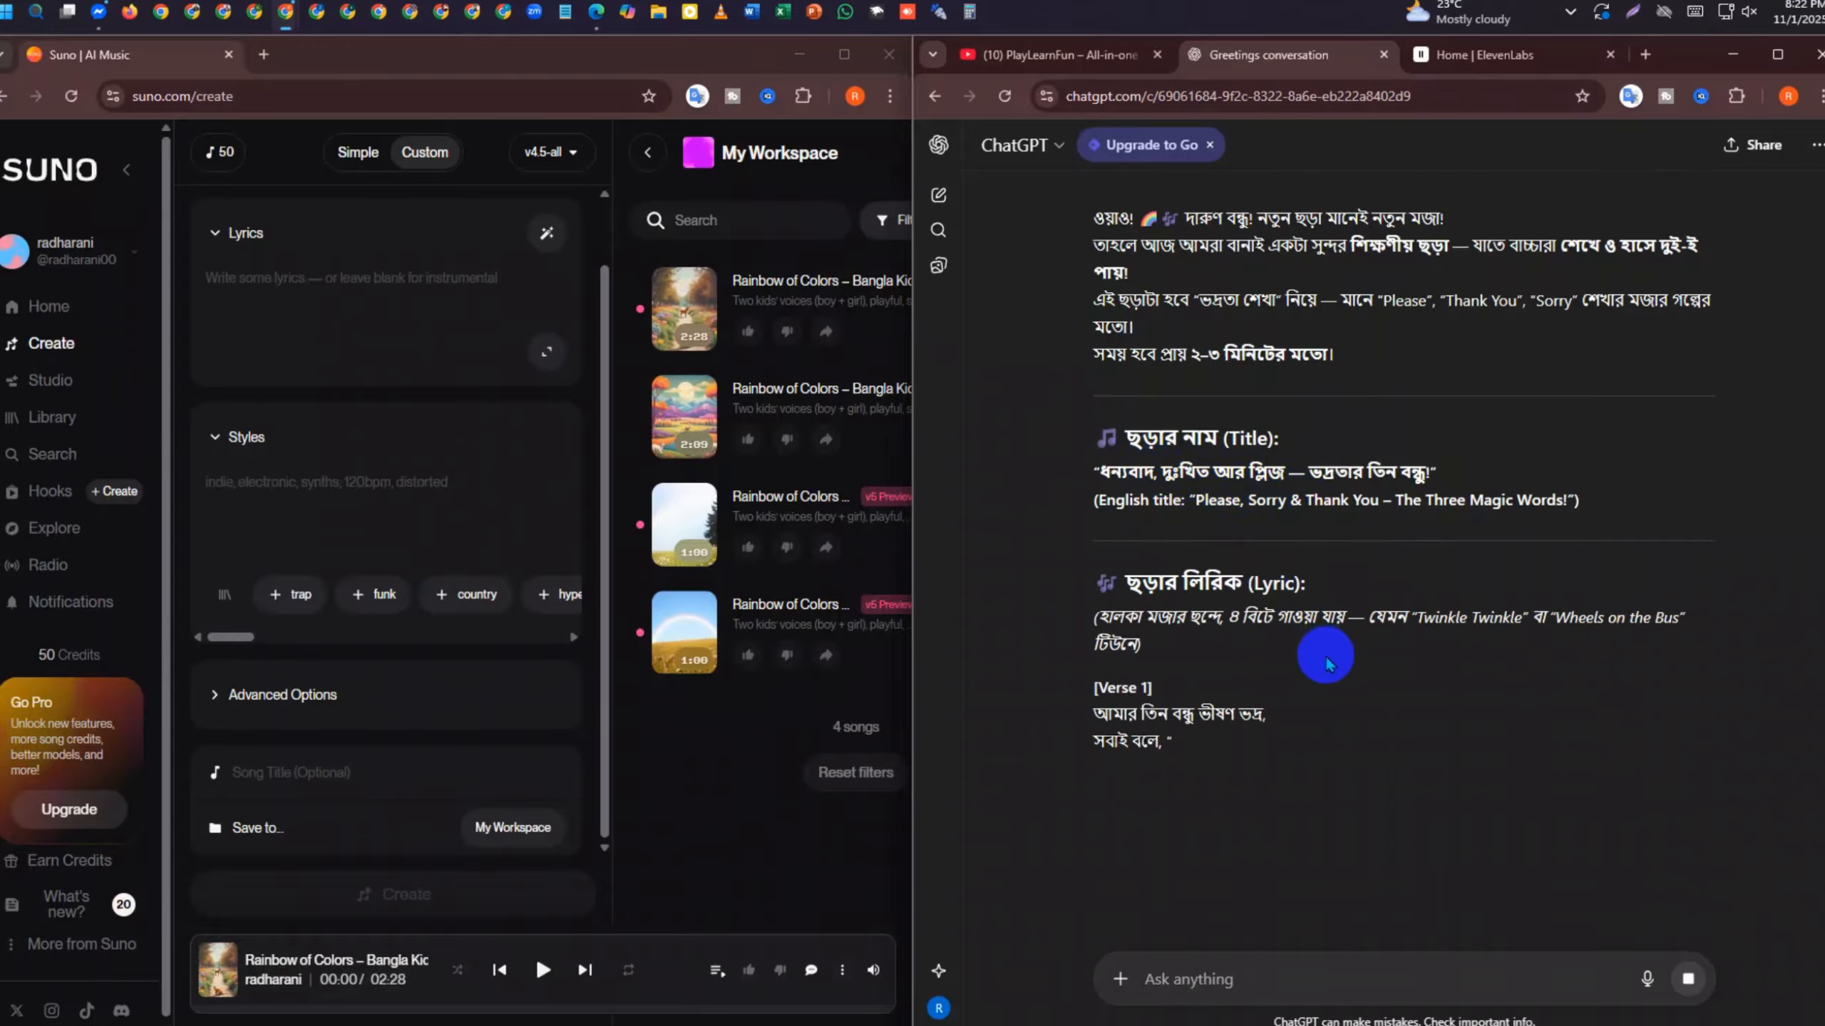
Read through the generated rhyme reply, covering the title, the lyric verses and choruses, and the style section
{"action": "scroll", "coordinate": [1178, 663], "scroll_direction": "down", "scroll_amount": 1}
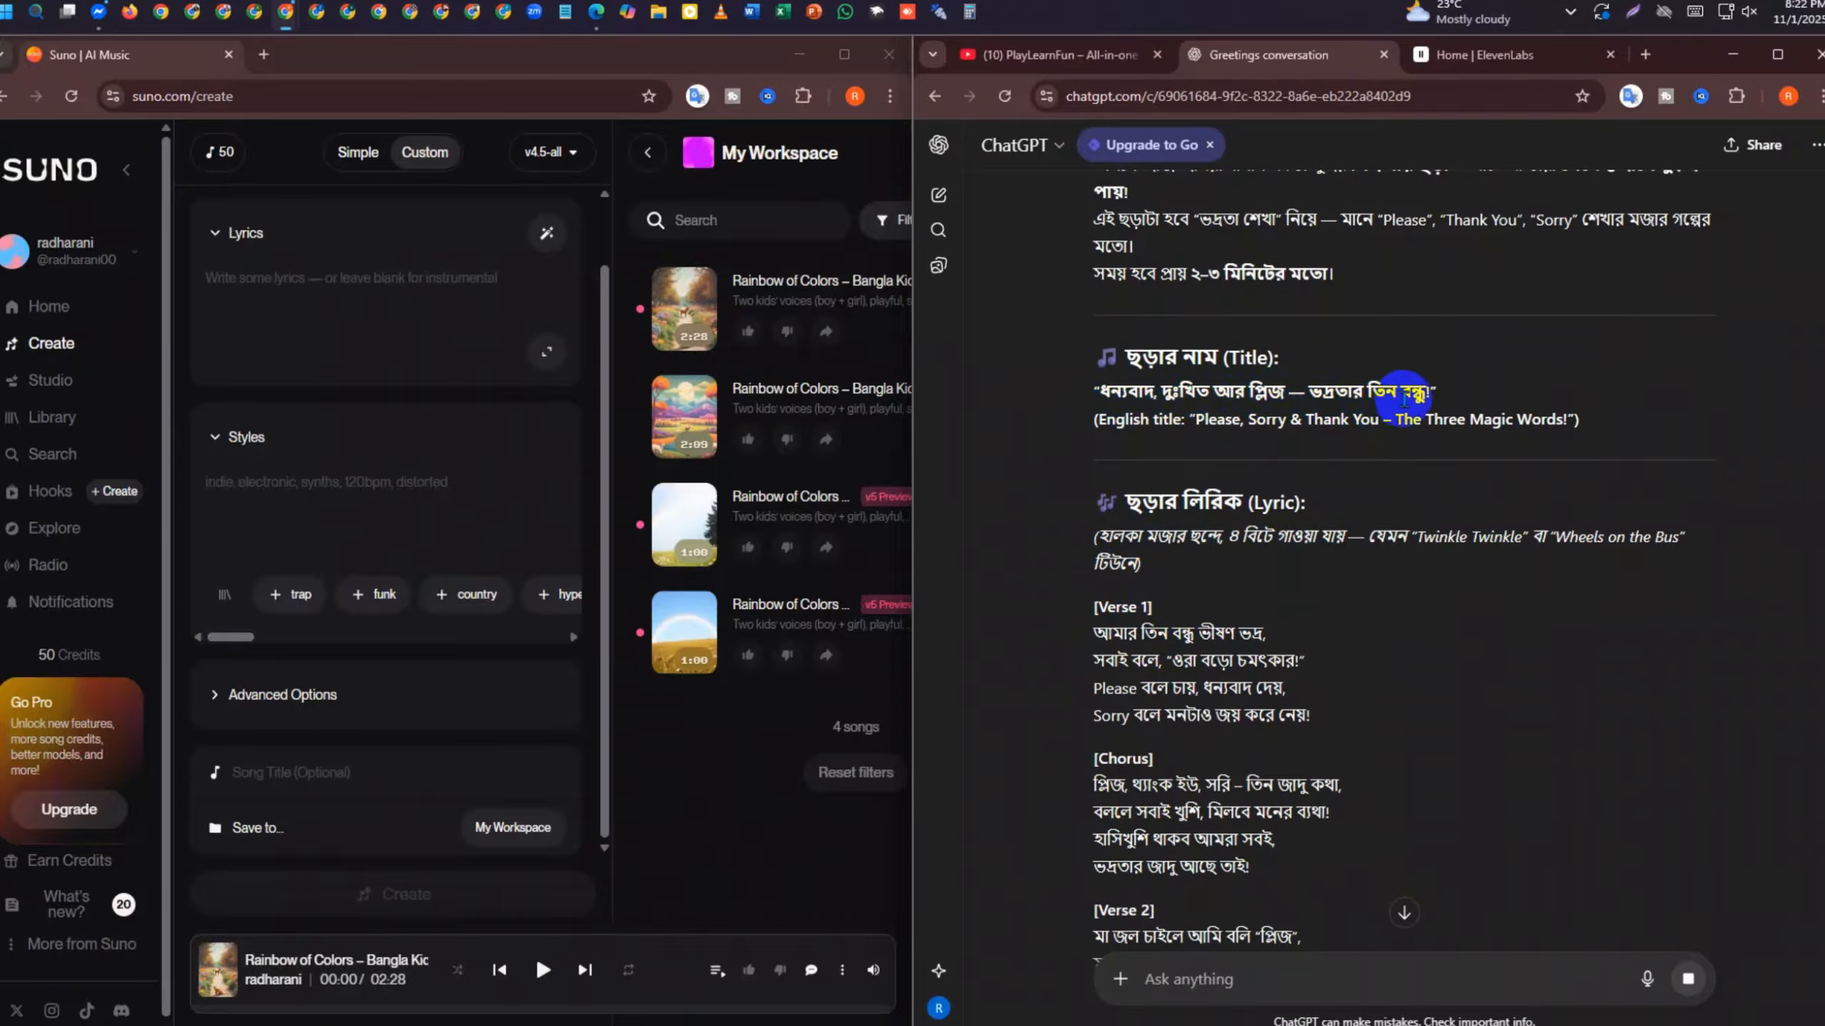
{"action": "scroll", "coordinate": [1293, 453], "scroll_direction": "down", "scroll_amount": 3}
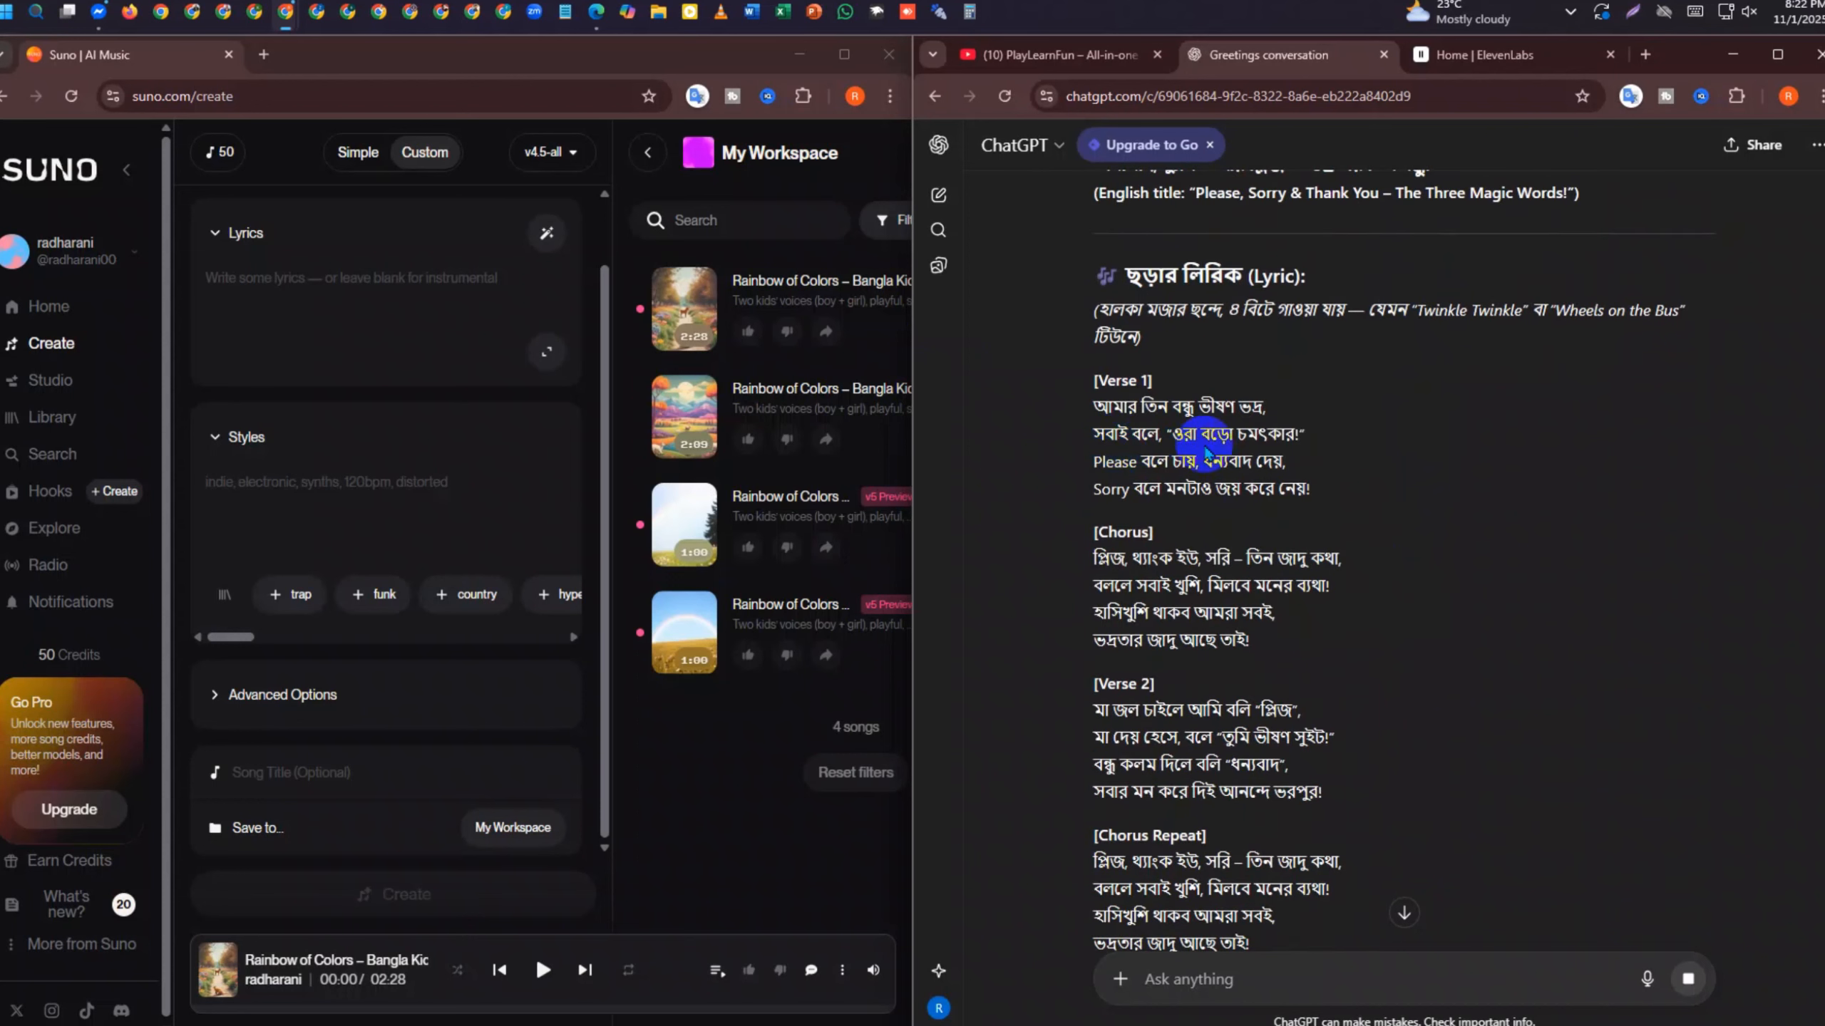
{"action": "scroll", "coordinate": [1221, 449], "scroll_direction": "down", "scroll_amount": 3}
{"action": "scroll", "coordinate": [1210, 528], "scroll_direction": "up", "scroll_amount": 3}
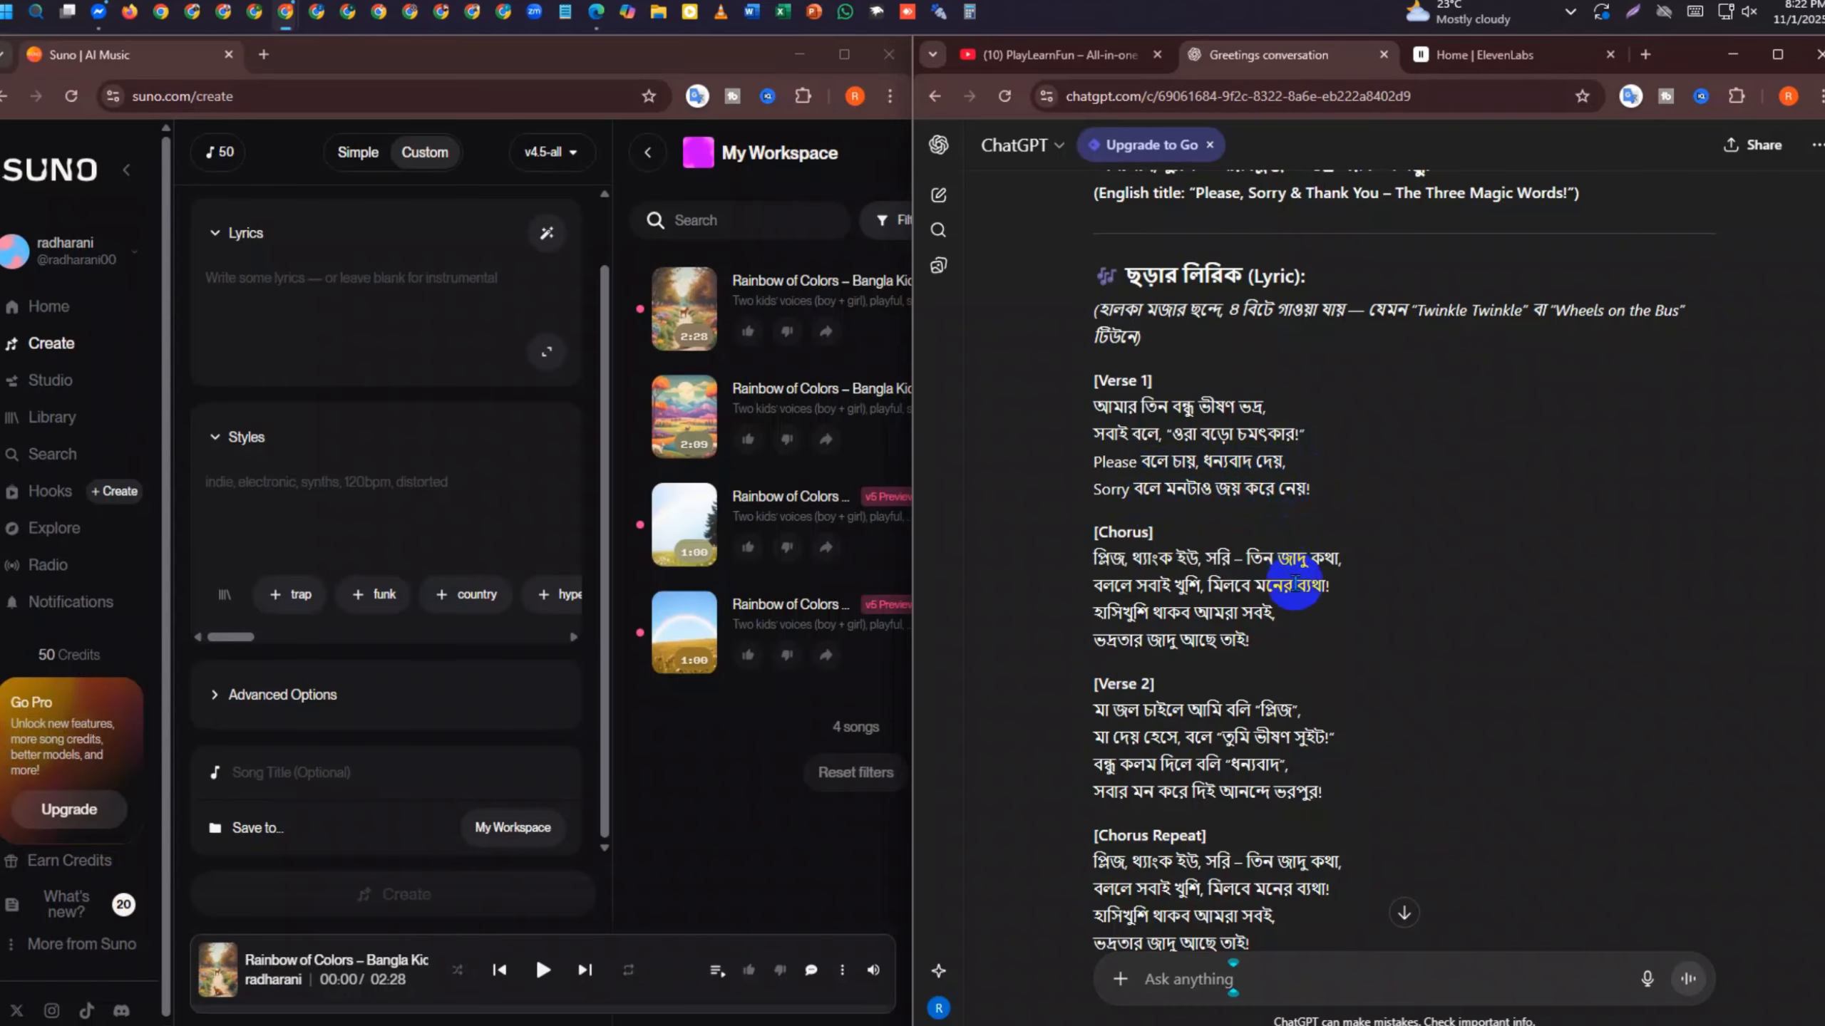
{"action": "scroll", "coordinate": [1320, 588], "scroll_direction": "down", "scroll_amount": 10}
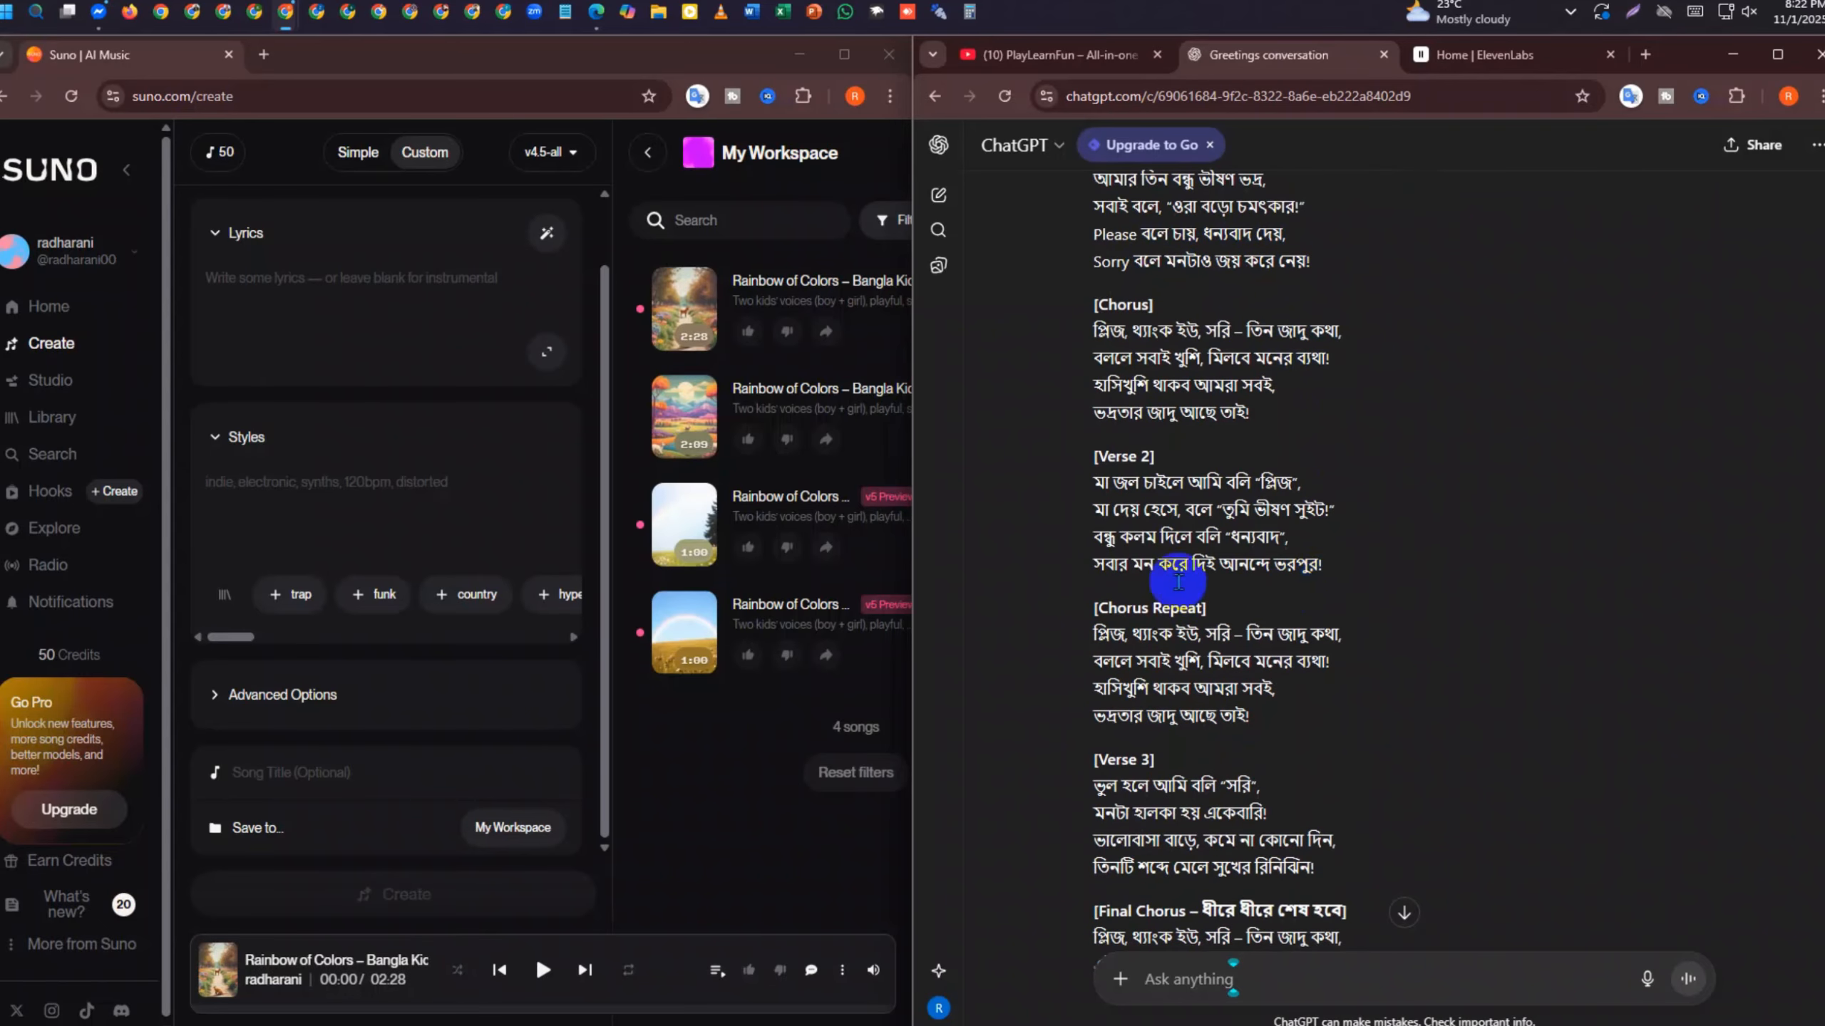
{"action": "scroll", "coordinate": [1320, 653], "scroll_direction": "down", "scroll_amount": 2}
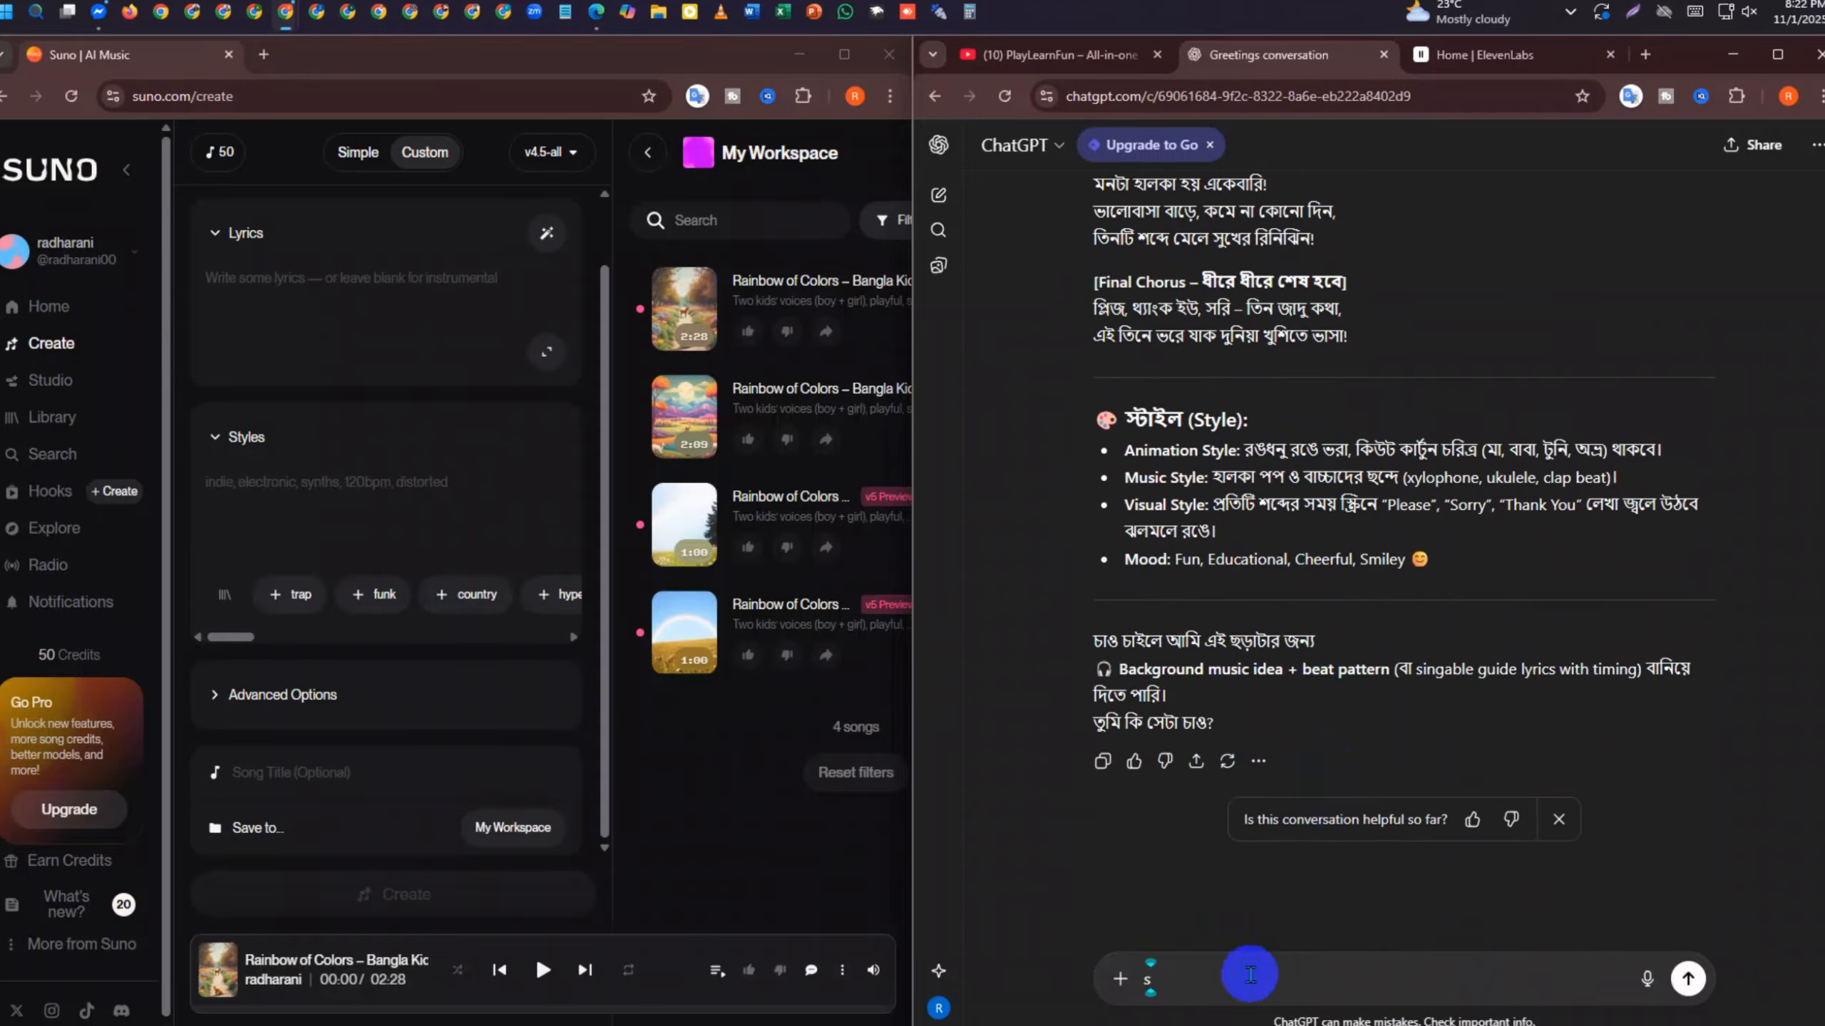
{"action": "left_click", "coordinate": [1569, 12]}
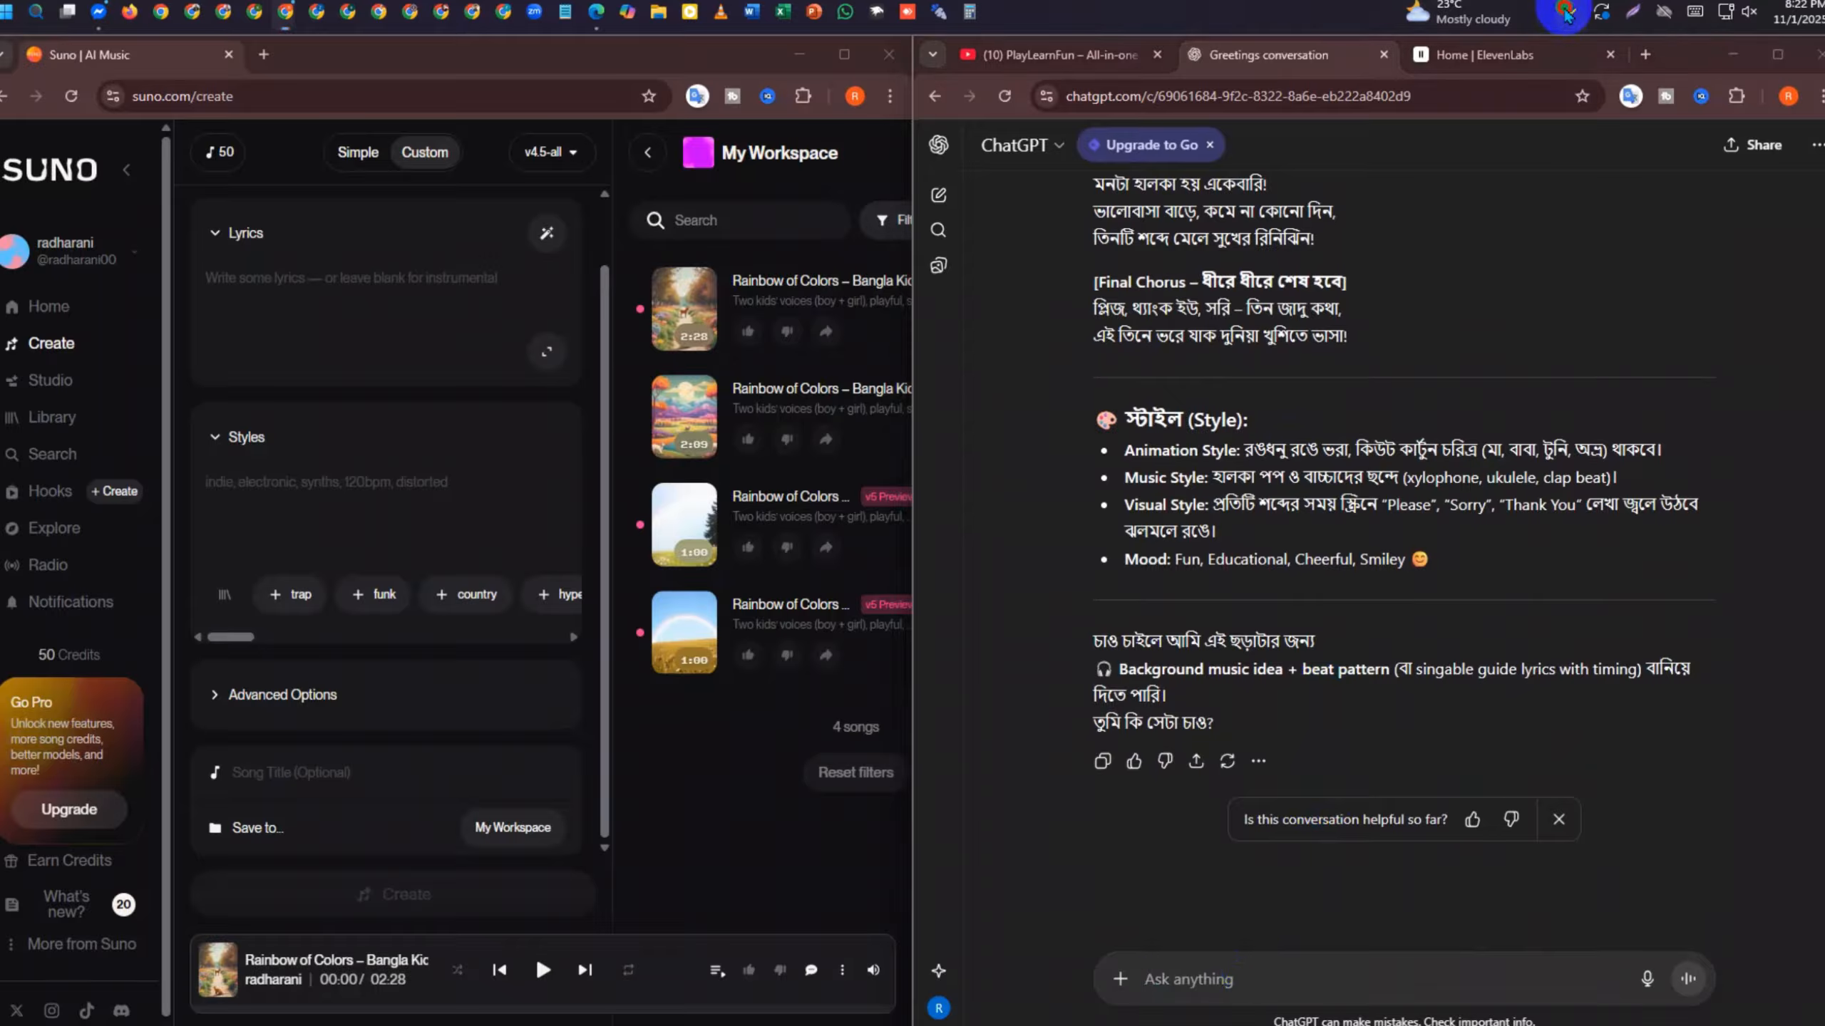
{"action": "left_click", "coordinate": [1261, 985]}
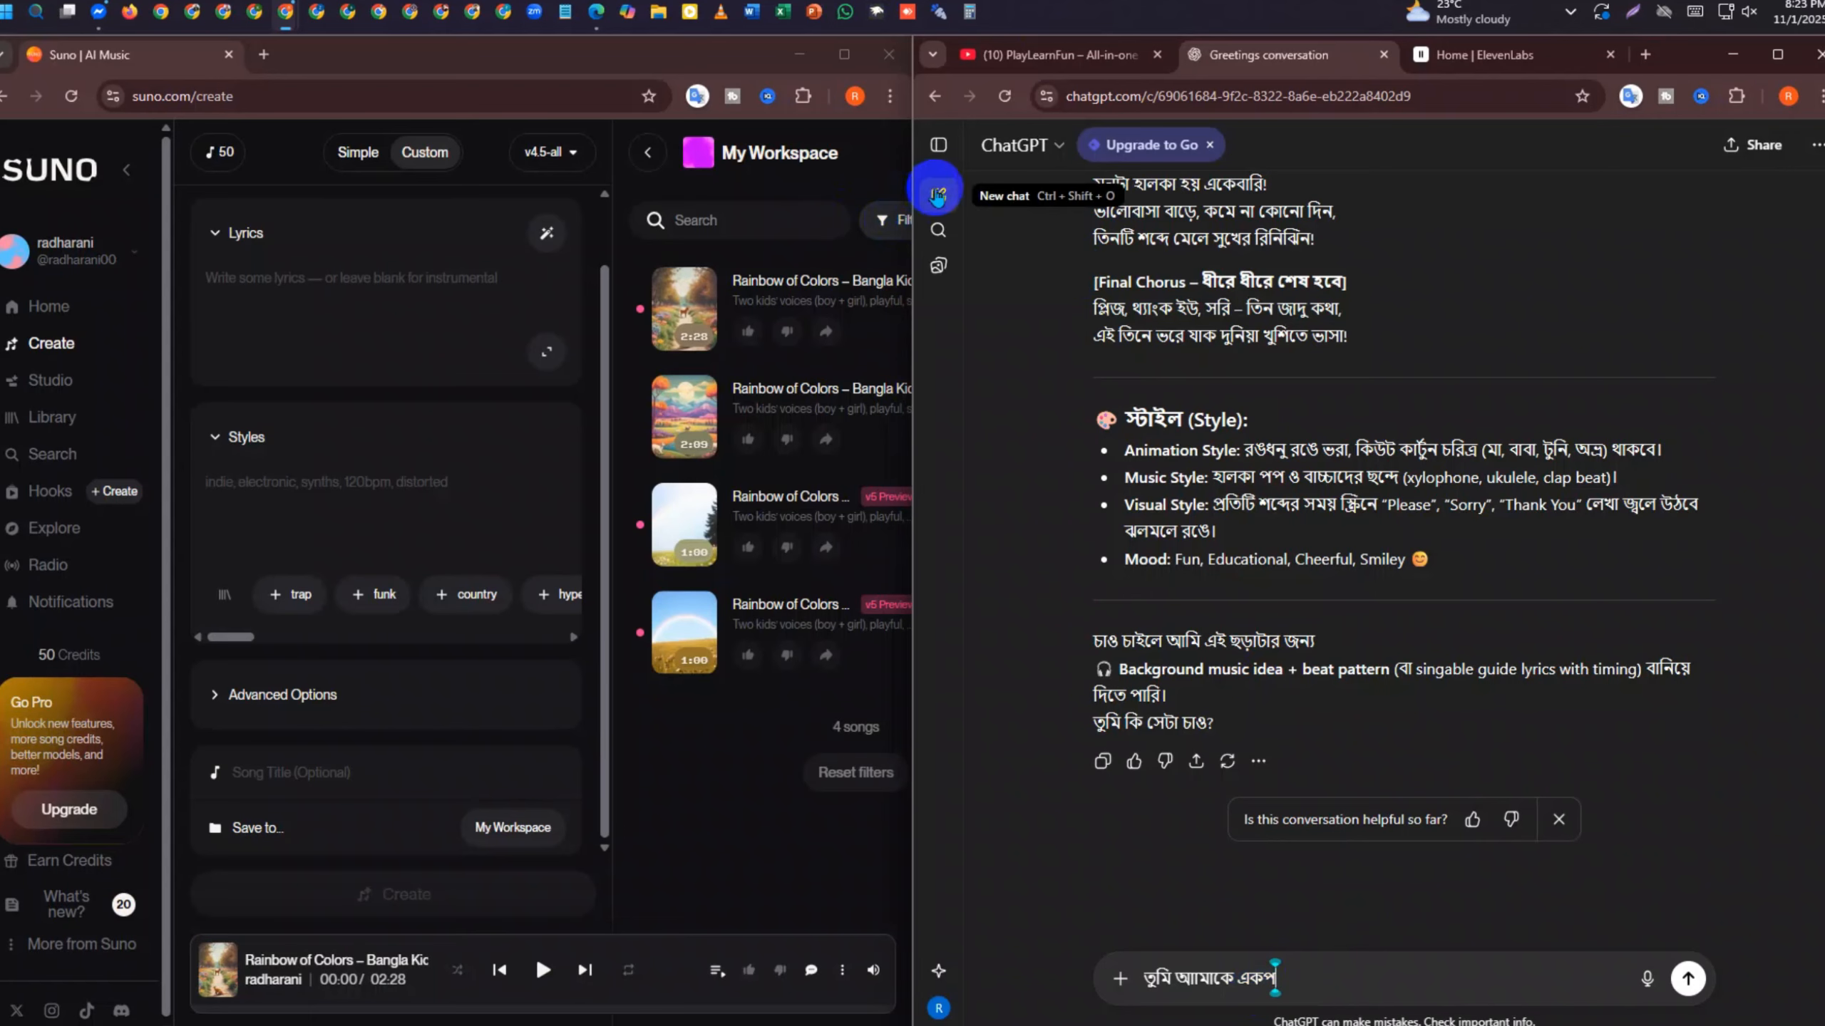
{"action": "left_click", "coordinate": [938, 189]}
Open the earlier chat "আজ কি করা যায়" from the chat history and collapse the history list
{"action": "left_click", "coordinate": [938, 145]}
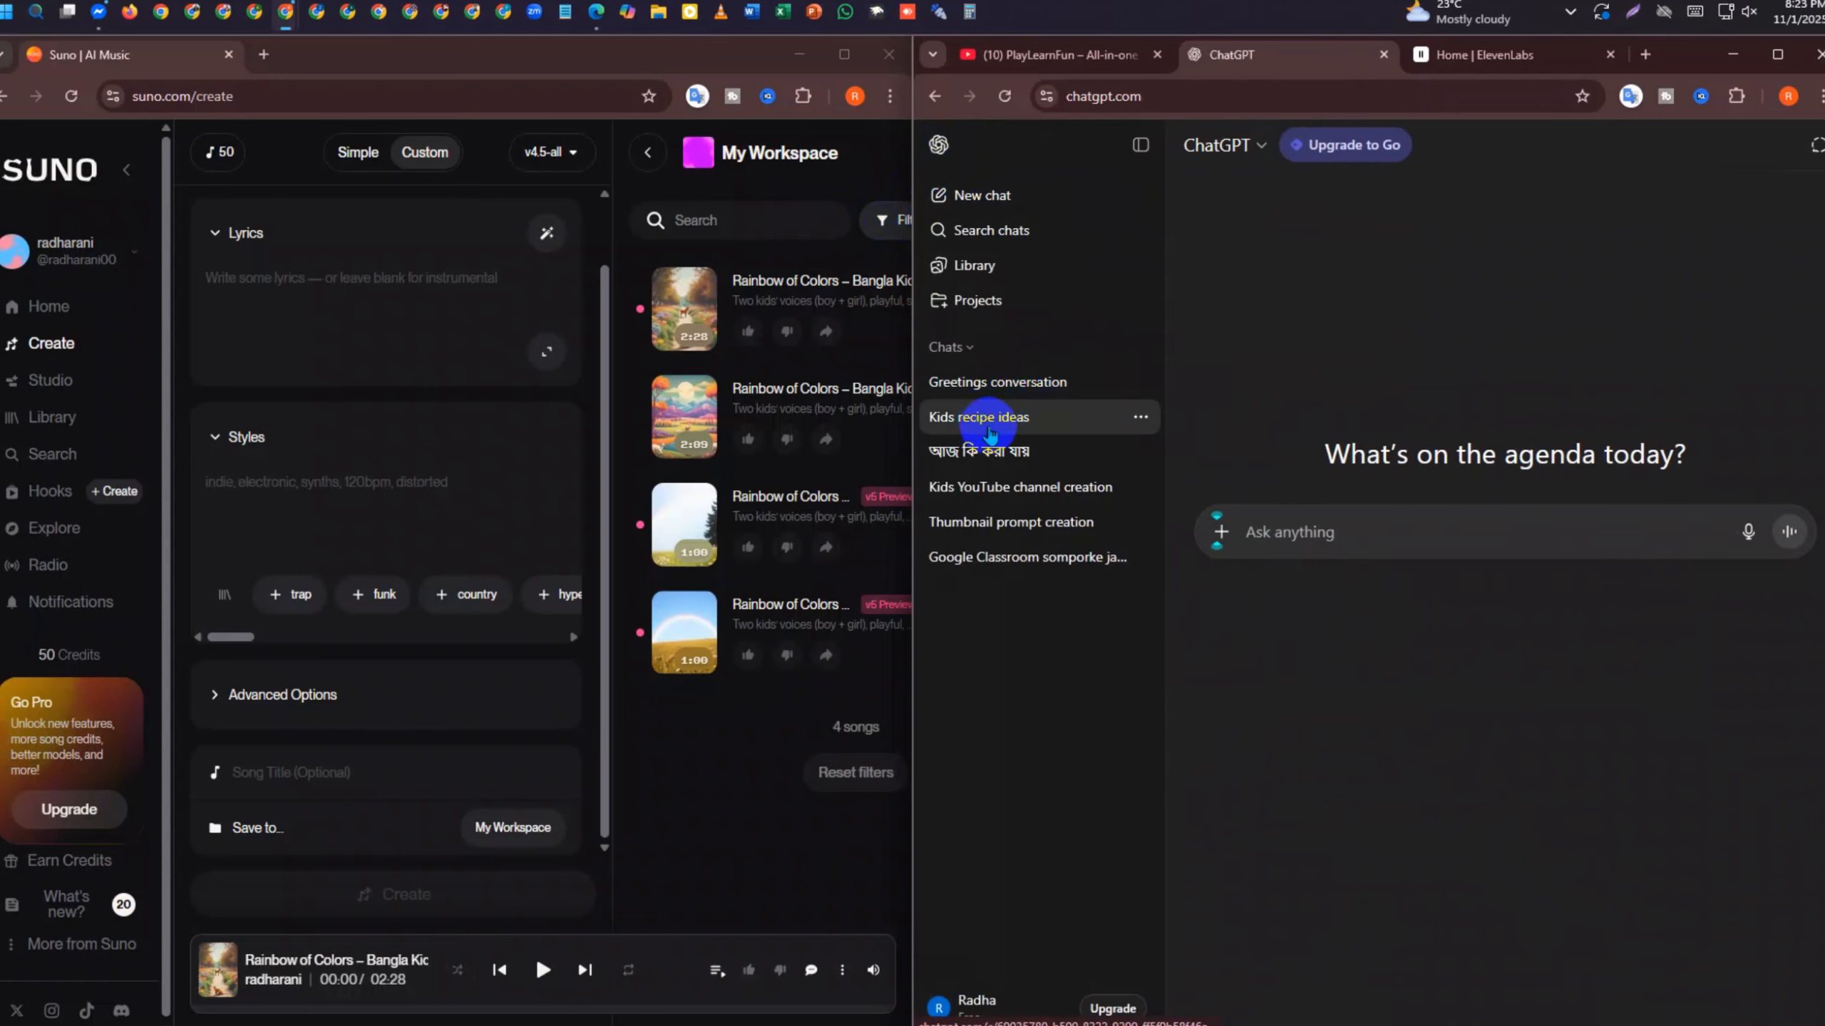
{"action": "left_click", "coordinate": [999, 451]}
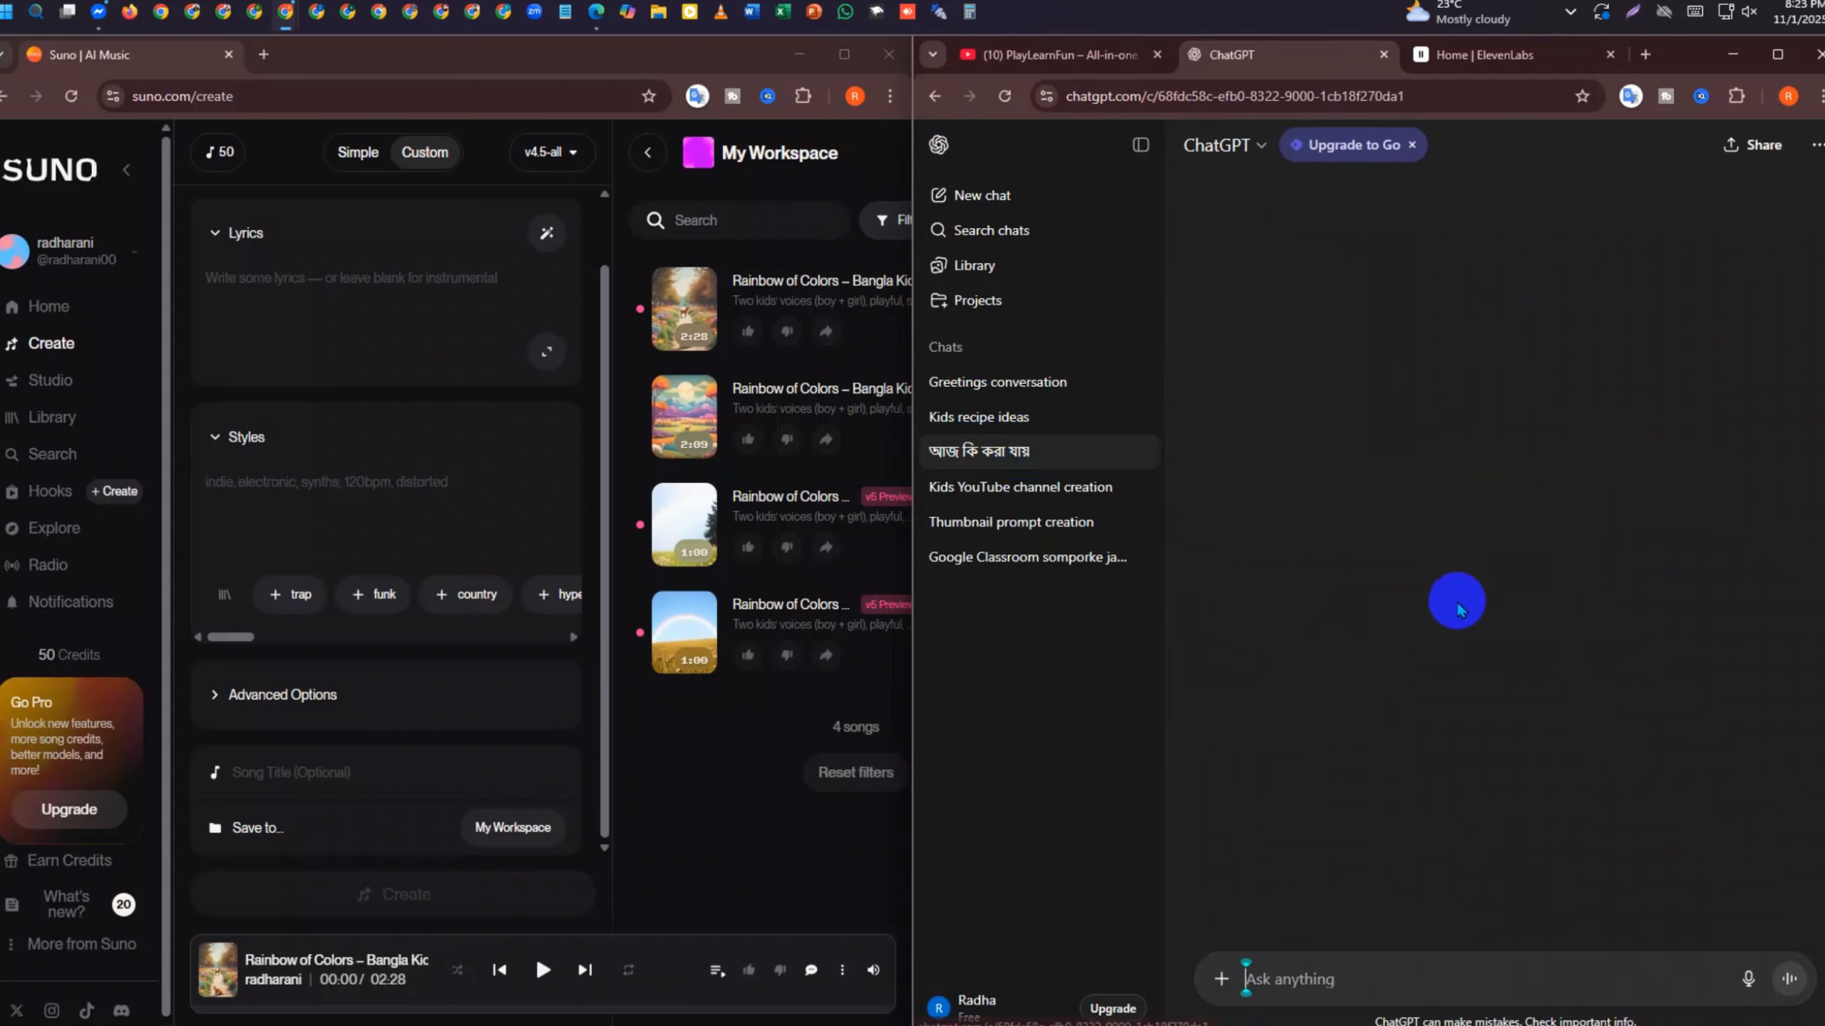
{"action": "left_click", "coordinate": [1130, 148]}
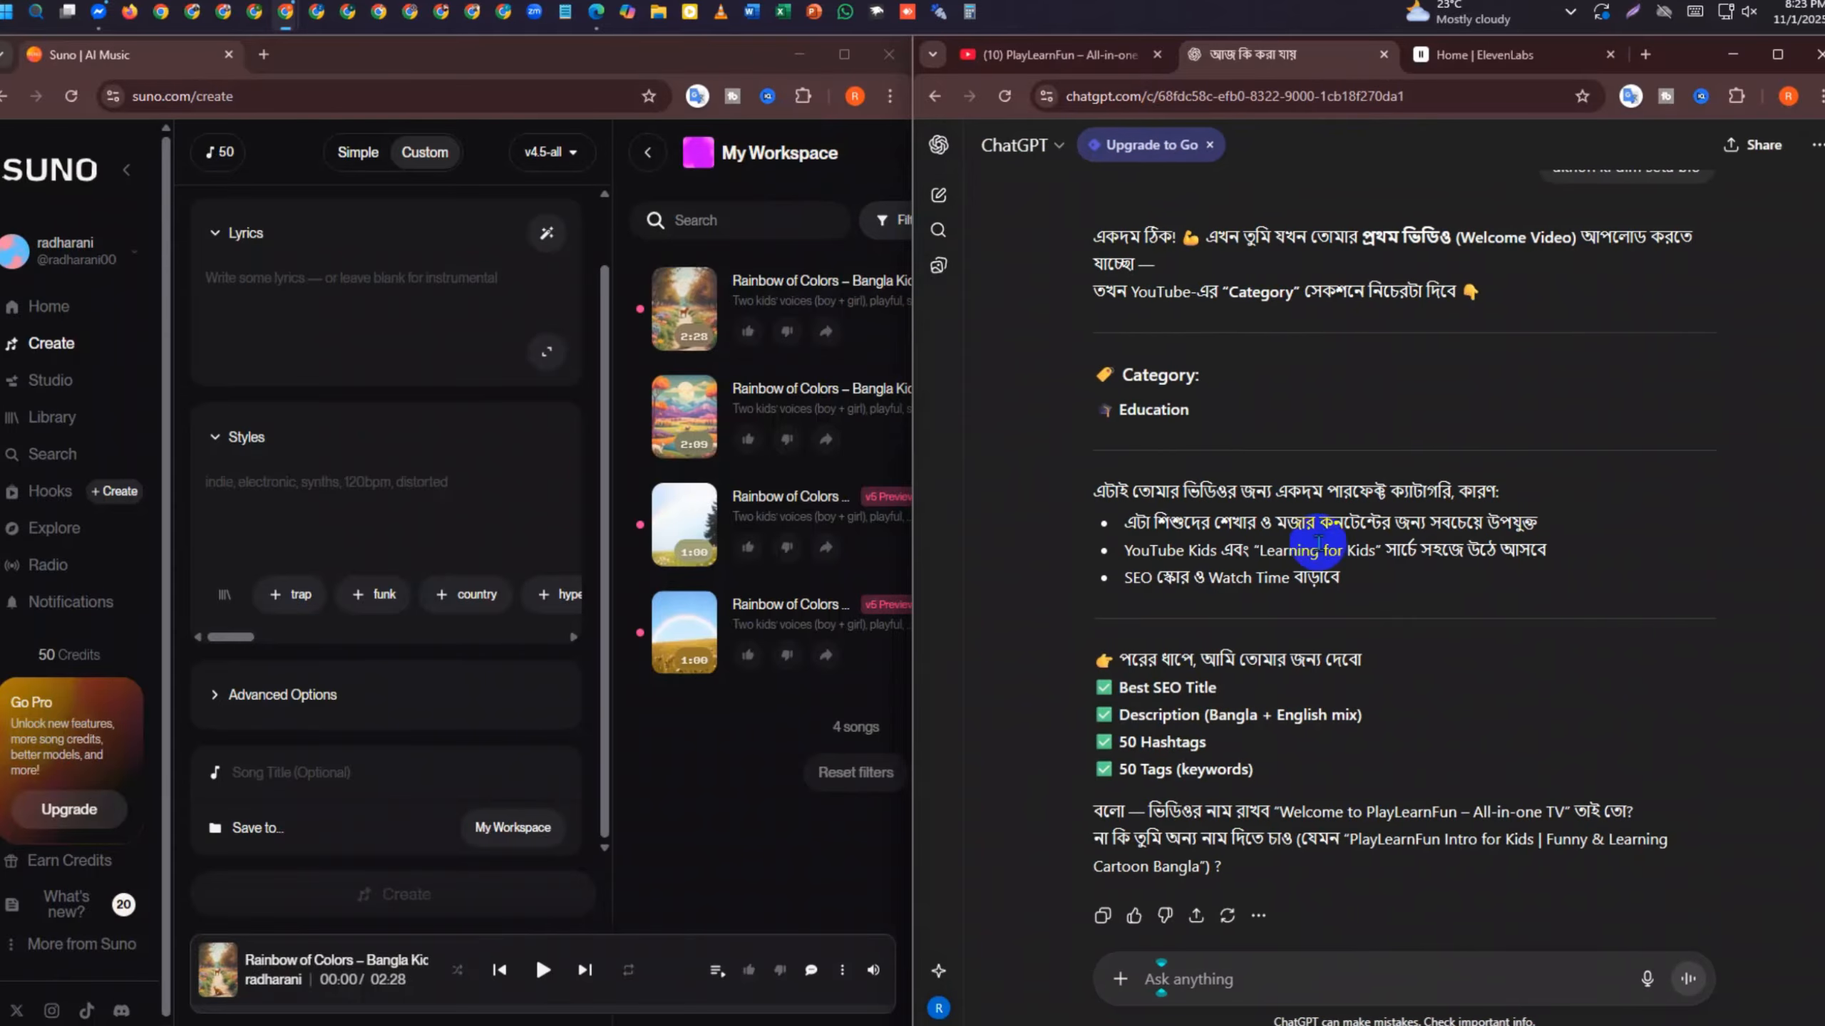
Look back through the chat's YouTube SEO texts, Suno music prompts, Gemini VEO 3 prompts and voice script
{"action": "scroll", "coordinate": [1297, 672], "scroll_direction": "down", "scroll_amount": 5}
{"action": "scroll", "coordinate": [1295, 672], "scroll_direction": "down", "scroll_amount": 15}
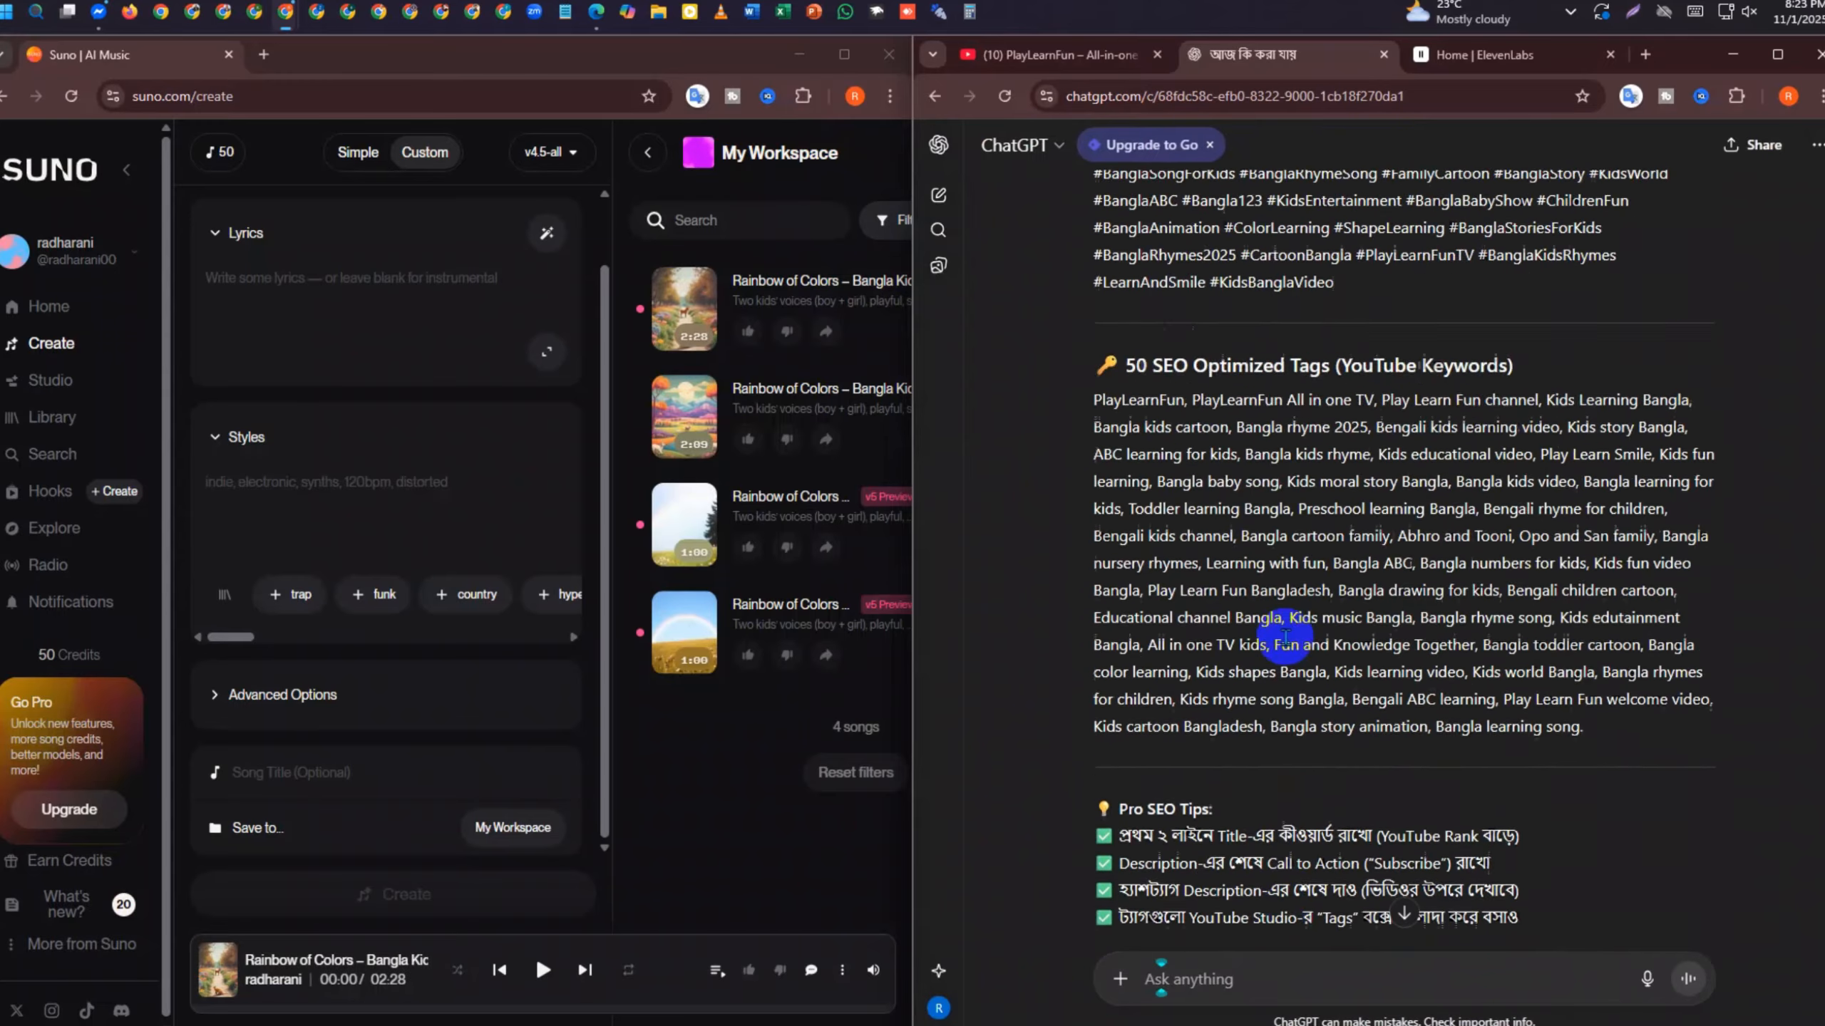
{"action": "scroll", "coordinate": [1285, 637], "scroll_direction": "up", "scroll_amount": 10}
{"action": "scroll", "coordinate": [1285, 636], "scroll_direction": "up", "scroll_amount": 15}
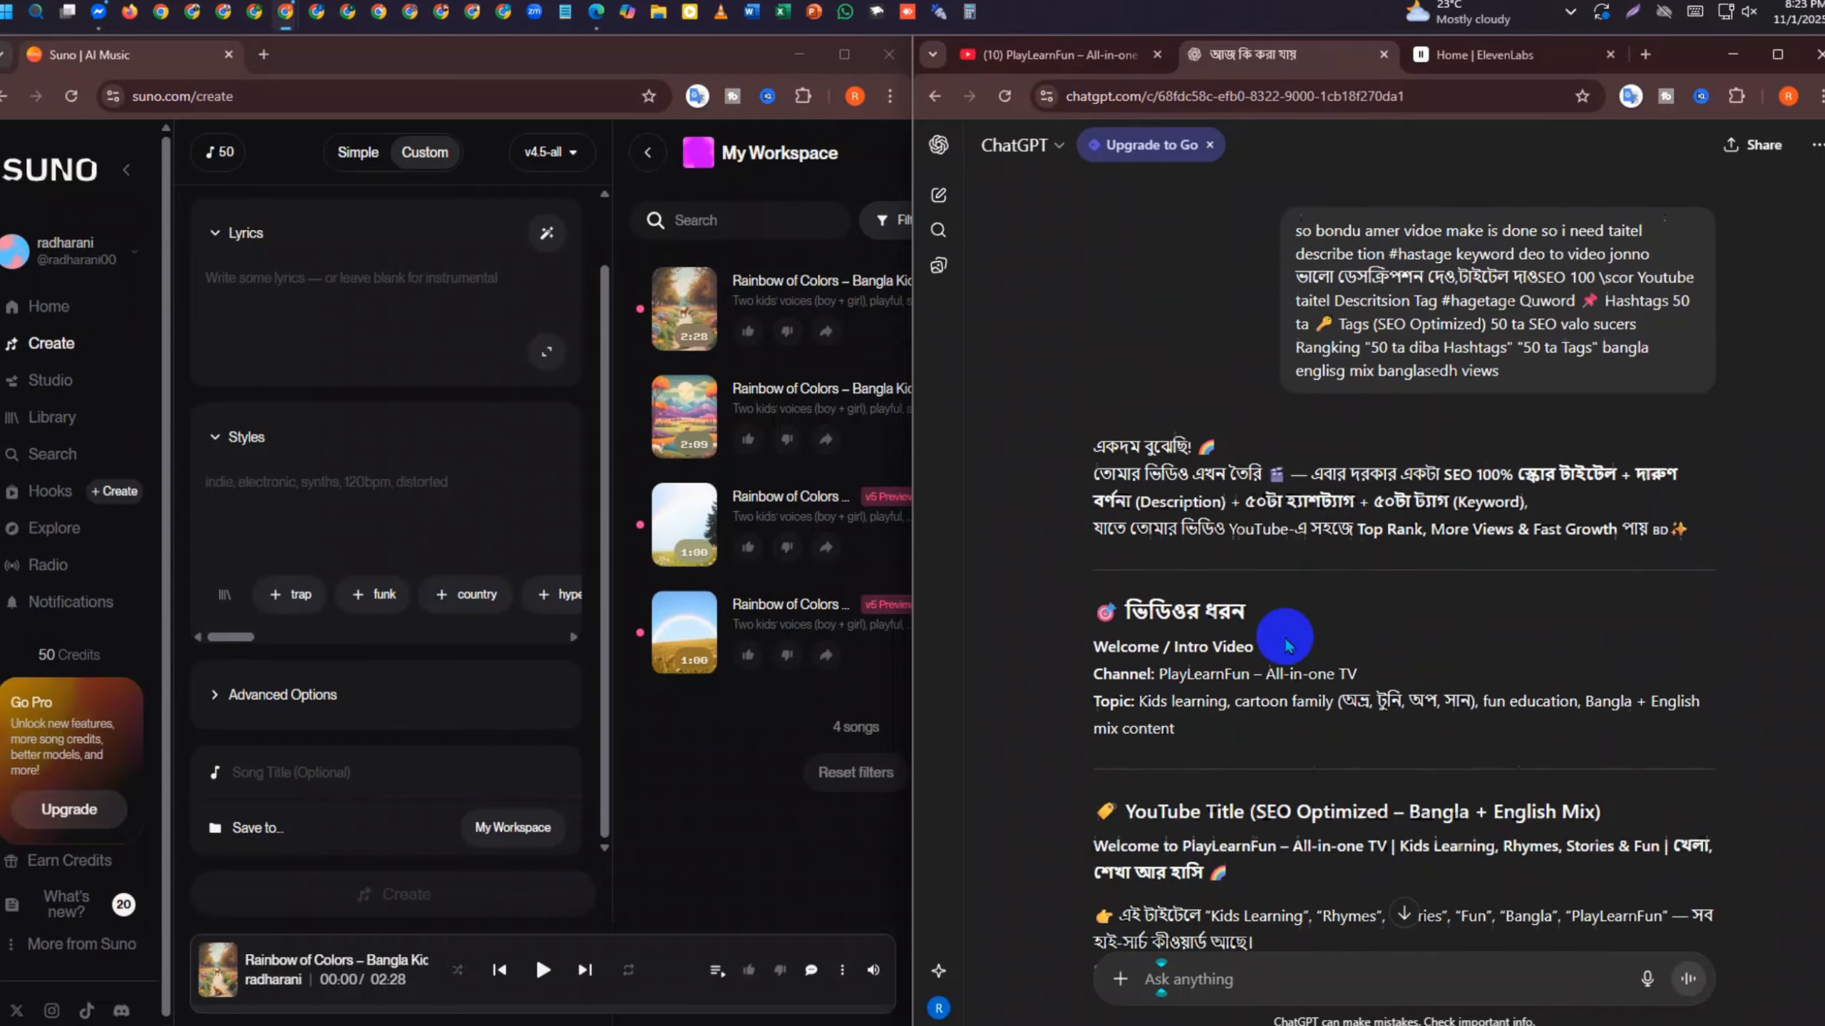
{"action": "scroll", "coordinate": [1285, 644], "scroll_direction": "up", "scroll_amount": 5}
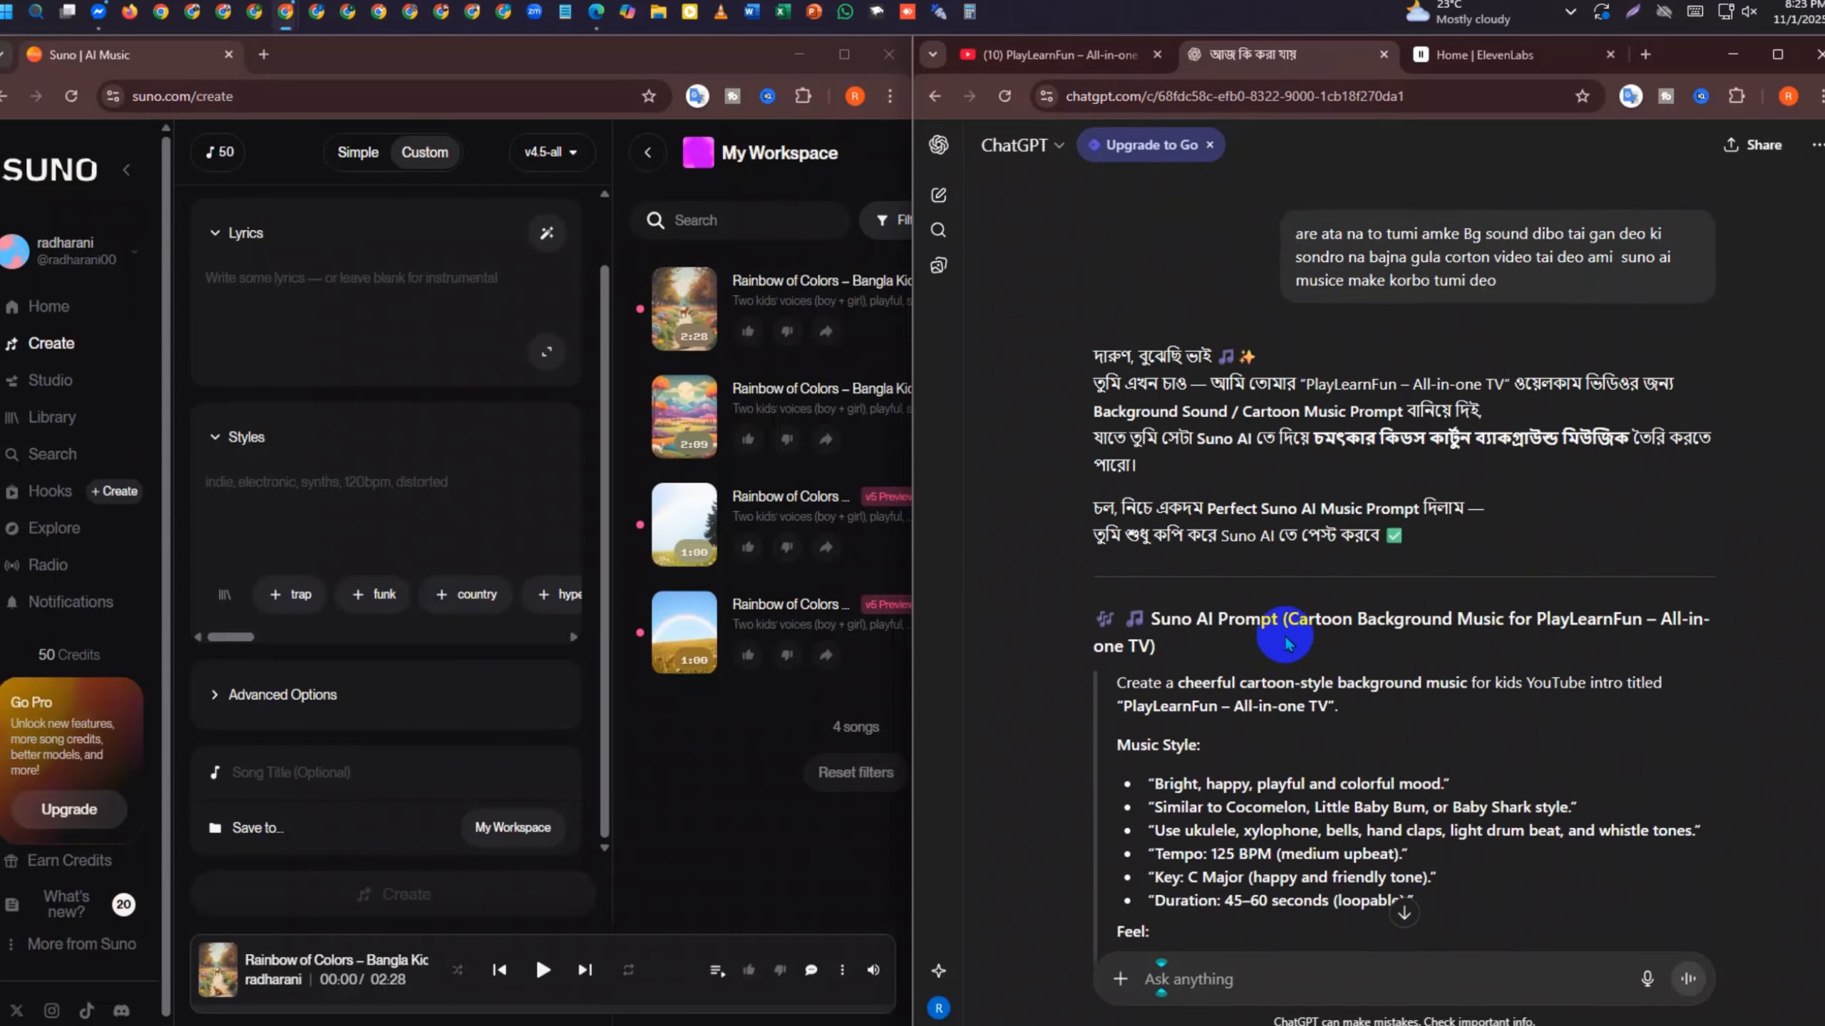
{"action": "scroll", "coordinate": [1285, 644], "scroll_direction": "up", "scroll_amount": 15}
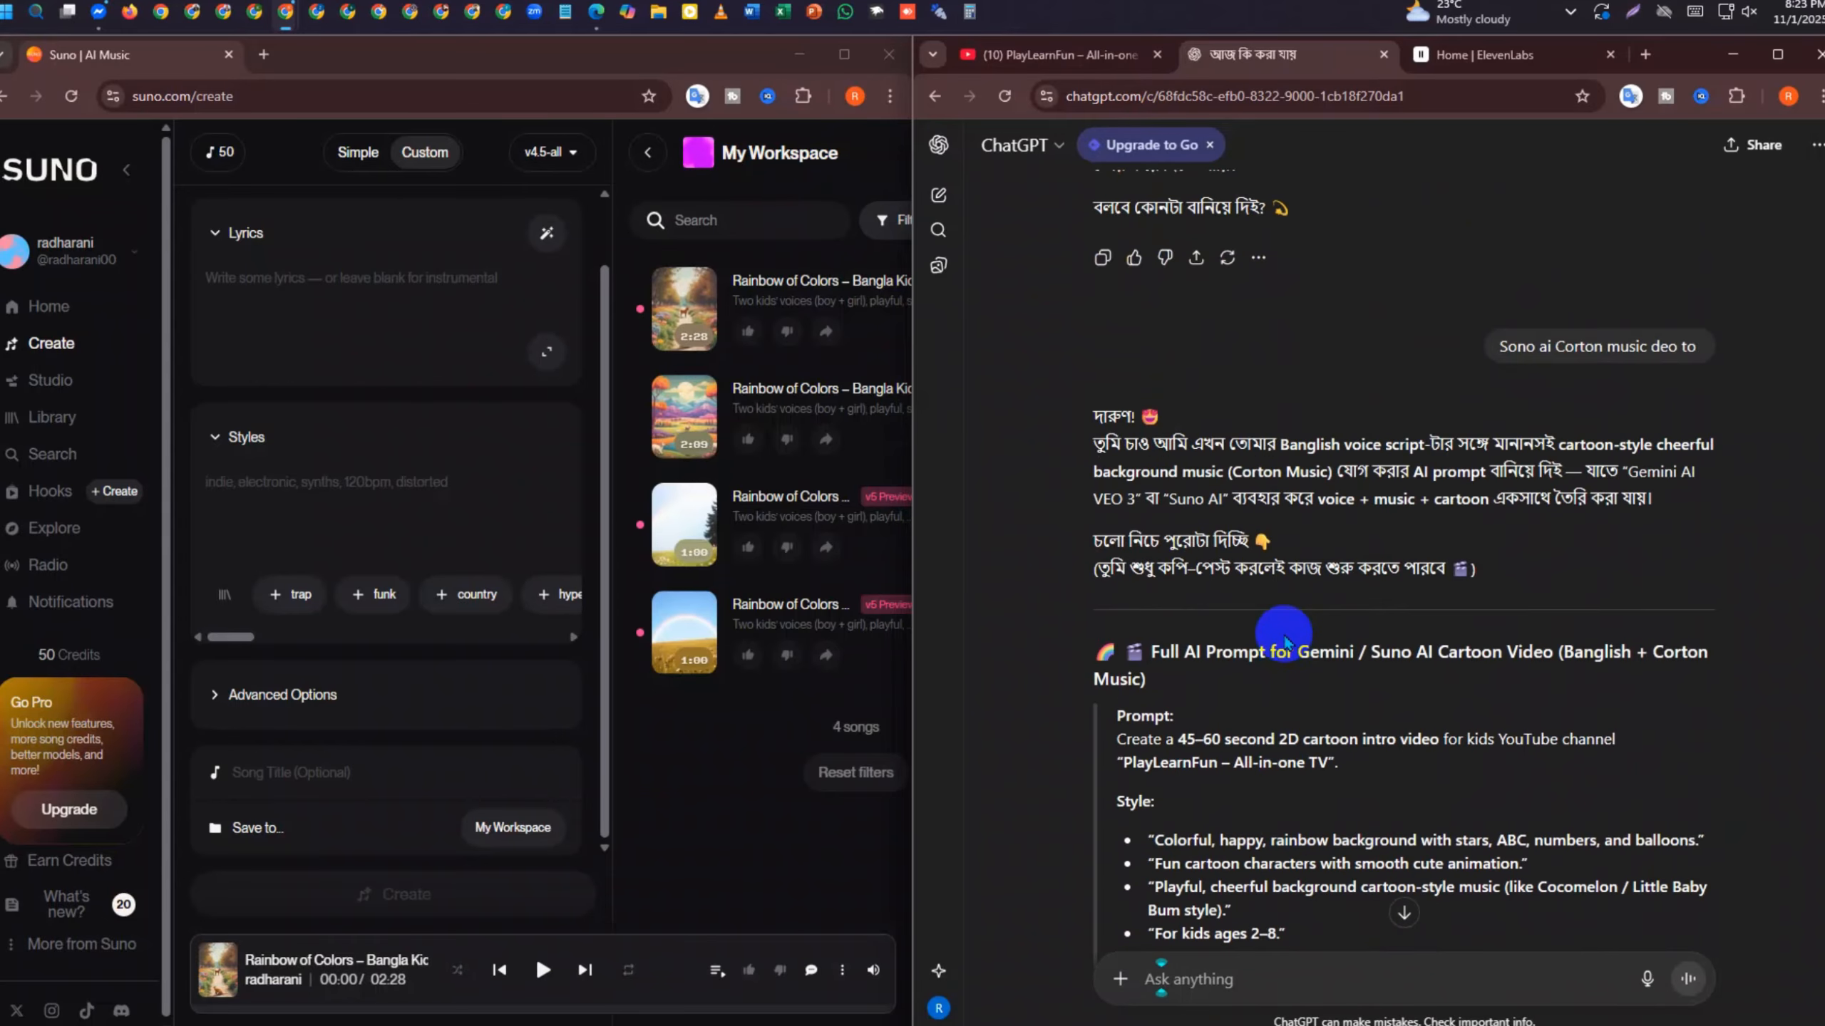
{"action": "scroll", "coordinate": [1283, 640], "scroll_direction": "up", "scroll_amount": 15}
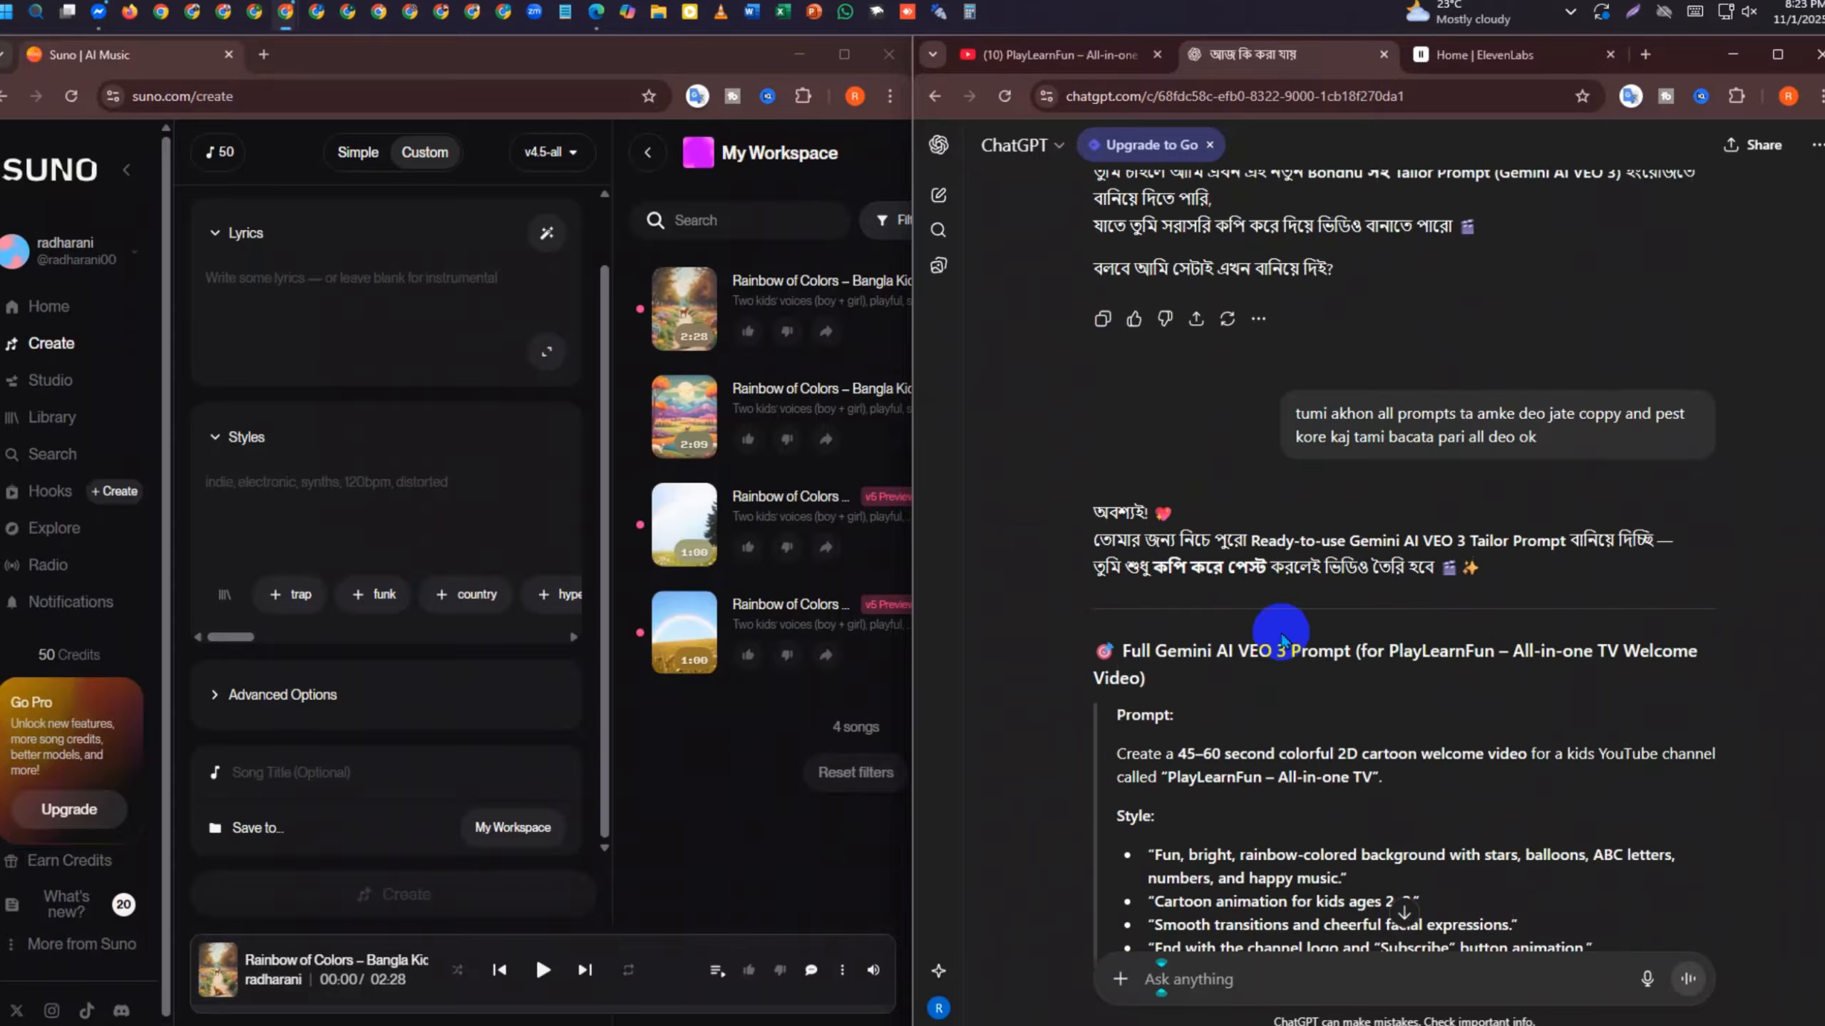
{"action": "scroll", "coordinate": [1283, 639], "scroll_direction": "up", "scroll_amount": 15}
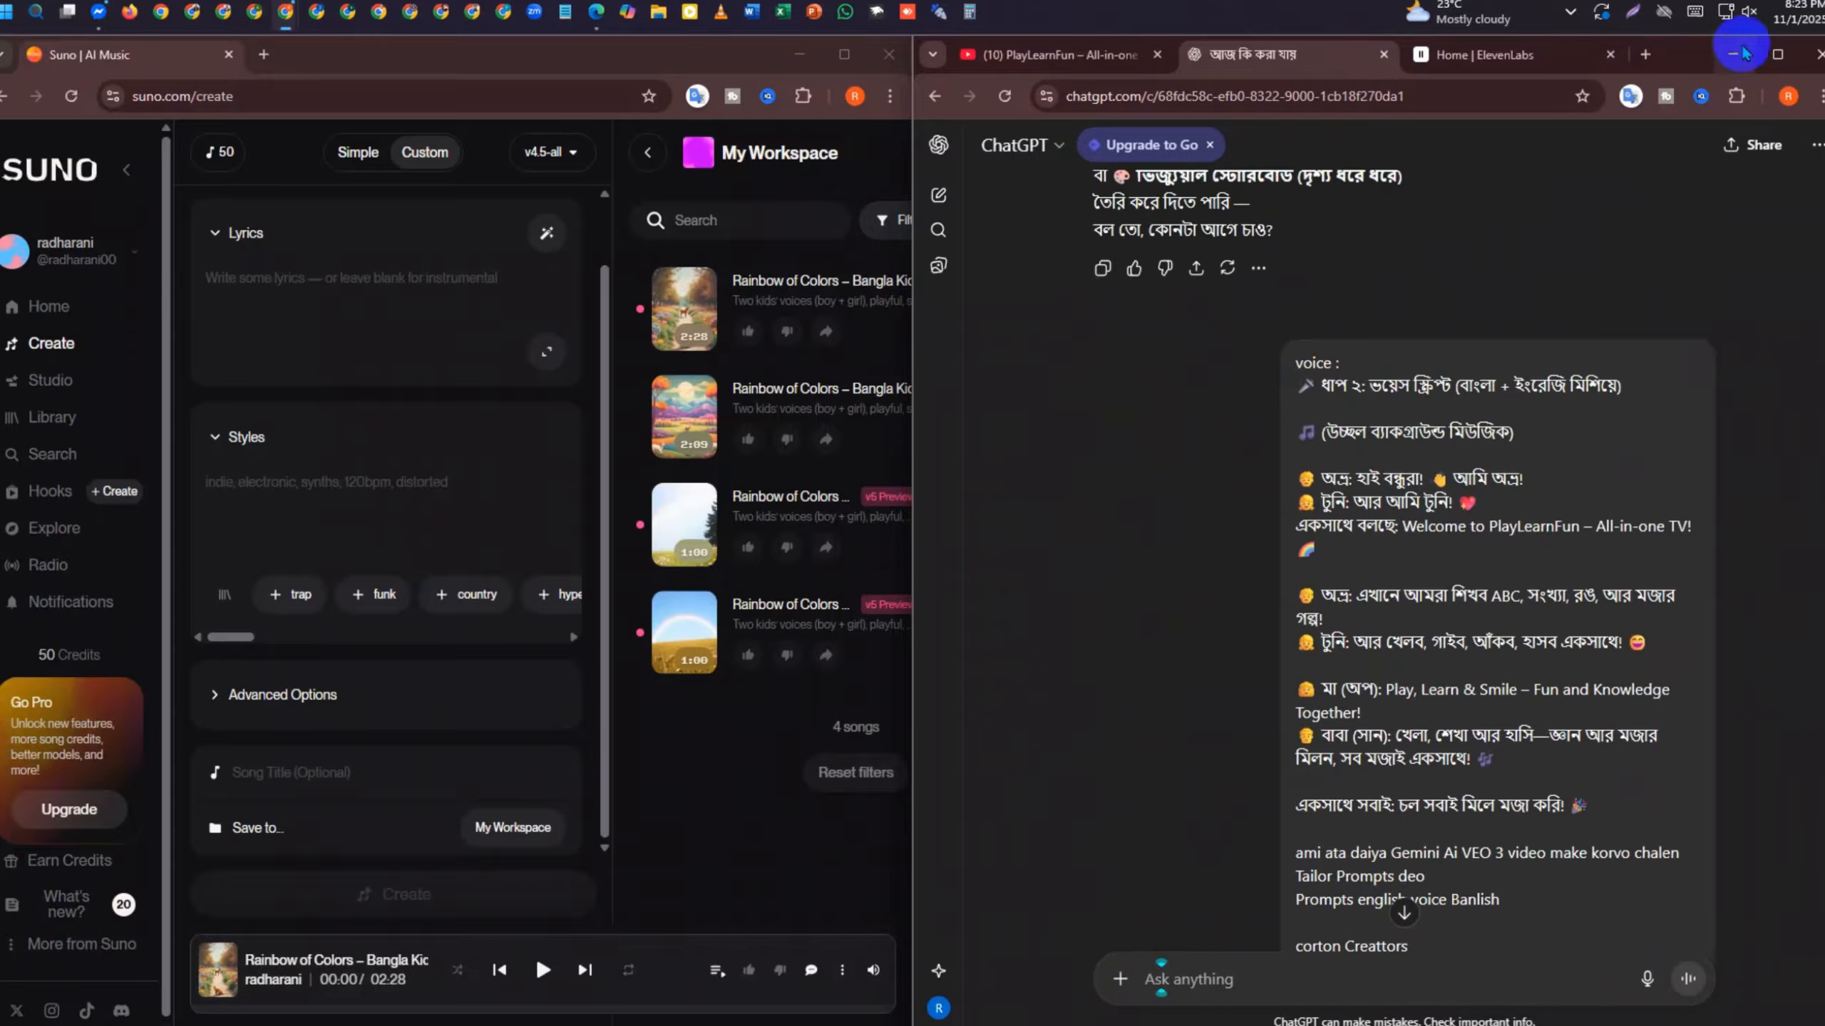
Maximize the ChatGPT window and examine the chat's character name ideas, video plan, Banglish script and hashtags
{"action": "left_click", "coordinate": [1767, 59]}
{"action": "scroll", "coordinate": [790, 489], "scroll_direction": "up", "scroll_amount": 15}
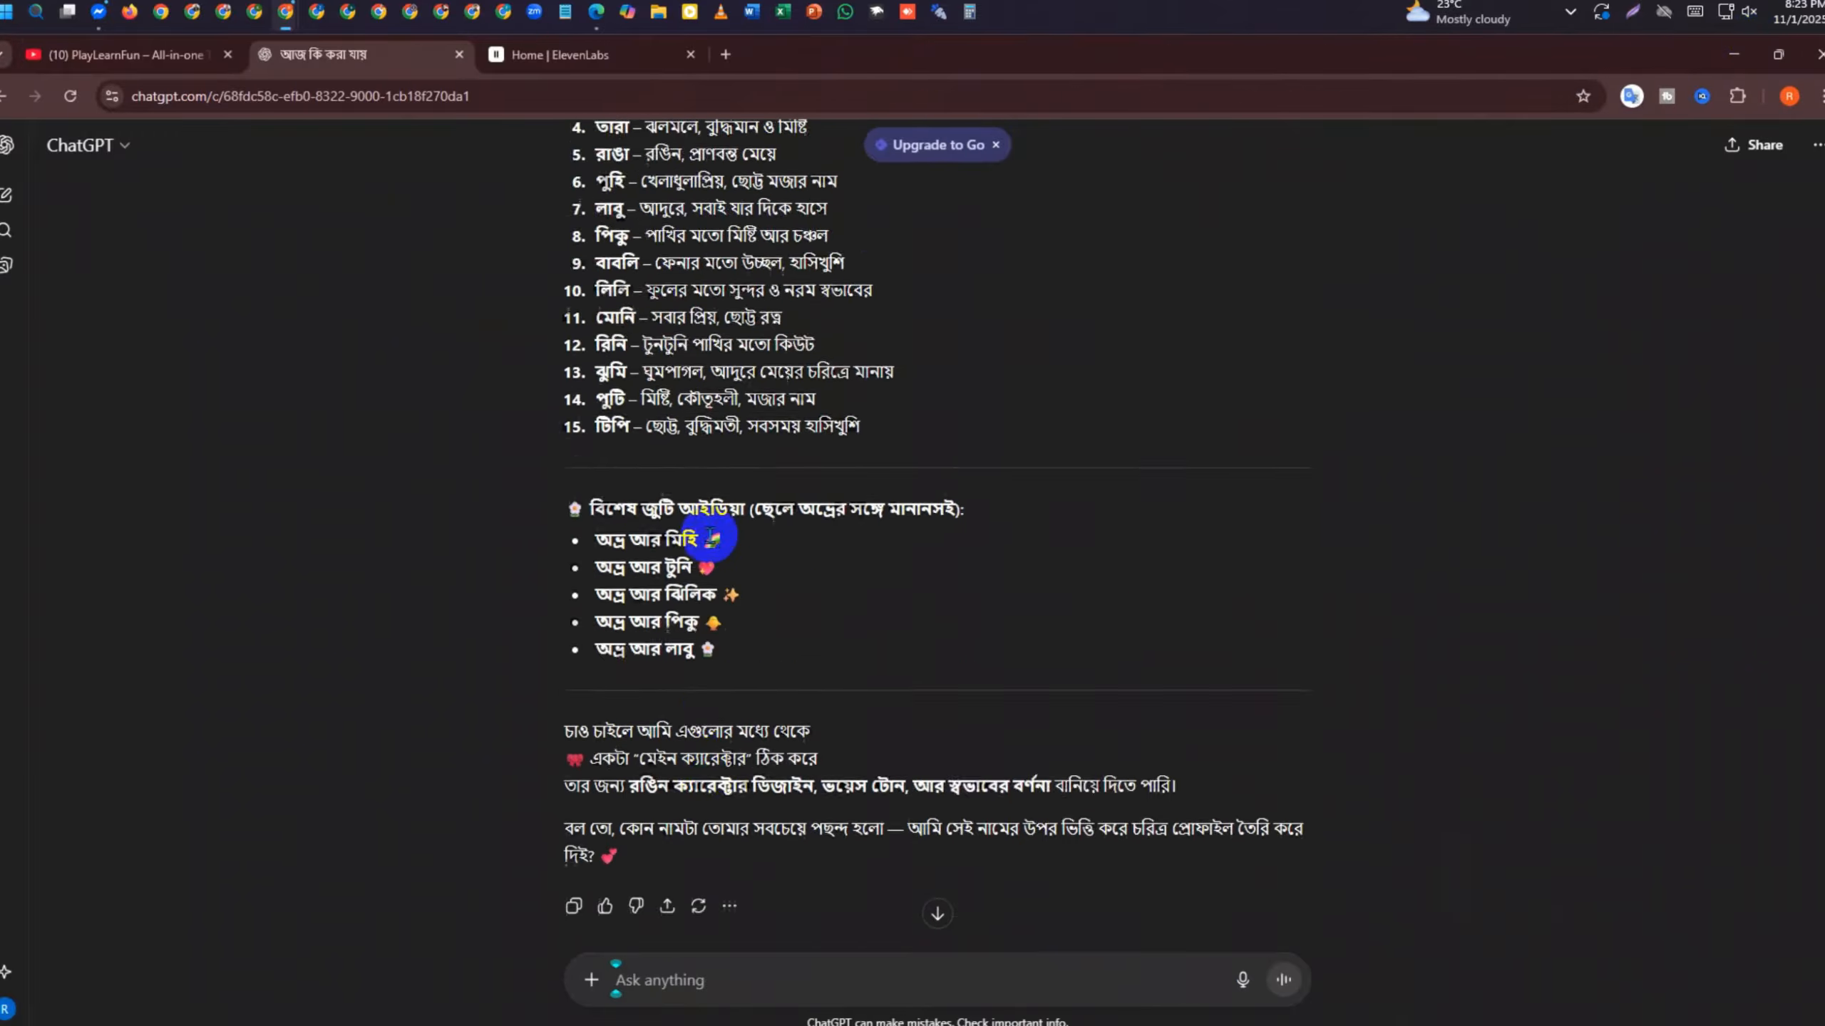
{"action": "scroll", "coordinate": [709, 523], "scroll_direction": "up", "scroll_amount": 15}
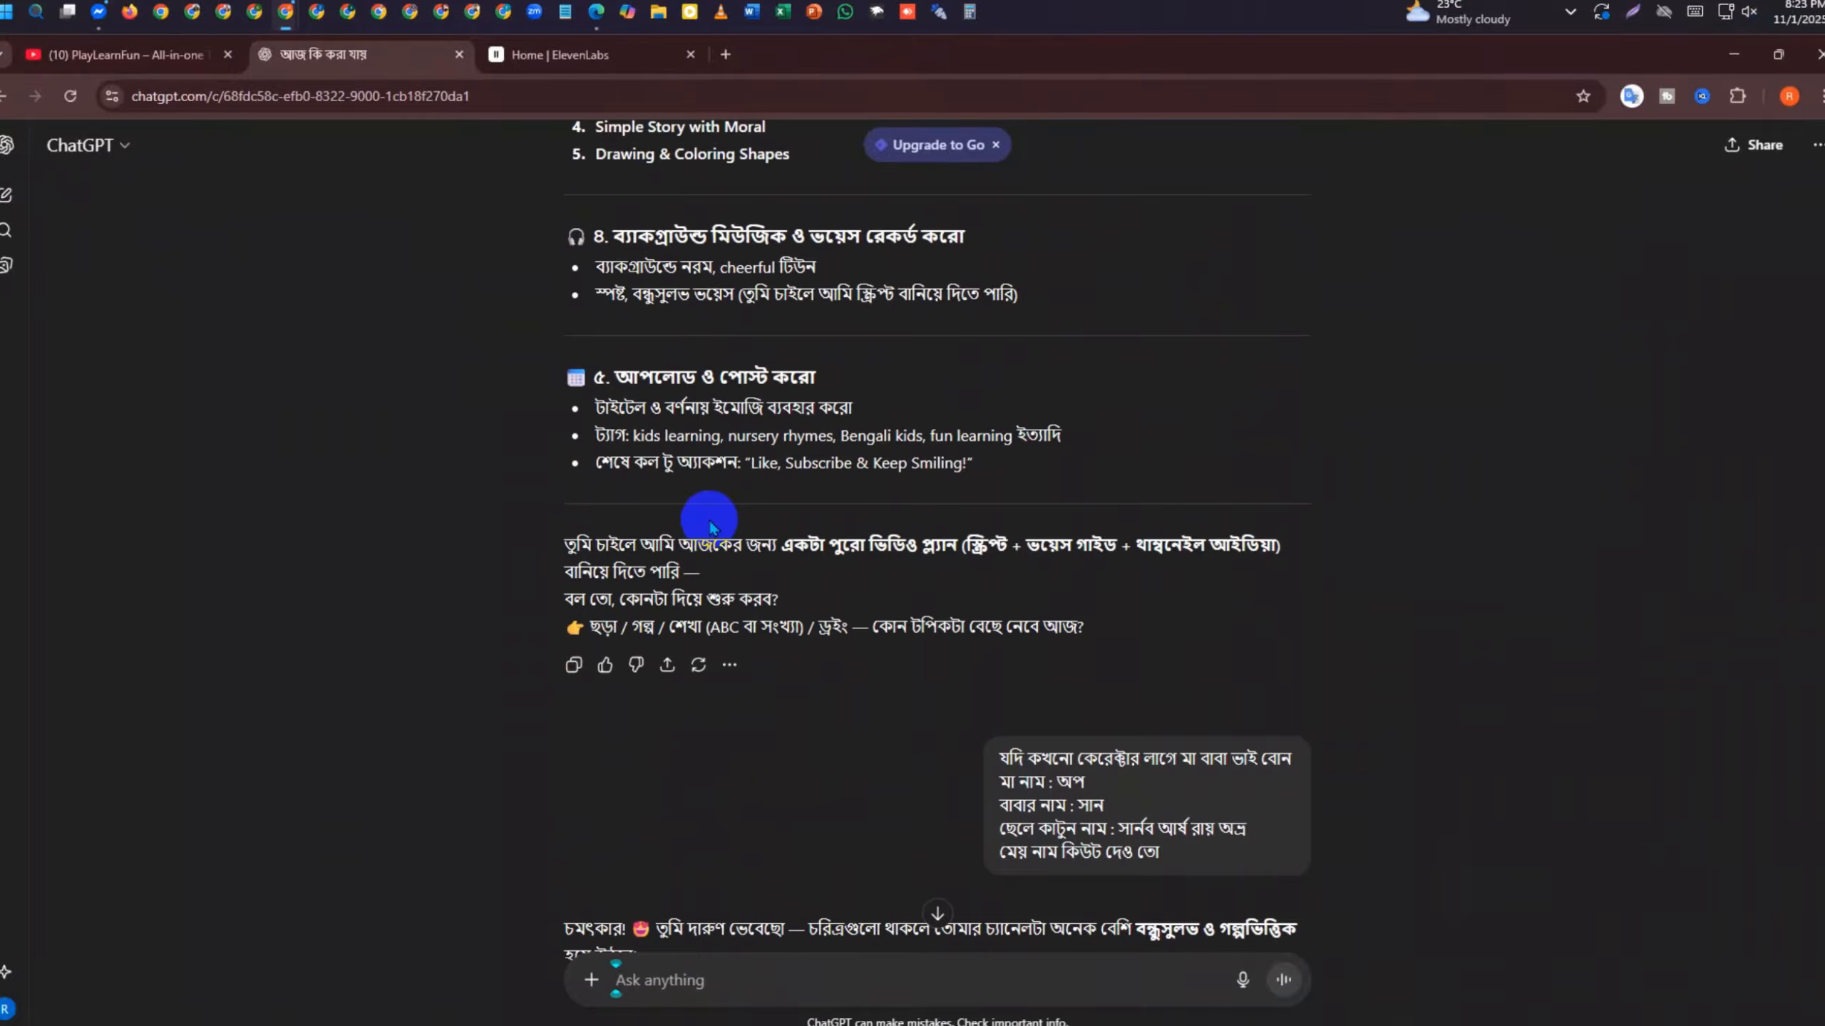
{"action": "scroll", "coordinate": [712, 531], "scroll_direction": "down", "scroll_amount": 20}
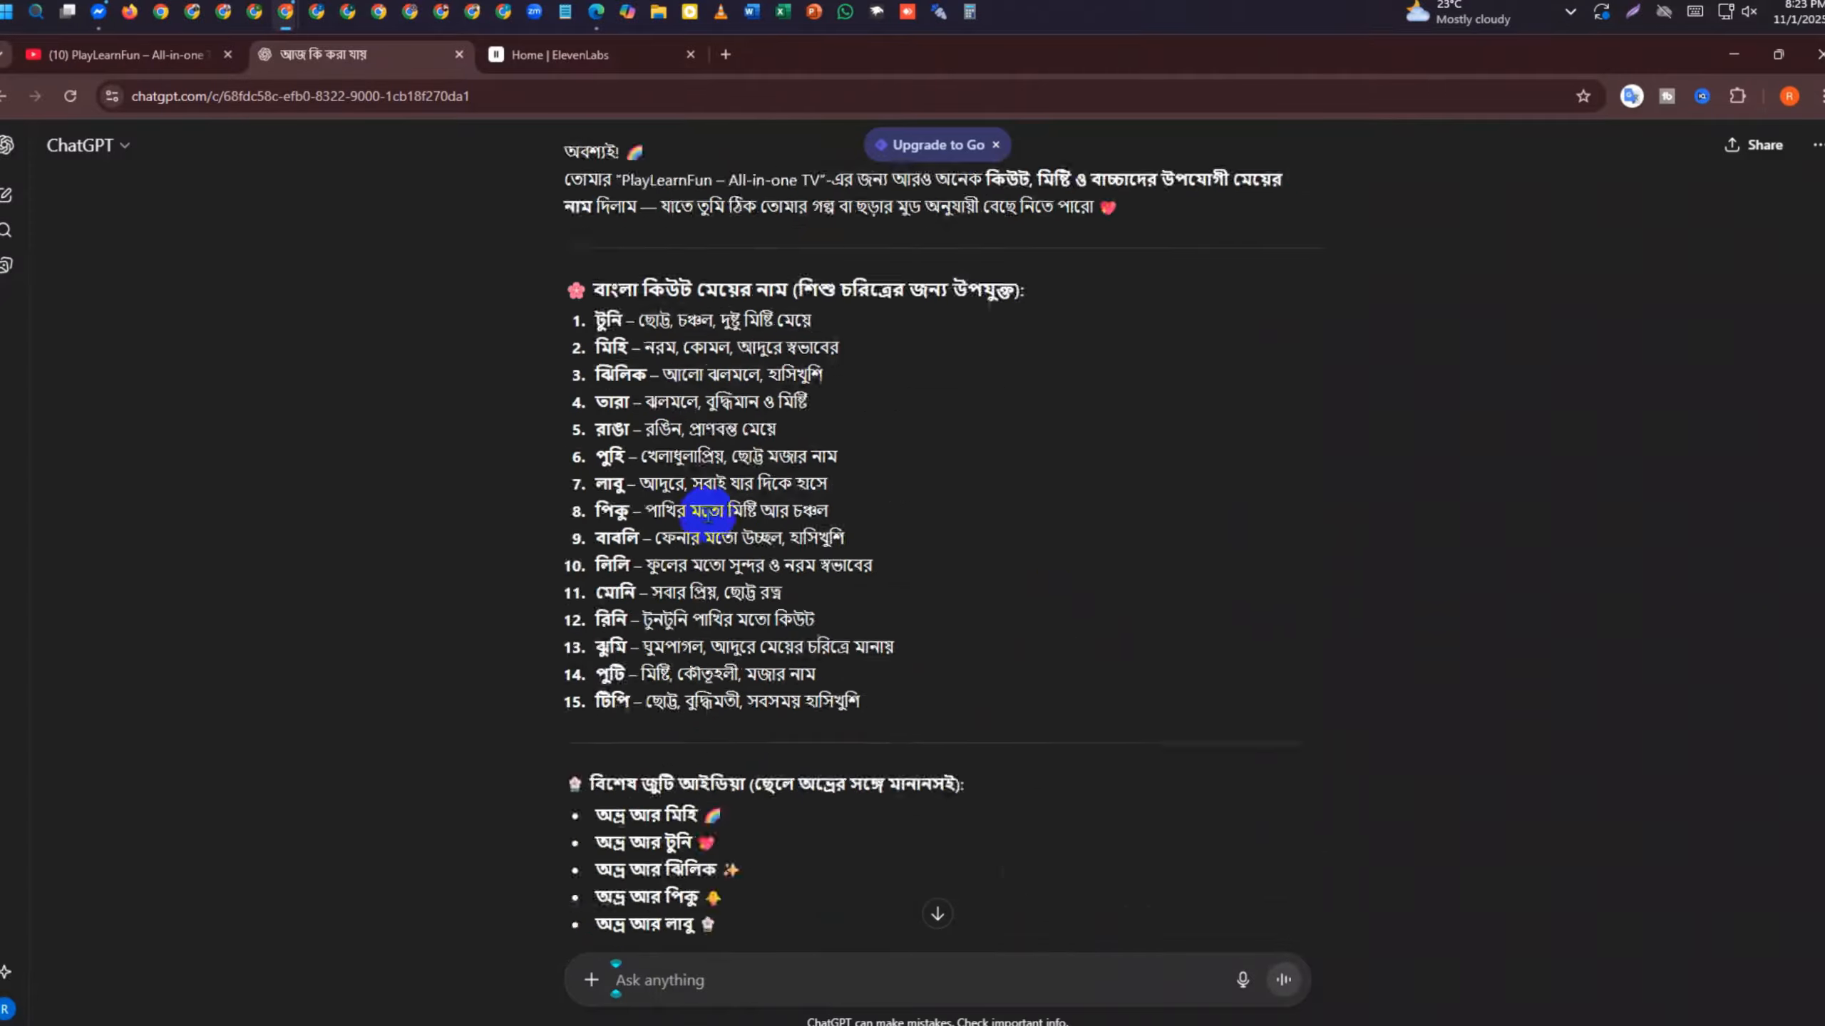
{"action": "scroll", "coordinate": [721, 565], "scroll_direction": "down", "scroll_amount": 20}
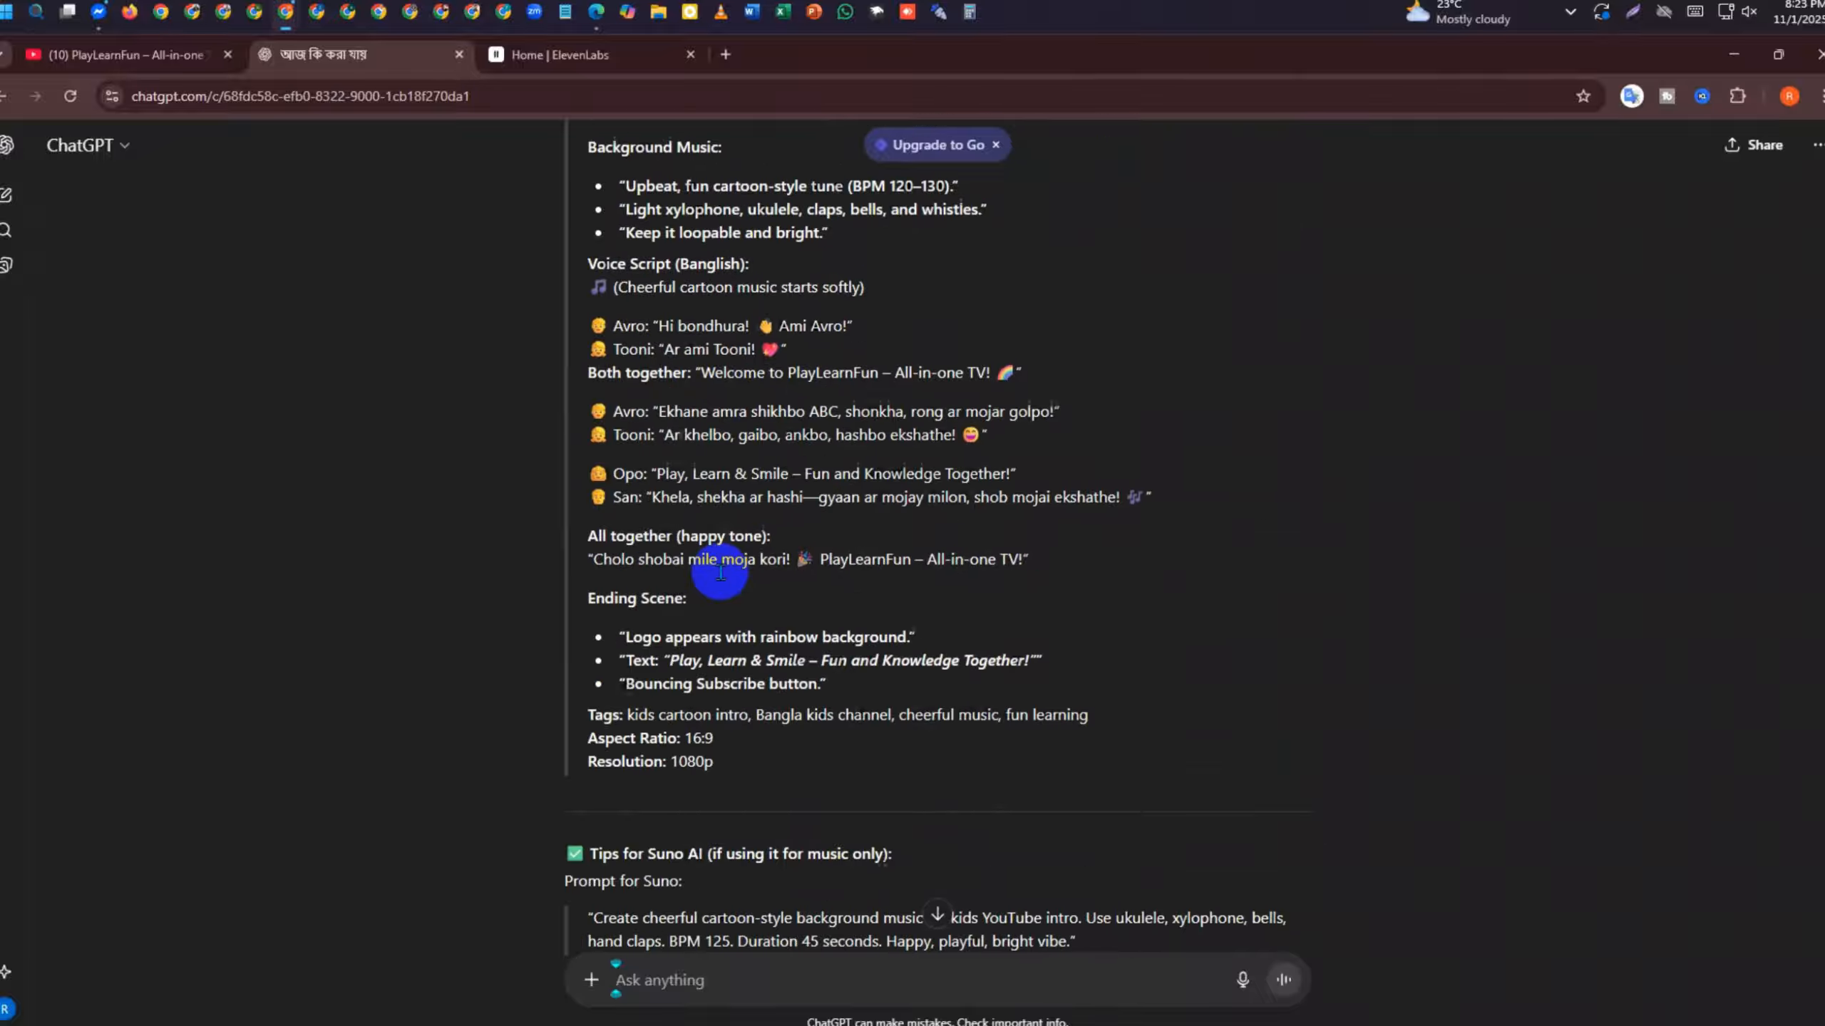
{"action": "scroll", "coordinate": [720, 579], "scroll_direction": "down", "scroll_amount": 10}
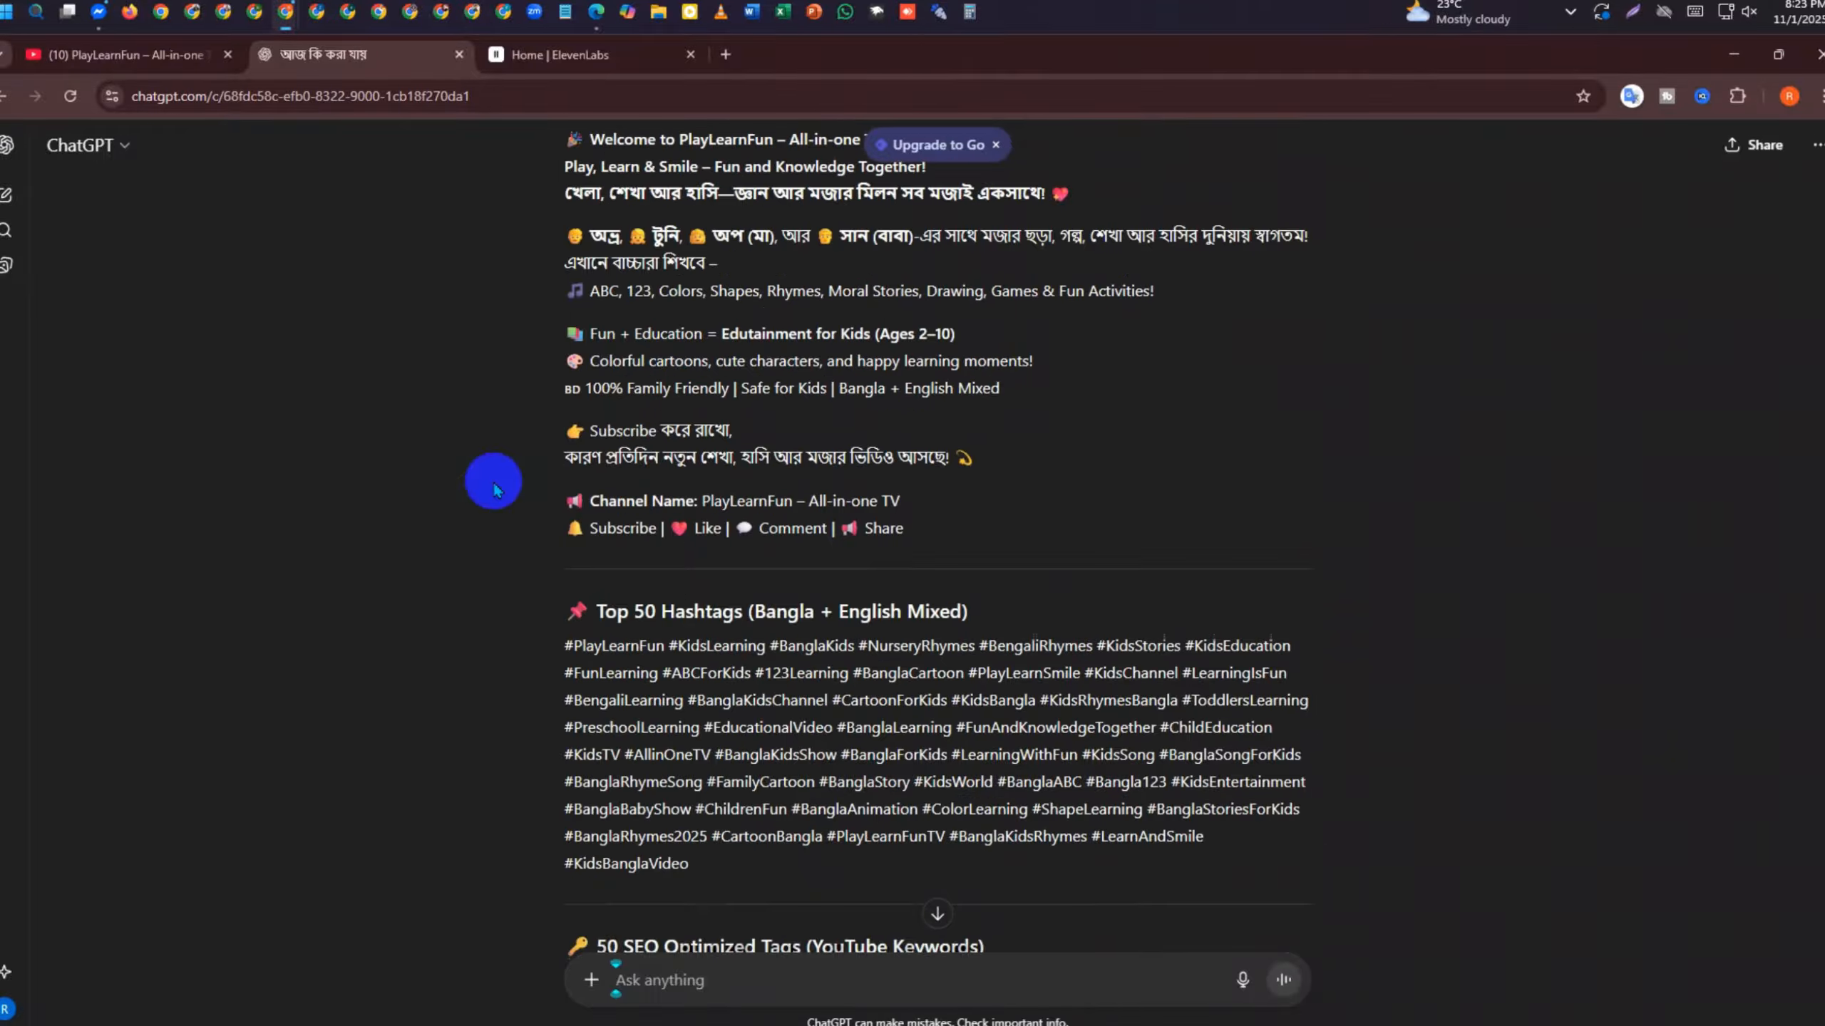
Reopen the chat history list and look back through the current chat to its first channel planning reply
{"action": "left_click", "coordinate": [20, 204]}
{"action": "left_click", "coordinate": [8, 145]}
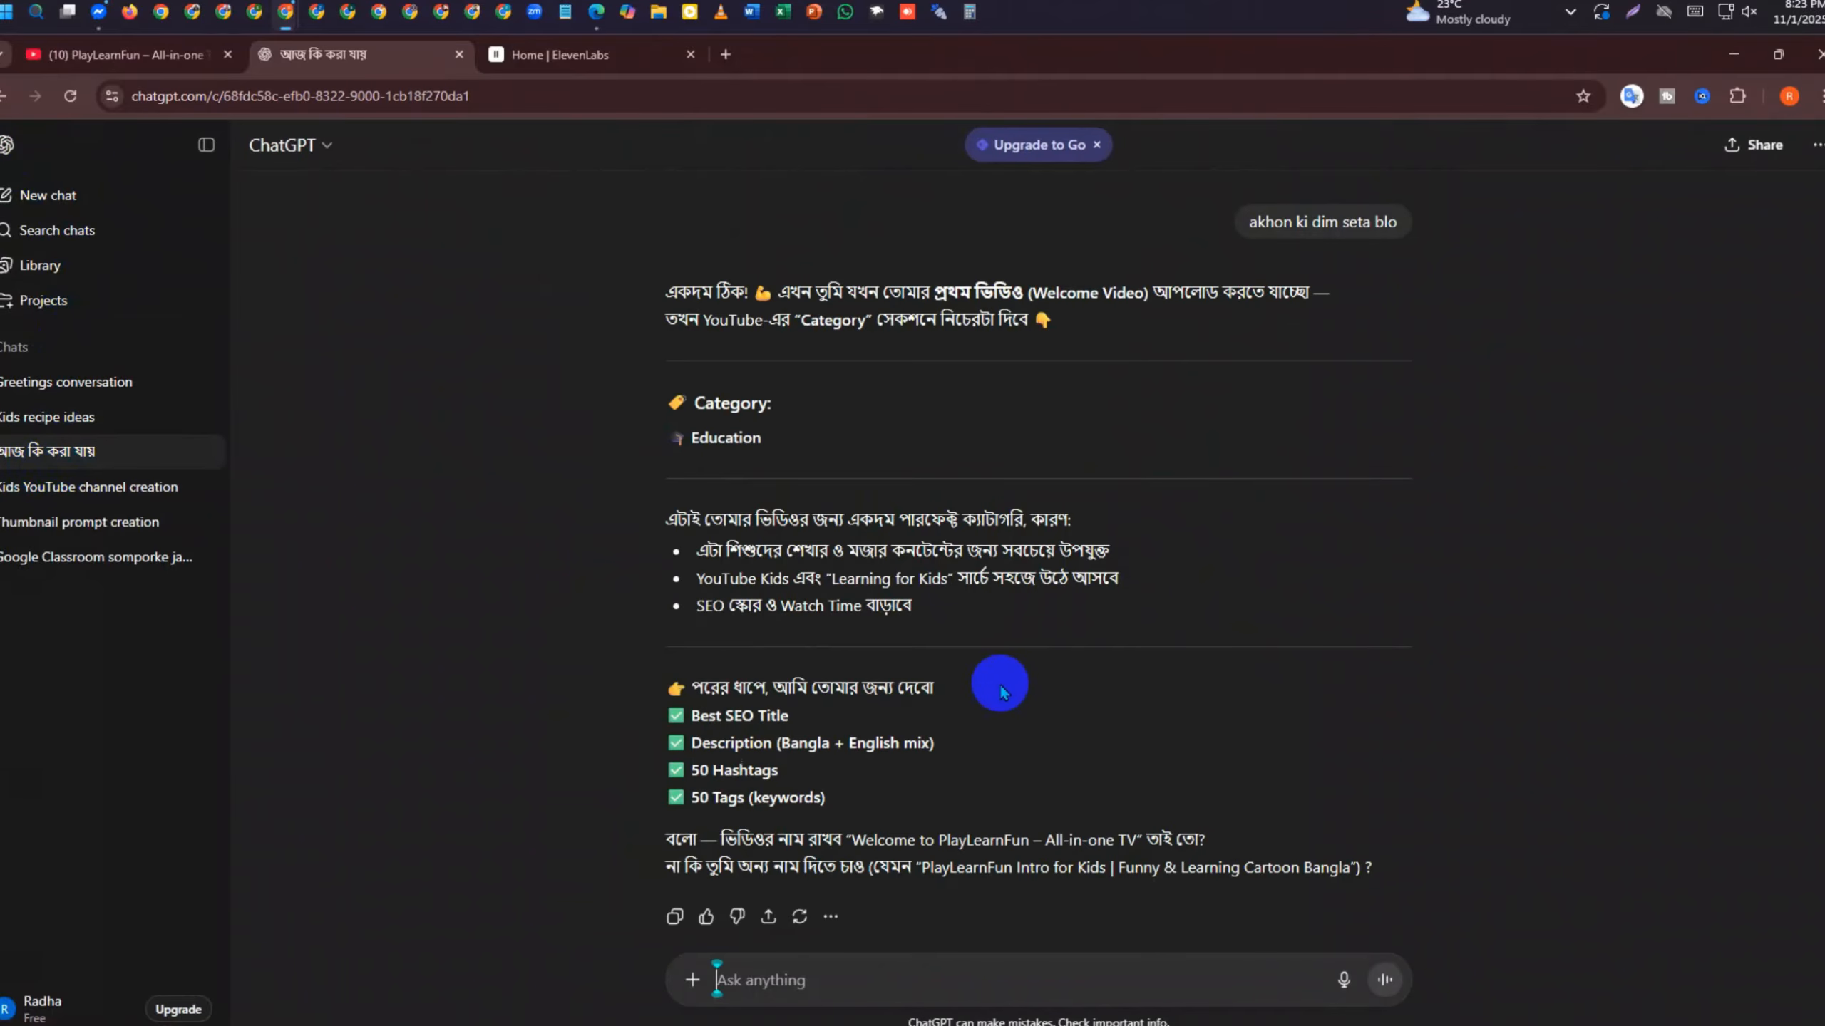
{"action": "scroll", "coordinate": [998, 684], "scroll_direction": "down", "scroll_amount": 15}
{"action": "scroll", "coordinate": [759, 500], "scroll_direction": "up", "scroll_amount": 20}
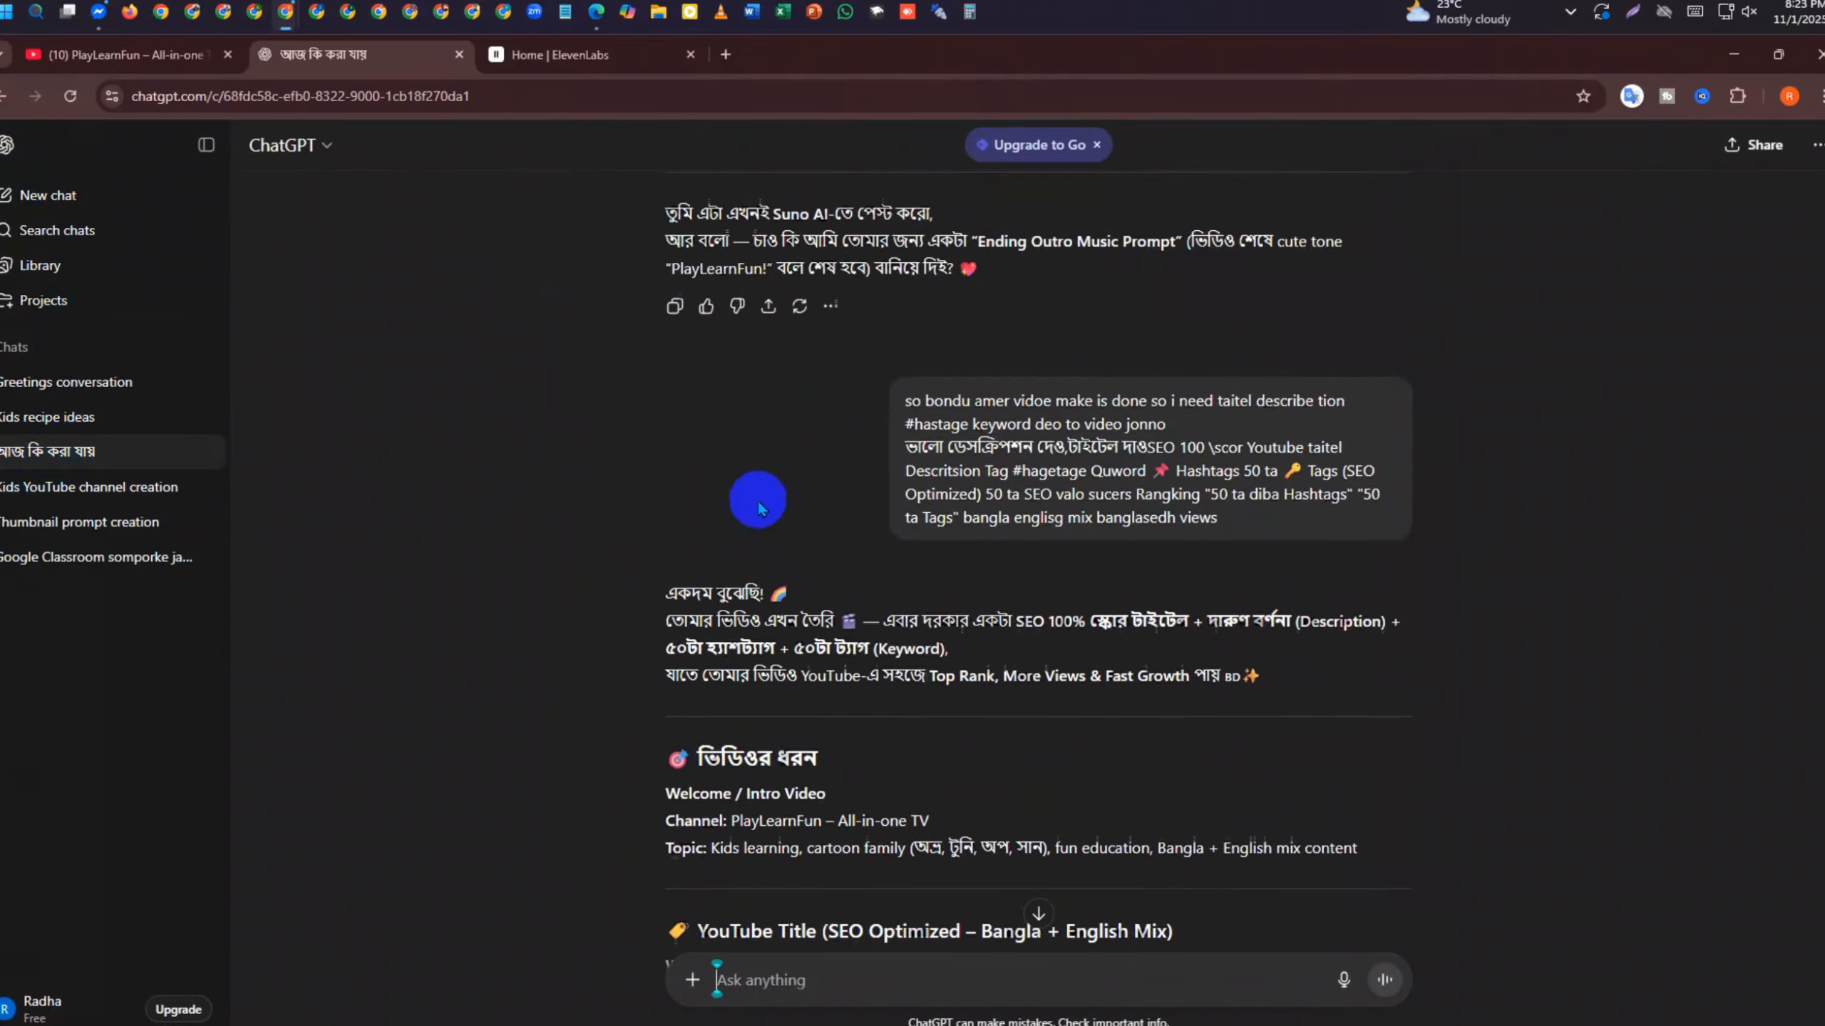
{"action": "scroll", "coordinate": [779, 495], "scroll_direction": "down", "scroll_amount": 20}
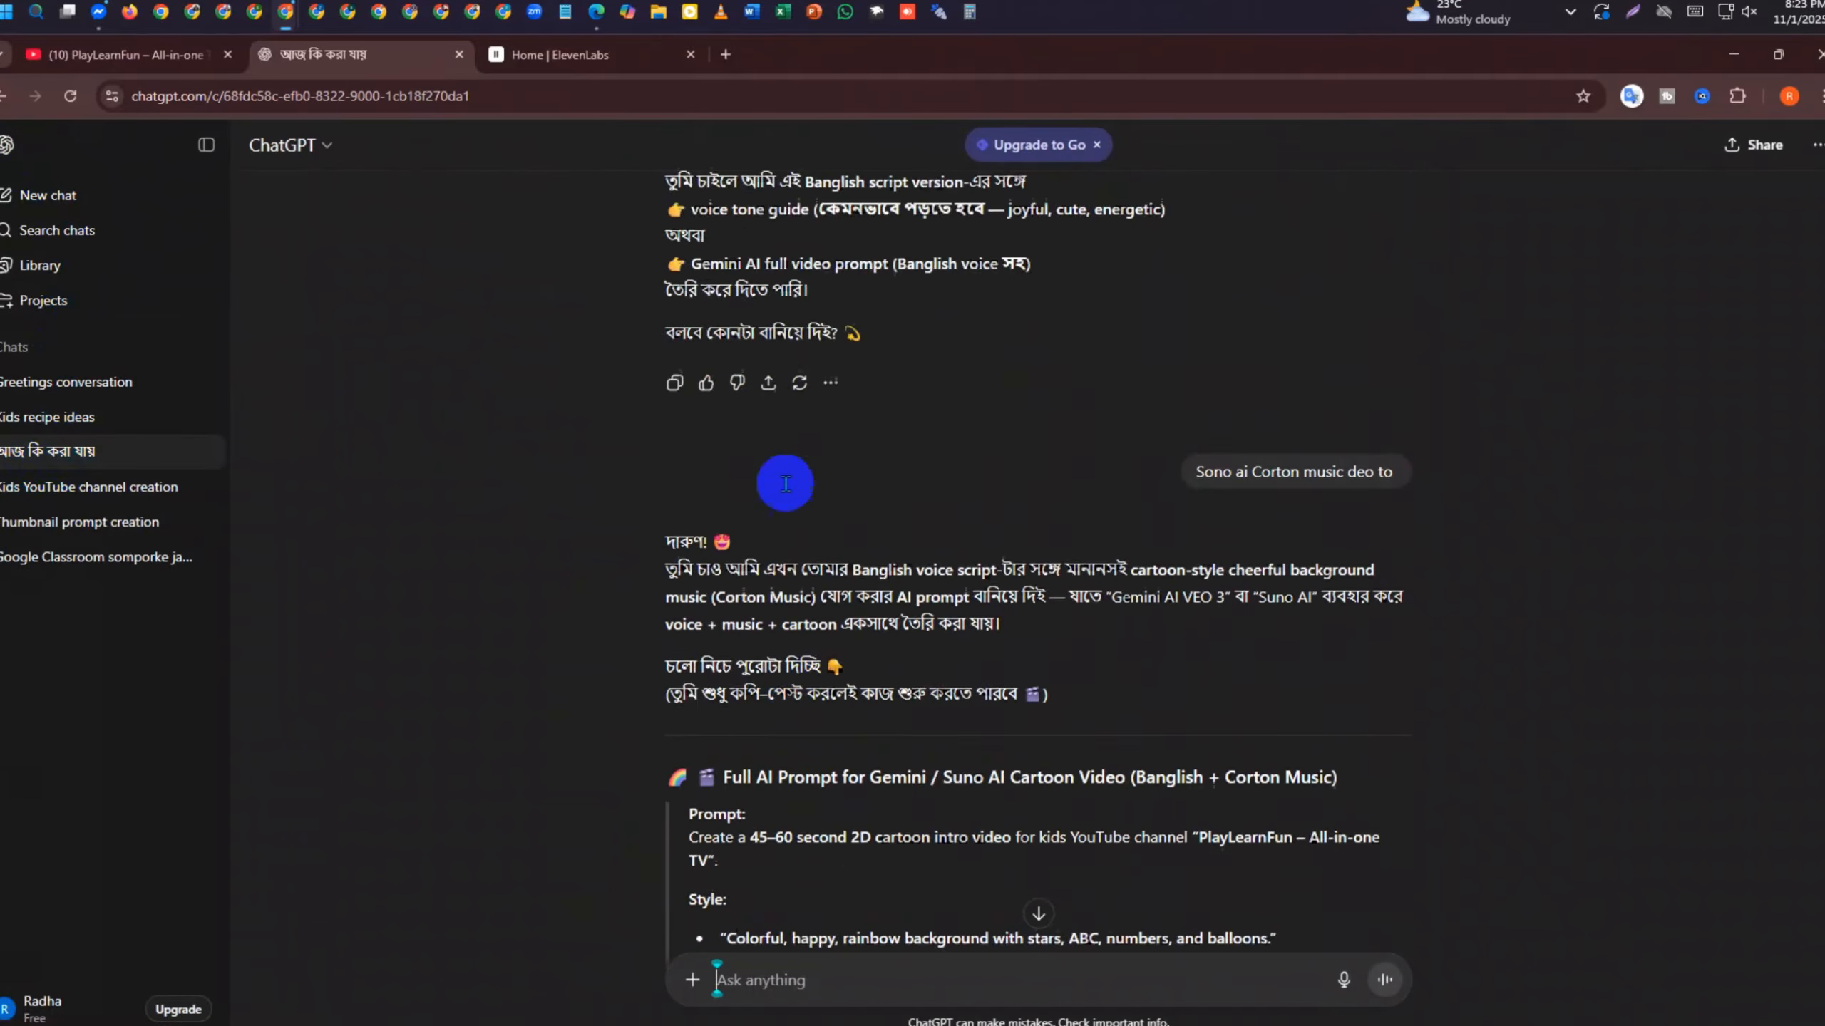
{"action": "scroll", "coordinate": [806, 496], "scroll_direction": "up", "scroll_amount": 10}
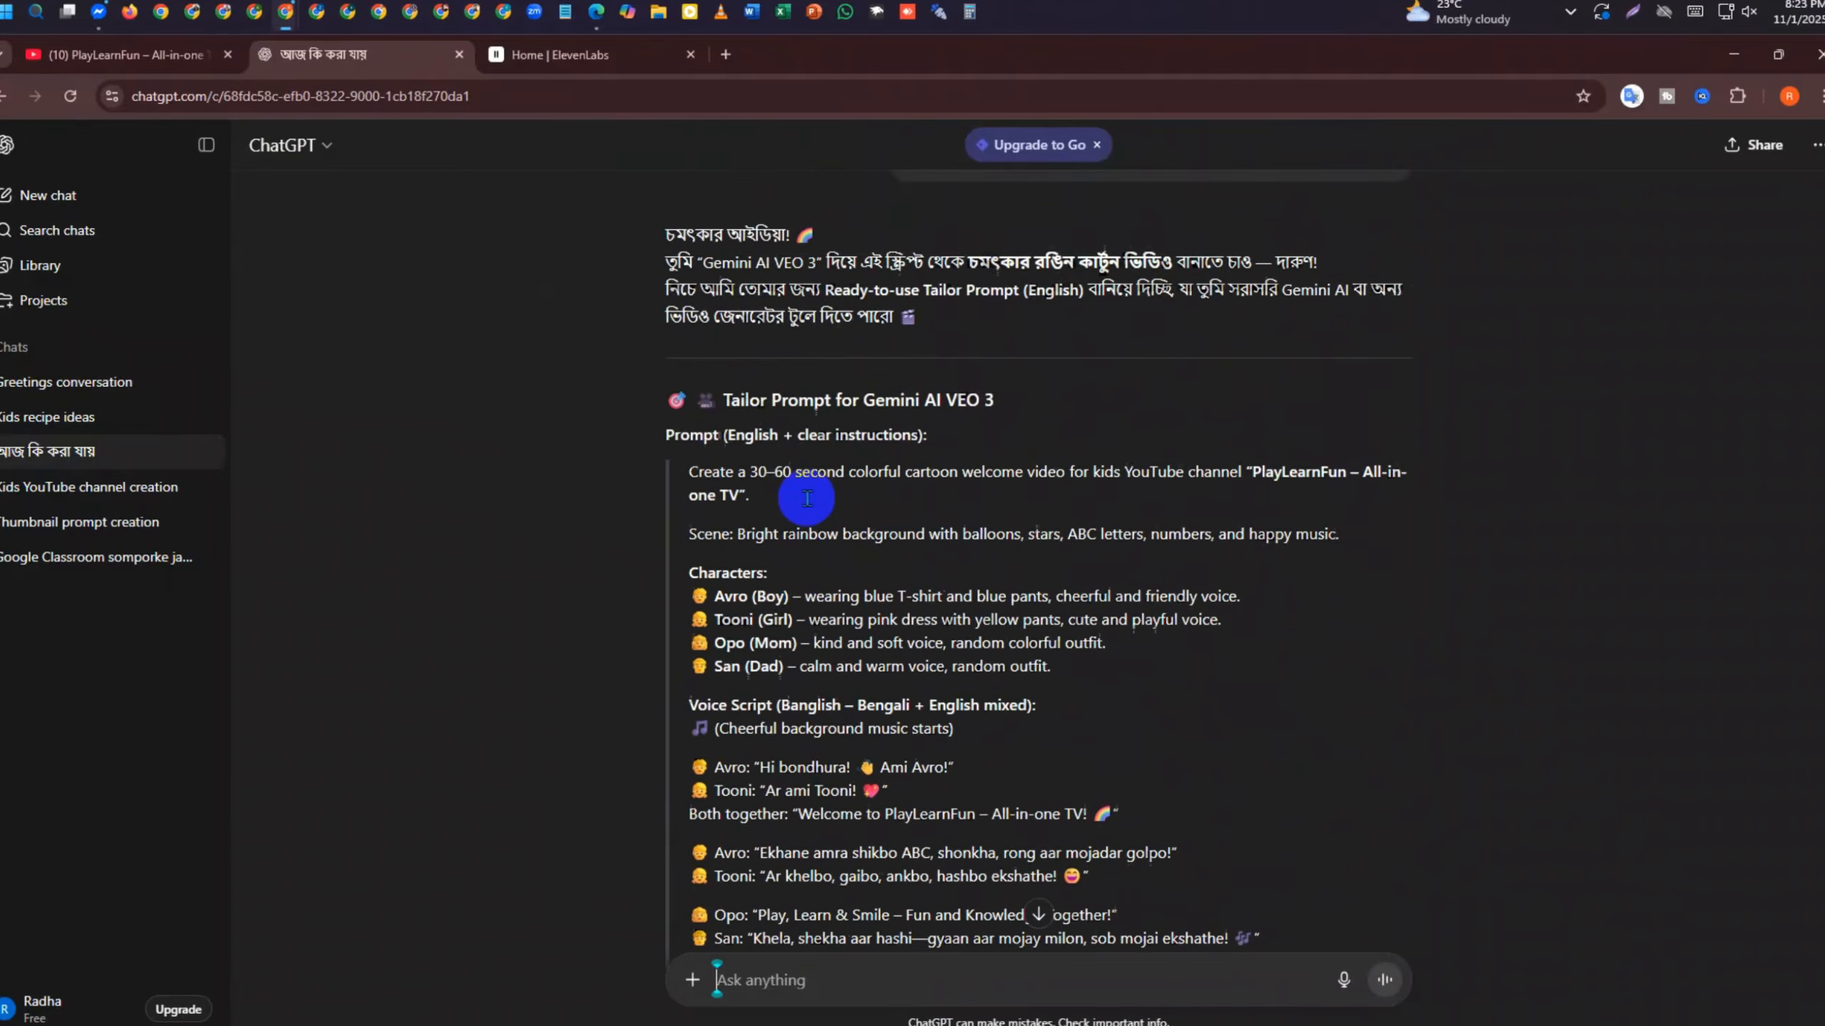
{"action": "scroll", "coordinate": [808, 505], "scroll_direction": "up", "scroll_amount": 3}
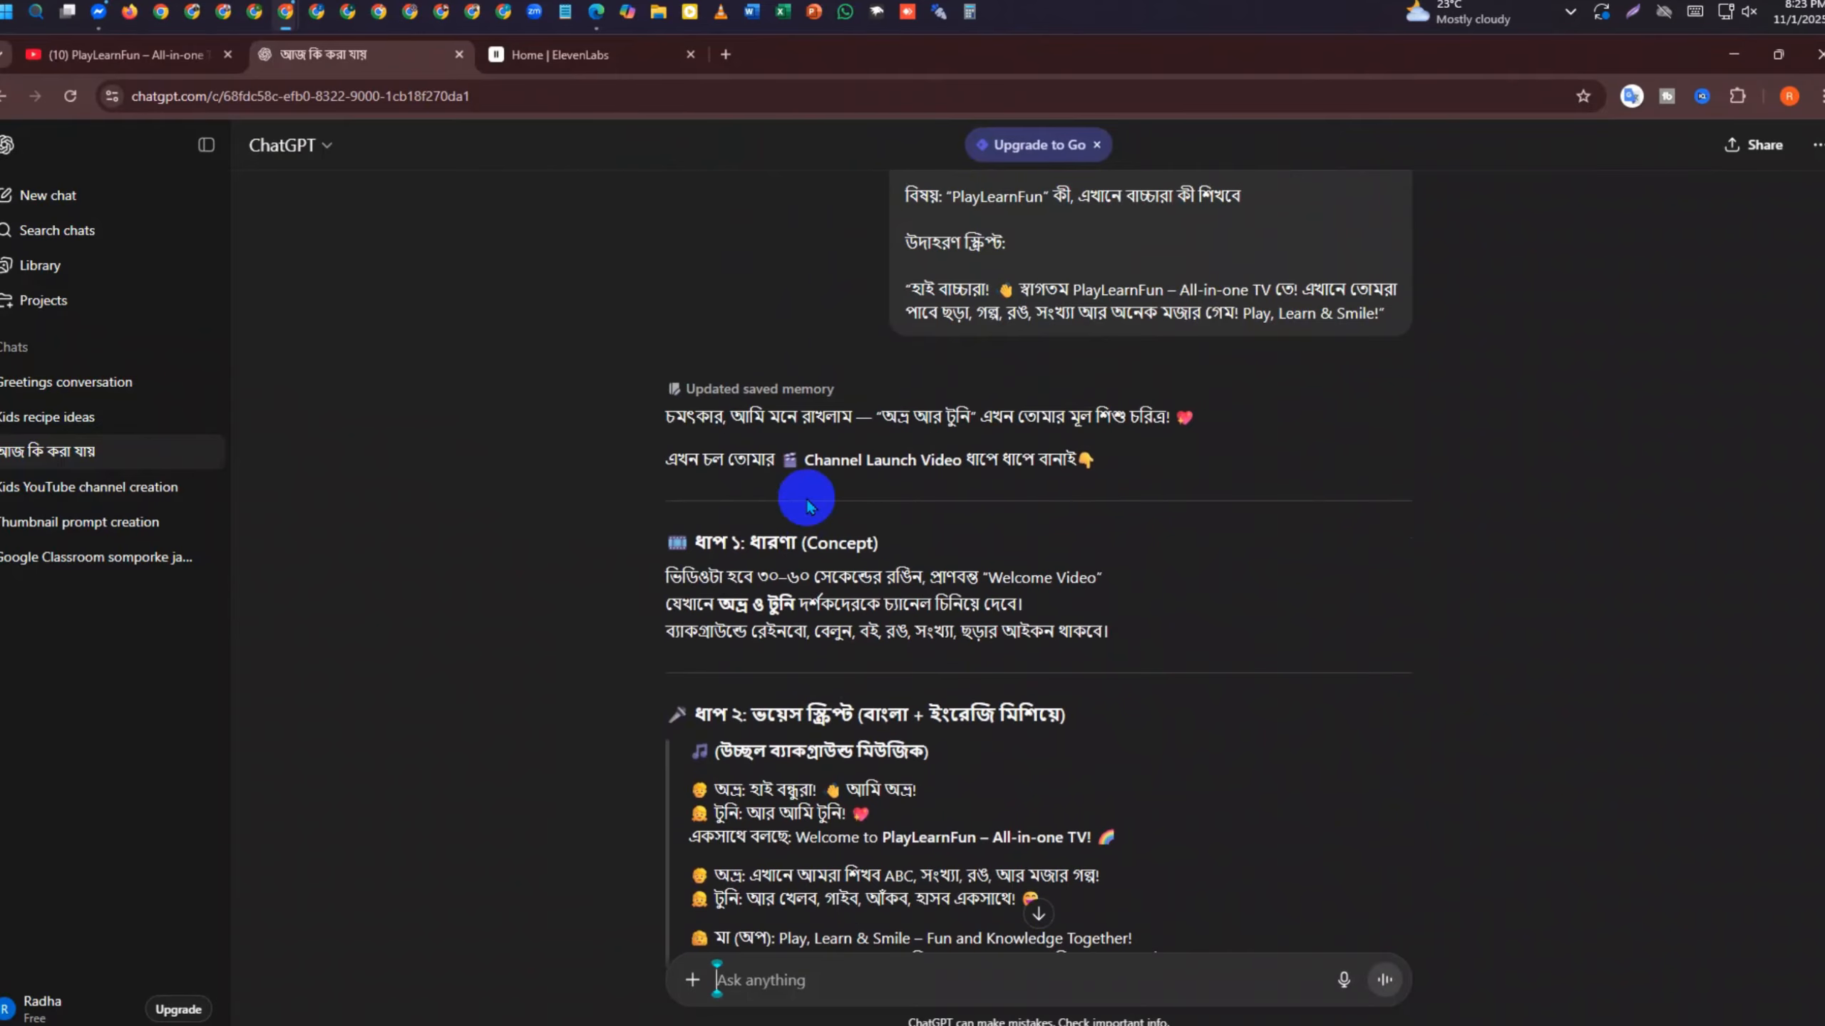
{"action": "scroll", "coordinate": [806, 507], "scroll_direction": "up", "scroll_amount": 10}
{"action": "scroll", "coordinate": [807, 505], "scroll_direction": "up", "scroll_amount": 20}
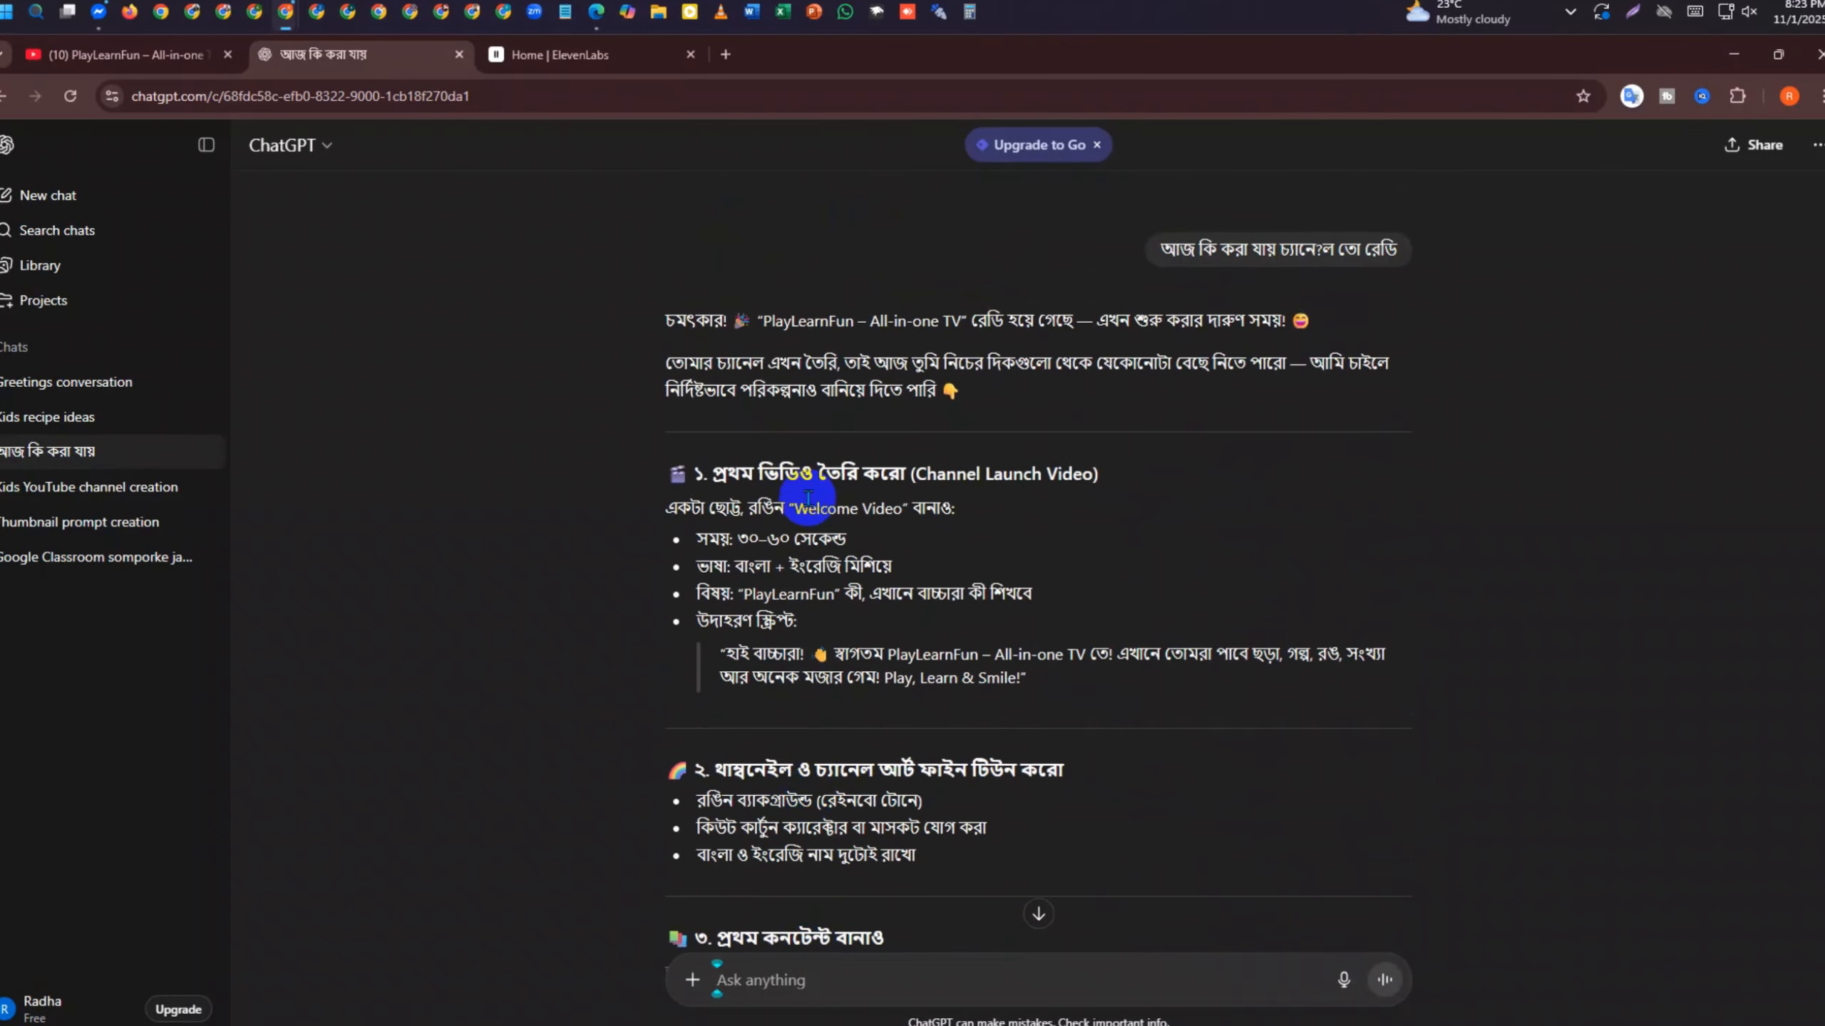
Review the chat's Gemini VEO 3 prompt, Banglish voice script, Suno music prompt and SEO tags
{"action": "scroll", "coordinate": [807, 498], "scroll_direction": "down", "scroll_amount": 20}
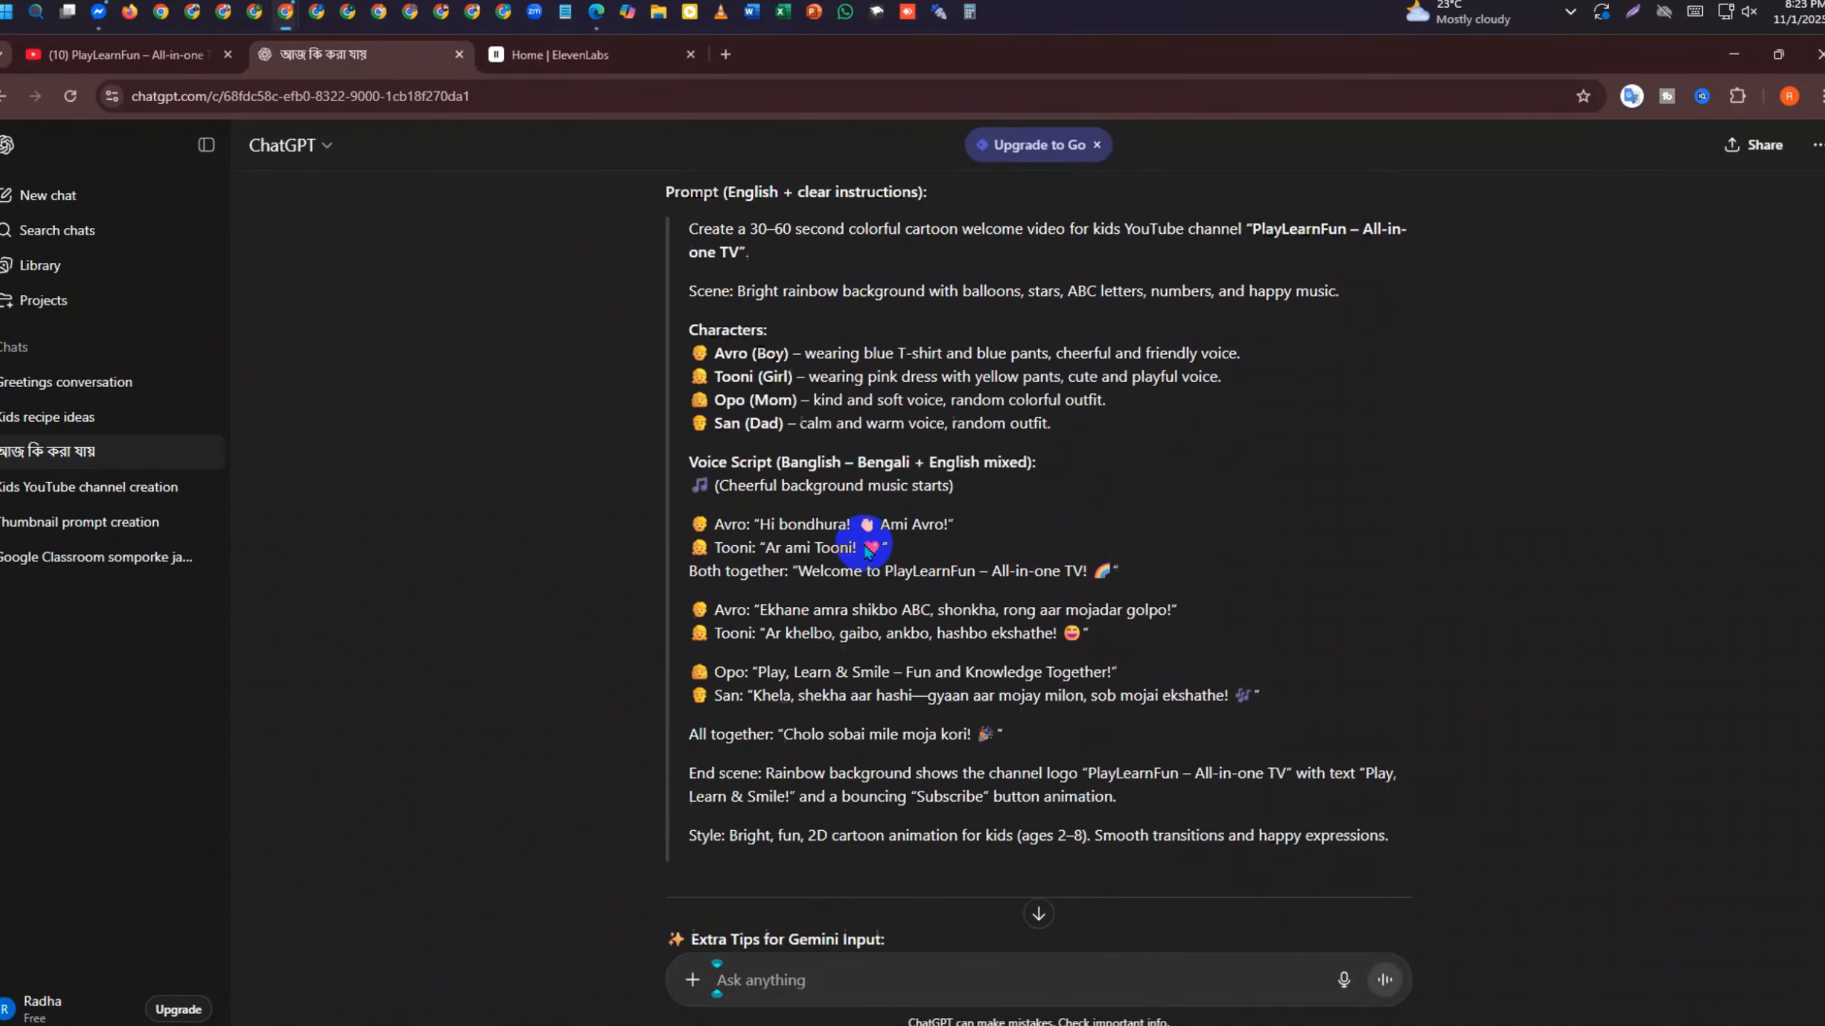
{"action": "scroll", "coordinate": [865, 549], "scroll_direction": "down", "scroll_amount": 20}
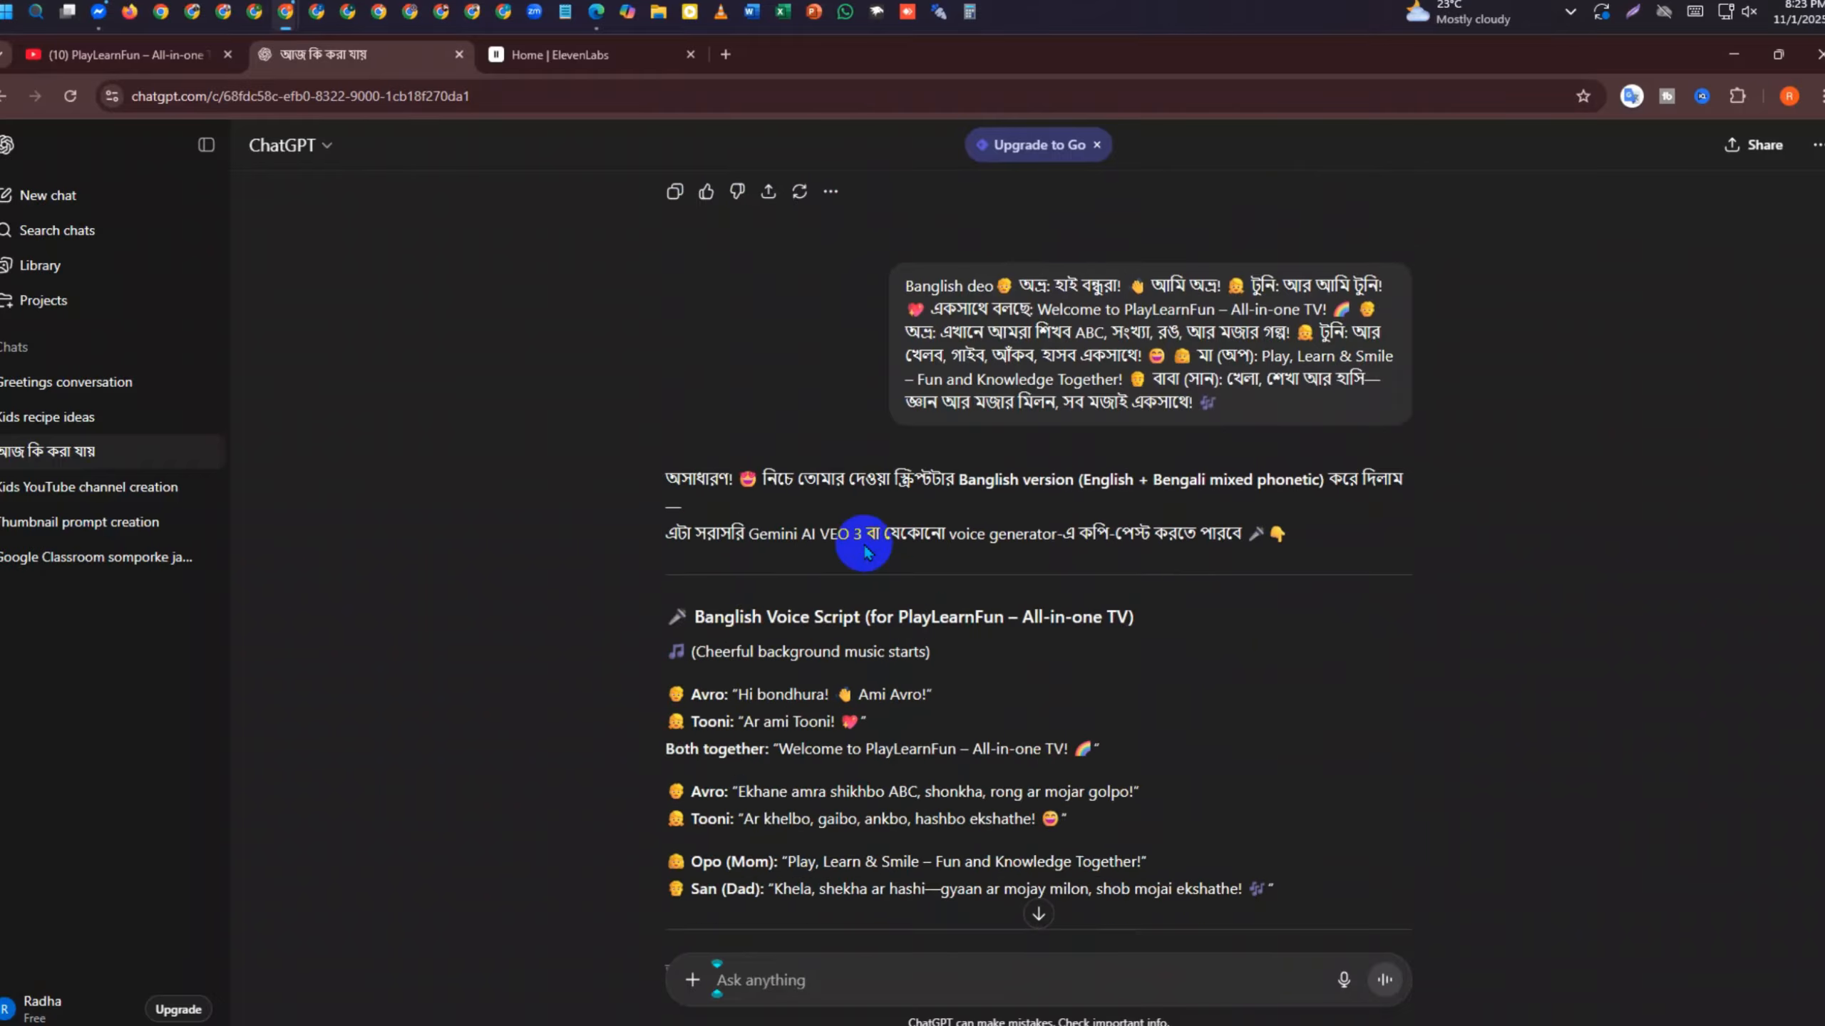
{"action": "scroll", "coordinate": [864, 543], "scroll_direction": "down", "scroll_amount": 20}
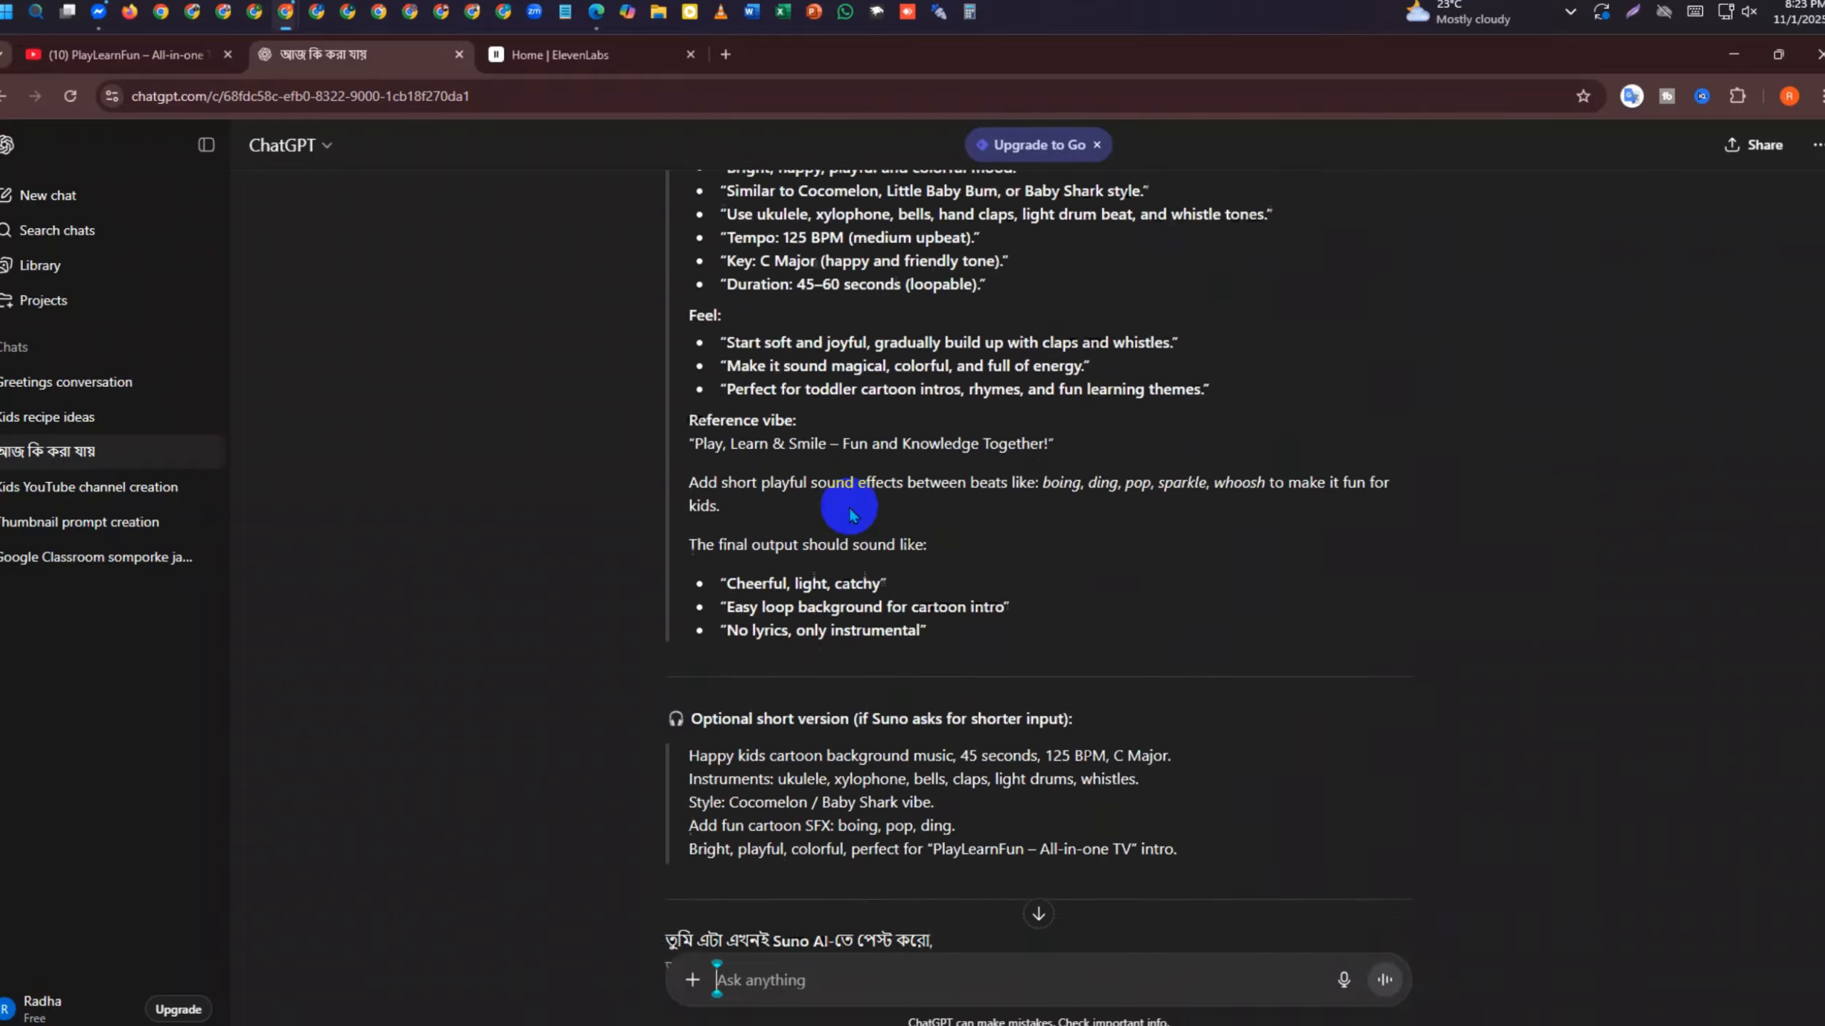
{"action": "scroll", "coordinate": [963, 557], "scroll_direction": "down", "scroll_amount": 20}
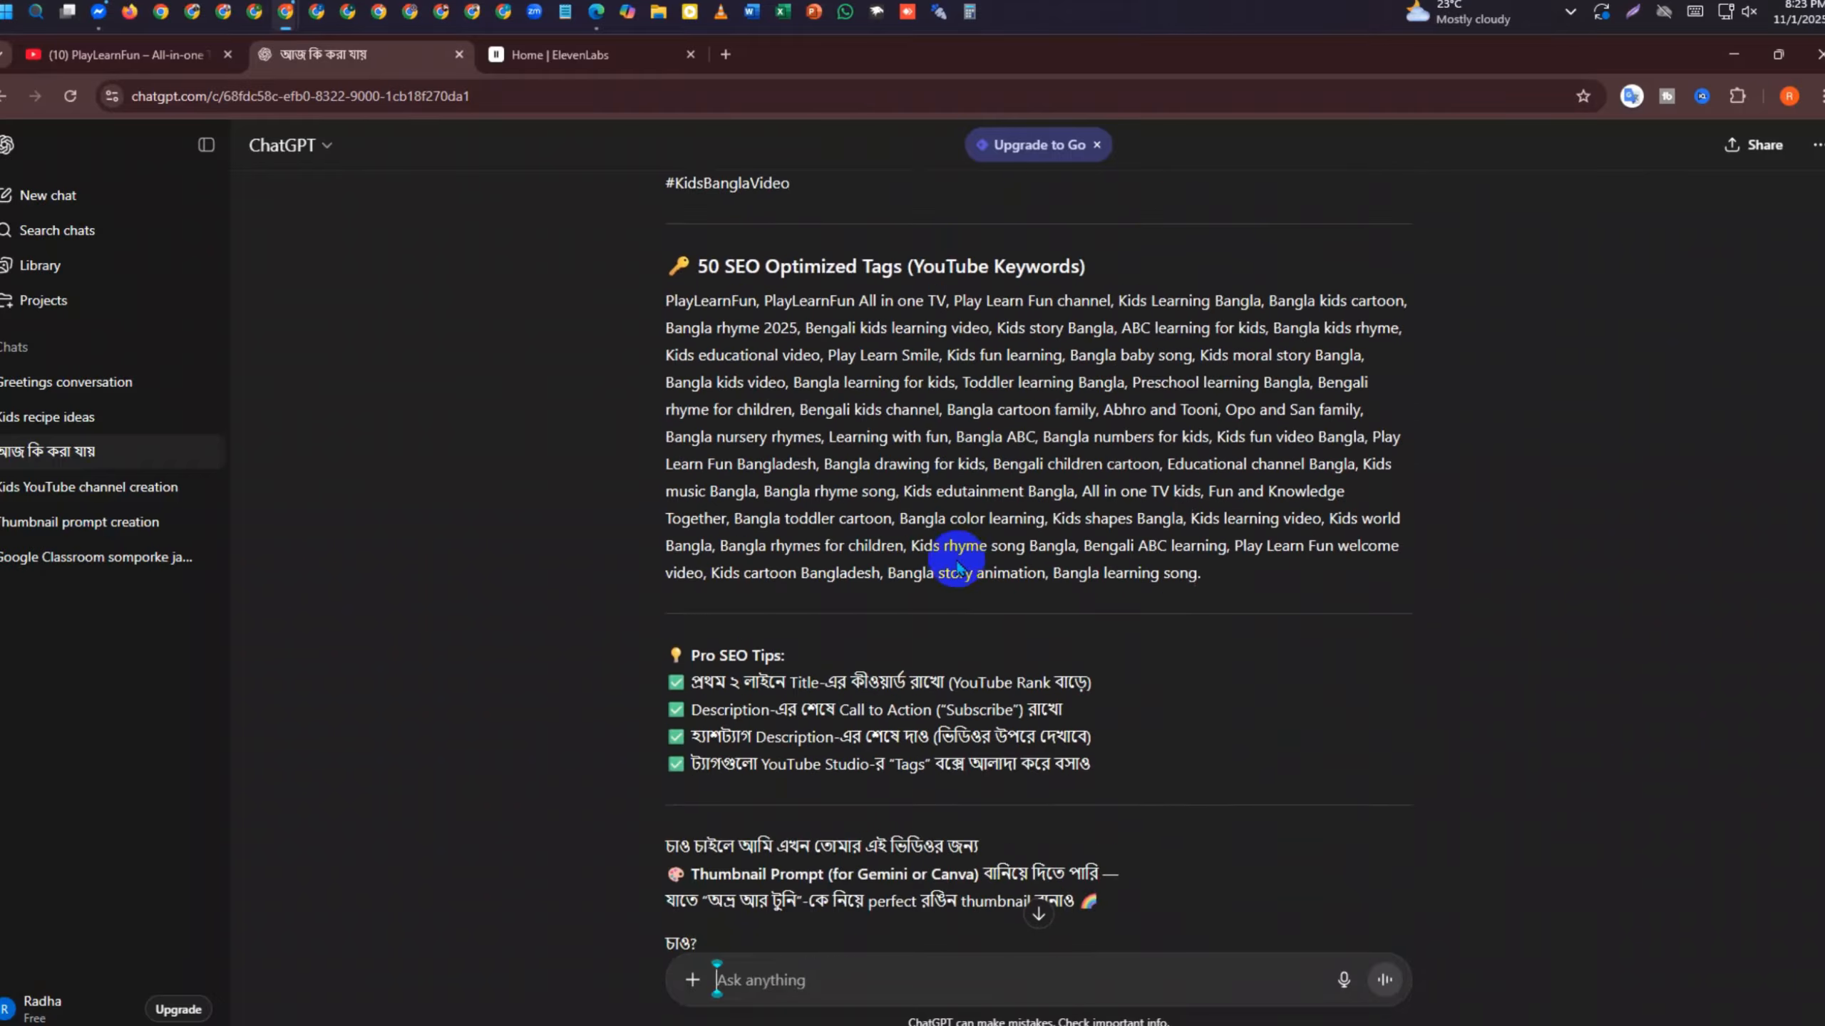
Open the earlier chat "Kids recipe ideas" and examine its reels request, scene-by-scene prompts and Cartoon Consistency Setup
{"action": "left_click", "coordinate": [129, 416]}
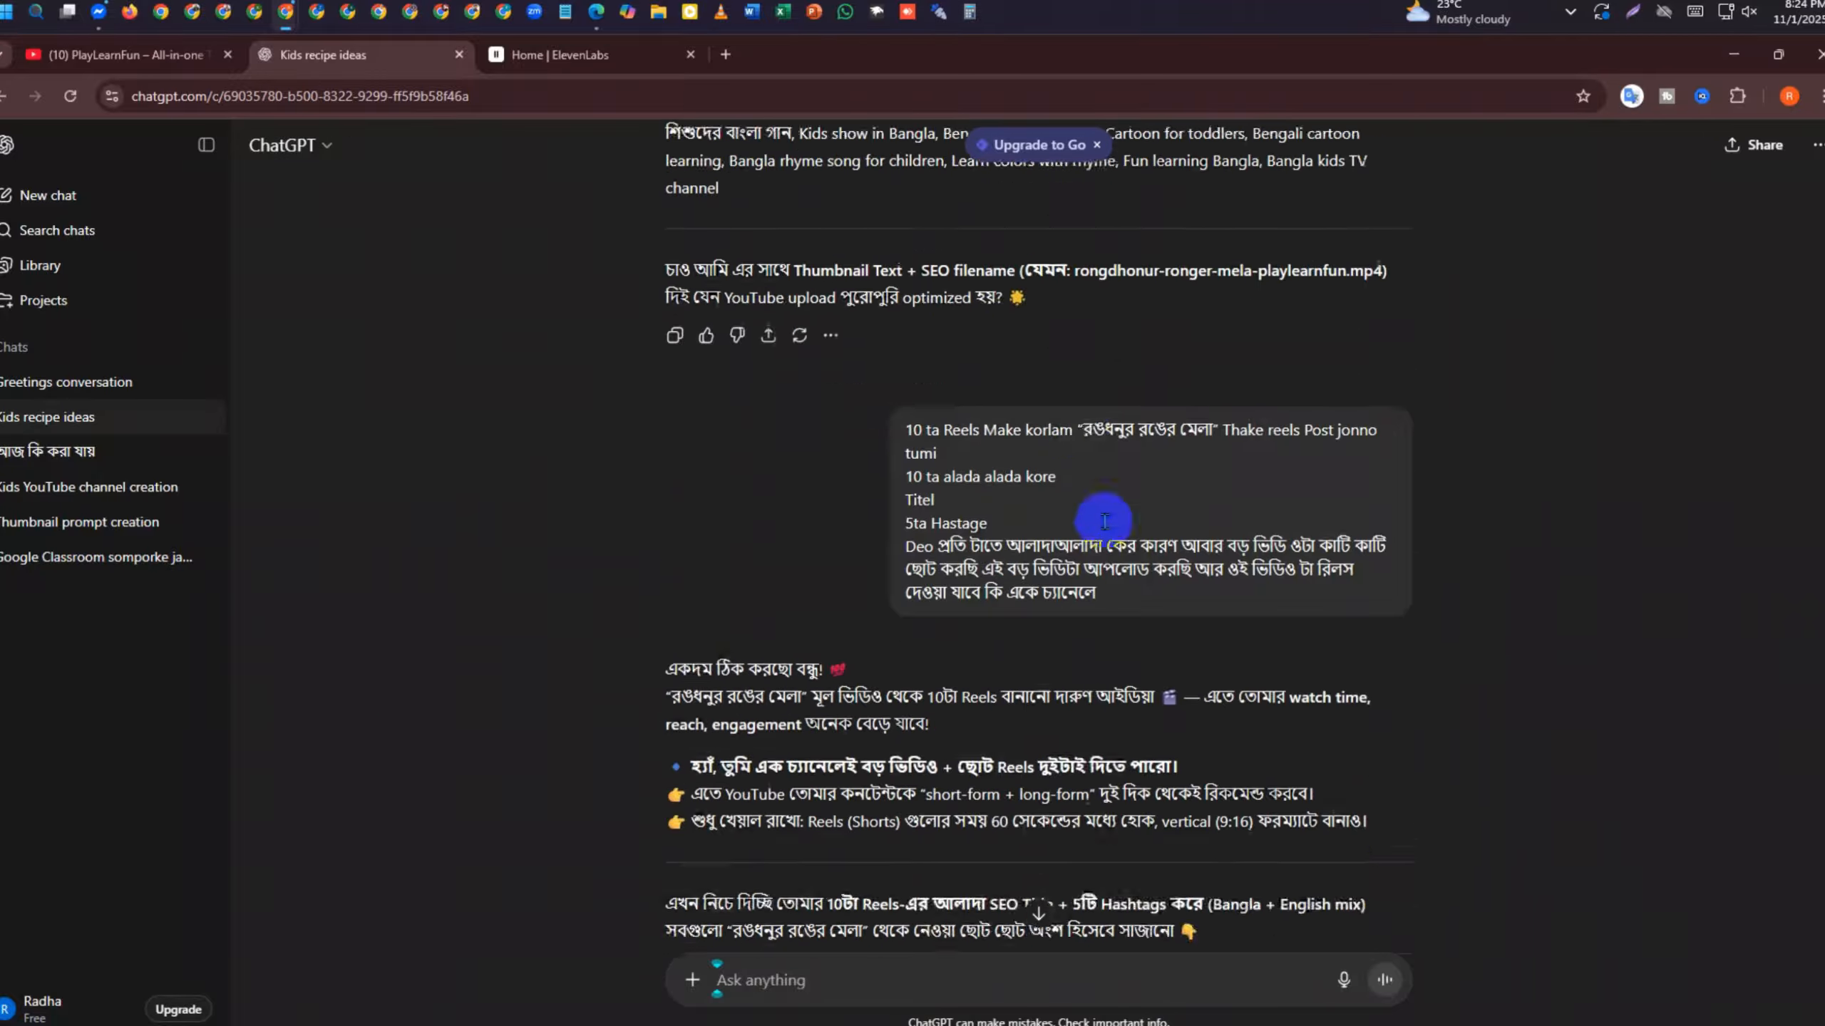
{"action": "scroll", "coordinate": [1104, 520], "scroll_direction": "down", "scroll_amount": 20}
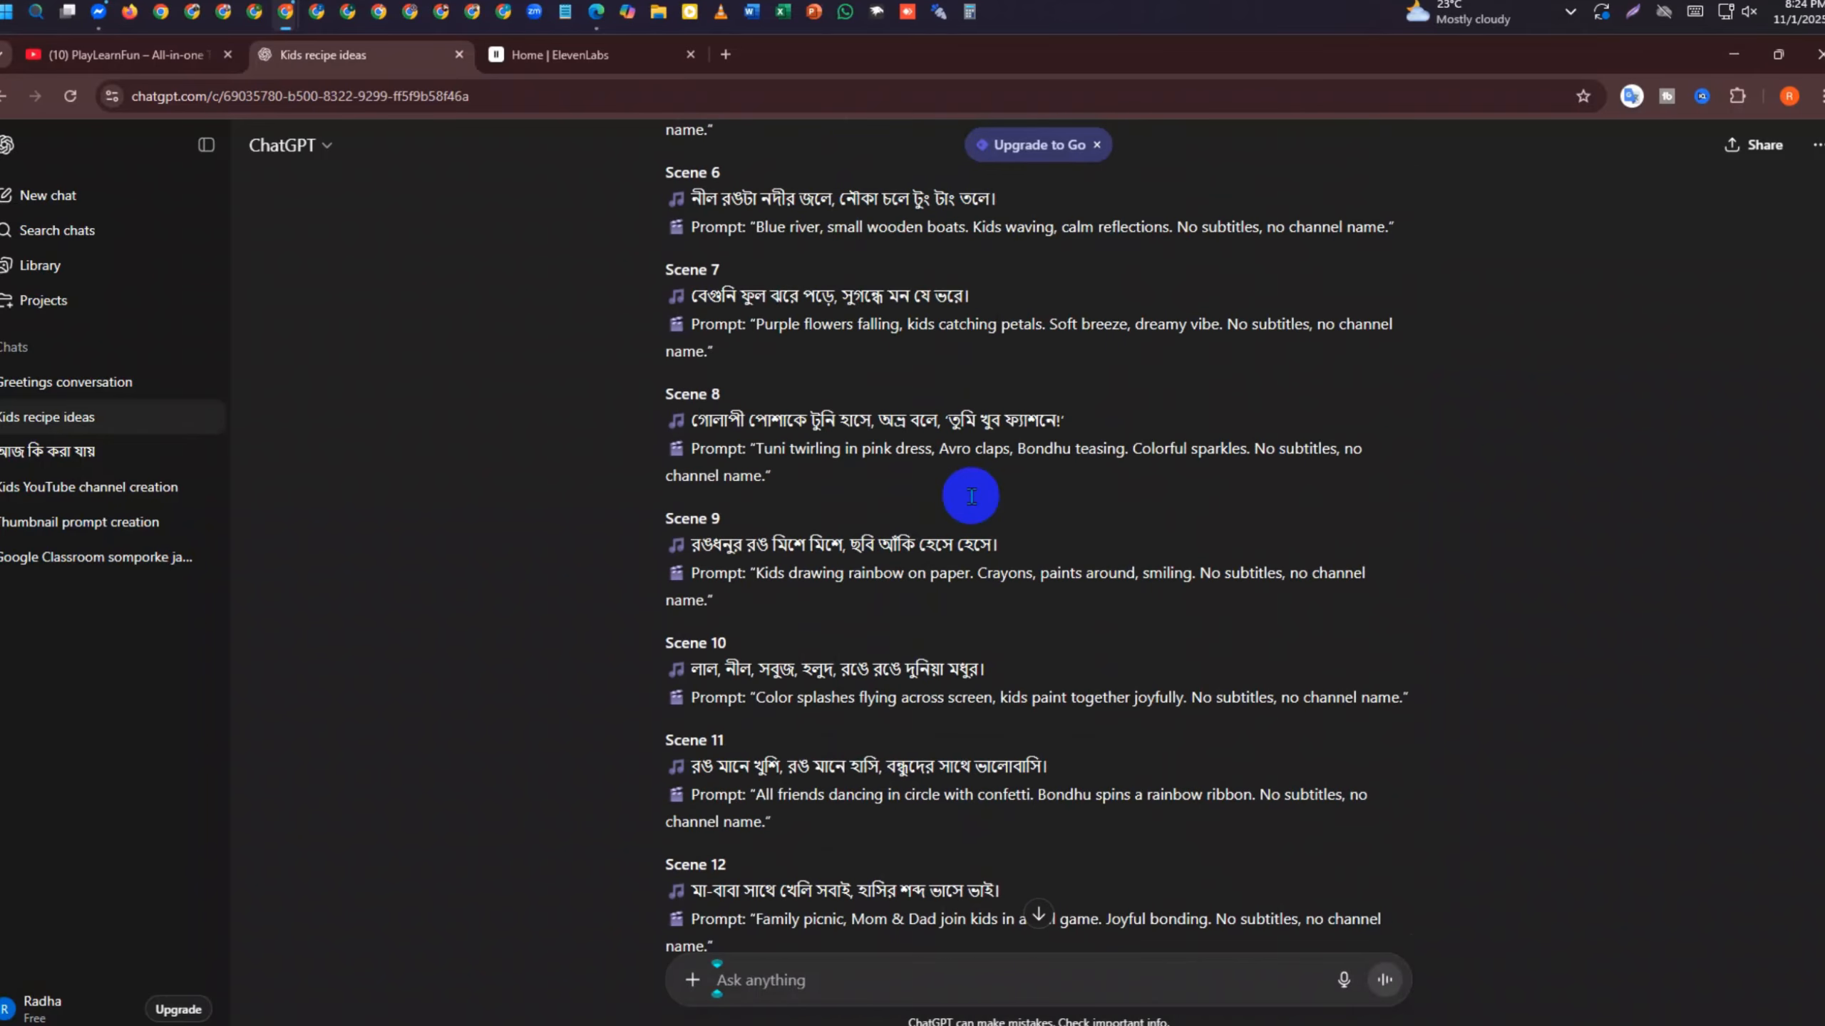
{"action": "scroll", "coordinate": [974, 503], "scroll_direction": "up", "scroll_amount": 20}
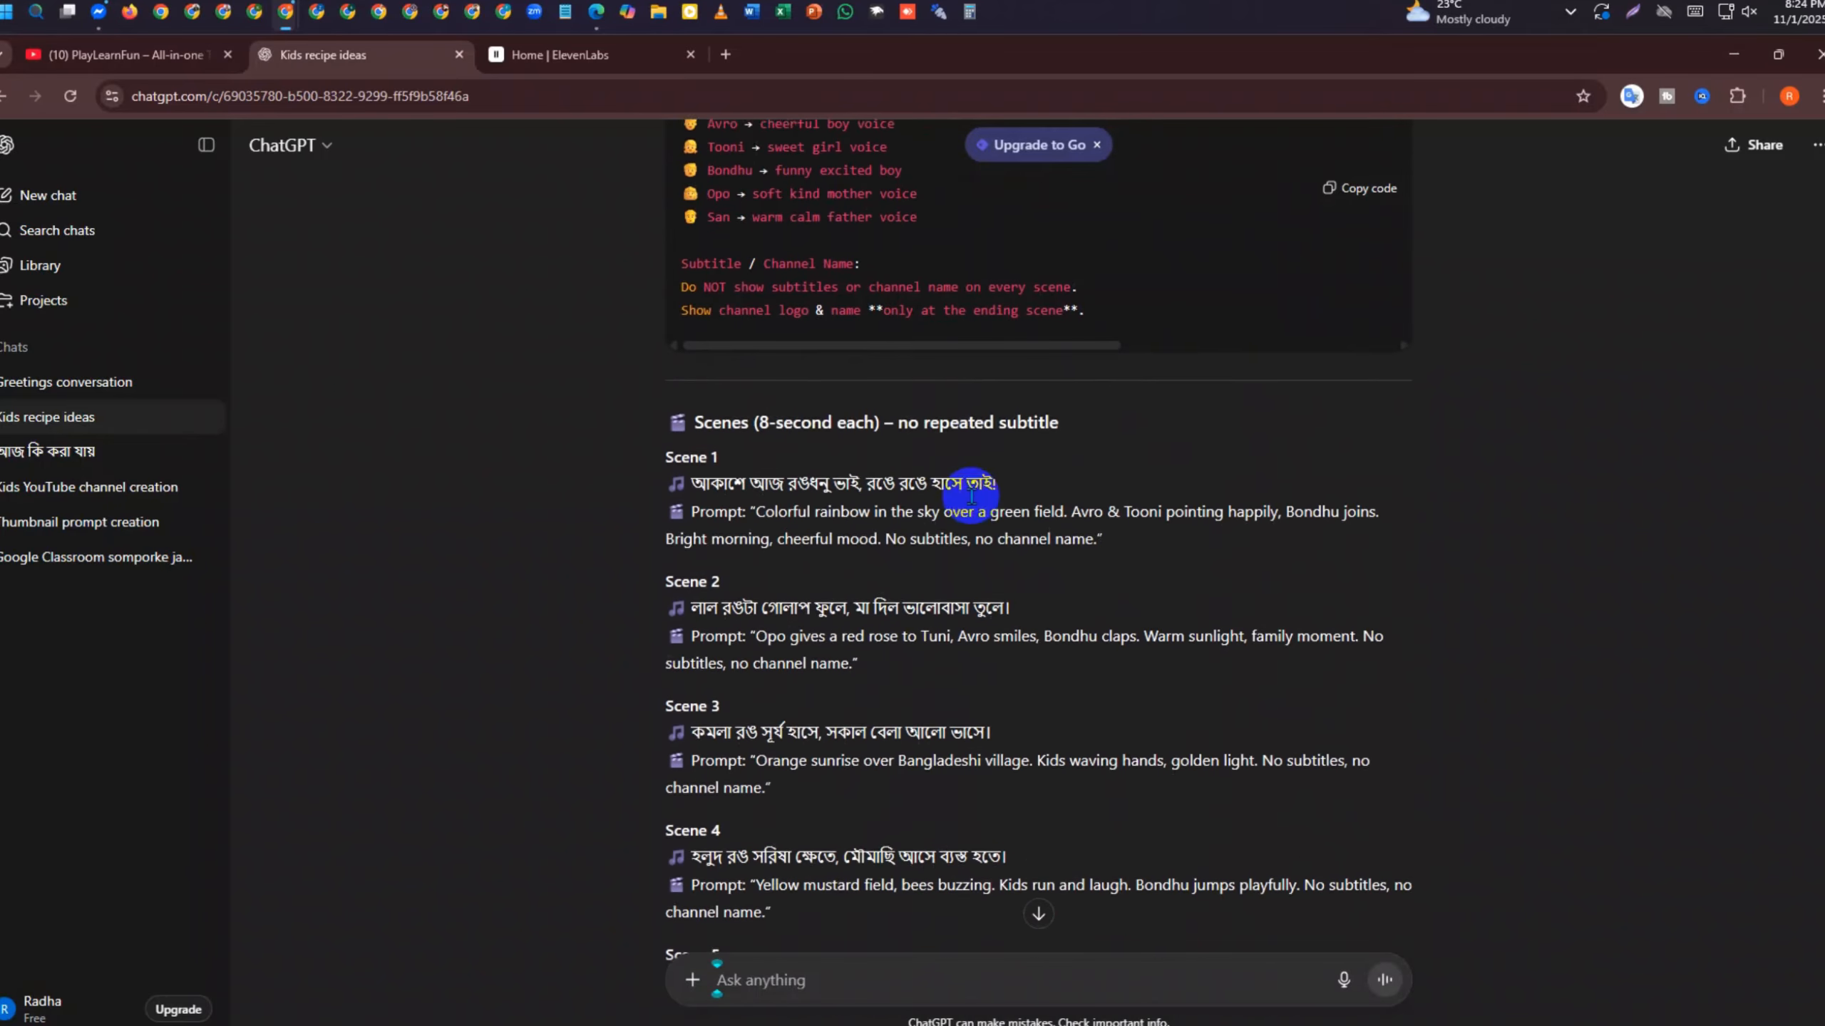
{"action": "scroll", "coordinate": [1218, 489], "scroll_direction": "up", "scroll_amount": 8}
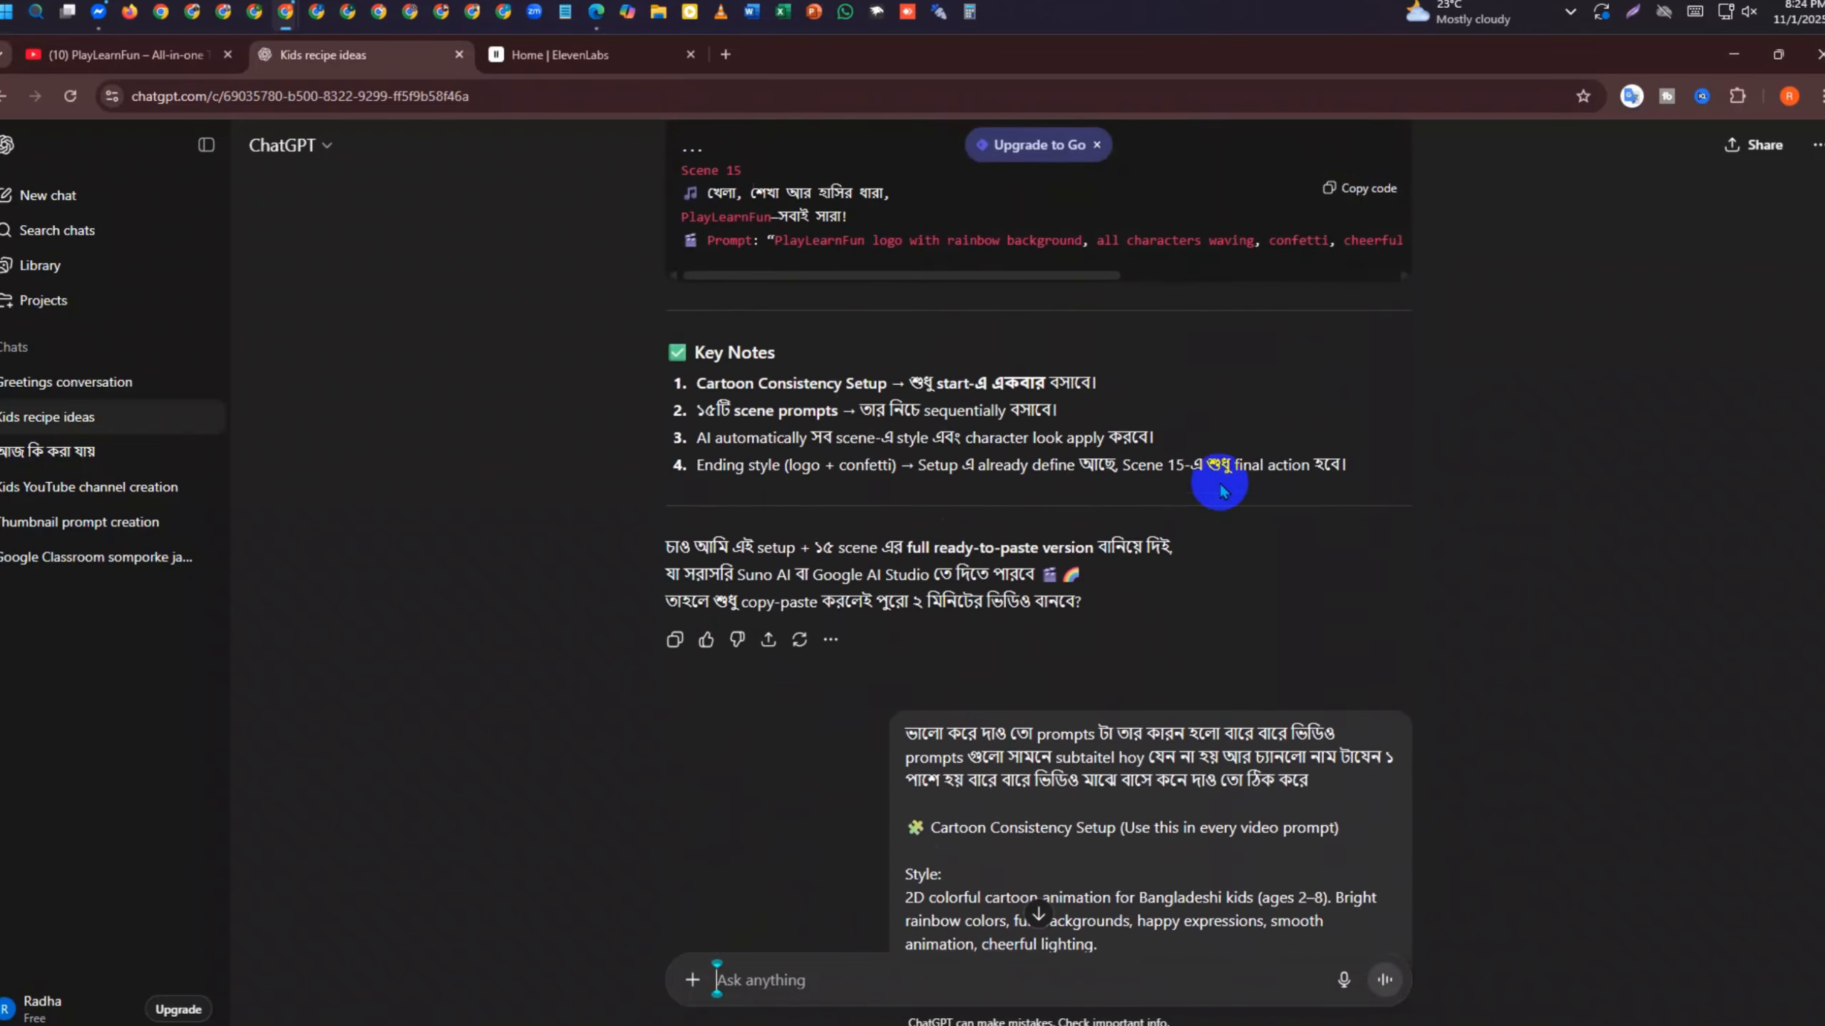
{"action": "scroll", "coordinate": [1214, 481], "scroll_direction": "down", "scroll_amount": 7}
{"action": "scroll", "coordinate": [1214, 482], "scroll_direction": "up", "scroll_amount": 20}
{"action": "scroll", "coordinate": [1213, 489], "scroll_direction": "down", "scroll_amount": 15}
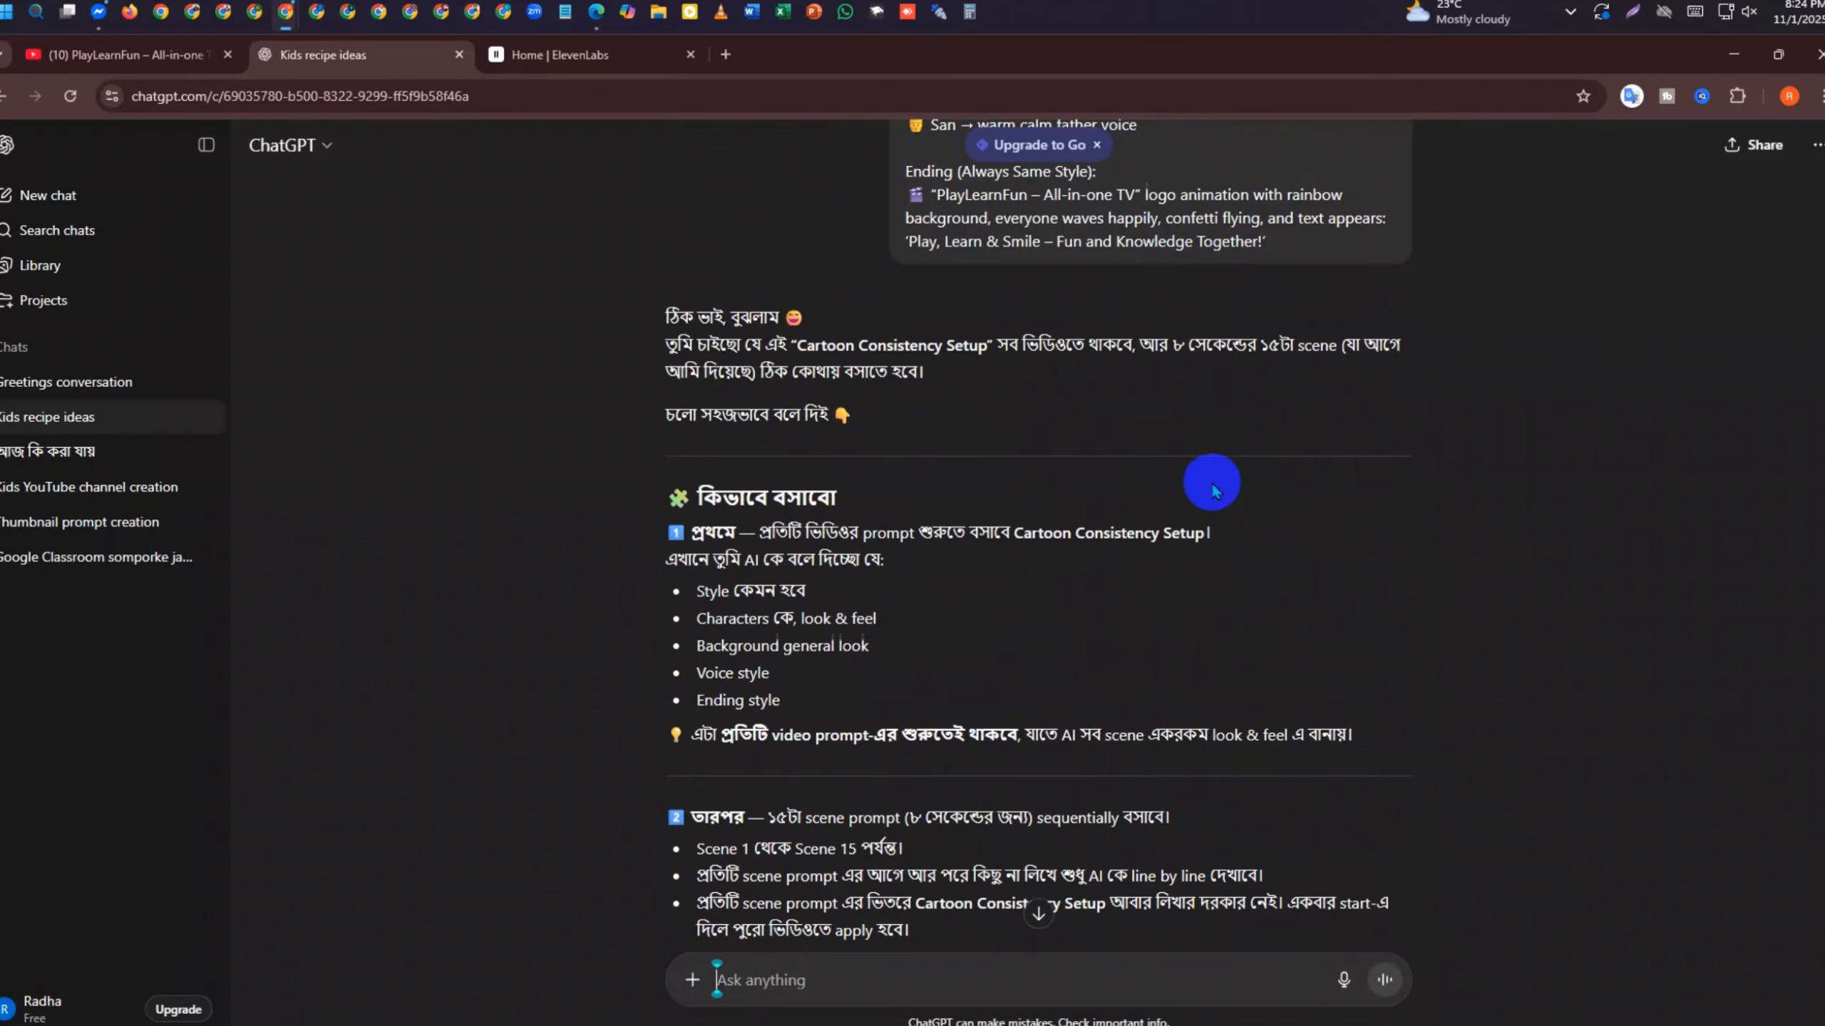
{"action": "scroll", "coordinate": [1213, 489], "scroll_direction": "up", "scroll_amount": 5}
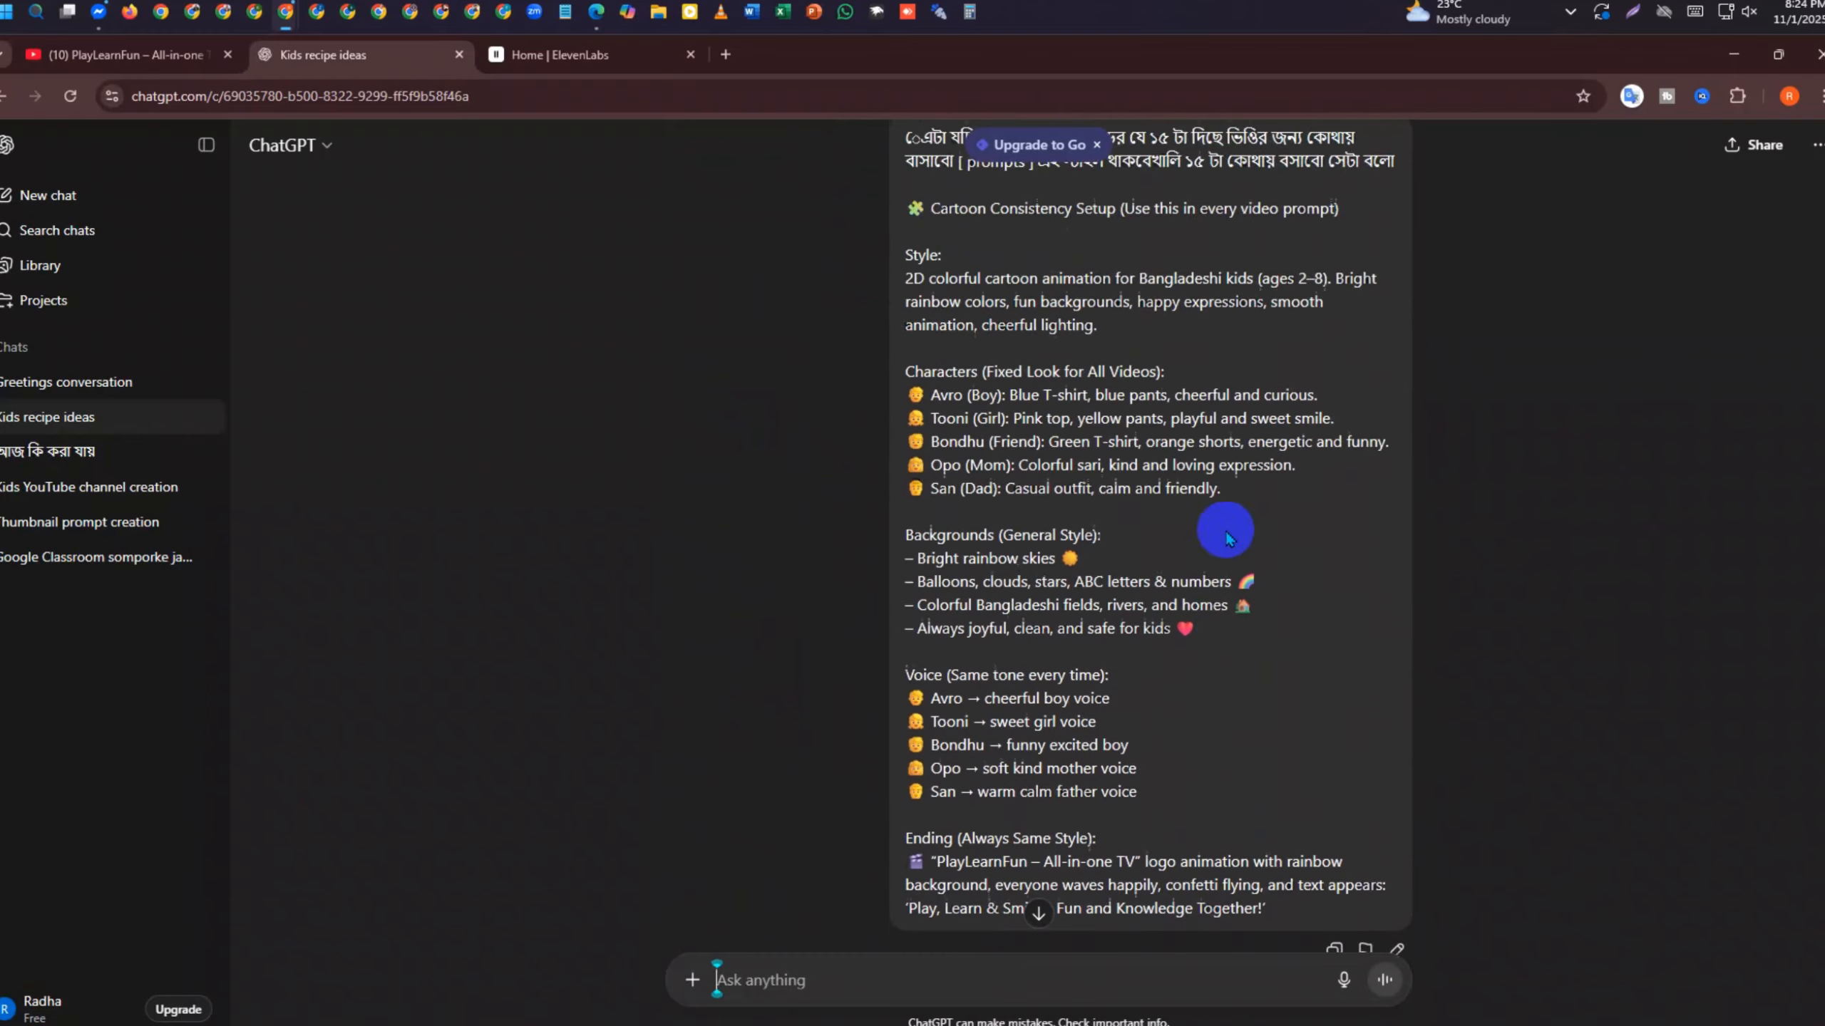
{"action": "scroll", "coordinate": [1227, 538], "scroll_direction": "up", "scroll_amount": 5}
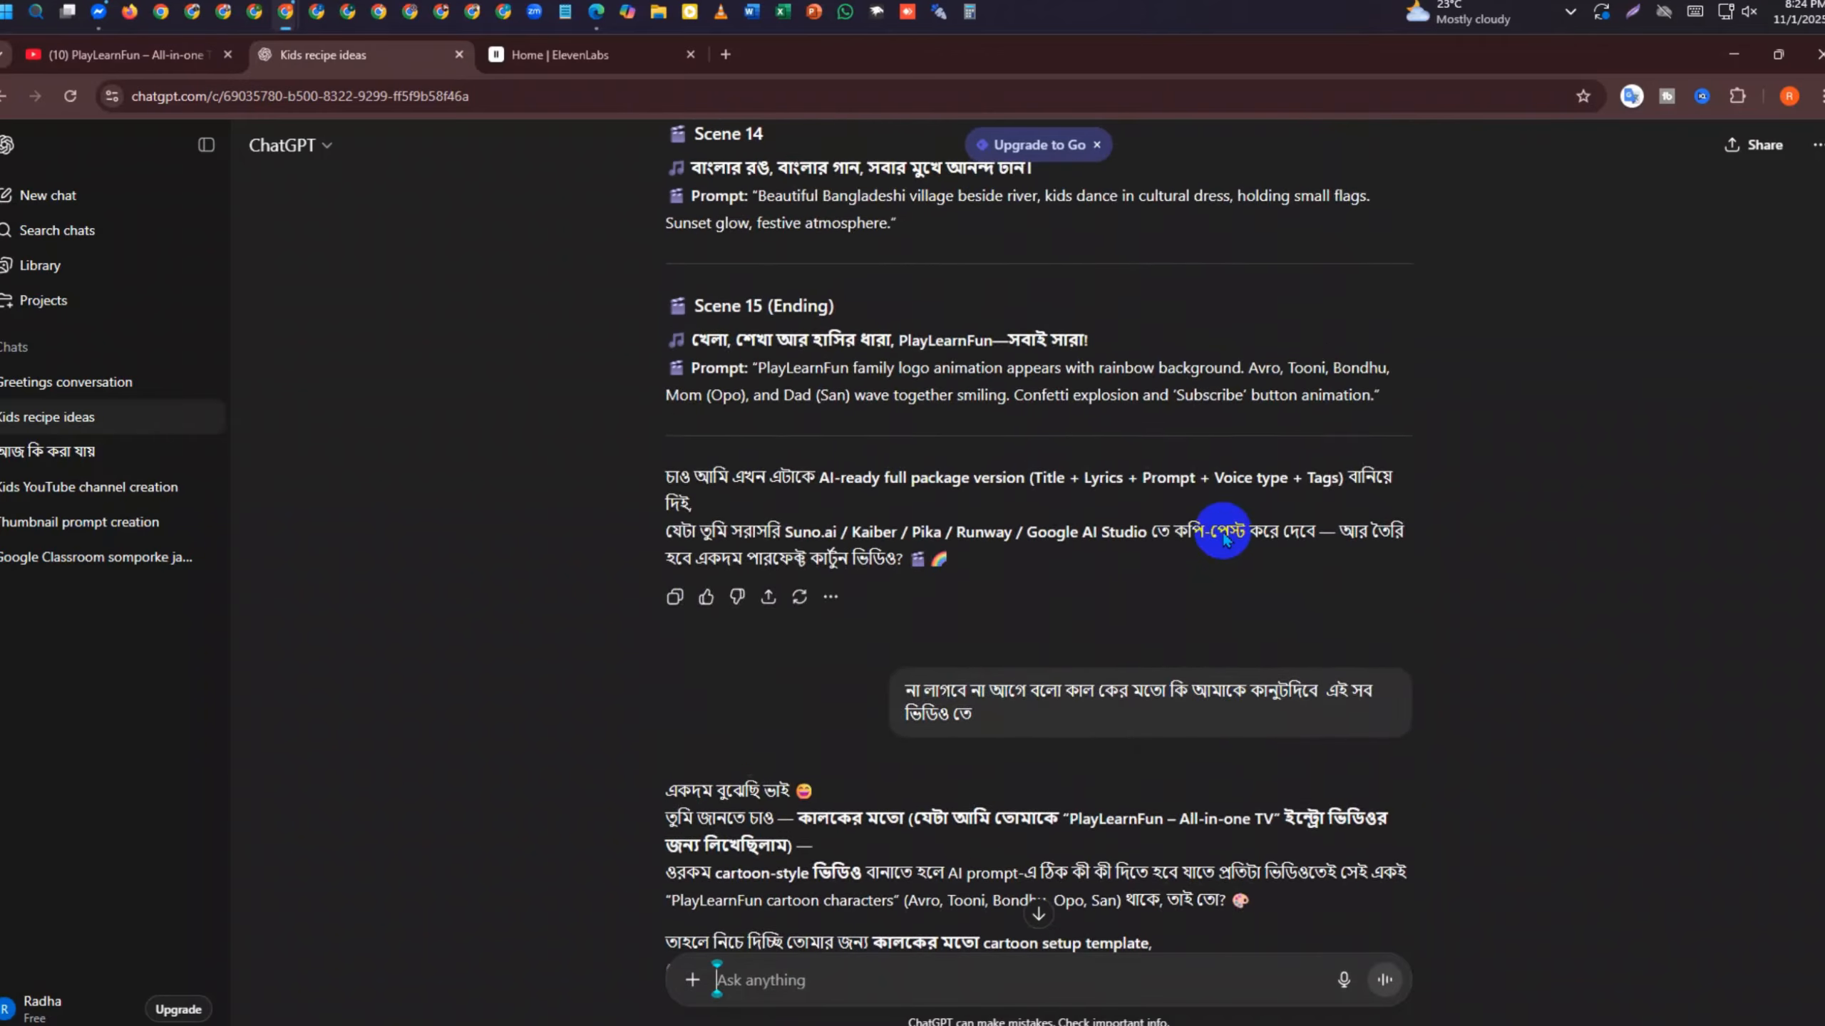
{"action": "scroll", "coordinate": [1222, 531], "scroll_direction": "up", "scroll_amount": 4}
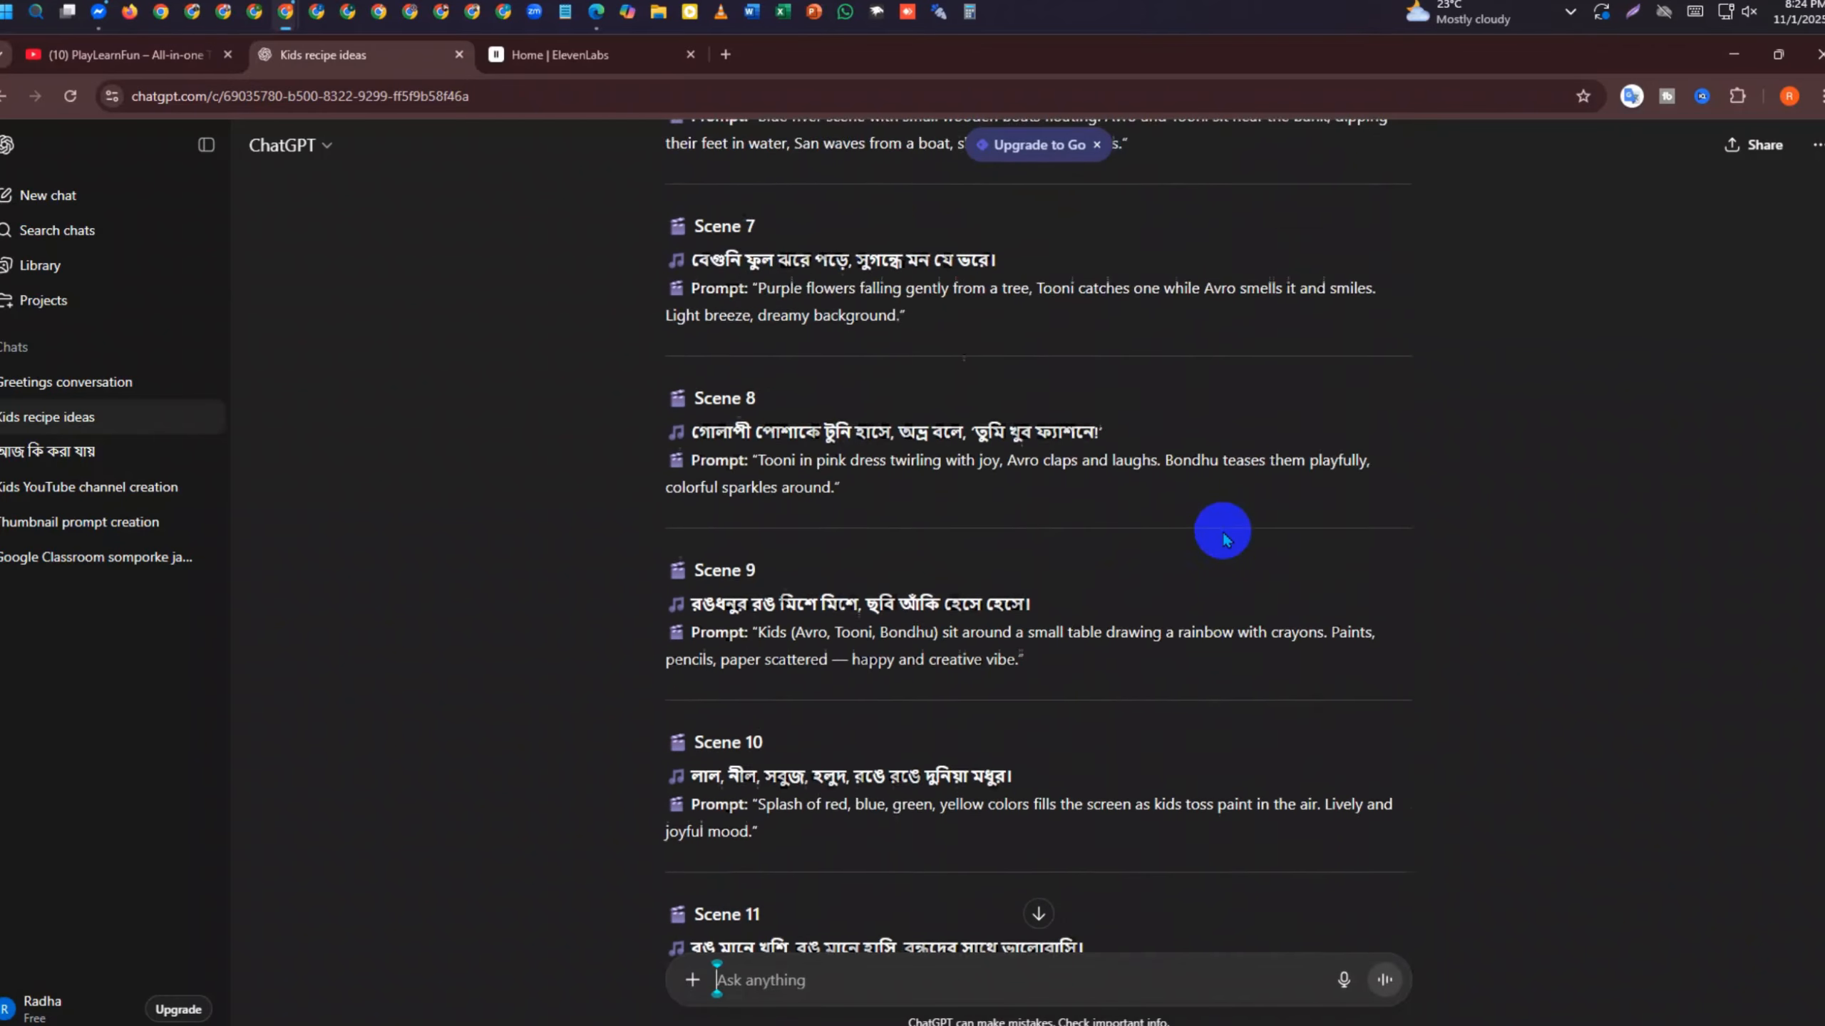
{"action": "scroll", "coordinate": [1223, 538], "scroll_direction": "up", "scroll_amount": 1}
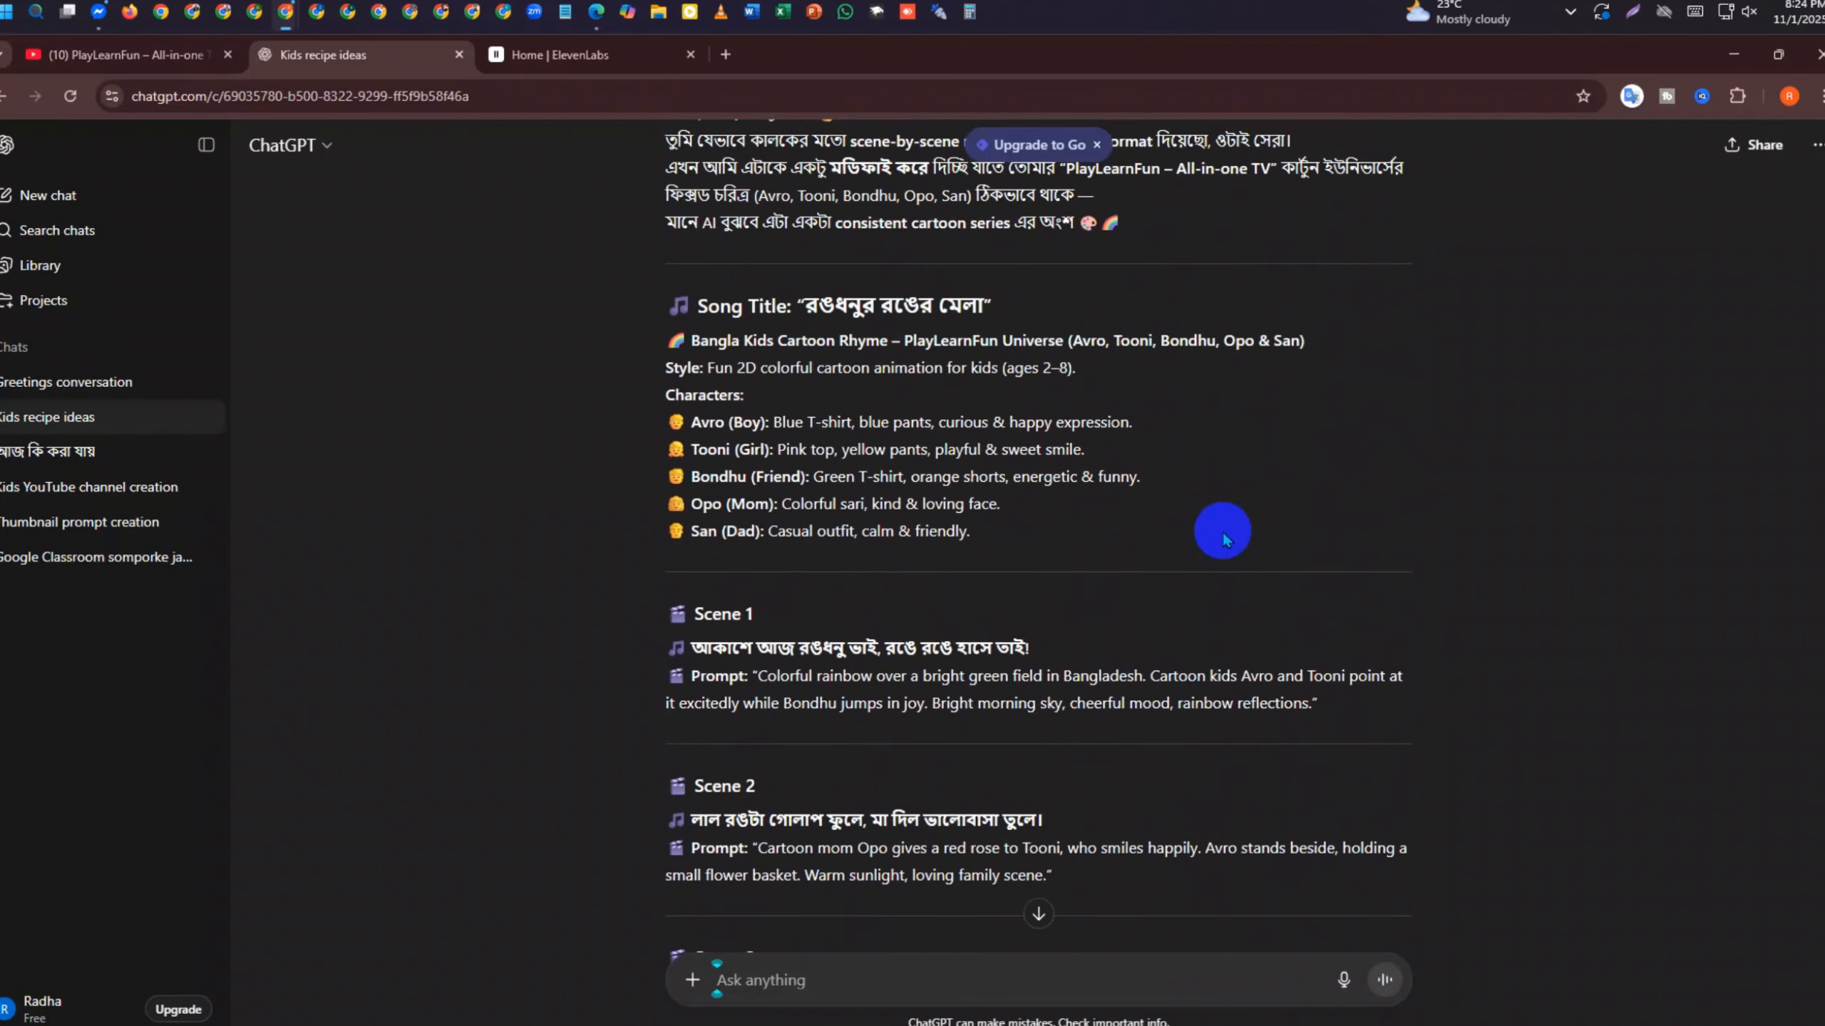
Look back through the chat's 15-scene rhyme request, cartoon-style video prompt, Suno input format and numbered Bangla rhyme lines
{"action": "scroll", "coordinate": [1209, 584], "scroll_direction": "up", "scroll_amount": 8}
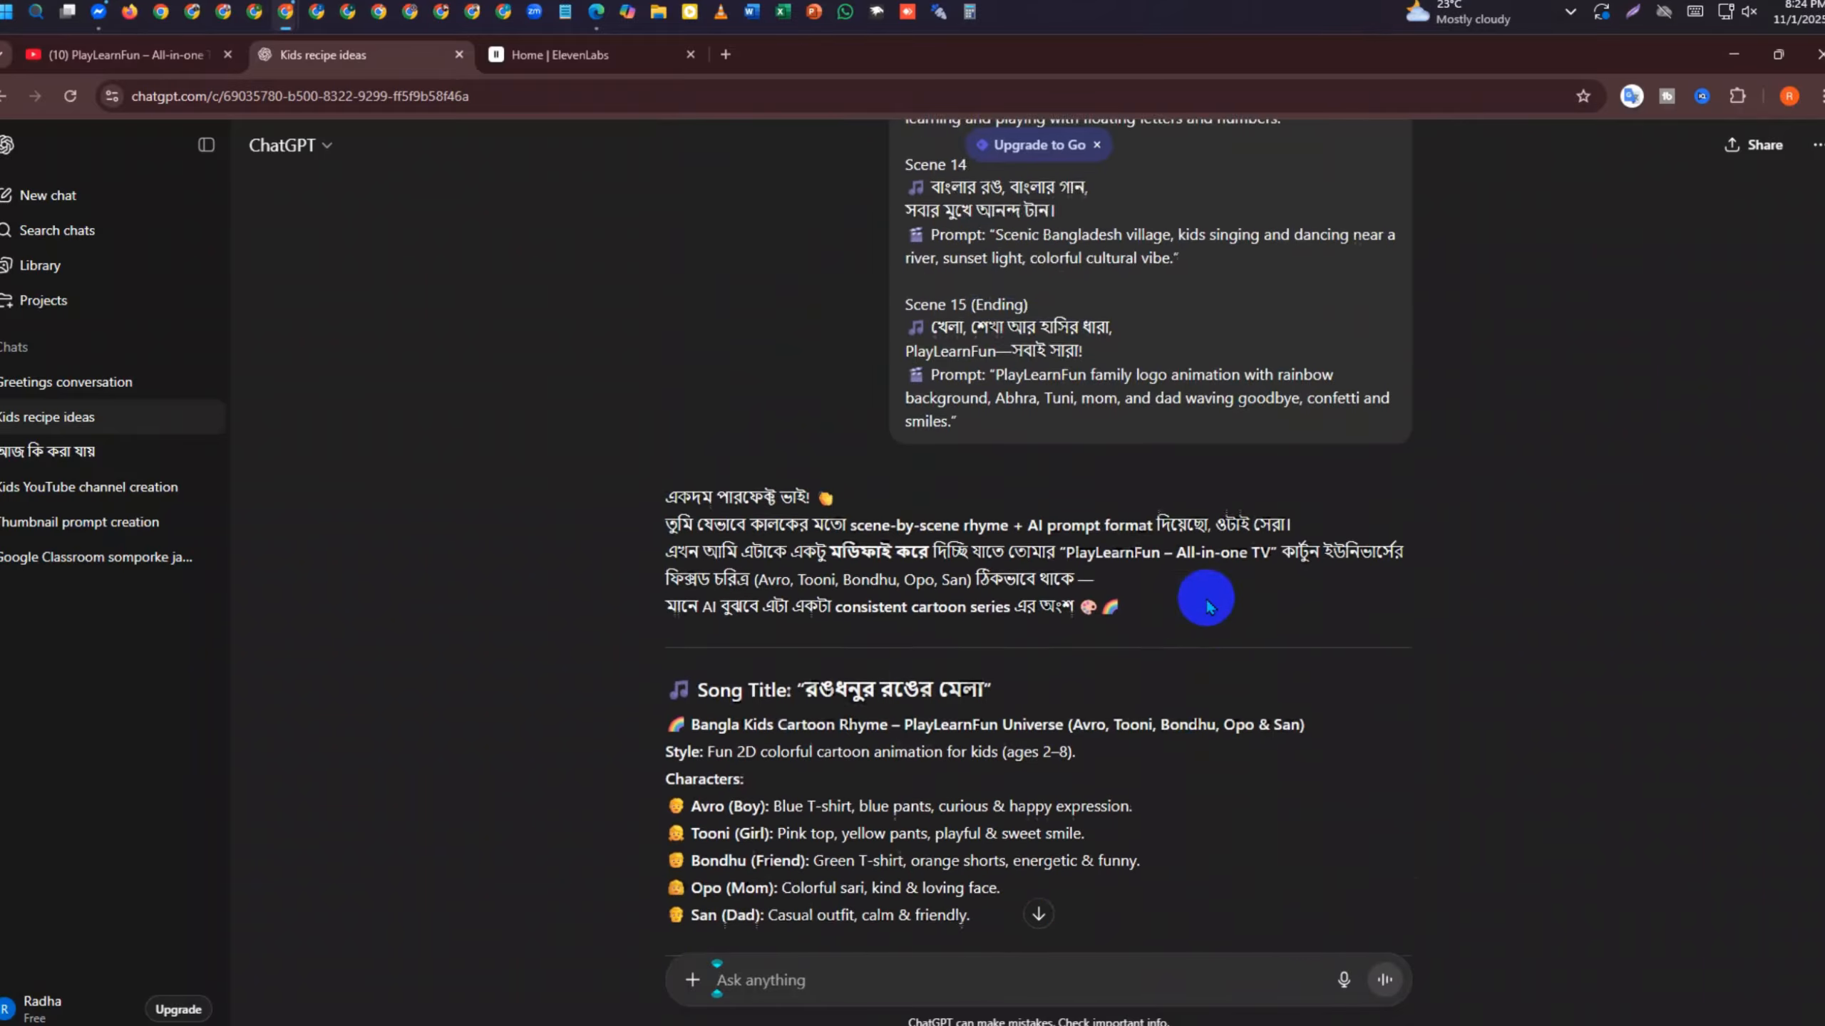
{"action": "scroll", "coordinate": [1184, 655], "scroll_direction": "up", "scroll_amount": 7}
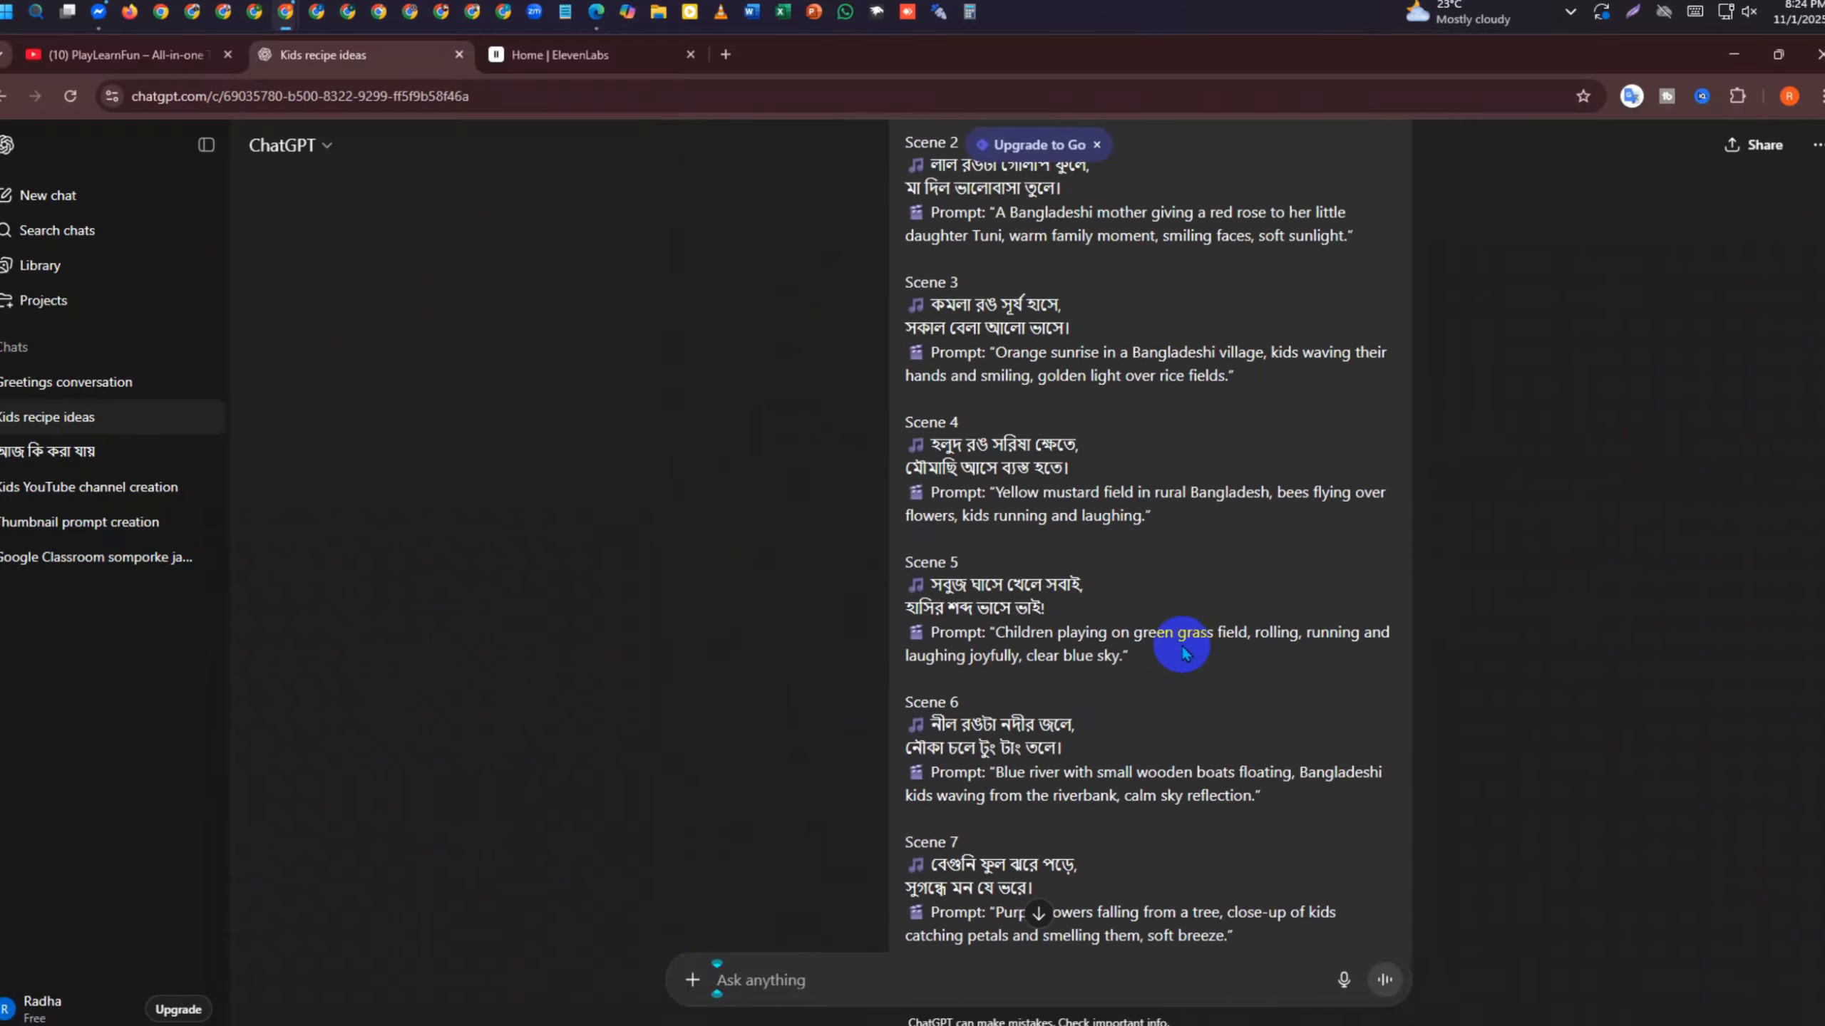
{"action": "scroll", "coordinate": [1183, 653], "scroll_direction": "up", "scroll_amount": 10}
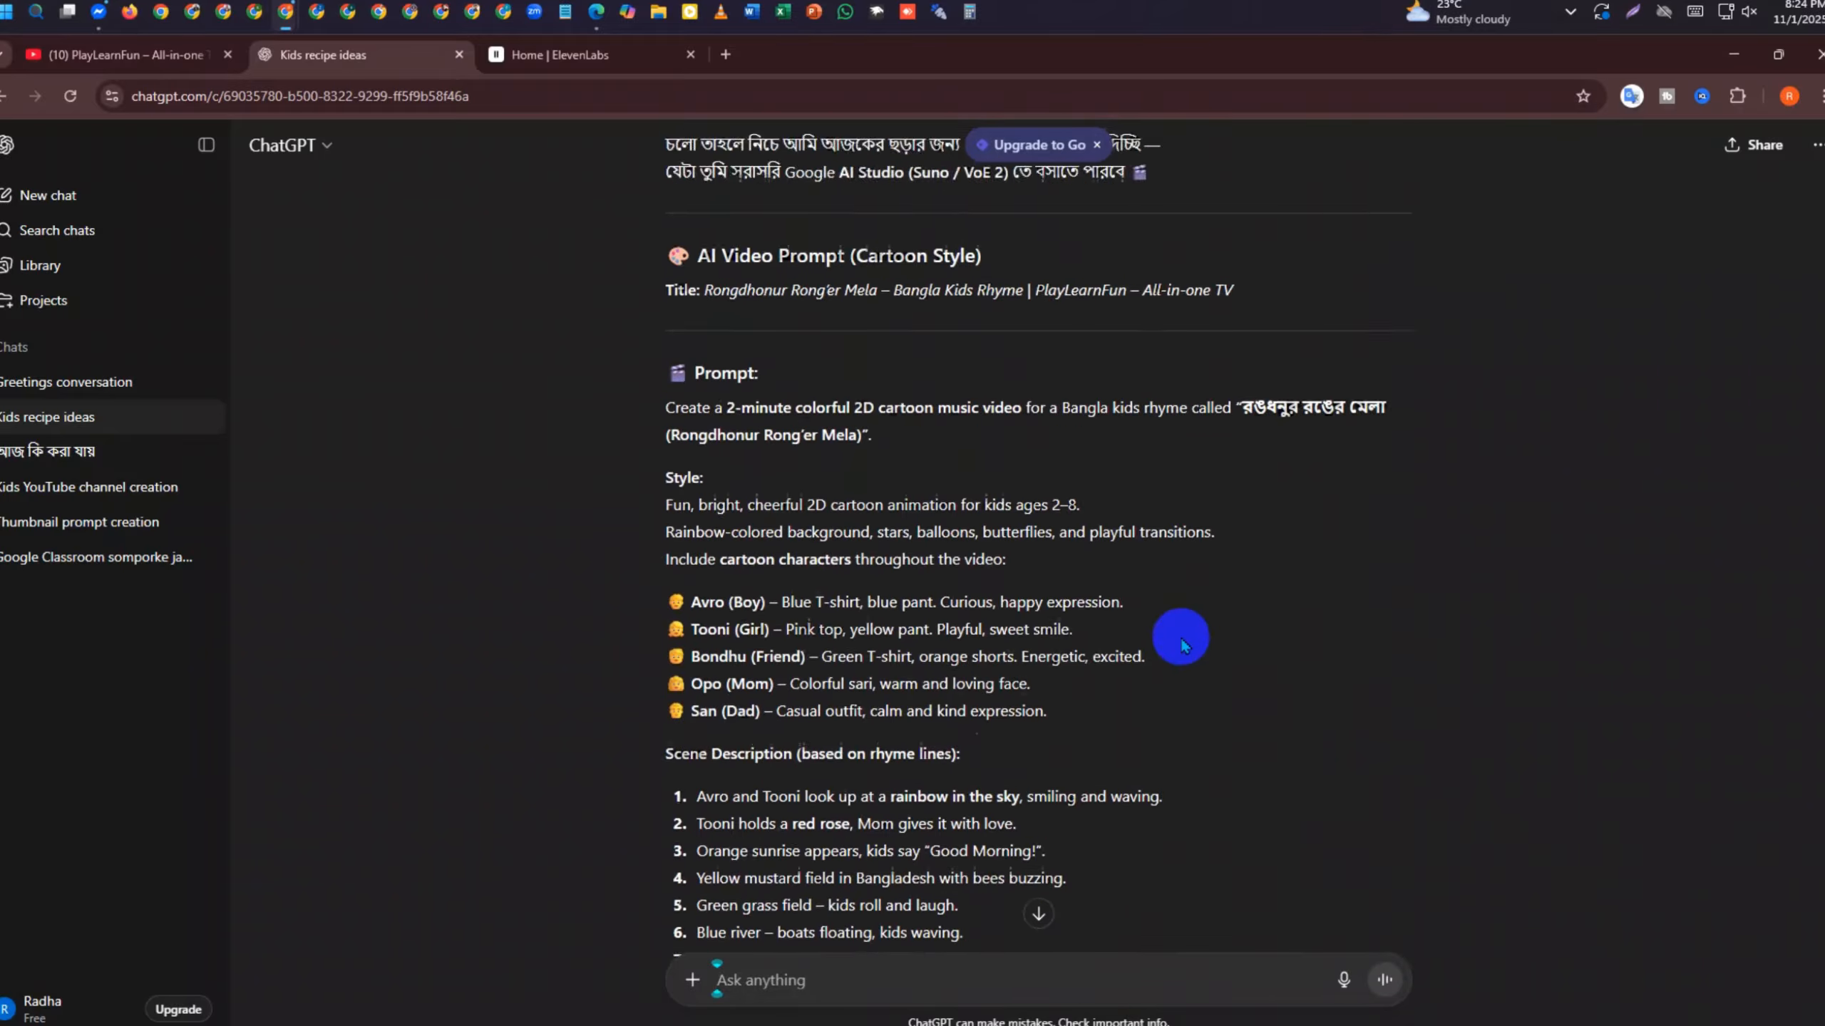
{"action": "scroll", "coordinate": [1183, 646], "scroll_direction": "up", "scroll_amount": 15}
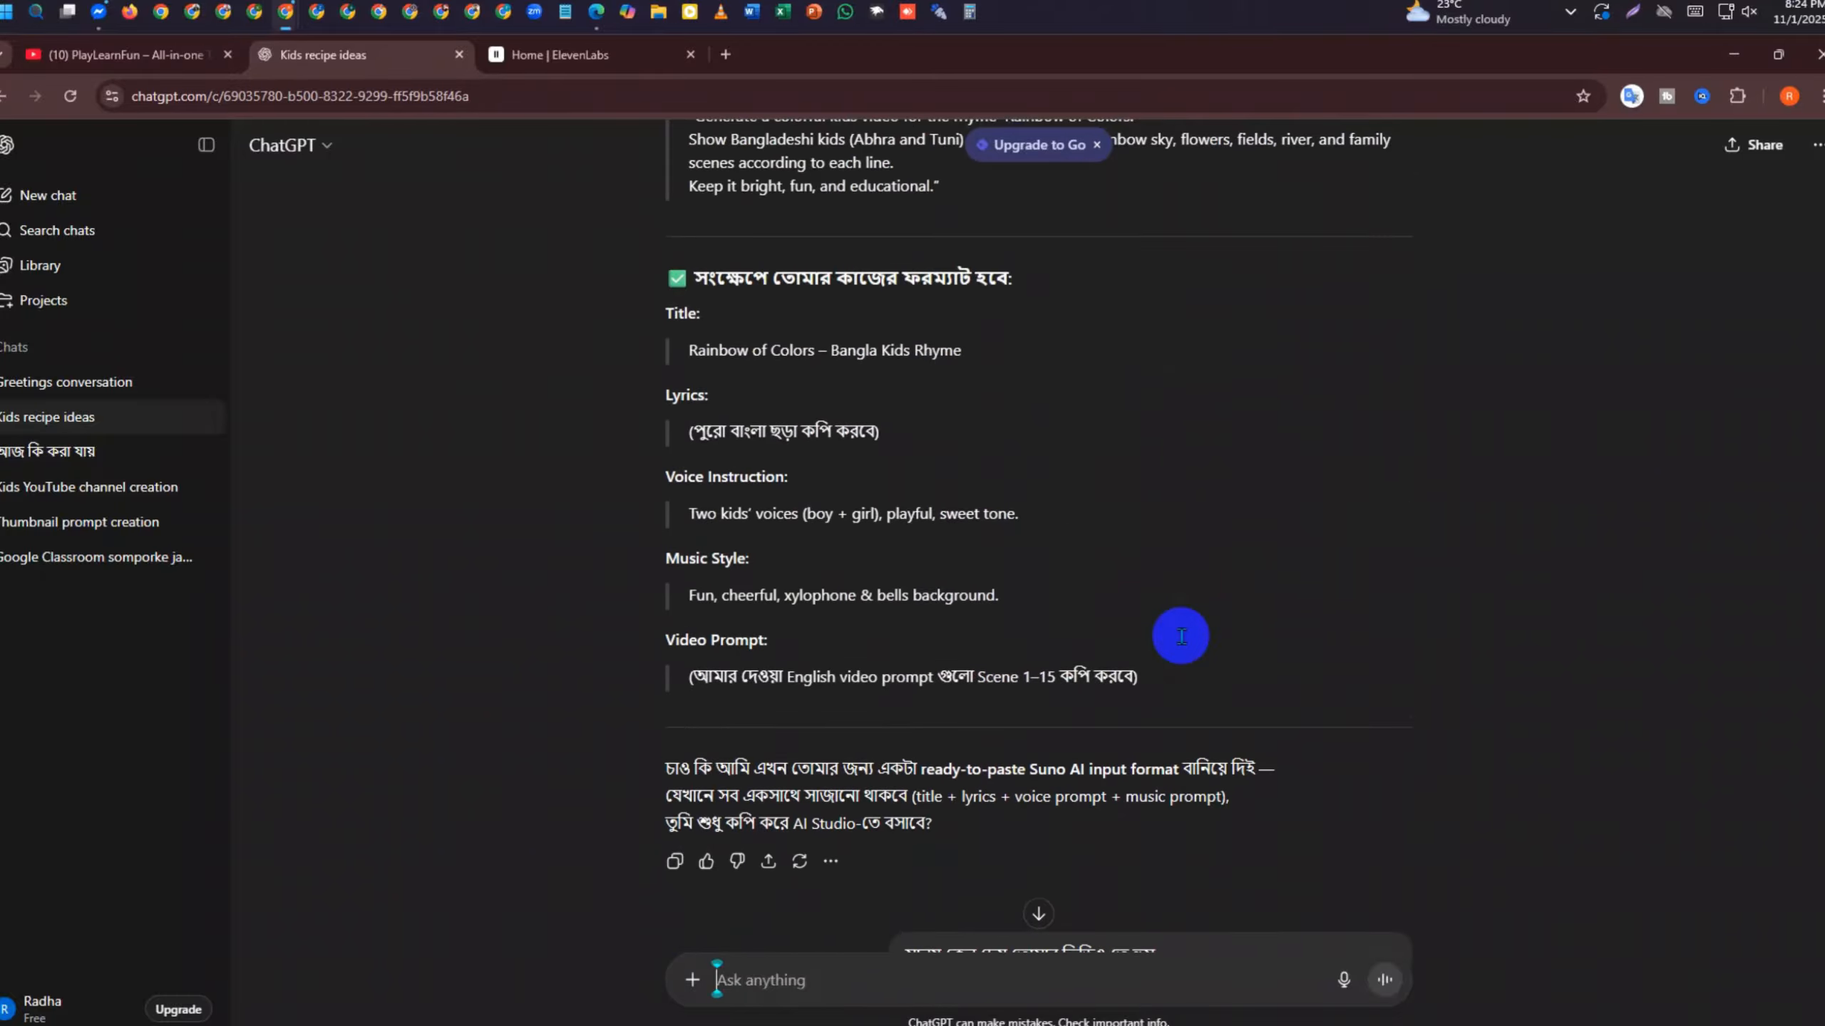
{"action": "scroll", "coordinate": [1181, 637], "scroll_direction": "up", "scroll_amount": 8}
{"action": "scroll", "coordinate": [1178, 640], "scroll_direction": "up", "scroll_amount": 20}
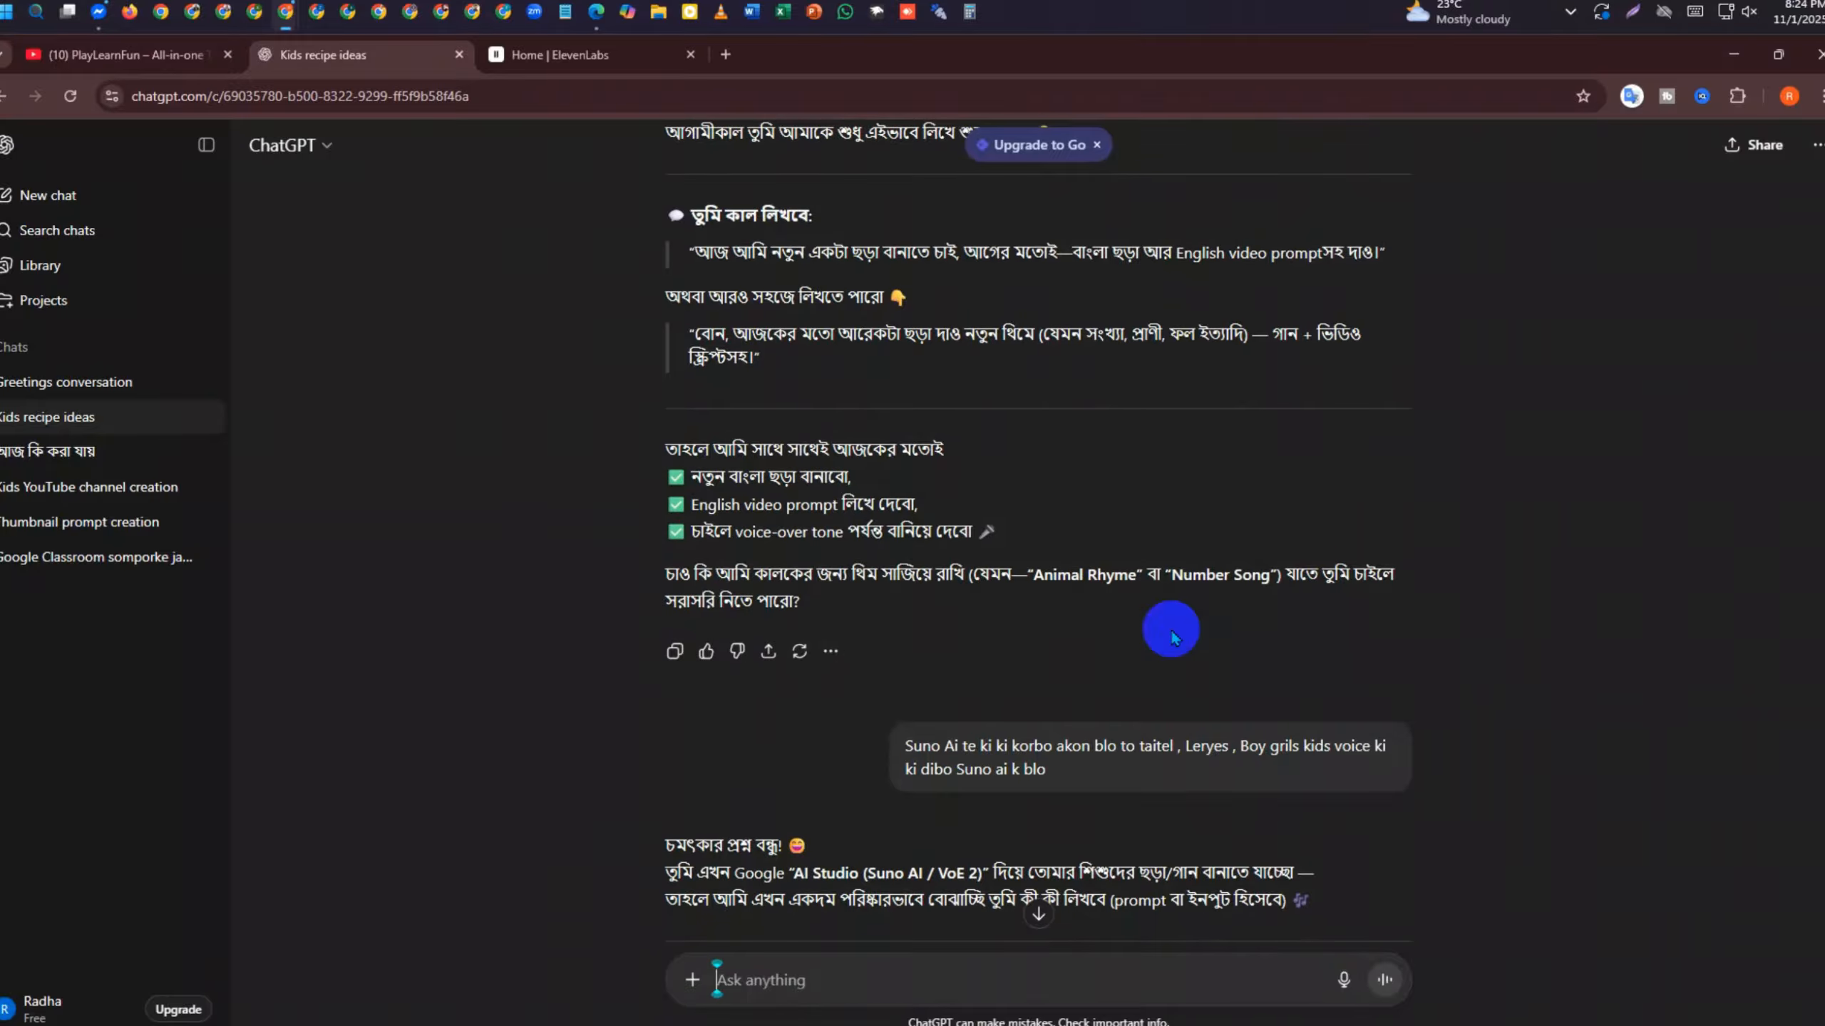
{"action": "scroll", "coordinate": [1172, 632], "scroll_direction": "up", "scroll_amount": 10}
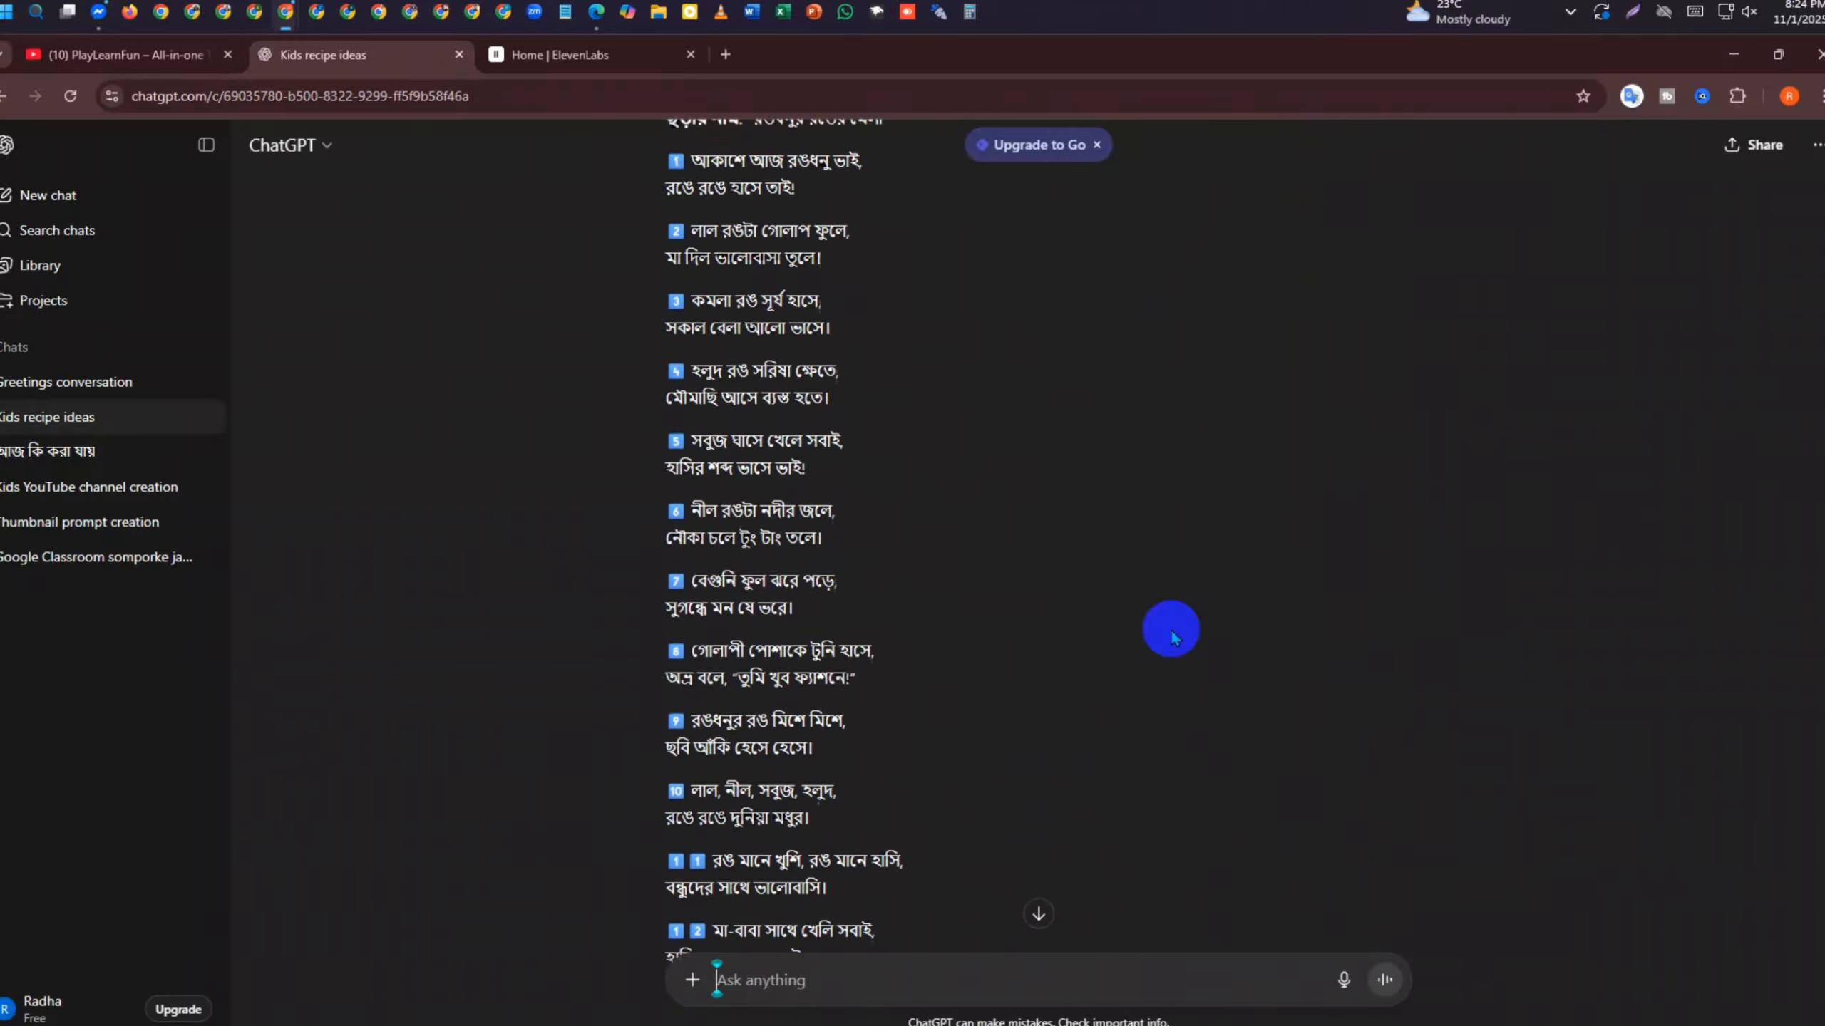
{"action": "scroll", "coordinate": [1173, 636], "scroll_direction": "up", "scroll_amount": 12}
Read through the Suno instructions for title, lyrics, voice and music style, and the cartoon-style AI video prompt
{"action": "scroll", "coordinate": [1173, 635], "scroll_direction": "down", "scroll_amount": 20}
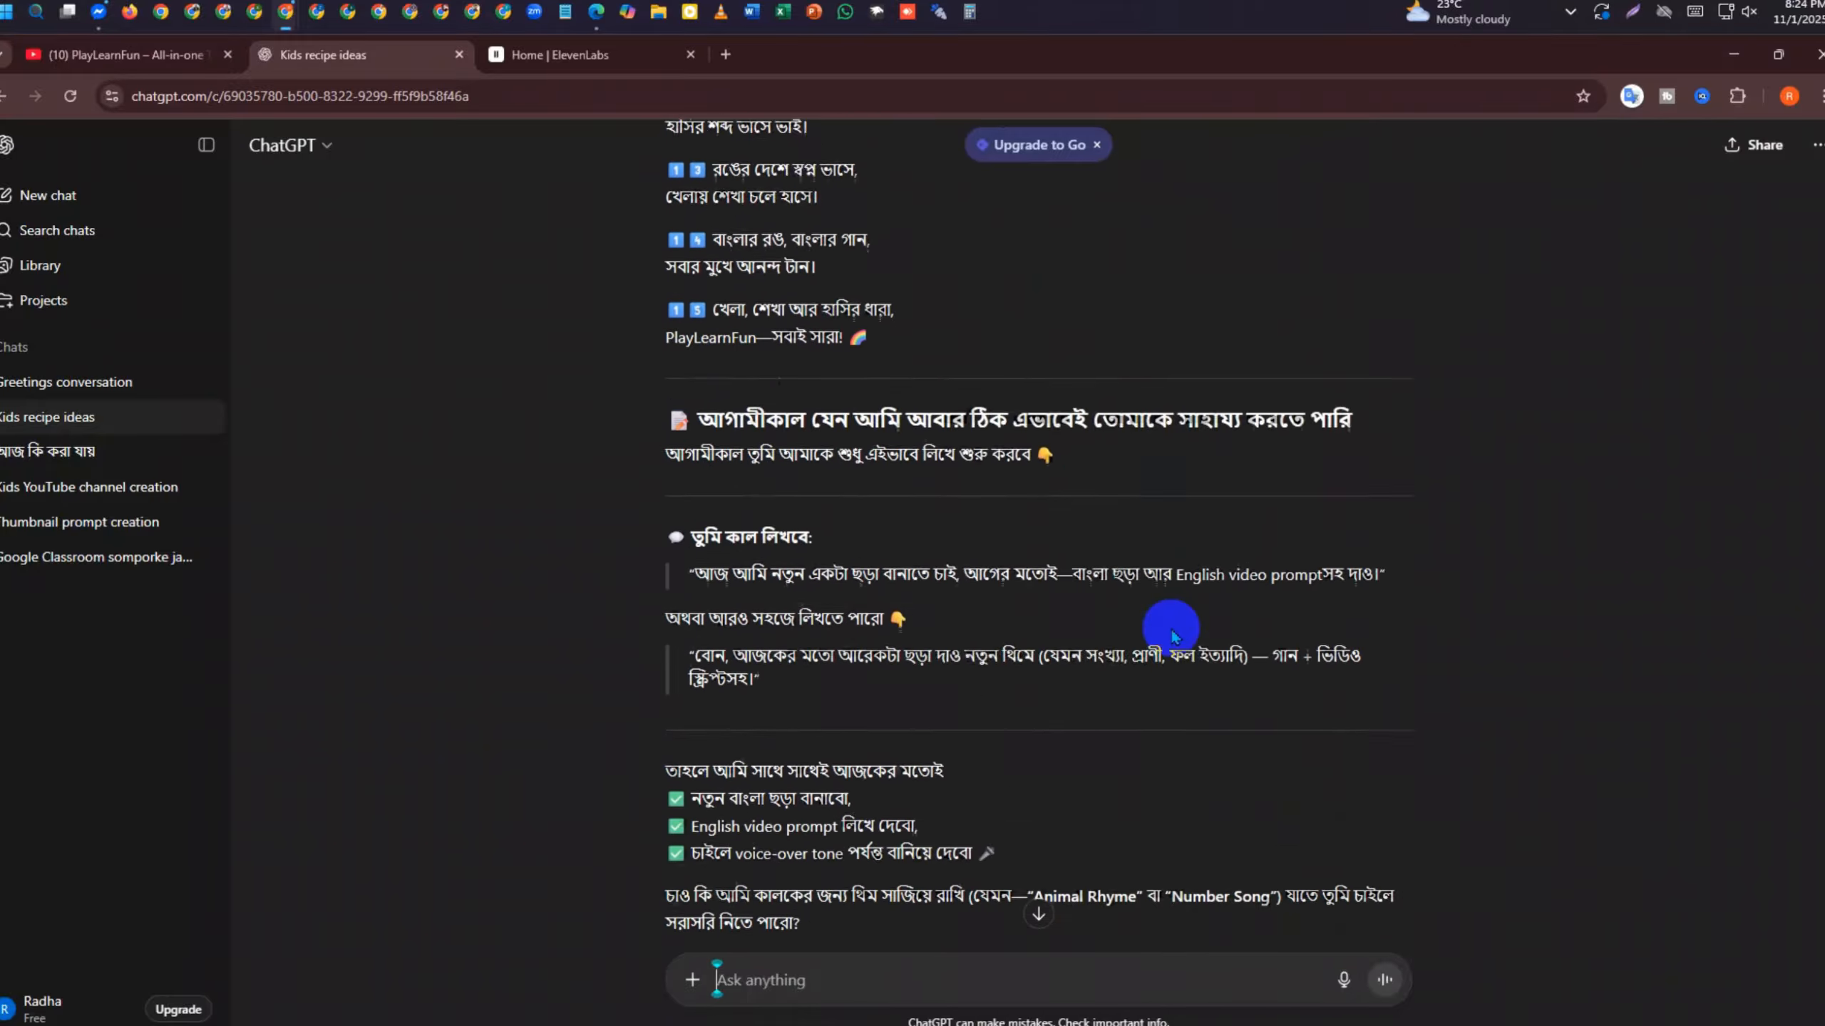
{"action": "scroll", "coordinate": [1173, 636], "scroll_direction": "down", "scroll_amount": 15}
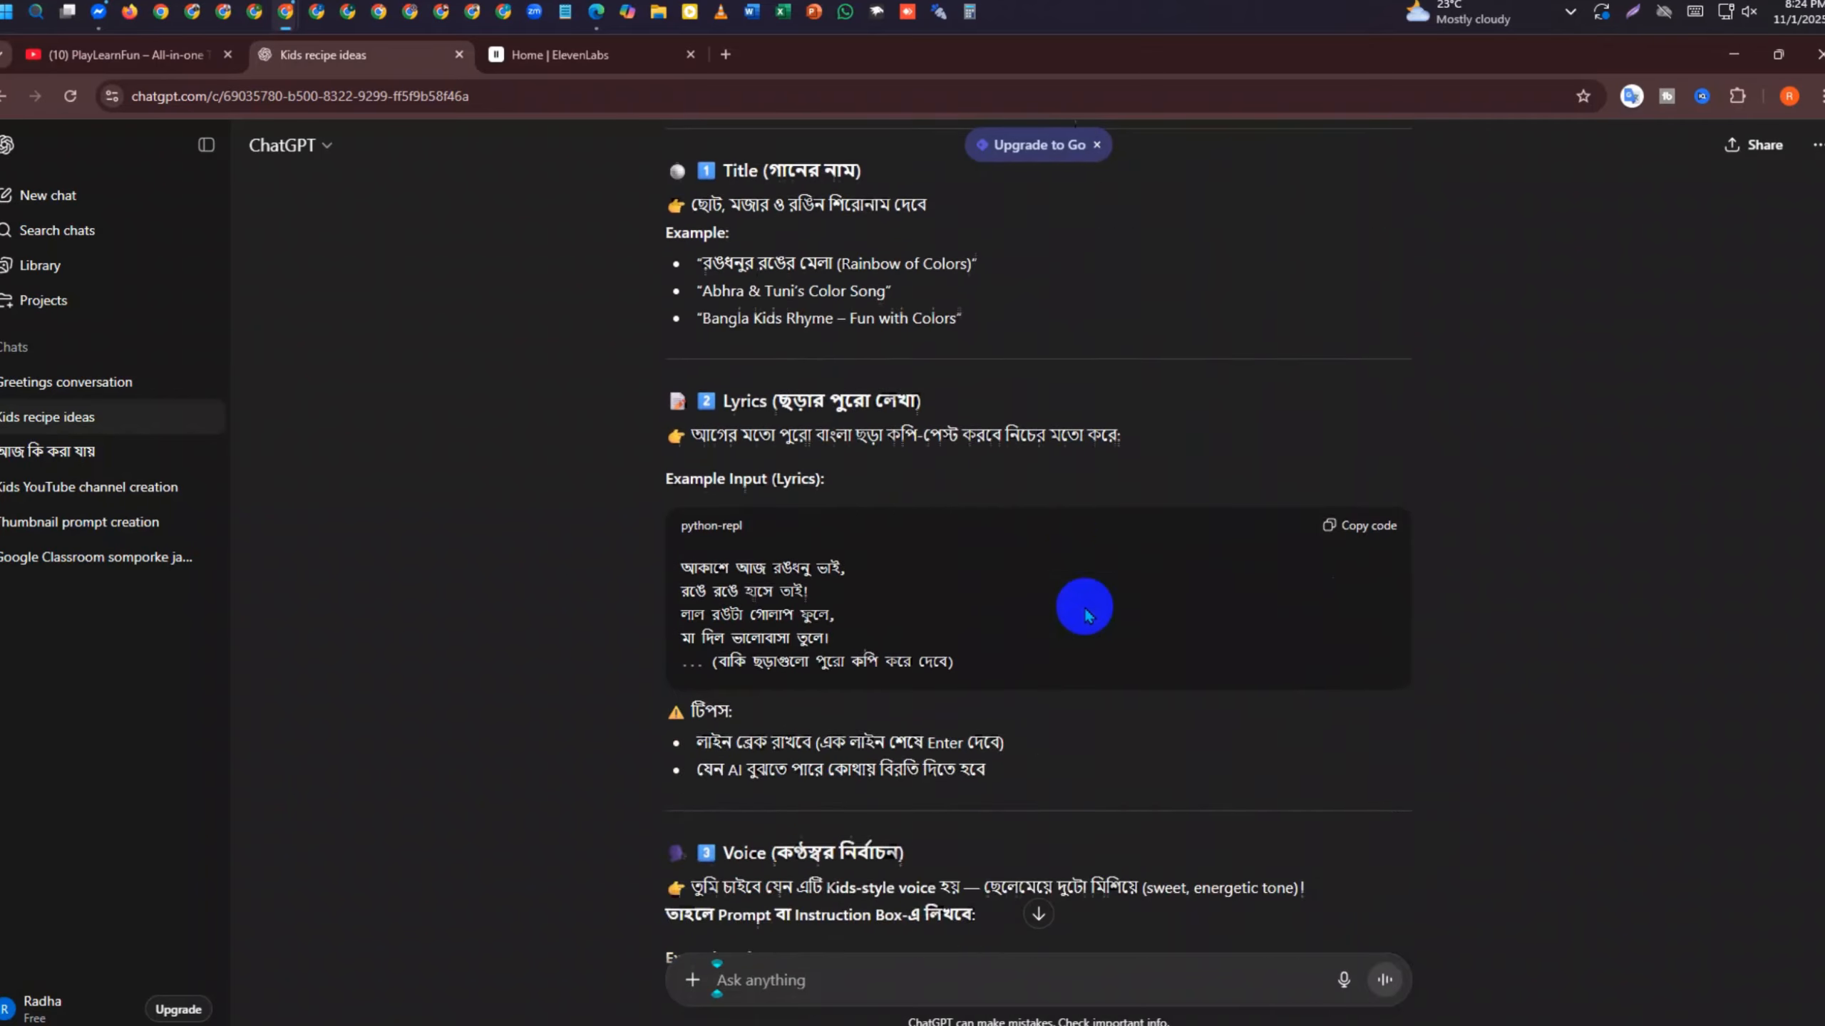
{"action": "scroll", "coordinate": [1086, 615], "scroll_direction": "down", "scroll_amount": 20}
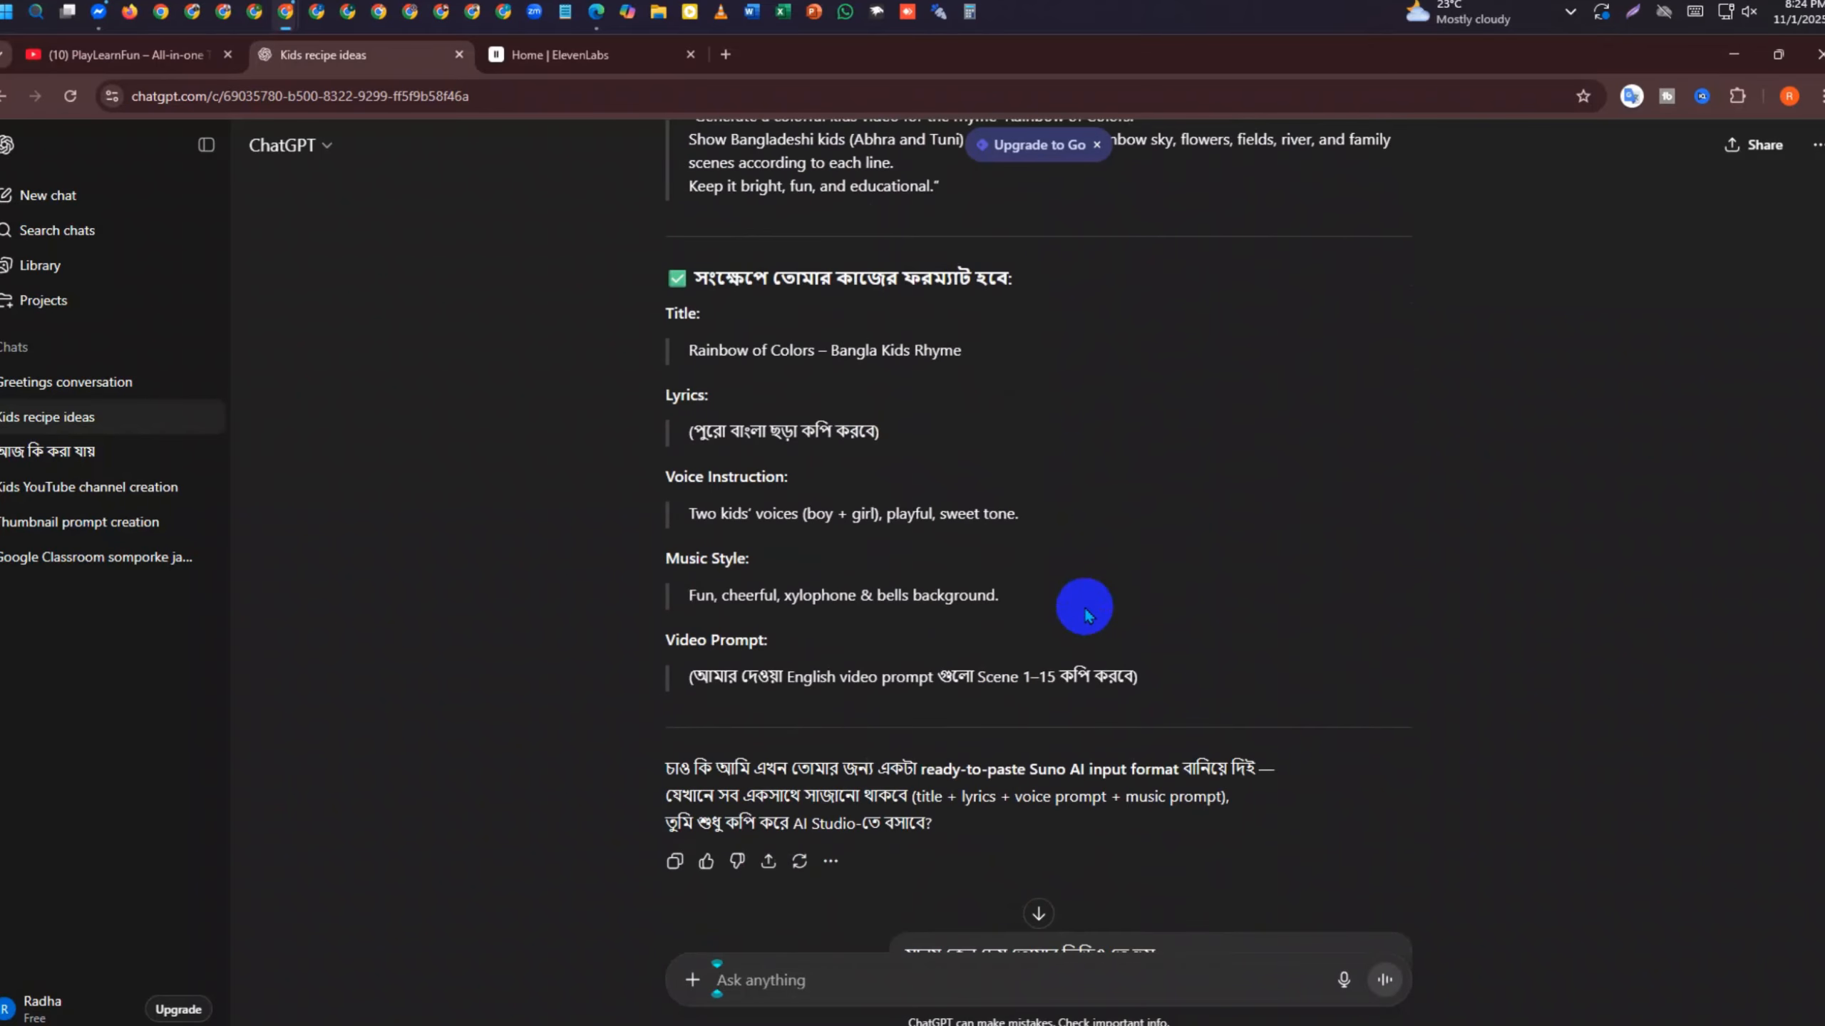
{"action": "scroll", "coordinate": [1085, 614], "scroll_direction": "down", "scroll_amount": 20}
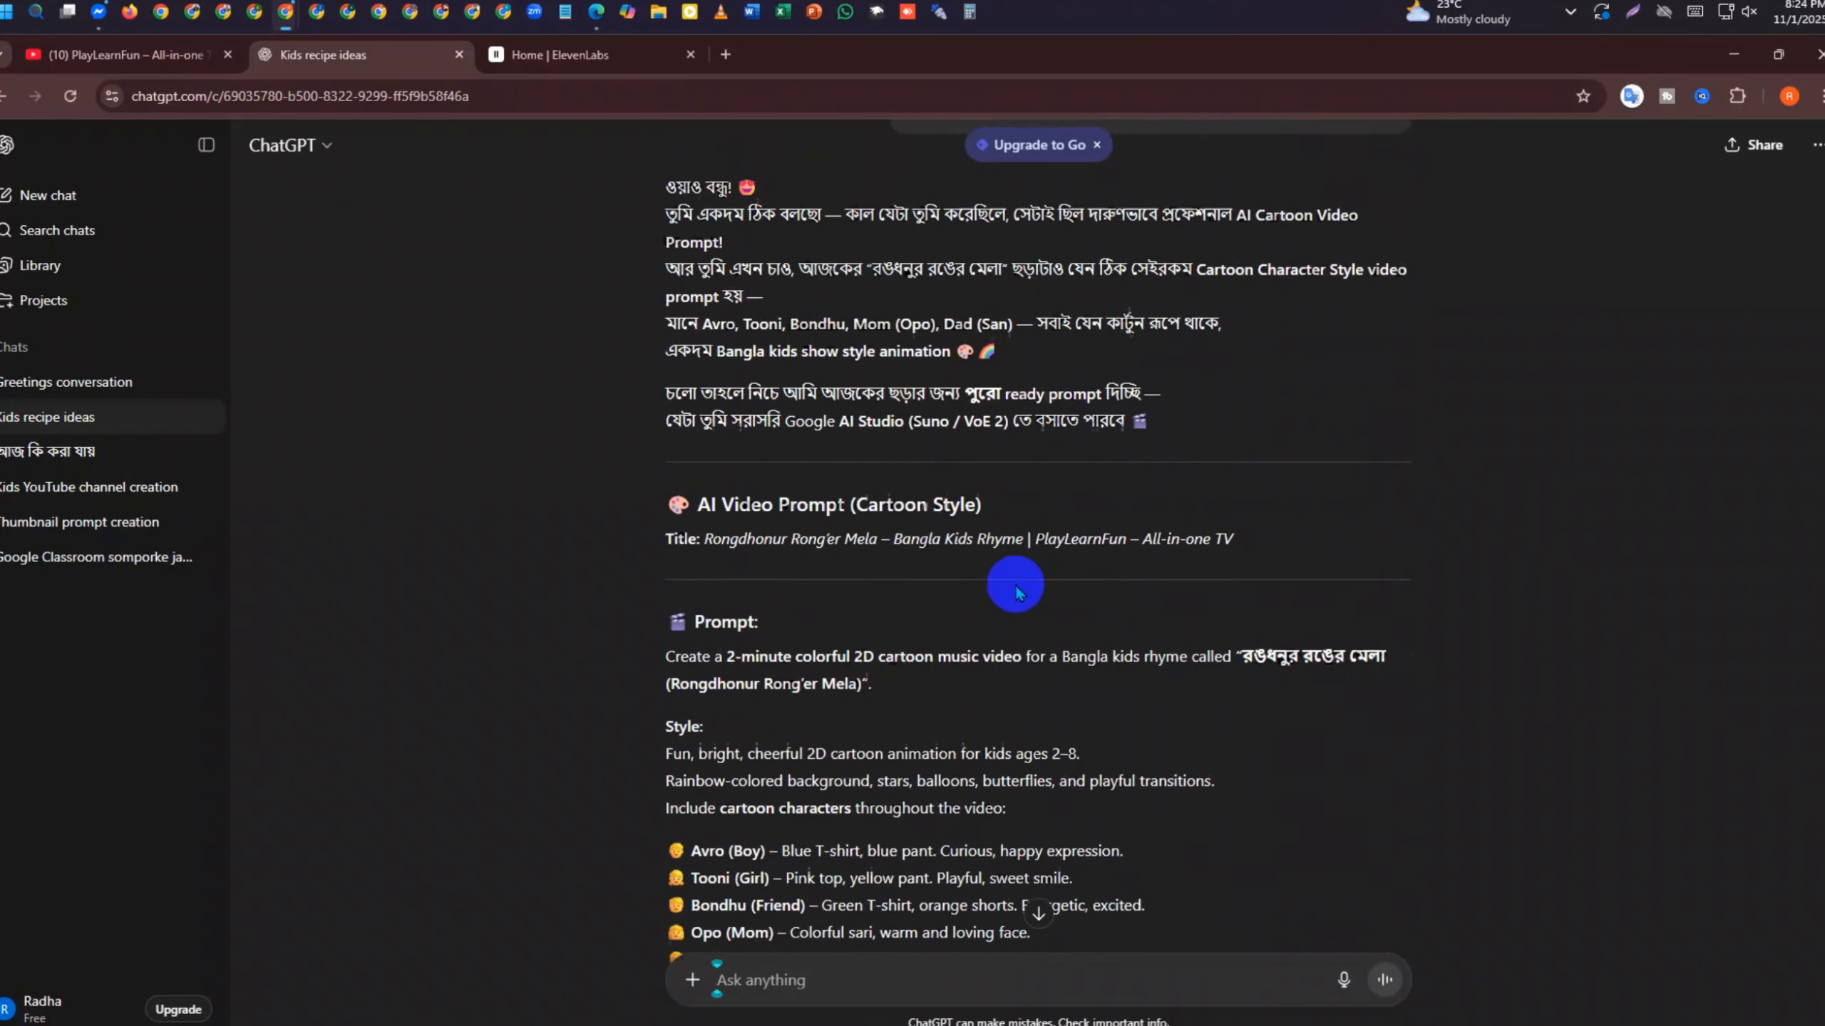
{"action": "scroll", "coordinate": [1015, 592], "scroll_direction": "down", "scroll_amount": 4}
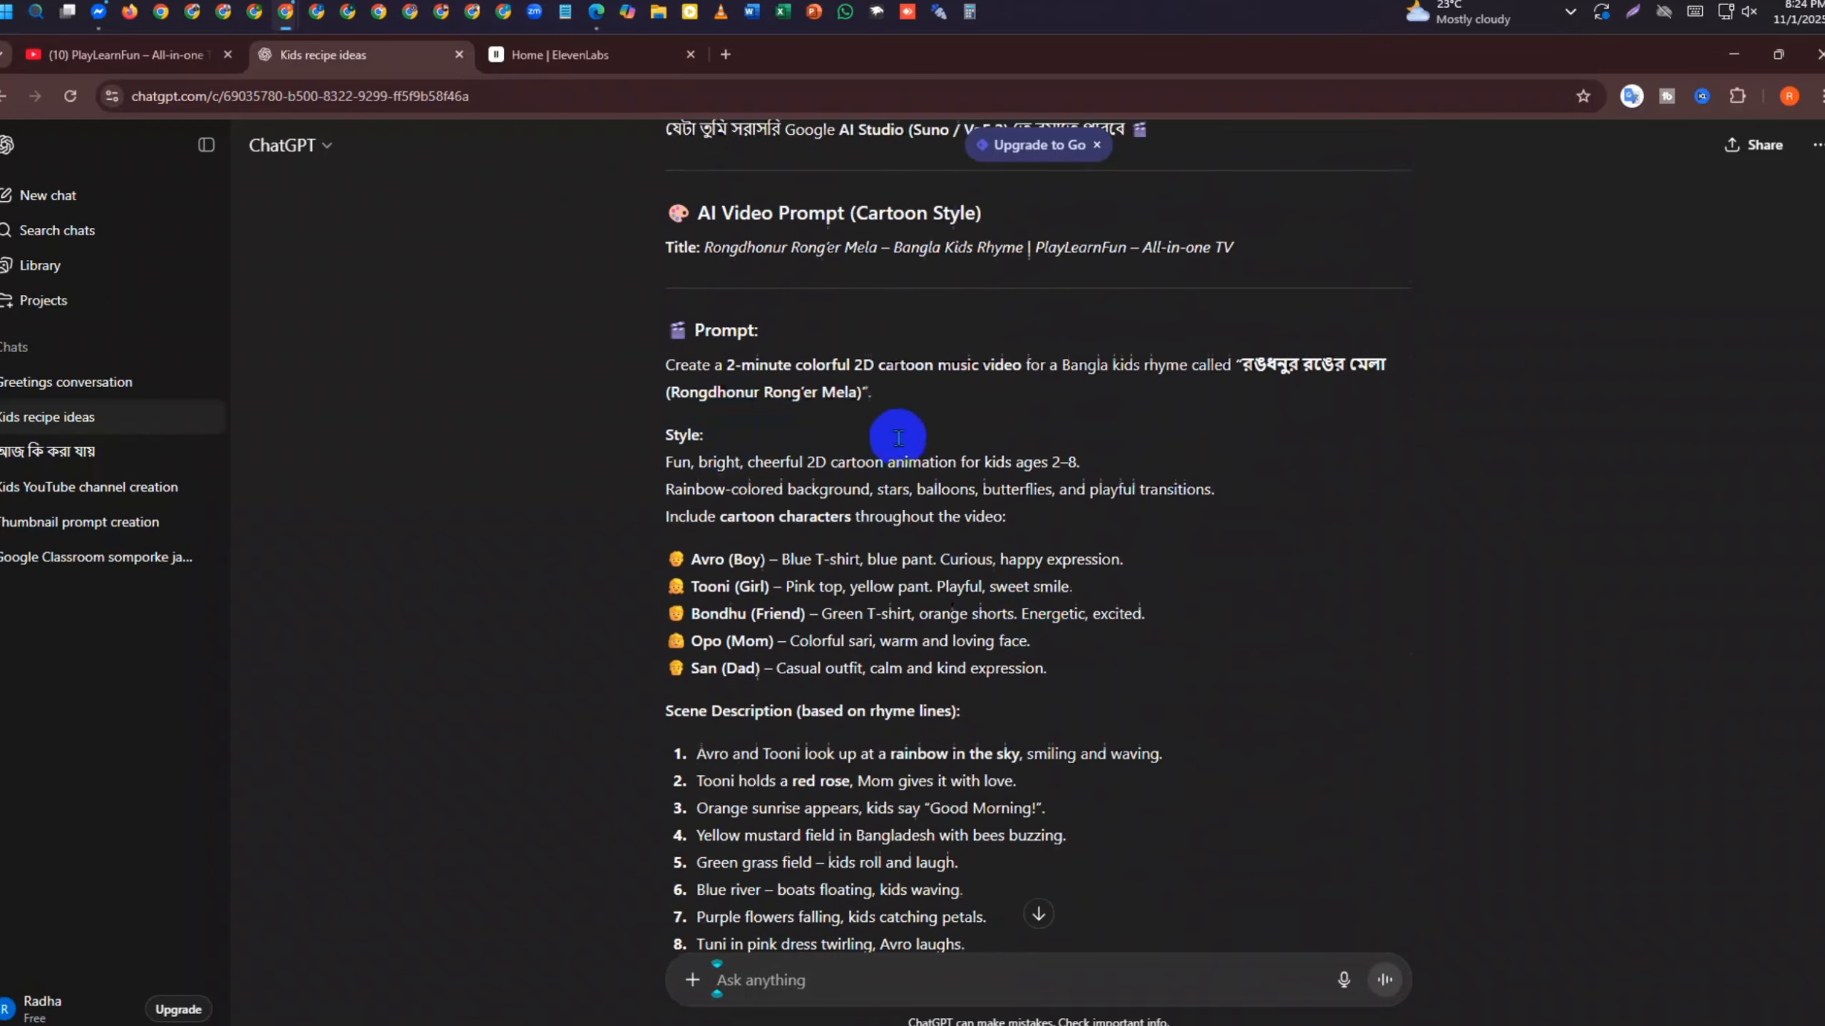
{"action": "scroll", "coordinate": [898, 437], "scroll_direction": "up", "scroll_amount": 3}
{"action": "scroll", "coordinate": [884, 467], "scroll_direction": "down", "scroll_amount": 18}
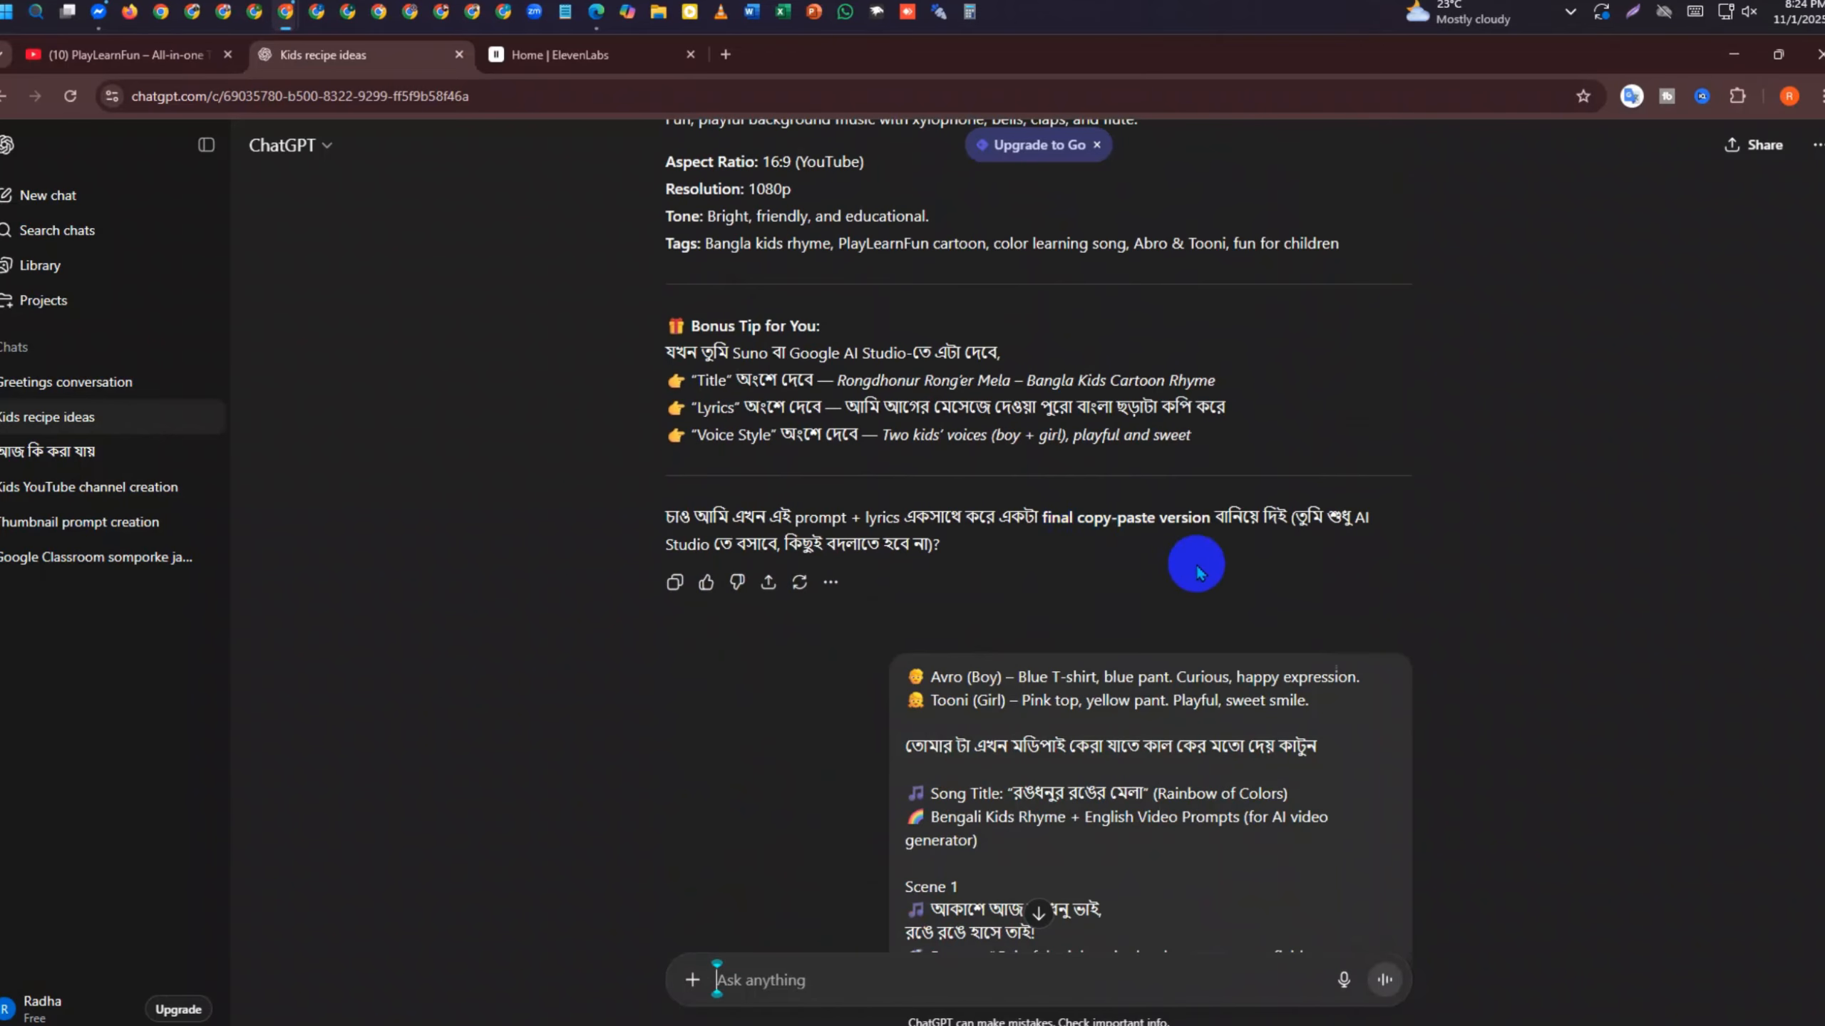
Copy the rhyme request's text from the character descriptions through the Scene 1 prompt, and open a new browser tab
{"action": "scroll", "coordinate": [1197, 572], "scroll_direction": "down", "scroll_amount": 12}
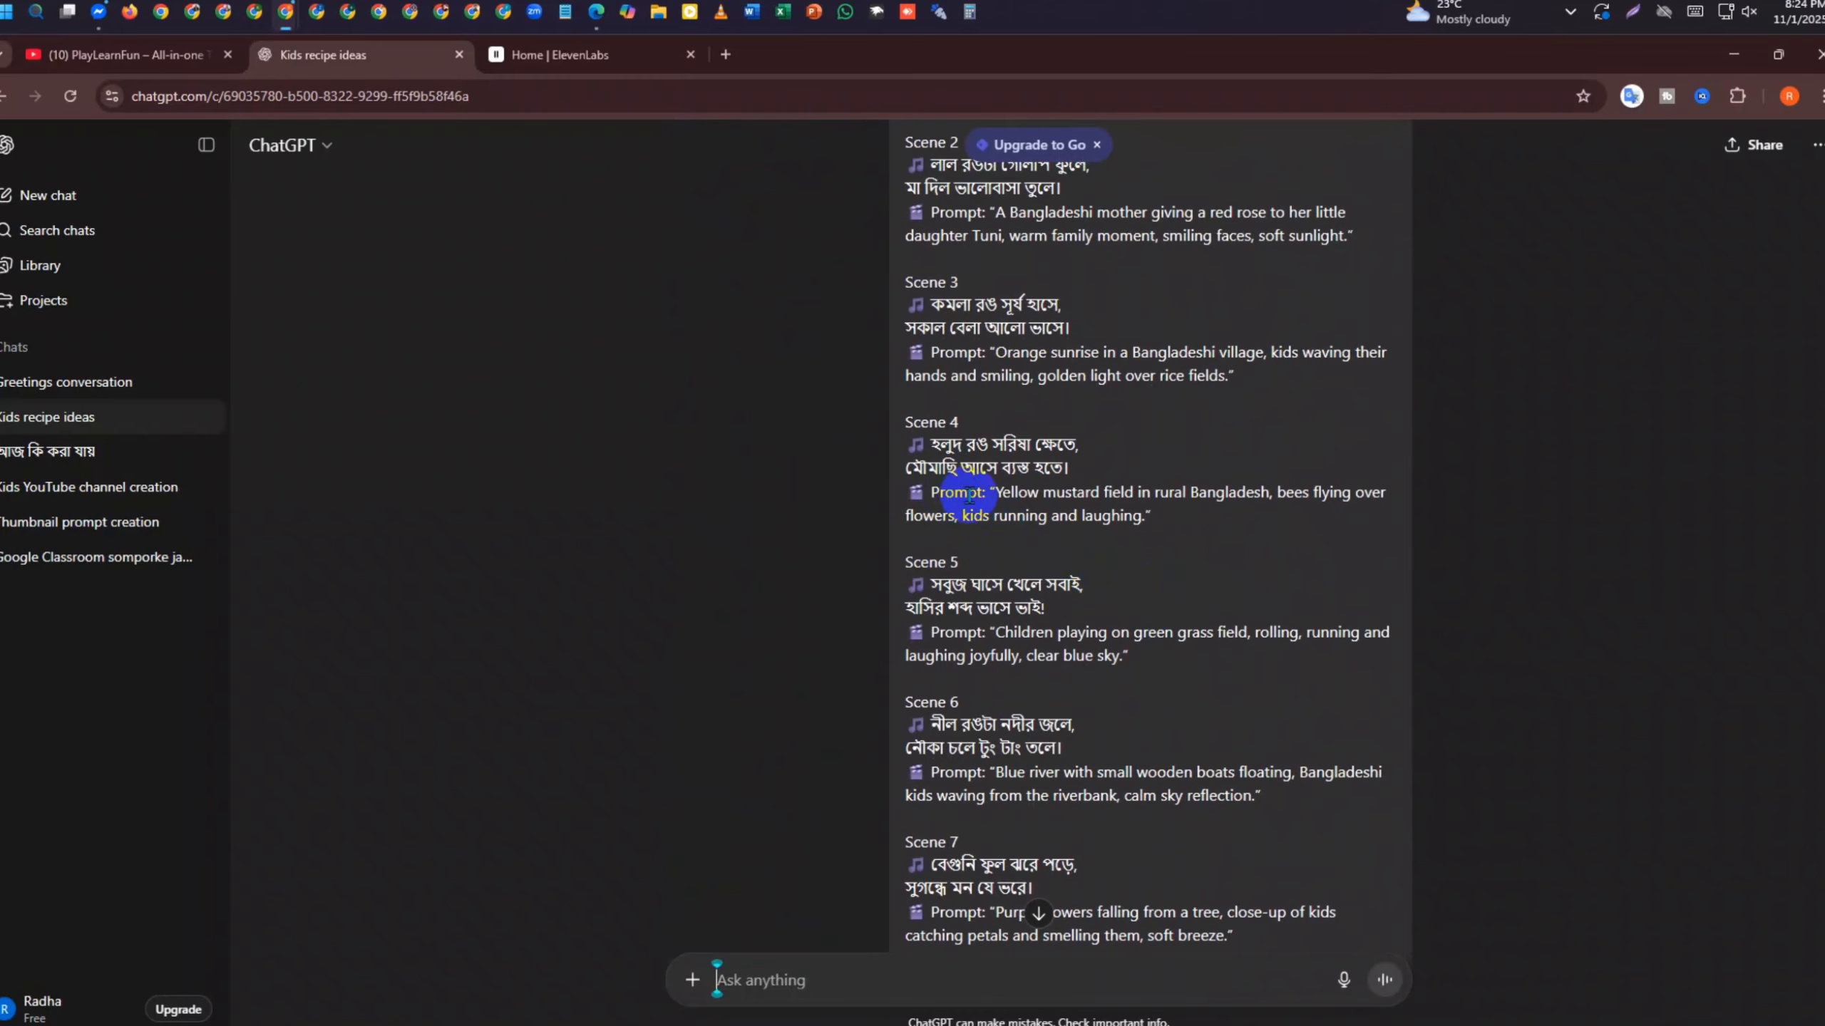
{"action": "scroll", "coordinate": [1038, 510], "scroll_direction": "up", "scroll_amount": 6}
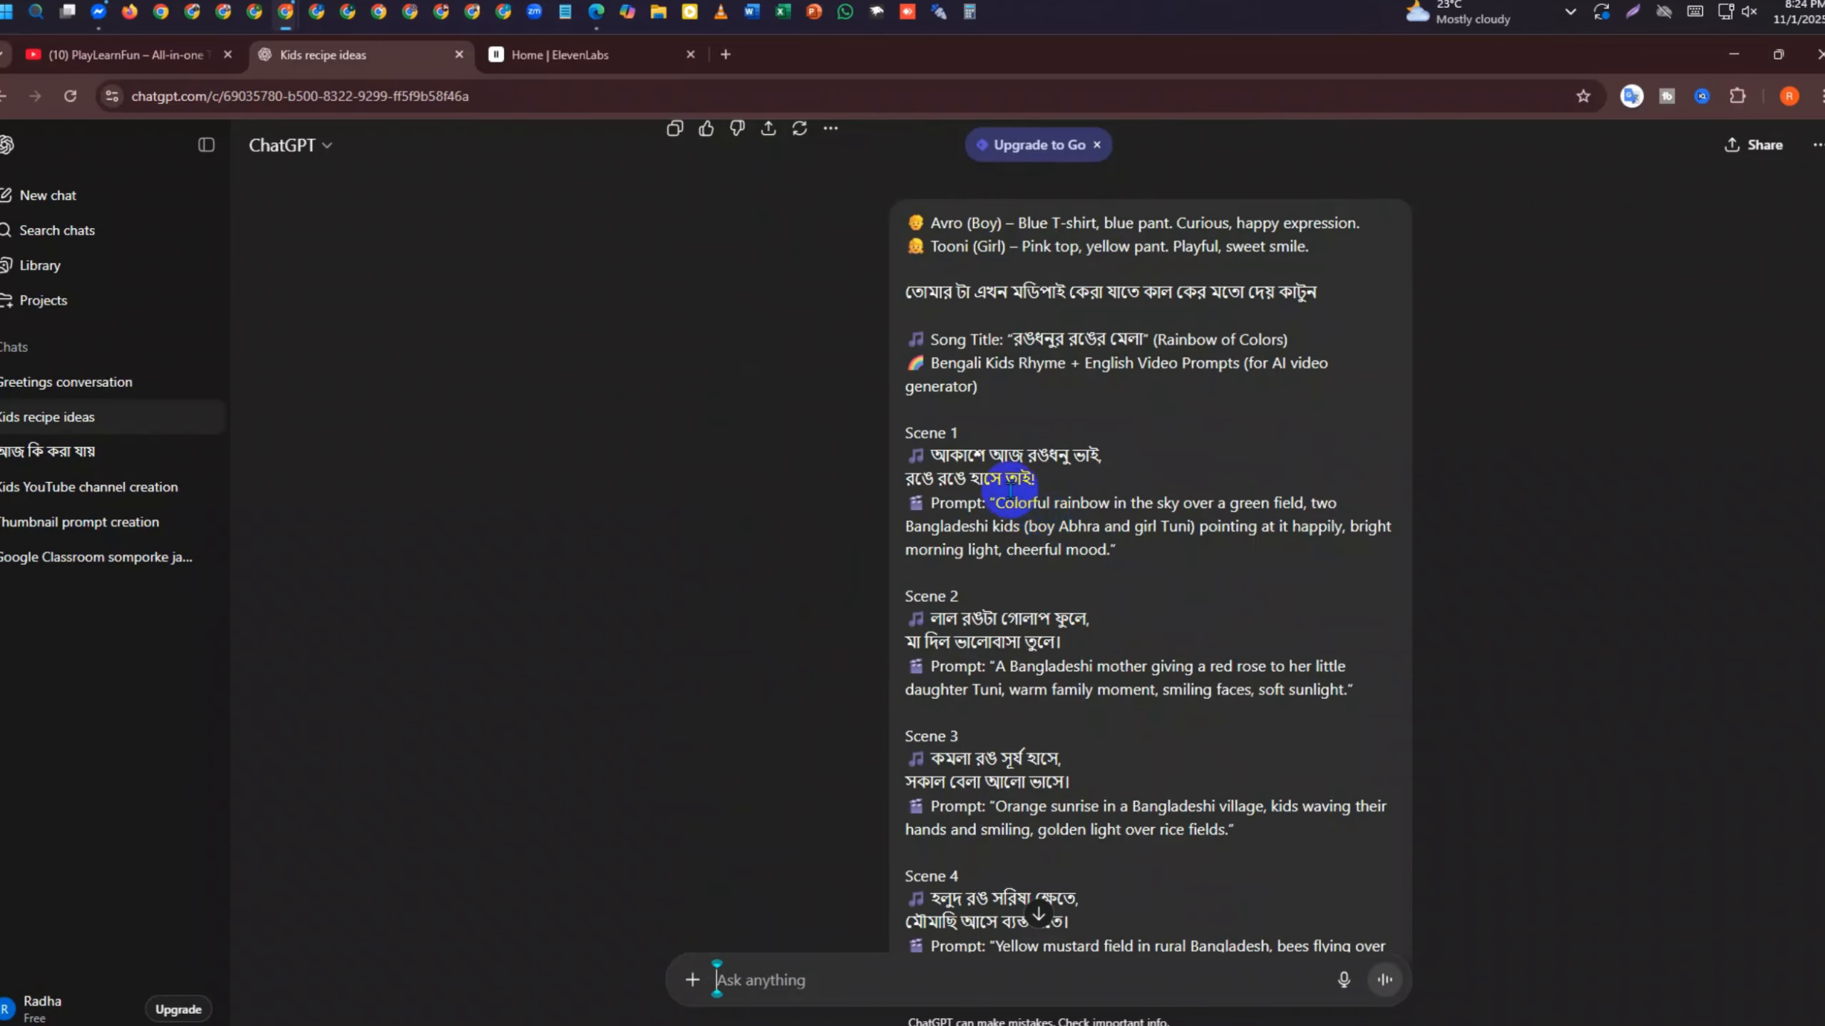
{"action": "left_click_drag", "start_coordinate": [911, 214], "coordinate": [1134, 563]}
{"action": "key", "text": "ctrl+c"}
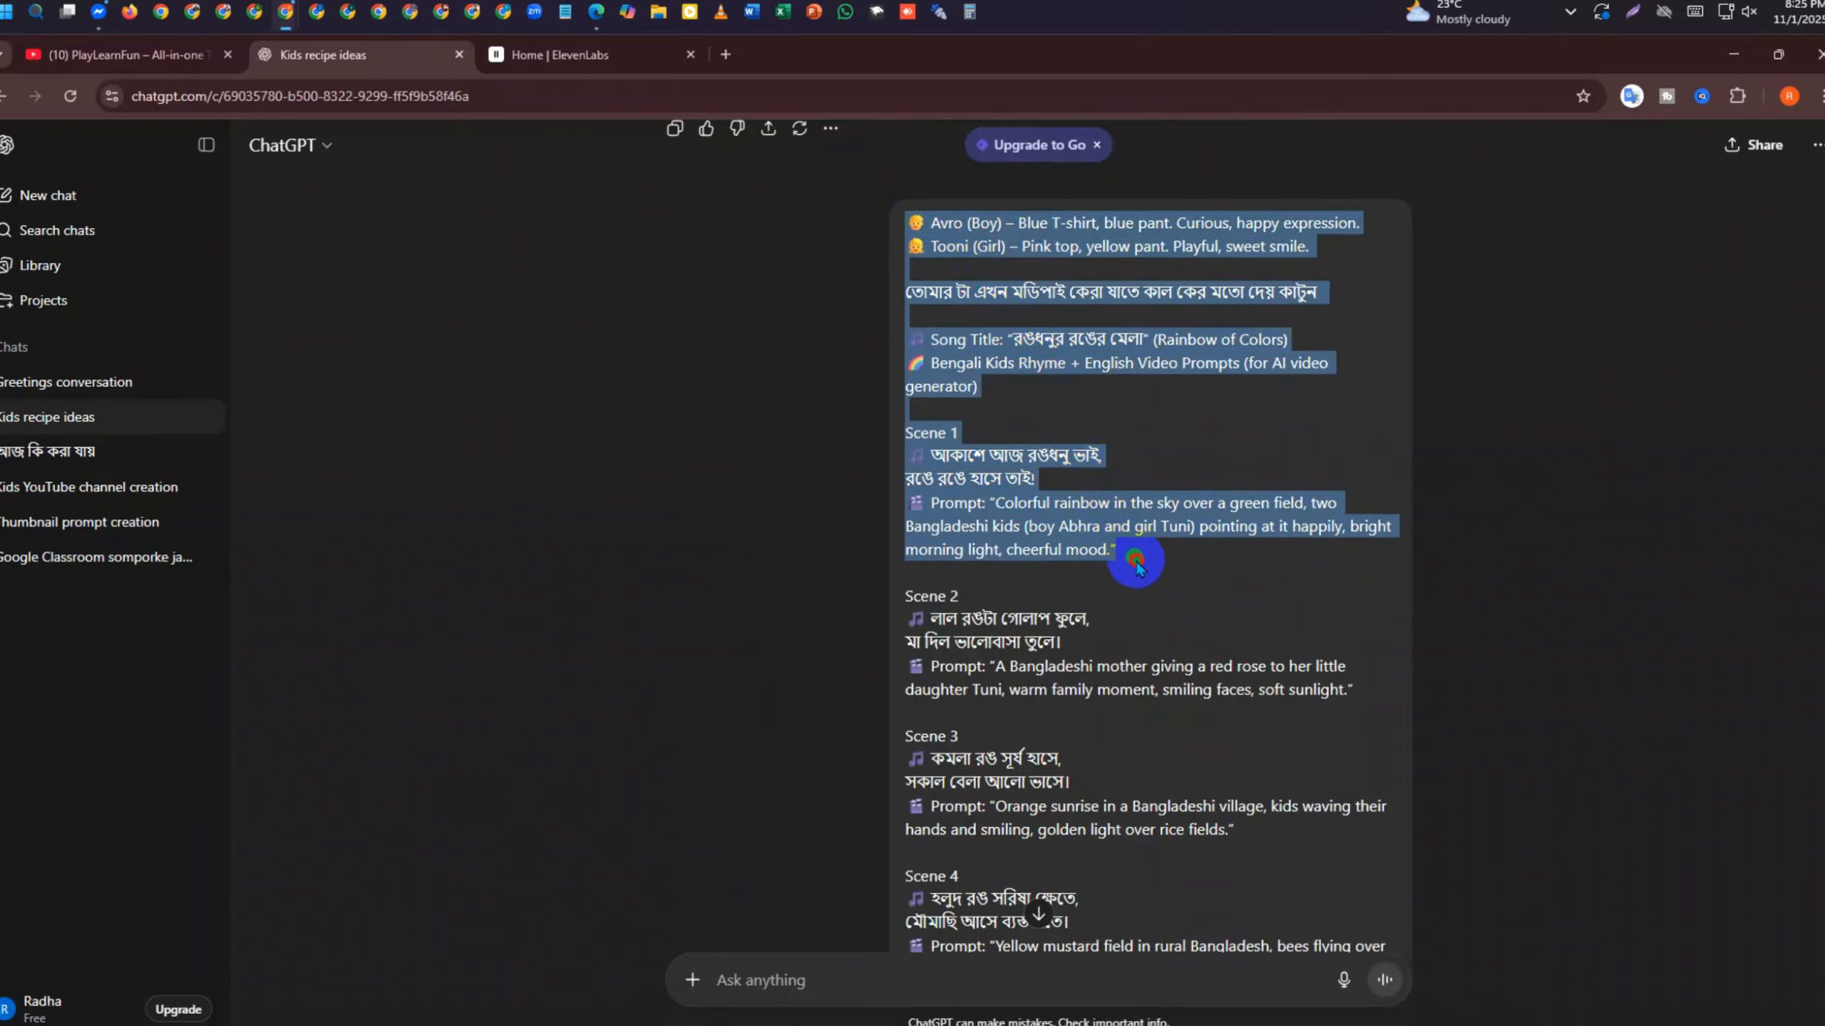
{"action": "left_click", "coordinate": [725, 58]}
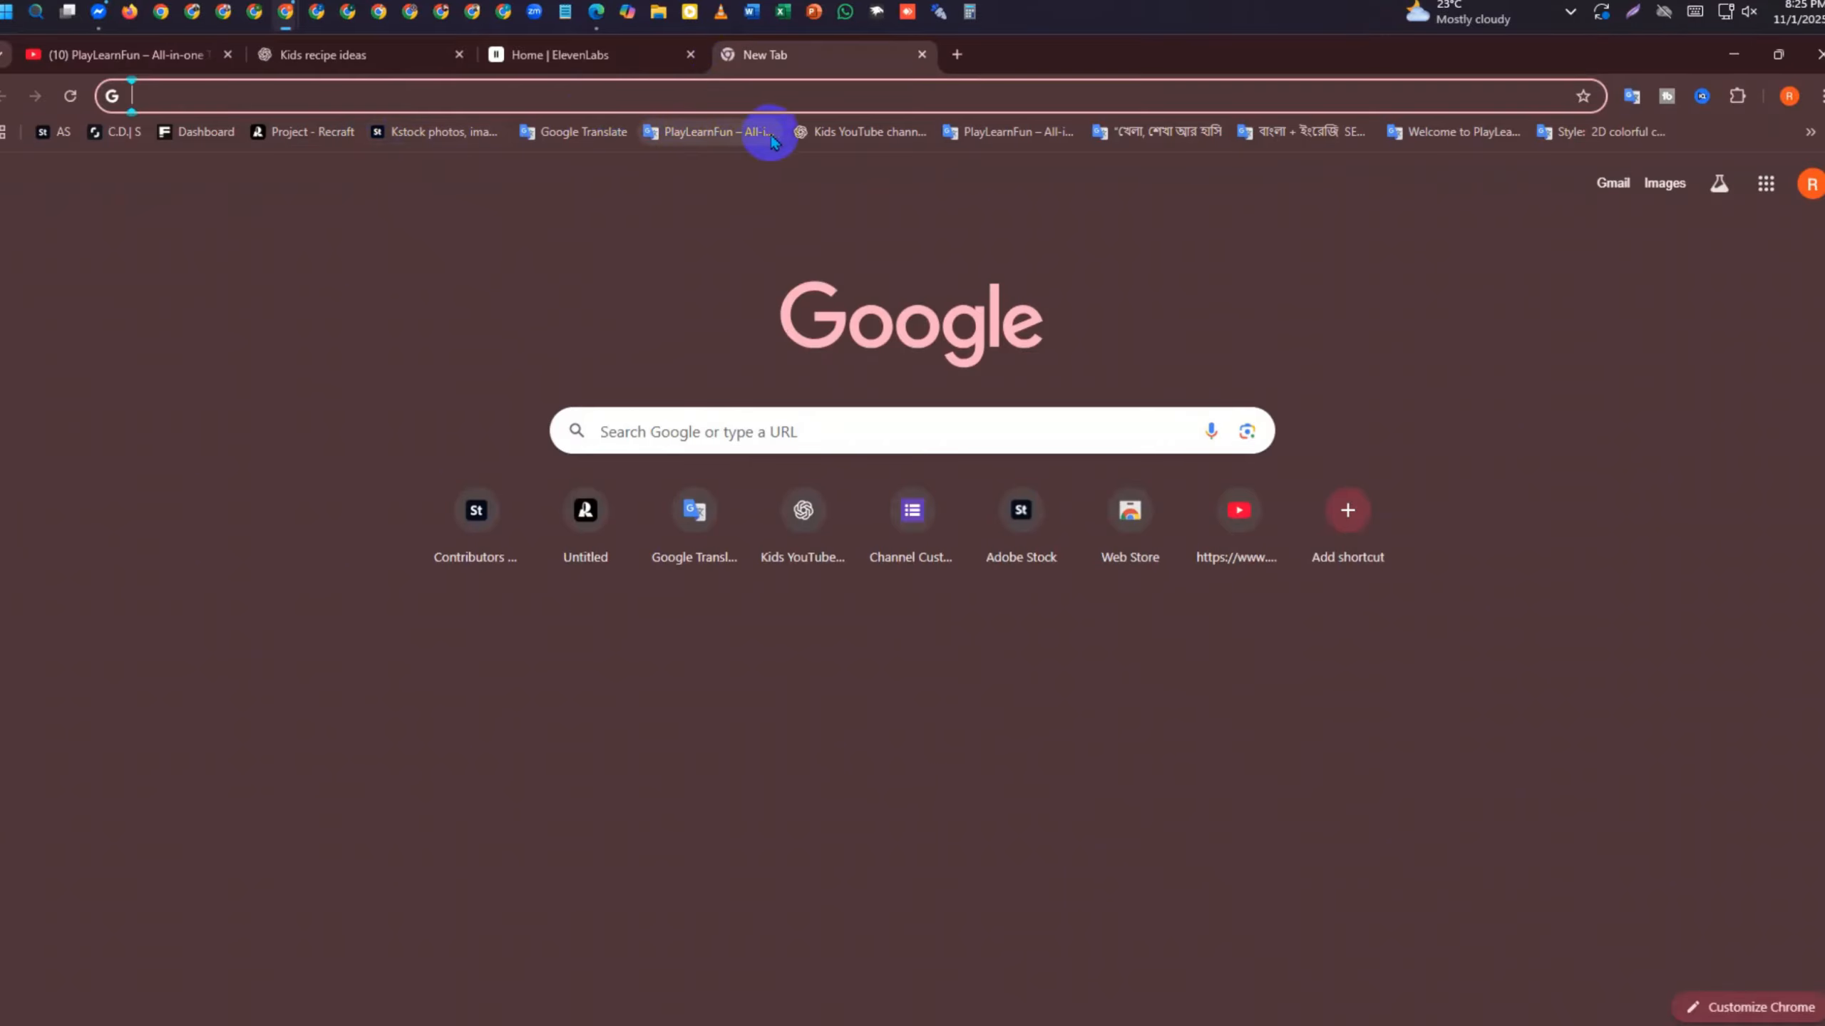
Open the "Greetings conversation" chat in ChatGPT and replace its unsent draft message with the copied character and Scene 1 text
{"action": "left_click", "coordinate": [844, 136]}
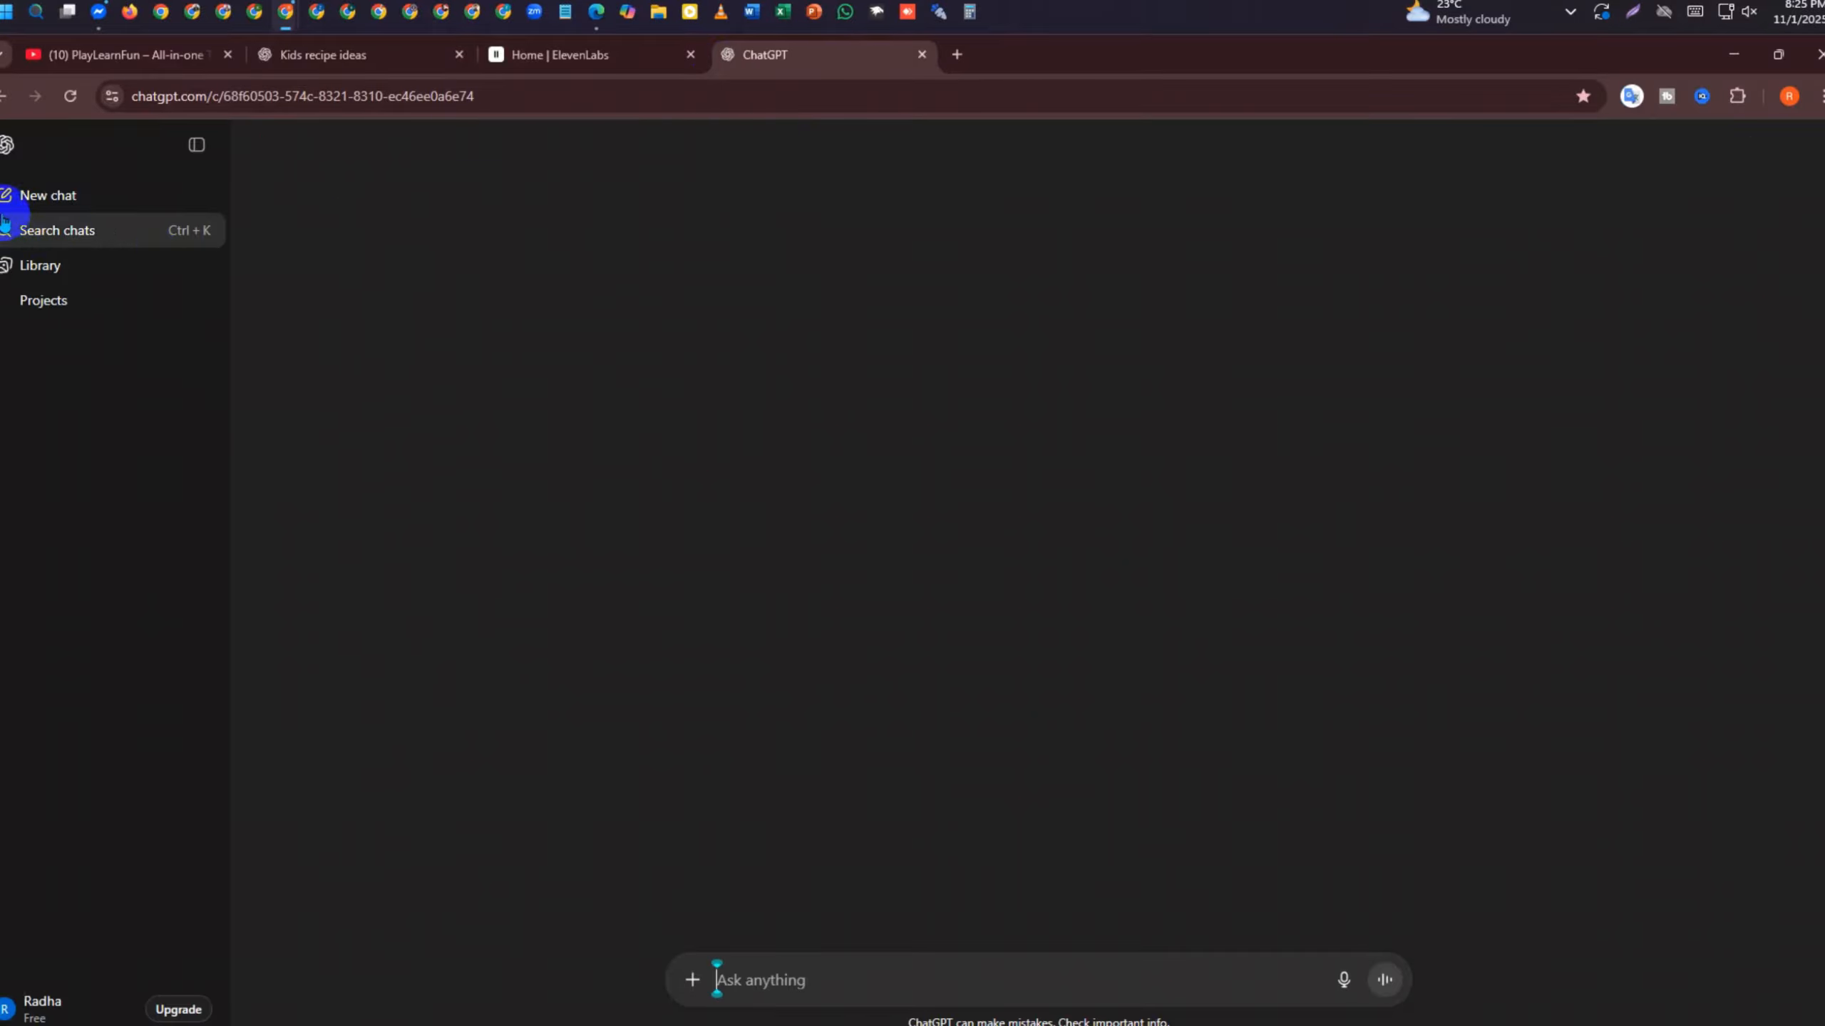
{"action": "left_click", "coordinate": [68, 197]}
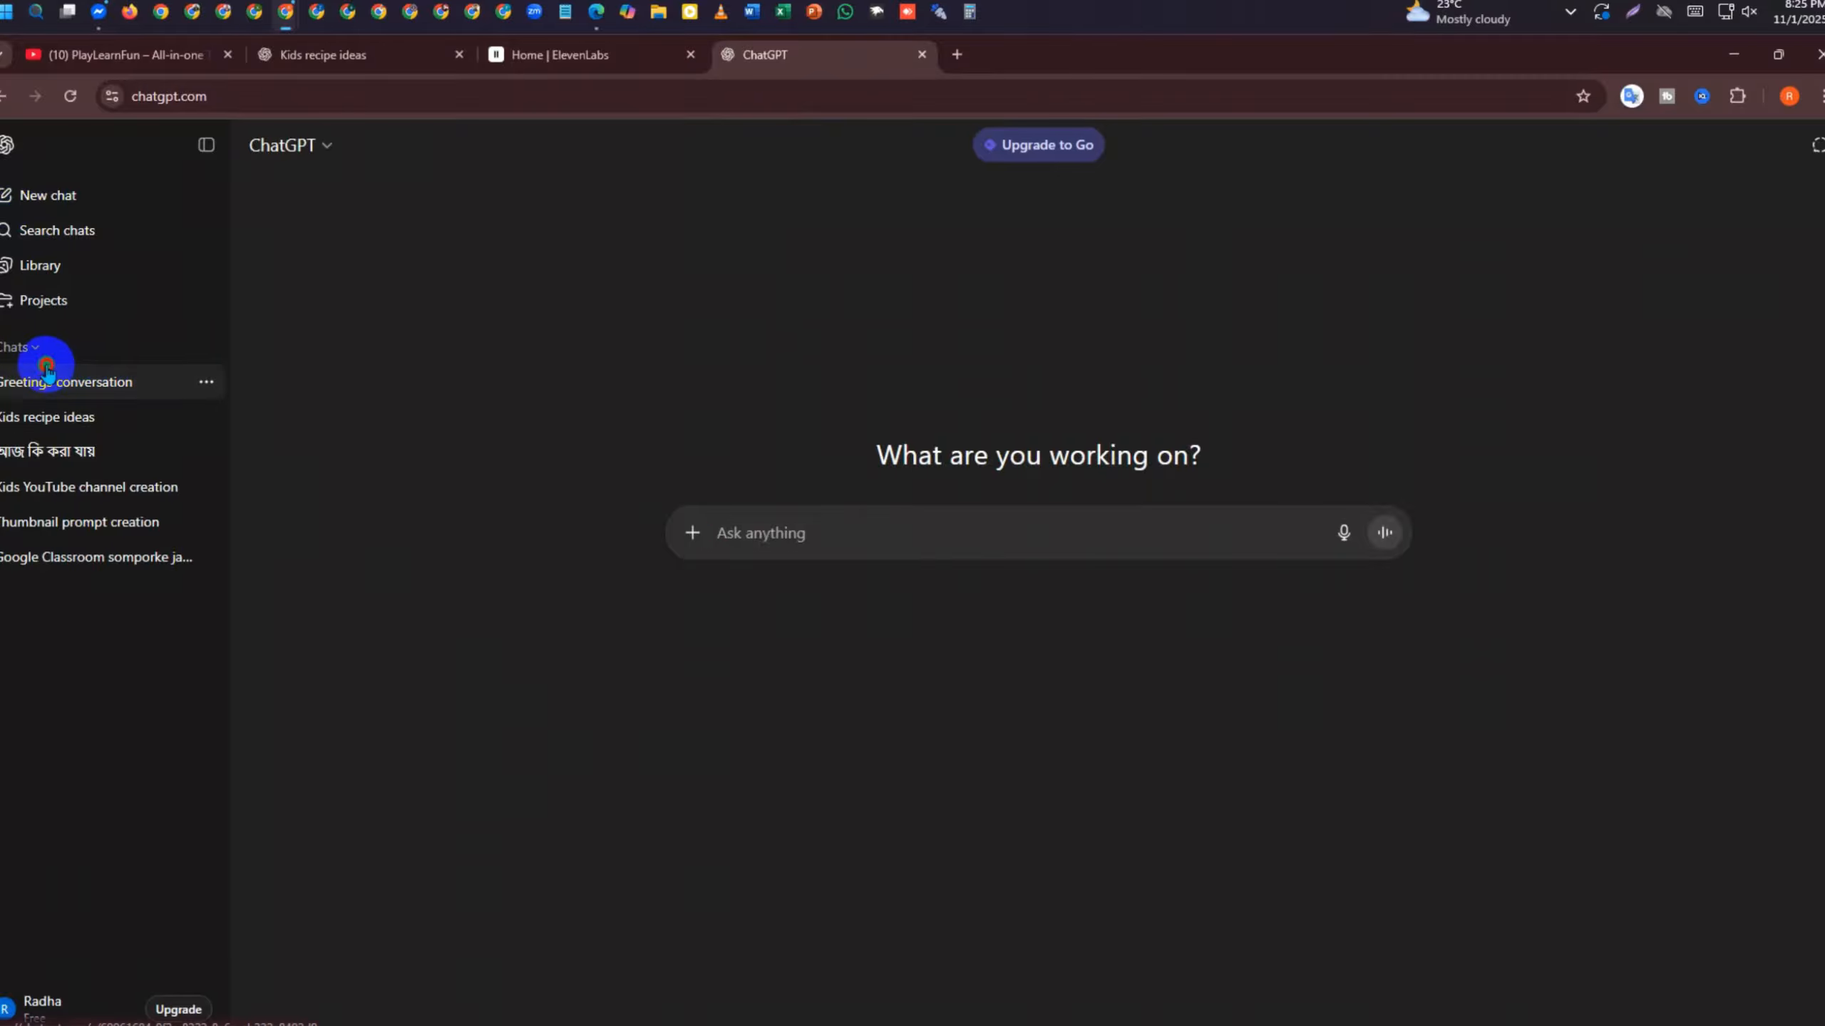
{"action": "left_click", "coordinate": [56, 384]}
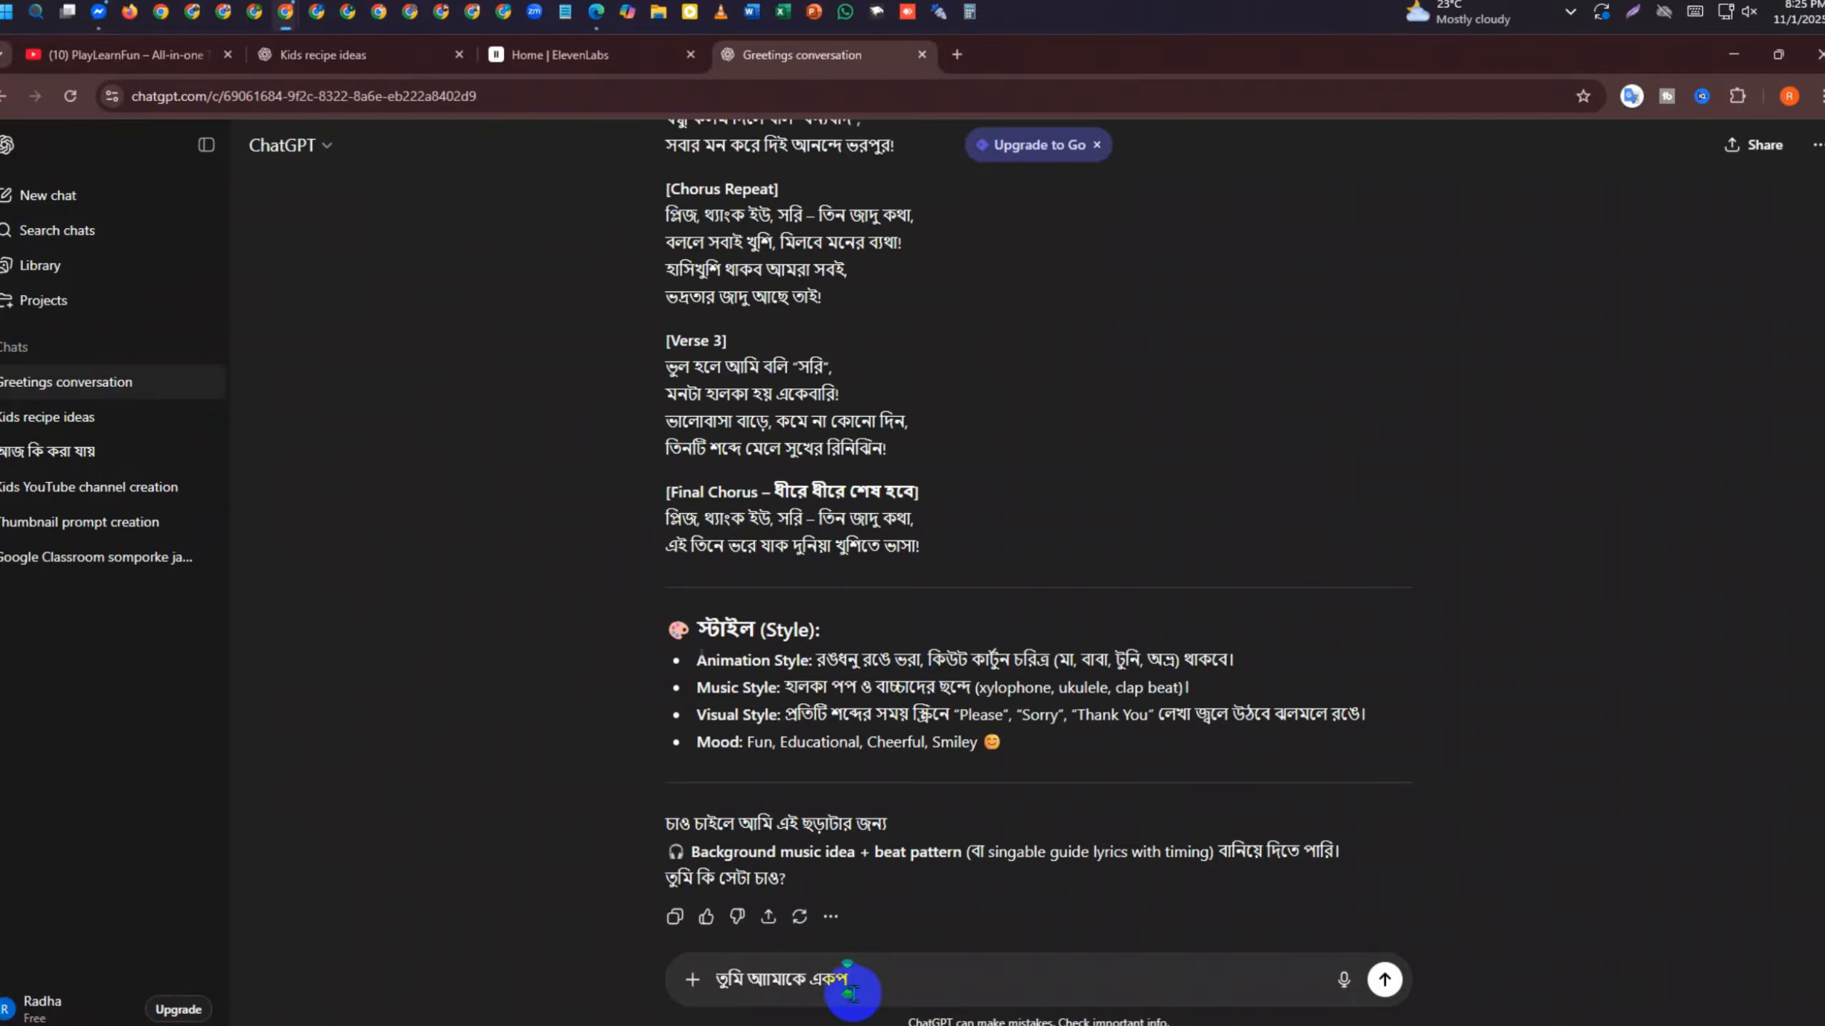
{"action": "left_click_drag", "start_coordinate": [874, 981], "coordinate": [694, 982]}
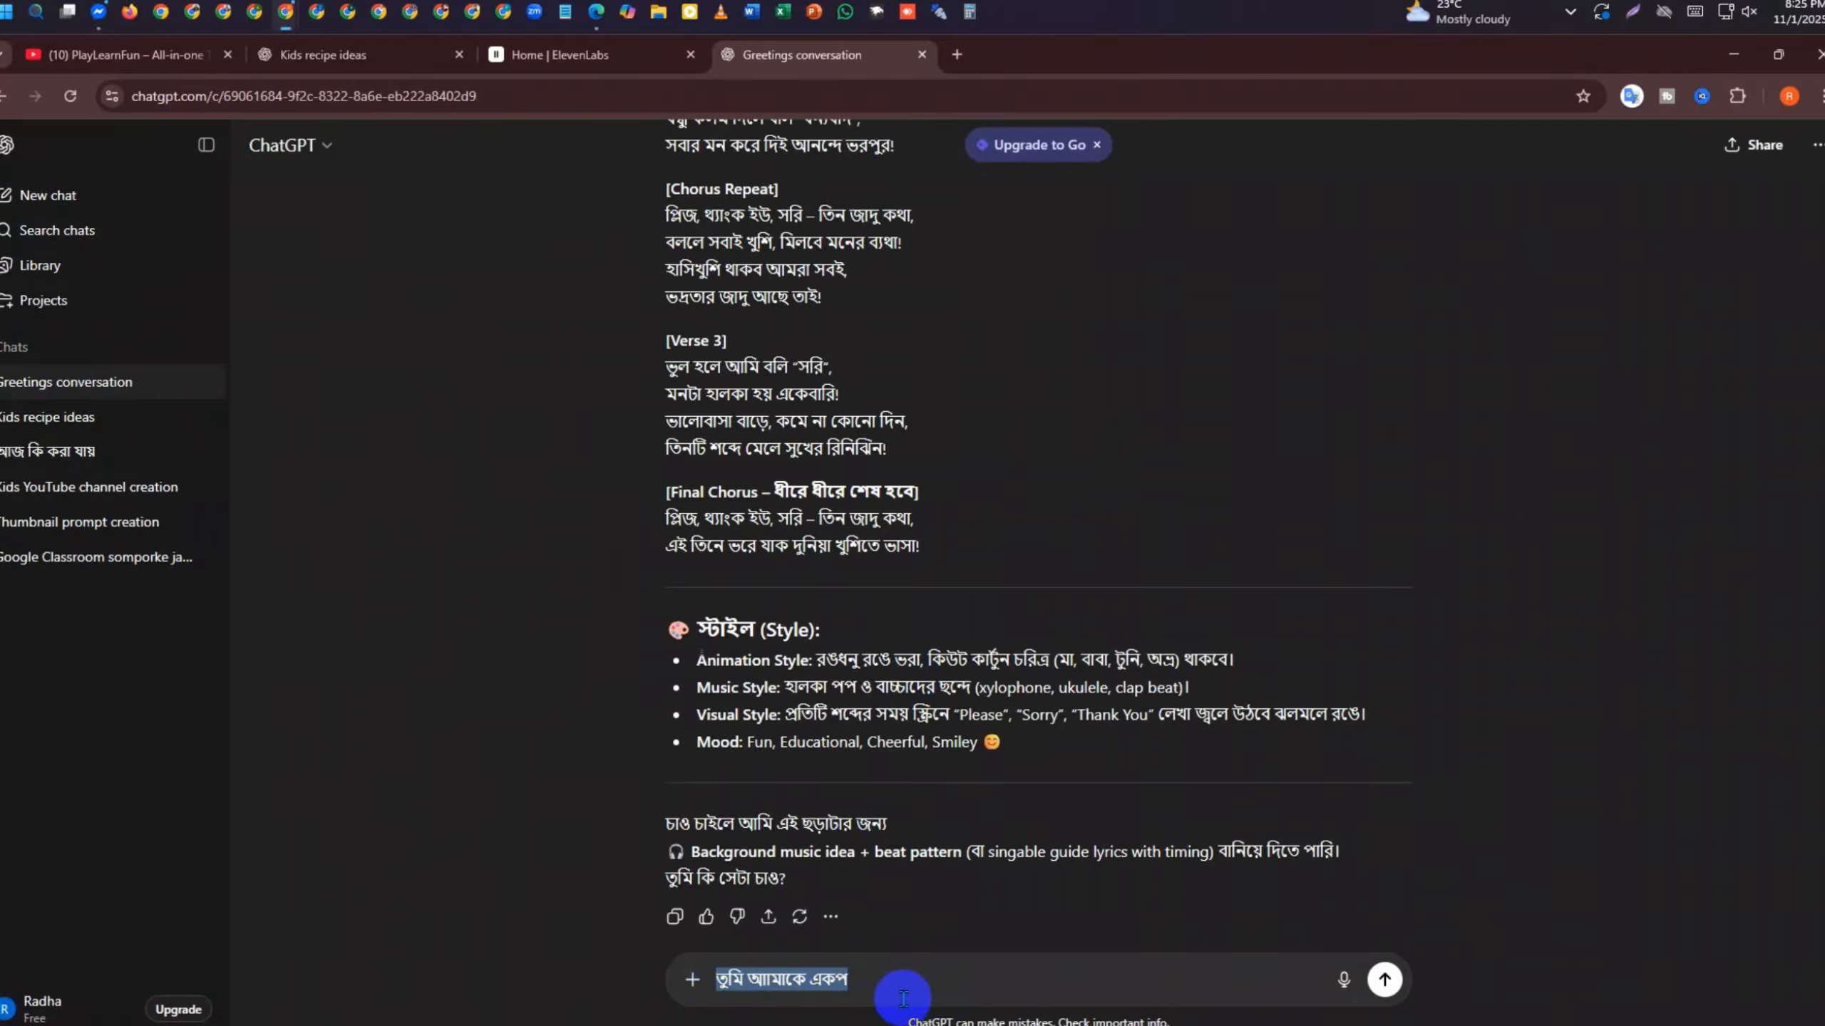
{"action": "key", "text": "ctrl+v"}
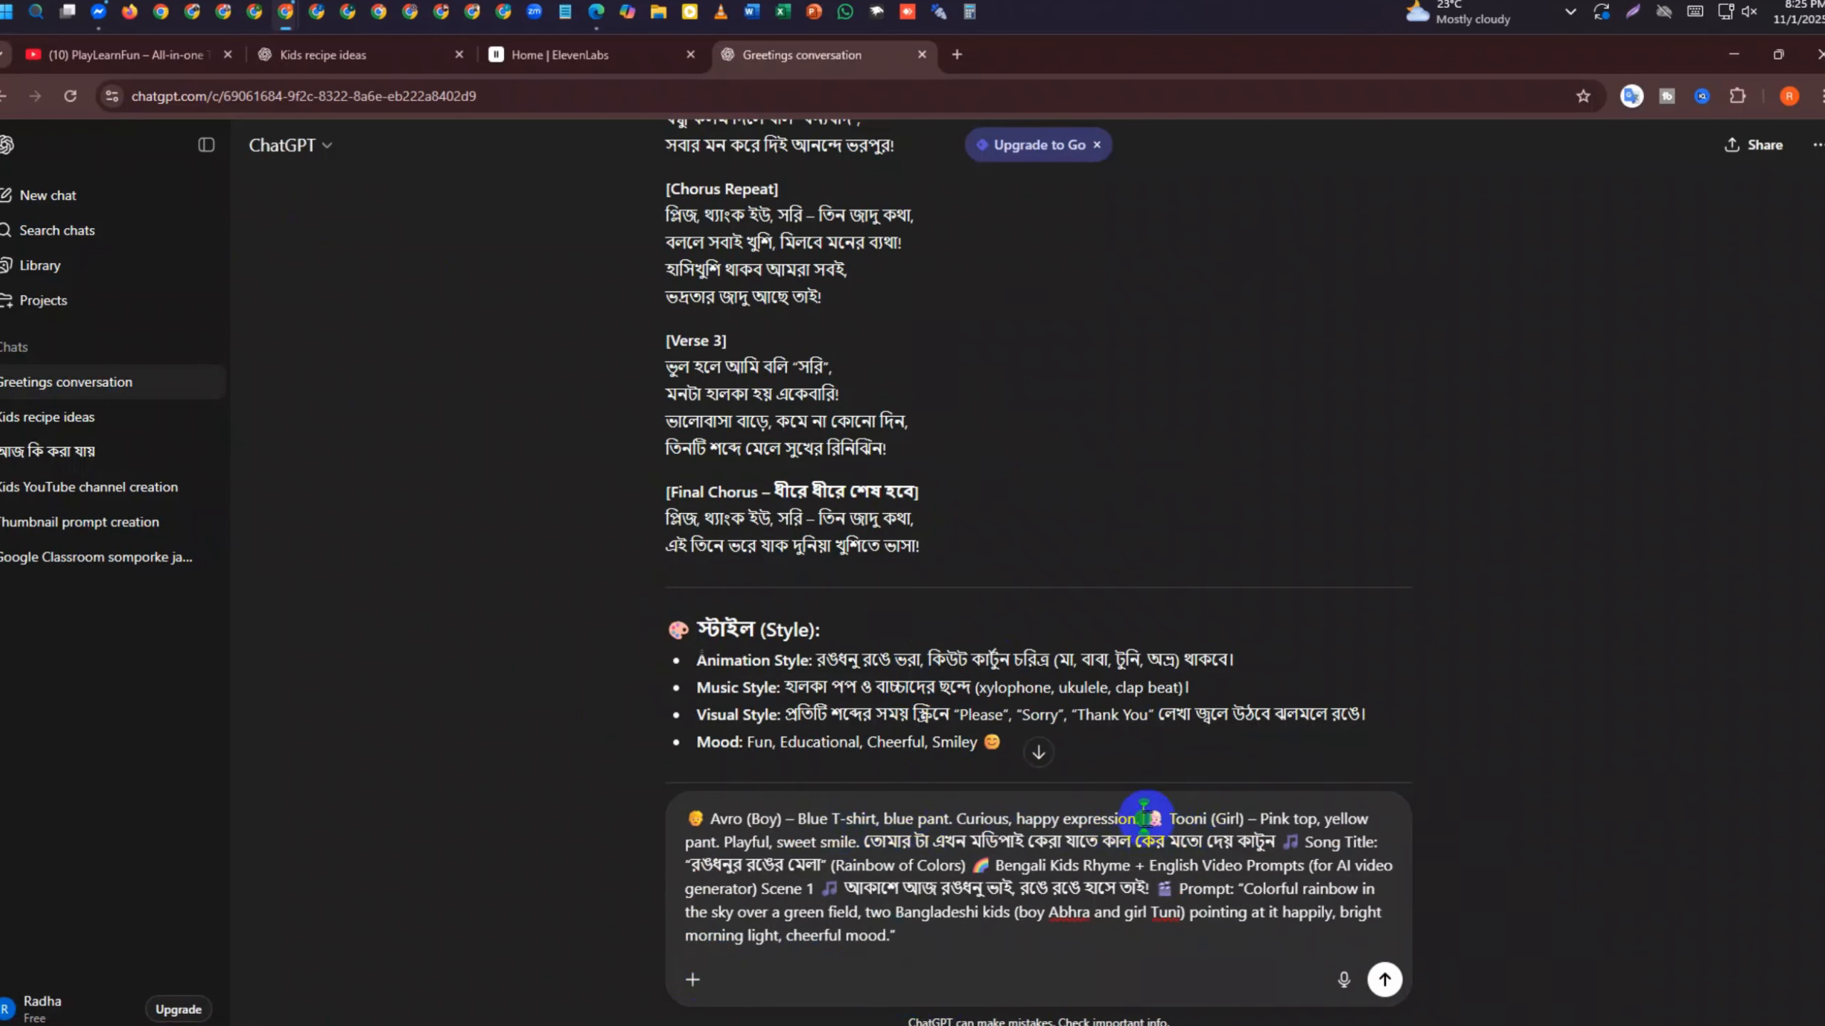
Break the draft message so the Tooni description and the Song Title text each start on a new line
{"action": "left_click", "coordinate": [1150, 819]}
{"action": "key", "text": "shift+Return"}
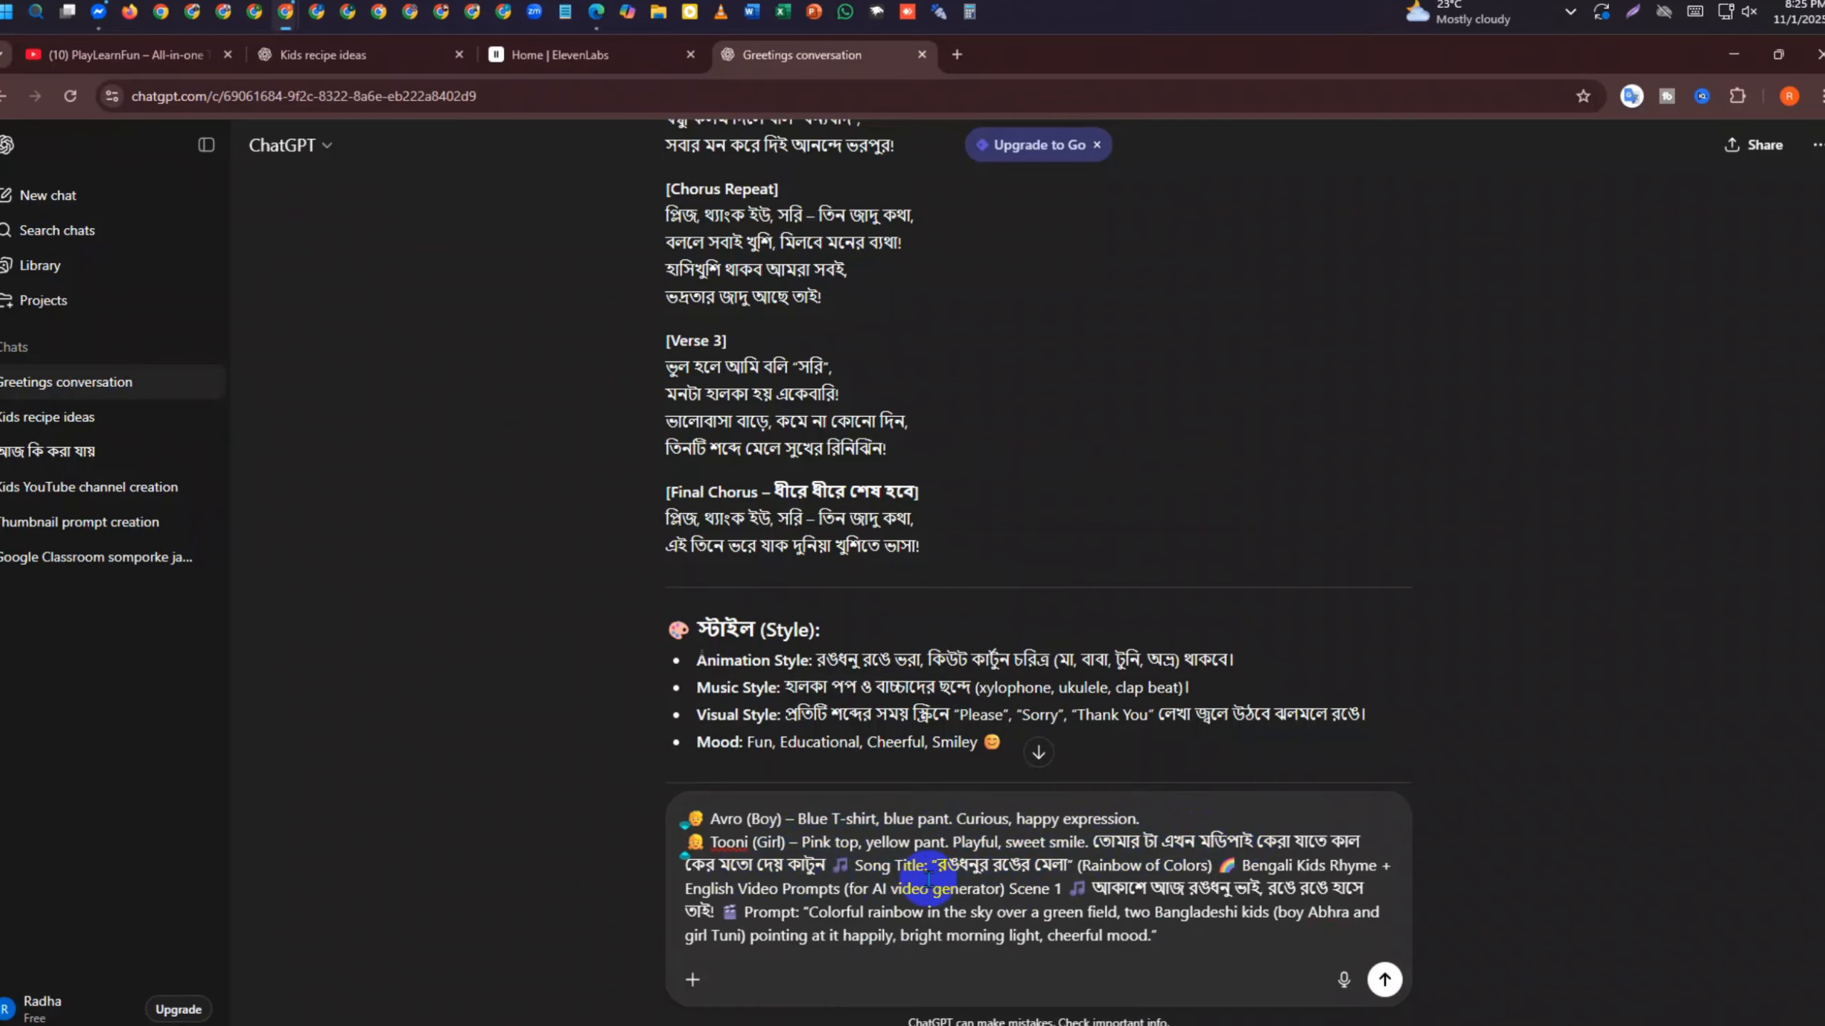
{"action": "key", "text": "shift+Return"}
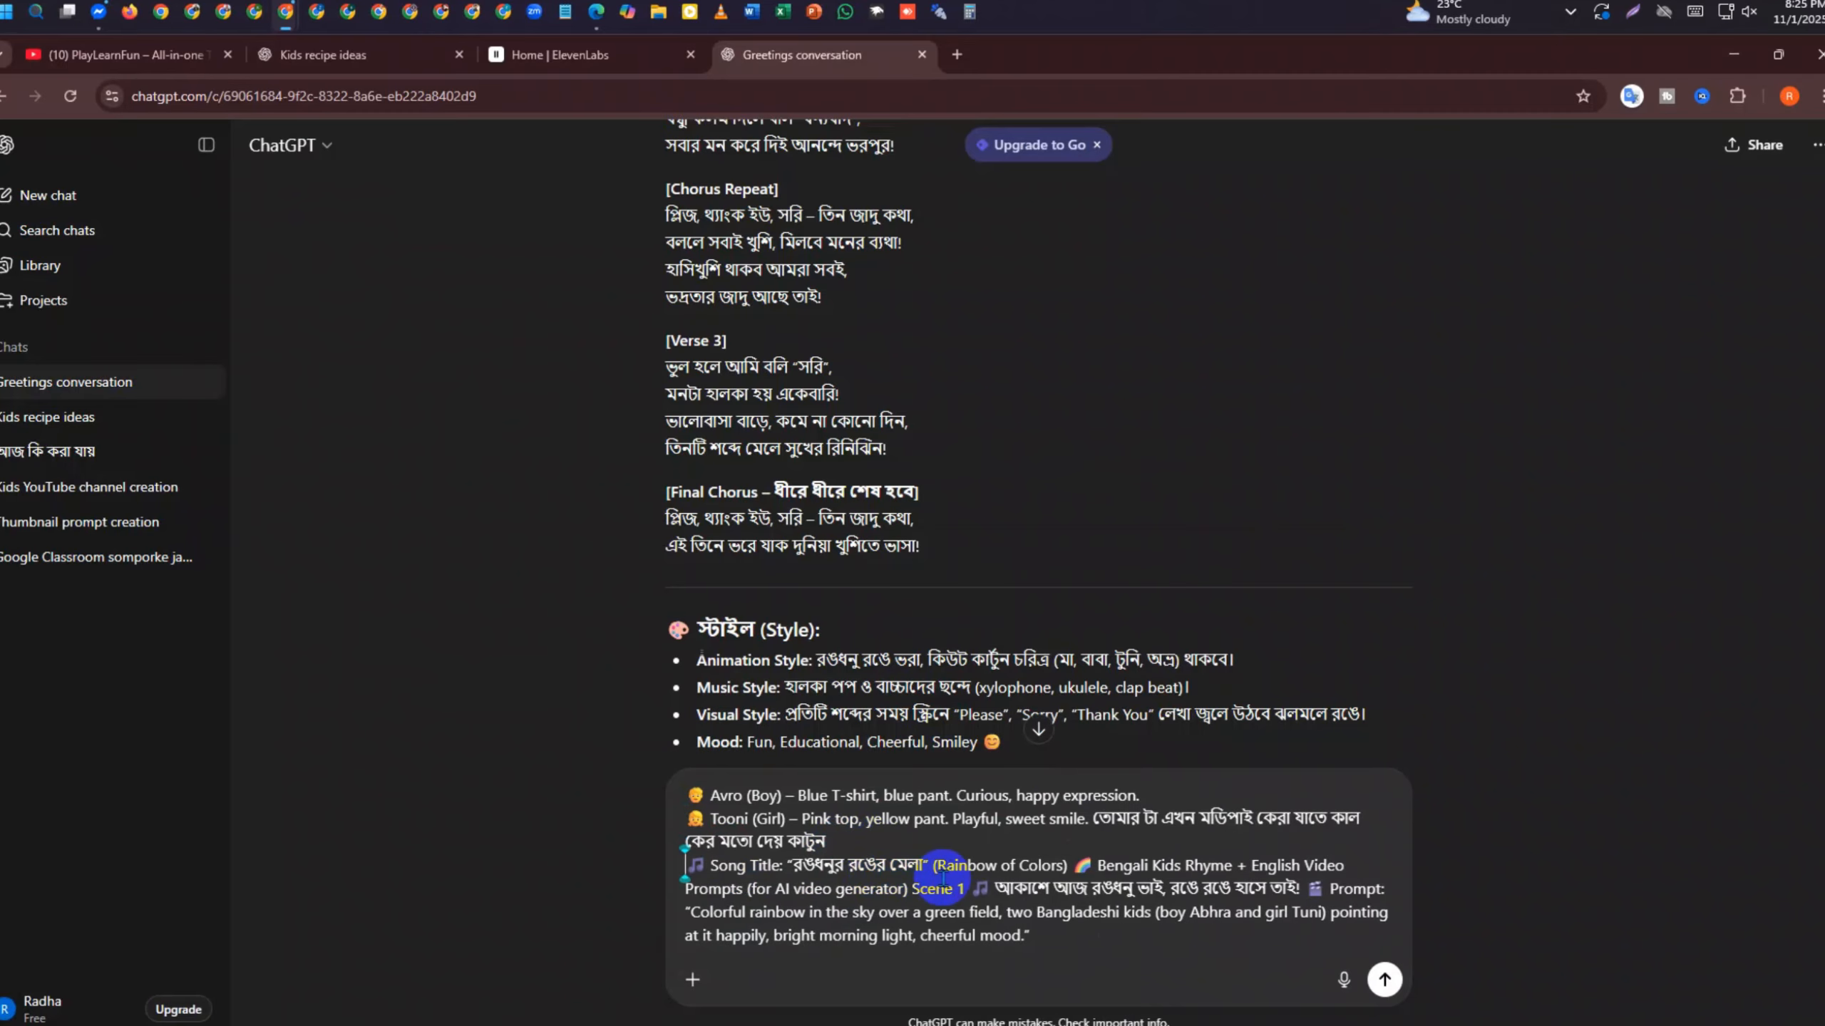
Delete the song title text, the Scene 1 rhyme line and the rainbow prompt from the draft, keeping the "Scene 1" and "Prompt:" labels
{"action": "left_click_drag", "start_coordinate": [687, 864], "coordinate": [910, 890]}
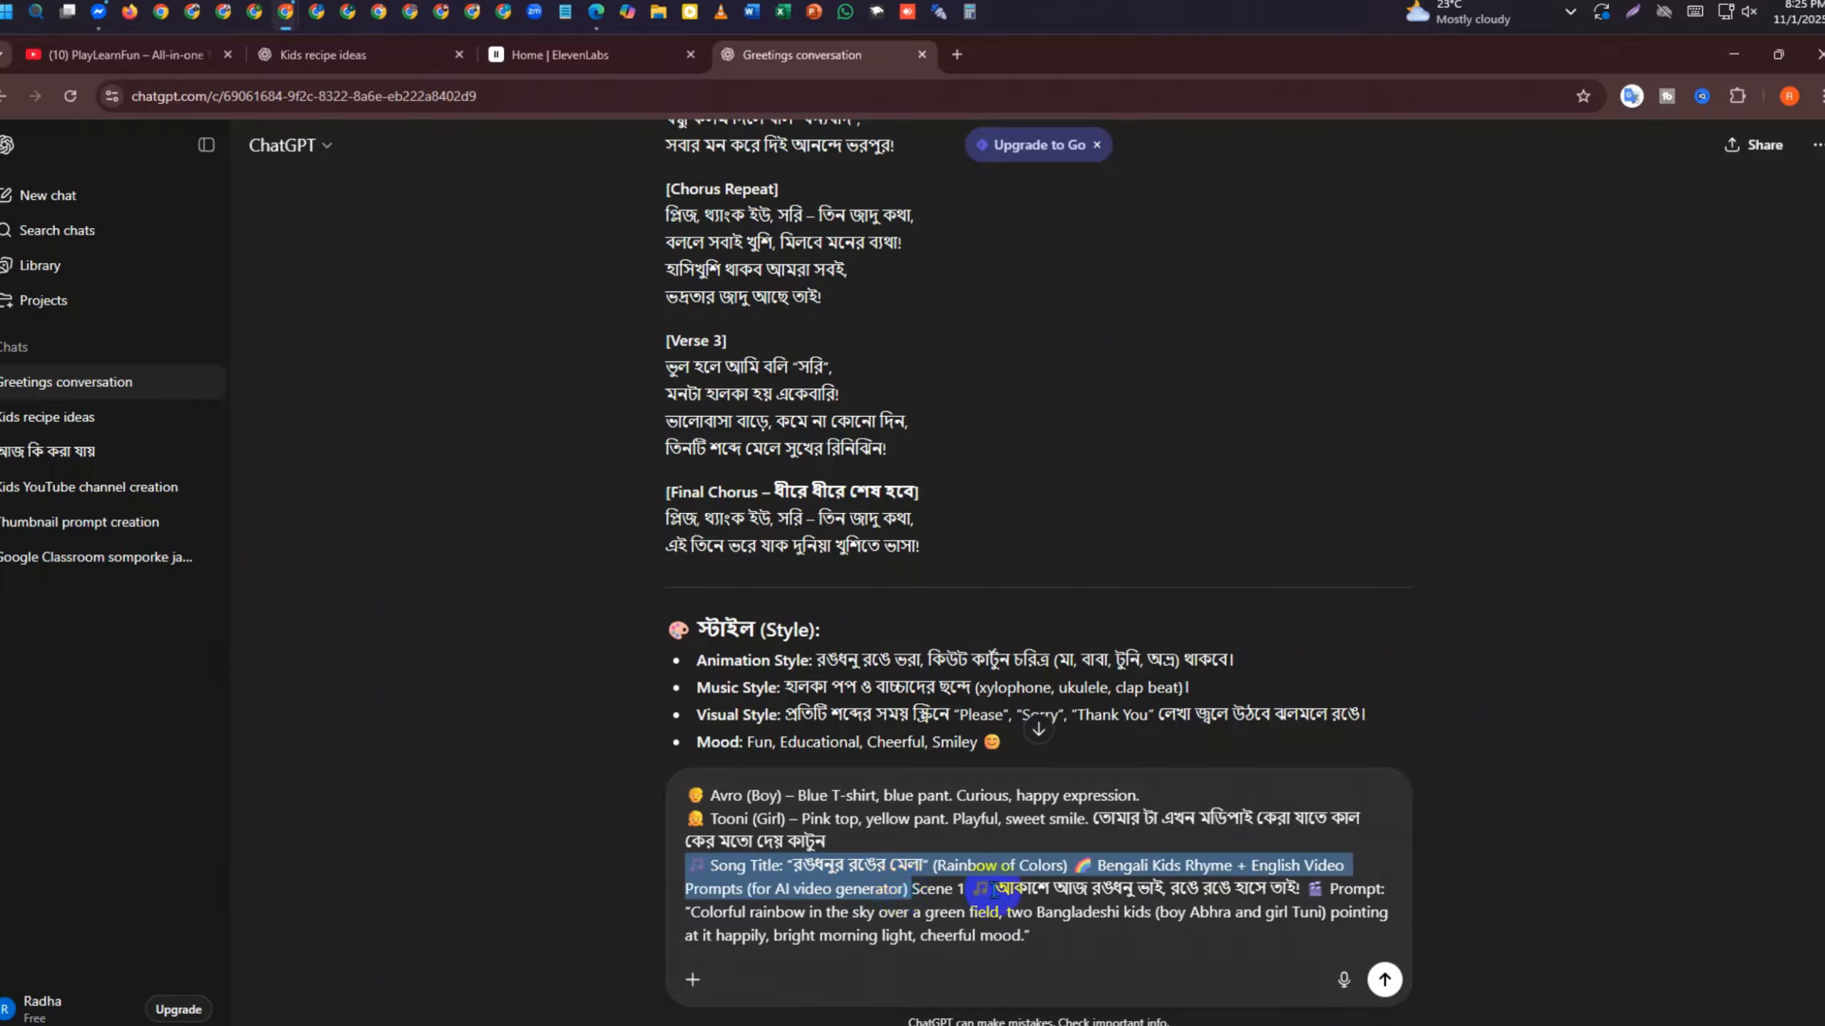
{"action": "key", "text": "BackSpace"}
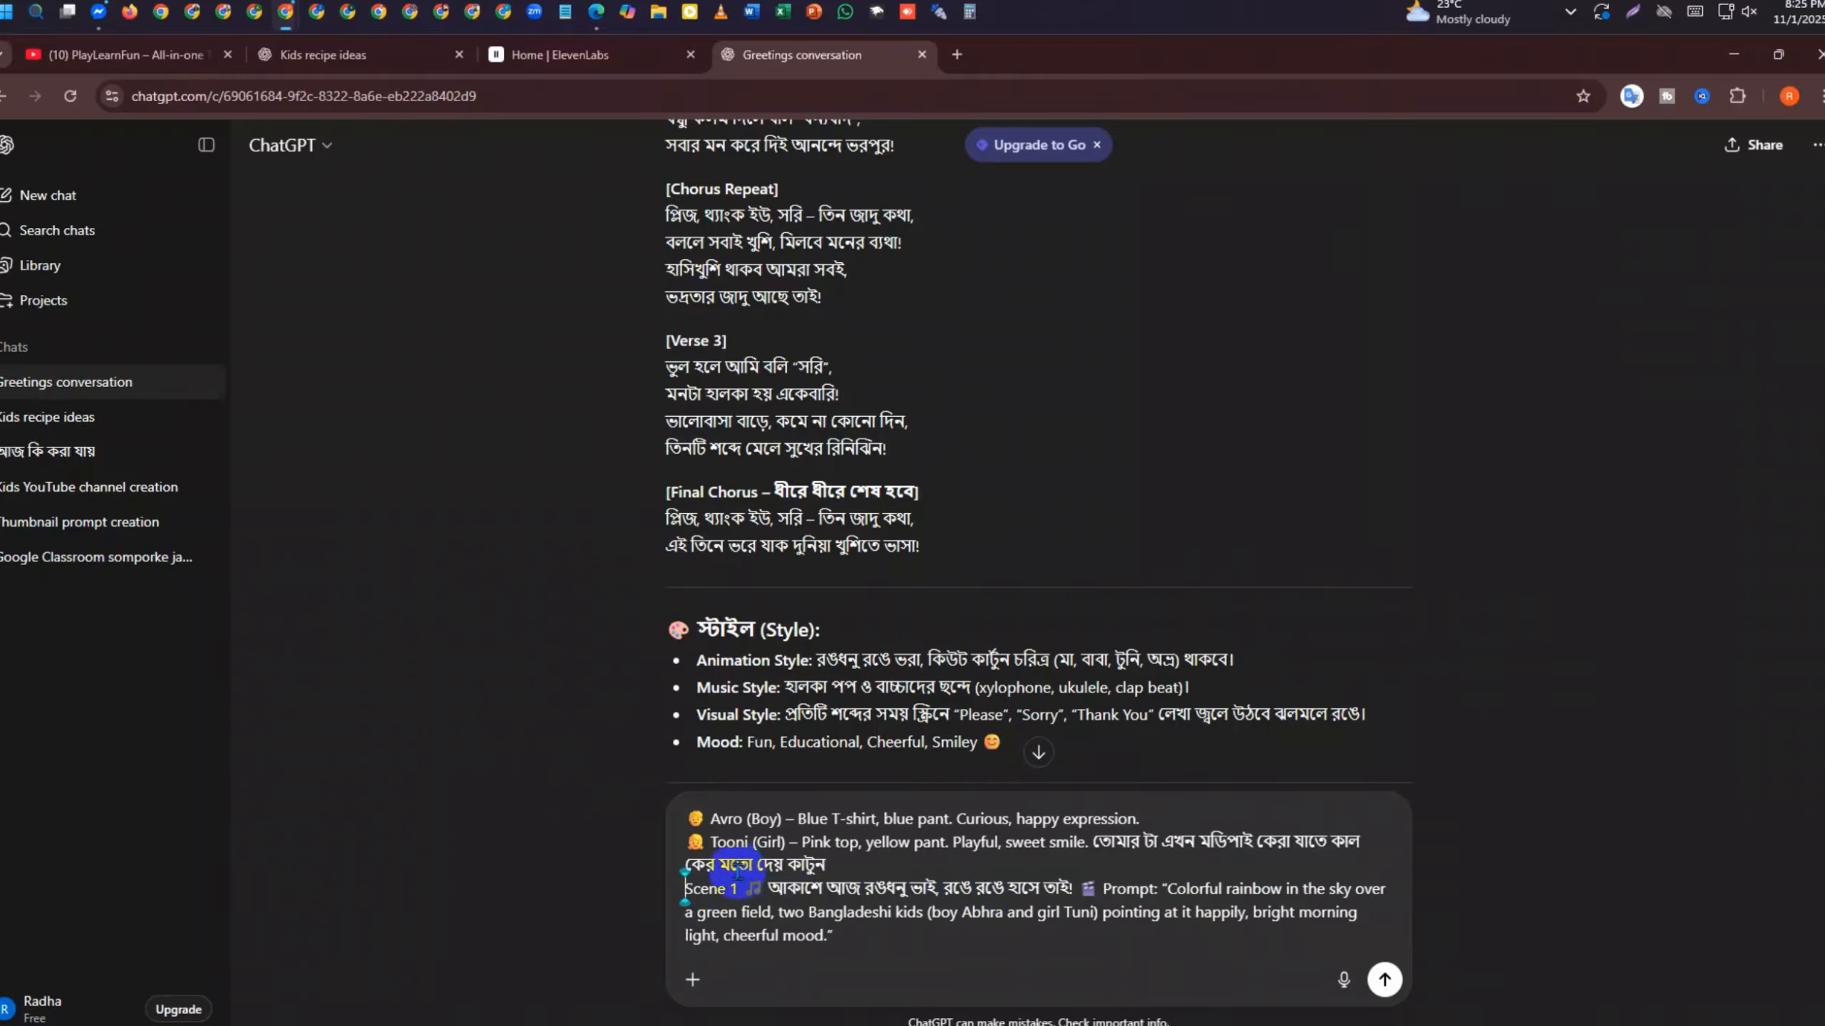
{"action": "left_click_drag", "start_coordinate": [744, 884], "coordinate": [1082, 888]}
{"action": "key", "text": "BackSpace"}
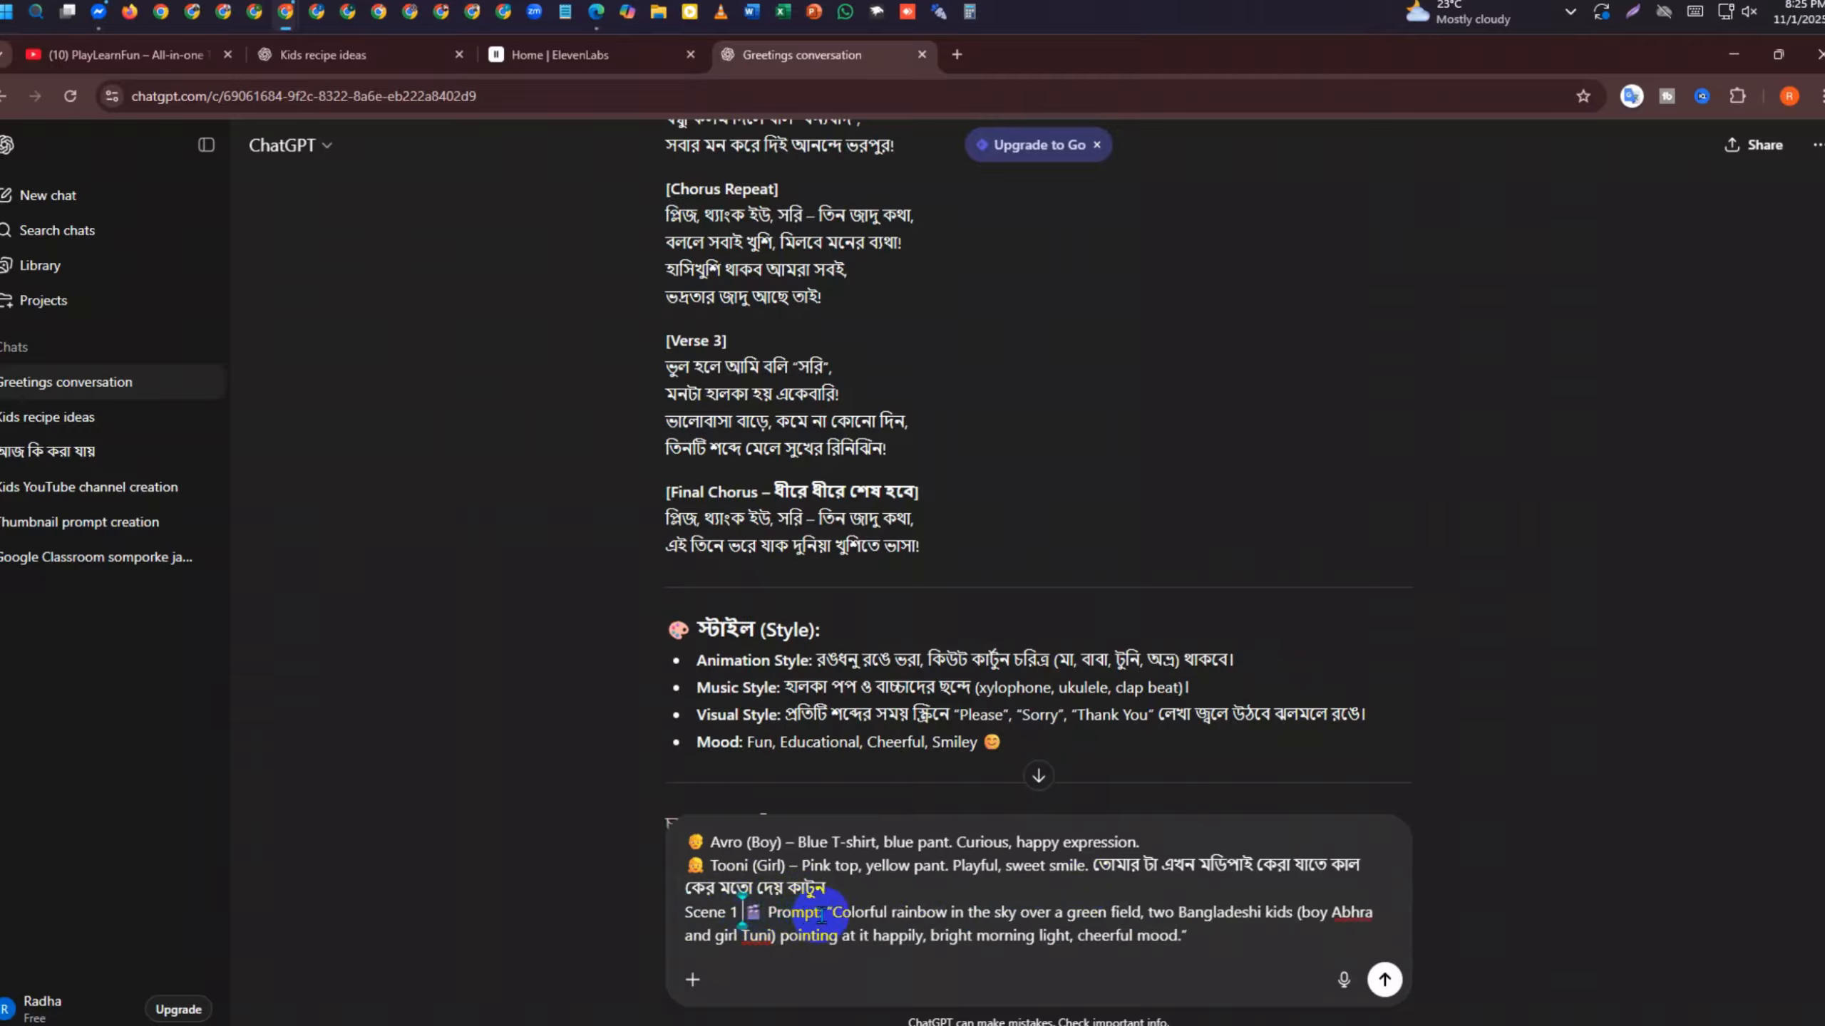
{"action": "left_click_drag", "start_coordinate": [828, 913], "coordinate": [1261, 947]}
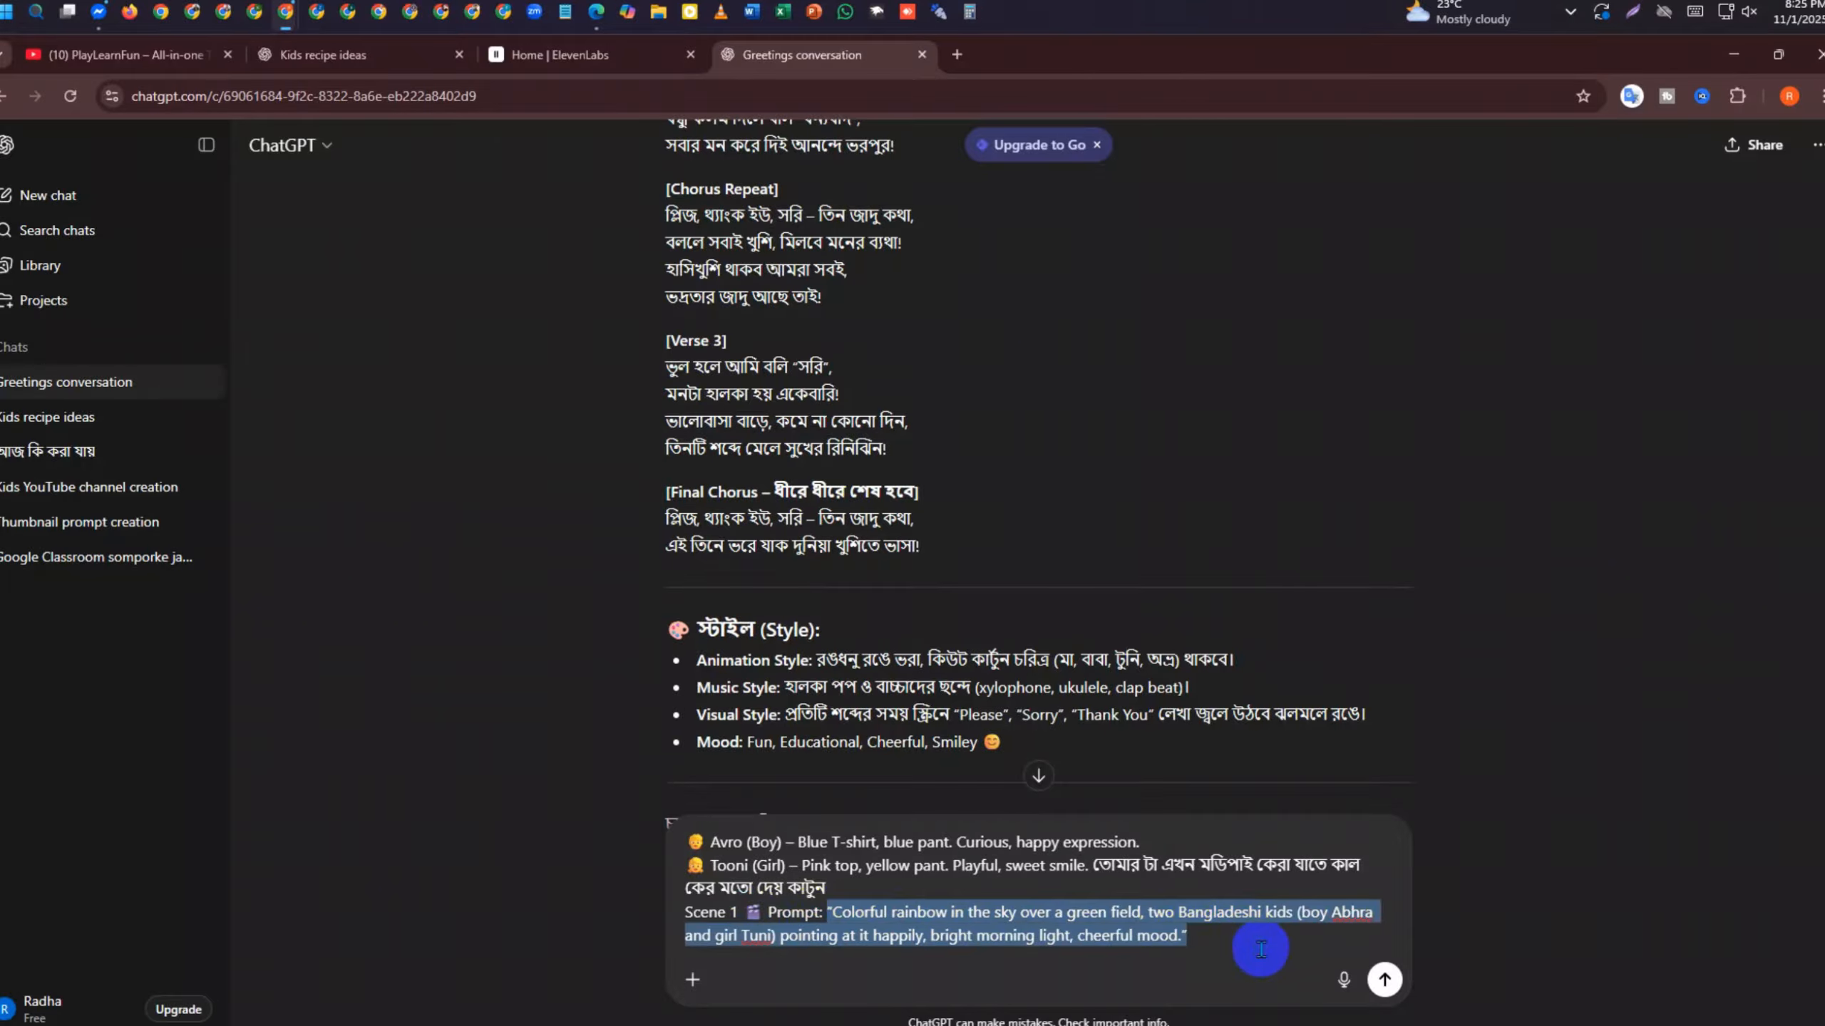
{"action": "key", "text": "BackSpace"}
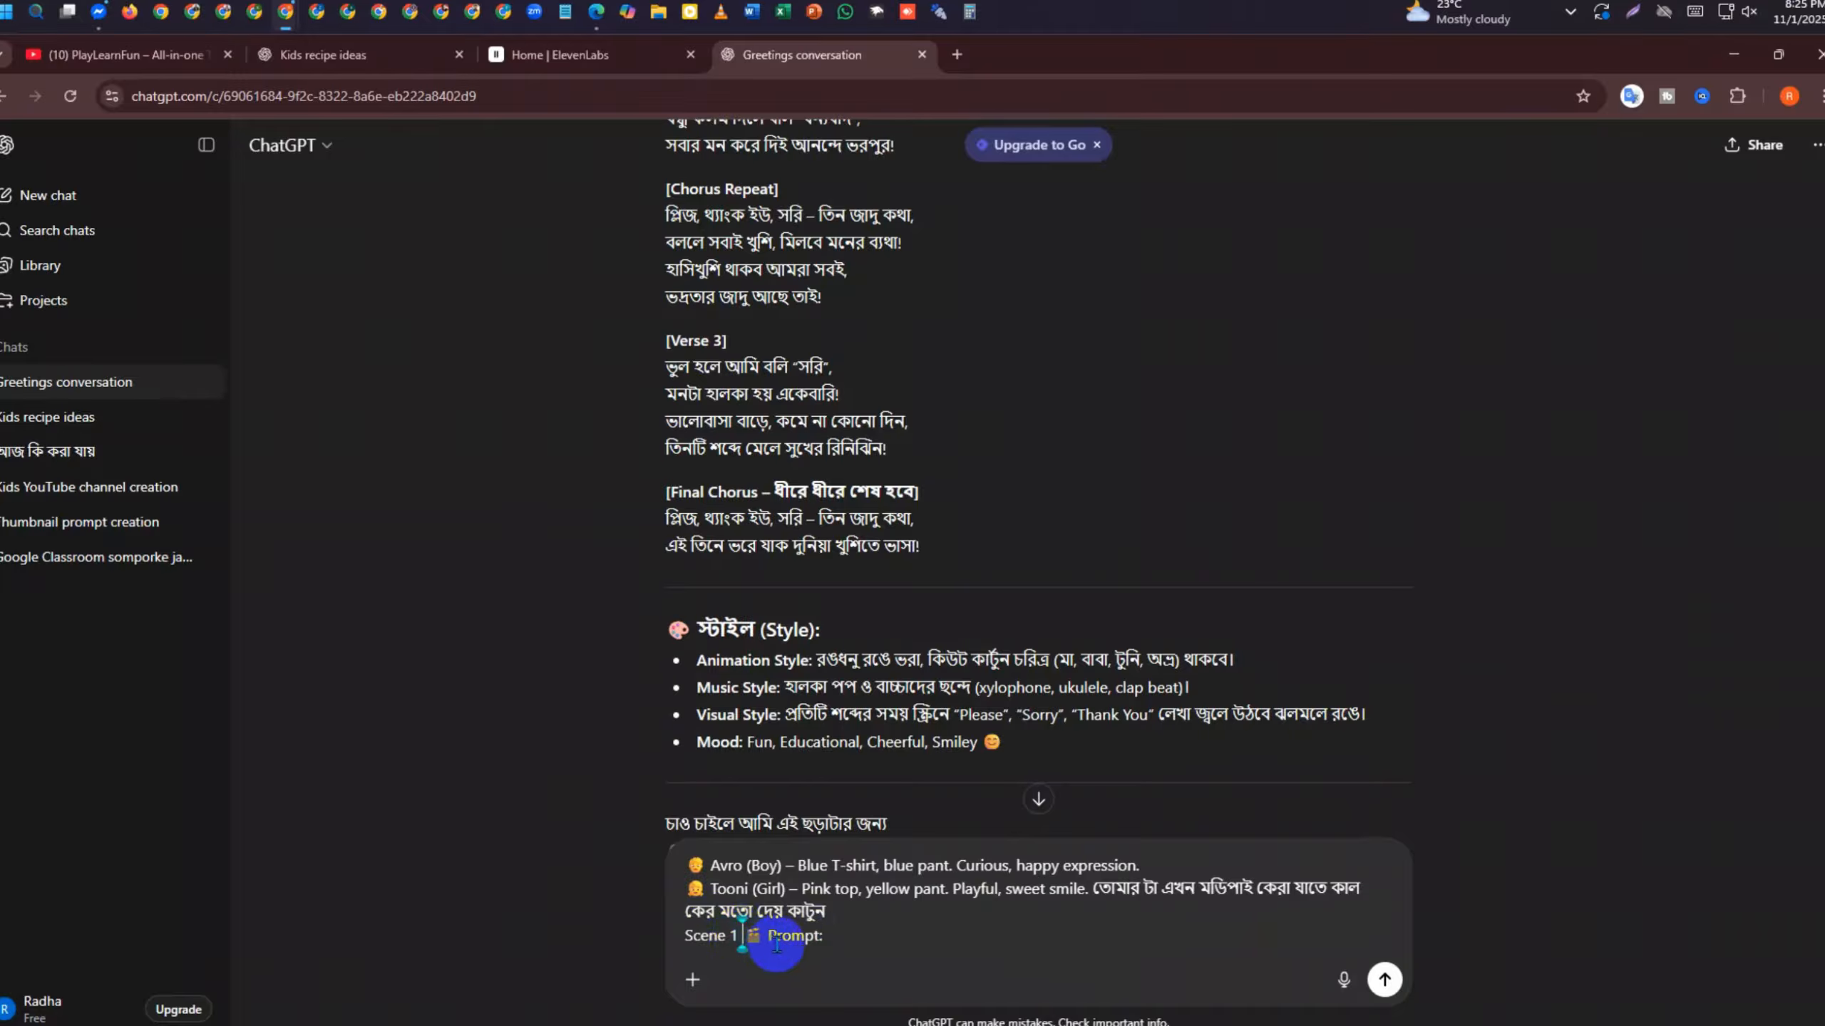
Send the message, reopen it for editing and put the "Prompt:" label on its own line below "Scene 1"
{"action": "key", "text": "Return"}
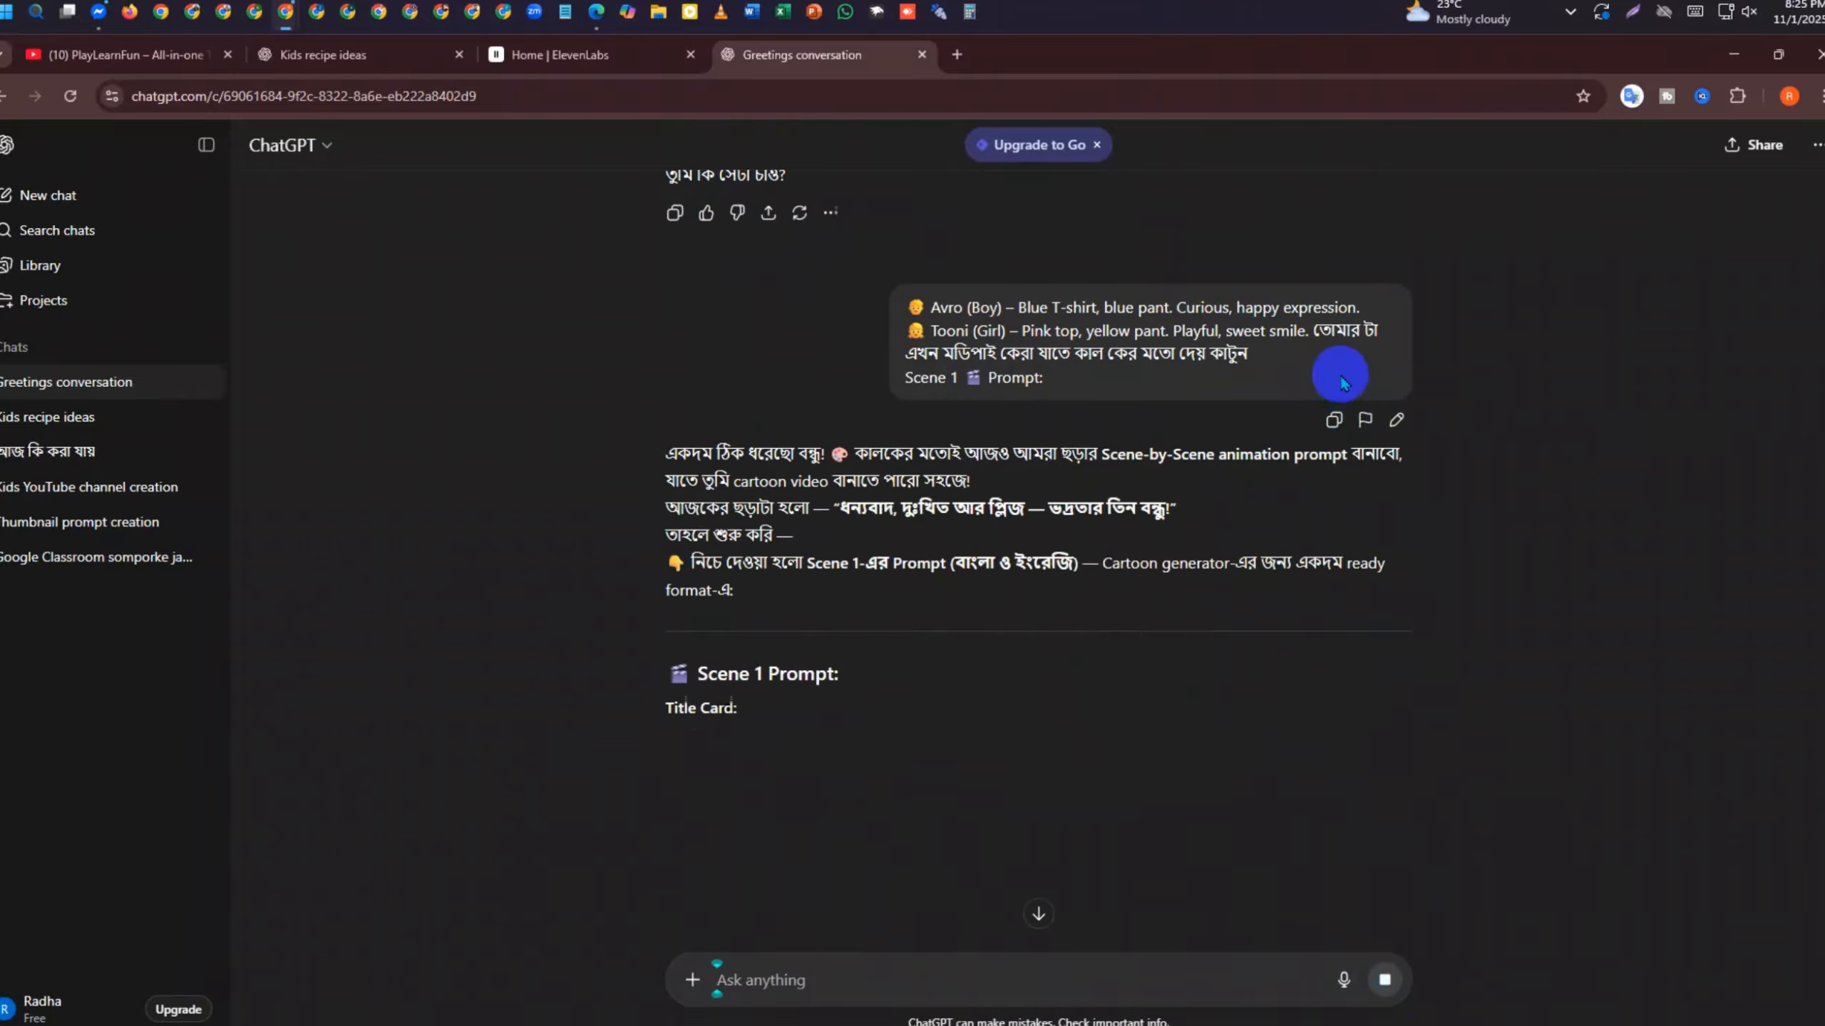
{"action": "left_click", "coordinate": [1393, 412]}
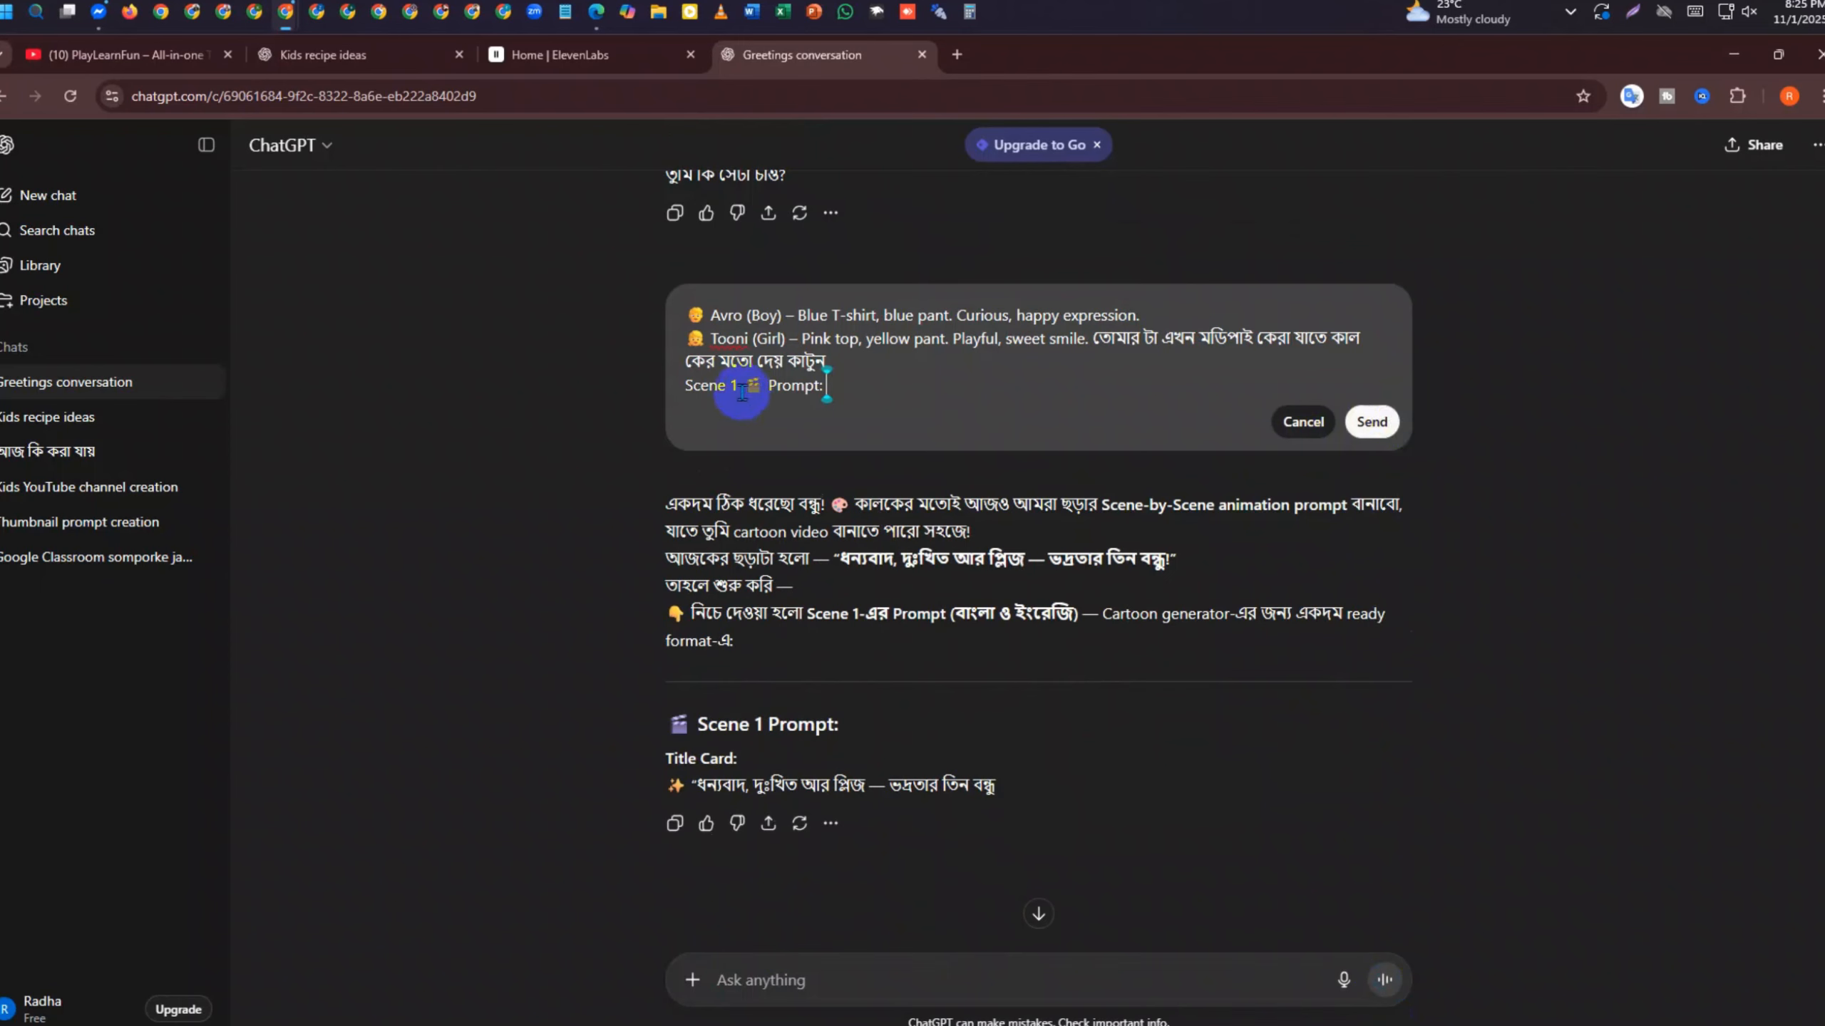
{"action": "key", "text": "shift+Return"}
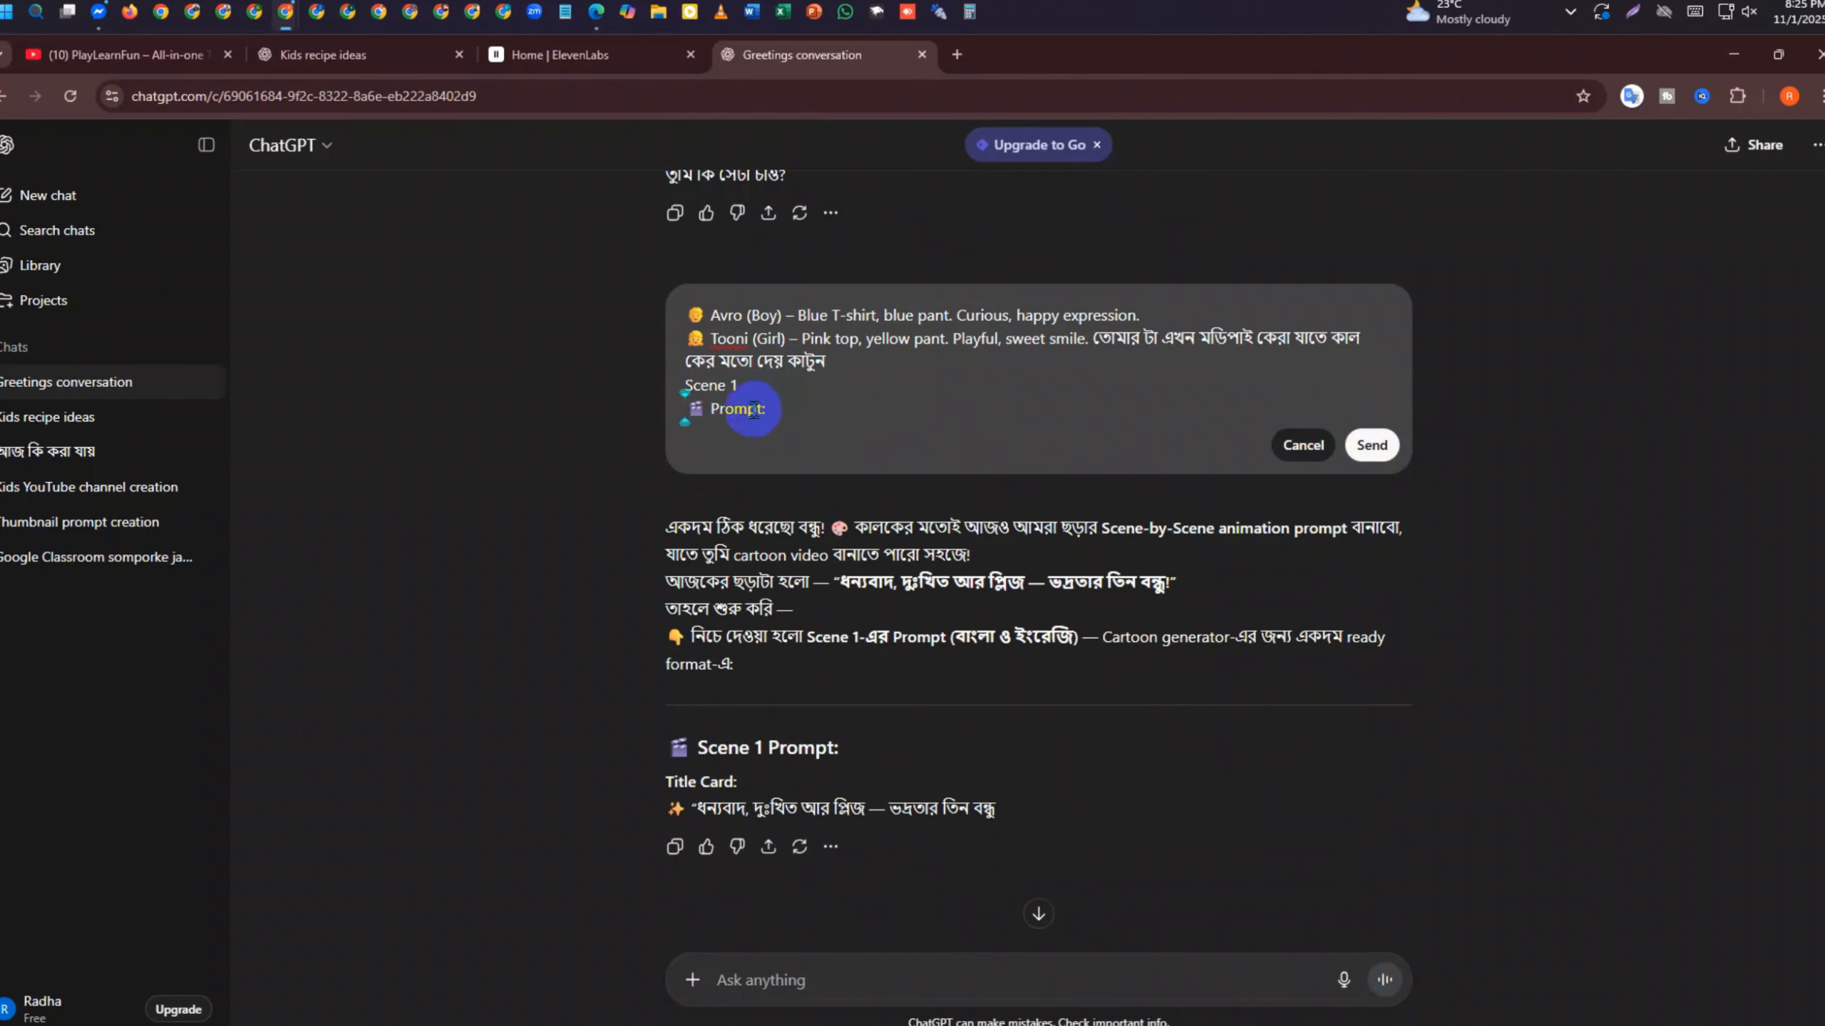
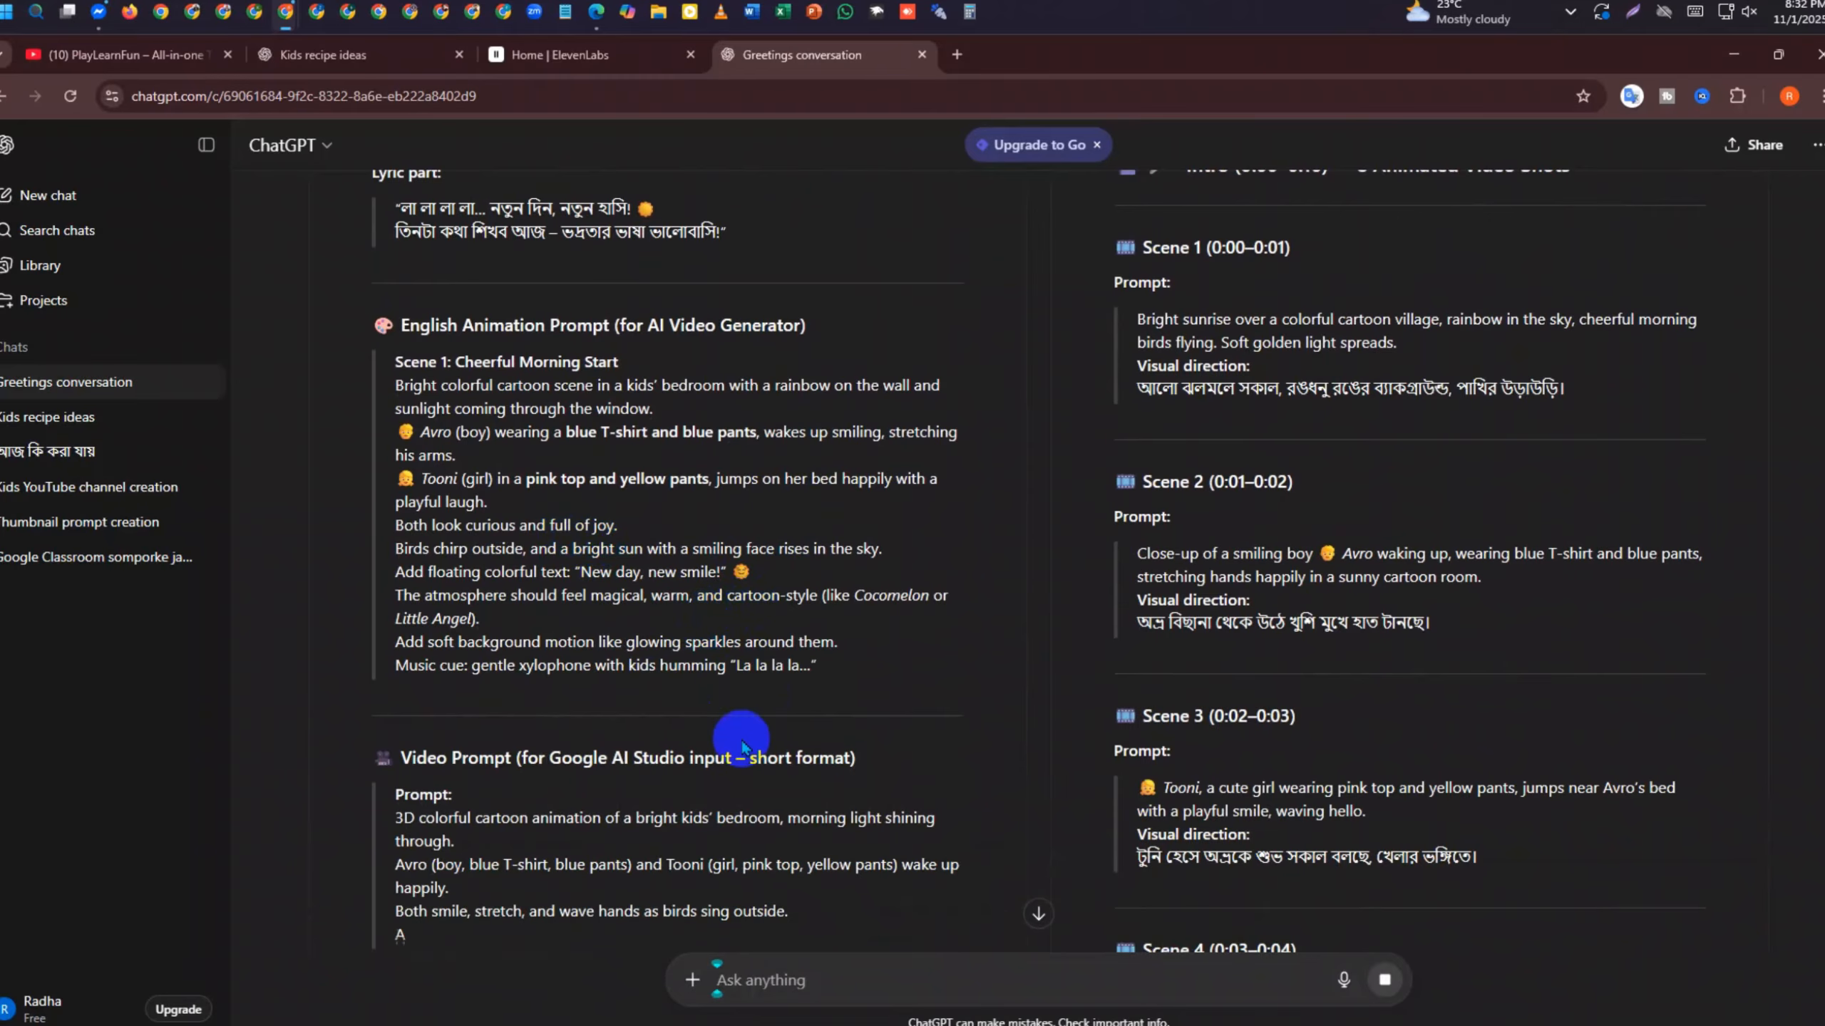
Read through both generated responses and select the English prompt text of Scene 1 (0:00–0:01) in the eight-shot intro
{"action": "scroll", "coordinate": [740, 730], "scroll_direction": "down", "scroll_amount": 3}
{"action": "scroll", "coordinate": [618, 739], "scroll_direction": "down", "scroll_amount": 3}
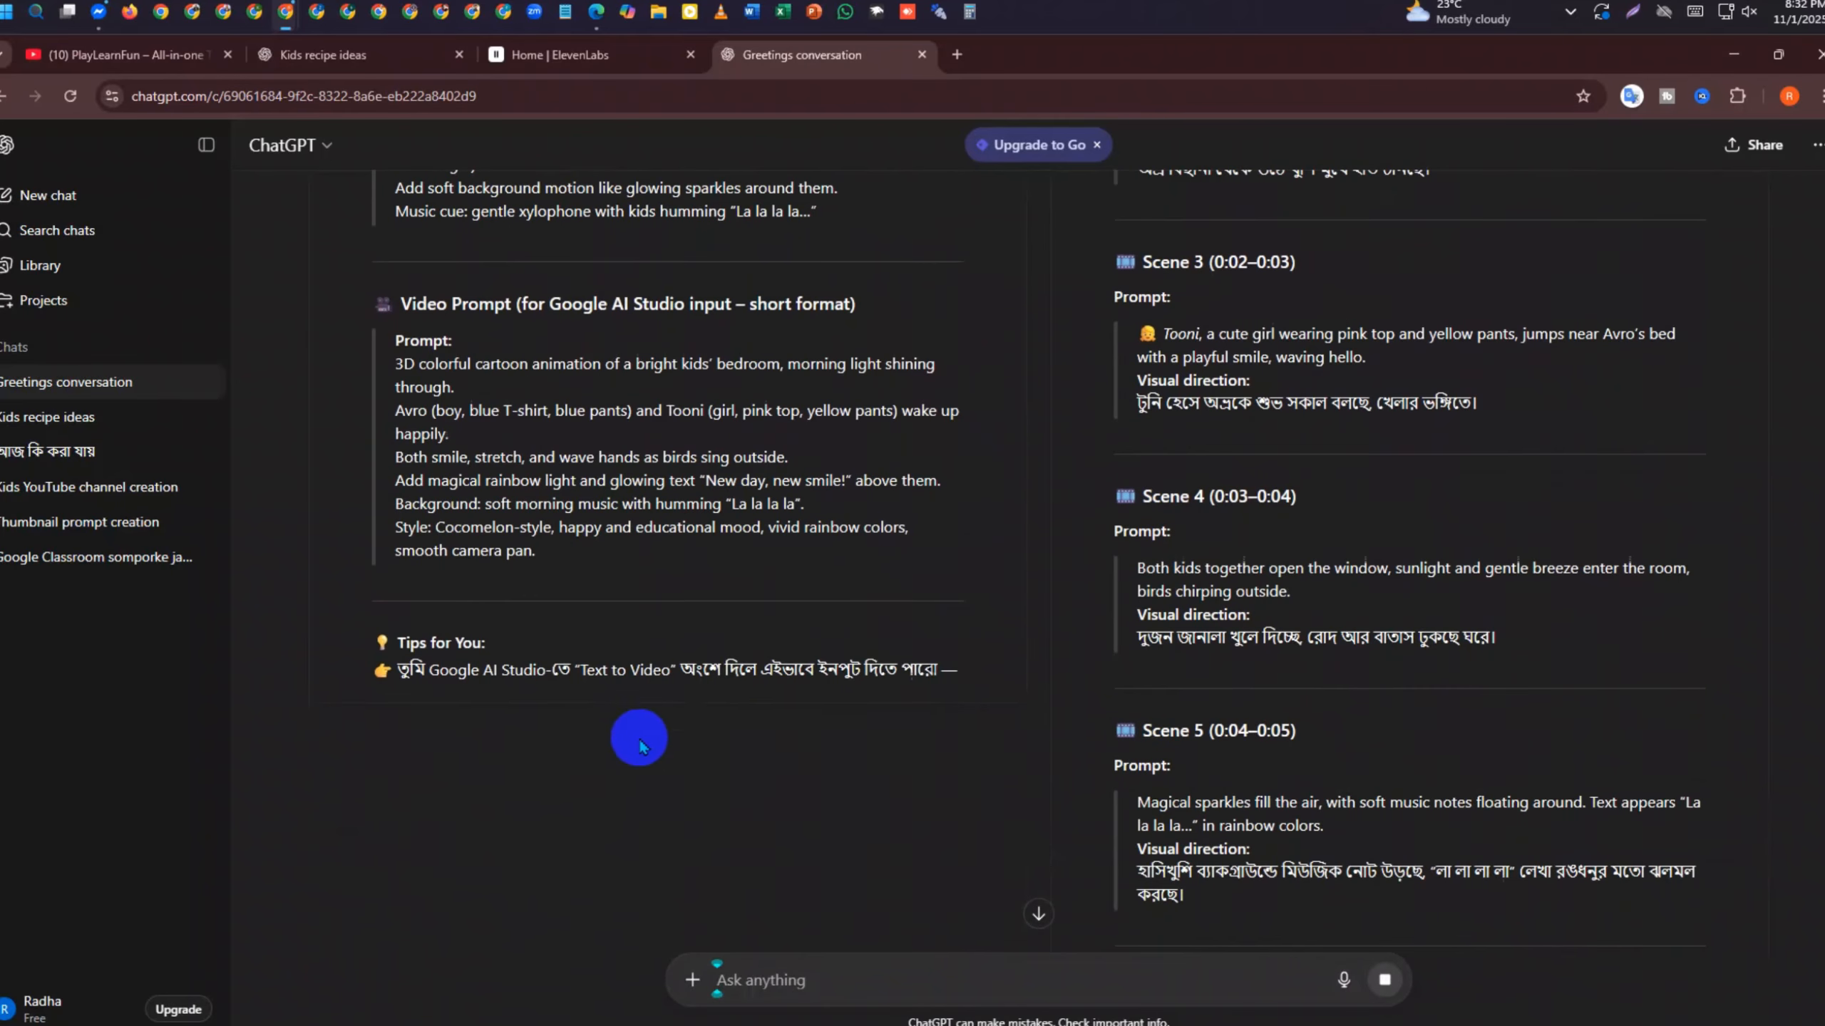
{"action": "scroll", "coordinate": [1128, 738], "scroll_direction": "down", "scroll_amount": 2}
{"action": "scroll", "coordinate": [1168, 747], "scroll_direction": "down", "scroll_amount": 5}
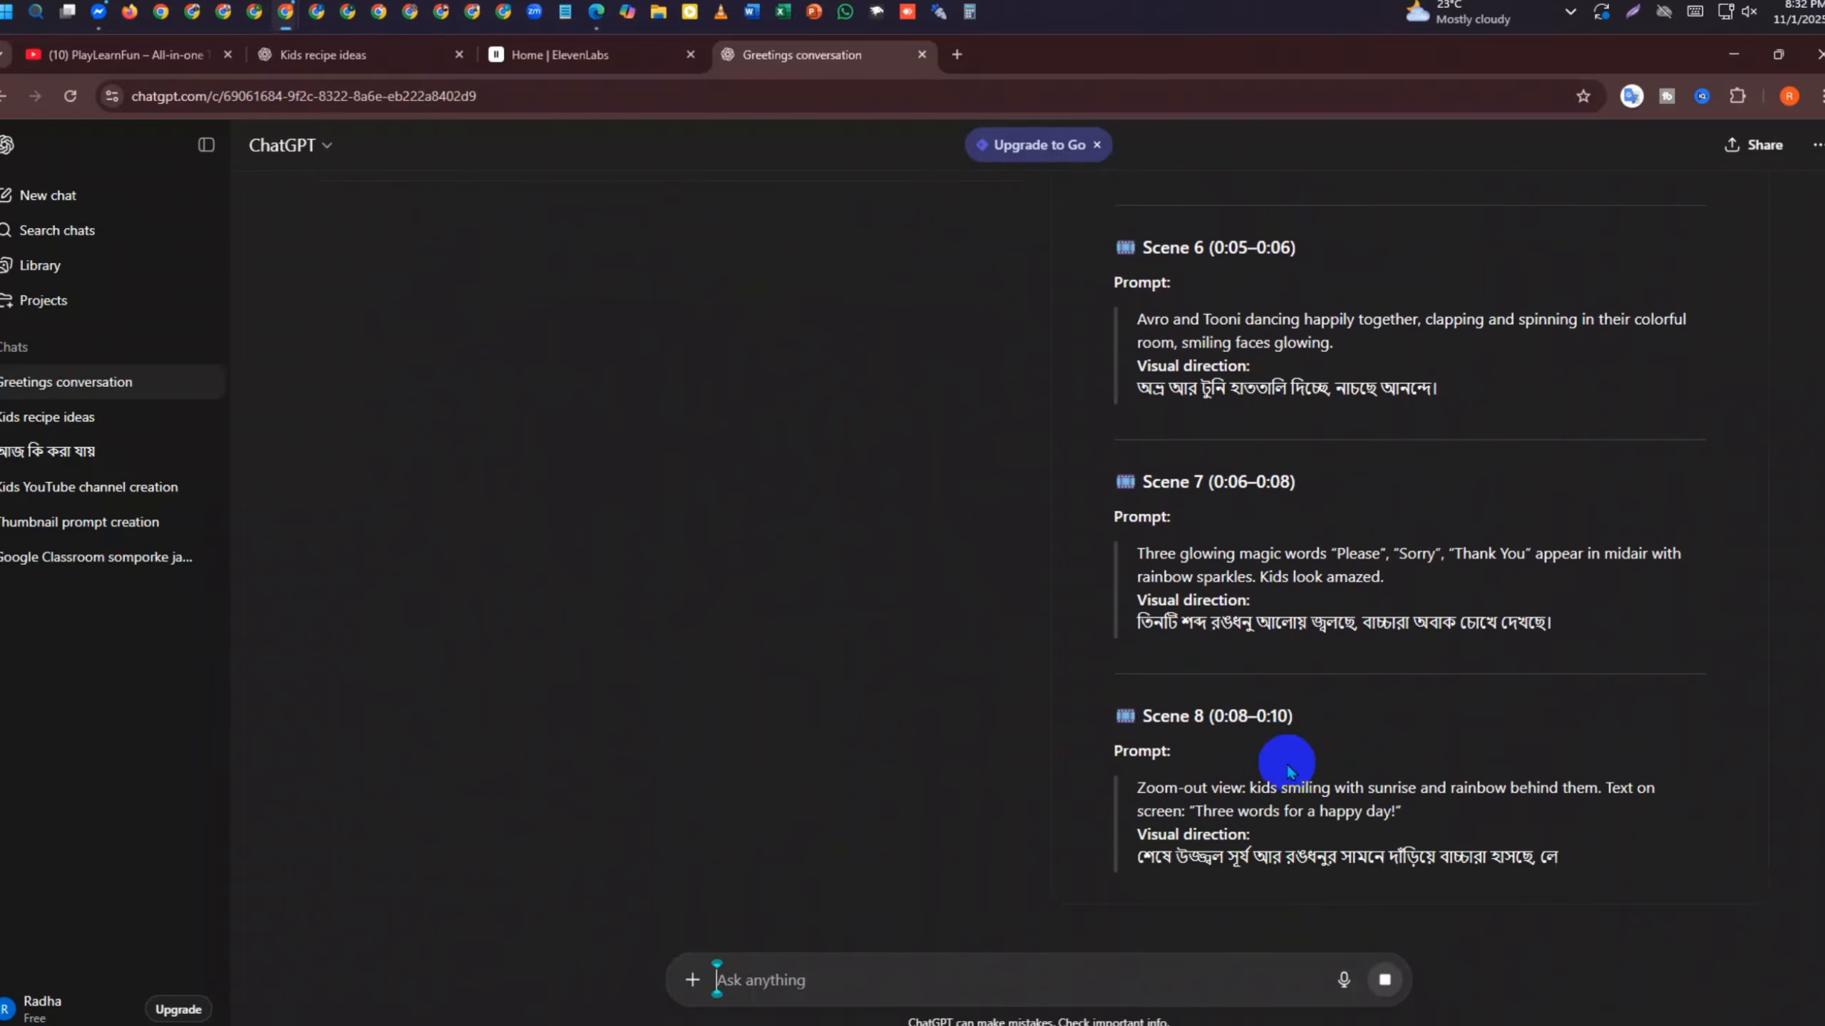
{"action": "scroll", "coordinate": [1279, 768], "scroll_direction": "down", "scroll_amount": 3}
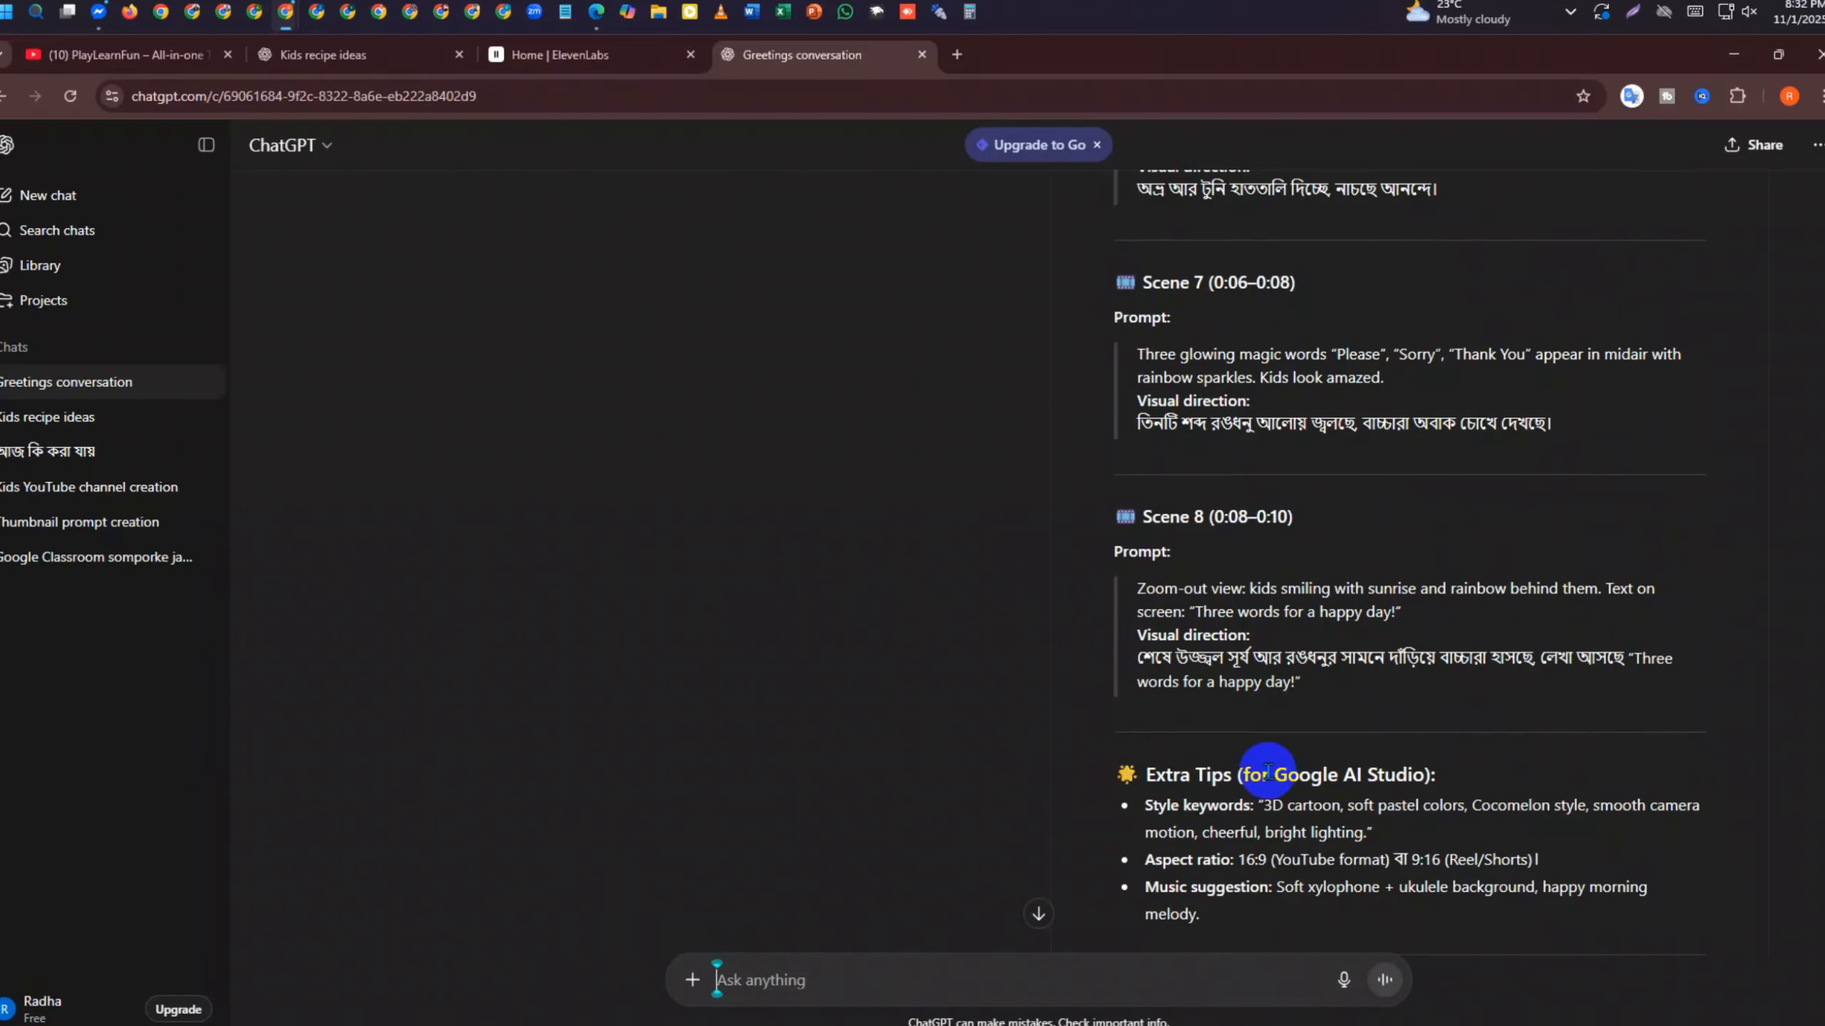
{"action": "scroll", "coordinate": [1265, 773], "scroll_direction": "down", "scroll_amount": 3}
{"action": "scroll", "coordinate": [1262, 776], "scroll_direction": "up", "scroll_amount": 20}
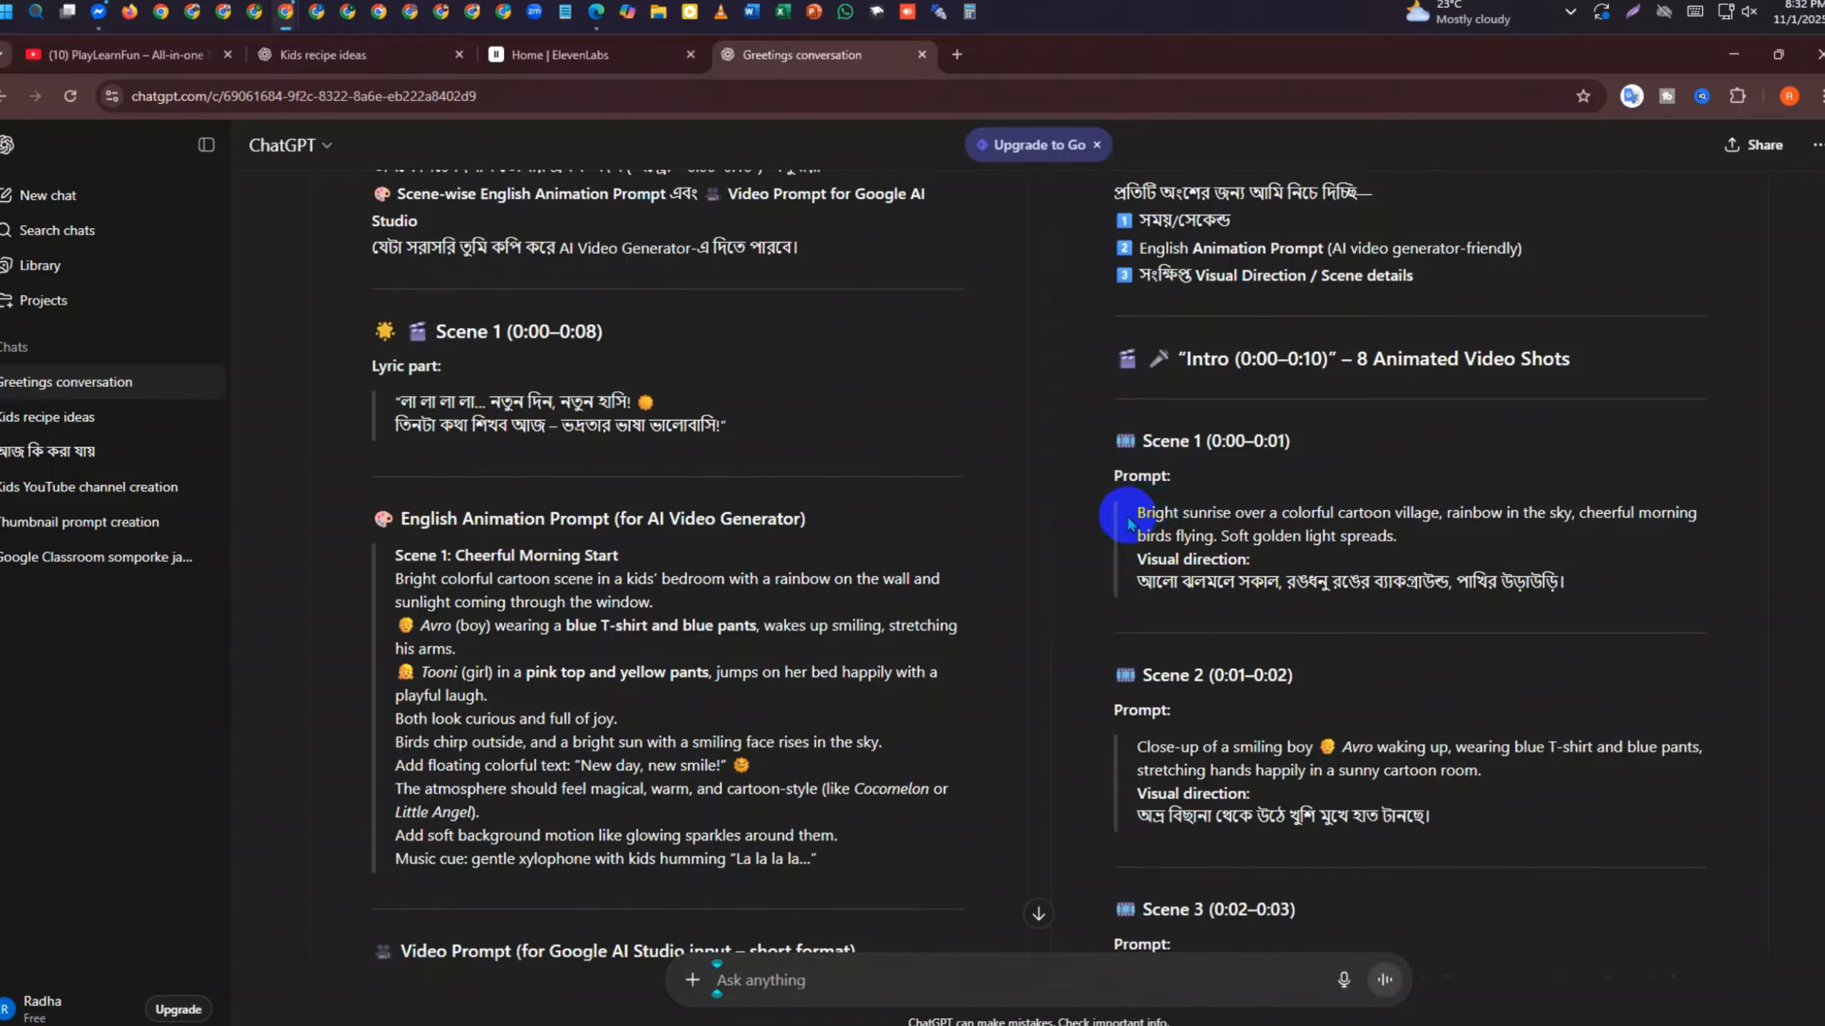
{"action": "left_click_drag", "start_coordinate": [1137, 516], "coordinate": [1417, 547]}
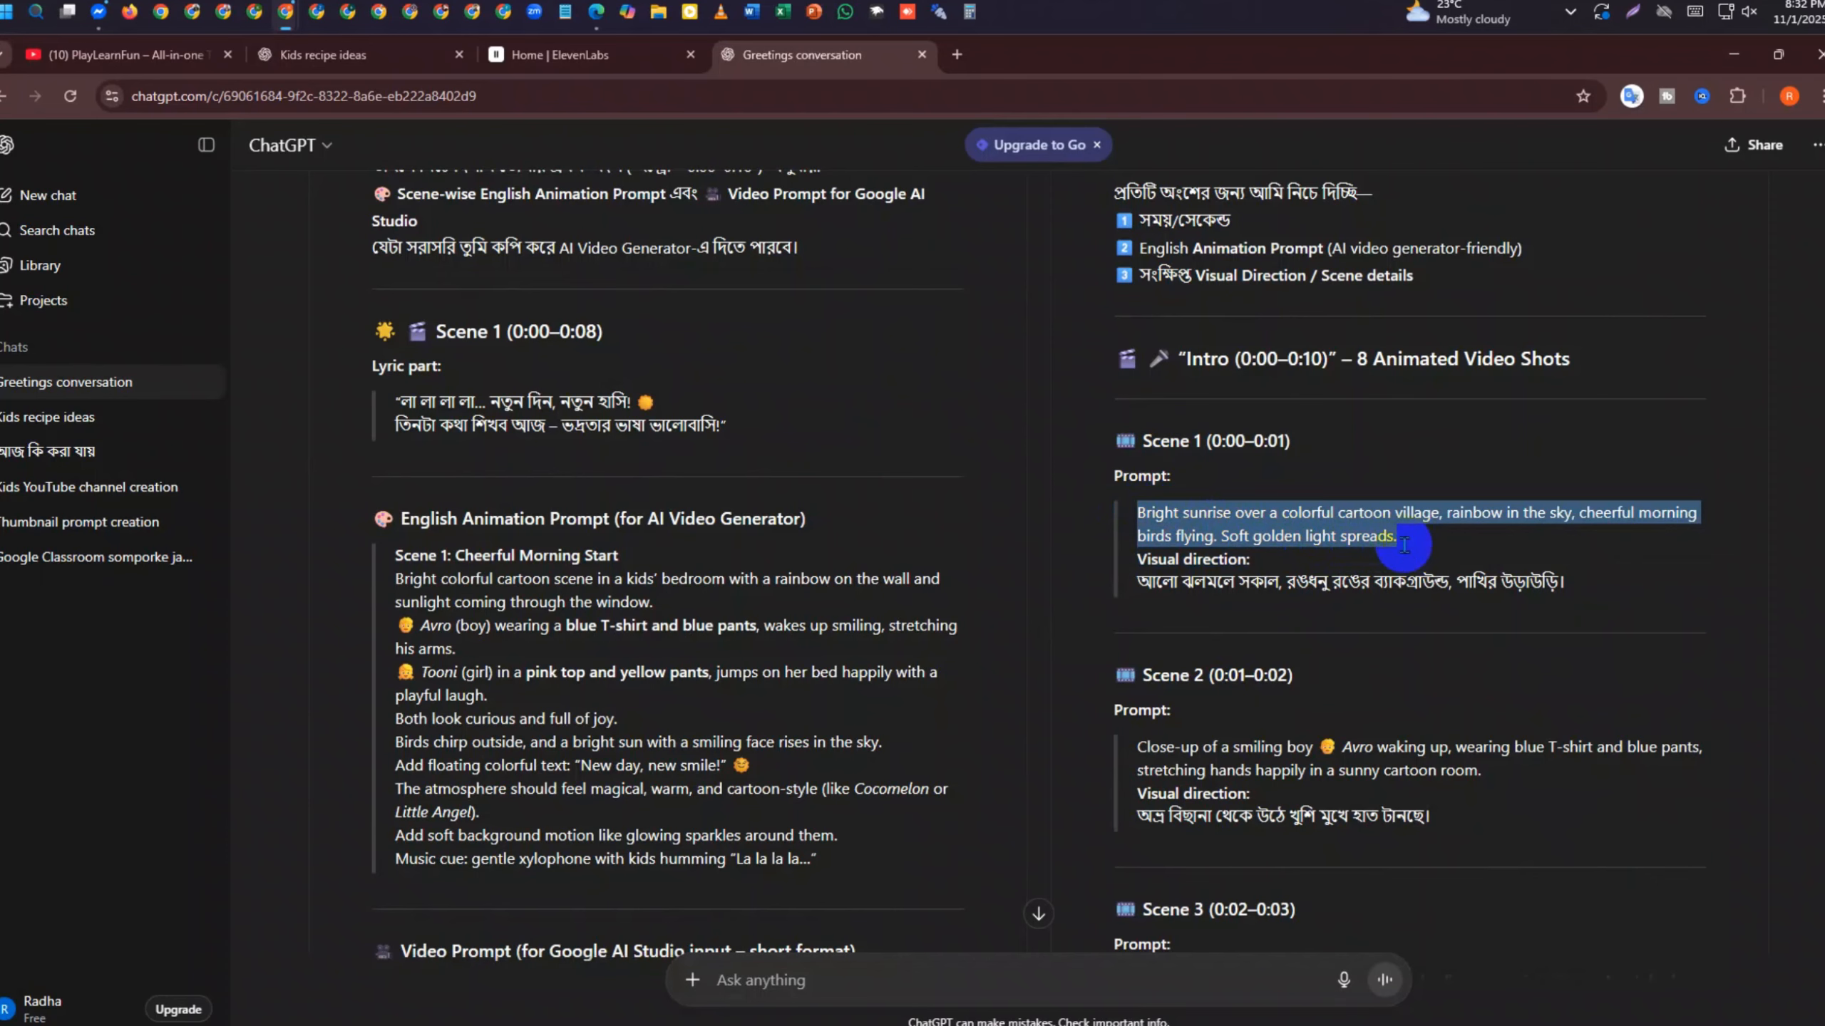
{"action": "left_click", "coordinate": [958, 54]}
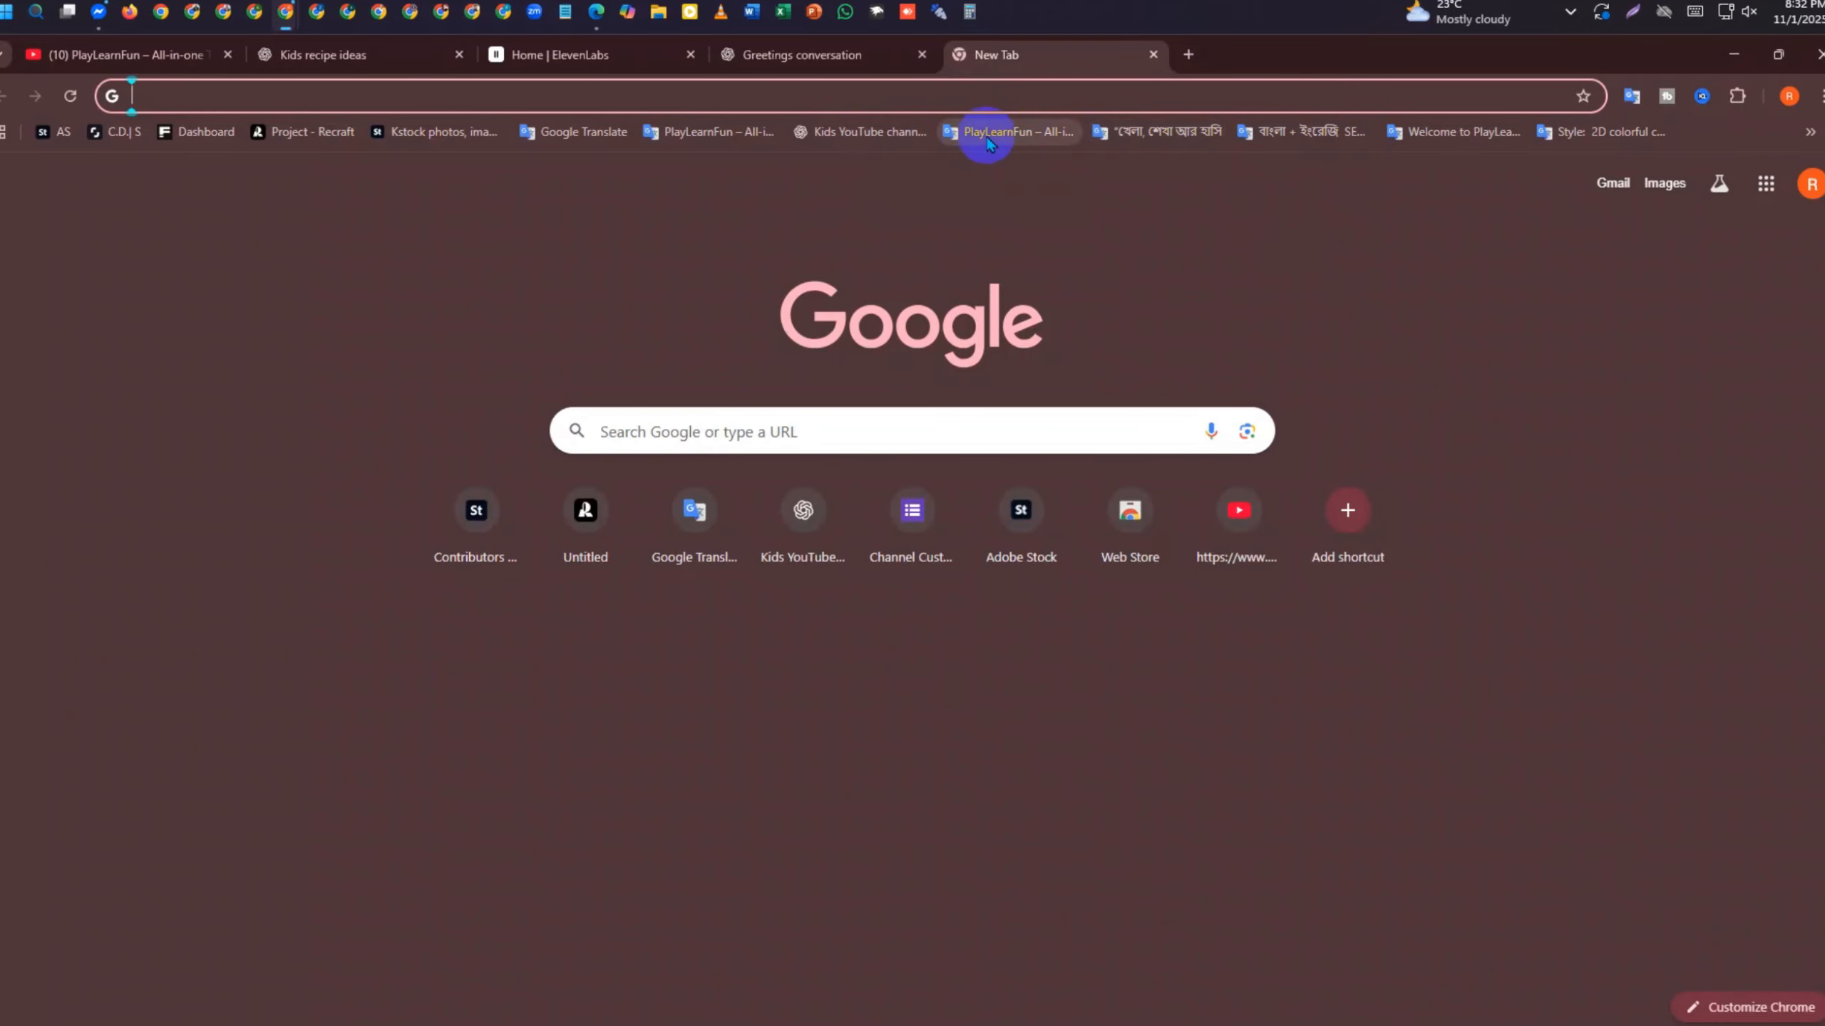
{"action": "left_click", "coordinate": [1010, 134]}
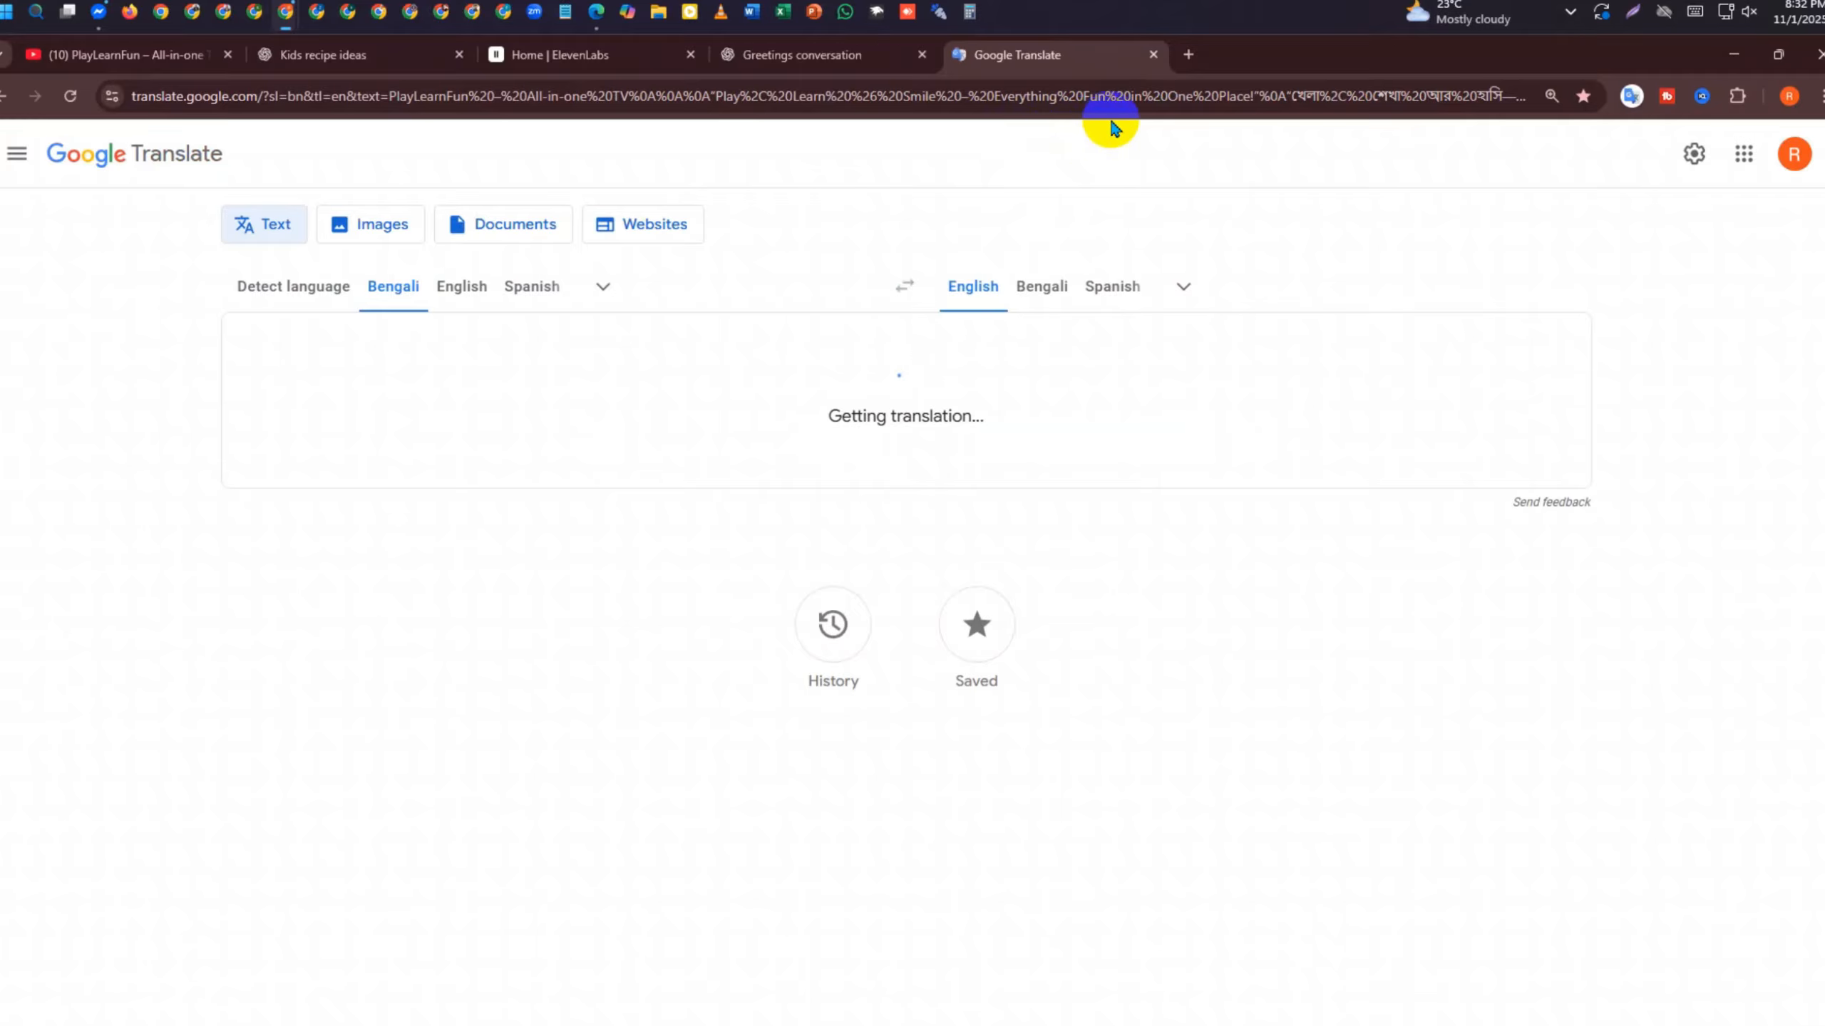
{"action": "scroll", "coordinate": [724, 518], "scroll_direction": "down", "scroll_amount": 5}
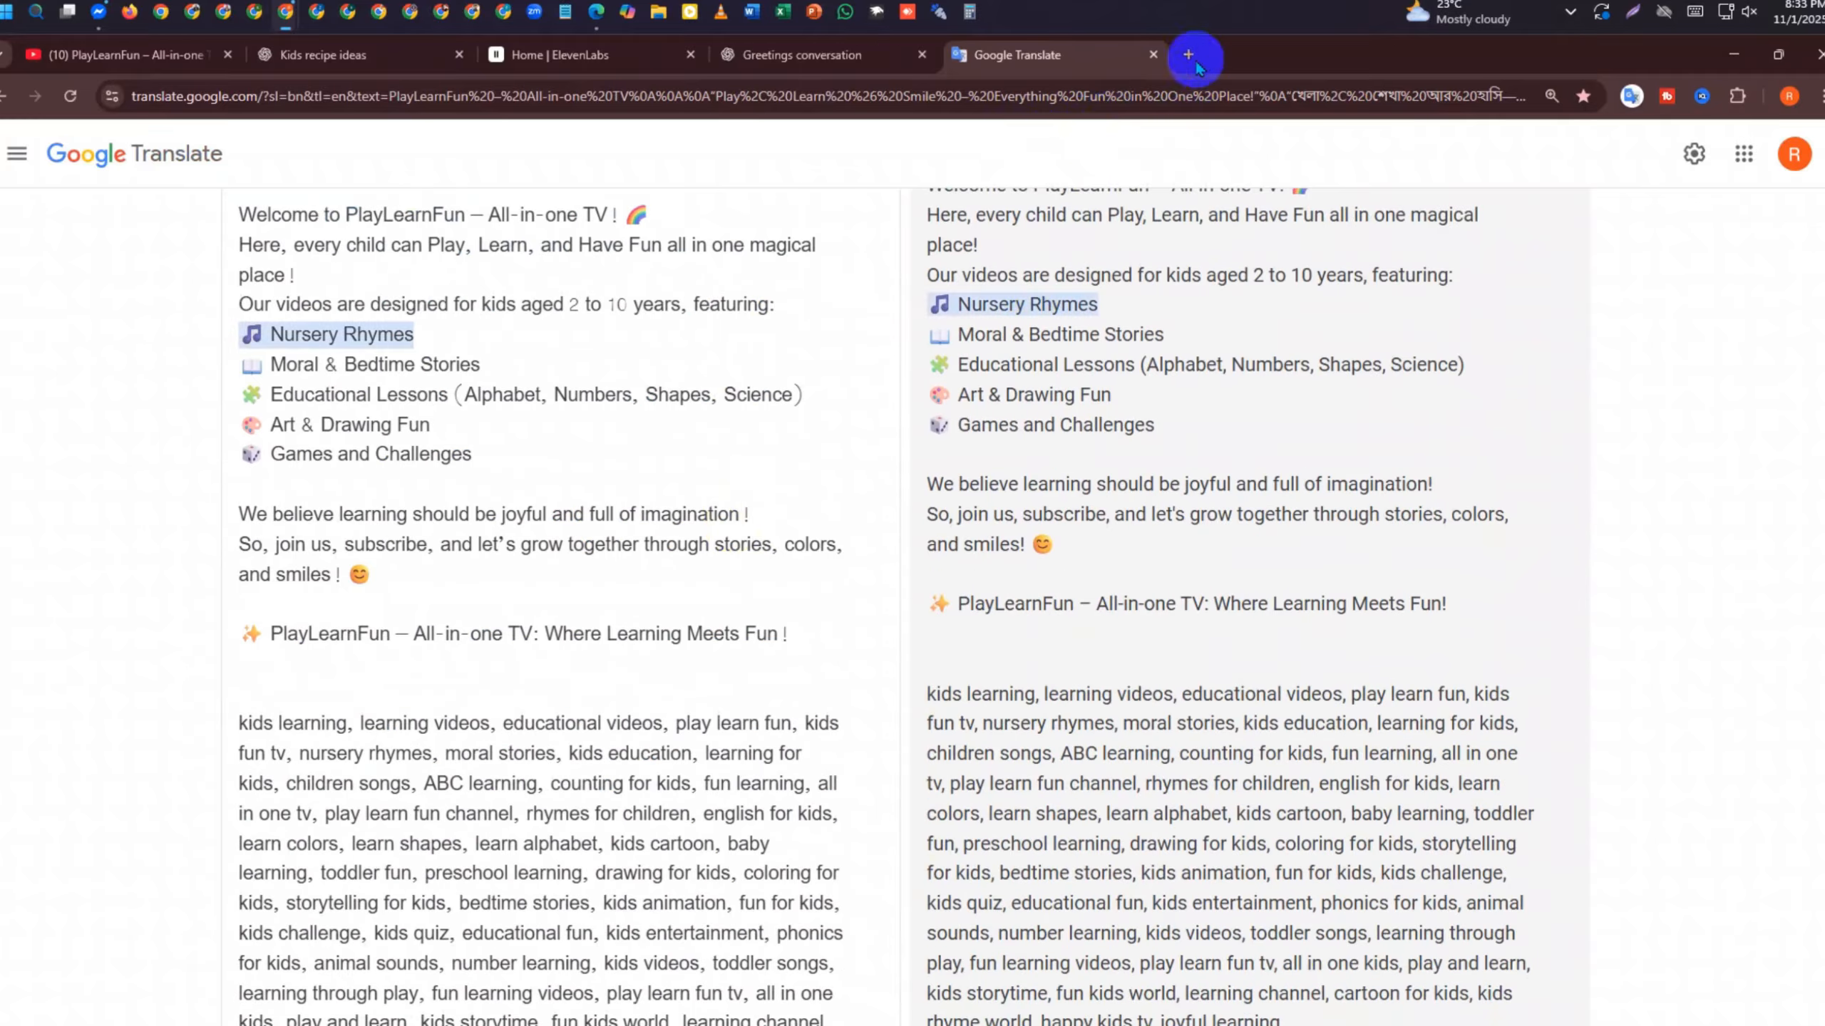
{"action": "left_click", "coordinate": [1153, 55]}
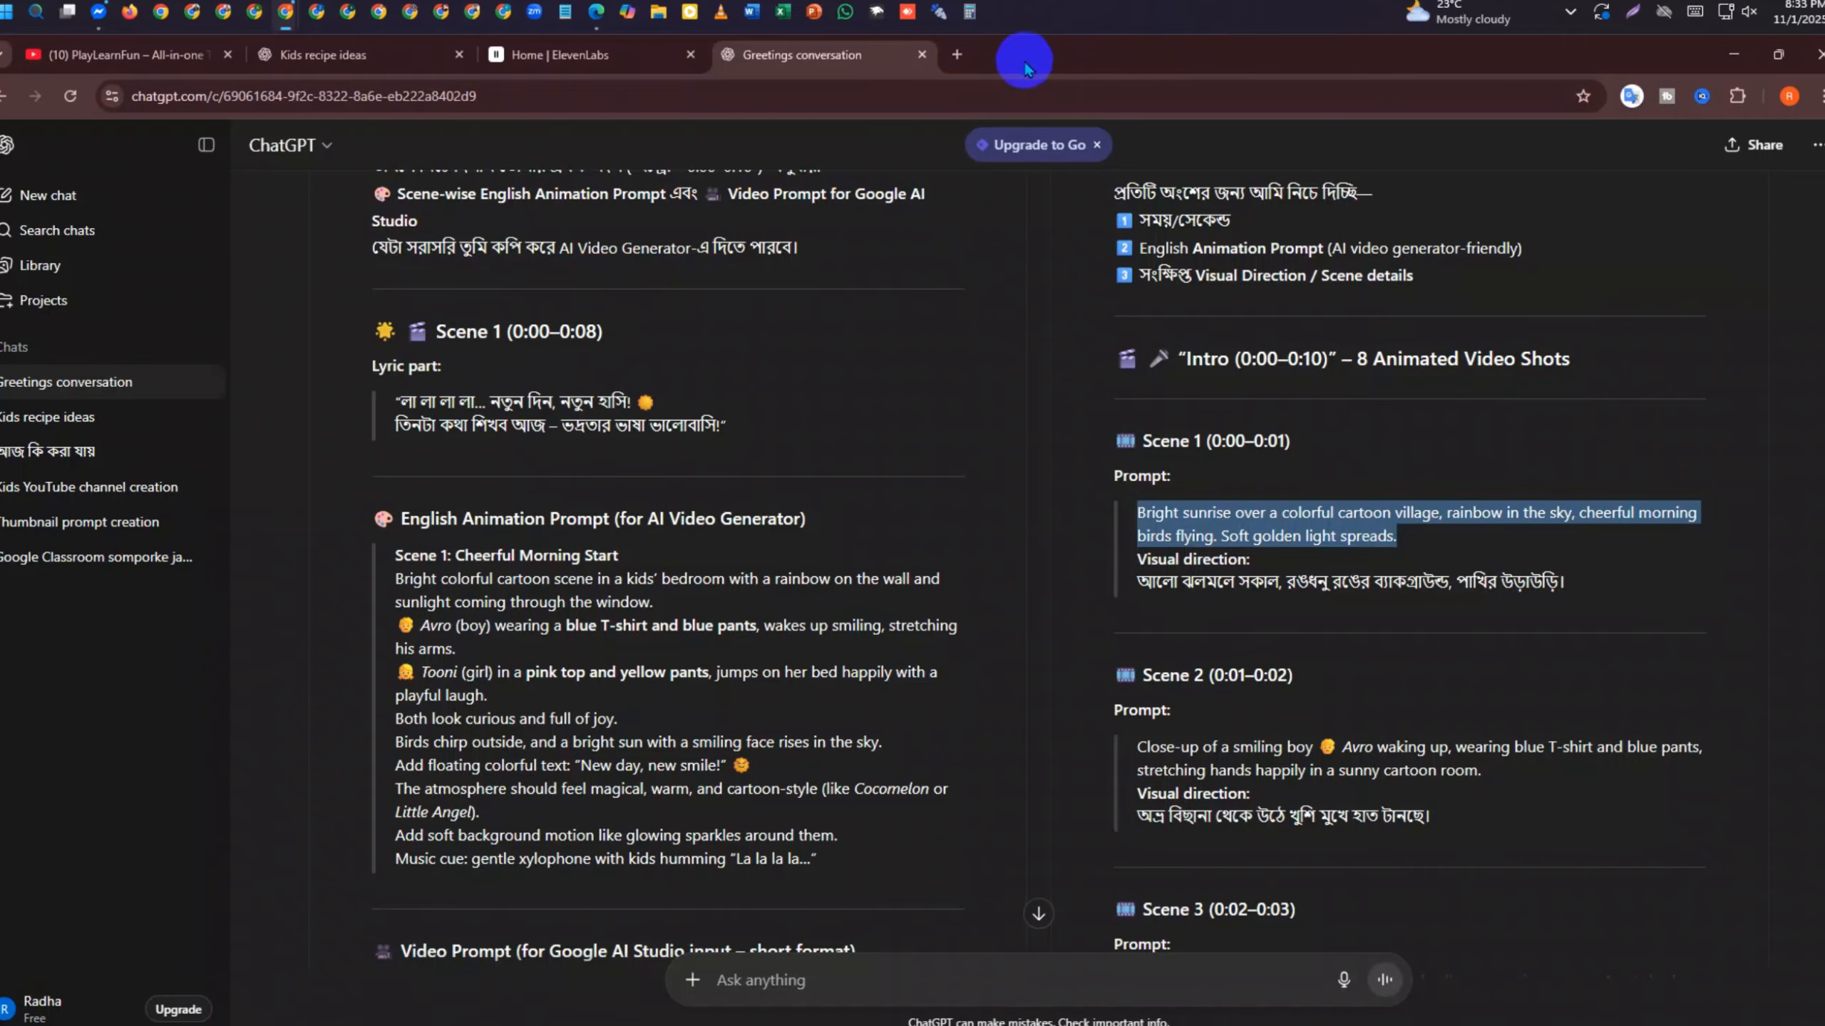
Open the bookmarked Cartoon Consistency Setup in Google Translate in a new browser tab and look through its 8-second scene prompts
{"action": "left_click", "coordinate": [949, 54]}
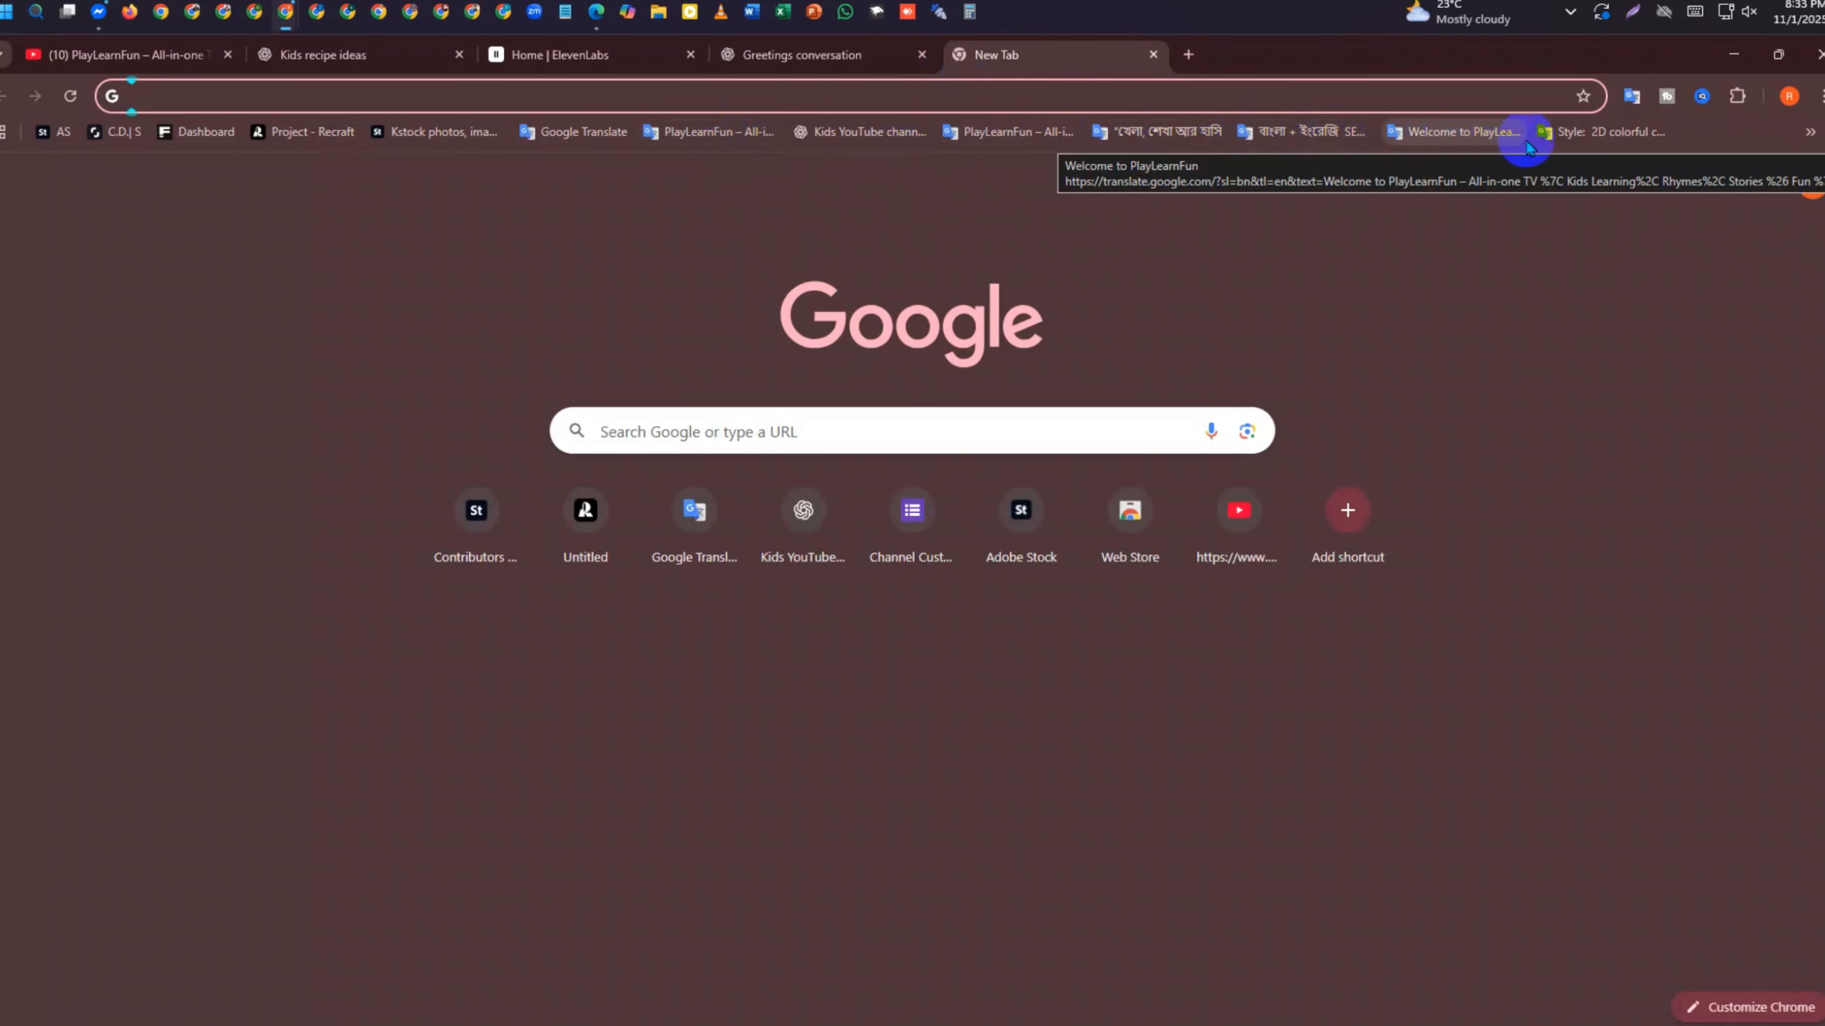
{"action": "left_click", "coordinate": [1564, 145]}
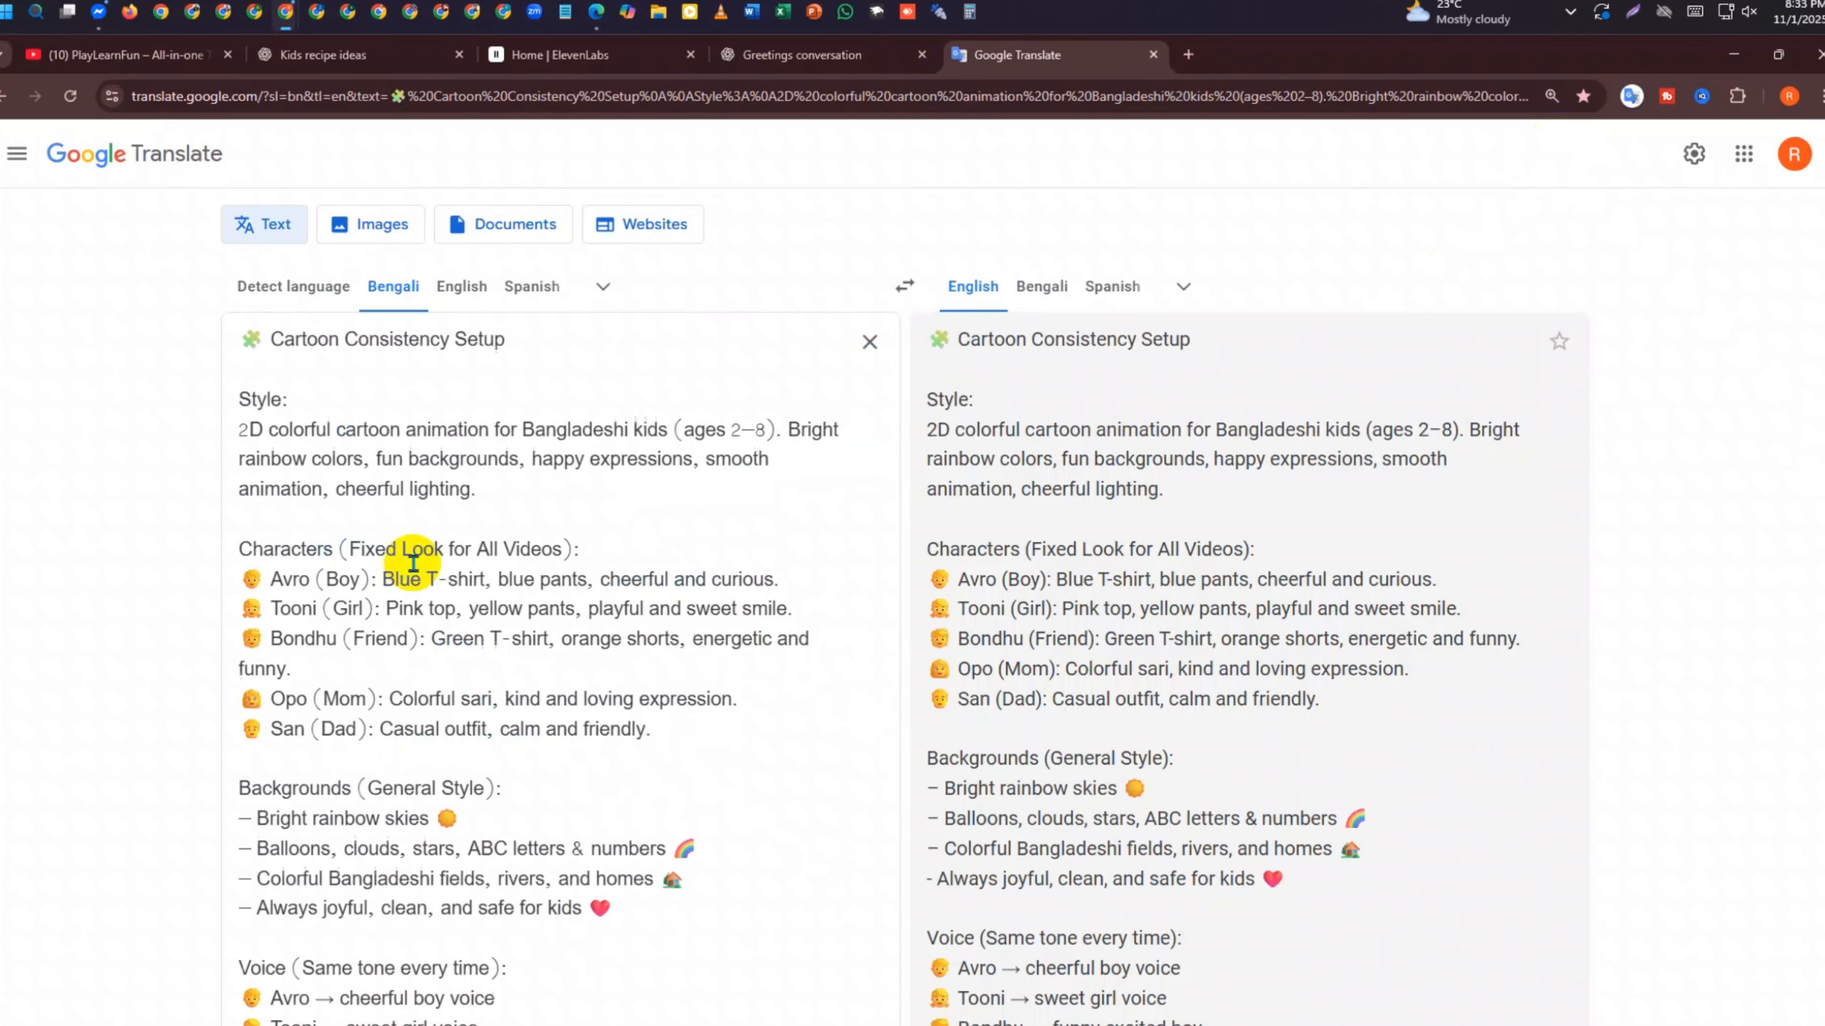
{"action": "scroll", "coordinate": [473, 551], "scroll_direction": "down", "scroll_amount": 1}
{"action": "scroll", "coordinate": [474, 551], "scroll_direction": "down", "scroll_amount": 10}
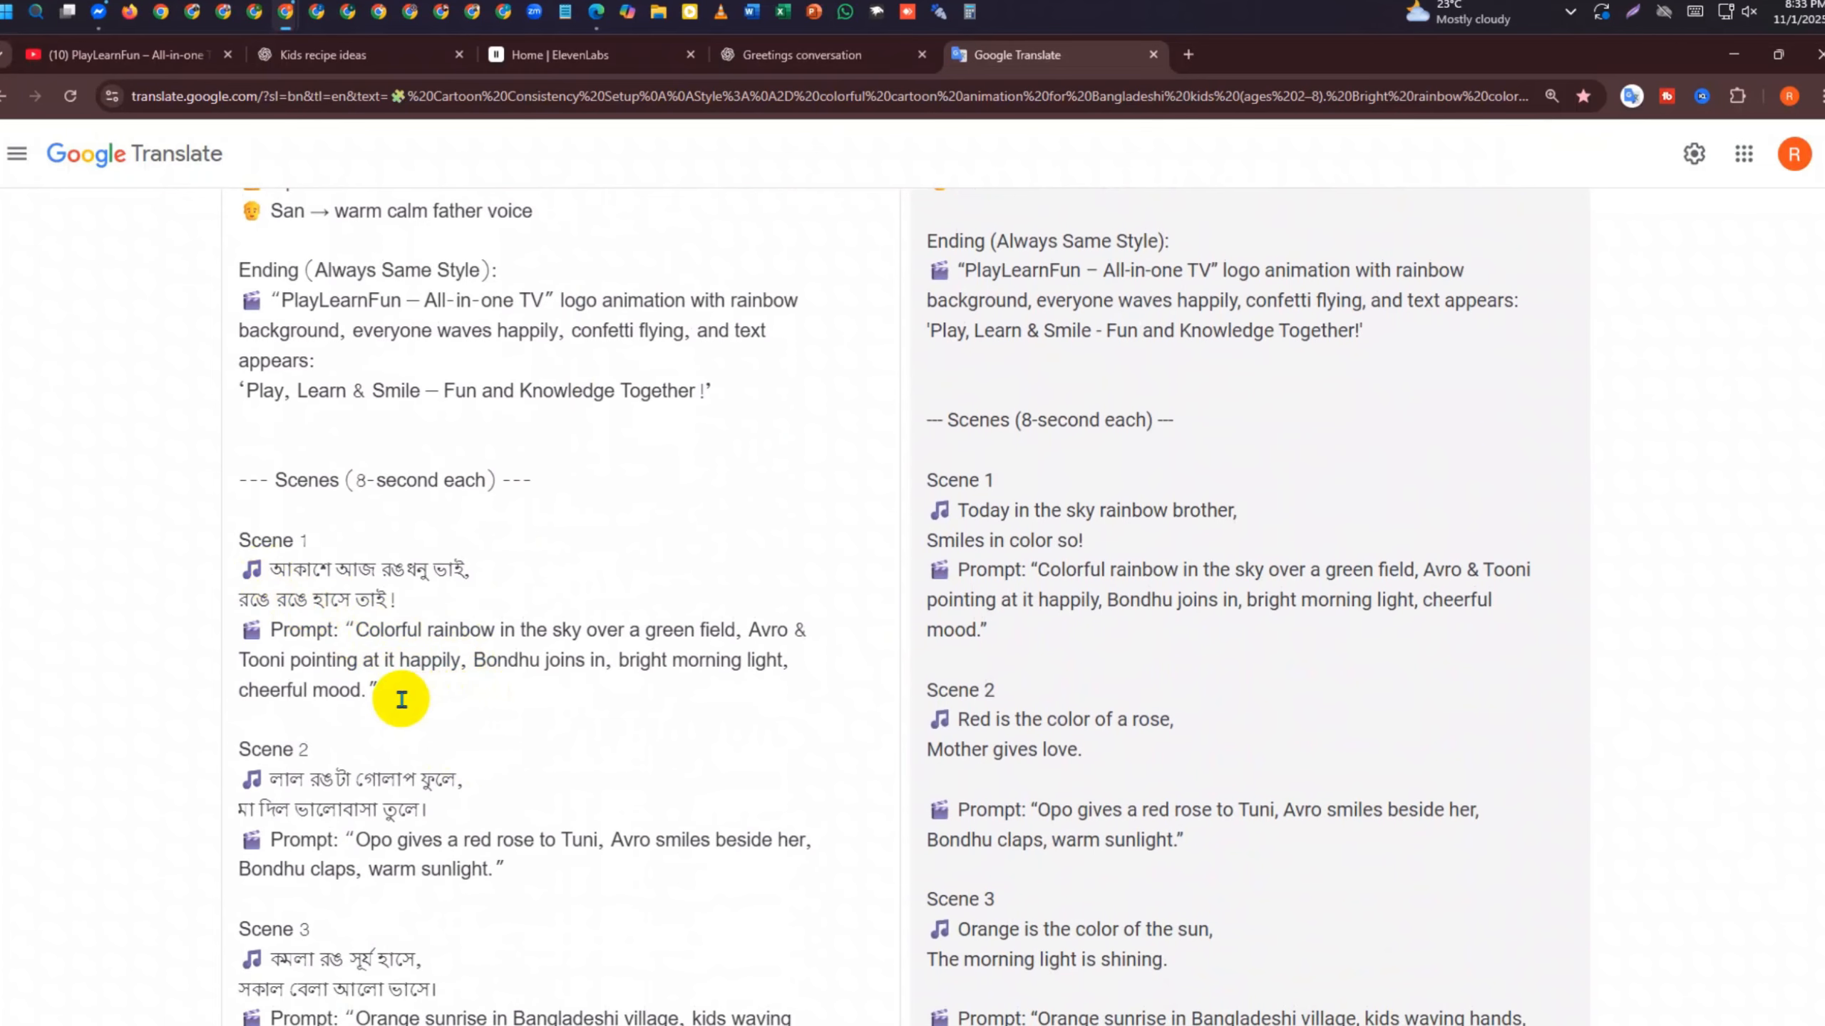
{"action": "scroll", "coordinate": [436, 718], "scroll_direction": "down", "scroll_amount": 4}
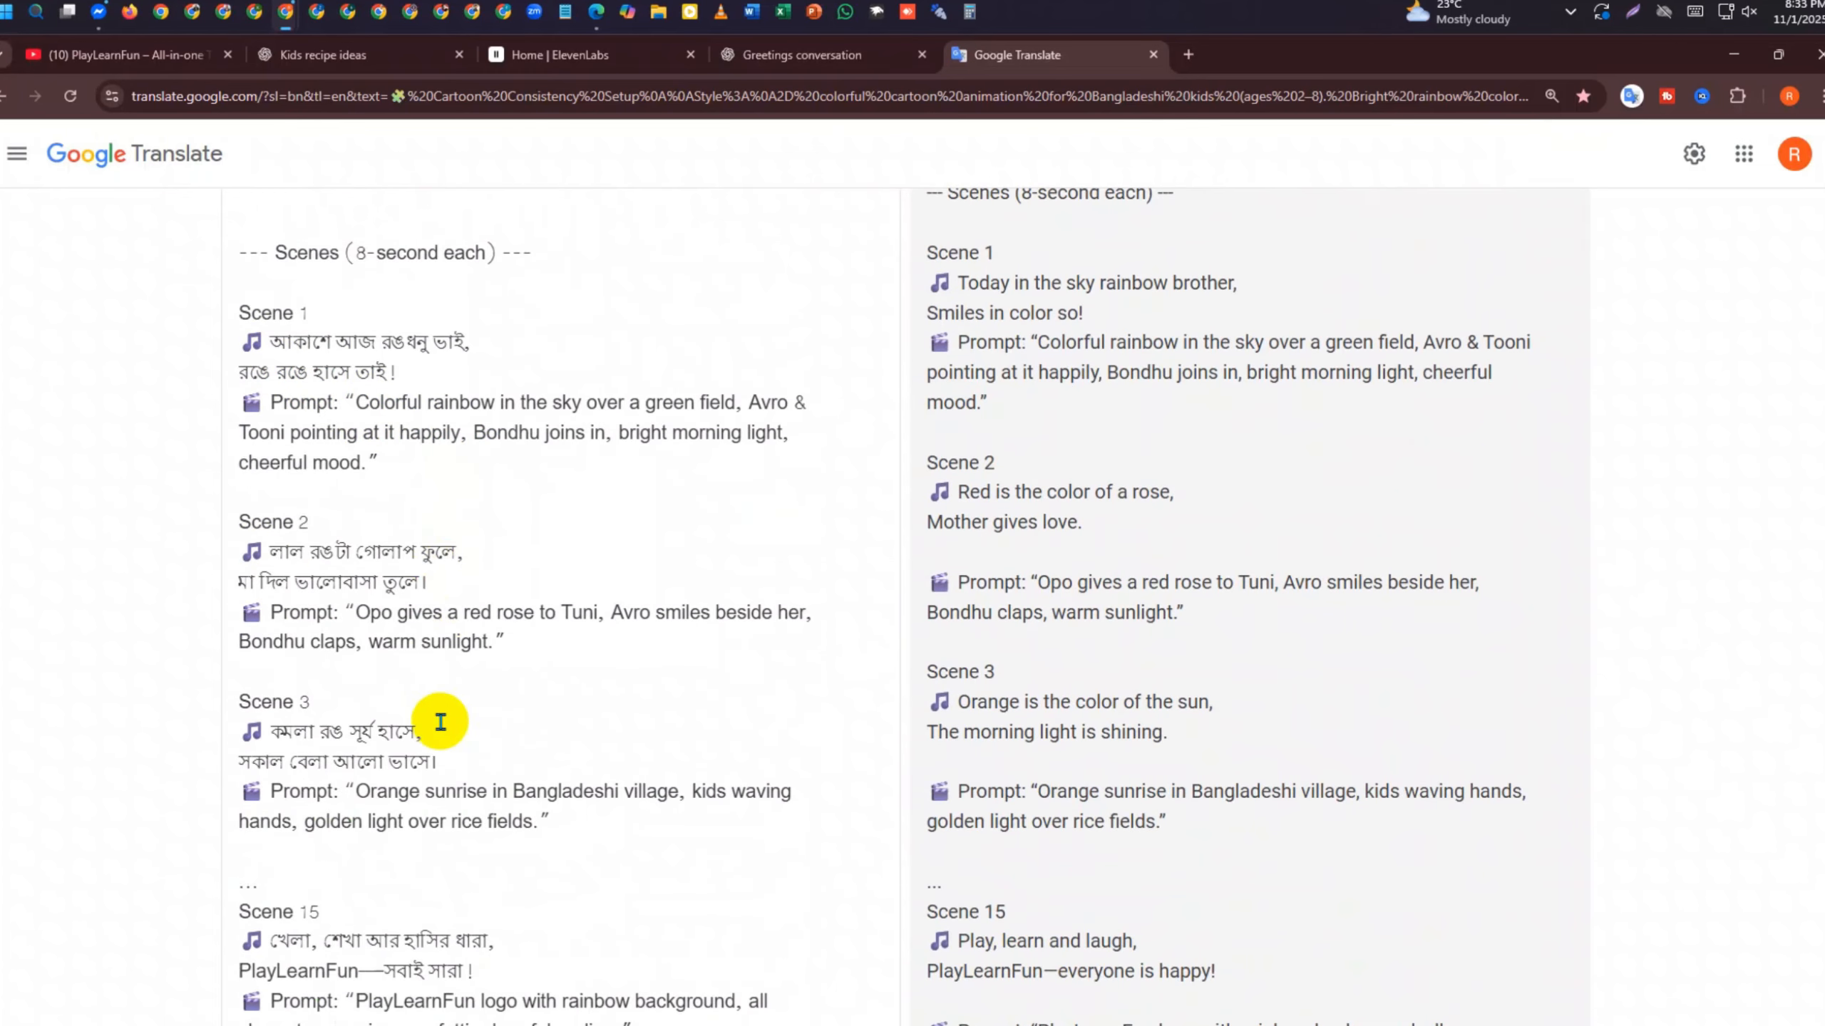
{"action": "scroll", "coordinate": [532, 801], "scroll_direction": "down", "scroll_amount": 2}
{"action": "scroll", "coordinate": [633, 827], "scroll_direction": "up", "scroll_amount": 6}
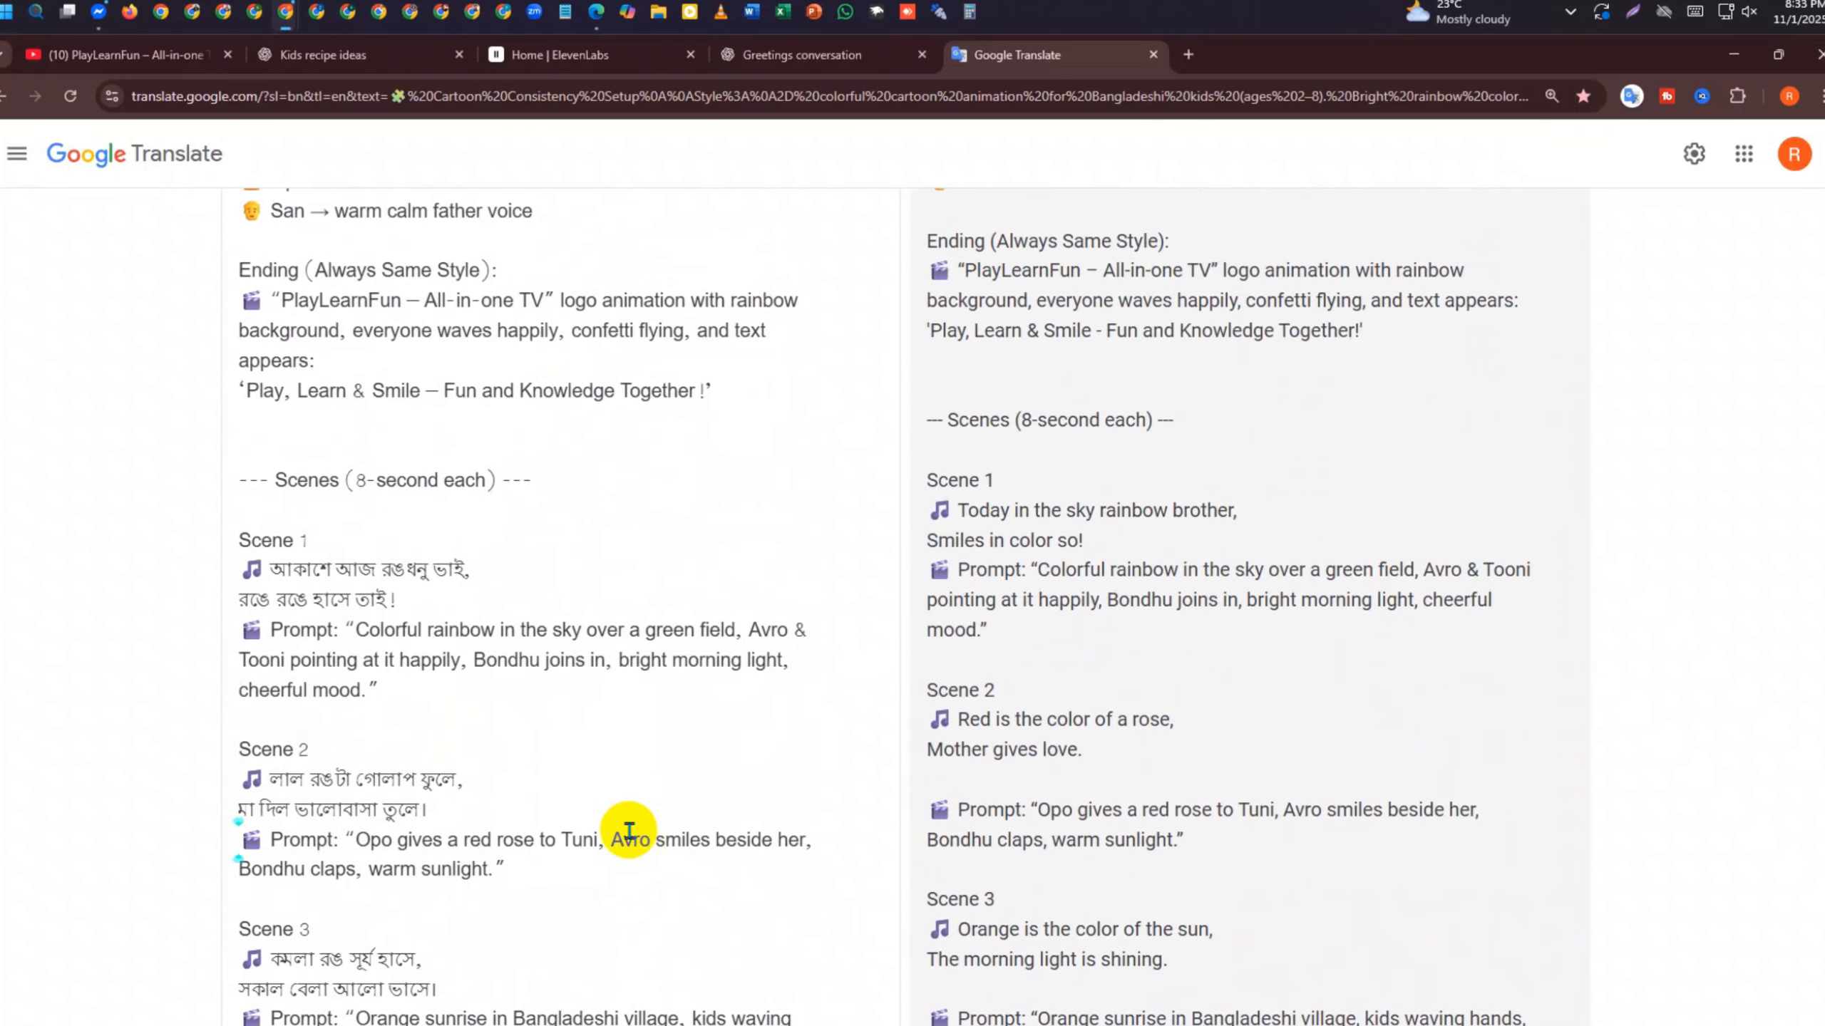
Remove Scene 1's Bangla rhyme lines and prompt text, then select the source text from there up to the Cartoon Consistency Setup heading
{"action": "left_click_drag", "start_coordinate": [402, 598], "coordinate": [252, 571]}
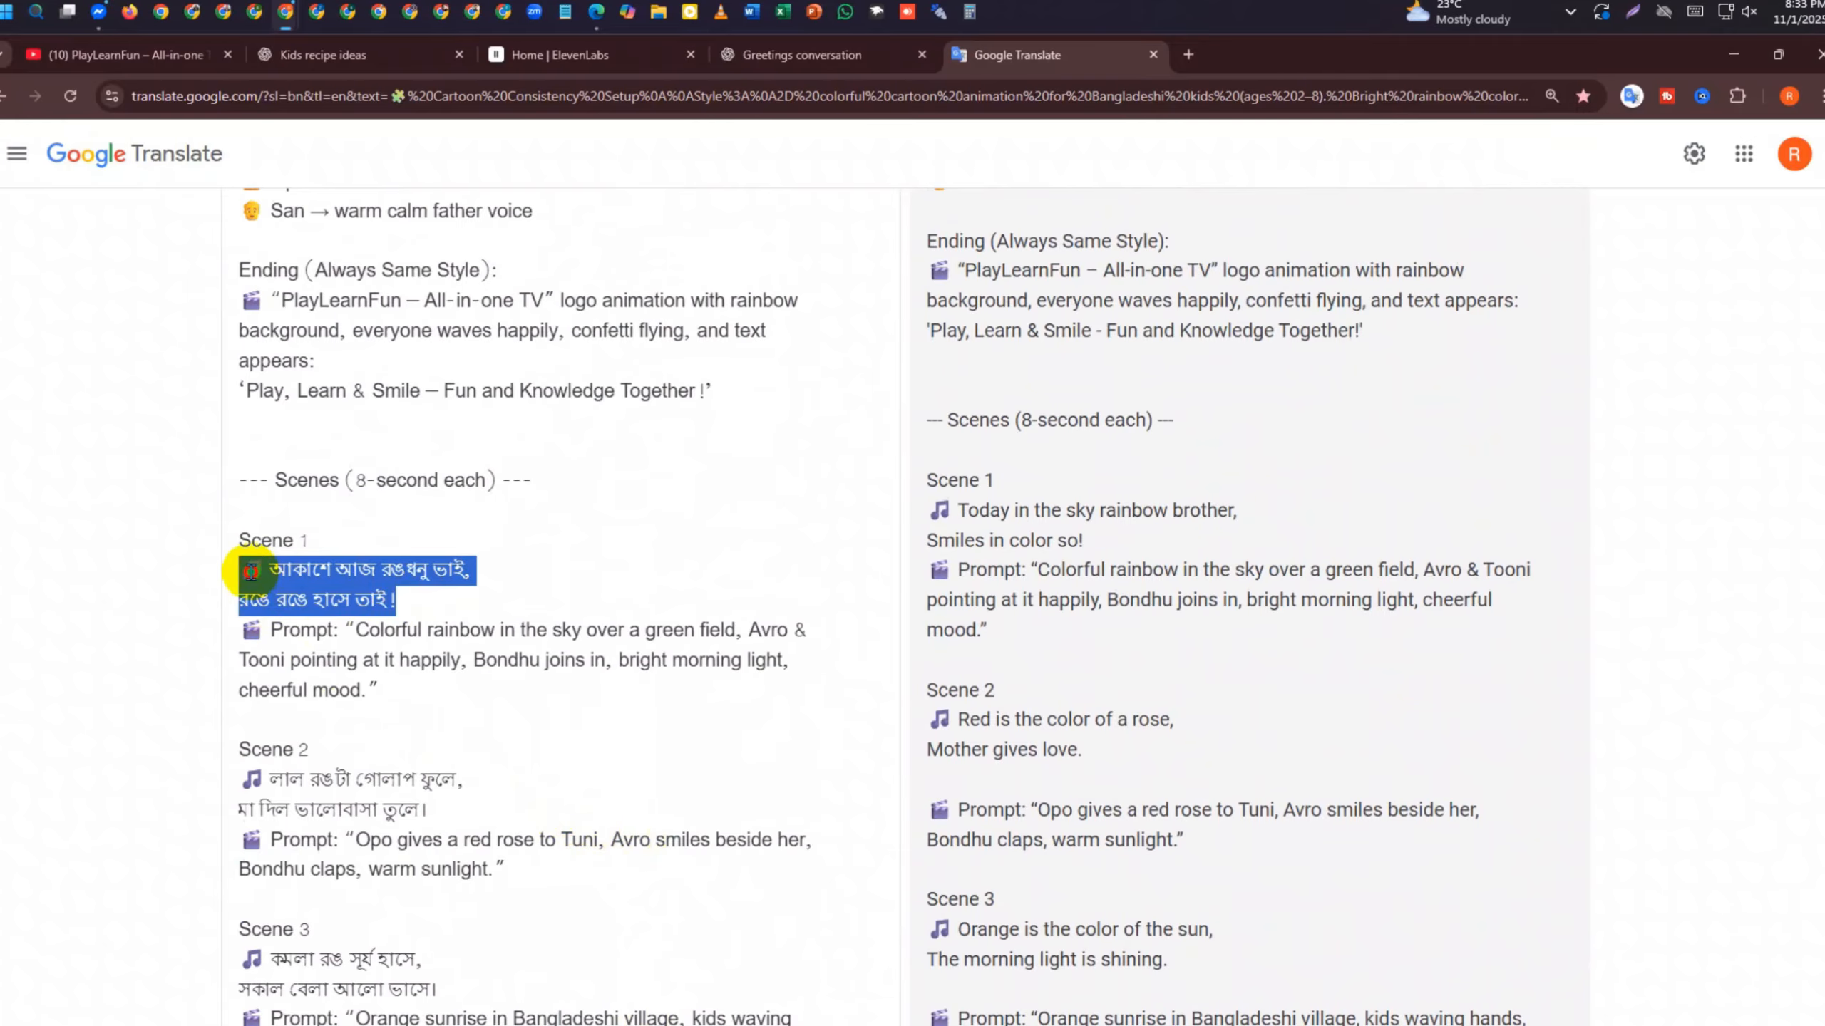
{"action": "key", "text": "BackSpace"}
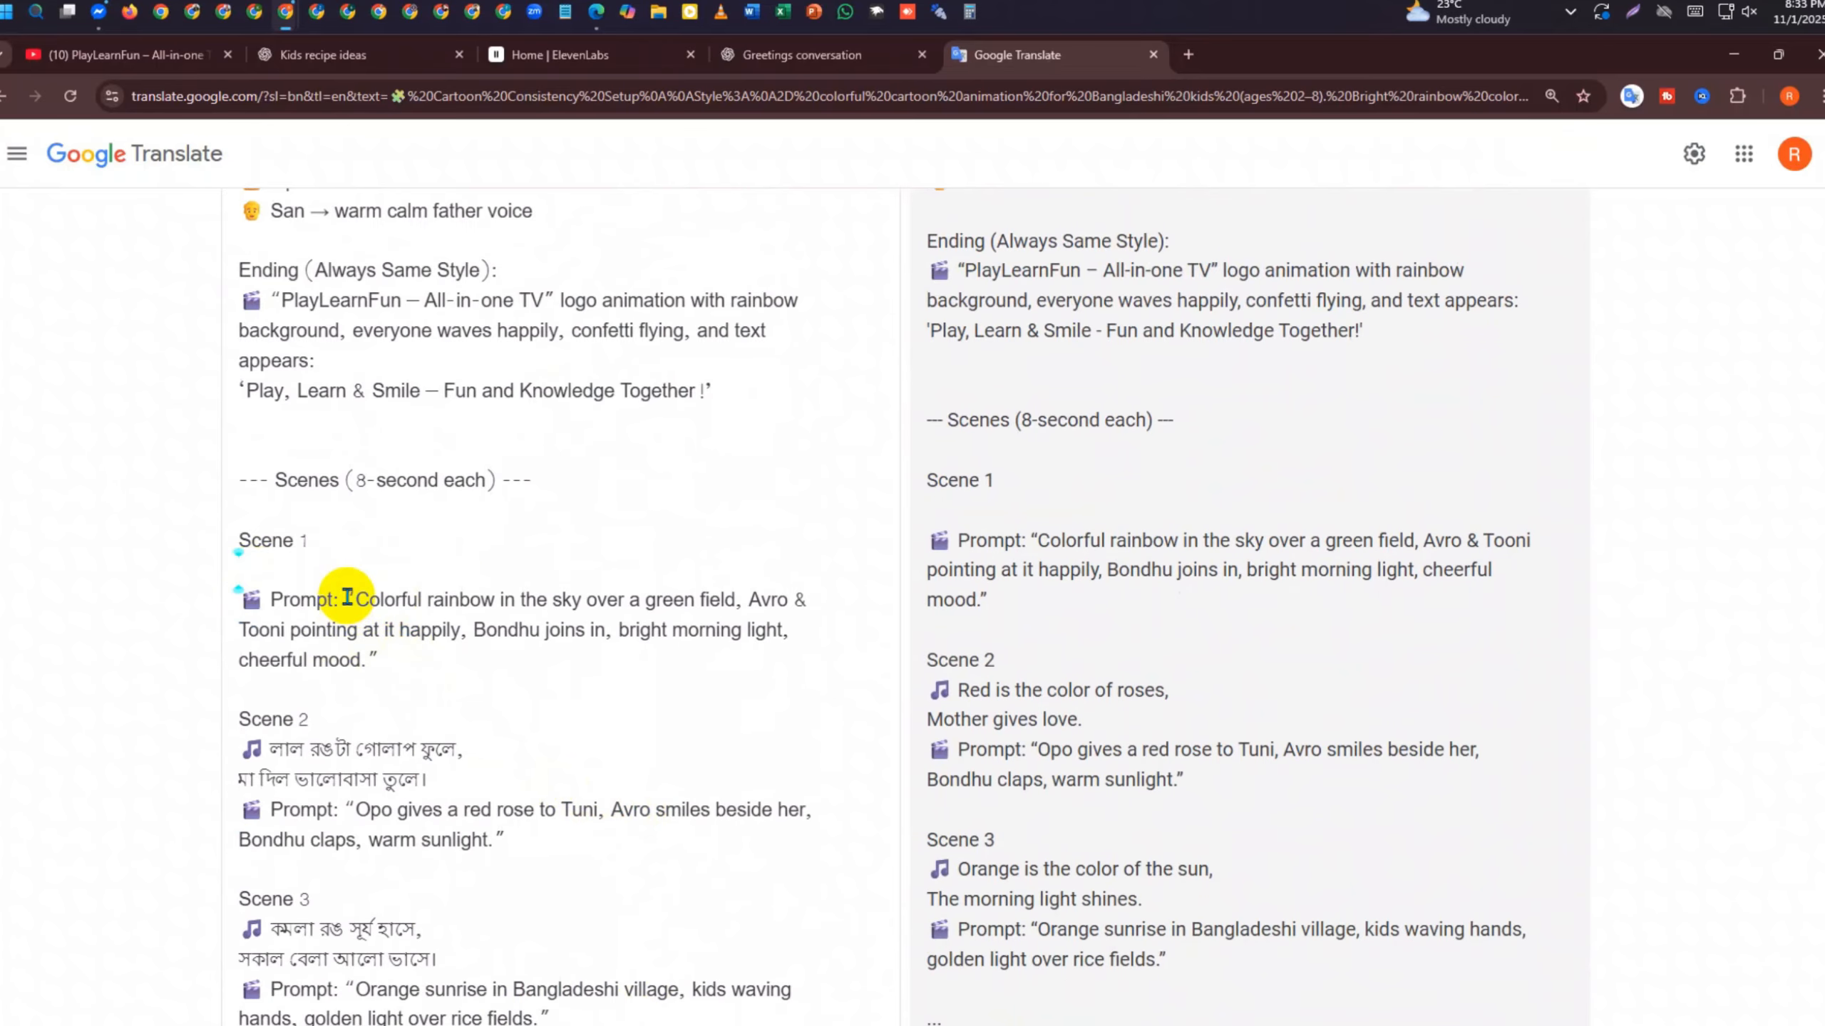
{"action": "left_click_drag", "start_coordinate": [347, 598], "coordinate": [428, 684]}
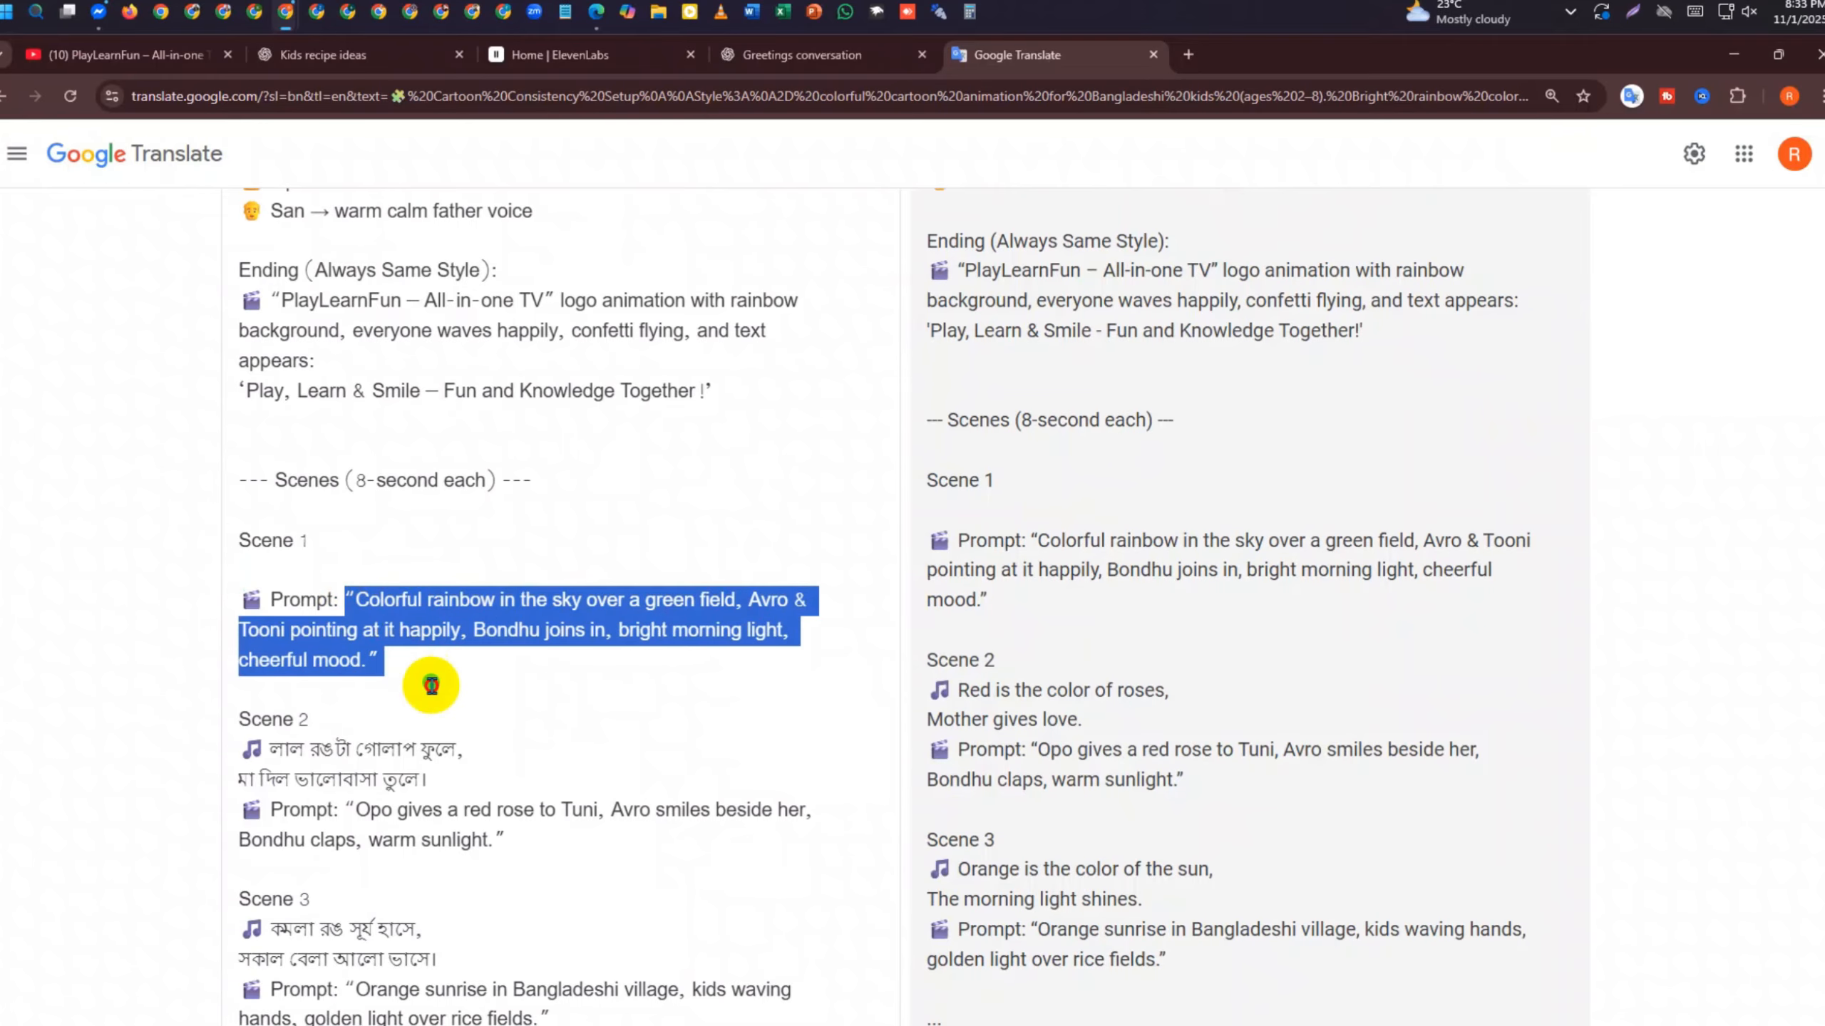
{"action": "key", "text": "BackSpace"}
{"action": "key", "text": "Return"}
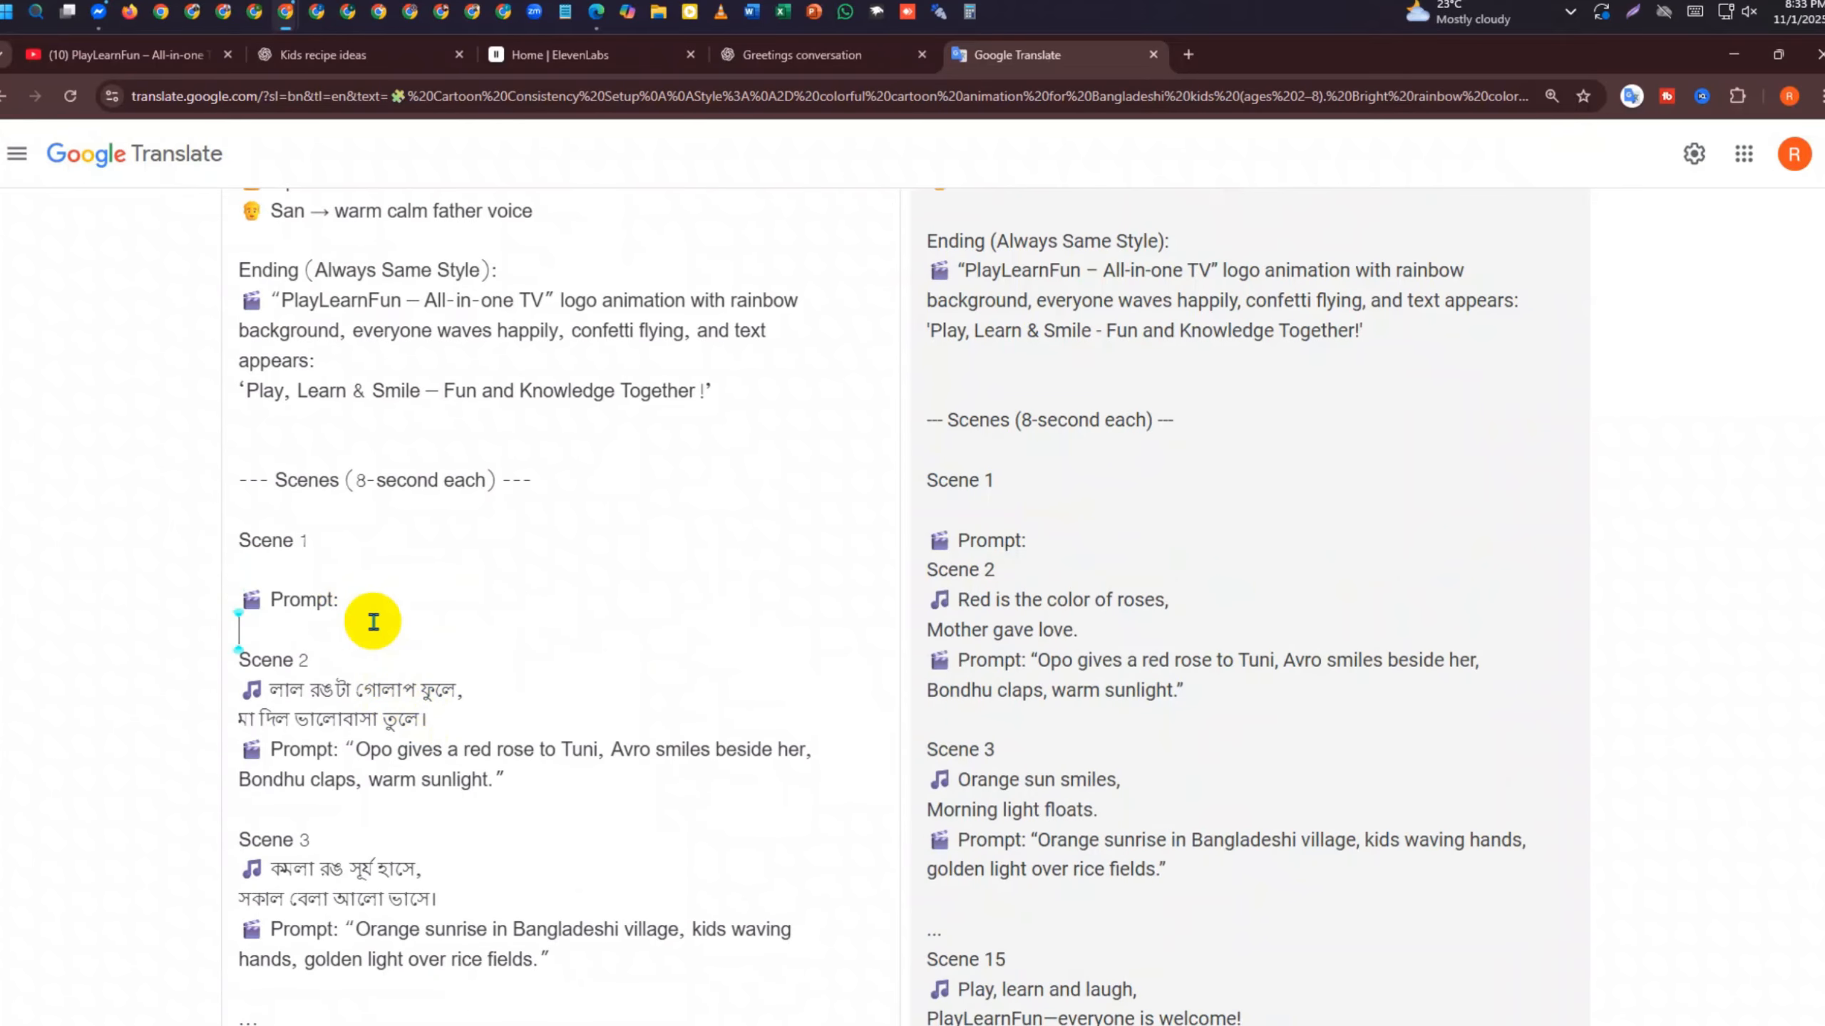
{"action": "left_click_drag", "start_coordinate": [371, 623], "coordinate": [209, 129]}
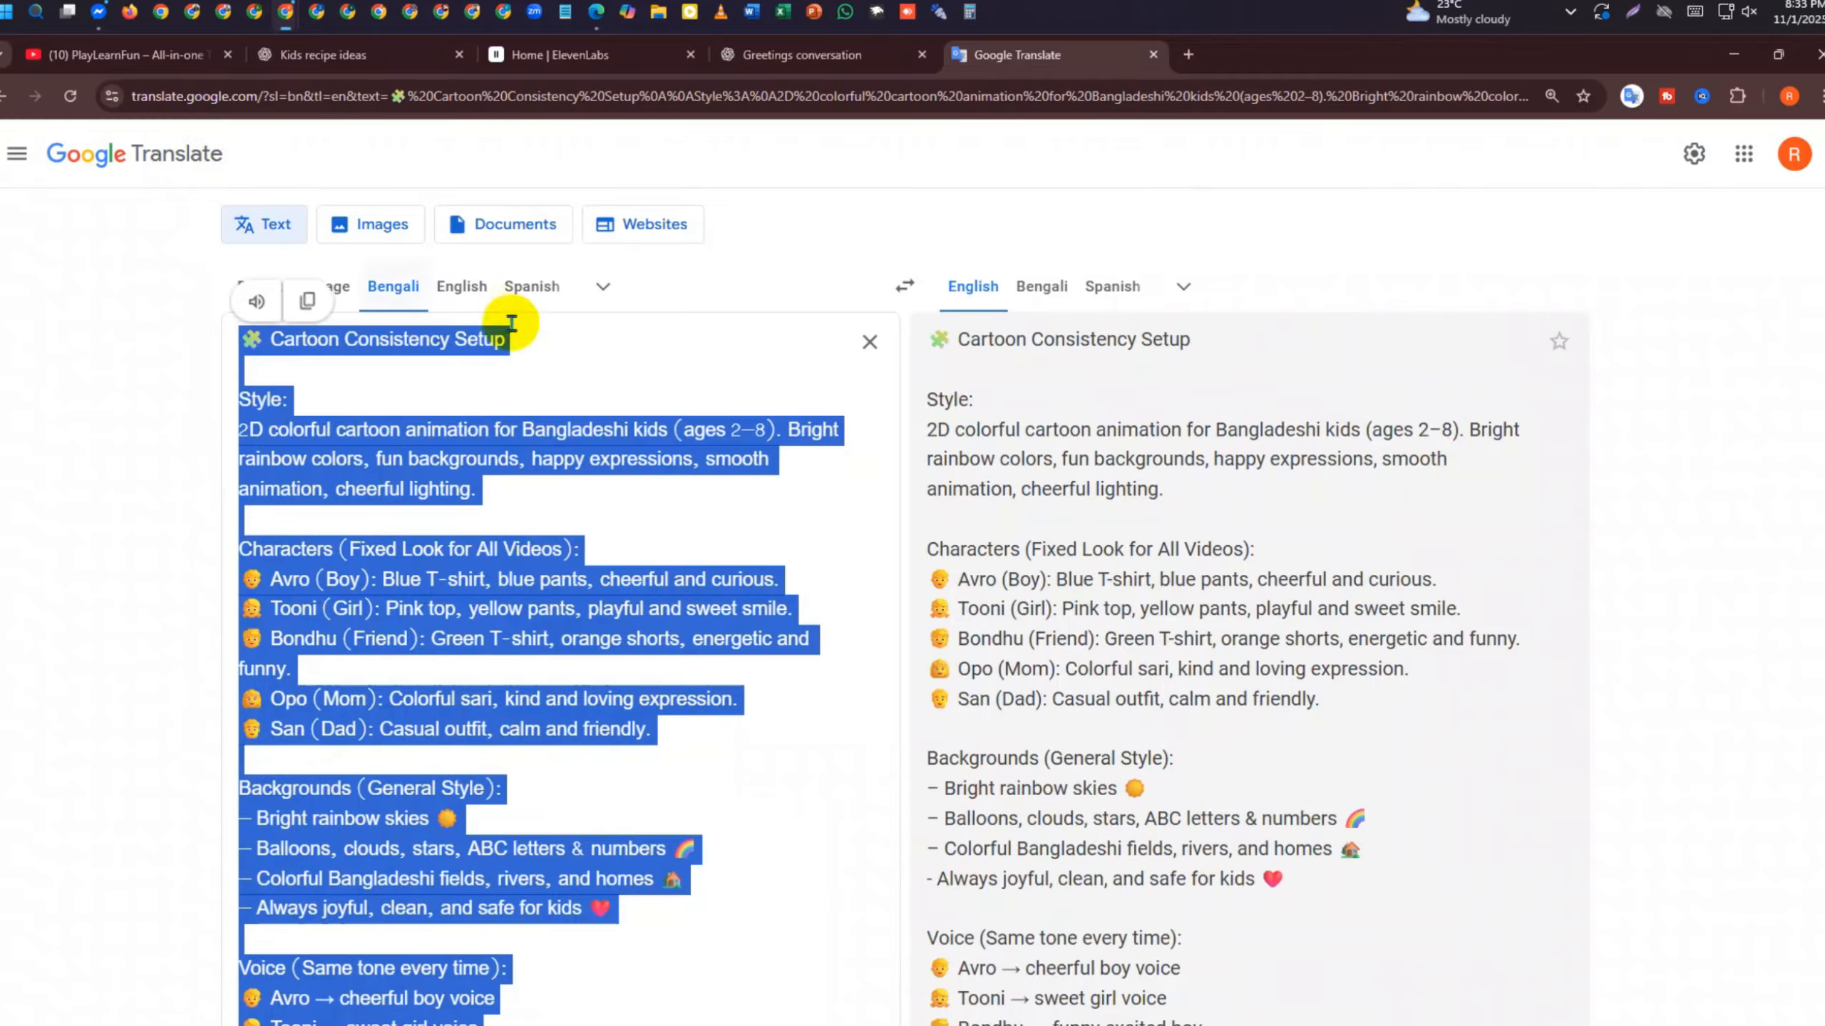
Return to the ChatGPT Greetings conversation and begin a new message with "।আমাকে এমন টাই দাও নিচের টা দেখ", followed by a new line
{"action": "left_click", "coordinate": [803, 55]}
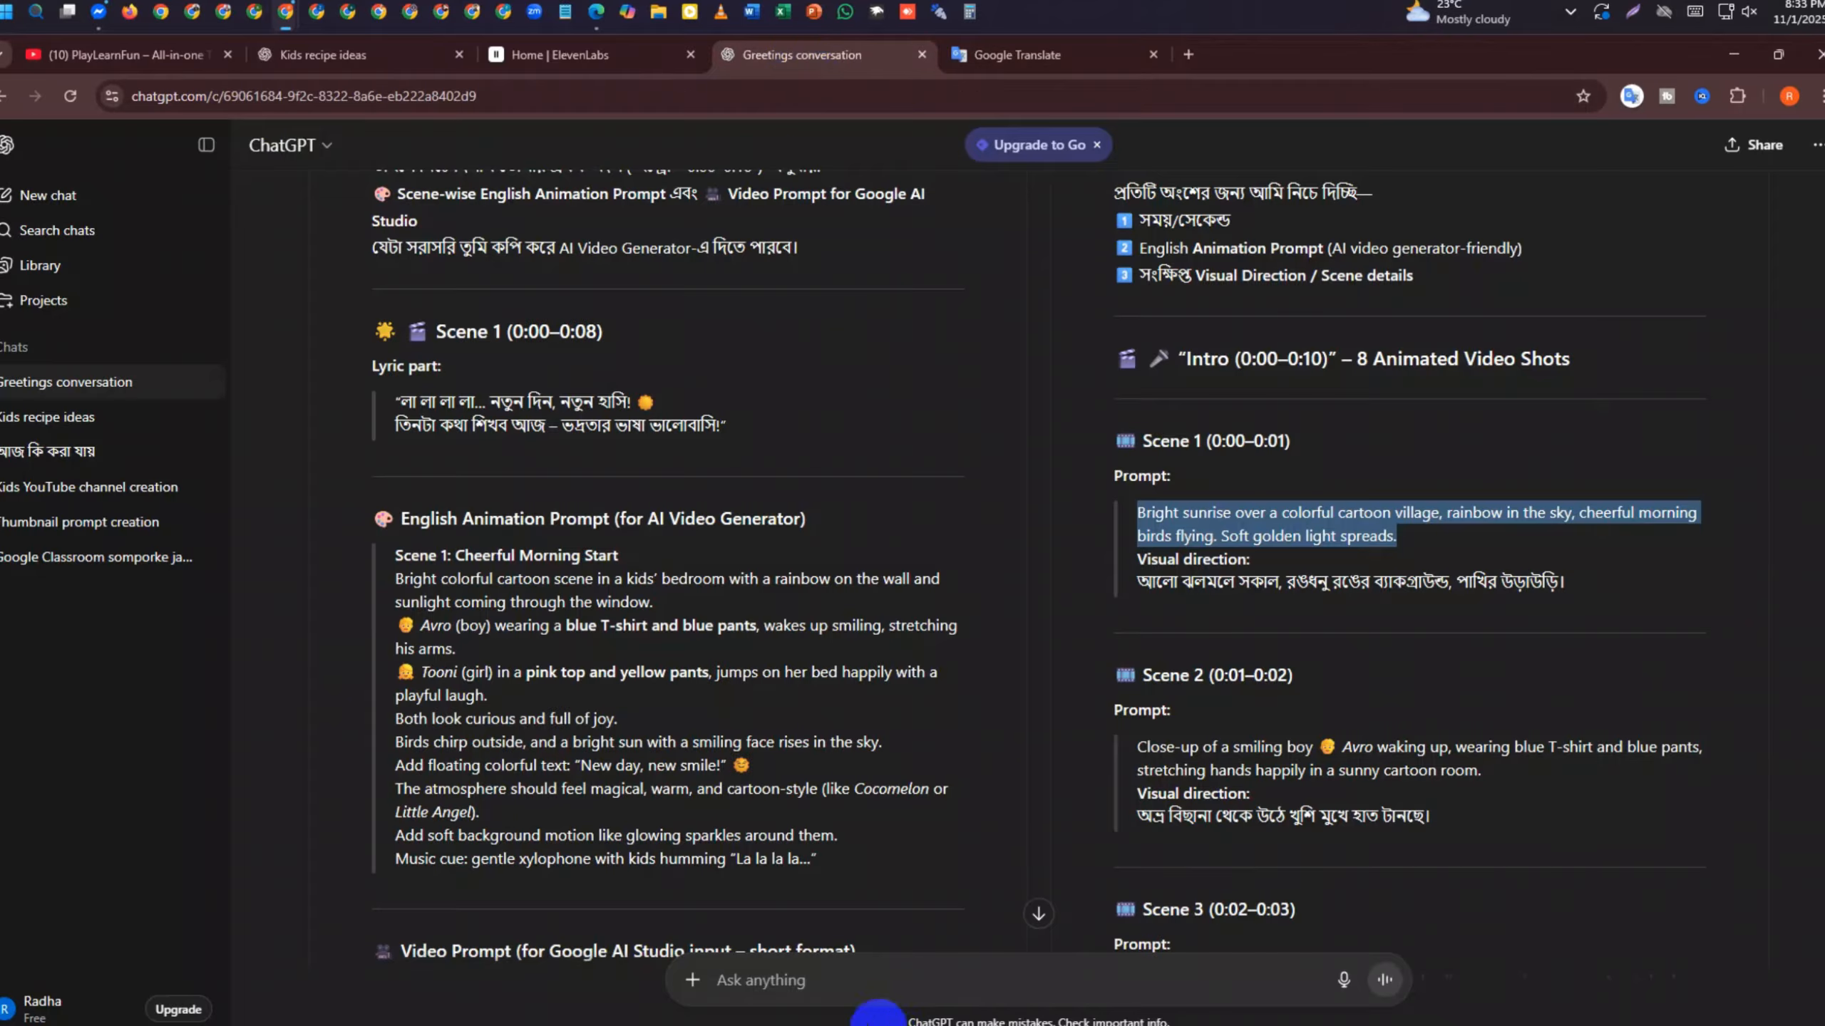
{"action": "scroll", "coordinate": [834, 848], "scroll_direction": "down", "scroll_amount": 15}
{"action": "left_click", "coordinate": [819, 977]}
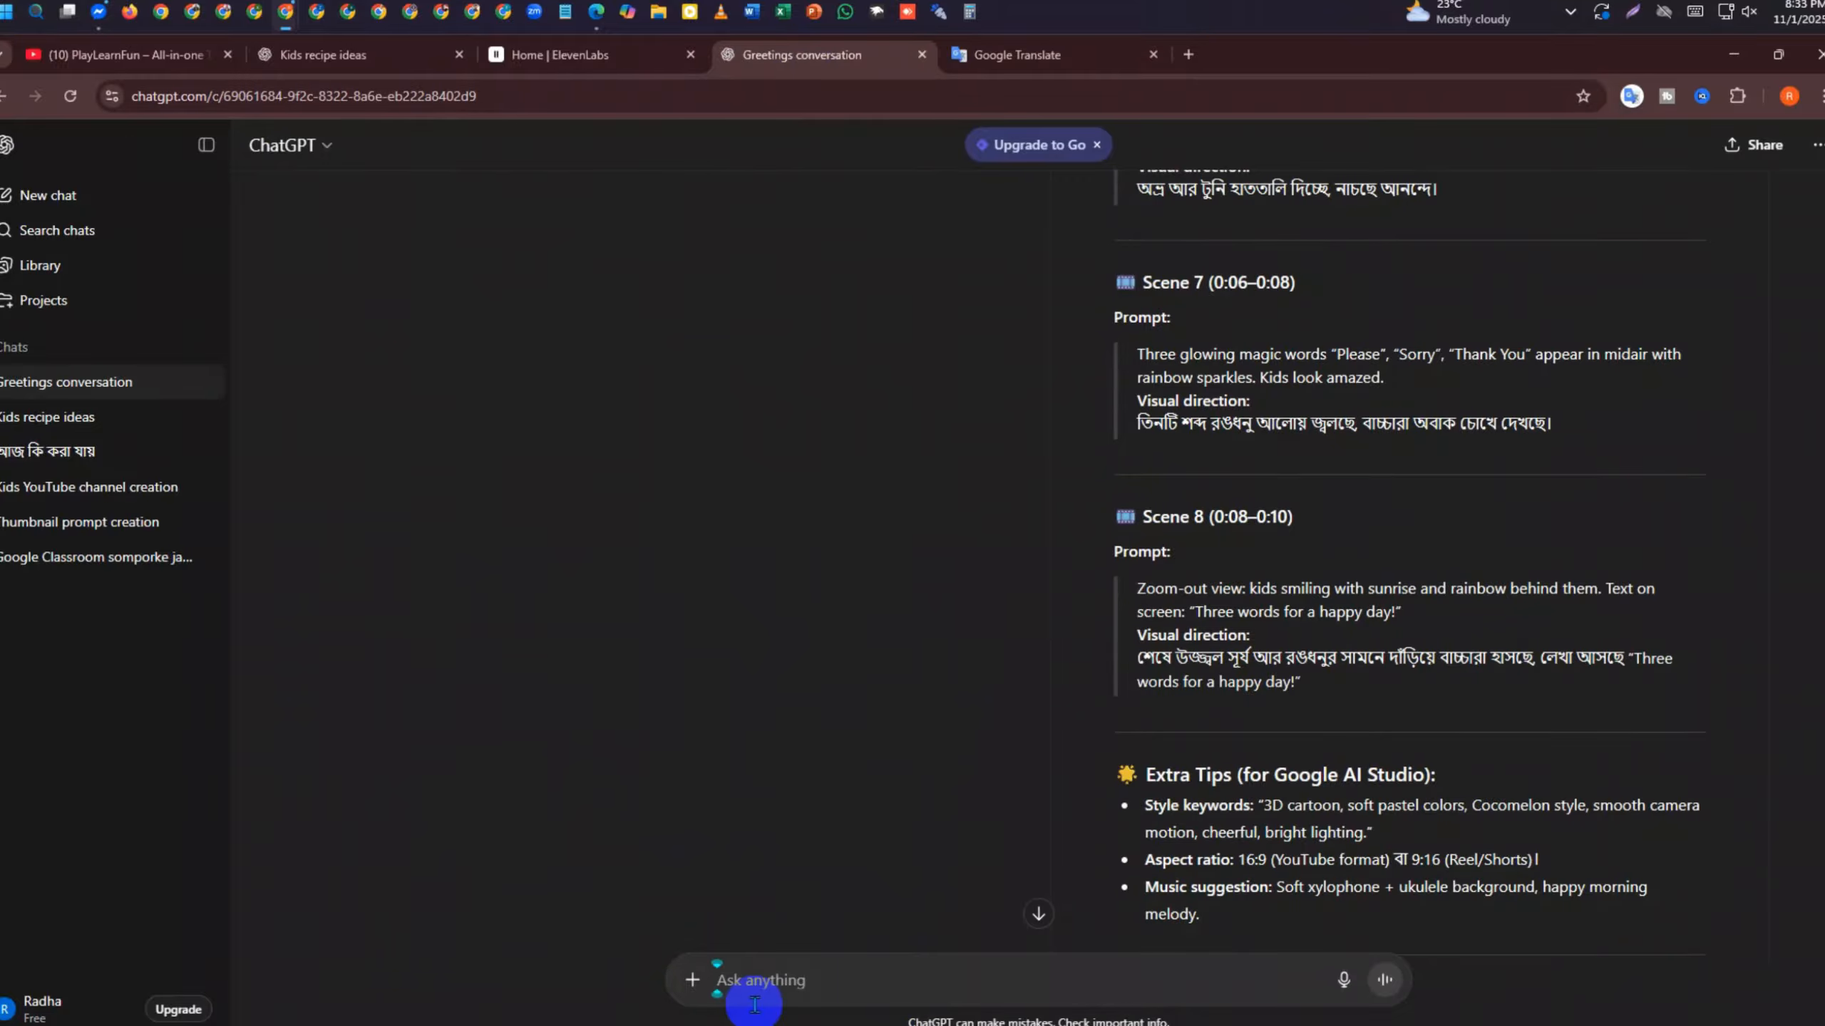
{"action": "left_click", "coordinate": [1569, 12]}
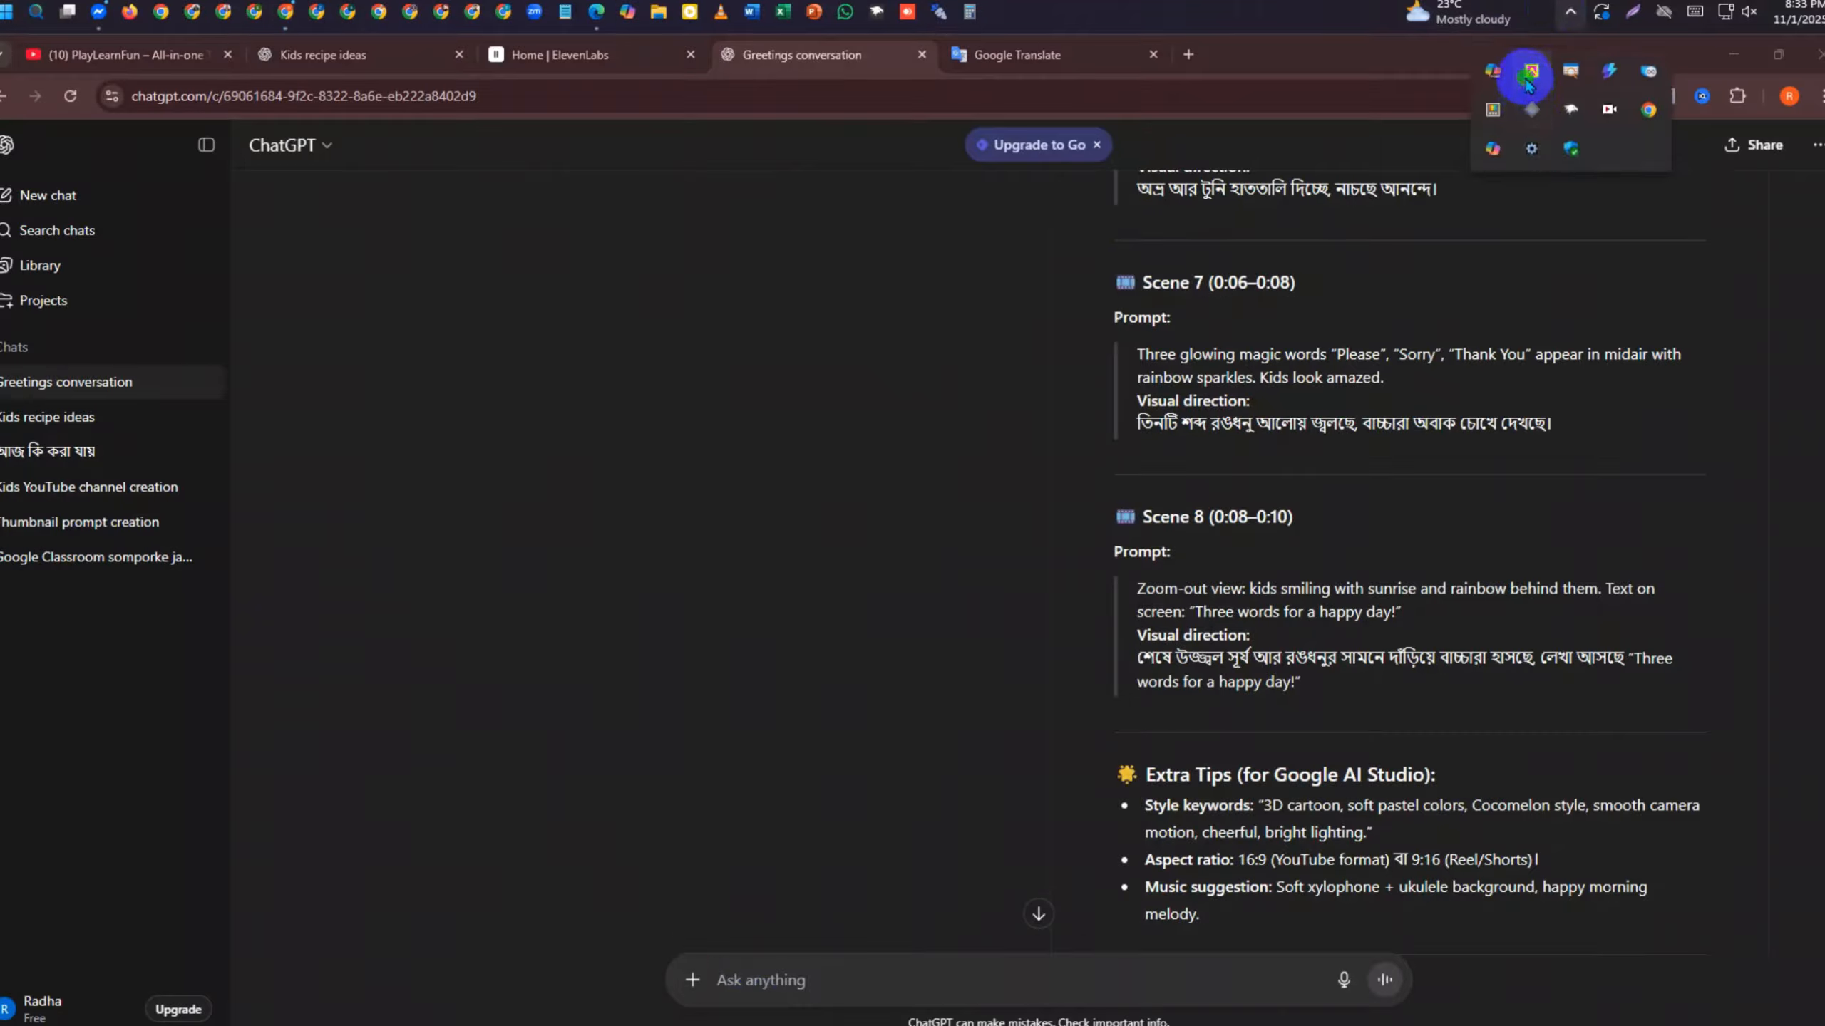
{"action": "left_click", "coordinate": [800, 964]}
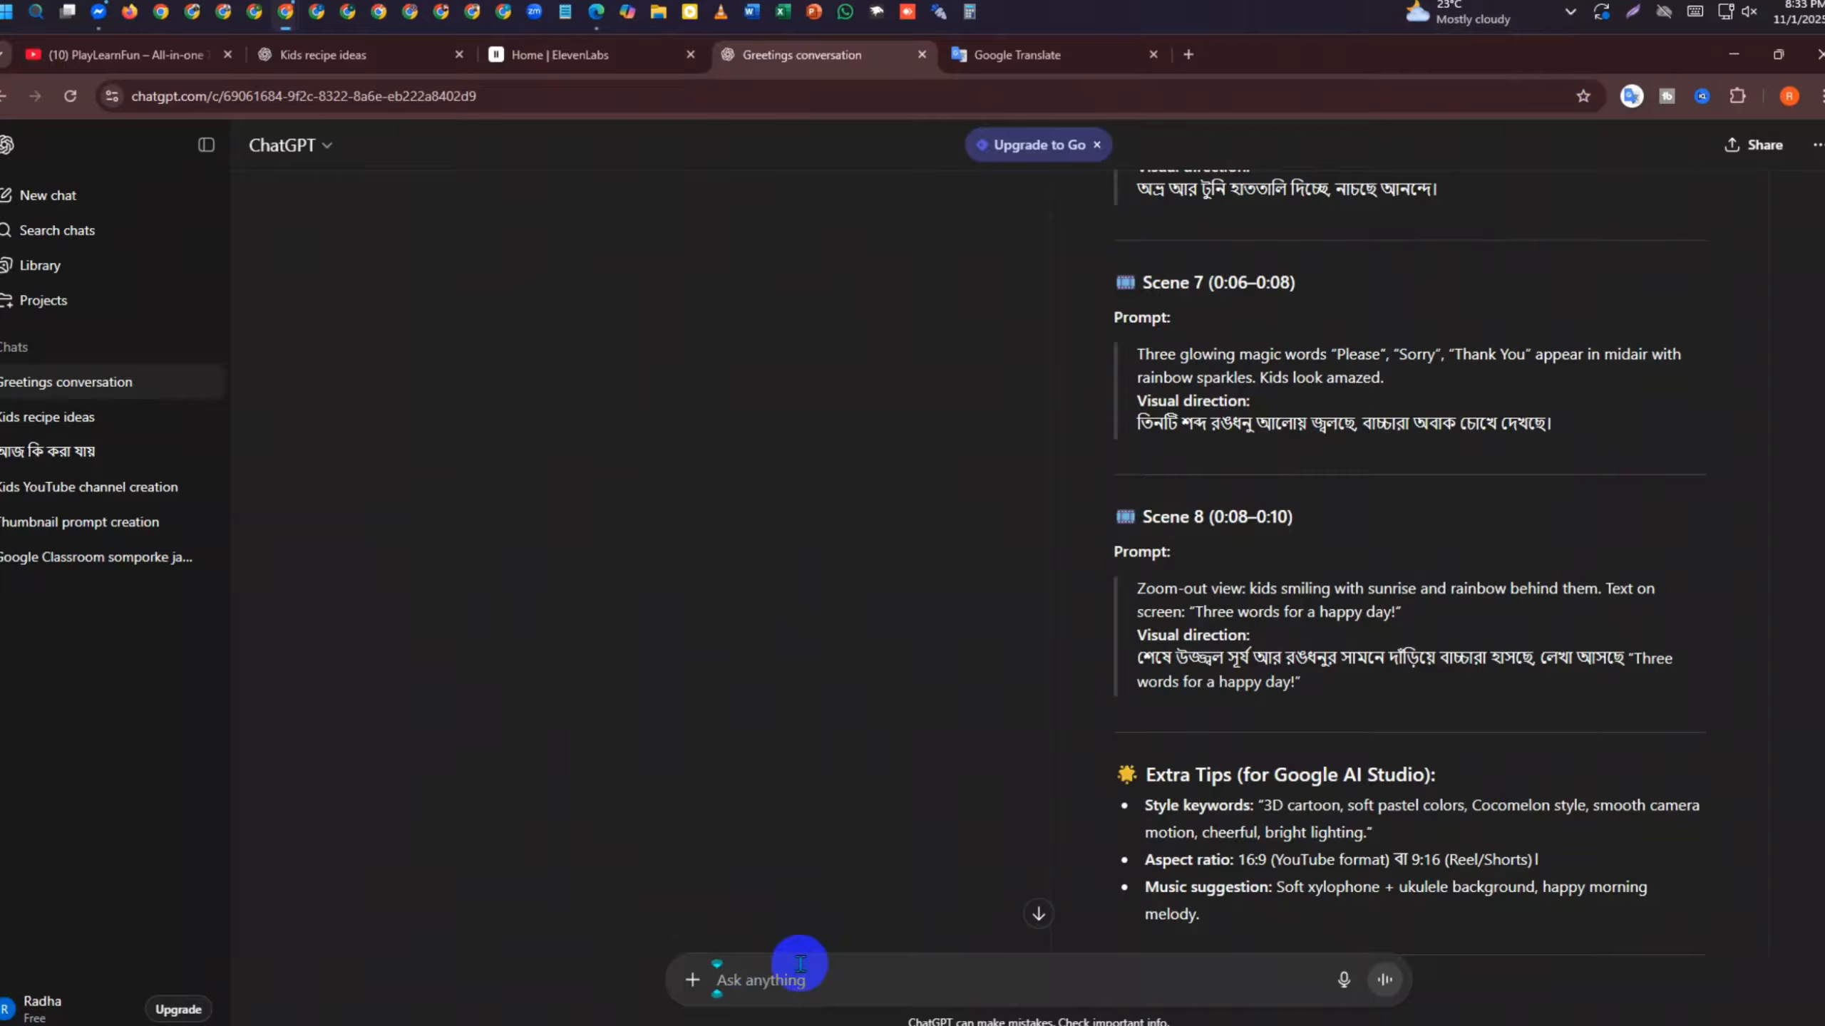
{"action": "type", "text": "।অআ"}
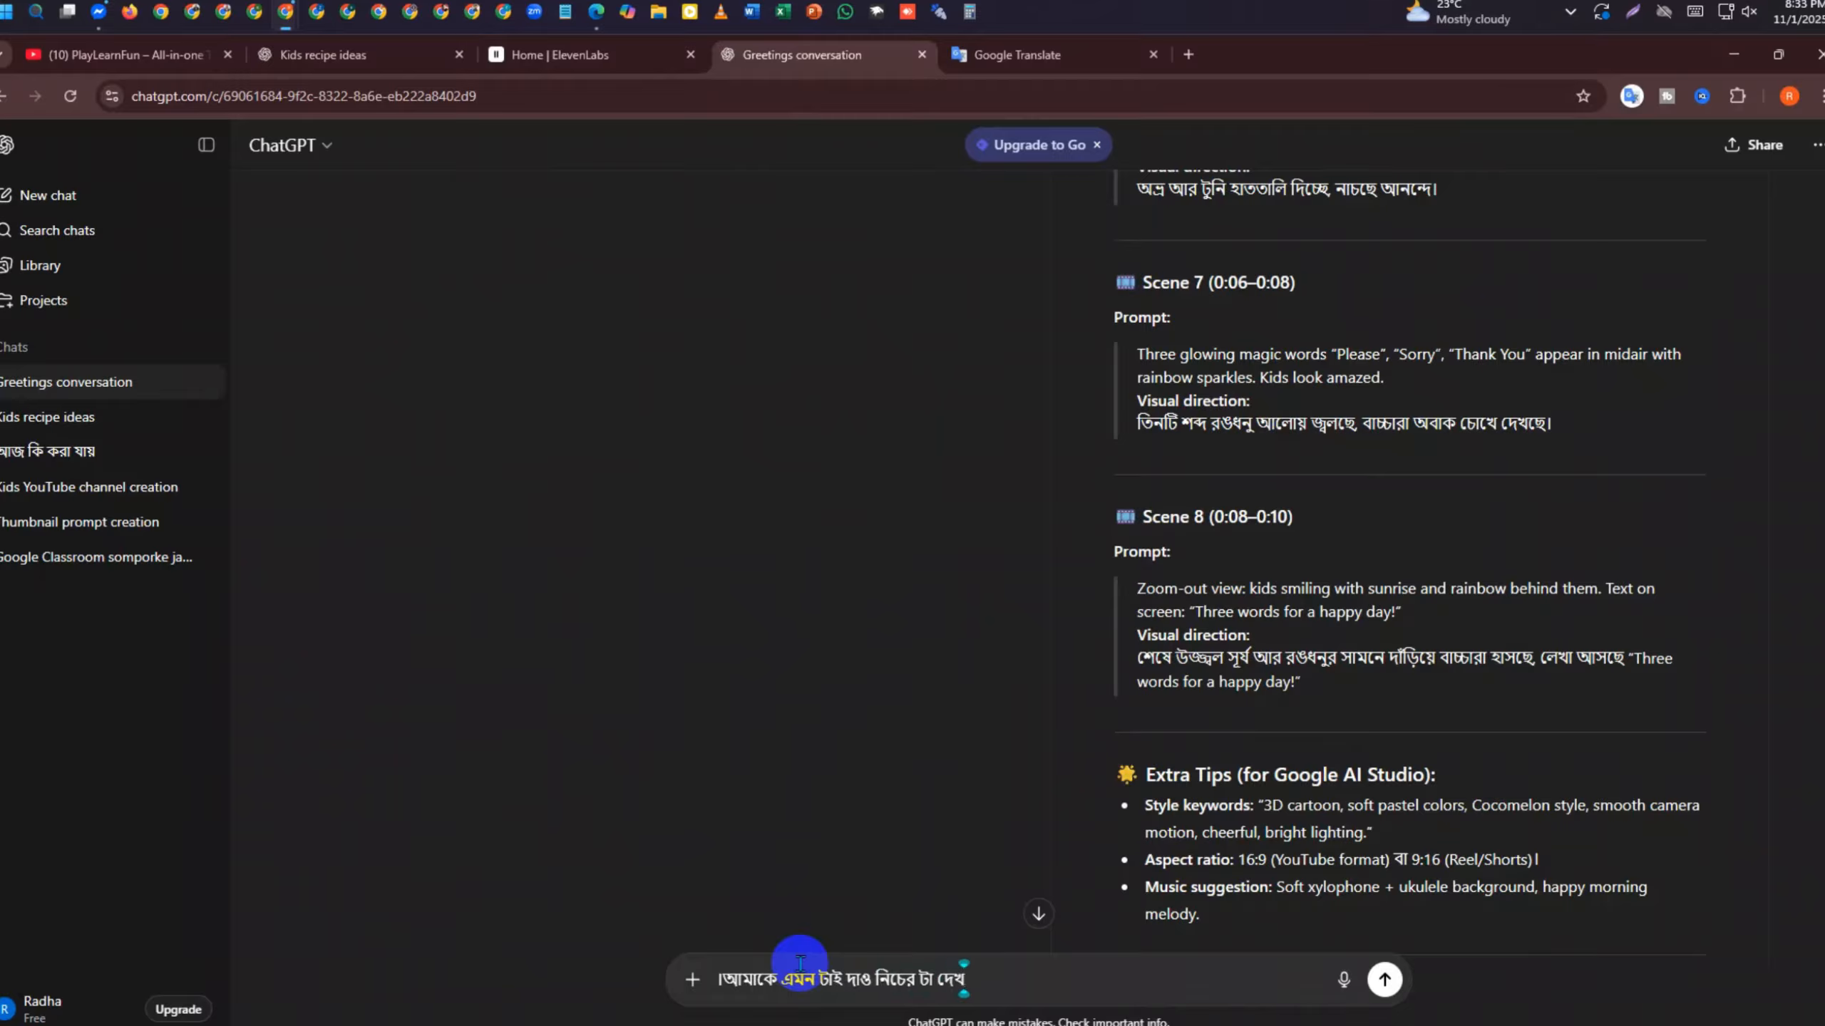
{"action": "key", "text": "shift+Return"}
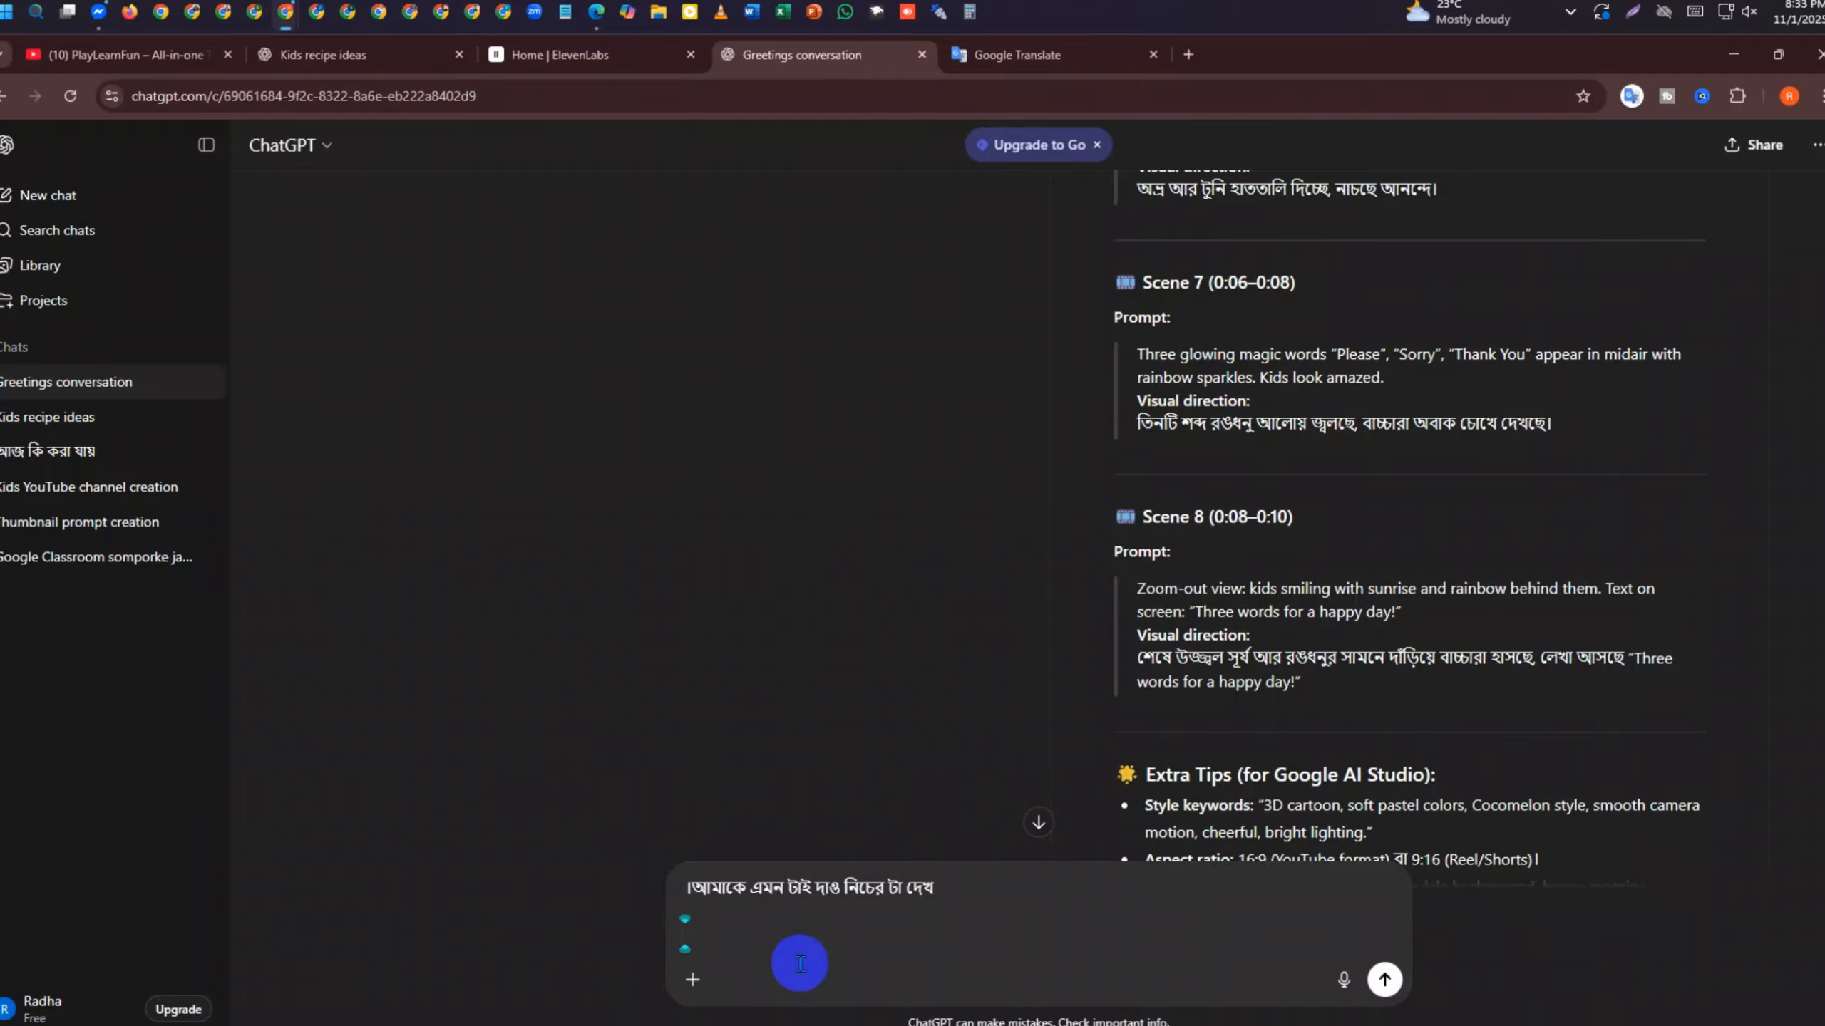
Paste the Cartoon Consistency Setup below the Bangla request, check it from start to end, and add a blank line above "Scene 1"
{"action": "key", "text": "ctrl+v"}
{"action": "scroll", "coordinate": [826, 934], "scroll_direction": "down", "scroll_amount": 5}
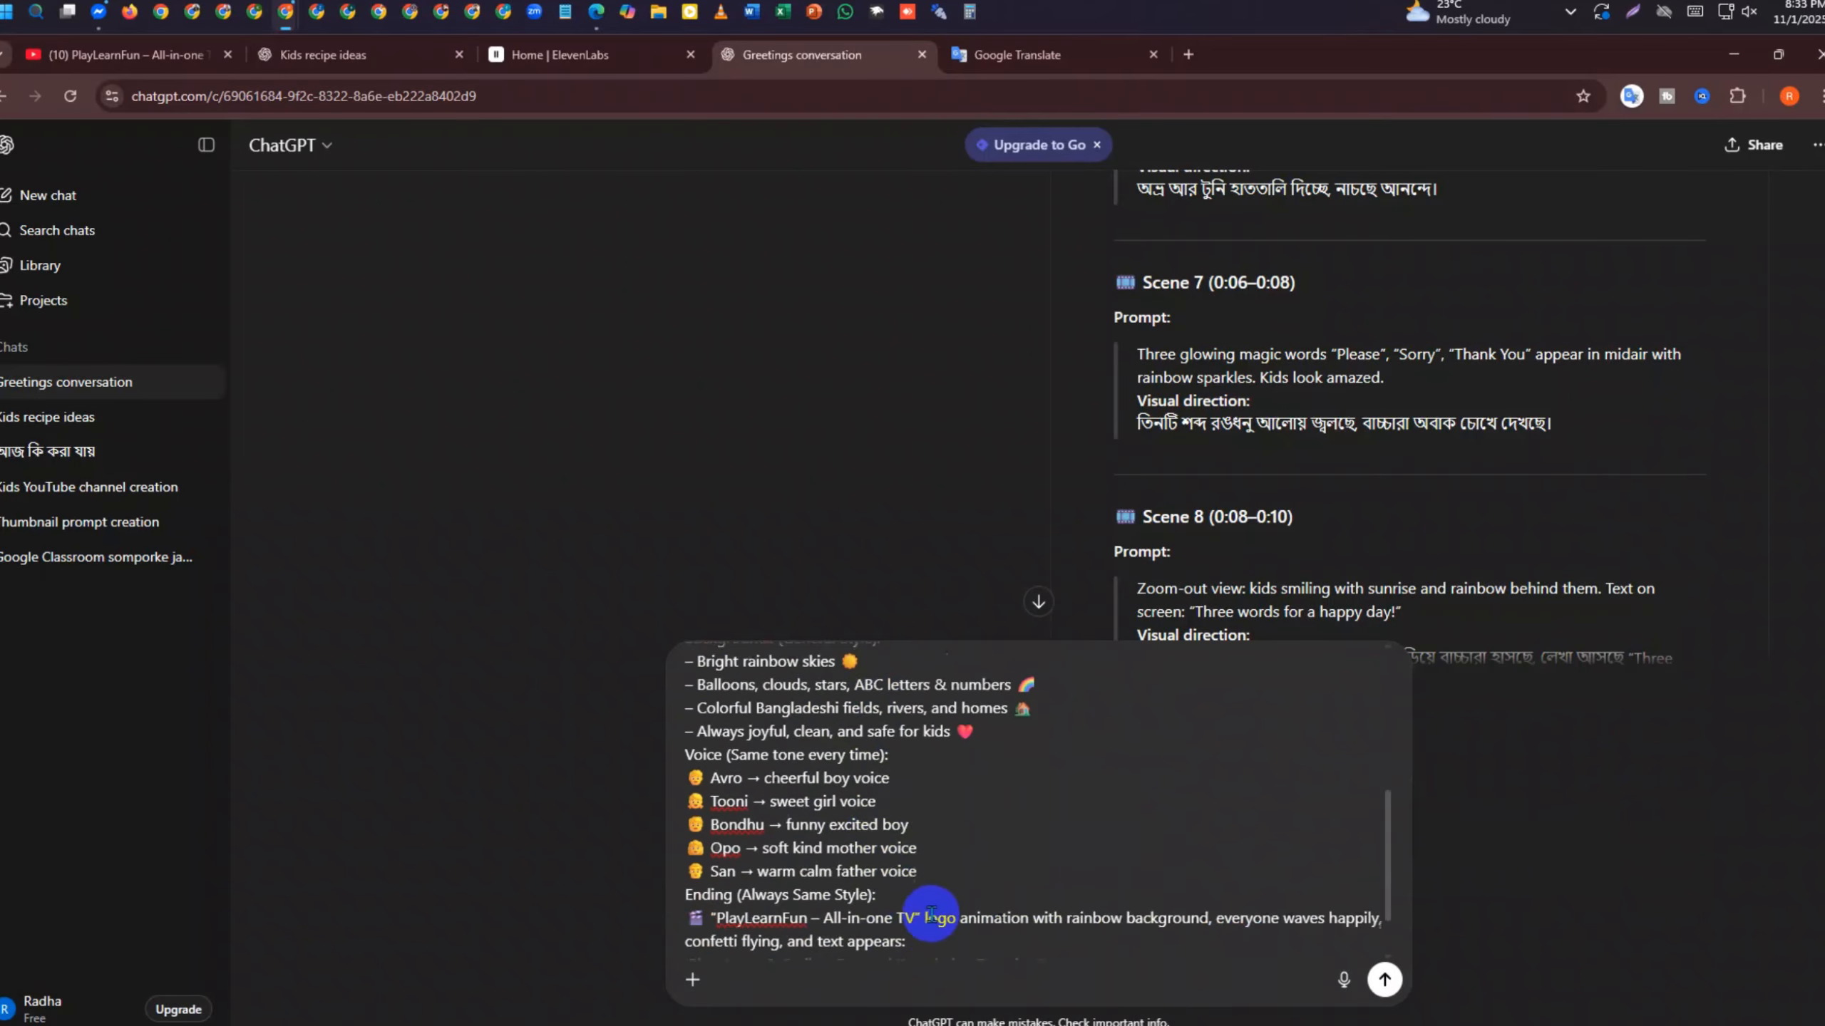
{"action": "scroll", "coordinate": [930, 915], "scroll_direction": "down", "scroll_amount": 2}
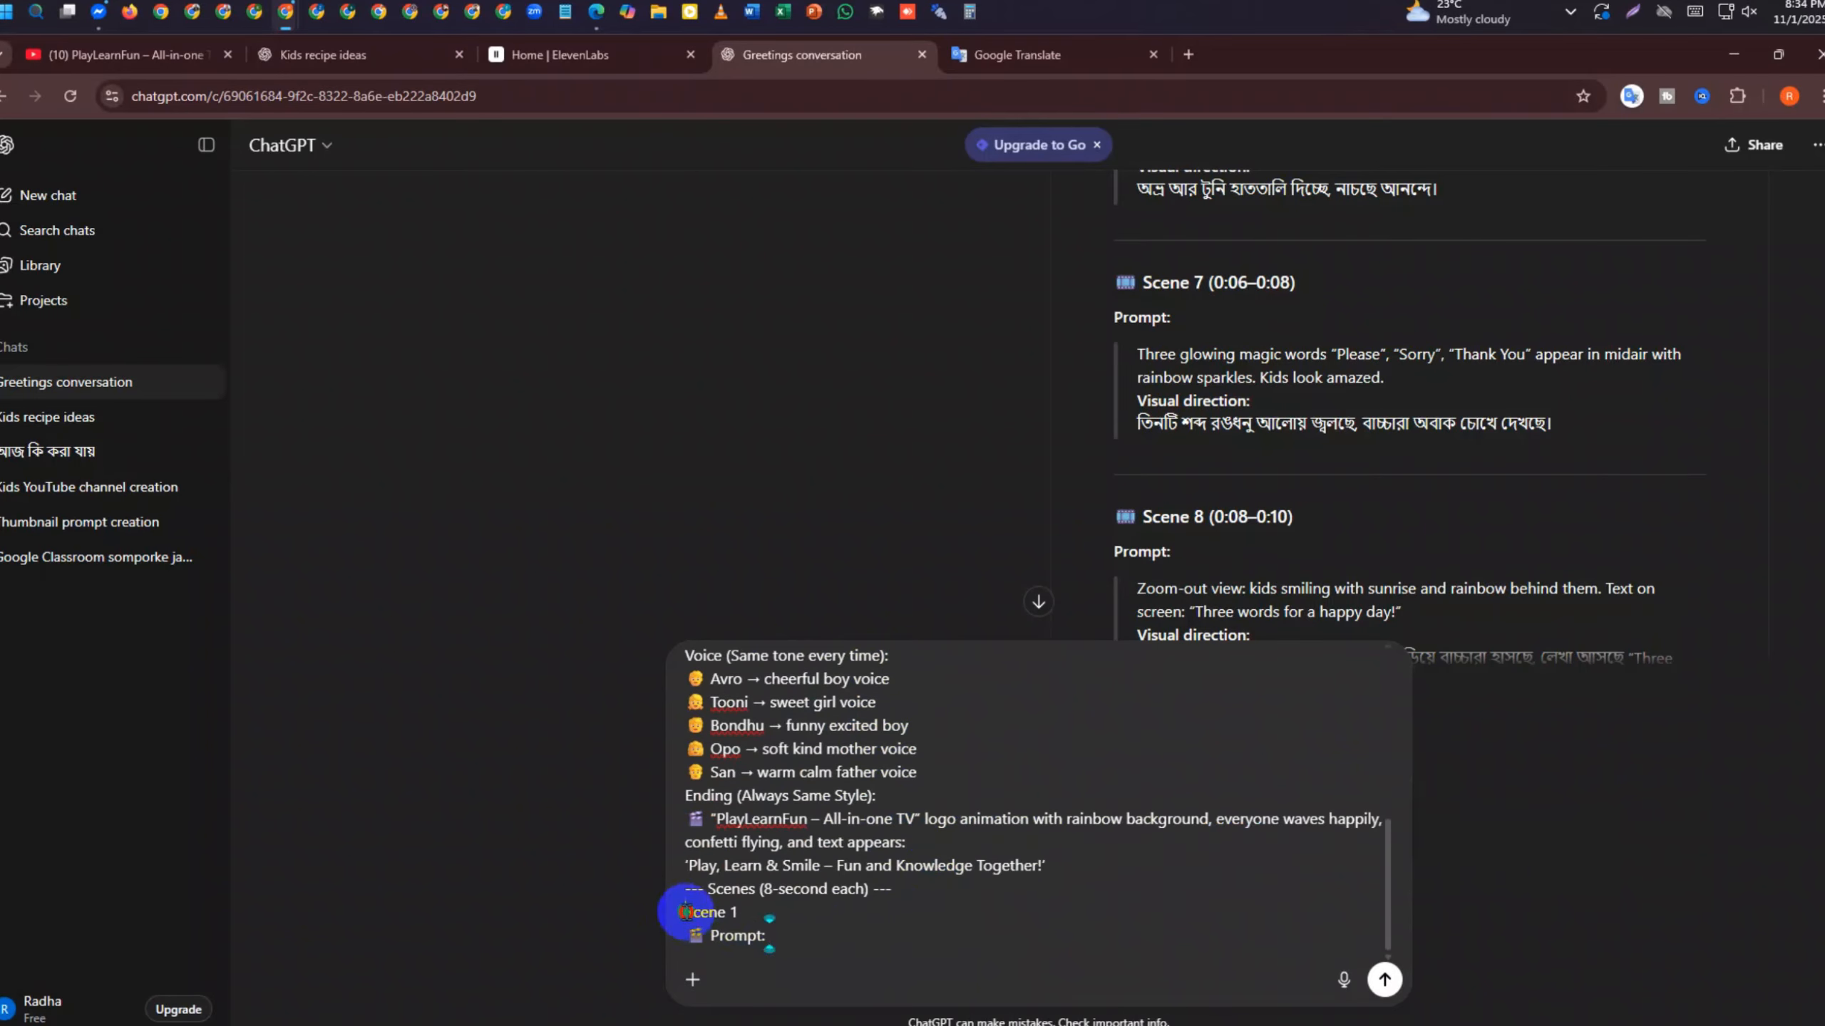
{"action": "scroll", "coordinate": [1049, 863], "scroll_direction": "up", "scroll_amount": 10}
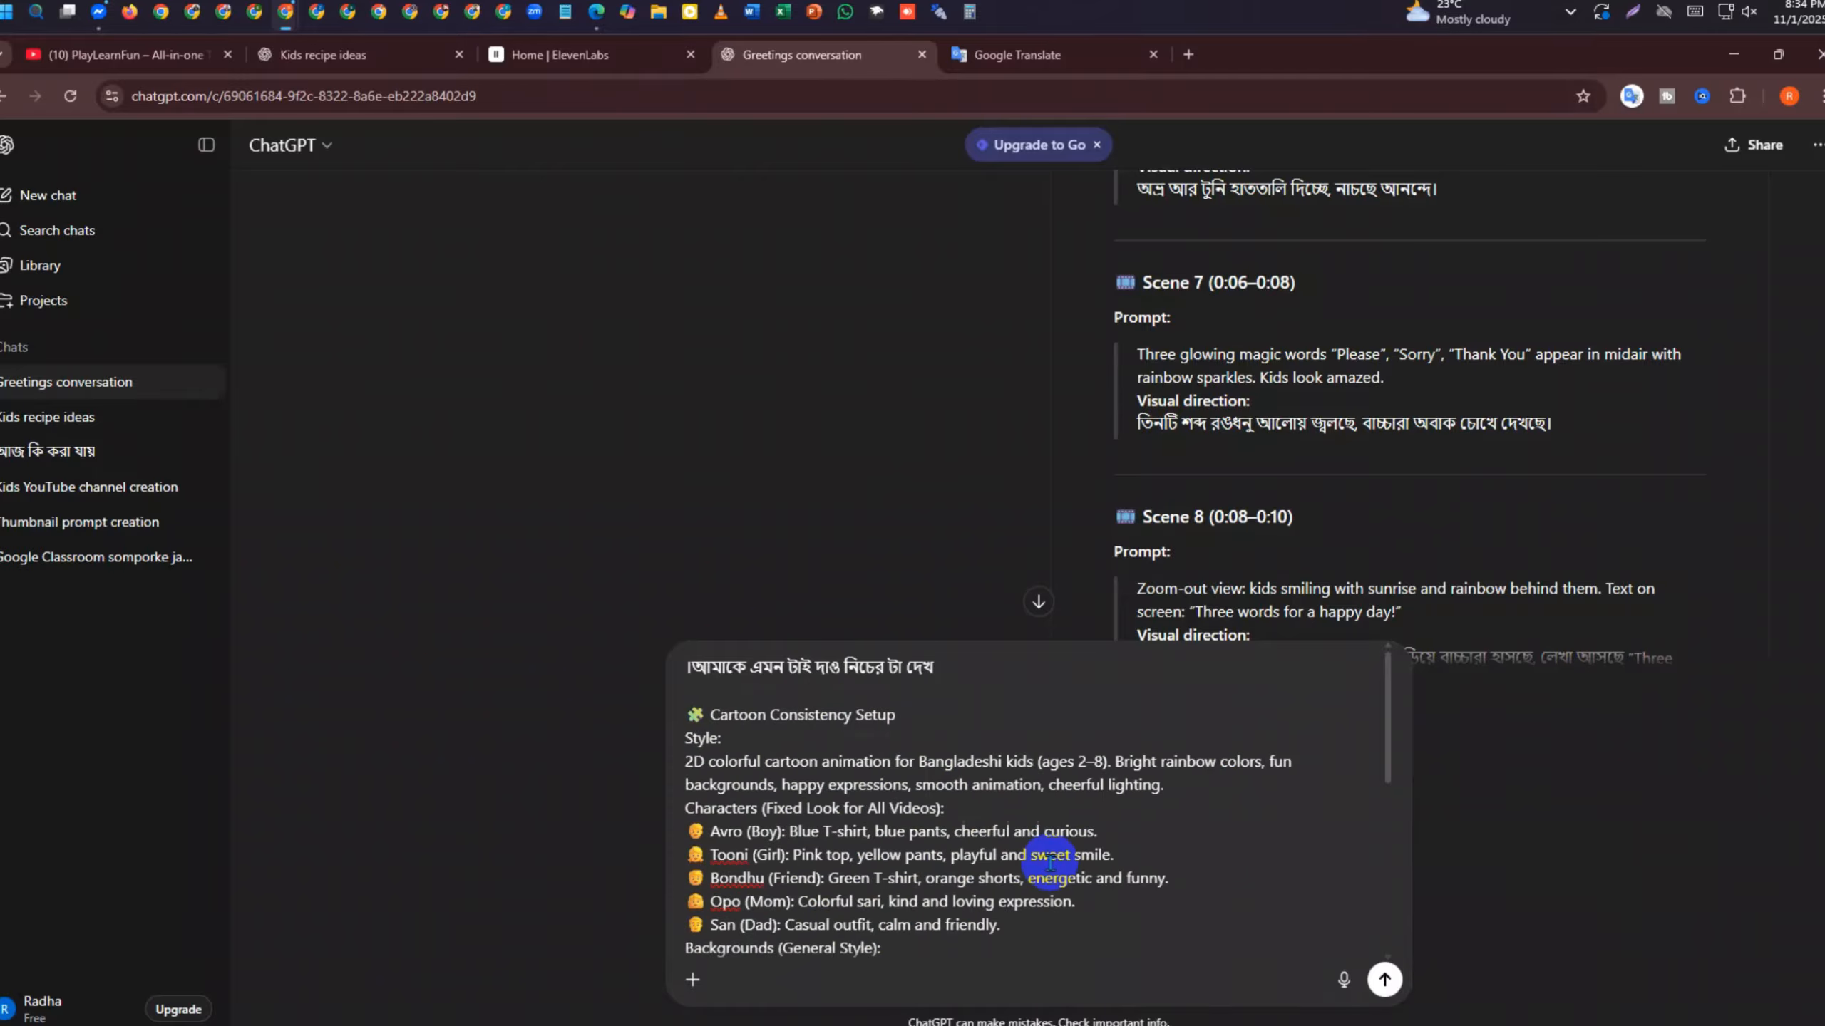
{"action": "scroll", "coordinate": [1048, 862], "scroll_direction": "down", "scroll_amount": 10}
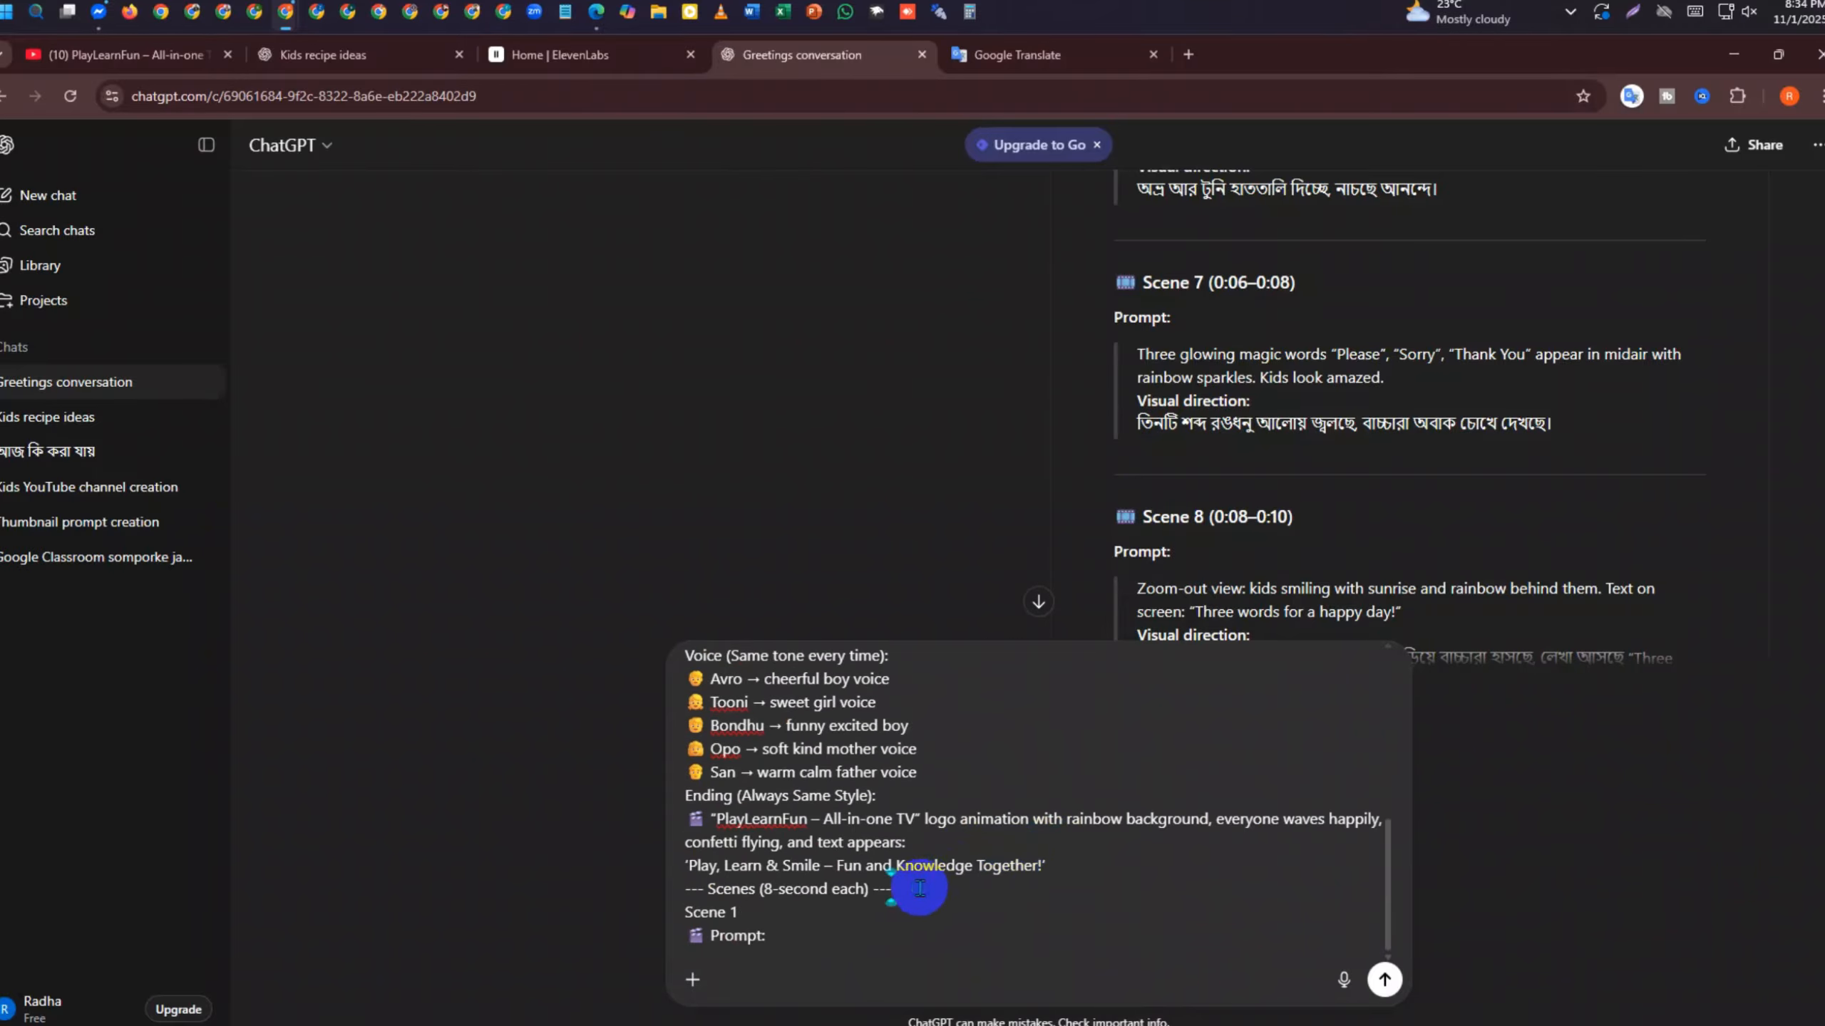
{"action": "scroll", "coordinate": [920, 888], "scroll_direction": "up", "scroll_amount": 10}
{"action": "scroll", "coordinate": [919, 888], "scroll_direction": "down", "scroll_amount": 10}
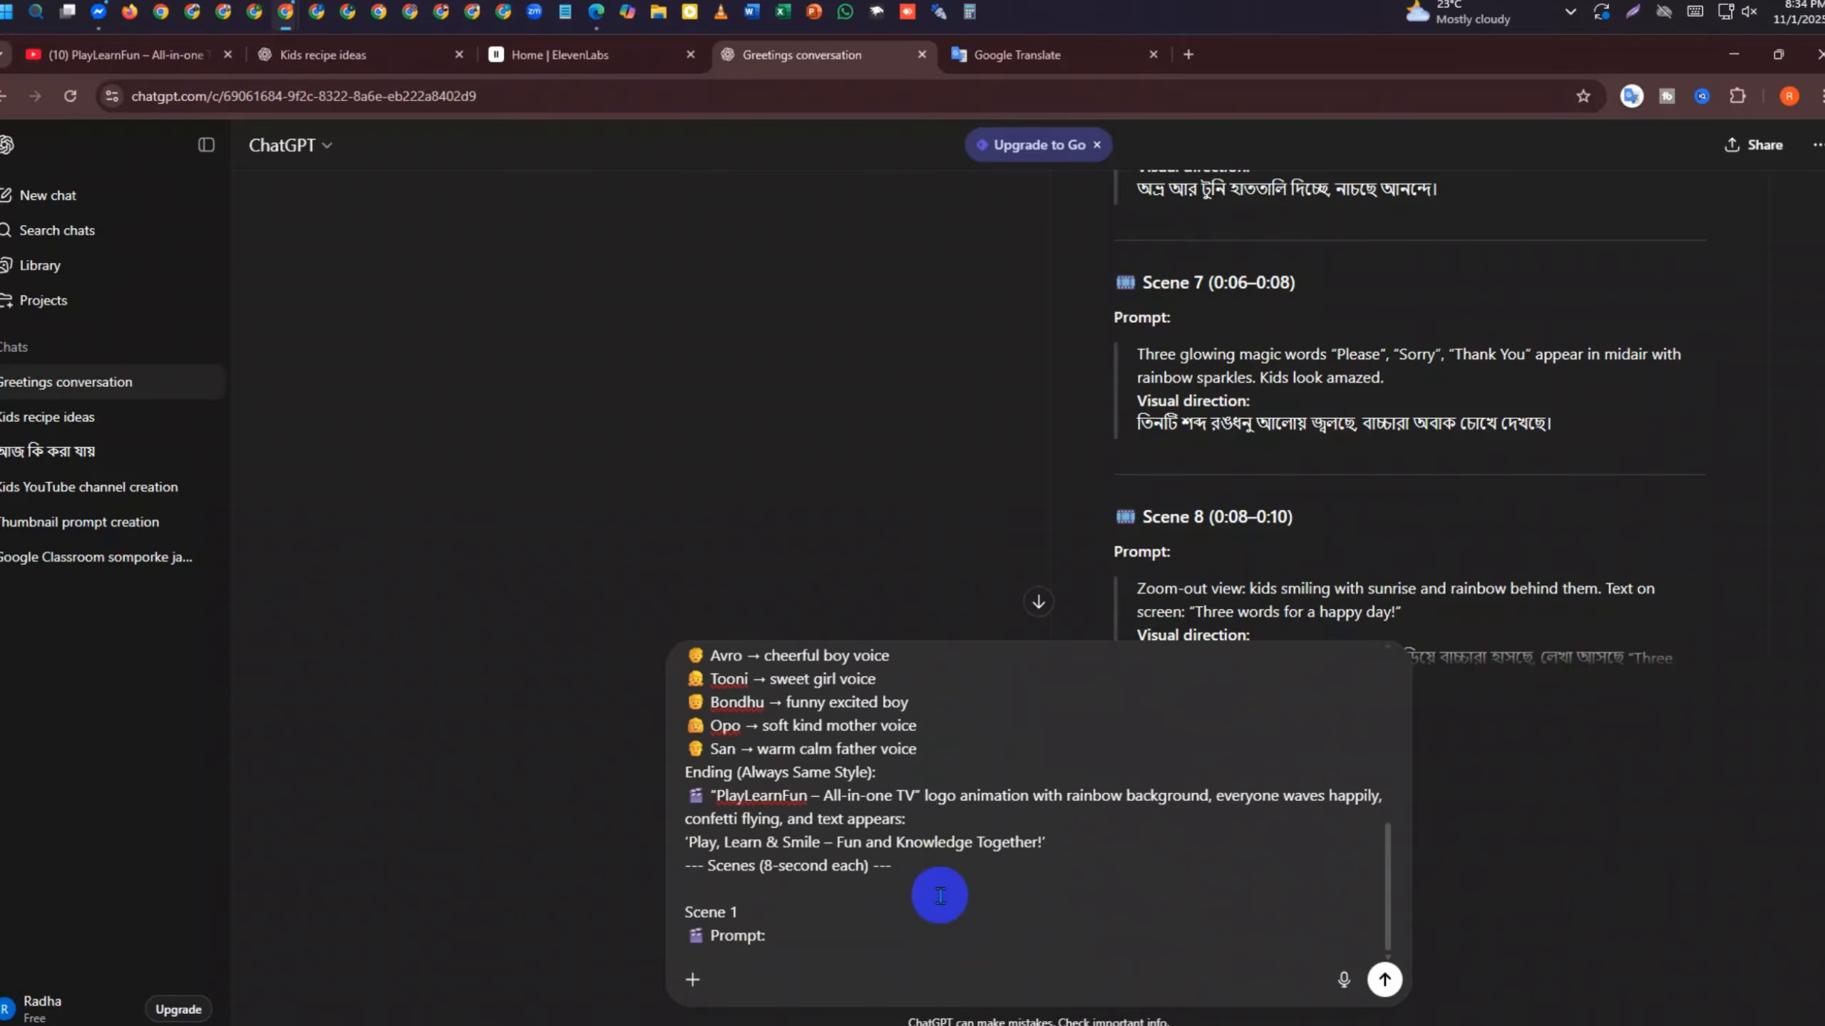
Copy the "Scene 1" and "Prompt:" lines and paste them repeatedly at the end of the message, starting each block on its own line
{"action": "left_click", "coordinate": [758, 908]}
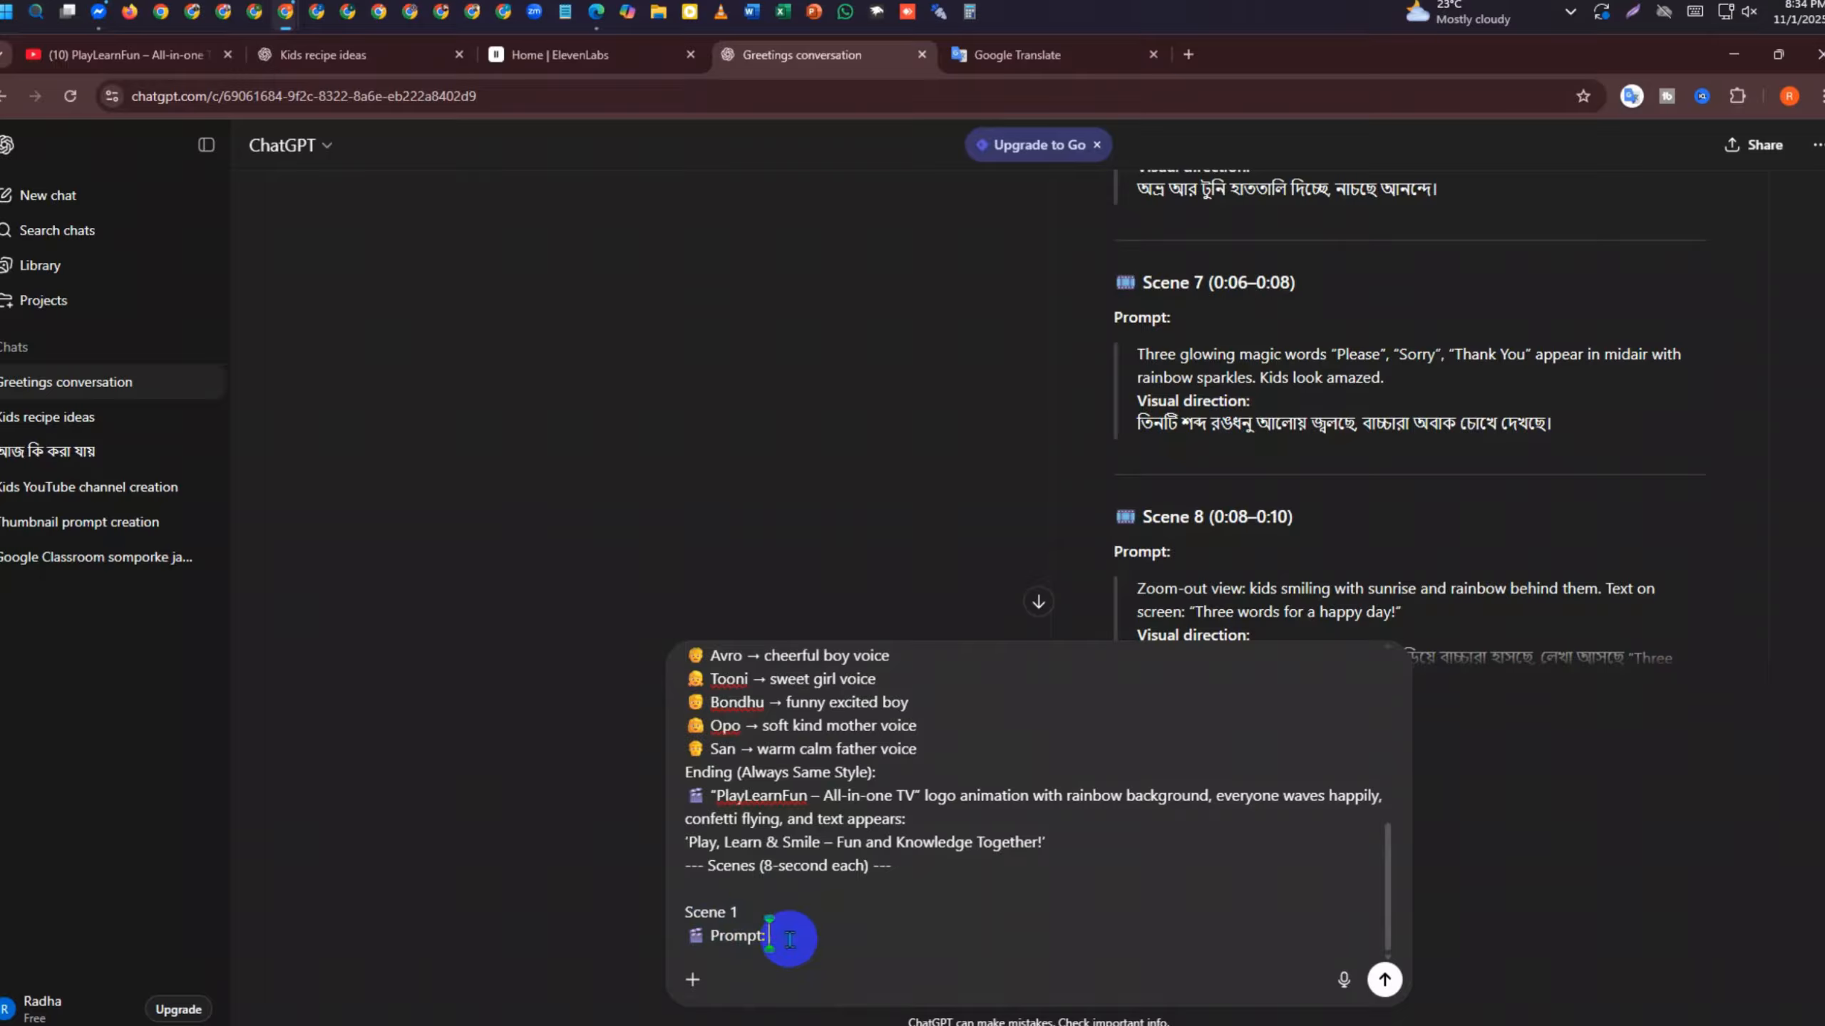
{"action": "left_click_drag", "start_coordinate": [773, 934], "coordinate": [675, 912]}
{"action": "key", "text": "ctrl+c"}
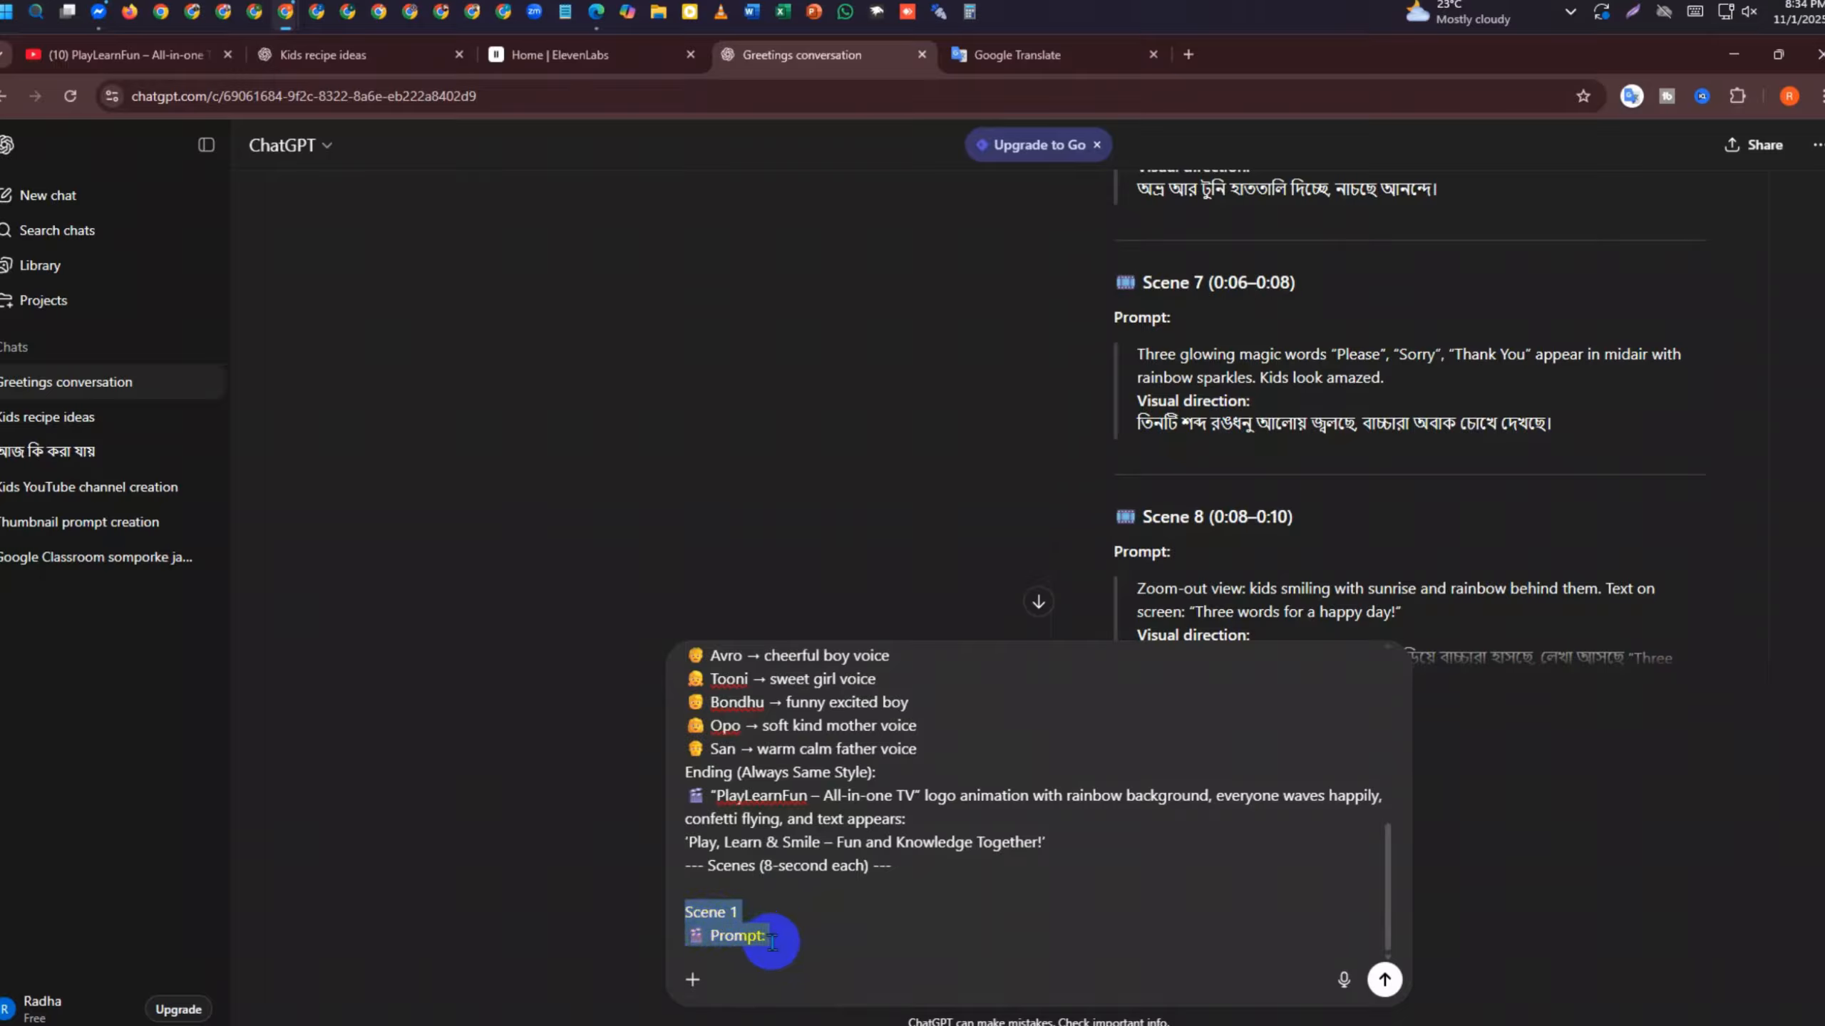
{"action": "left_click", "coordinate": [684, 977]}
{"action": "key", "text": "ctrl+Home"}
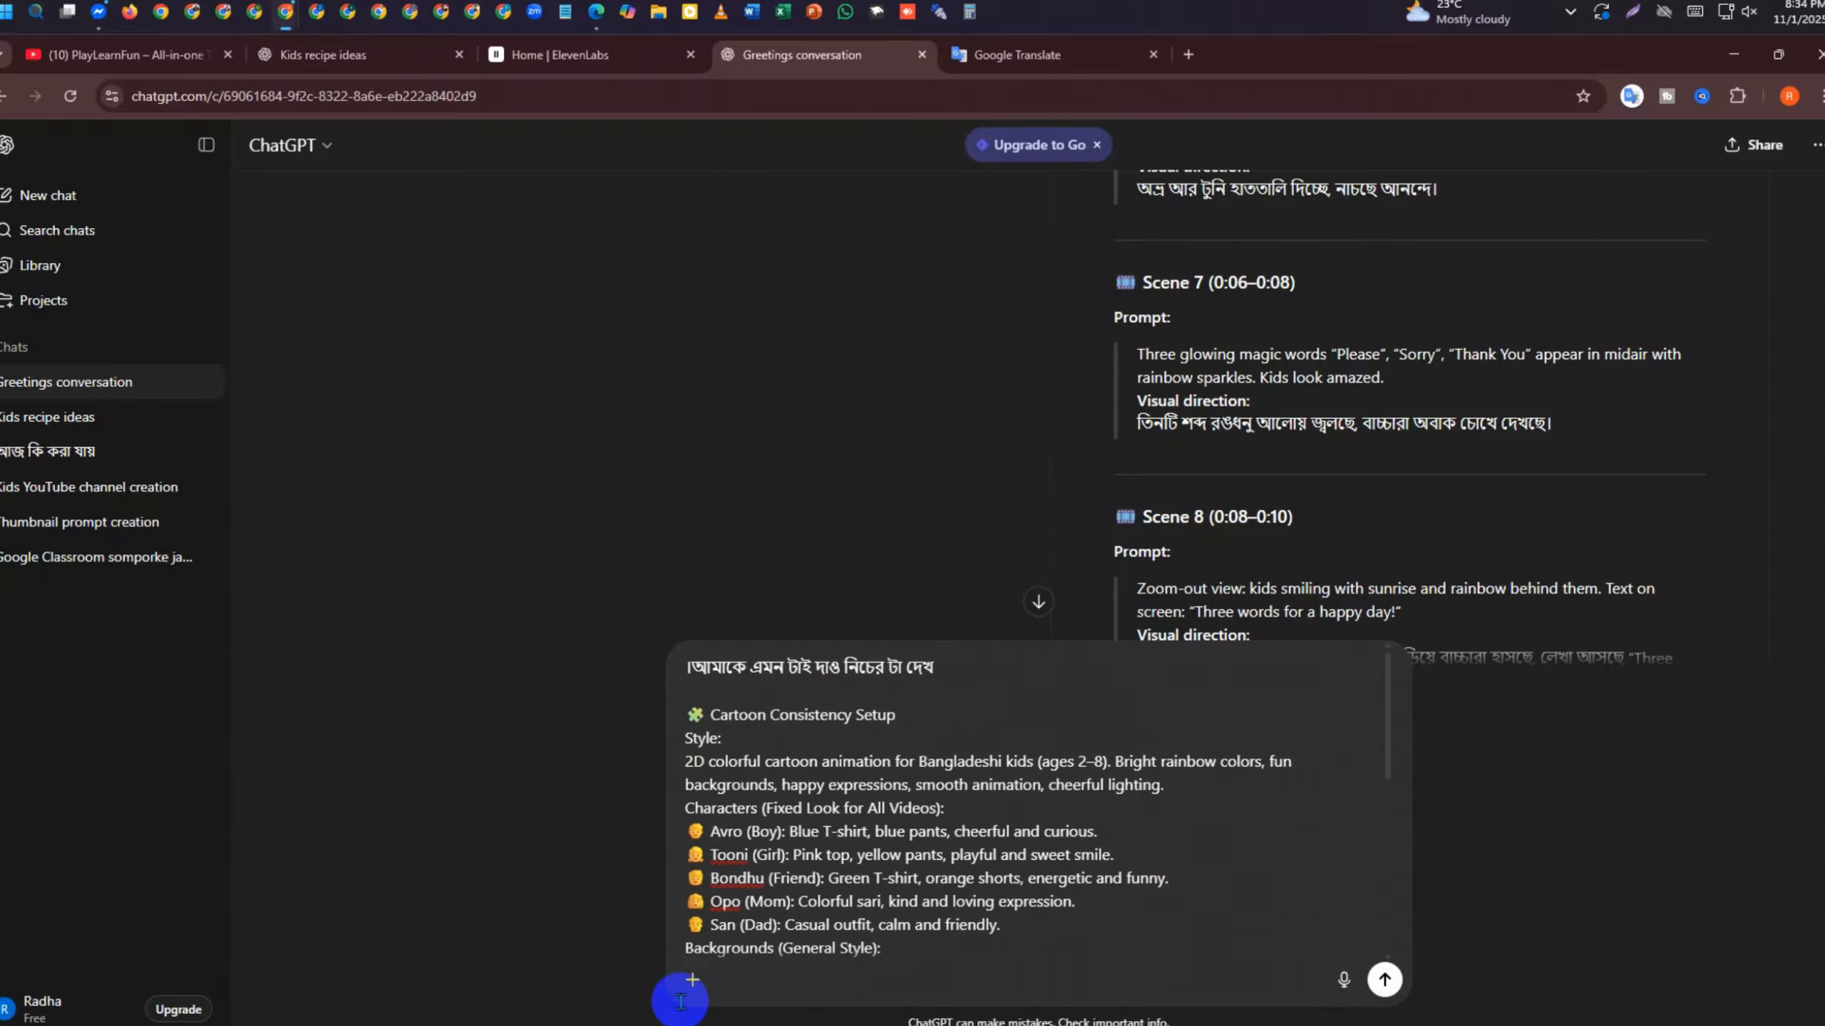
{"action": "key", "text": "ctrl+End"}
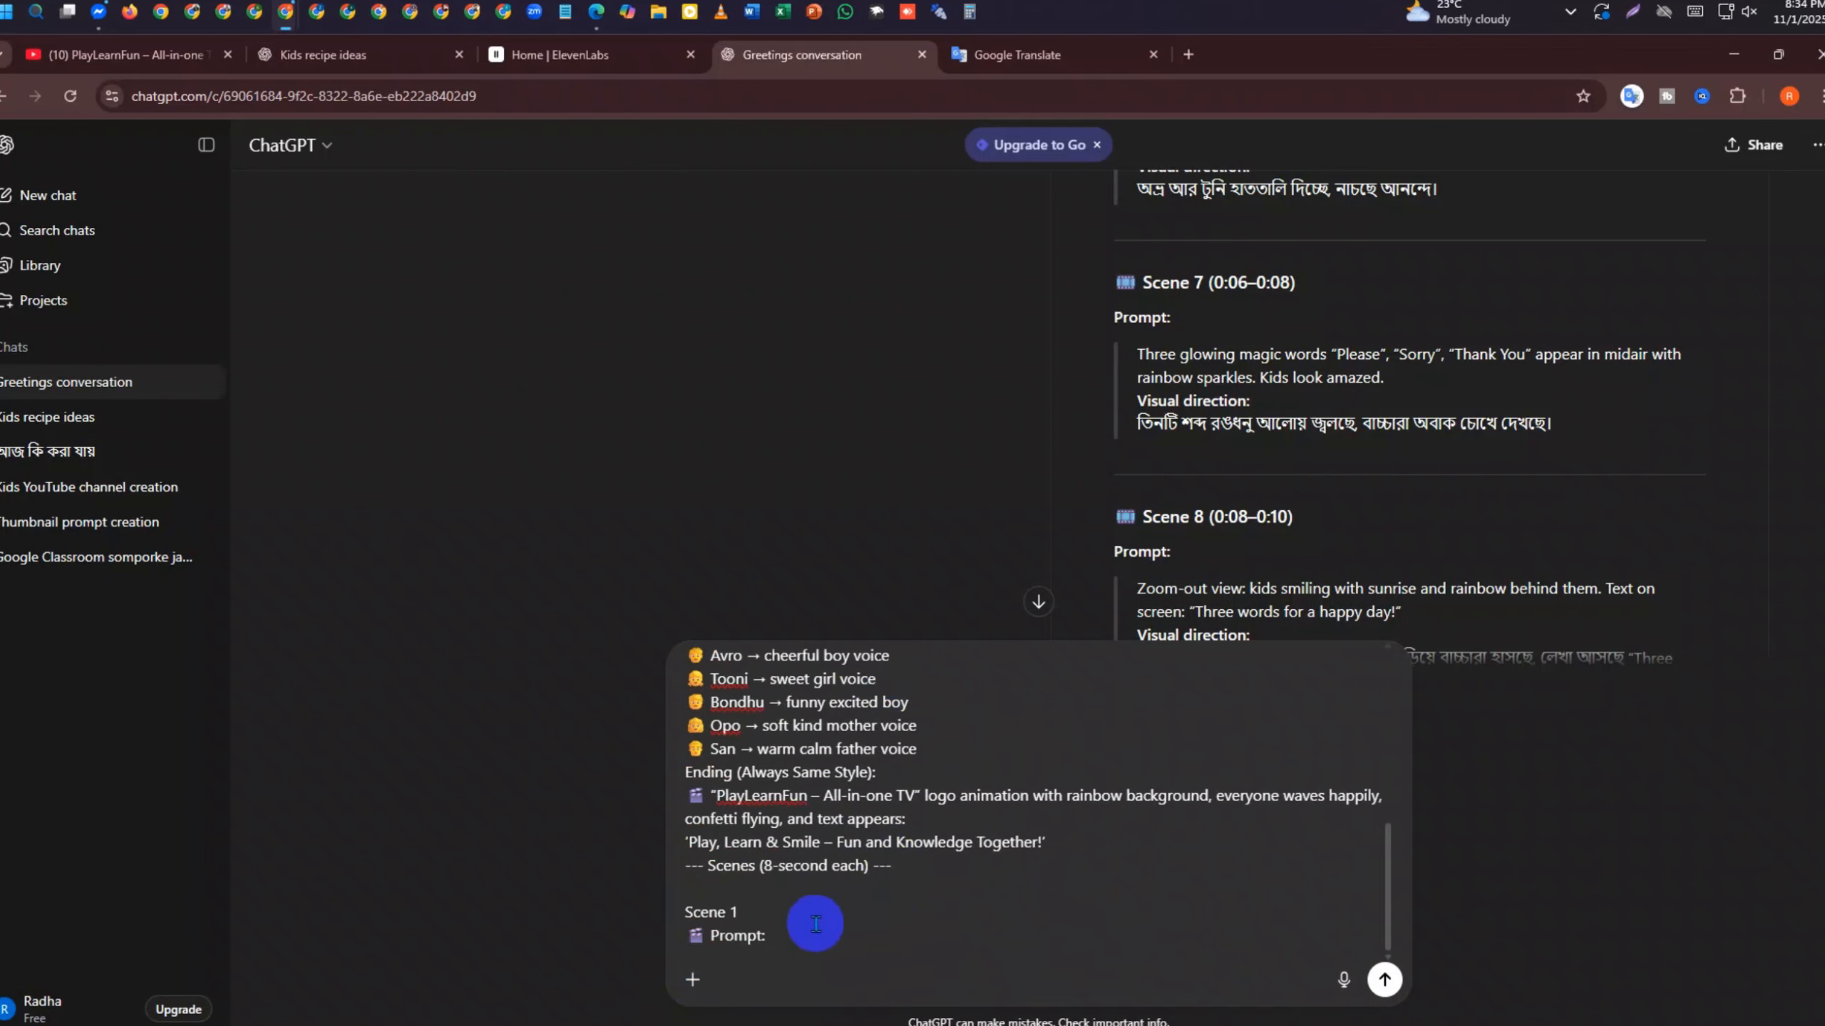
{"action": "mouse_move", "coordinate": [747, 927]}
{"action": "left_mouse_down"}
{"action": "mouse_move", "coordinate": [722, 894]}
{"action": "mouse_move", "coordinate": [787, 889]}
{"action": "mouse_move", "coordinate": [769, 913]}
{"action": "left_mouse_up"}
{"action": "key", "text": "ctrl+v"}
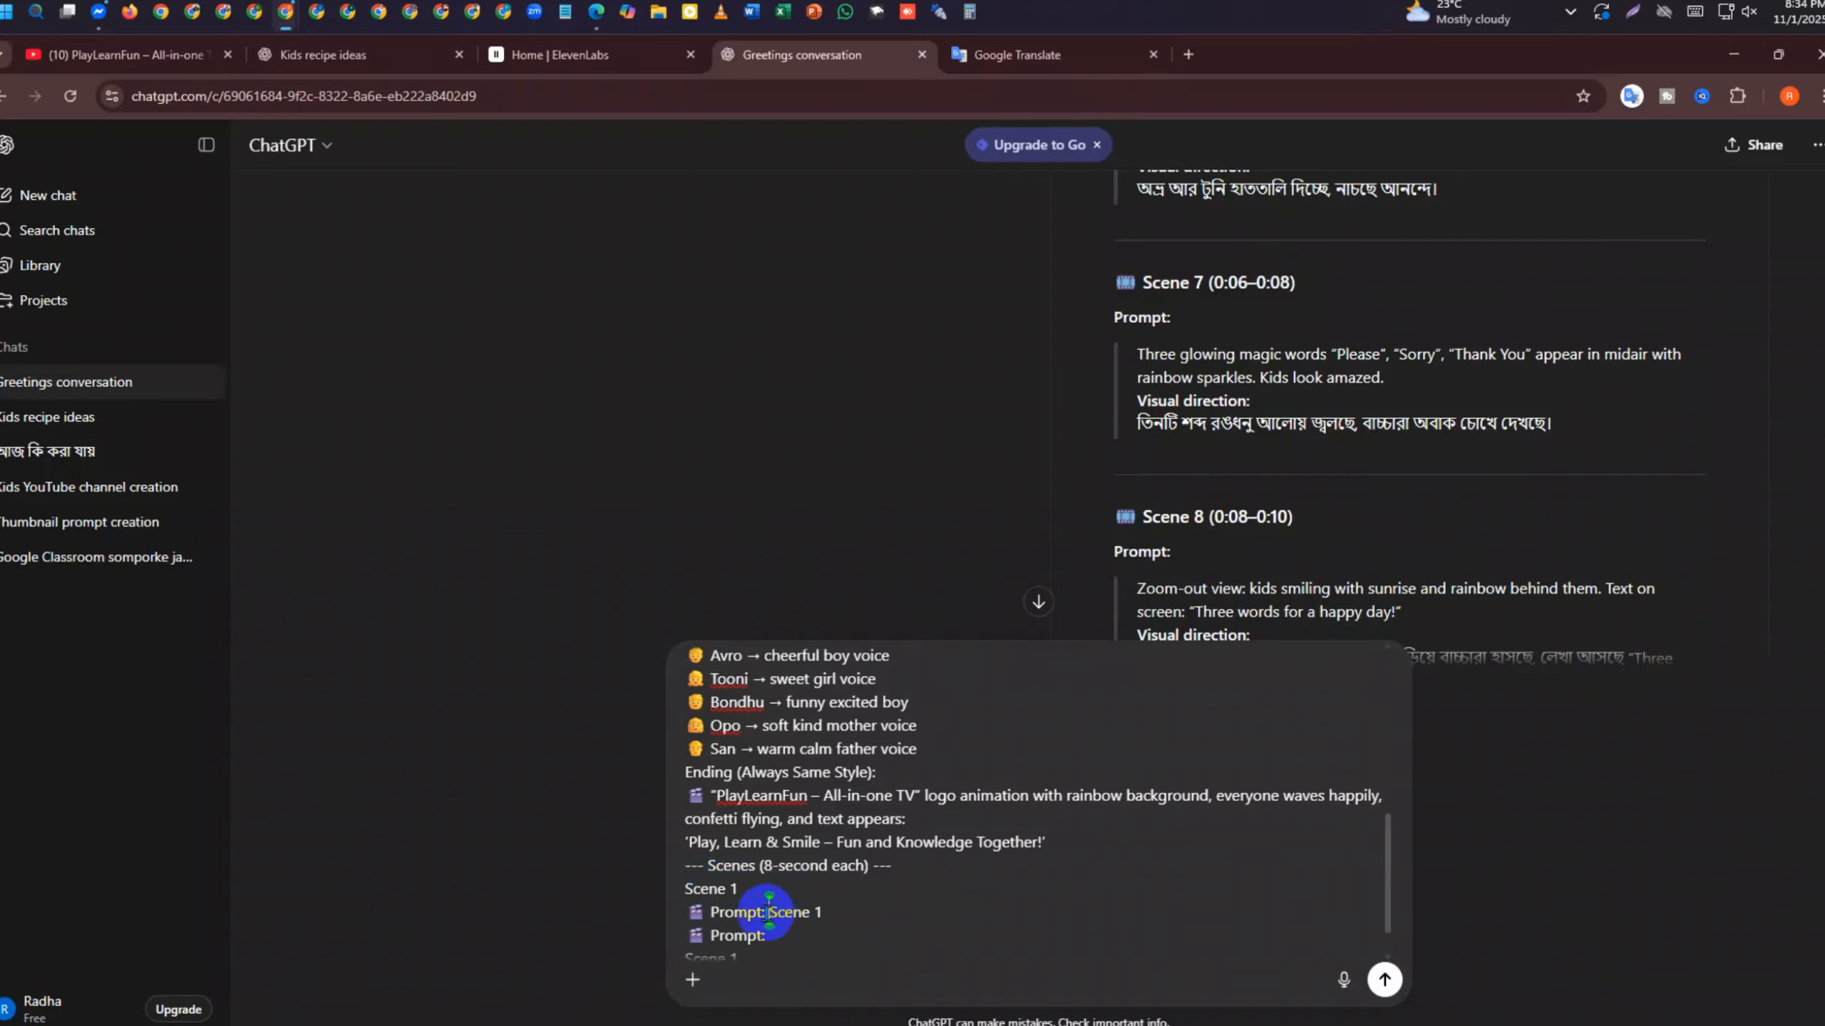
{"action": "key", "text": "Return"}
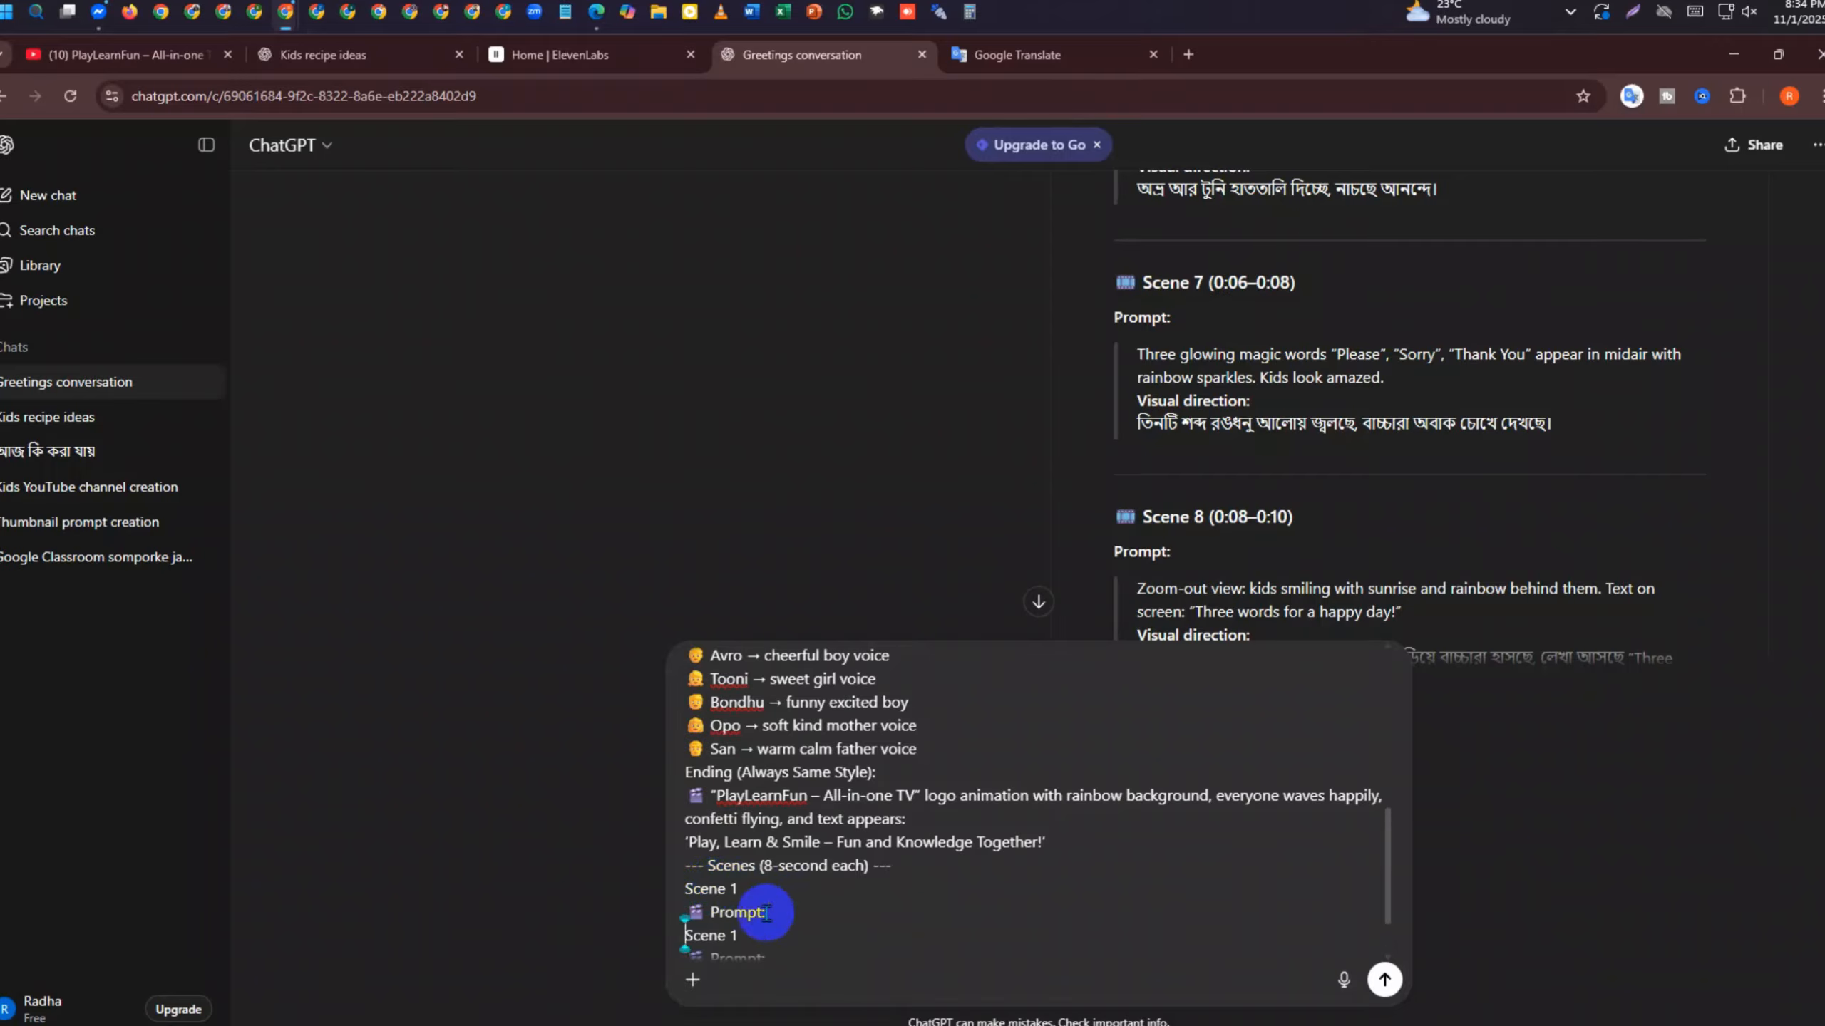
Insert several blank lines between the "Play, Learn & Smile" slogan and the "Scenes (8-second each)" heading, and send the message
{"action": "left_click", "coordinate": [933, 869]}
{"action": "left_click", "coordinate": [1064, 845]}
{"action": "key", "text": "Return"}
{"action": "key", "text": "Return"}
{"action": "key", "text": "Return"}
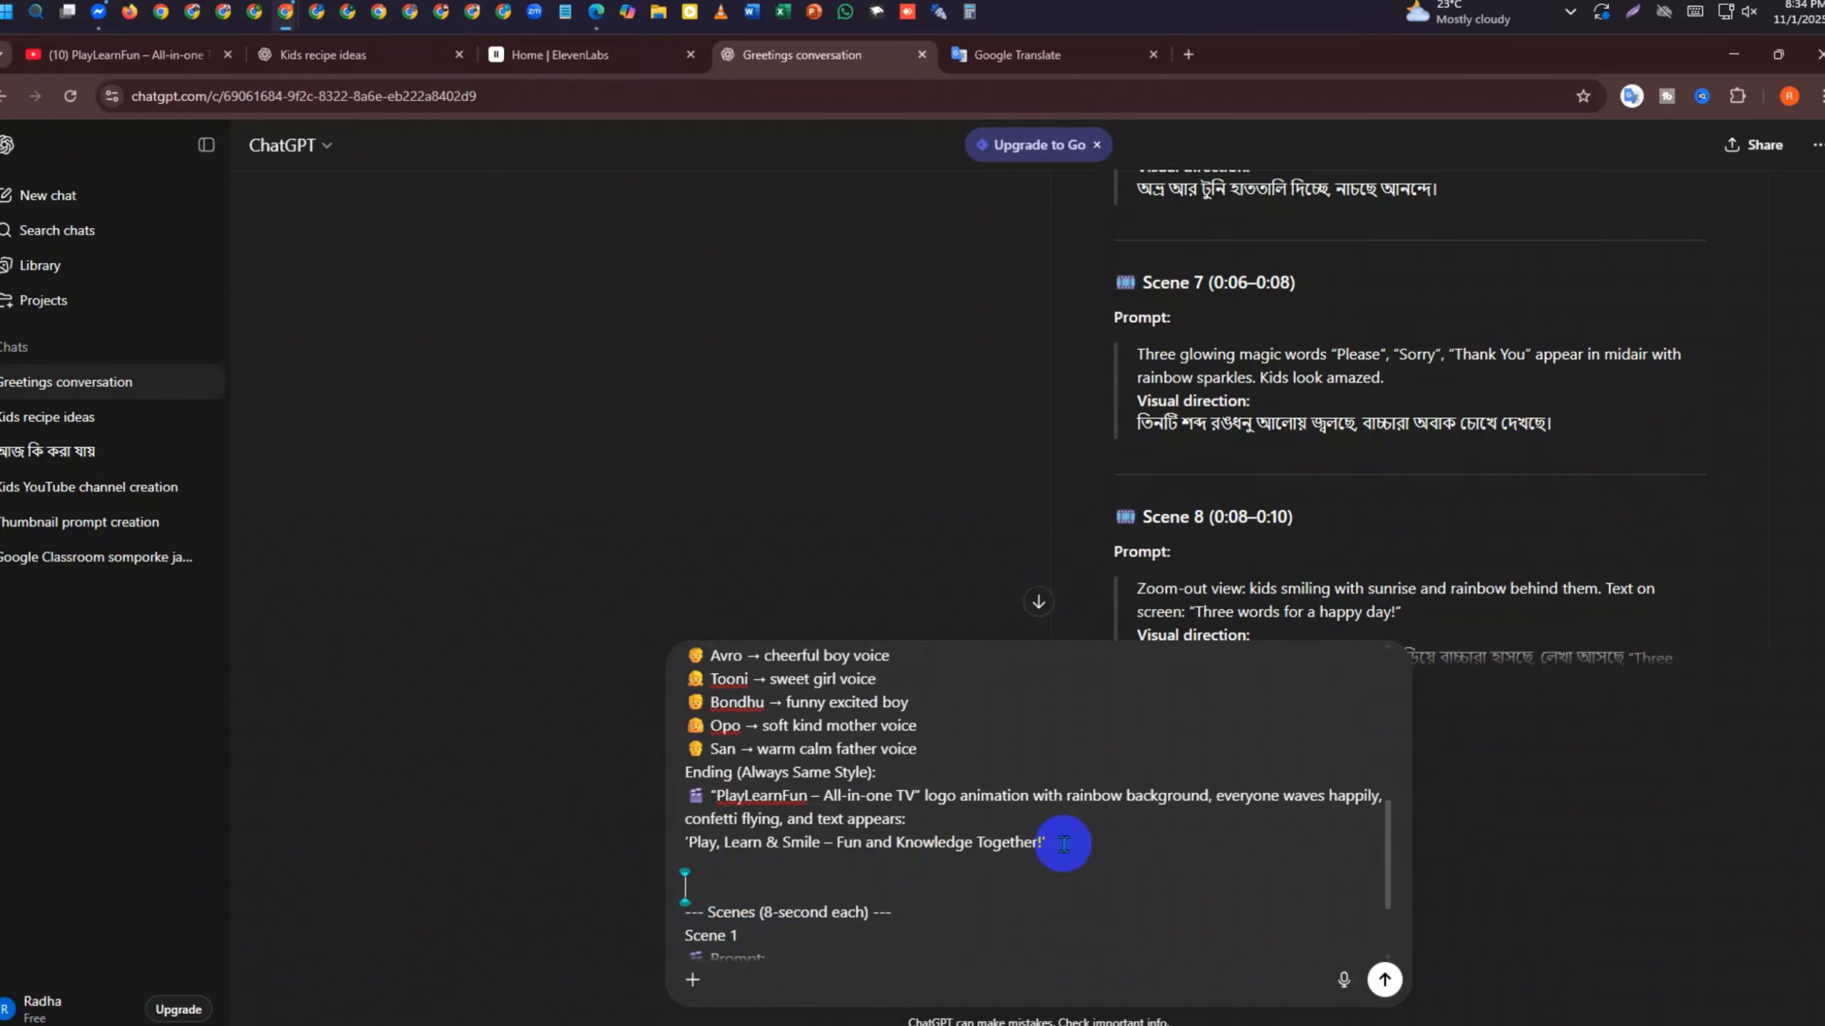
{"action": "scroll", "coordinate": [1259, 918], "scroll_direction": "down", "scroll_amount": 2}
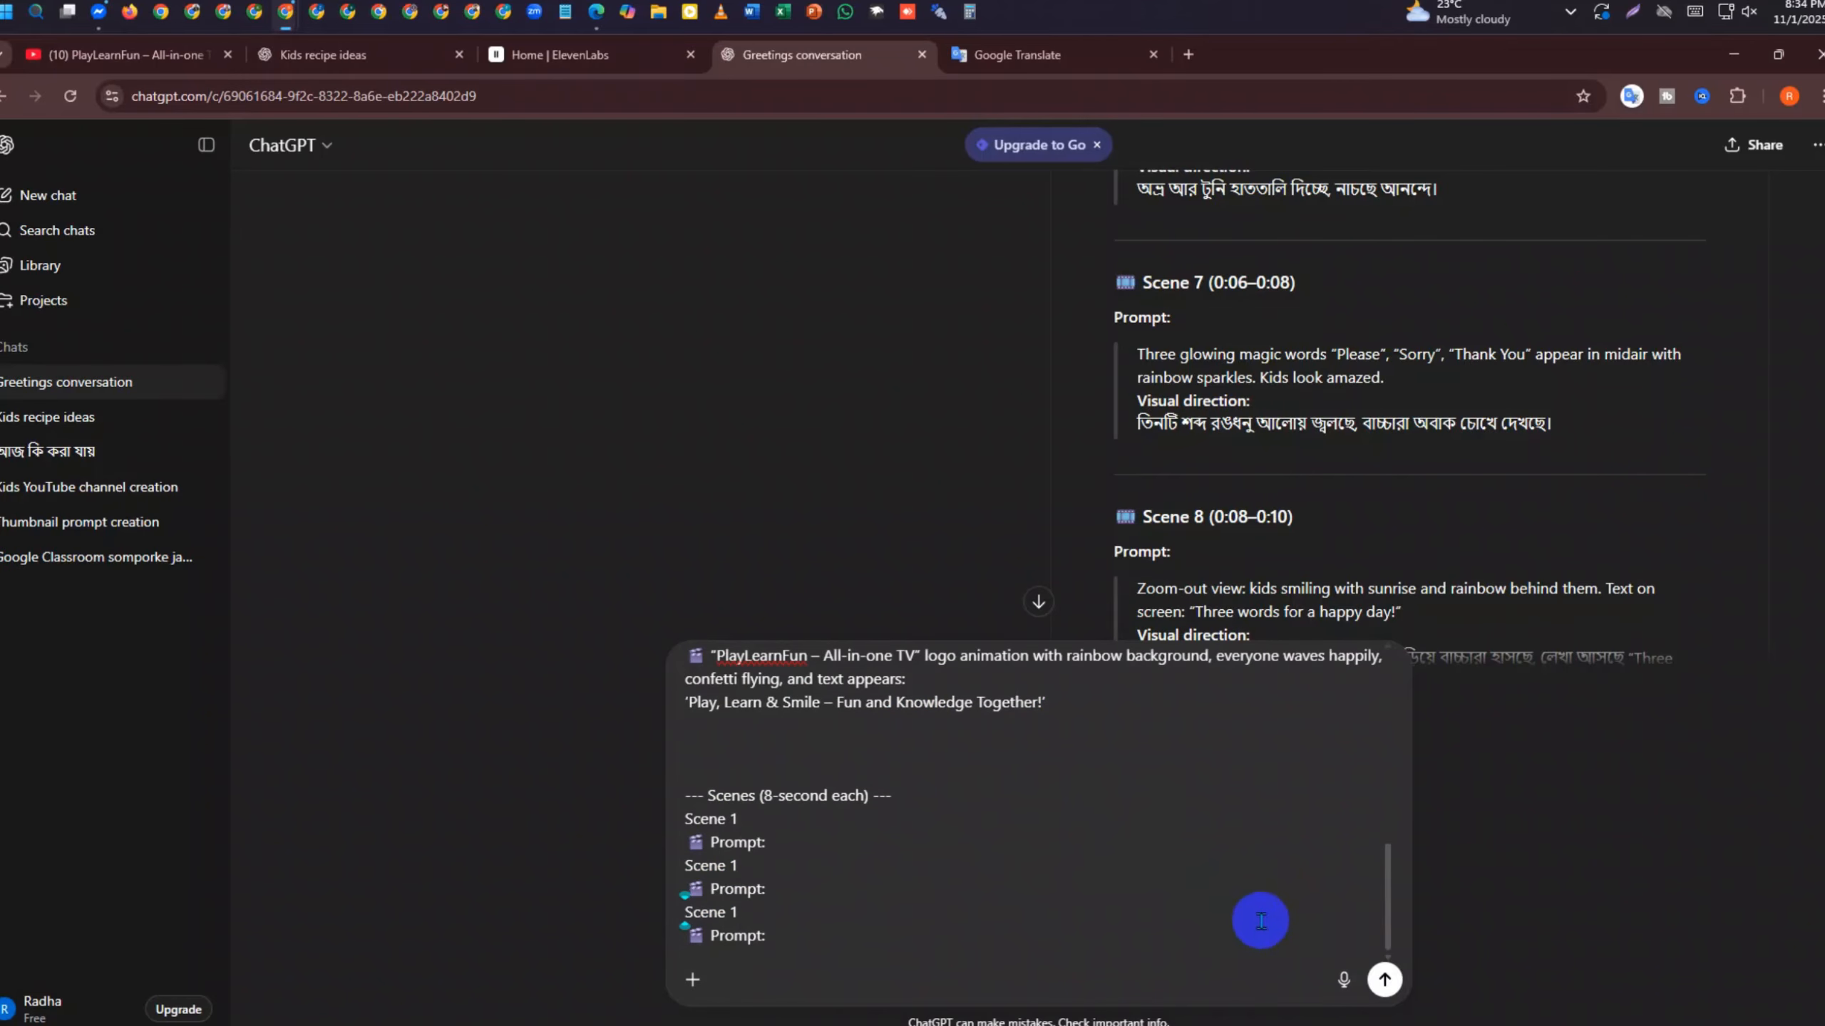
{"action": "left_click", "coordinate": [1388, 983]}
Review the sent setup's style, characters, backgrounds and voice sections, down to the empty scene prompts
{"action": "scroll", "coordinate": [1065, 368], "scroll_direction": "up", "scroll_amount": 5}
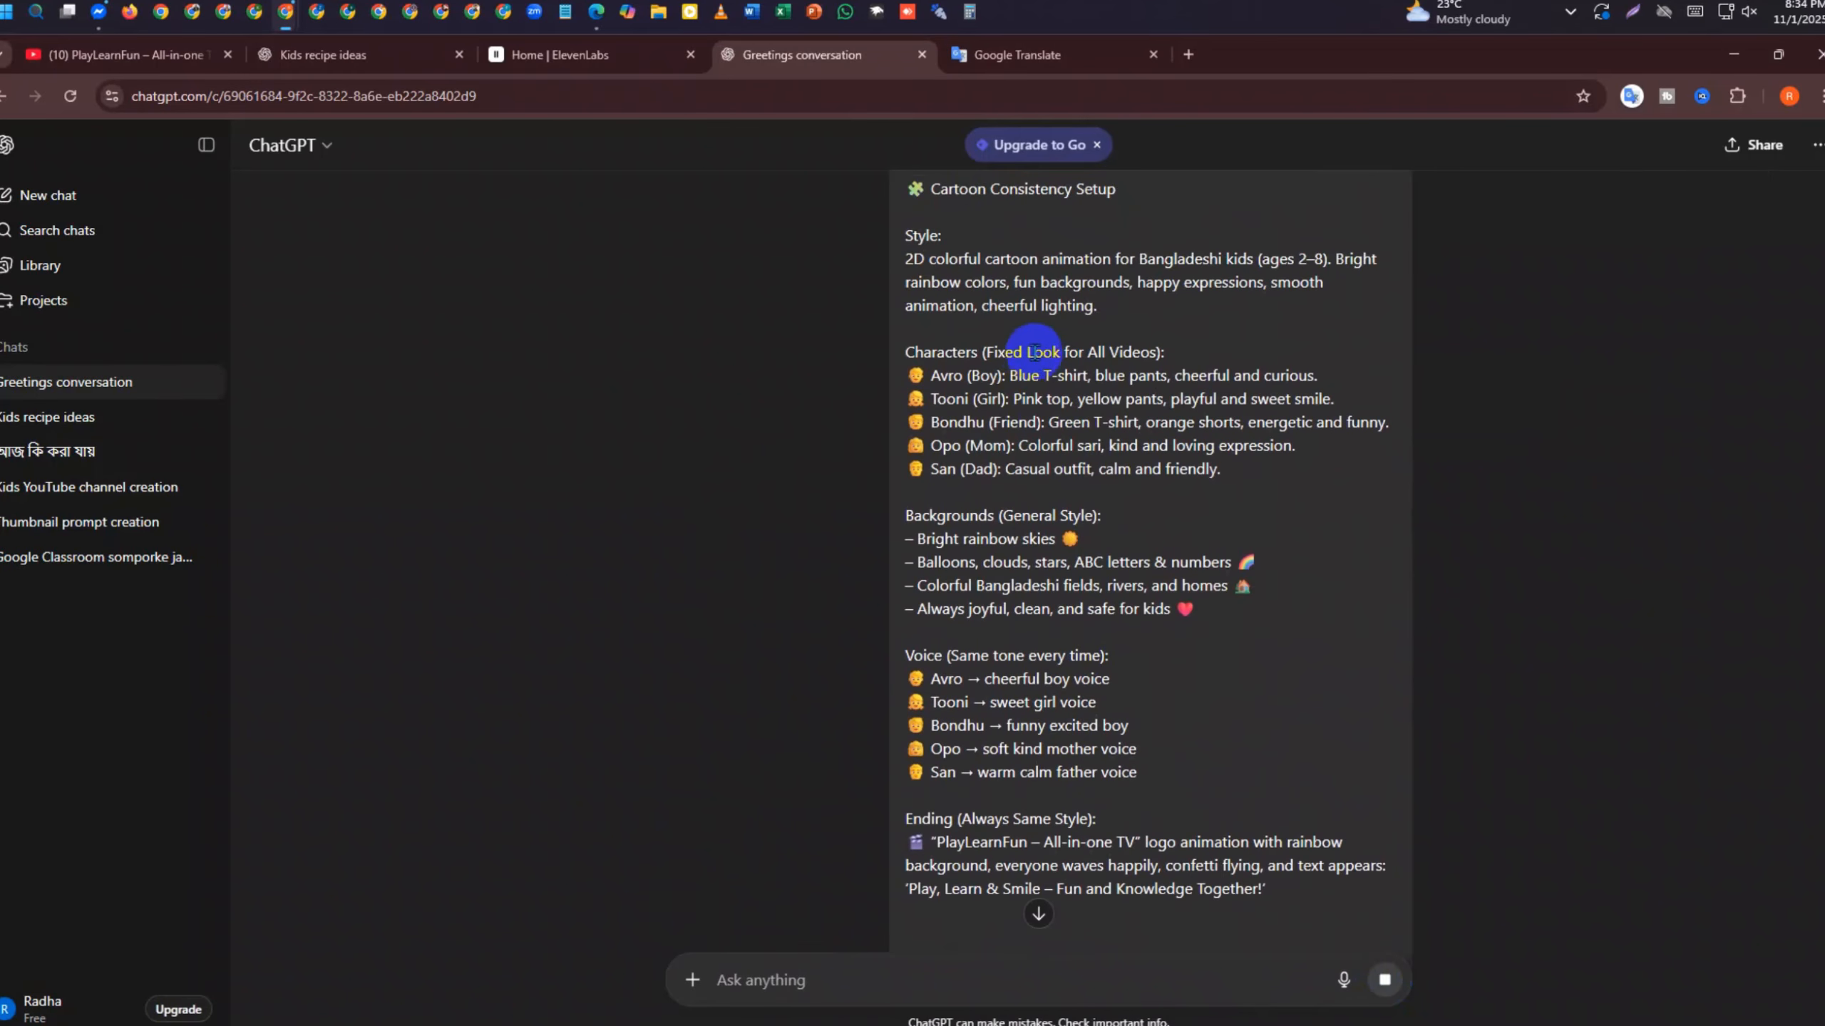
{"action": "left_click_drag", "start_coordinate": [905, 257], "coordinate": [1397, 475]}
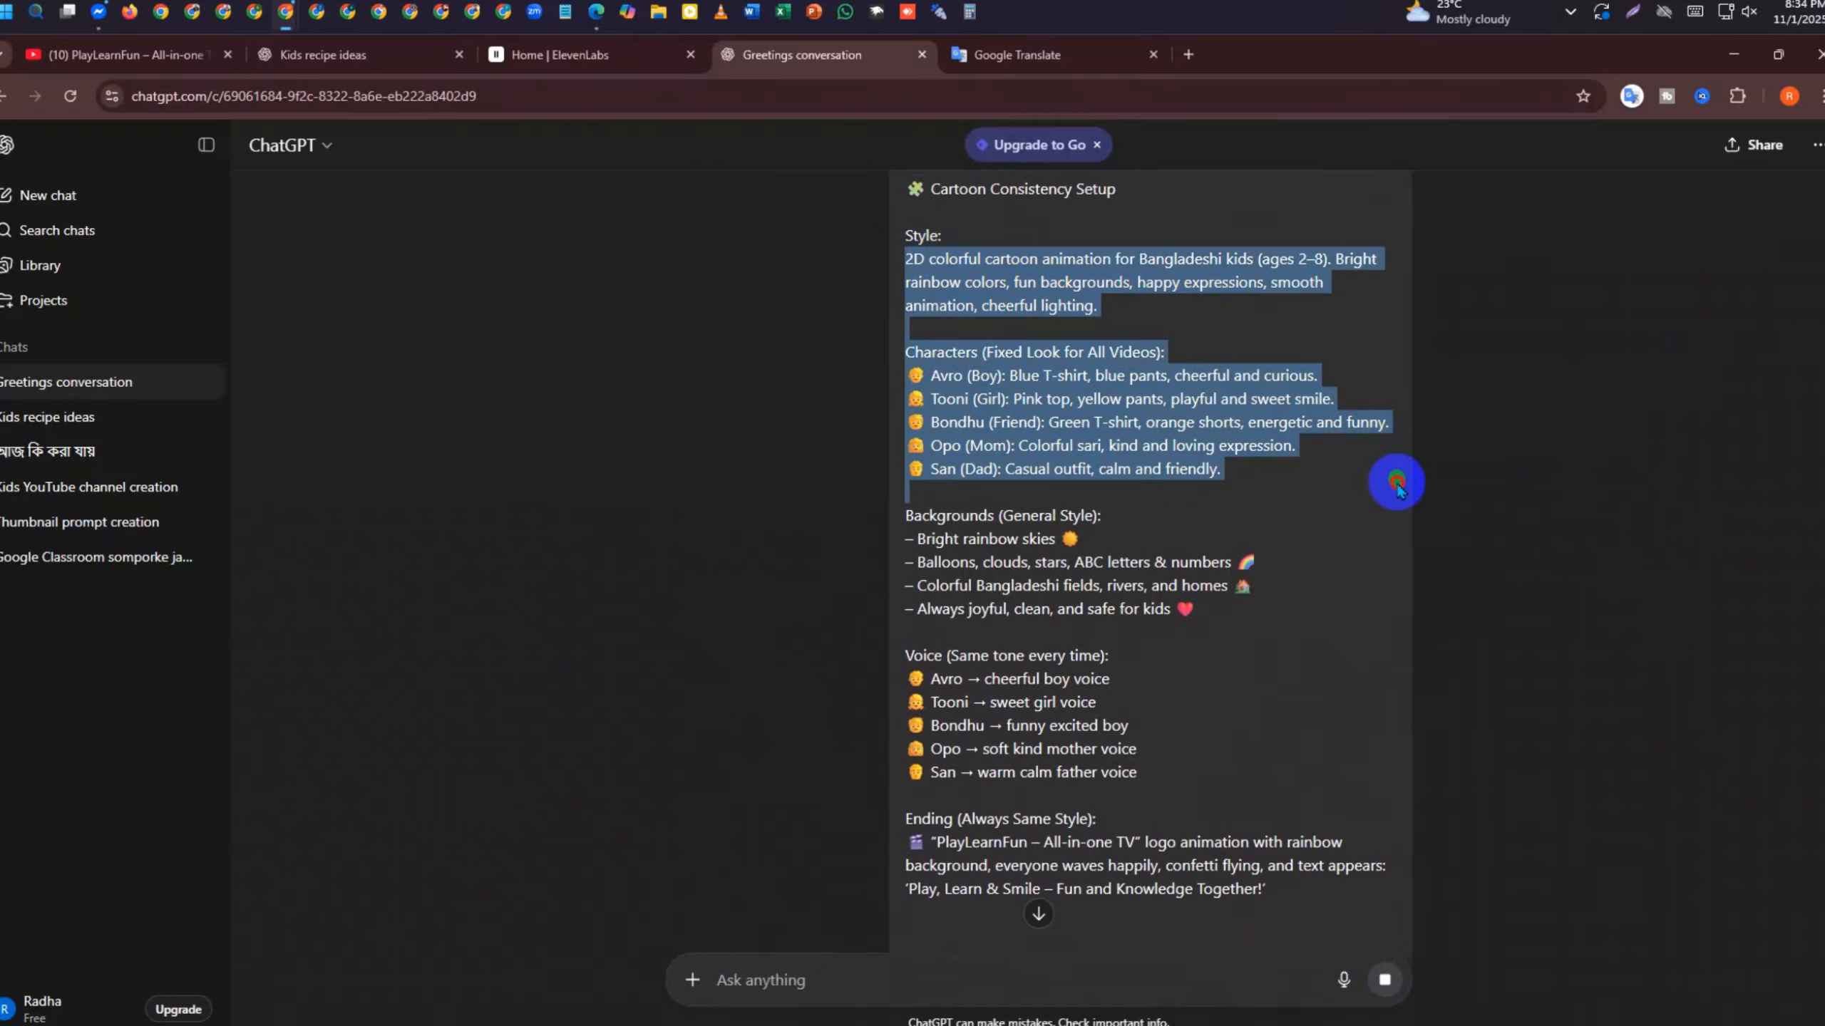
{"action": "scroll", "coordinate": [1078, 524], "scroll_direction": "down", "scroll_amount": 3}
{"action": "scroll", "coordinate": [931, 423], "scroll_direction": "up", "scroll_amount": 3}
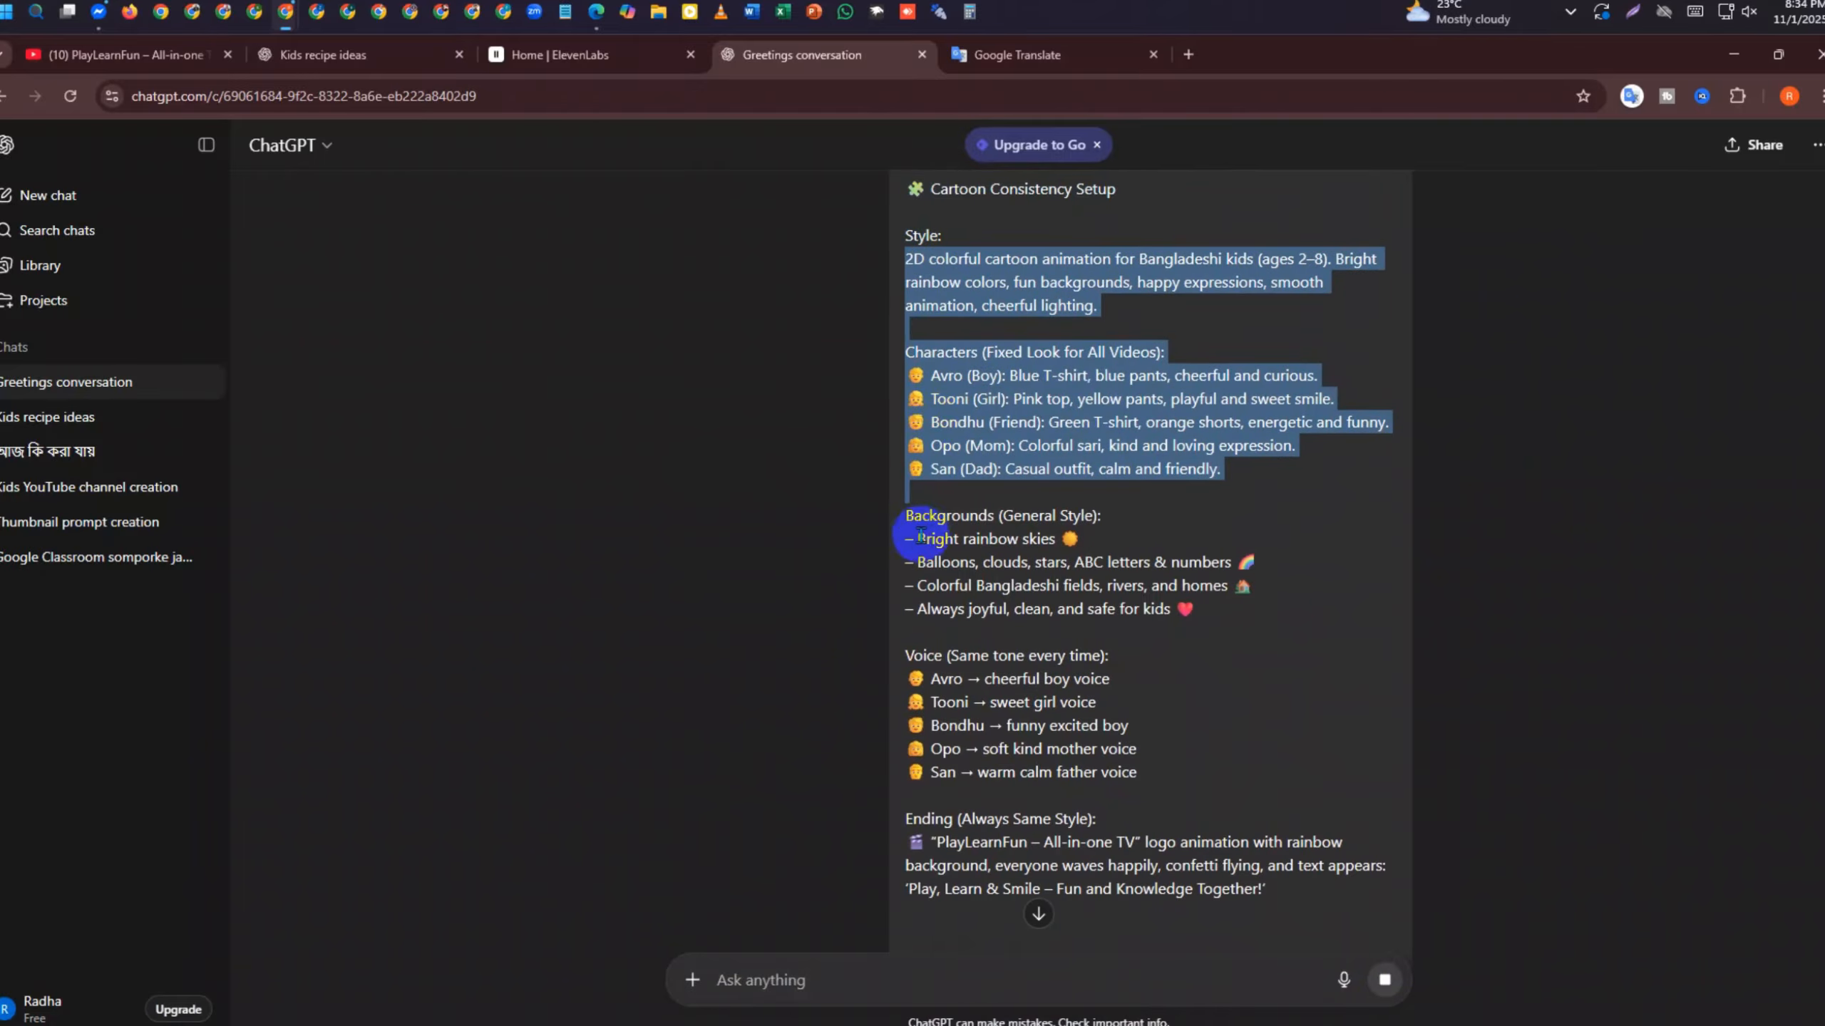
{"action": "left_click_drag", "start_coordinate": [907, 516], "coordinate": [1251, 635]}
{"action": "scroll", "coordinate": [1251, 635], "scroll_direction": "down", "scroll_amount": 3}
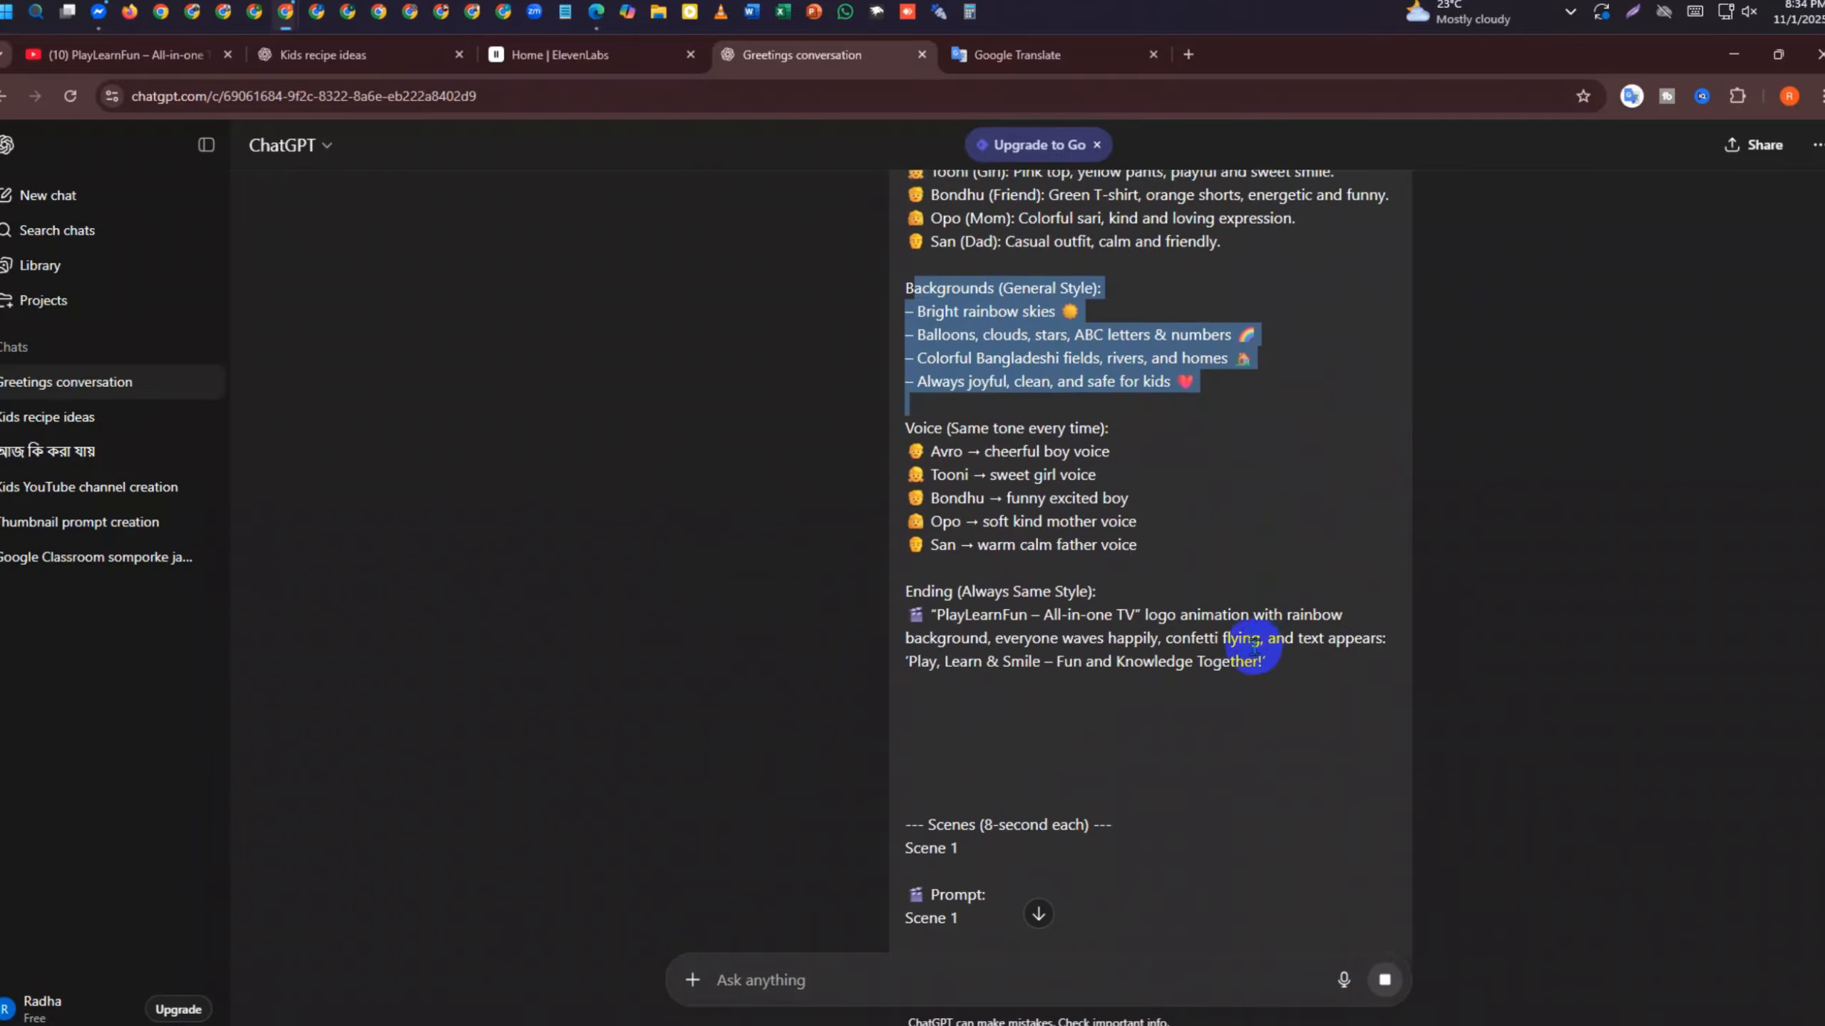
{"action": "left_click_drag", "start_coordinate": [912, 428], "coordinate": [1196, 550]}
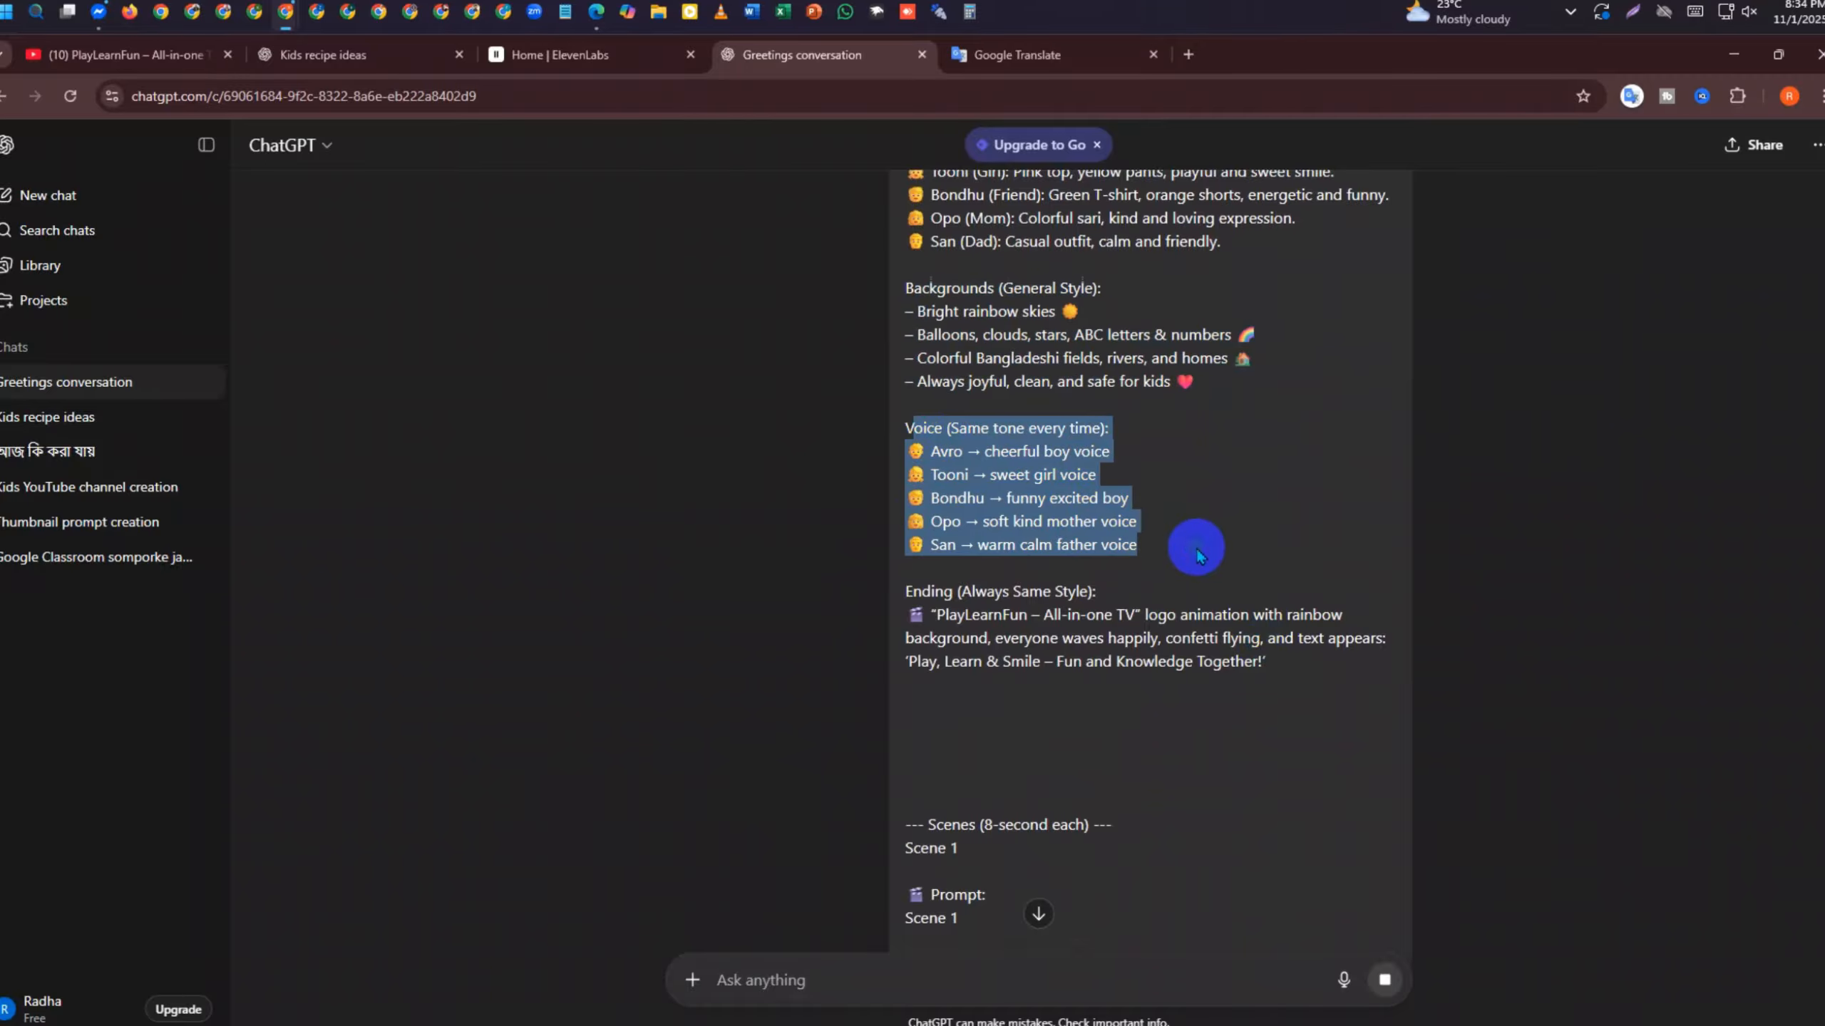
{"action": "scroll", "coordinate": [1179, 553], "scroll_direction": "down", "scroll_amount": 3}
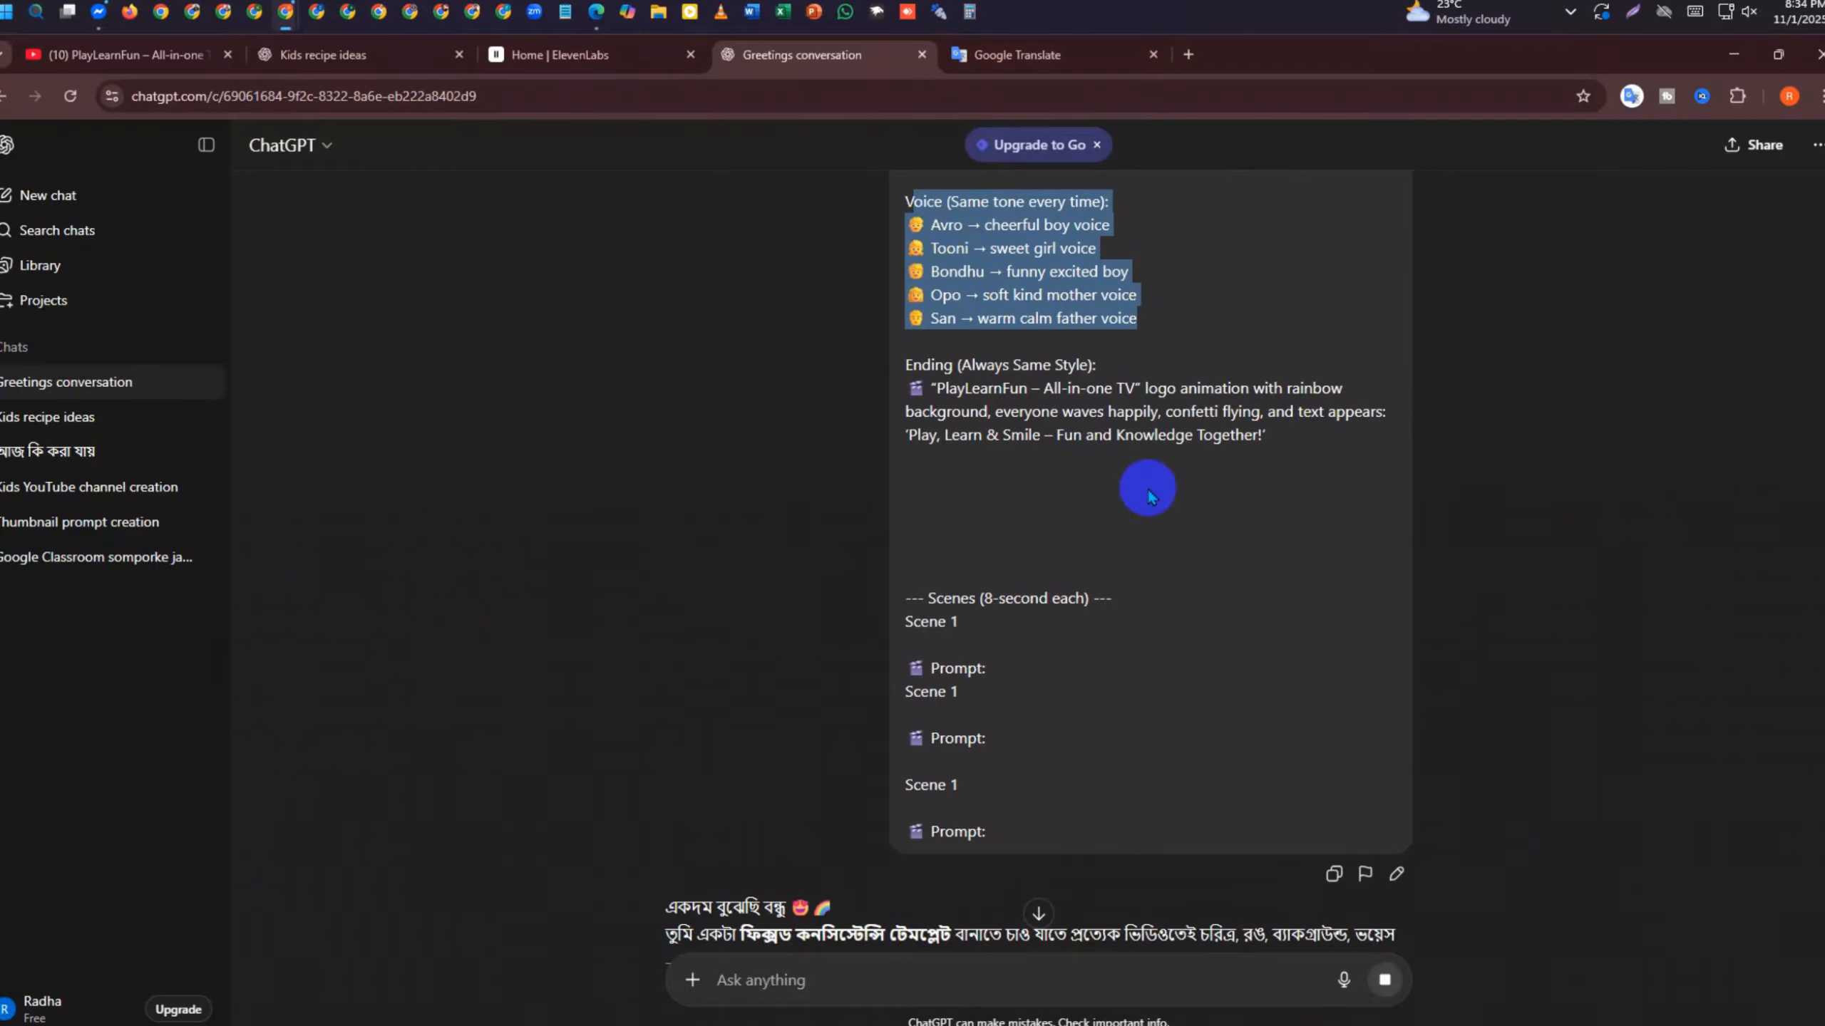
Read through the generated response and highlight the beginning of Scene 1's English video prompt for Google AI Studio
{"action": "scroll", "coordinate": [1132, 575], "scroll_direction": "down", "scroll_amount": 14}
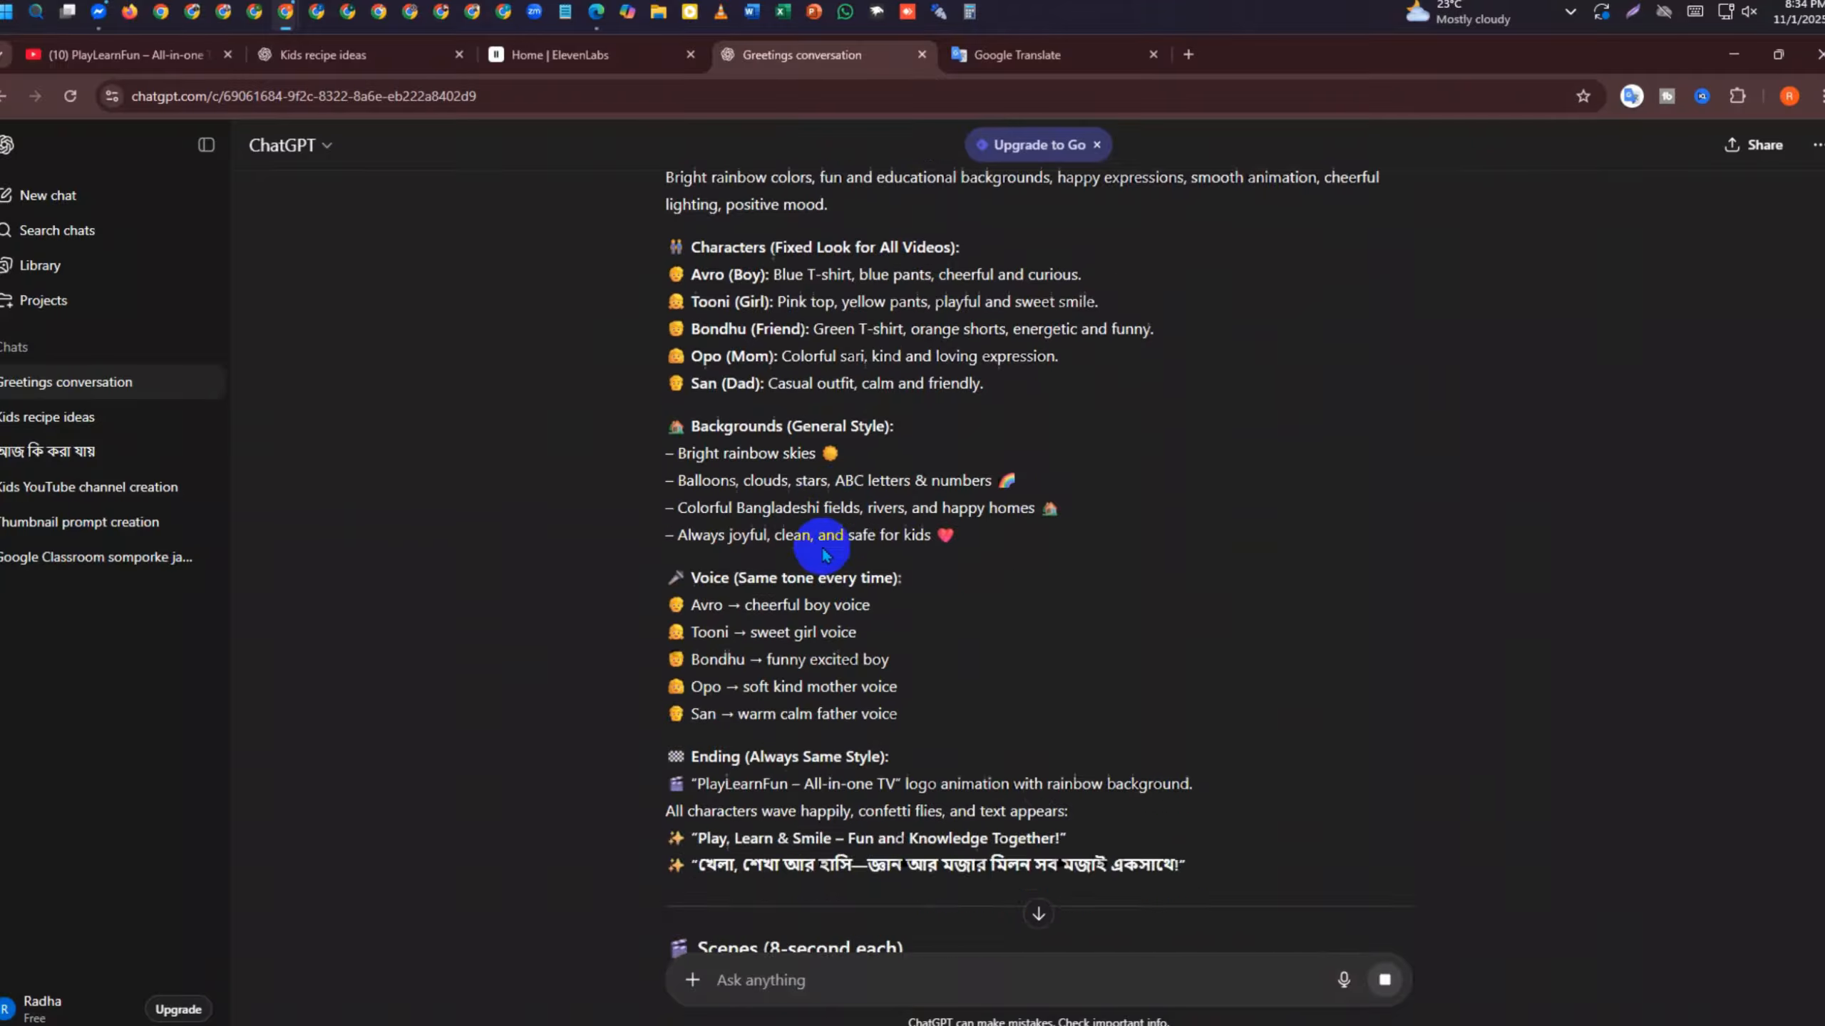
{"action": "scroll", "coordinate": [824, 553], "scroll_direction": "down", "scroll_amount": 9}
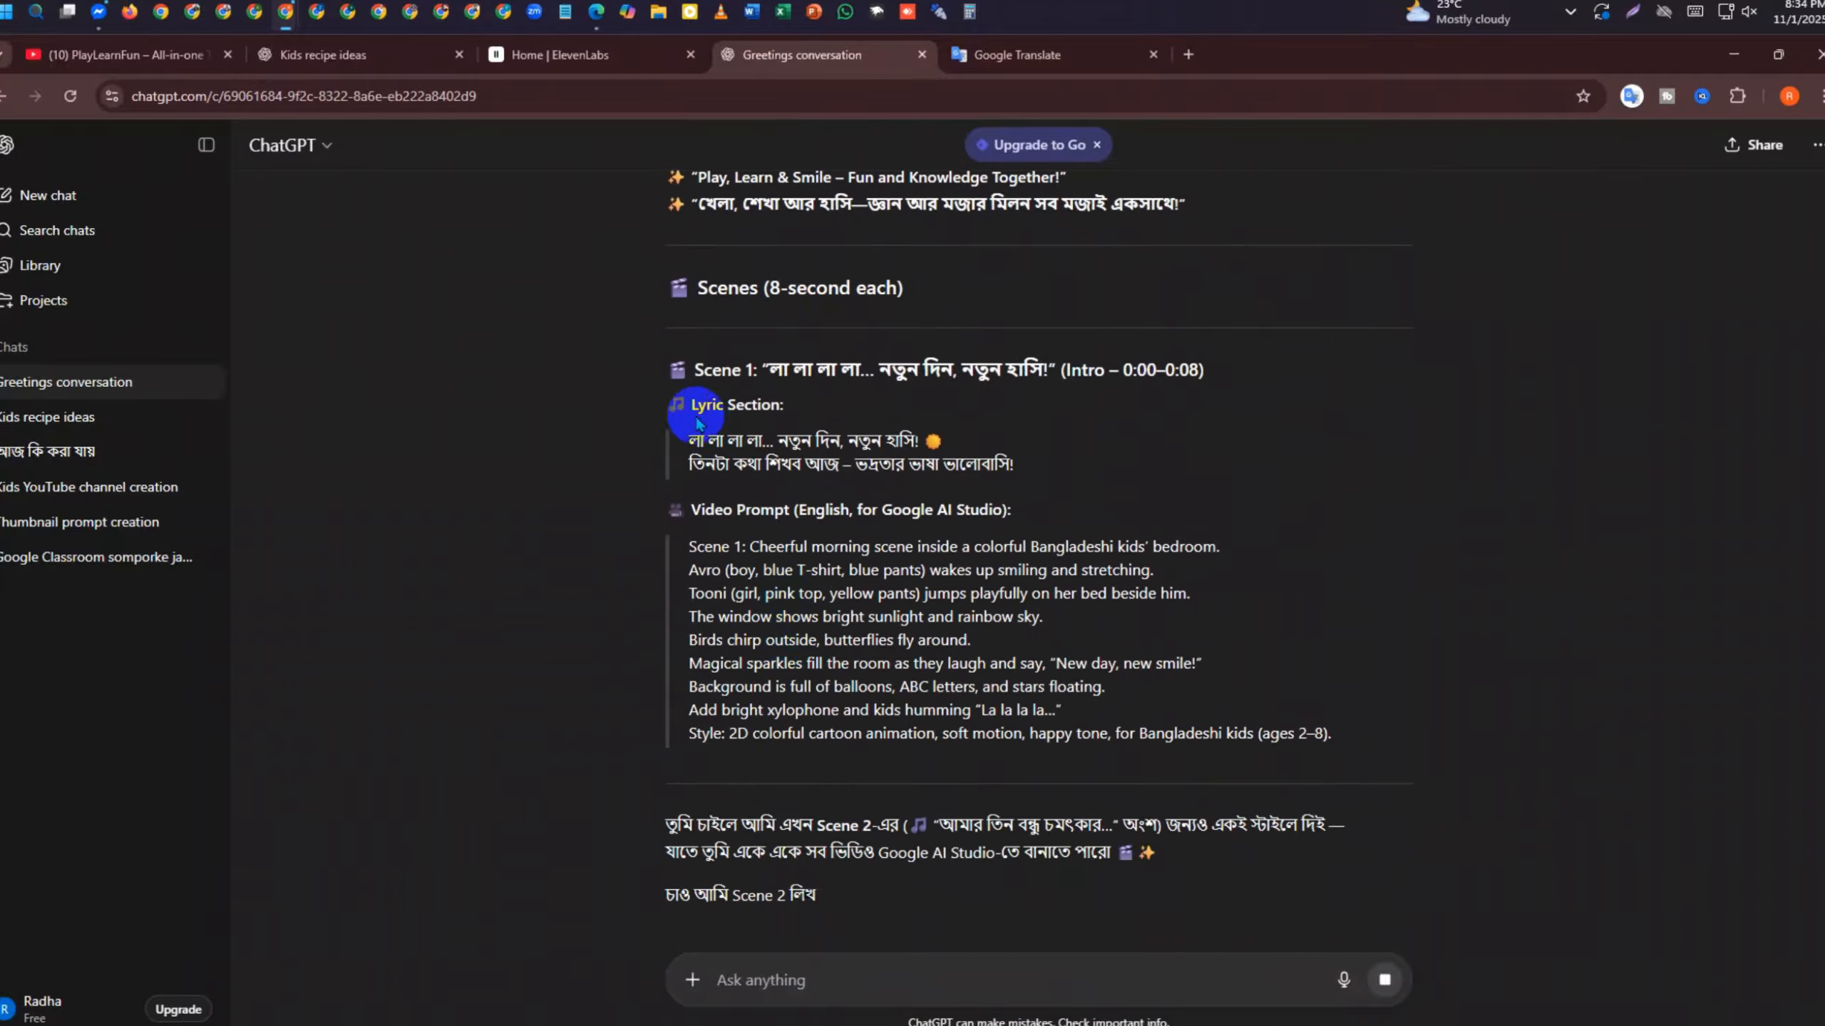
{"action": "scroll", "coordinate": [912, 679], "scroll_direction": "down", "scroll_amount": 4}
{"action": "scroll", "coordinate": [784, 489], "scroll_direction": "up", "scroll_amount": 5}
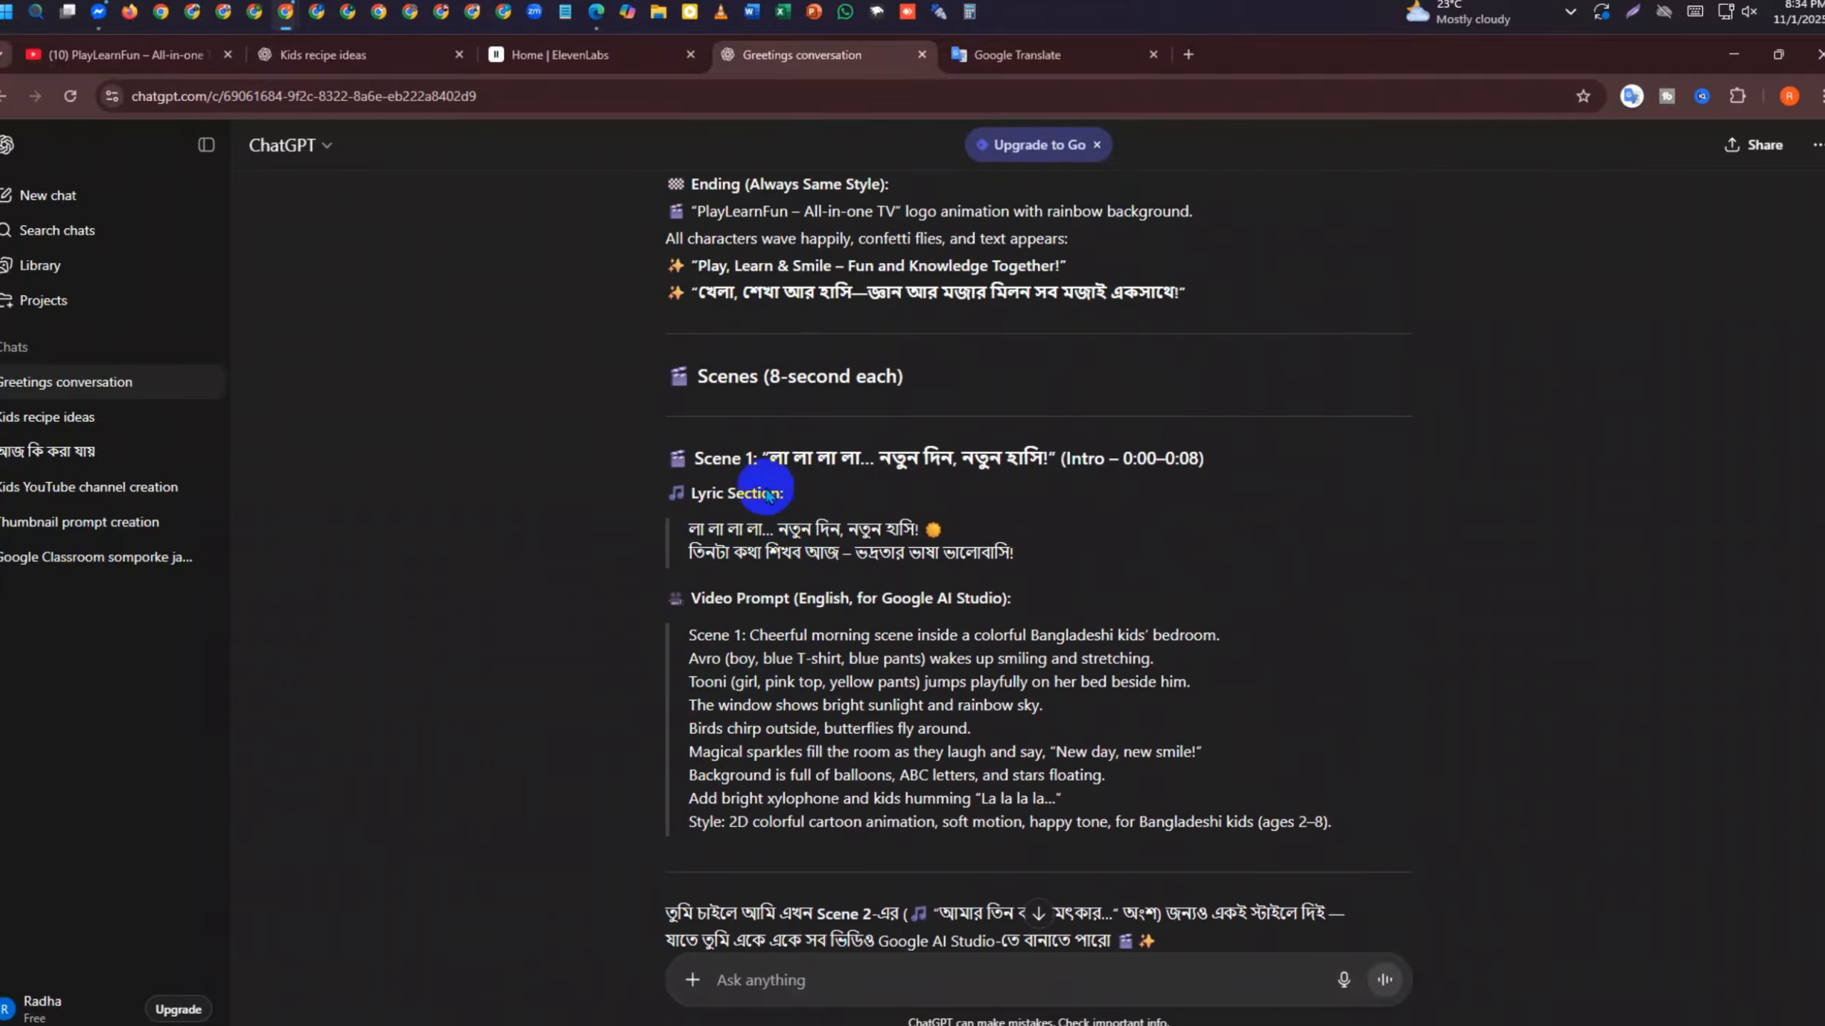
{"action": "left_click_drag", "start_coordinate": [688, 597], "coordinate": [966, 681]}
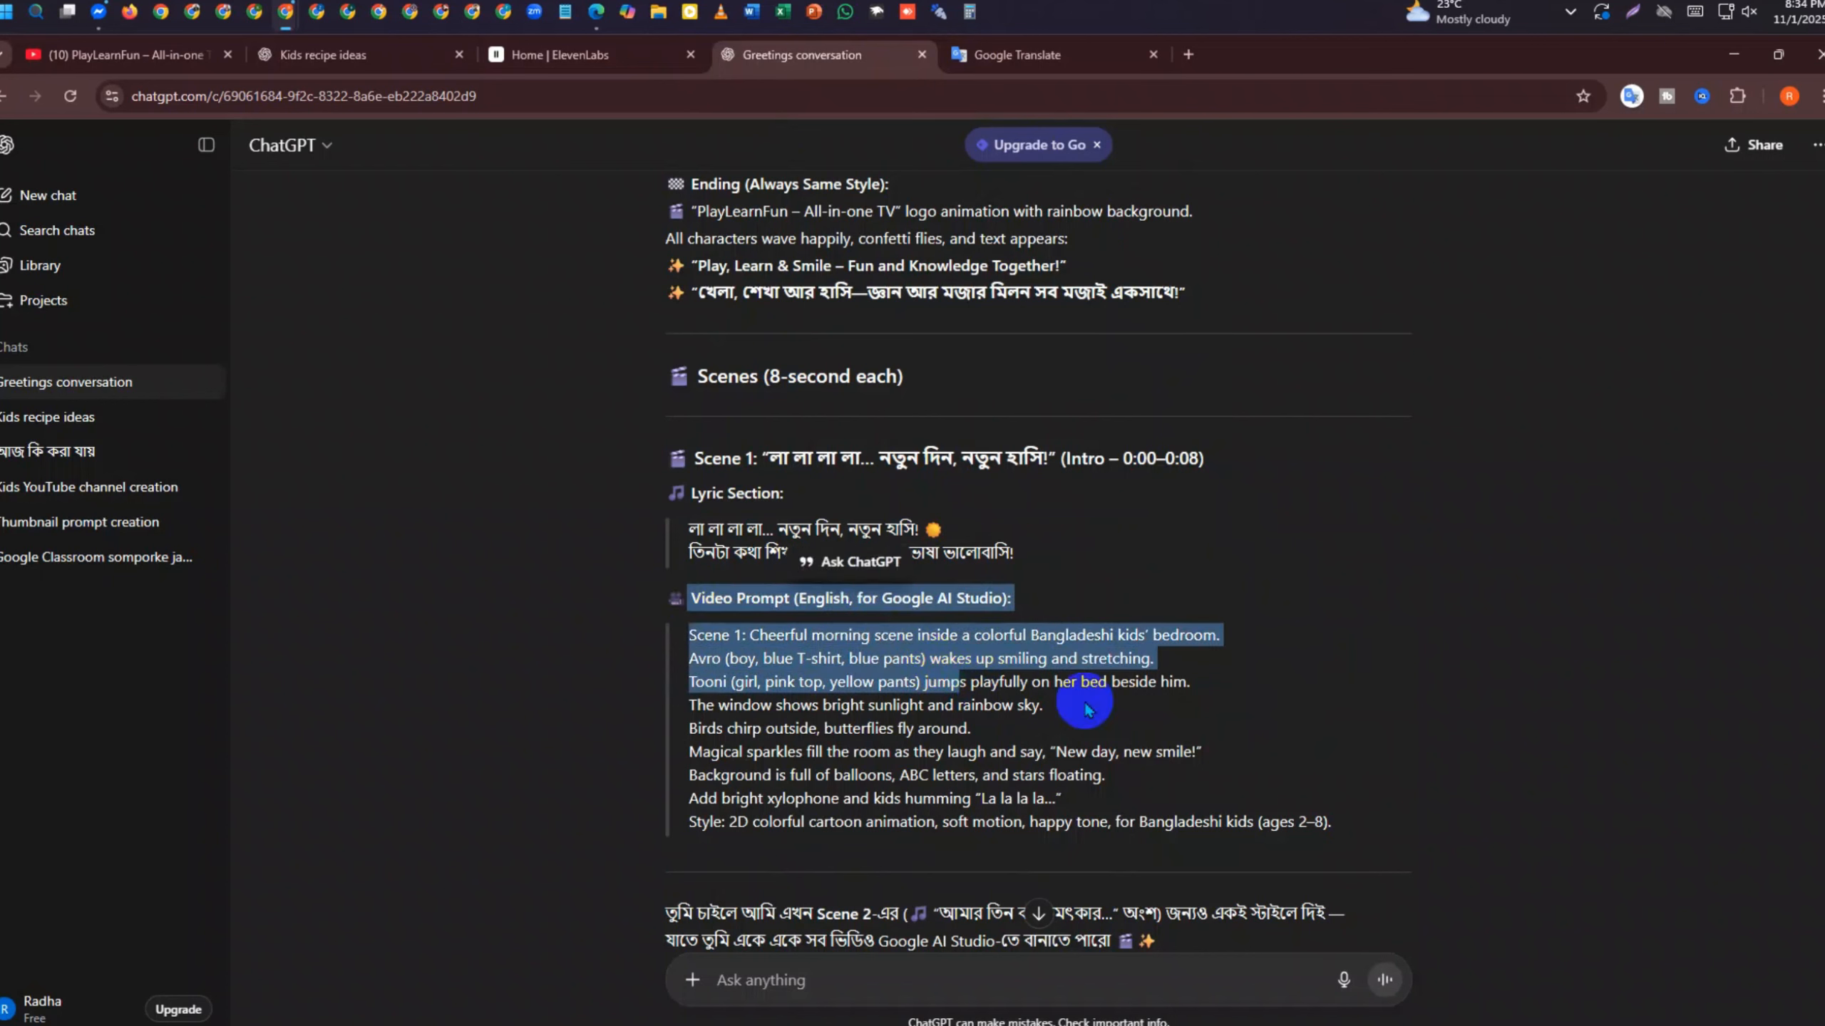
{"action": "left_click", "coordinate": [874, 973]}
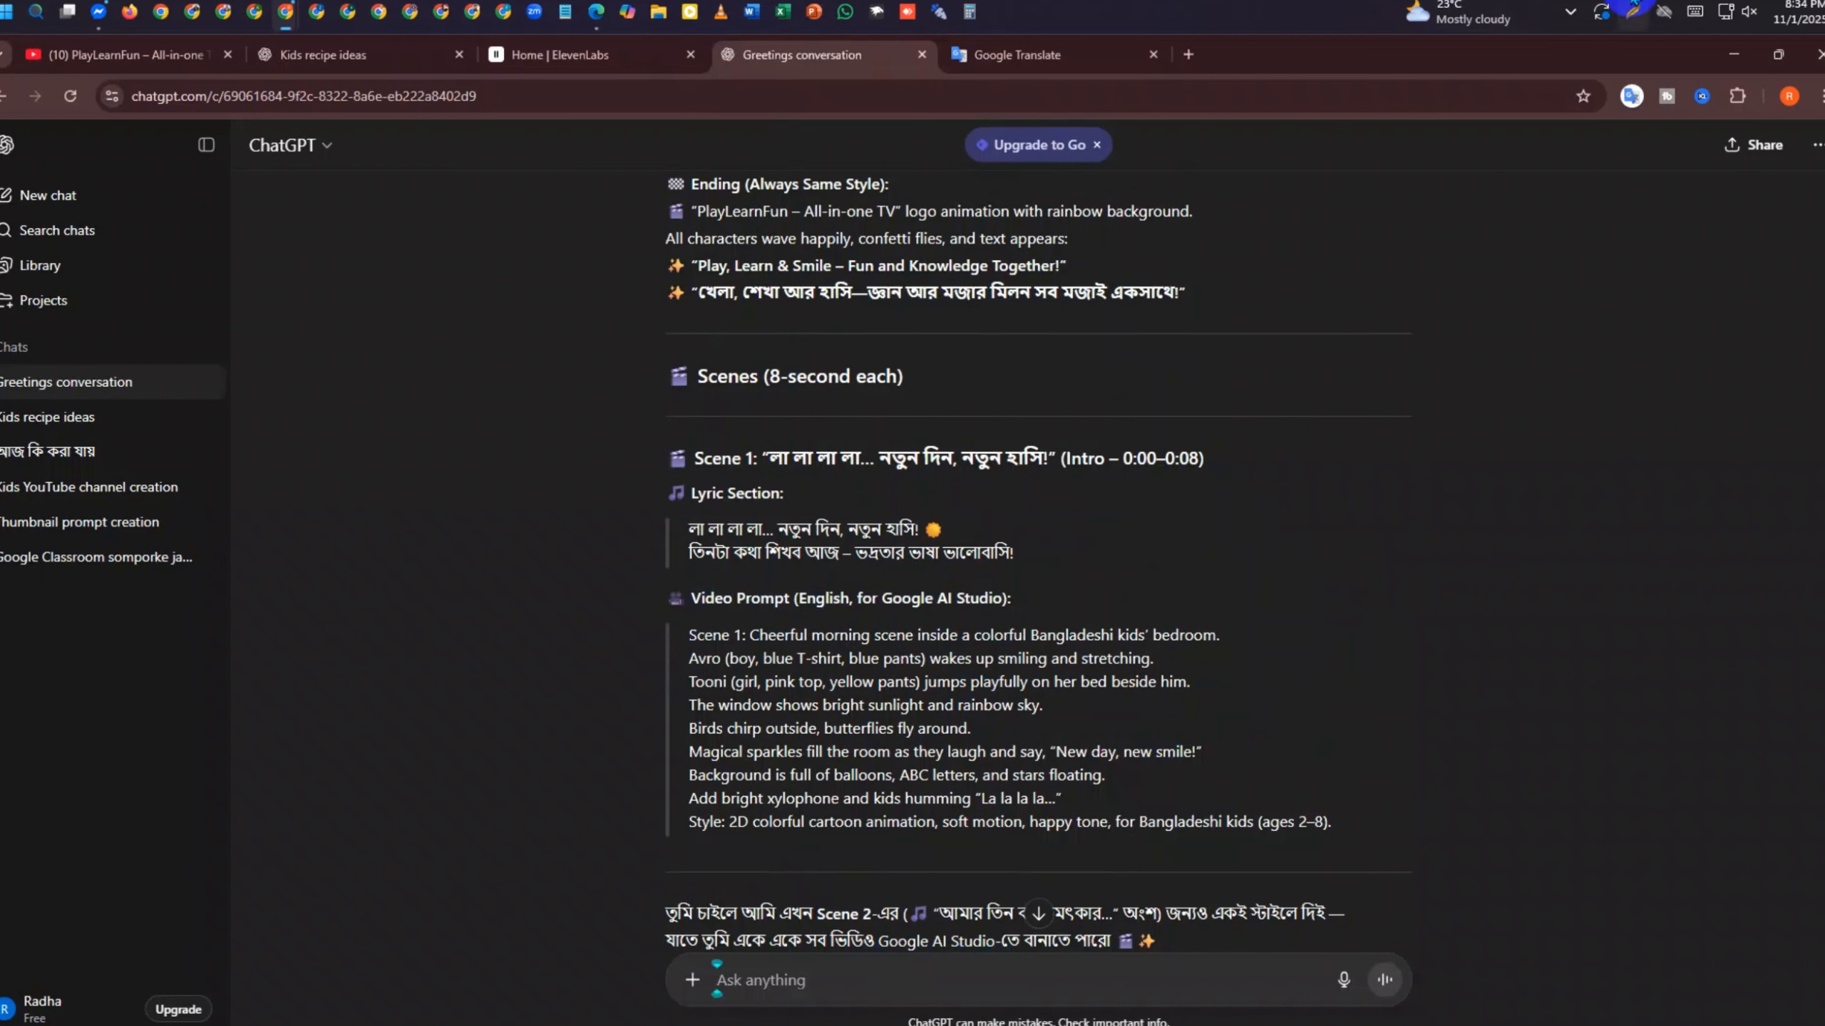
{"action": "left_click", "coordinate": [1570, 11]}
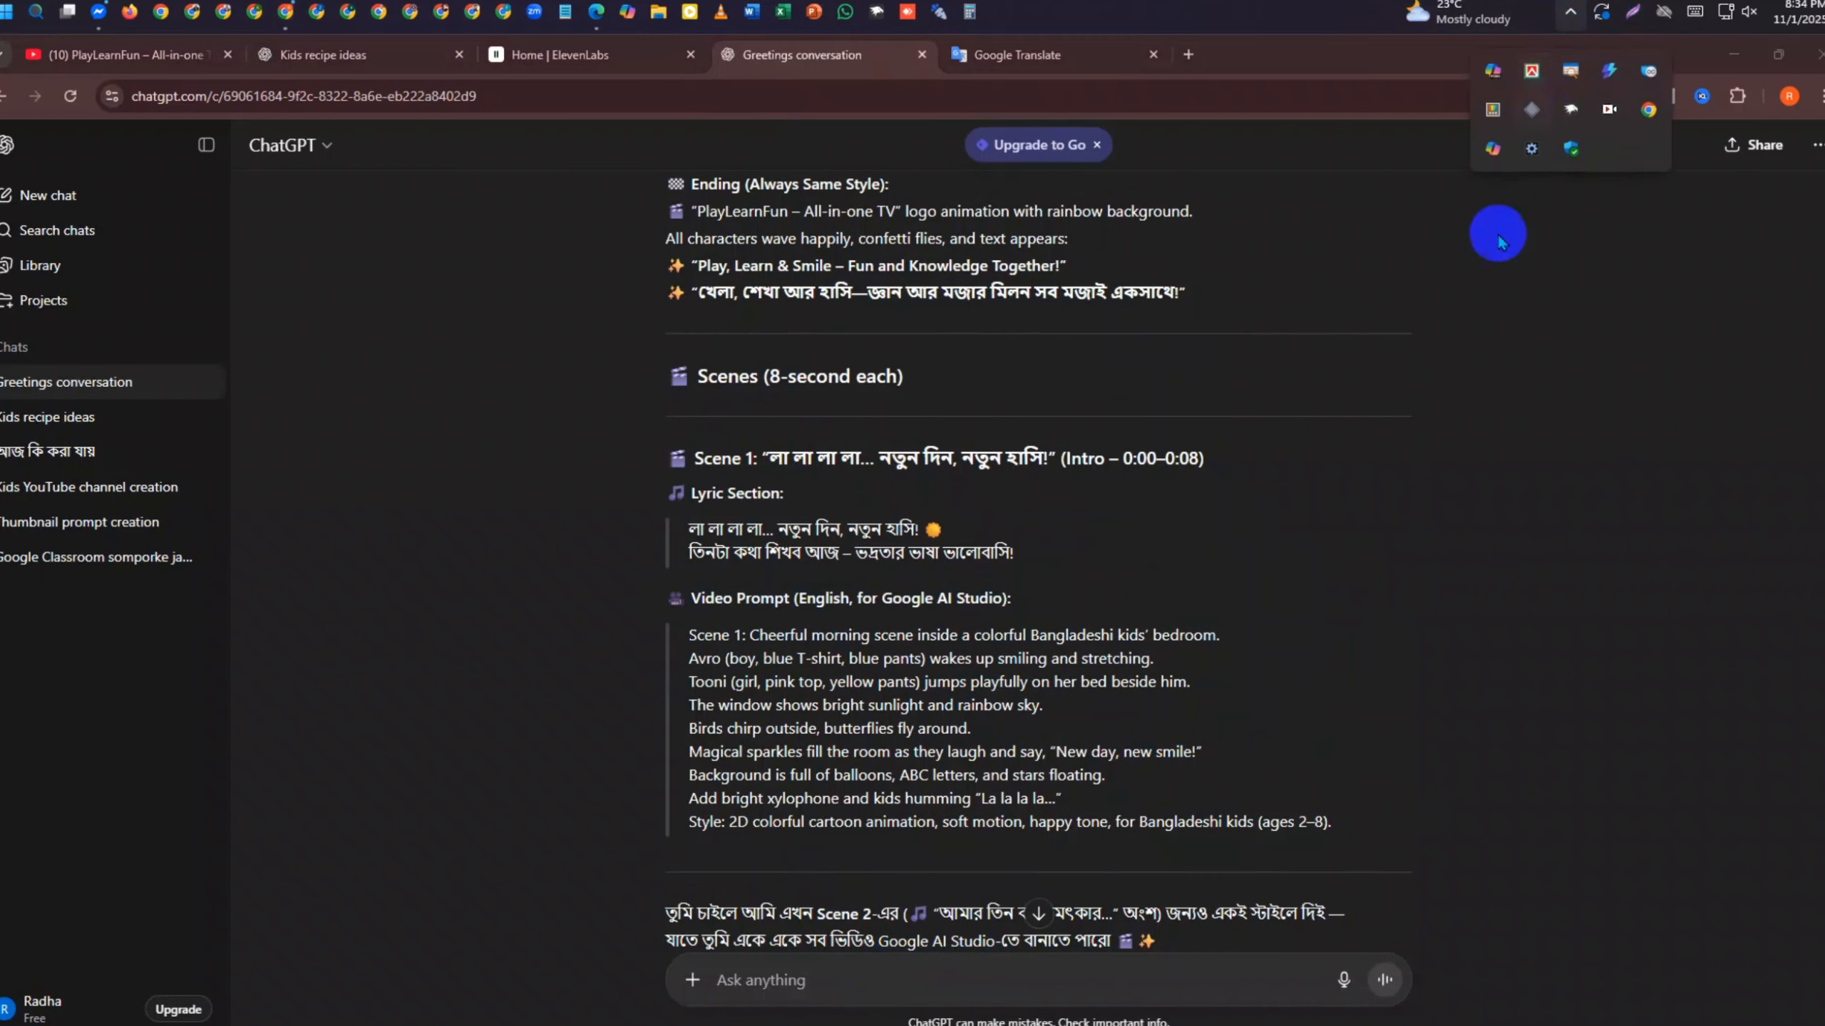
{"action": "left_click", "coordinate": [902, 980]}
{"action": "type", "text": "sk"}
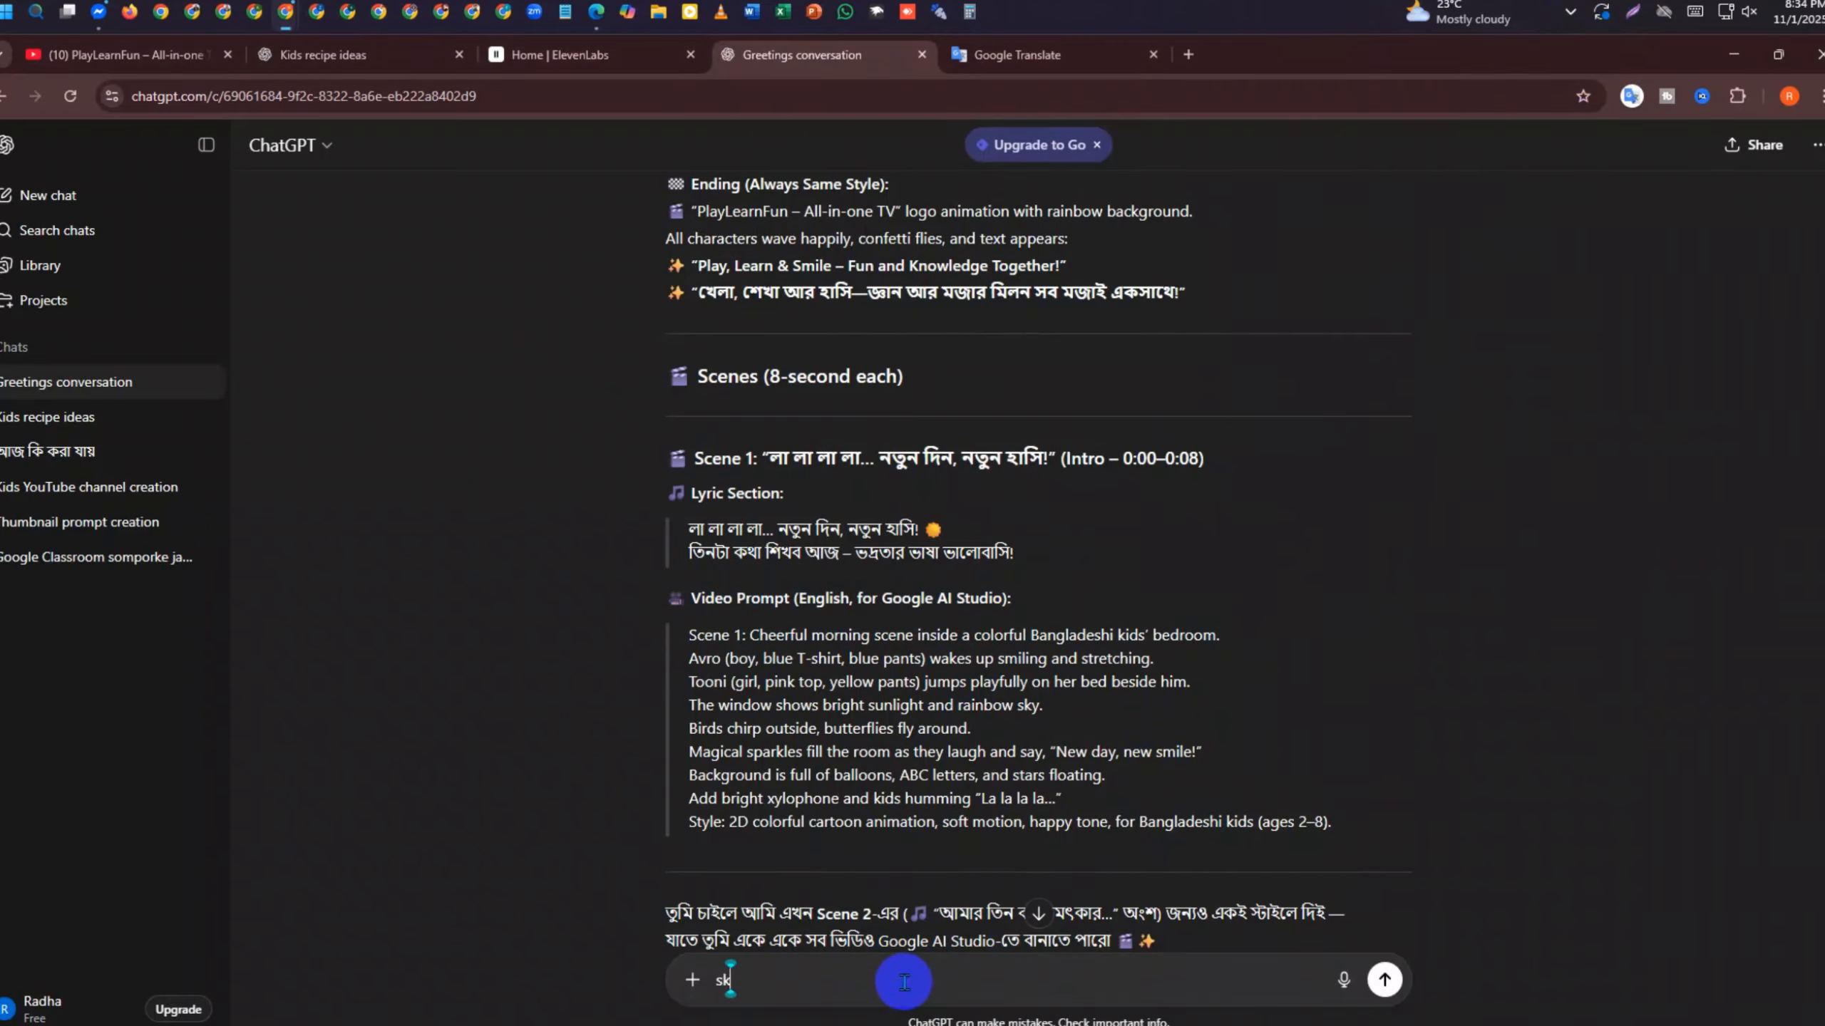
{"action": "key", "text": "BackSpace"}
{"action": "key", "text": "BackSpace"}
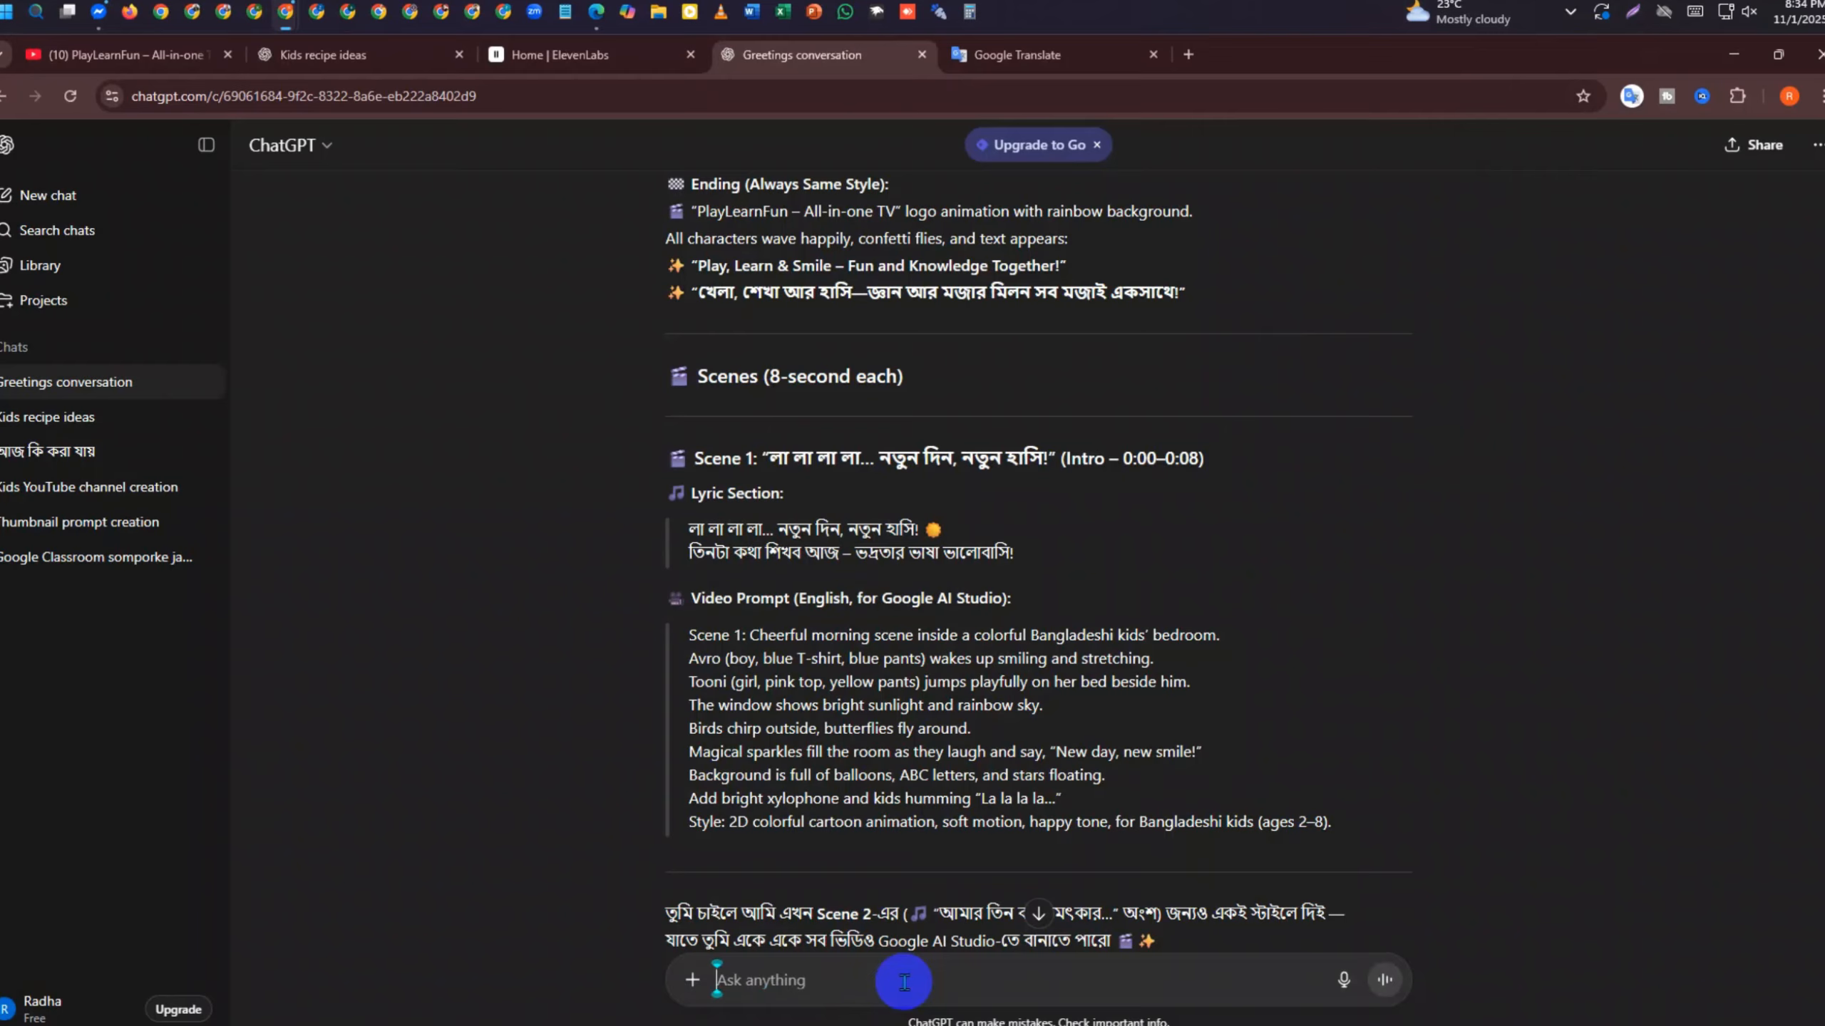
Send the message "তুমি ছোট ছোট করে পাঠ পাঠ করে দাও Scene 1 🎬 Prompt: ইংরেজী দিয়ে 10 টা দেও"
{"action": "left_click", "coordinate": [1562, 13]}
{"action": "left_click", "coordinate": [1569, 11]}
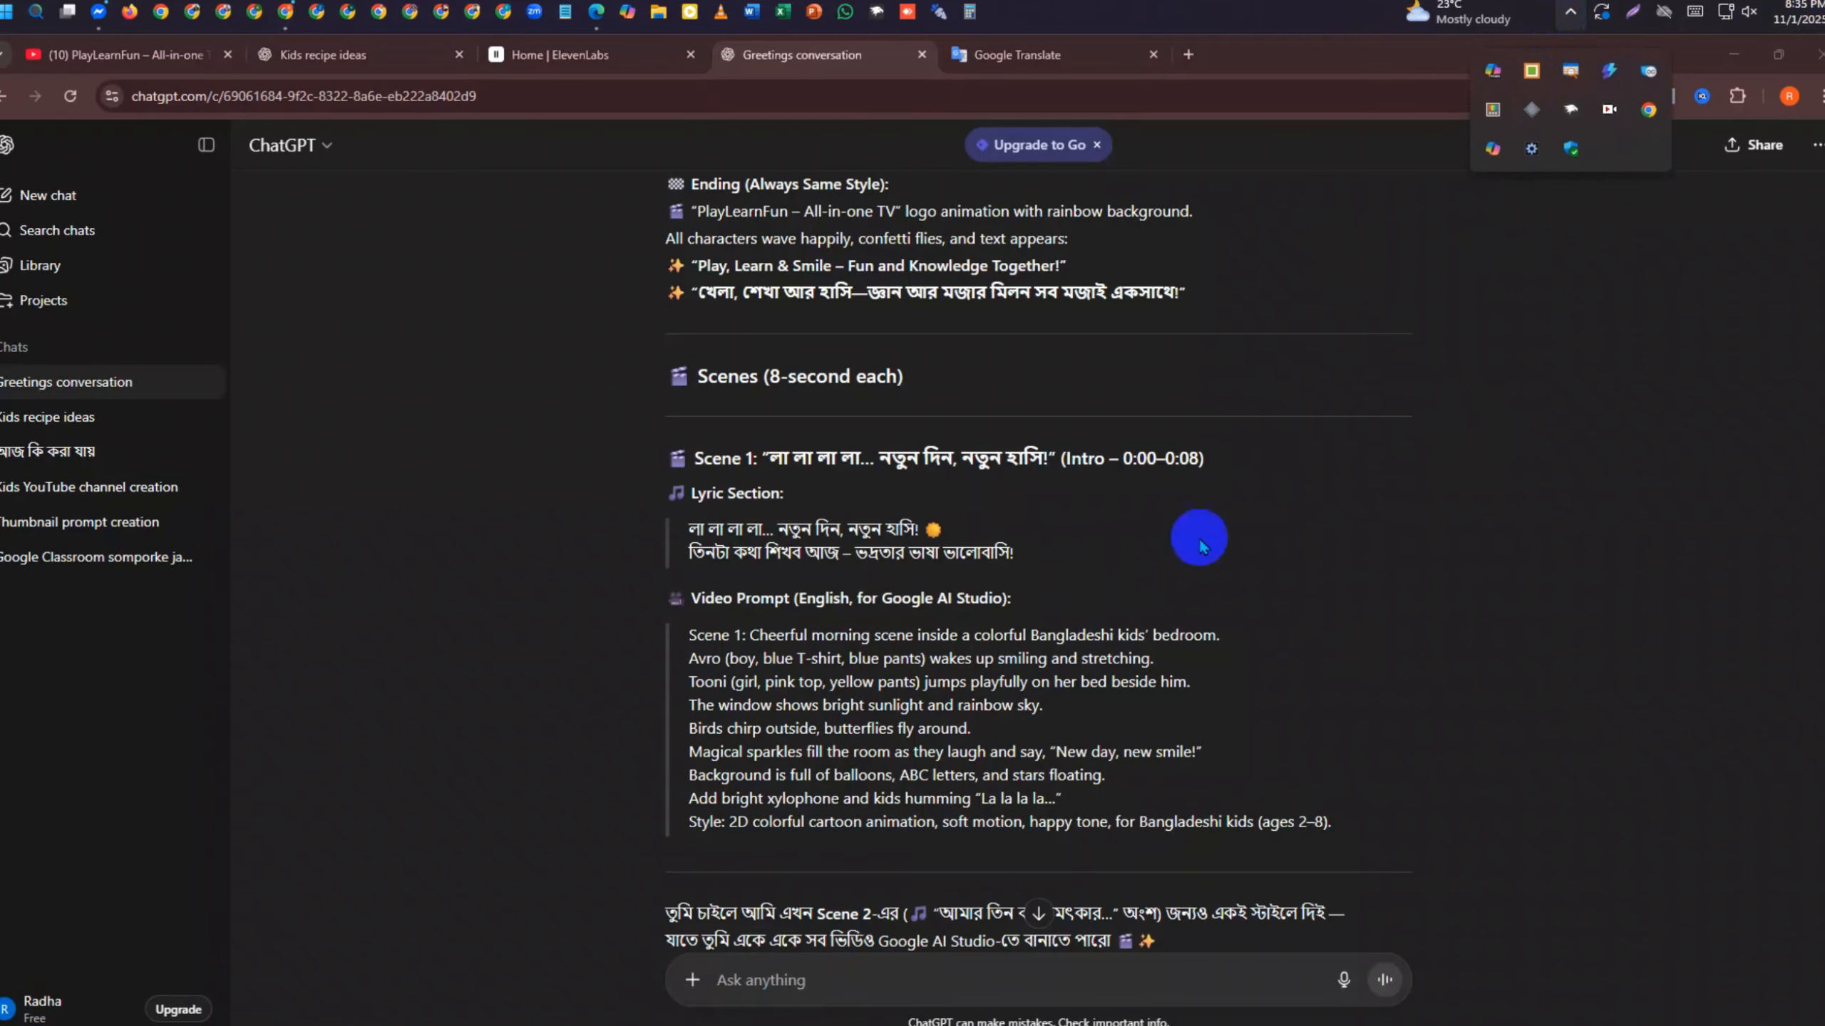
{"action": "left_click", "coordinate": [890, 976]}
{"action": "type", "text": "তুমি ছোট ছোট করে পাঠ পাঠ করে দাও"}
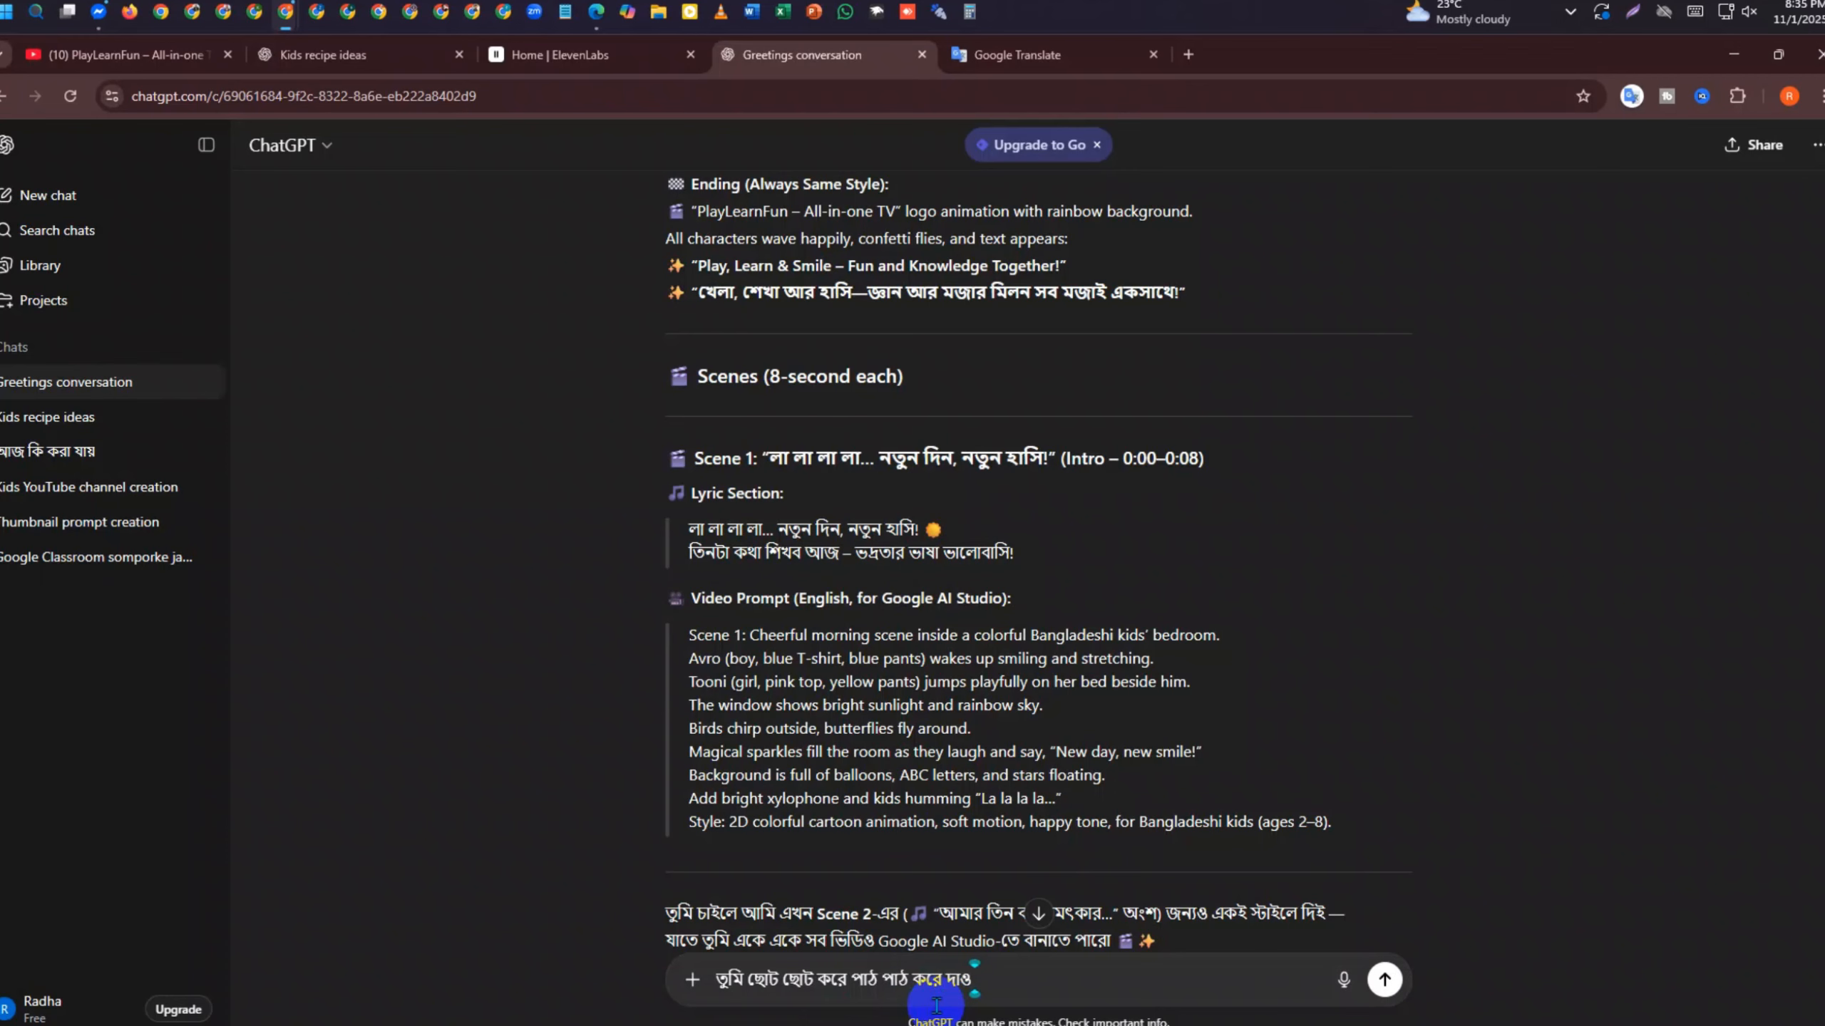
{"action": "type", "text": "Scene 1 🎬 Prompt:"}
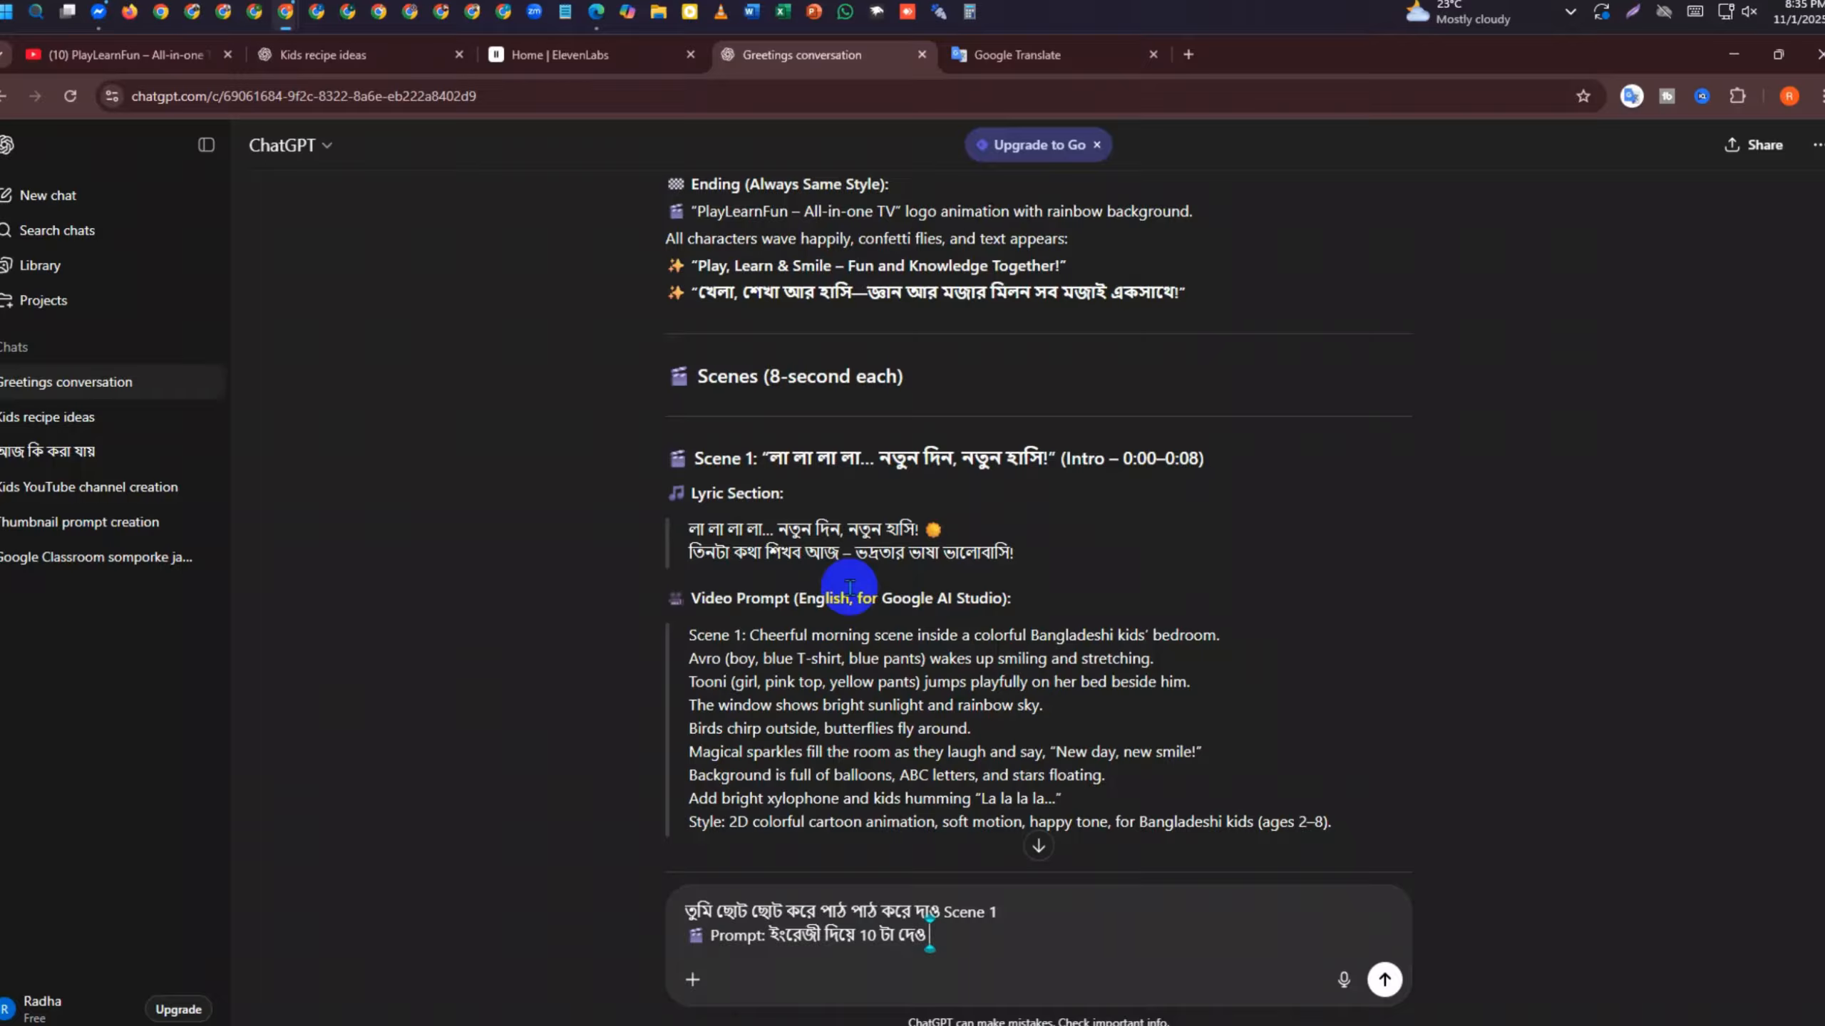
{"action": "key", "text": "Return"}
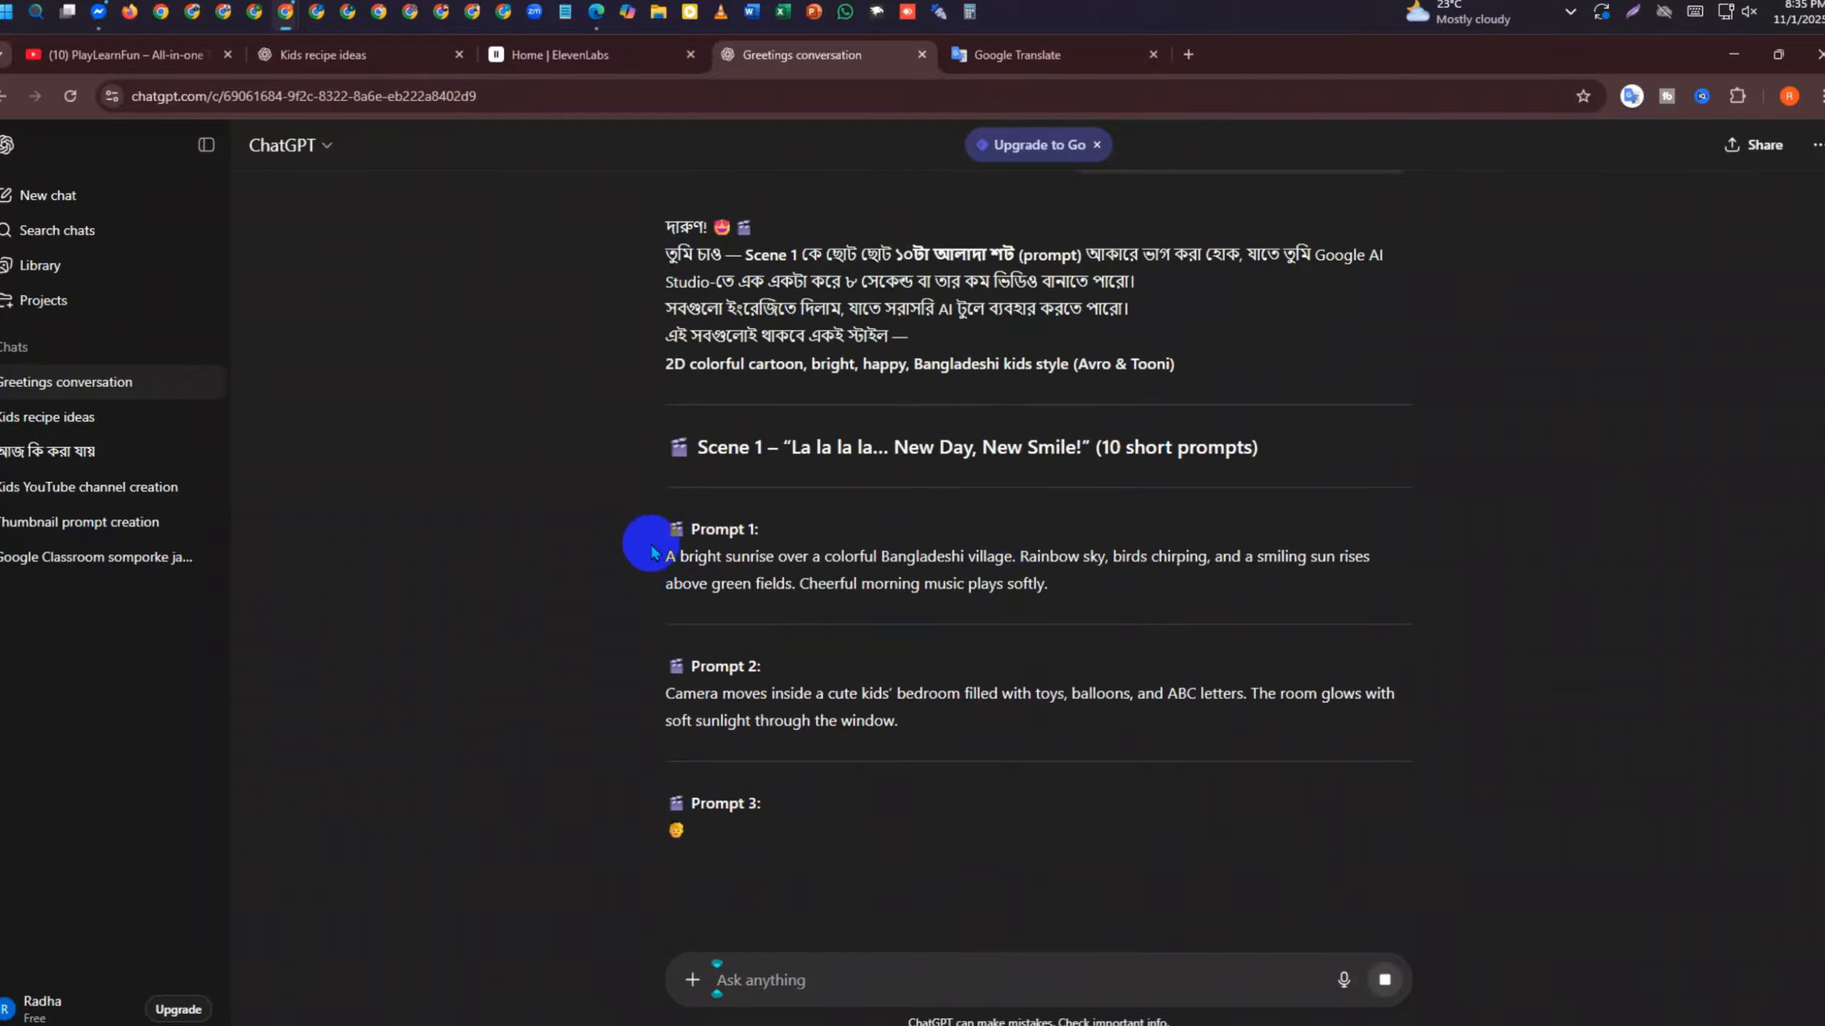
Read through the generated Scene 1 short prompts from Prompt 1 to Prompt 10 and the closing question about Scene 2
{"action": "left_click_drag", "start_coordinate": [663, 553], "coordinate": [1089, 633]}
{"action": "scroll", "coordinate": [1071, 647], "scroll_direction": "down", "scroll_amount": 2}
{"action": "left_click_drag", "start_coordinate": [636, 576], "coordinate": [1099, 706]}
{"action": "scroll", "coordinate": [1100, 706], "scroll_direction": "down", "scroll_amount": 6}
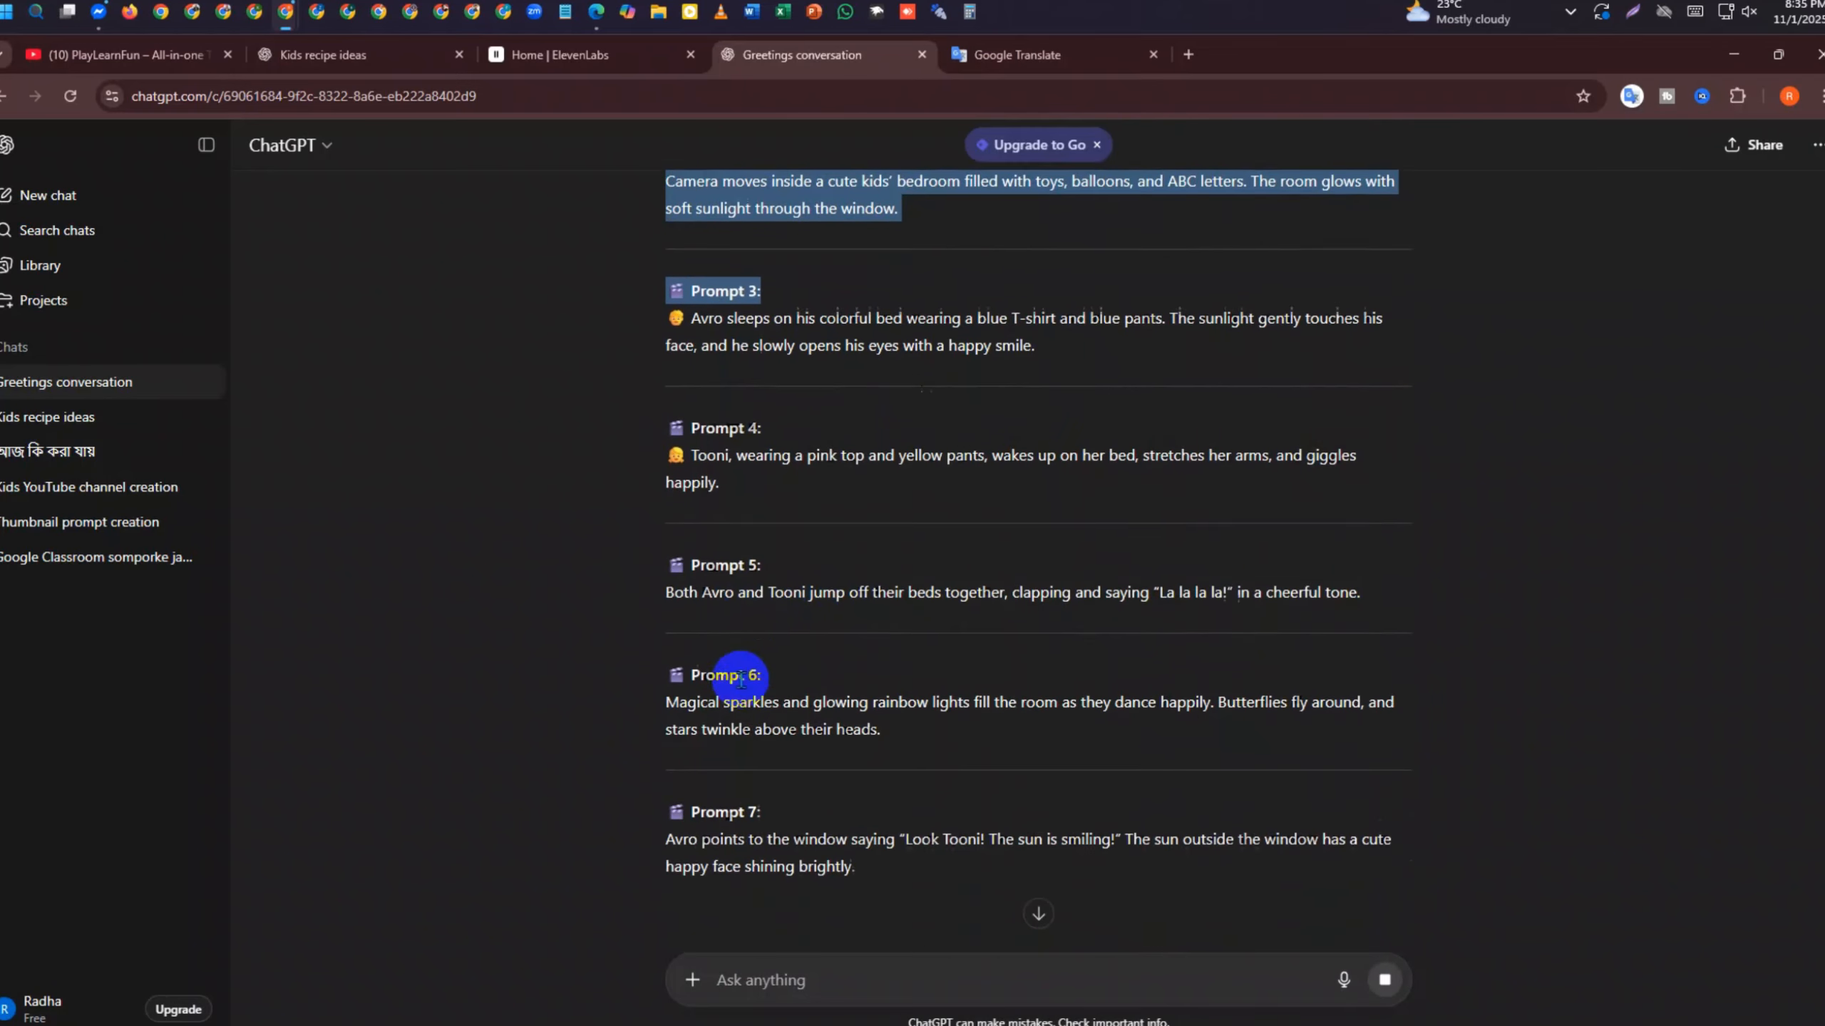
{"action": "scroll", "coordinate": [904, 701], "scroll_direction": "down", "scroll_amount": 5}
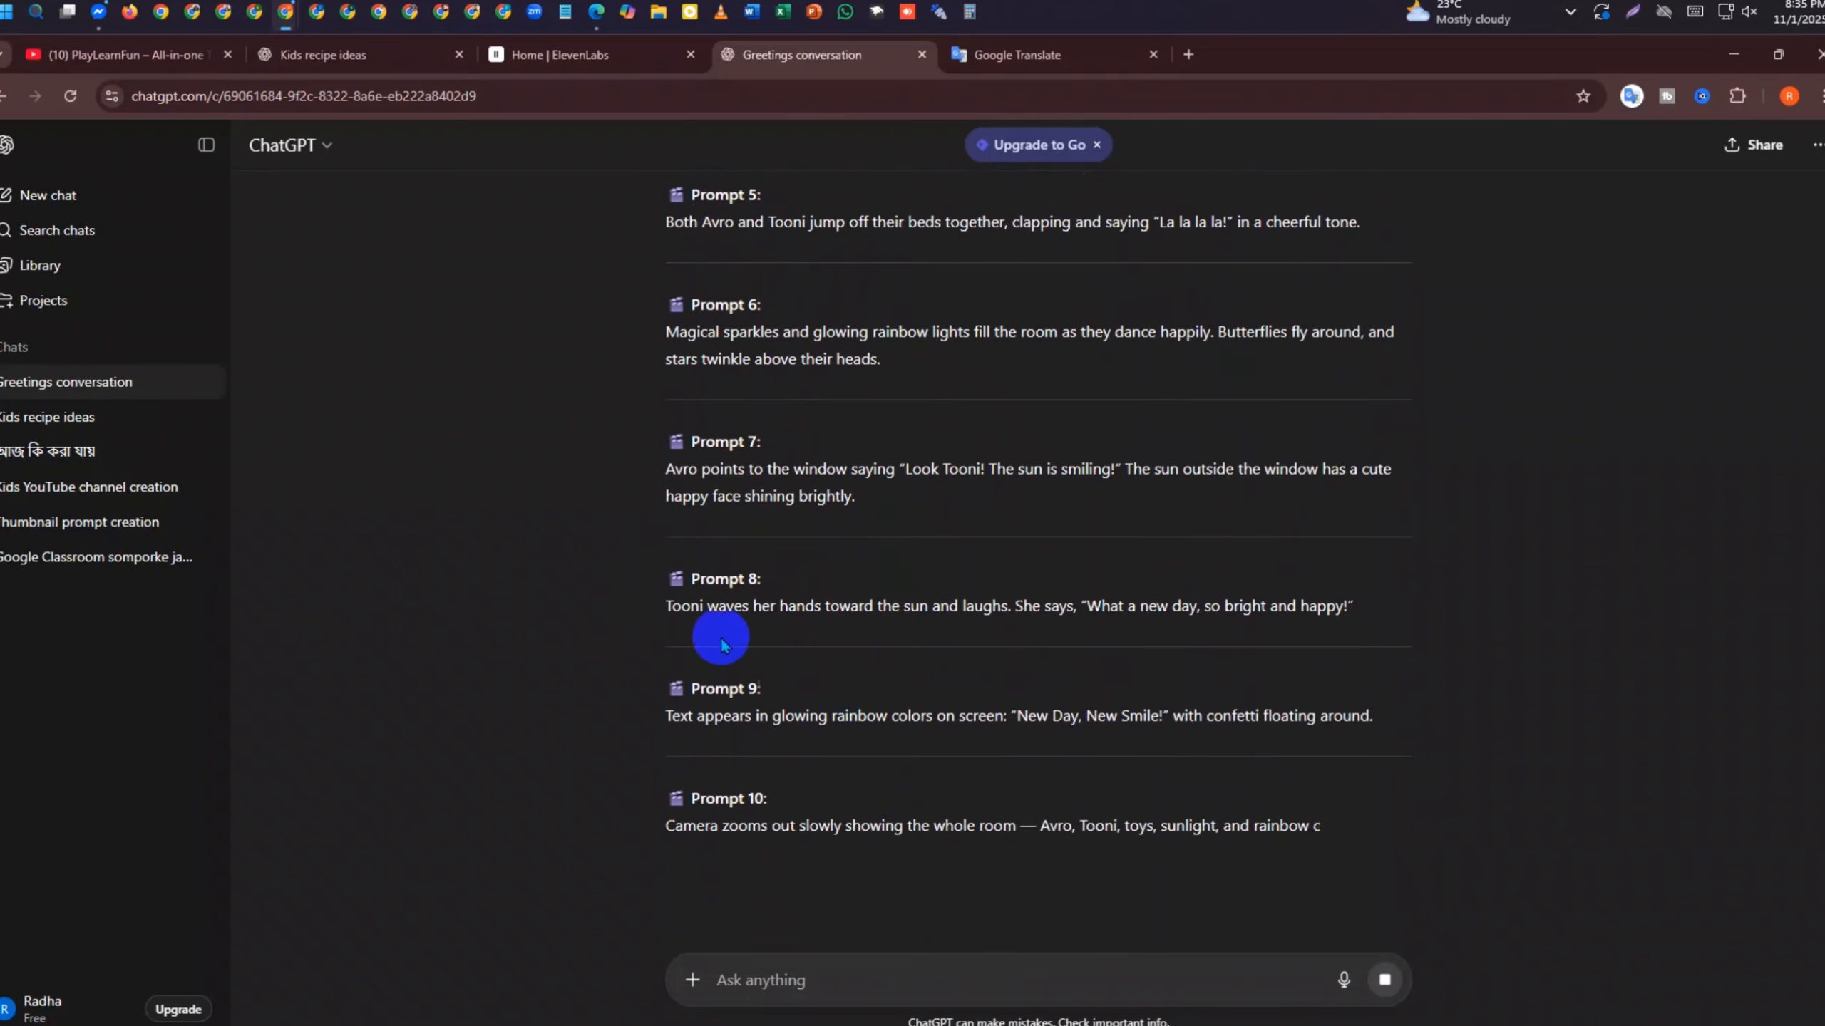
{"action": "left_click_drag", "start_coordinate": [652, 594], "coordinate": [1295, 640]}
{"action": "scroll", "coordinate": [866, 617], "scroll_direction": "down", "scroll_amount": 3}
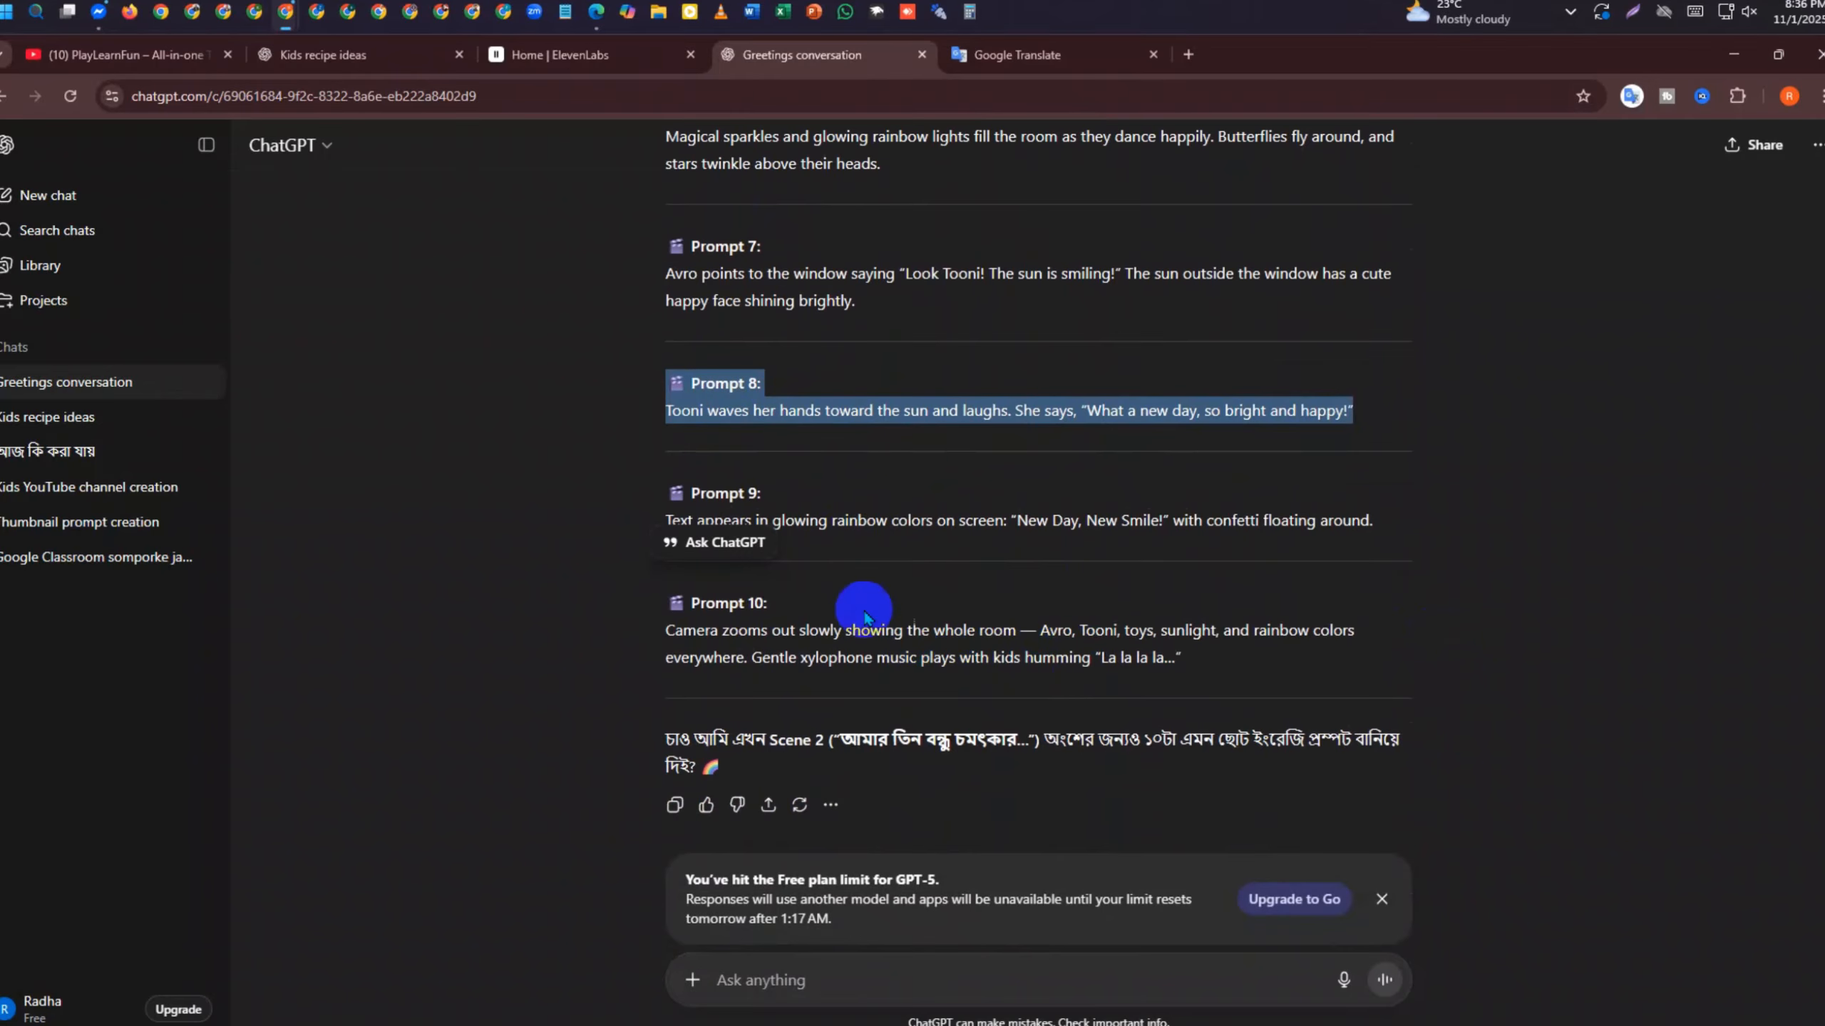
{"action": "left_click_drag", "start_coordinate": [1183, 665], "coordinate": [713, 632]}
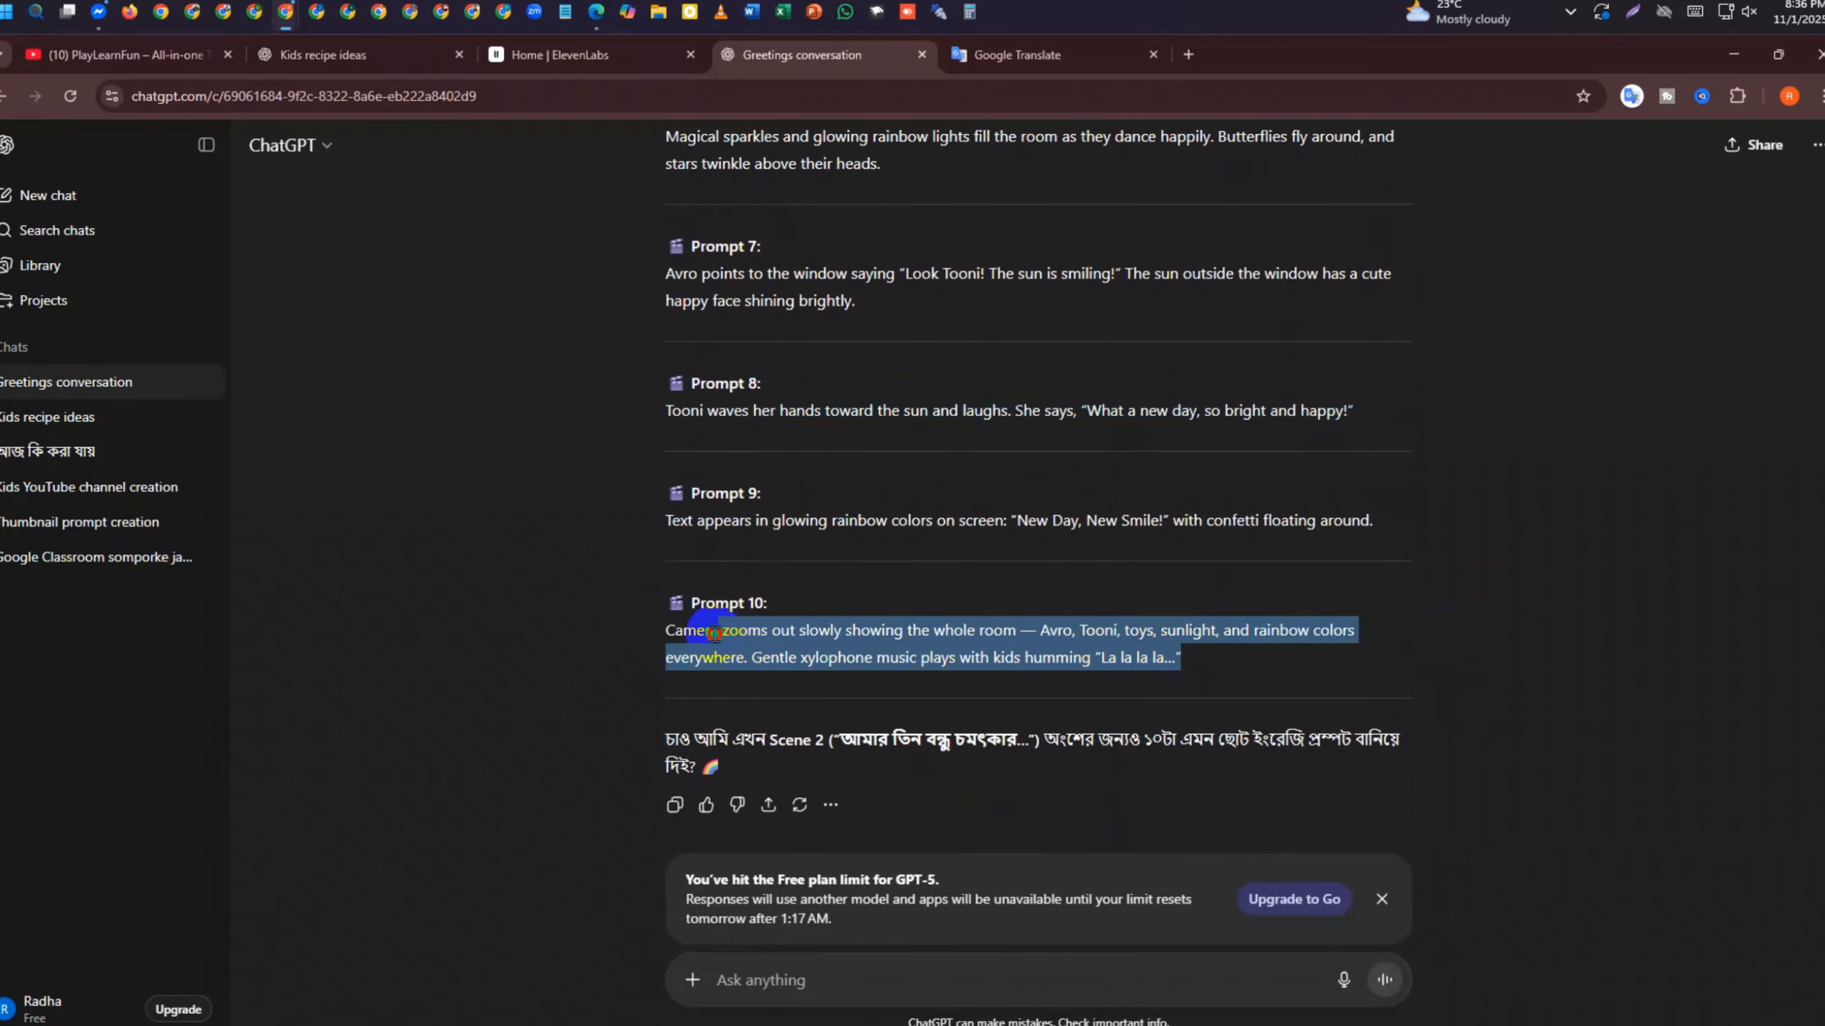
{"action": "scroll", "coordinate": [1143, 701], "scroll_direction": "up", "scroll_amount": 3}
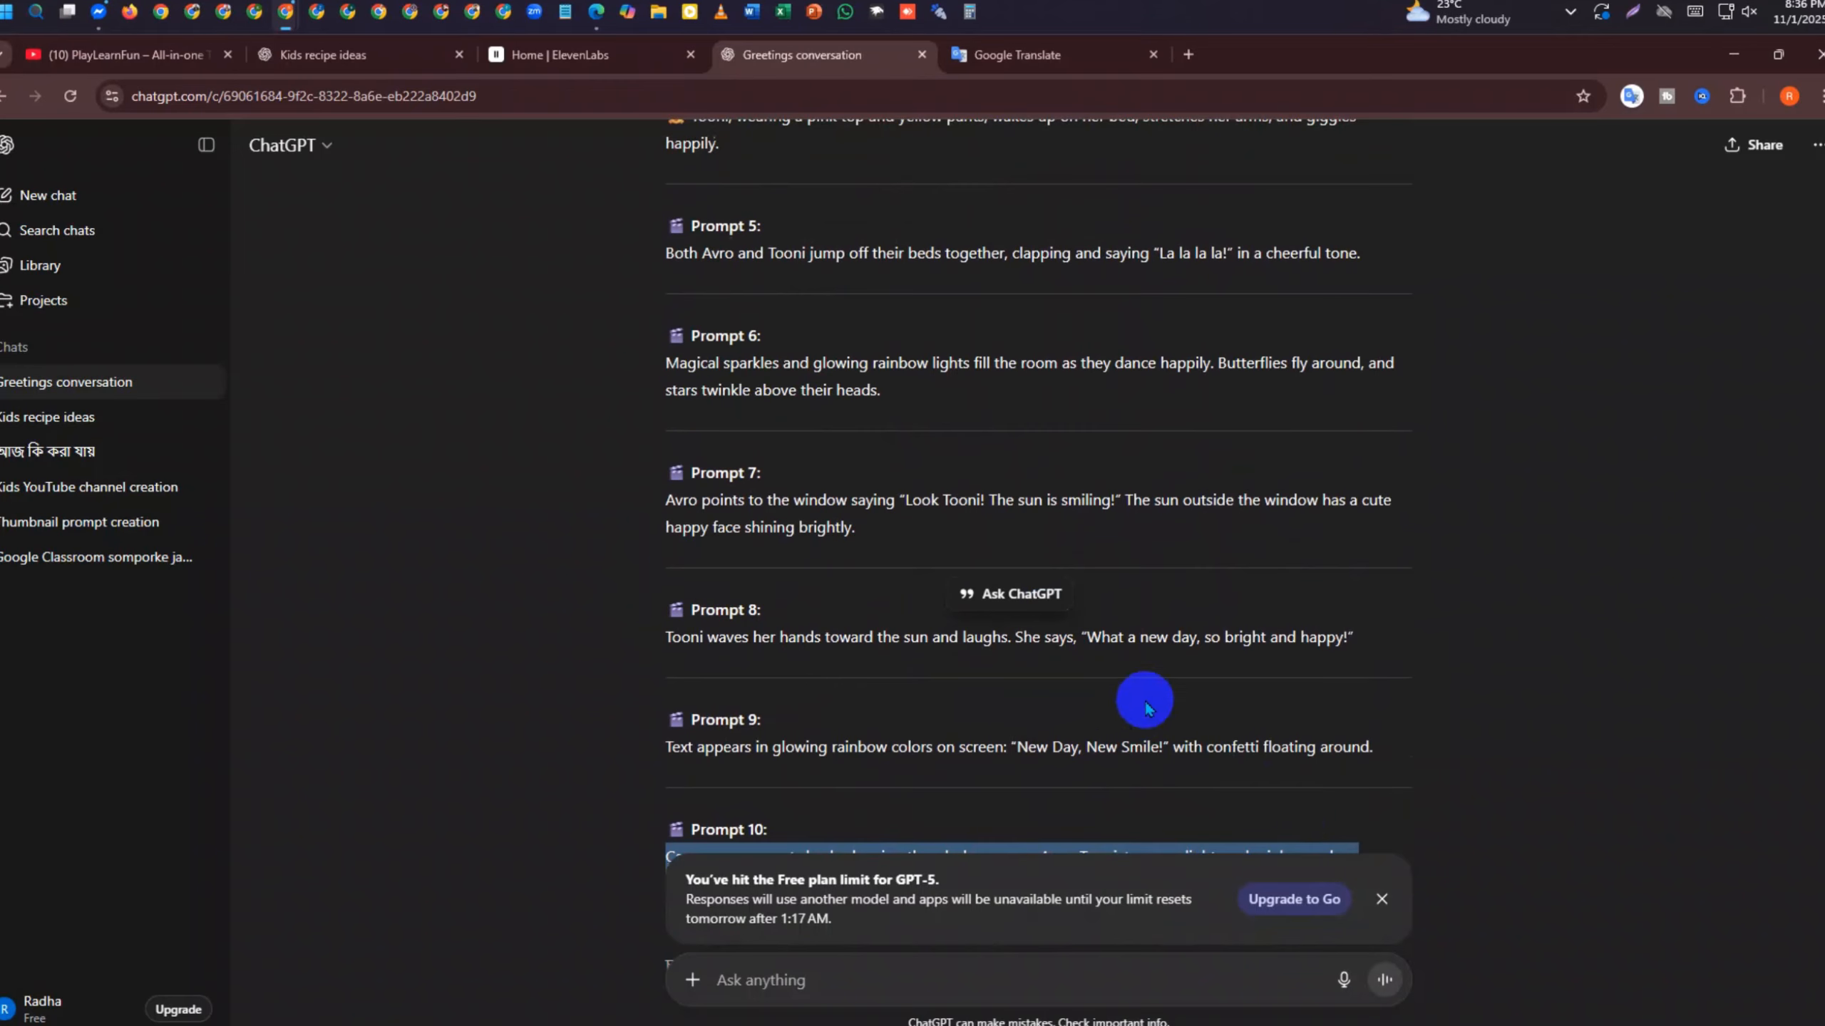
{"action": "scroll", "coordinate": [1296, 841], "scroll_direction": "down", "scroll_amount": 3}
{"action": "left_click_drag", "start_coordinate": [1203, 735], "coordinate": [1085, 639]}
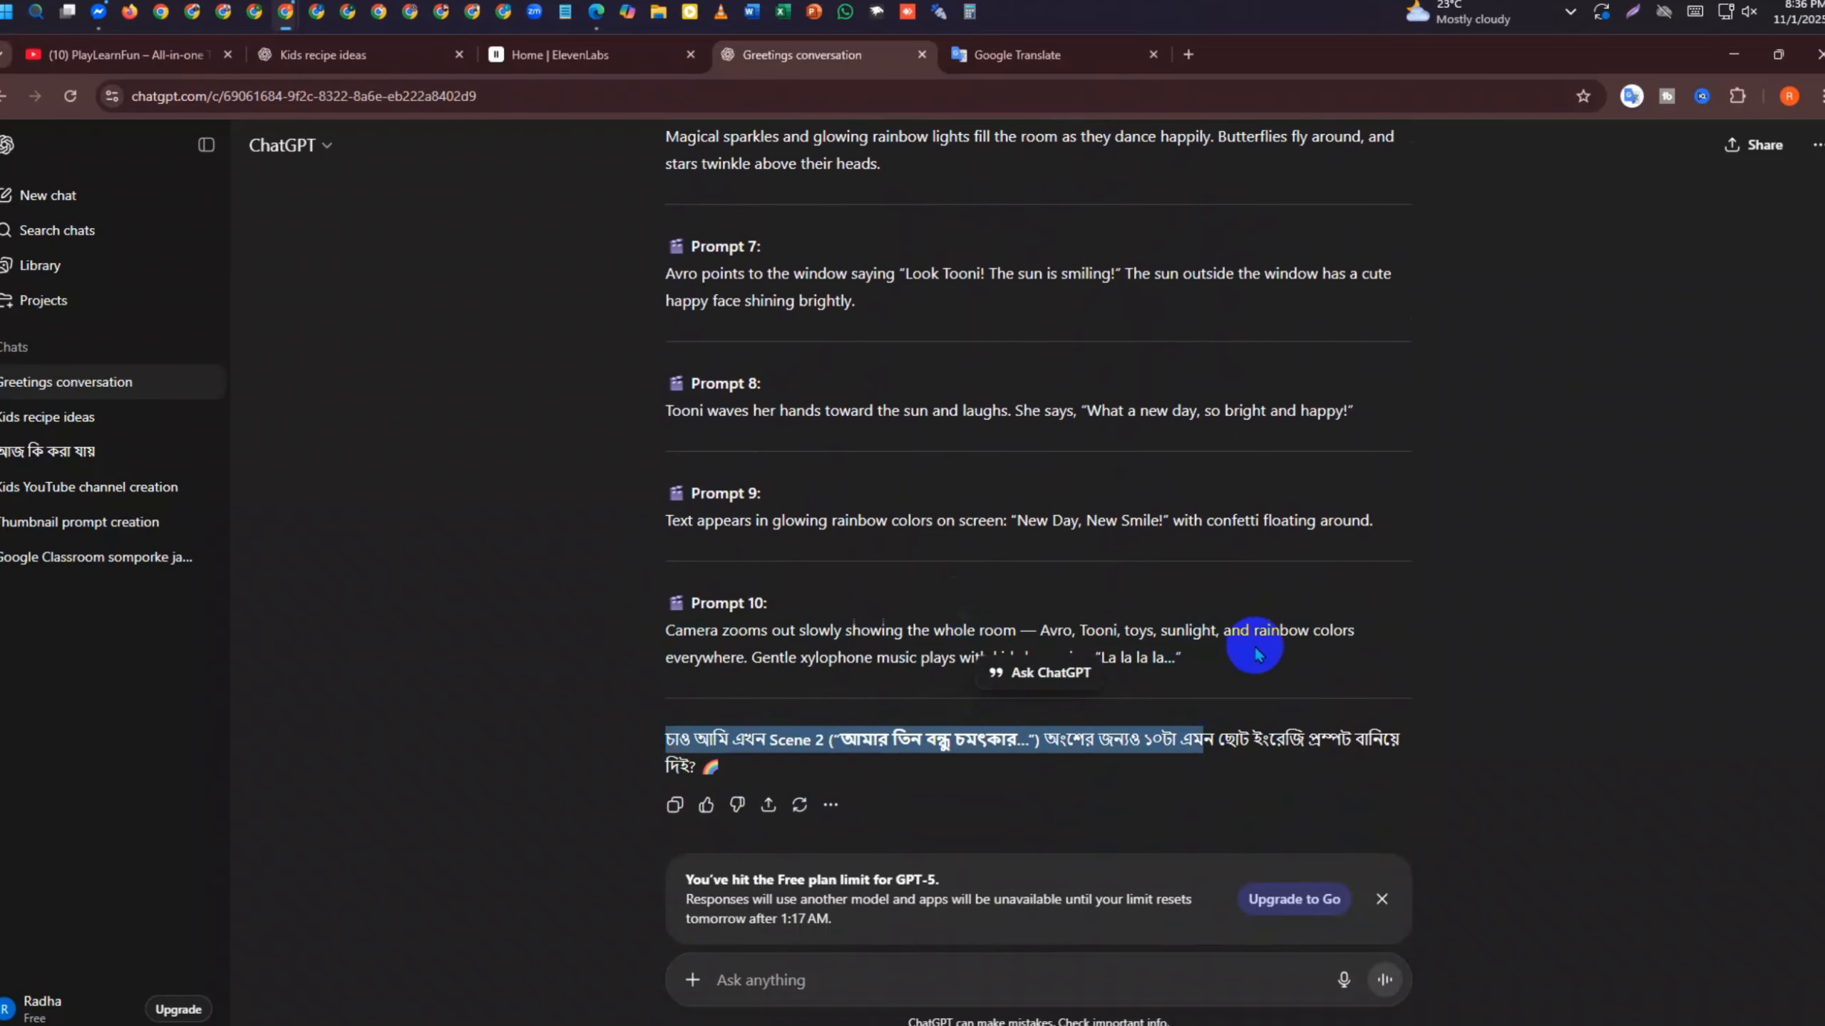
Copy Prompt 1 through Prompt 10 from the response and switch to Google Translate, at the source text's scenes section
{"action": "left_click_drag", "start_coordinate": [1256, 654], "coordinate": [656, 568]}
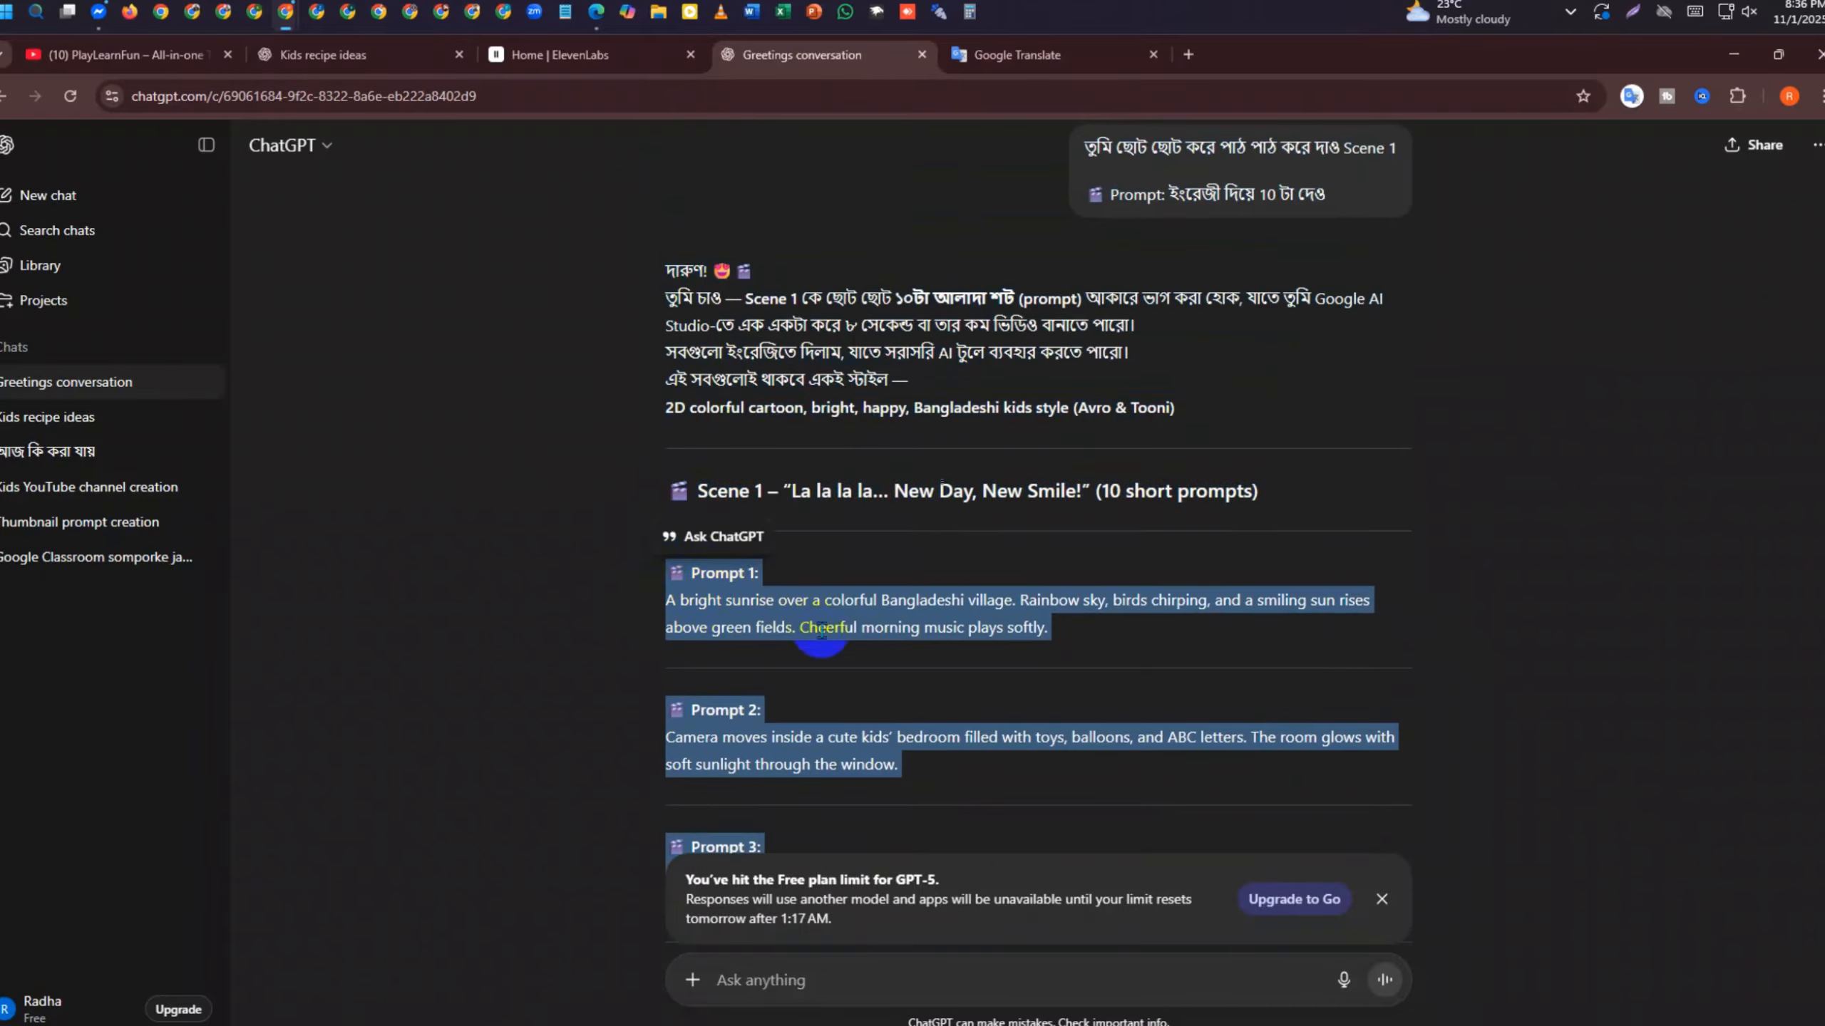
{"action": "left_click", "coordinate": [1023, 50]}
{"action": "scroll", "coordinate": [720, 627], "scroll_direction": "down", "scroll_amount": 5}
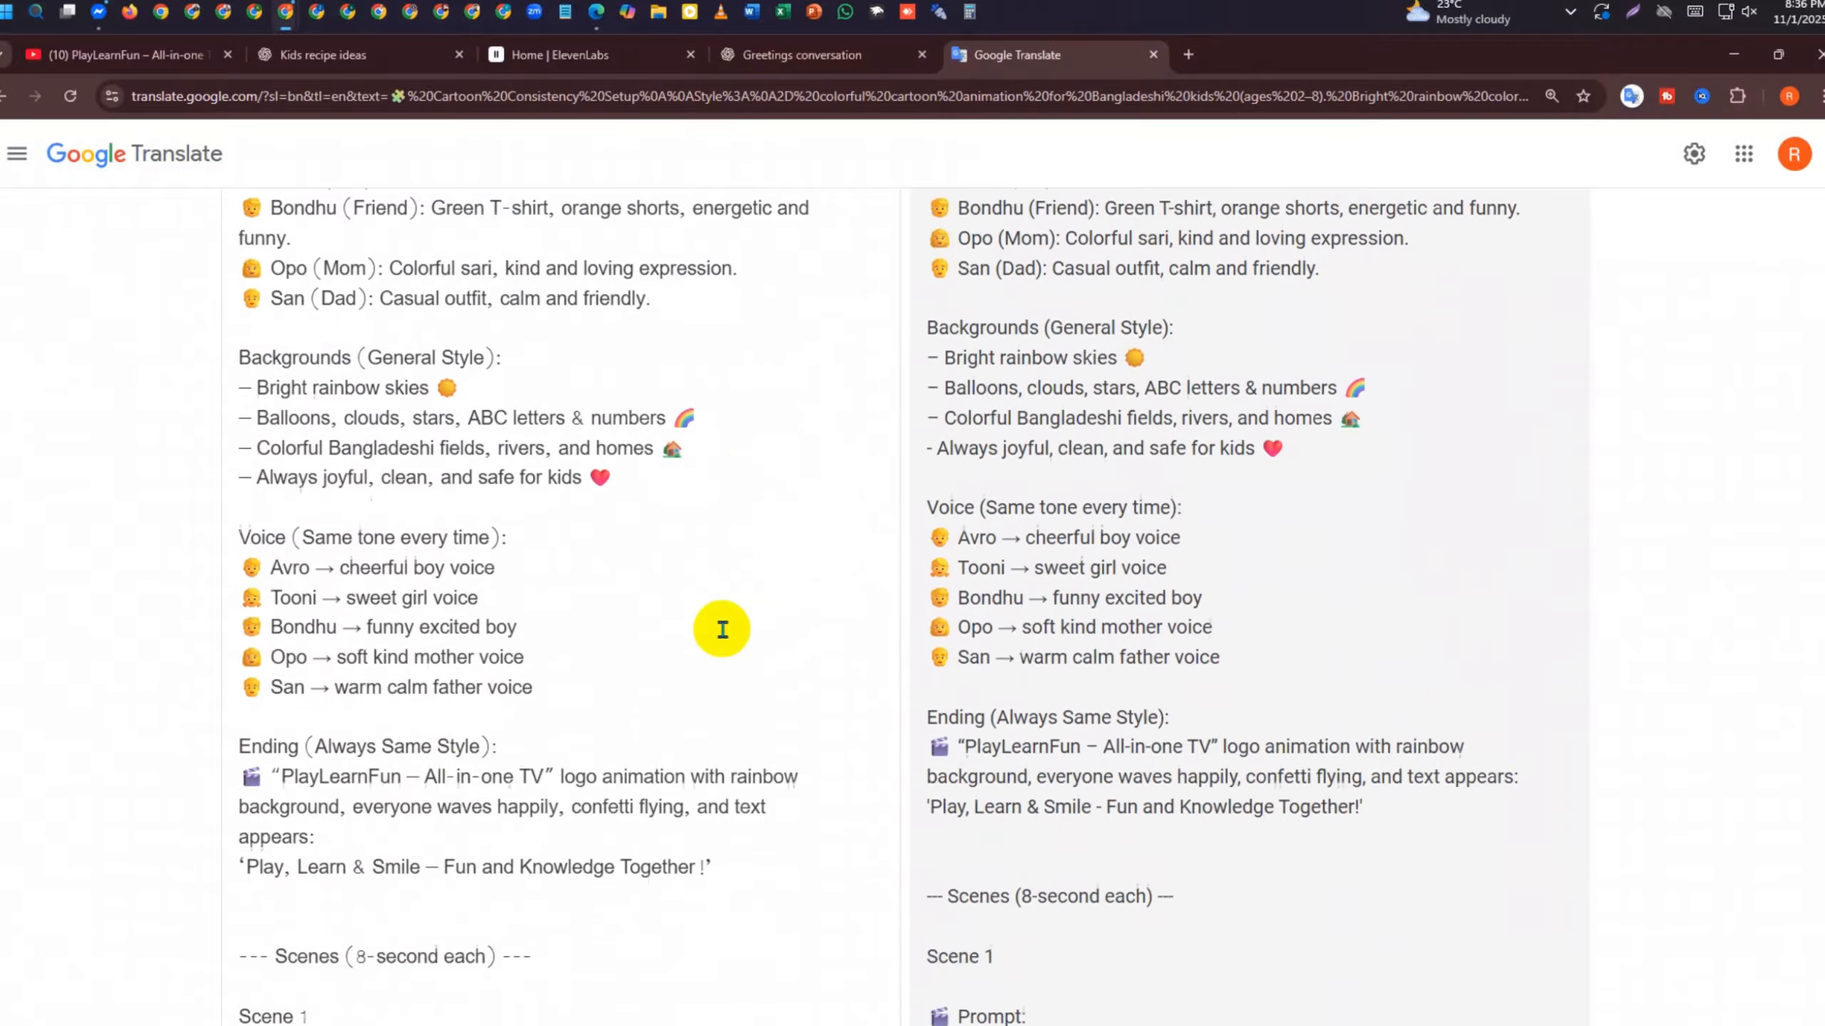
{"action": "scroll", "coordinate": [412, 767], "scroll_direction": "down", "scroll_amount": 2}
Replace the Scene 1 to Scene 15 text under the "Scenes (8-second each)" heading with the copied ten prompts
{"action": "left_click_drag", "start_coordinate": [241, 707], "coordinate": [525, 947]}
{"action": "left_click", "coordinate": [523, 624]}
{"action": "scroll", "coordinate": [636, 699], "scroll_direction": "up", "scroll_amount": 3}
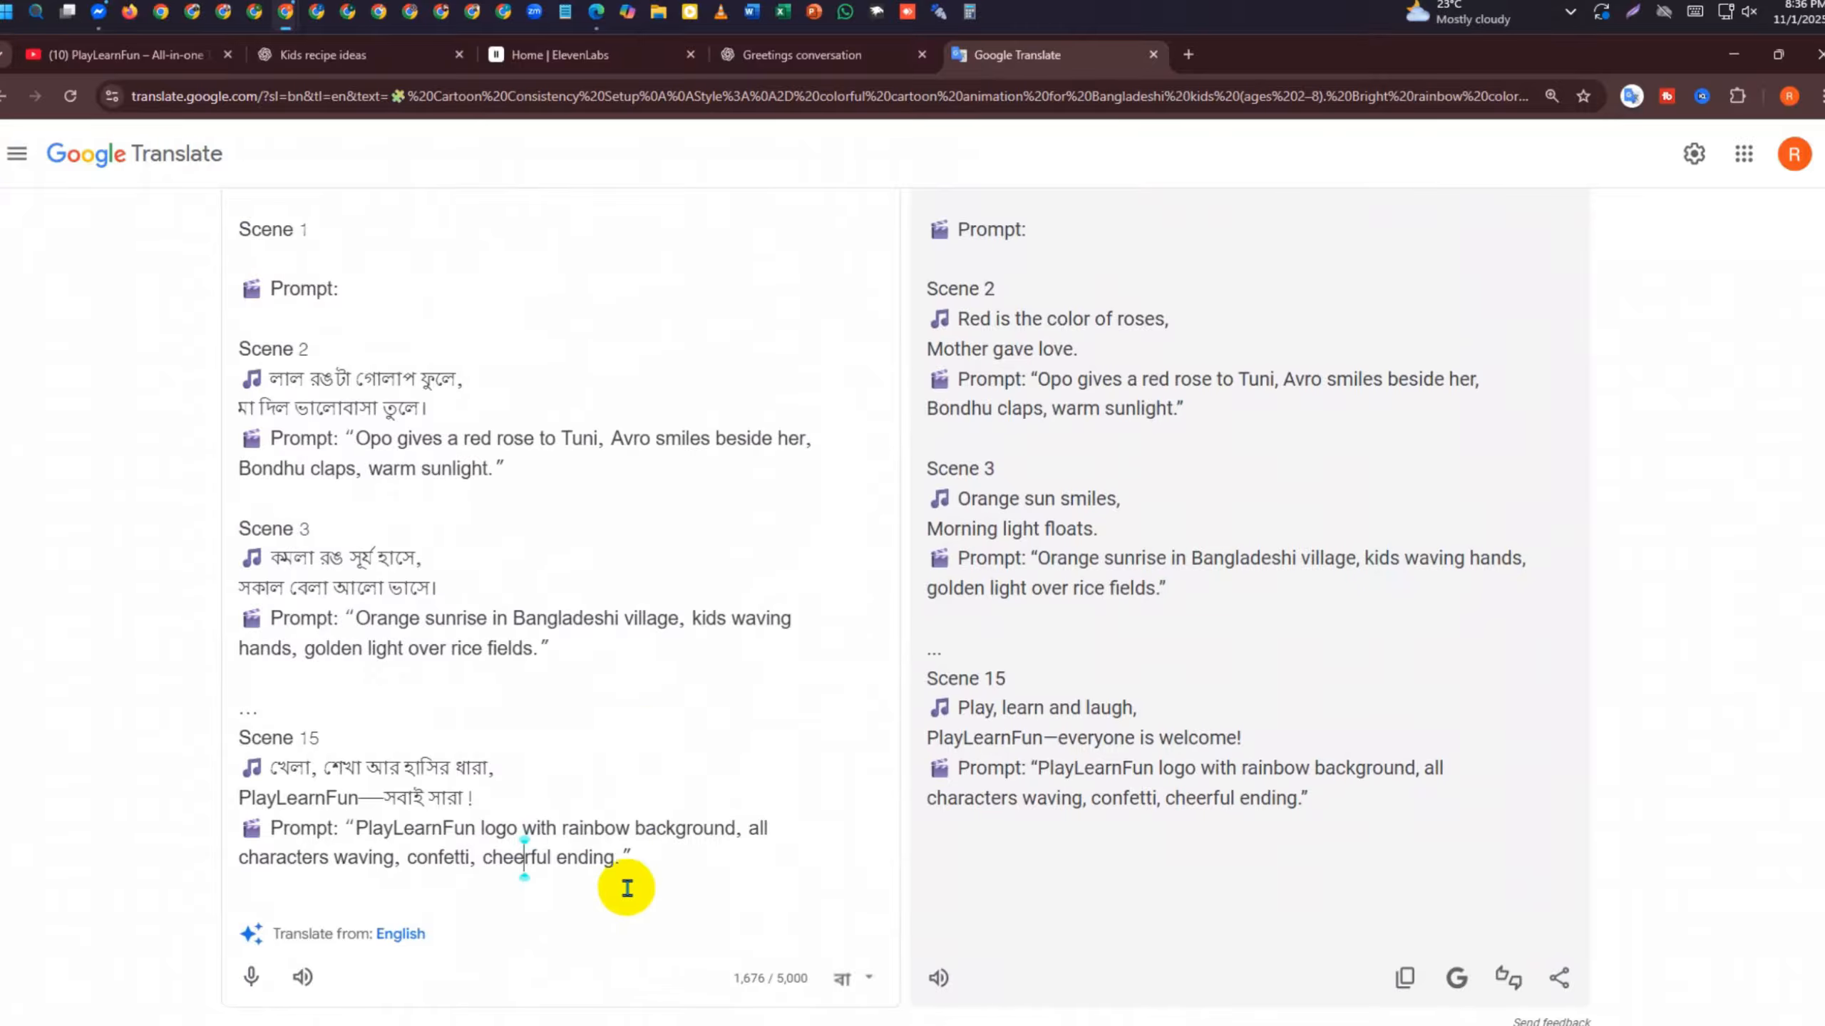
{"action": "left_click_drag", "start_coordinate": [623, 889], "coordinate": [225, 529]}
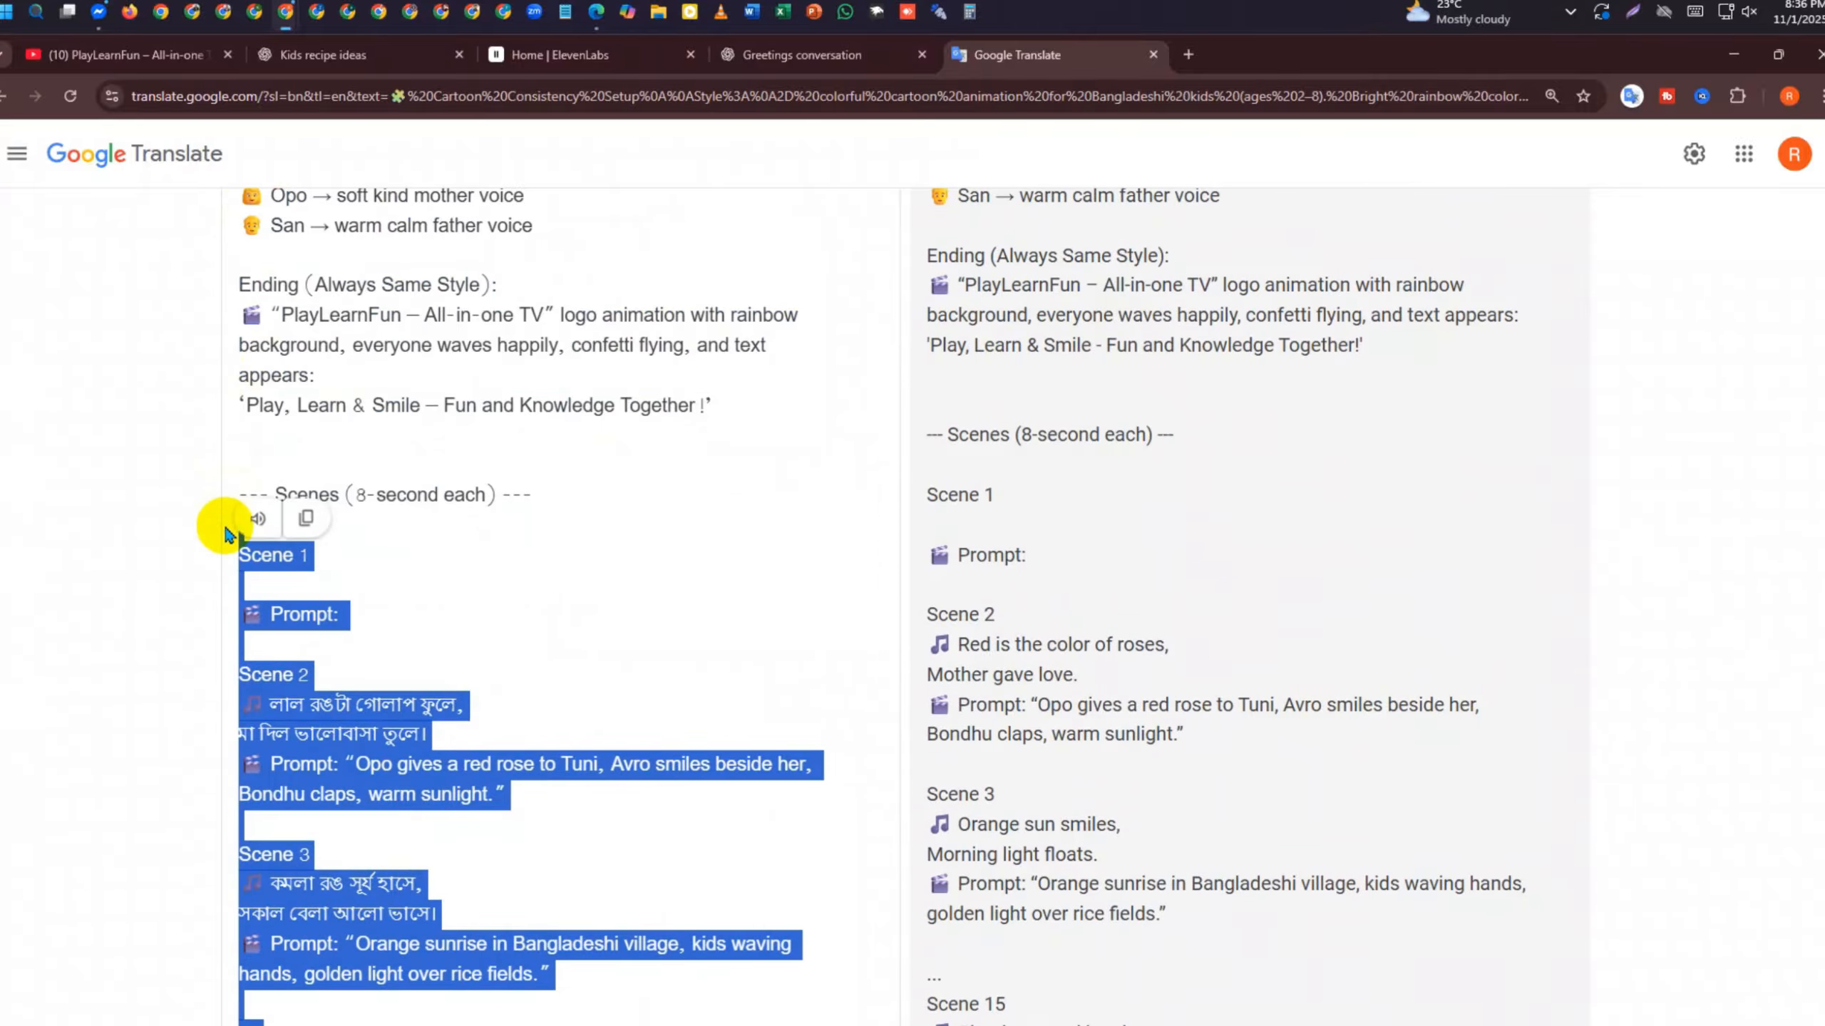
{"action": "key", "text": "BackSpace"}
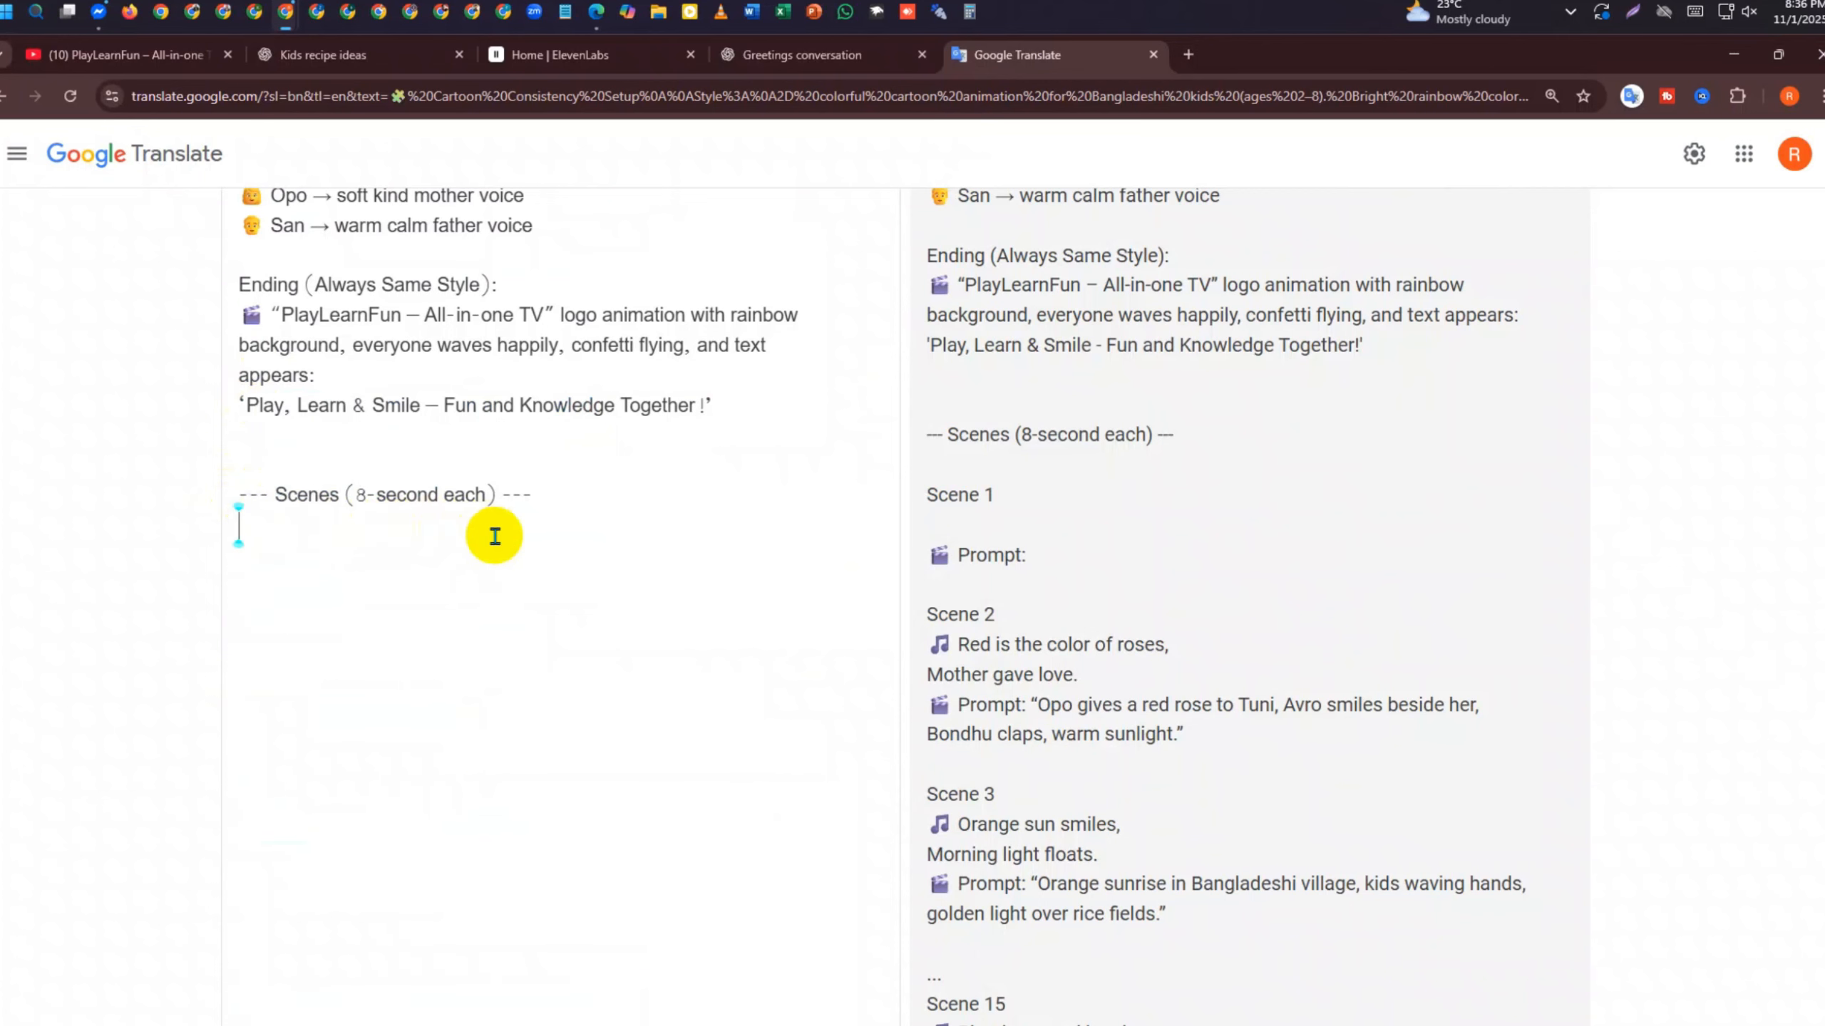
{"action": "key", "text": "ctrl+v"}
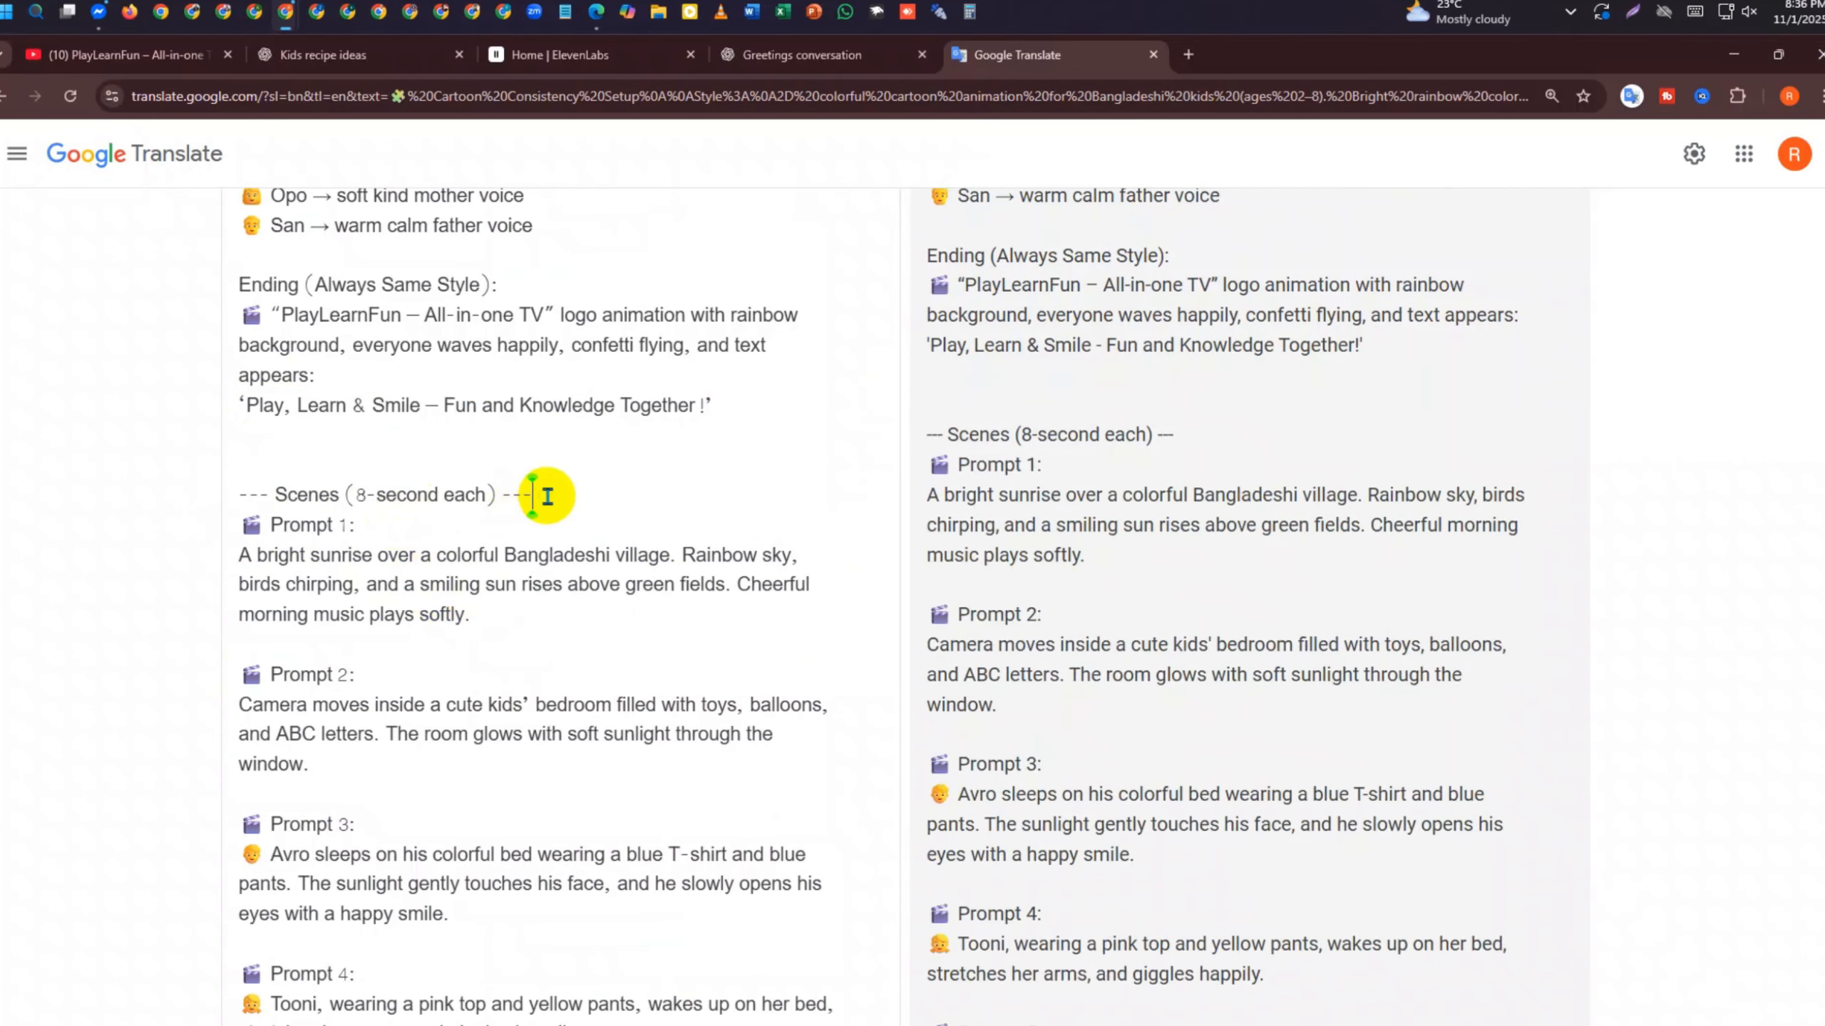
Review the Cartoon Consistency Setup from its title to the characters, check the channel name on YouTube, and return to Google Translate
{"action": "scroll", "coordinate": [539, 489], "scroll_direction": "up", "scroll_amount": 10}
{"action": "left_click_drag", "start_coordinate": [243, 339], "coordinate": [193, 166]}
{"action": "left_click", "coordinate": [457, 512]}
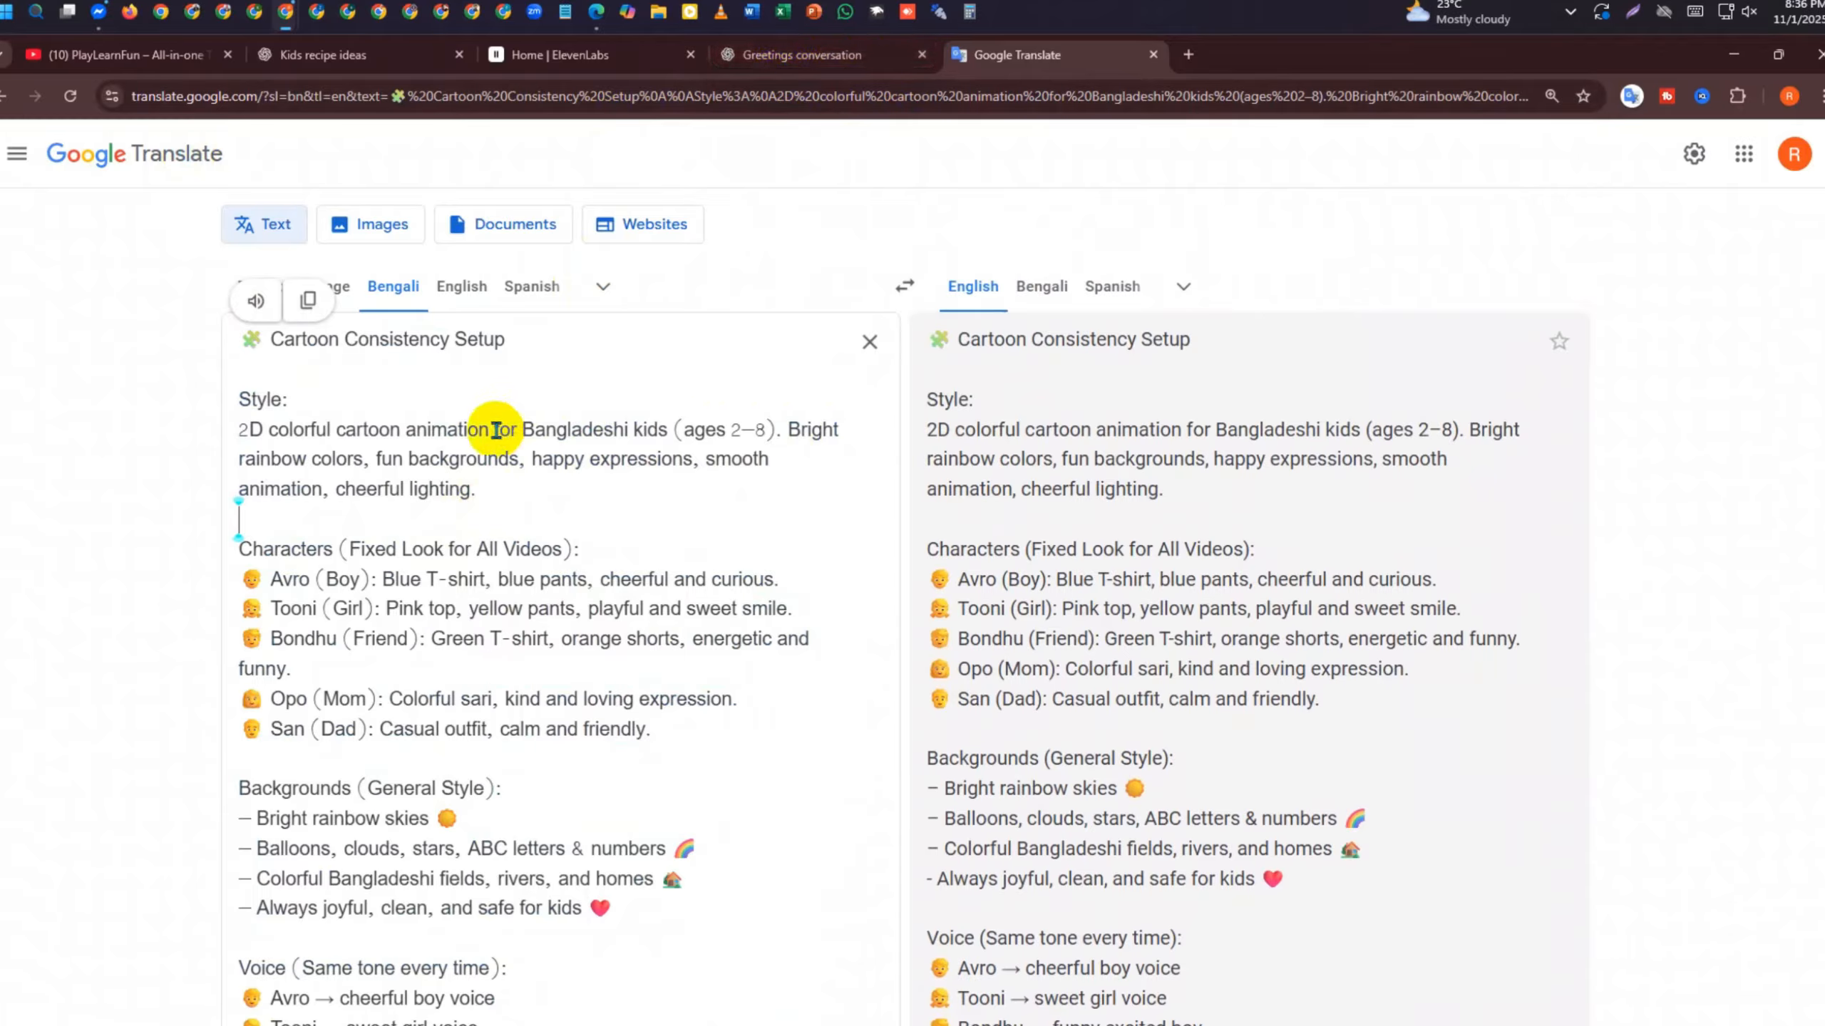
{"action": "left_click_drag", "start_coordinate": [243, 339], "coordinate": [685, 761]}
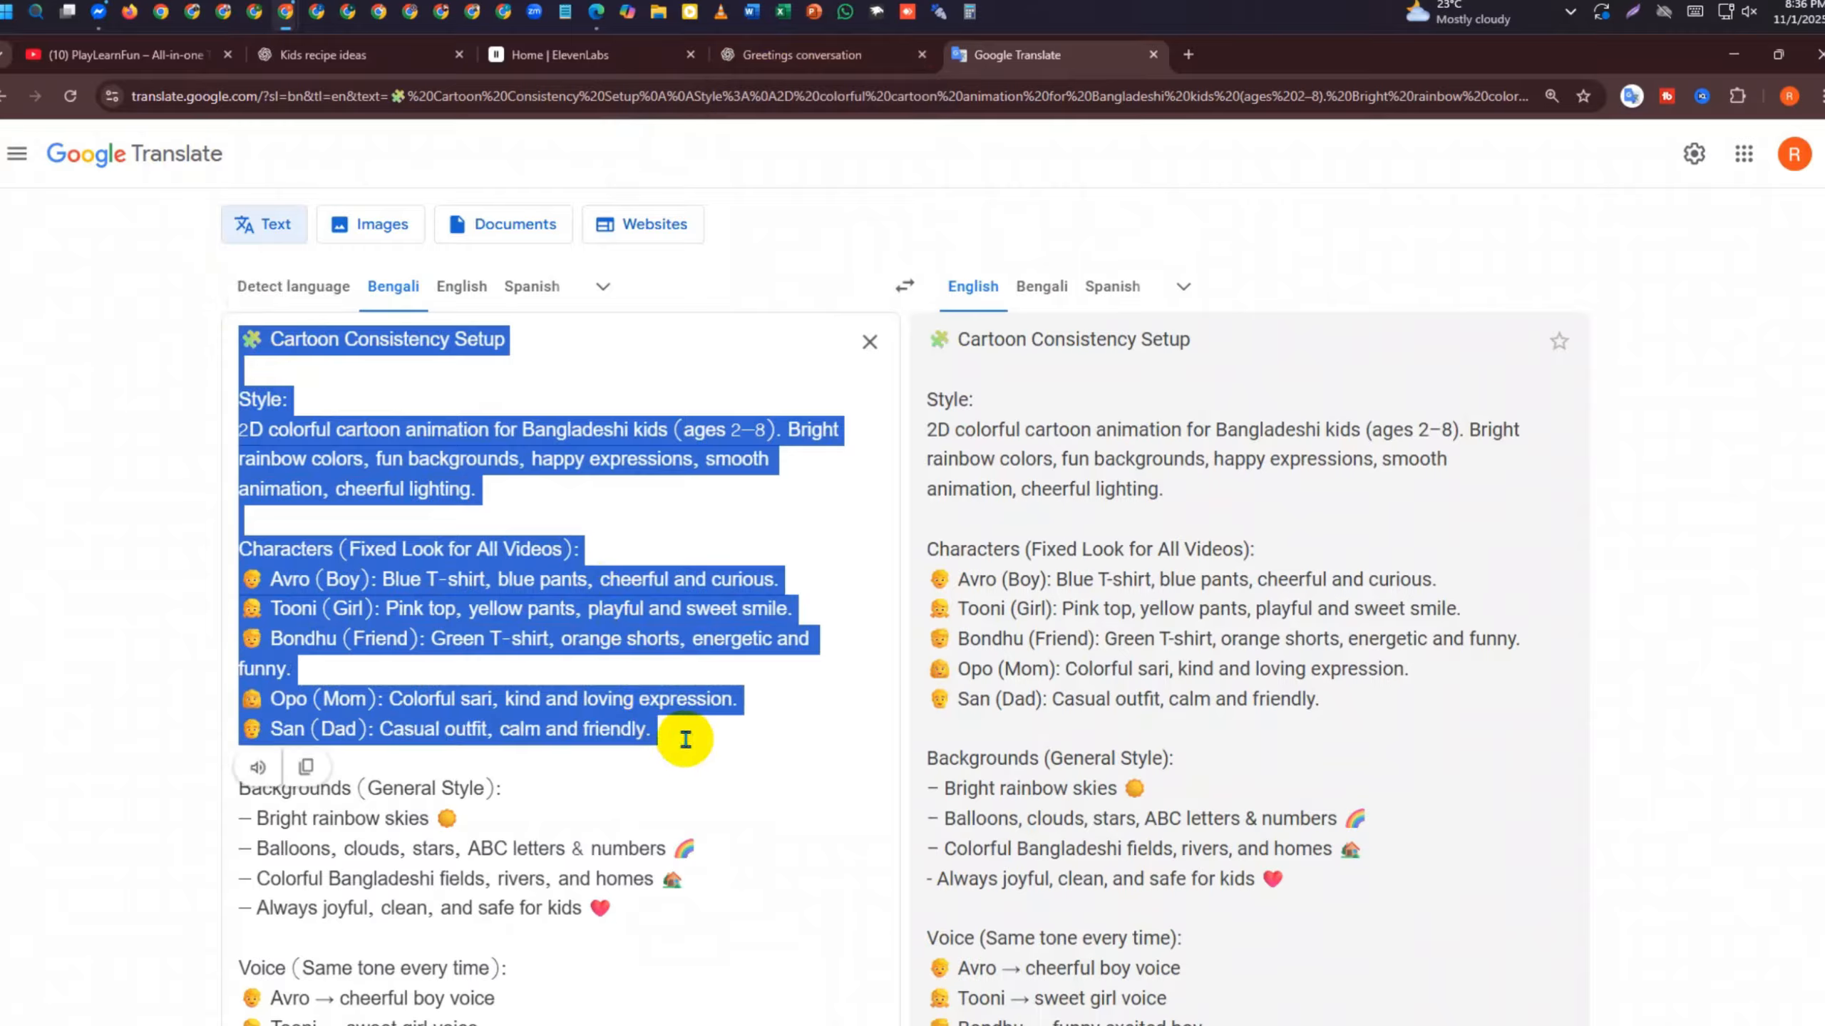
{"action": "left_click", "coordinate": [685, 739]}
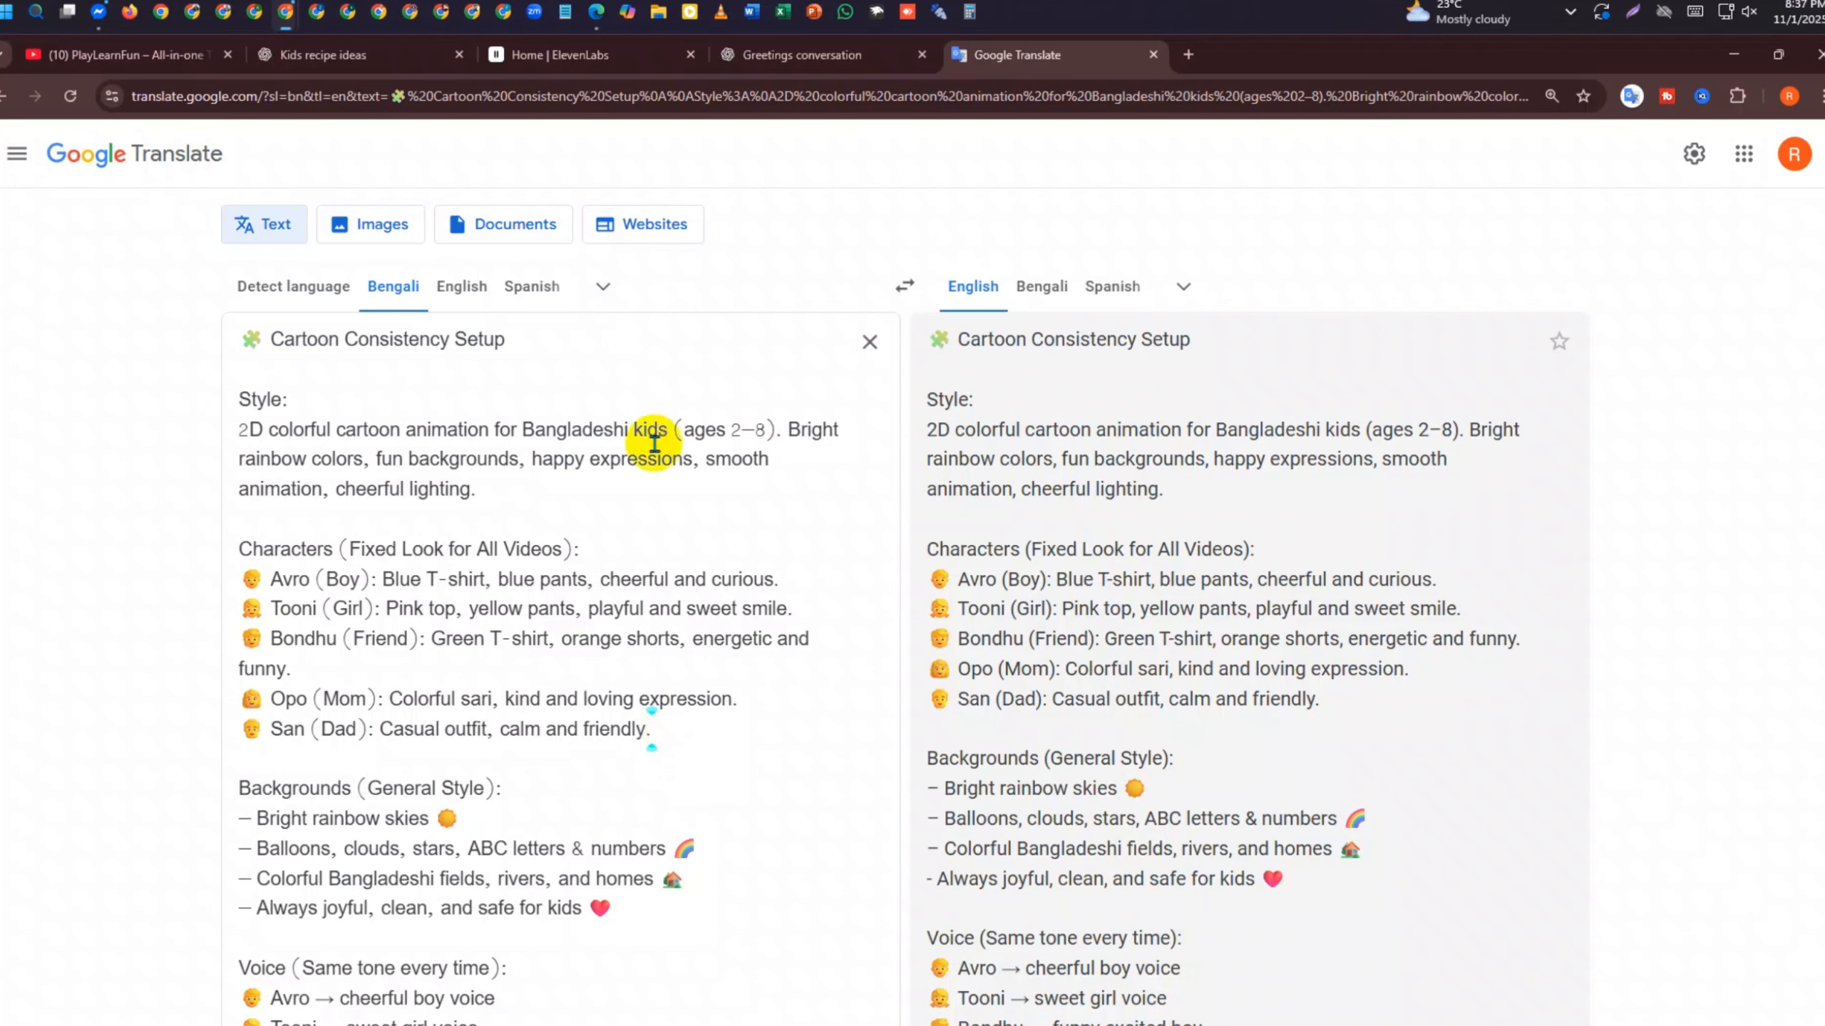
{"action": "left_click", "coordinate": [125, 54]}
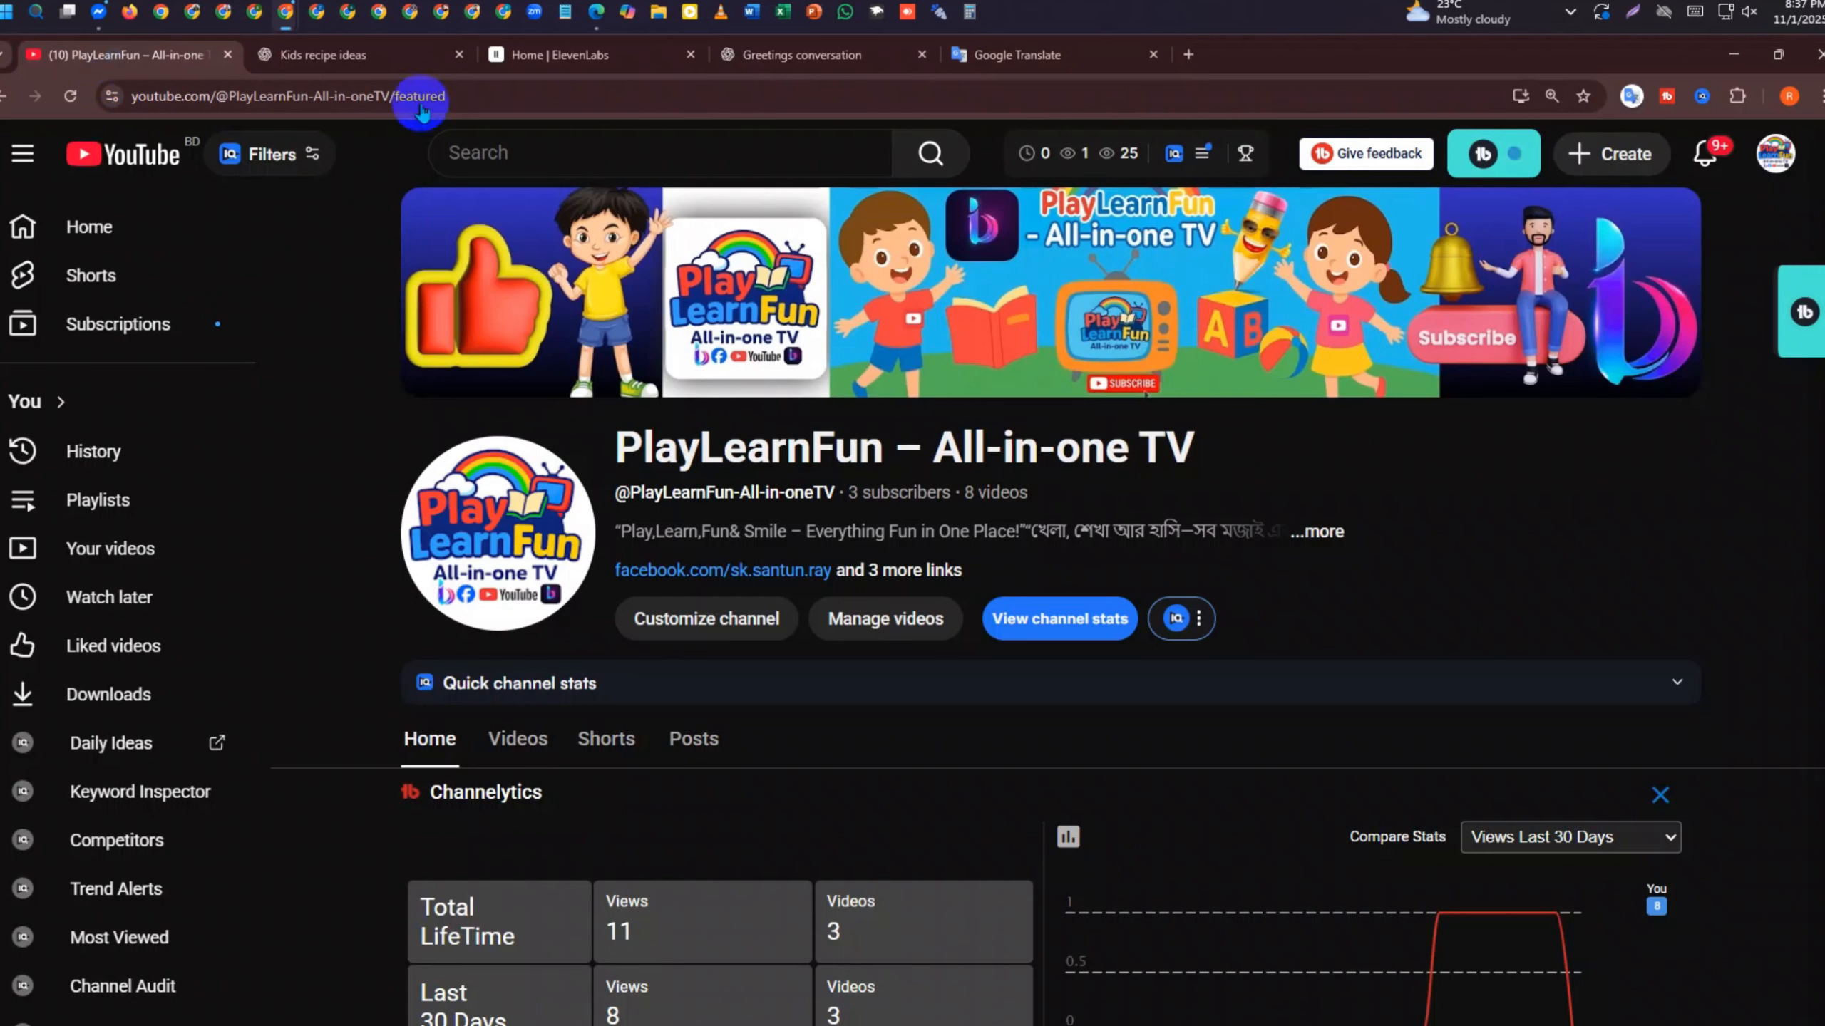
{"action": "left_click_drag", "start_coordinate": [618, 427], "coordinate": [1236, 460]}
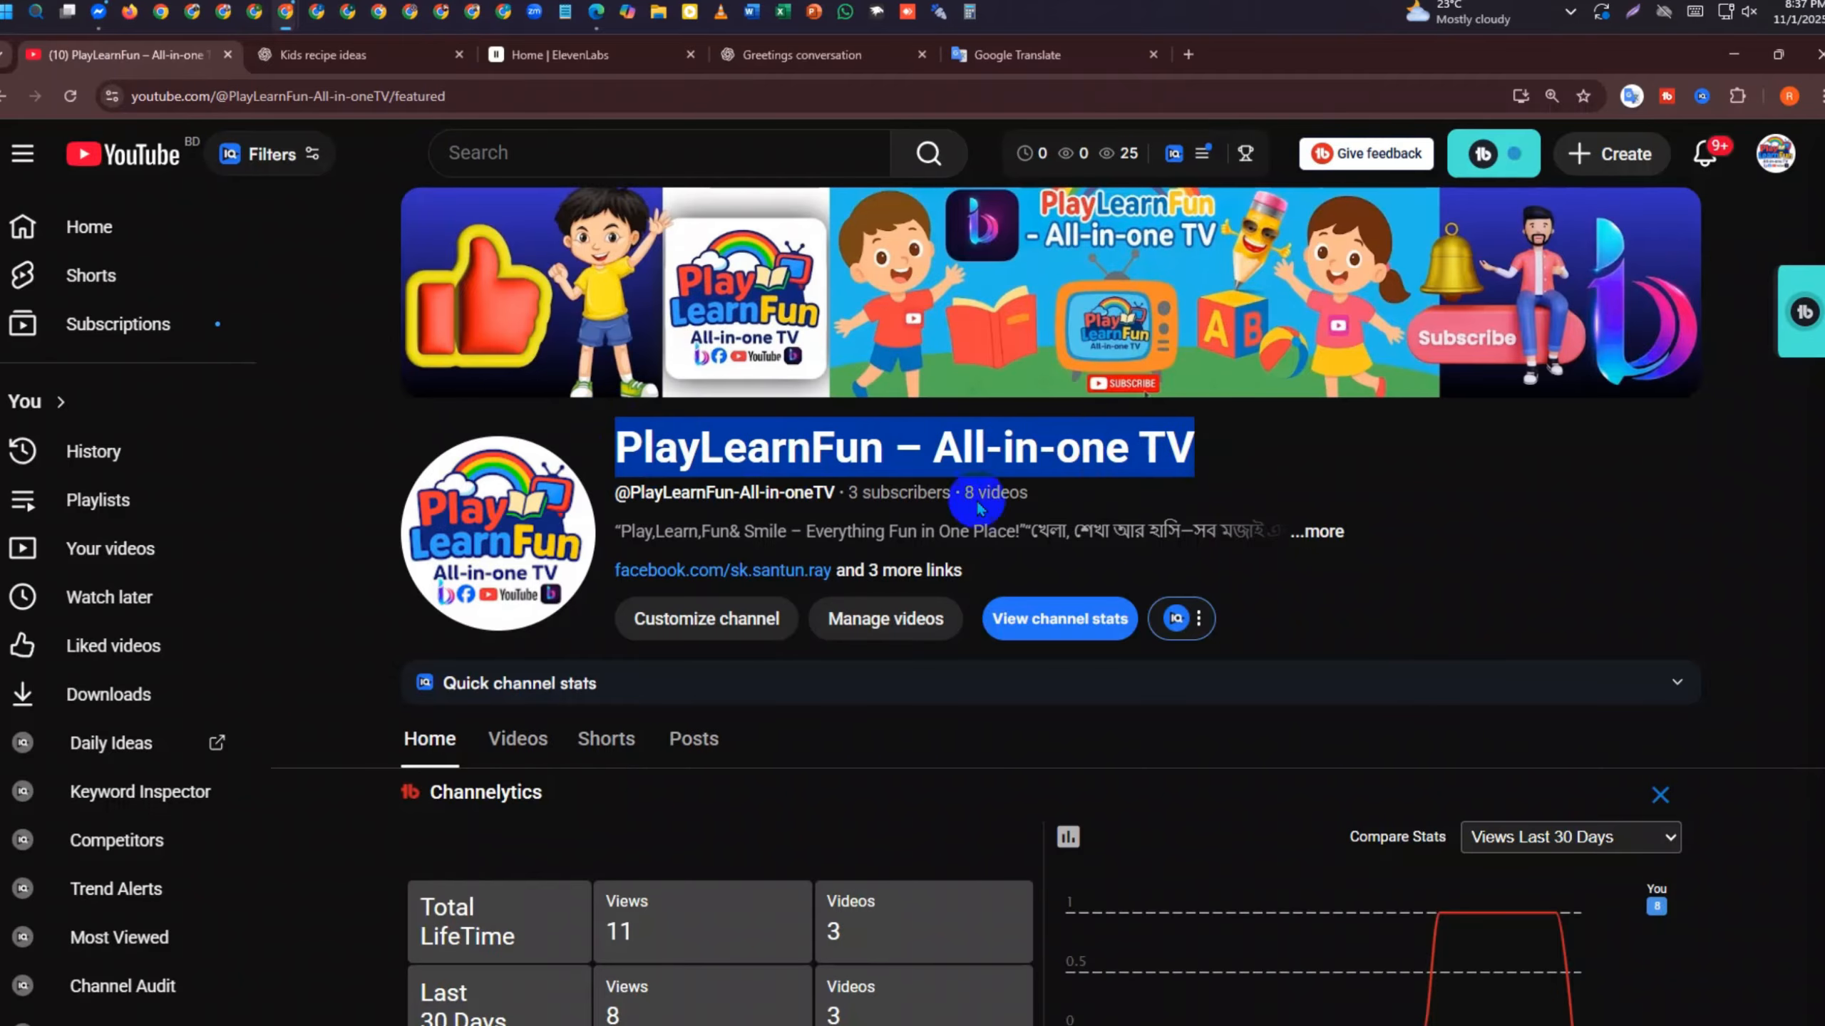
{"action": "left_click", "coordinate": [842, 61]}
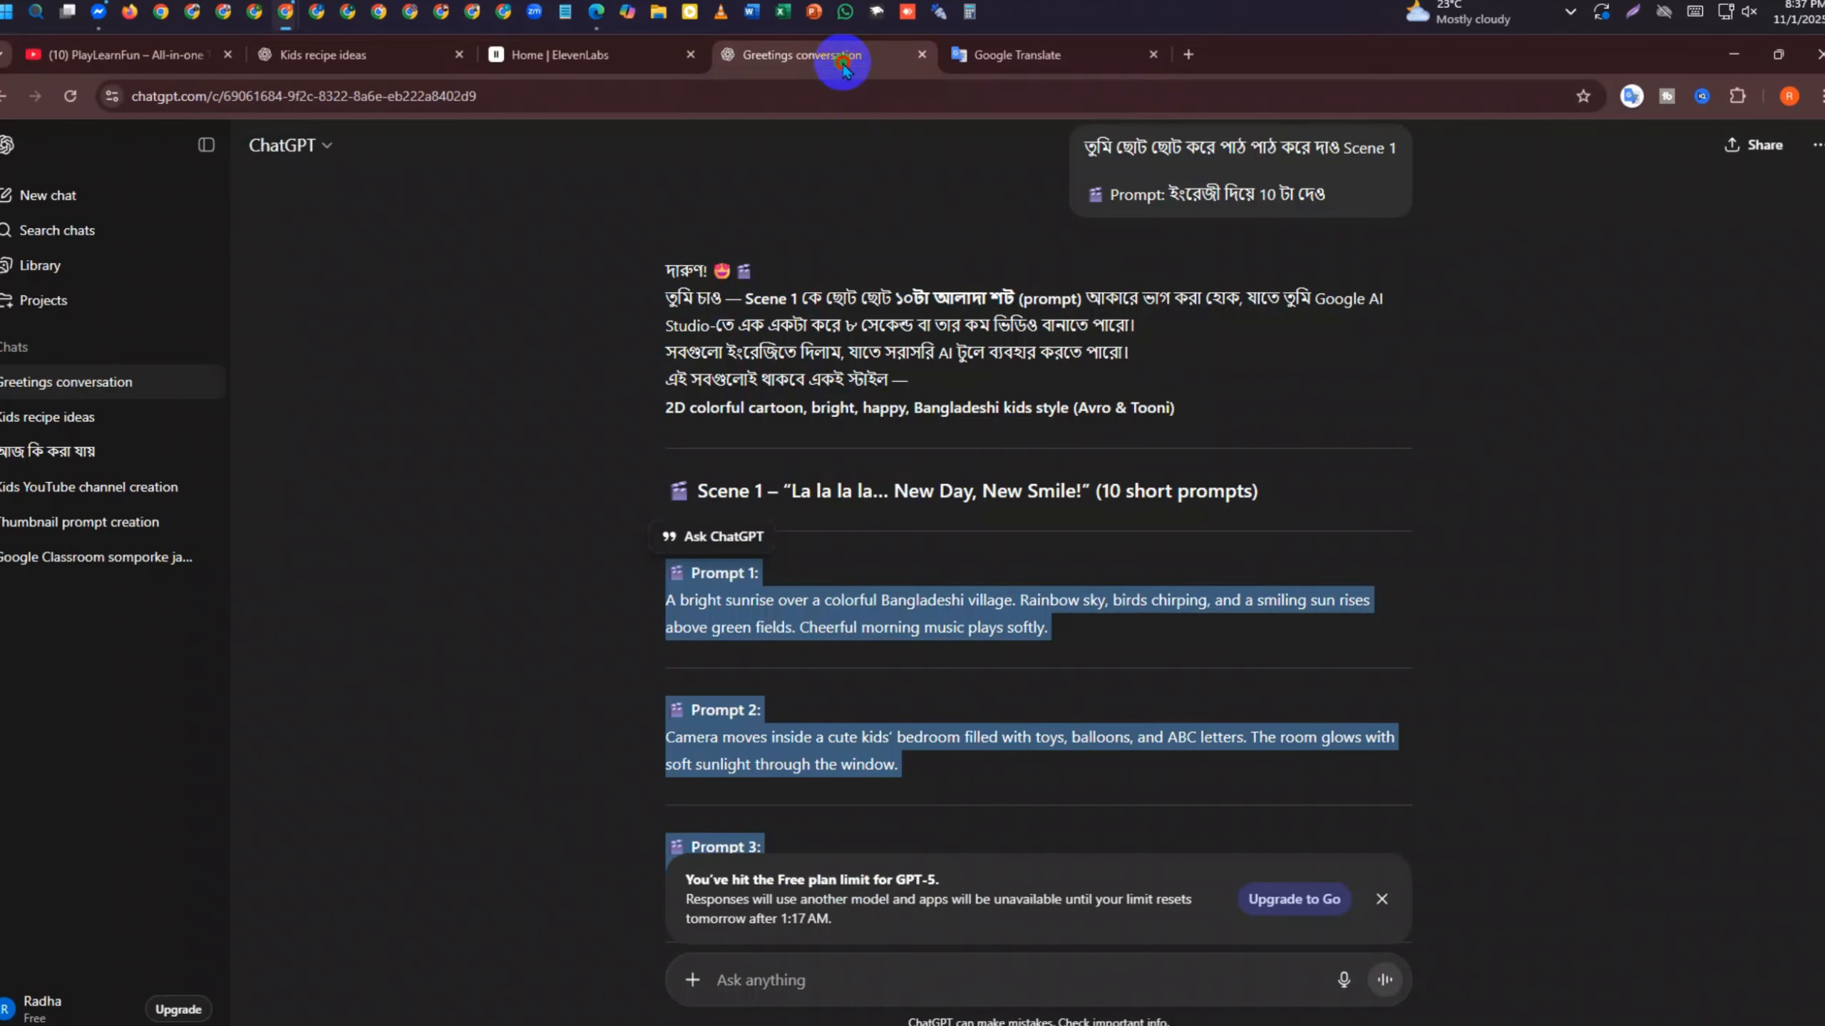
{"action": "left_click", "coordinate": [970, 55]}
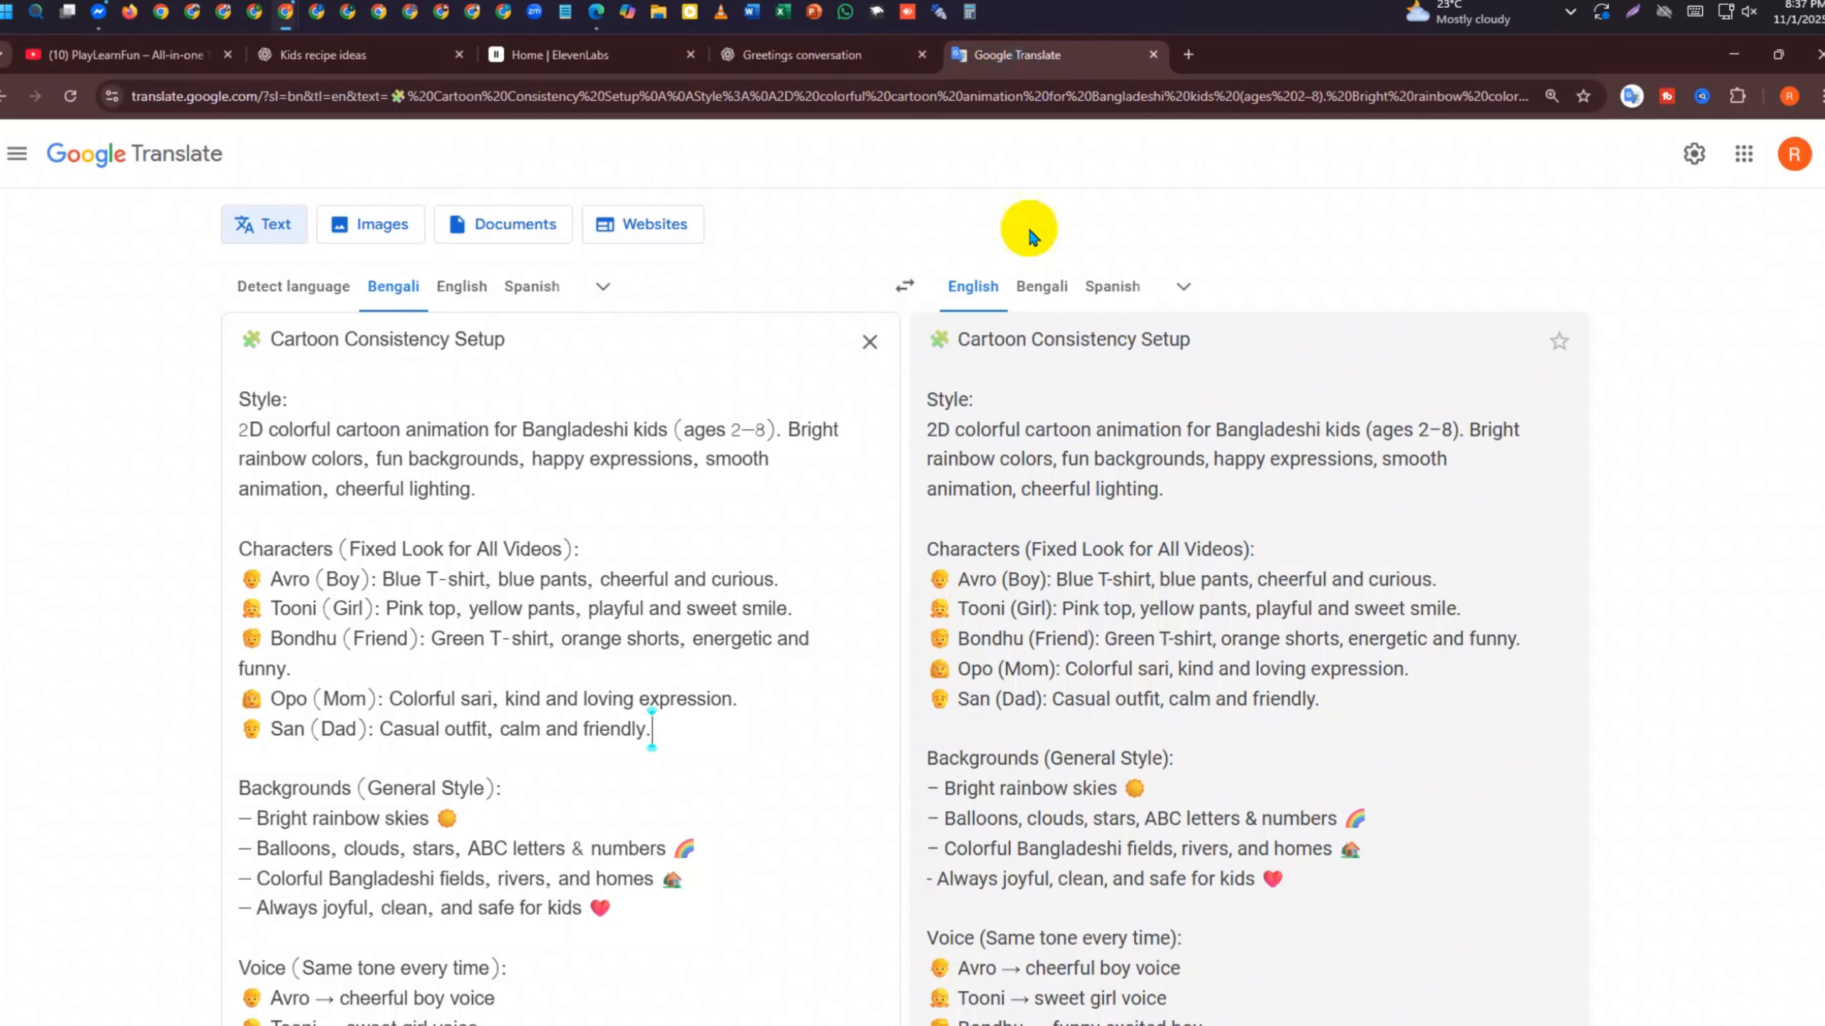
Examine the Style section and the fixed-look character descriptions in the source text, highlighting the style paragraph and the boy's outfit
{"action": "left_click", "coordinate": [652, 719]}
{"action": "scroll", "coordinate": [652, 690], "scroll_direction": "down", "scroll_amount": 5}
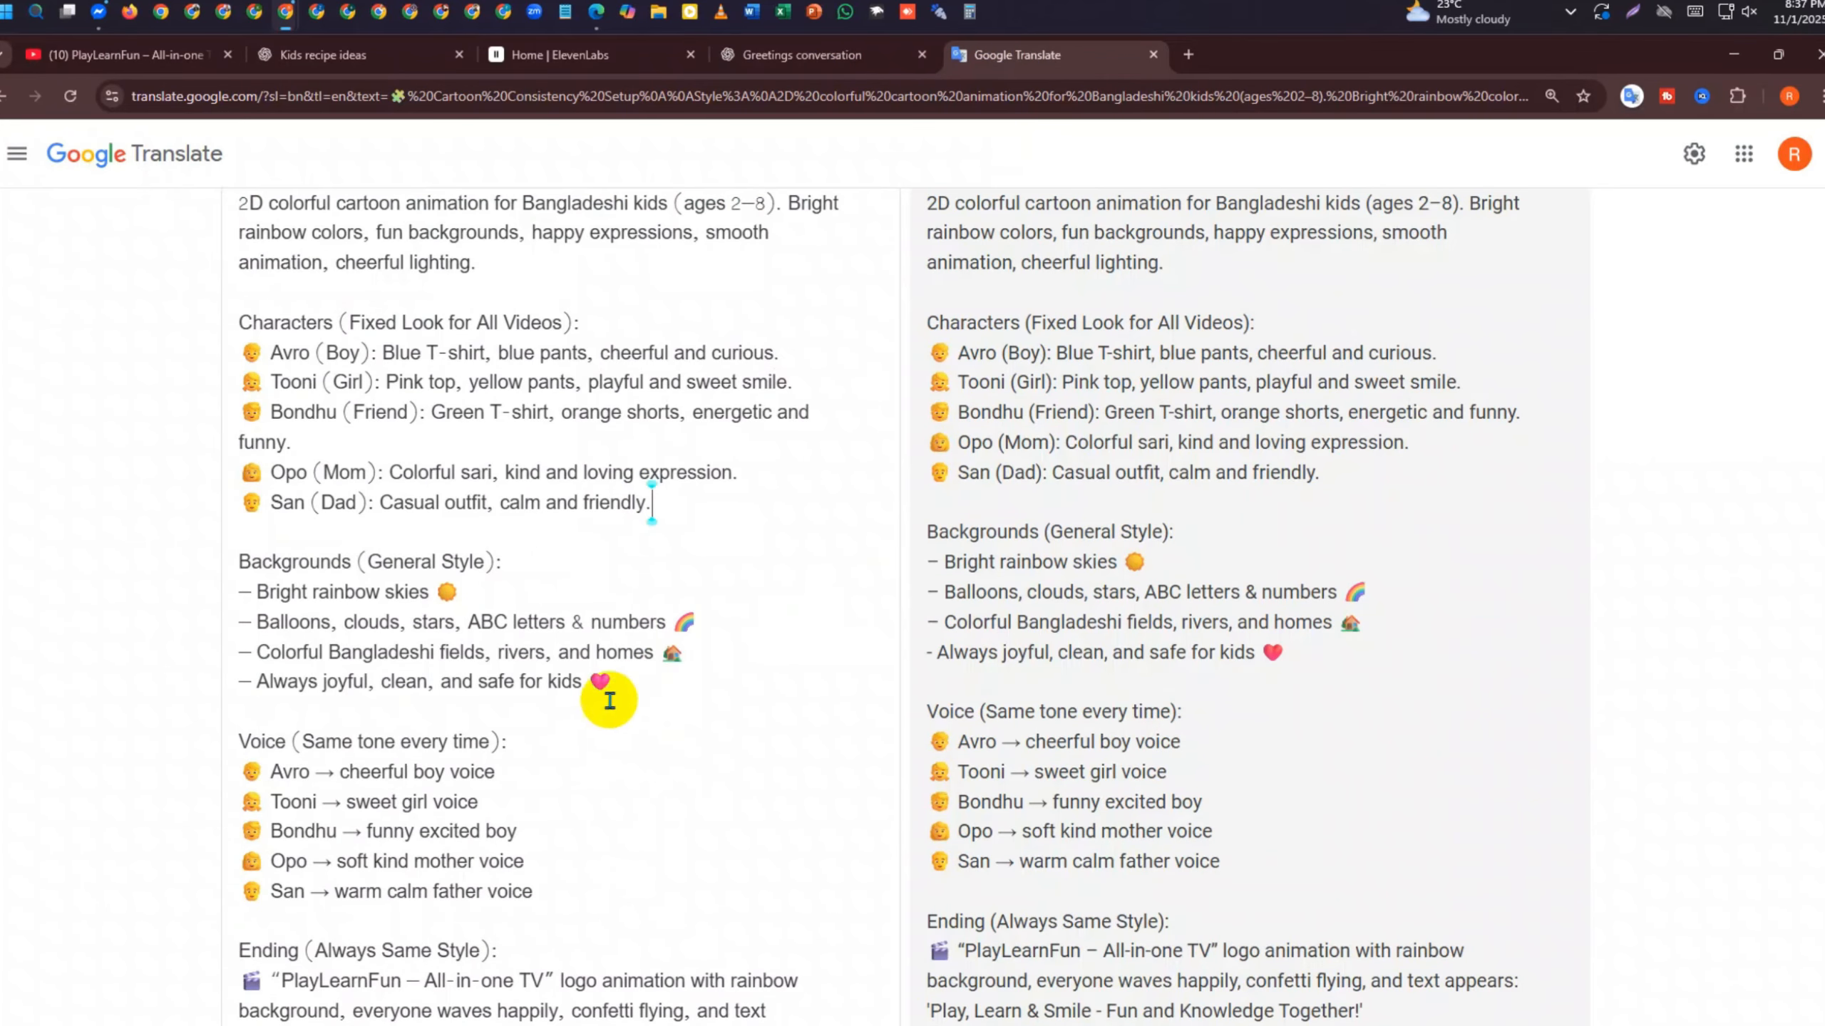
{"action": "scroll", "coordinate": [412, 475], "scroll_direction": "up", "scroll_amount": 3}
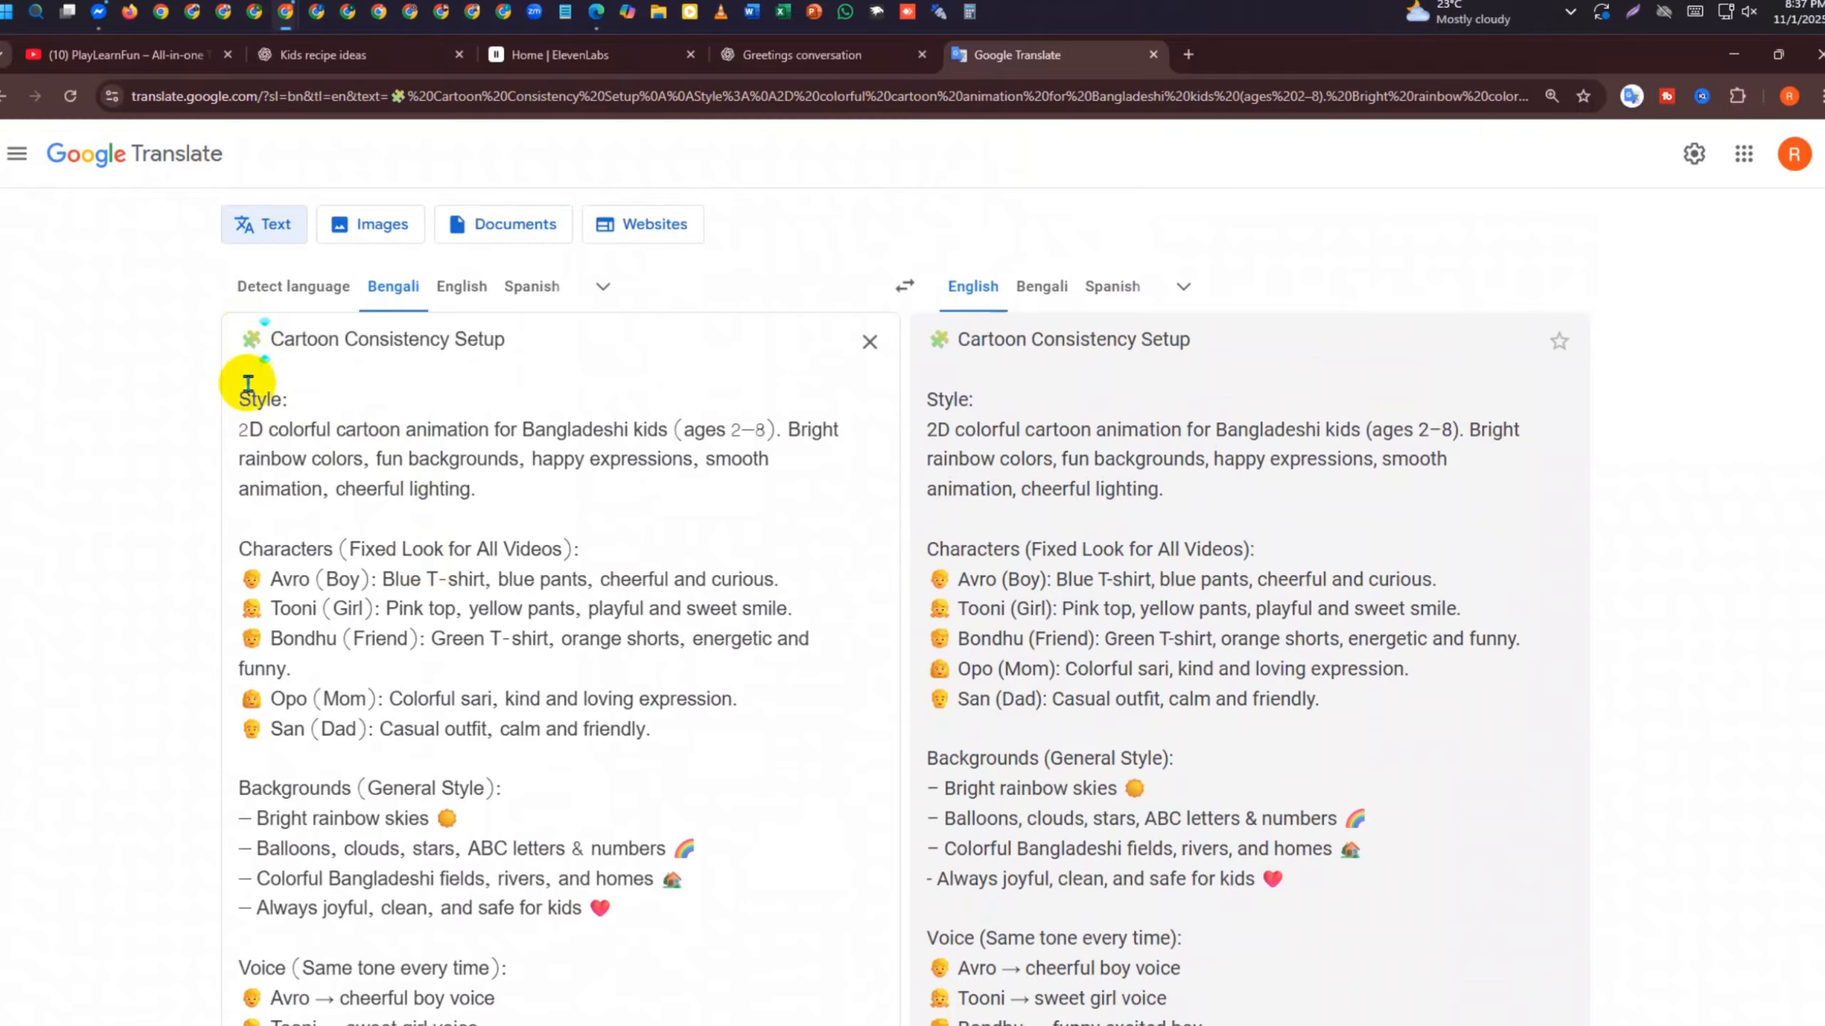
{"action": "left_click_drag", "start_coordinate": [241, 398], "coordinate": [491, 489]}
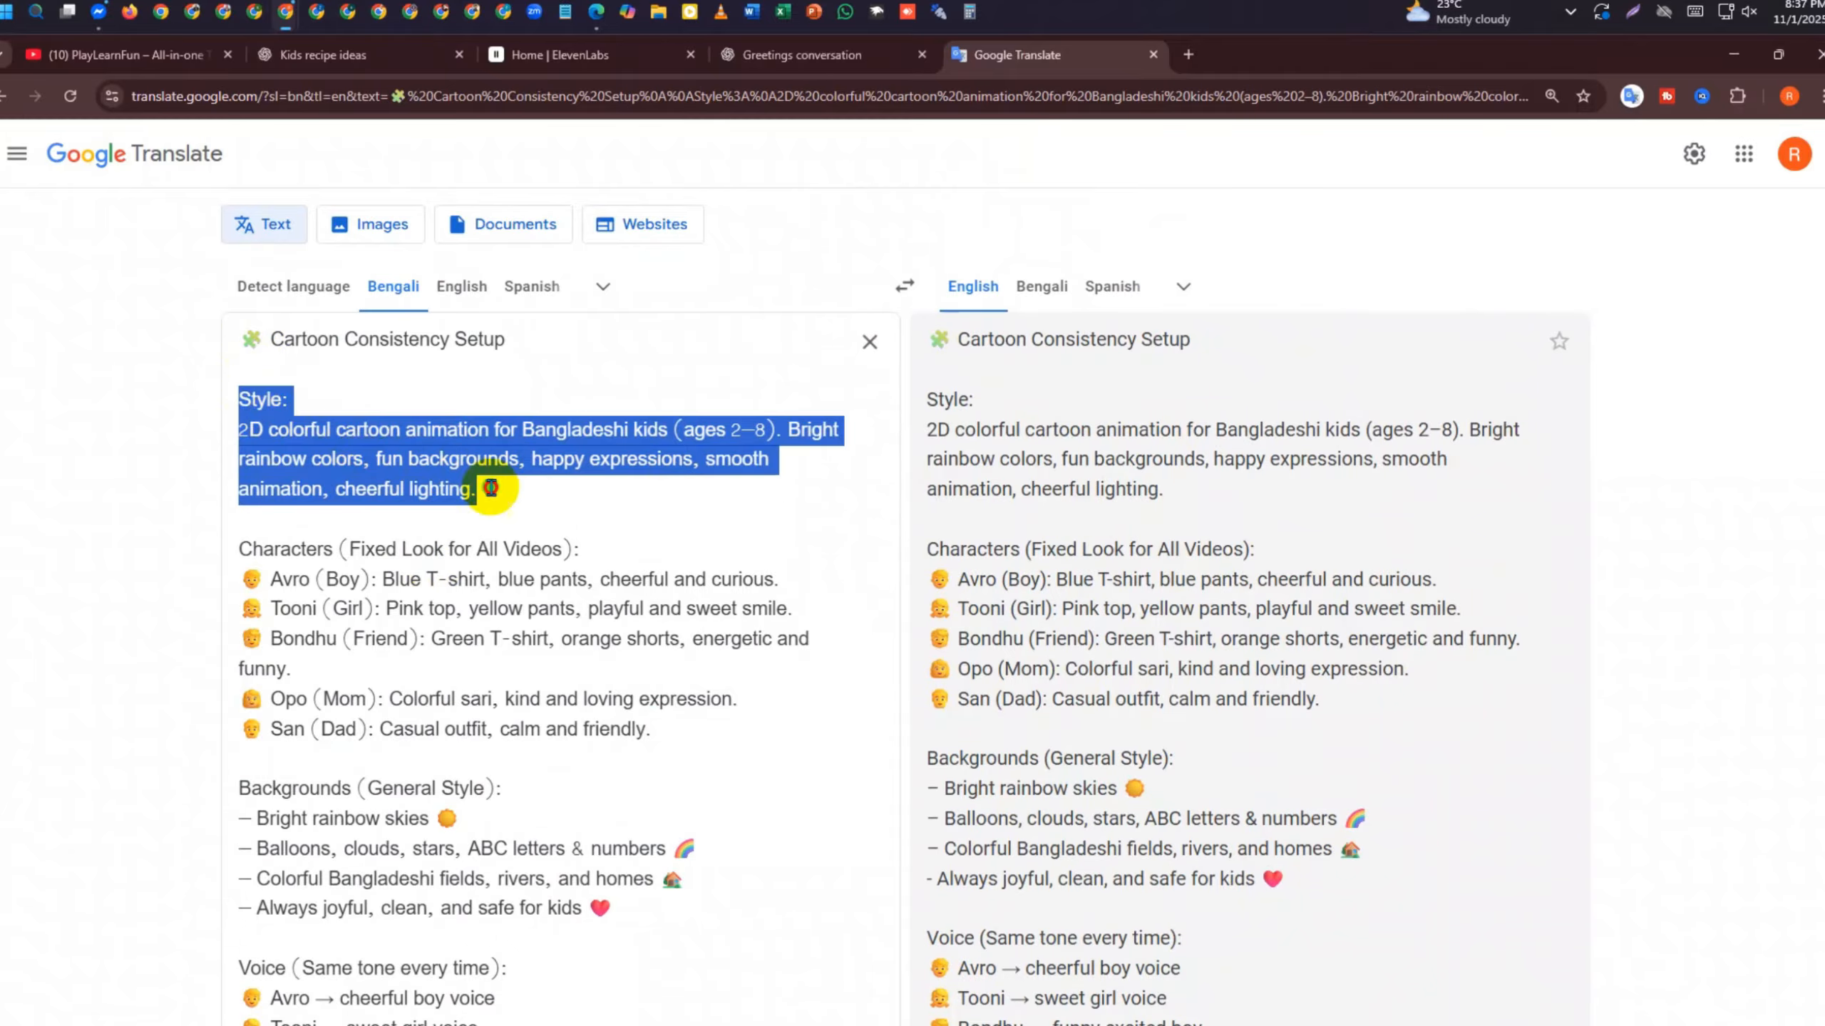
{"action": "left_click_drag", "start_coordinate": [625, 500], "coordinate": [747, 365]}
{"action": "scroll", "coordinate": [447, 568], "scroll_direction": "down", "scroll_amount": 3}
{"action": "left_click", "coordinate": [251, 357]}
{"action": "left_click_drag", "start_coordinate": [239, 352], "coordinate": [781, 352]}
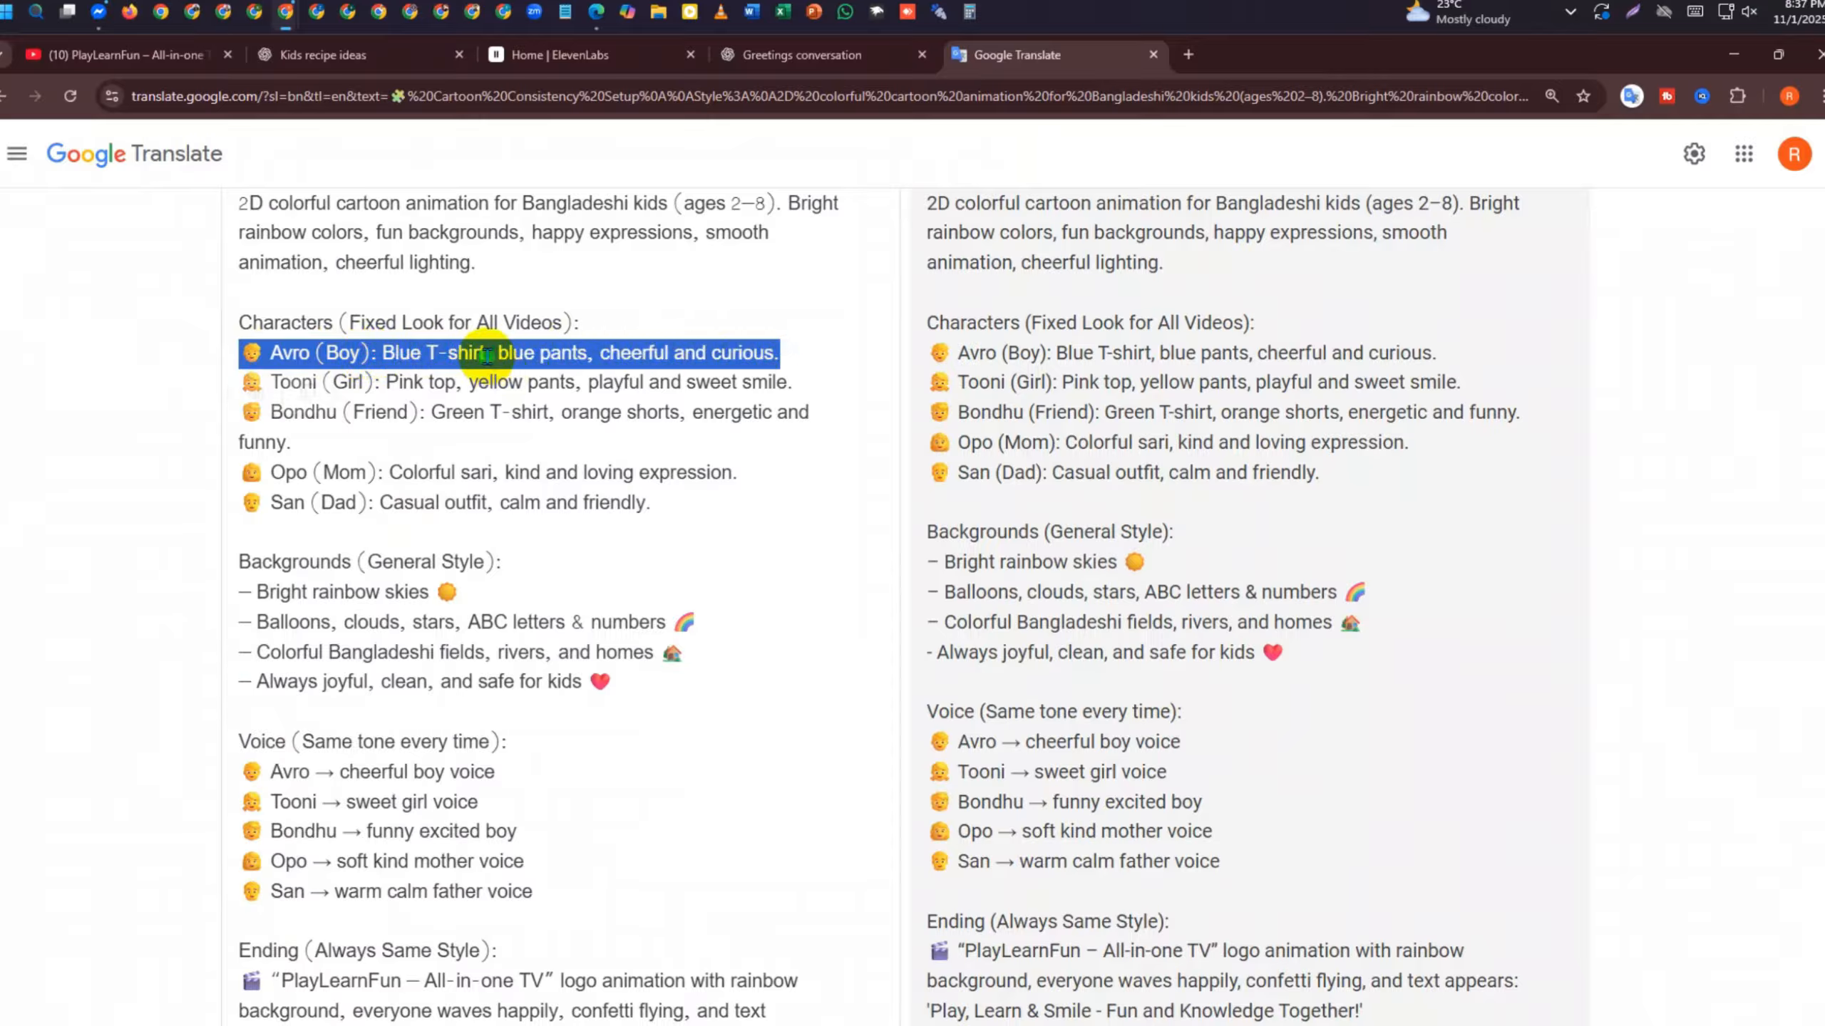
{"action": "left_click_drag", "start_coordinate": [490, 355], "coordinate": [783, 352]}
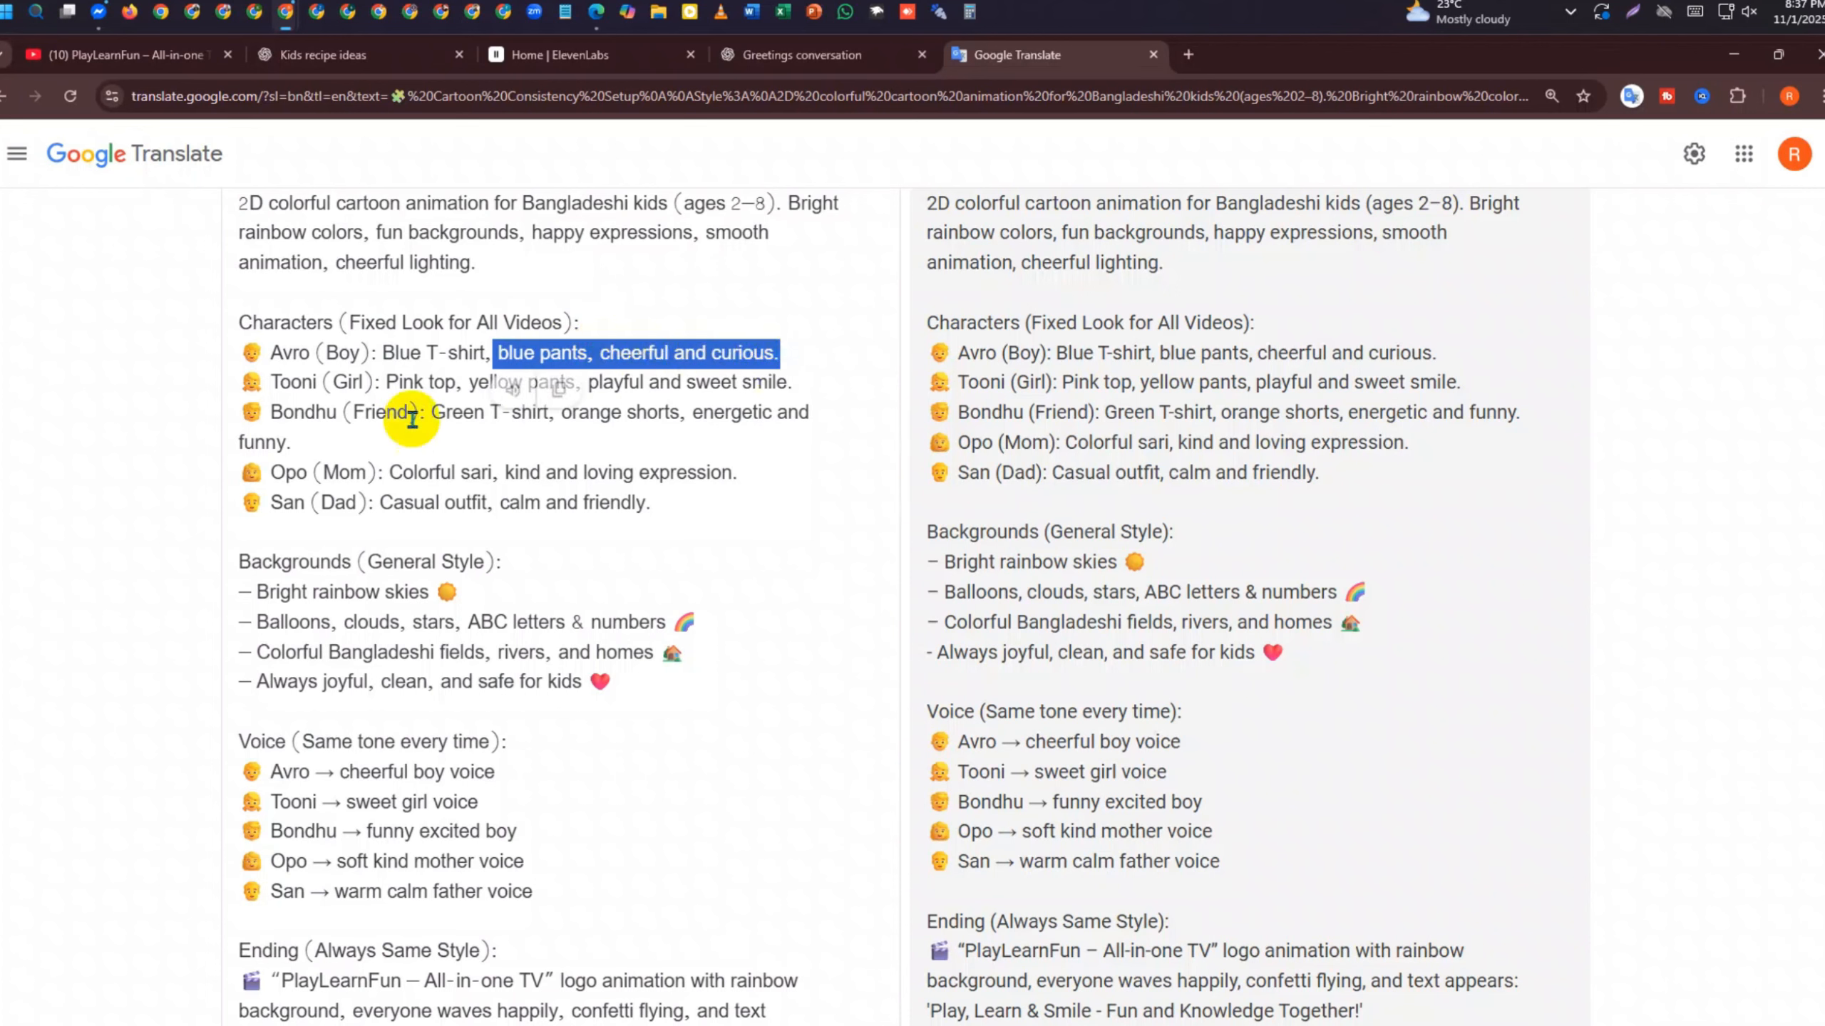
{"action": "left_click_drag", "start_coordinate": [267, 388], "coordinate": [389, 468]}
{"action": "left_click", "coordinate": [388, 472]}
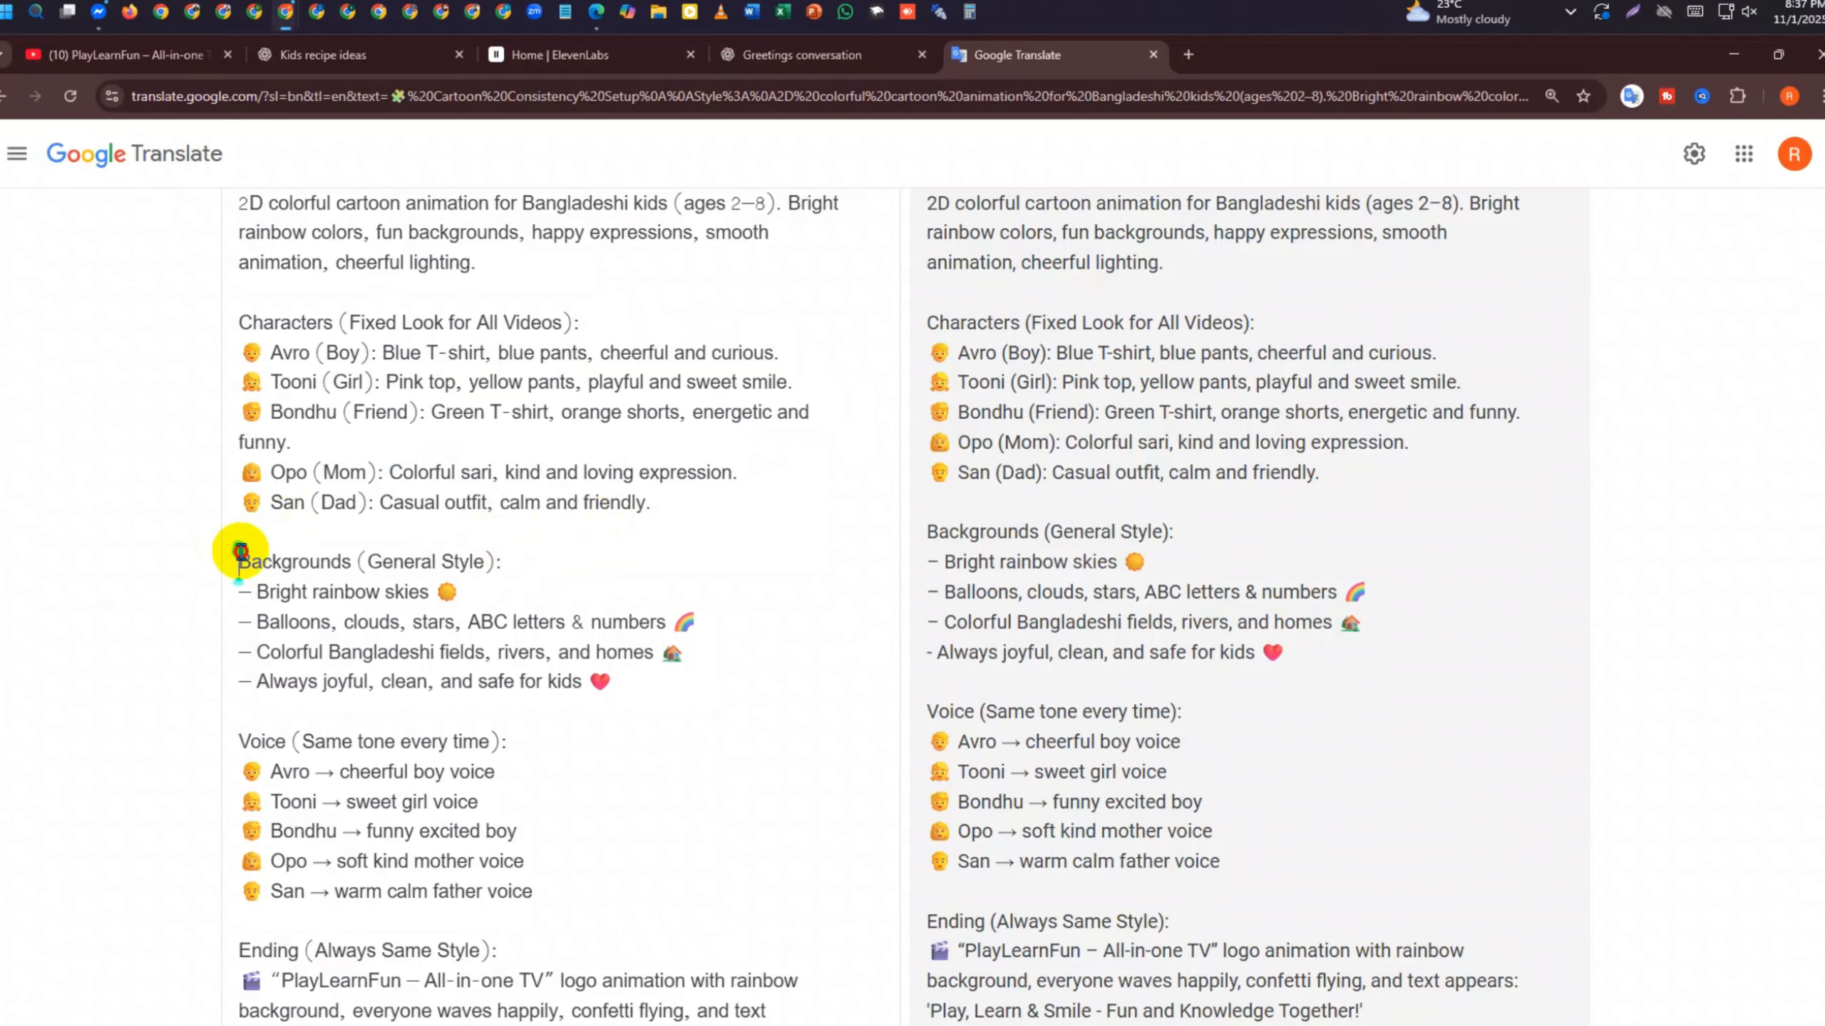
Examine the Backgrounds (General Style) section in the source text, highlighting the whole section and its "Bright rainbow skies" line
{"action": "left_click_drag", "start_coordinate": [241, 552], "coordinate": [674, 676]}
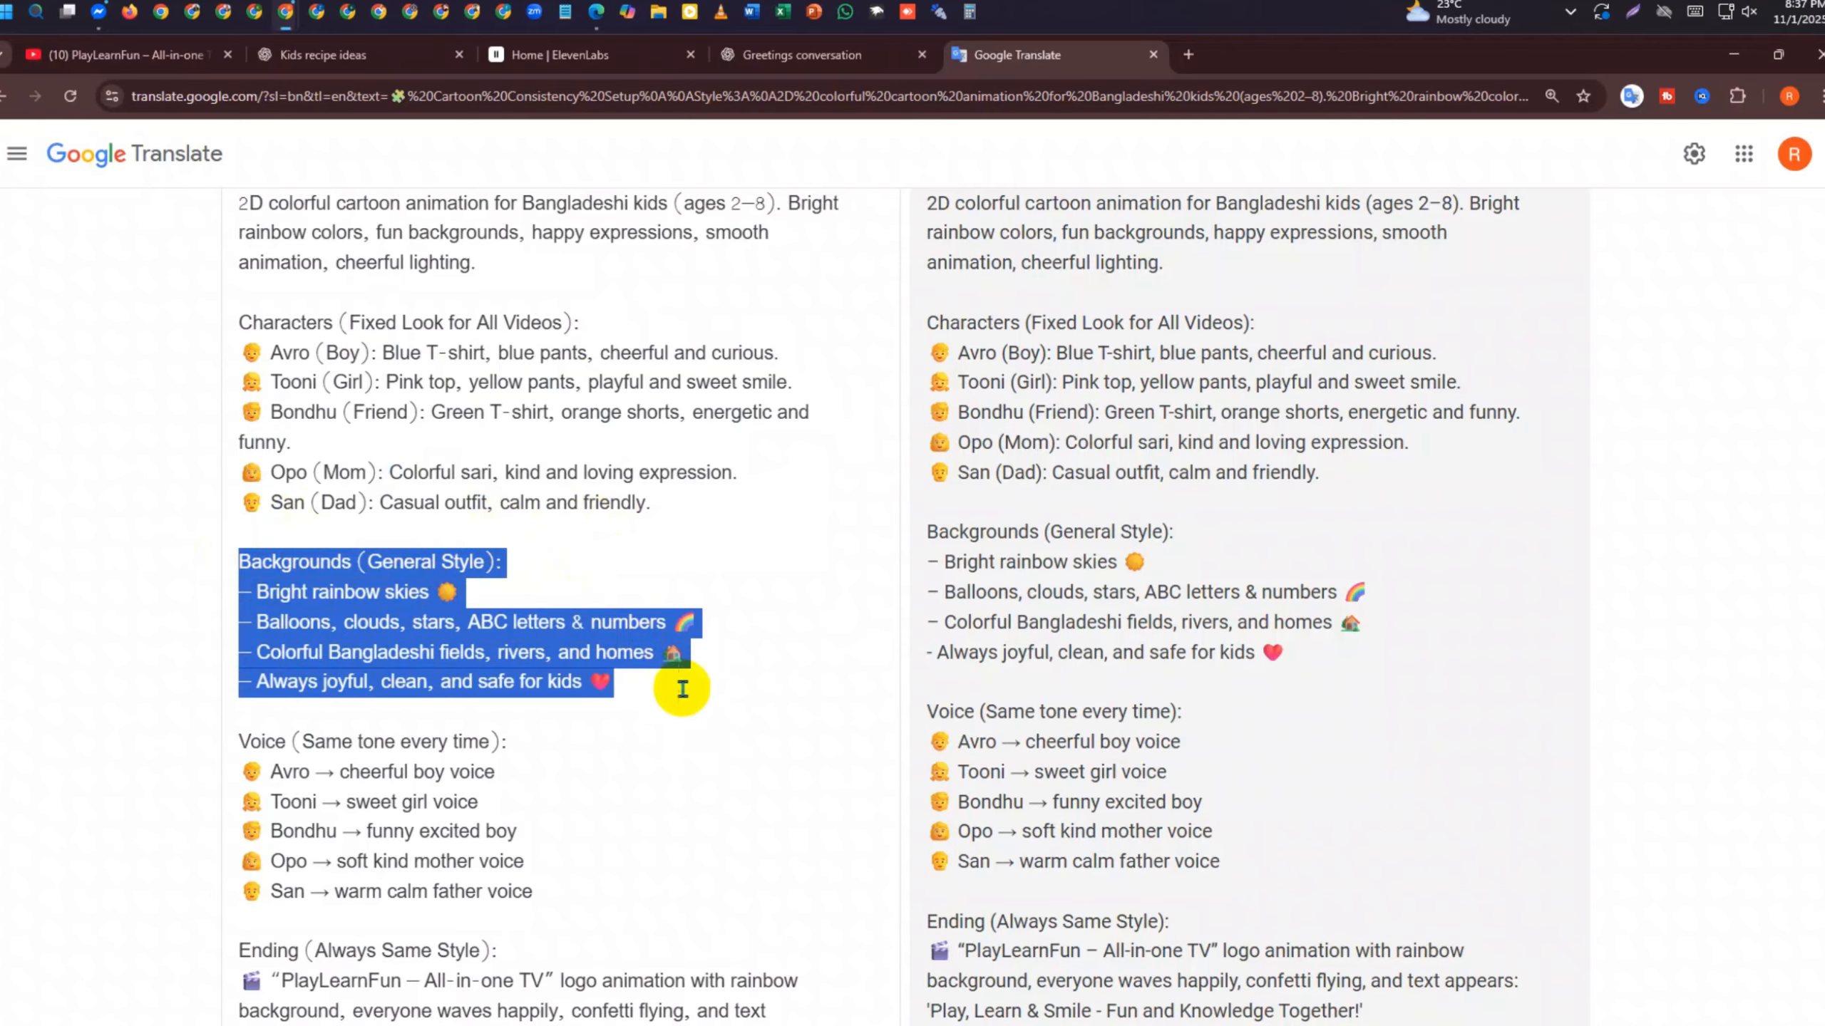
{"action": "scroll", "coordinate": [681, 688], "scroll_direction": "down", "scroll_amount": 3}
{"action": "left_click", "coordinate": [651, 603]}
{"action": "left_click_drag", "start_coordinate": [253, 364], "coordinate": [448, 362]}
{"action": "left_click", "coordinate": [305, 366]}
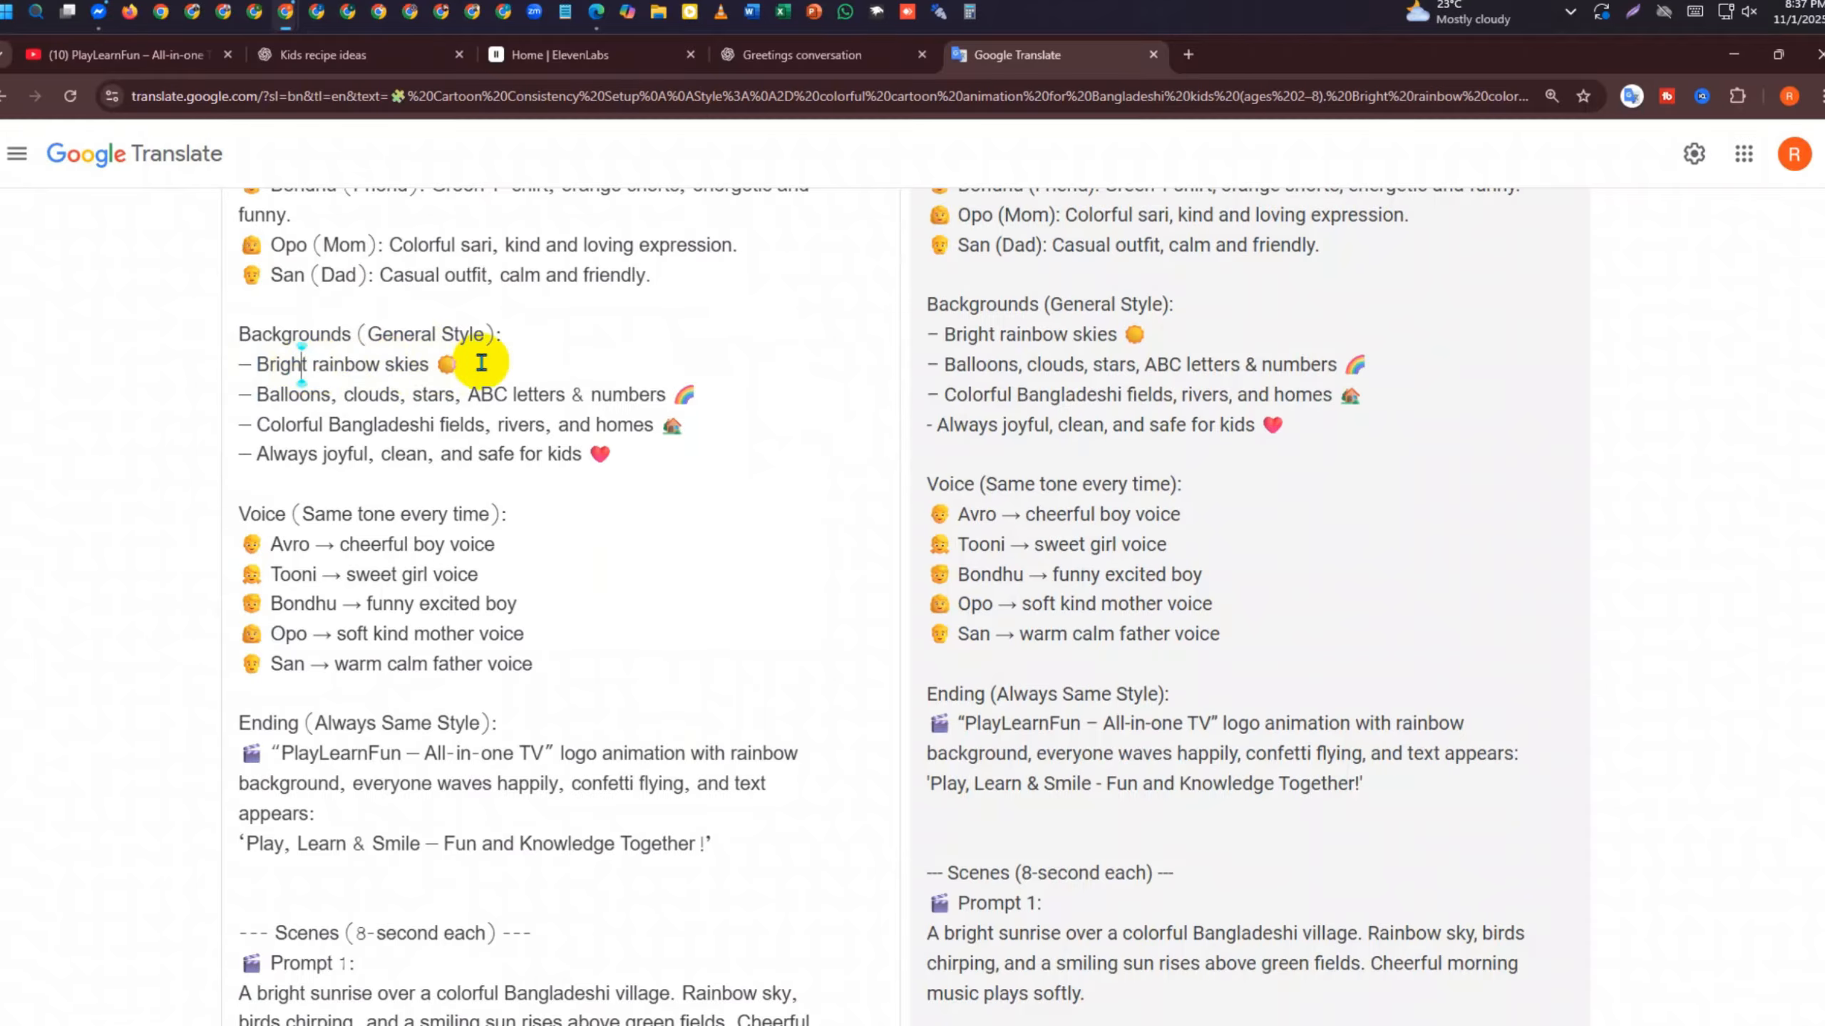
{"action": "left_click_drag", "start_coordinate": [482, 363], "coordinate": [183, 355]}
{"action": "left_click", "coordinate": [662, 457]}
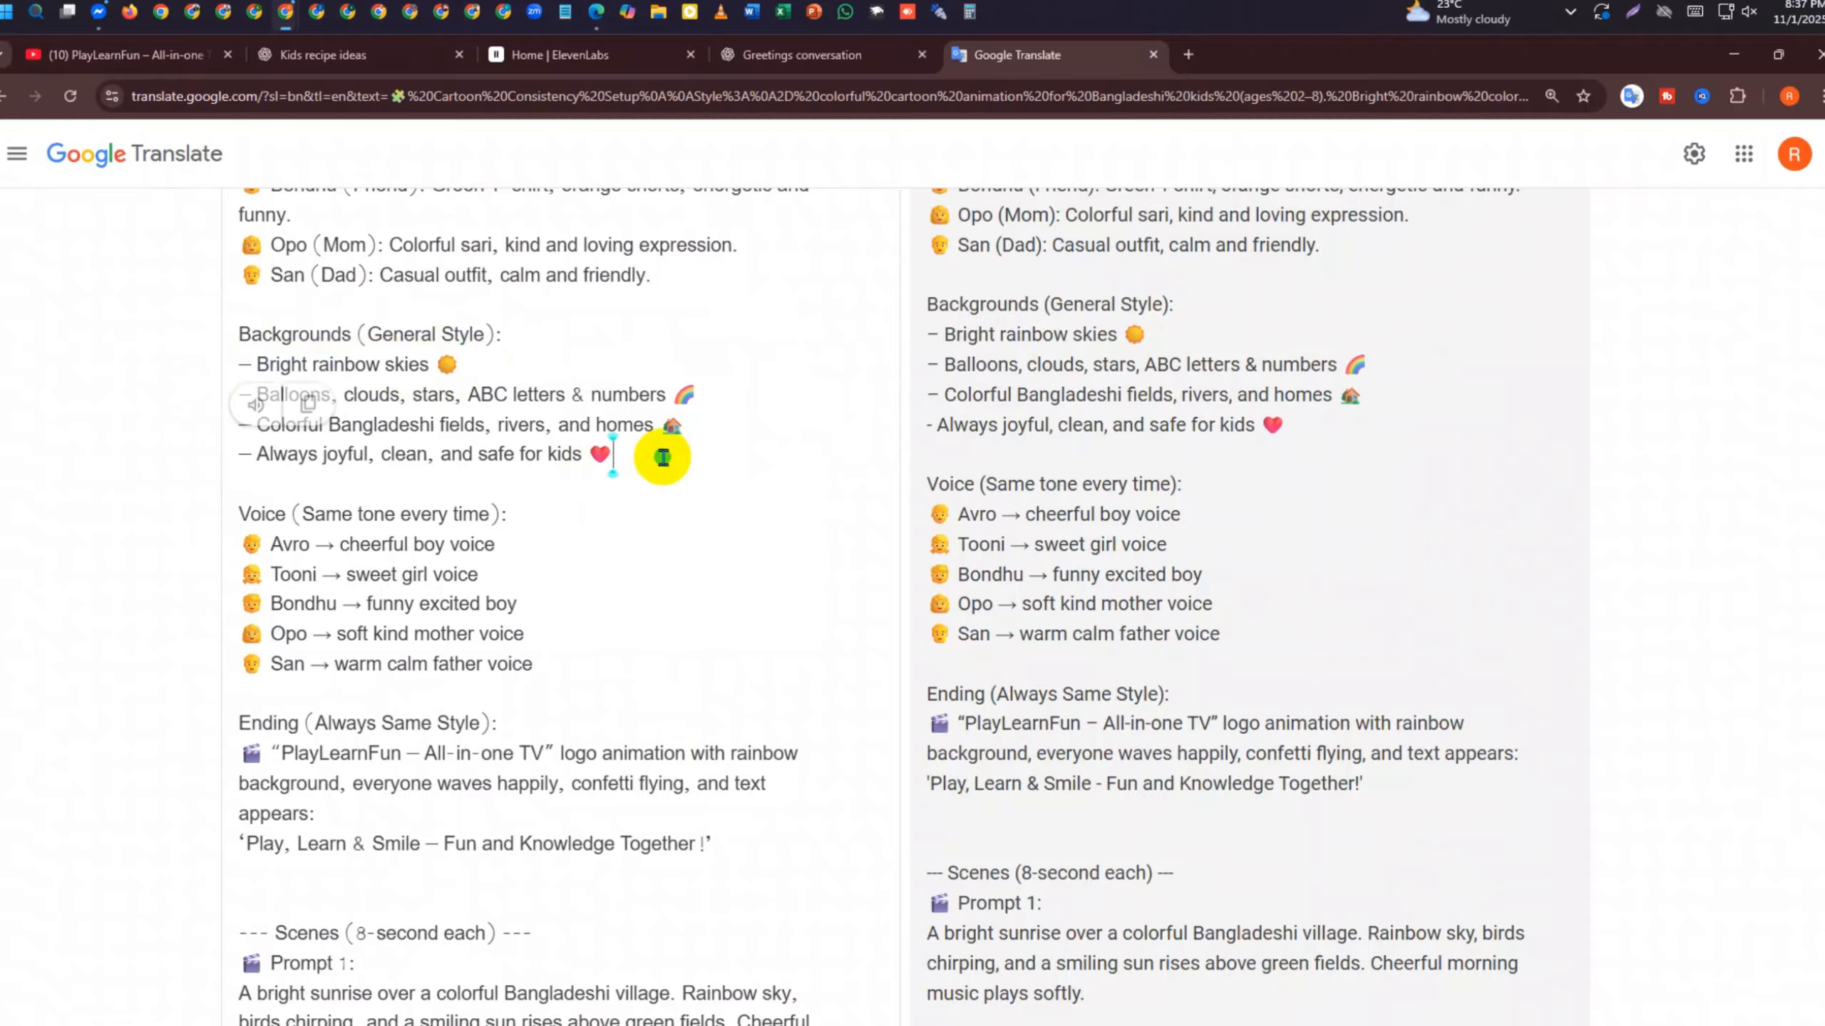
Examine the Voice and Ending sections, highlighting the voice list, the Ending heading and the quoted "PlayLearnFun – All-in-one TV" channel name
{"action": "scroll", "coordinate": [481, 509], "scroll_direction": "down", "scroll_amount": 3}
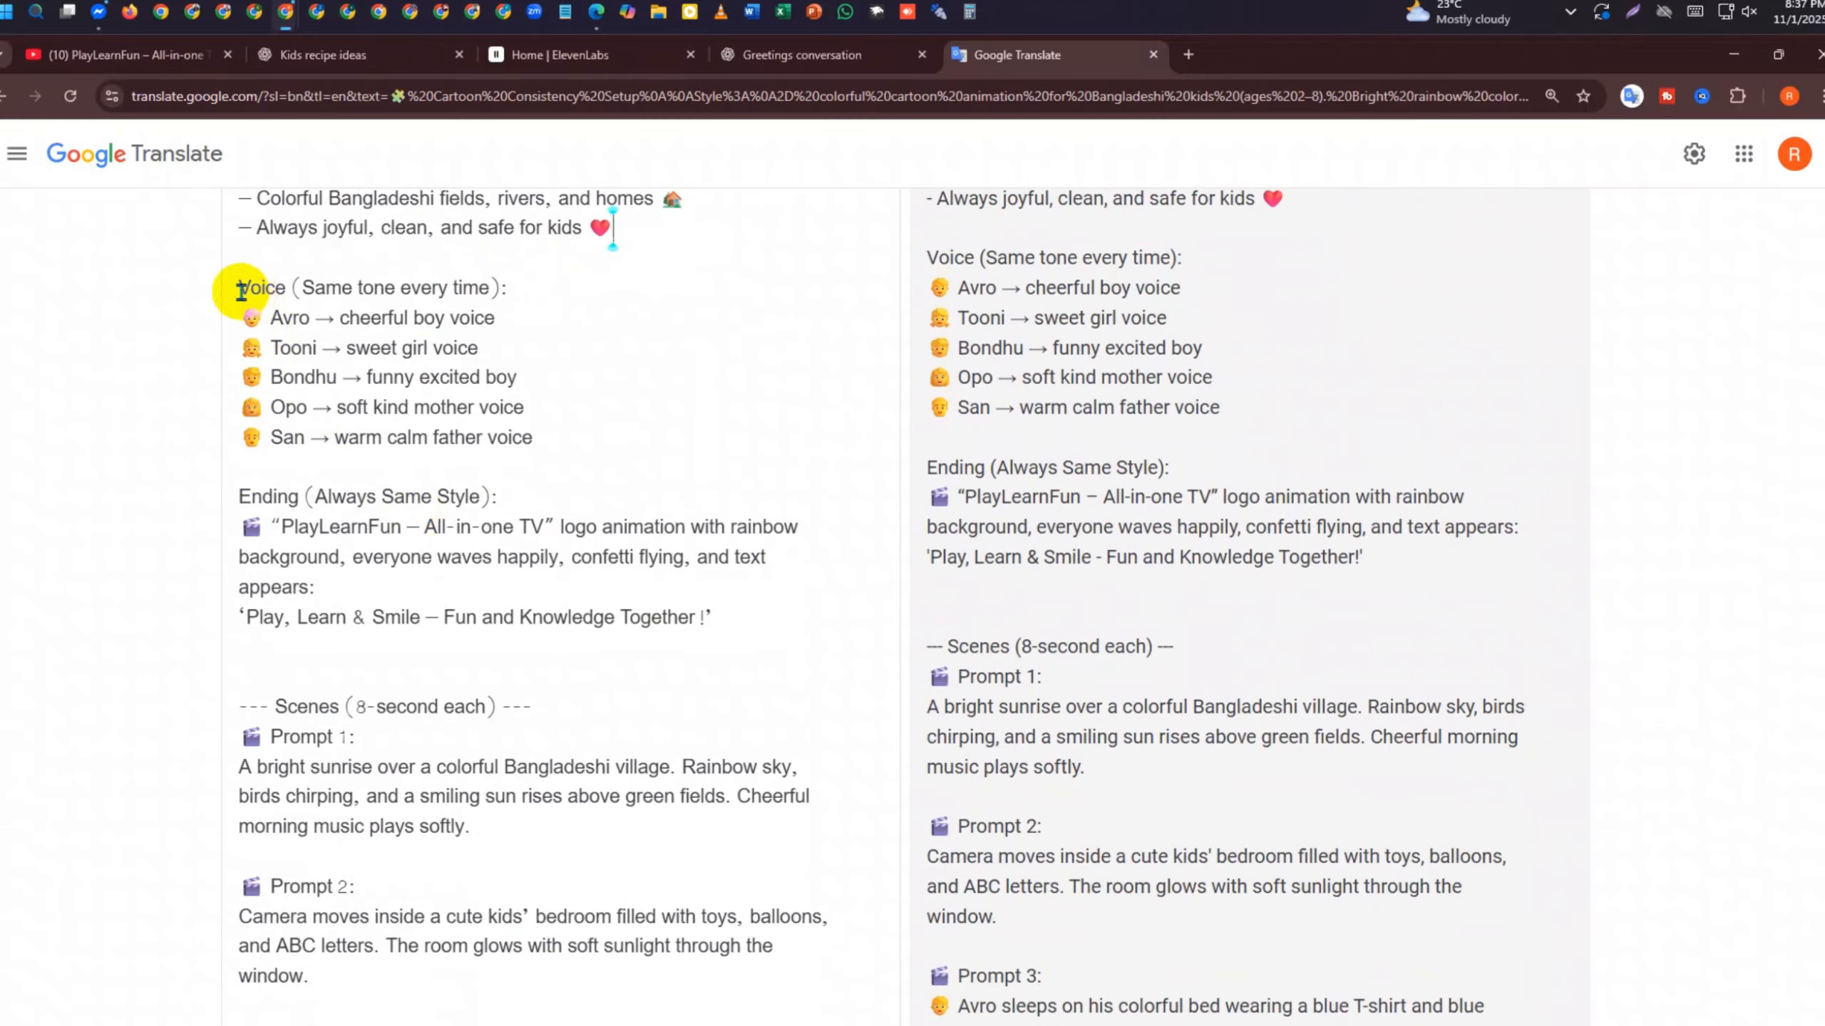
{"action": "mouse_move", "coordinate": [241, 289]}
{"action": "left_mouse_down"}
{"action": "mouse_move", "coordinate": [541, 396]}
{"action": "mouse_move", "coordinate": [571, 439]}
{"action": "mouse_move", "coordinate": [285, 338]}
{"action": "mouse_move", "coordinate": [235, 286]}
{"action": "left_mouse_up"}
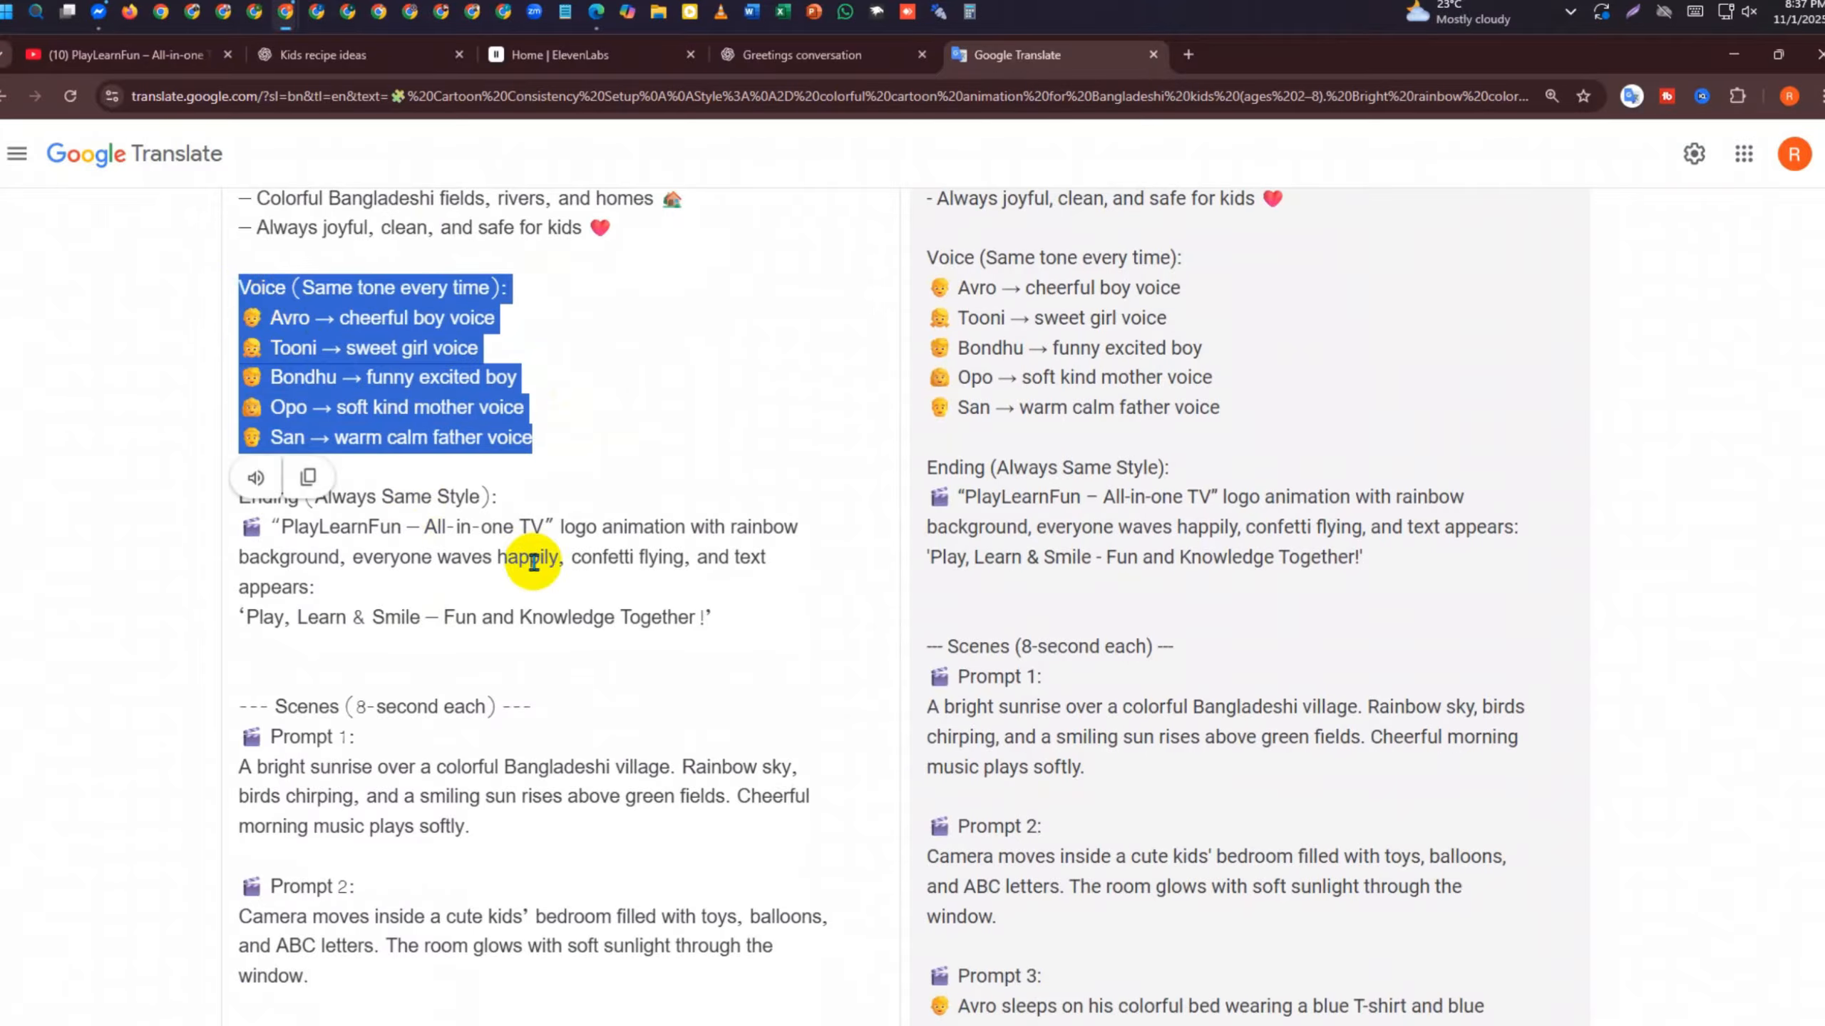
{"action": "scroll", "coordinate": [533, 563], "scroll_direction": "down", "scroll_amount": 3}
{"action": "left_click", "coordinate": [506, 525]}
{"action": "scroll", "coordinate": [346, 392], "scroll_direction": "up", "scroll_amount": 3}
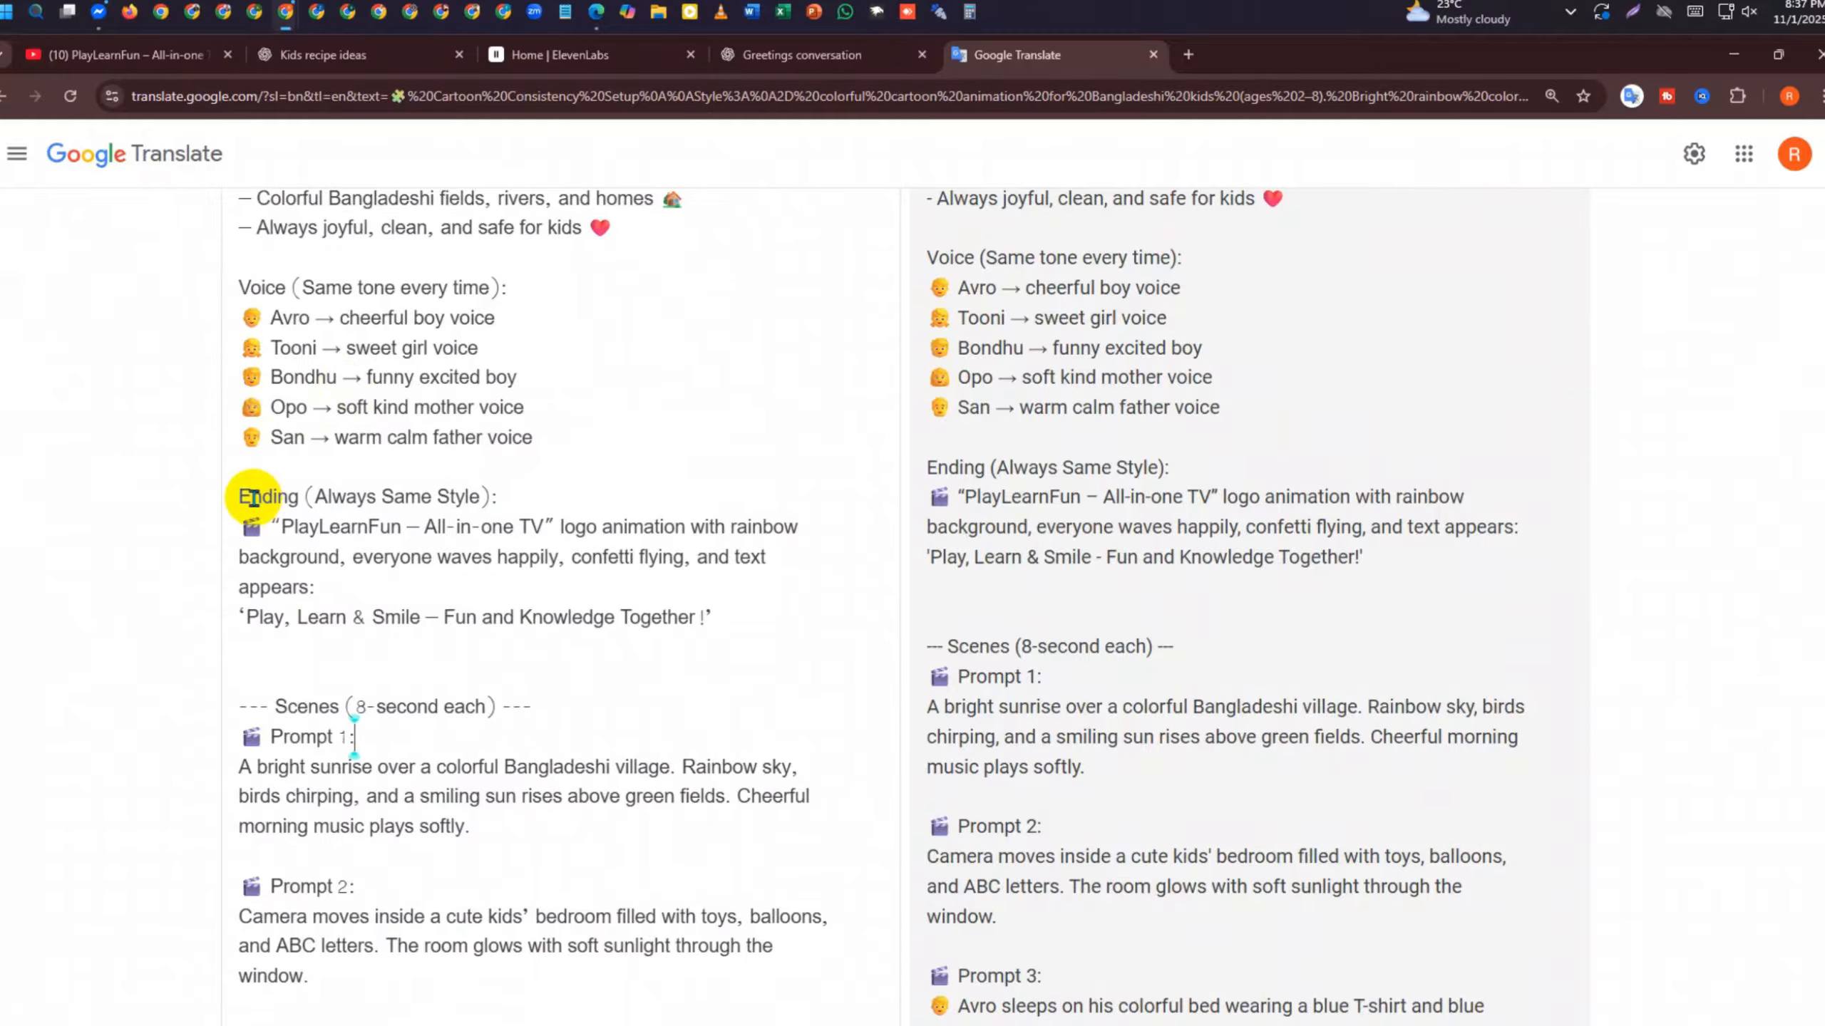
{"action": "key", "text": "ctrl+a"}
{"action": "left_click", "coordinate": [331, 496]}
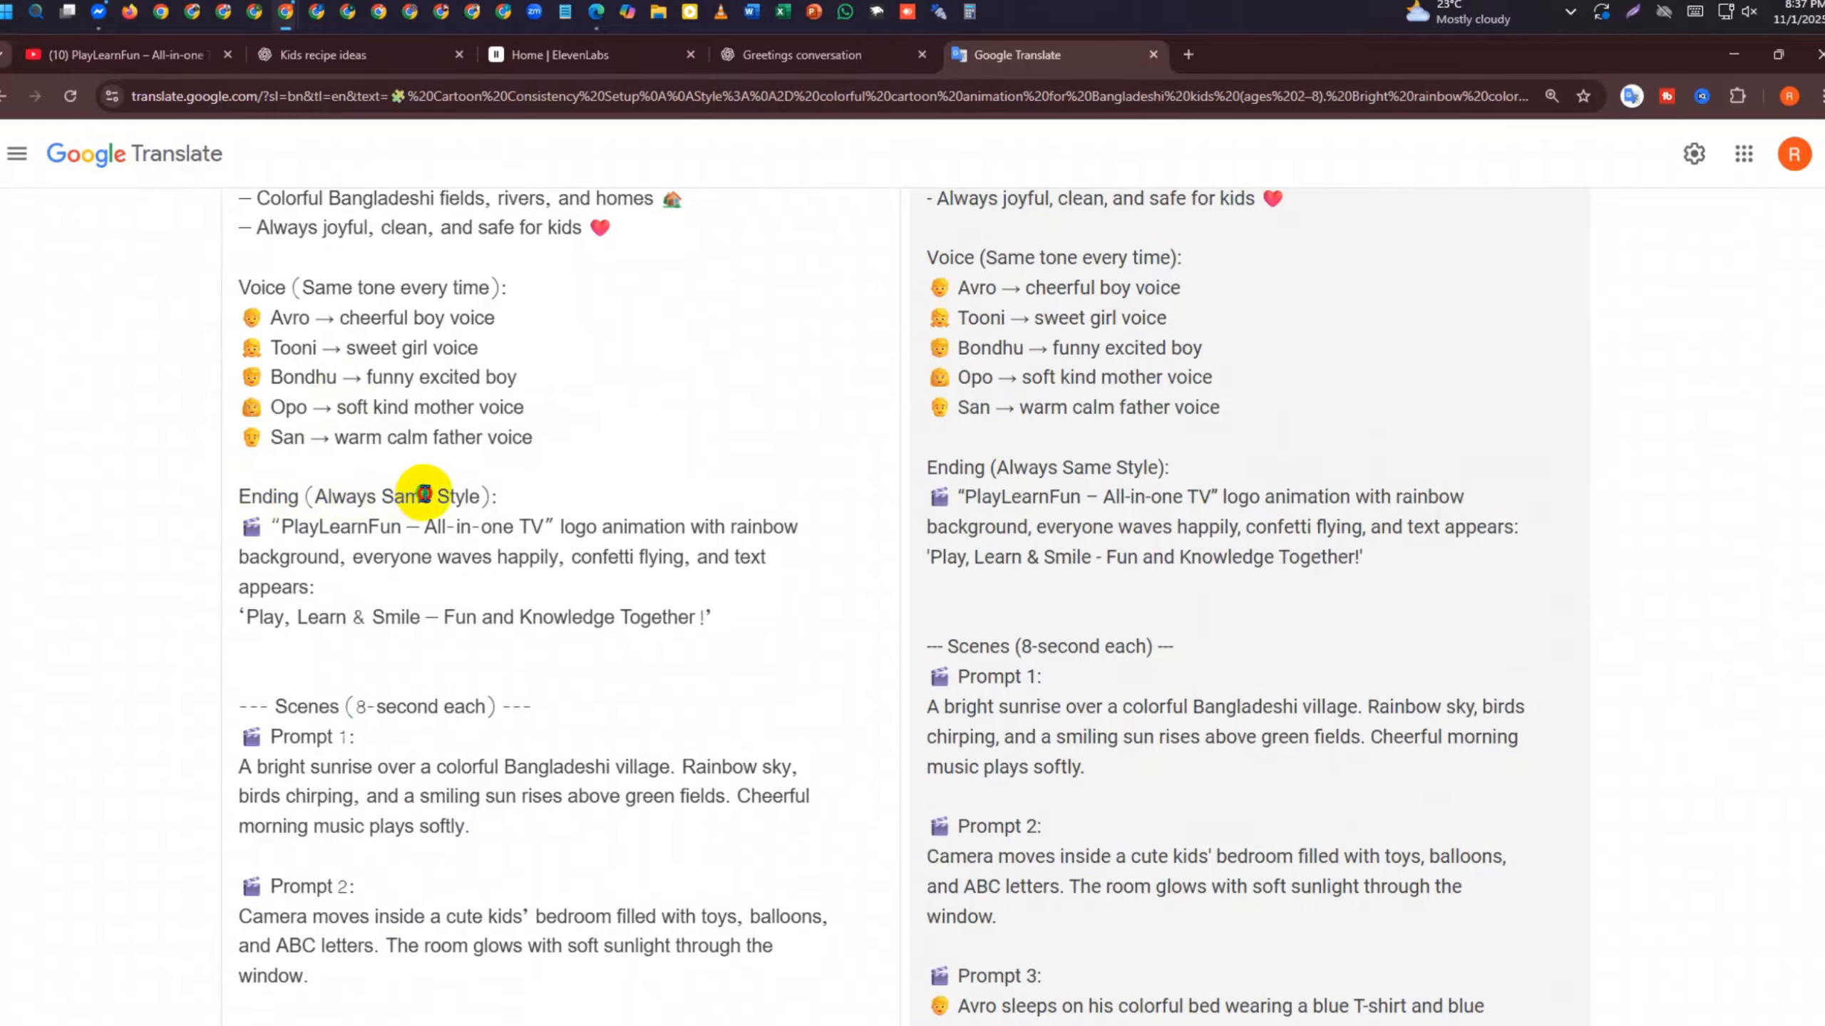
{"action": "left_click_drag", "start_coordinate": [482, 496], "coordinate": [231, 497]}
{"action": "left_click", "coordinate": [422, 528]}
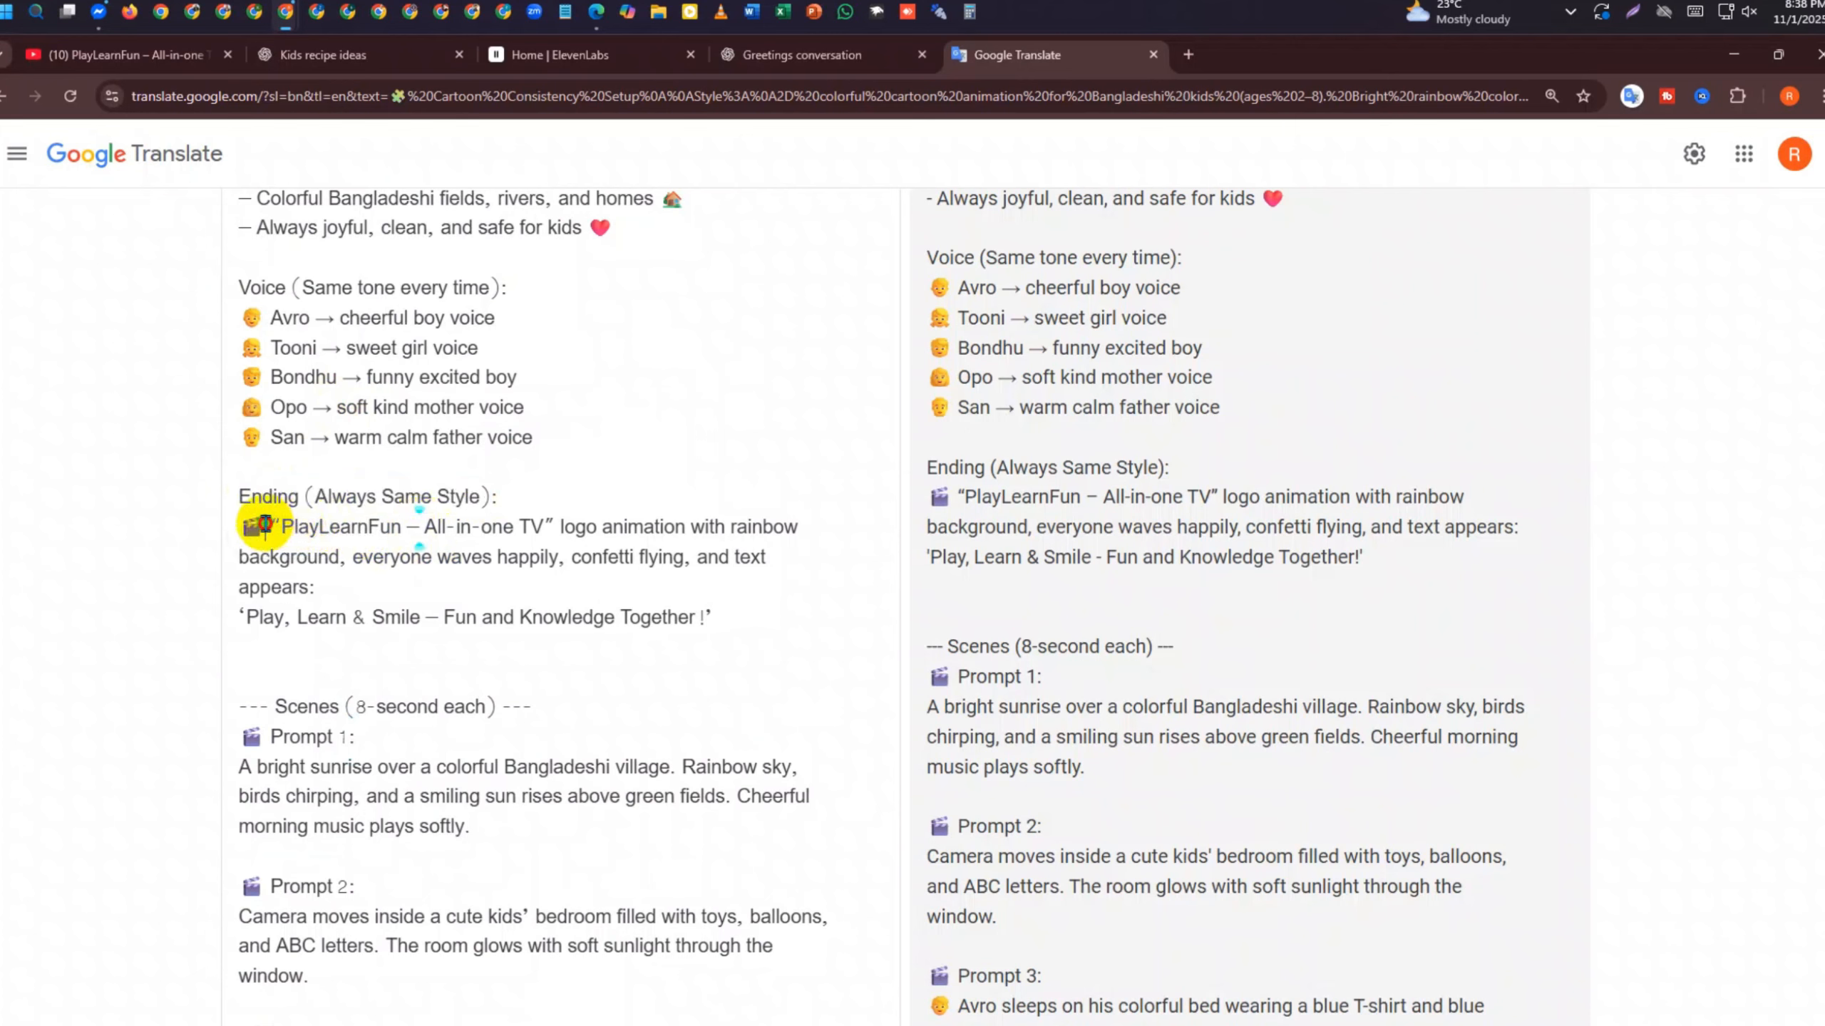
{"action": "left_click_drag", "start_coordinate": [355, 524], "coordinate": [565, 515]}
Switch to the PlayLearnFun – All-in-one TV channel on YouTube and show its list of videos
{"action": "left_click", "coordinate": [347, 29]}
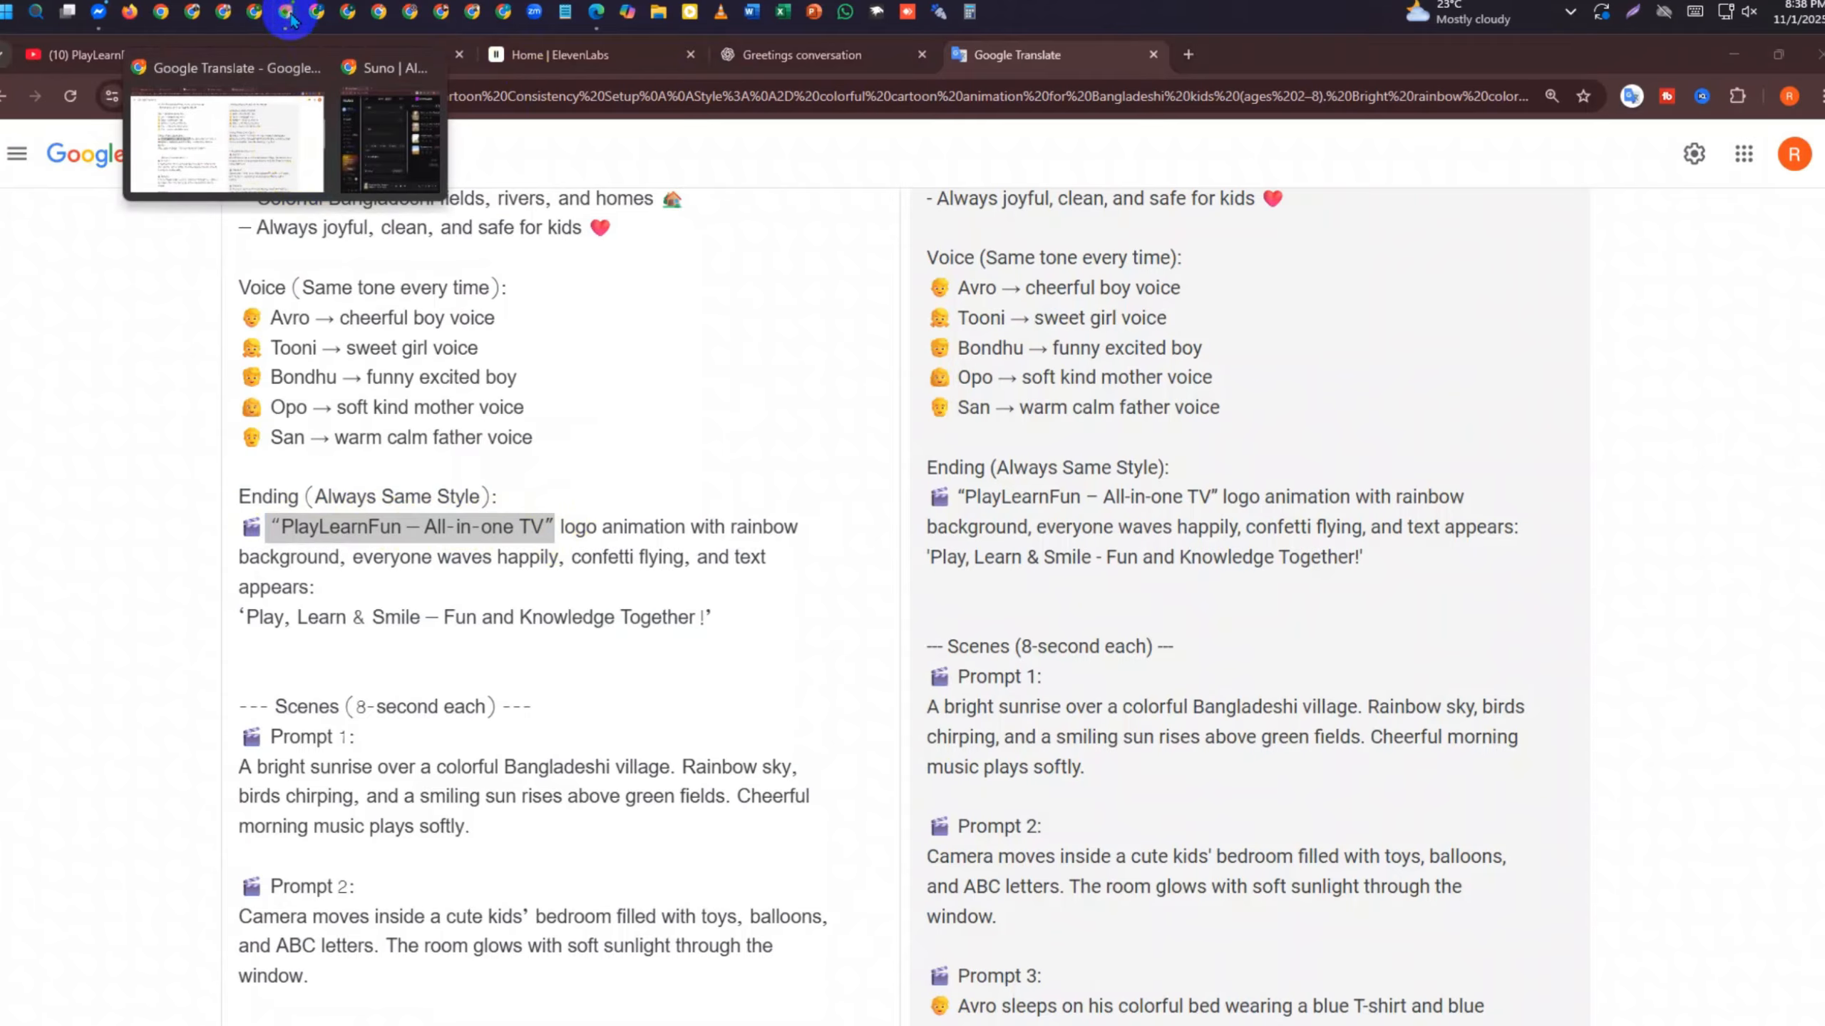
{"action": "left_click", "coordinate": [255, 126]}
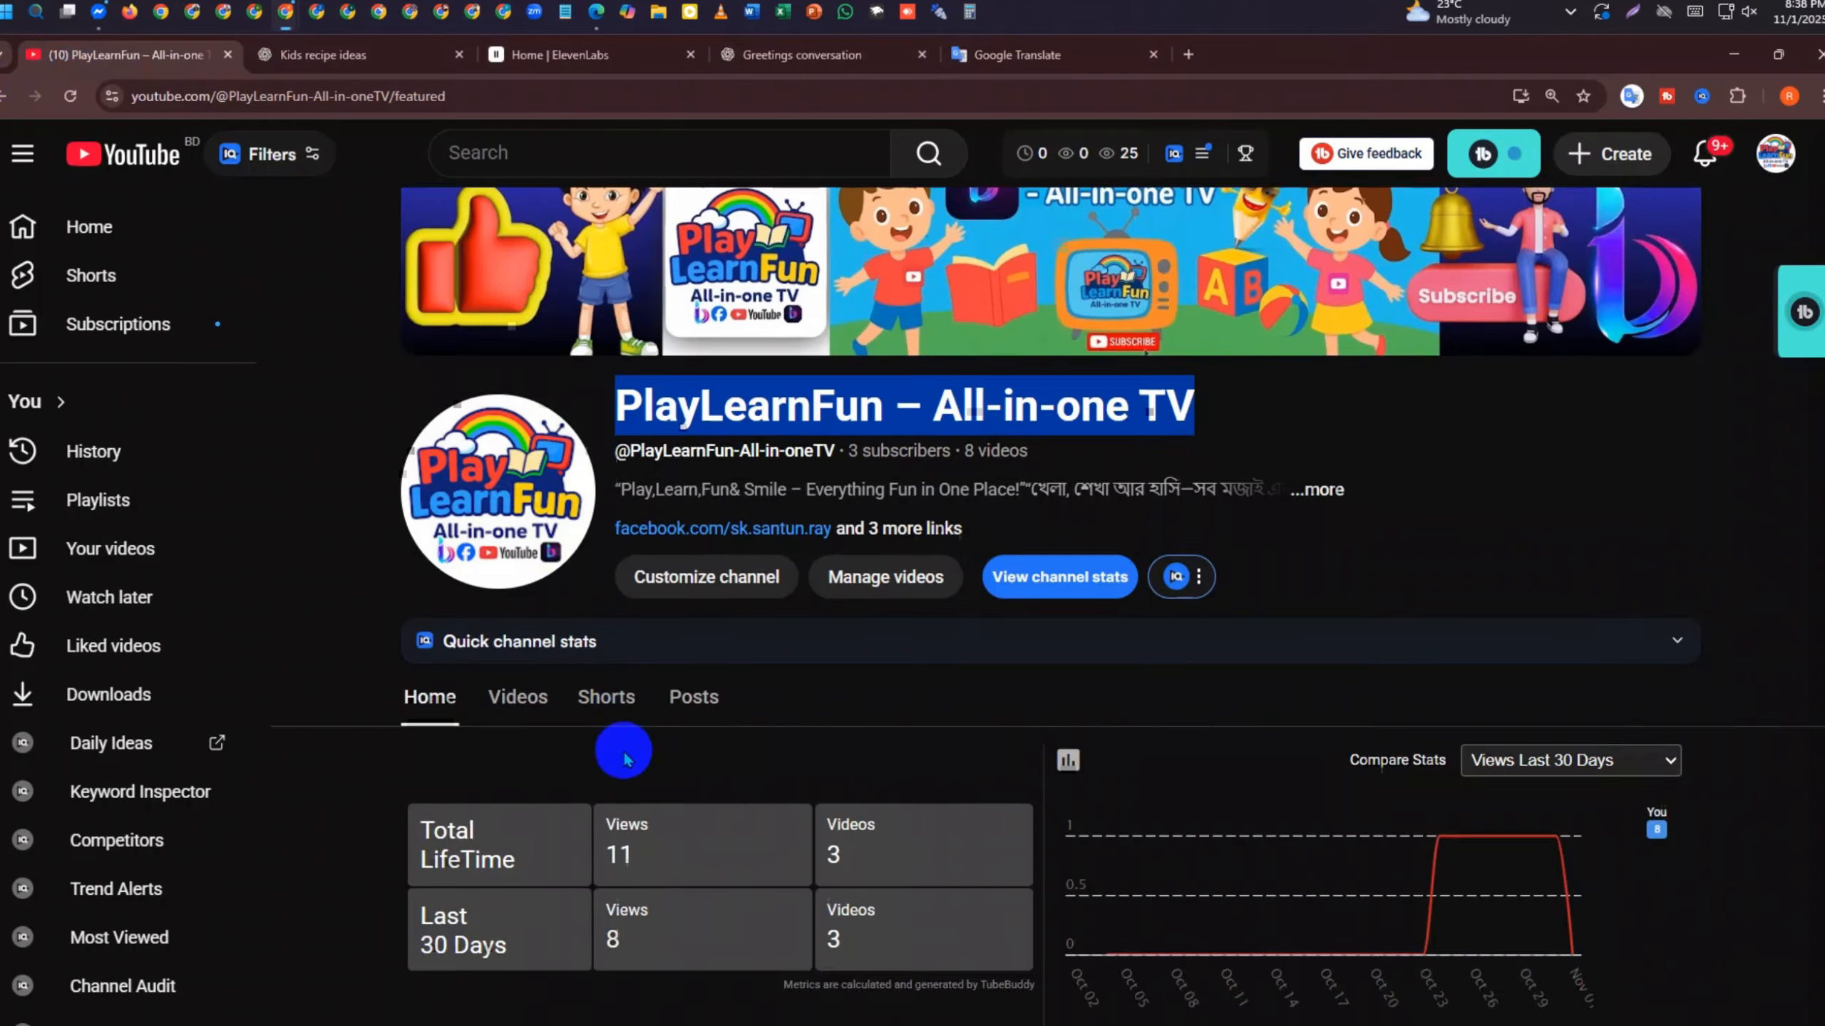
{"action": "scroll", "coordinate": [624, 760], "scroll_direction": "down", "scroll_amount": 10}
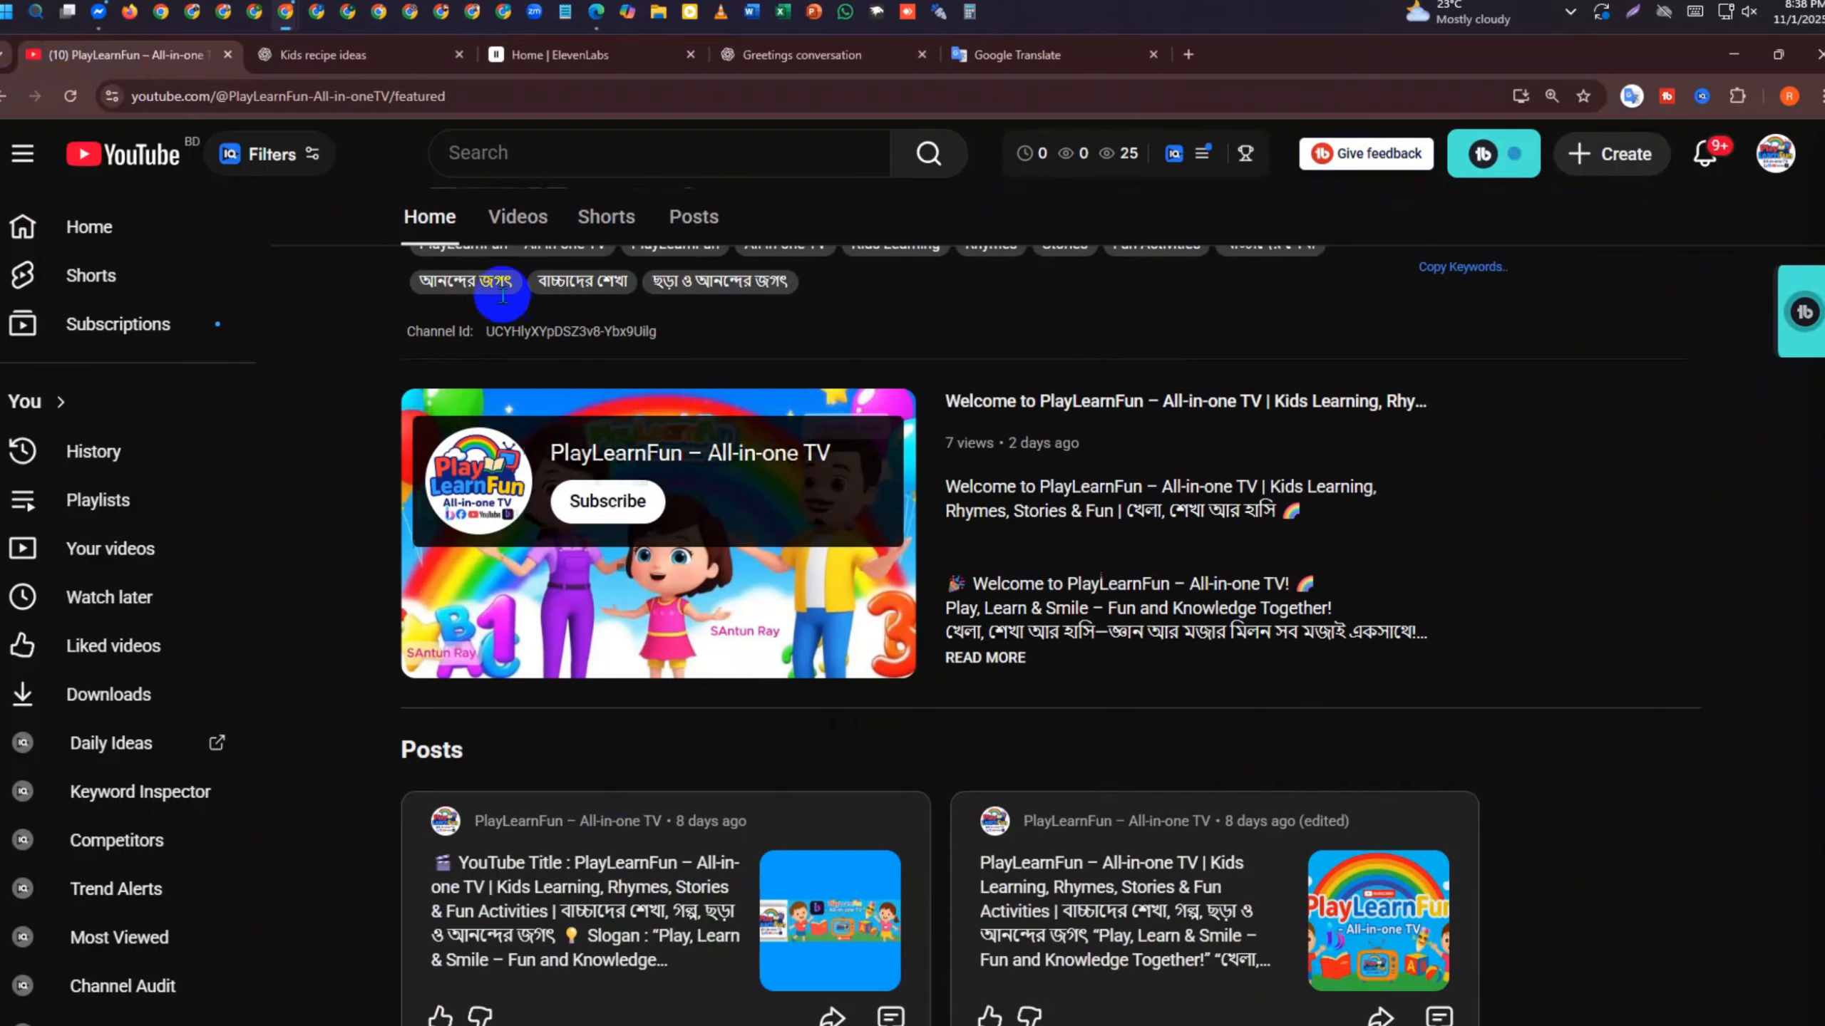
{"action": "scroll", "coordinate": [496, 248], "scroll_direction": "up", "scroll_amount": 3}
{"action": "left_click", "coordinate": [518, 217]}
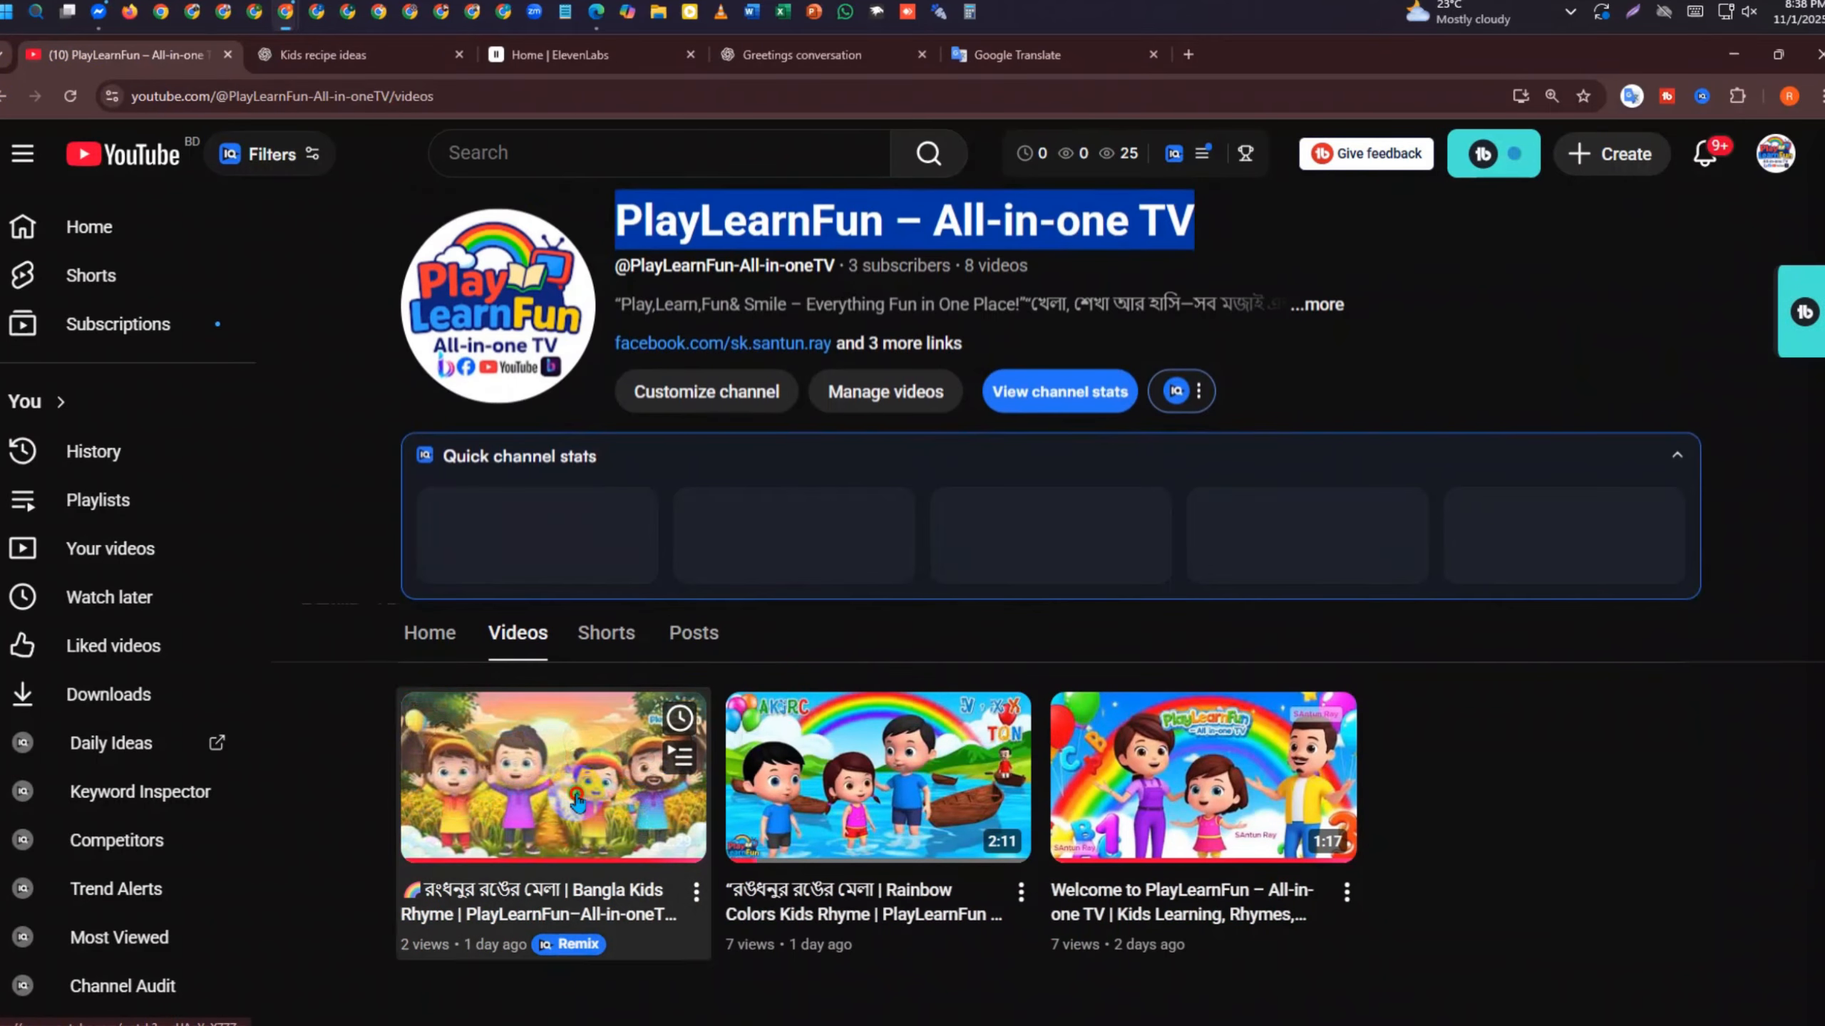
Play the channel's Bangla Kids Rhyme video in full screen, skip to about its middle, then leave full screen and pause it
{"action": "left_click", "coordinate": [1005, 907]}
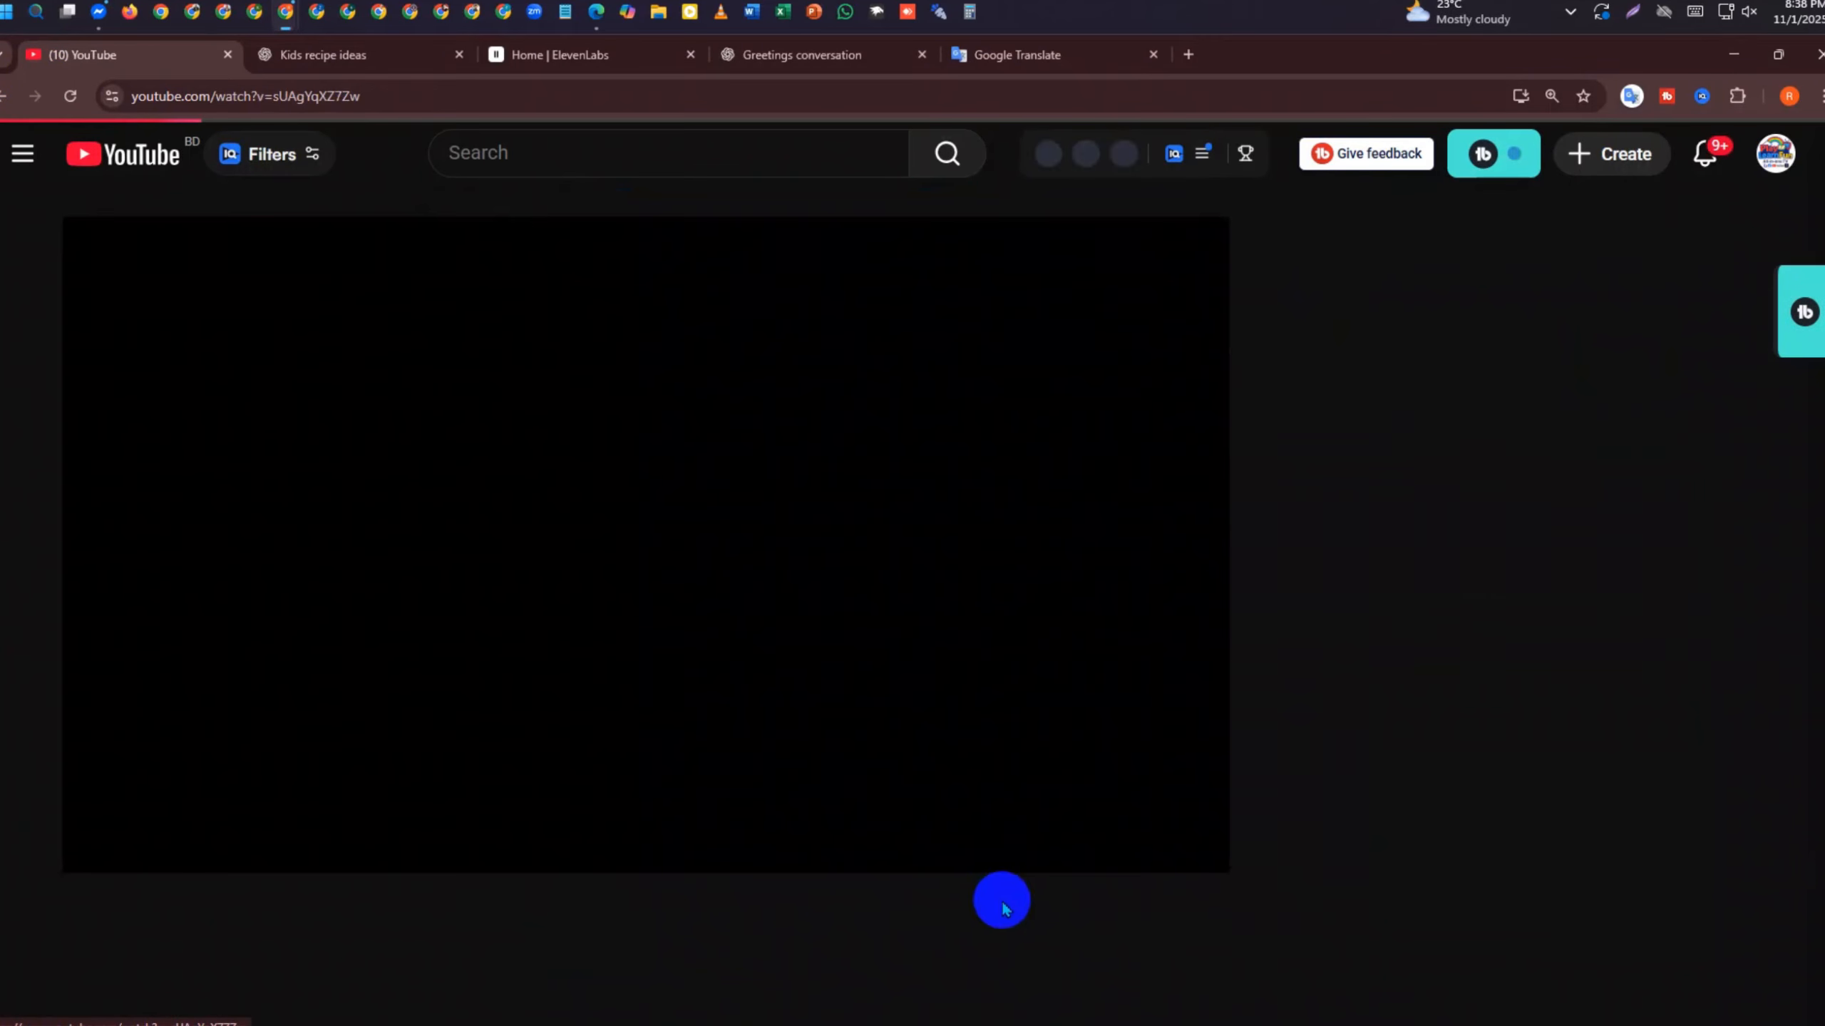
{"action": "left_click", "coordinate": [1178, 841]}
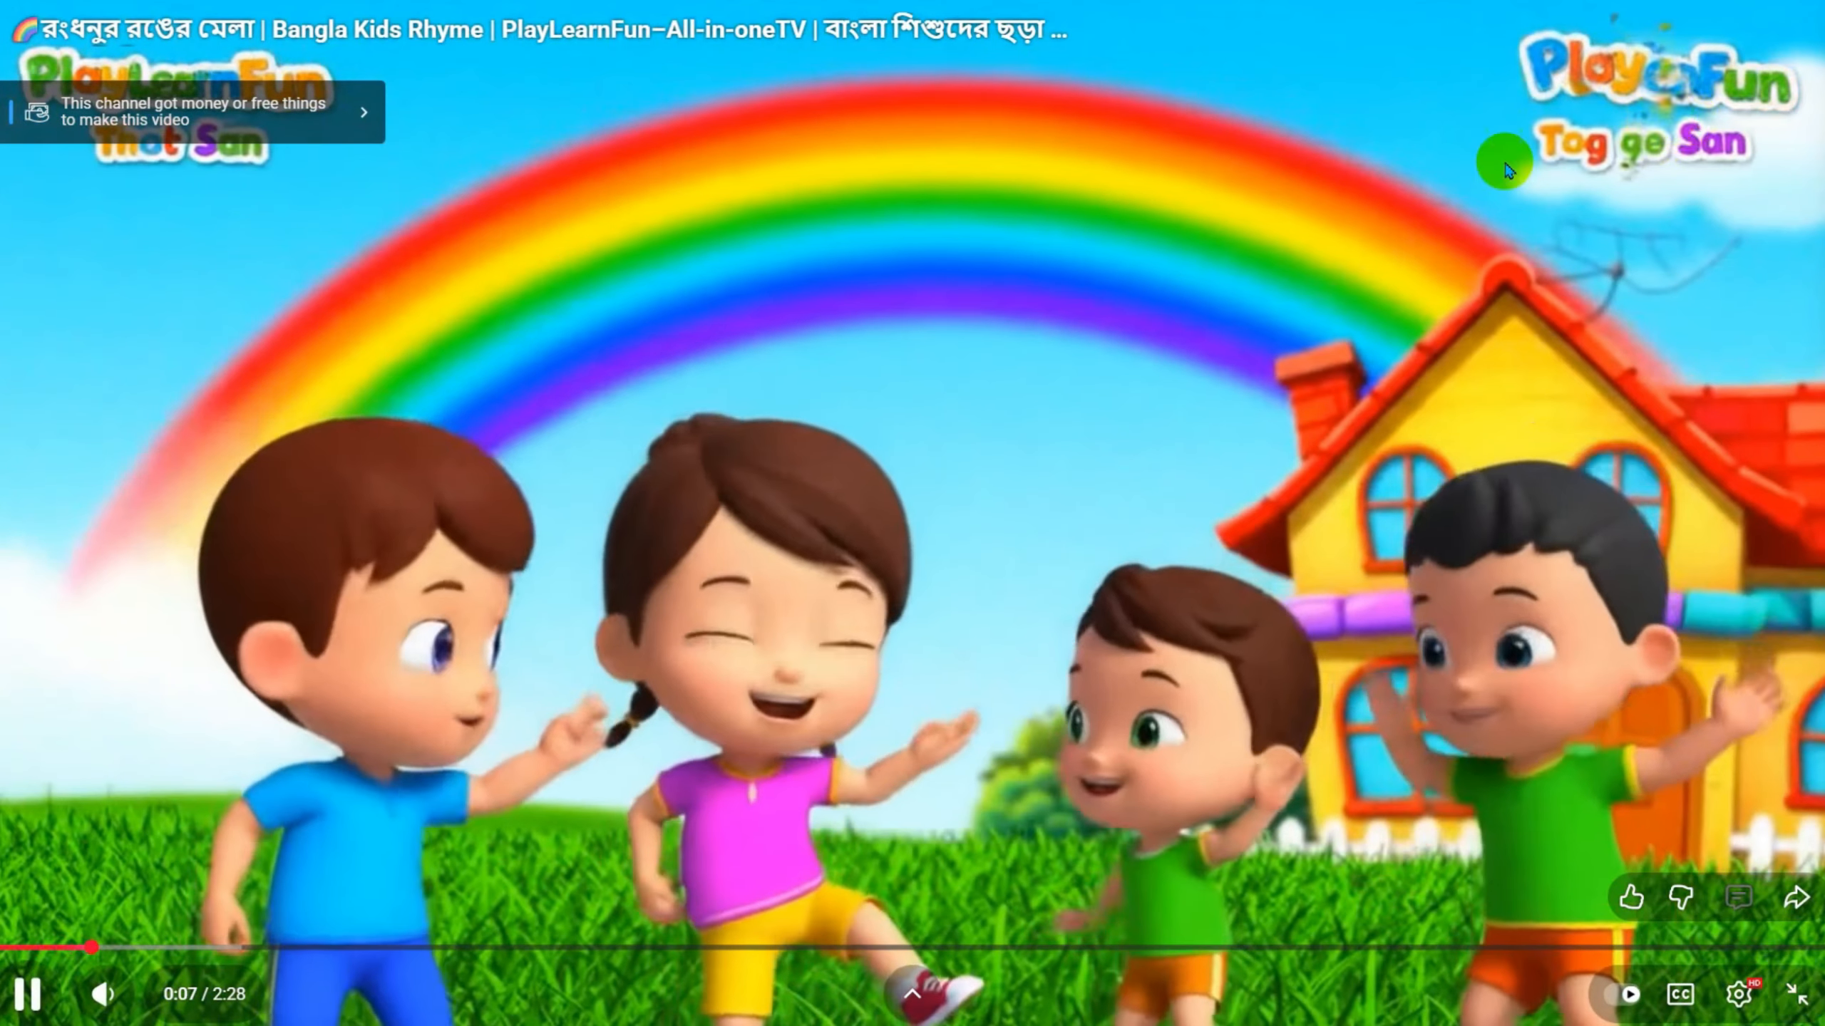
{"action": "left_click", "coordinate": [941, 947]}
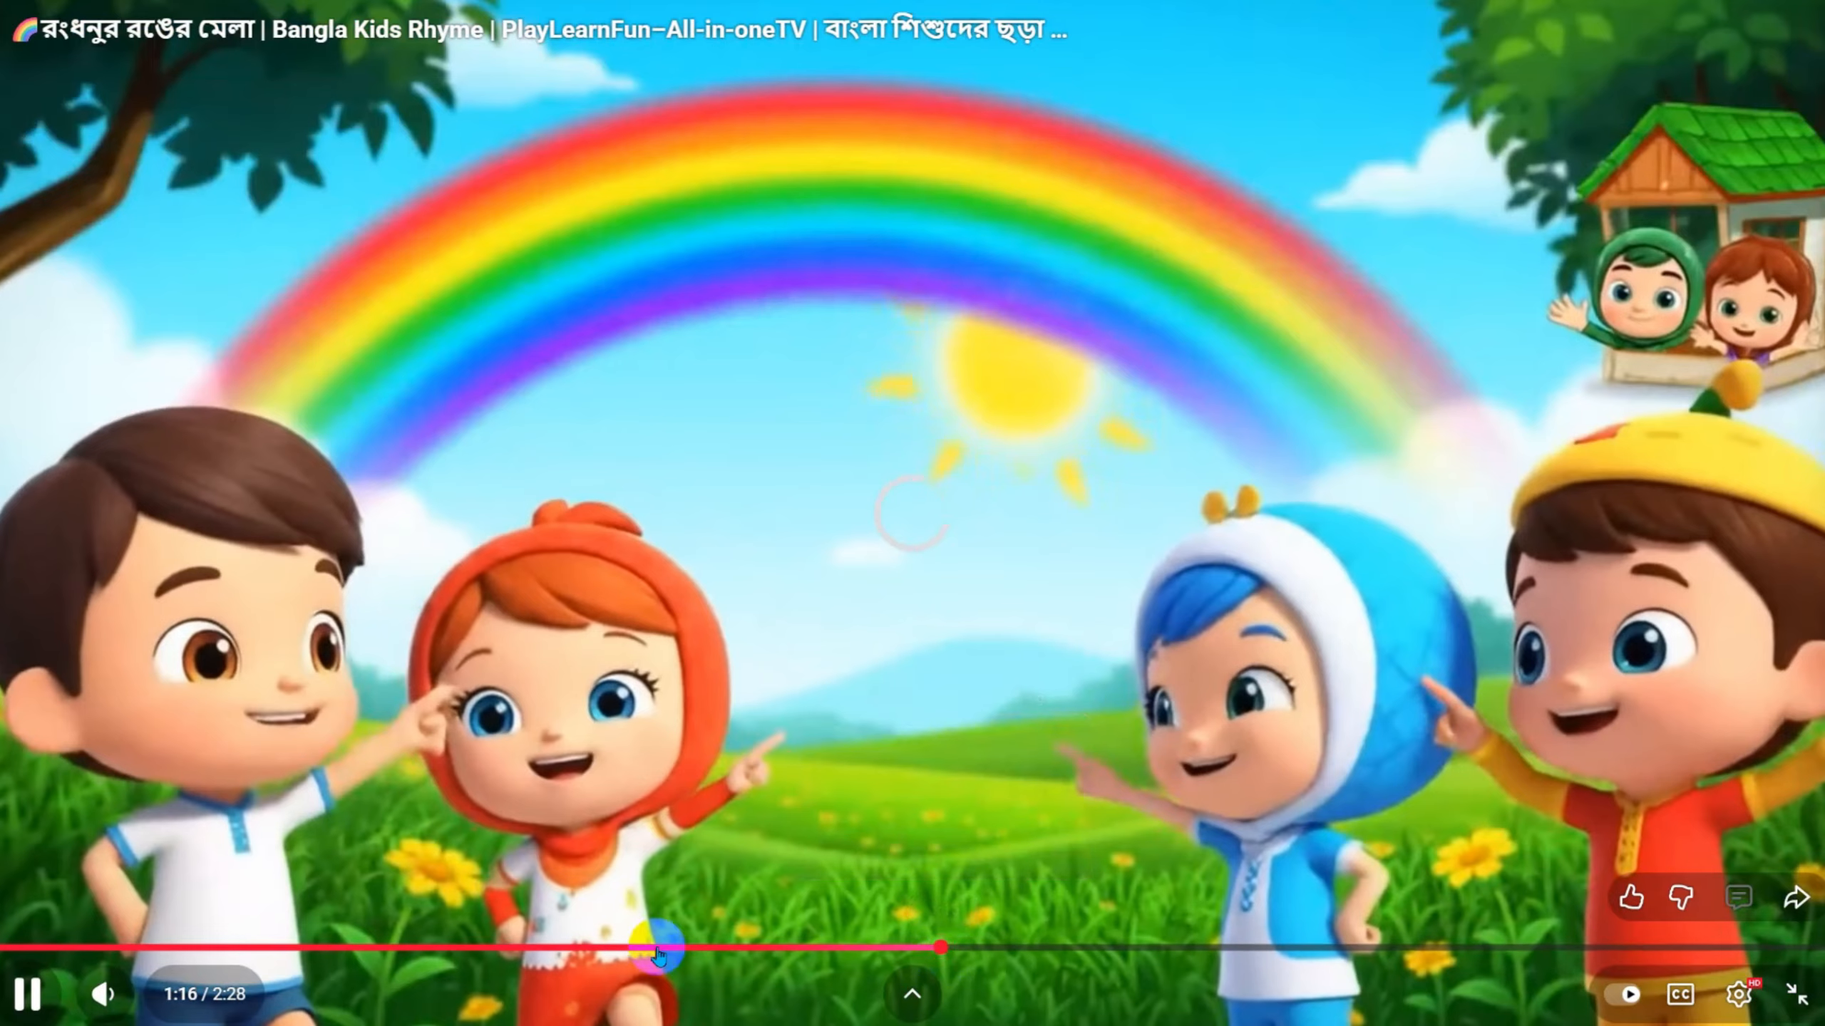
{"action": "left_click_drag", "start_coordinate": [658, 955], "coordinate": [803, 954]}
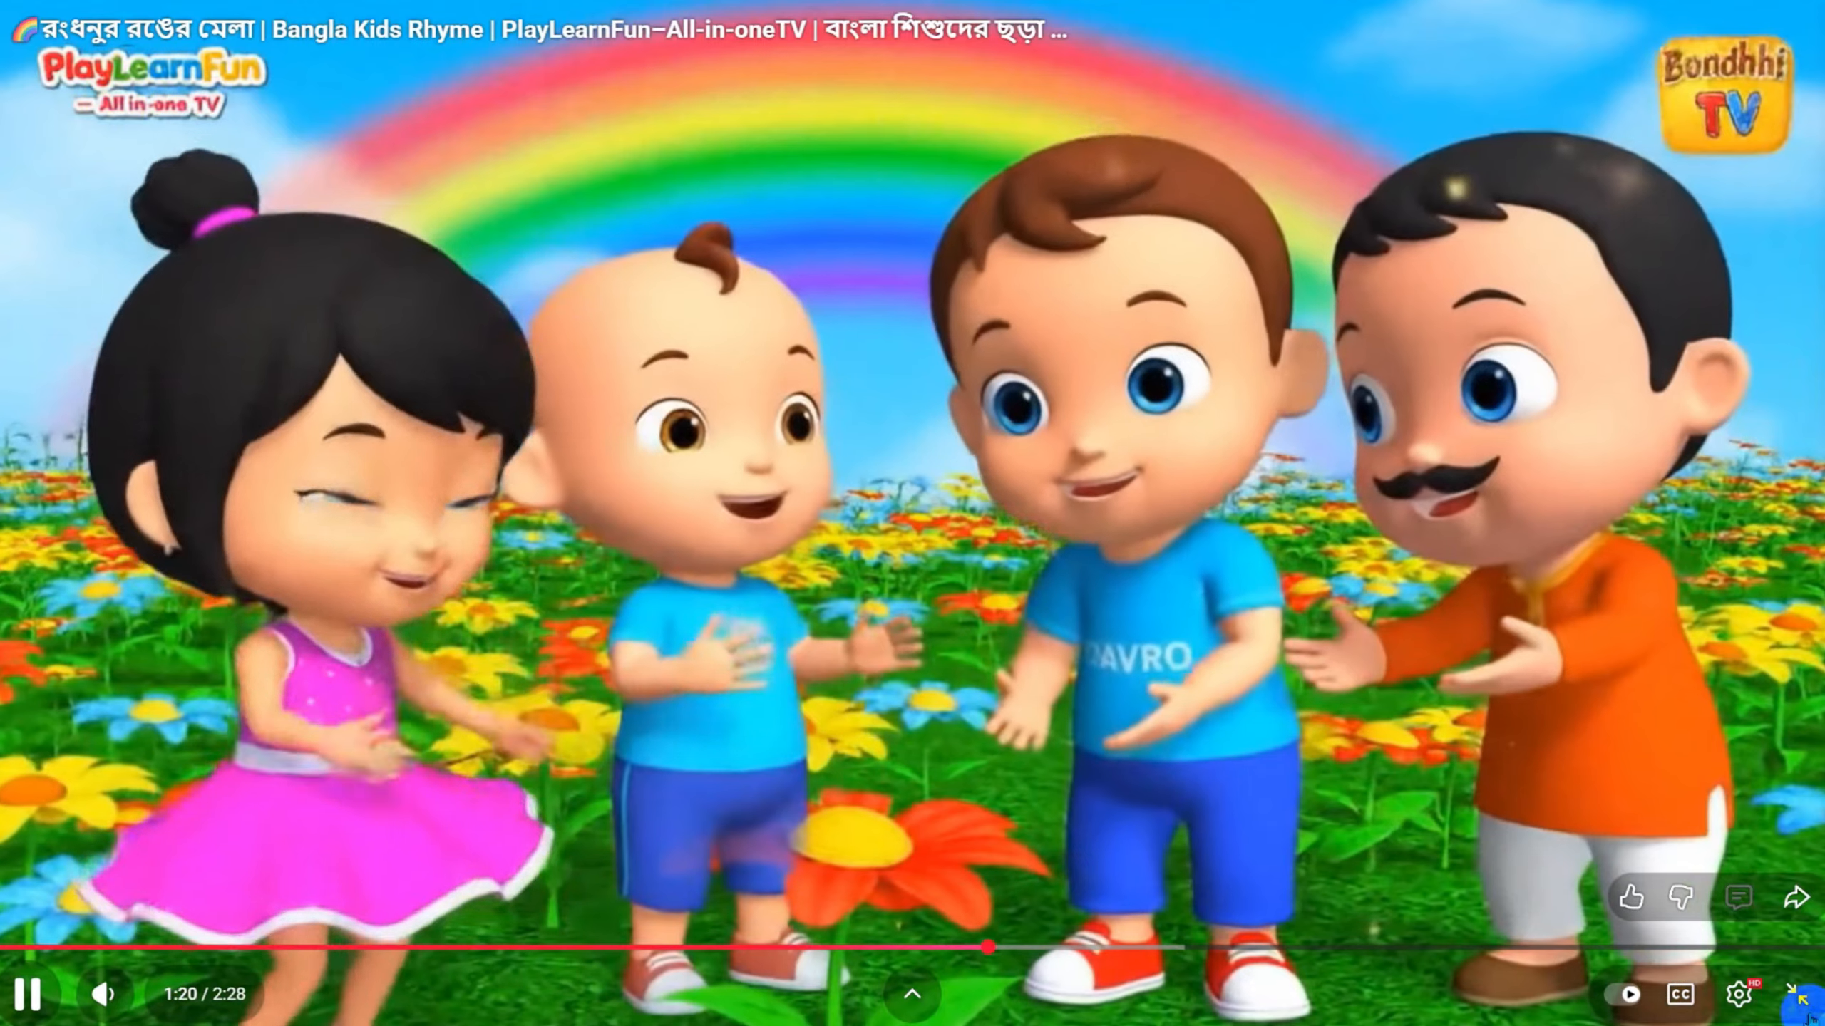
{"action": "left_click", "coordinate": [1798, 996]}
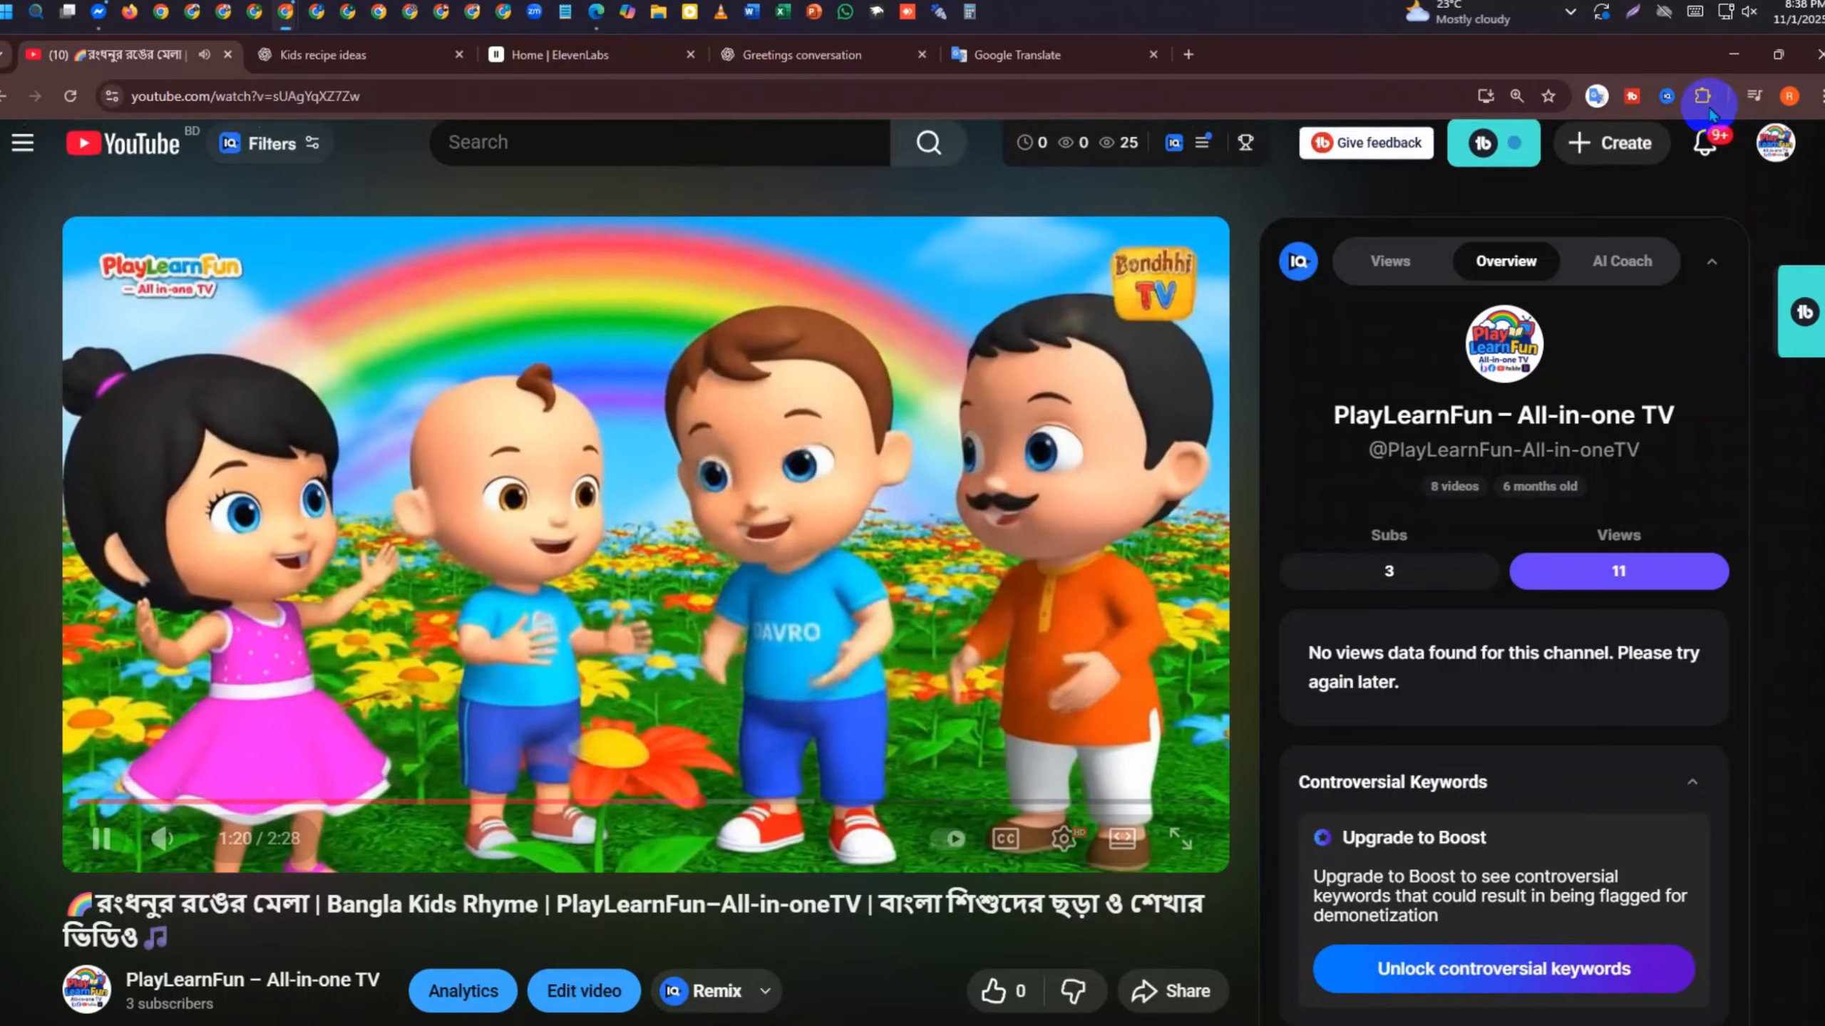
{"action": "key", "text": "space"}
Return to Google Translate and examine the Ending section, highlighting its heading, the logo animation wording and the "Play, Learn & Smile" slogan
{"action": "left_click", "coordinate": [815, 55]}
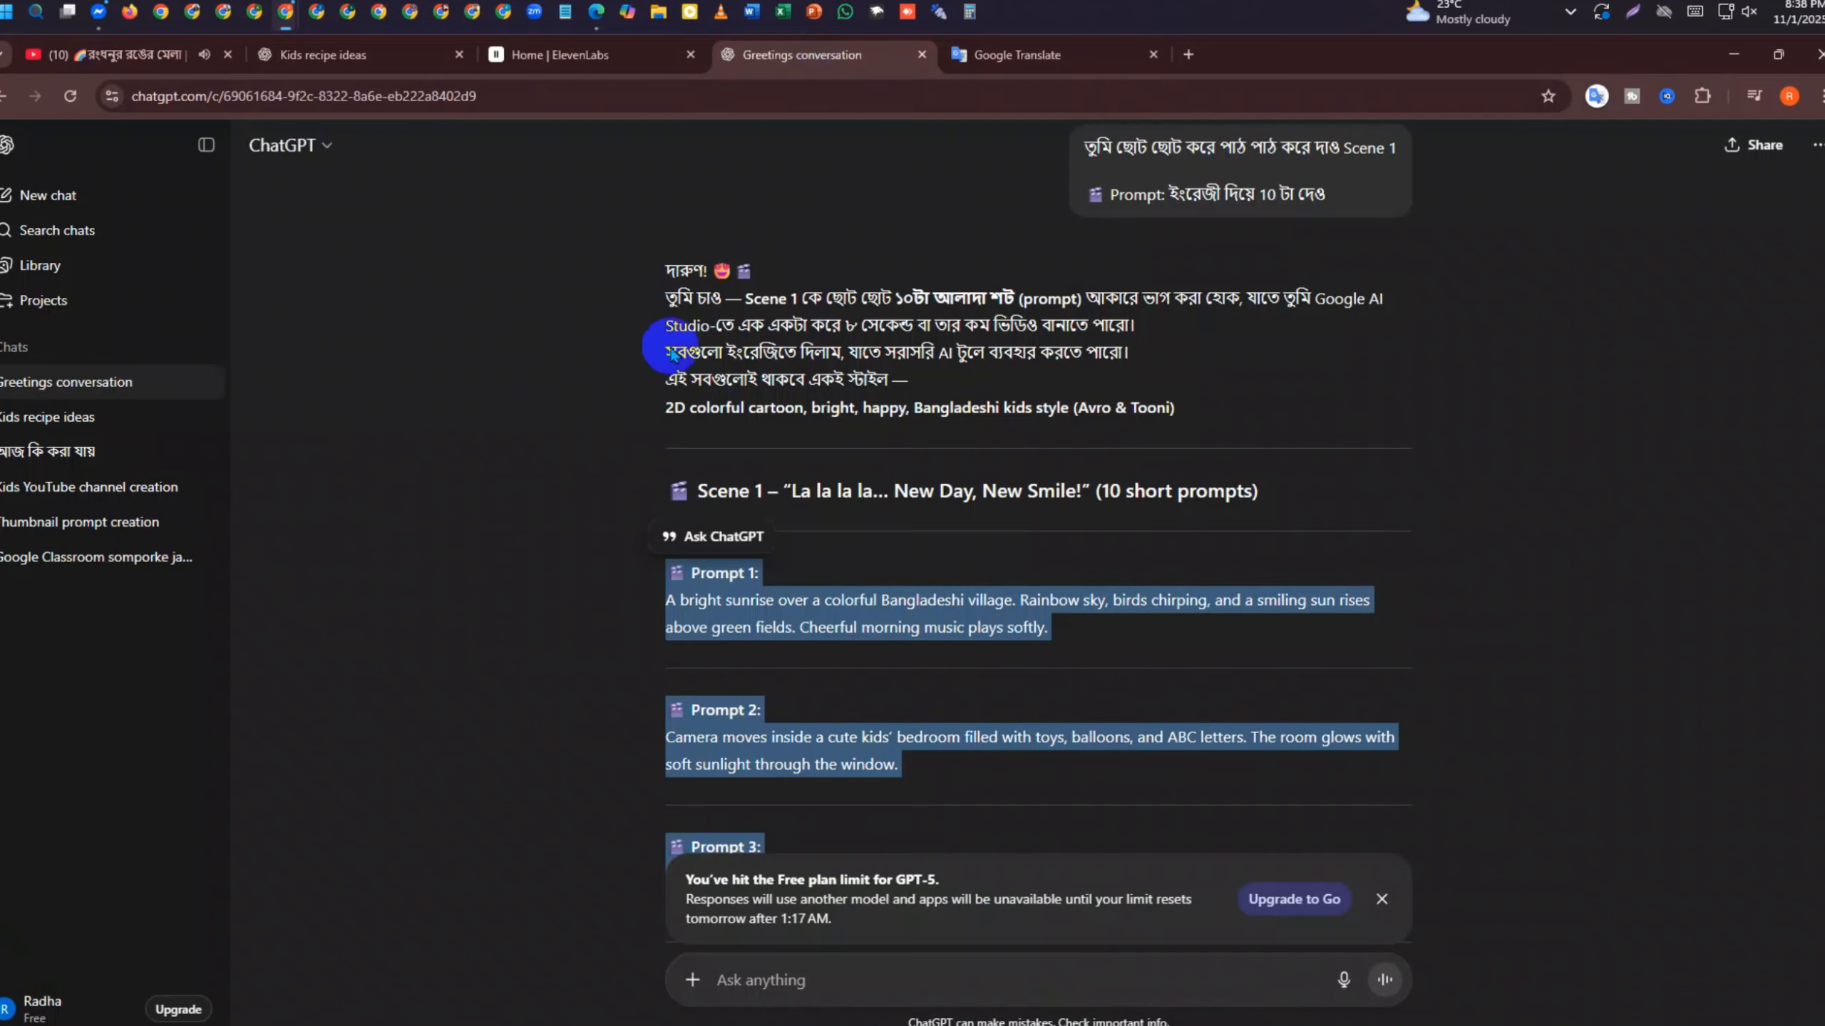
{"action": "left_click", "coordinate": [963, 58]}
{"action": "scroll", "coordinate": [460, 530], "scroll_direction": "down", "scroll_amount": 6}
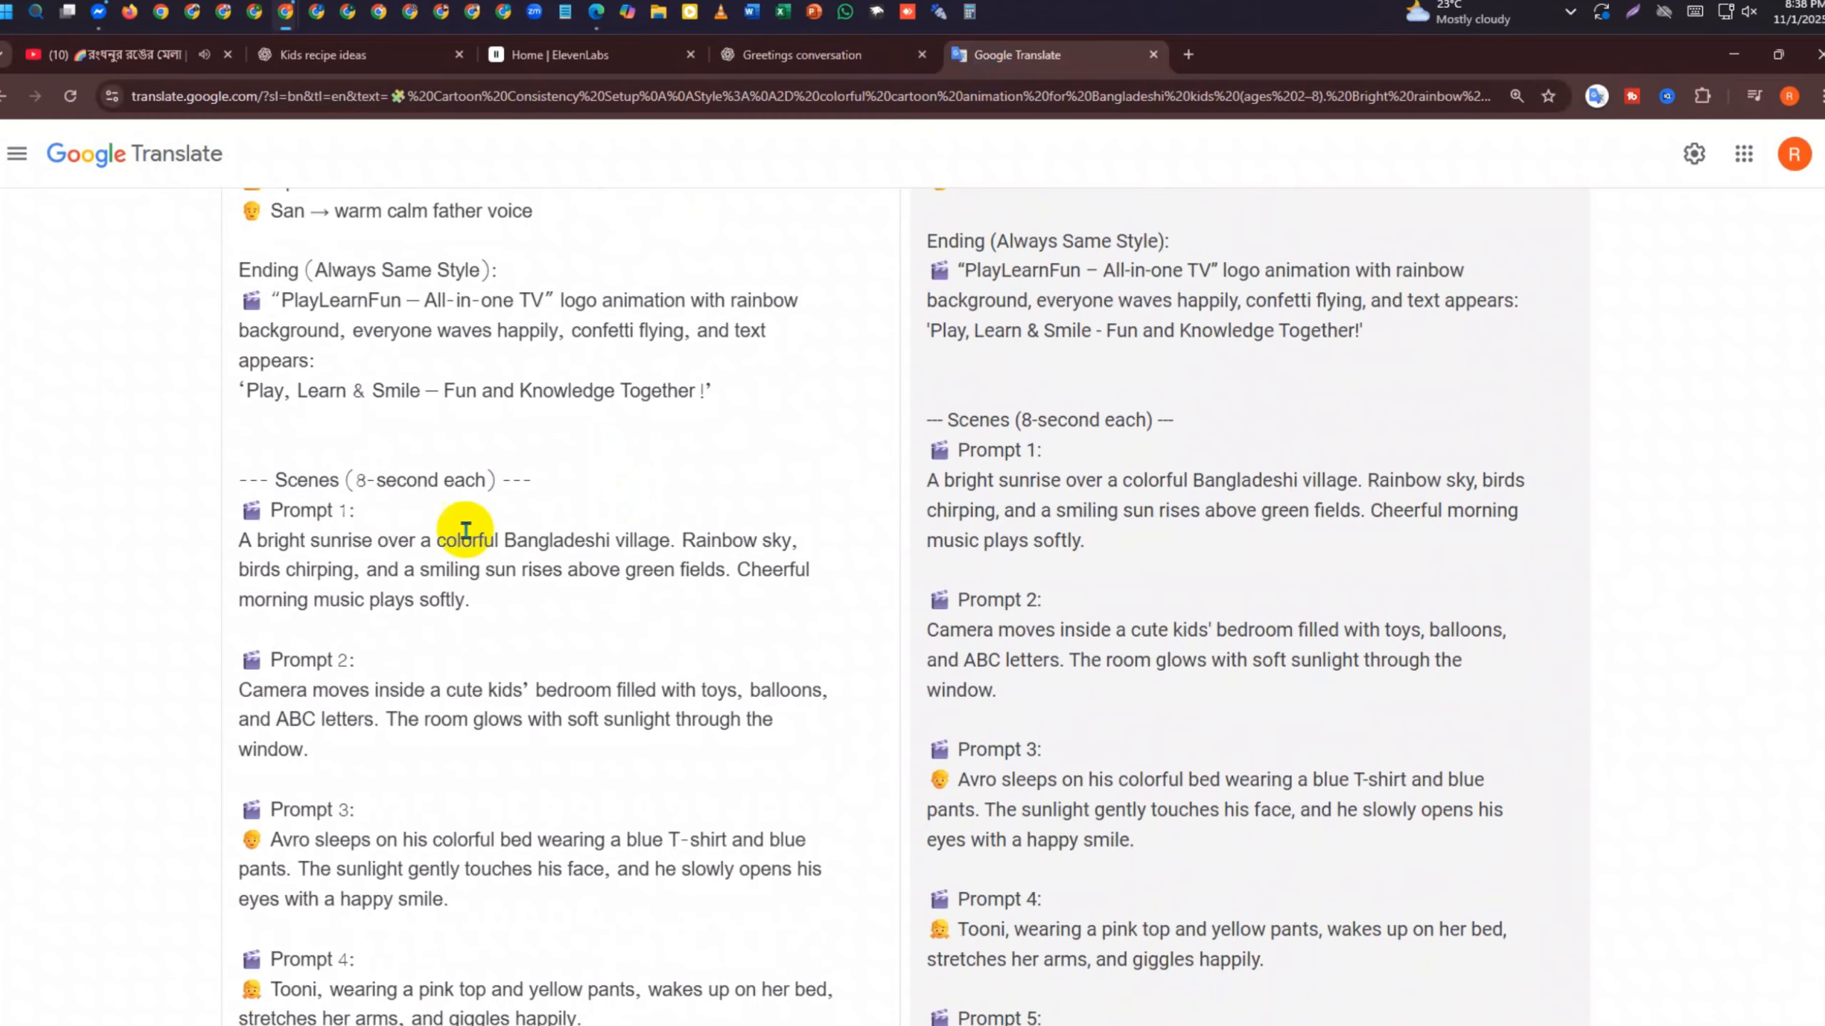
{"action": "left_click_drag", "start_coordinate": [275, 276], "coordinate": [534, 277]}
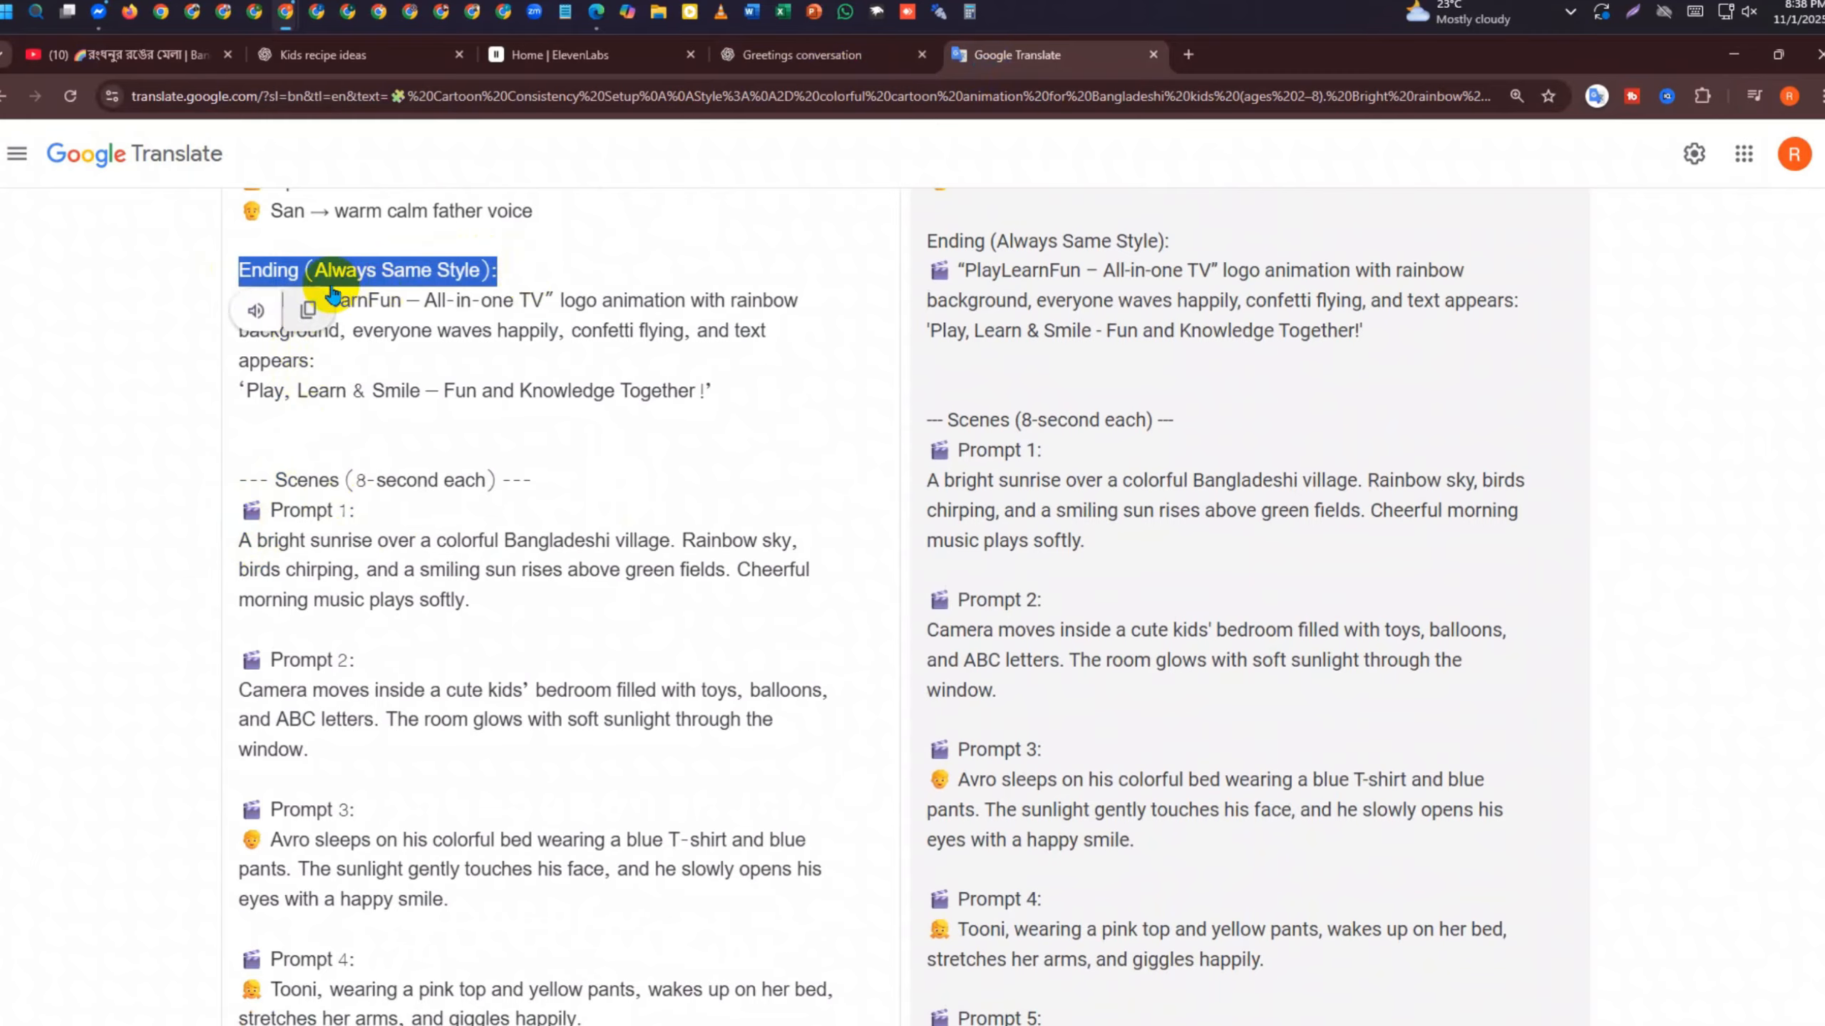
{"action": "left_click", "coordinate": [404, 270]}
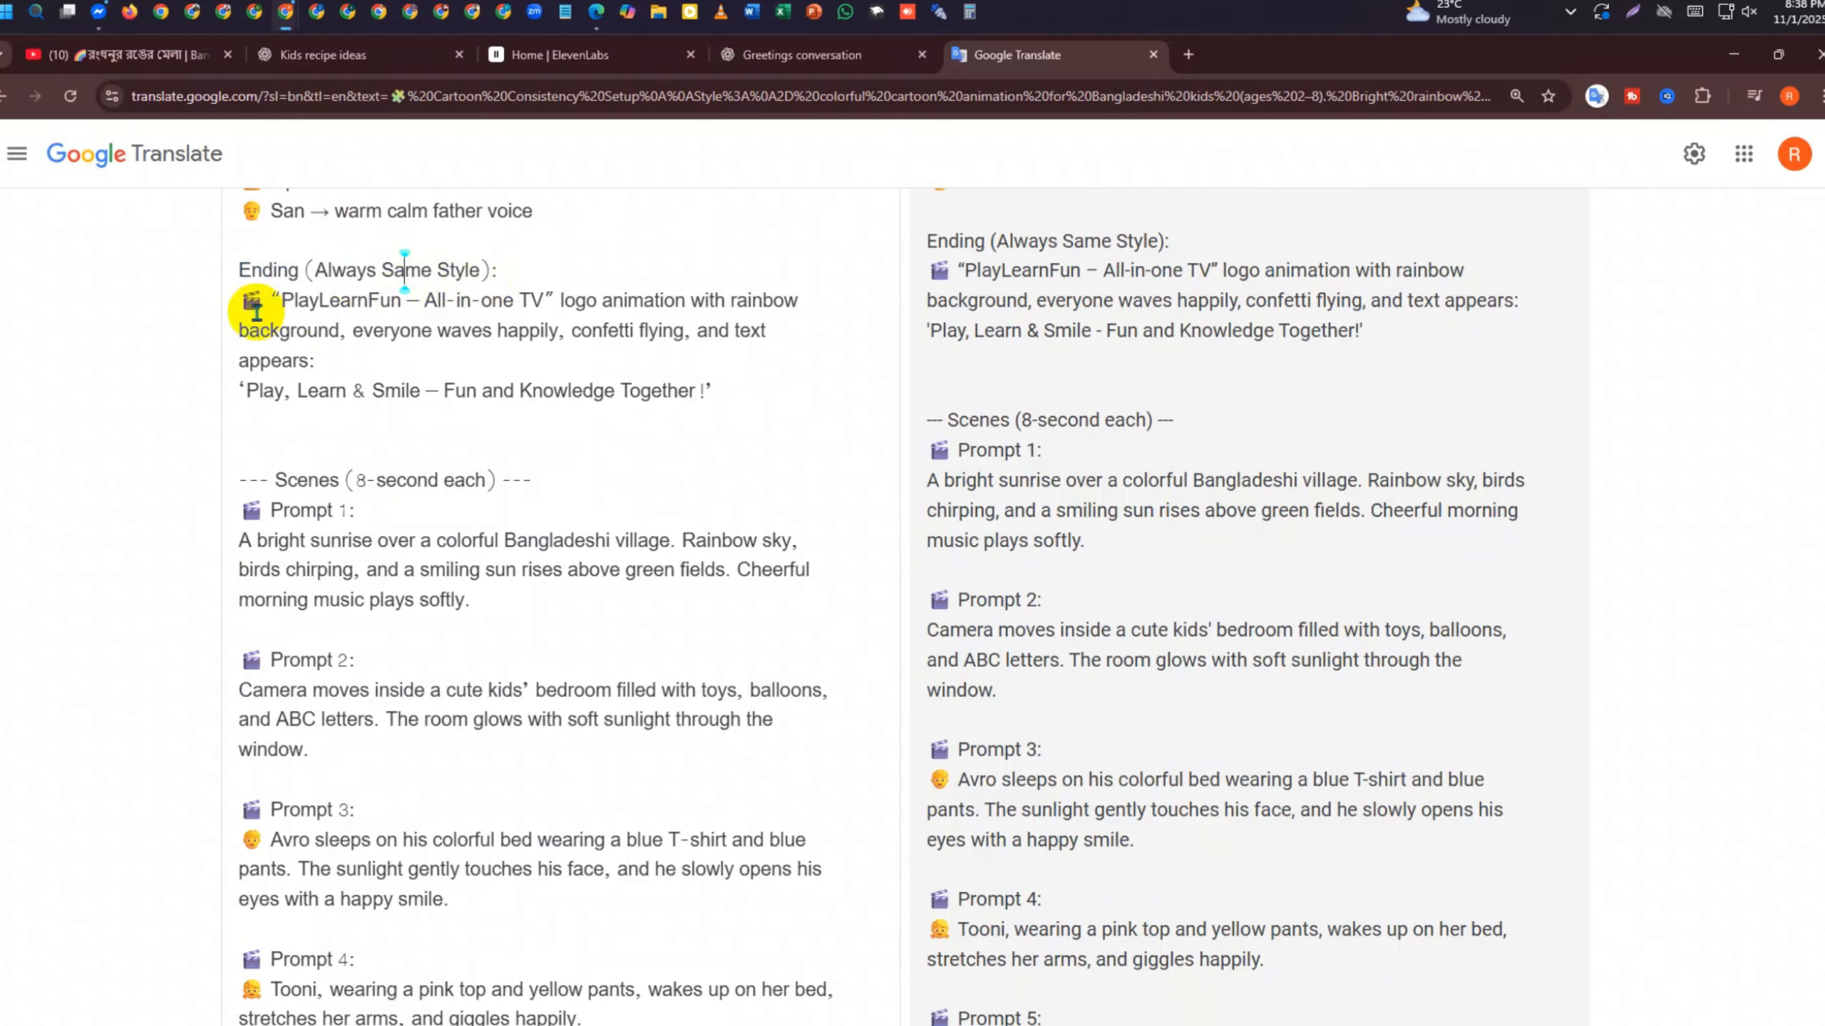
{"action": "left_click_drag", "start_coordinate": [249, 300], "coordinate": [610, 288]}
{"action": "left_click_drag", "start_coordinate": [796, 302], "coordinate": [559, 301]}
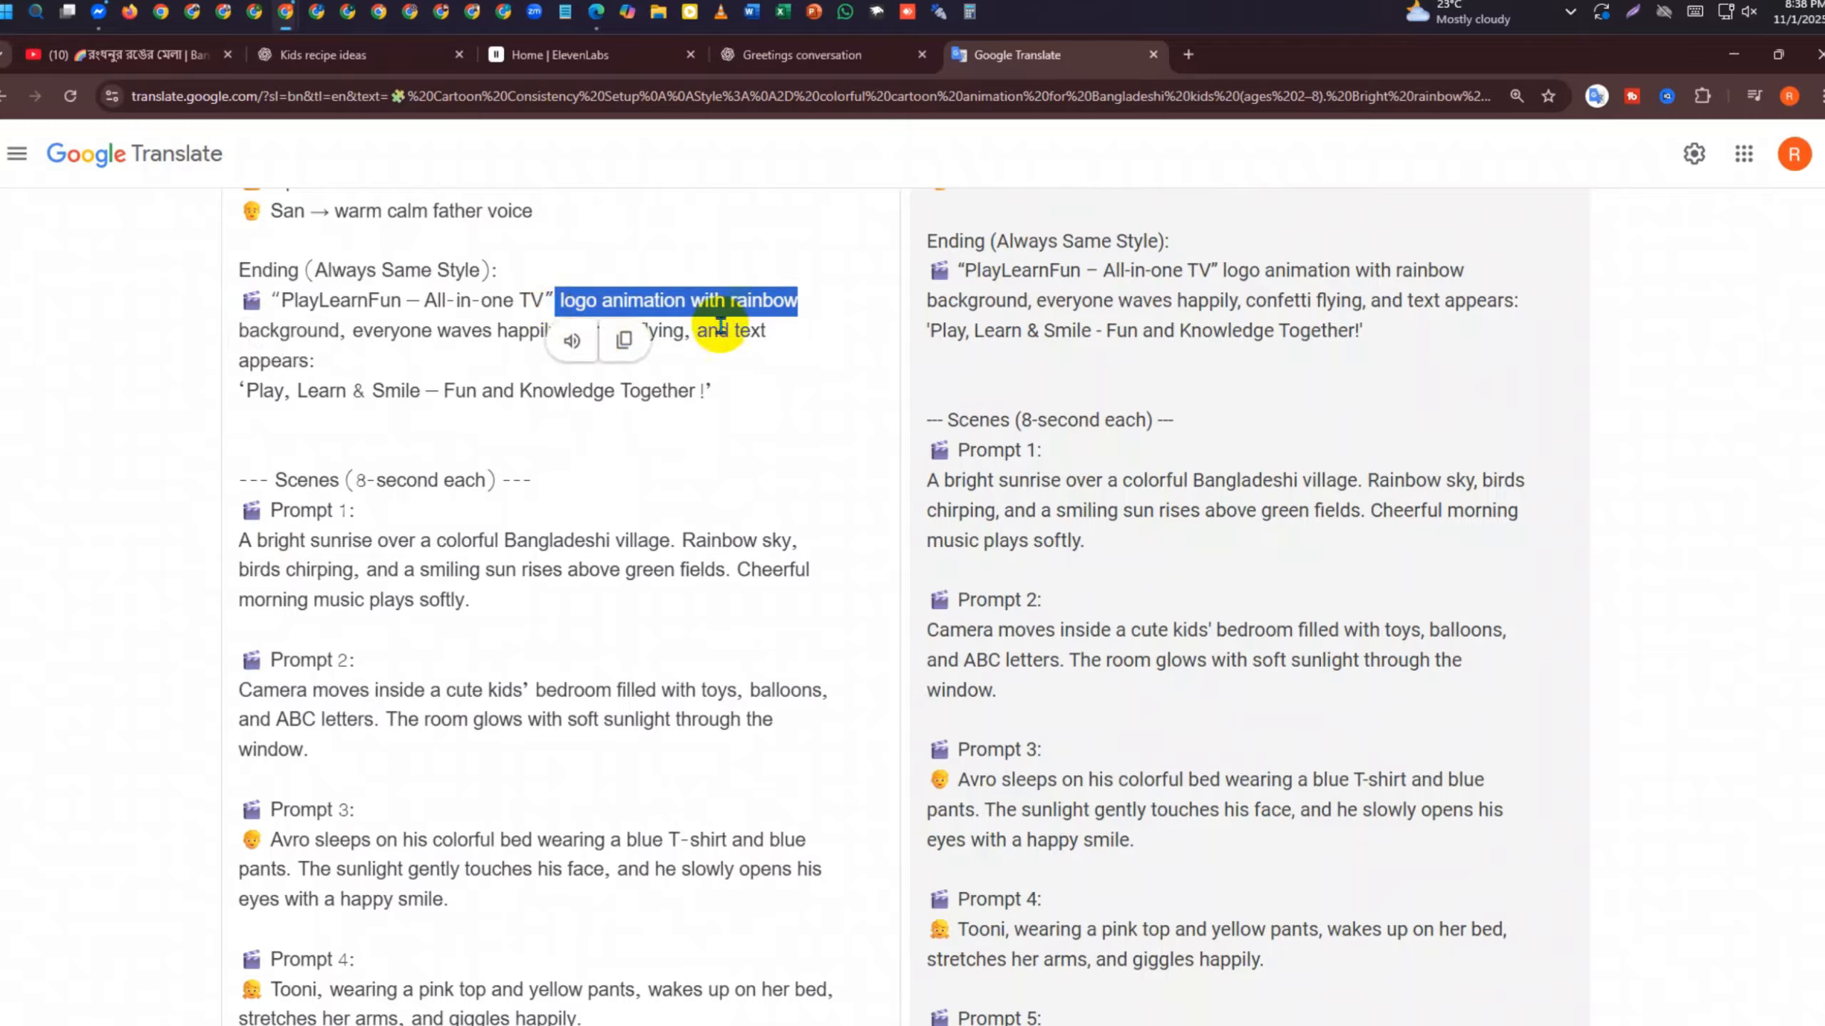
{"action": "left_click", "coordinate": [774, 306]}
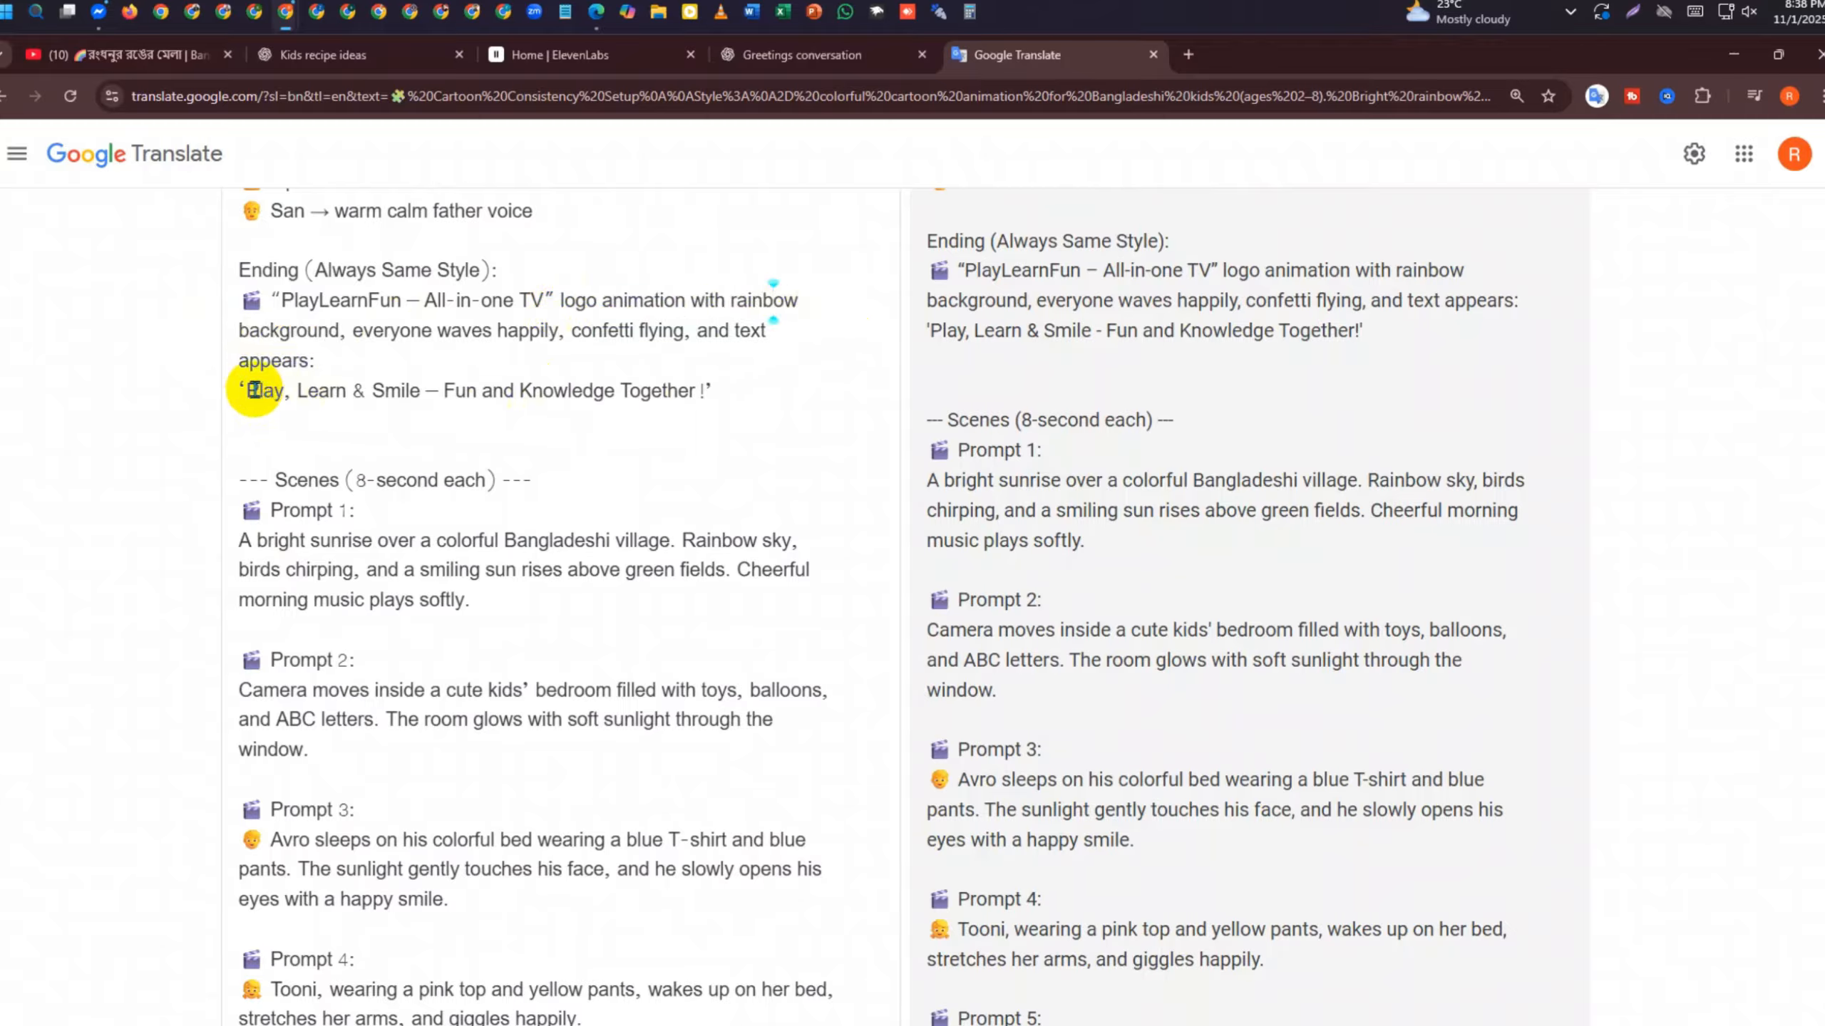
{"action": "left_click_drag", "start_coordinate": [243, 391], "coordinate": [727, 384]}
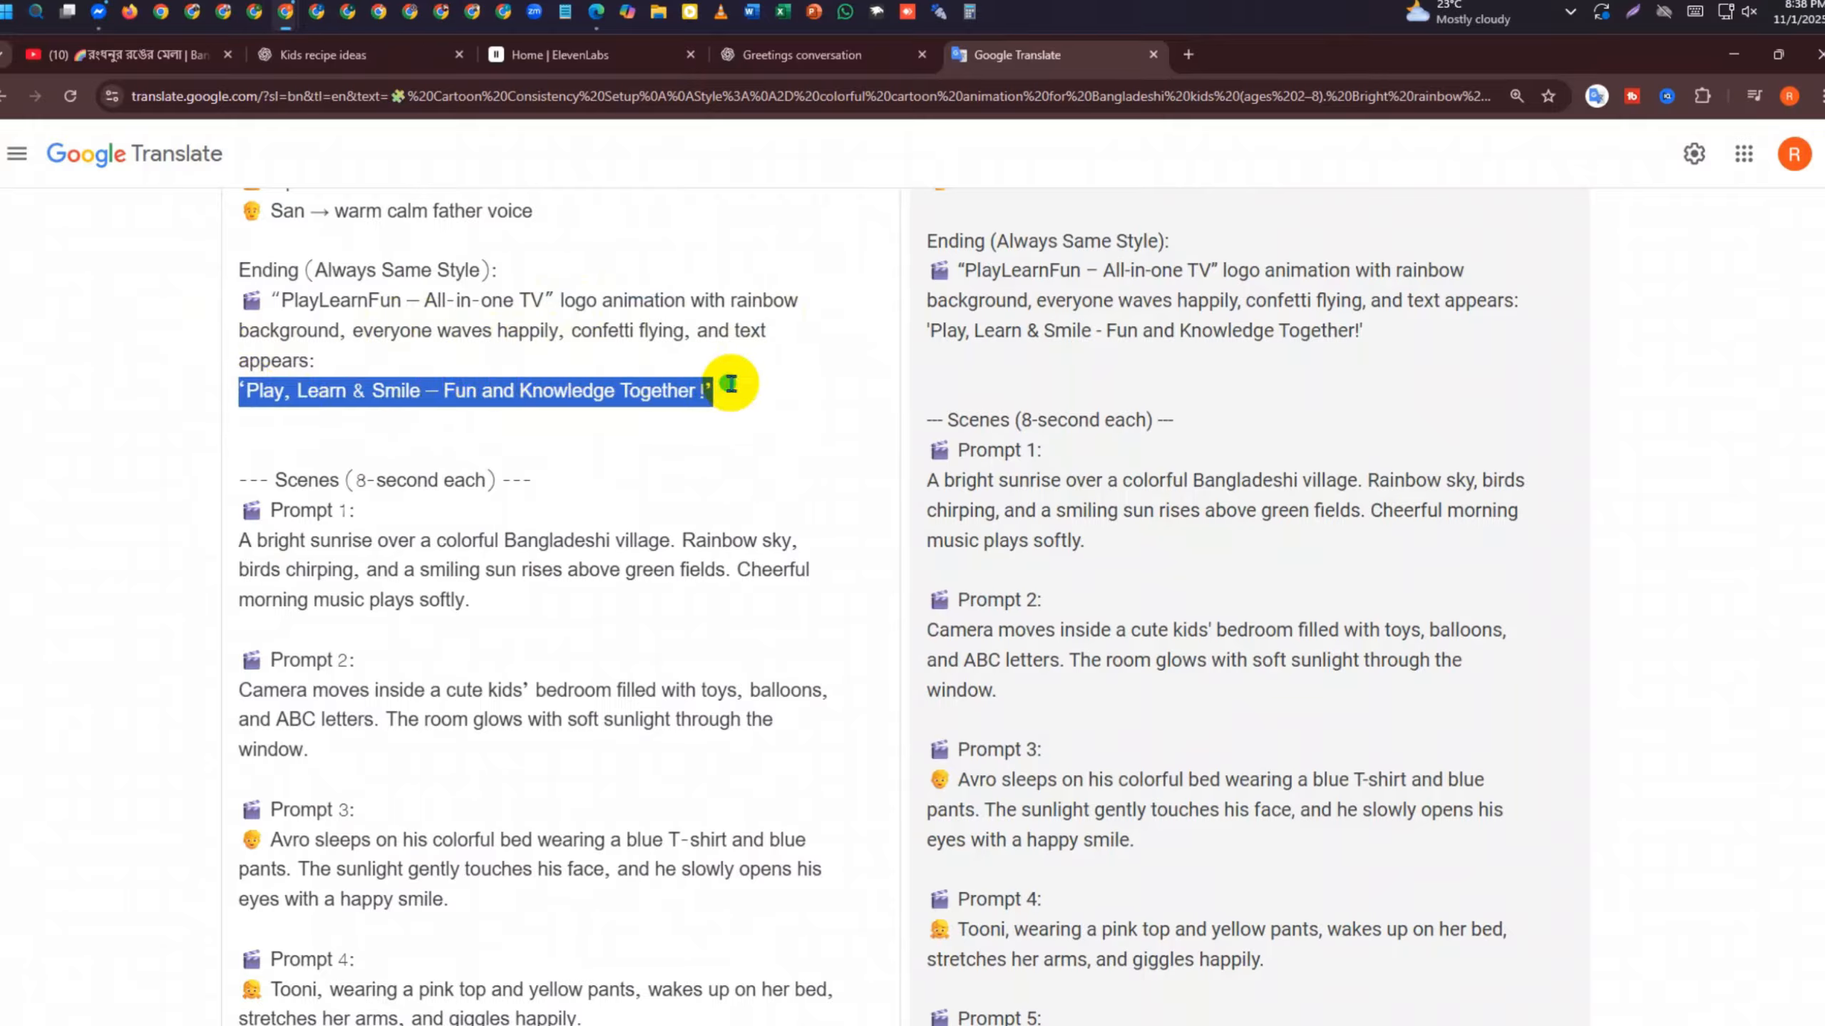
{"action": "left_click", "coordinate": [583, 413]}
{"action": "scroll", "coordinate": [583, 510], "scroll_direction": "down", "scroll_amount": 5}
{"action": "scroll", "coordinate": [390, 395], "scroll_direction": "up", "scroll_amount": 5}
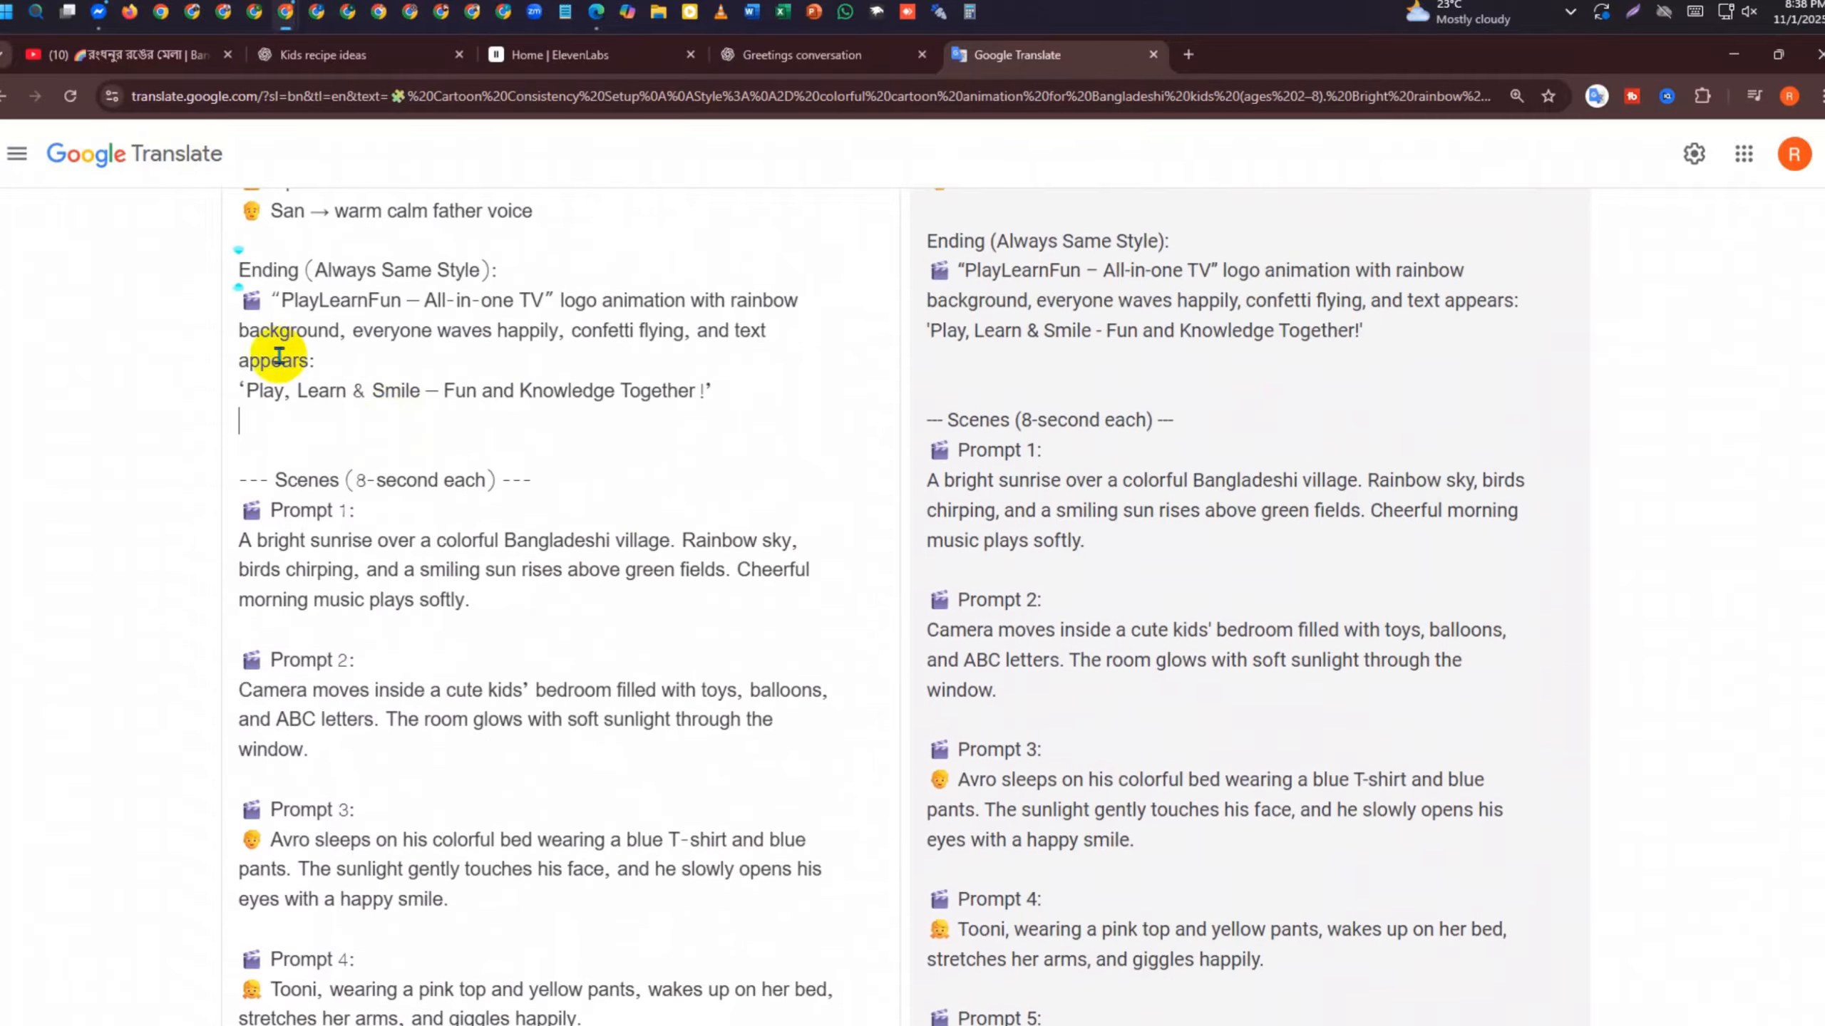
{"action": "scroll", "coordinate": [310, 364], "scroll_direction": "up", "scroll_amount": 3}
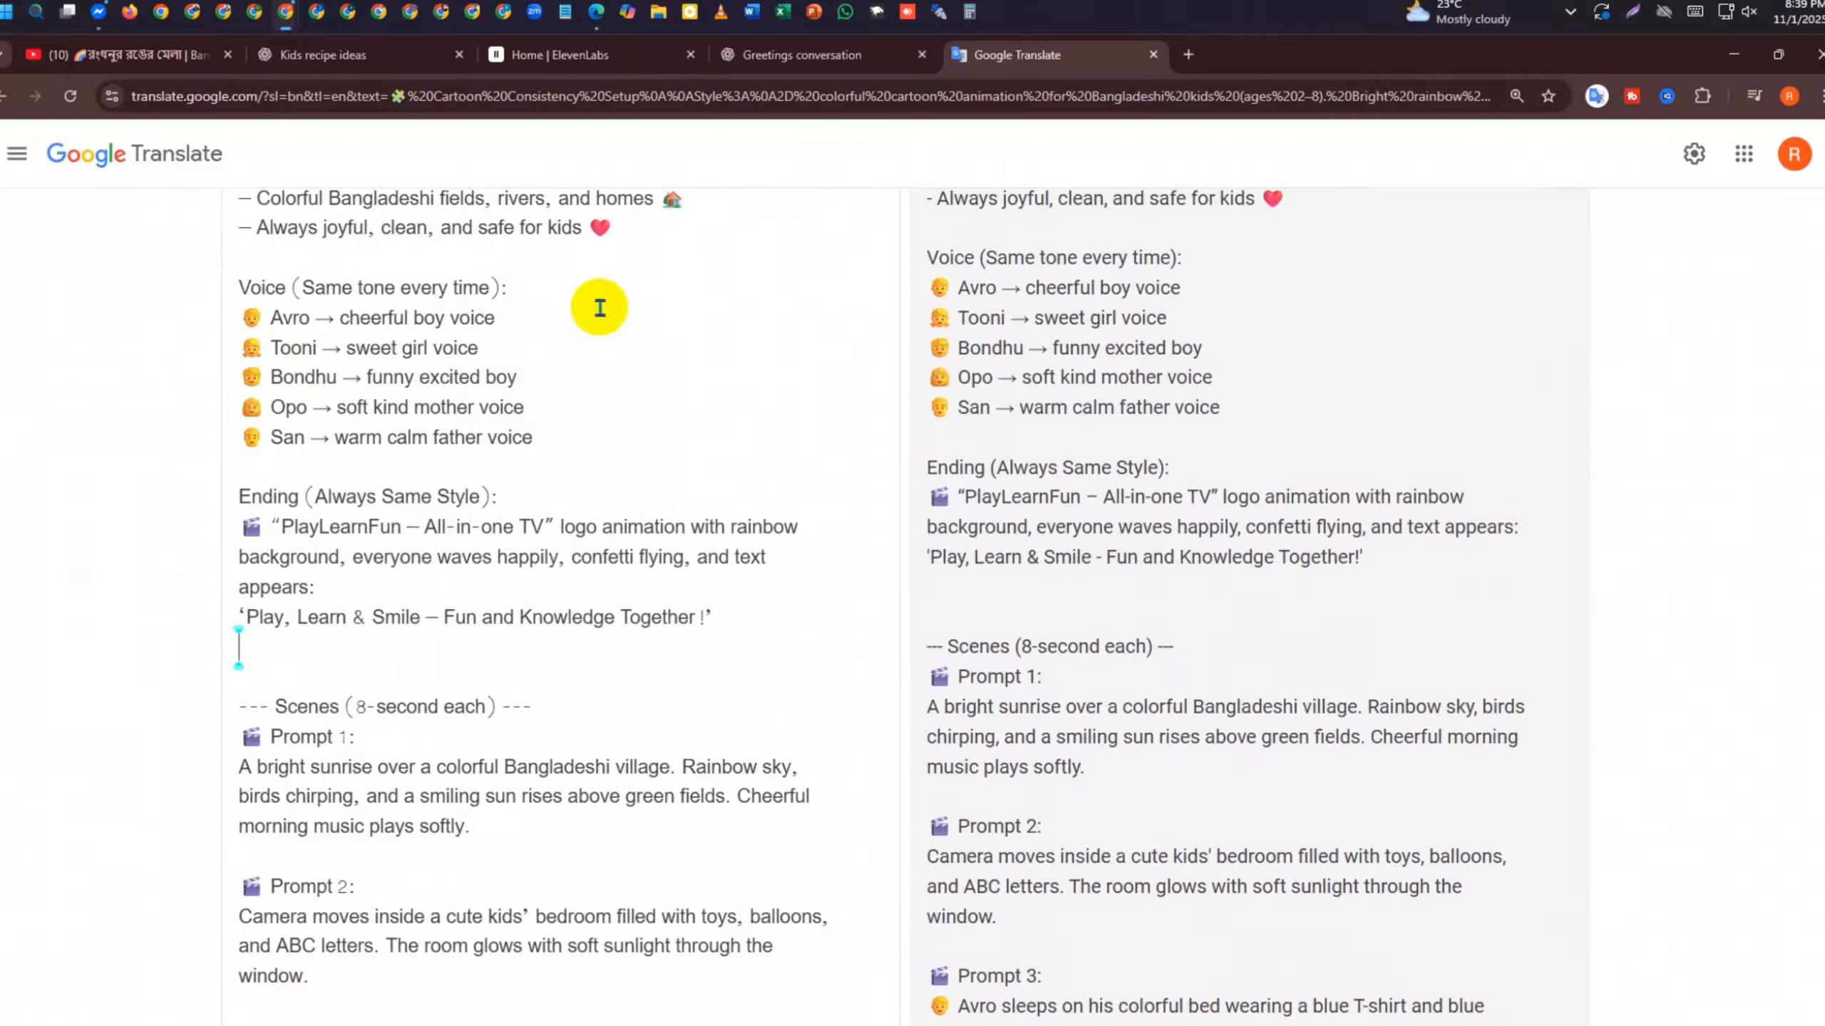
{"action": "scroll", "coordinate": [546, 711], "scroll_direction": "down", "scroll_amount": 3}
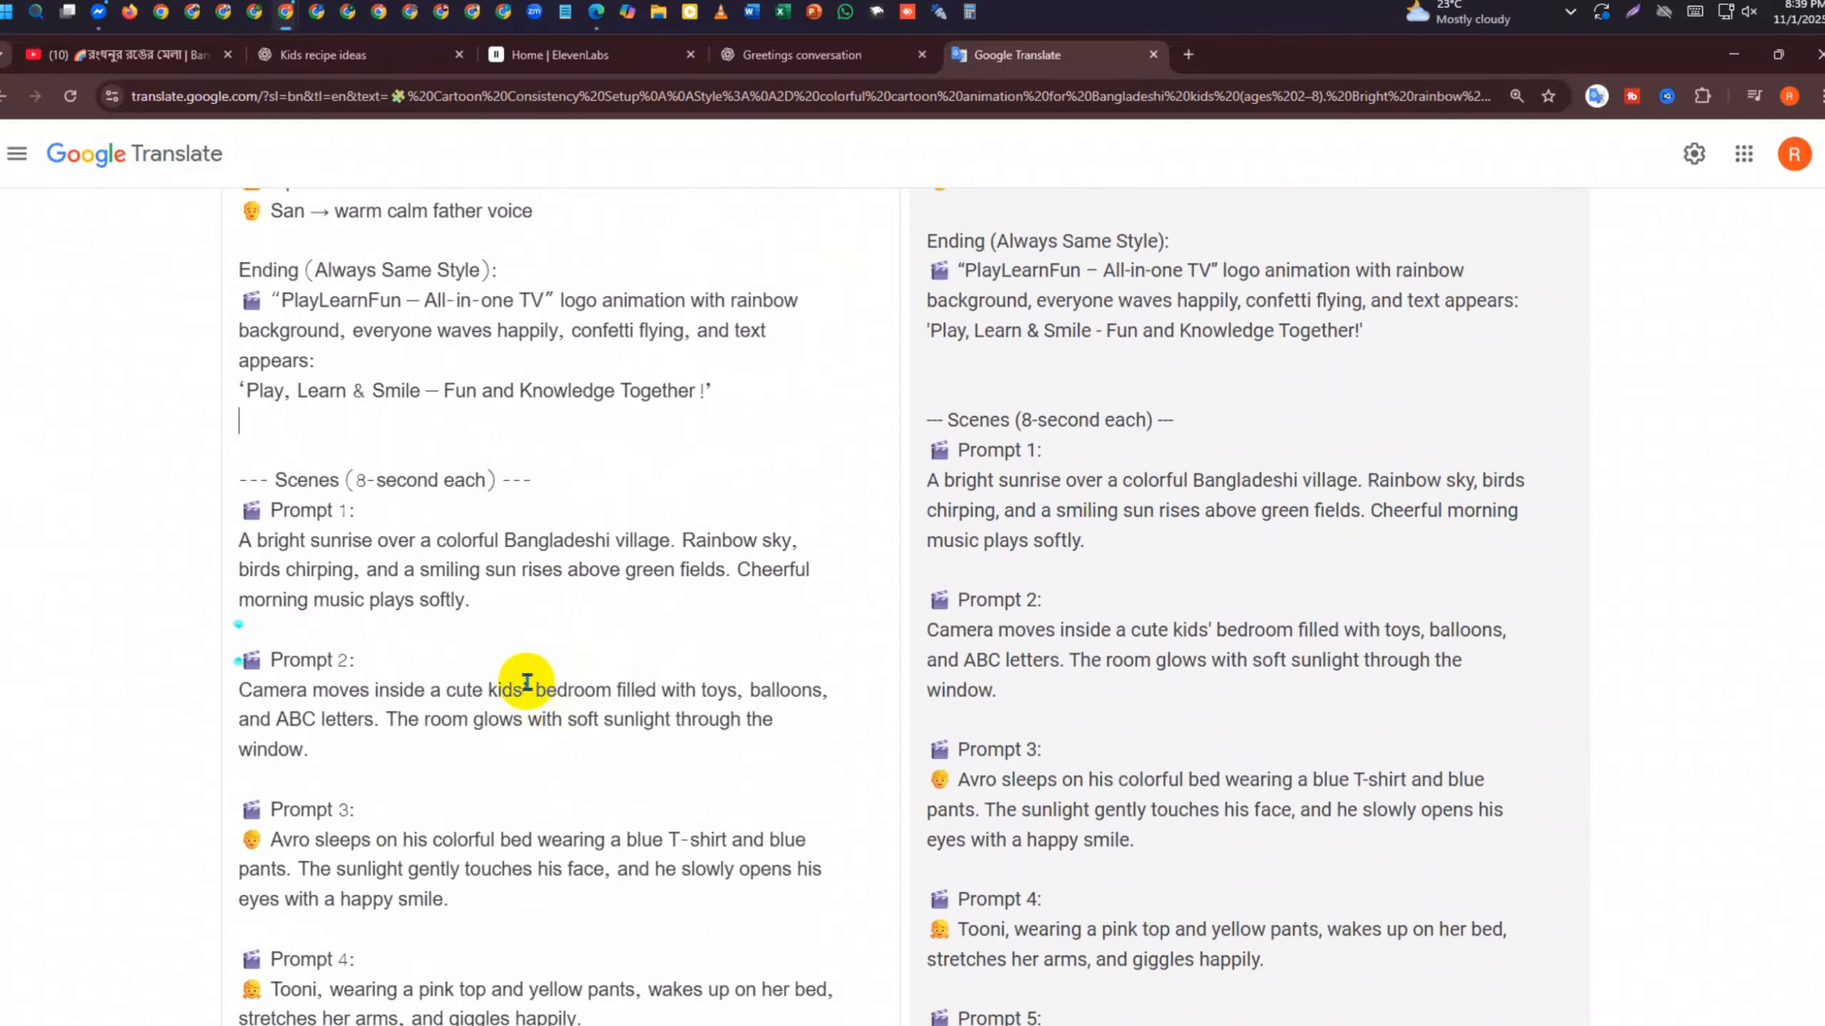
{"action": "scroll", "coordinate": [539, 647], "scroll_direction": "up", "scroll_amount": 3}
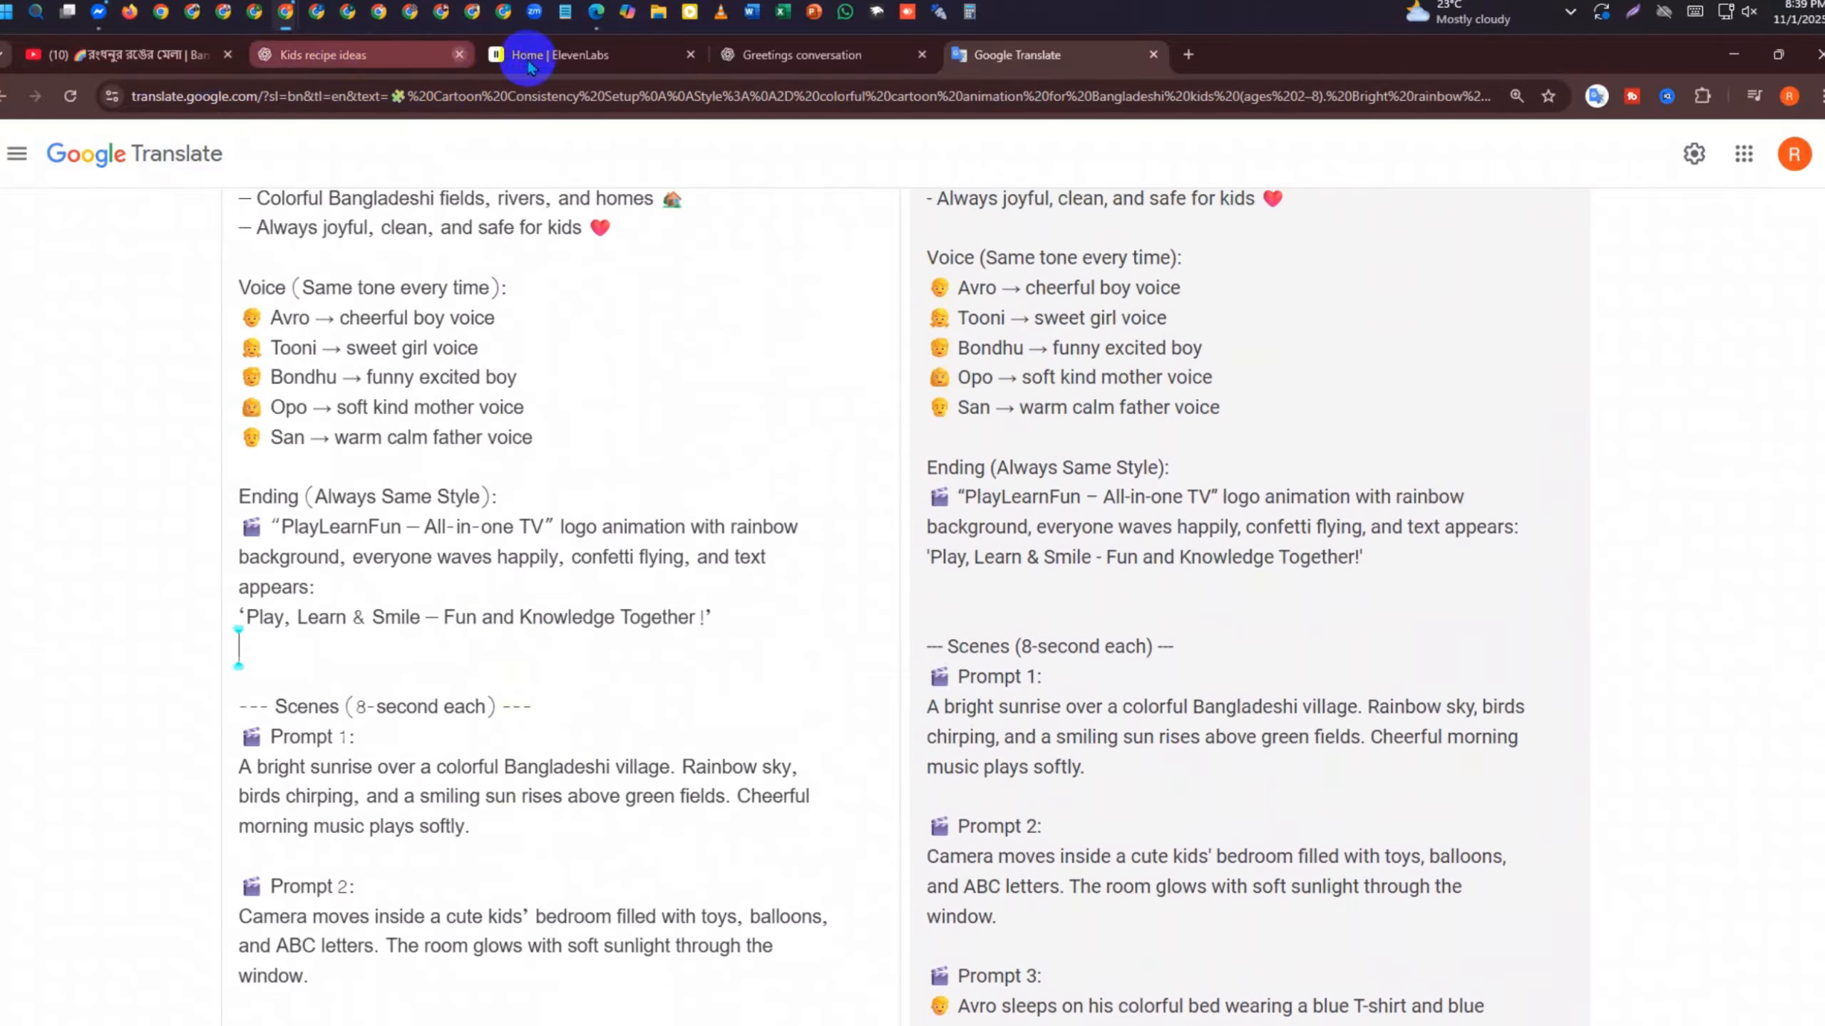
Switch to the ChatGPT Greetings conversation, locate the Bangla Suno AI lyrics, and select them from the intro through the outro
{"action": "left_click", "coordinate": [827, 72]}
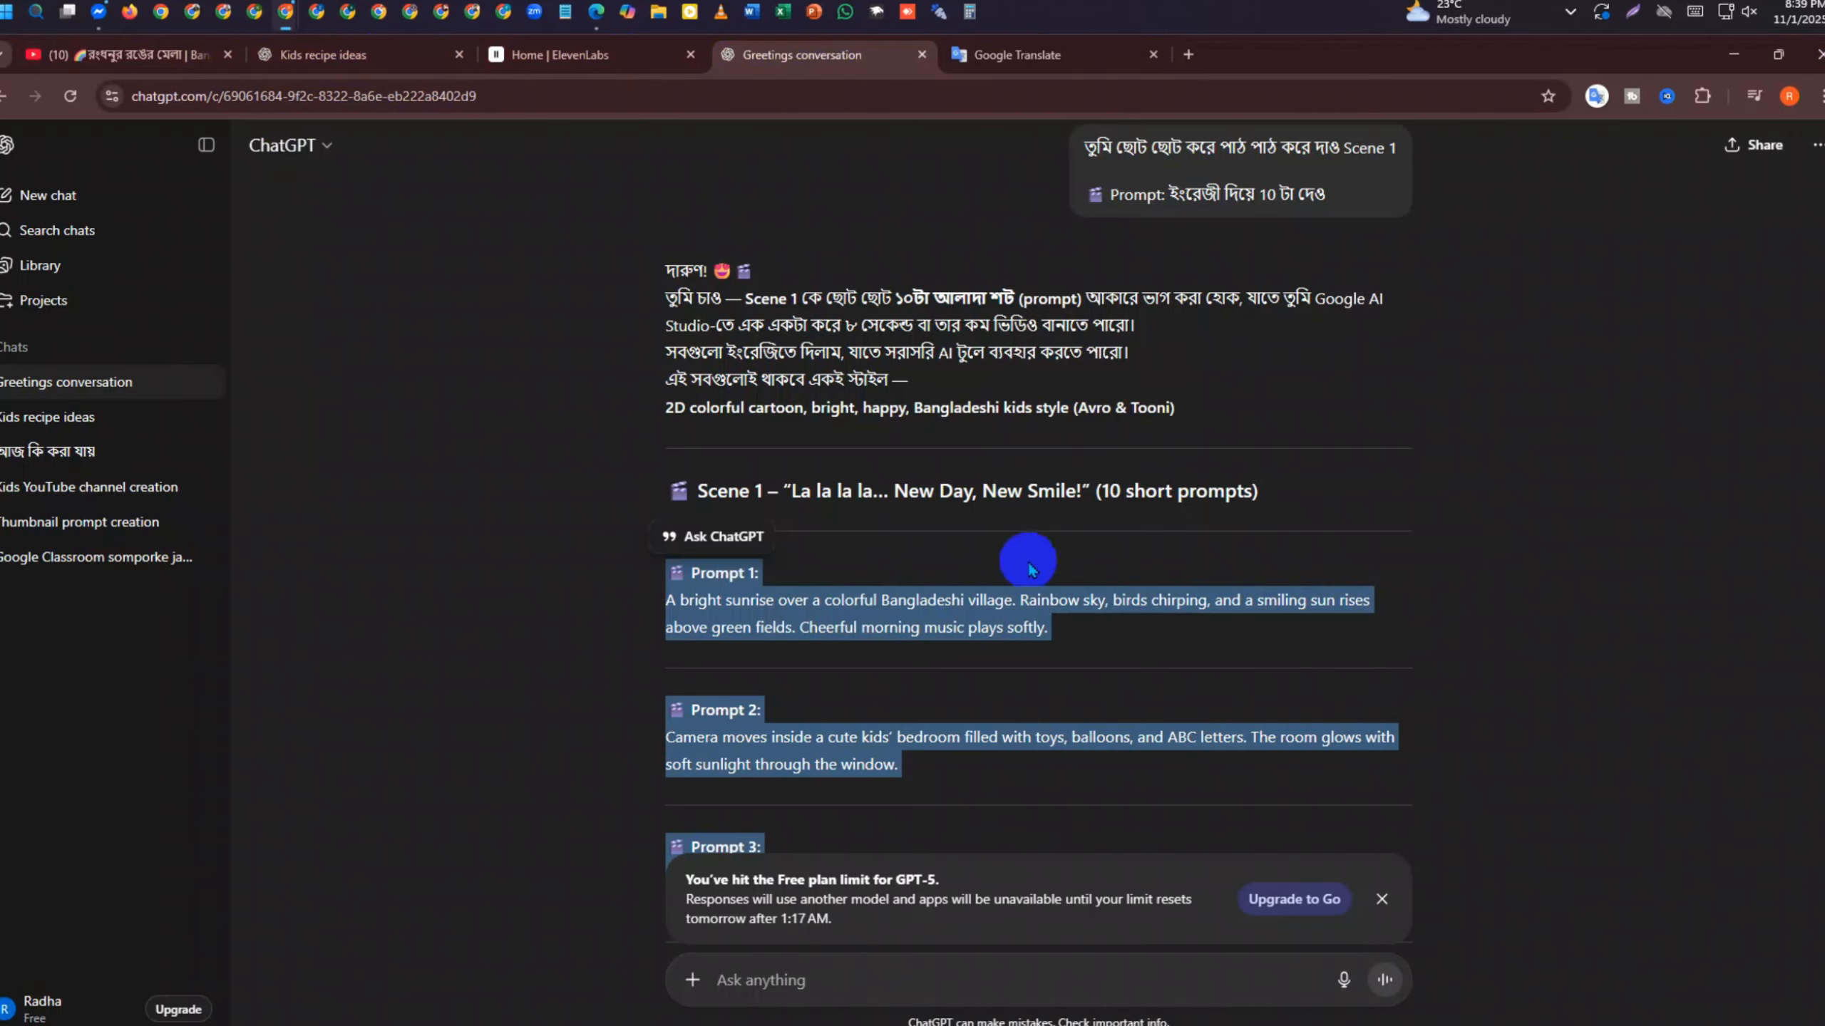
{"action": "scroll", "coordinate": [1020, 568], "scroll_direction": "up", "scroll_amount": 15}
{"action": "scroll", "coordinate": [934, 532], "scroll_direction": "down", "scroll_amount": 20}
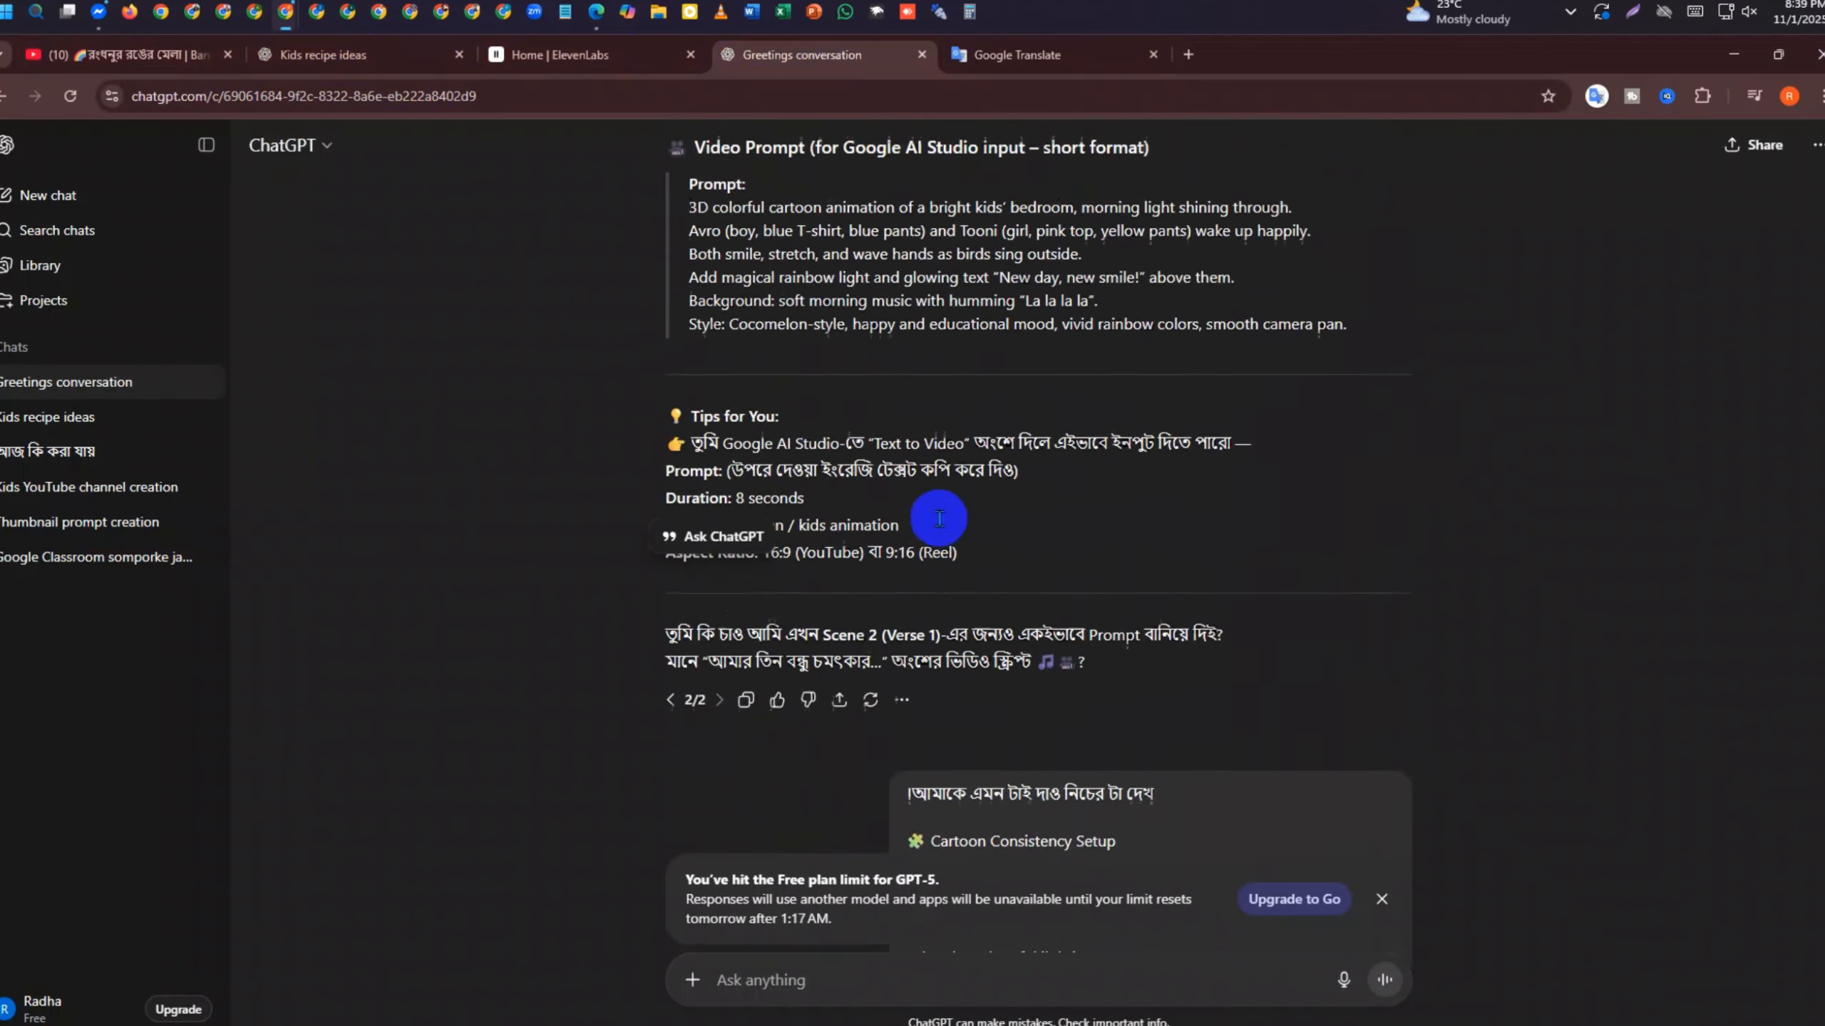
{"action": "scroll", "coordinate": [907, 517], "scroll_direction": "up", "scroll_amount": 9}
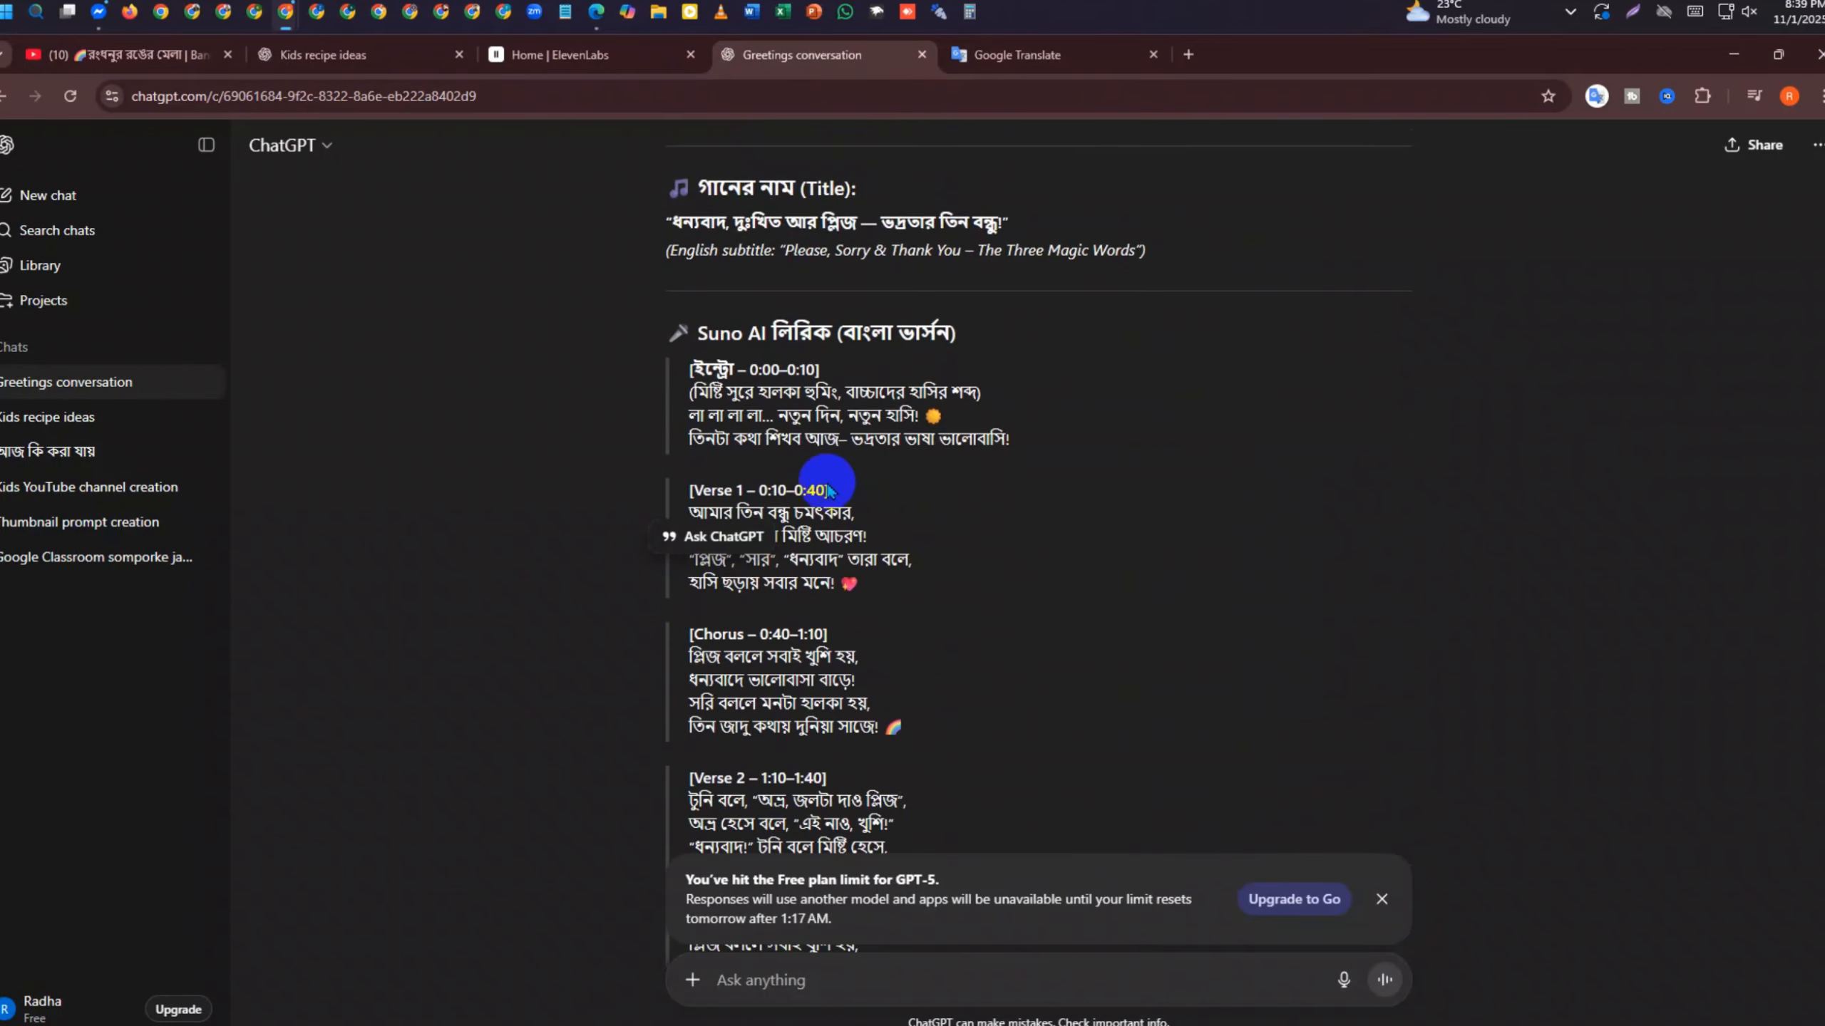
{"action": "scroll", "coordinate": [826, 482], "scroll_direction": "down", "scroll_amount": 3}
{"action": "scroll", "coordinate": [763, 444], "scroll_direction": "up", "scroll_amount": 3}
{"action": "scroll", "coordinate": [744, 381], "scroll_direction": "down", "scroll_amount": 3}
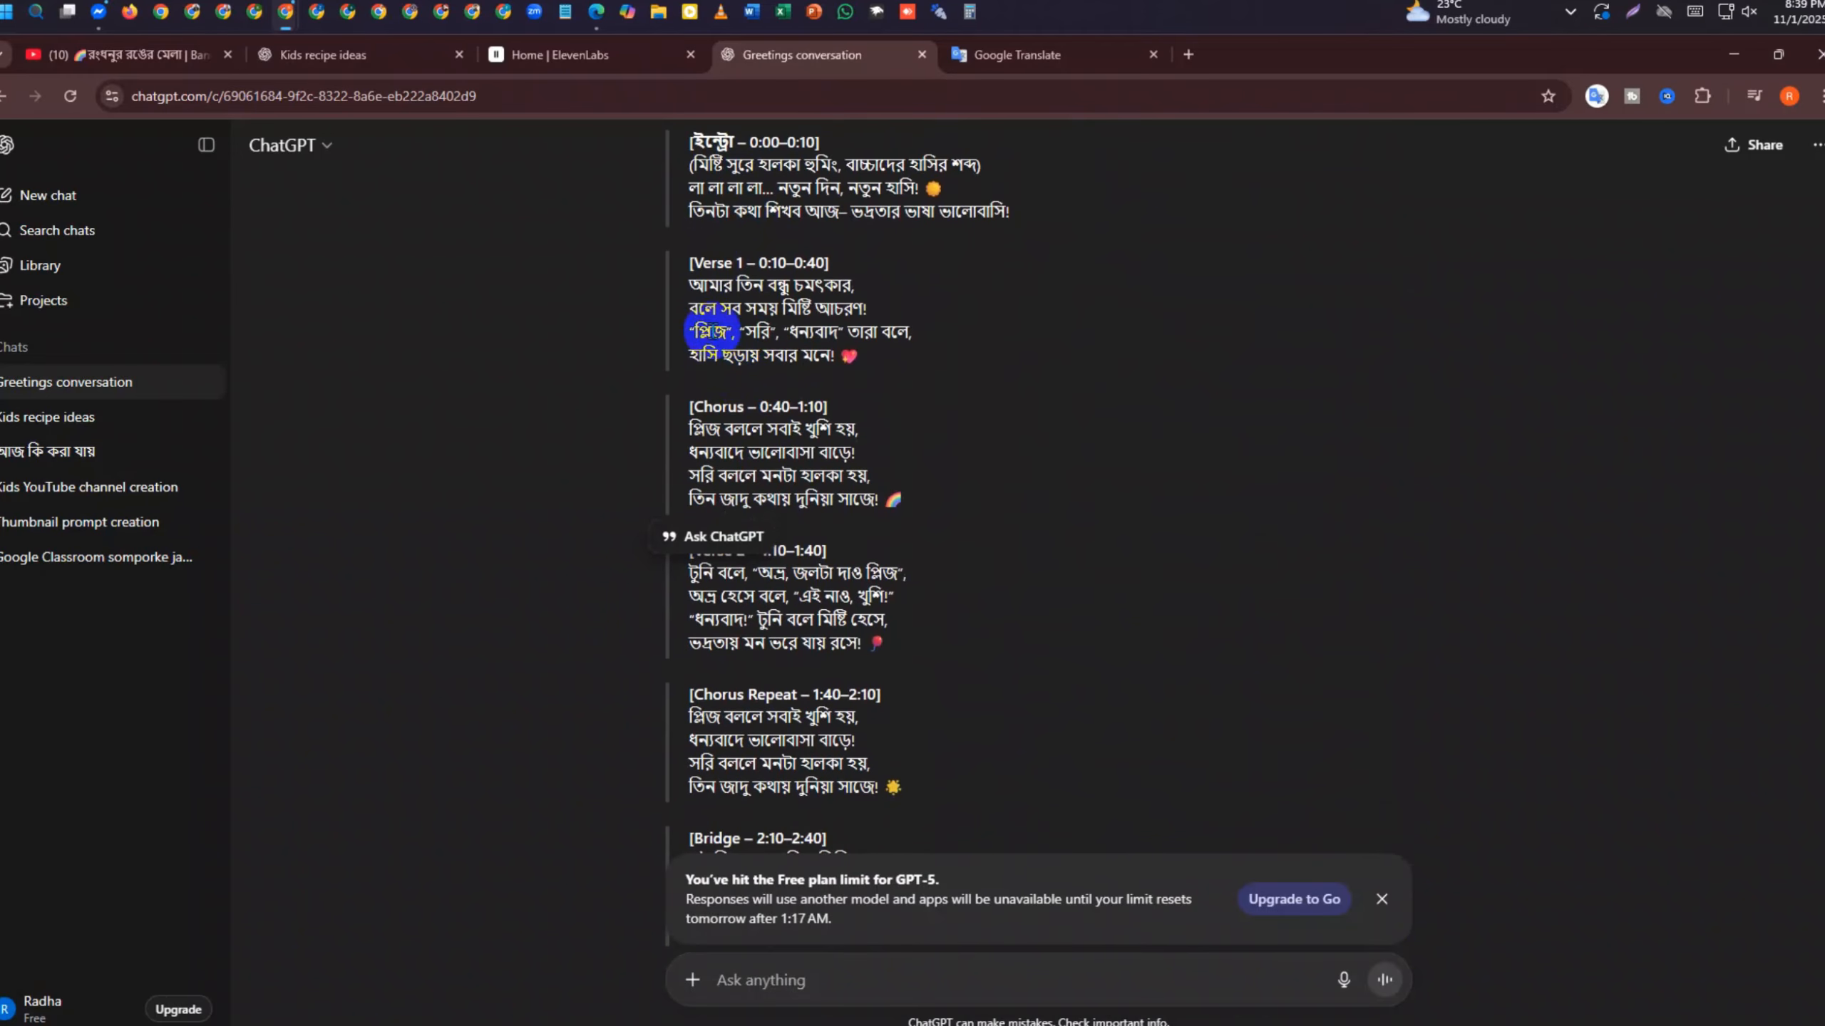
{"action": "scroll", "coordinate": [652, 165], "scroll_direction": "up", "scroll_amount": 3}
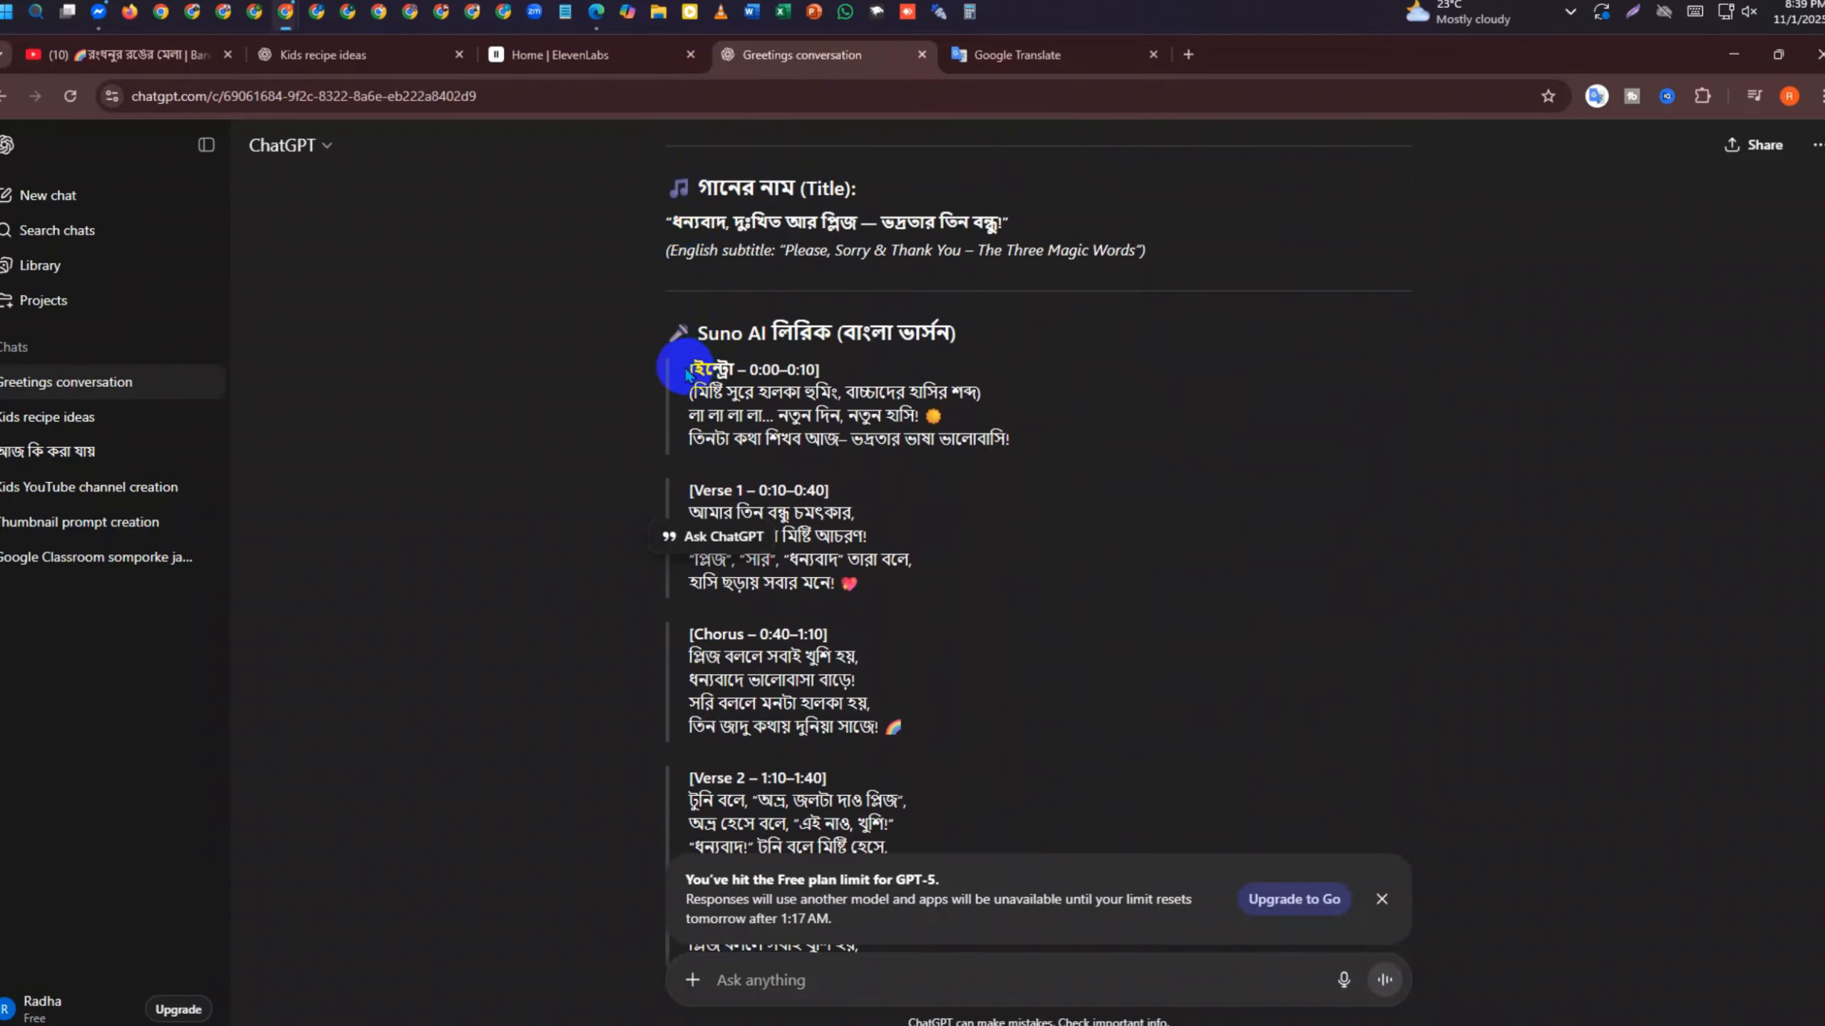
{"action": "left_click_drag", "start_coordinate": [683, 368], "coordinate": [844, 618]}
{"action": "left_click", "coordinate": [754, 384]}
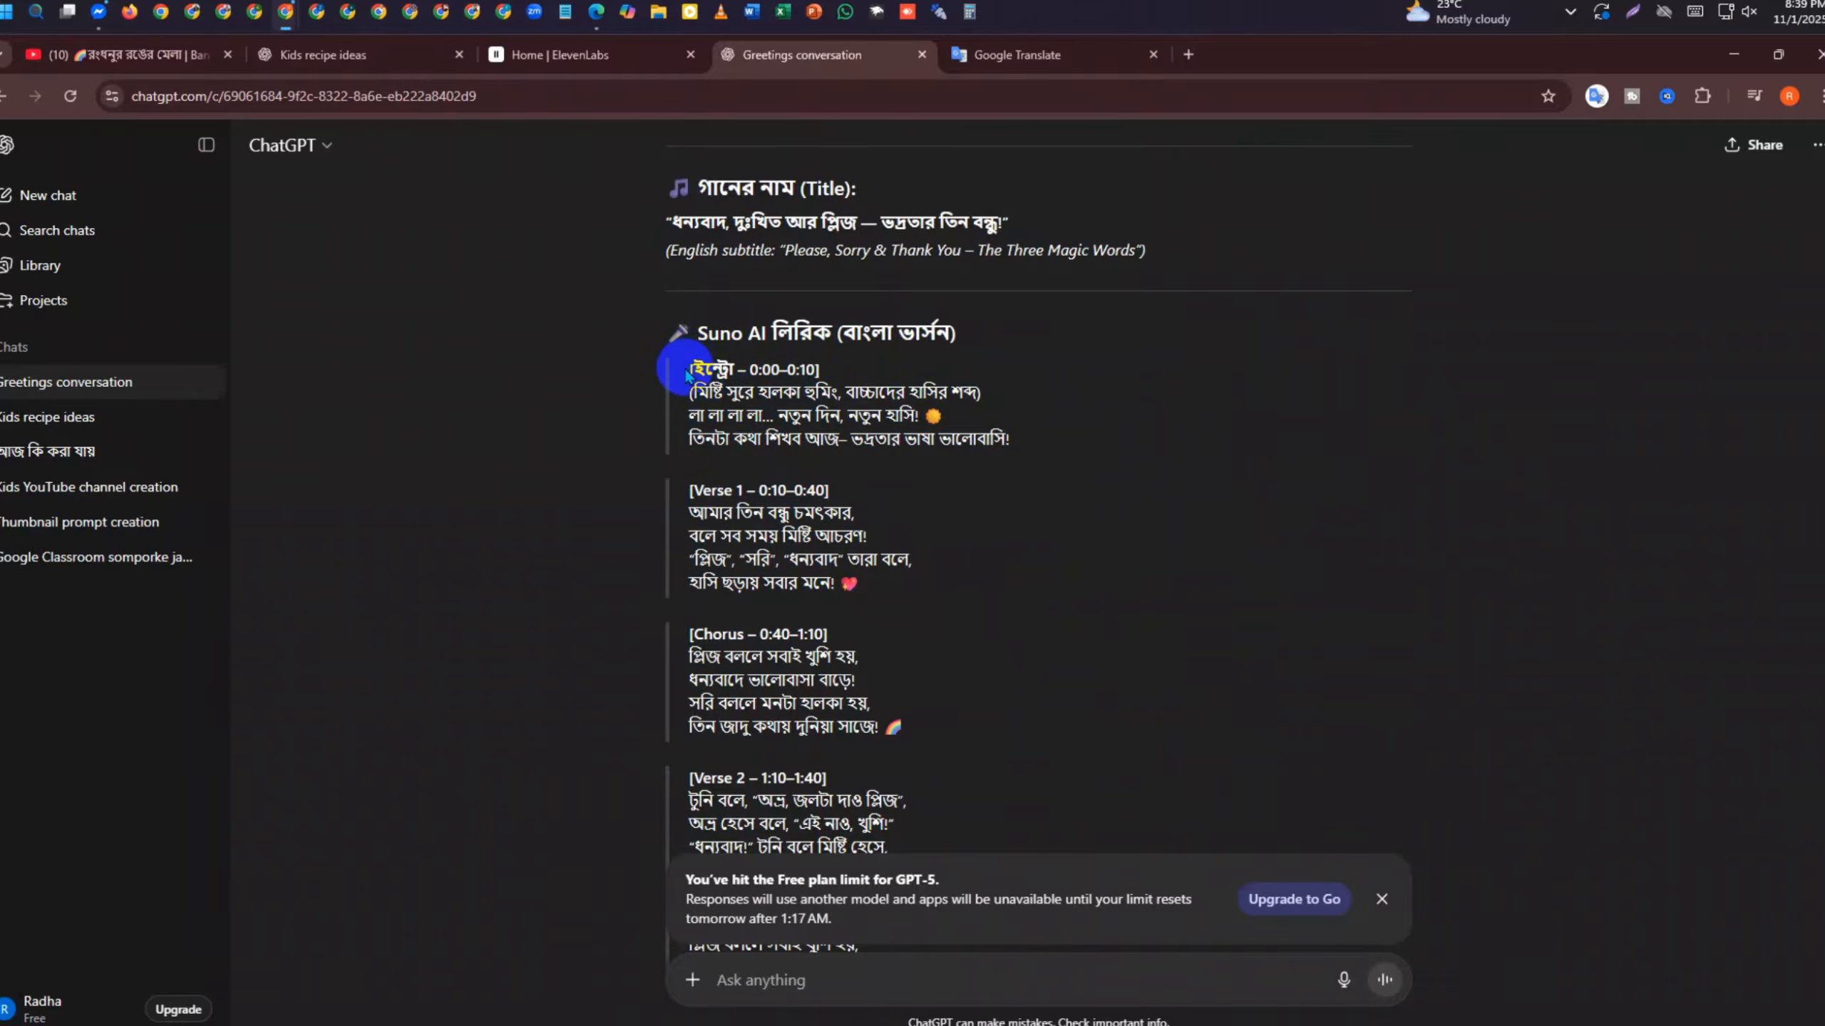
{"action": "left_click_drag", "start_coordinate": [683, 368], "coordinate": [972, 547]}
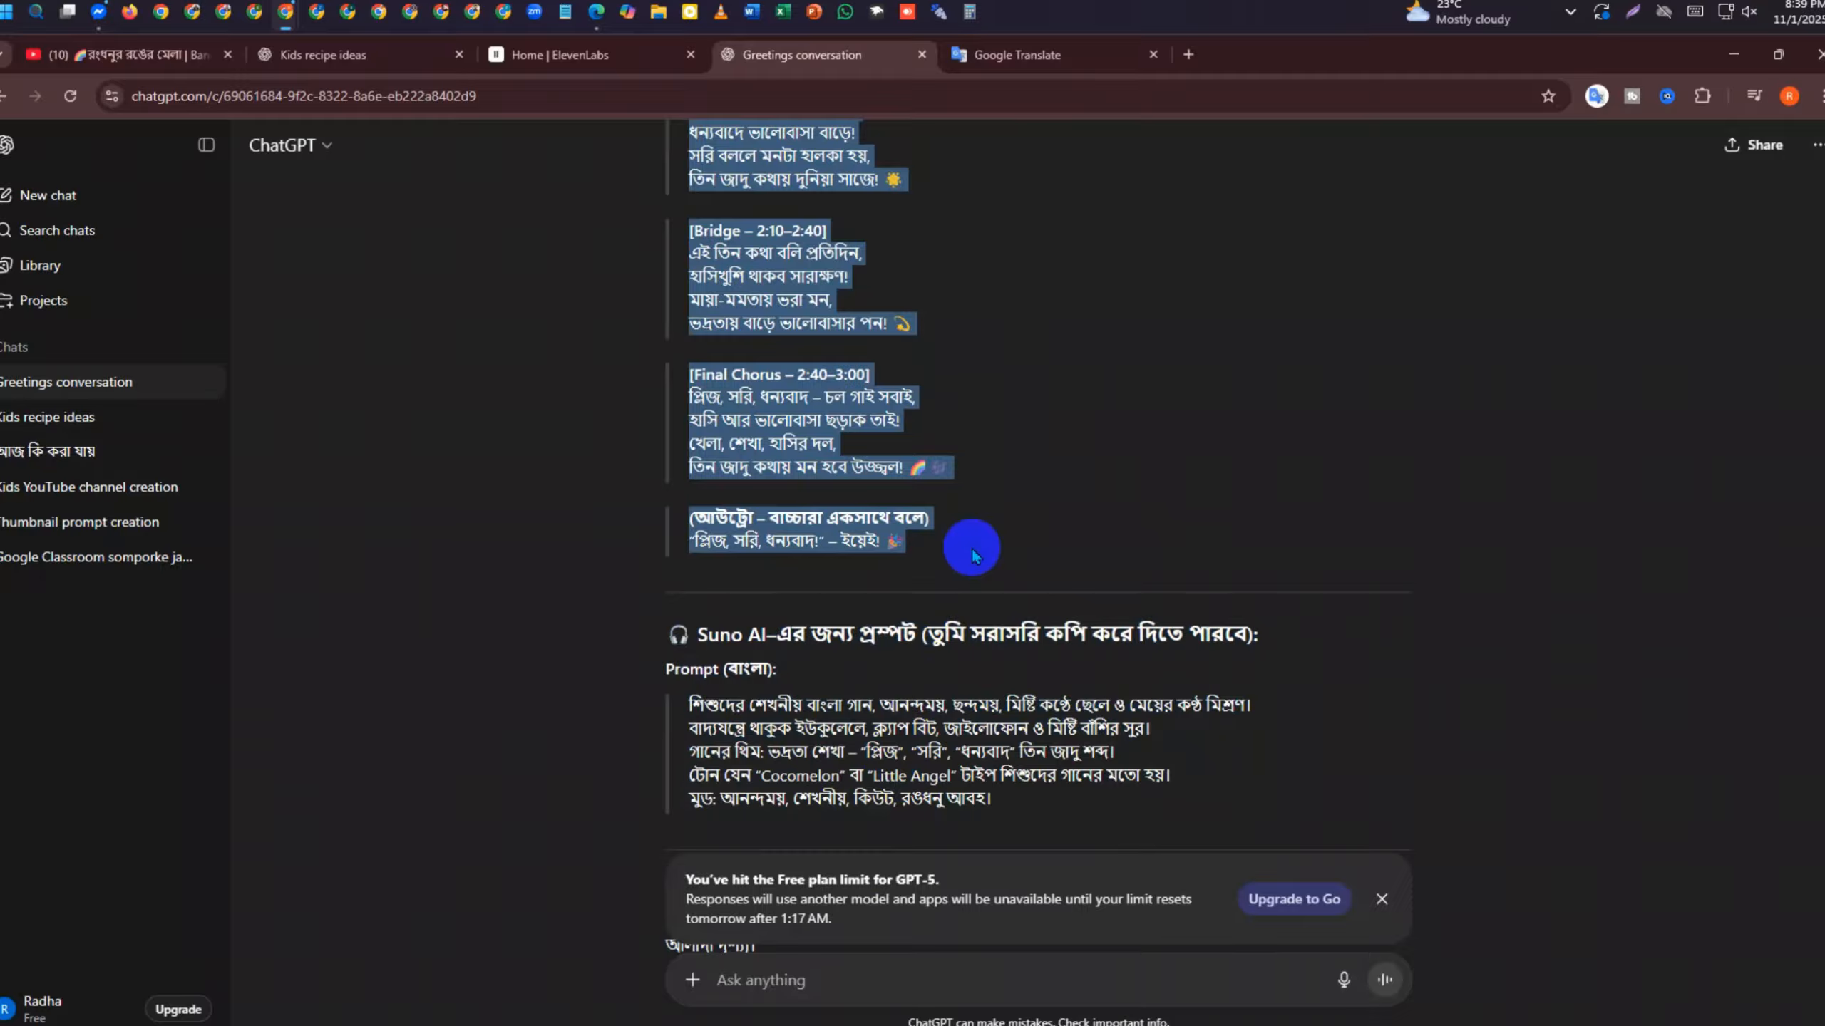
Copy the selected Bangla Suno AI lyrics and close the ElevenLabs tab
{"action": "right_click", "coordinate": [926, 523]}
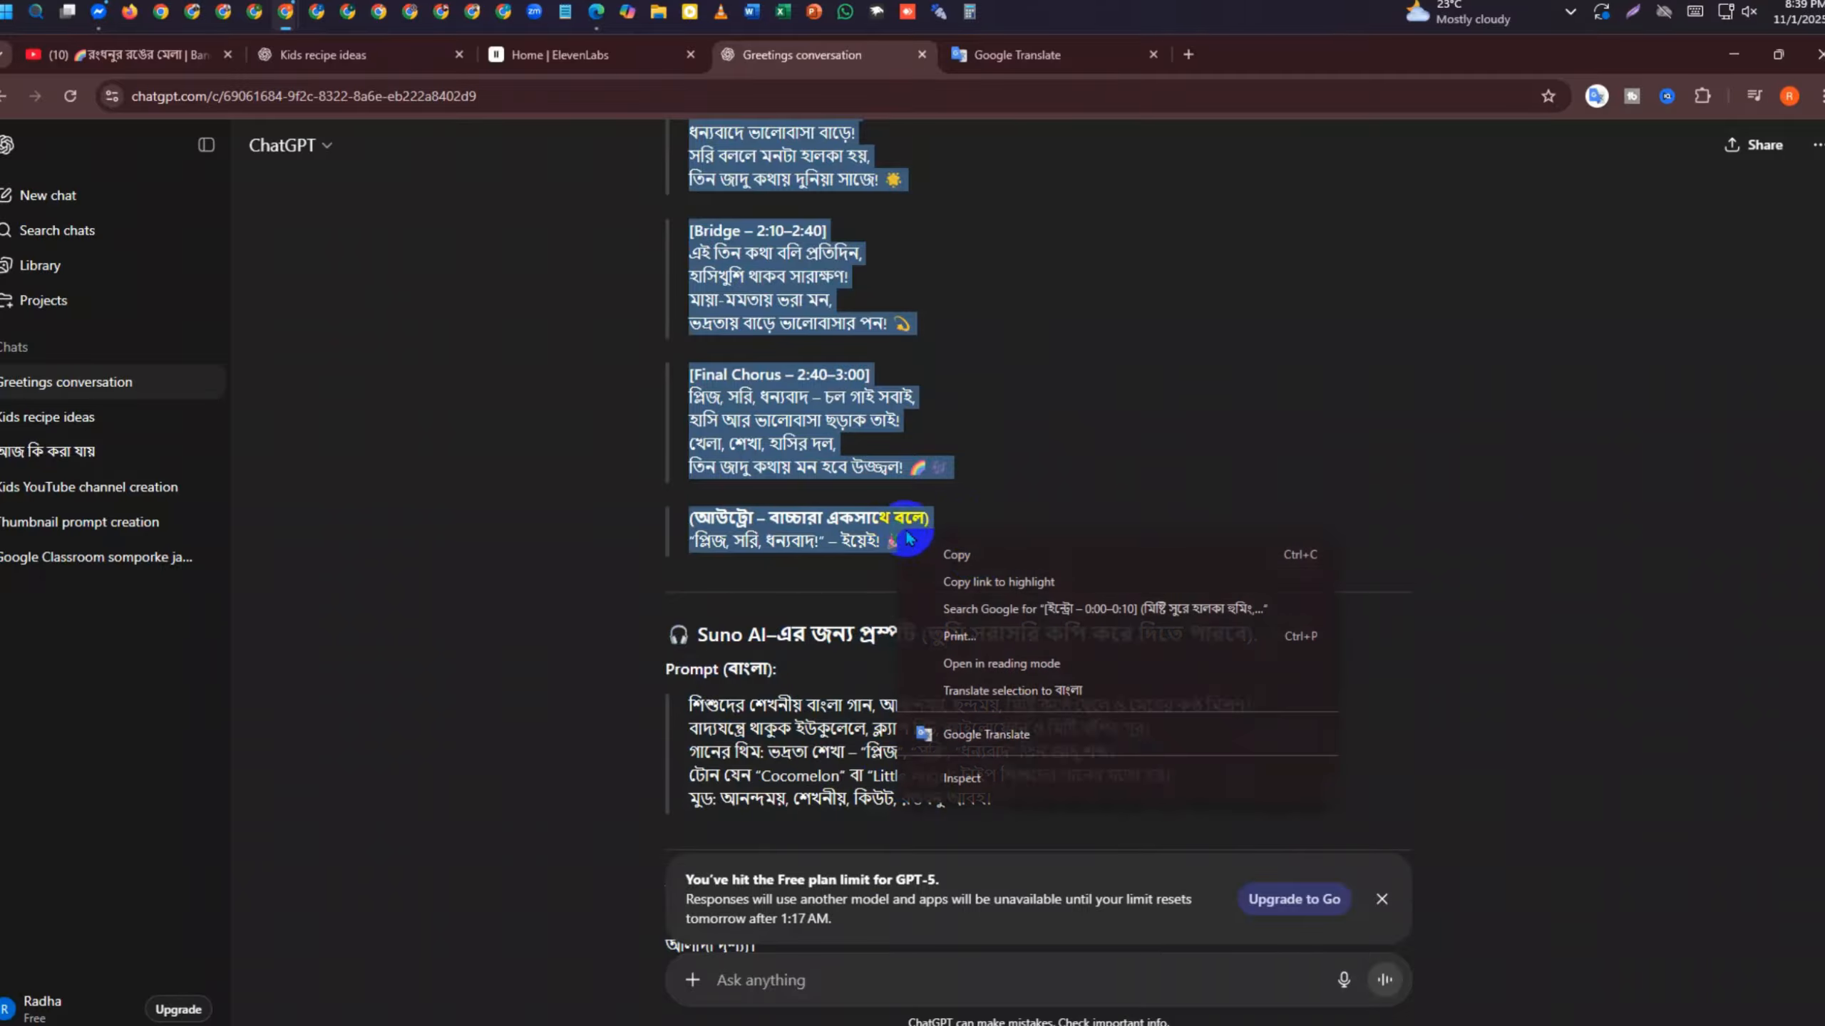
{"action": "left_click", "coordinate": [972, 547]}
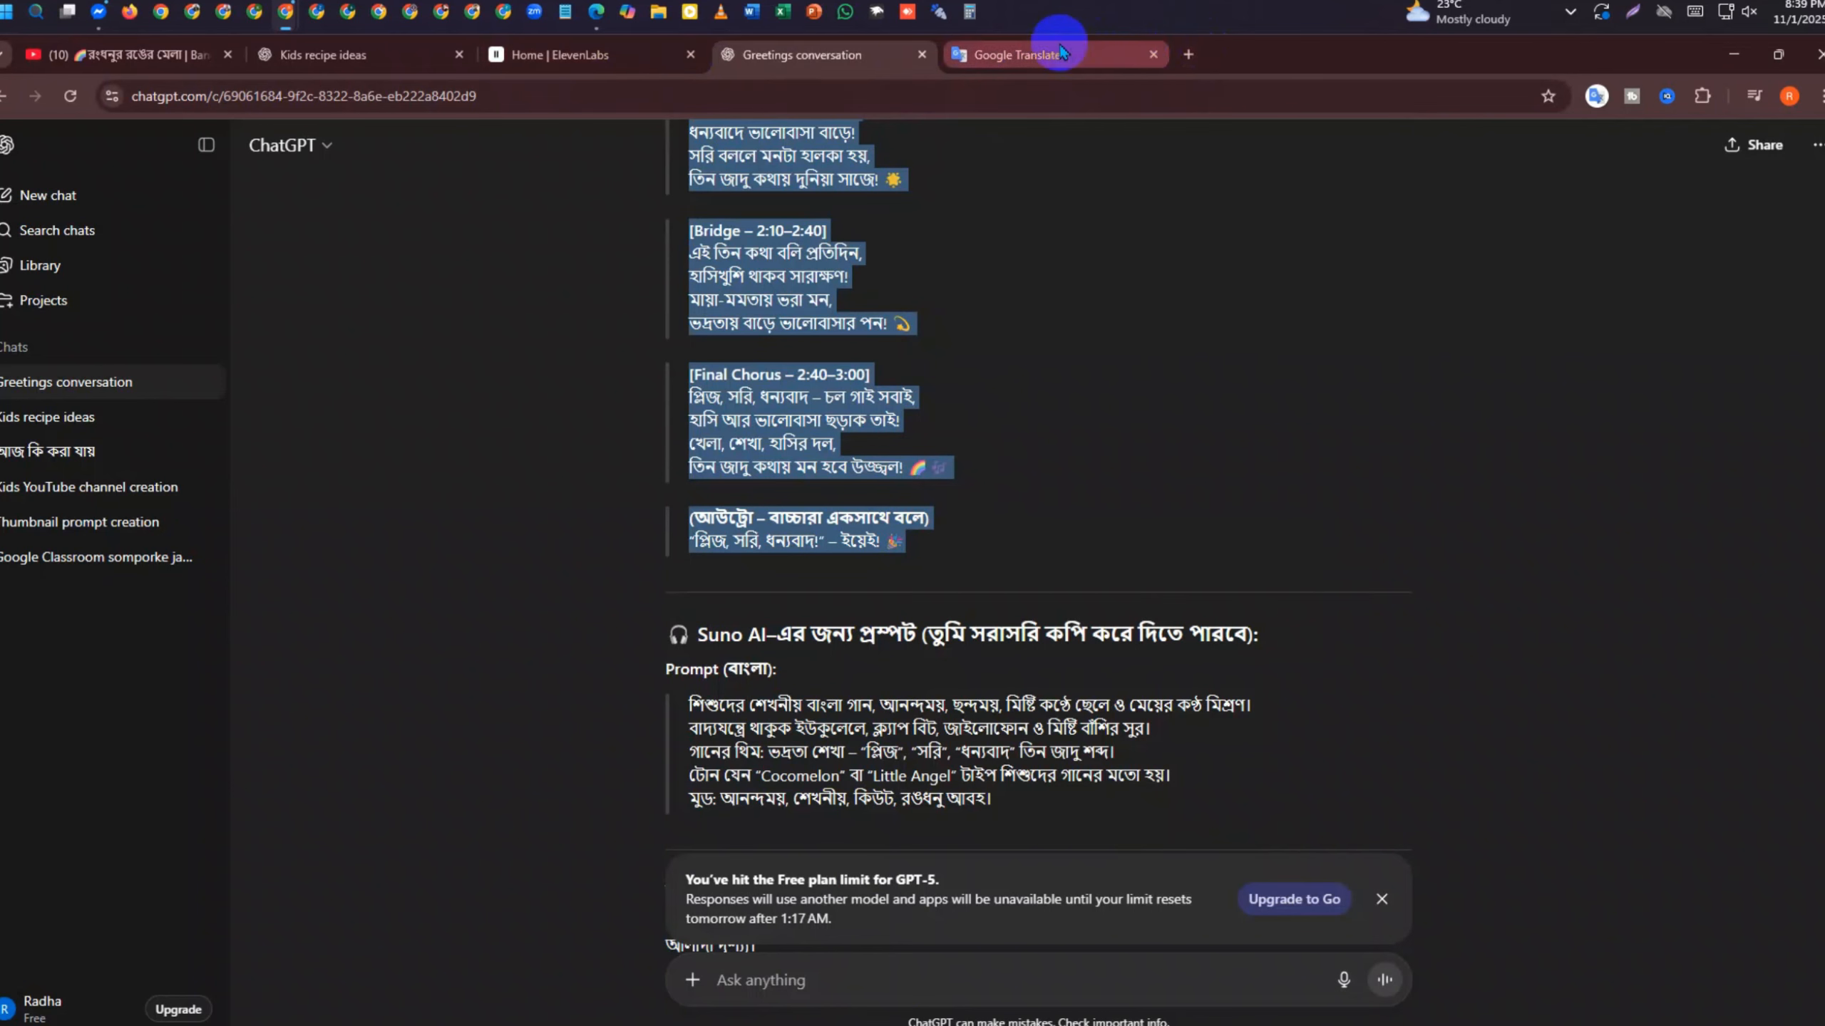
{"action": "left_click", "coordinate": [672, 62]}
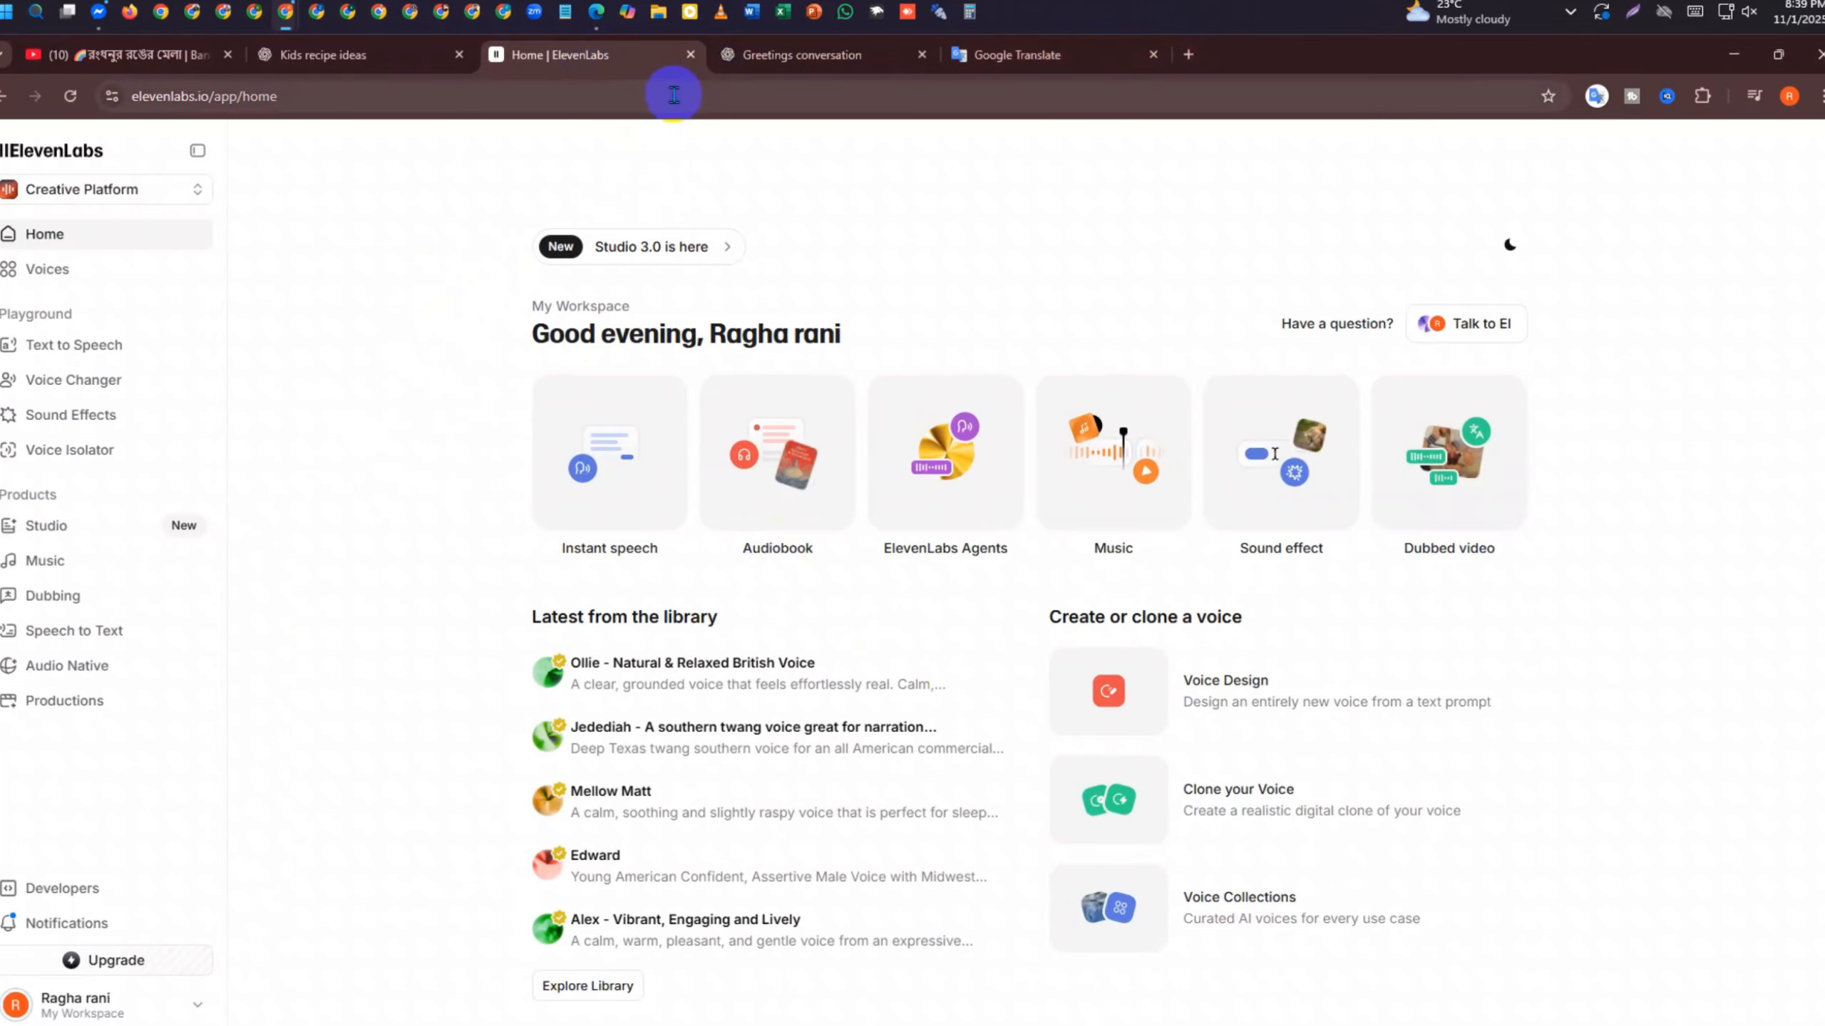
{"action": "left_click", "coordinate": [689, 62]}
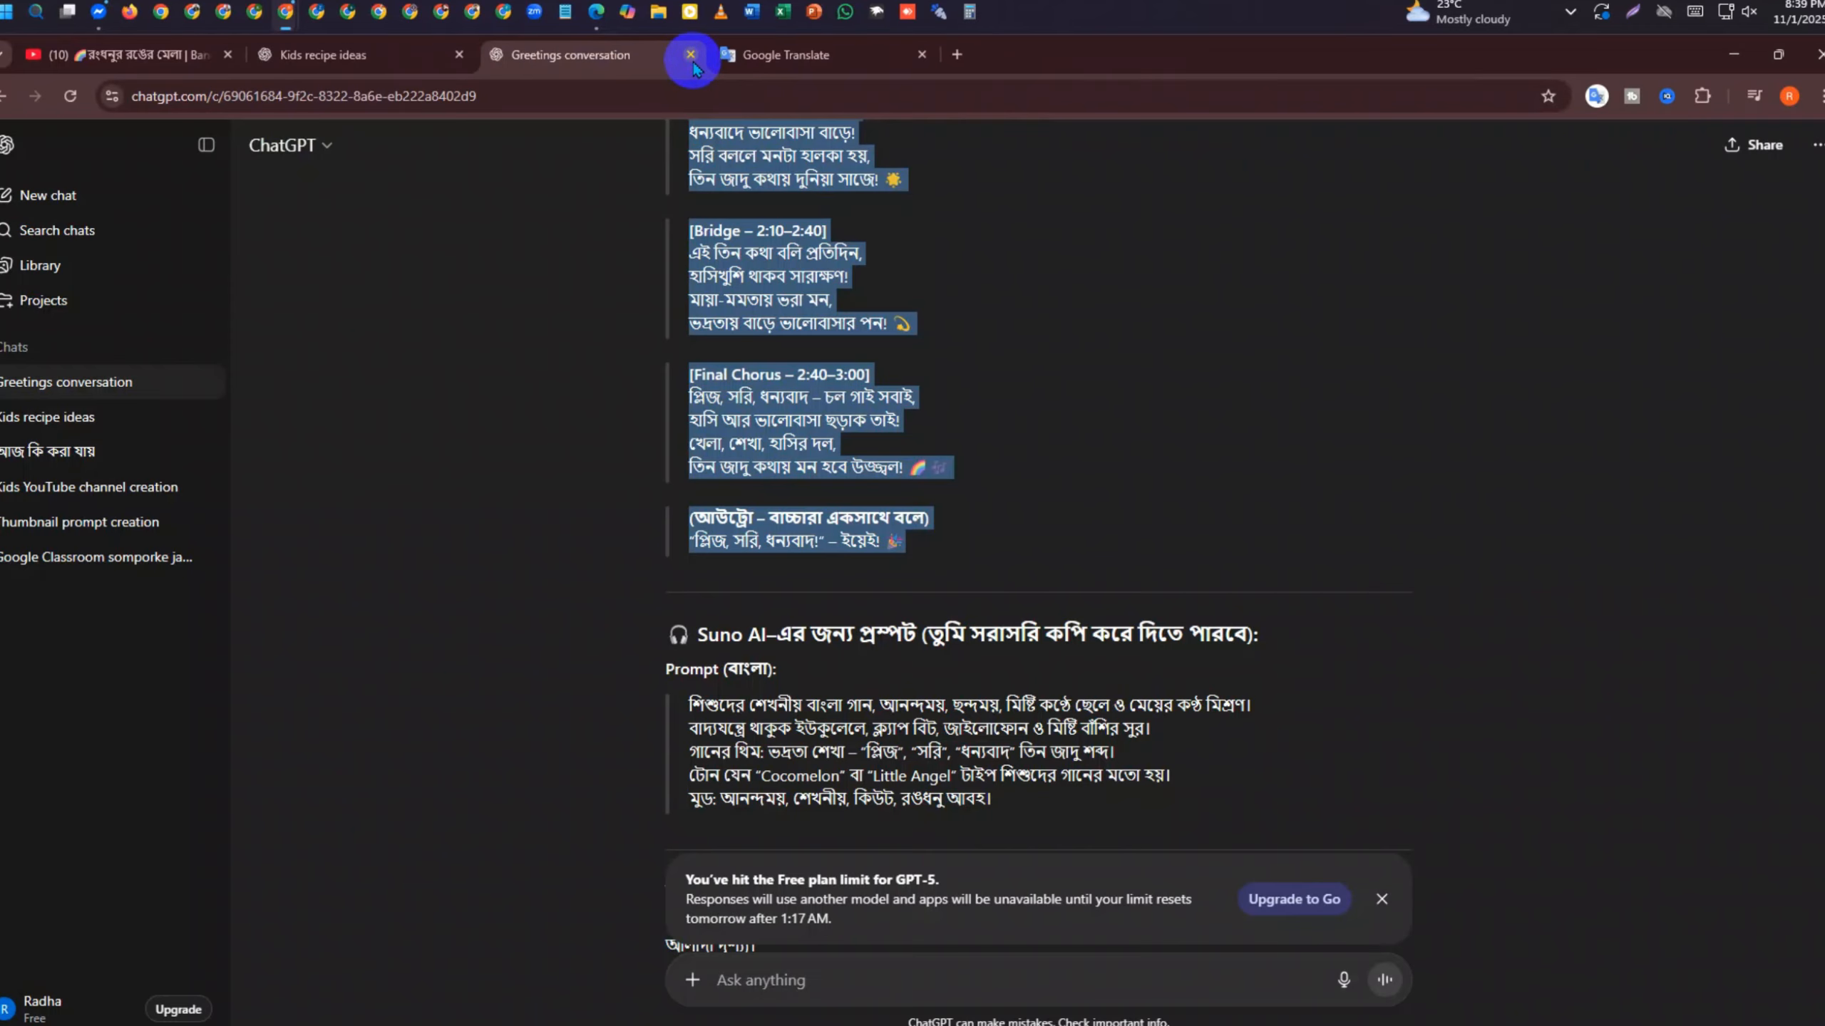
Search for "suno ai" in a new tab and open the Suno AI Music website
{"action": "left_click", "coordinate": [954, 53]}
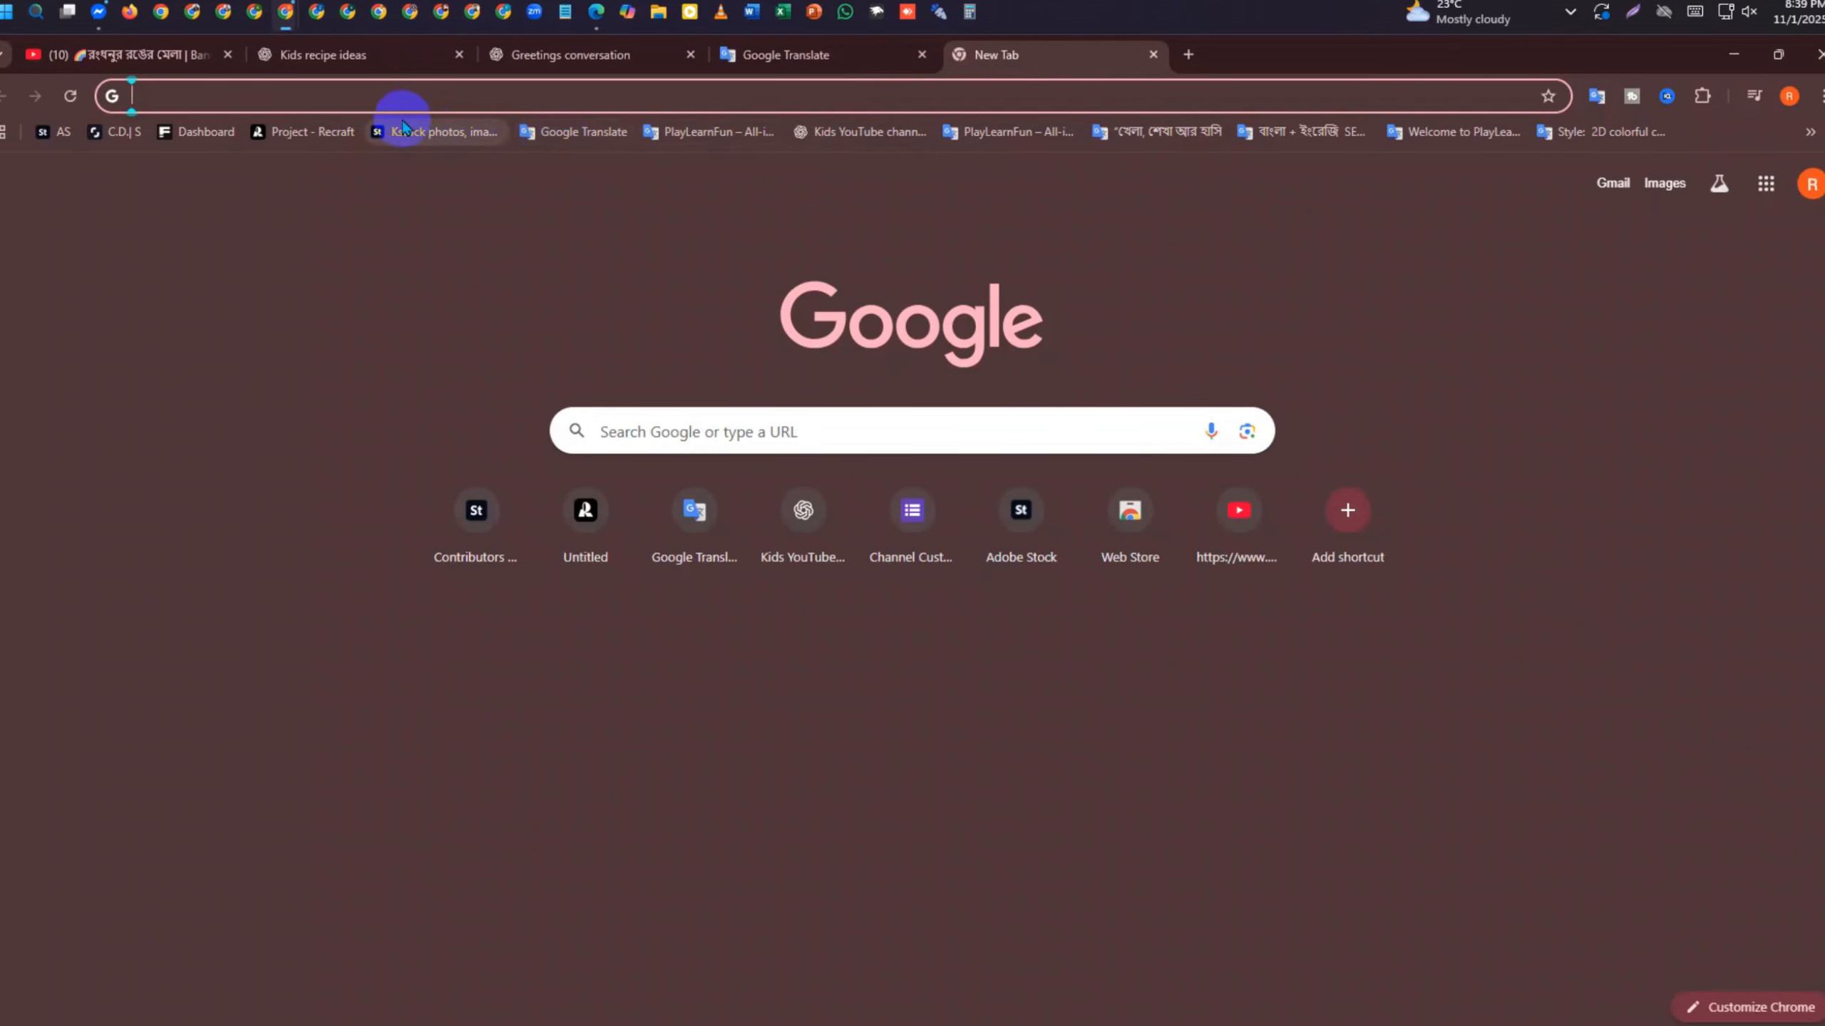
{"action": "left_click", "coordinate": [323, 94]}
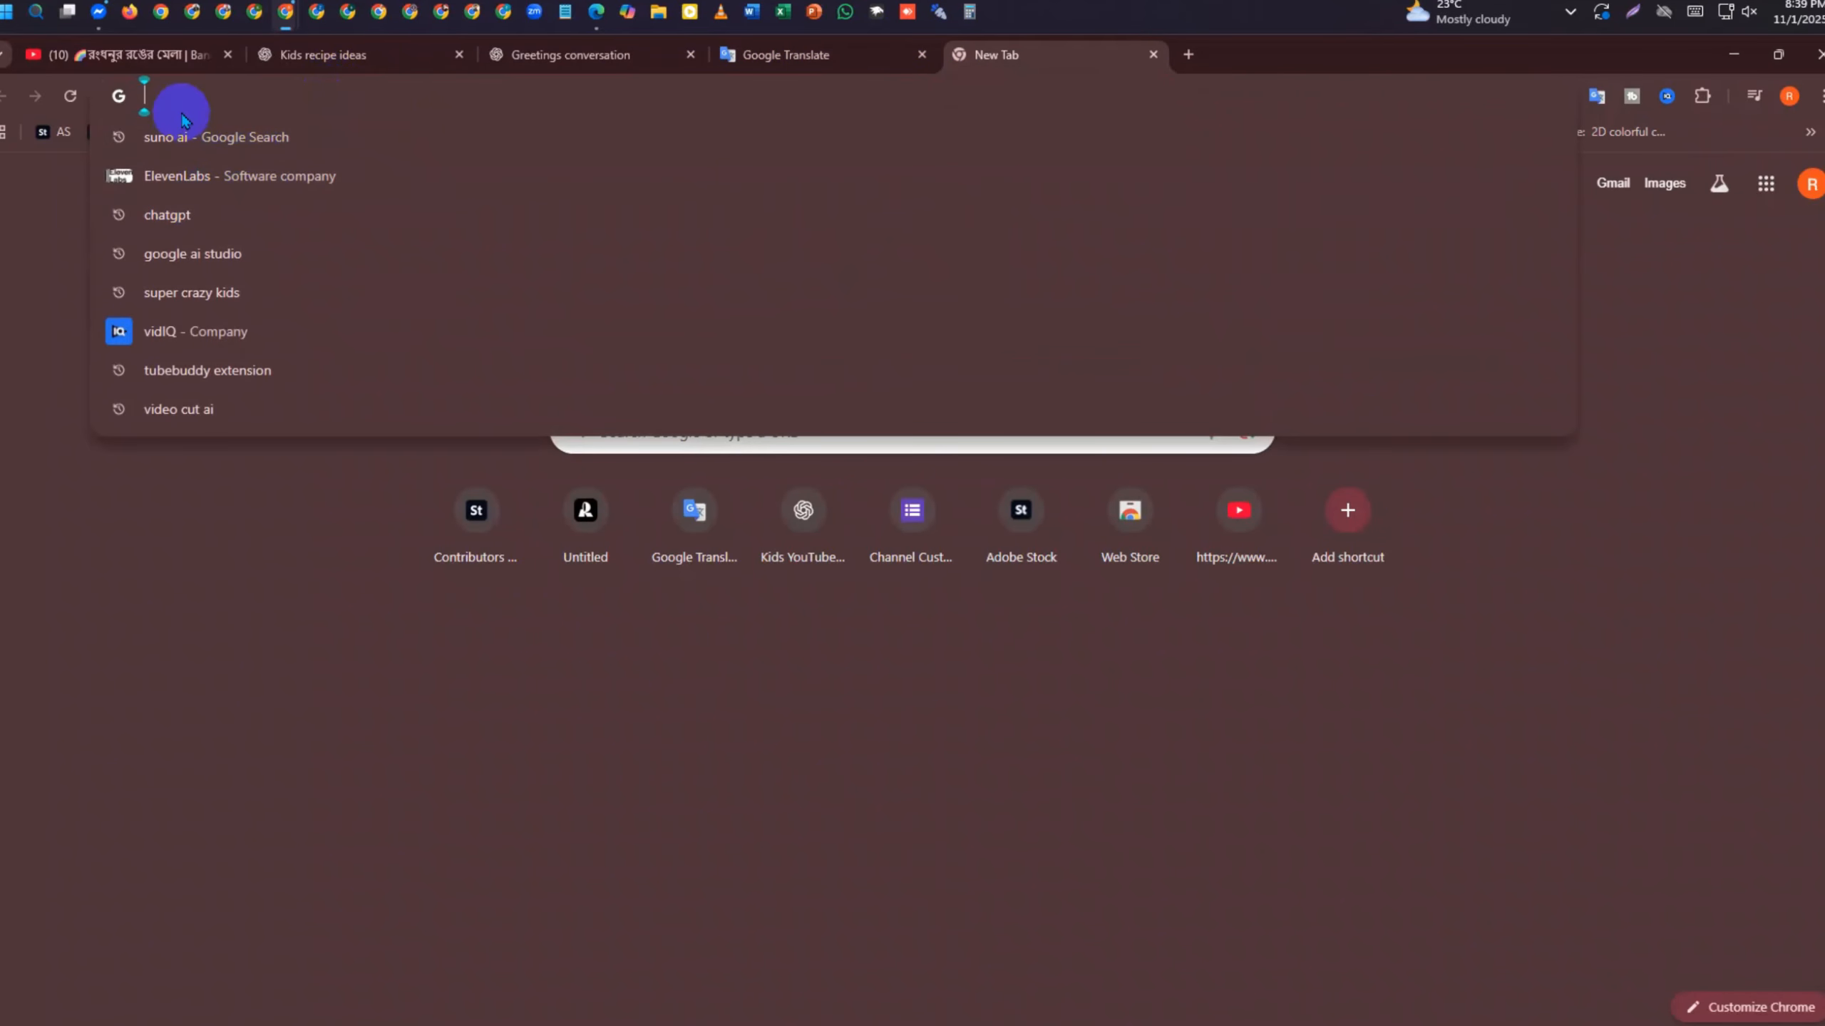
{"action": "left_click", "coordinate": [183, 137]}
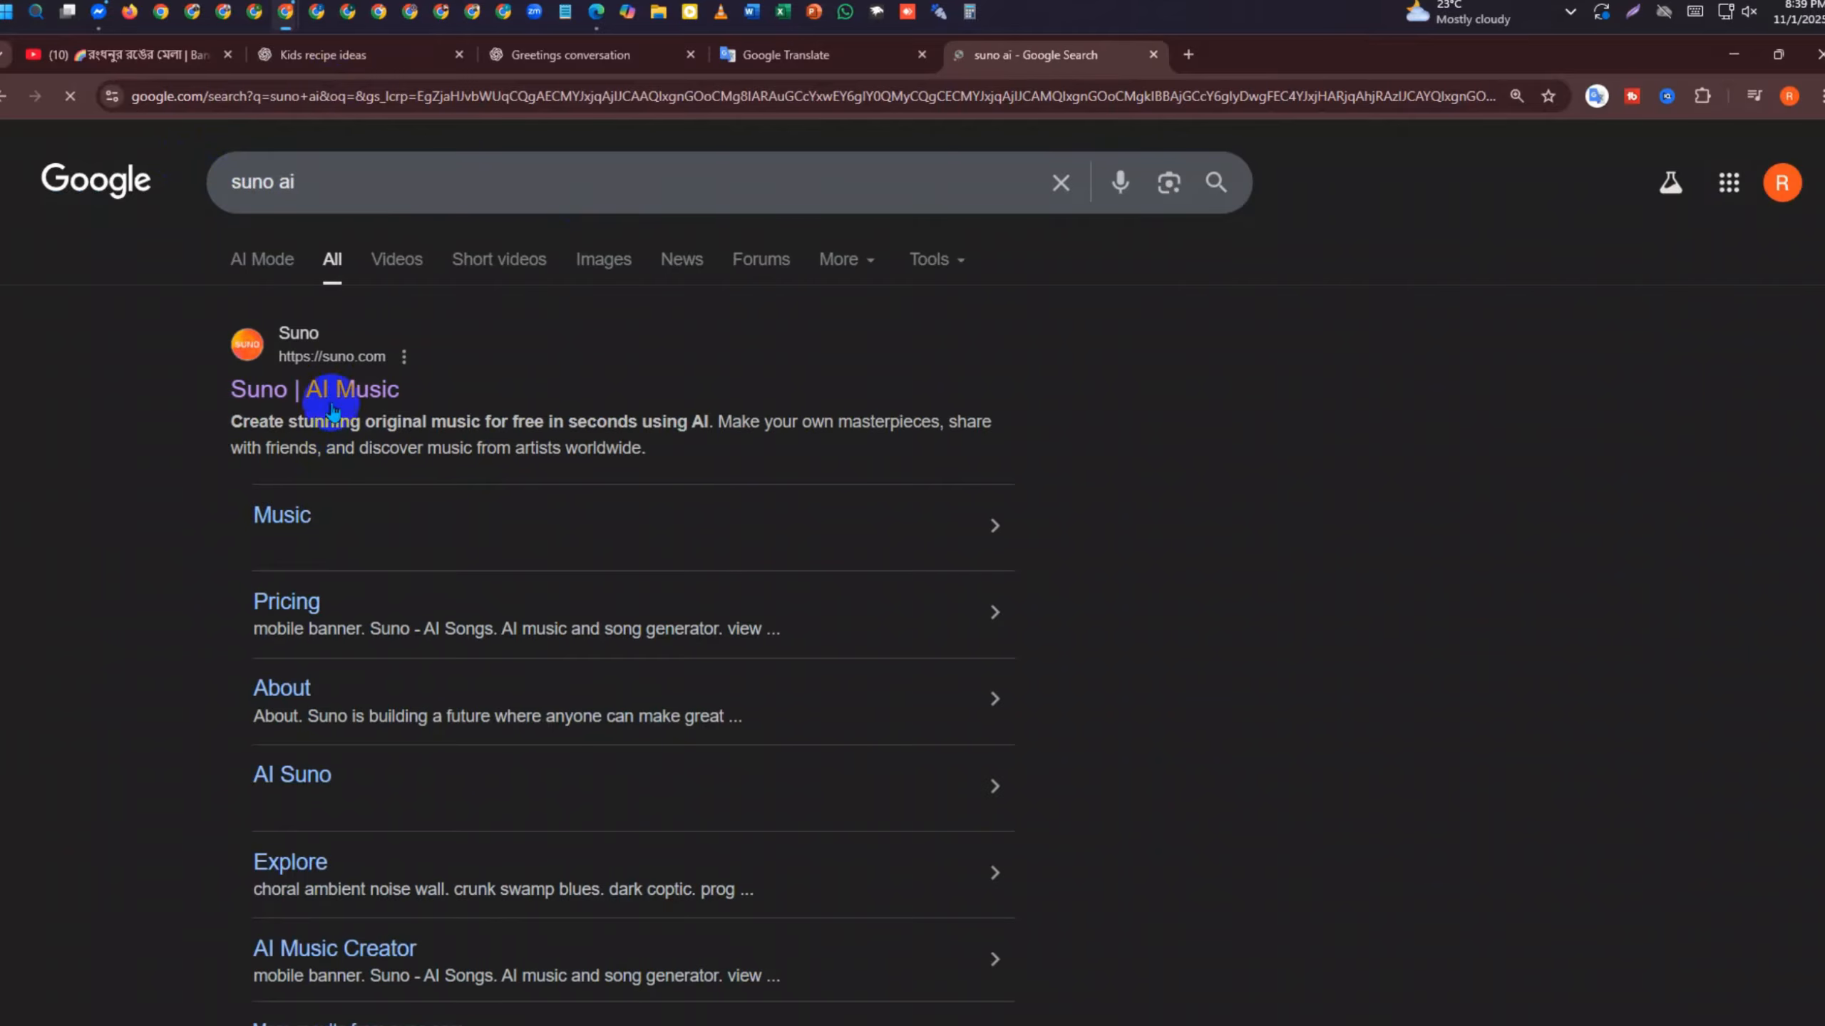
{"action": "left_click", "coordinate": [294, 397]}
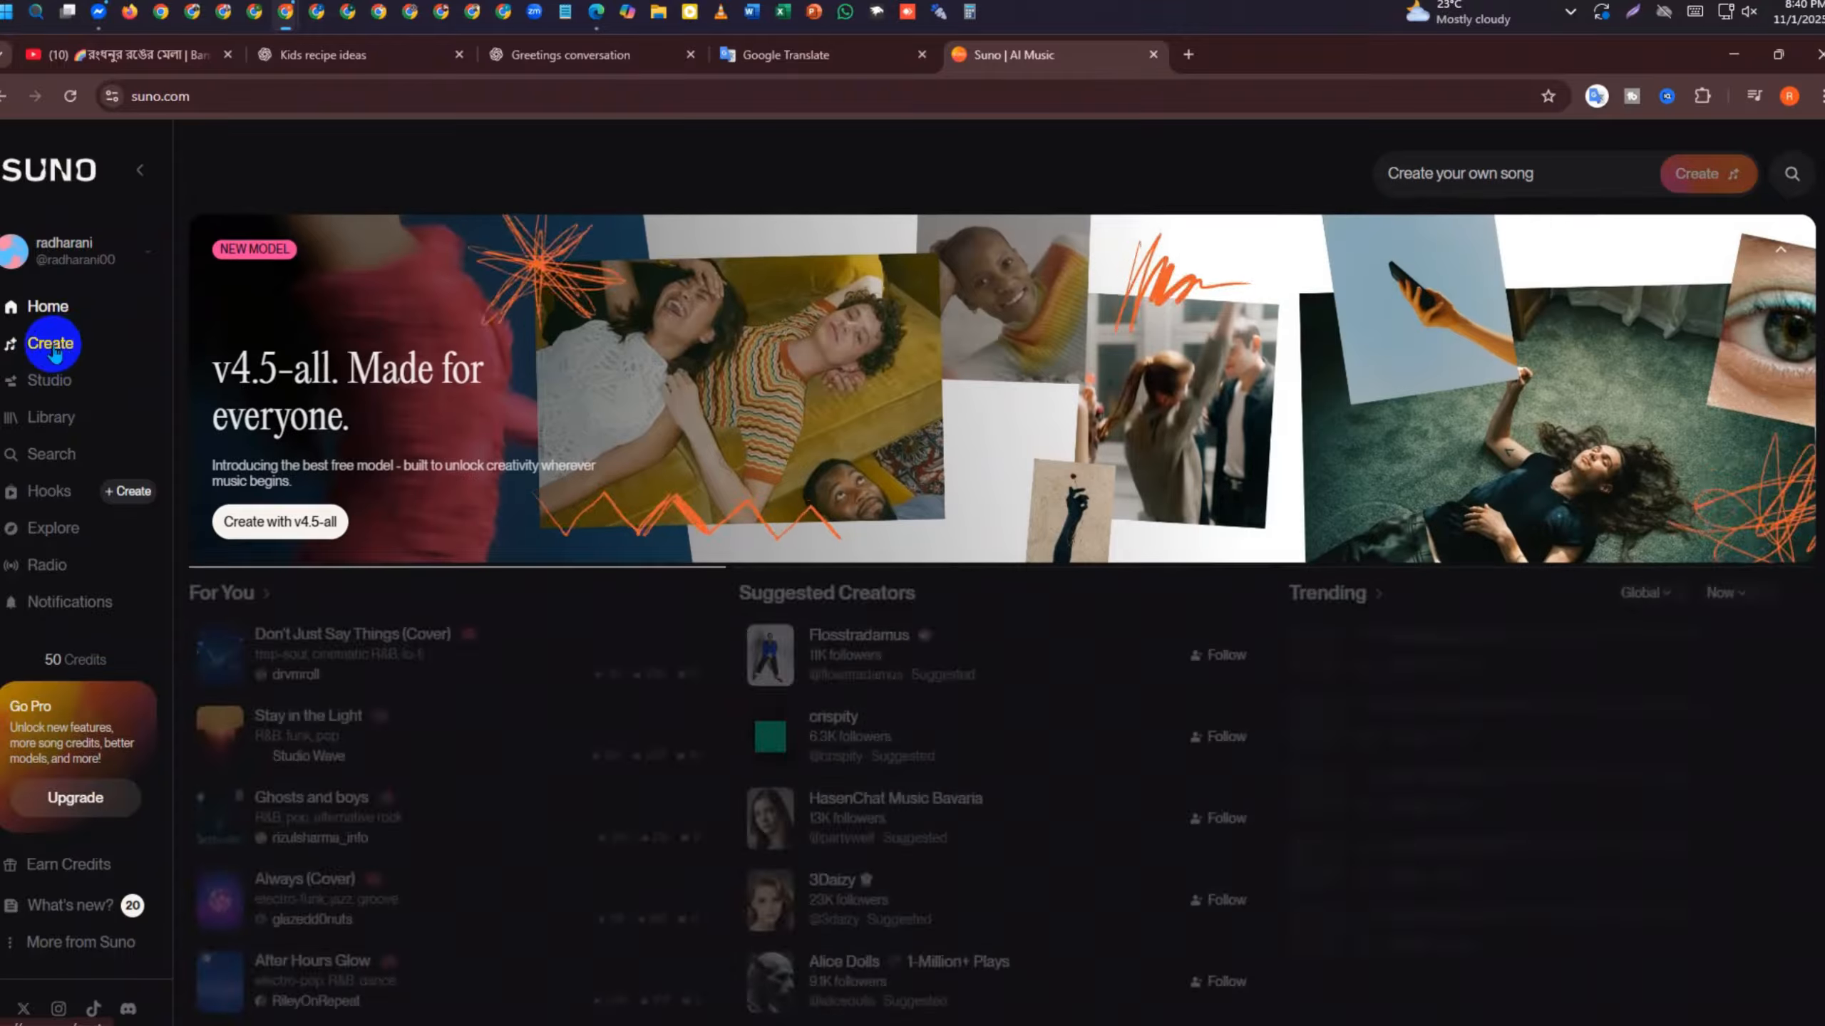
Open Suno's song creation page, set it to Custom mode and make the Lyrics field ready for input
{"action": "left_click", "coordinate": [47, 346]}
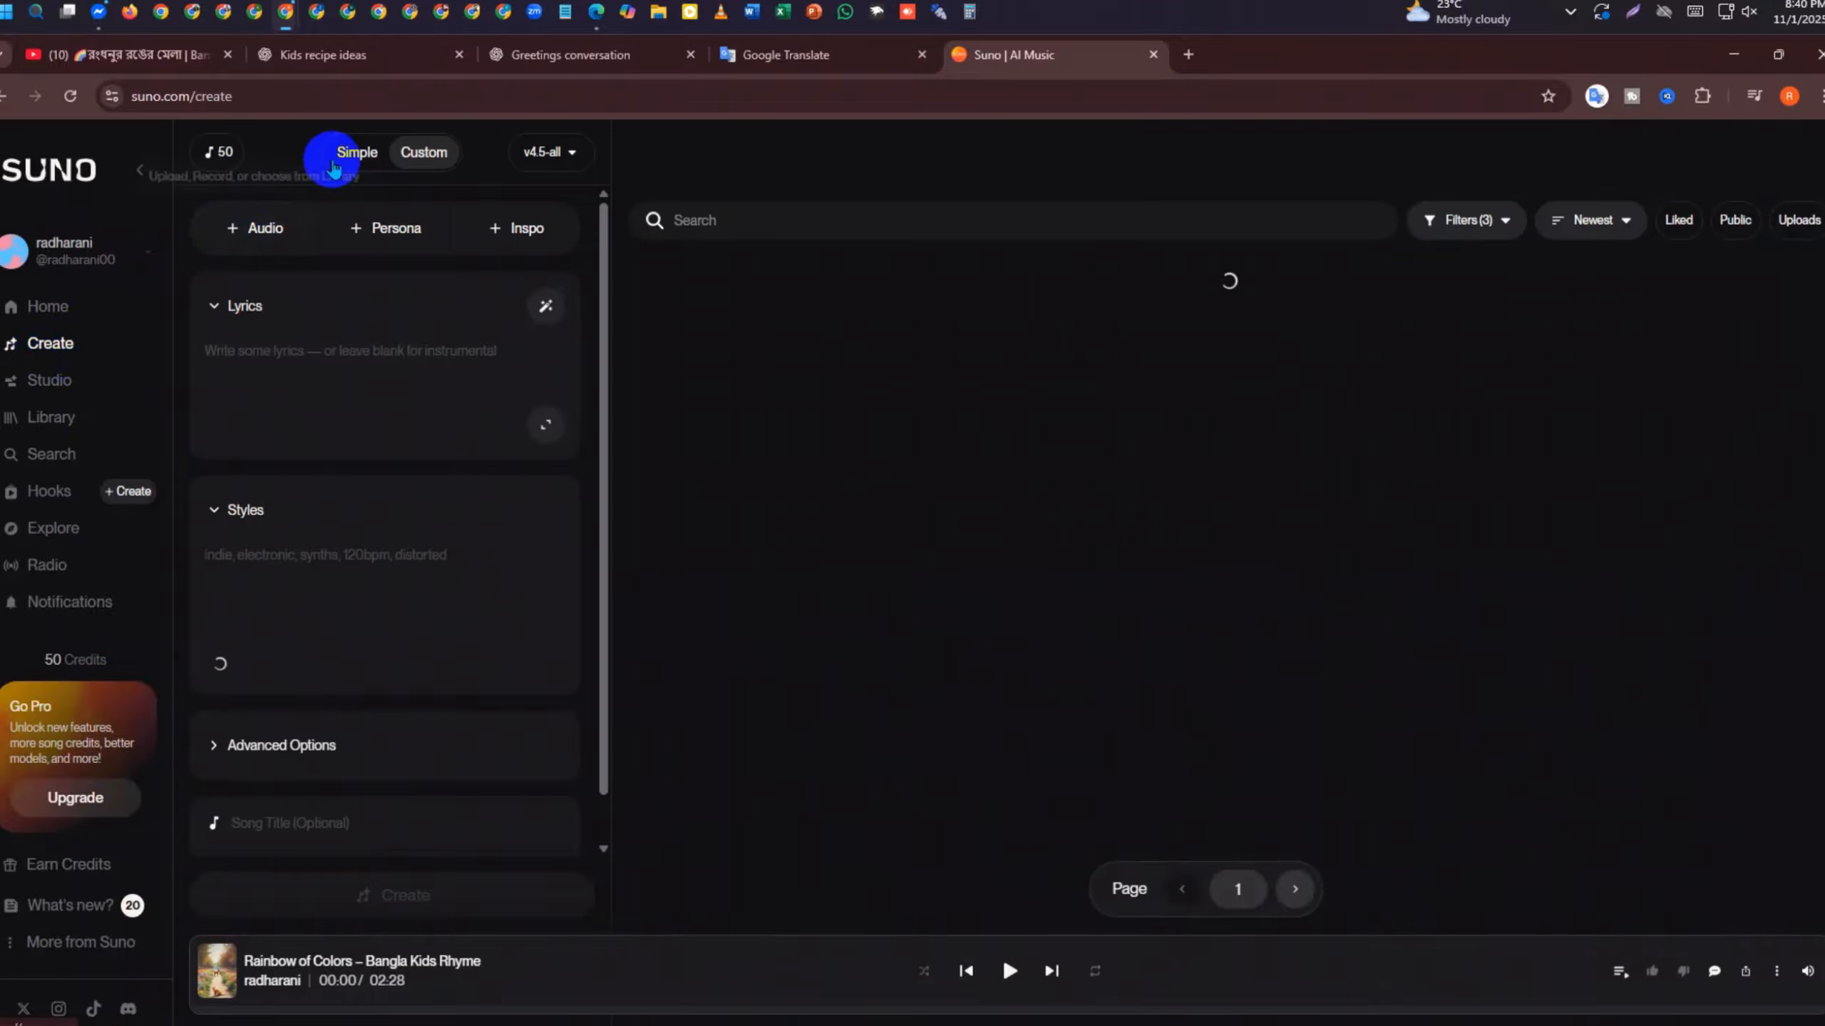
{"action": "left_click", "coordinate": [335, 153]}
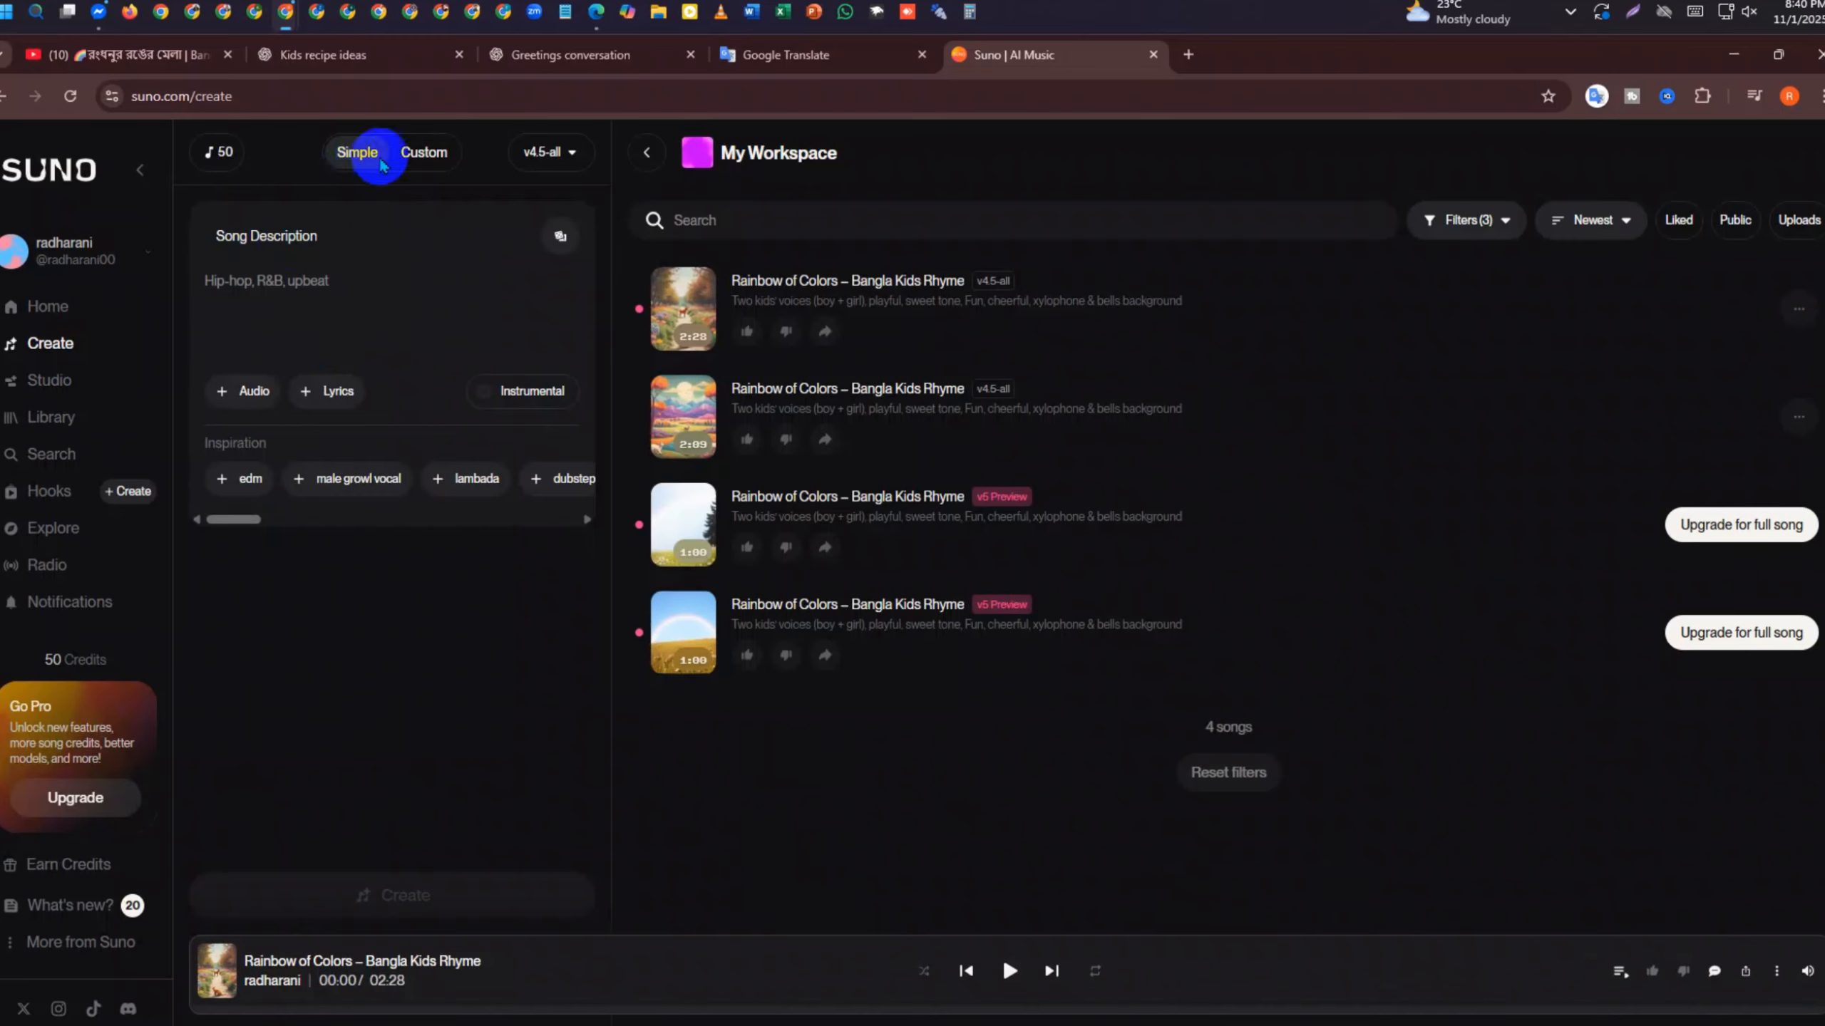
{"action": "left_click", "coordinate": [424, 153]}
{"action": "left_click", "coordinate": [352, 343]}
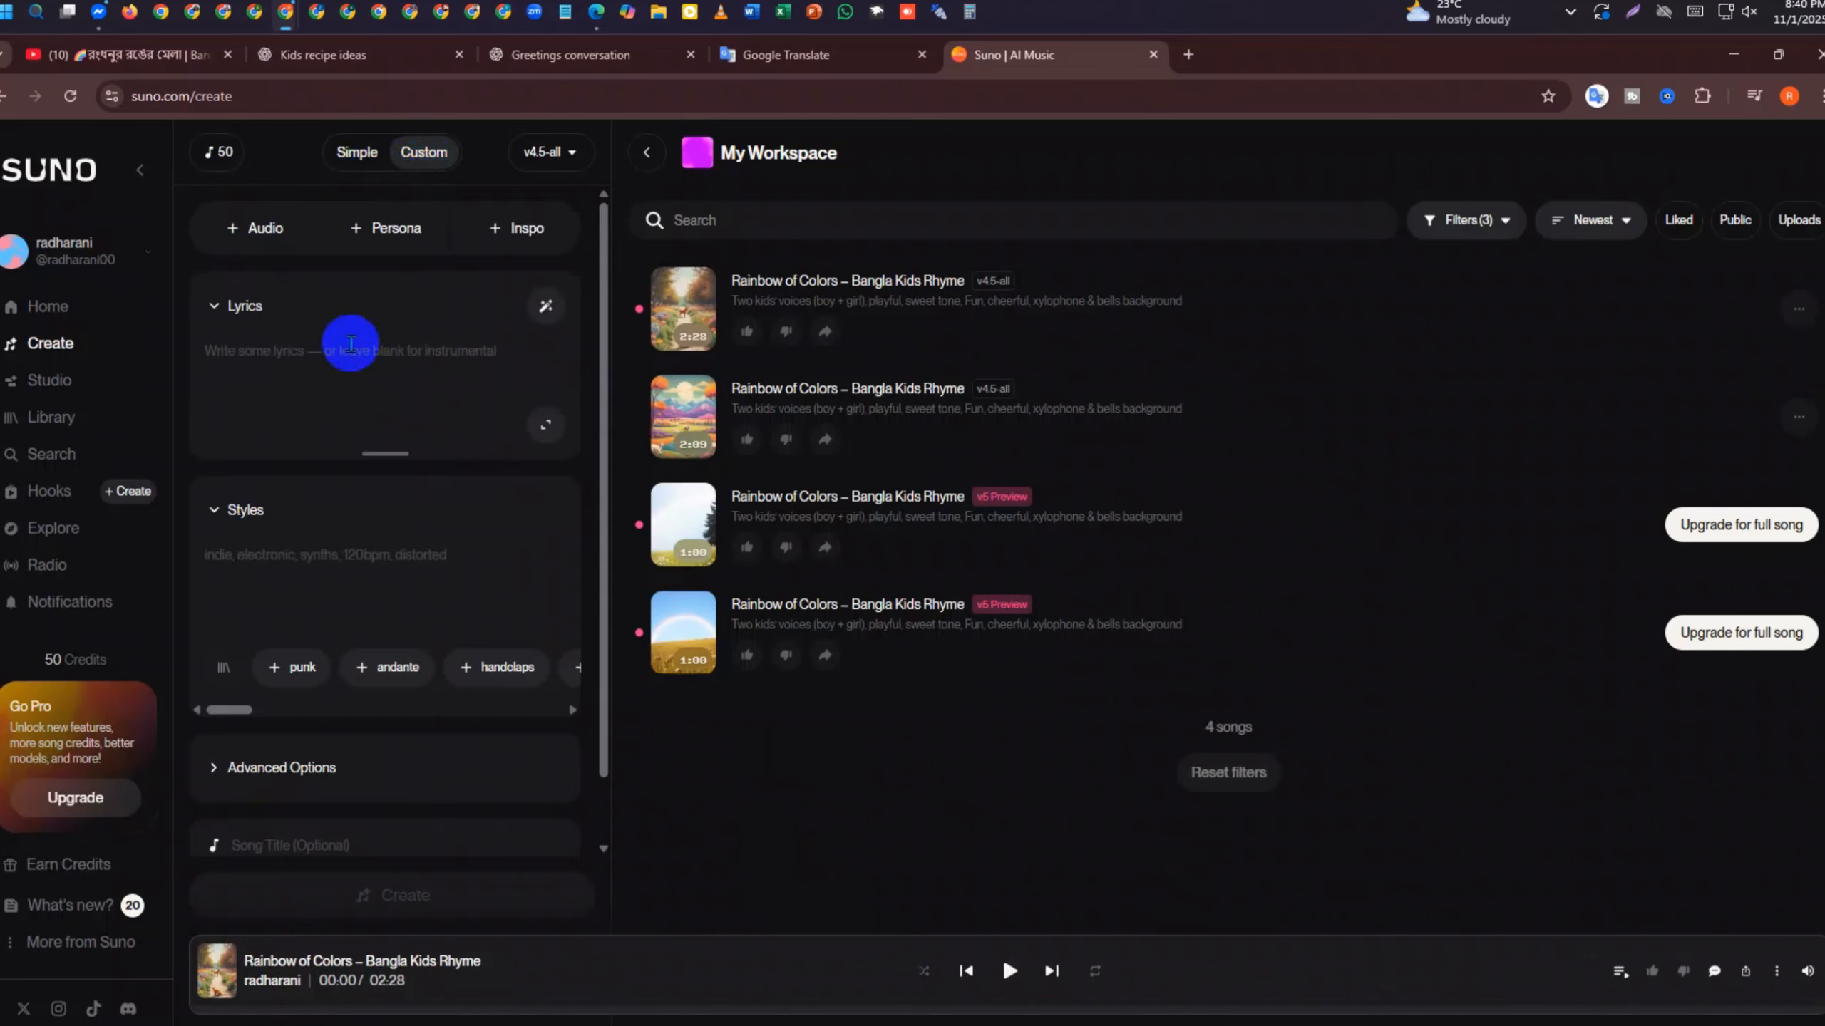
{"action": "left_click", "coordinate": [275, 337]}
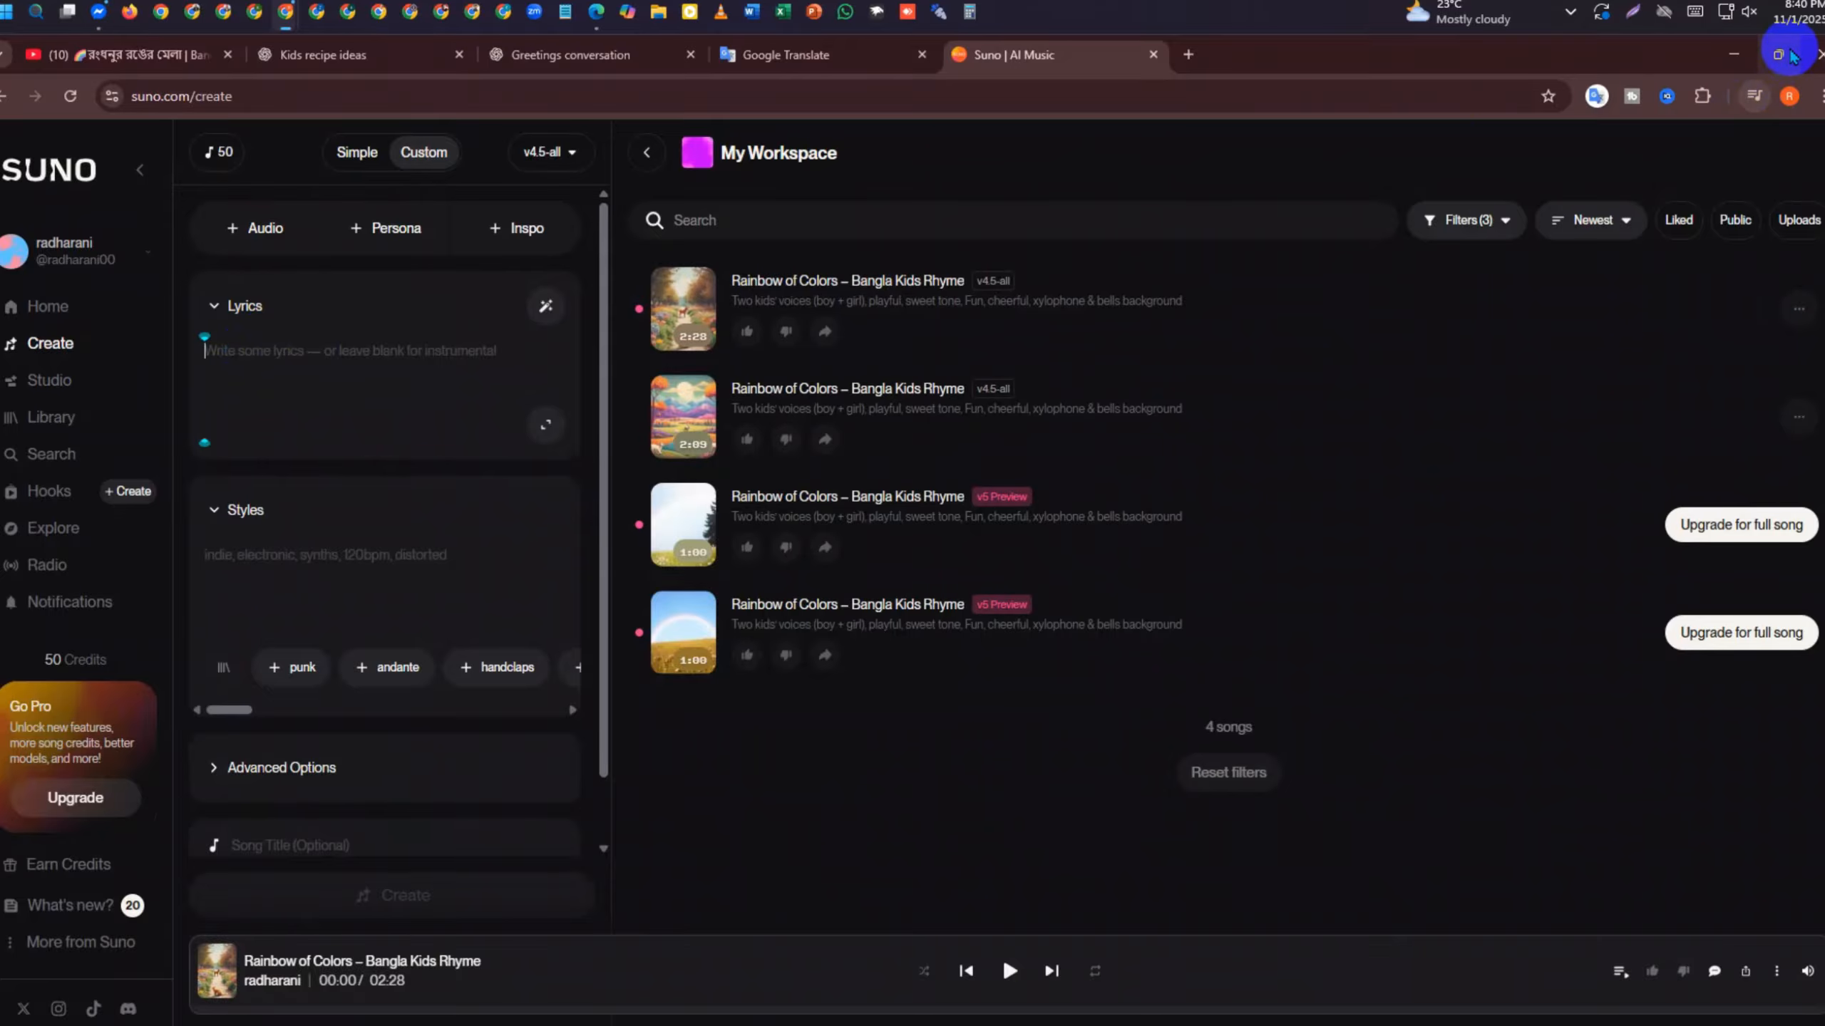
Arrange the browser in two halves, closing the duplicate Suno window and moving the Suno tab into its own window beside ChatGPT
{"action": "mouse_move", "coordinate": [1794, 56]}
{"action": "left_click", "coordinate": [1580, 122]}
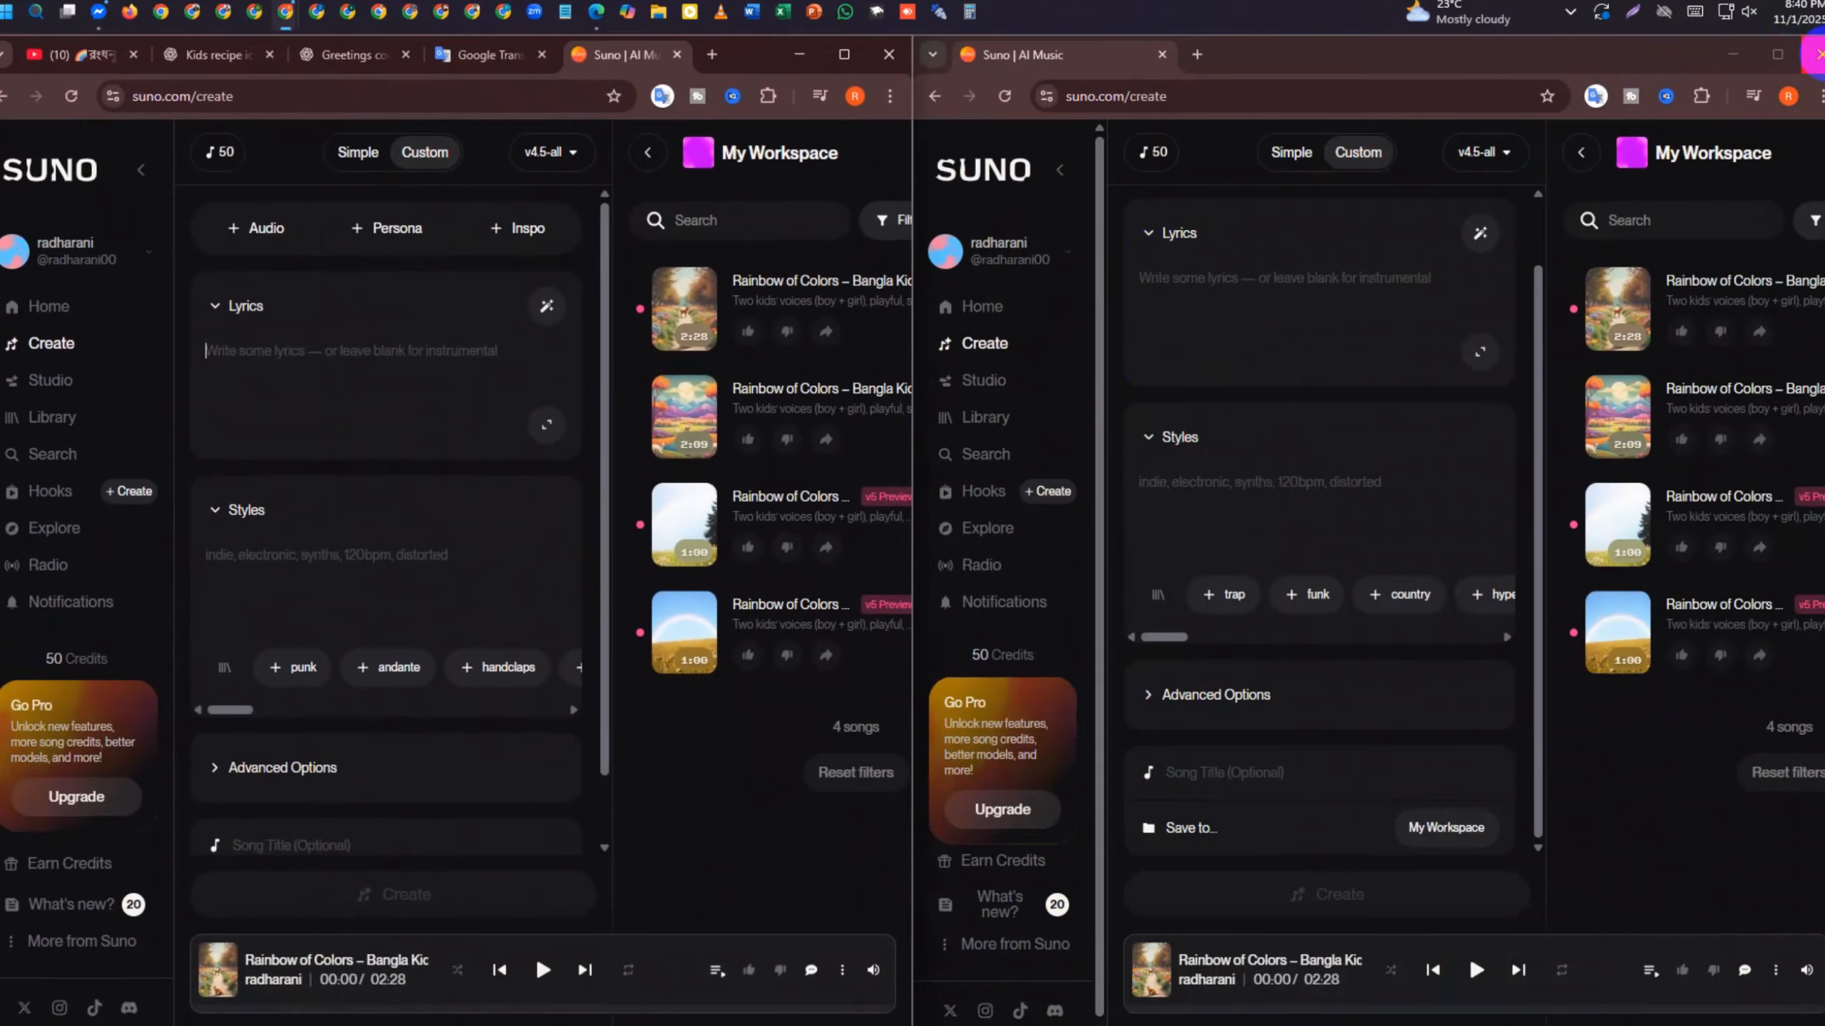
{"action": "left_click", "coordinate": [1816, 55]}
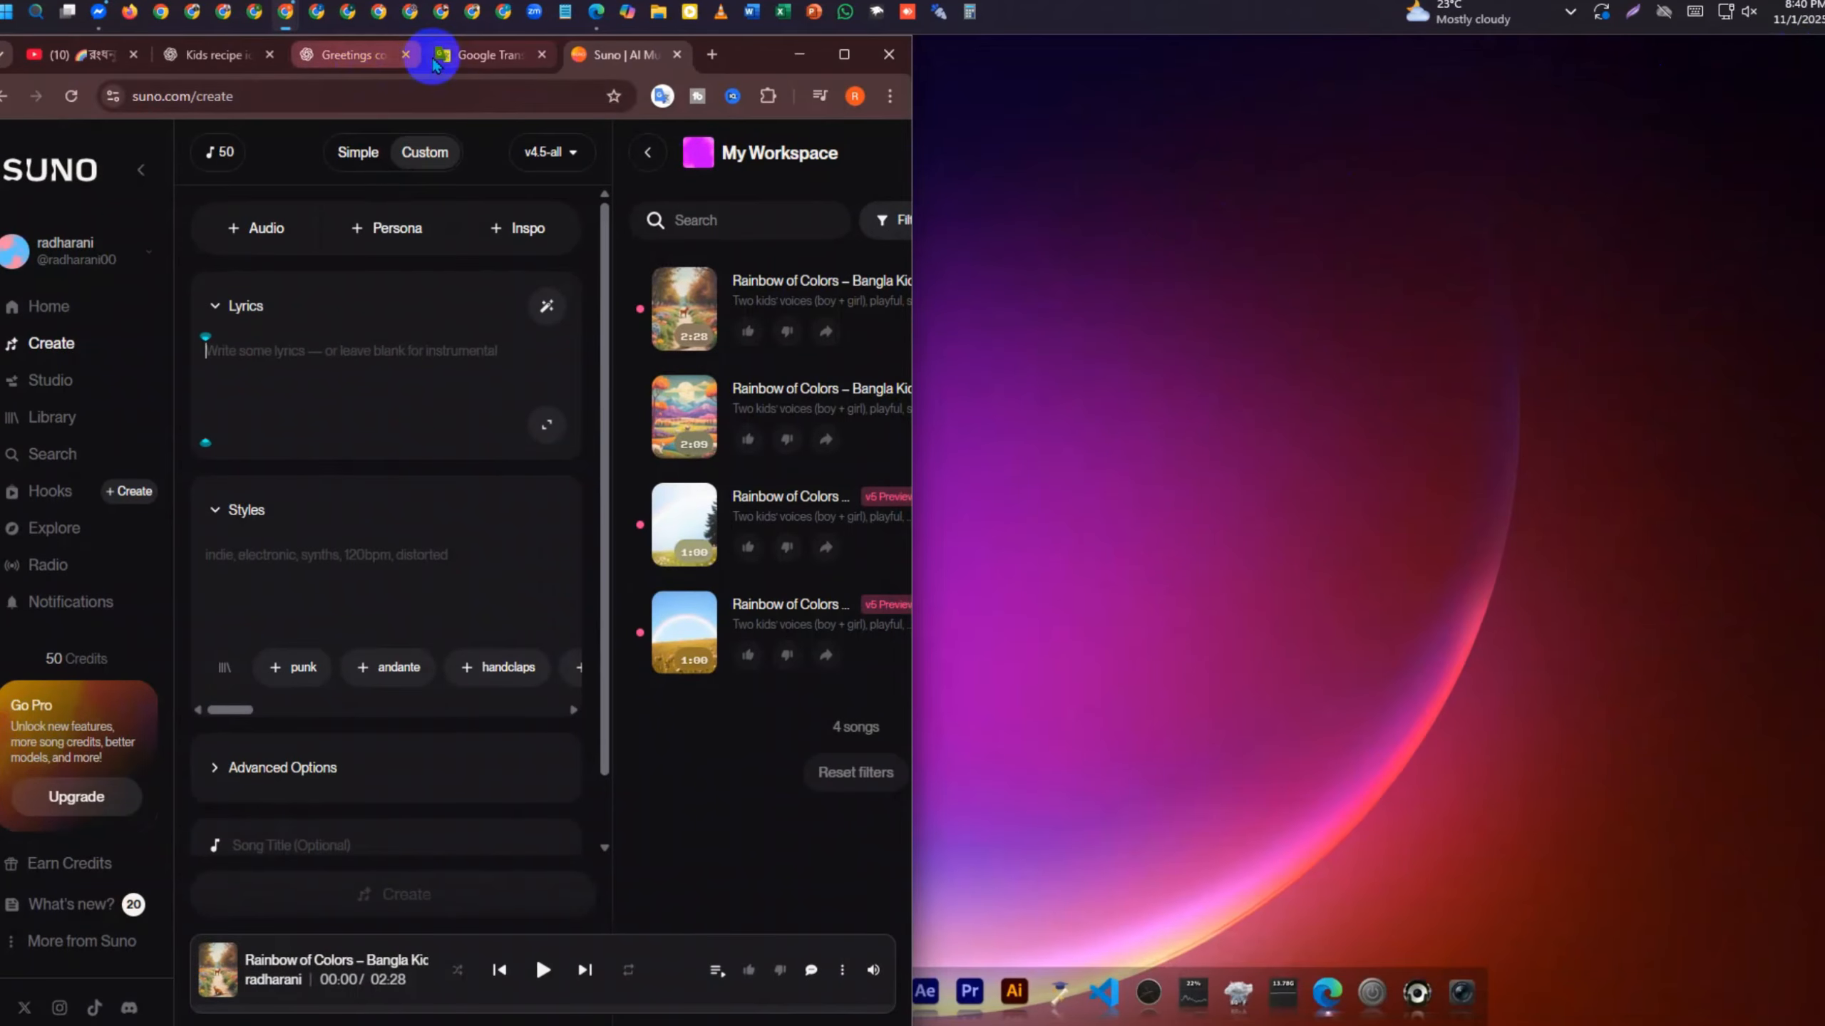
{"action": "left_click_drag", "start_coordinate": [652, 58], "coordinate": [1570, 63]}
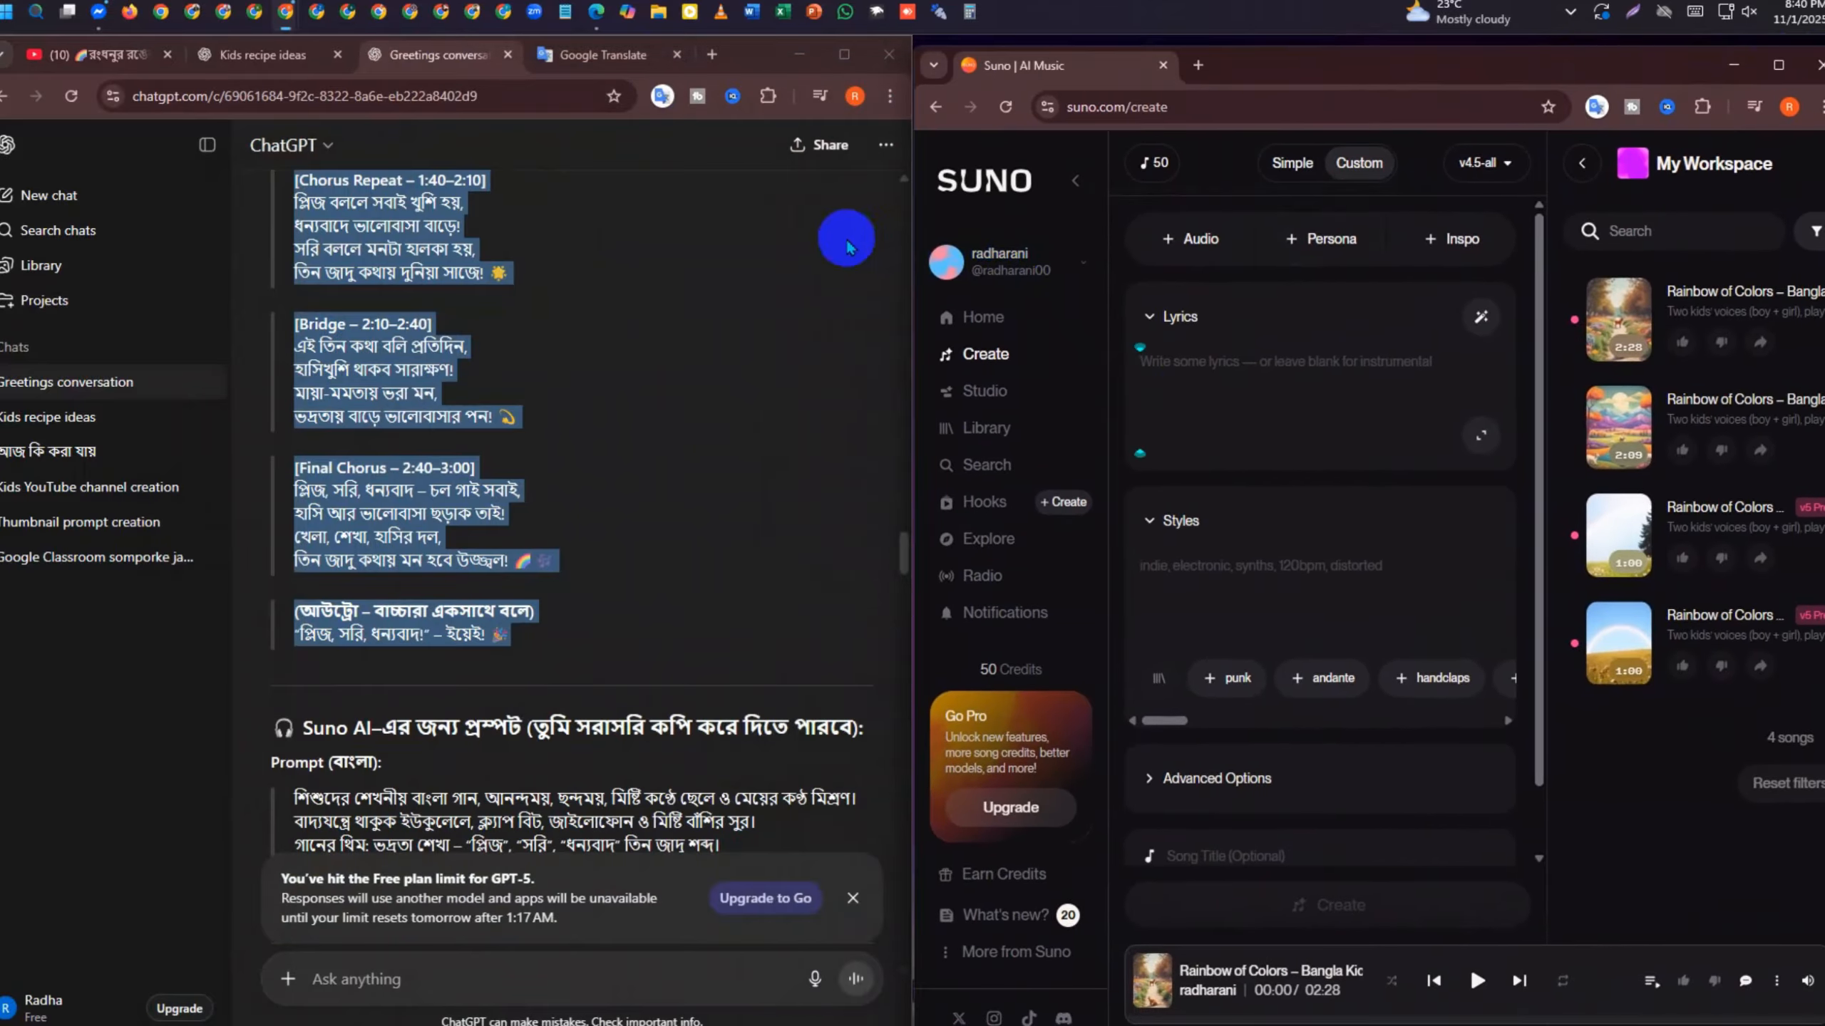
Review the ChatGPT conversation from the Suno song request through the English and Bangla lyrics to the video prompts, ending at the Bangla lyrics
{"action": "scroll", "coordinate": [436, 460], "scroll_direction": "up", "scroll_amount": 8}
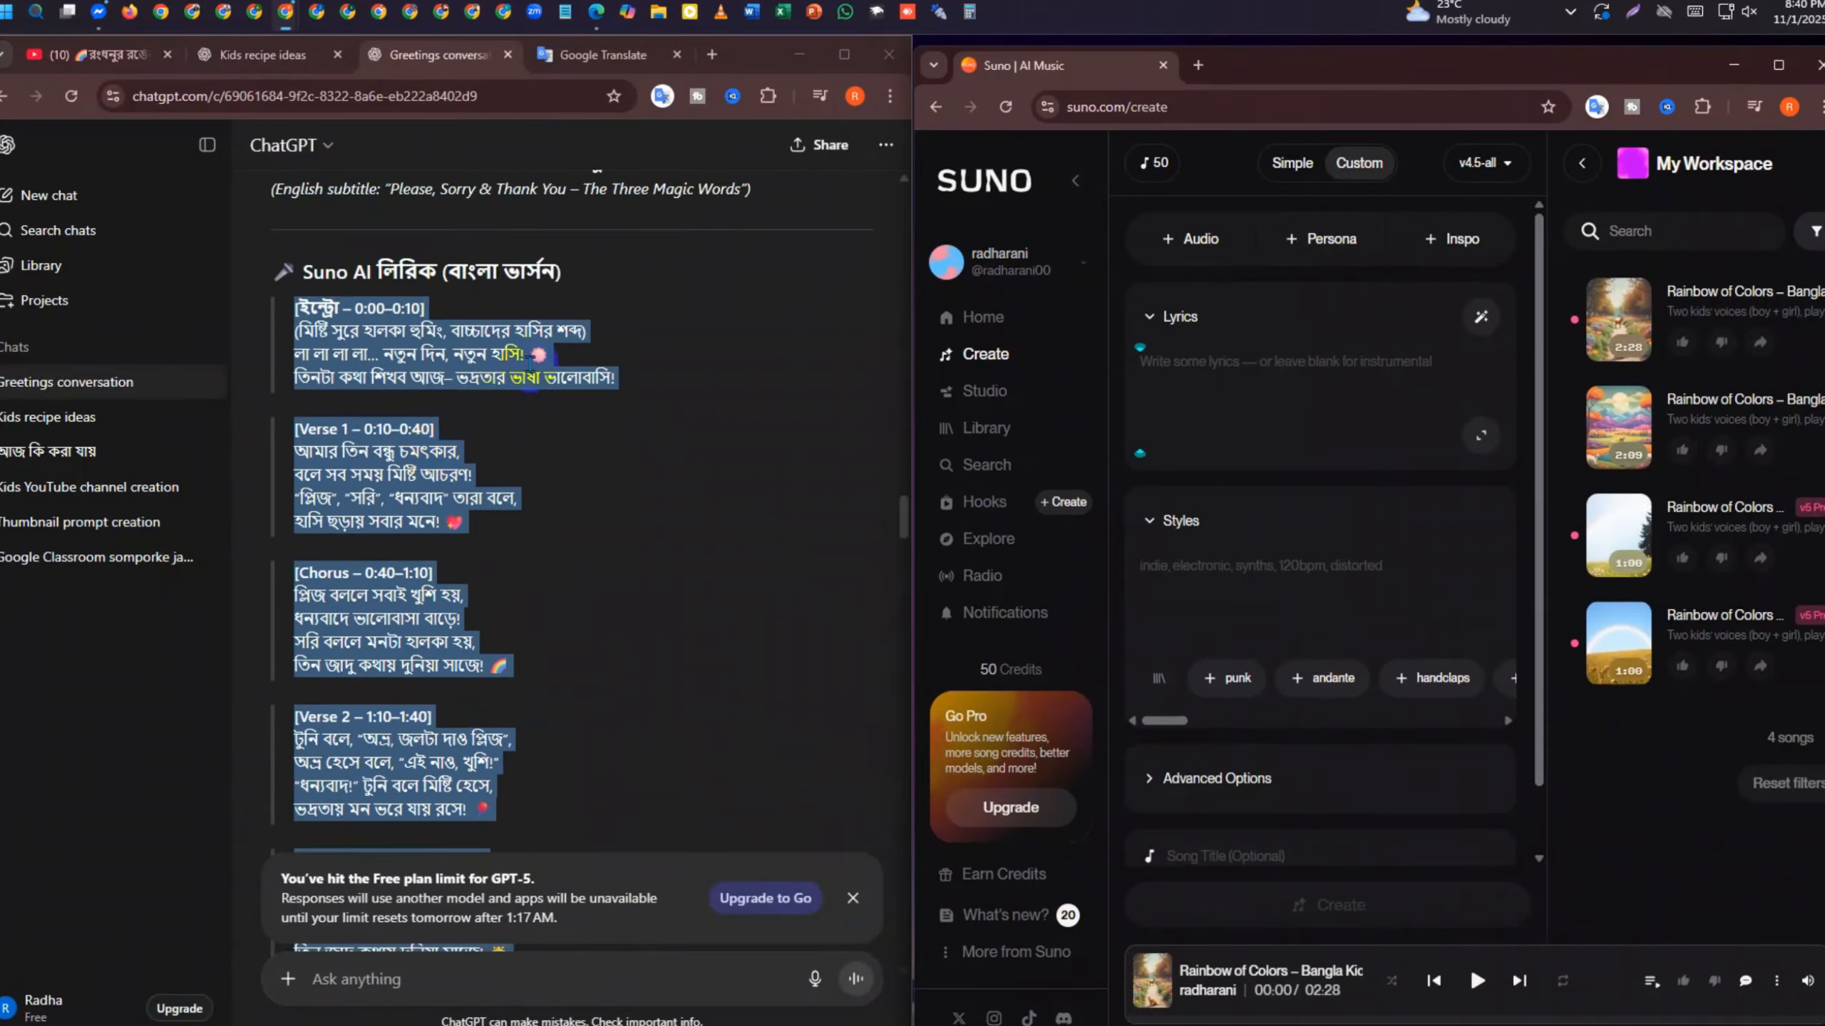
{"action": "left_click", "coordinate": [530, 363]}
{"action": "scroll", "coordinate": [534, 366], "scroll_direction": "up", "scroll_amount": 16}
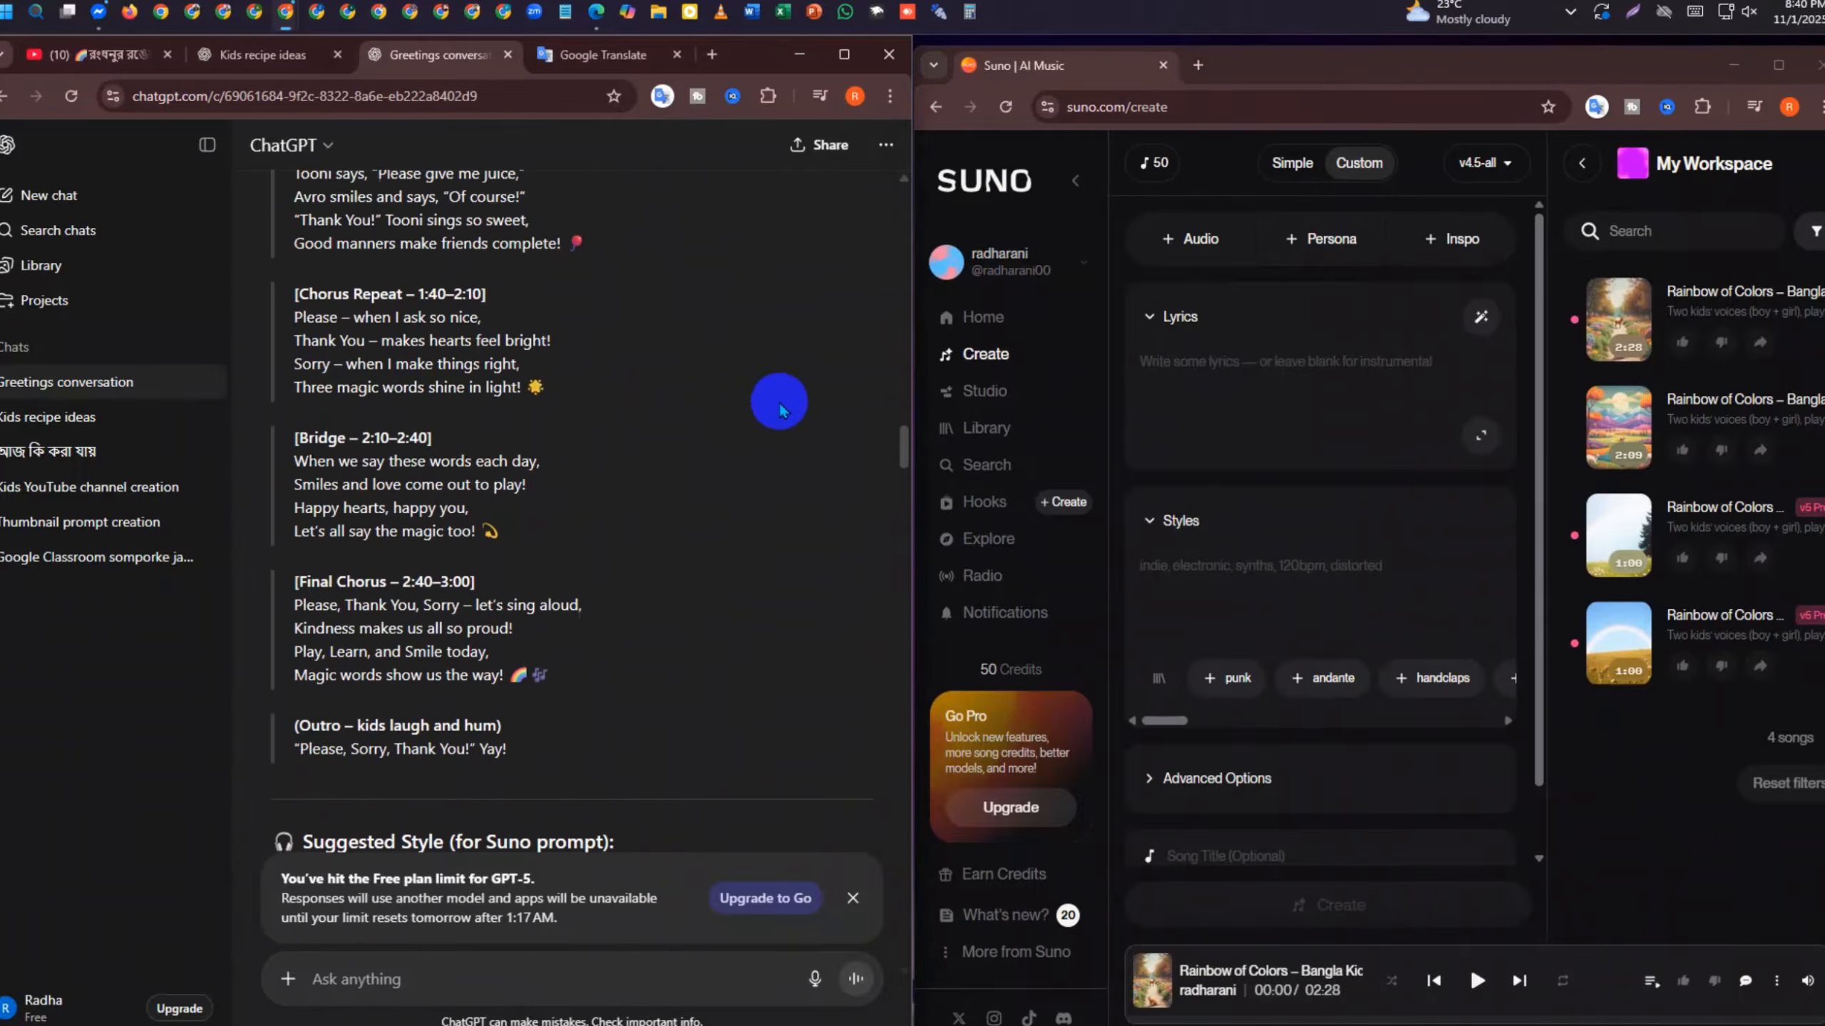
{"action": "scroll", "coordinate": [780, 406], "scroll_direction": "up", "scroll_amount": 15}
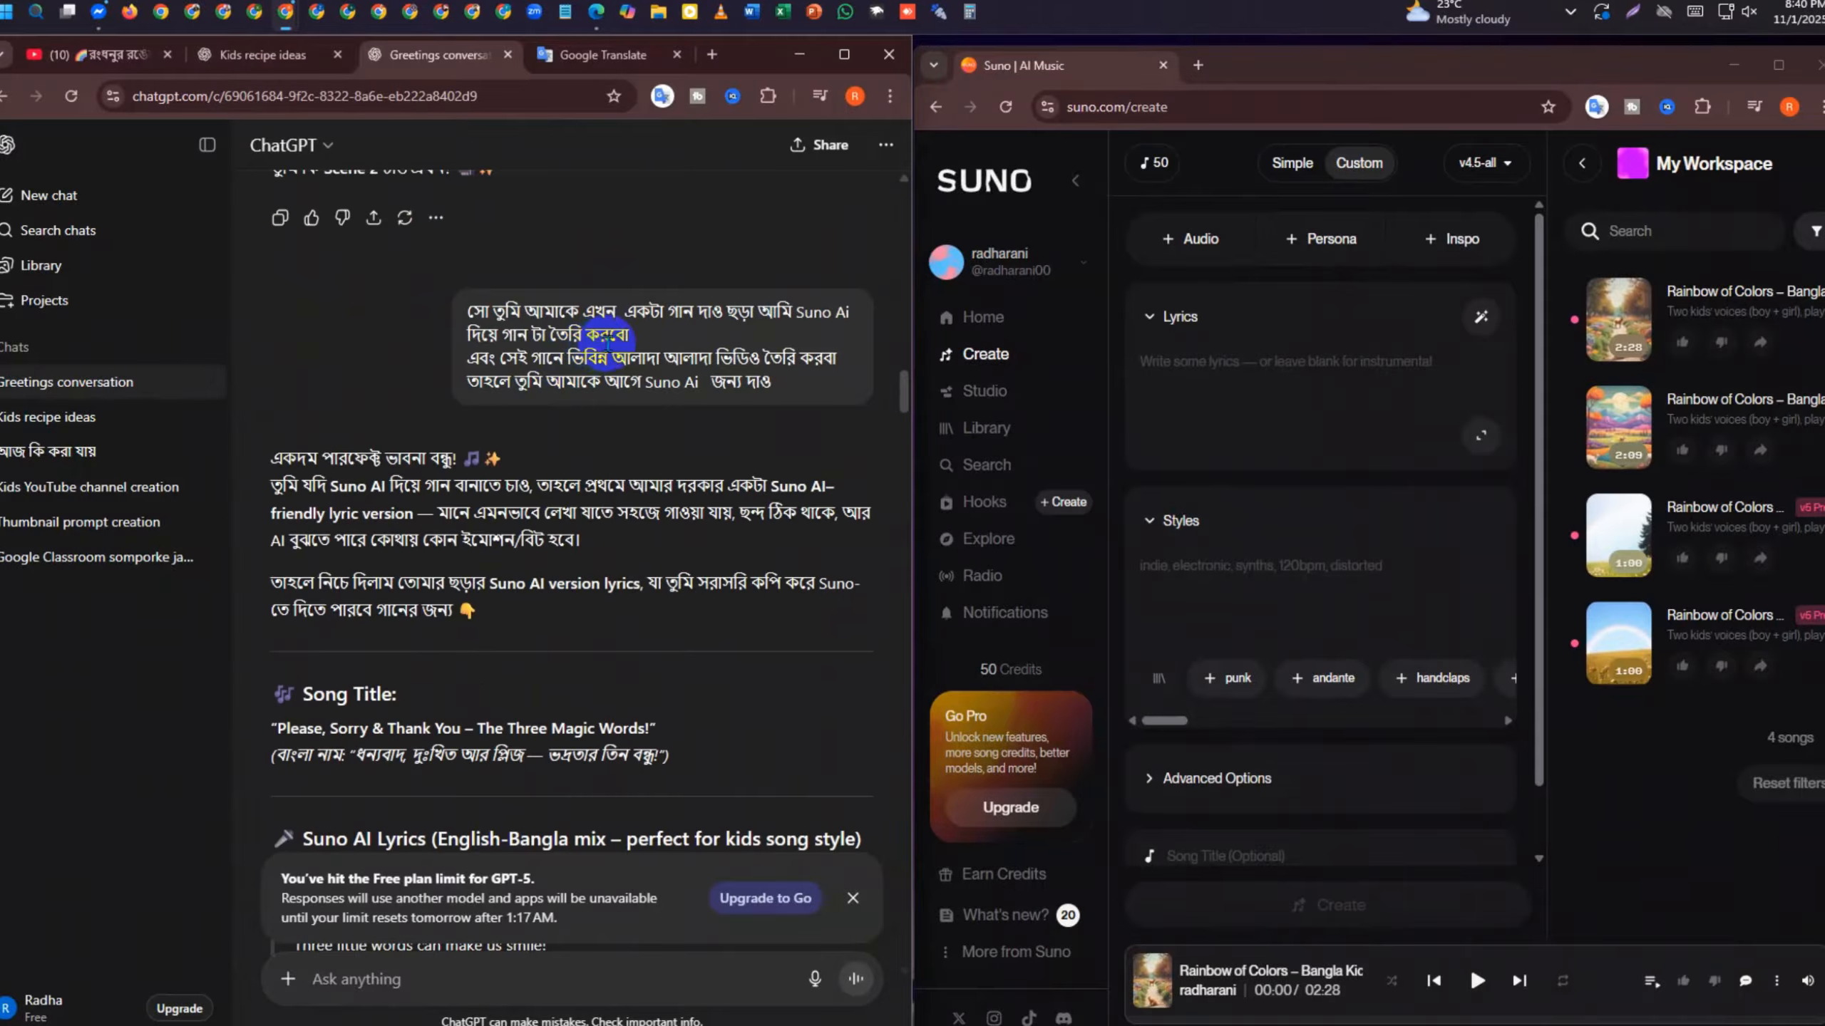
{"action": "scroll", "coordinate": [678, 416], "scroll_direction": "down", "scroll_amount": 15}
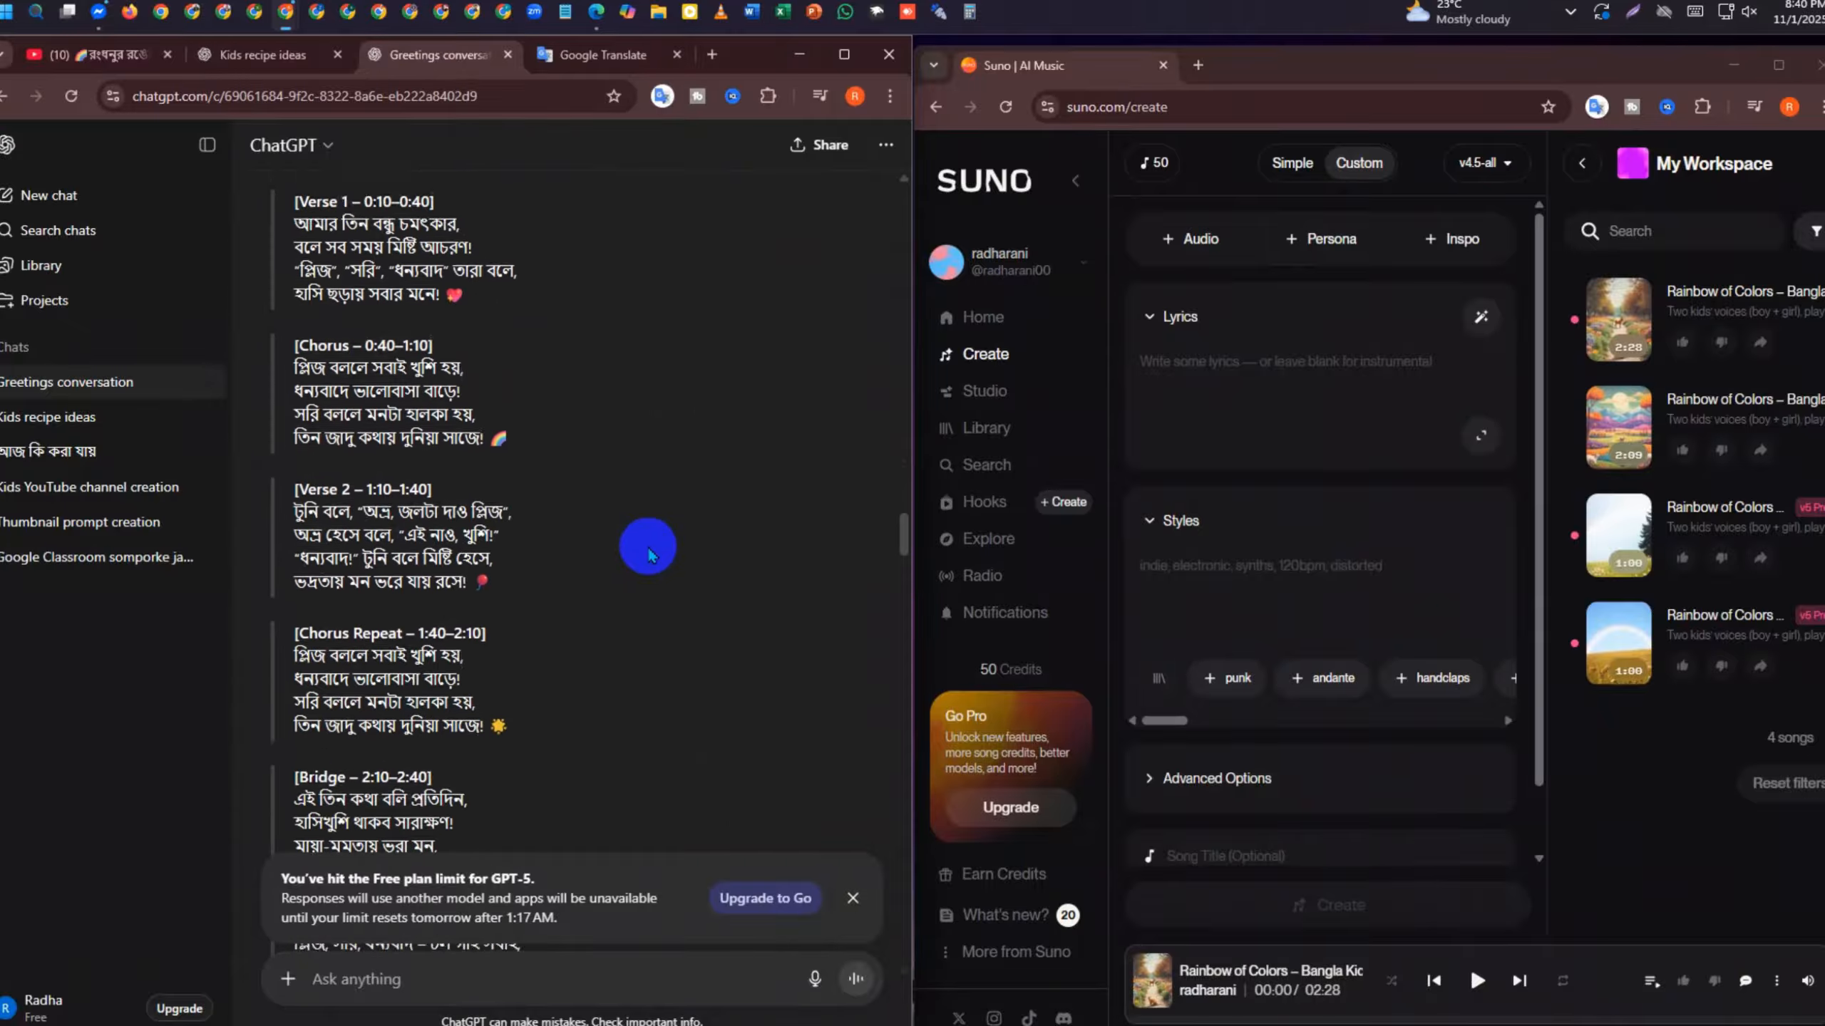
{"action": "scroll", "coordinate": [648, 558], "scroll_direction": "down", "scroll_amount": 15}
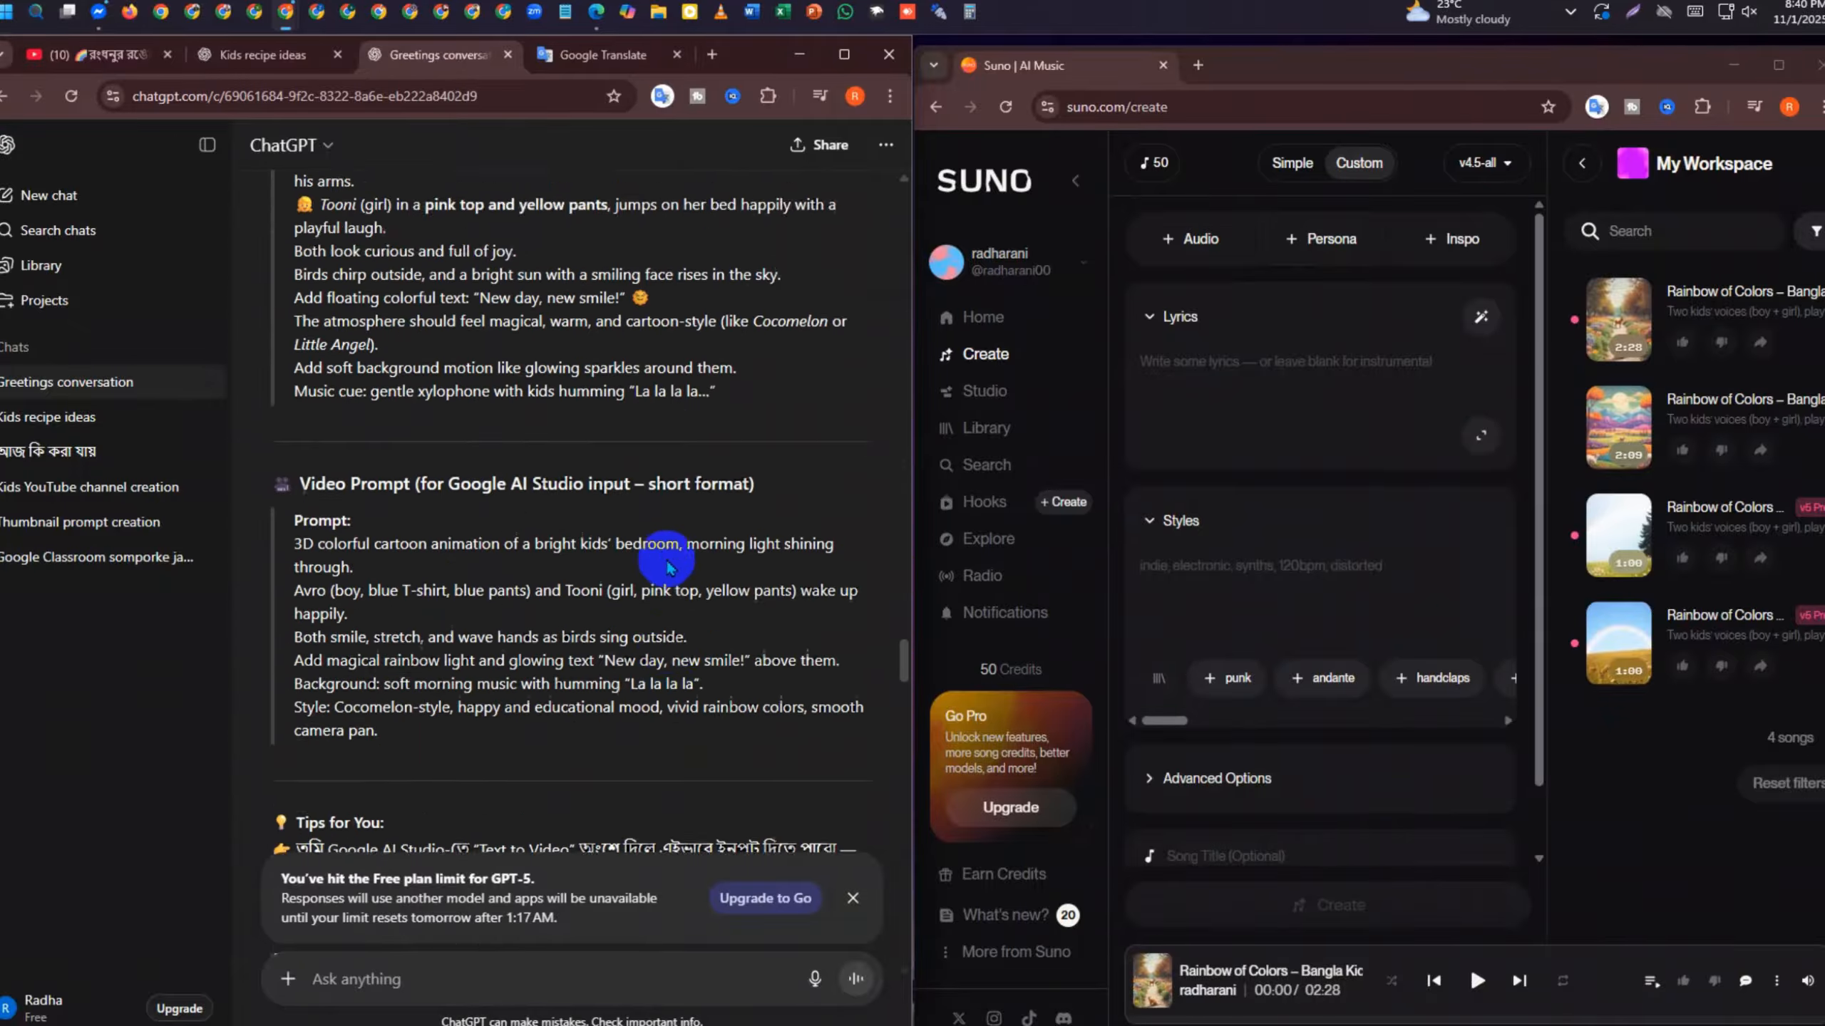
{"action": "scroll", "coordinate": [667, 561], "scroll_direction": "up", "scroll_amount": 8}
{"action": "scroll", "coordinate": [667, 561], "scroll_direction": "up", "scroll_amount": 15}
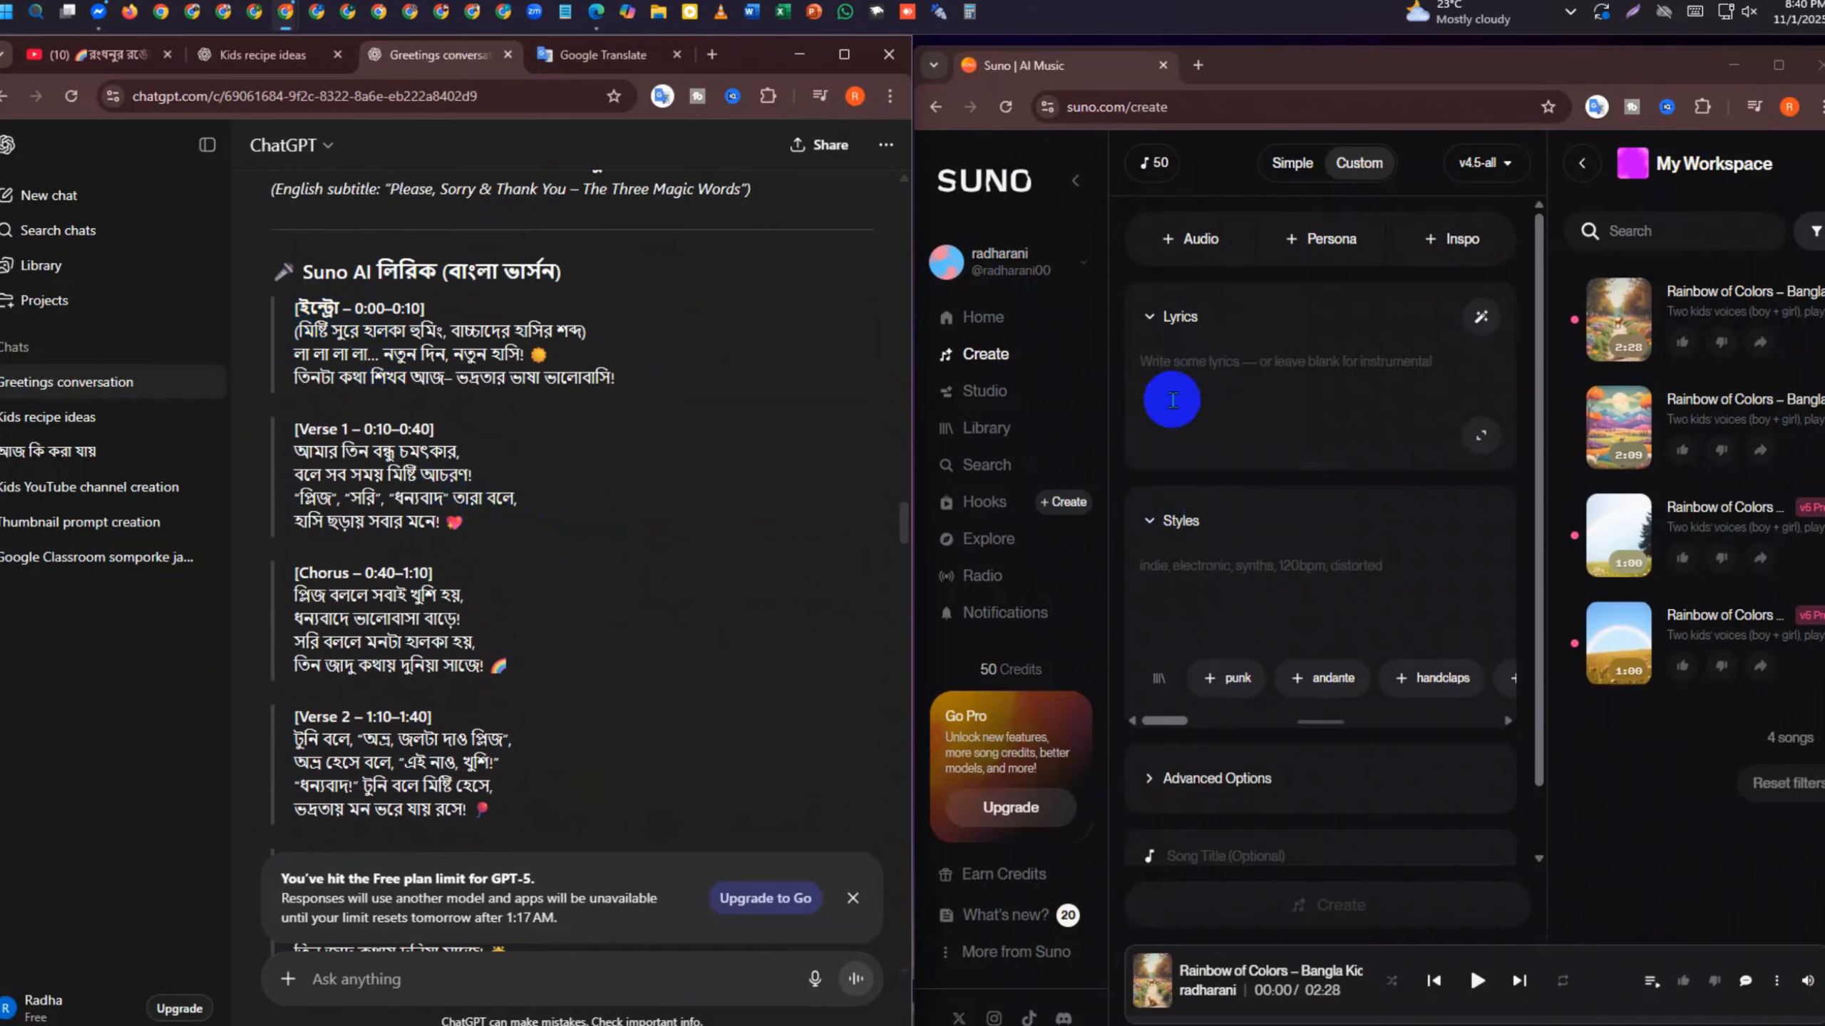
Paste the copied Bangla lyrics into Suno's Lyrics field and return to the start of the pasted text
{"action": "left_click", "coordinate": [1179, 365]}
{"action": "key", "text": "ctrl+v"}
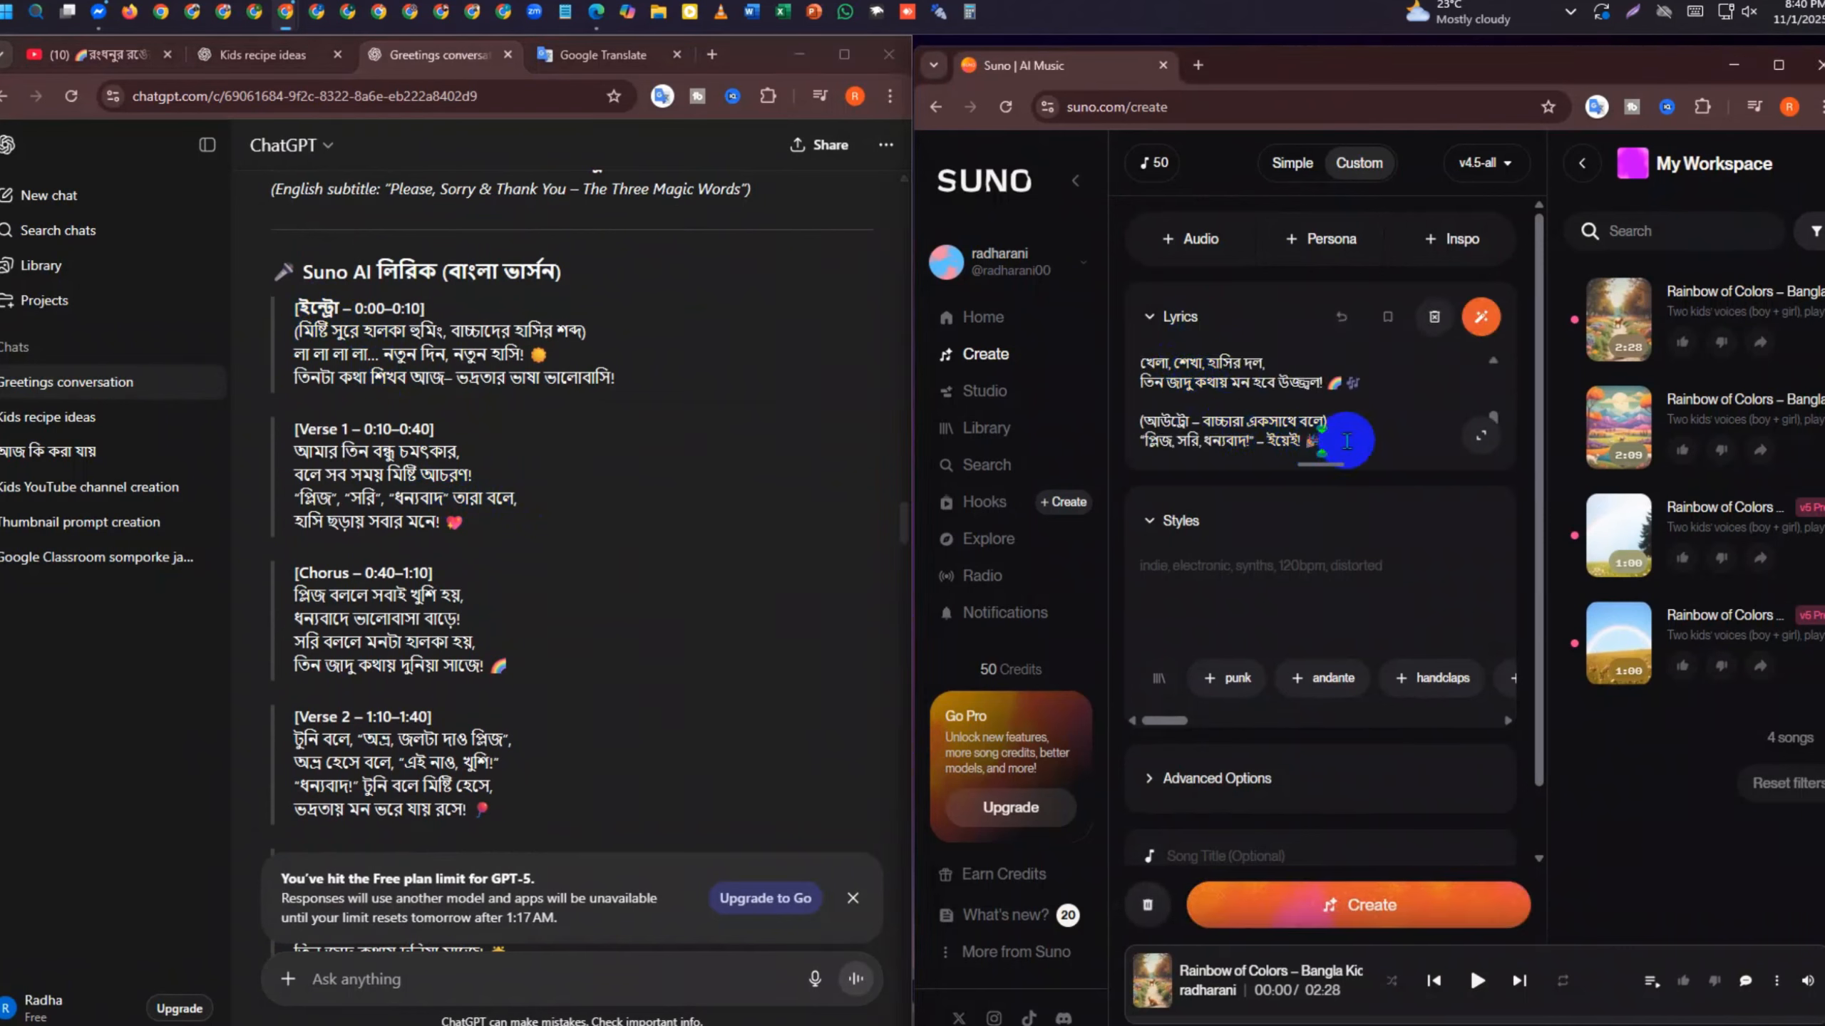
{"action": "scroll", "coordinate": [1354, 434], "scroll_direction": "up", "scroll_amount": 10}
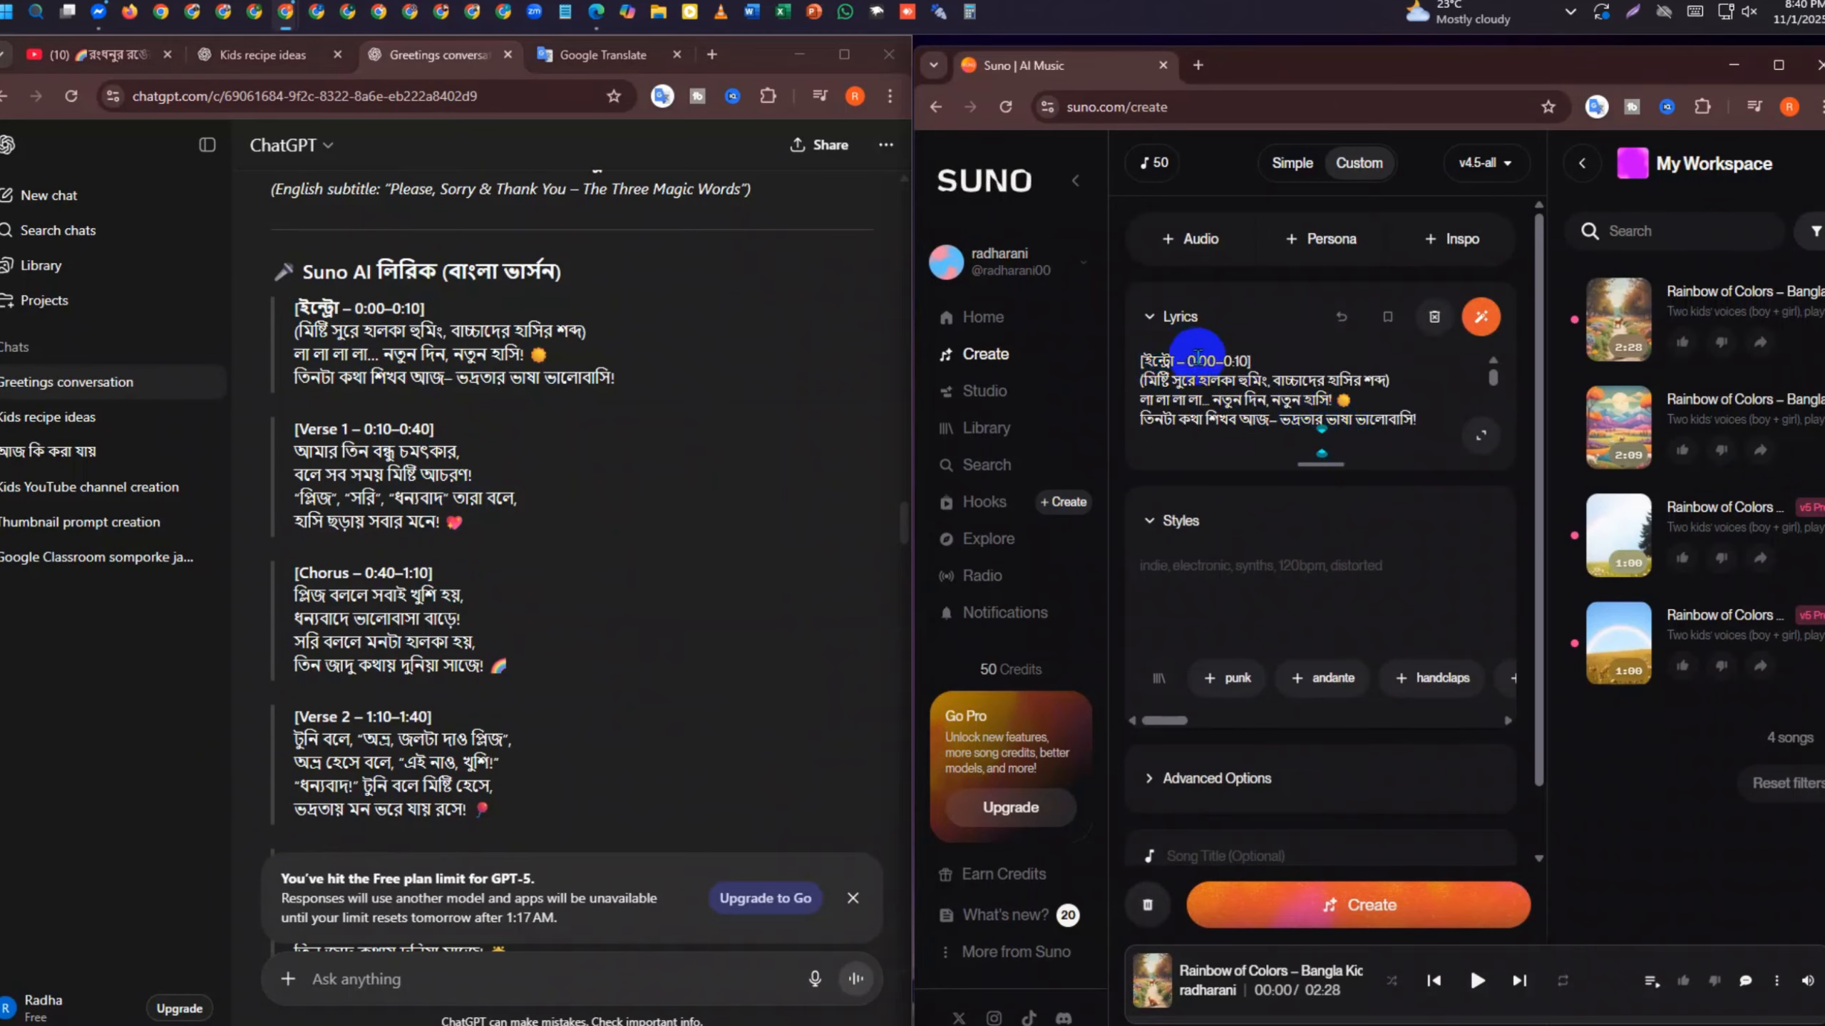
Check the Intro, Verse 1 and Chorus headings in the pasted lyrics, and highlight the matching "[Chorus – 0:40–1:10]" heading in ChatGPT
{"action": "left_click_drag", "start_coordinate": [1265, 358], "coordinate": [1142, 361]}
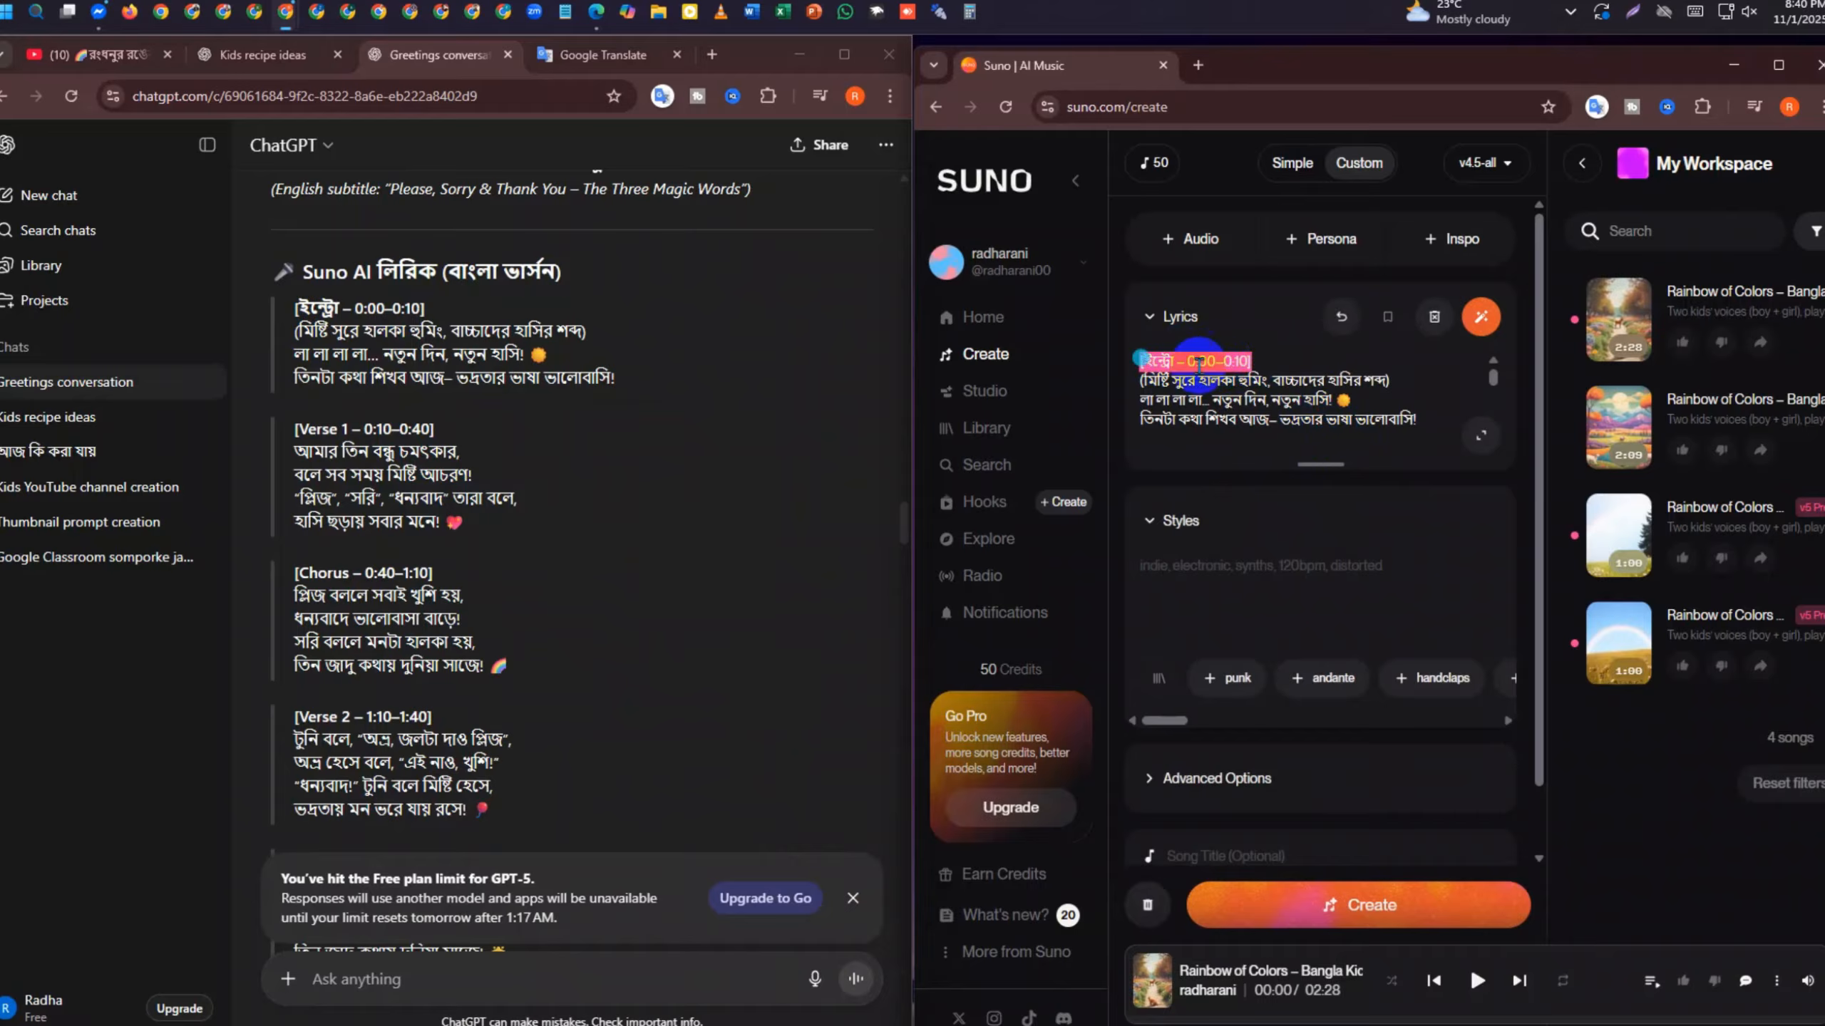
{"action": "scroll", "coordinate": [1266, 389], "scroll_direction": "down", "scroll_amount": 1}
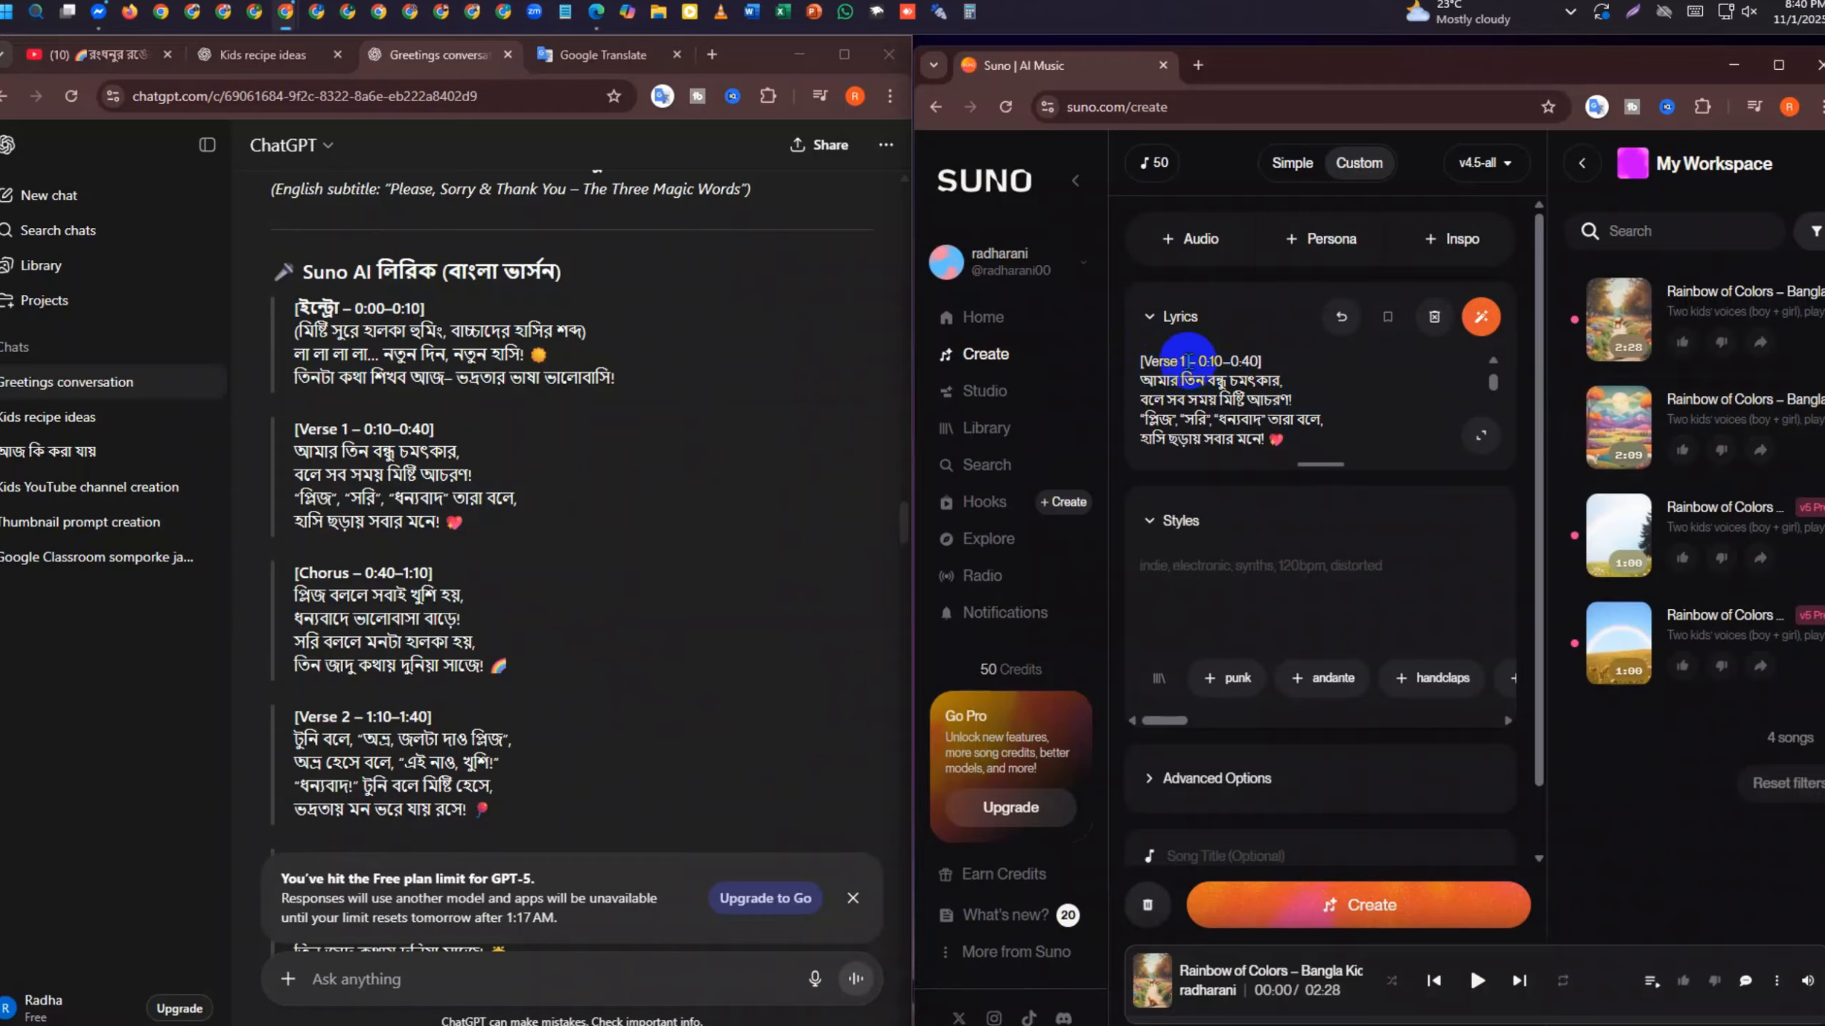
{"action": "left_click_drag", "start_coordinate": [1266, 356], "coordinate": [1203, 370]}
{"action": "key", "text": "BackSpace"}
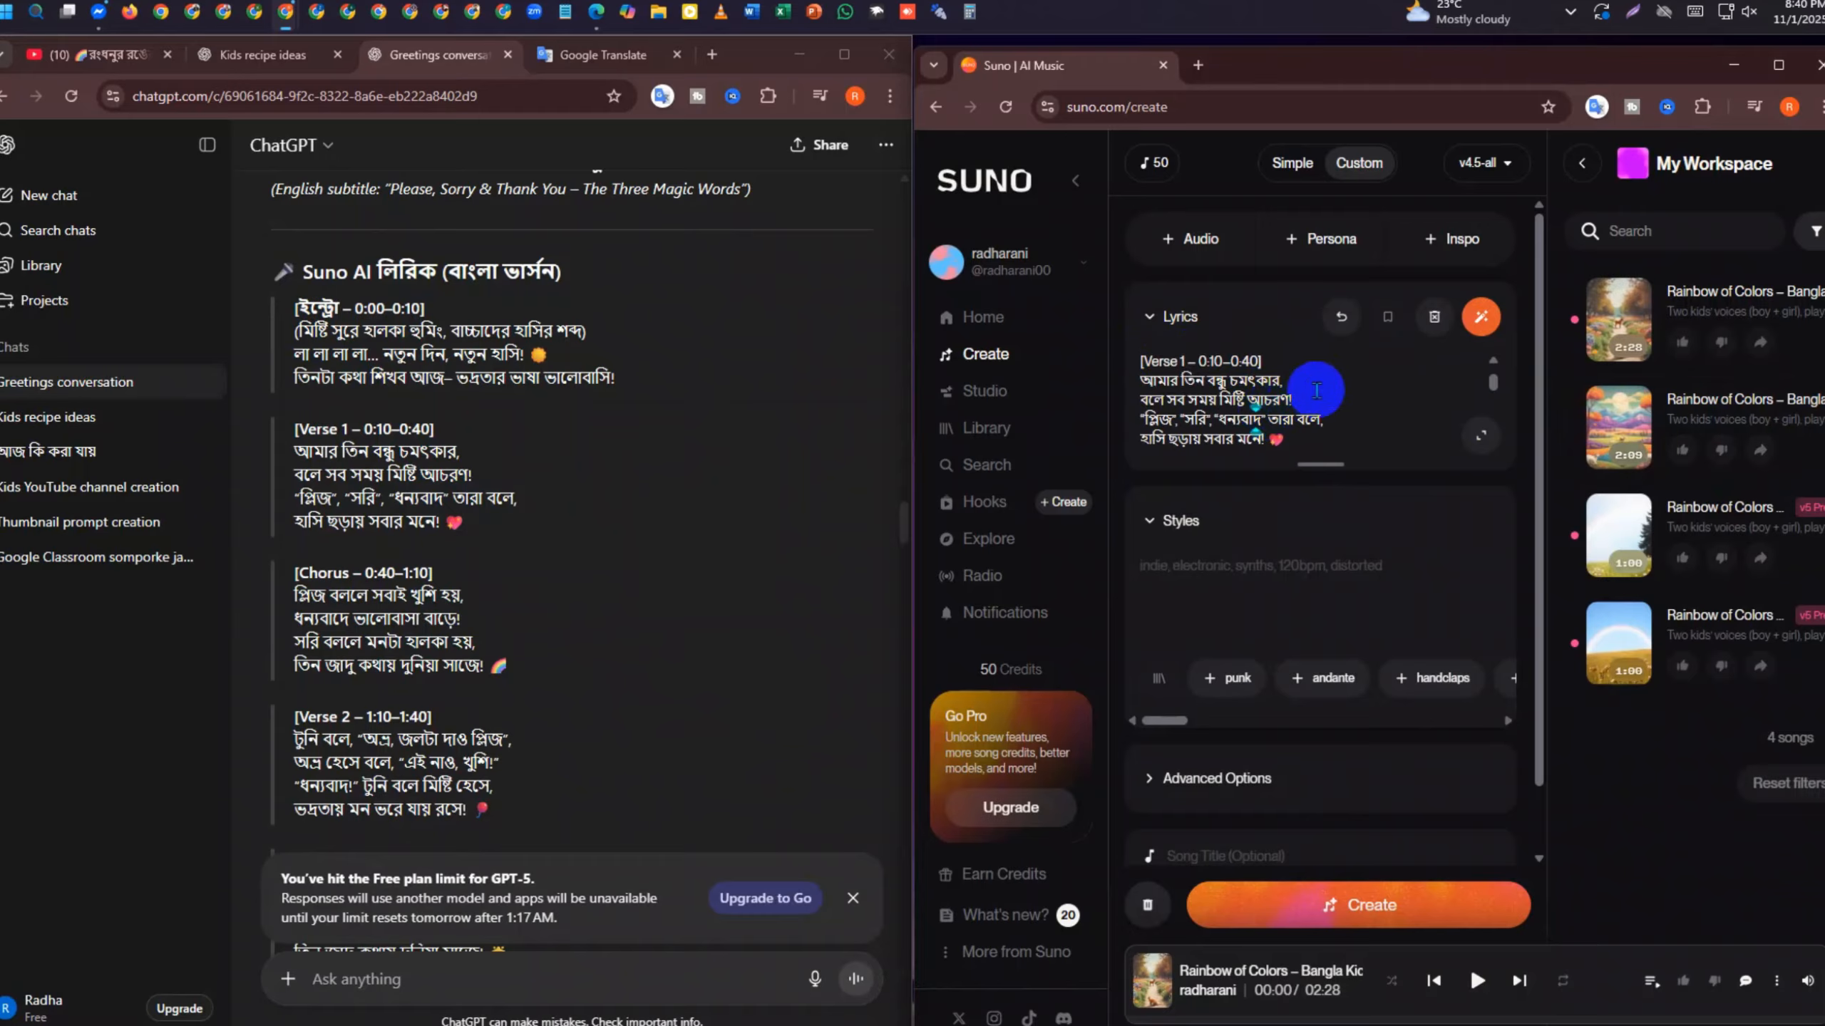
{"action": "scroll", "coordinate": [1293, 389], "scroll_direction": "down", "scroll_amount": 1}
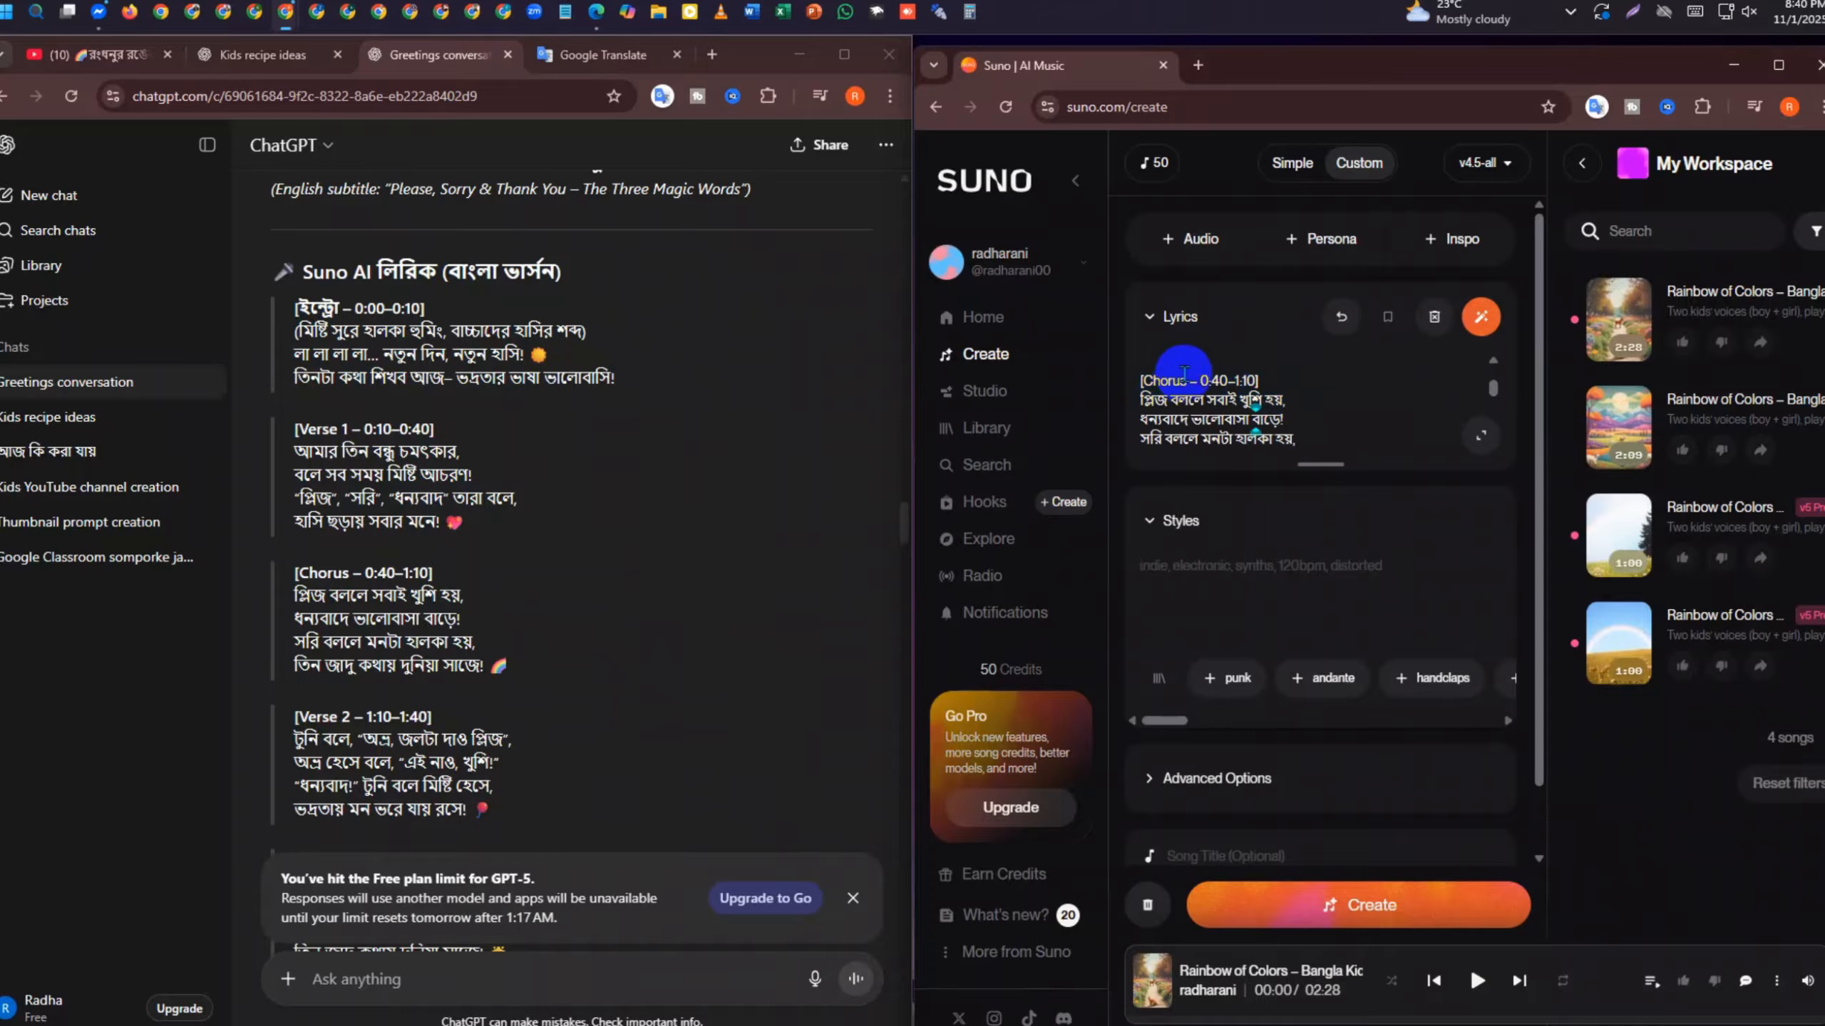
{"action": "left_click_drag", "start_coordinate": [295, 573], "coordinate": [446, 569]}
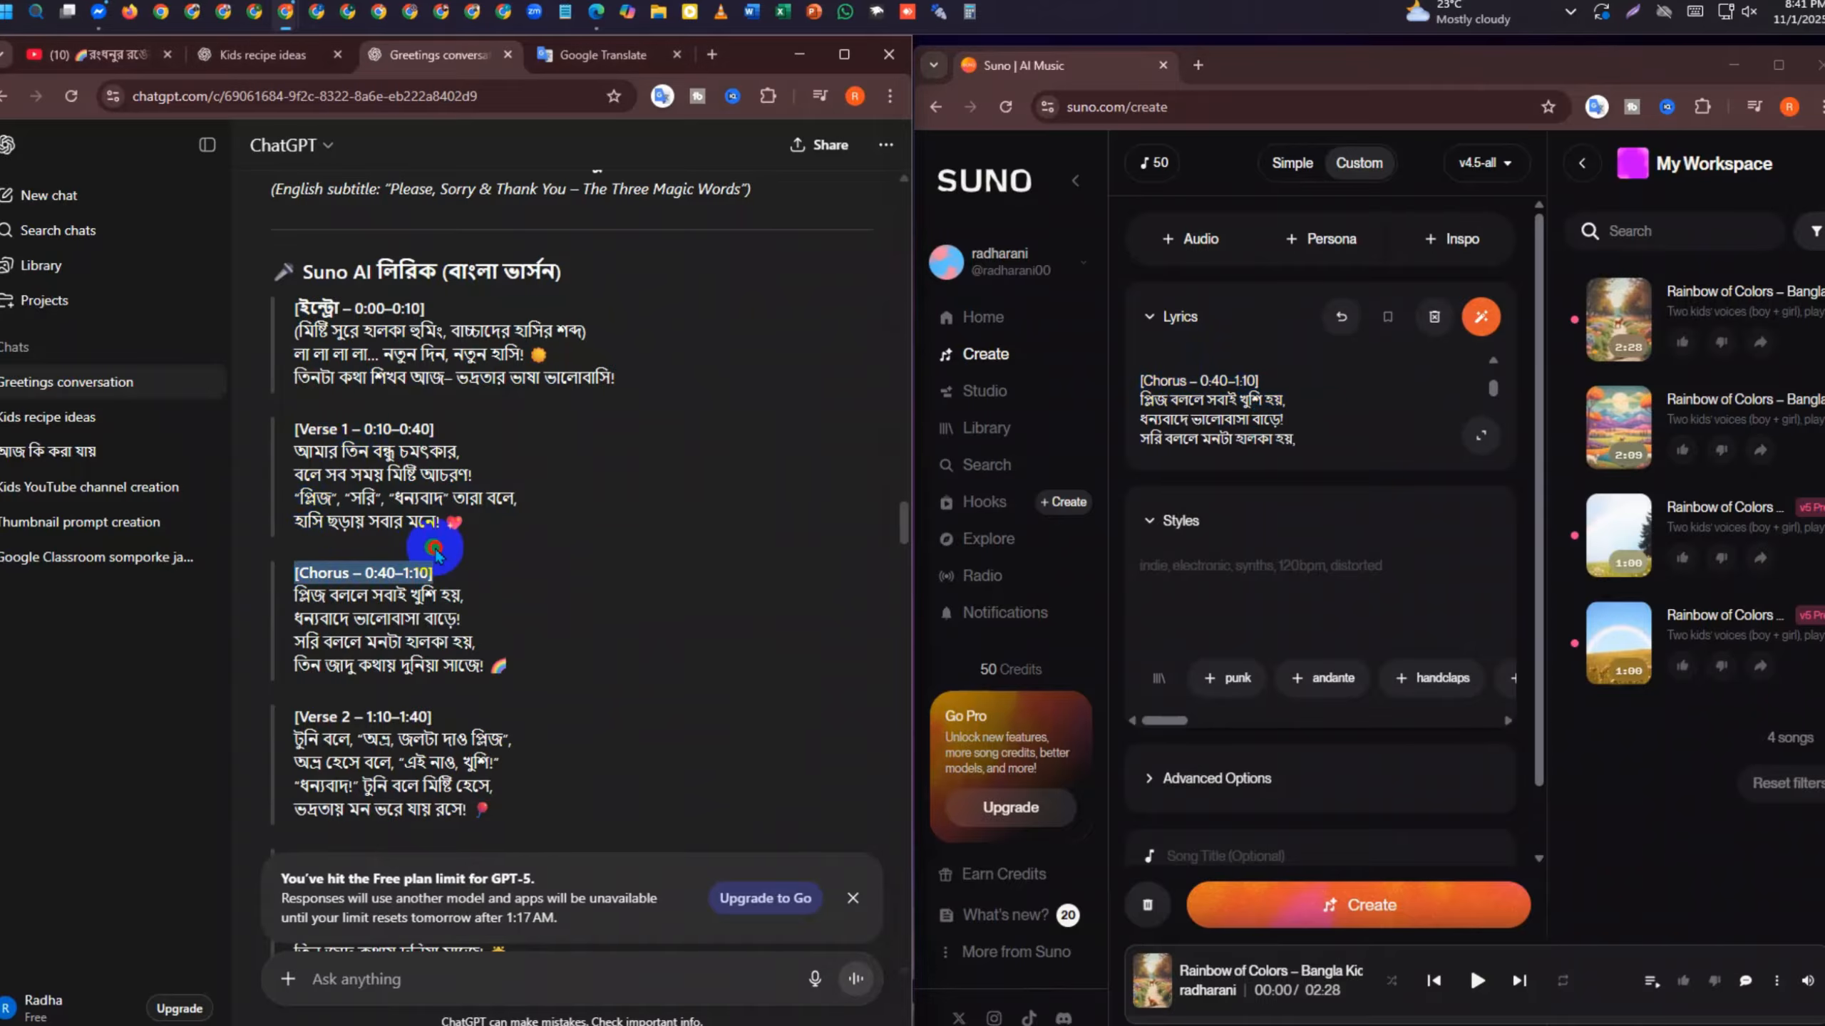
Look back through the Greetings conversation from the Bangla lyrics to the opening request for Lyric, Styles and Title
{"action": "scroll", "coordinate": [525, 590], "scroll_direction": "down", "scroll_amount": 3}
{"action": "scroll", "coordinate": [525, 590], "scroll_direction": "down", "scroll_amount": 9}
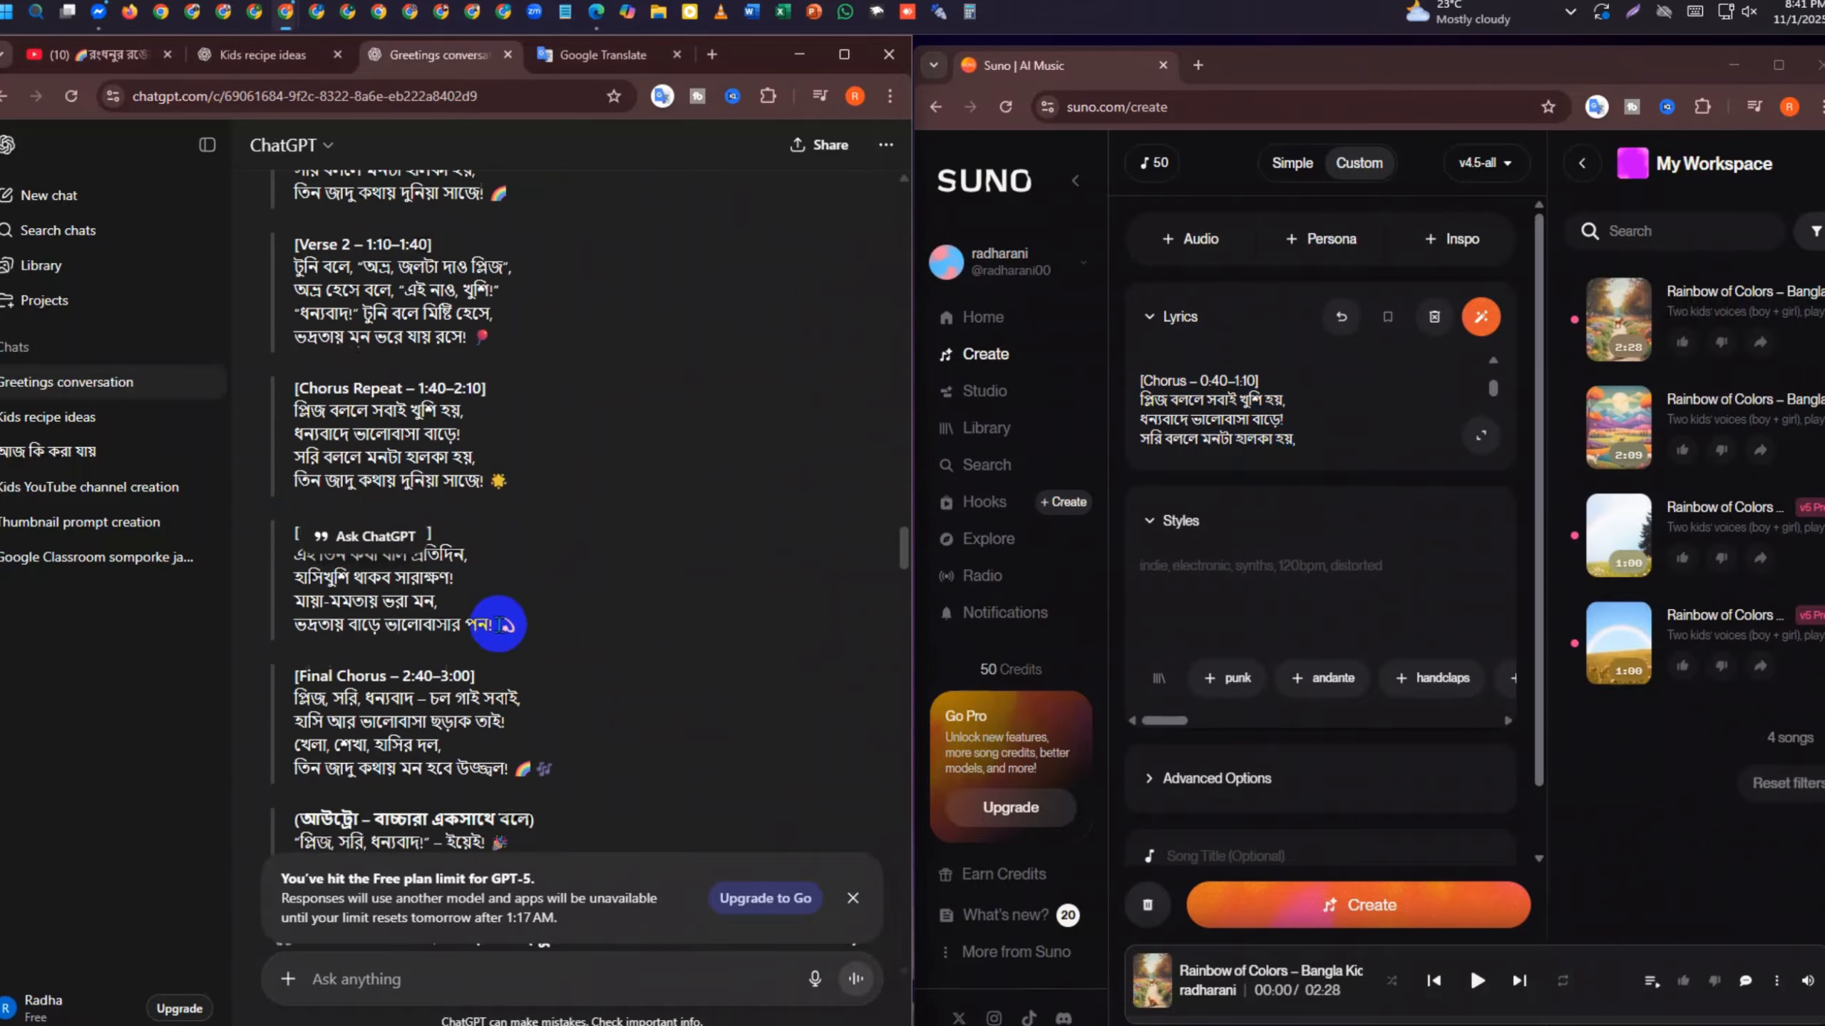
{"action": "scroll", "coordinate": [552, 549], "scroll_direction": "down", "scroll_amount": 3}
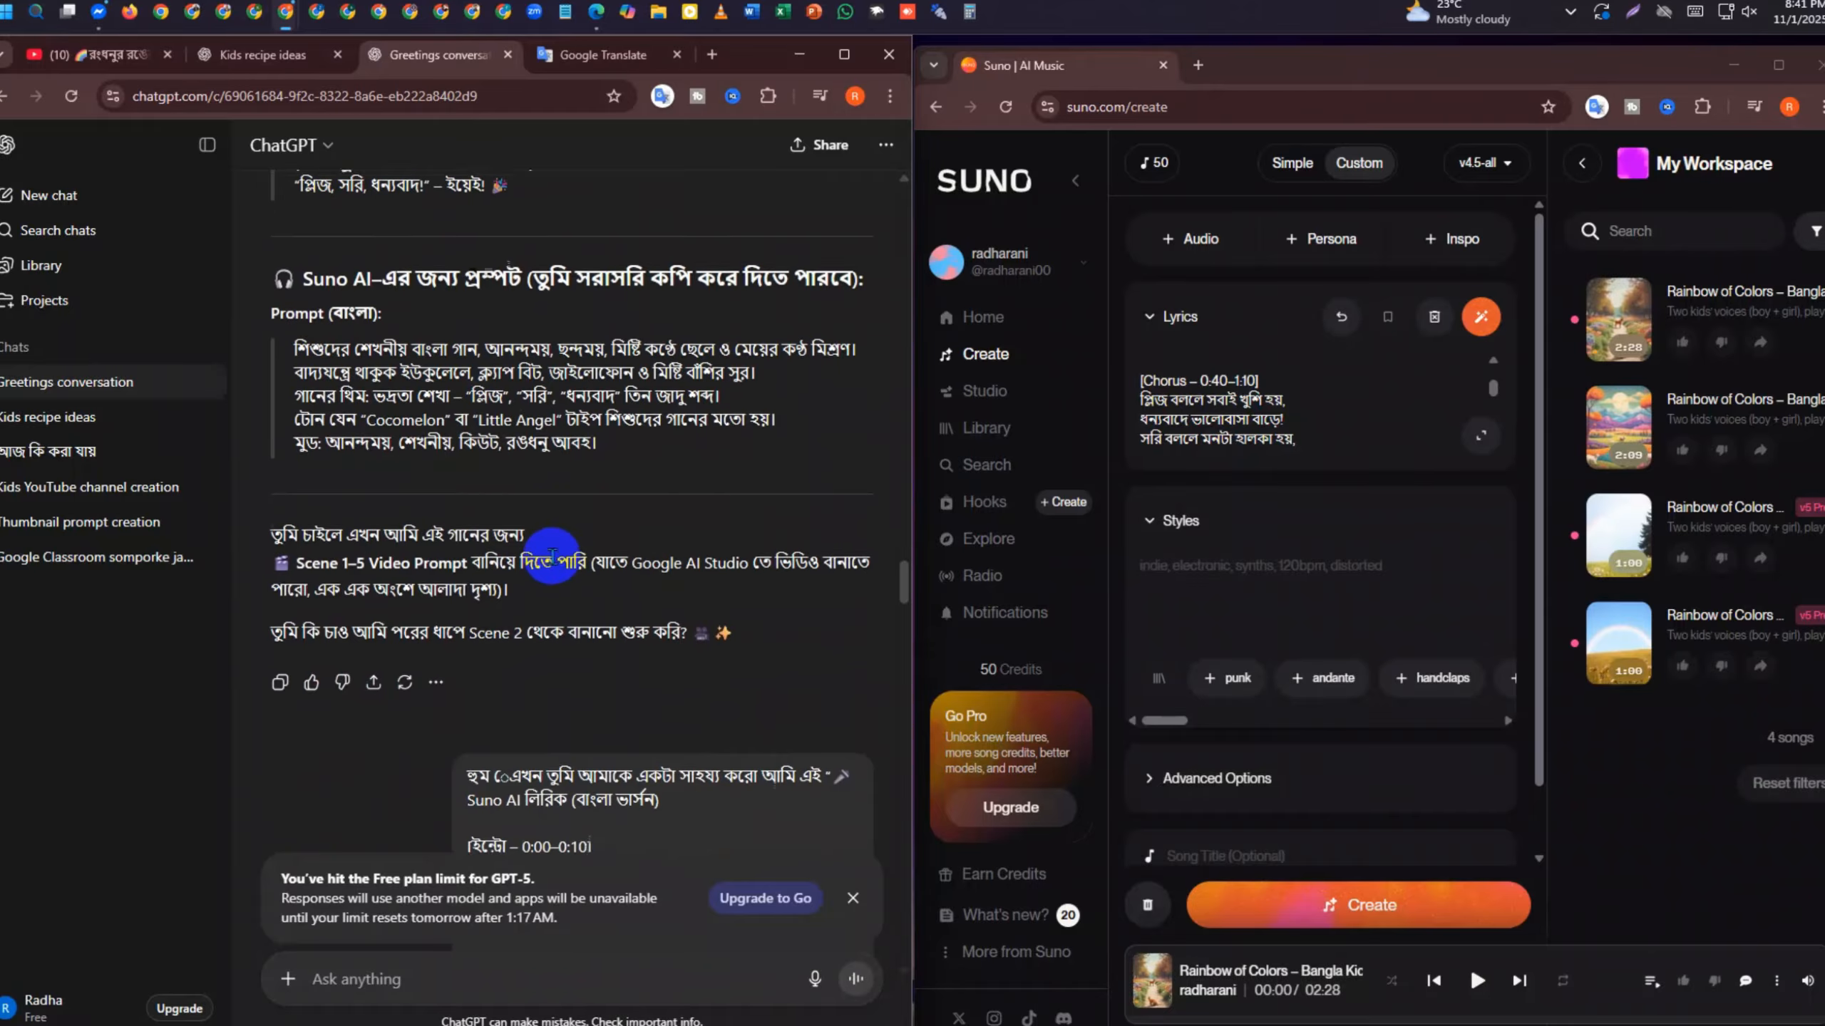
{"action": "scroll", "coordinate": [549, 569], "scroll_direction": "up", "scroll_amount": 15}
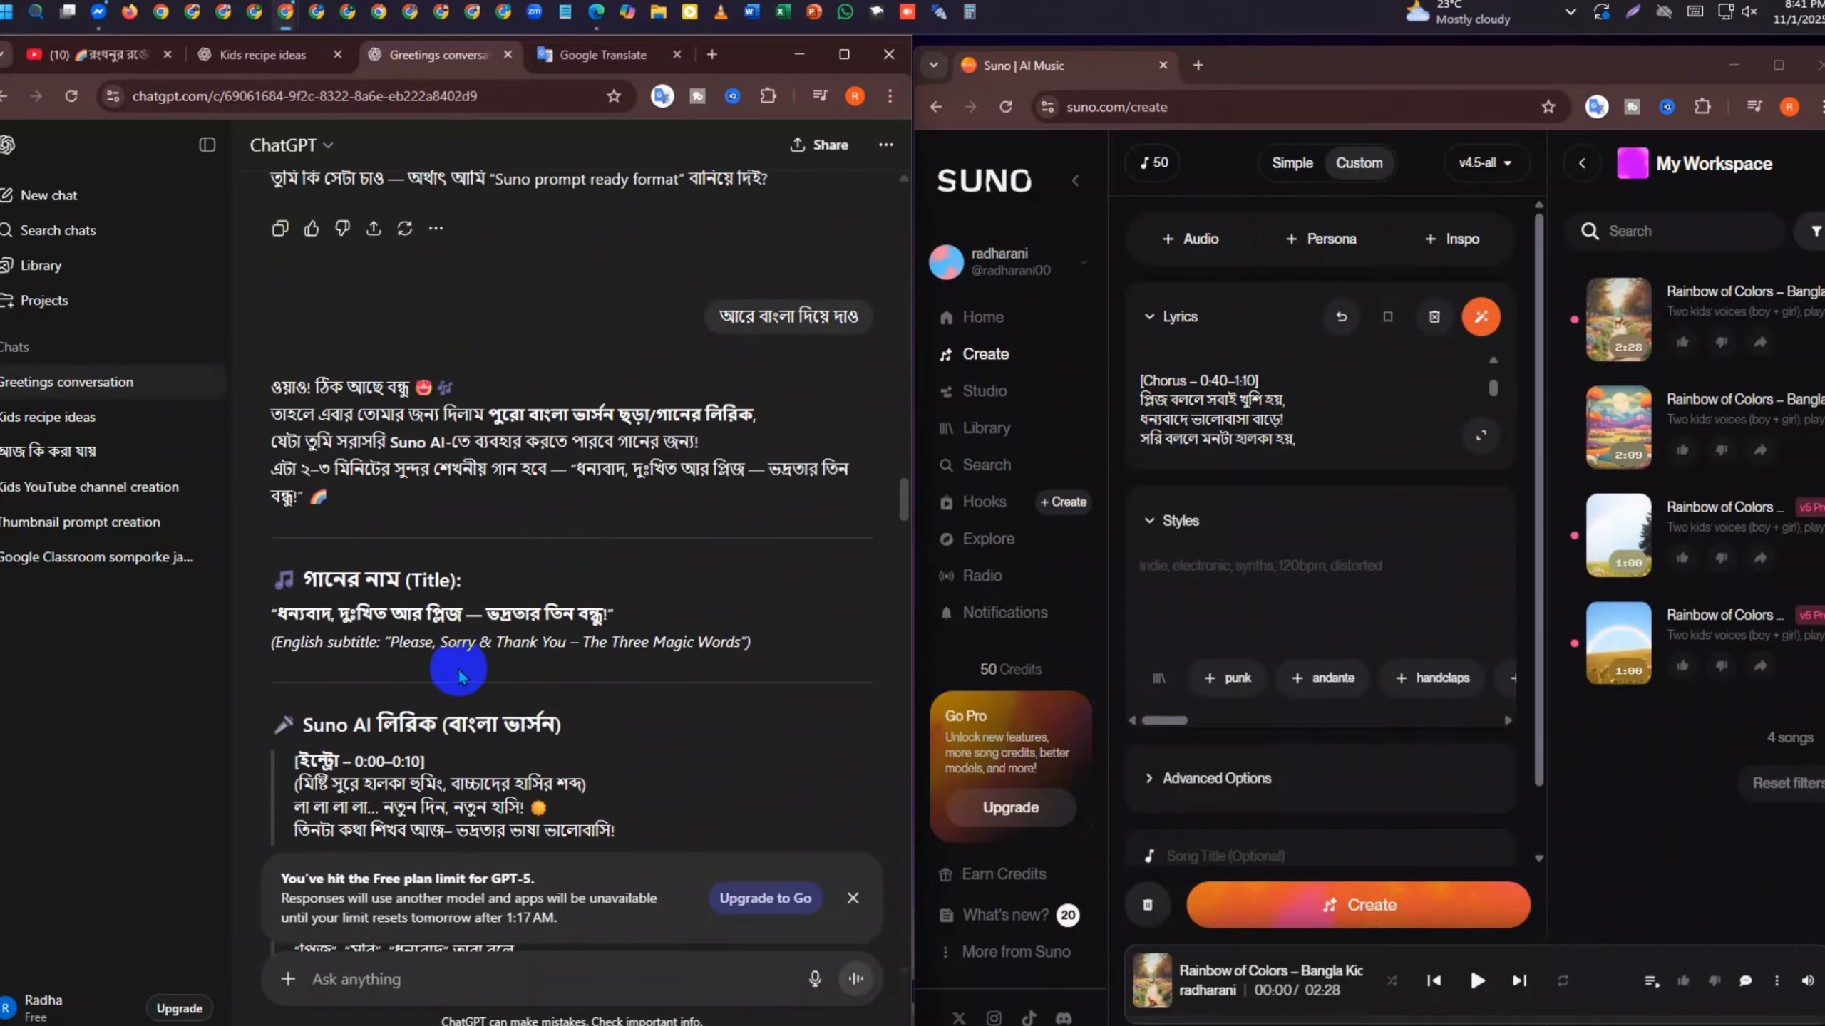
{"action": "scroll", "coordinate": [395, 660], "scroll_direction": "up", "scroll_amount": 20}
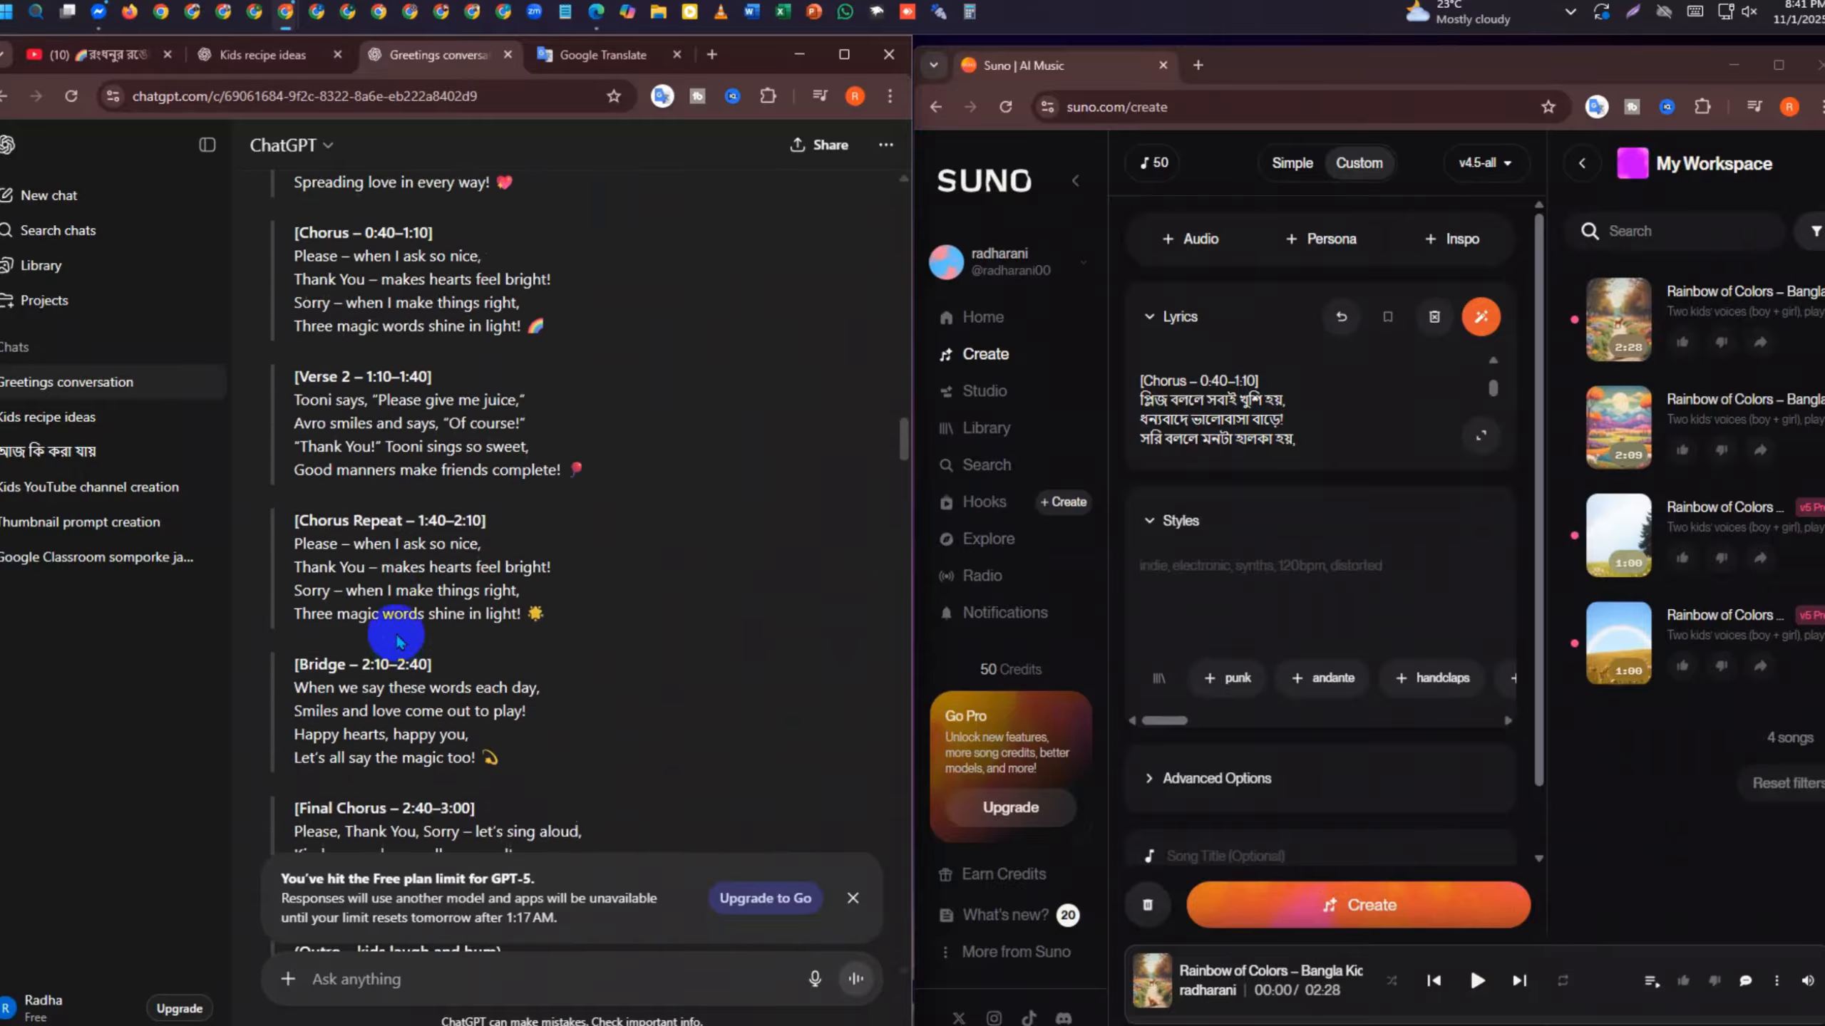
{"action": "scroll", "coordinate": [397, 625], "scroll_direction": "up", "scroll_amount": 15}
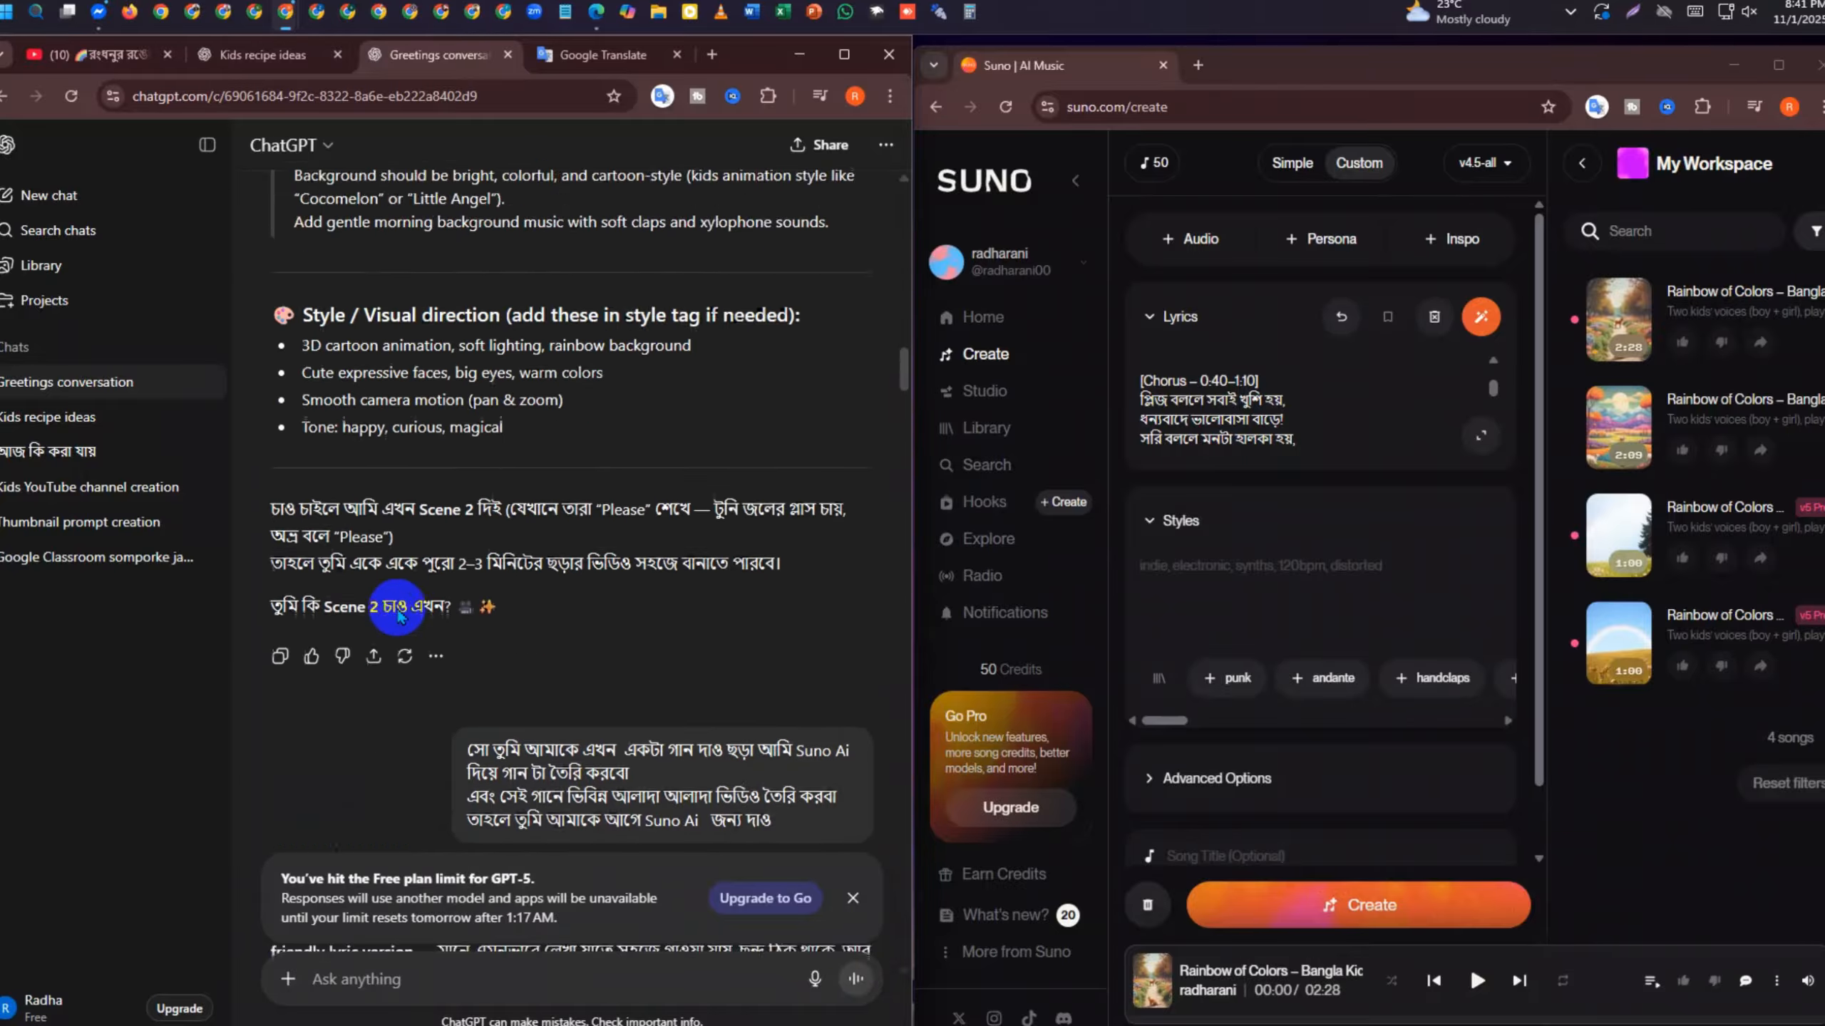
{"action": "scroll", "coordinate": [397, 607], "scroll_direction": "up", "scroll_amount": 10}
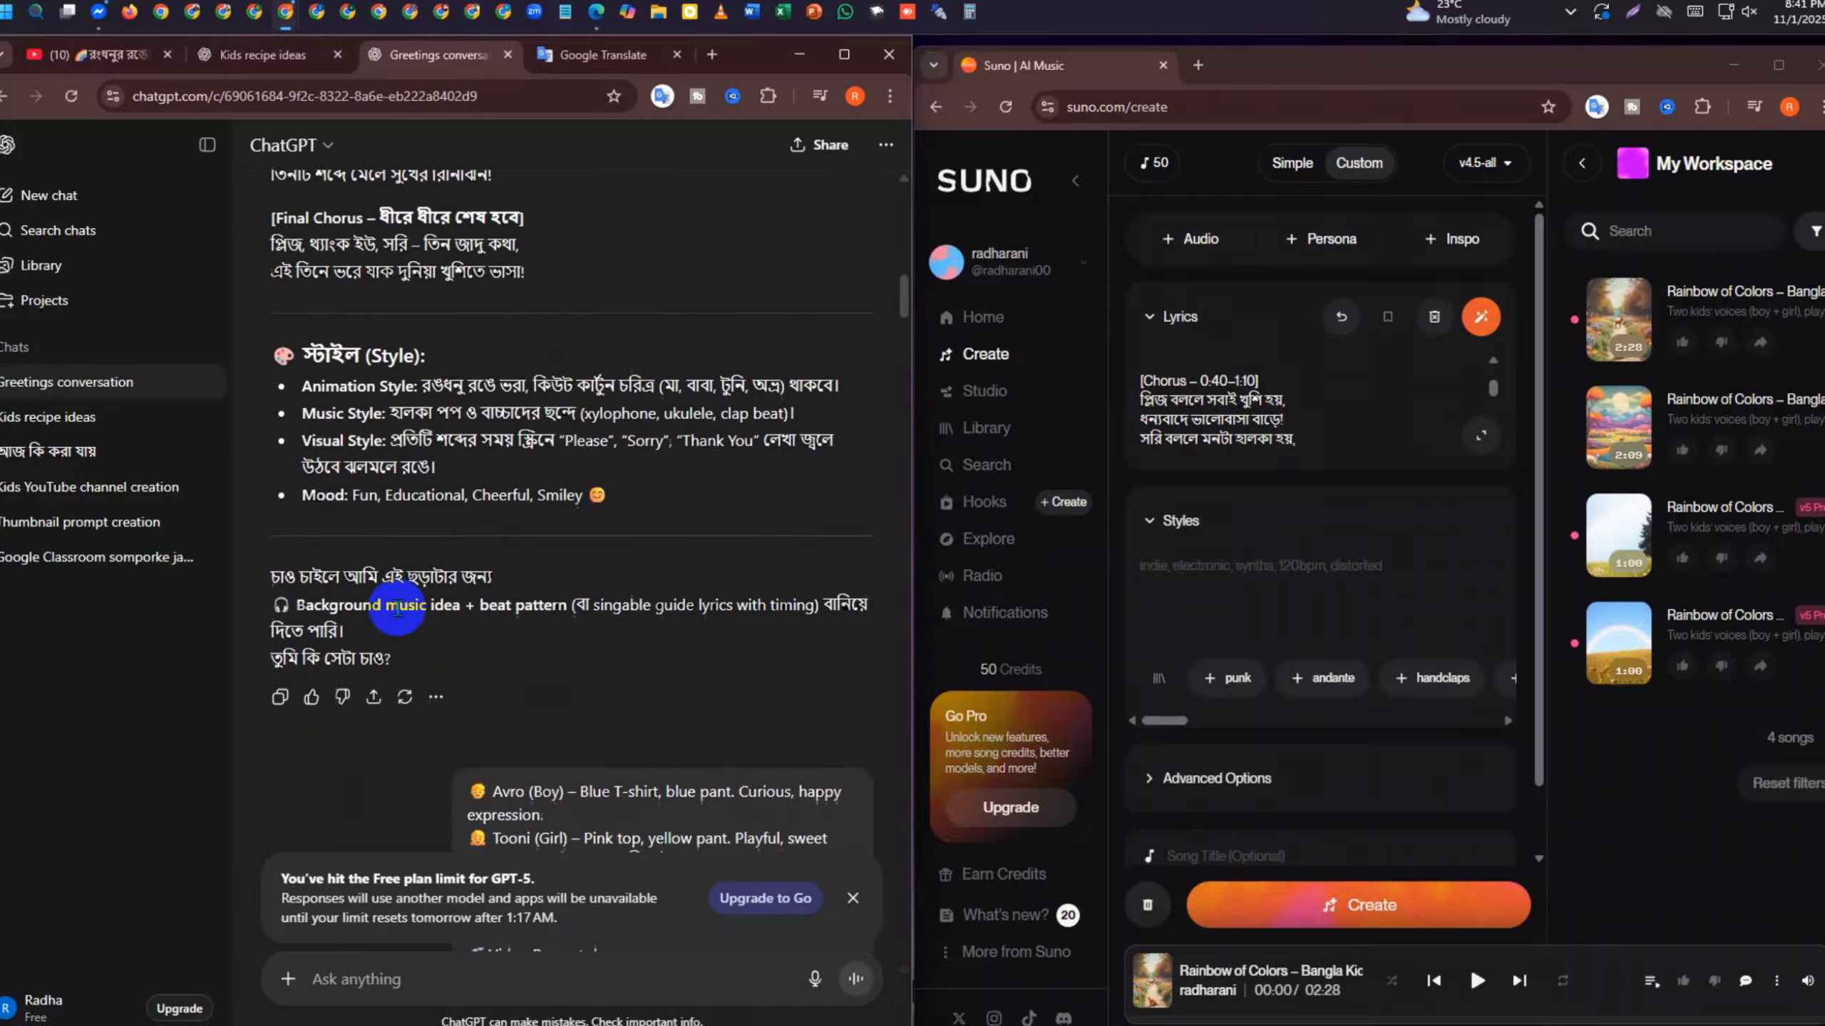
{"action": "scroll", "coordinate": [397, 608], "scroll_direction": "up", "scroll_amount": 10}
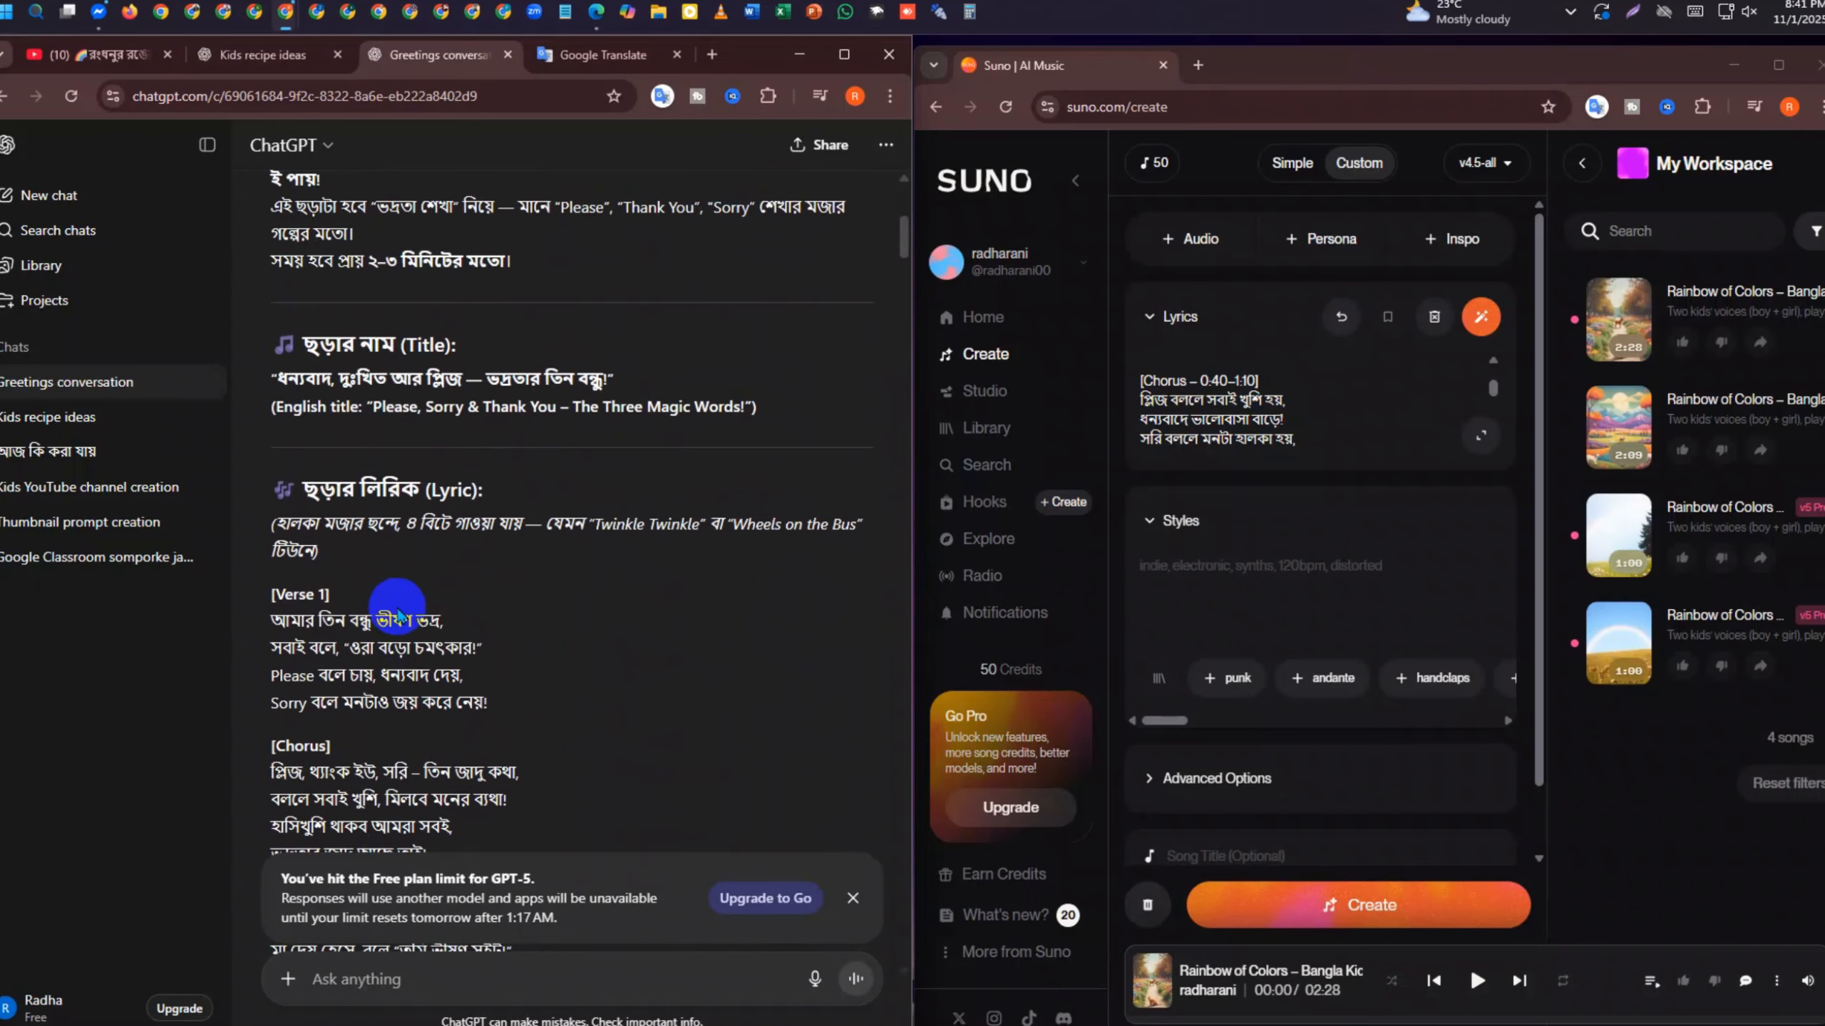
{"action": "scroll", "coordinate": [397, 617], "scroll_direction": "up", "scroll_amount": 3}
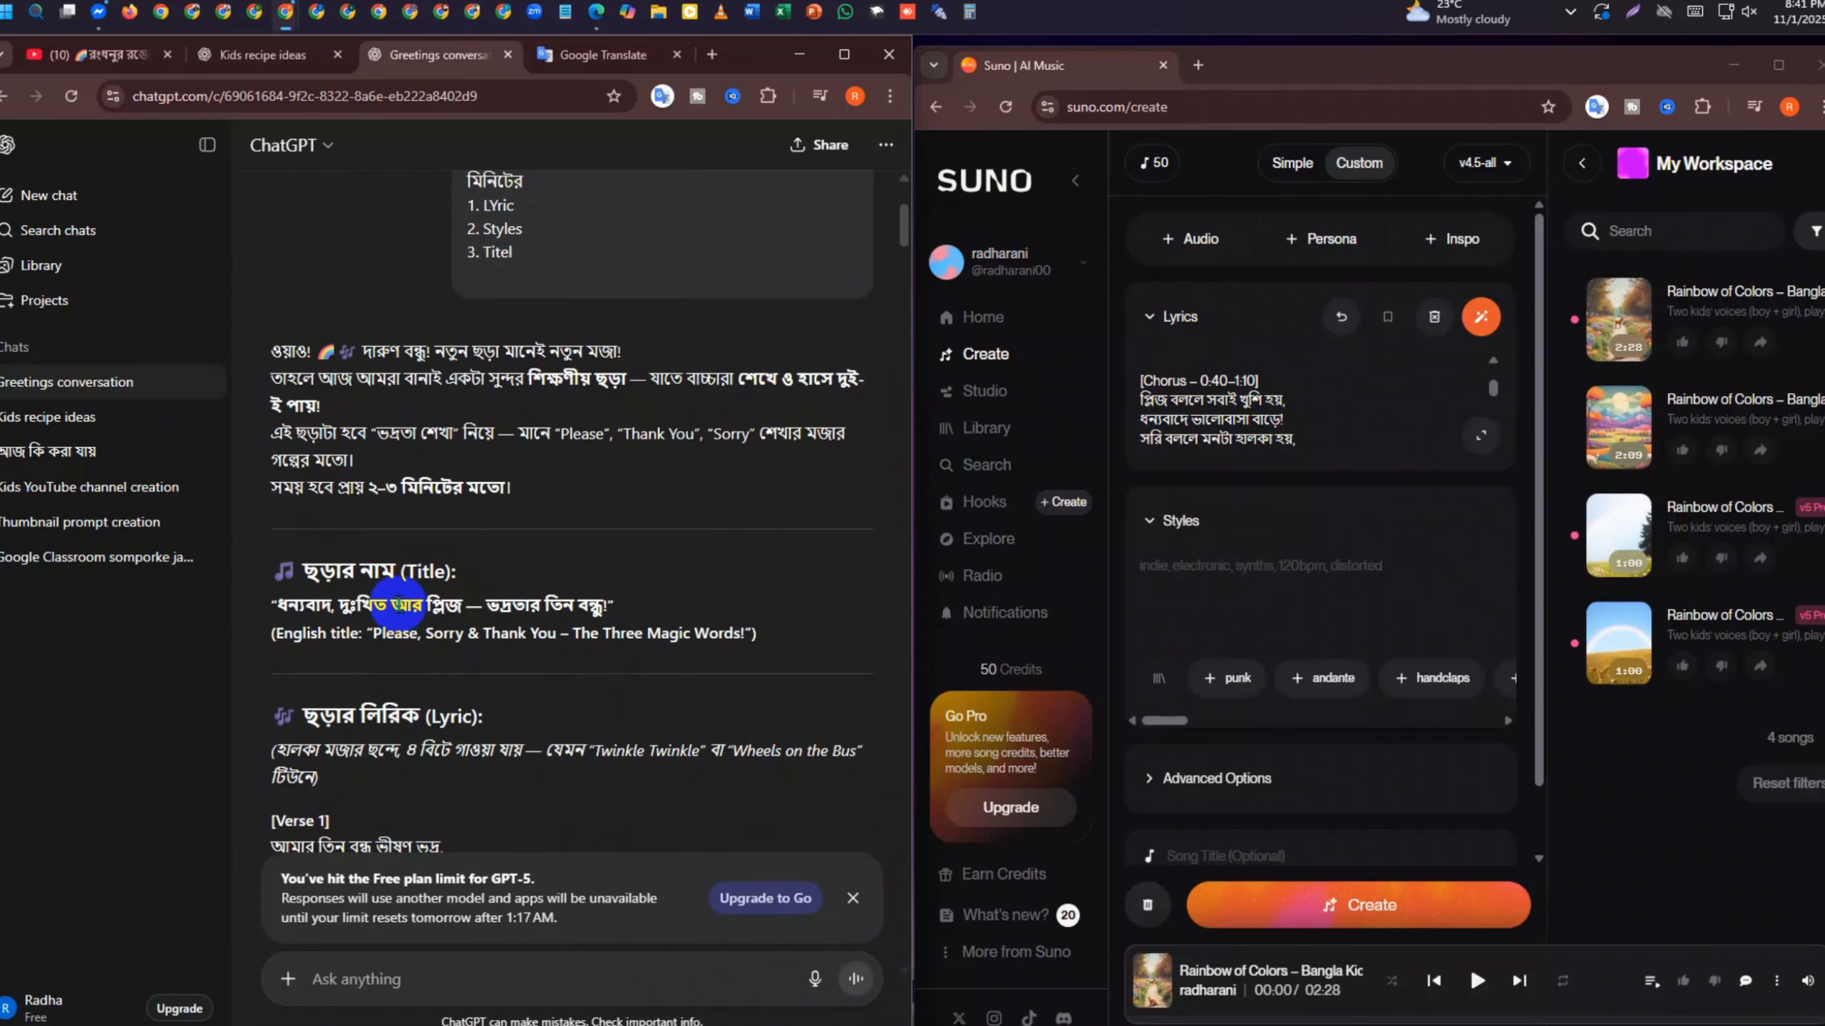
{"action": "scroll", "coordinate": [397, 603], "scroll_direction": "up", "scroll_amount": 4}
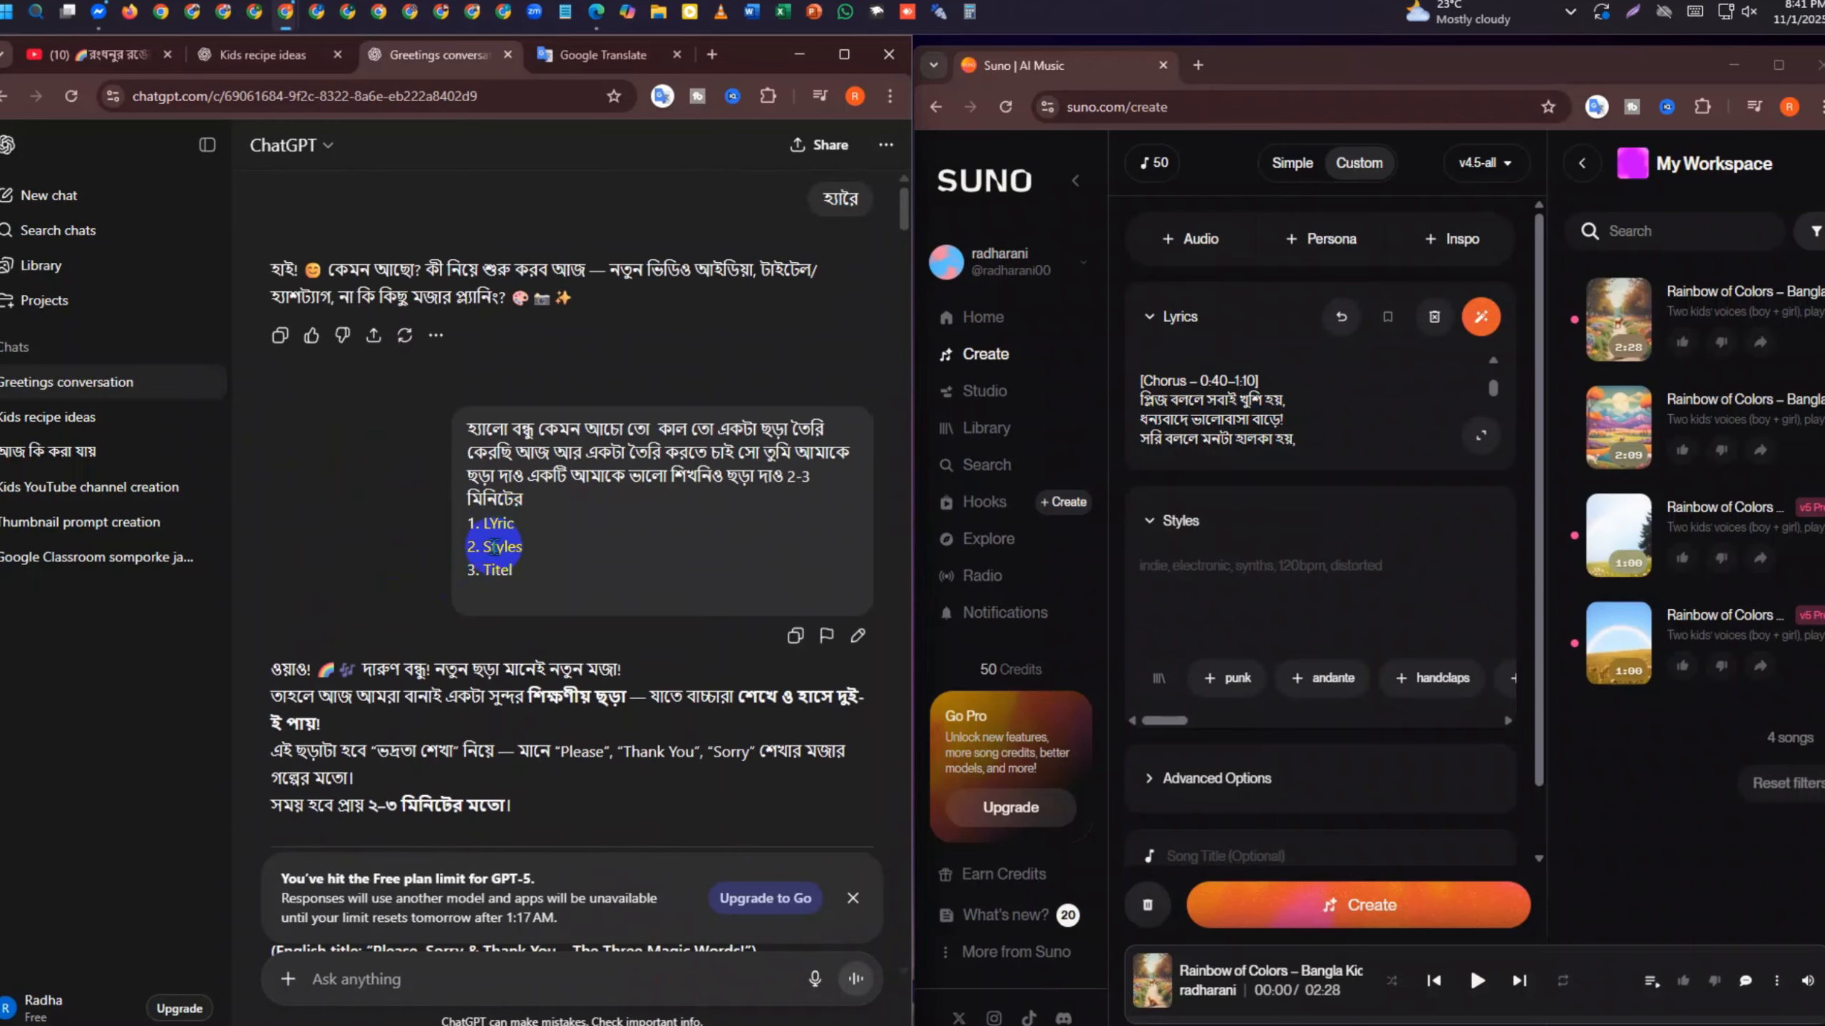
Check the ChatGPT replies from the first lyrics down to the Suggested Style for the Suno prompt
{"action": "scroll", "coordinate": [494, 546], "scroll_direction": "down", "scroll_amount": 15}
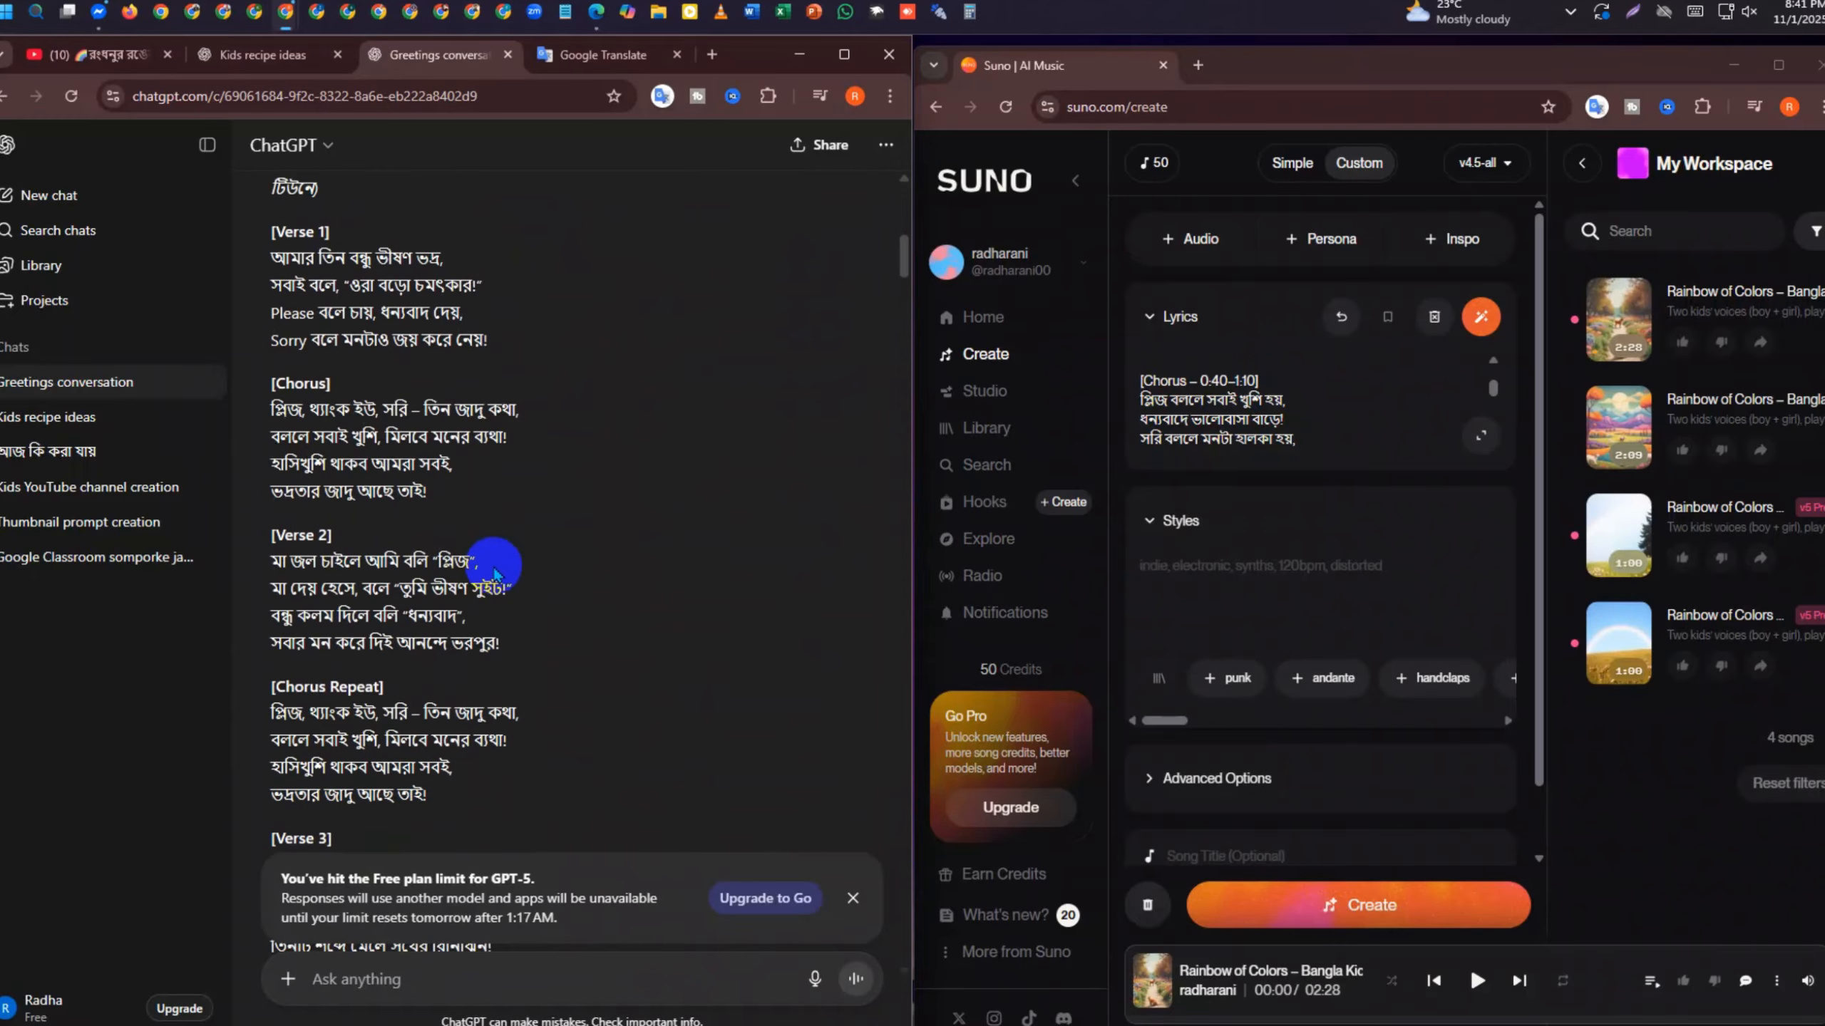
{"action": "scroll", "coordinate": [494, 573], "scroll_direction": "down", "scroll_amount": 6}
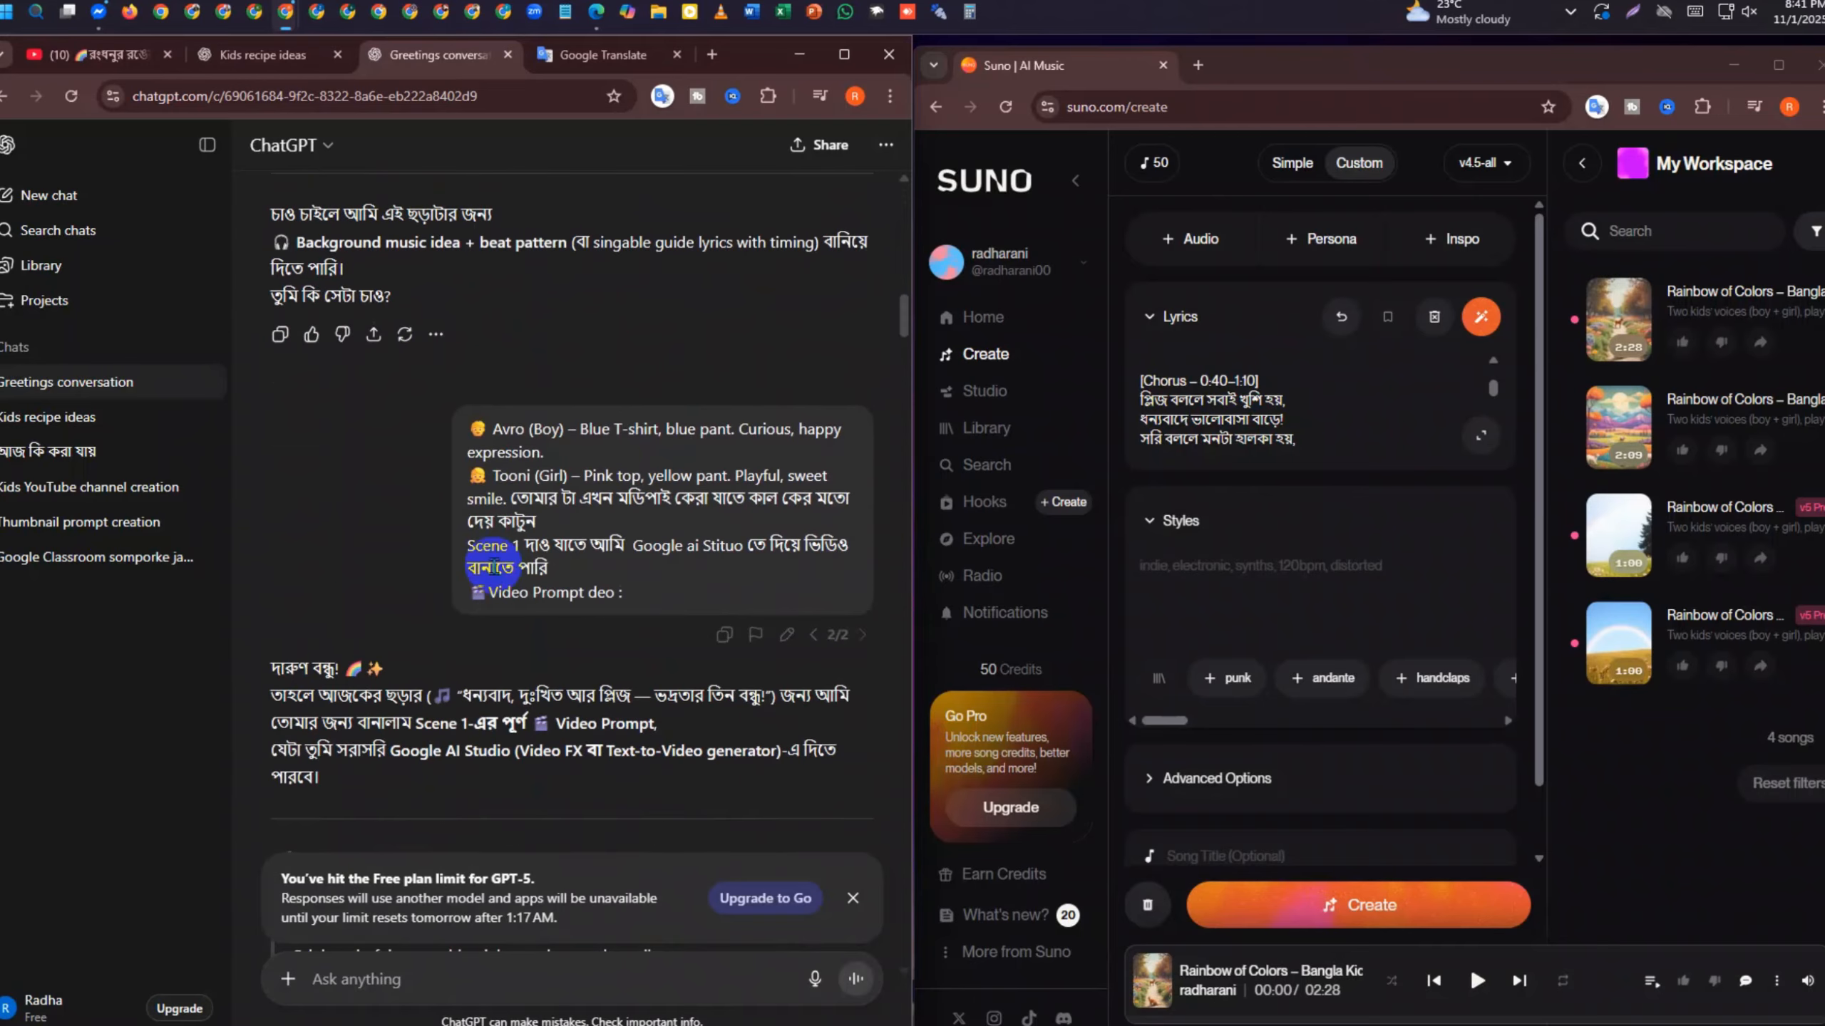
{"action": "scroll", "coordinate": [494, 569], "scroll_direction": "down", "scroll_amount": 6}
{"action": "scroll", "coordinate": [501, 566], "scroll_direction": "down", "scroll_amount": 20}
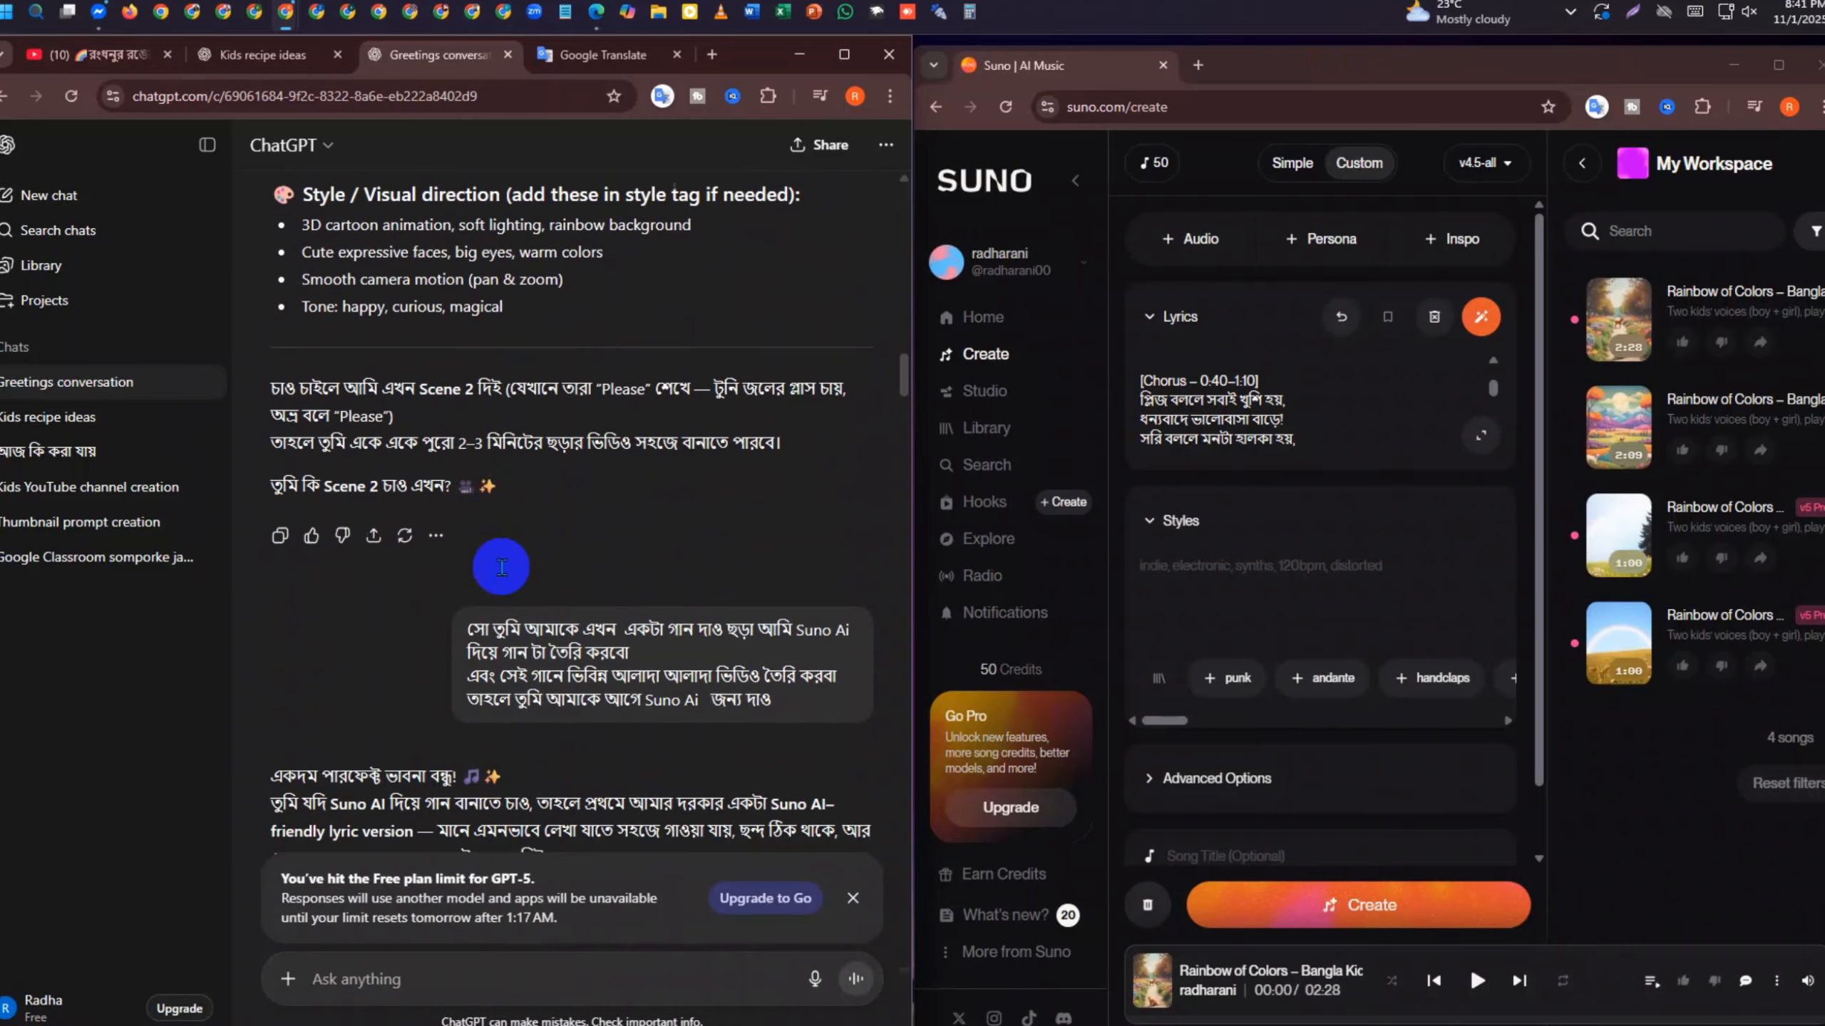
{"action": "scroll", "coordinate": [501, 568], "scroll_direction": "down", "scroll_amount": 18}
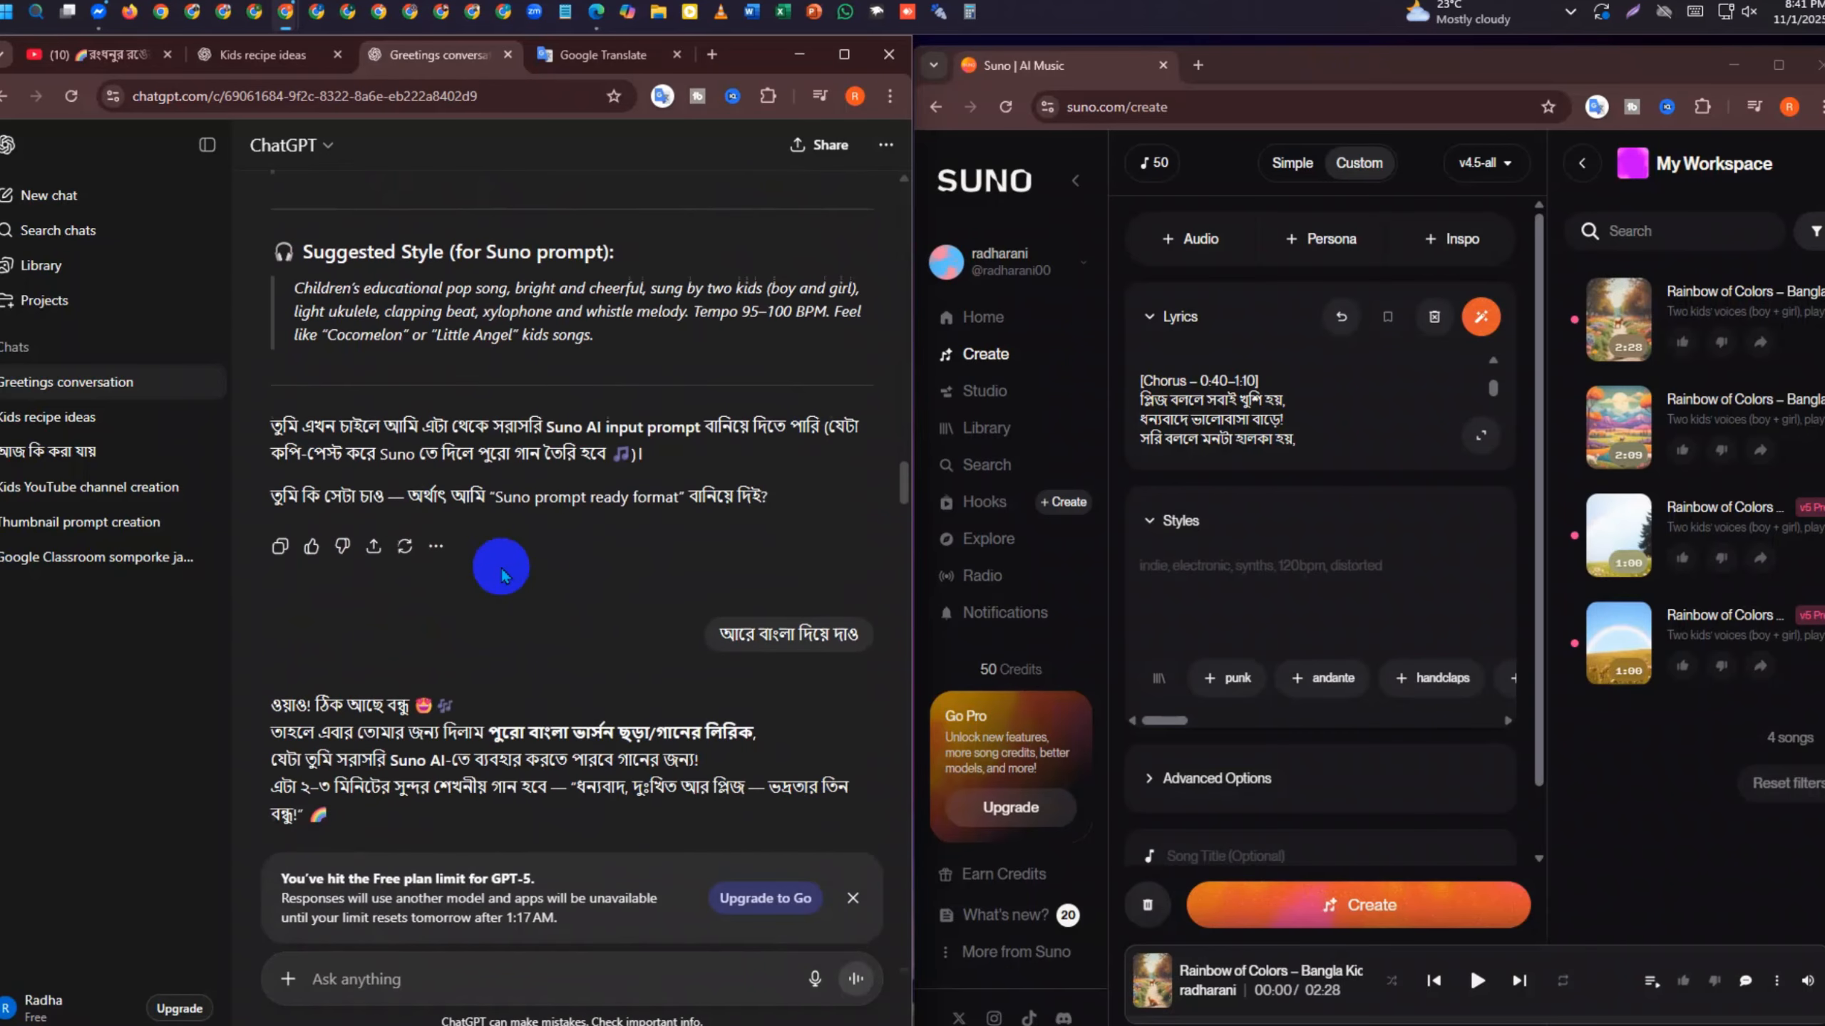
{"action": "scroll", "coordinate": [497, 563], "scroll_direction": "up", "scroll_amount": 5}
{"action": "scroll", "coordinate": [316, 515], "scroll_direction": "up", "scroll_amount": 3}
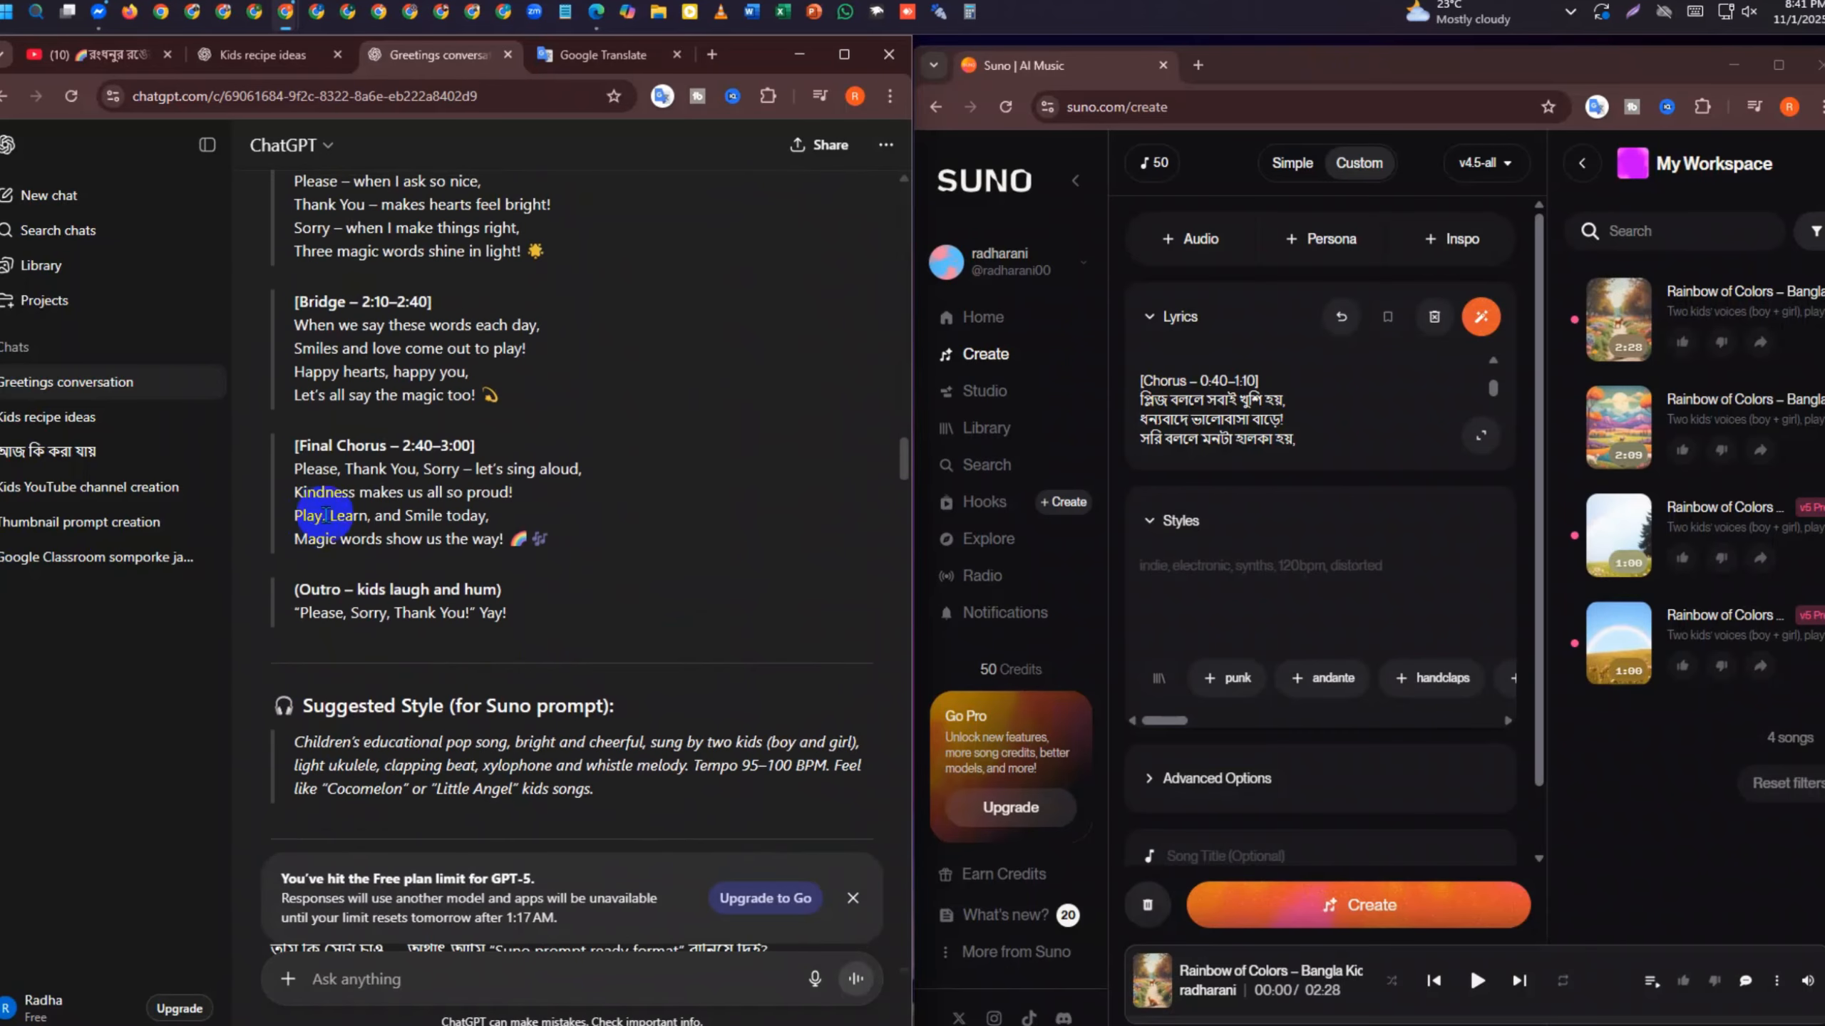
Open the "Kids recipe ideas" chat and look back through the reel titles, SEO texts and scene prompts to the separate Bangla rhyme
{"action": "left_click", "coordinate": [97, 450]}
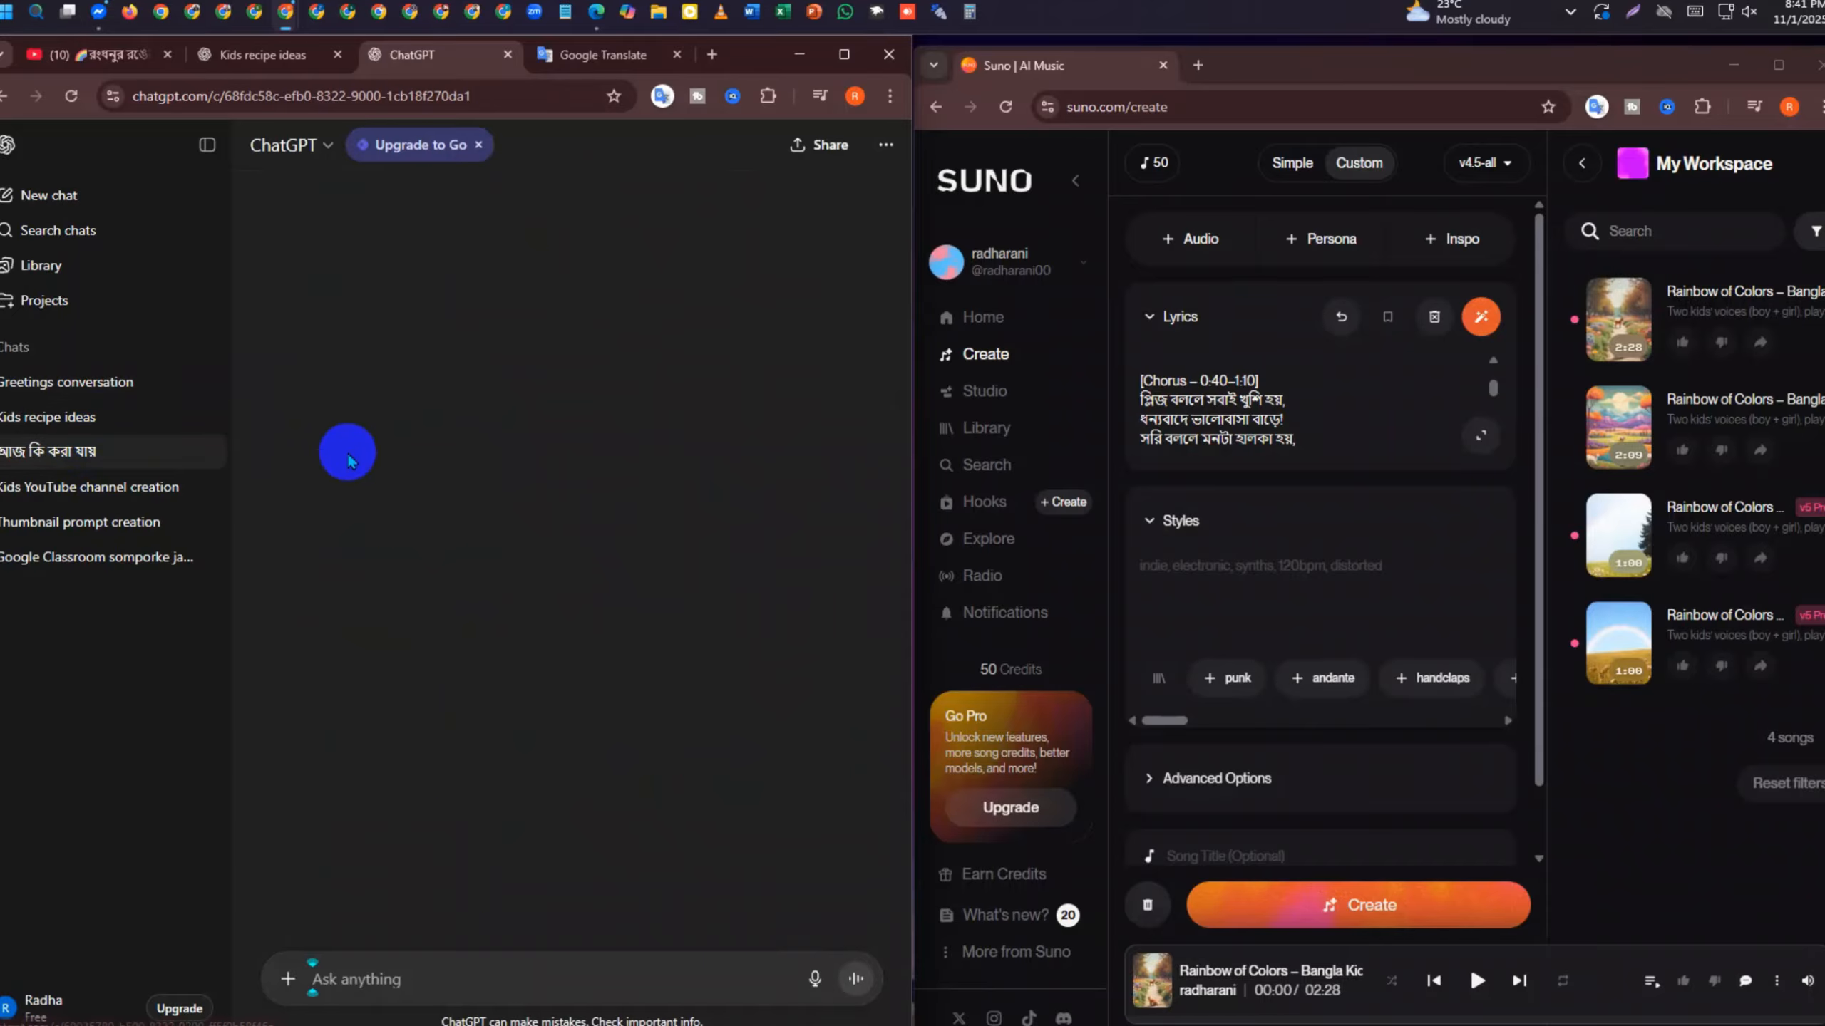
{"action": "left_click", "coordinate": [59, 422]}
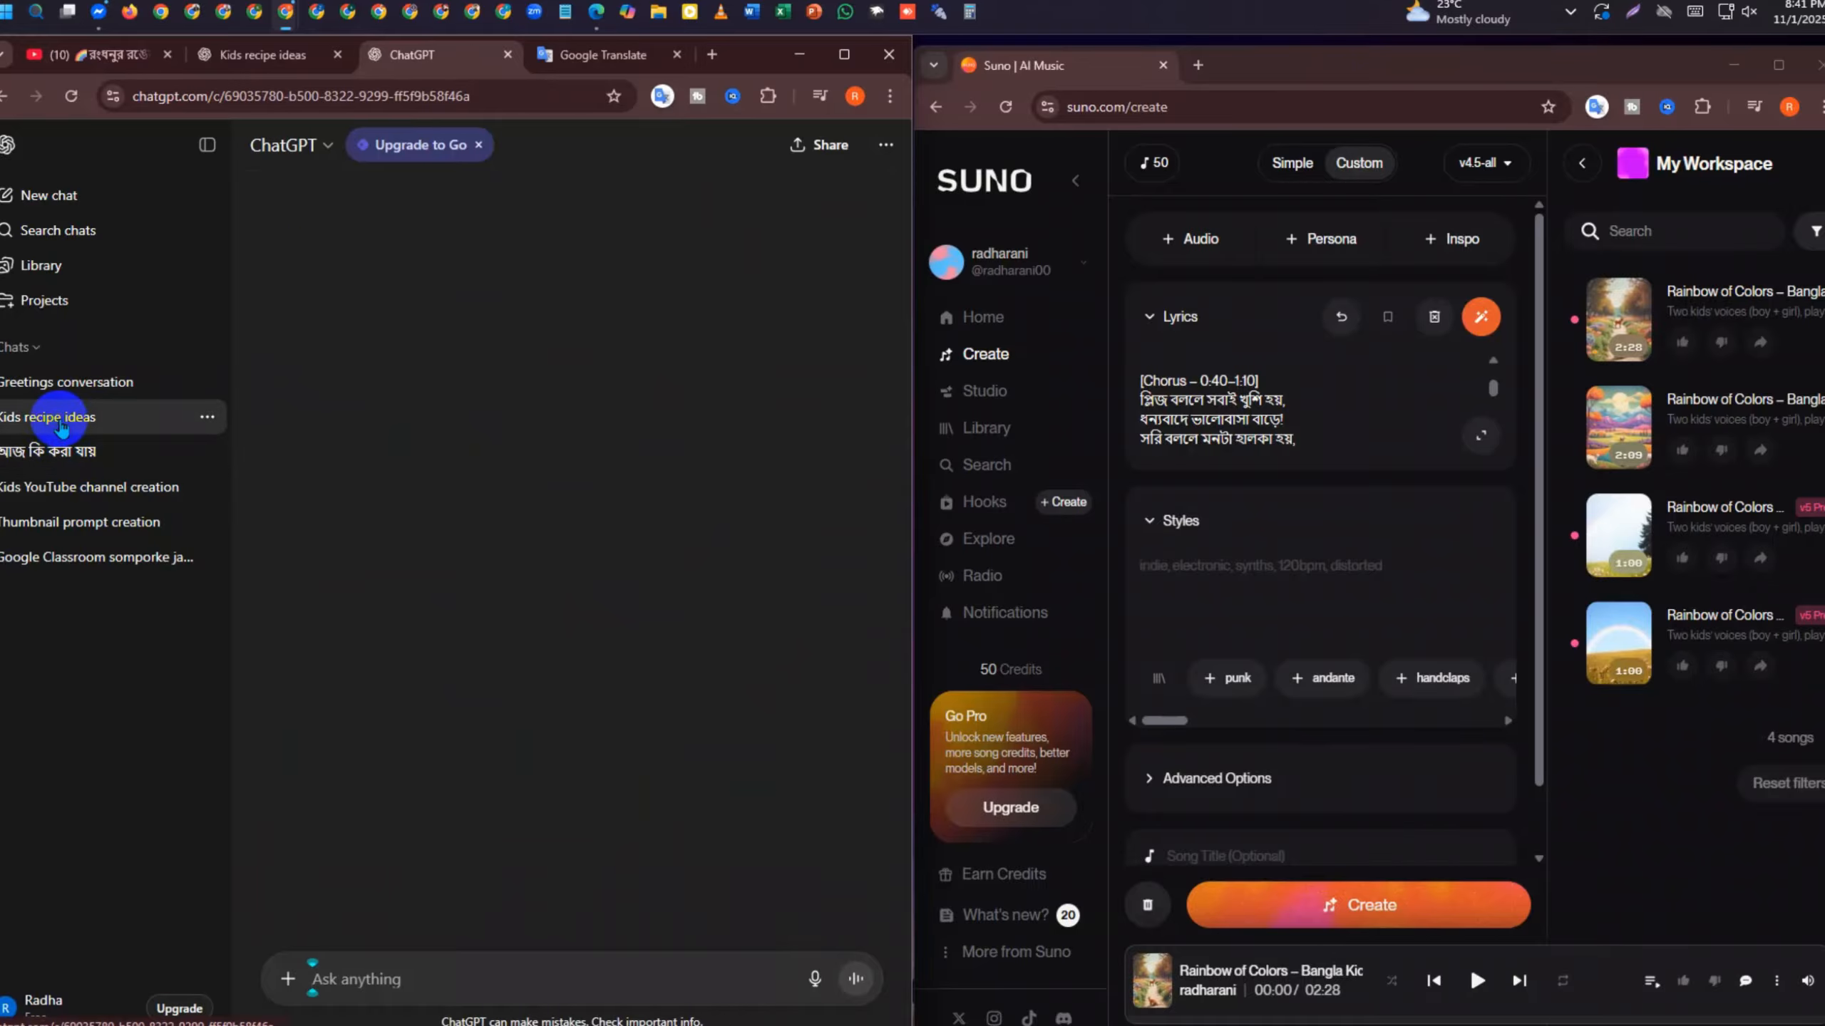
{"action": "scroll", "coordinate": [570, 558], "scroll_direction": "up", "scroll_amount": 15}
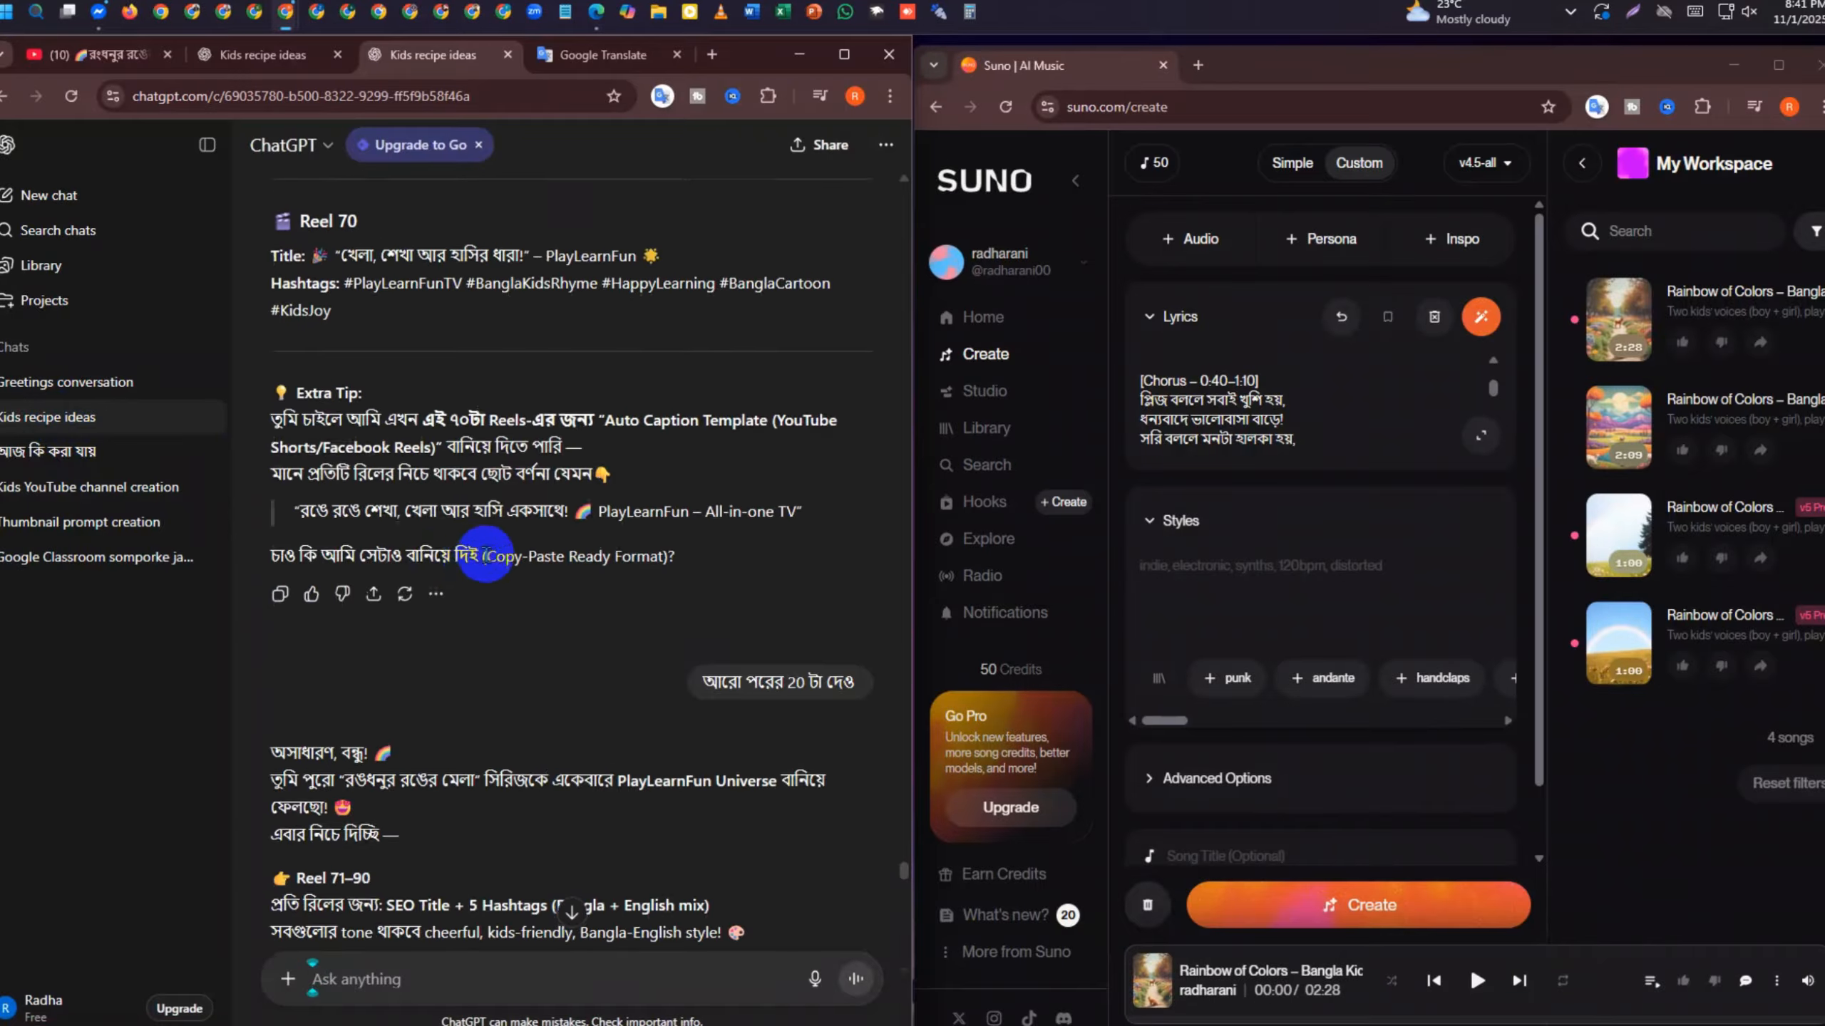
{"action": "scroll", "coordinate": [485, 556], "scroll_direction": "up", "scroll_amount": 10}
{"action": "left_click_drag", "start_coordinate": [905, 844], "coordinate": [914, 407]}
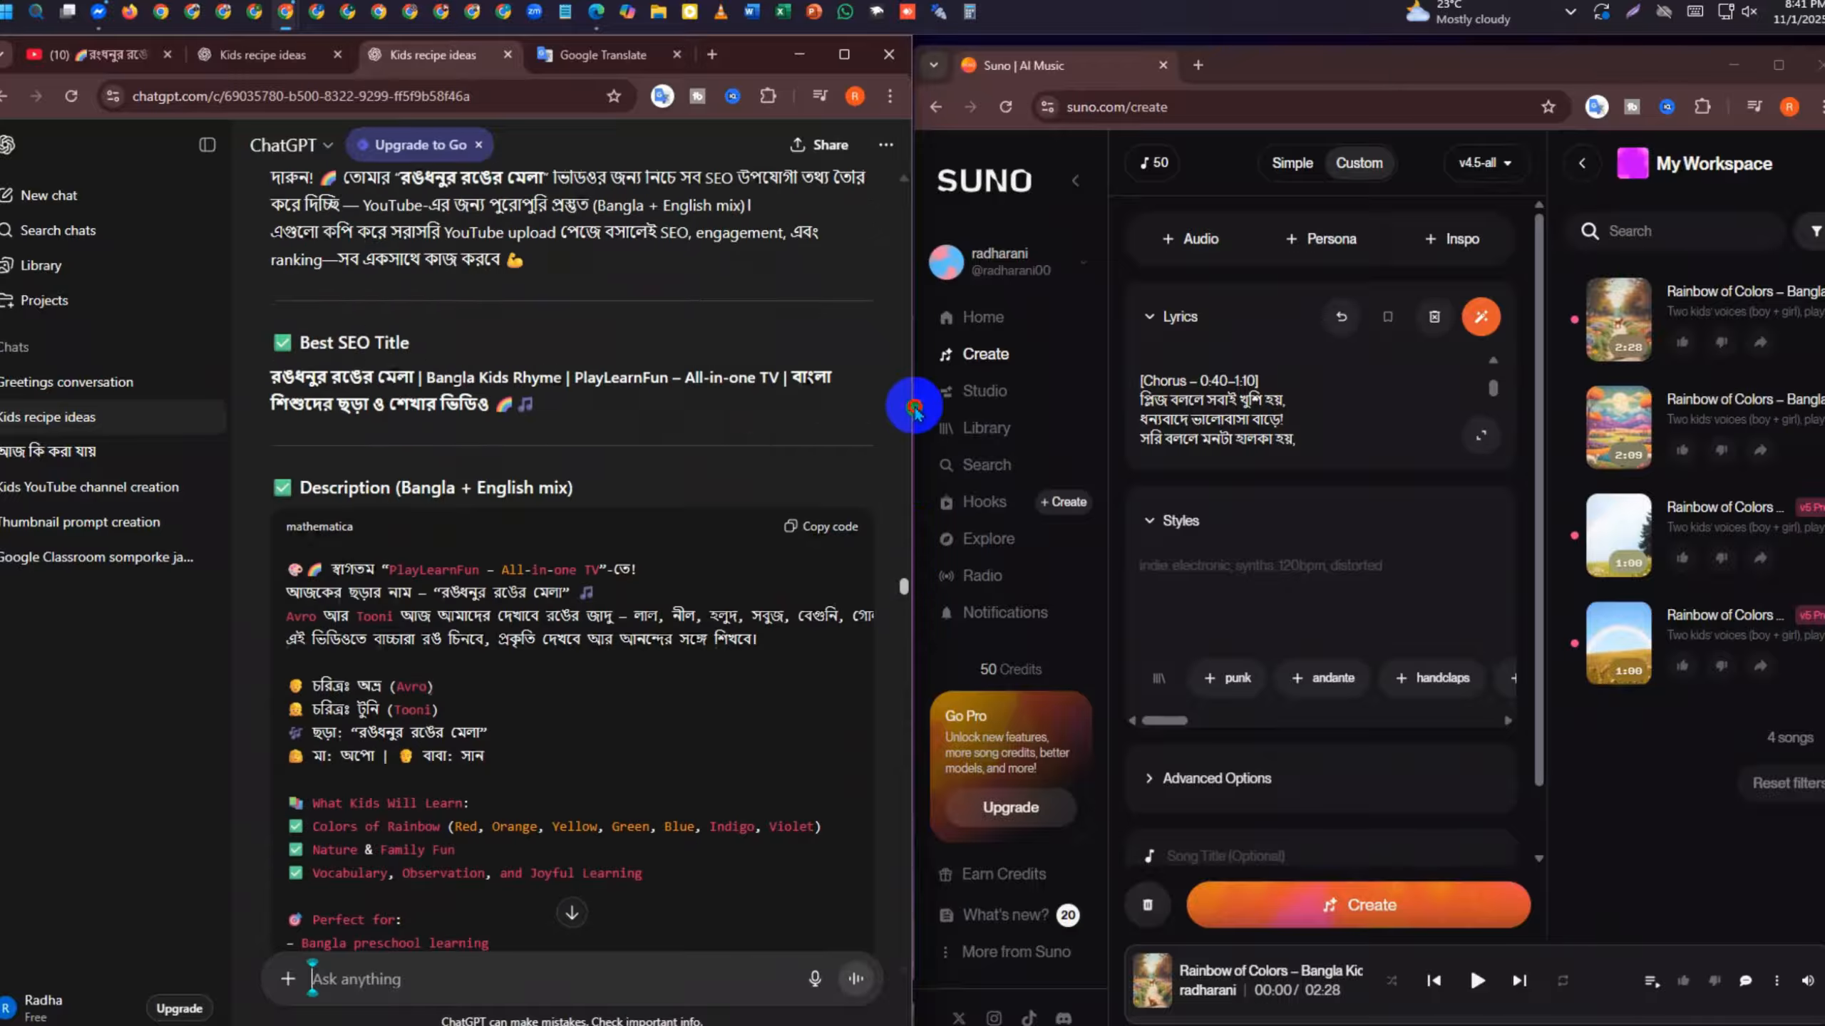
{"action": "scroll", "coordinate": [623, 482], "scroll_direction": "up", "scroll_amount": 20}
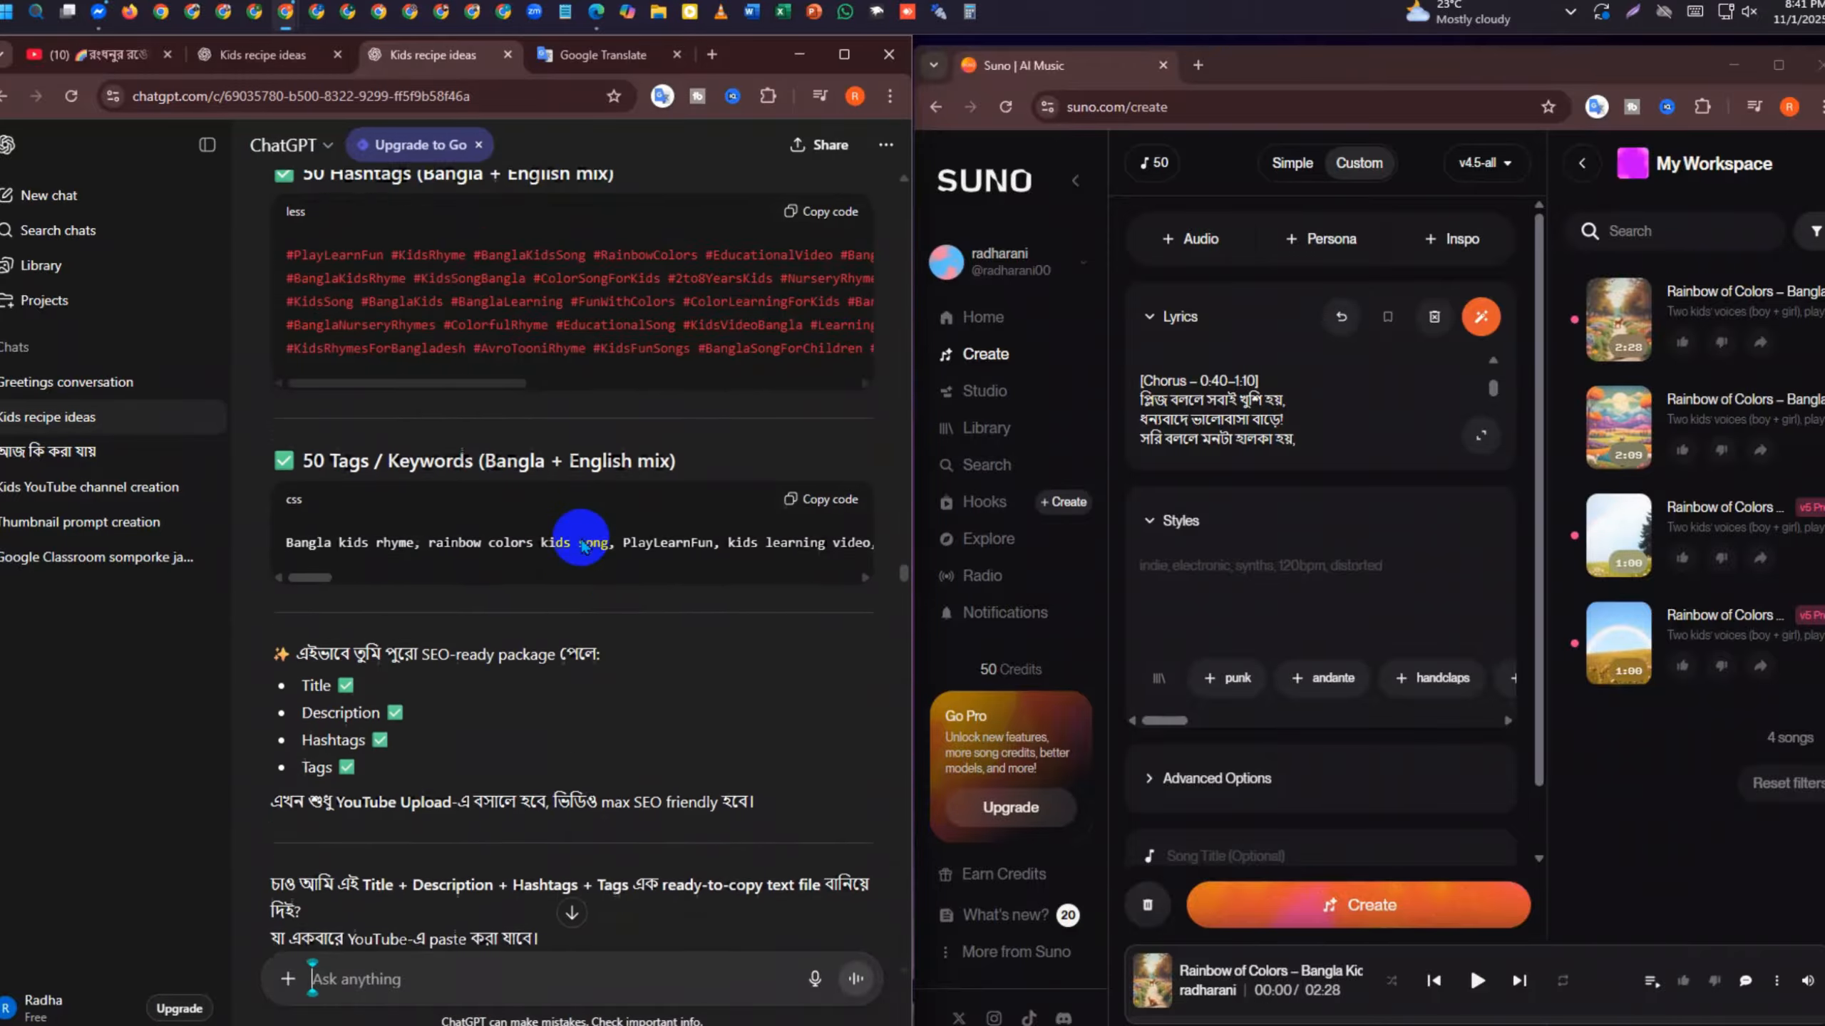
{"action": "scroll", "coordinate": [567, 549], "scroll_direction": "up", "scroll_amount": 15}
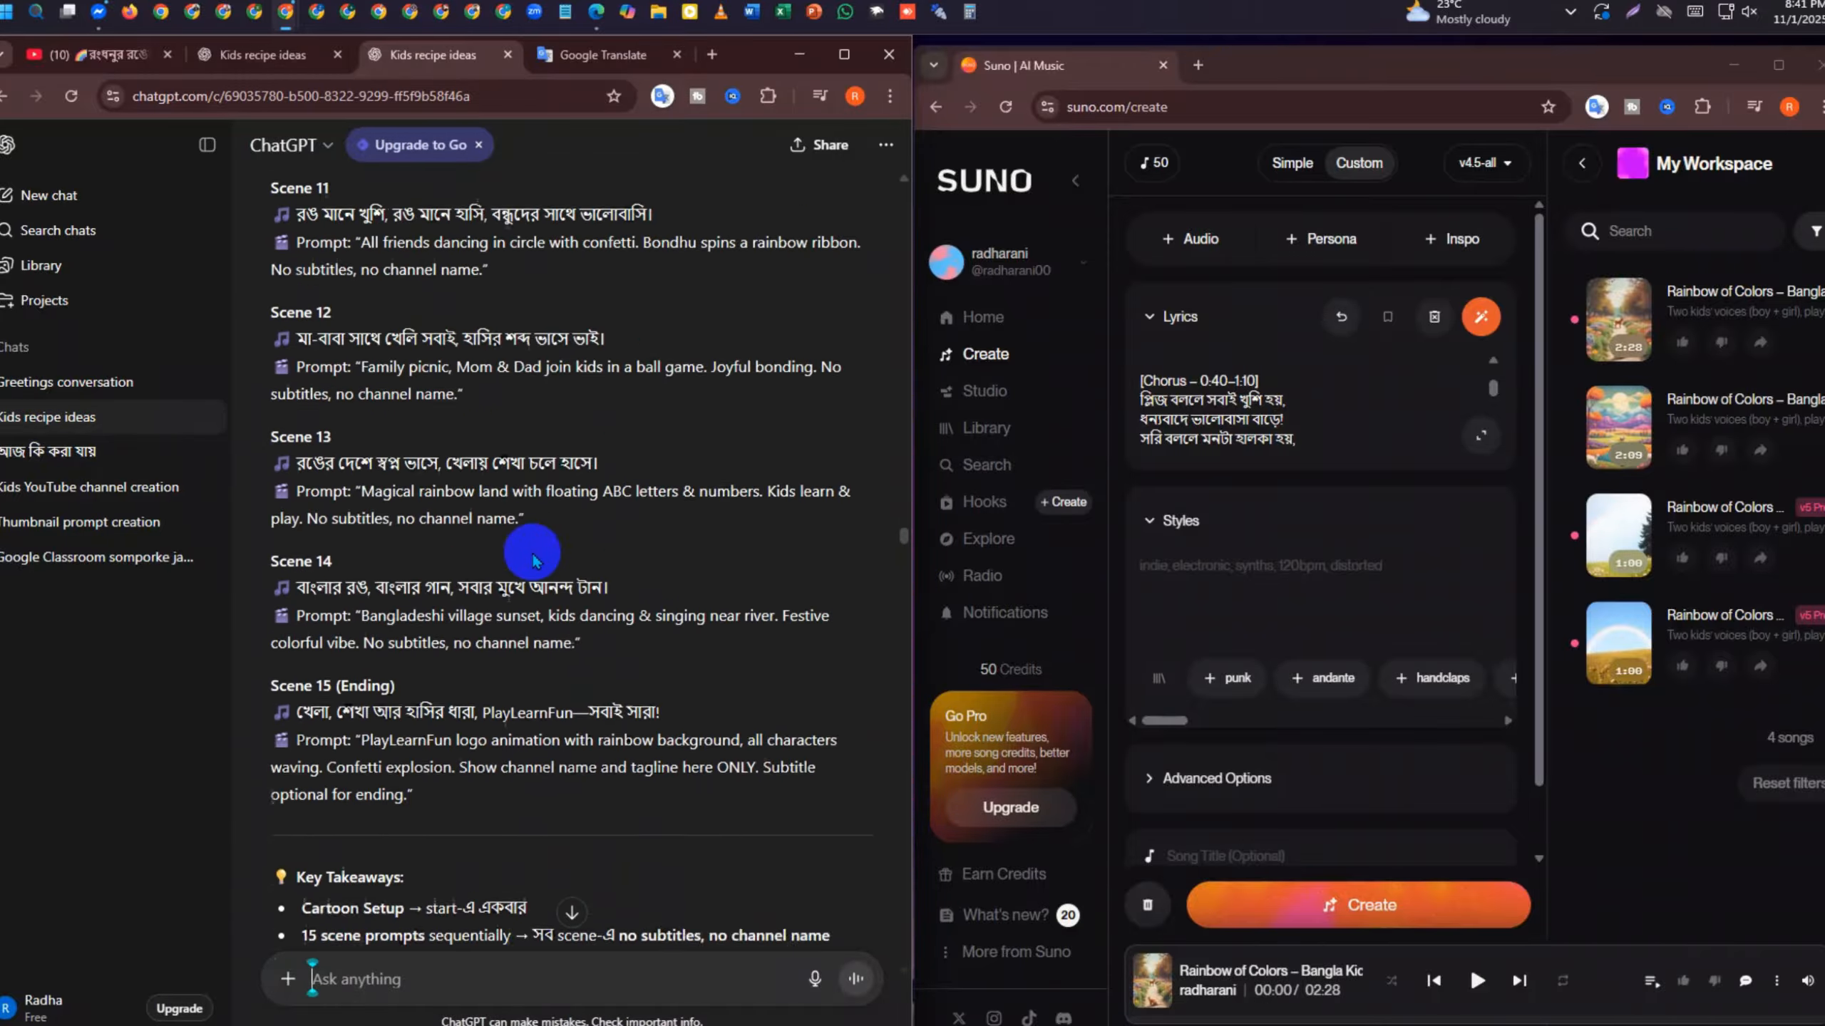
{"action": "scroll", "coordinate": [515, 588], "scroll_direction": "up", "scroll_amount": 10}
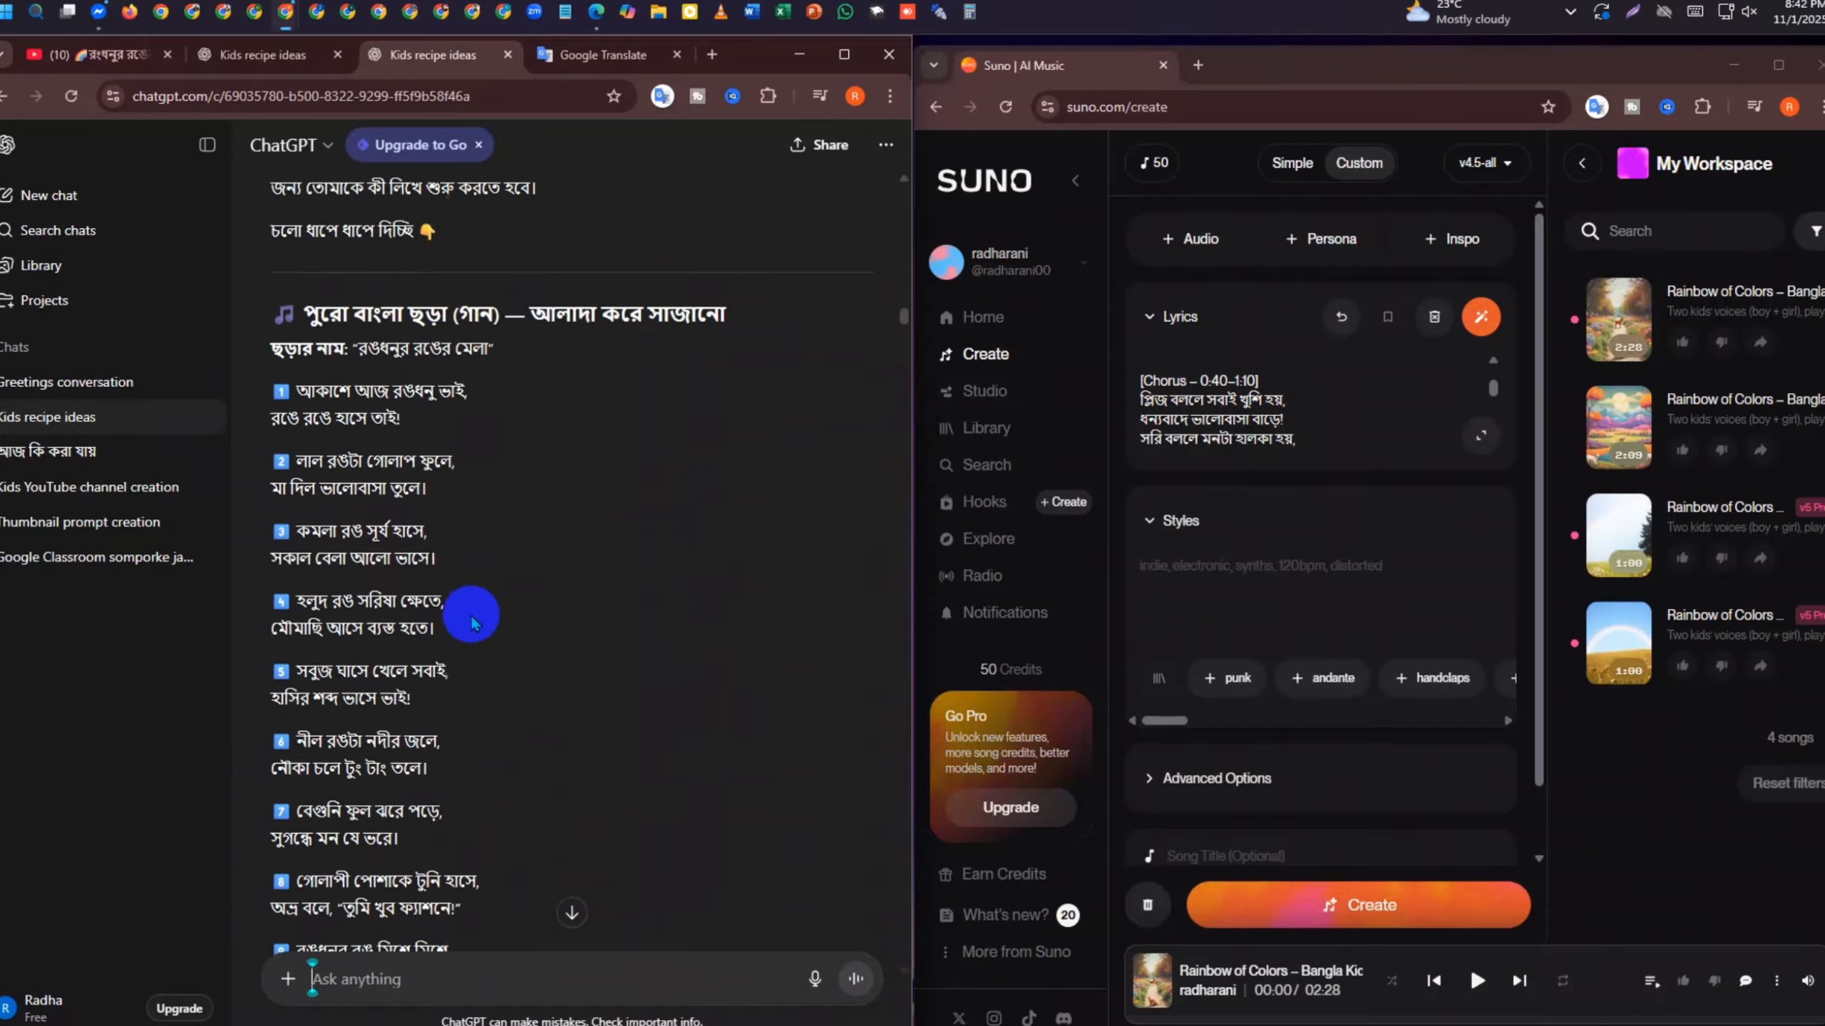
Search the "Kids recipe ideas" chat for the format summary with Title, Lyrics, Voice Instruction, Music Style and Video Prompt
{"action": "scroll", "coordinate": [472, 622], "scroll_direction": "up", "scroll_amount": 10}
{"action": "scroll", "coordinate": [467, 619], "scroll_direction": "up", "scroll_amount": 8}
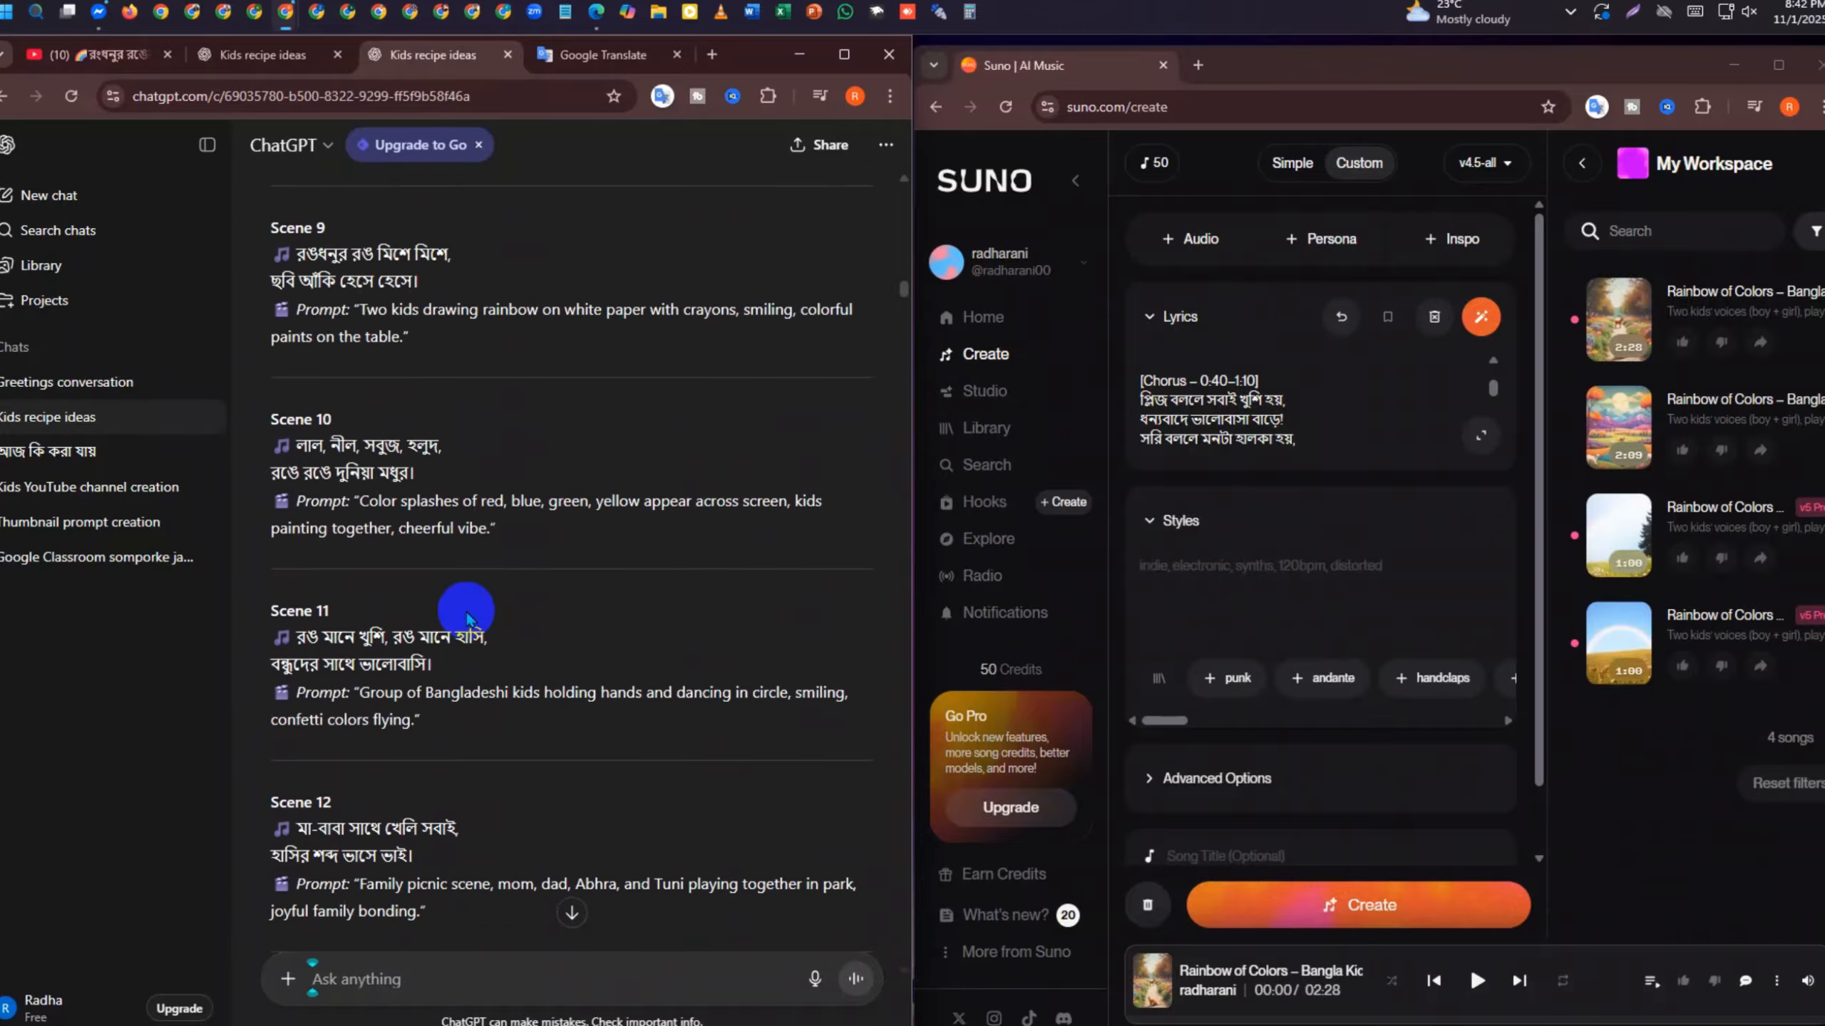
{"action": "scroll", "coordinate": [467, 611], "scroll_direction": "up", "scroll_amount": 12}
{"action": "scroll", "coordinate": [467, 613], "scroll_direction": "down", "scroll_amount": 20}
{"action": "scroll", "coordinate": [468, 618], "scroll_direction": "up", "scroll_amount": 1}
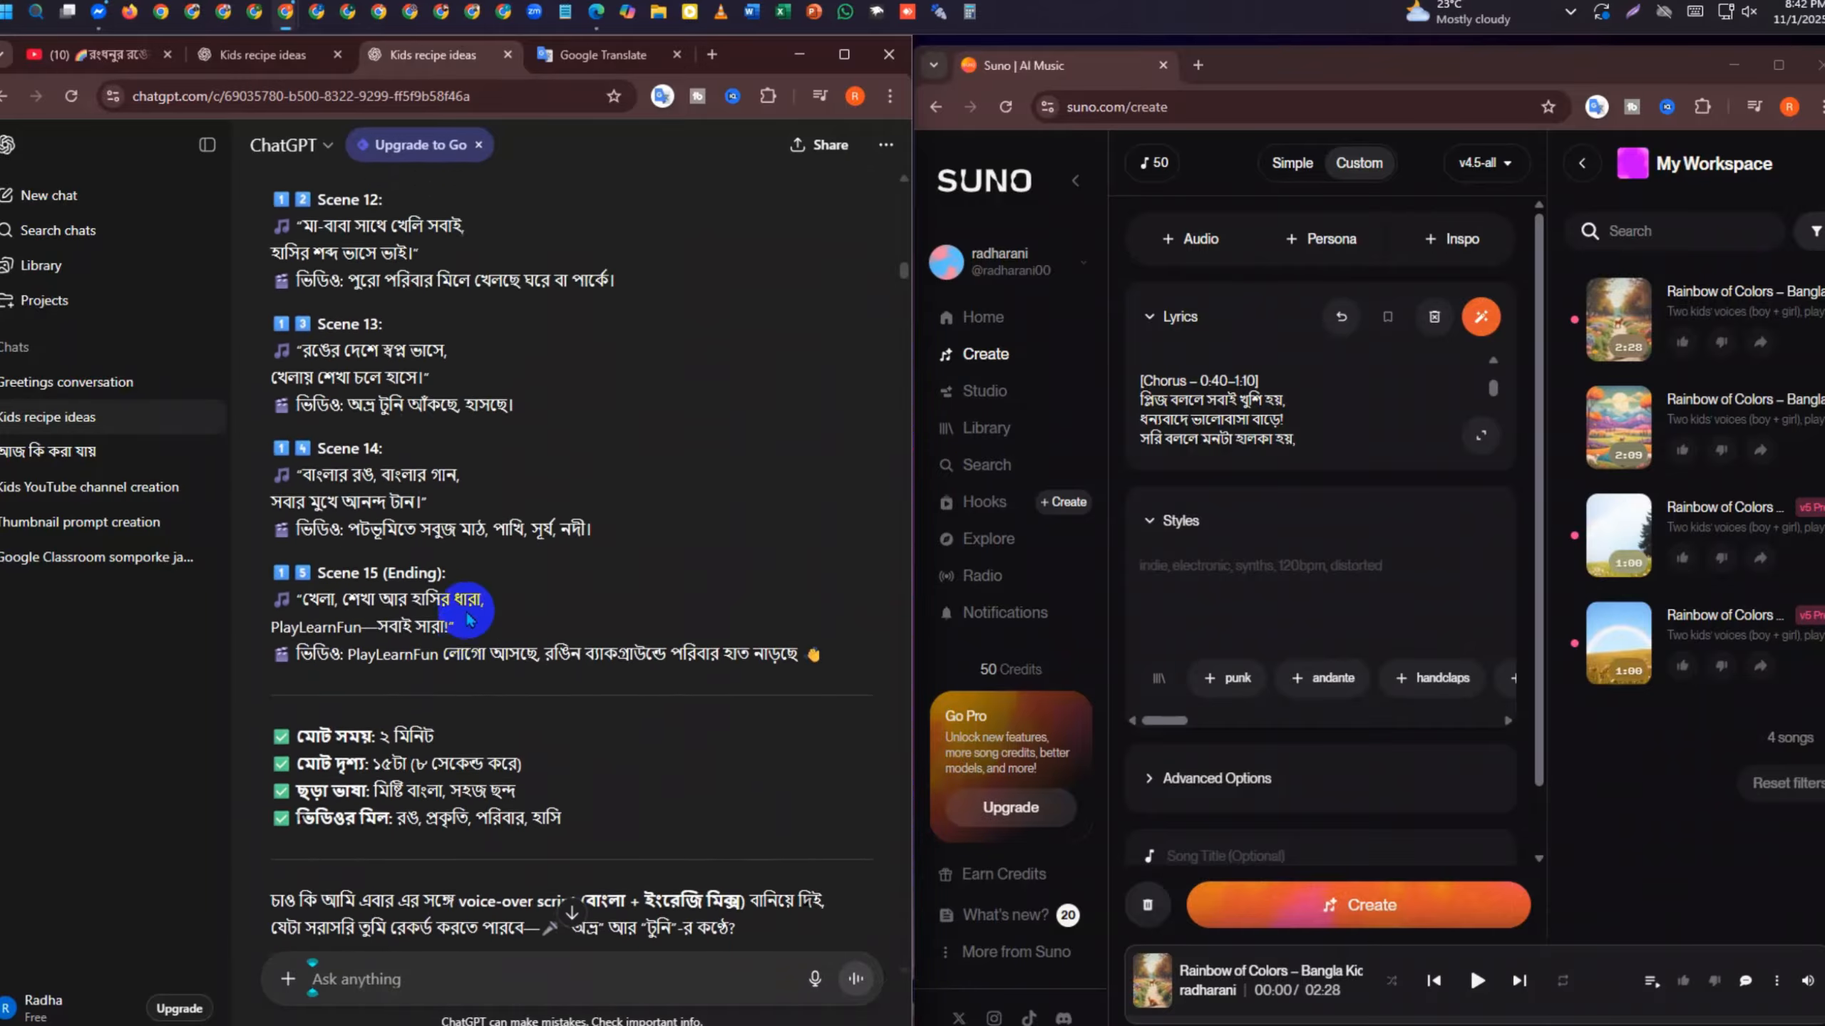
{"action": "scroll", "coordinate": [467, 619], "scroll_direction": "down", "scroll_amount": 15}
{"action": "scroll", "coordinate": [466, 618], "scroll_direction": "up", "scroll_amount": 20}
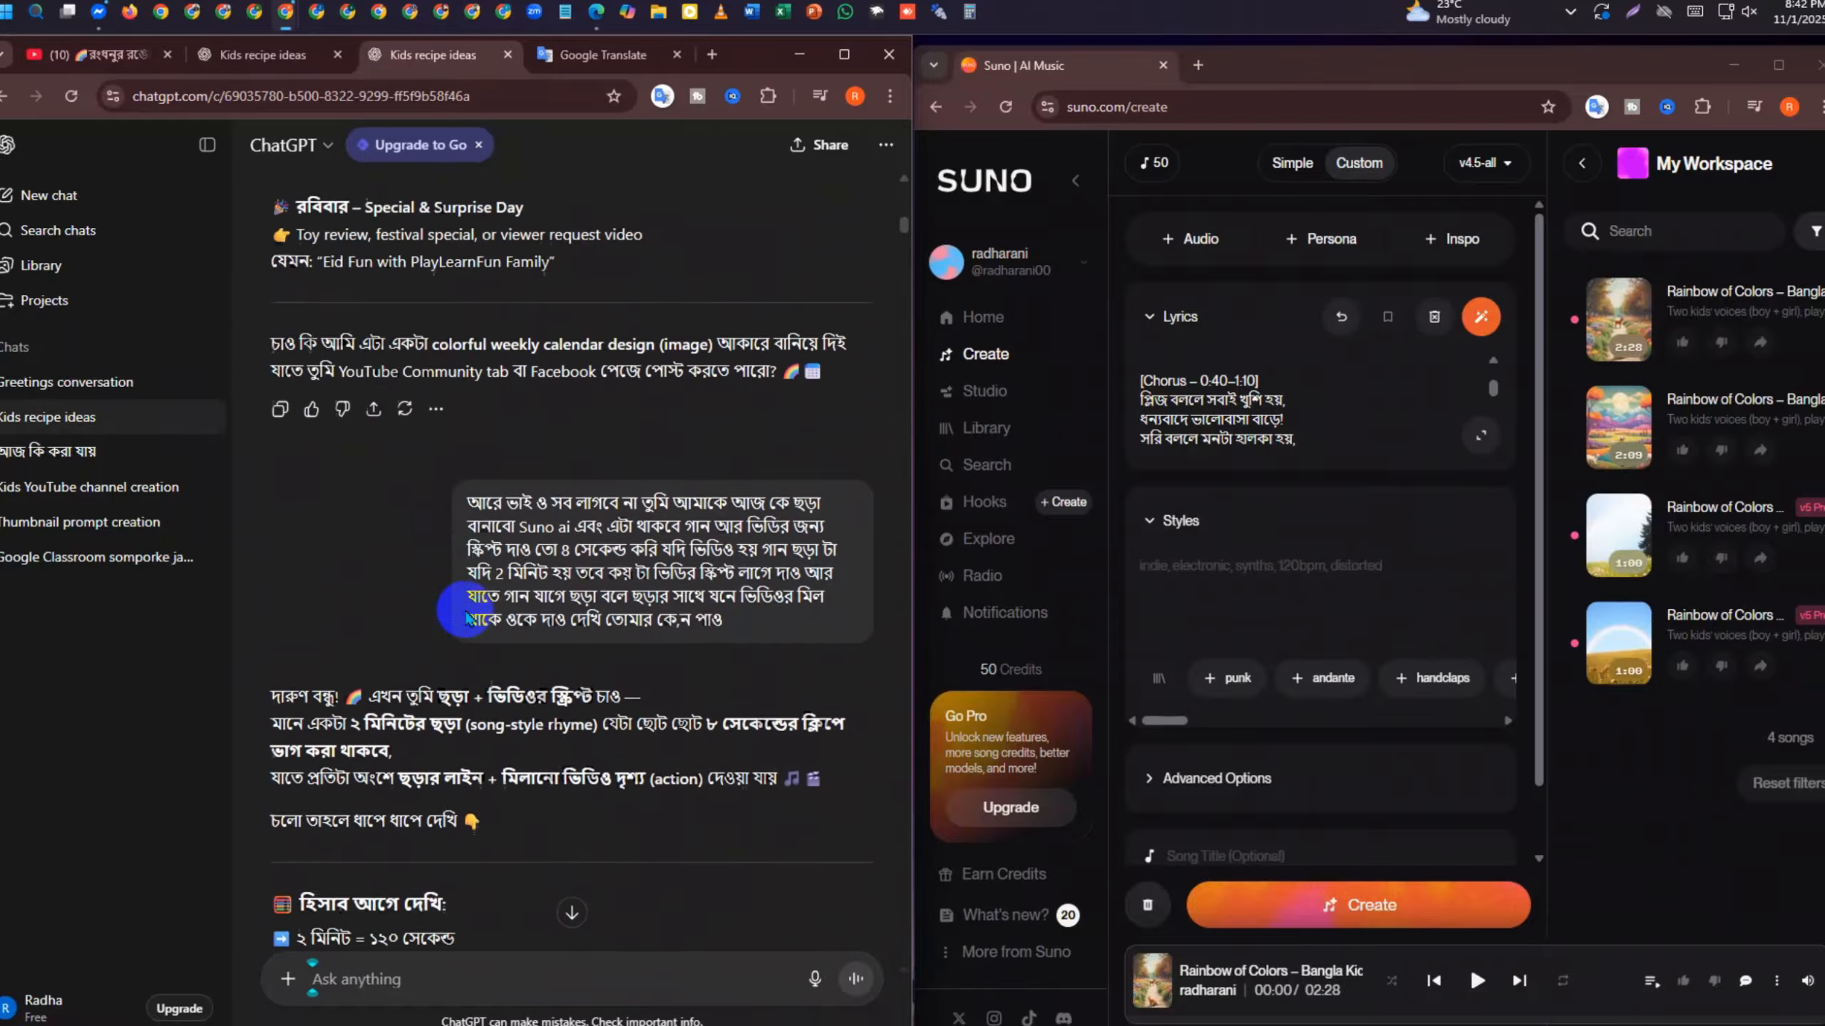
{"action": "scroll", "coordinate": [463, 678], "scroll_direction": "up", "scroll_amount": 8}
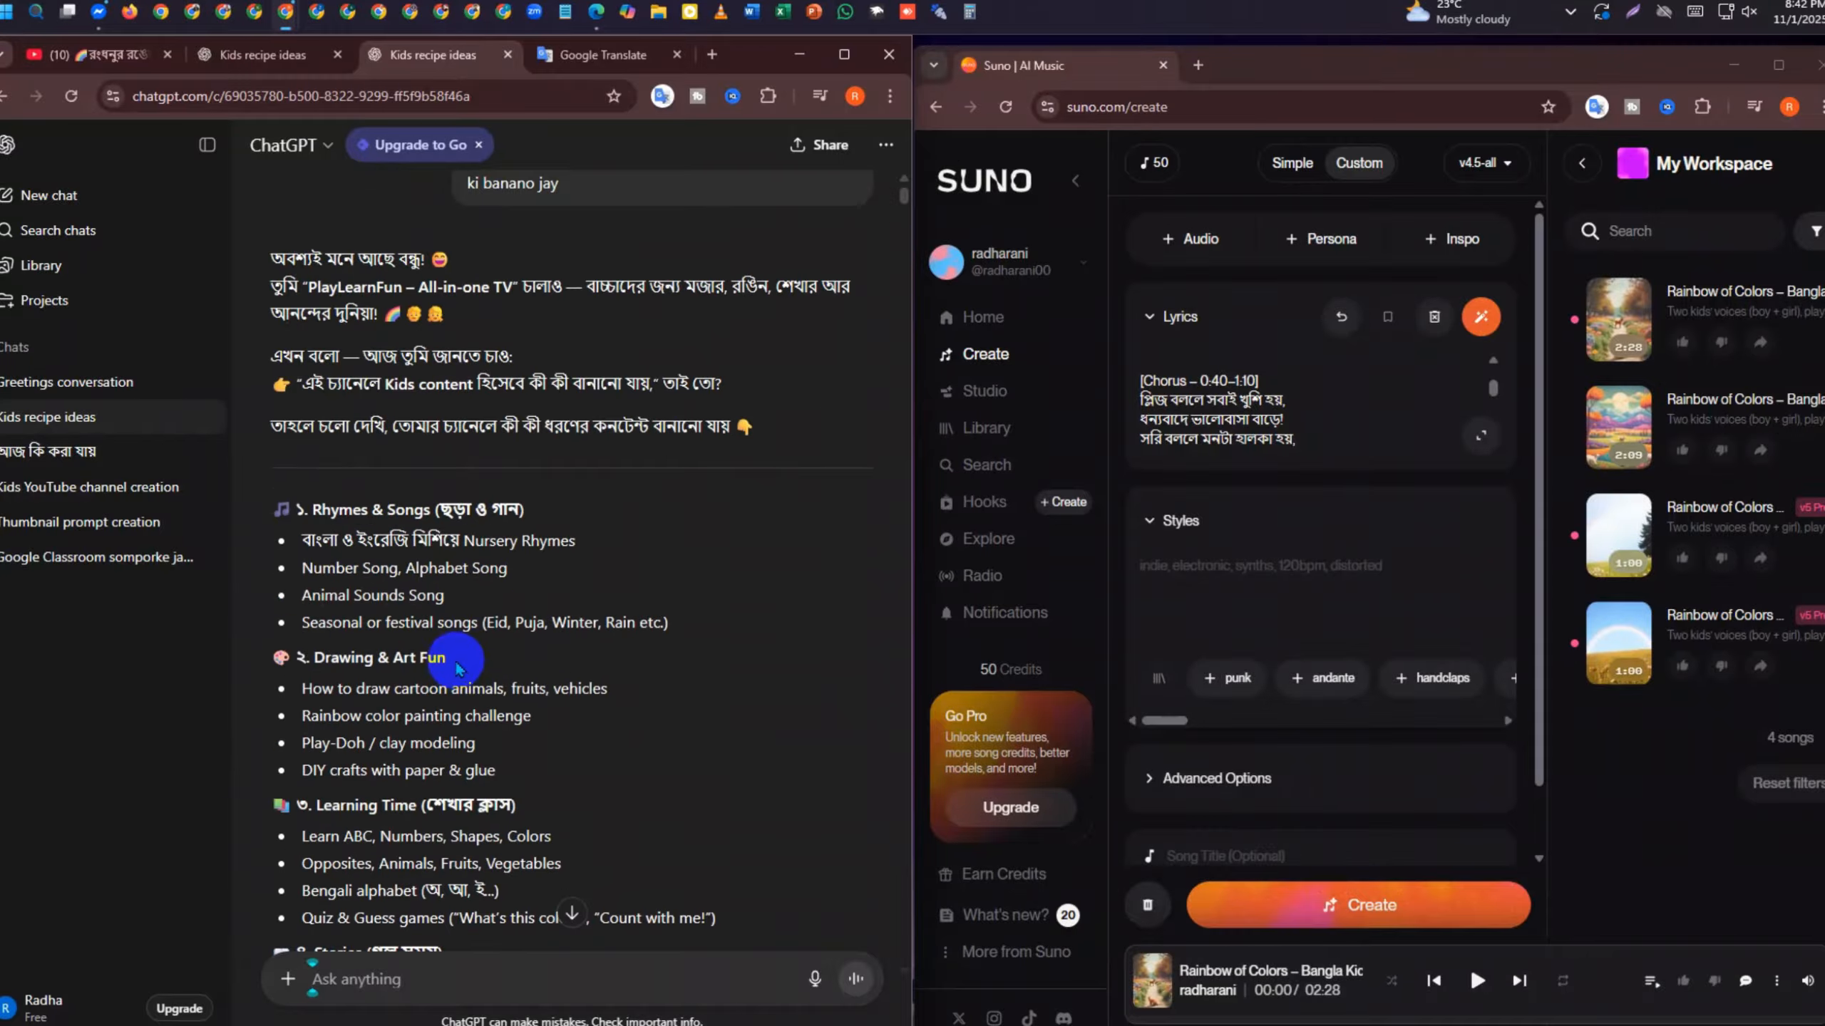
{"action": "scroll", "coordinate": [445, 644], "scroll_direction": "down", "scroll_amount": 20}
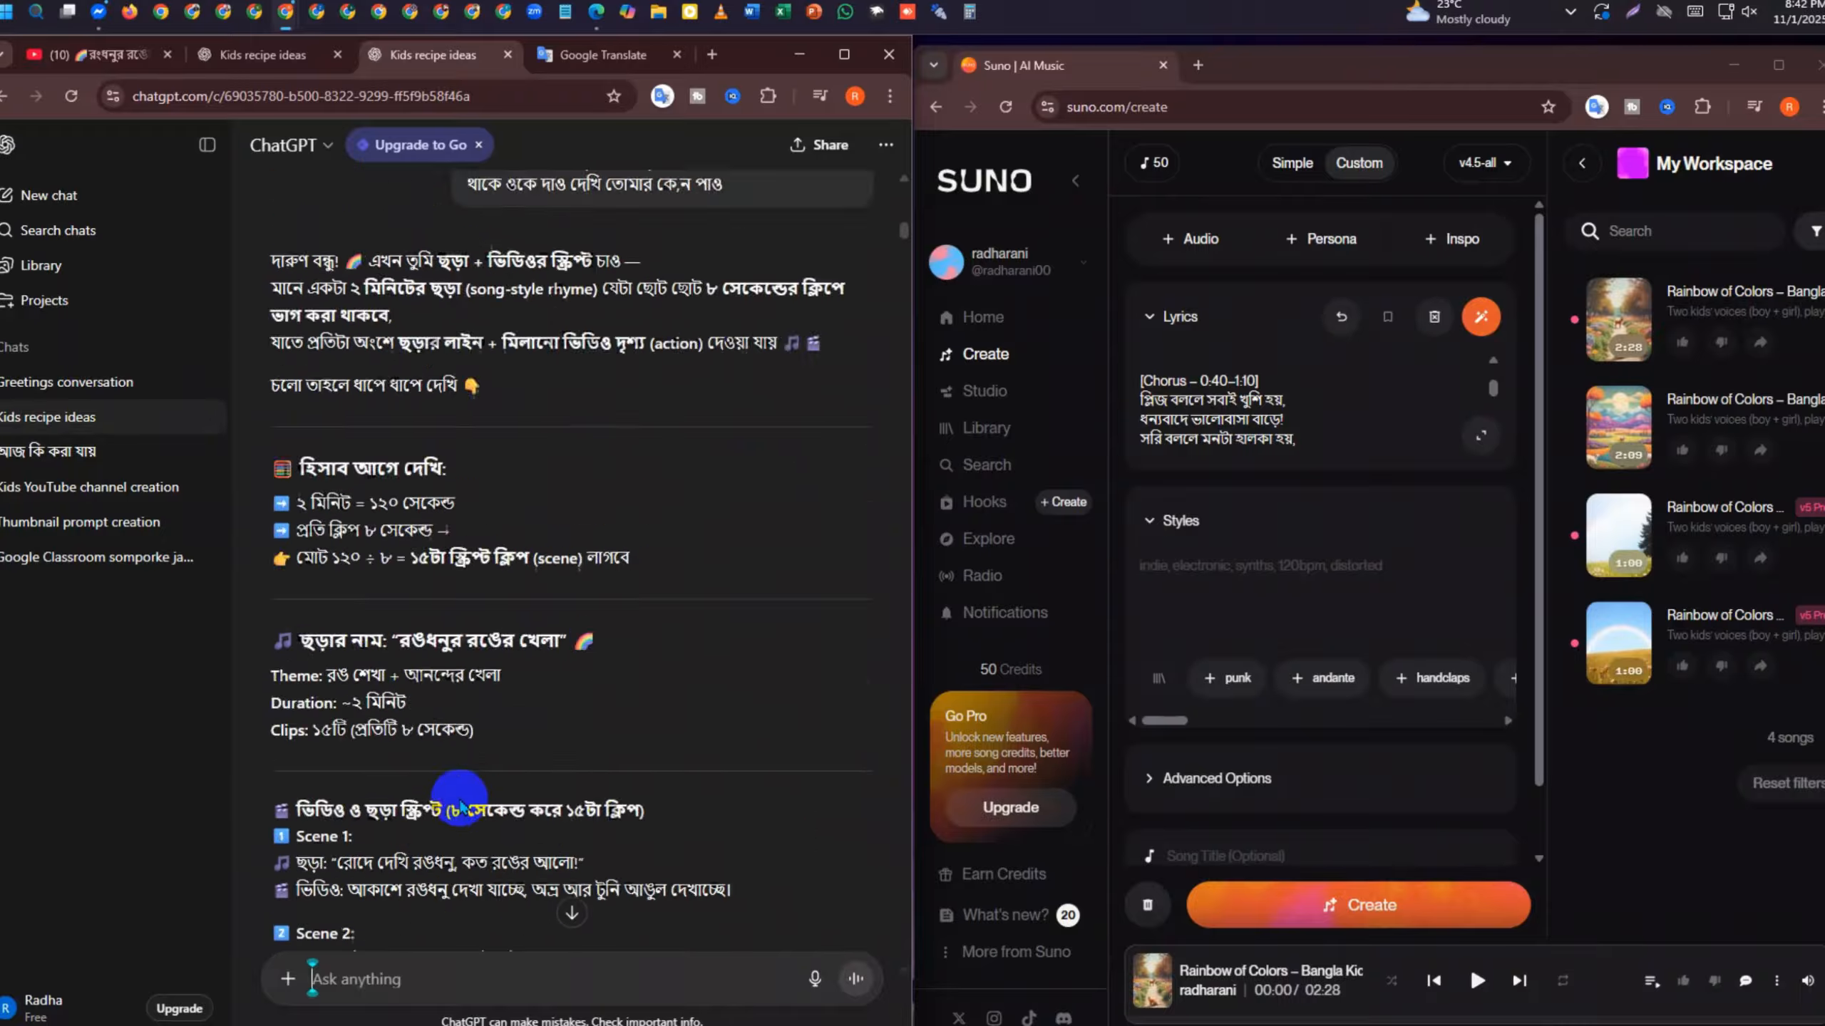
{"action": "scroll", "coordinate": [426, 882], "scroll_direction": "down", "scroll_amount": 20}
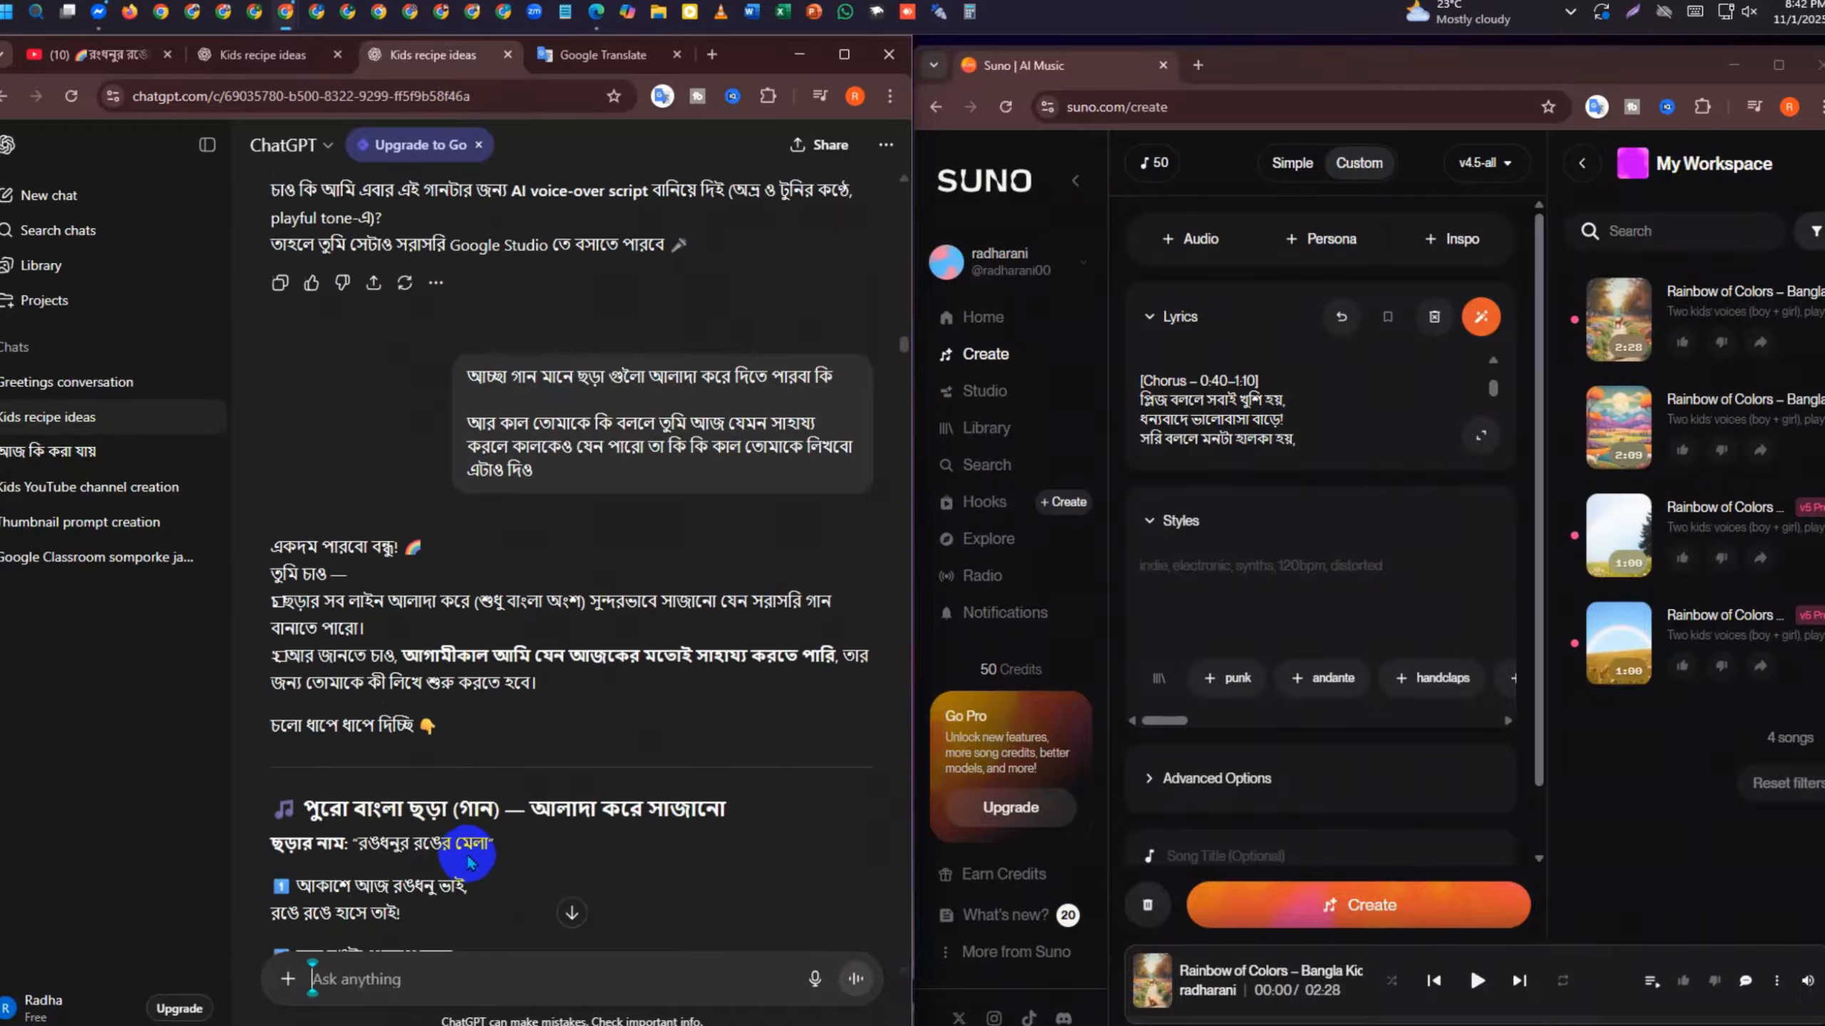
{"action": "scroll", "coordinate": [481, 814], "scroll_direction": "down", "scroll_amount": 10}
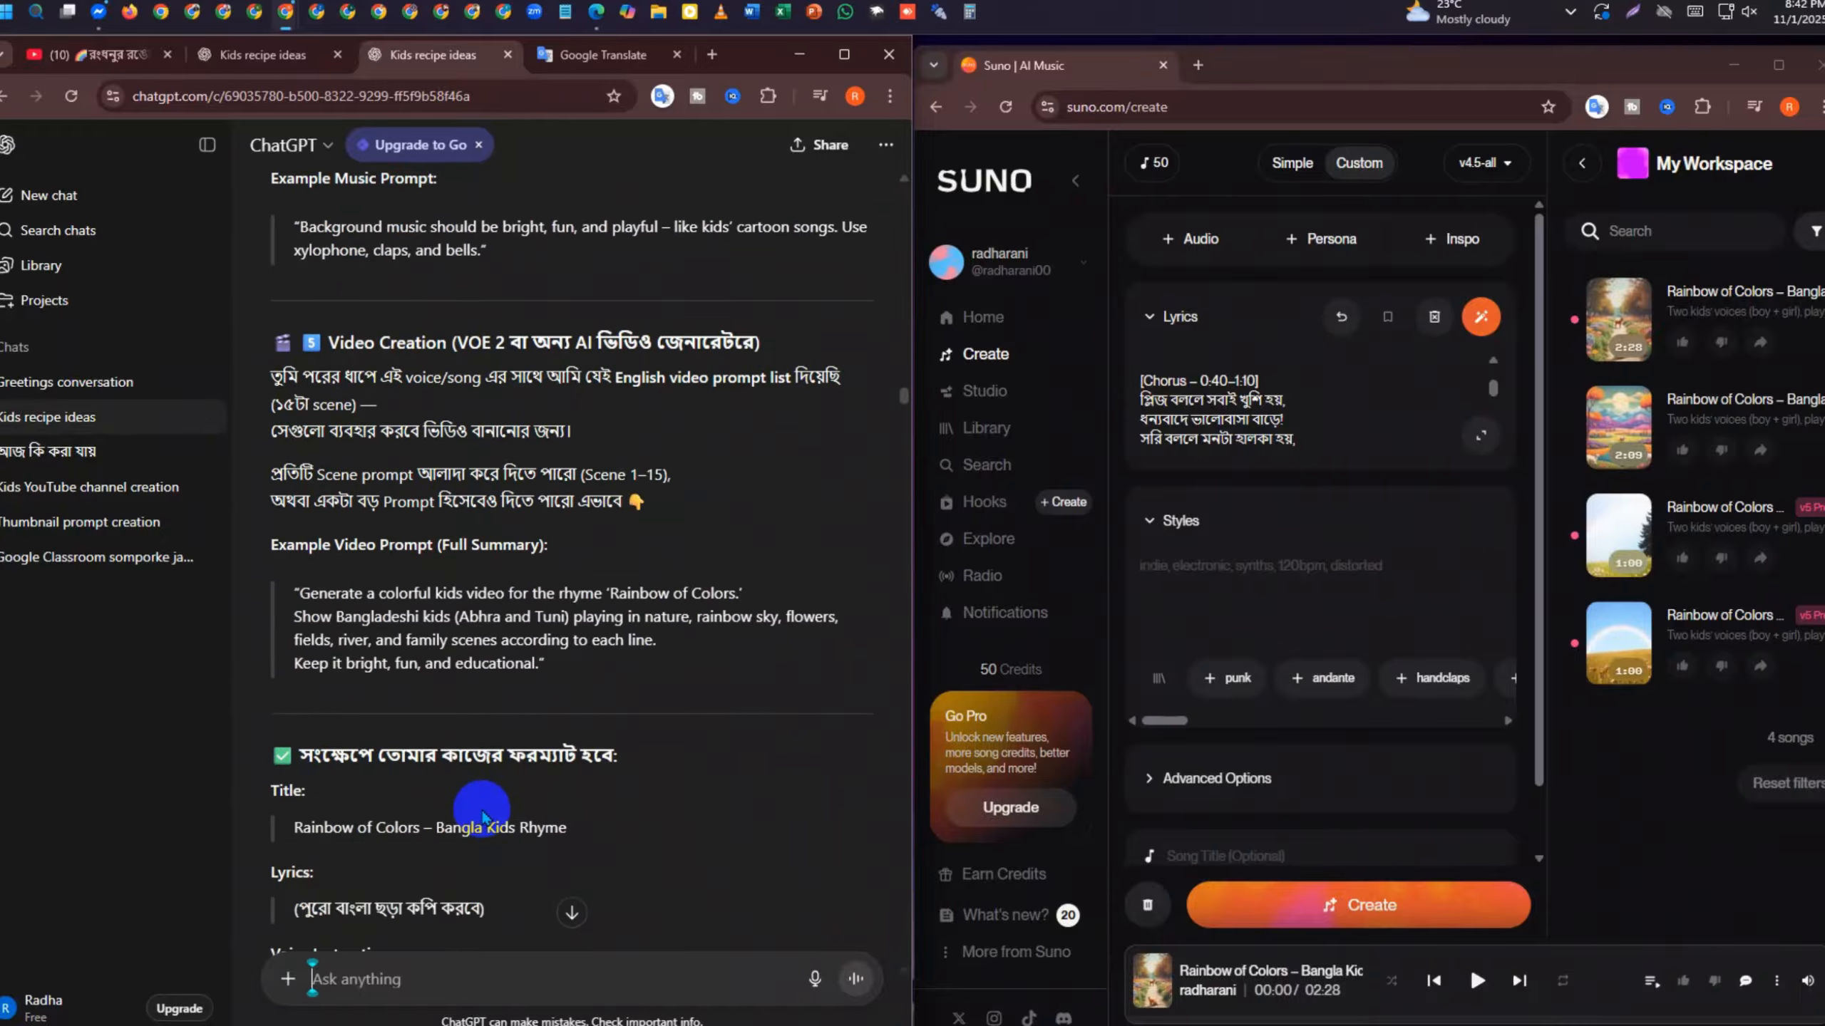
{"action": "scroll", "coordinate": [481, 814], "scroll_direction": "down", "scroll_amount": 10}
{"action": "scroll", "coordinate": [482, 815], "scroll_direction": "up", "scroll_amount": 3}
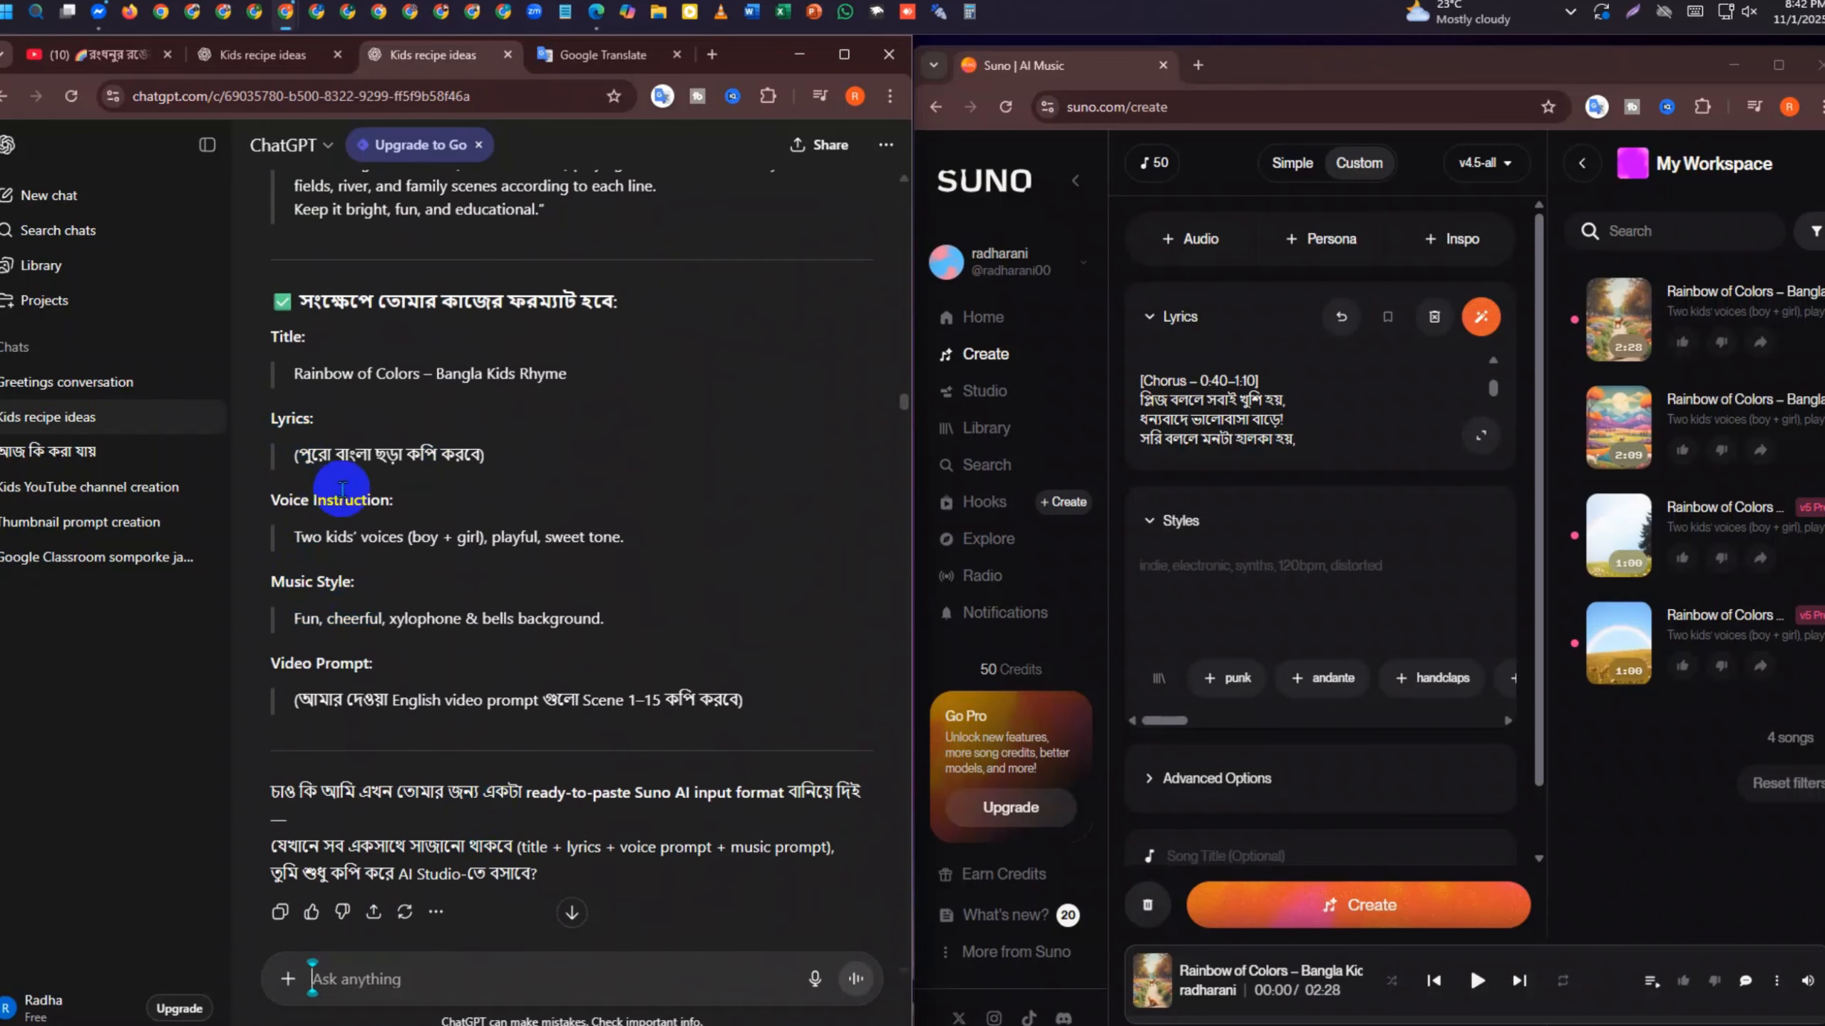
Try to copy the Voice Instruction line from ChatGPT into Suno's empty Styles field
{"action": "left_click_drag", "start_coordinate": [303, 529], "coordinate": [652, 552]}
{"action": "key", "text": "ctrl+c"}
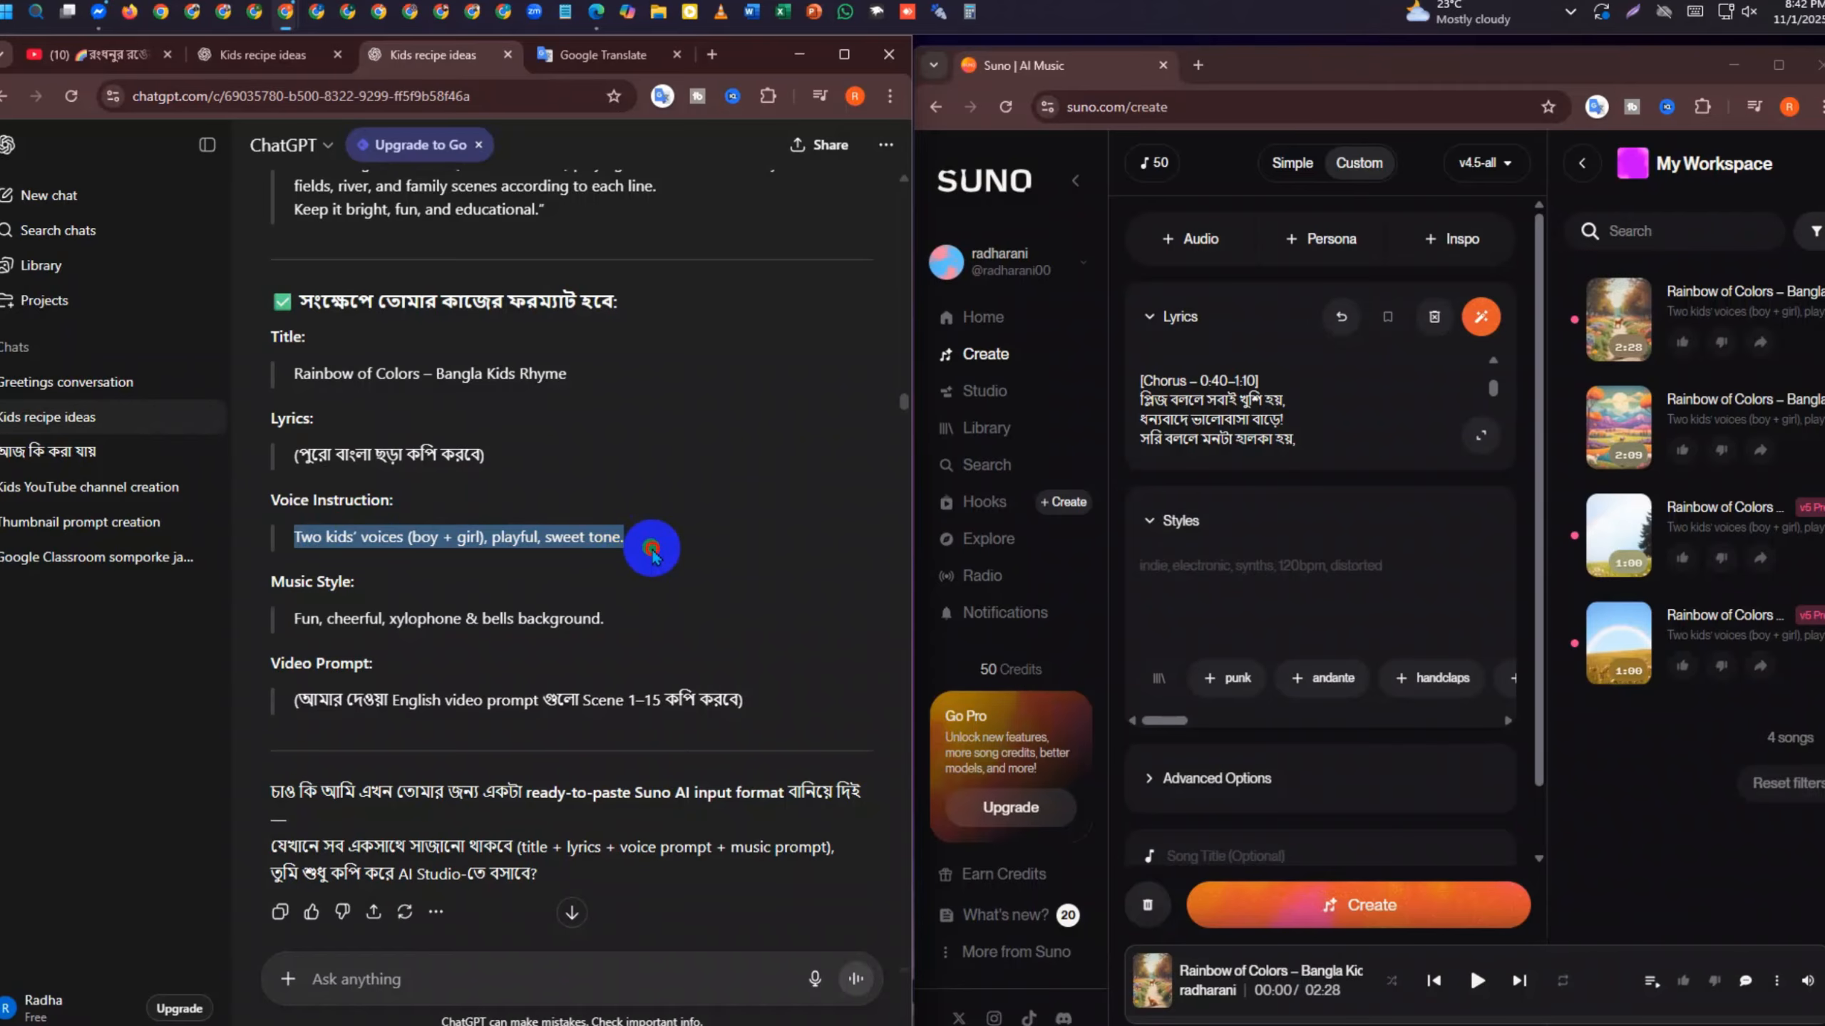
{"action": "left_click_drag", "start_coordinate": [300, 539], "coordinate": [602, 554]}
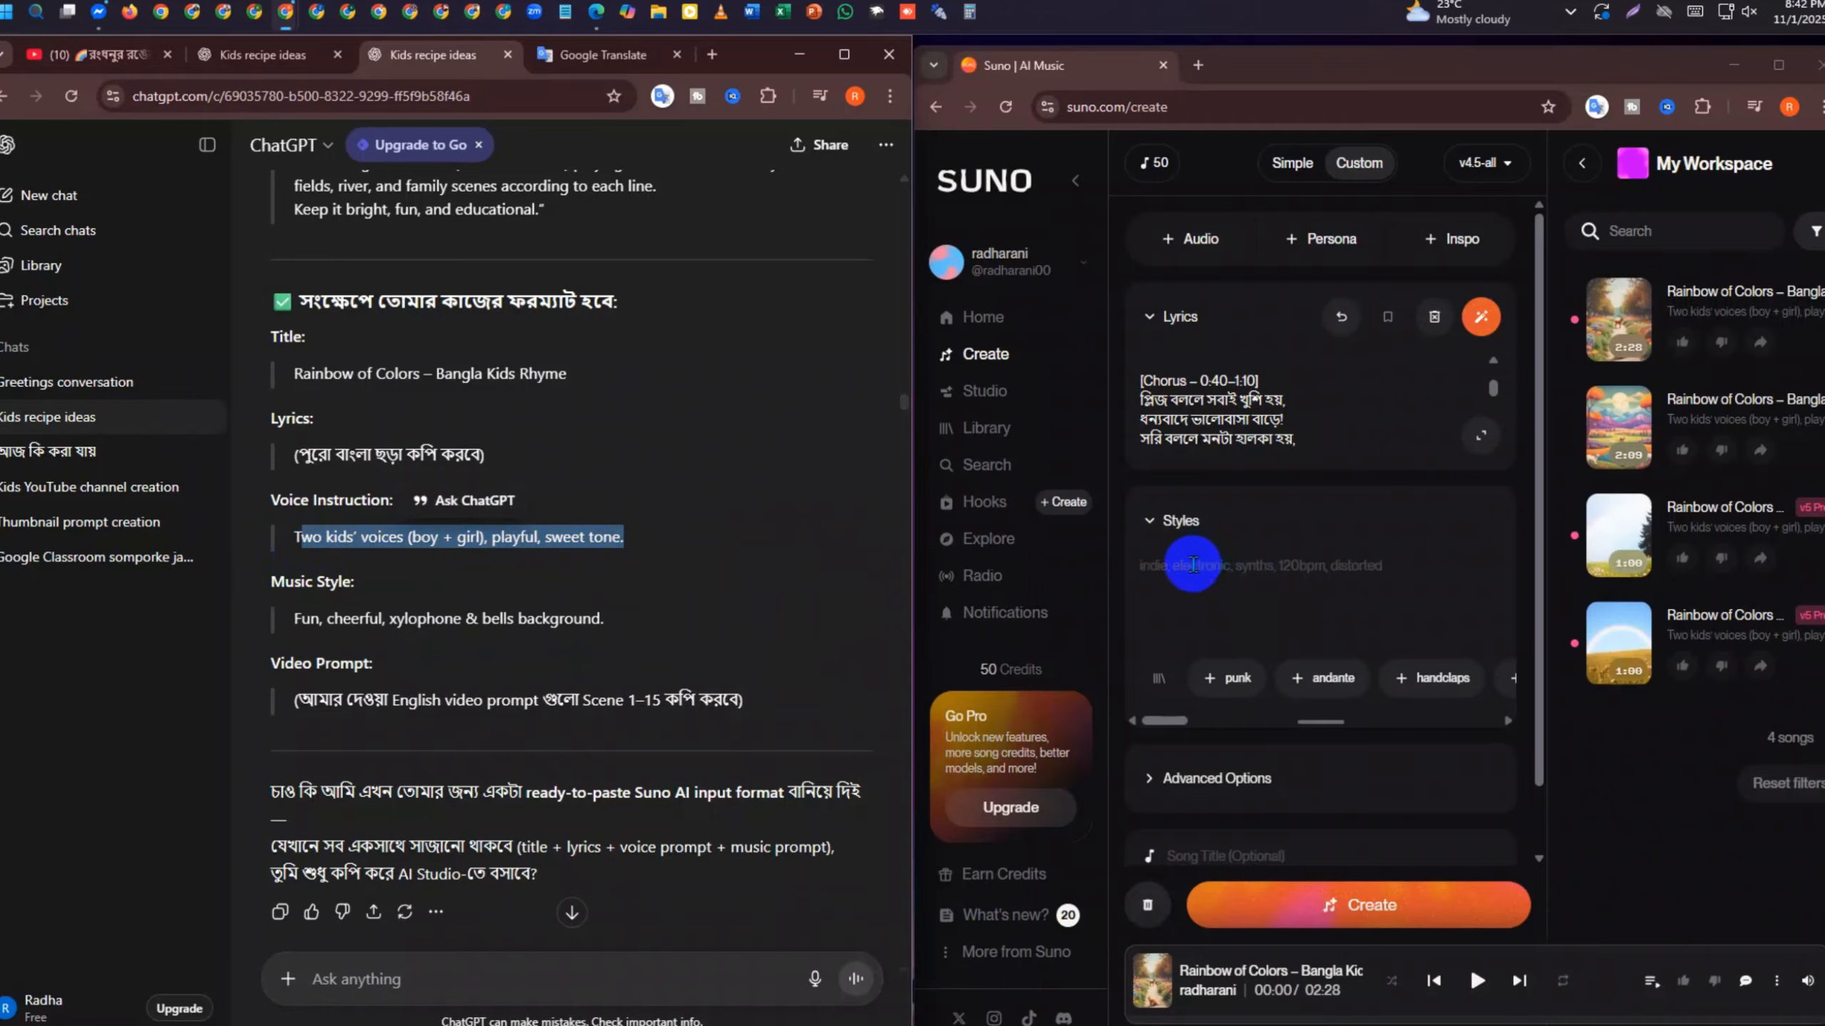
{"action": "left_click", "coordinate": [1193, 566]}
{"action": "key", "text": "ctrl+v"}
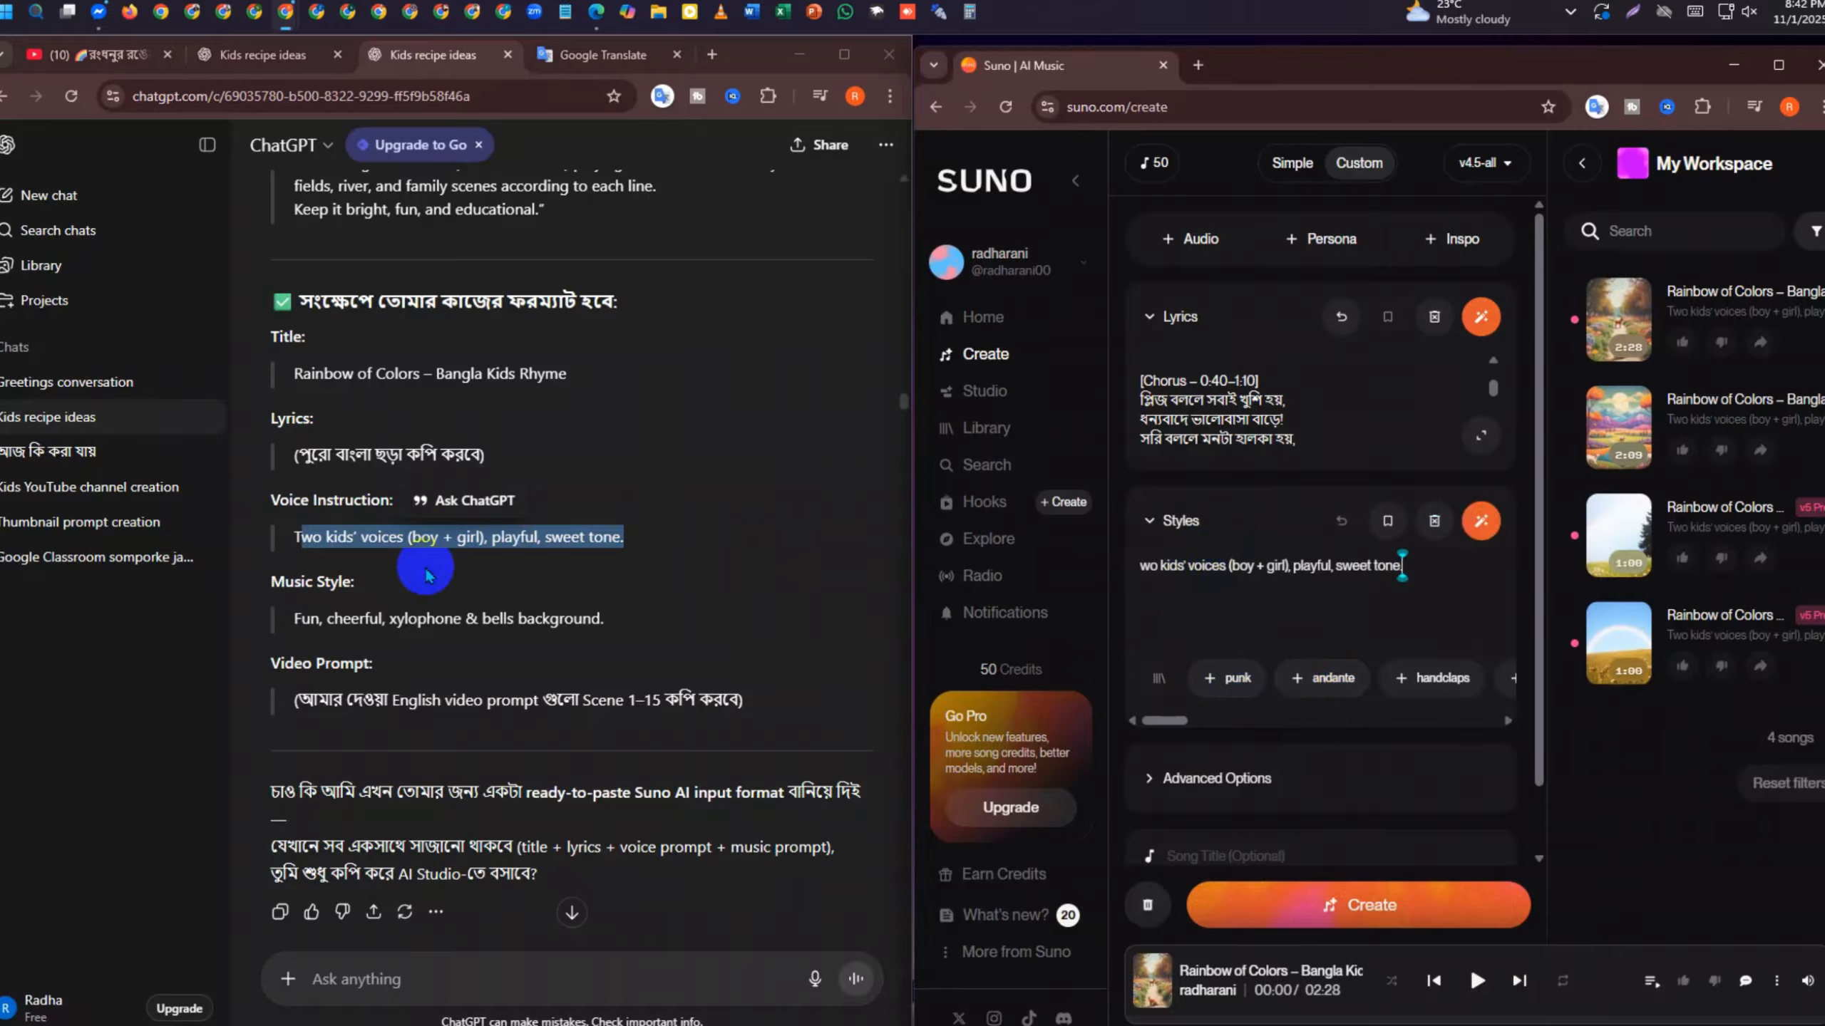
Replace the text in Suno's Styles with ChatGPT's complete Voice Instruction line "Two kids' voices (boy + girl), playful, sweet tone."
{"action": "left_click_drag", "start_coordinate": [284, 536], "coordinate": [661, 539]}
{"action": "key", "text": "ctrl+c"}
{"action": "left_click_drag", "start_coordinate": [1400, 568], "coordinate": [1103, 572]}
{"action": "key", "text": "ctrl+v"}
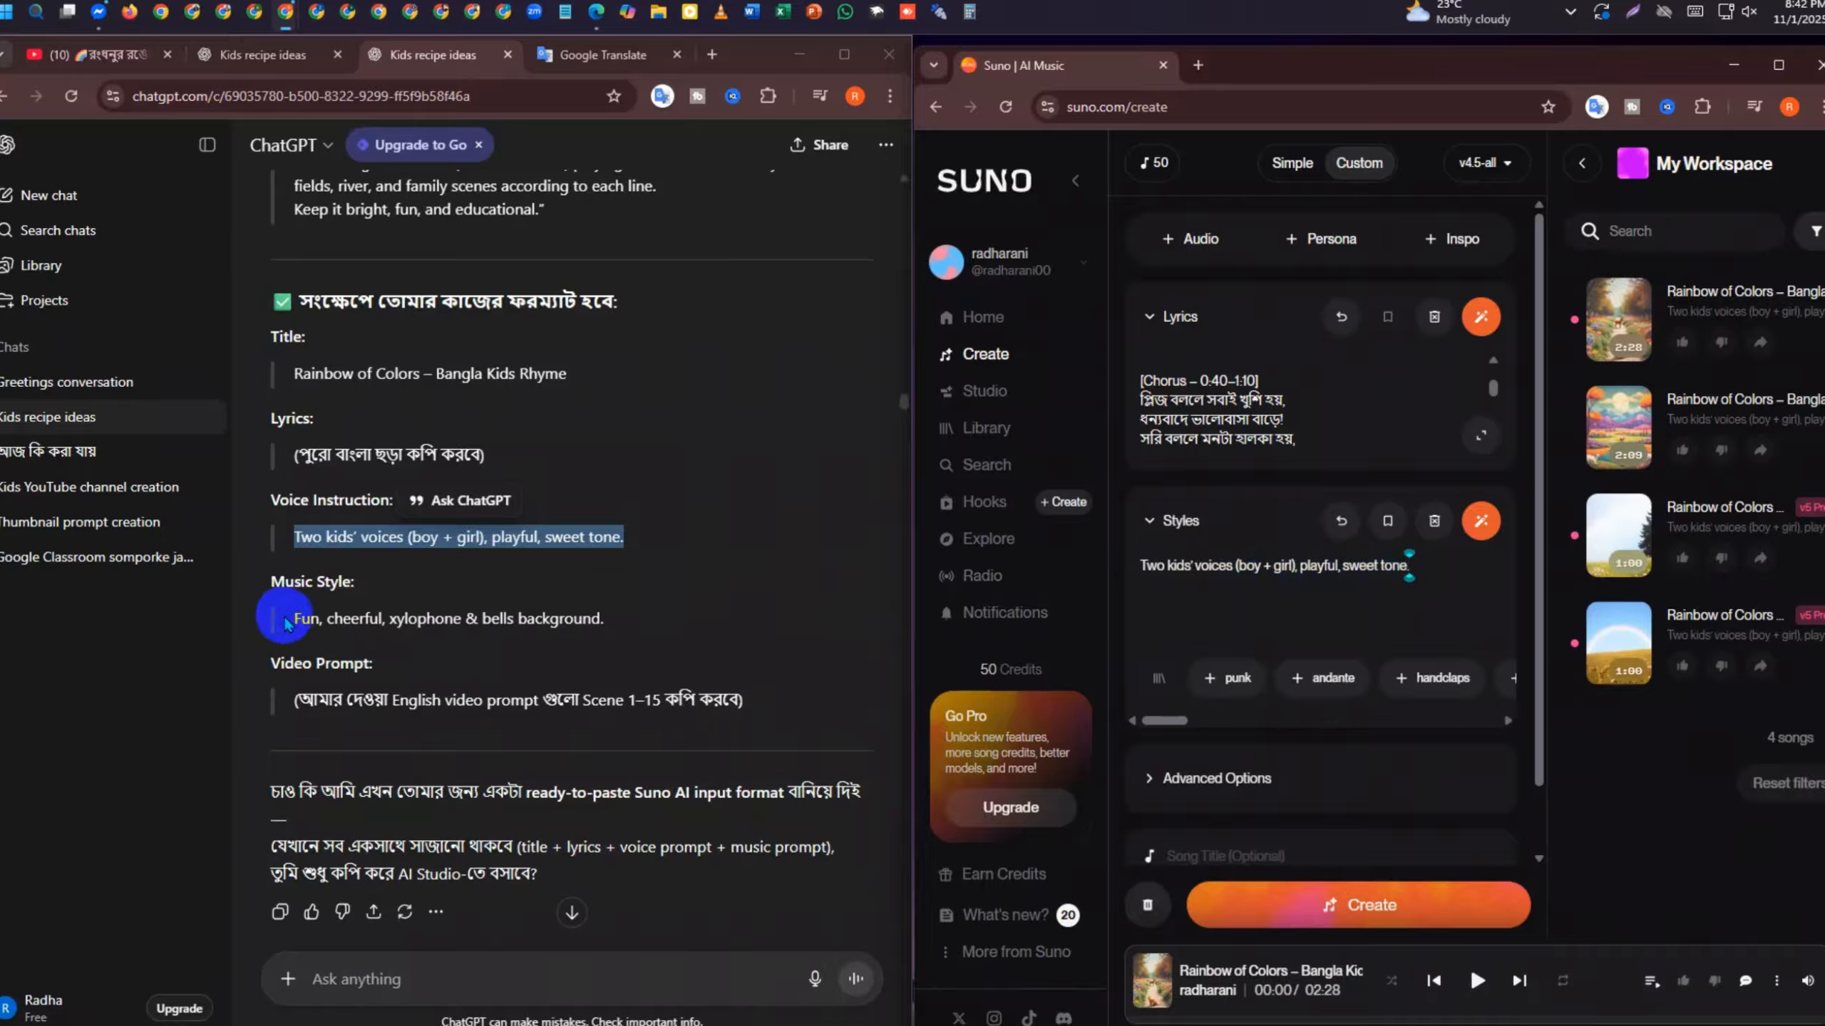
Copy ChatGPT's Music Style line "Fun, cheerful, xylophone & bells background." onto a new line in Suno's Styles
{"action": "left_click_drag", "start_coordinate": [285, 623], "coordinate": [593, 625]}
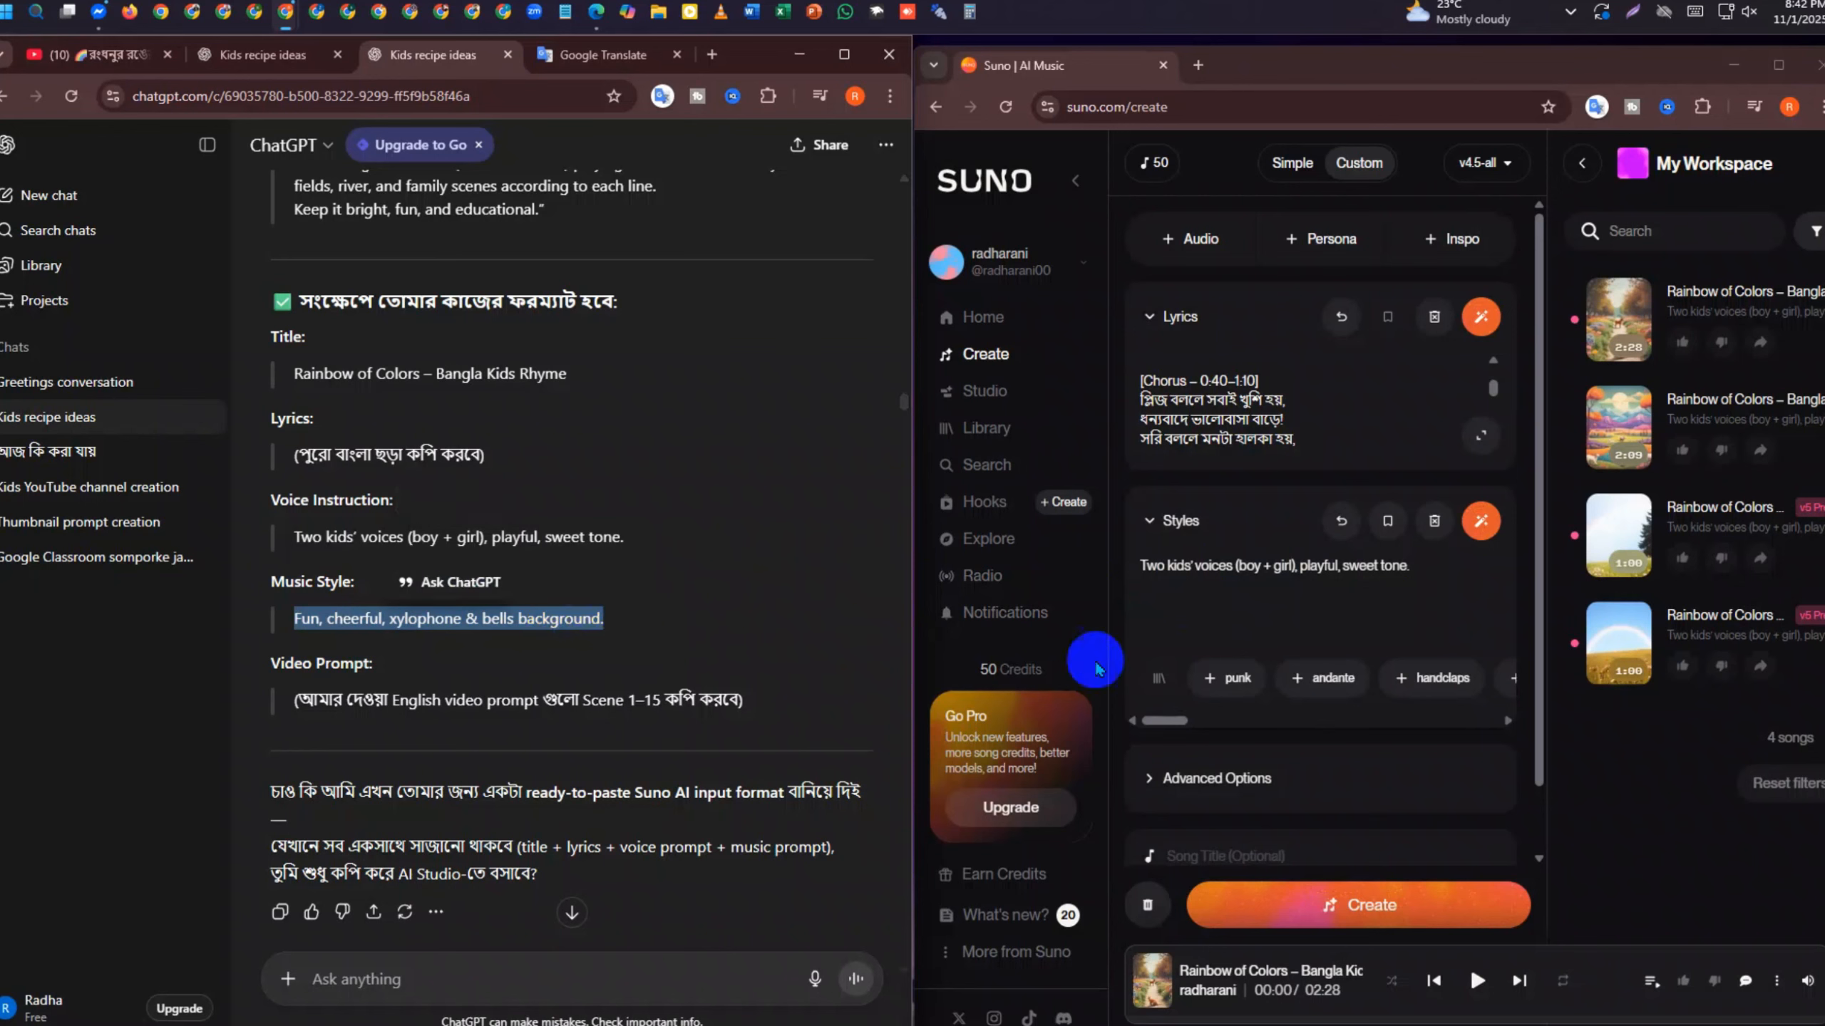
{"action": "left_click", "coordinate": [1423, 566]}
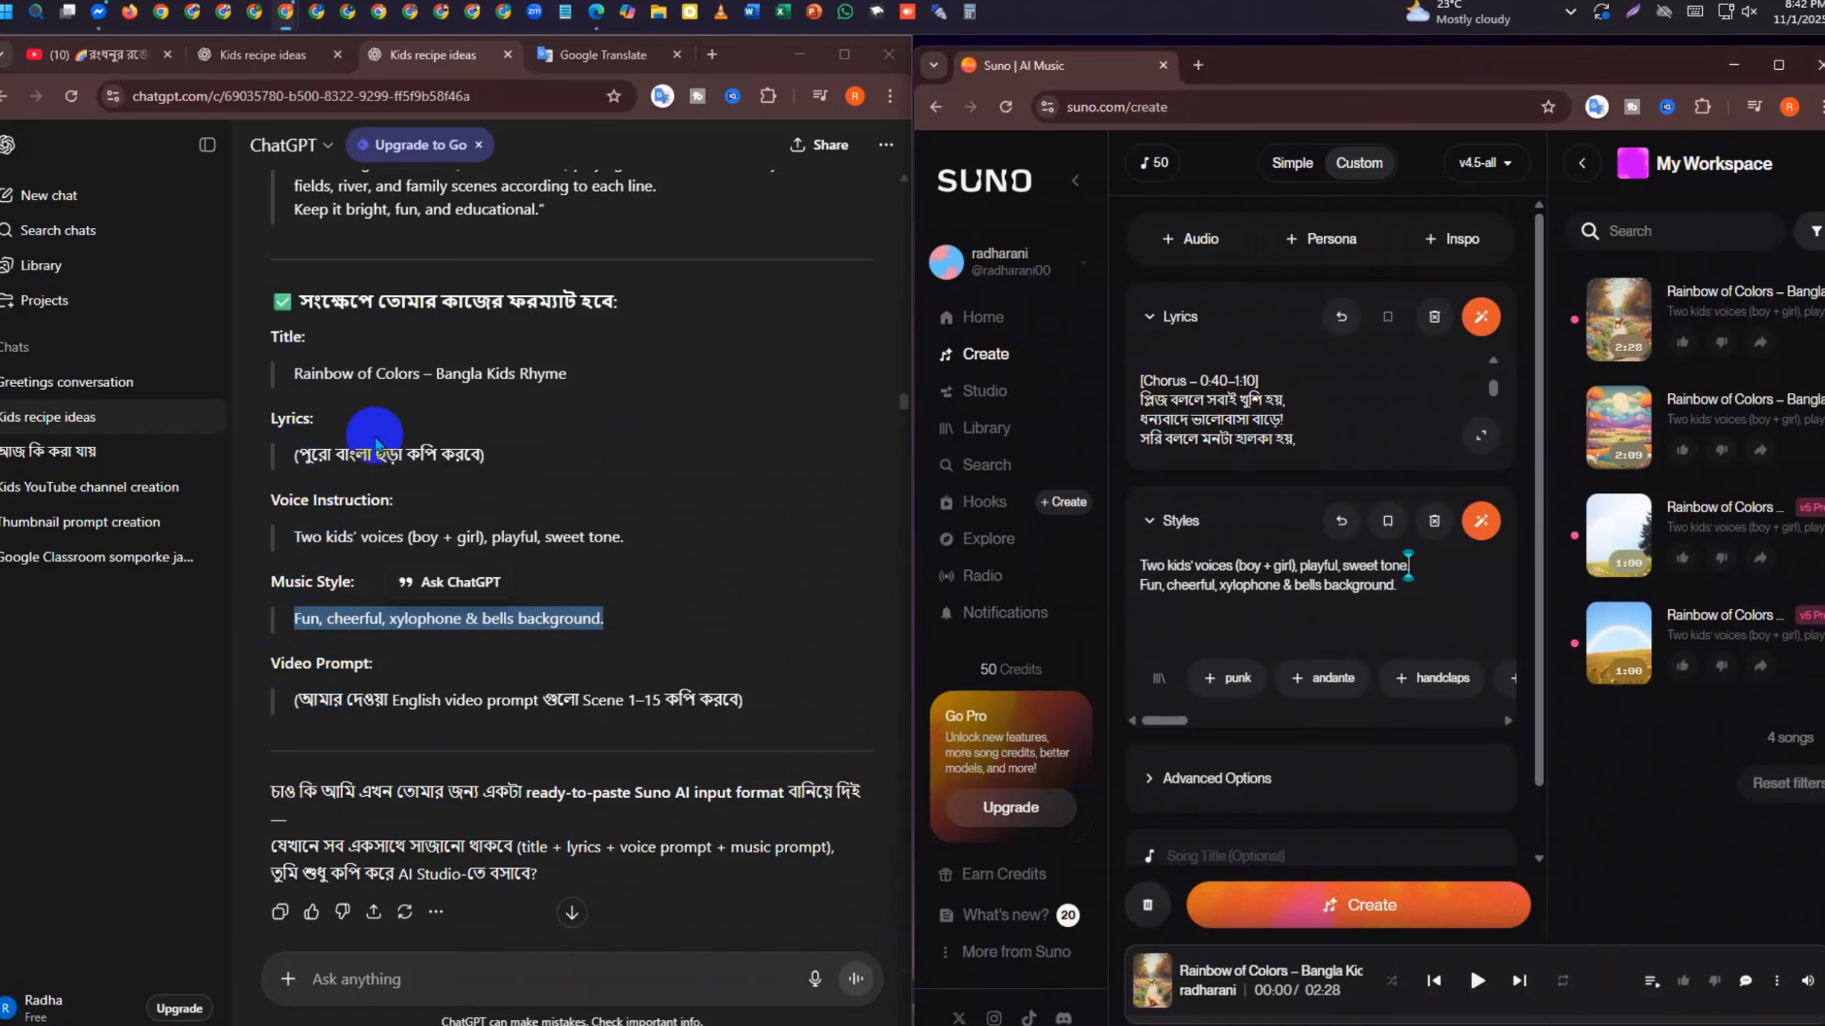
Copy the song title "ধন্যবাদ, দুঃখিত আর প্লিজ — ভদ্রতার তিন বন্ধু!" from the "Greetings conversation" chat into Suno's Song Title
{"action": "left_click", "coordinate": [68, 381]}
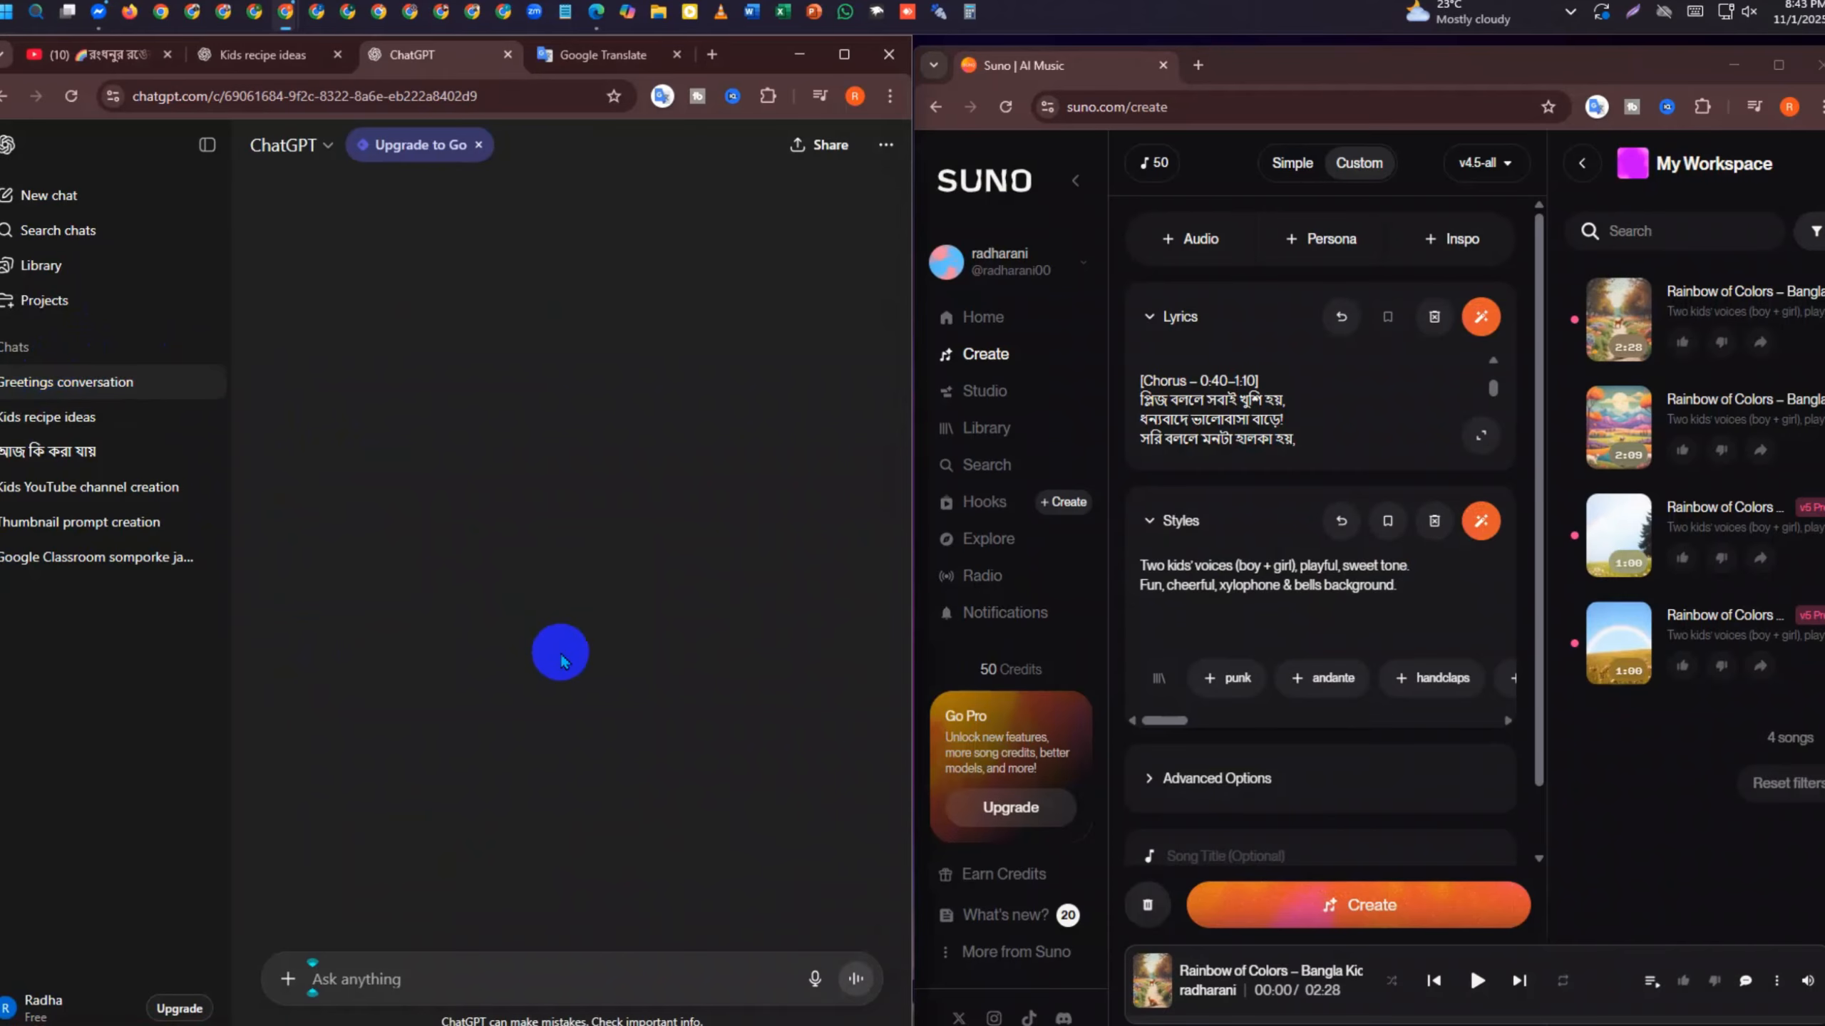
{"action": "scroll", "coordinate": [532, 660], "scroll_direction": "up", "scroll_amount": 20}
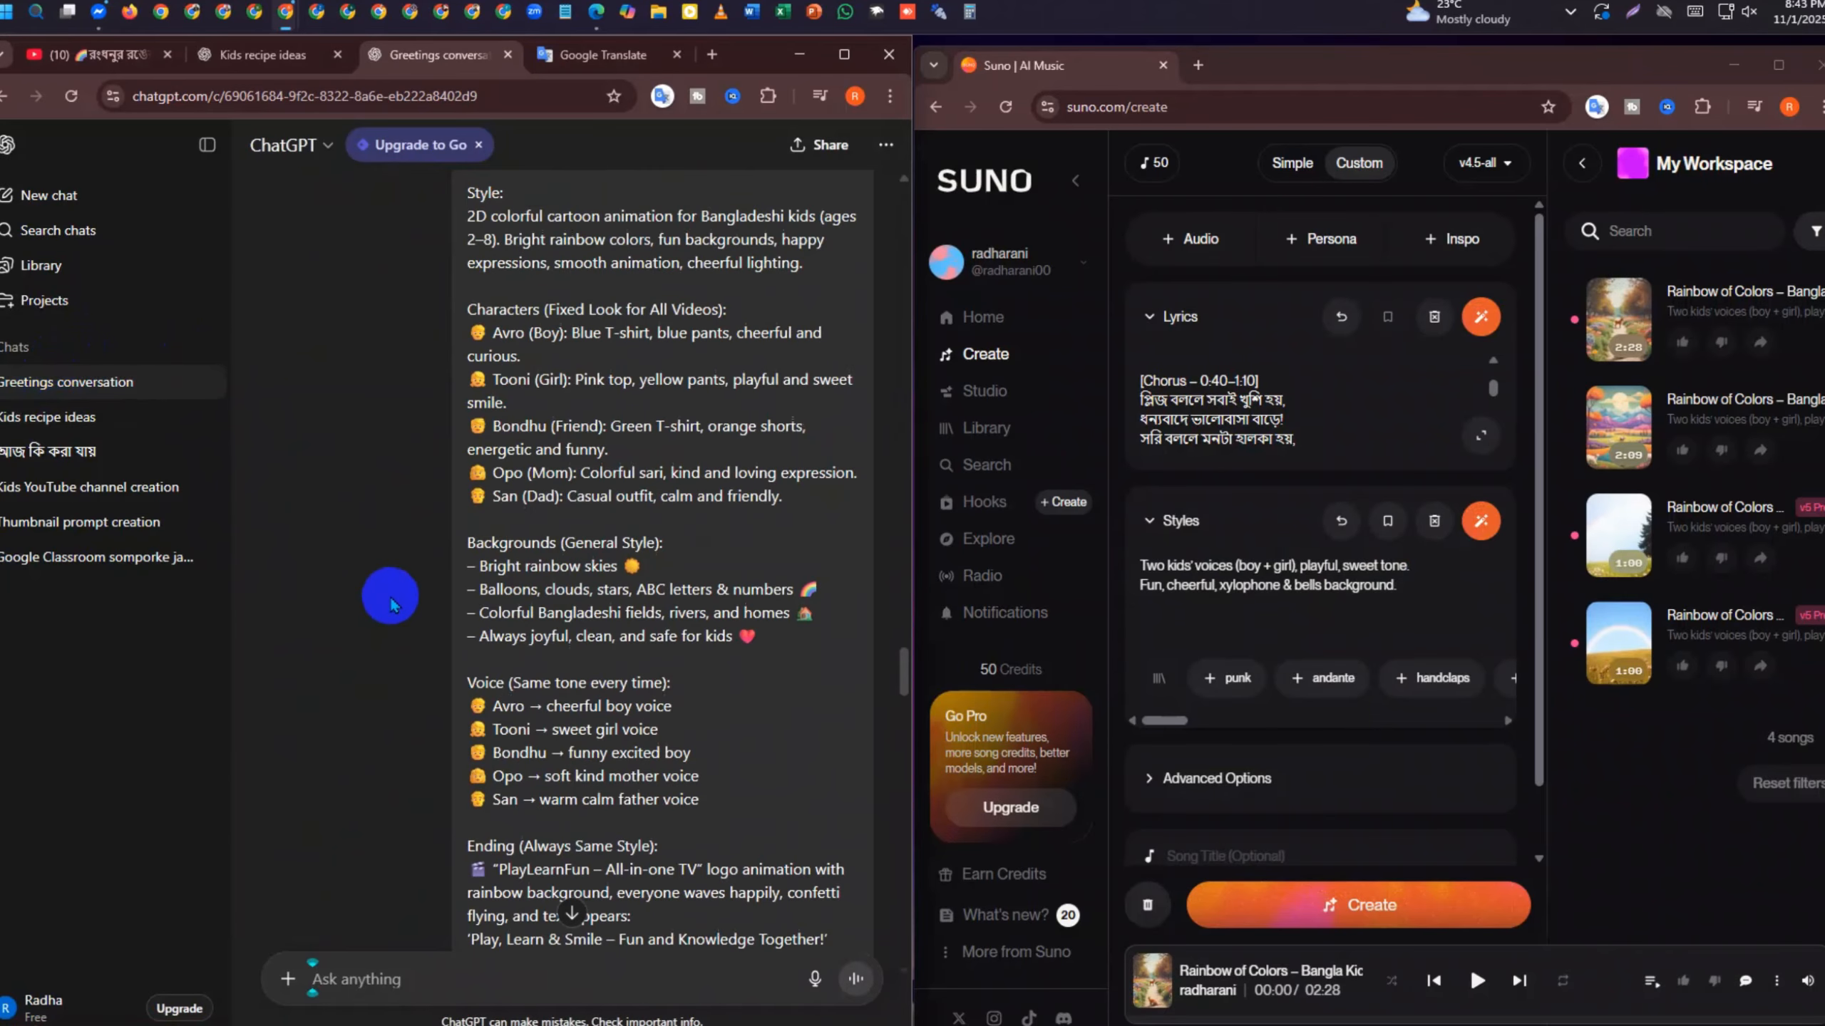
{"action": "scroll", "coordinate": [394, 605], "scroll_direction": "up", "scroll_amount": 8}
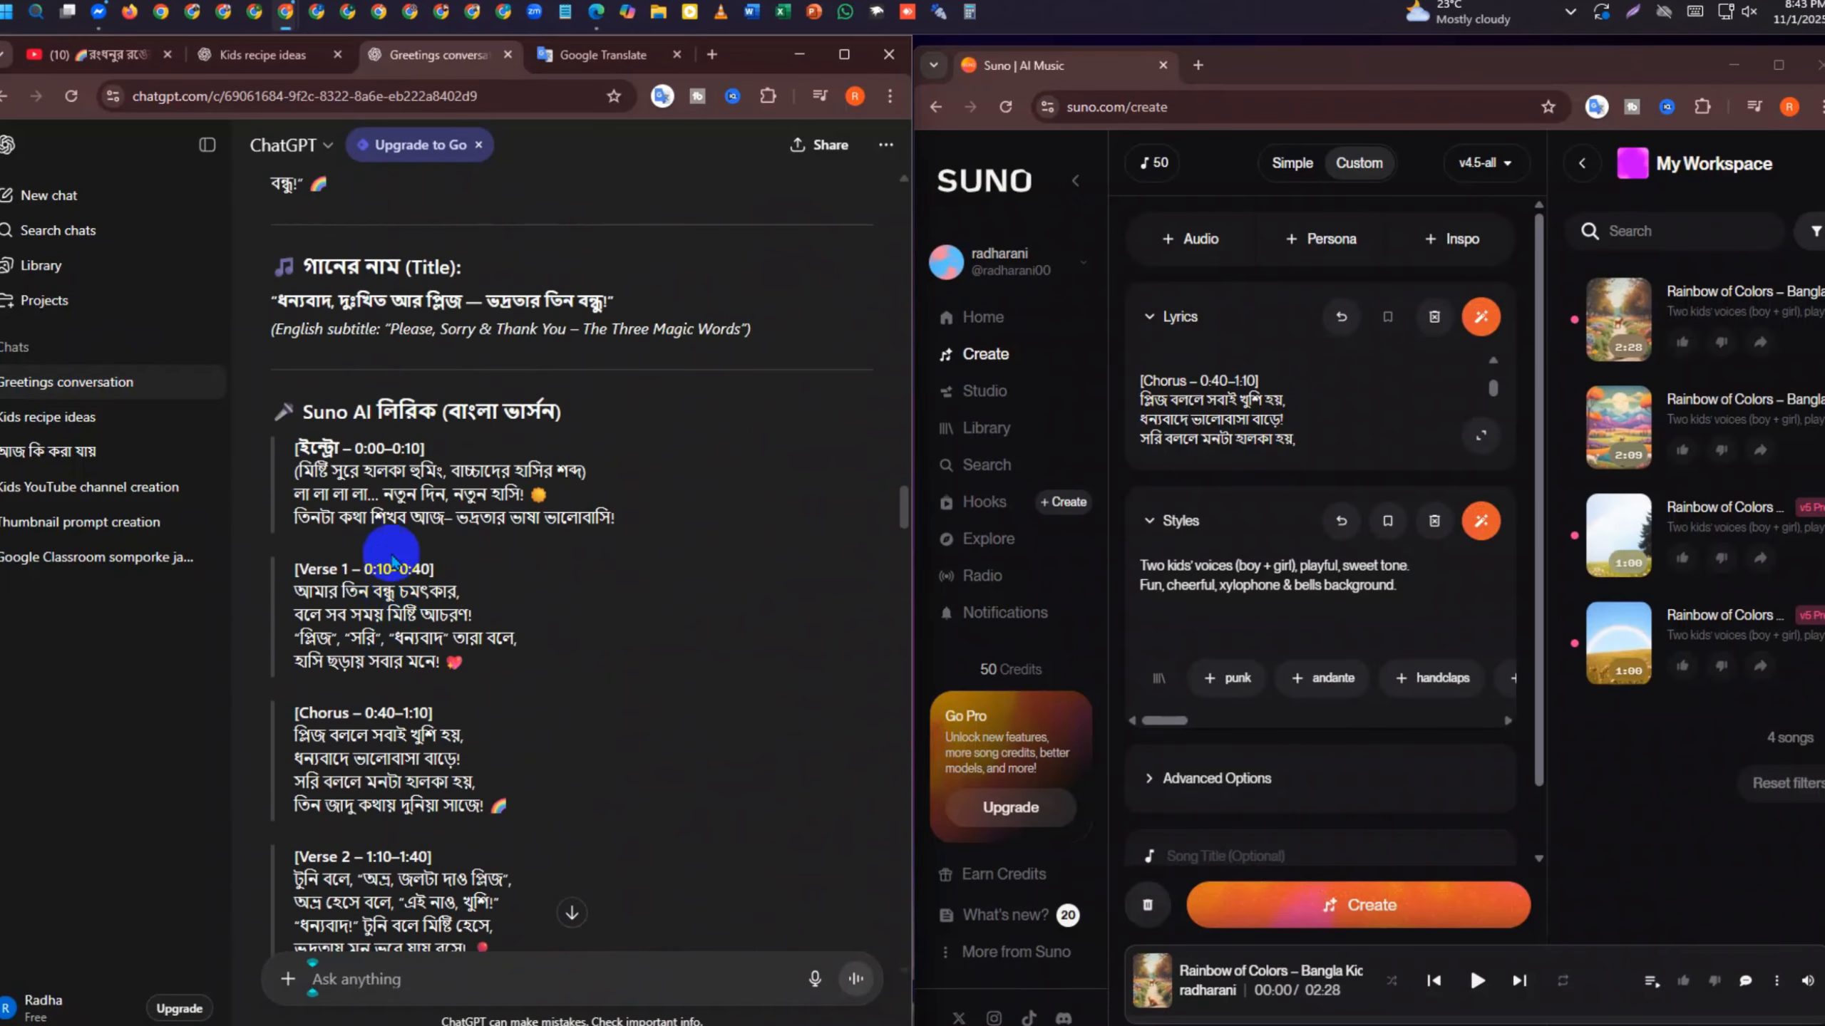
{"action": "left_click_drag", "start_coordinate": [263, 307], "coordinate": [347, 307]}
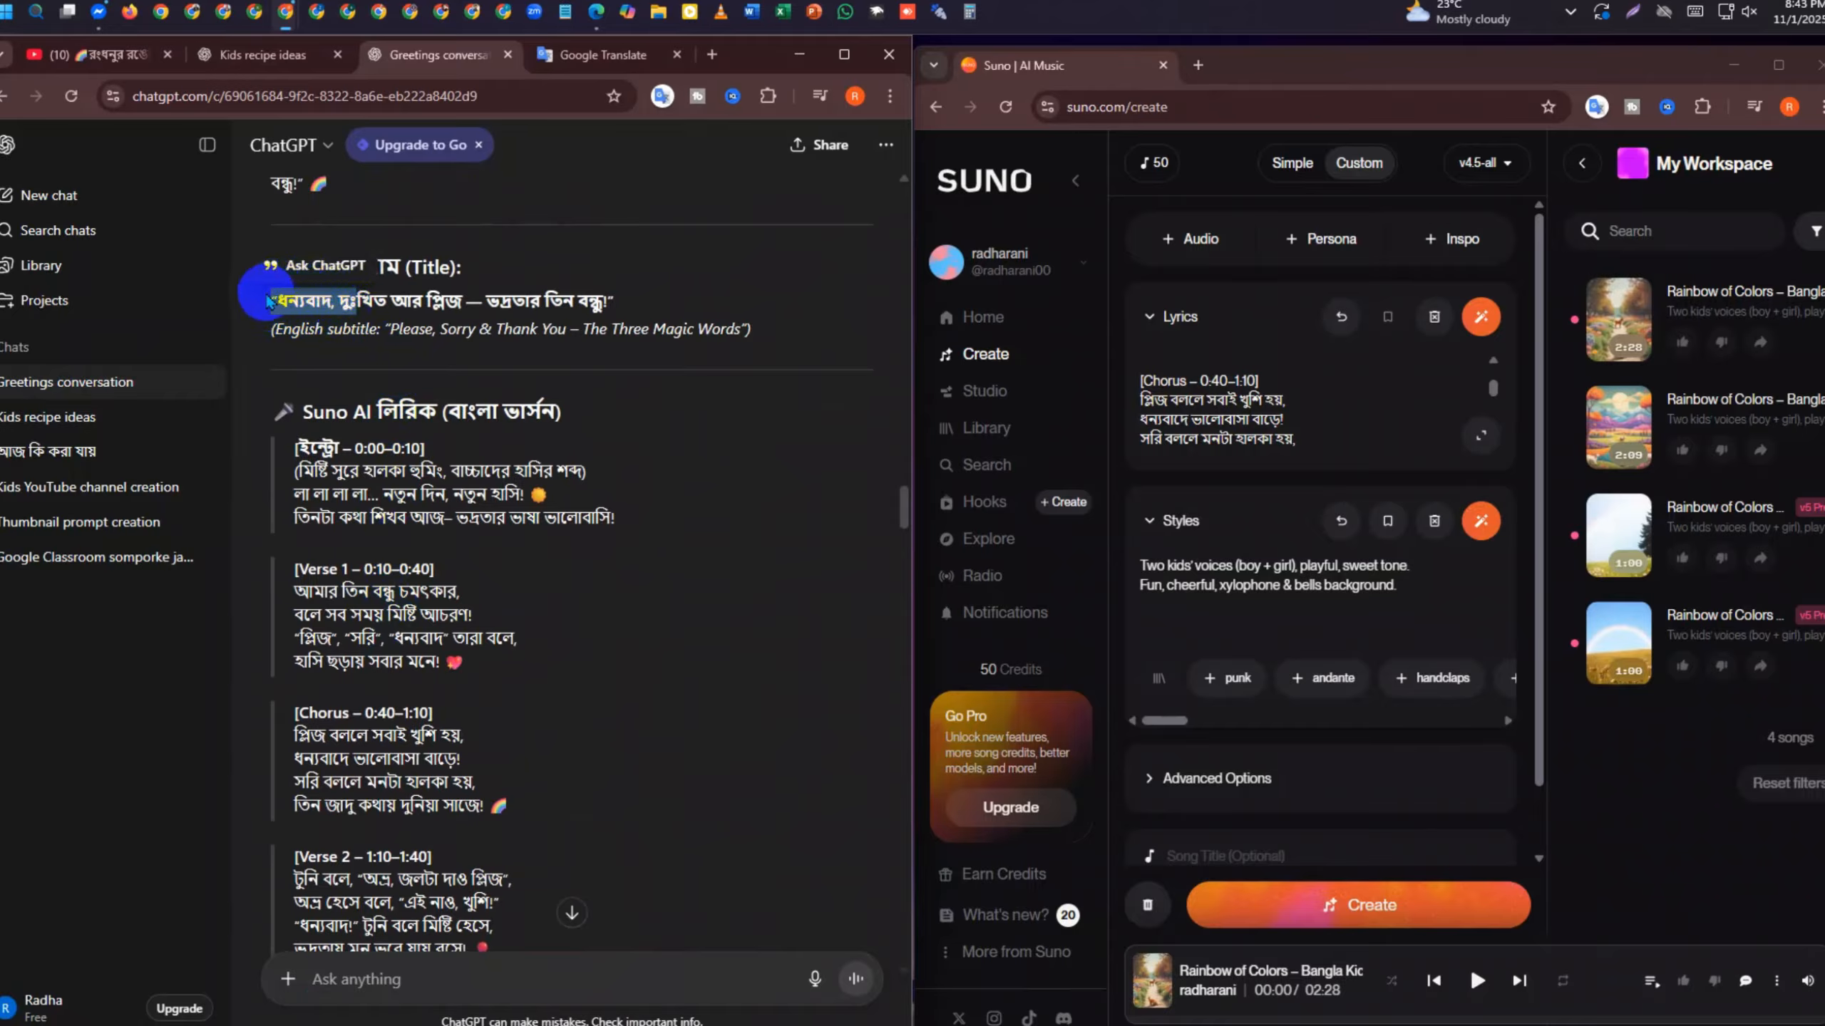
{"action": "left_click_drag", "start_coordinate": [258, 308], "coordinate": [423, 303]}
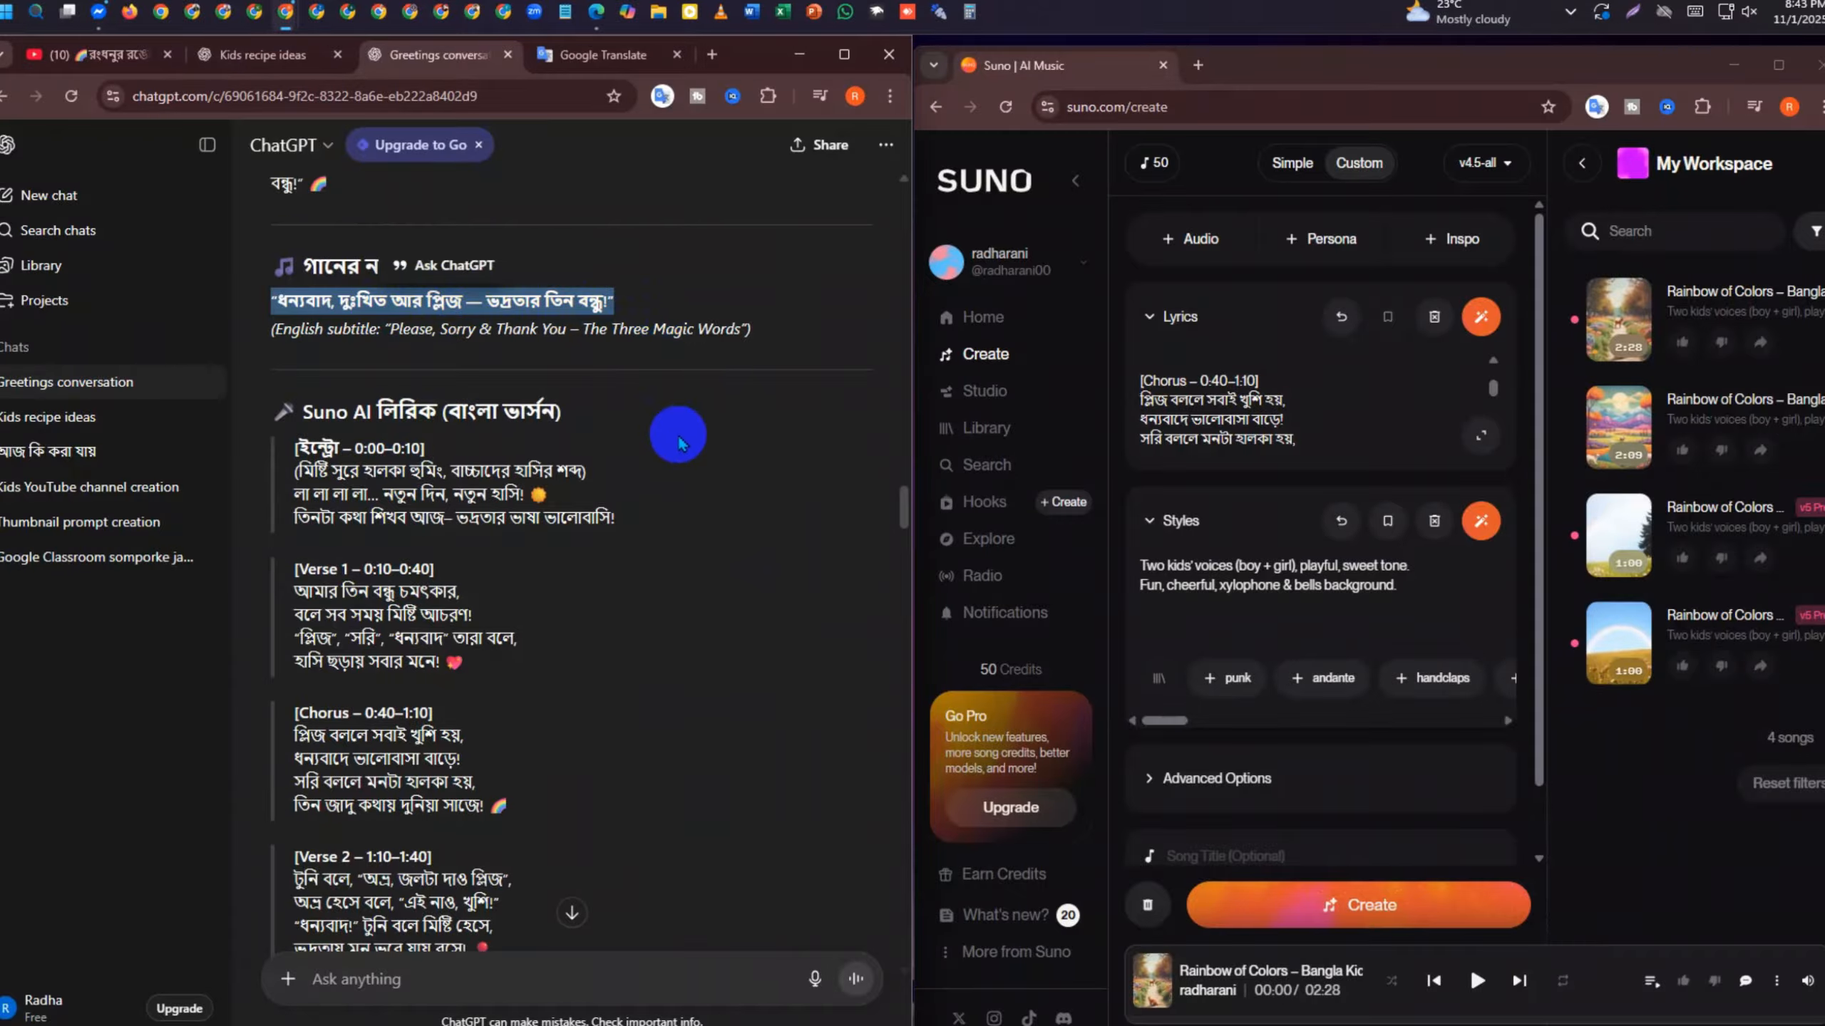
{"action": "scroll", "coordinate": [1193, 832], "scroll_direction": "down", "scroll_amount": 1}
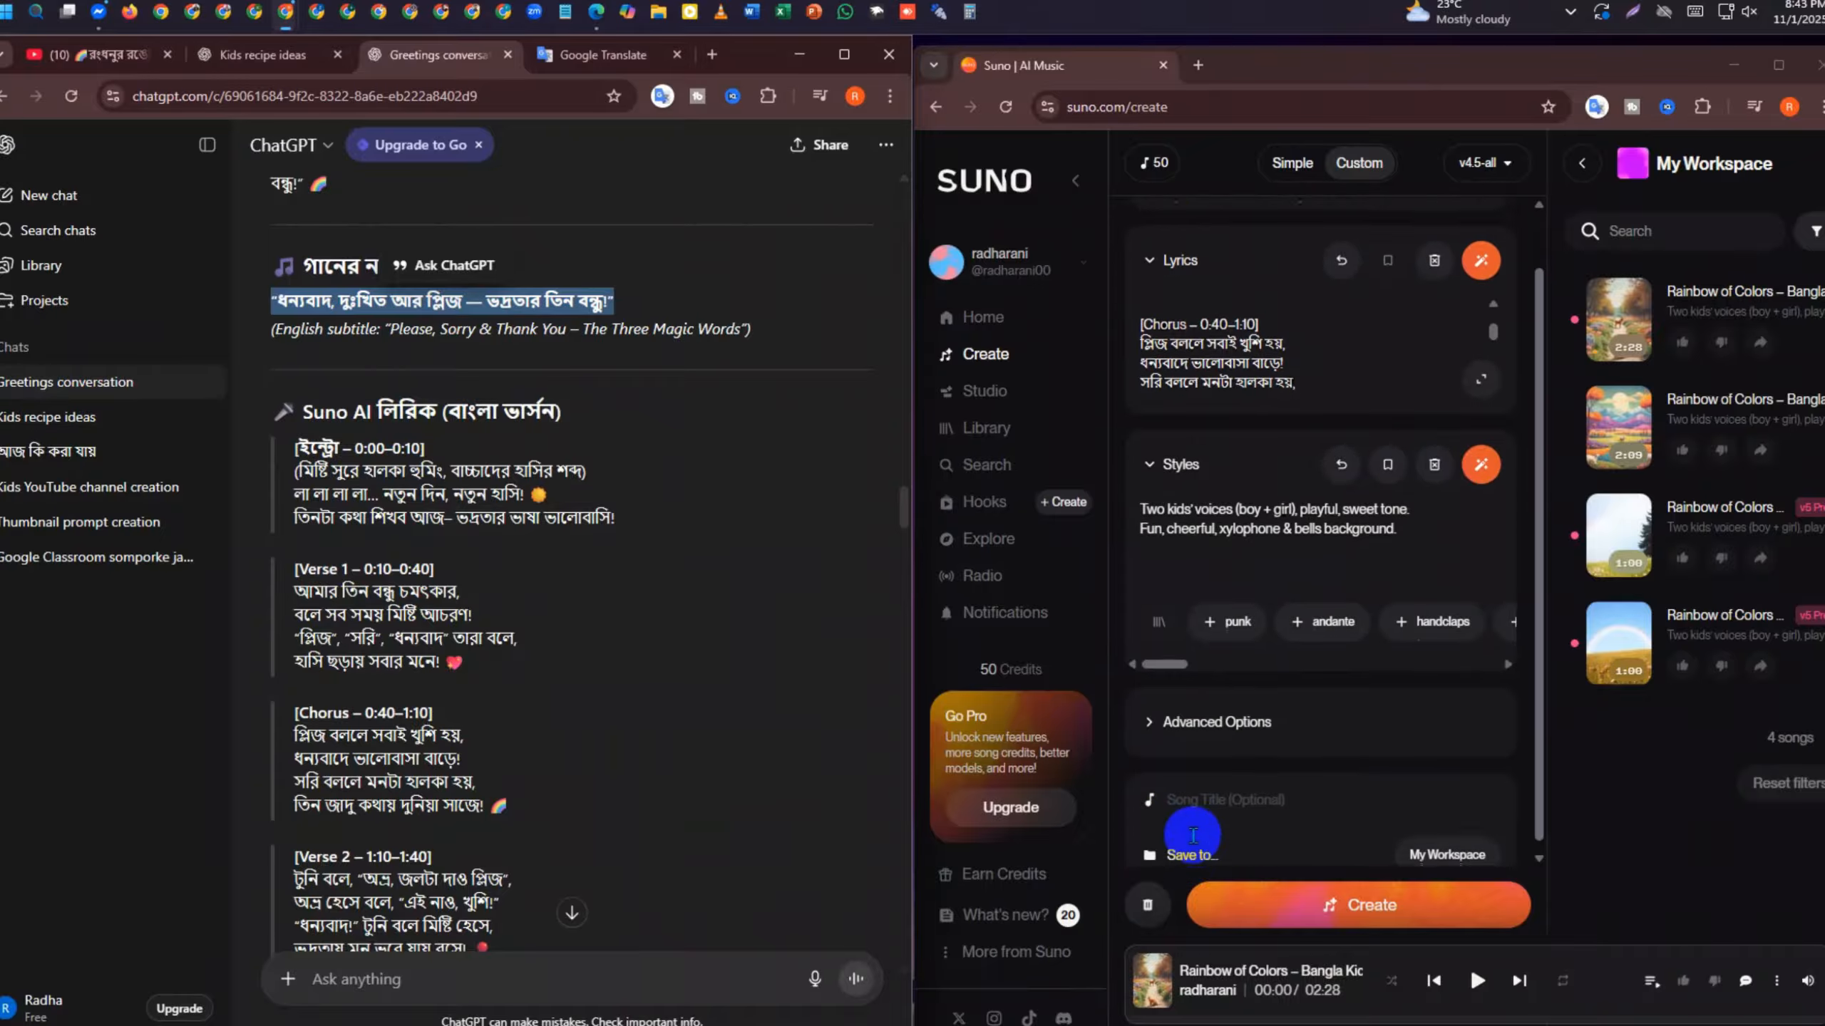
{"action": "left_click", "coordinate": [1211, 786]}
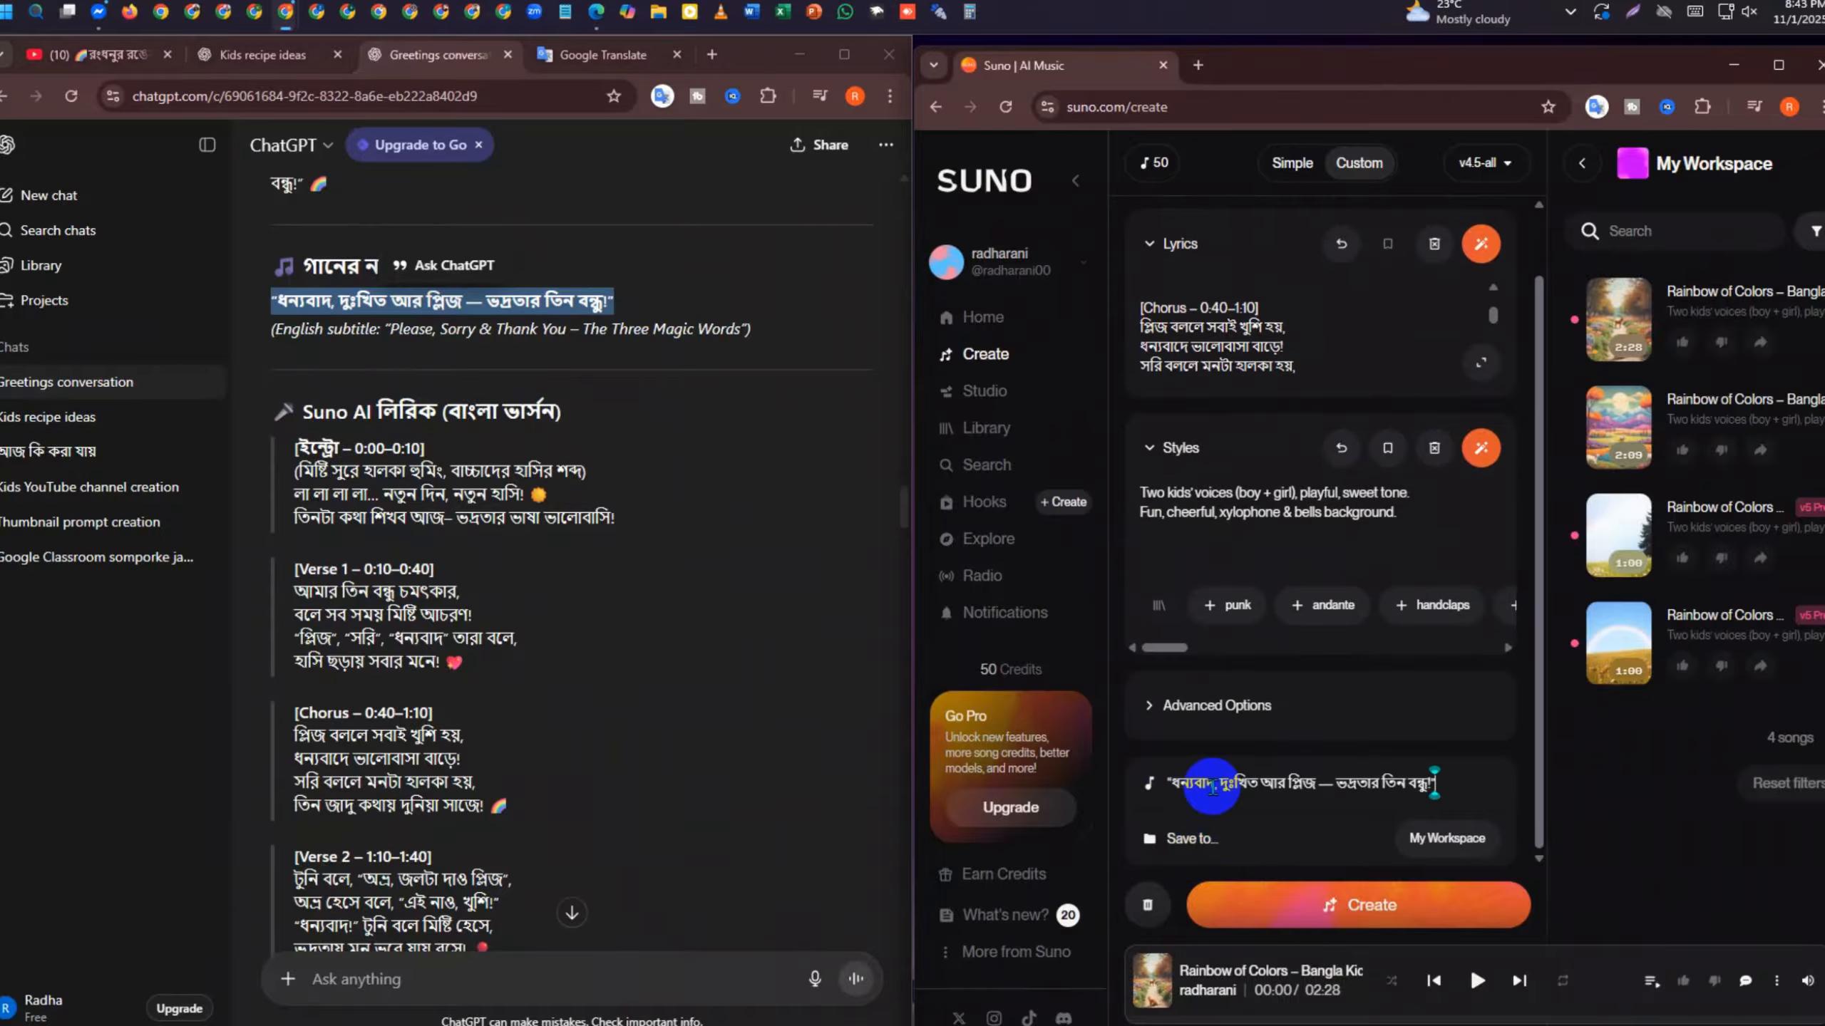
Maximize the Suno window, highlight the remaining credits and generate the song from the entered lyrics, styles and title
{"action": "left_click", "coordinate": [1779, 65]}
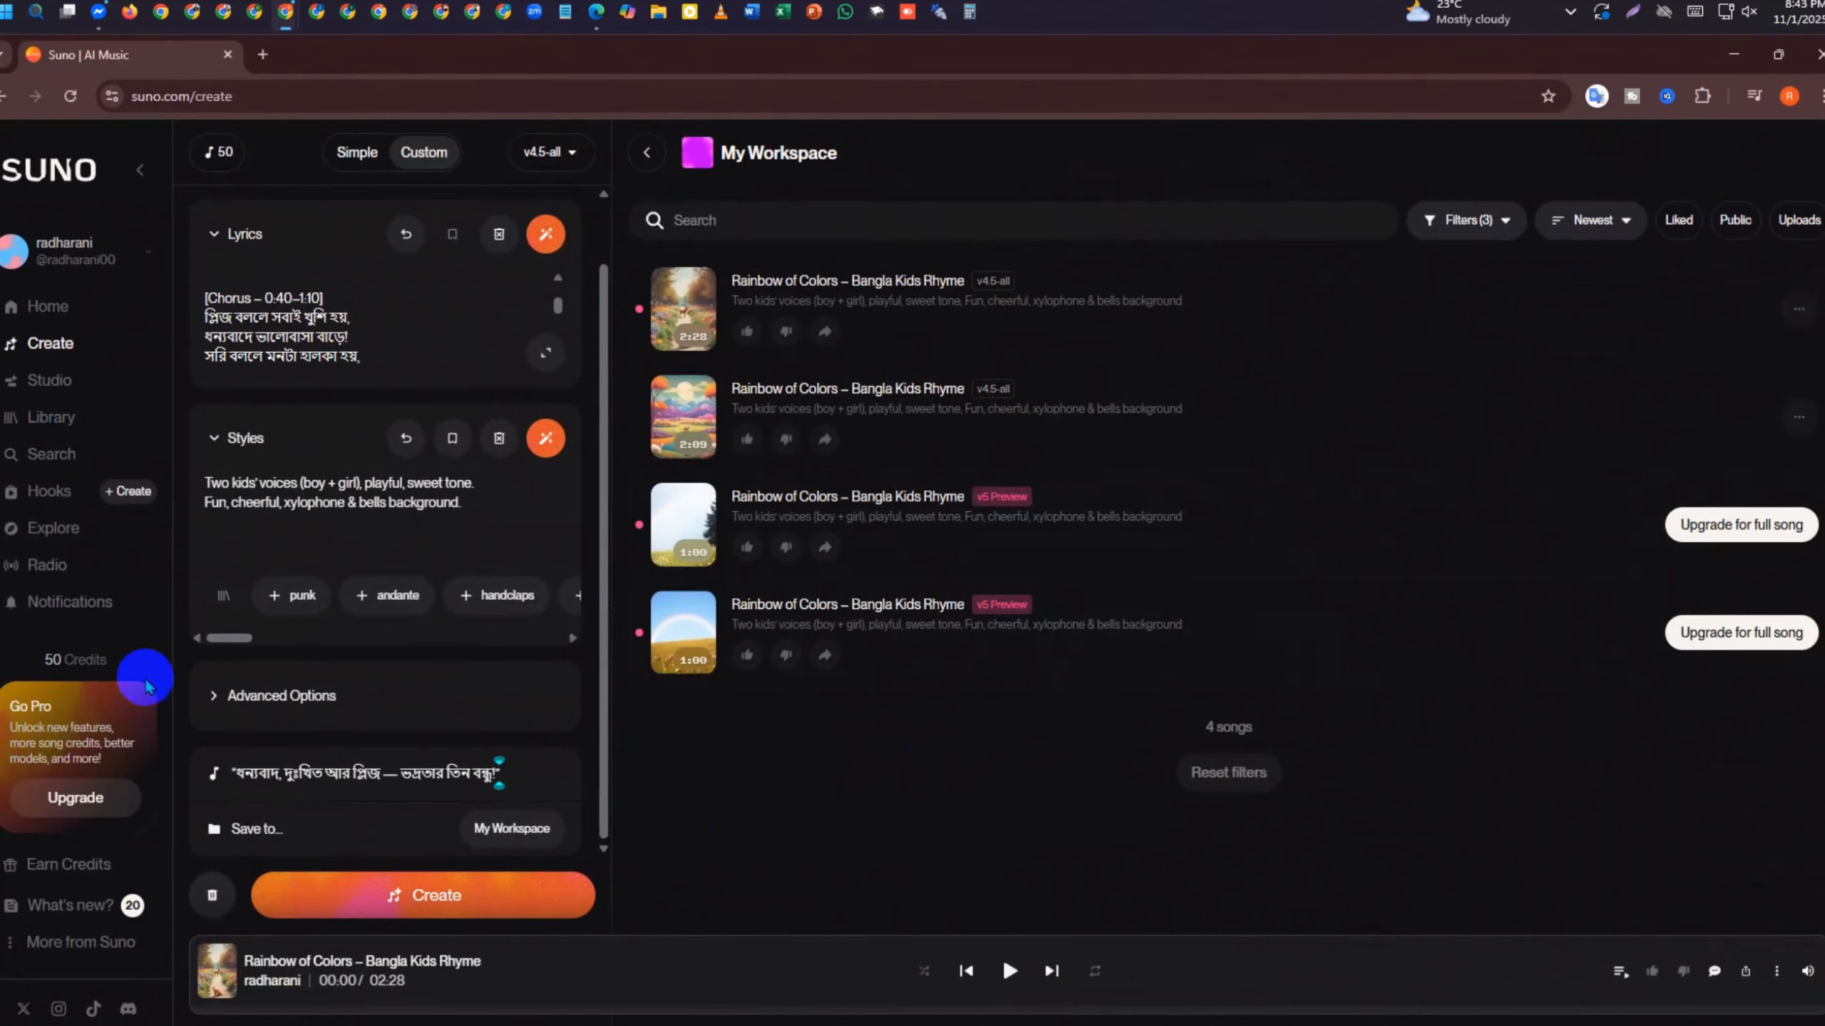
{"action": "left_click_drag", "start_coordinate": [32, 656], "coordinate": [89, 653]}
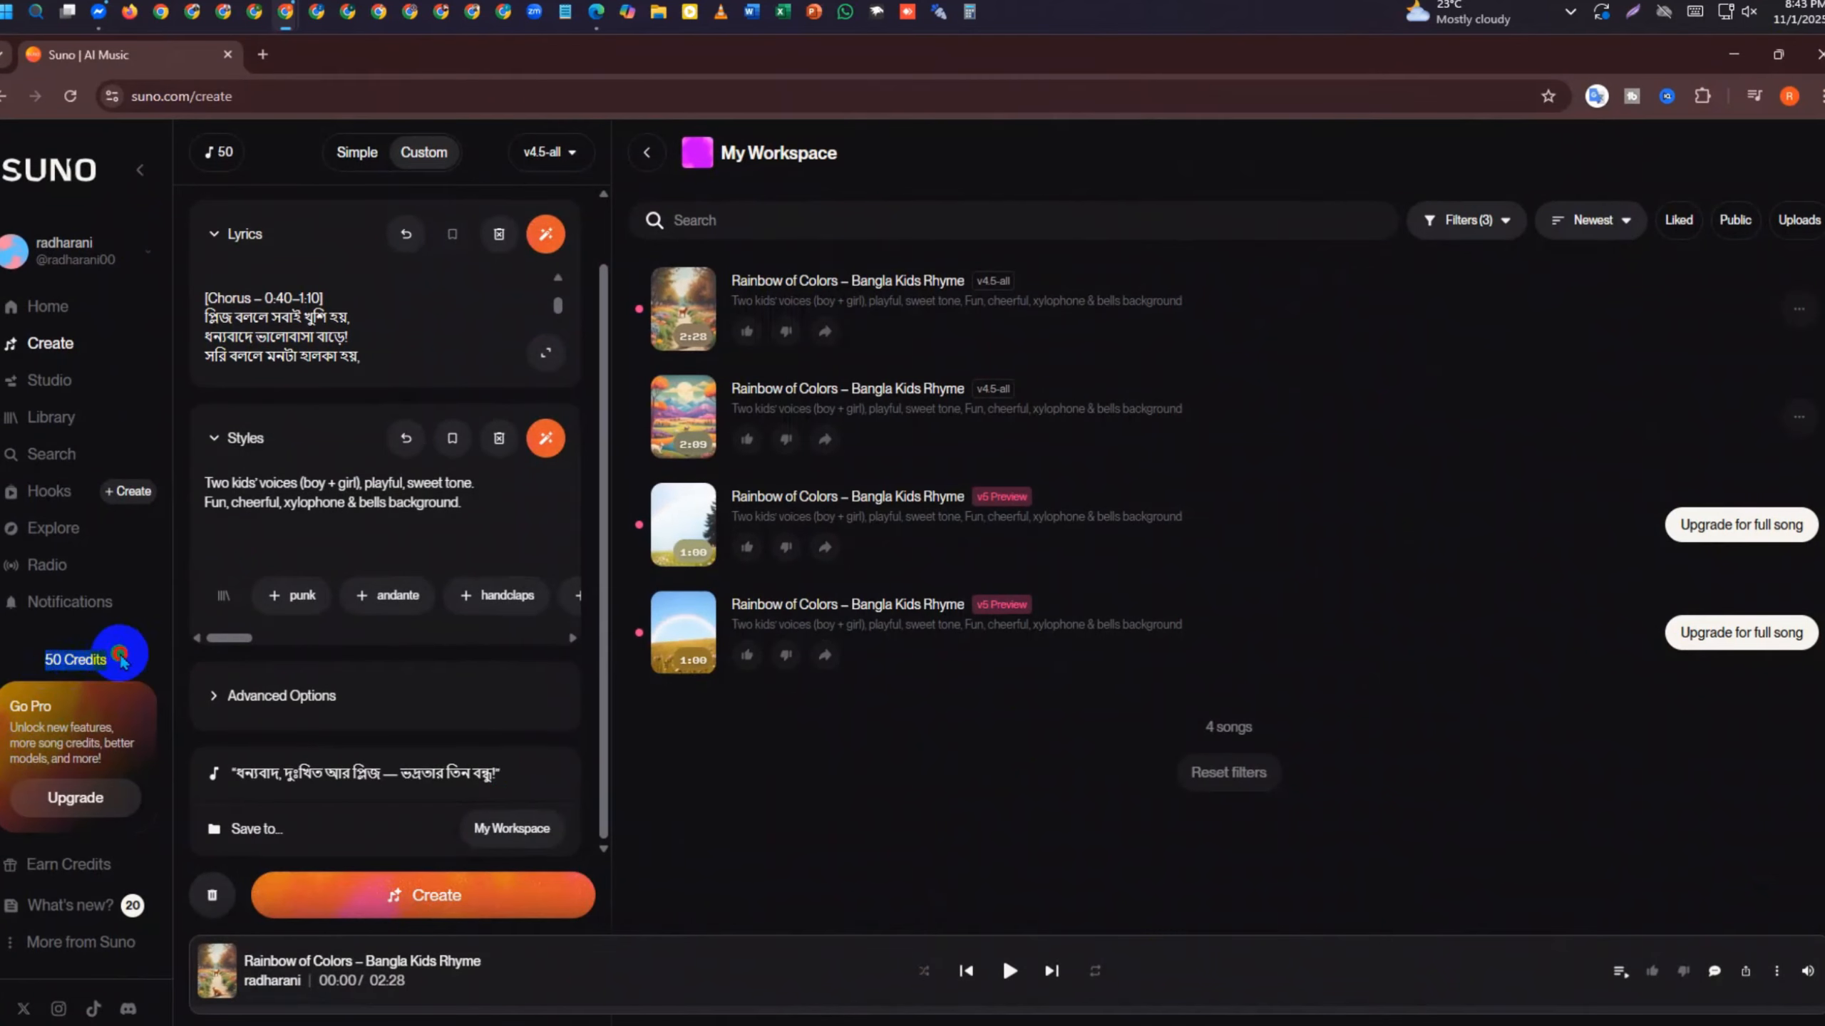
{"action": "left_click", "coordinate": [417, 897]}
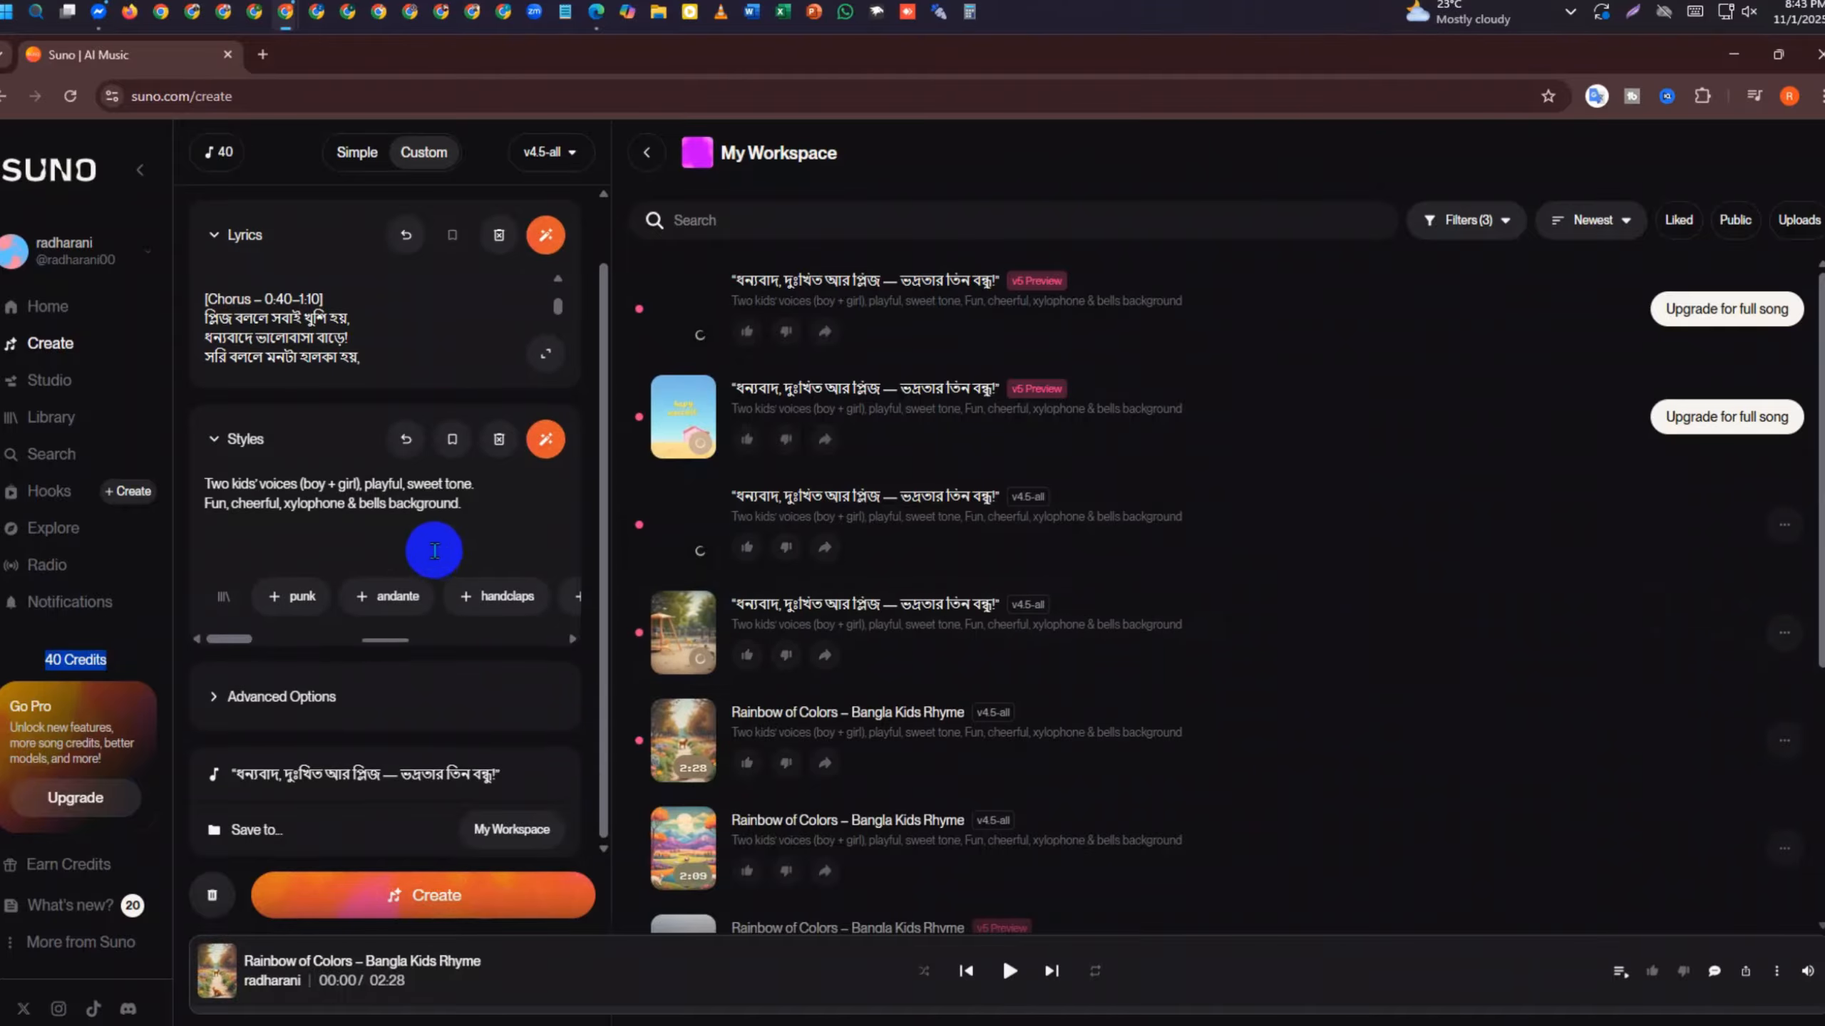
Enlarge the Lyrics box so that it shows the text from the intro through Verse 2
{"action": "scroll", "coordinate": [342, 475], "scroll_direction": "up", "scroll_amount": 1}
{"action": "scroll", "coordinate": [327, 410], "scroll_direction": "up", "scroll_amount": 2}
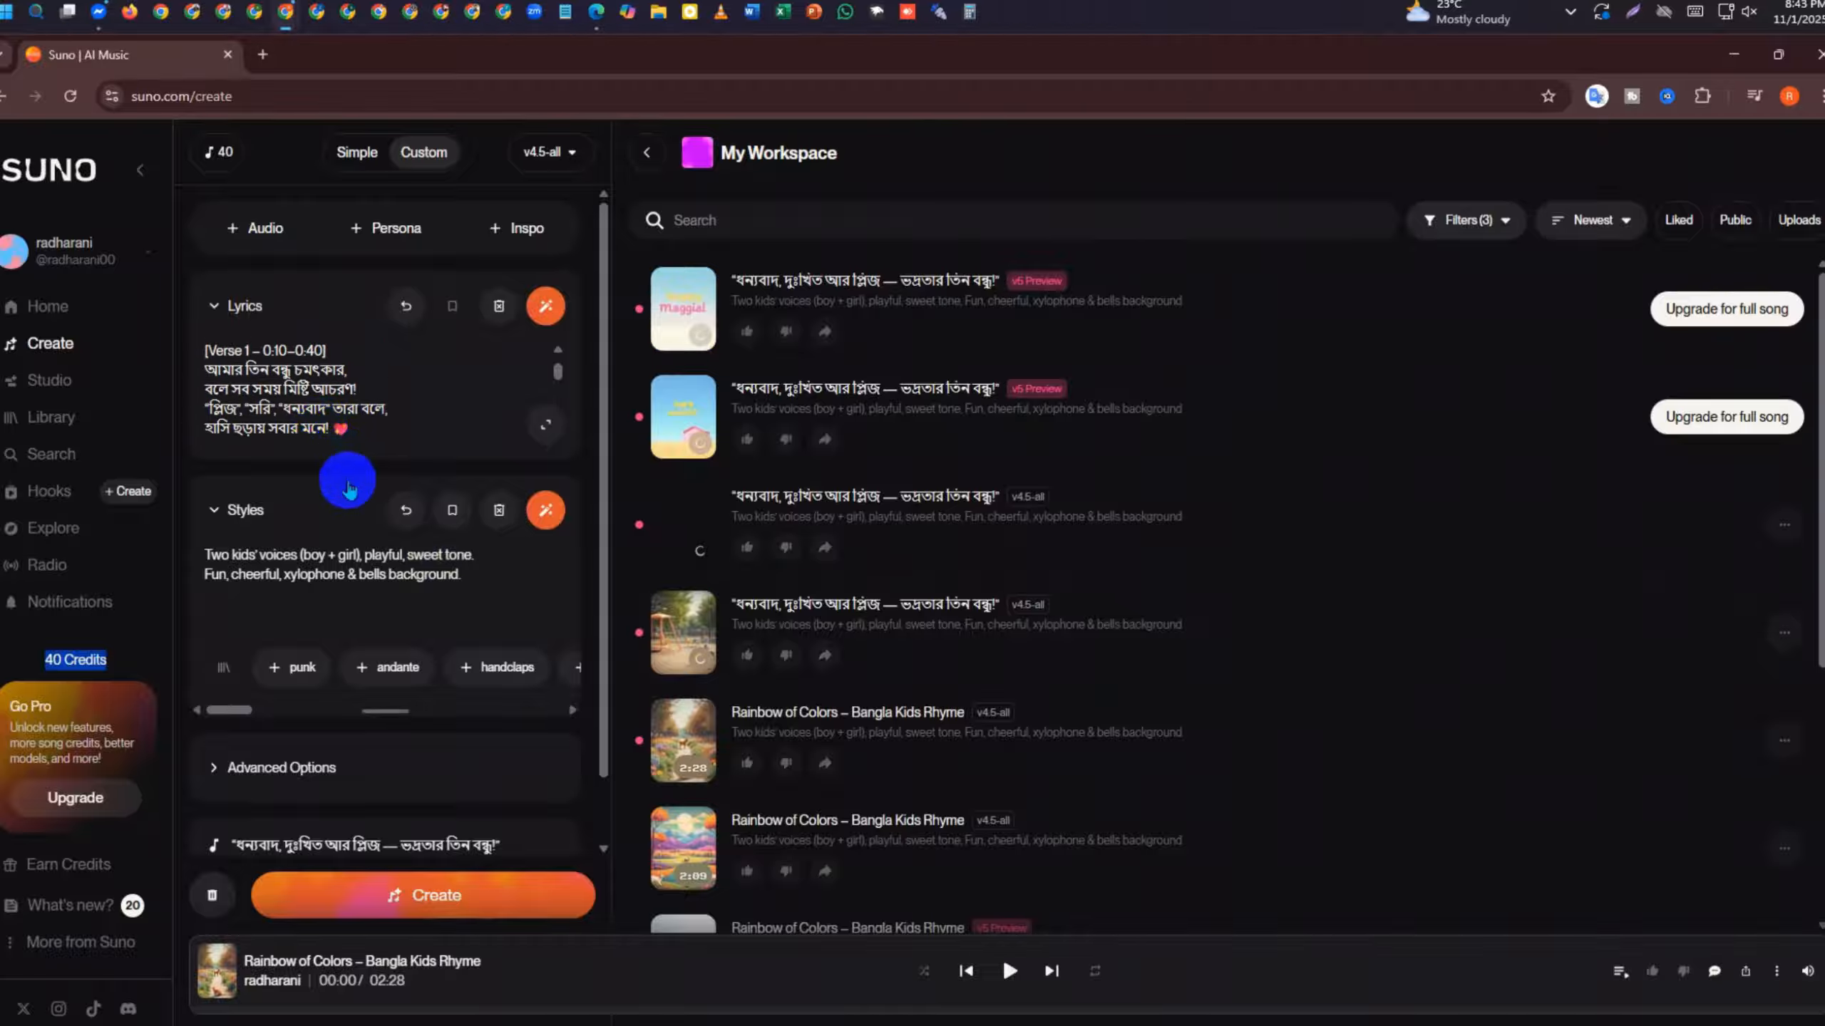
{"action": "left_click_drag", "start_coordinate": [372, 452], "coordinate": [373, 749]}
{"action": "scroll", "coordinate": [335, 578], "scroll_direction": "up", "scroll_amount": 2}
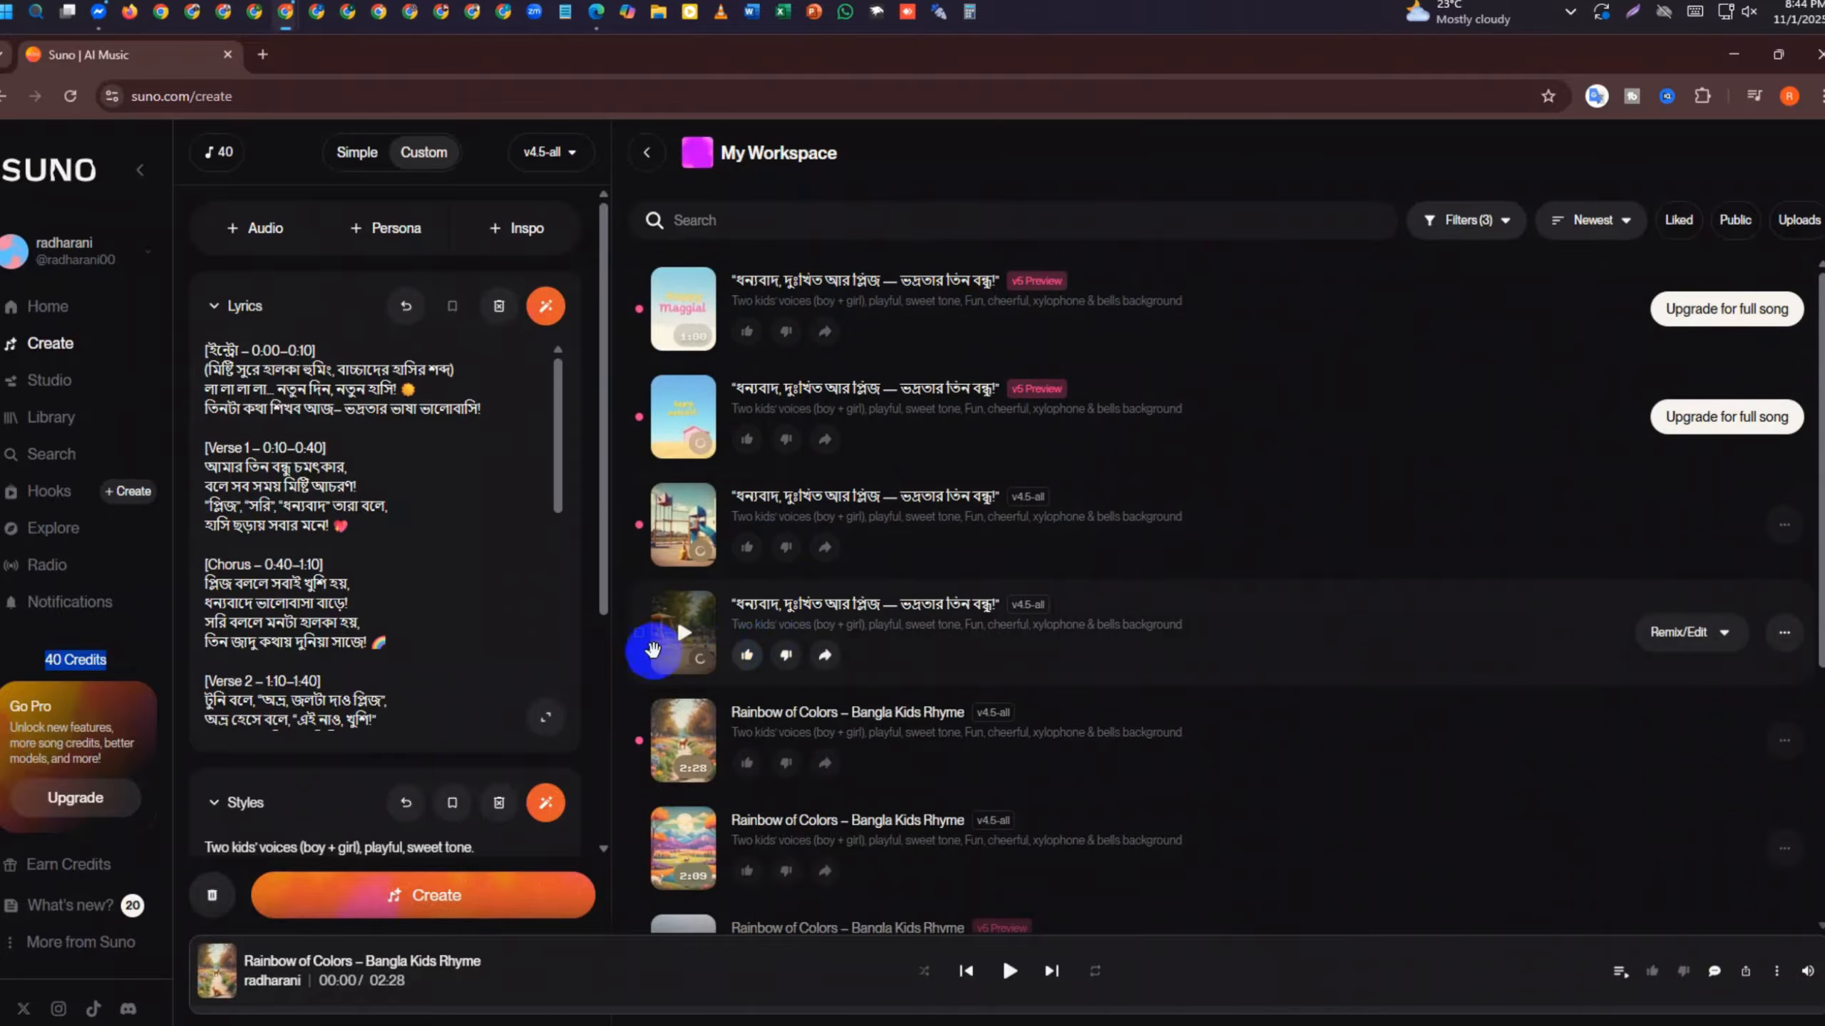
{"action": "scroll", "coordinate": [719, 719], "scroll_direction": "down", "scroll_amount": 3}
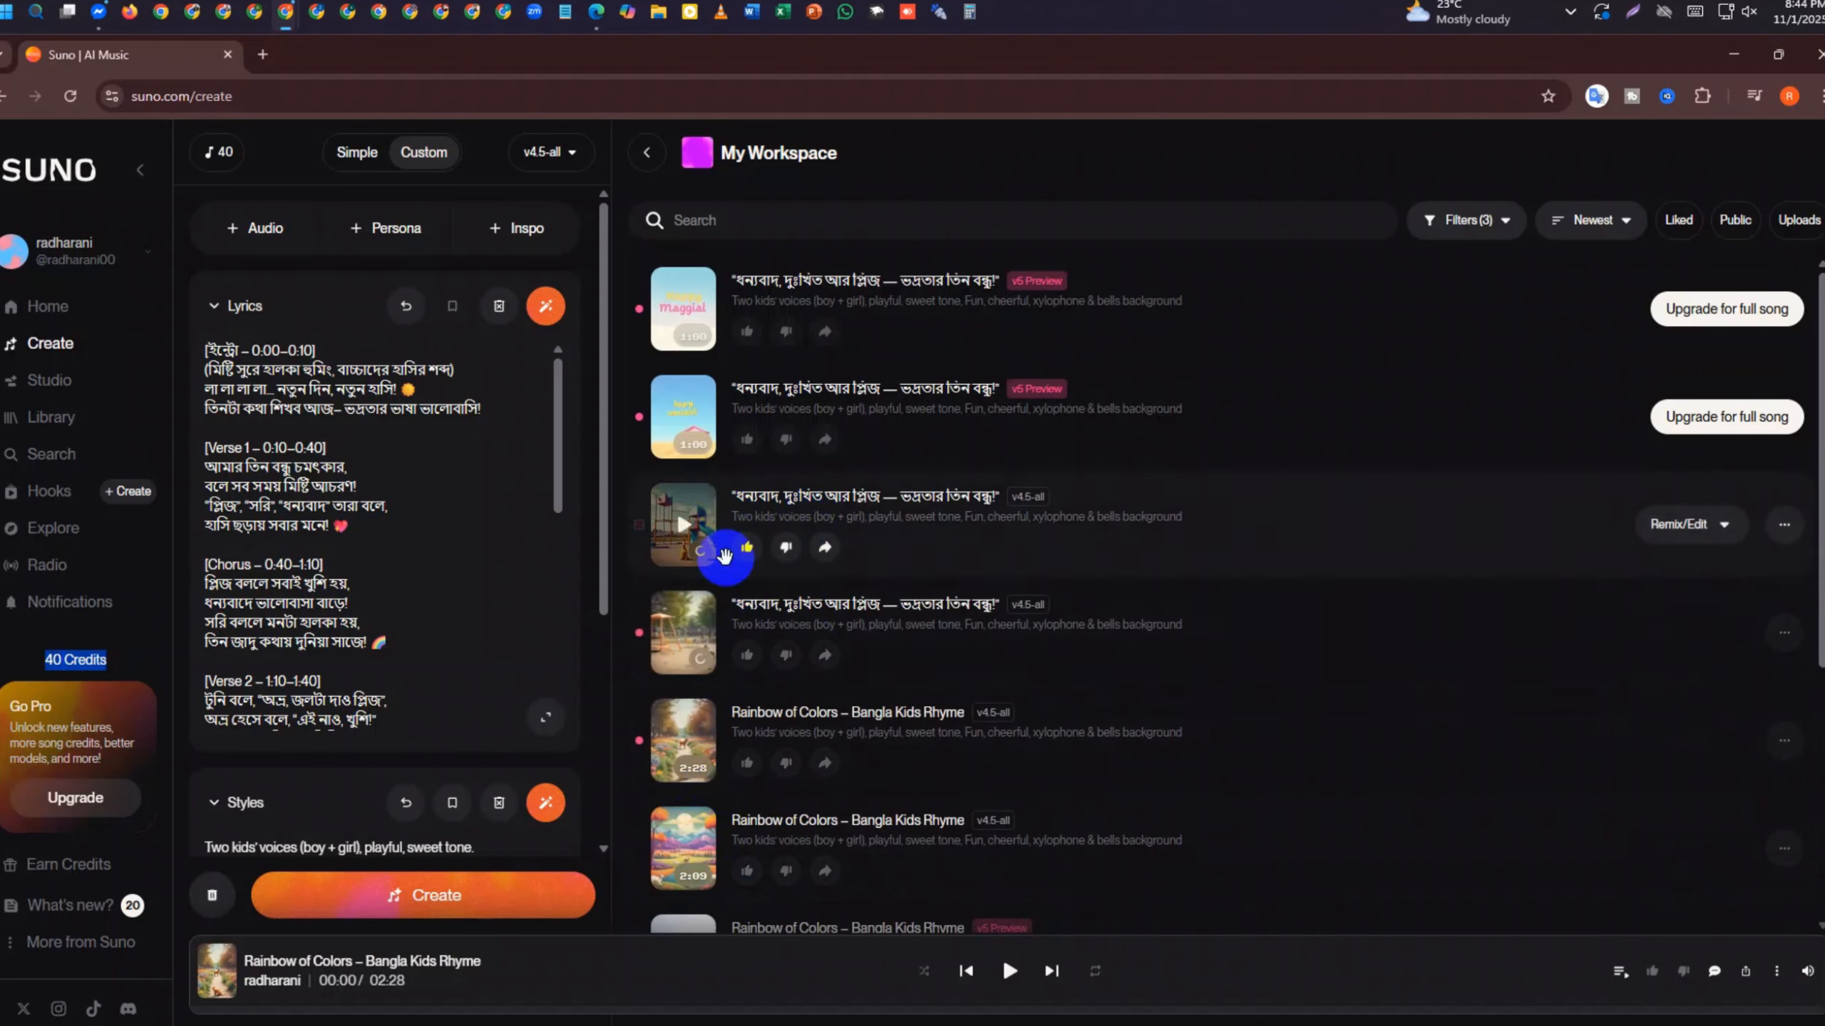
Listen to the start of the new v4.5-all song with the orange swing cover, adjusting the system volume, and pause it
{"action": "left_click", "coordinate": [681, 634]}
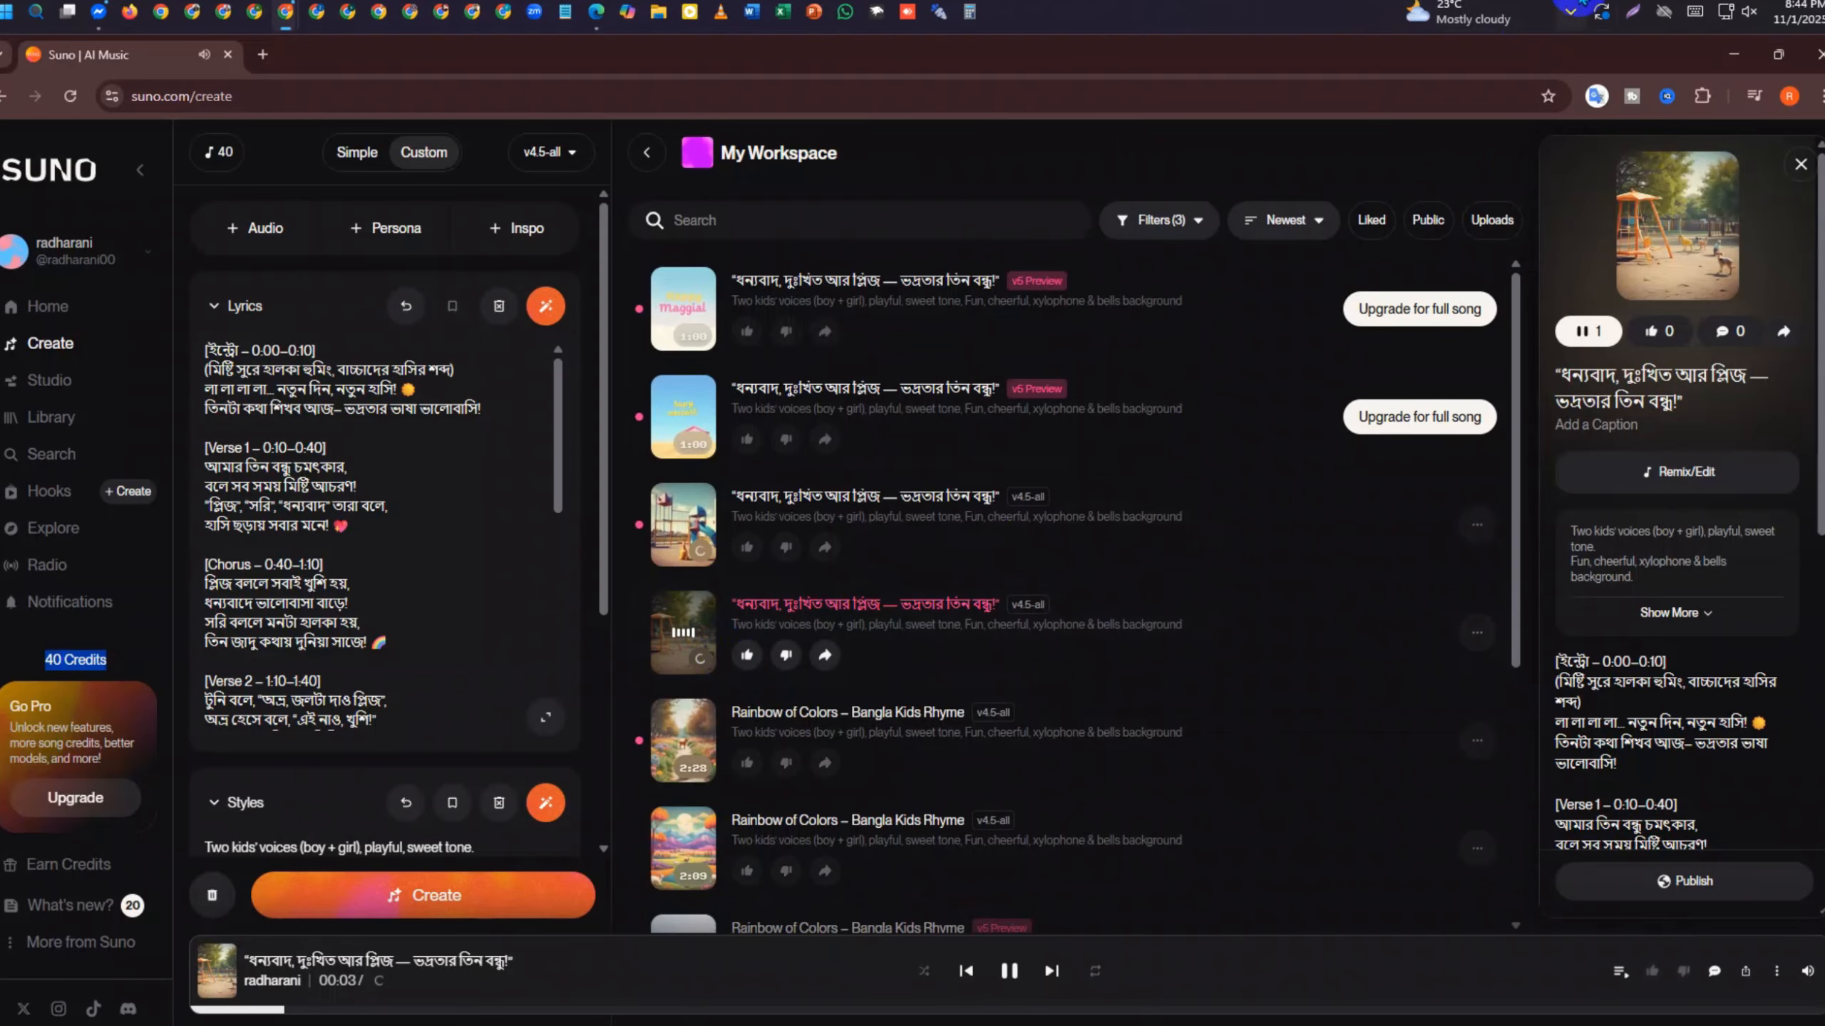
{"action": "left_click", "coordinate": [1731, 12]}
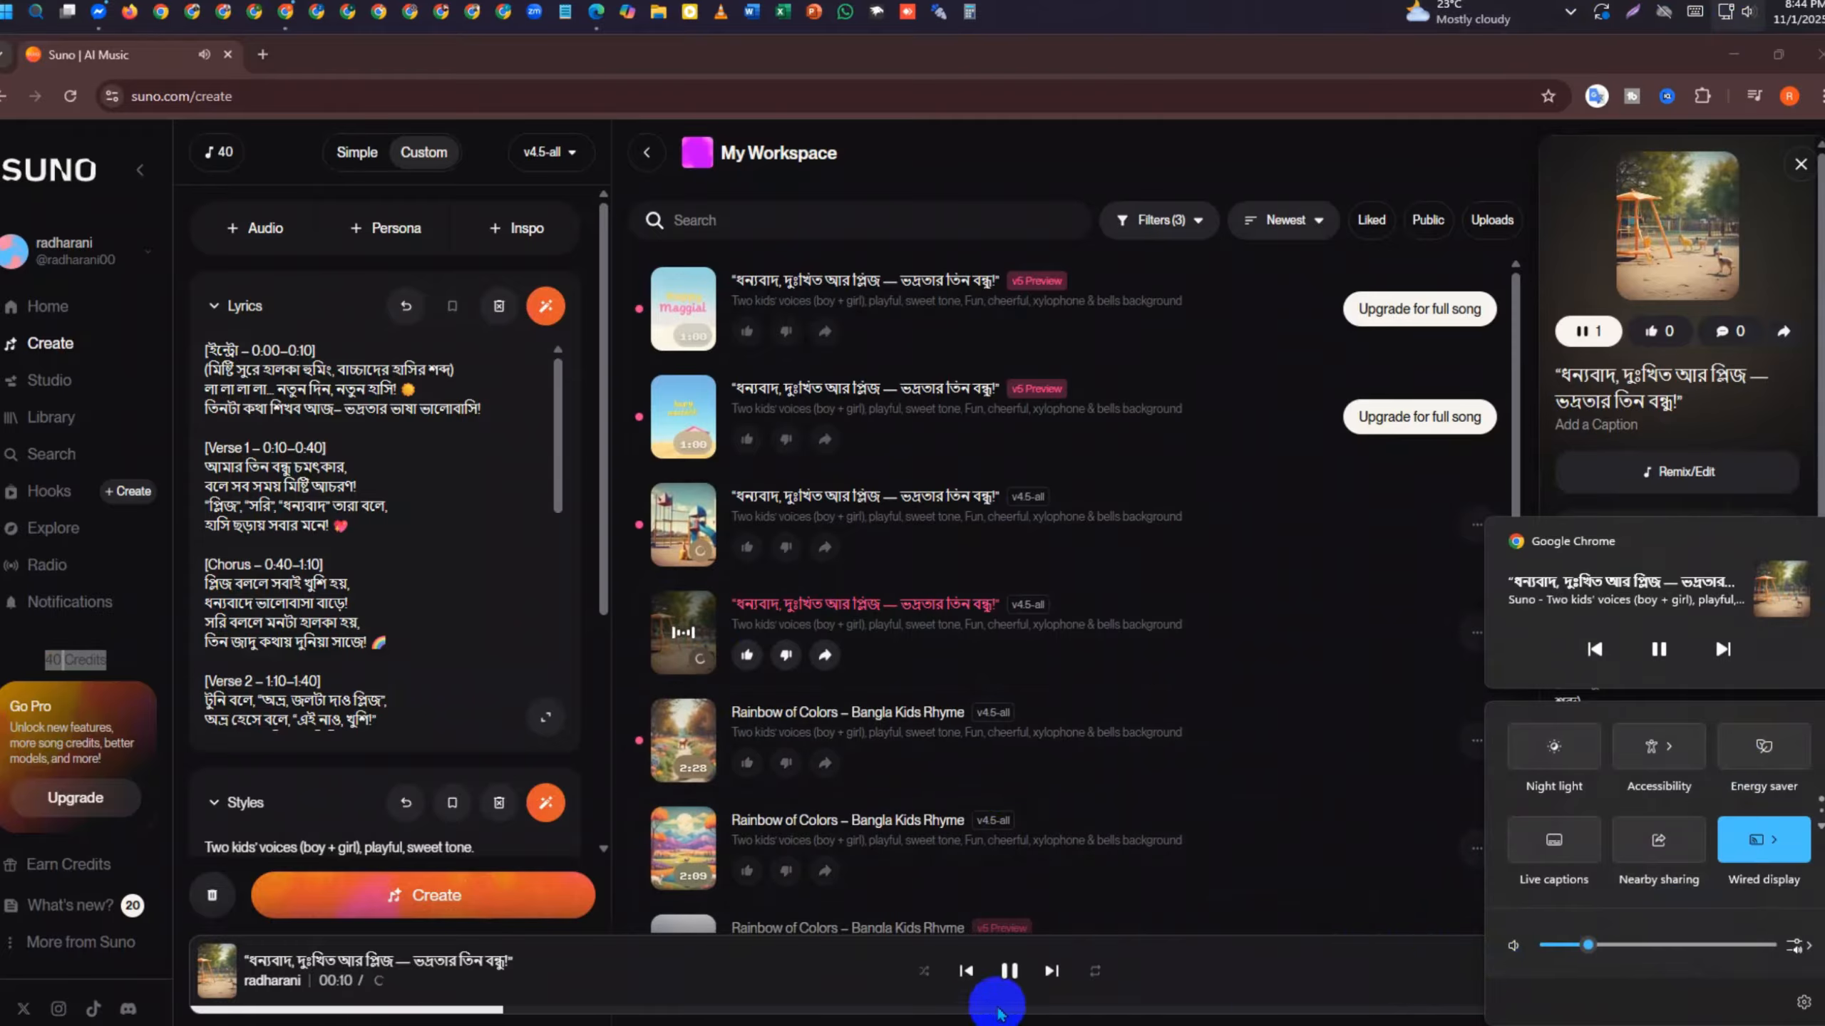
{"action": "left_click", "coordinate": [1011, 977]}
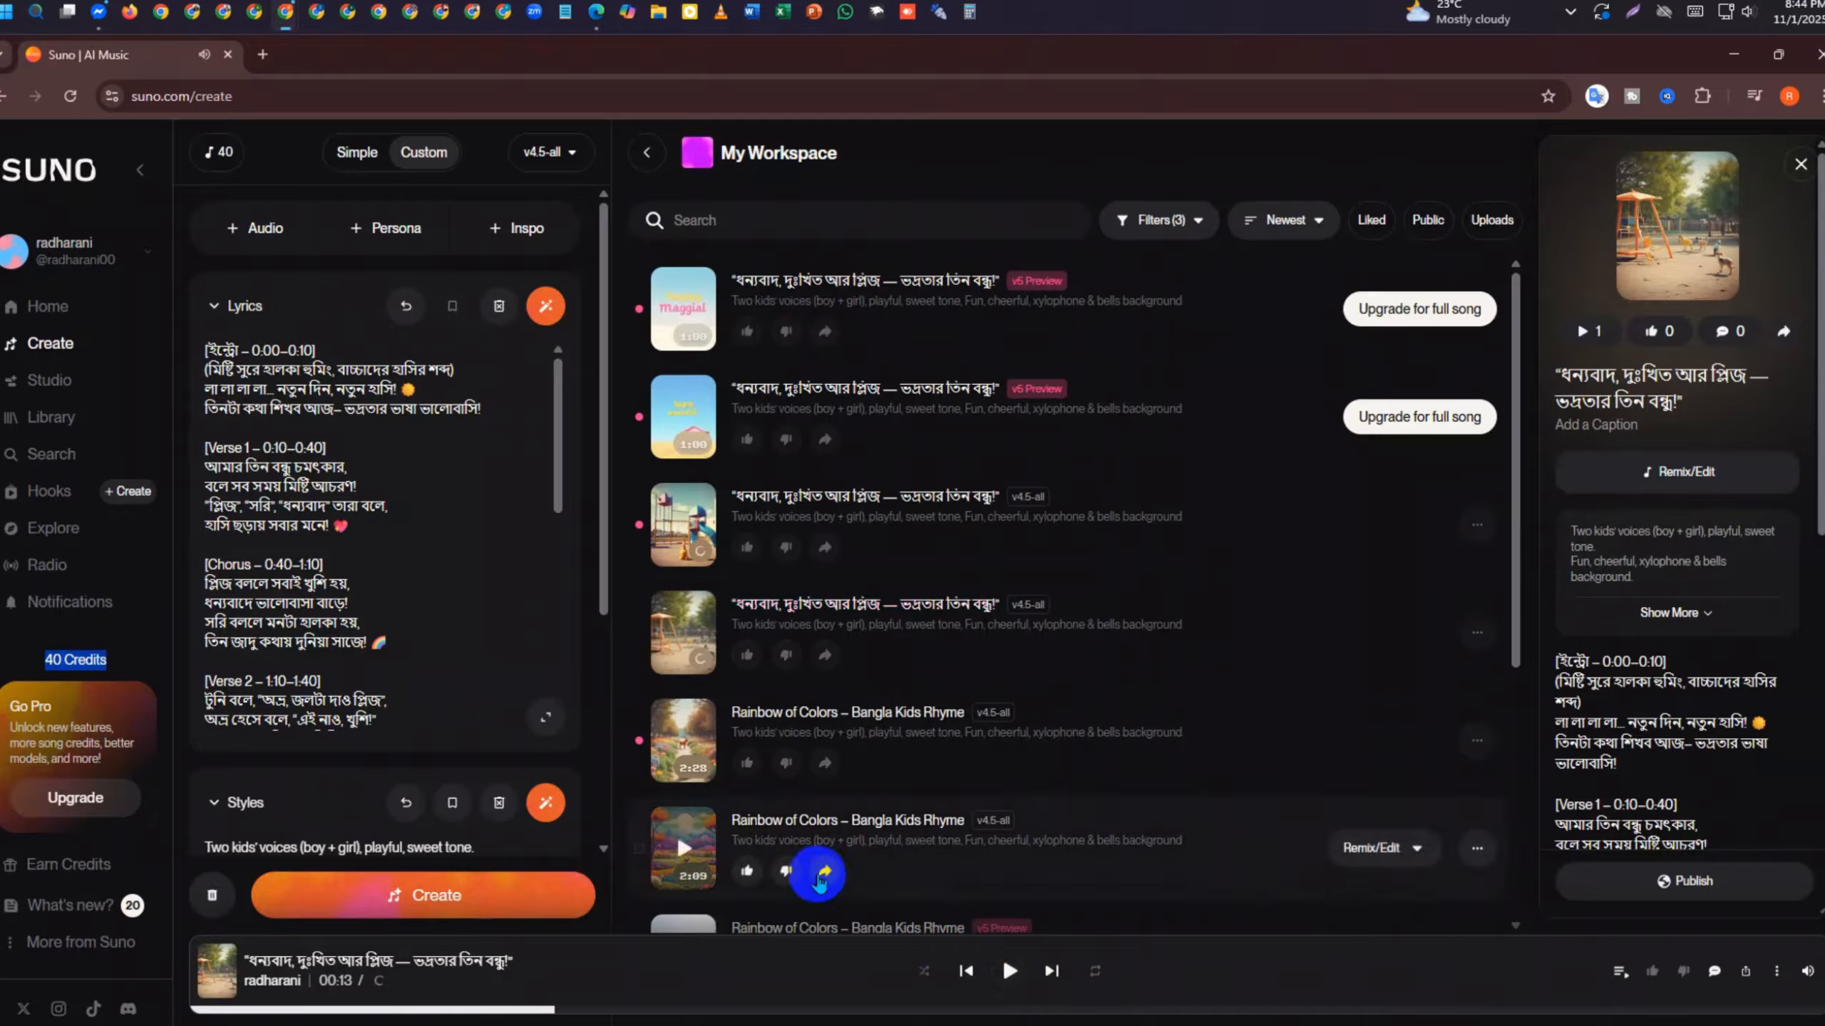
{"action": "left_click", "coordinate": [1741, 15]}
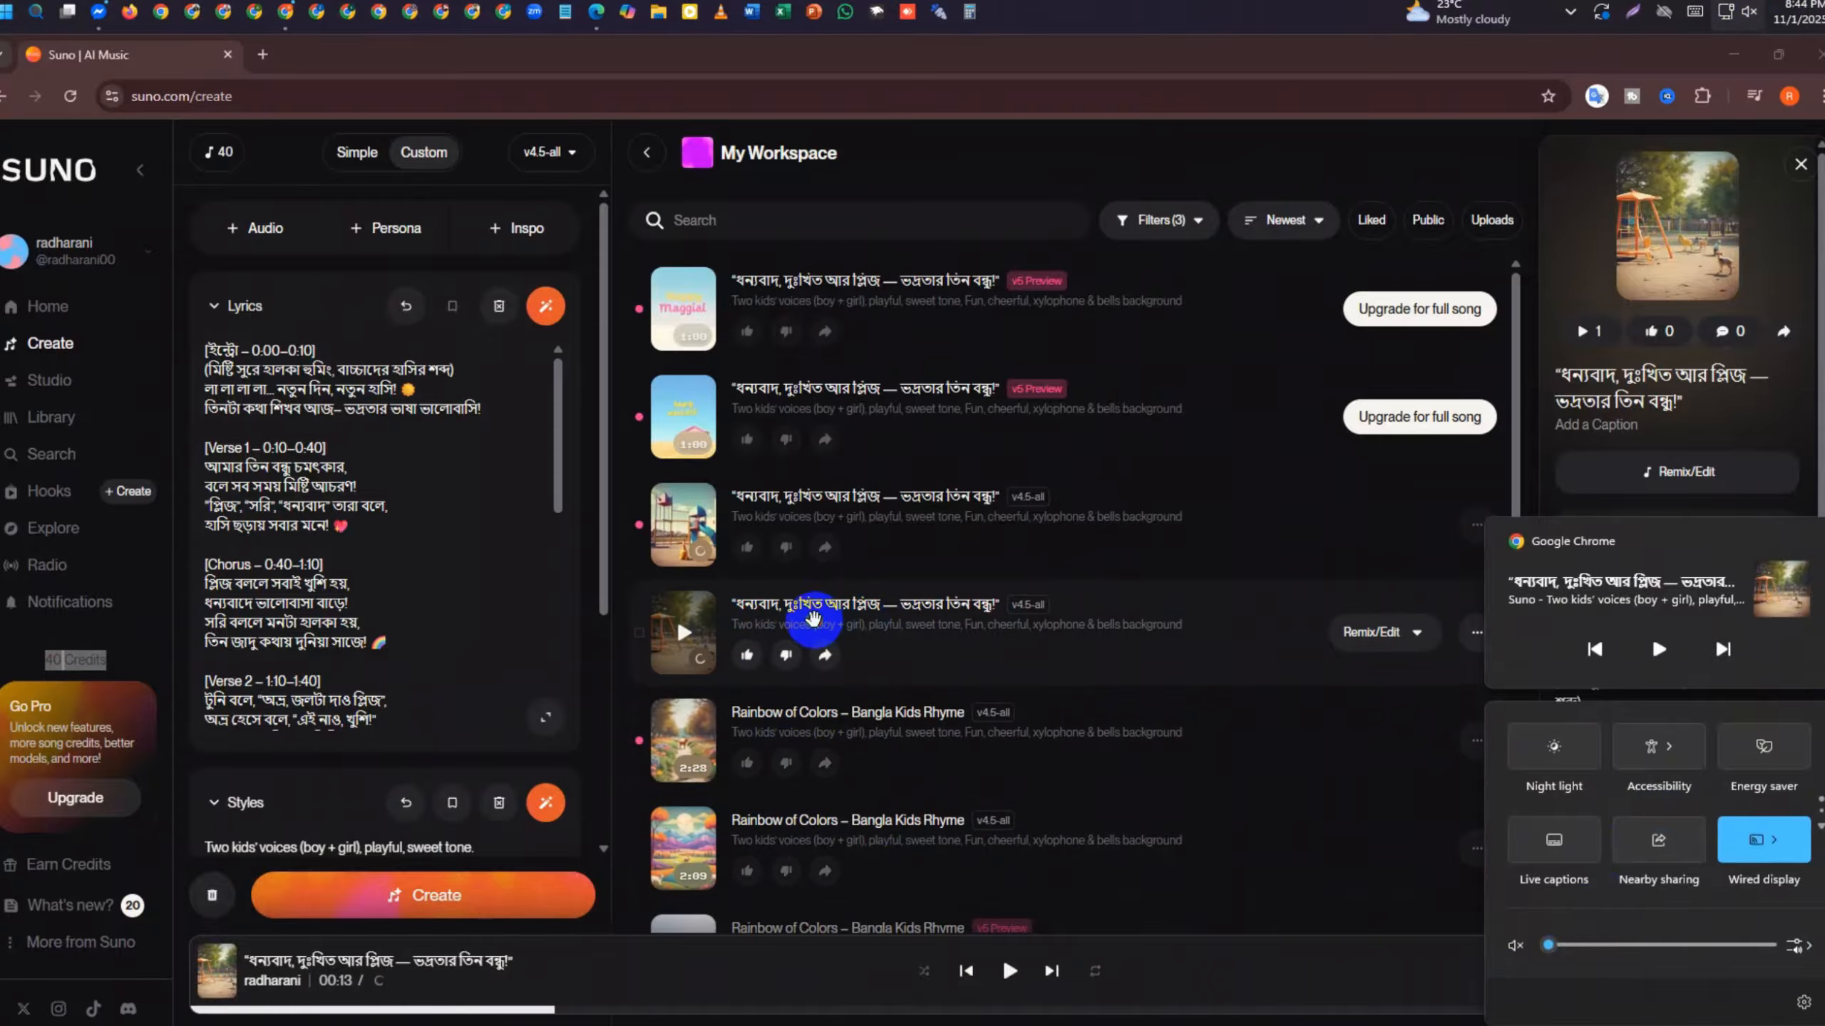
{"action": "left_click", "coordinate": [812, 620]}
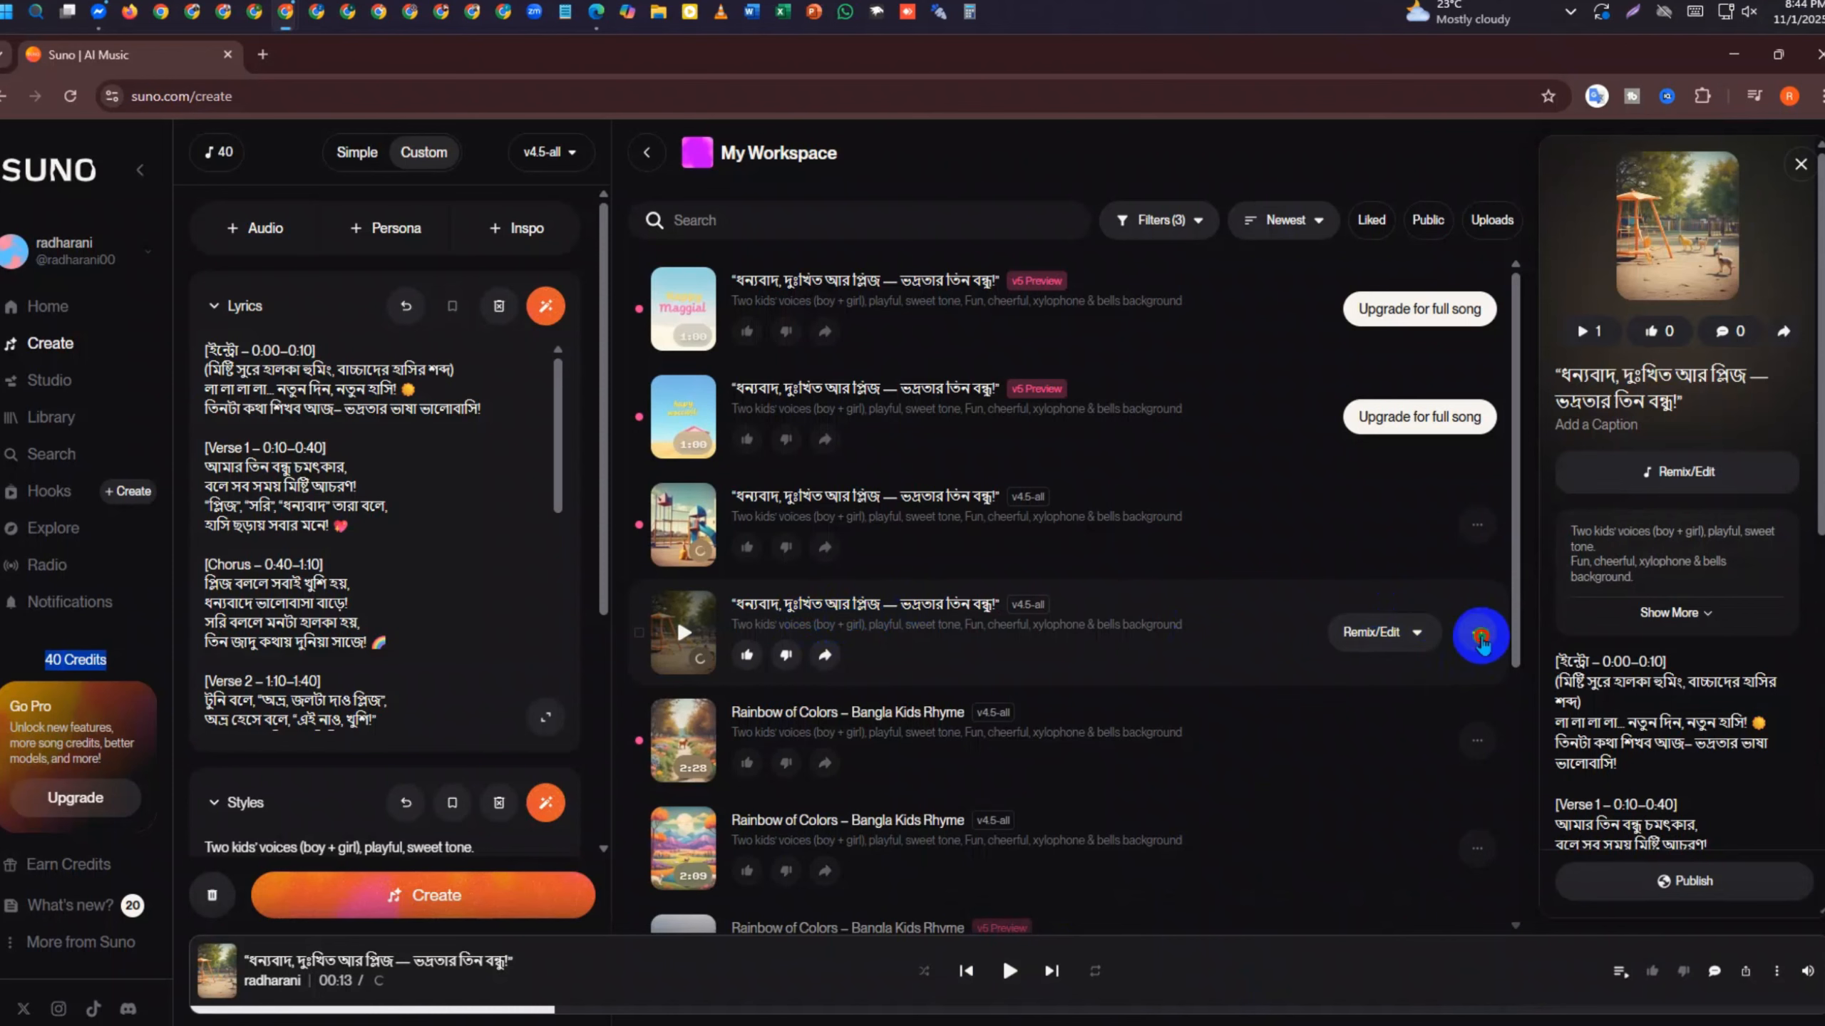
{"action": "left_click", "coordinate": [1480, 638]}
{"action": "scroll", "coordinate": [1373, 961], "scroll_direction": "down", "scroll_amount": 5}
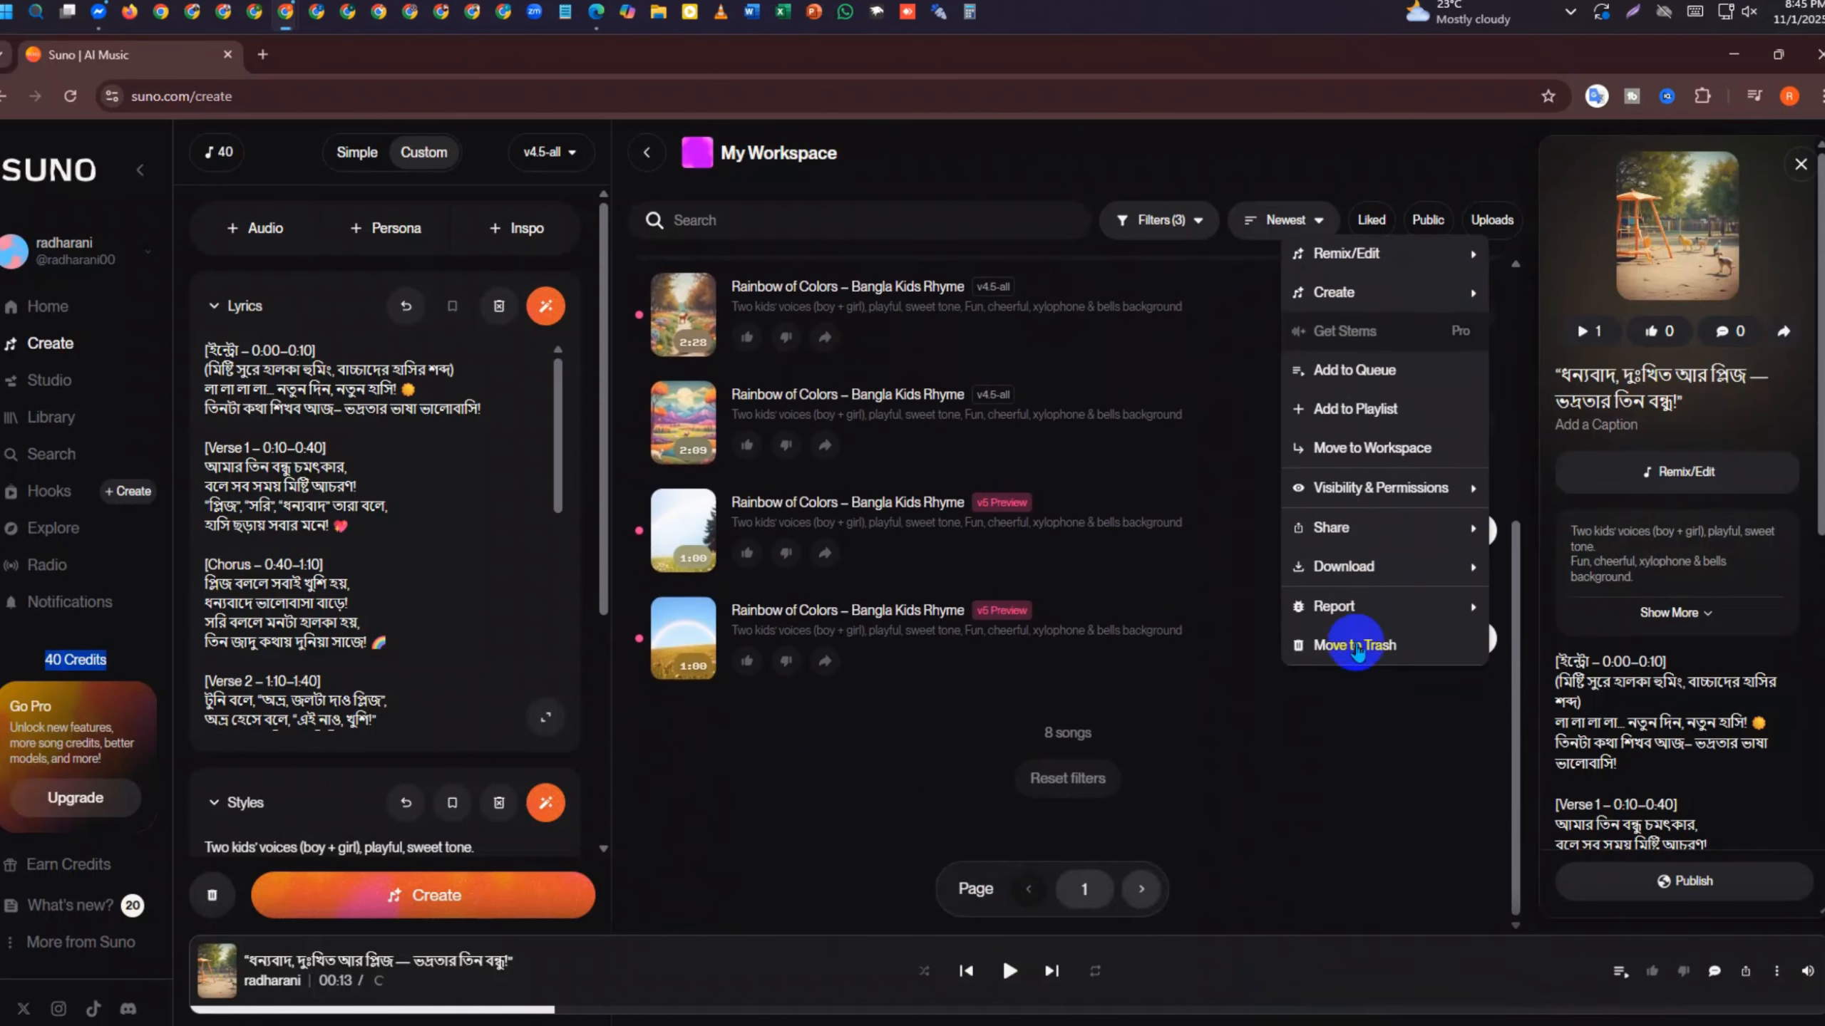
{"action": "mouse_move", "coordinate": [1325, 647]}
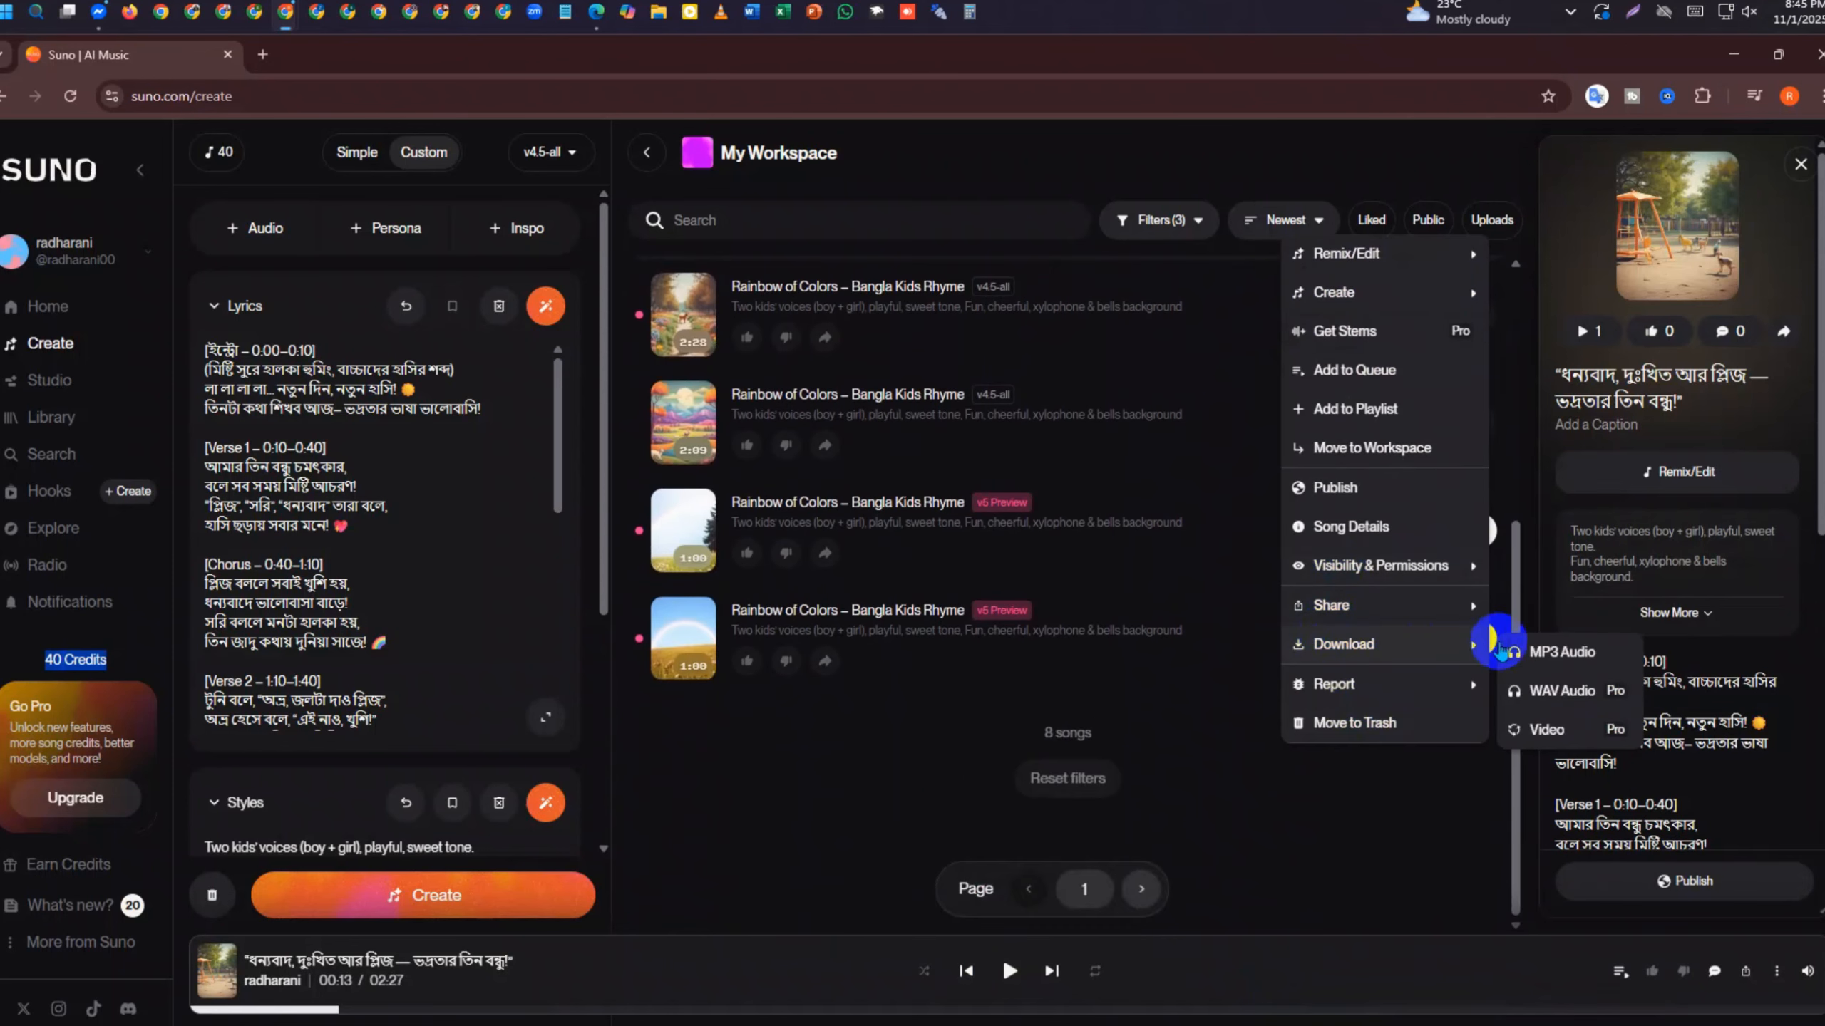
{"action": "scroll", "coordinate": [905, 664], "scroll_direction": "up", "scroll_amount": 3}
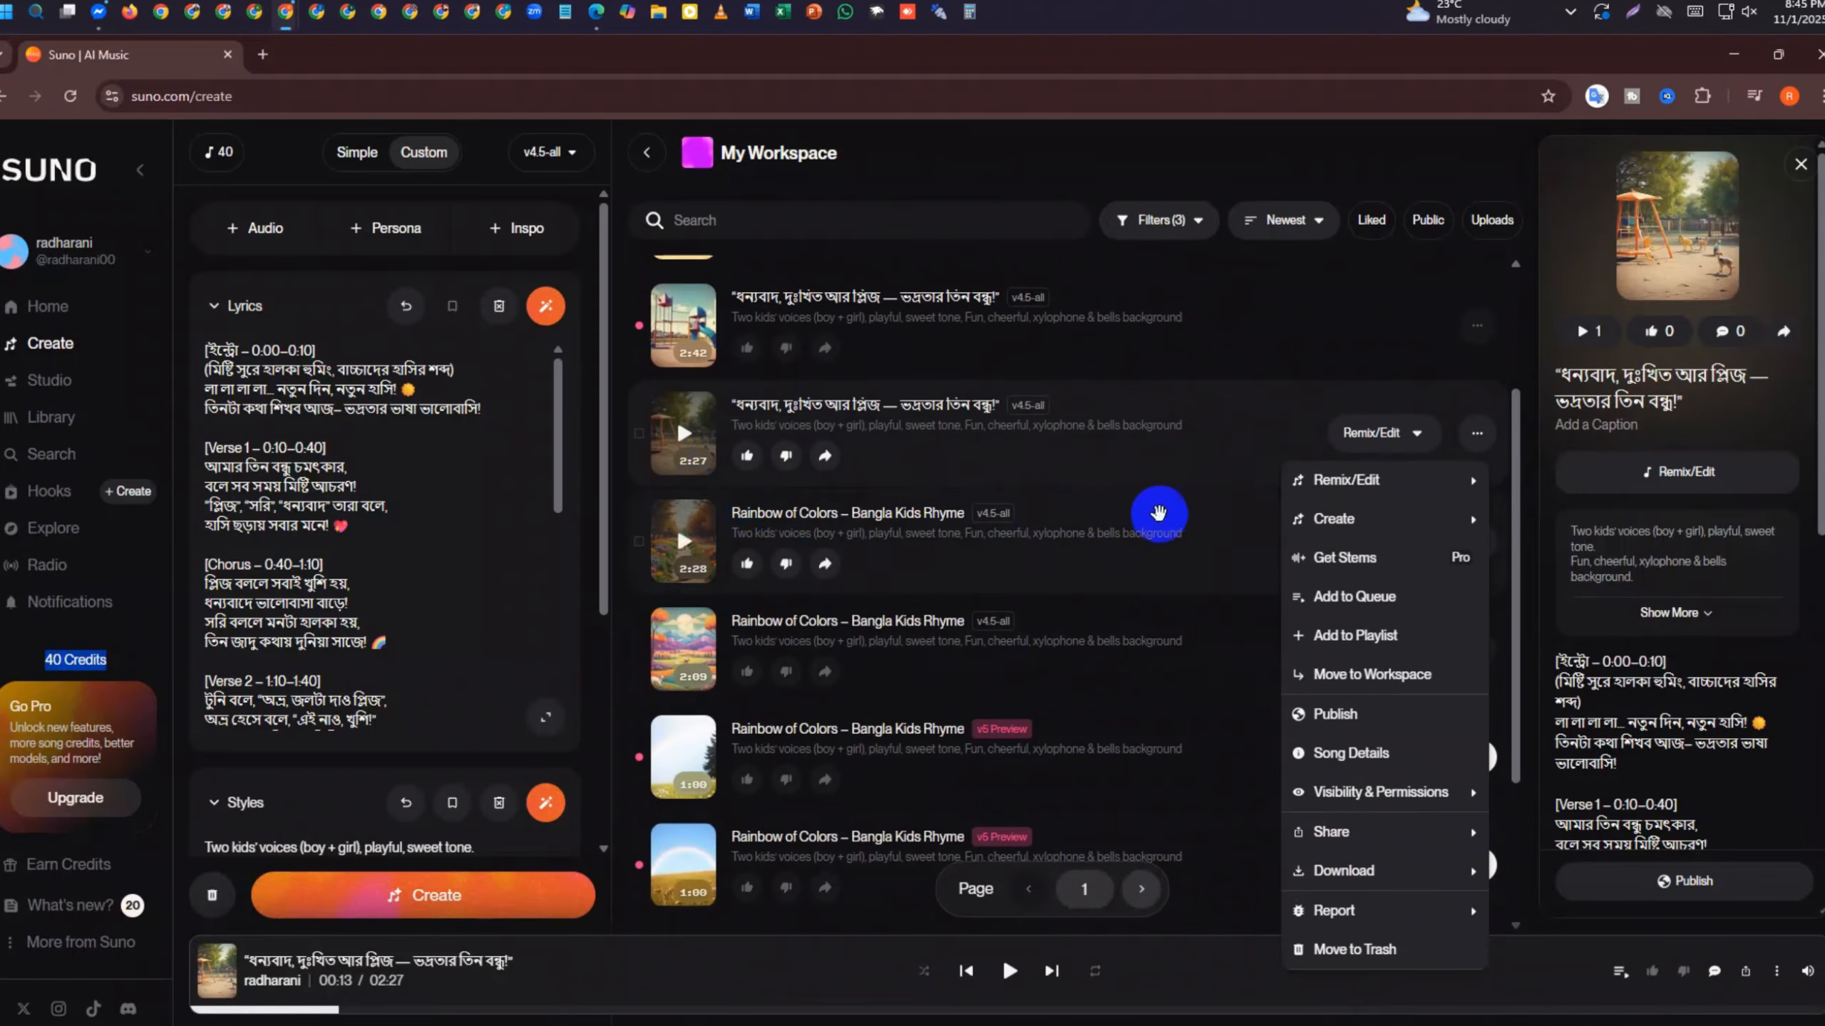
{"action": "left_click", "coordinate": [778, 410]}
{"action": "left_click", "coordinate": [778, 407]}
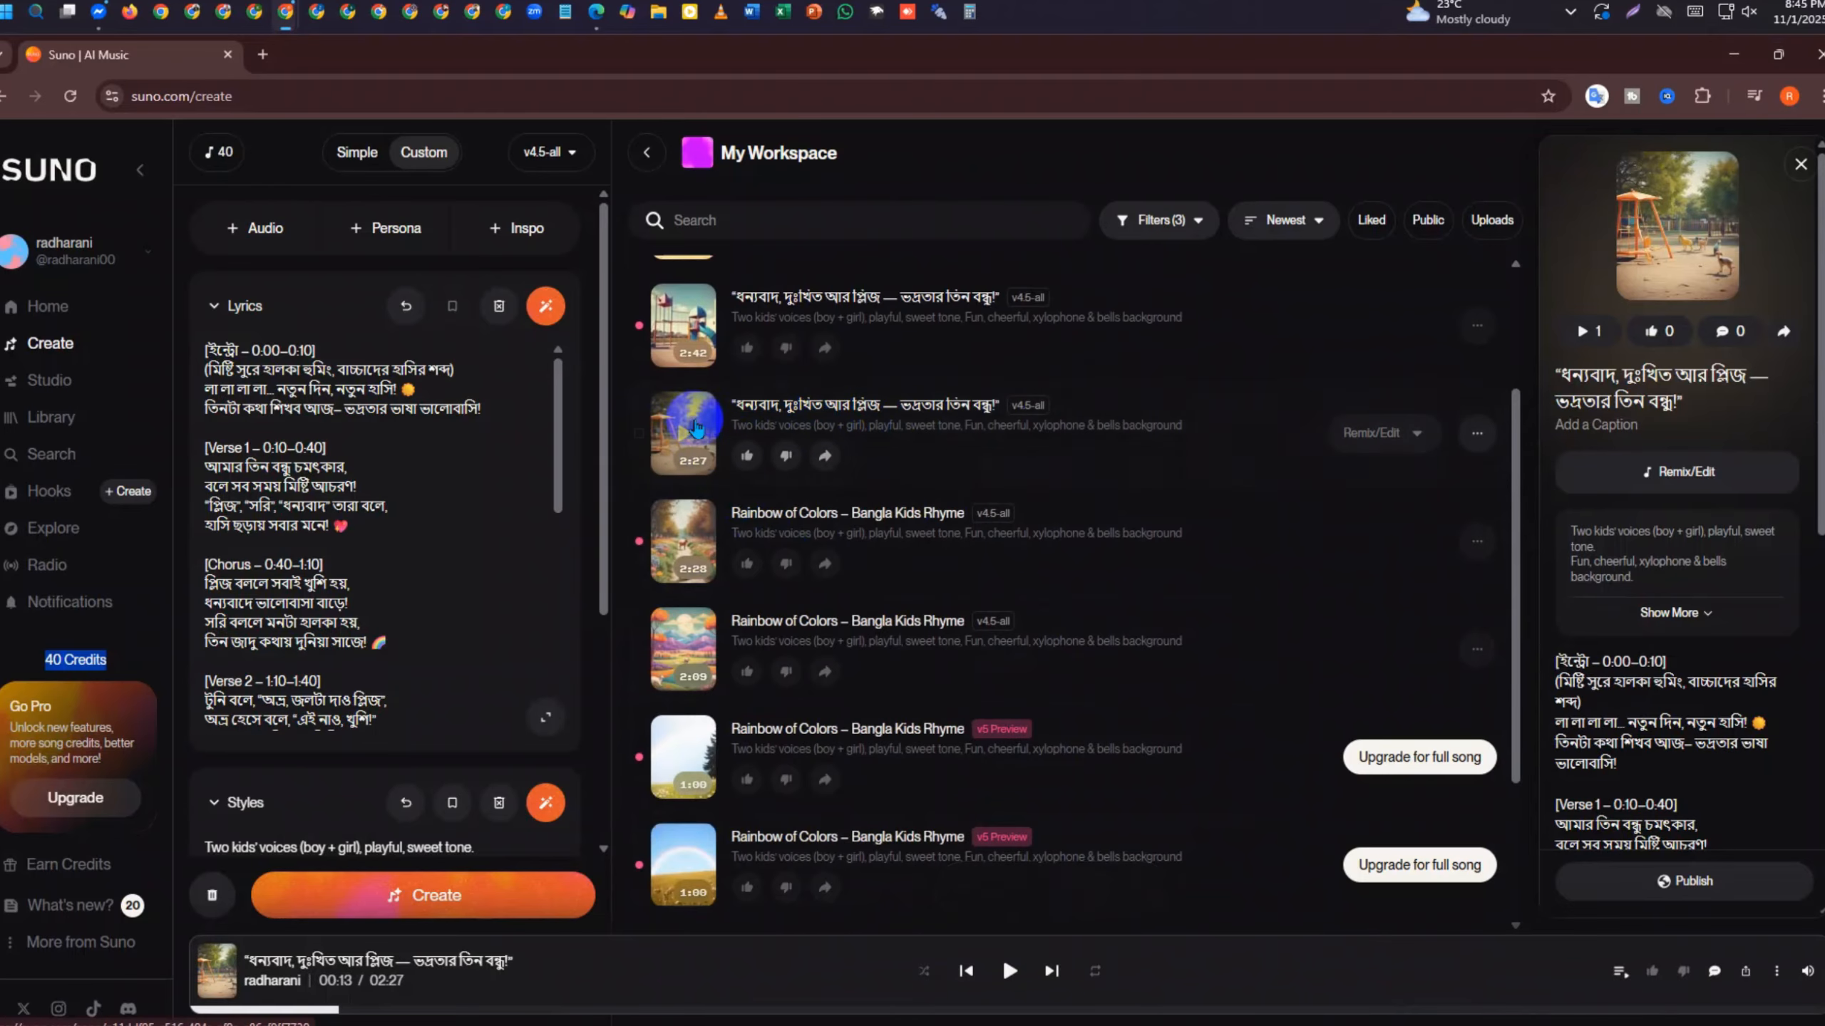
{"action": "left_click", "coordinate": [130, 188]}
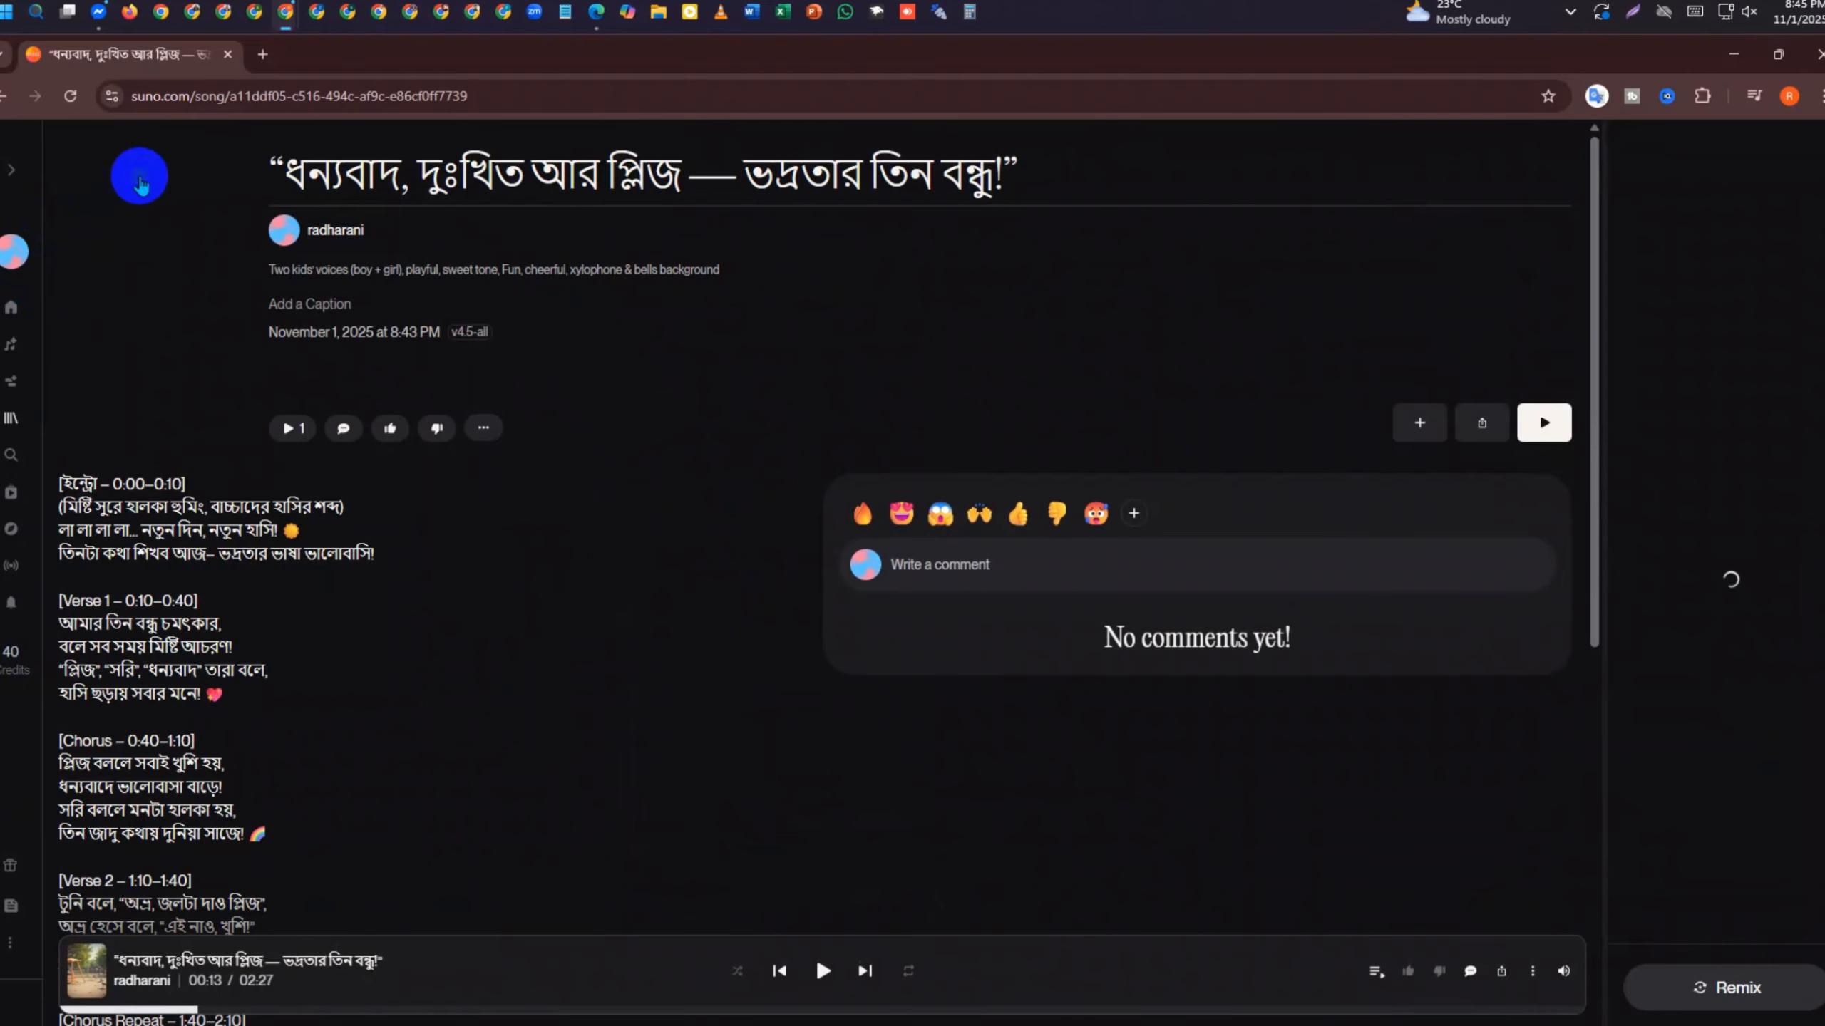
{"action": "left_click", "coordinate": [6, 100]}
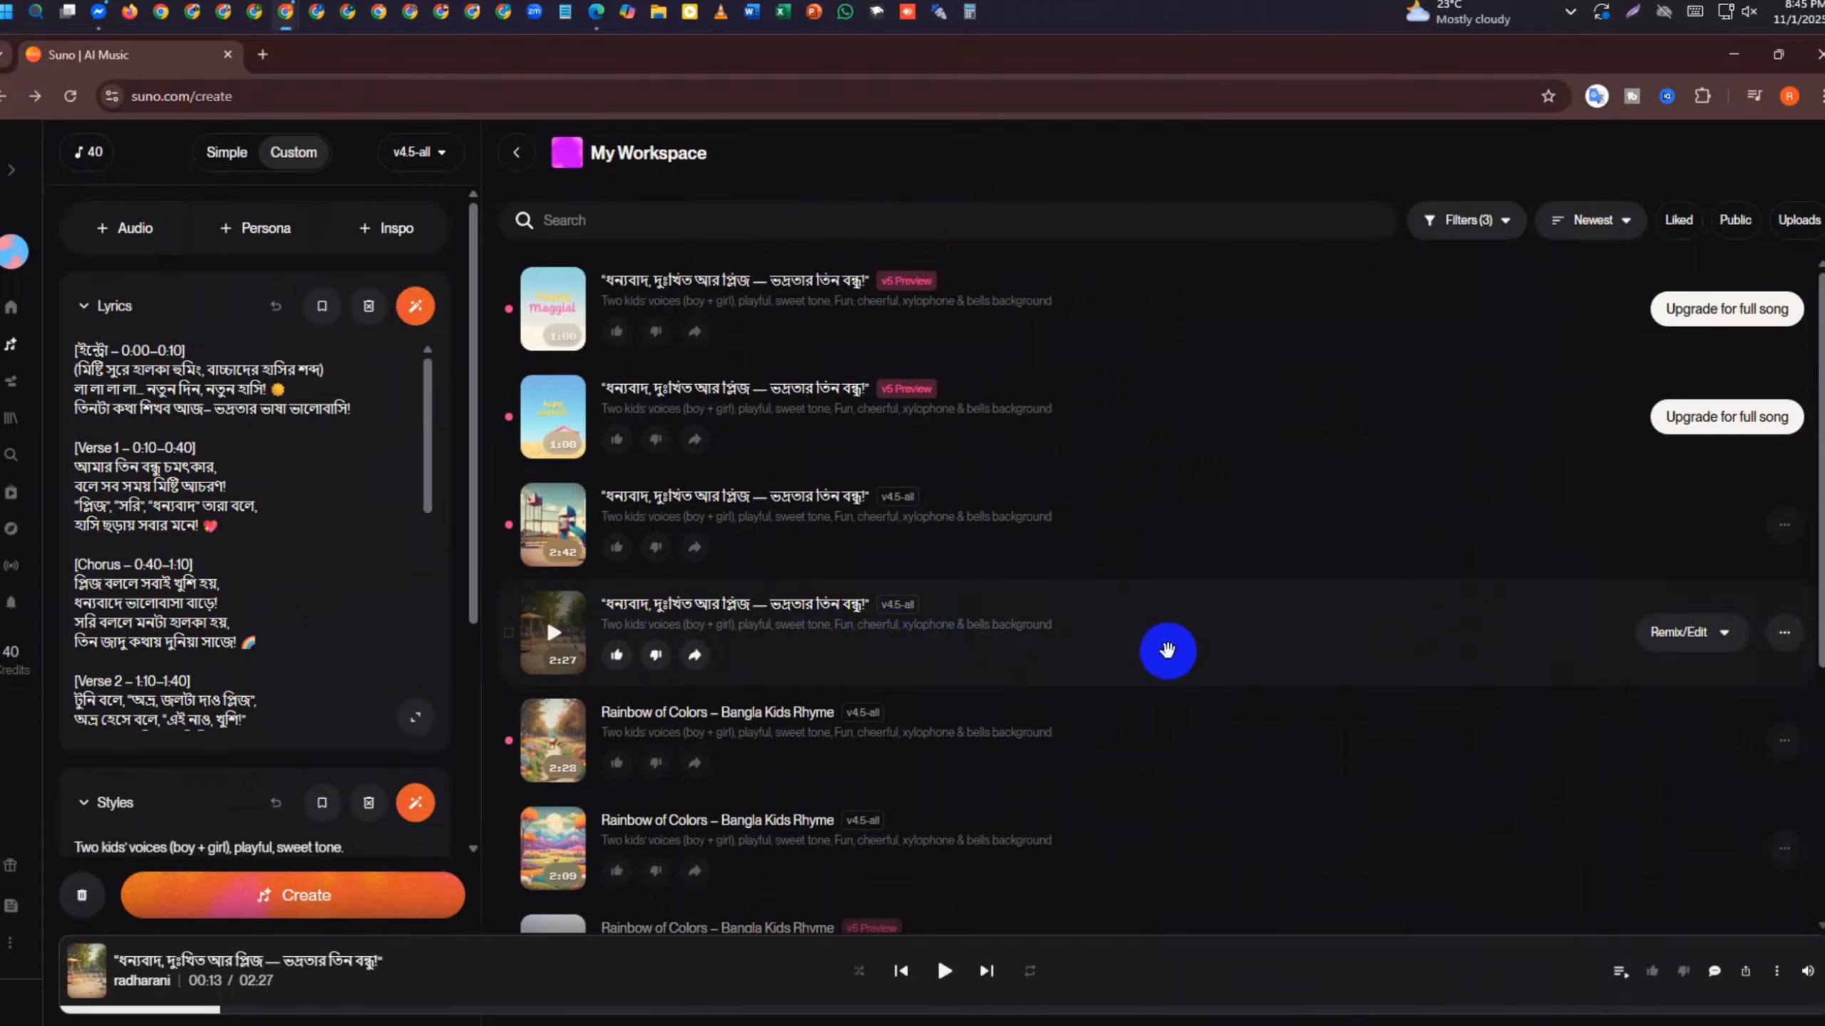
Download the new v4.5-all song with the orange swing cover as MP3 audio, without upgrading for commercial rights
{"action": "left_click", "coordinate": [1790, 633]}
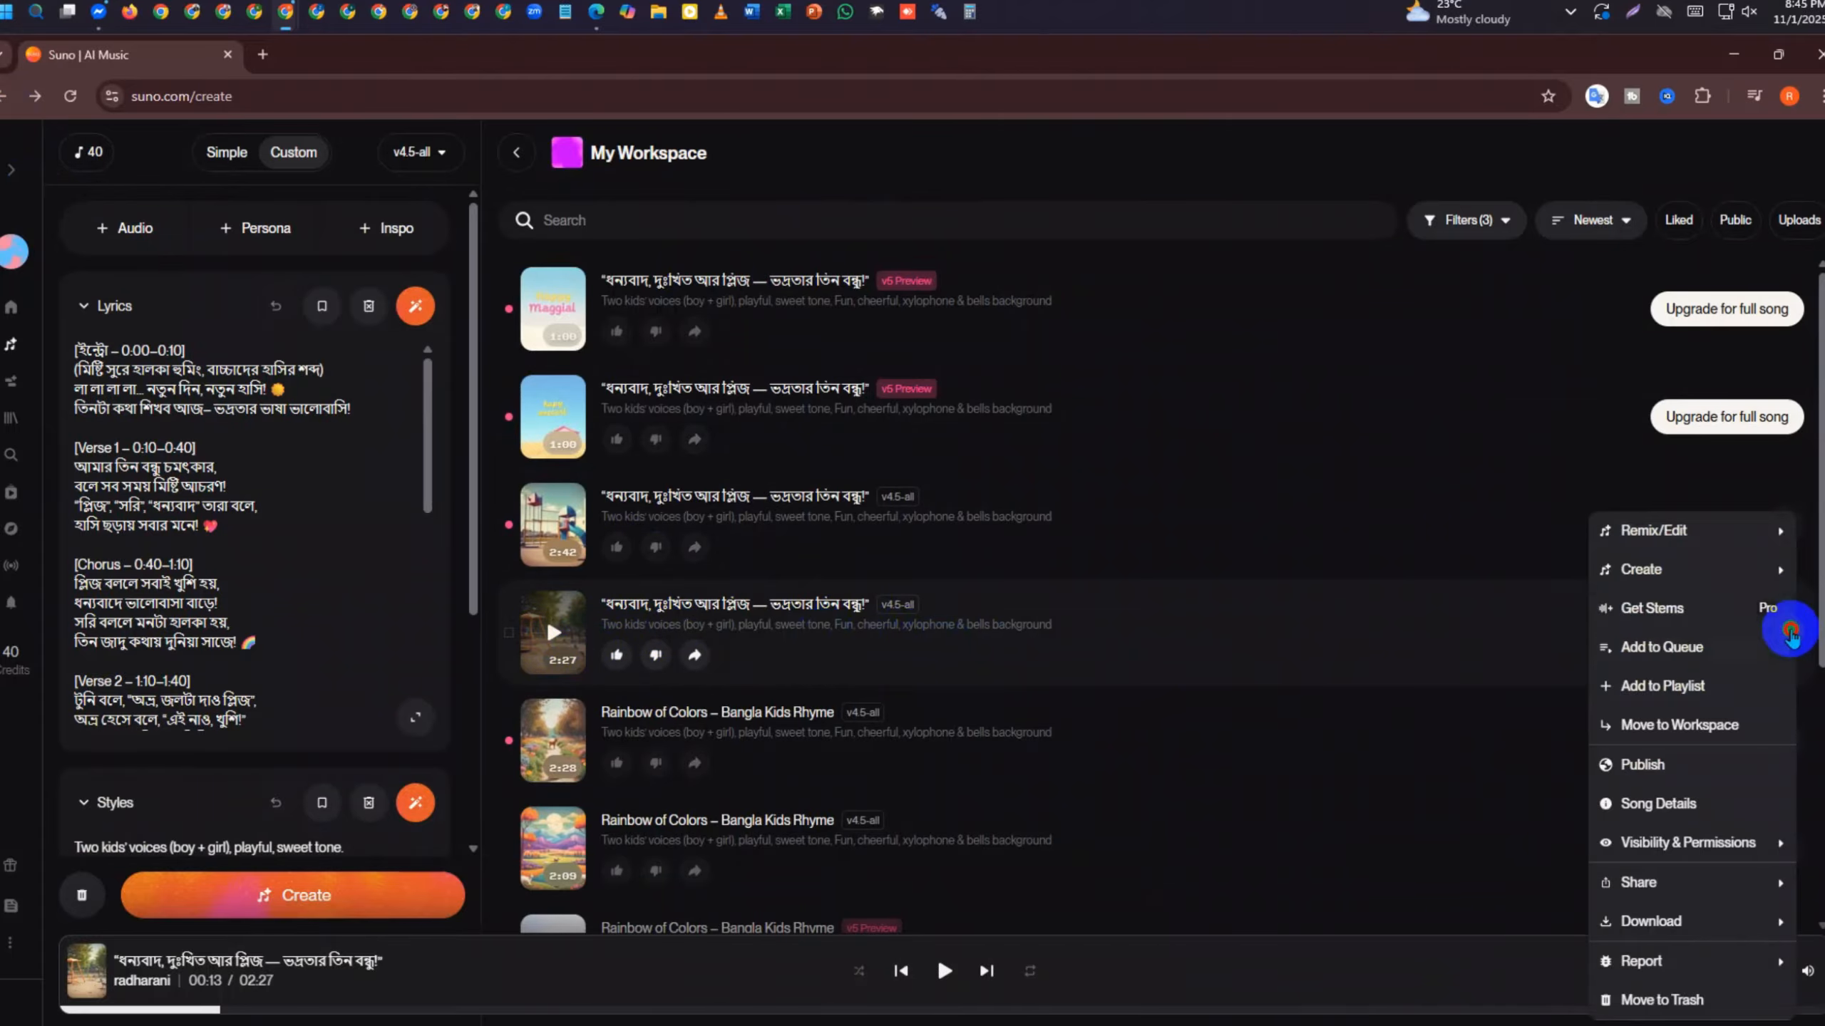
{"action": "scroll", "coordinate": [1766, 632], "scroll_direction": "down", "scroll_amount": 3}
{"action": "mouse_move", "coordinate": [1661, 859]}
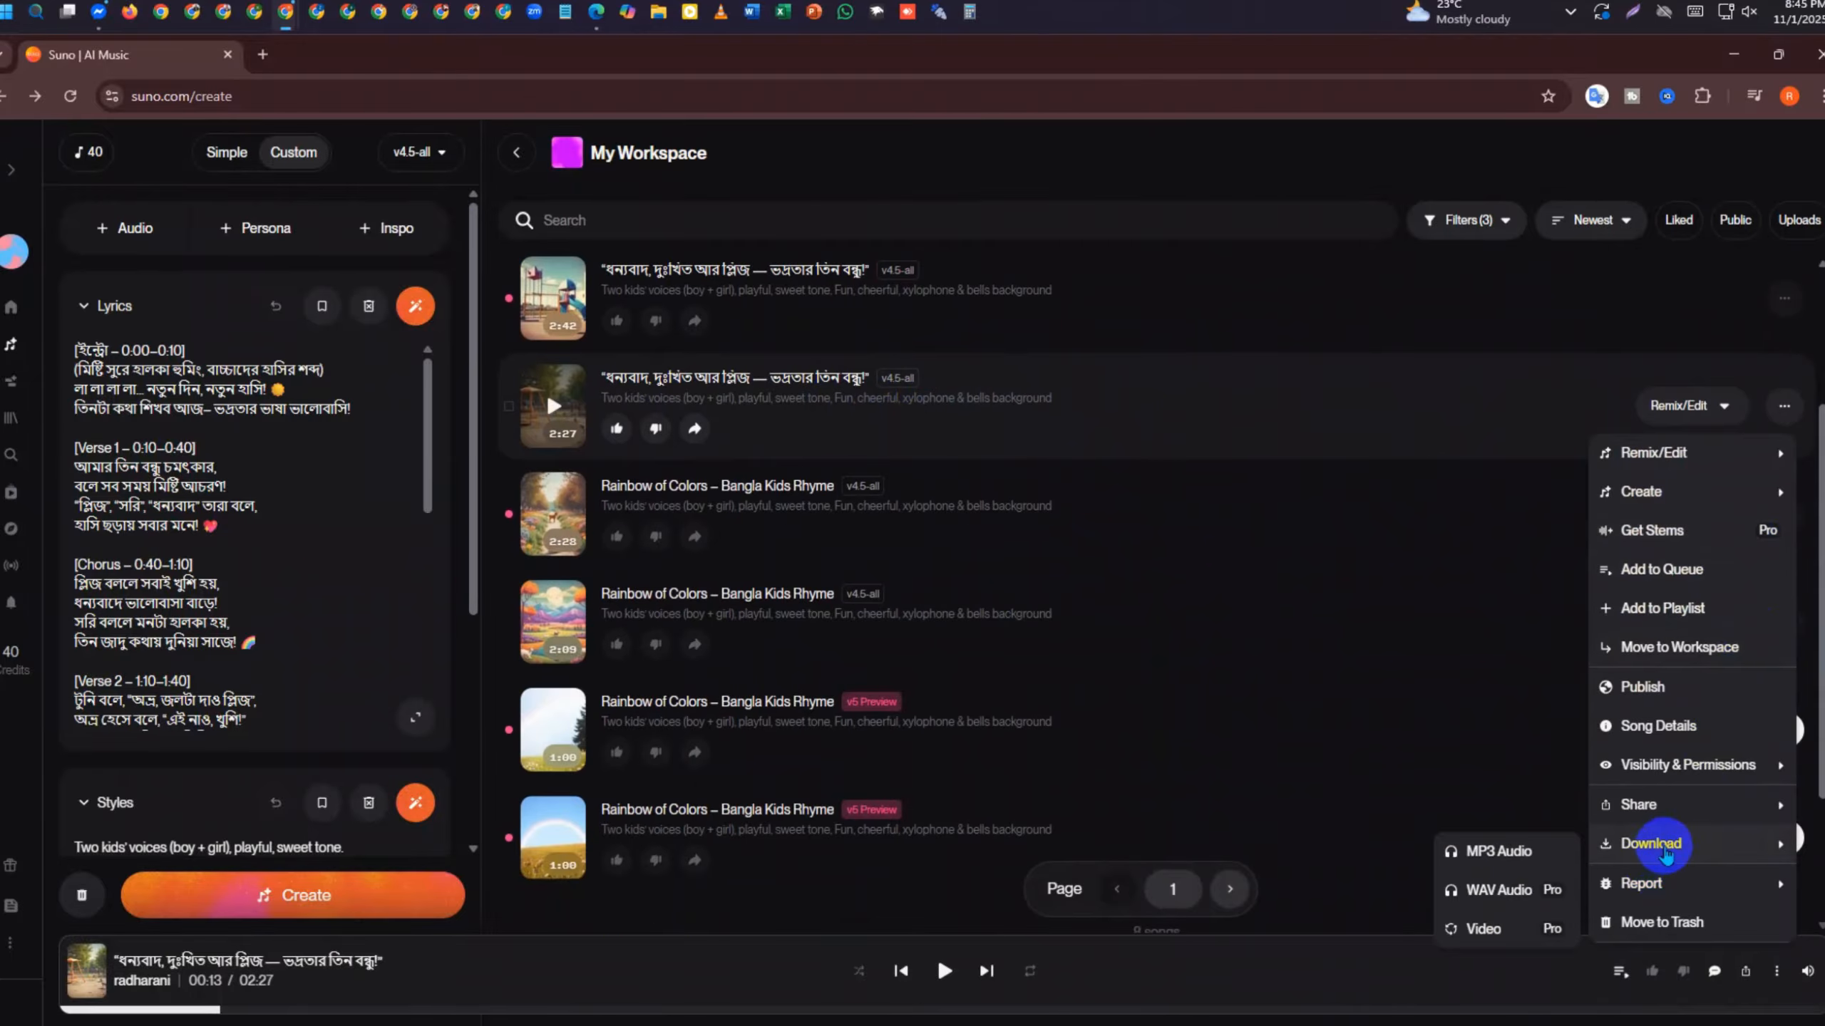
{"action": "left_click", "coordinate": [1501, 853]}
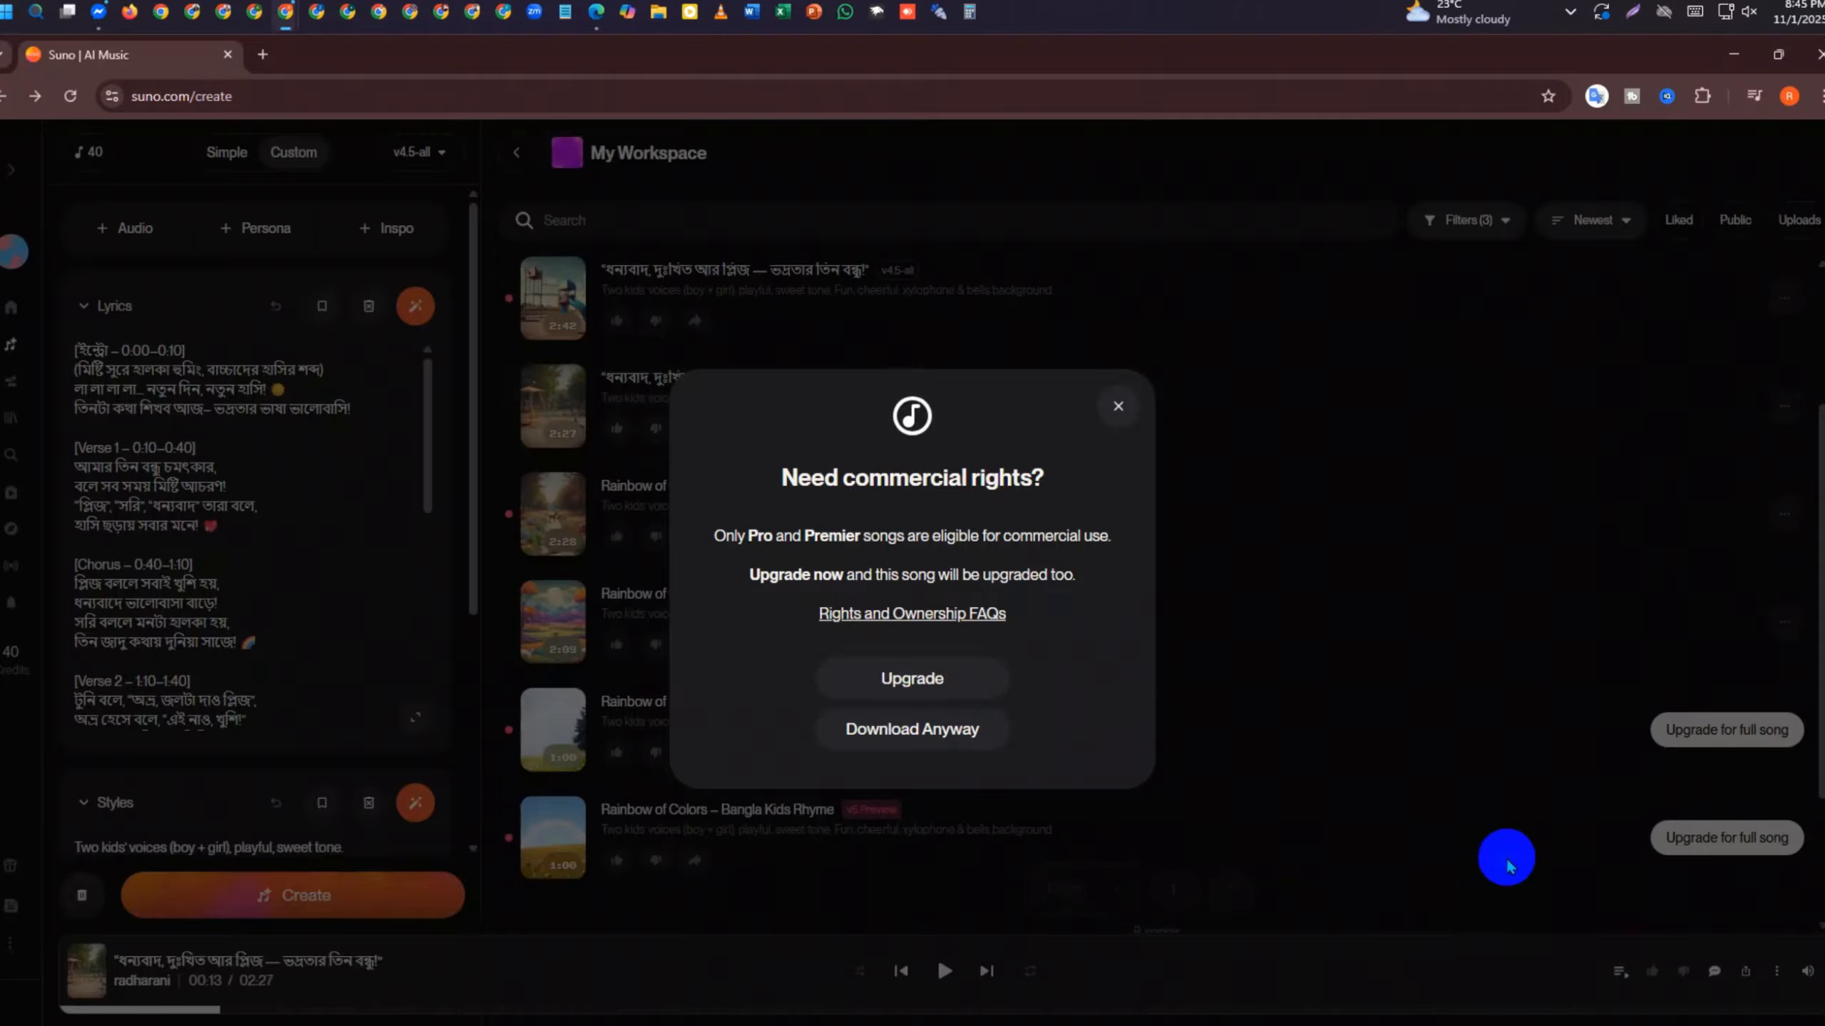
{"action": "left_click", "coordinate": [922, 744]}
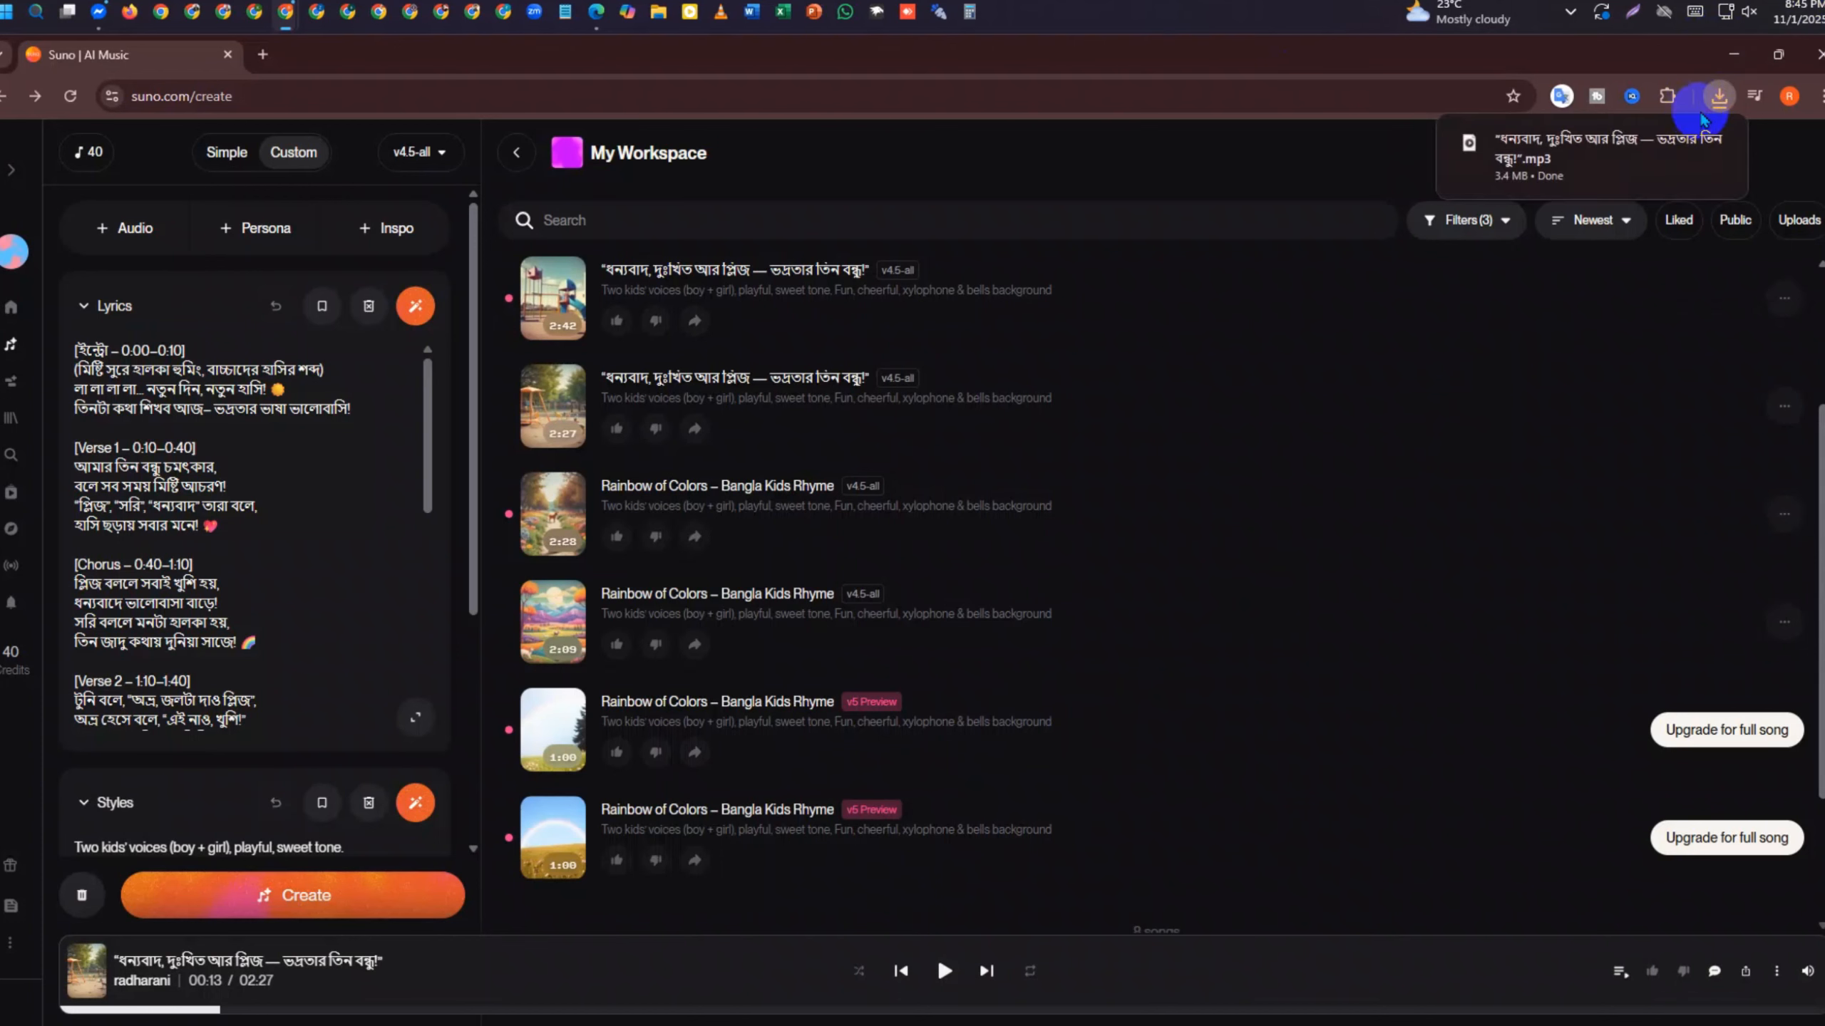
Switch to Messenger and send the downloaded "ধন্যবাদ, দুঃখিত আর প্লিজ — ভদ্রতার তিন বন্ধু!" MP3 to the "কাটুন ভিডিও তৈরি Ai" group
{"action": "left_click", "coordinate": [105, 21]}
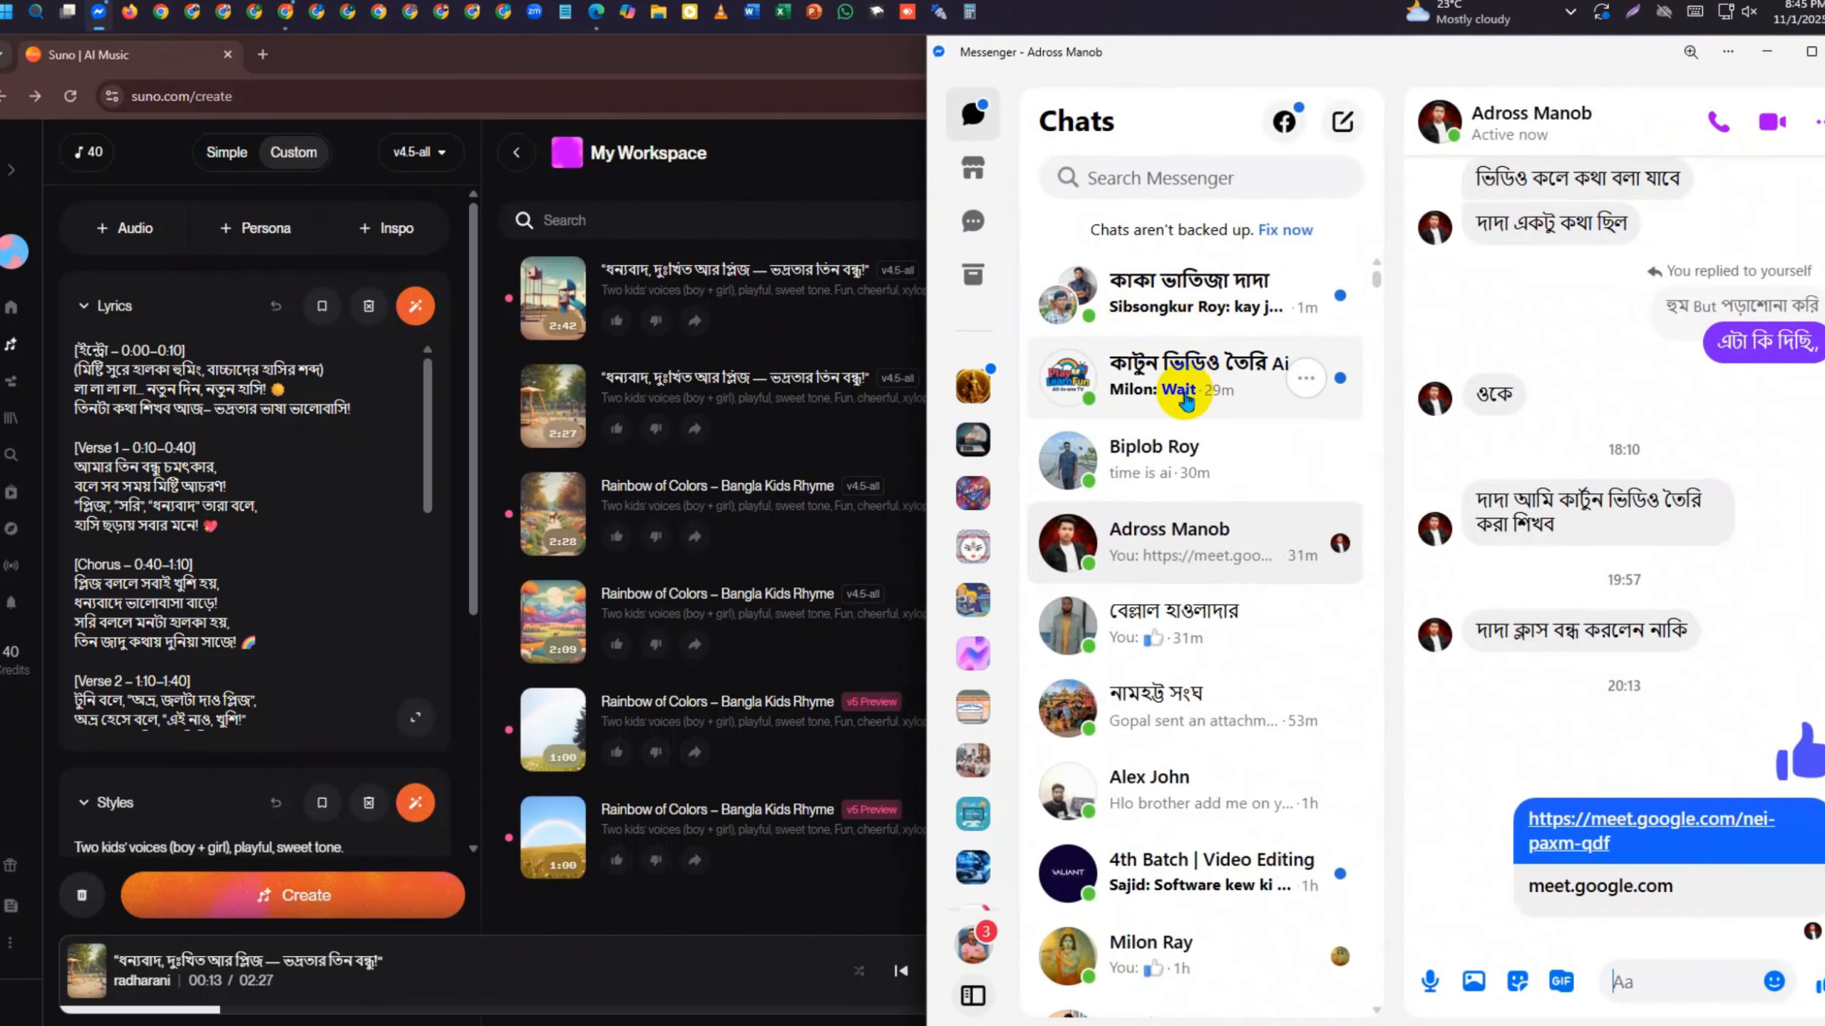
{"action": "left_click", "coordinate": [1174, 412]}
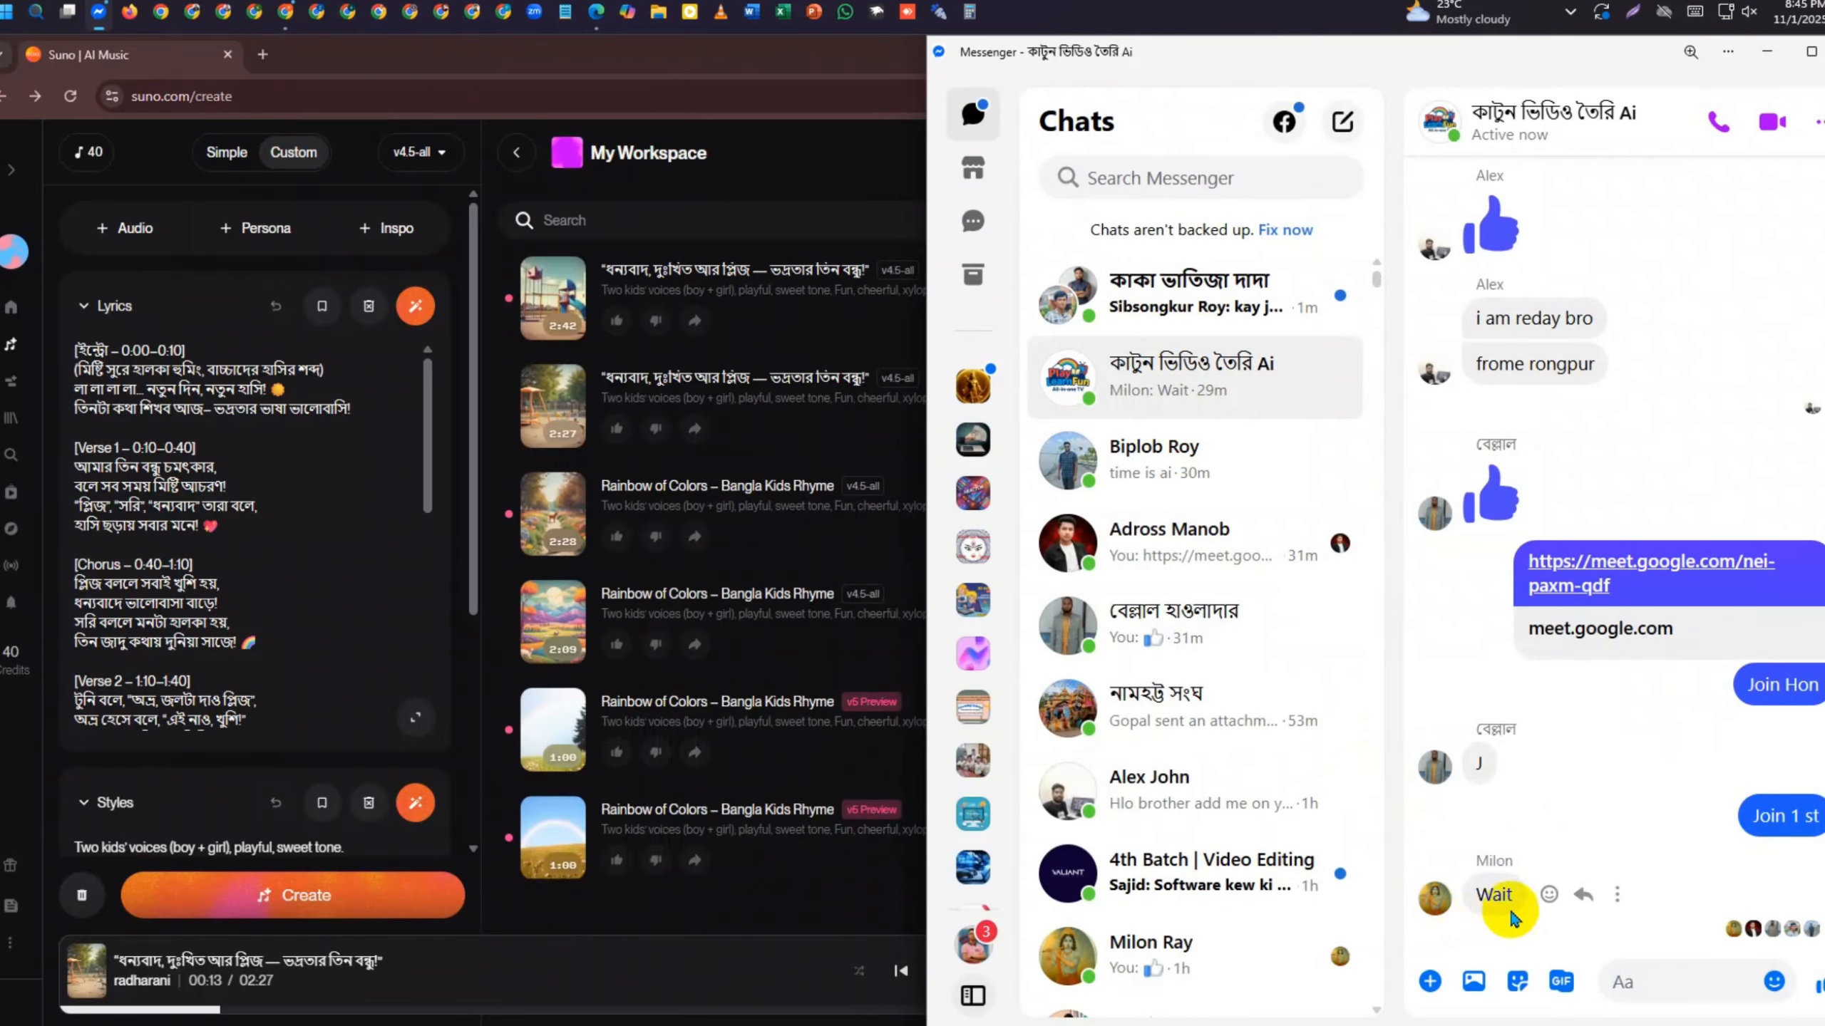
{"action": "left_click", "coordinate": [1474, 981]}
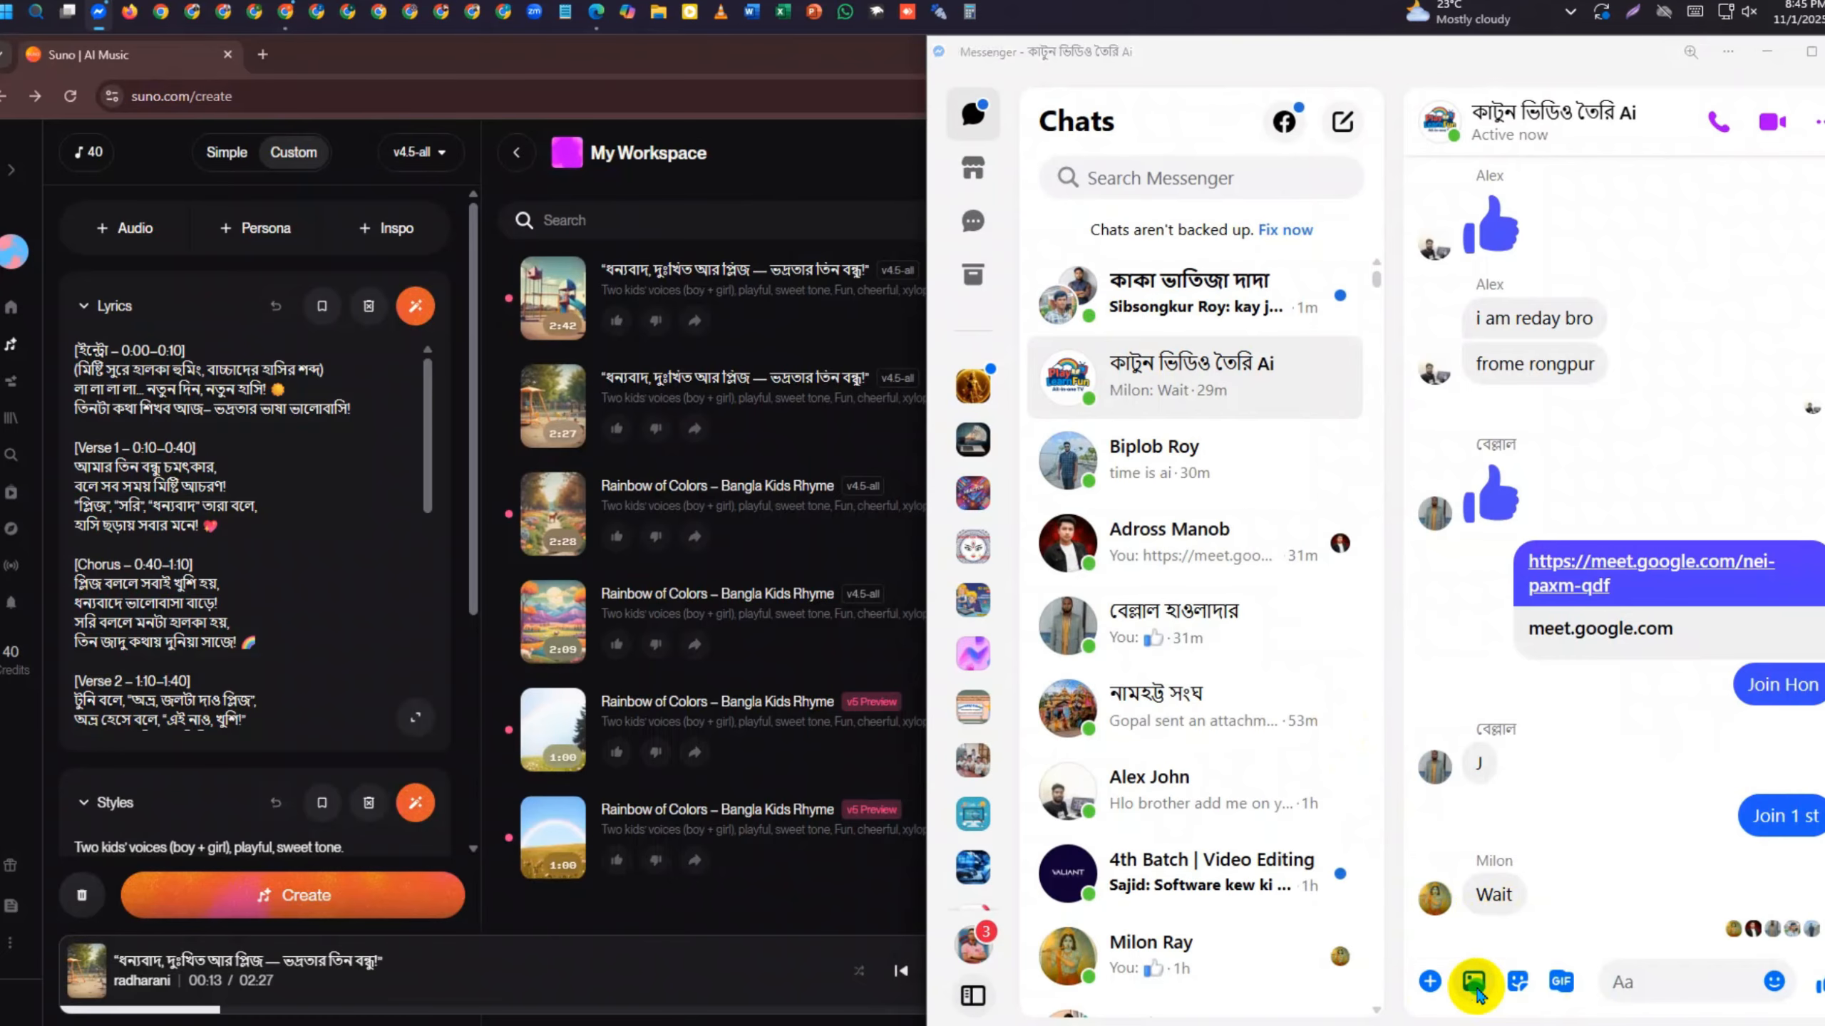
{"action": "scroll", "coordinate": [1024, 236], "scroll_direction": "up", "scroll_amount": 5}
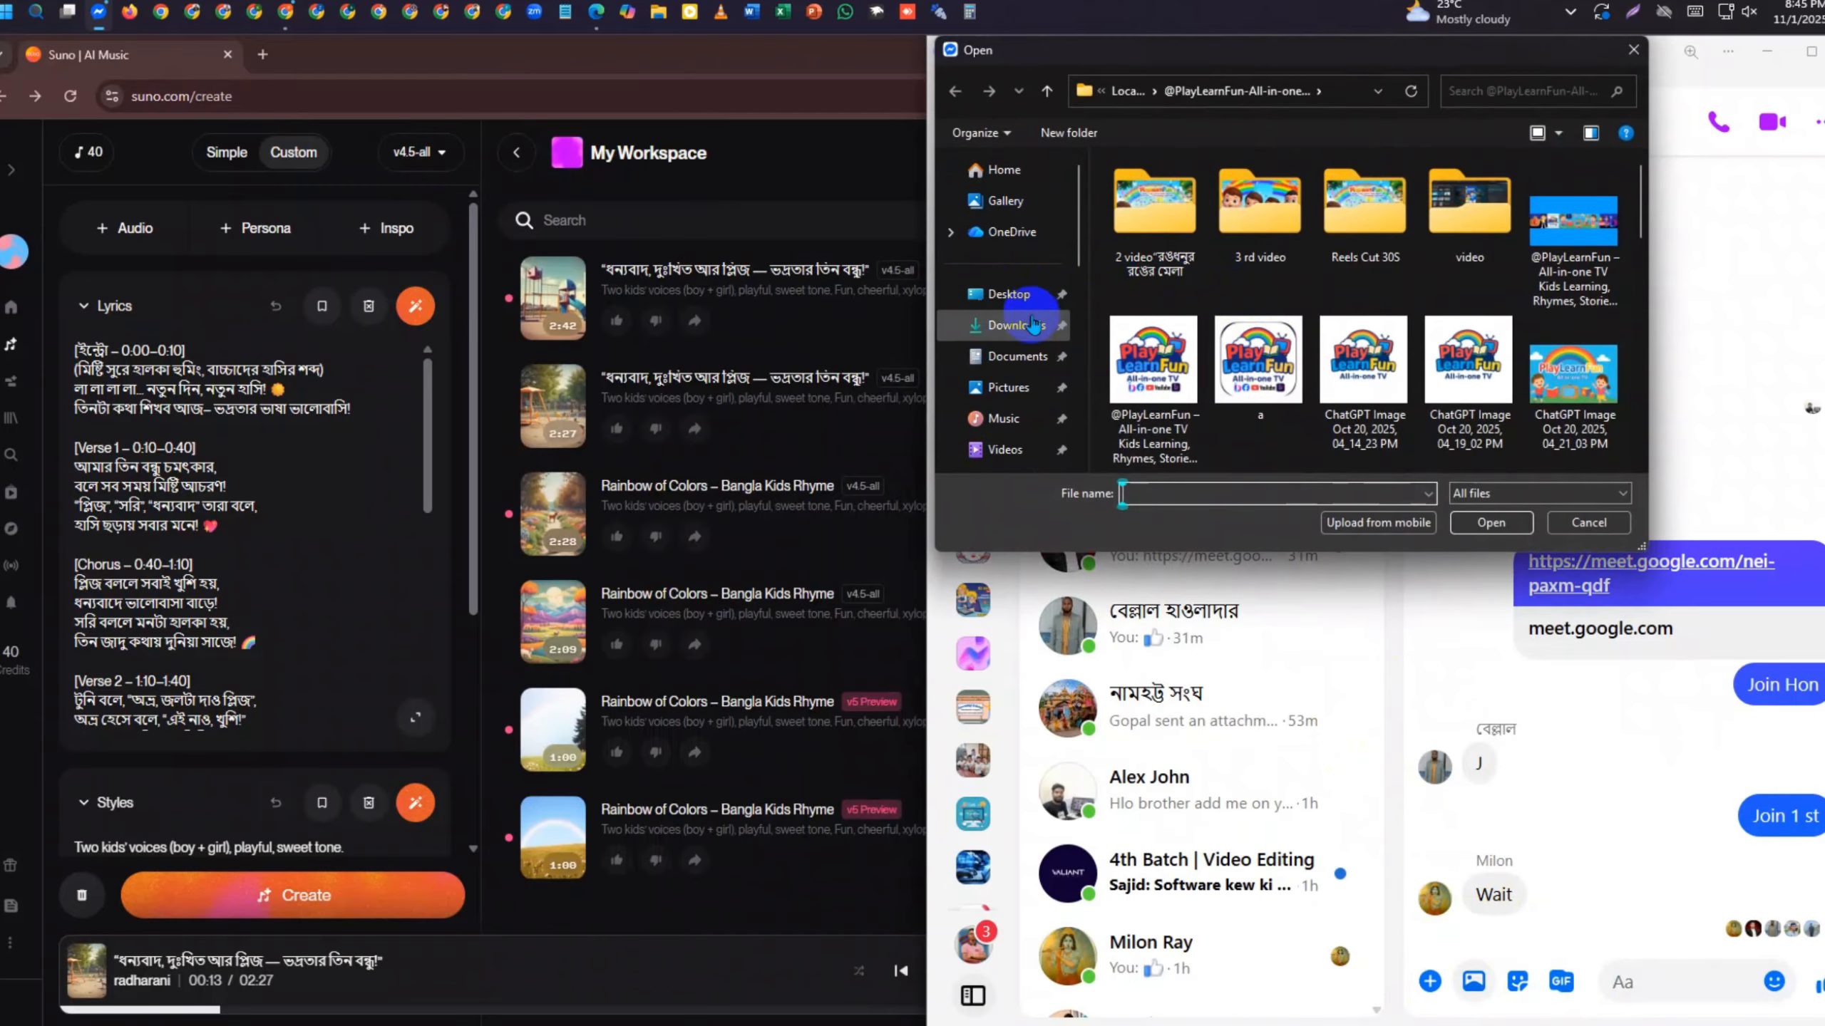
{"action": "left_click", "coordinate": [1016, 325]}
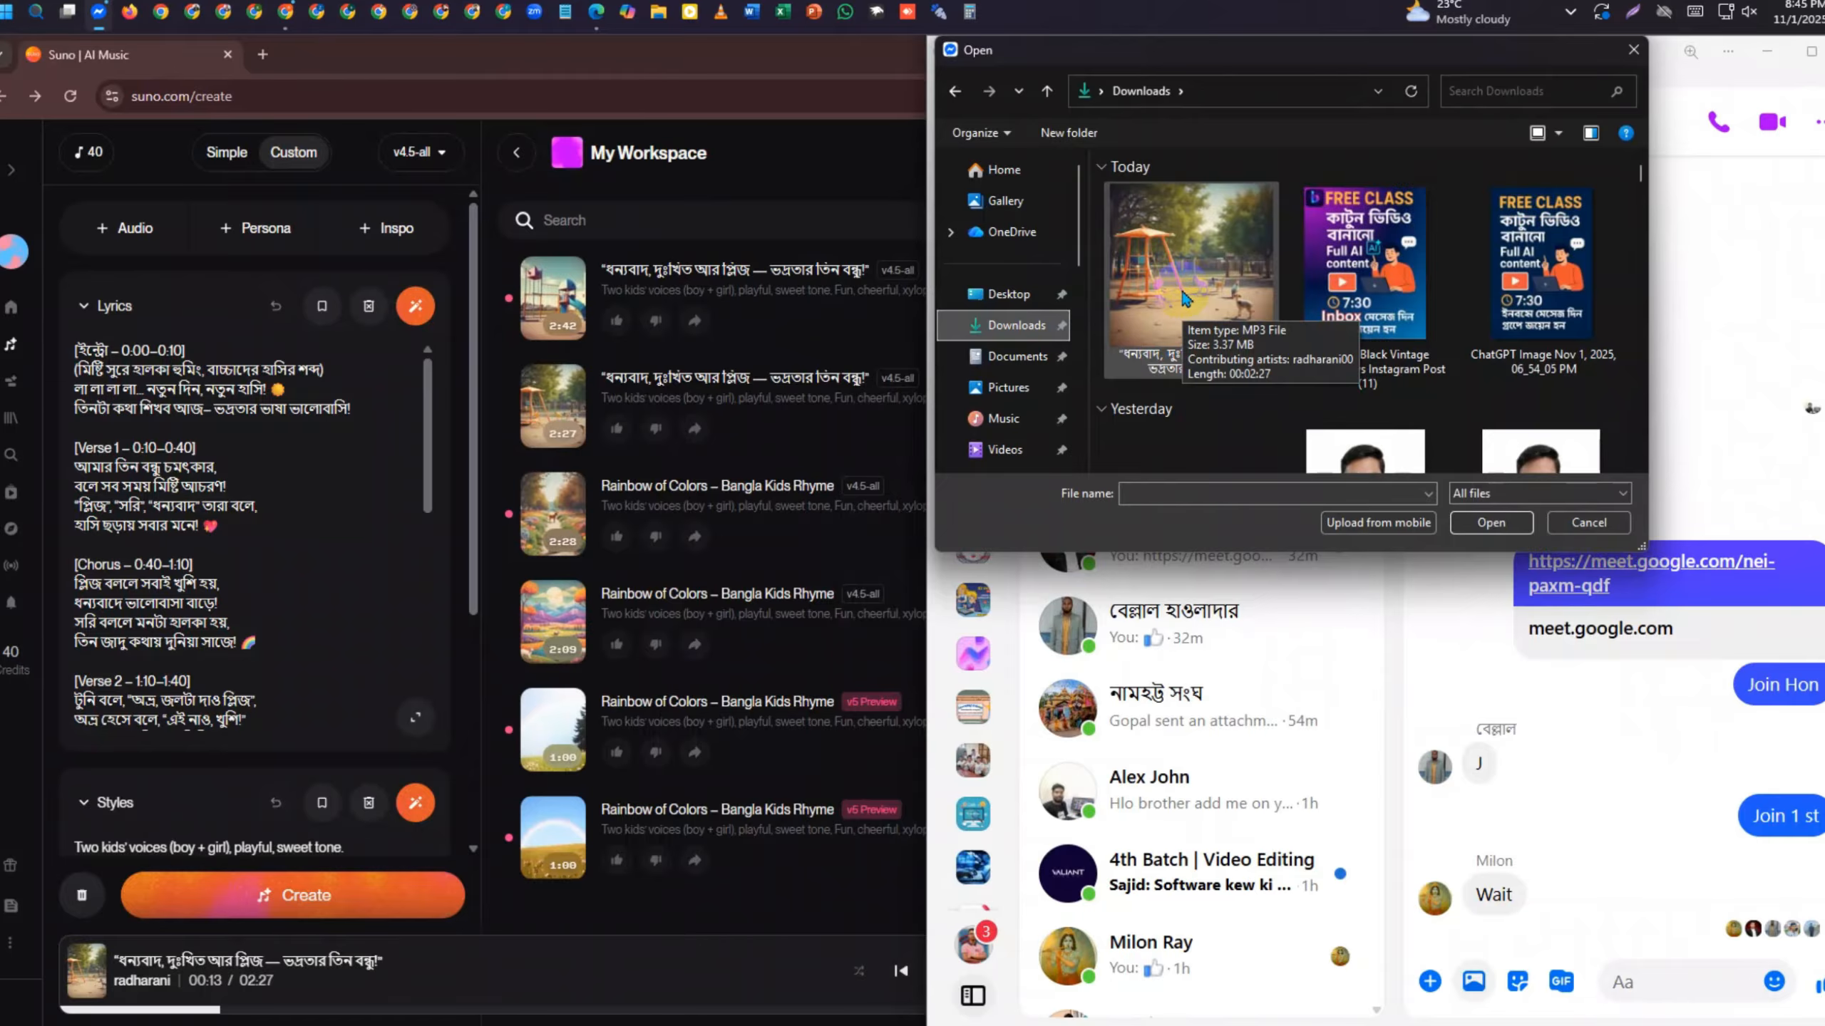
{"action": "left_click", "coordinate": [1186, 298]}
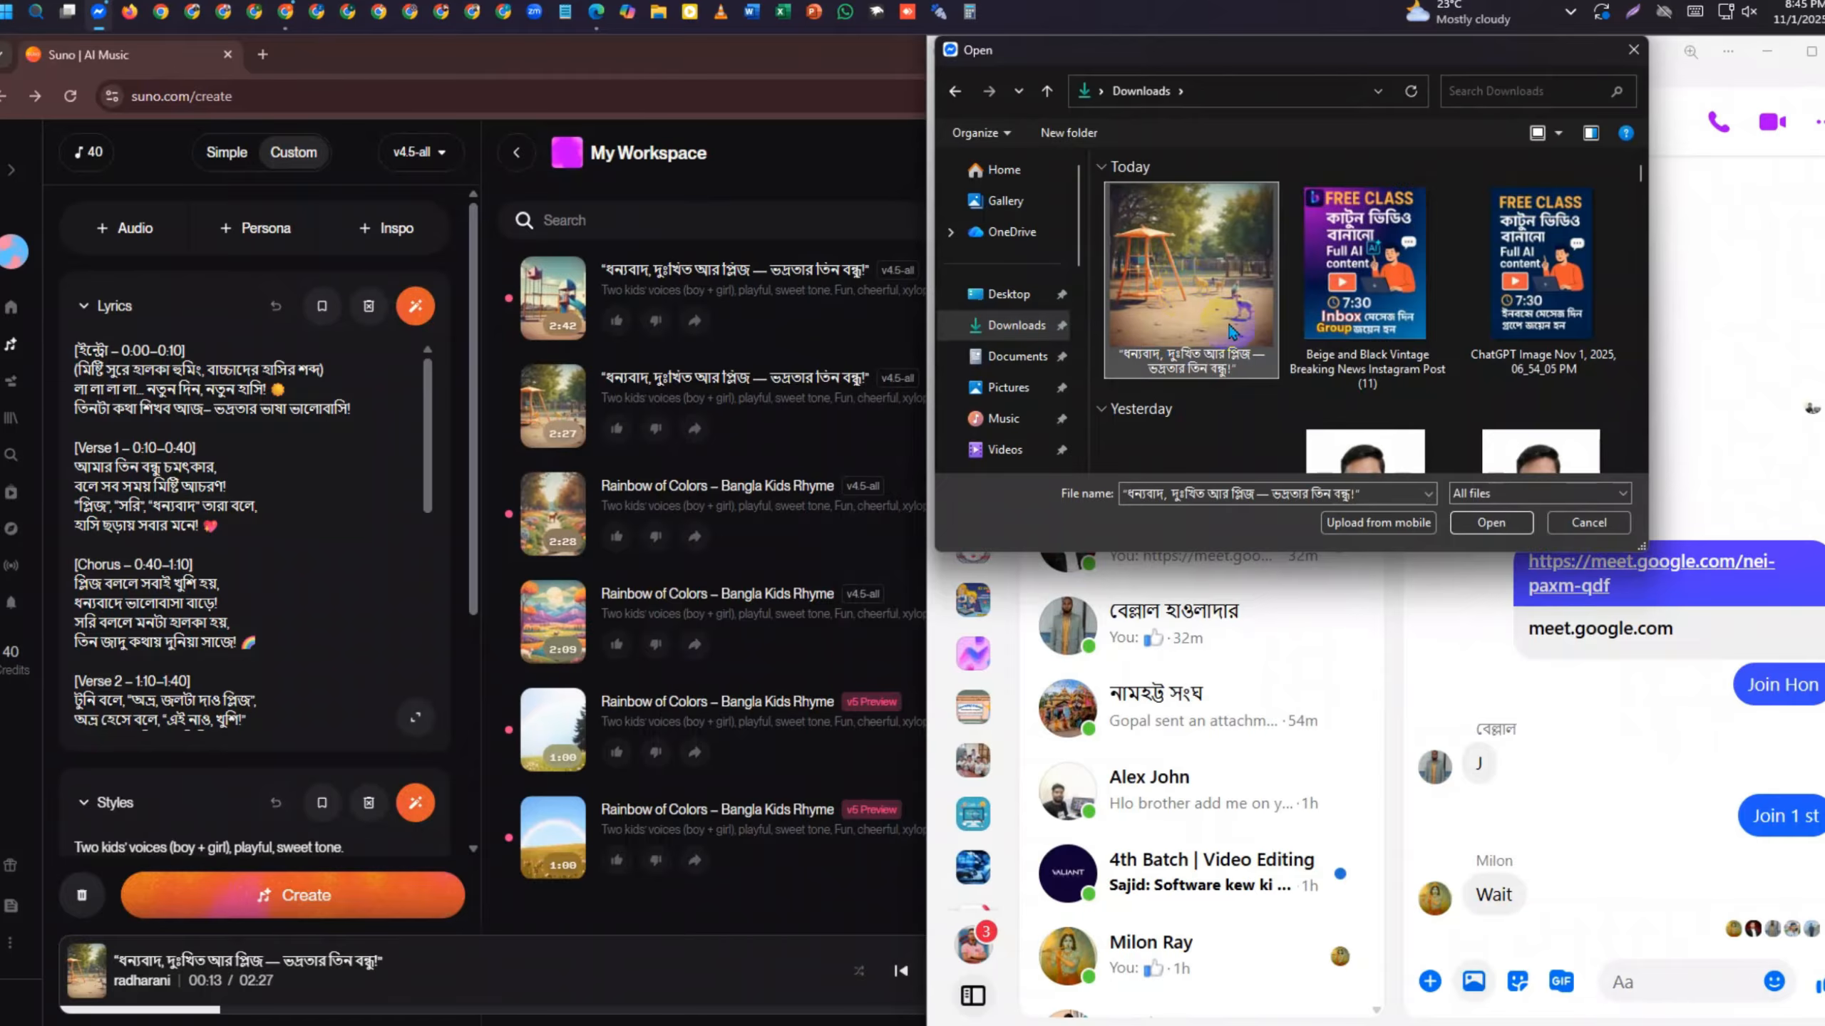
{"action": "left_click", "coordinate": [1501, 527]}
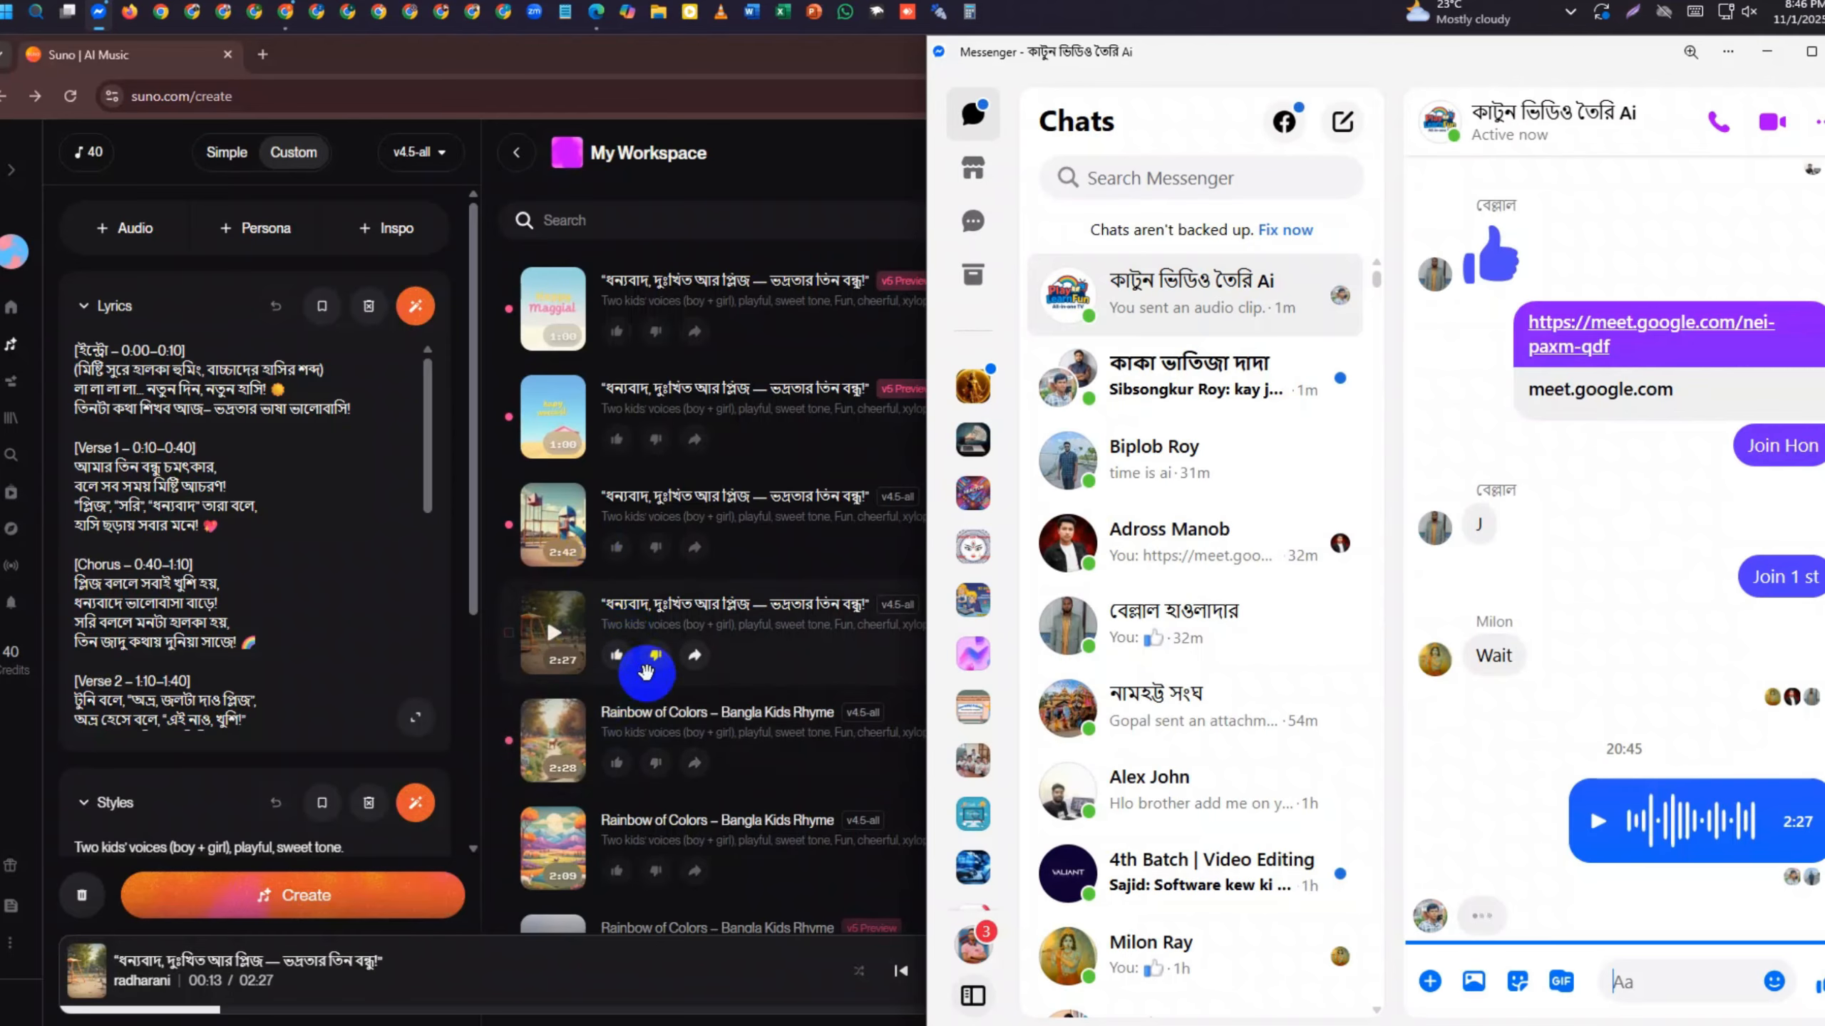
Play the sent song's audio clip in the group chat, adjusting the system volume, and pause it
{"action": "left_click", "coordinate": [1603, 823]}
{"action": "left_click", "coordinate": [1750, 13]}
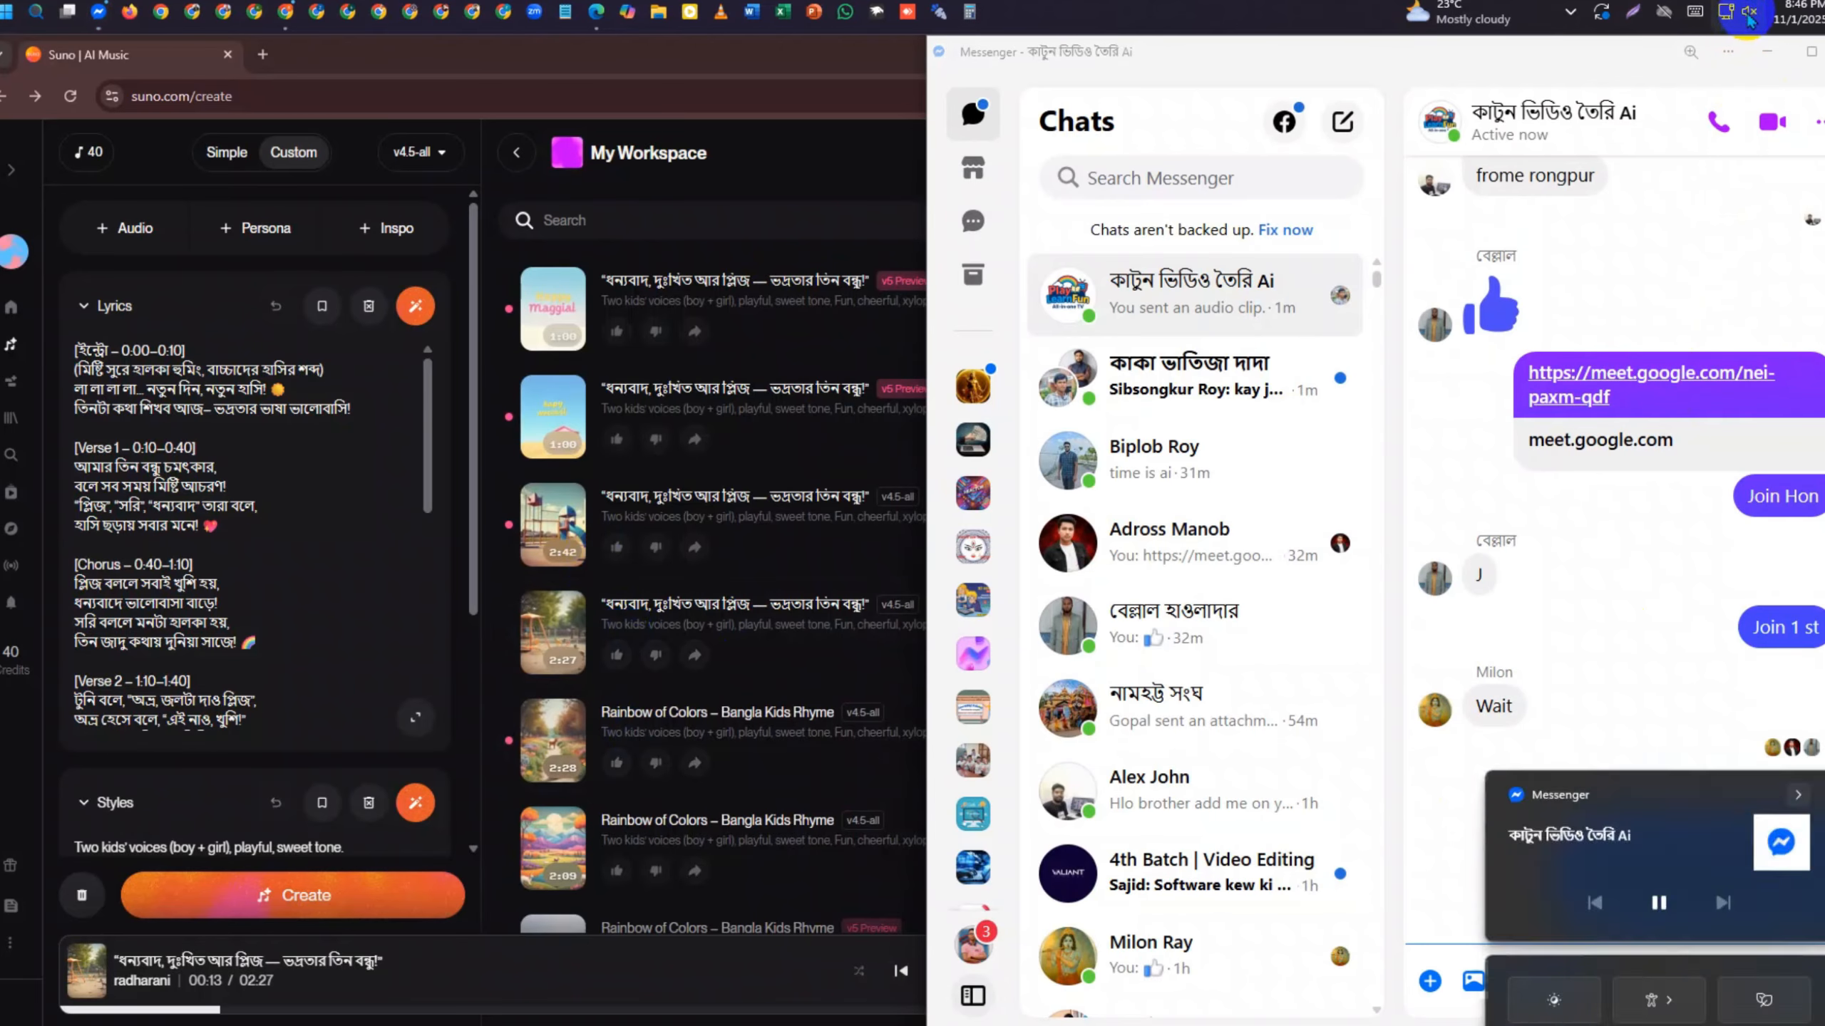
{"action": "left_click", "coordinate": [1566, 945]}
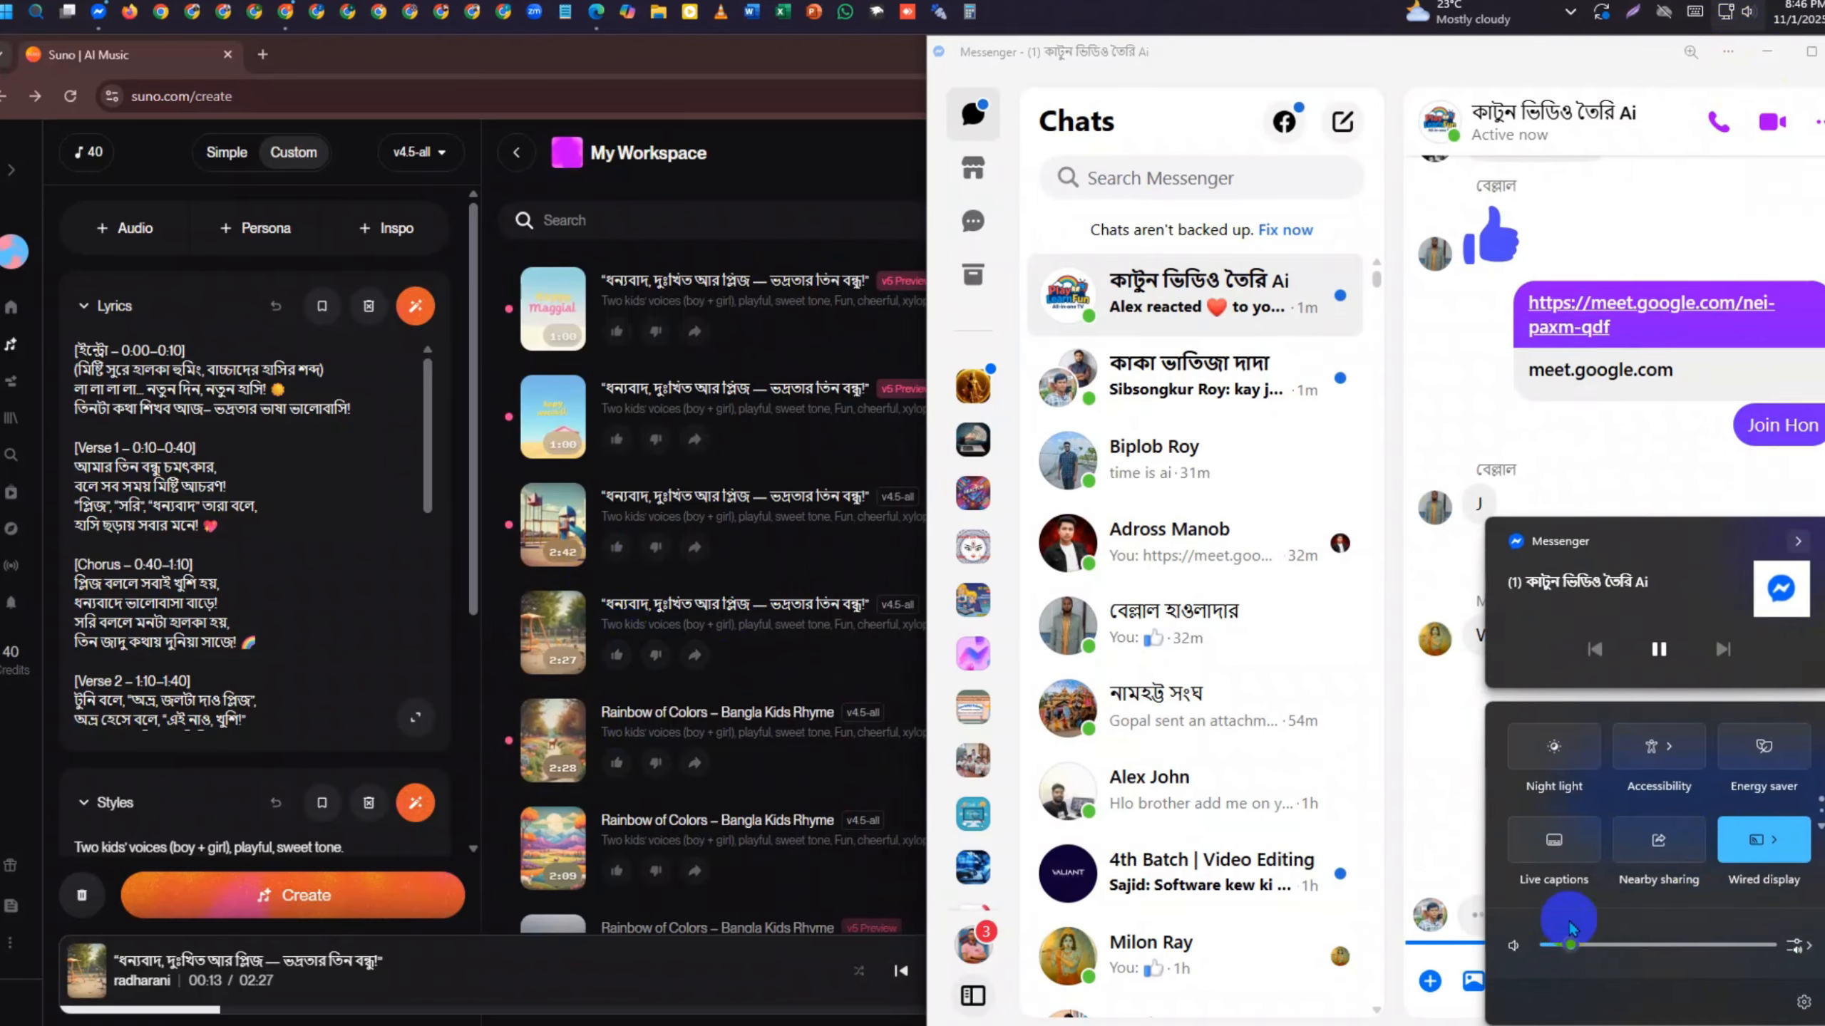
{"action": "left_click", "coordinate": [1446, 820]}
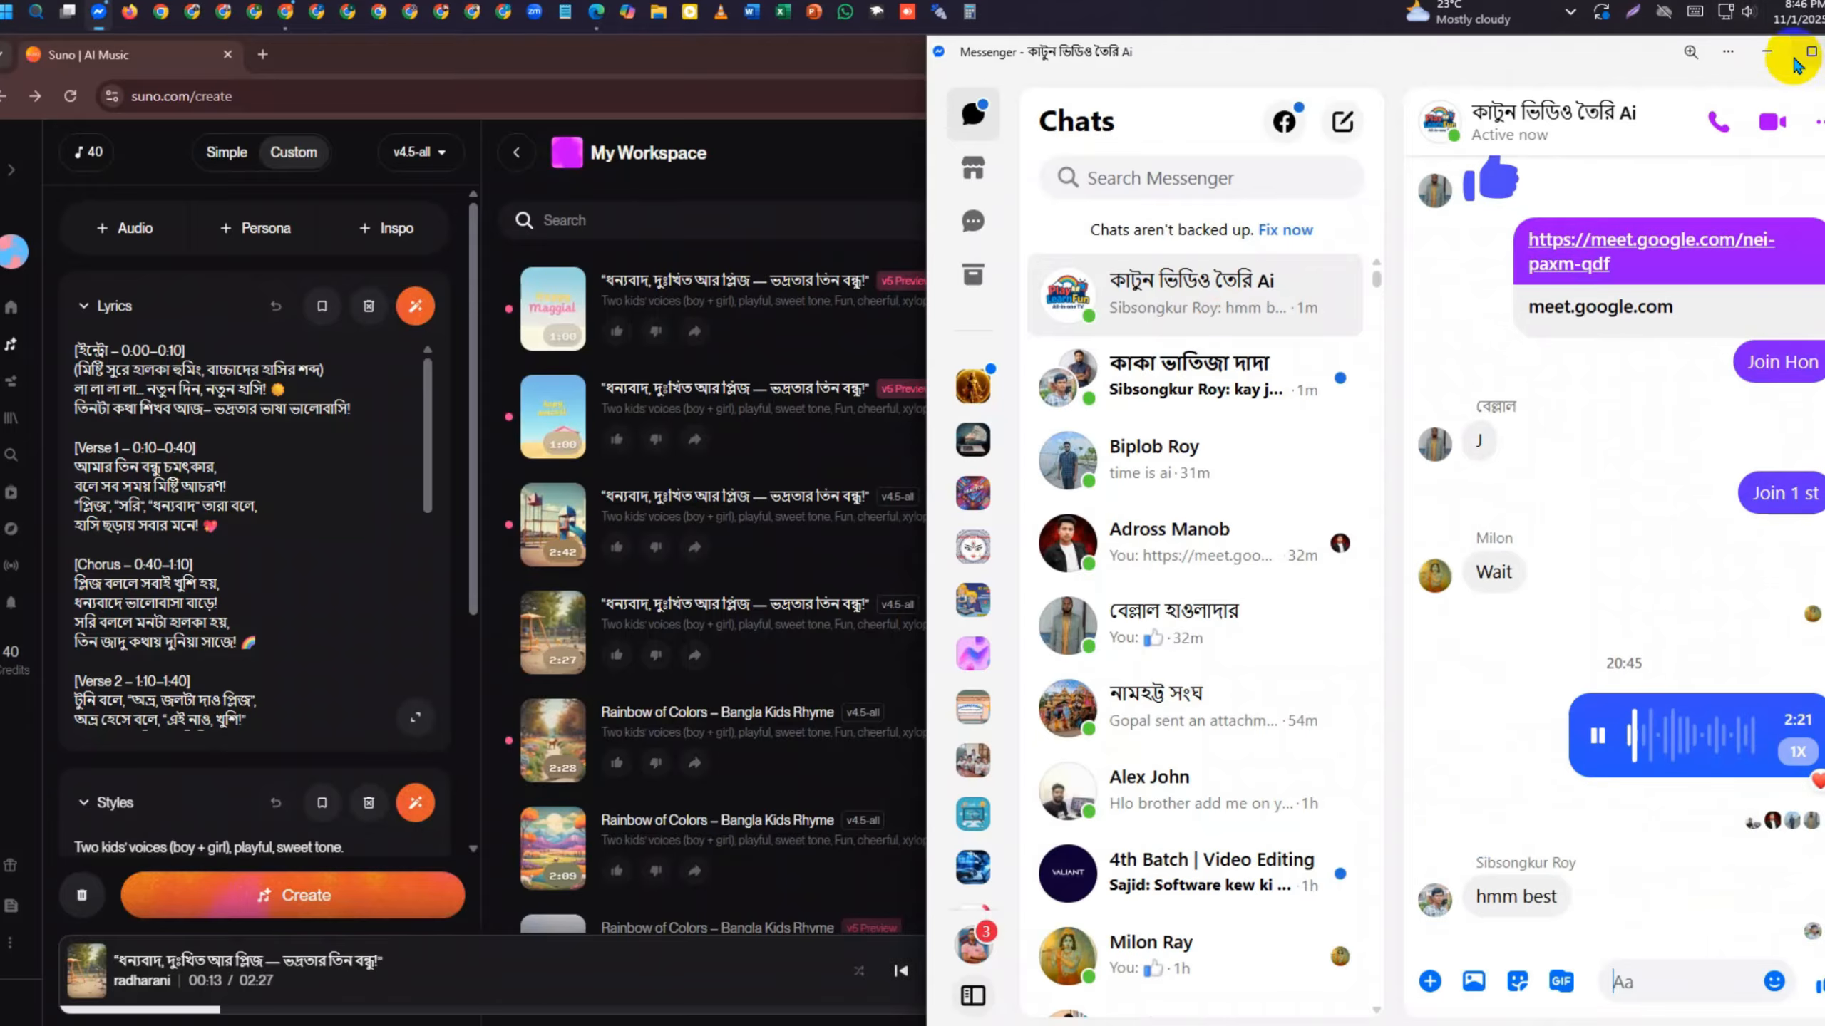
{"action": "left_click", "coordinate": [1750, 13]}
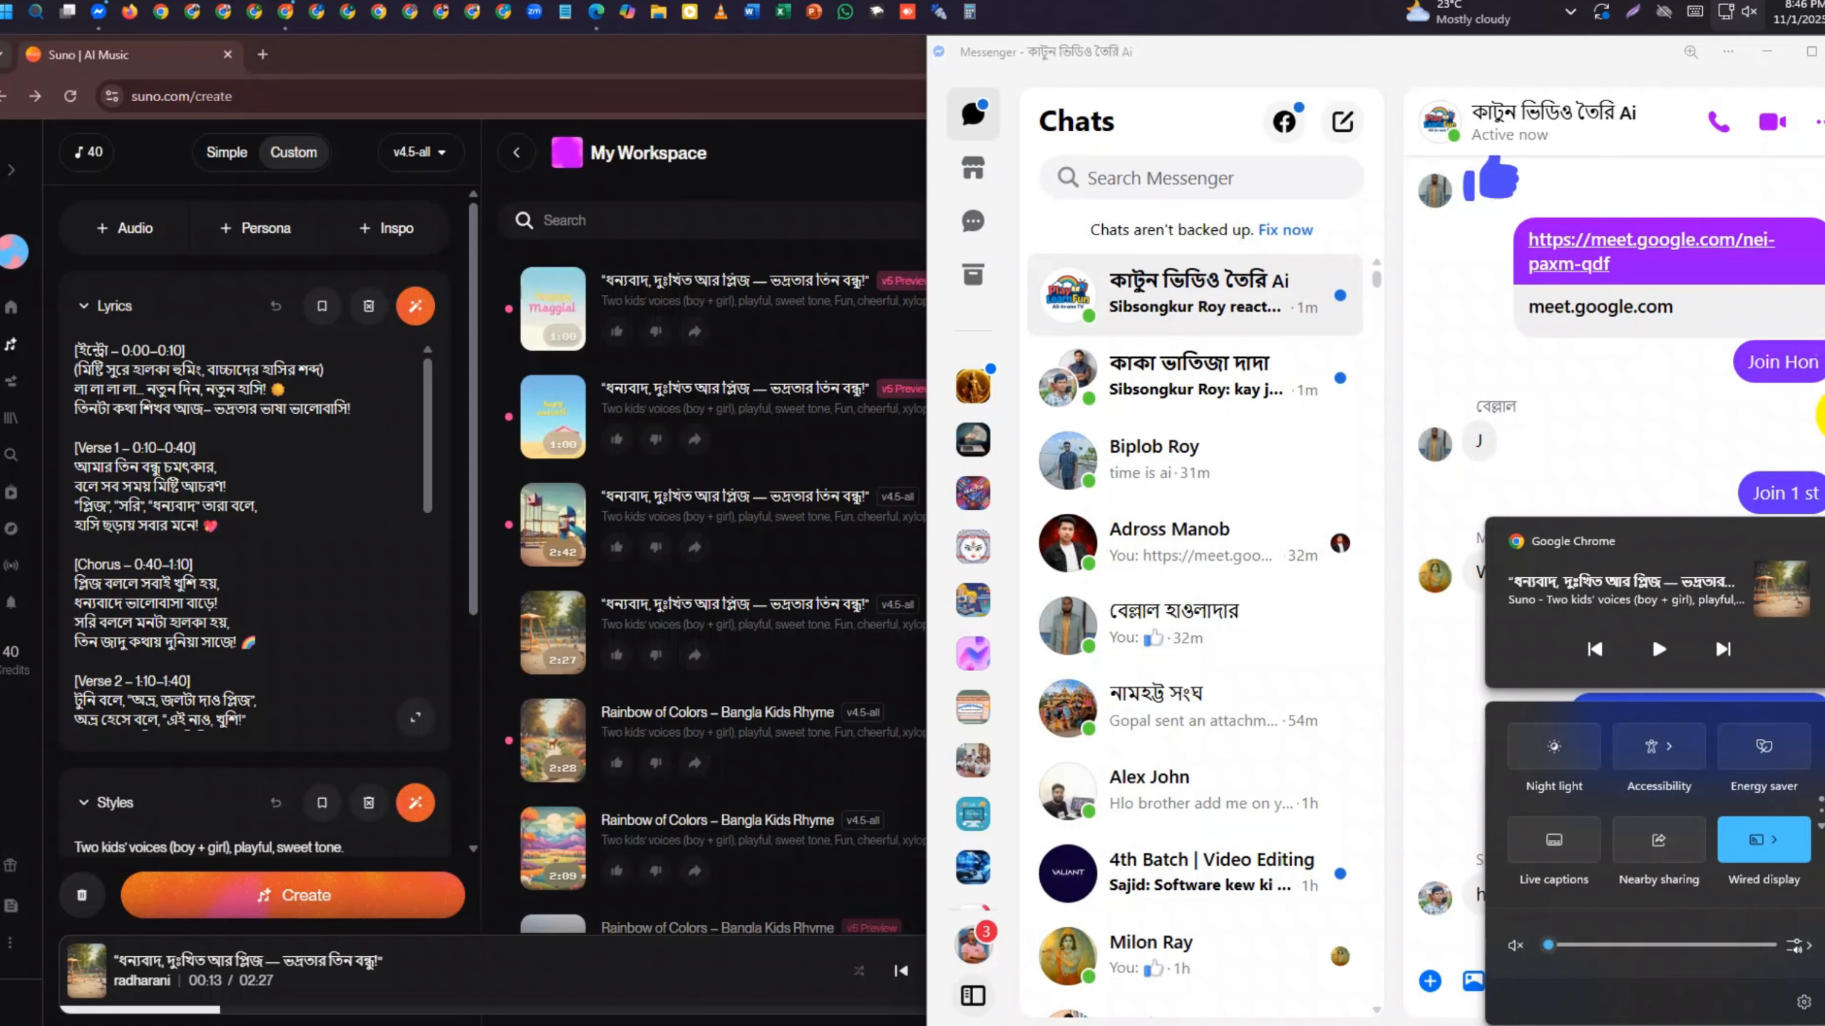
{"action": "left_click", "coordinate": [1444, 754]}
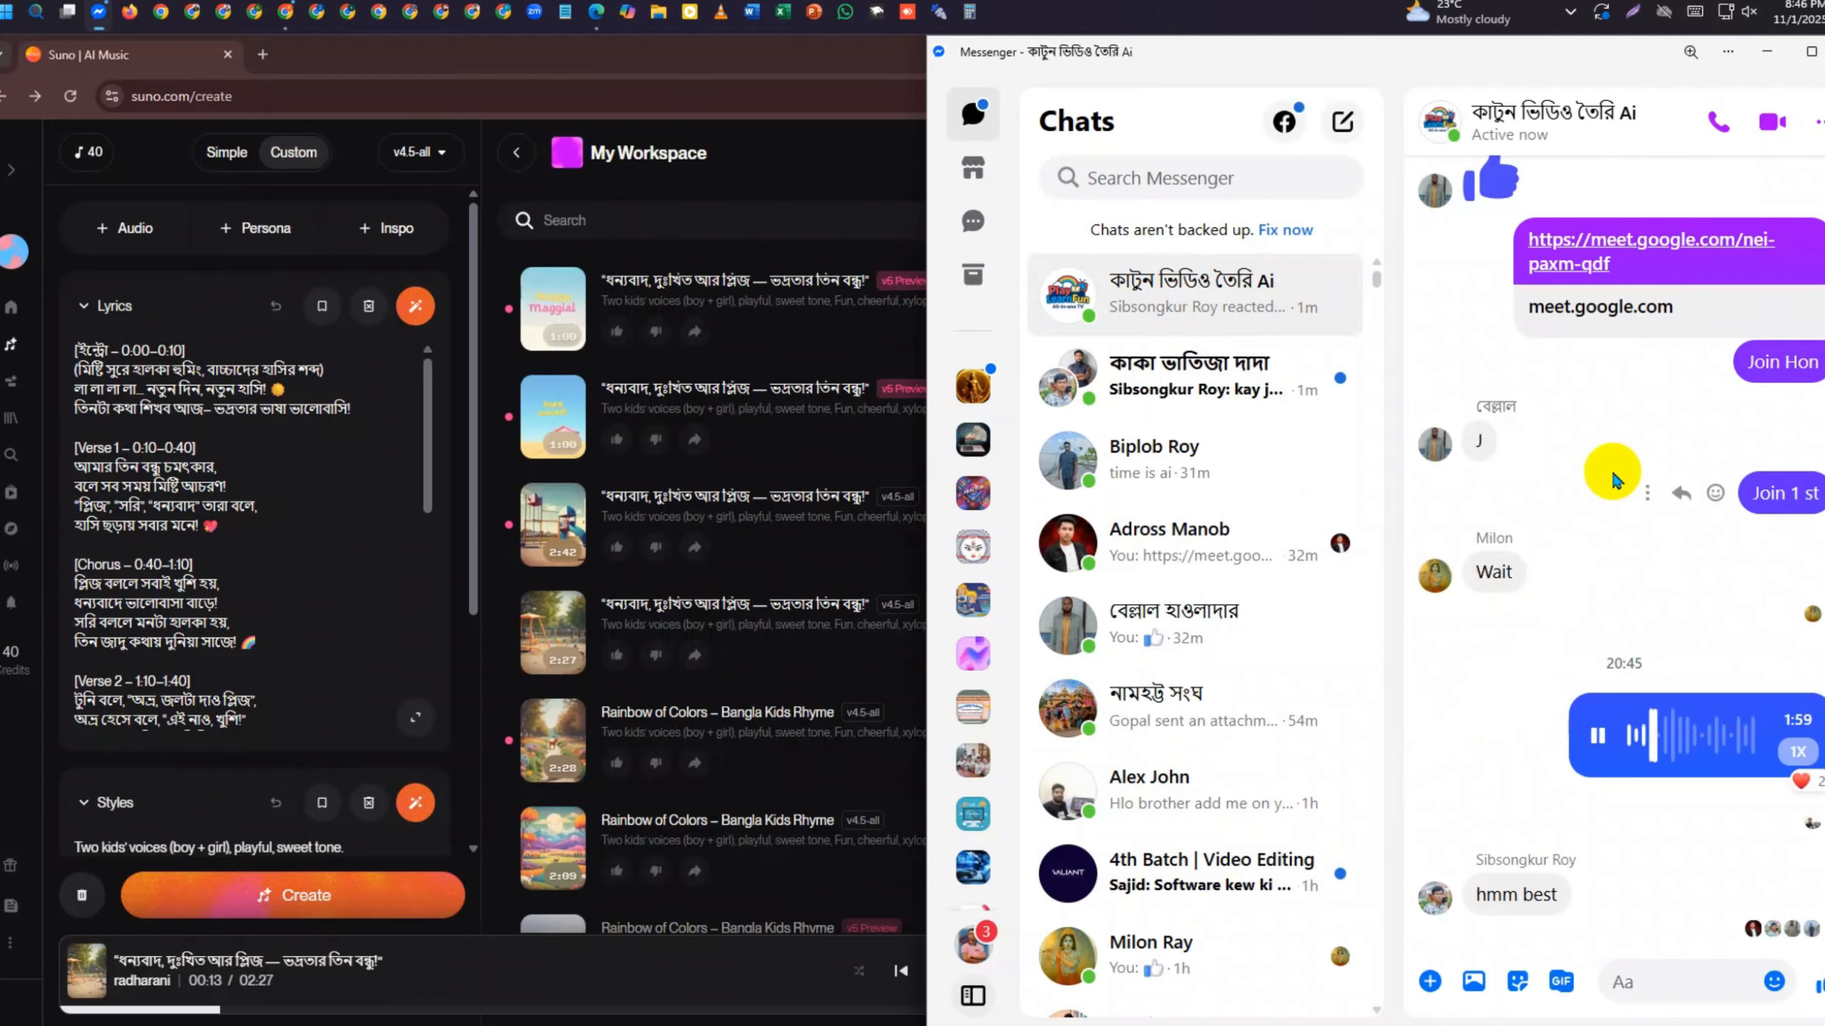
{"action": "left_click", "coordinate": [1598, 741]}
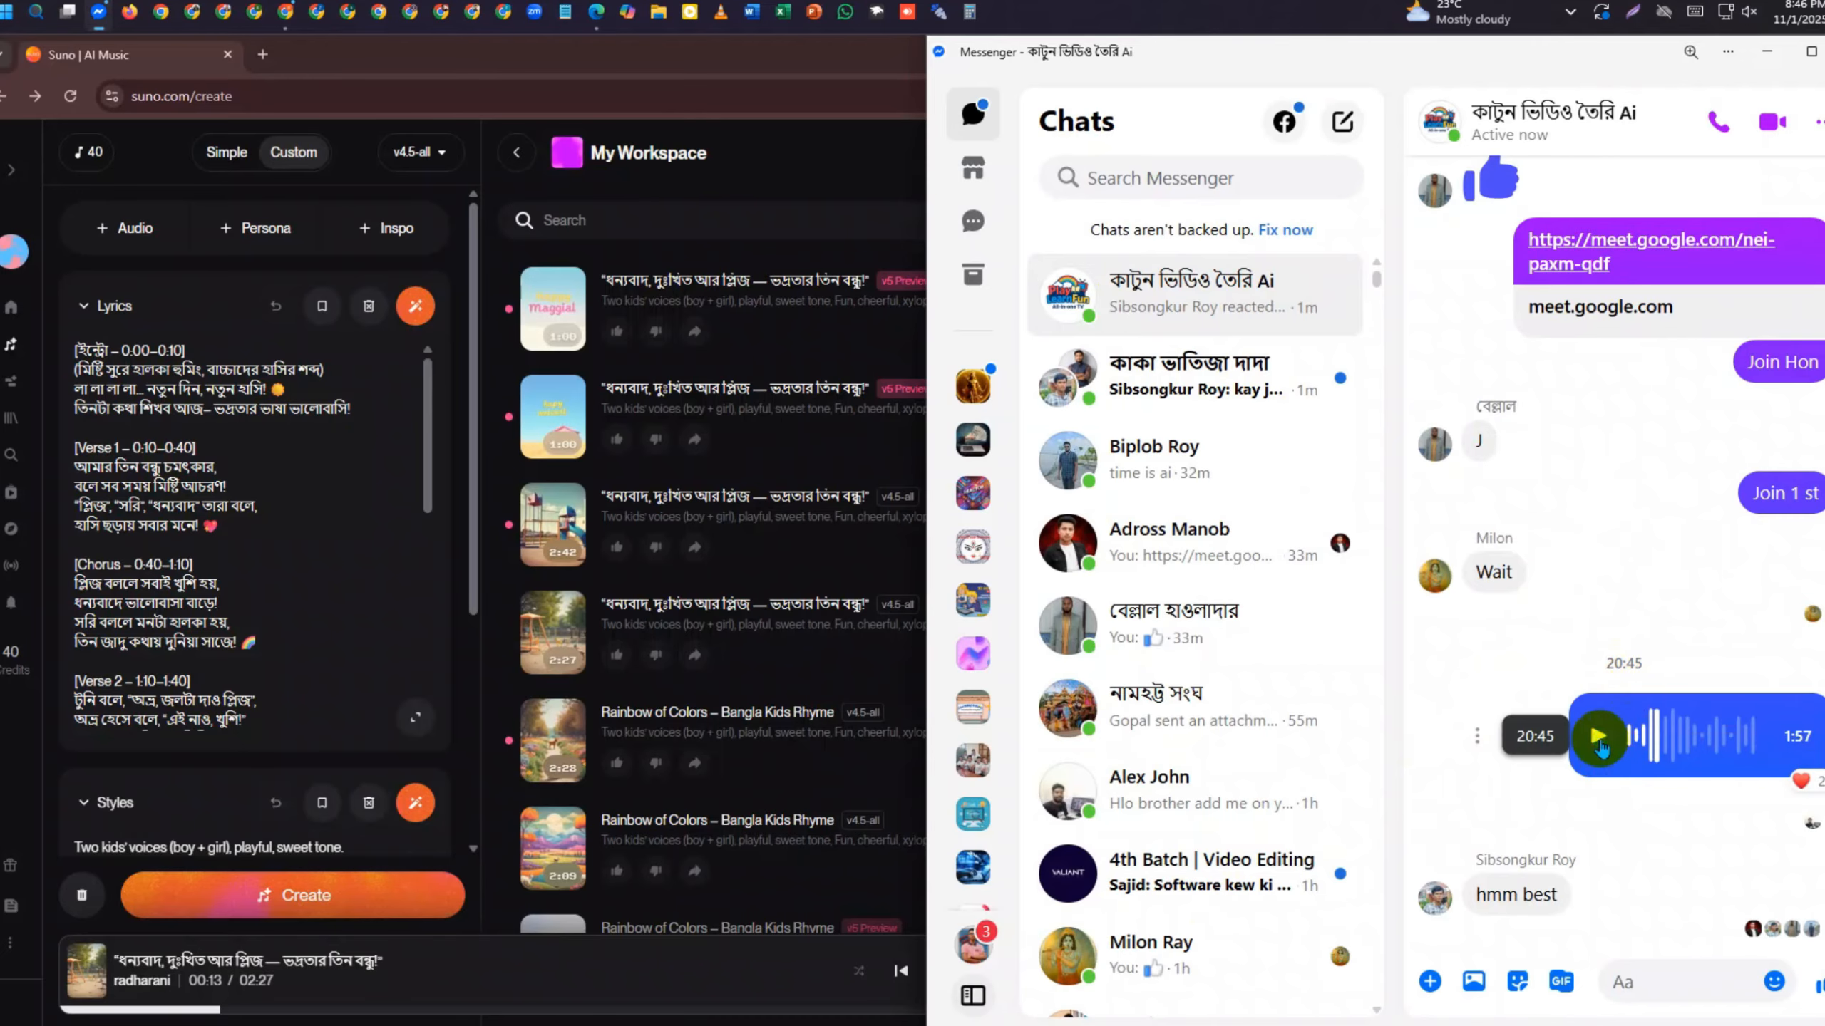
Return to Suno and download the 2:42 v4.5-all song with the playground cover as MP3 audio, without upgrading for commercial rights
{"action": "left_click", "coordinate": [1755, 57]}
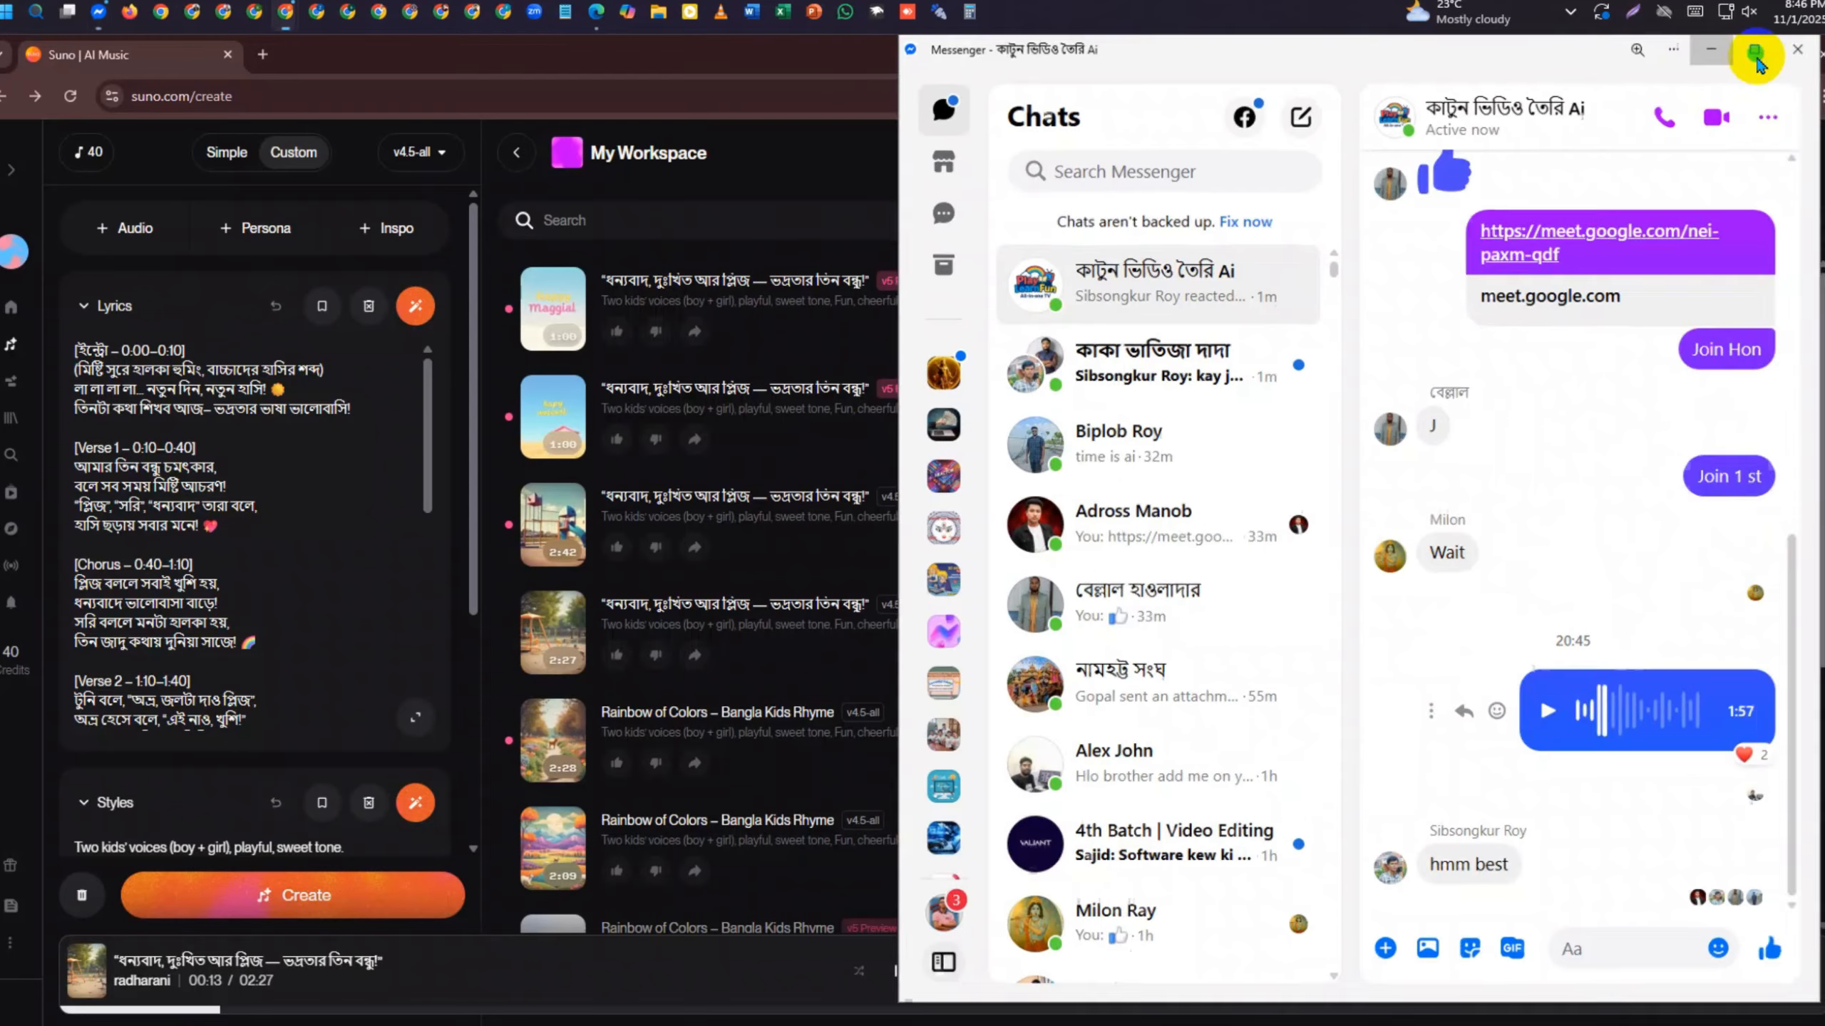
{"action": "left_click", "coordinate": [1711, 50]}
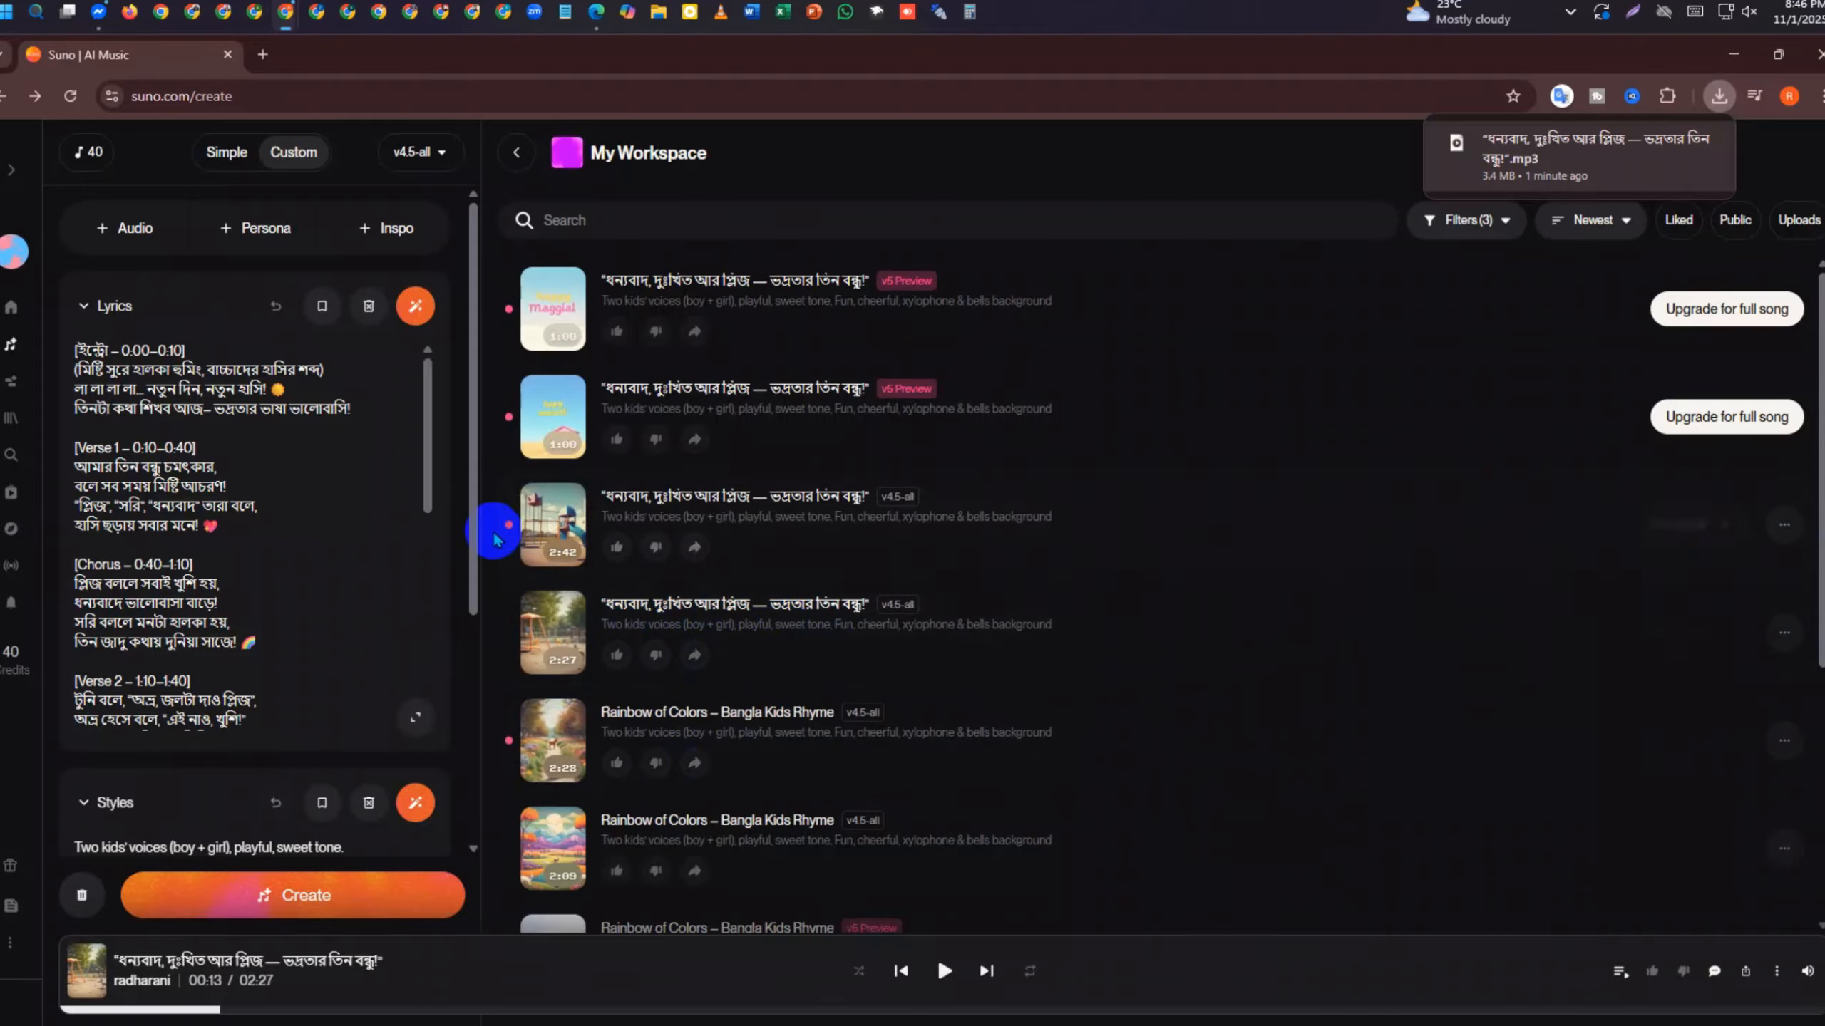
{"action": "left_click", "coordinate": [1787, 528]}
{"action": "mouse_move", "coordinate": [1631, 922]}
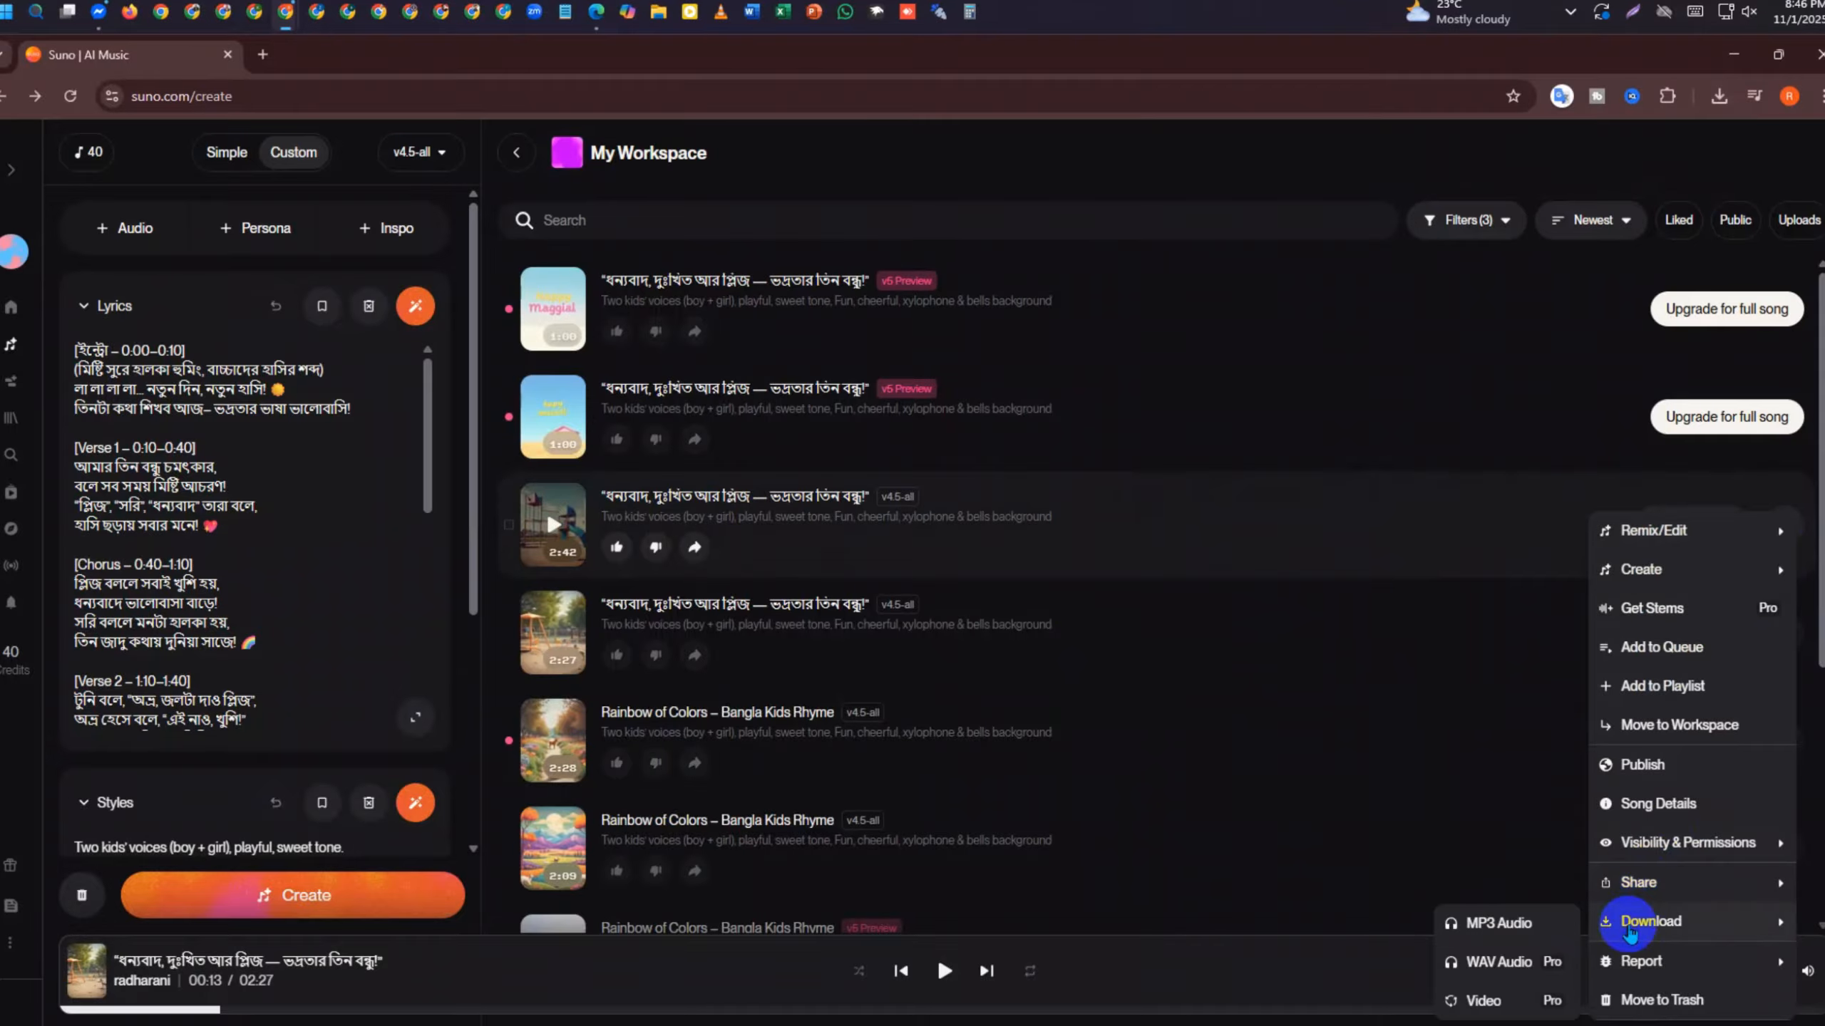
{"action": "left_click", "coordinate": [1518, 928]}
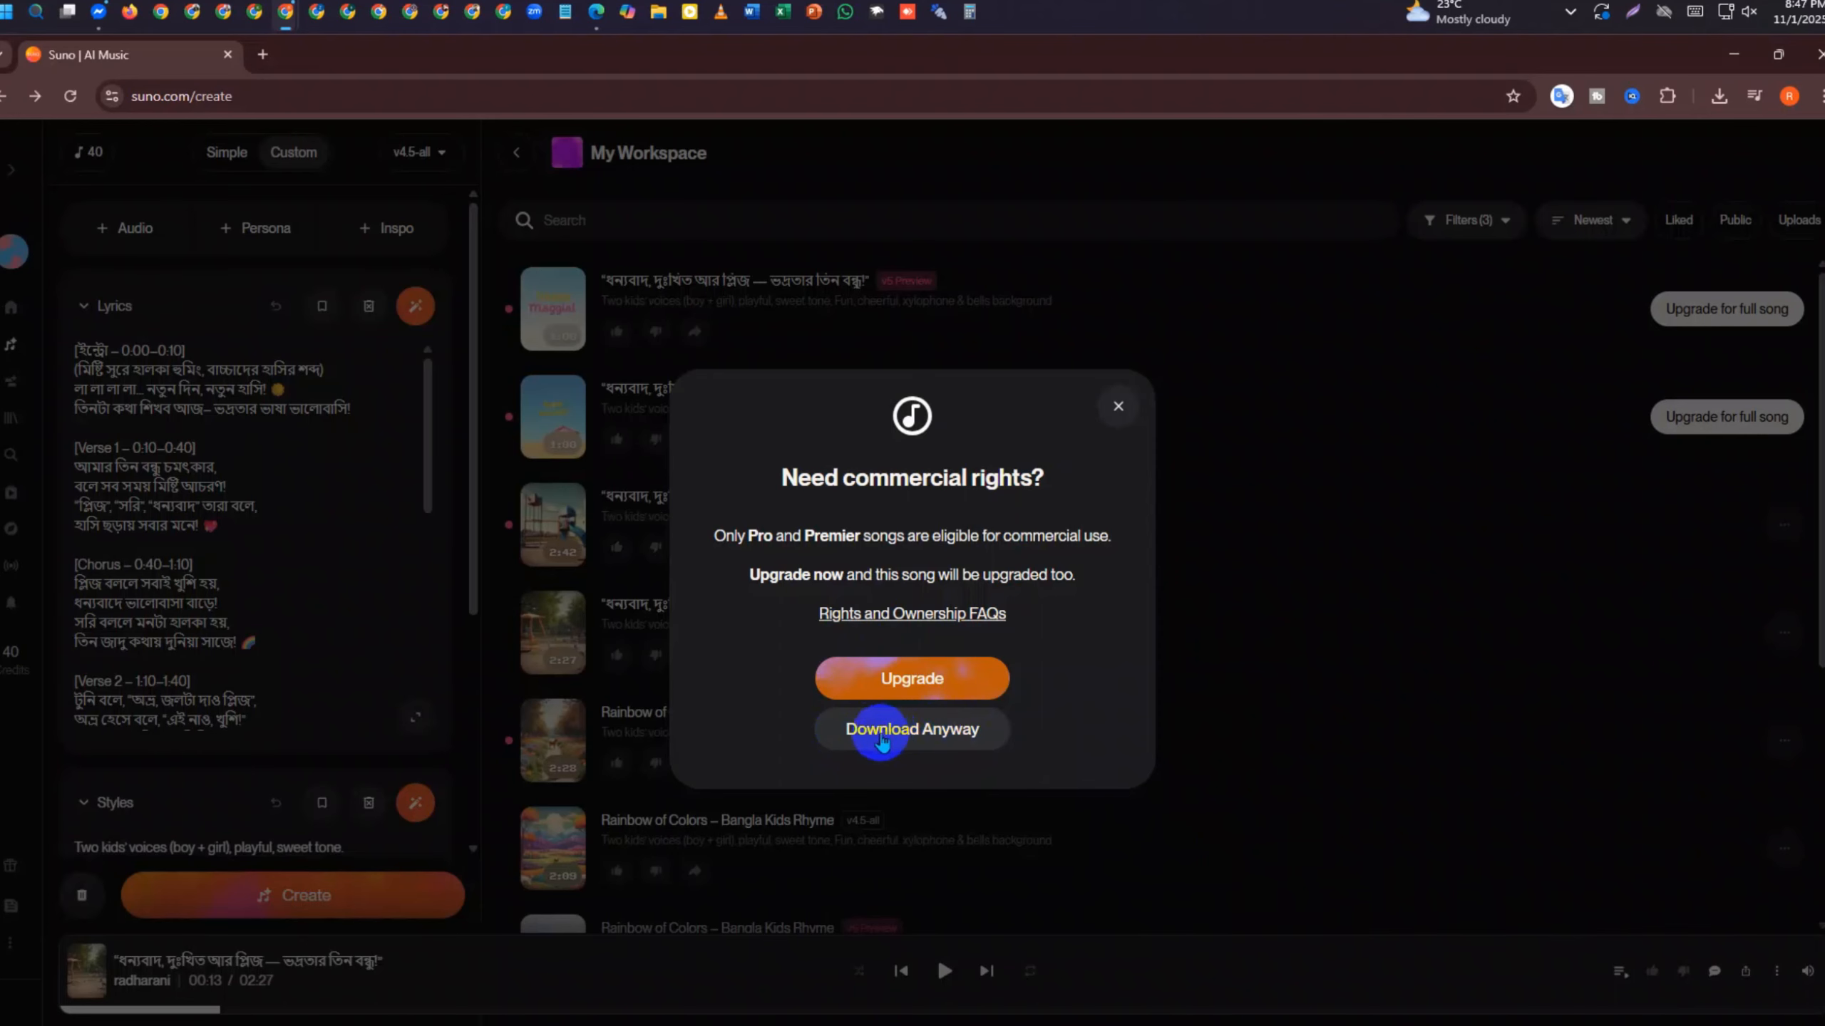
{"action": "left_click", "coordinate": [908, 731]}
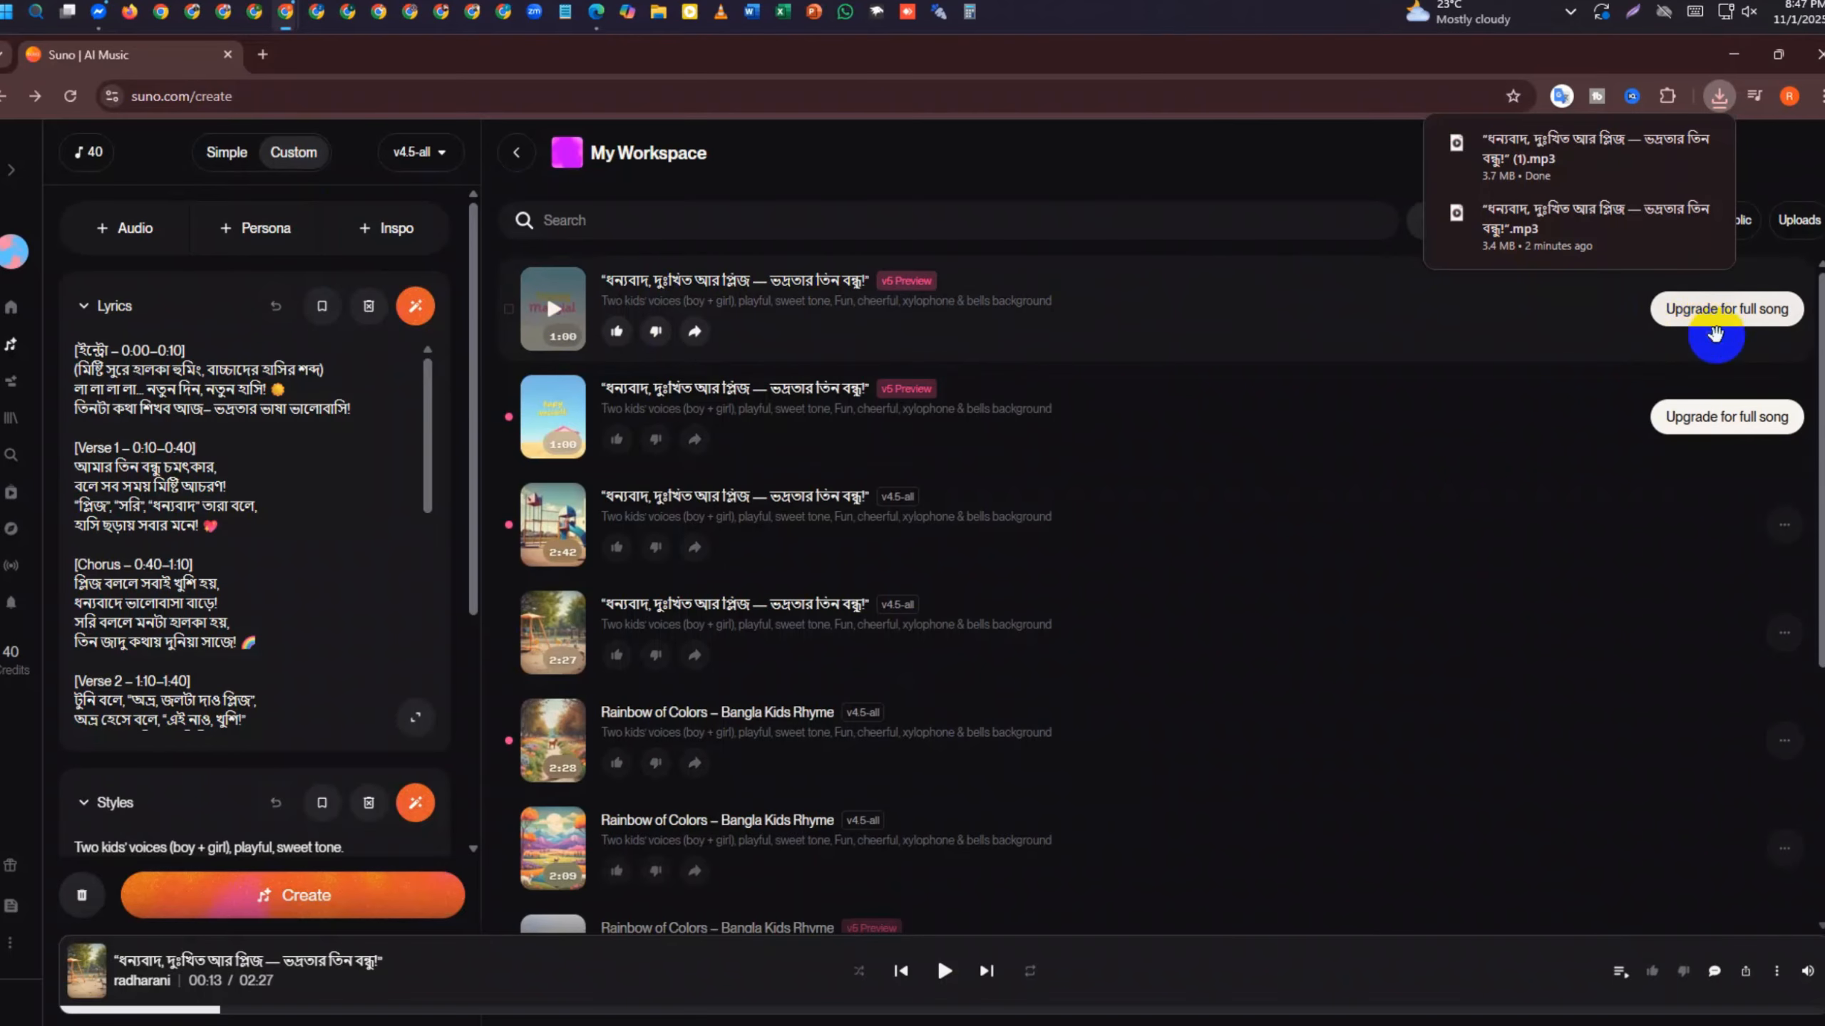
View the upgrade offer for the full version of the newest v5 Preview song and dismiss it
{"action": "left_click", "coordinate": [1716, 332]}
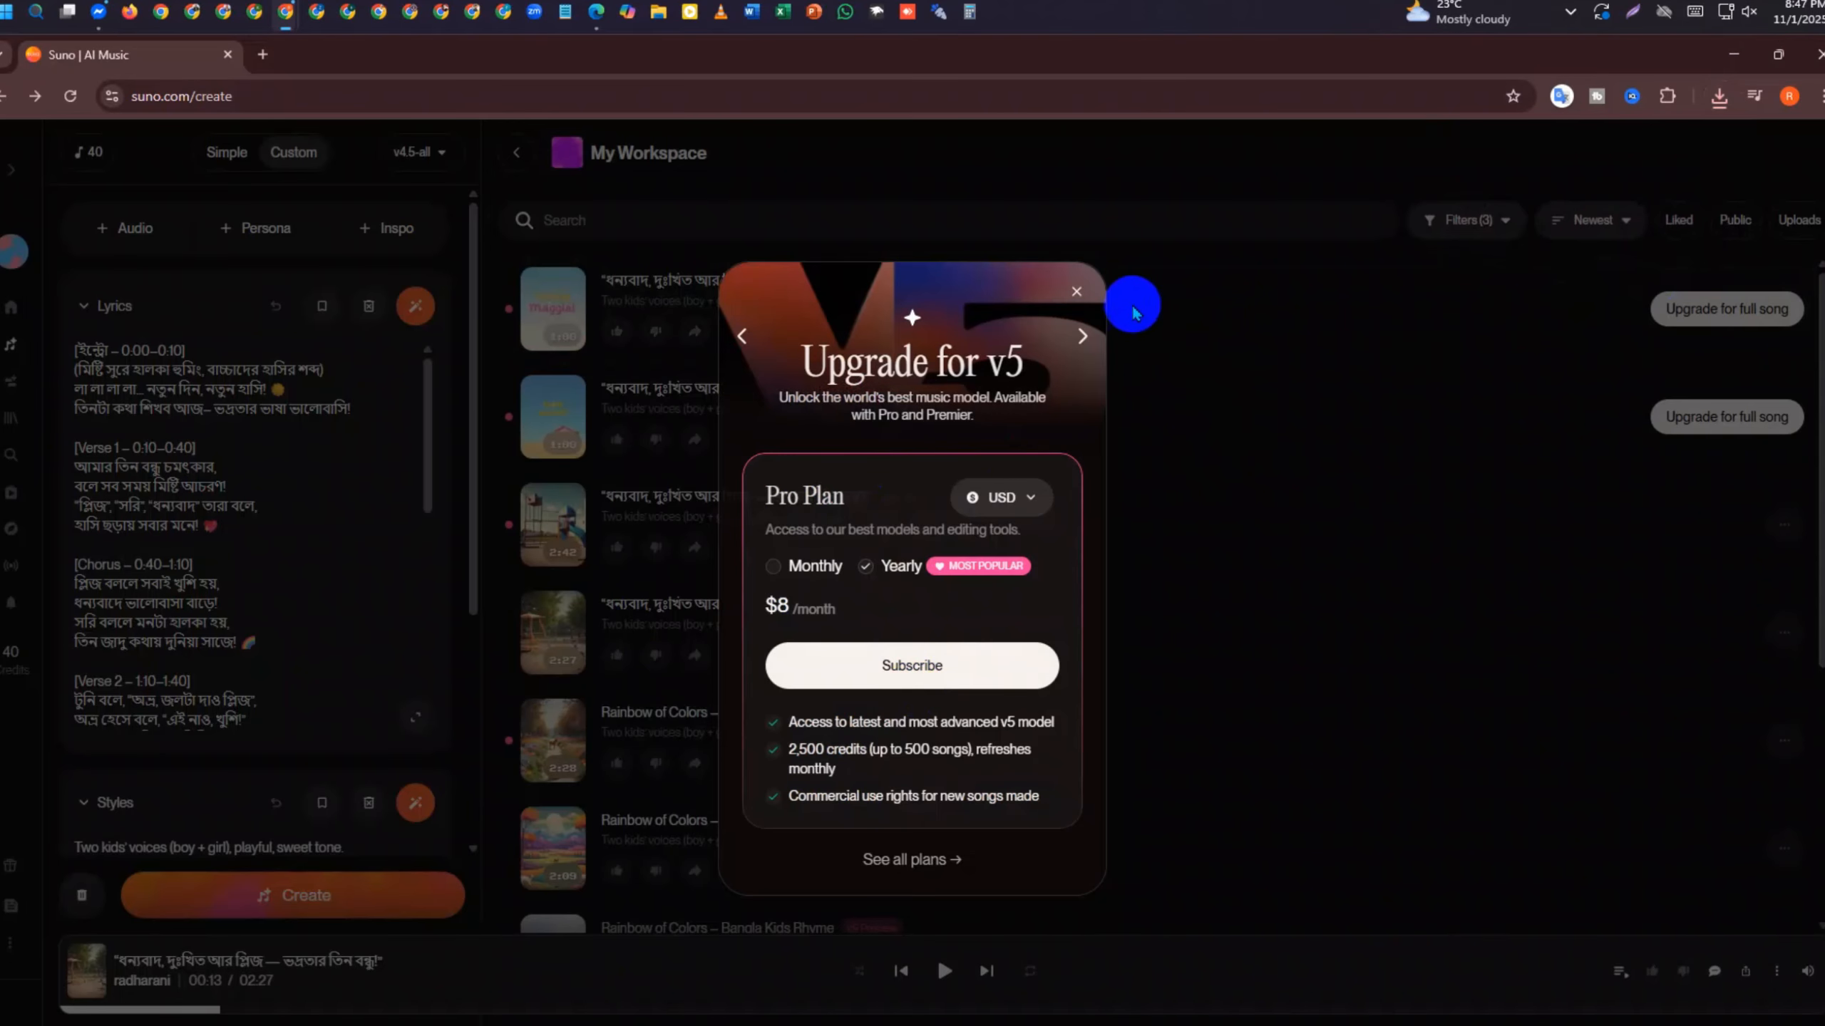
{"action": "left_click", "coordinate": [1077, 291]}
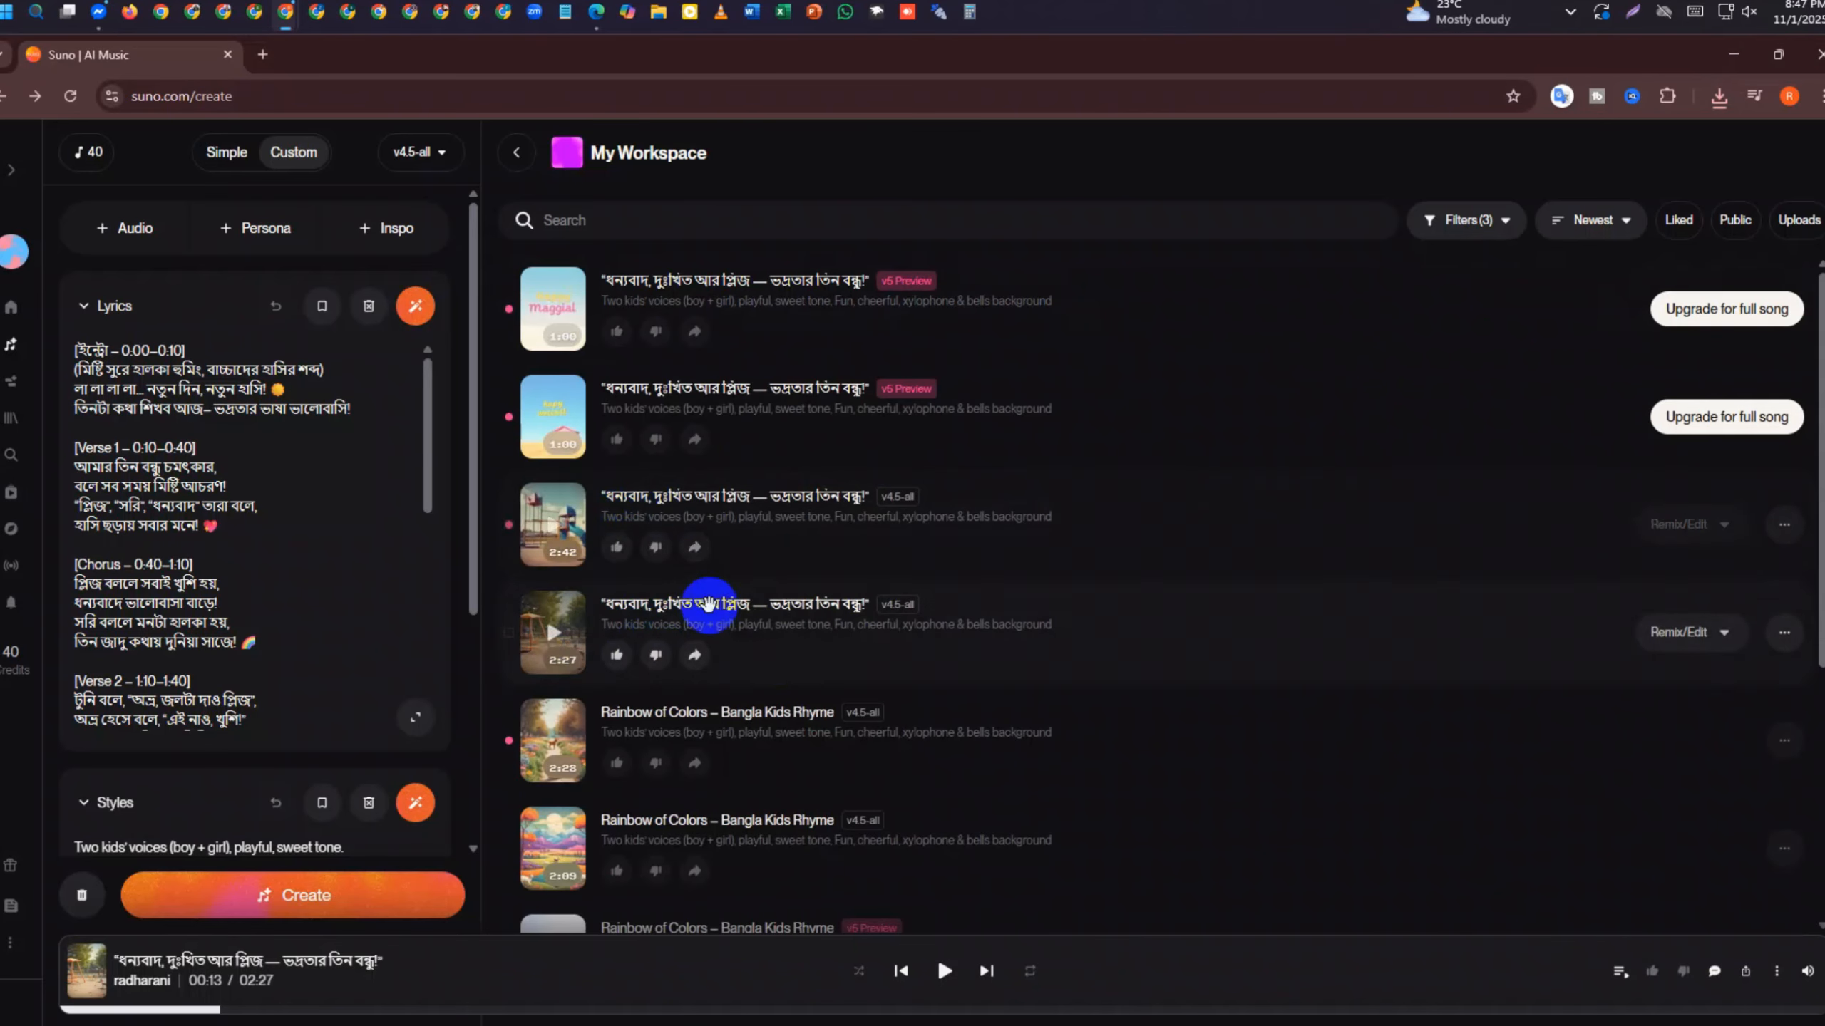
Search Google for "all ai tools" in a new browser tab
{"action": "left_click", "coordinate": [266, 58]}
{"action": "left_click", "coordinate": [265, 92]}
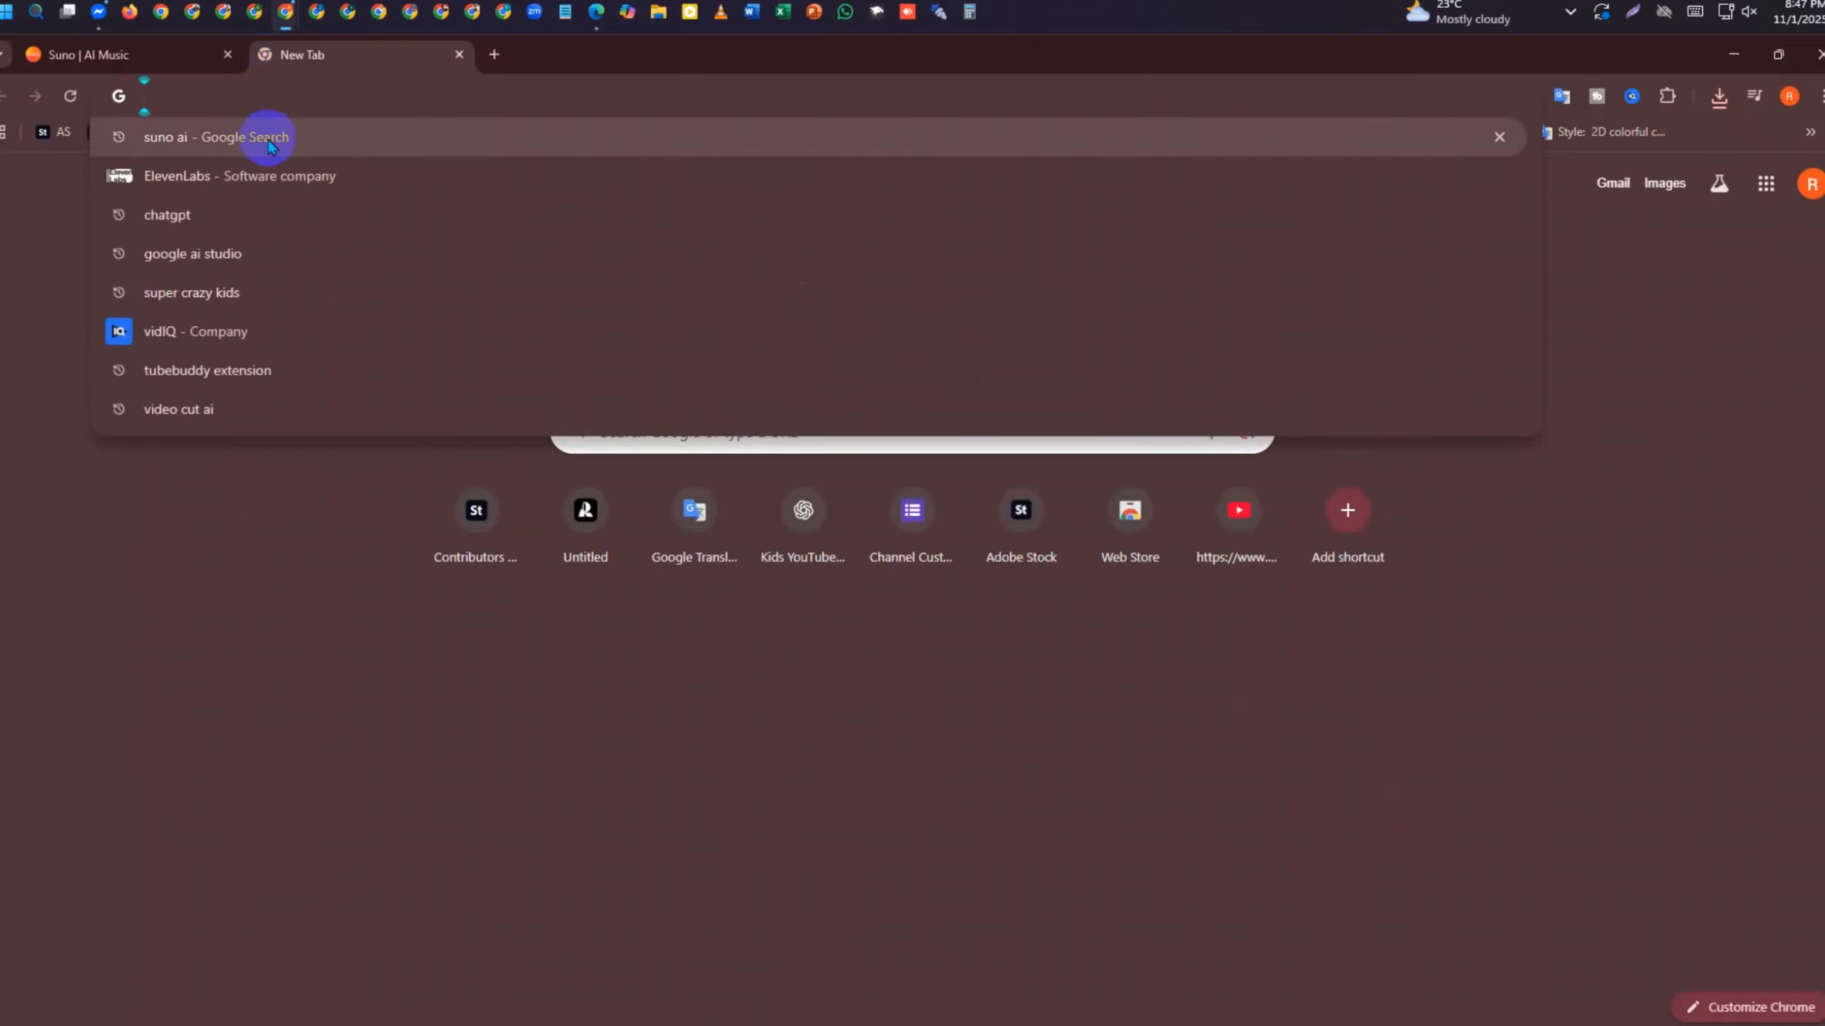
{"action": "type", "text": "দদ"}
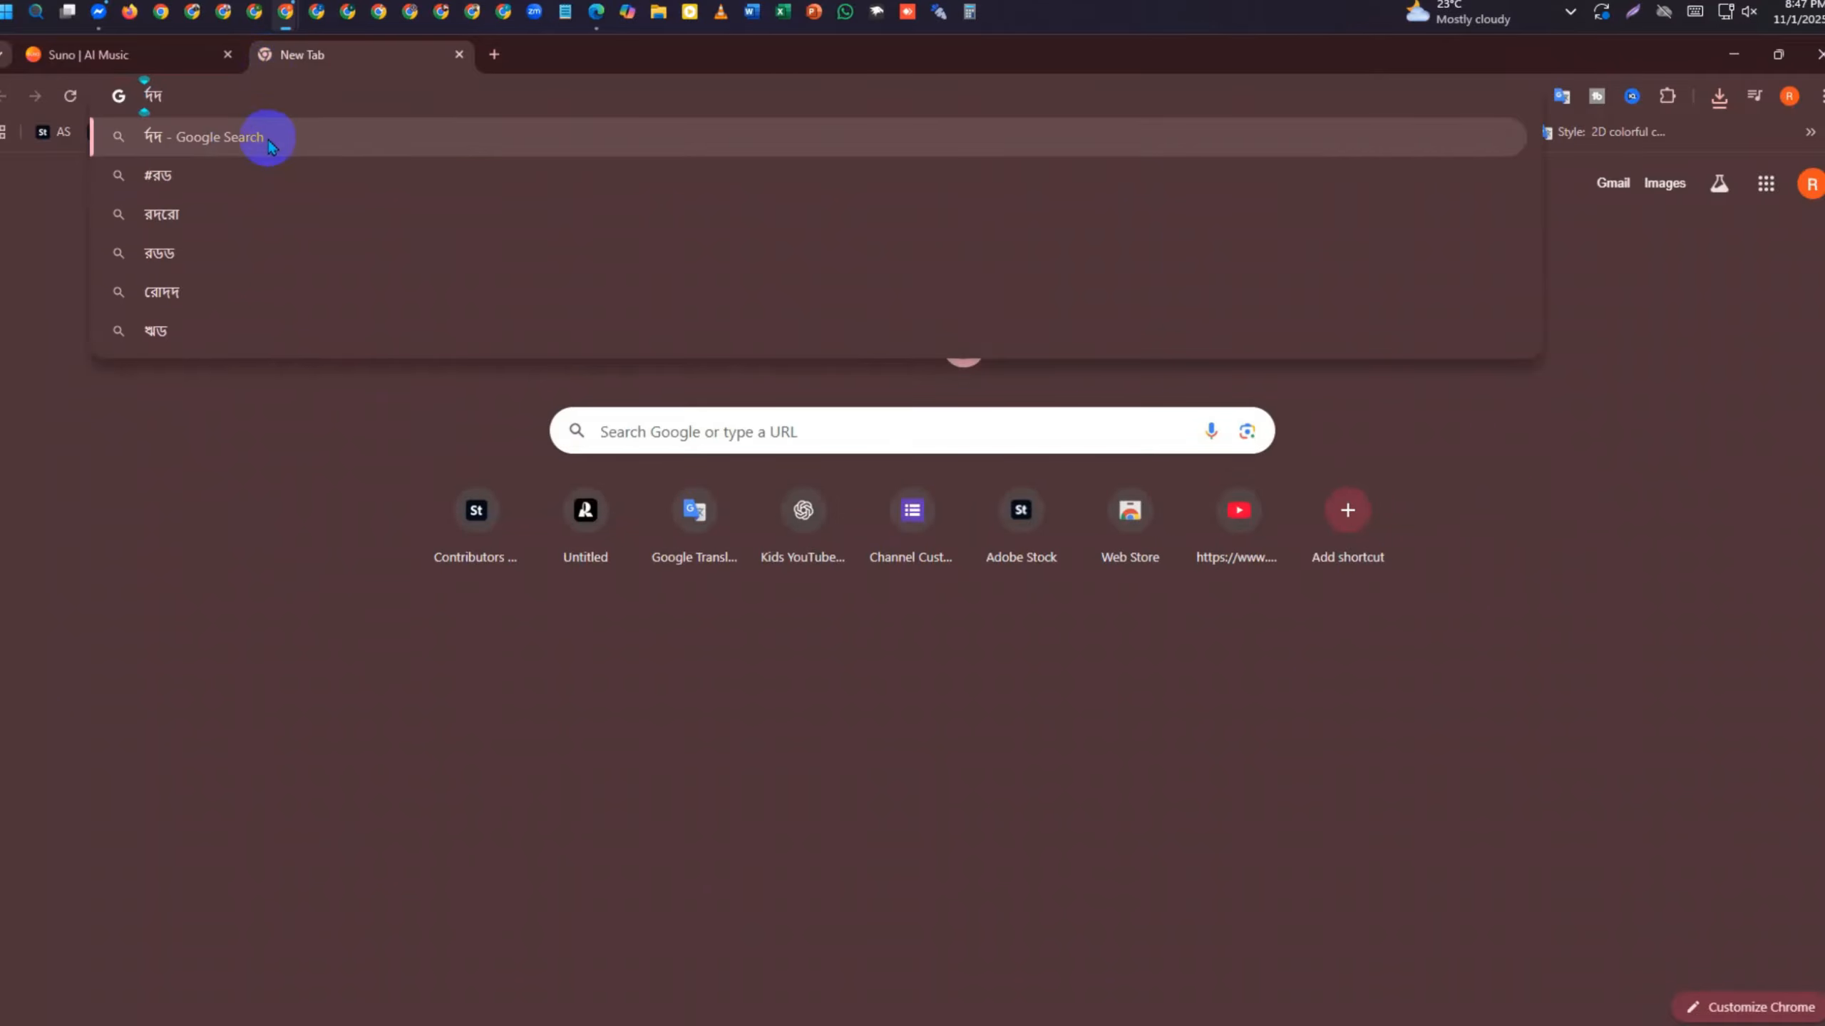
{"action": "key", "text": "Escape"}
{"action": "left_click", "coordinate": [1570, 11]}
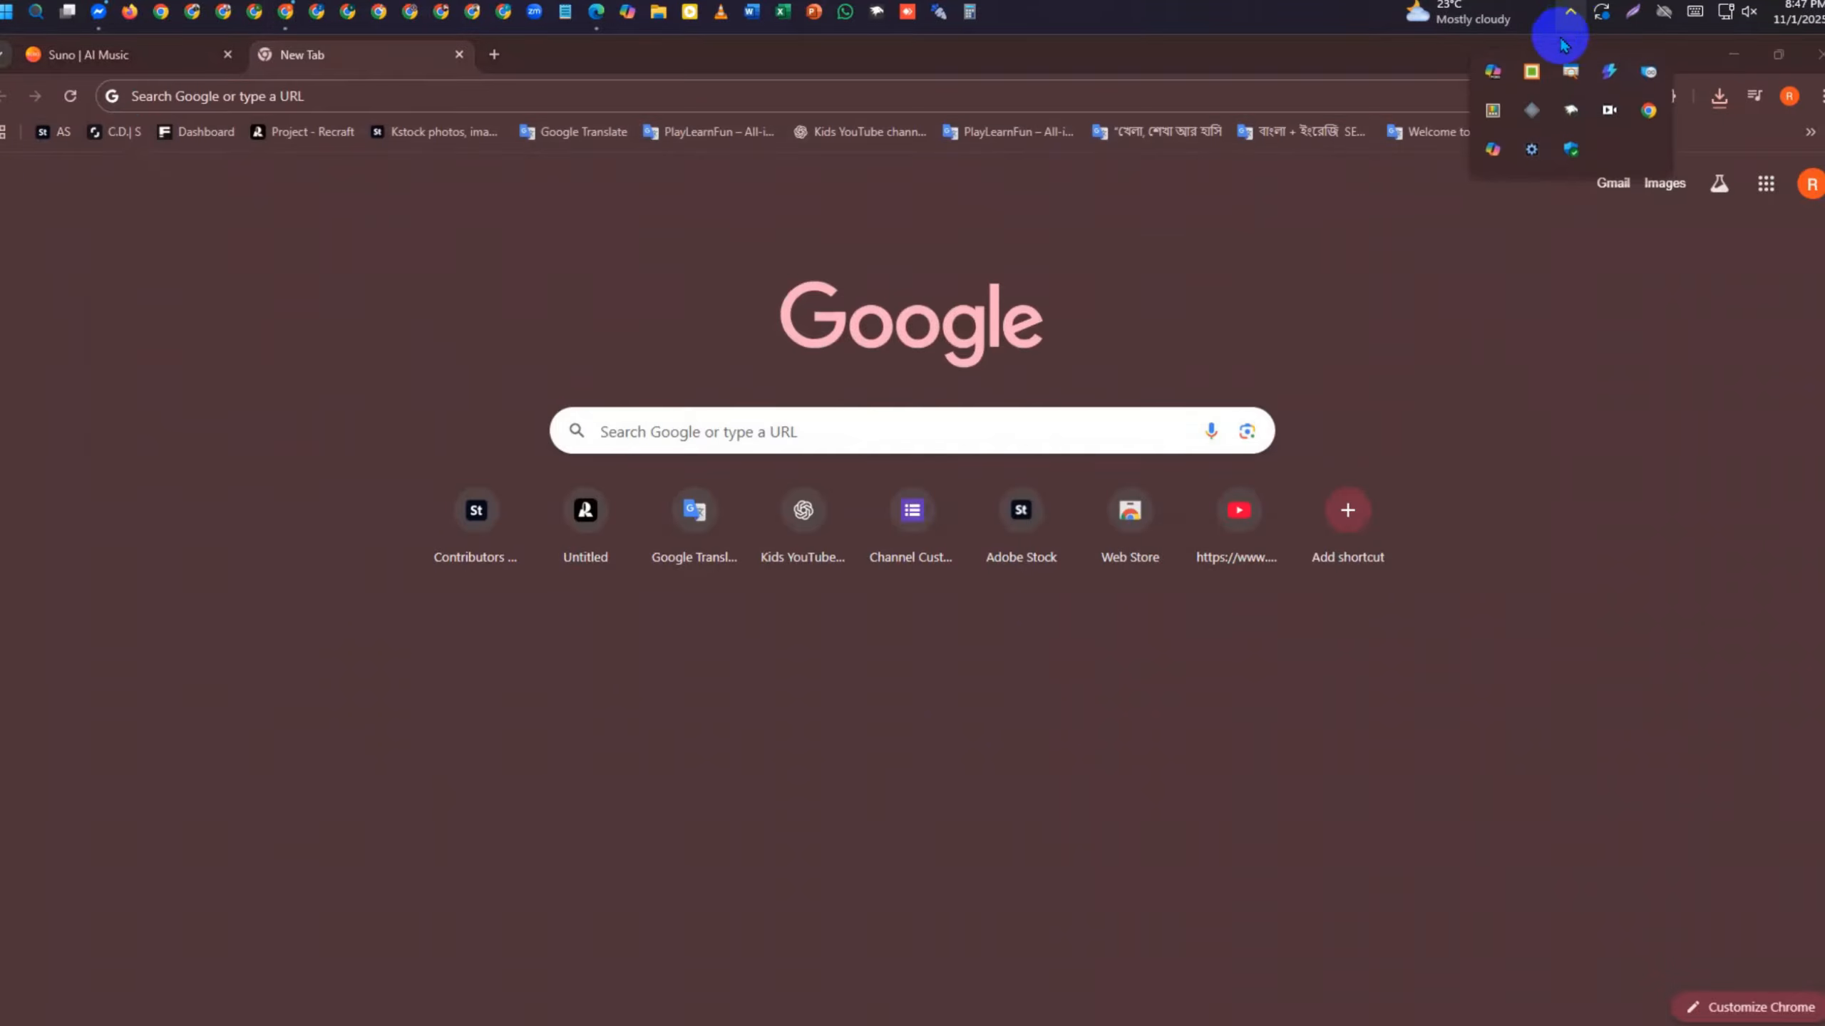
{"action": "left_click", "coordinate": [412, 93]}
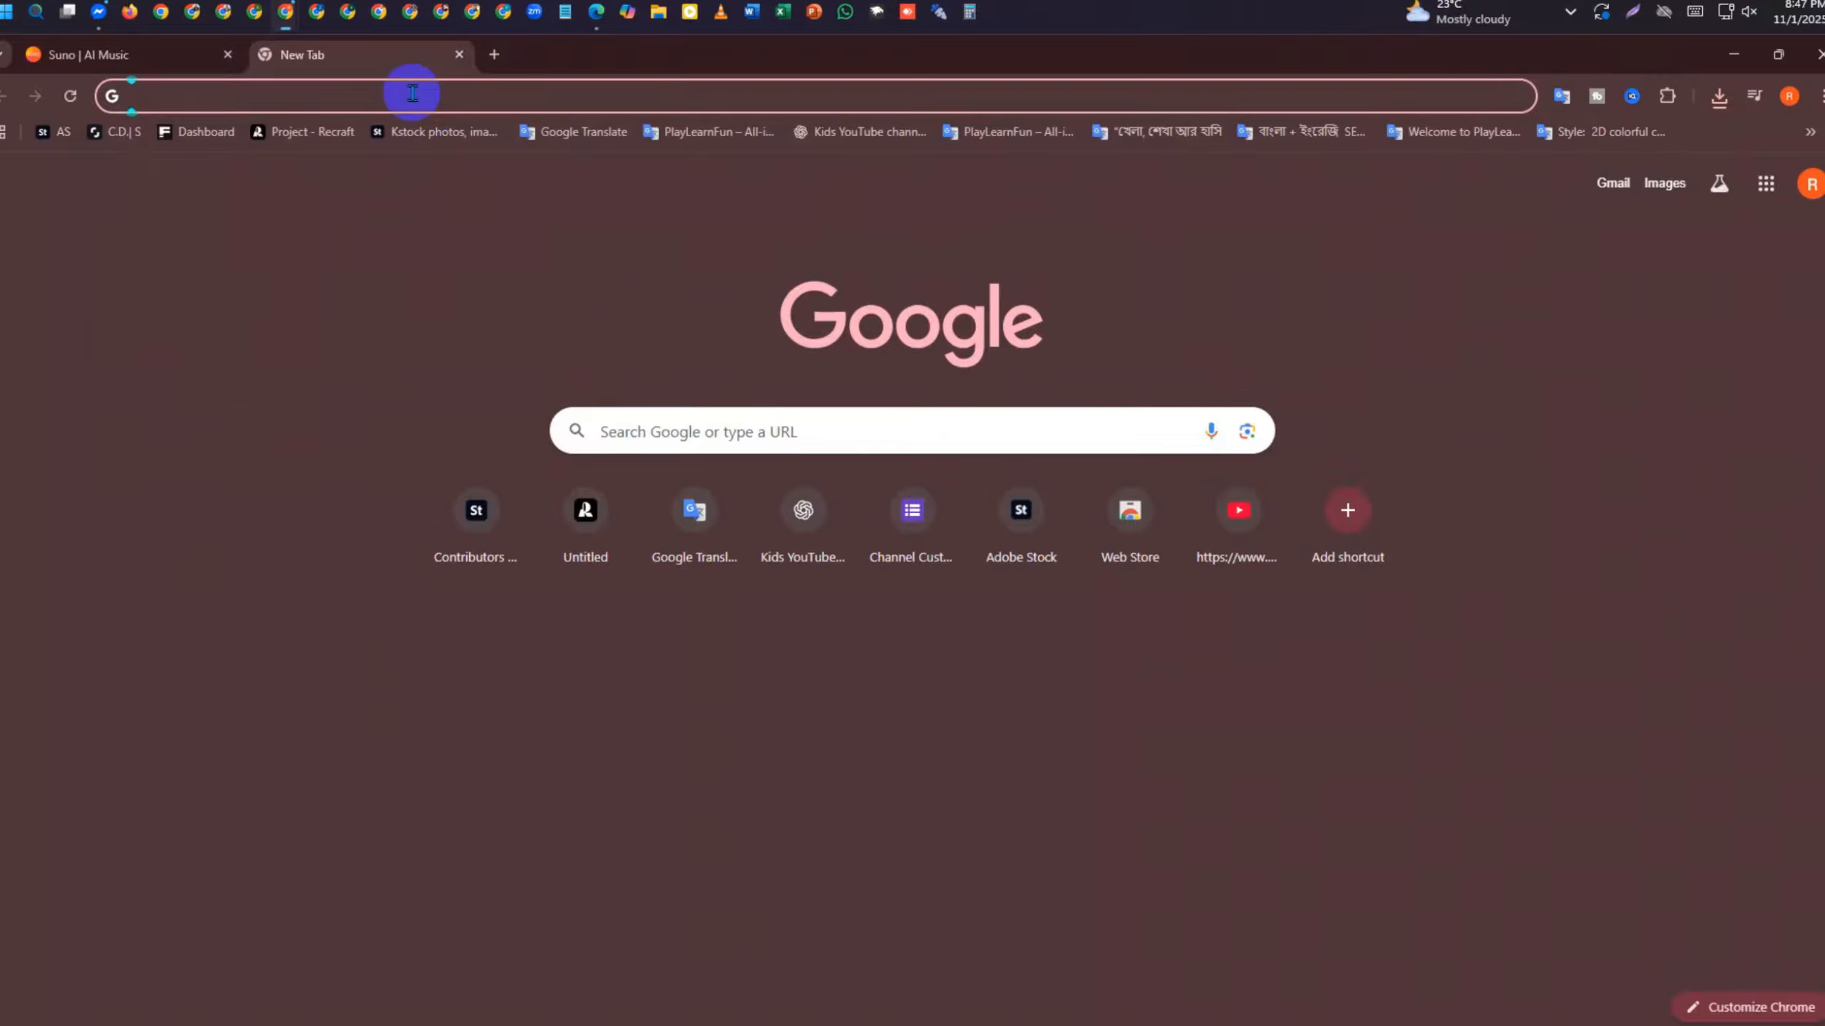
{"action": "type", "text": "All"}
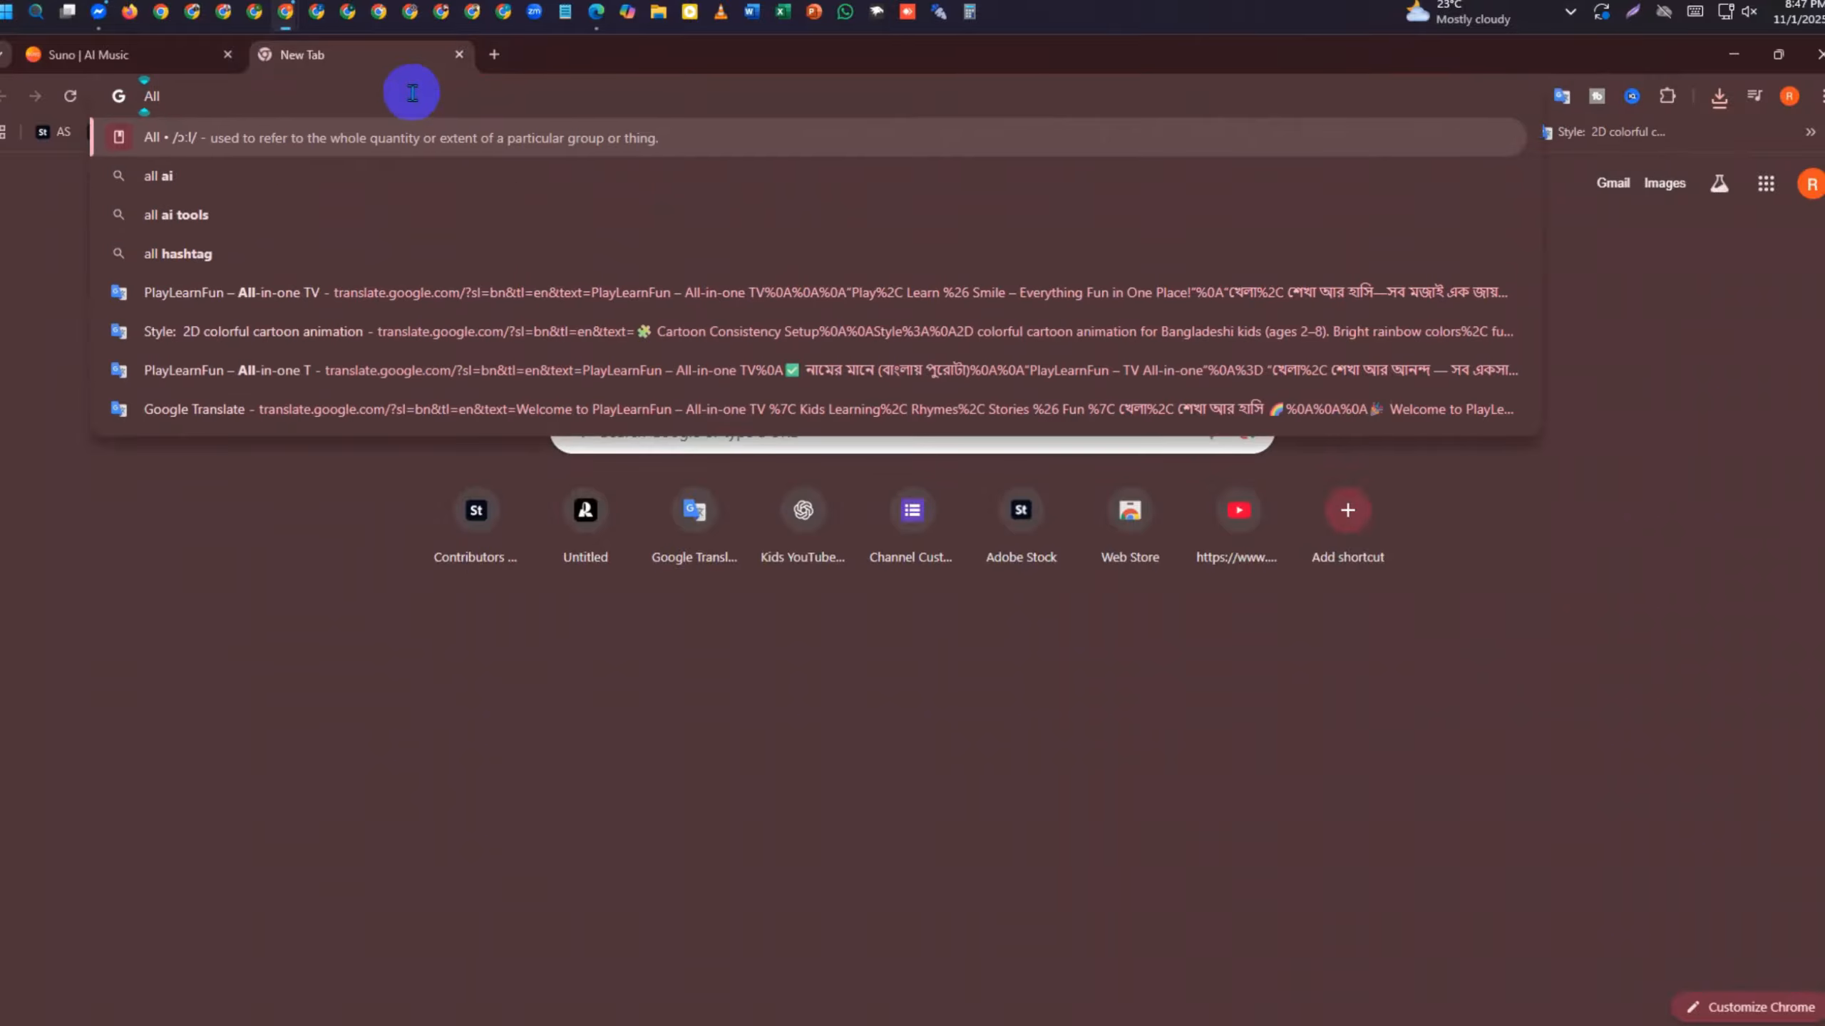
{"action": "left_click", "coordinate": [321, 229]}
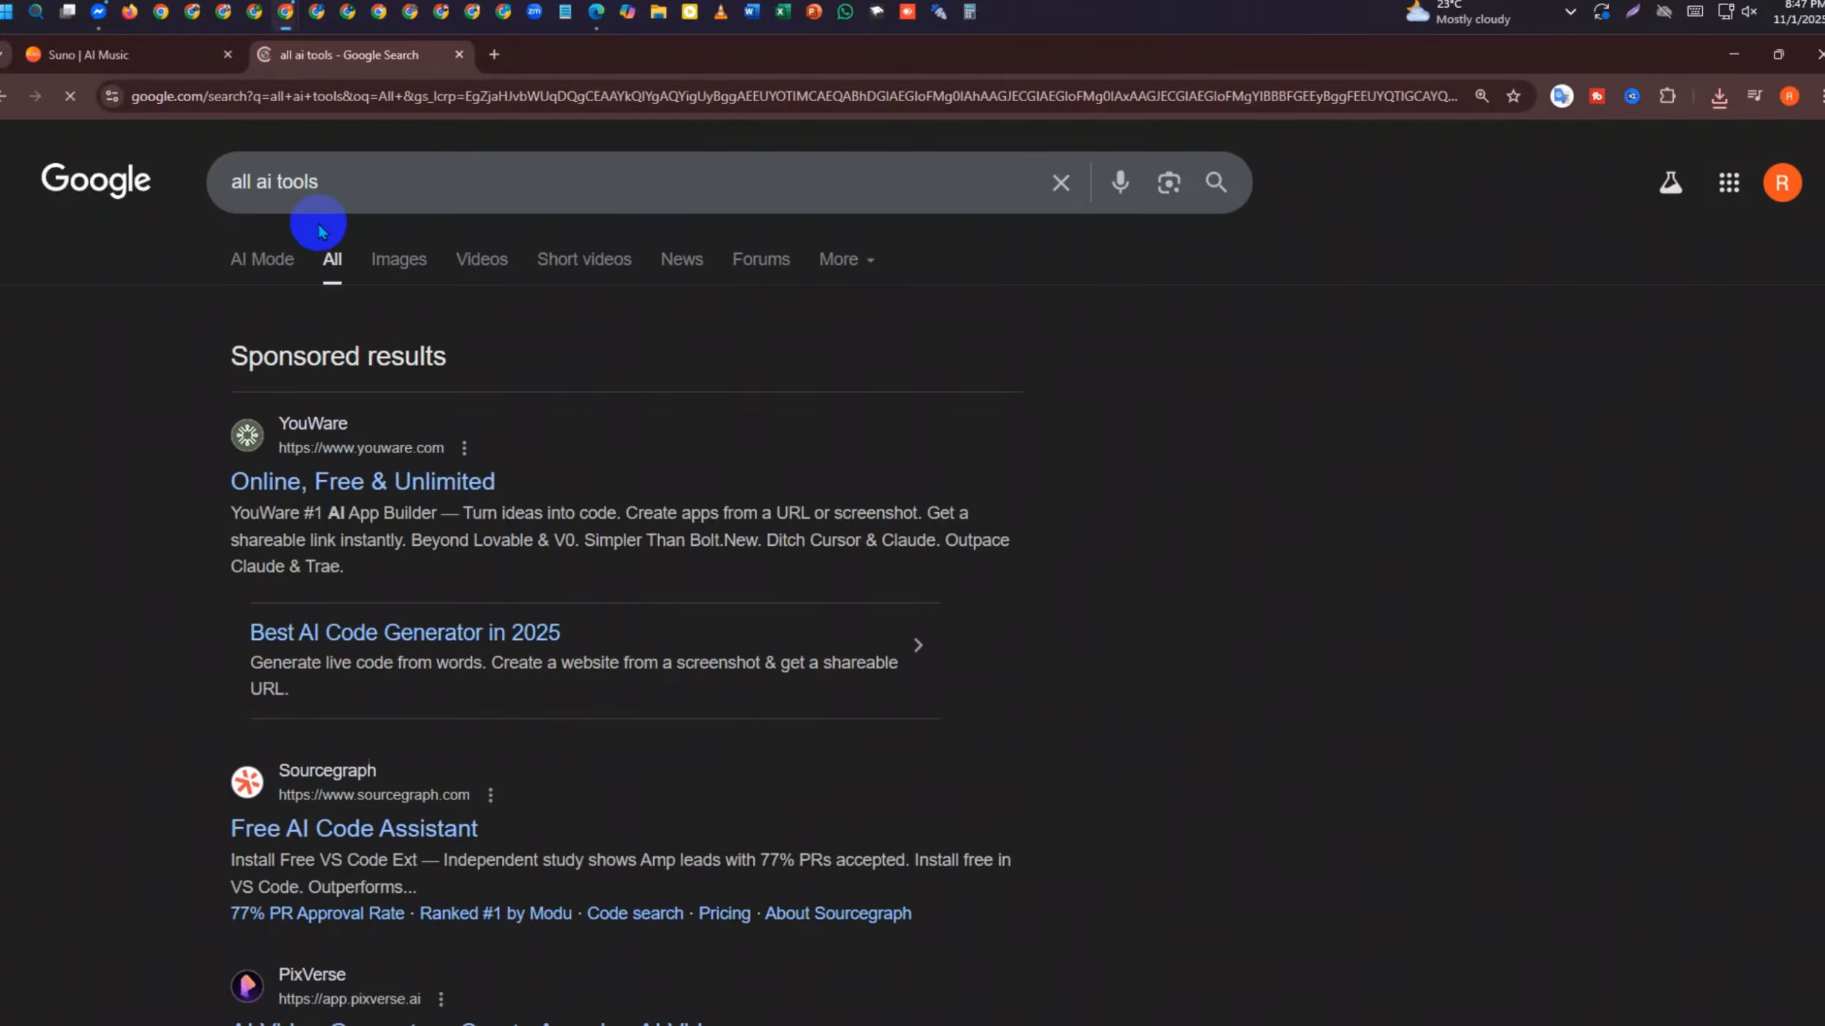
Open Aixploria's list of all free AI tools from the search results and show its Music category
{"action": "scroll", "coordinate": [504, 762], "scroll_direction": "down", "scroll_amount": 5}
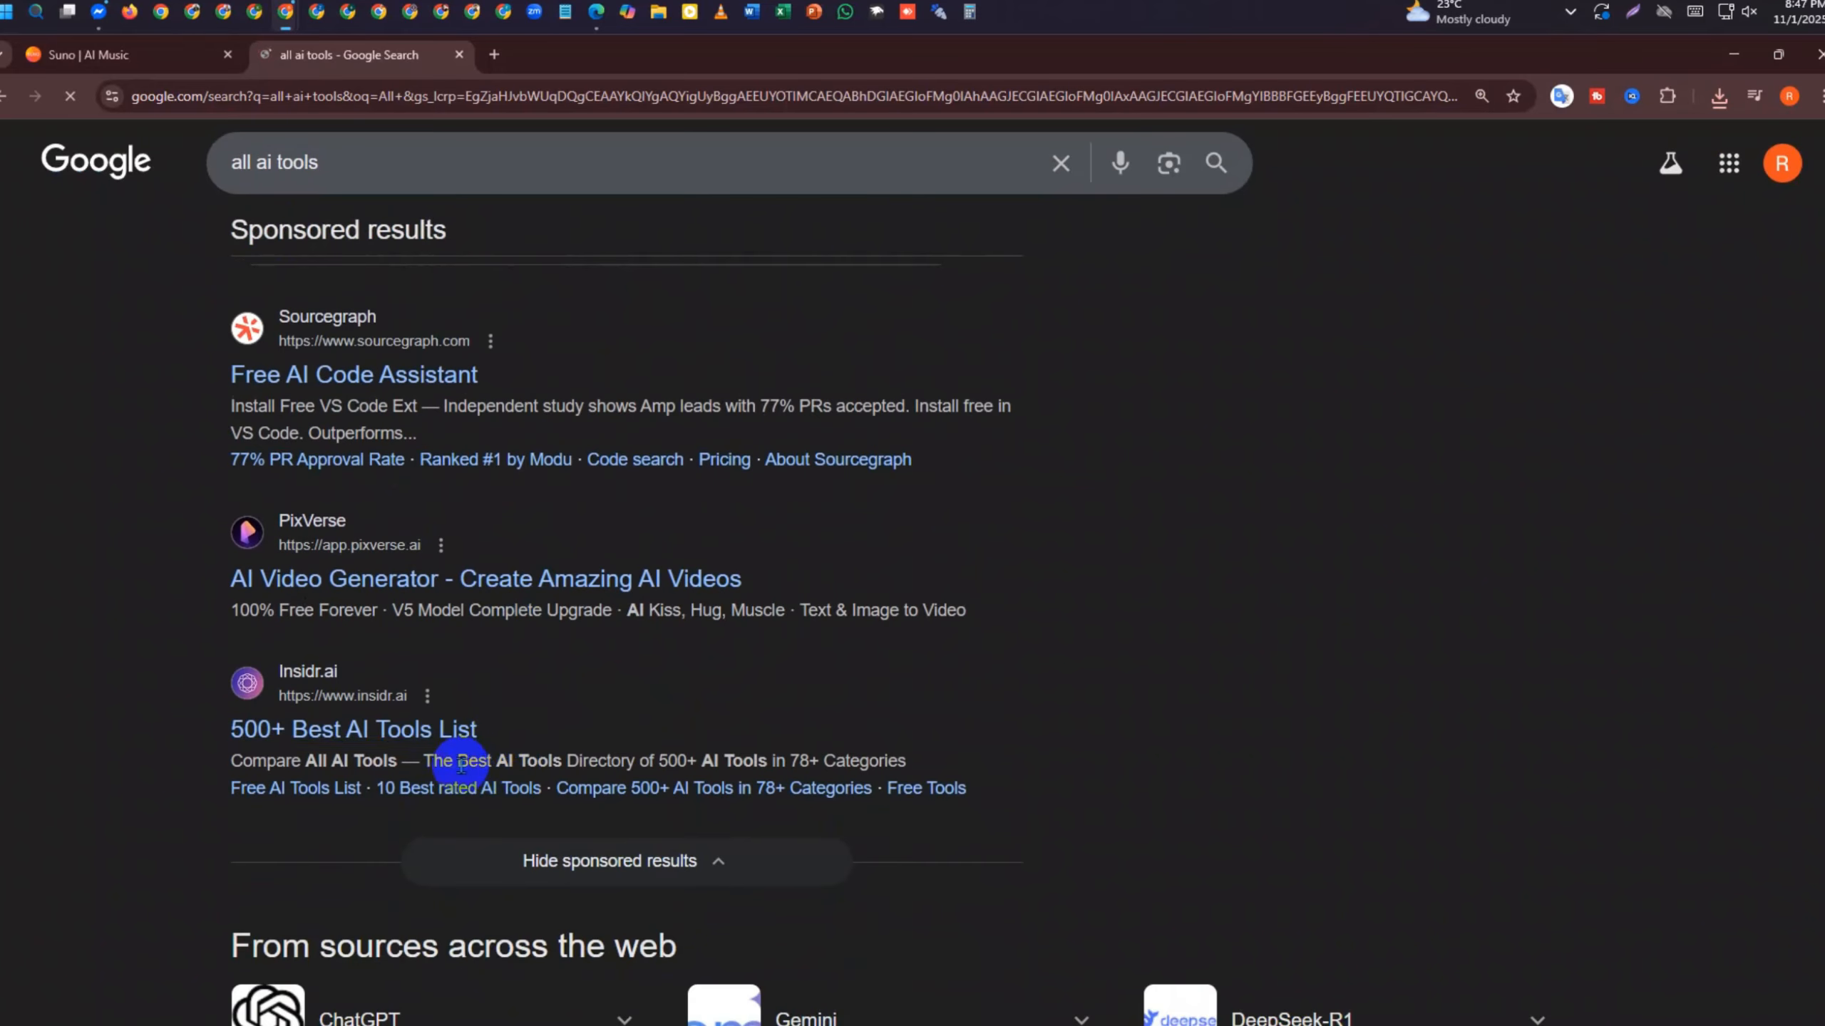
{"action": "scroll", "coordinate": [461, 766], "scroll_direction": "down", "scroll_amount": 8}
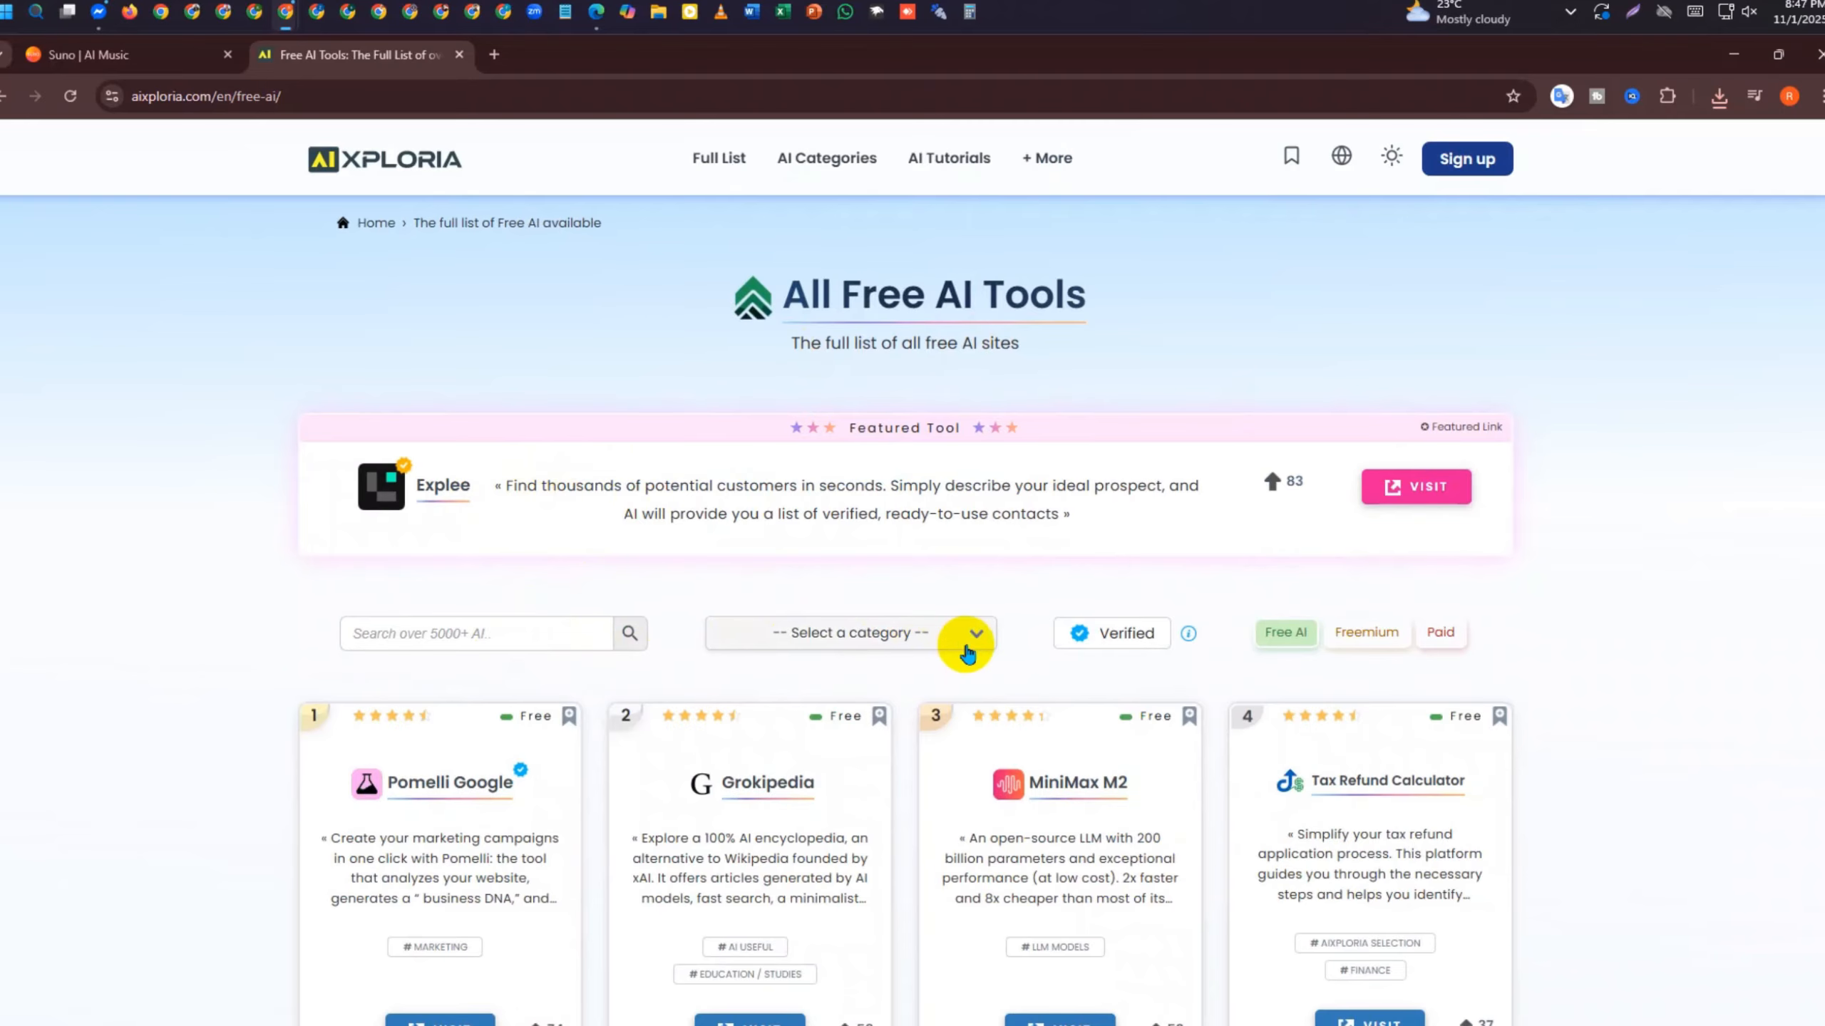
{"action": "left_click", "coordinate": [967, 651]}
{"action": "scroll", "coordinate": [933, 680], "scroll_direction": "down", "scroll_amount": 5}
{"action": "scroll", "coordinate": [963, 590], "scroll_direction": "down", "scroll_amount": 3}
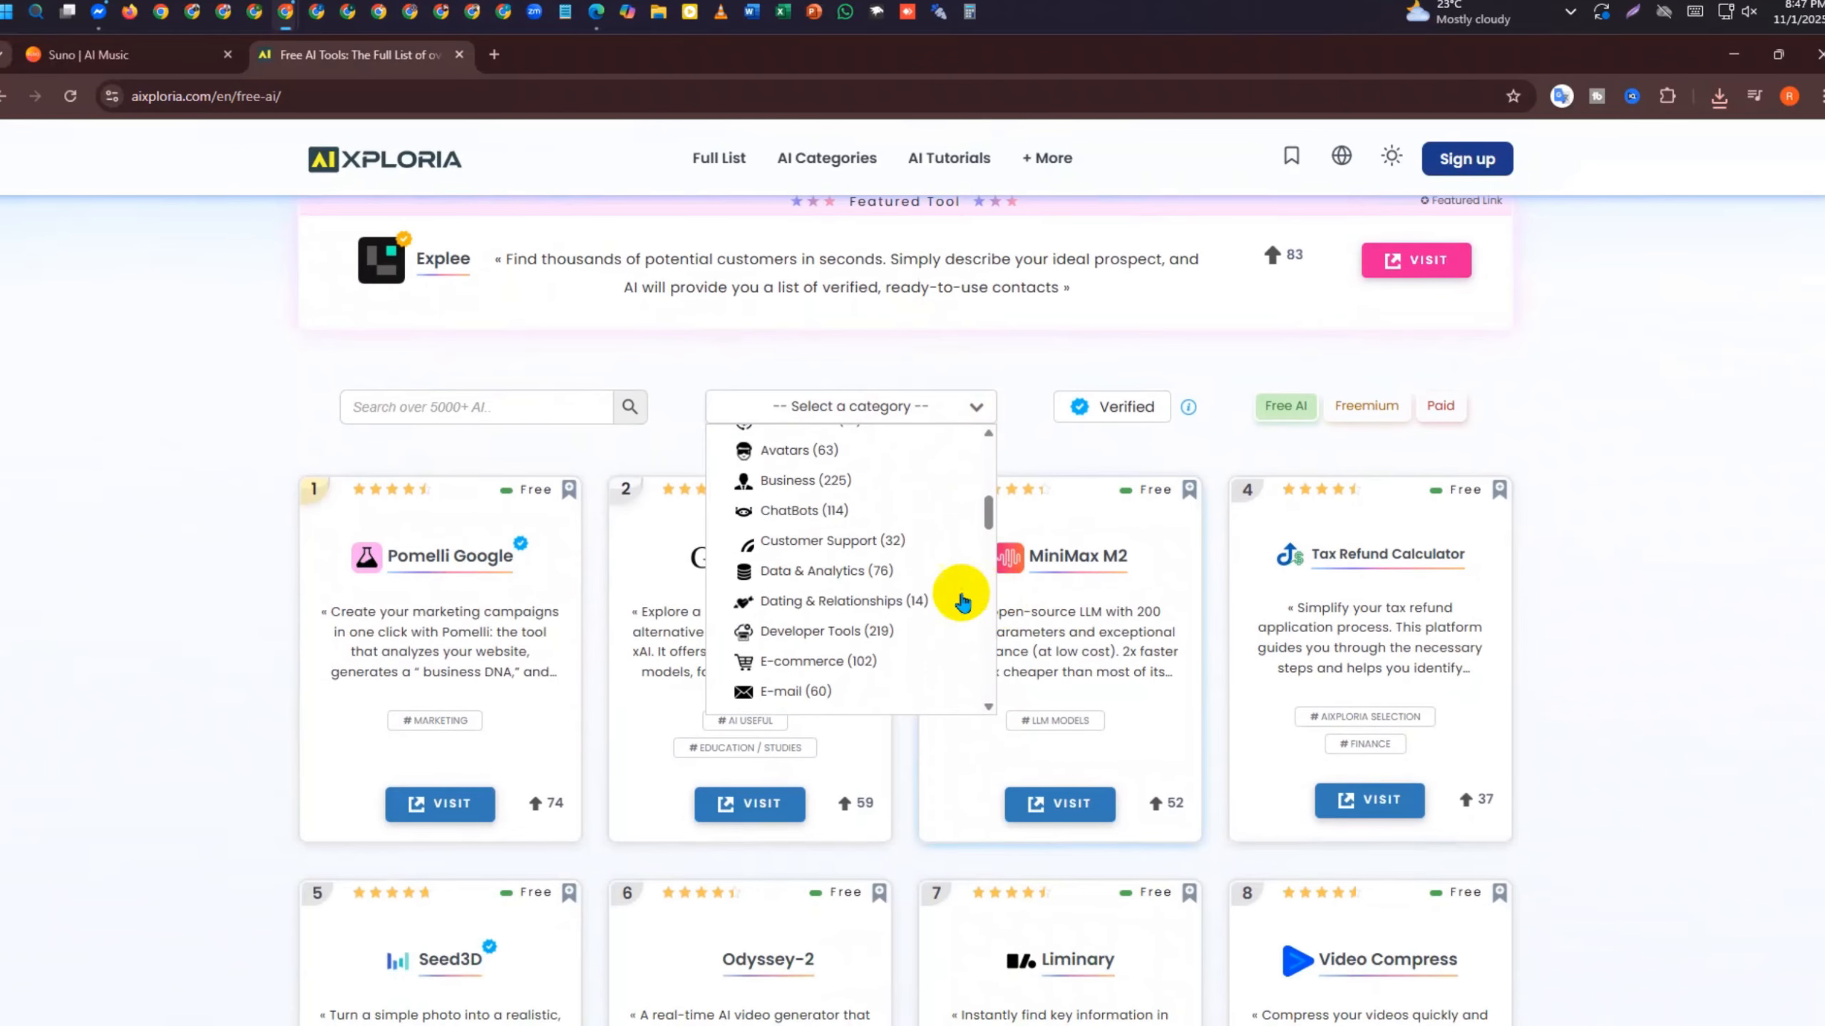
{"action": "scroll", "coordinate": [866, 596], "scroll_direction": "down", "scroll_amount": 8}
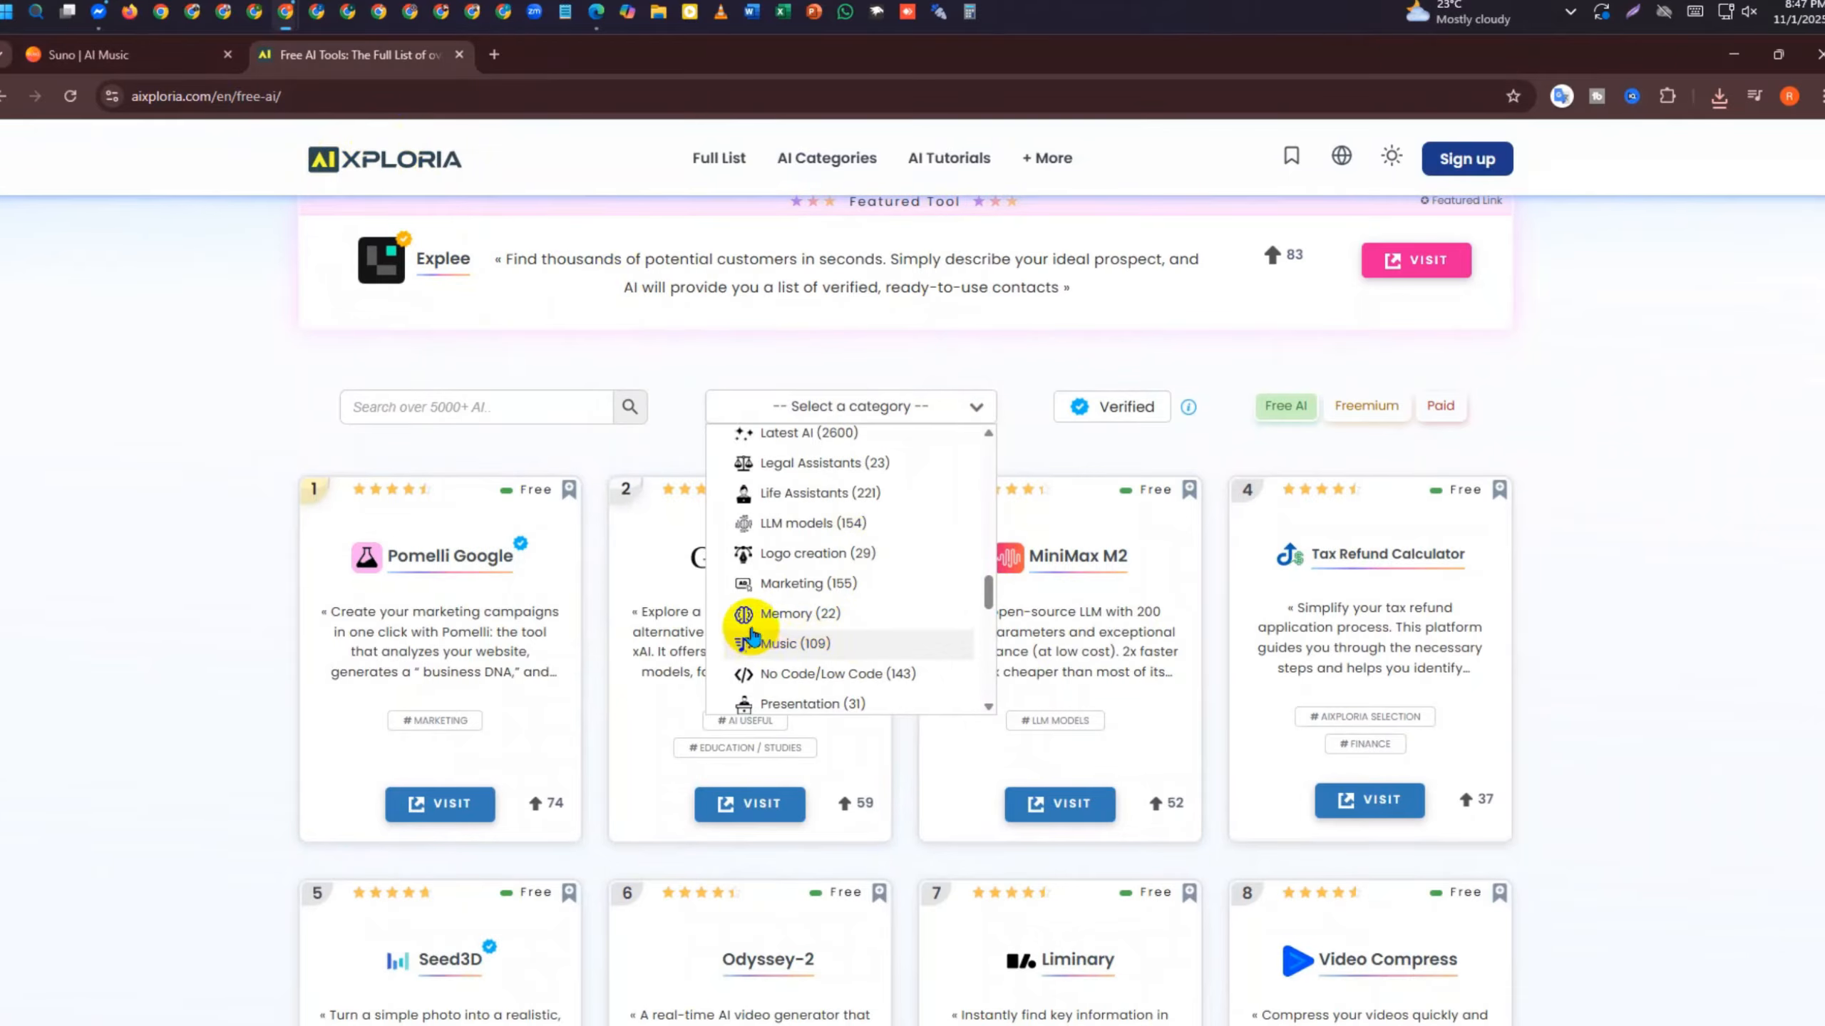
{"action": "left_click", "coordinate": [797, 343]}
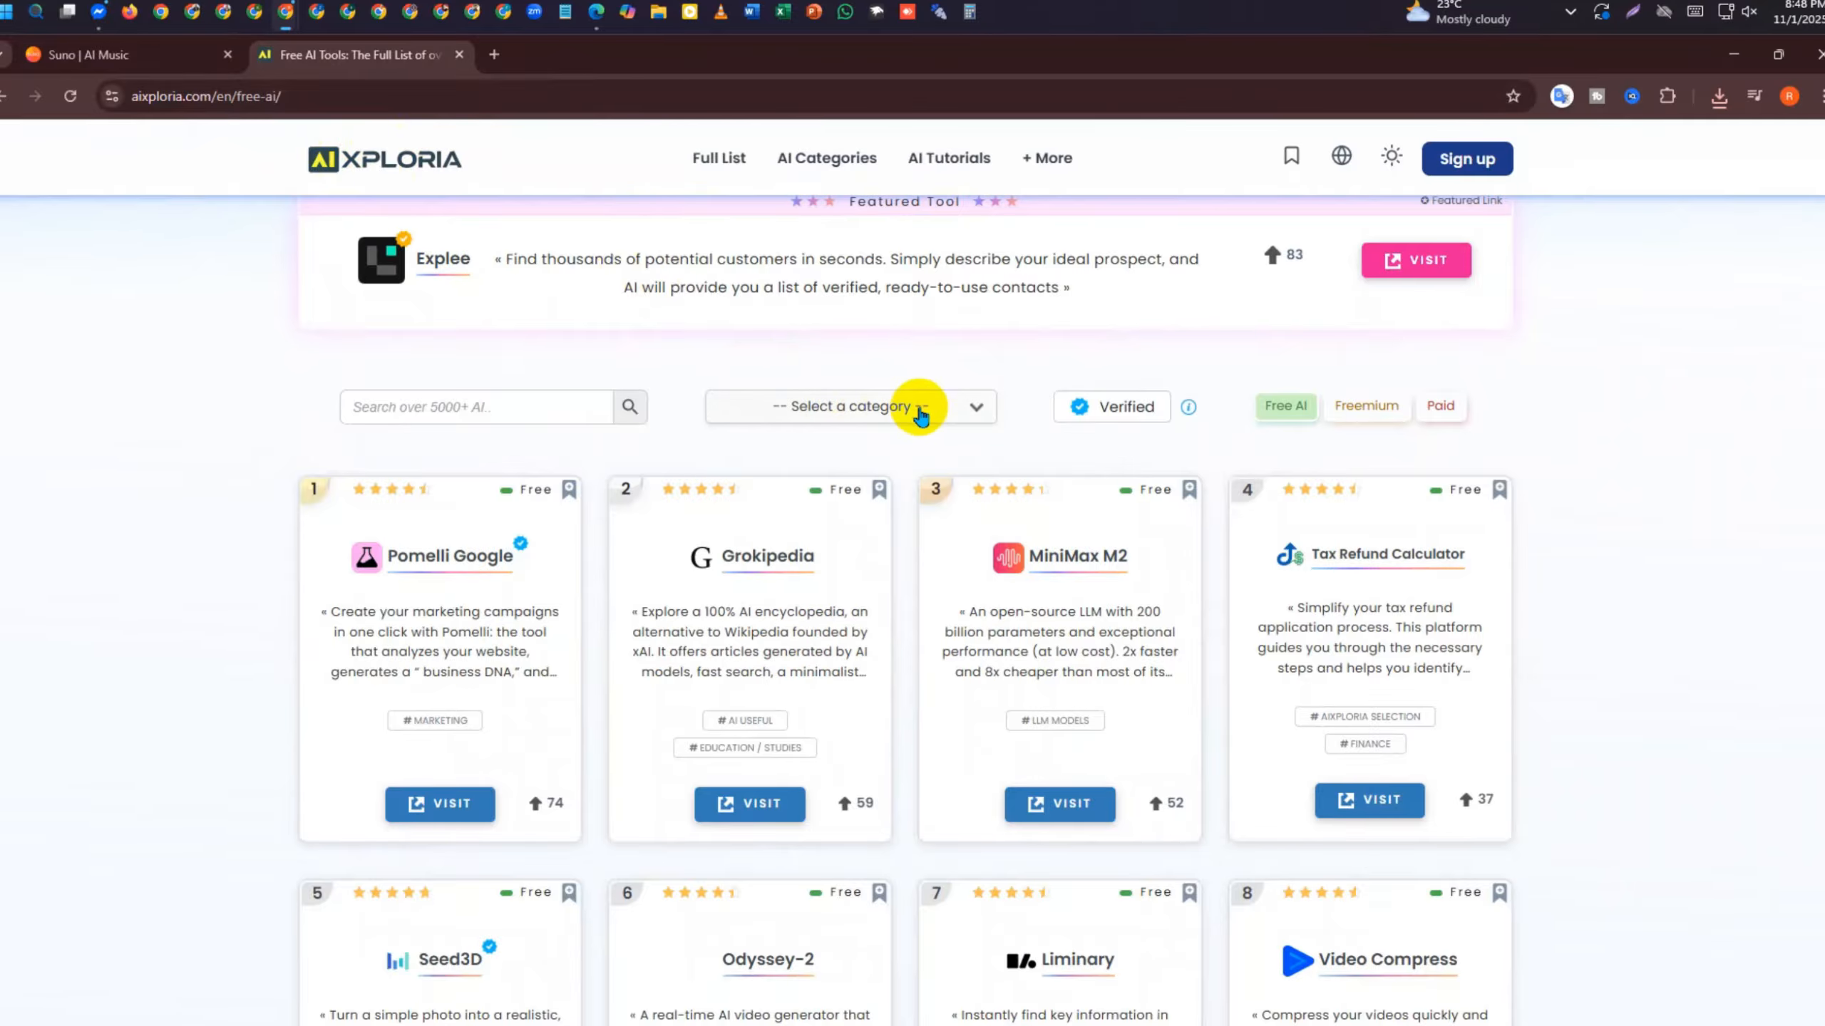
{"action": "left_click", "coordinate": [967, 408]}
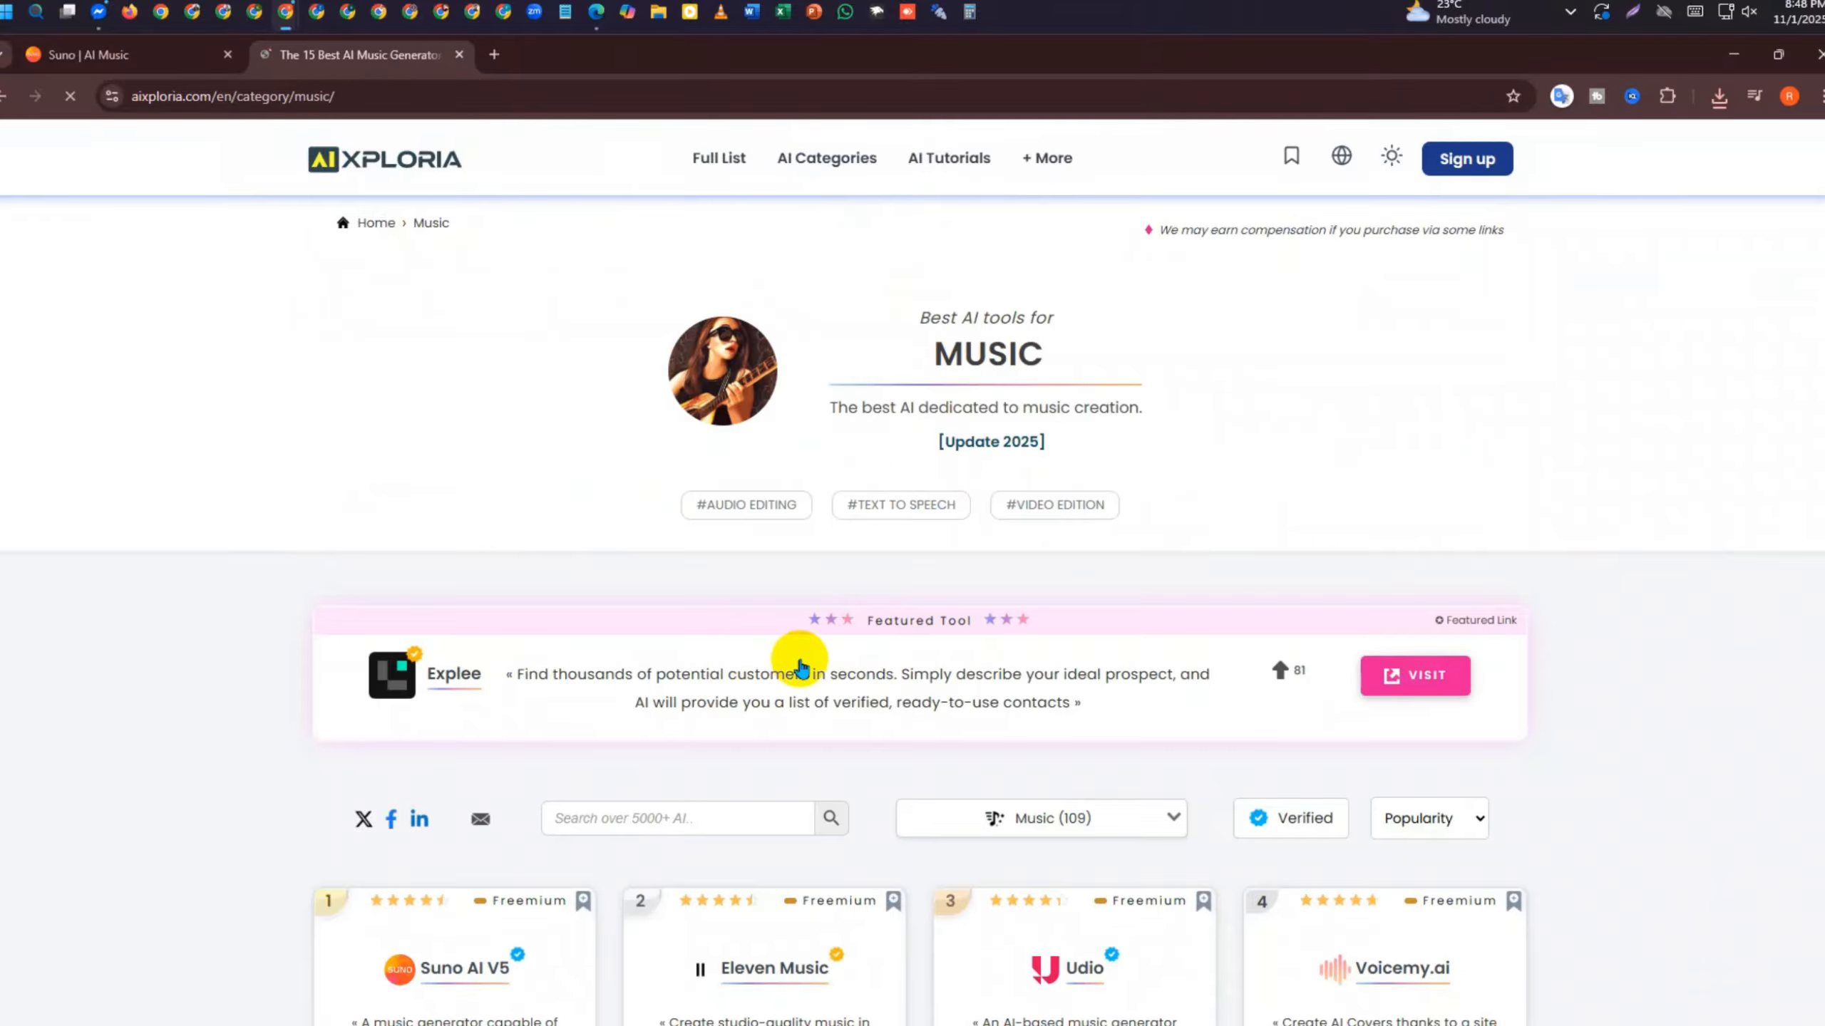
Examine the top-ranked AI music tools in the category, comparing Suno AI V5 with Eleven Music
{"action": "scroll", "coordinate": [690, 680], "scroll_direction": "down", "scroll_amount": 5}
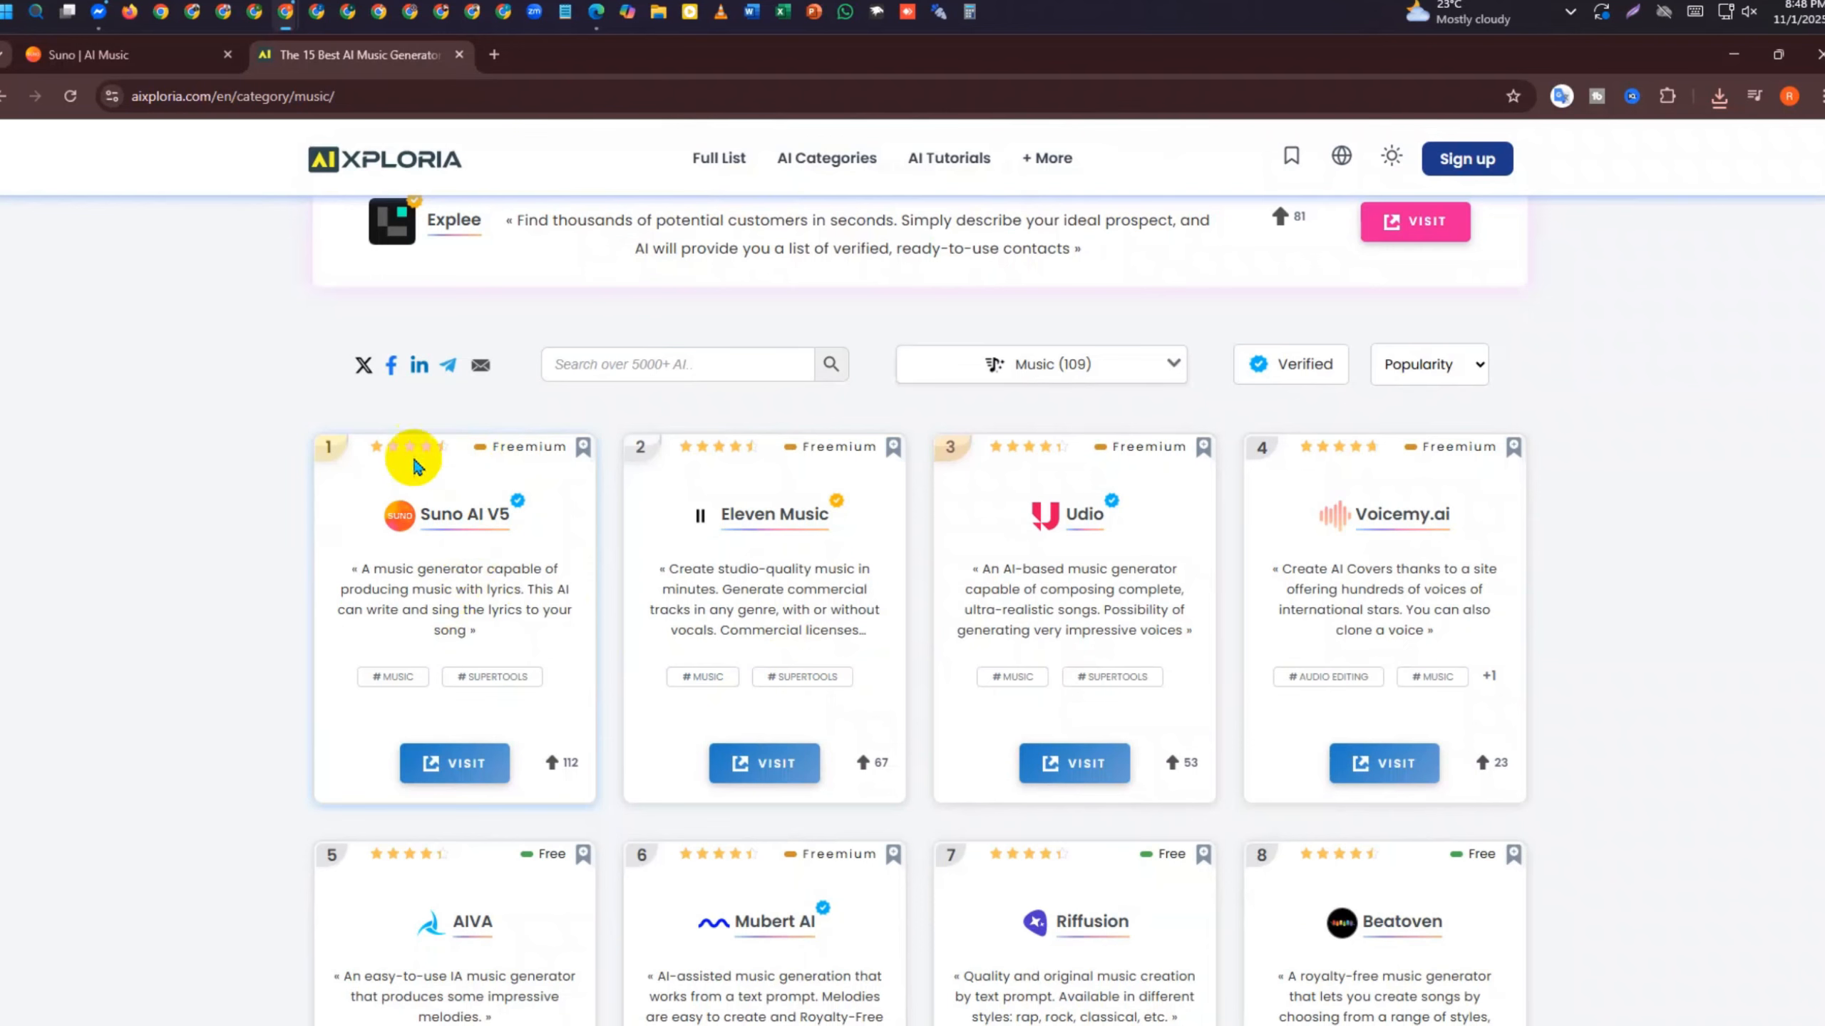
{"action": "left_click_drag", "start_coordinate": [482, 453], "coordinate": [579, 467]}
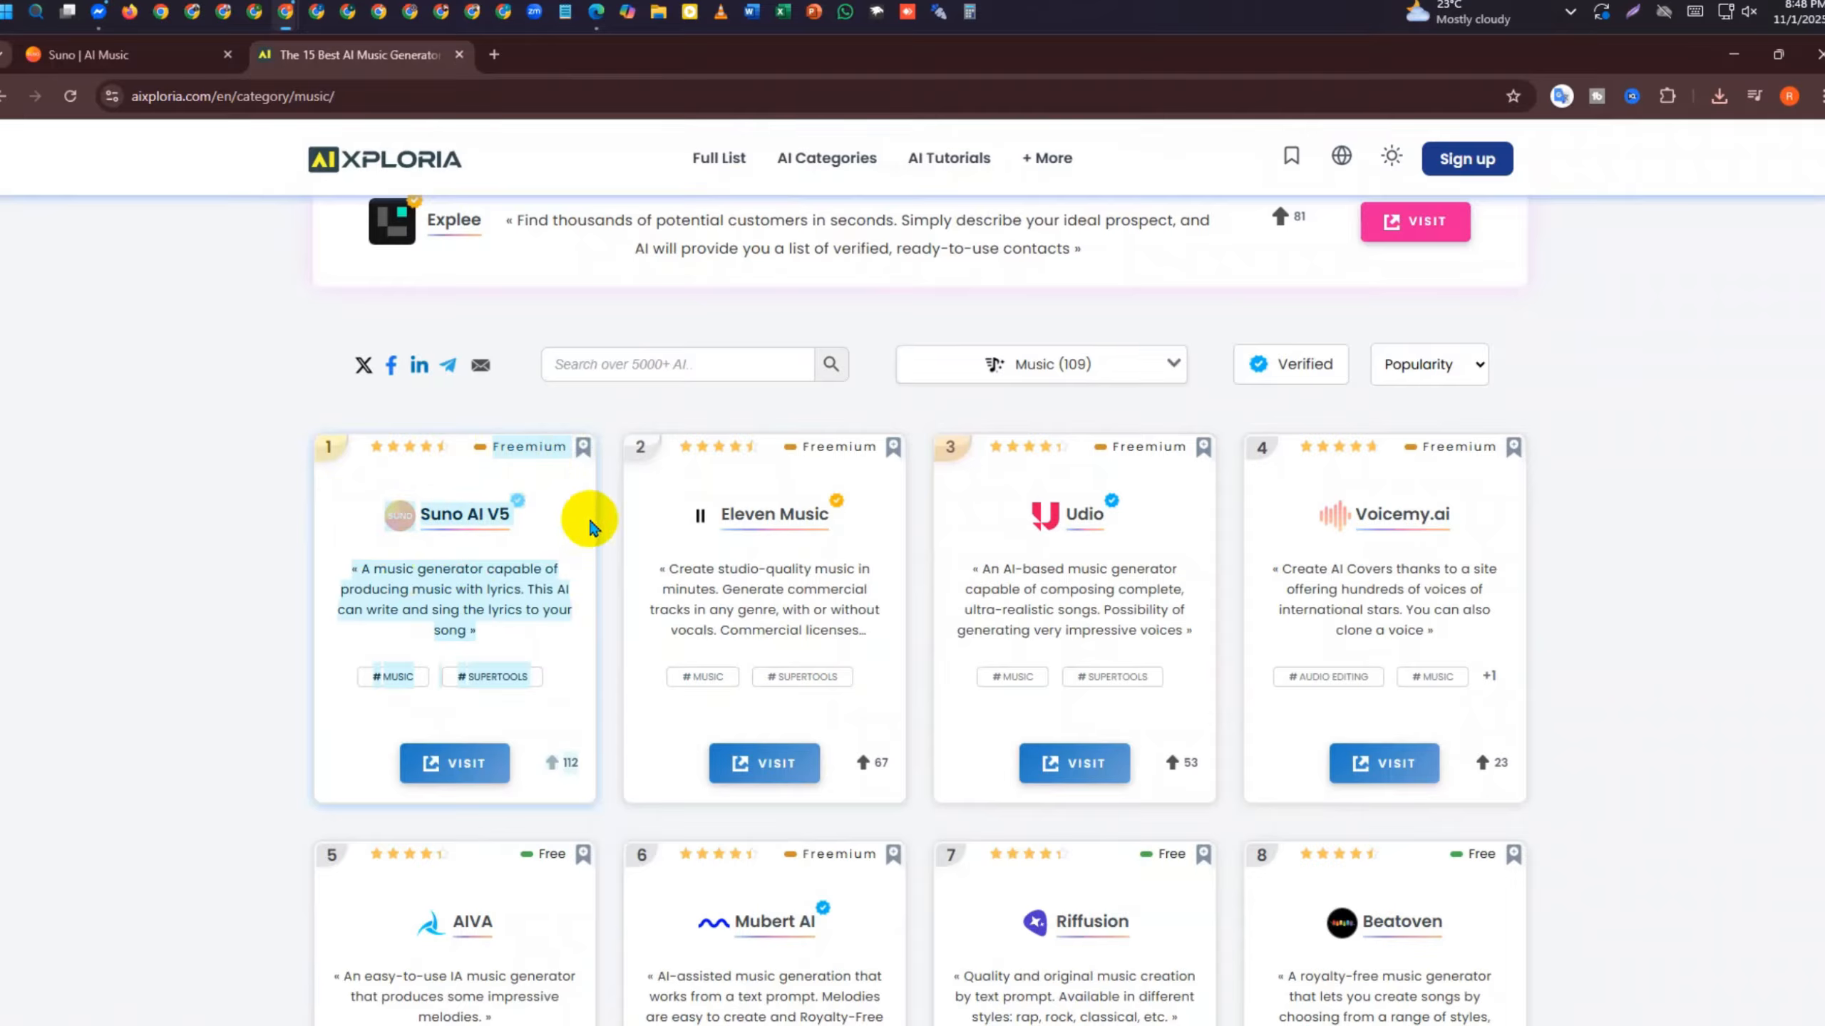
{"action": "right_click", "coordinate": [623, 496]}
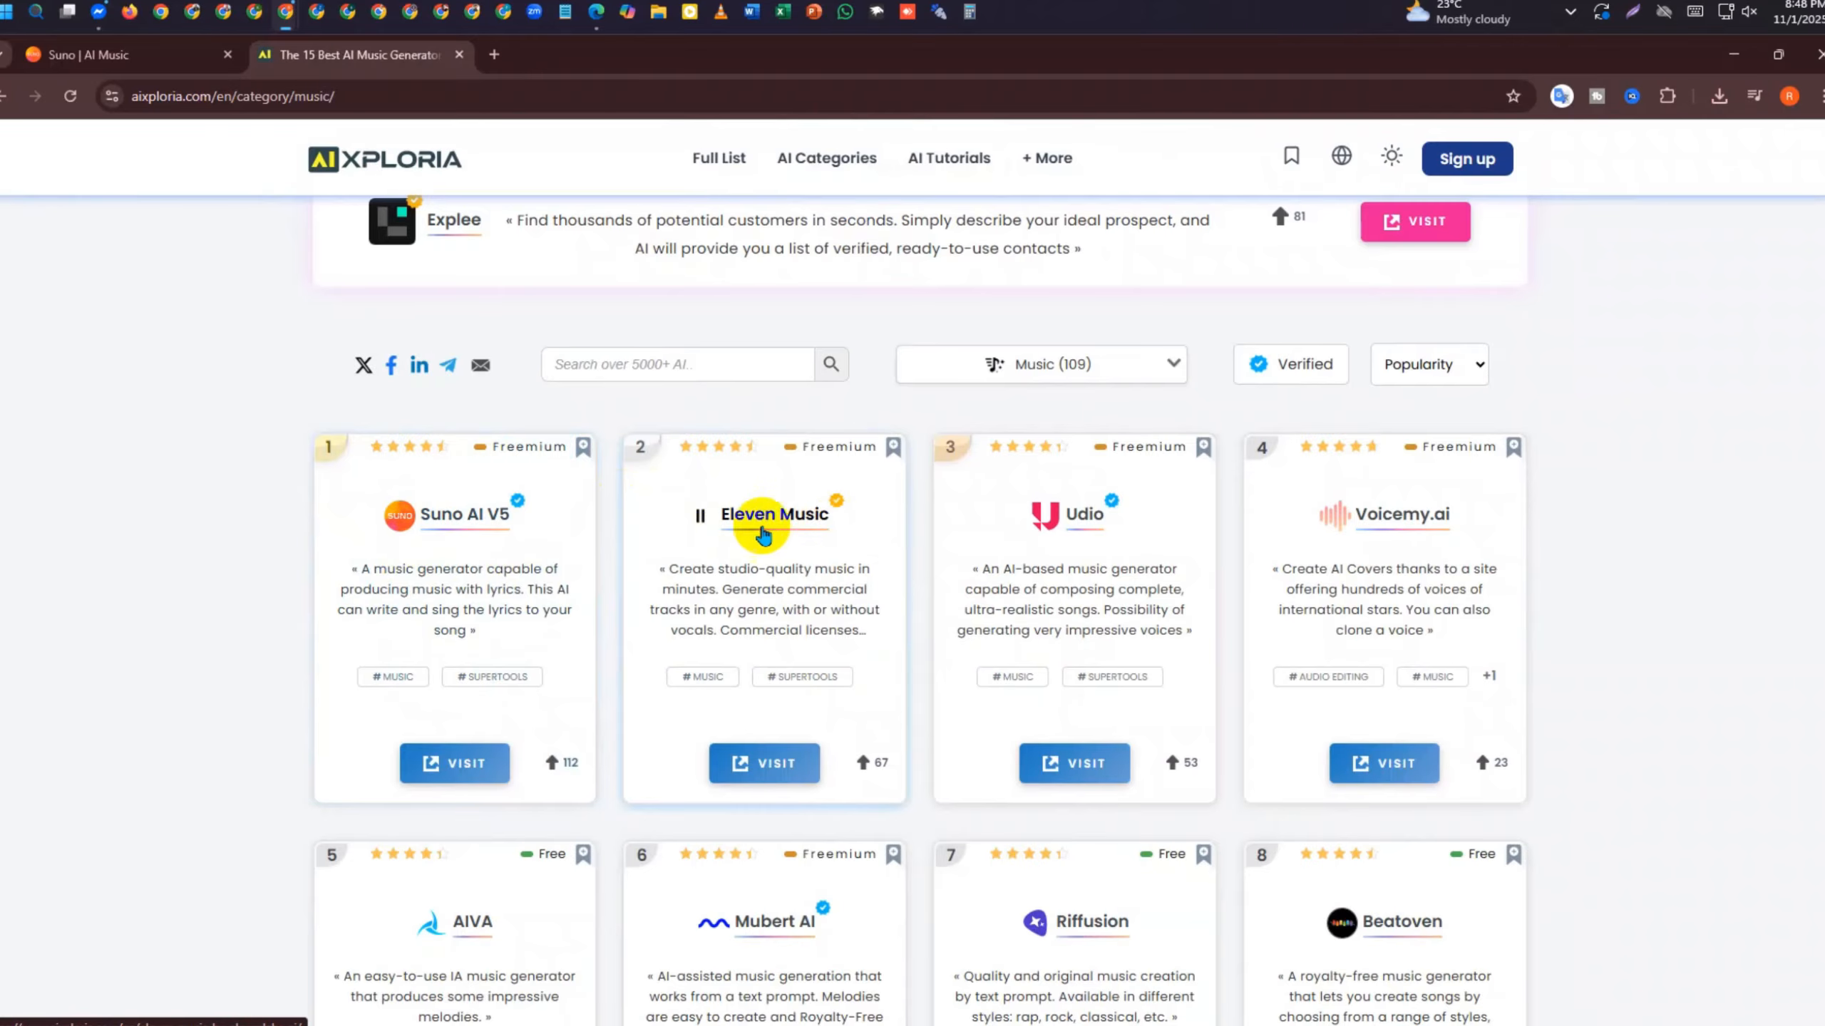
{"action": "scroll", "coordinate": [772, 549], "scroll_direction": "down", "scroll_amount": 3}
{"action": "scroll", "coordinate": [772, 549], "scroll_direction": "up", "scroll_amount": 3}
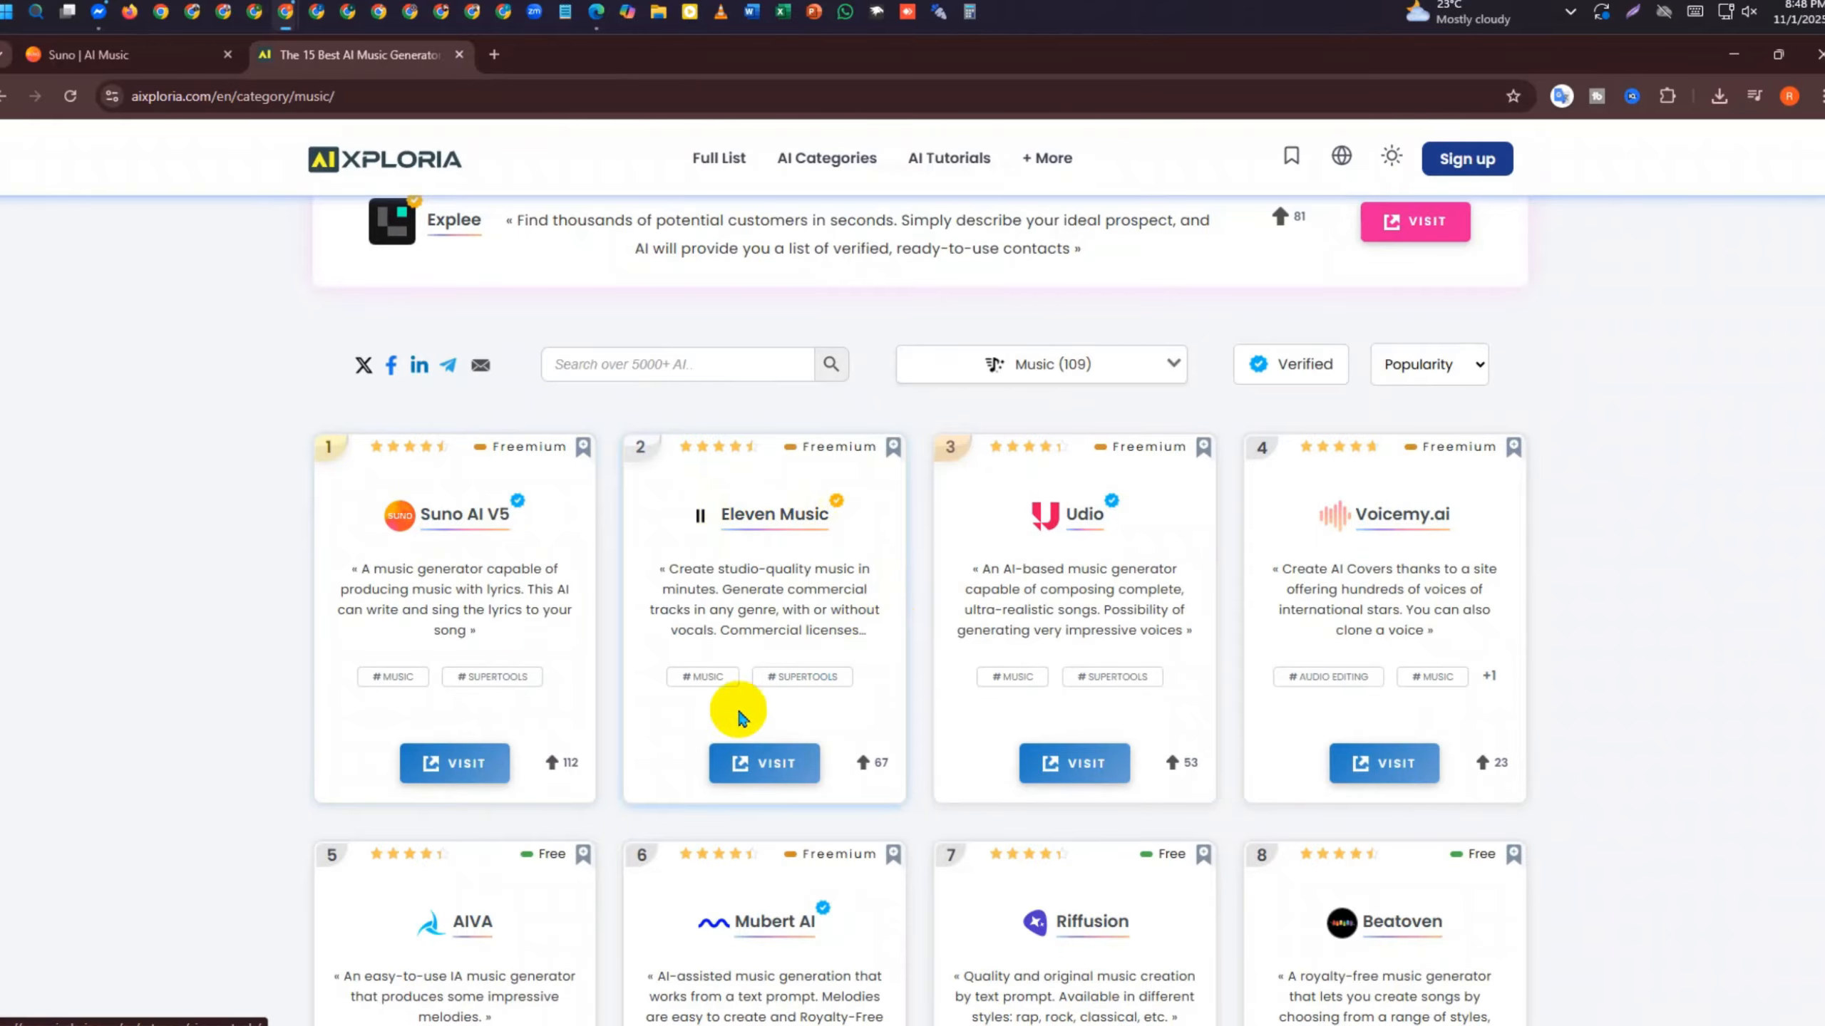
Look through the first page of AI music generators on Aixploria, from Suno AI V5 to InspireMusic
{"action": "scroll", "coordinate": [1092, 546], "scroll_direction": "down", "scroll_amount": 3}
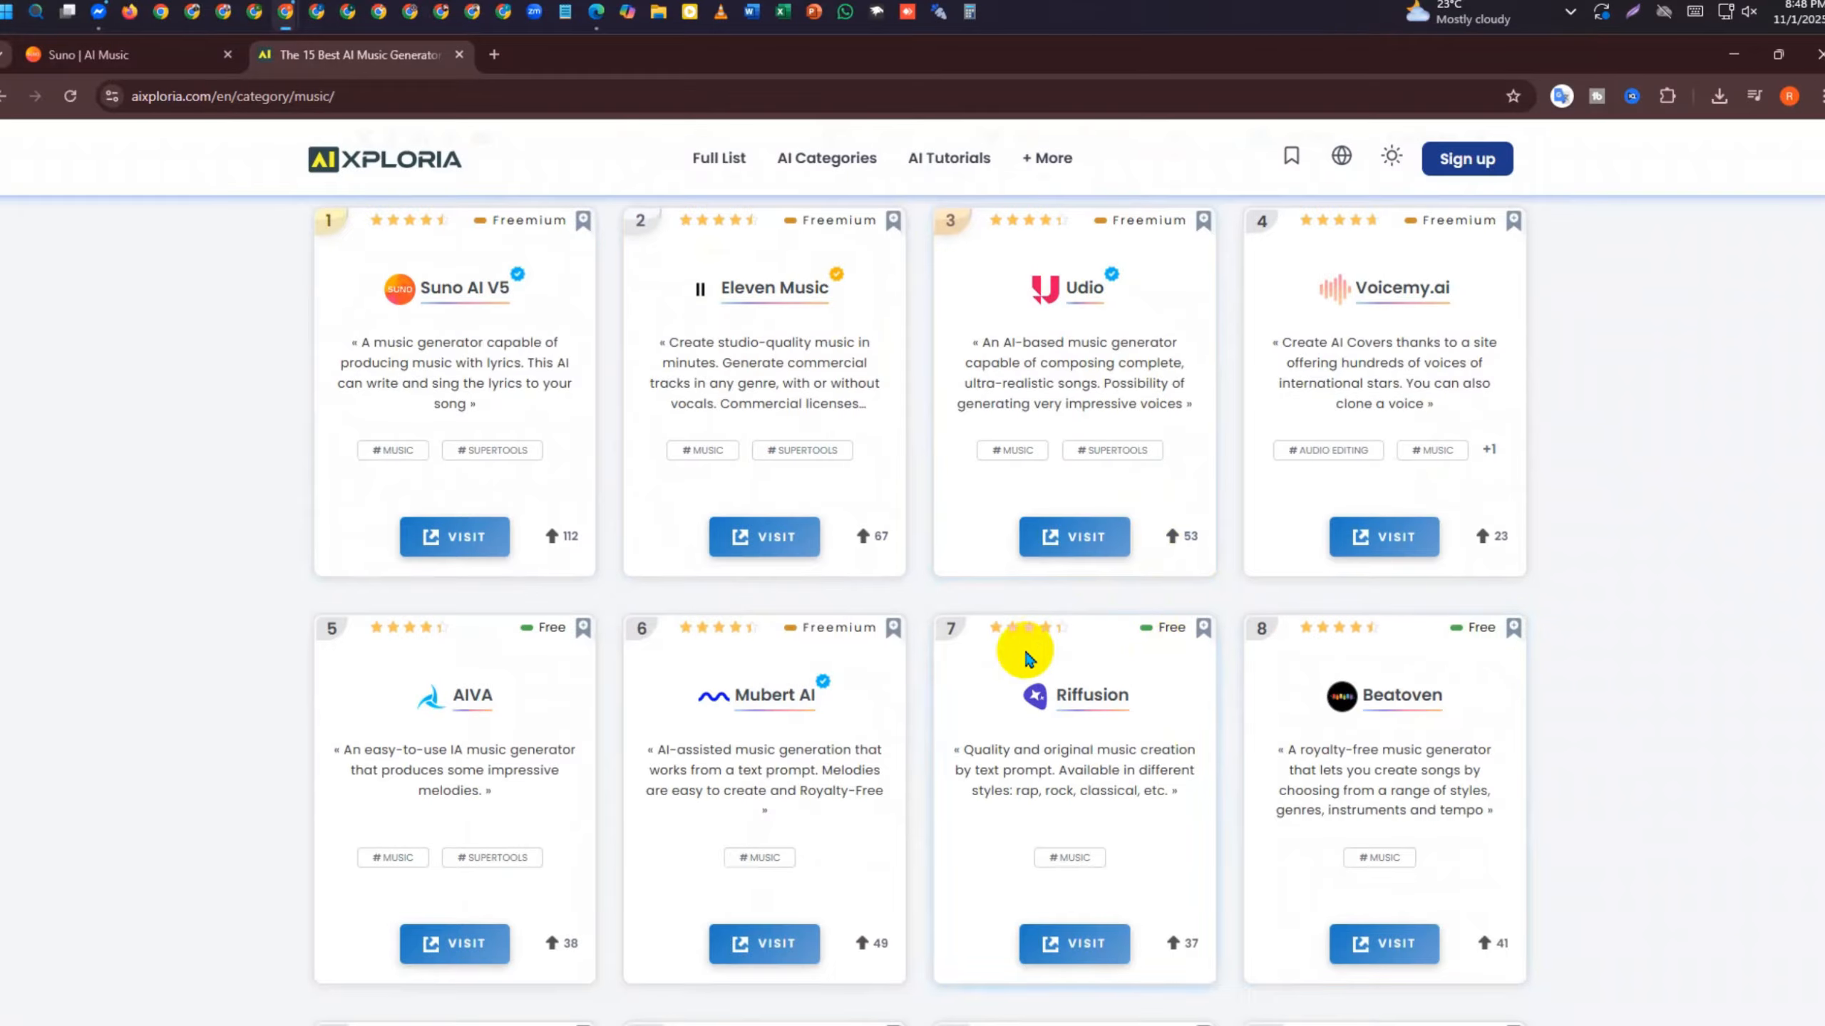
{"action": "scroll", "coordinate": [682, 701], "scroll_direction": "down", "scroll_amount": 3}
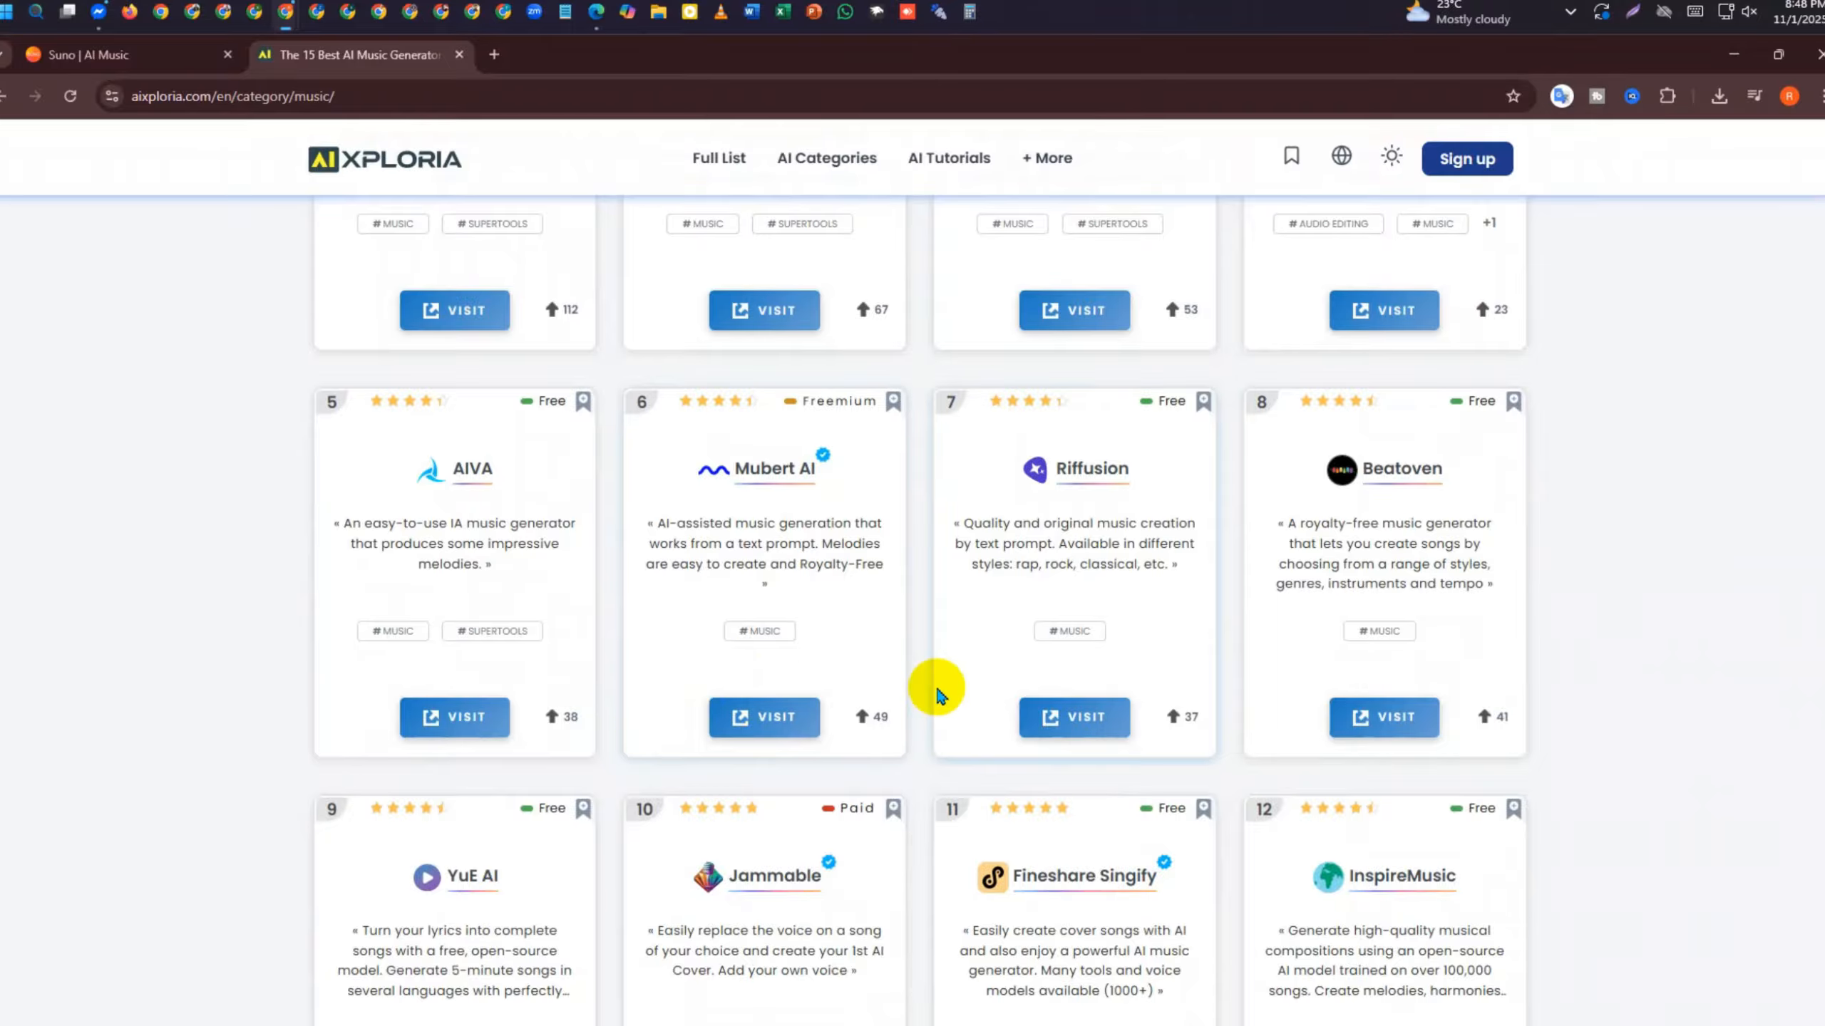
{"action": "scroll", "coordinate": [855, 683], "scroll_direction": "down", "scroll_amount": 3}
{"action": "scroll", "coordinate": [1077, 662], "scroll_direction": "down", "scroll_amount": 4}
{"action": "scroll", "coordinate": [1356, 652], "scroll_direction": "up", "scroll_amount": 4}
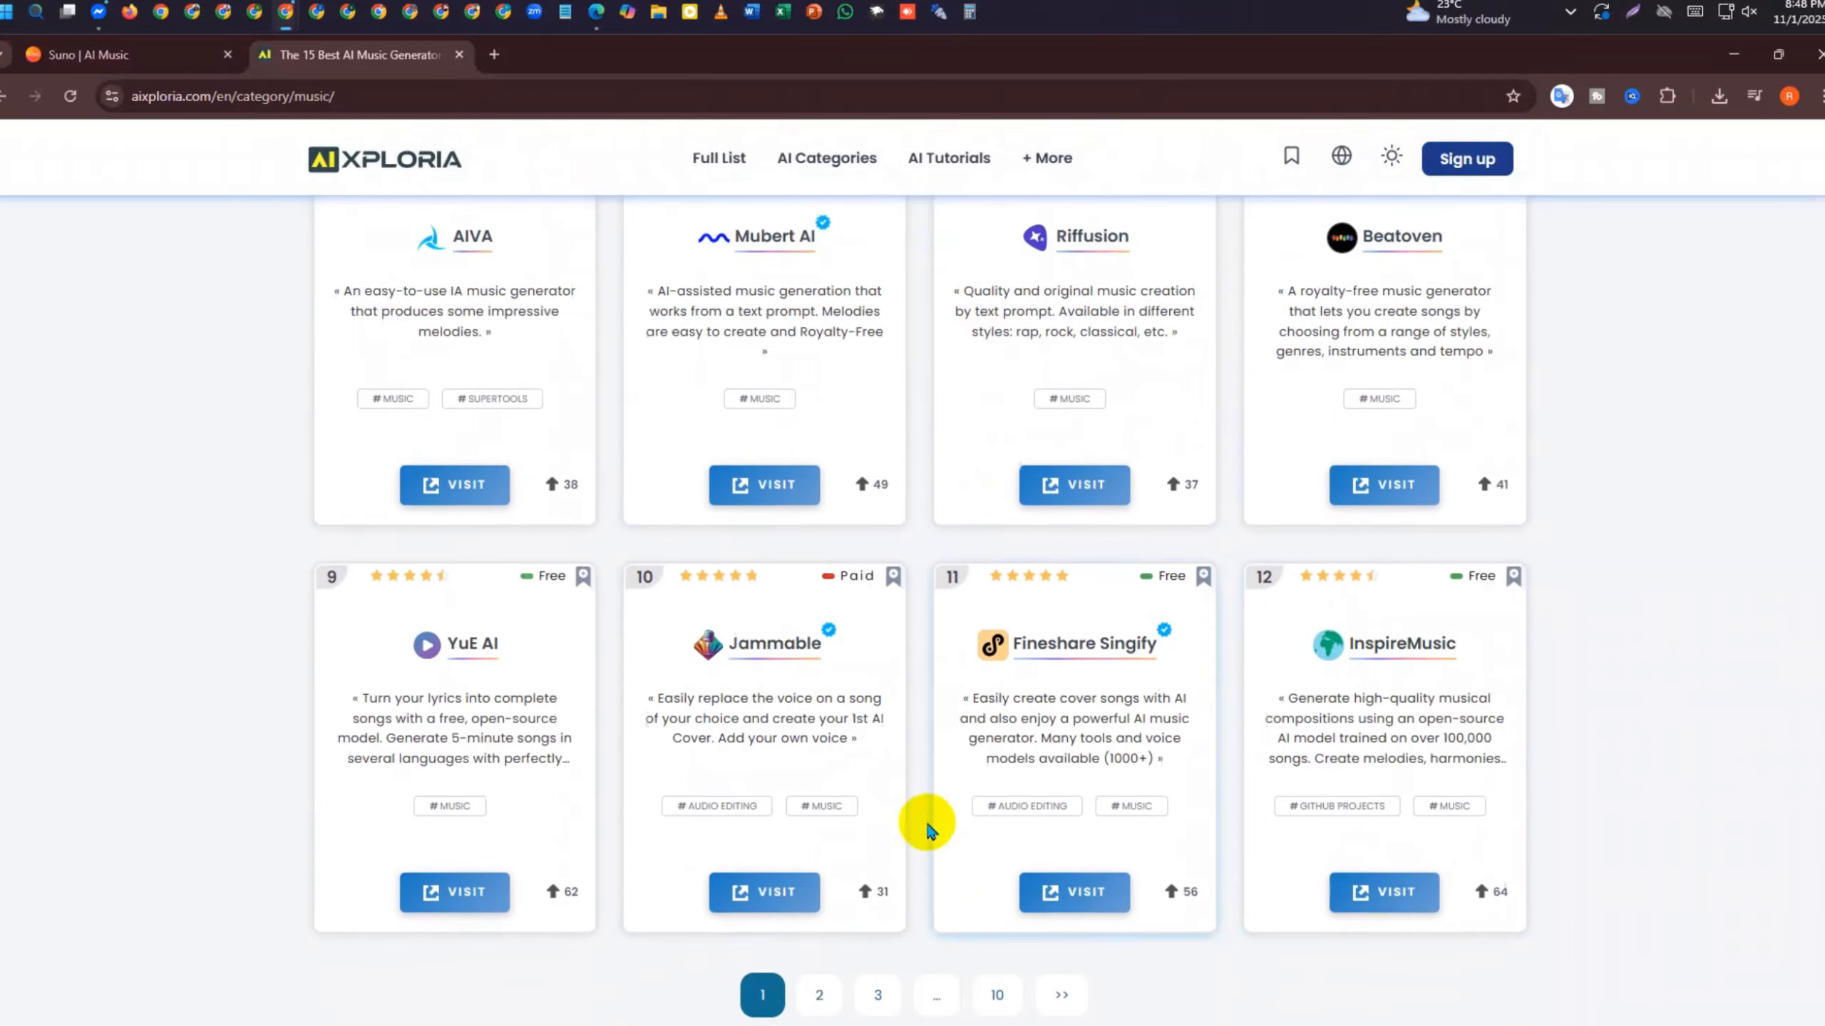
{"action": "scroll", "coordinate": [898, 748], "scroll_direction": "up", "scroll_amount": 3}
{"action": "scroll", "coordinate": [1250, 611], "scroll_direction": "up", "scroll_amount": 3}
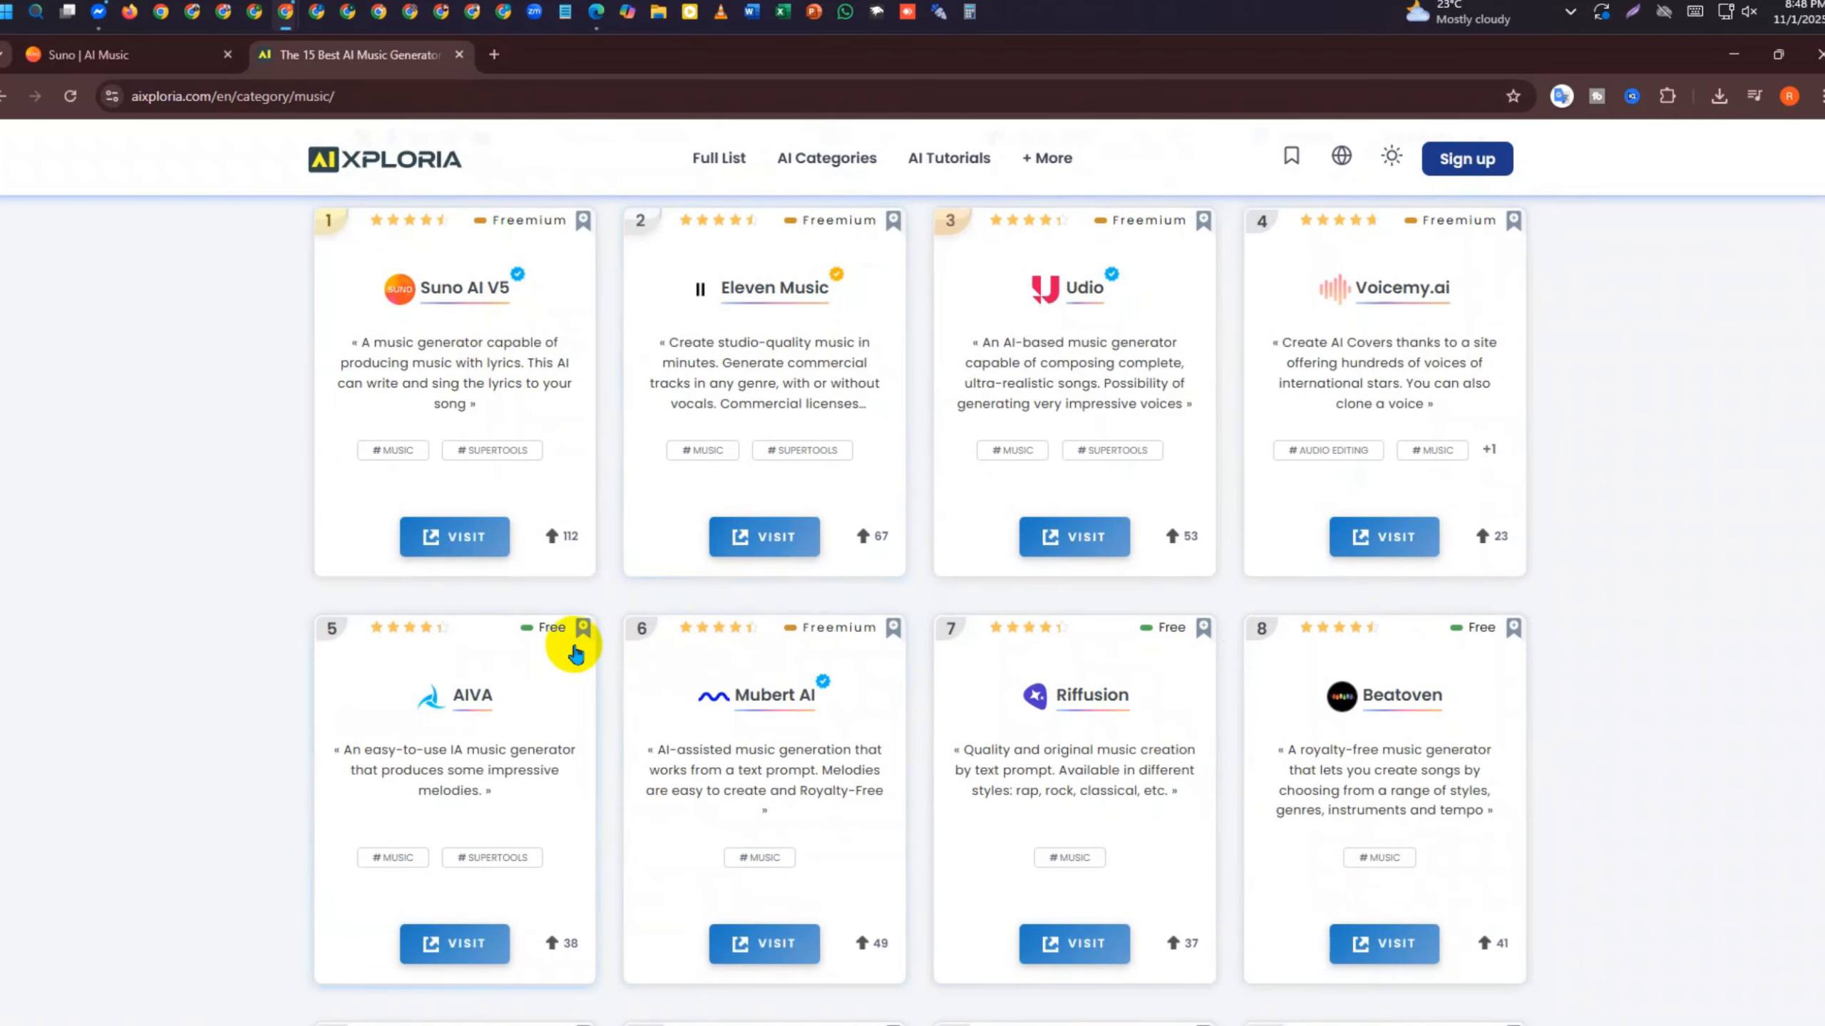
{"action": "scroll", "coordinate": [588, 658], "scroll_direction": "down", "scroll_amount": 6}
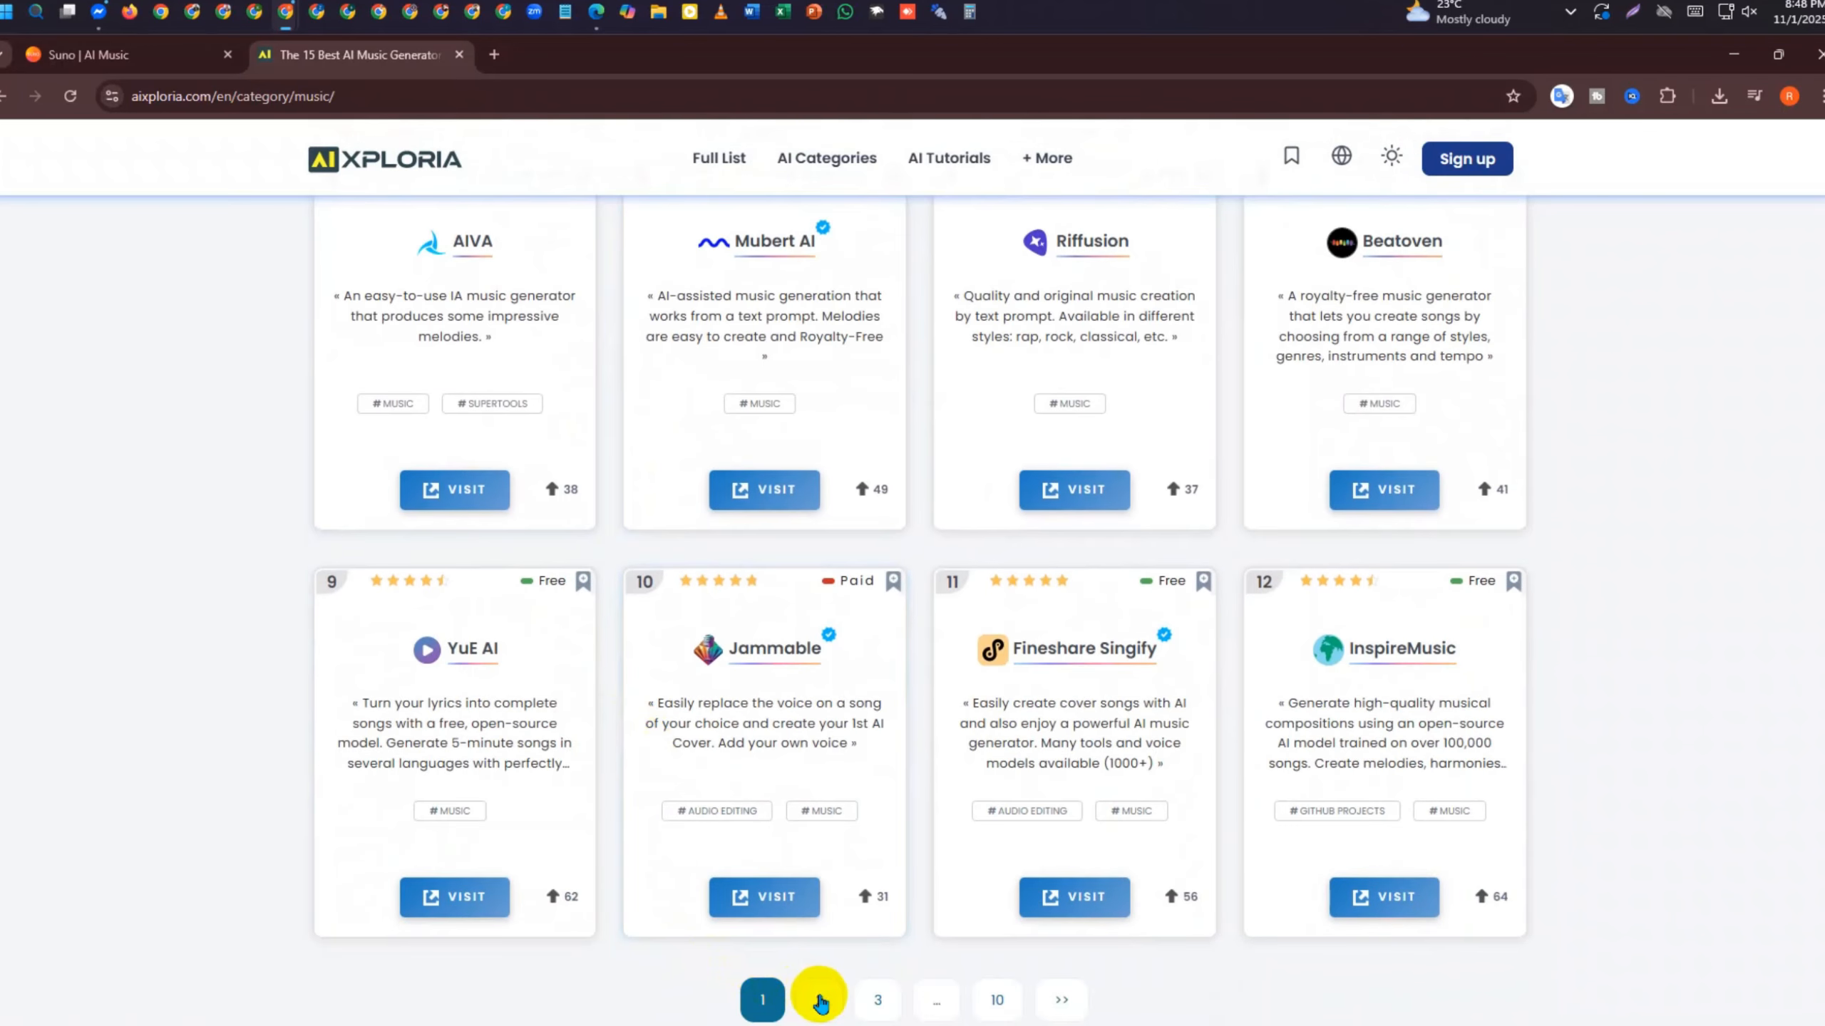
Browse page 2 of the AI music tools and go on to page 3
{"action": "left_click", "coordinate": [820, 1002]}
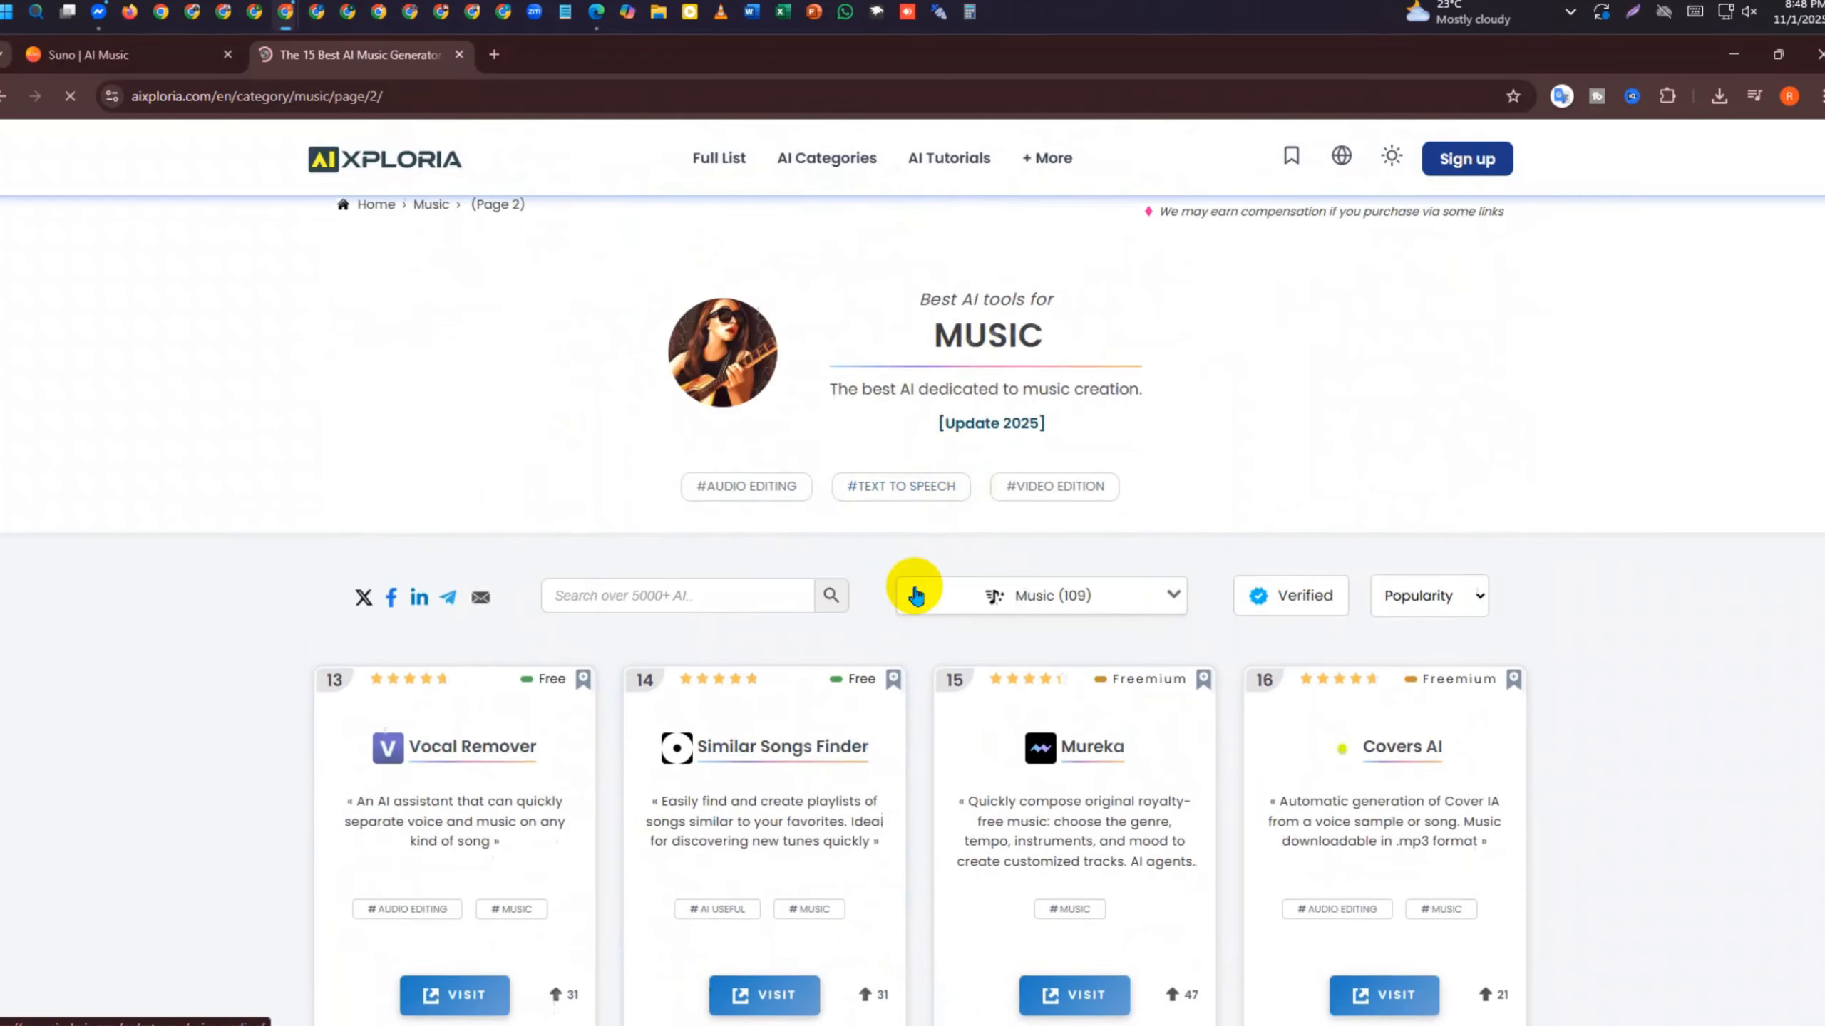
{"action": "scroll", "coordinate": [378, 277], "scroll_direction": "down", "scroll_amount": 9}
{"action": "scroll", "coordinate": [1311, 482], "scroll_direction": "down", "scroll_amount": 3}
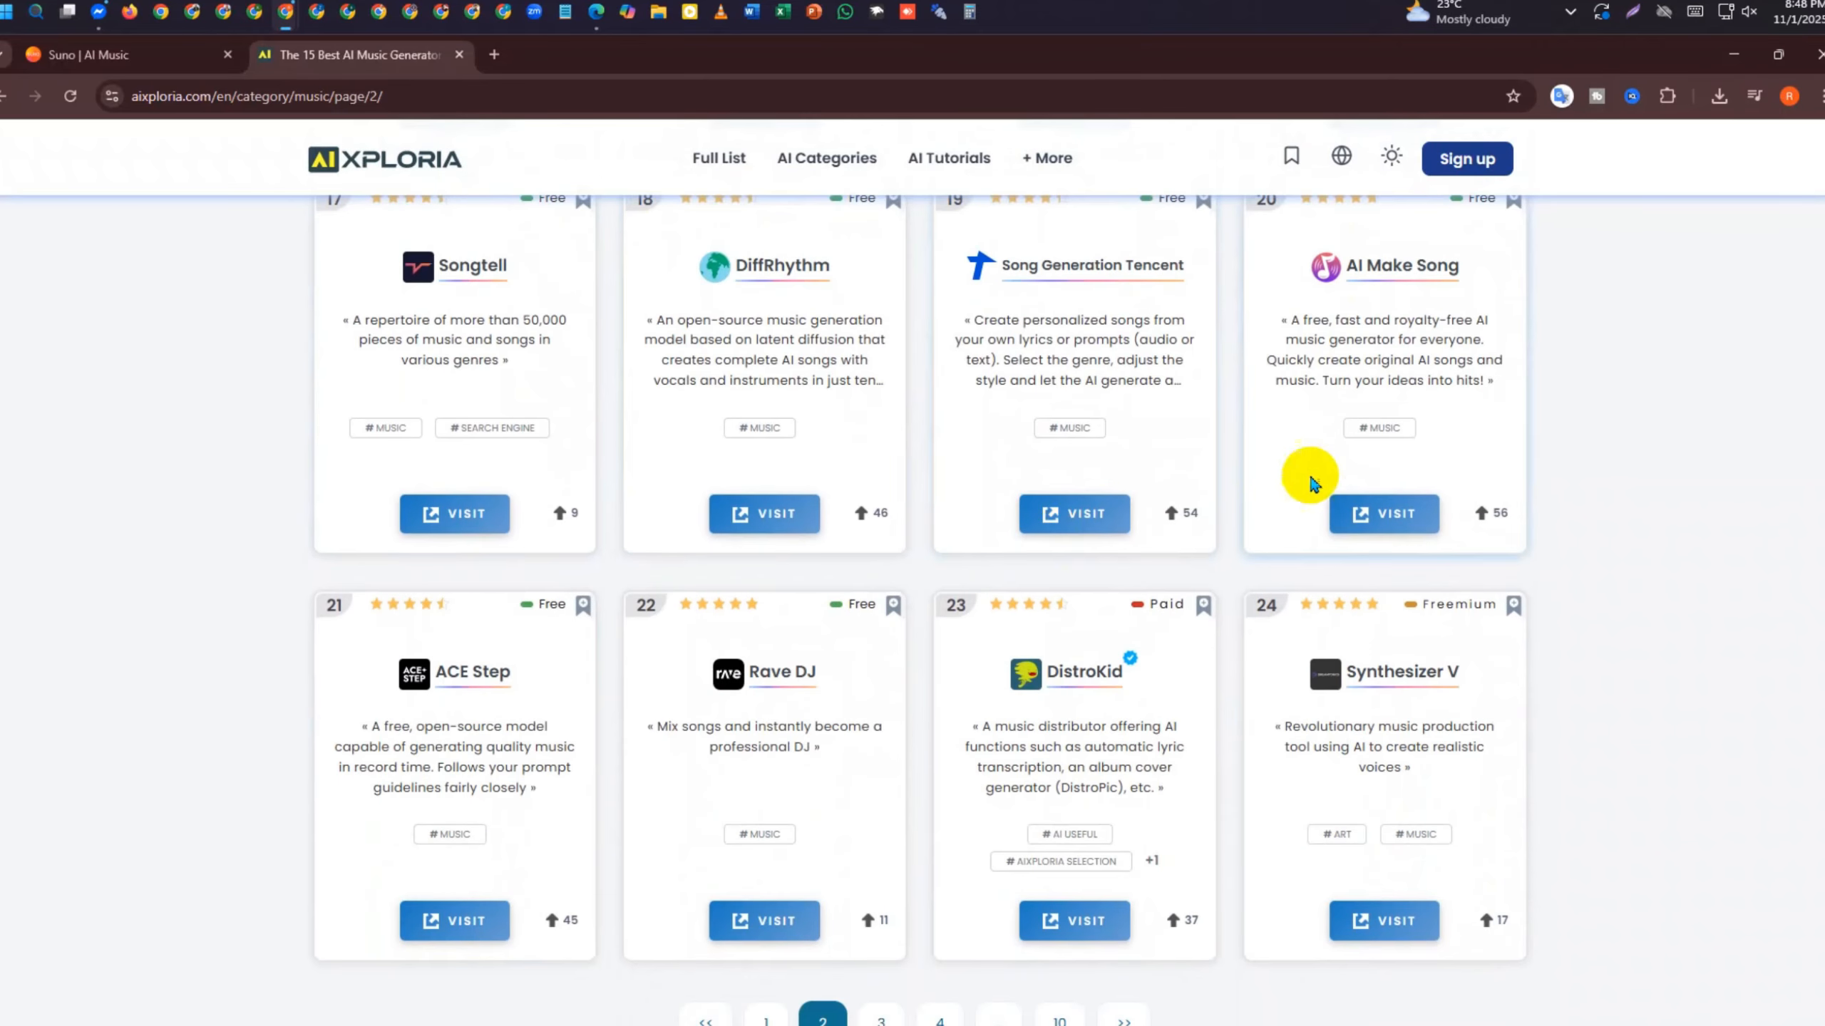
{"action": "scroll", "coordinate": [1405, 288], "scroll_direction": "down", "scroll_amount": 3}
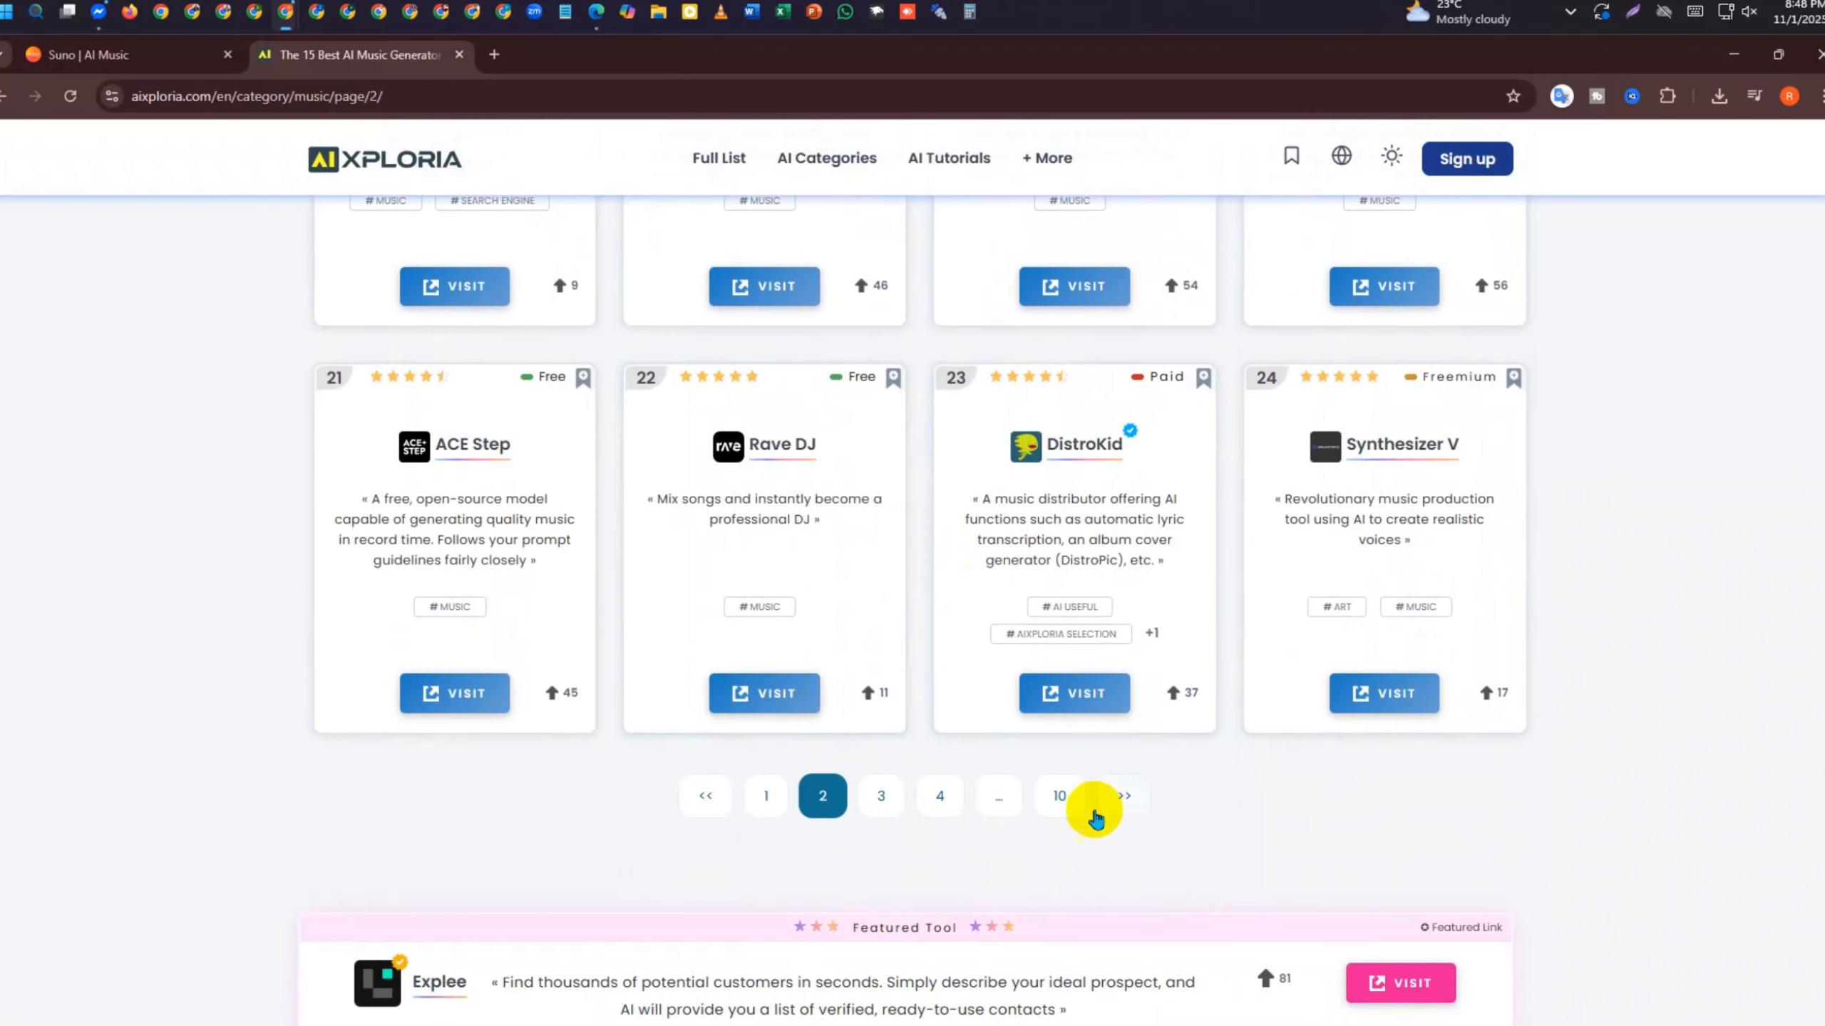
{"action": "left_click", "coordinate": [882, 798]}
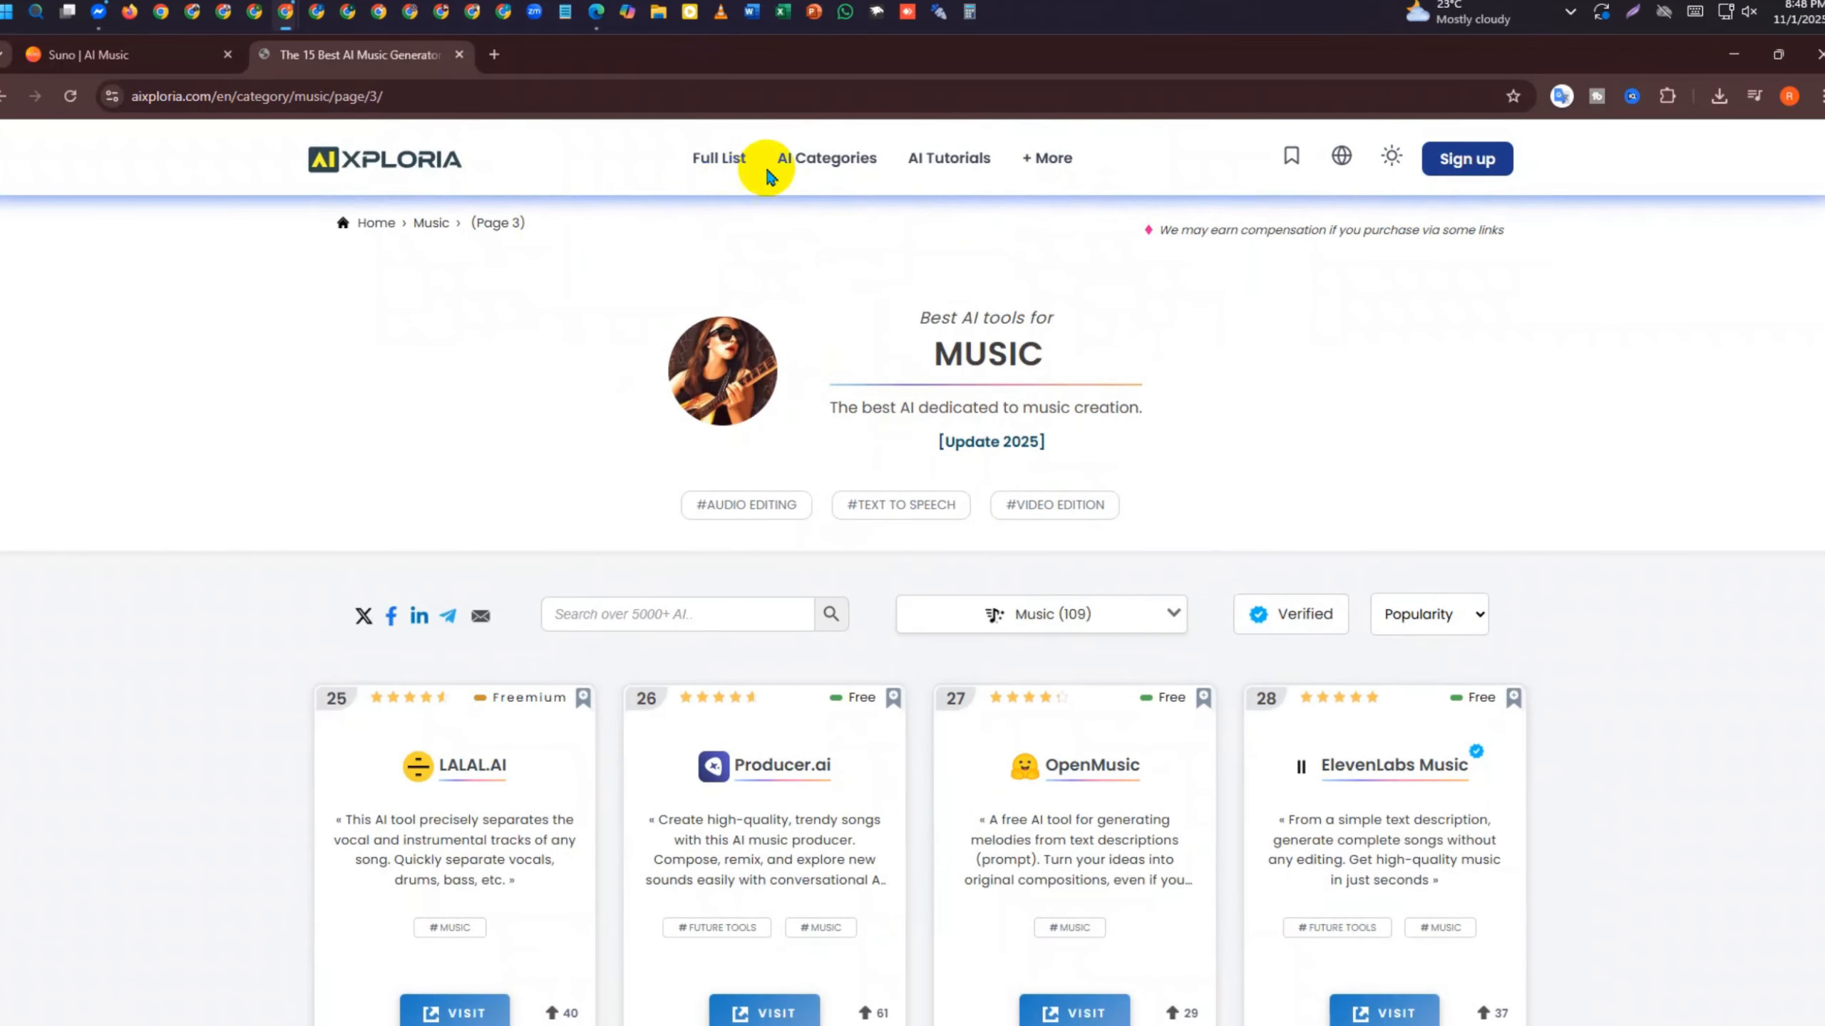
Look over Aixploria's overview of all AI categories and close the site's tab
{"action": "left_click", "coordinate": [848, 167]}
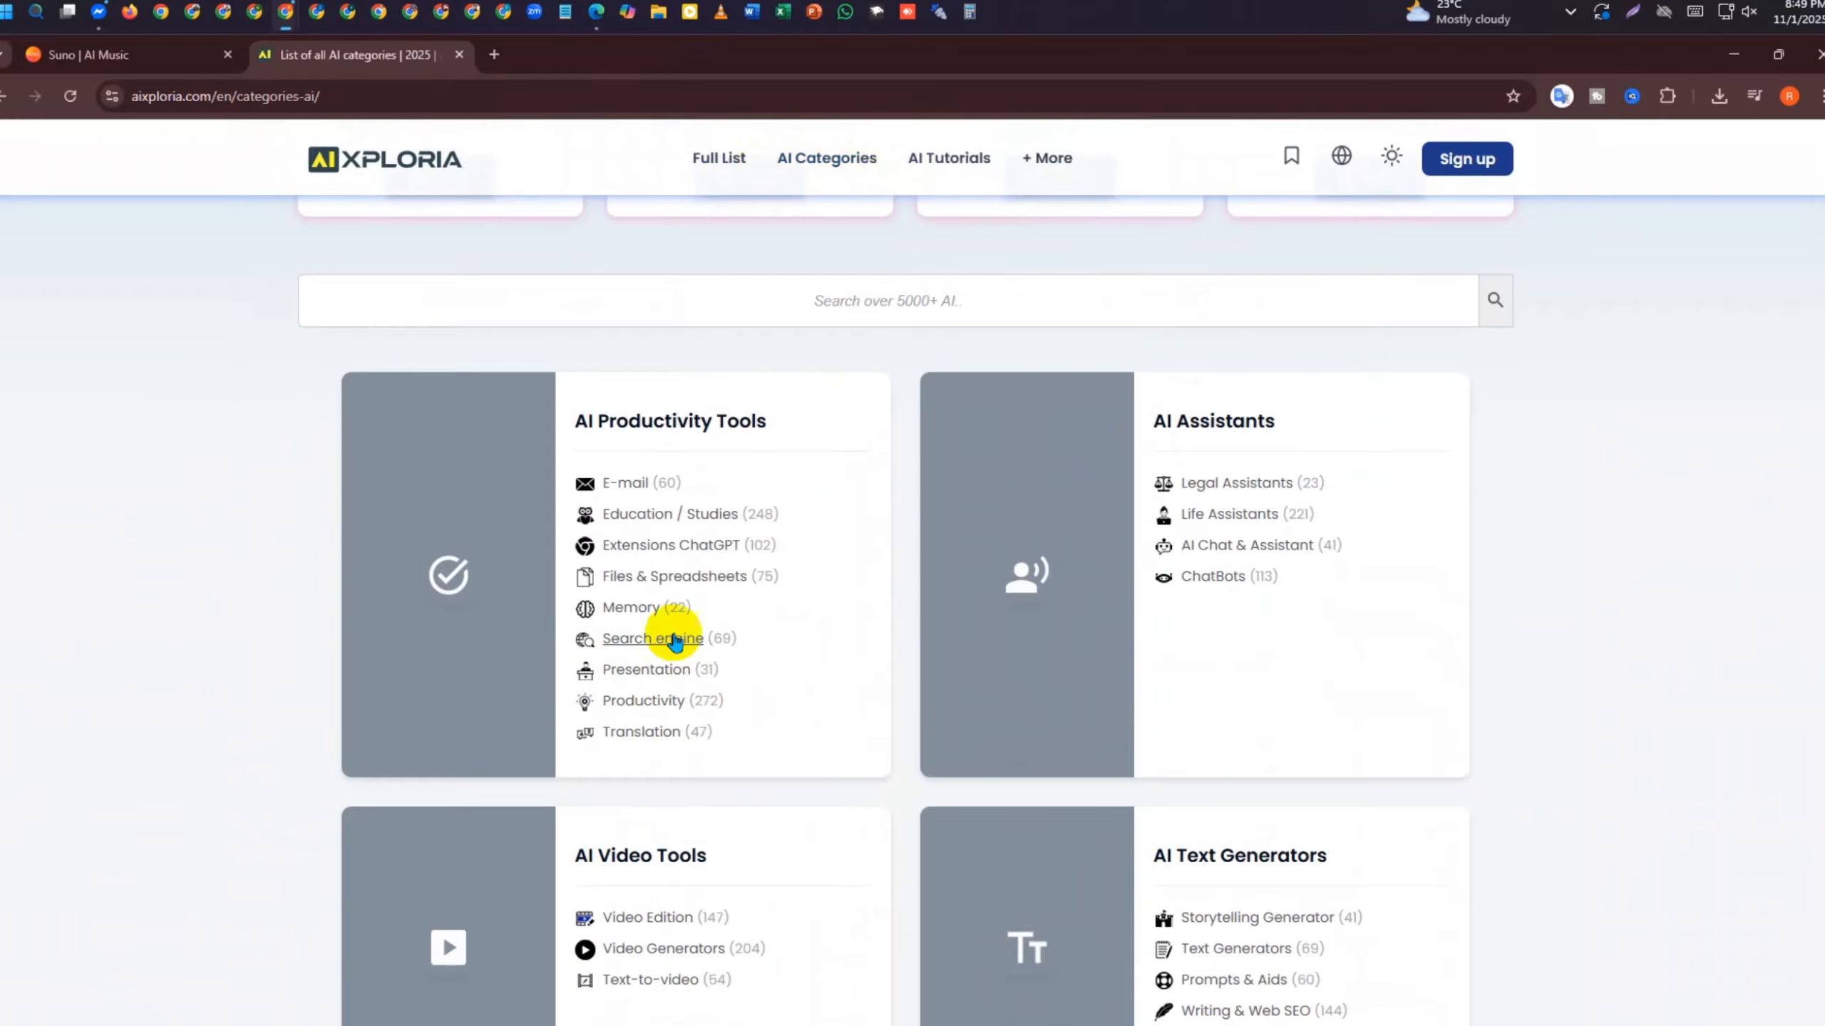
{"action": "scroll", "coordinate": [920, 639], "scroll_direction": "up", "scroll_amount": 6}
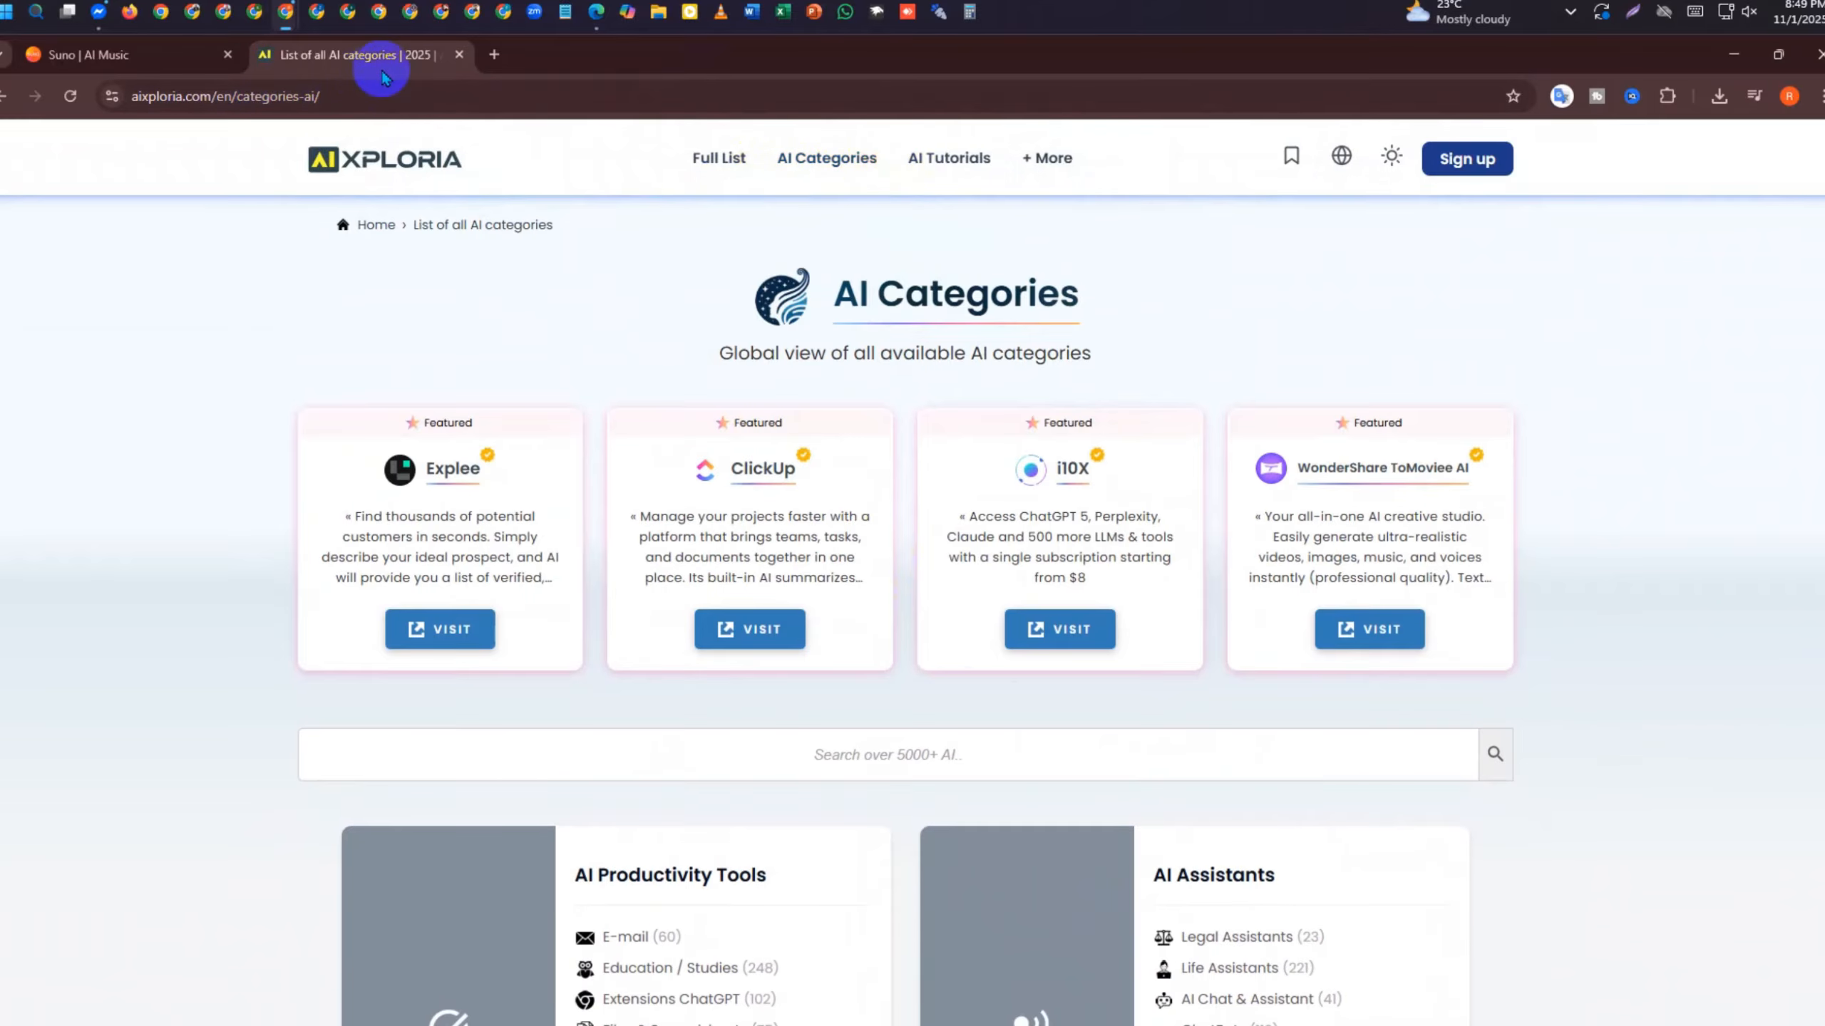
{"action": "left_click", "coordinate": [459, 54]}
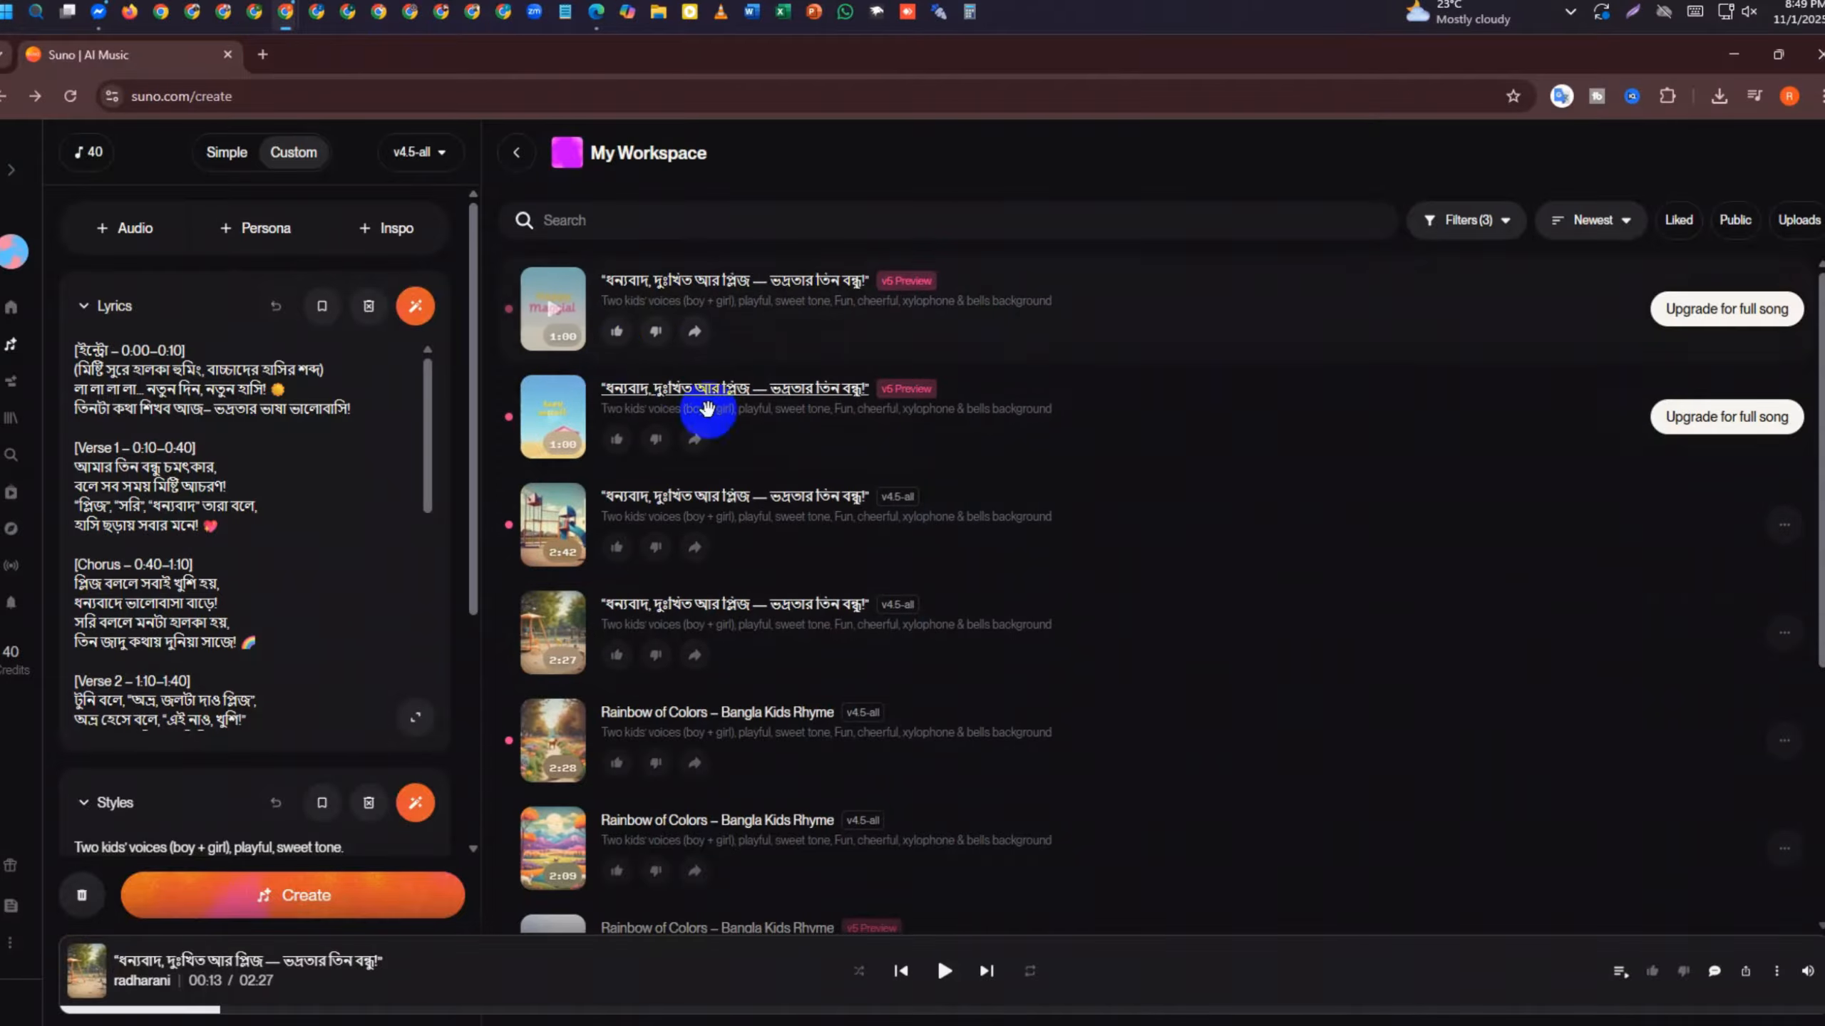
Minimize the Suno and ChatGPT browser windows and open the Downloads folder in File Explorer
{"action": "left_click", "coordinate": [1738, 56]}
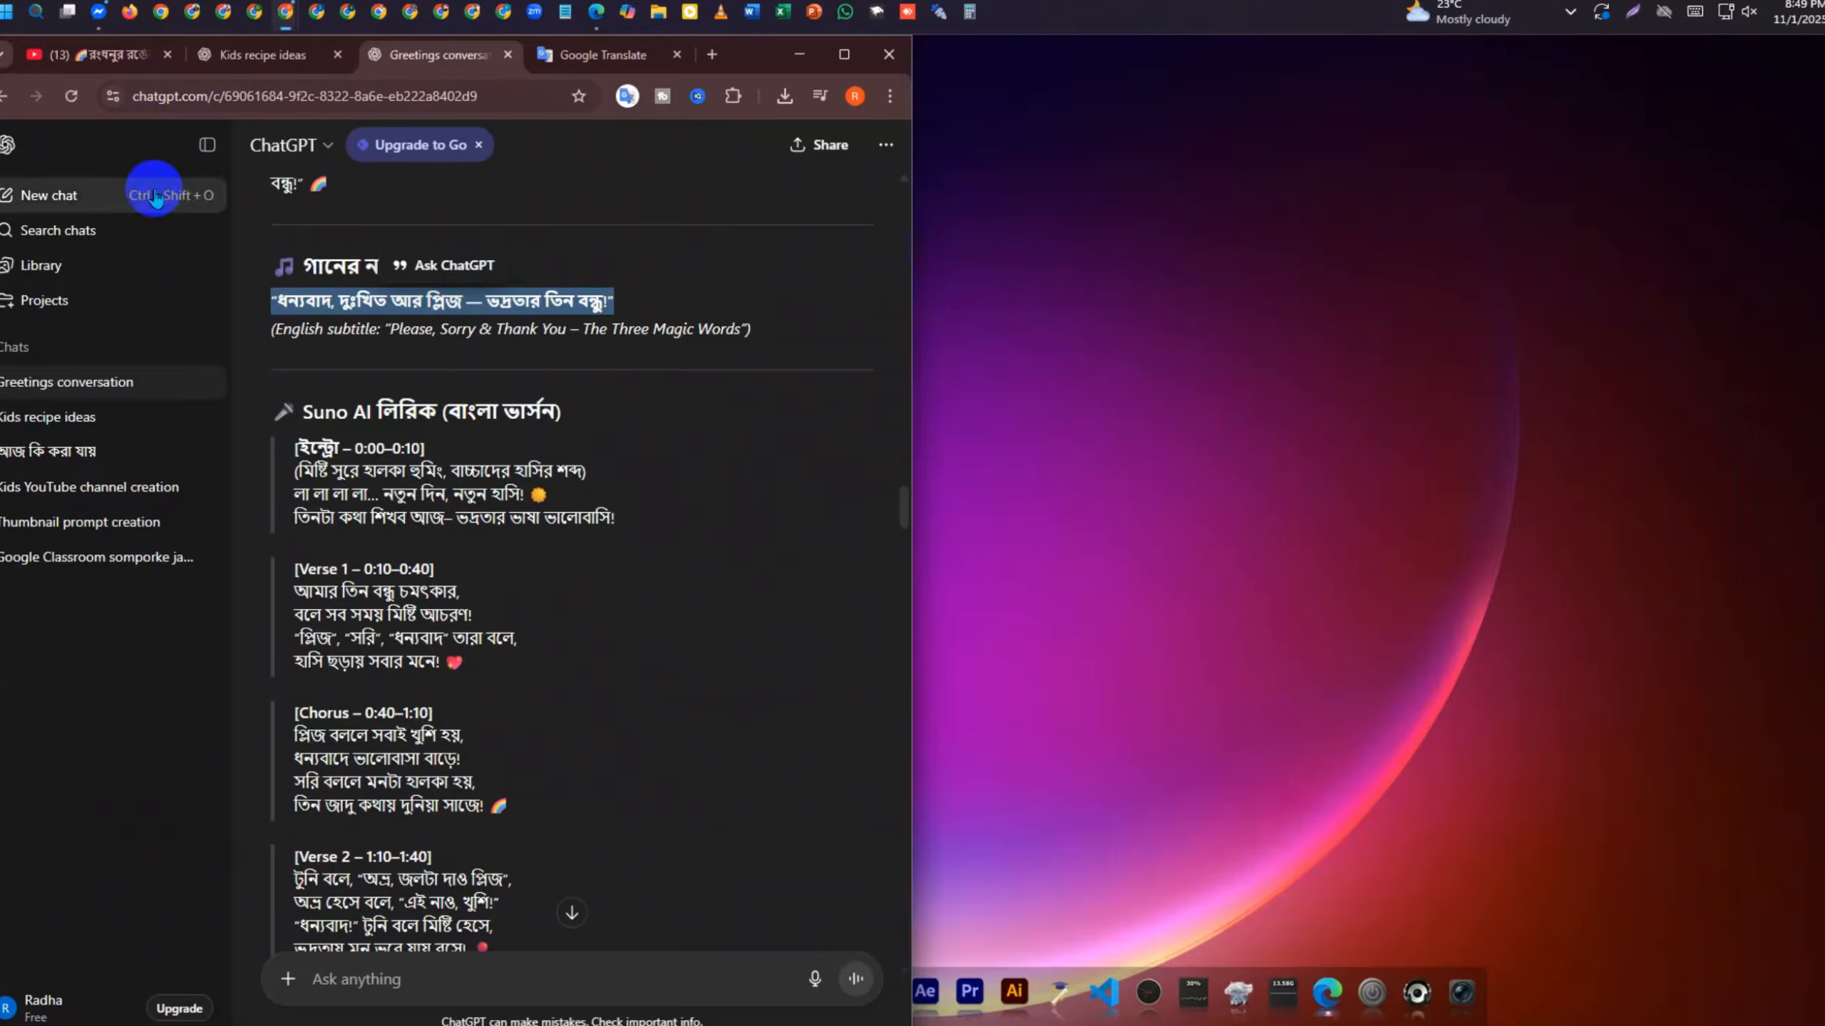
{"action": "left_click", "coordinate": [802, 58]}
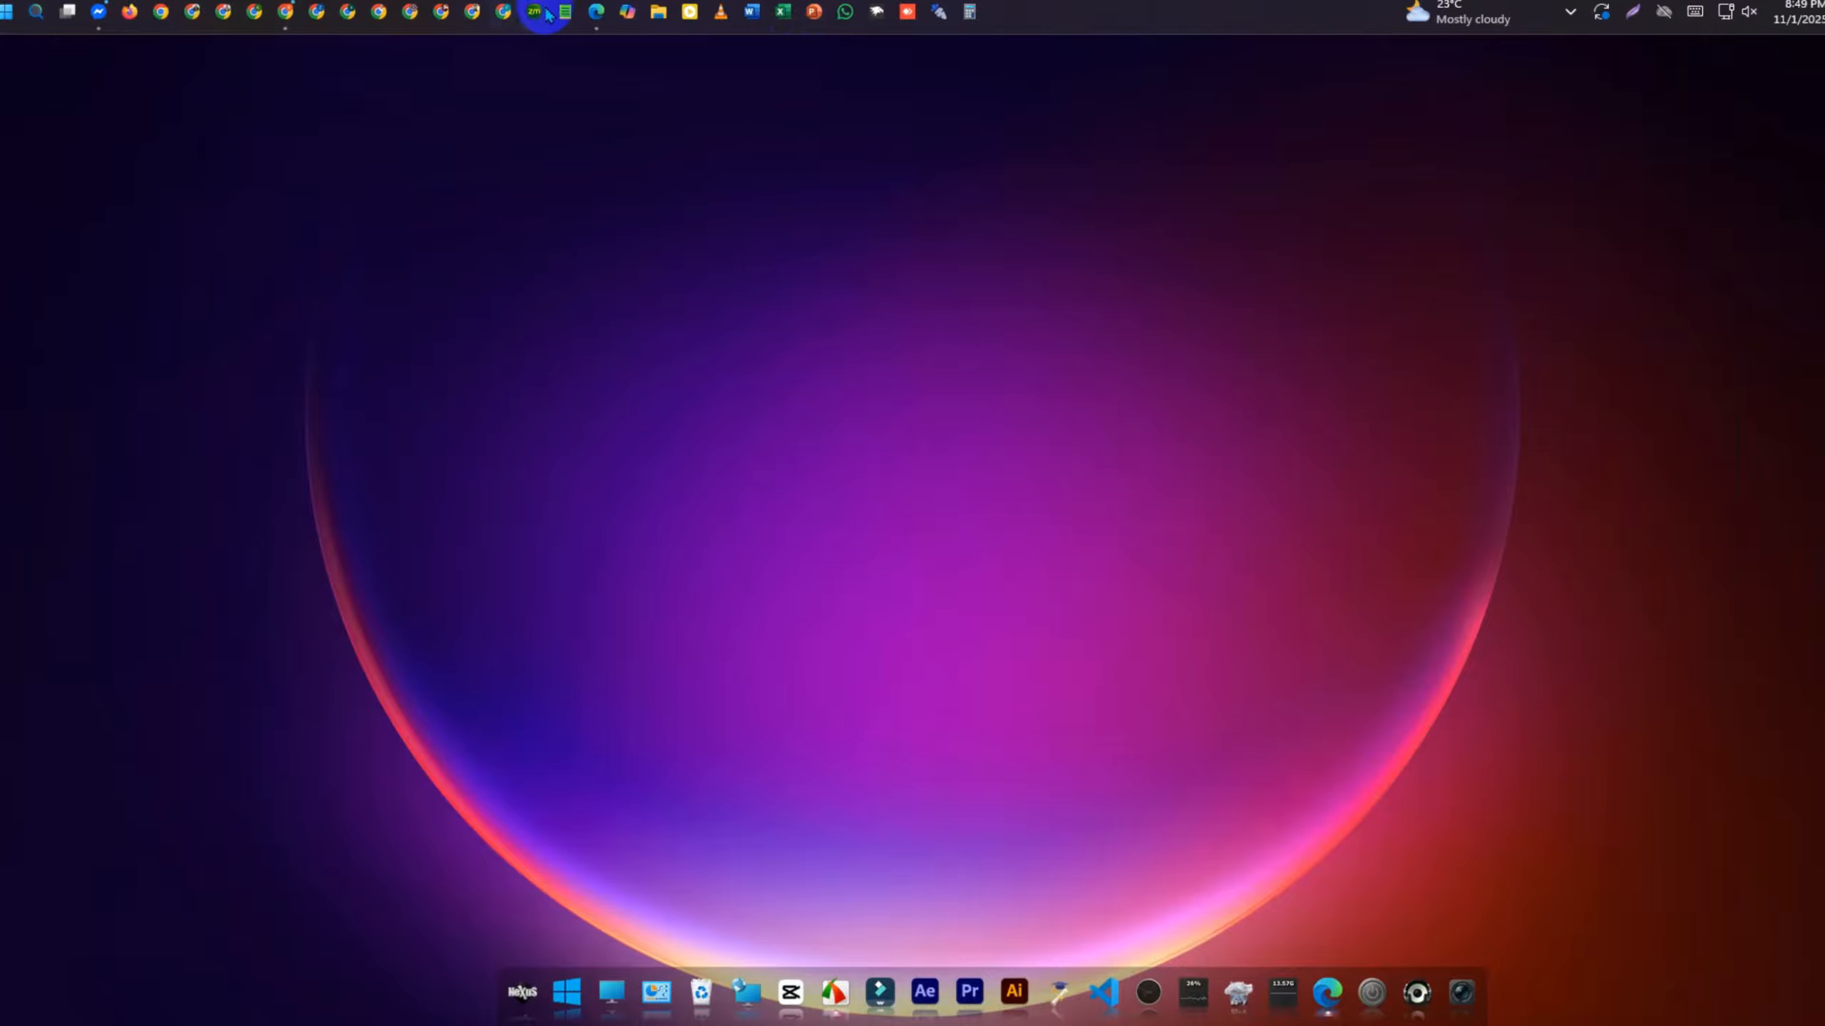
{"action": "left_click", "coordinate": [658, 12]}
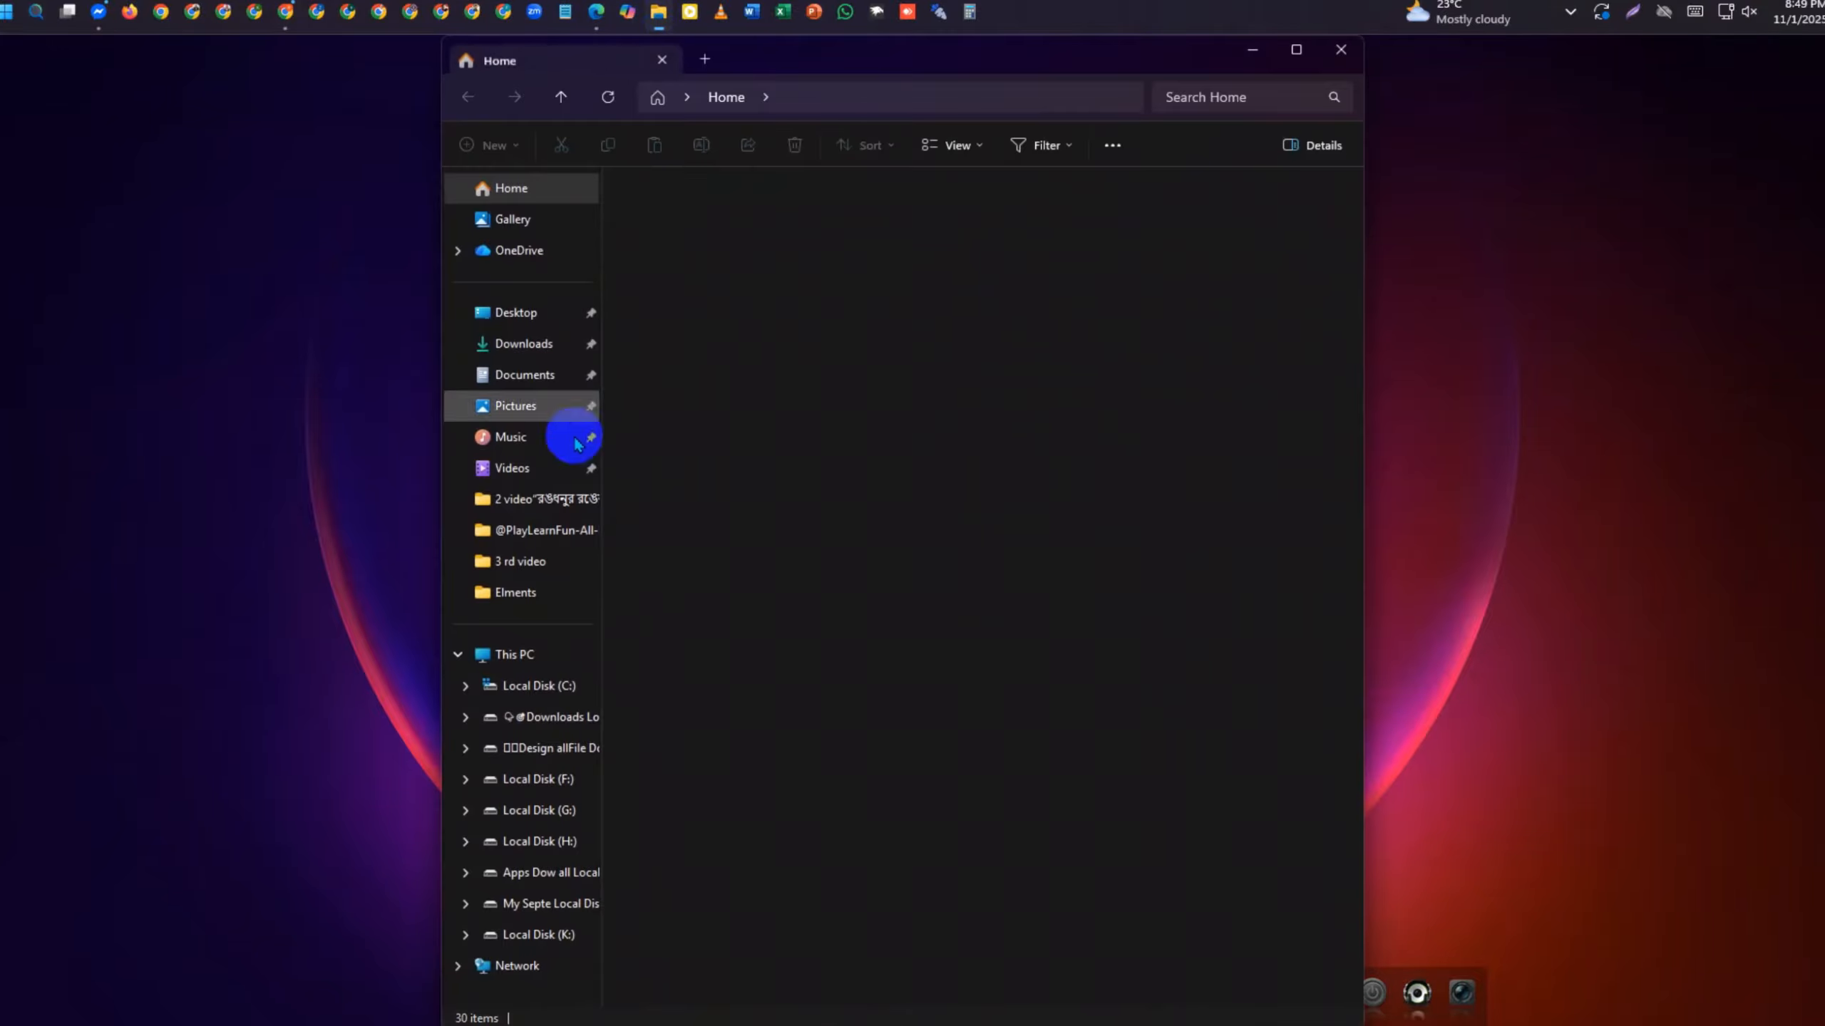
{"action": "left_click", "coordinate": [532, 344]}
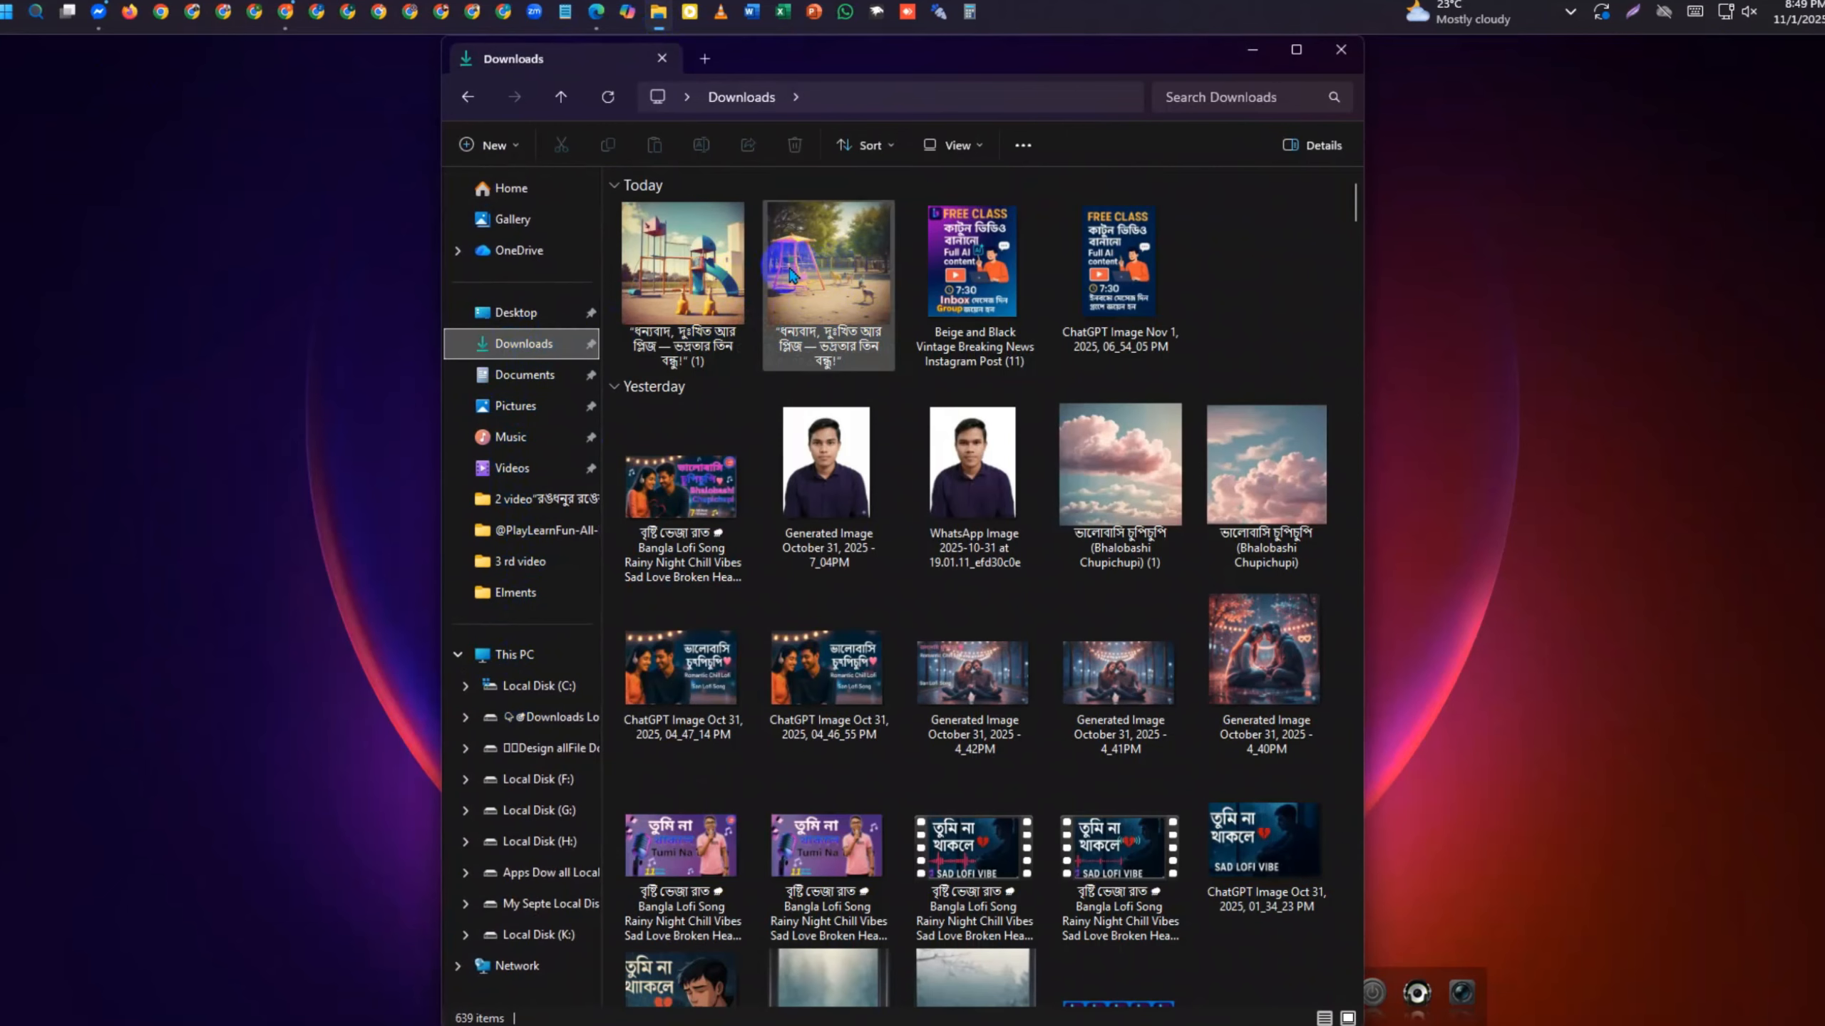
Play the opening seconds of the second downloaded song from today in a maximized Media Player, pause it and close the player
{"action": "double_click", "coordinate": [862, 298]}
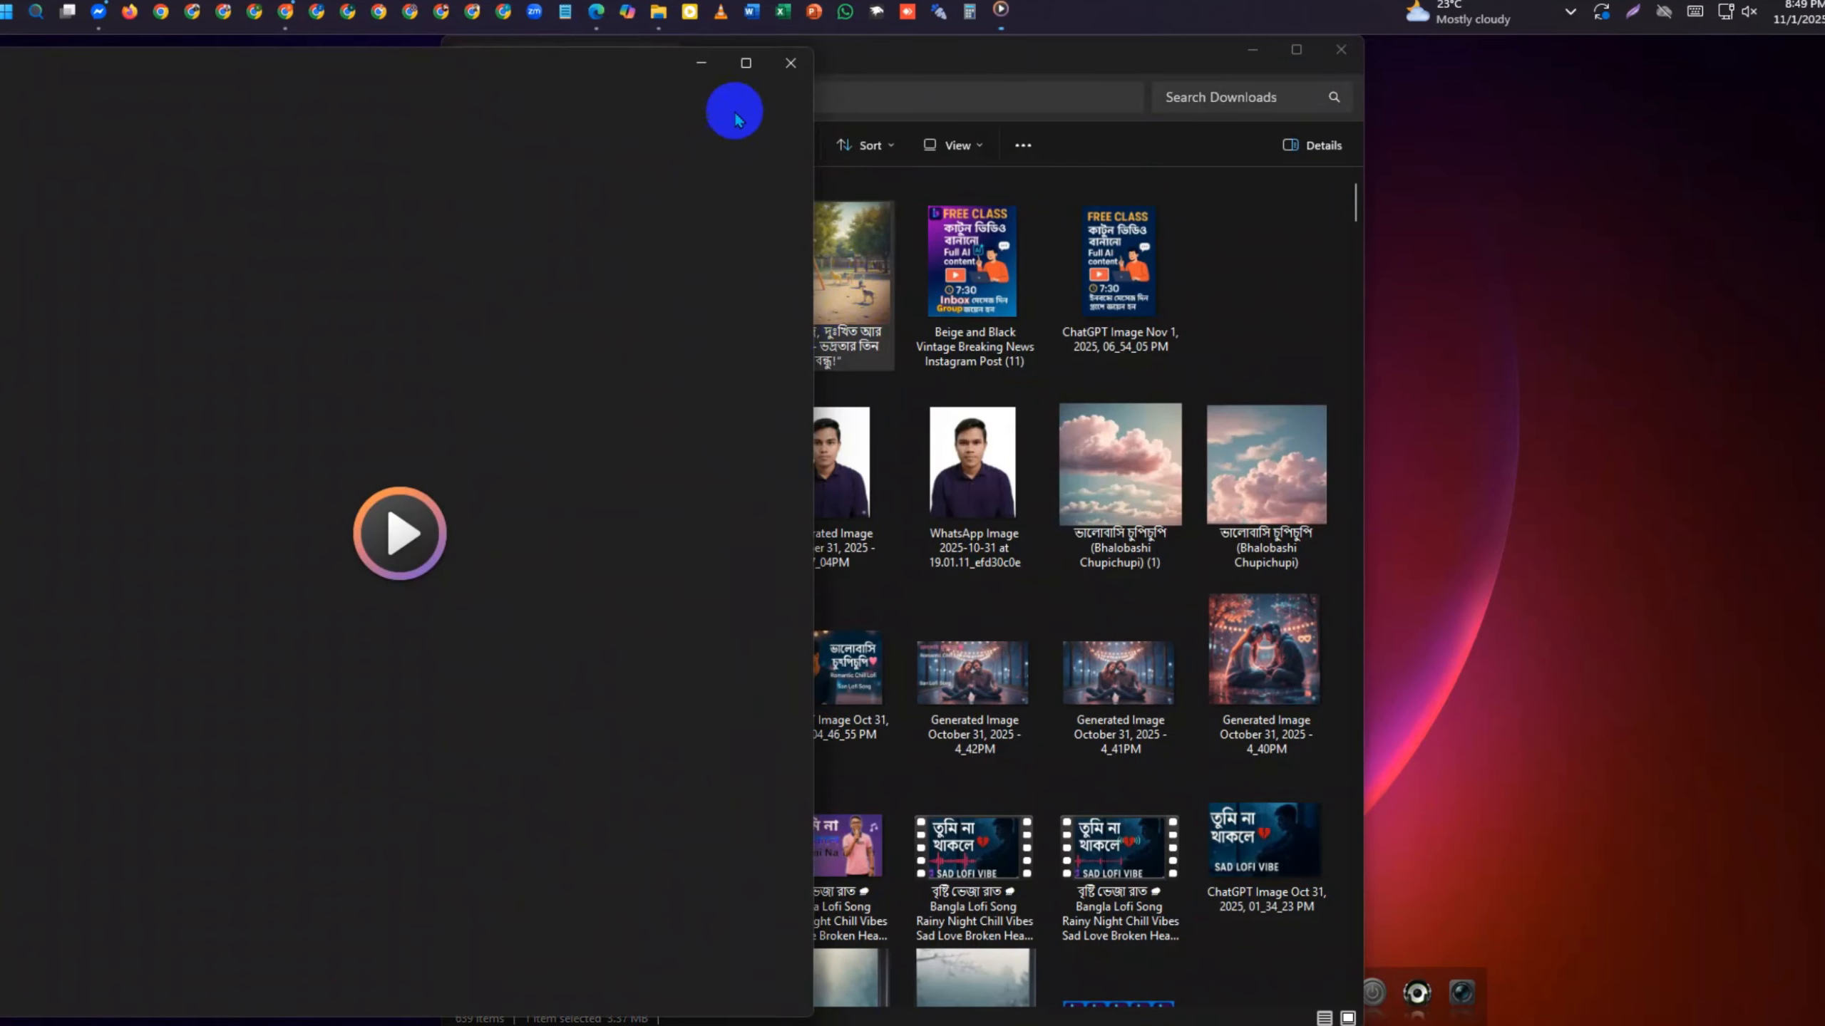
{"action": "left_click", "coordinate": [749, 66]}
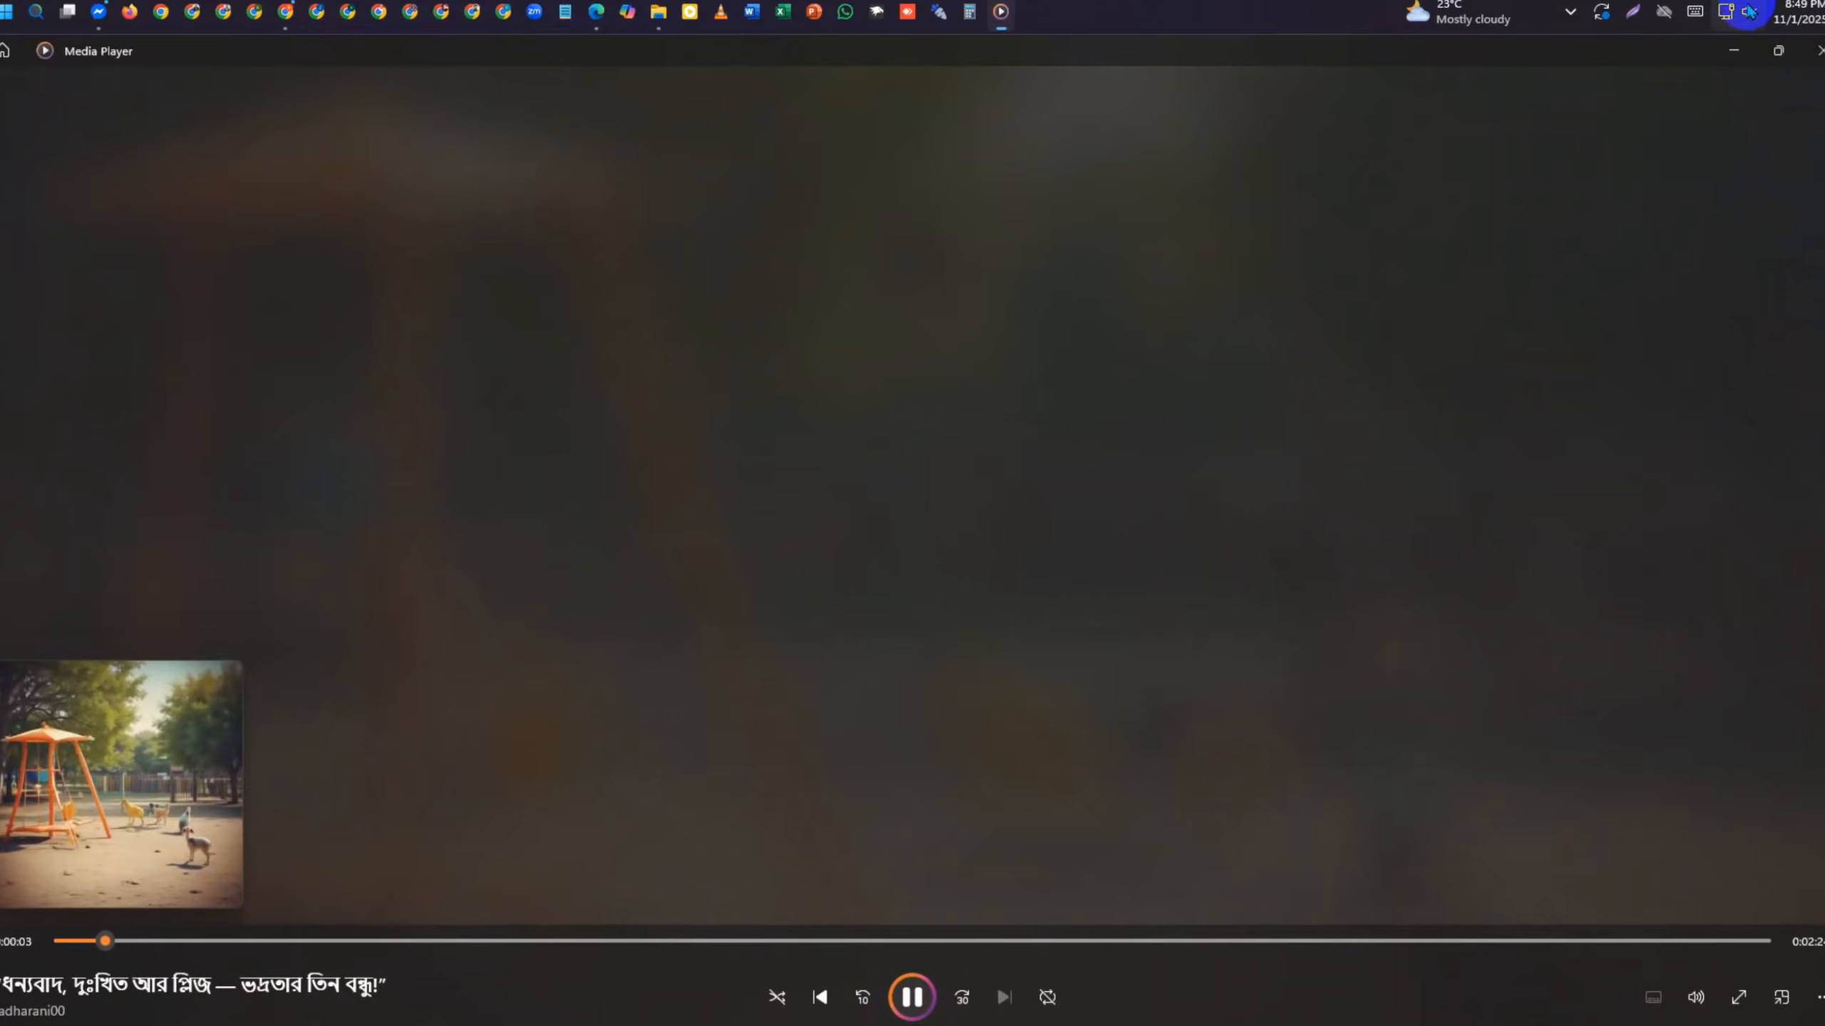
{"action": "left_click", "coordinate": [914, 999]}
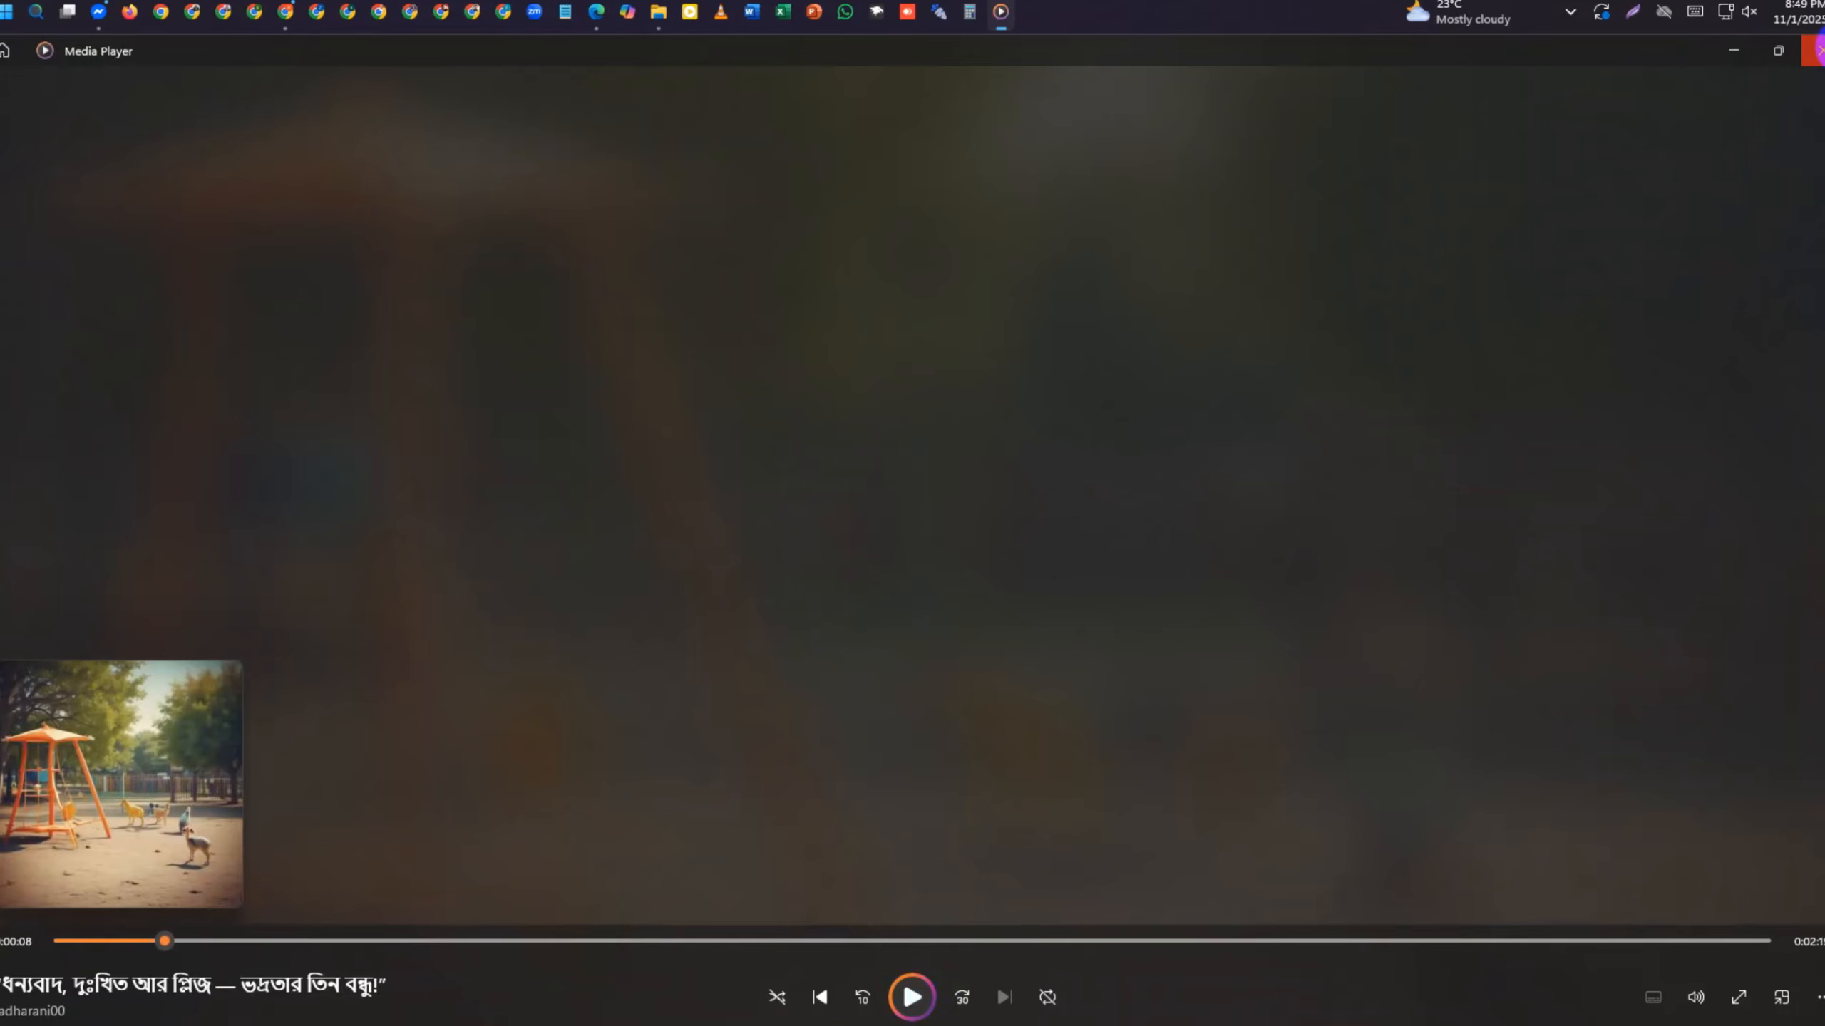
{"action": "left_click", "coordinate": [1817, 49]}
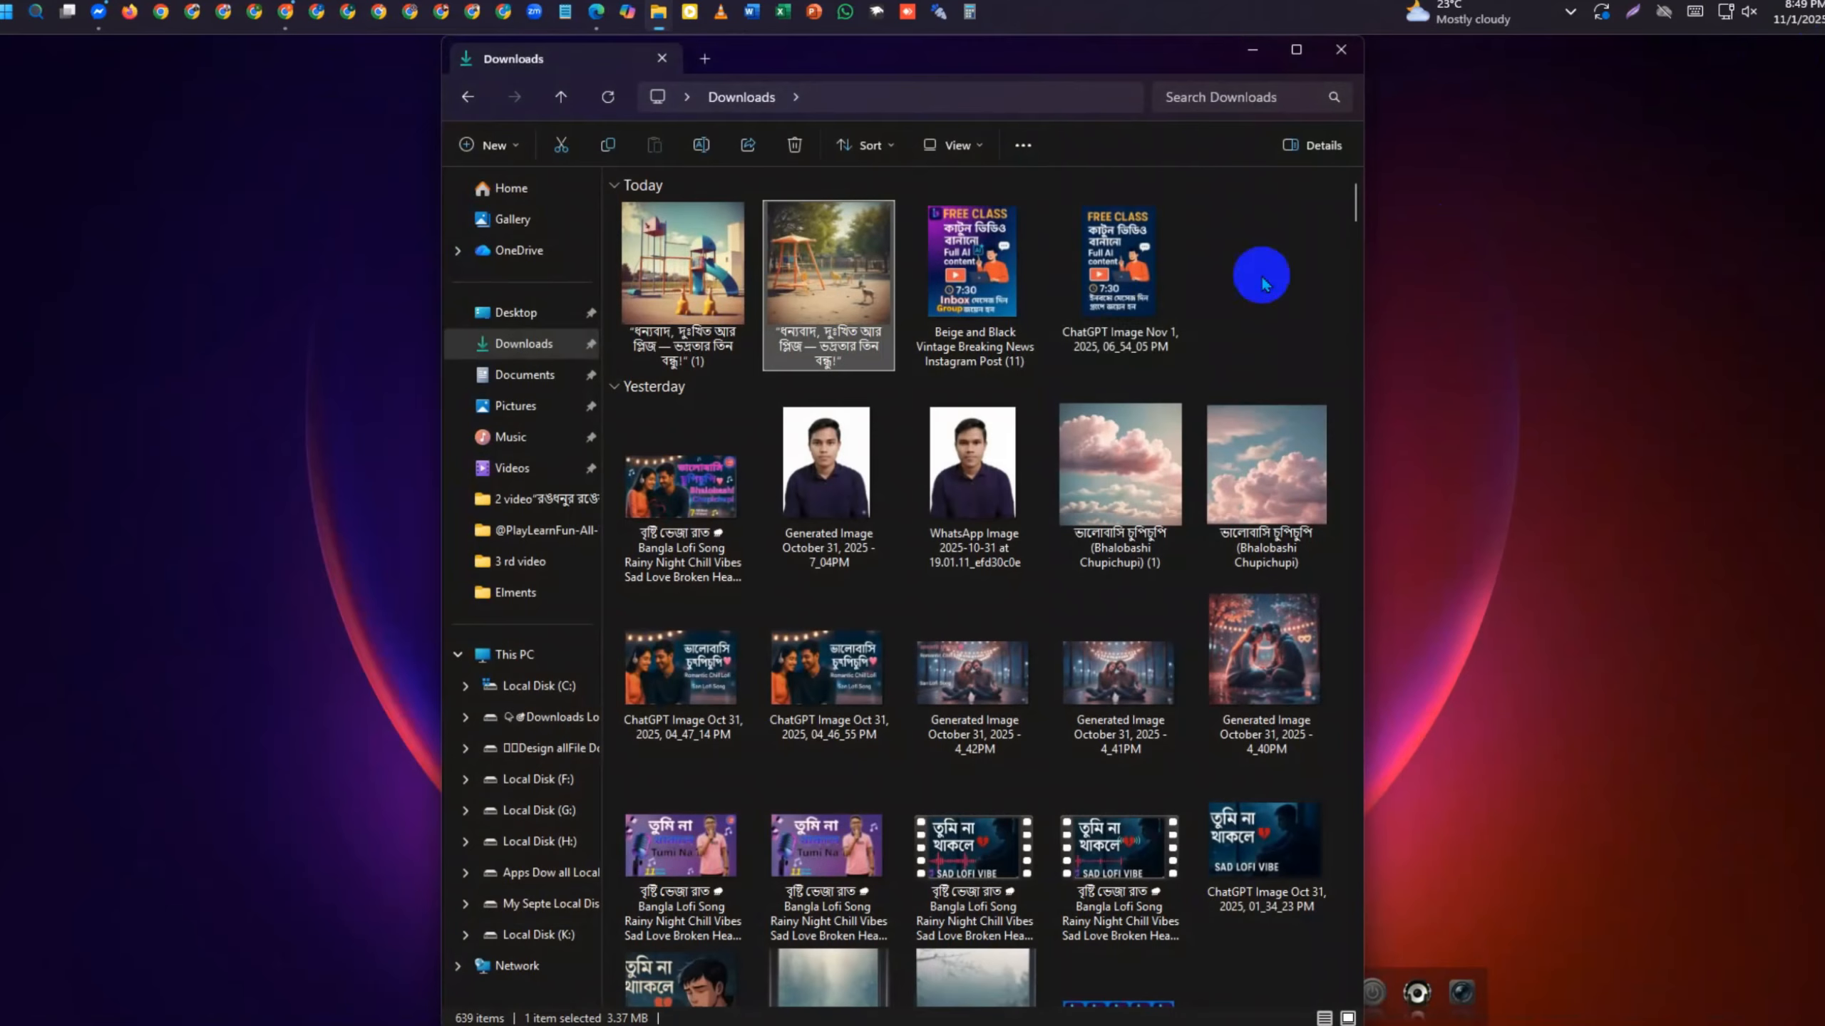
Minimize the Downloads window and switch back to the Suno browser window
{"action": "left_click", "coordinate": [1259, 50]}
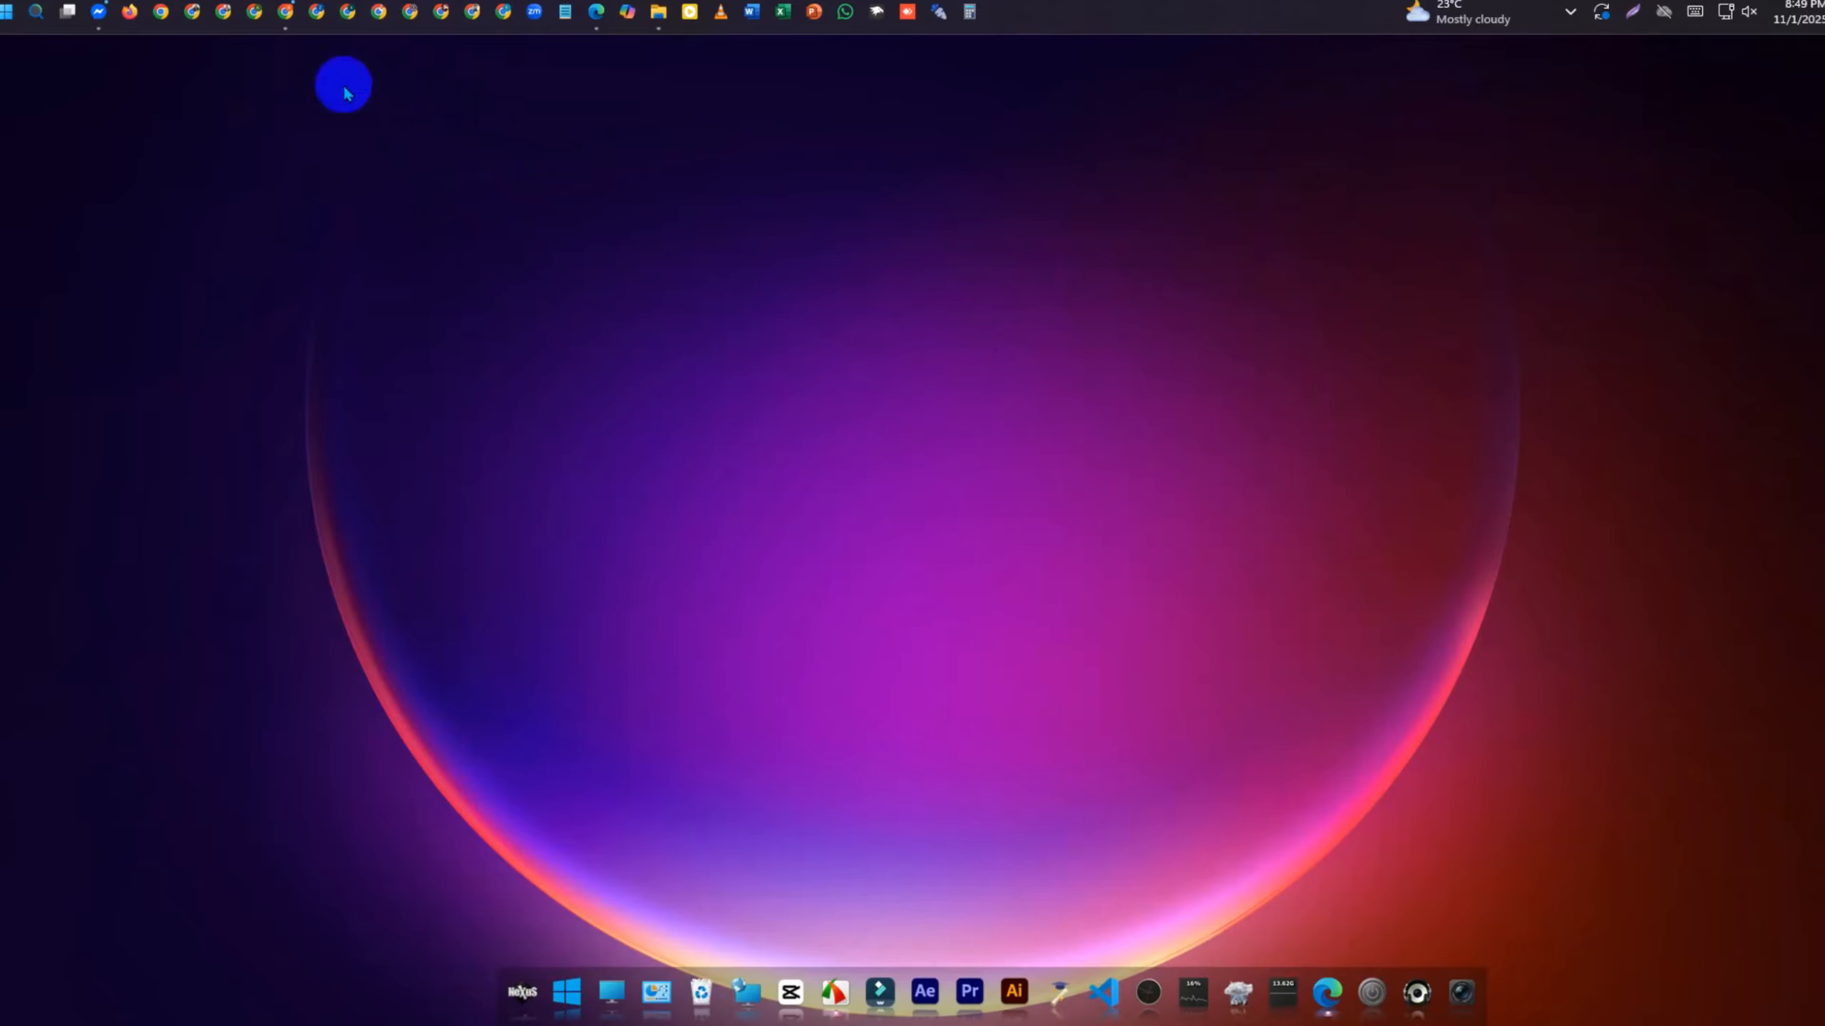
{"action": "mouse_move", "coordinate": [294, 12]}
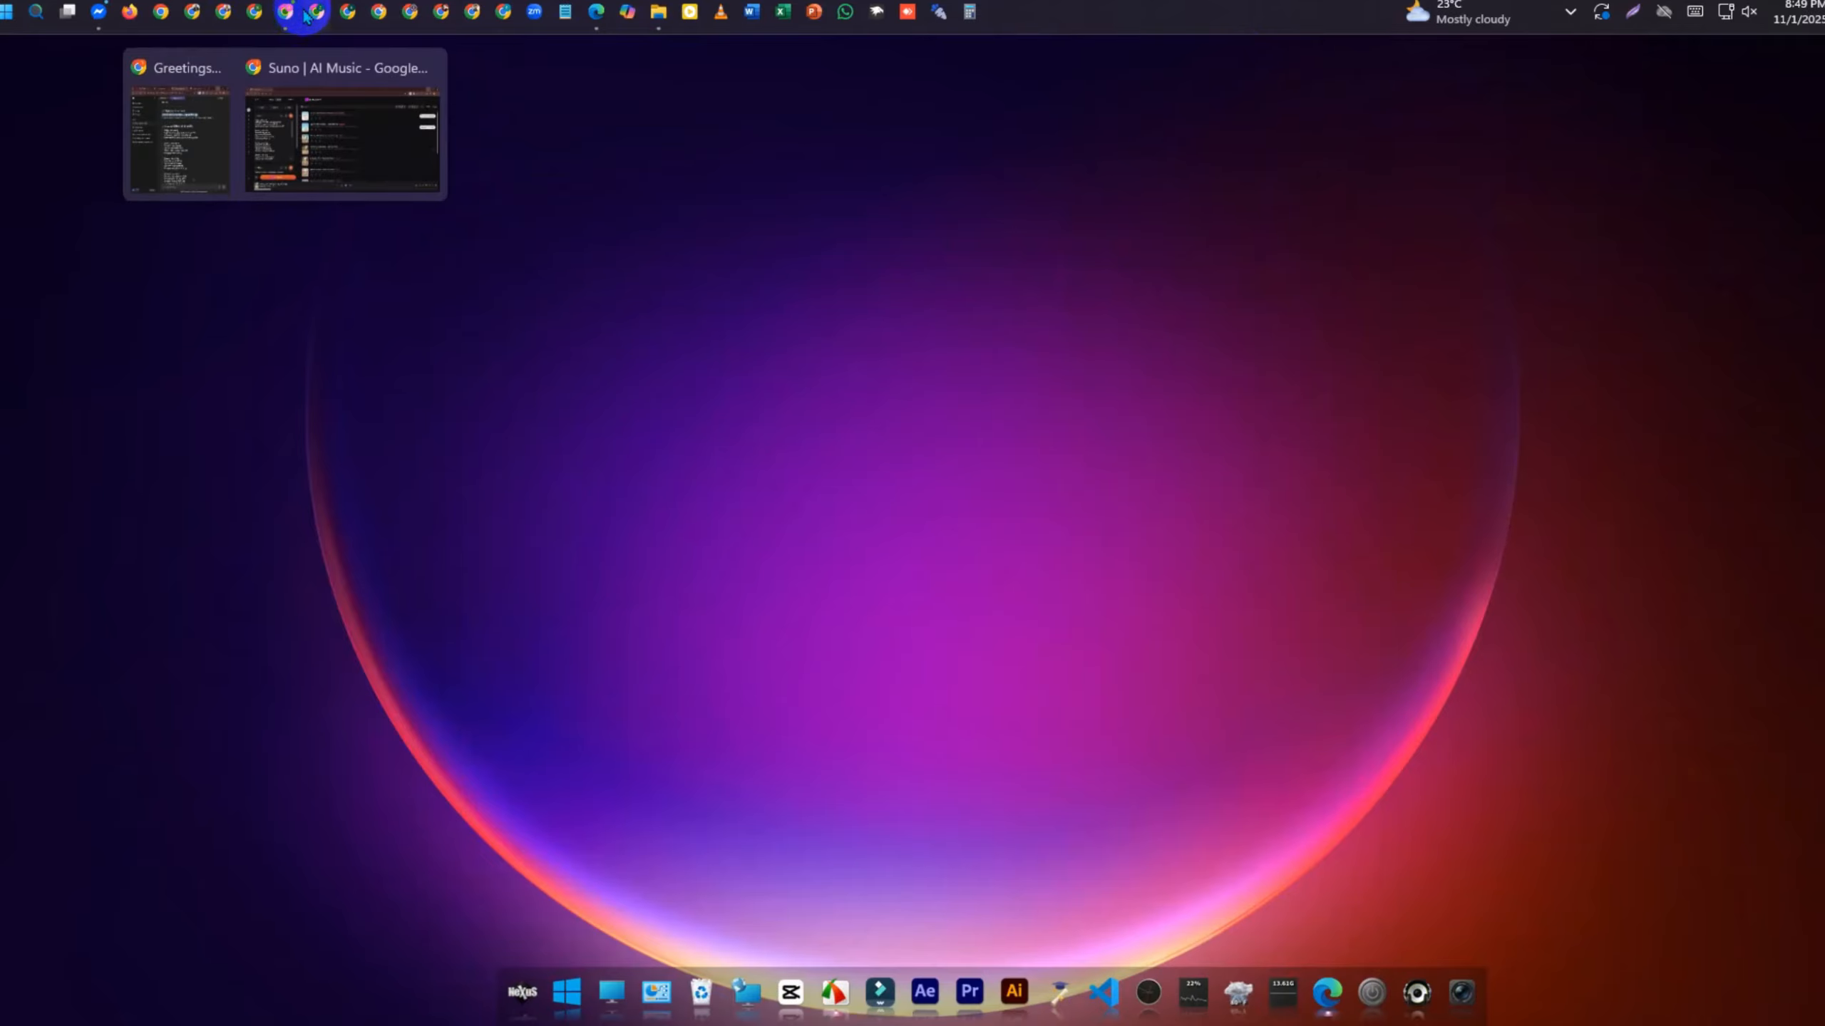
{"action": "left_click", "coordinate": [300, 144]}
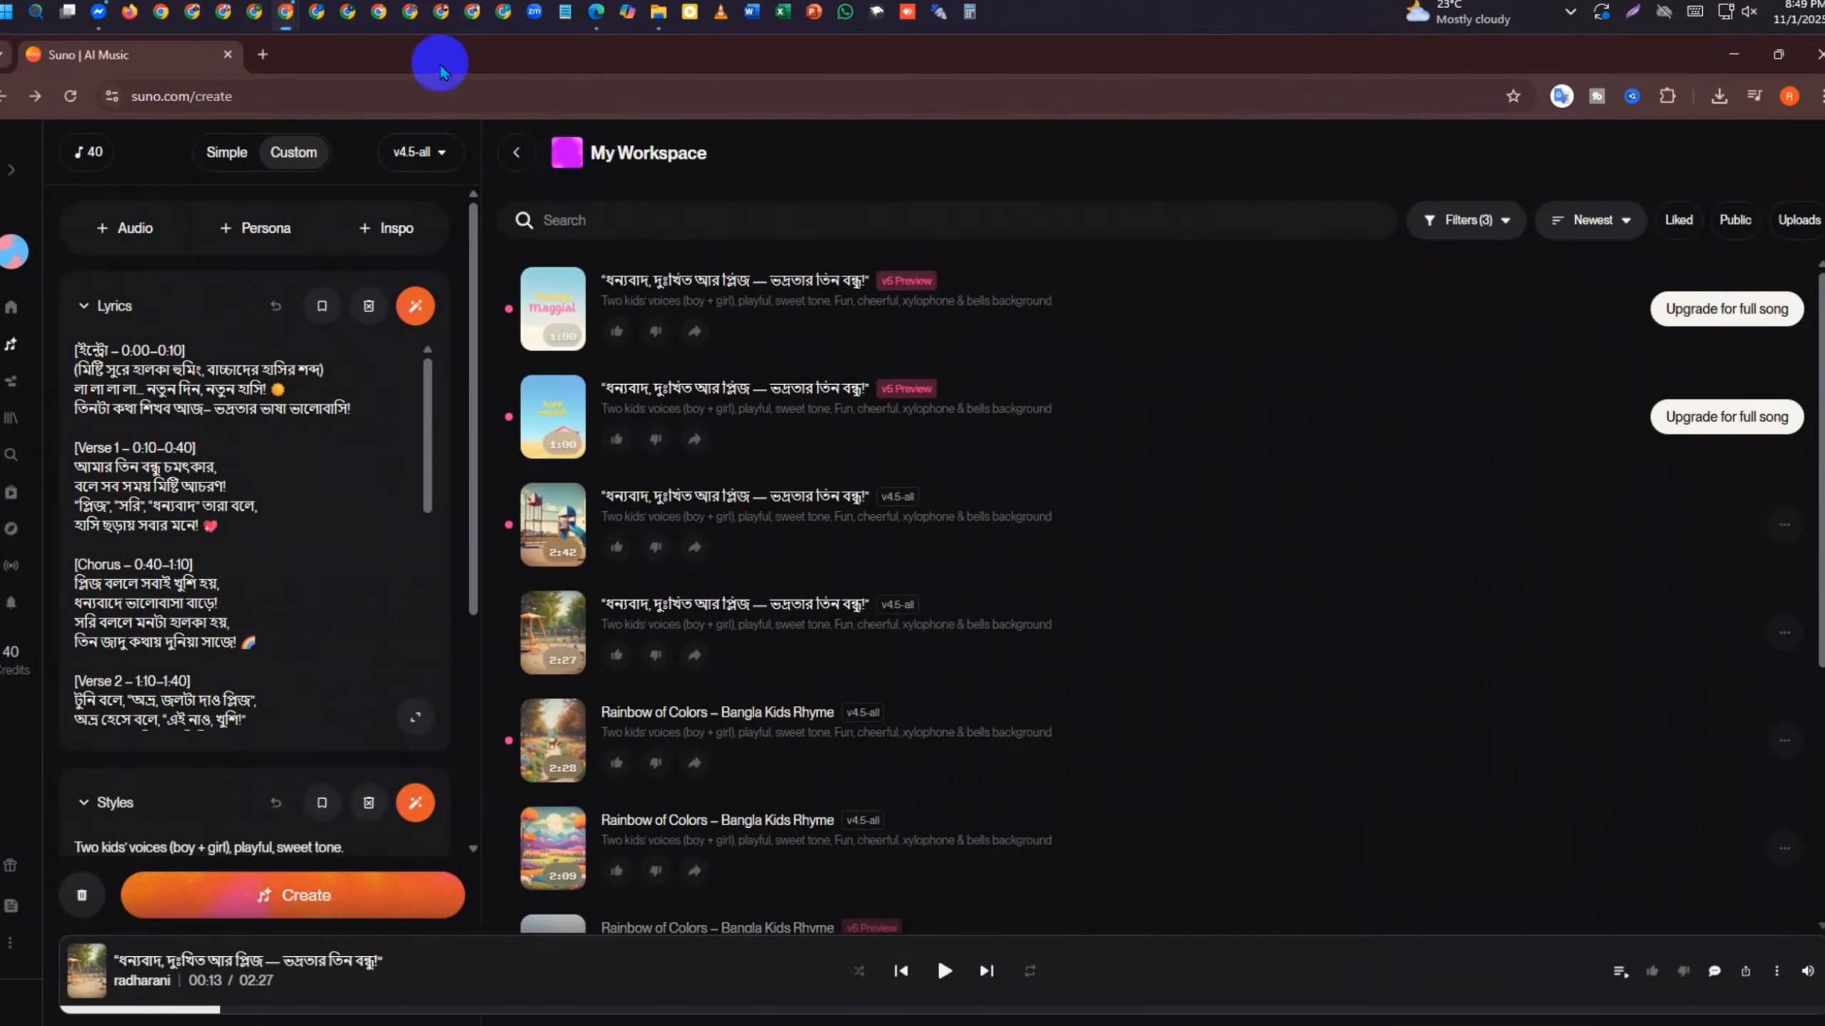
Search Google for "google ai studio" in a new tab and highlight the Veo3 Video Generation API link in the results
{"action": "left_click", "coordinate": [263, 55]}
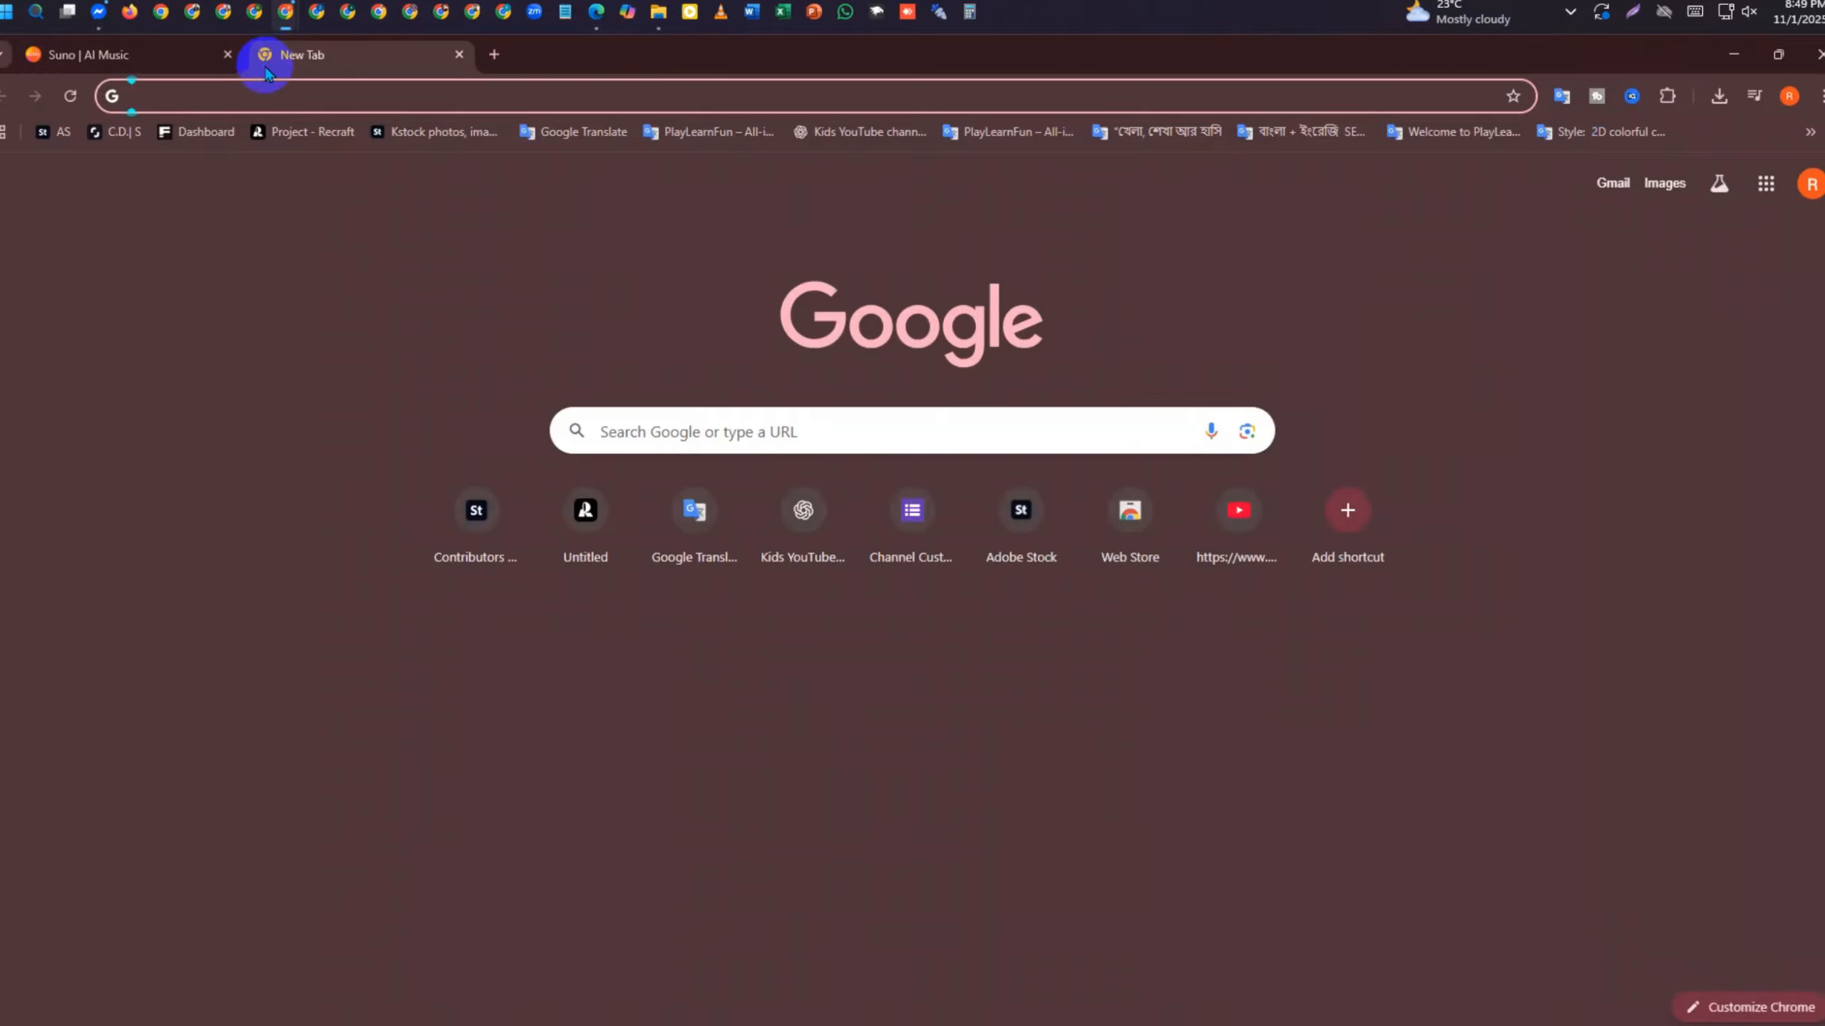
{"action": "left_click", "coordinate": [295, 96]}
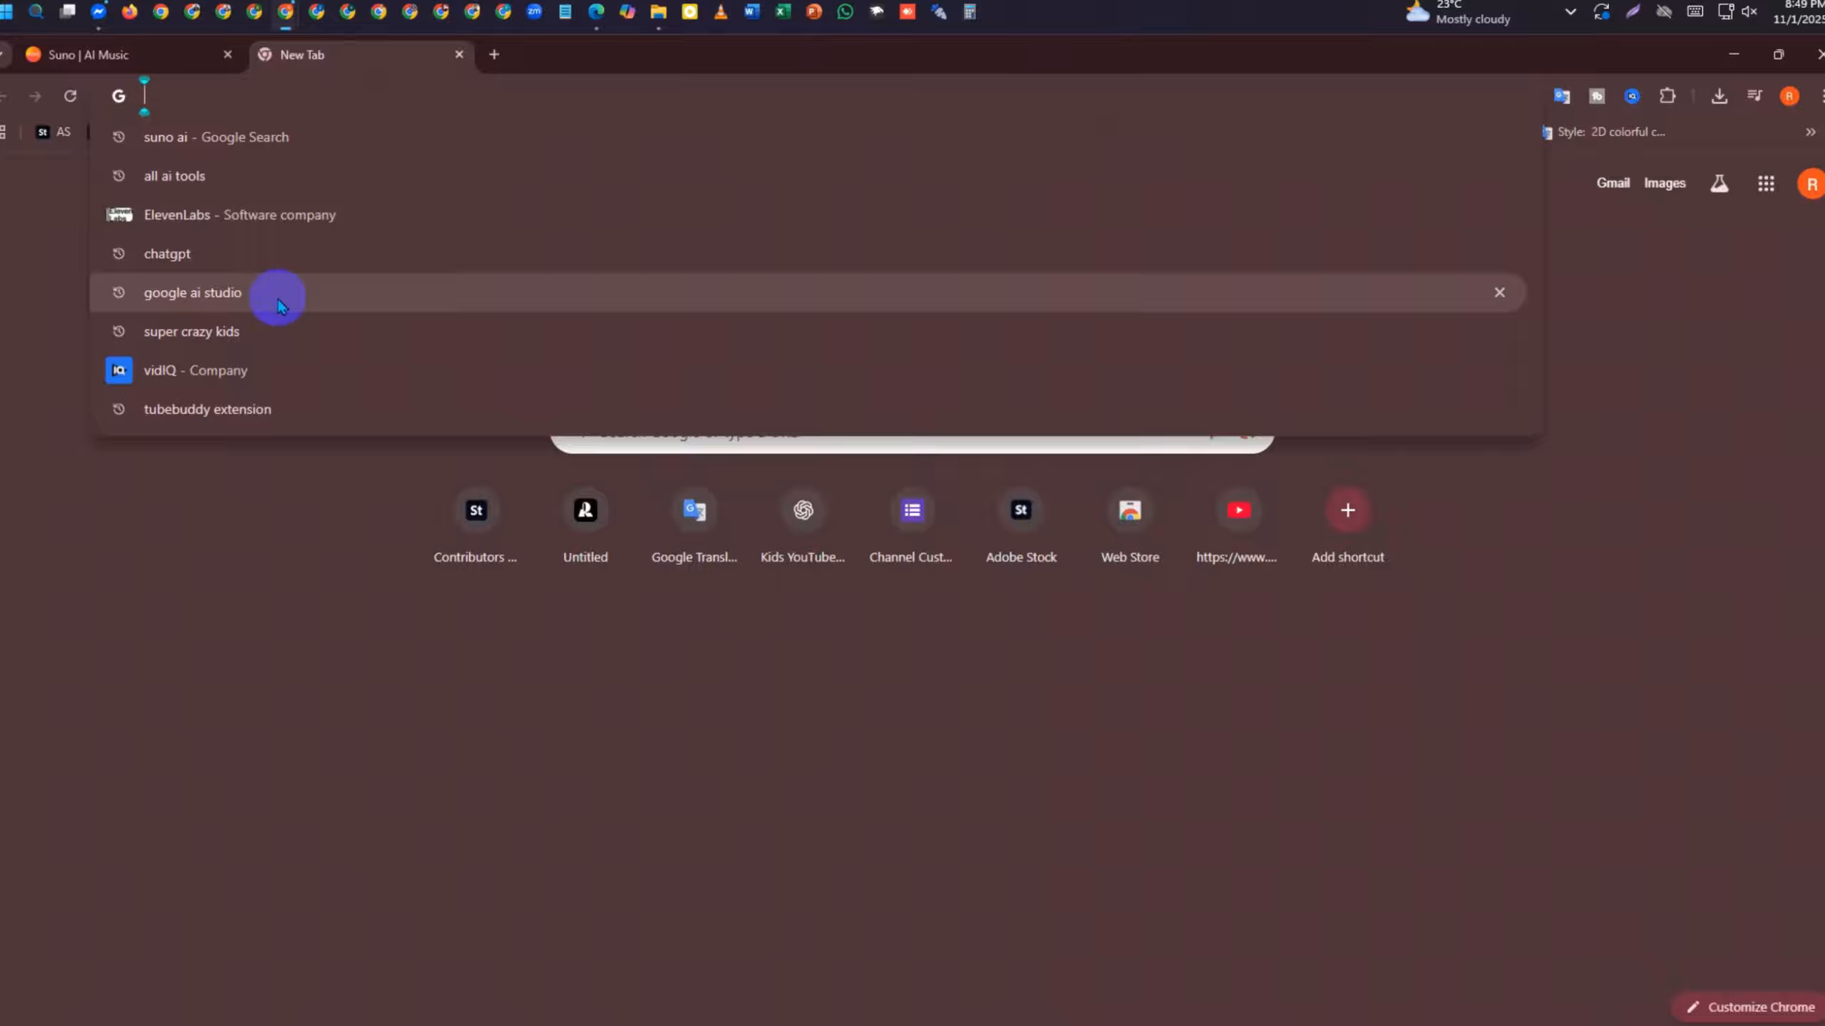
{"action": "left_click", "coordinate": [241, 303]}
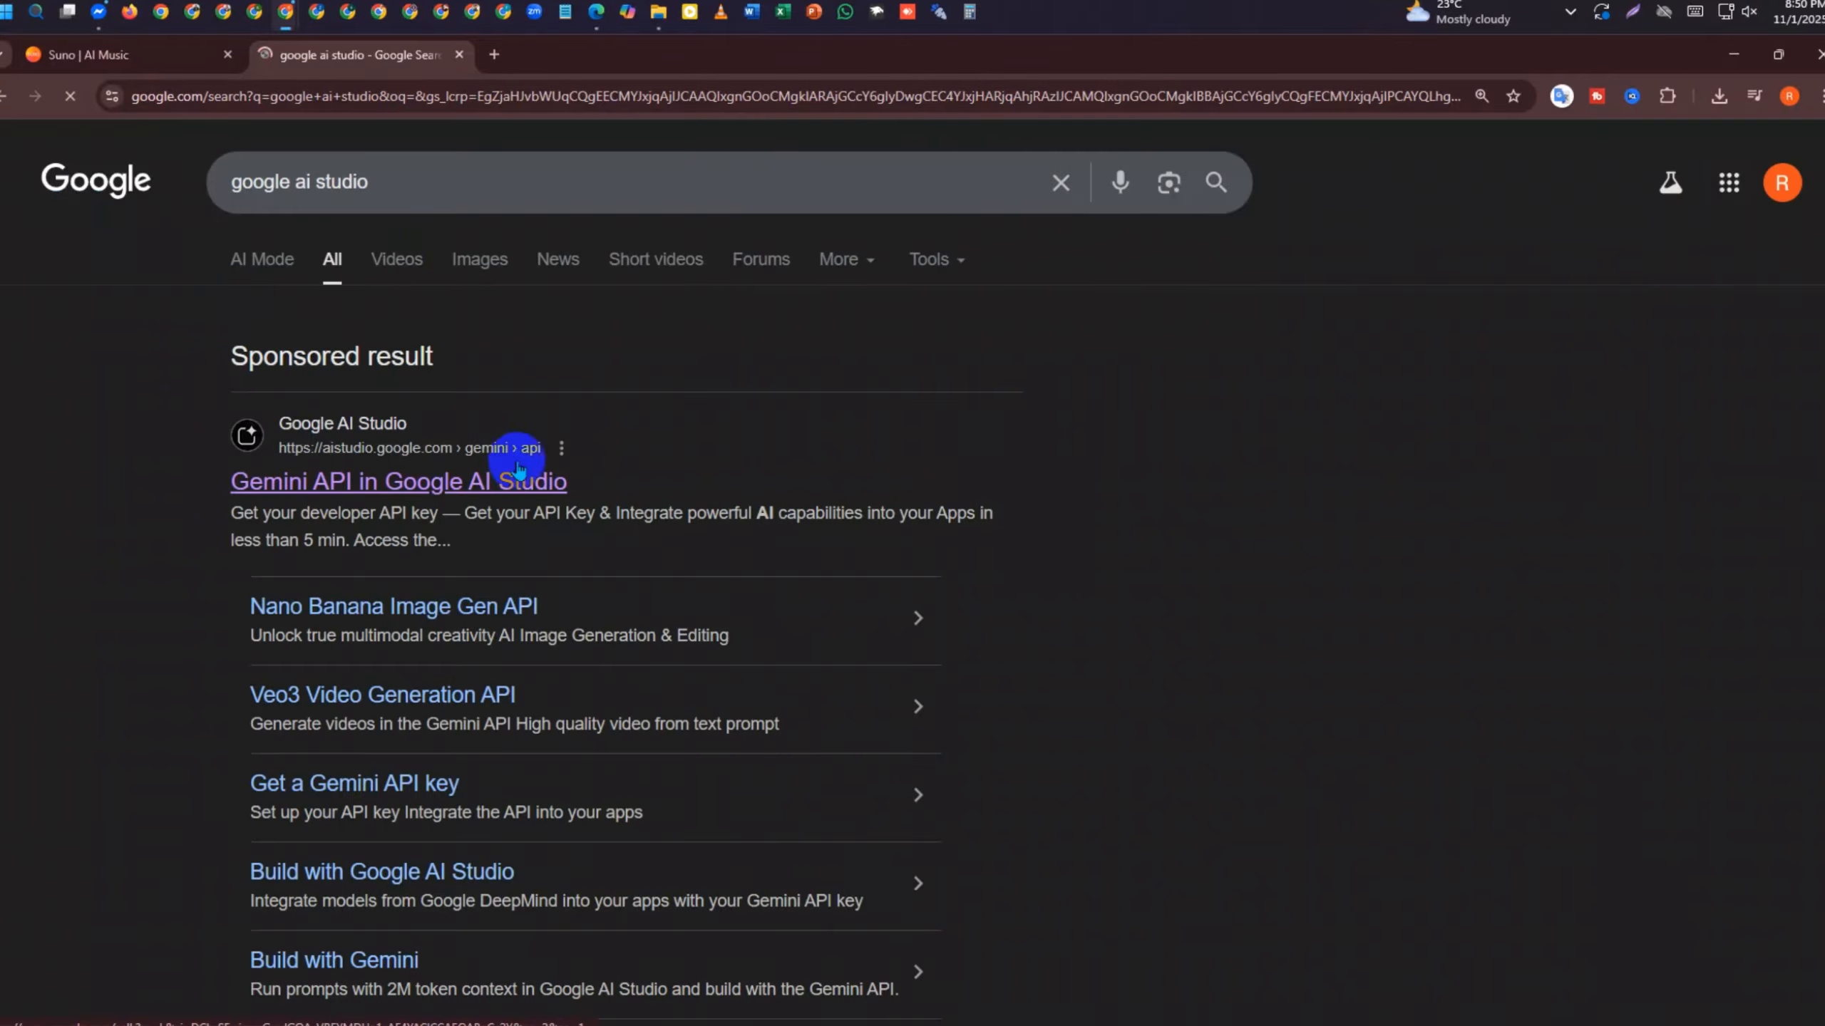
{"action": "left_click", "coordinate": [476, 492]}
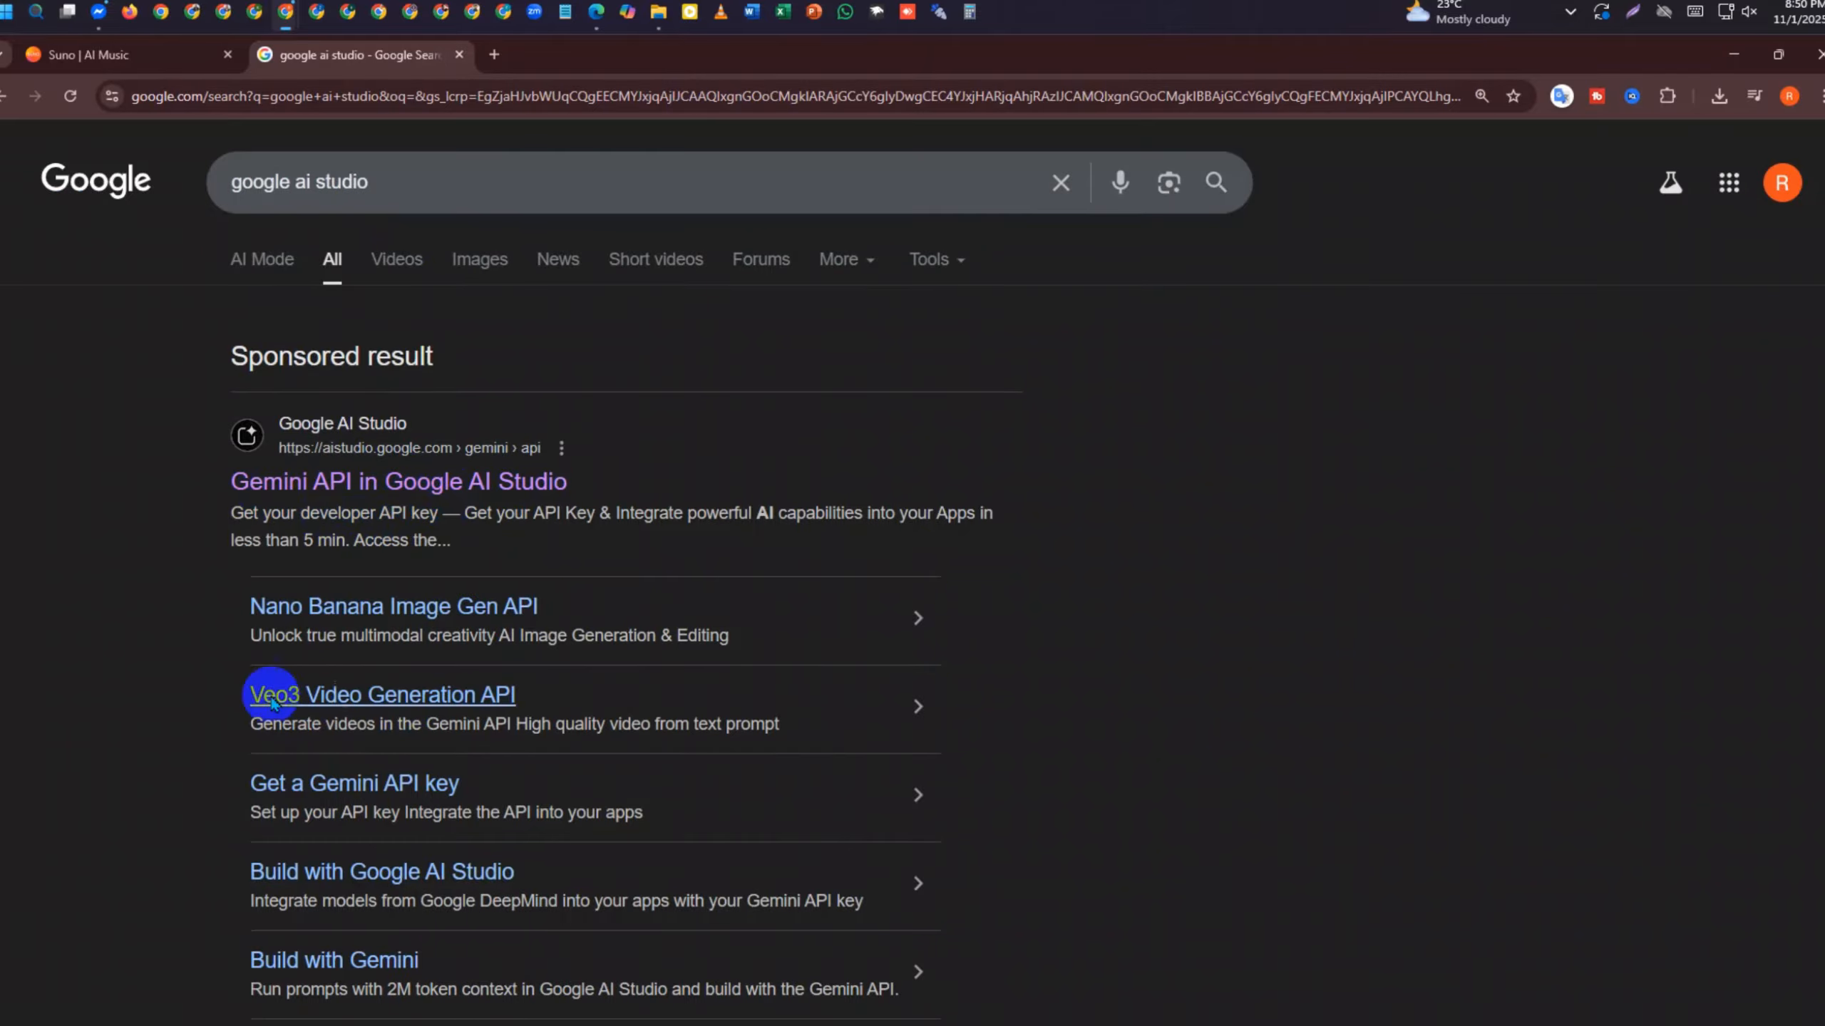
{"action": "left_click_drag", "start_coordinate": [229, 701], "coordinate": [508, 704]}
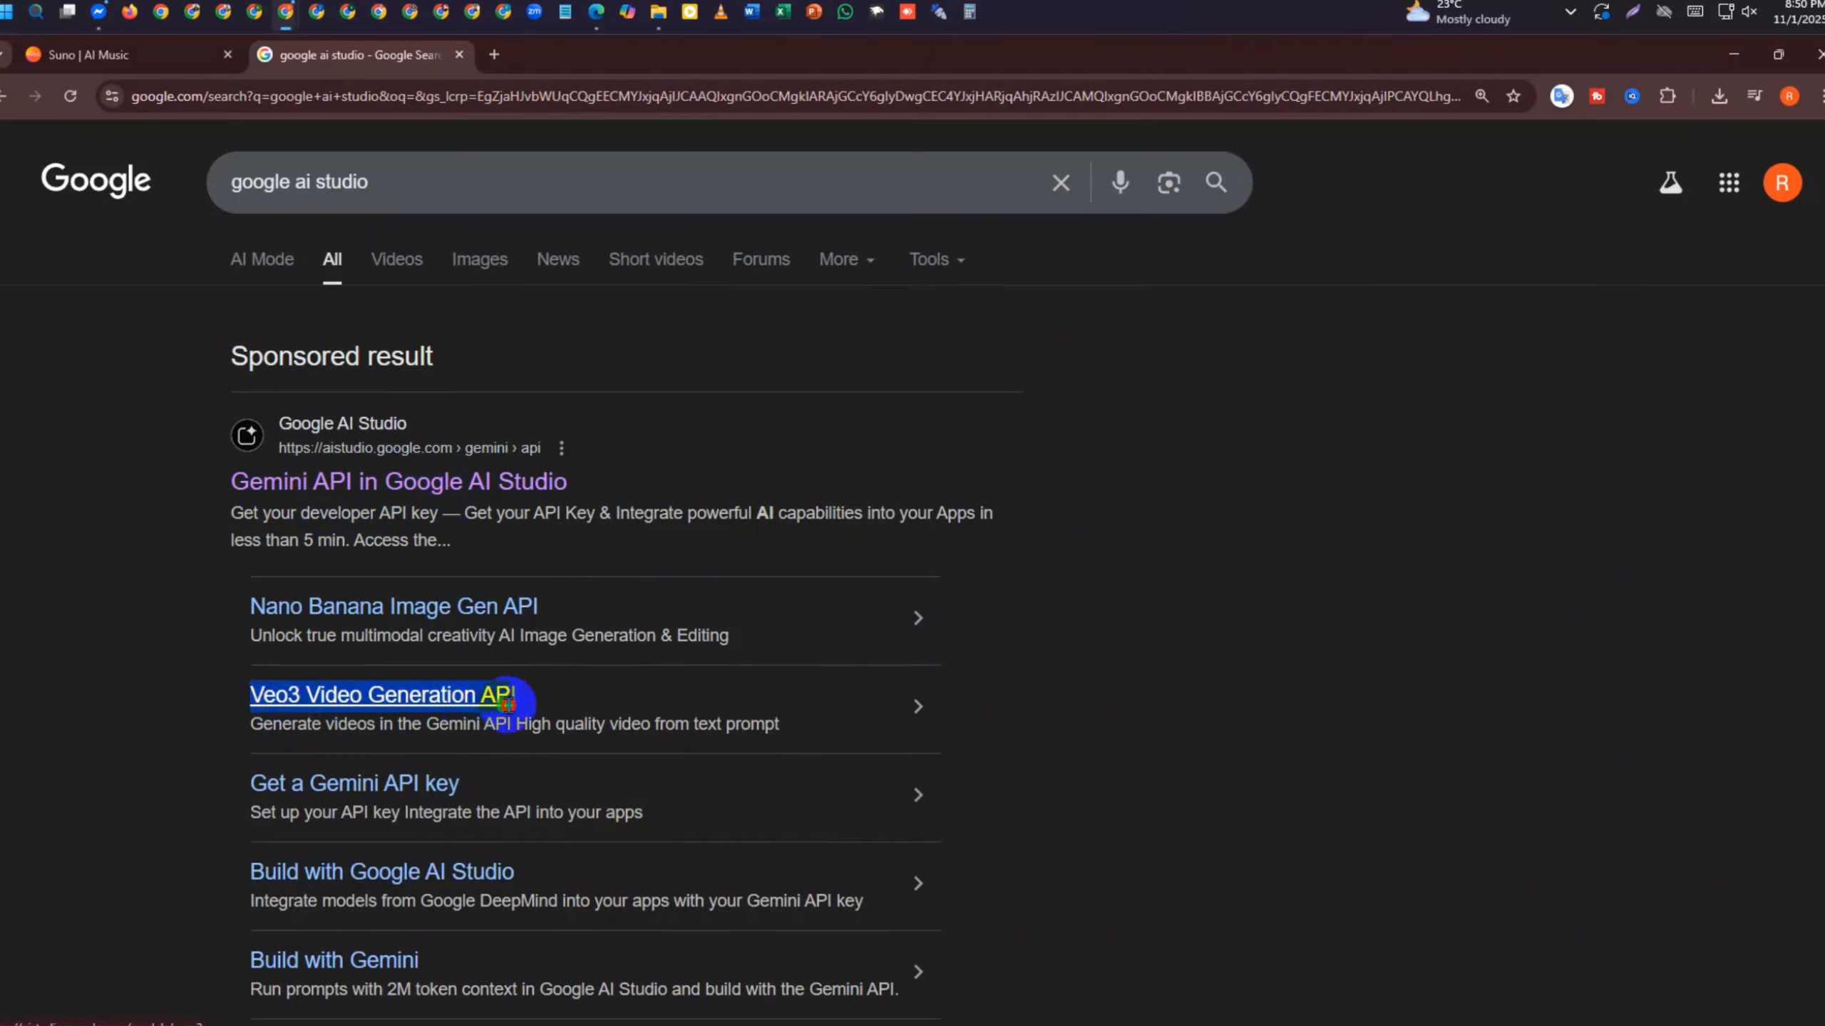
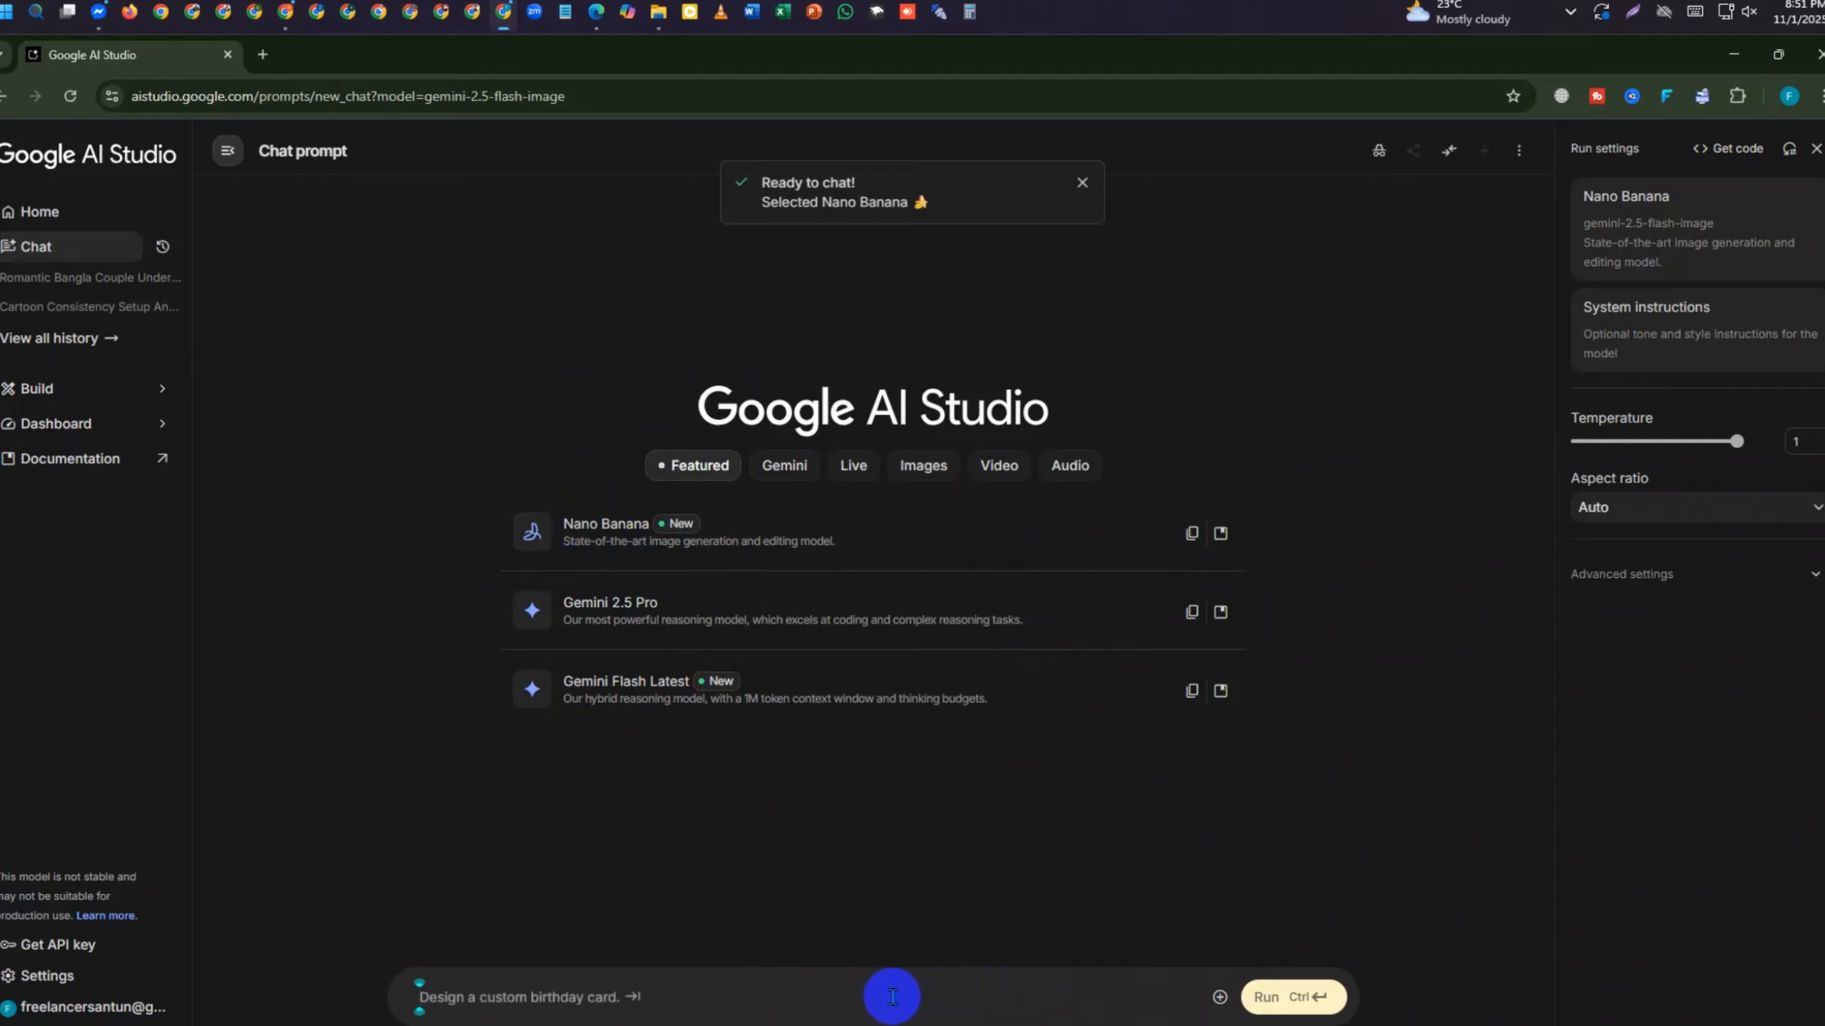
Choose the Veo 2 model from Google AI Studio's video models and check its remaining free generations
{"action": "left_click", "coordinate": [997, 478]}
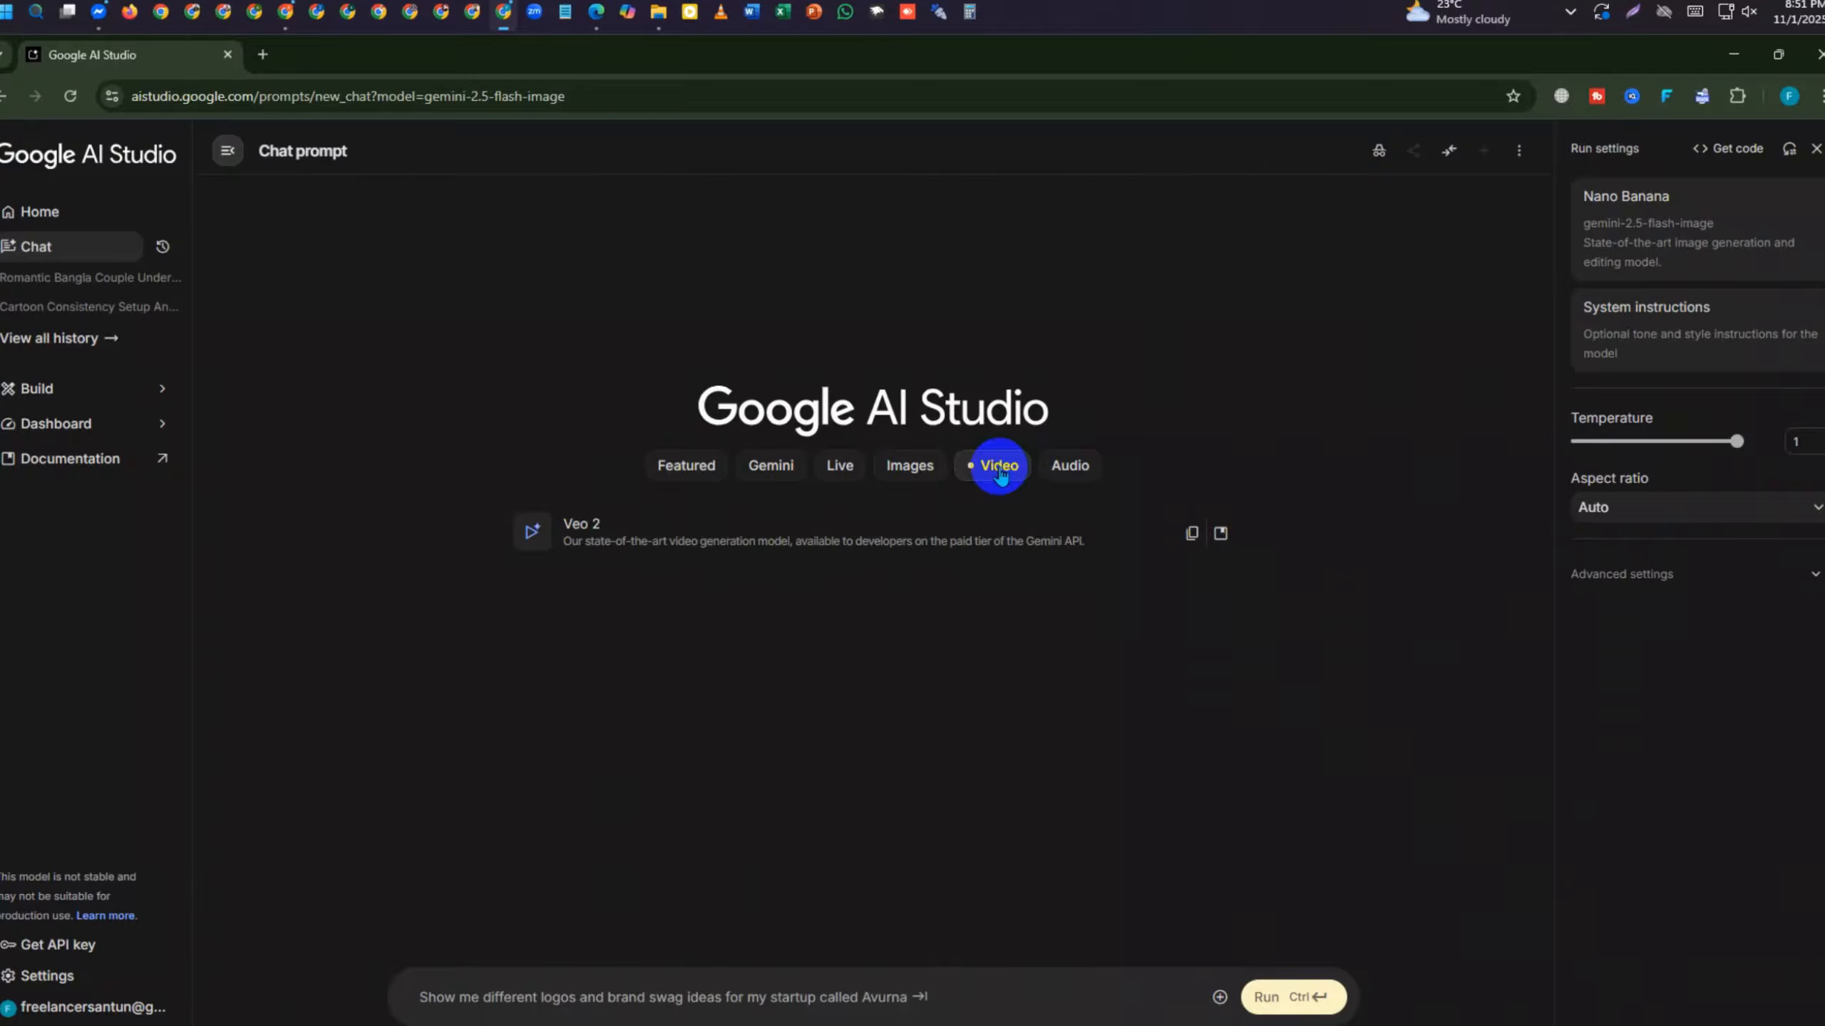
{"action": "left_click", "coordinate": [608, 541]}
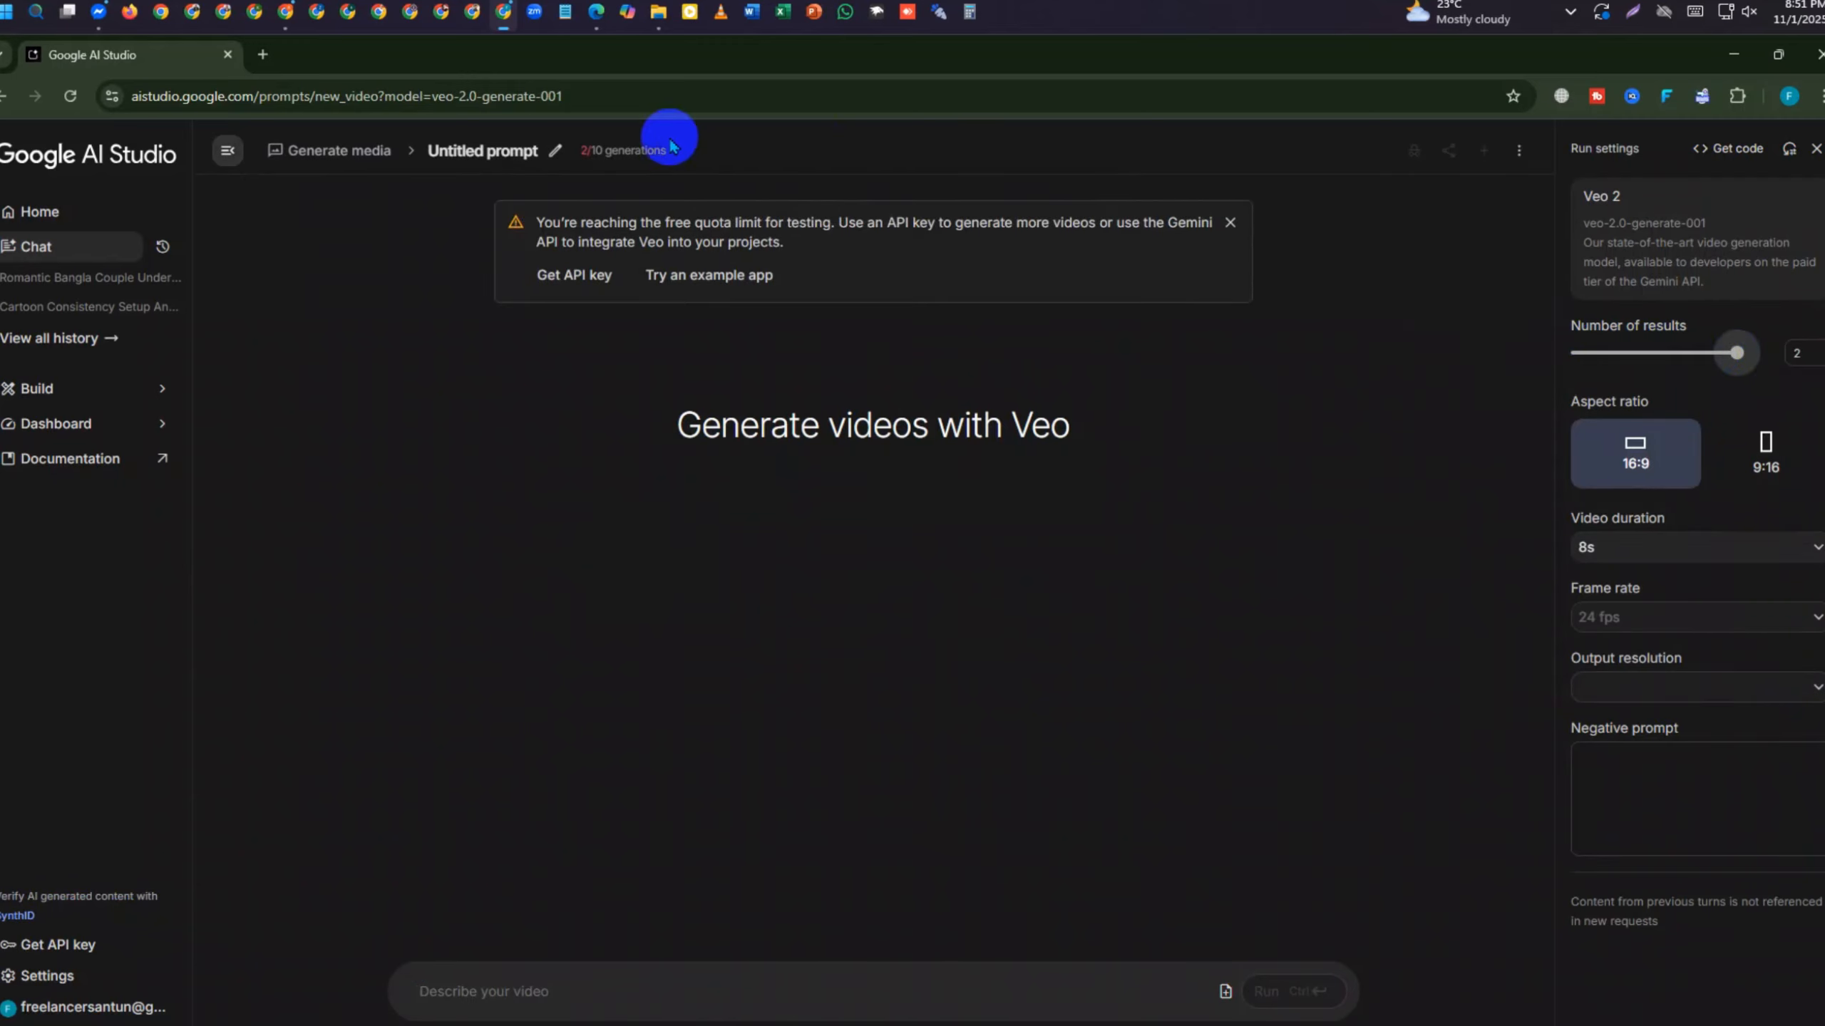
{"action": "mouse_move", "coordinate": [596, 152]}
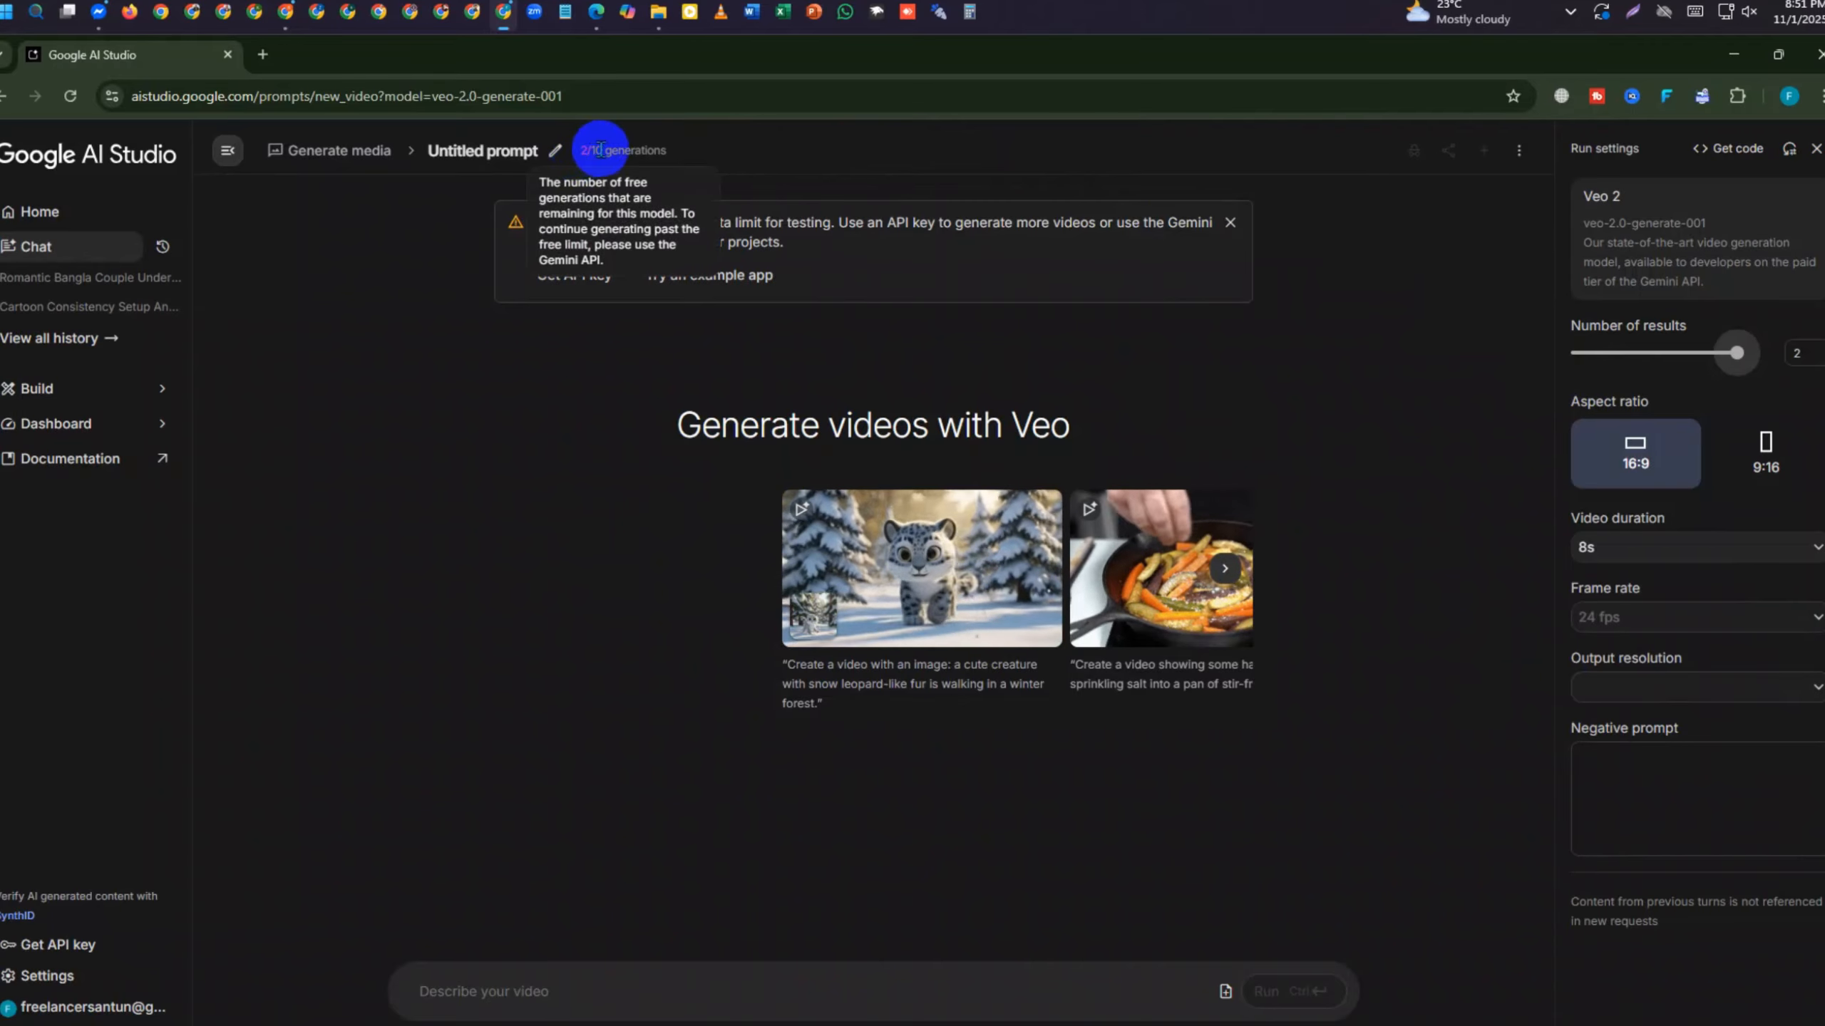
Dismiss the free quota notice, try the 9:16 aspect ratio and set it back to 16:9
{"action": "left_click", "coordinate": [1229, 223]}
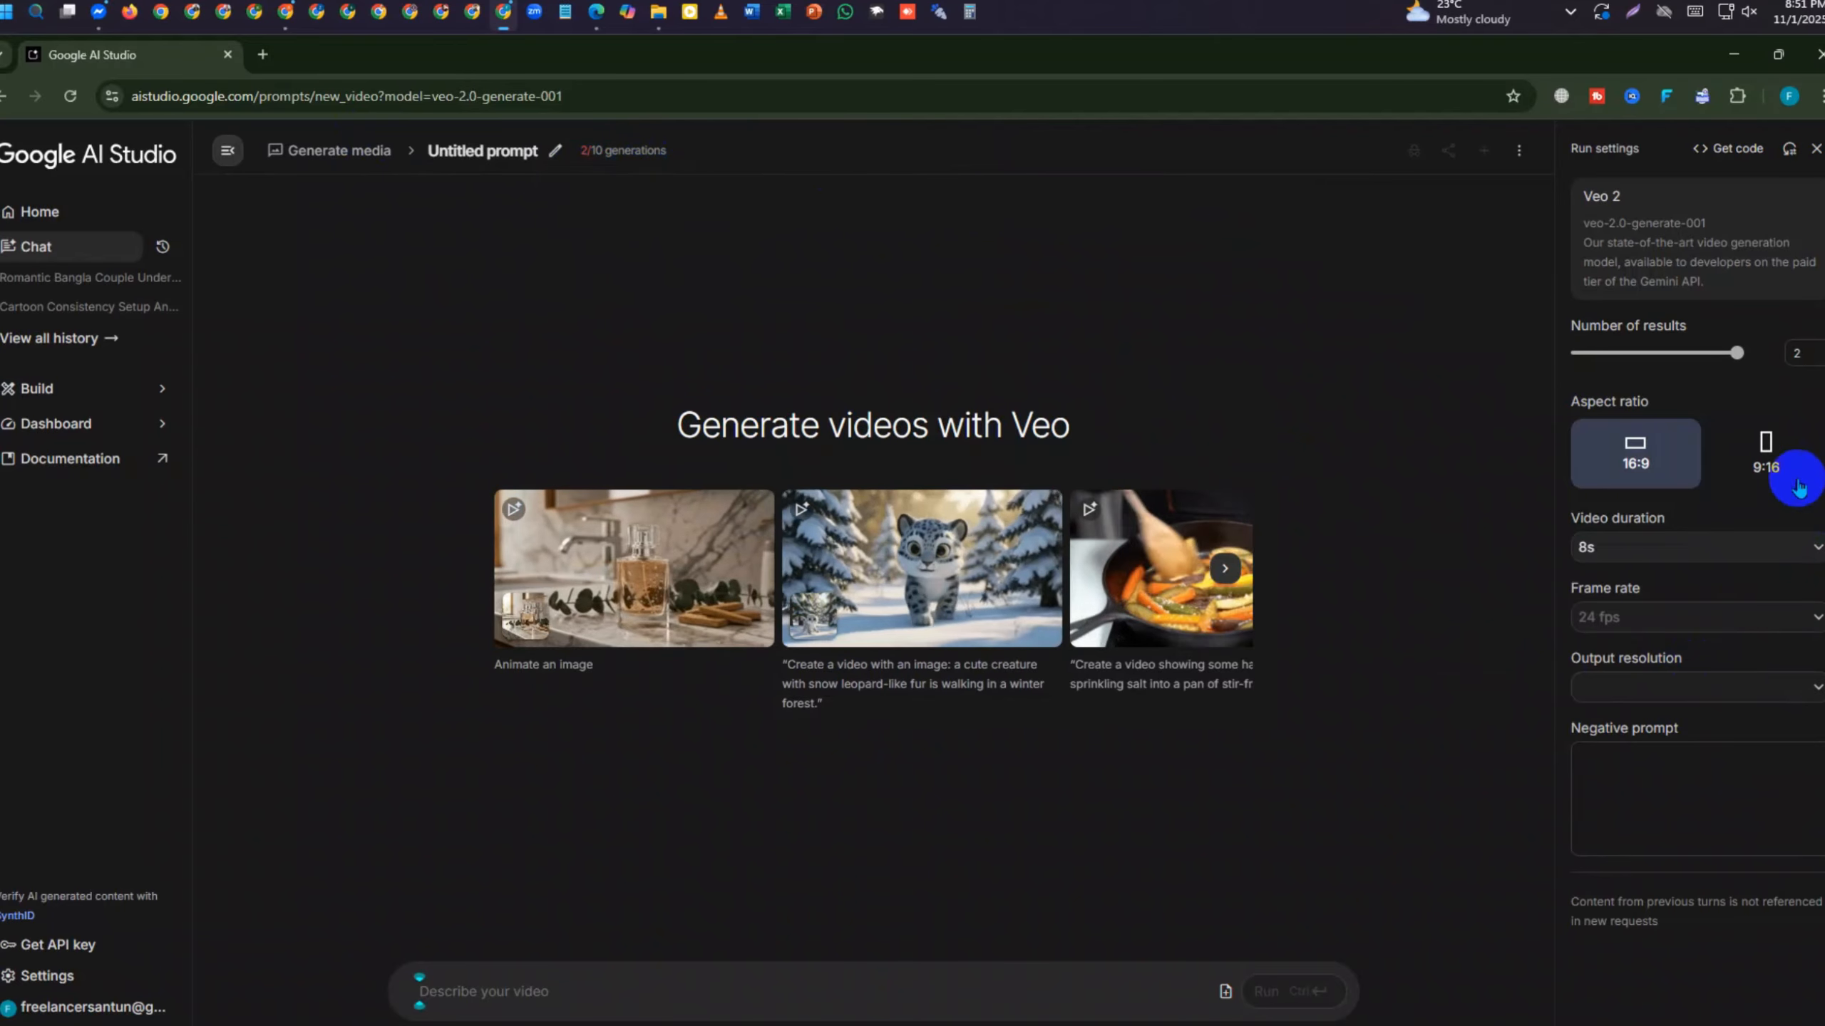
{"action": "left_click", "coordinate": [1746, 459]}
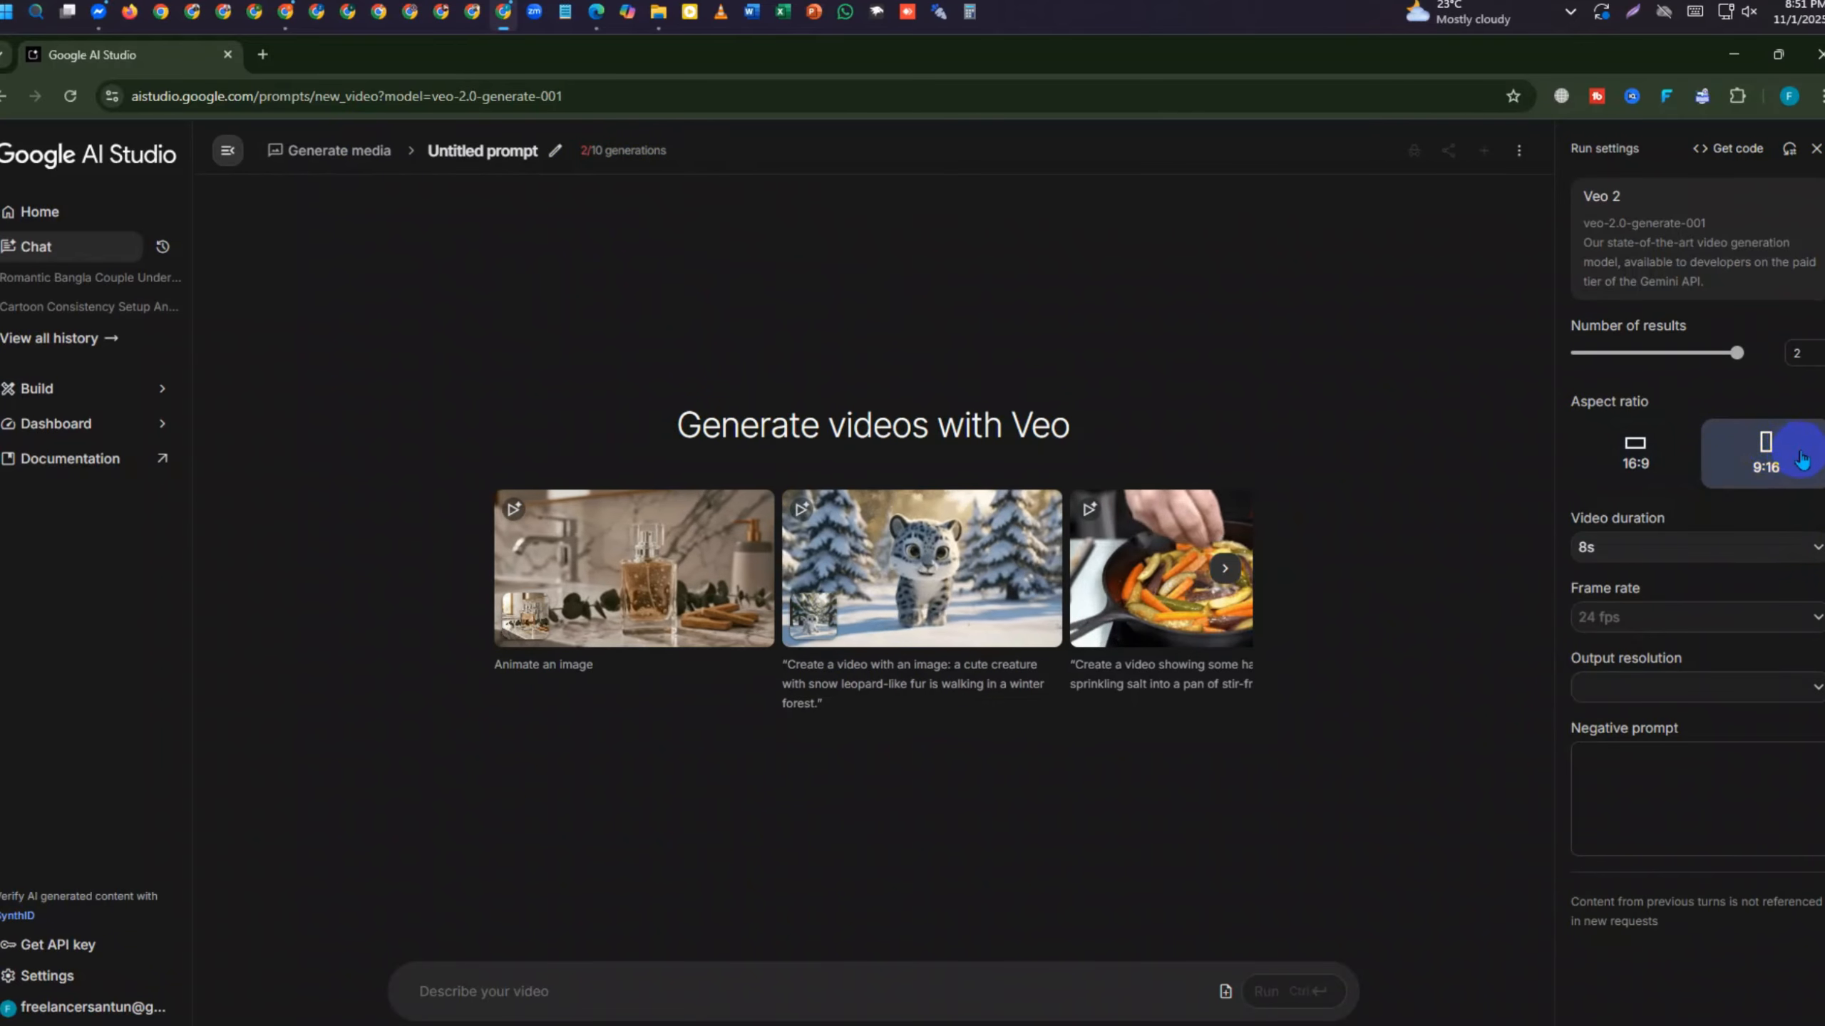
{"action": "left_click", "coordinate": [1629, 451]}
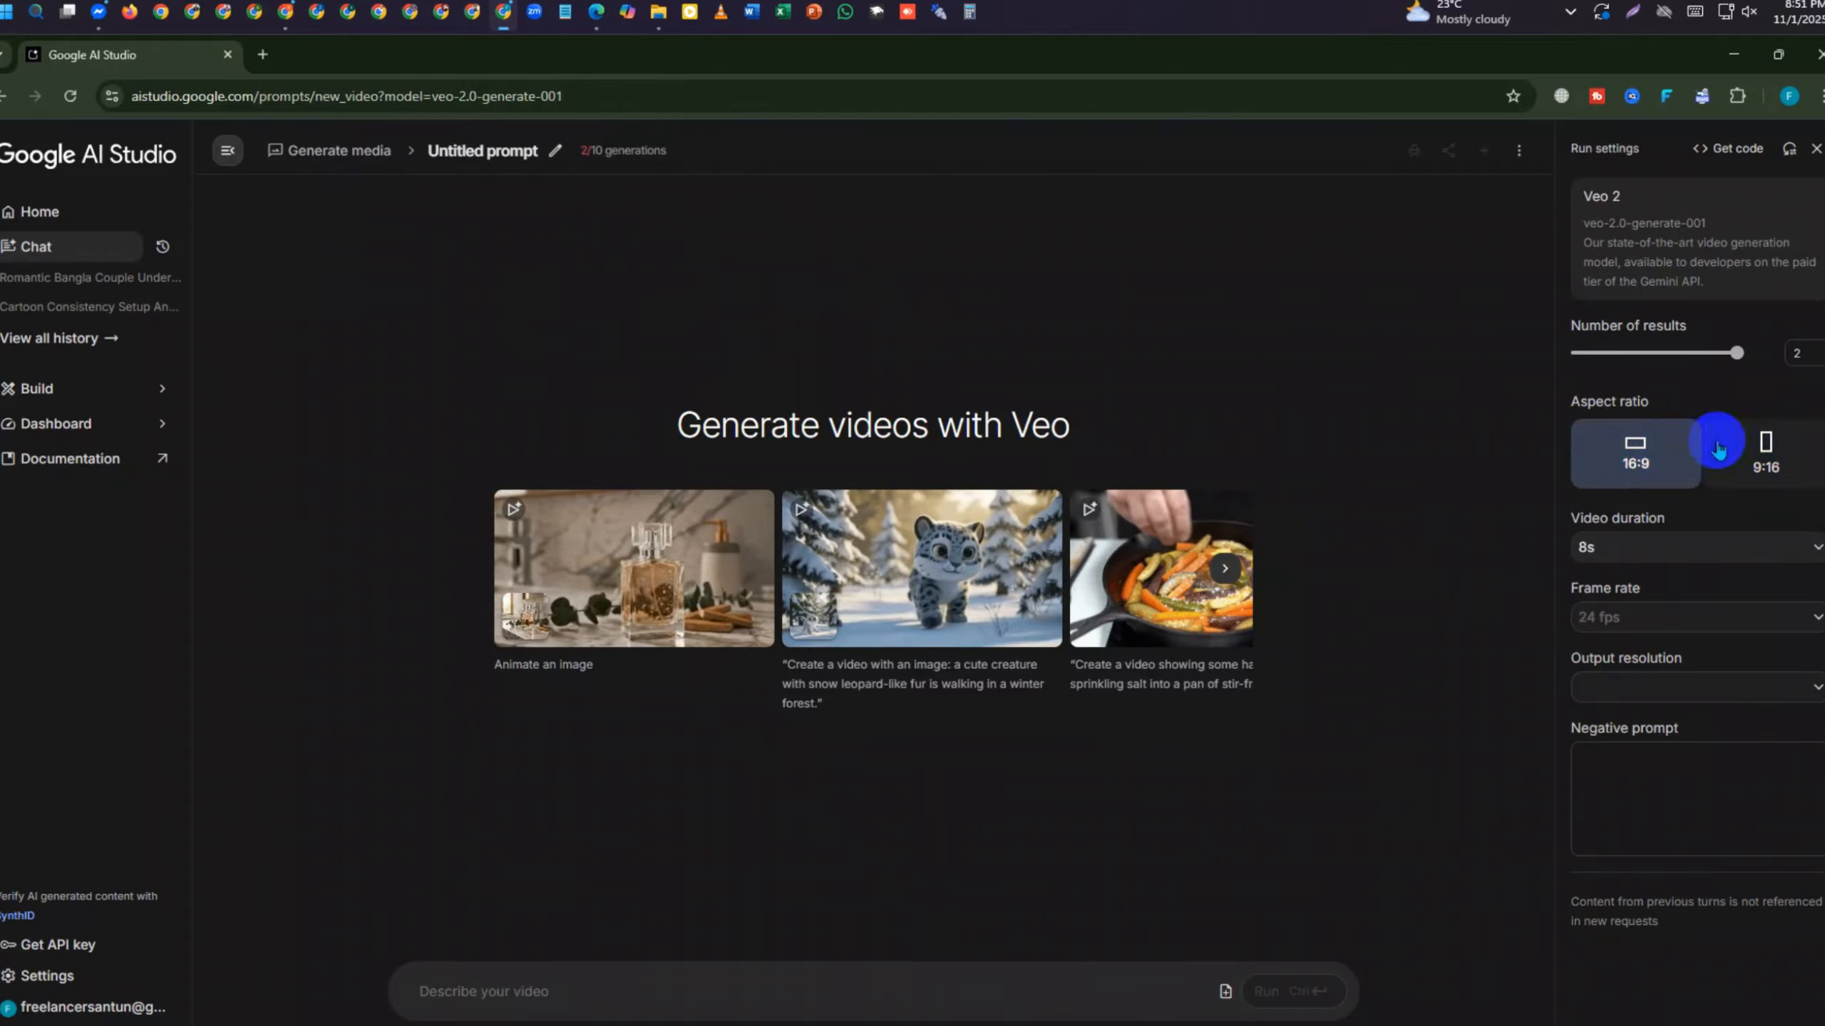
Try the 9:16 aspect ratio for the Veo 2 video and return to 16:9
{"action": "left_click", "coordinate": [1756, 449]}
{"action": "left_click", "coordinate": [1789, 474]}
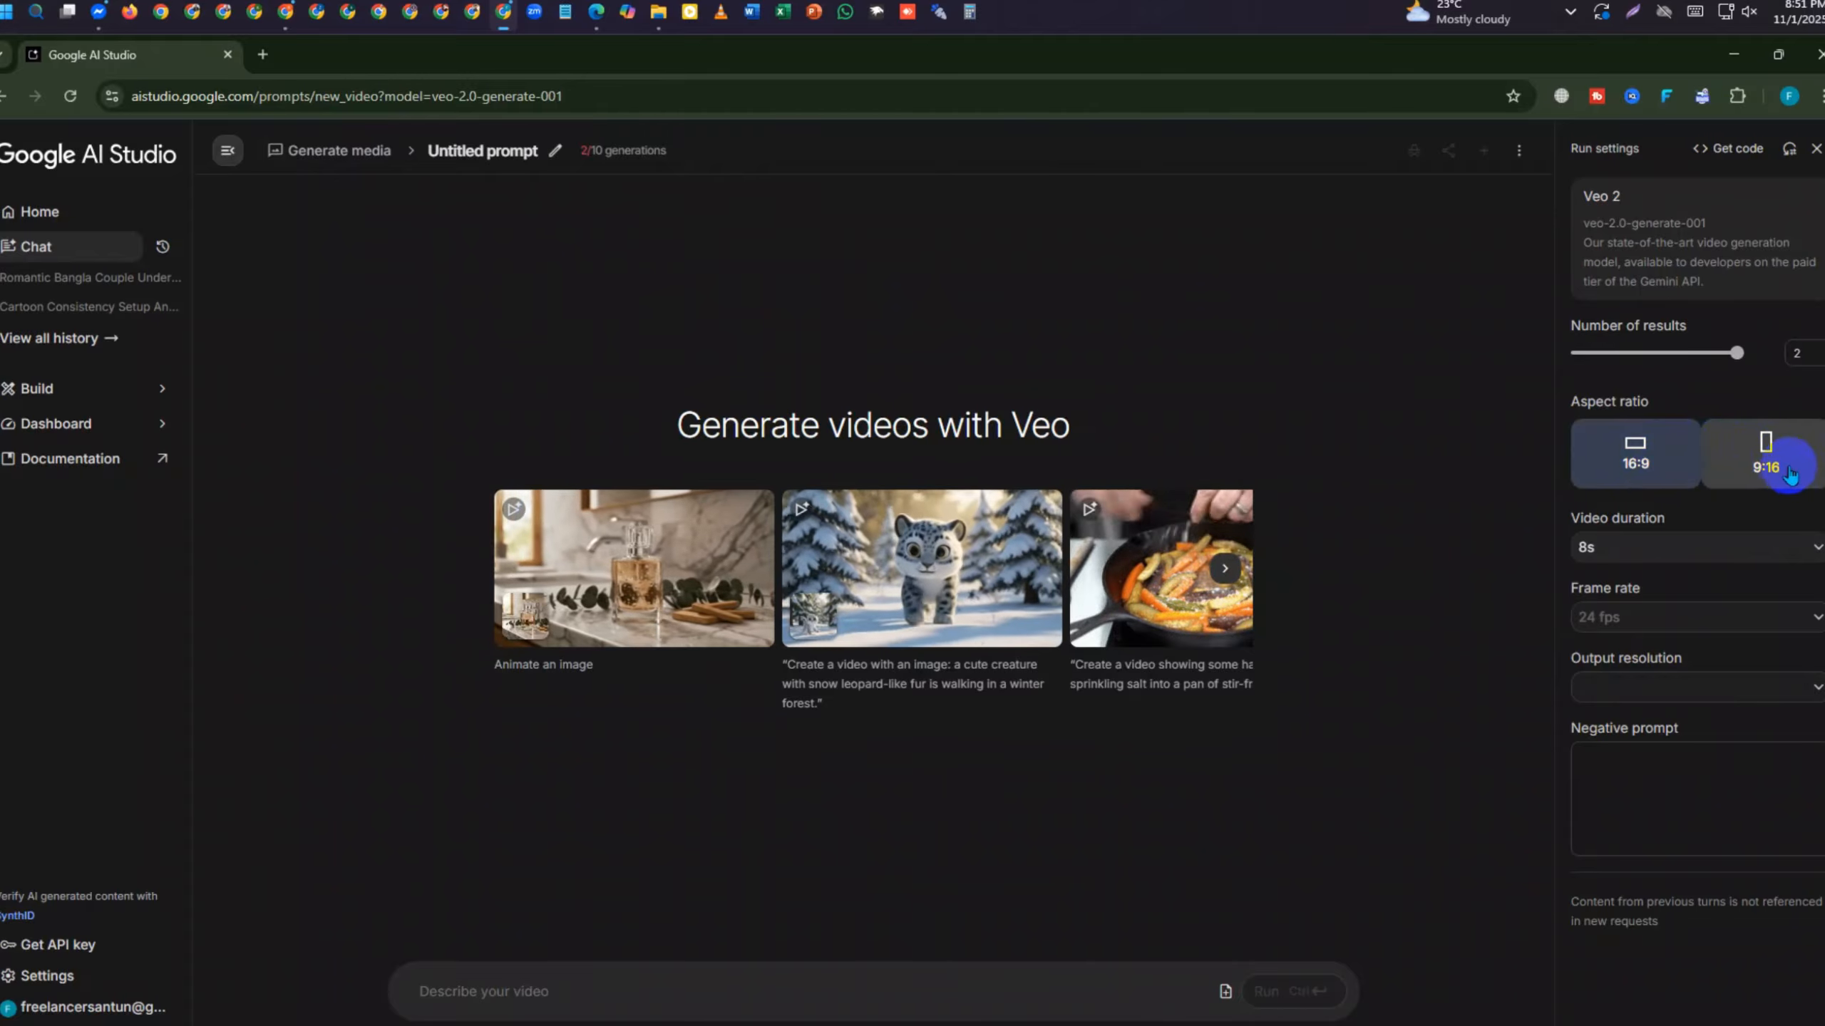
{"action": "left_click", "coordinate": [1638, 464]}
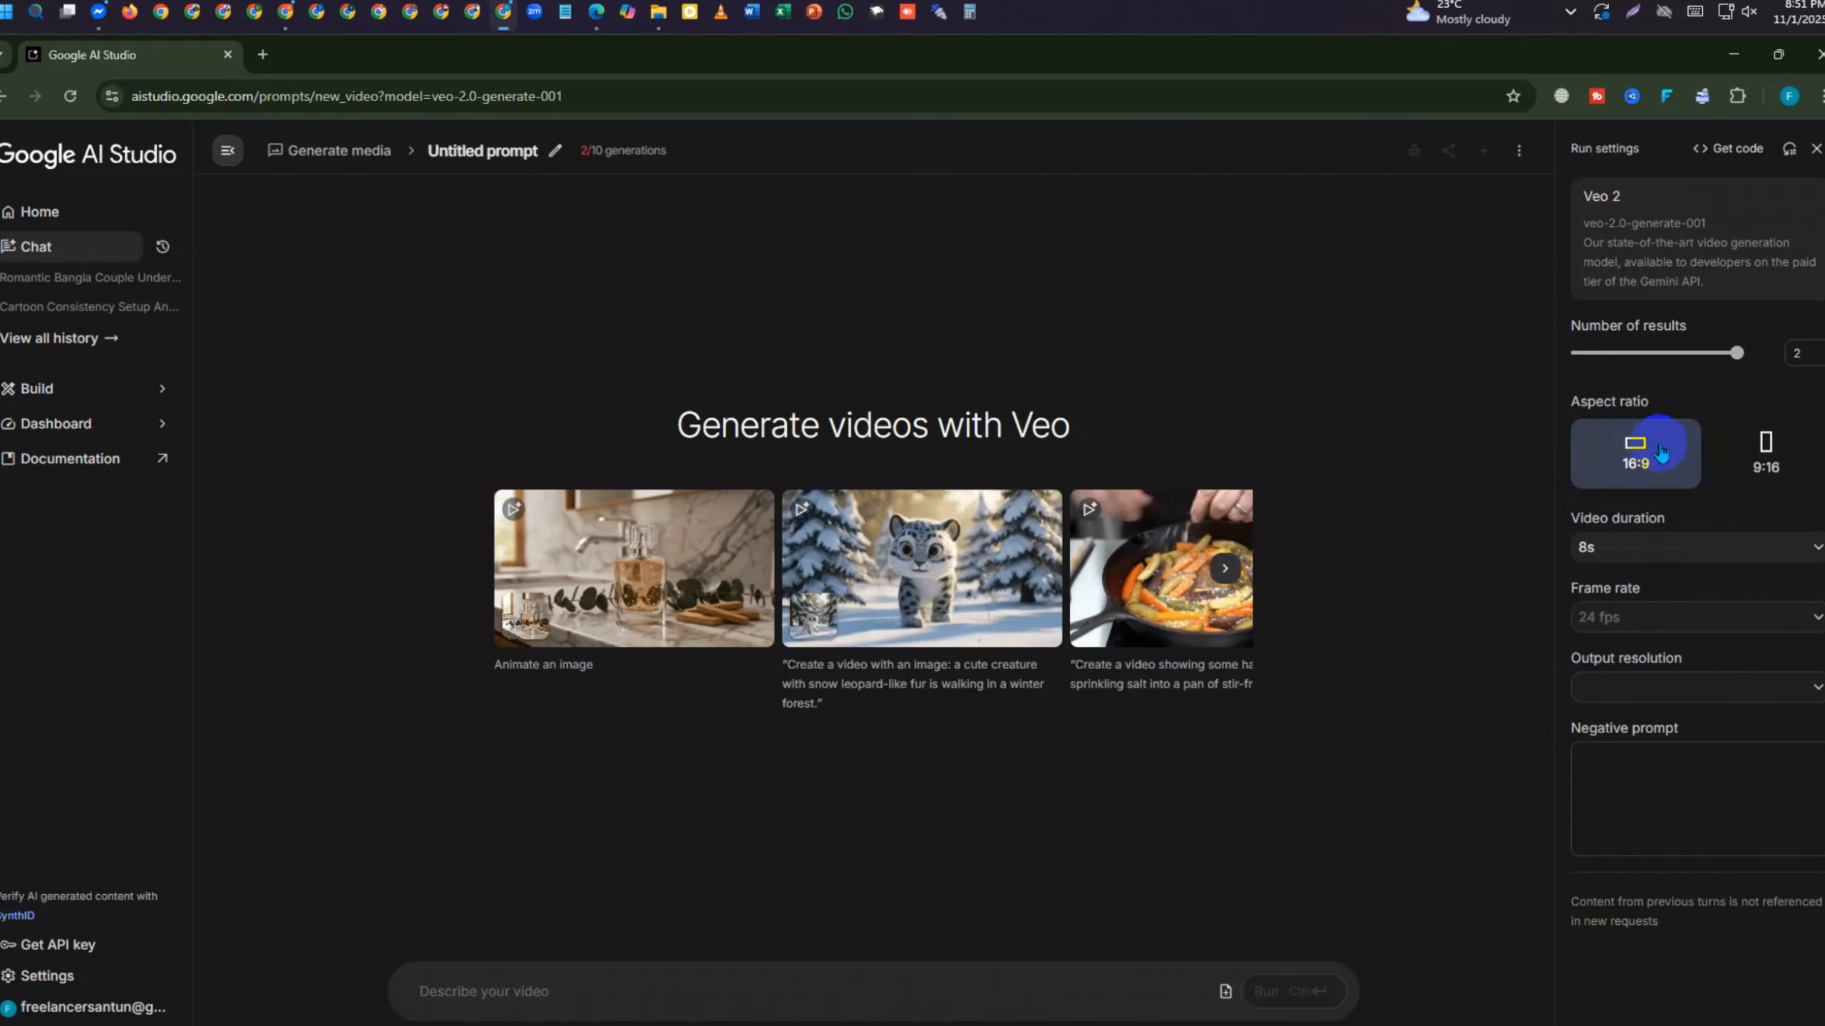
Try a video duration of 5s and set it back to 8s
{"action": "left_click", "coordinate": [1708, 546]}
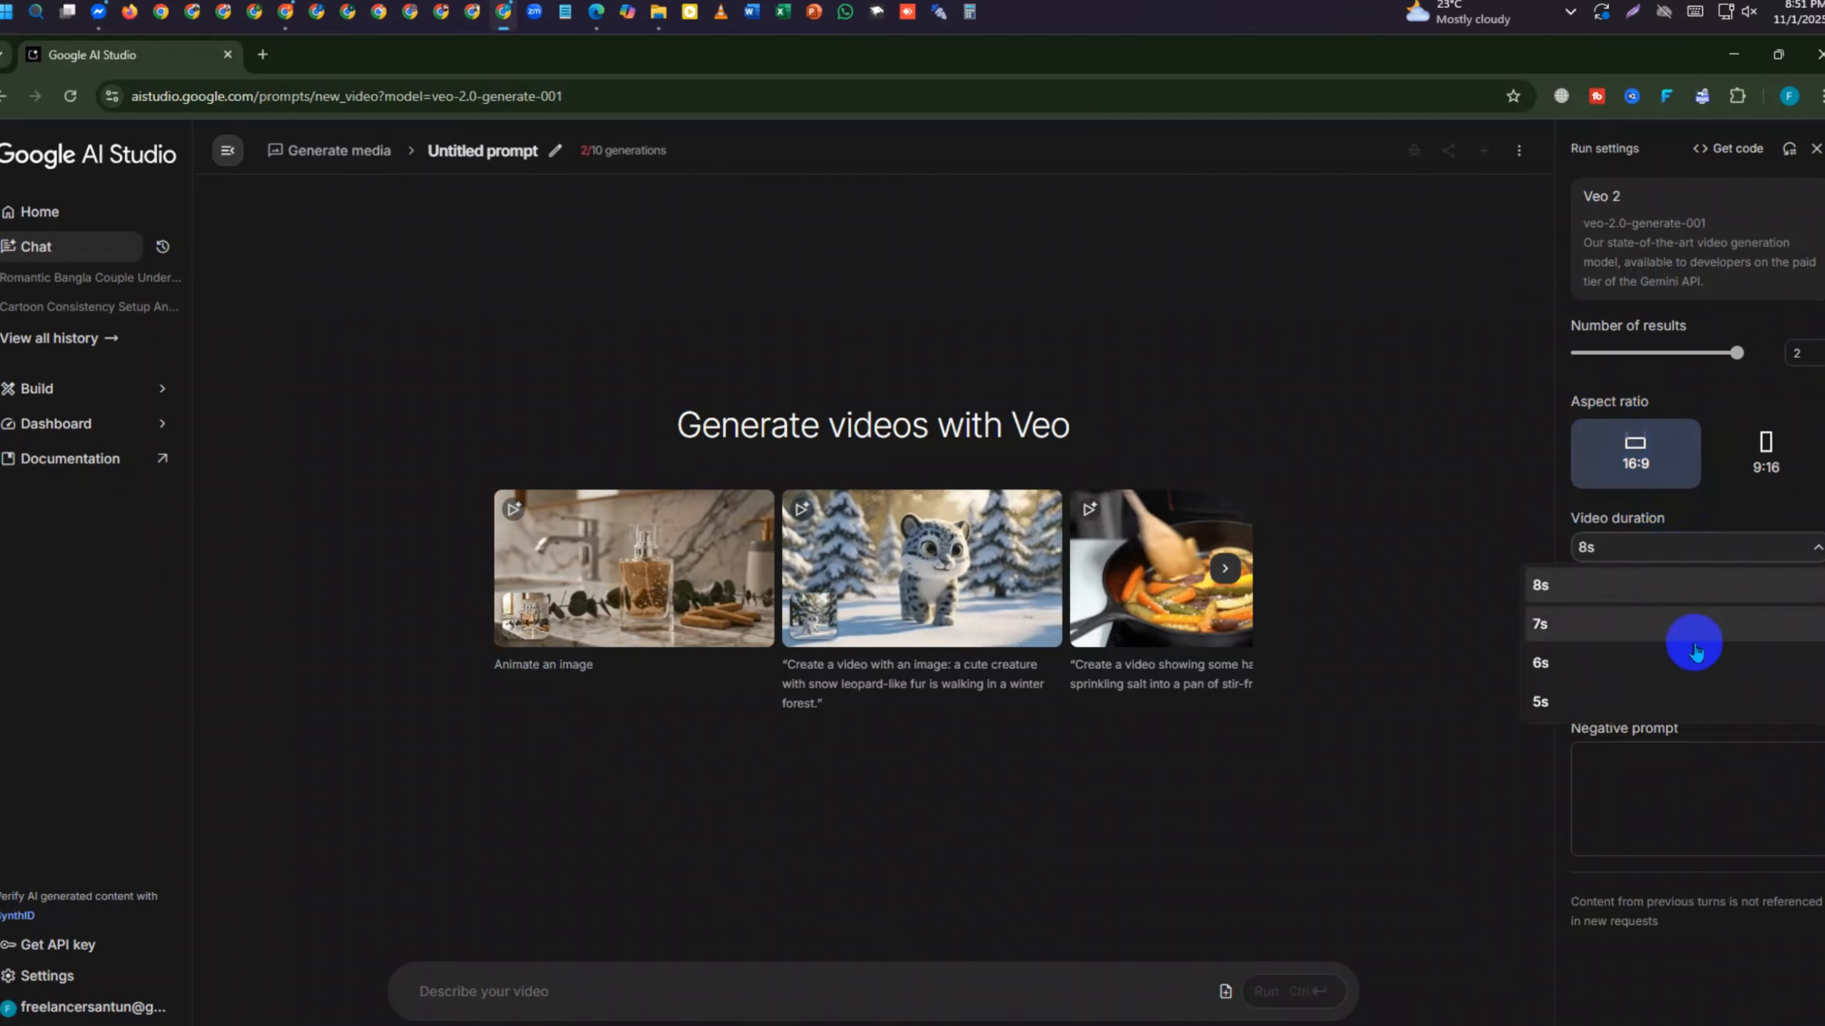
{"action": "left_click", "coordinate": [1555, 703]}
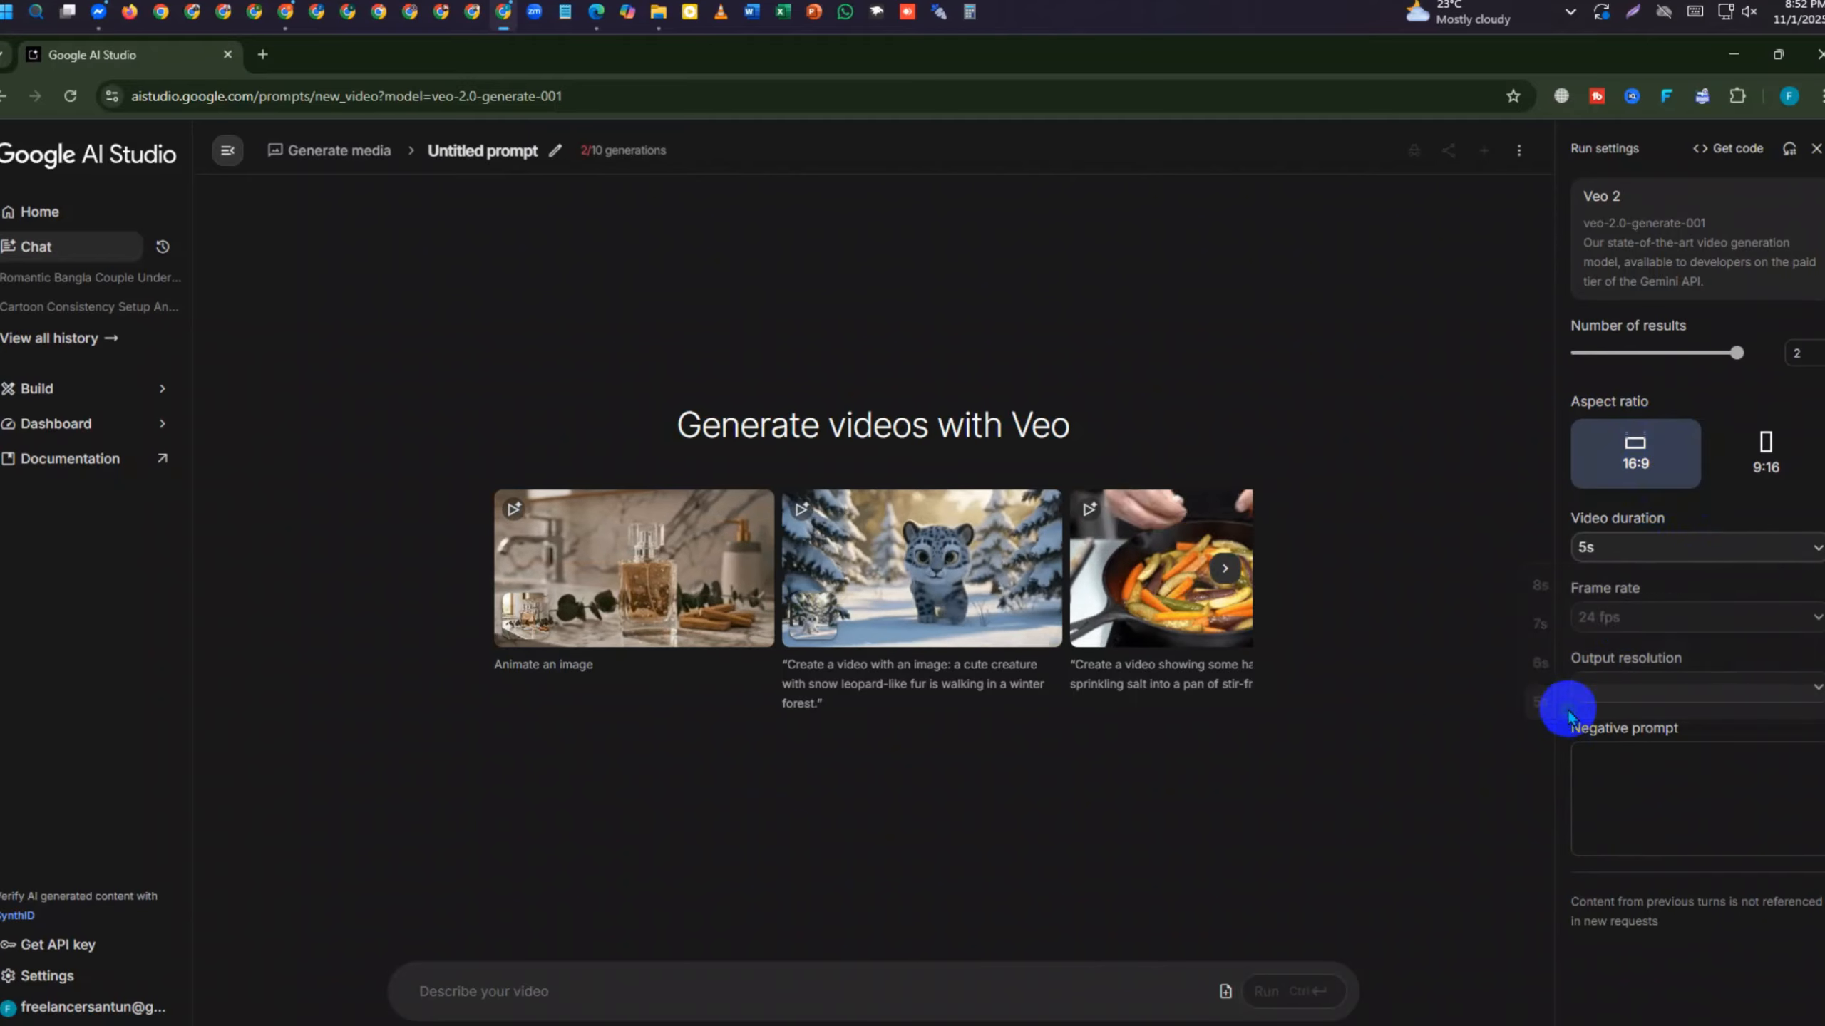
{"action": "left_click", "coordinate": [1673, 567]}
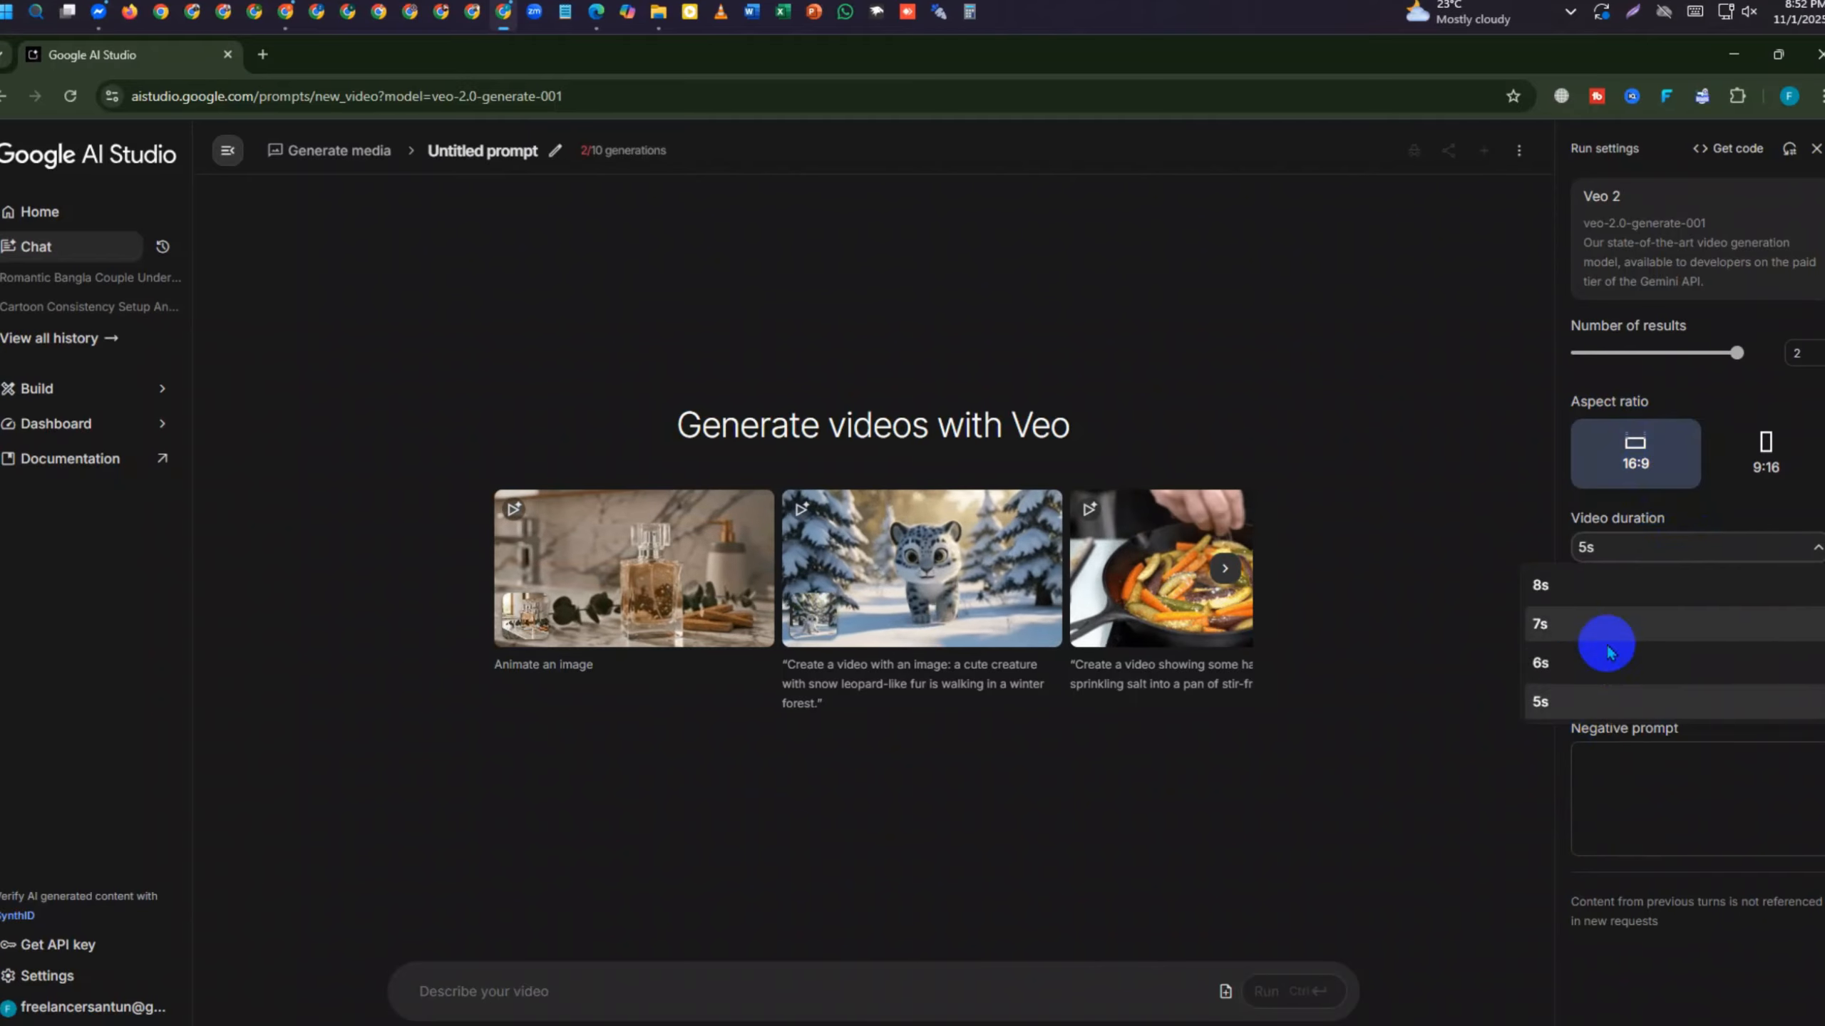
{"action": "left_click", "coordinate": [1550, 589]}
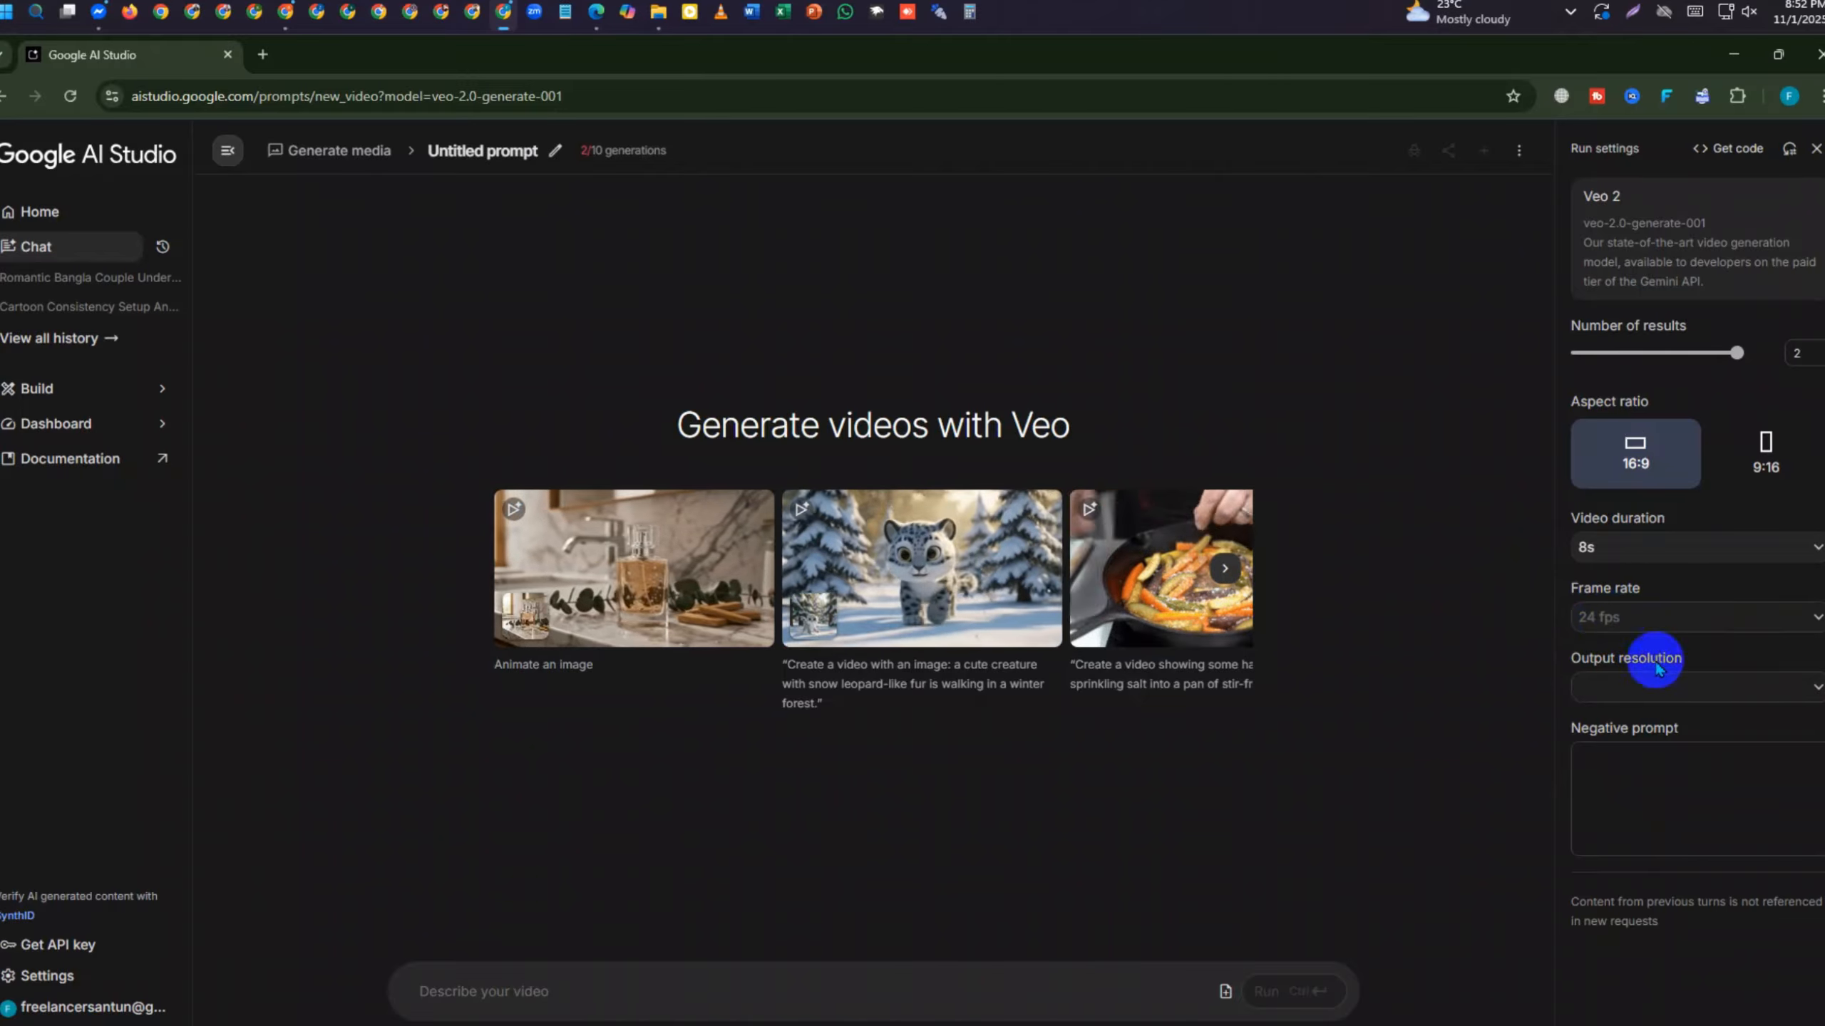
{"action": "left_click", "coordinate": [1596, 620]}
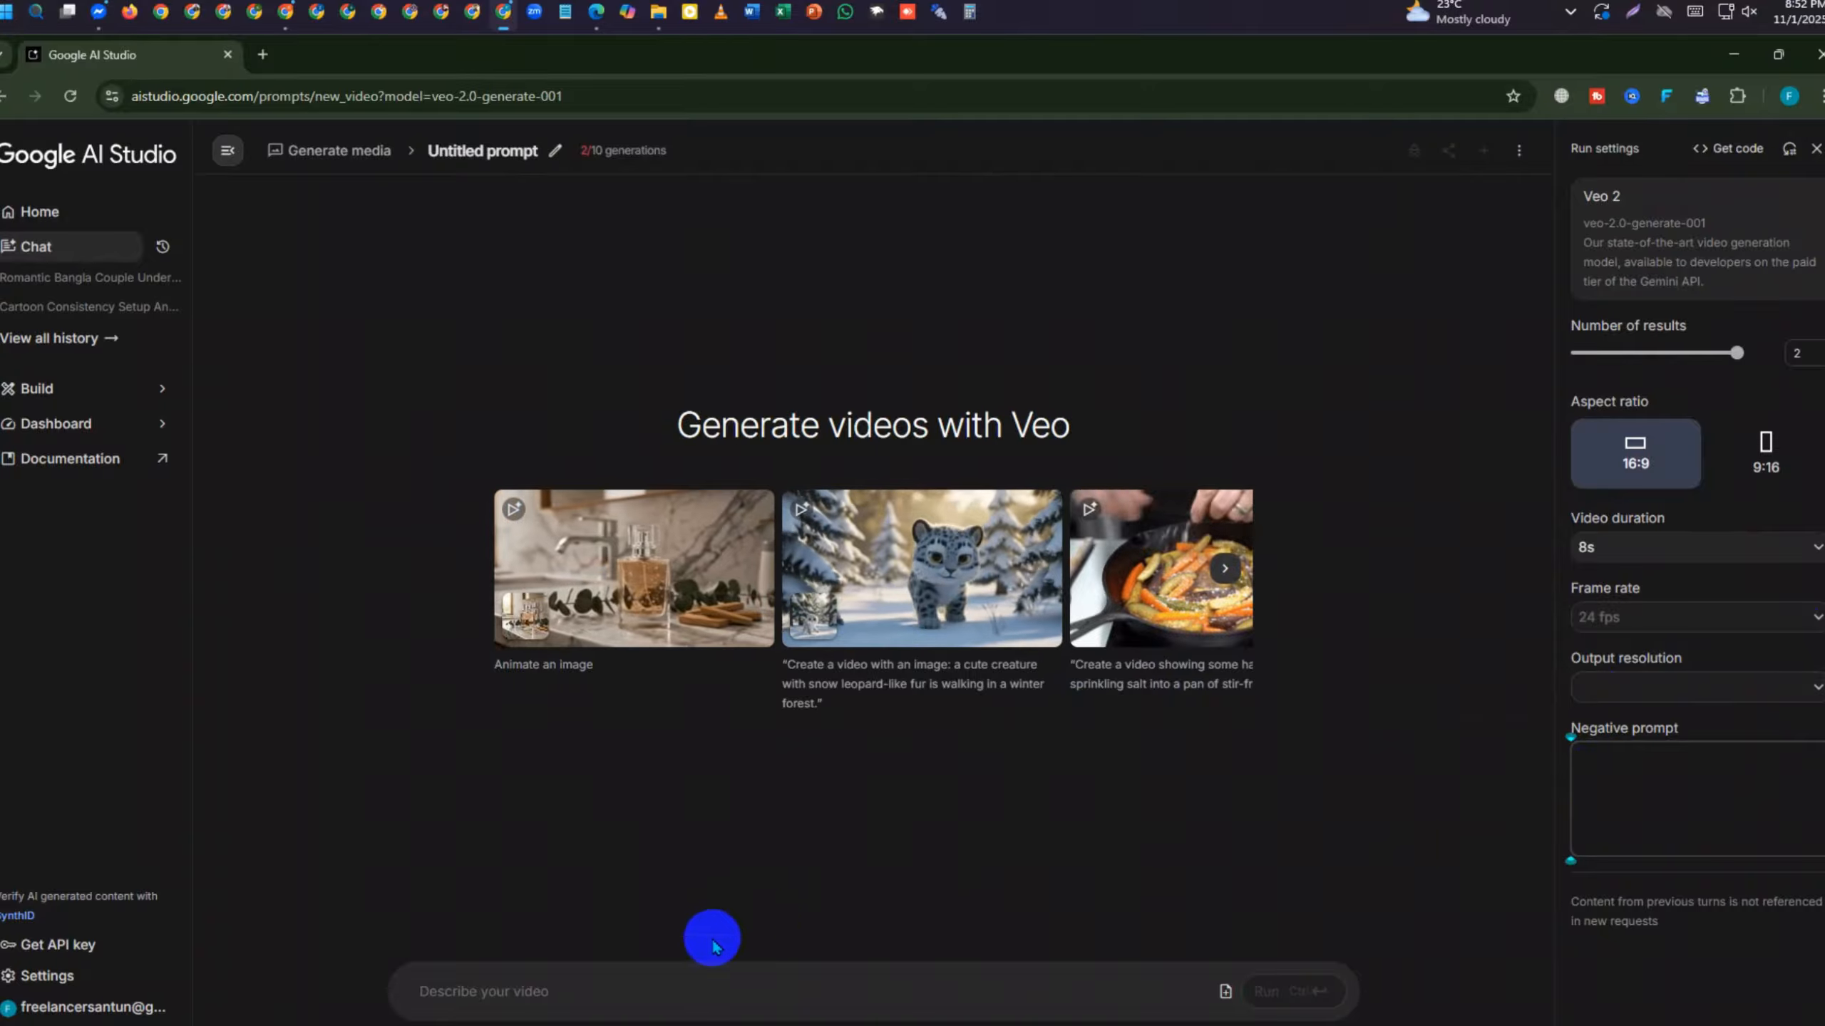
Restore the AI Studio window to a smaller size, bring up the ChatGPT window beside it and look through the Scene 1 prompts
{"action": "left_click", "coordinate": [583, 988]}
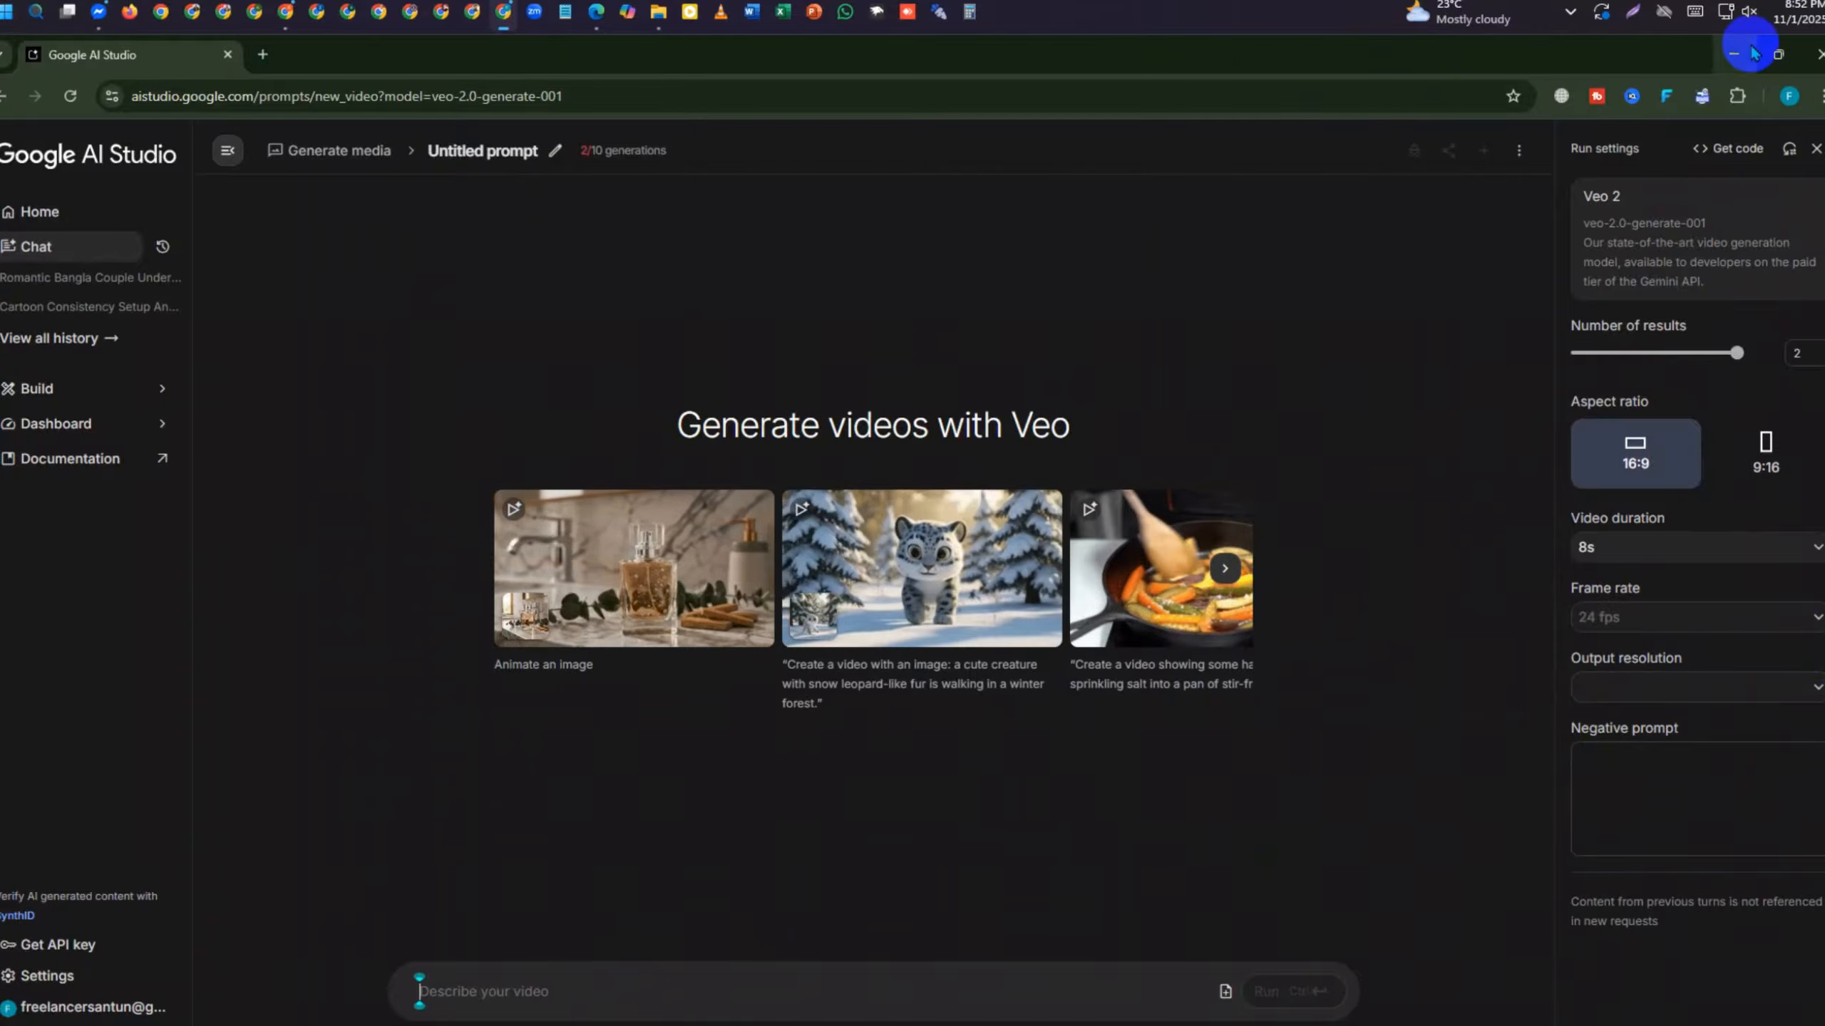
{"action": "left_click", "coordinate": [1778, 54]}
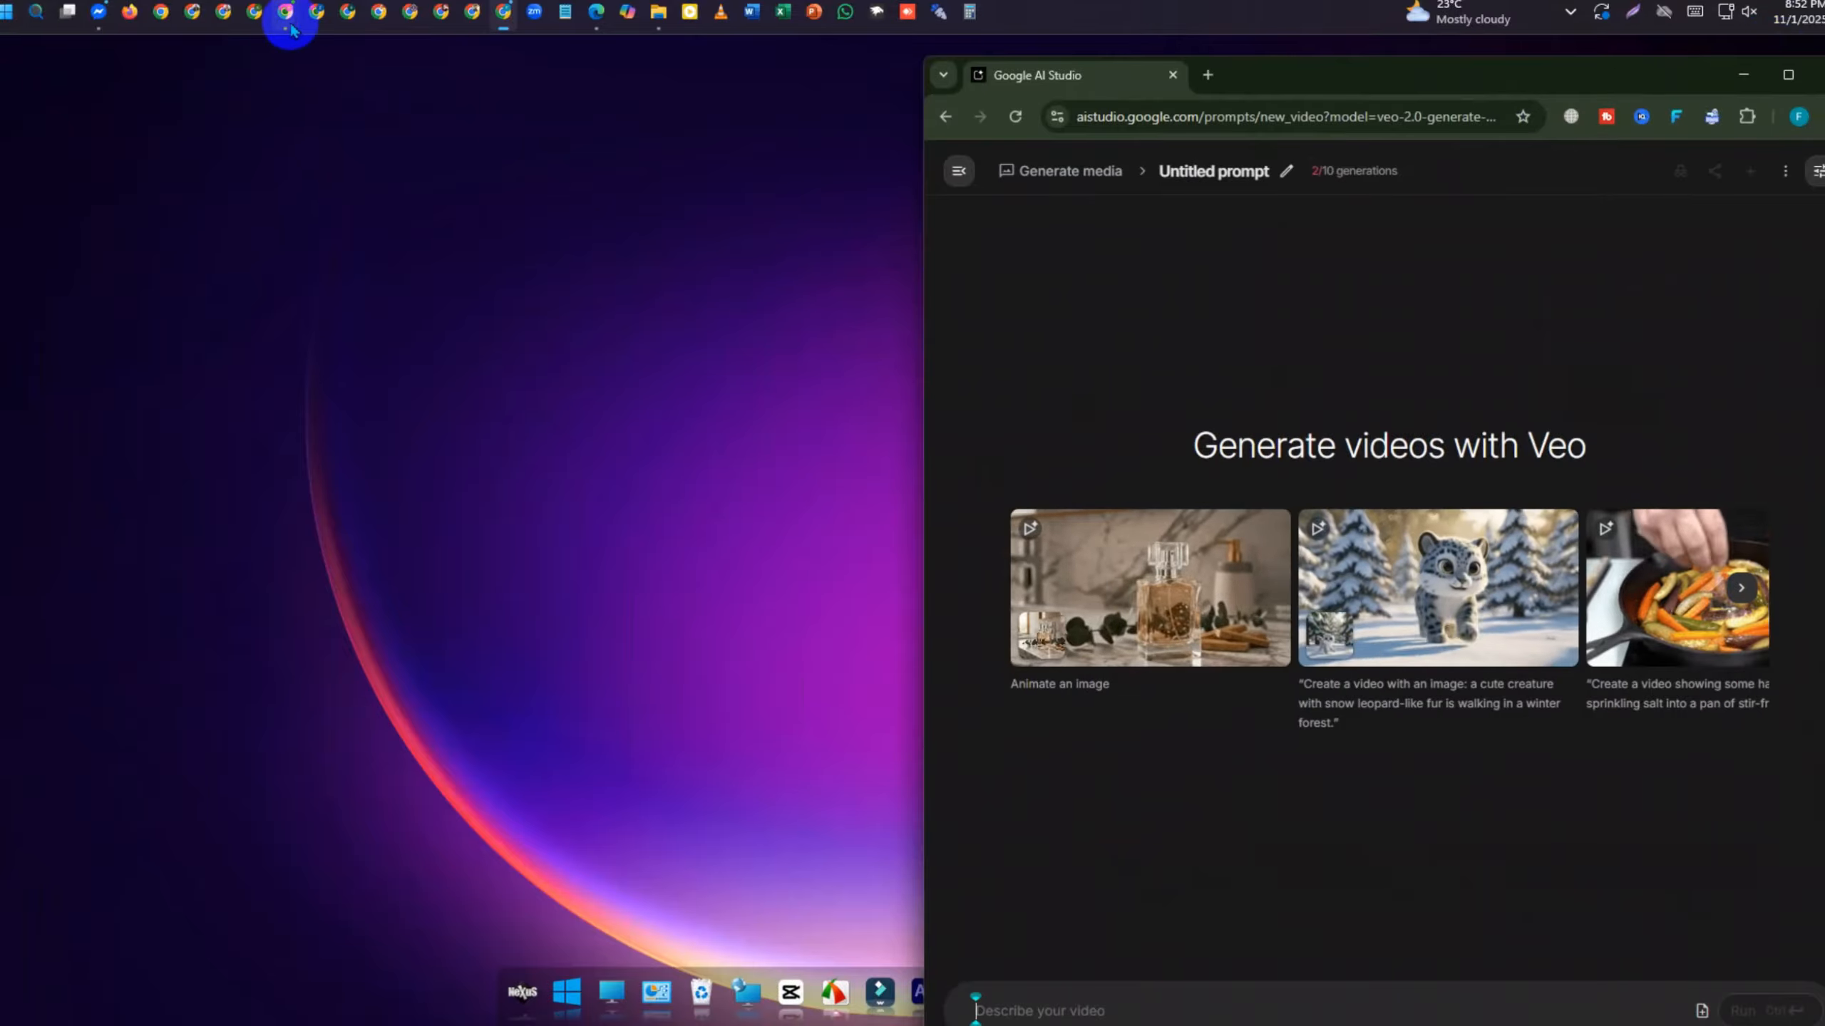
{"action": "left_click", "coordinate": [290, 25]}
{"action": "left_click", "coordinate": [190, 144]}
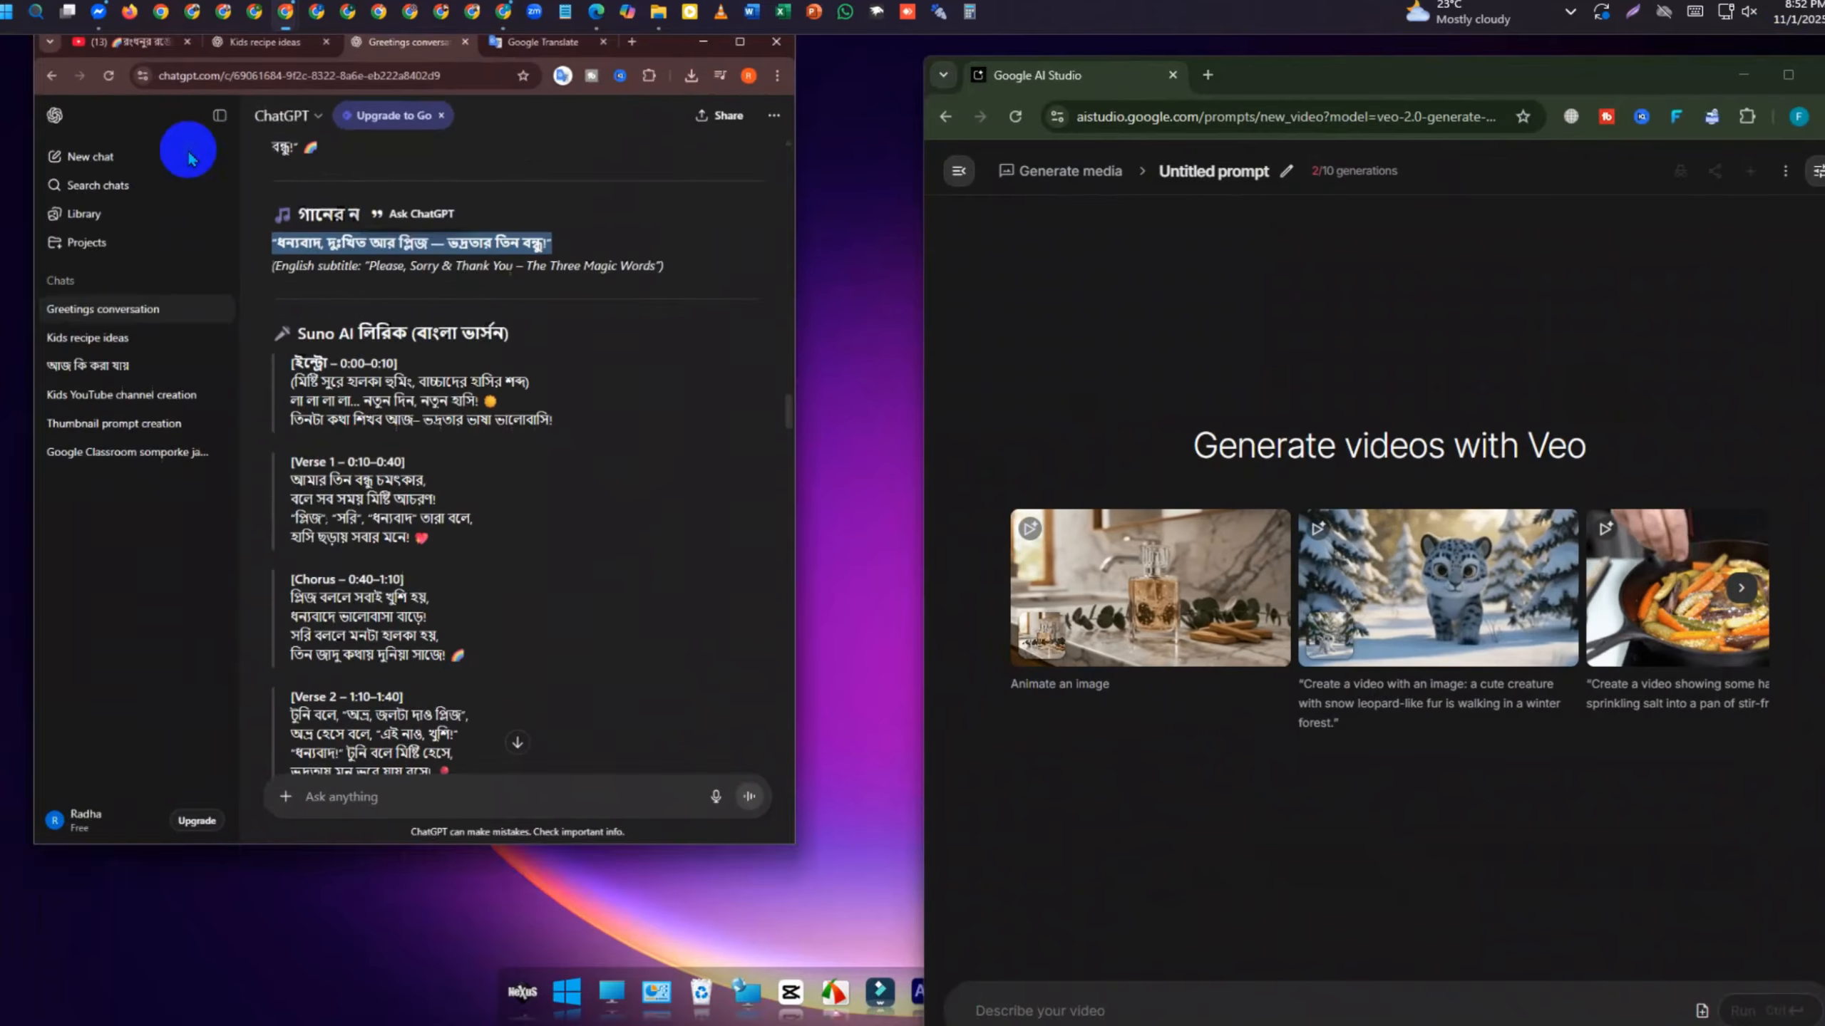
{"action": "scroll", "coordinate": [542, 518], "scroll_direction": "down", "scroll_amount": 10}
{"action": "scroll", "coordinate": [573, 591], "scroll_direction": "down", "scroll_amount": 15}
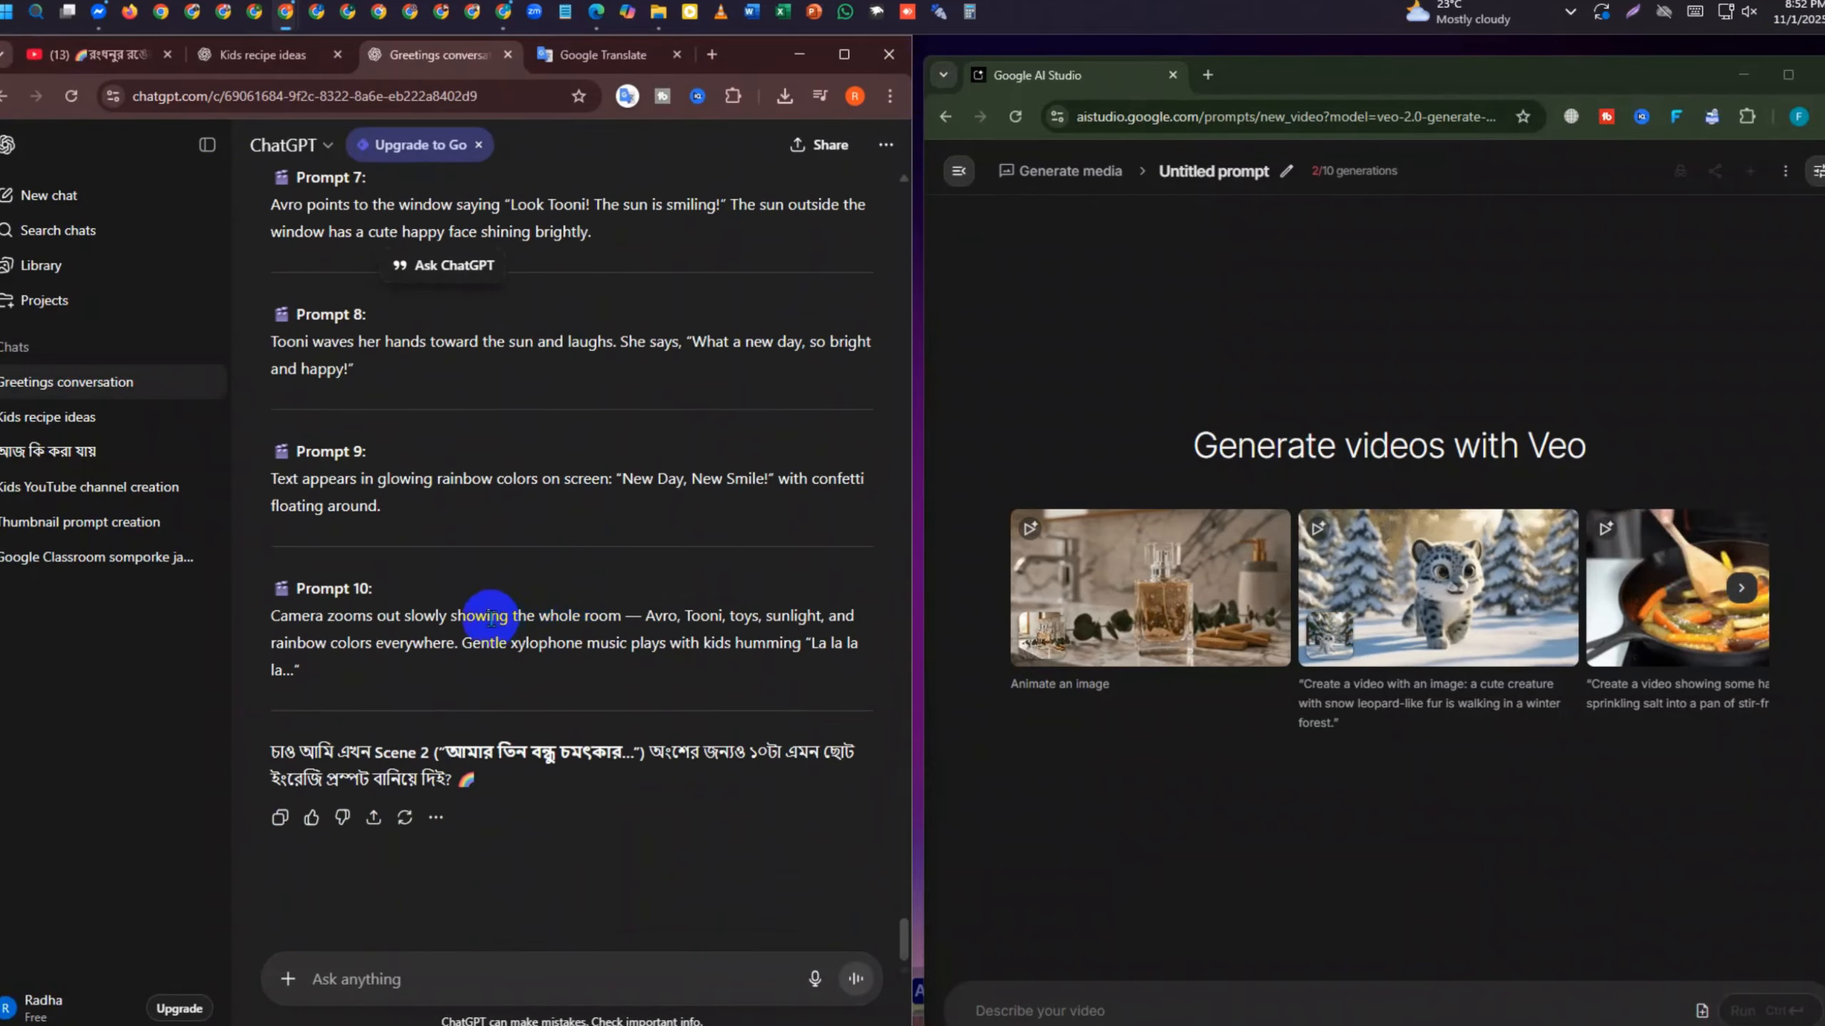
{"action": "scroll", "coordinate": [489, 618], "scroll_direction": "up", "scroll_amount": 12}
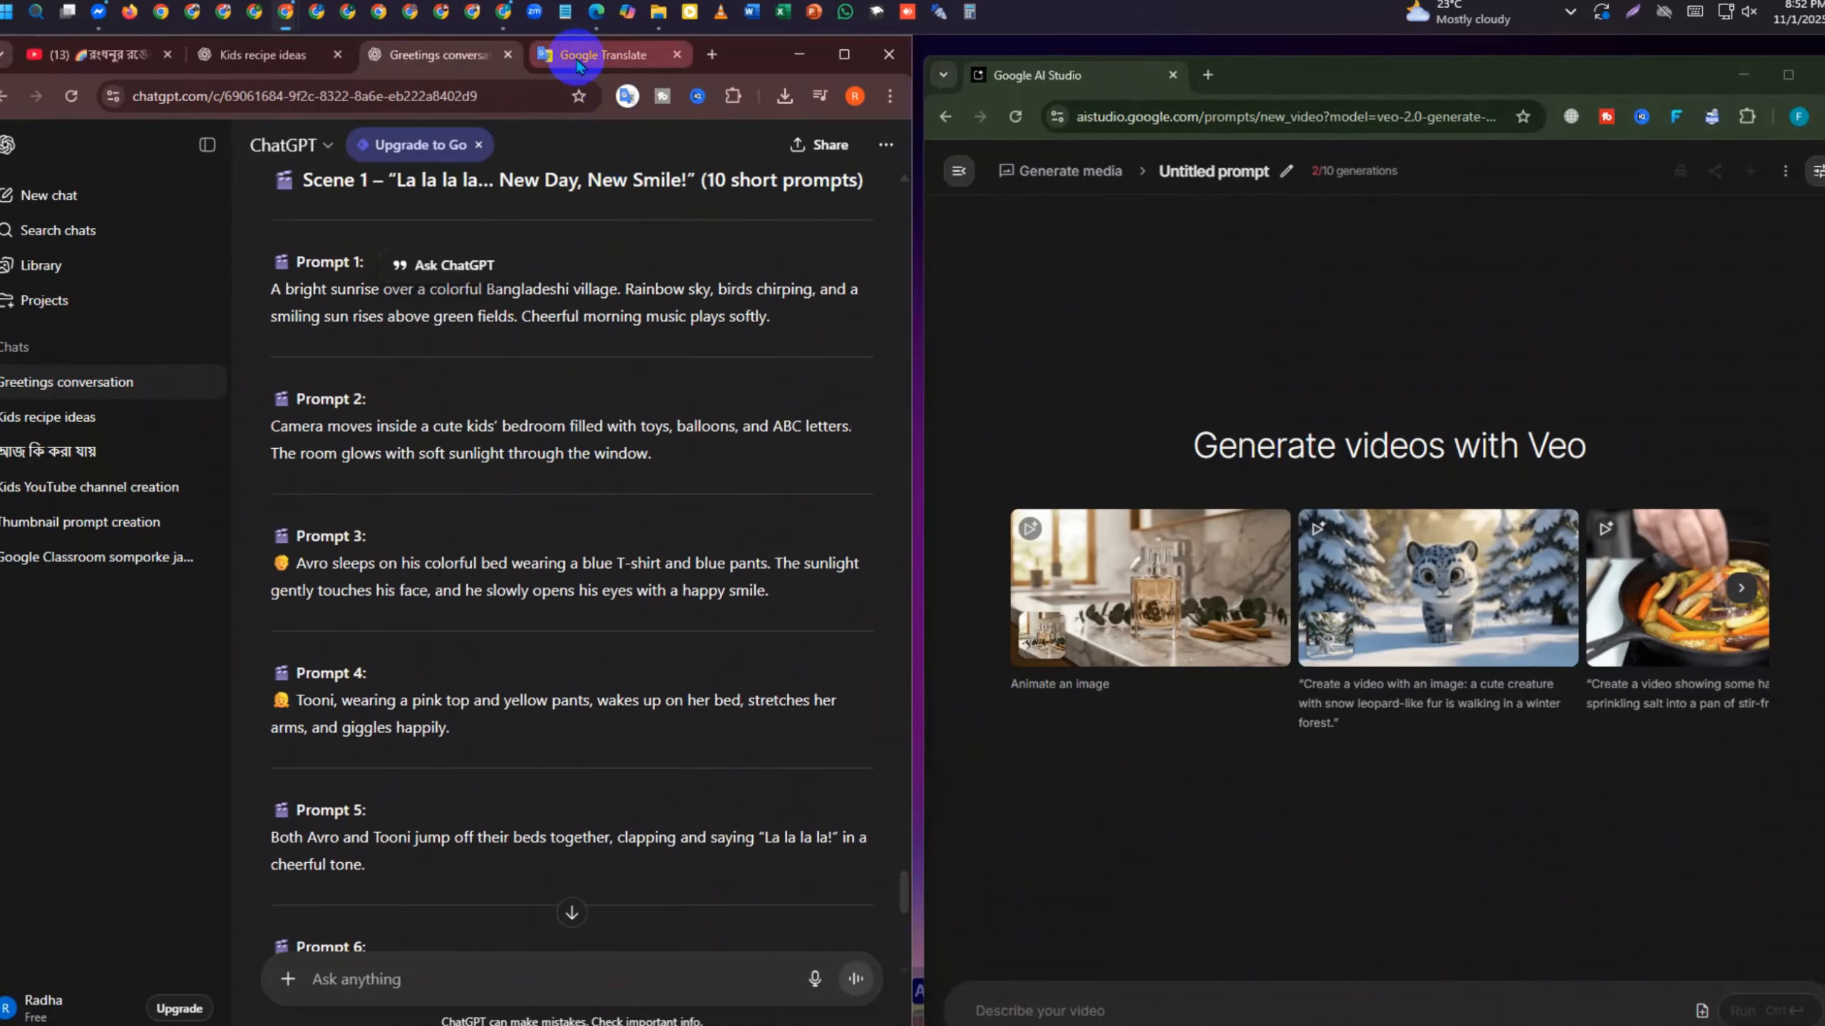
Switch to Google Translate and examine the Cartoon Consistency Setup, covering style, characters, backgrounds, voices and ending
{"action": "left_click", "coordinate": [577, 64]}
{"action": "scroll", "coordinate": [316, 475], "scroll_direction": "up", "scroll_amount": 10}
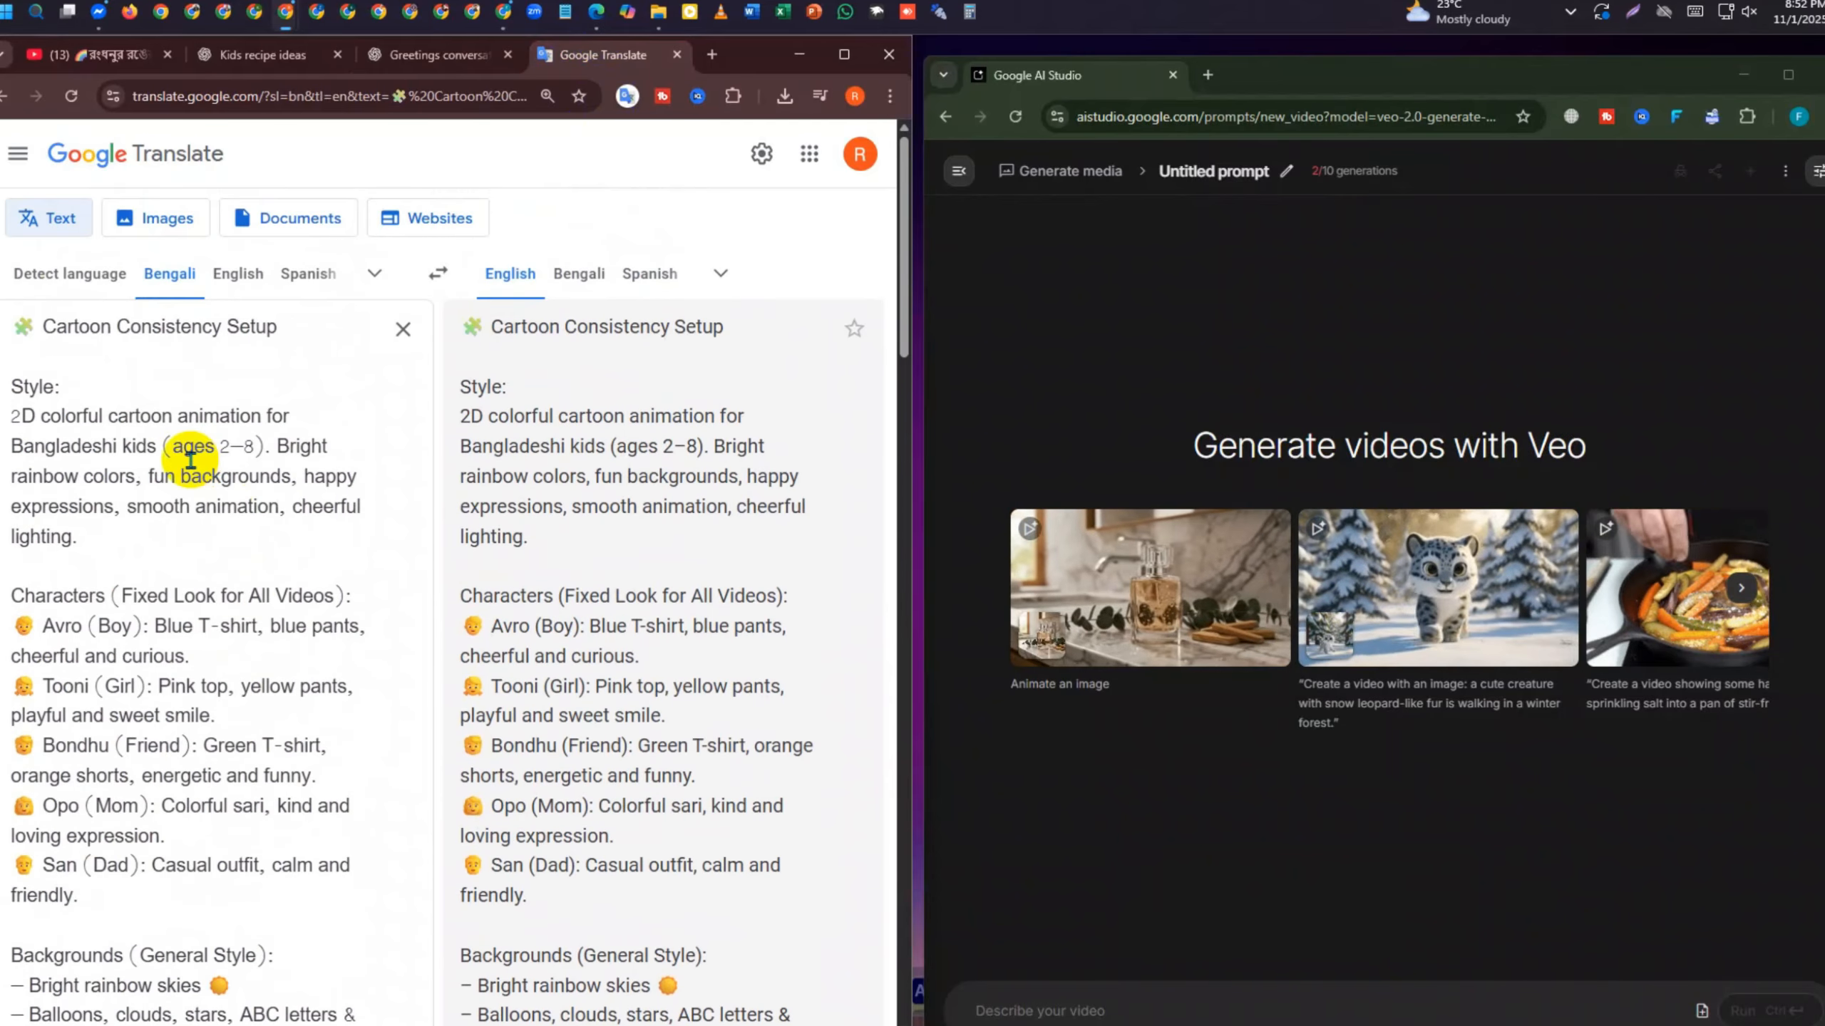
{"action": "scroll", "coordinate": [266, 511], "scroll_direction": "down", "scroll_amount": 12}
{"action": "scroll", "coordinate": [249, 645], "scroll_direction": "up", "scroll_amount": 3}
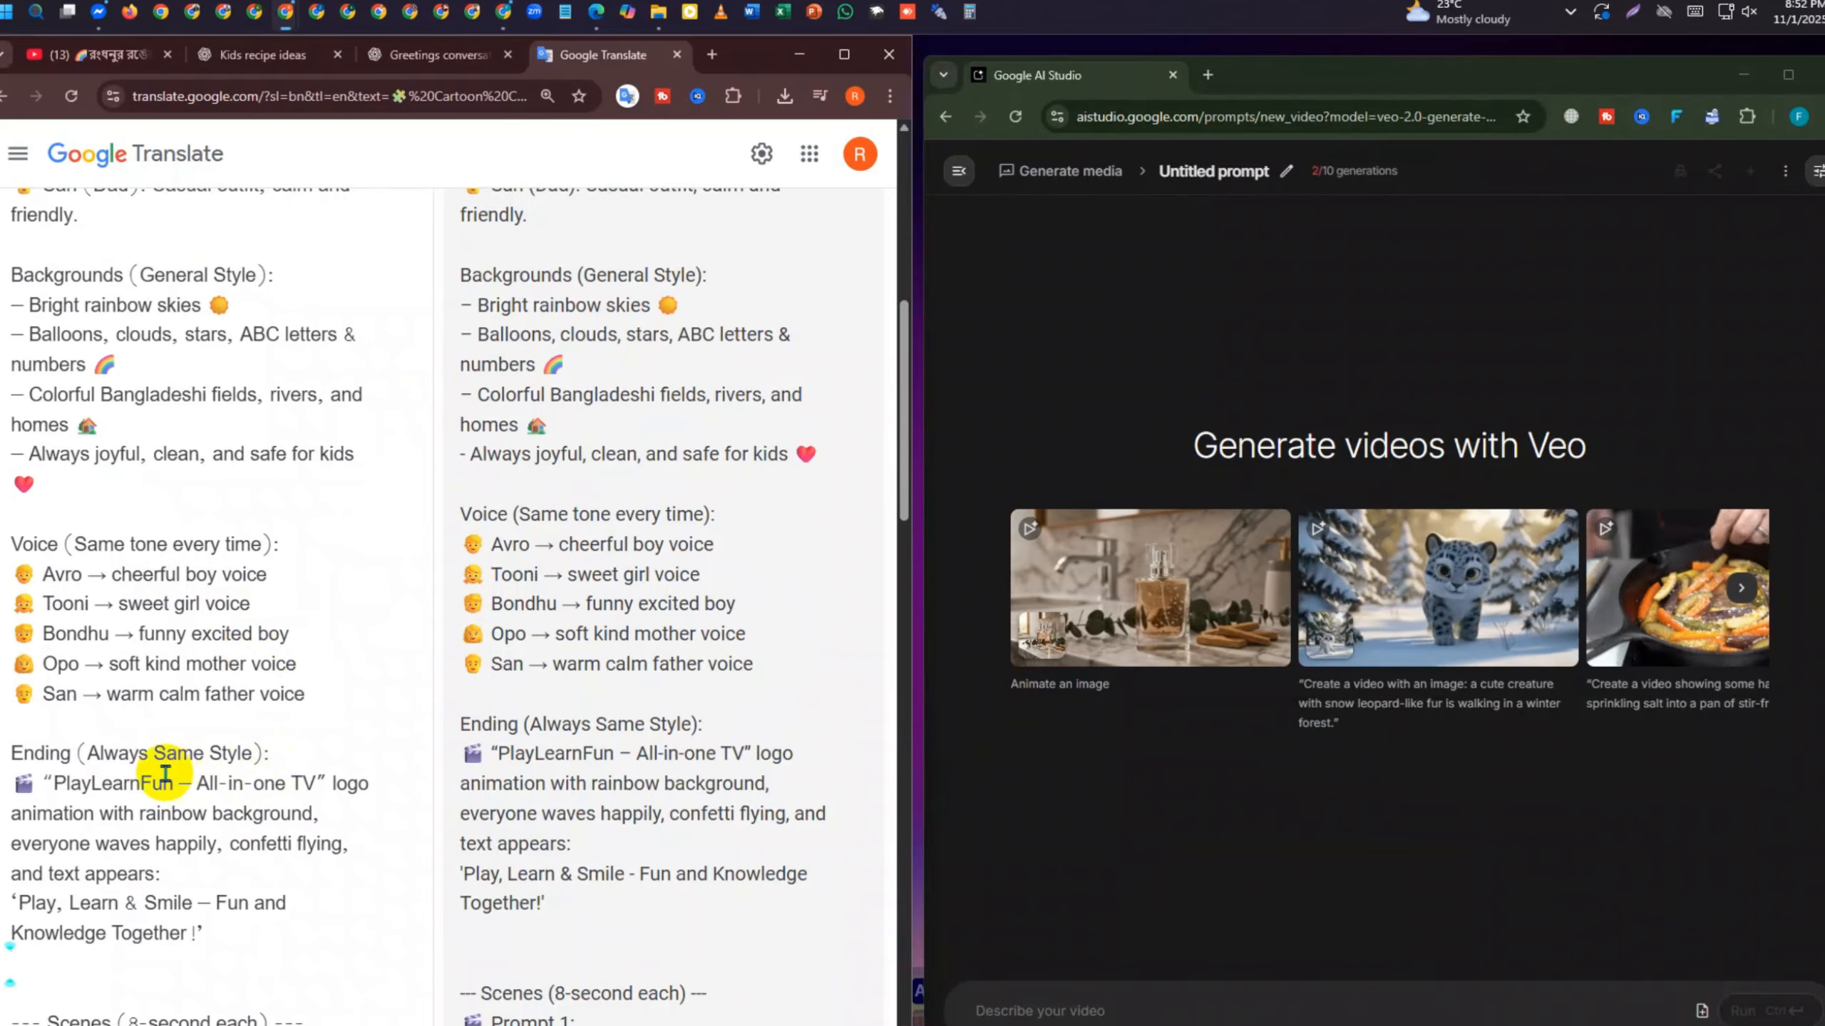
{"action": "left_click_drag", "start_coordinate": [204, 934], "coordinate": [213, 441]}
{"action": "scroll", "coordinate": [201, 467], "scroll_direction": "up", "scroll_amount": 4}
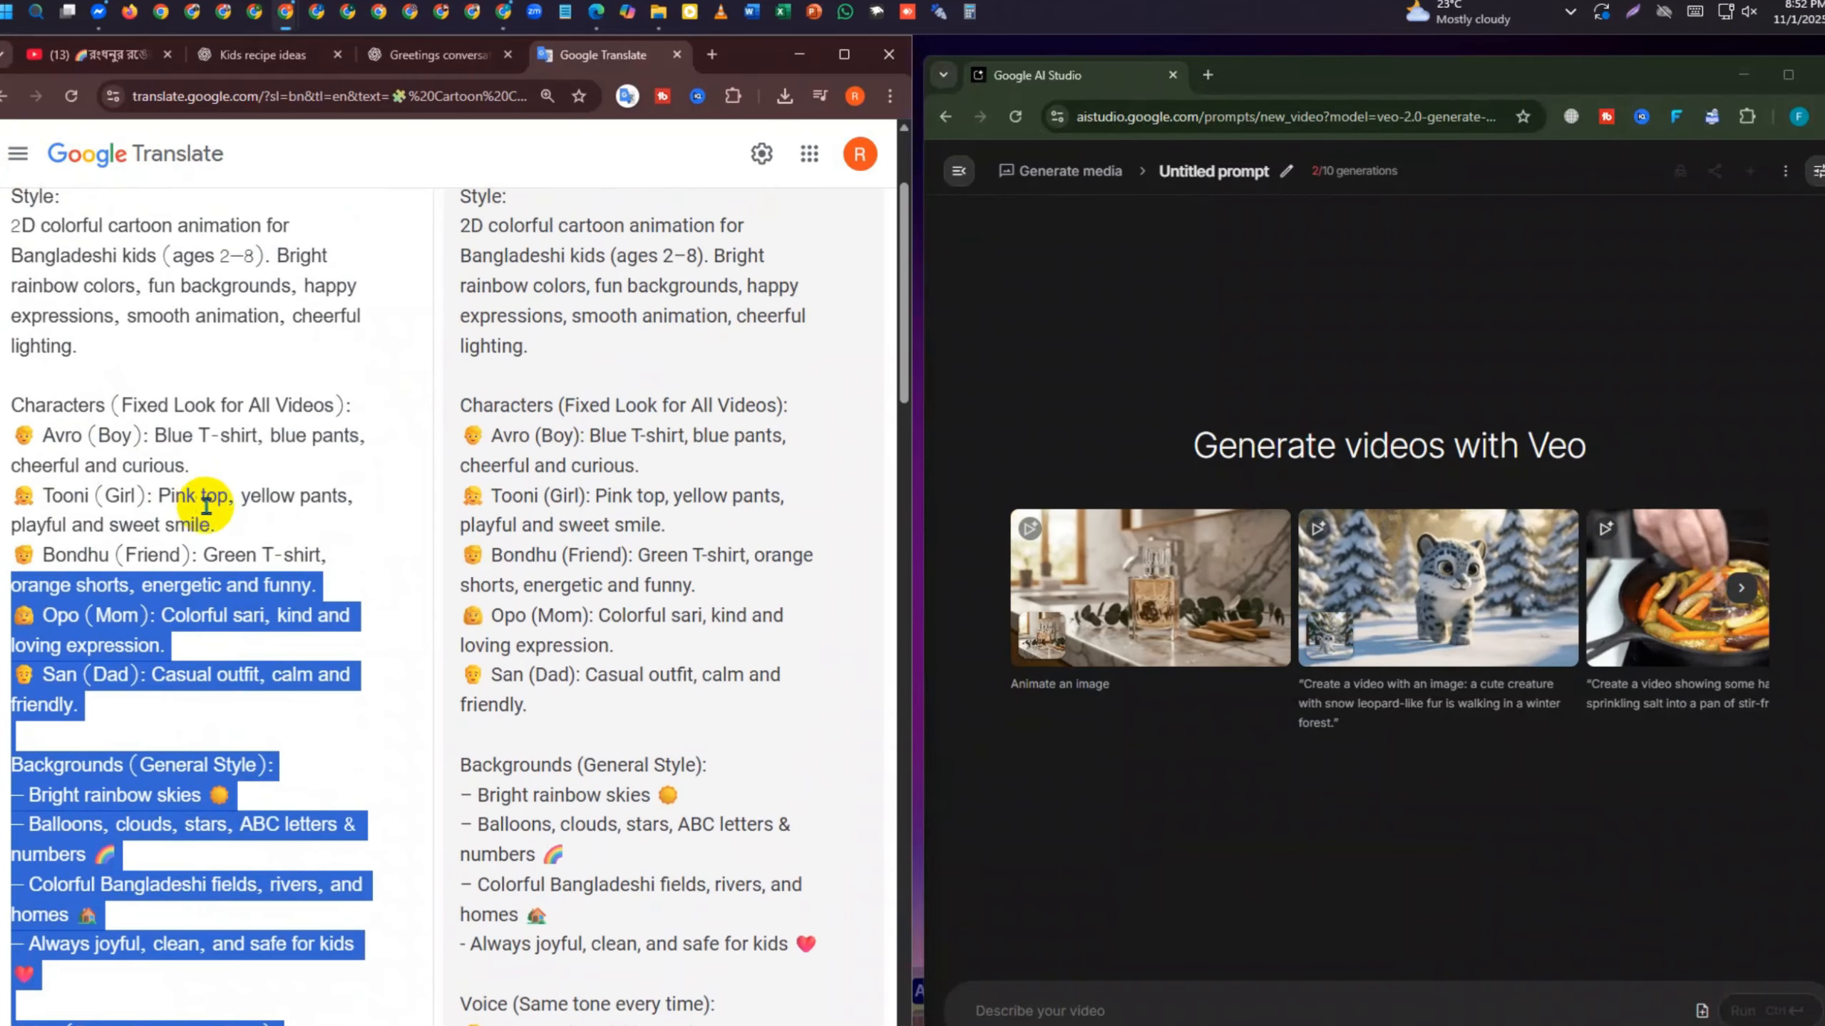
{"action": "left_click_drag", "start_coordinate": [16, 332], "coordinate": [293, 962]}
{"action": "scroll", "coordinate": [286, 810], "scroll_direction": "down", "scroll_amount": 3}
{"action": "scroll", "coordinate": [286, 809], "scroll_direction": "down", "scroll_amount": 6}
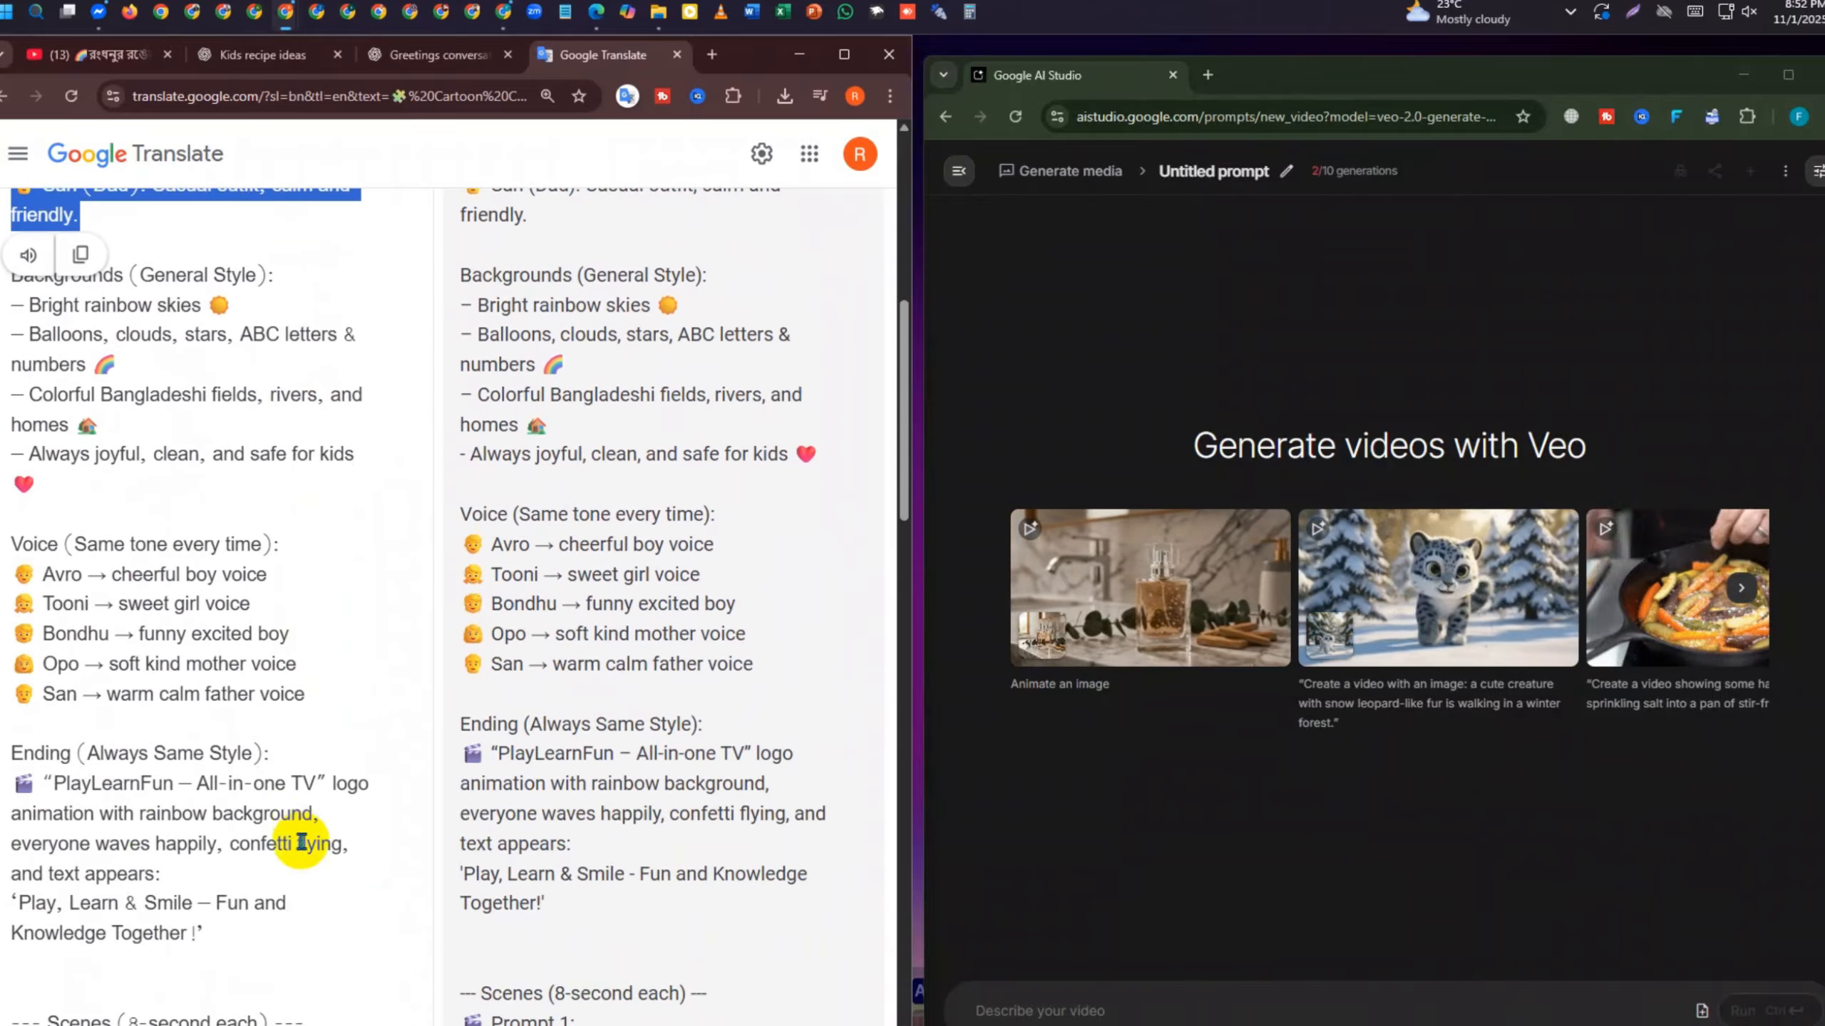
{"action": "left_click", "coordinate": [331, 845]}
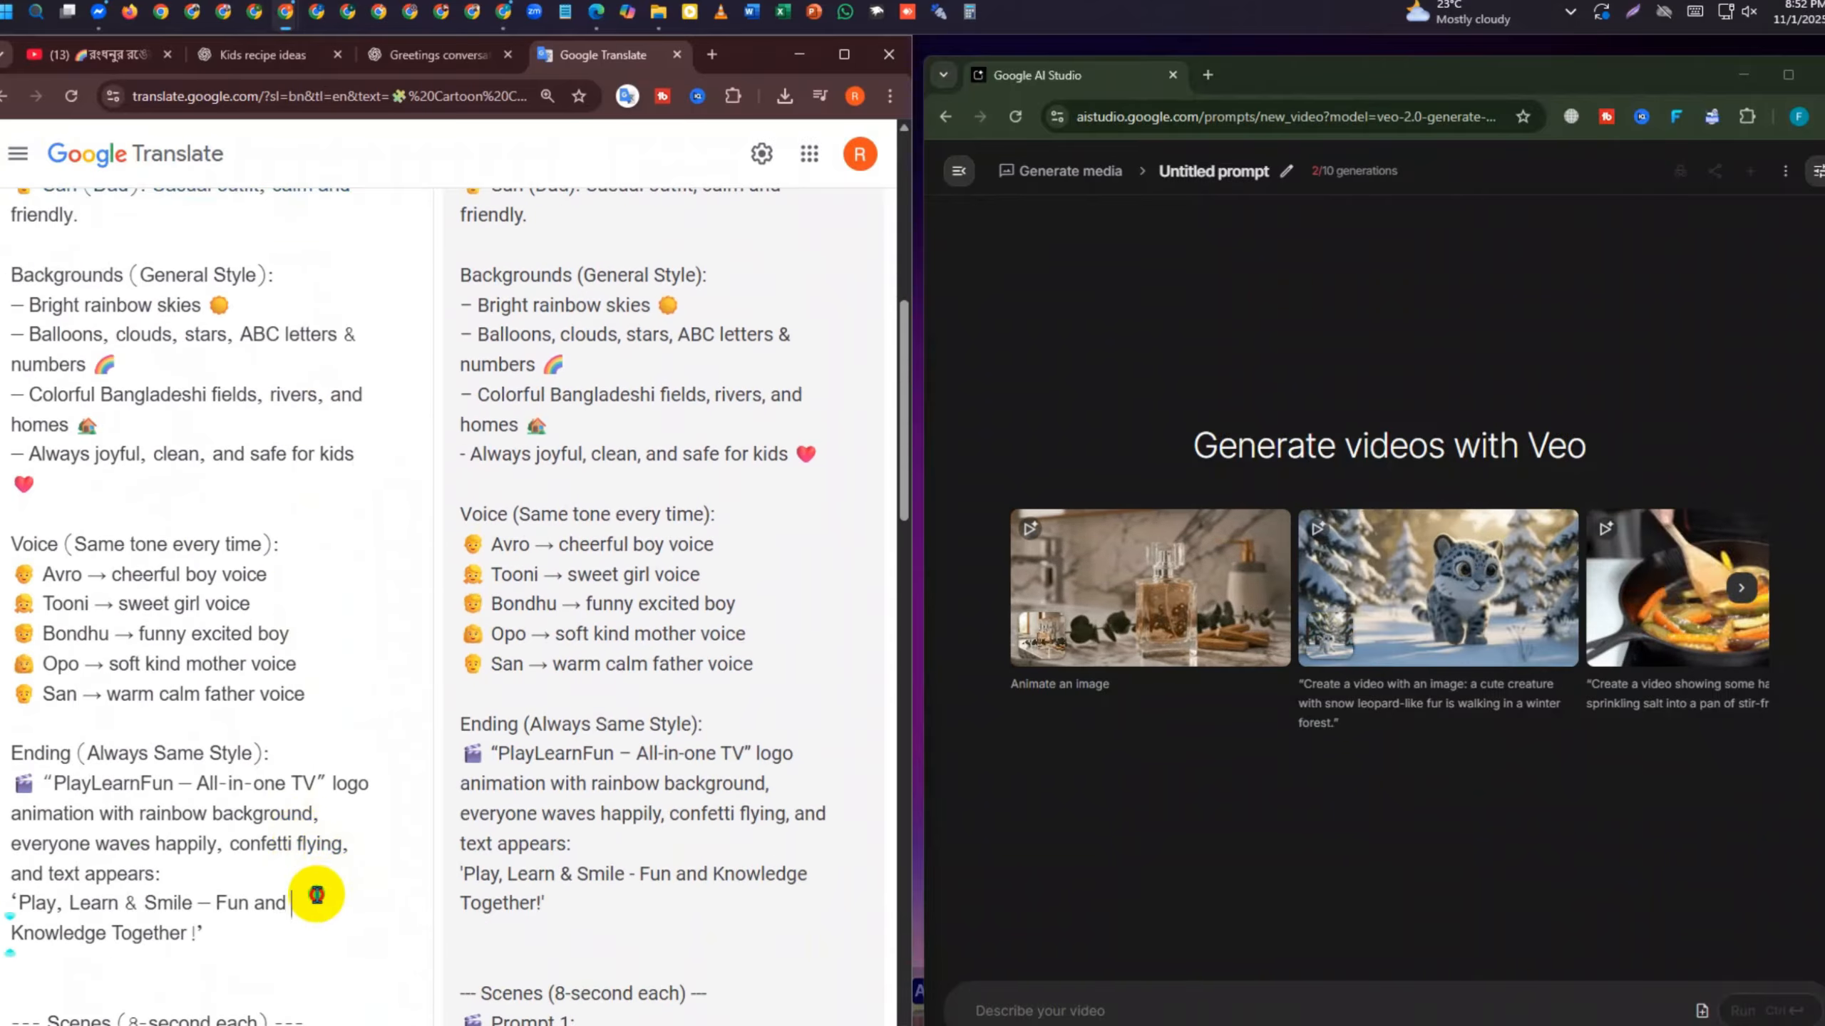
{"action": "left_click_drag", "start_coordinate": [316, 894], "coordinate": [72, 481]}
{"action": "left_click", "coordinate": [225, 932]}
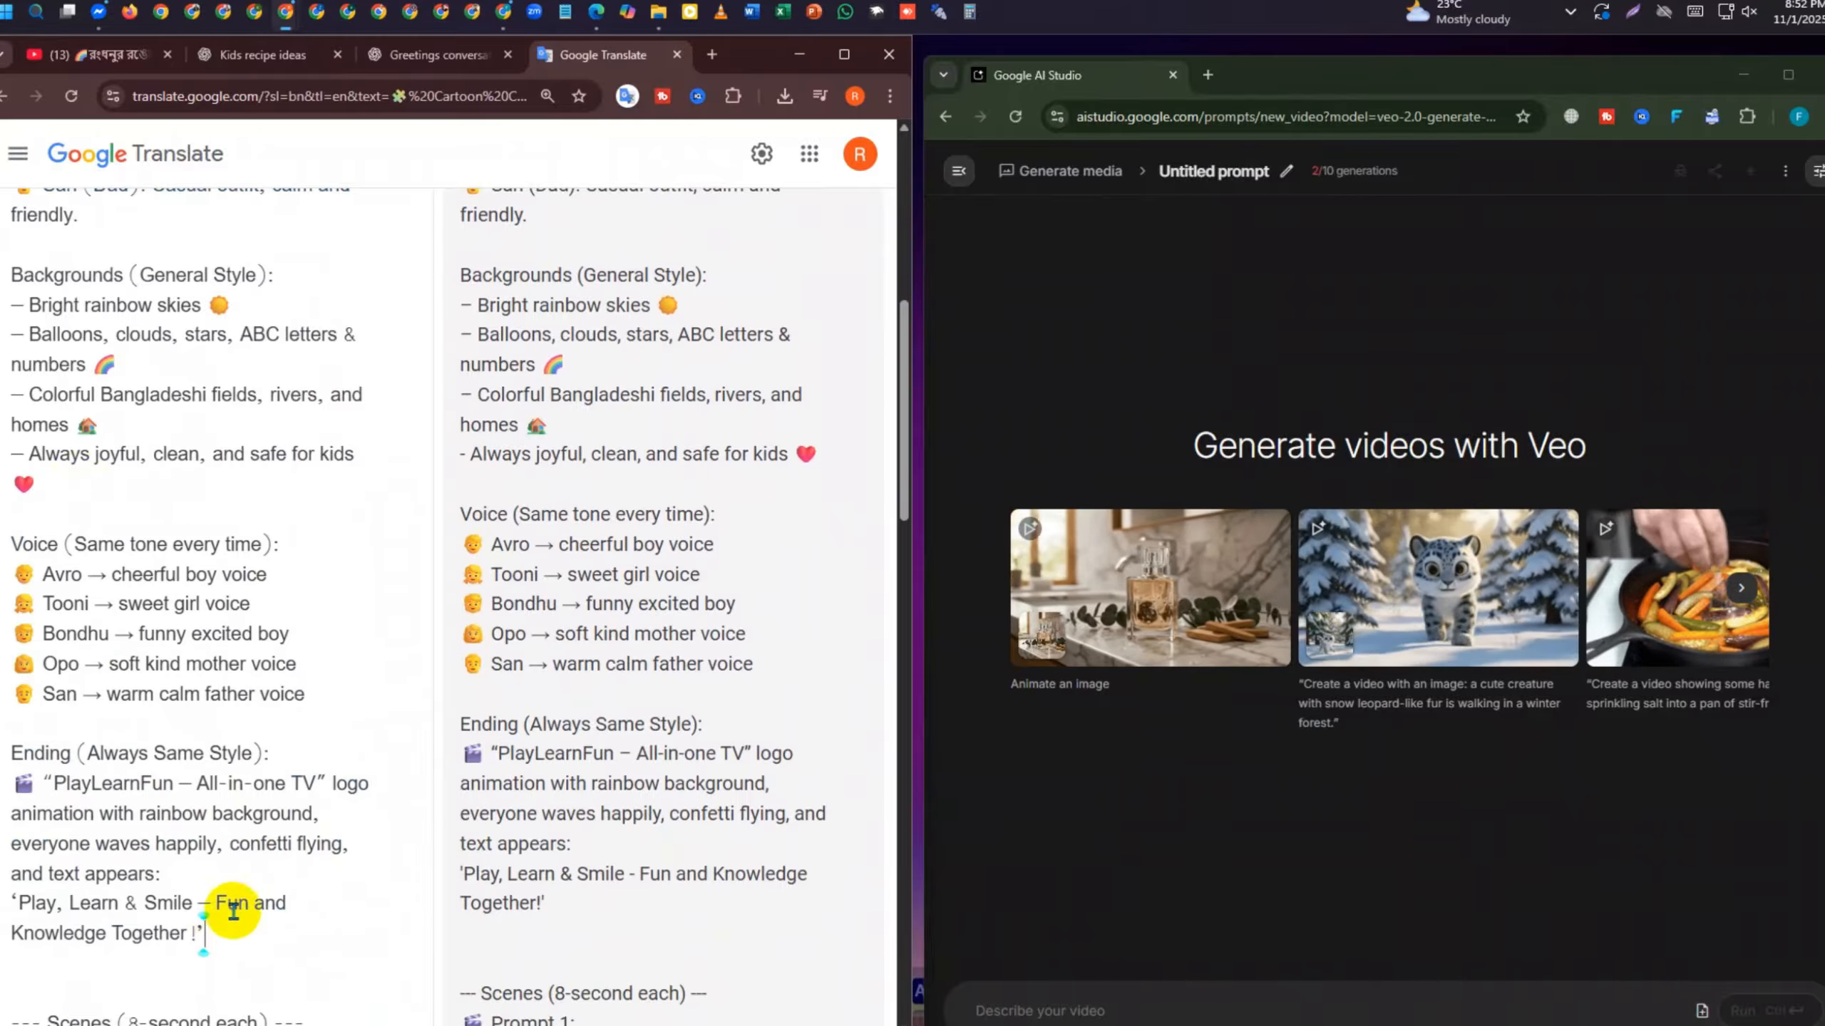
{"action": "scroll", "coordinate": [237, 948], "scroll_direction": "down", "scroll_amount": 5}
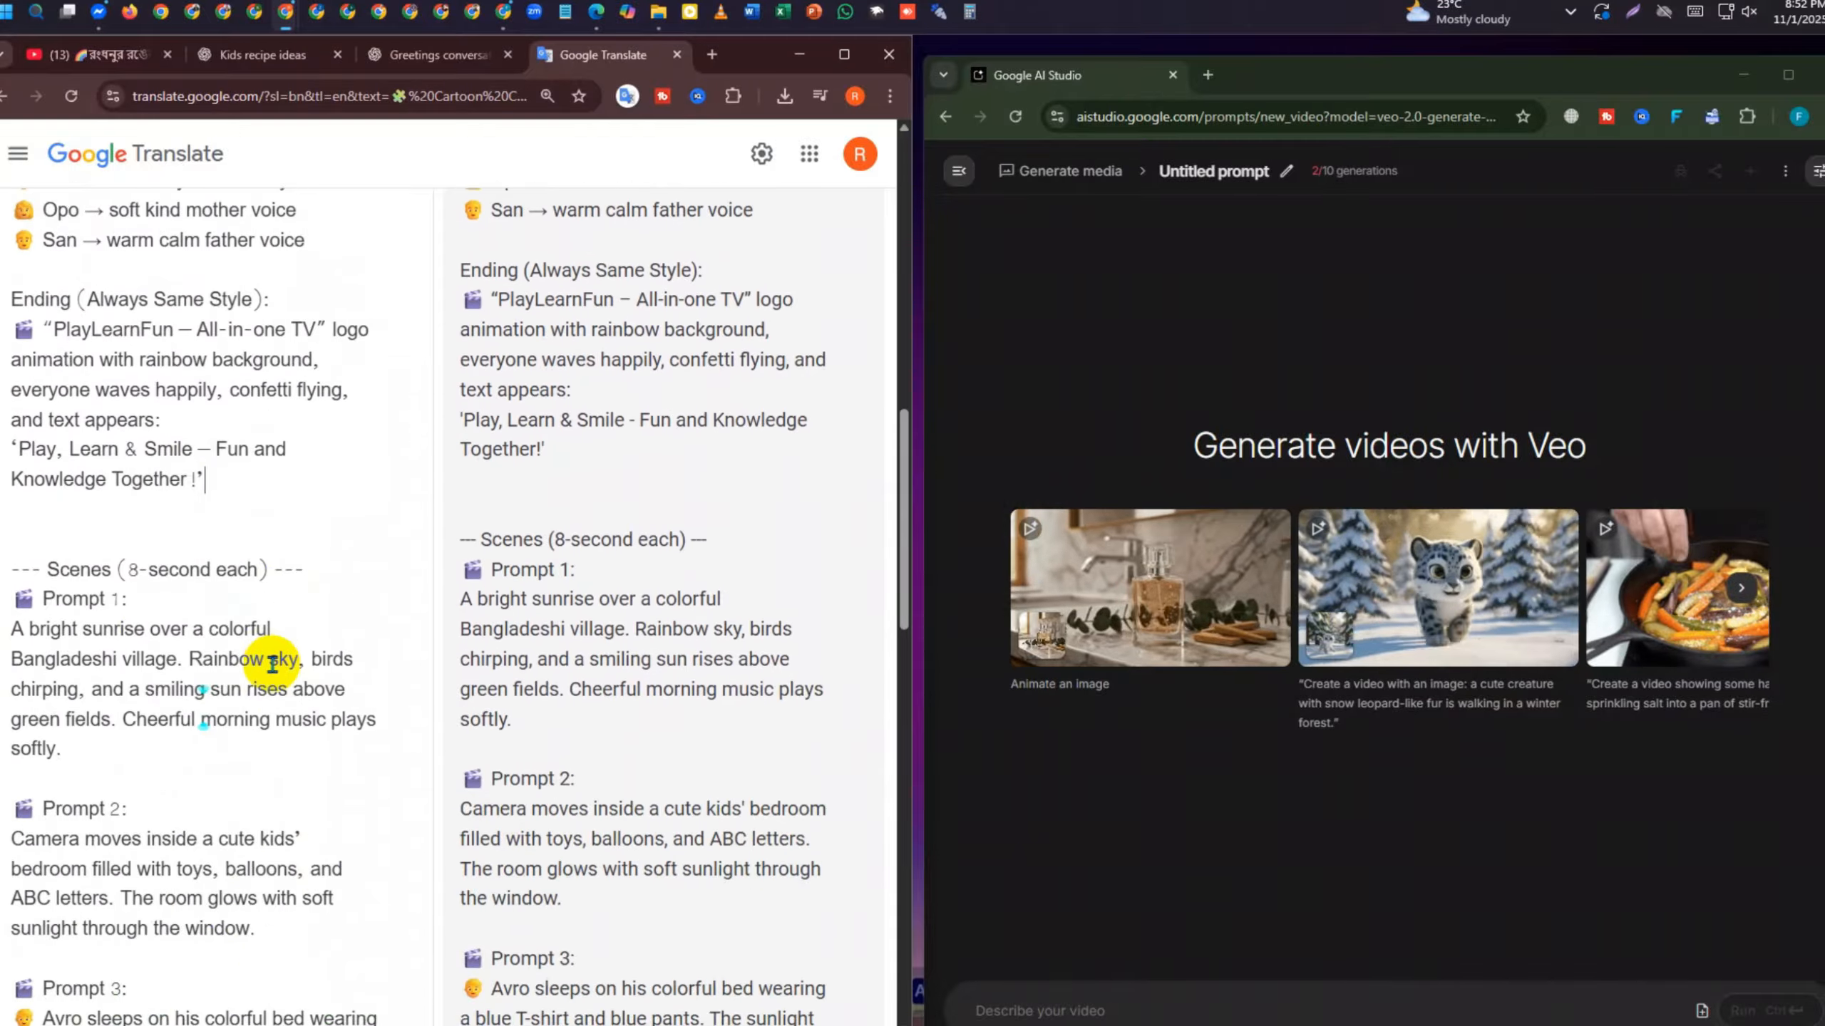
Highlight the Prompt 1 scene description about the sunrise over a colorful Bangladeshi village
{"action": "left_click_drag", "start_coordinate": [69, 753], "coordinate": [11, 582]}
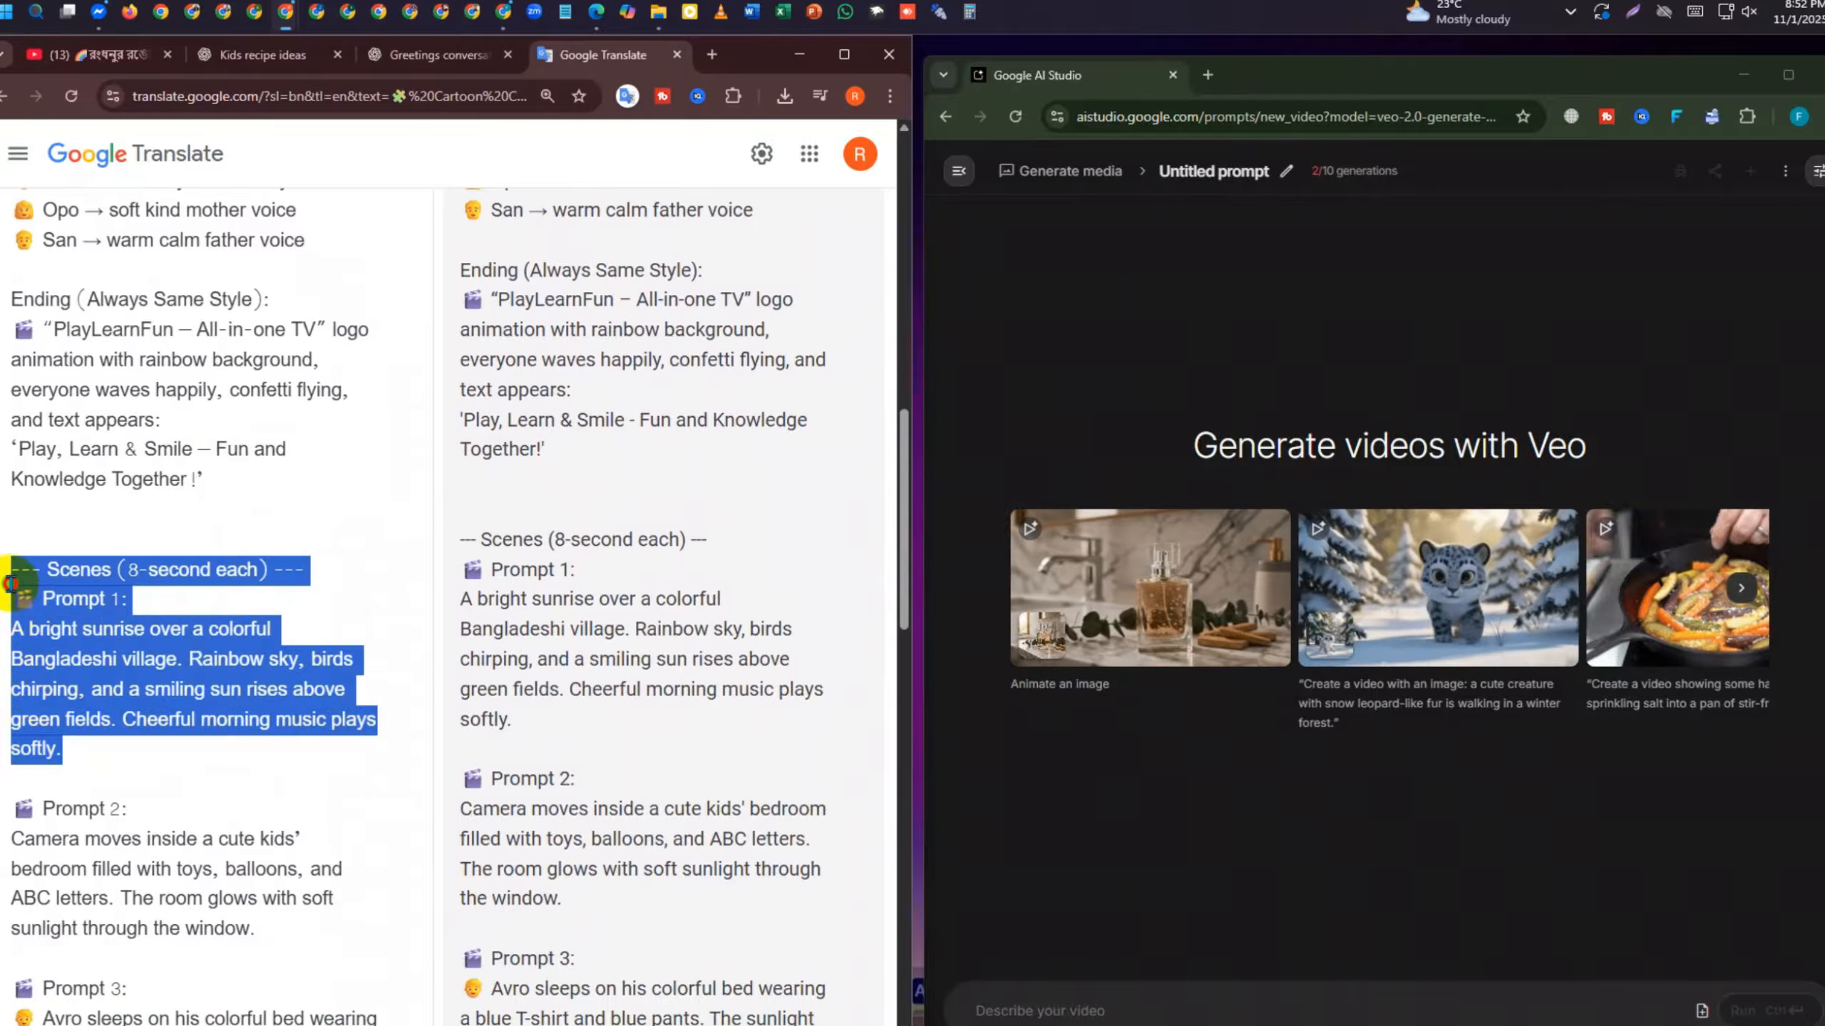
{"action": "left_click", "coordinate": [26, 630]}
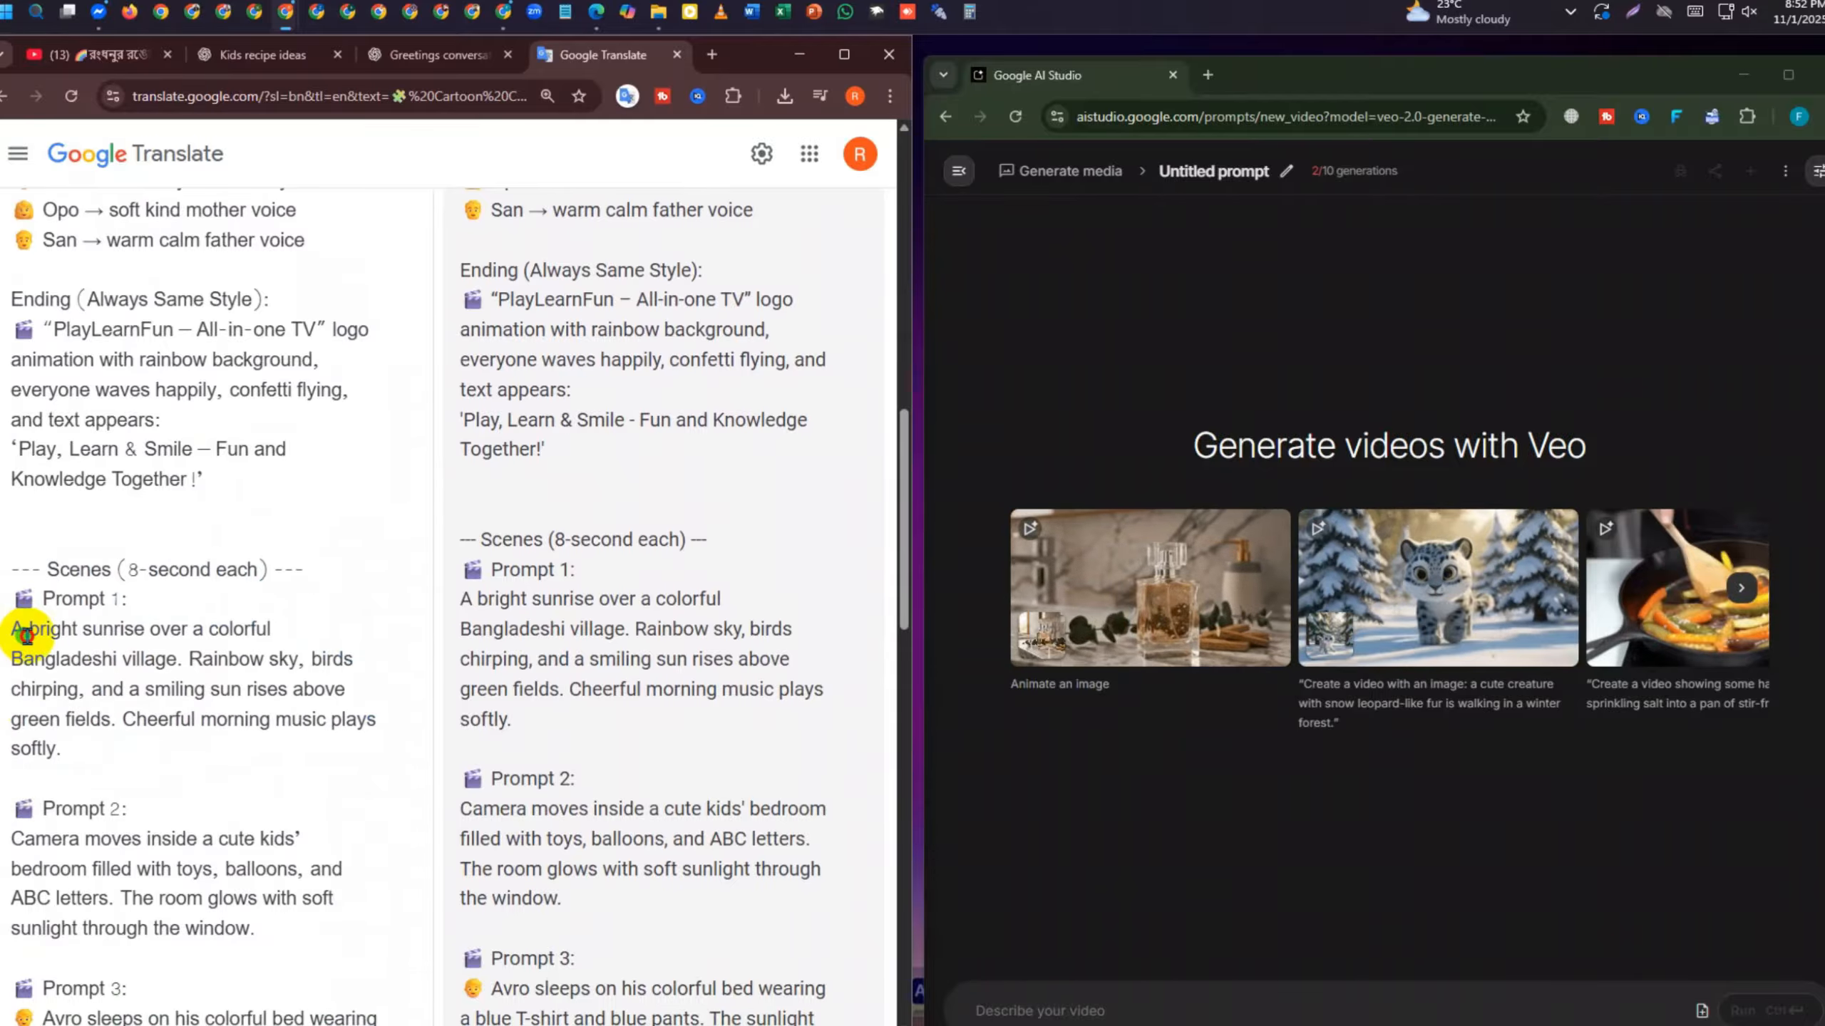
{"action": "mouse_move", "coordinate": [13, 632]}
{"action": "left_mouse_down"}
{"action": "mouse_move", "coordinate": [69, 745]}
{"action": "mouse_move", "coordinate": [9, 688]}
{"action": "mouse_move", "coordinate": [2, 634]}
{"action": "left_mouse_up"}
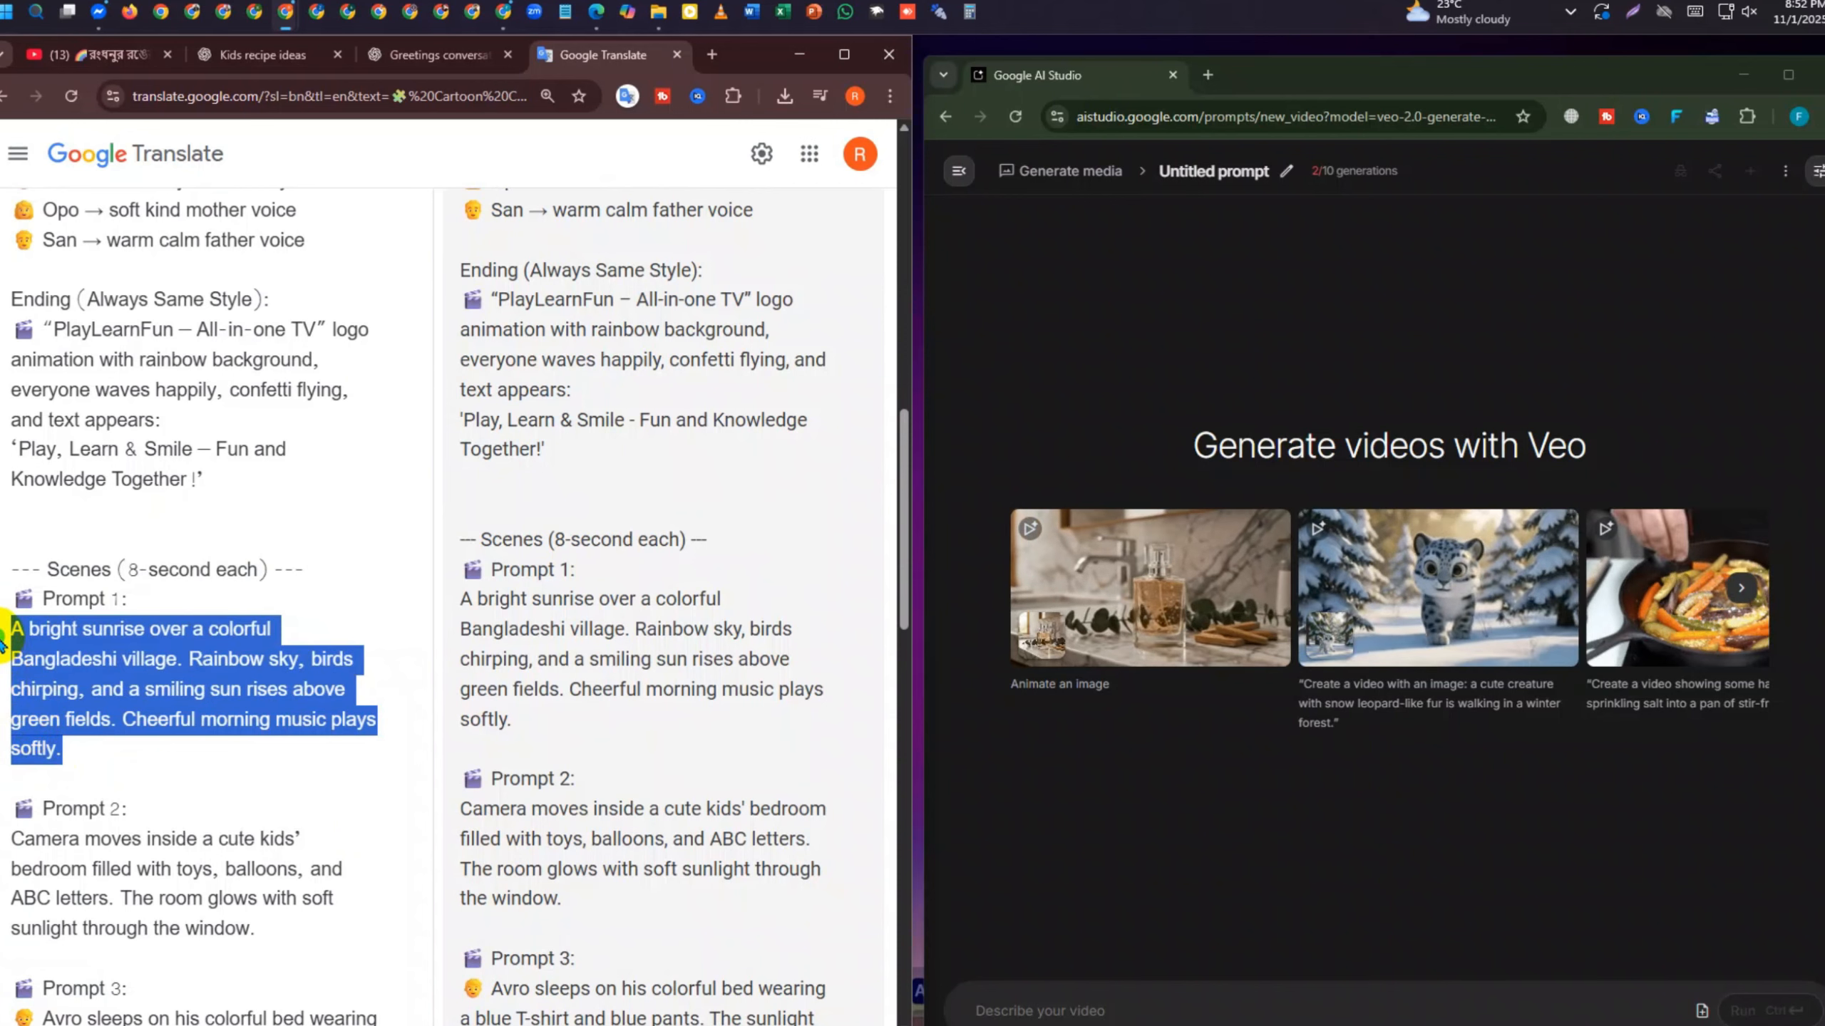
Copy the source text from the Cartoon Consistency Setup through Prompt 1 and paste it into AI Studio's video description
{"action": "scroll", "coordinate": [124, 604], "scroll_direction": "up", "scroll_amount": 15}
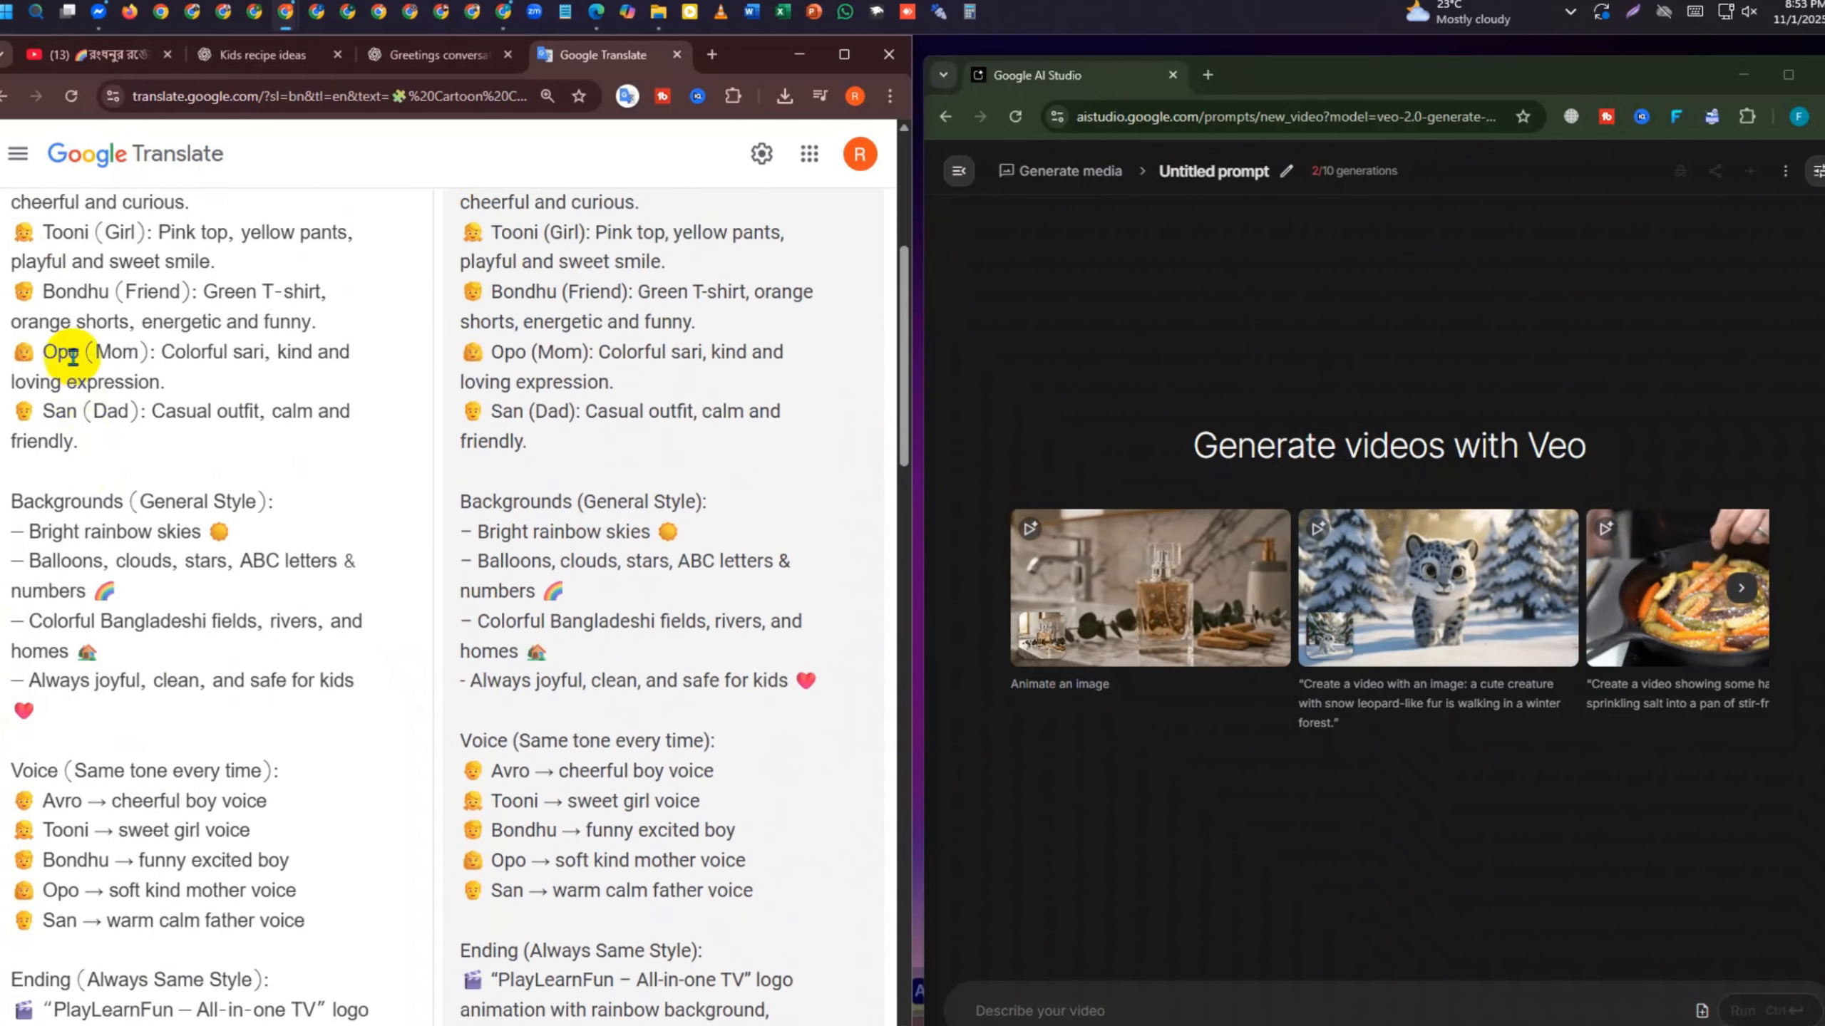
{"action": "left_click_drag", "start_coordinate": [19, 325], "coordinate": [230, 850]}
{"action": "scroll", "coordinate": [199, 834], "scroll_direction": "down", "scroll_amount": 3}
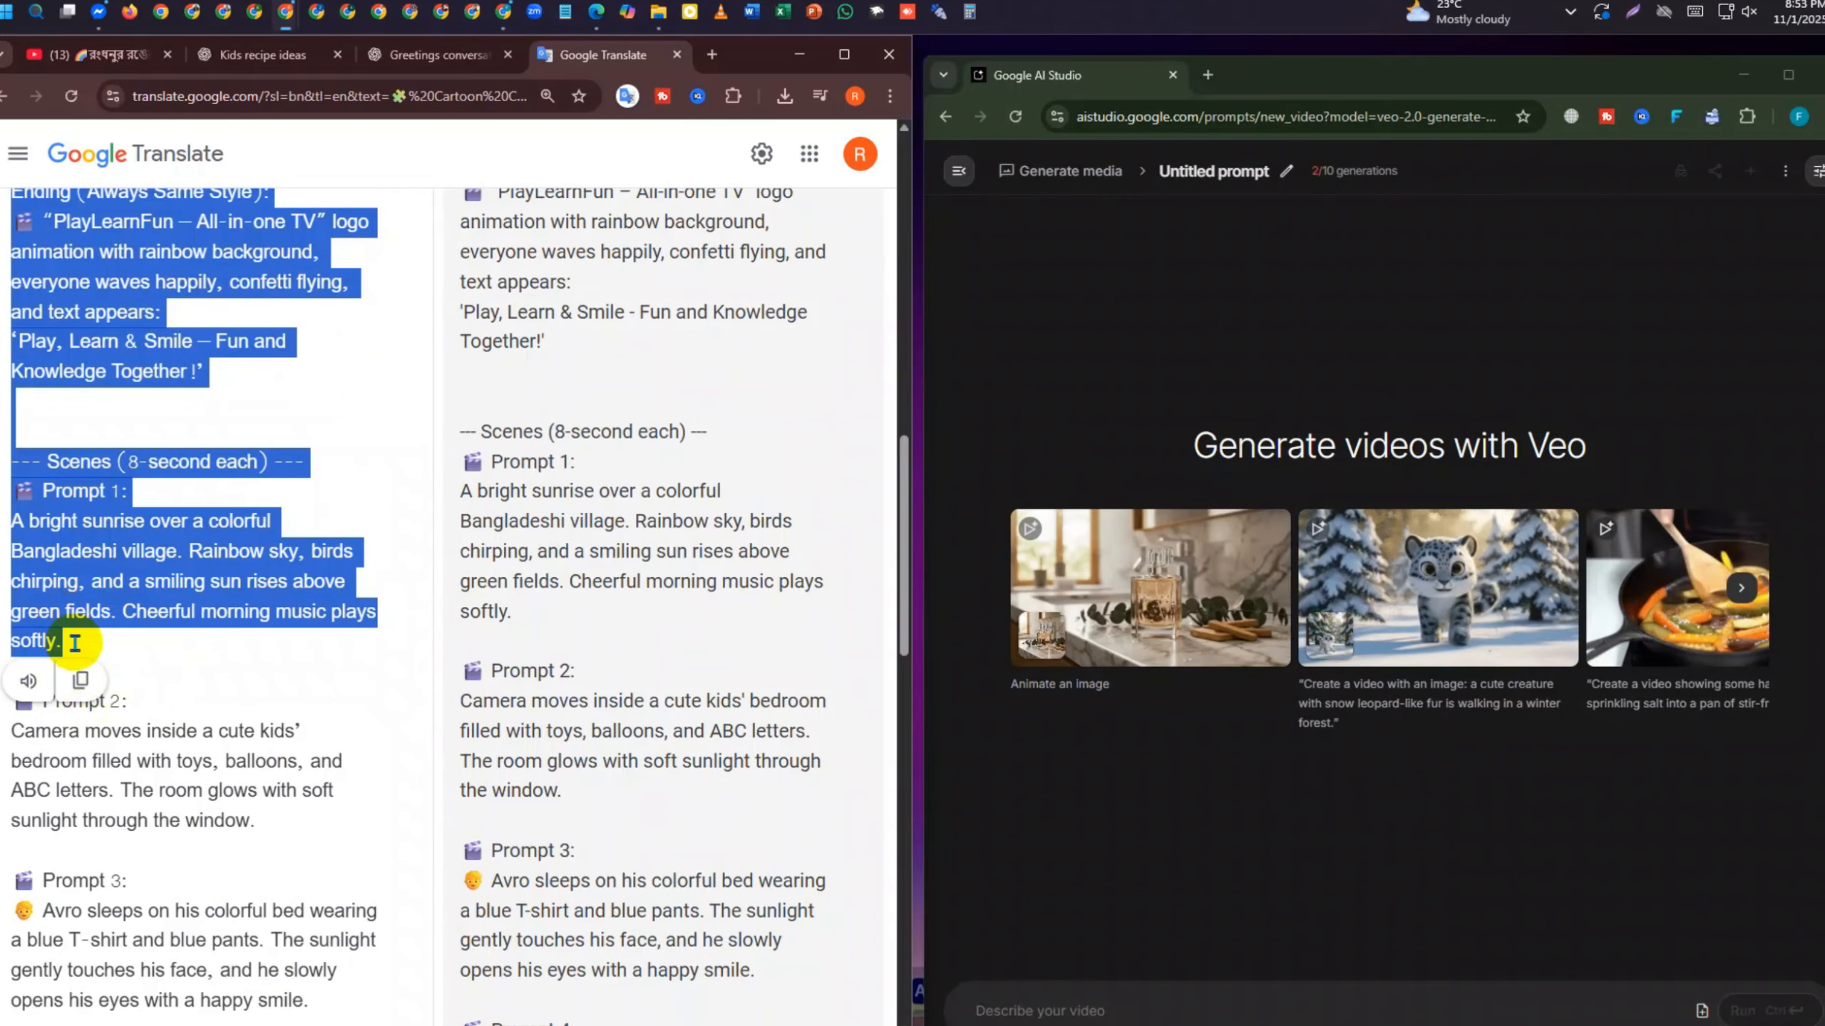
{"action": "left_click", "coordinate": [81, 675]}
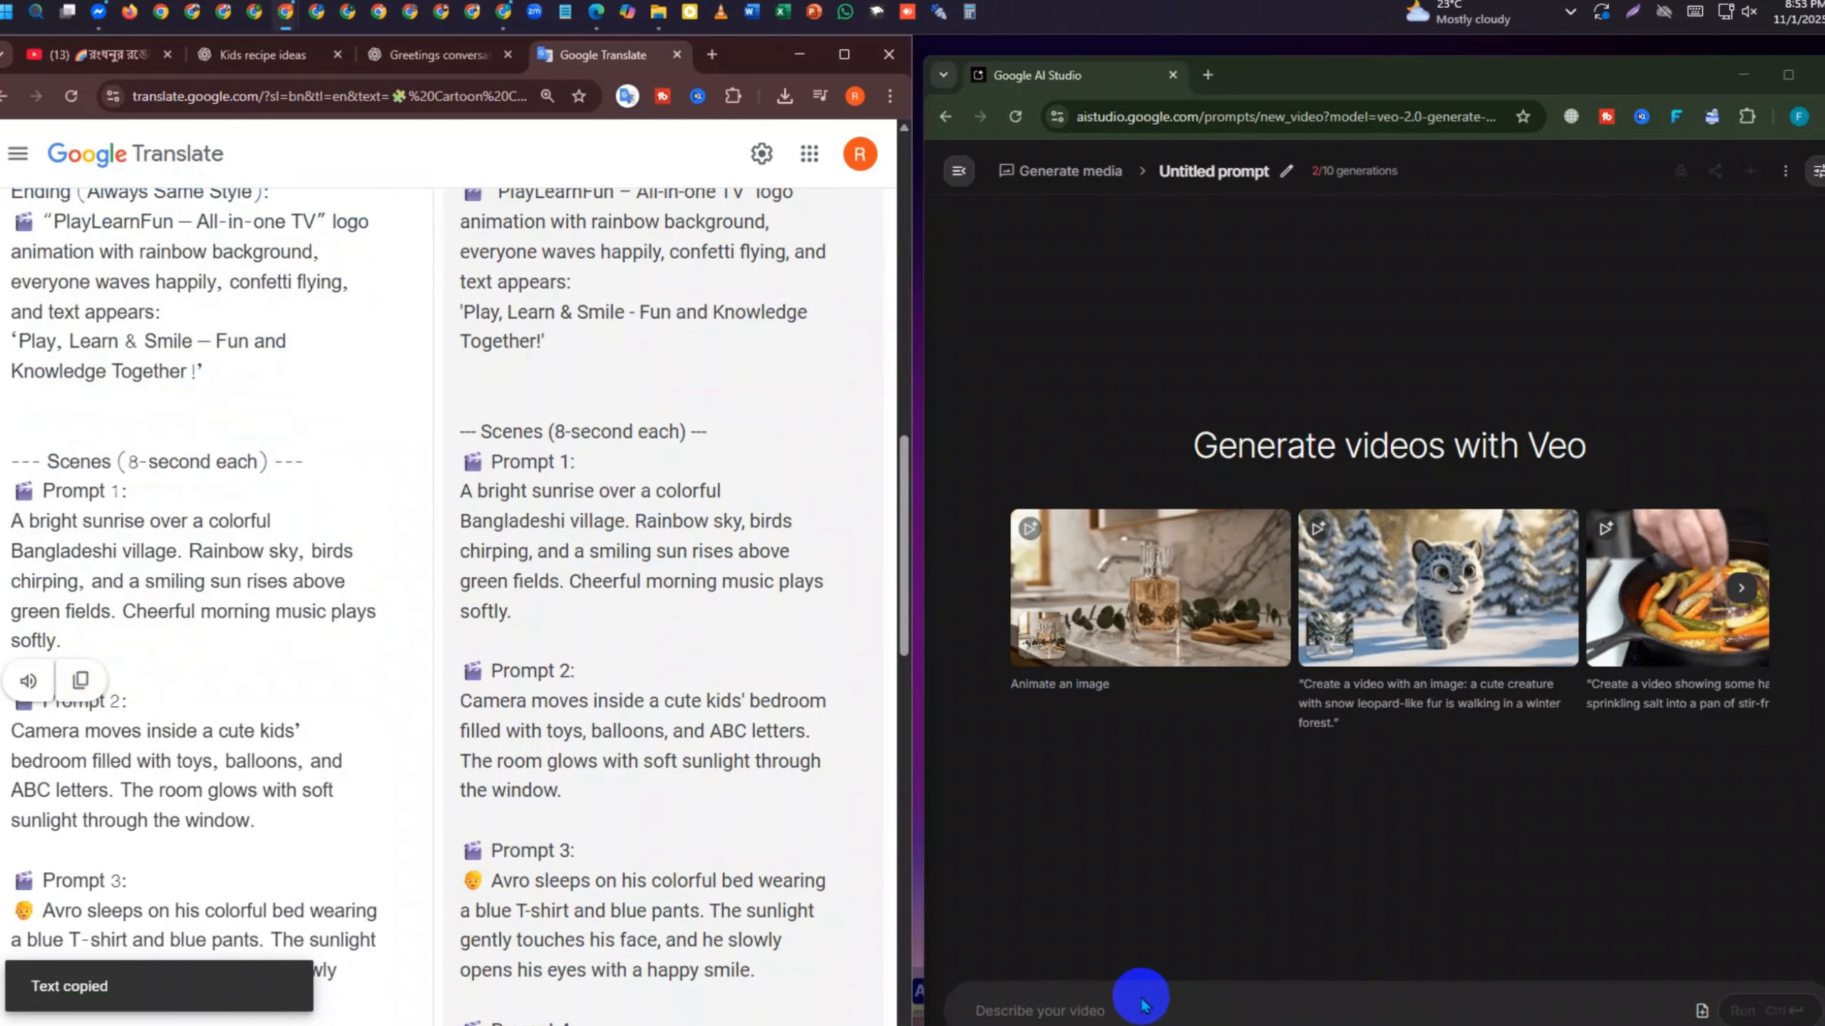
{"action": "left_click", "coordinate": [1144, 1005]}
{"action": "key", "text": "ctrl+v"}
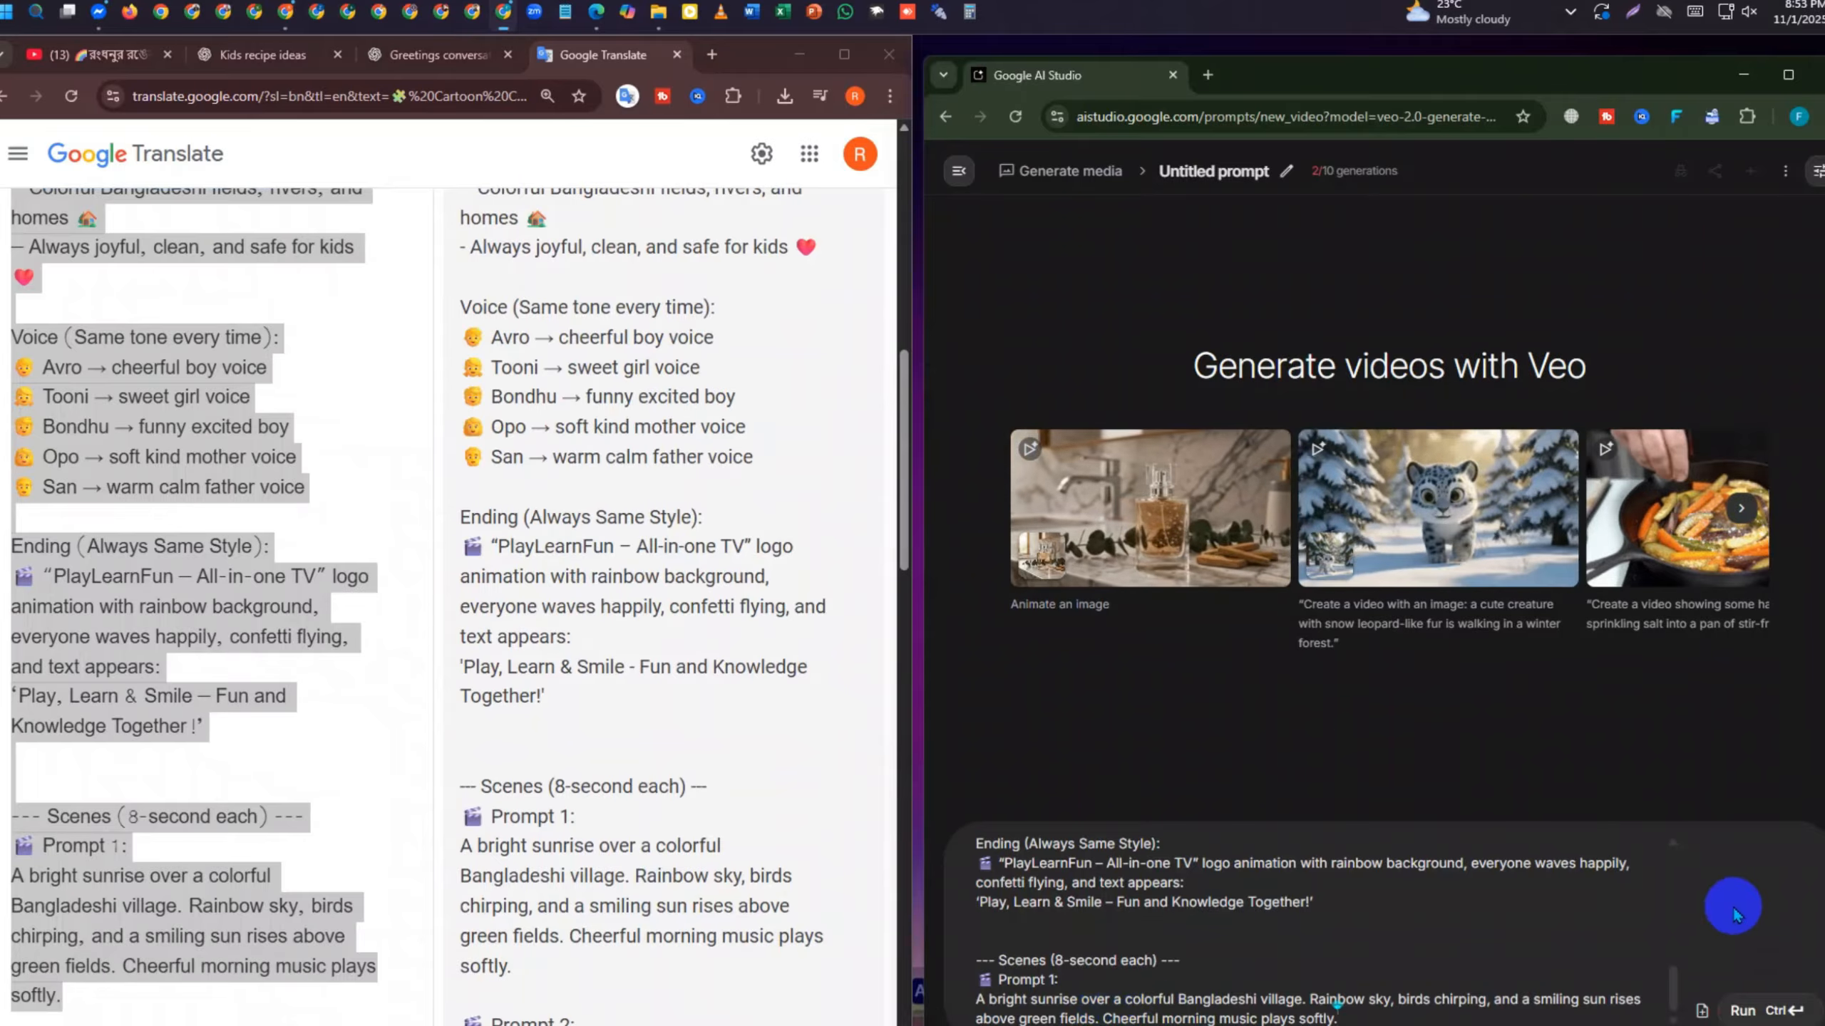
Arrange AI Studio and Google Translate side by side and widen AI Studio until its run settings show
{"action": "left_click_drag", "start_coordinate": [1279, 77], "coordinate": [583, 106]}
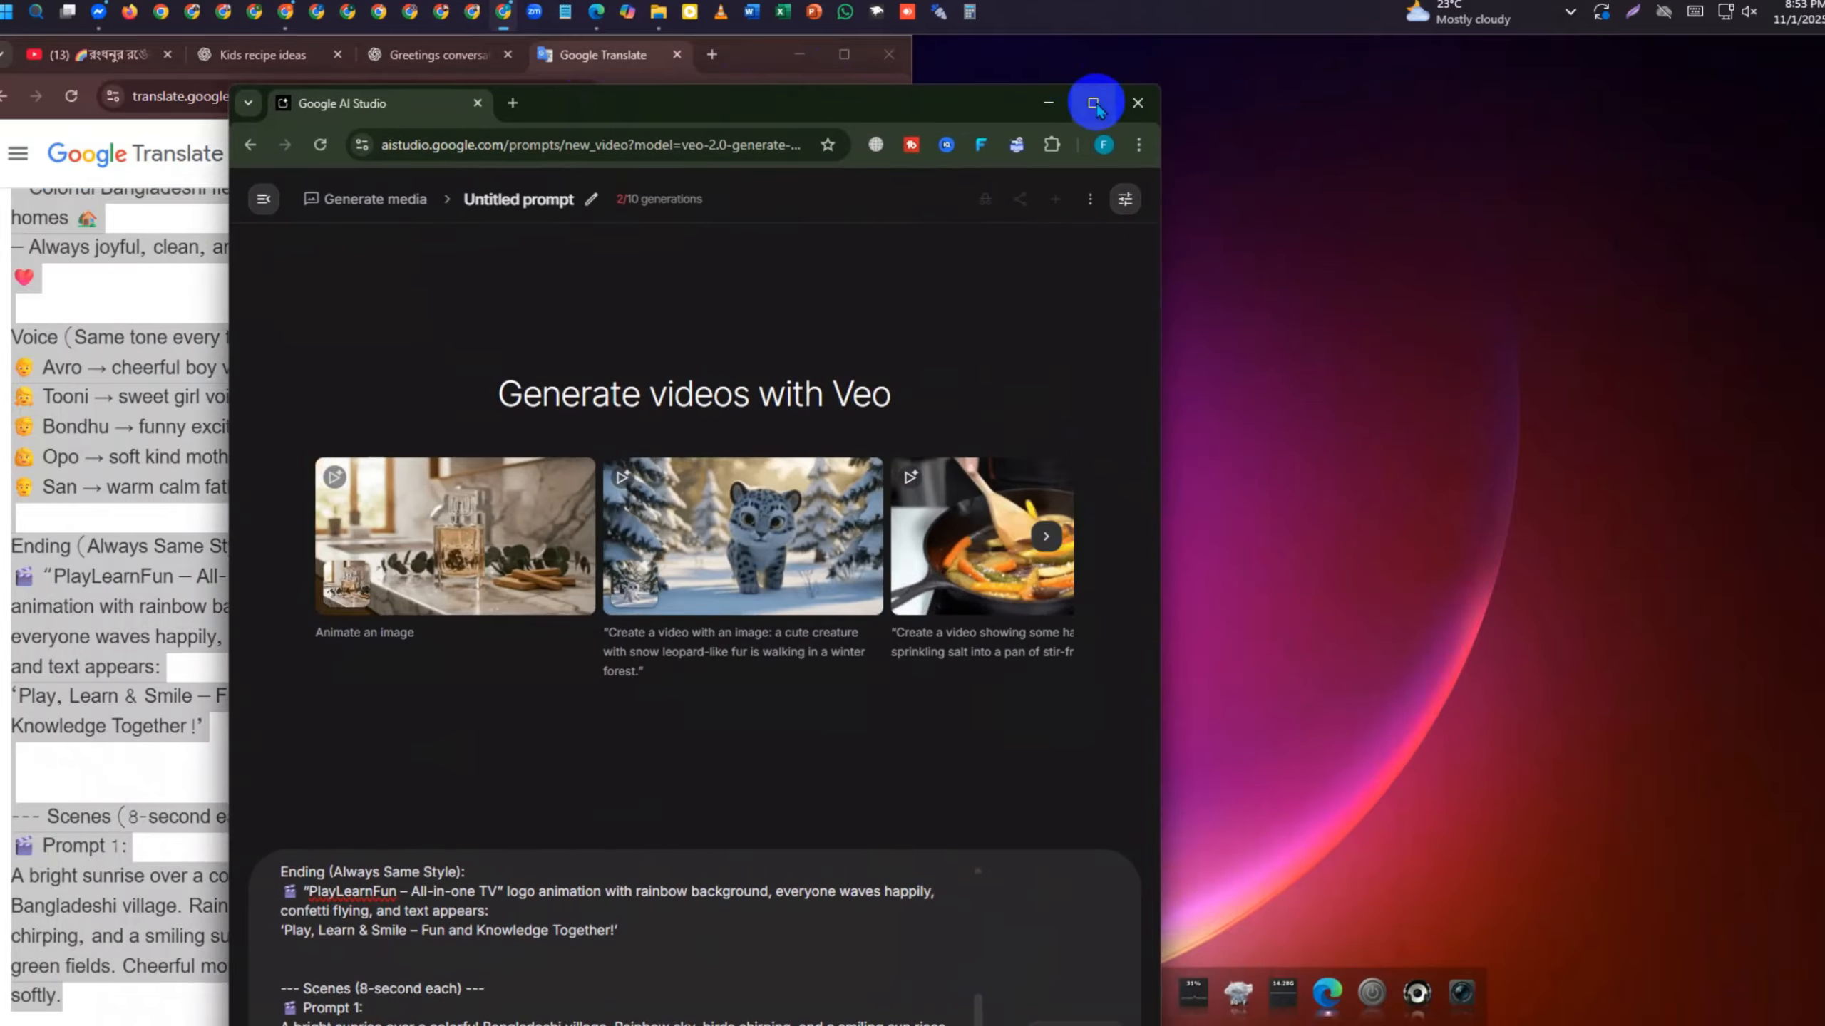
{"action": "mouse_move", "coordinate": [1095, 104]}
{"action": "left_click", "coordinate": [1067, 151]}
{"action": "left_click", "coordinate": [1027, 155]}
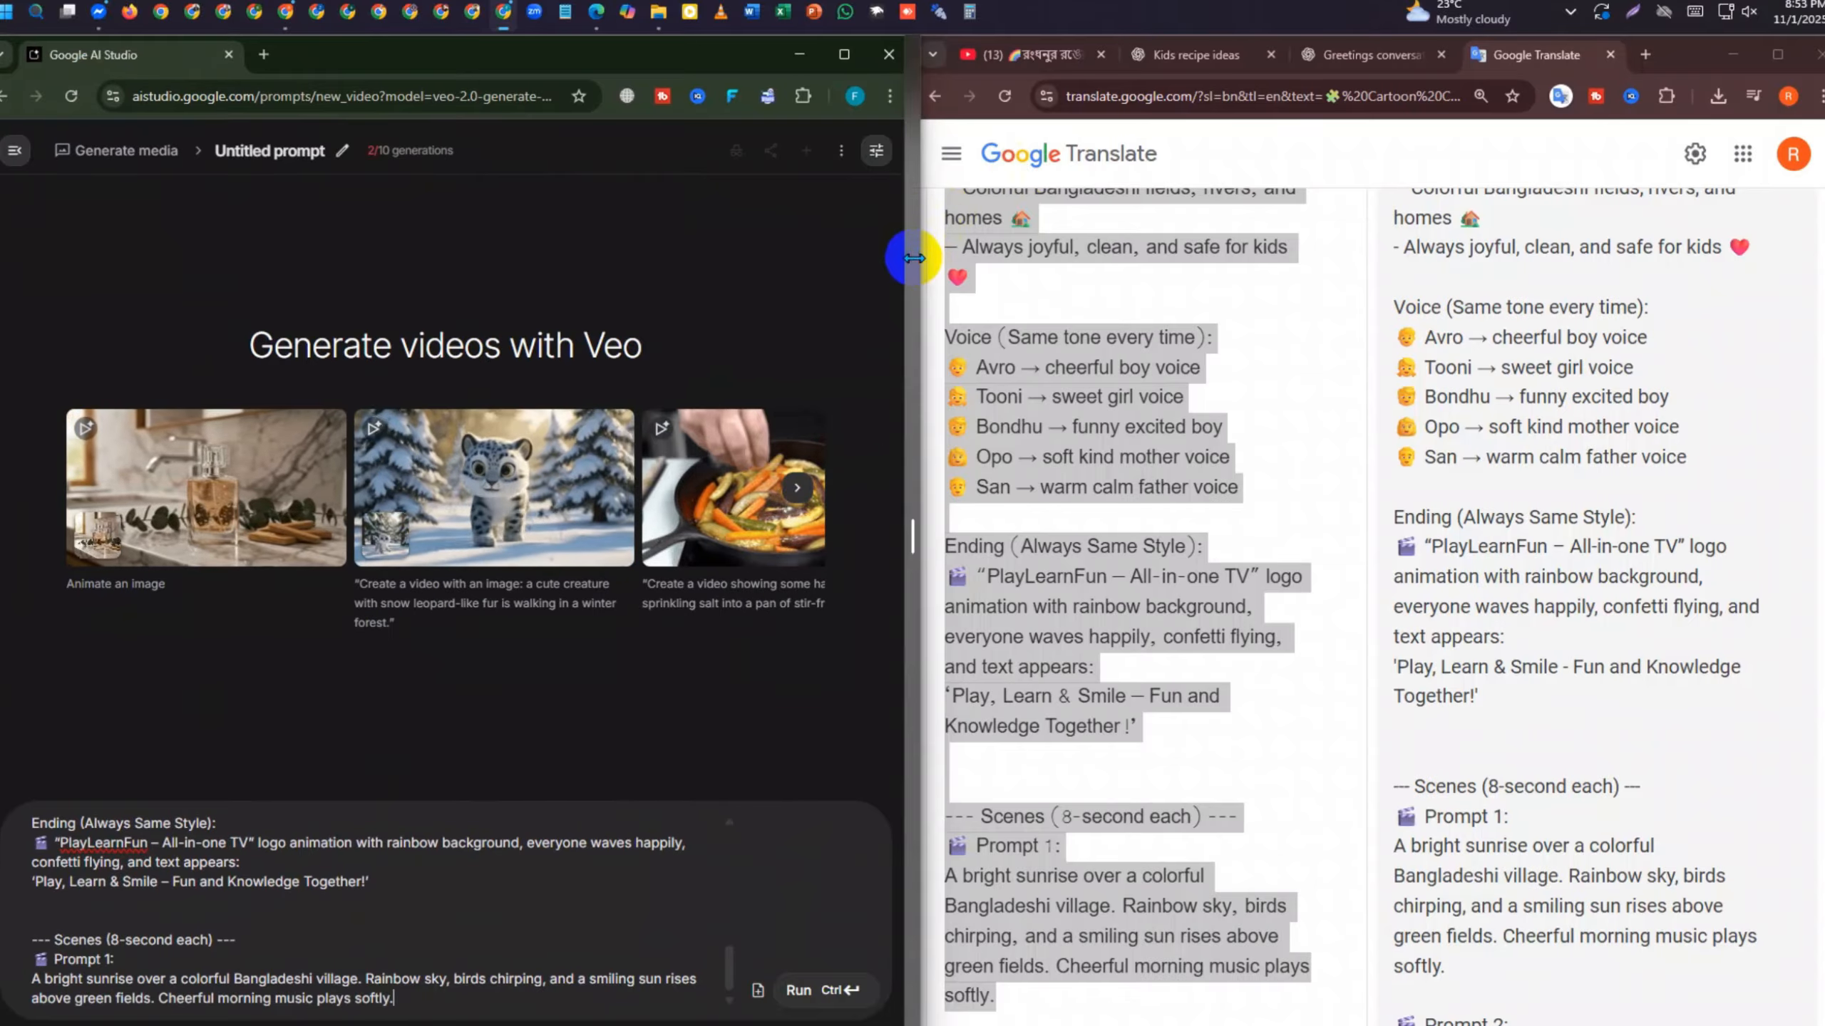
{"action": "left_click_drag", "start_coordinate": [912, 257], "coordinate": [1161, 273]}
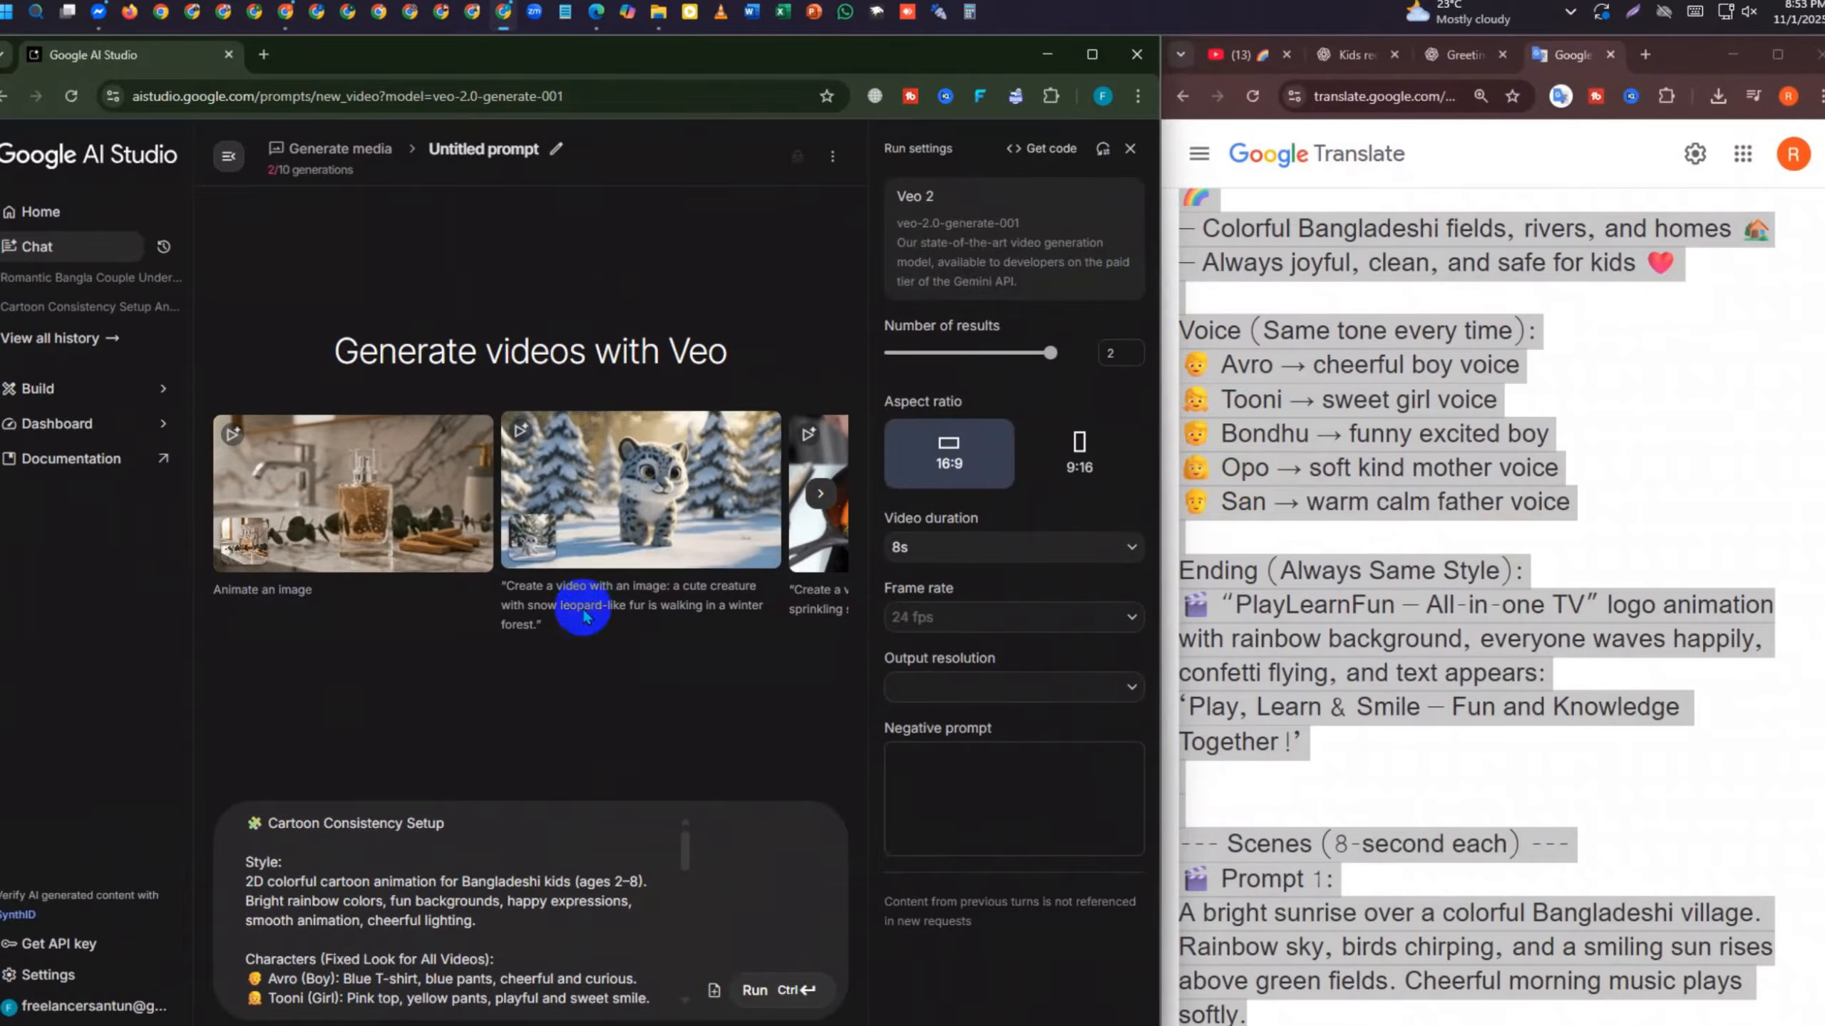
Paste the copied consistency setup and Prompt 1 text into the negative prompt
{"action": "left_click", "coordinate": [944, 764]}
{"action": "left_click", "coordinate": [943, 765]}
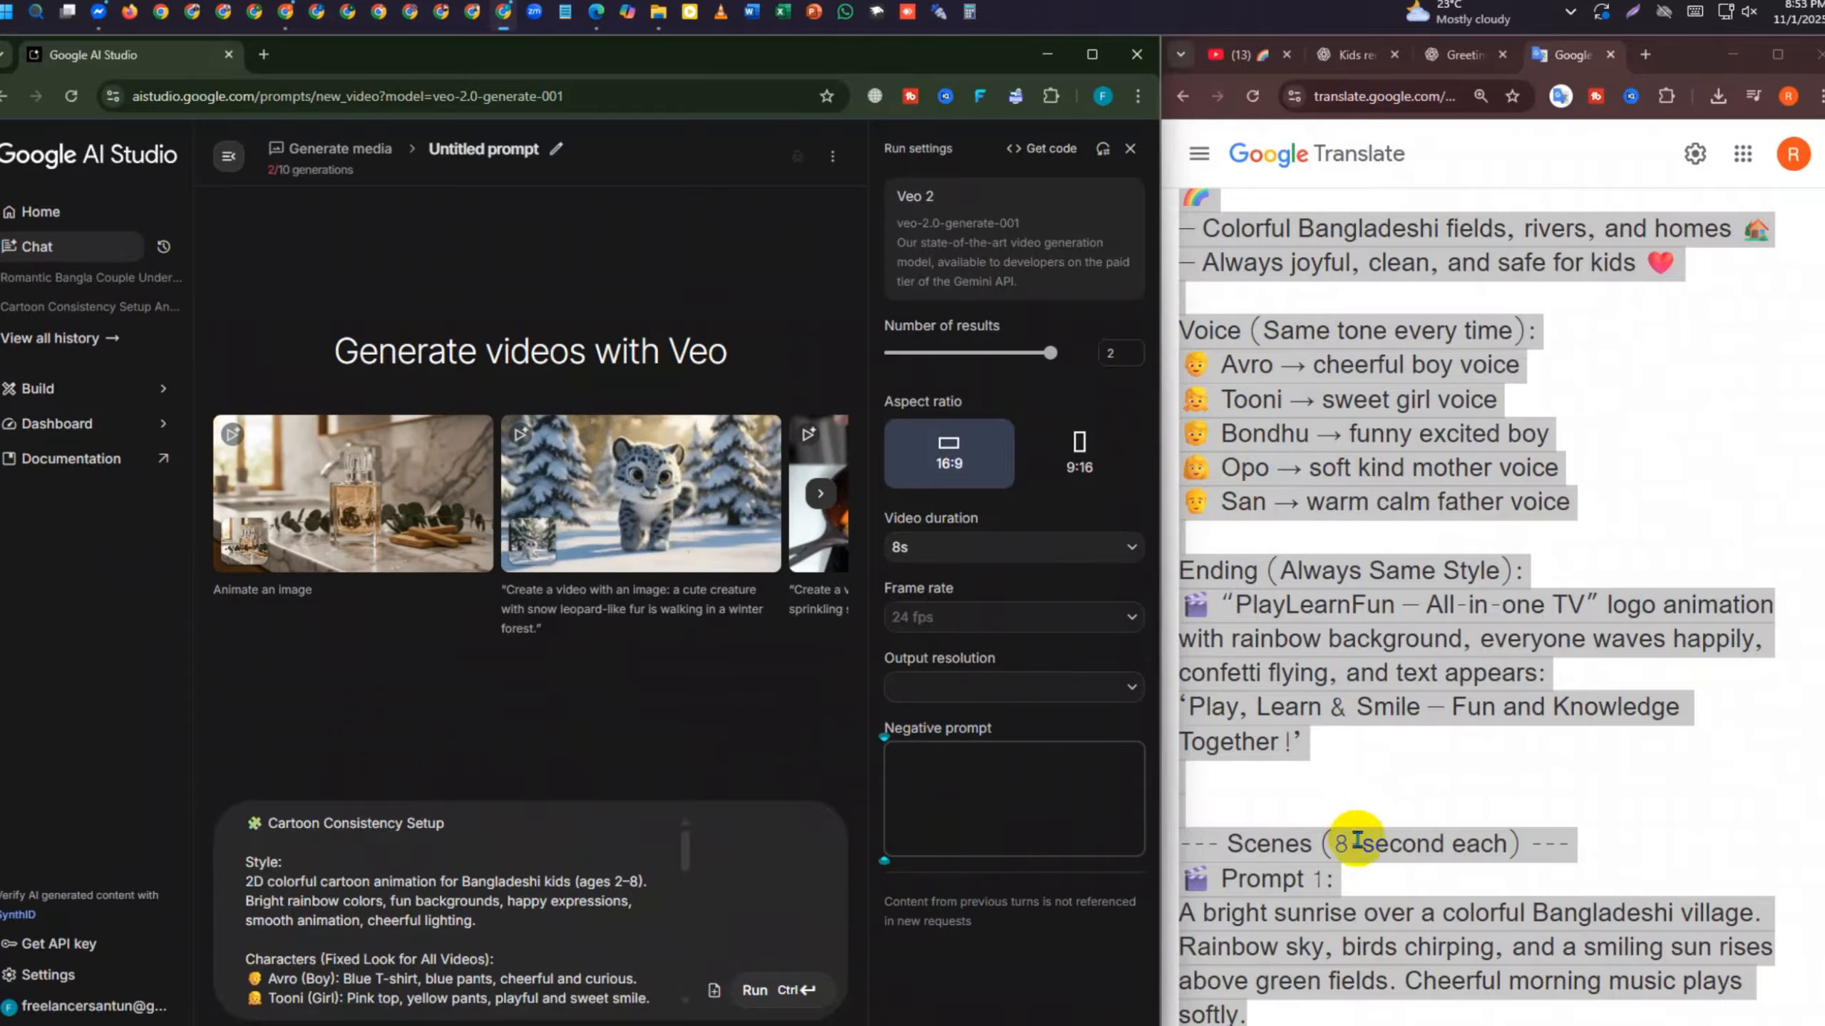
{"action": "scroll", "coordinate": [1357, 841], "scroll_direction": "down", "scroll_amount": 3}
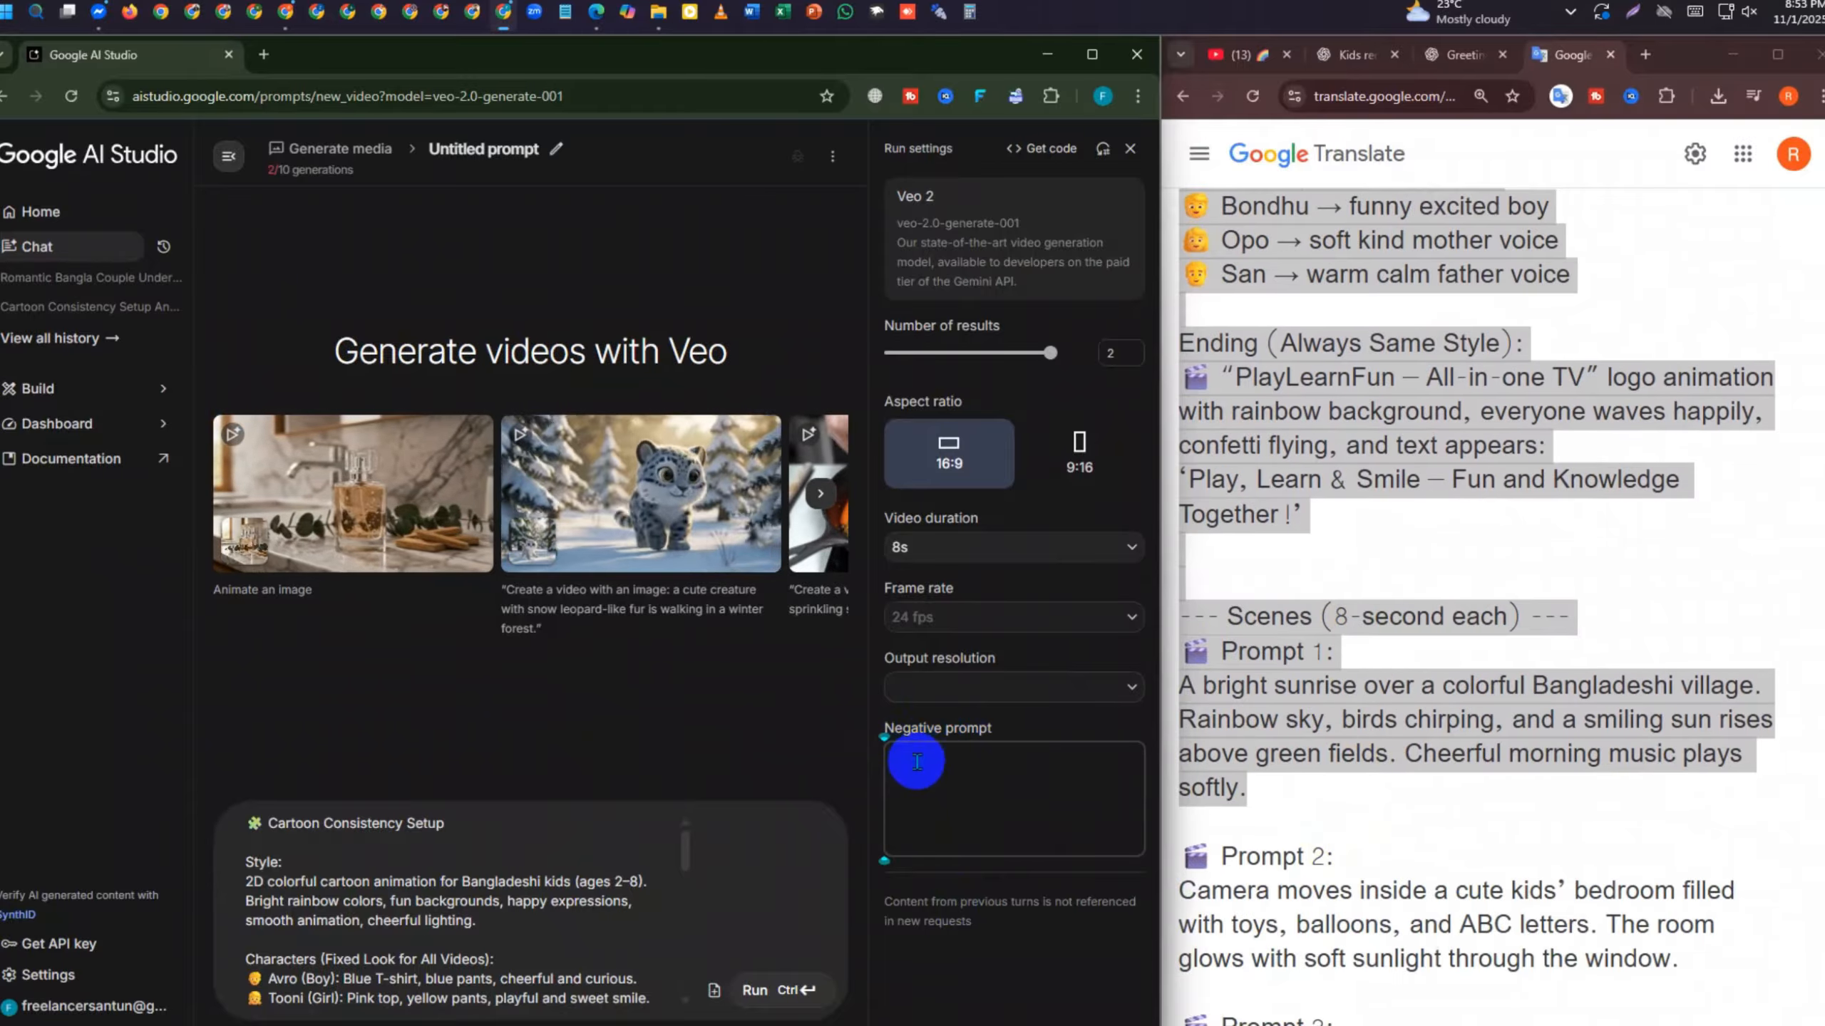
{"action": "key", "text": "ctrl+v"}
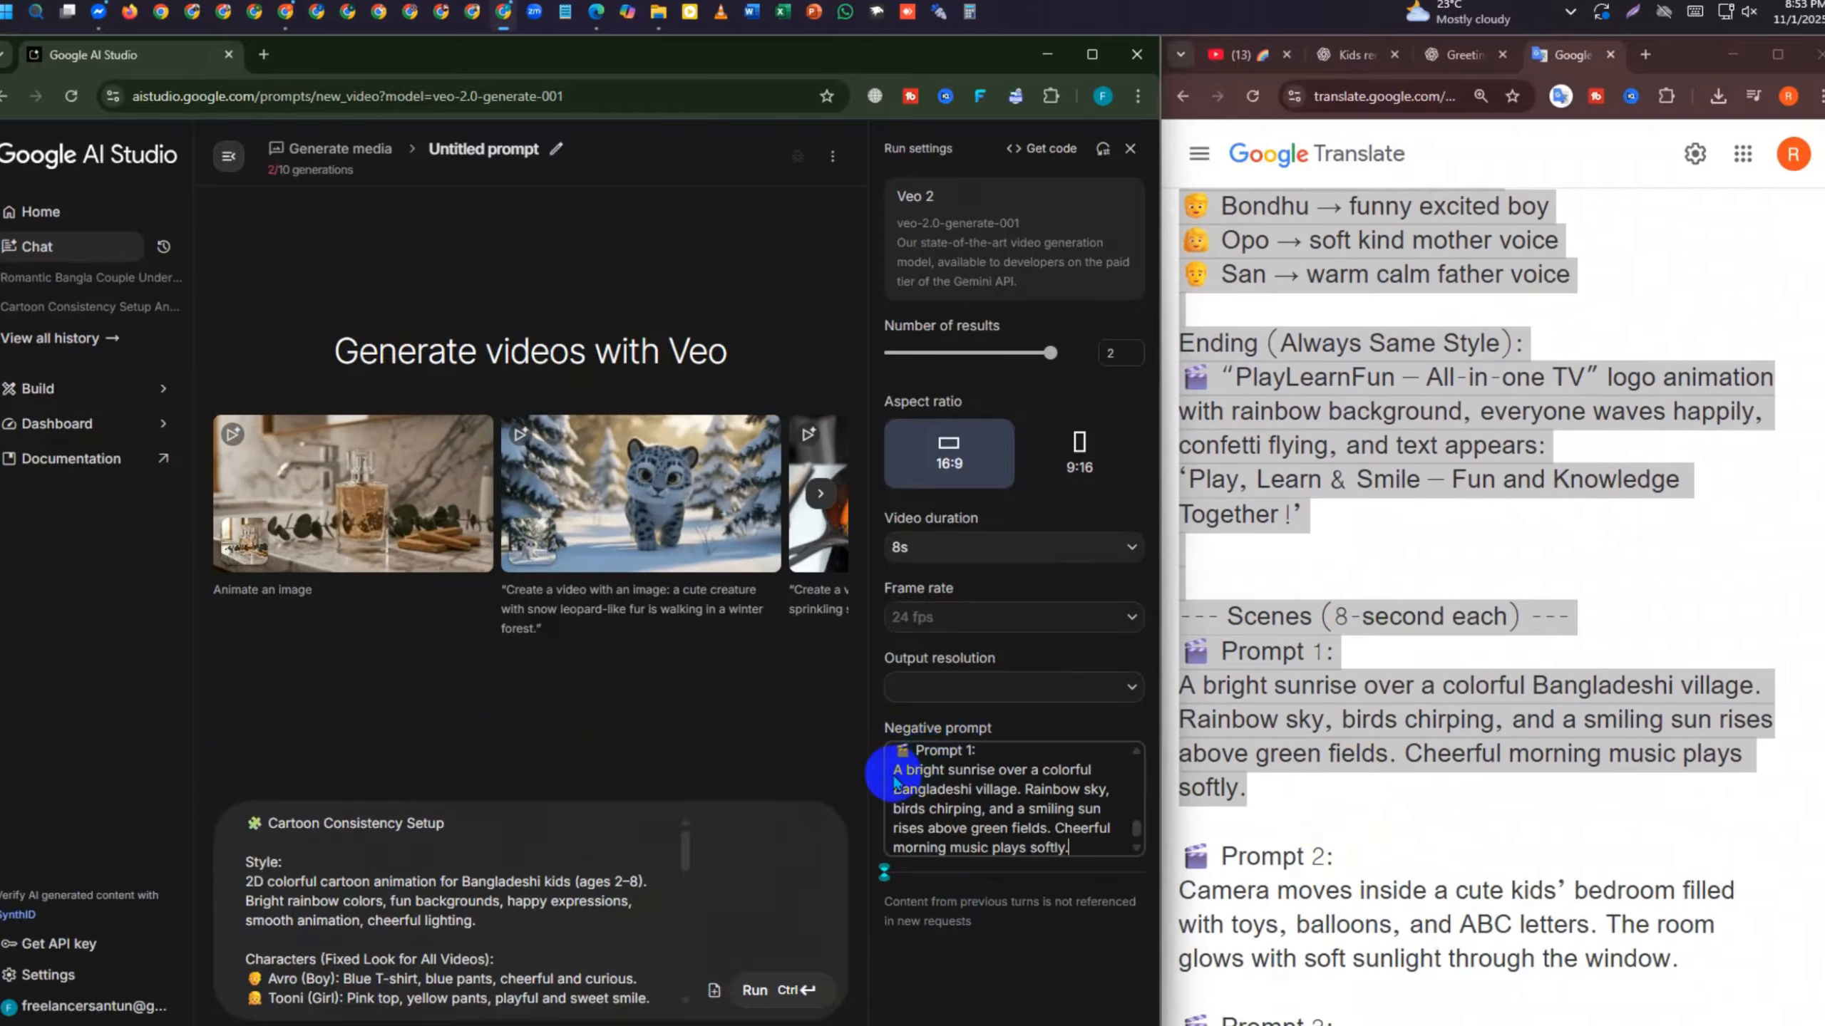
Run the Veo 2 video generation and check the number of remaining free generations
{"action": "left_click", "coordinate": [770, 992]}
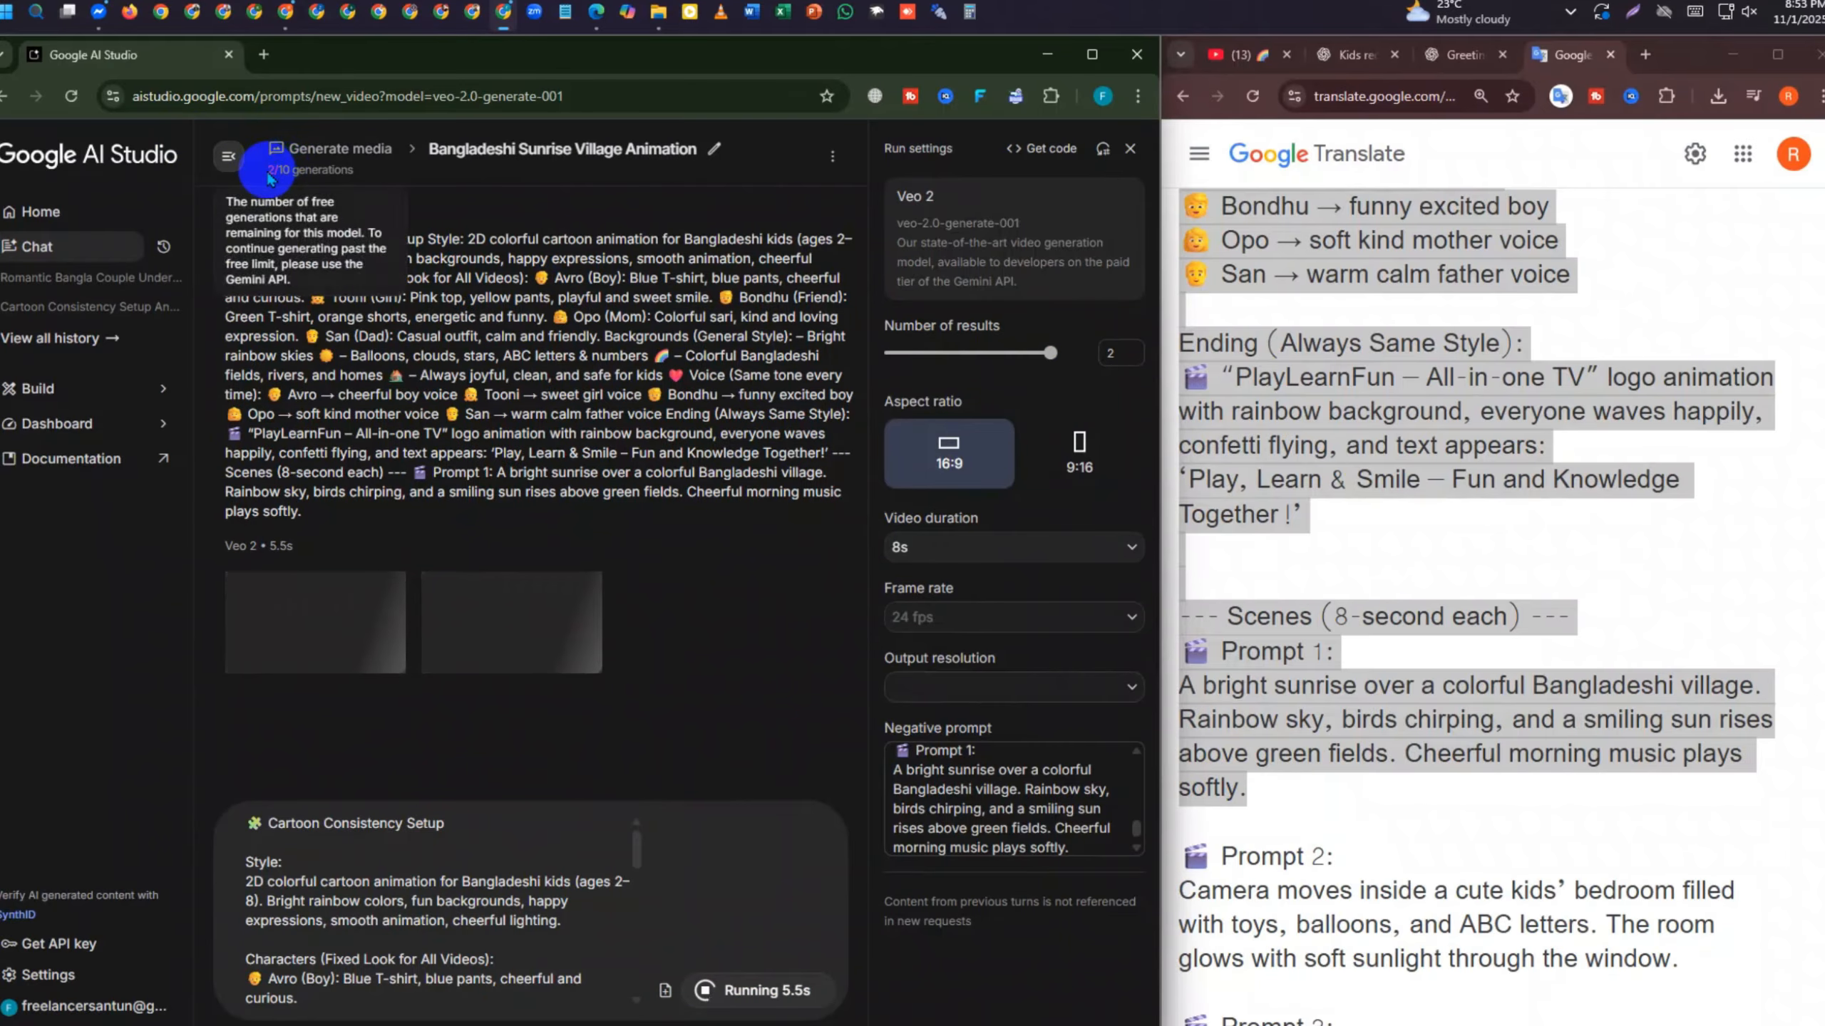
{"action": "mouse_move", "coordinate": [273, 195]}
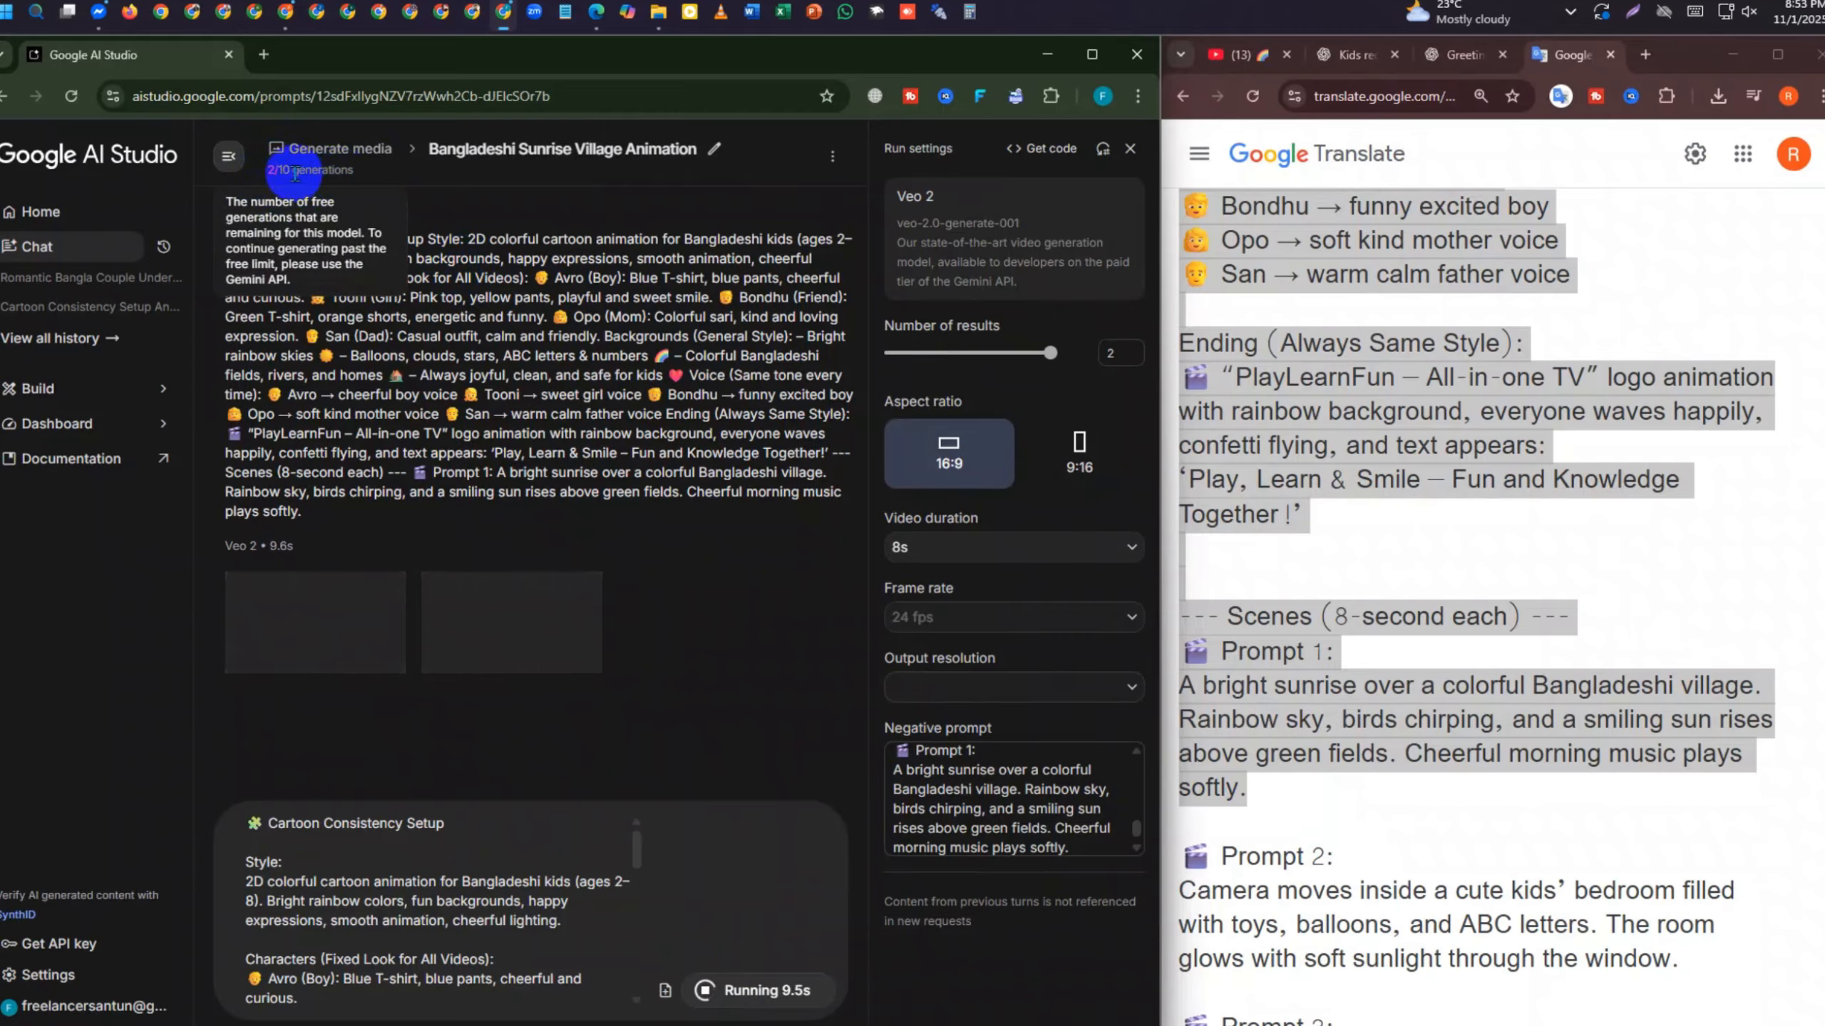
{"action": "left_click_drag", "start_coordinate": [273, 171], "coordinate": [363, 176]}
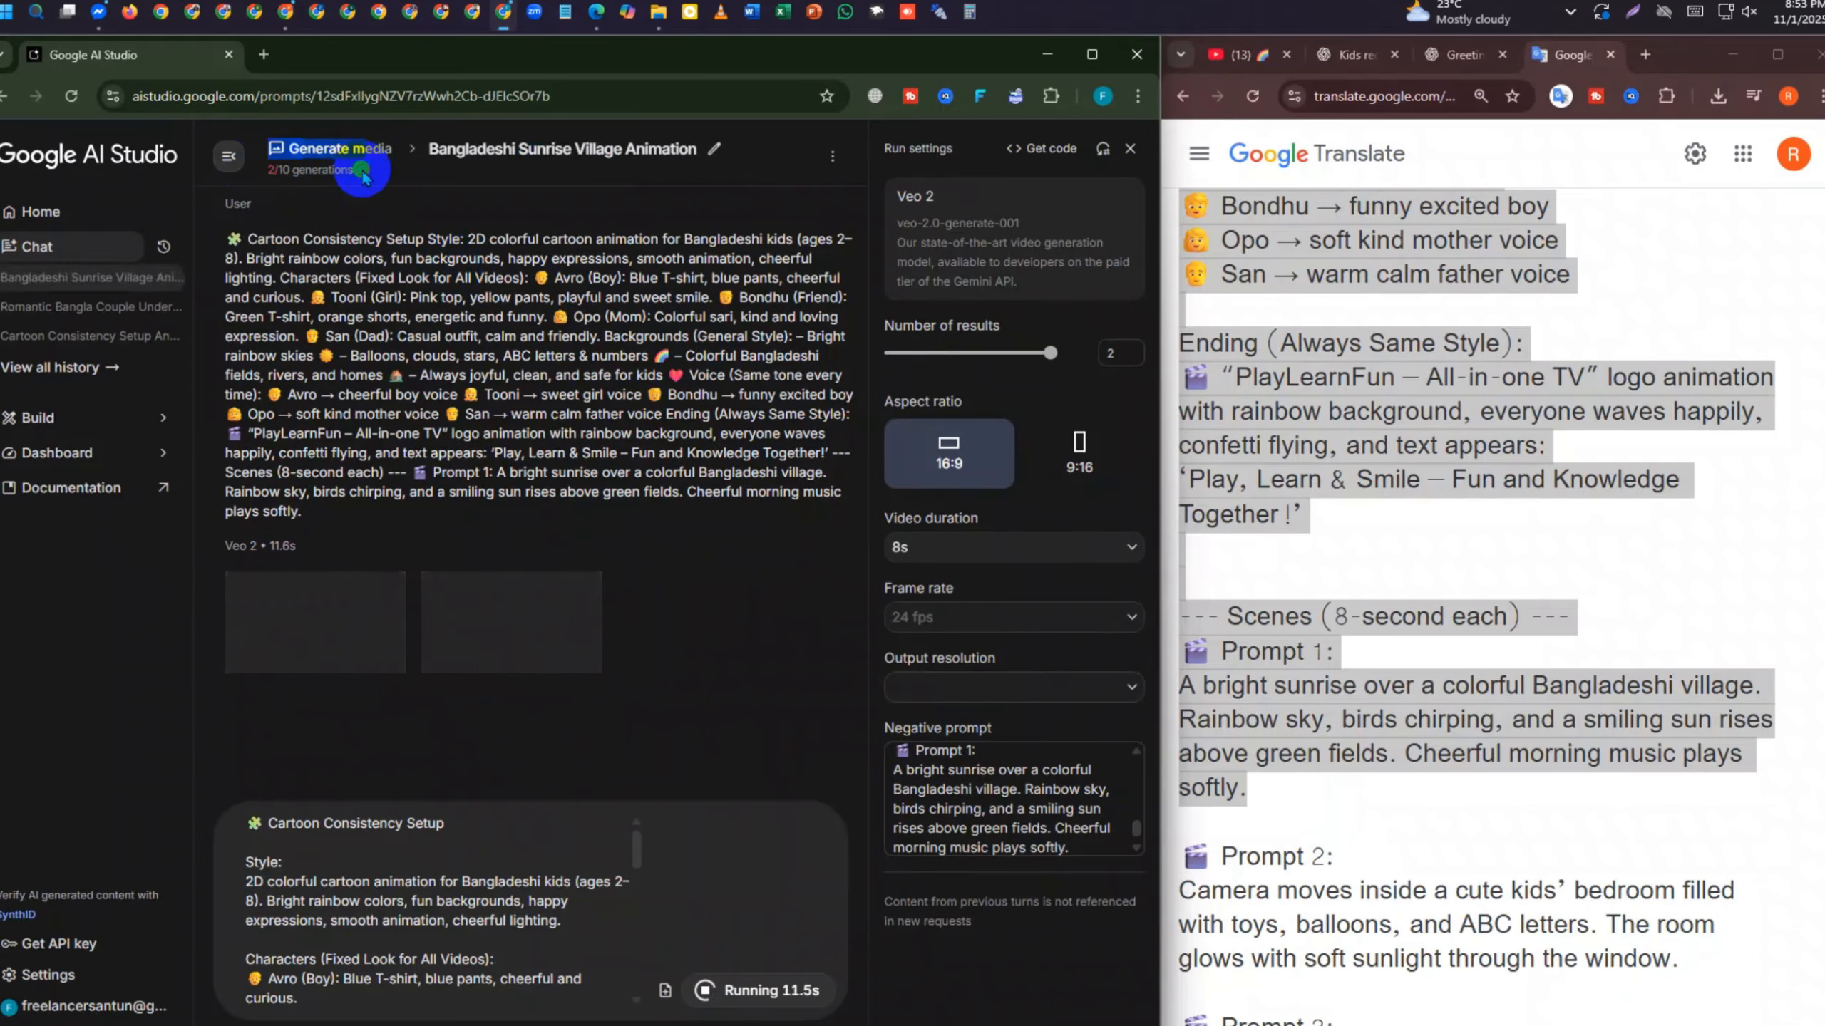
Review the submitted Cartoon Consistency Setup and Prompt 1 scene text while the two videos generate
{"action": "left_click", "coordinate": [404, 188]}
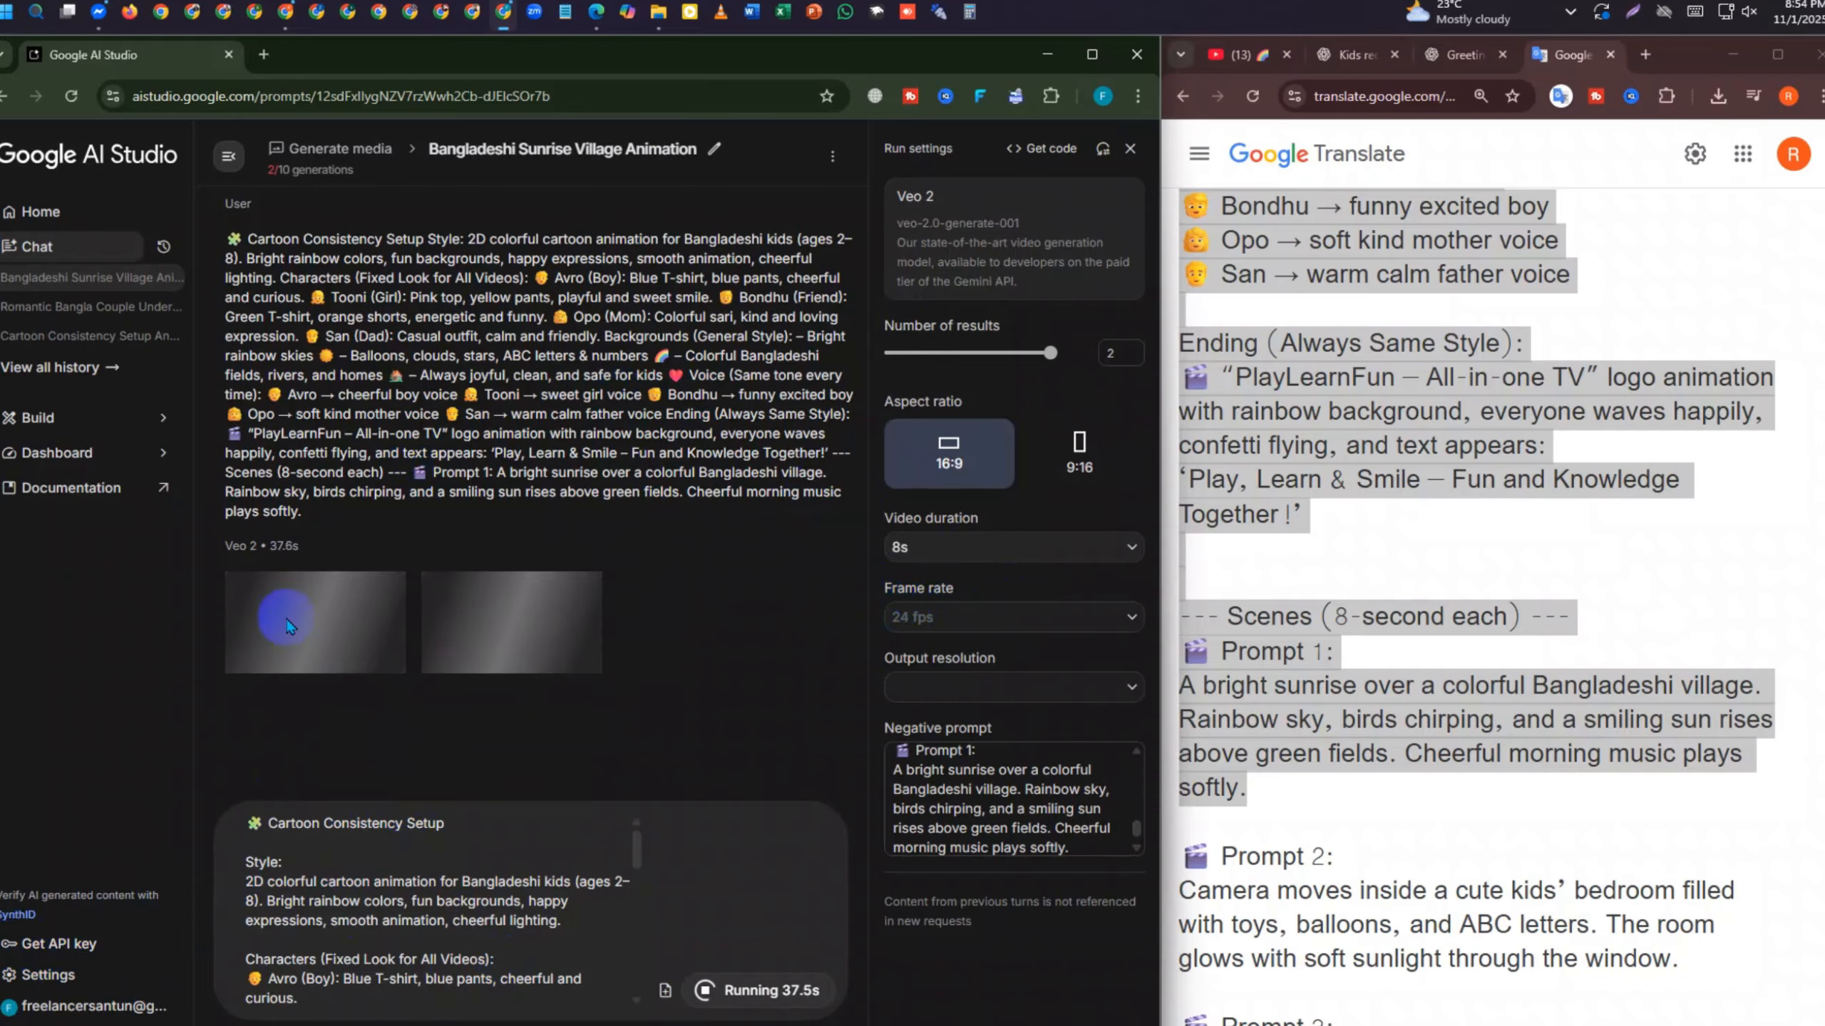
{"action": "left_click_drag", "start_coordinate": [226, 546], "coordinate": [330, 545]}
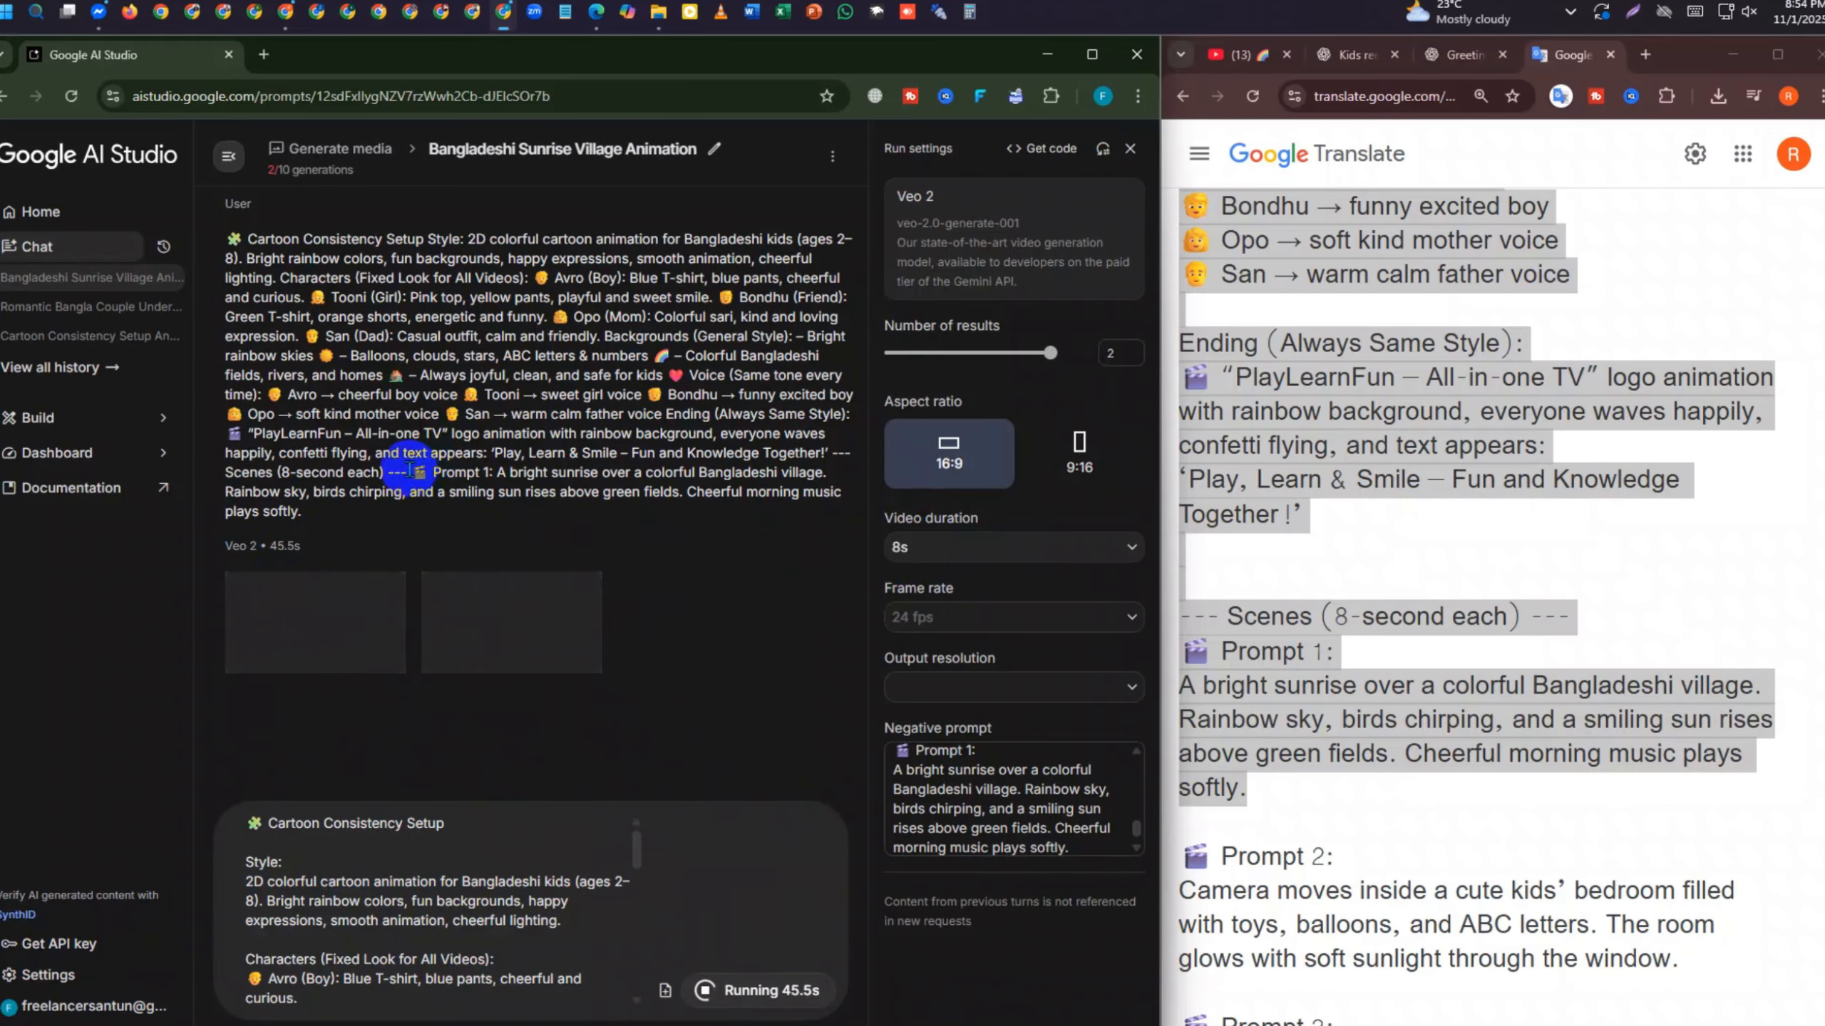
{"action": "left_click_drag", "start_coordinate": [408, 473], "coordinate": [219, 248]}
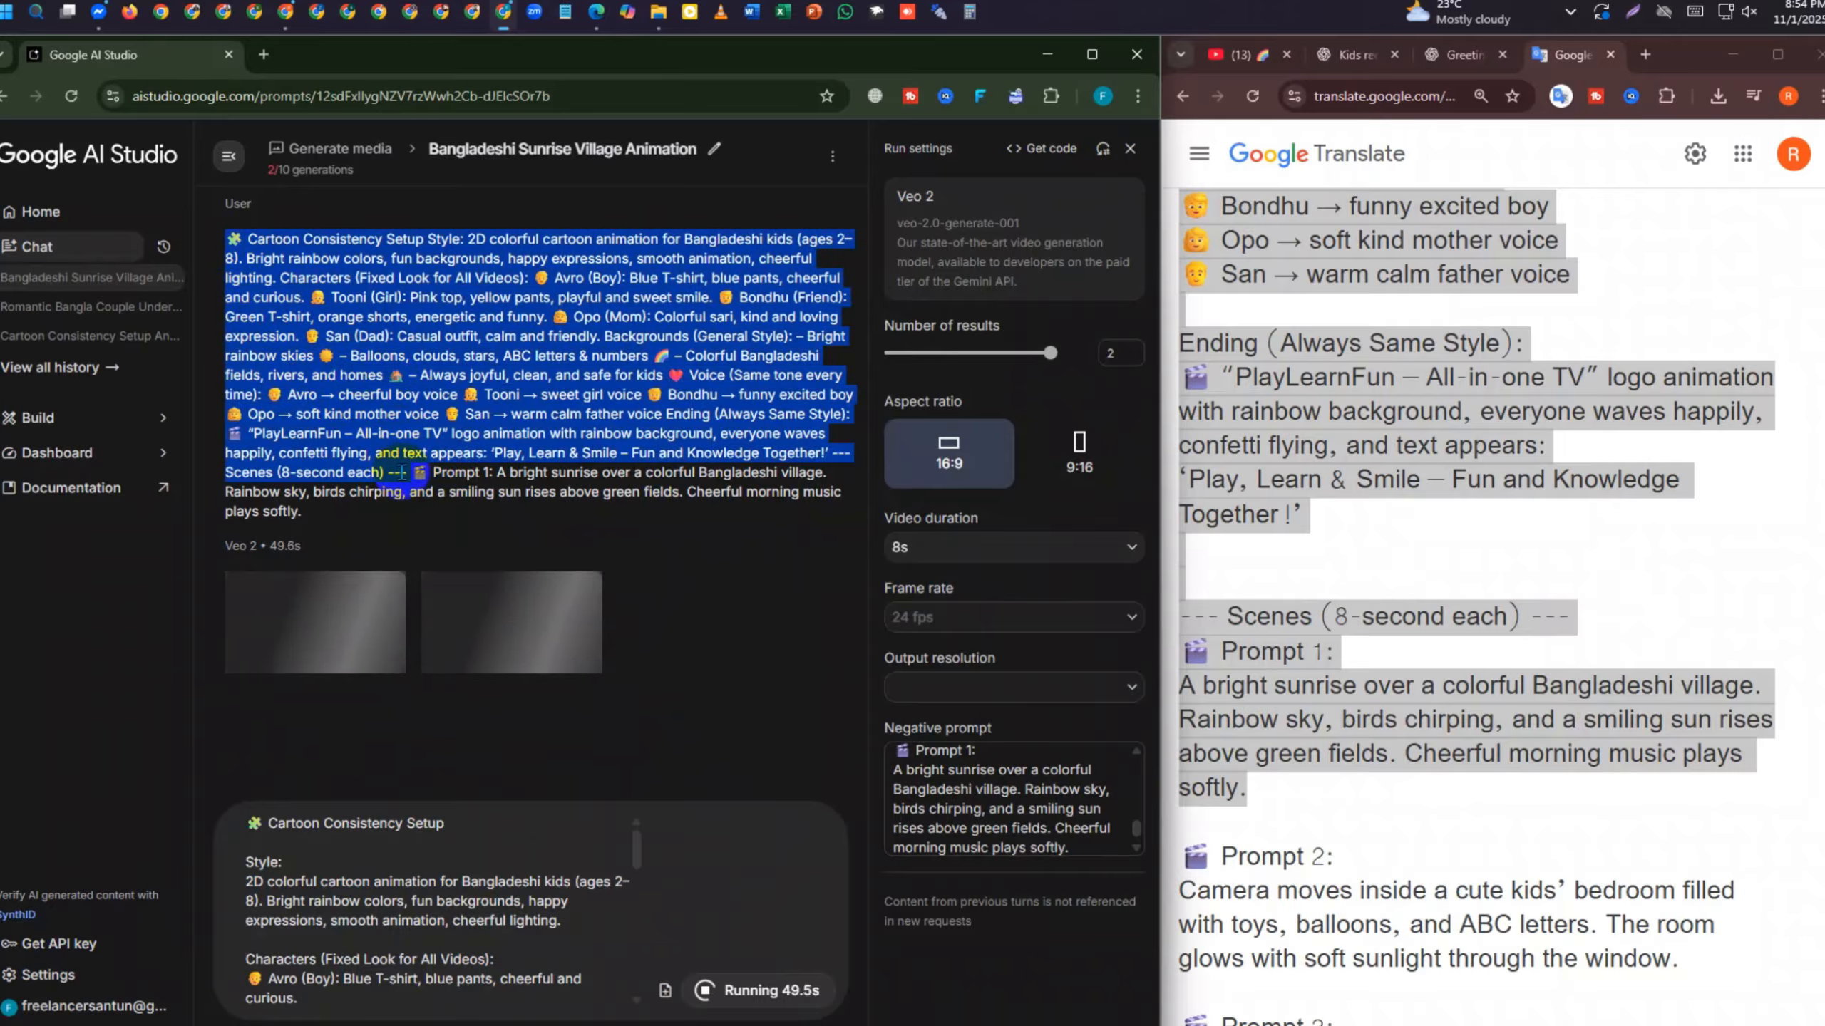
{"action": "left_click_drag", "start_coordinate": [413, 472], "coordinate": [468, 525]}
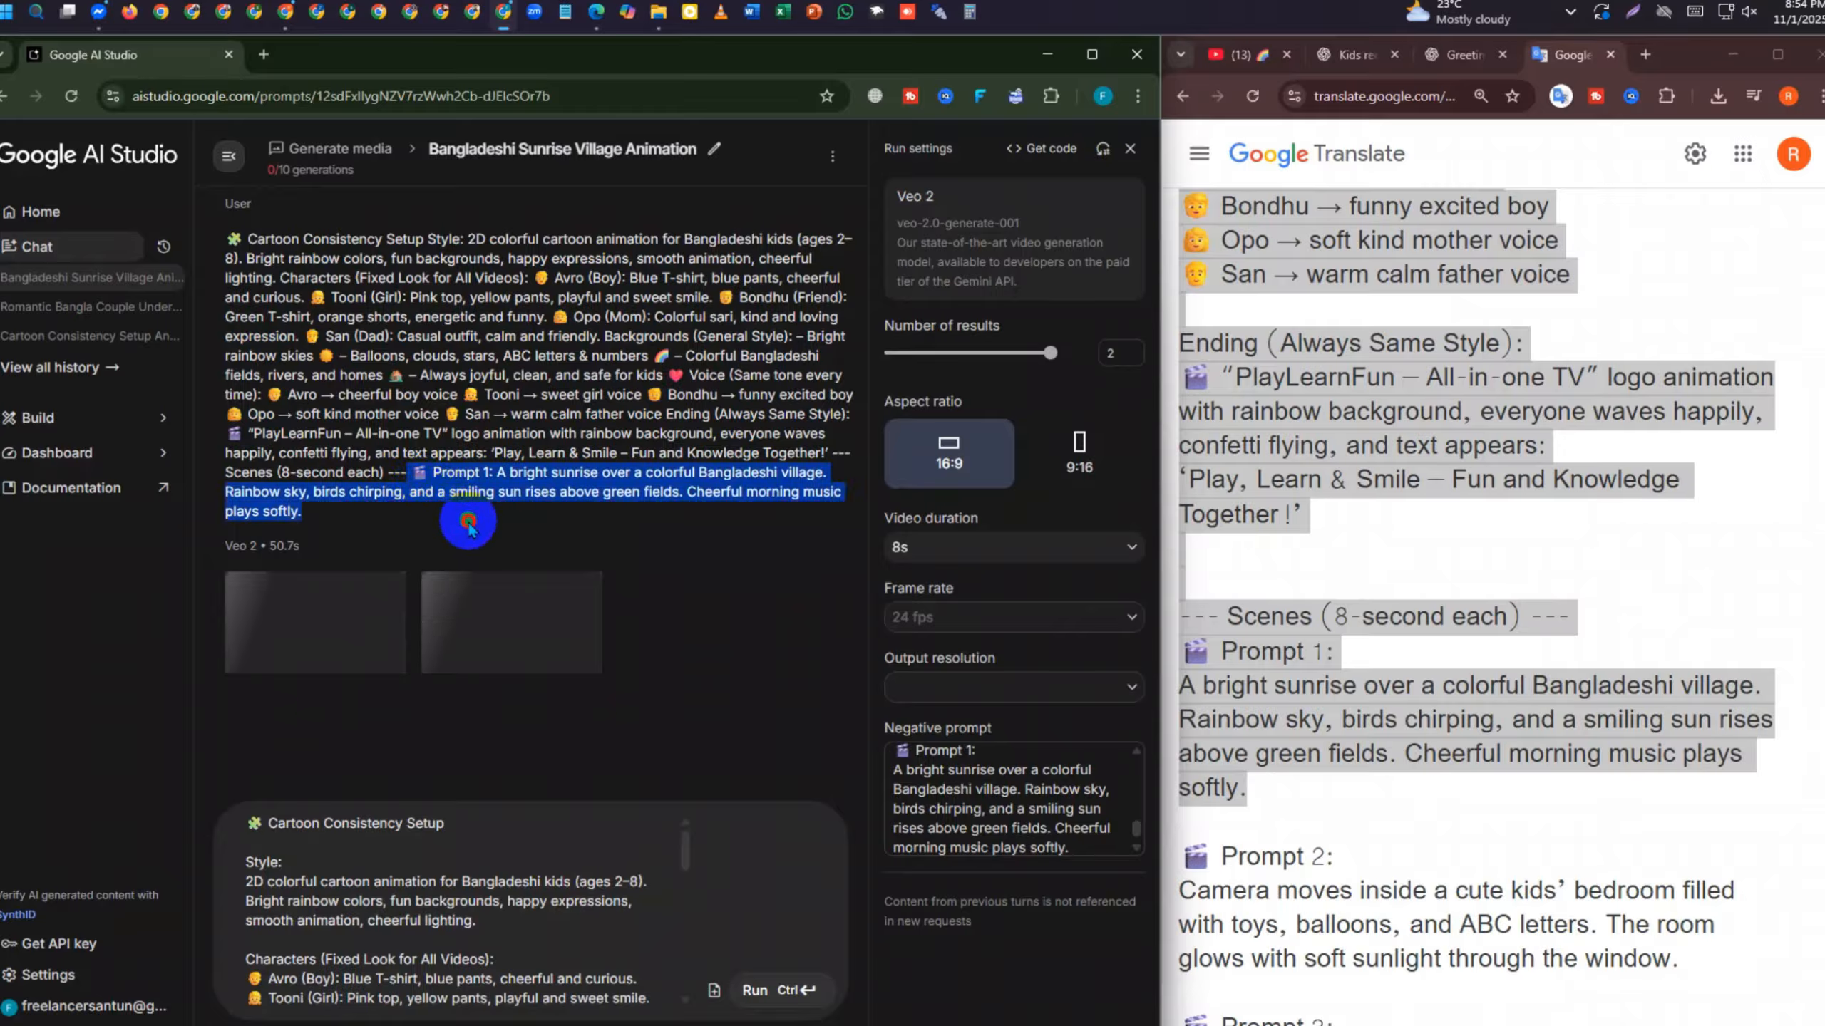
{"action": "left_click", "coordinate": [539, 483]}
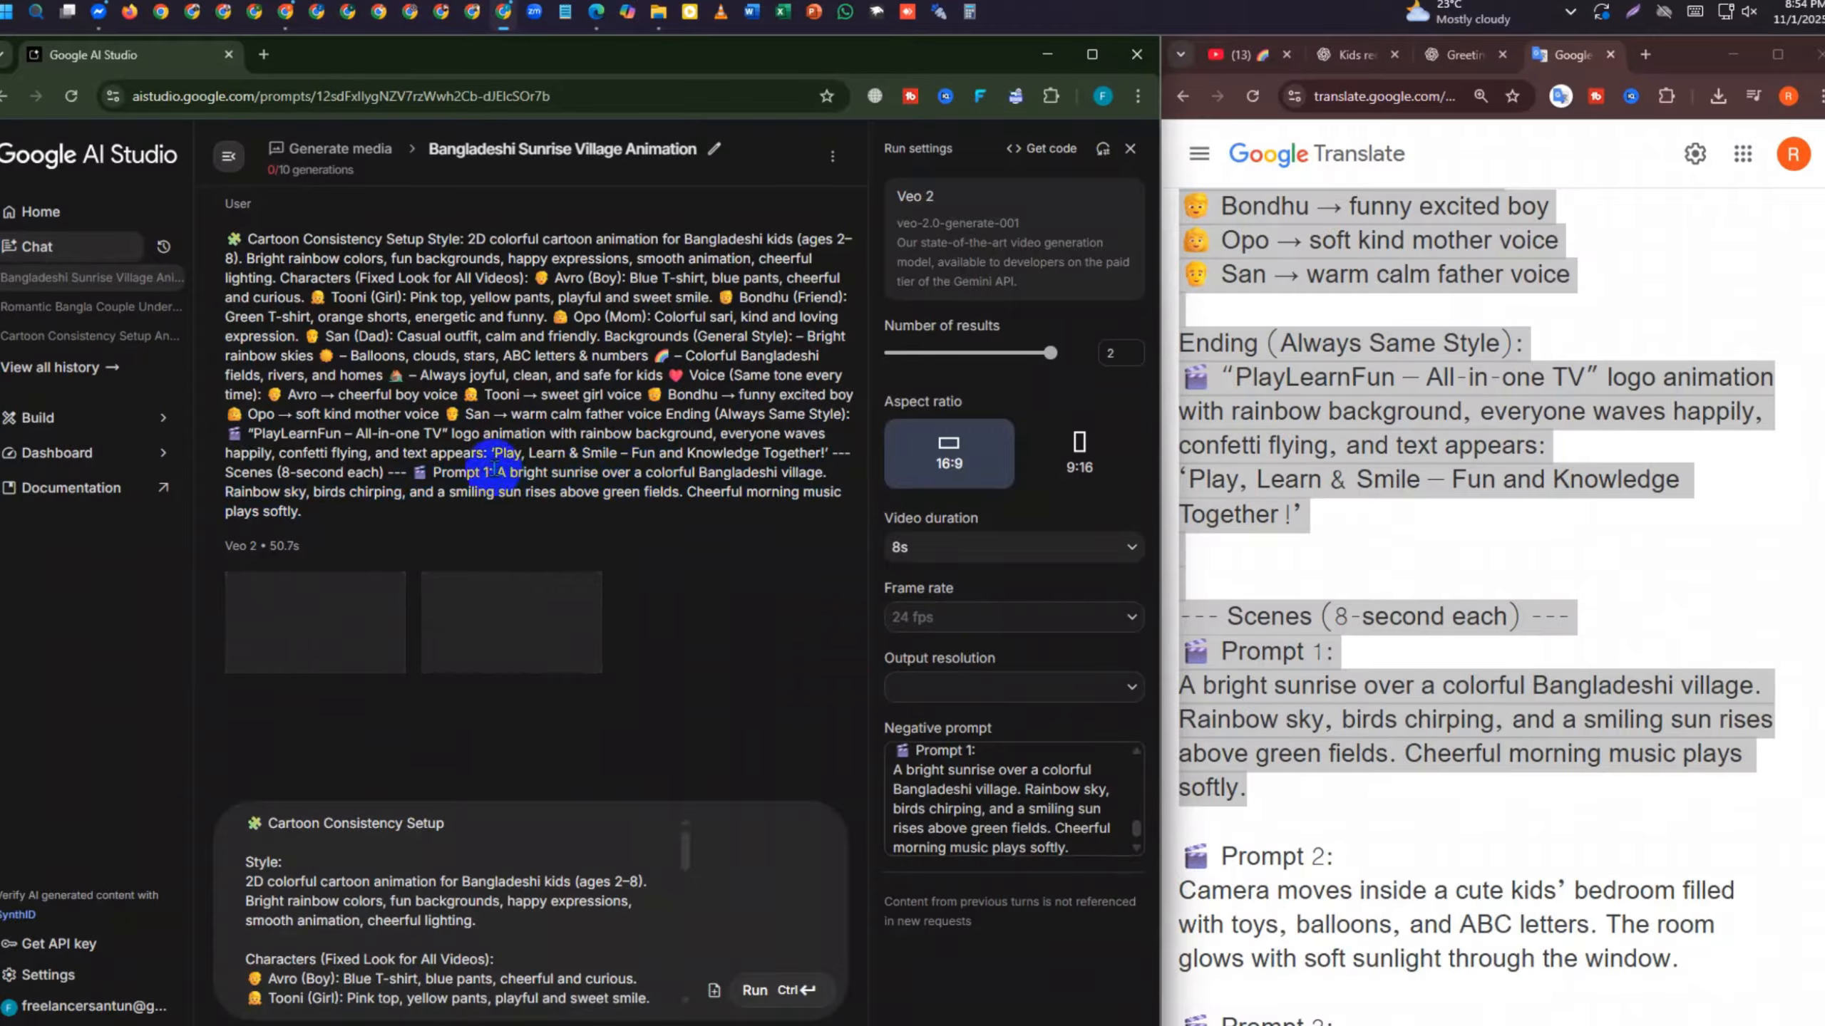
{"action": "left_click_drag", "start_coordinate": [497, 475], "coordinate": [649, 533]}
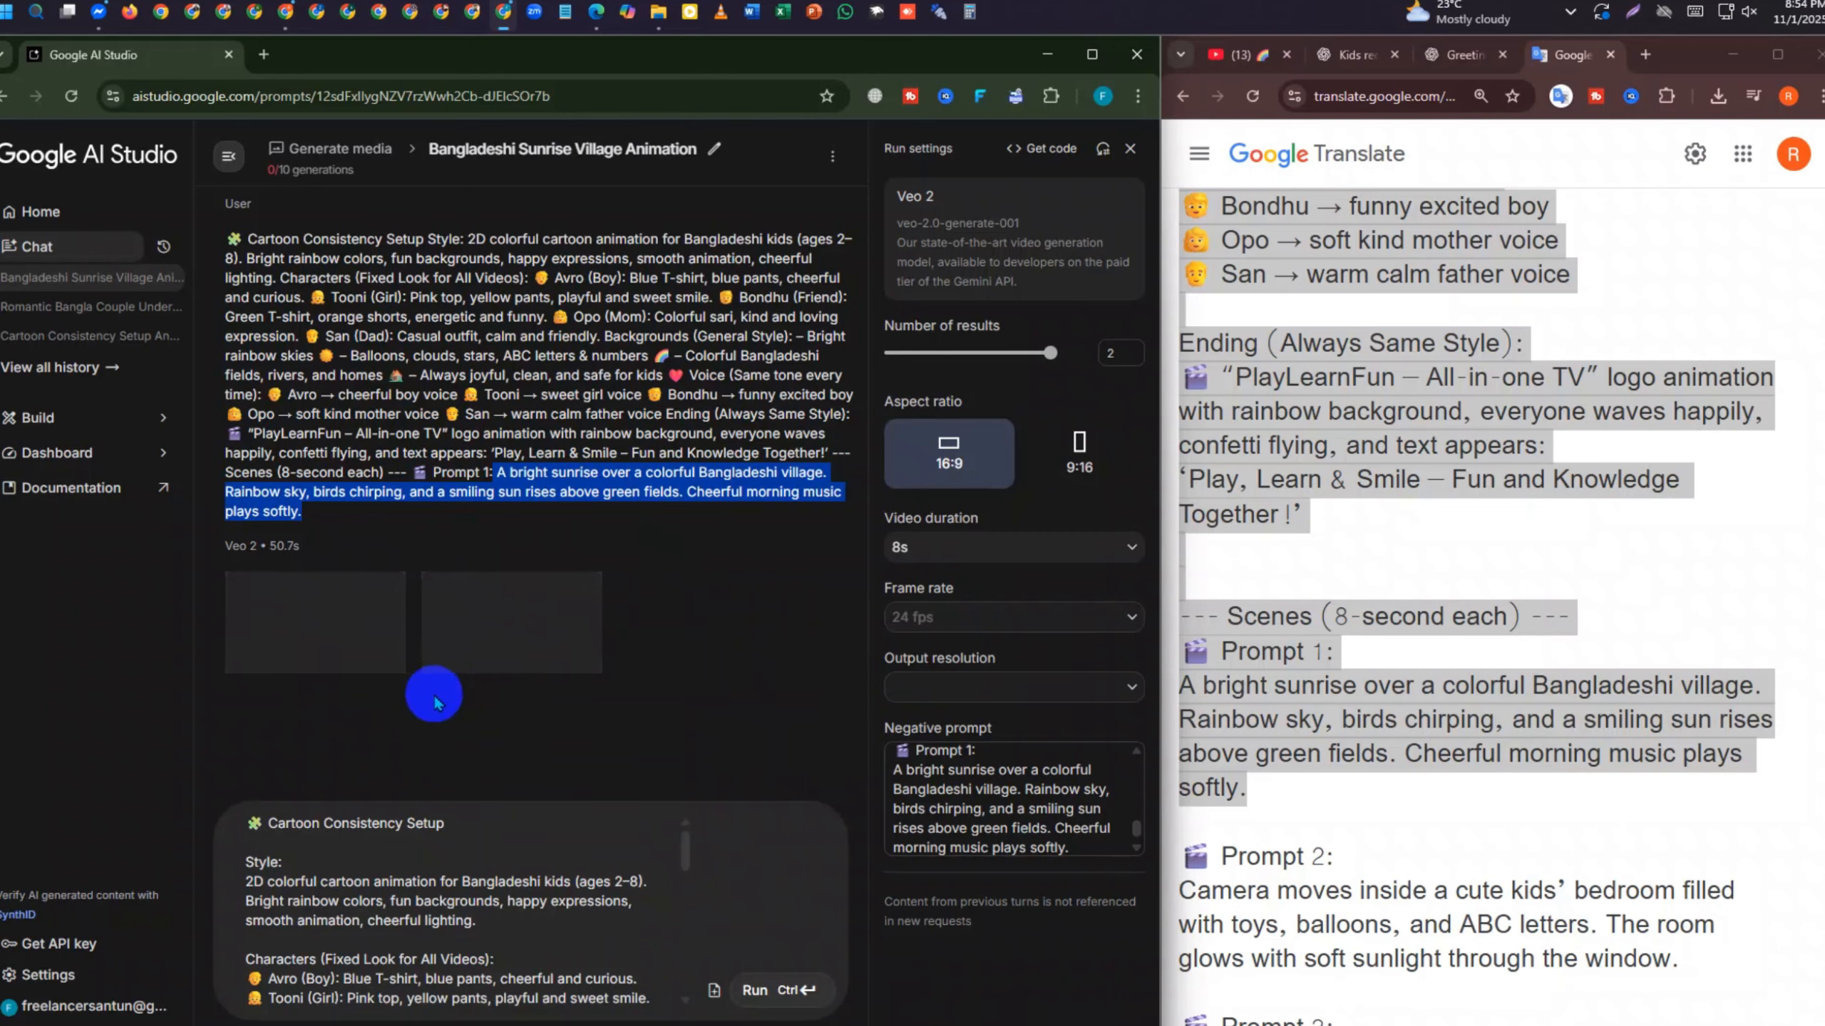
{"action": "left_click", "coordinate": [286, 13]}
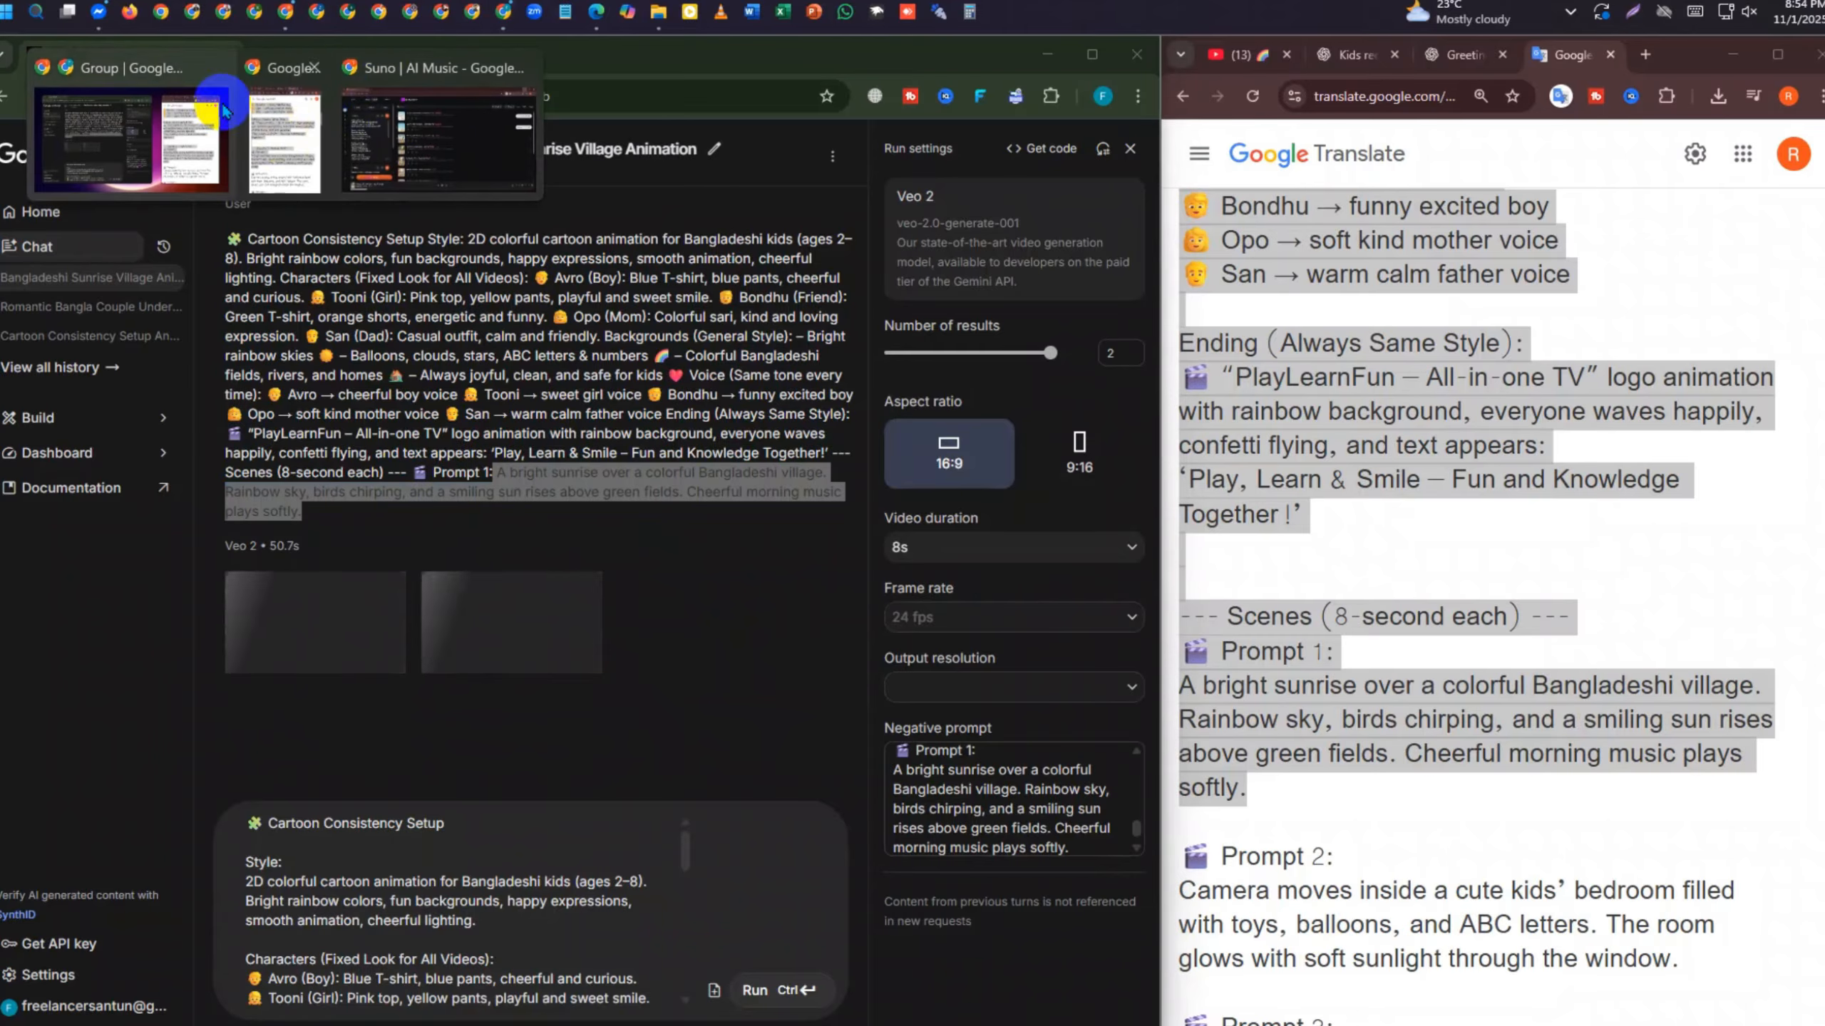
{"action": "left_click", "coordinate": [185, 132]}
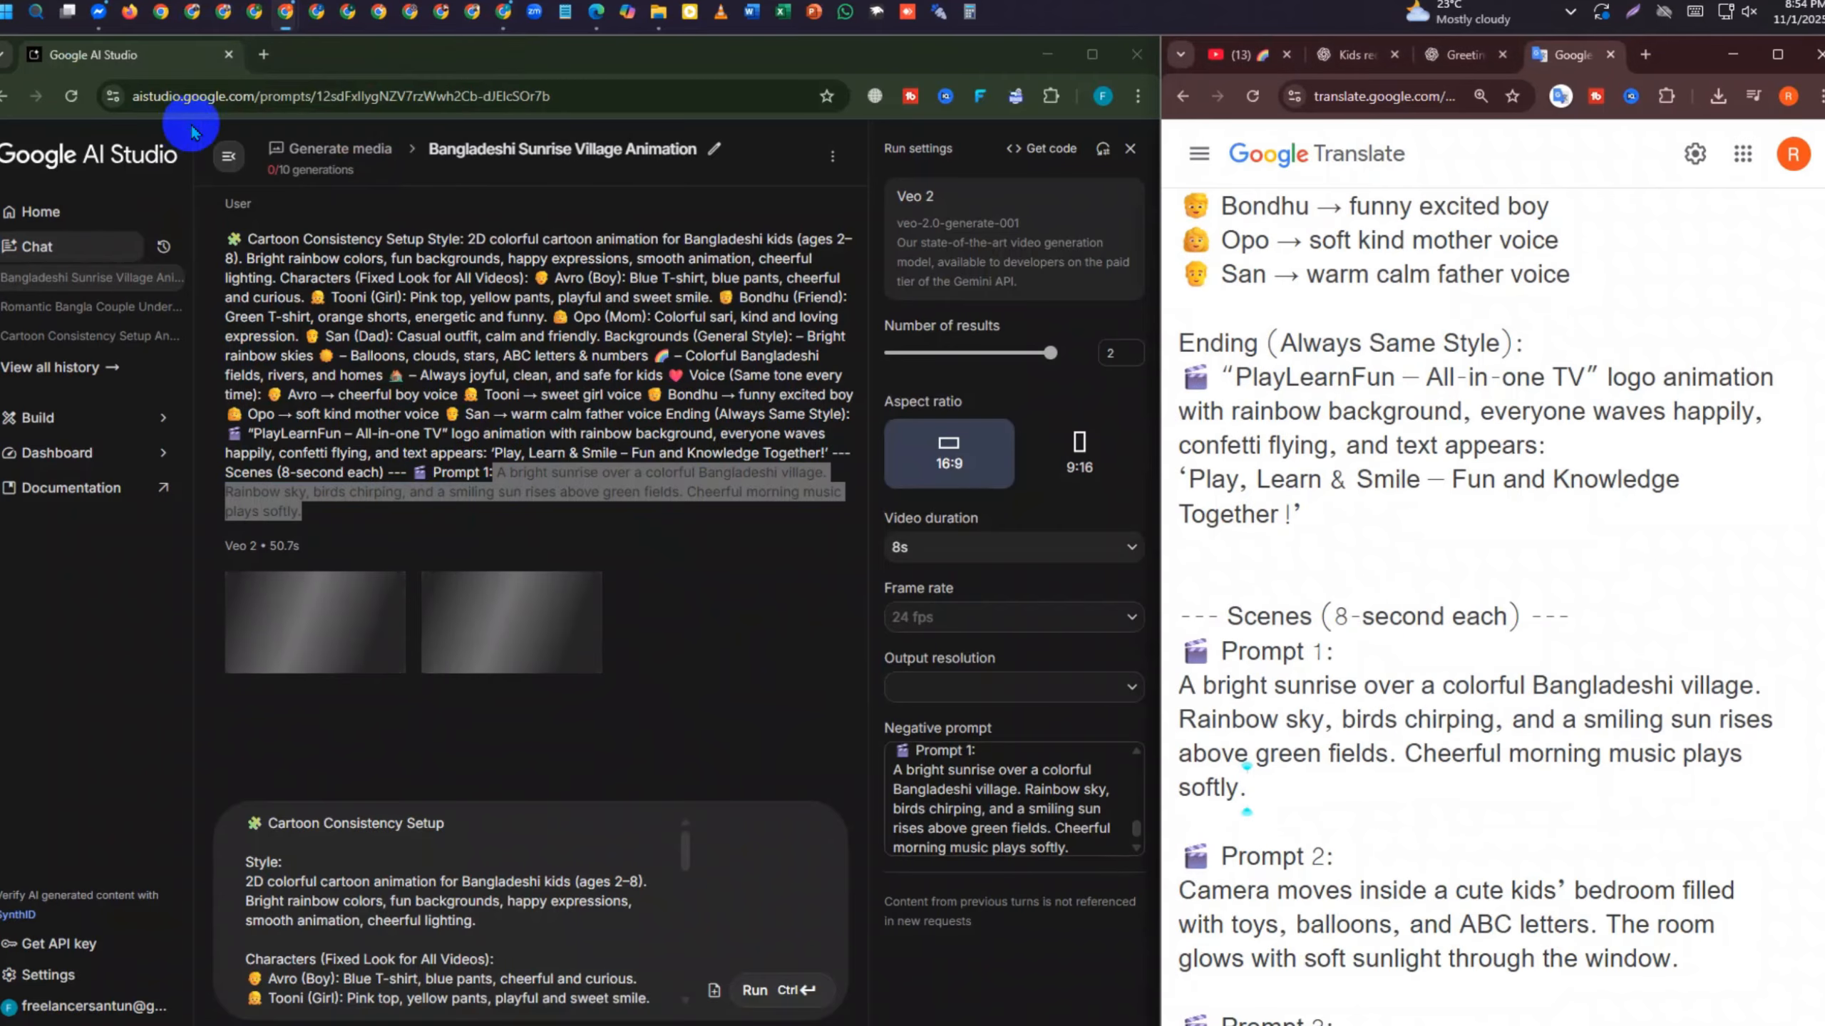
{"action": "left_click", "coordinate": [1228, 57]}
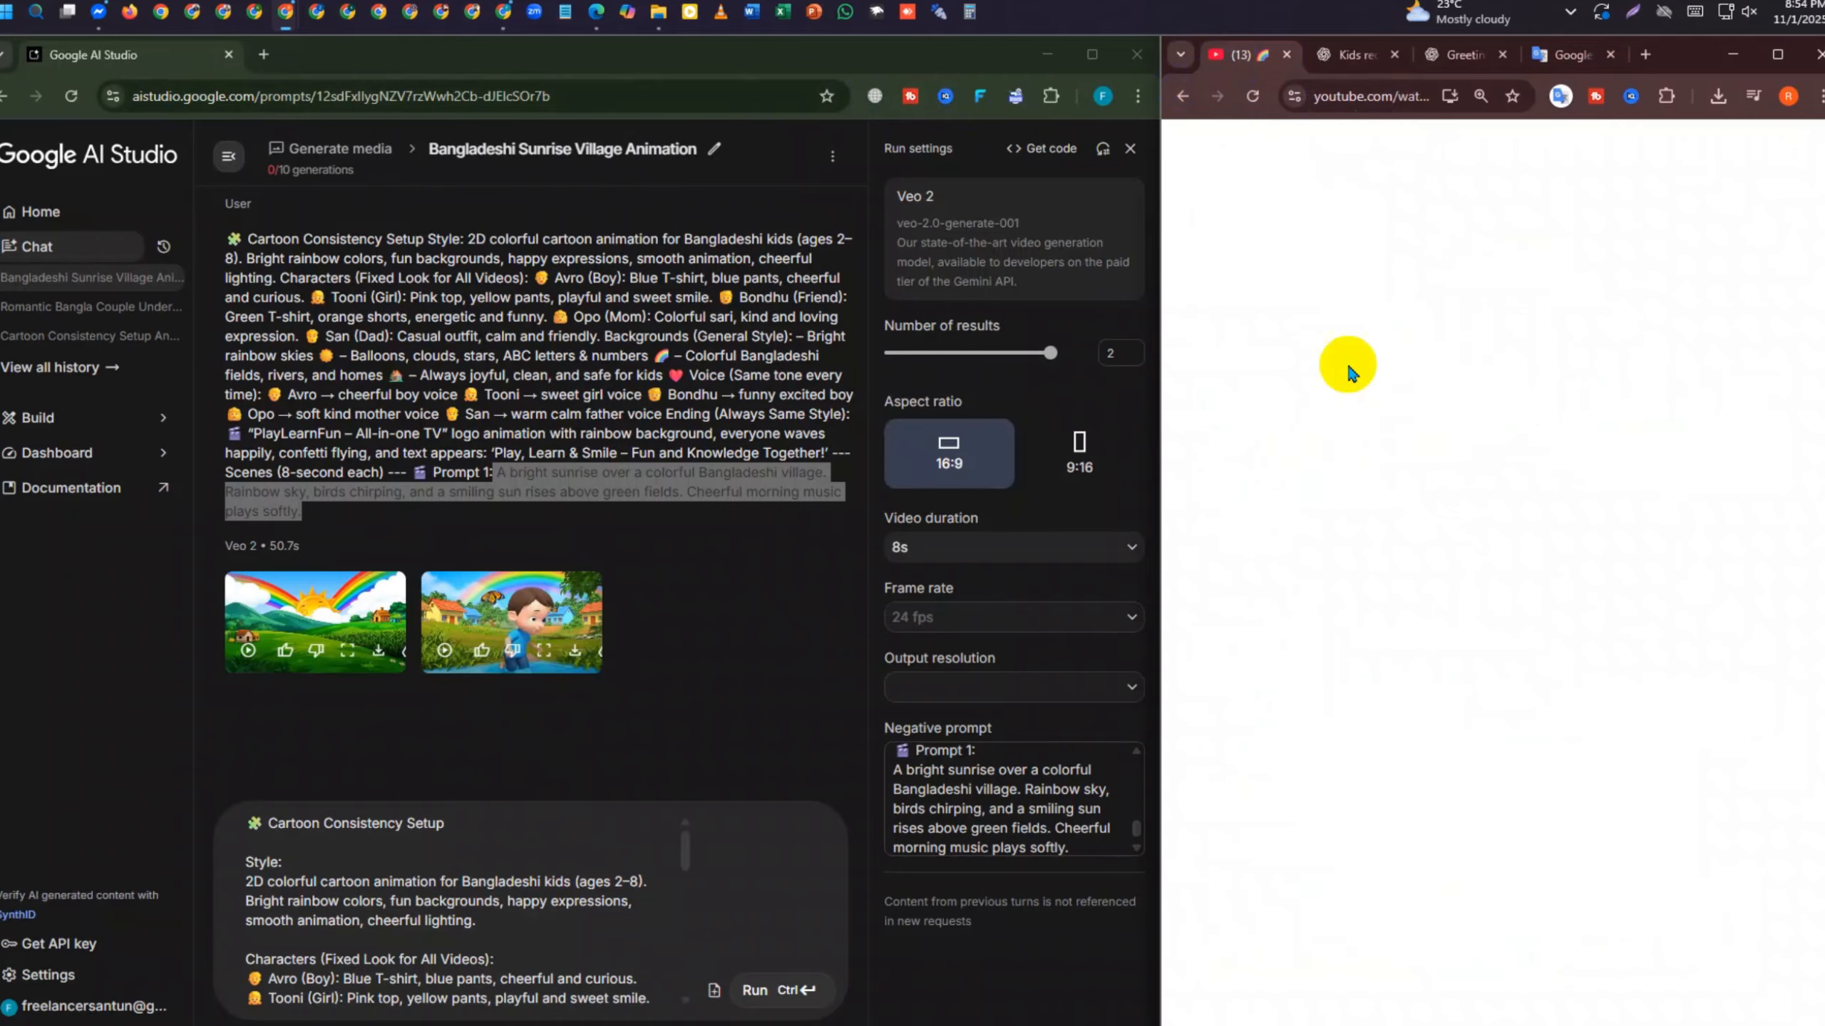
{"action": "left_click", "coordinate": [1569, 56]}
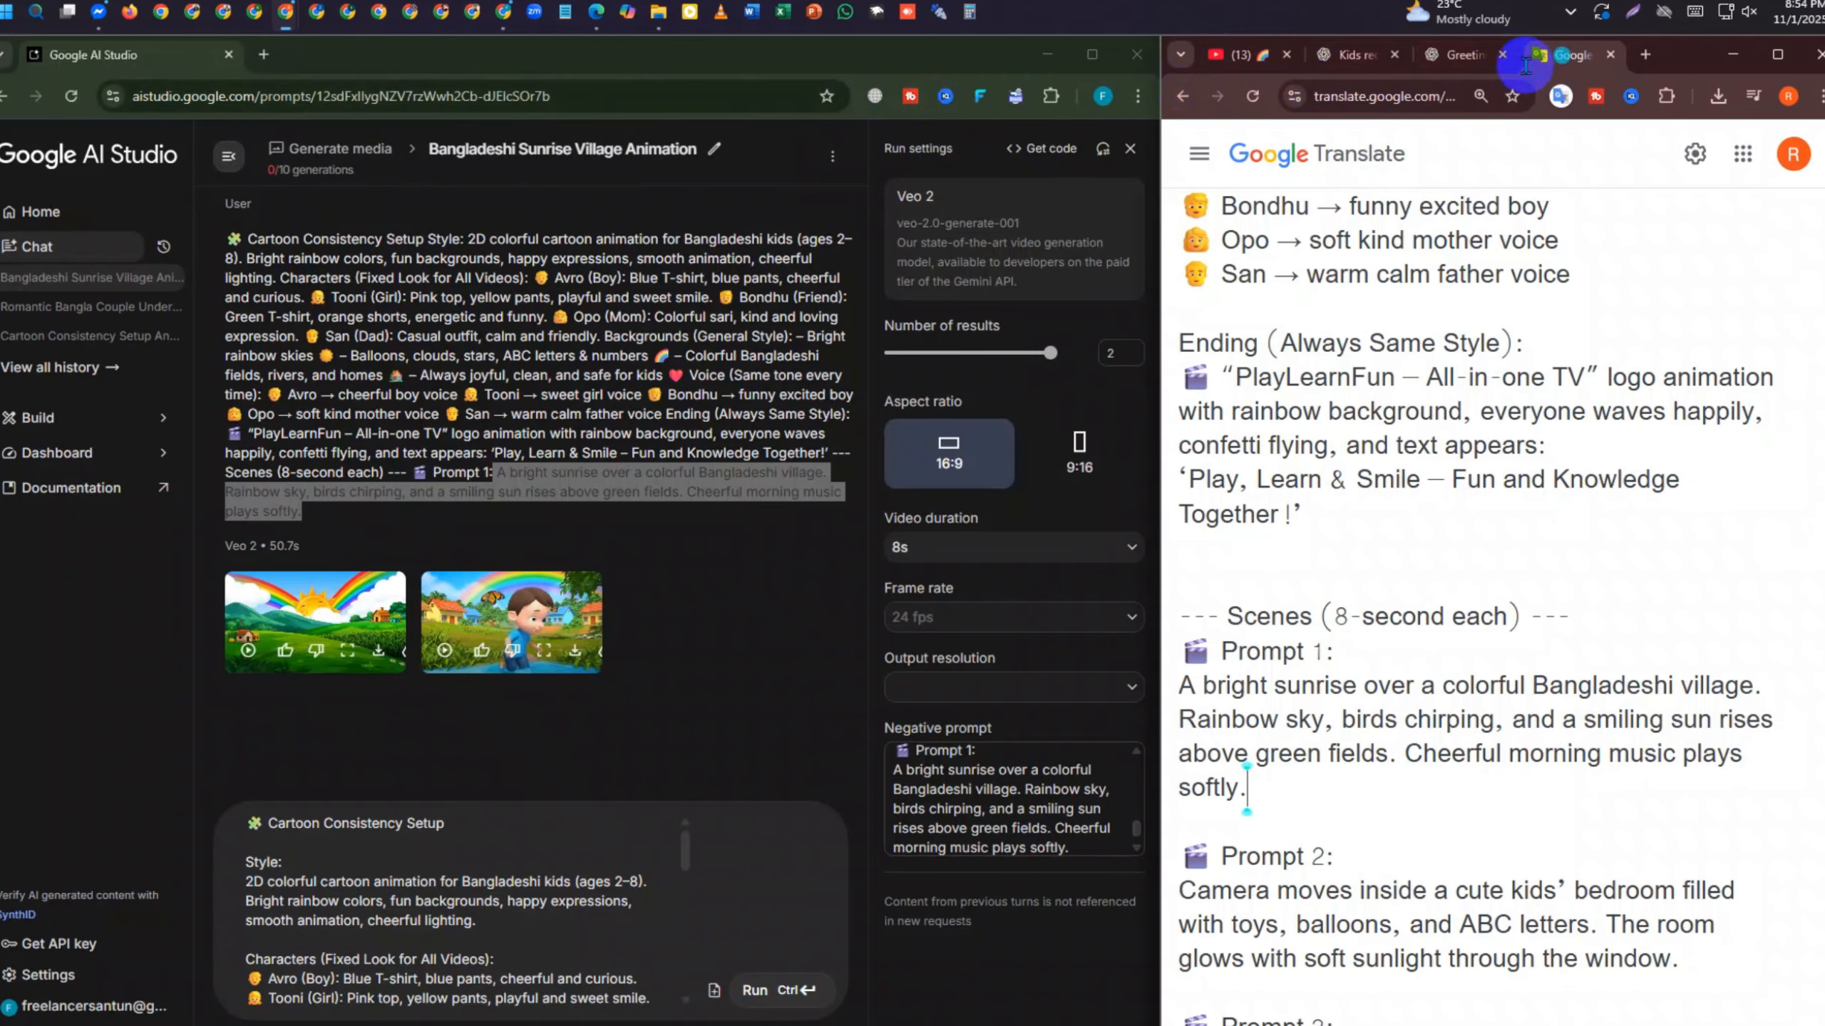
Play both generated sunrise village videos in large view, one after the other, and close the viewer
{"action": "left_click", "coordinate": [347, 655]}
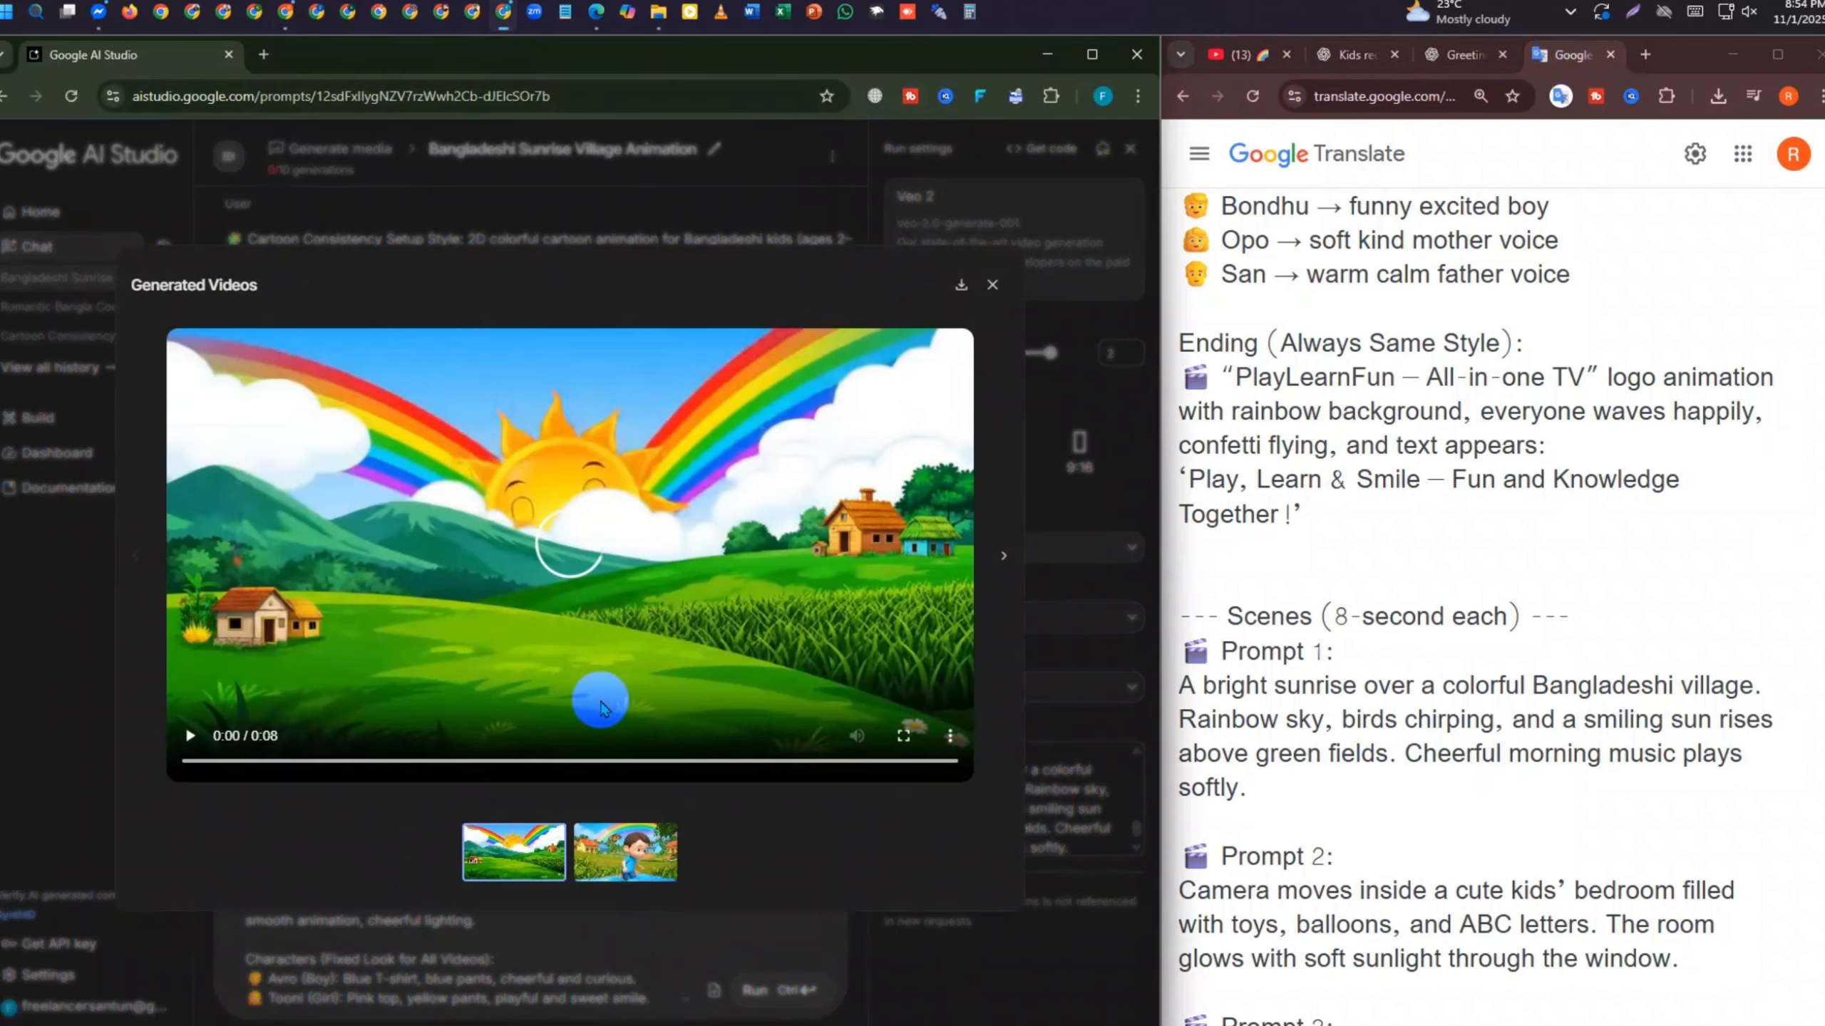
{"action": "left_click", "coordinate": [188, 737]}
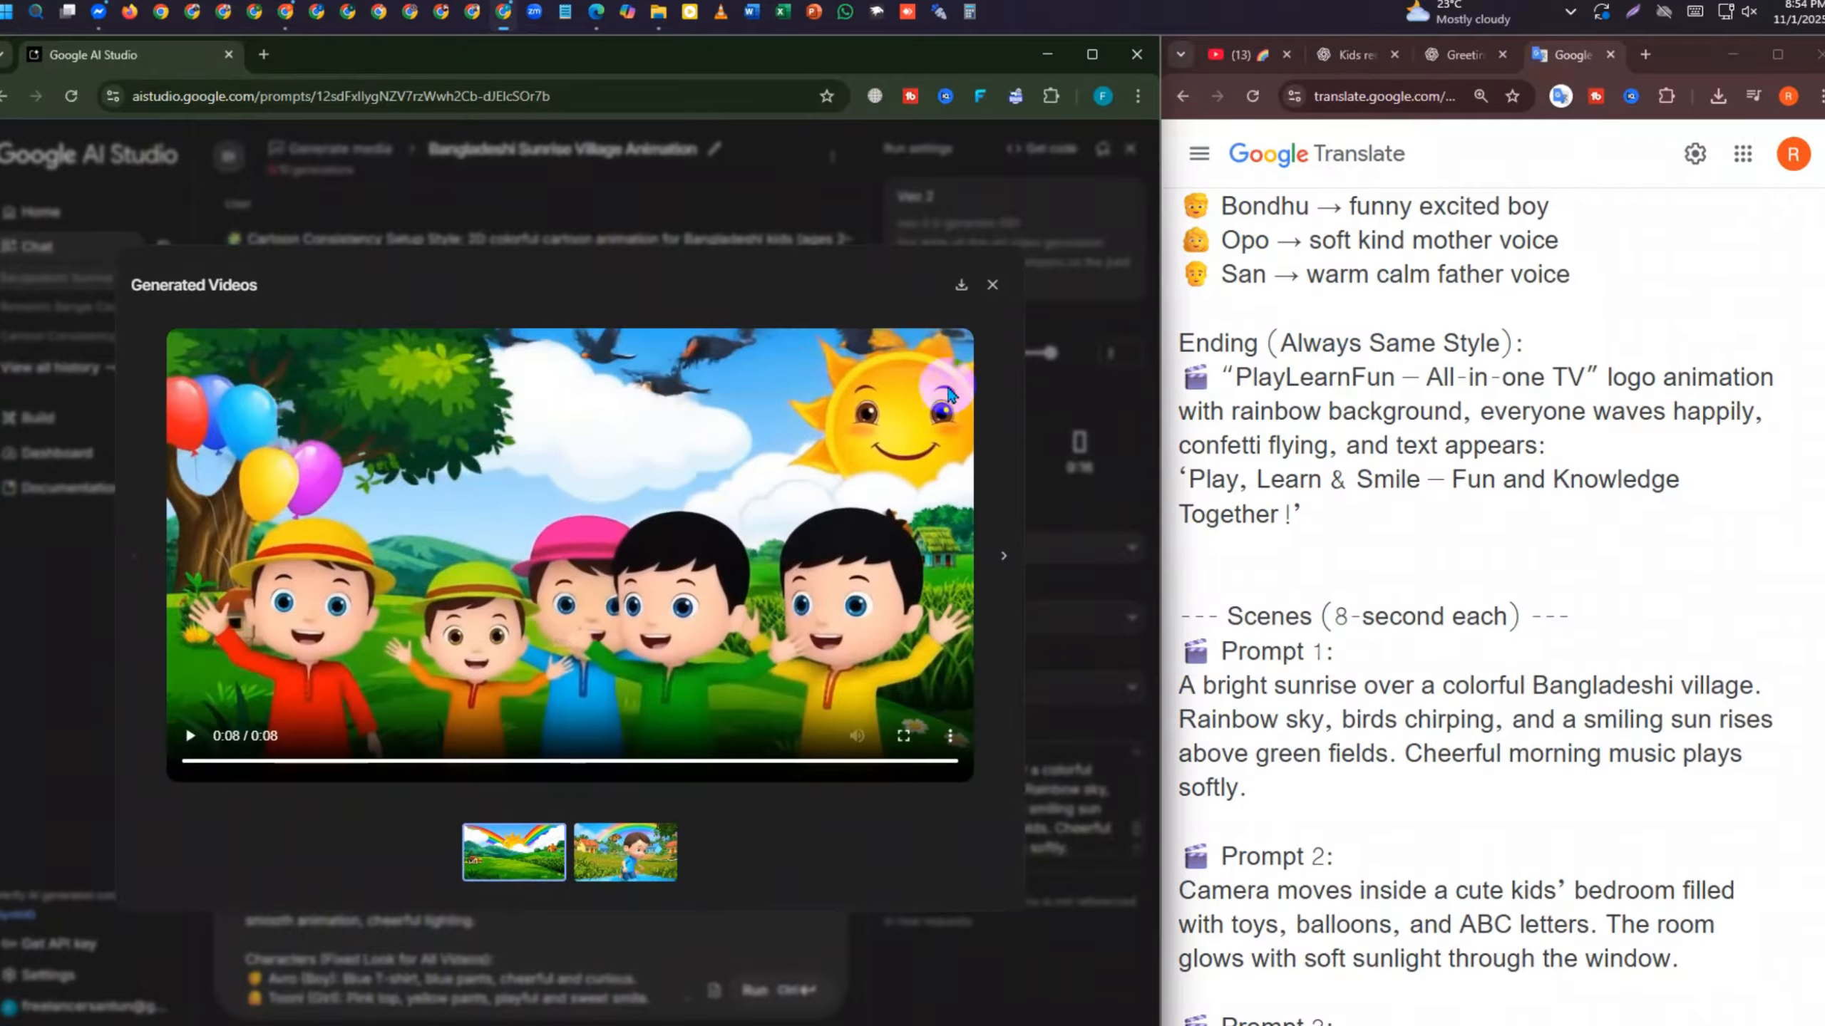
{"action": "left_click", "coordinate": [992, 284]}
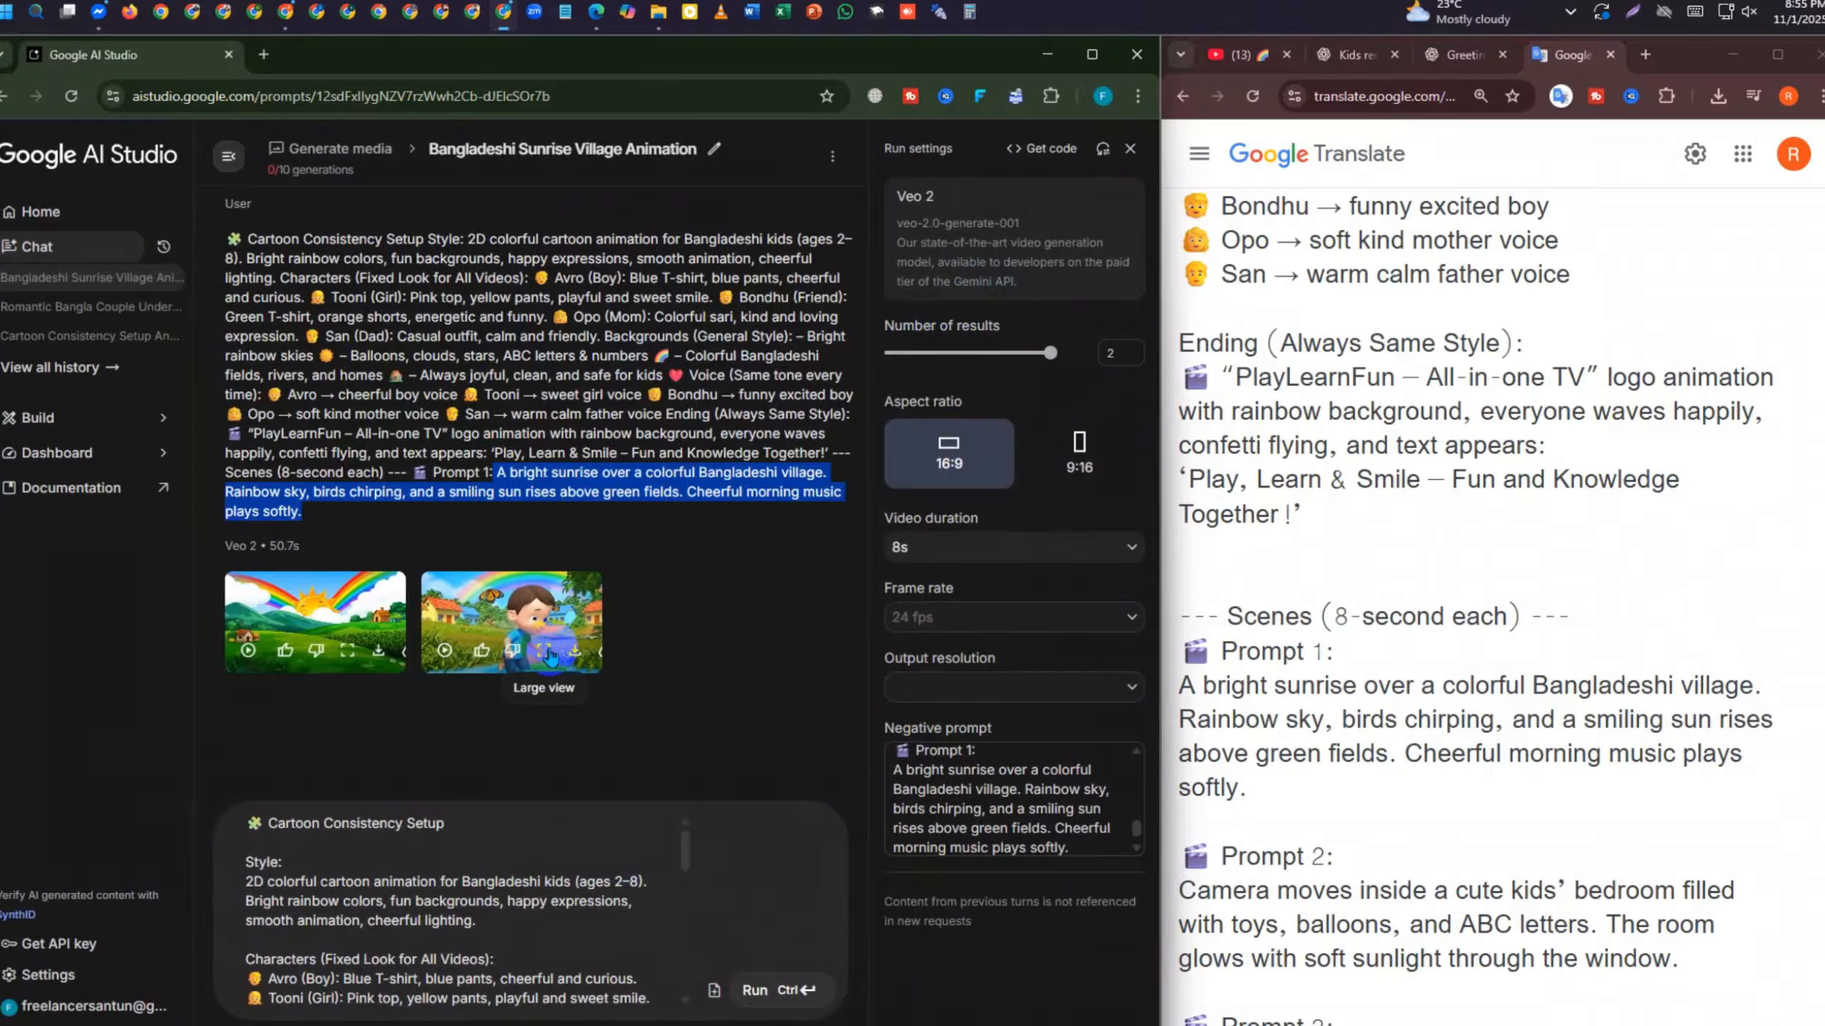
{"action": "left_click", "coordinate": [549, 656]}
{"action": "left_click", "coordinate": [188, 737]}
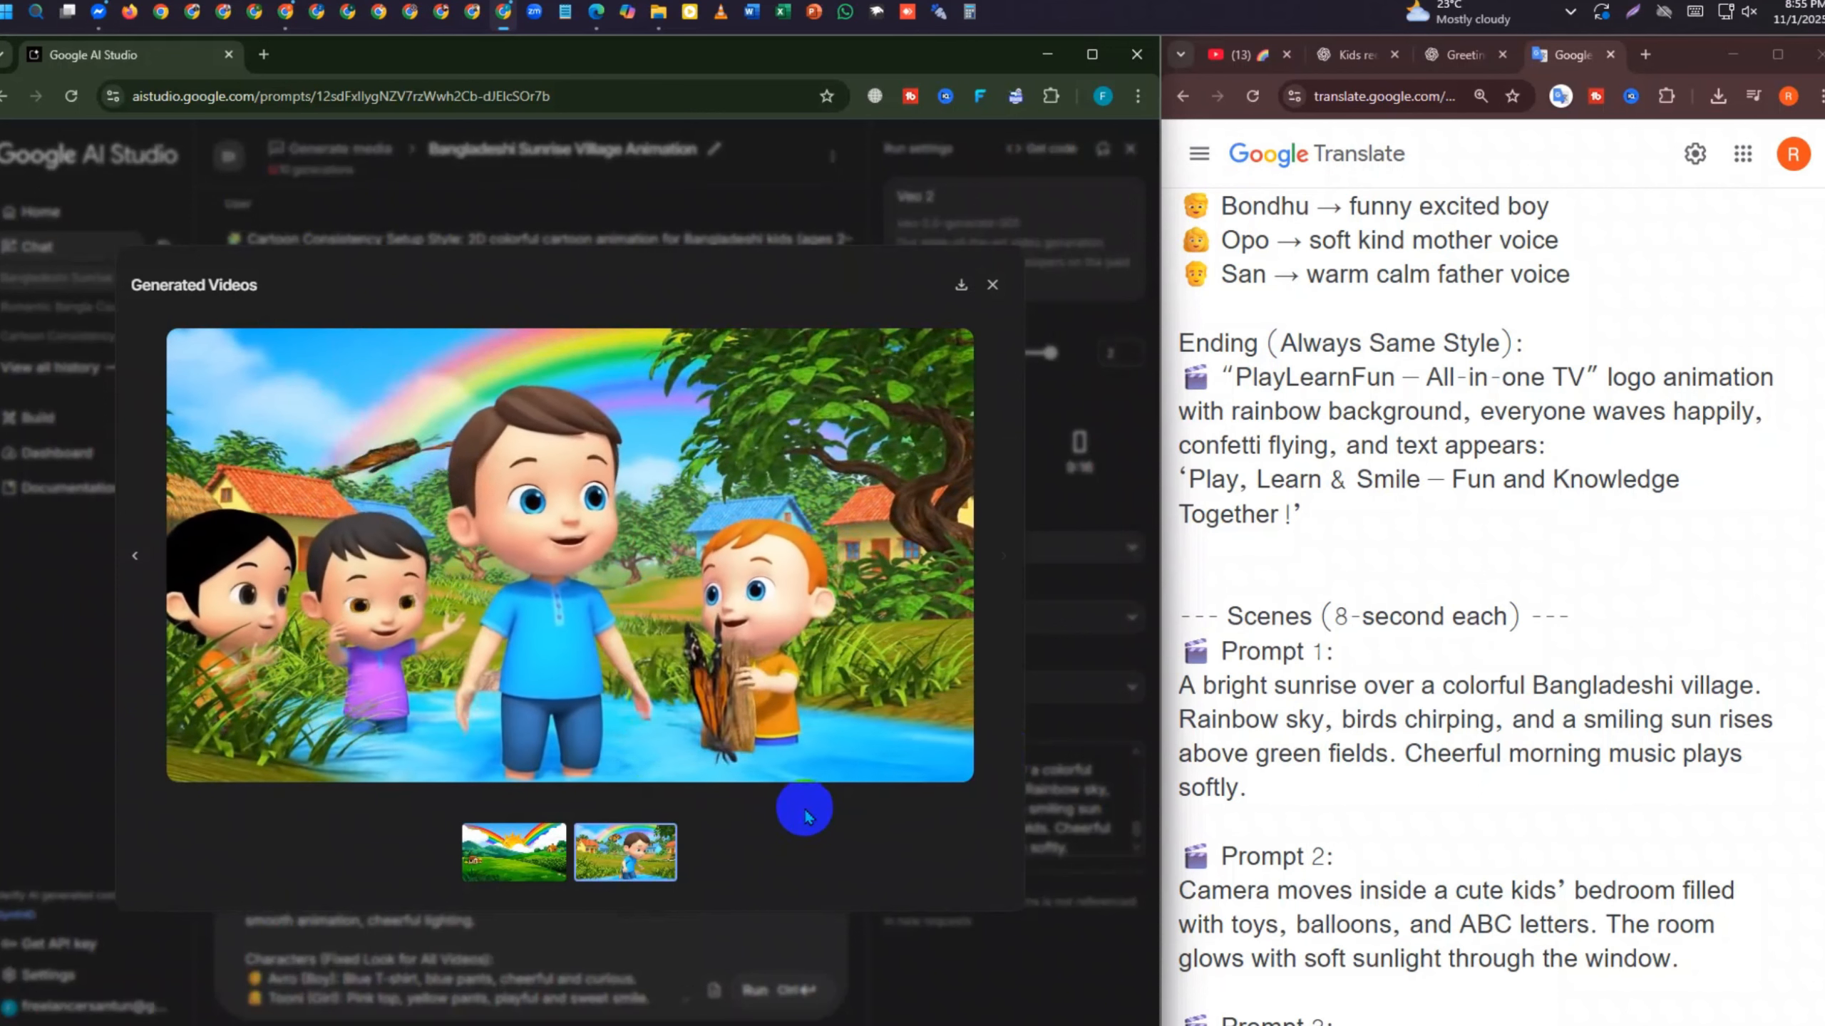
{"action": "left_click", "coordinate": [992, 286]}
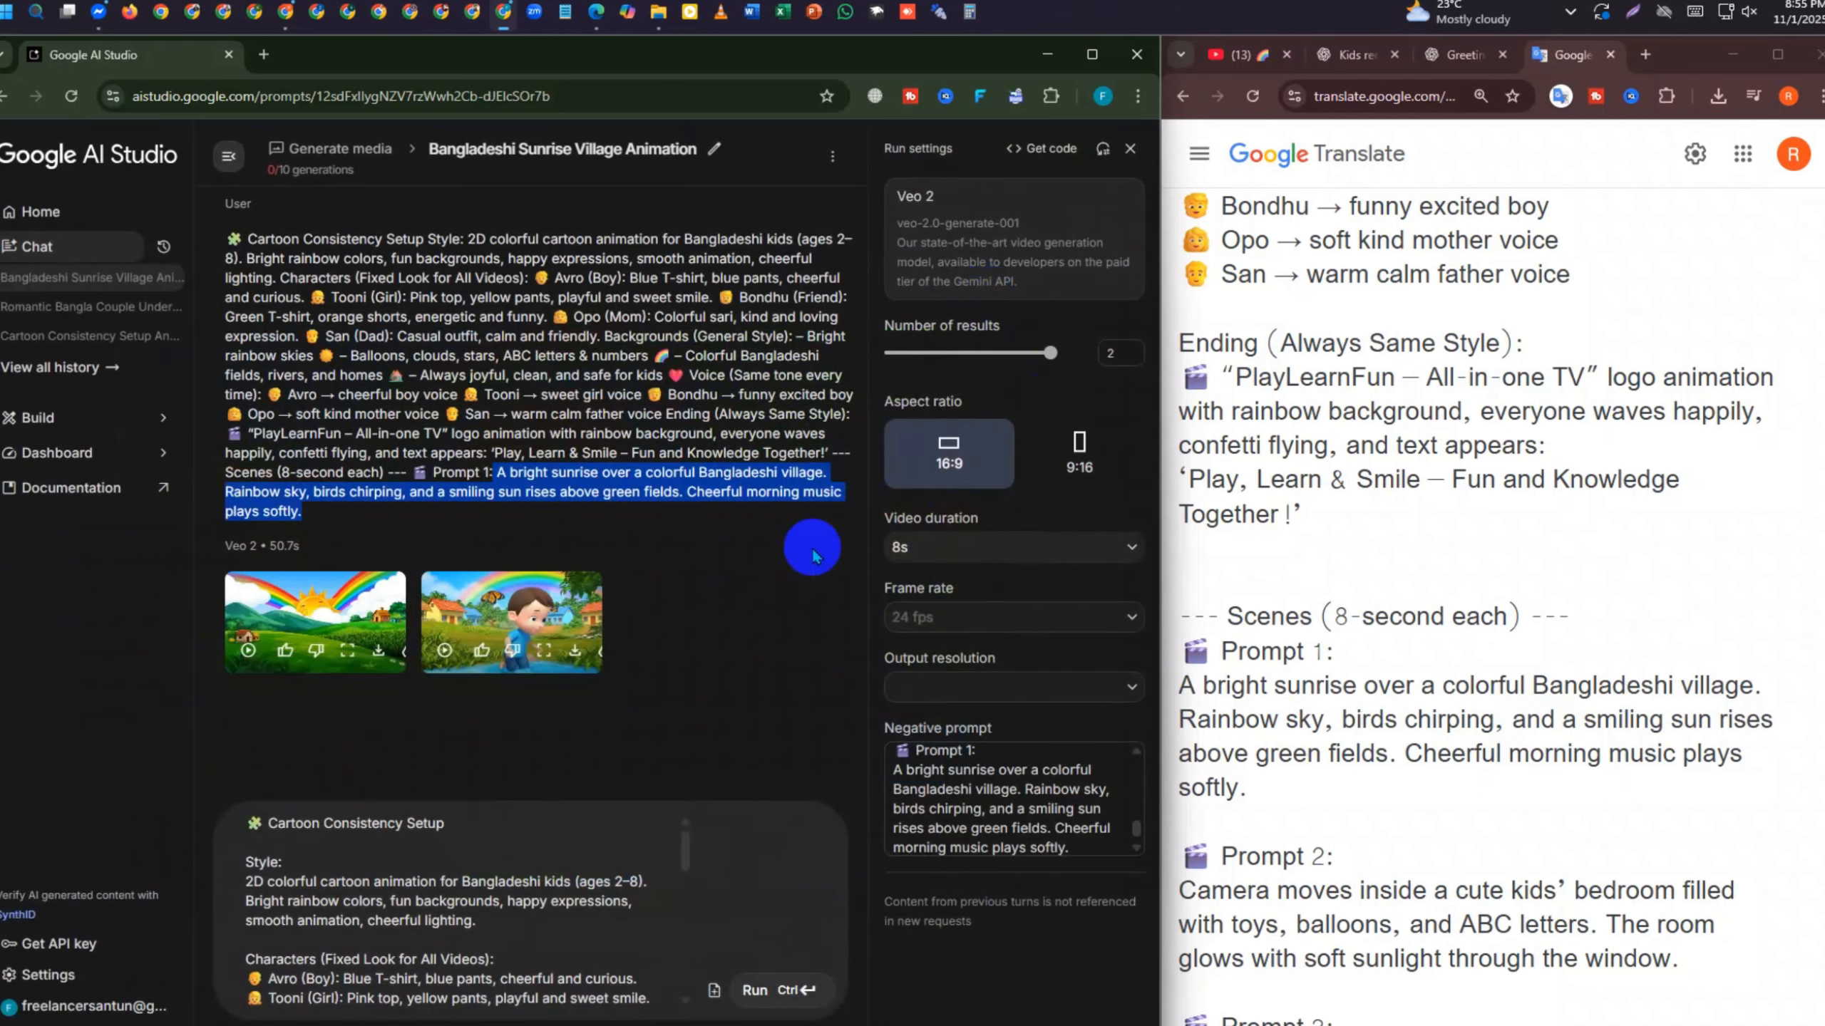
Download the second generated video, the one showing the boy in the blue T-shirt
{"action": "left_click", "coordinate": [575, 652]}
{"action": "left_click", "coordinate": [654, 701]}
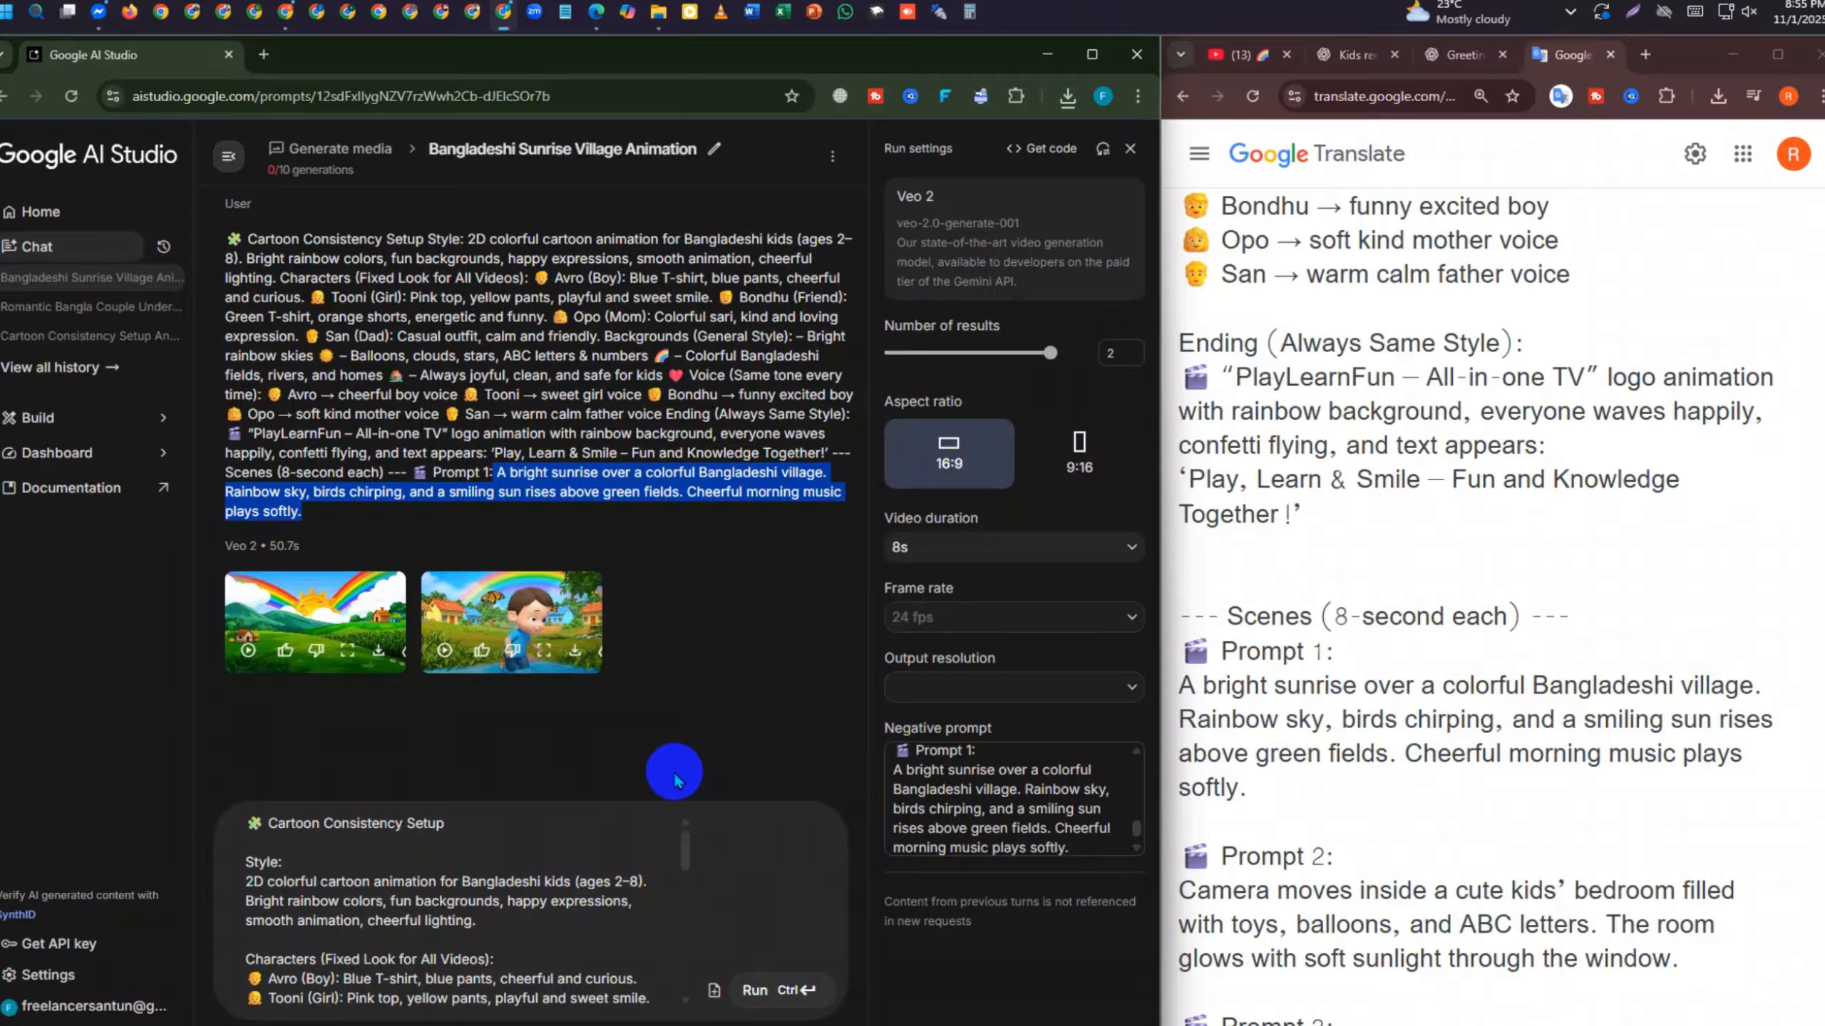
{"action": "scroll", "coordinate": [675, 873], "scroll_direction": "down", "scroll_amount": 5}
{"action": "scroll", "coordinate": [604, 905], "scroll_direction": "up", "scroll_amount": 5}
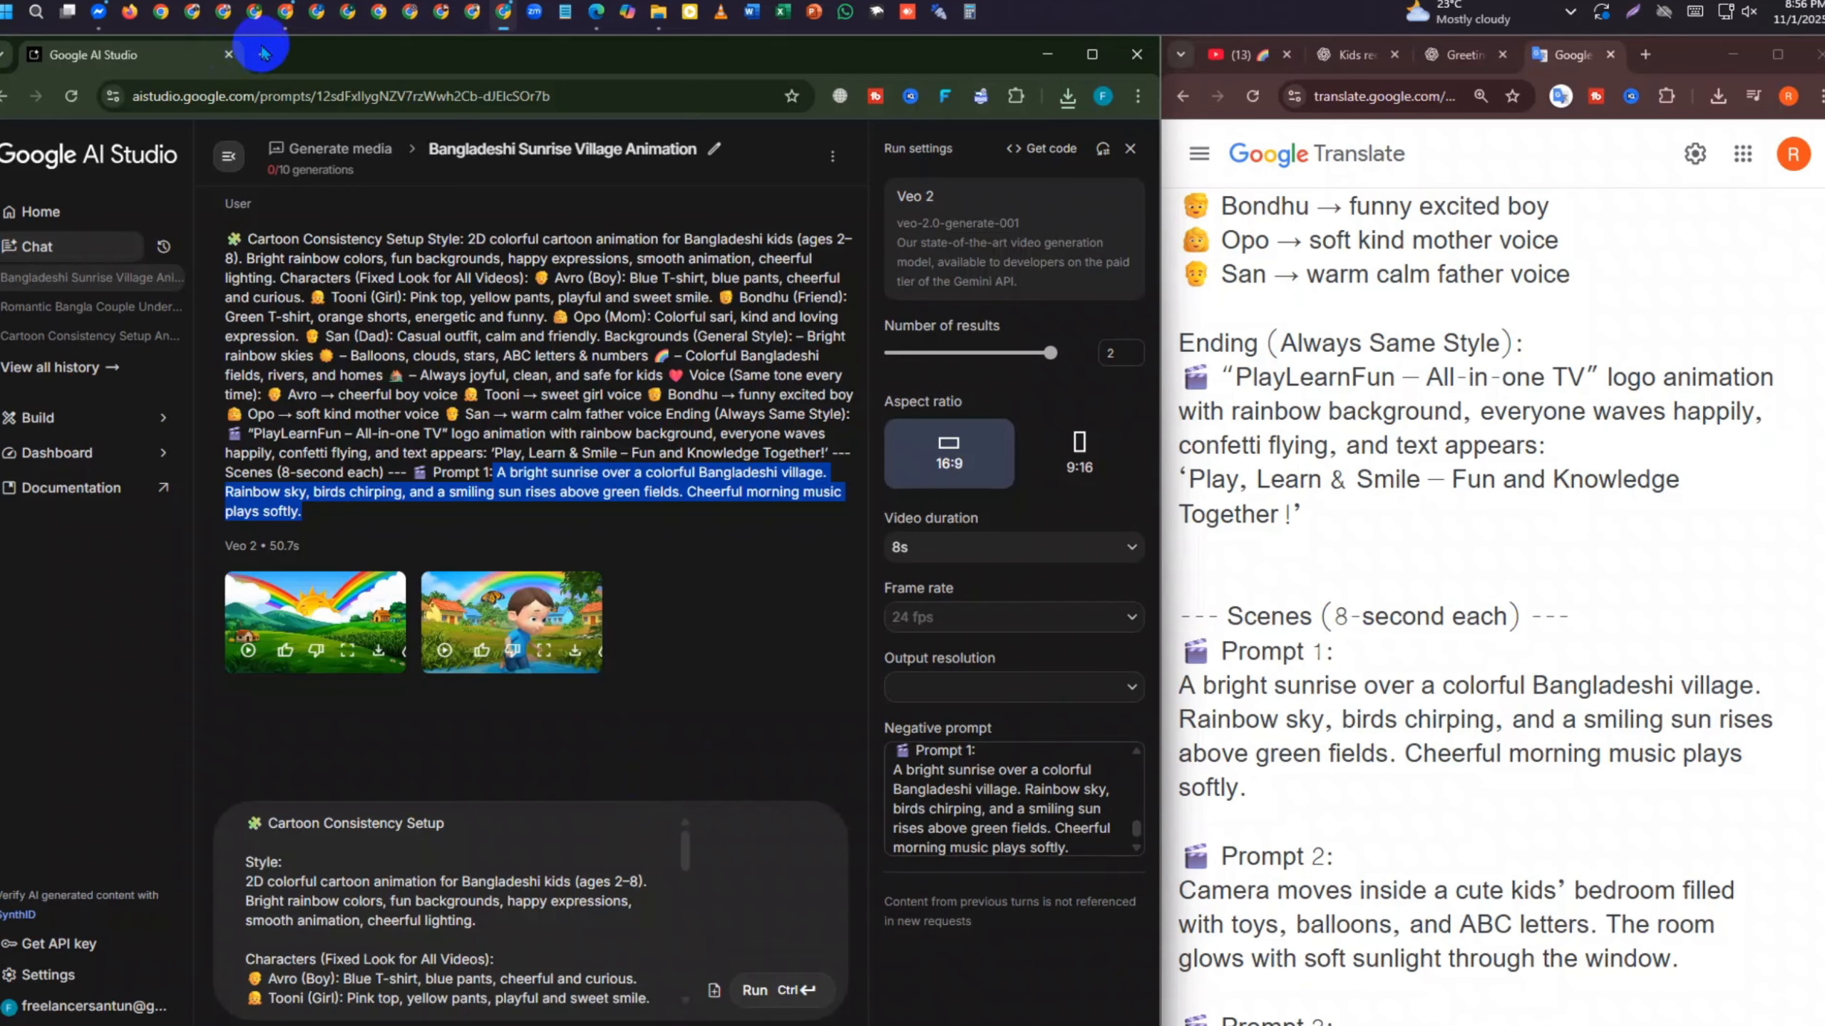
Switch to the maximized browser window with YouTube and look through the San Lofi Song channel's uploaded videos
{"action": "left_click", "coordinate": [222, 12]}
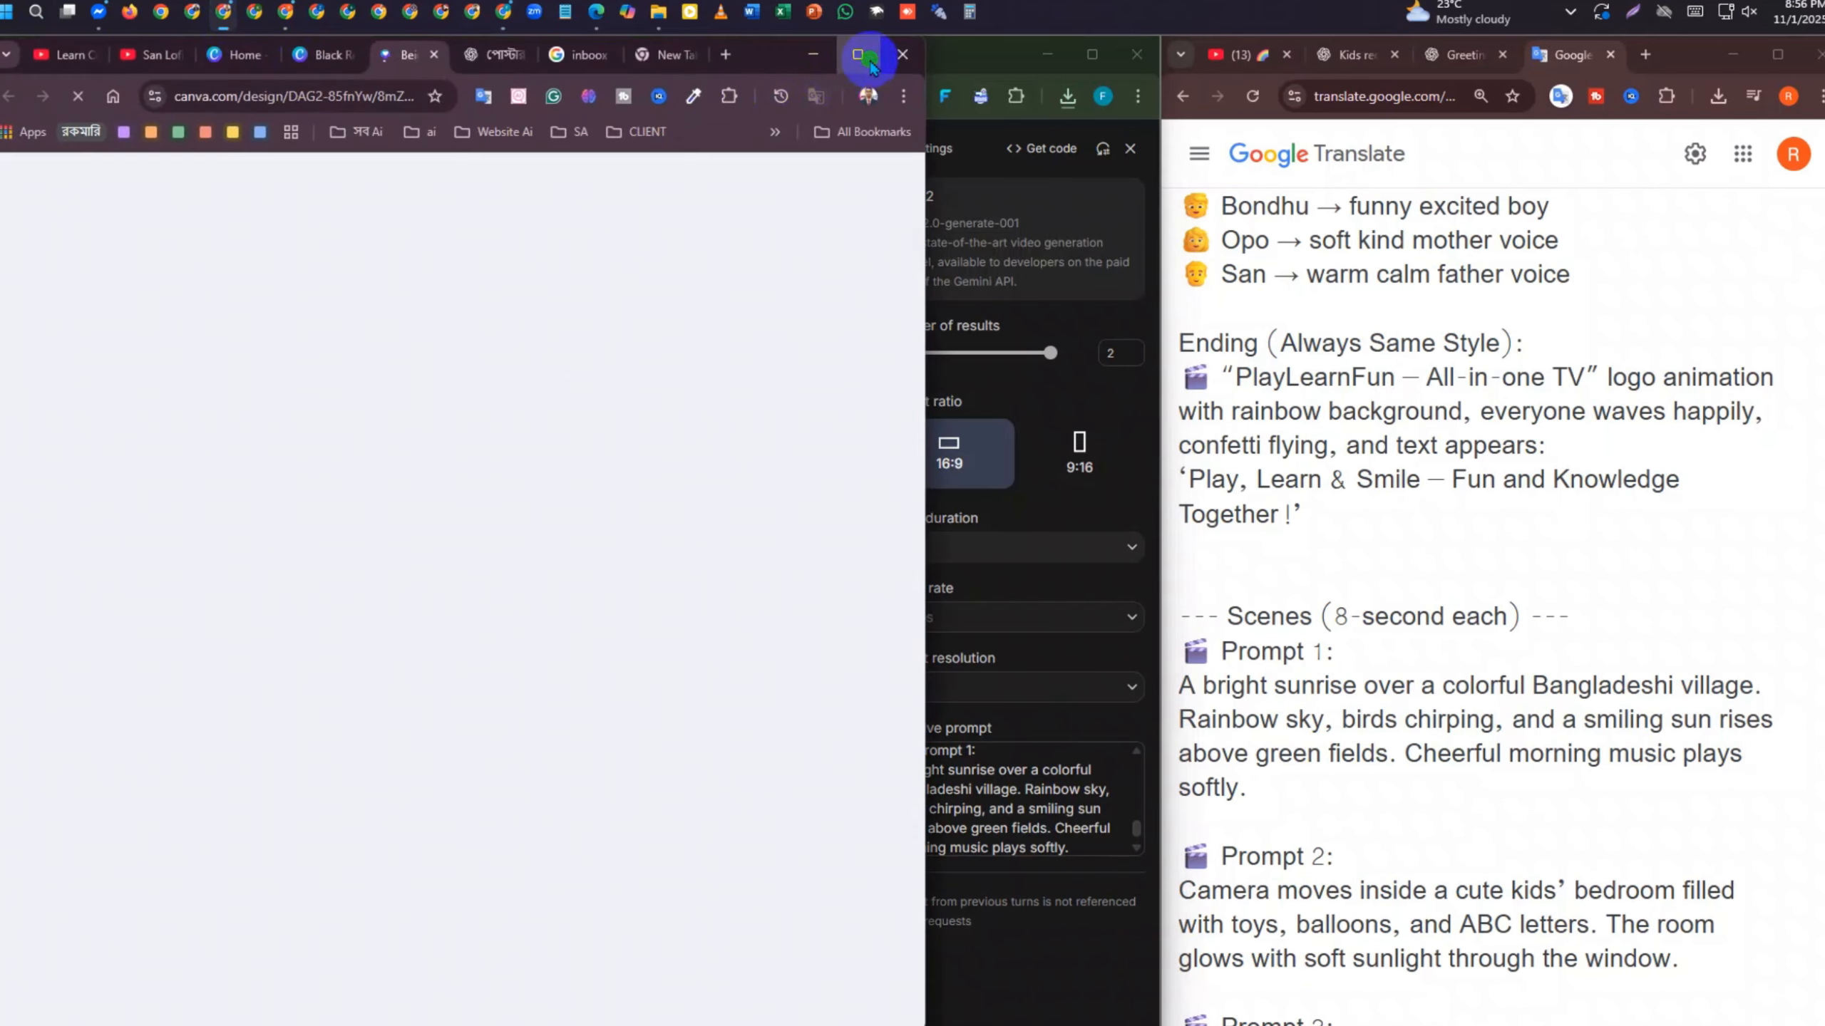
{"action": "left_click", "coordinate": [869, 65]}
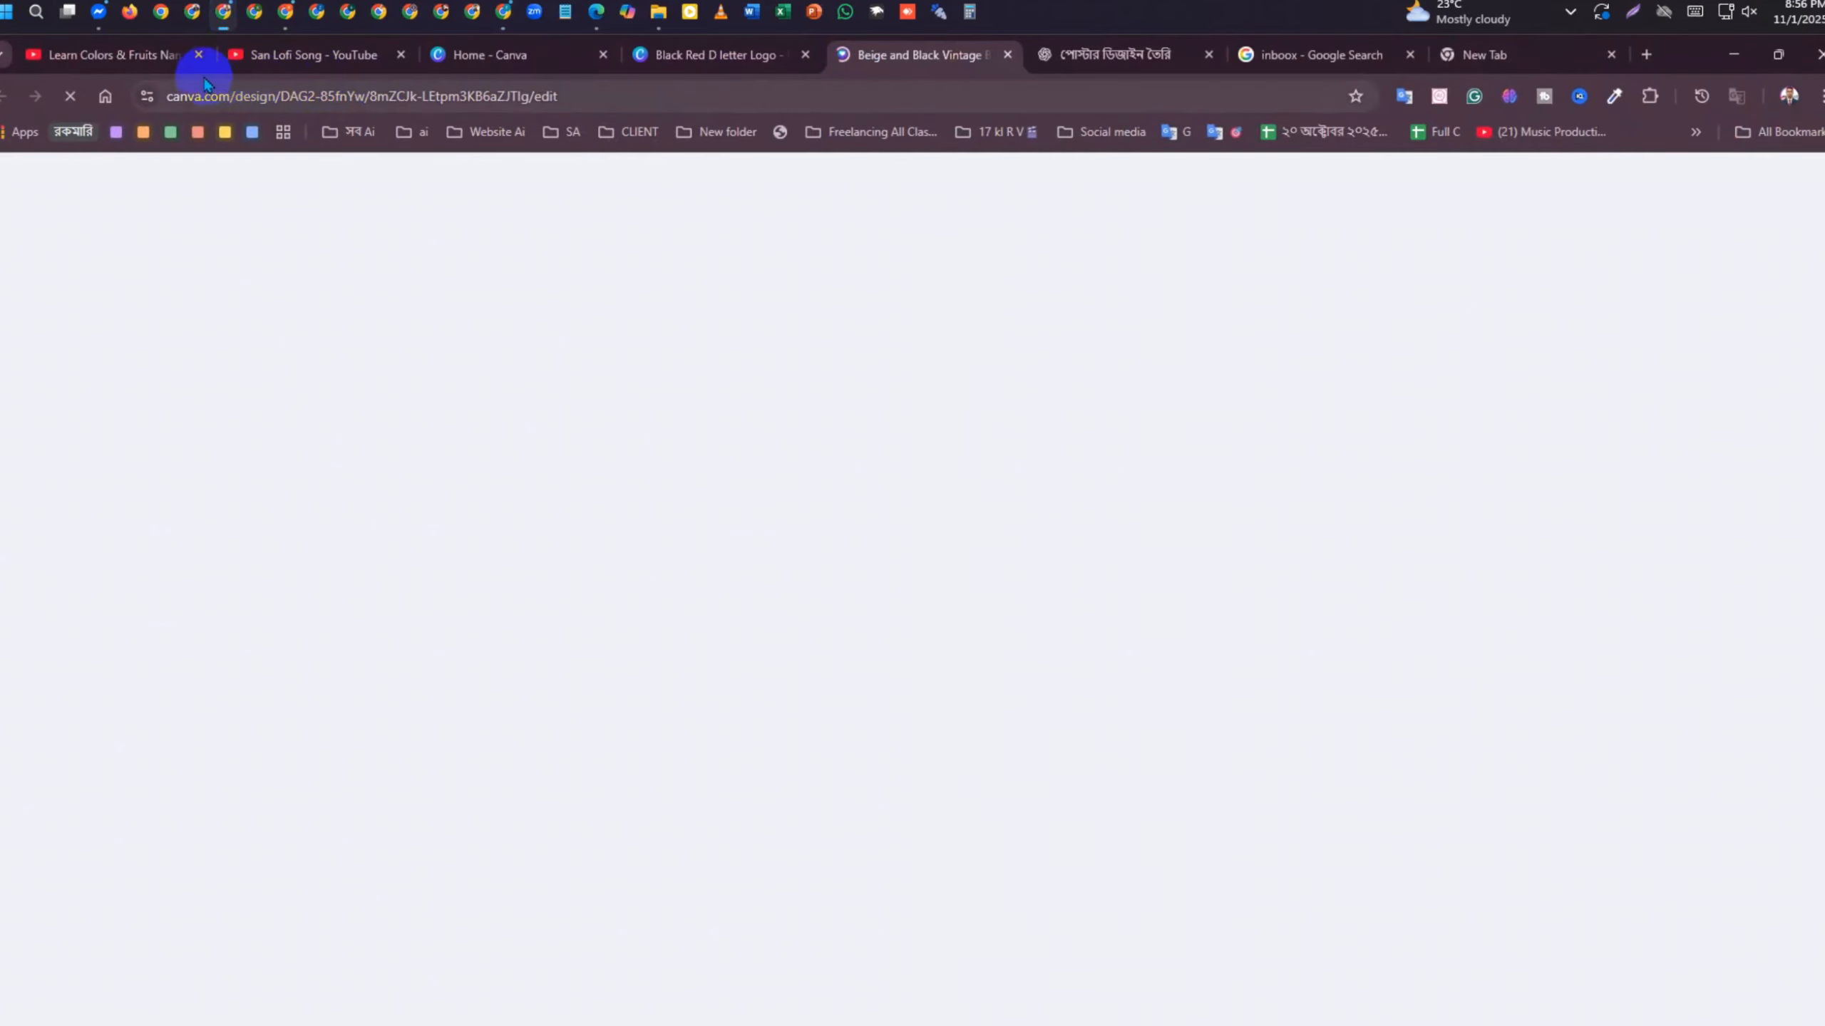
{"action": "left_click", "coordinate": [302, 56]}
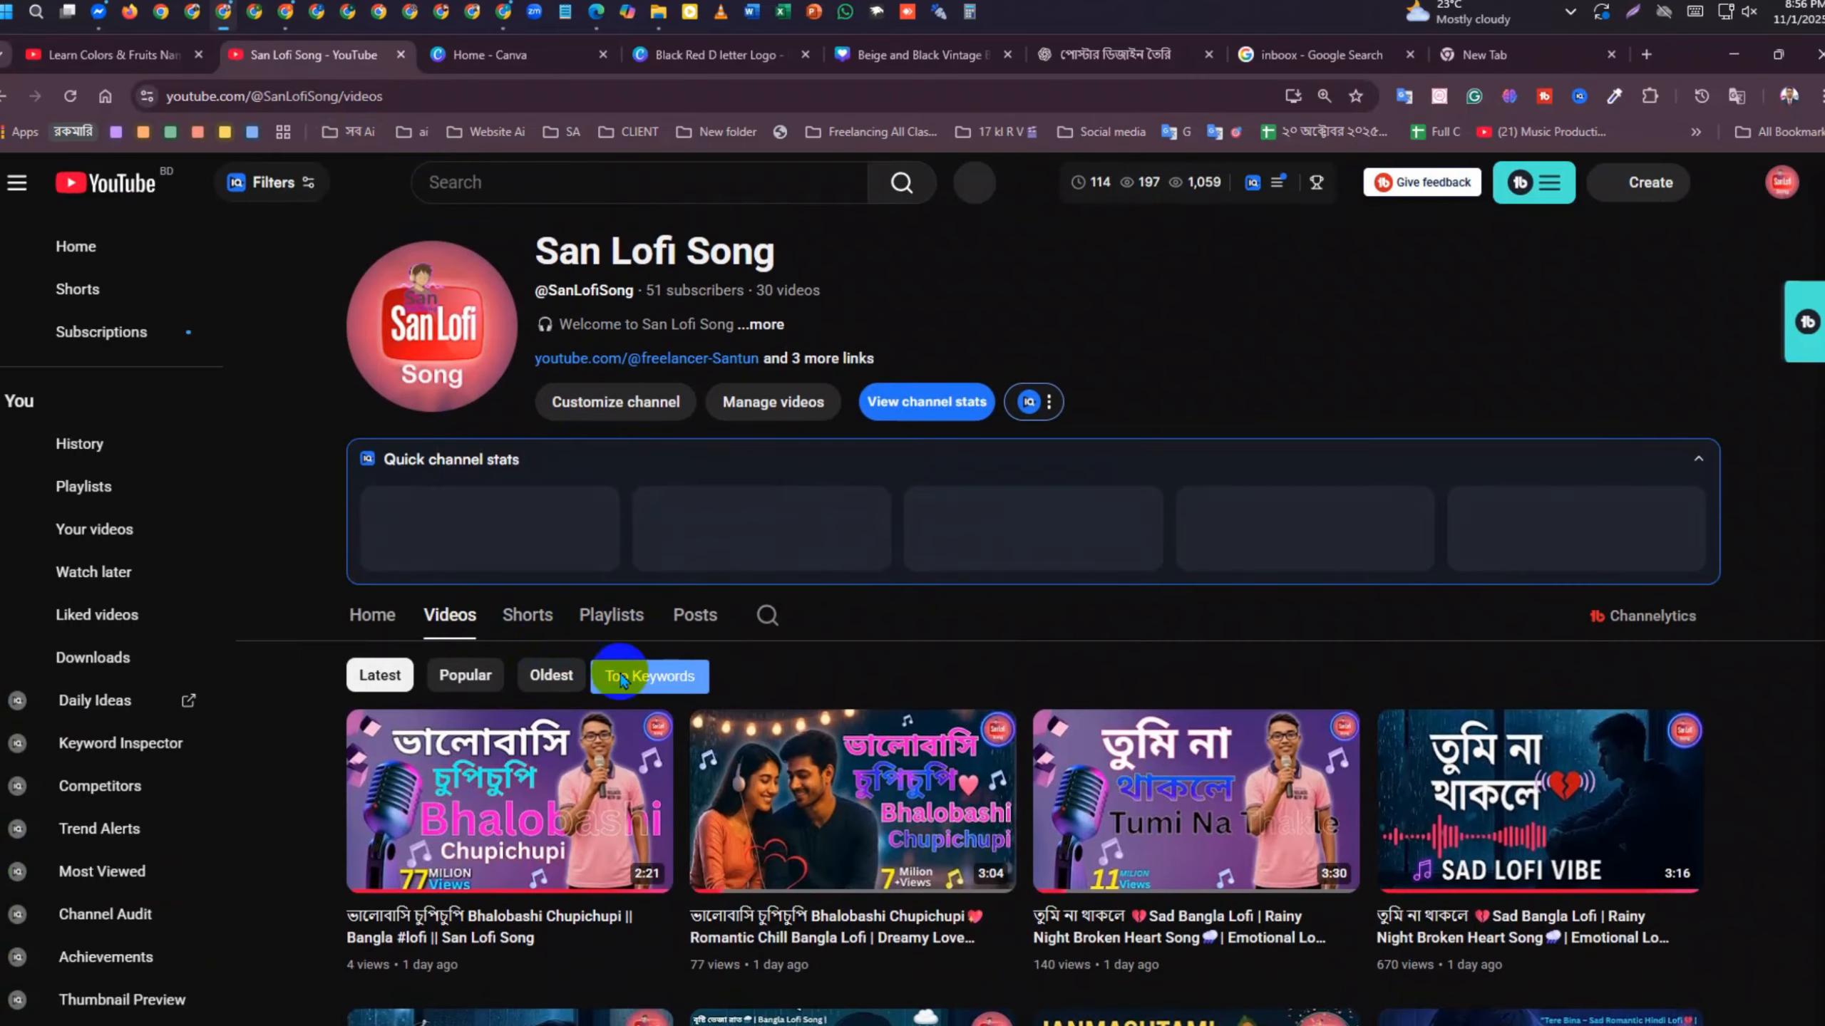
{"action": "scroll", "coordinate": [436, 476], "scroll_direction": "down", "scroll_amount": 5}
{"action": "scroll", "coordinate": [1365, 683], "scroll_direction": "down", "scroll_amount": 1}
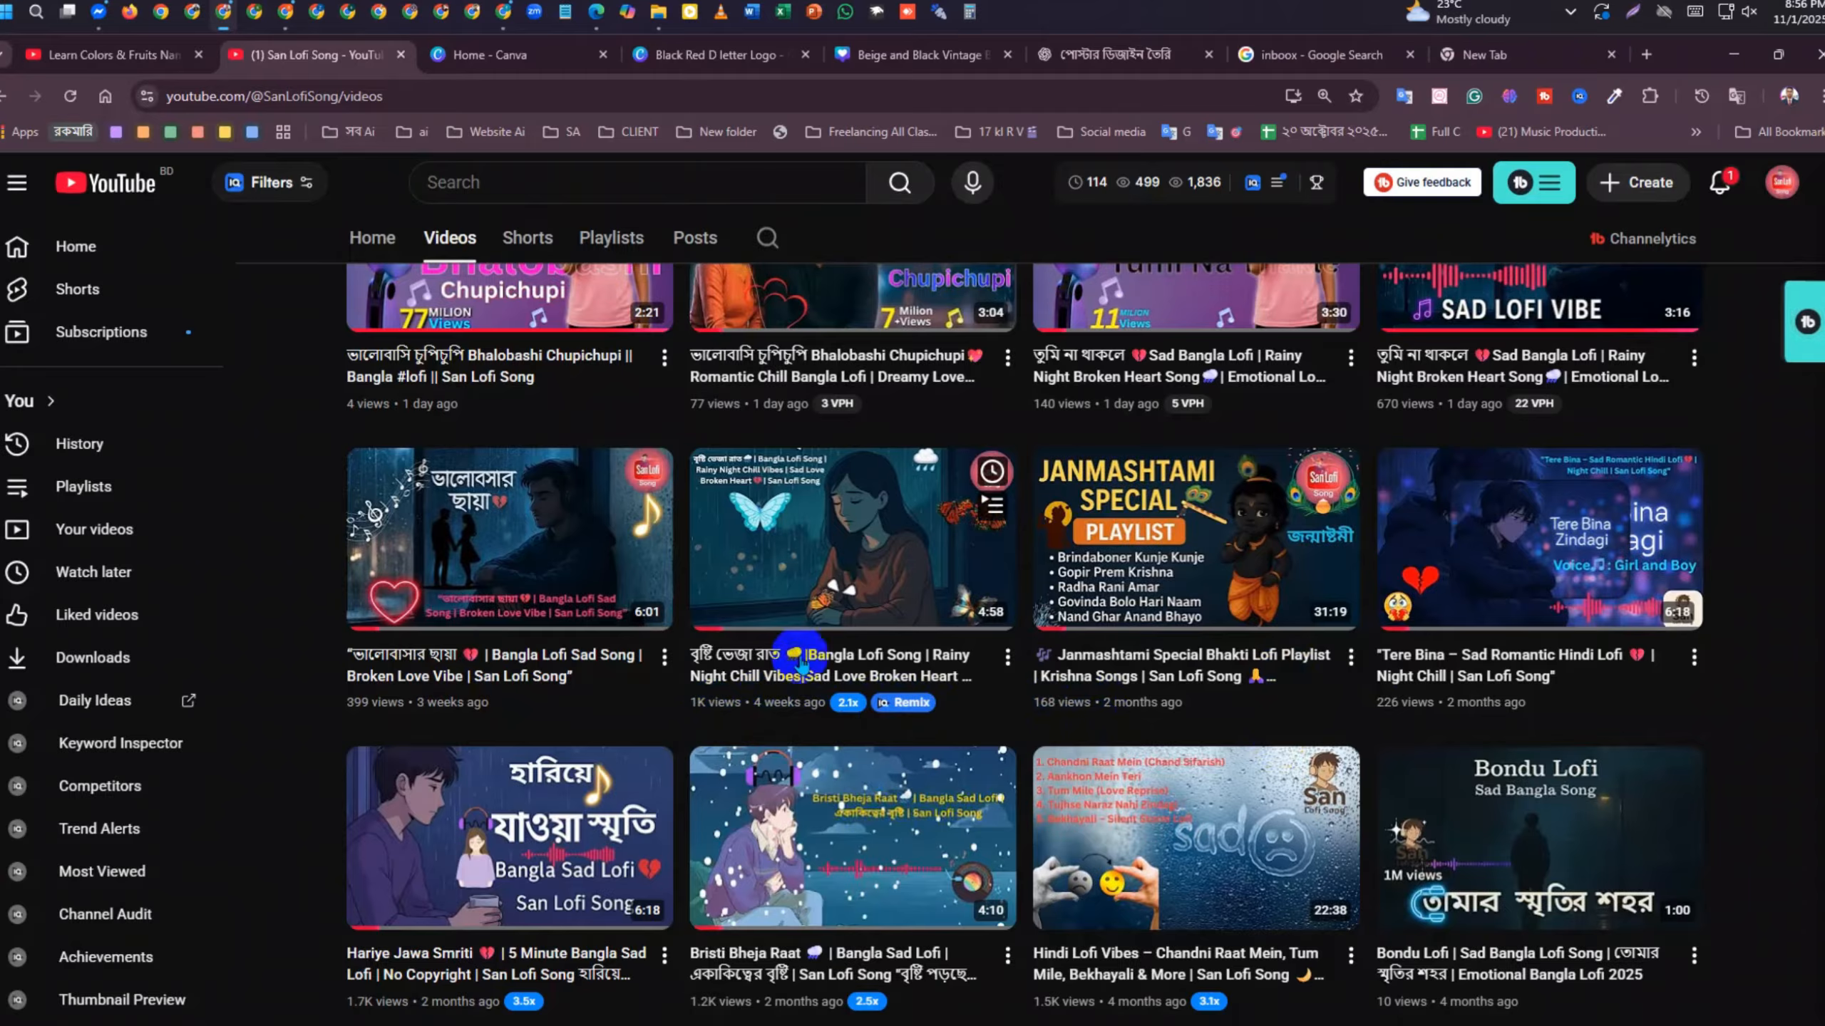
{"action": "scroll", "coordinate": [1481, 701], "scroll_direction": "down", "scroll_amount": 2}
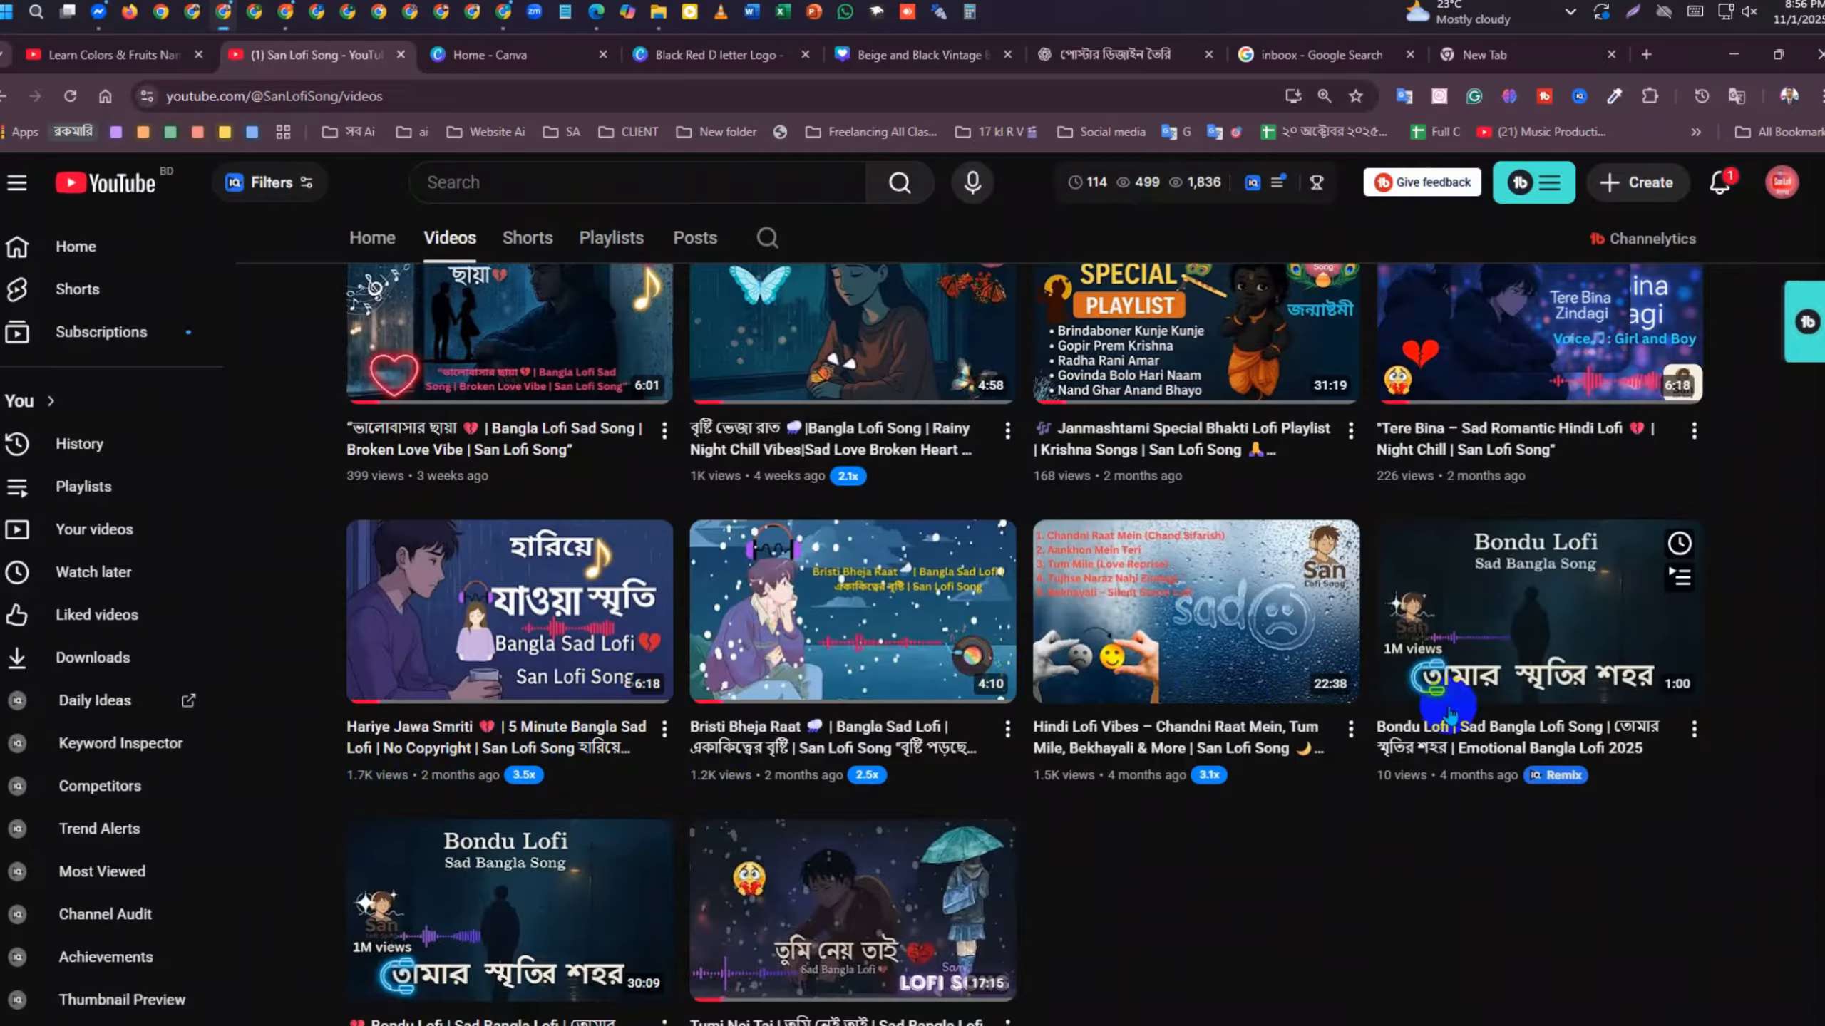
{"action": "scroll", "coordinate": [895, 934], "scroll_direction": "up", "scroll_amount": 7}
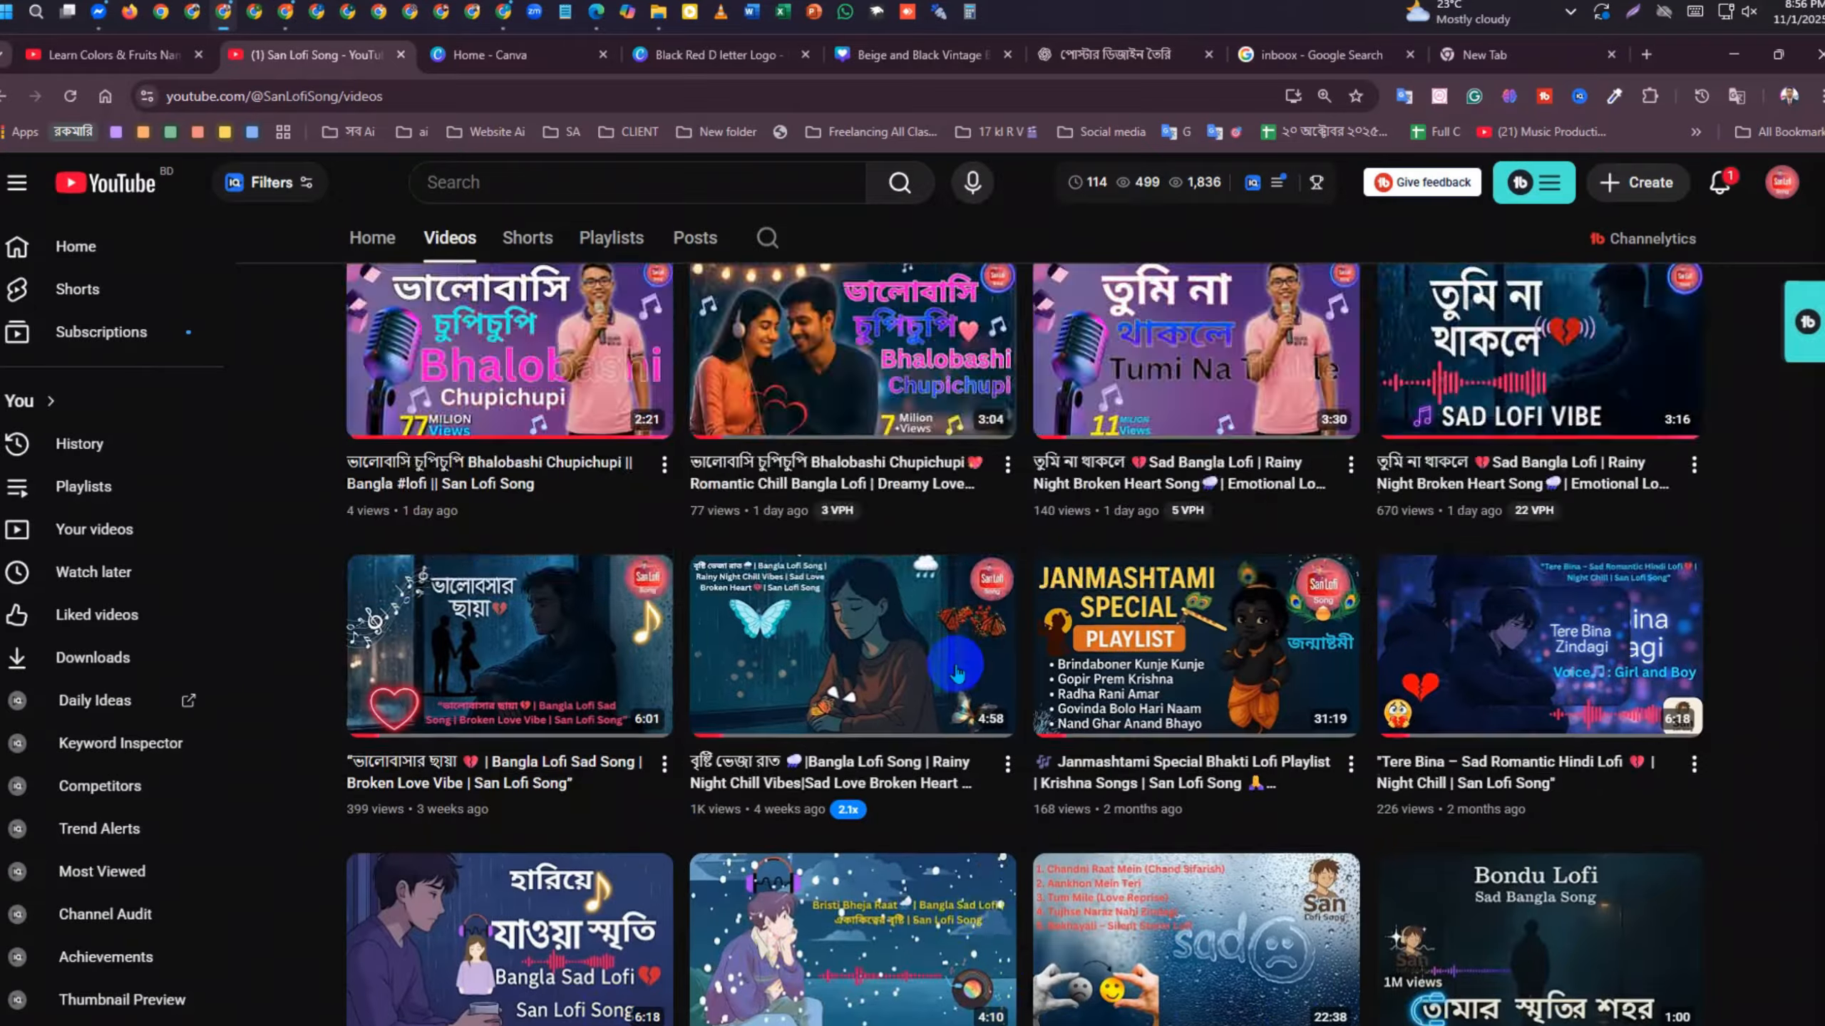
{"action": "scroll", "coordinate": [927, 906], "scroll_direction": "down", "scroll_amount": 4}
{"action": "scroll", "coordinate": [862, 798], "scroll_direction": "down", "scroll_amount": 3}
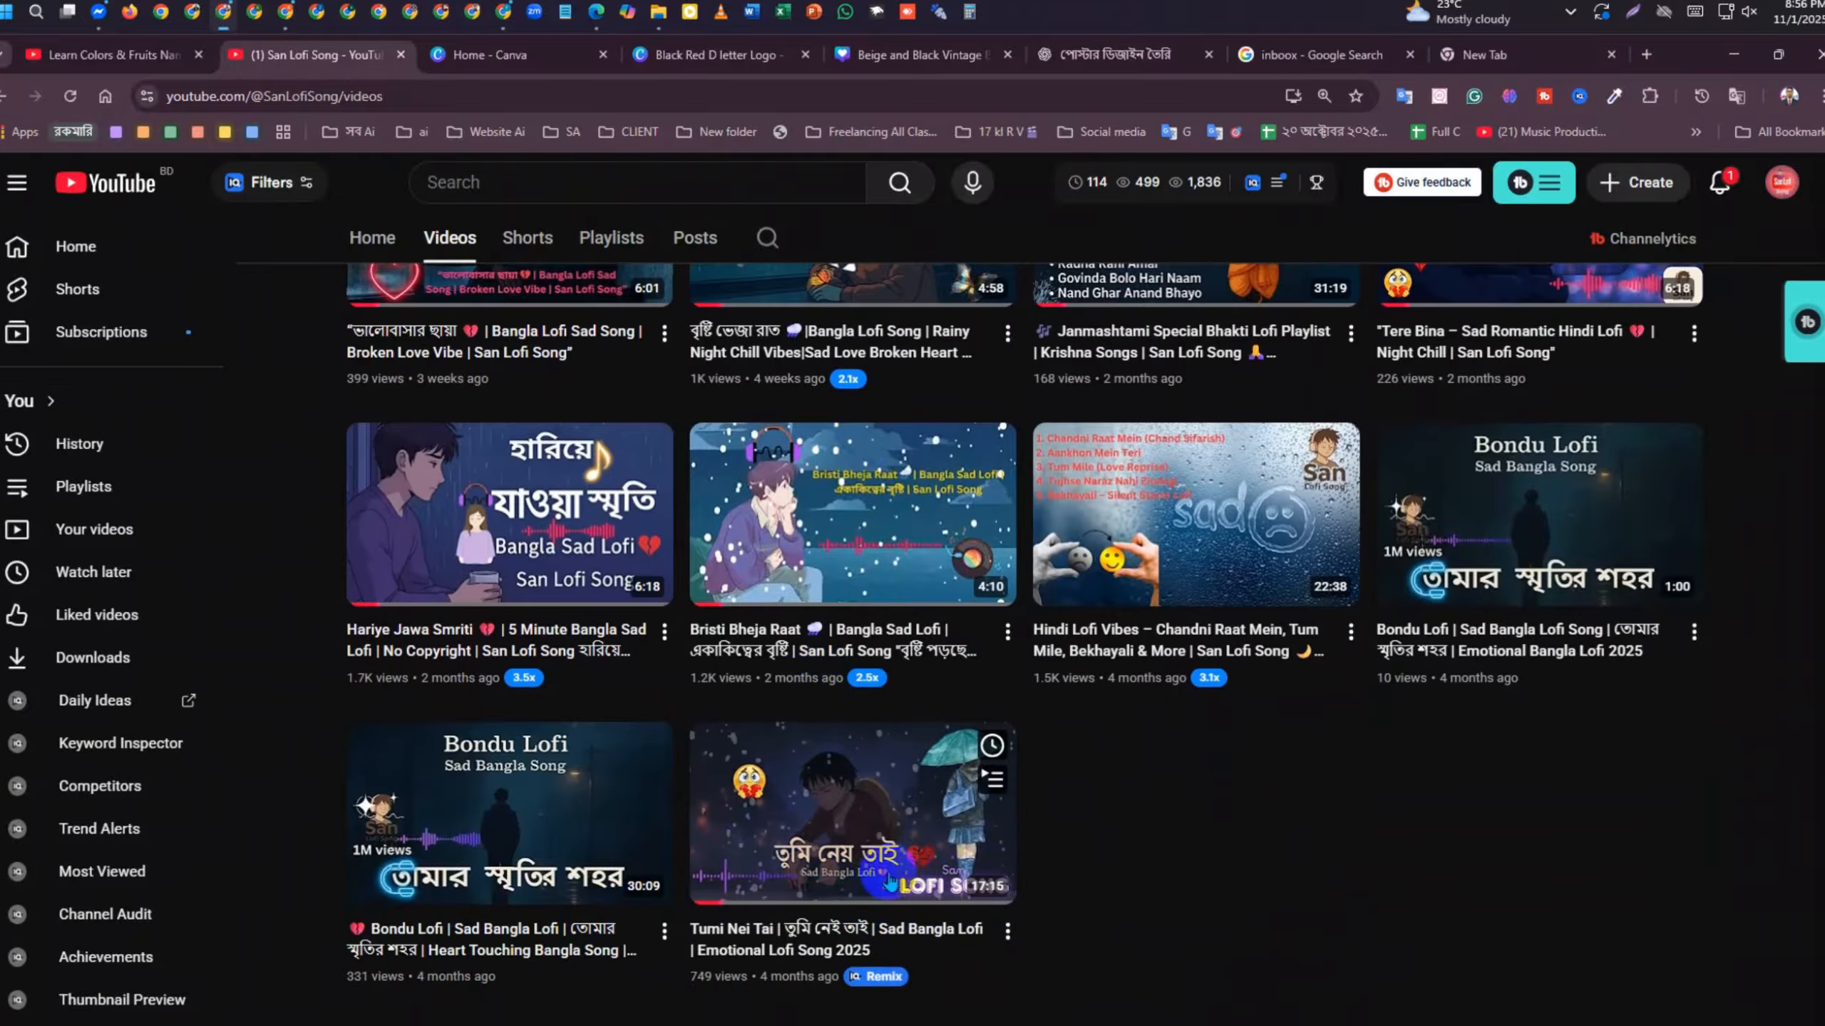
Open the Bristi Bheja Raat video in YouTube Studio and check its copyright status
{"action": "left_click", "coordinate": [821, 544]}
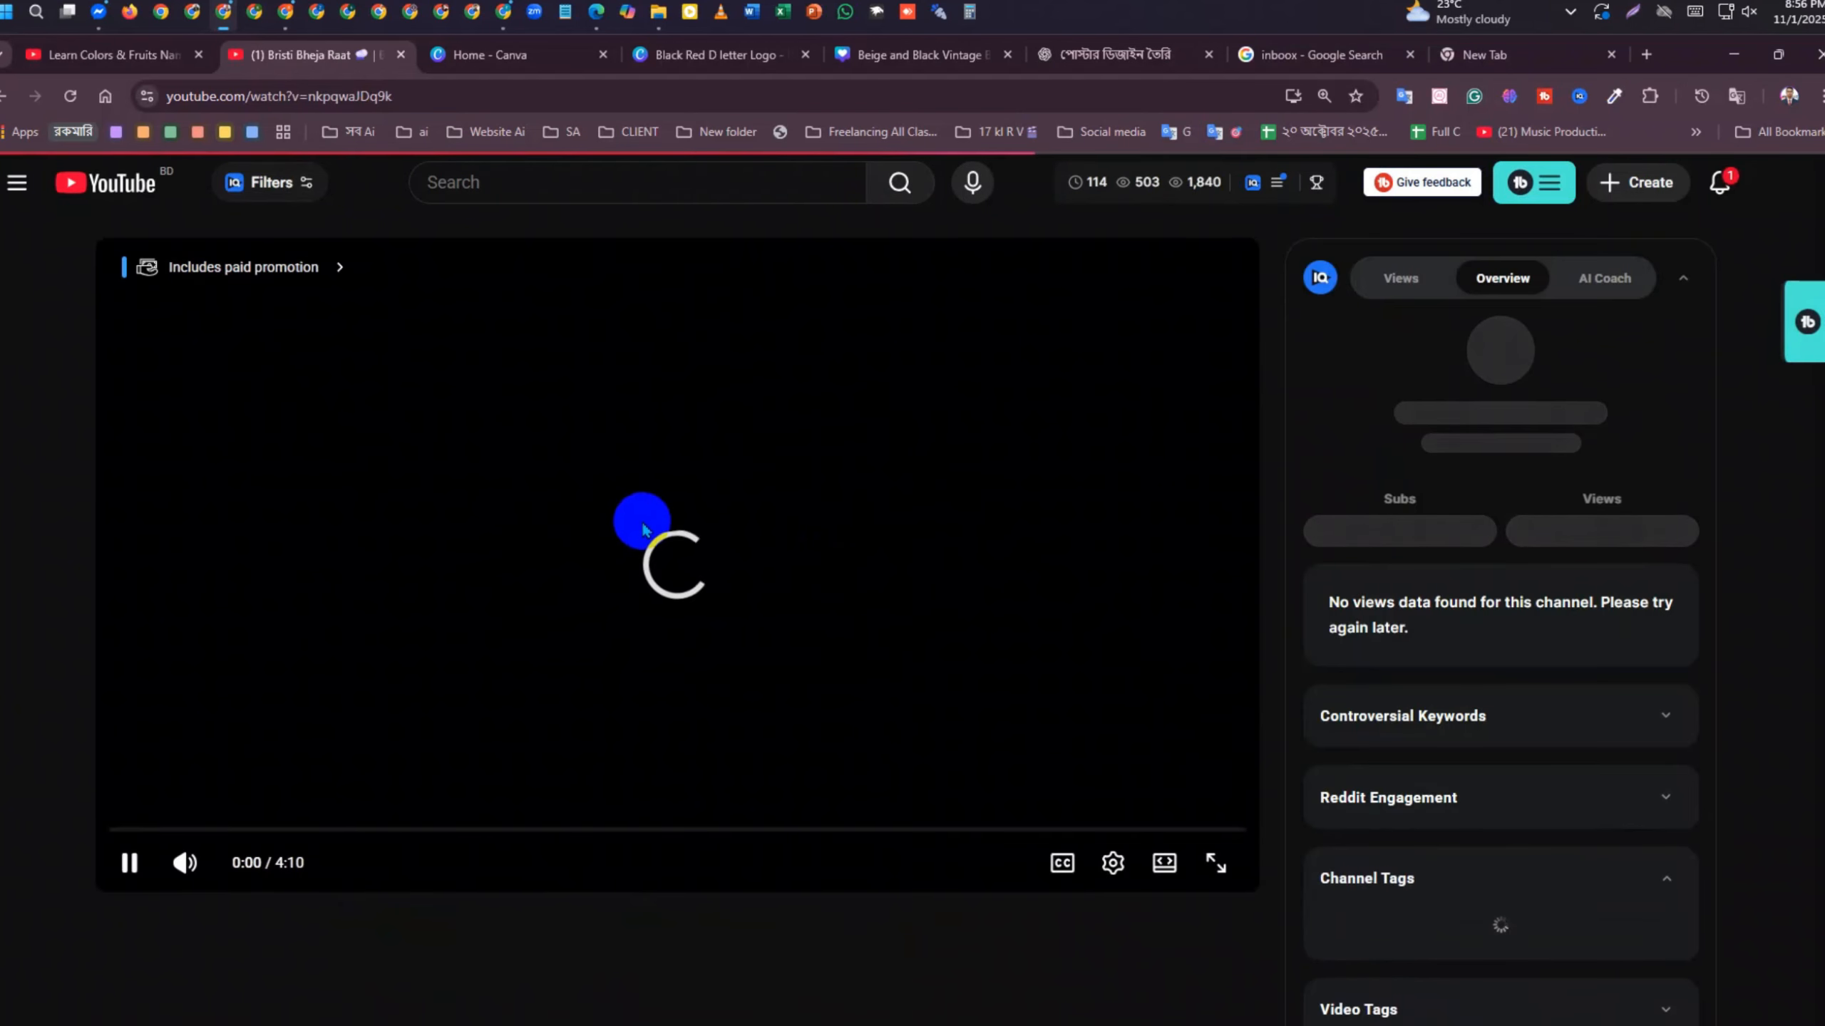
{"action": "left_click", "coordinate": [644, 530]}
{"action": "left_click", "coordinate": [337, 961]}
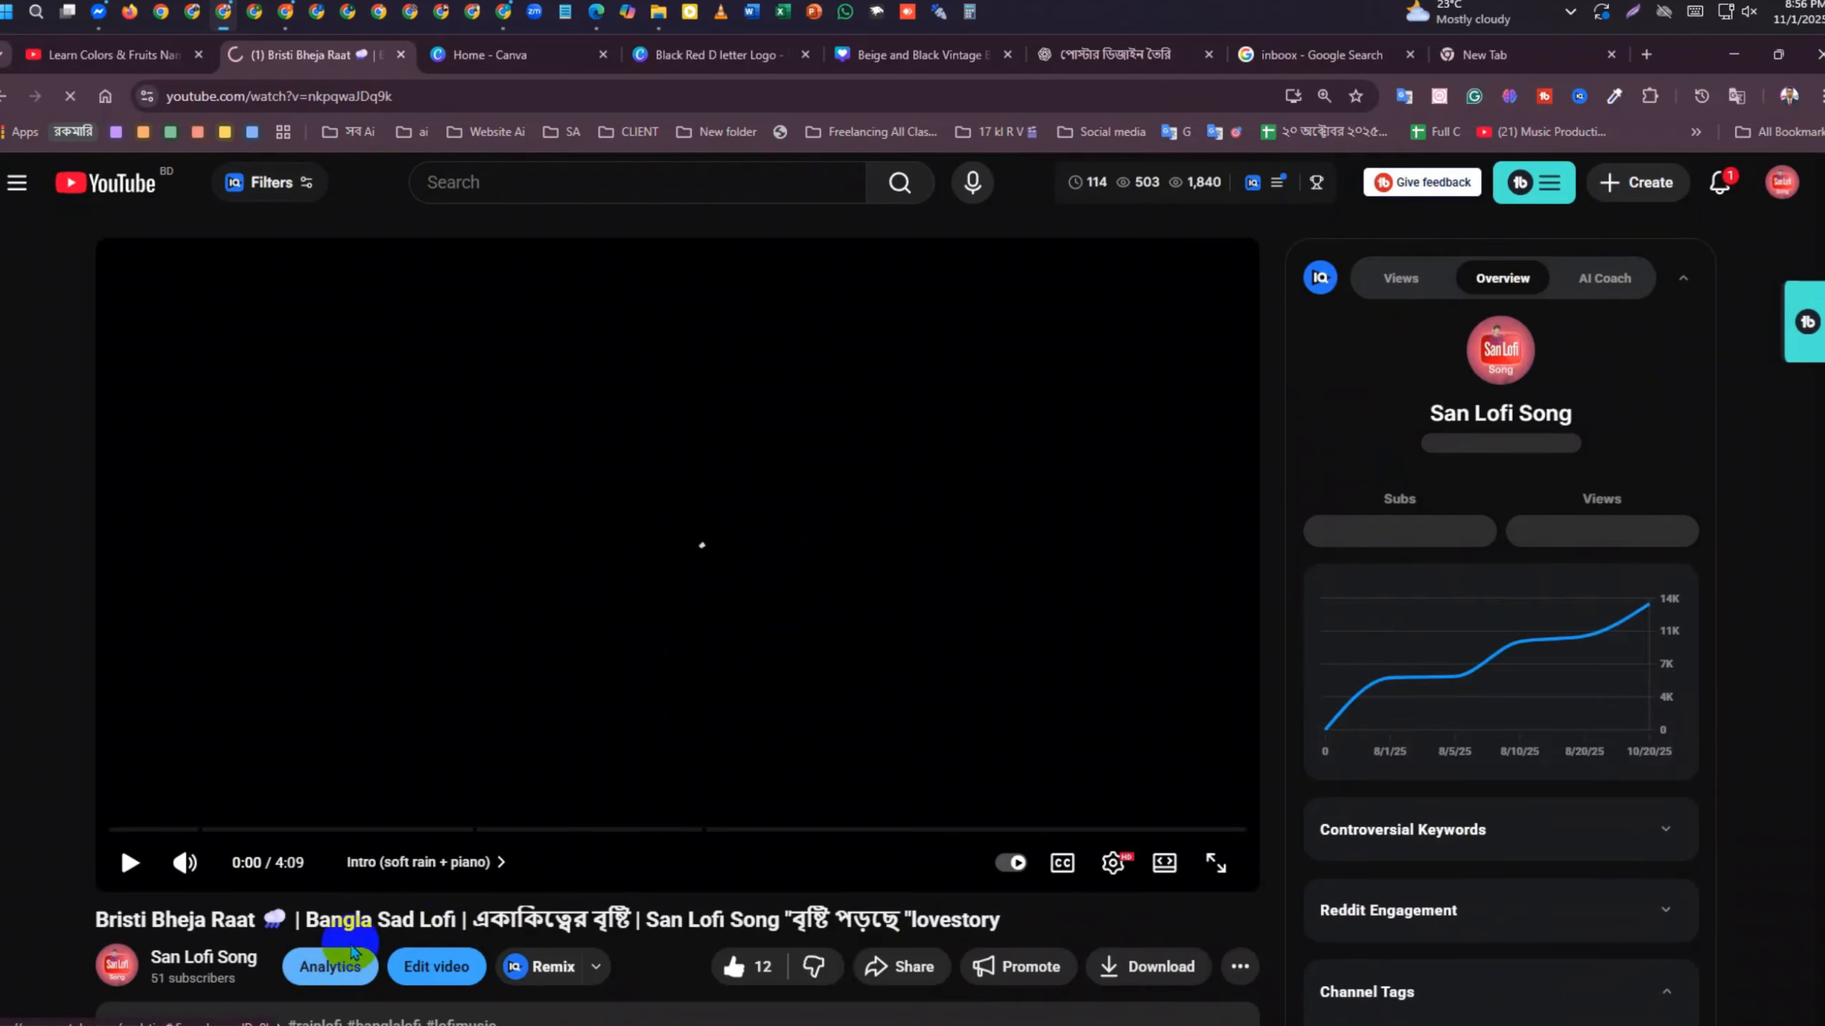
{"action": "scroll", "coordinate": [460, 663], "scroll_direction": "down", "scroll_amount": 3}
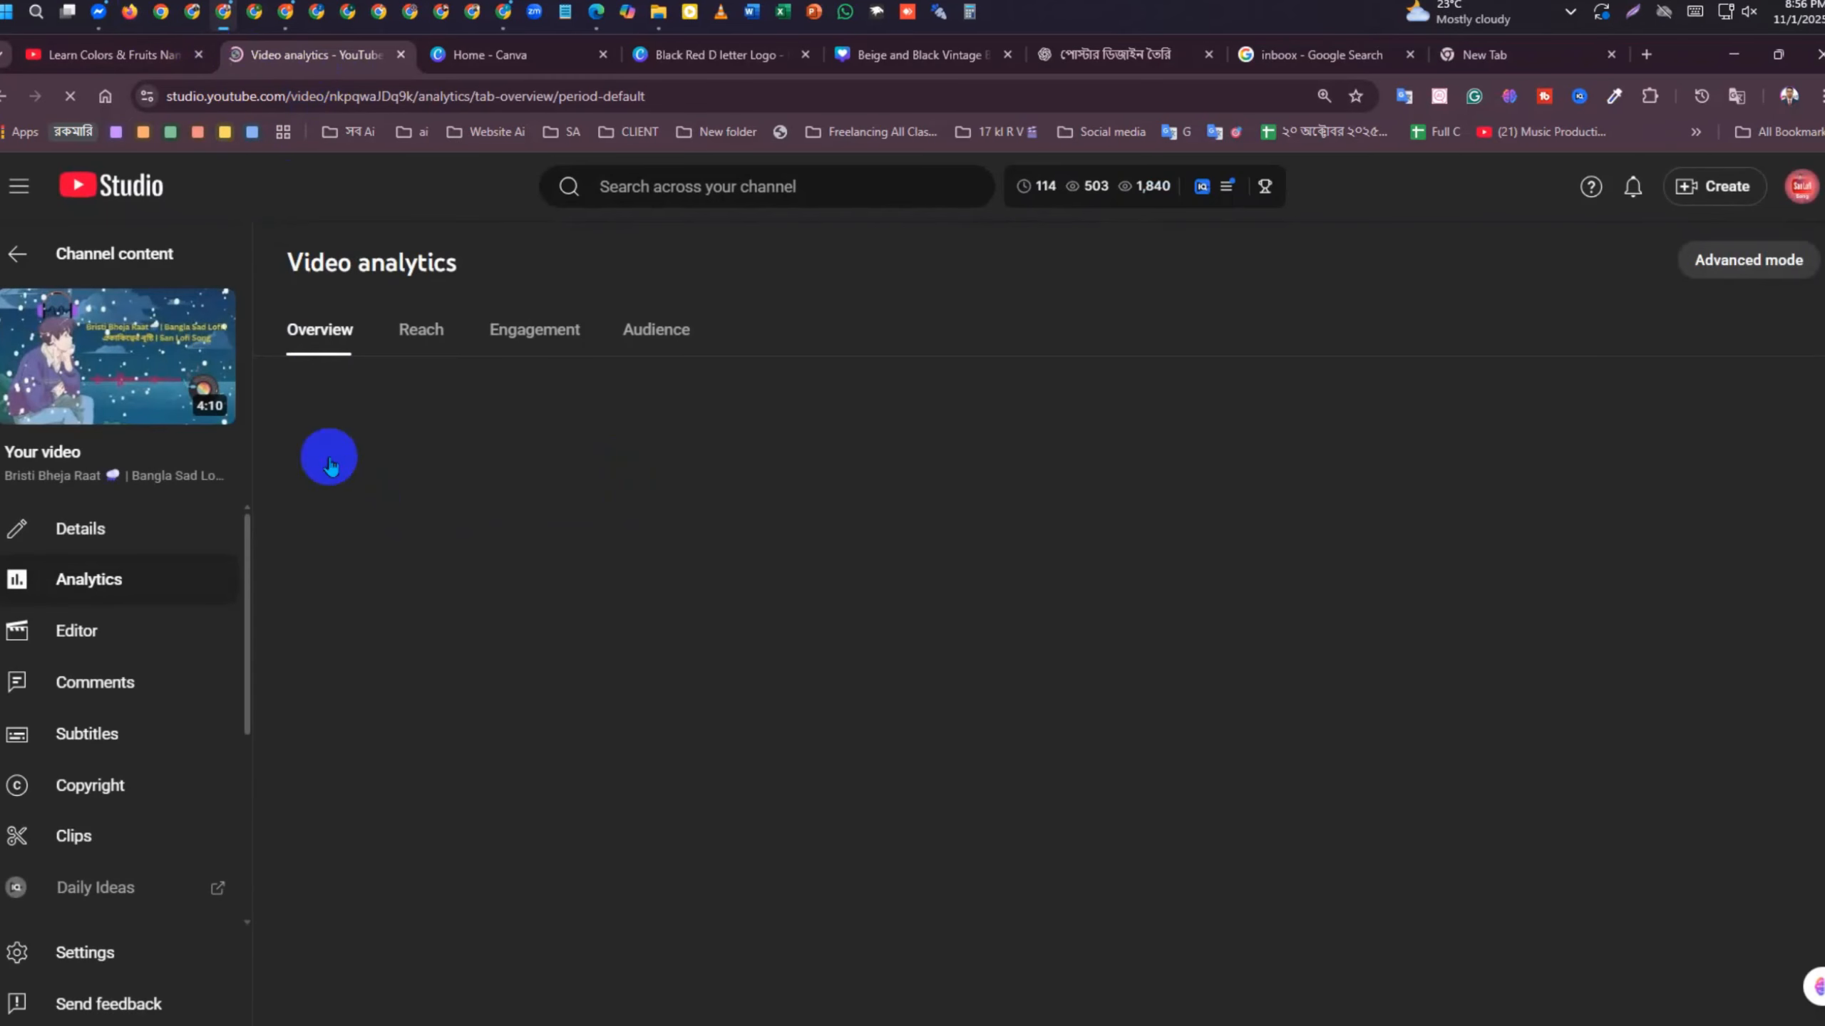
{"action": "left_click", "coordinate": [105, 791]}
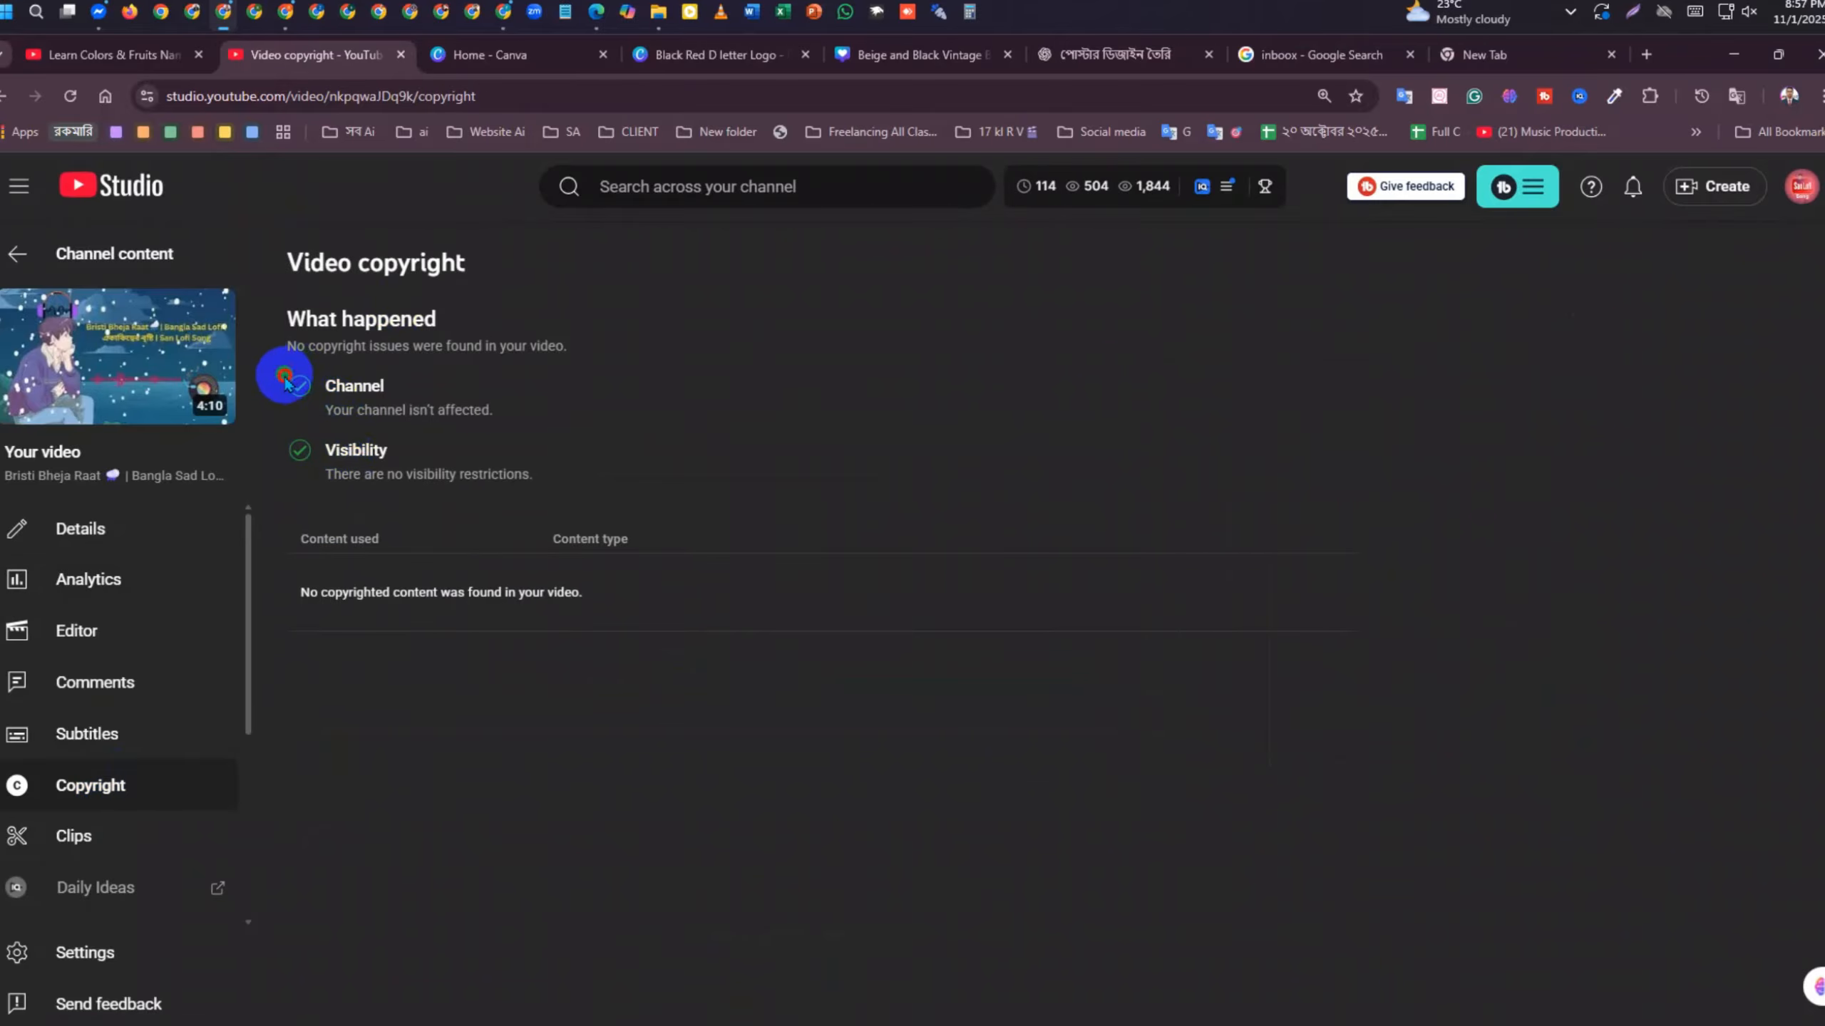
{"action": "left_click_drag", "start_coordinate": [277, 374], "coordinate": [412, 413]}
{"action": "left_click", "coordinate": [273, 338]}
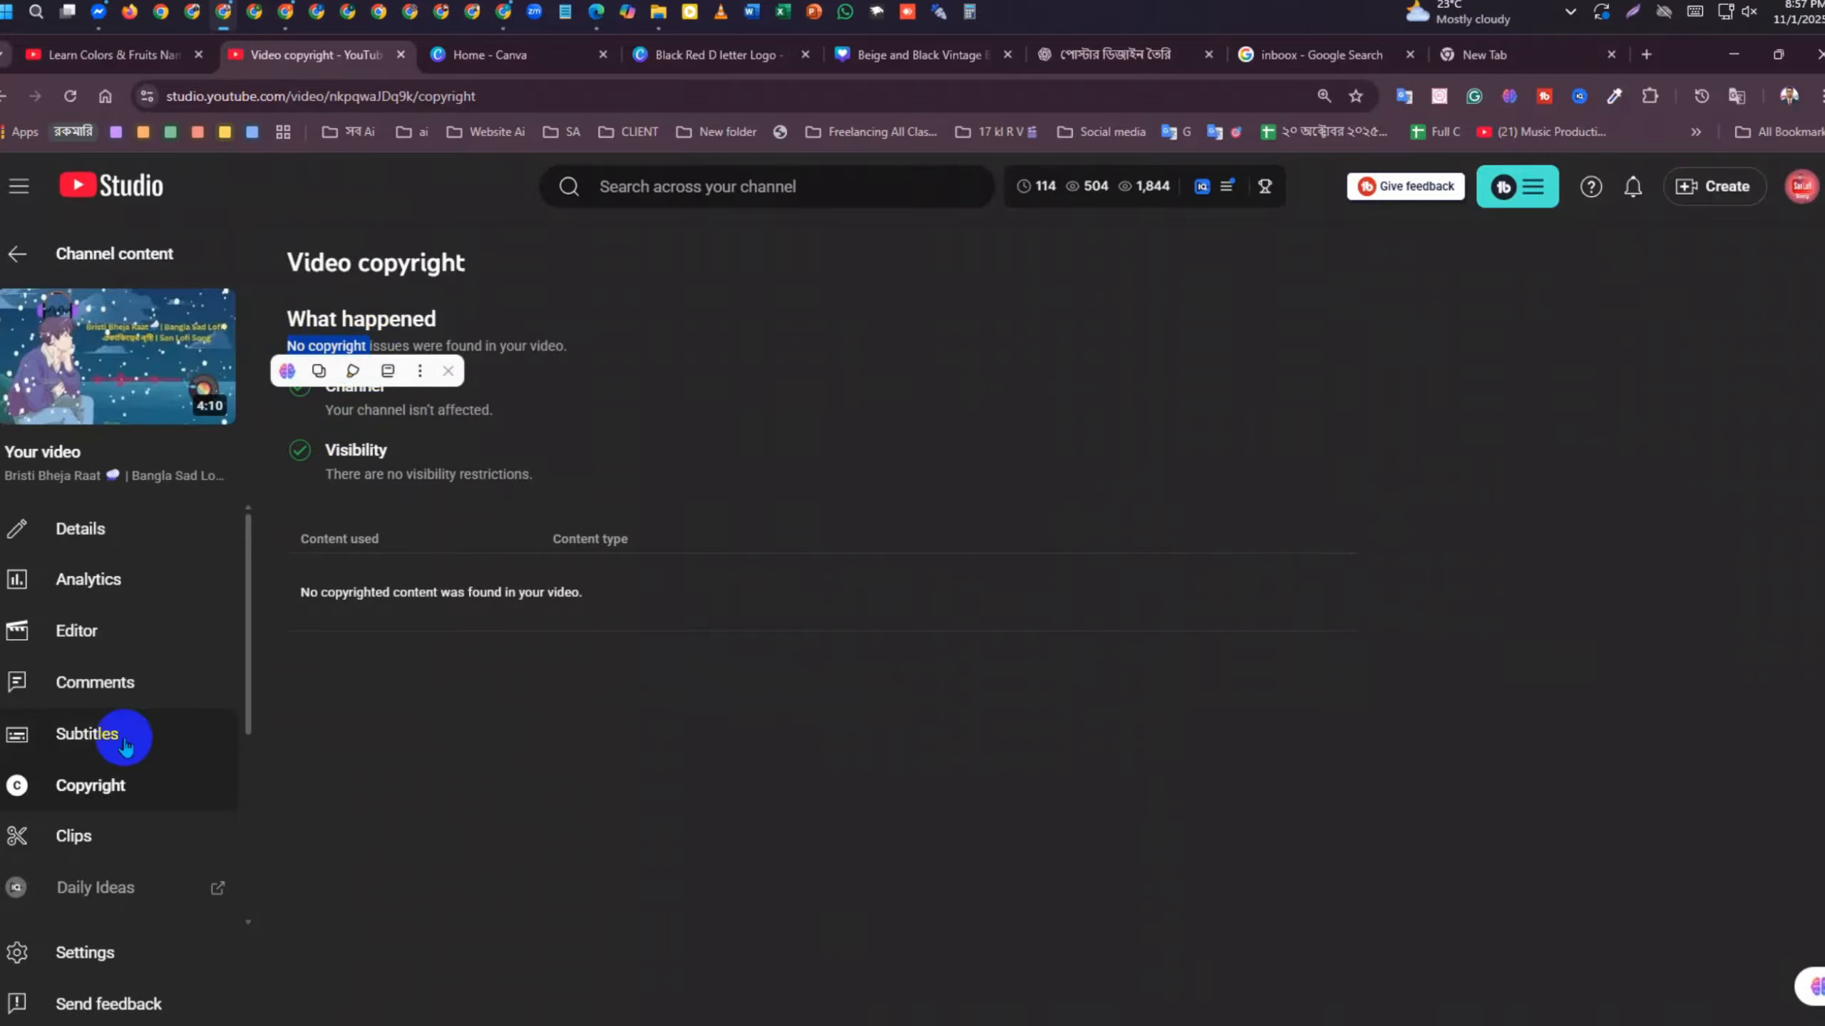
Check the Bristi Bheja Raat video's views, watch time and subscriber change in its analytics, and return to Google AI Studio
{"action": "left_click", "coordinate": [94, 542]}
{"action": "left_click", "coordinate": [109, 586]}
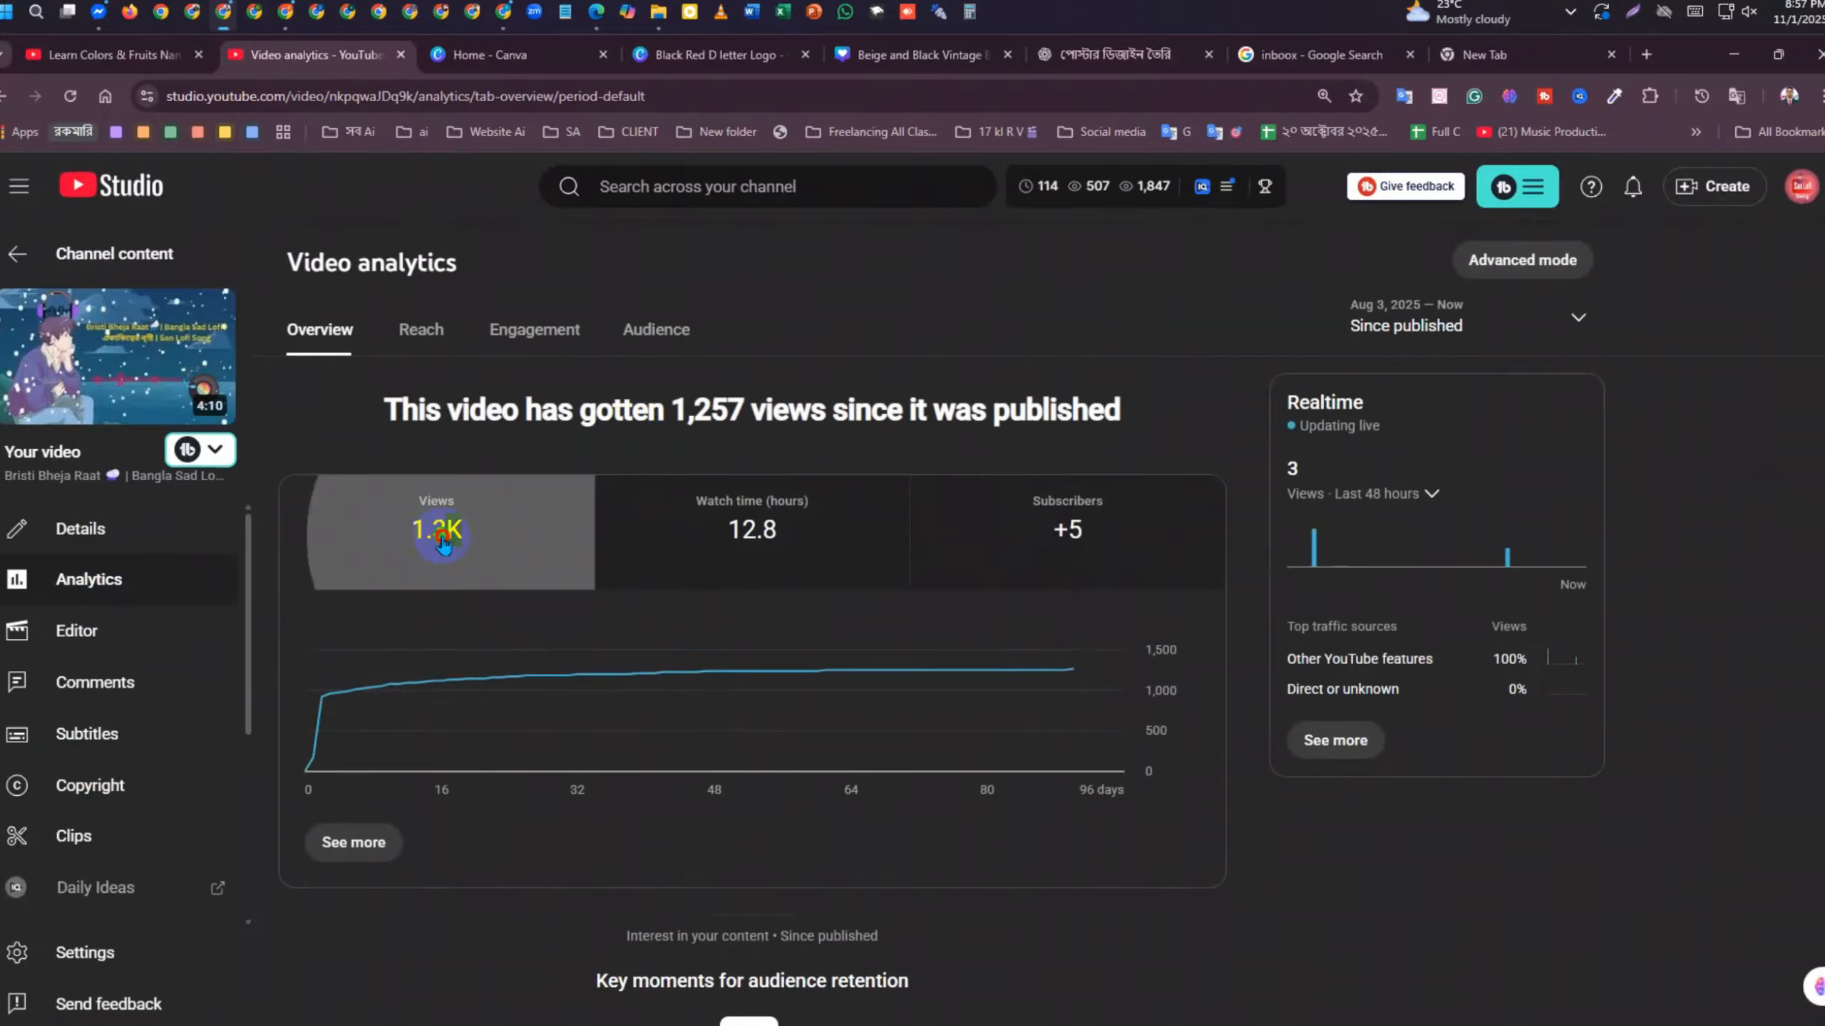
{"action": "double_click", "coordinate": [442, 544]}
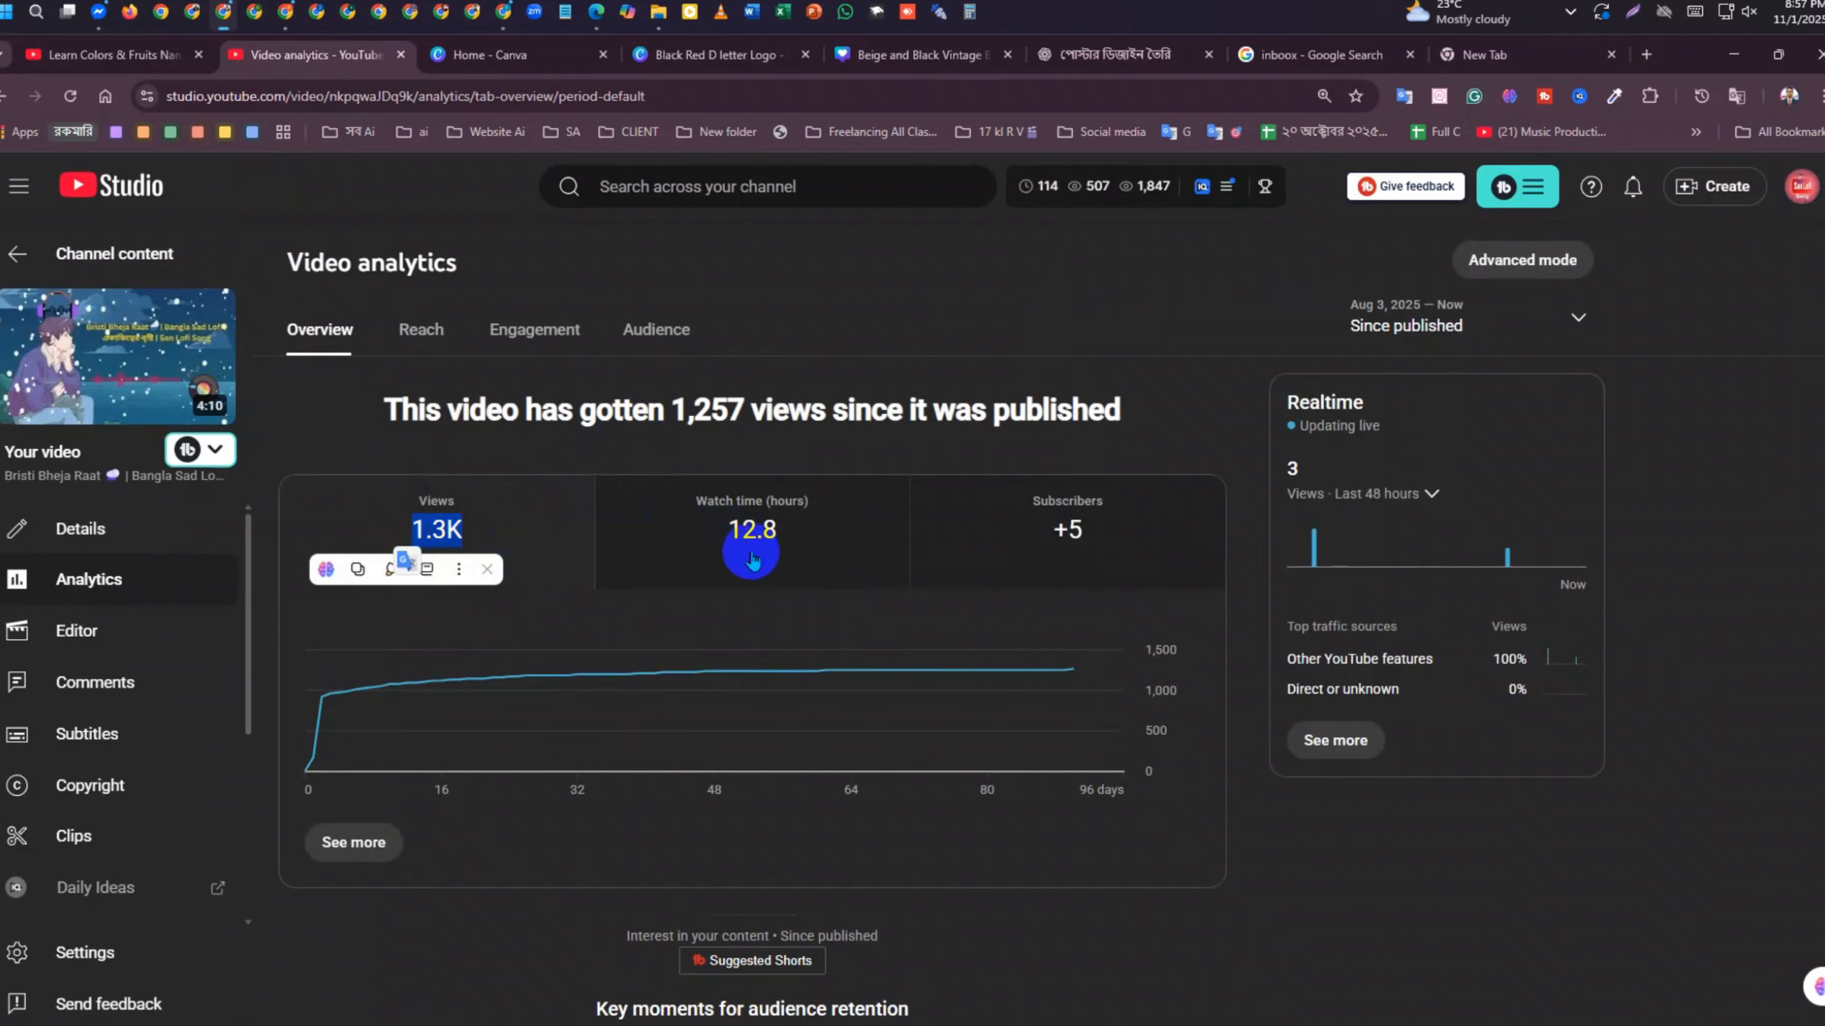
{"action": "mouse_move", "coordinate": [757, 549]}
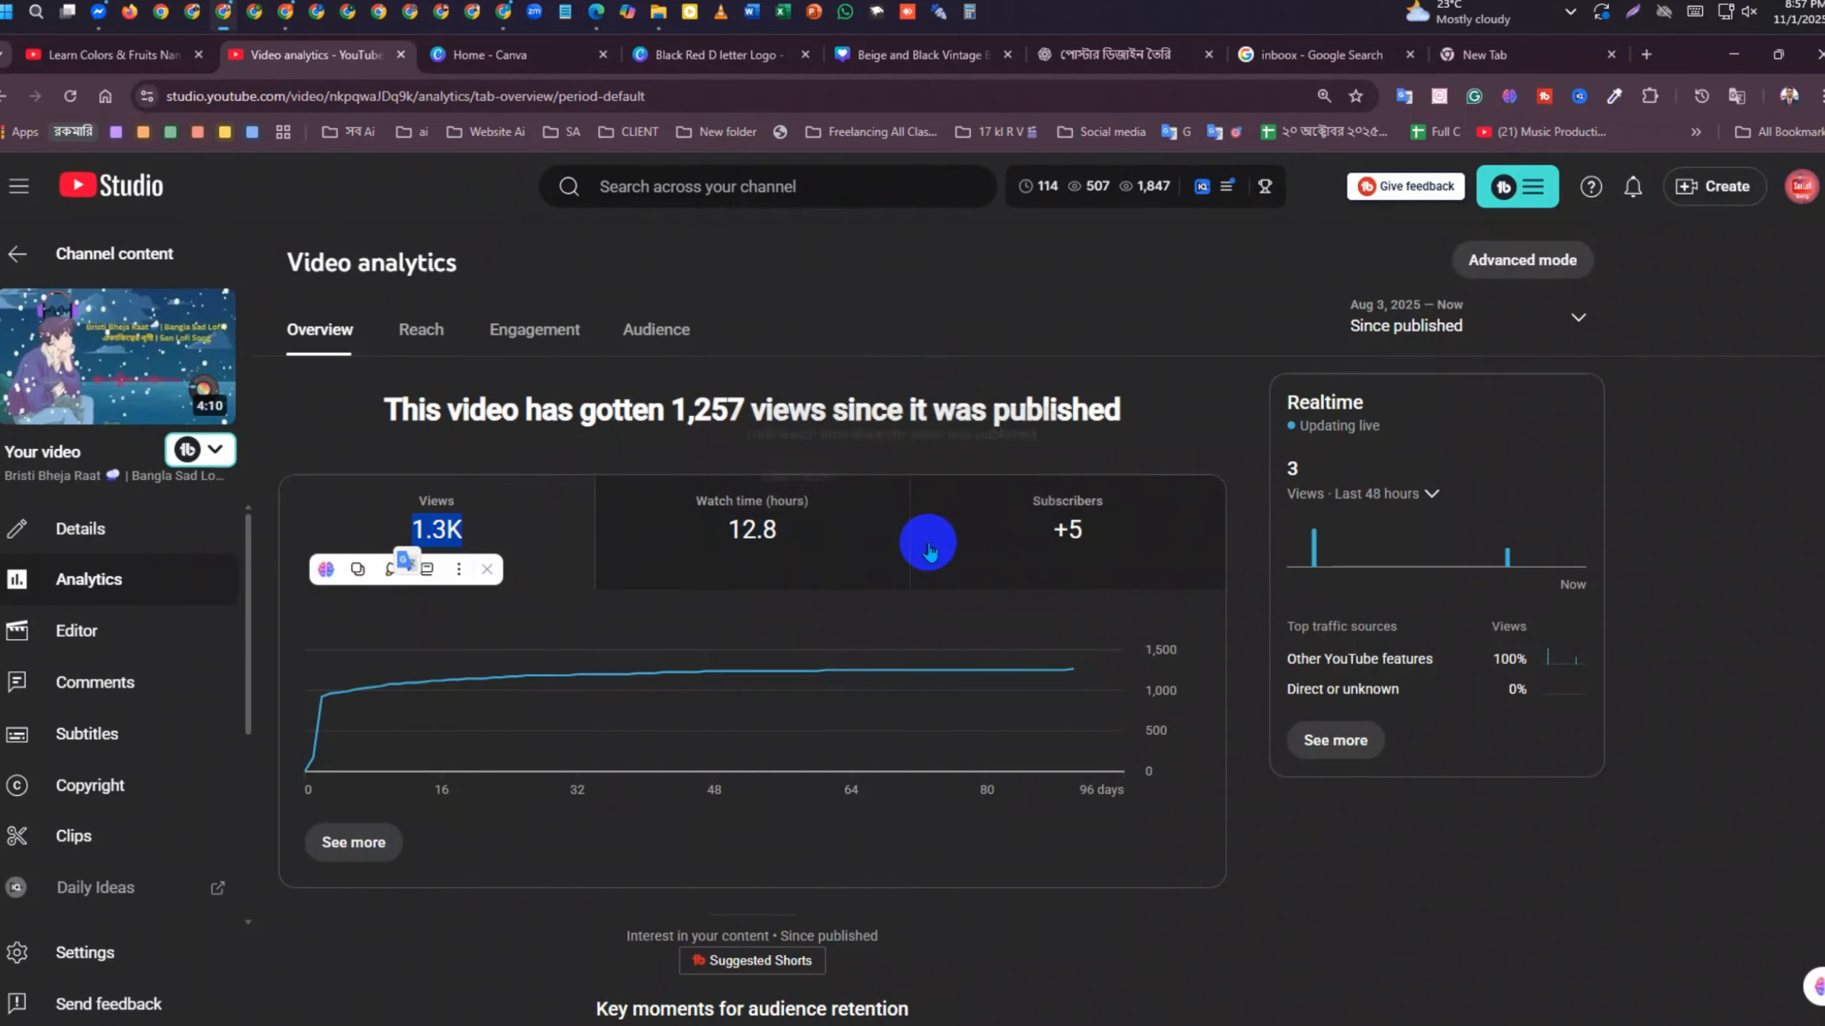
{"action": "mouse_move", "coordinate": [1089, 547]}
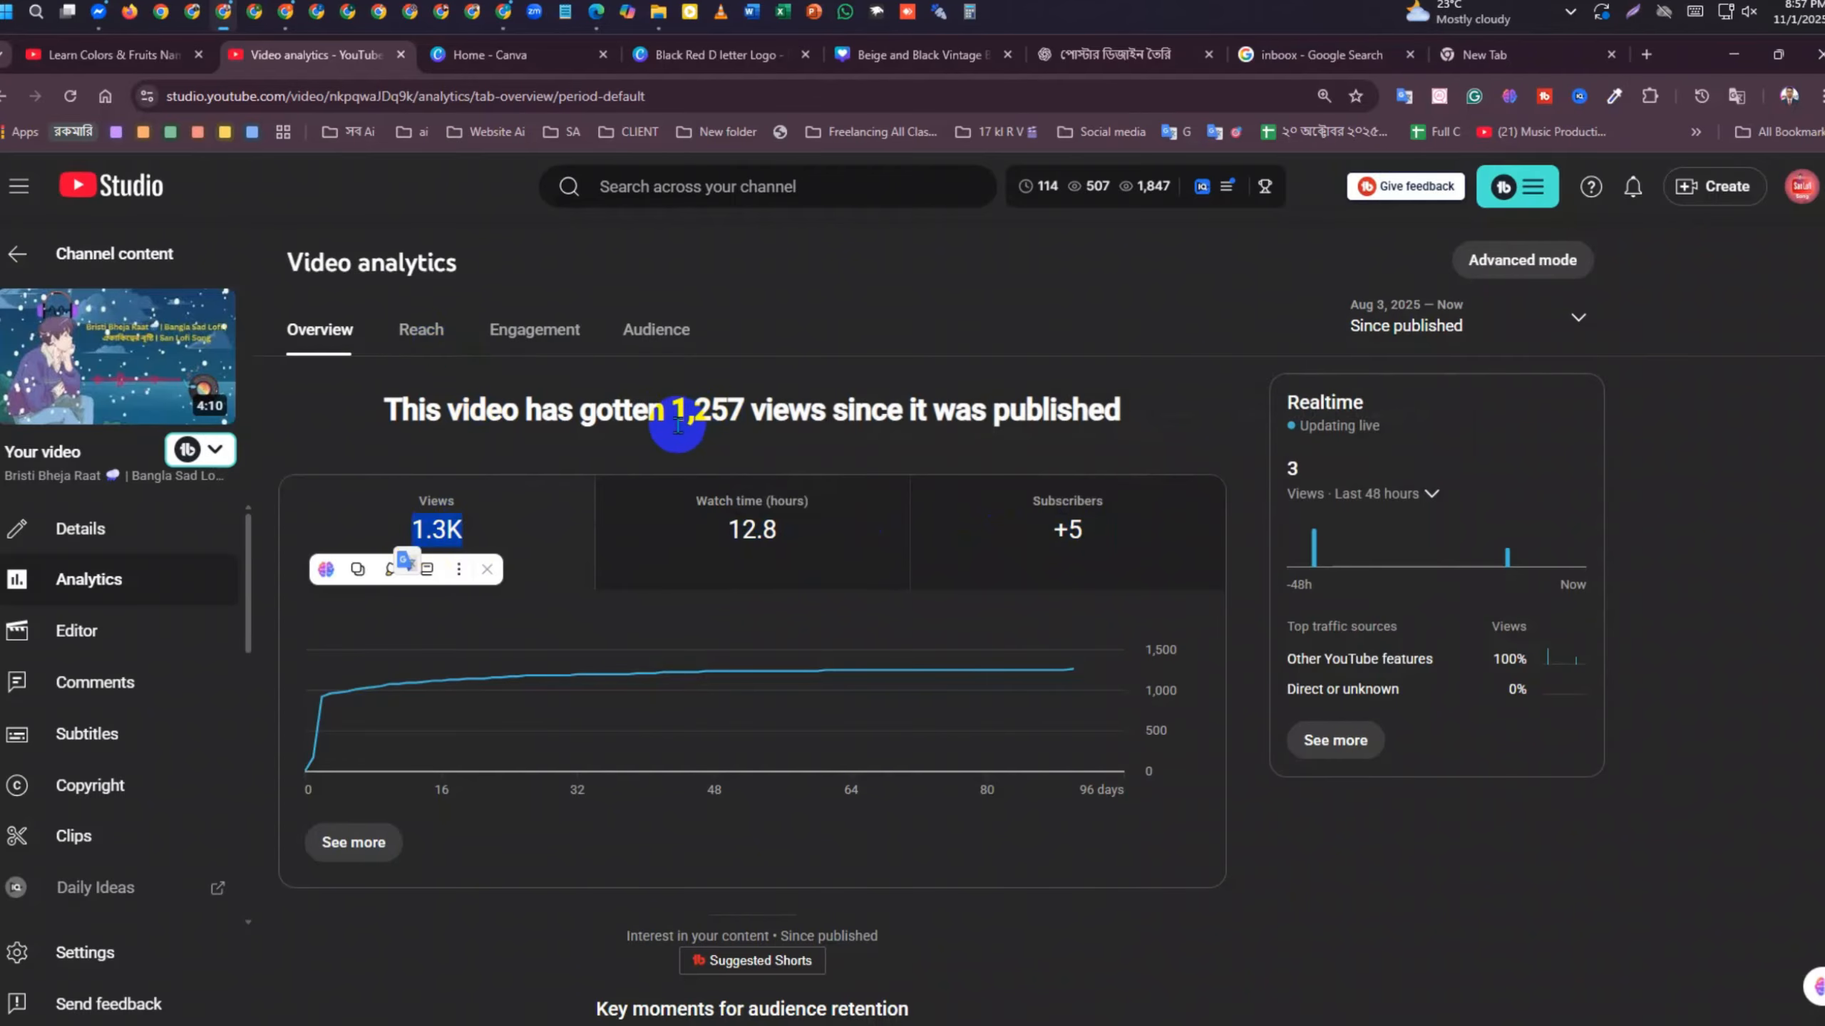
{"action": "left_click_drag", "start_coordinate": [677, 426], "coordinate": [749, 424]}
{"action": "mouse_move", "coordinate": [1081, 540]}
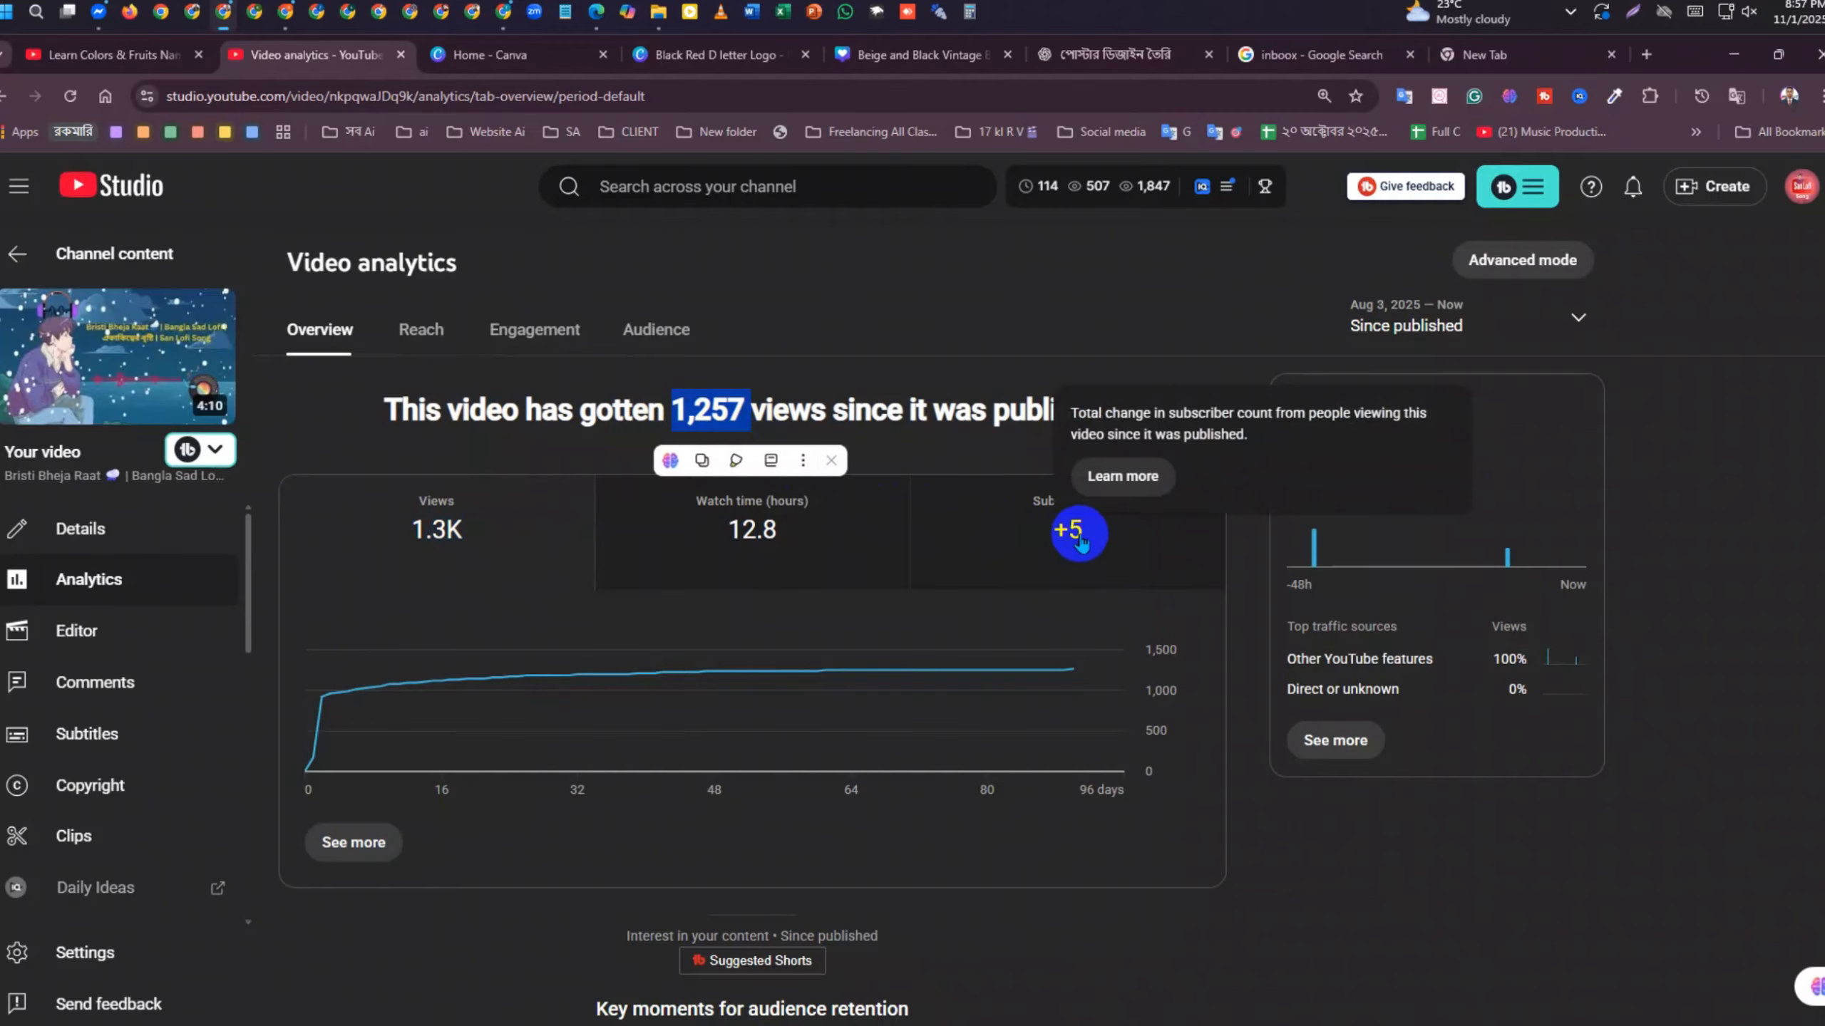
{"action": "left_click", "coordinate": [1734, 57]}
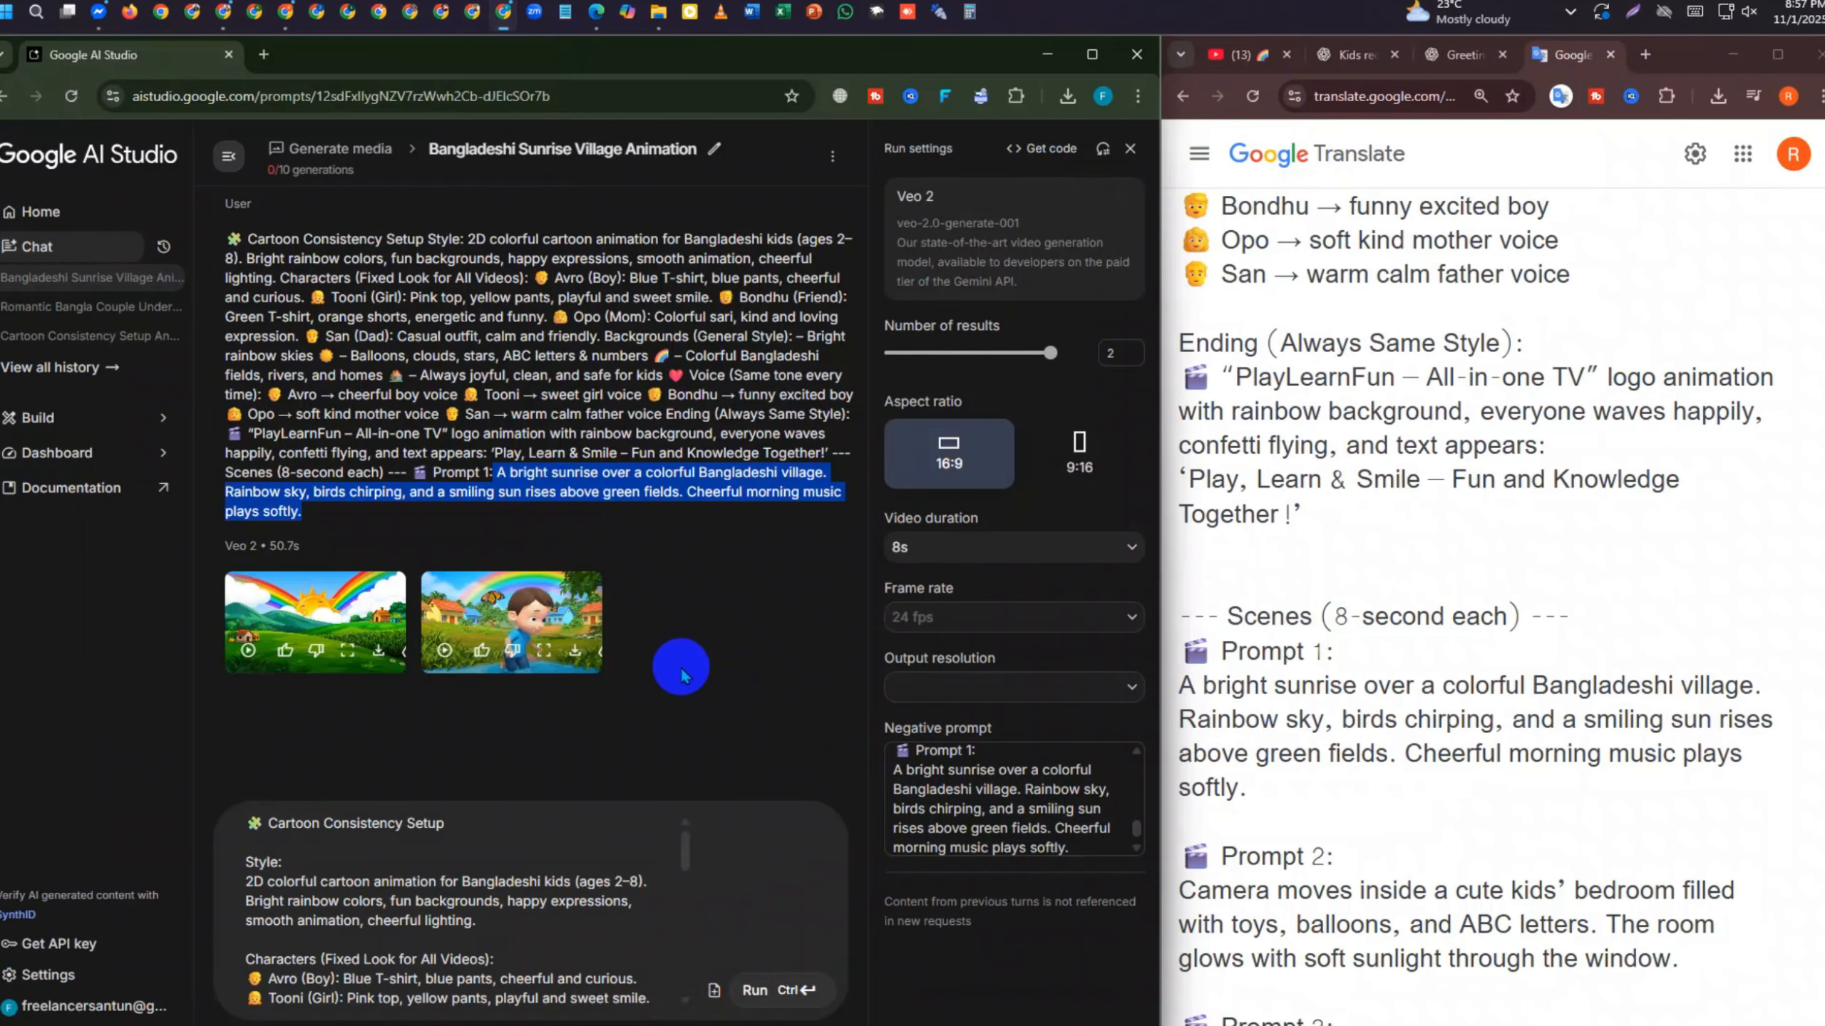
Review the Prompt 1 text still in the video prompt box and check the number of free Veo 2 generations remaining
{"action": "scroll", "coordinate": [579, 862], "scroll_direction": "down", "scroll_amount": 3}
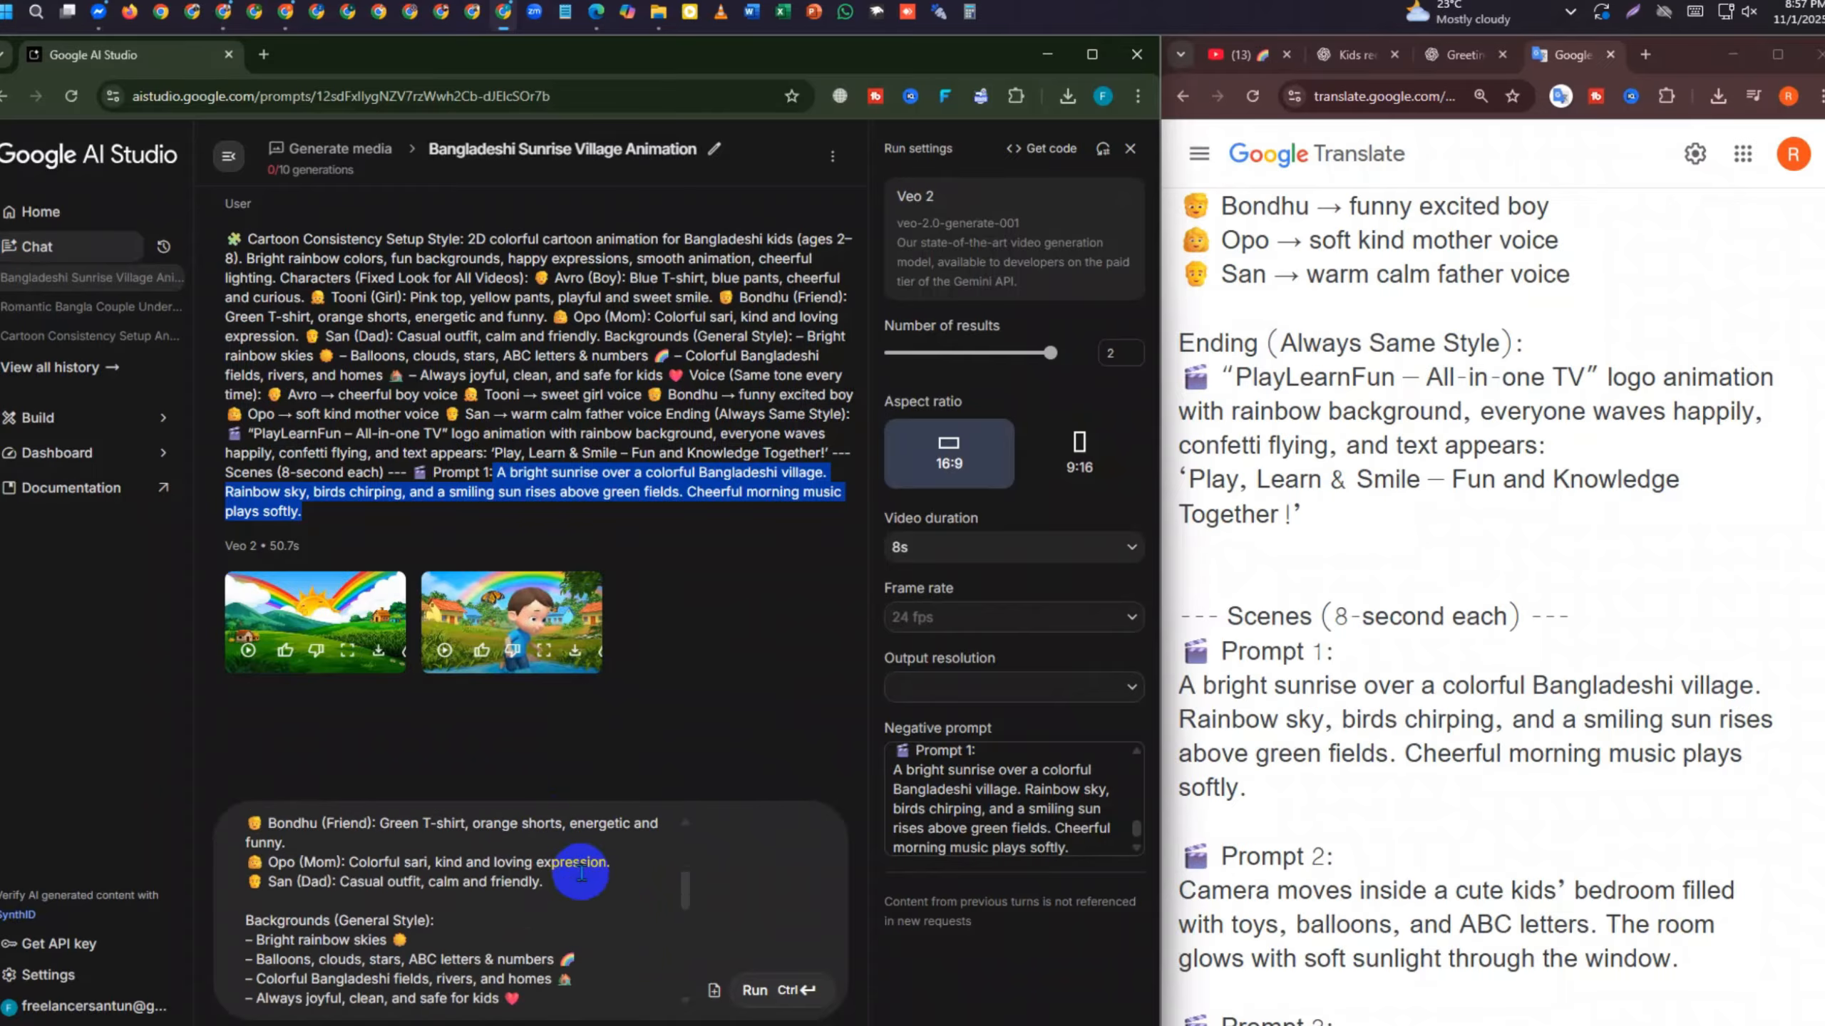
{"action": "left_click", "coordinate": [578, 963]}
{"action": "scroll", "coordinate": [555, 979], "scroll_direction": "down", "scroll_amount": 2}
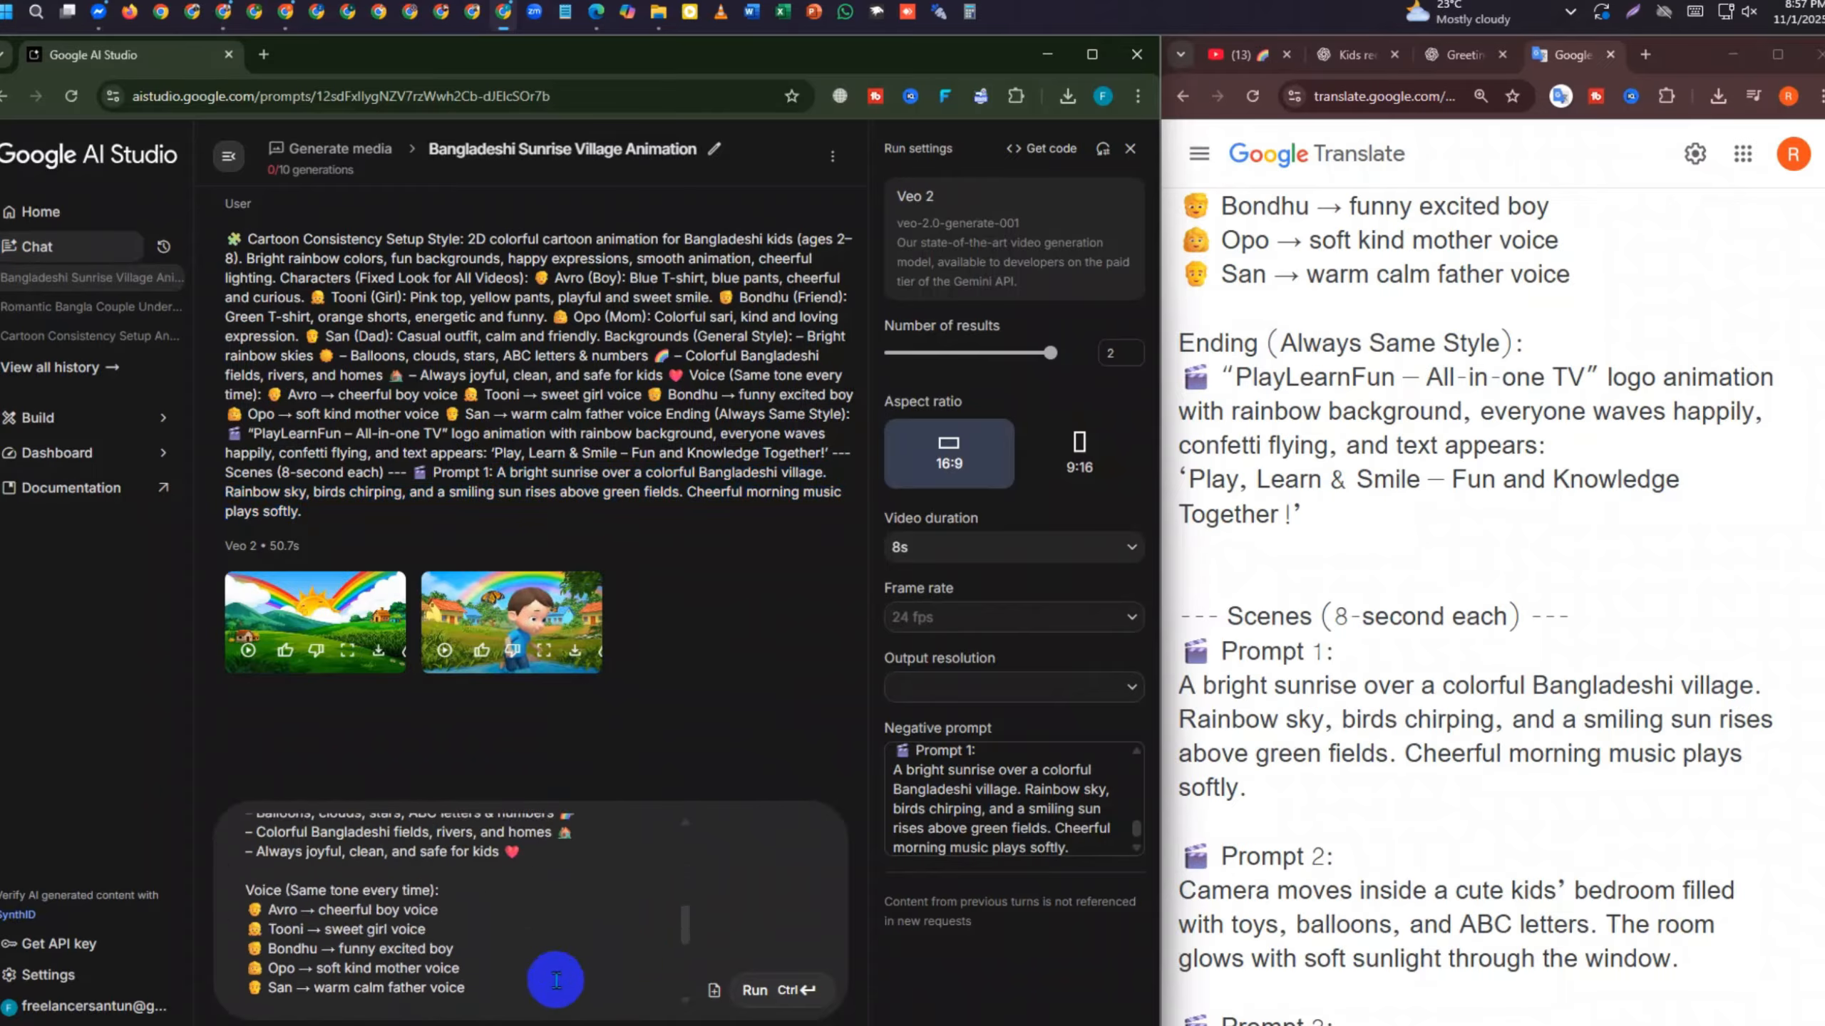
{"action": "scroll", "coordinate": [555, 980], "scroll_direction": "down", "scroll_amount": 3}
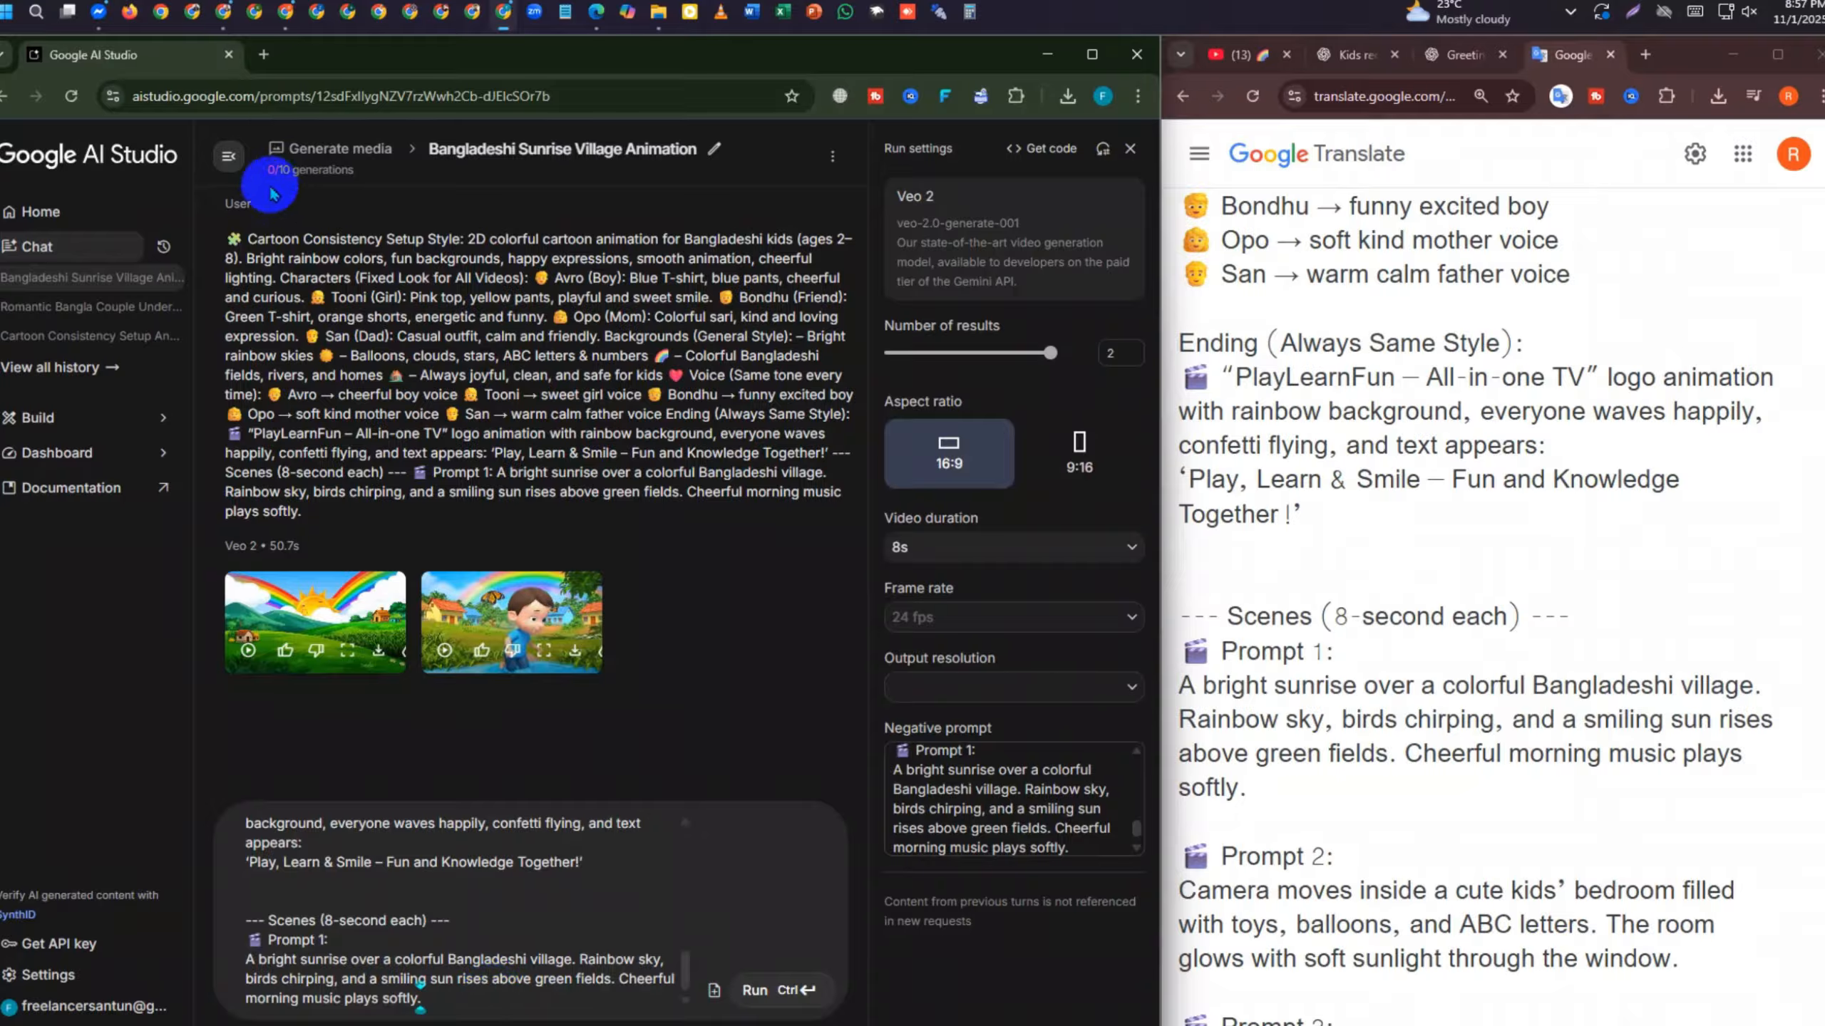
{"action": "mouse_move", "coordinate": [276, 172]}
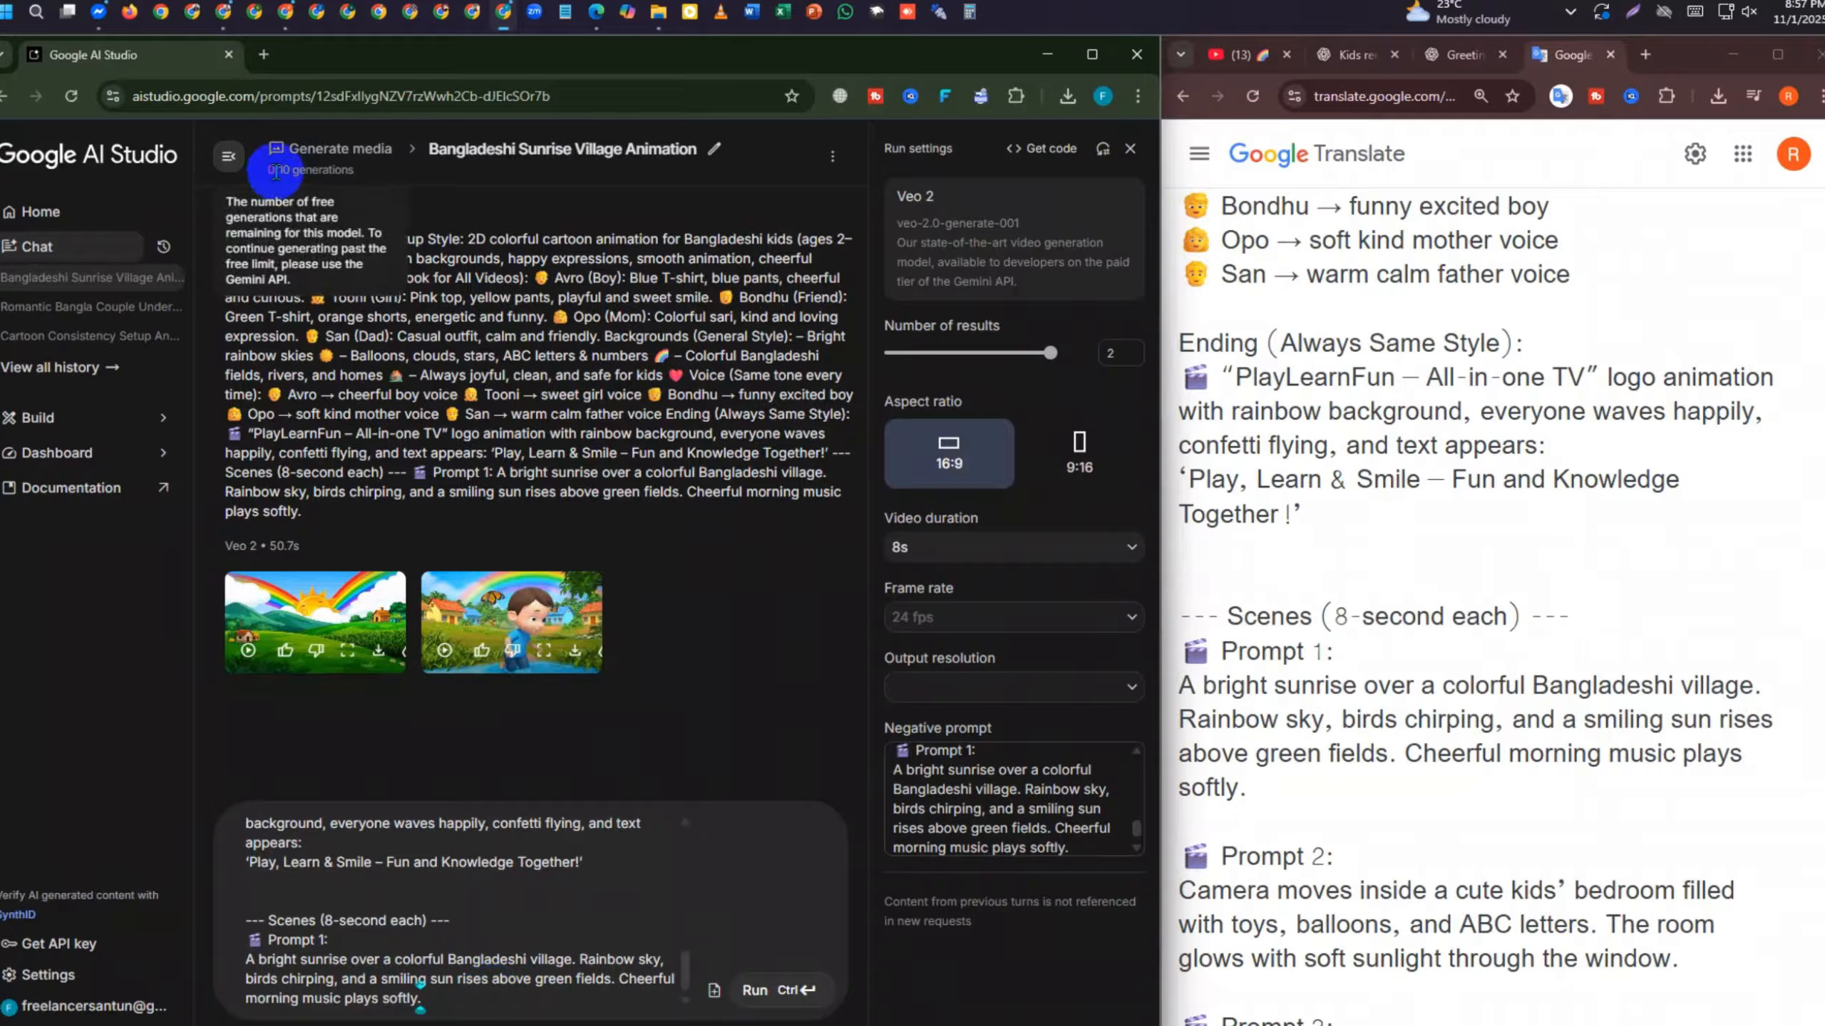
{"action": "left_click_drag", "start_coordinate": [327, 170], "coordinate": [356, 175]}
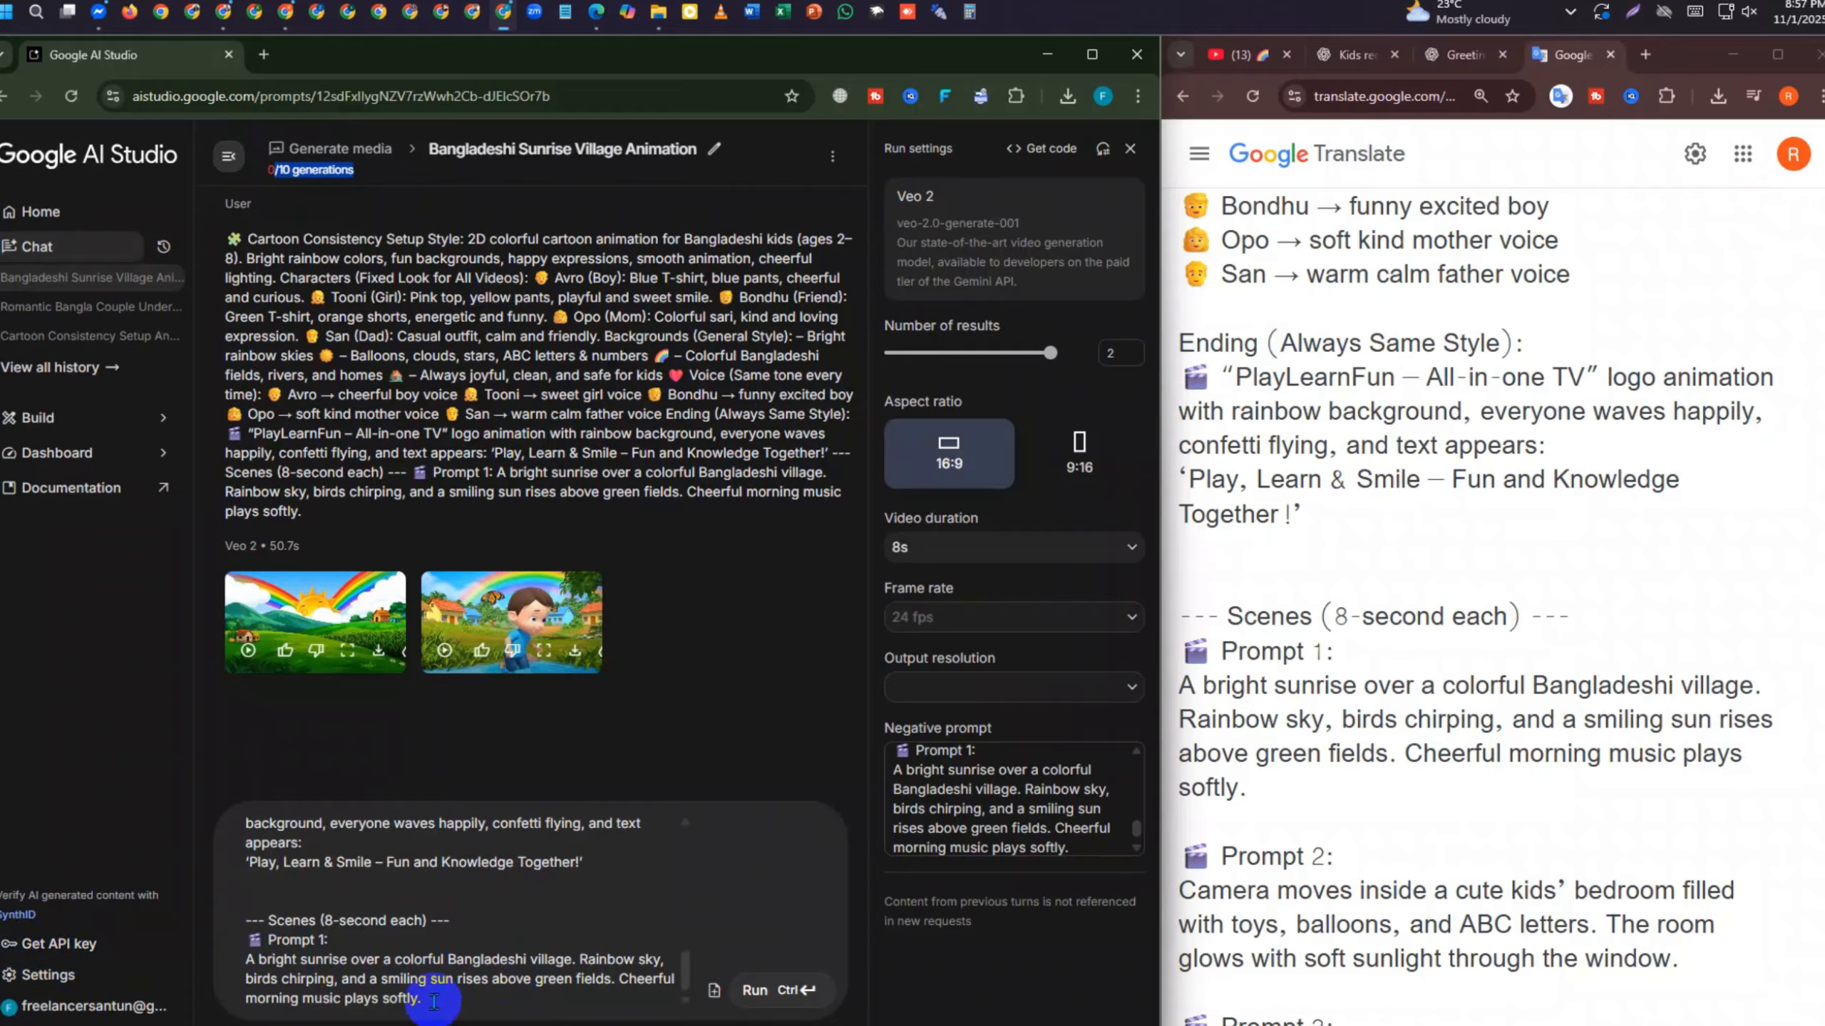
Clear all of the Prompt 1 text from the video prompt box
{"action": "left_click_drag", "start_coordinate": [436, 1001], "coordinate": [232, 801]}
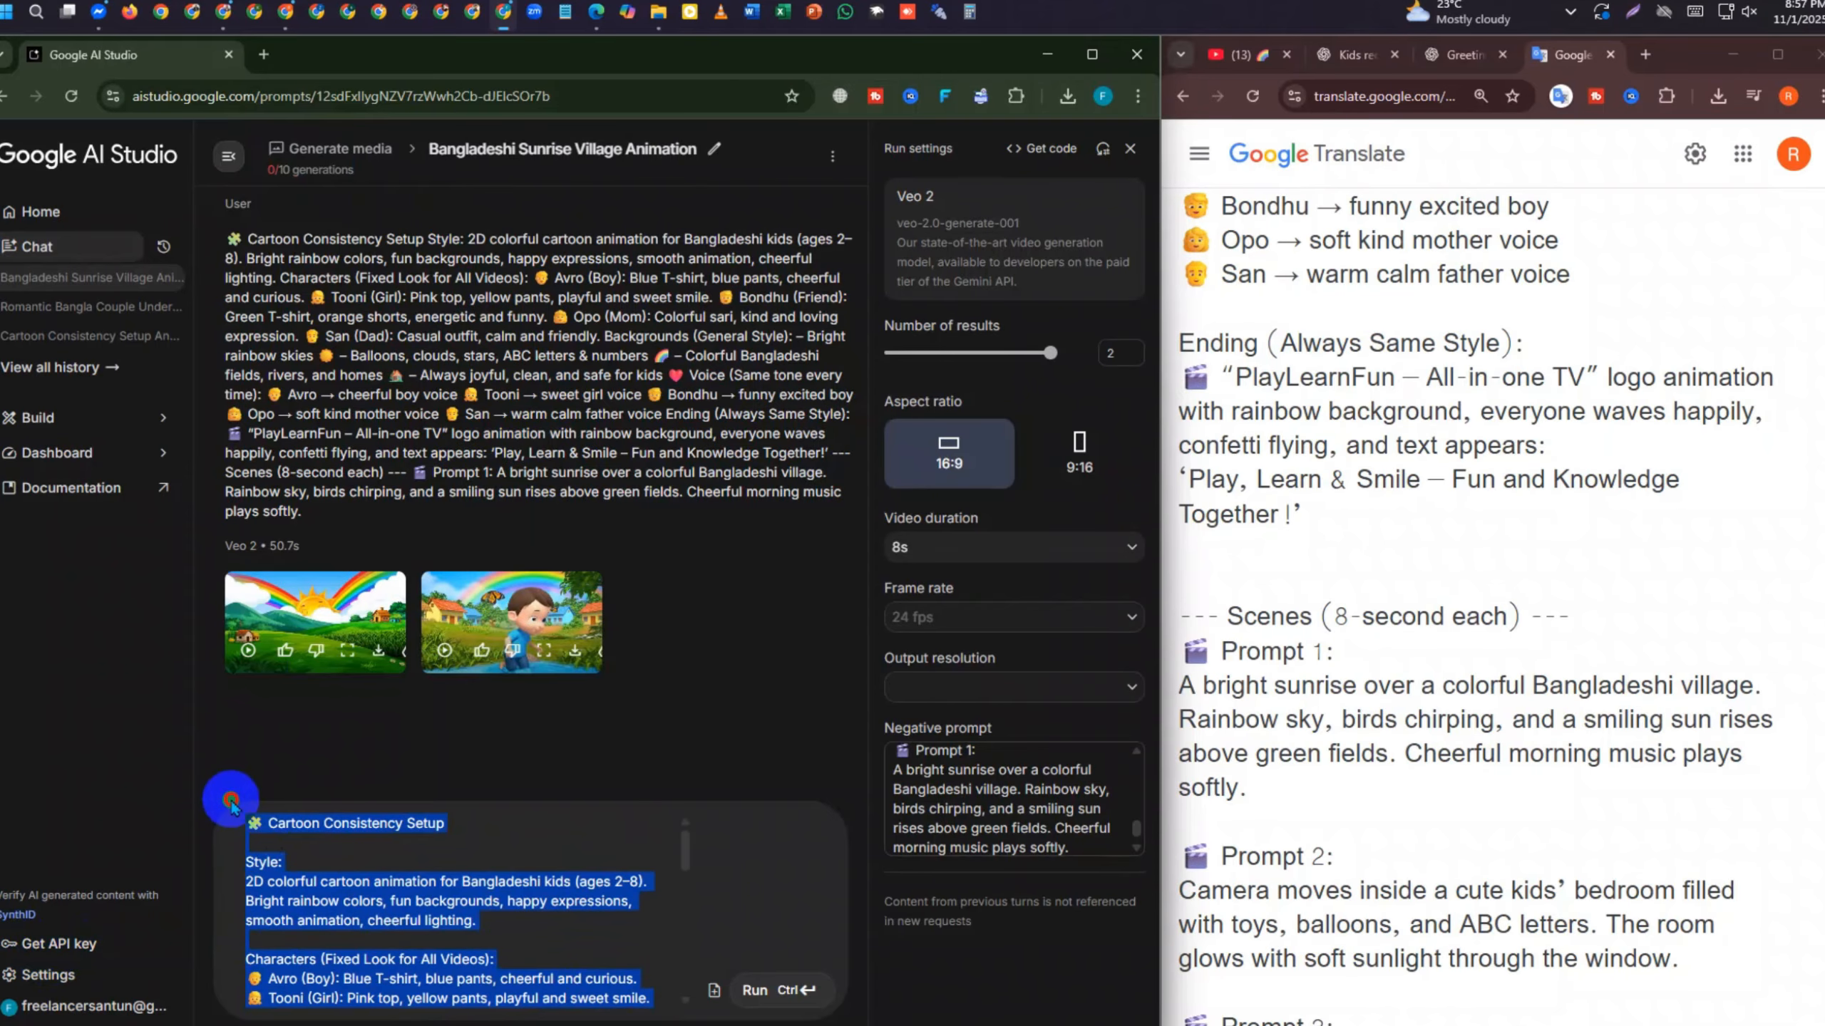
{"action": "key", "text": "ctrl+x"}
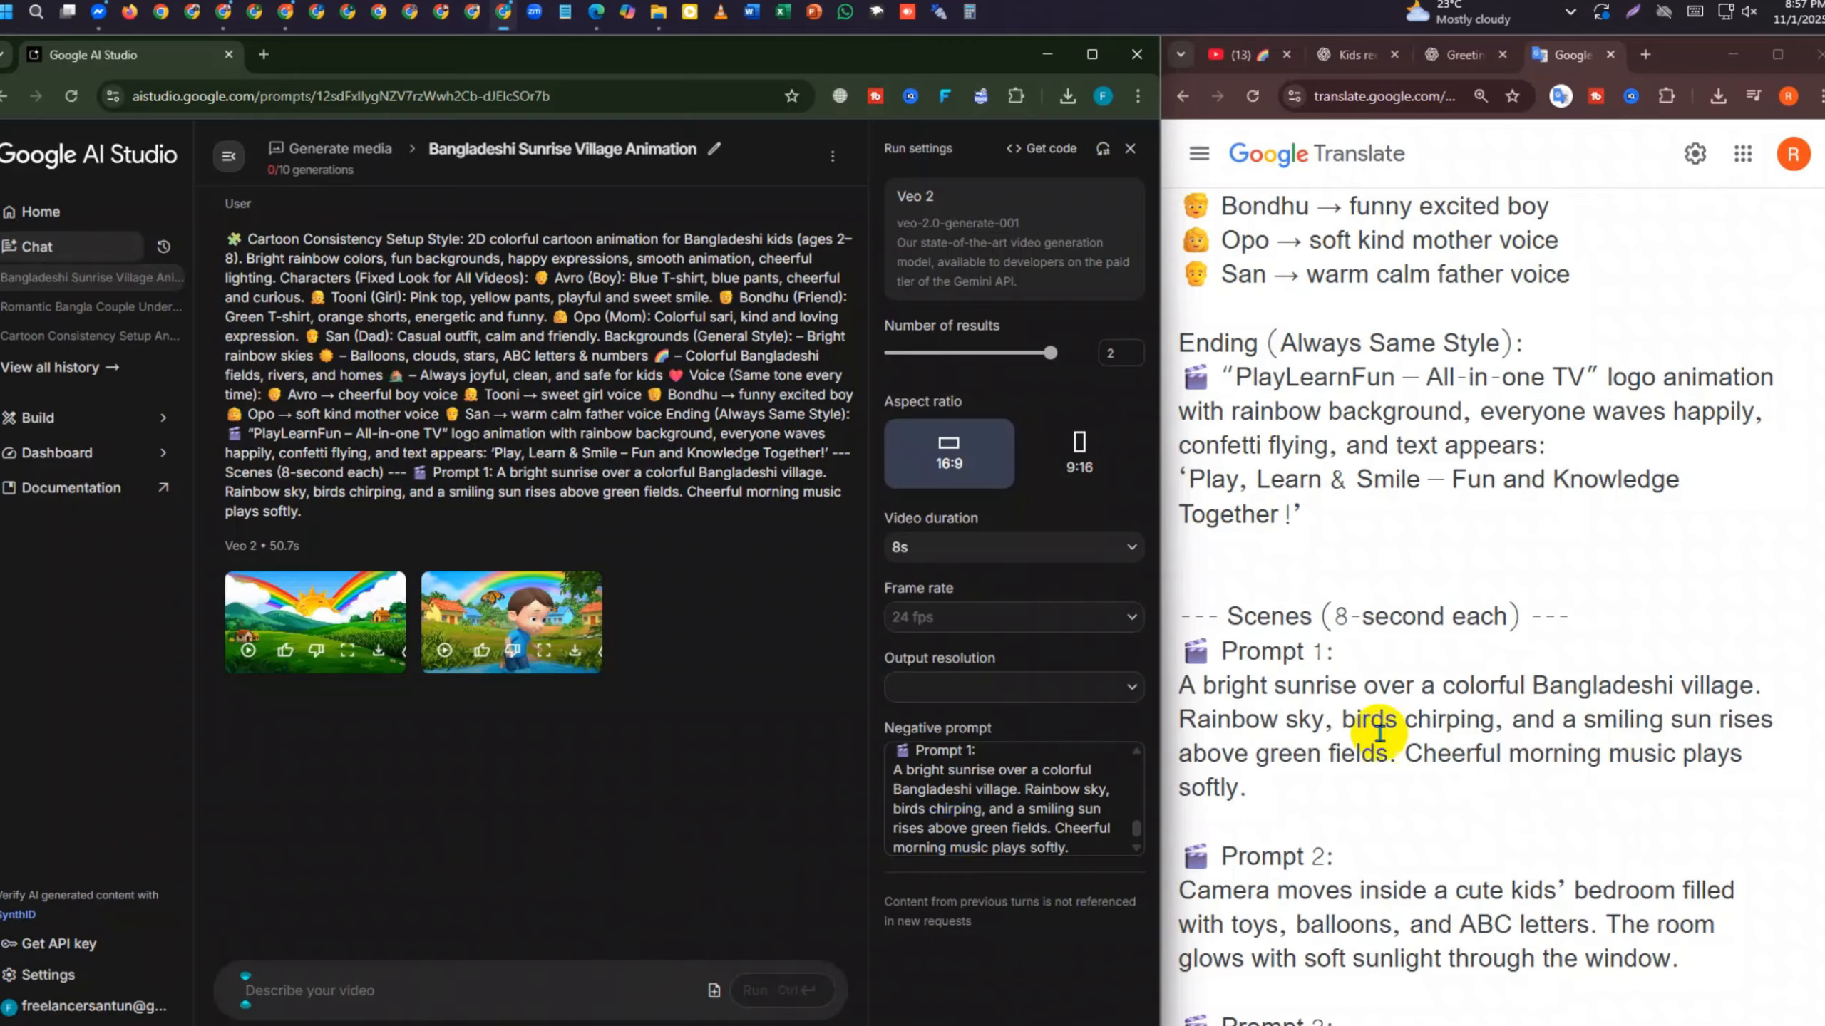
Remove the Prompt 1 scene from the Google Translate text and copy the consistency setup together with the Prompt 2 scene
{"action": "left_click_drag", "start_coordinate": [1237, 789], "coordinate": [1175, 666]}
{"action": "key", "text": "ctrl+x"}
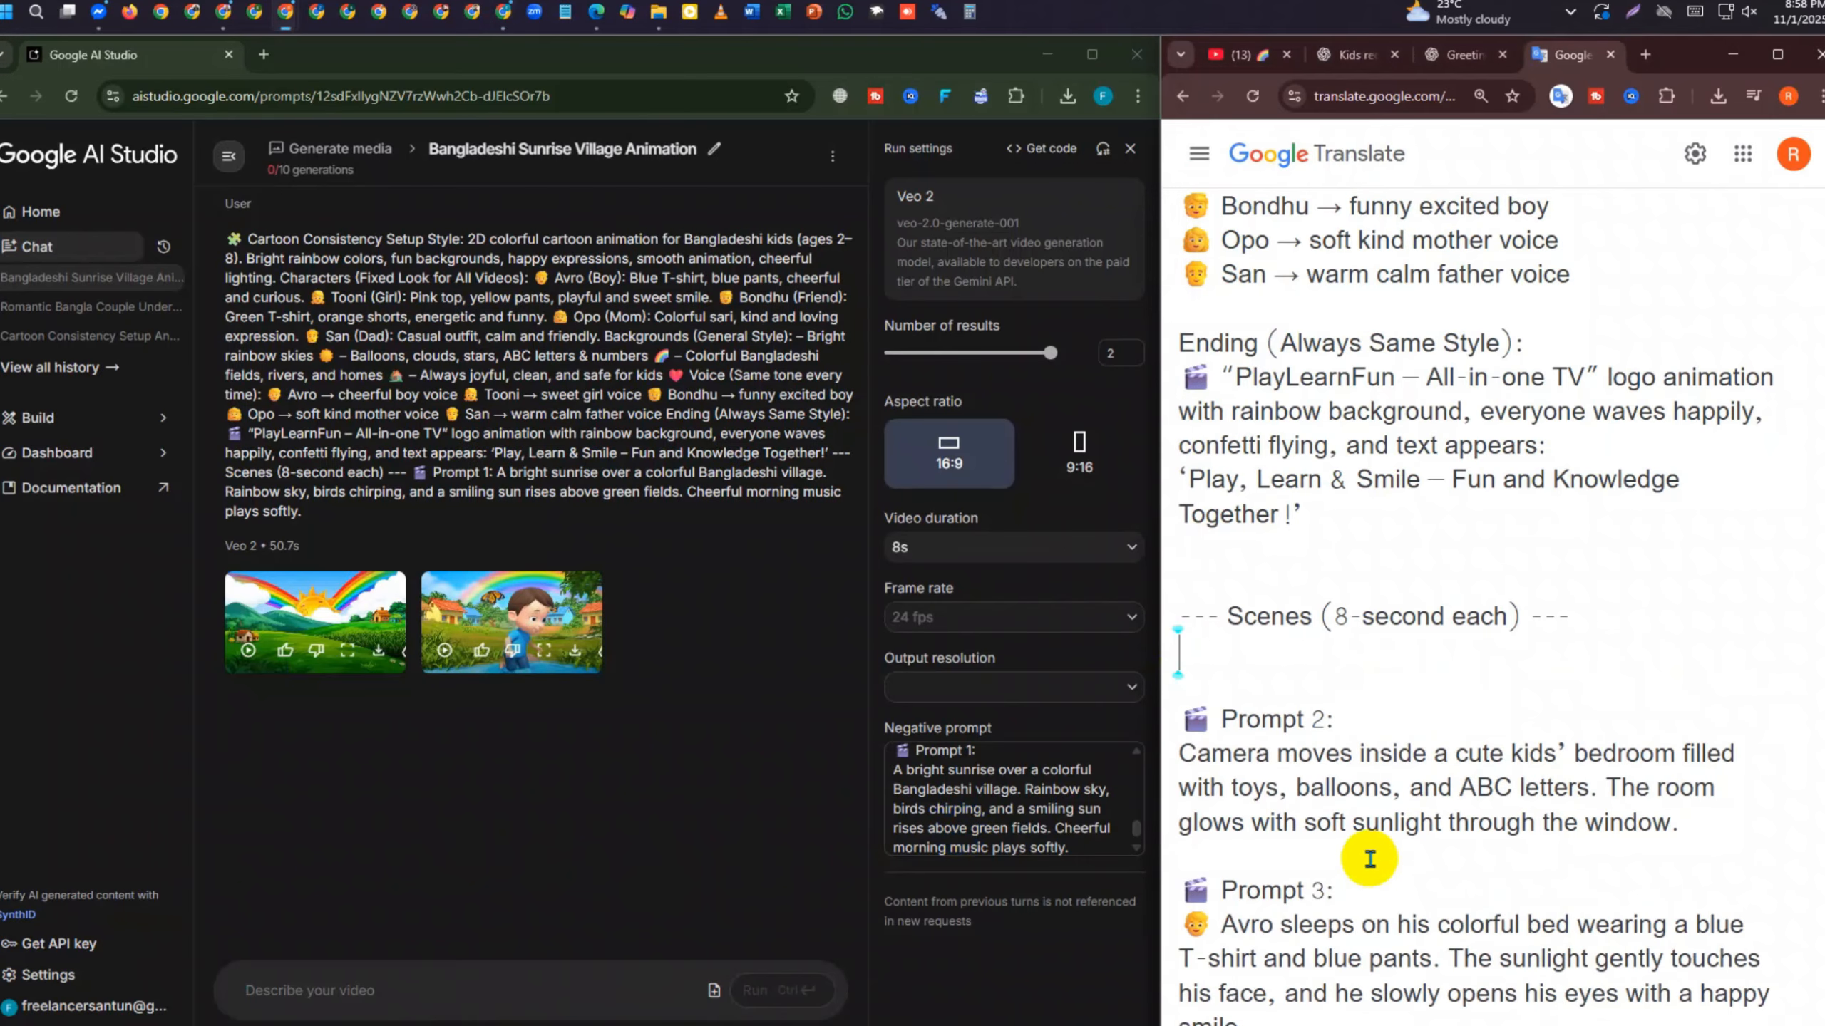
{"action": "key", "text": "BackSpace"}
{"action": "key", "text": "BackSpace"}
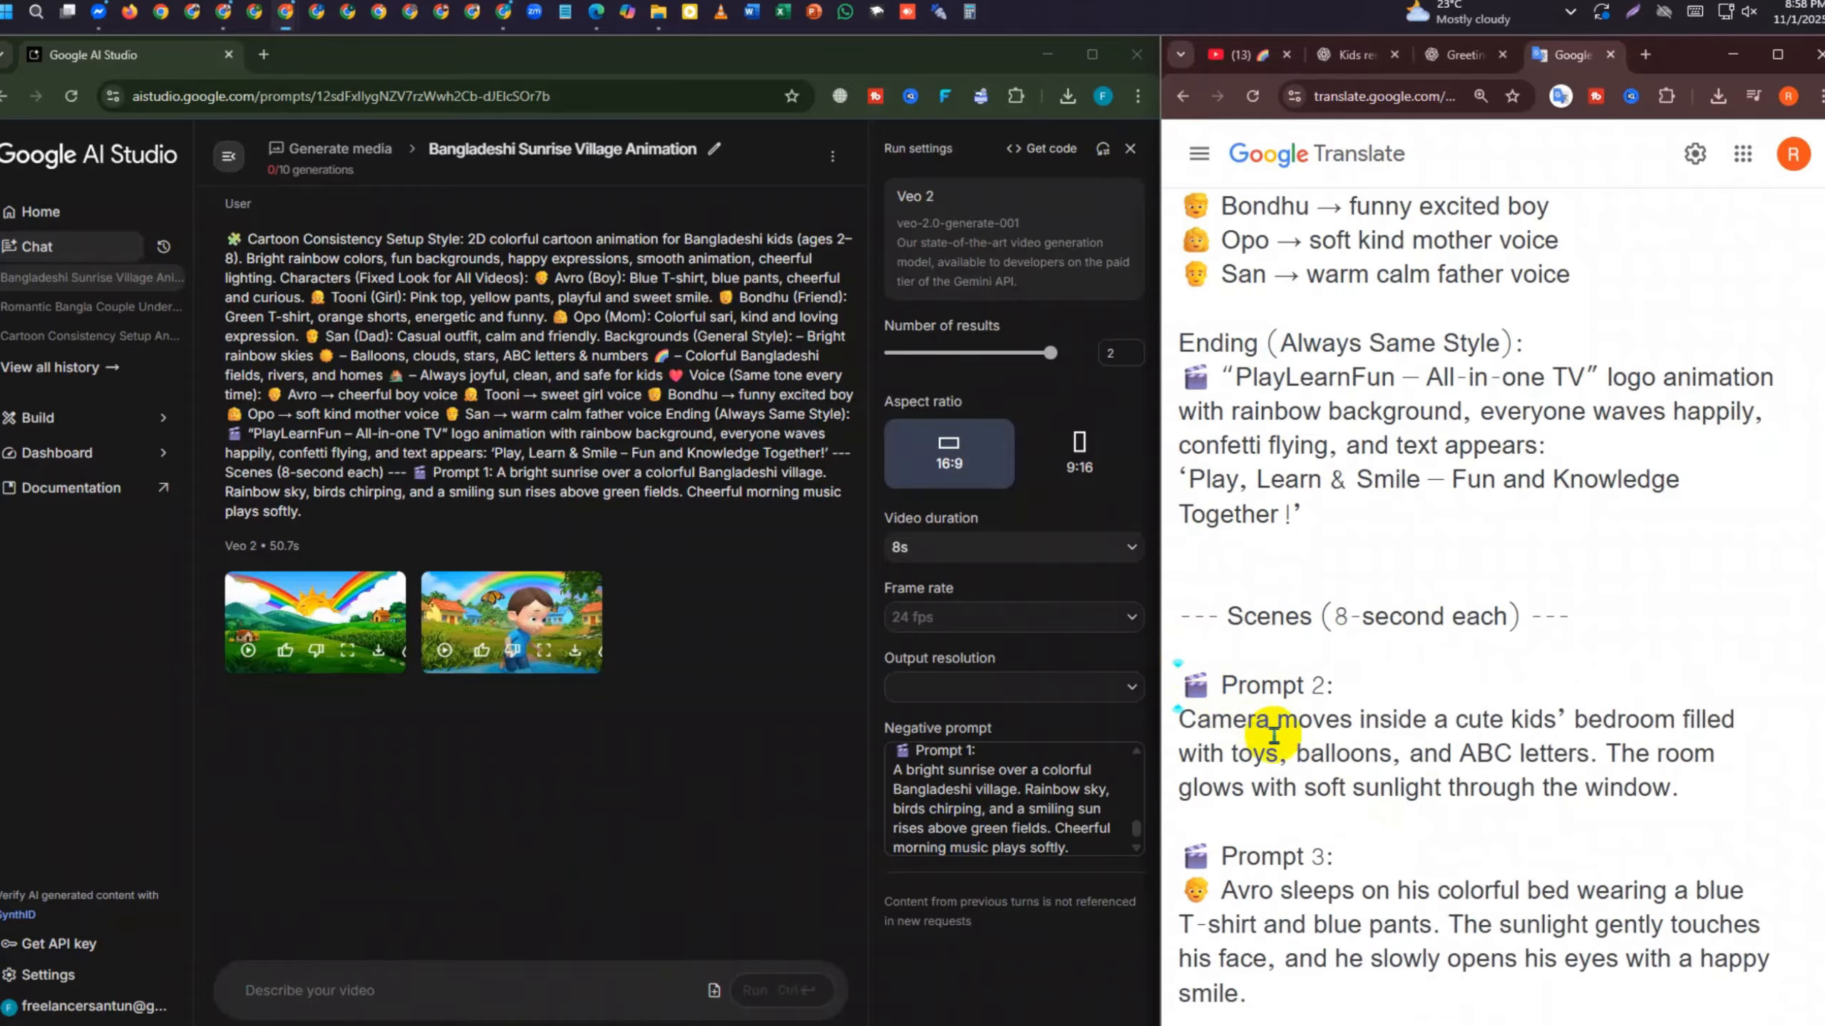
{"action": "left_click_drag", "start_coordinate": [1686, 756], "coordinate": [1668, 611]}
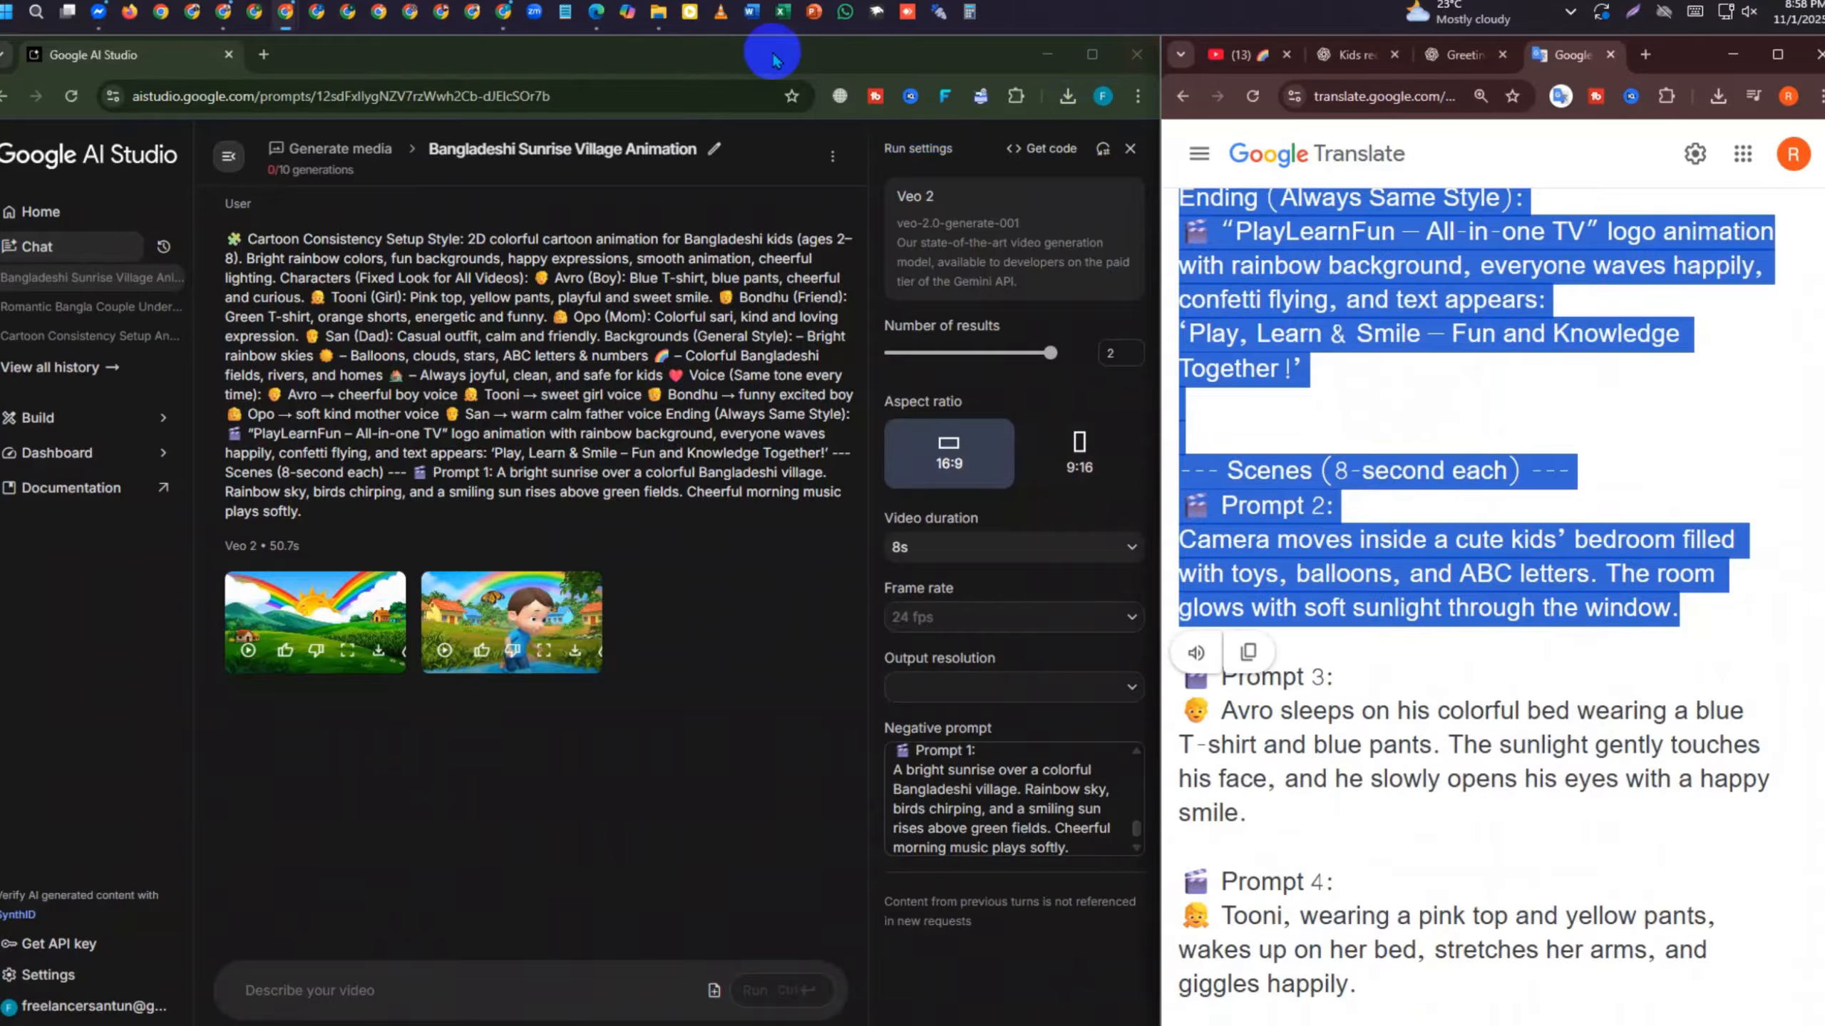
Put away the current AI Studio window and open another Chrome profile's window, sized to fill the space beside Google Translate
{"action": "left_click", "coordinate": [1124, 55]}
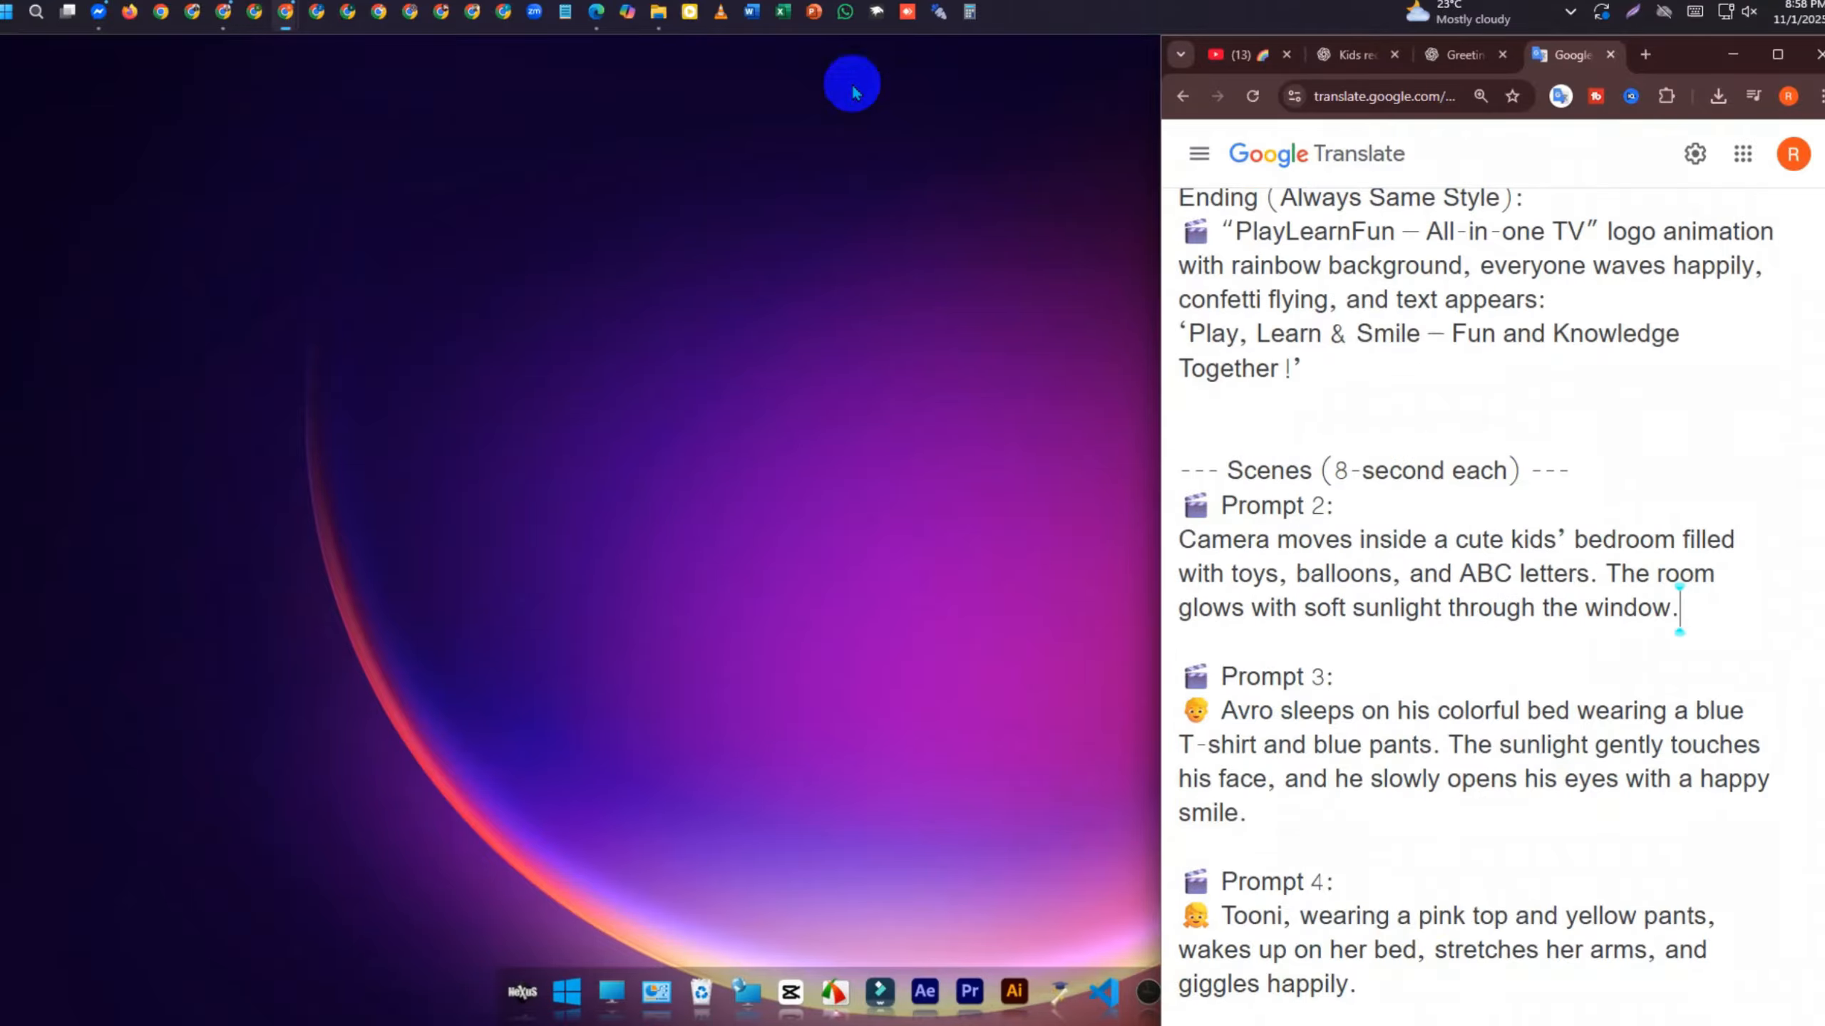
{"action": "left_click", "coordinate": [468, 13]}
{"action": "left_click_drag", "start_coordinate": [1547, 79], "coordinate": [410, 64]}
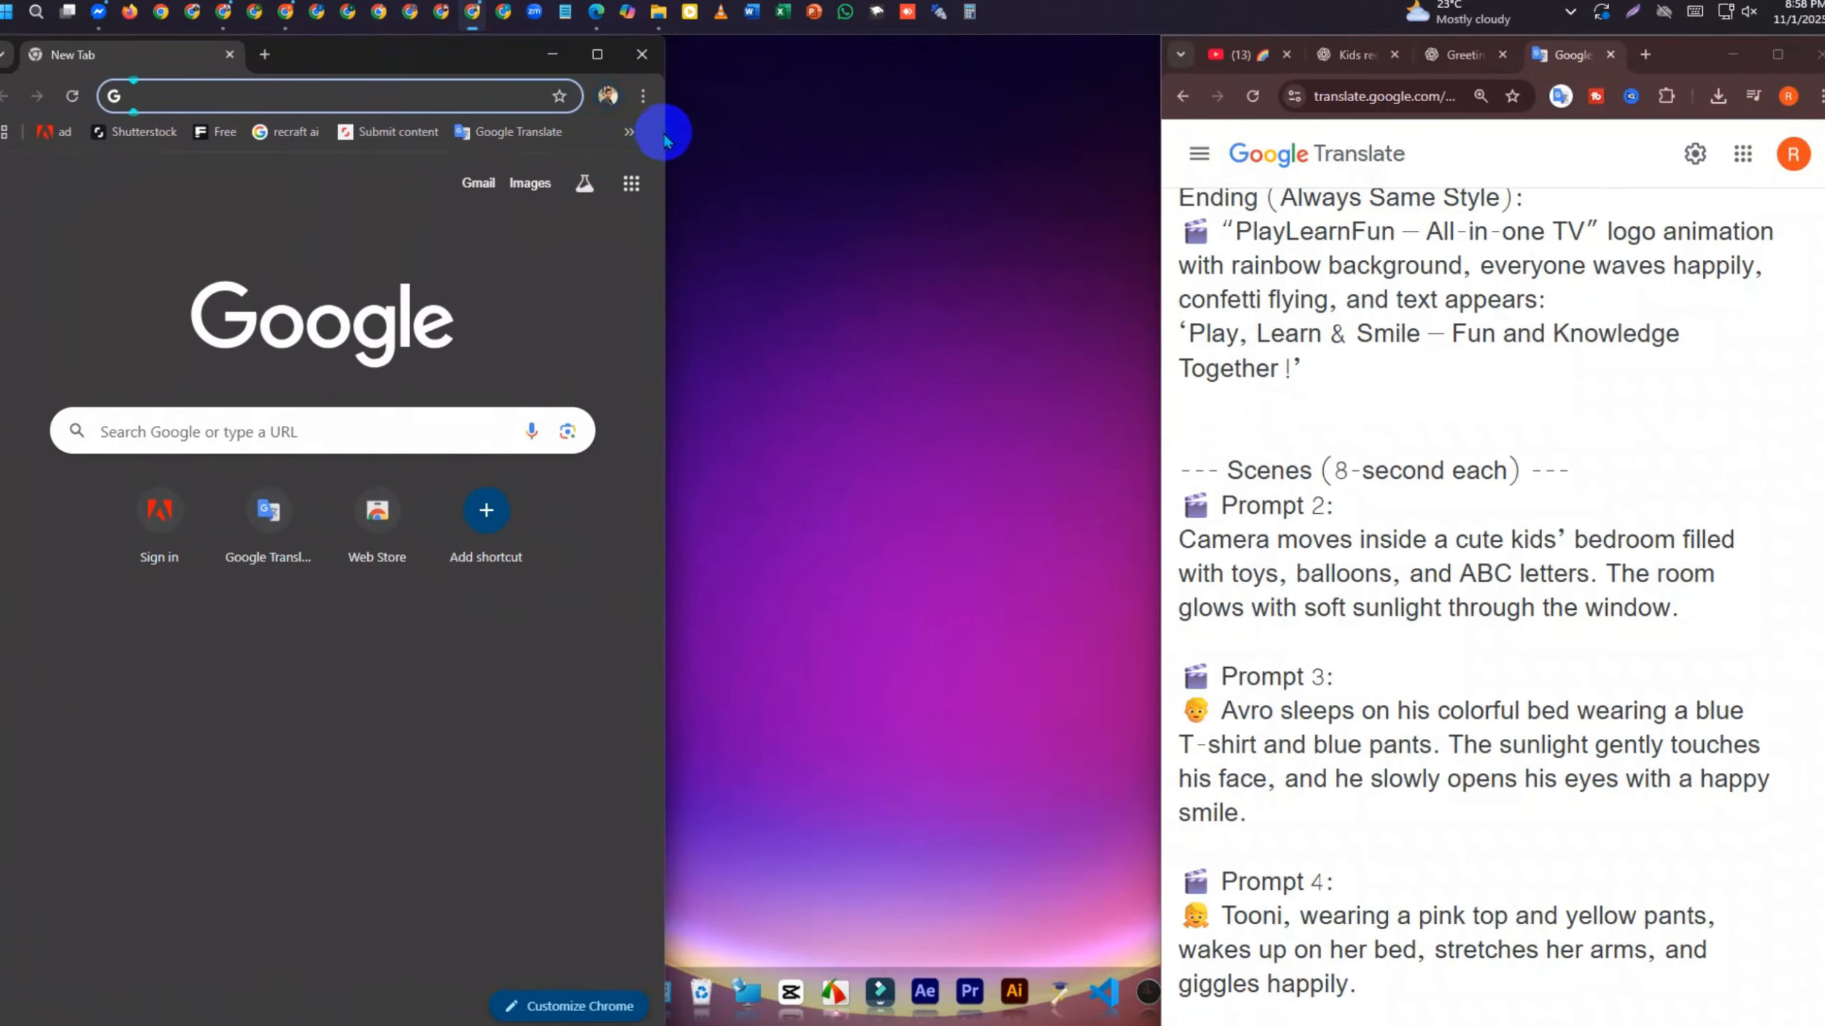
{"action": "left_click_drag", "start_coordinate": [668, 126], "coordinate": [1153, 114]}
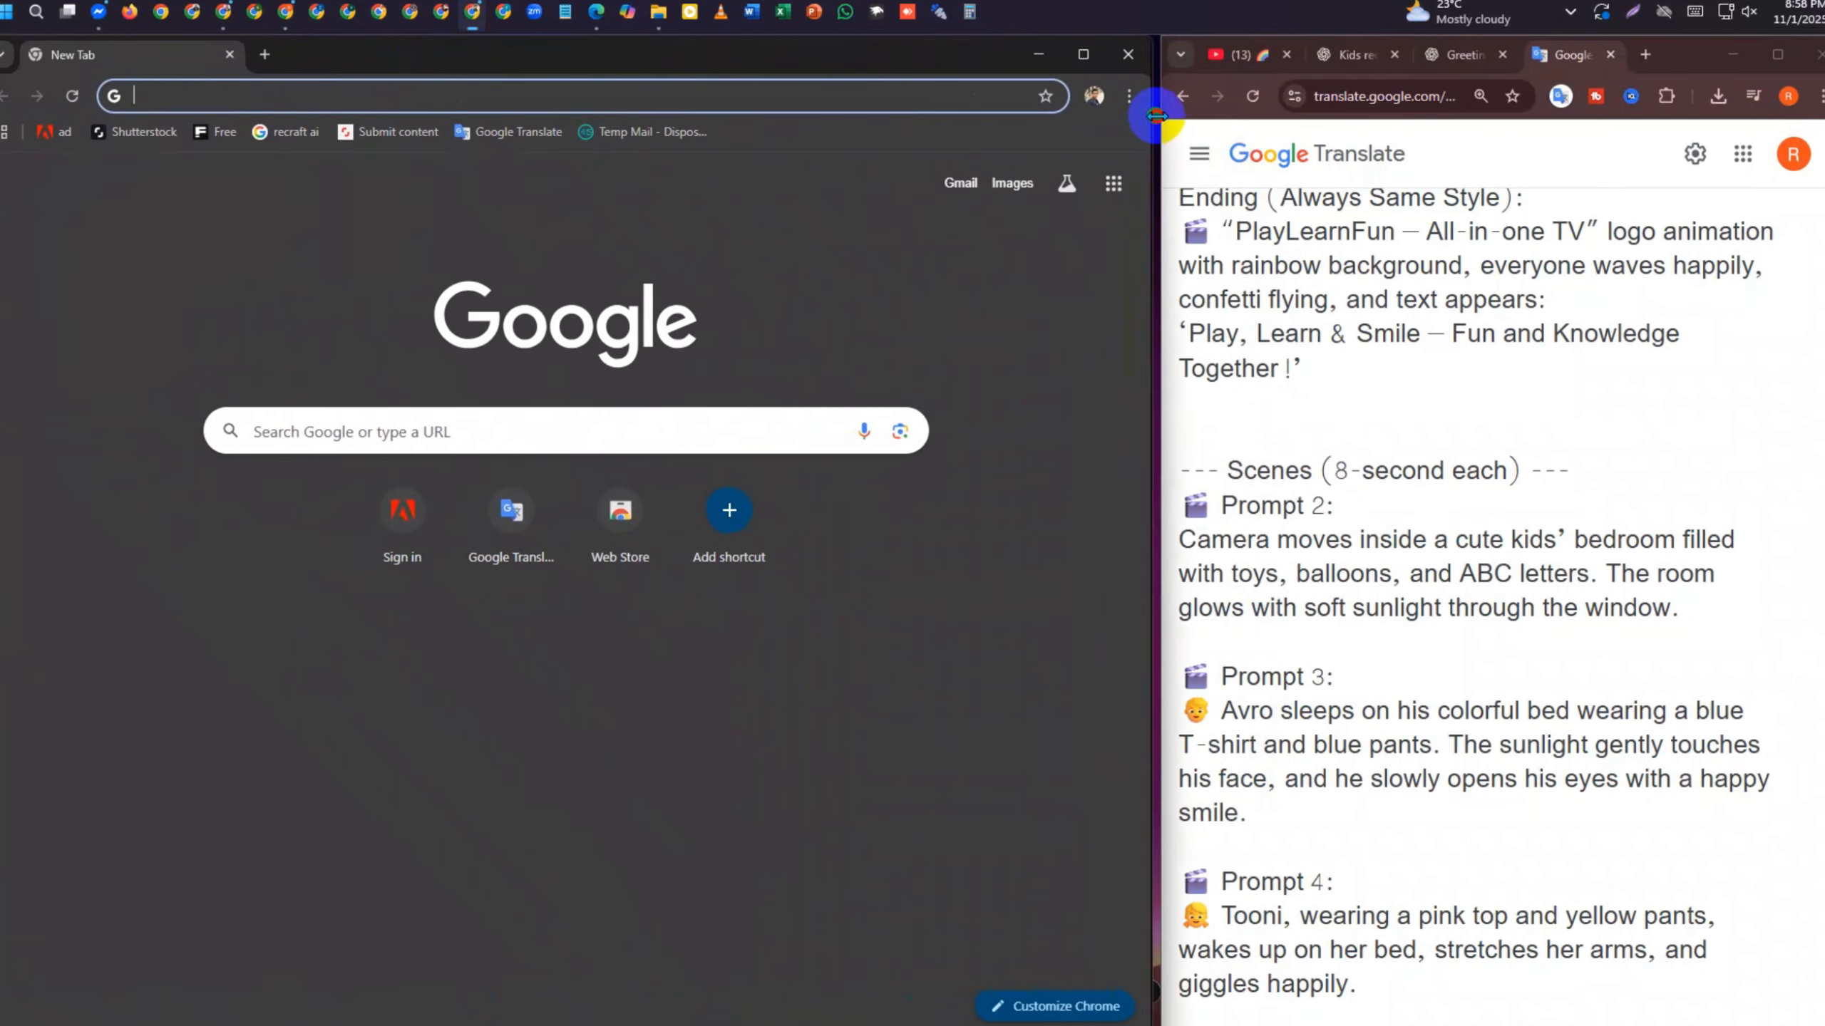
Search Google for "google ai studio" in the new window and enter Google AI Studio from its welcome page
{"action": "left_click", "coordinate": [233, 110]}
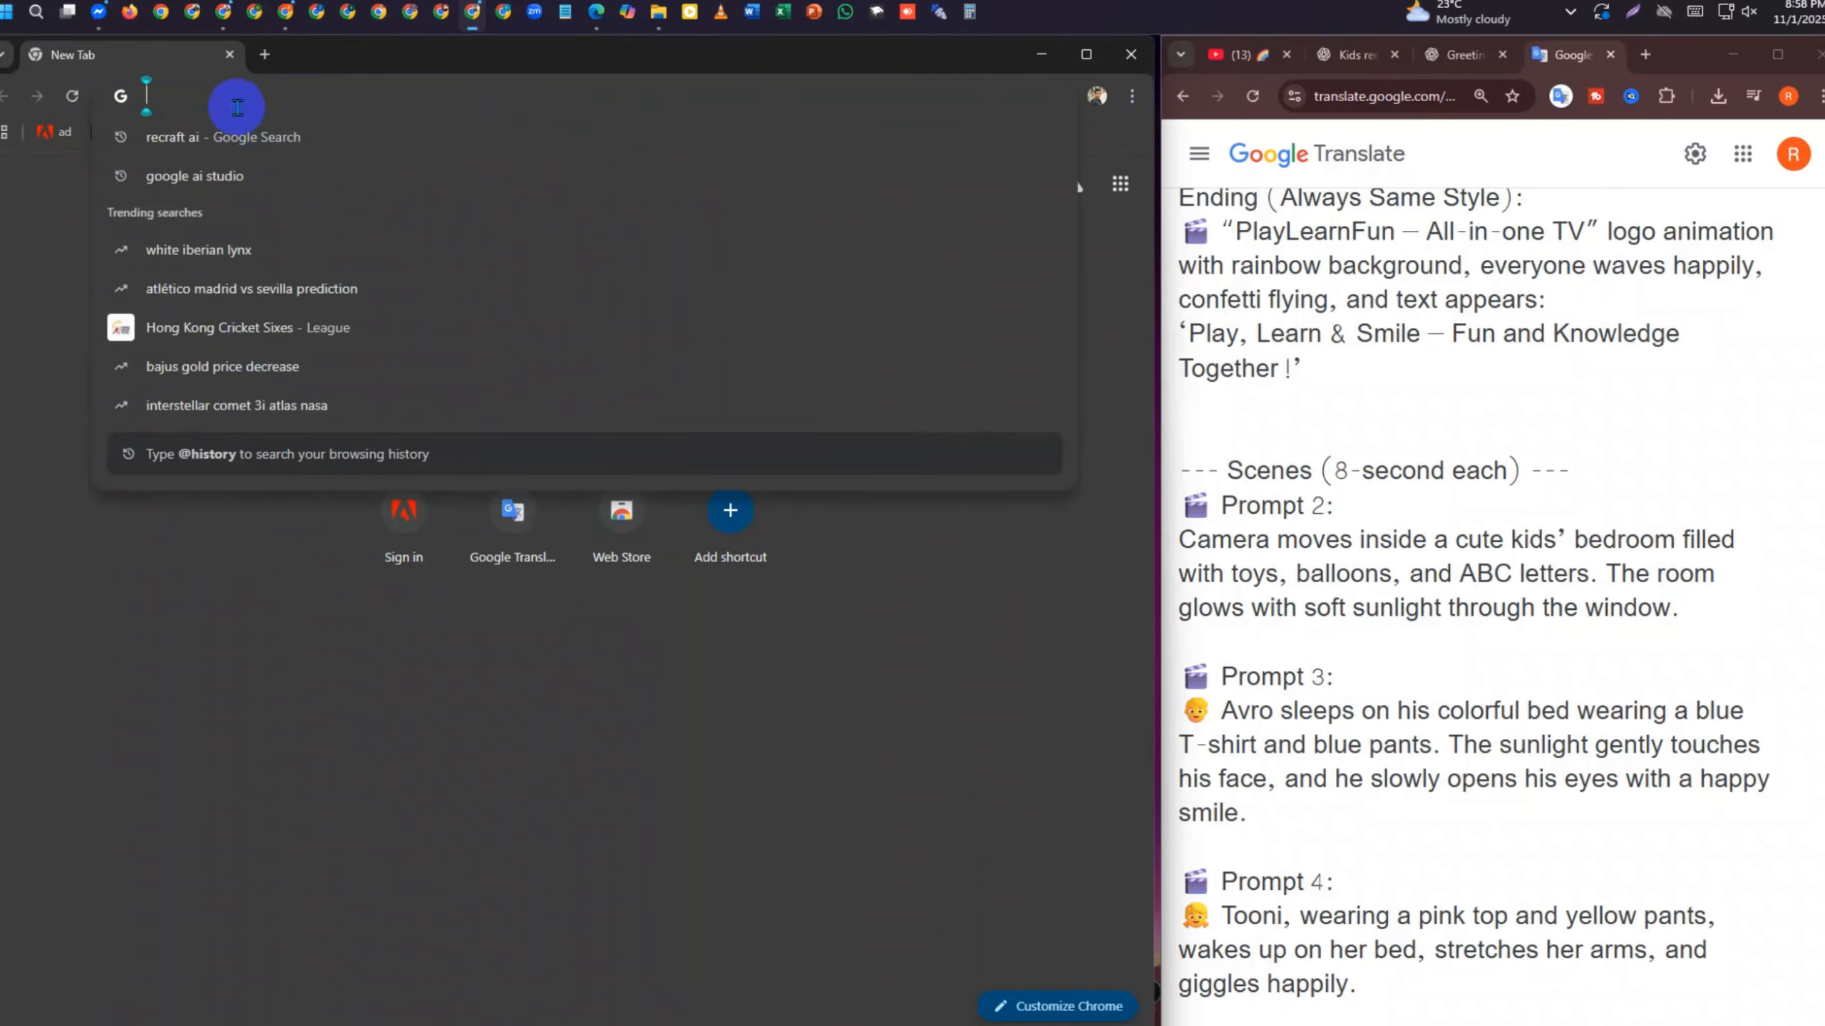
{"action": "left_click", "coordinate": [222, 175]}
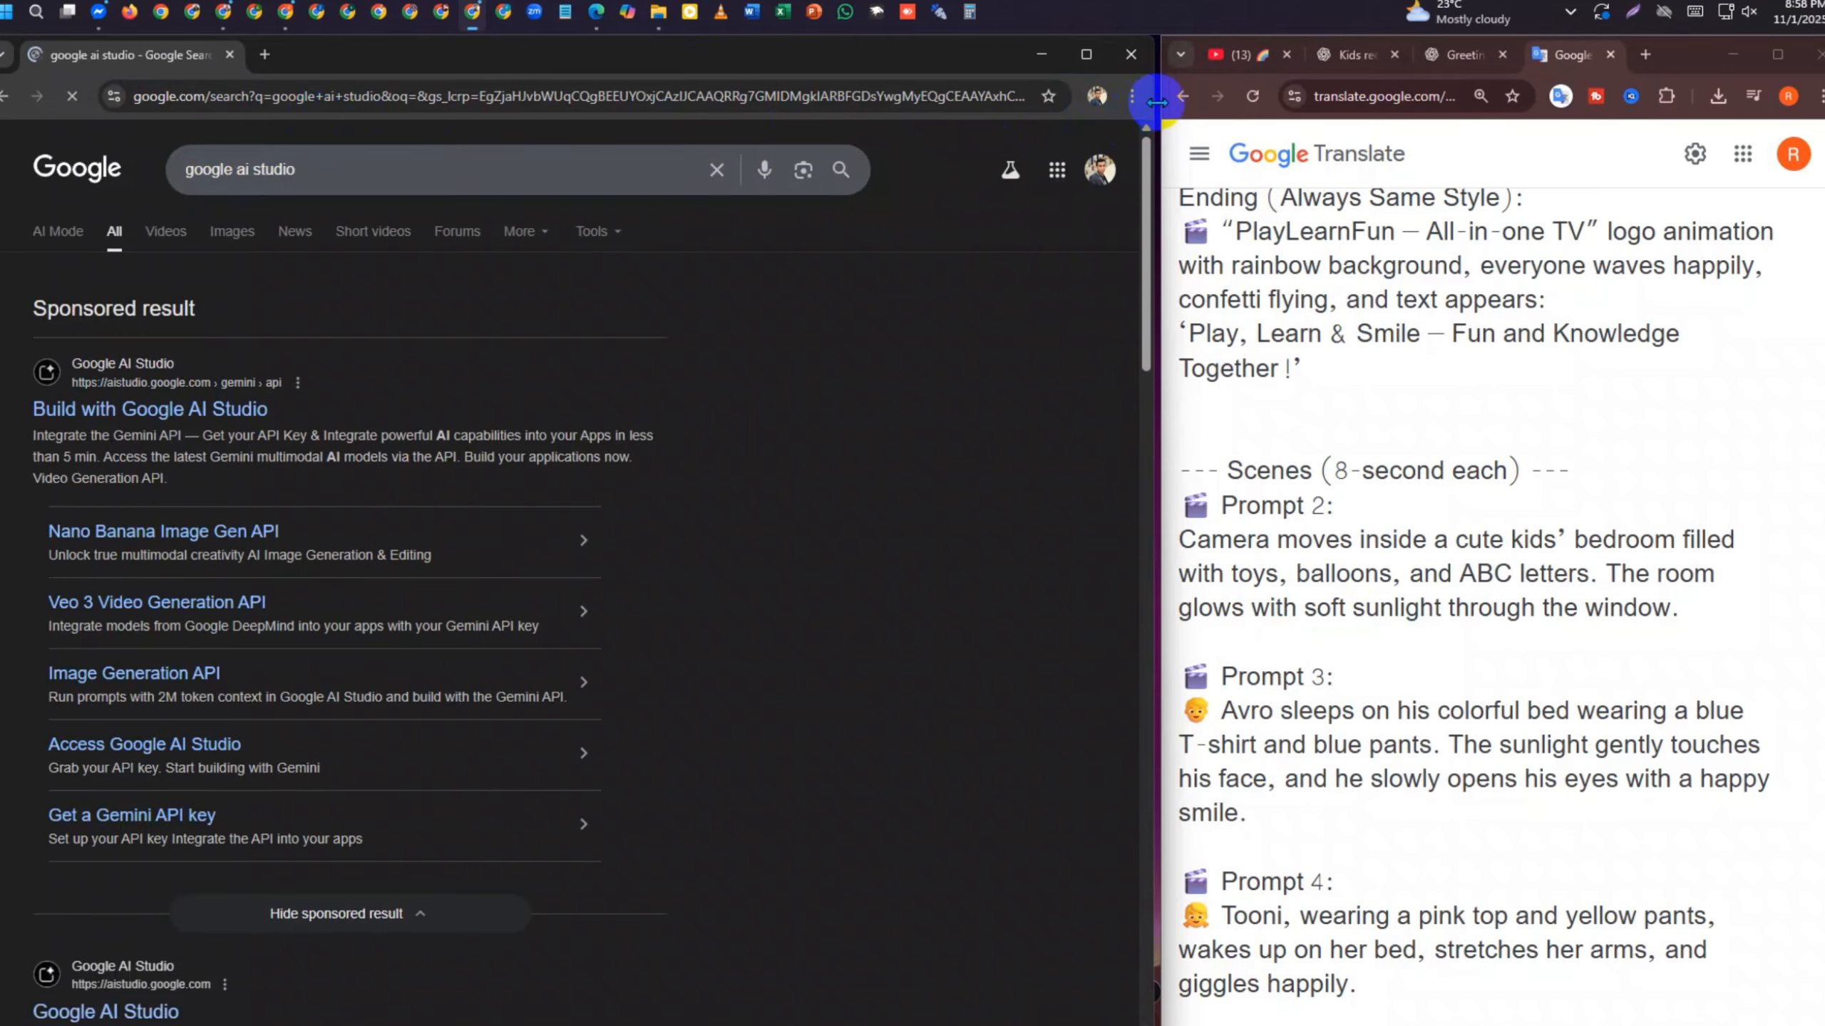
{"action": "left_click_drag", "start_coordinate": [1157, 102], "coordinate": [1161, 106]}
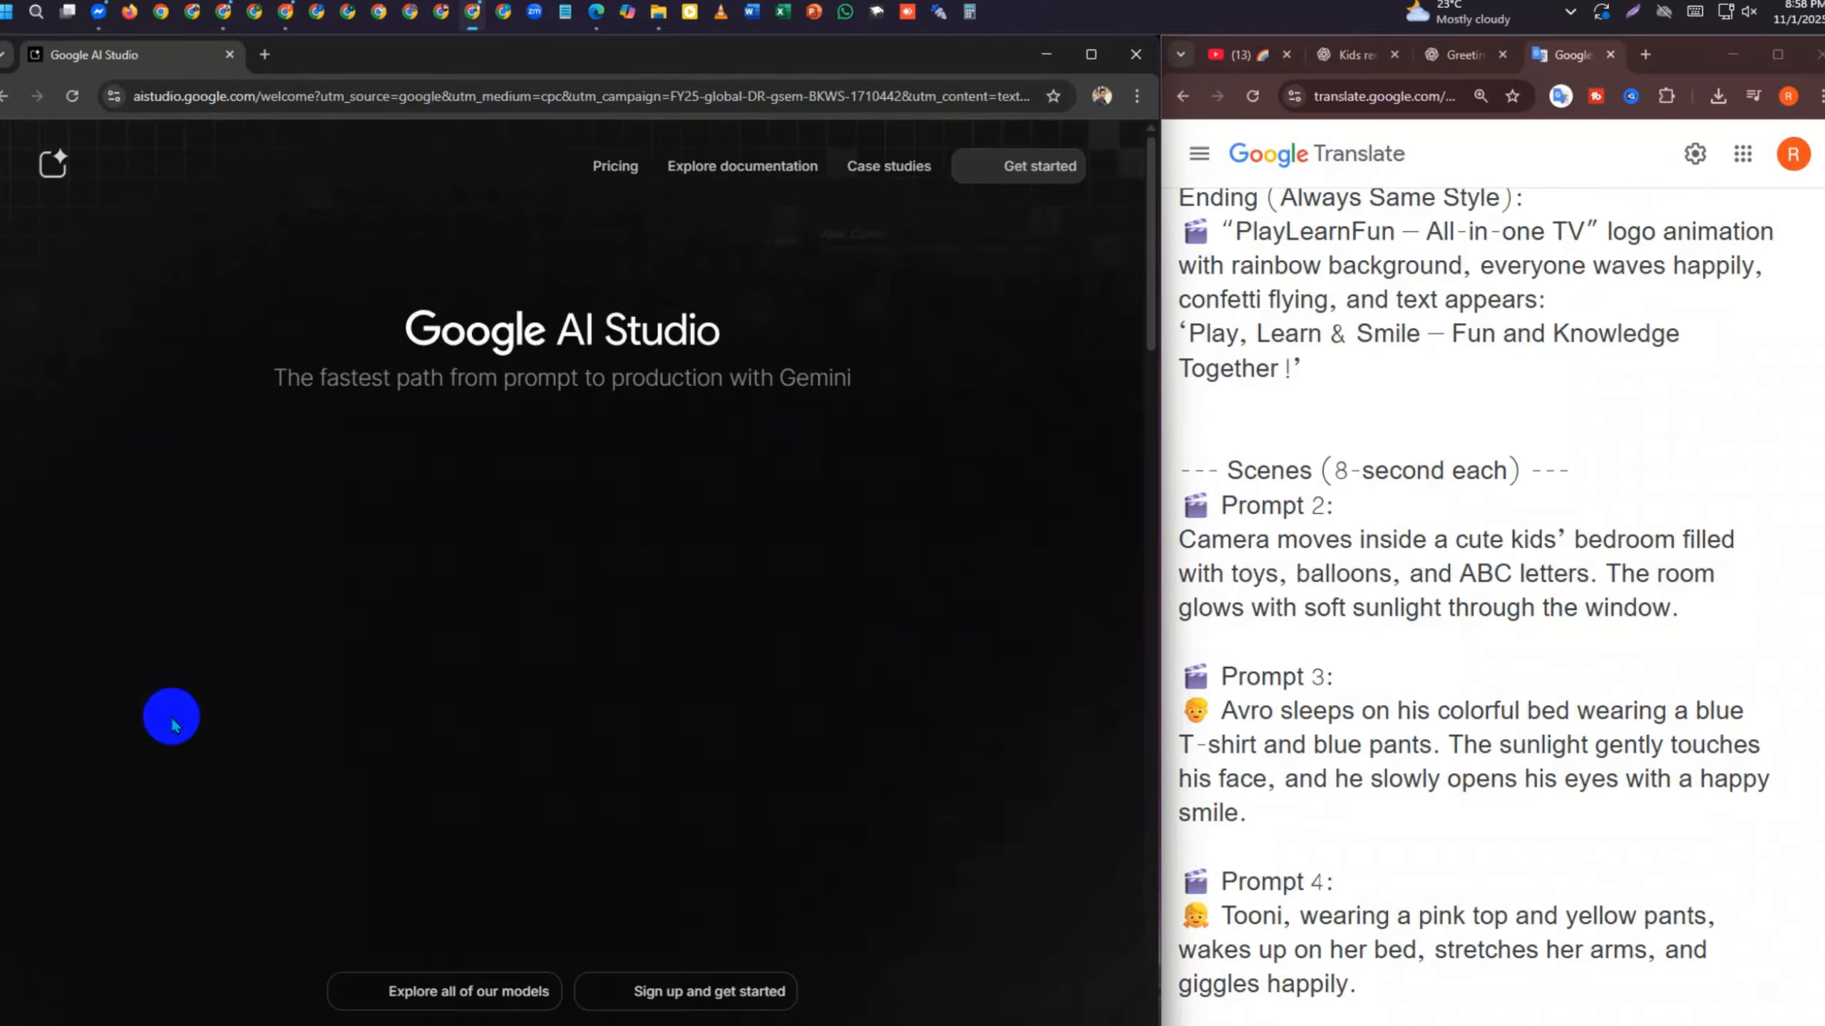
{"action": "left_click", "coordinate": [1034, 166]}
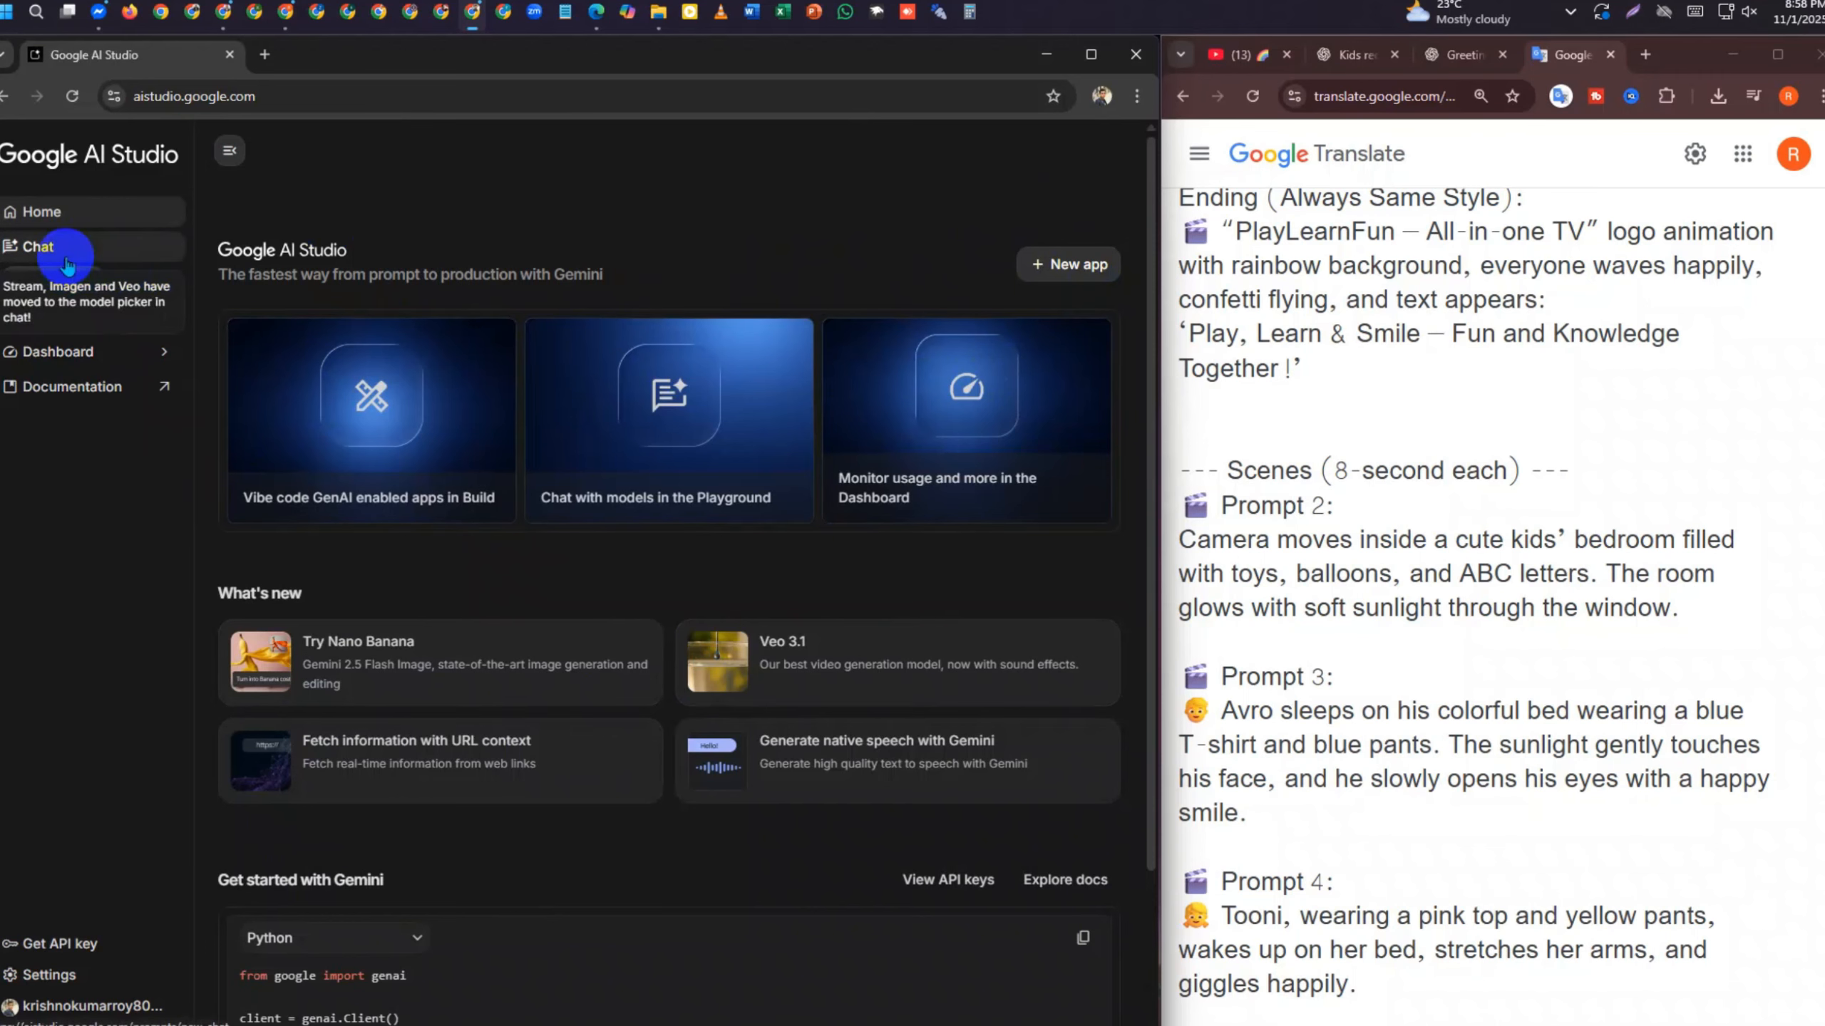
Start a new chat and choose Veo 2 from the video models
{"action": "scroll", "coordinate": [855, 774], "scroll_direction": "down", "scroll_amount": 3}
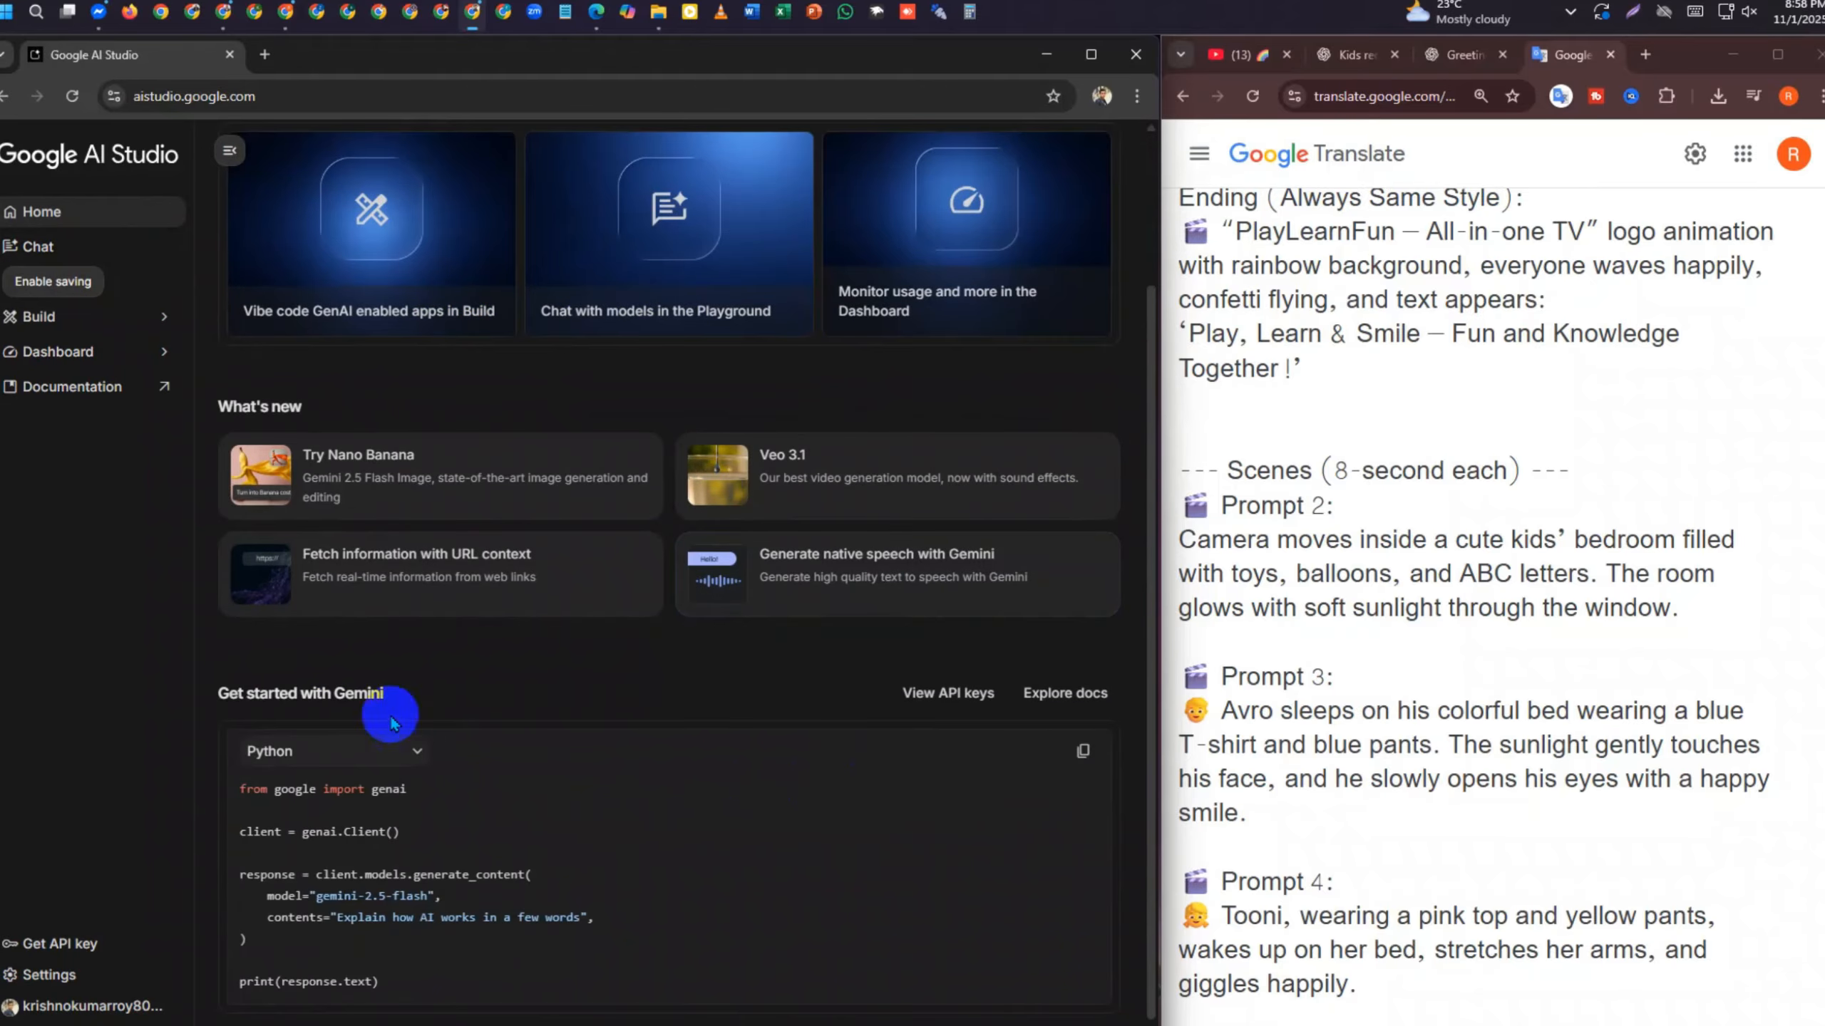
{"action": "left_click", "coordinate": [31, 251]}
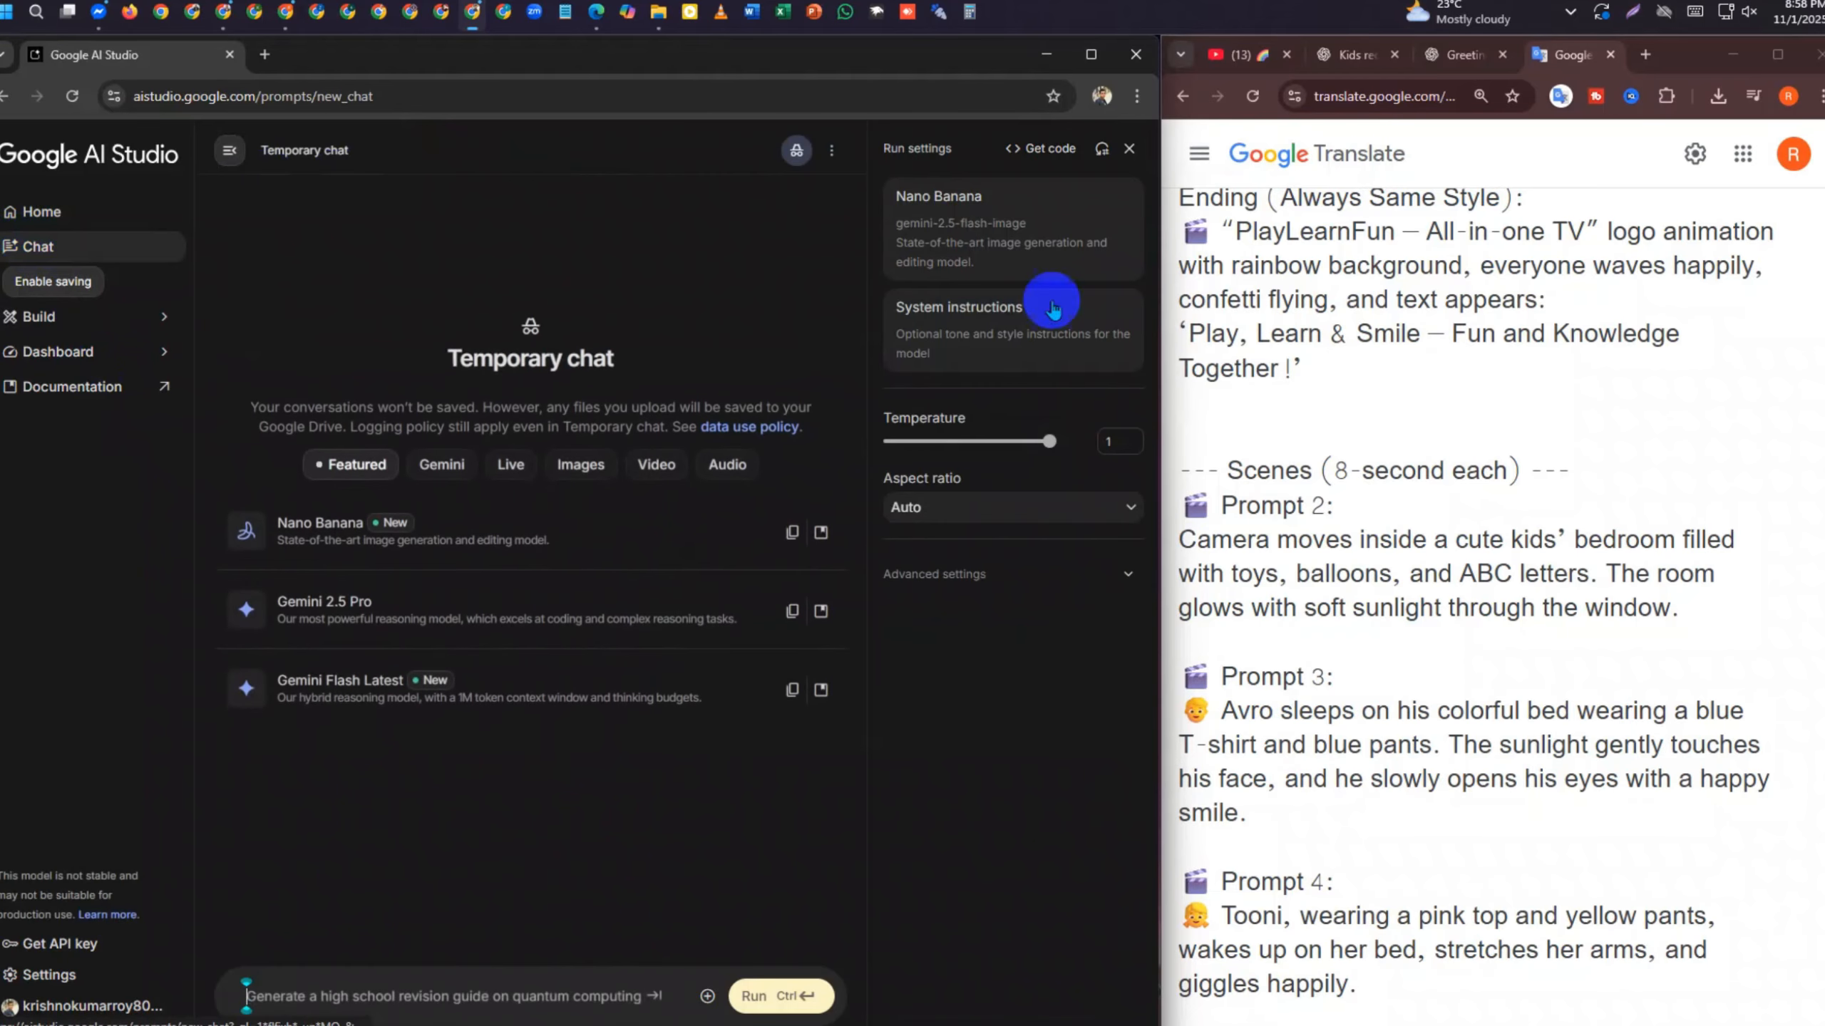
{"action": "left_click", "coordinate": [665, 472]}
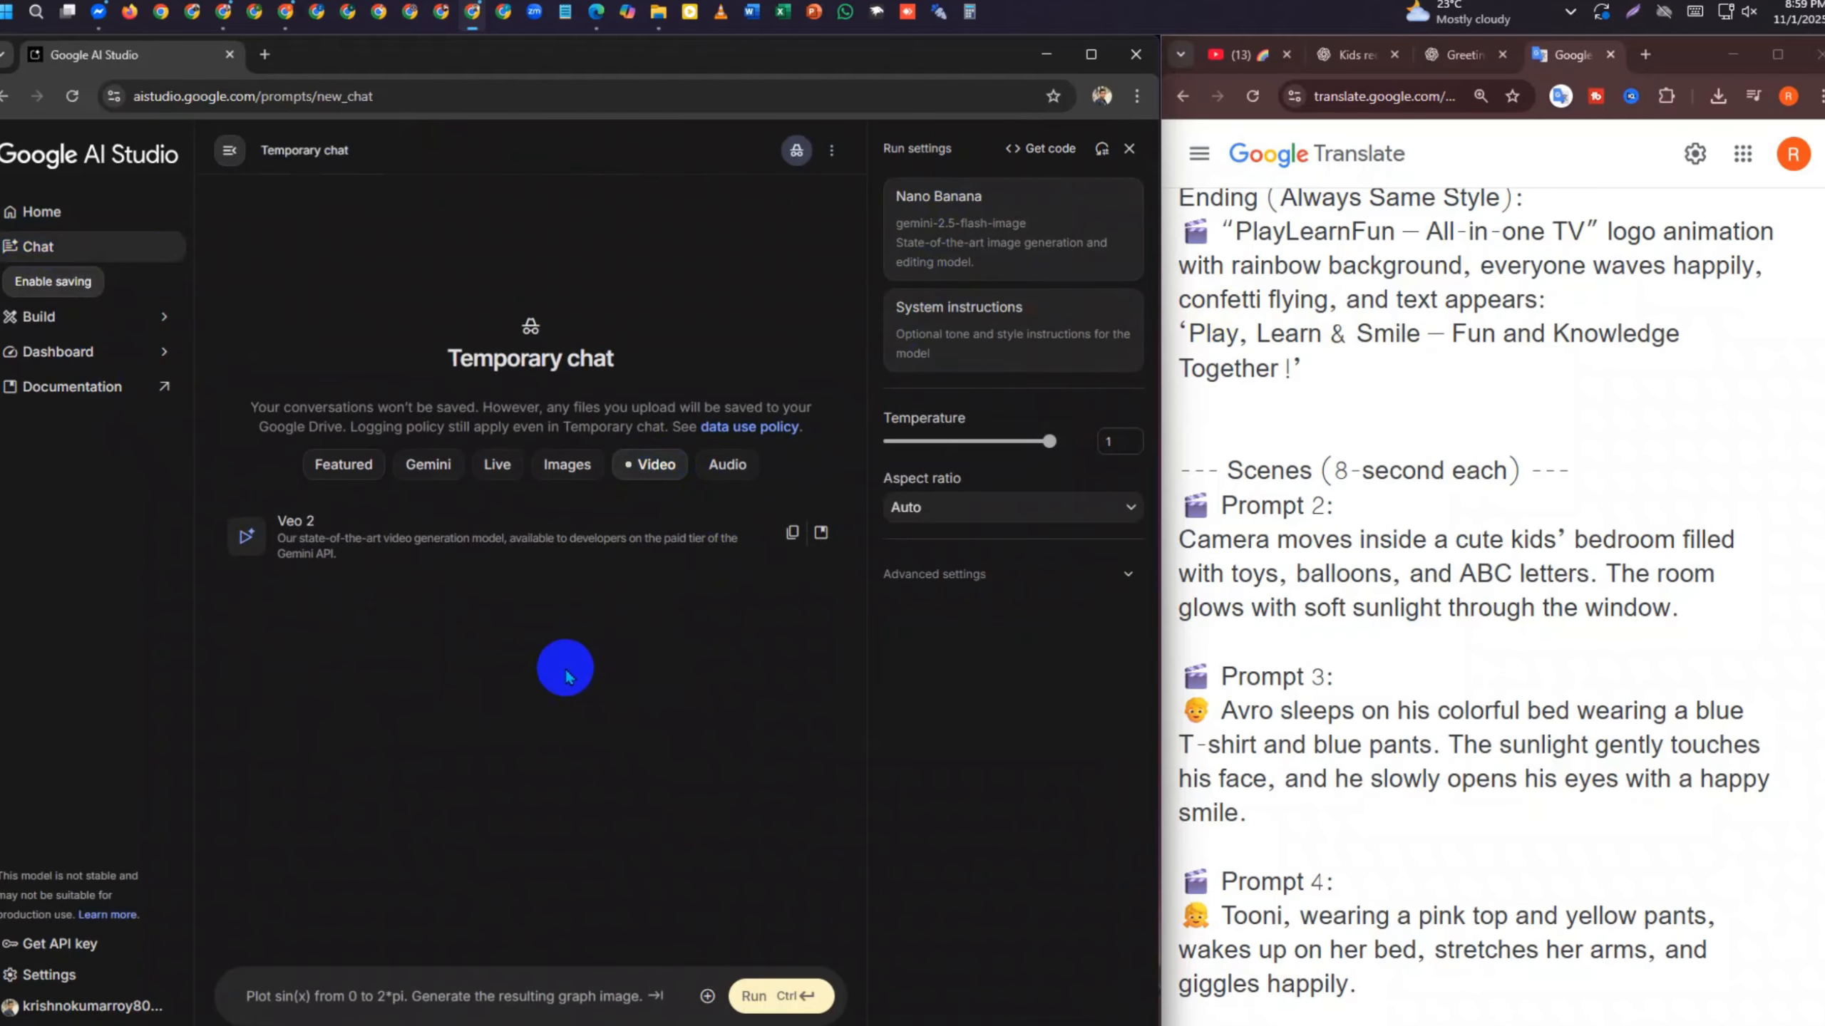
{"action": "left_click", "coordinate": [456, 553]}
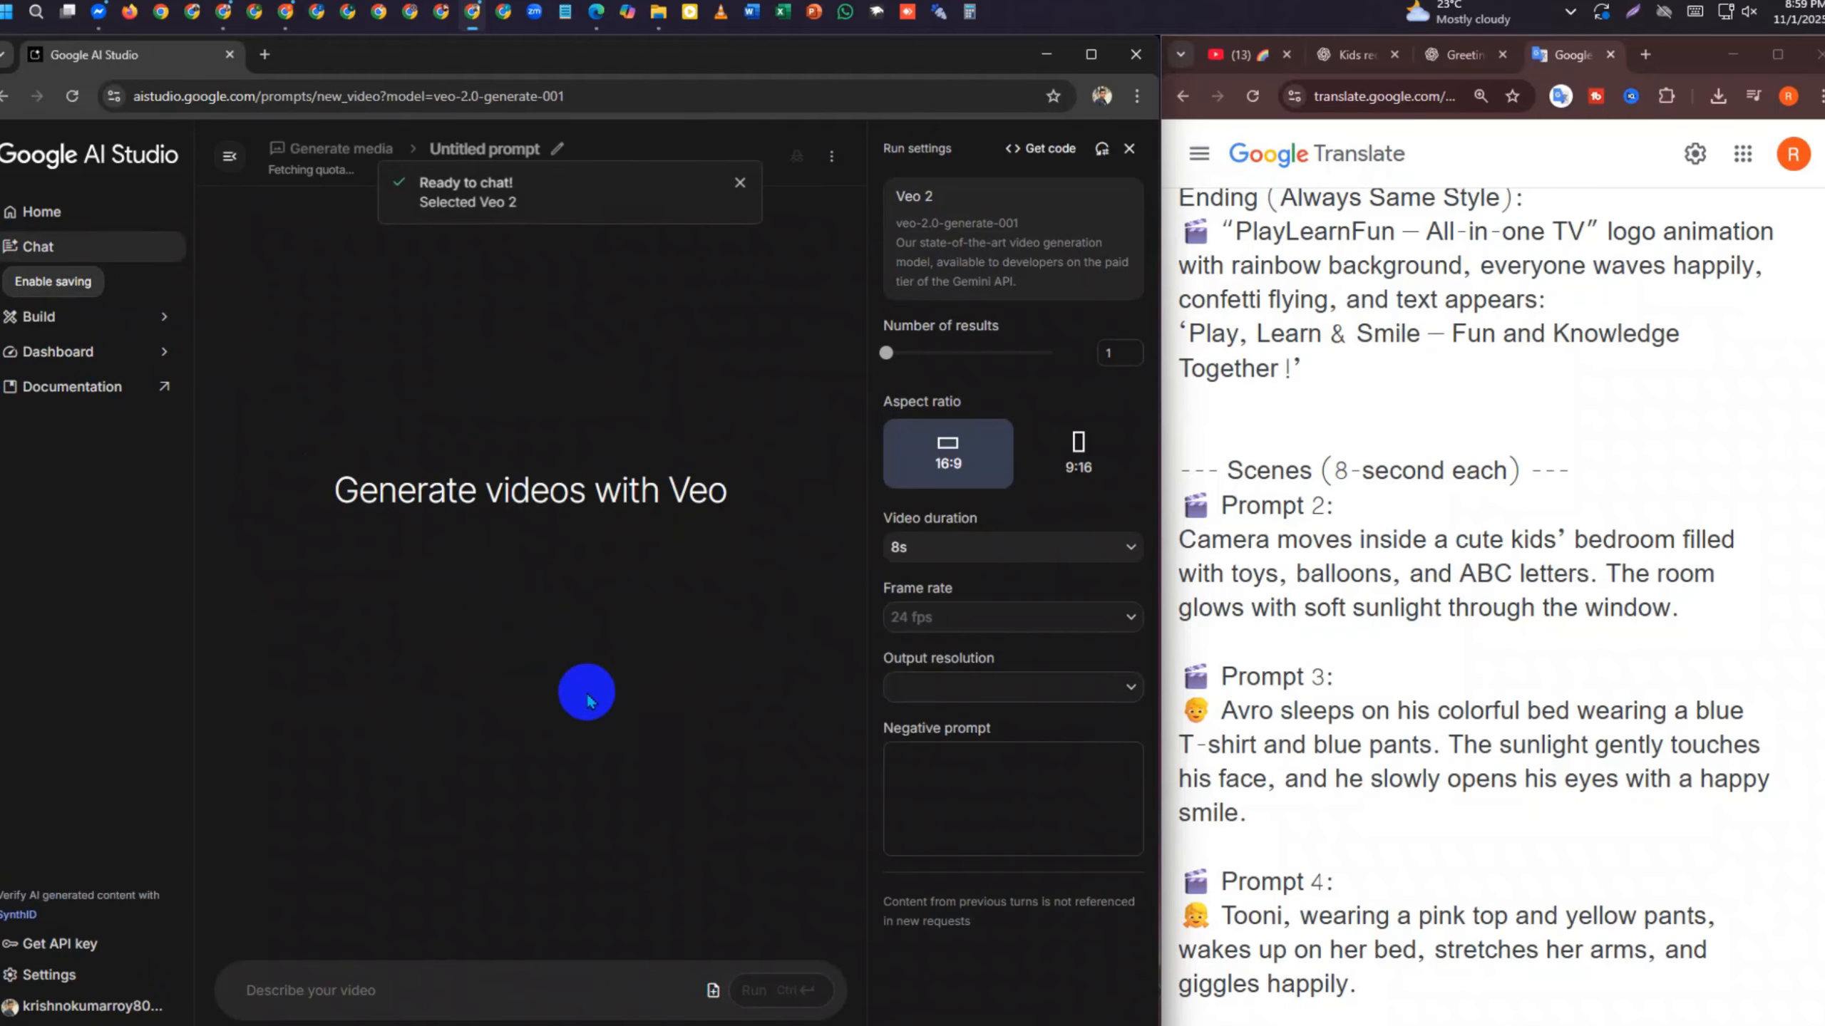
Enable Google Drive access for Veo, authorizing it with the signed-in Google account
{"action": "left_click", "coordinate": [388, 991]}
{"action": "left_click", "coordinate": [762, 622]}
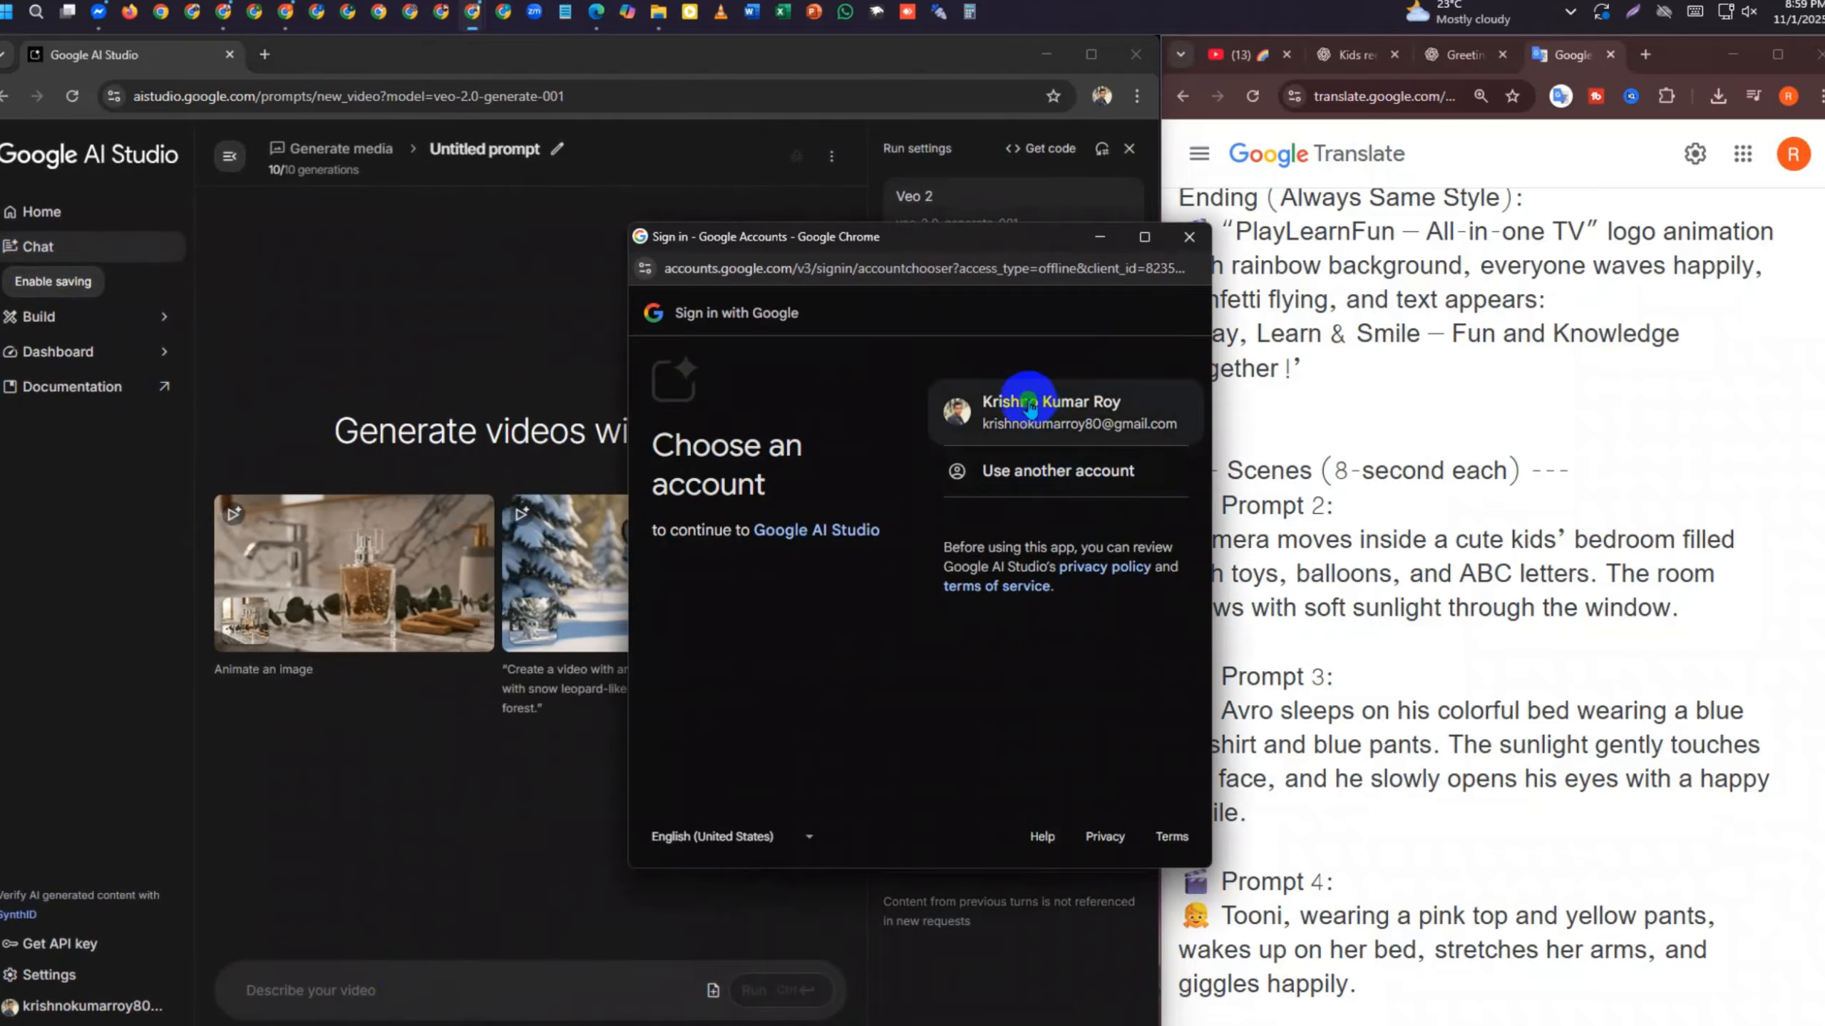
{"action": "left_click", "coordinate": [1013, 403]}
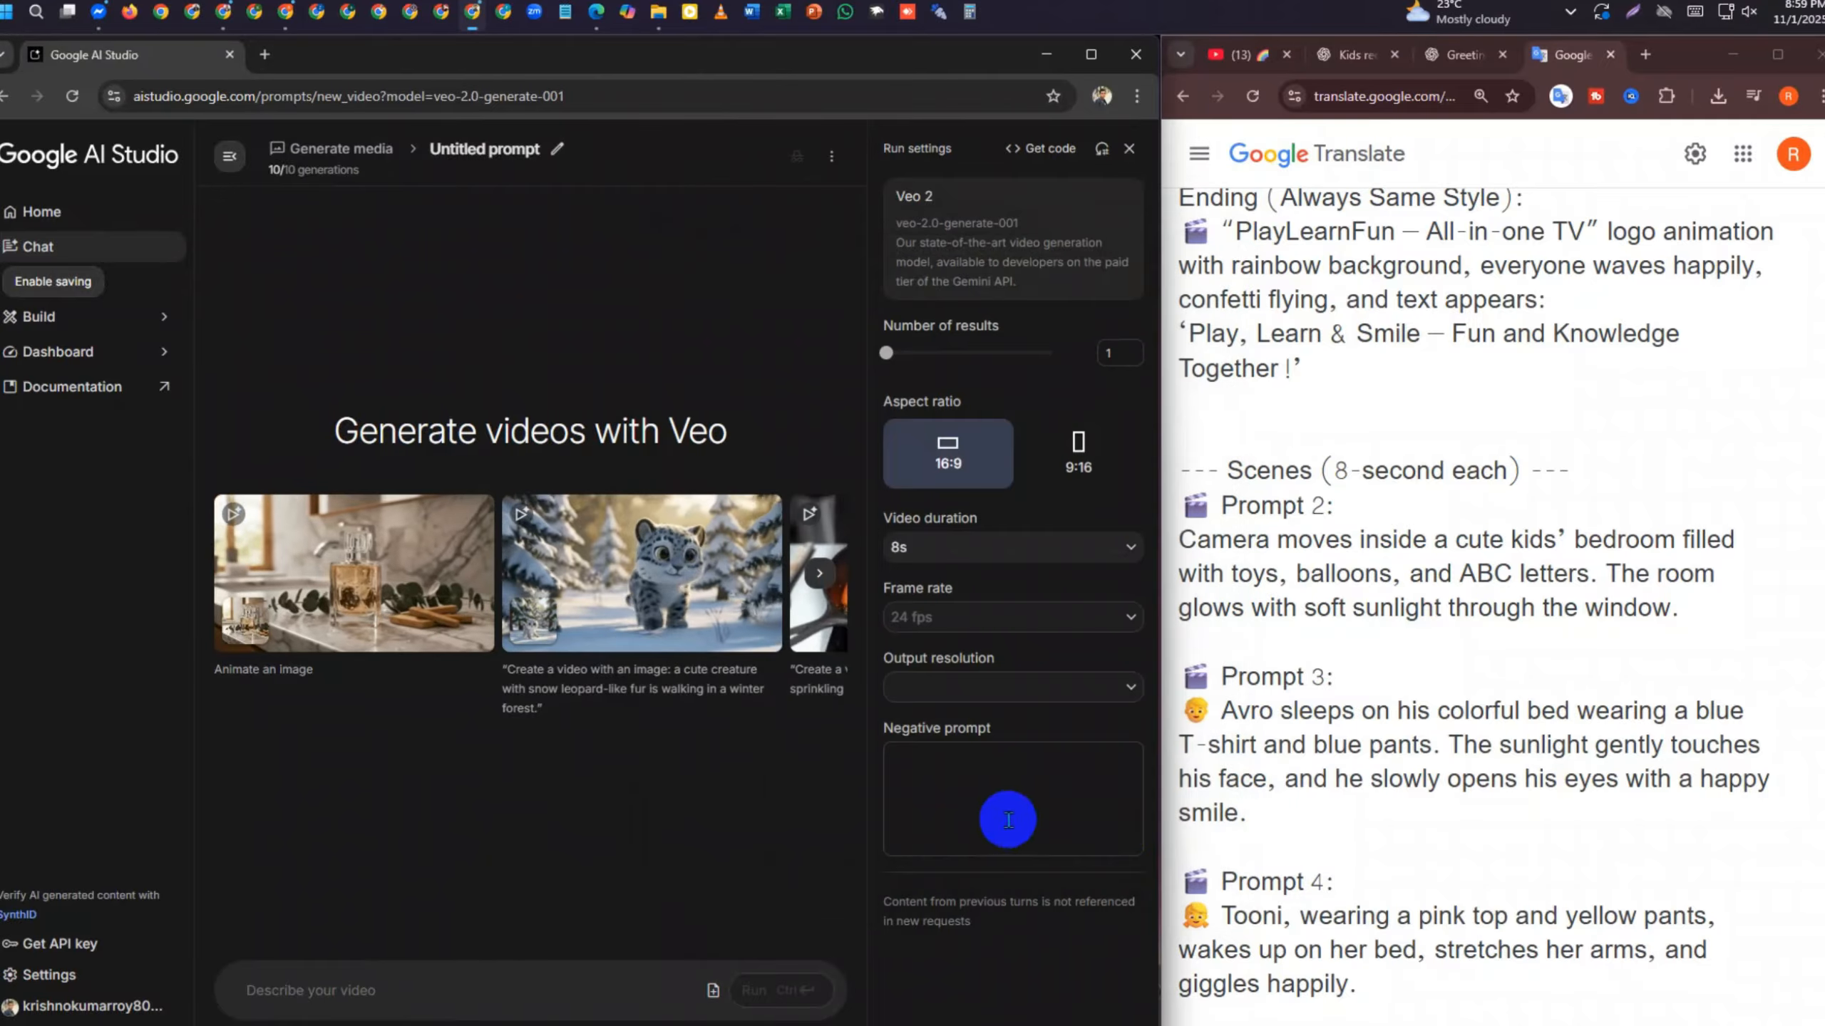
{"action": "left_click", "coordinate": [402, 994]}
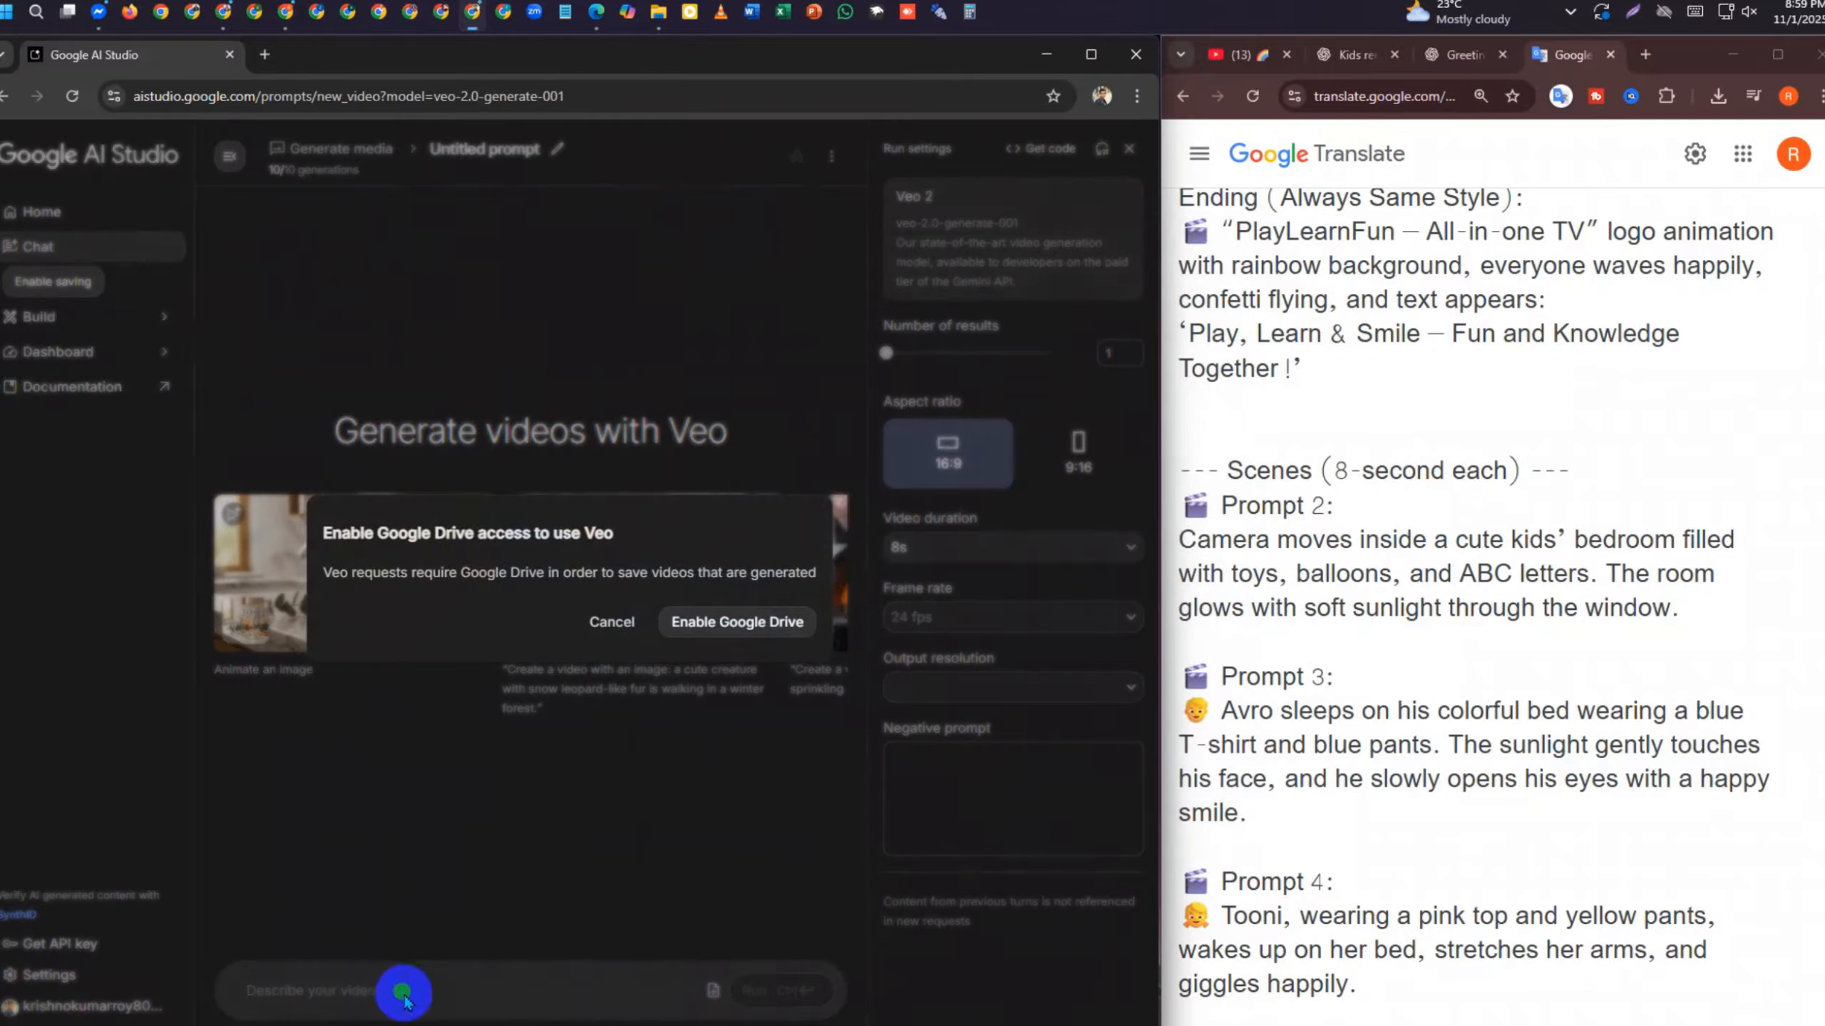
{"action": "left_click", "coordinate": [743, 622]}
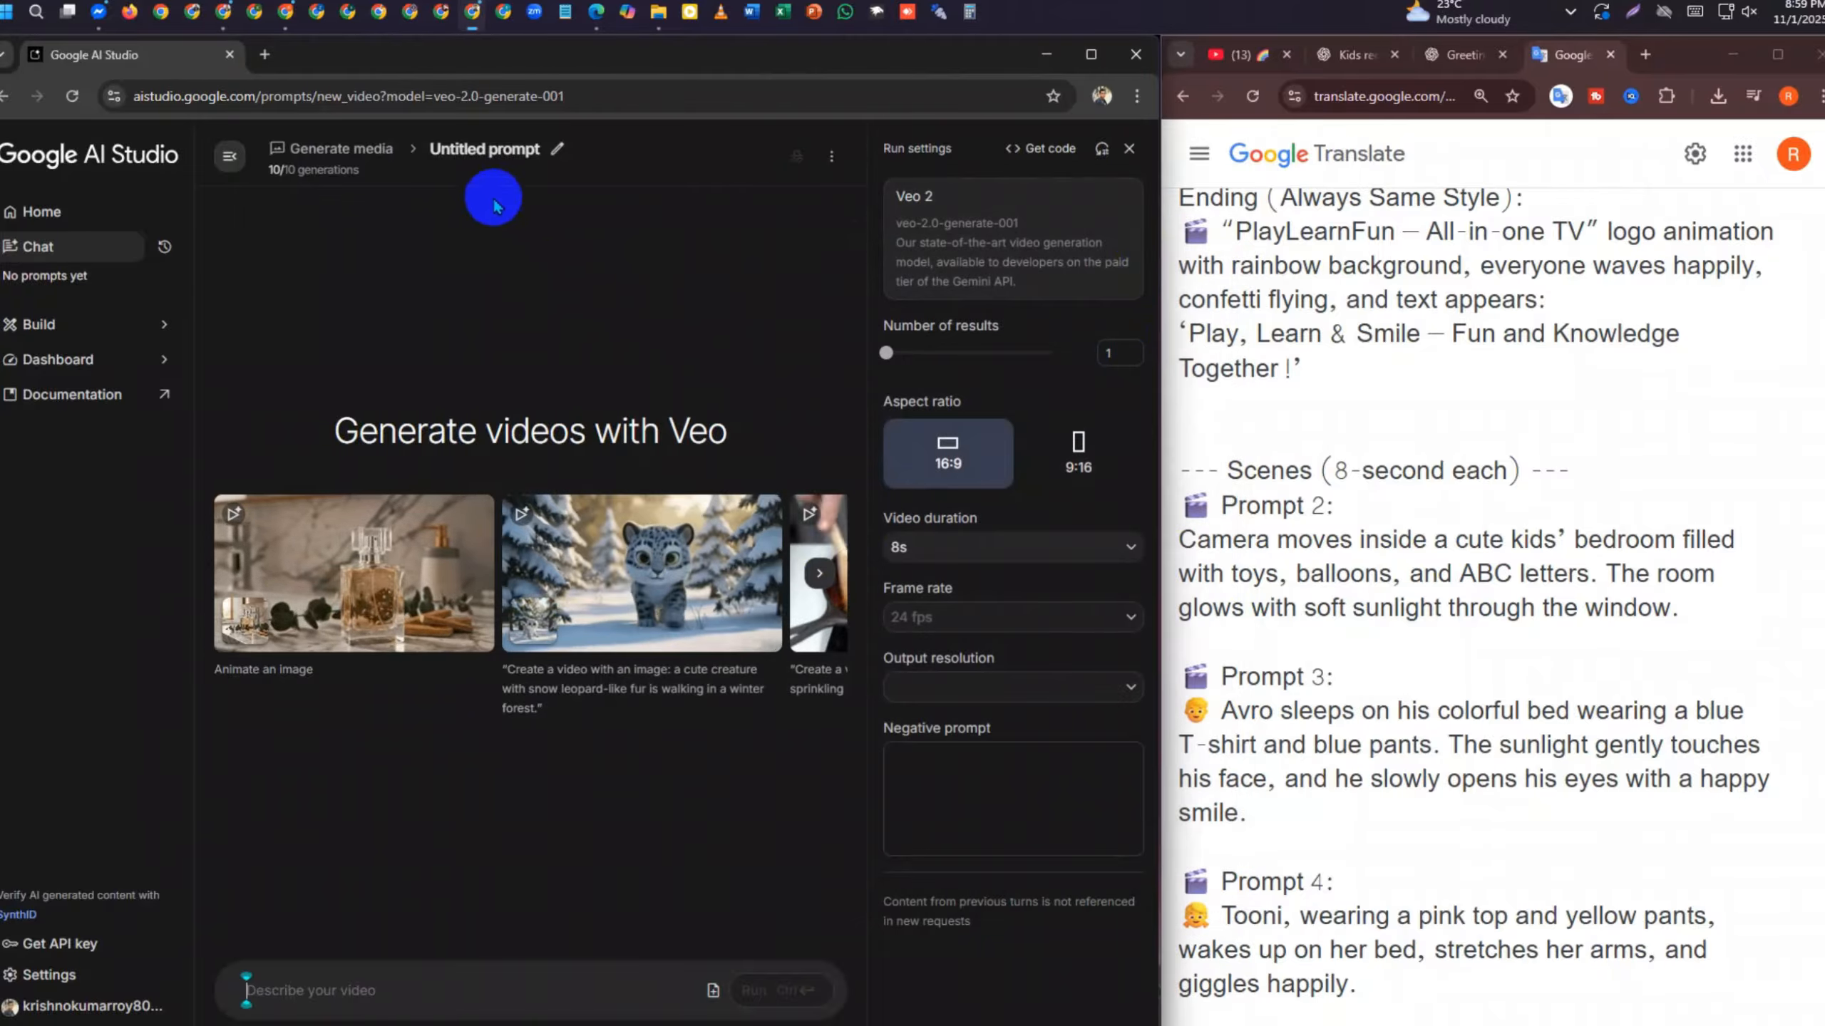
Paste the copied setup and Prompt 2 text into both the video prompt and the negative prompt, and run the generation
{"action": "key", "text": "ctrl+v"}
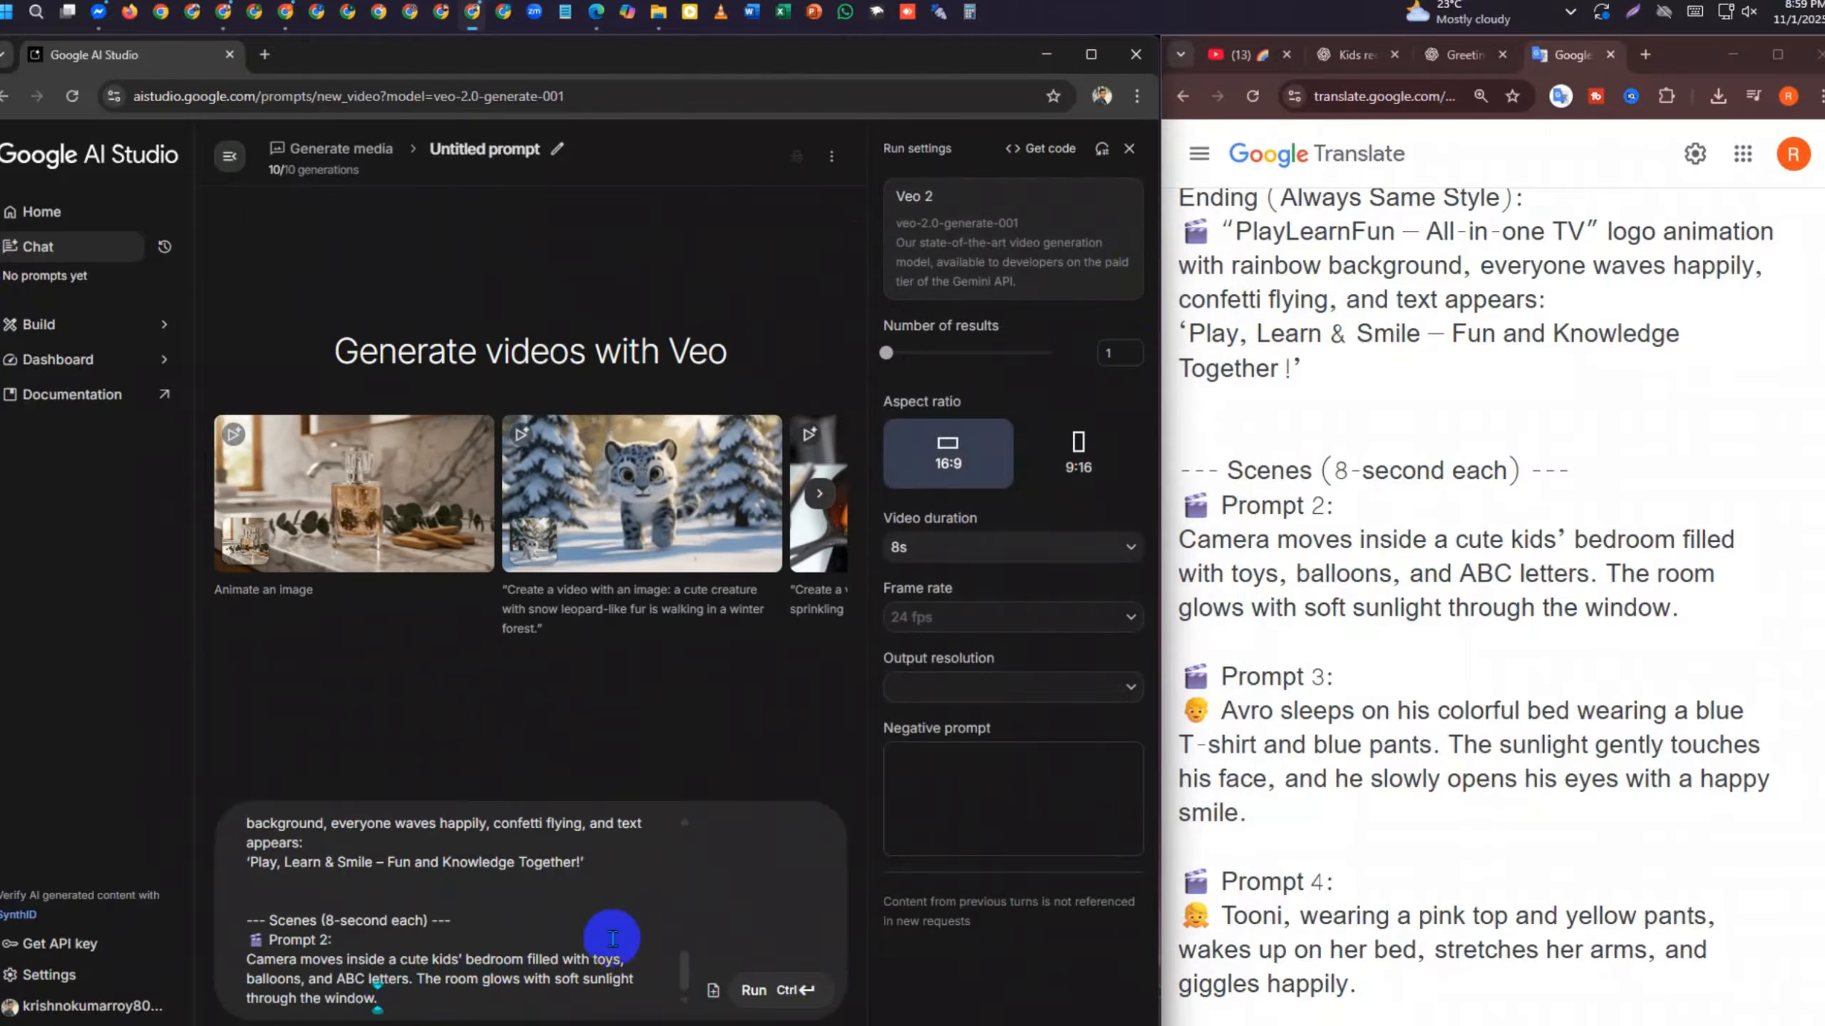
{"action": "left_click_drag", "start_coordinate": [409, 213], "coordinate": [372, 165]}
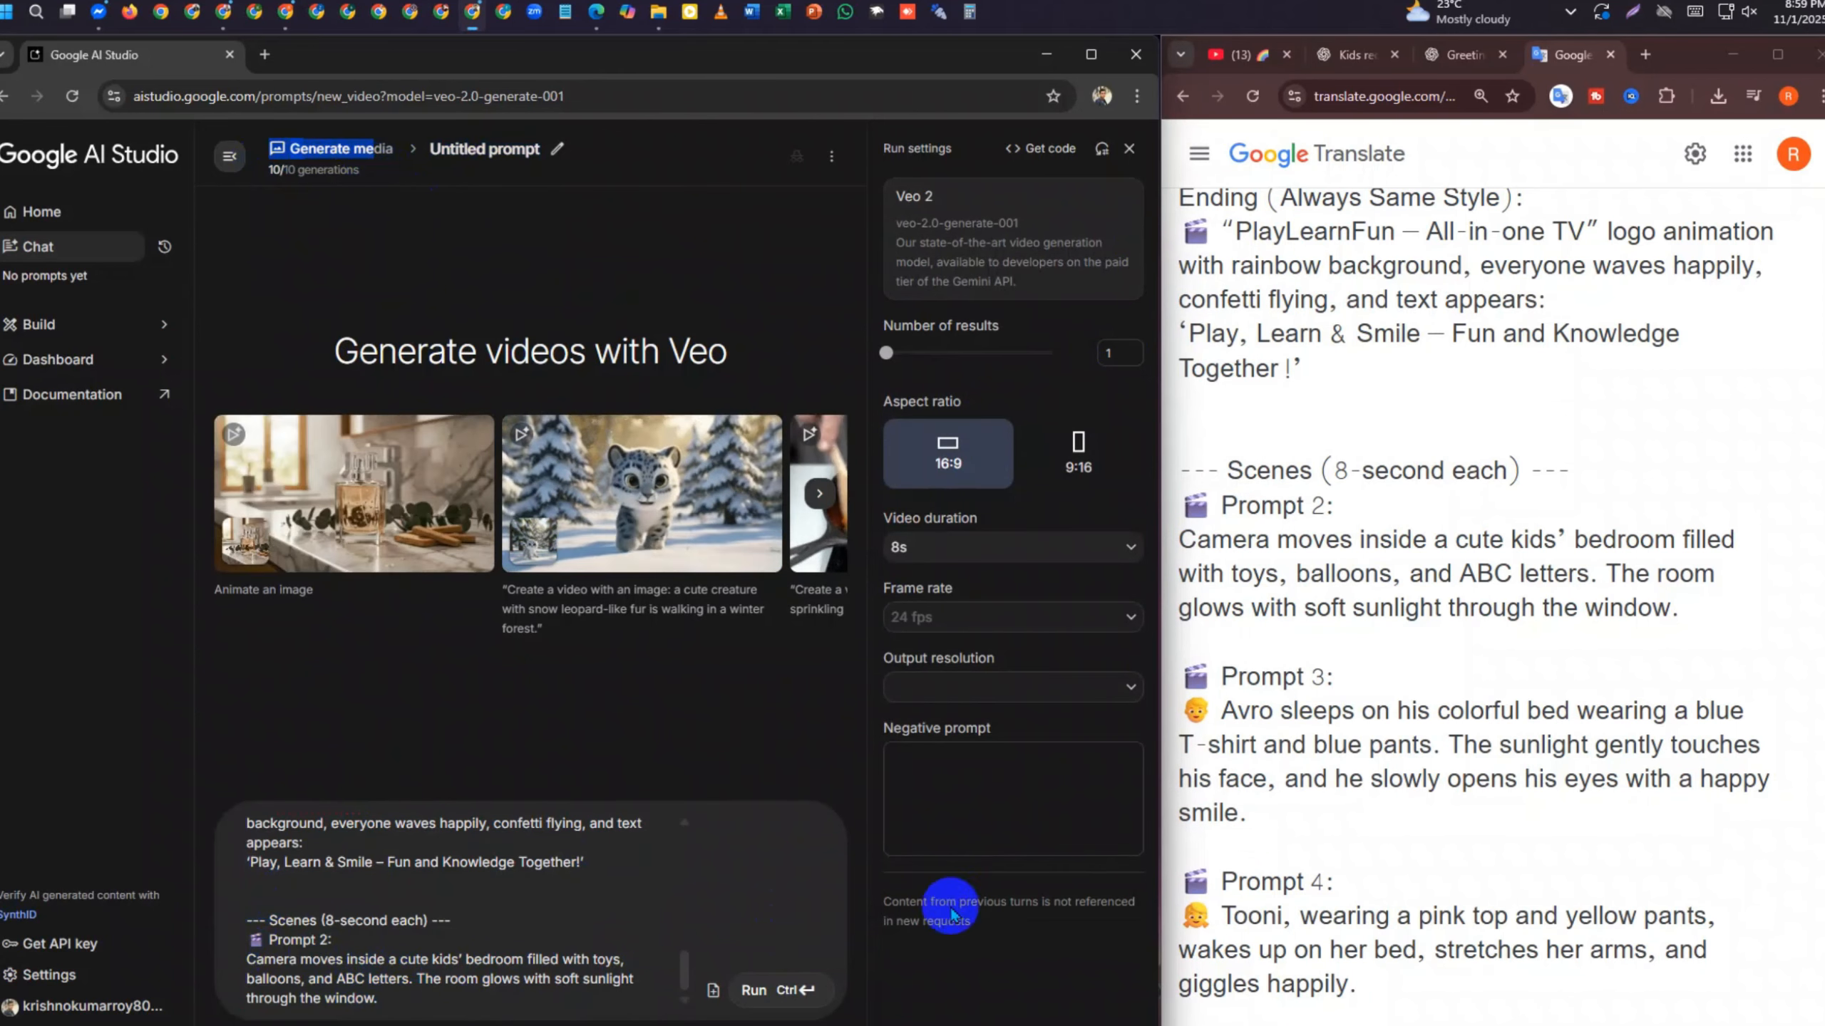
{"action": "left_click", "coordinate": [933, 791]}
{"action": "key", "text": "ctrl+v"}
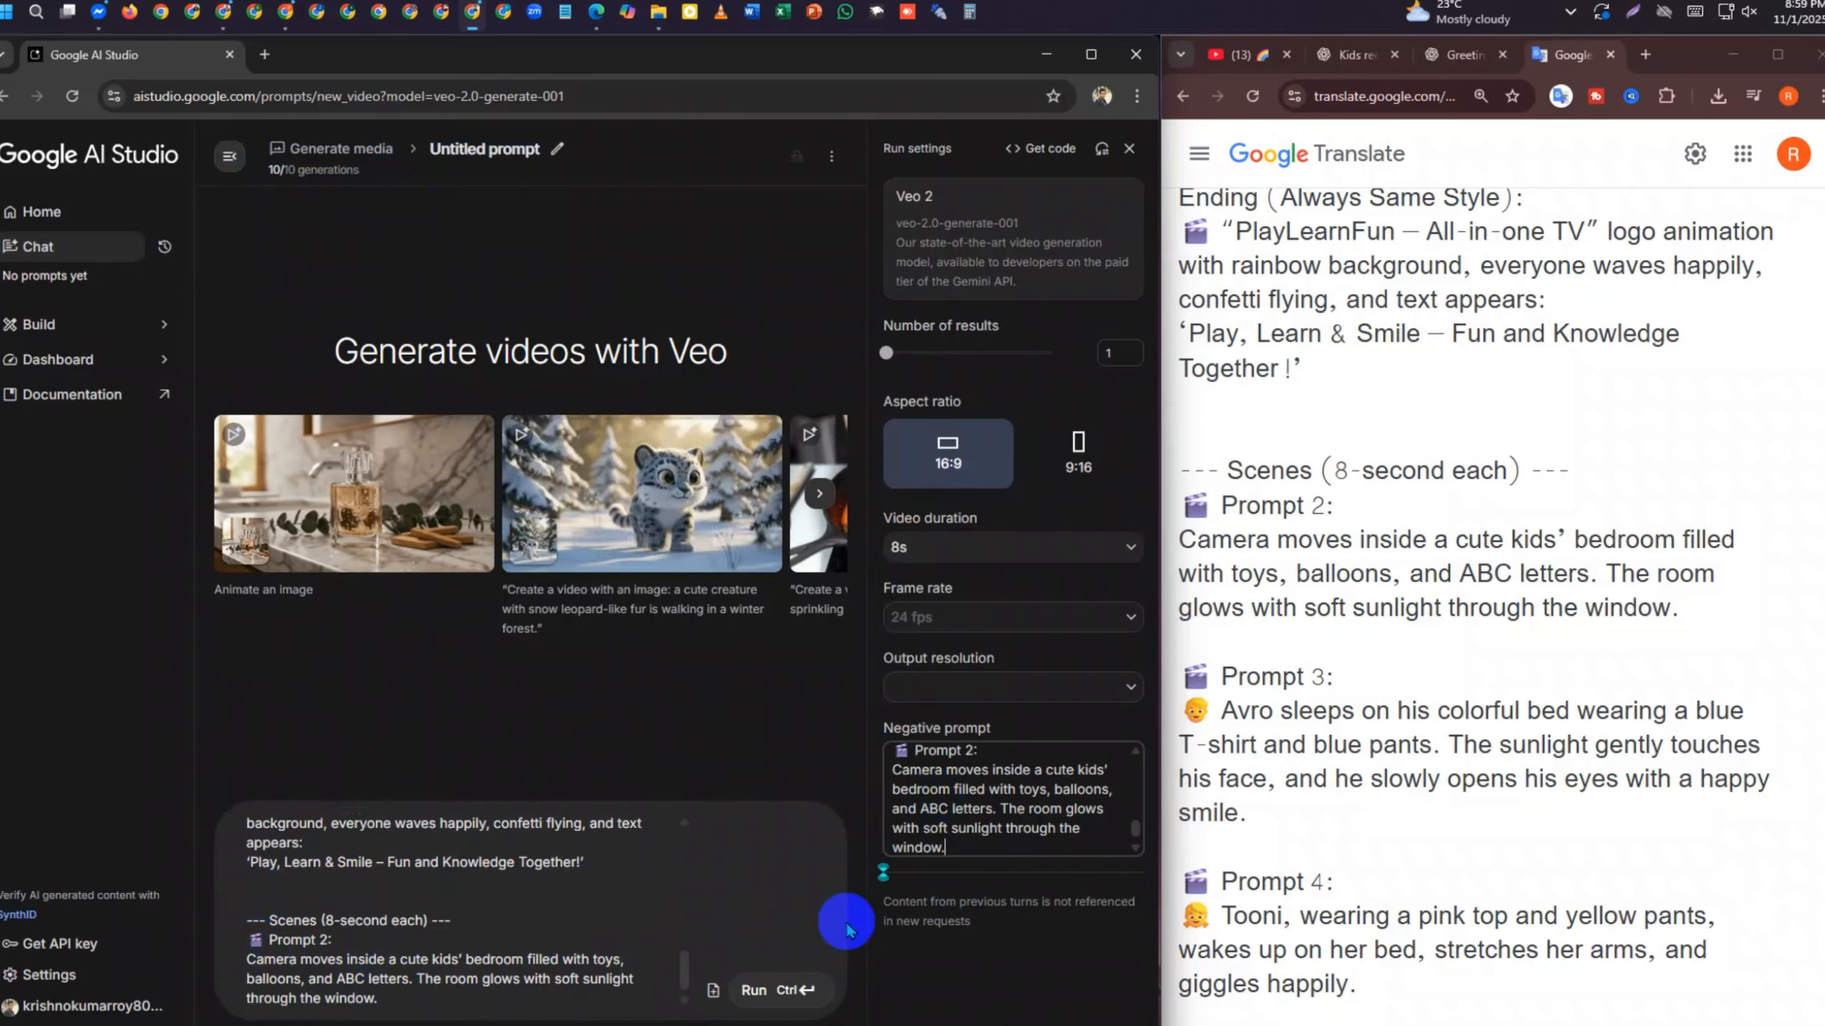
{"action": "left_click", "coordinate": [761, 990]}
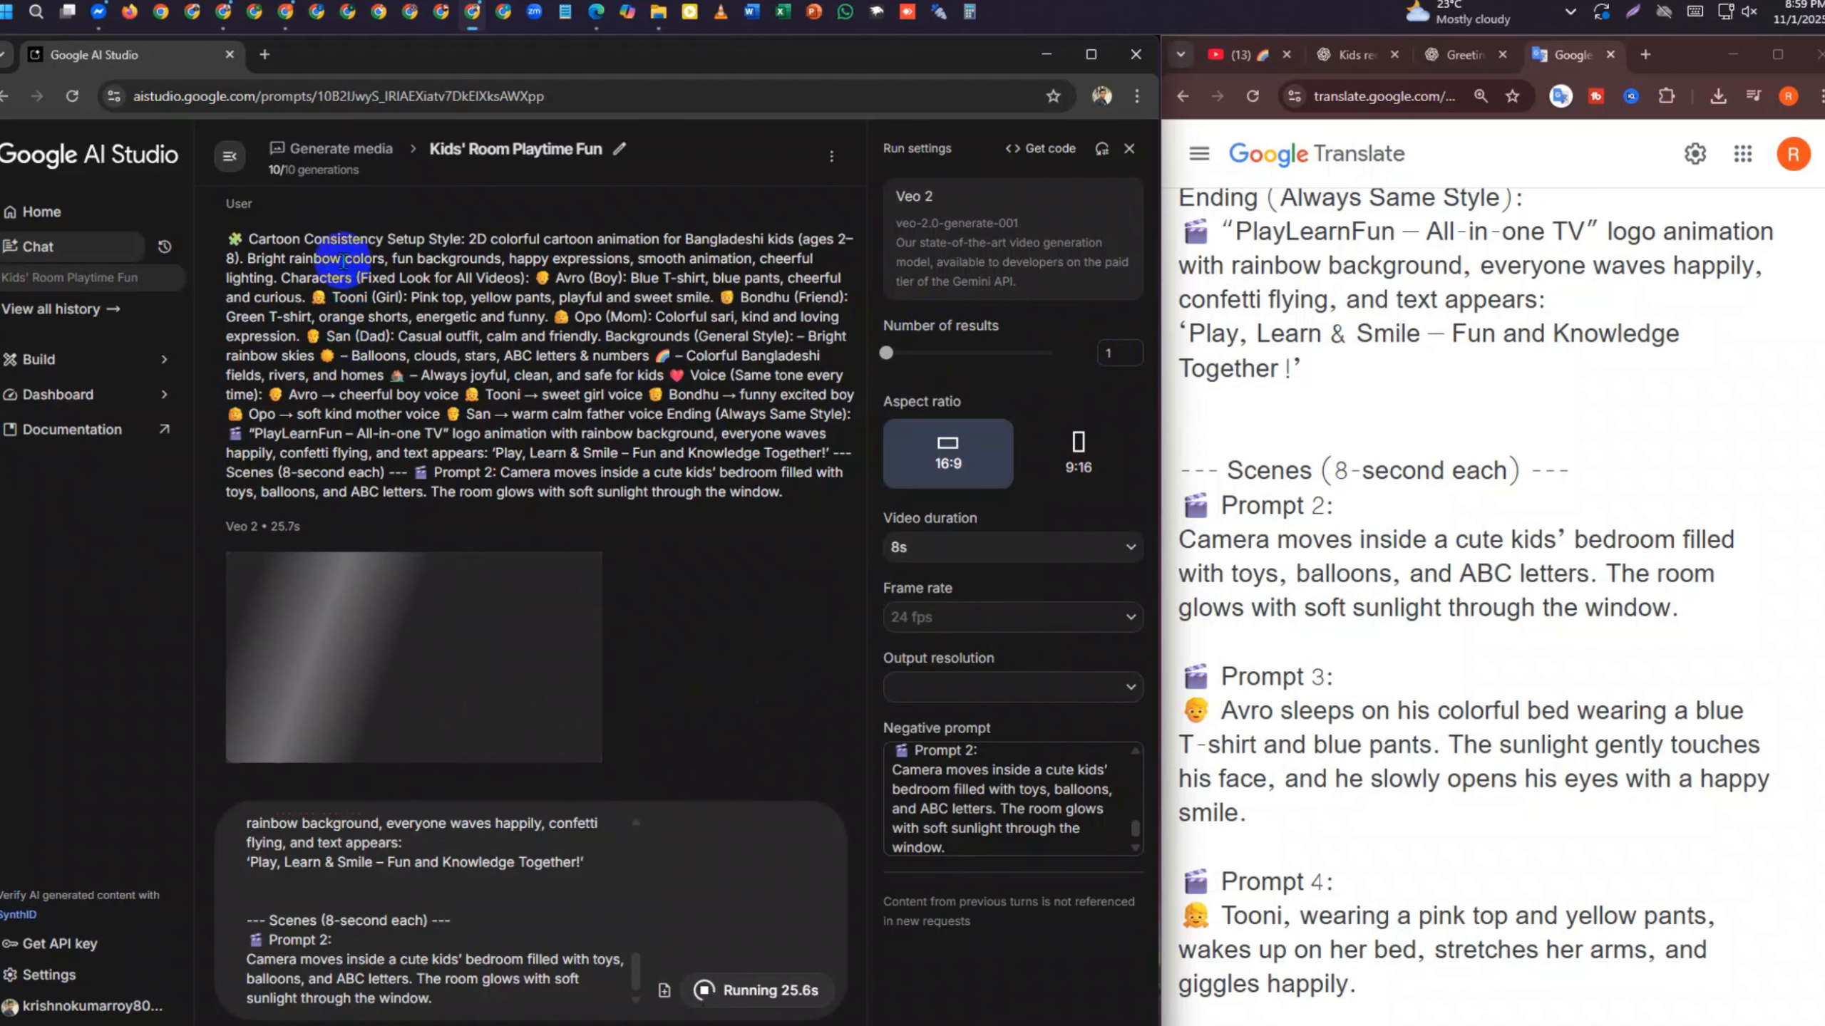
{"action": "mouse_move", "coordinate": [286, 169]}
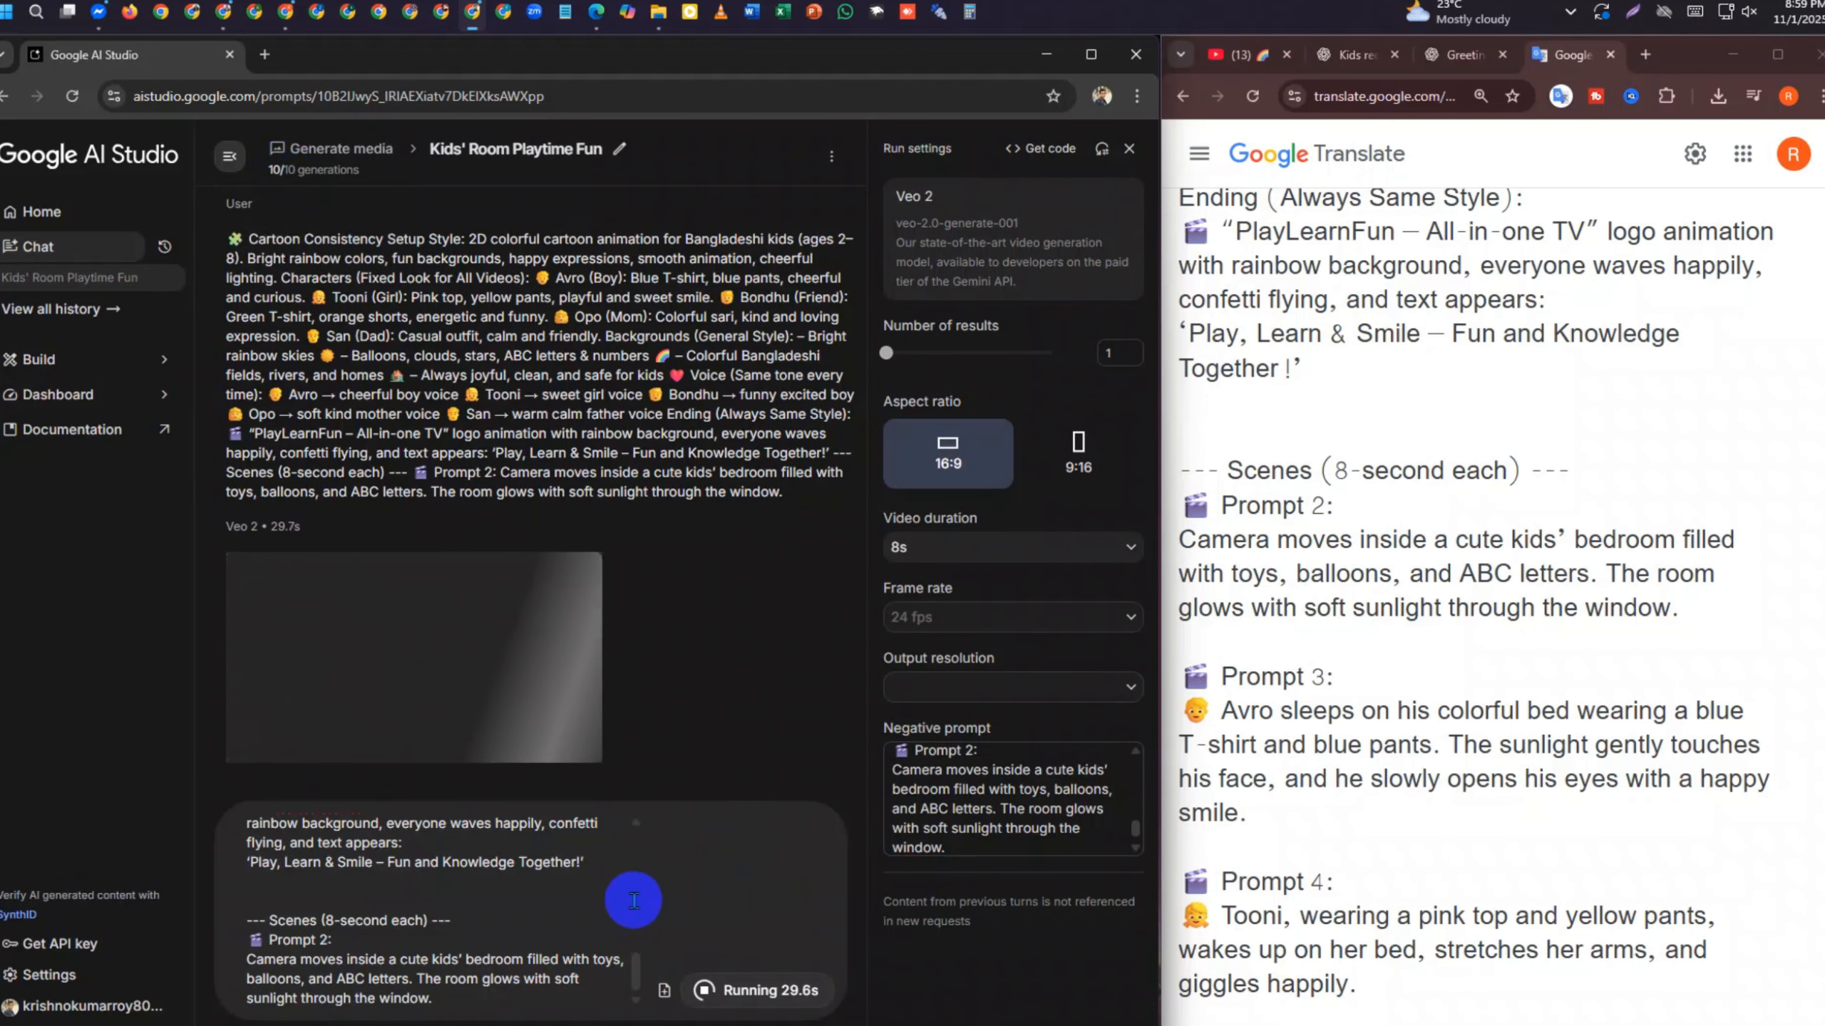
{"action": "scroll", "coordinate": [518, 903], "scroll_direction": "up", "scroll_amount": 10}
{"action": "scroll", "coordinate": [536, 896], "scroll_direction": "down", "scroll_amount": 10}
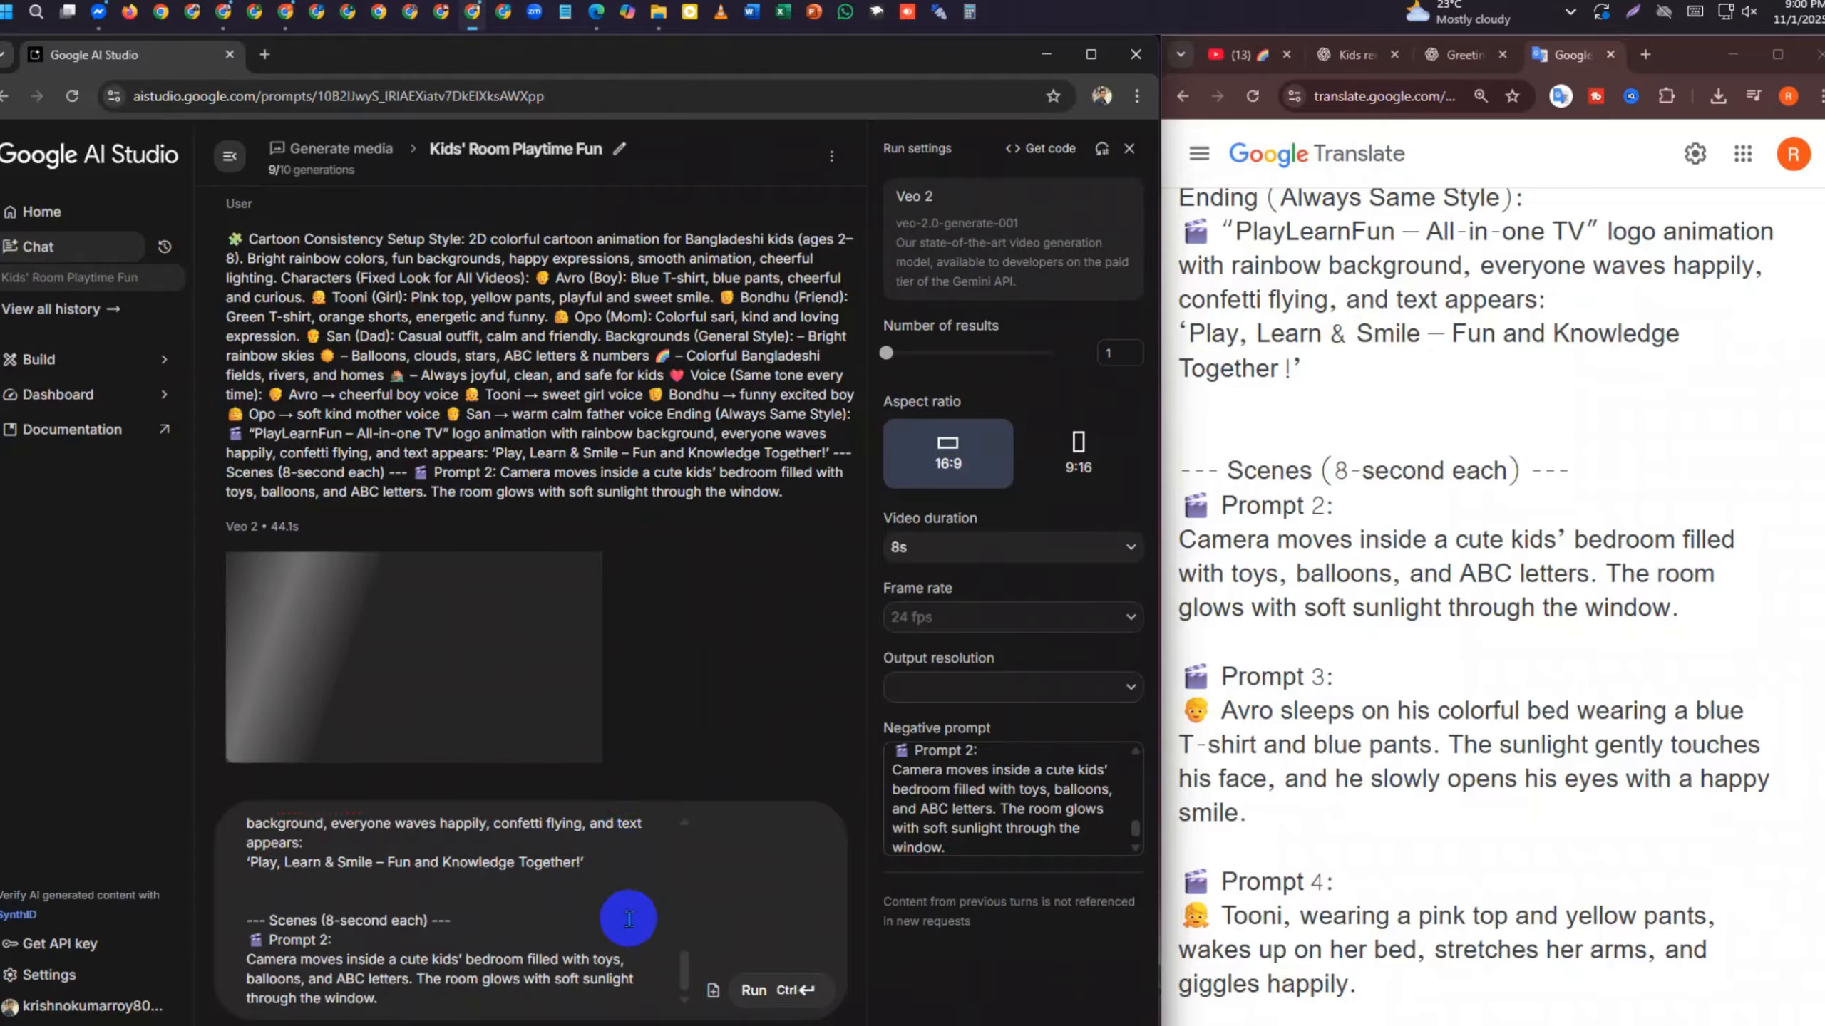
{"action": "scroll", "coordinate": [627, 929], "scroll_direction": "up", "scroll_amount": 4}
{"action": "scroll", "coordinate": [627, 926], "scroll_direction": "down", "scroll_amount": 4}
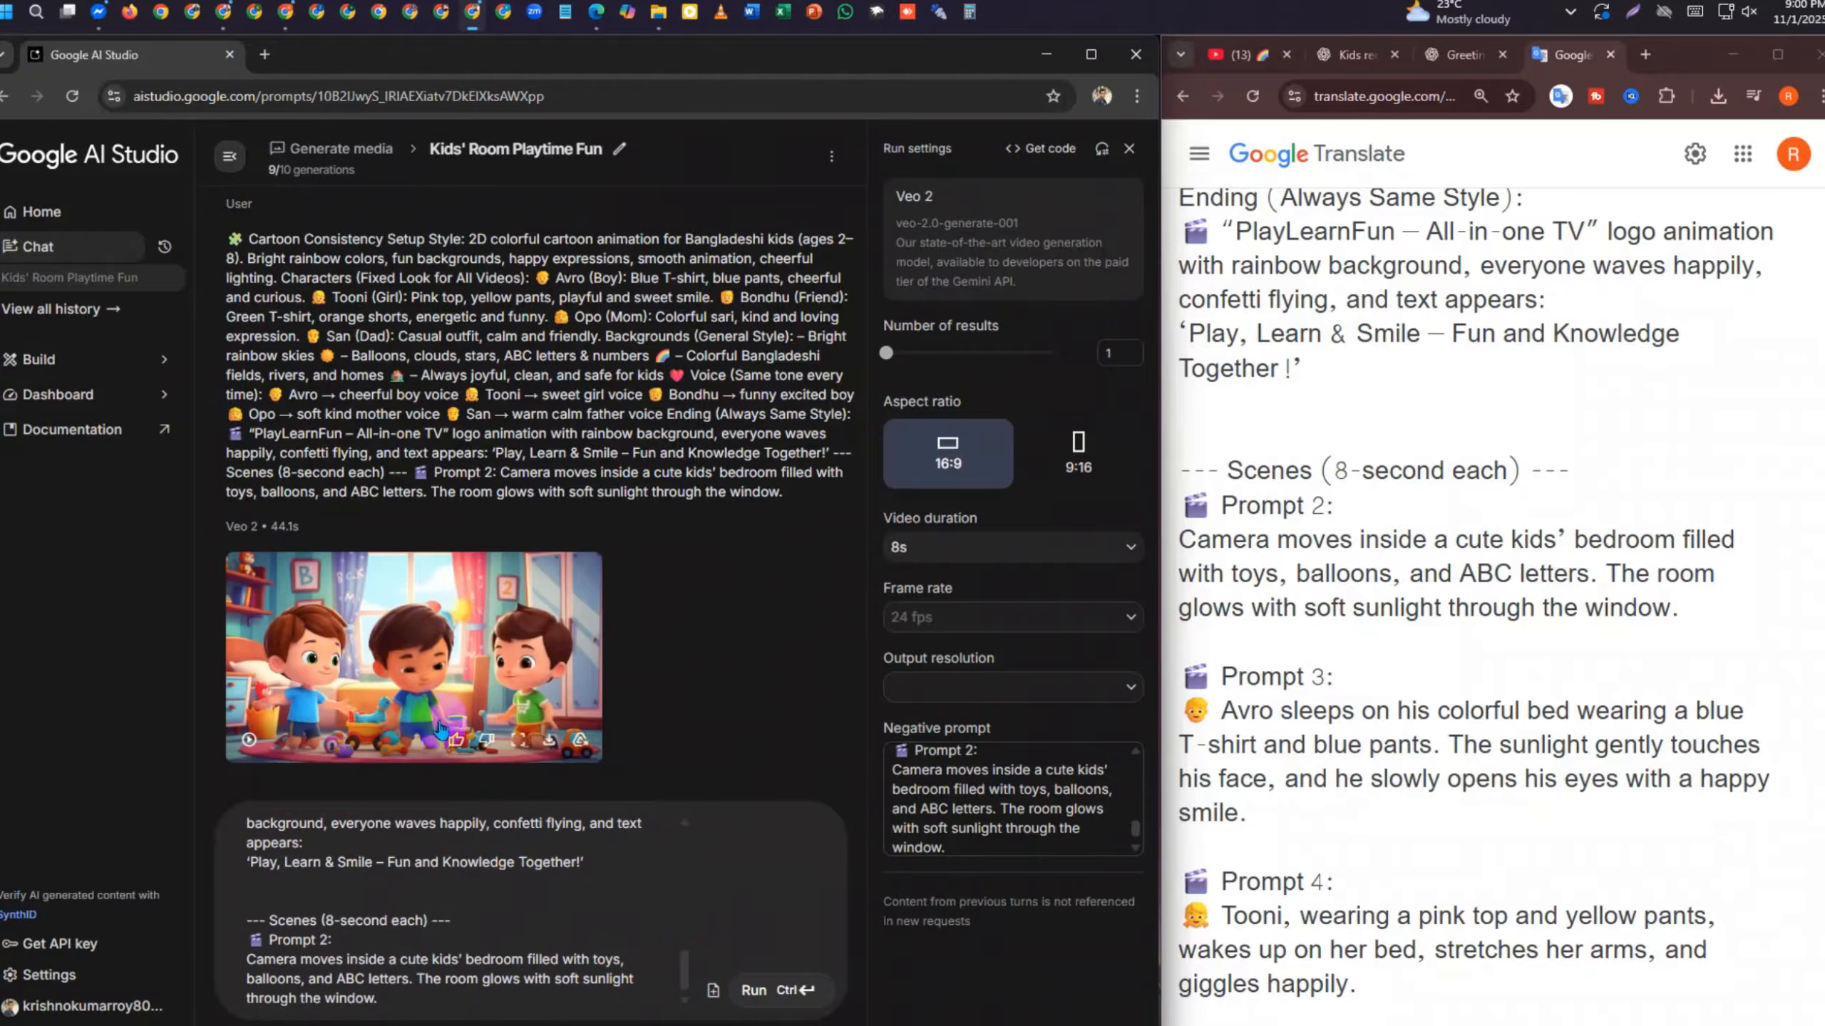
Open the generated kids' bedroom video in large view, play it and pause it partway
{"action": "left_click", "coordinate": [536, 752]}
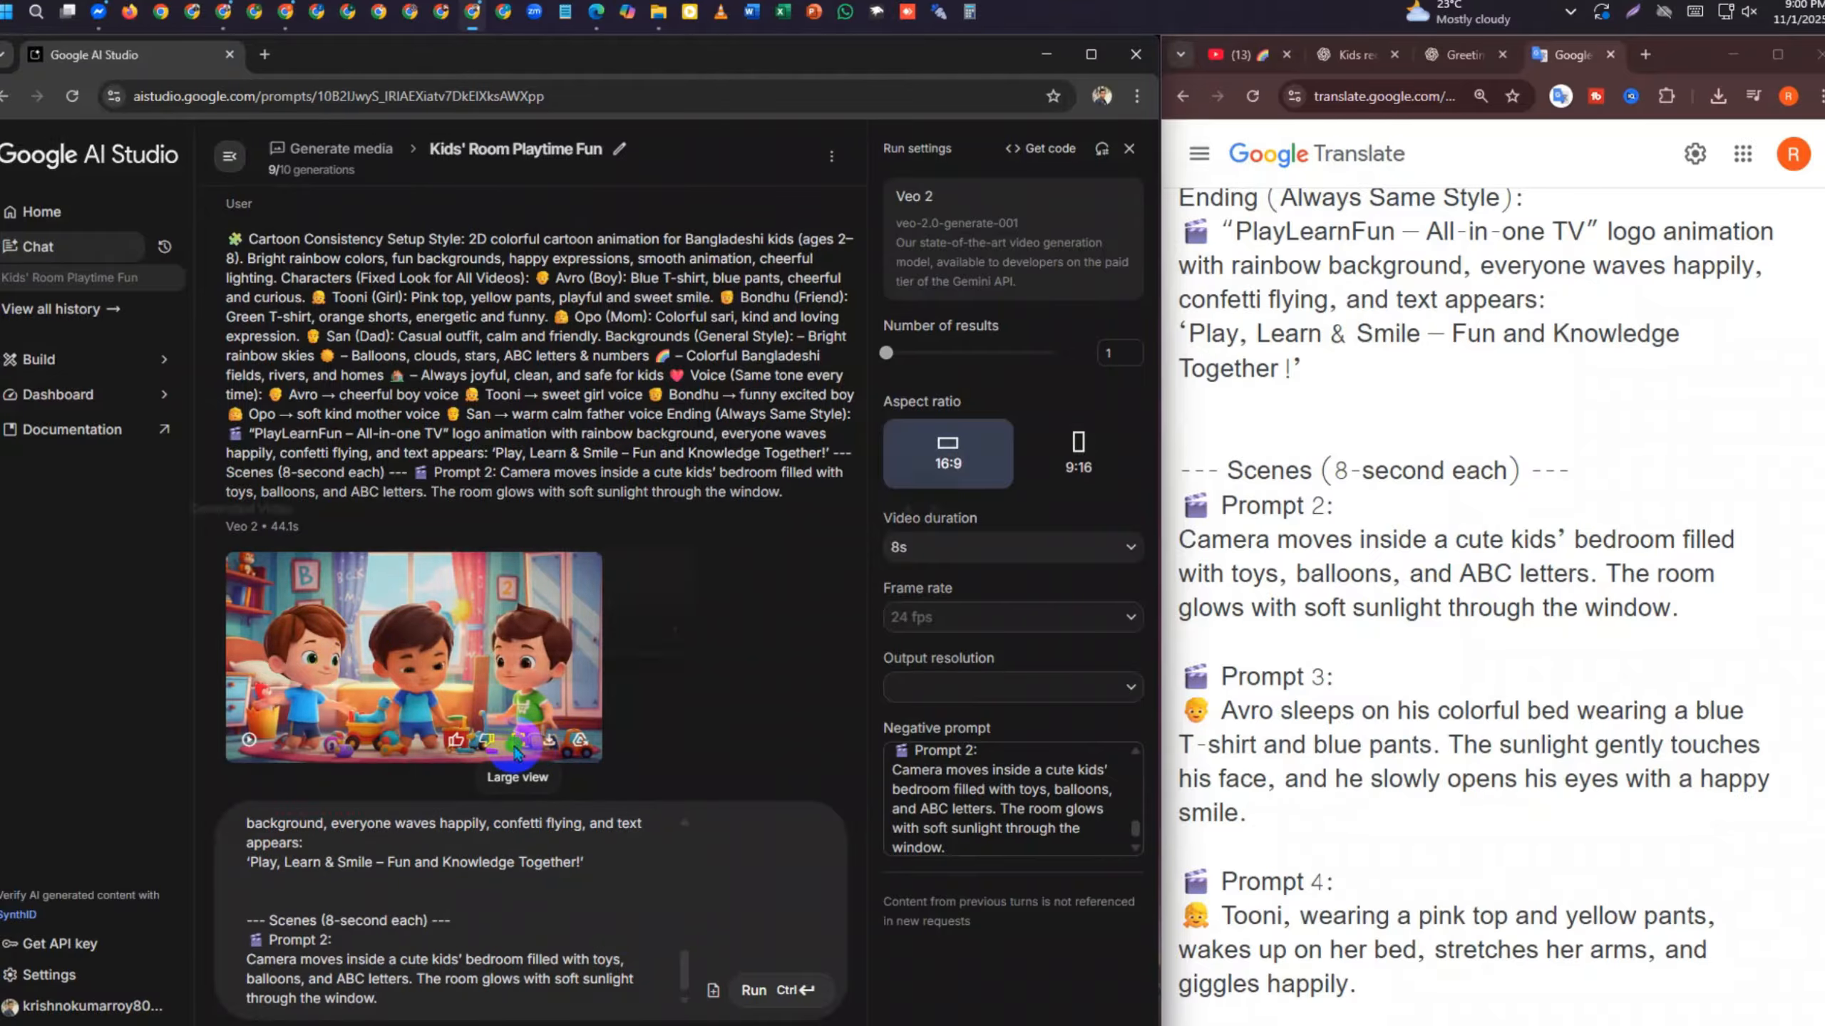
{"action": "left_click", "coordinate": [139, 833]}
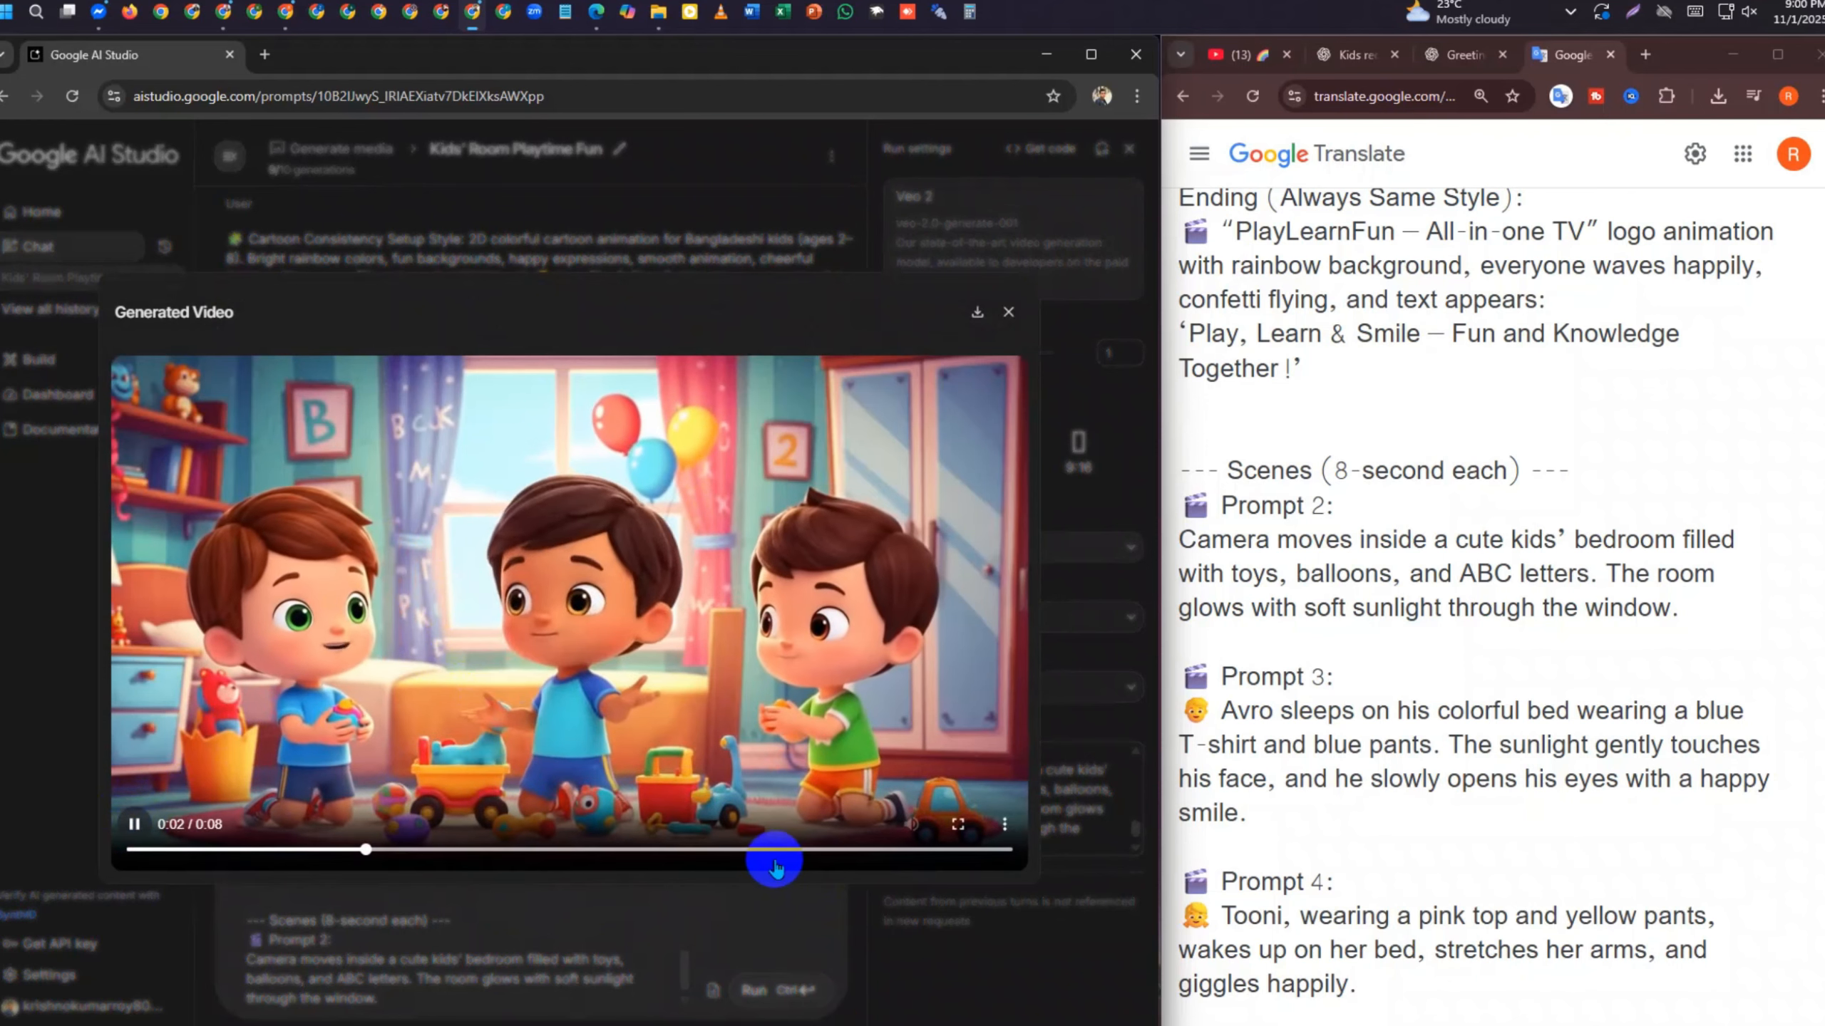
{"action": "left_click", "coordinate": [139, 833]}
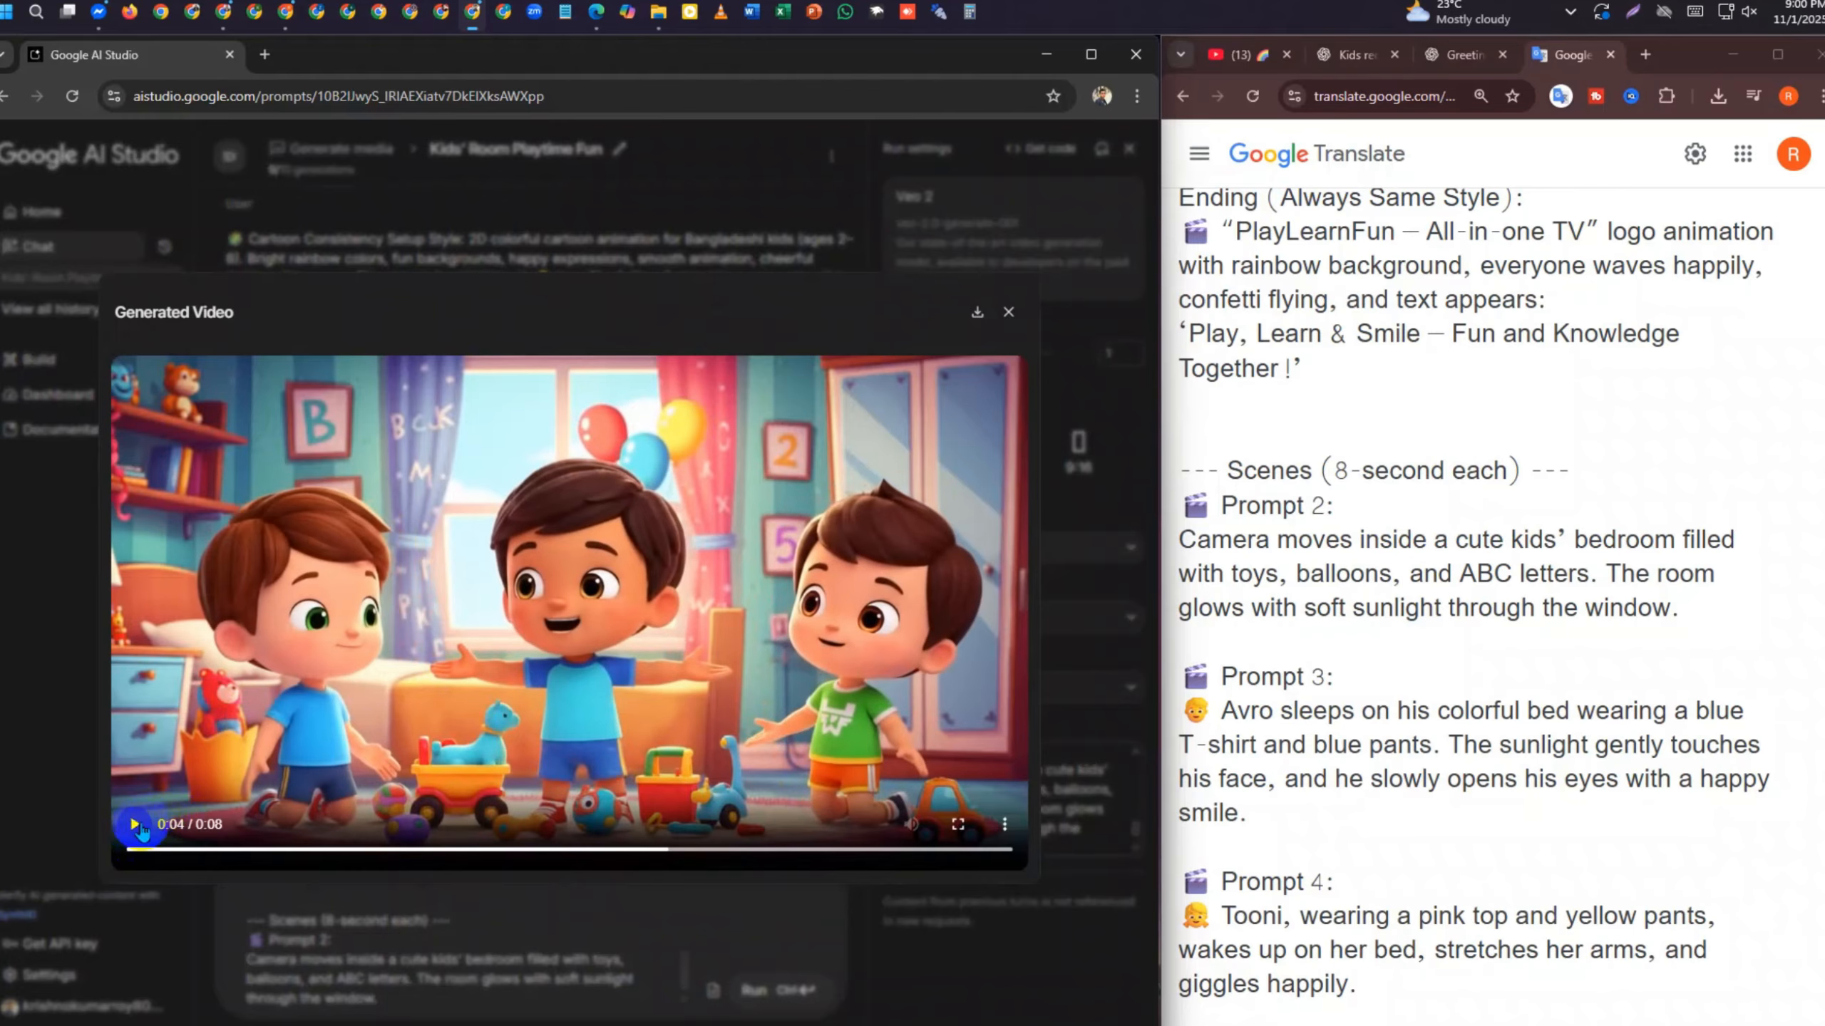
Play the bedroom video nearly to its end, pause and download it, and close the large view
{"action": "left_click", "coordinate": [136, 825]}
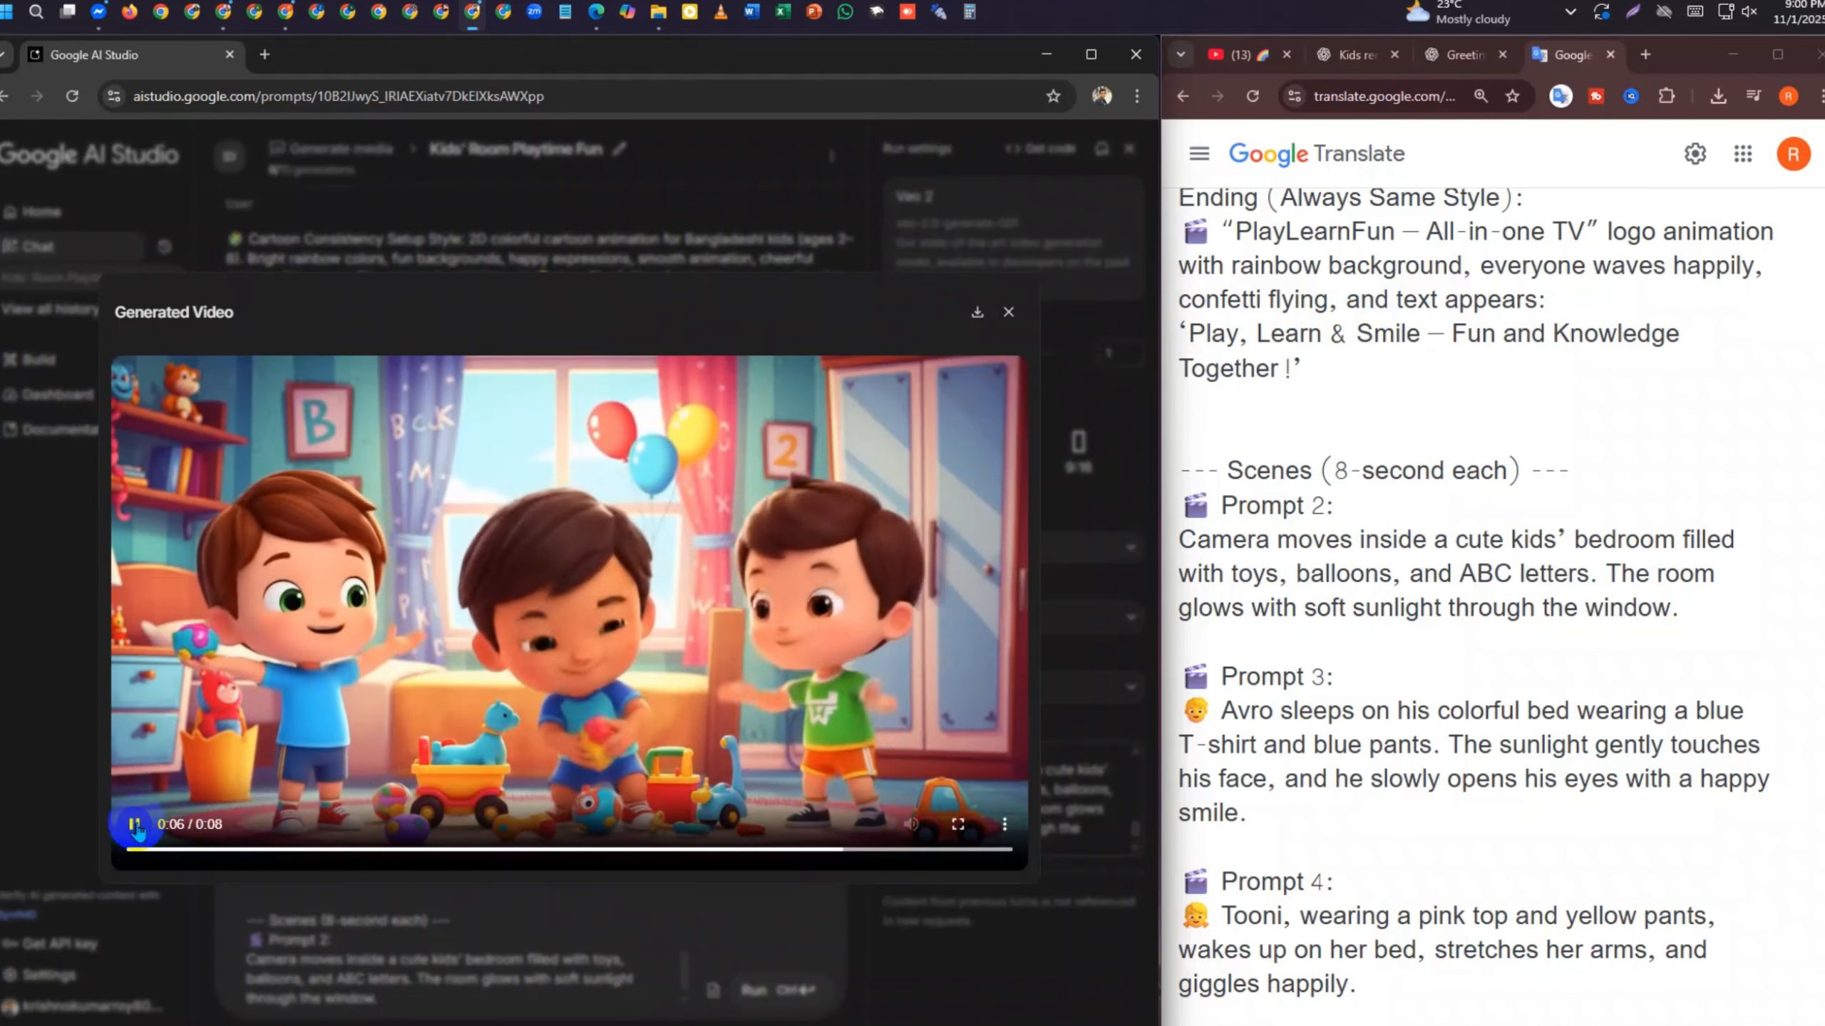
{"action": "left_click", "coordinate": [137, 826]}
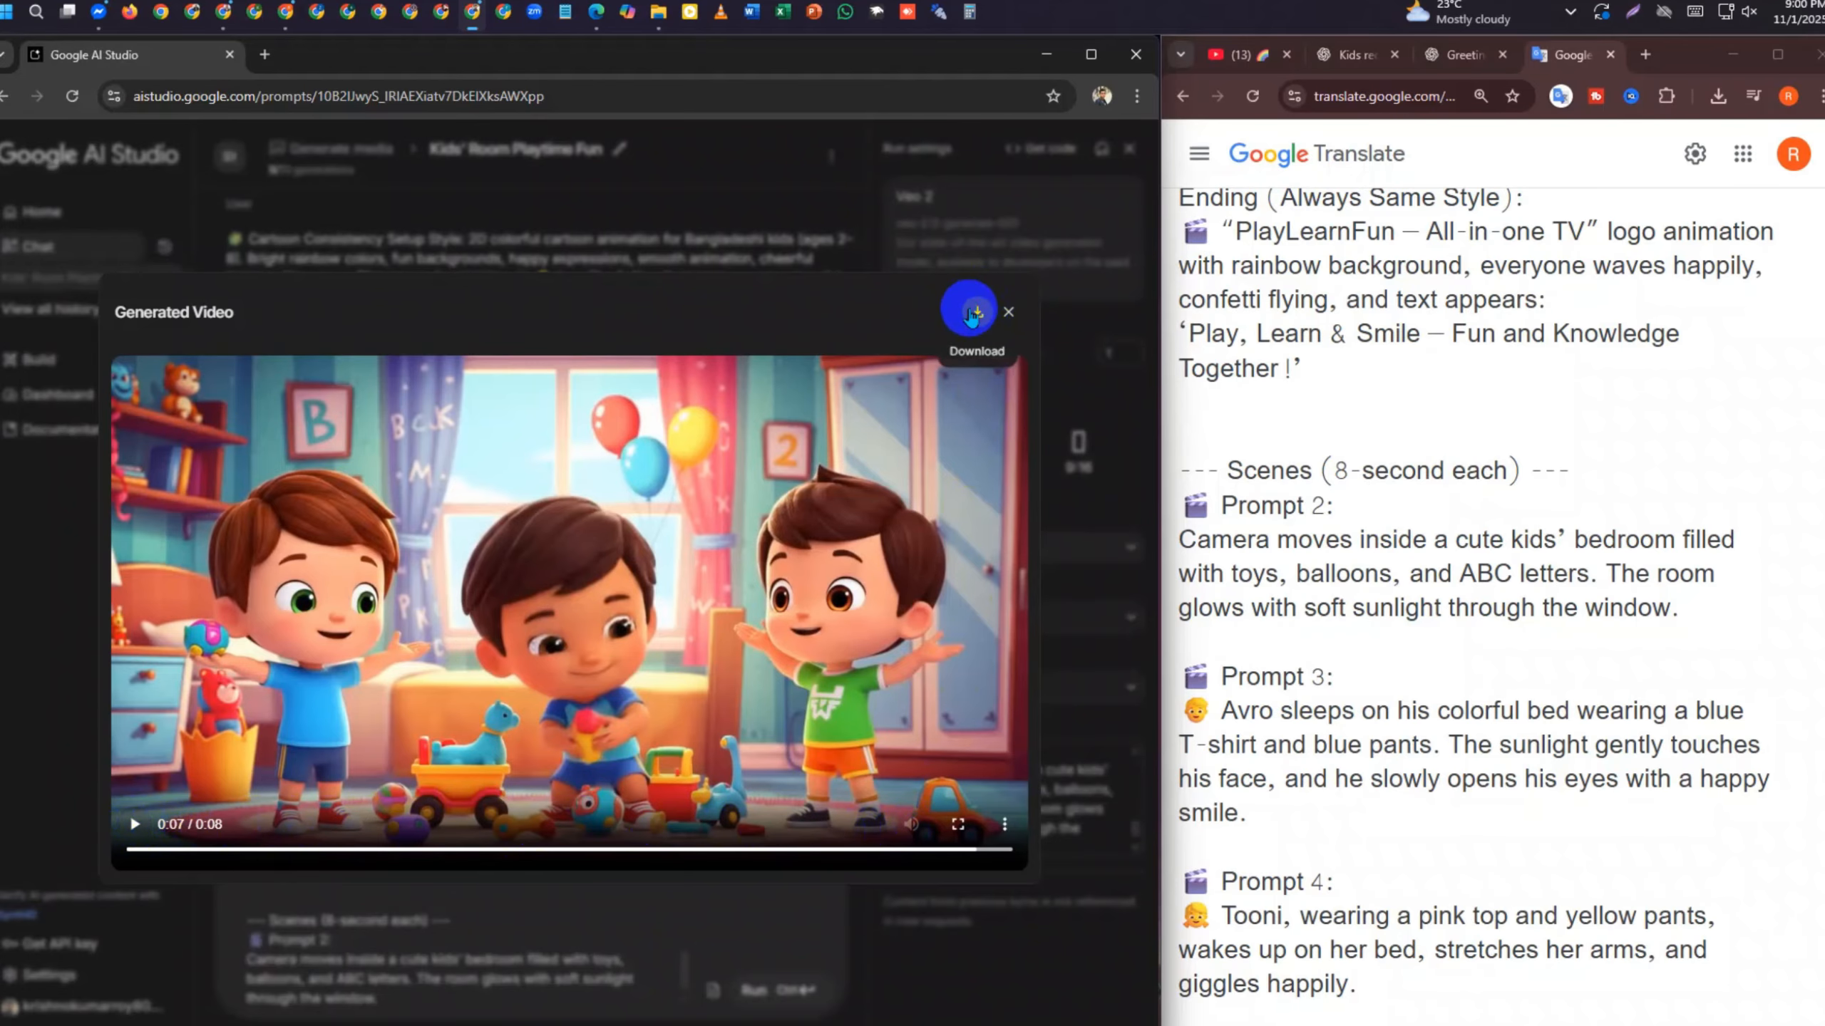
{"action": "left_click", "coordinate": [971, 315]}
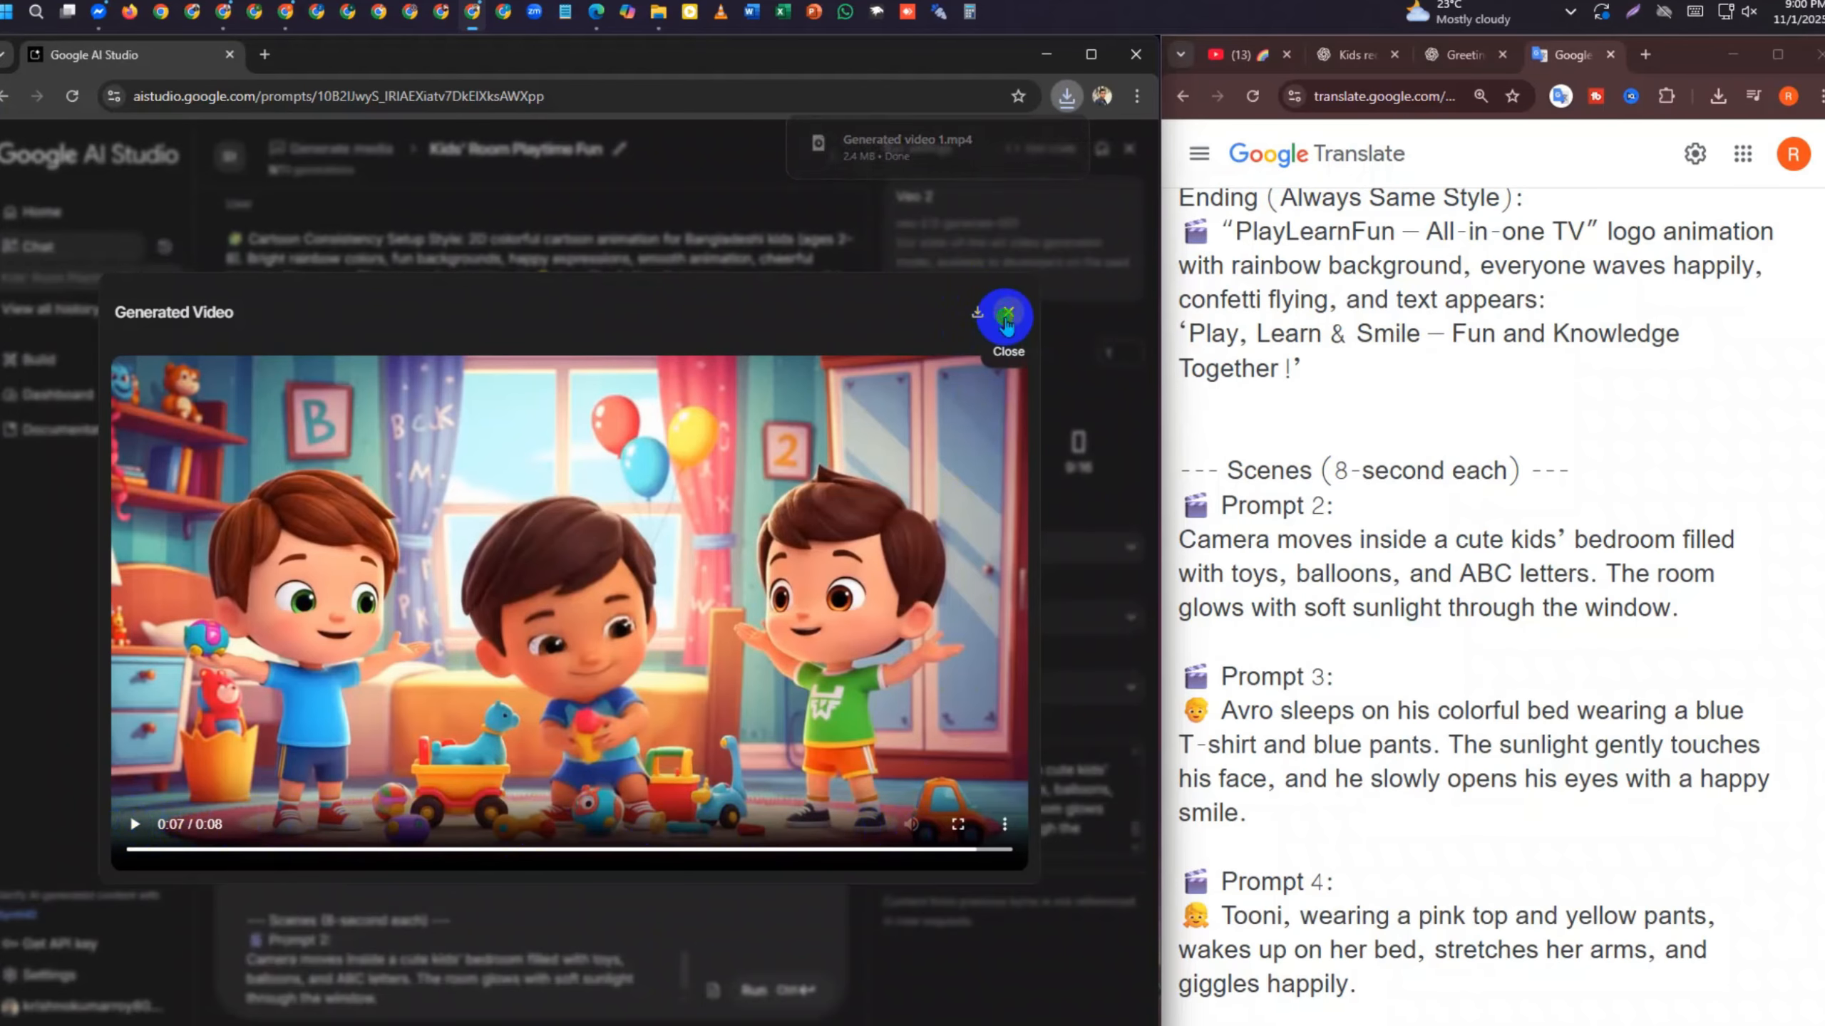
{"action": "left_click", "coordinate": [1005, 320]}
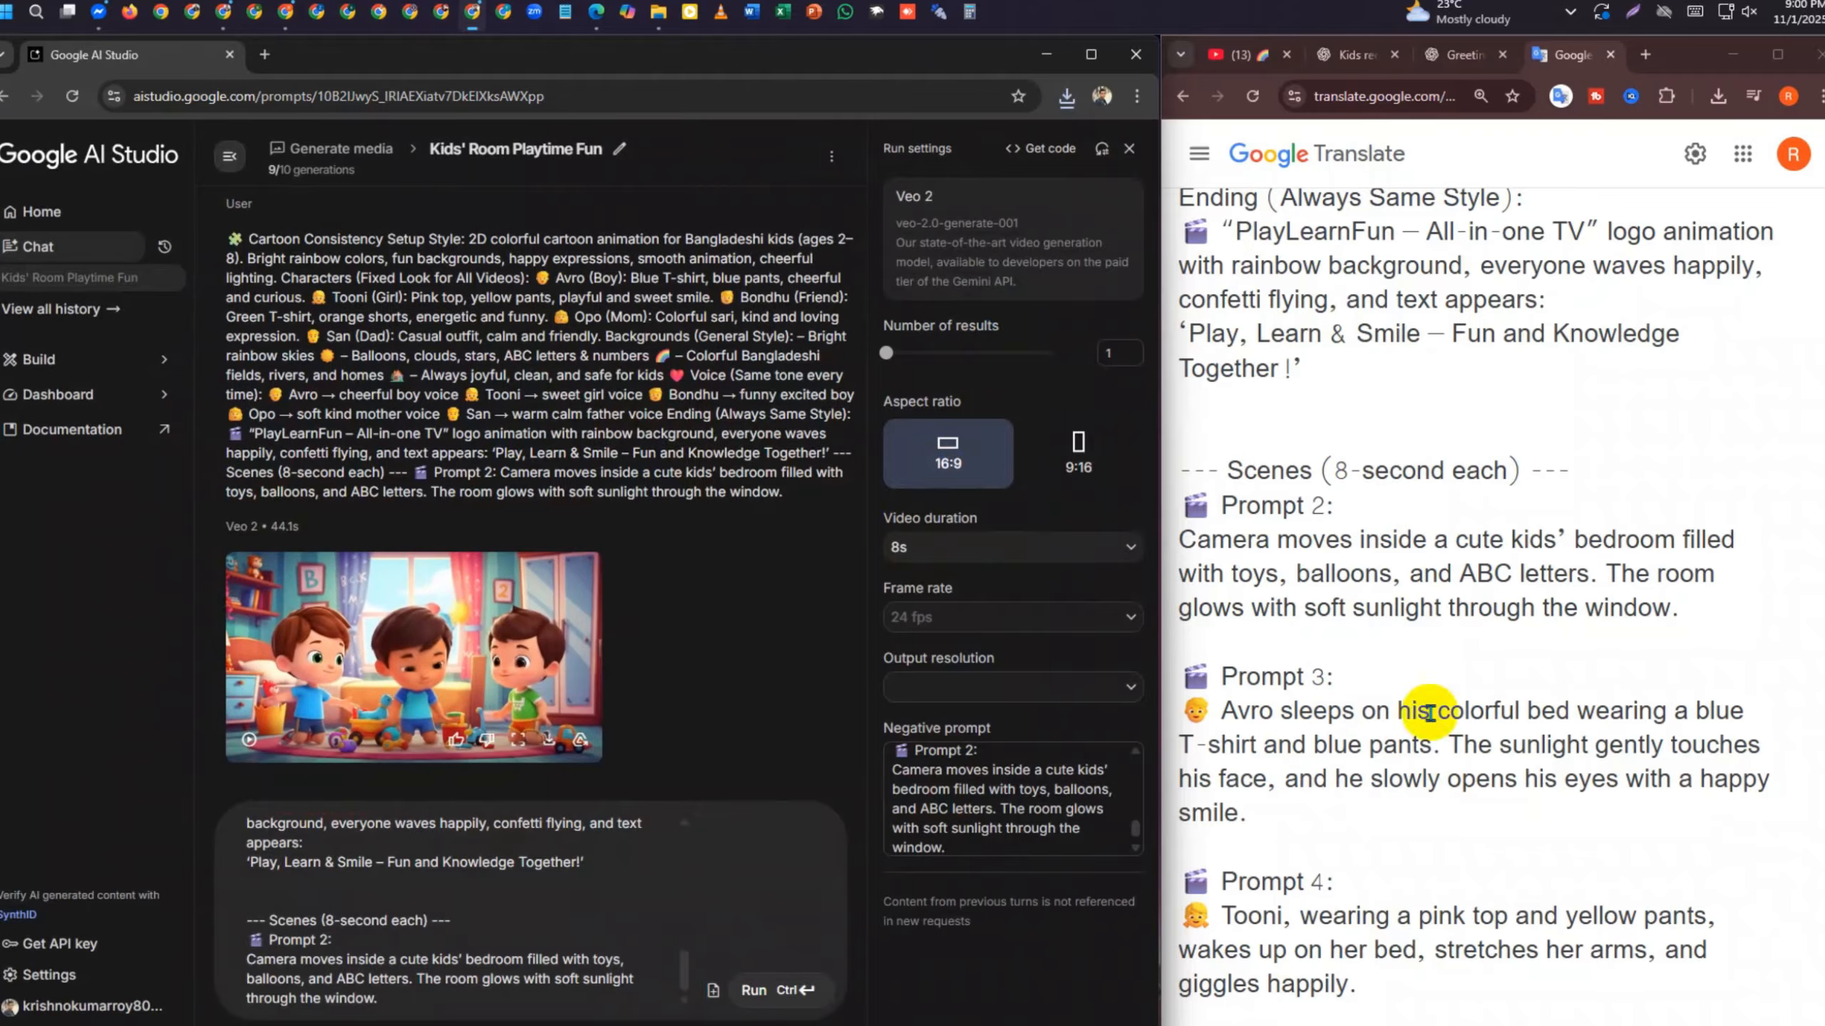
Review the scene prompts from Prompt 2 onward in the Google Translate source text
{"action": "scroll", "coordinate": [1387, 802], "scroll_direction": "down", "scroll_amount": 3}
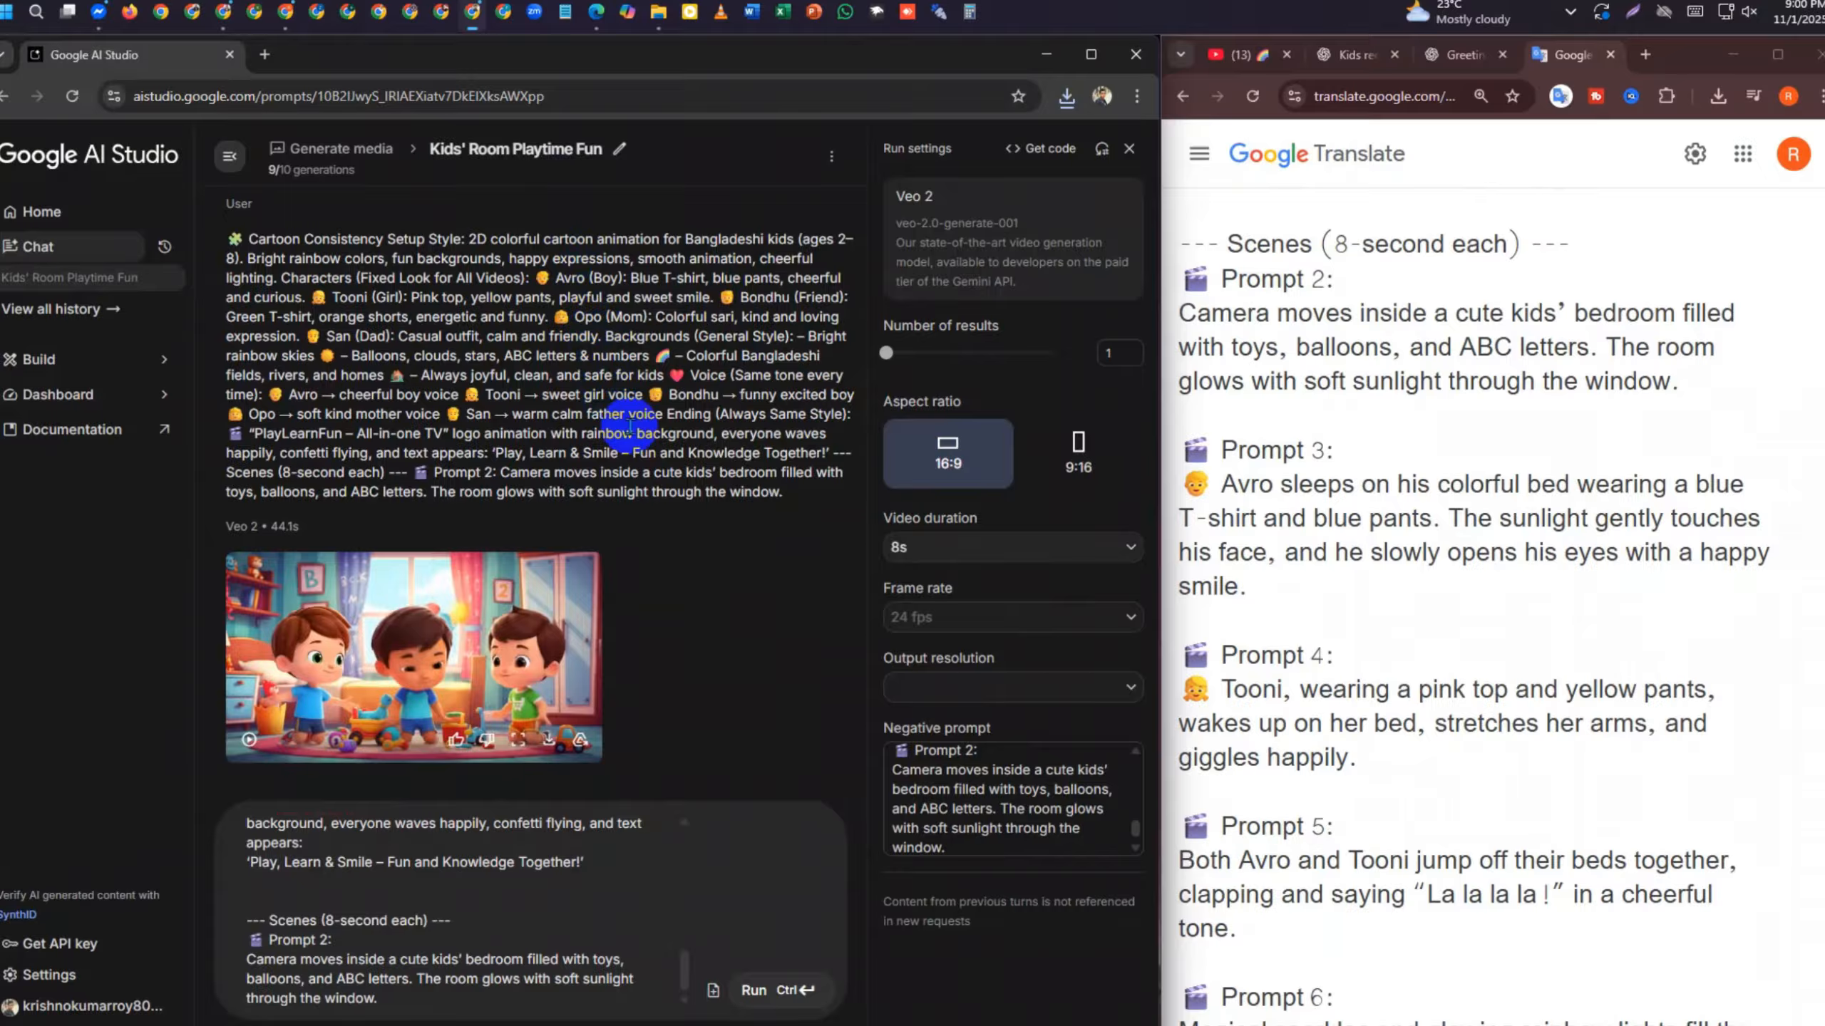
{"action": "scroll", "coordinate": [1291, 660], "scroll_direction": "down", "scroll_amount": 6}
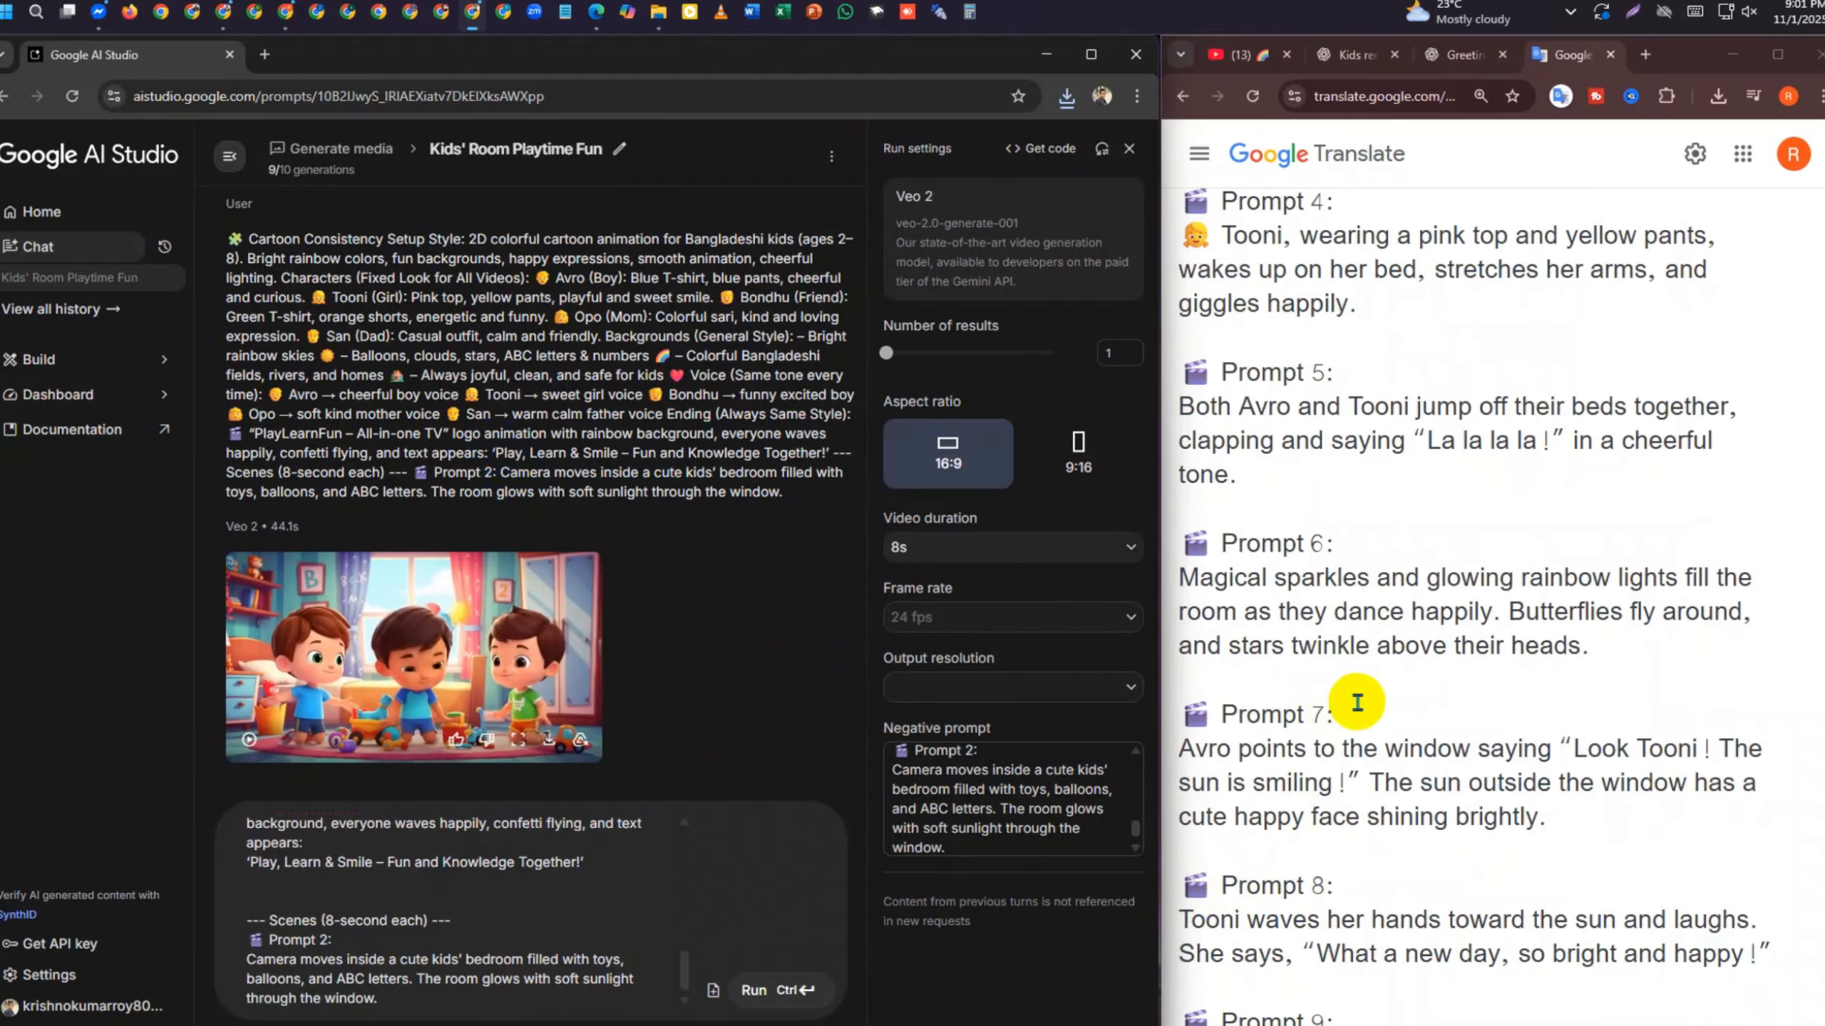
{"action": "scroll", "coordinate": [1329, 668], "scroll_direction": "up", "scroll_amount": 3}
{"action": "left_click_drag", "start_coordinate": [1203, 456], "coordinate": [1358, 546]}
{"action": "left_click", "coordinate": [1429, 566]}
{"action": "scroll", "coordinate": [1409, 623], "scroll_direction": "up", "scroll_amount": 3}
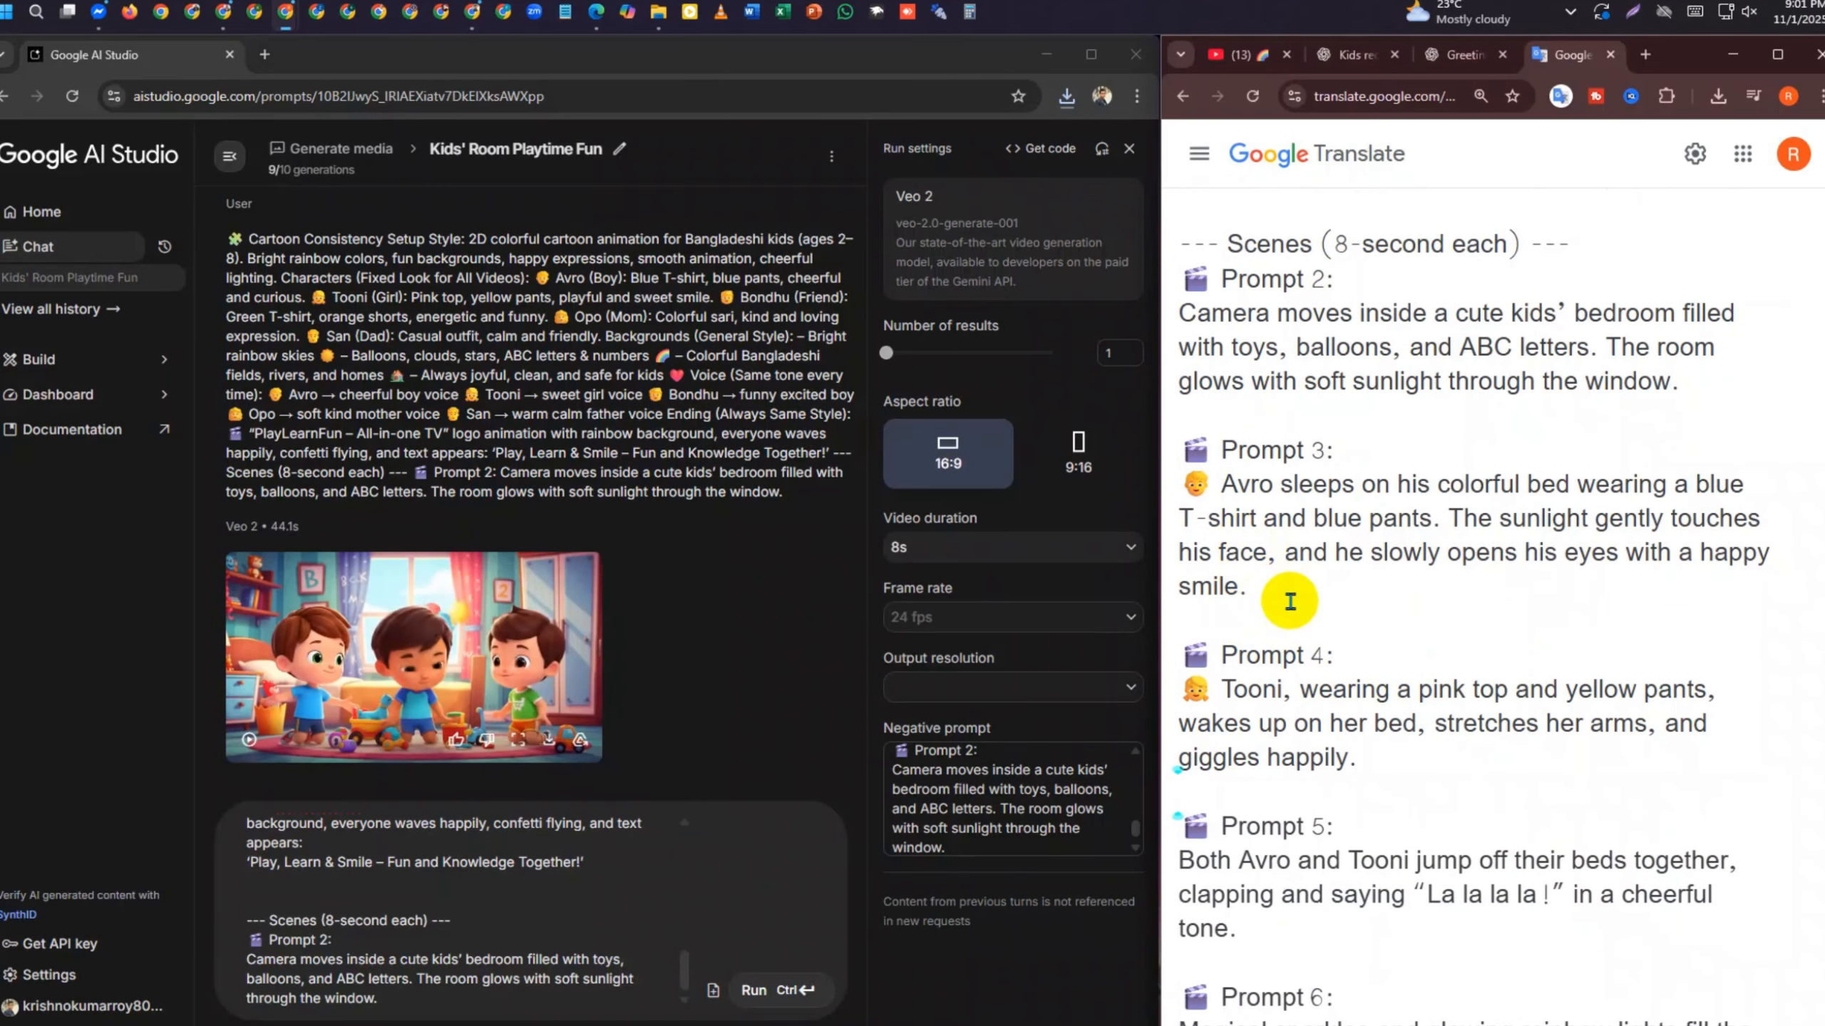
{"action": "scroll", "coordinate": [1295, 620], "scroll_direction": "up", "scroll_amount": 3}
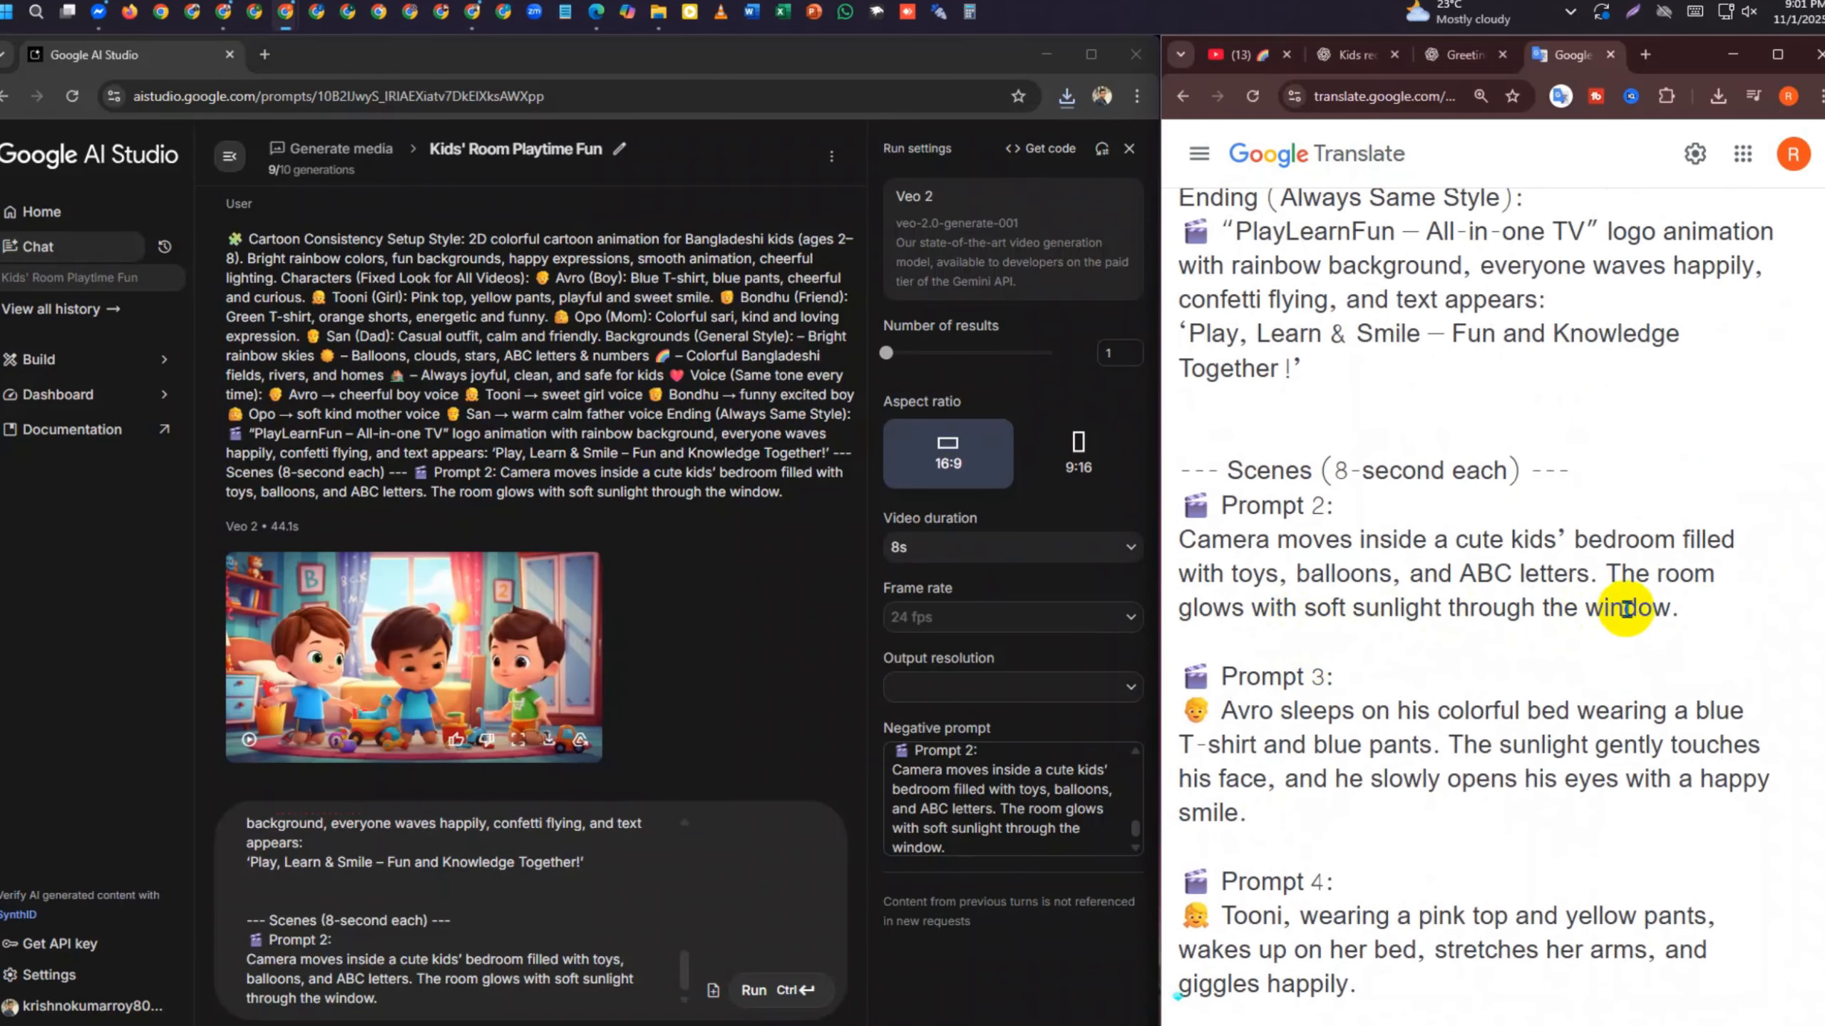
{"action": "left_click_drag", "start_coordinate": [1667, 606], "coordinate": [1181, 505]}
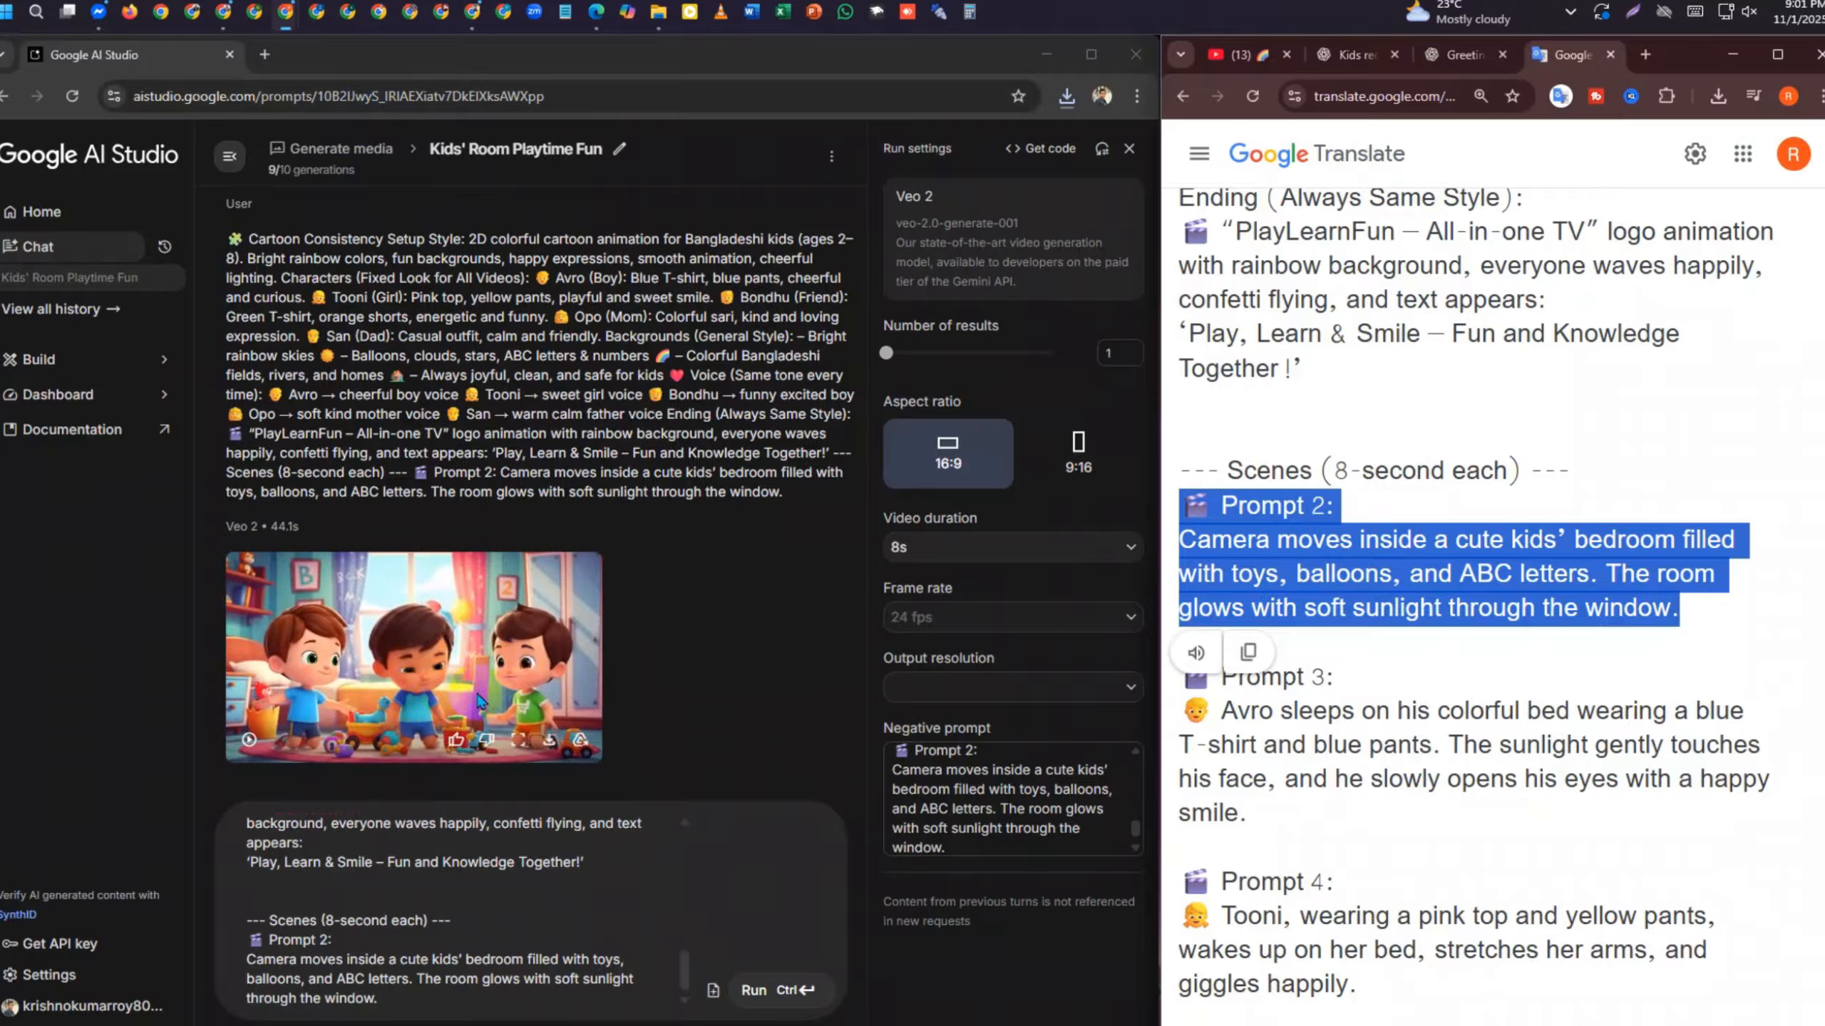
{"action": "left_click", "coordinate": [648, 674]}
{"action": "left_click_drag", "start_coordinate": [1455, 609], "coordinate": [1467, 609]}
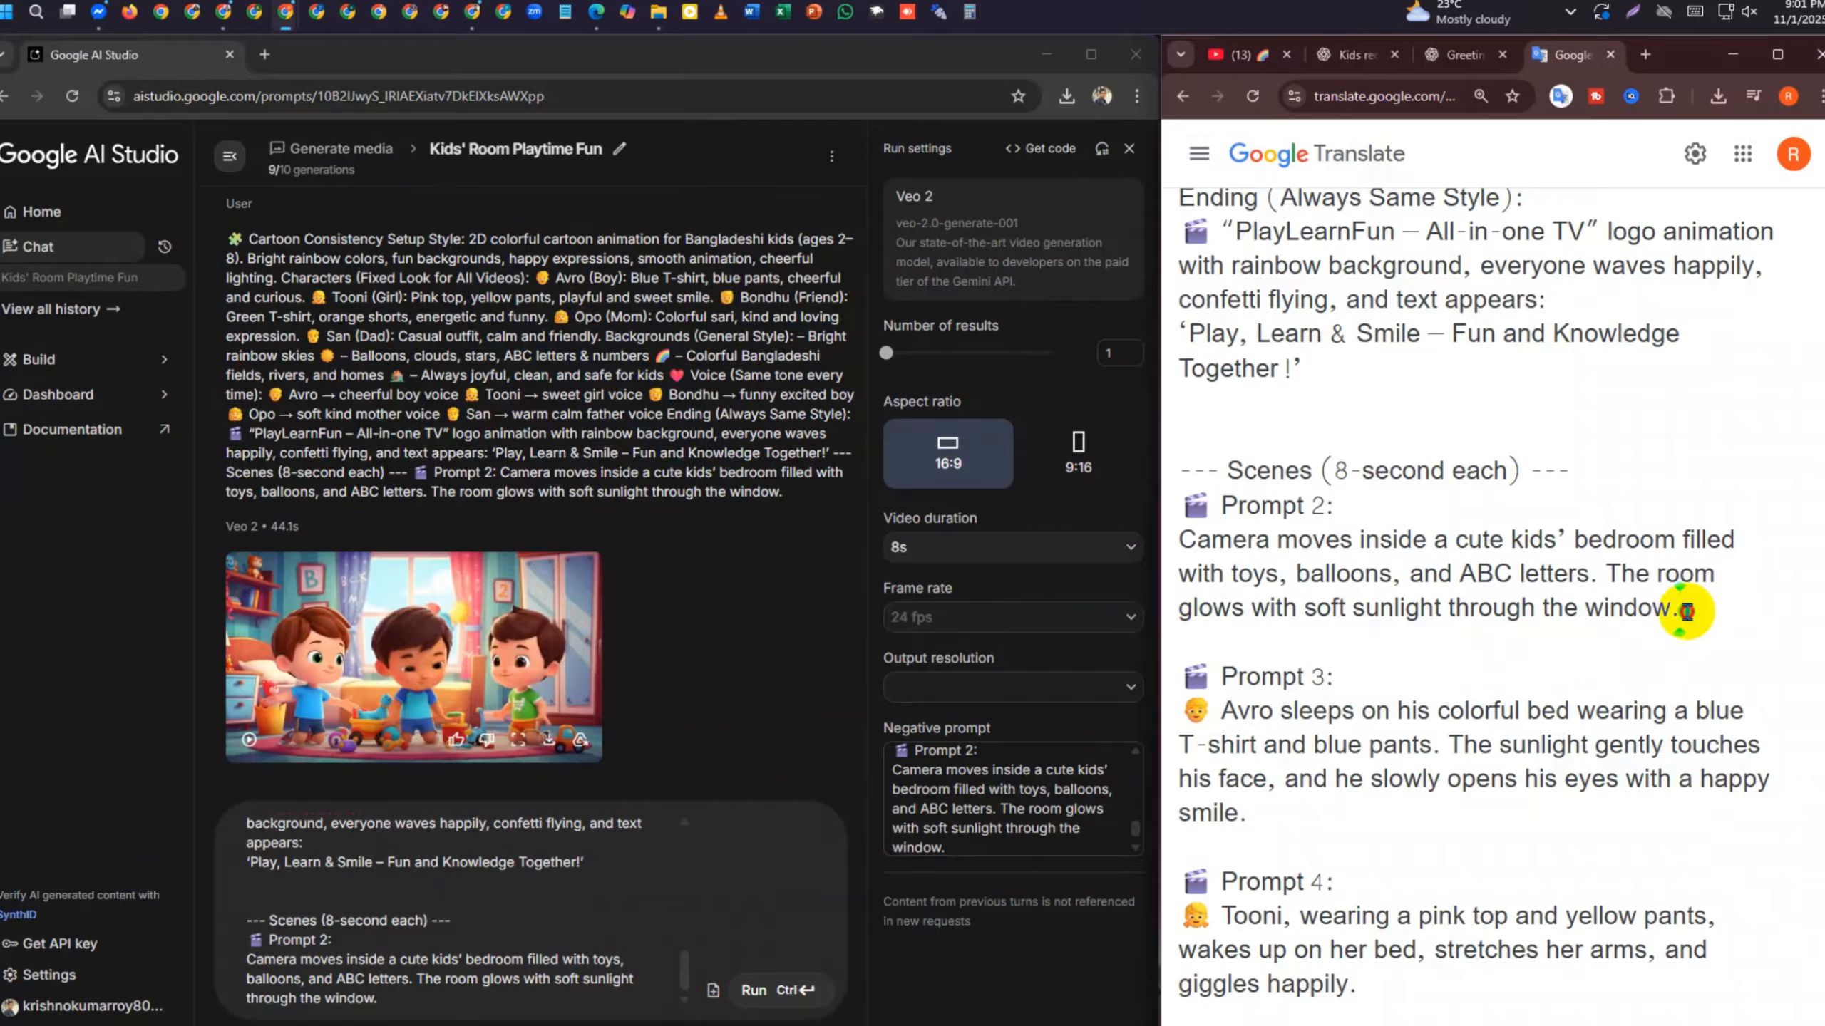
{"action": "left_click_drag", "start_coordinate": [1686, 611], "coordinate": [1392, 576]}
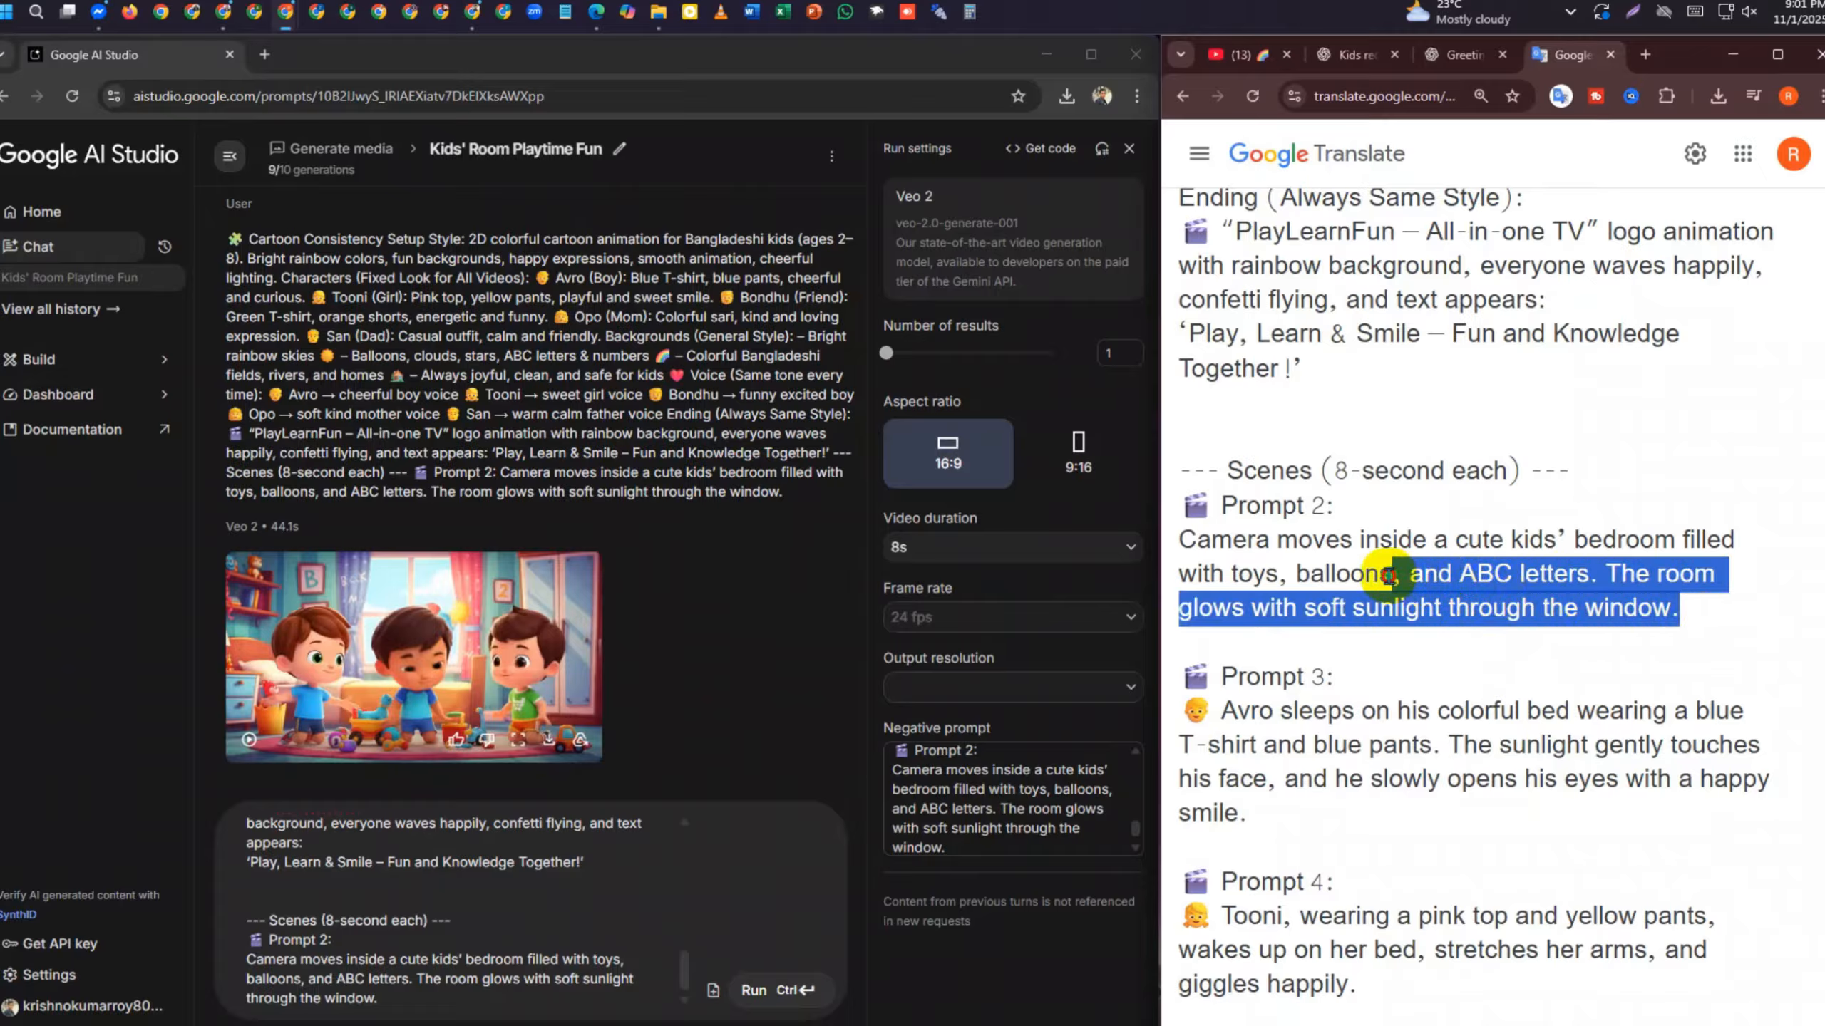
Clear the setup and Prompt 2 text from the video prompt
{"action": "left_click_drag", "start_coordinate": [378, 995], "coordinate": [215, 810]}
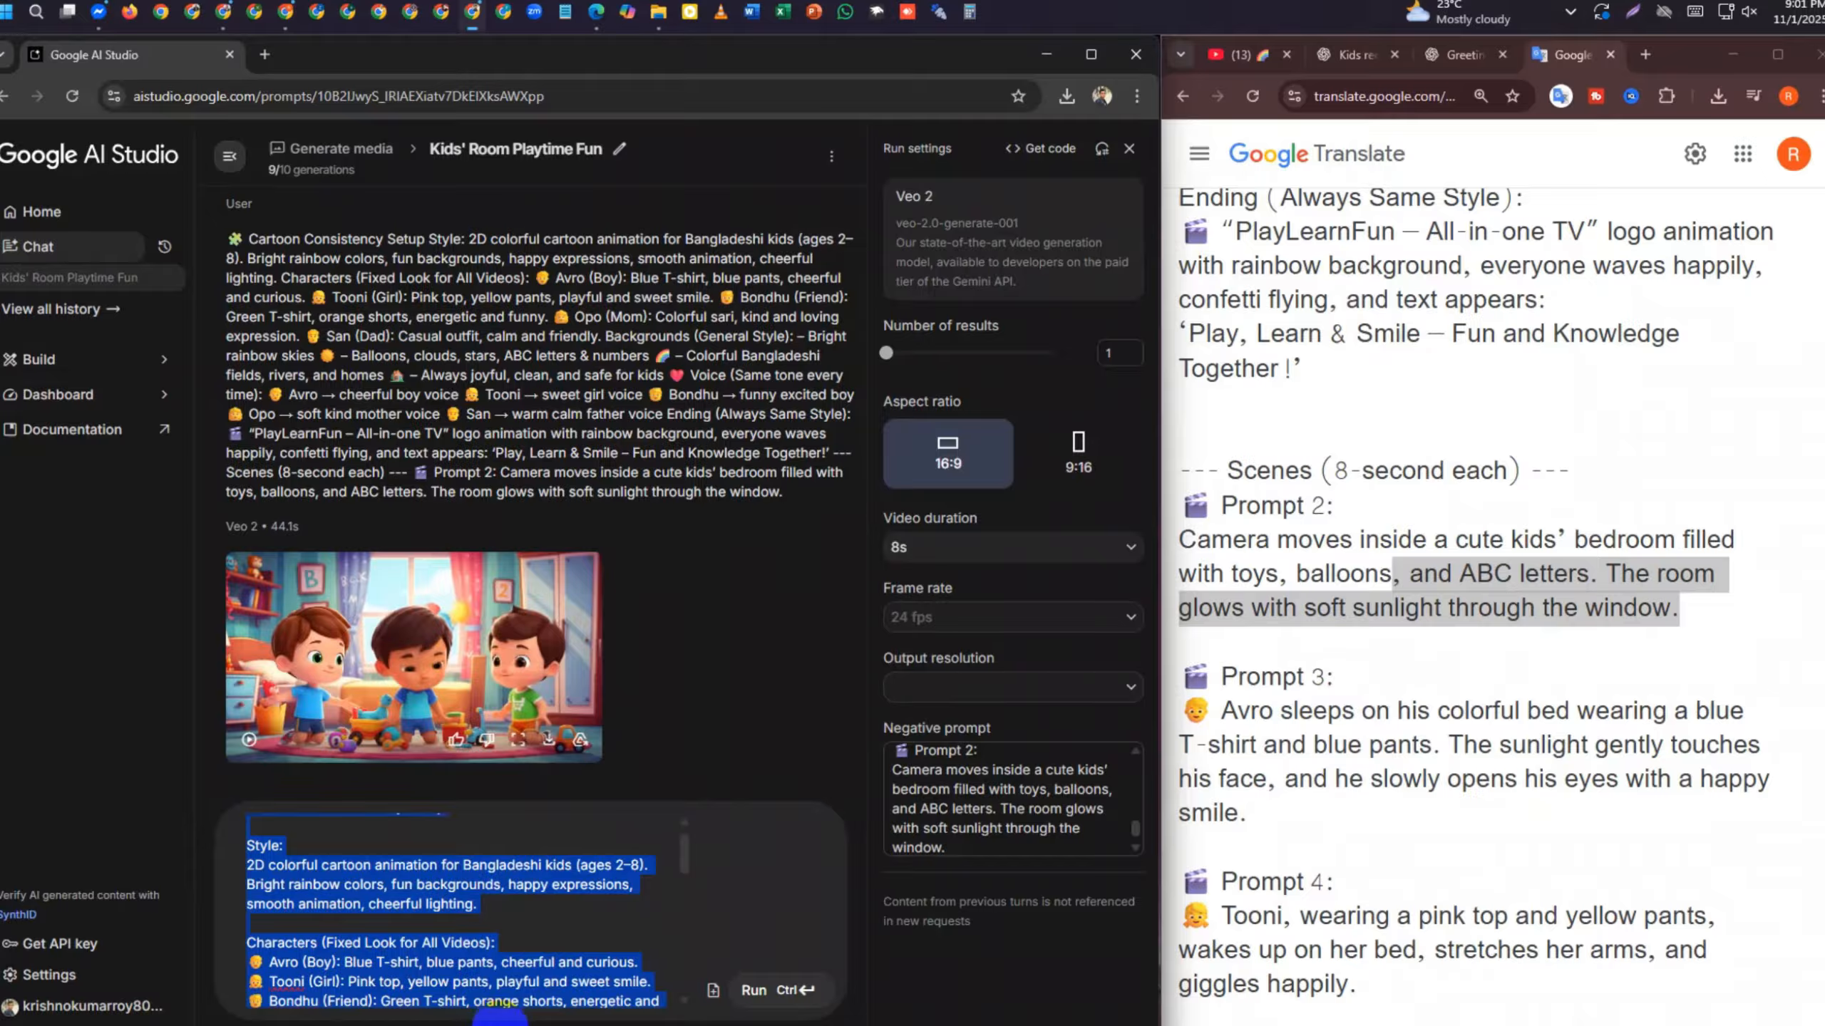
{"action": "key", "text": "BackSpace"}
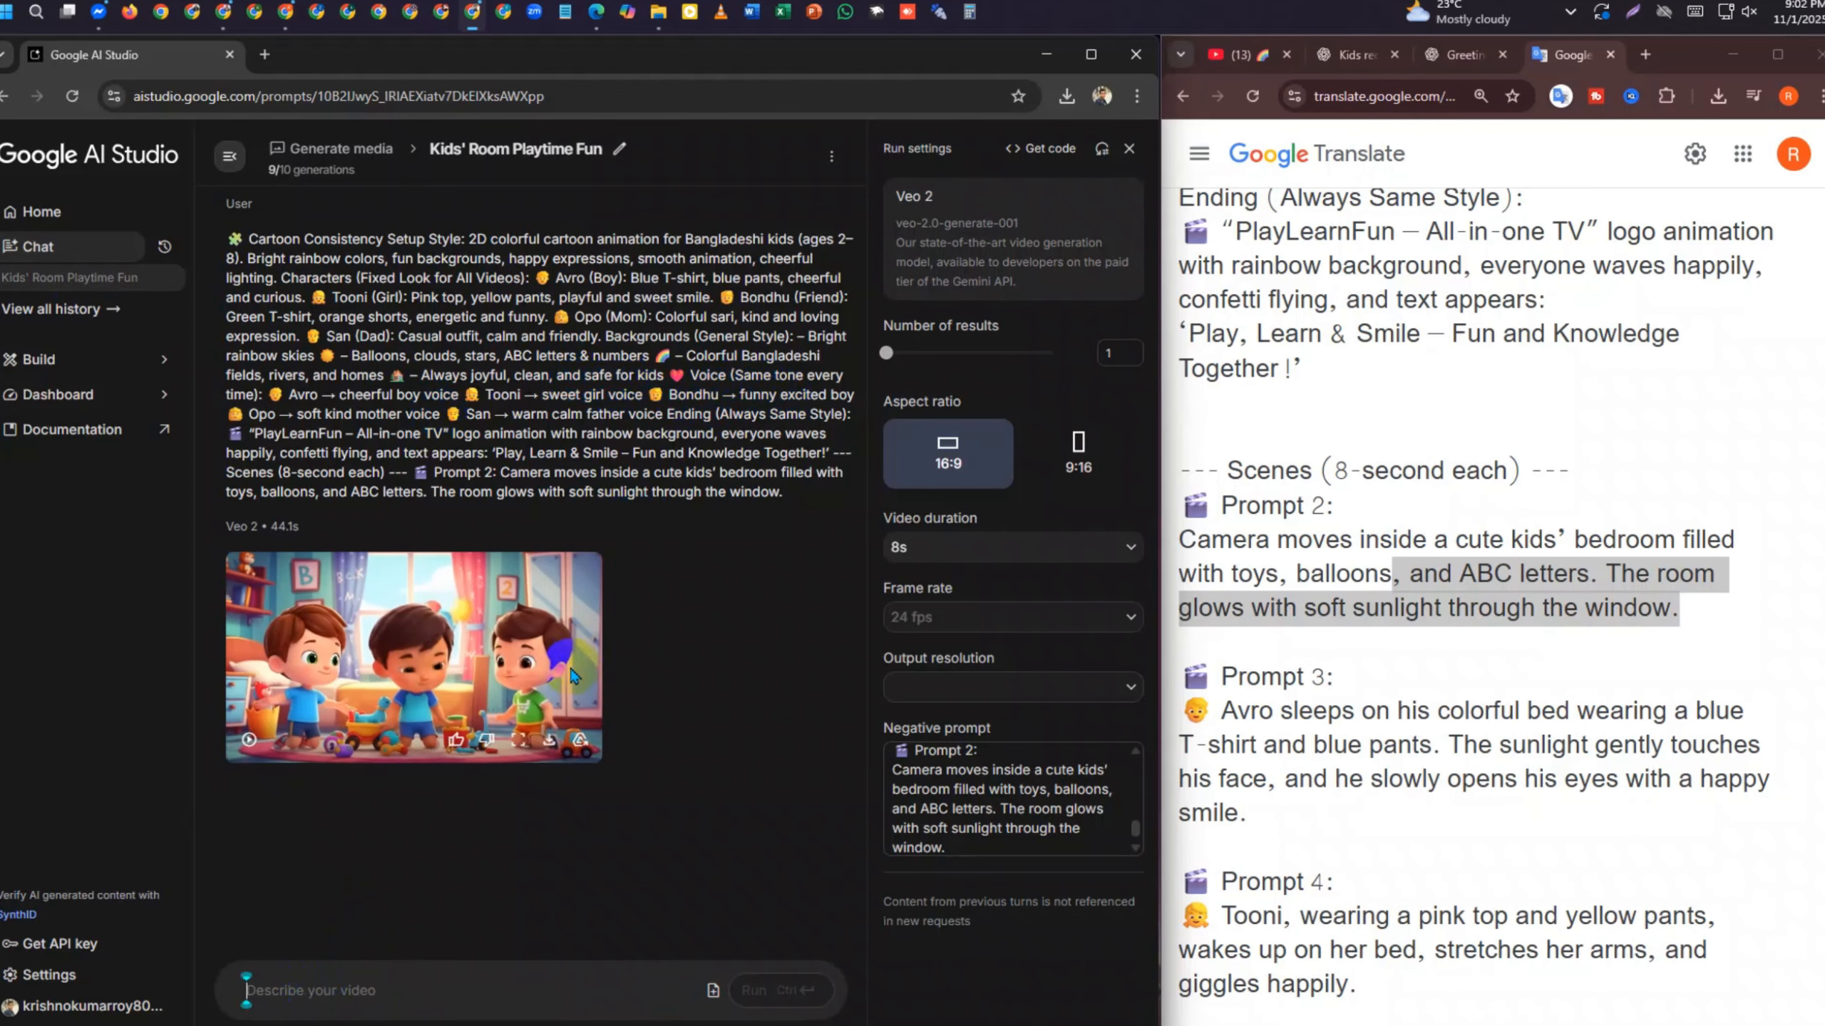
{"action": "left_click", "coordinate": [1468, 611]}
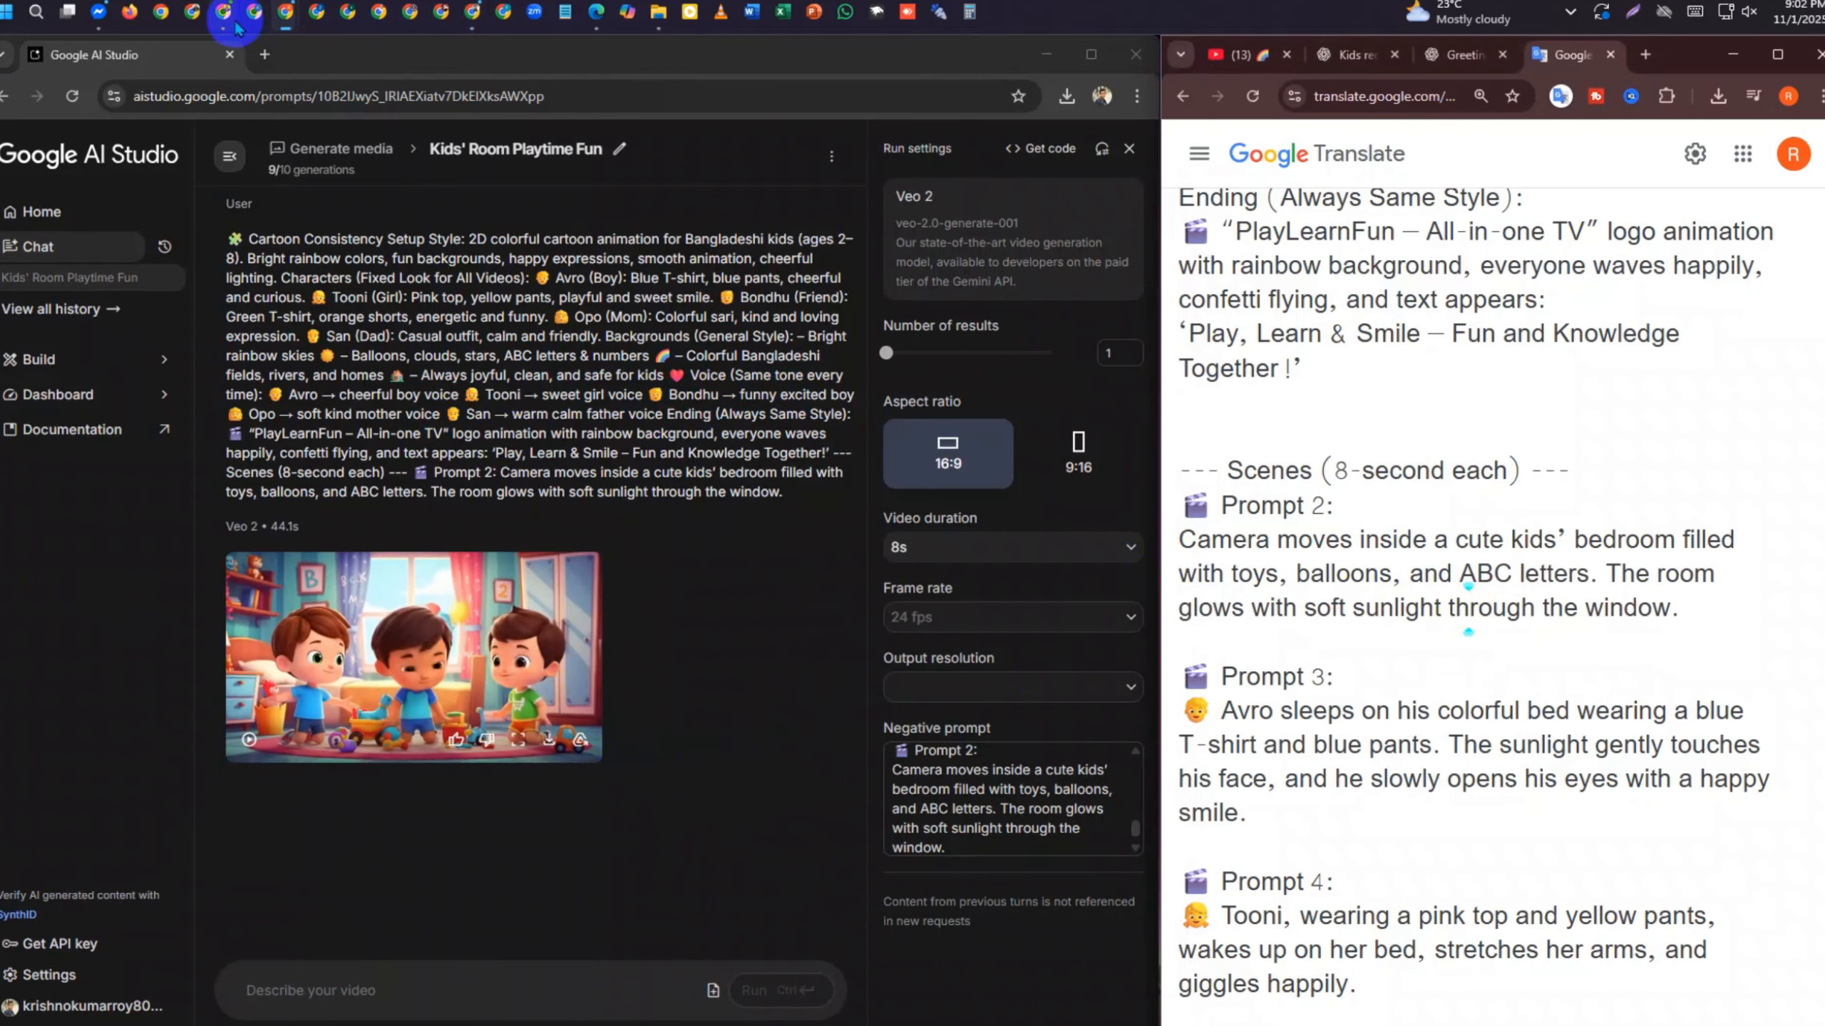
Switch to the Best Time Learn YouTube channel, look through its uploaded videos, and return to the workspace
{"action": "left_click", "coordinate": [192, 11]}
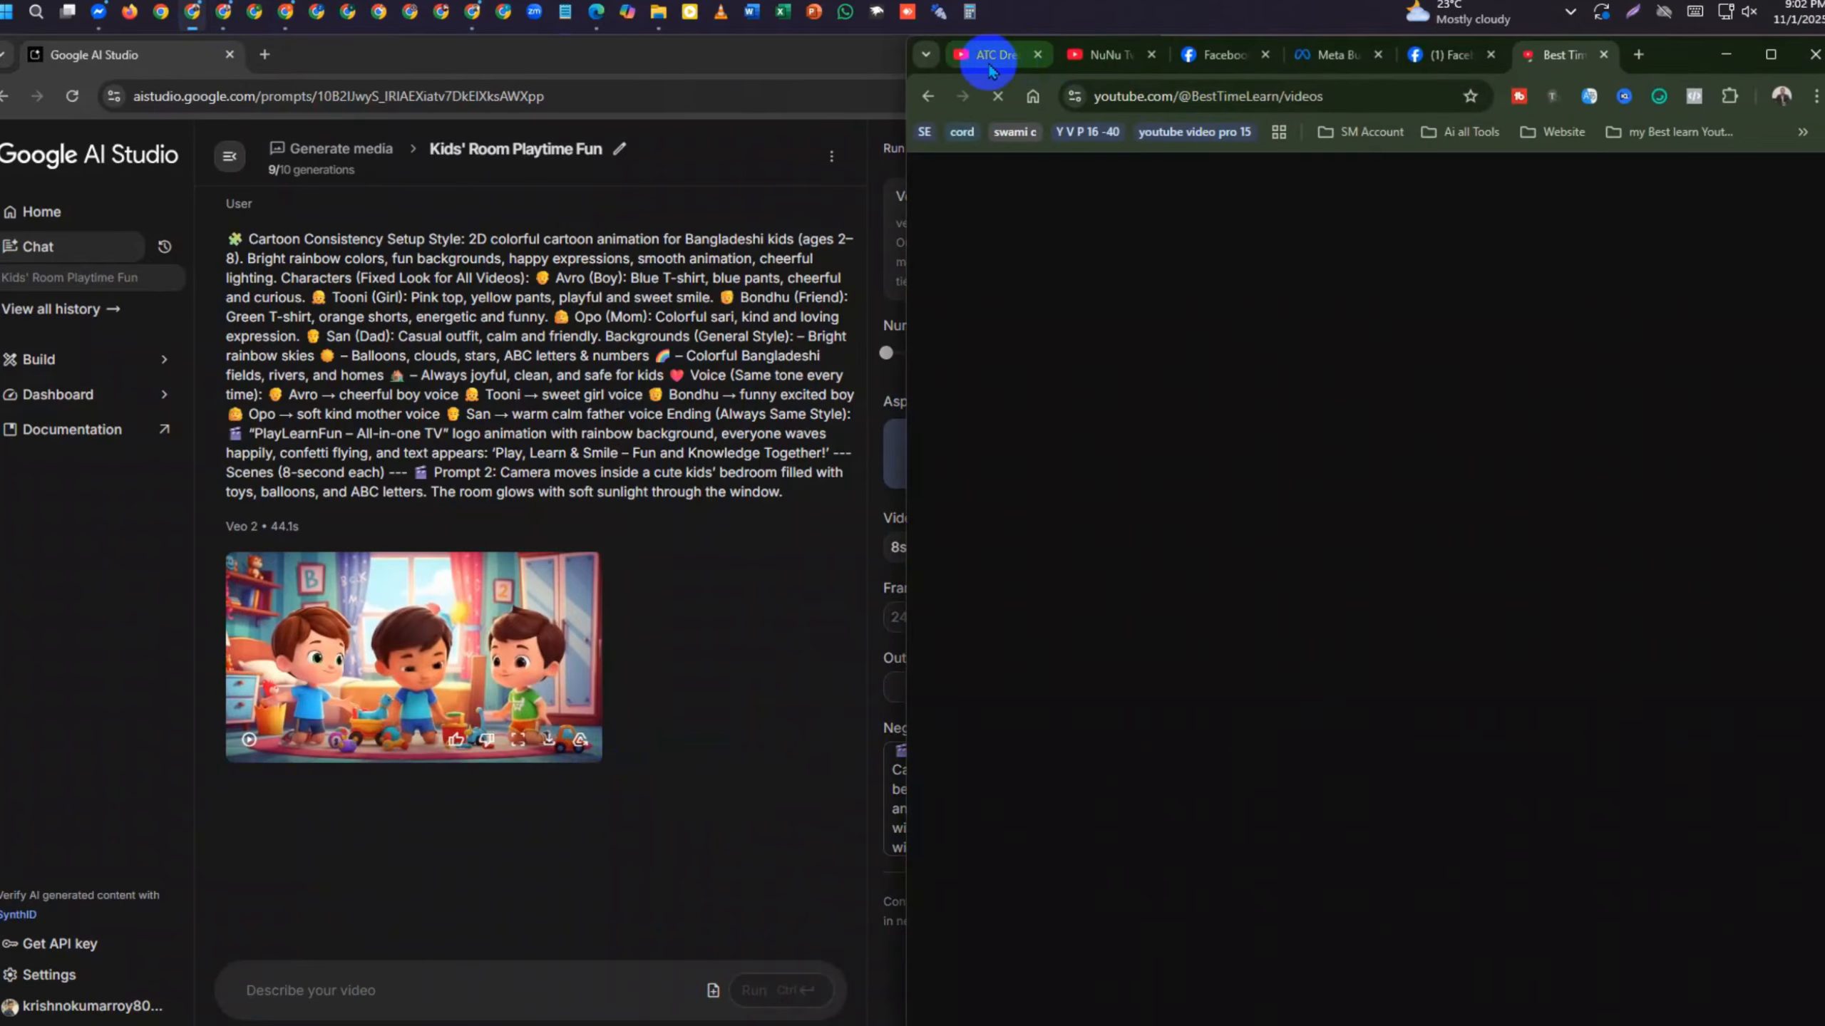
{"action": "left_click", "coordinate": [1771, 54]}
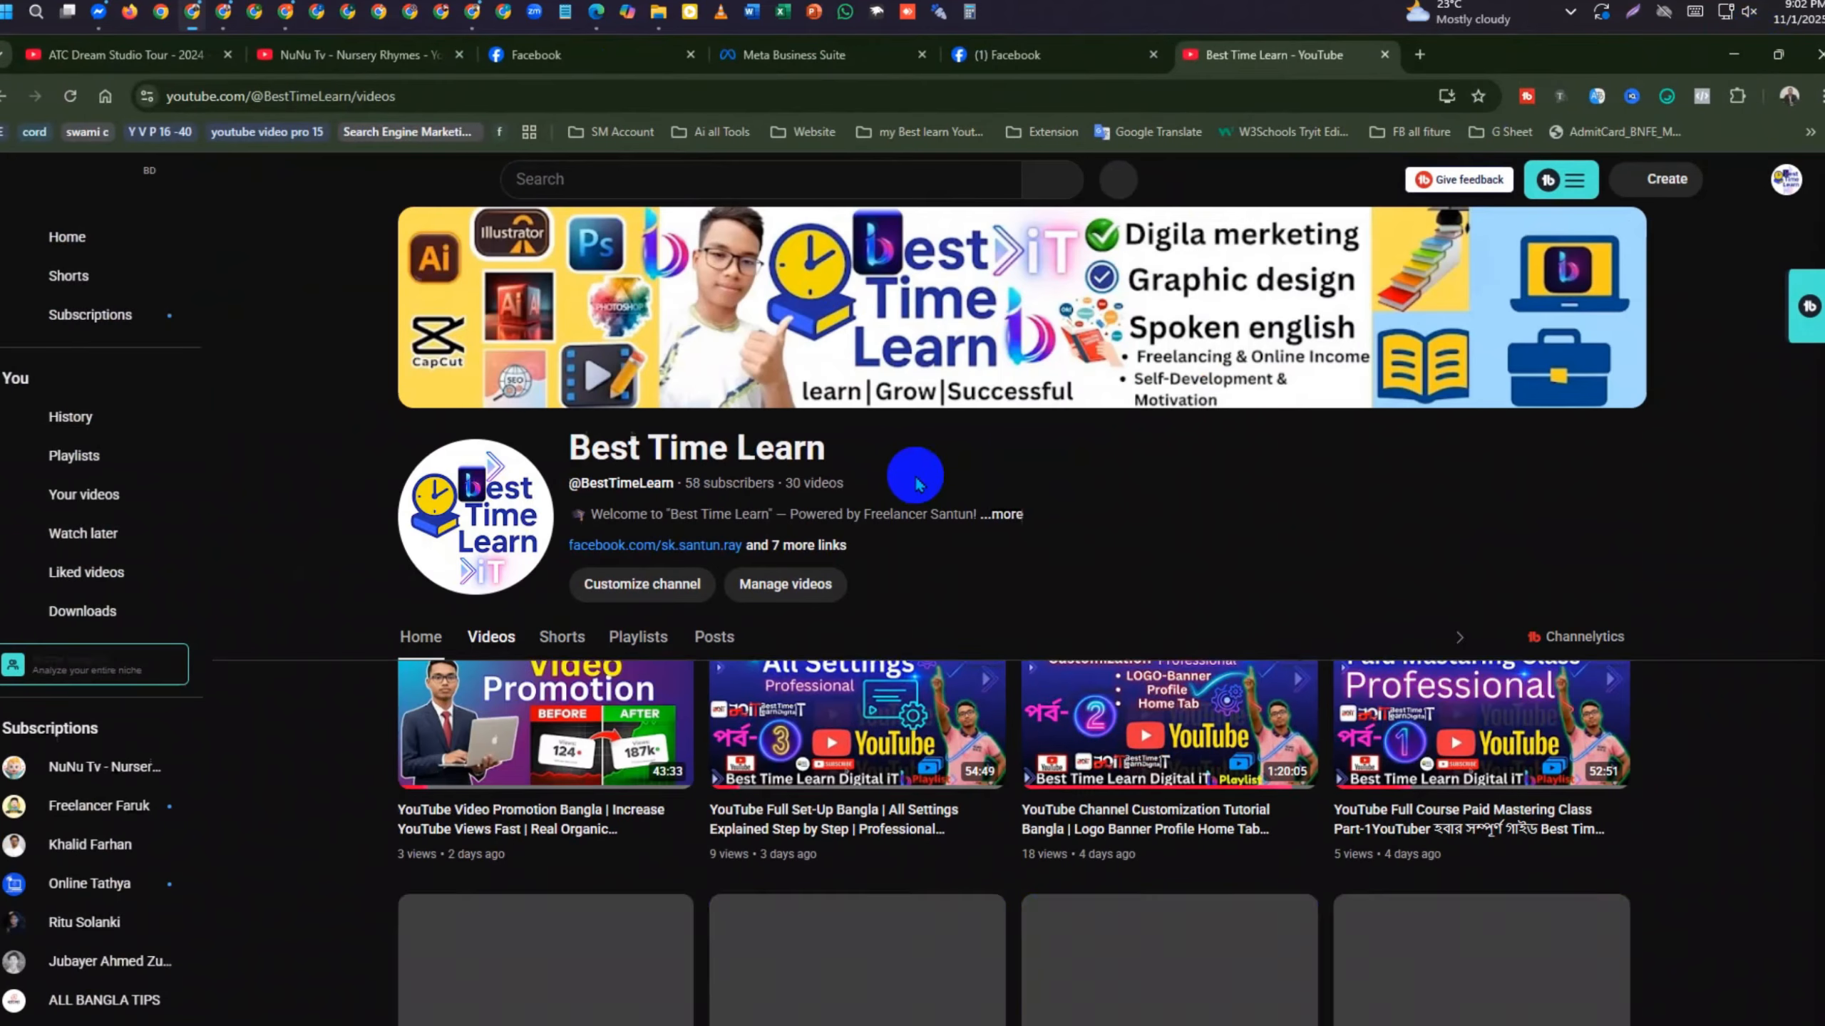
{"action": "scroll", "coordinate": [948, 669], "scroll_direction": "down", "scroll_amount": 5}
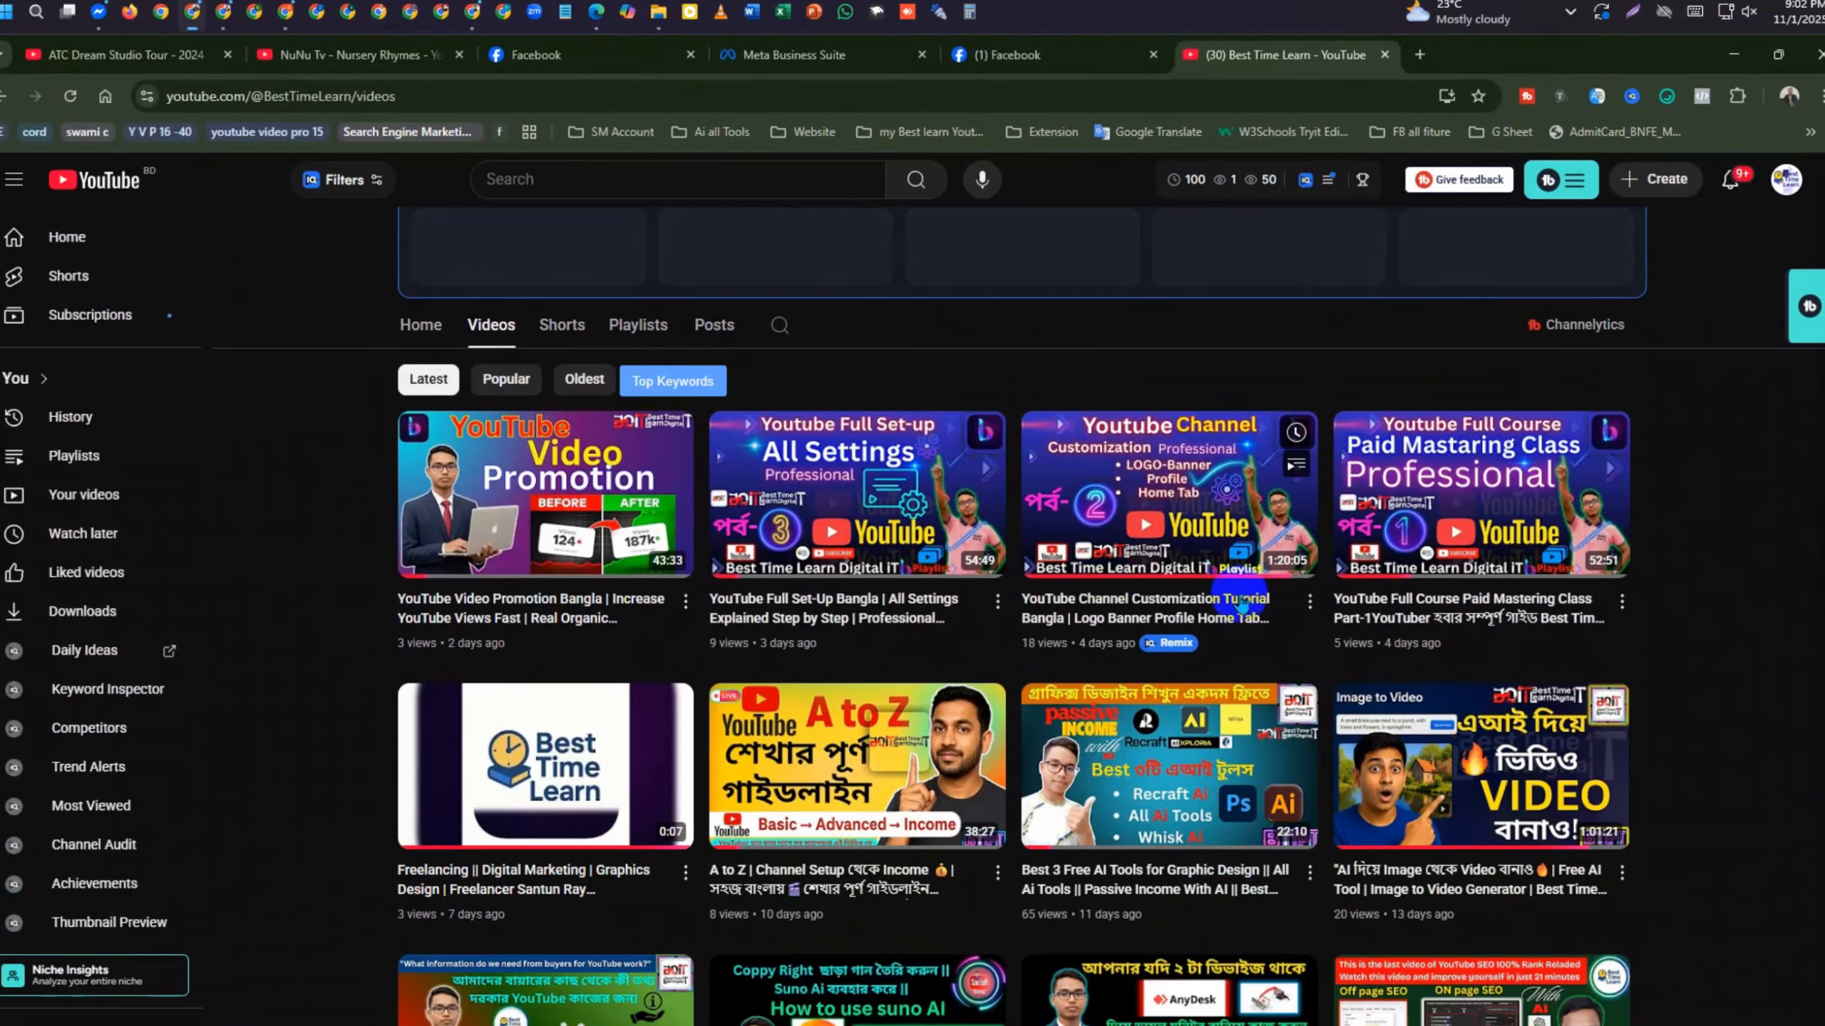
{"action": "scroll", "coordinate": [1221, 607], "scroll_direction": "up", "scroll_amount": 2}
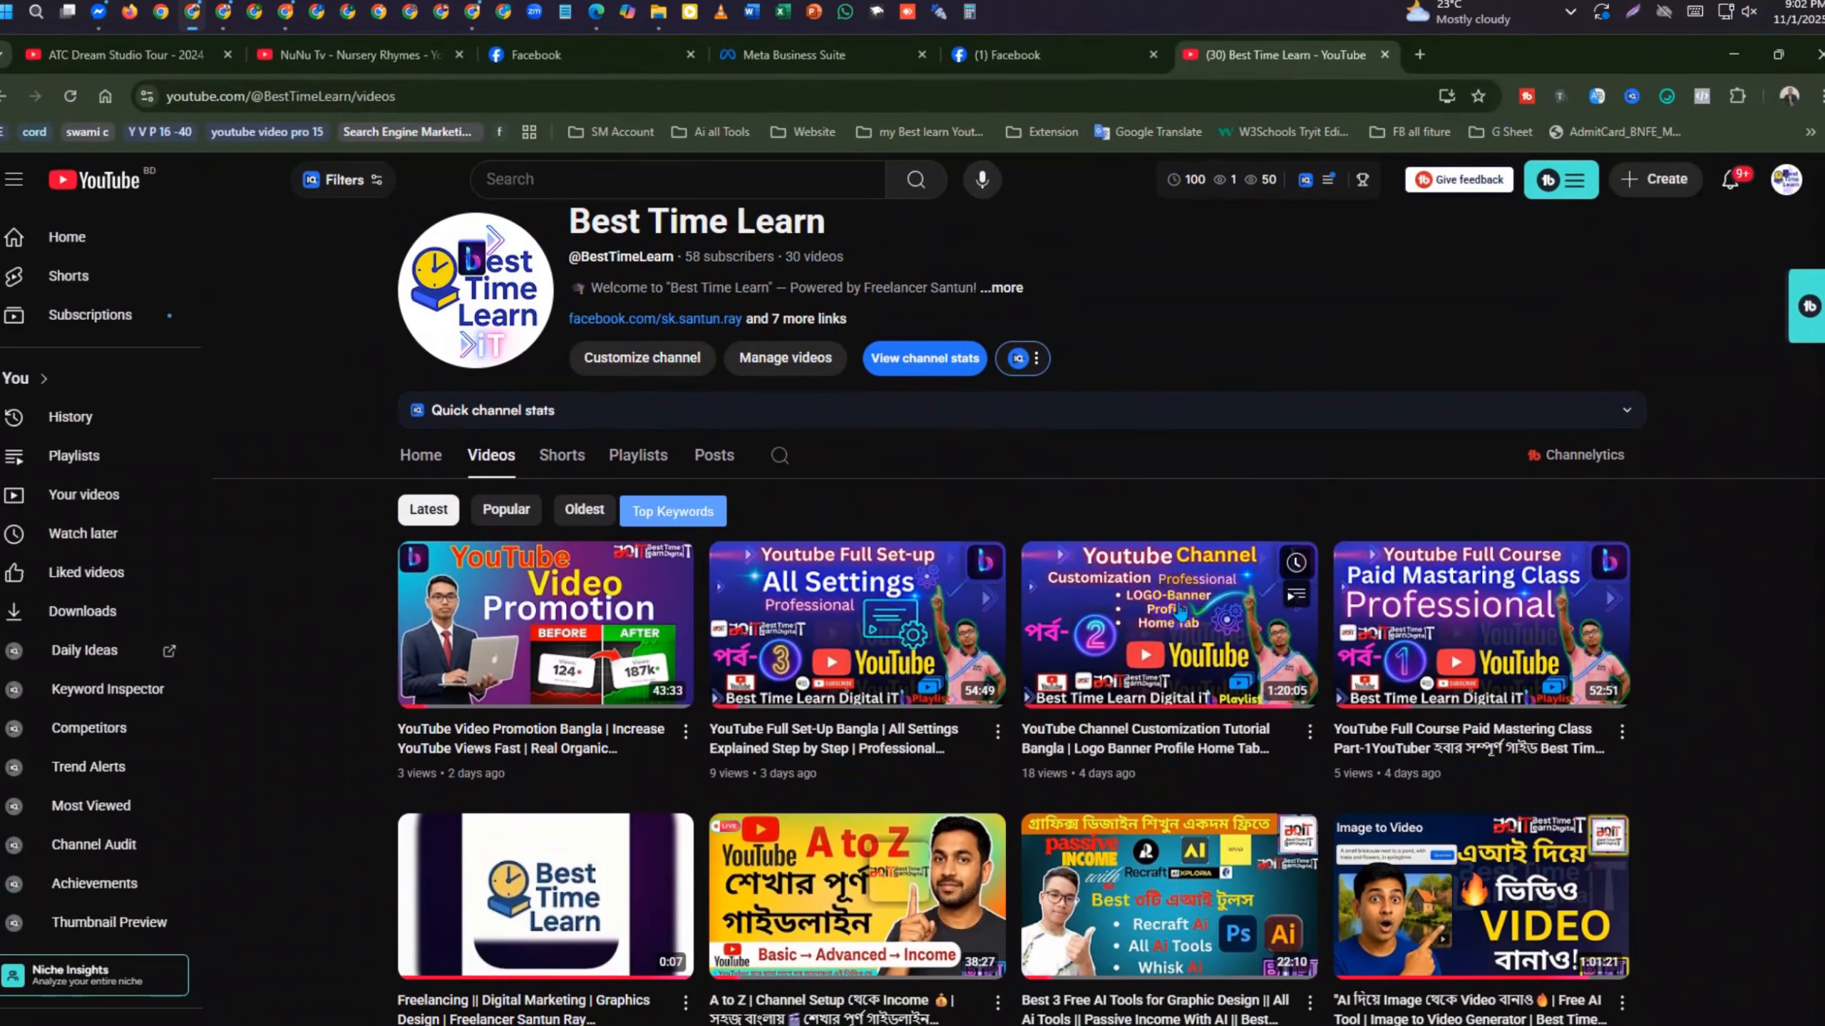
{"action": "scroll", "coordinate": [1182, 611], "scroll_direction": "down", "scroll_amount": 4}
{"action": "scroll", "coordinate": [869, 546], "scroll_direction": "up", "scroll_amount": 3}
{"action": "scroll", "coordinate": [990, 672], "scroll_direction": "down", "scroll_amount": 10}
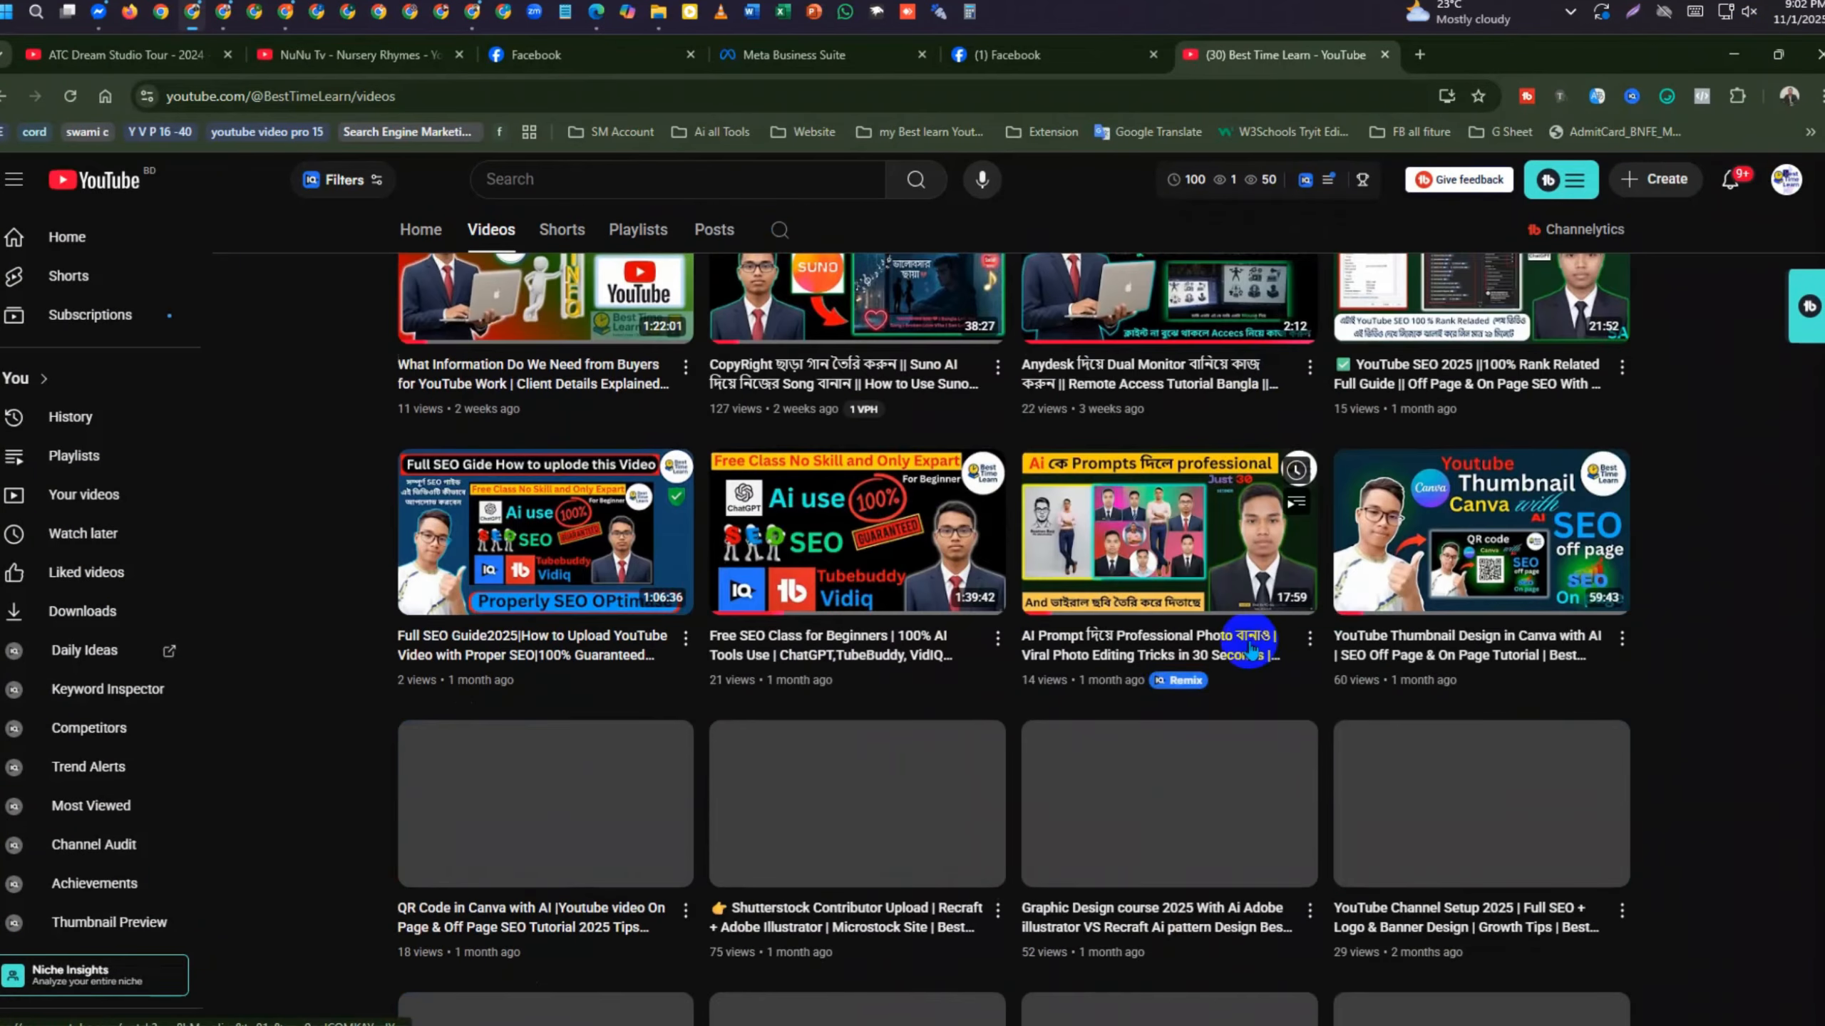
{"action": "scroll", "coordinate": [1250, 651], "scroll_direction": "down", "scroll_amount": 10}
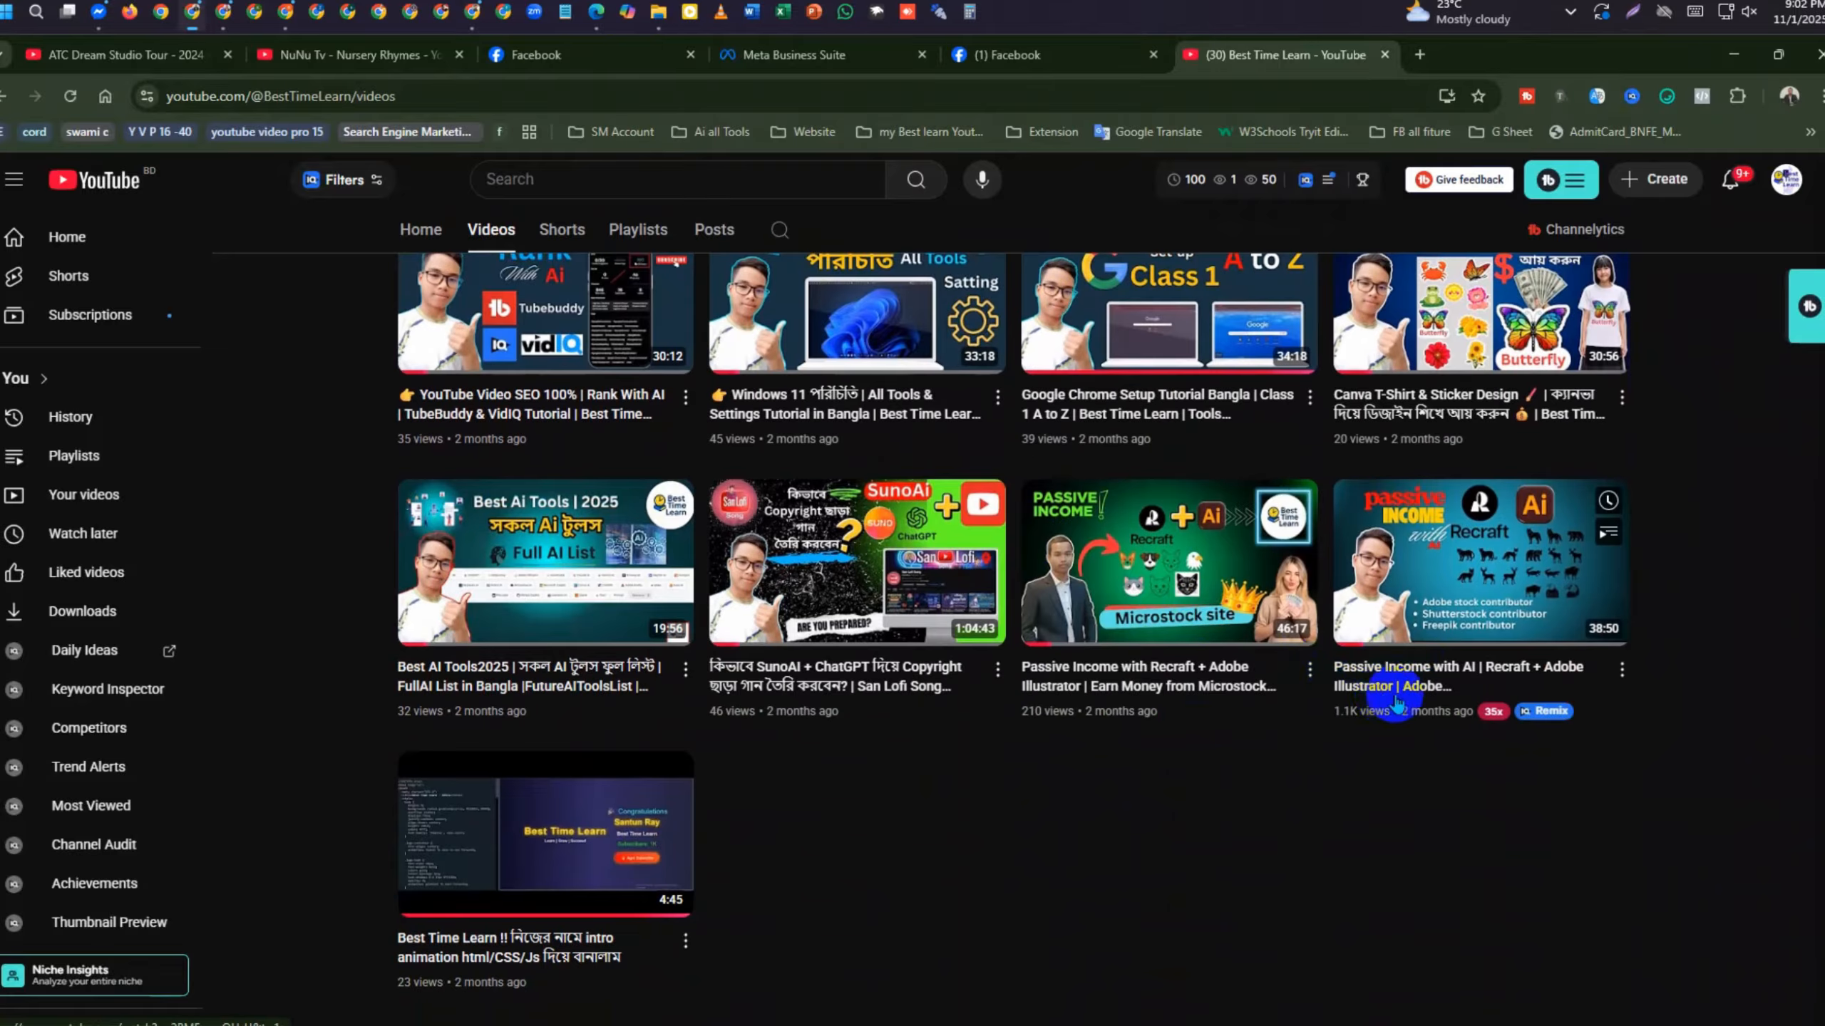
{"action": "left_click", "coordinate": [1730, 64]}
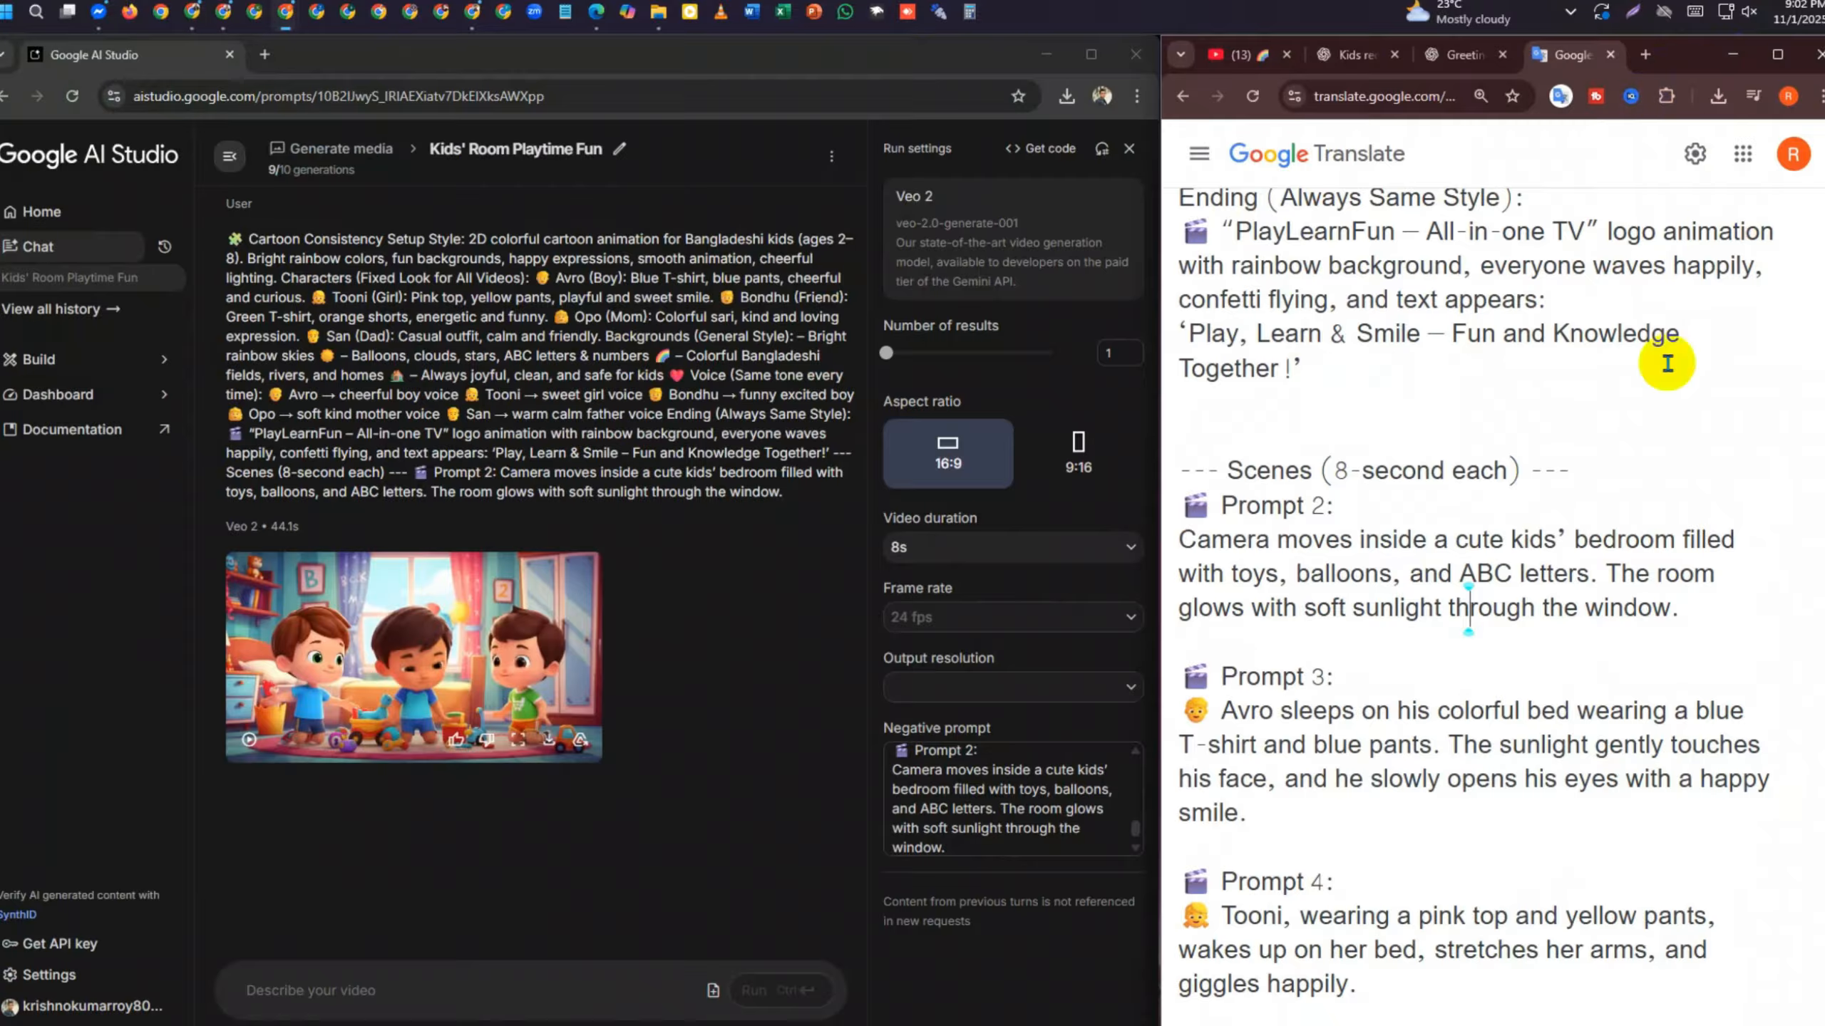
Delete the Prompt 2 scene from the Google Translate text and copy everything from Cartoon Consistency Setup through Prompt 3
{"action": "left_click", "coordinate": [386, 990]}
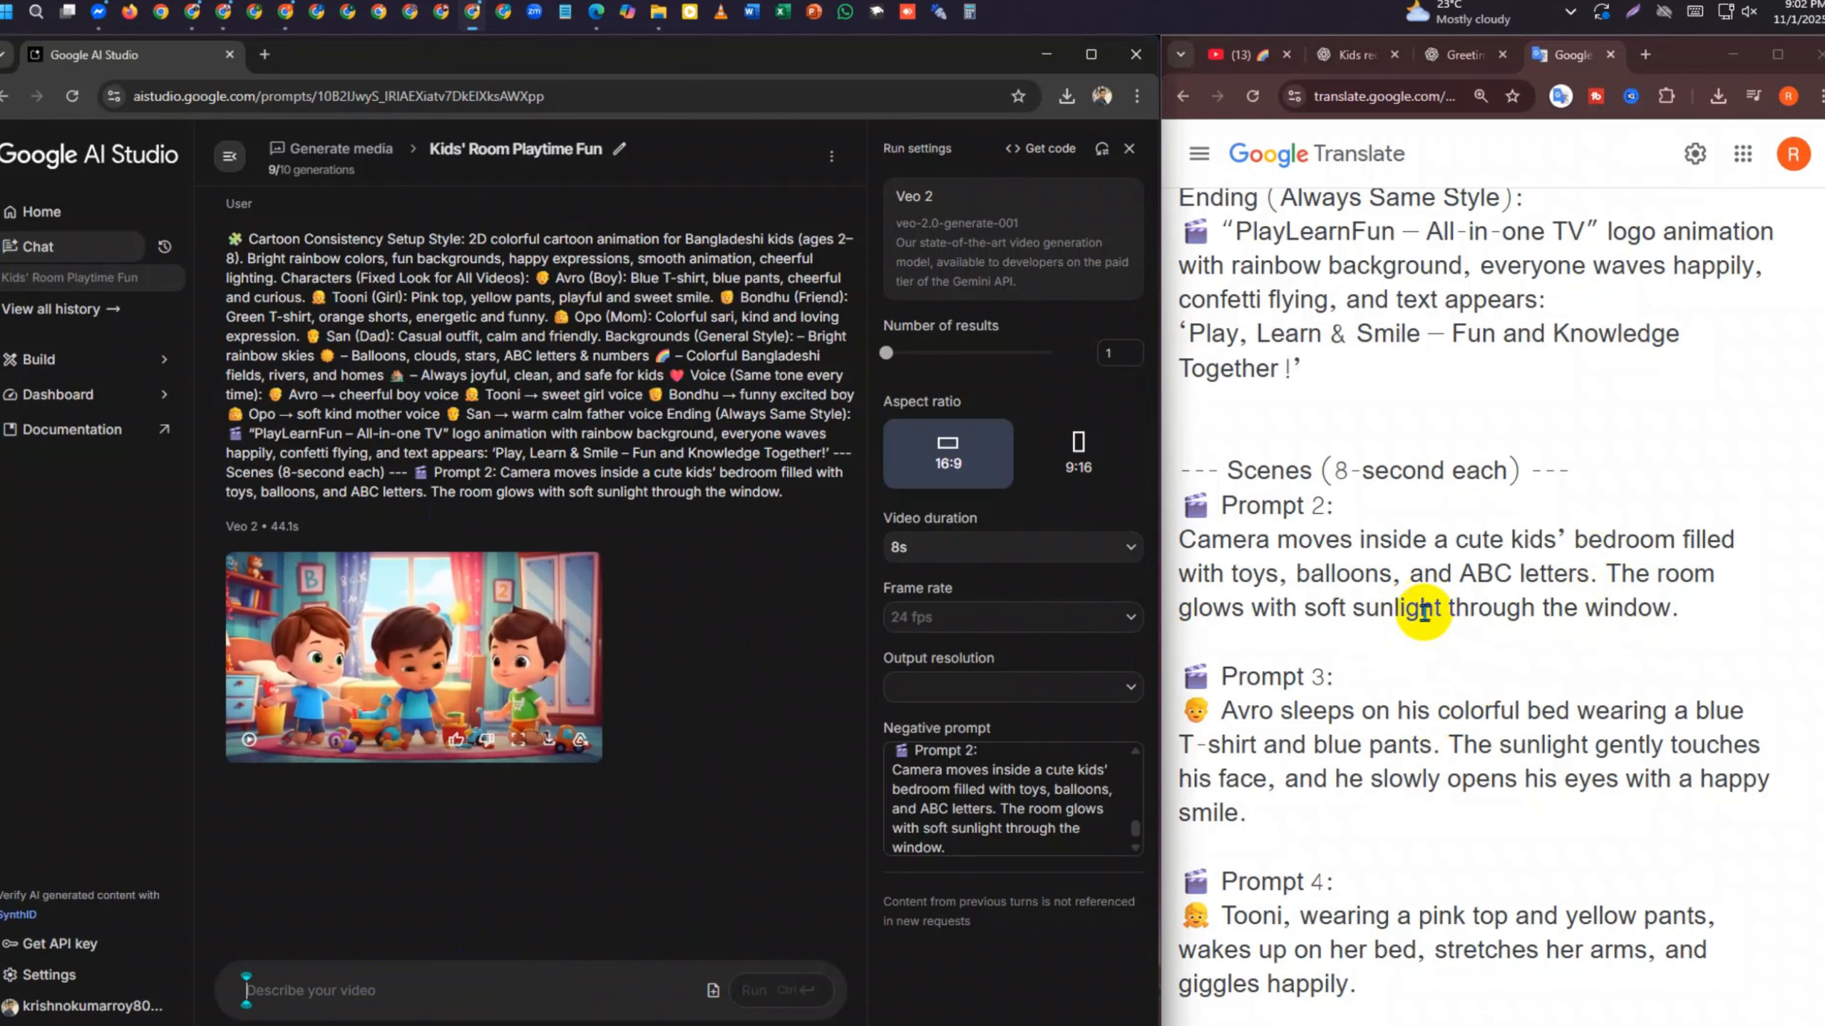
{"action": "left_click_drag", "start_coordinate": [1679, 595], "coordinate": [1184, 508]}
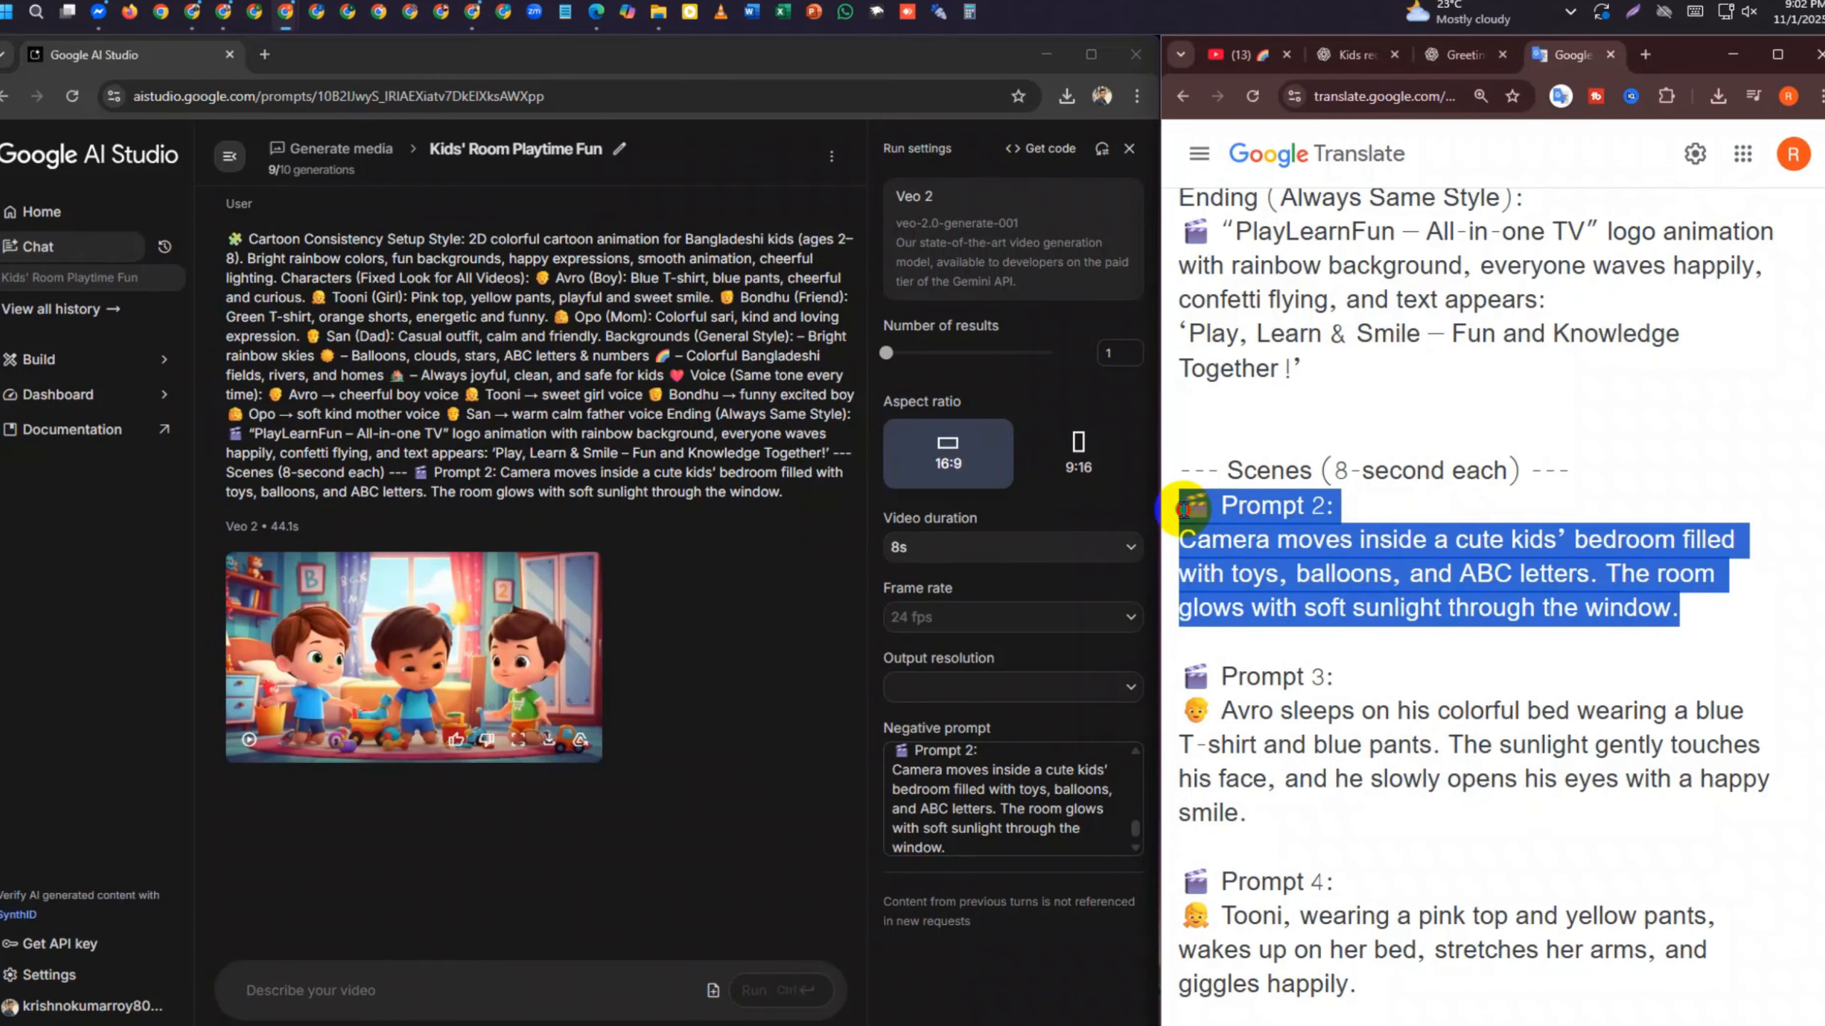
{"action": "key", "text": "BackSpace"}
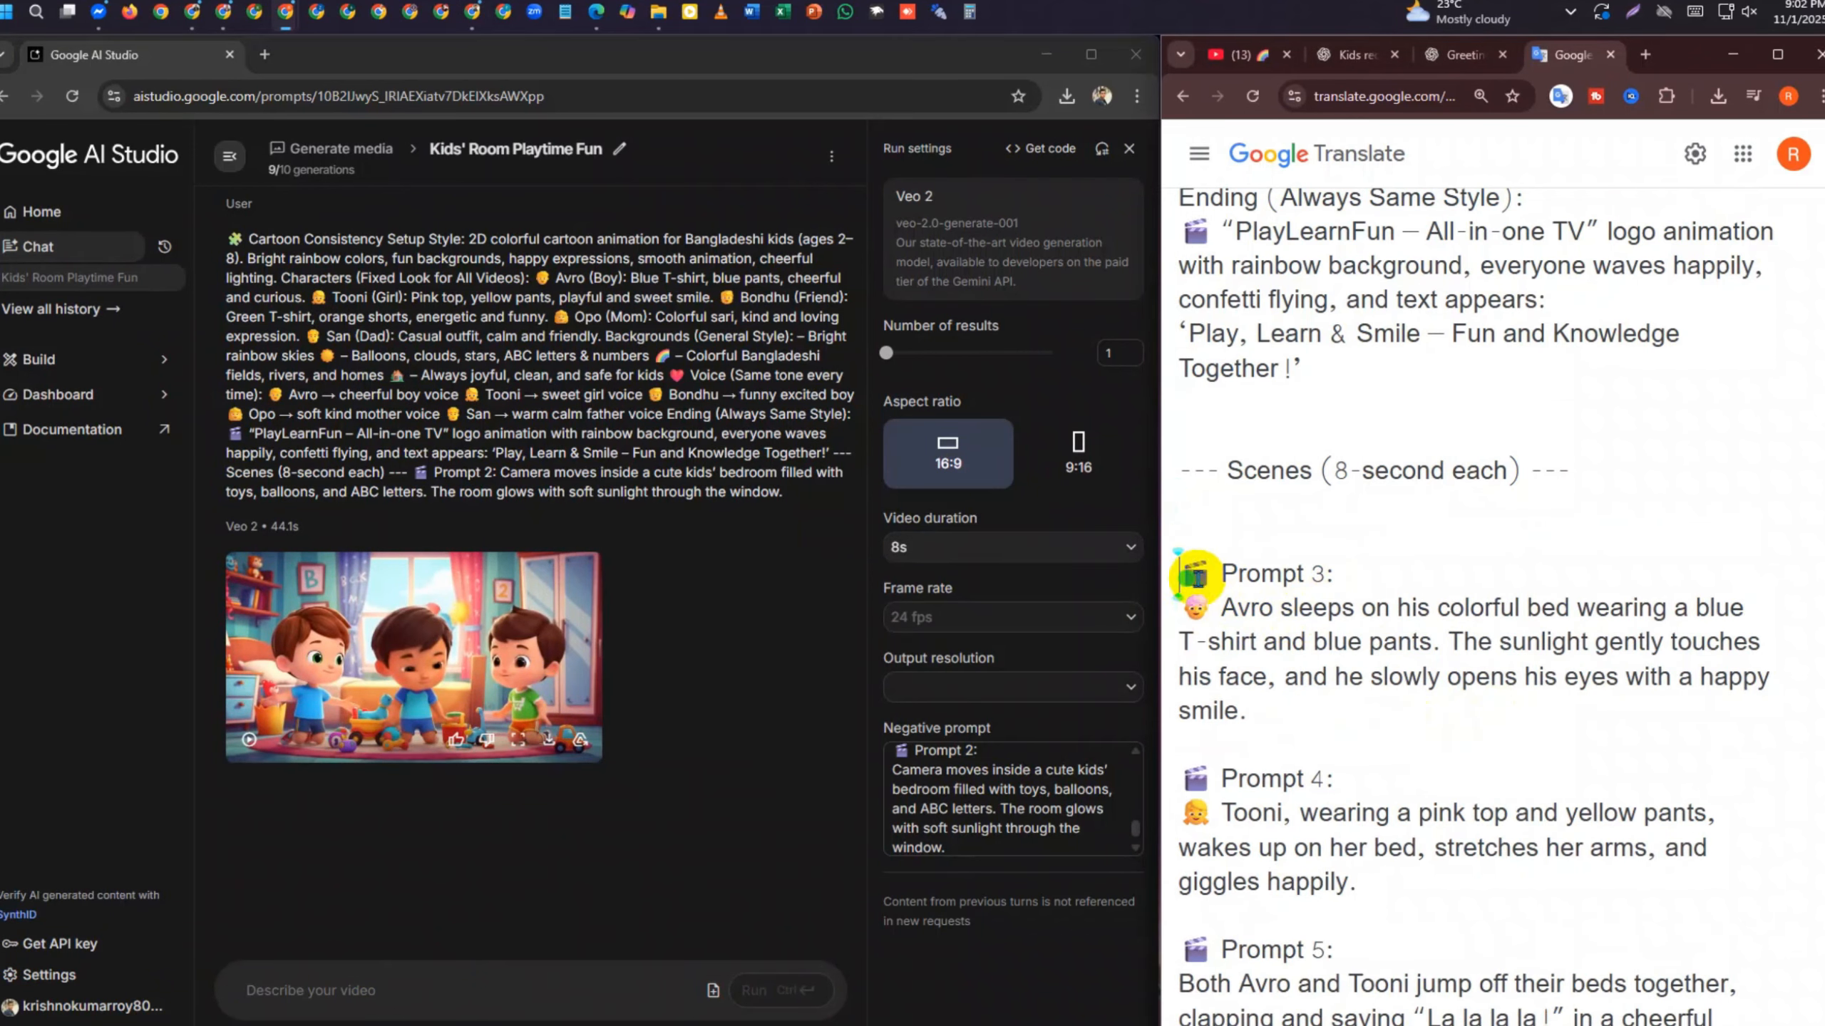
{"action": "key", "text": "BackSpace"}
{"action": "key", "text": "BackSpace"}
{"action": "left_click_drag", "start_coordinate": [1263, 639], "coordinate": [1129, 27]}
{"action": "key", "text": "ctrl+c"}
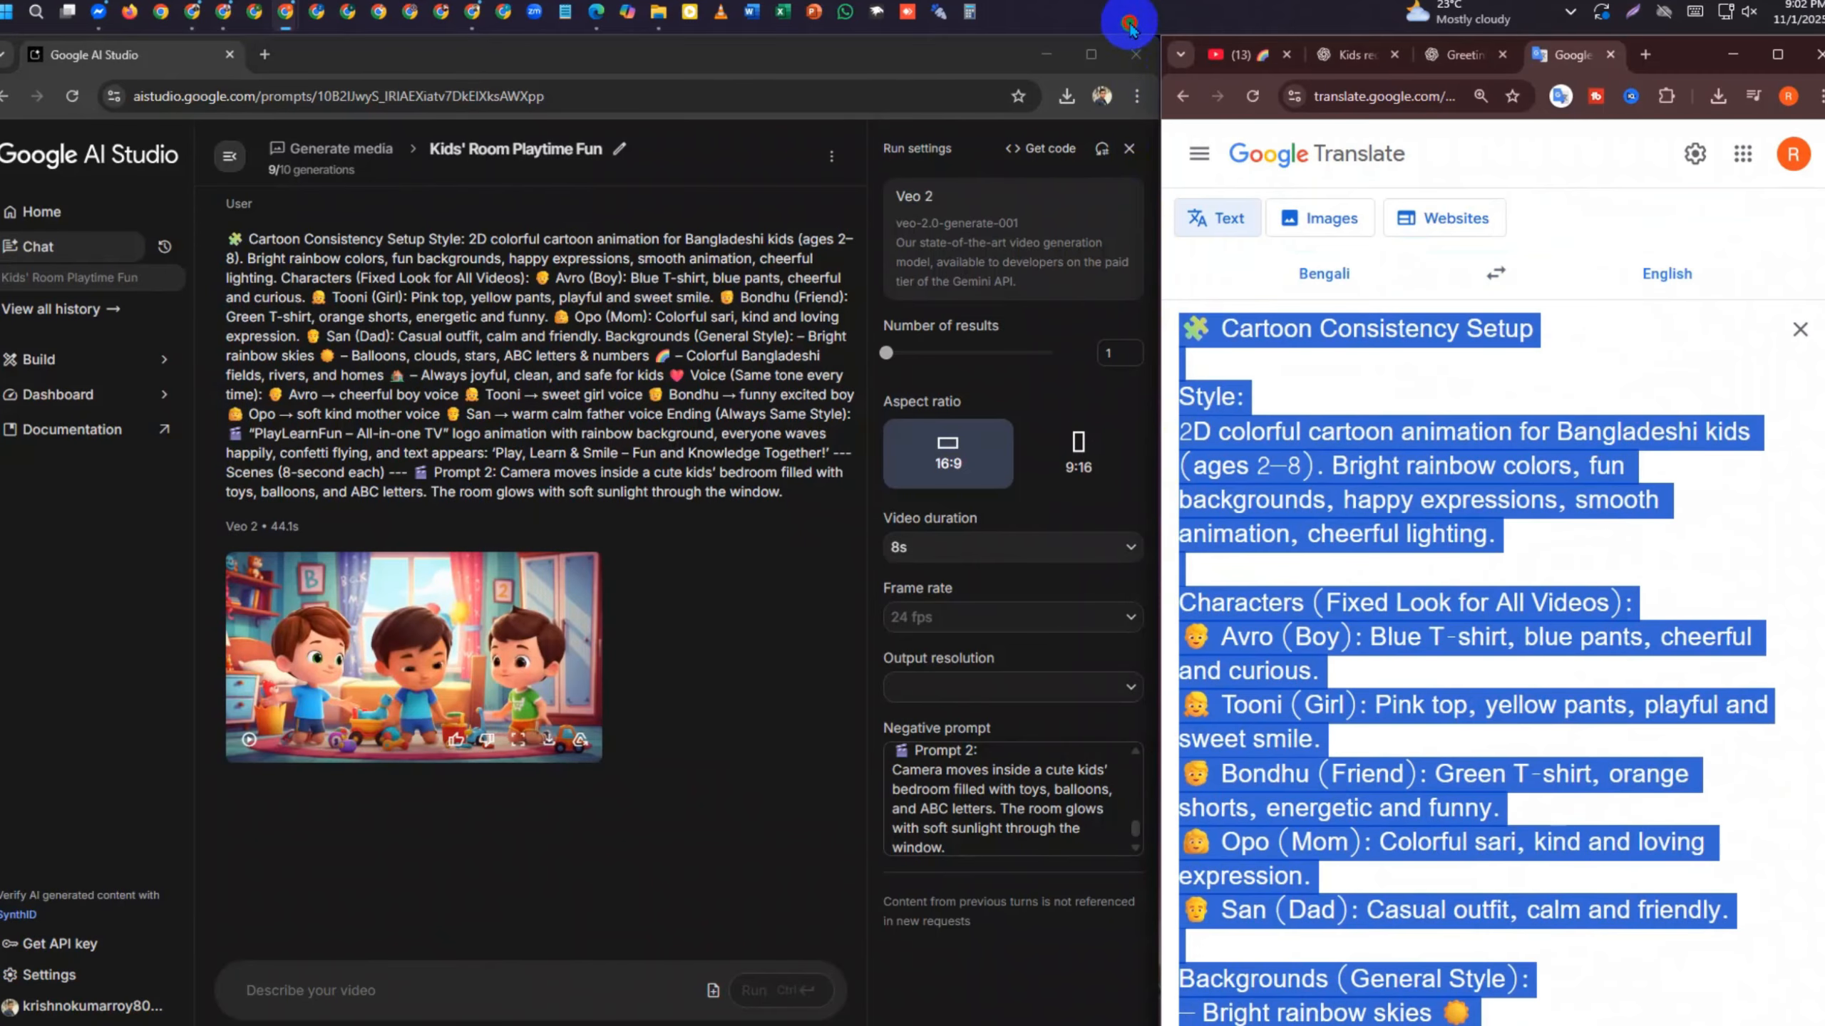
Paste the copied setup and Prompt 3 text into both the video prompt and the negative prompt, and run the generation
{"action": "left_click", "coordinate": [332, 1007]}
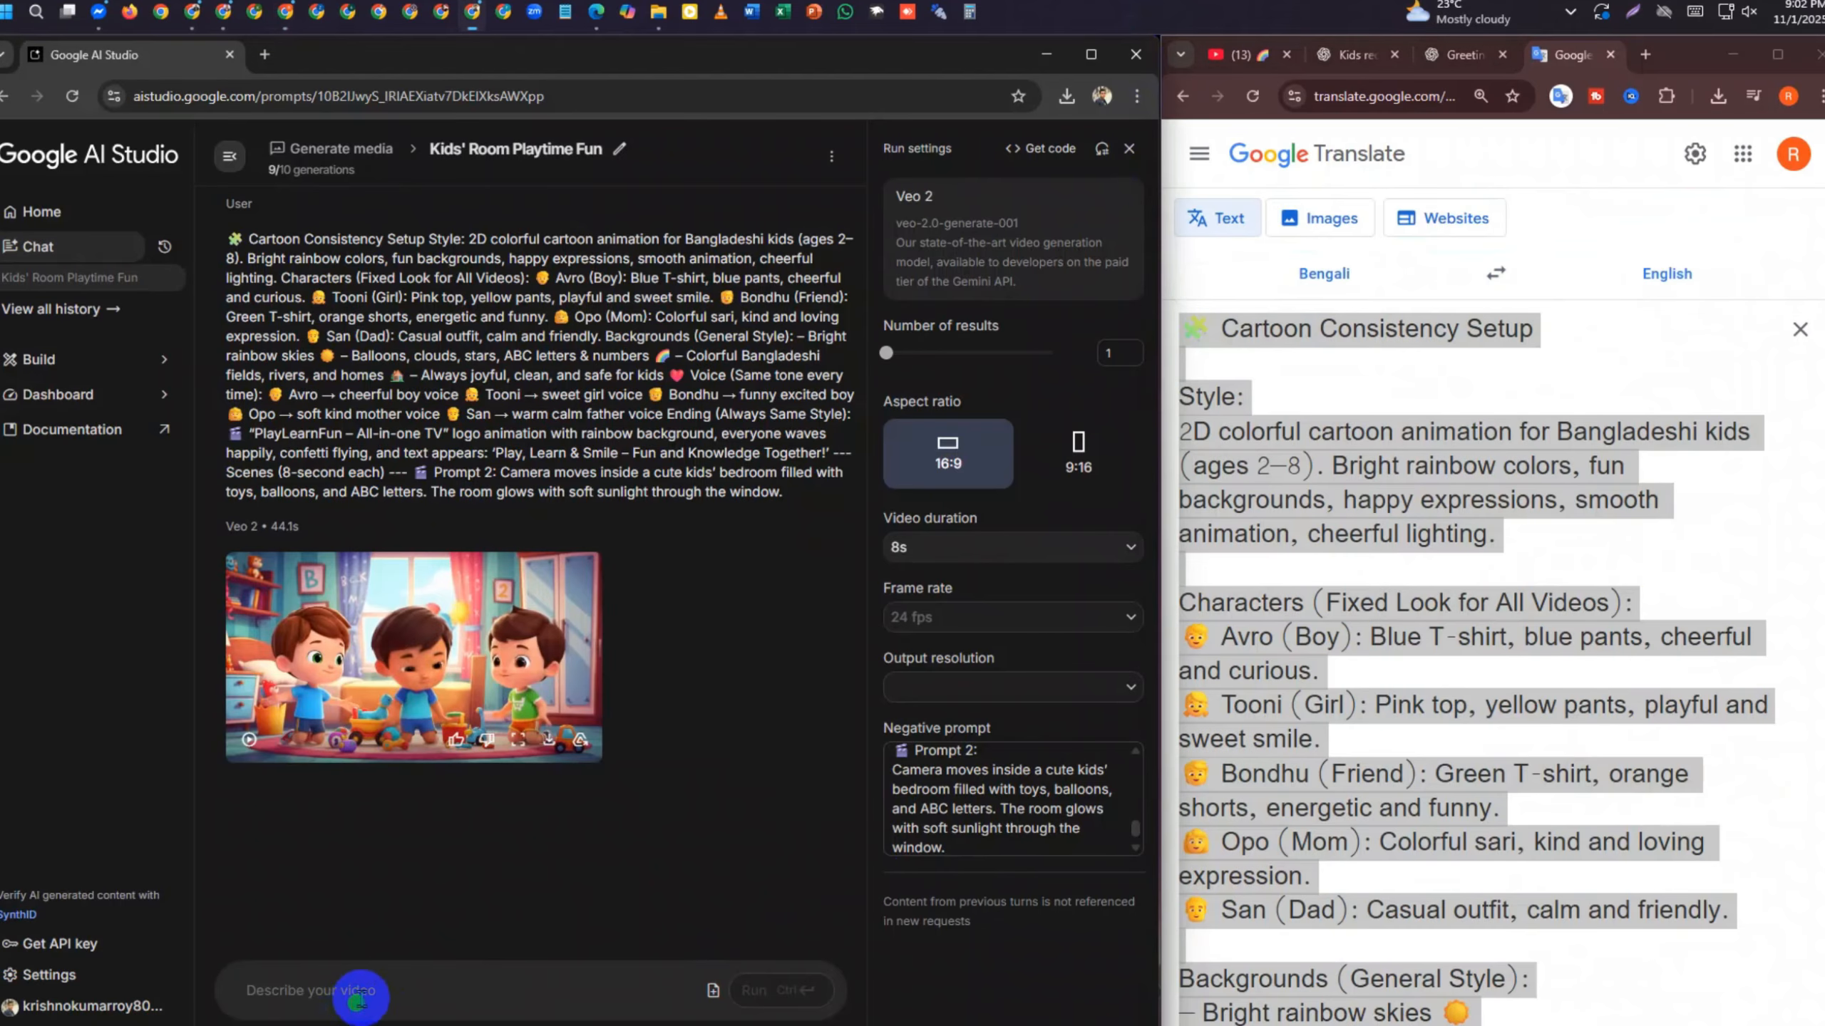
{"action": "key", "text": "ctrl+v"}
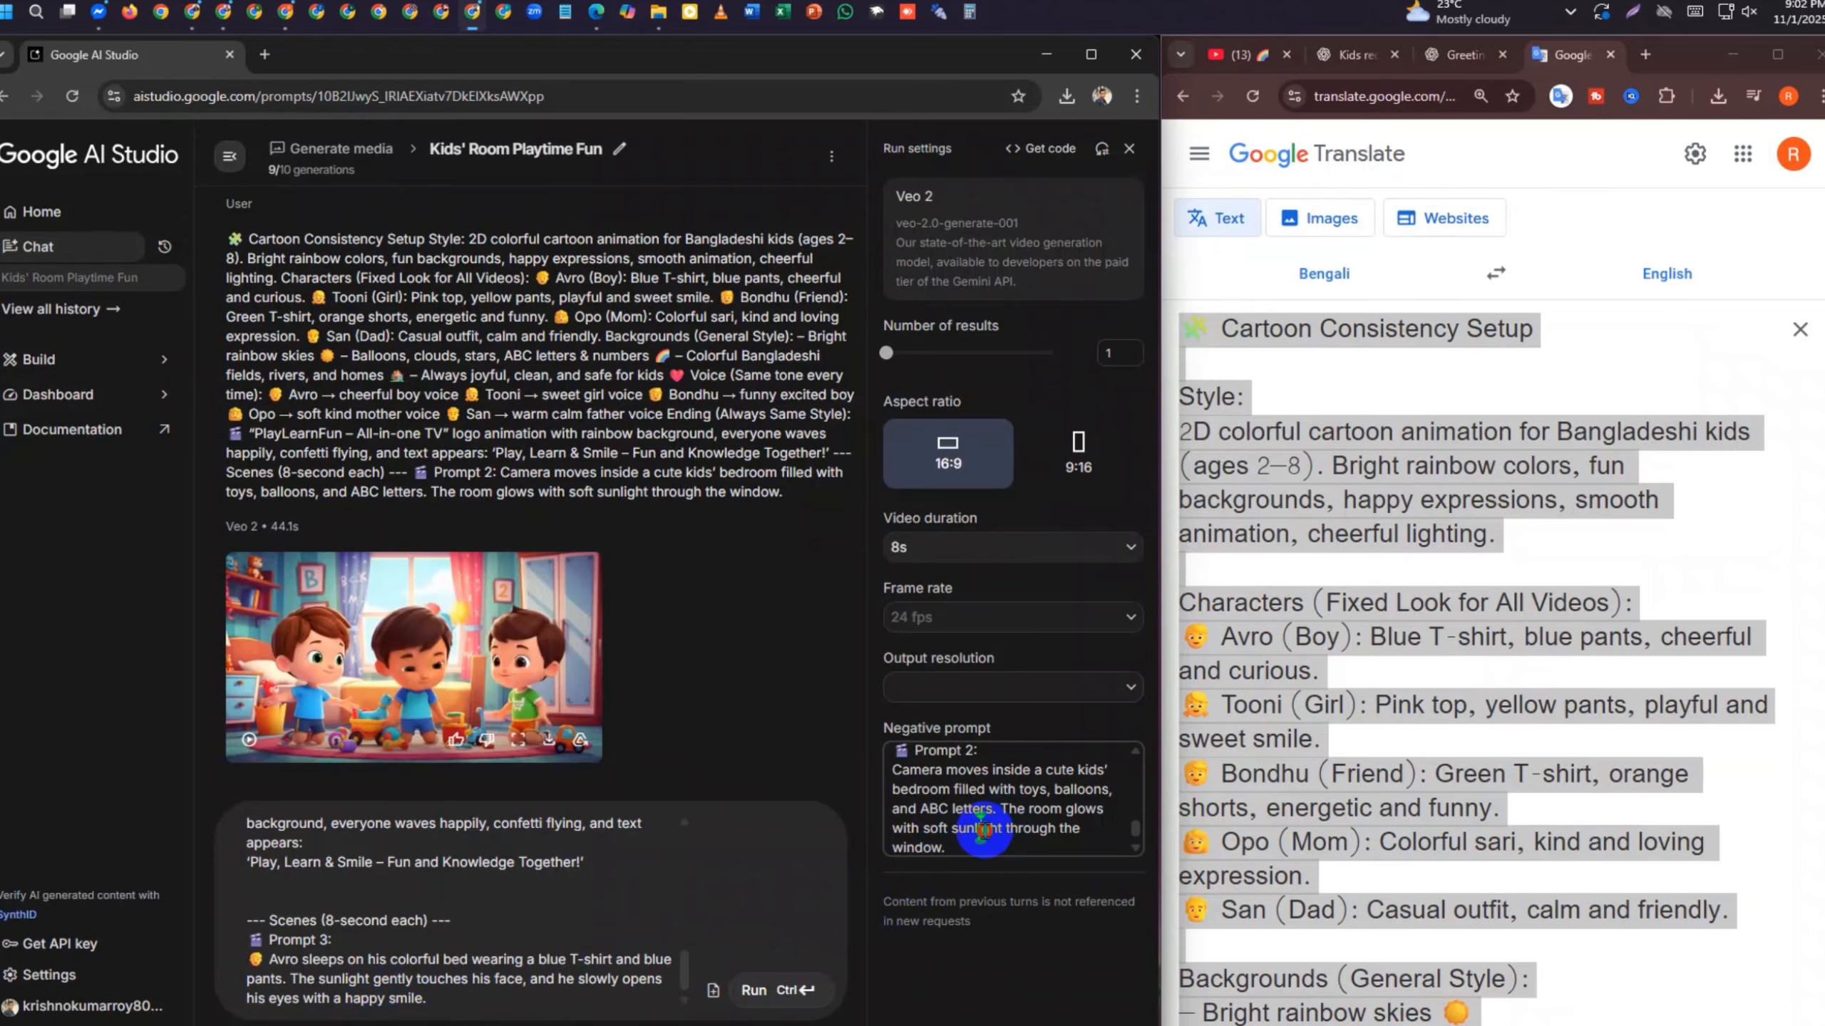
{"action": "key", "text": "ctrl+a"}
{"action": "key", "text": "ctrl+v"}
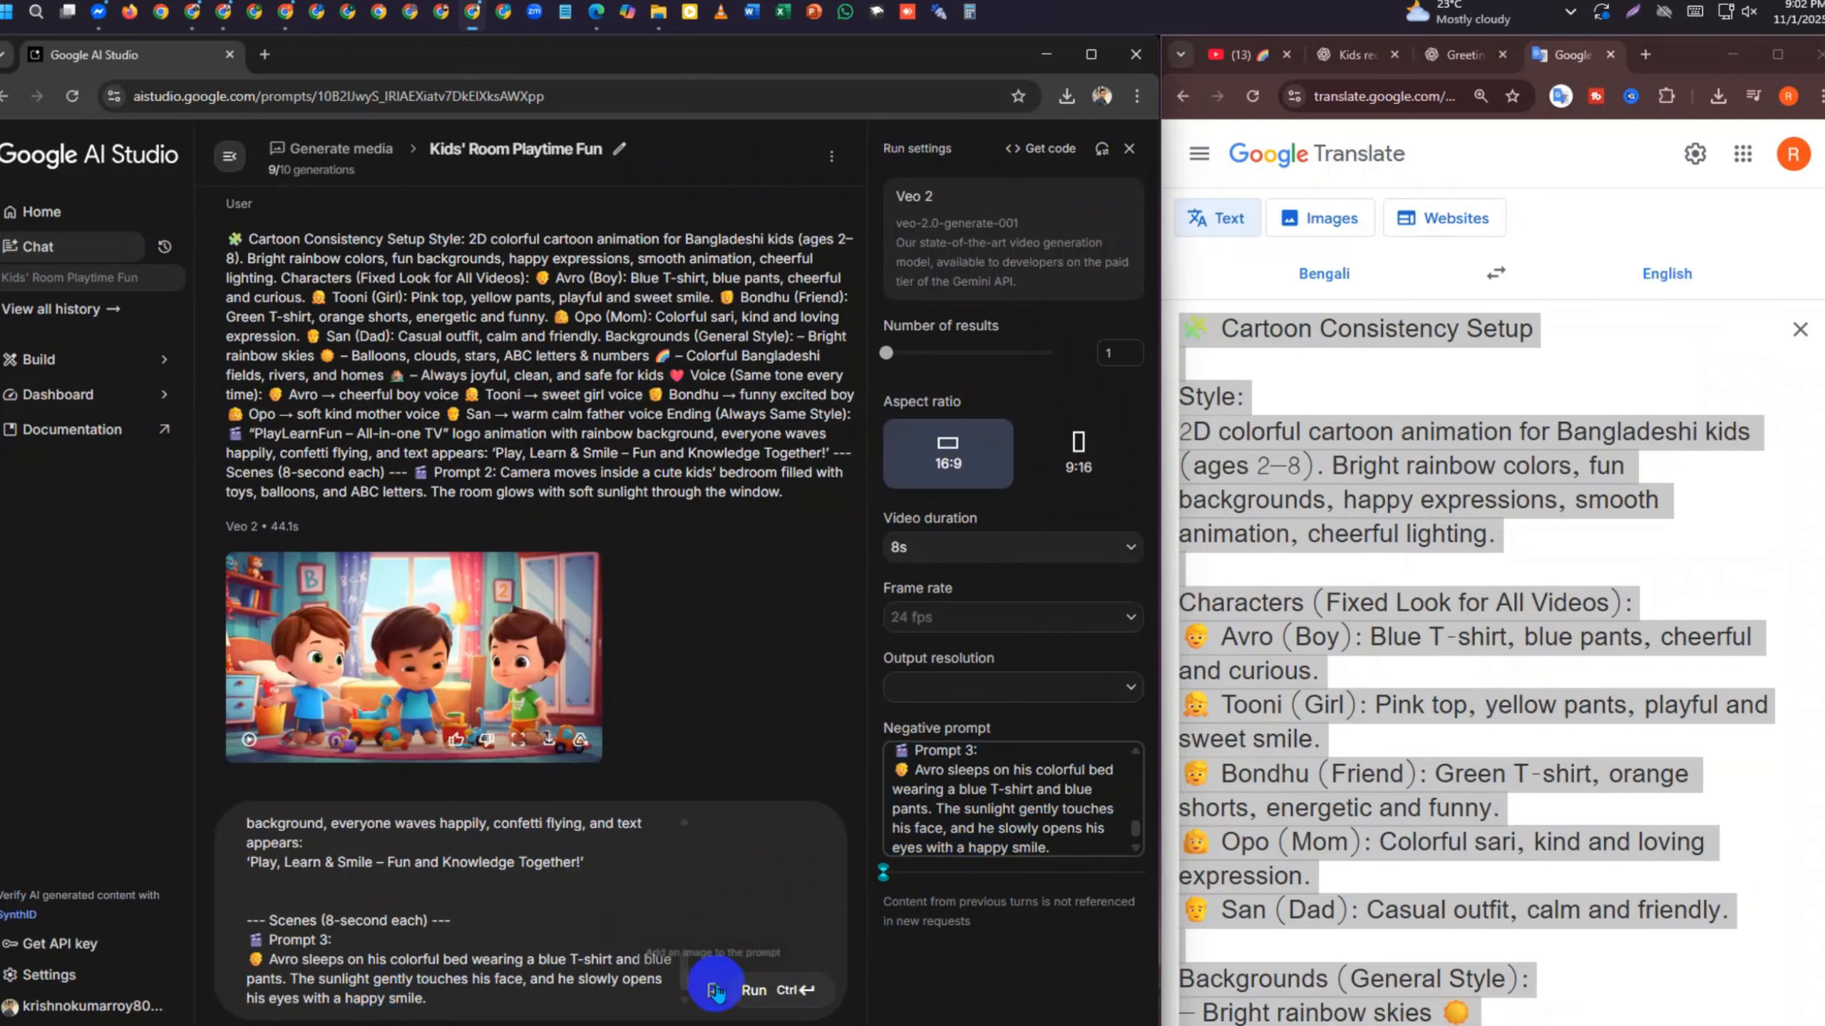
{"action": "left_click", "coordinate": [752, 1006]}
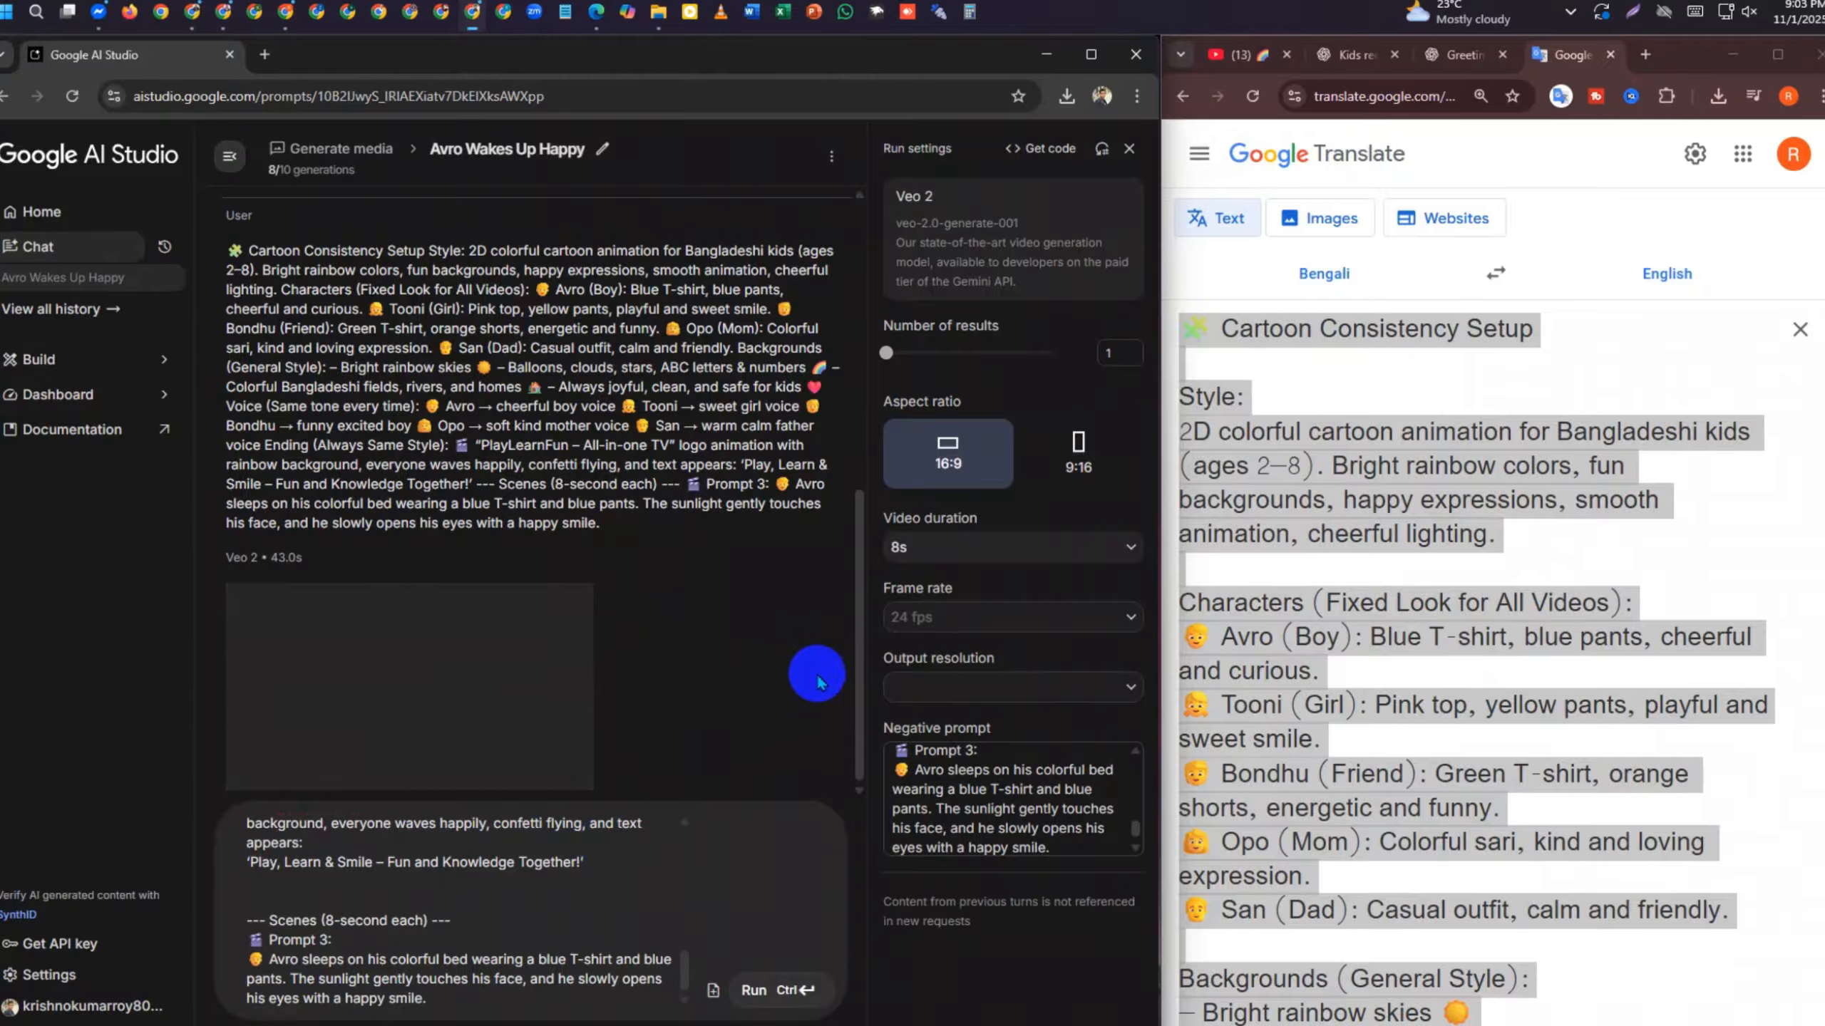
Download the generated video of Avro sleeping, play it in large view, and close the view
{"action": "scroll", "coordinate": [1391, 712], "scroll_direction": "down", "scroll_amount": 3}
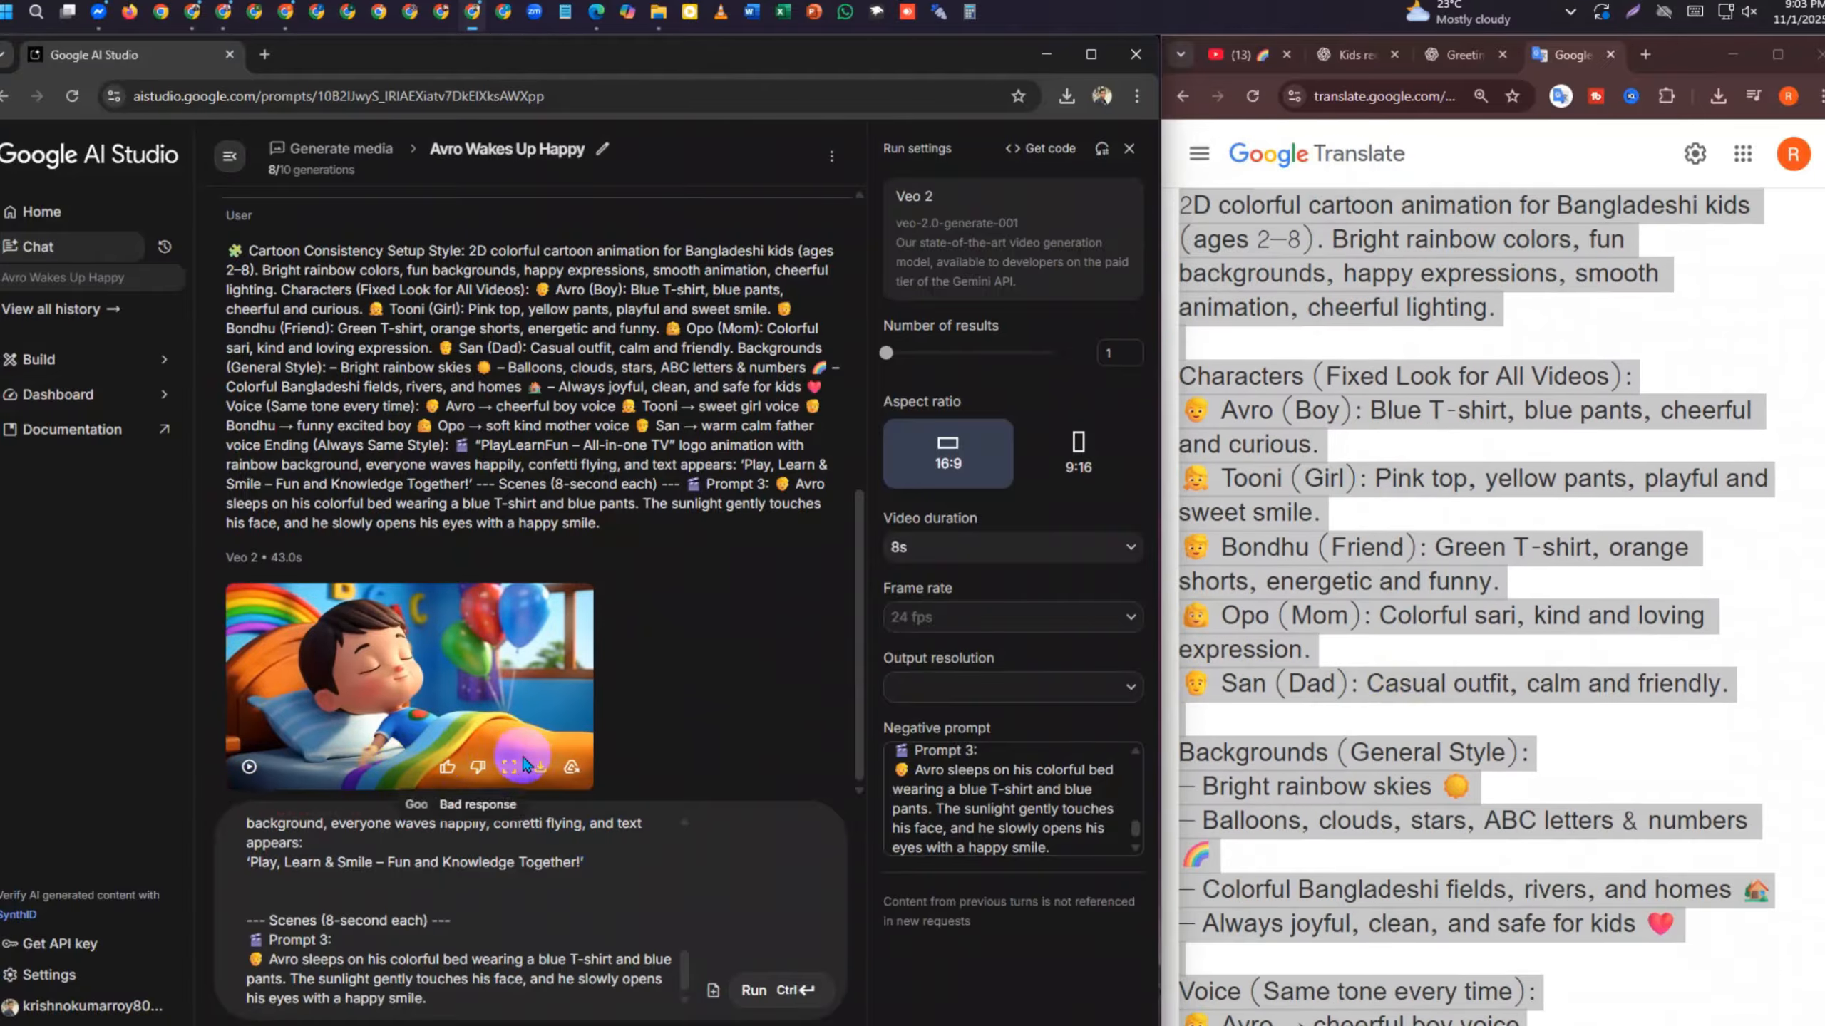
{"action": "left_click", "coordinate": [532, 778]}
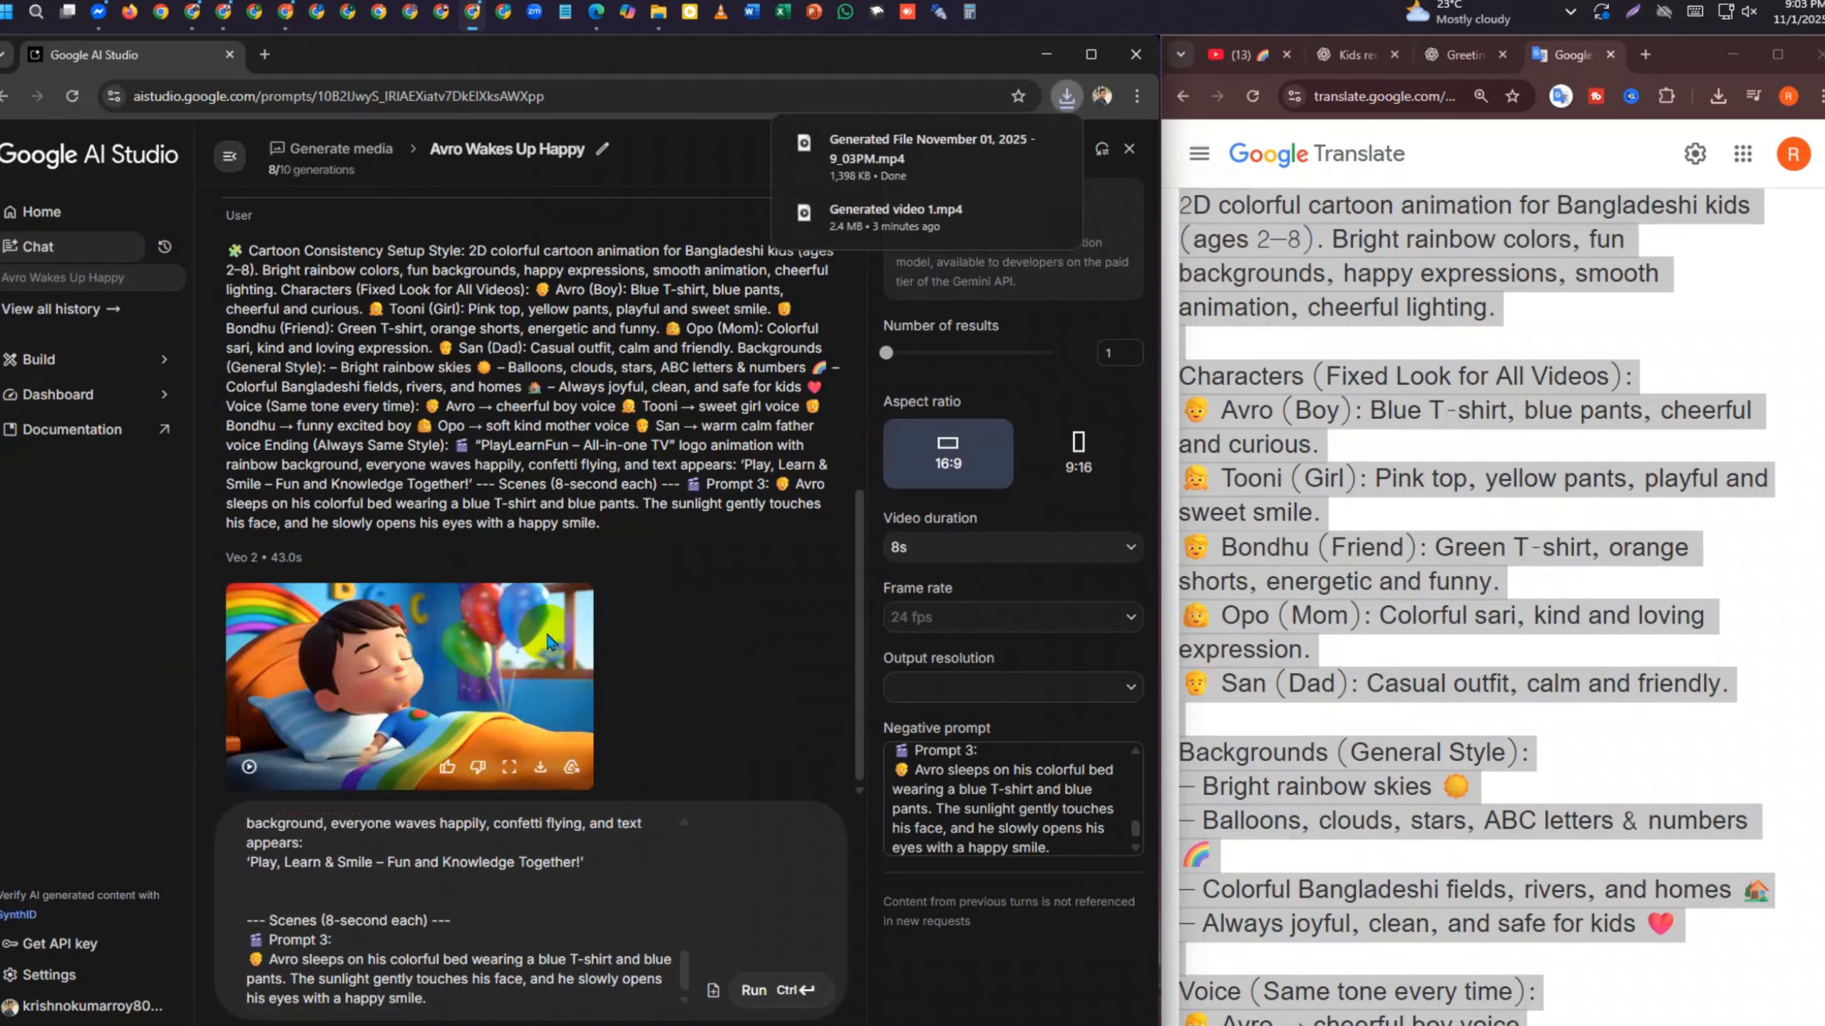
{"action": "left_click", "coordinate": [503, 767]}
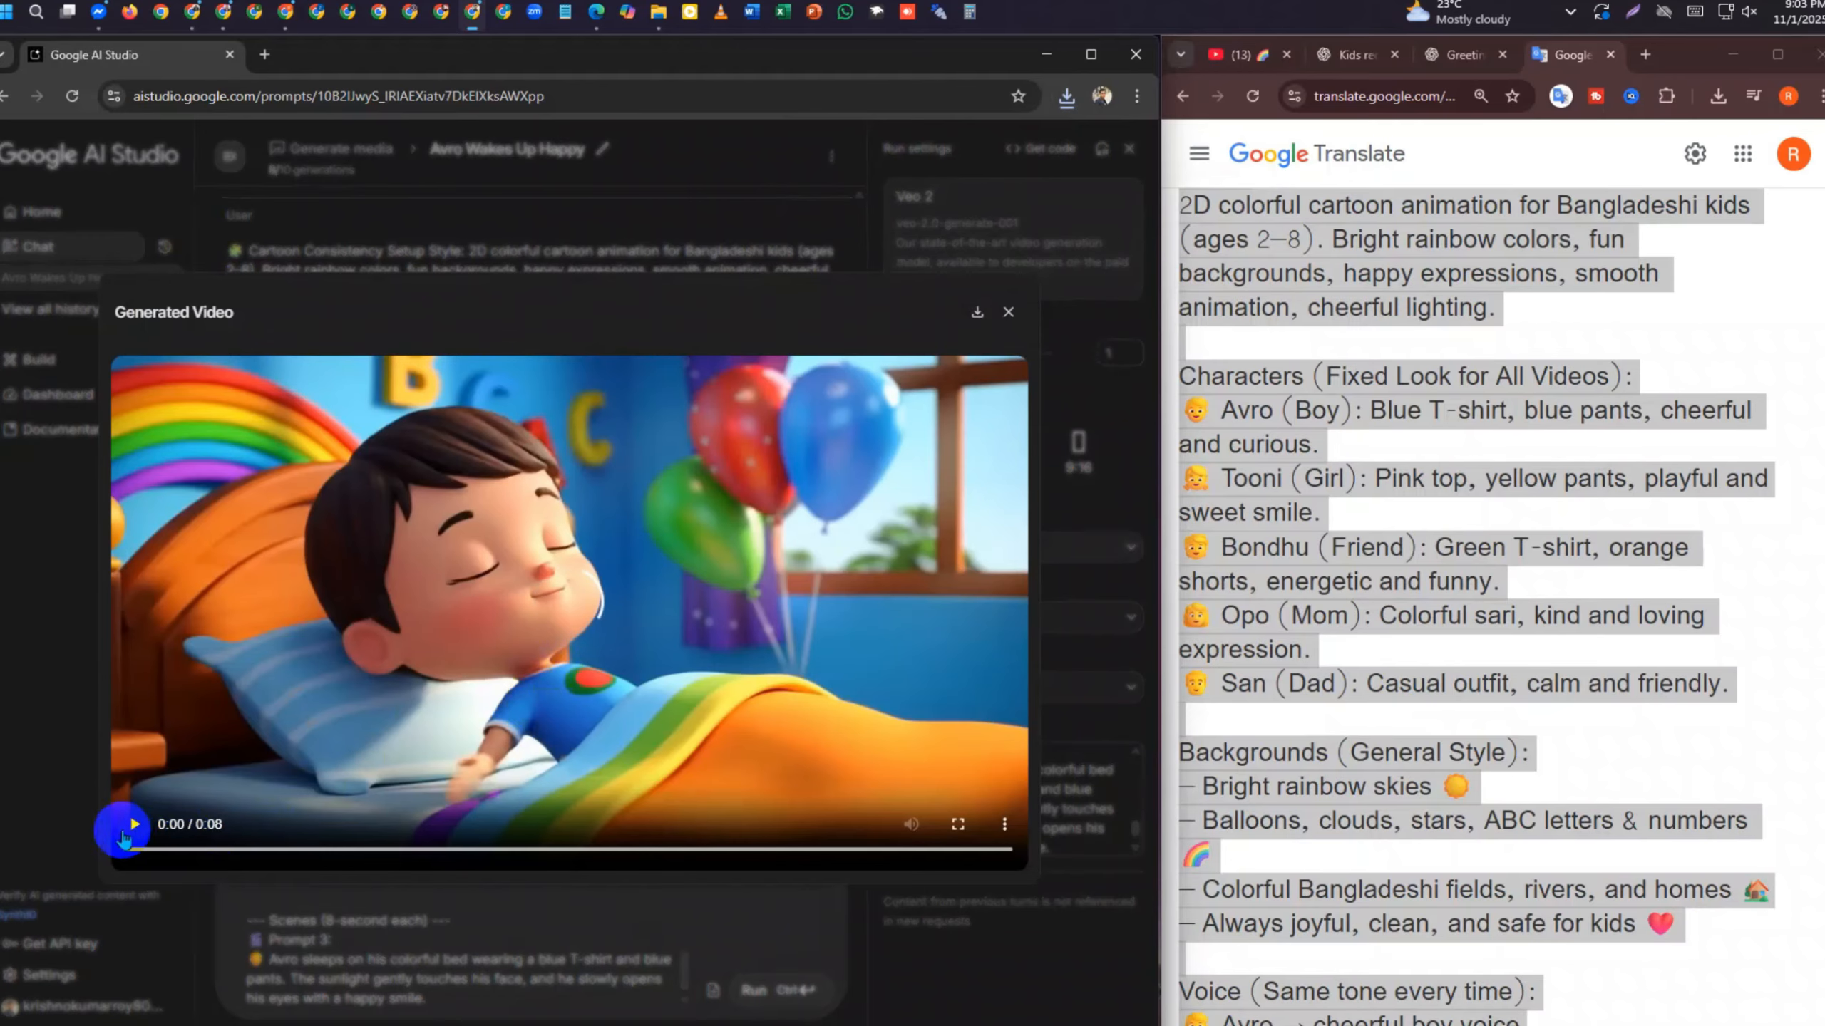
{"action": "left_click", "coordinate": [136, 824]}
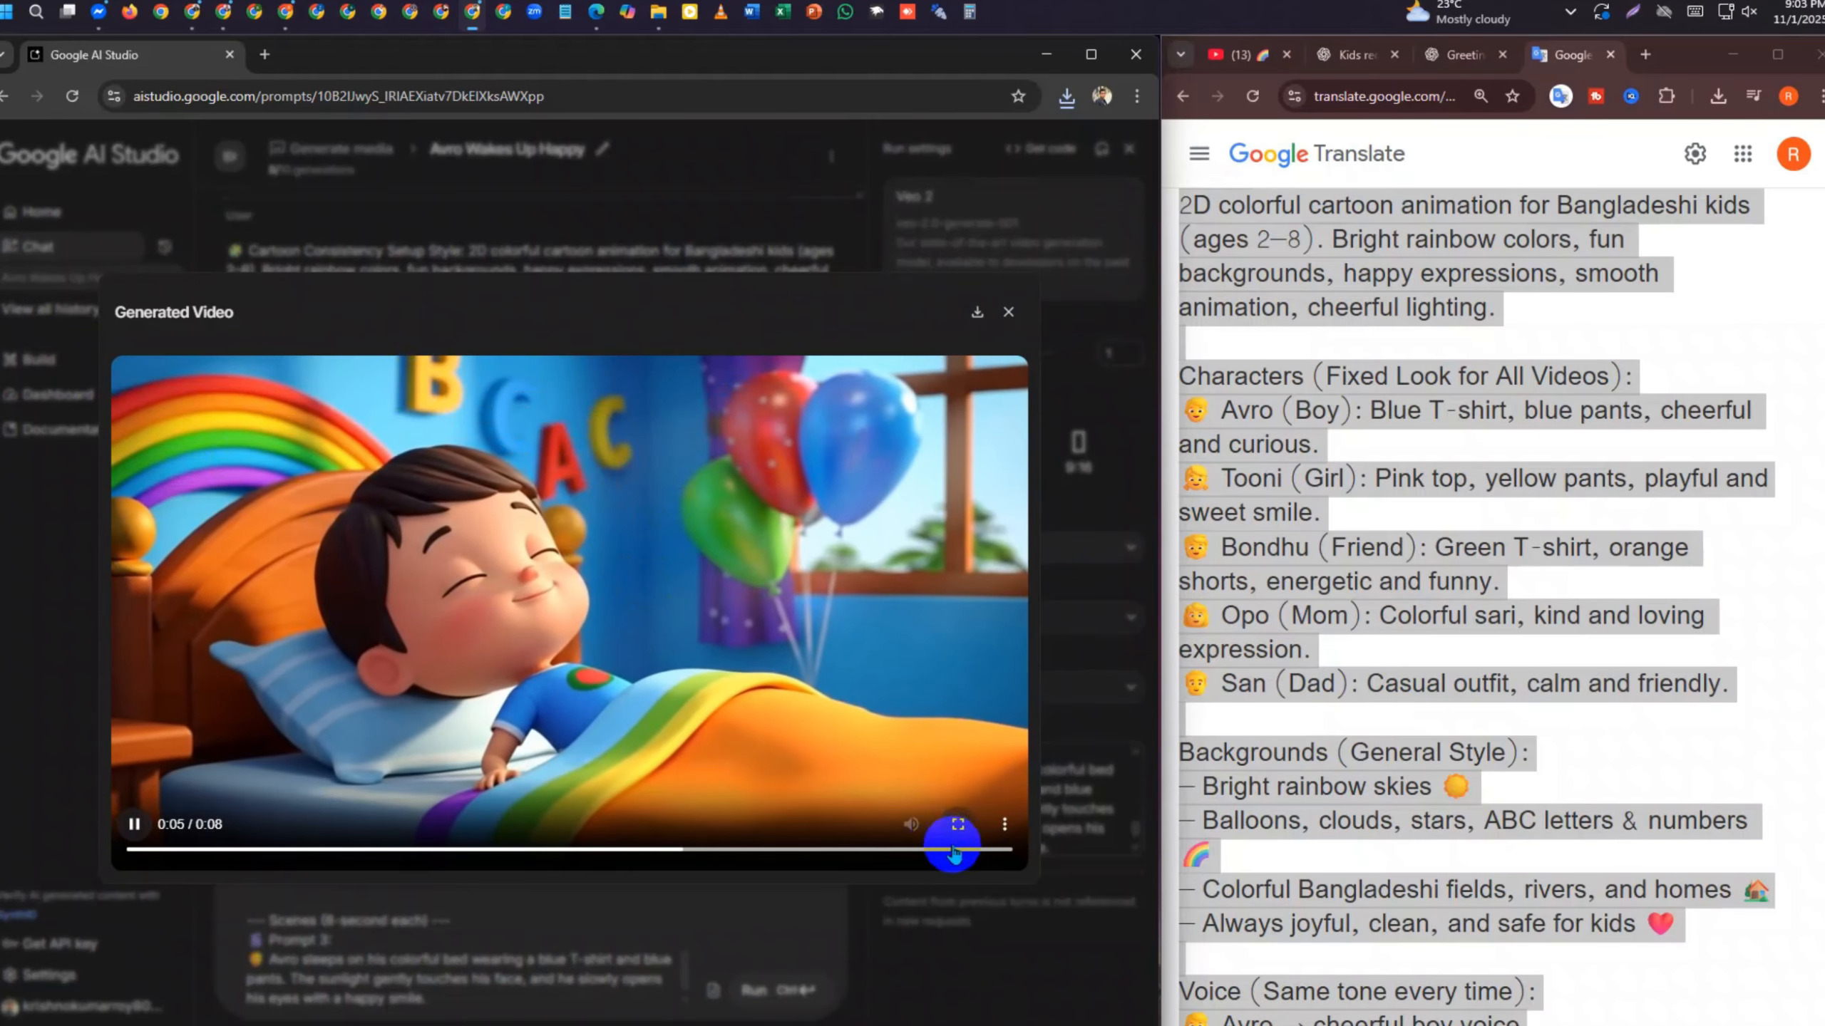
{"action": "left_click", "coordinate": [1008, 309]}
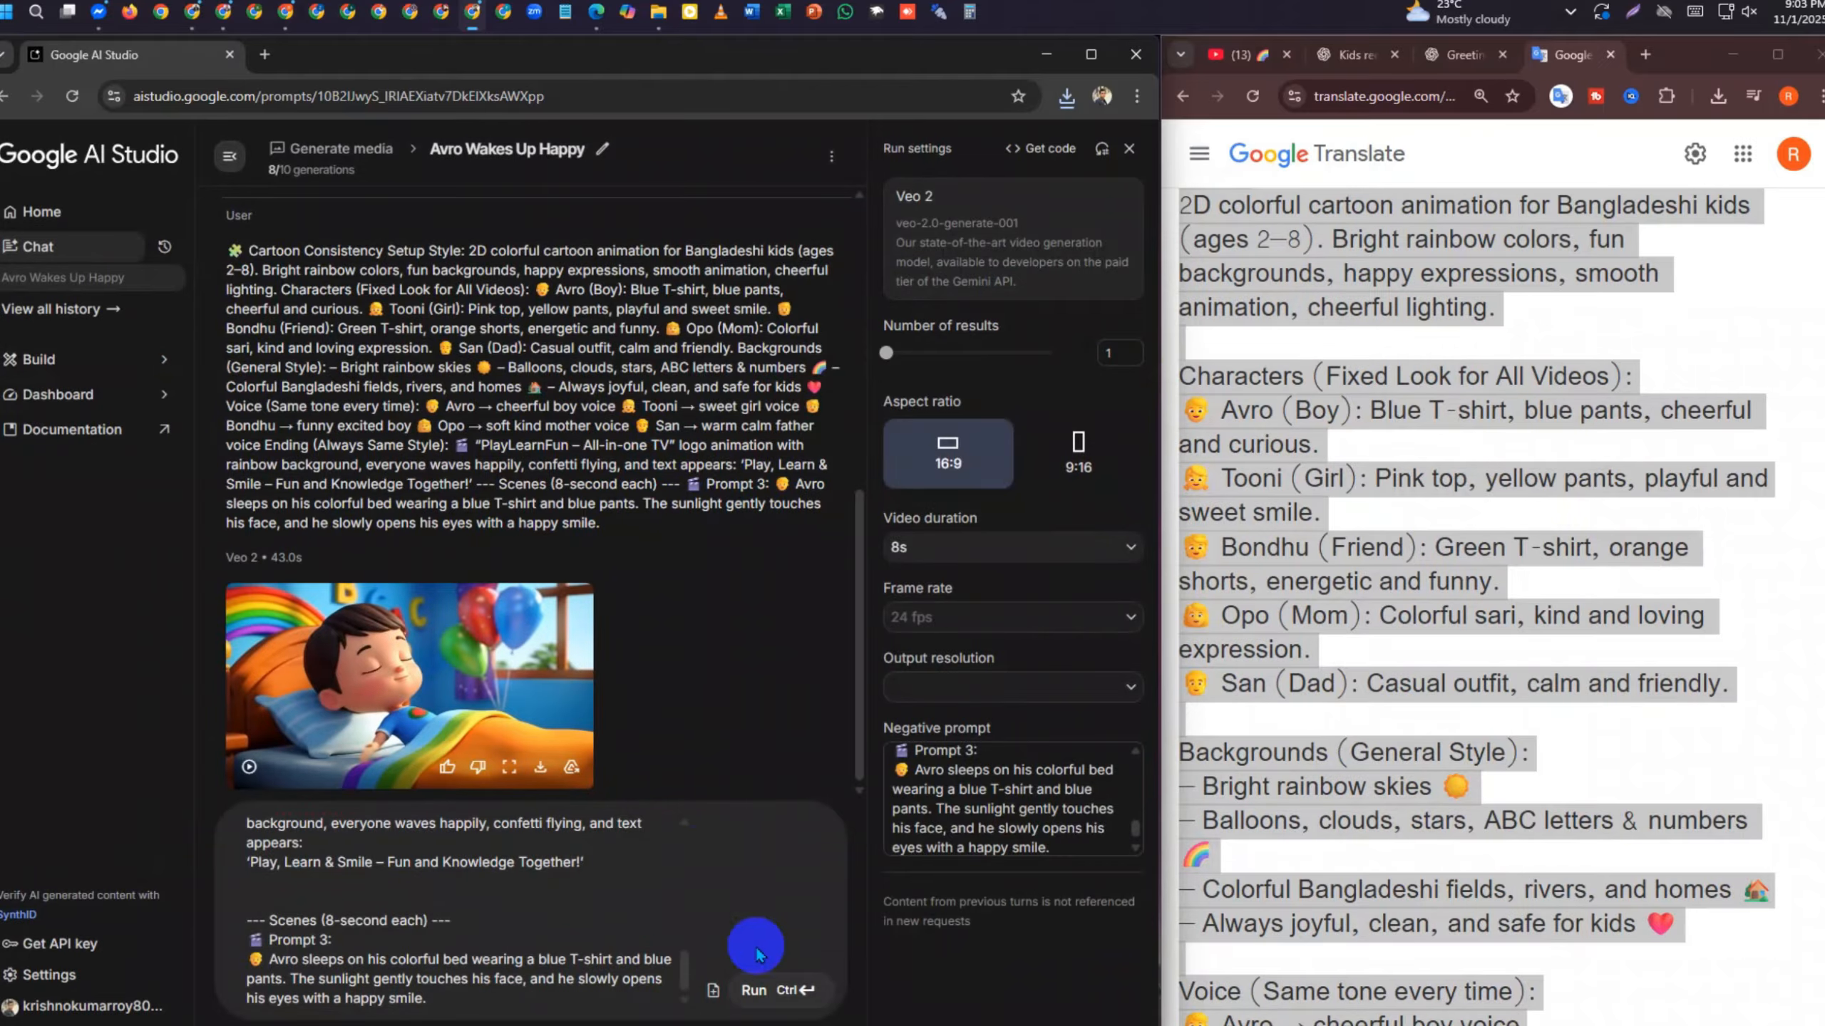
Clear the video prompt and delete the Prompt 3 scene with its leftover blank lines from the Google Translate text
{"action": "key", "text": "ctrl+a"}
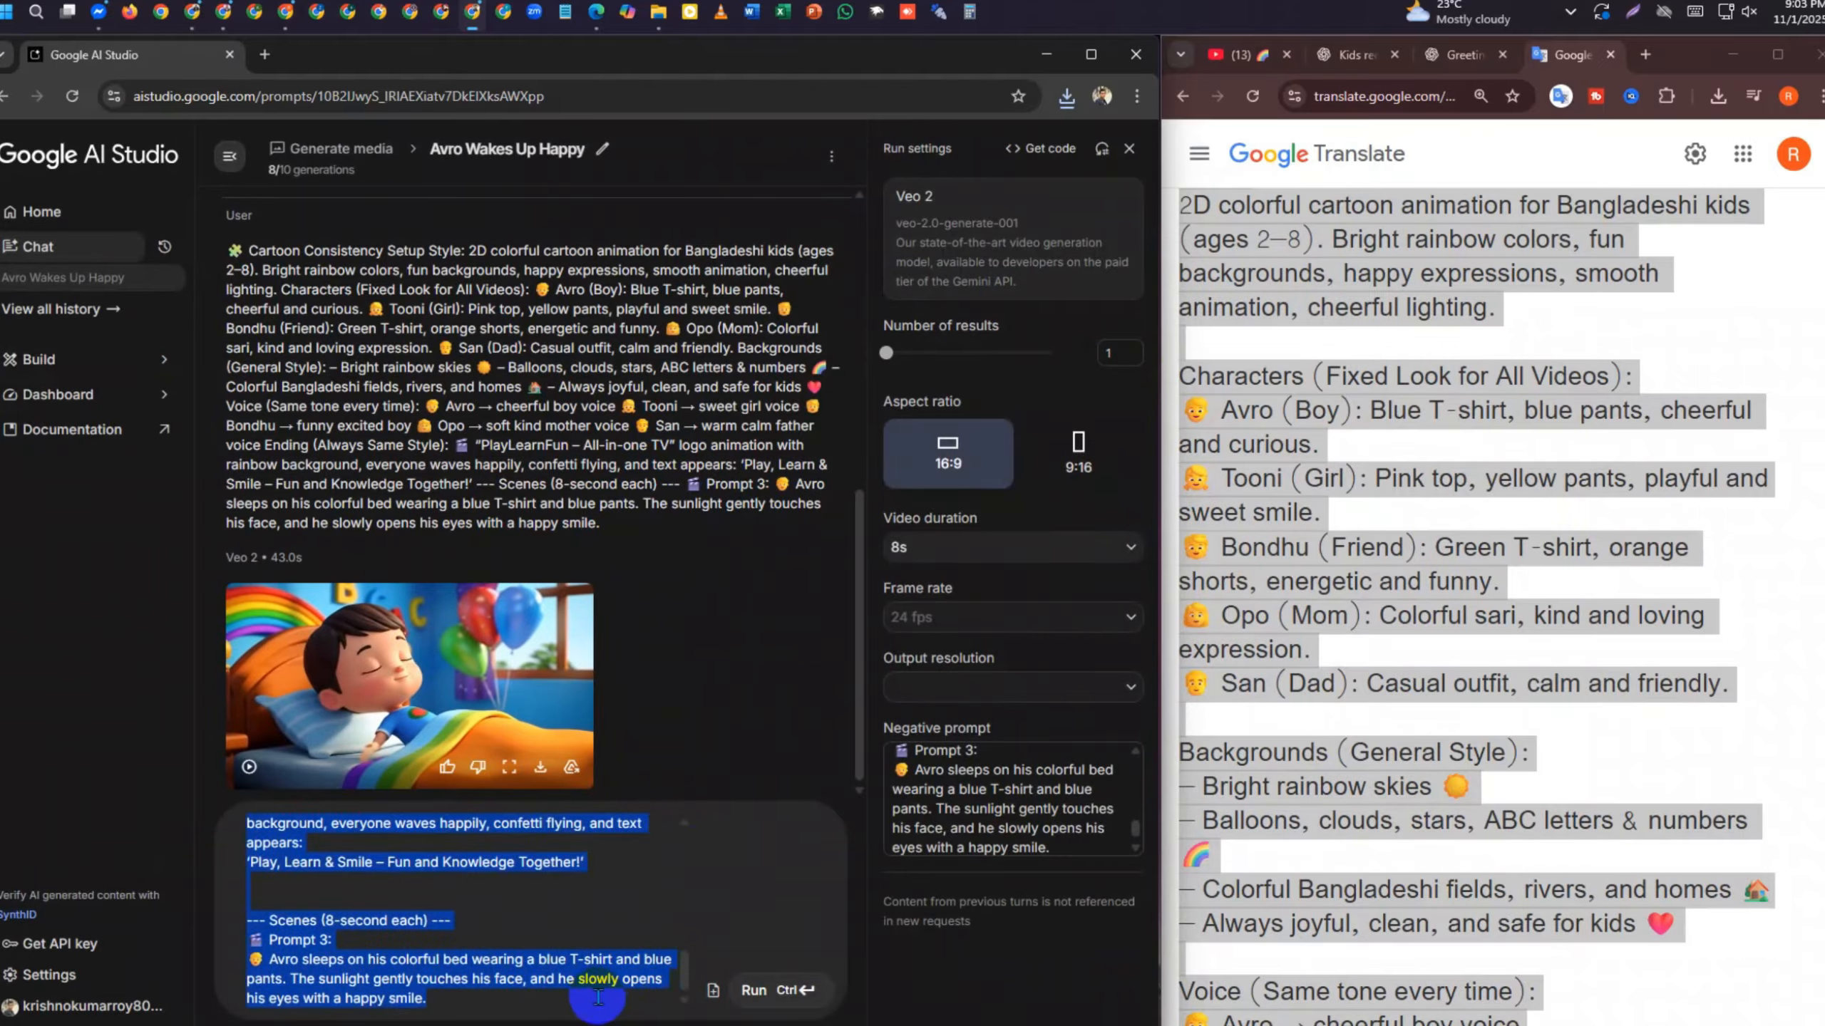
{"action": "key", "text": "BackSpace"}
{"action": "scroll", "coordinate": [1265, 690], "scroll_direction": "down", "scroll_amount": 10}
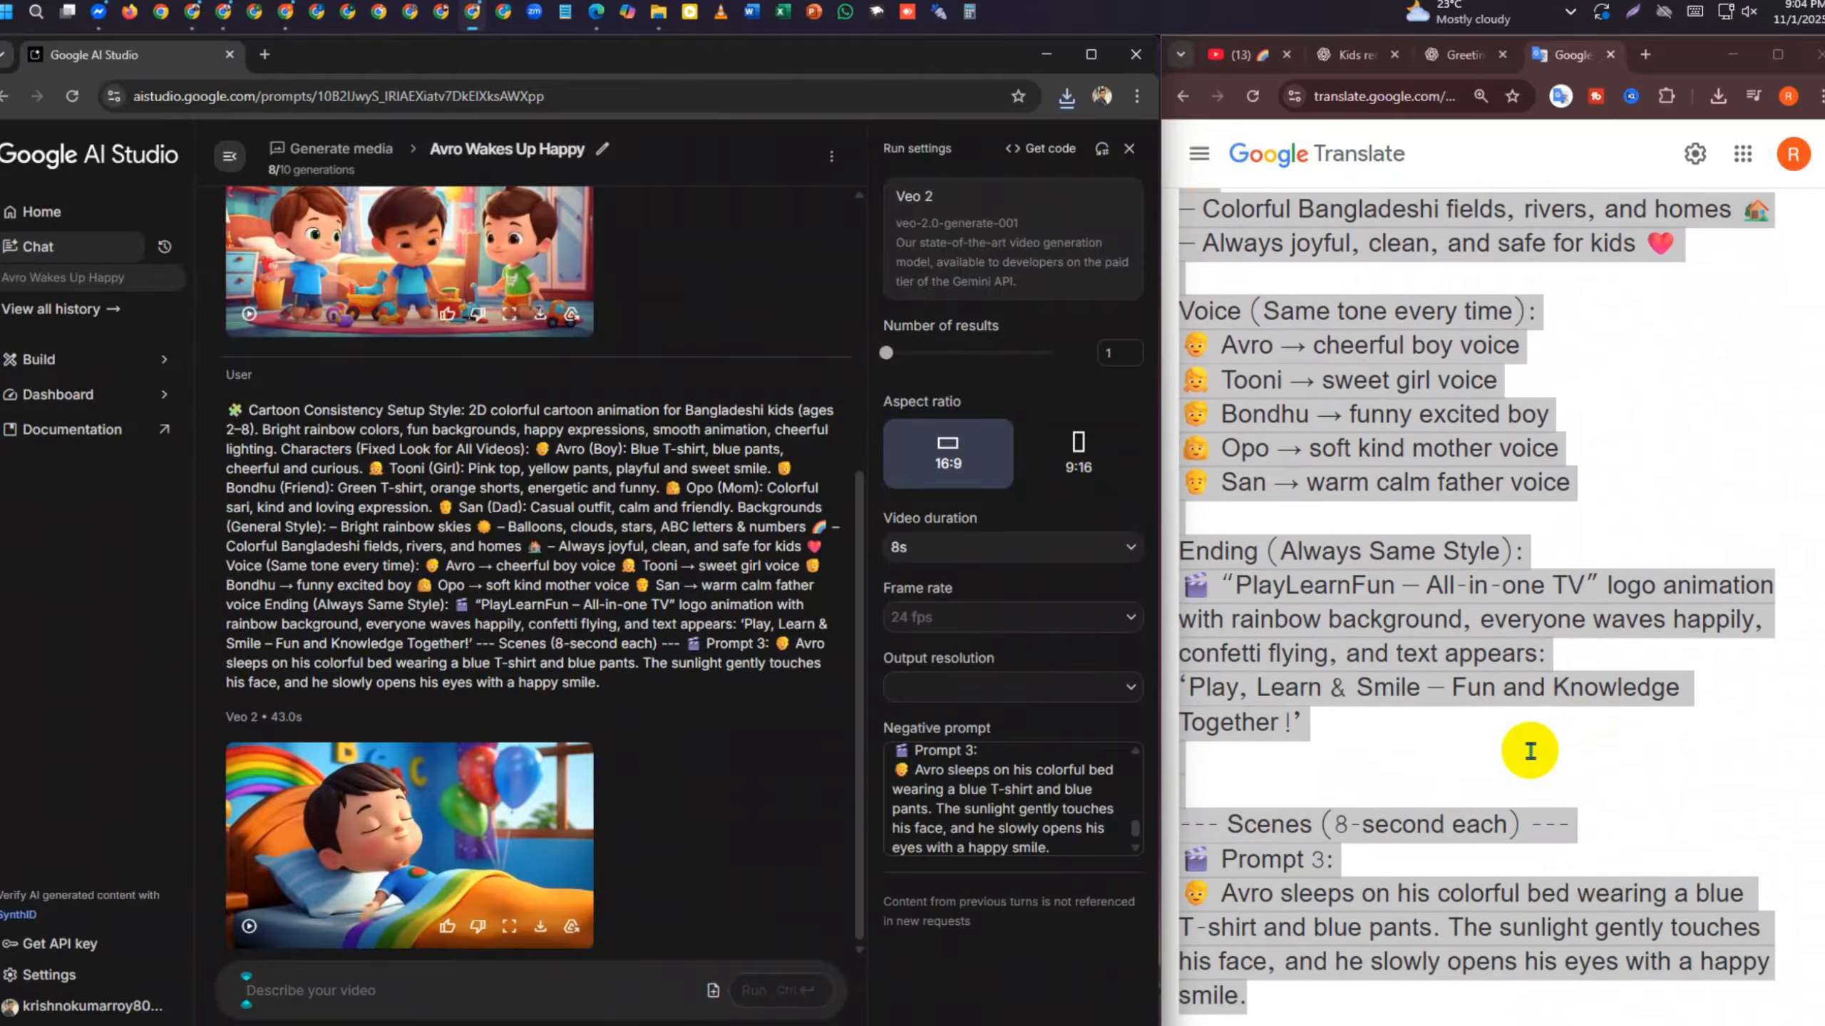
{"action": "left_click_drag", "start_coordinate": [1286, 791], "coordinate": [1178, 640]}
{"action": "key", "text": "BackSpace"}
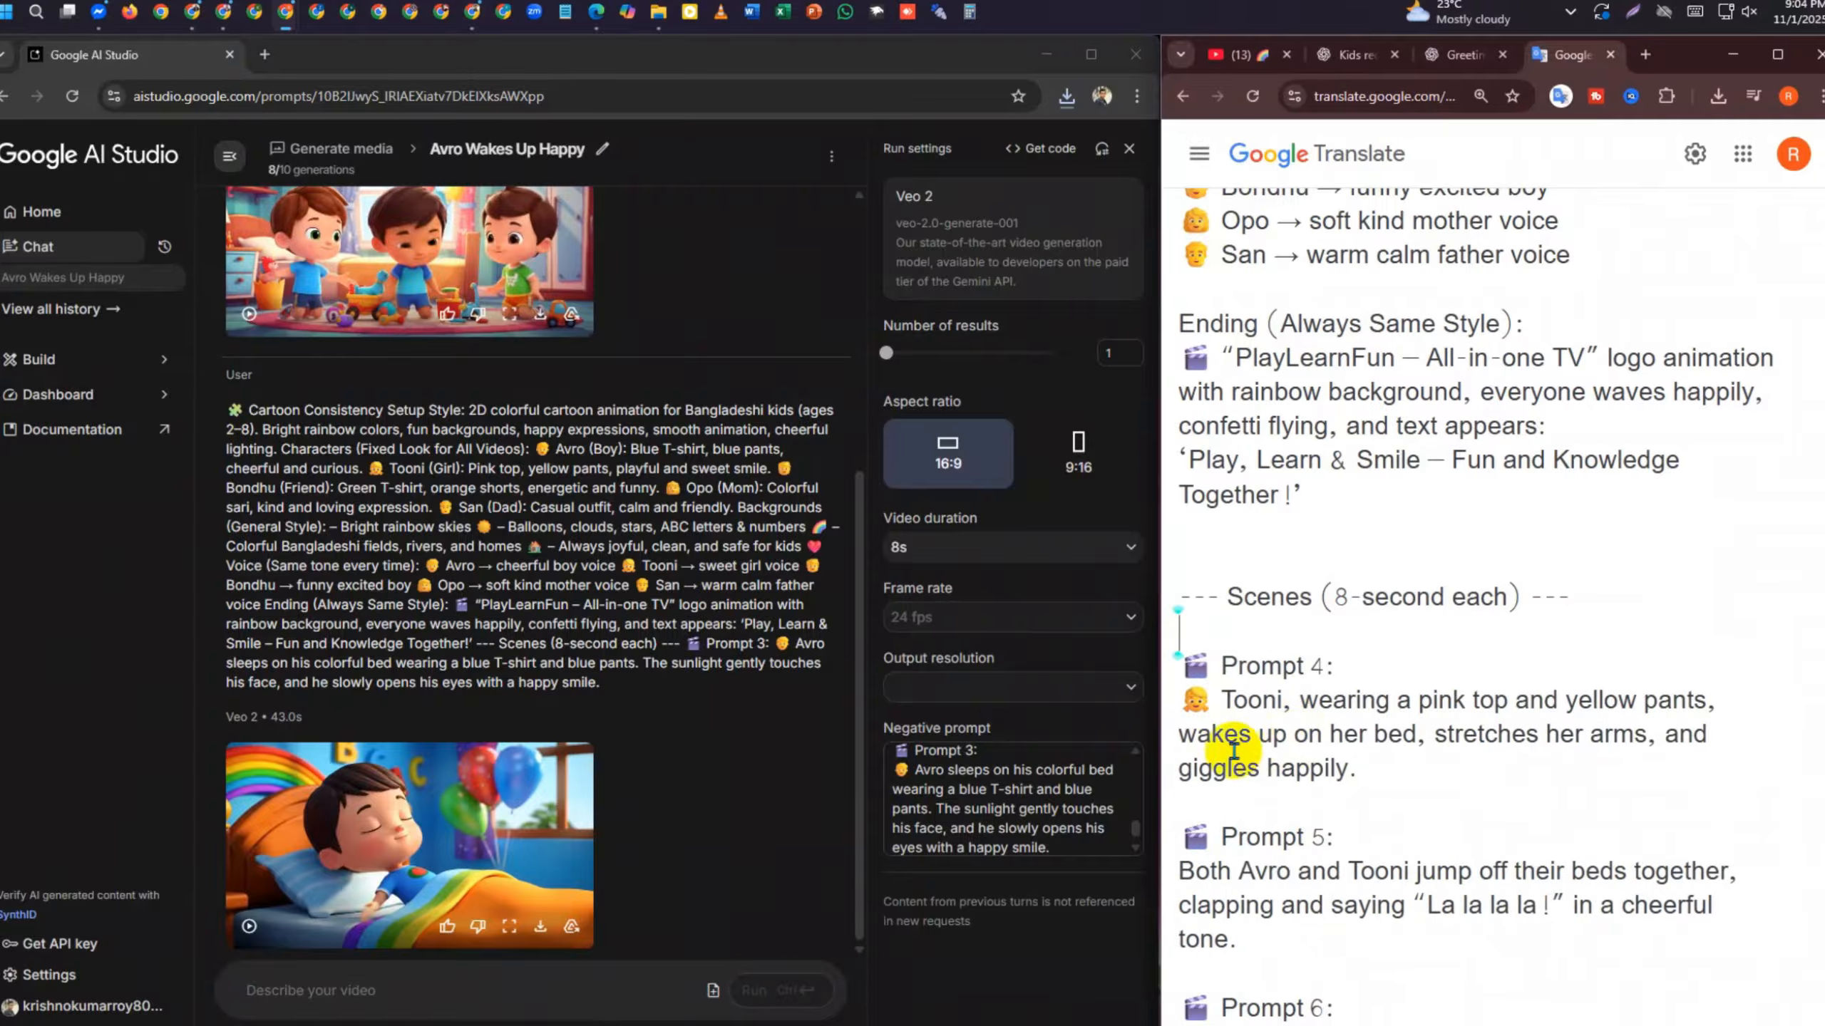
{"action": "key", "text": "BackSpace"}
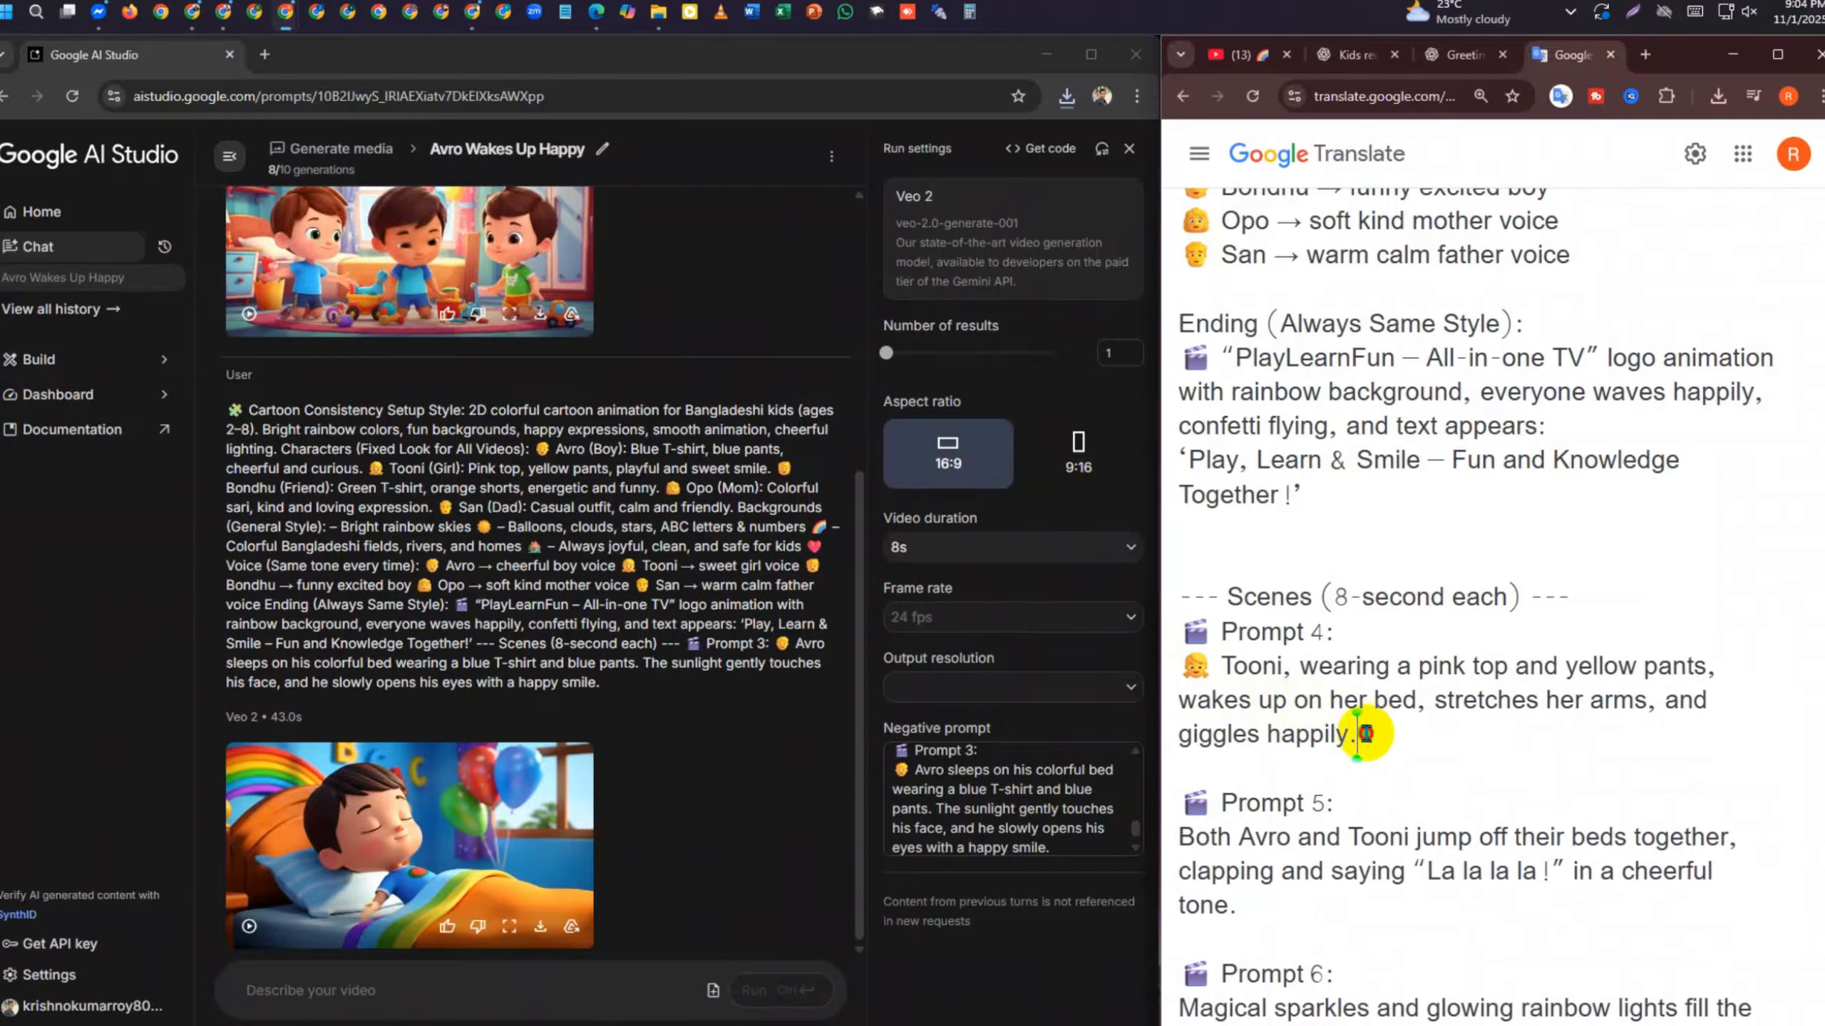
Copy everything from Cartoon Consistency Setup through Prompt 4 into both the video prompt and the negative prompt, and run the generation
{"action": "left_click_drag", "start_coordinate": [1358, 733], "coordinate": [1173, 114]}
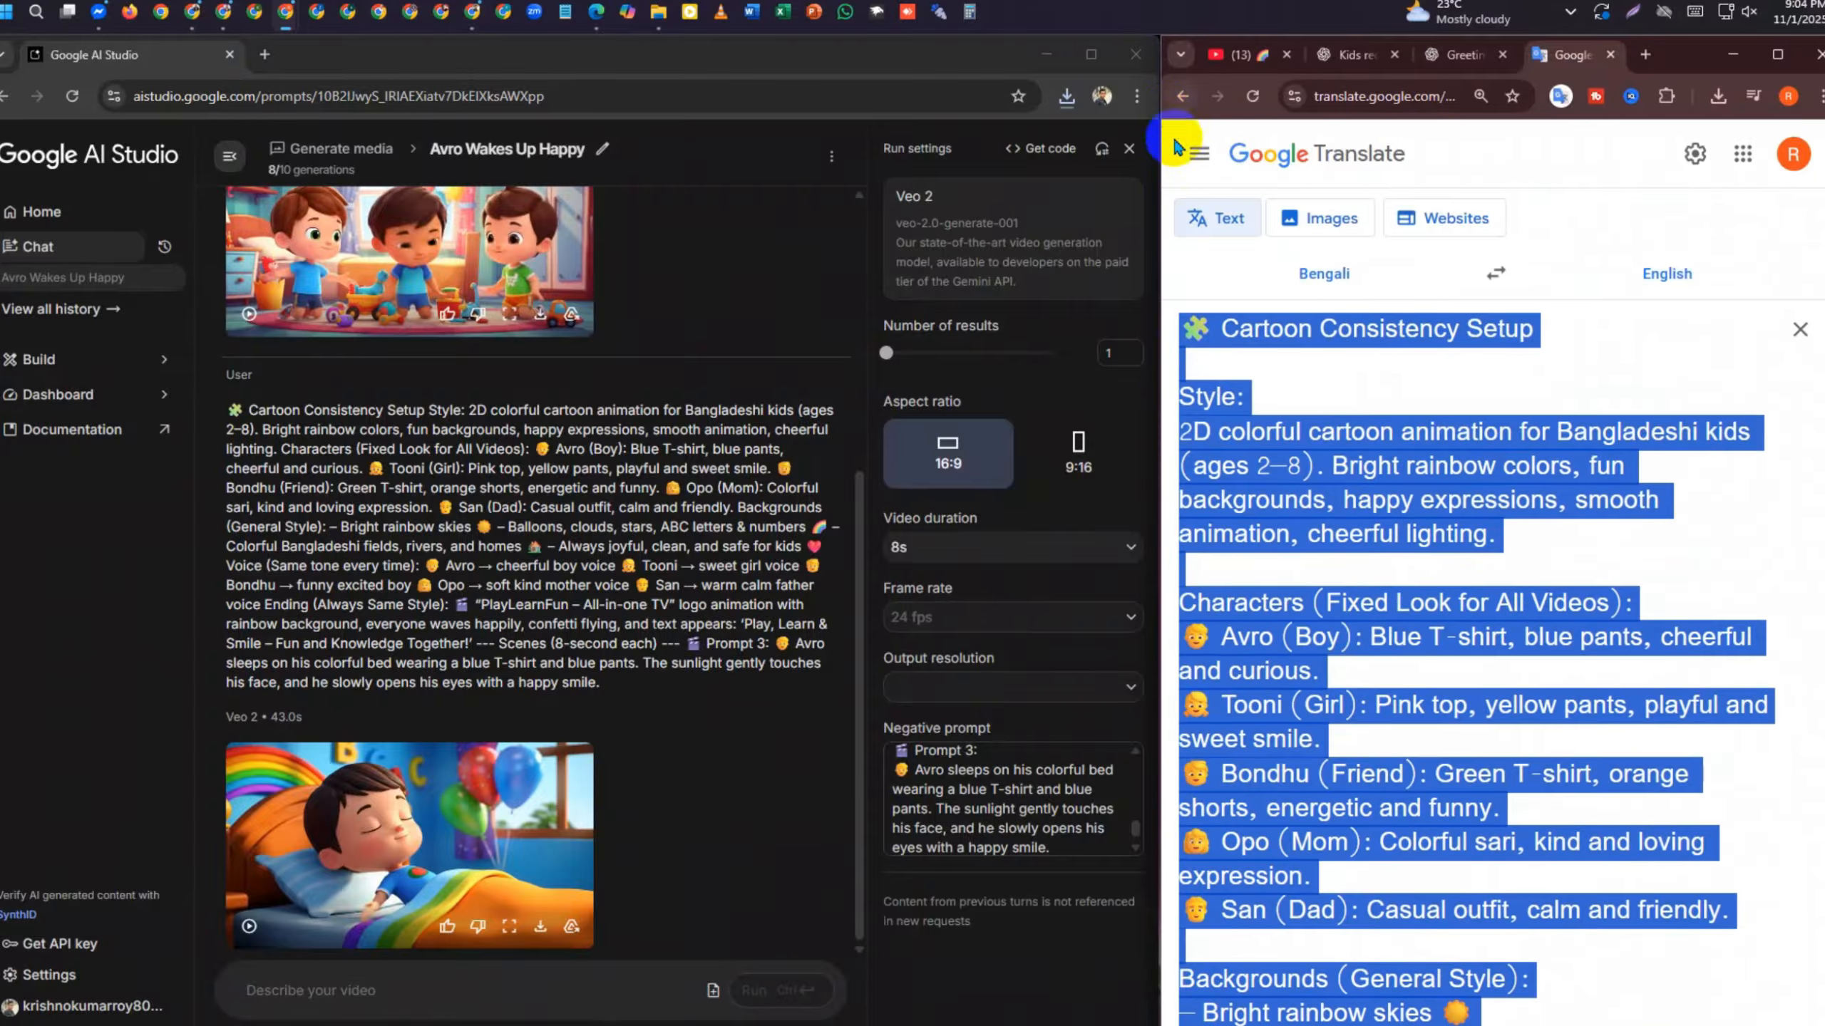
{"action": "key", "text": "ctrl+c"}
{"action": "left_click", "coordinate": [503, 991]}
{"action": "key", "text": "ctrl+v"}
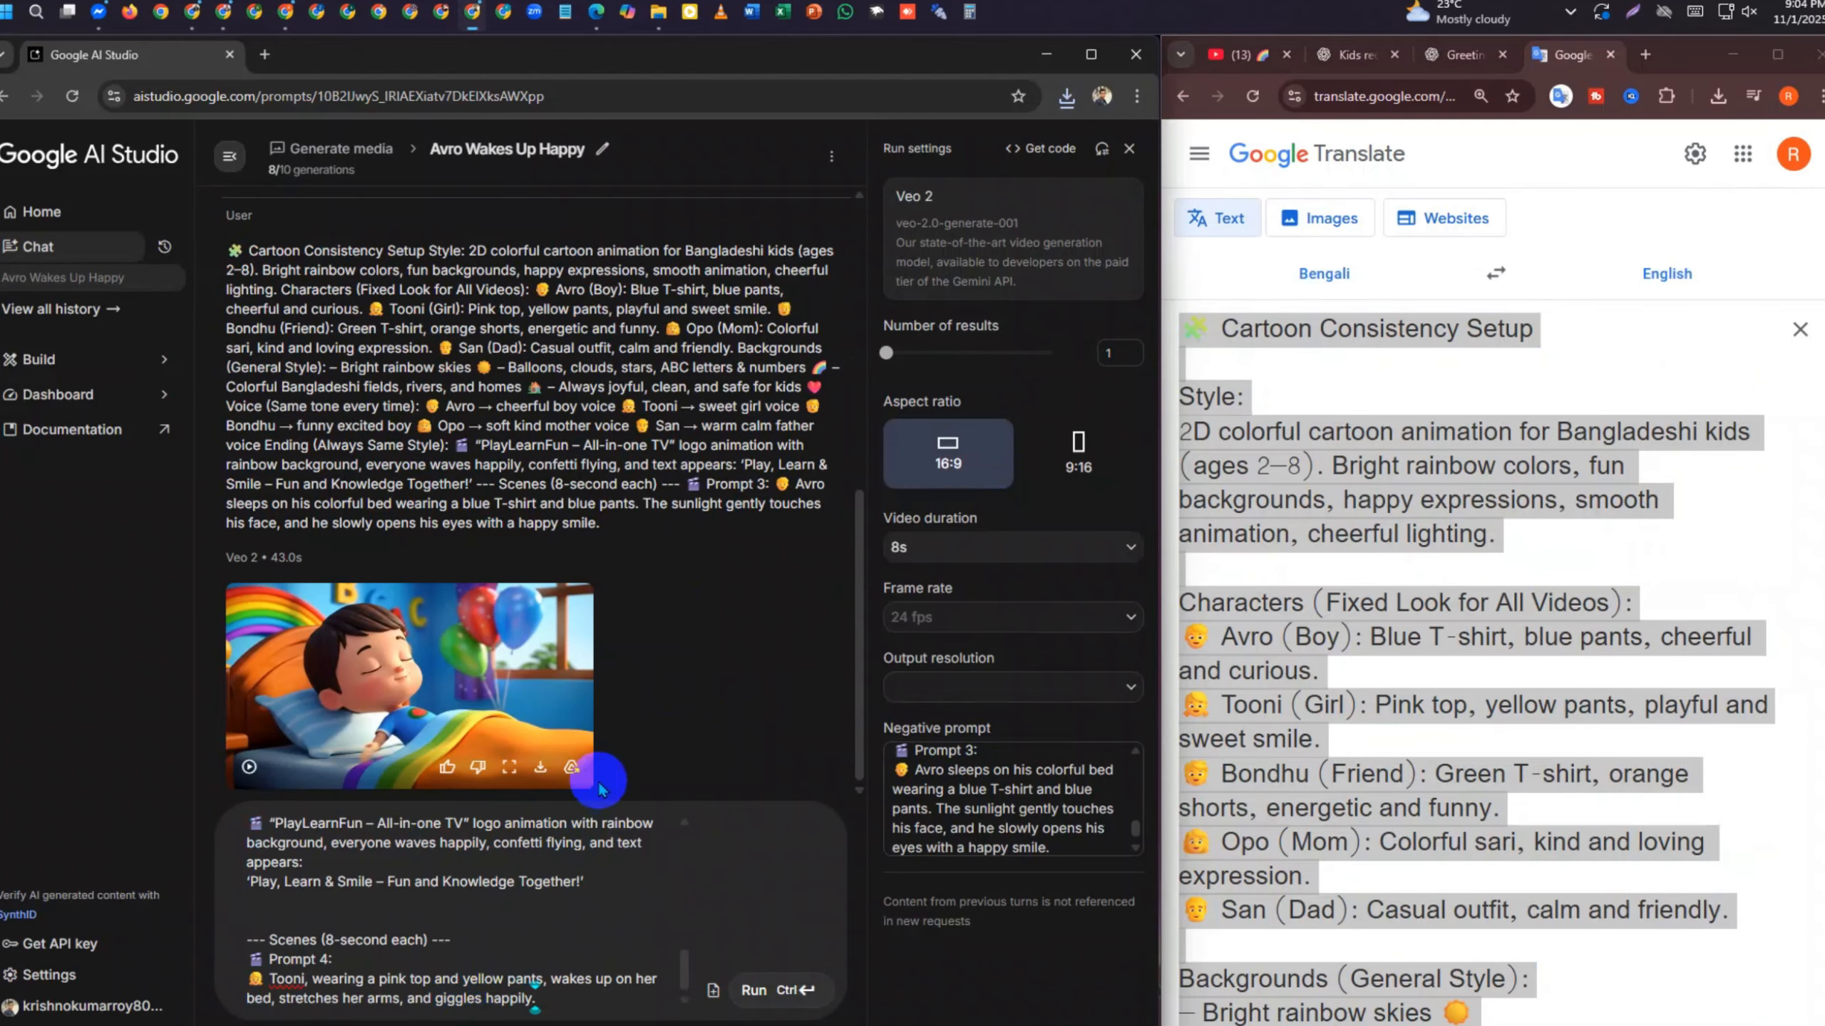
{"action": "key", "text": "ctrl+a"}
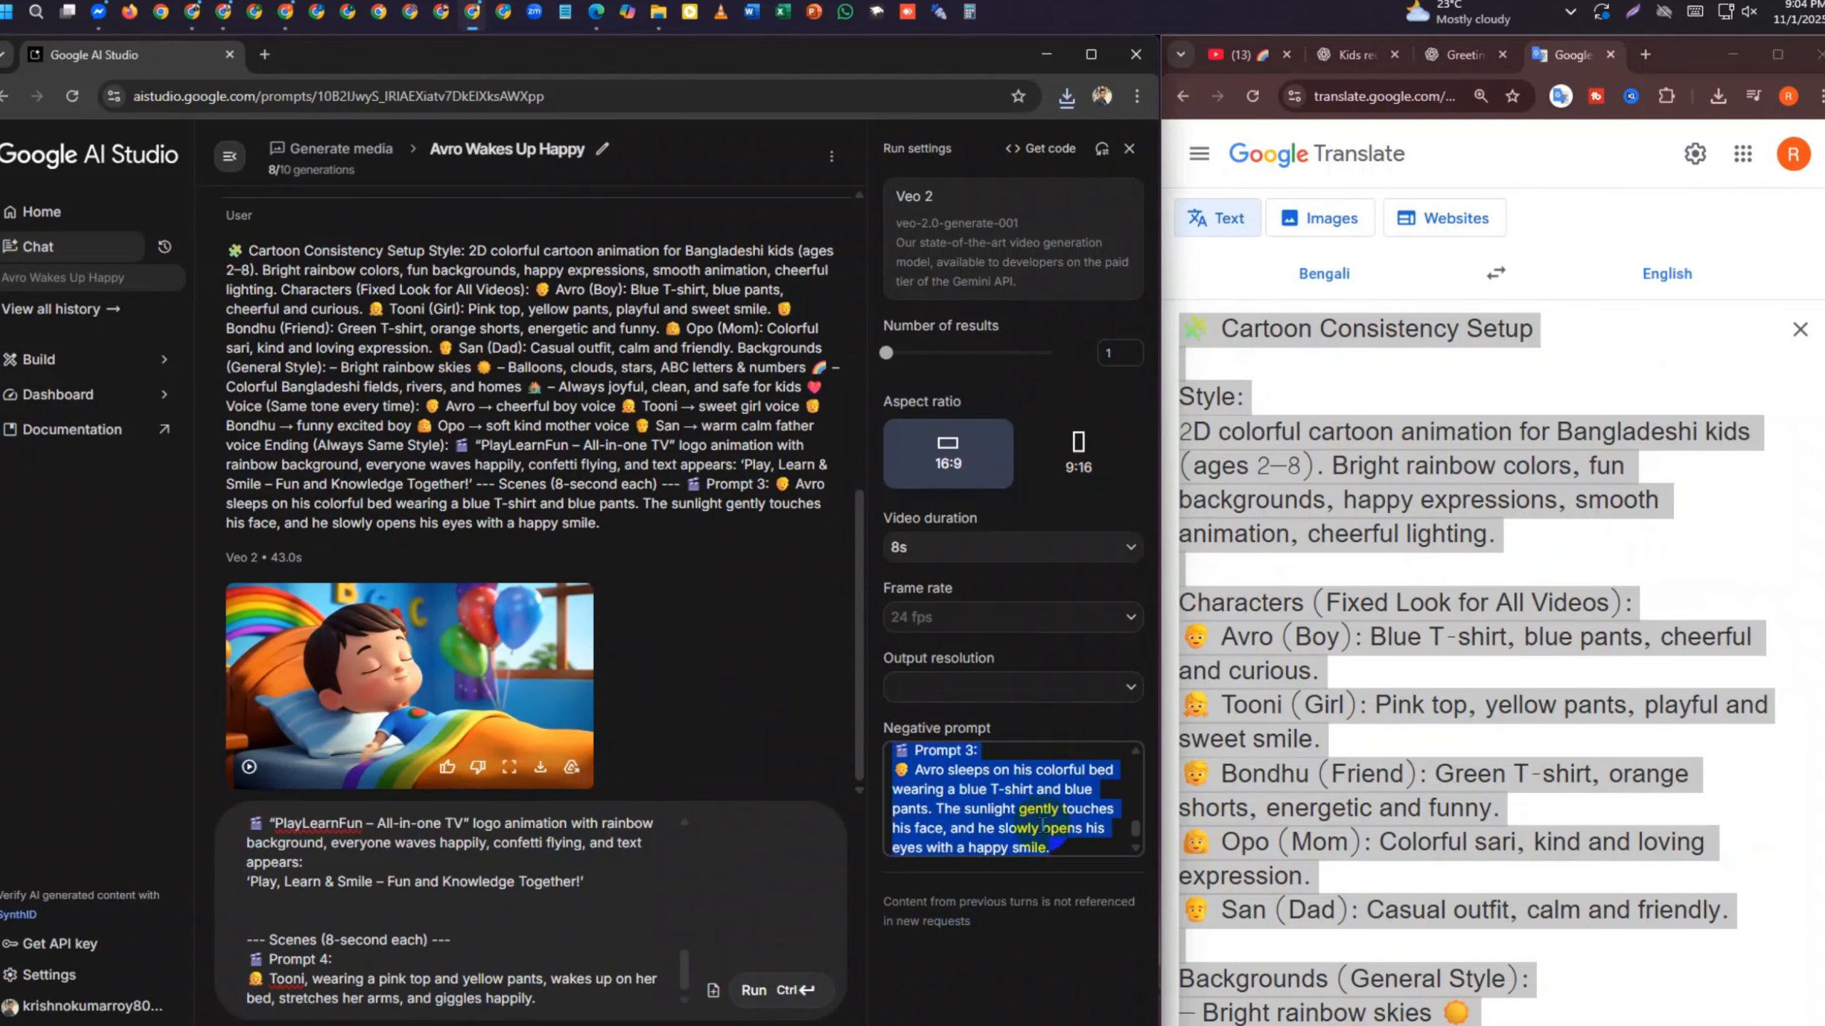
{"action": "key", "text": "ctrl+v"}
{"action": "left_click", "coordinate": [747, 991]}
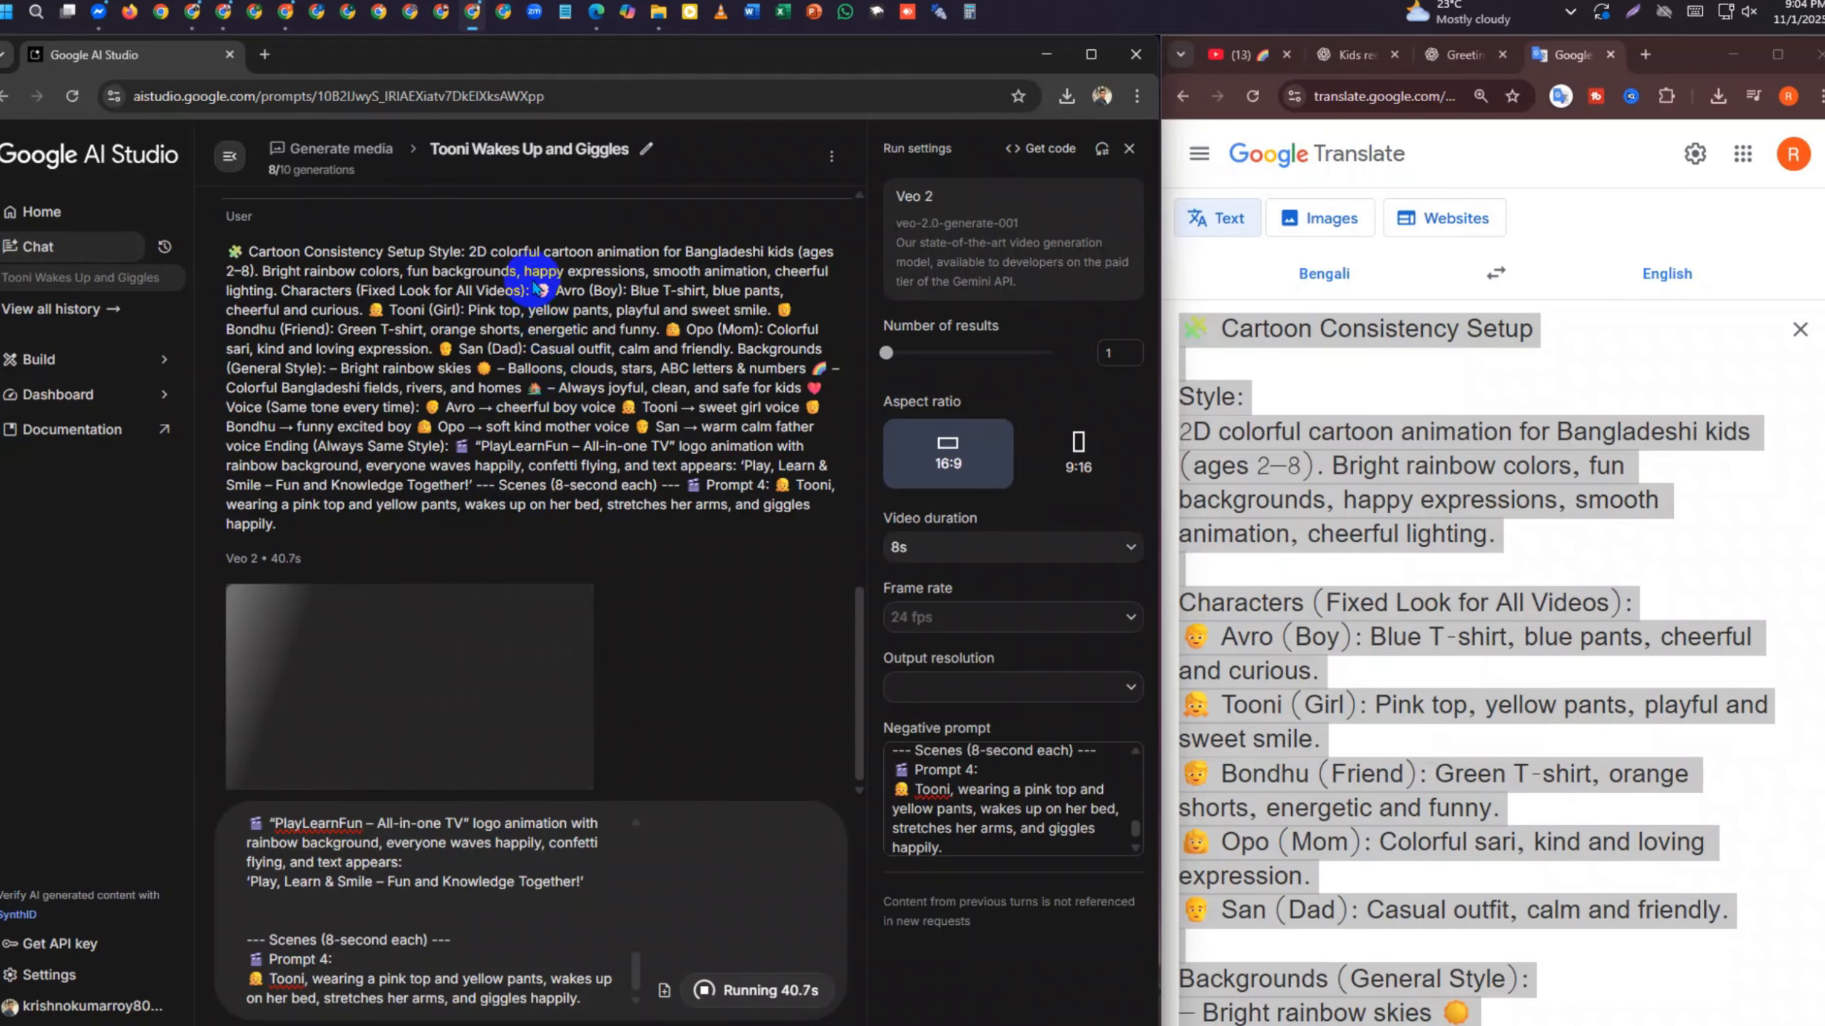
Play the generated video of Tooni waking up in large view, download it, and close the view
{"action": "left_click_drag", "start_coordinate": [585, 291], "coordinate": [624, 290]}
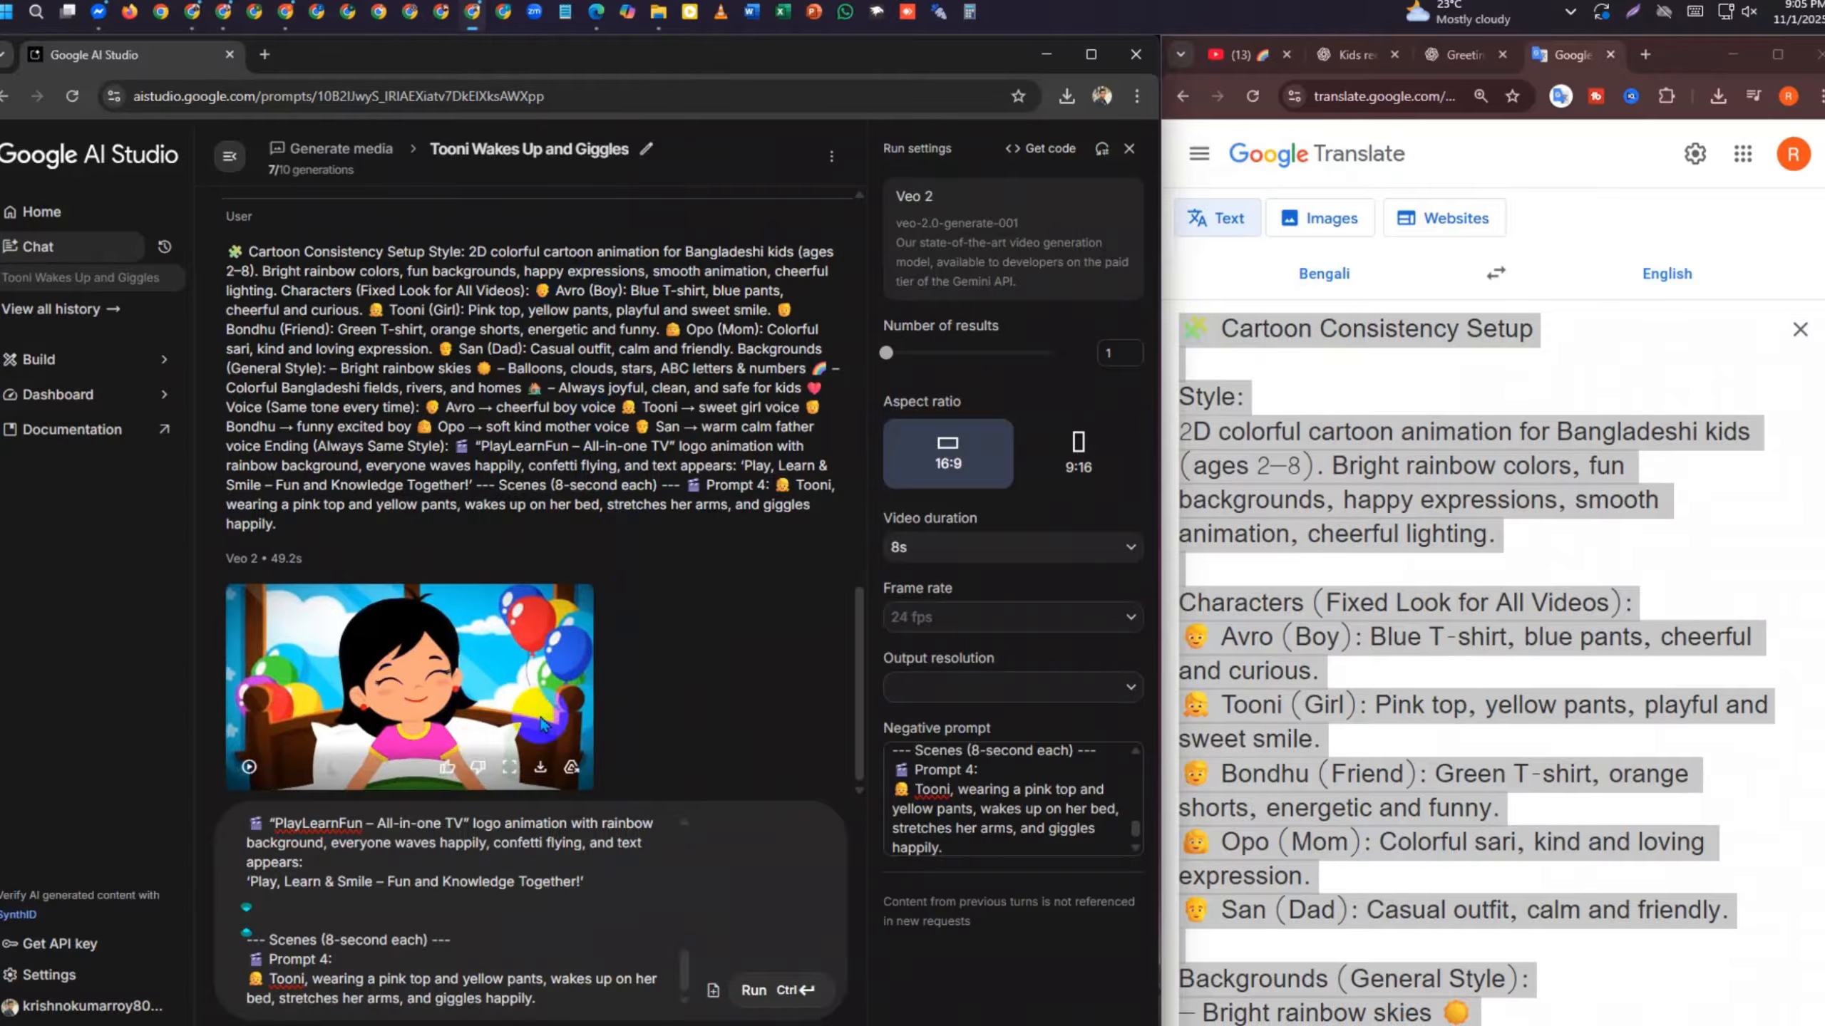
{"action": "left_click", "coordinate": [508, 771]}
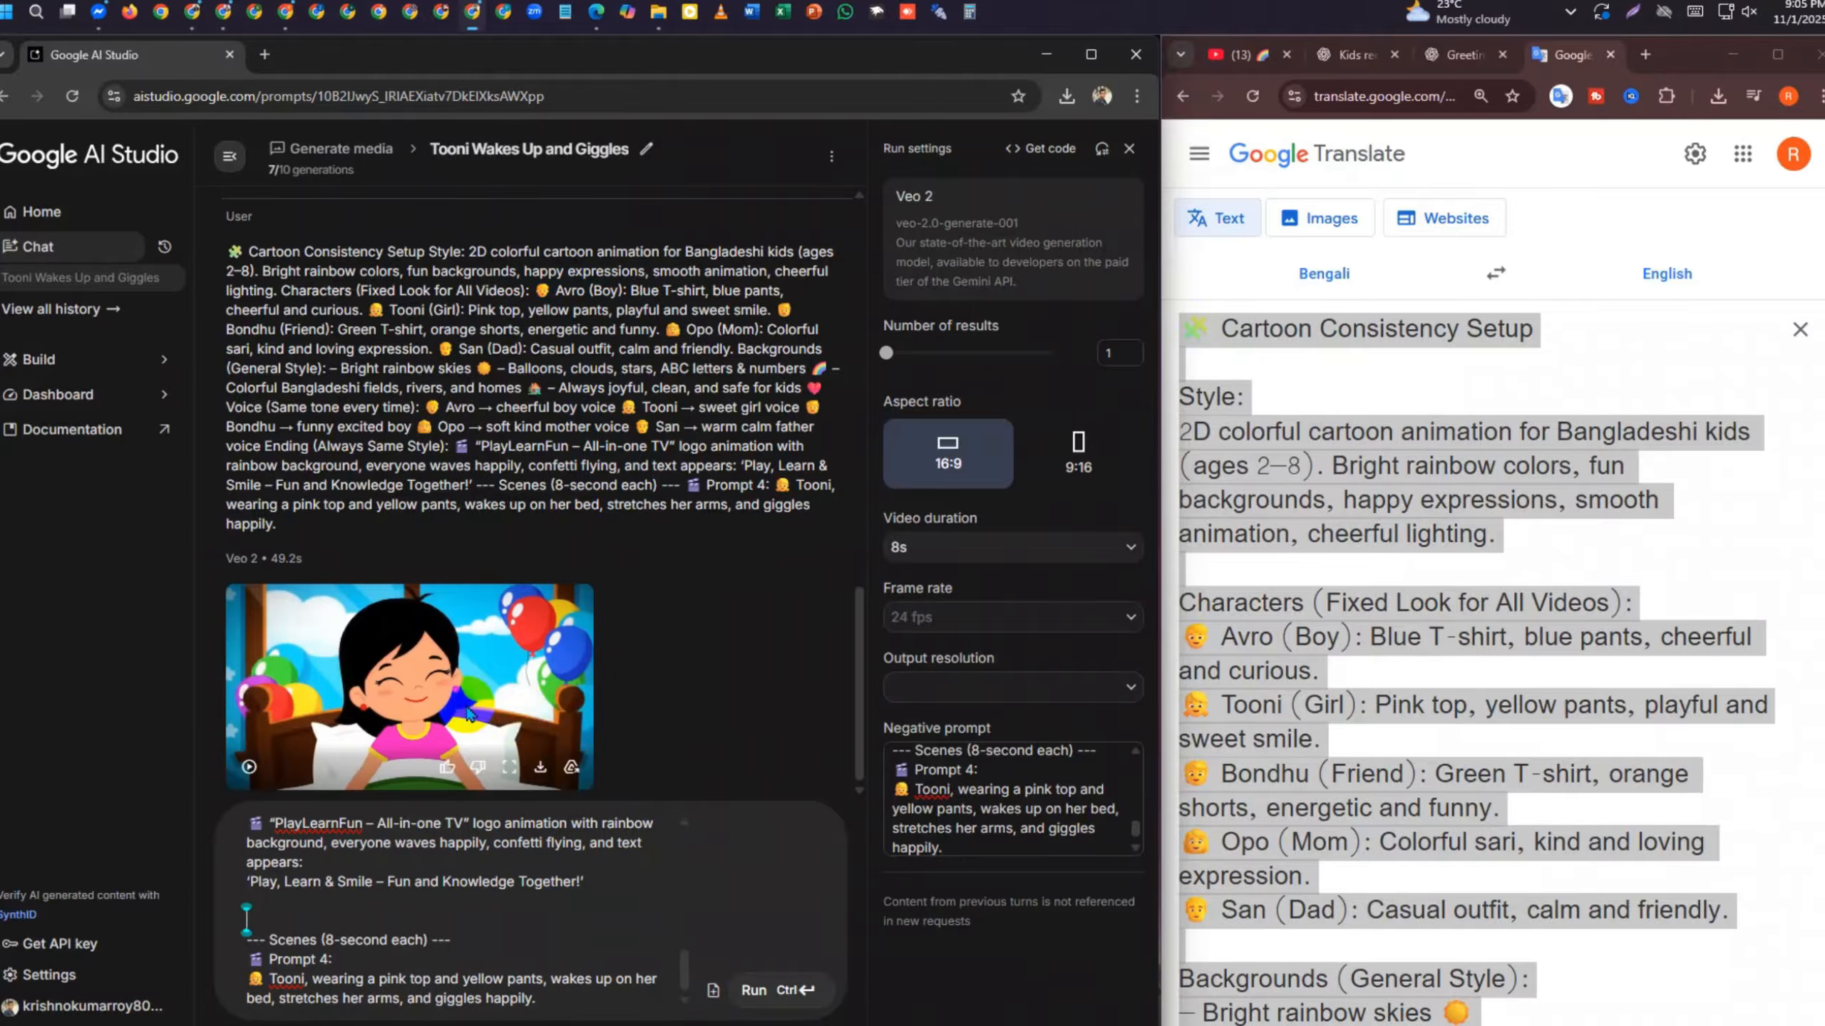
{"action": "left_click", "coordinate": [515, 769]}
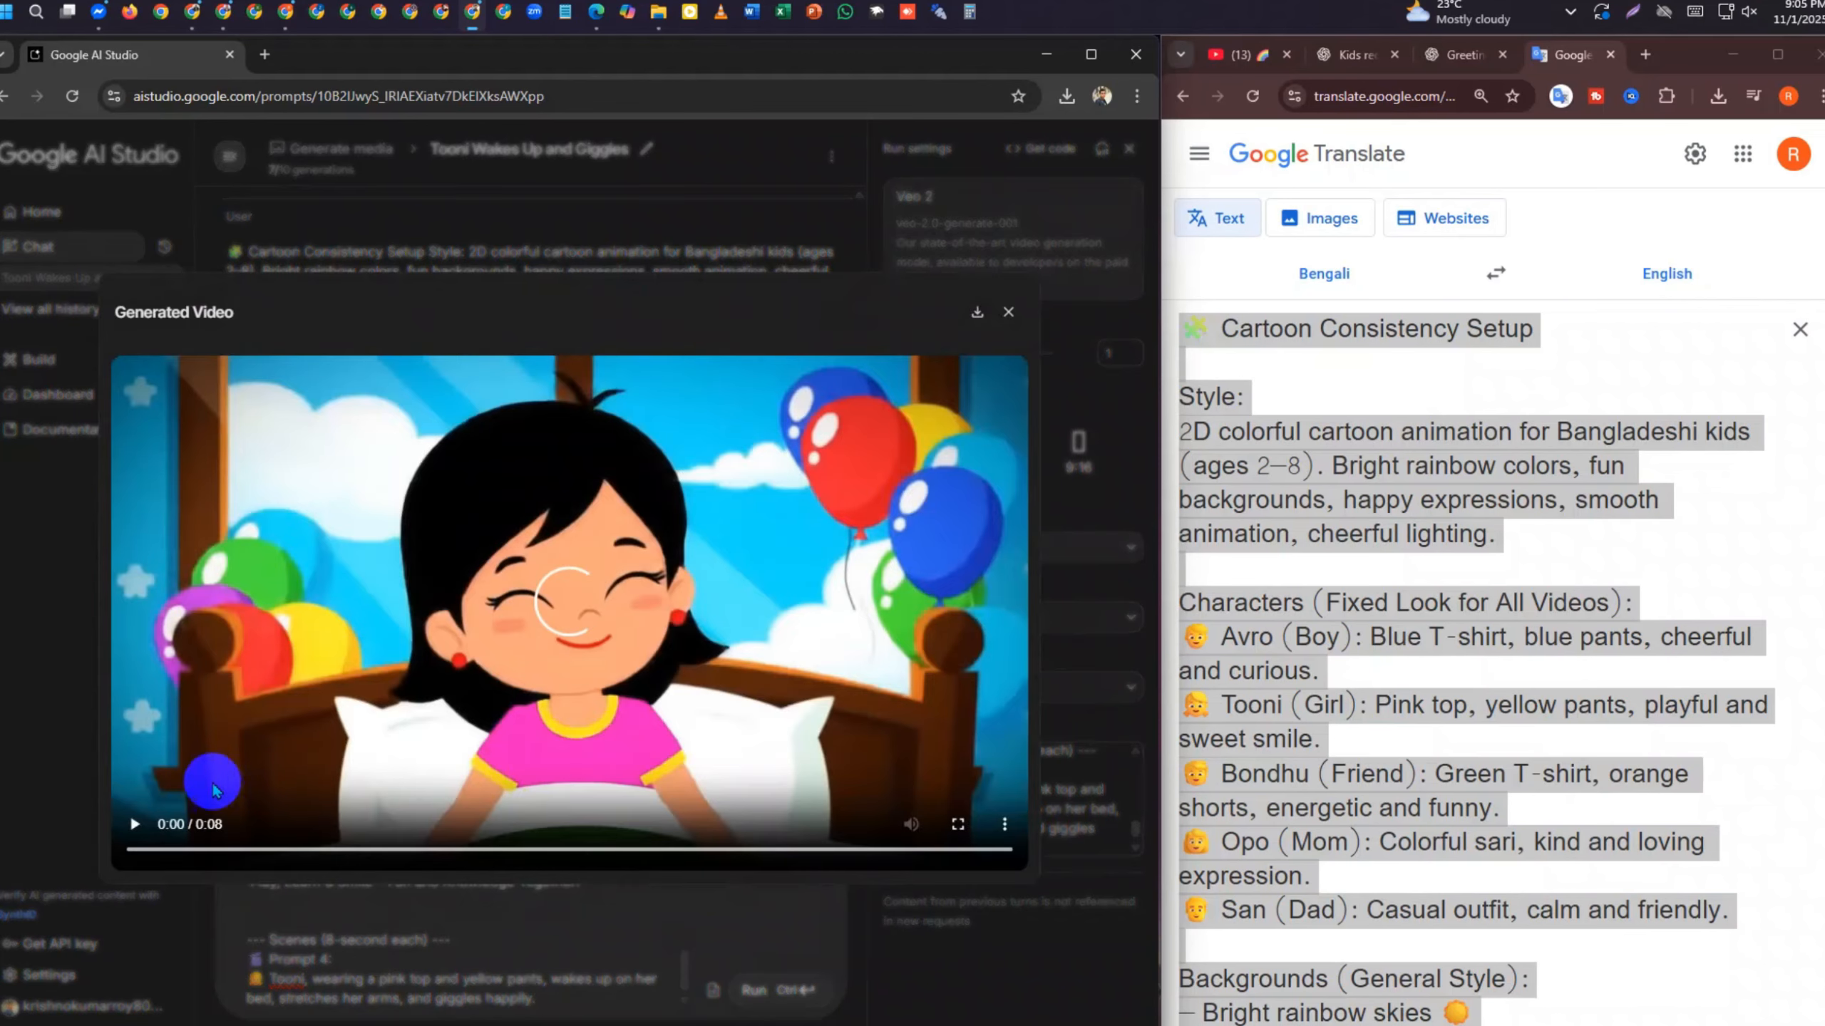
{"action": "left_click", "coordinate": [134, 827]}
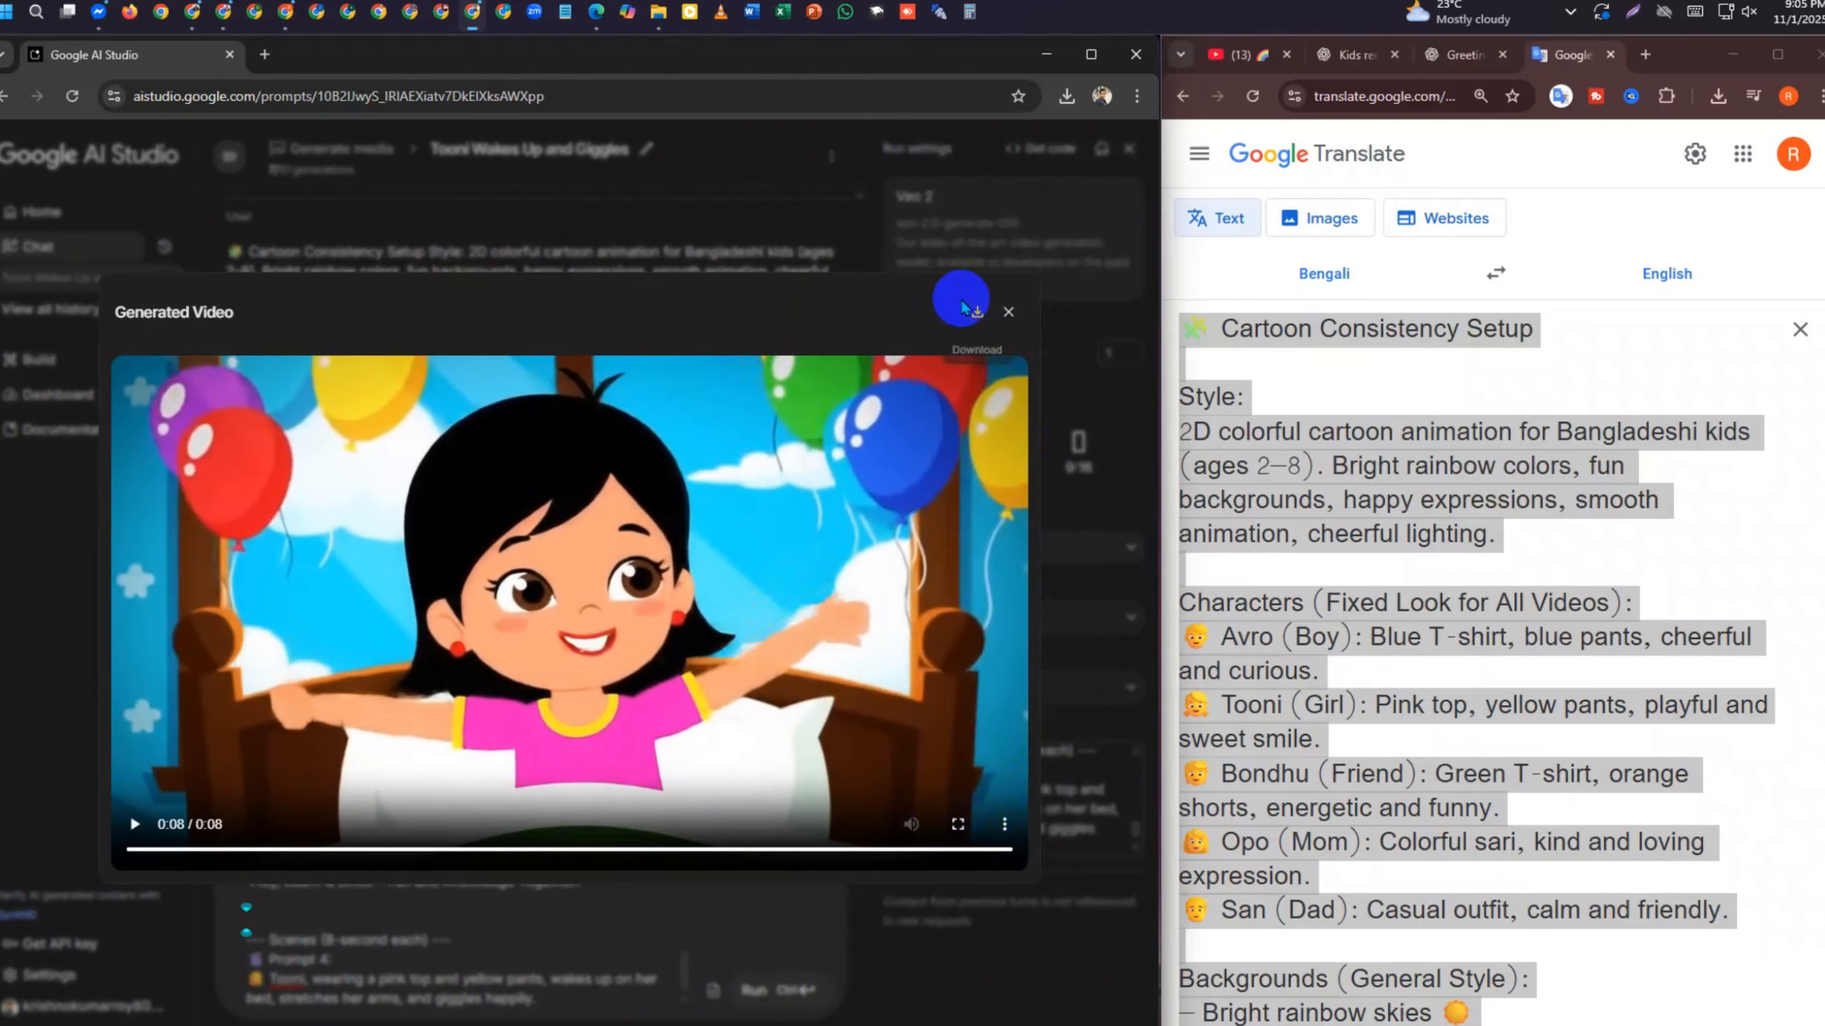
{"action": "left_click", "coordinate": [975, 310]}
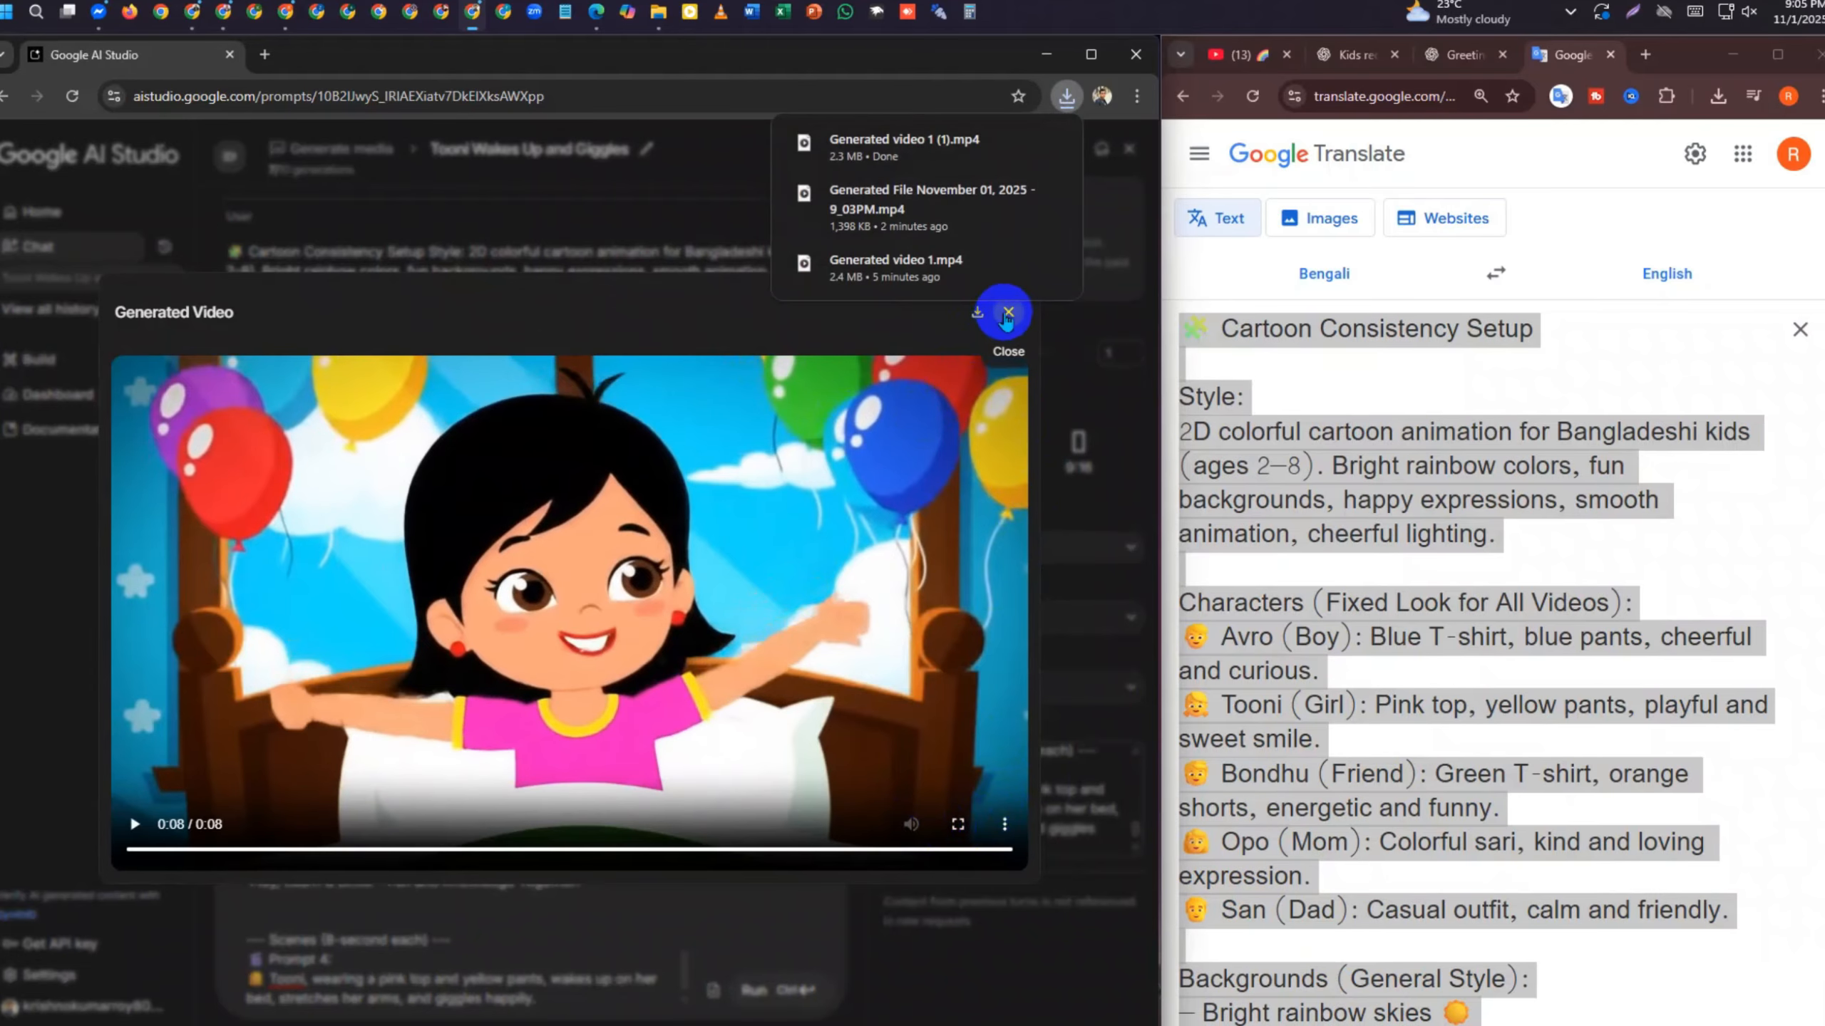
{"action": "left_click", "coordinate": [1008, 314]}
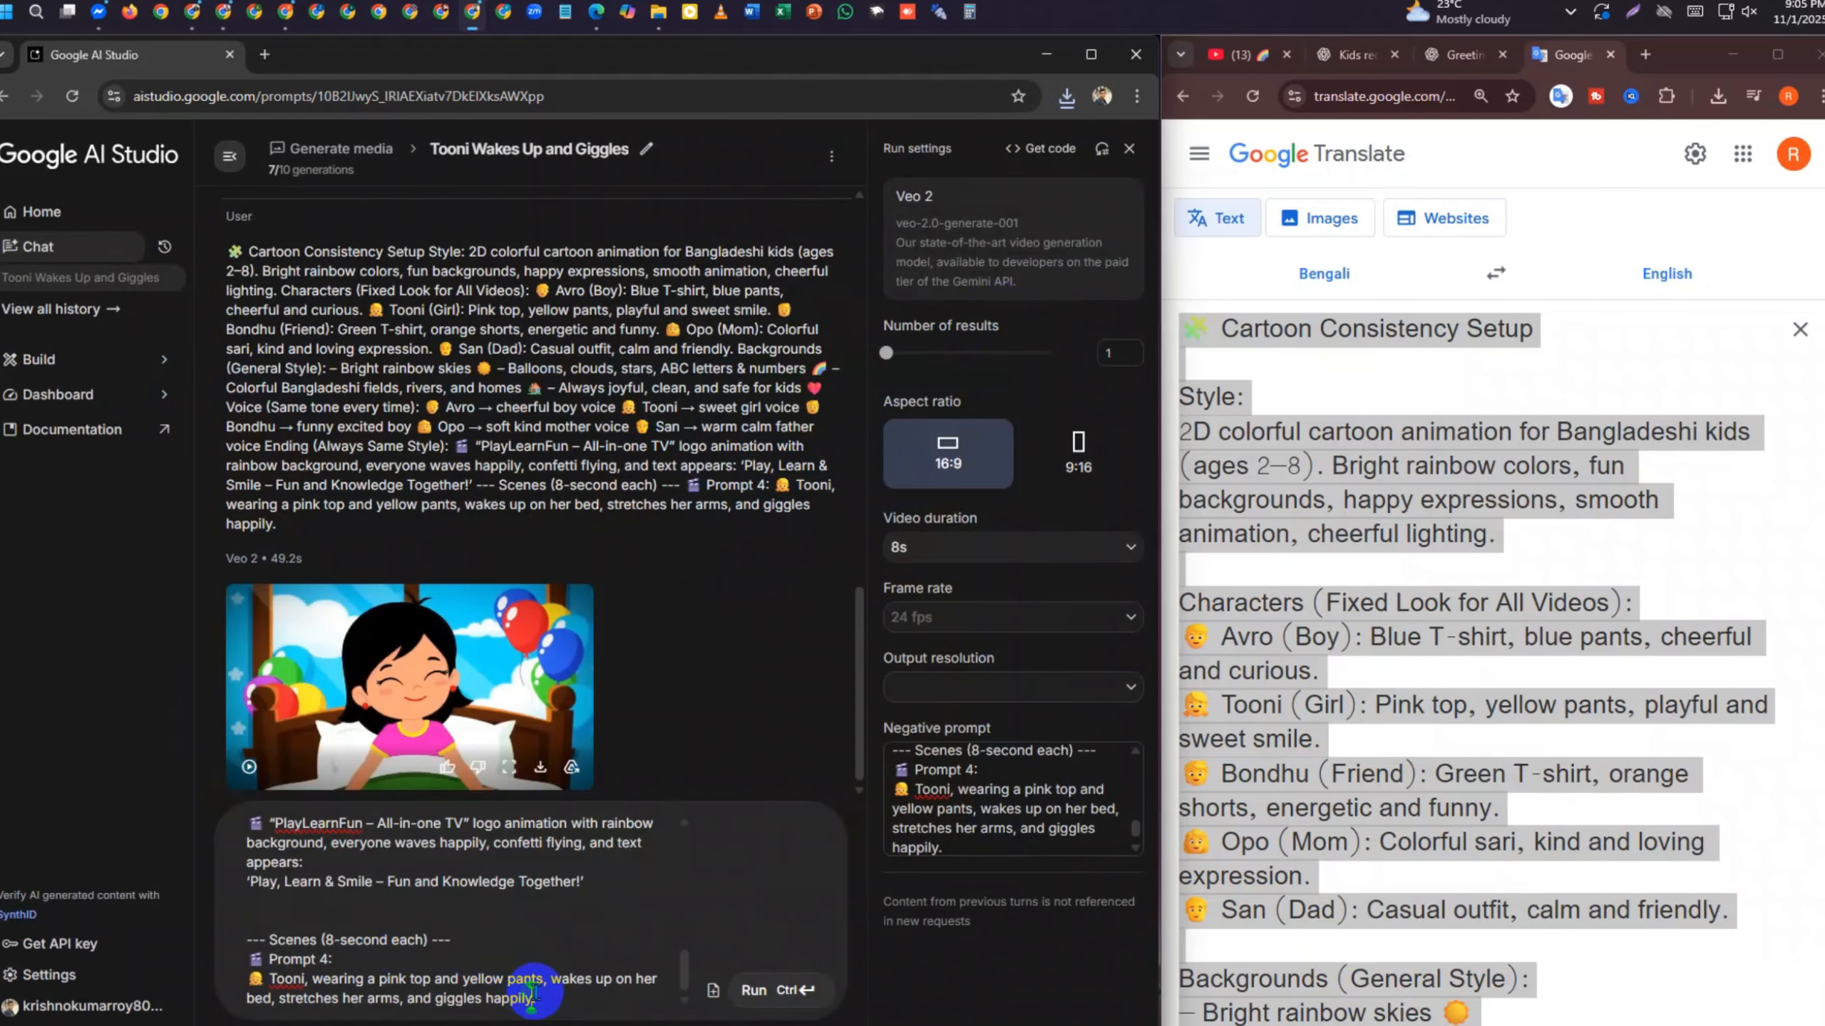
Clear the text from both the video prompt and the negative prompt
{"action": "key", "text": "ctrl+a"}
{"action": "key", "text": "BackSpace"}
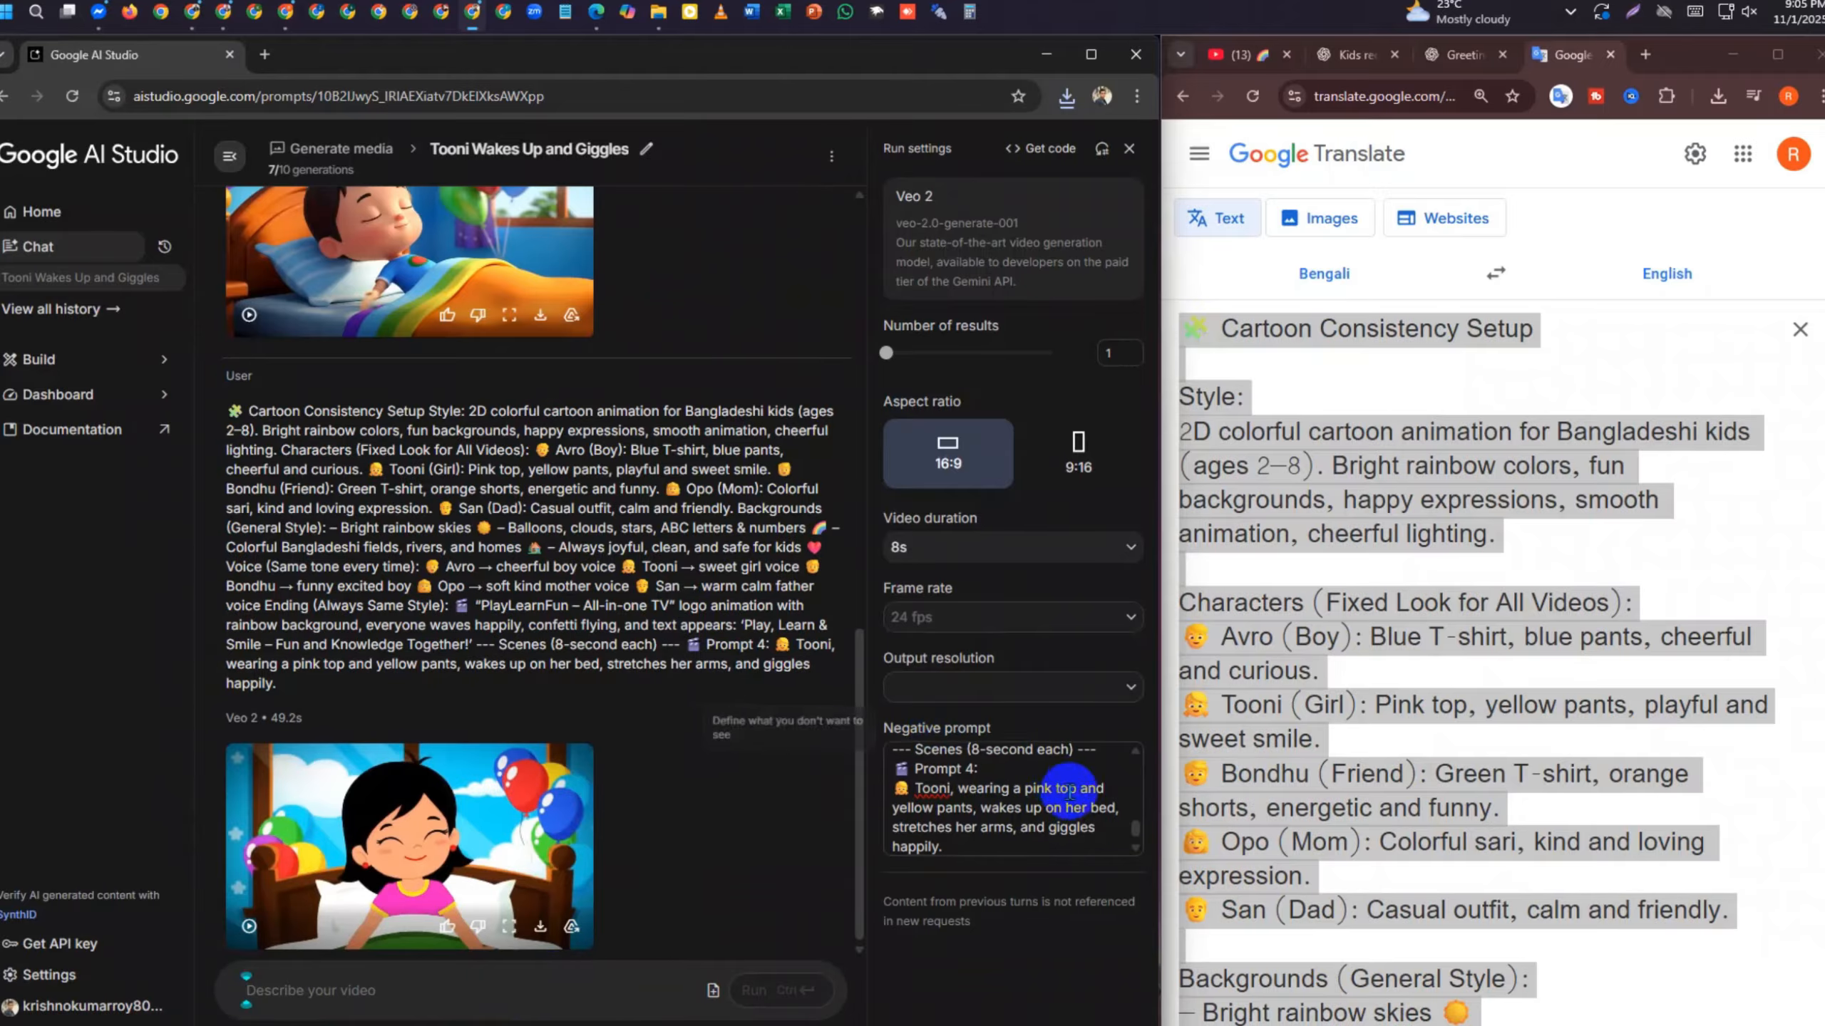
{"action": "key", "text": "BackSpace"}
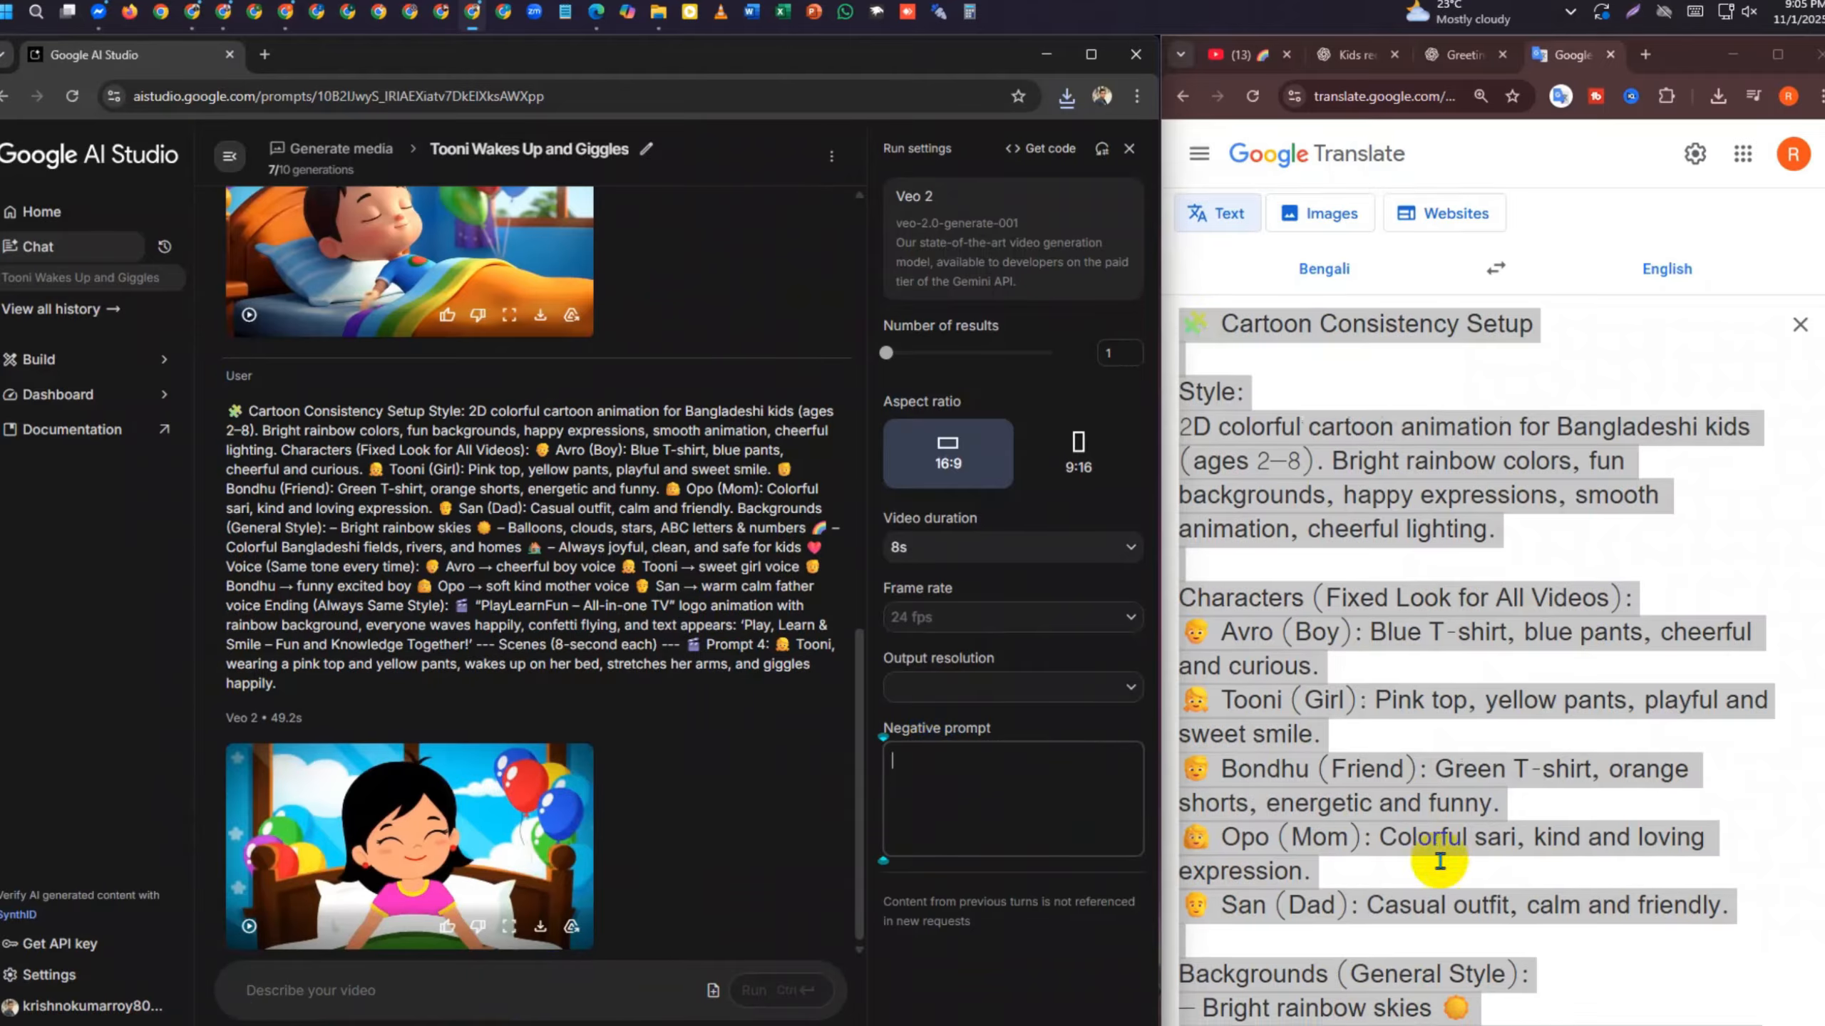
Delete the Prompt 4 scene and its leftover blank lines from the Google Translate text so Prompt 5 follows the Scenes heading
{"action": "scroll", "coordinate": [1329, 862], "scroll_direction": "down", "scroll_amount": 10}
{"action": "scroll", "coordinate": [1358, 818], "scroll_direction": "down", "scroll_amount": 4}
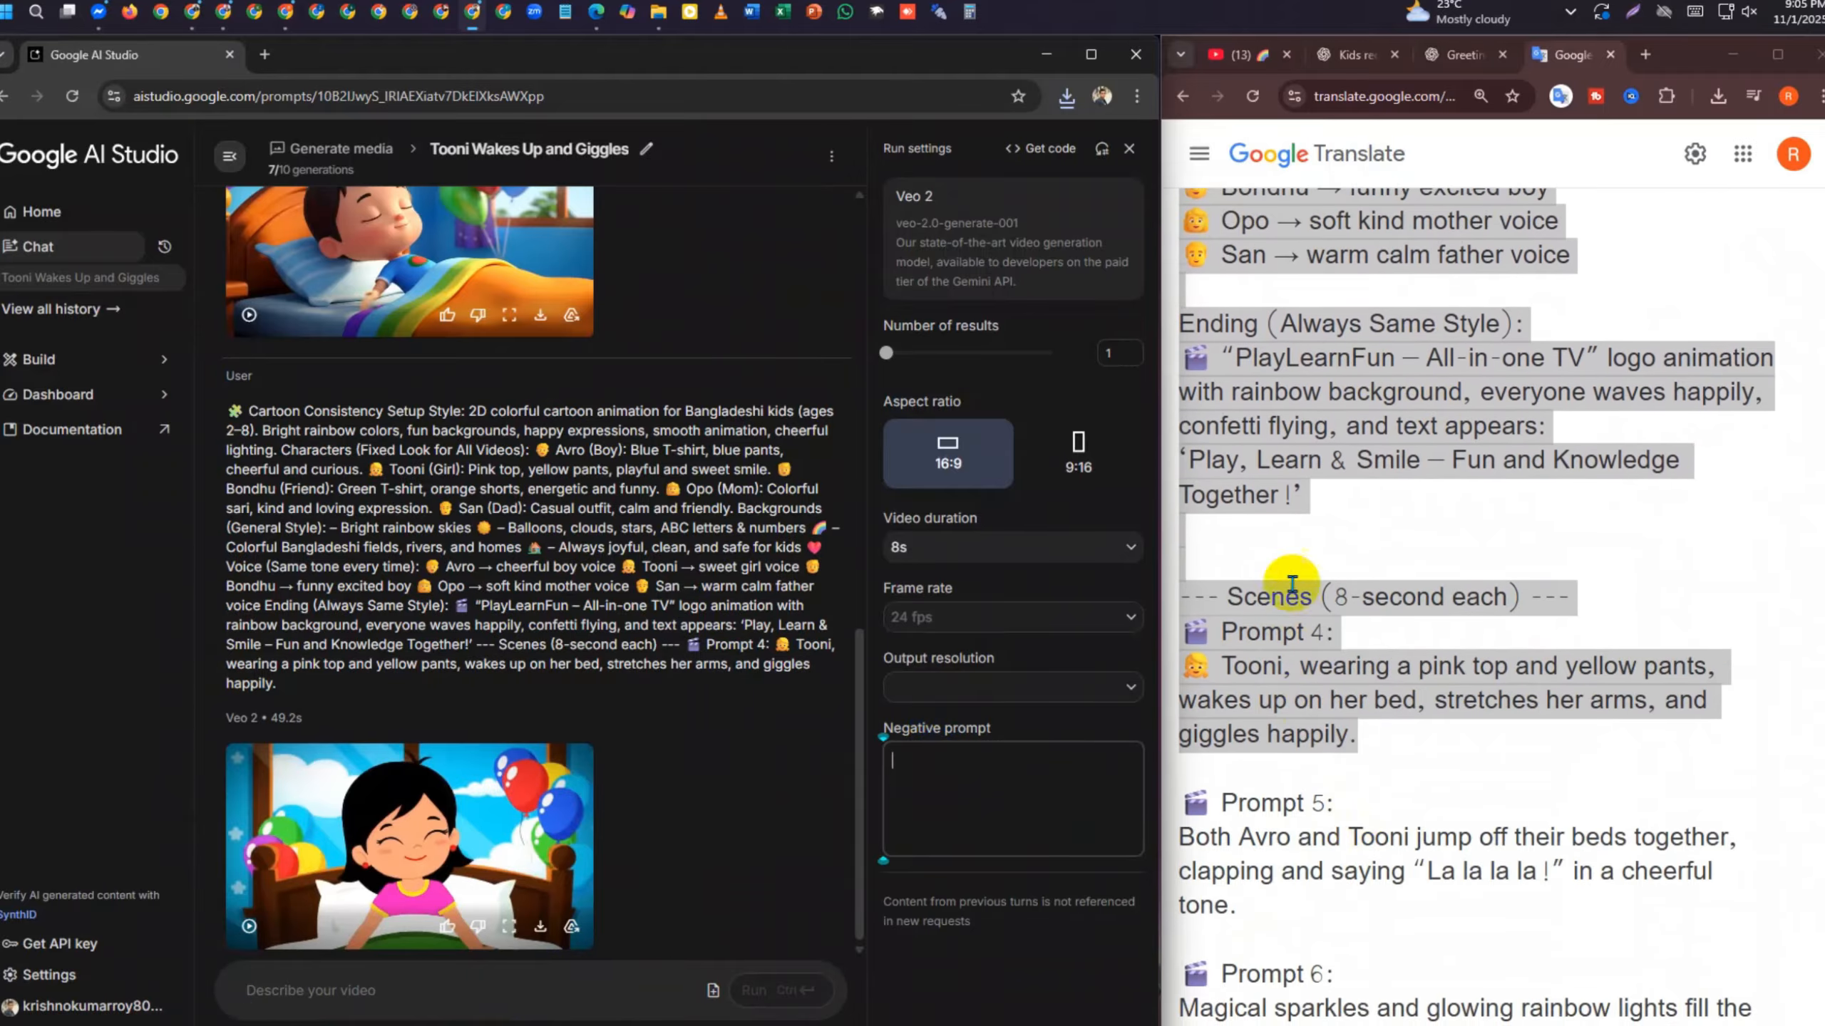
{"action": "left_click", "coordinate": [1309, 523]}
{"action": "left_click_drag", "start_coordinate": [1392, 735], "coordinate": [1198, 669]}
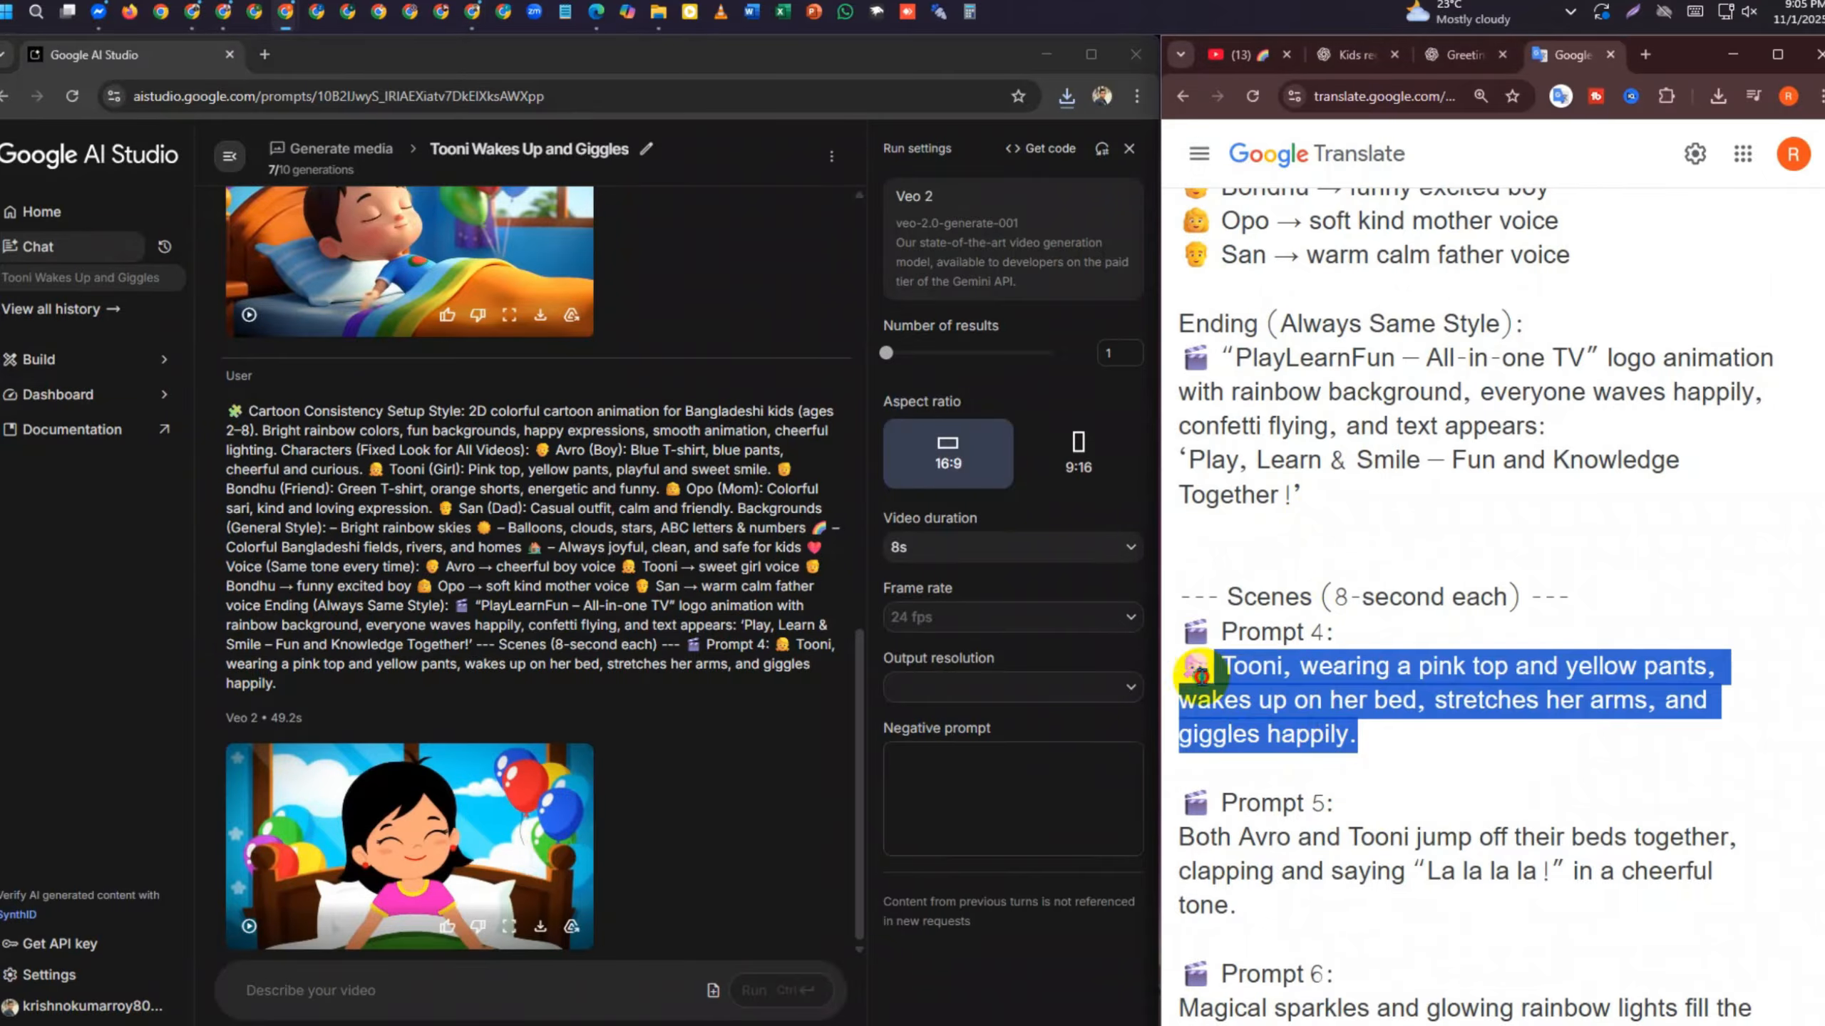
{"action": "key", "text": "ctrl+x"}
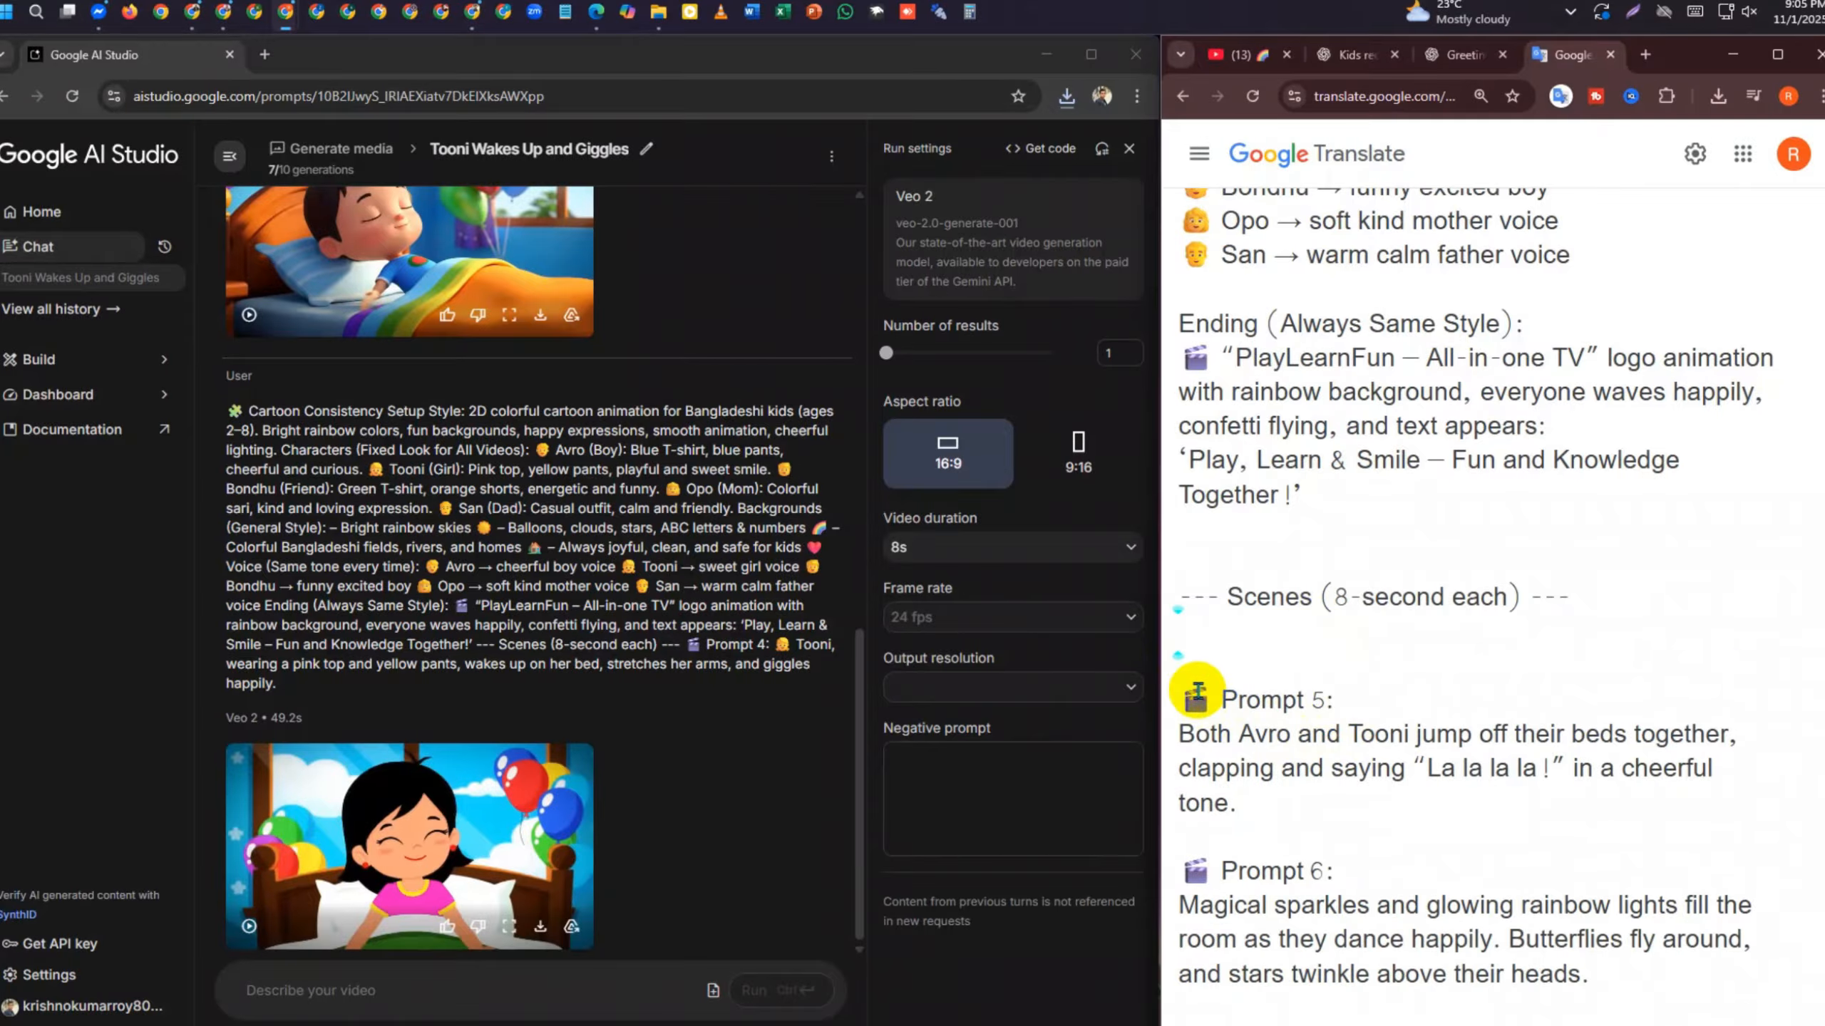
{"action": "key", "text": "BackSpace"}
{"action": "key", "text": "BackSpace"}
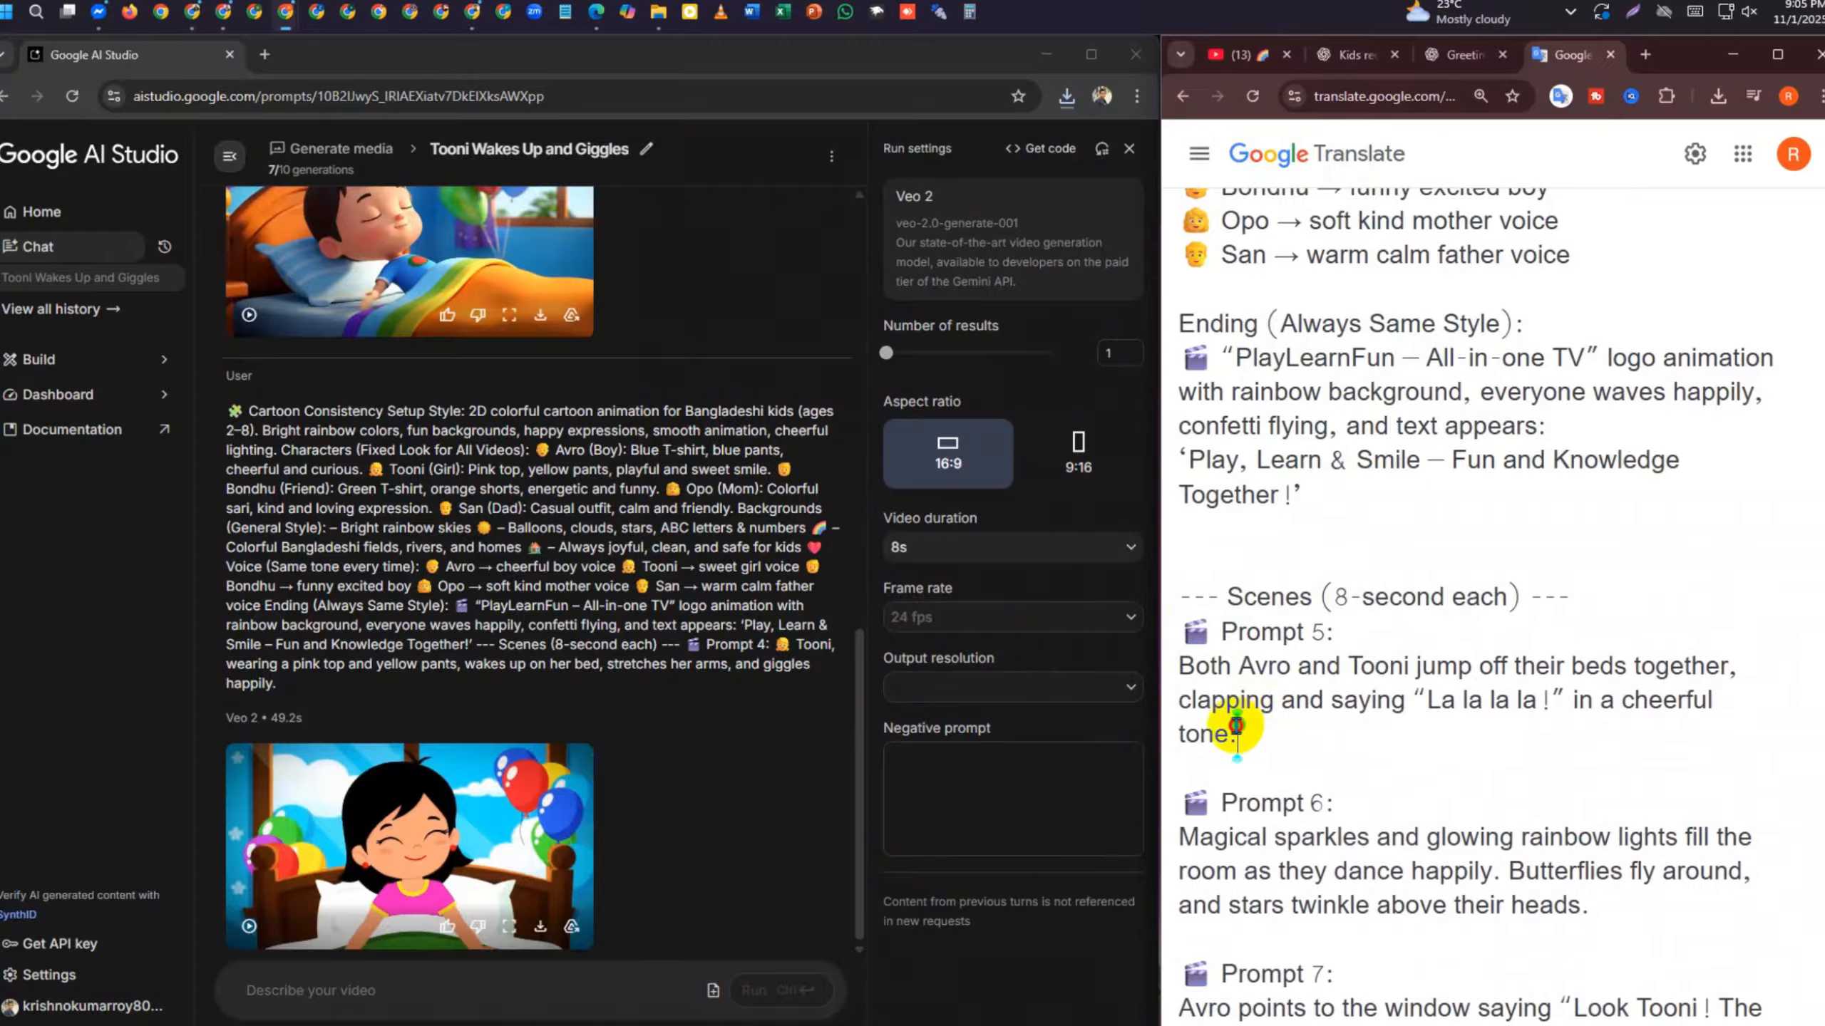
Copy the setup text through Prompt 5 into both the video prompt and the negative prompt, and run the generation
{"action": "left_click_drag", "start_coordinate": [1236, 729], "coordinate": [1169, 83]}
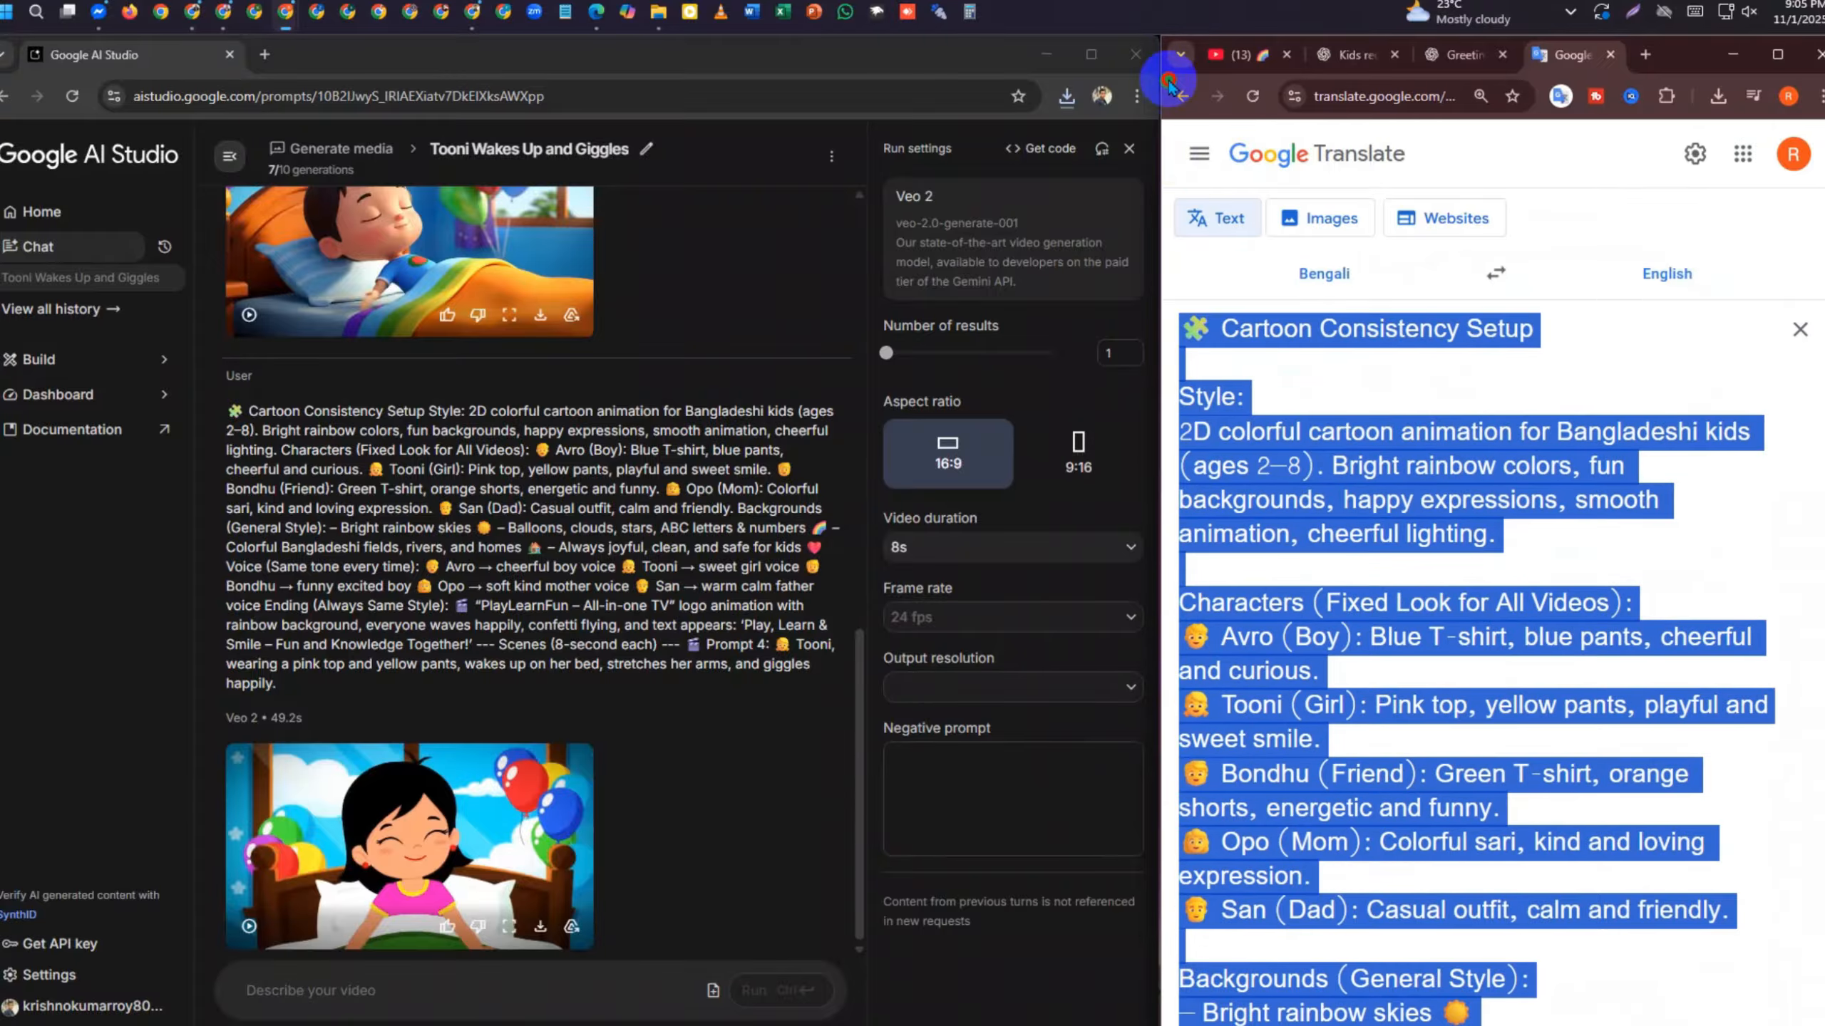
{"action": "left_click", "coordinate": [369, 981]}
{"action": "key", "text": "ctrl+v"}
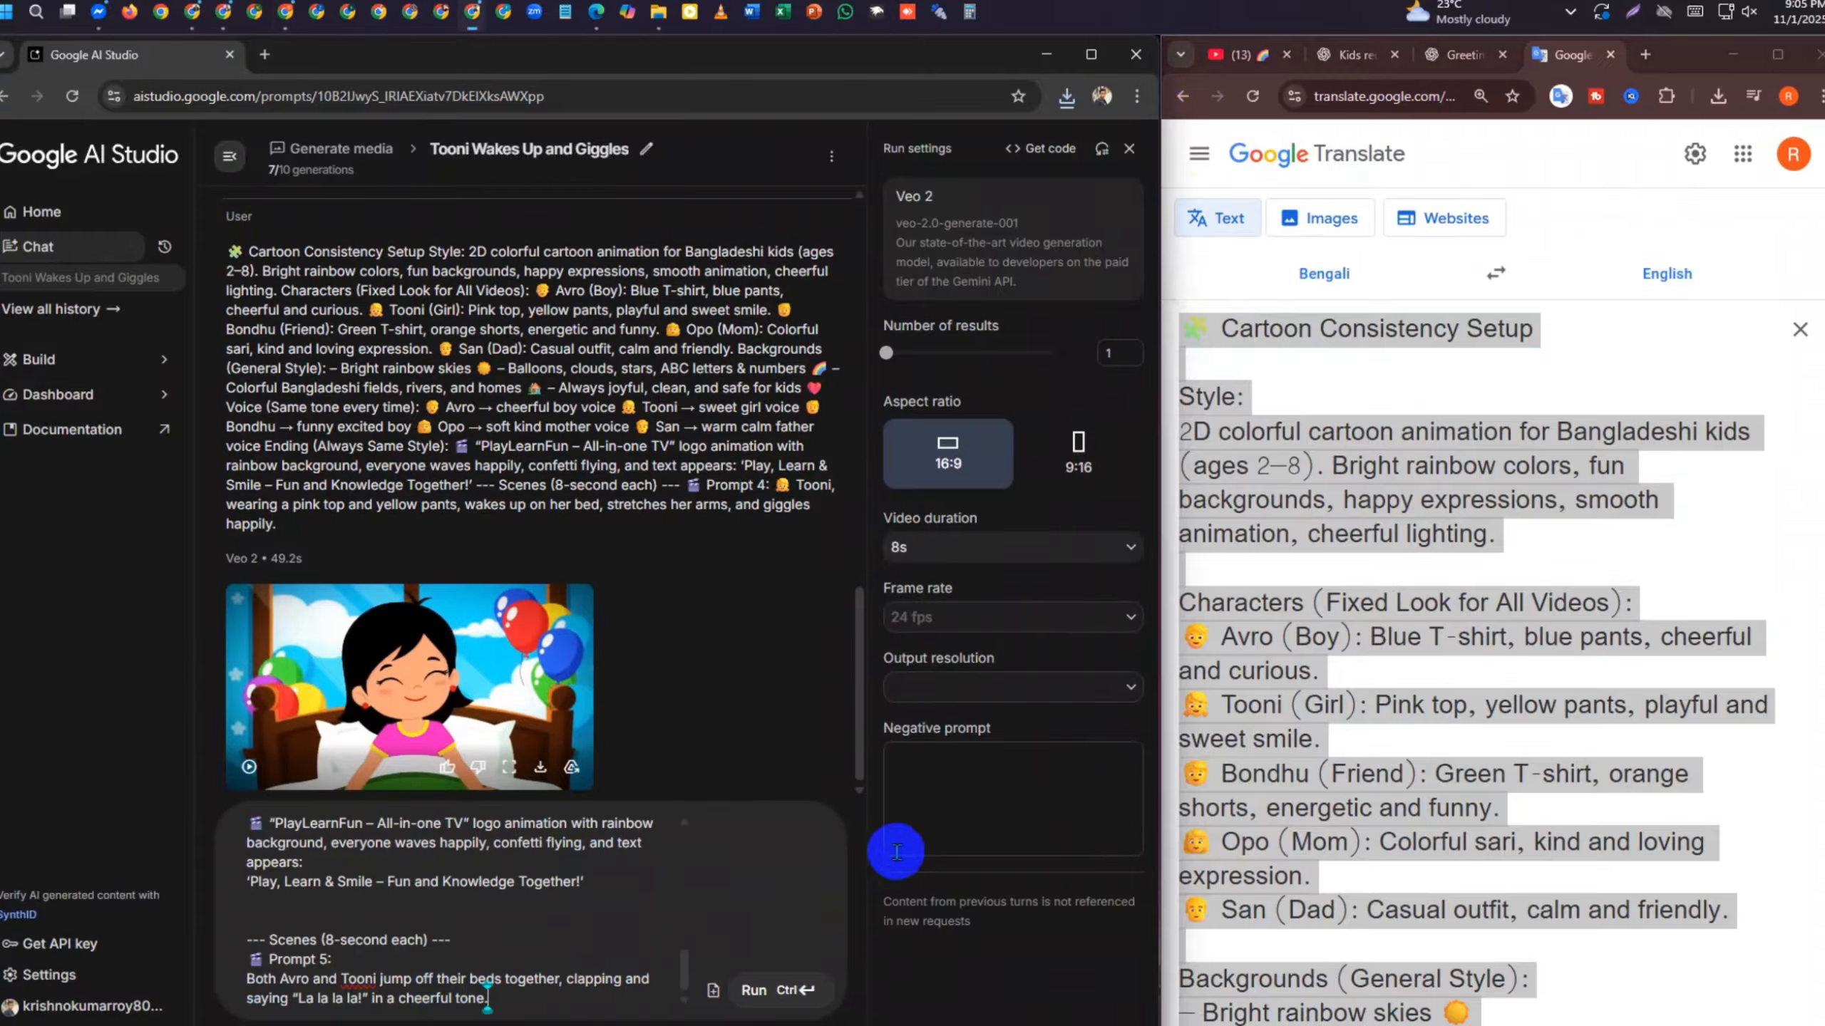
{"action": "left_click", "coordinate": [752, 992]}
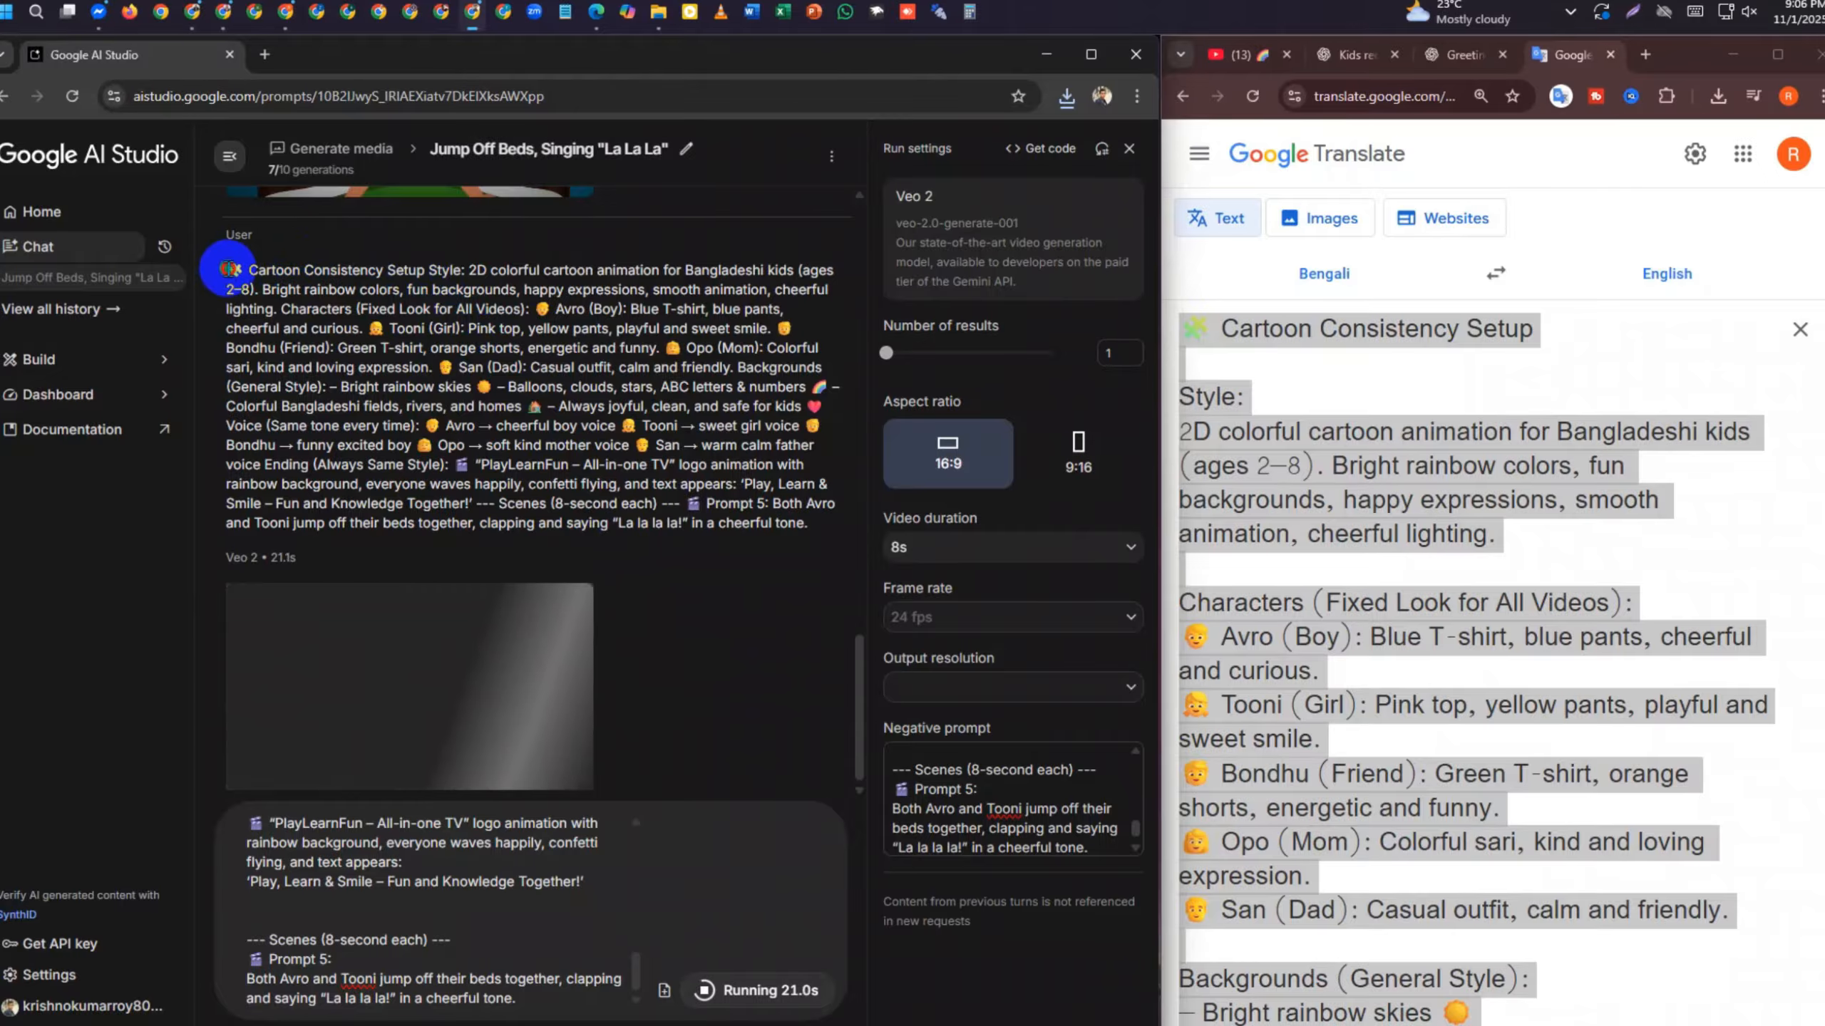
{"action": "left_click_drag", "start_coordinate": [226, 273], "coordinate": [242, 235]}
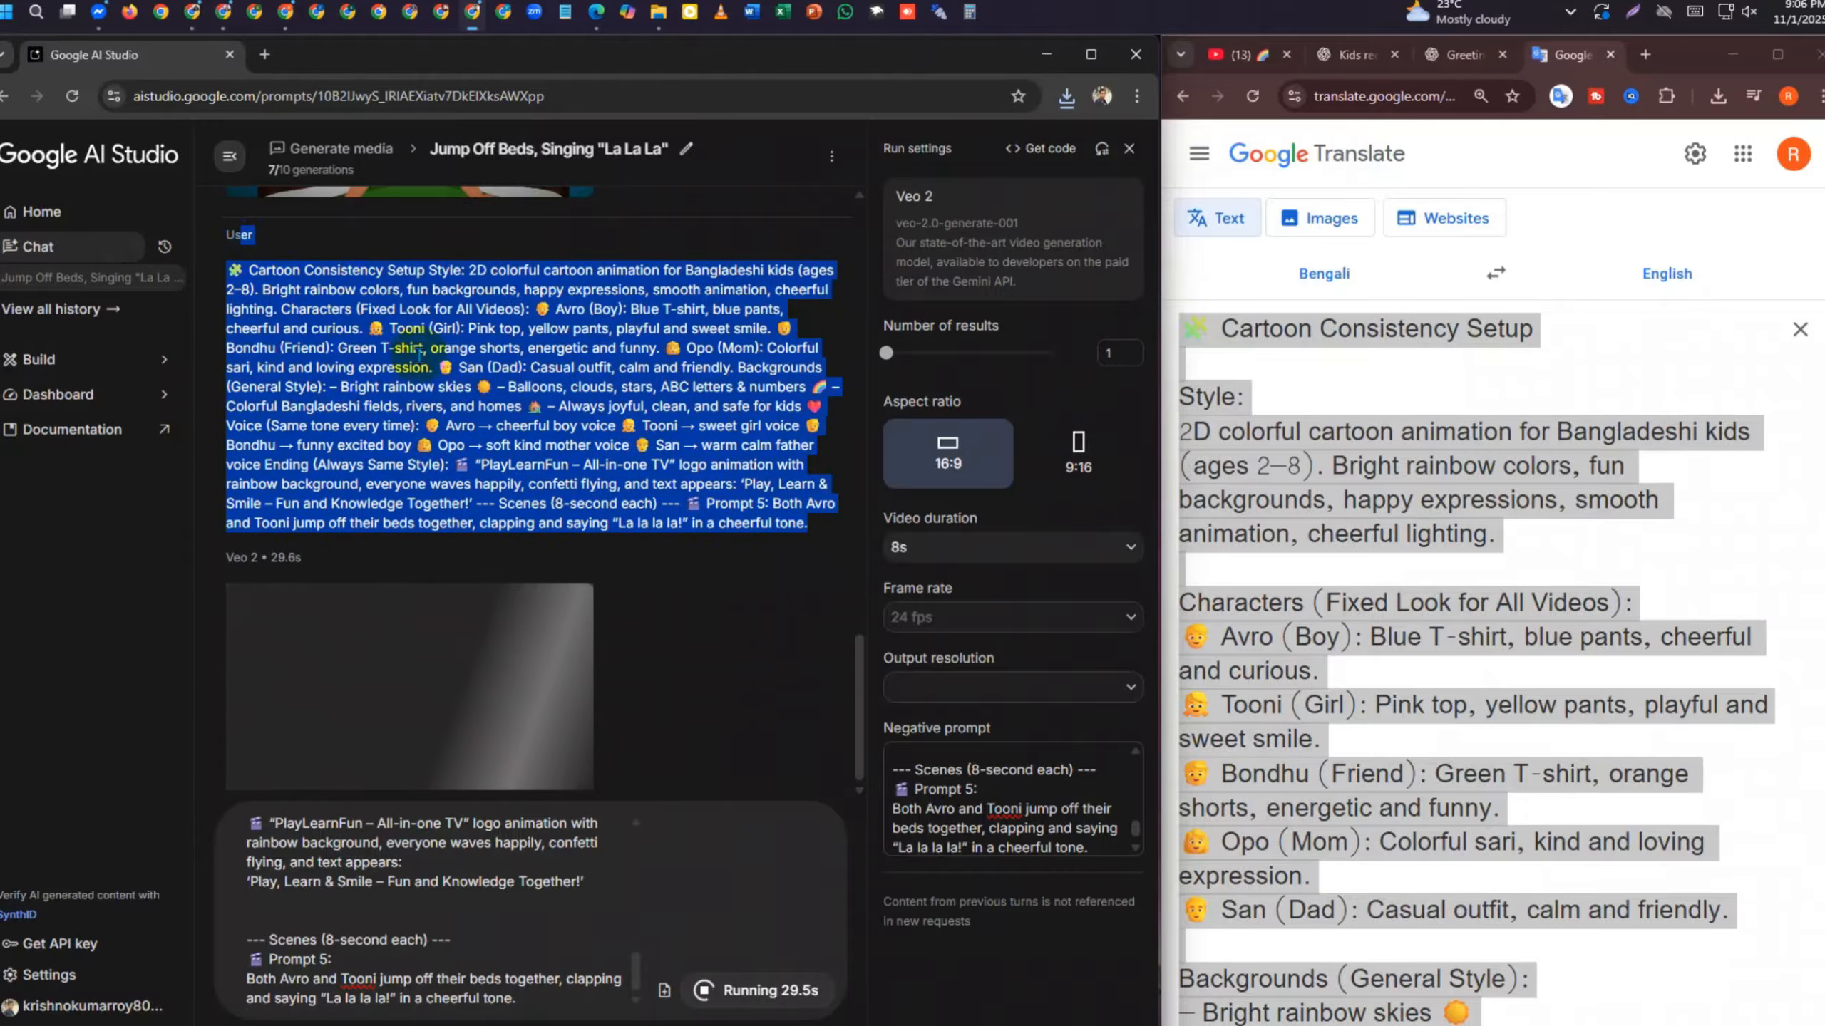
{"action": "left_click", "coordinate": [810, 540]}
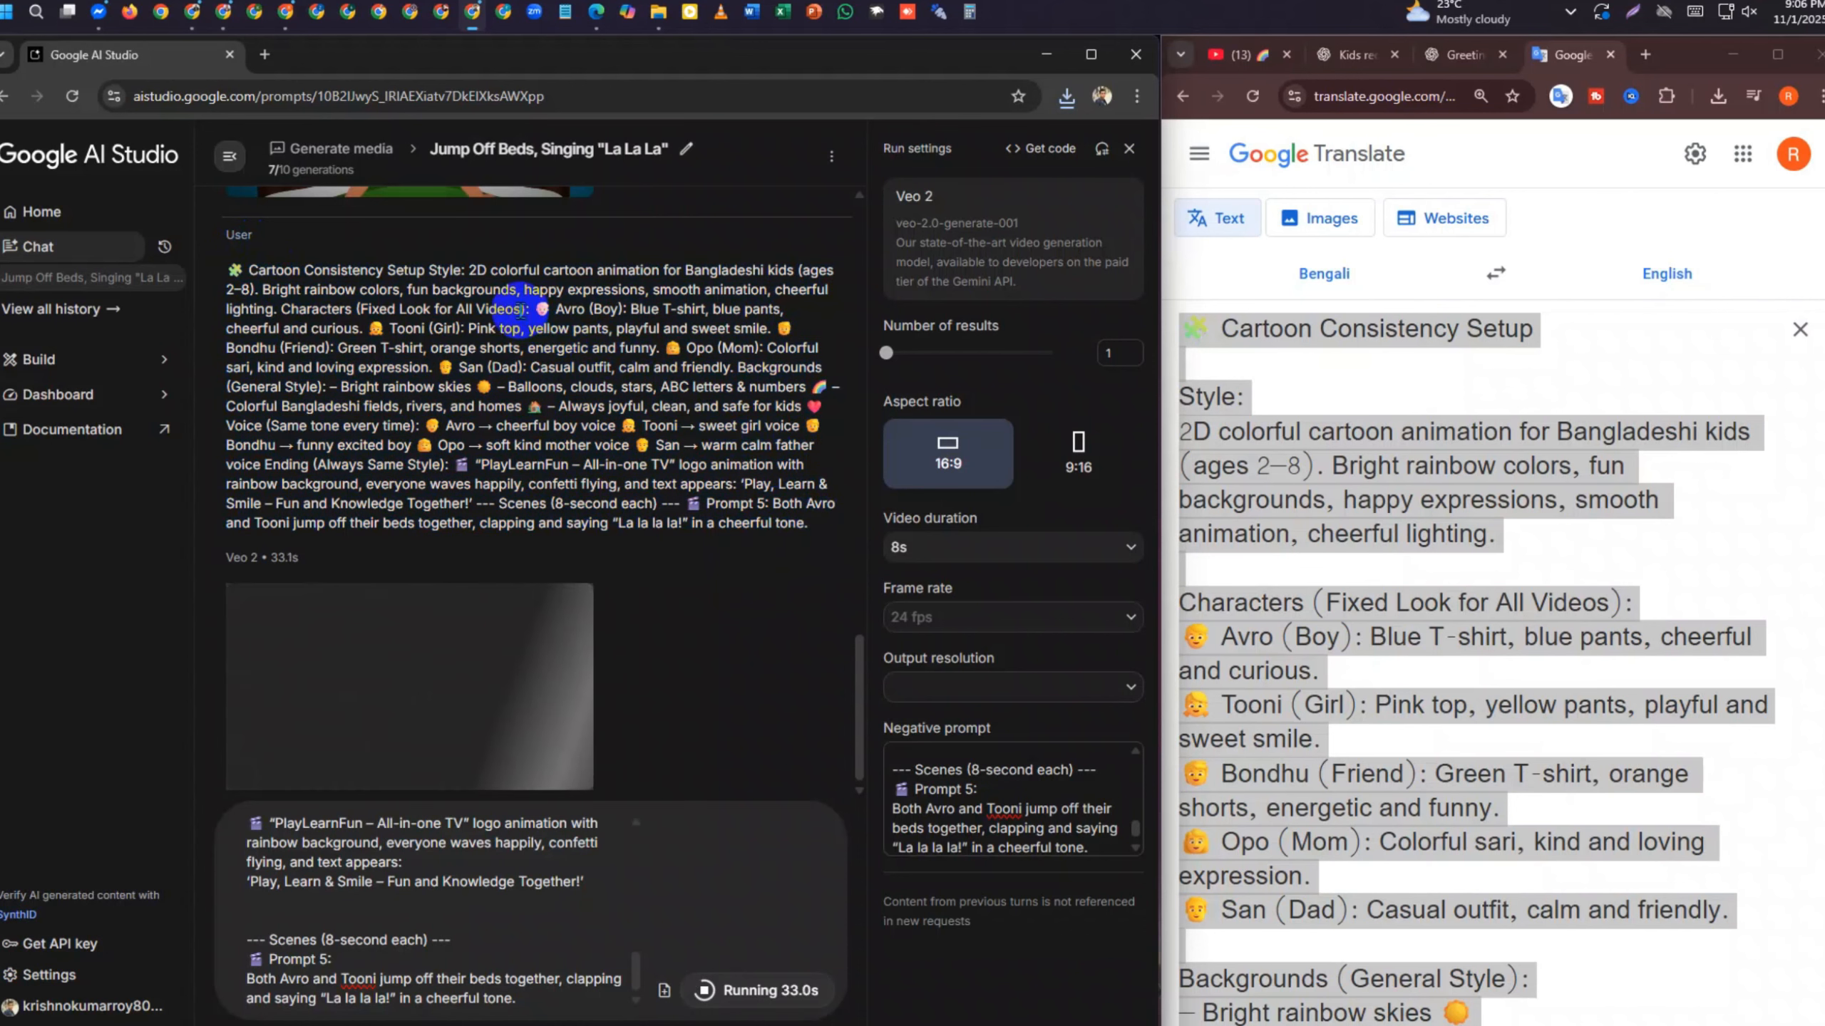
{"action": "left_click_drag", "start_coordinate": [535, 309], "coordinate": [638, 309]}
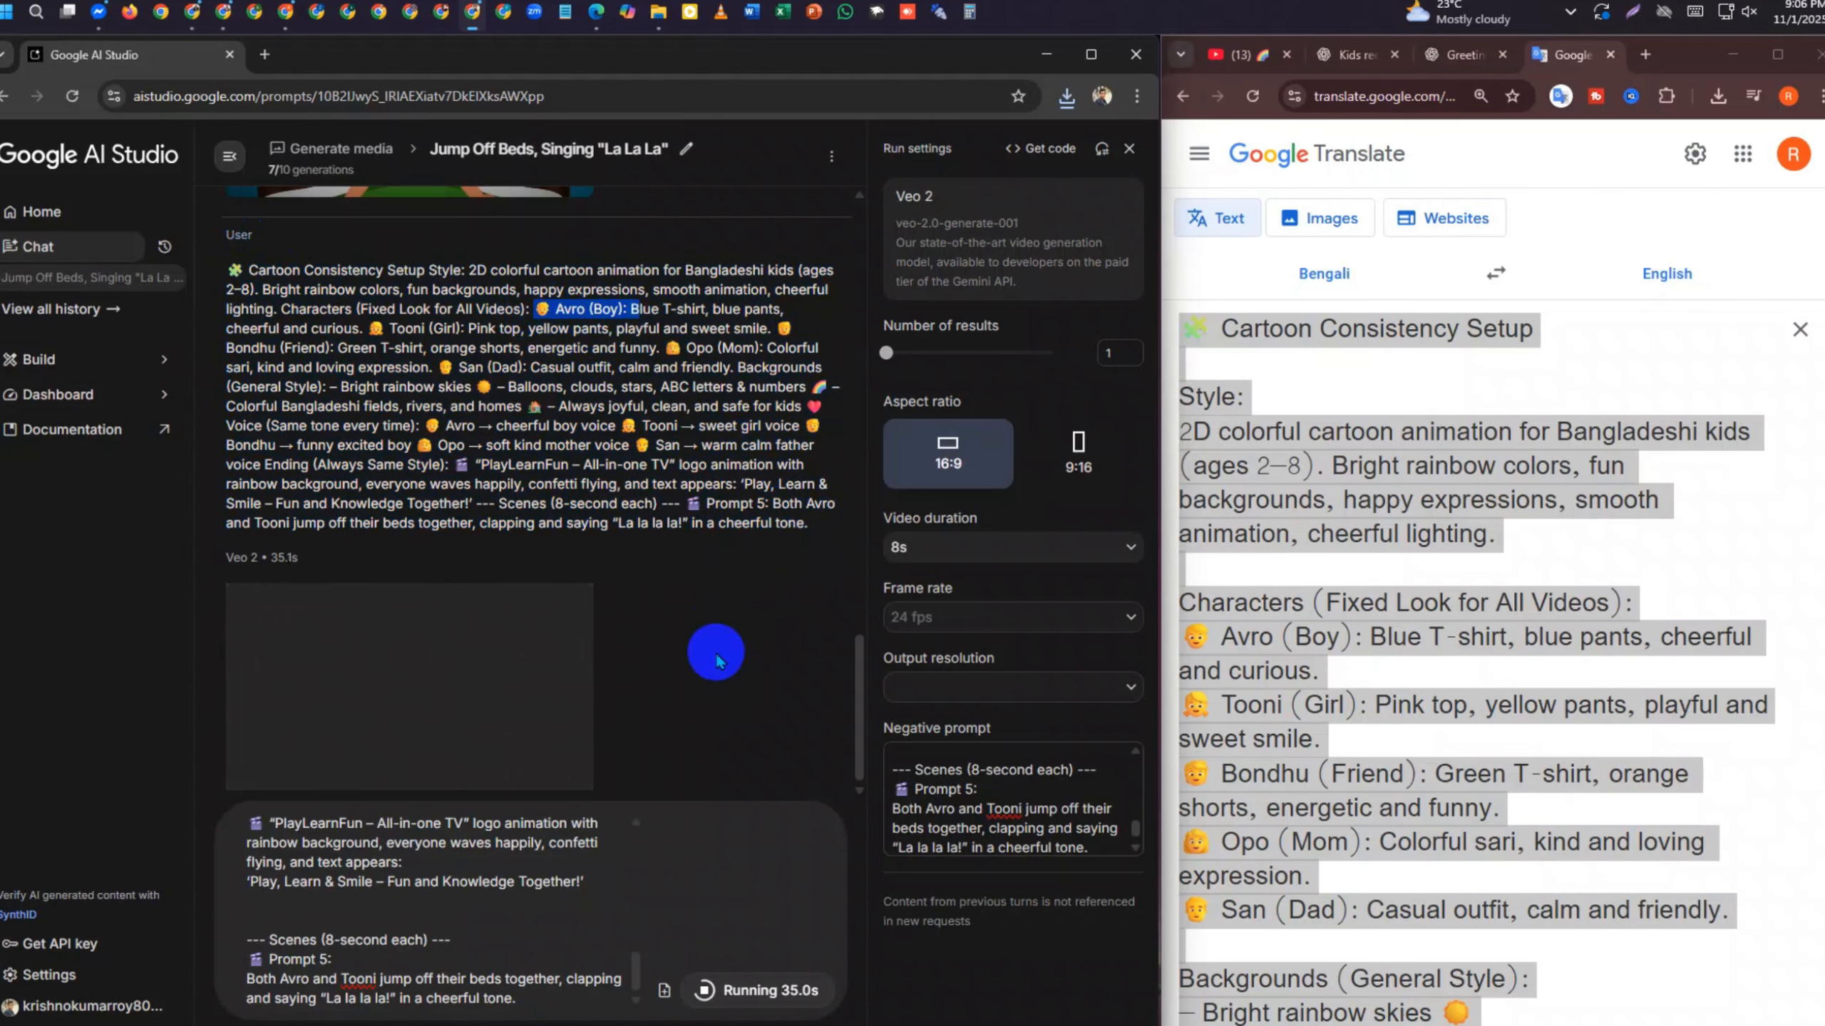
{"action": "left_click", "coordinate": [690, 672]}
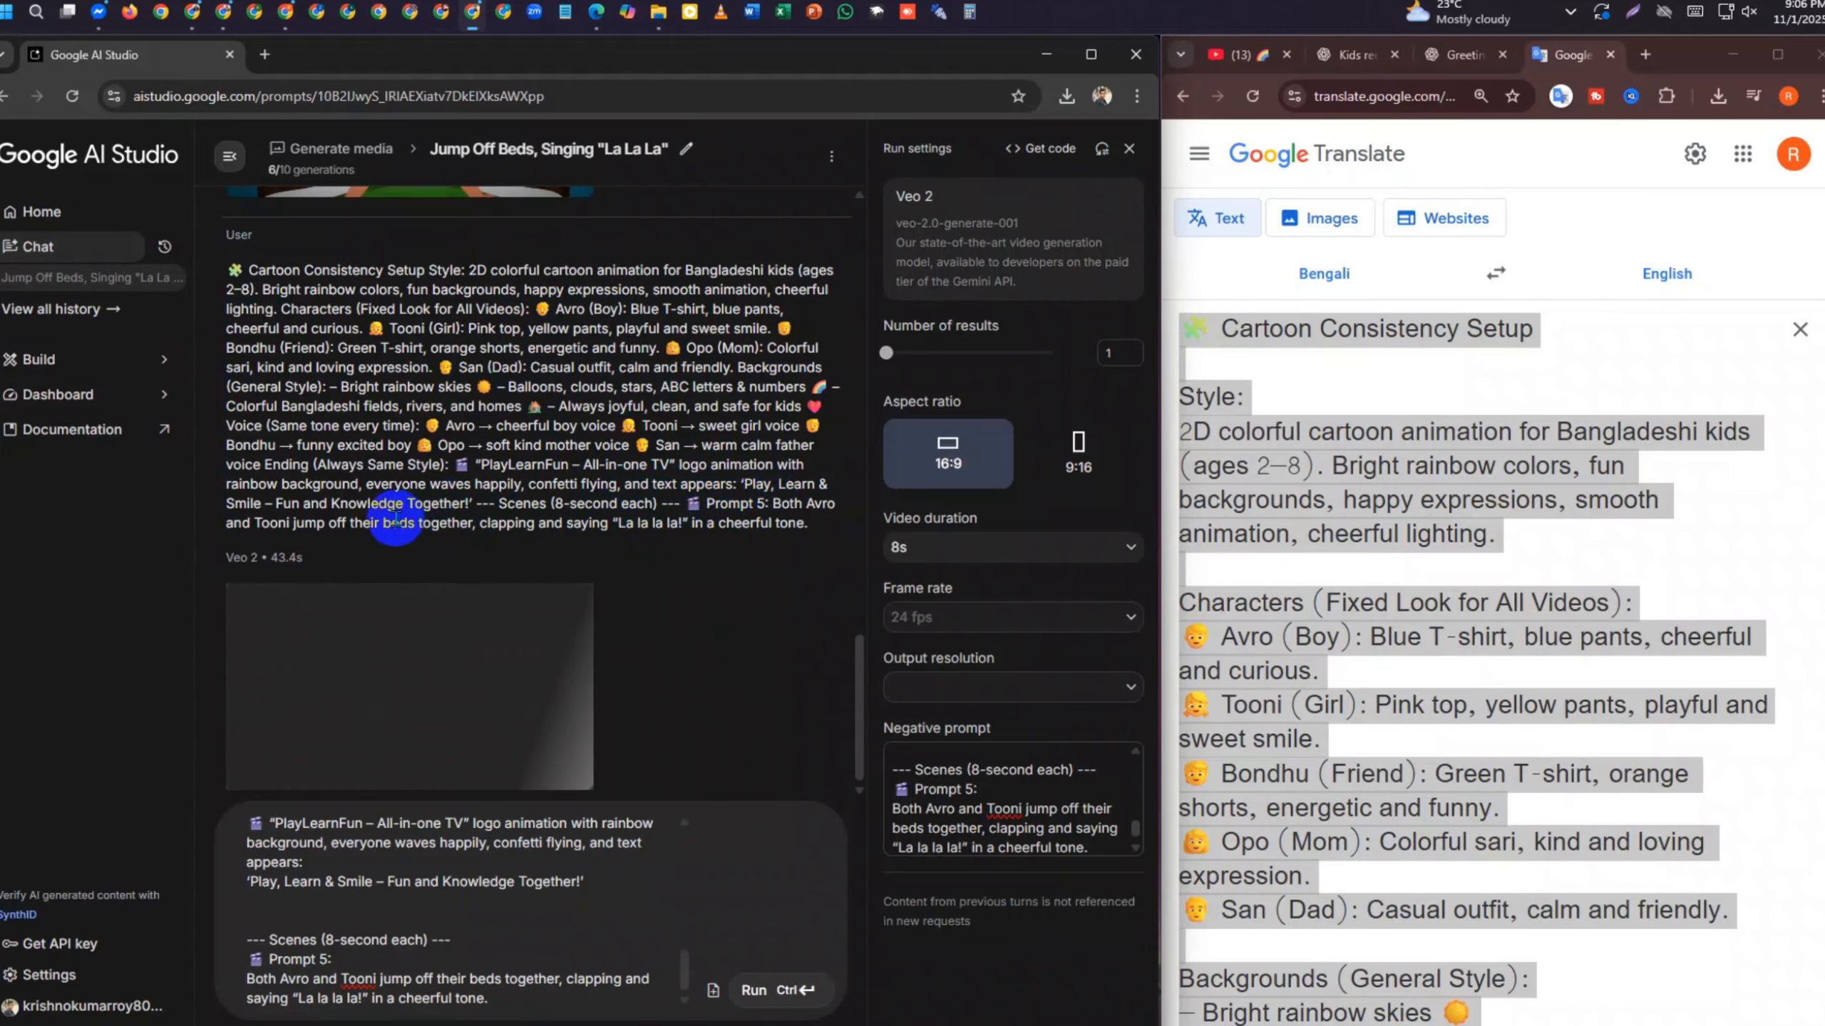
{"action": "left_click_drag", "start_coordinate": [435, 444], "coordinate": [266, 288]}
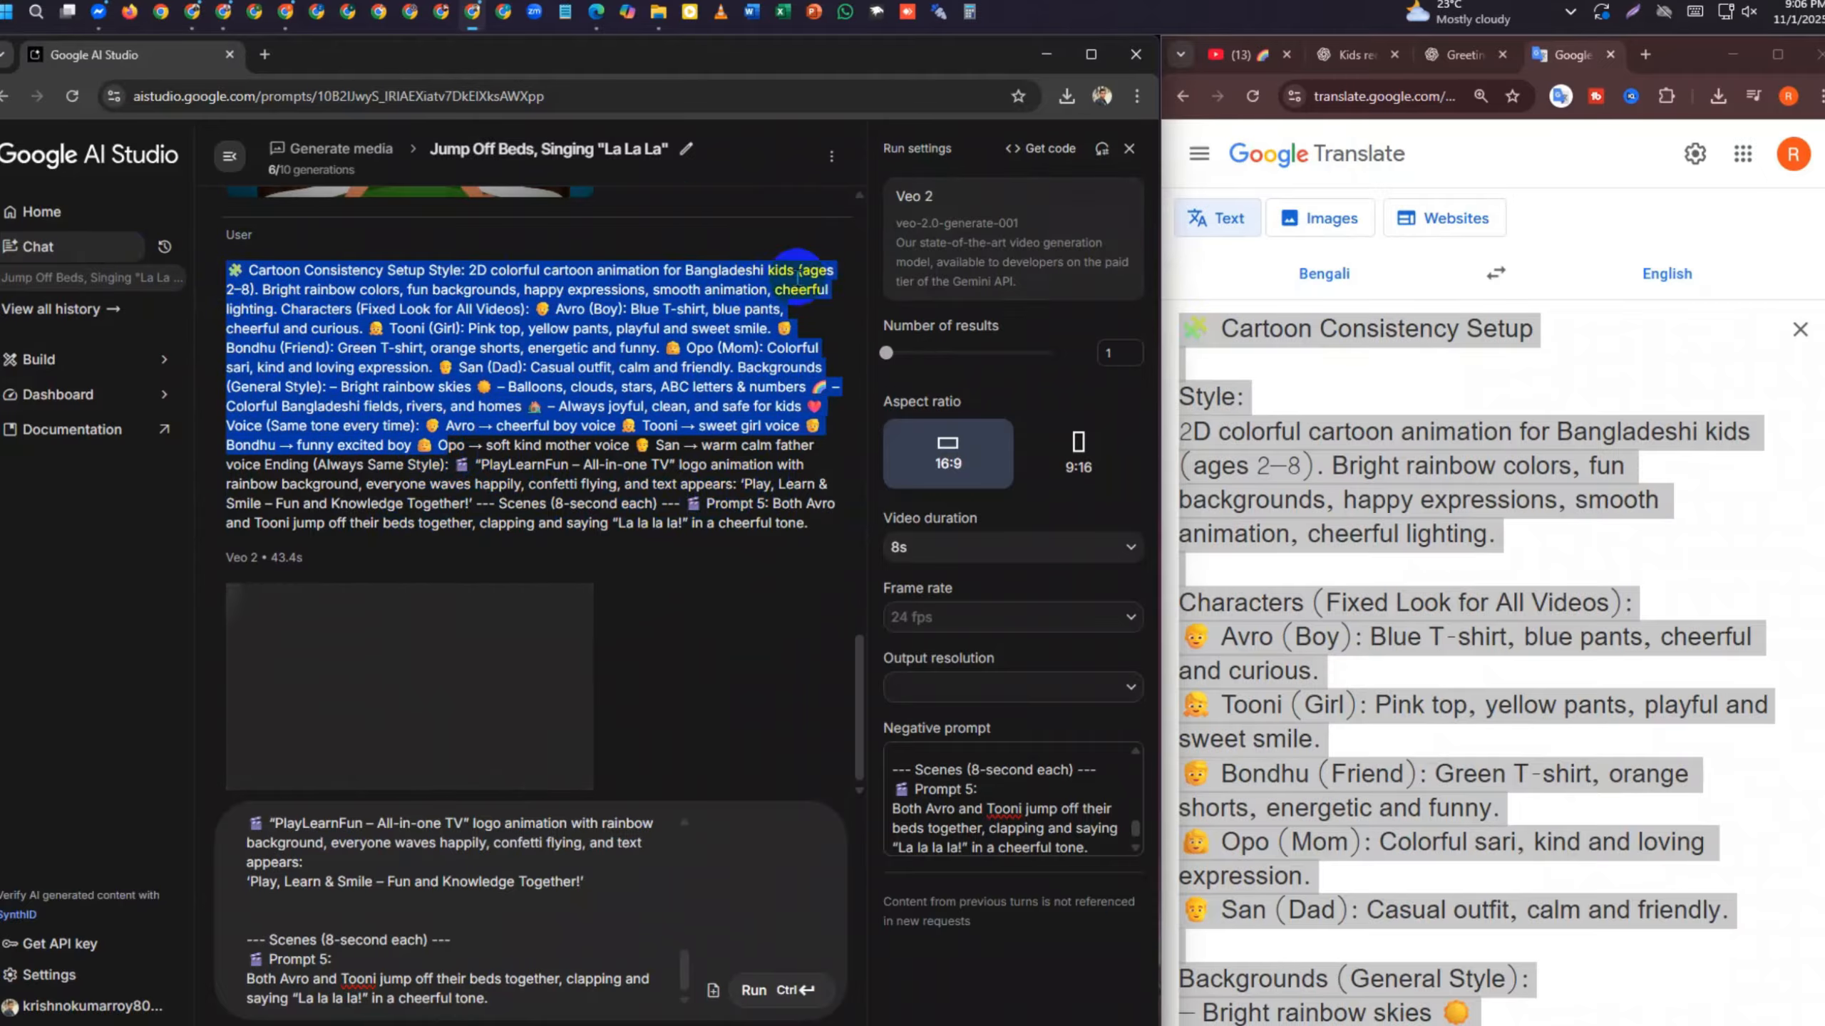
{"action": "left_click_drag", "start_coordinate": [219, 272], "coordinate": [508, 503]}
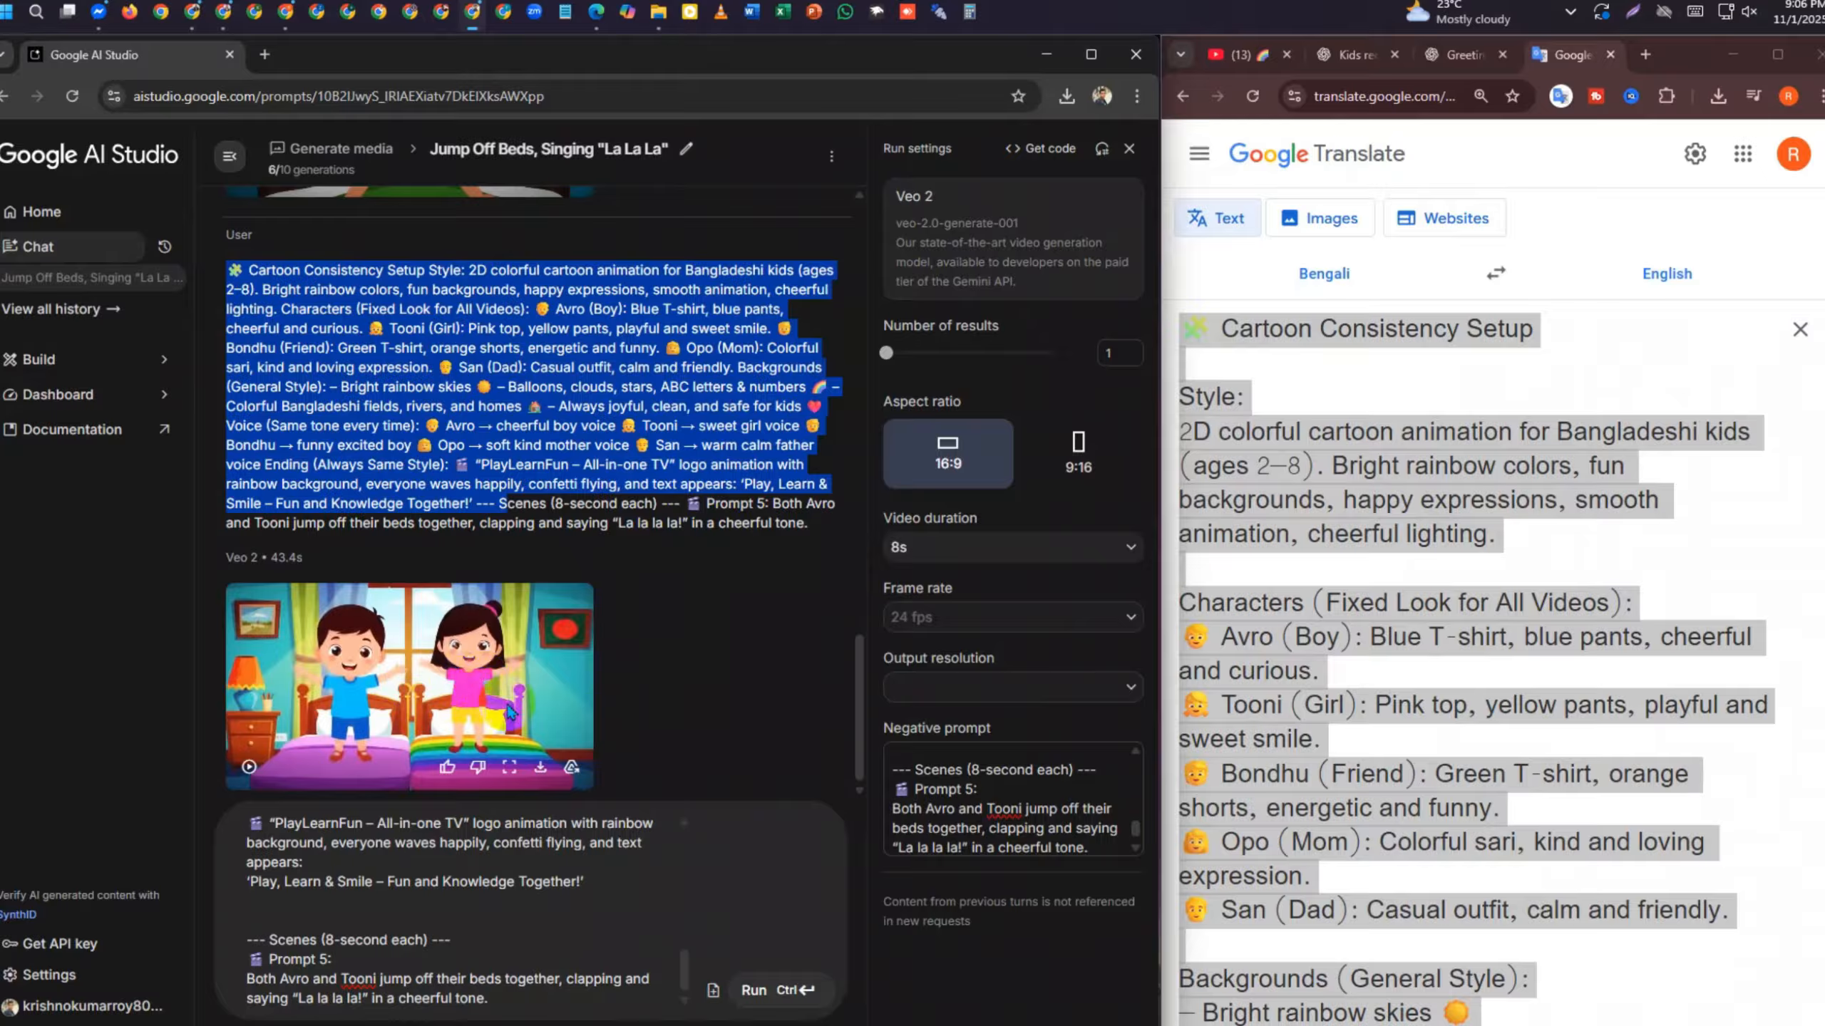
Download the generated video of Avro and Tooni on their beds and clear the video prompt
{"action": "left_click", "coordinate": [541, 769]}
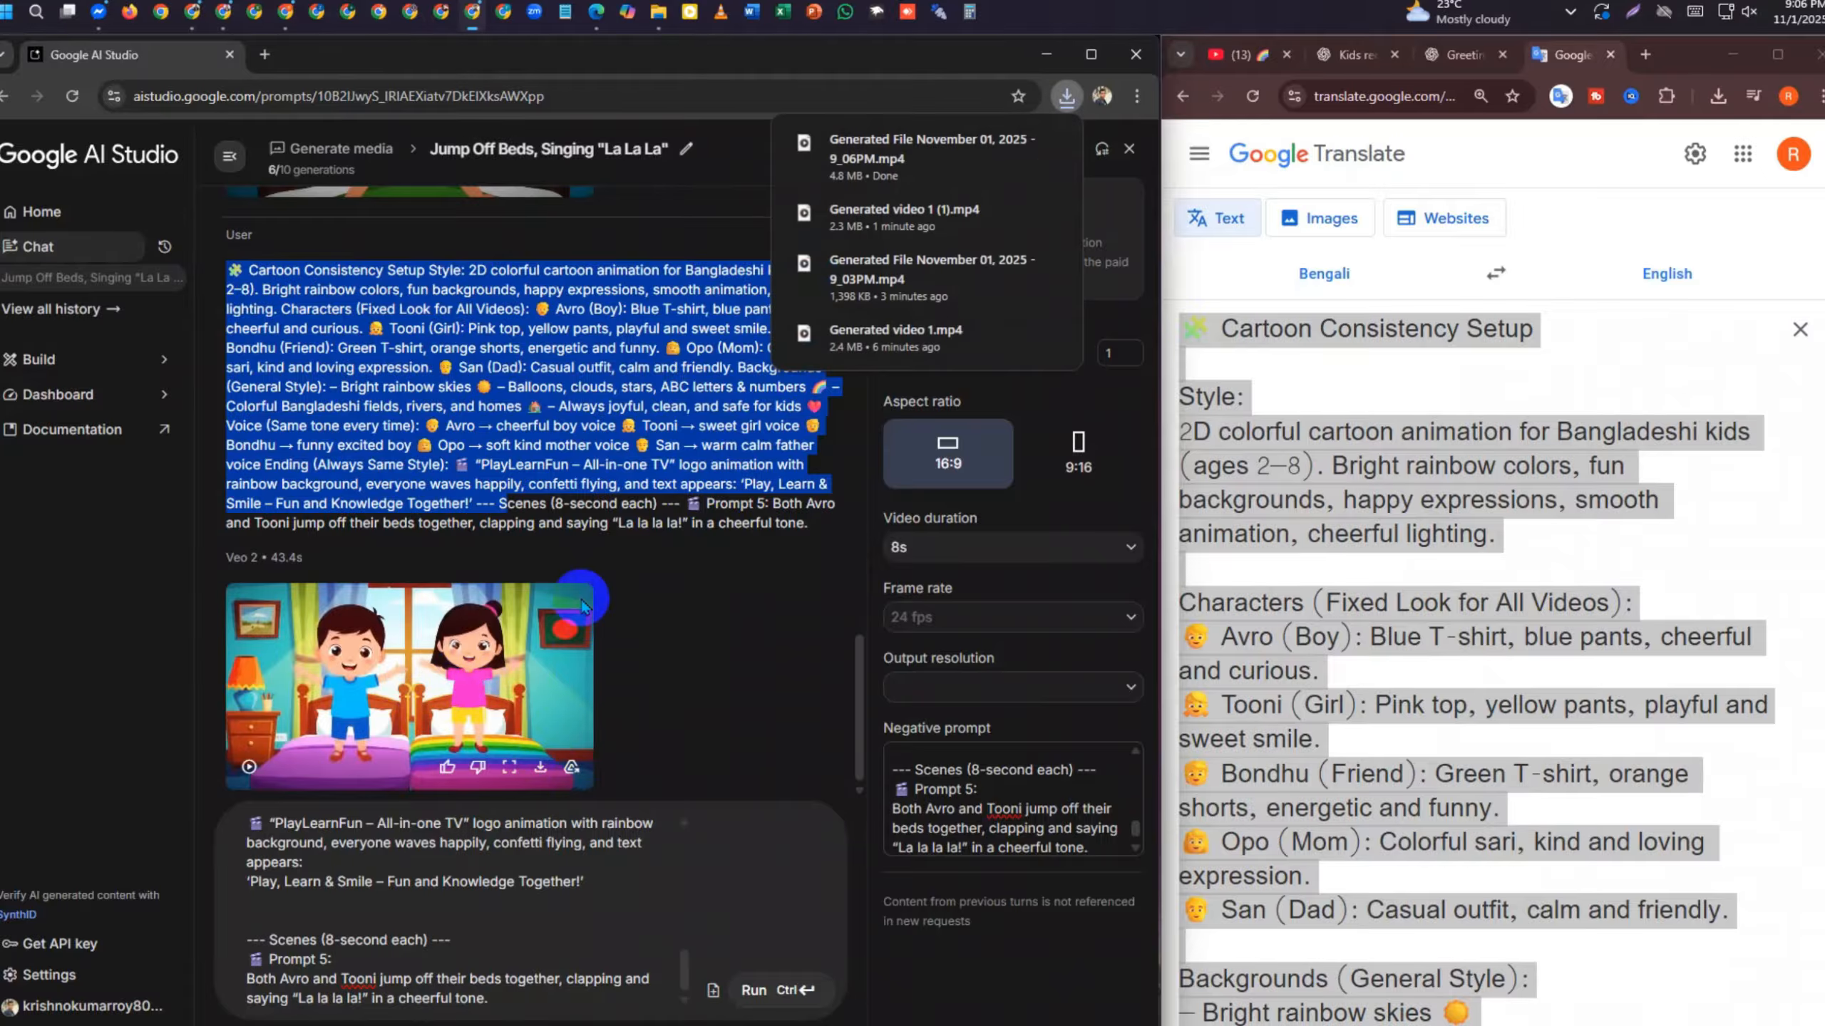
{"action": "left_click", "coordinate": [598, 977]}
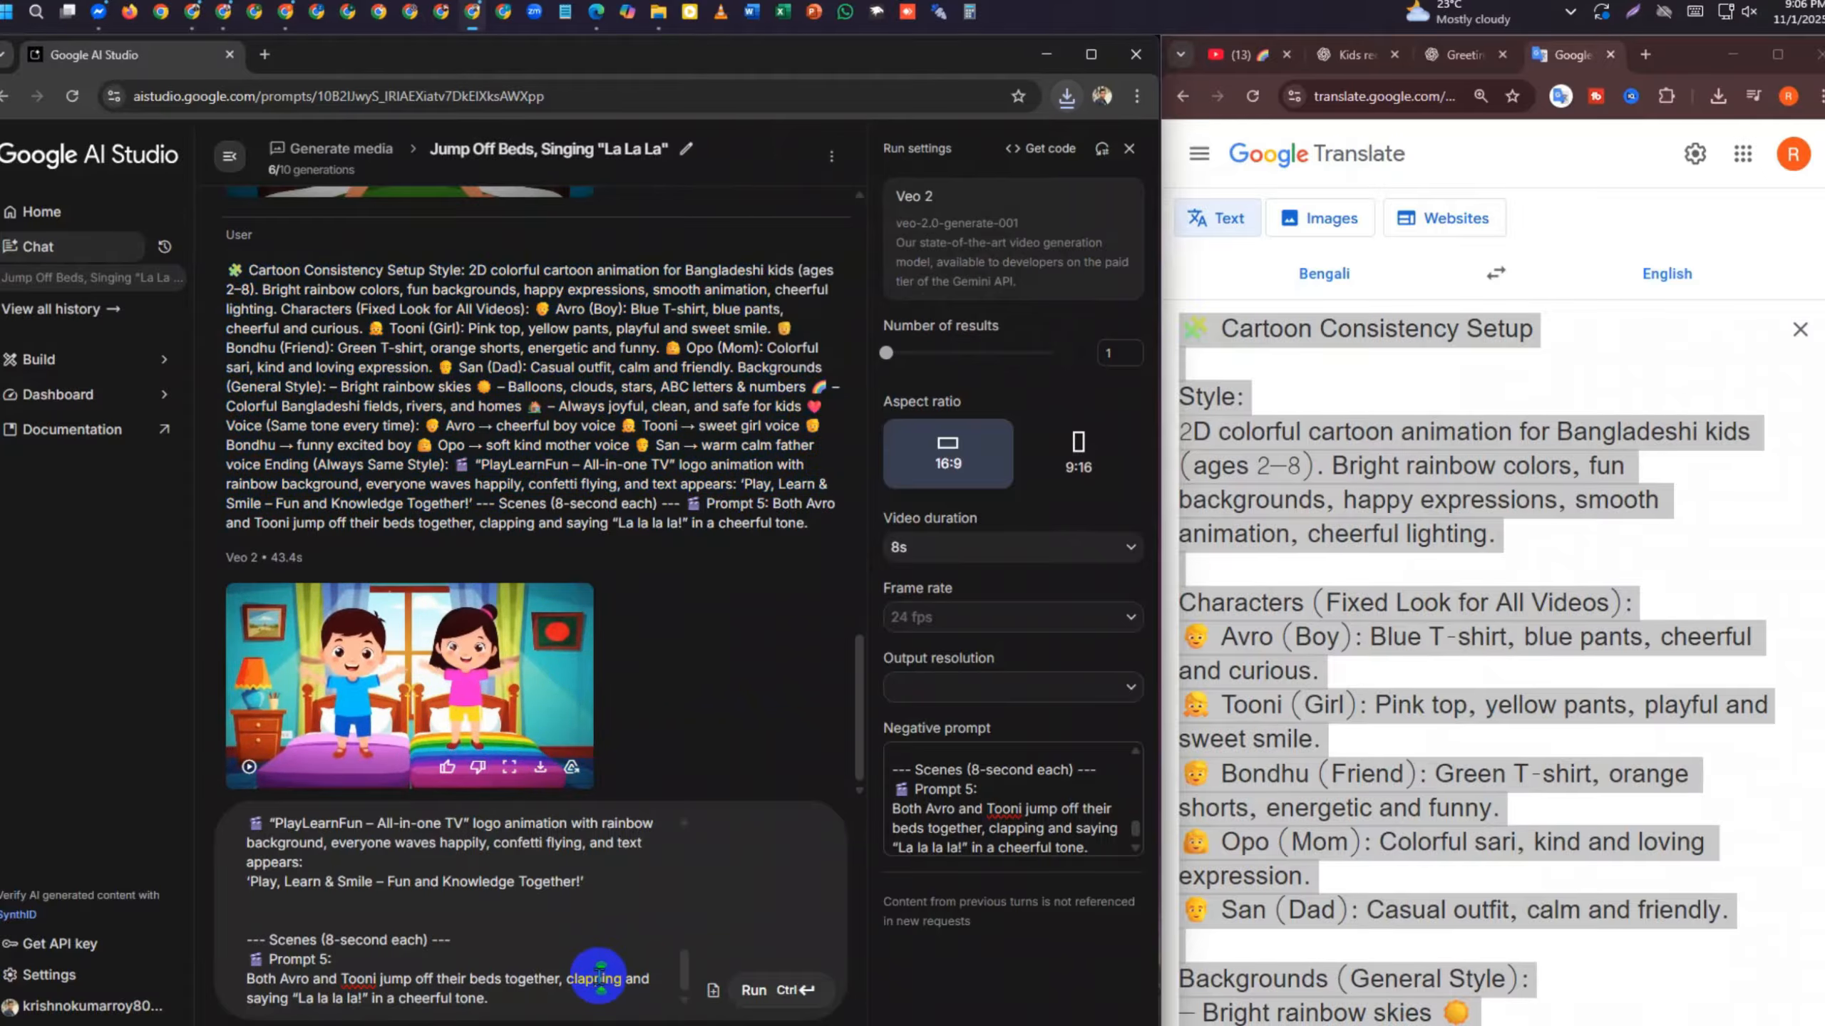
{"action": "key", "text": "ctrl+a"}
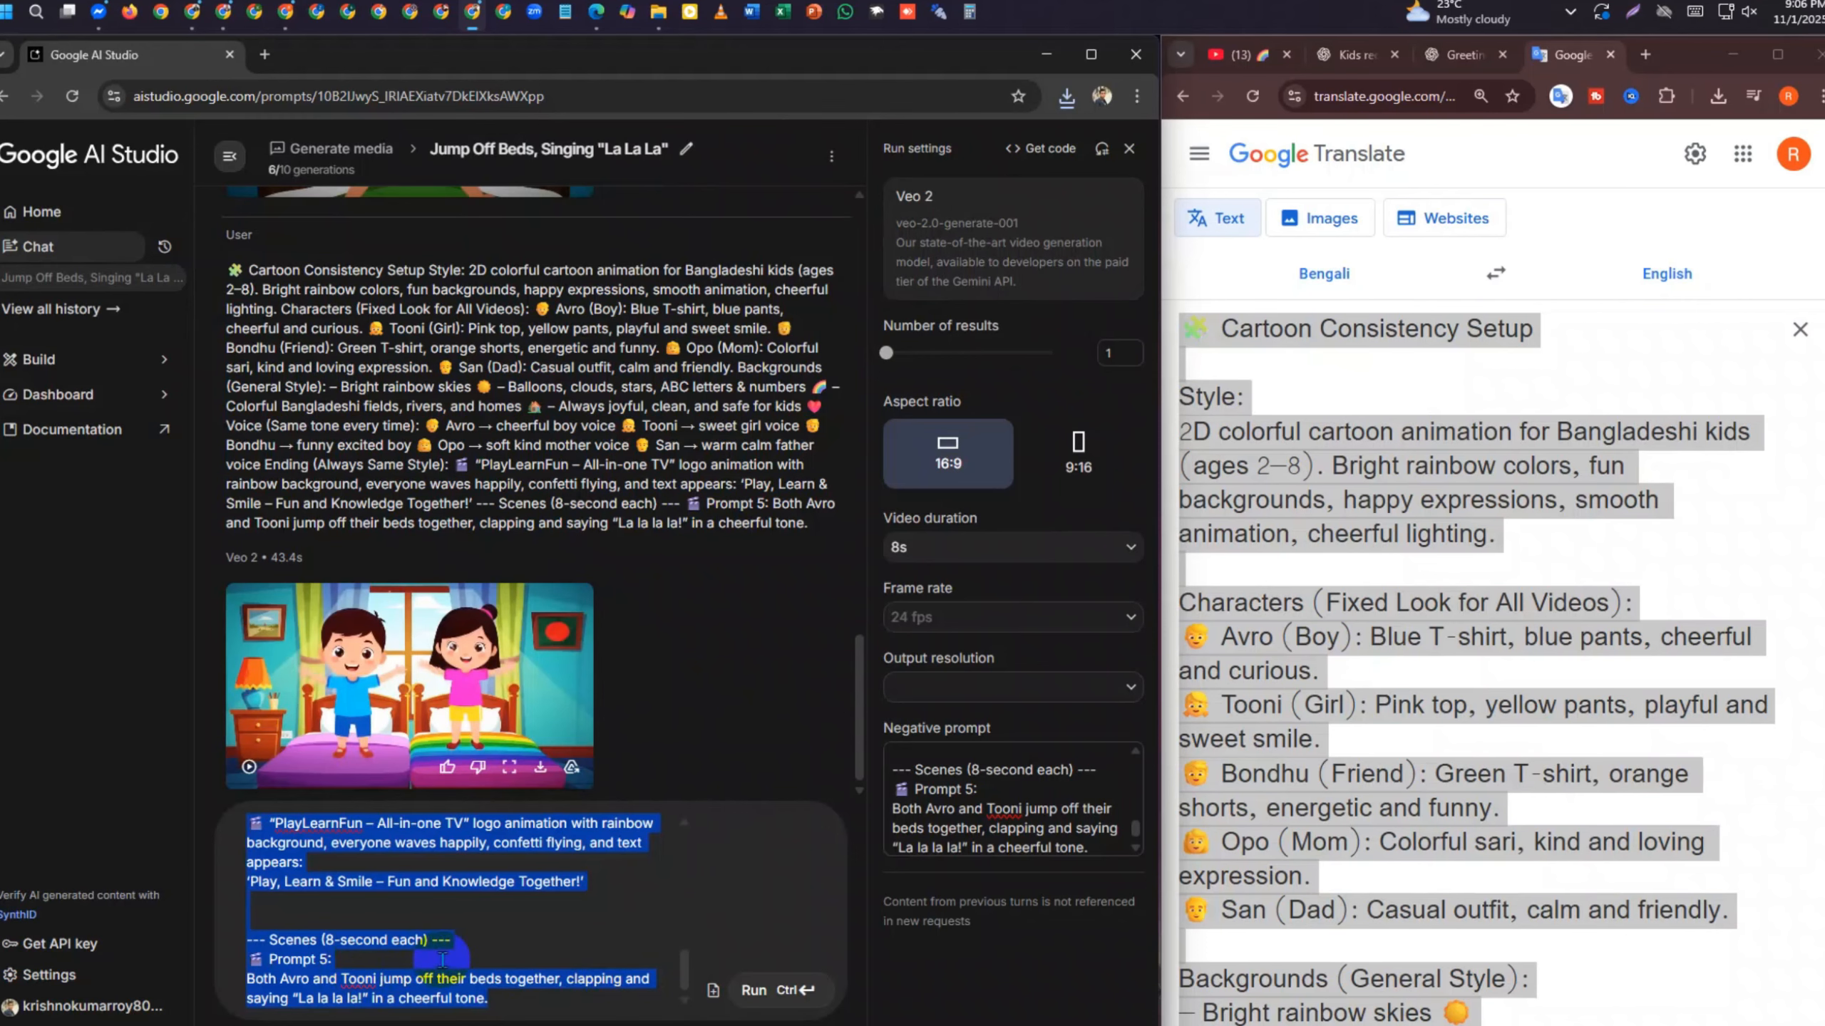
{"action": "key", "text": "BackSpace"}
Delete the Prompt 5 scene and its blank lines from the Google Translate text so Prompt 6 follows the Scenes heading
{"action": "scroll", "coordinate": [1350, 770], "scroll_direction": "down", "scroll_amount": 12}
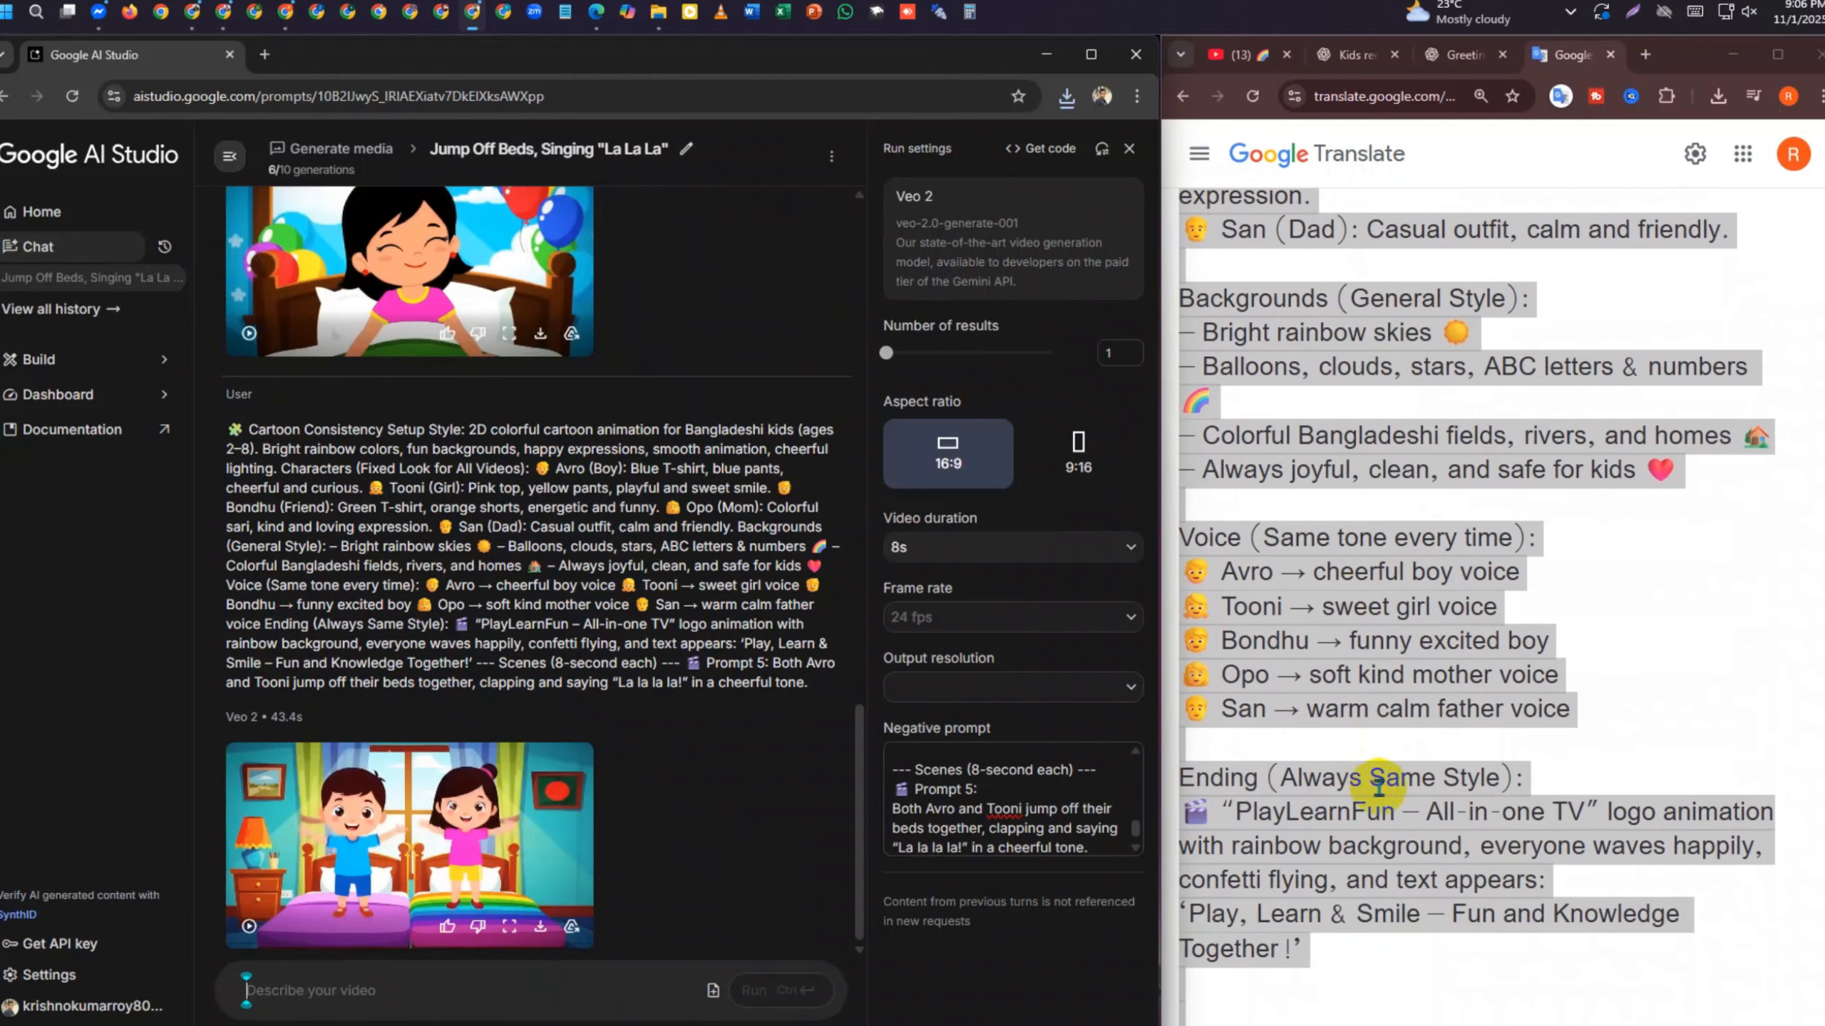
{"action": "scroll", "coordinate": [1378, 812], "scroll_direction": "down", "scroll_amount": 3}
{"action": "left_click_drag", "start_coordinate": [1298, 554], "coordinate": [1171, 420]}
{"action": "key", "text": "BackSpace"}
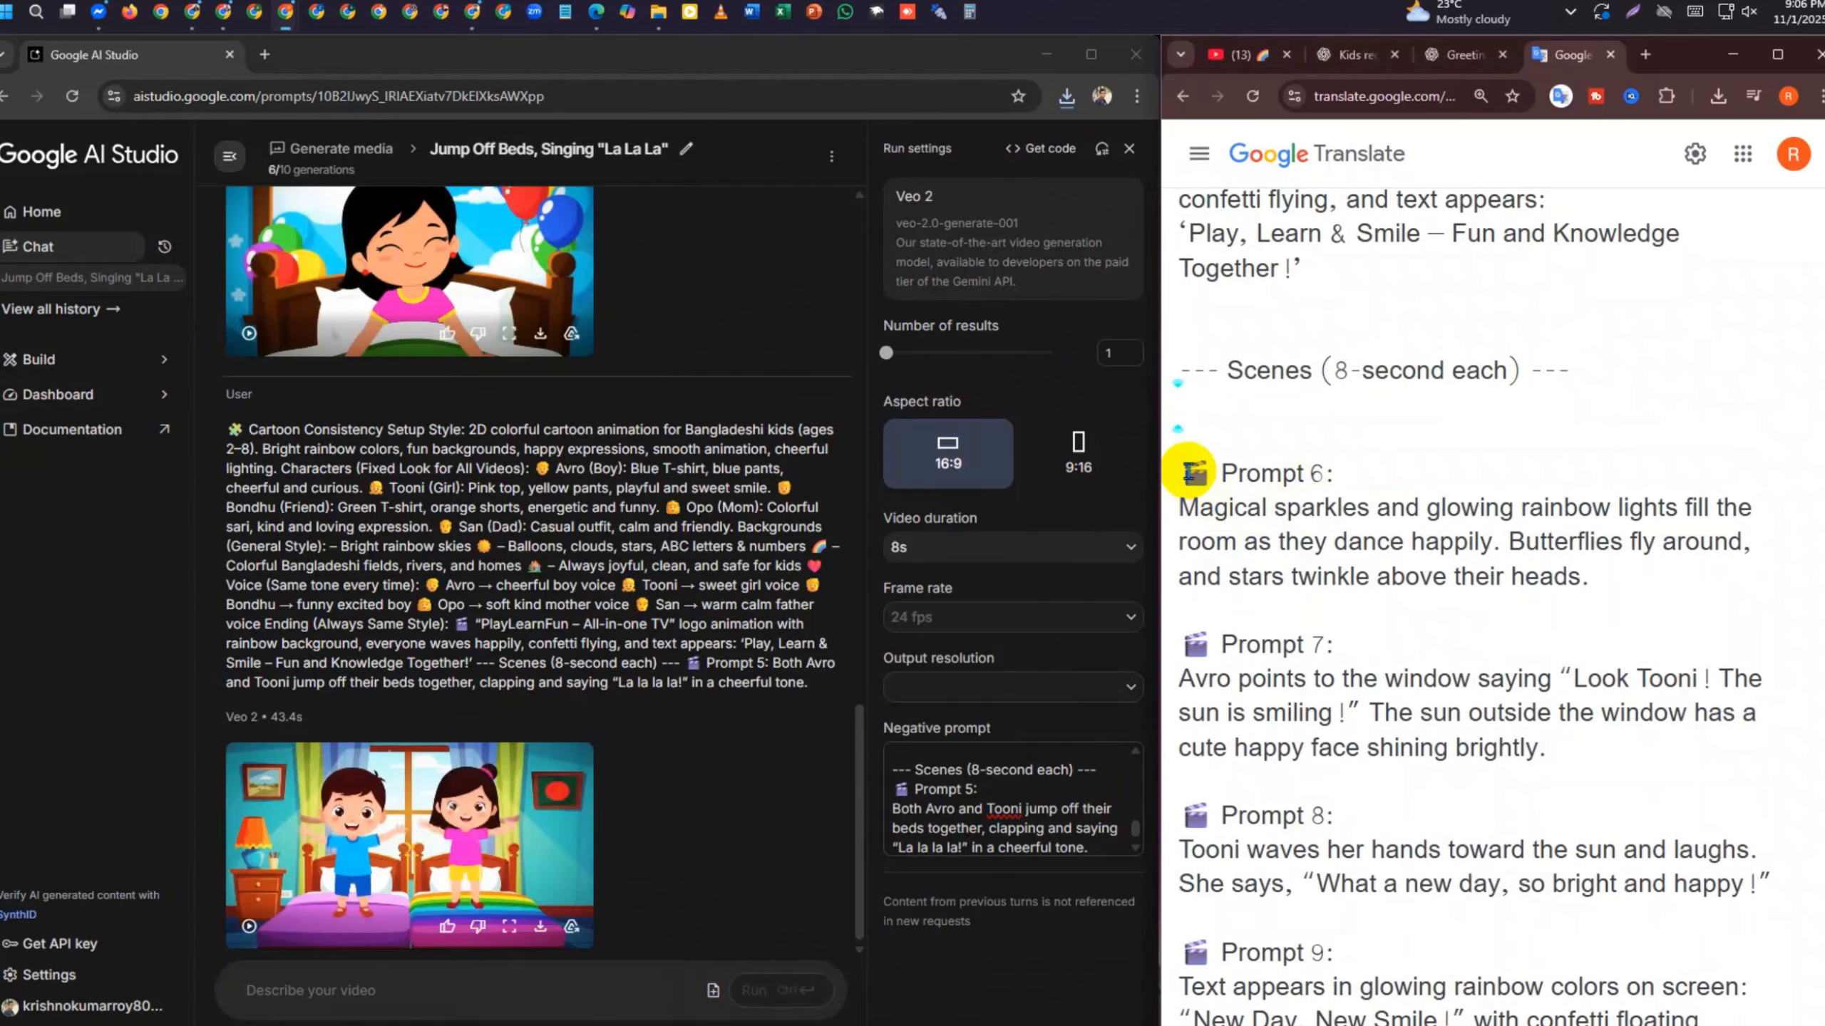
{"action": "key", "text": "BackSpace"}
{"action": "key", "text": "BackSpace"}
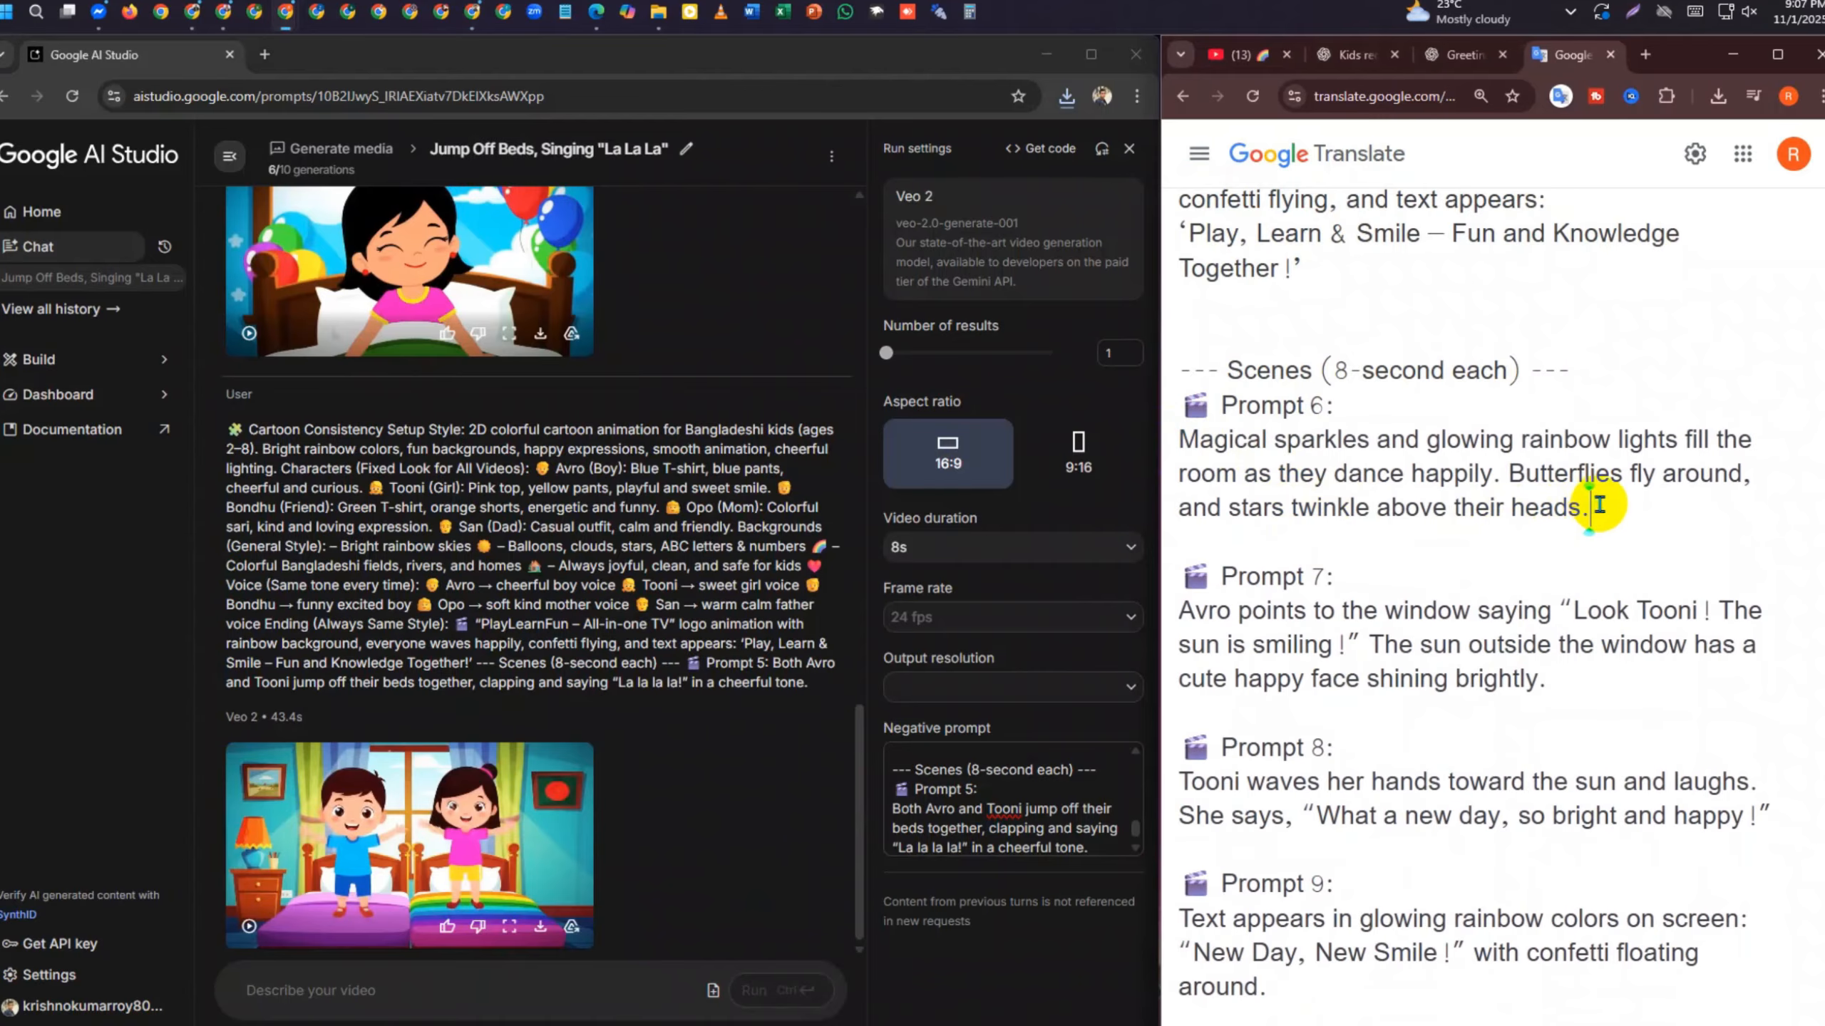
Copy the setup text through Prompt 6 into both the video prompt and the negative prompt, and run the generation
{"action": "left_click_drag", "start_coordinate": [1598, 505], "coordinate": [1062, 12]}
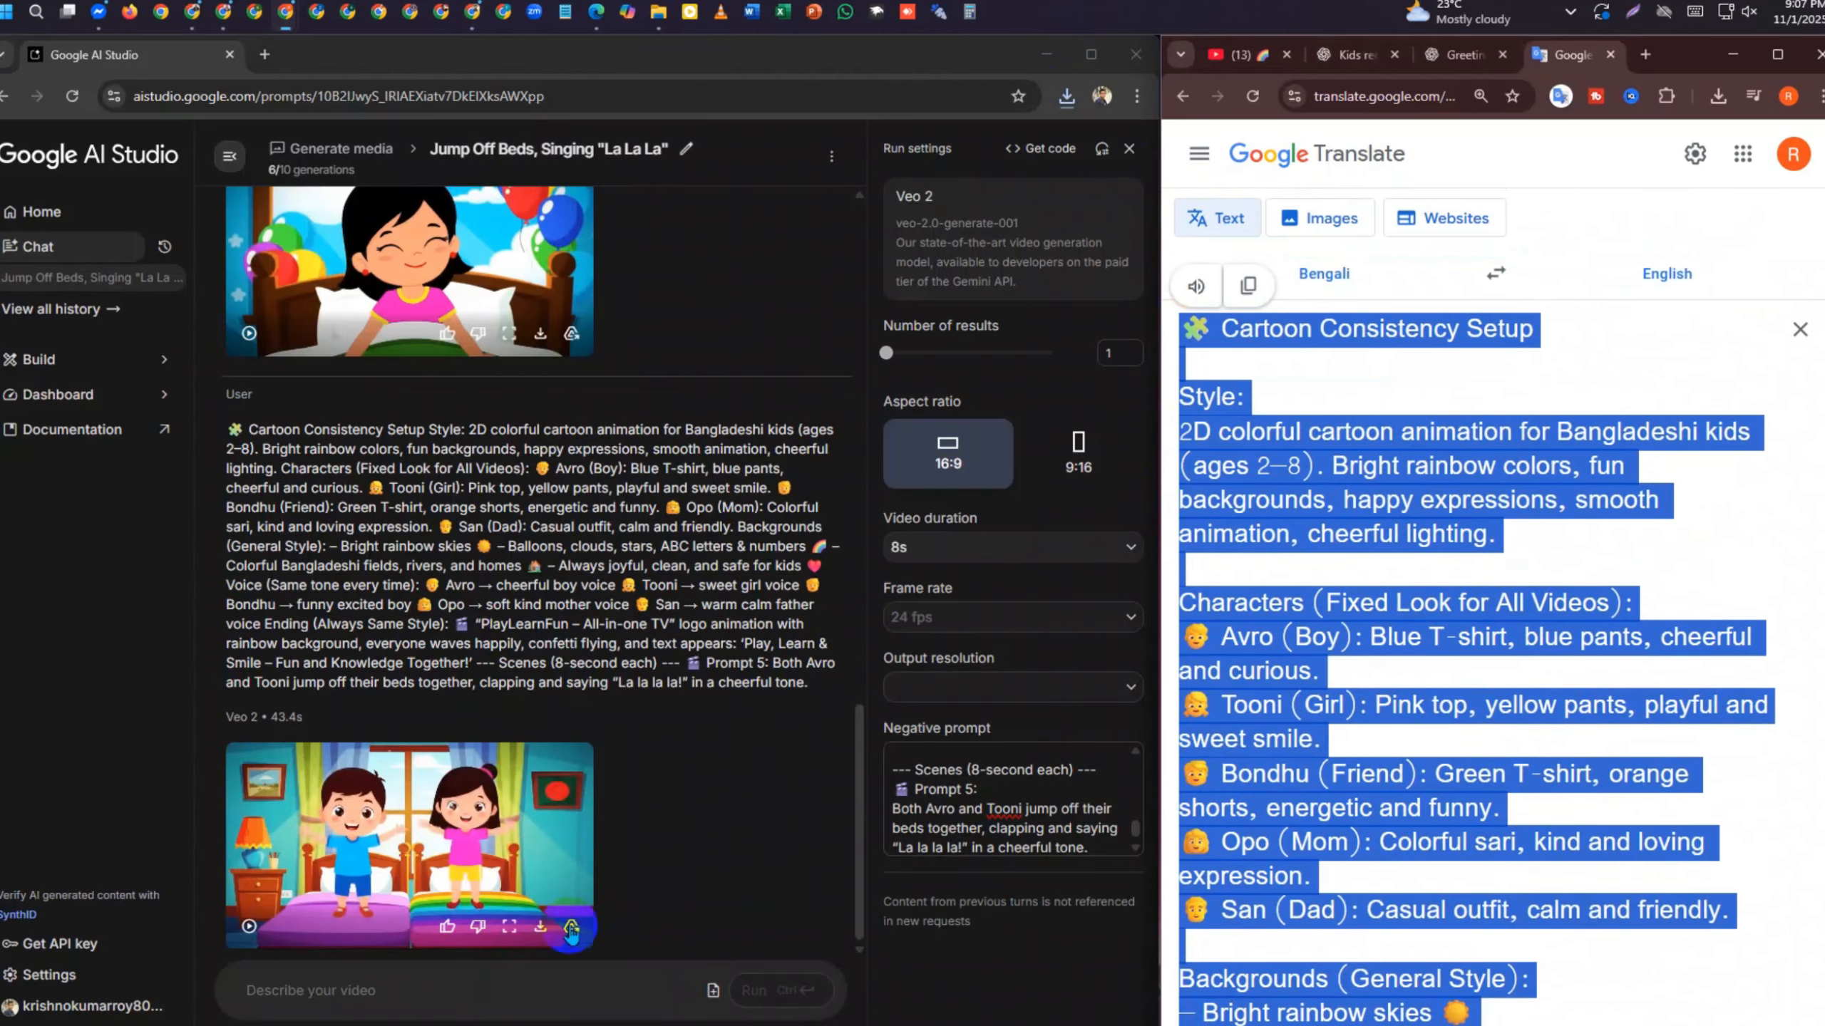
{"action": "left_click", "coordinate": [446, 995]}
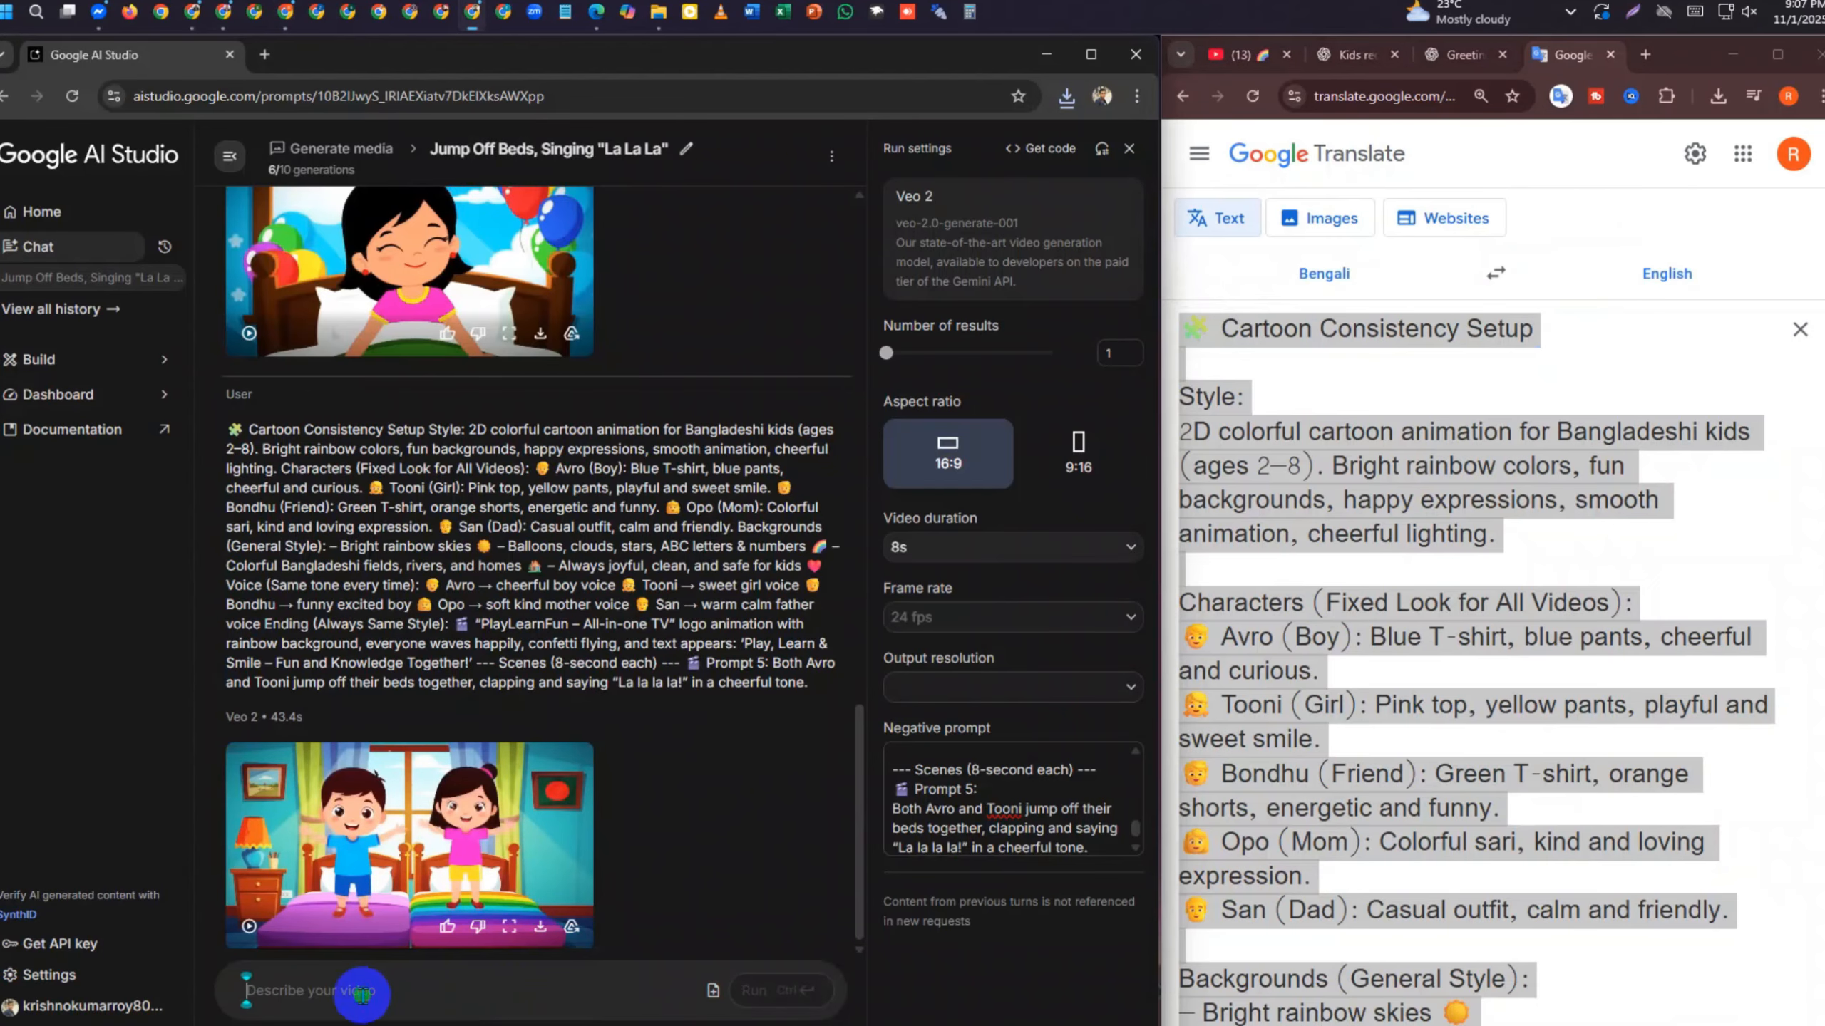
{"action": "key", "text": "ctrl+v"}
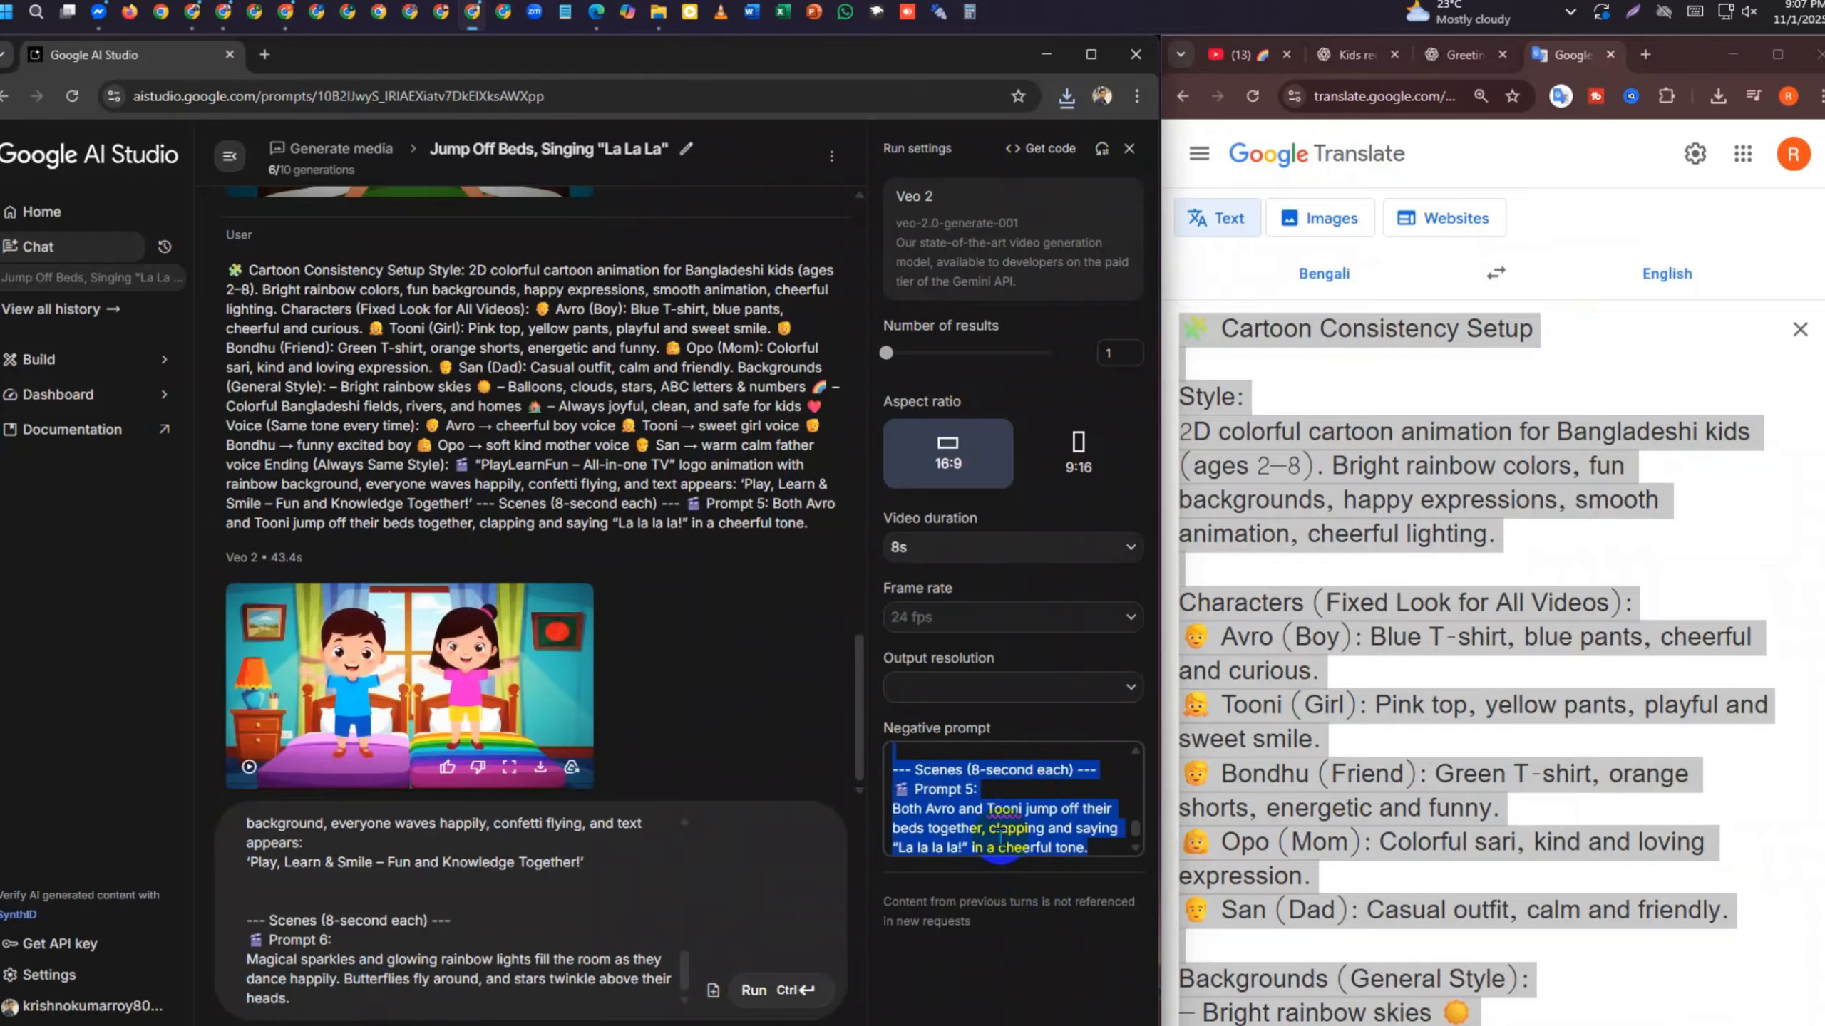
{"action": "key", "text": "ctrl+v"}
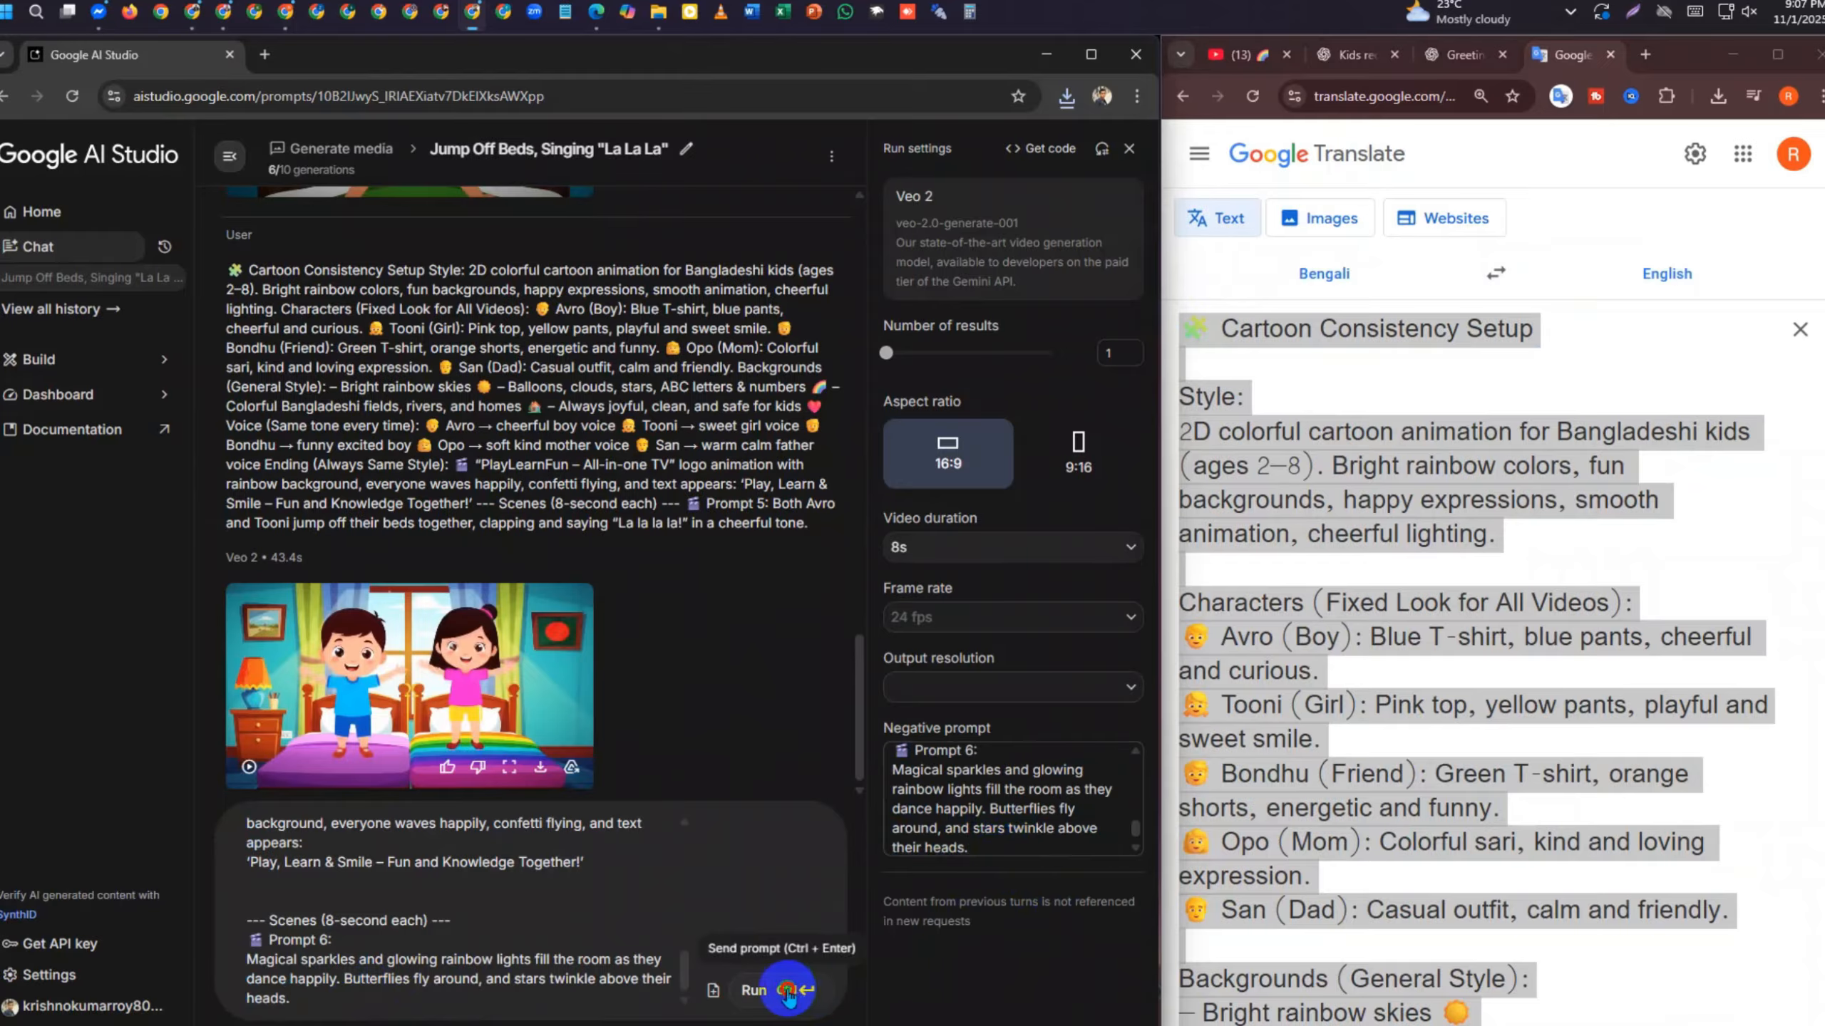
{"action": "left_click", "coordinate": [789, 992]}
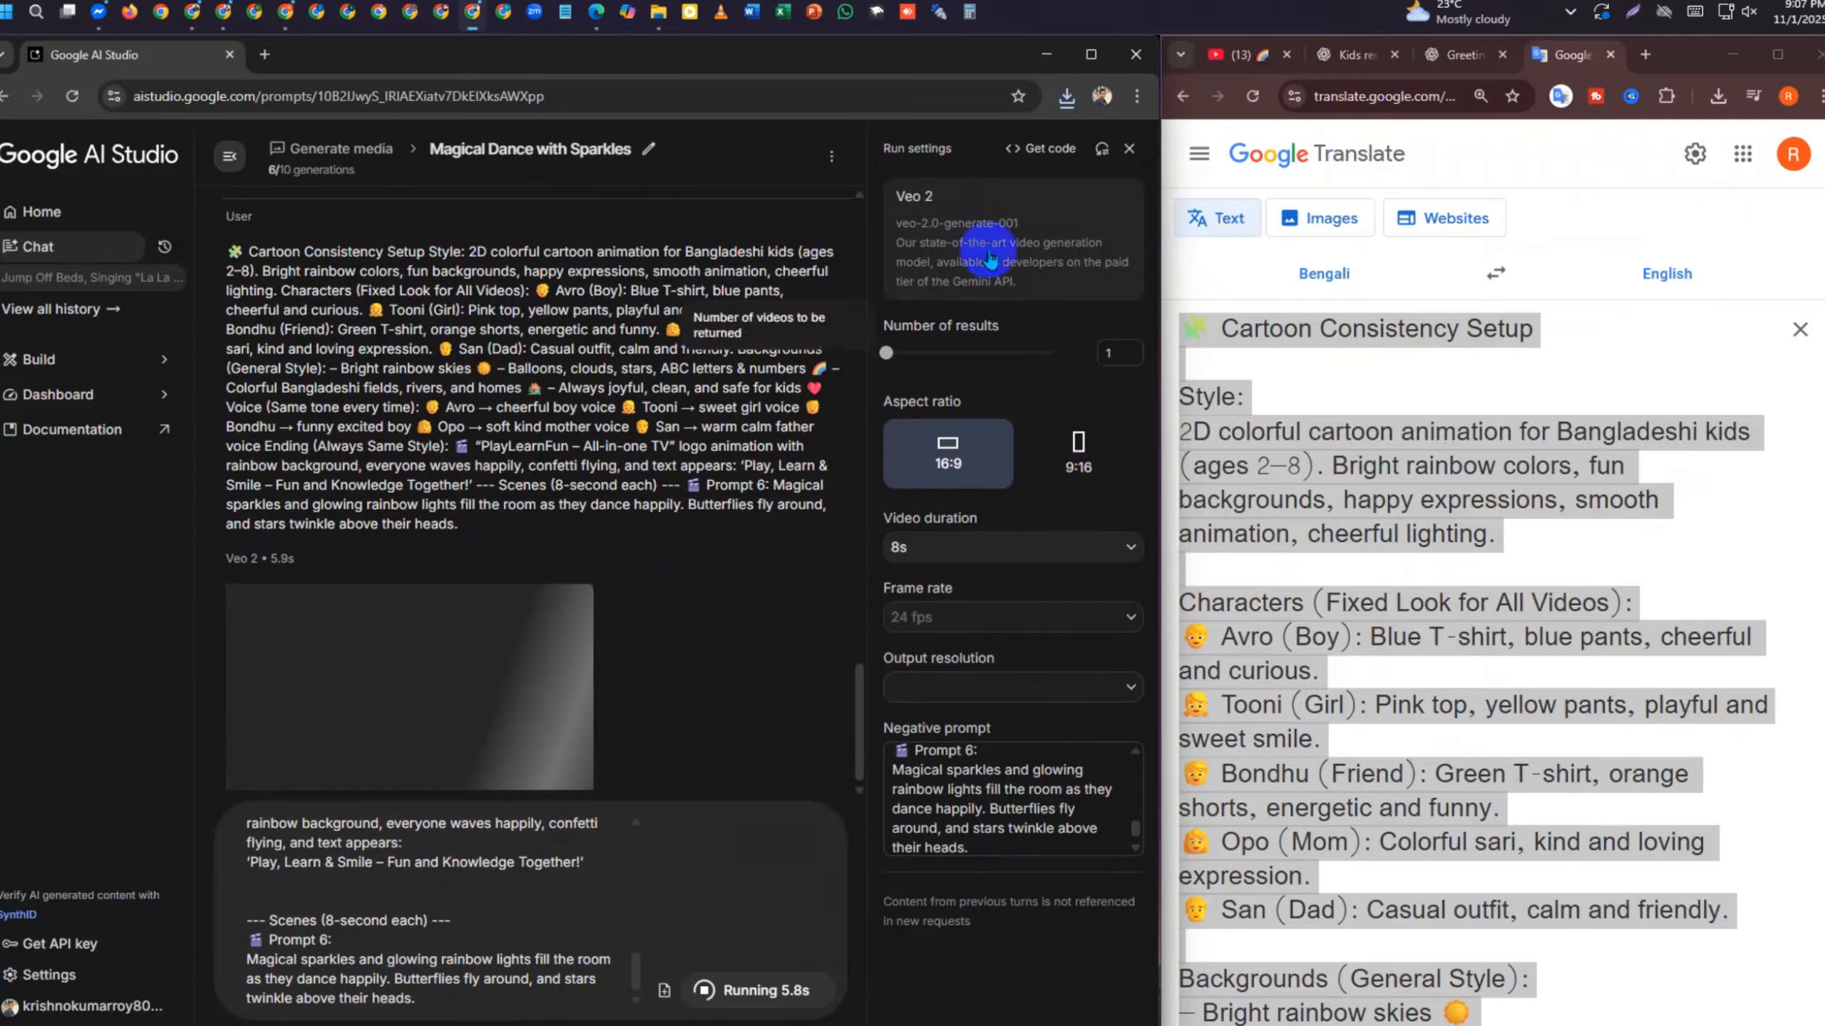
Play the downloaded 9_06PM video of Avro and Tooni from the Downloads folder, and put the player and folder away
{"action": "left_click", "coordinate": [1066, 95]}
{"action": "left_click", "coordinate": [1016, 181]}
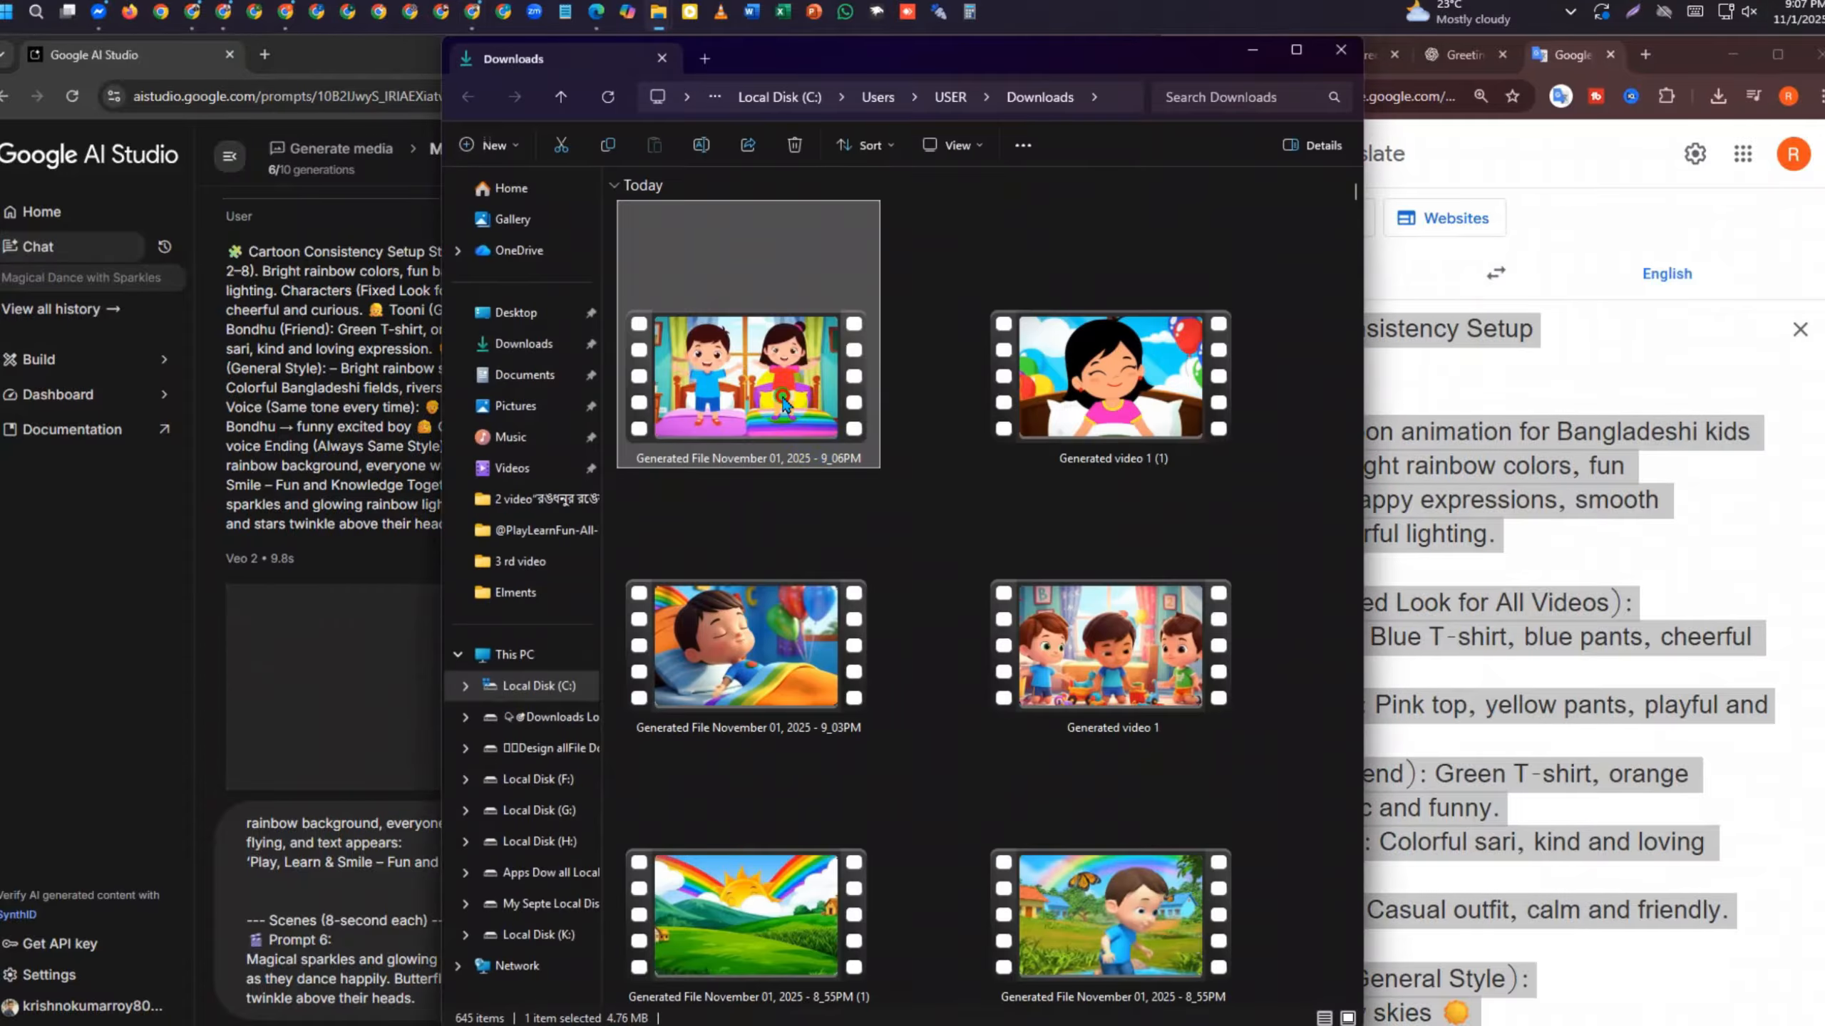
{"action": "double_click", "coordinate": [806, 403]}
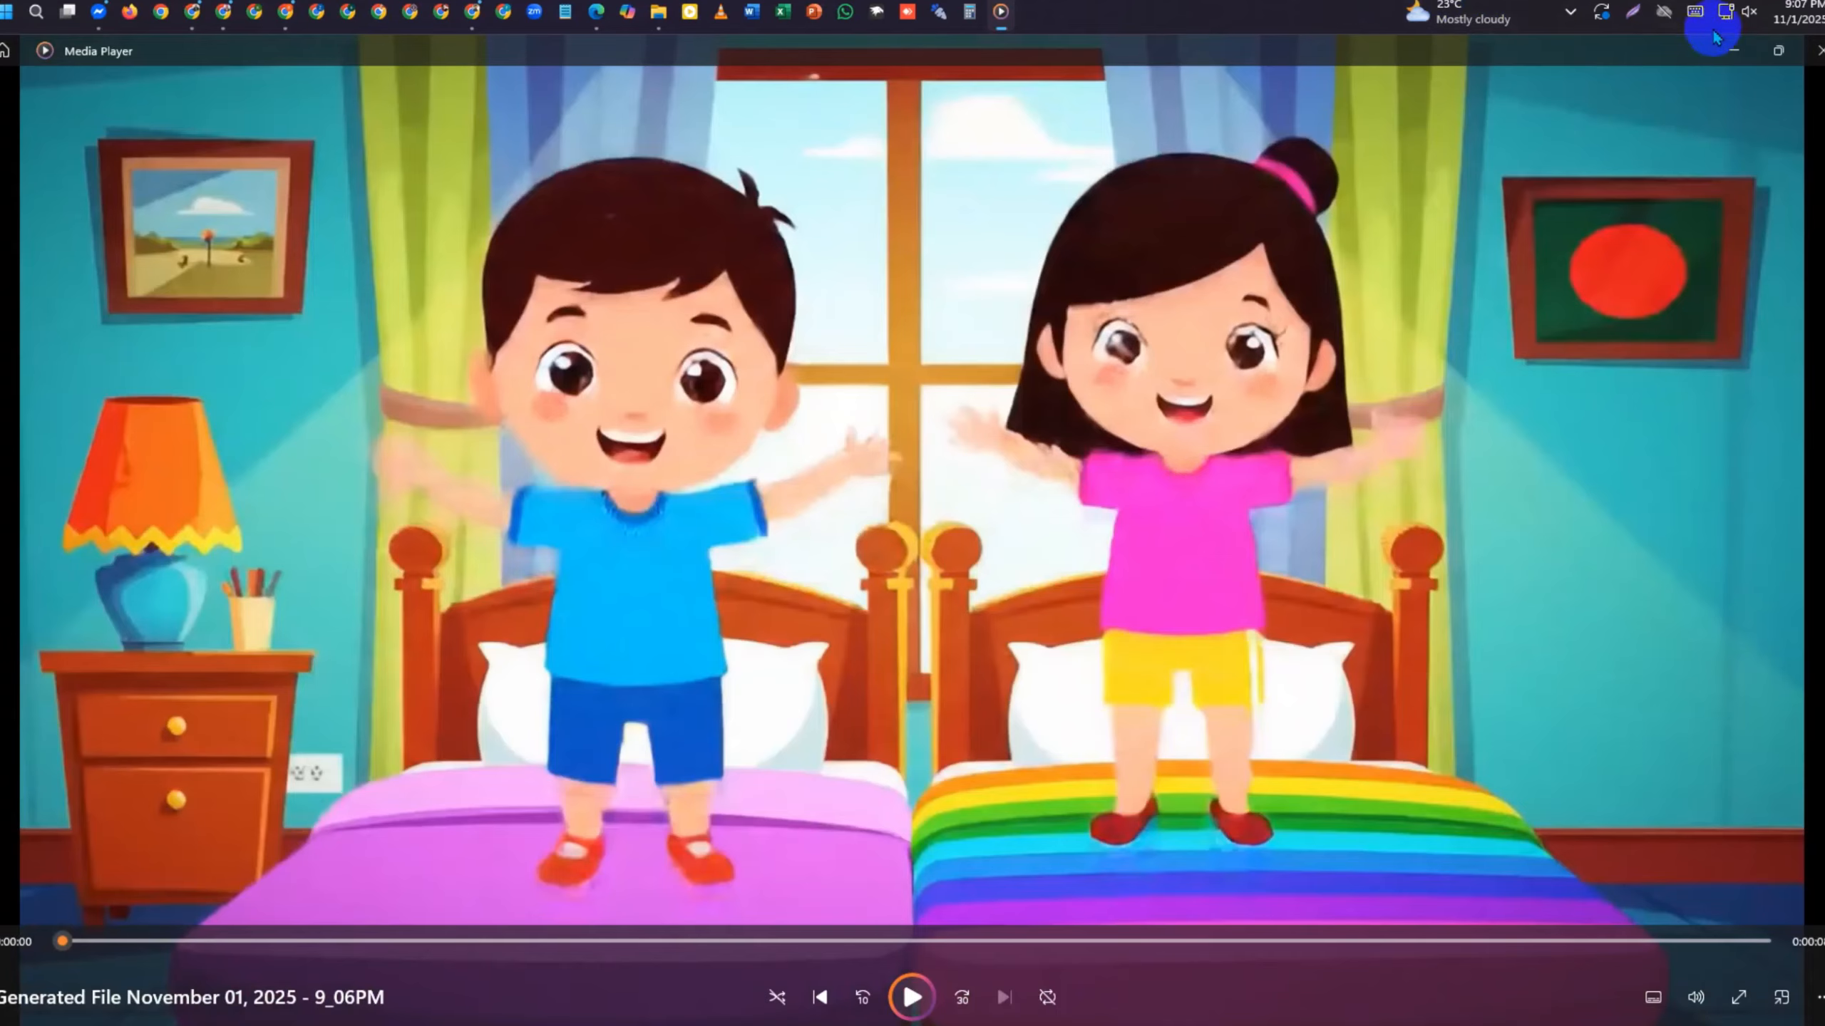
{"action": "left_click", "coordinate": [1817, 50]}
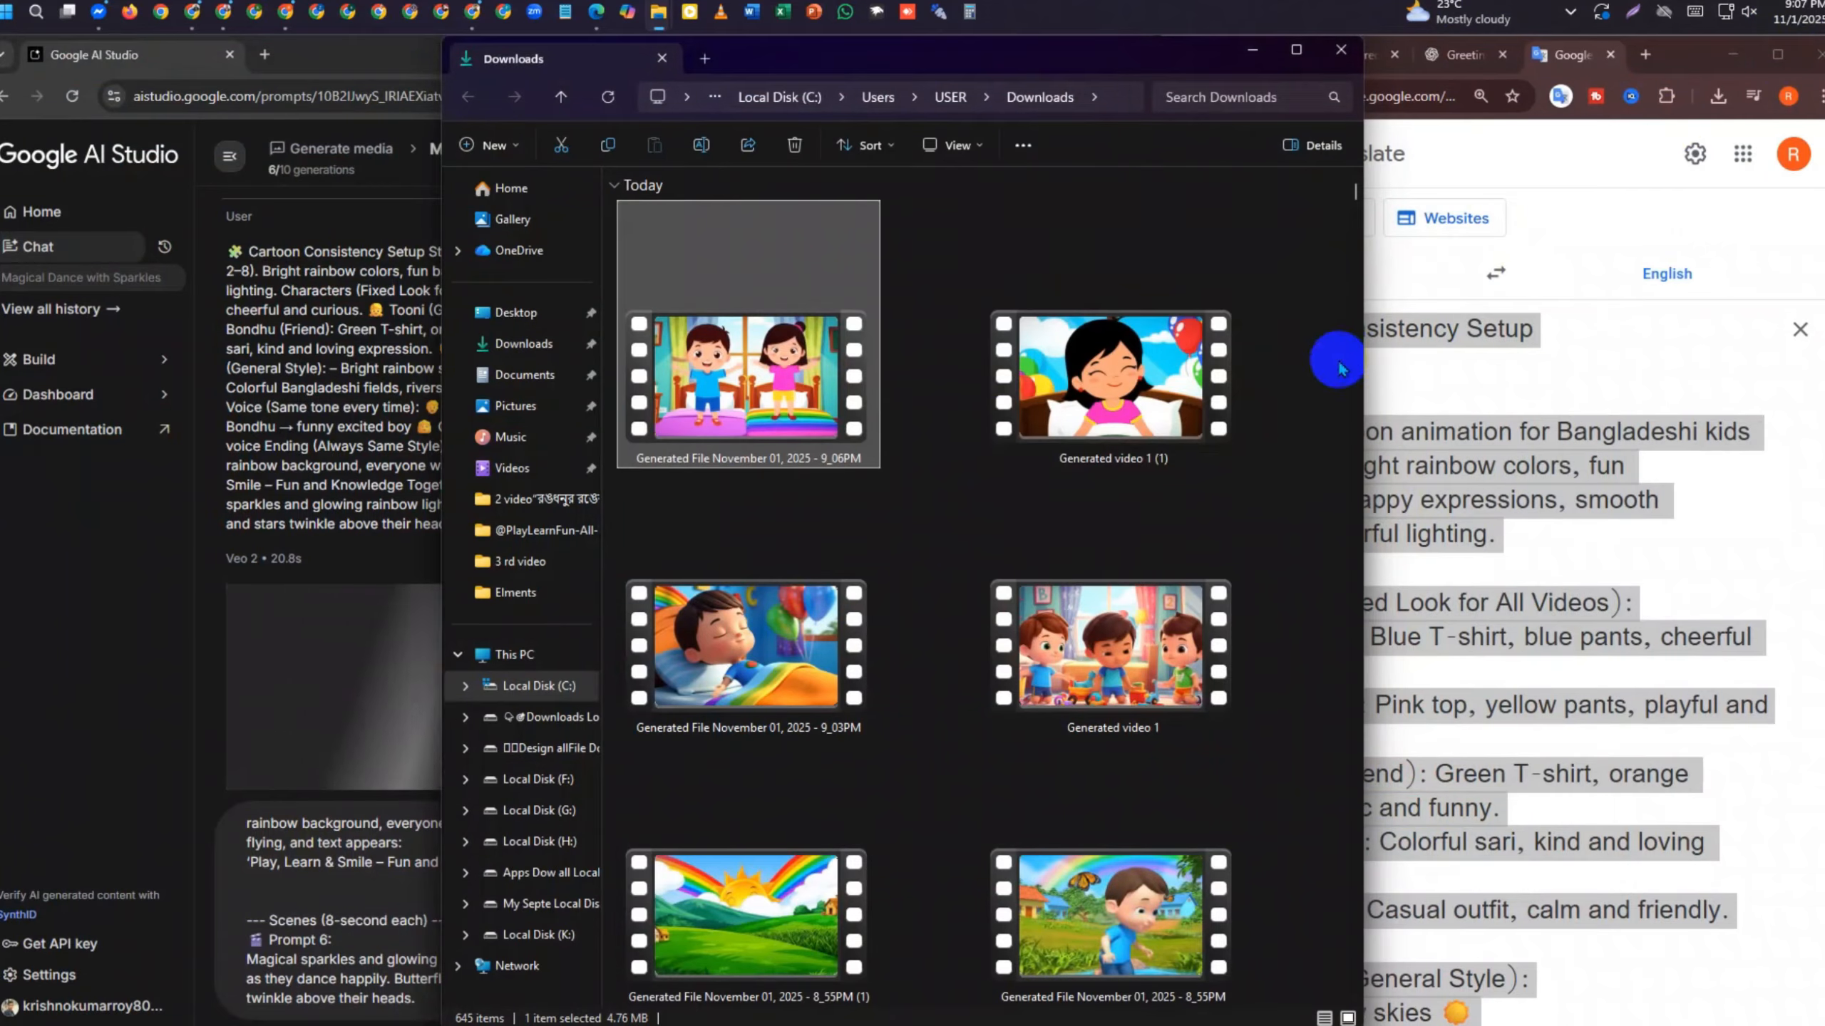
{"action": "left_click", "coordinate": [1249, 54]}
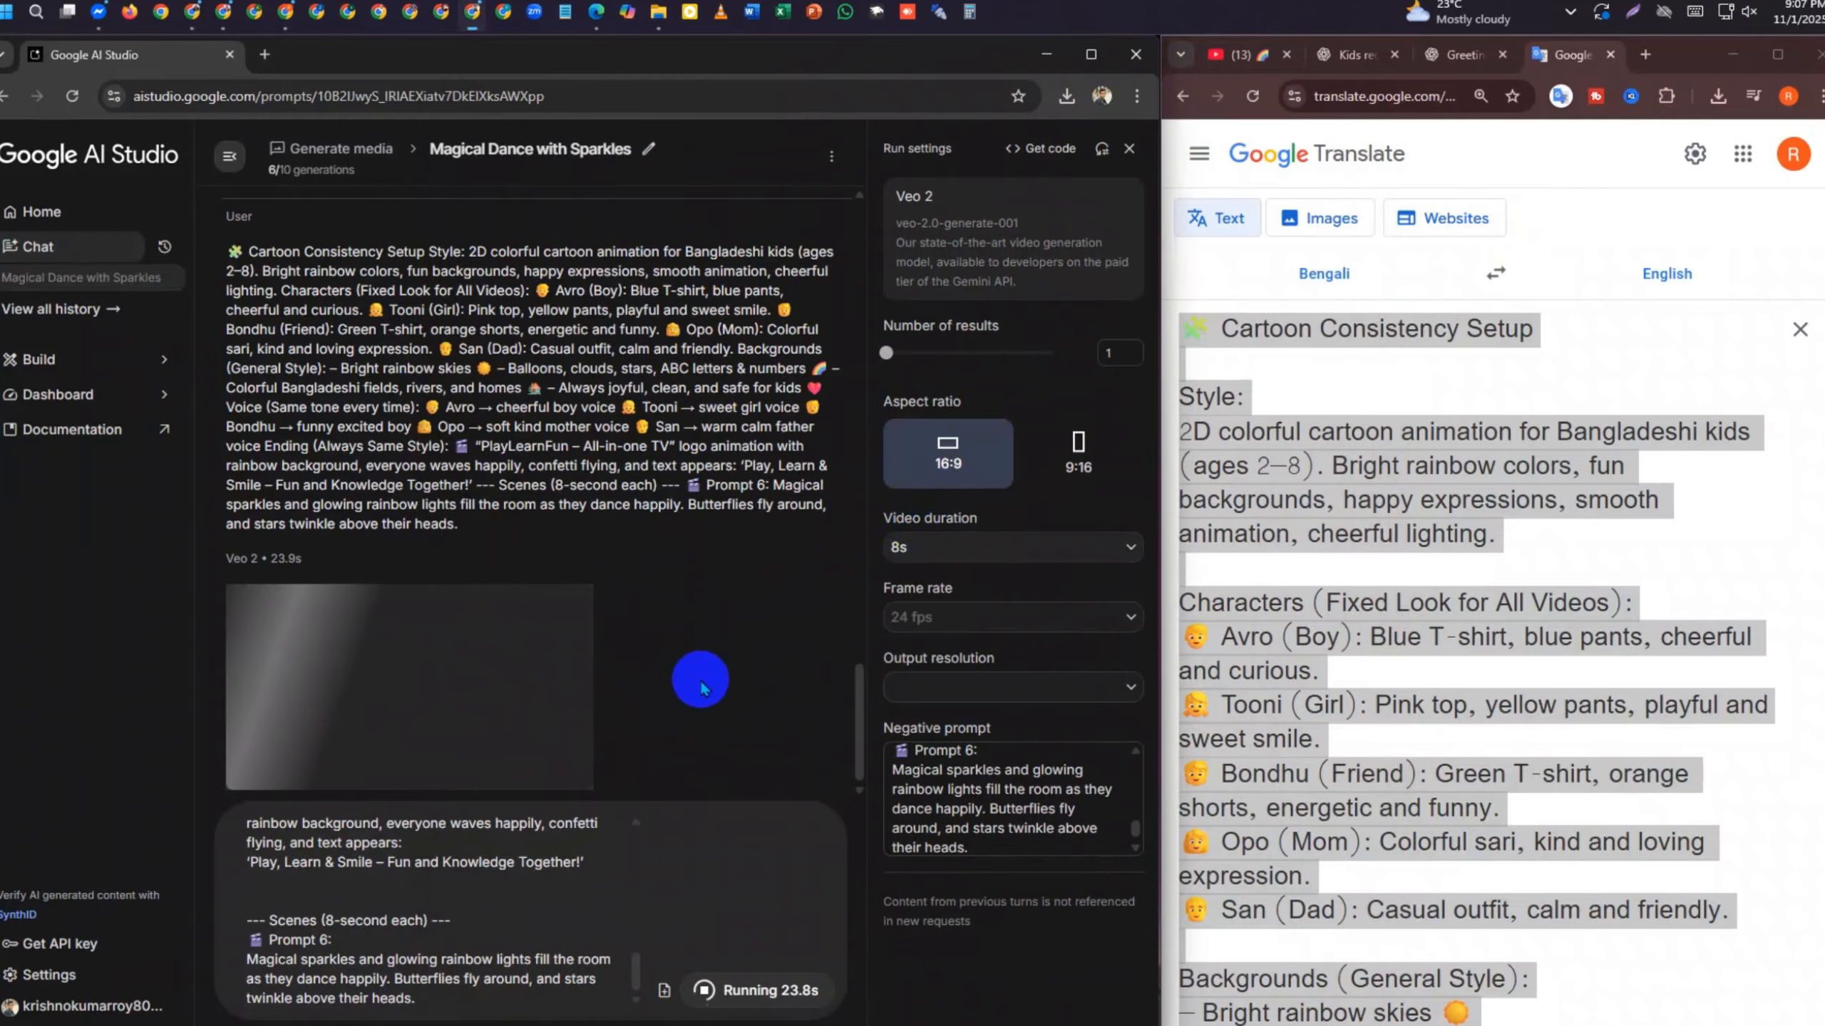
Switch to the published PlayLearnFun Bangla Kids Rhyme video on YouTube and look over its page and statistics
{"action": "mouse_move", "coordinate": [228, 16]}
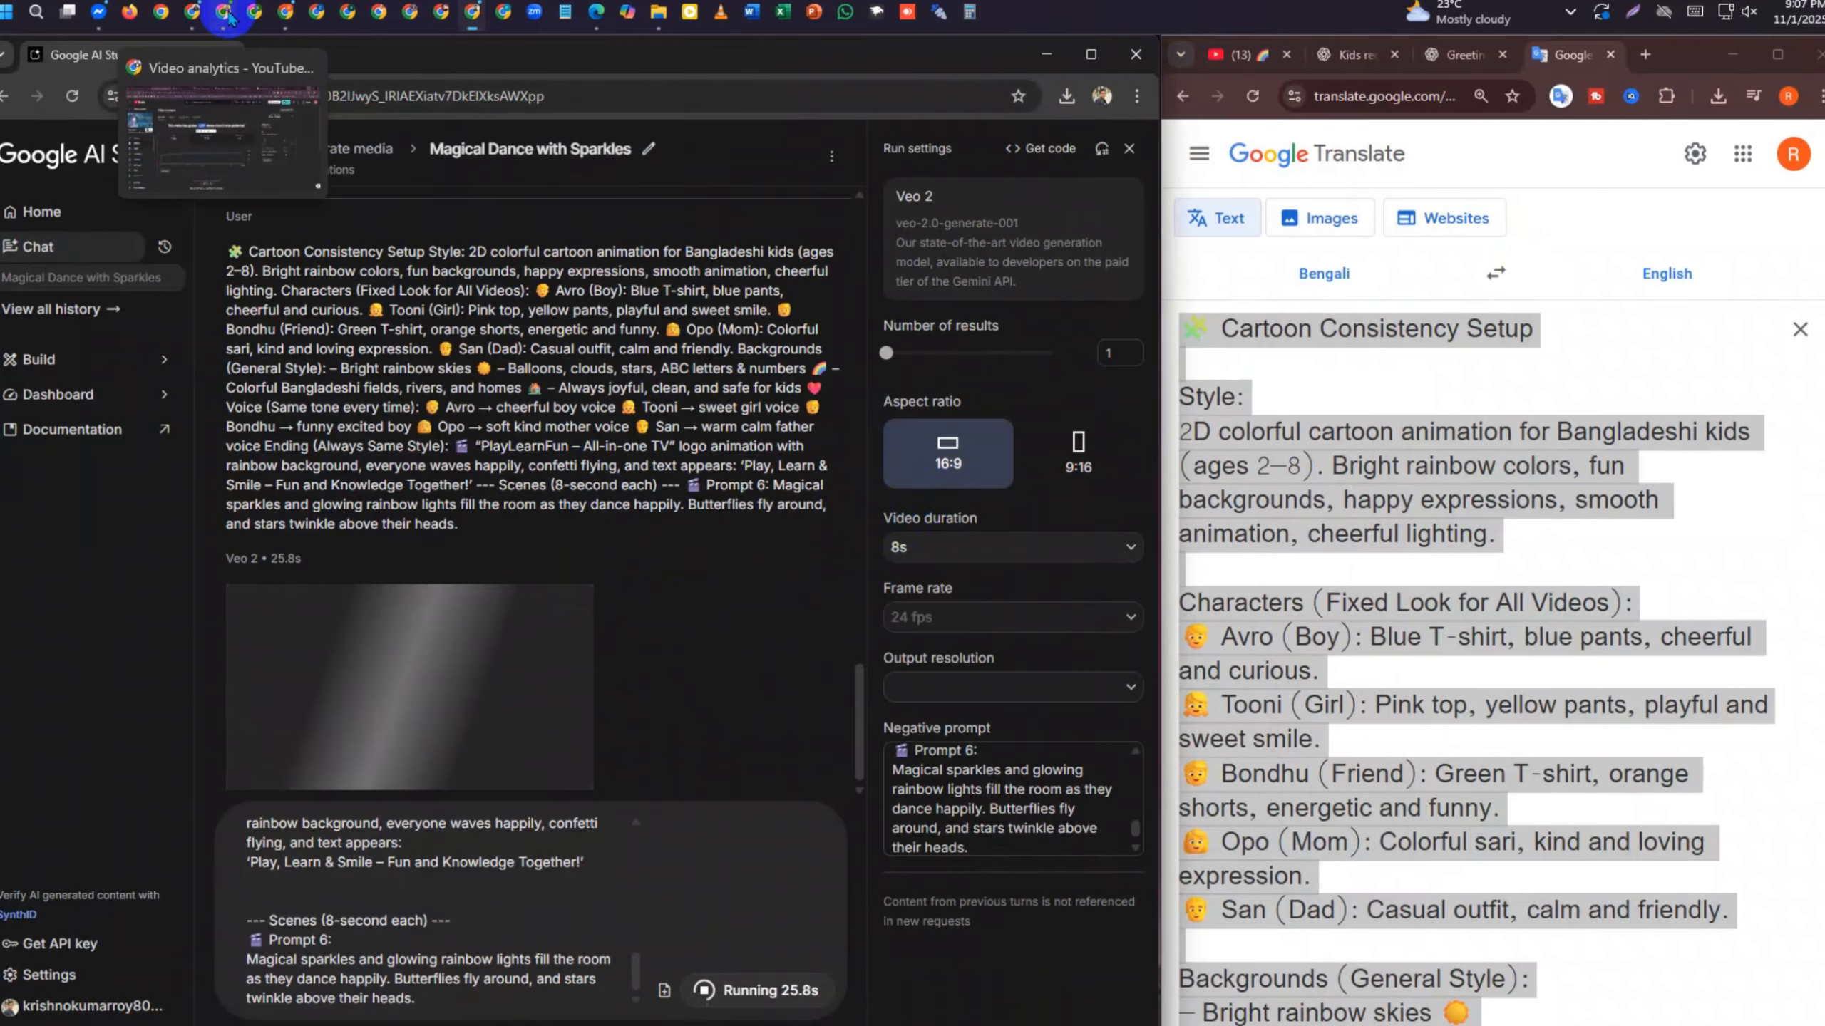
{"action": "mouse_move", "coordinate": [285, 20]}
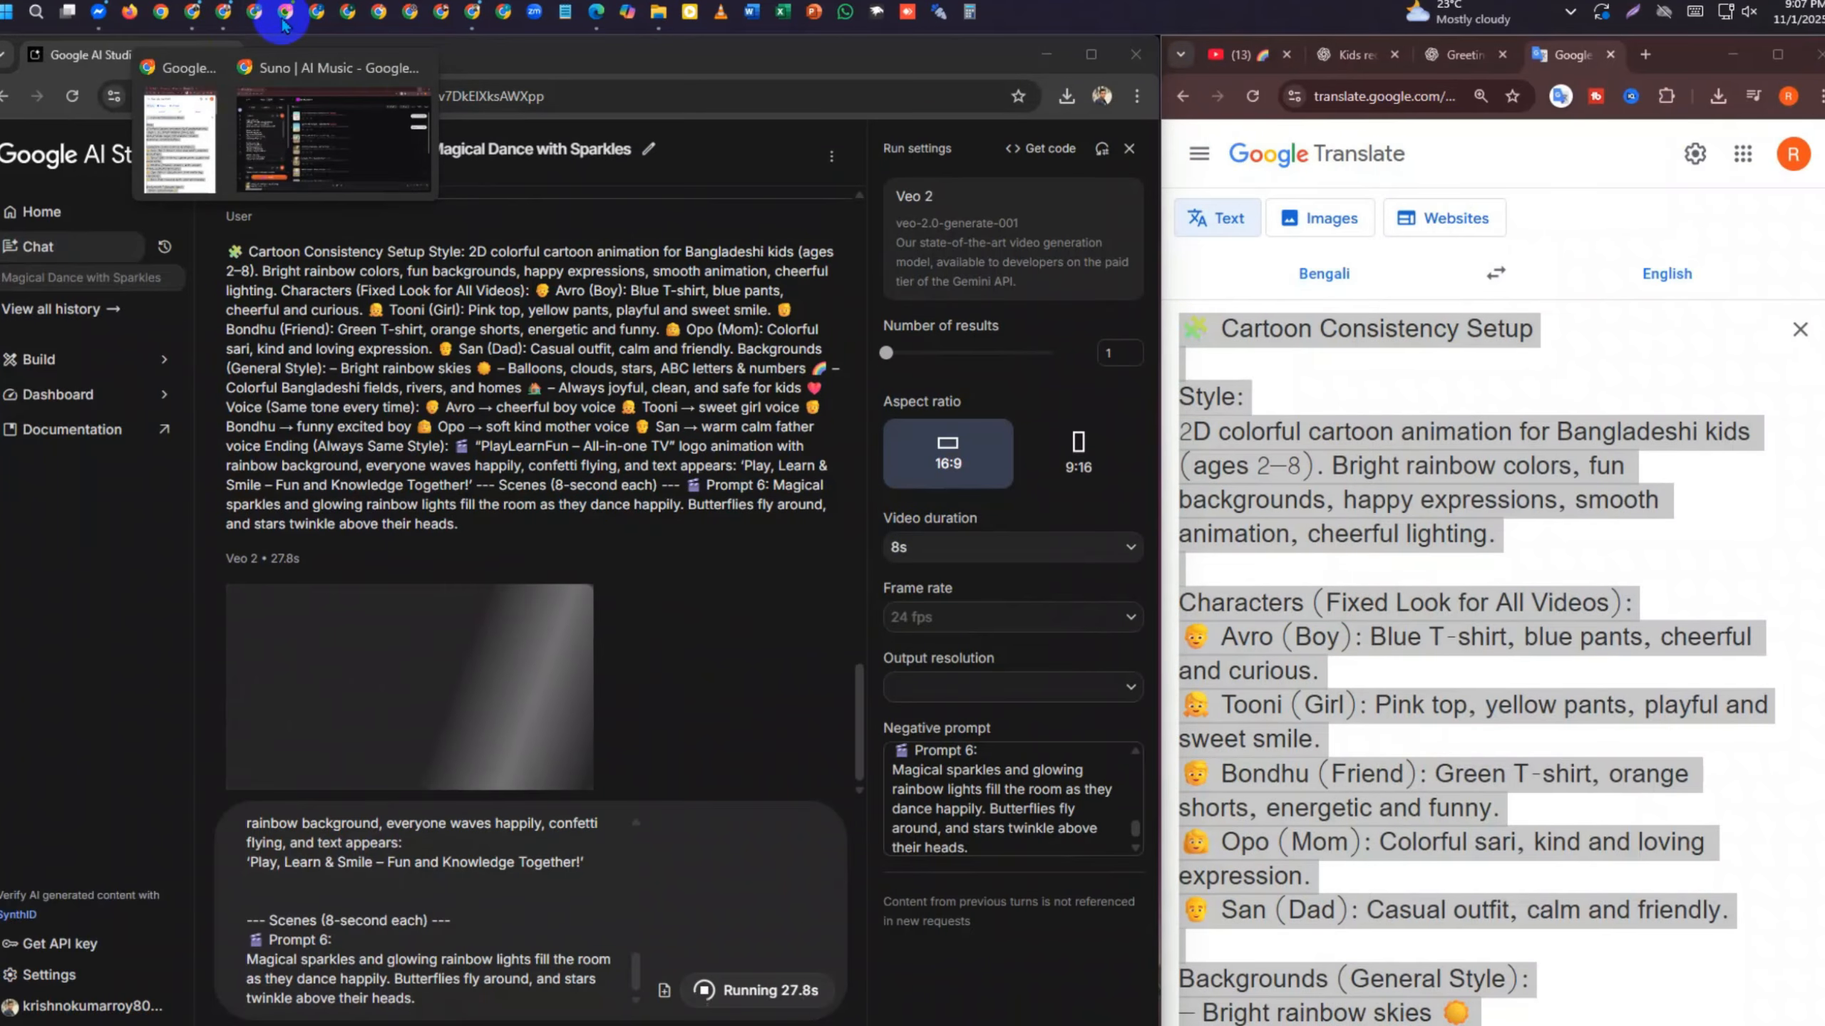
{"action": "left_click", "coordinate": [1240, 55]}
{"action": "scroll", "coordinate": [1545, 690], "scroll_direction": "up", "scroll_amount": 5}
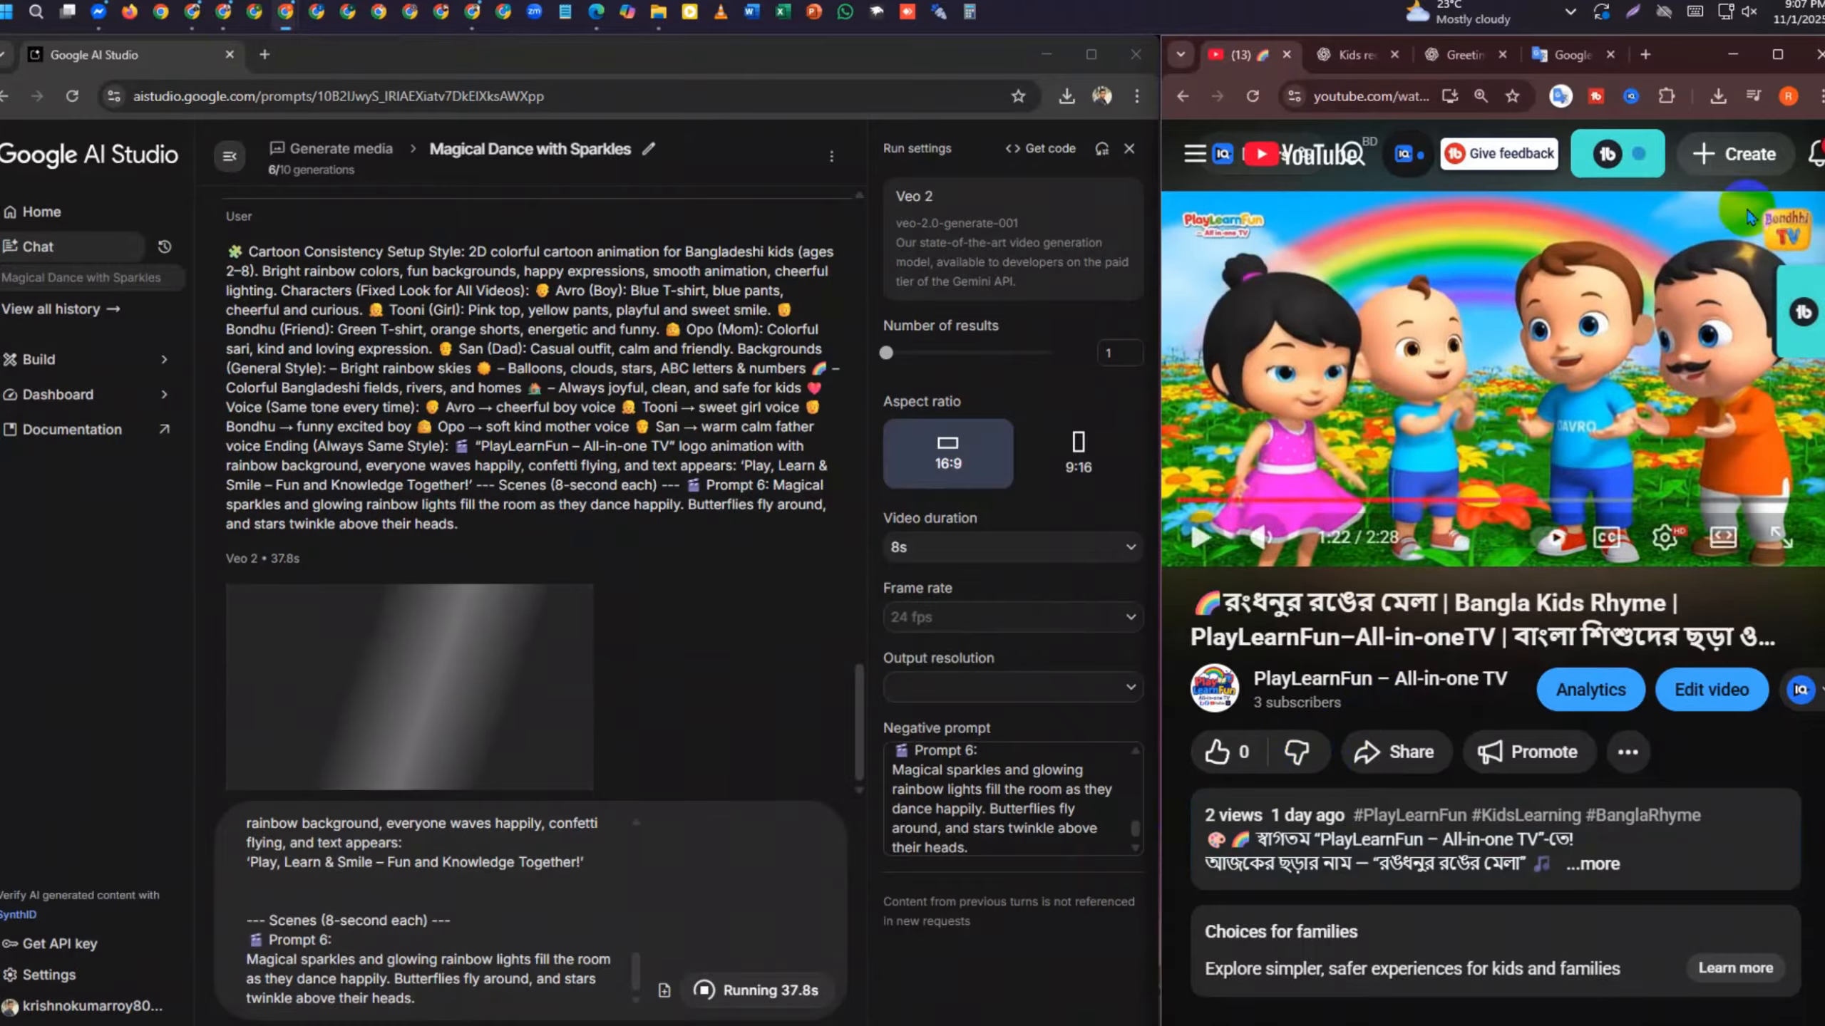
{"action": "left_click", "coordinate": [1731, 63]}
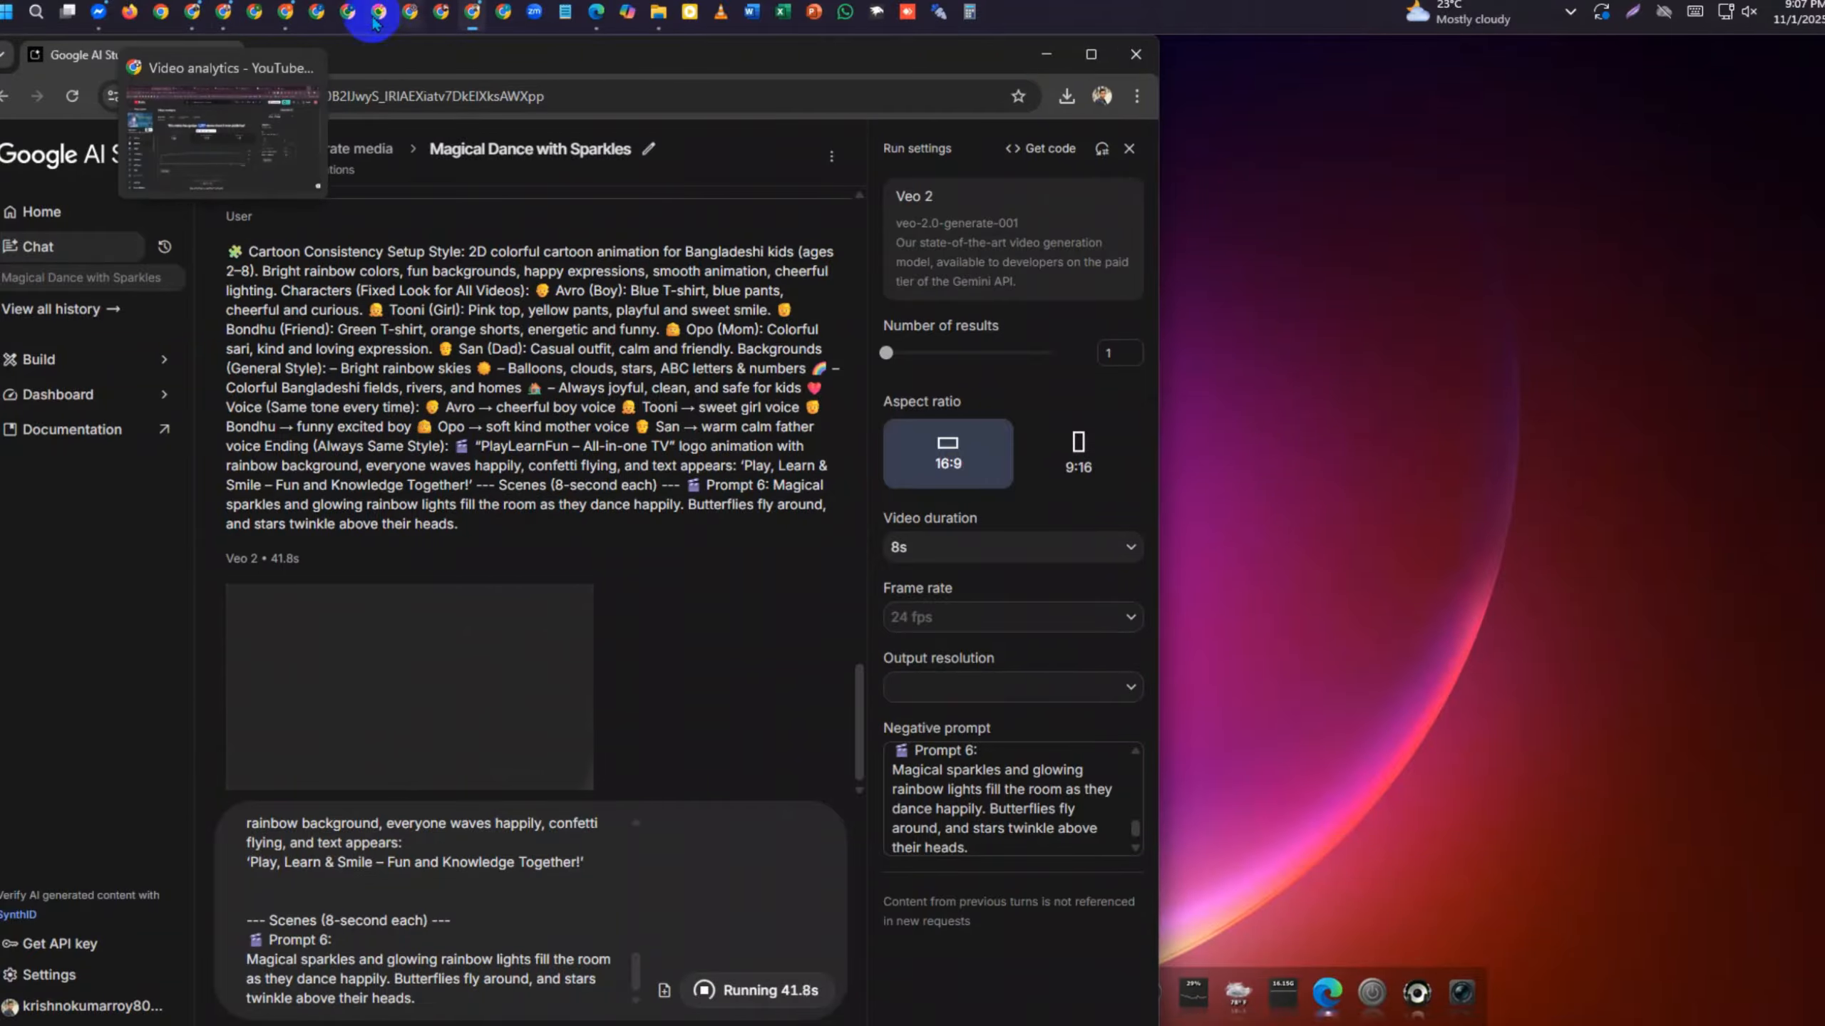
{"action": "mouse_move", "coordinate": [285, 17]}
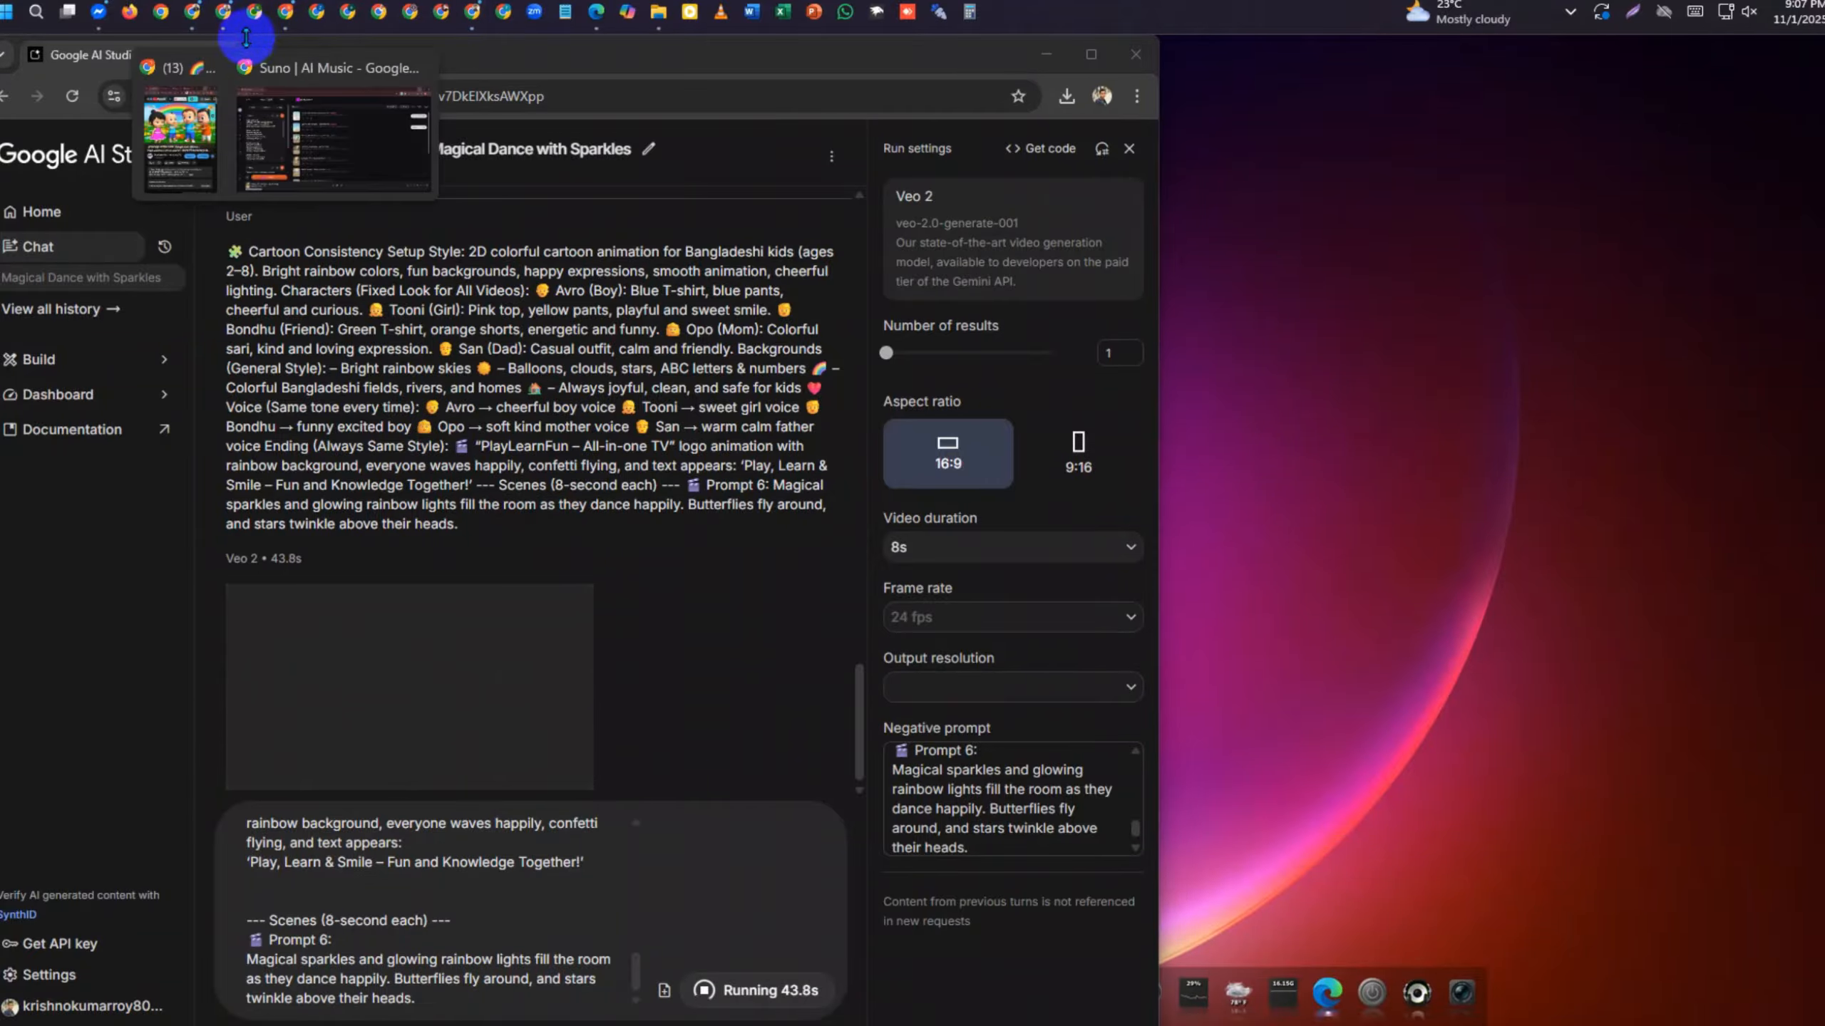
{"action": "left_click", "coordinate": [181, 137]}
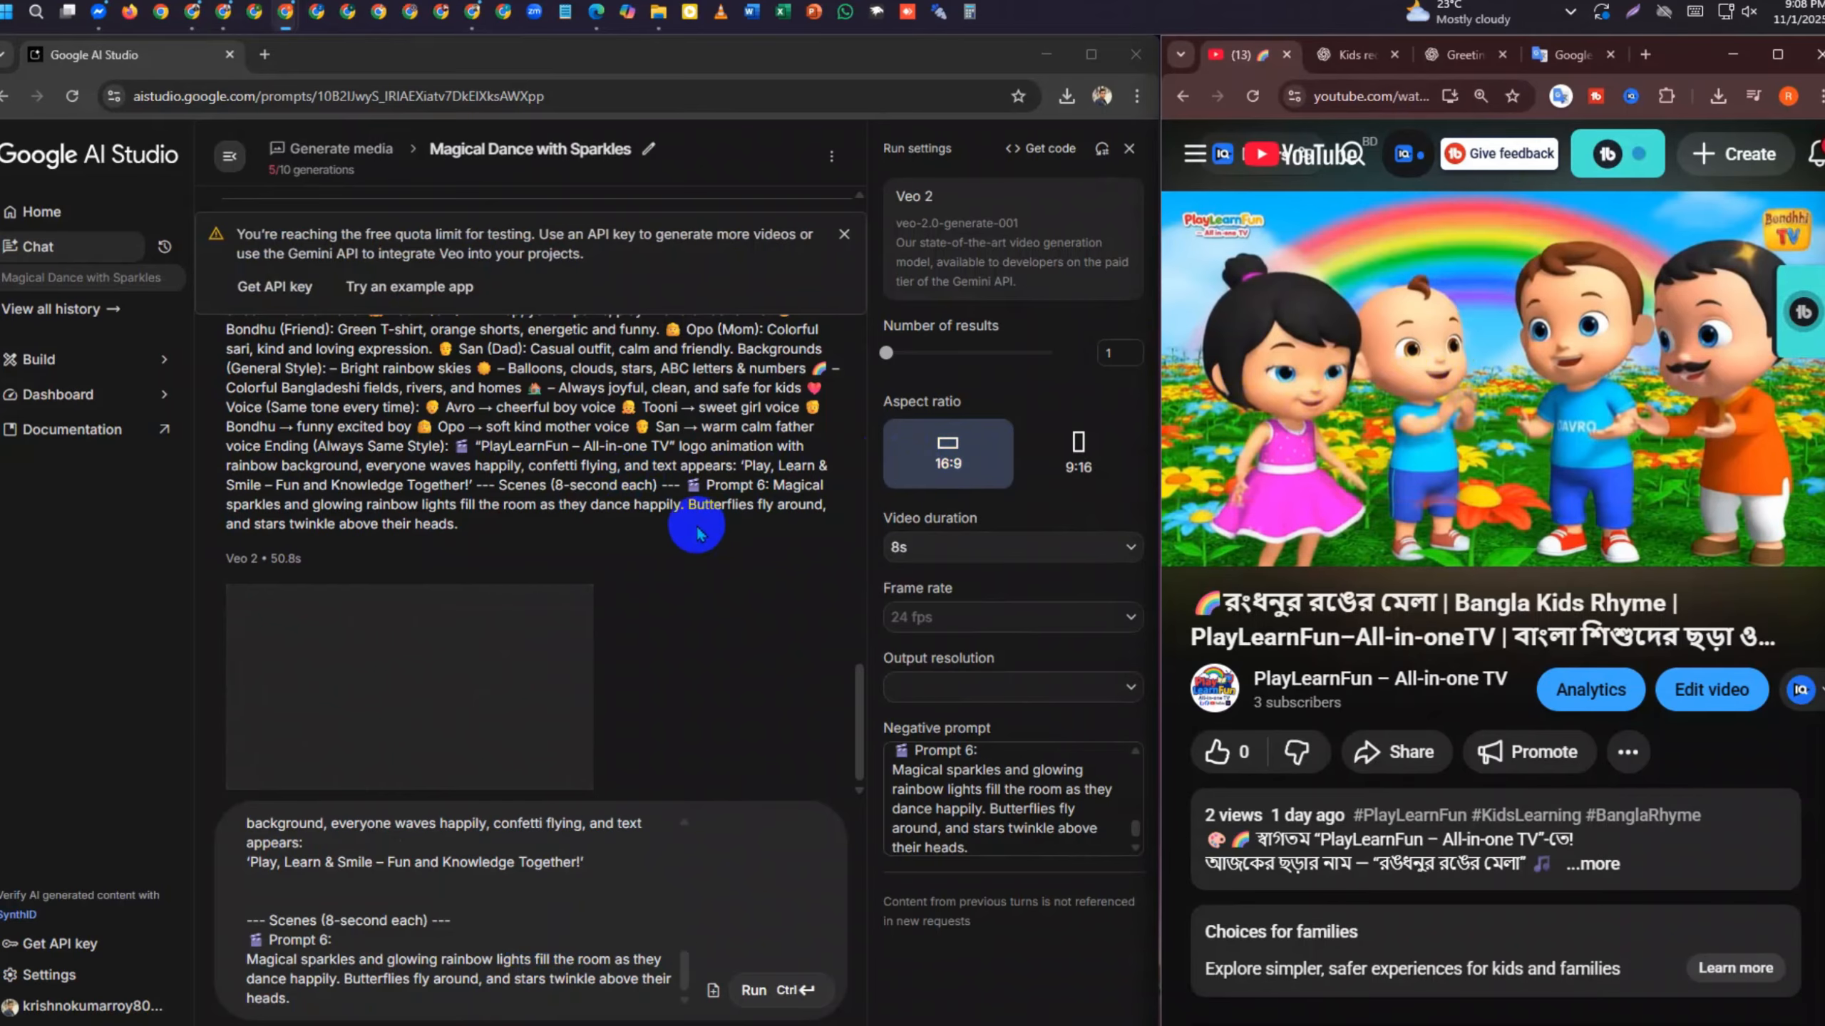
{"action": "scroll", "coordinate": [694, 530], "scroll_direction": "up", "scroll_amount": 3}
{"action": "scroll", "coordinate": [697, 532], "scroll_direction": "down", "scroll_amount": 3}
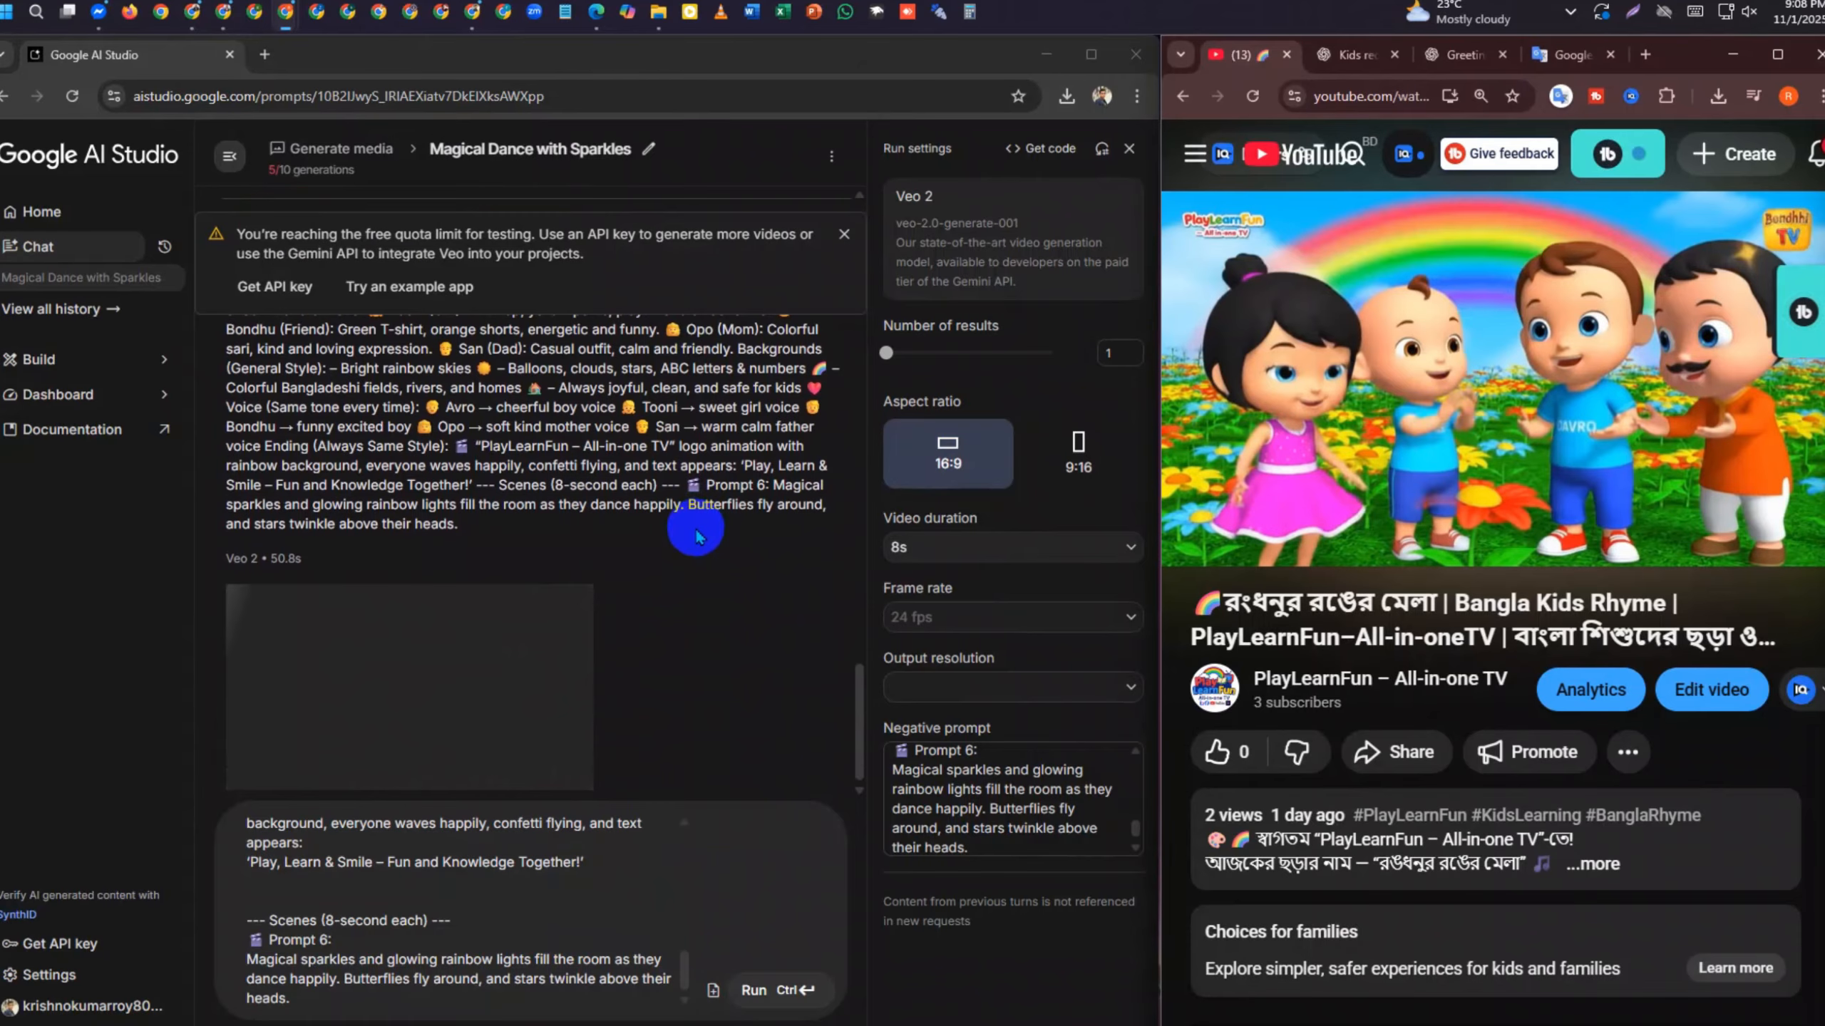
{"action": "scroll", "coordinate": [1435, 661], "scroll_direction": "down", "scroll_amount": 5}
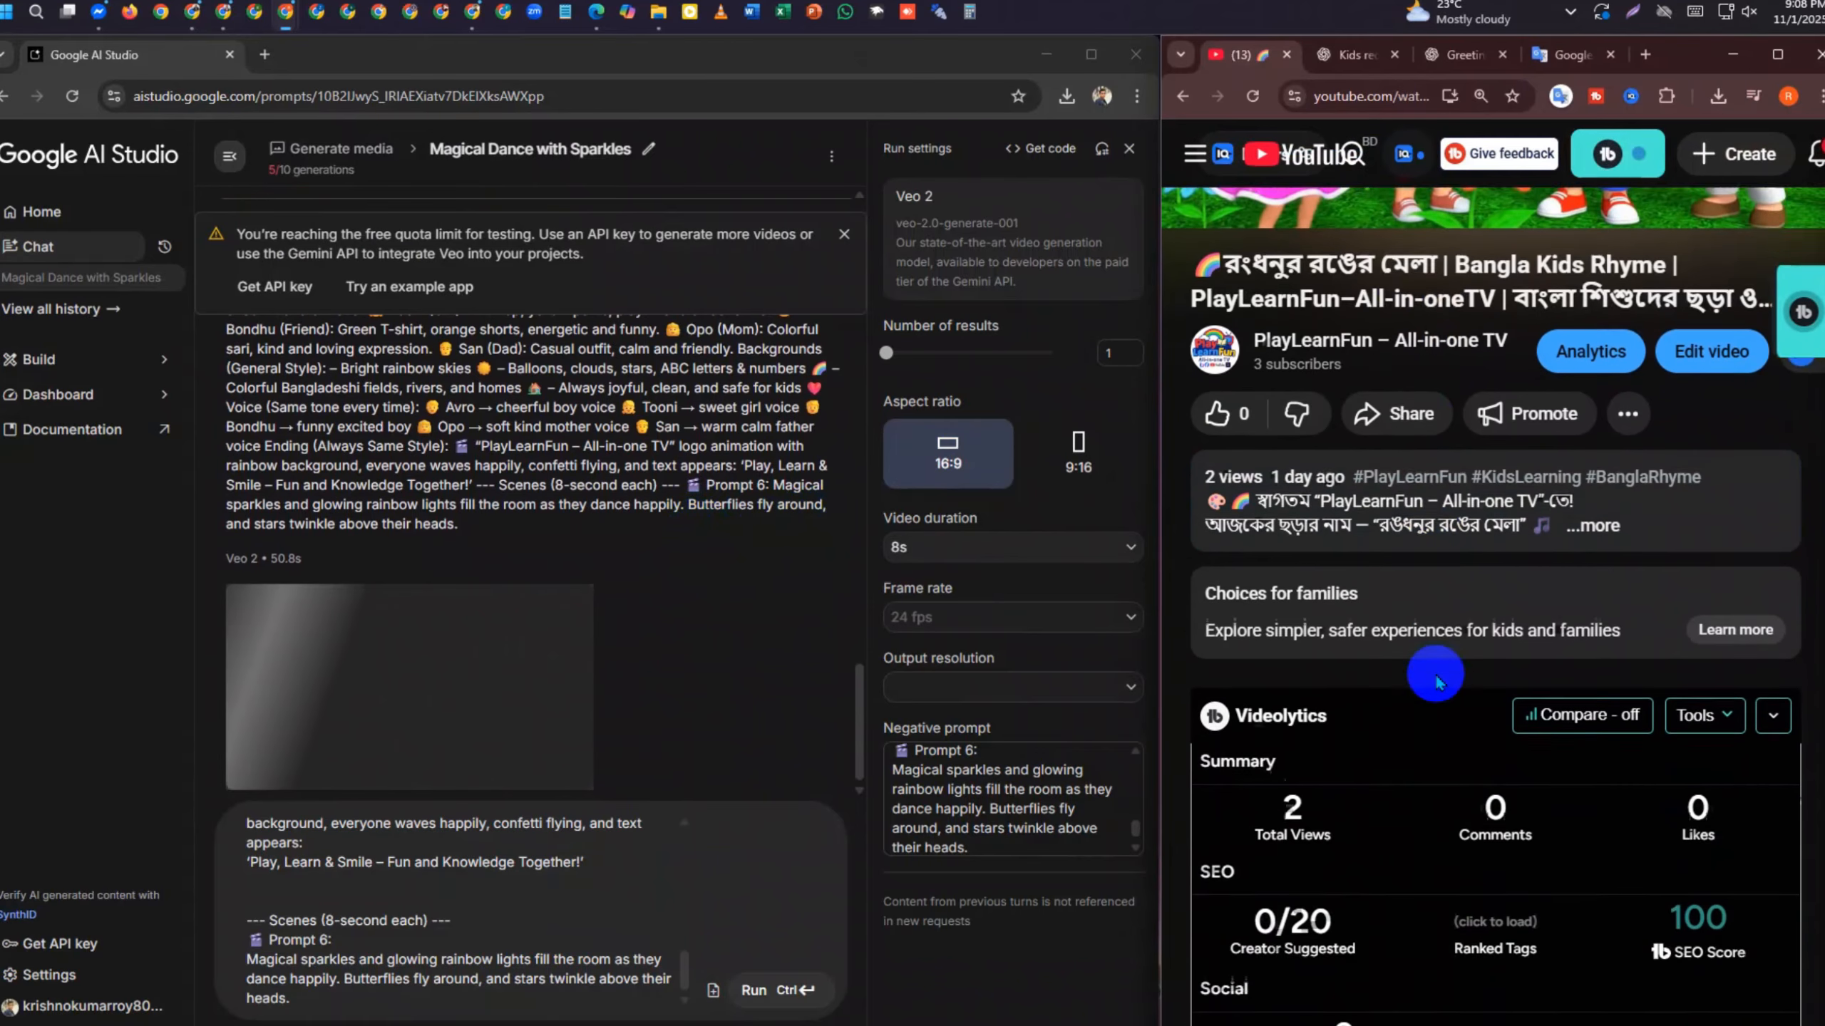
{"action": "scroll", "coordinate": [1436, 679], "scroll_direction": "up", "scroll_amount": 2}
{"action": "scroll", "coordinate": [1437, 679], "scroll_direction": "up", "scroll_amount": 3}
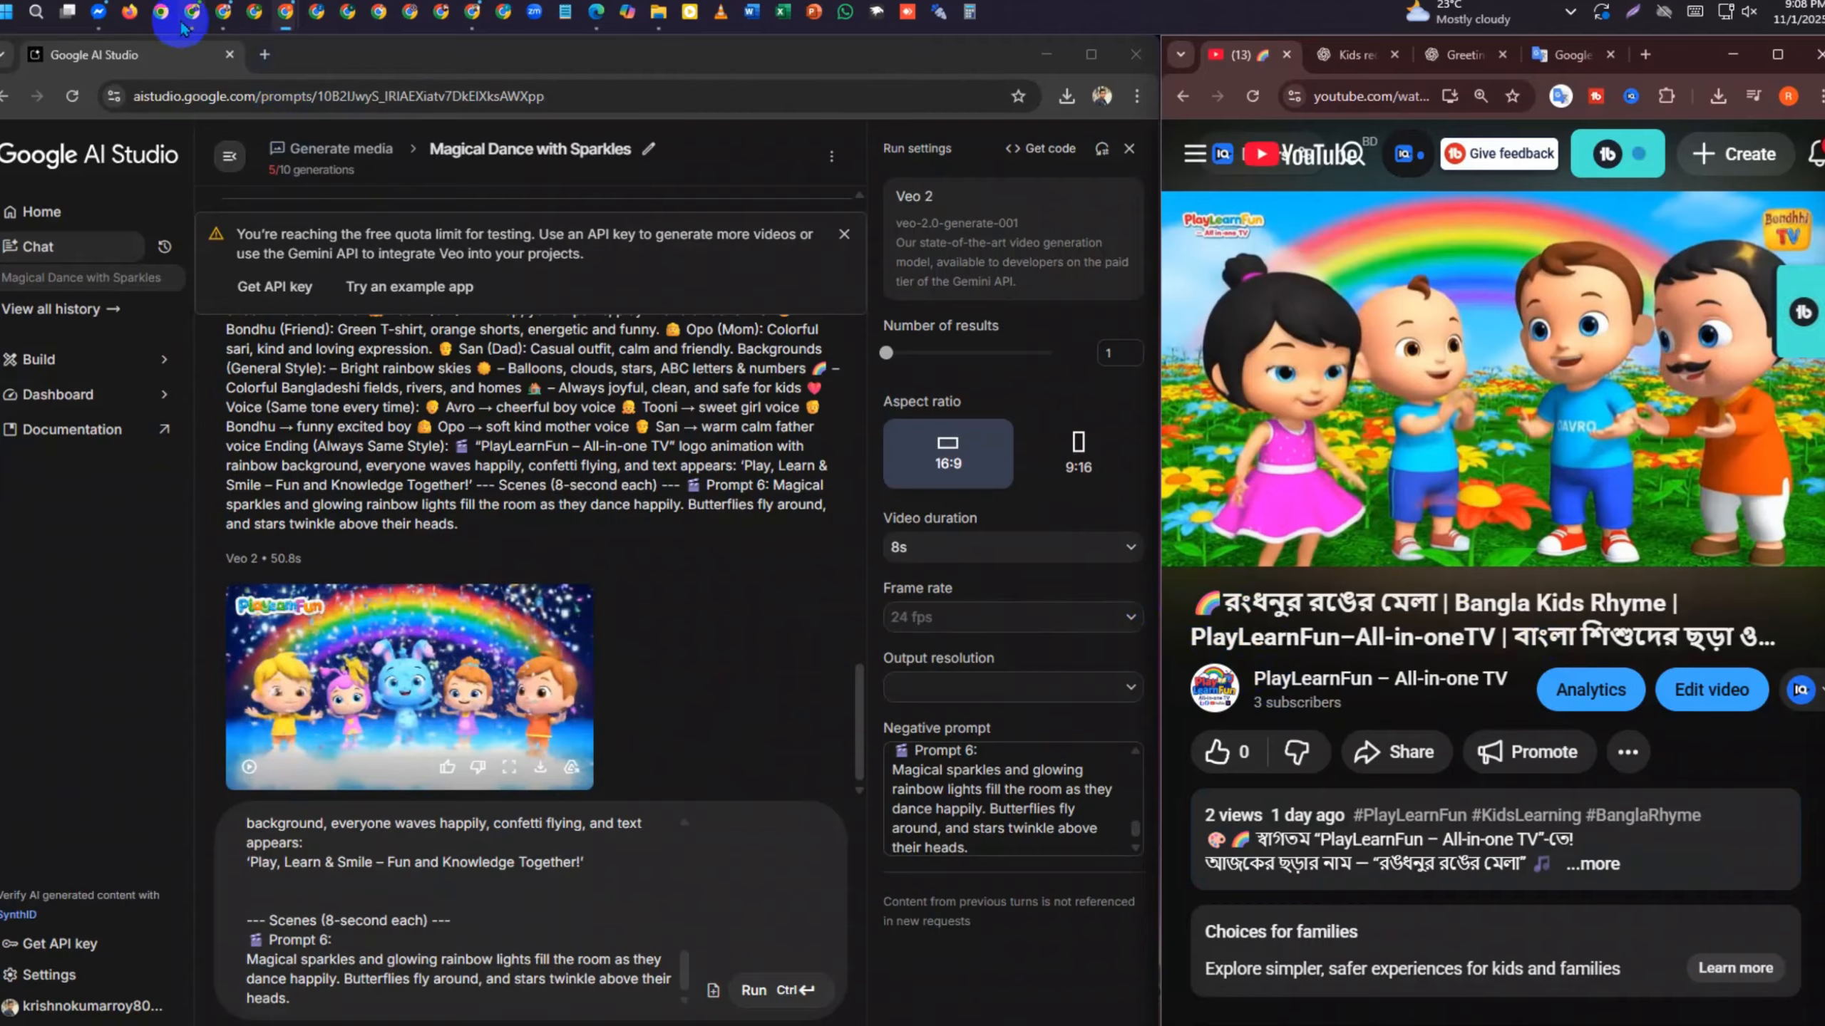
Download the generated Prompt 6 video of the characters under the rainbow
{"action": "mouse_move", "coordinate": [206, 26]}
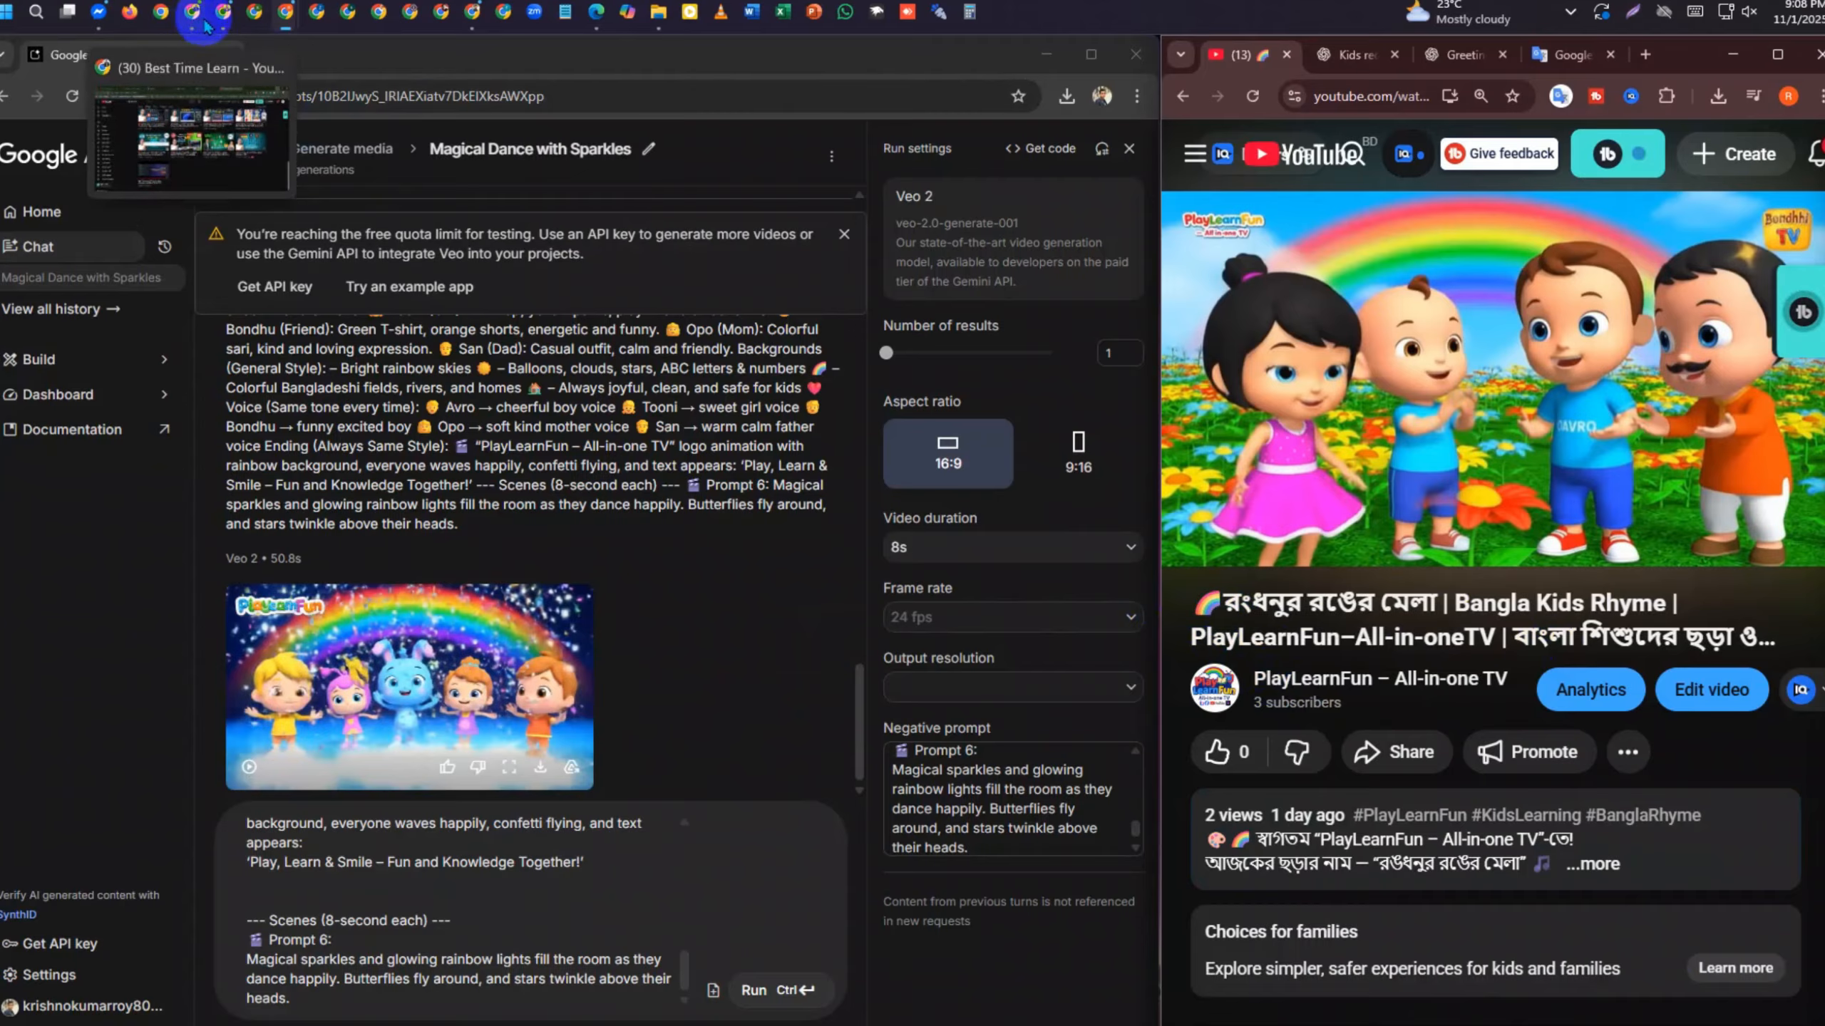
{"action": "left_click", "coordinate": [541, 771]}
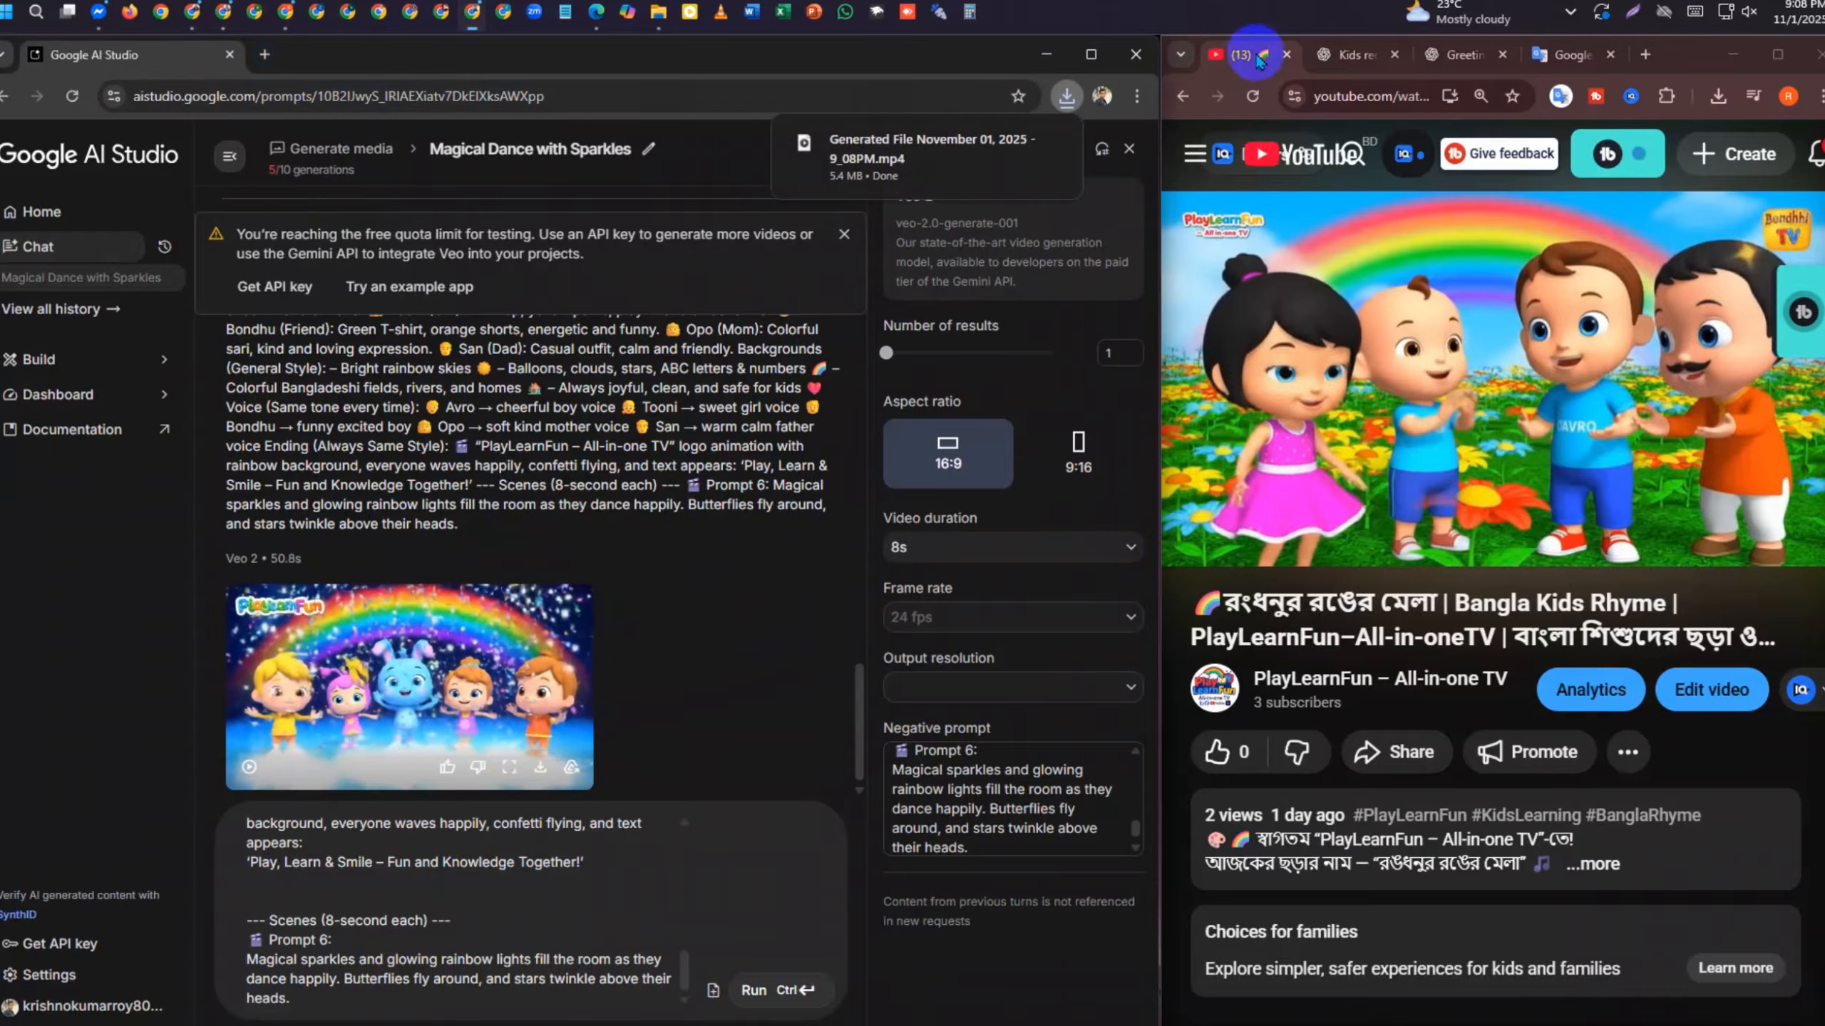
{"action": "left_click", "coordinate": [264, 54]}
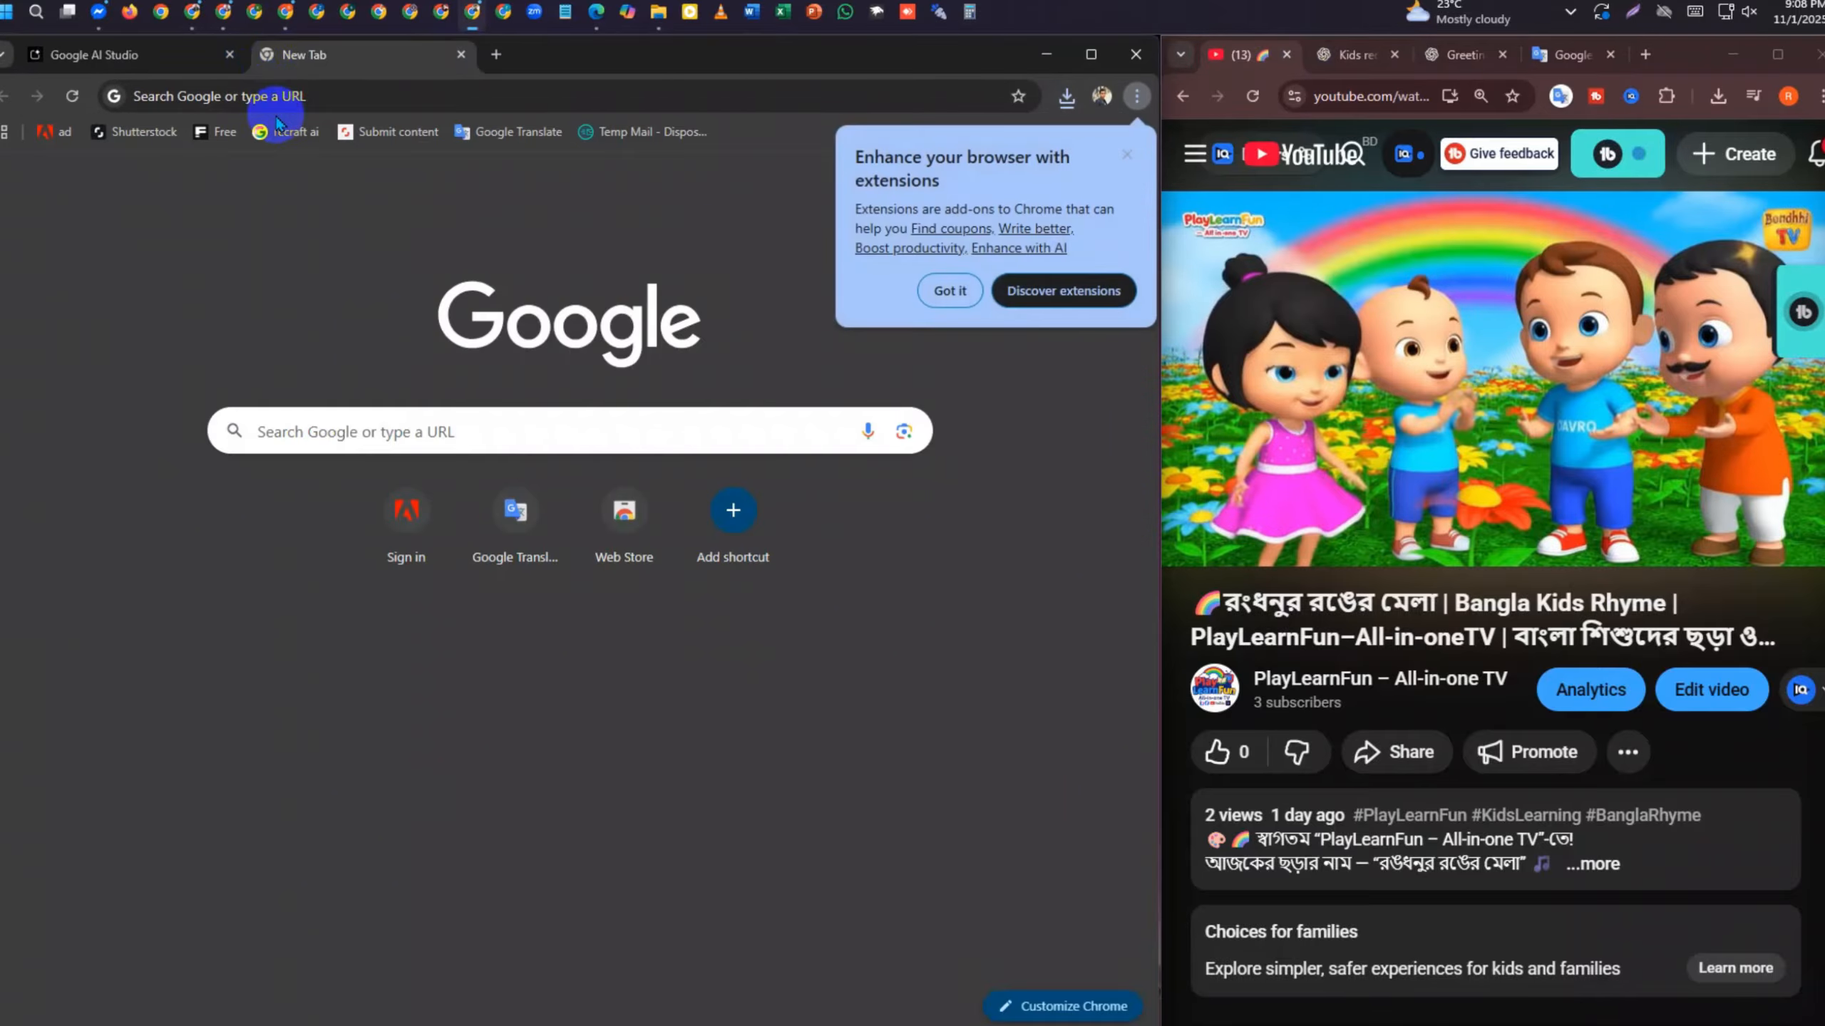
{"action": "left_click", "coordinate": [360, 96]}
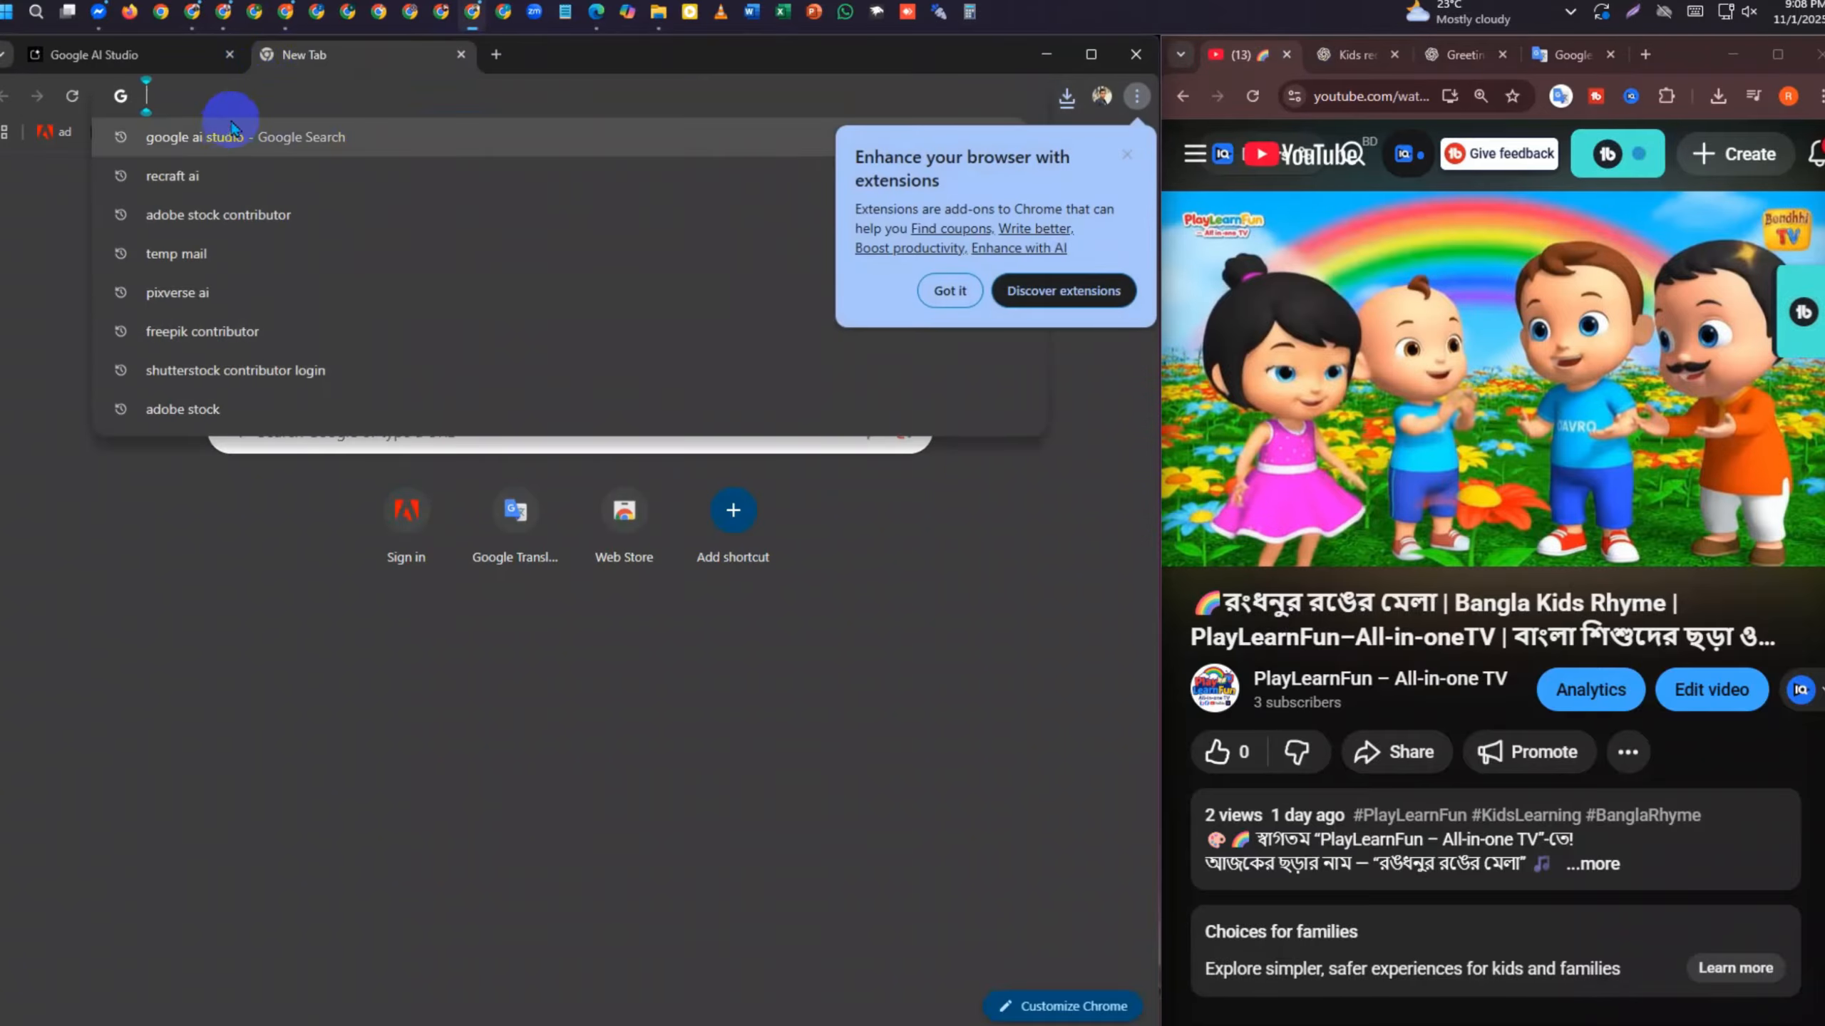
{"action": "left_click", "coordinate": [486, 69]}
{"action": "left_click", "coordinate": [461, 54]}
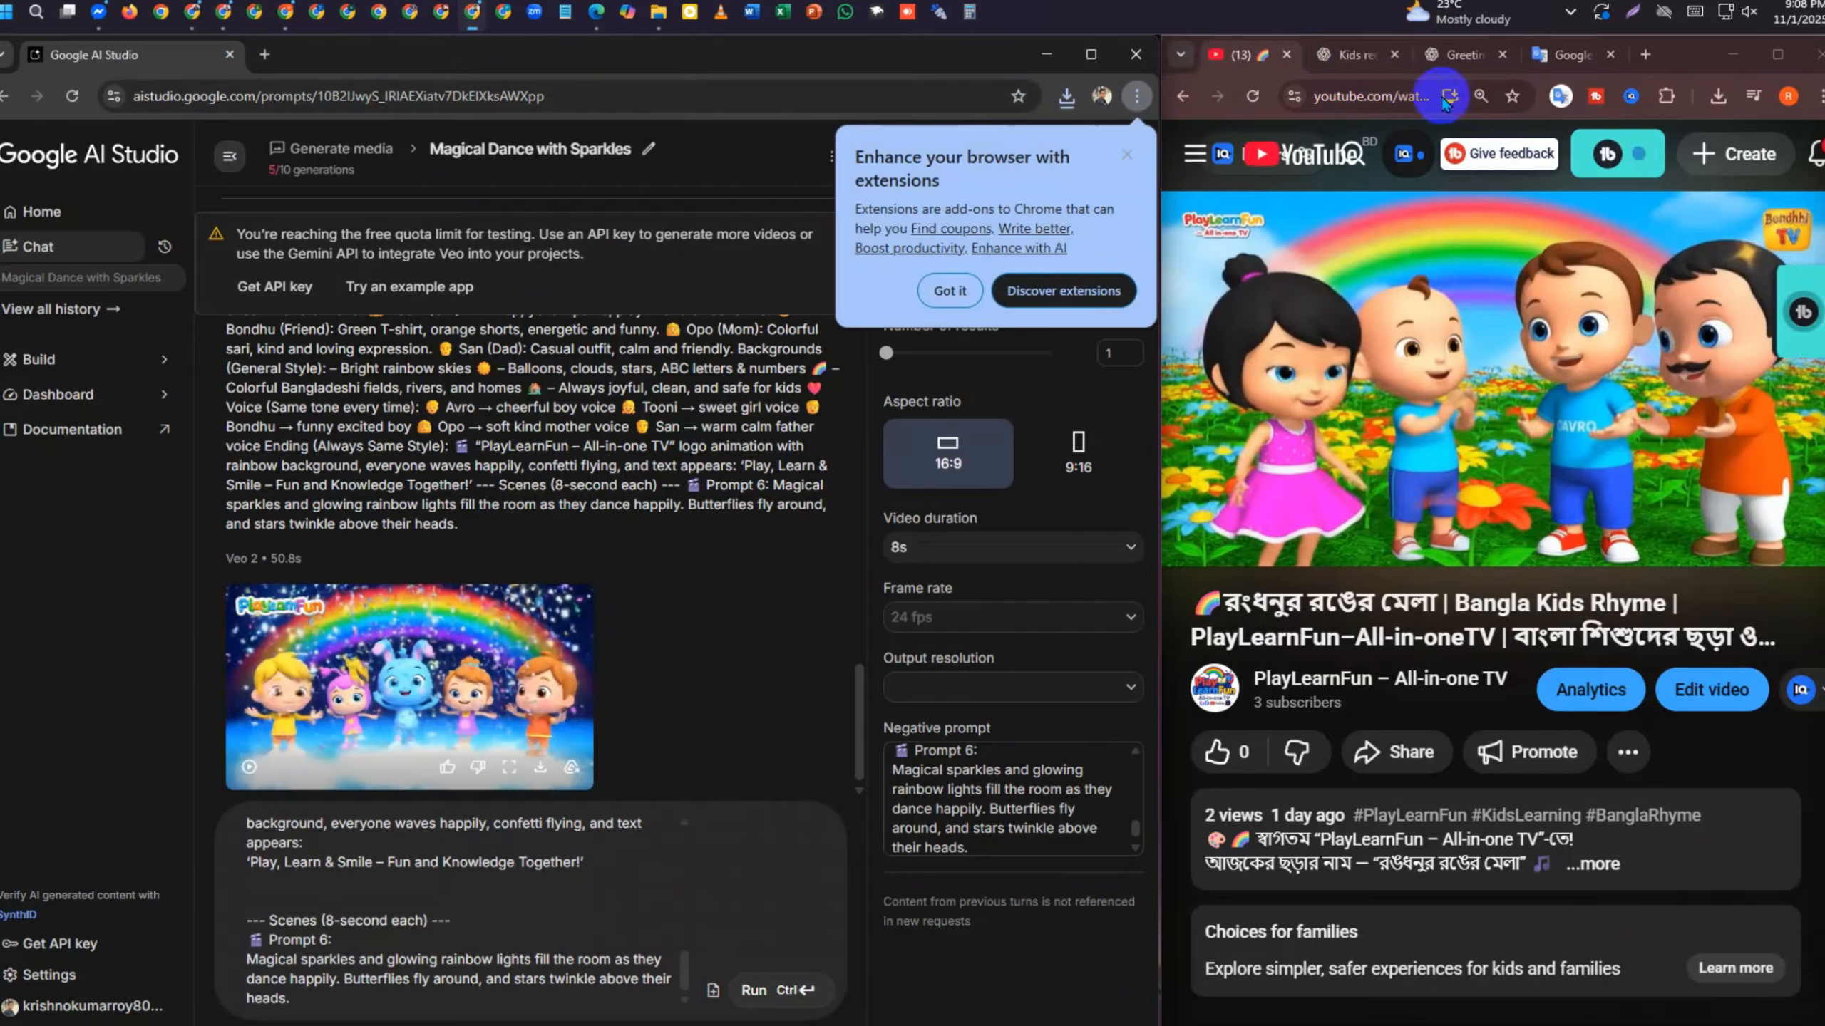
Open the YouTube home page in a new tab of the Google Translate browser window and maximize that window
{"action": "left_click", "coordinate": [1646, 55]}
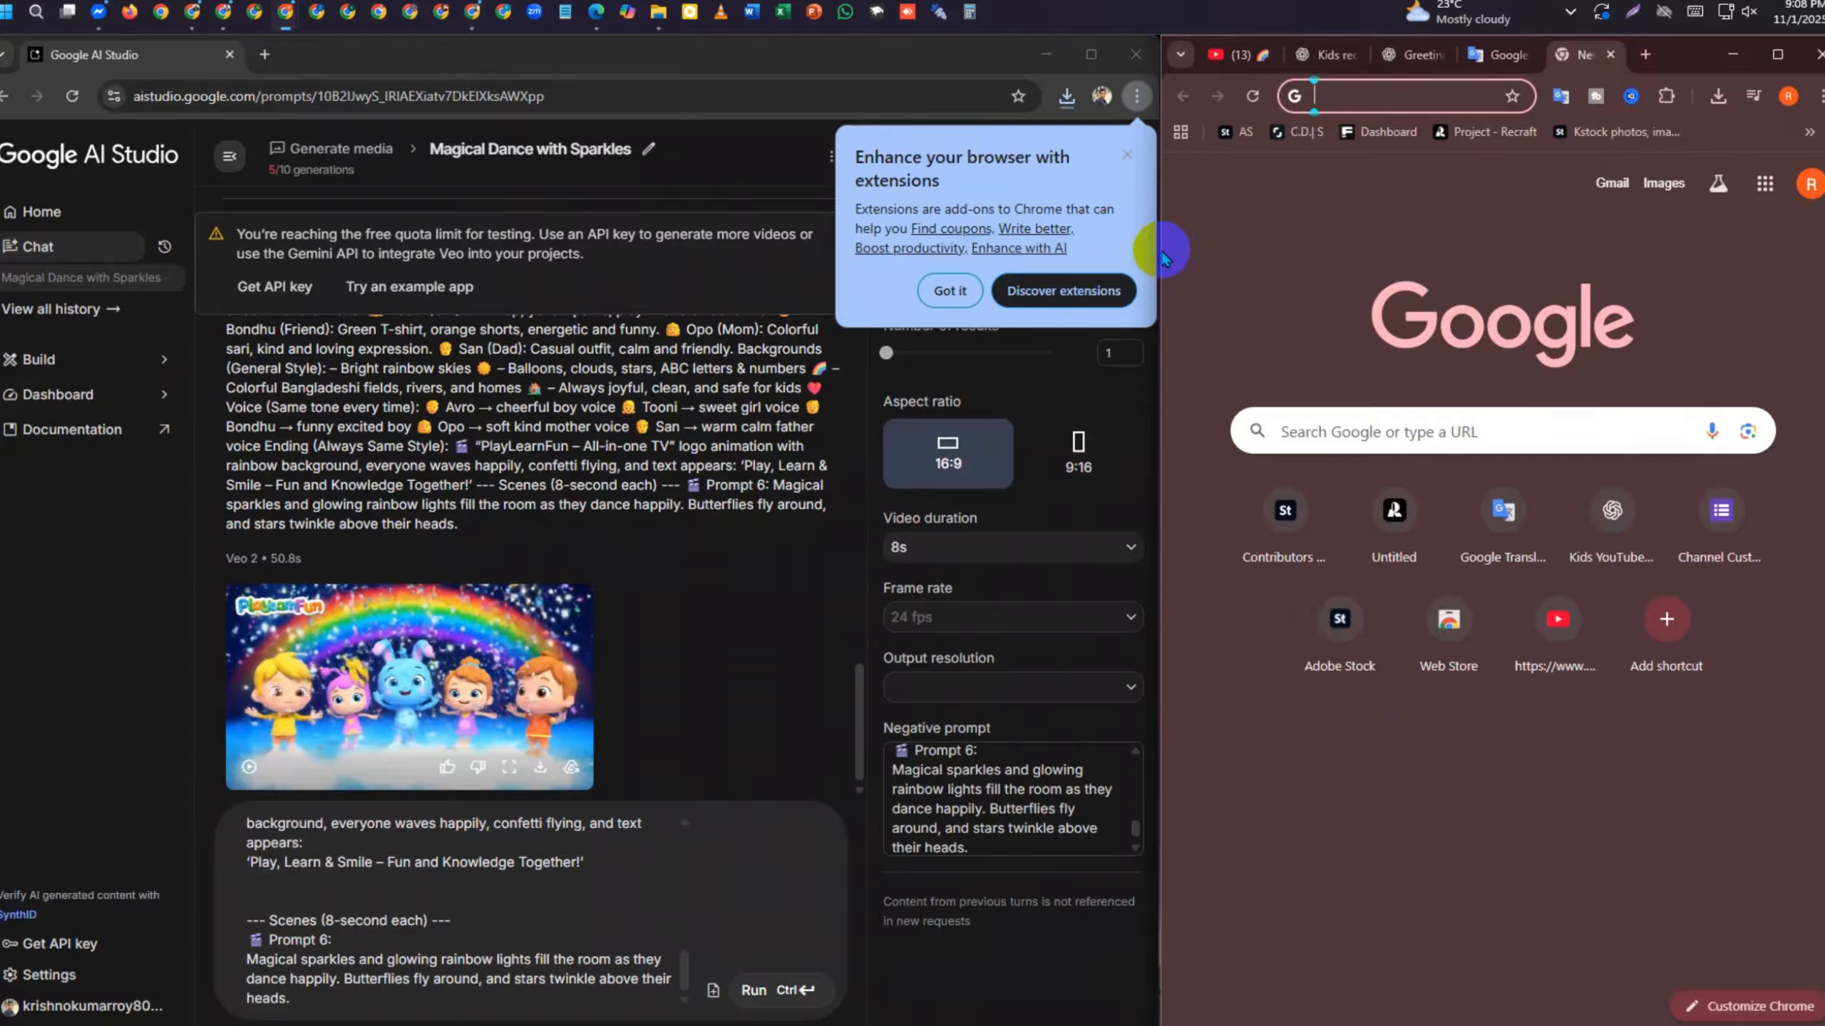
{"action": "left_click", "coordinate": [1556, 619]}
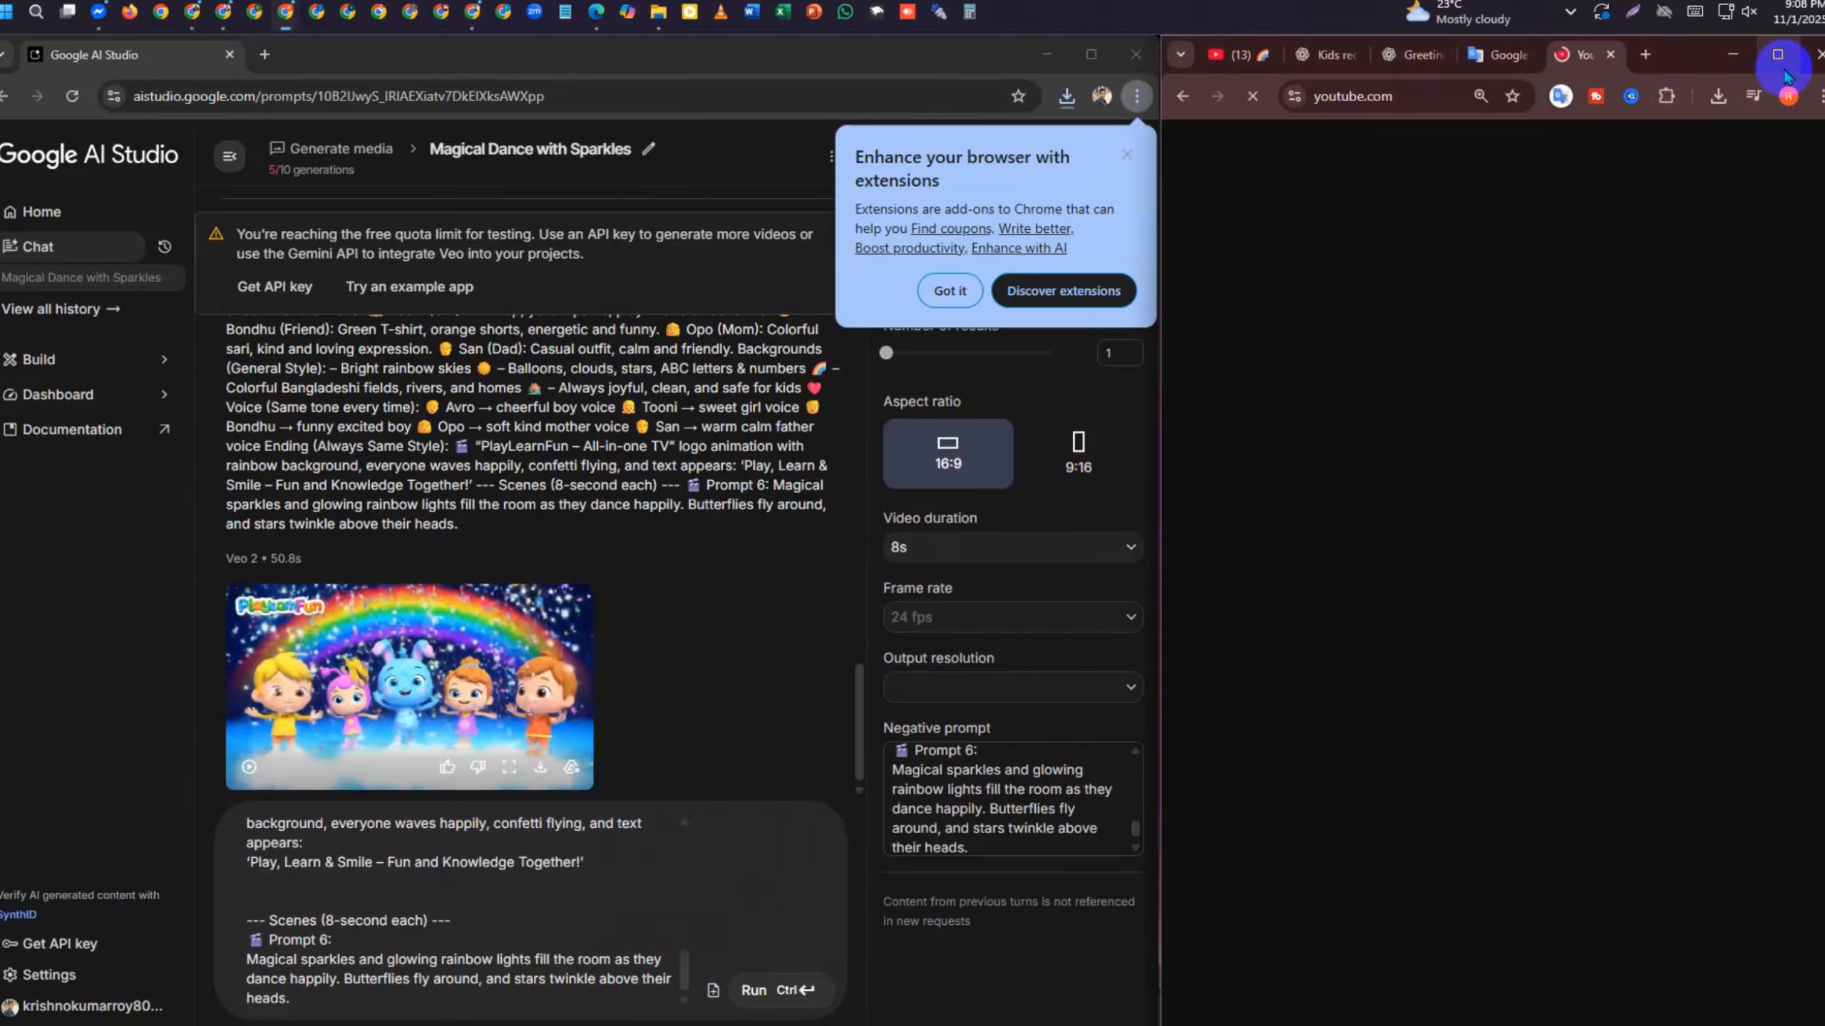
{"action": "left_click", "coordinate": [1777, 55]}
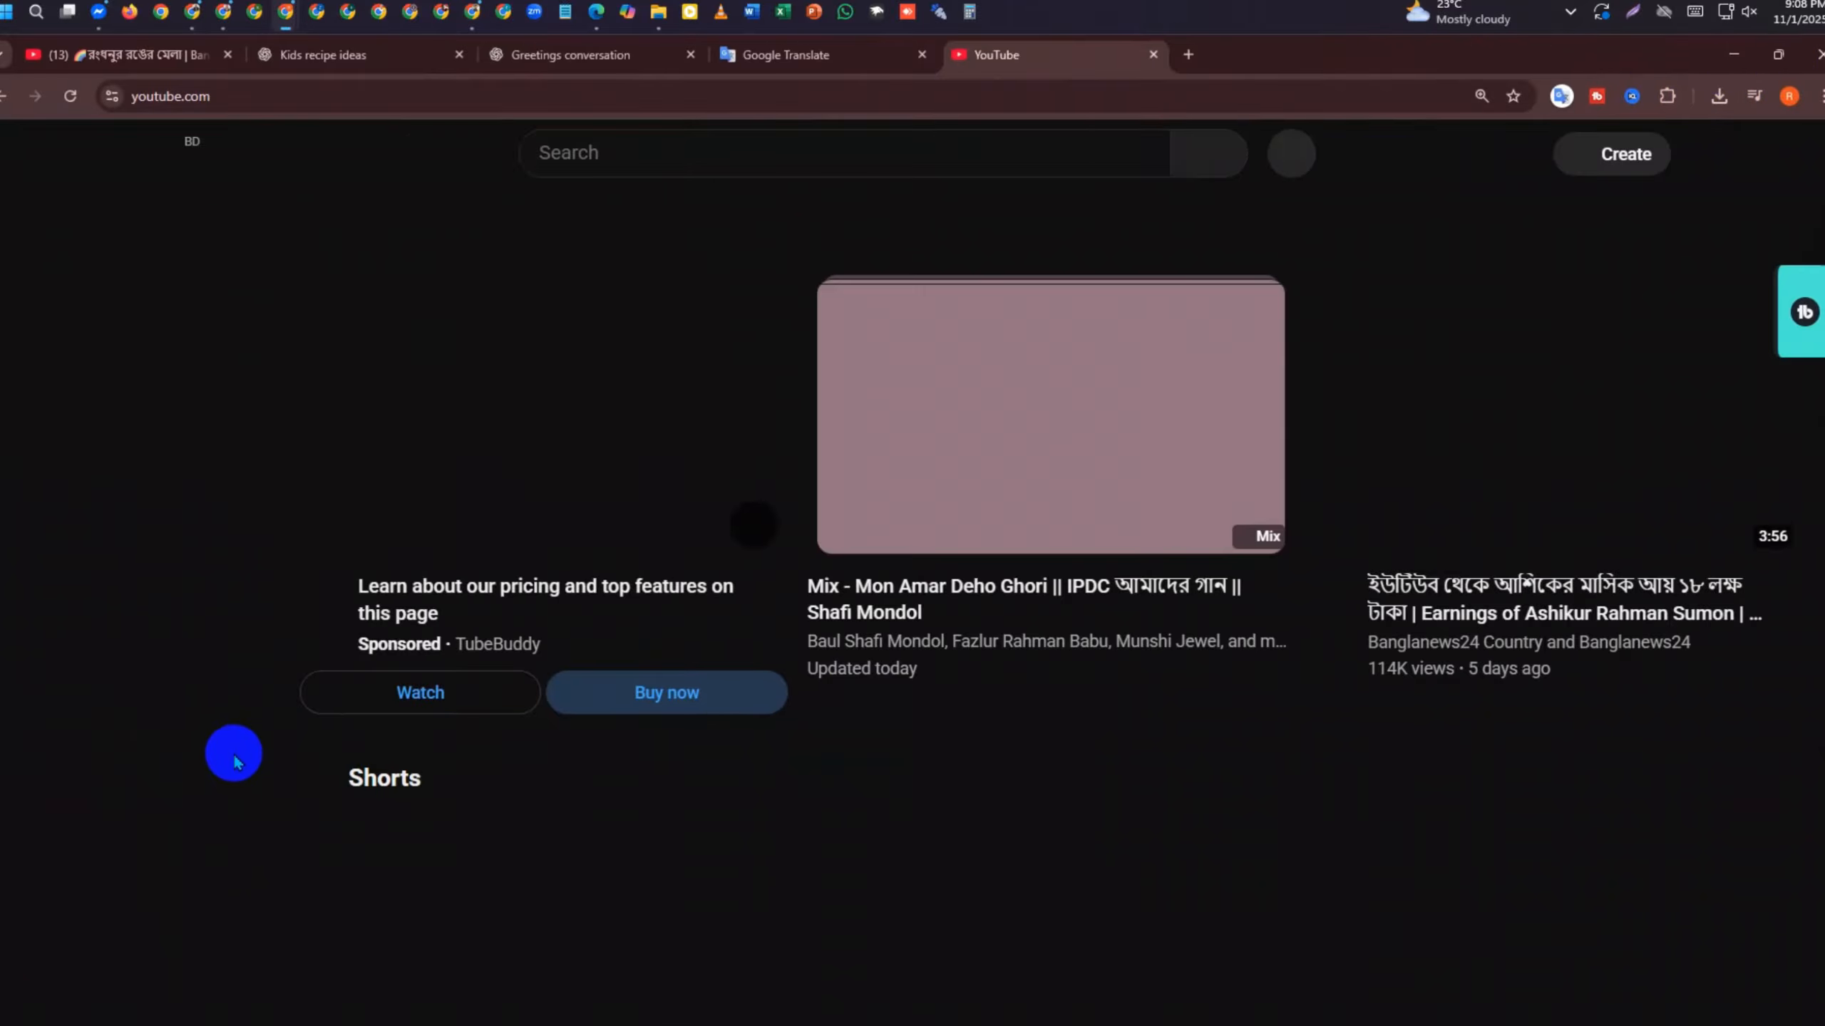
Expand the full list of YouTube subscriptions and look through the subscribed channels
{"action": "scroll", "coordinate": [195, 803], "scroll_direction": "down", "scroll_amount": 3}
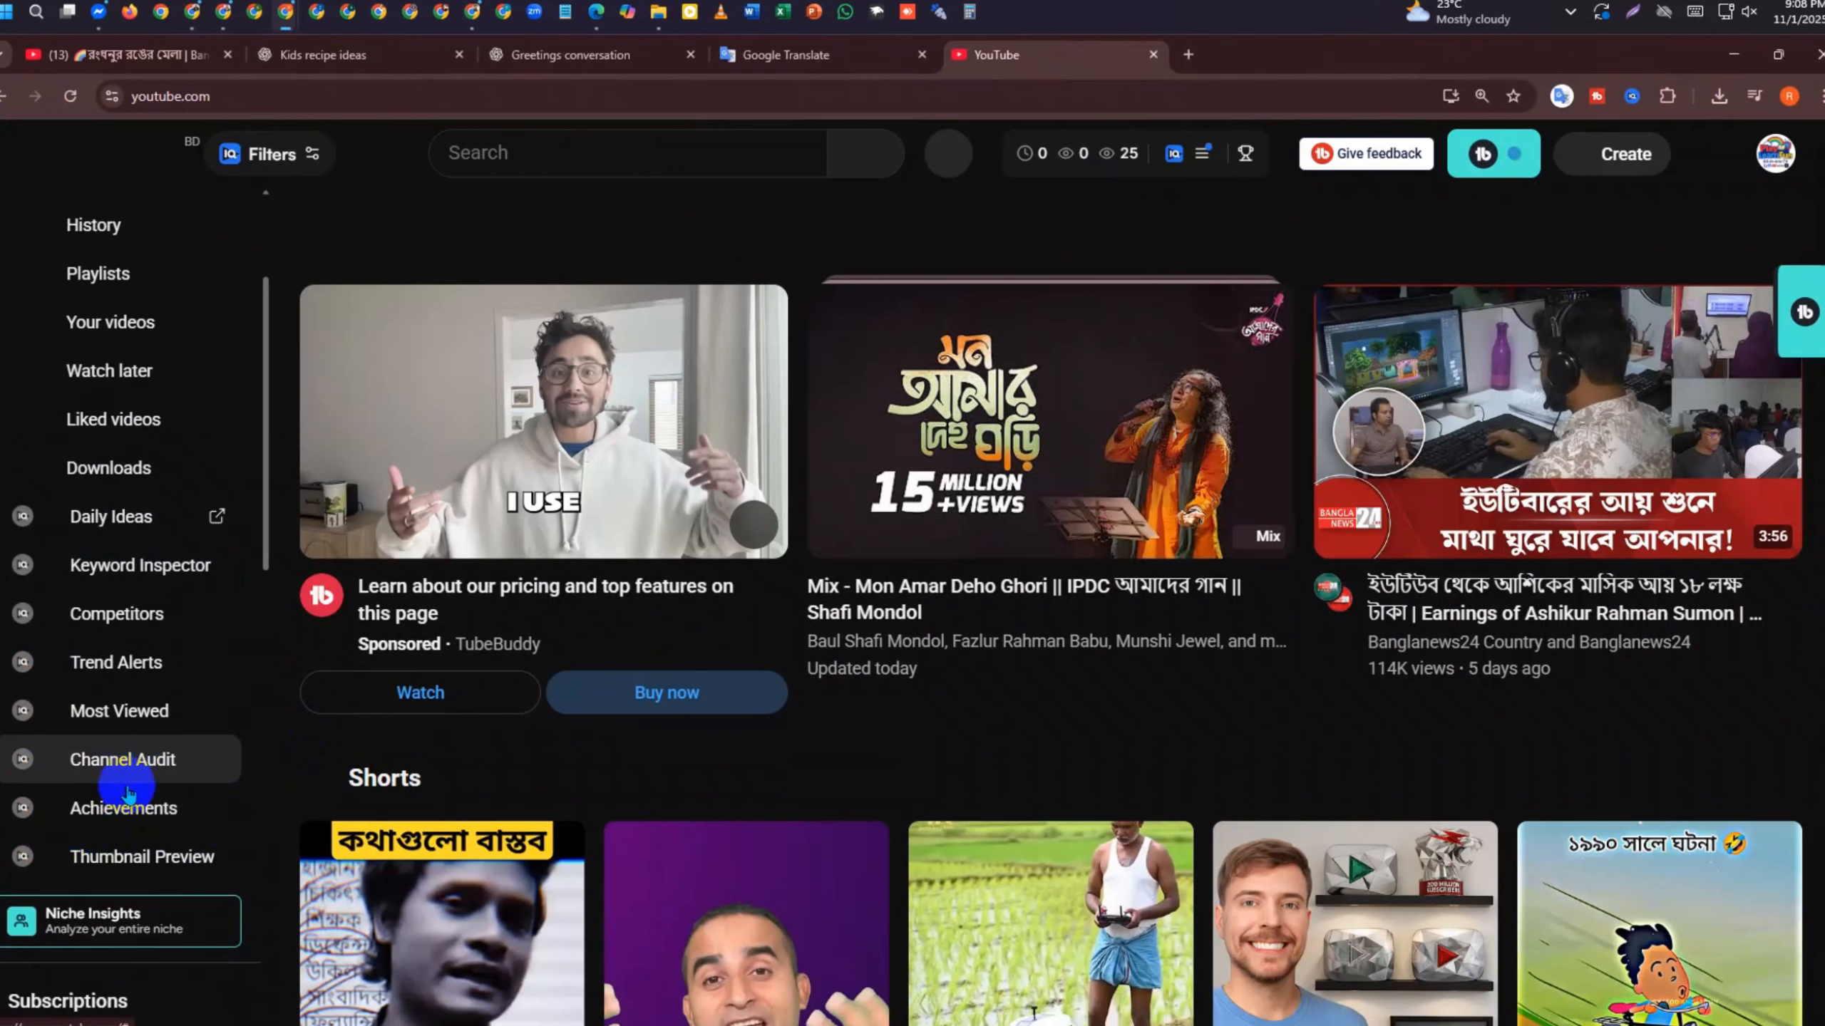
{"action": "scroll", "coordinate": [134, 790], "scroll_direction": "down", "scroll_amount": 4}
{"action": "scroll", "coordinate": [97, 878], "scroll_direction": "down", "scroll_amount": 3}
{"action": "scroll", "coordinate": [164, 734], "scroll_direction": "down", "scroll_amount": 3}
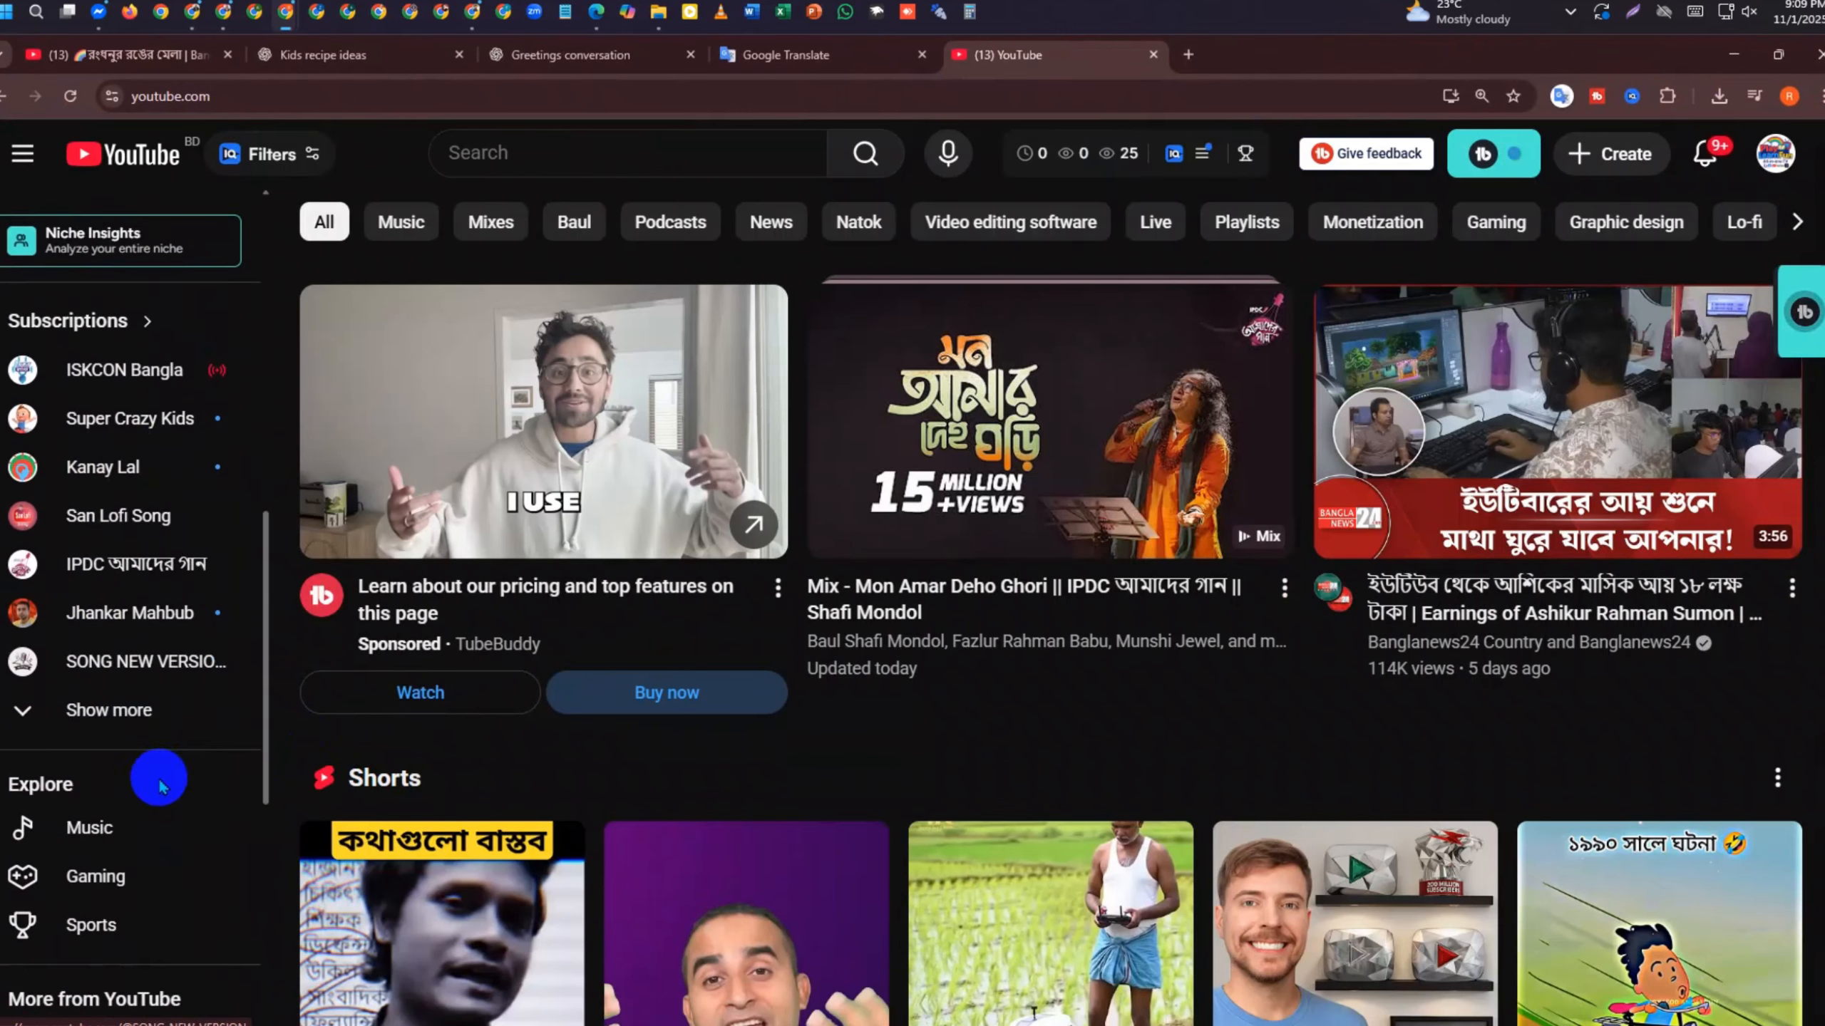
{"action": "left_click", "coordinate": [61, 728]}
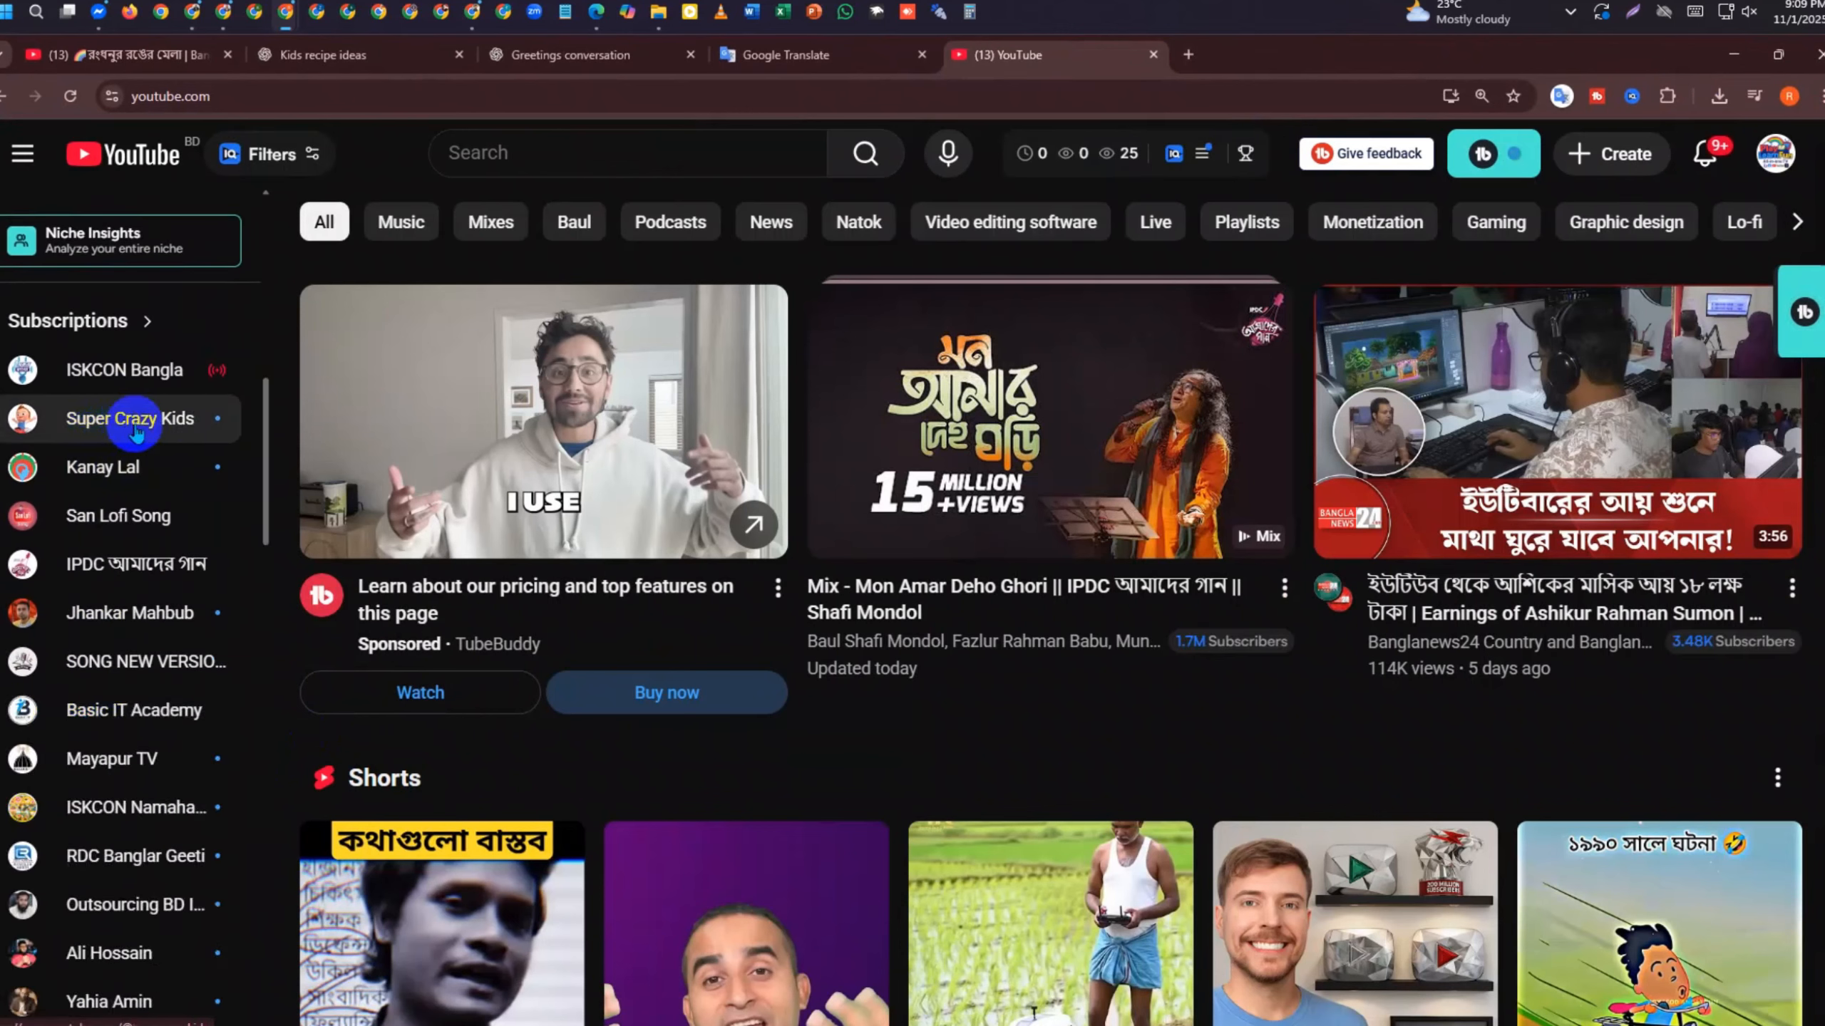
{"action": "scroll", "coordinate": [140, 468], "scroll_direction": "down", "scroll_amount": 8}
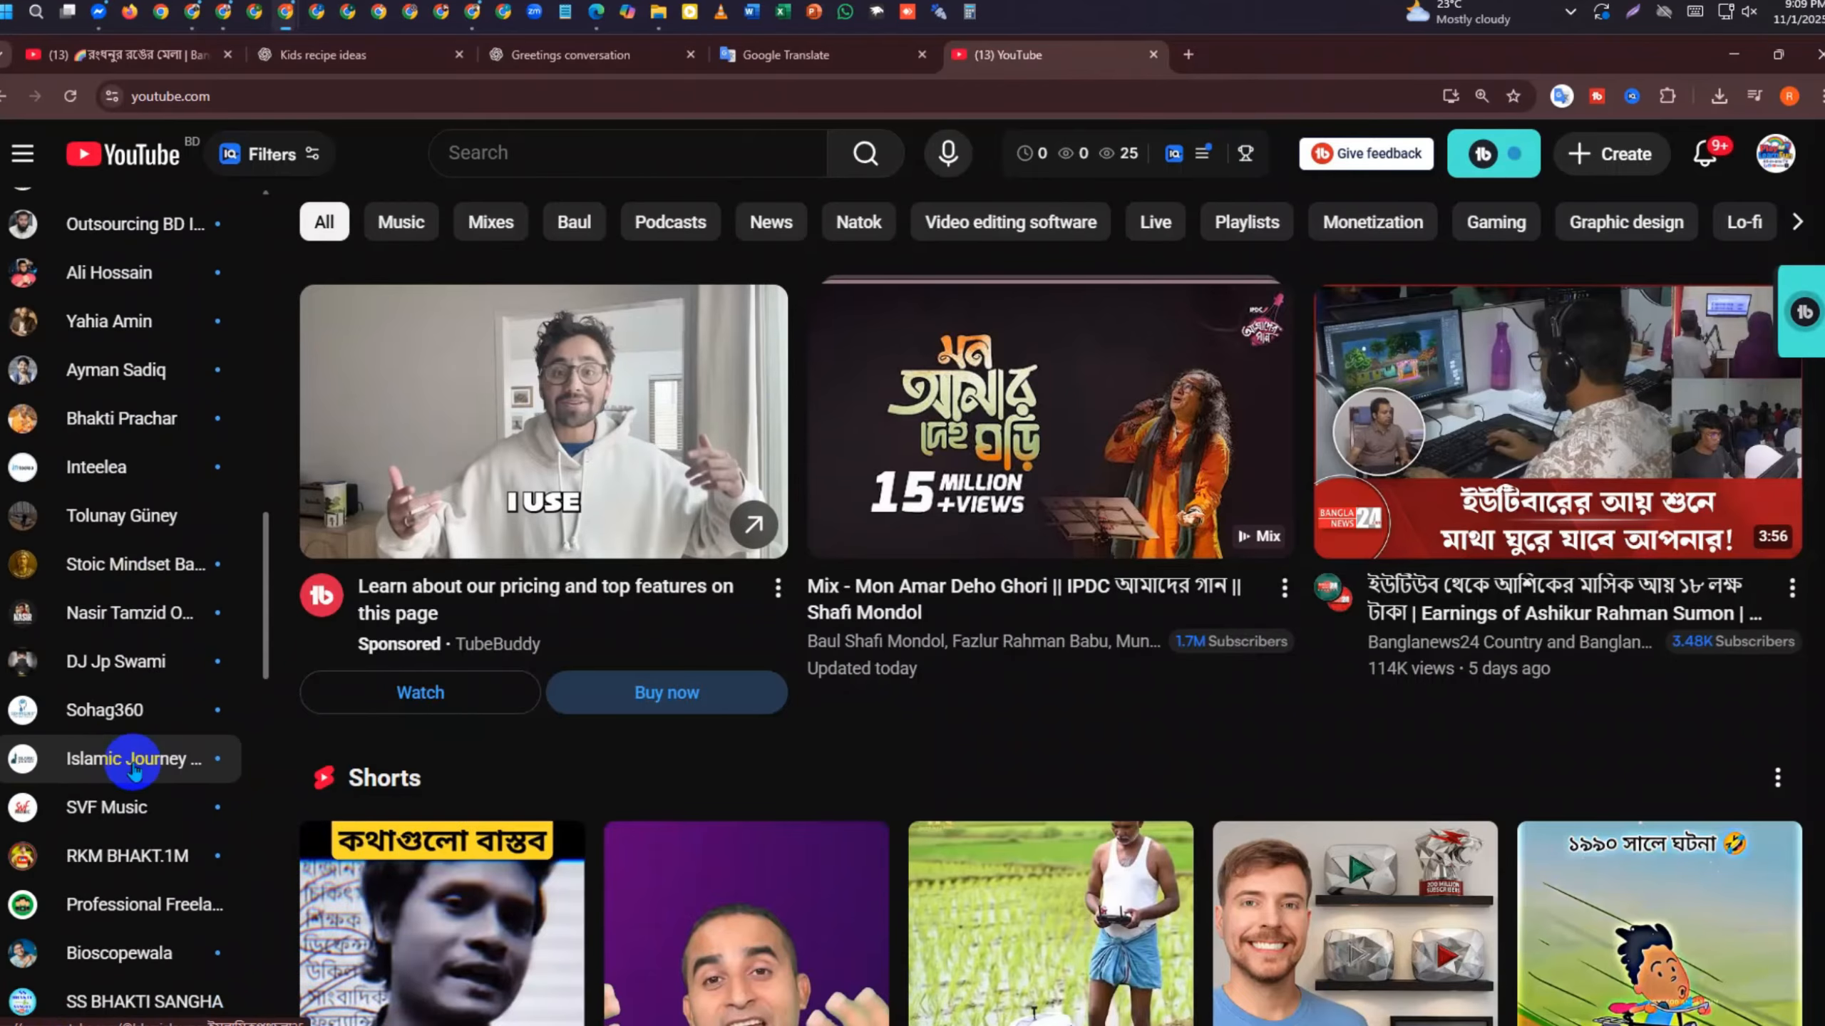
{"action": "scroll", "coordinate": [134, 758], "scroll_direction": "up", "scroll_amount": 15}
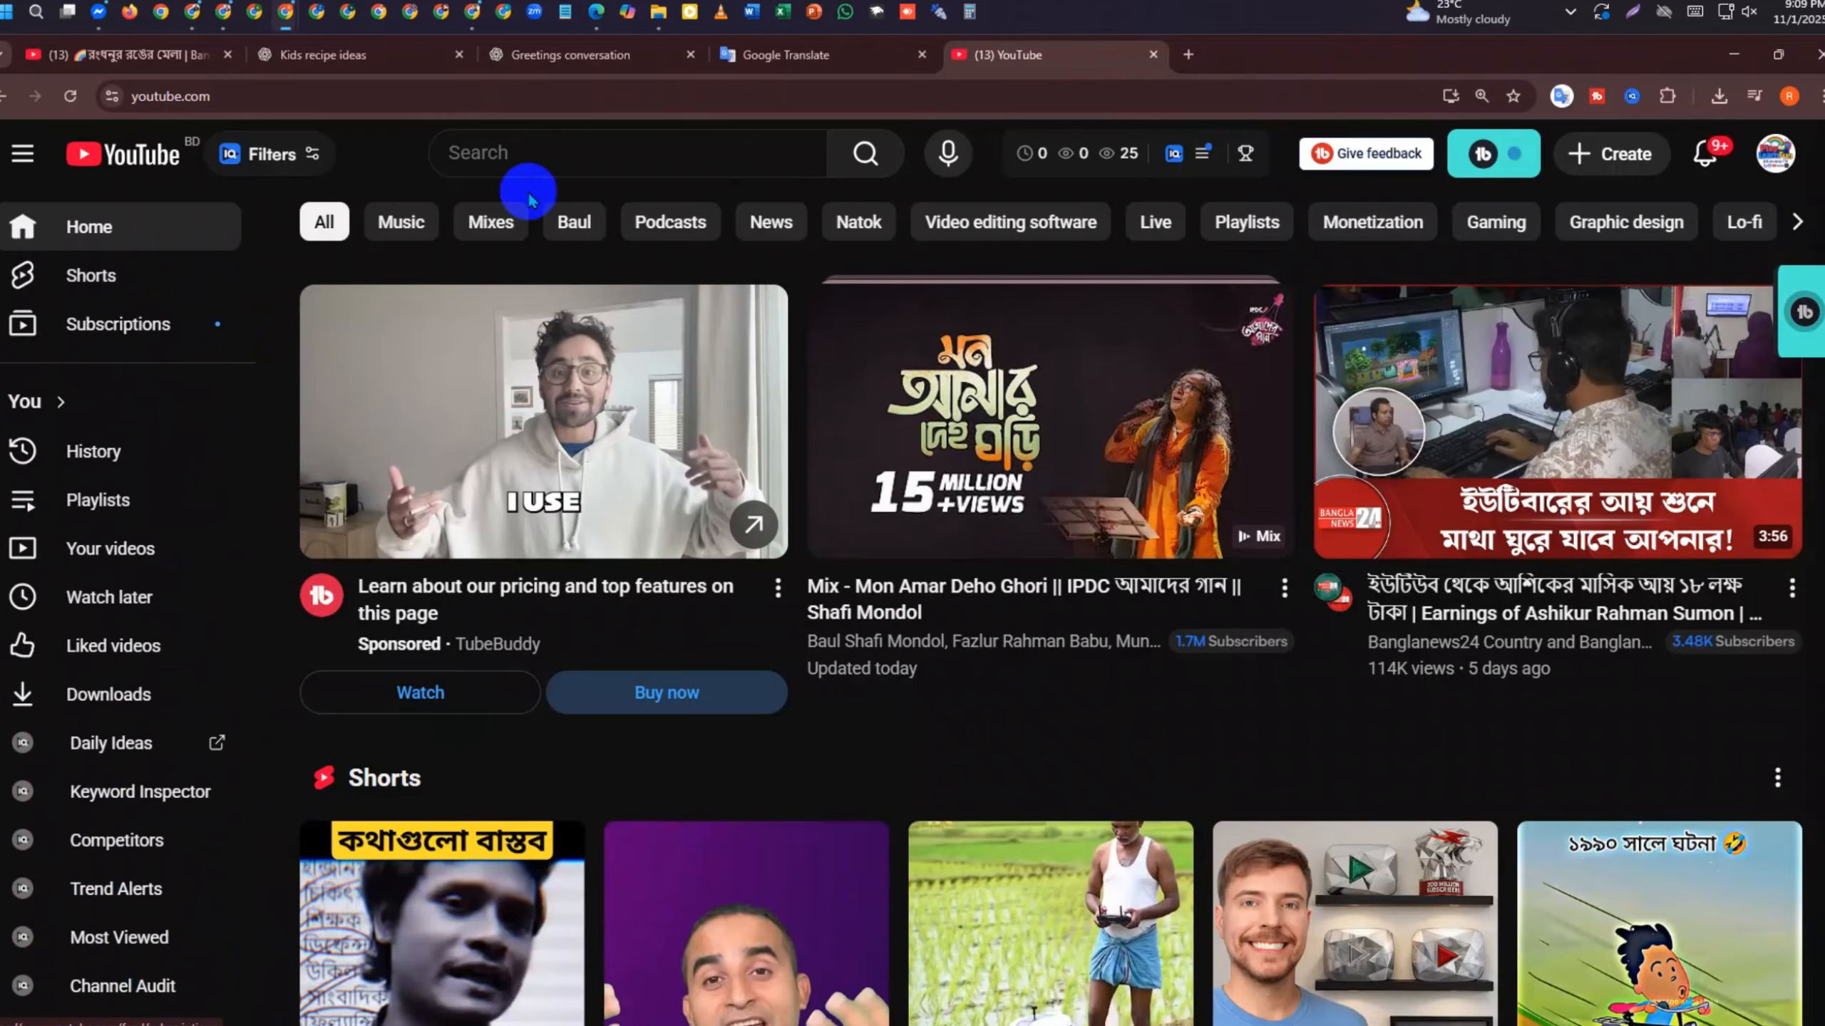
Search YouTube for "Nuno Tv" and look through the resulting nursery rhyme videos
{"action": "left_click", "coordinate": [583, 165]}
{"action": "type", "text": "N"}
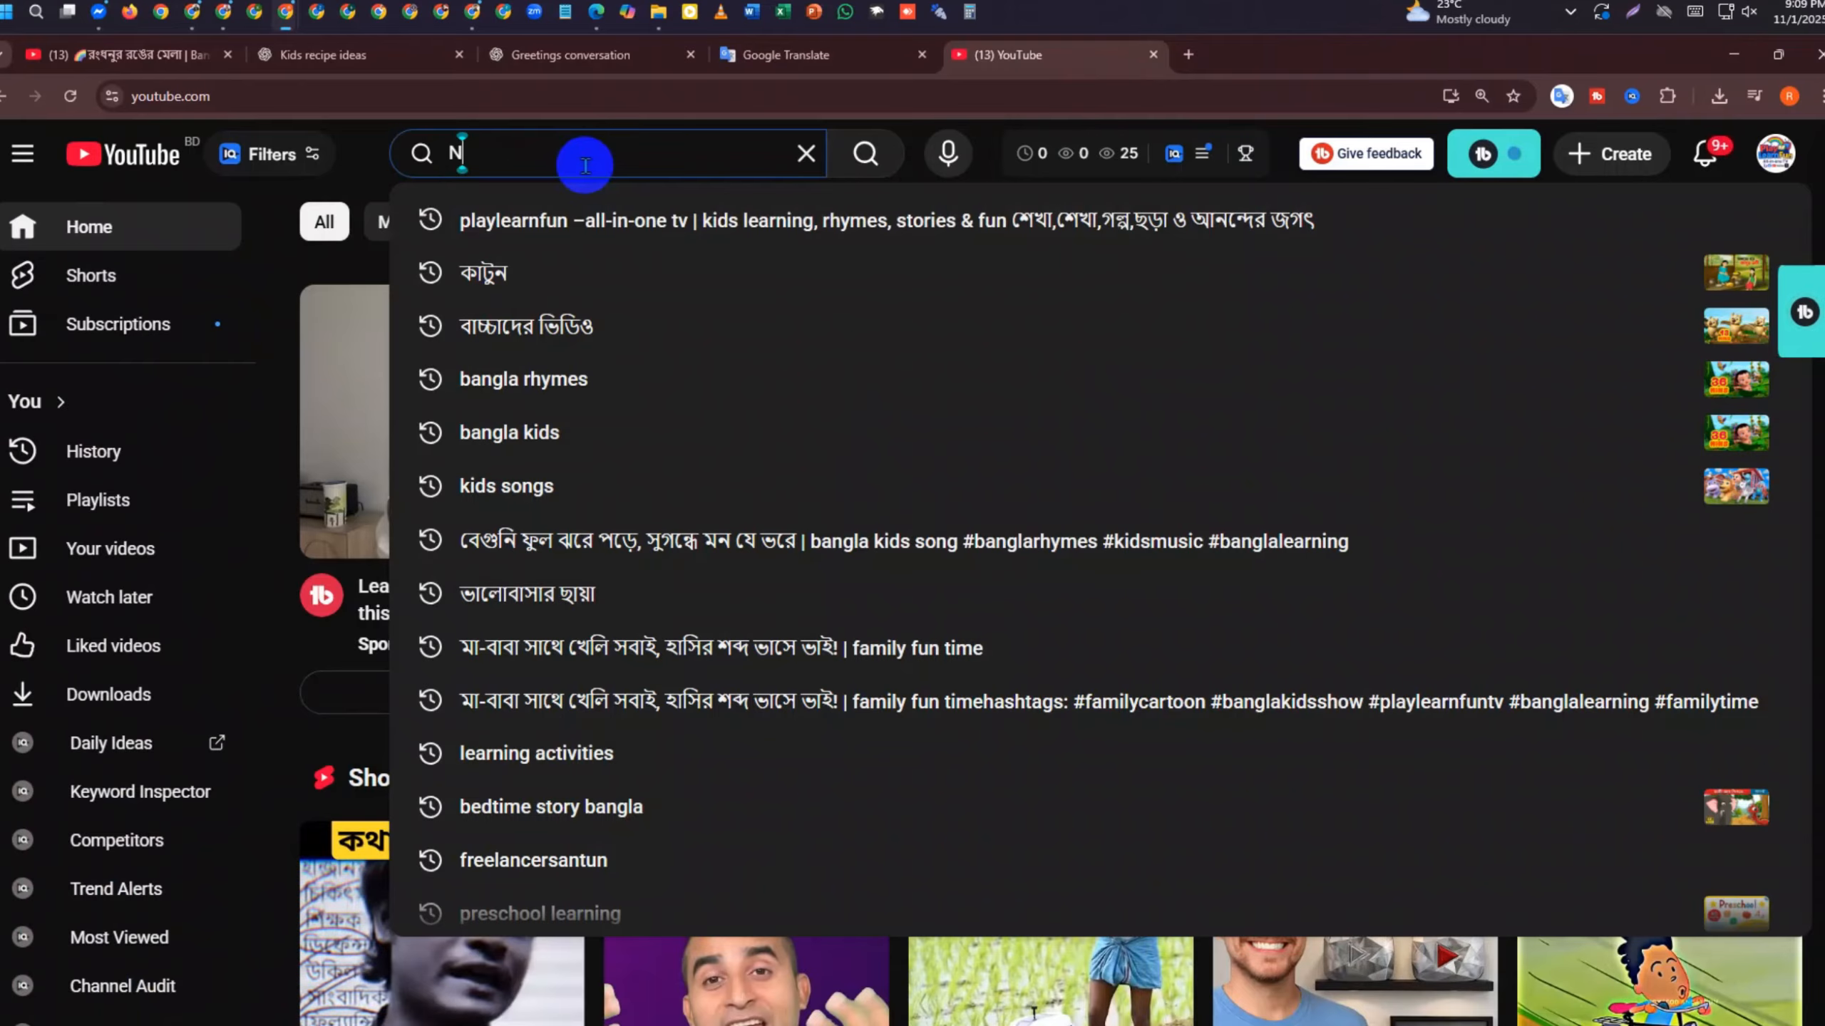
{"action": "type", "text": "uno"}
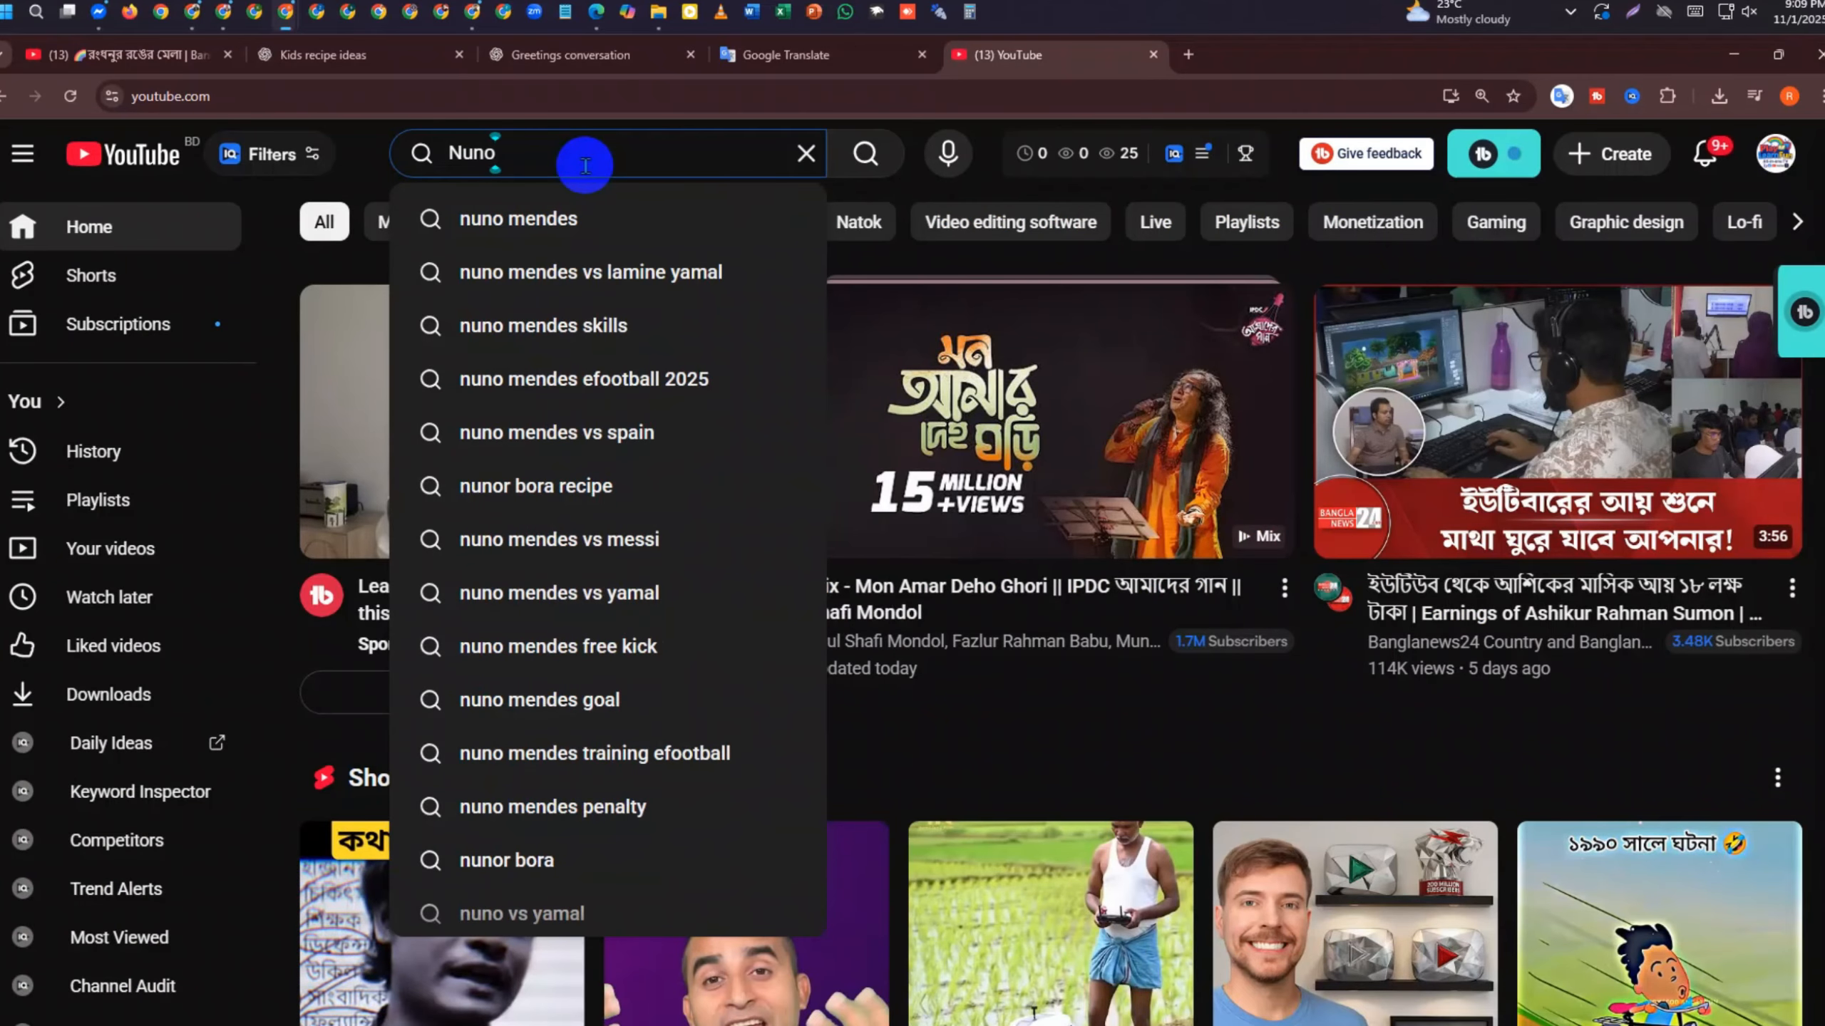
{"action": "type", "text": " Tv"}
{"action": "key", "text": "Return"}
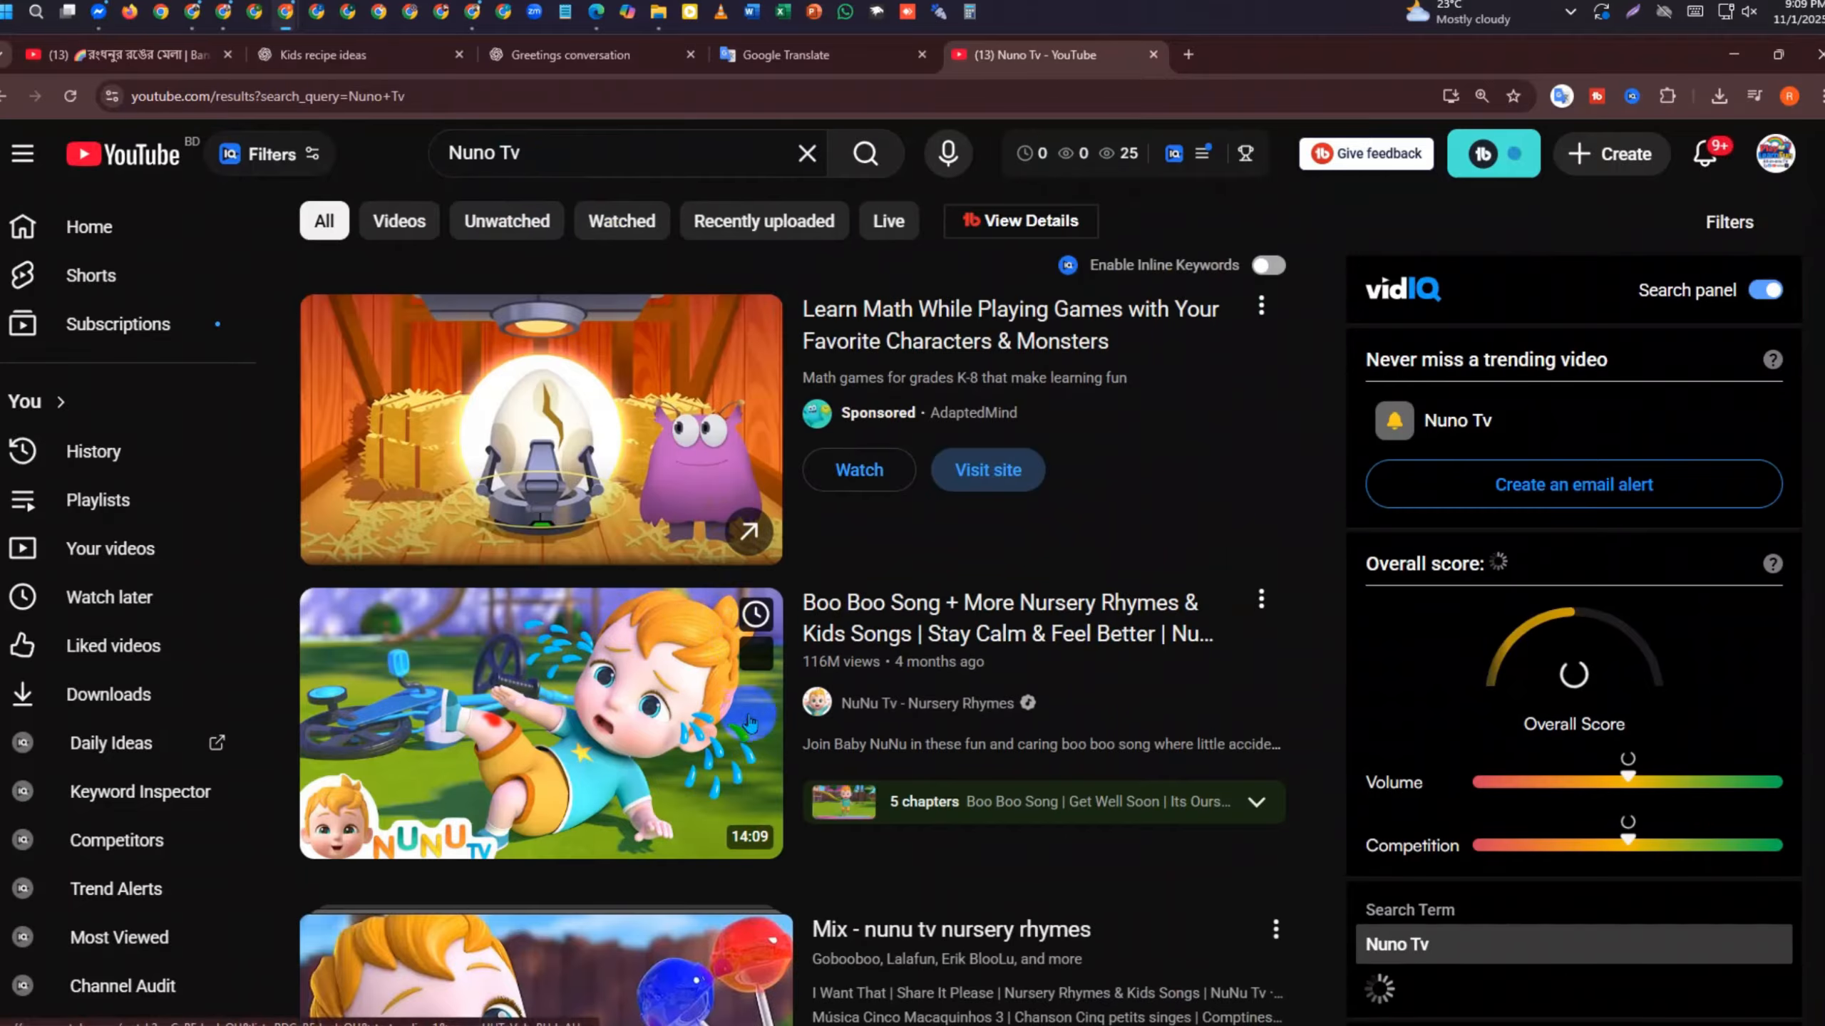
{"action": "scroll", "coordinate": [739, 622], "scroll_direction": "down", "scroll_amount": 3}
{"action": "scroll", "coordinate": [810, 692], "scroll_direction": "down", "scroll_amount": 3}
{"action": "scroll", "coordinate": [819, 683], "scroll_direction": "up", "scroll_amount": 6}
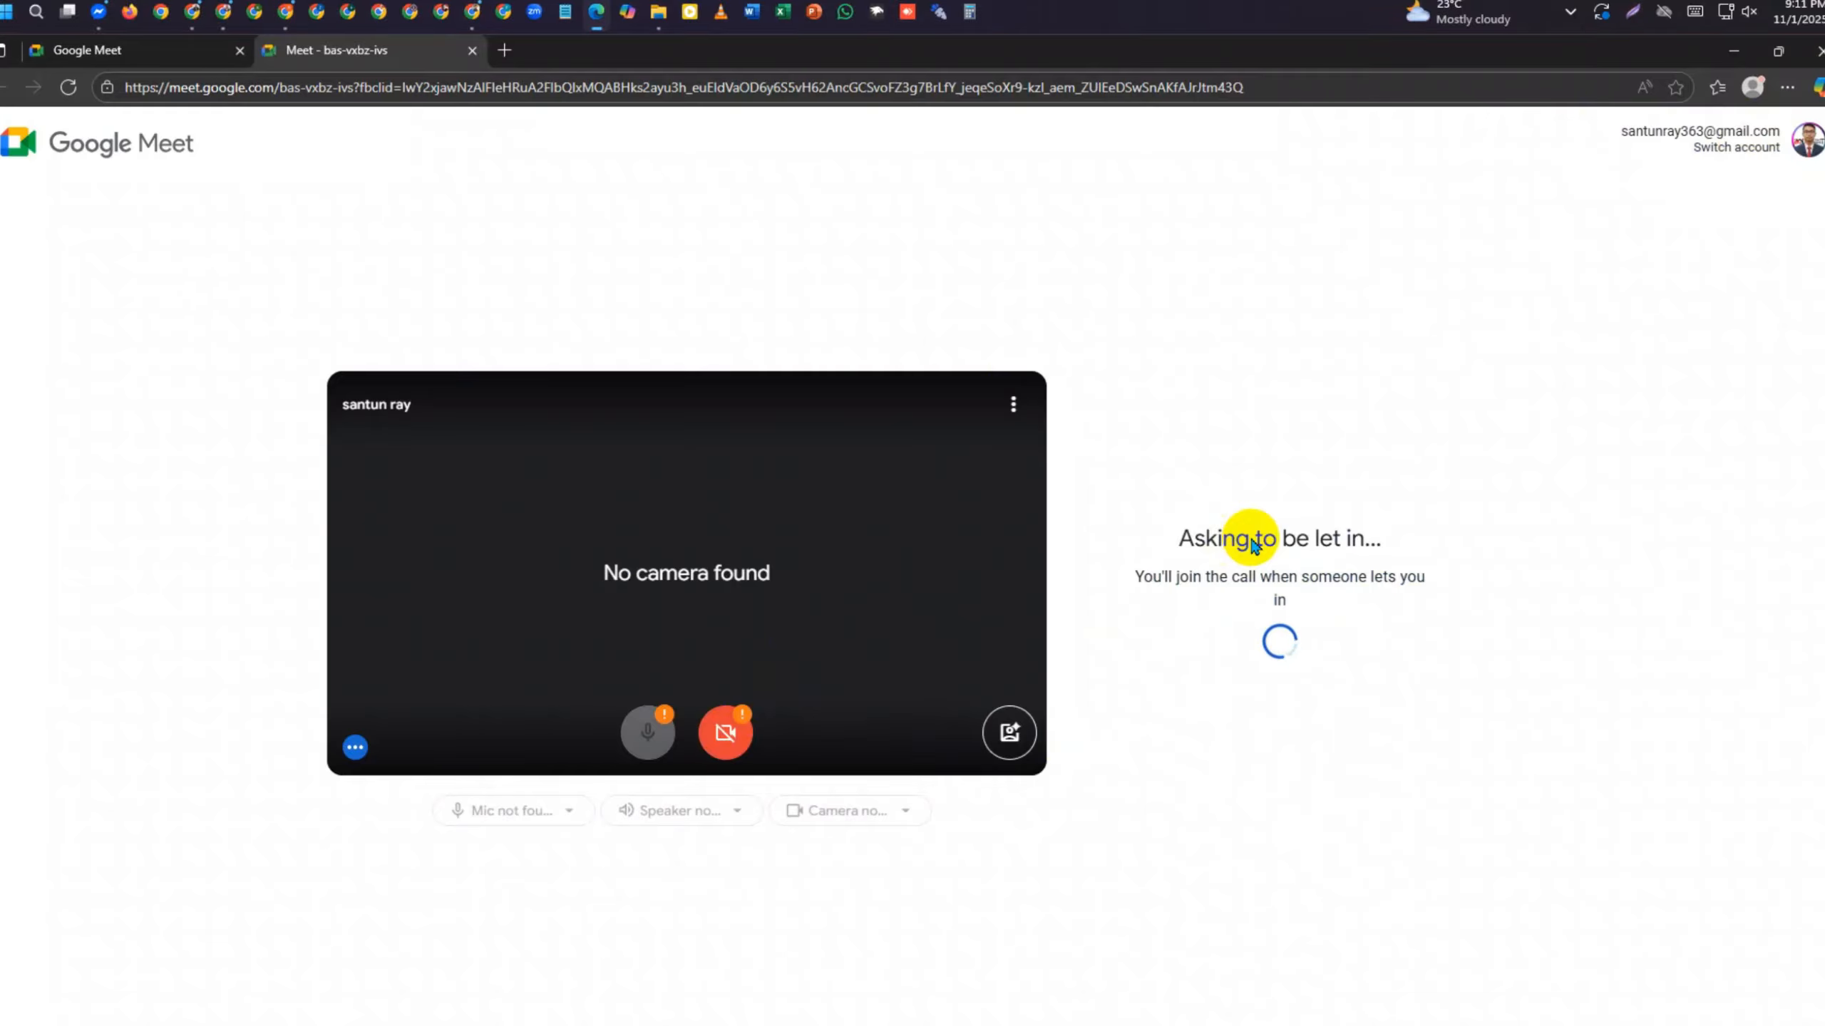
Share the entire screen in the Google Meet call, minimize the meeting window, and glance through the Messenger group chat
{"action": "mouse_move", "coordinate": [891, 1020]}
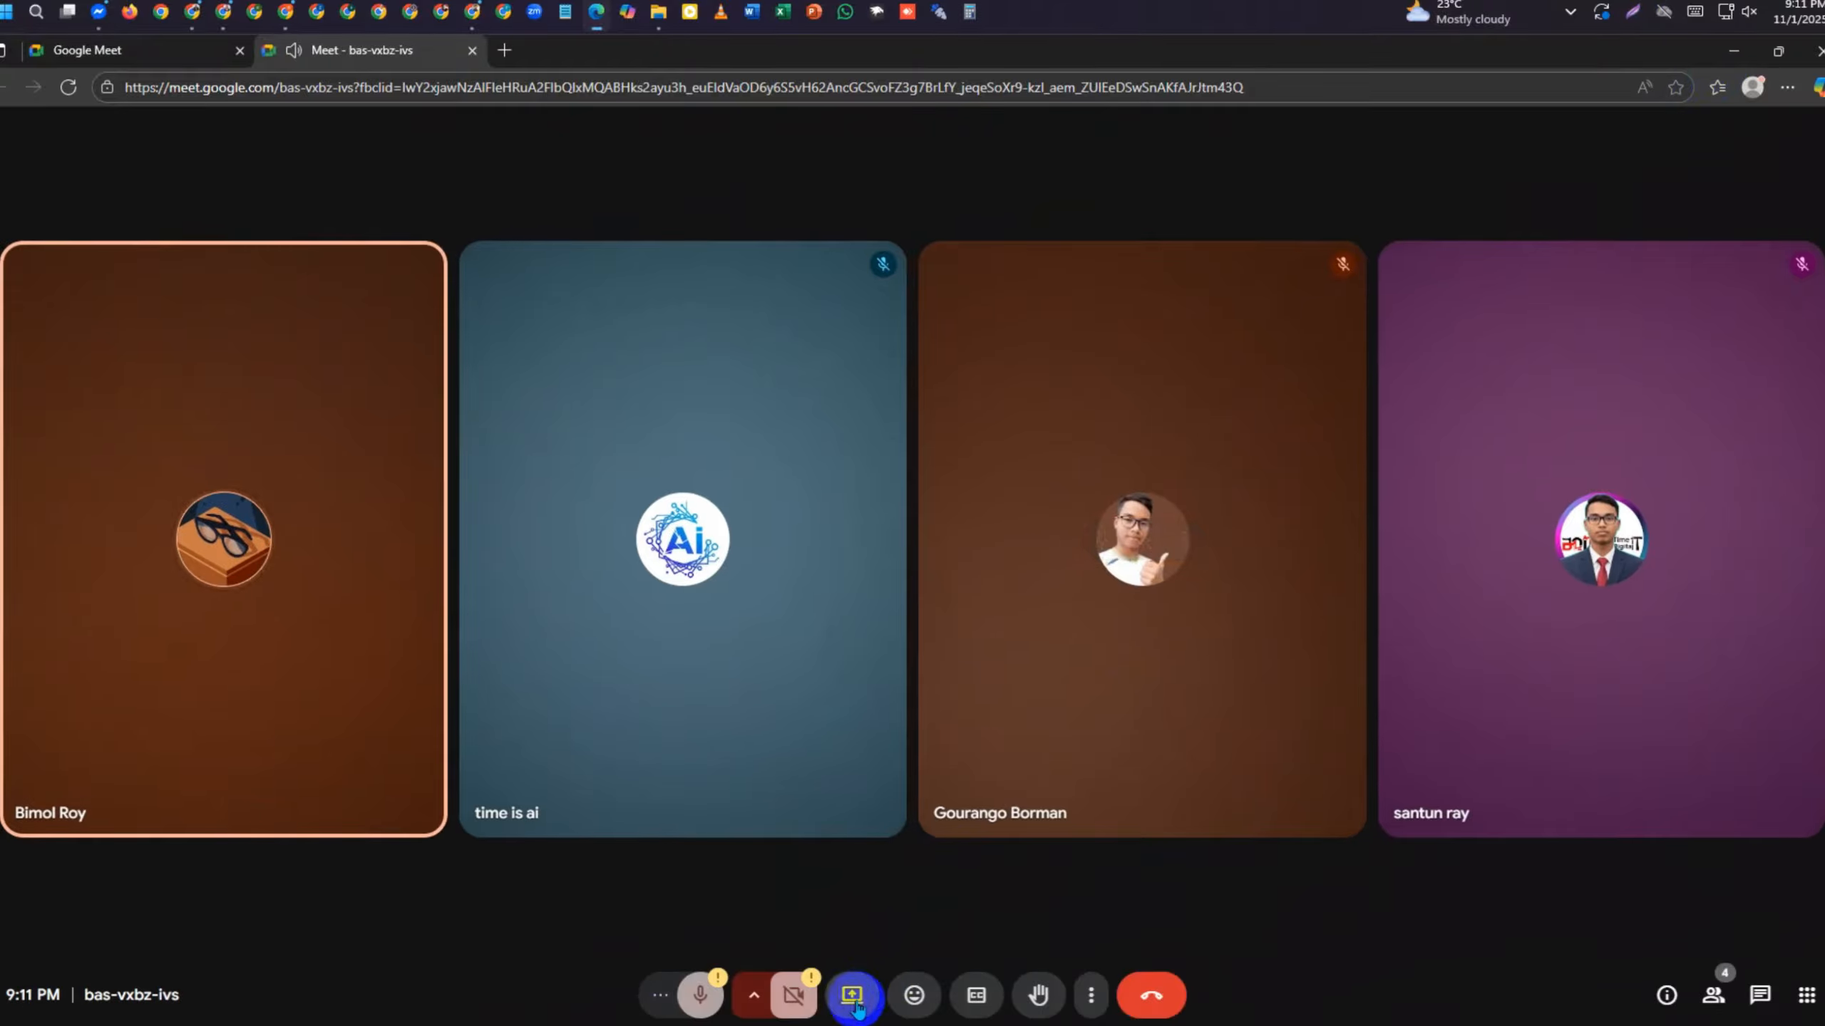
{"action": "left_click", "coordinate": [854, 1005]}
{"action": "left_click", "coordinate": [1098, 185]}
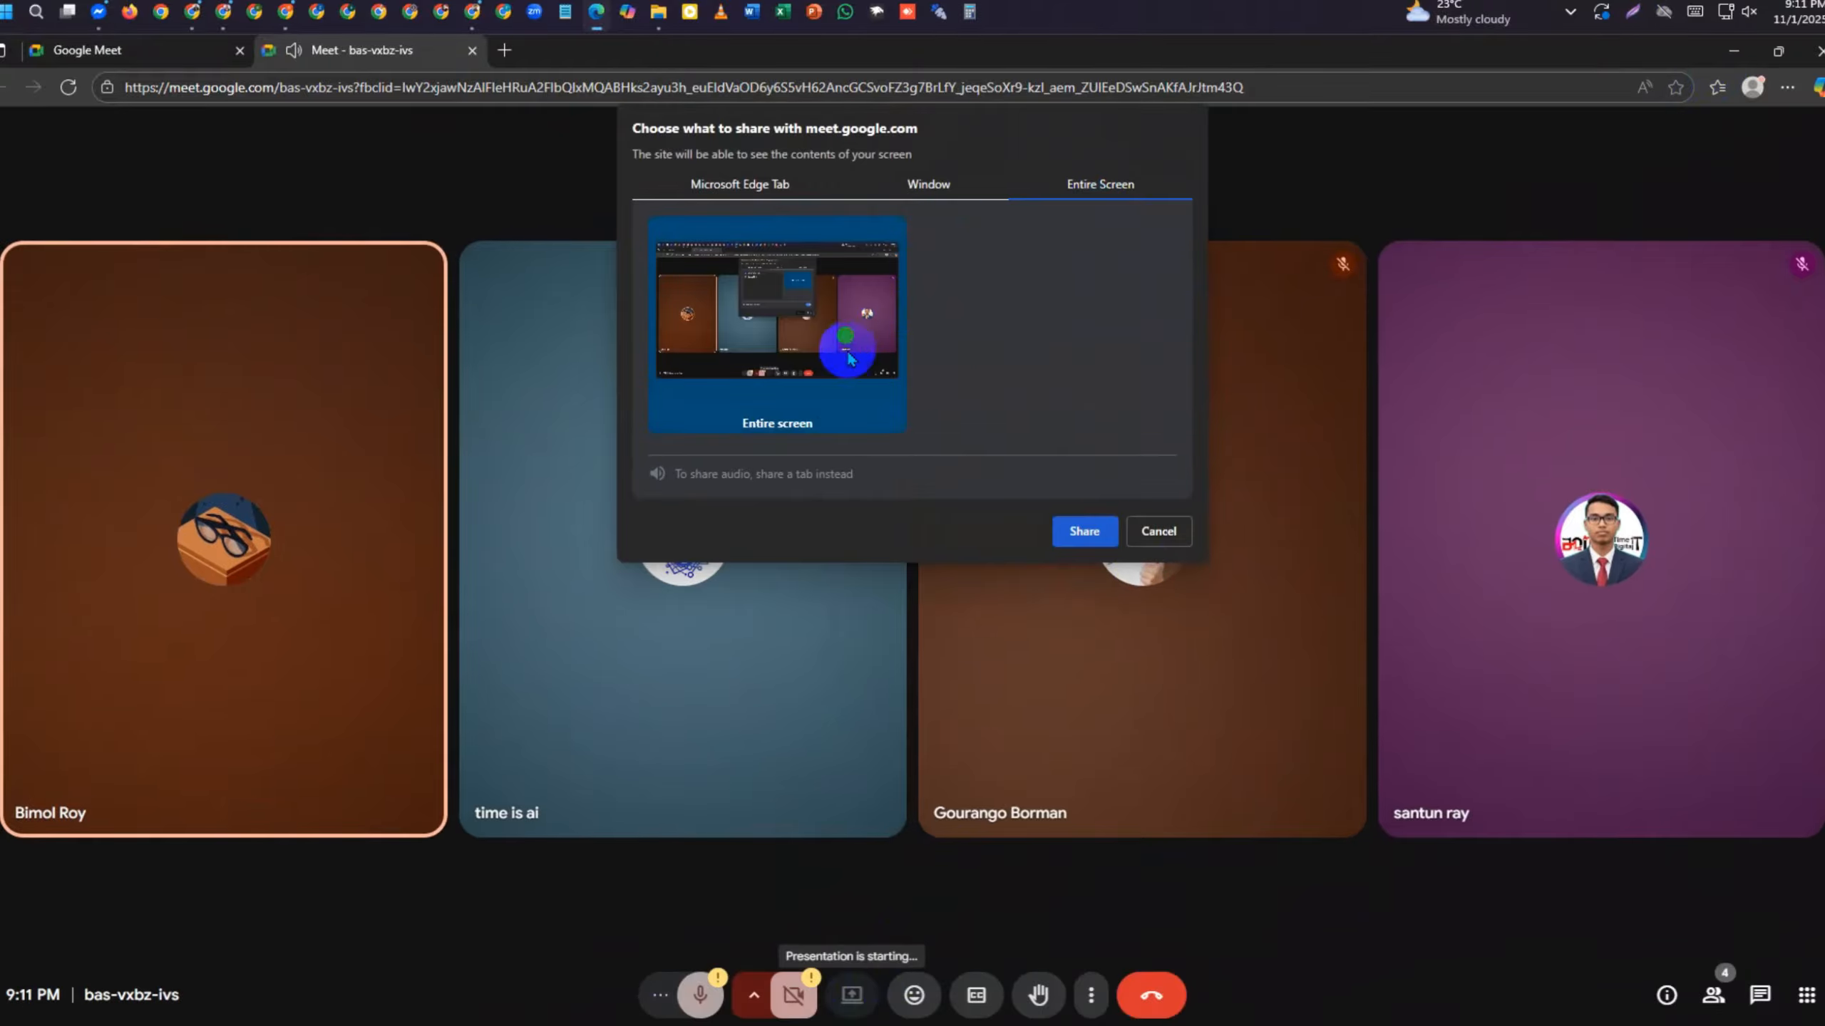
{"action": "left_click", "coordinate": [1081, 531]}
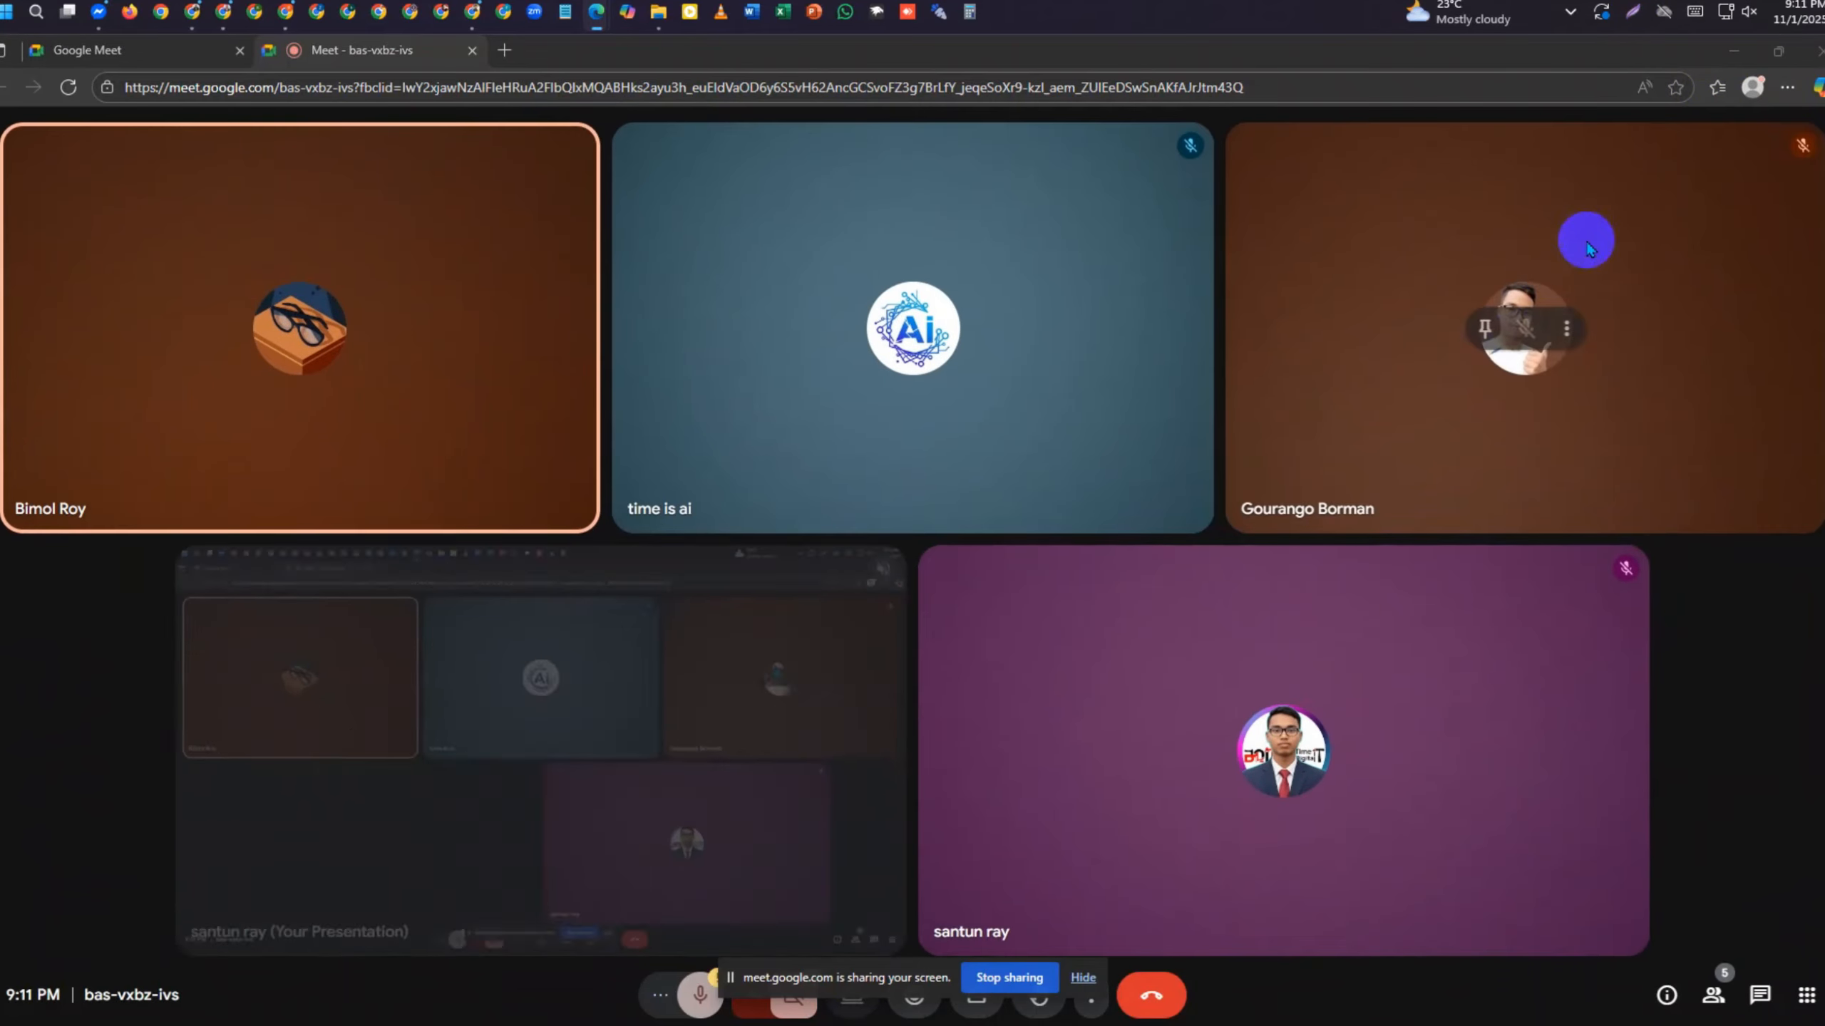
{"action": "left_click", "coordinate": [1733, 52]}
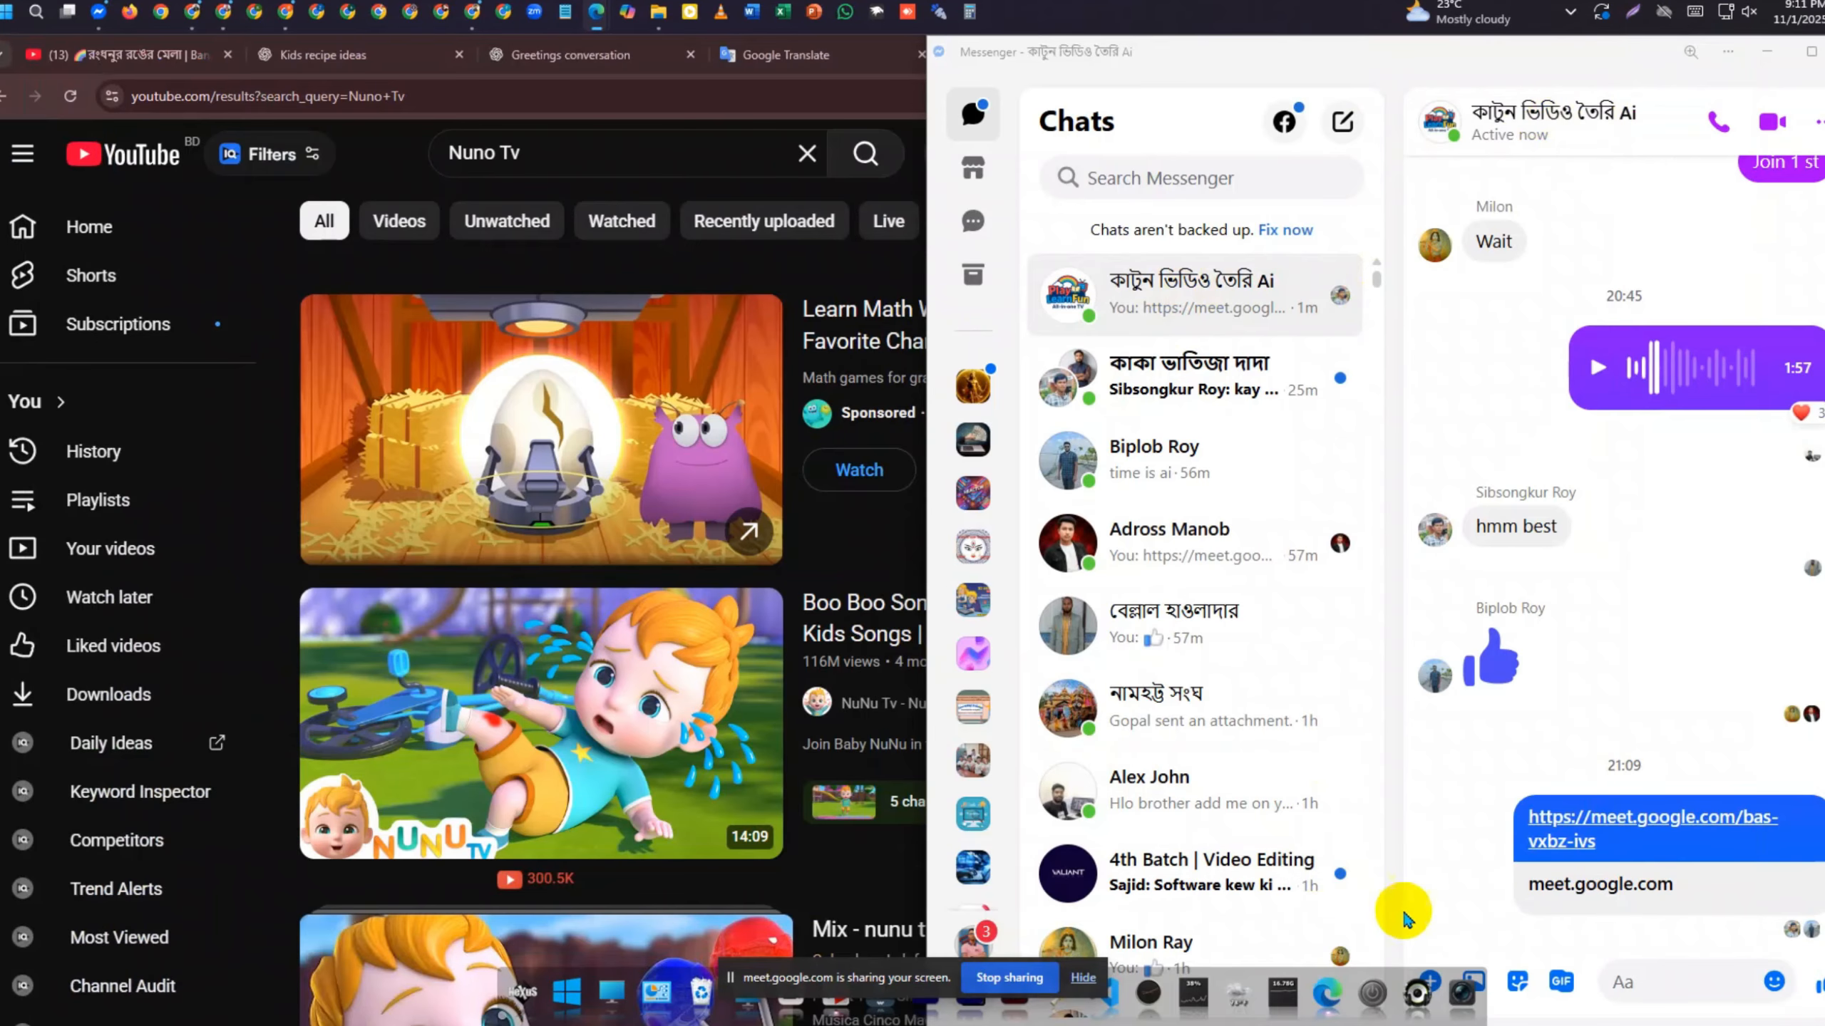
{"action": "scroll", "coordinate": [1672, 917], "scroll_direction": "up", "scroll_amount": 4}
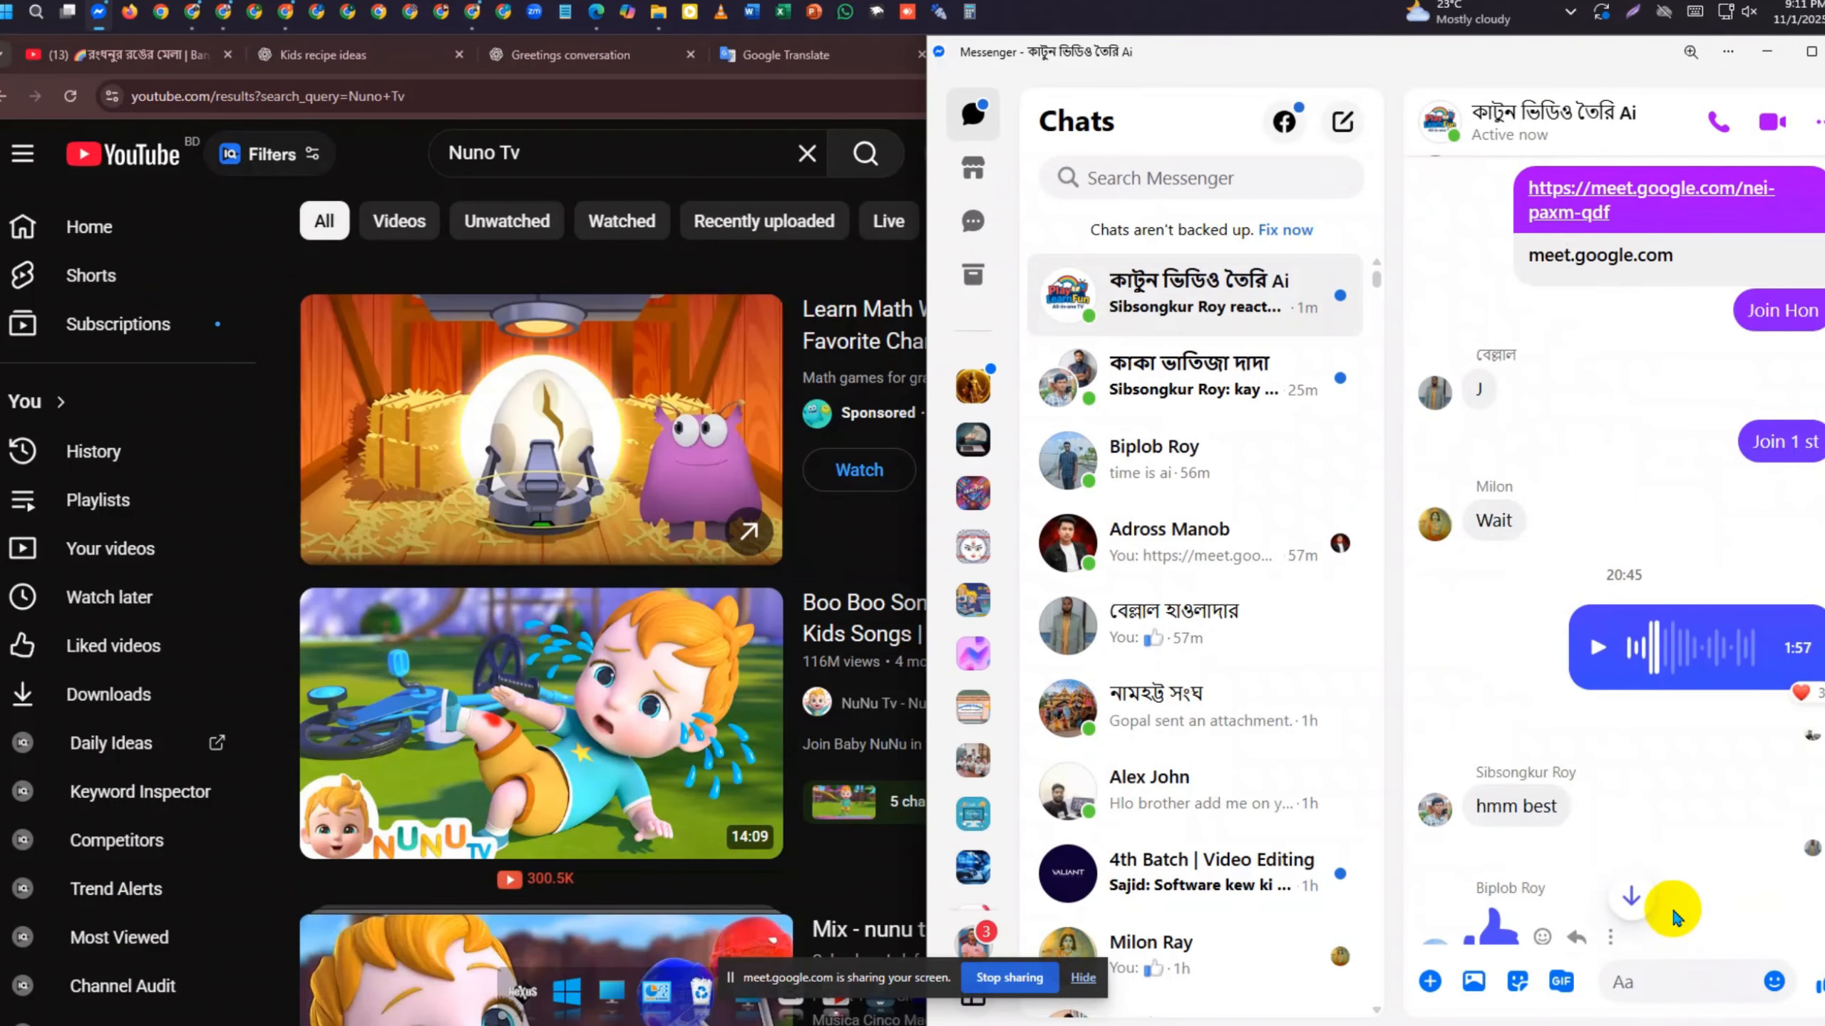
{"action": "scroll", "coordinate": [1660, 864], "scroll_direction": "down", "scroll_amount": 5}
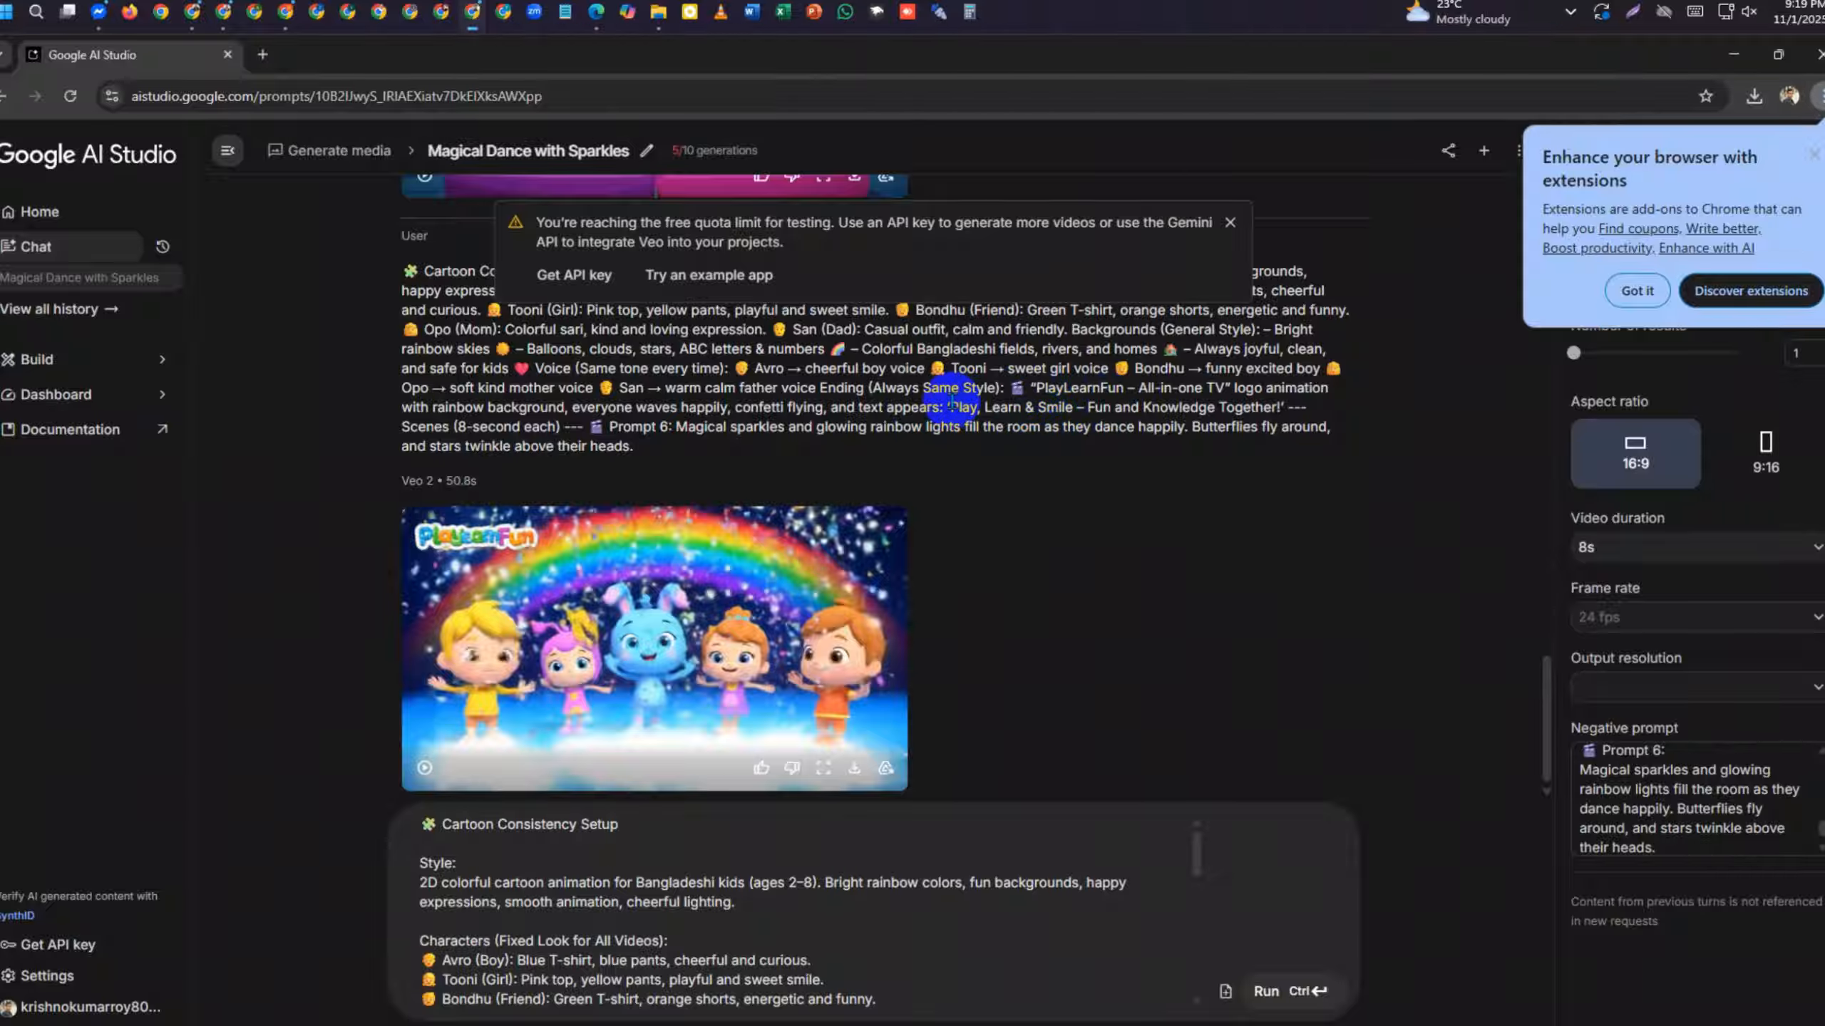
Review the Prompt 6 scene text in the AI Studio prompt box and in the request above the rainbow video
{"action": "scroll", "coordinate": [560, 927], "scroll_direction": "down", "scroll_amount": 10}
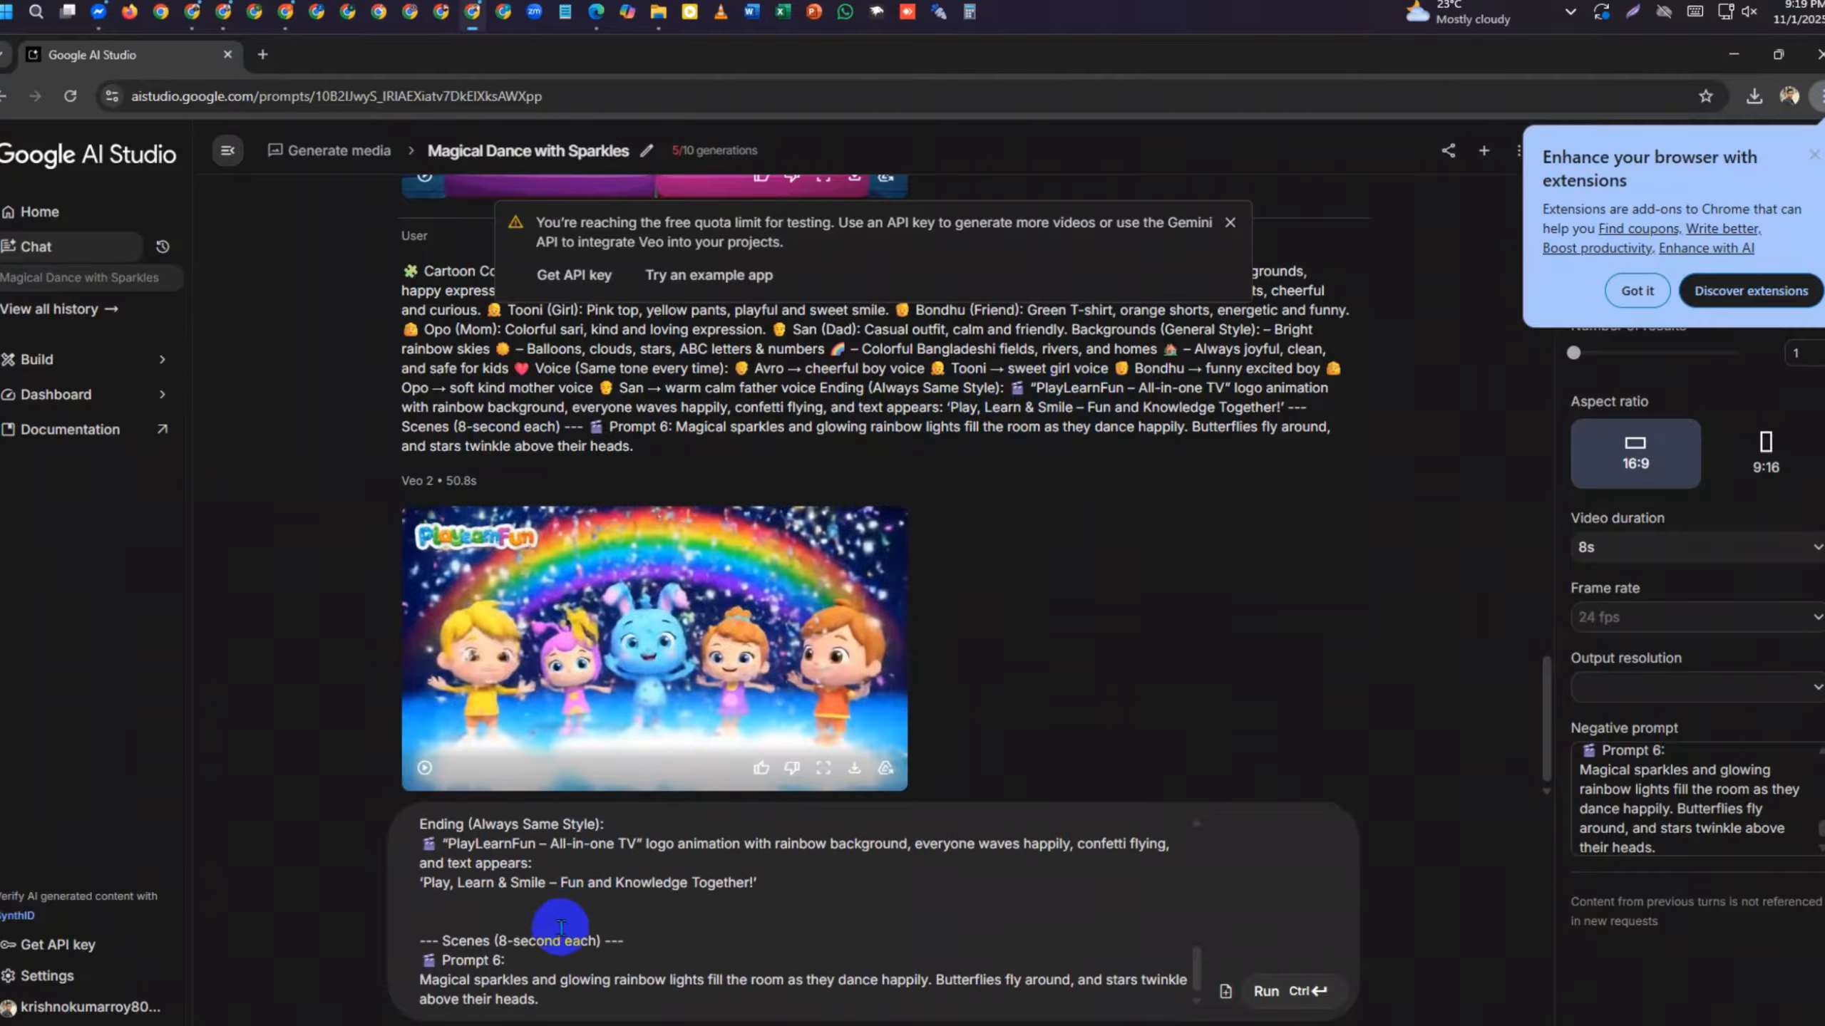
{"action": "left_click_drag", "start_coordinate": [527, 974], "coordinate": [405, 961]}
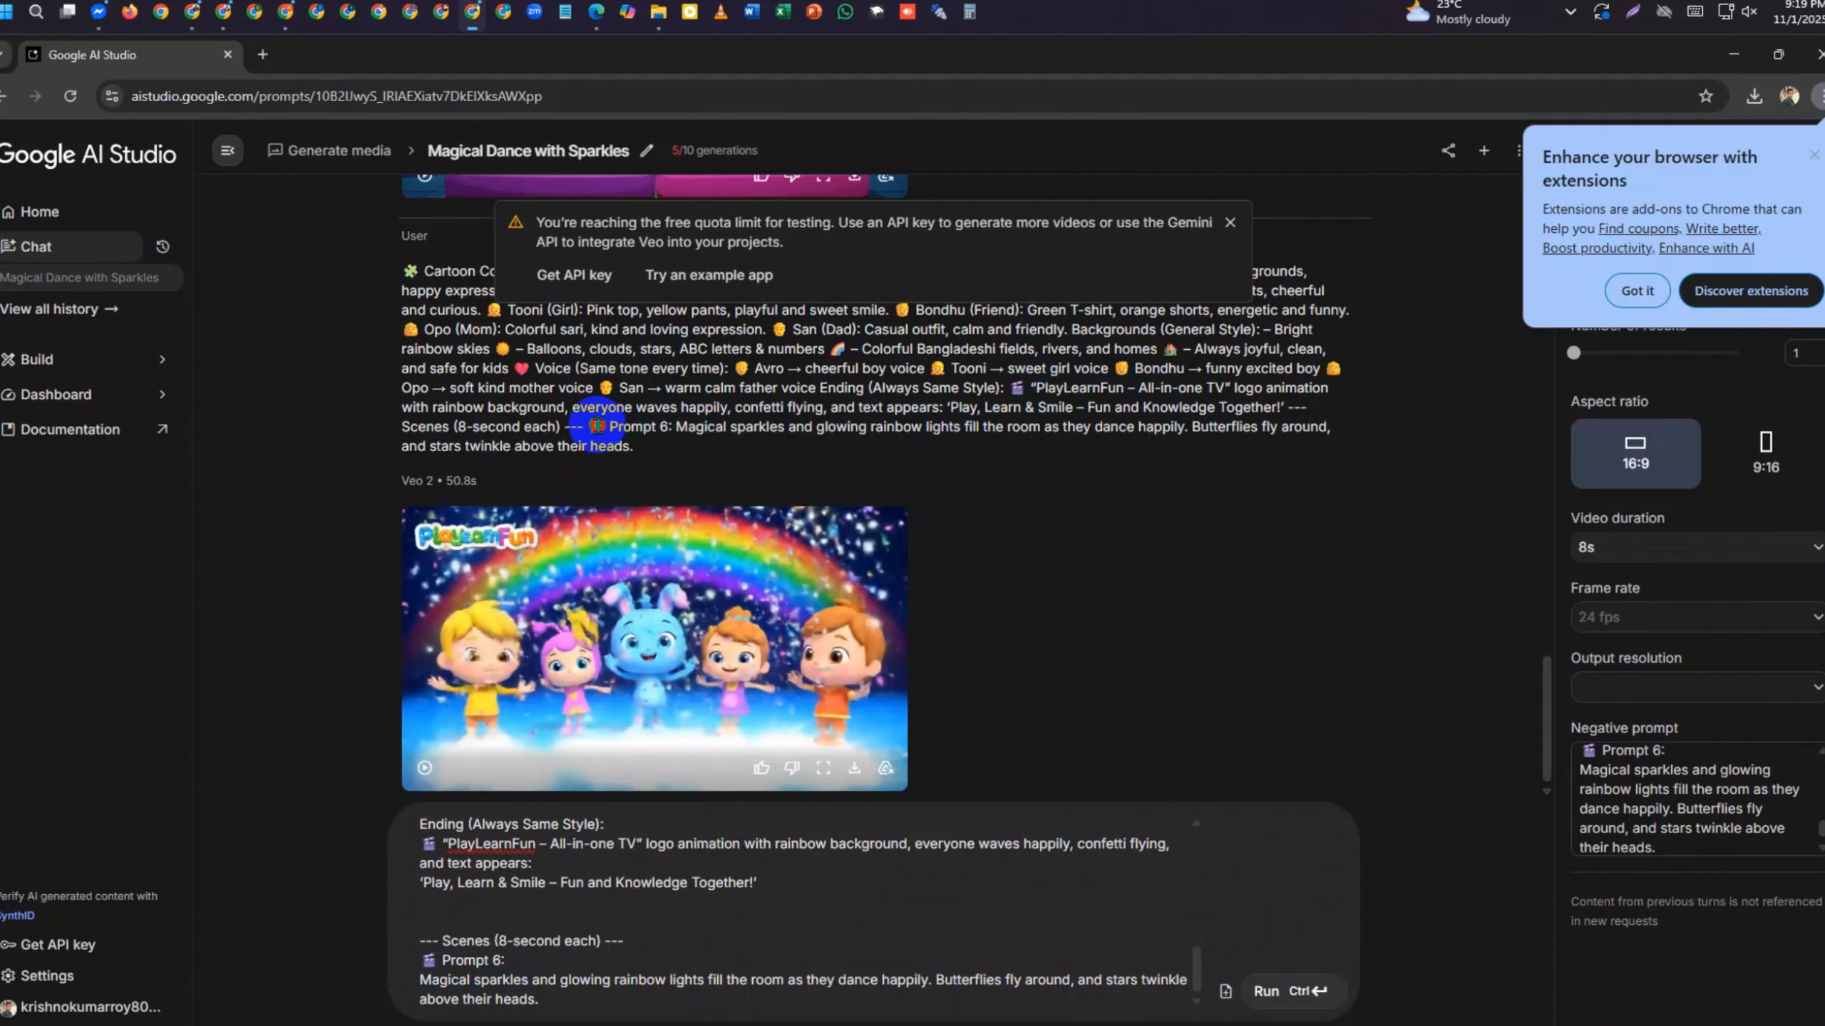
{"action": "left_click_drag", "start_coordinate": [598, 426], "coordinate": [858, 459]}
{"action": "left_click", "coordinate": [888, 980]}
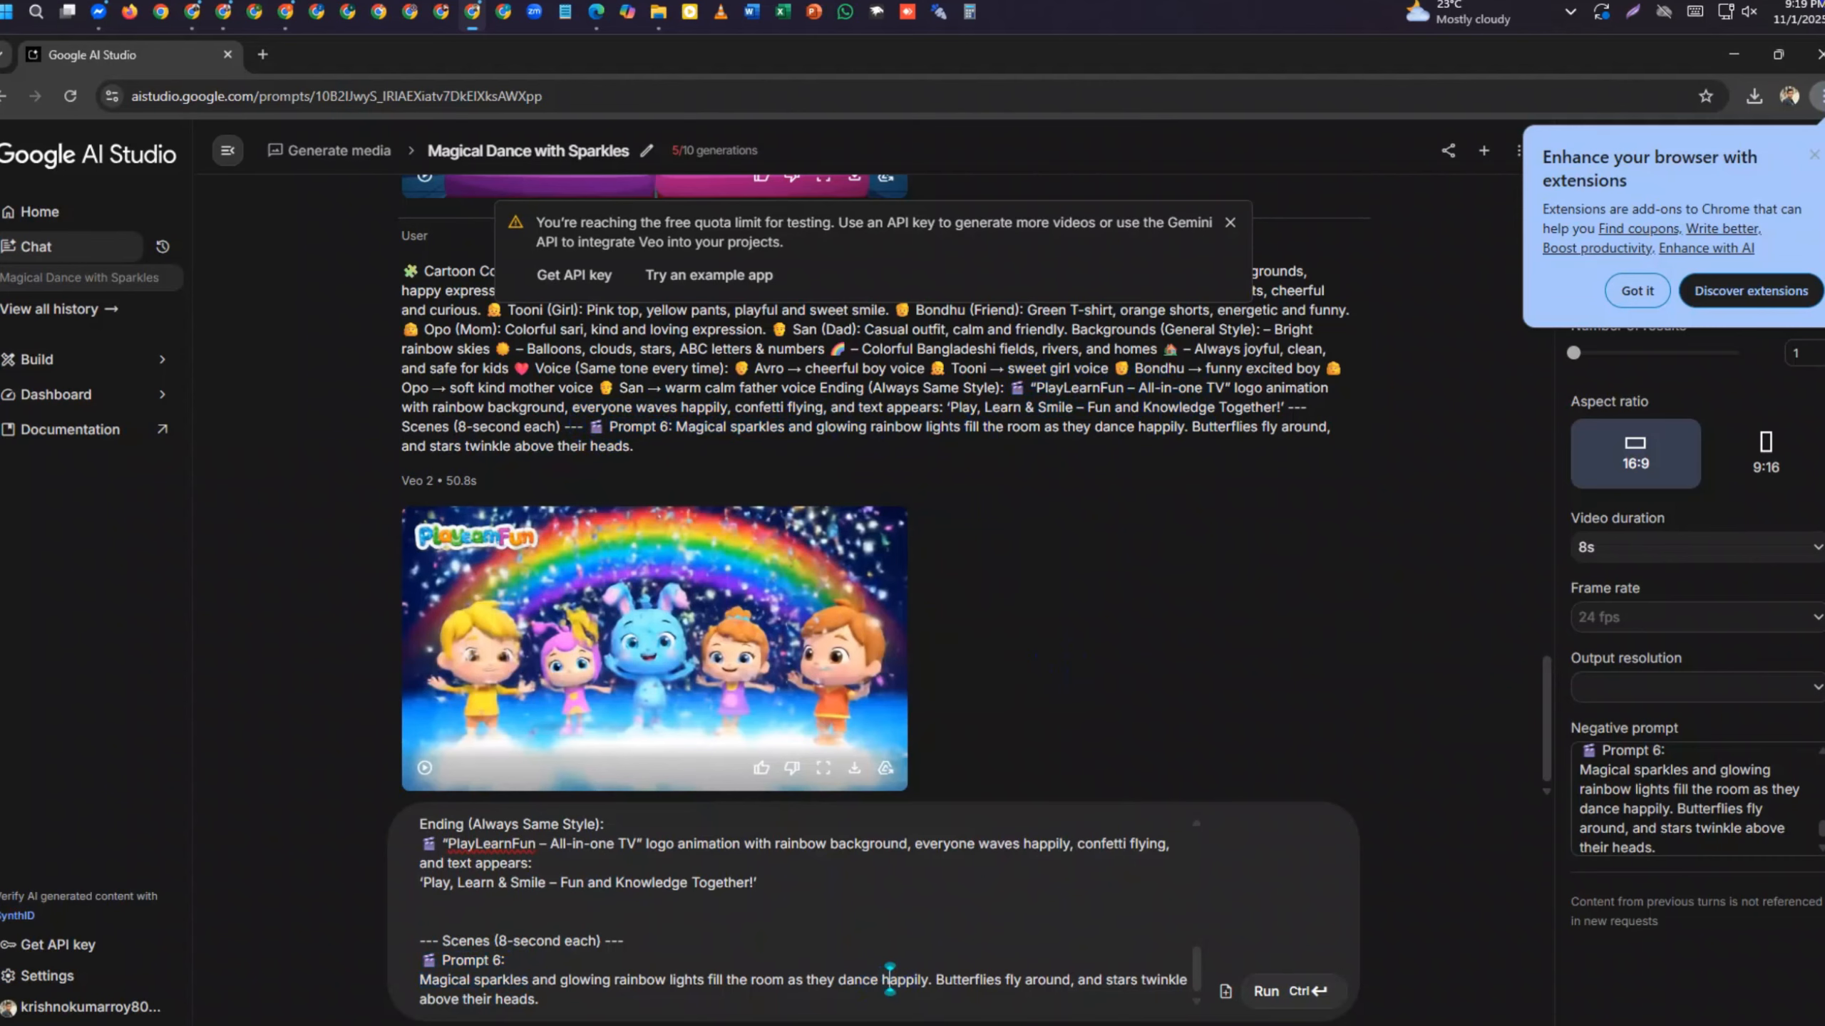
Dismiss the browser extensions tip and arrange the AI Studio and PlayLearnFun YouTube windows side by side, giving AI Studio the wider share
{"action": "left_click", "coordinate": [1779, 56]}
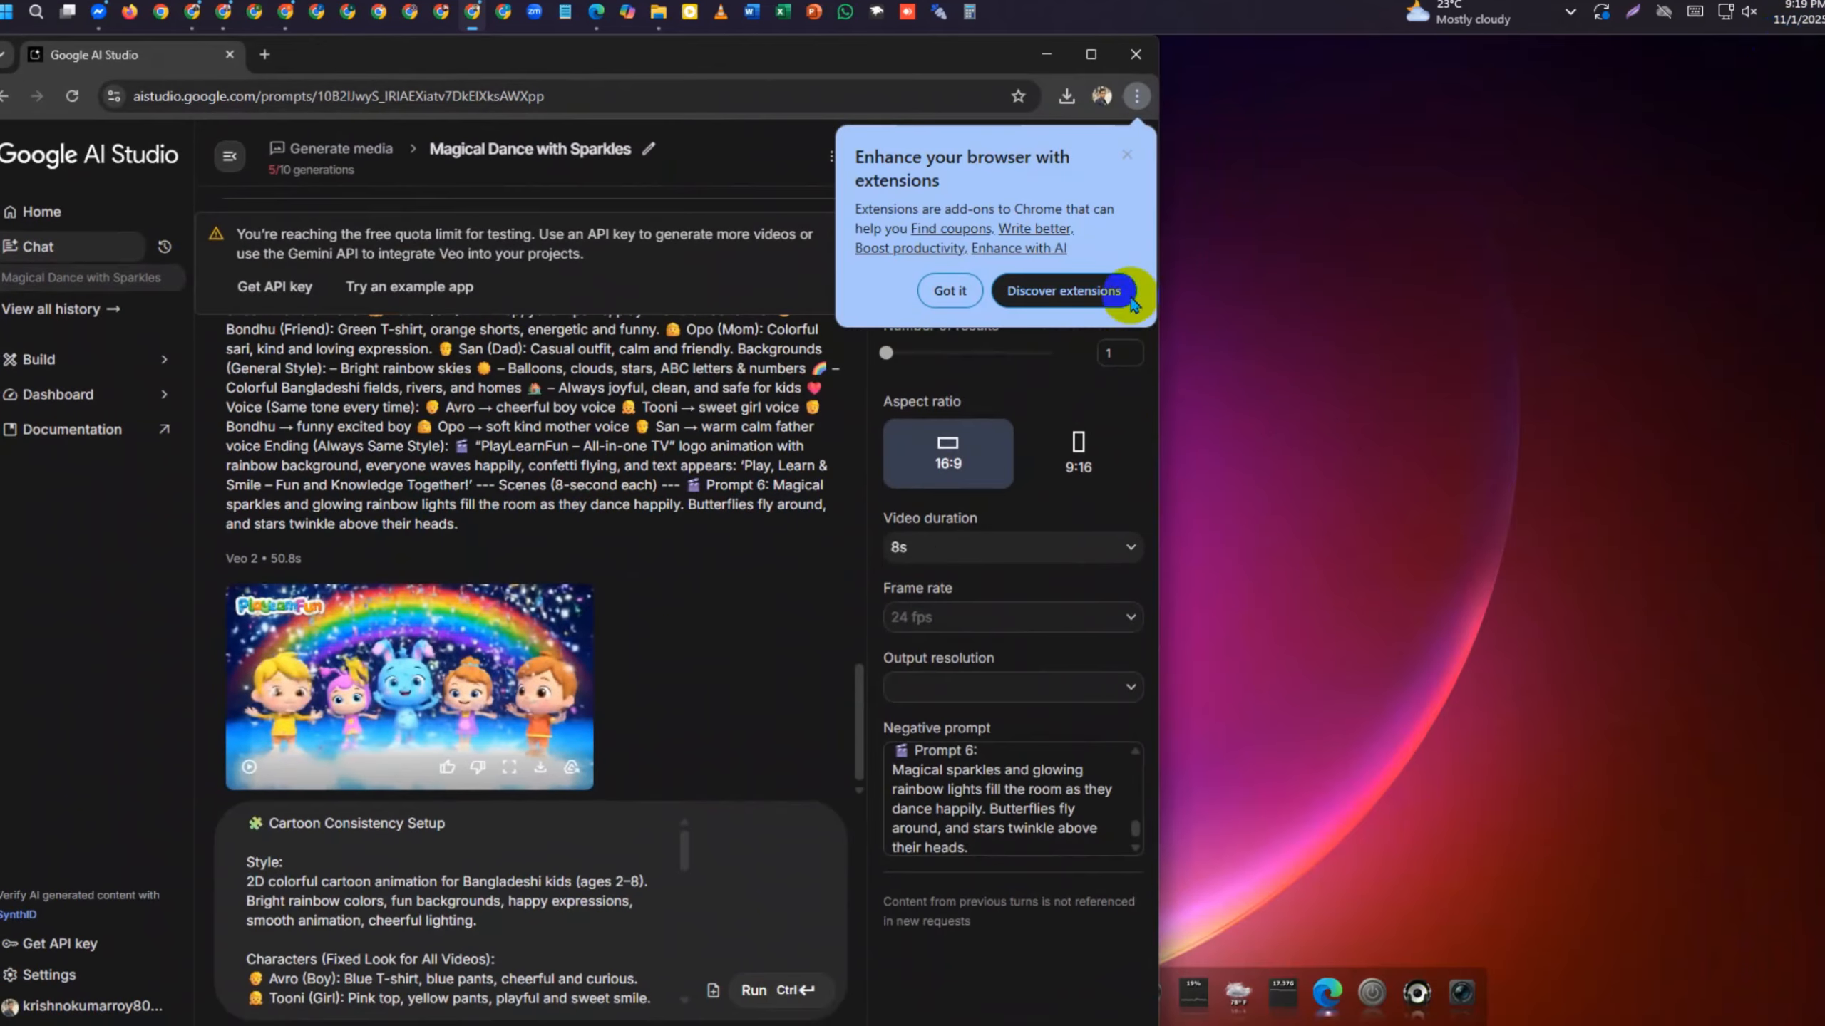
{"action": "left_click", "coordinate": [1133, 137]}
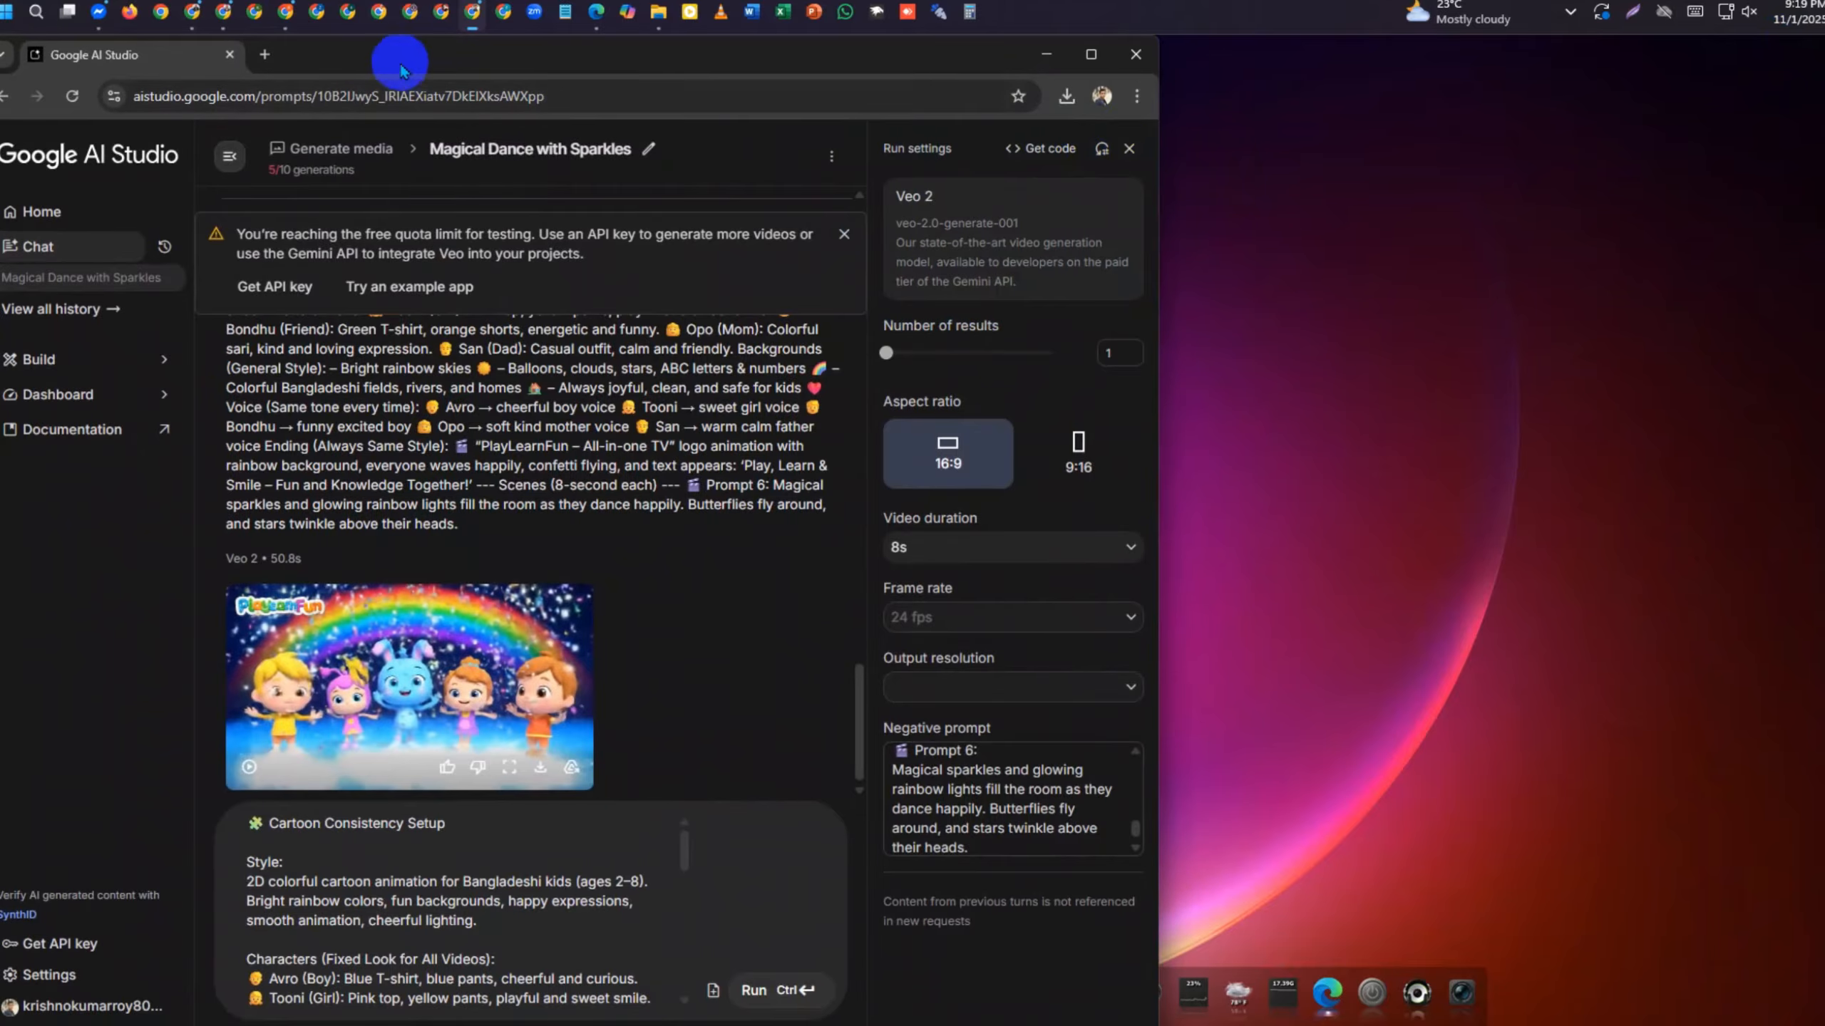
{"action": "mouse_move", "coordinate": [286, 33]}
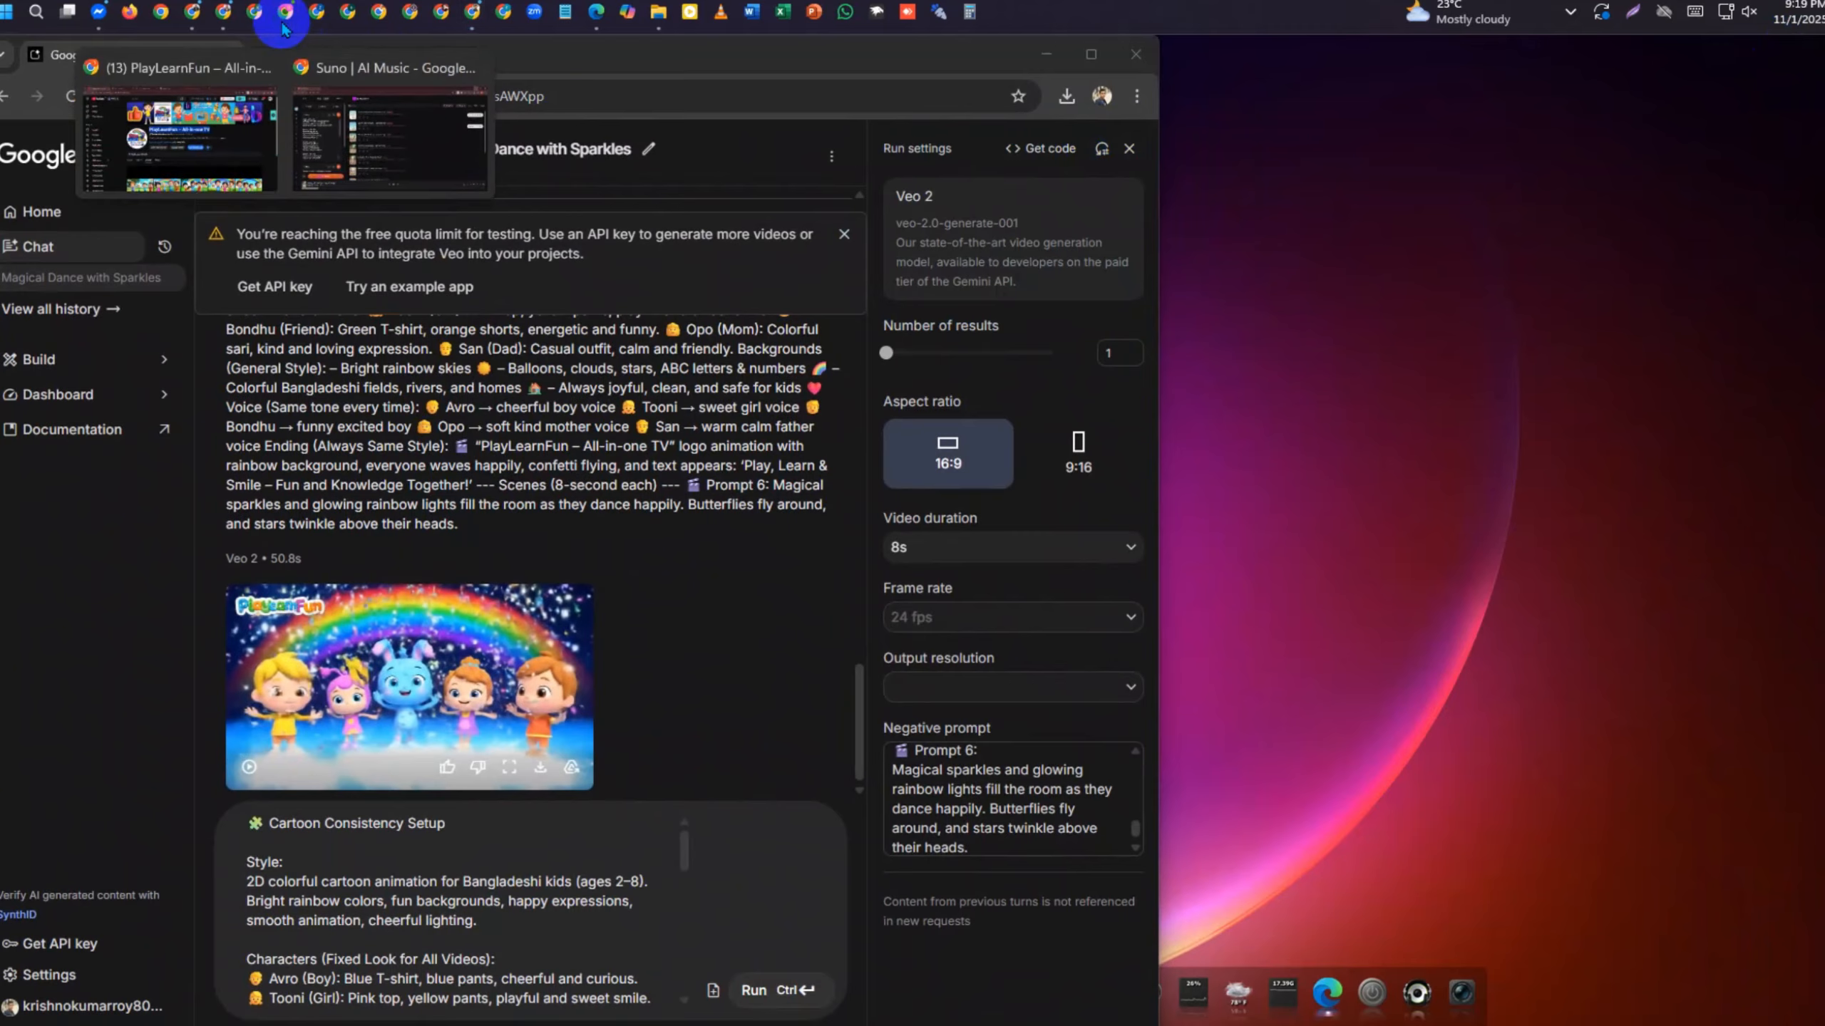
{"action": "left_click", "coordinate": [216, 111]}
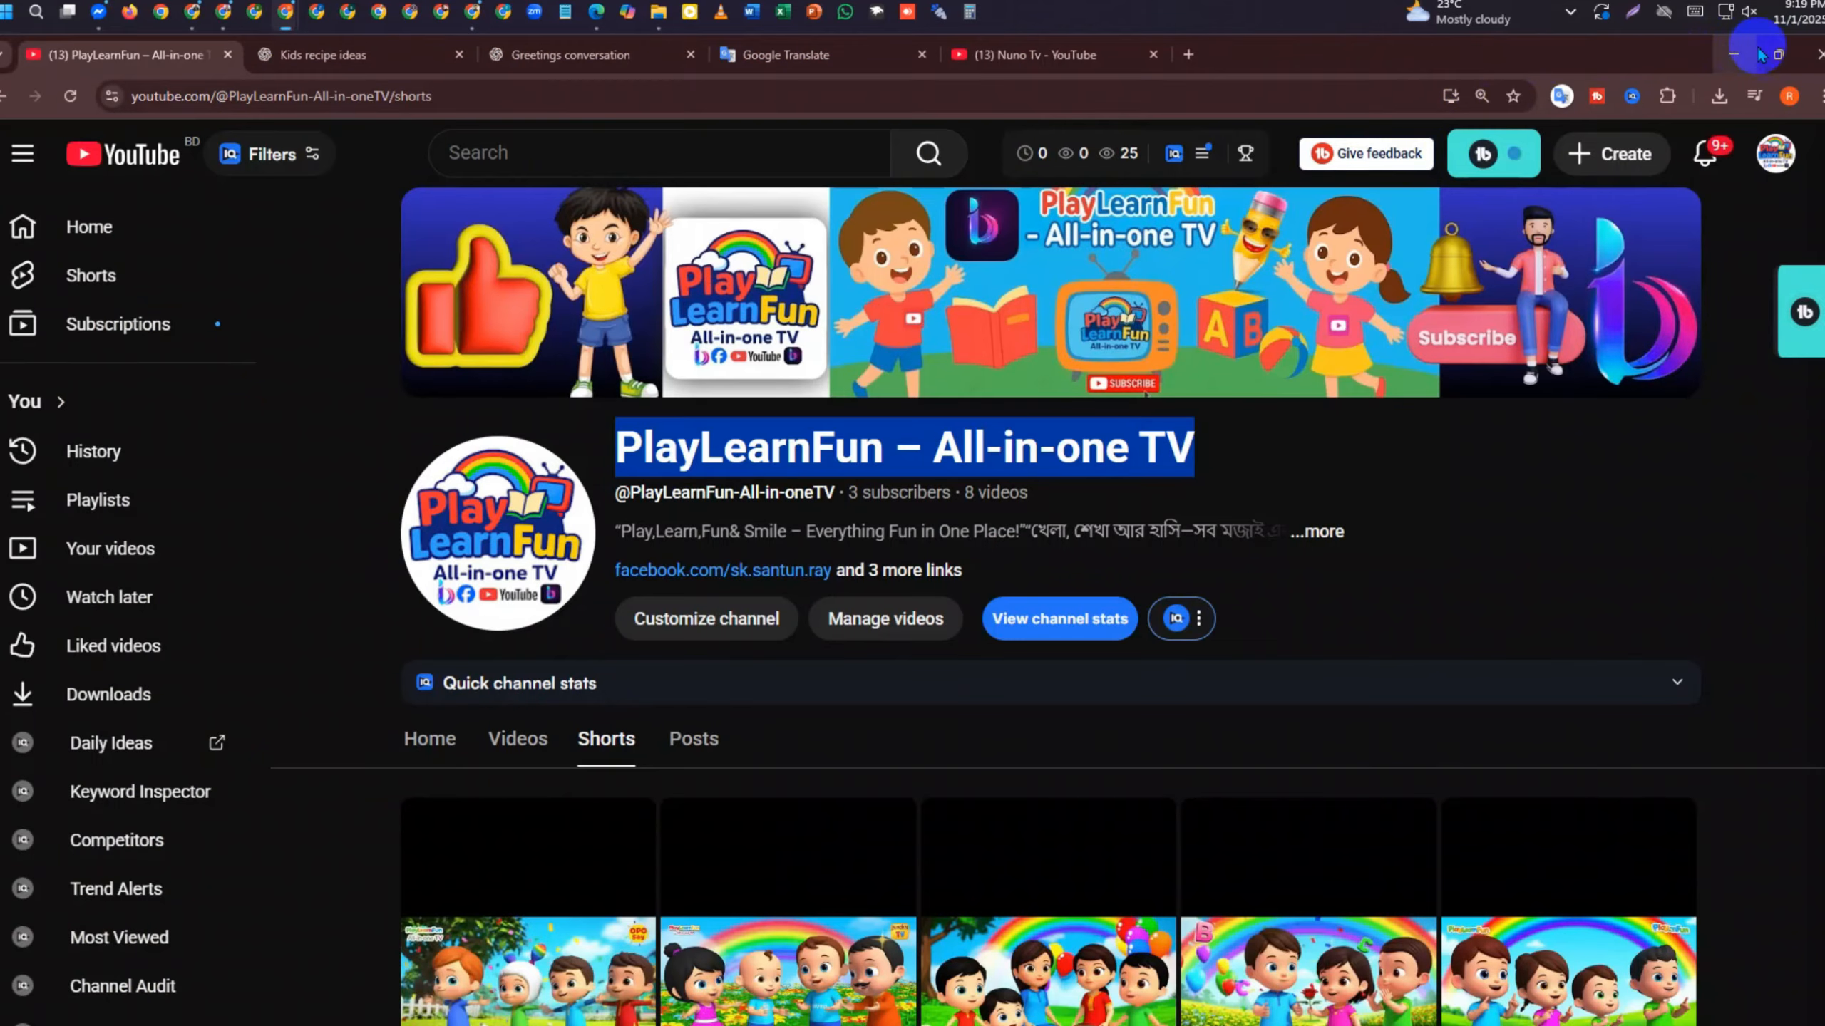
{"action": "mouse_move", "coordinate": [1777, 55]}
{"action": "left_click", "coordinate": [1522, 137]}
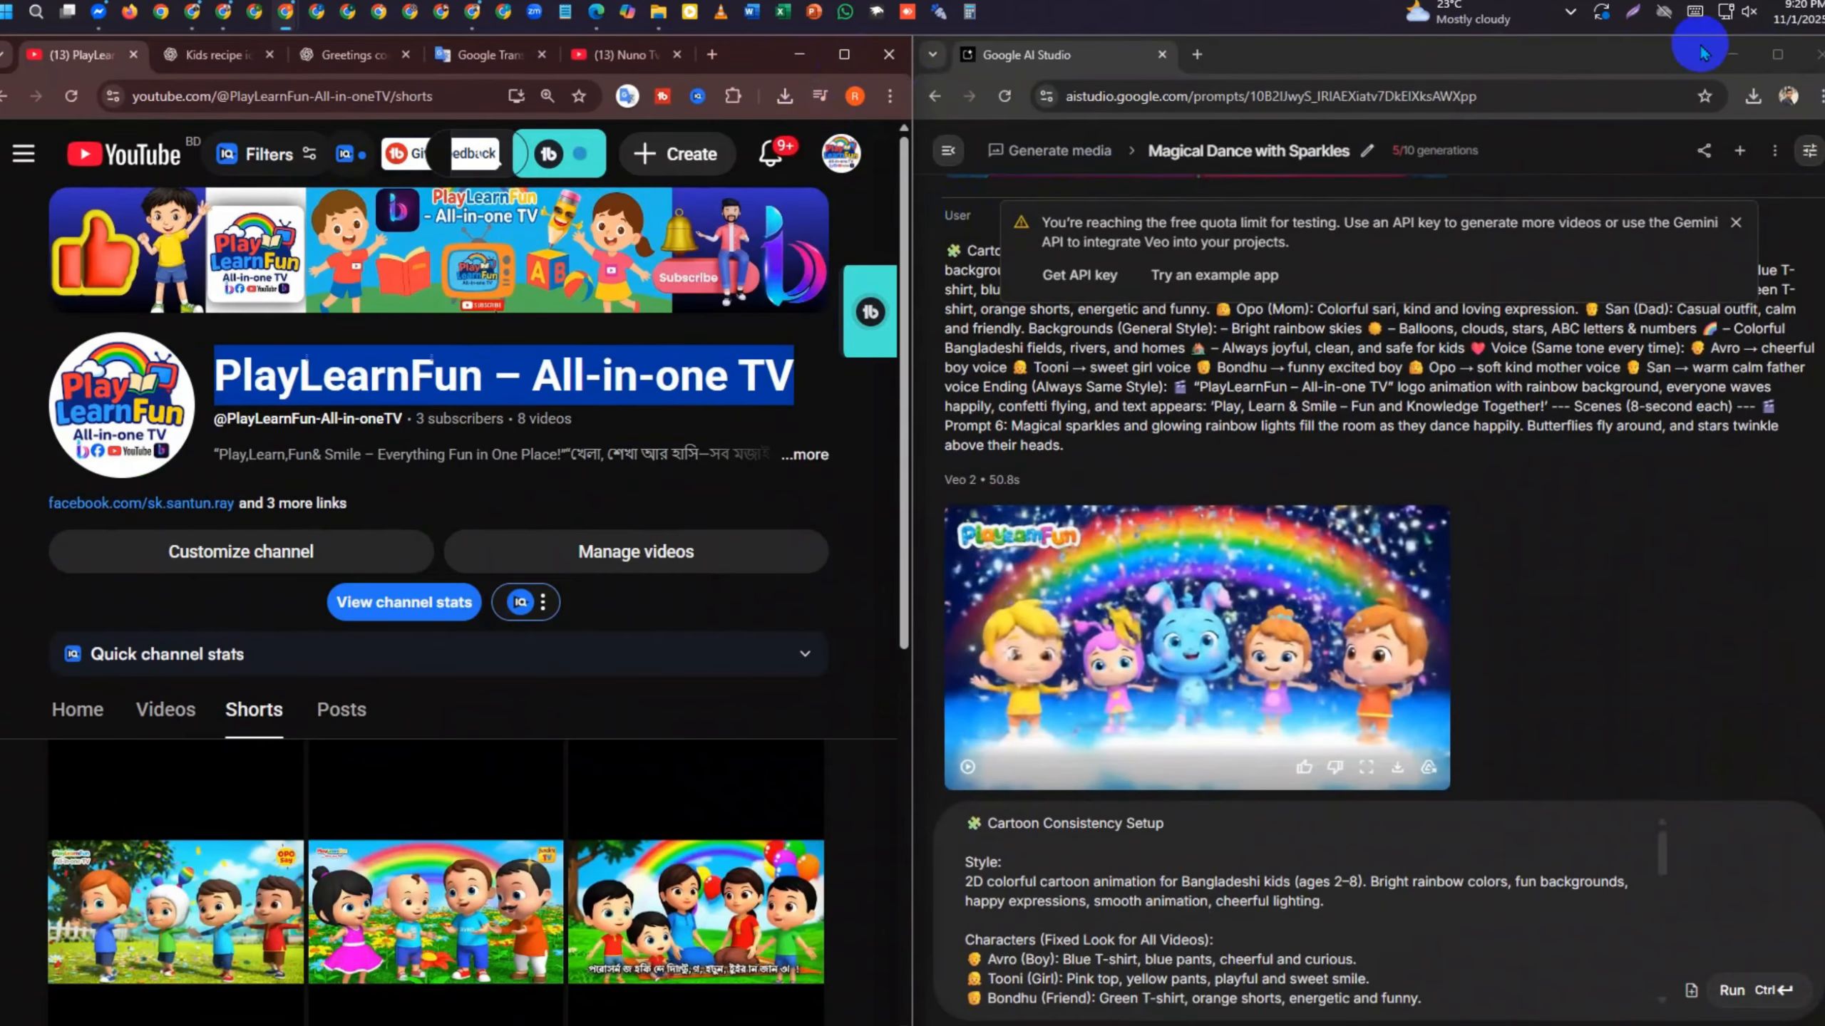
{"action": "mouse_move", "coordinate": [1778, 56]}
{"action": "left_click", "coordinate": [1574, 115]}
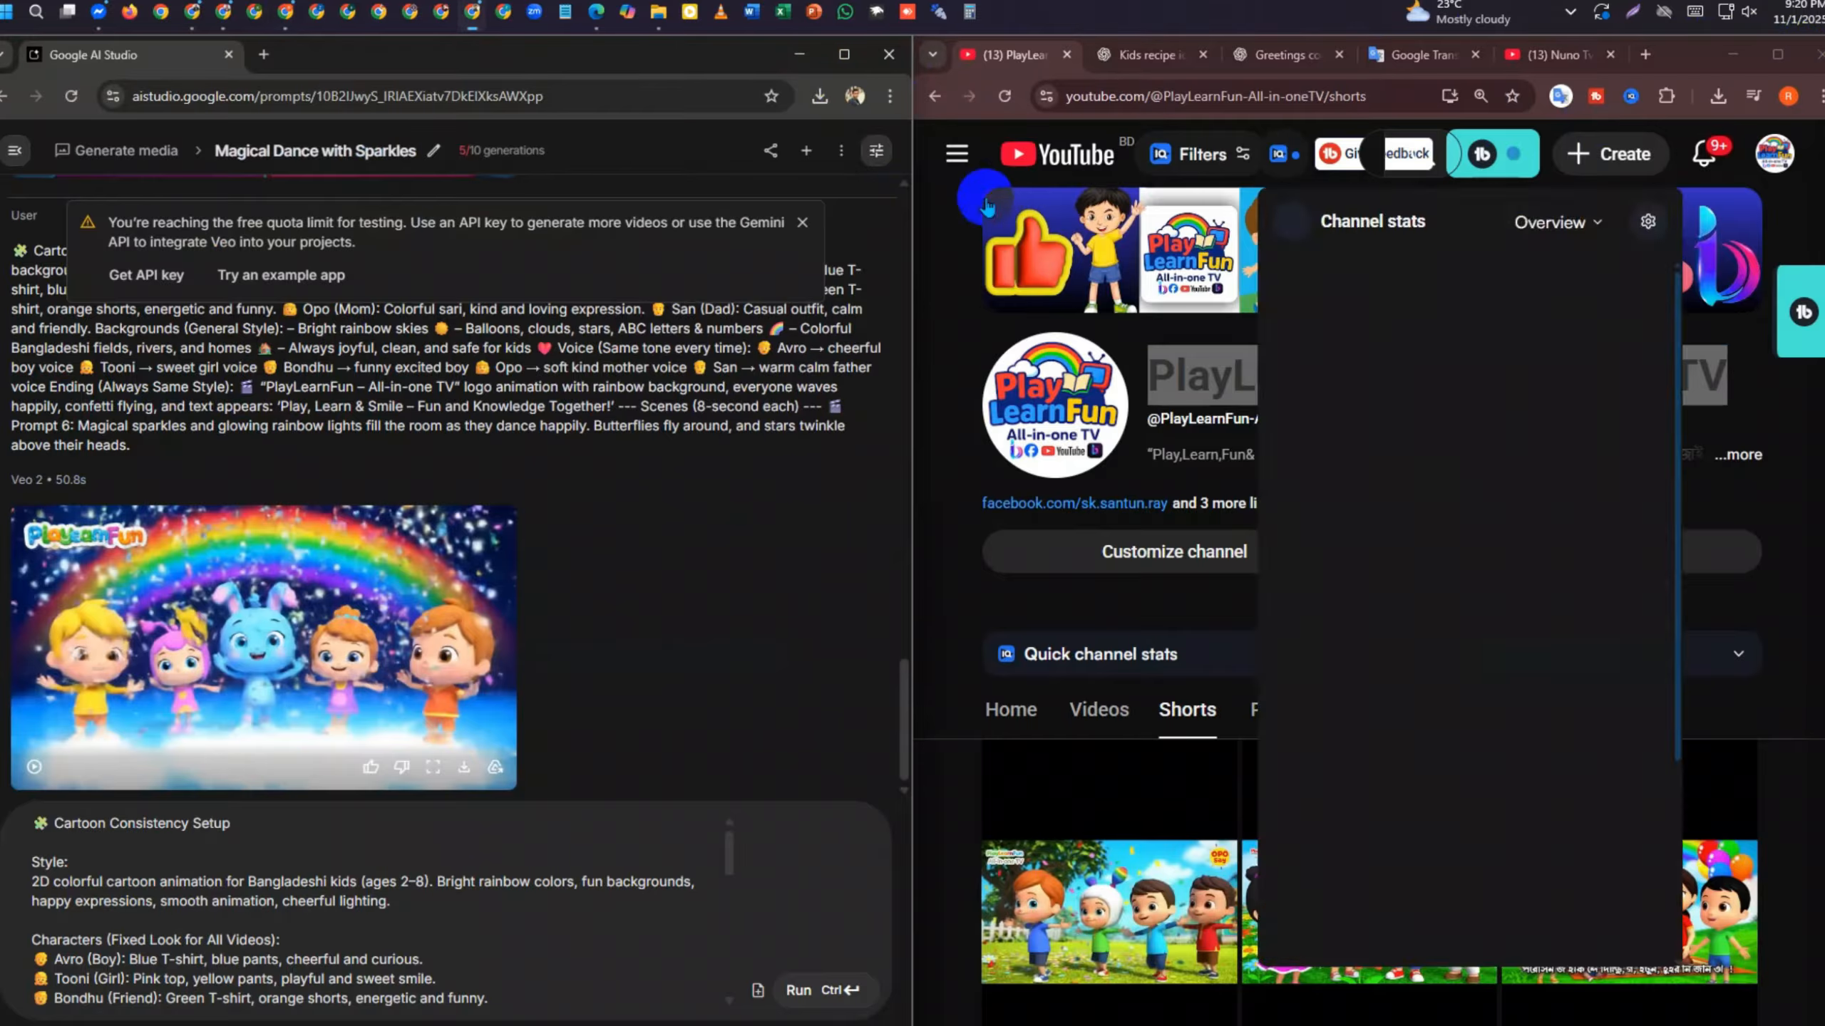
{"action": "scroll", "coordinate": [909, 244], "scroll_direction": "up", "scroll_amount": 10}
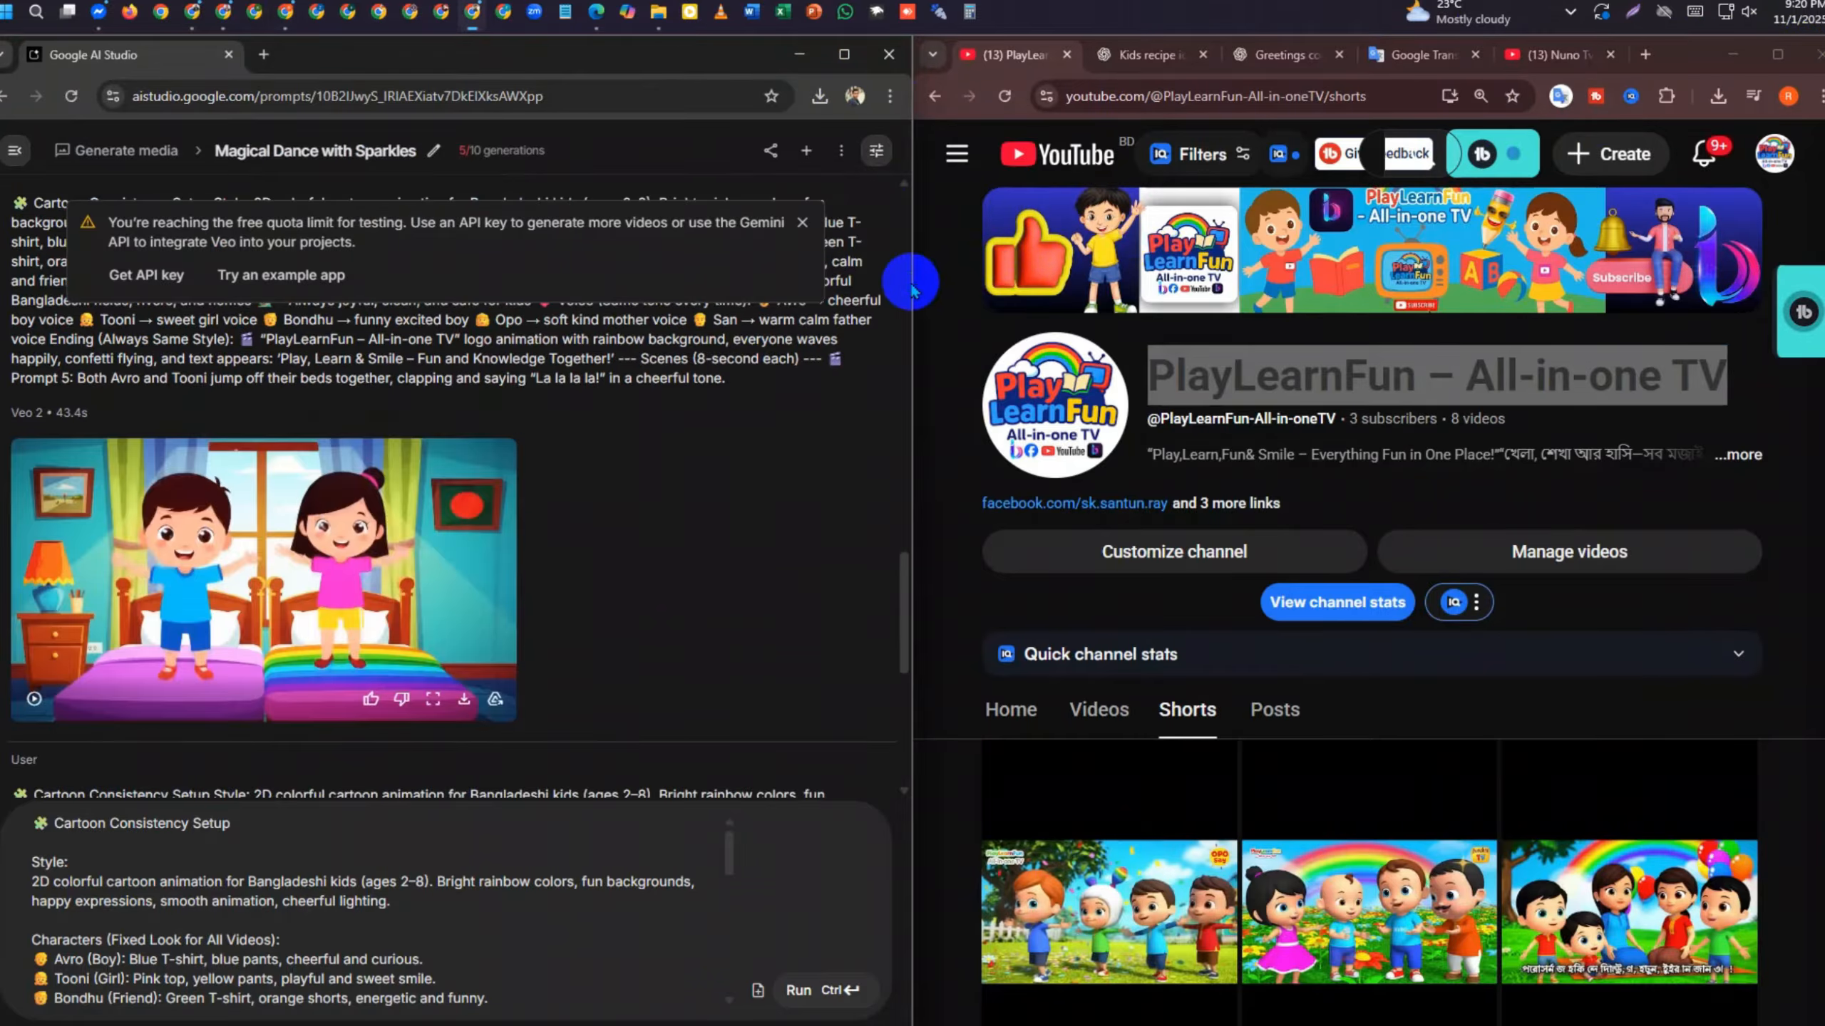
{"action": "left_click_drag", "start_coordinate": [911, 283], "coordinate": [1101, 287]}
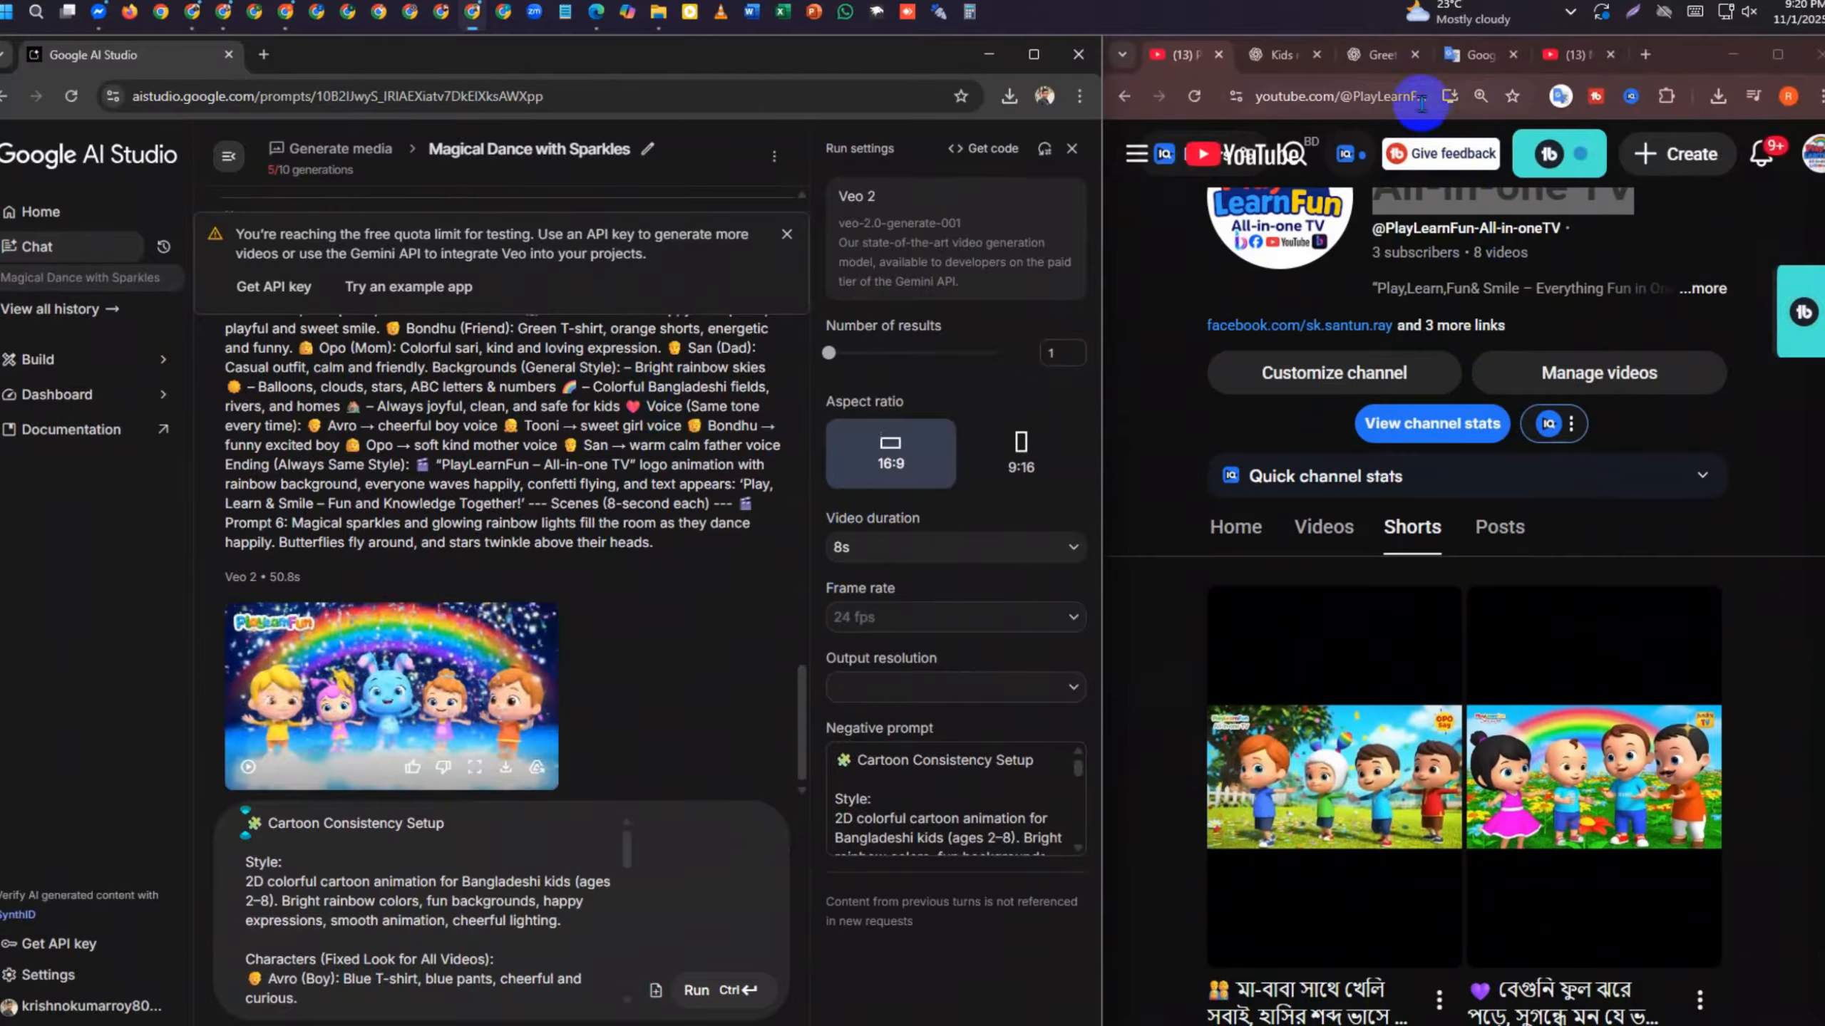
Look through the scene prompts in the ChatGPT greetings conversation
{"action": "left_click", "coordinate": [1378, 55]}
{"action": "scroll", "coordinate": [1448, 639], "scroll_direction": "down", "scroll_amount": 8}
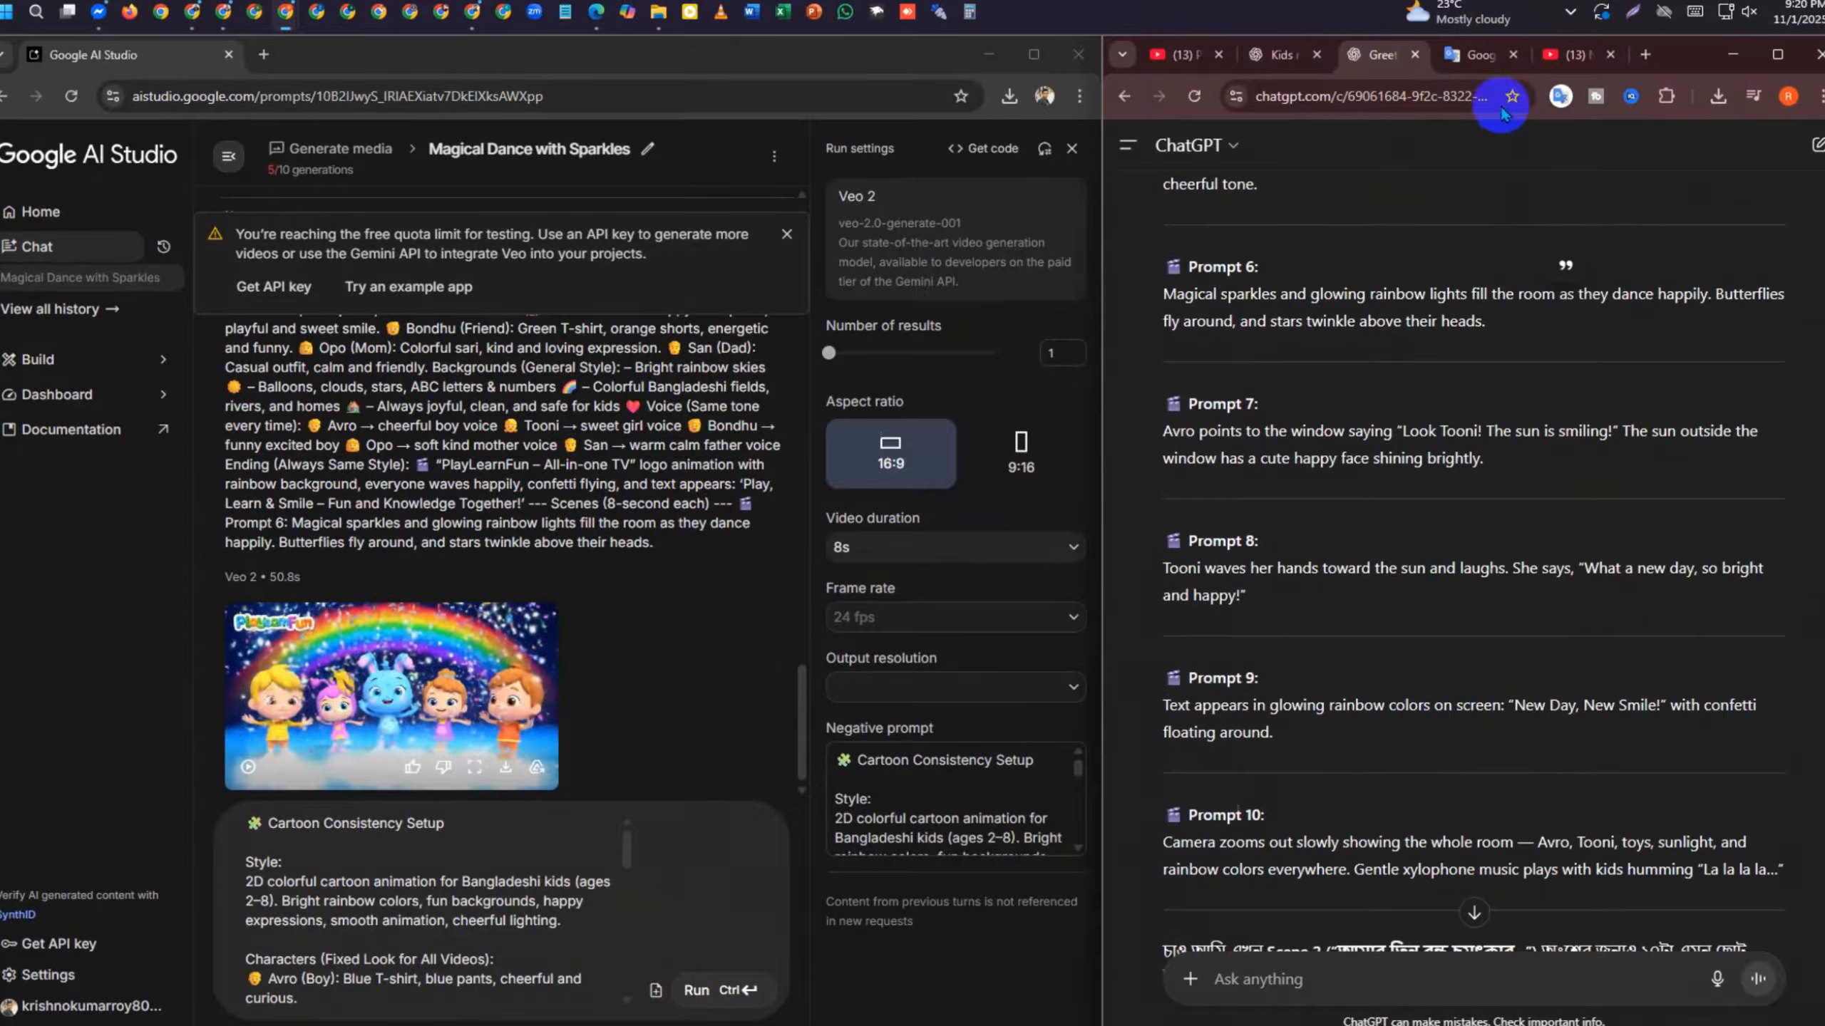
{"action": "scroll", "coordinate": [1447, 715], "scroll_direction": "down", "scroll_amount": 4}
Delete Prompt 6 from the Google Translate source text so that Prompt 7 directly follows the Scenes heading
{"action": "left_click", "coordinate": [1476, 55]}
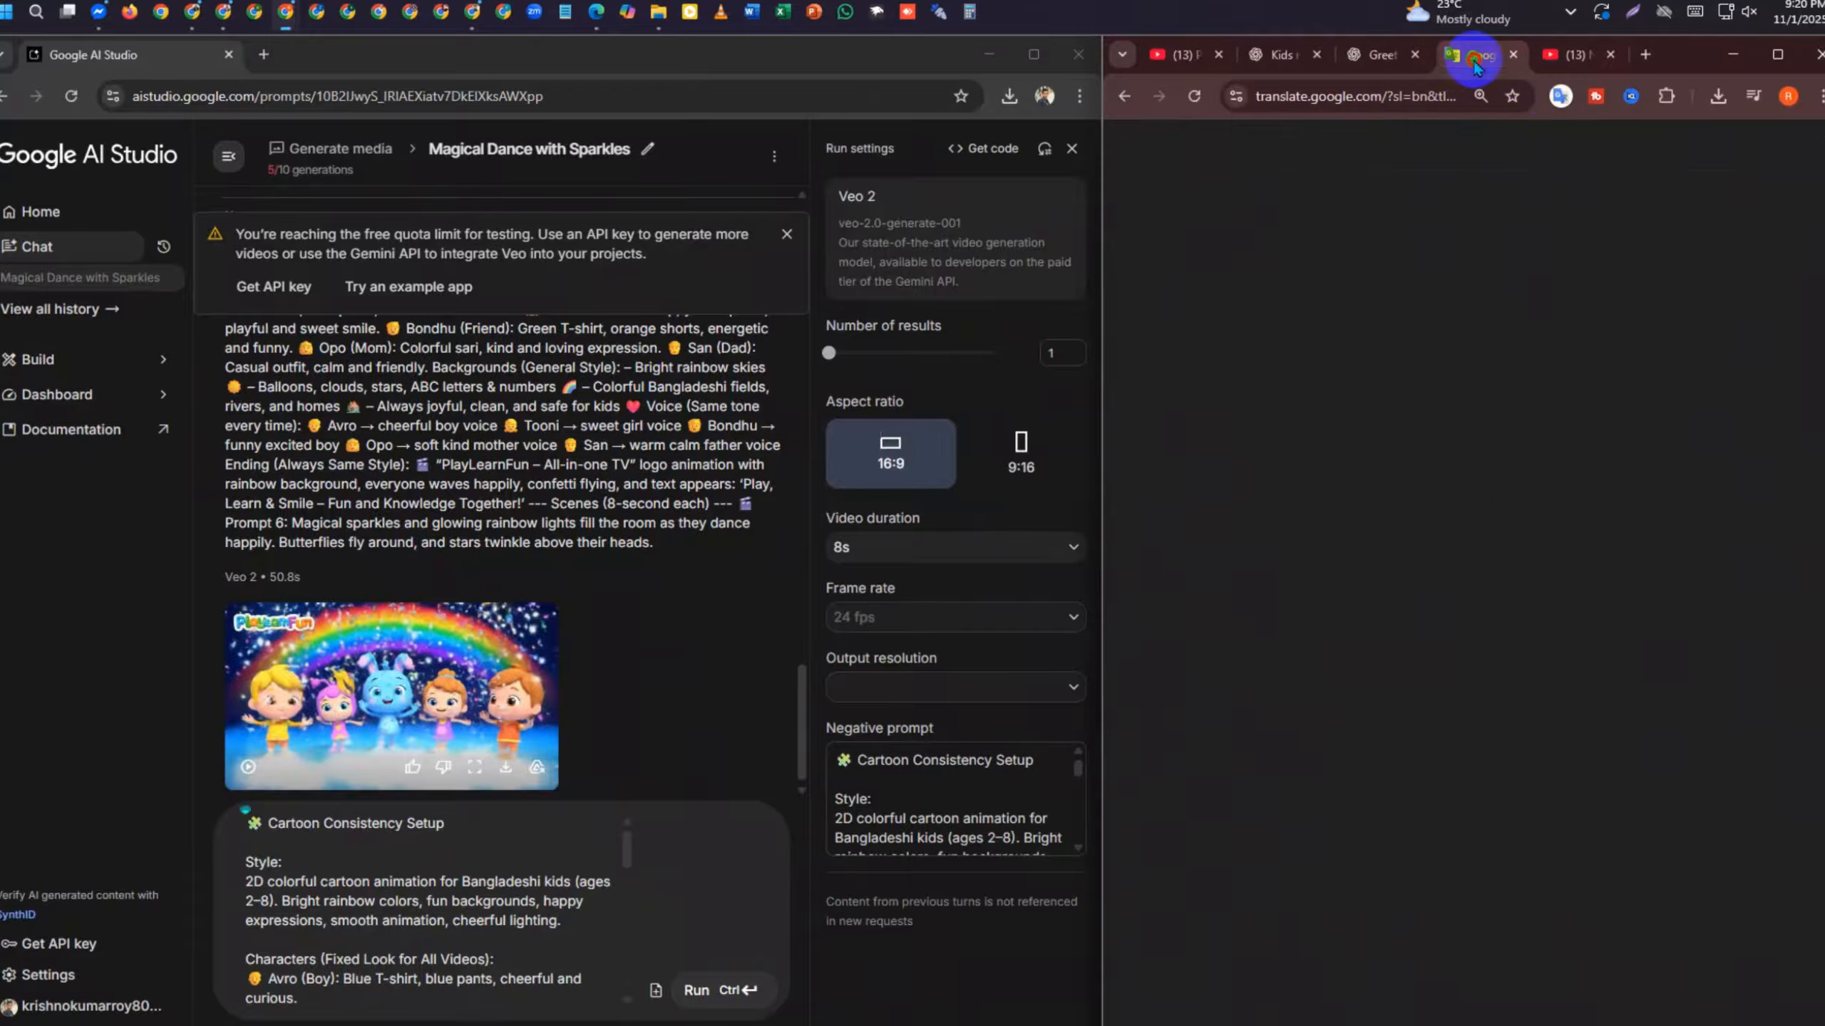
{"action": "scroll", "coordinate": [1337, 745], "scroll_direction": "down", "scroll_amount": 11}
{"action": "key", "text": "ctrl+minus"}
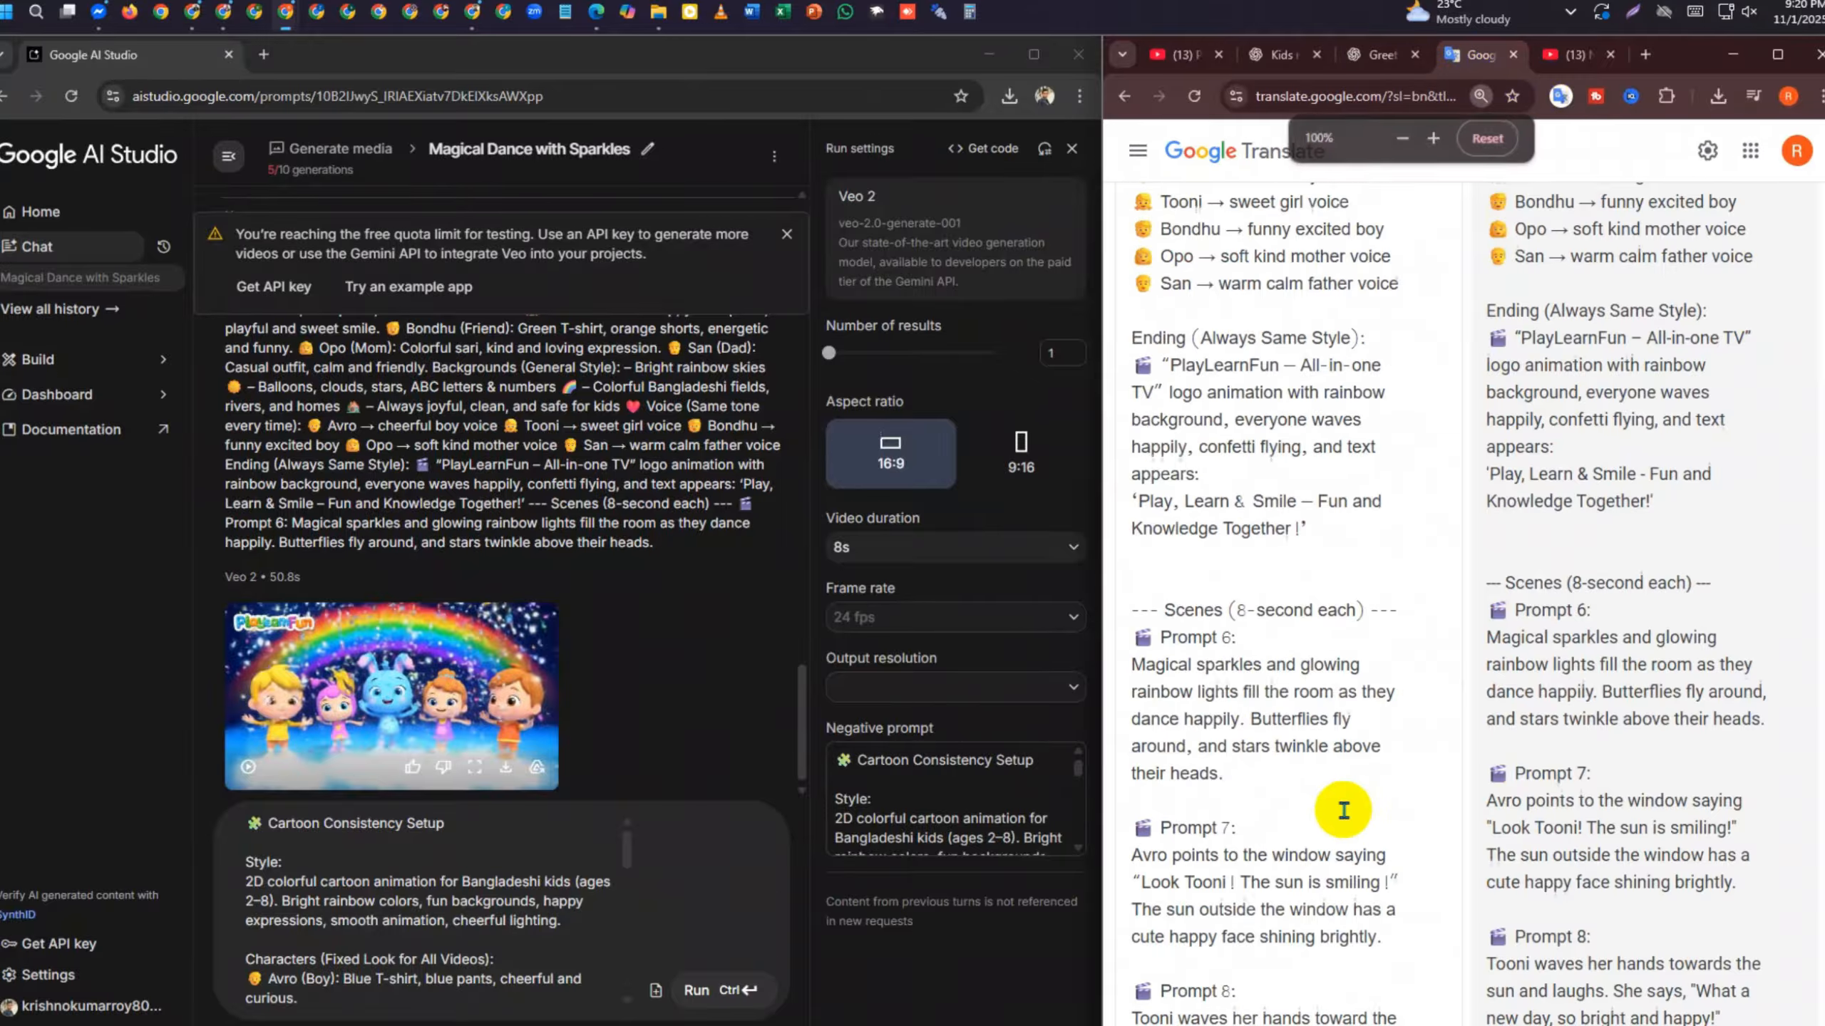
{"action": "key", "text": "ctrl+plus"}
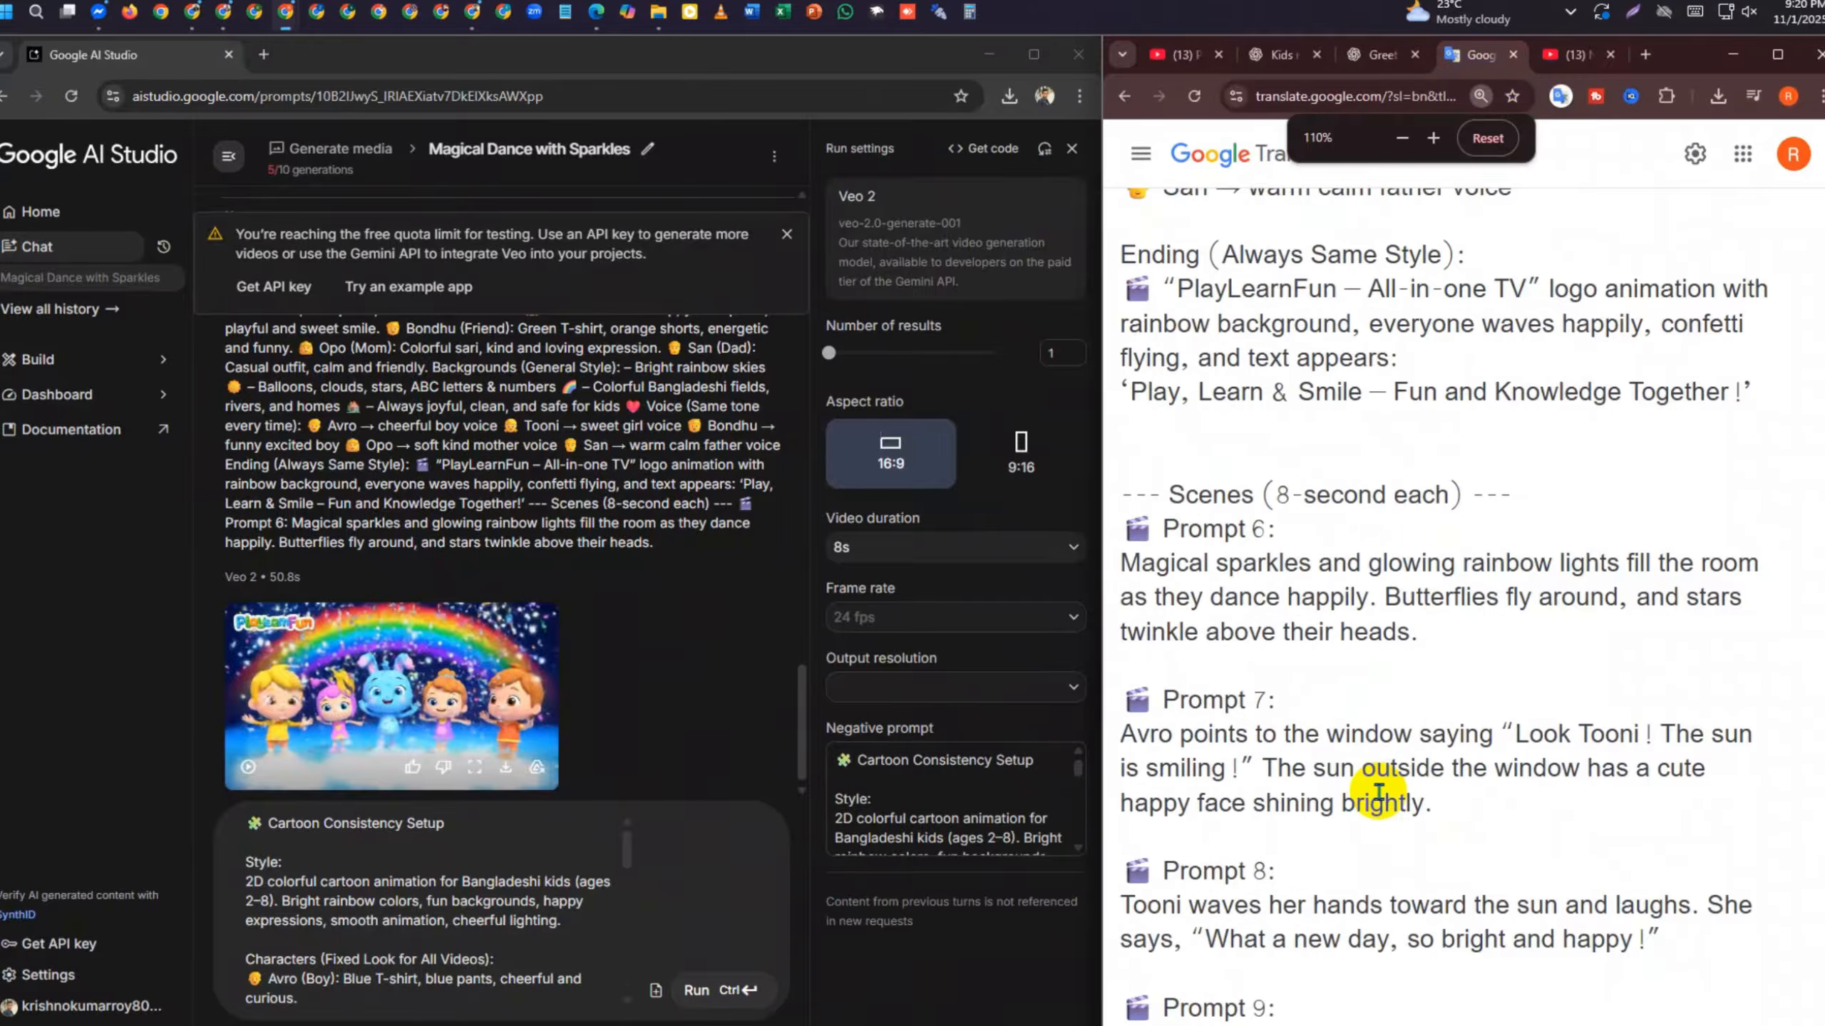
{"action": "left_click_drag", "start_coordinate": [1443, 598], "coordinate": [1100, 565]}
{"action": "left_click_drag", "start_coordinate": [1443, 650], "coordinate": [1133, 519]}
{"action": "key", "text": "BackSpace"}
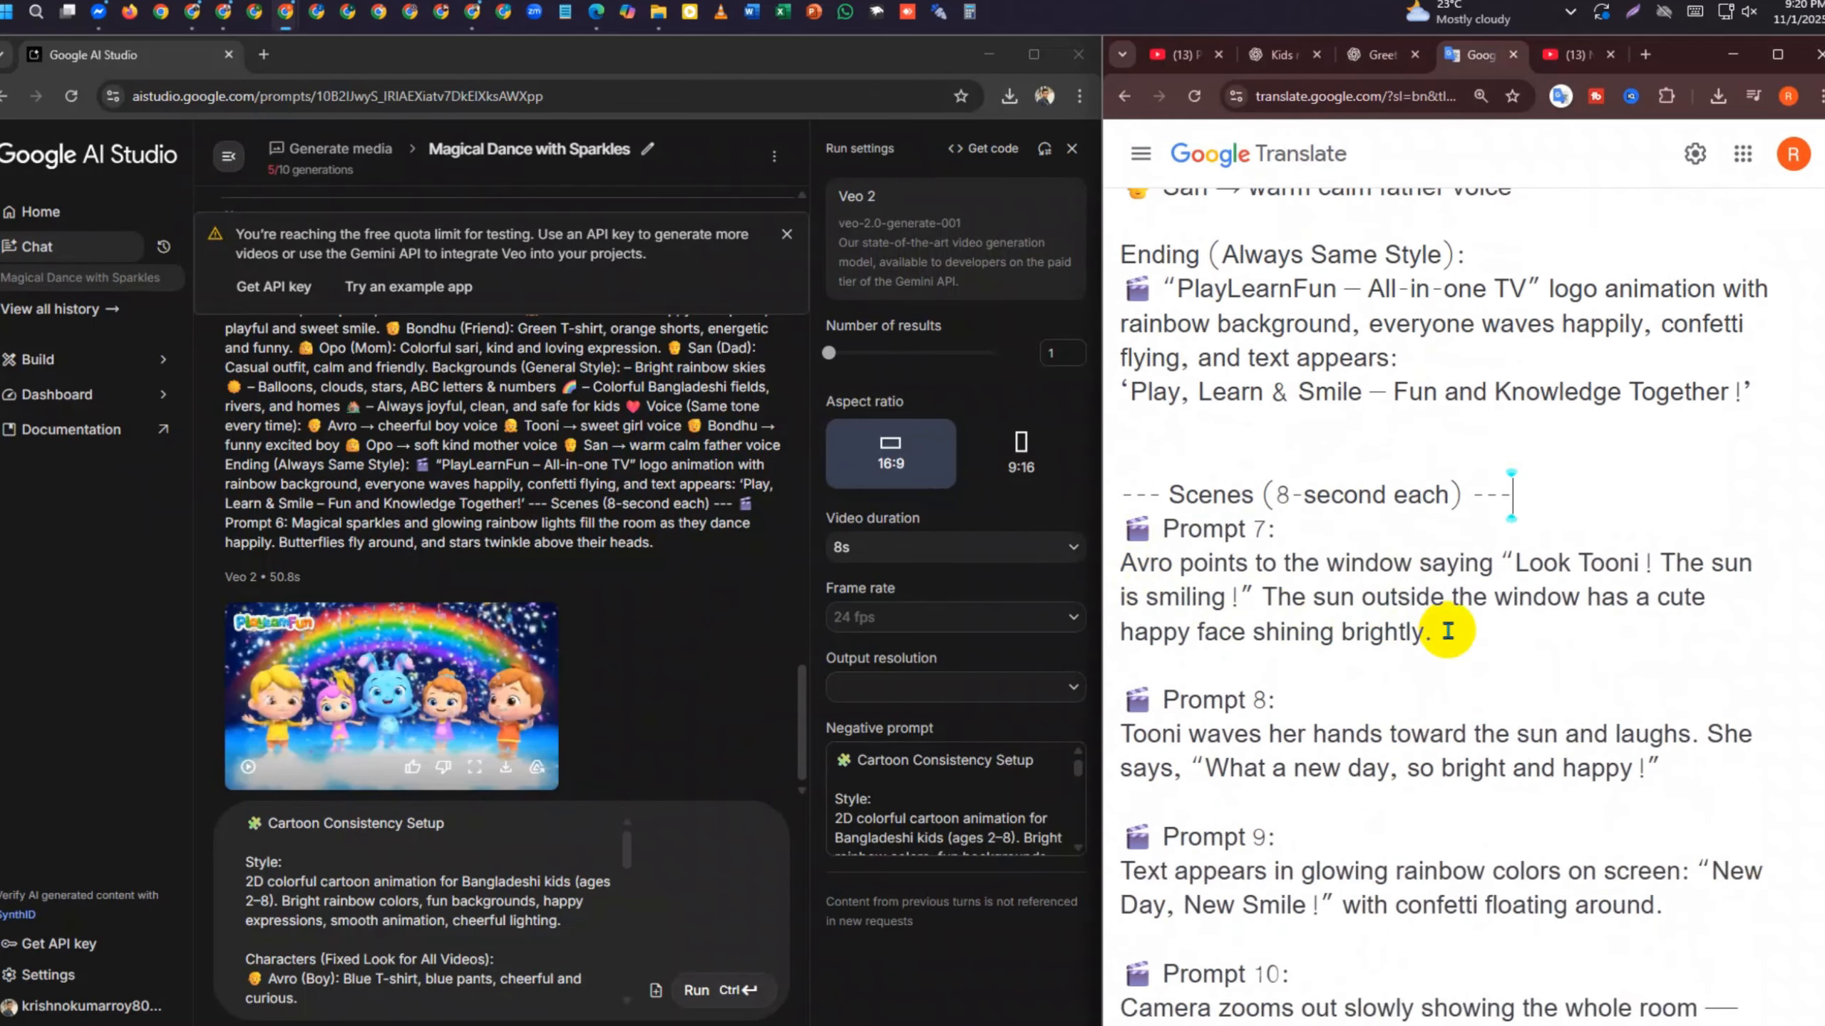
Copy the Cartoon Consistency Setup through Prompt 7 from Google Translate and replace the AI Studio prompt text with it
{"action": "left_click_drag", "start_coordinate": [1448, 635], "coordinate": [1072, 99]}
{"action": "left_click", "coordinate": [394, 851]}
{"action": "left_click", "coordinate": [466, 945]}
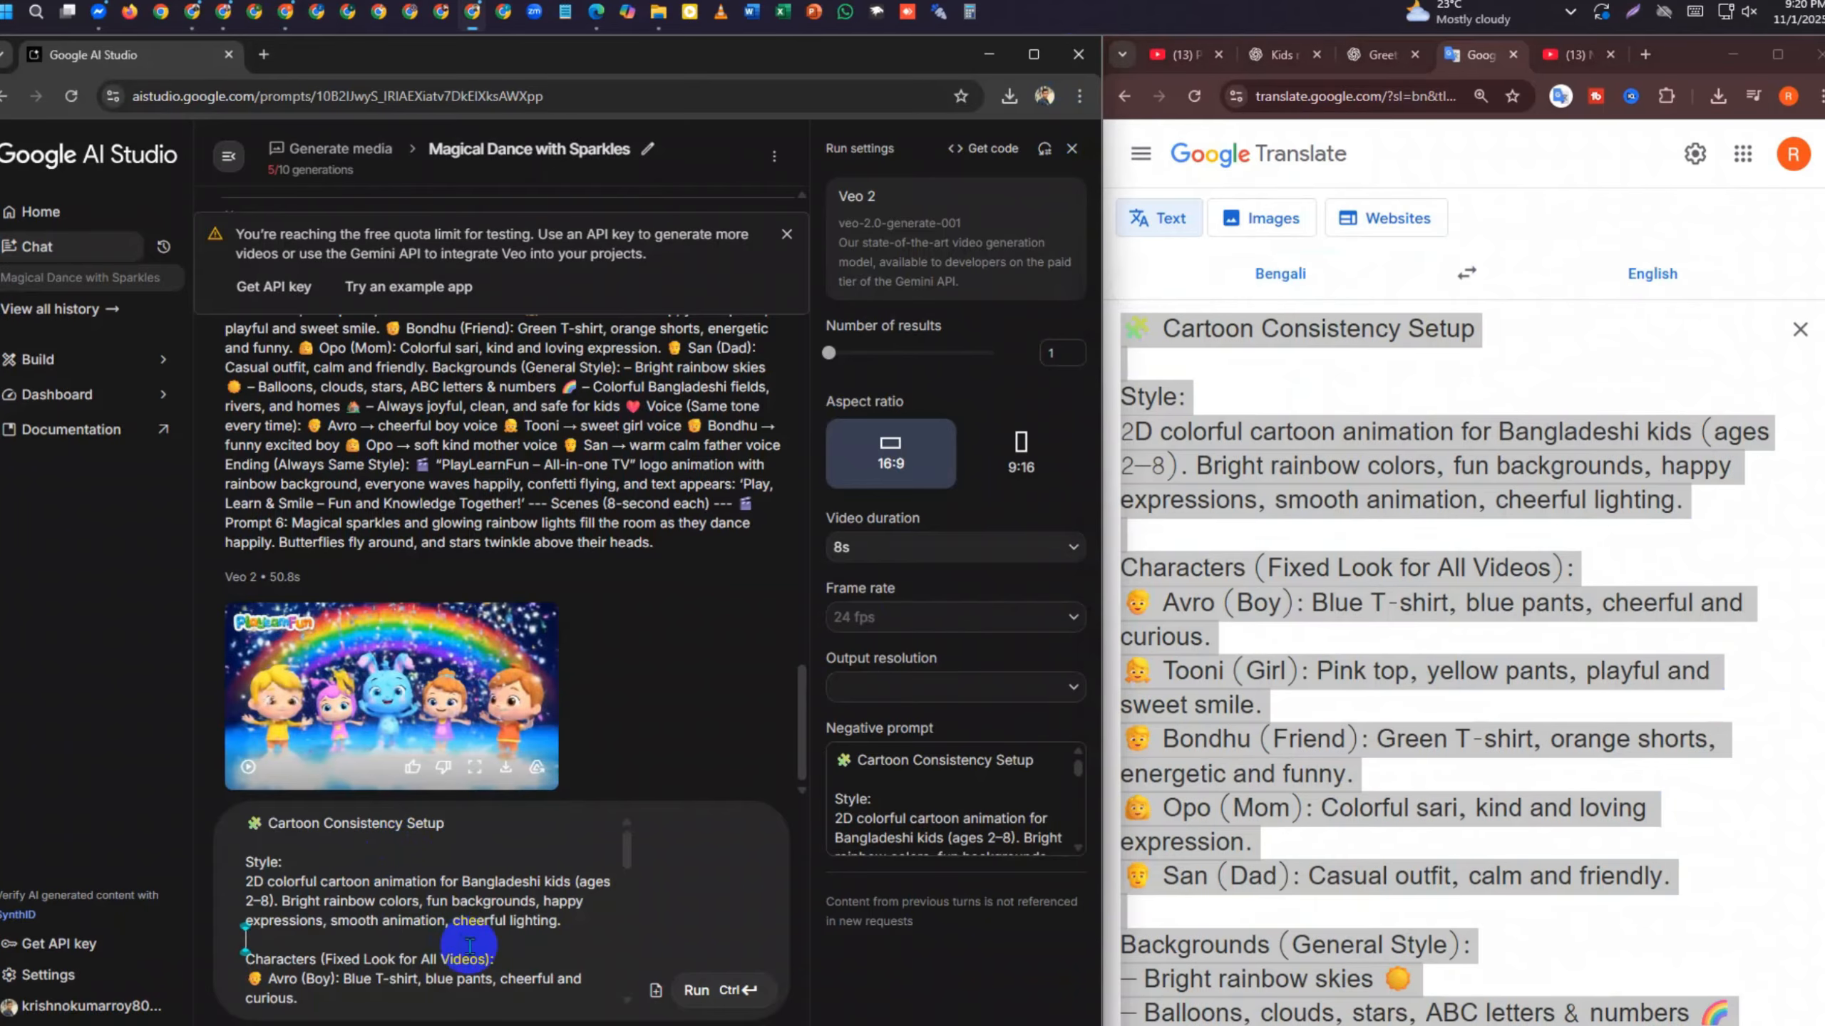
{"action": "key", "text": "ctrl+a"}
{"action": "key", "text": "BackSpace"}
{"action": "key", "text": "ctrl+v"}
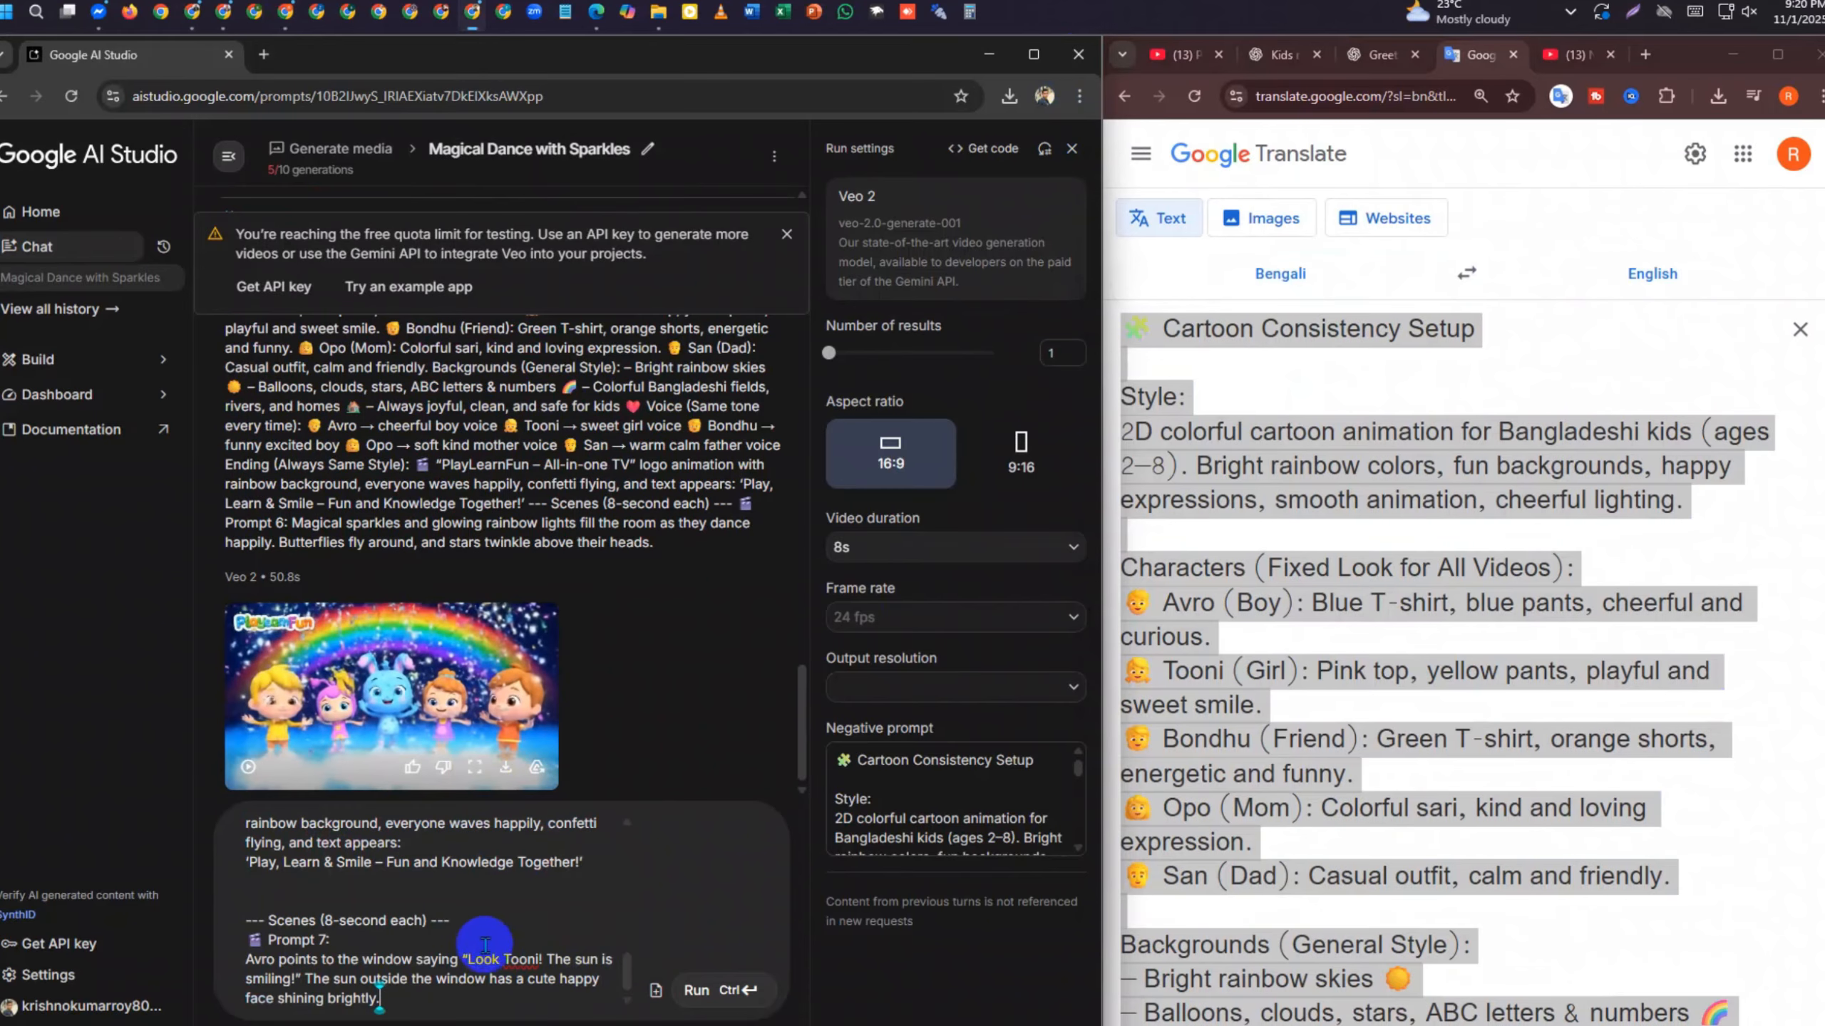
Replace the negative prompt with the same setup and Prompt 7 text, and run the Veo 2 generation
{"action": "key", "text": "ctrl+a"}
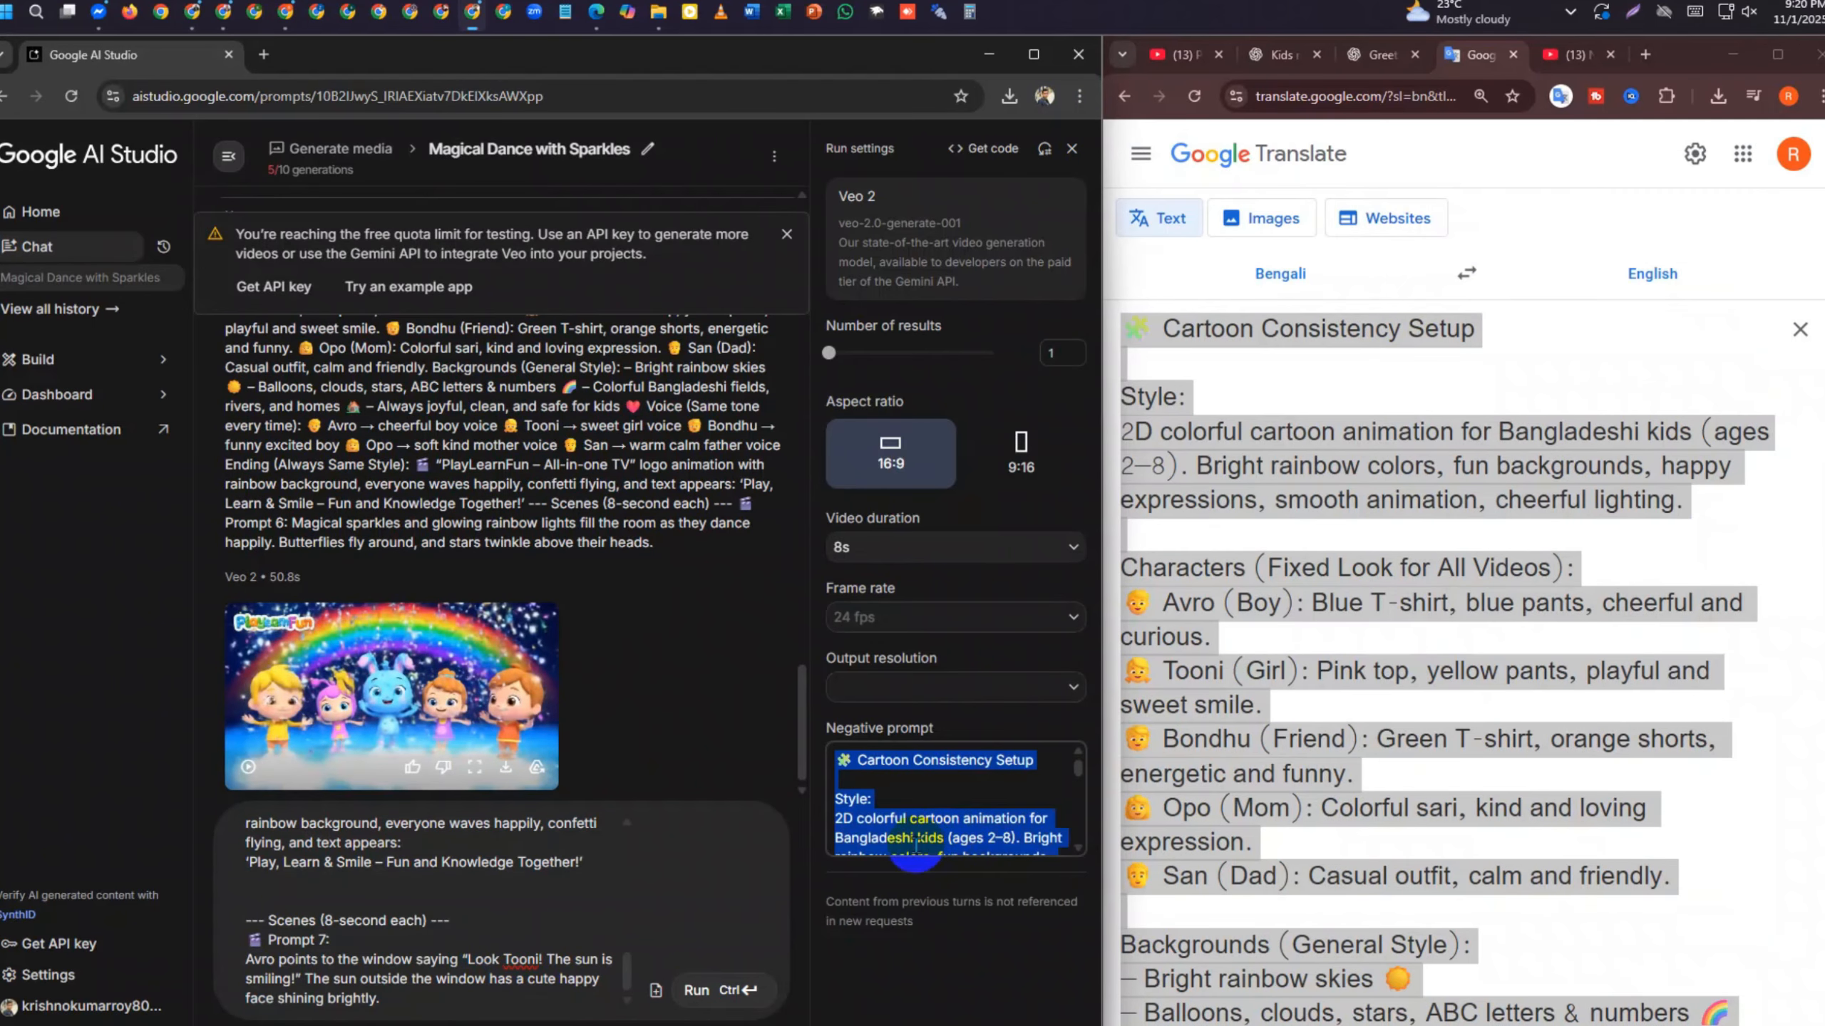
{"action": "key", "text": "BackSpace"}
{"action": "key", "text": "ctrl+v"}
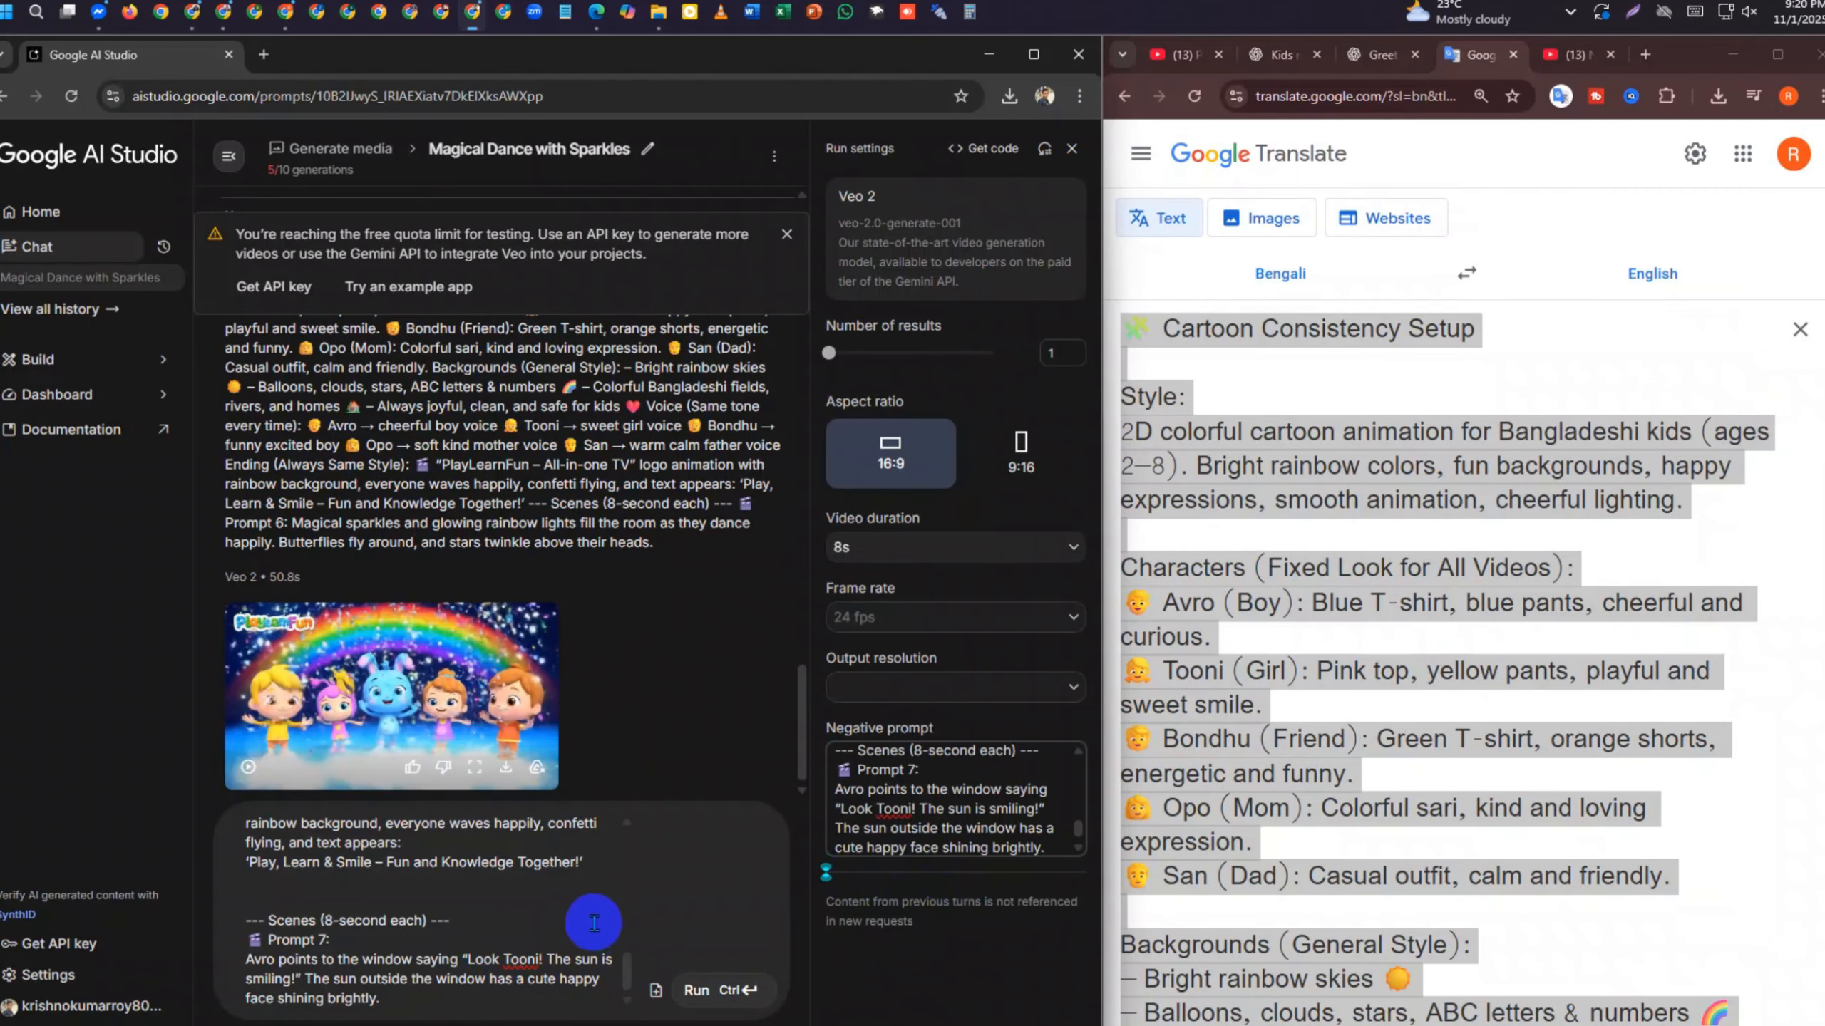
{"action": "left_click", "coordinate": [762, 990]}
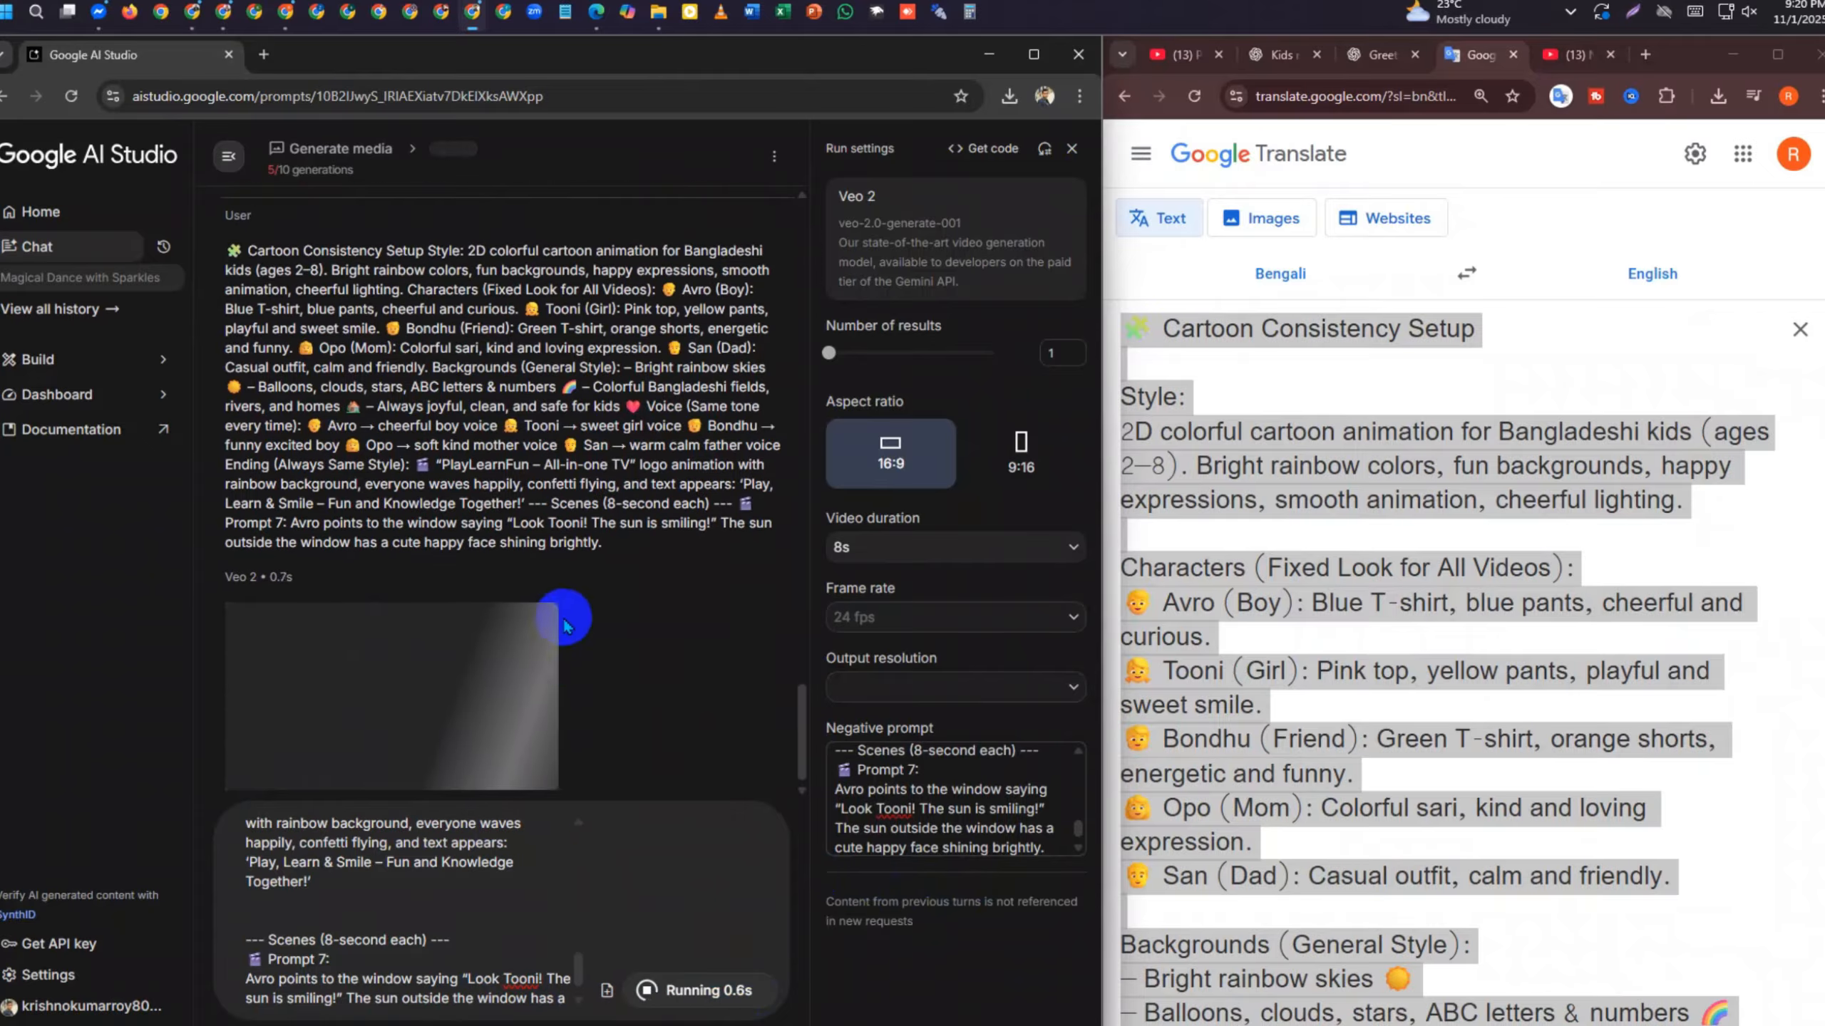
Open the Downloads folder from the browser's recent downloads, look through the generated scene videos, and minimize the folder window
{"action": "left_click", "coordinate": [1008, 95]}
{"action": "left_click", "coordinate": [955, 180]}
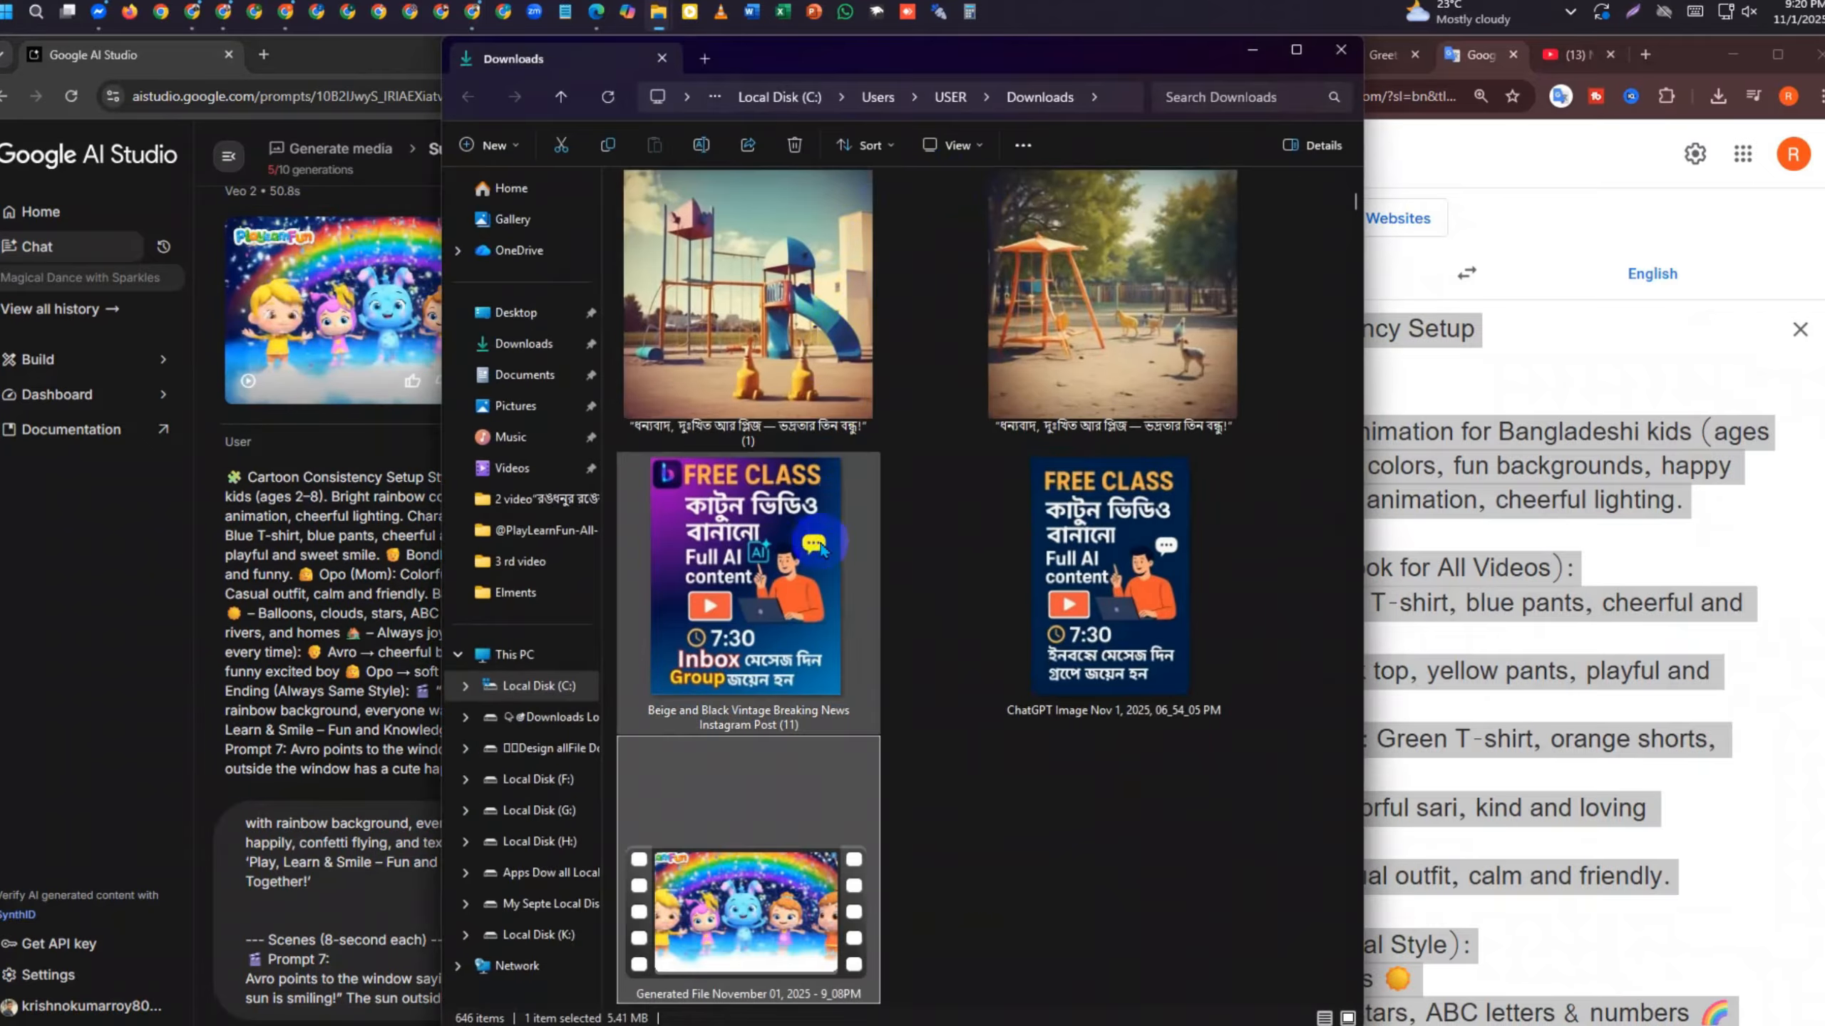
{"action": "left_click", "coordinate": [606, 95]}
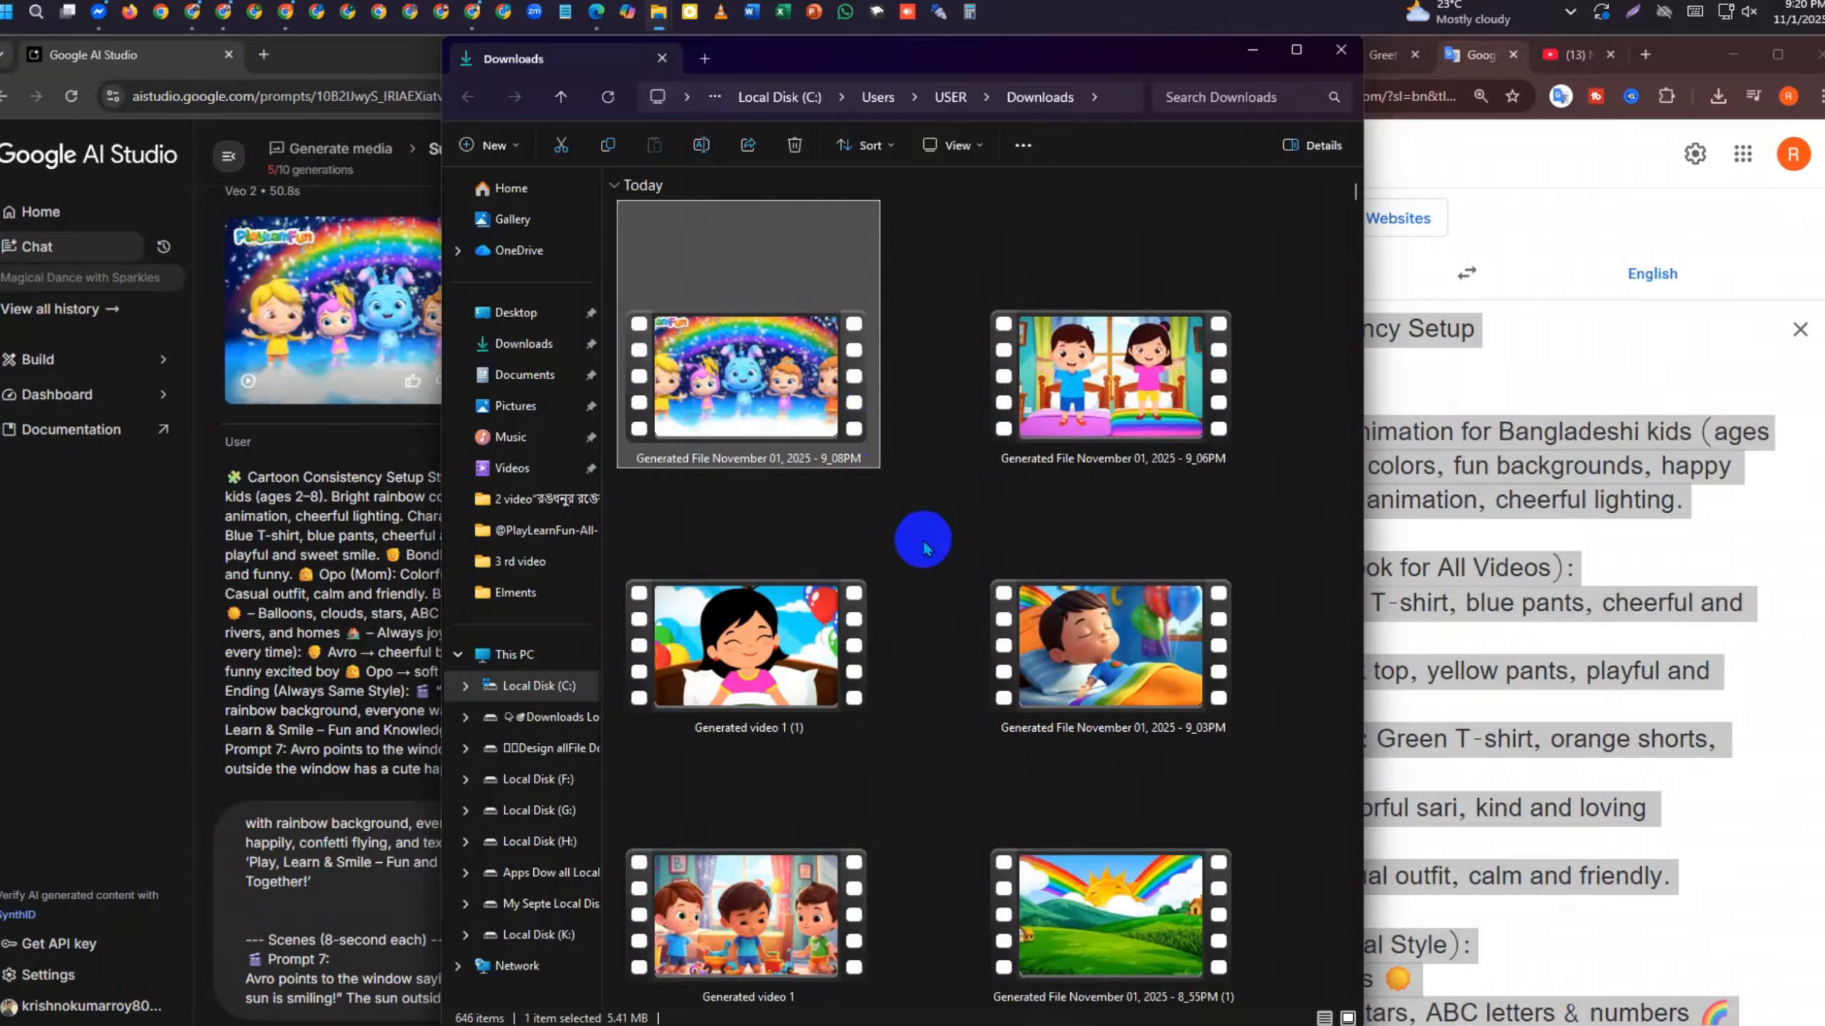
{"action": "scroll", "coordinate": [924, 549], "scroll_direction": "down", "scroll_amount": 3}
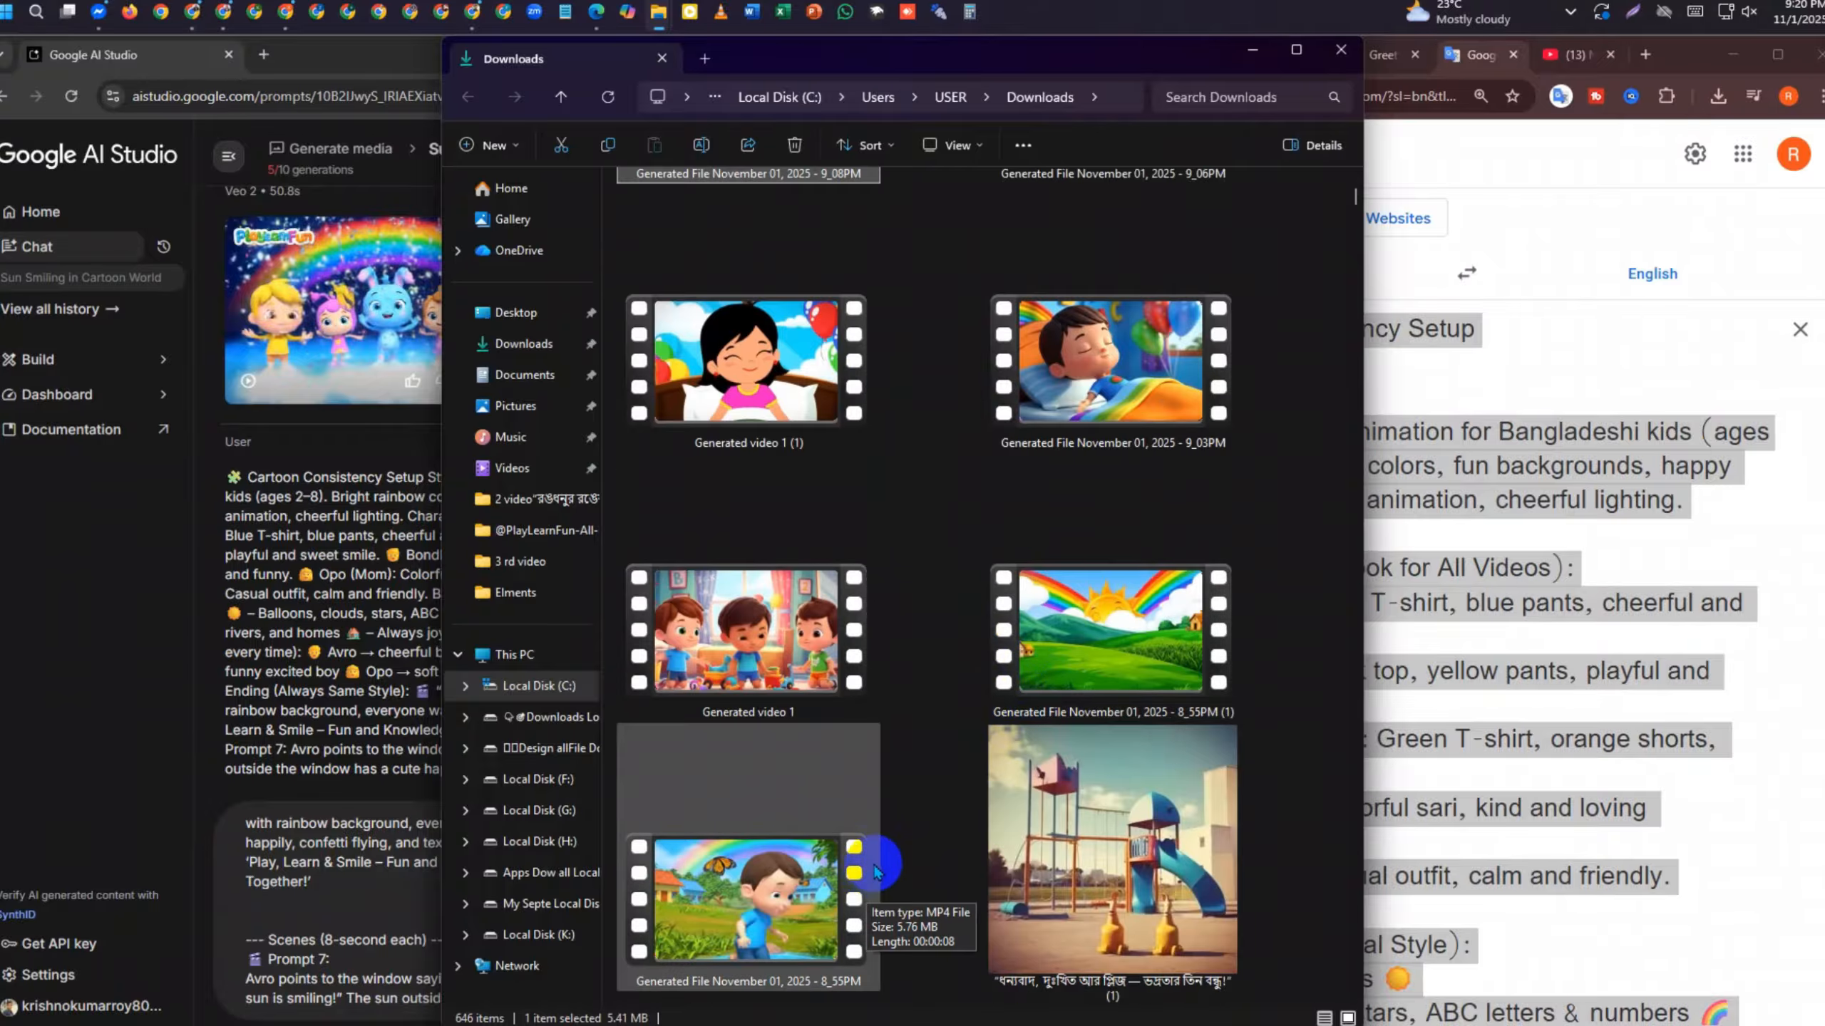
{"action": "scroll", "coordinate": [877, 872], "scroll_direction": "up", "scroll_amount": 3}
{"action": "left_click", "coordinate": [1251, 54]}
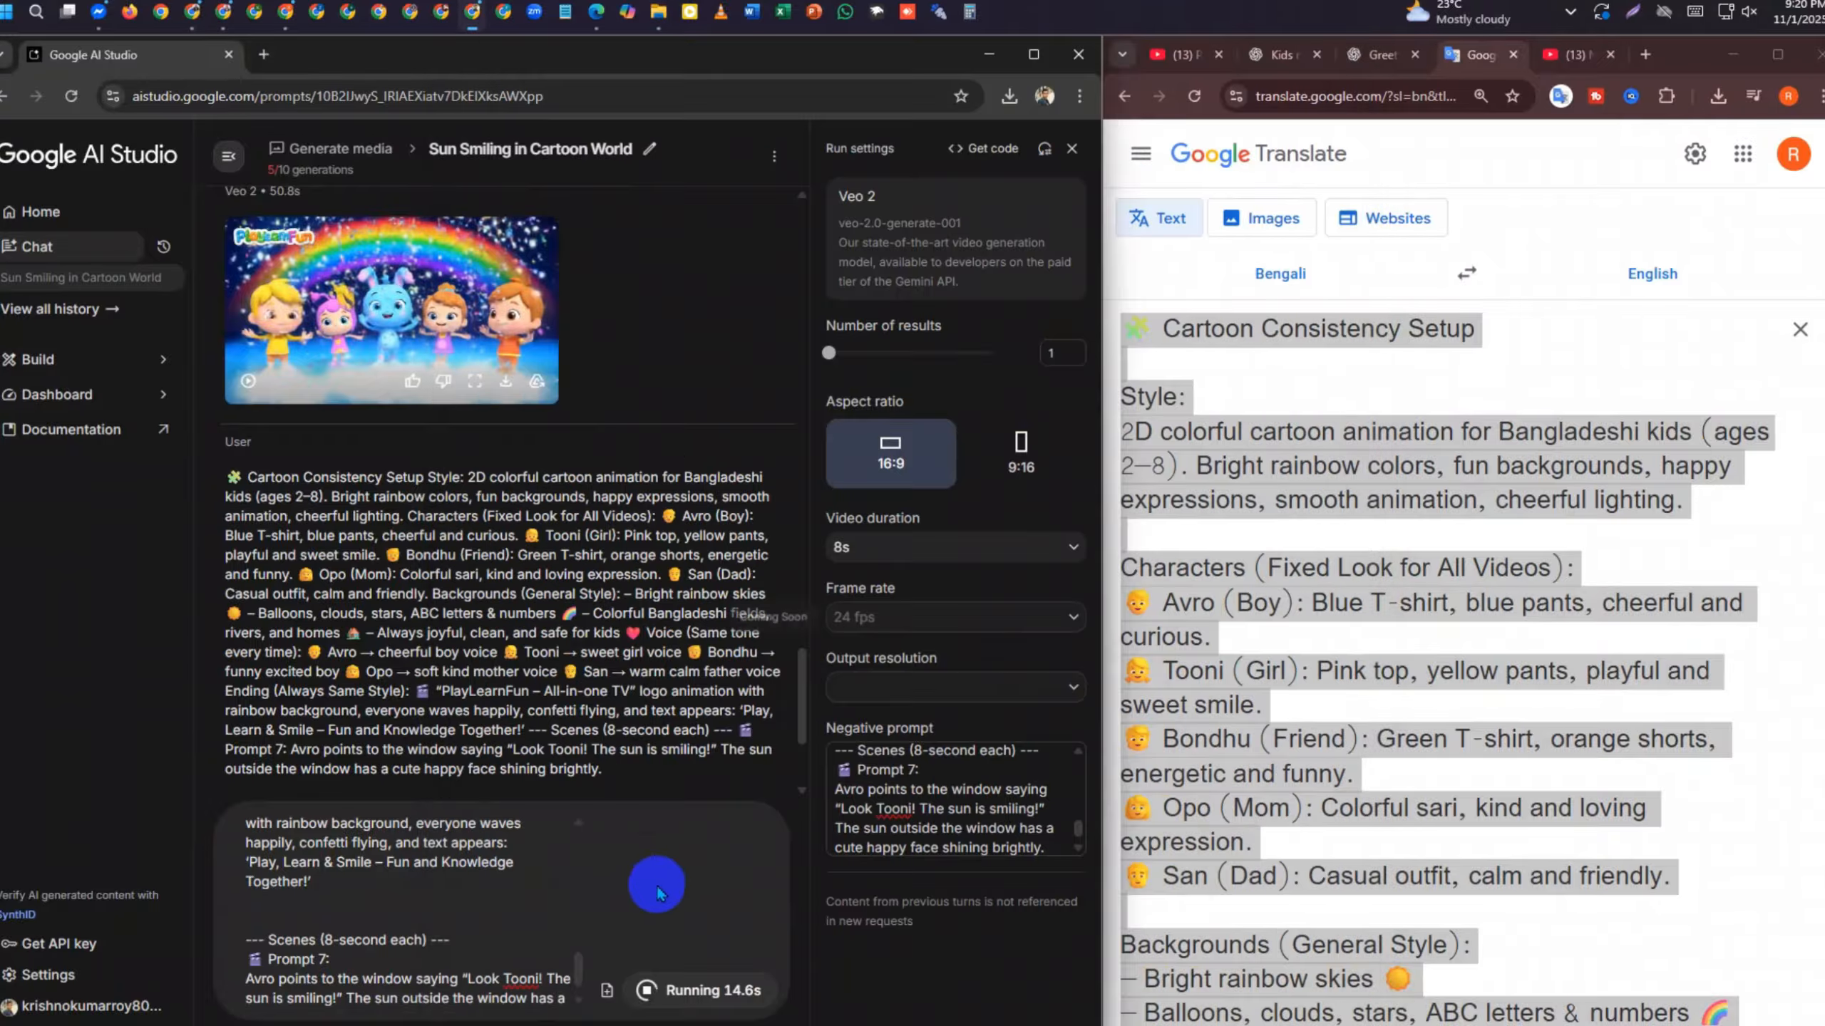
Check the running generation in AI Studio and highlight the Scenes heading with Prompt 7 in the Google Translate source text
{"action": "scroll", "coordinate": [515, 708], "scroll_direction": "down", "scroll_amount": 3}
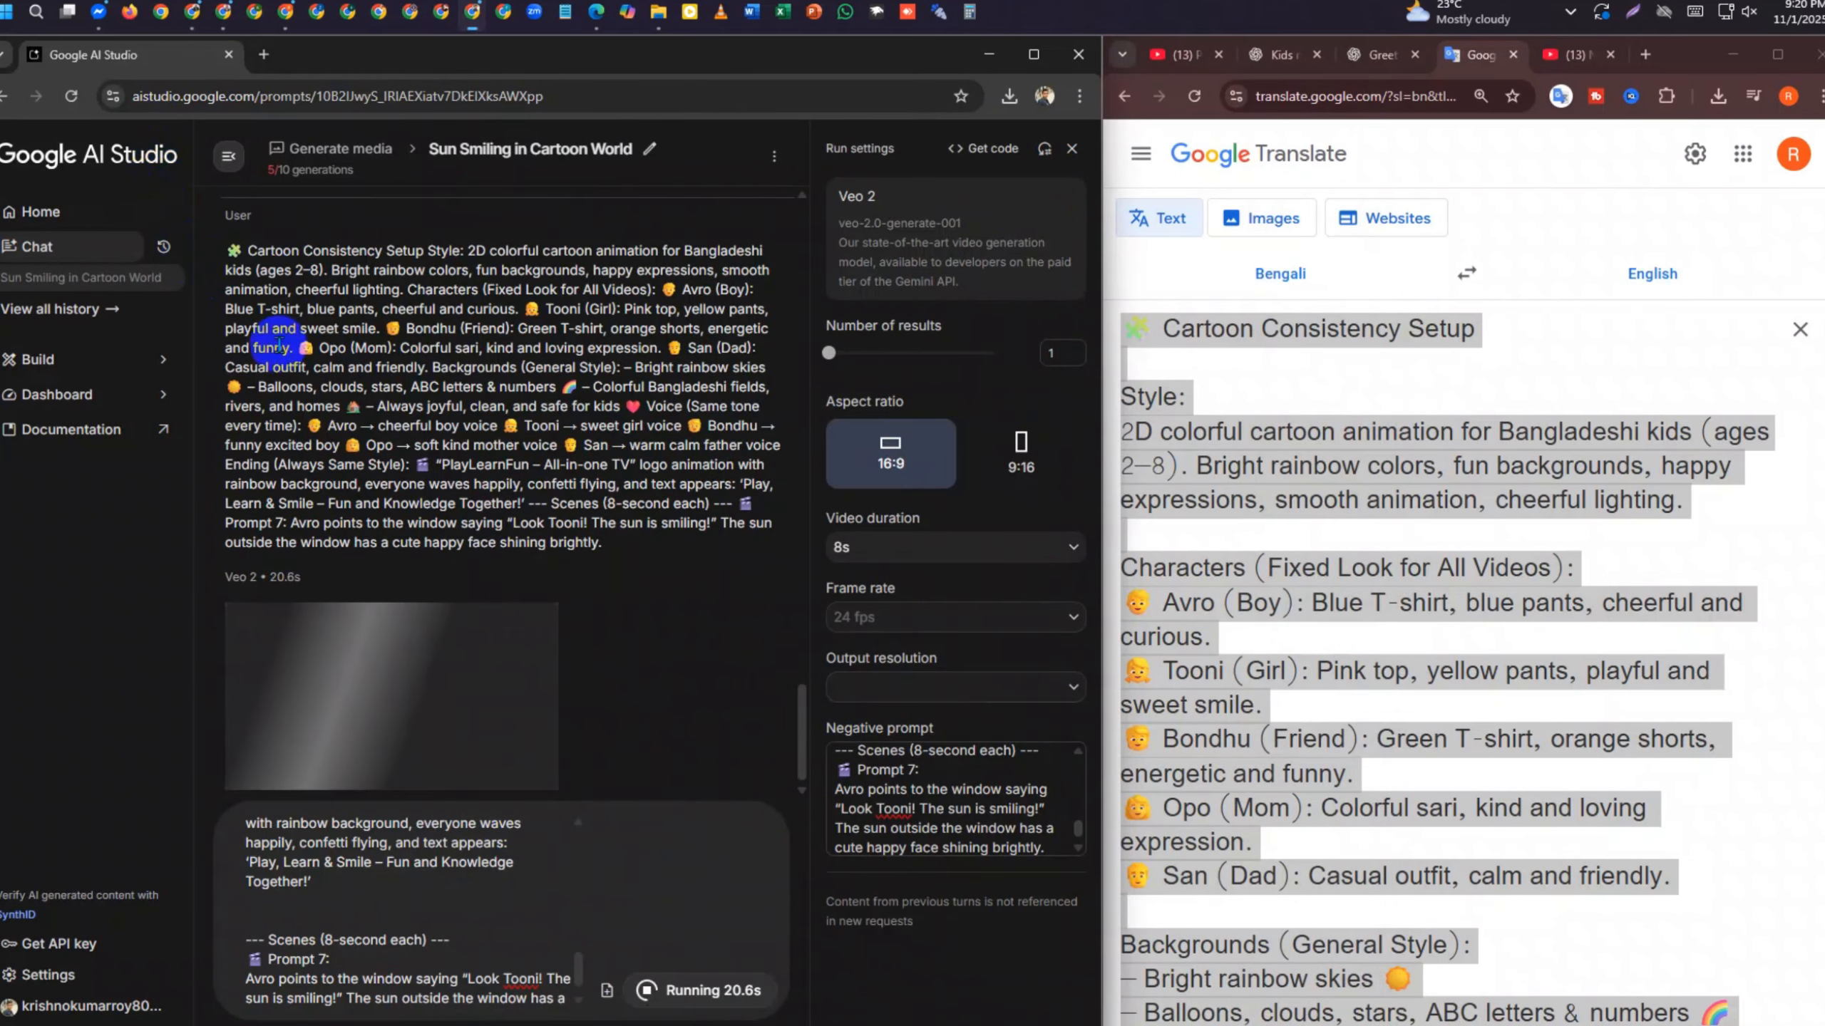
{"action": "scroll", "coordinate": [1148, 674], "scroll_direction": "down", "scroll_amount": 9}
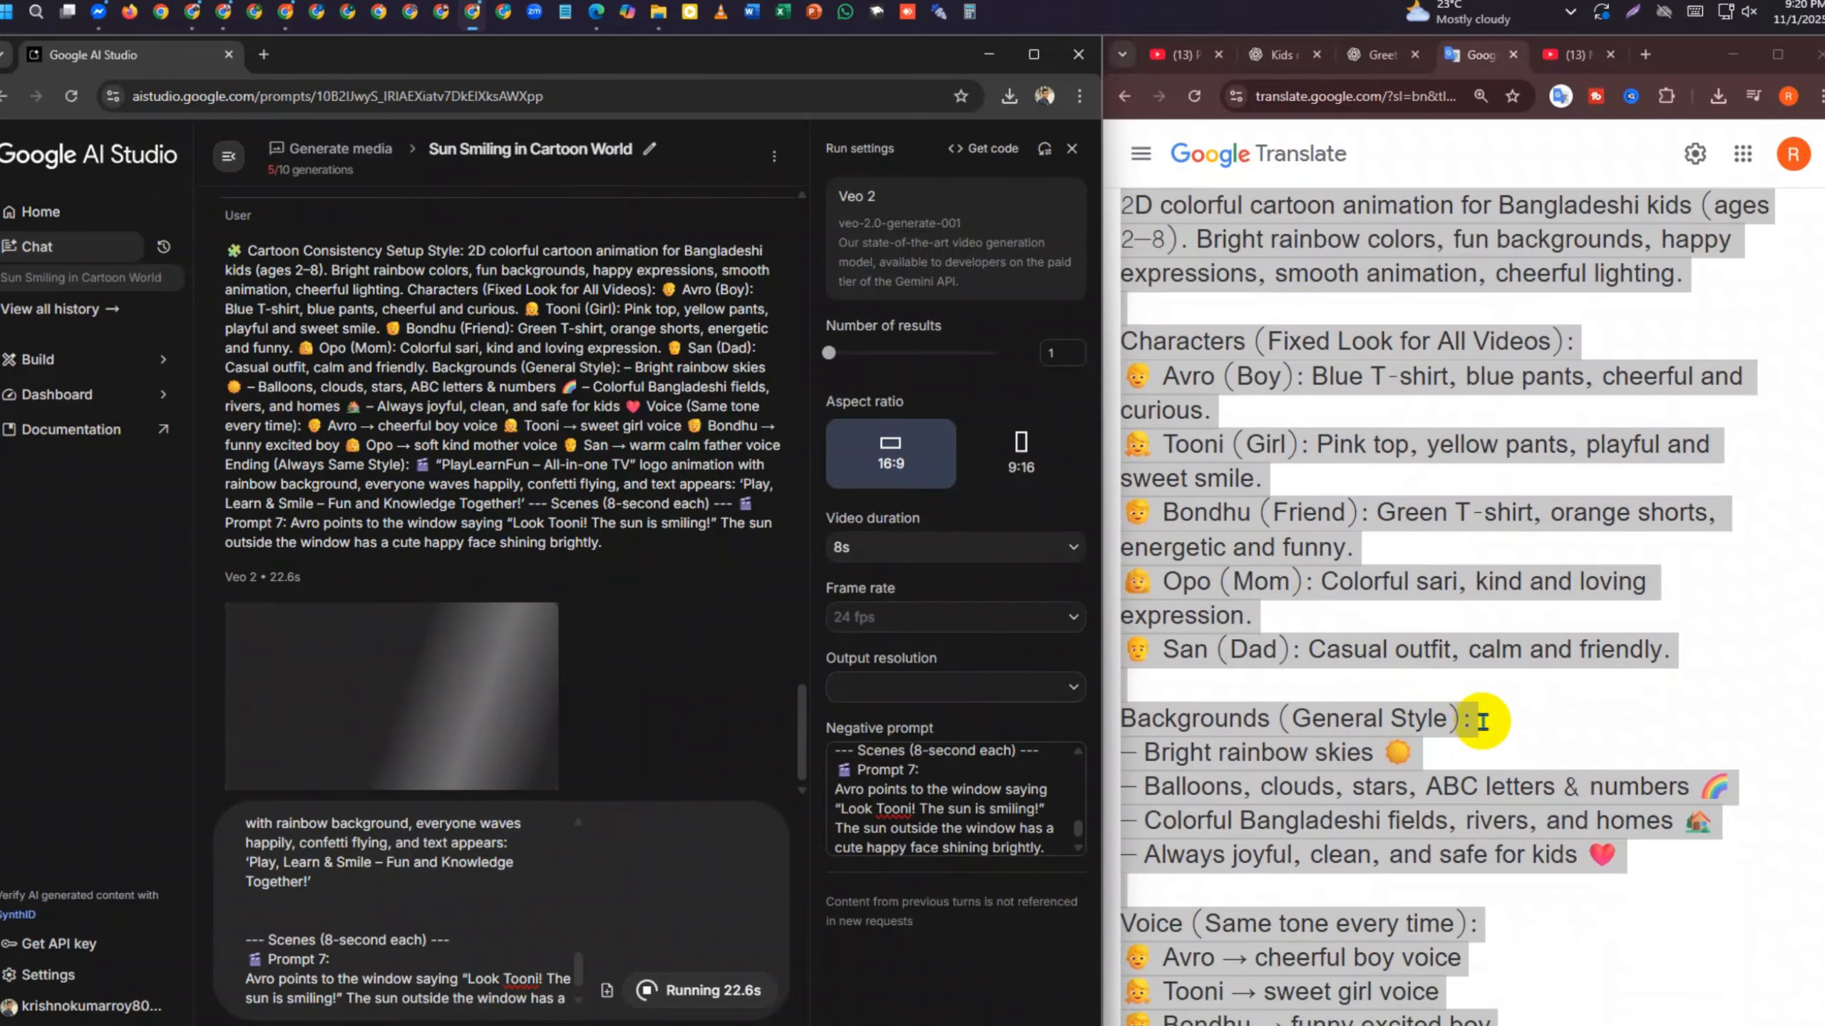
{"action": "scroll", "coordinate": [1429, 838], "scroll_direction": "down", "scroll_amount": 6}
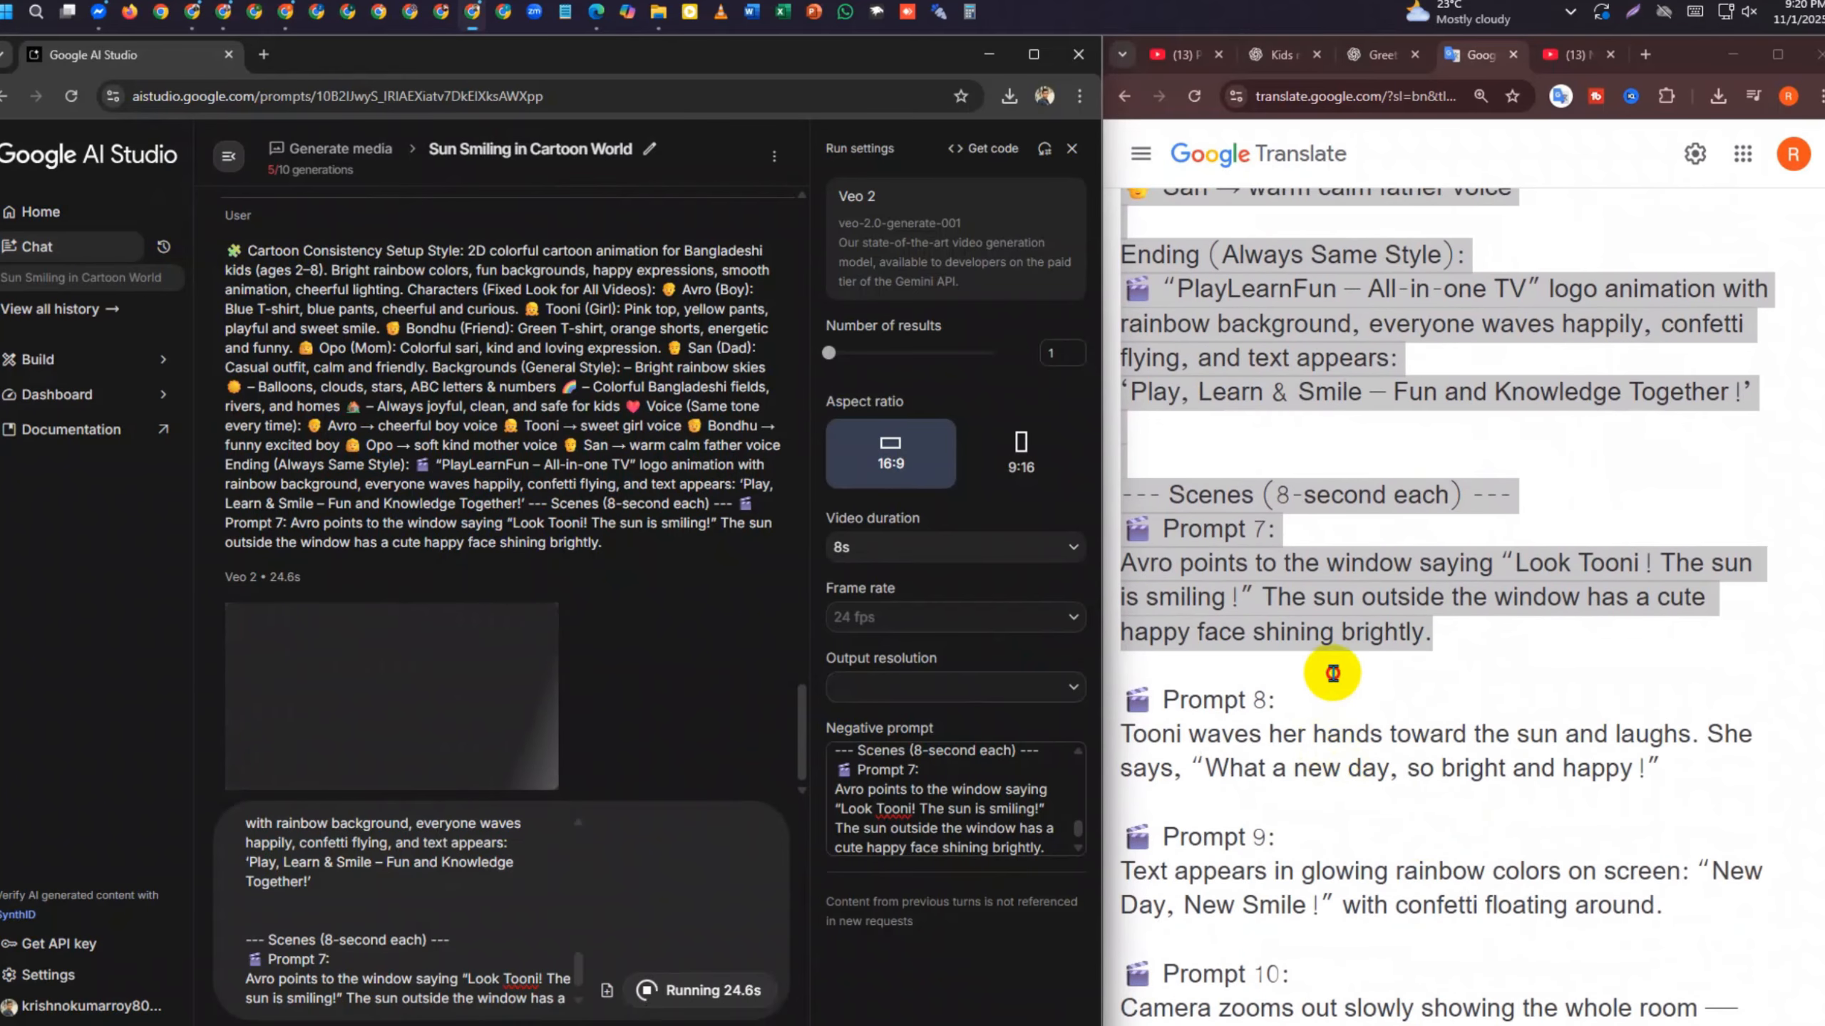
{"action": "left_click", "coordinate": [1332, 673]}
{"action": "left_click_drag", "start_coordinate": [1431, 642], "coordinate": [1081, 540]}
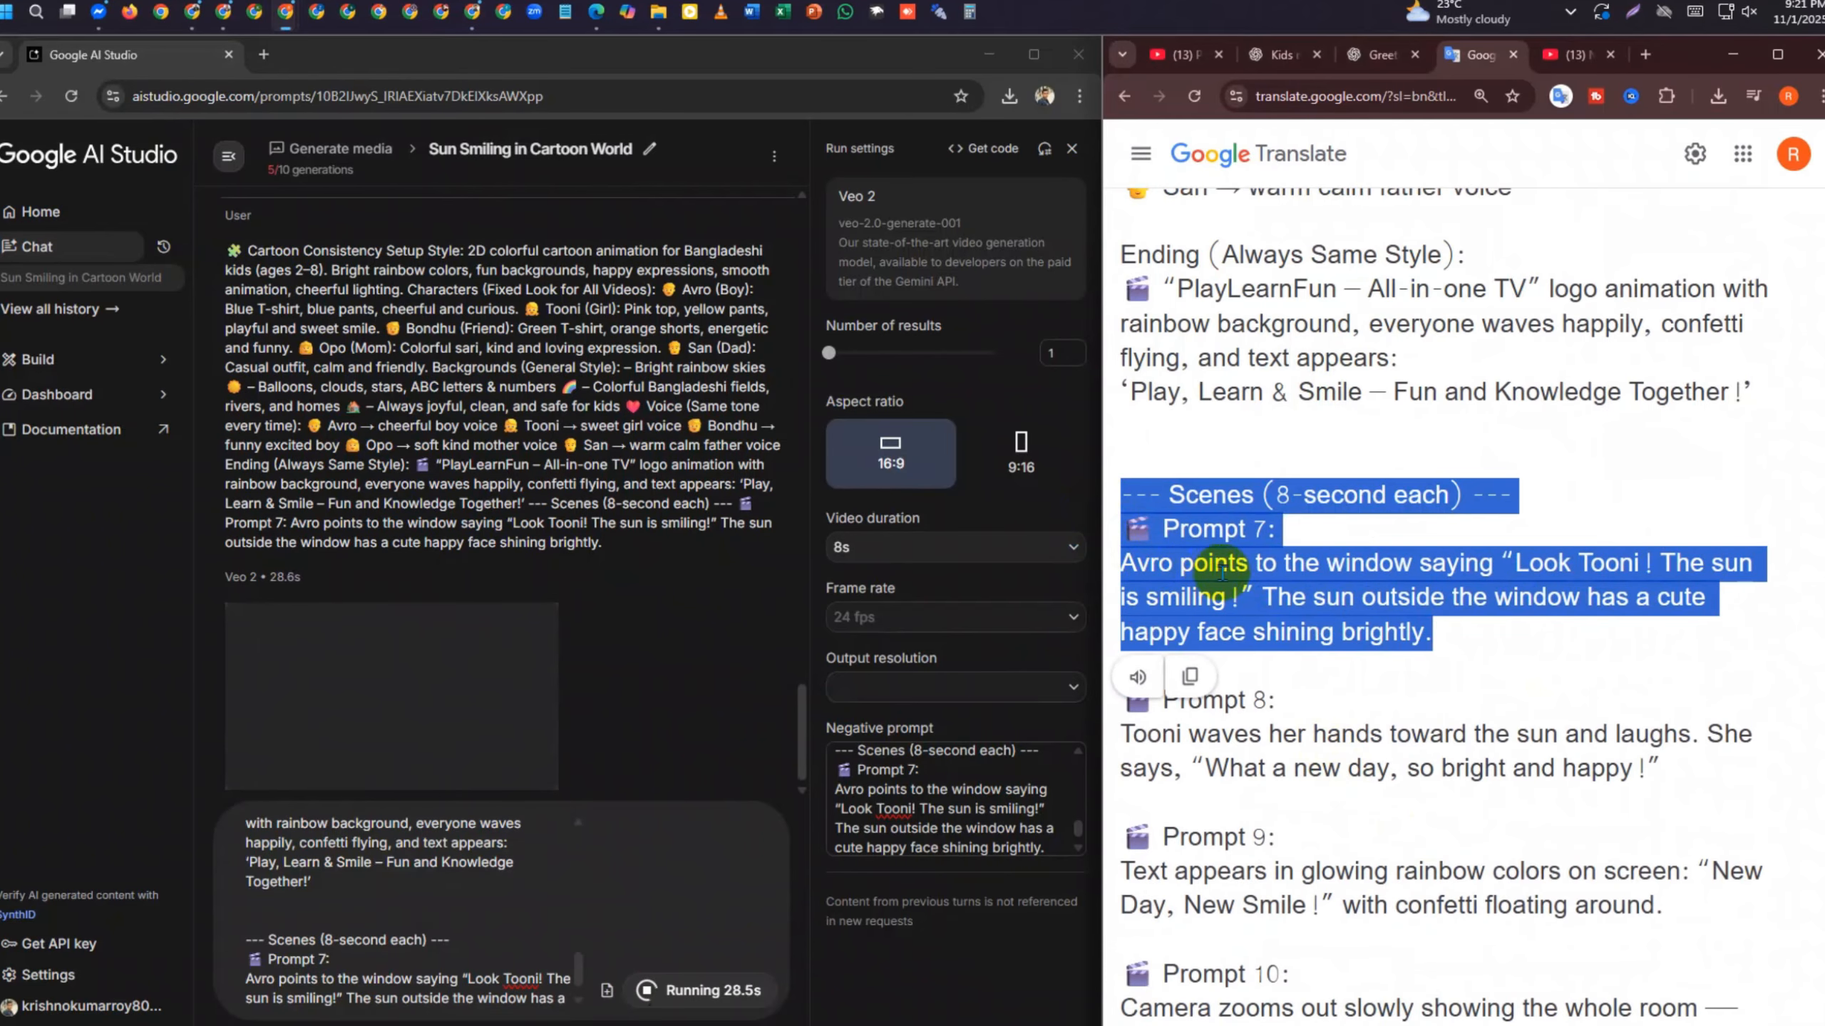
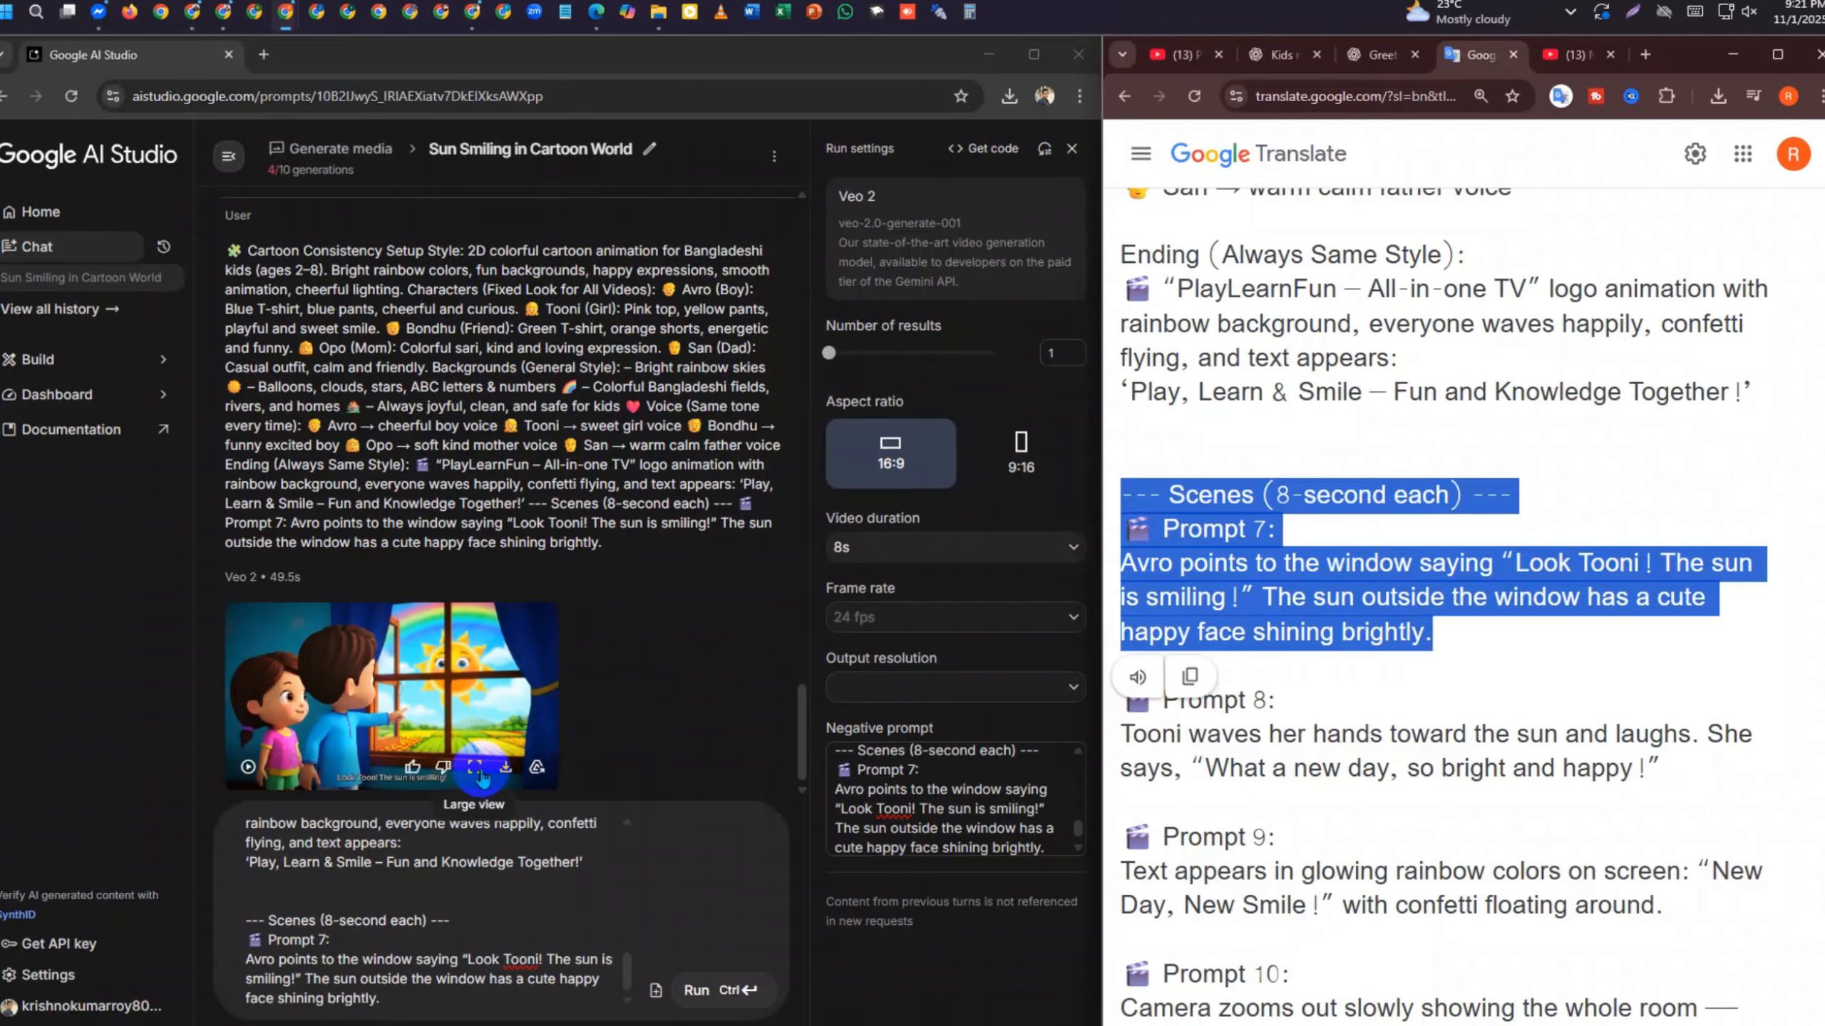
Play the generated Prompt 7 video of the smiling sun in large view, download it and close the viewer
{"action": "left_click", "coordinate": [478, 771]}
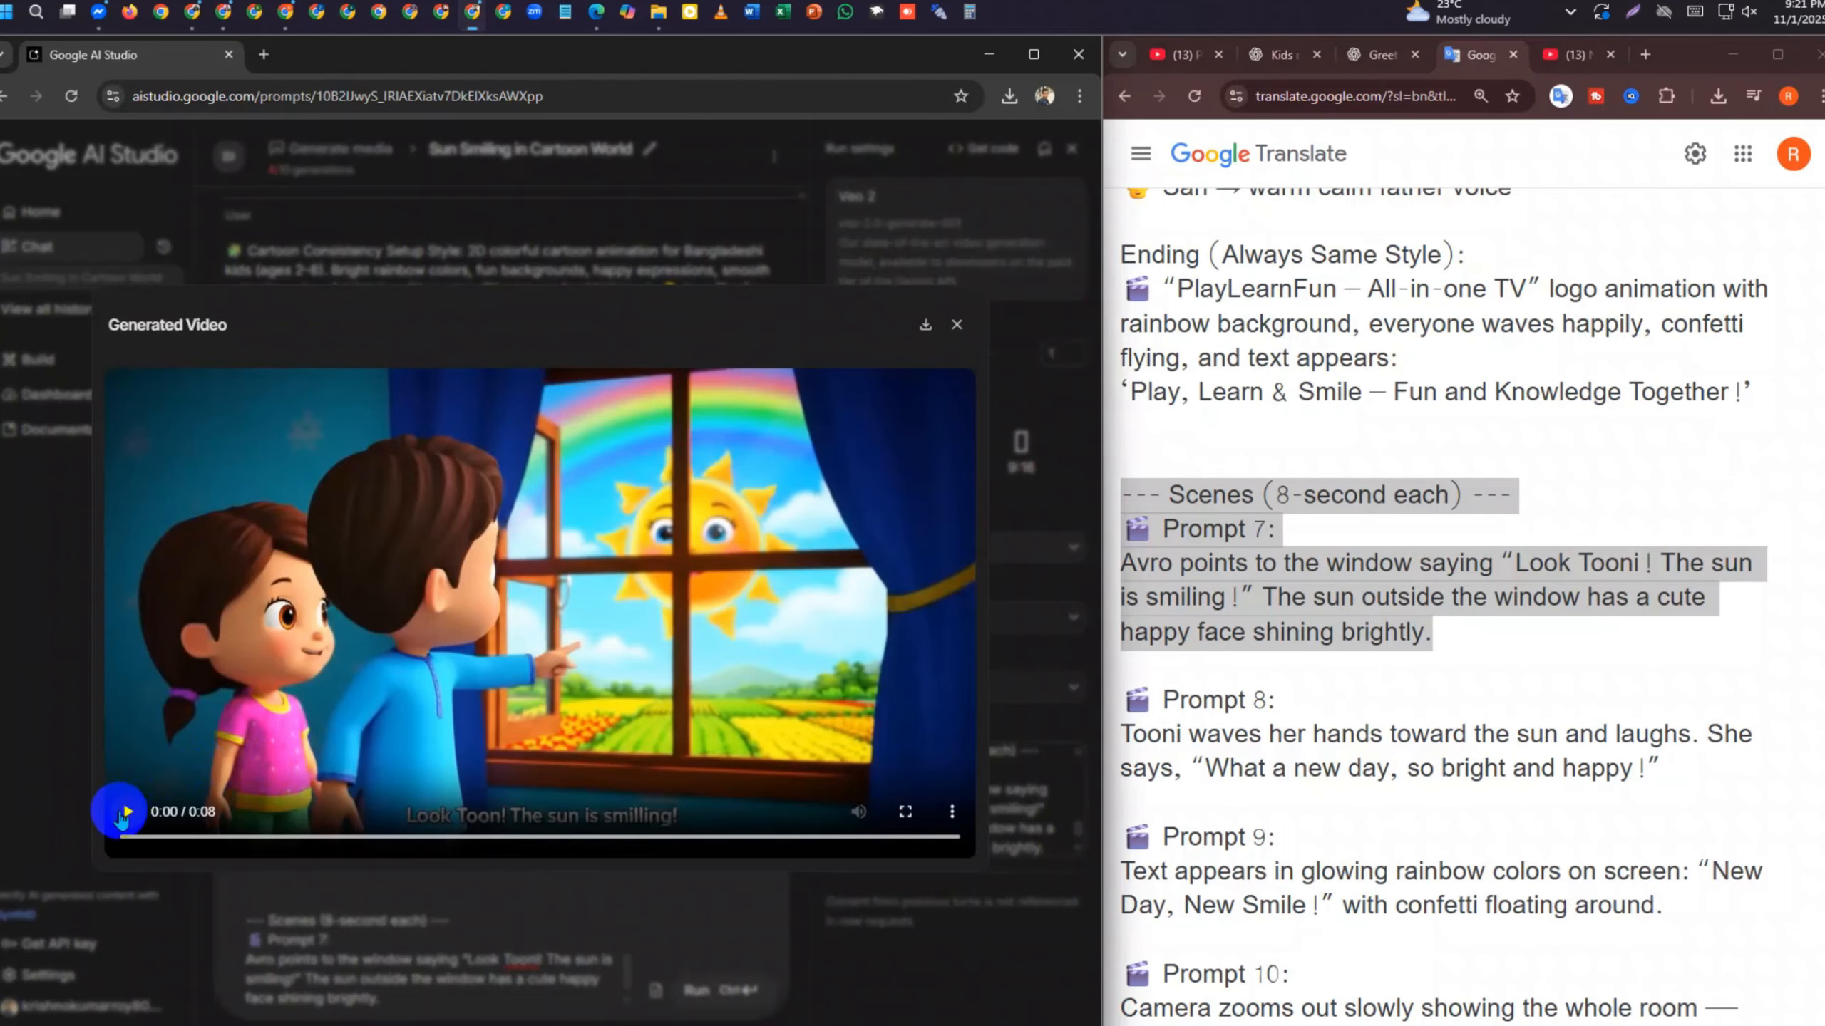
{"action": "left_click", "coordinate": [125, 811]}
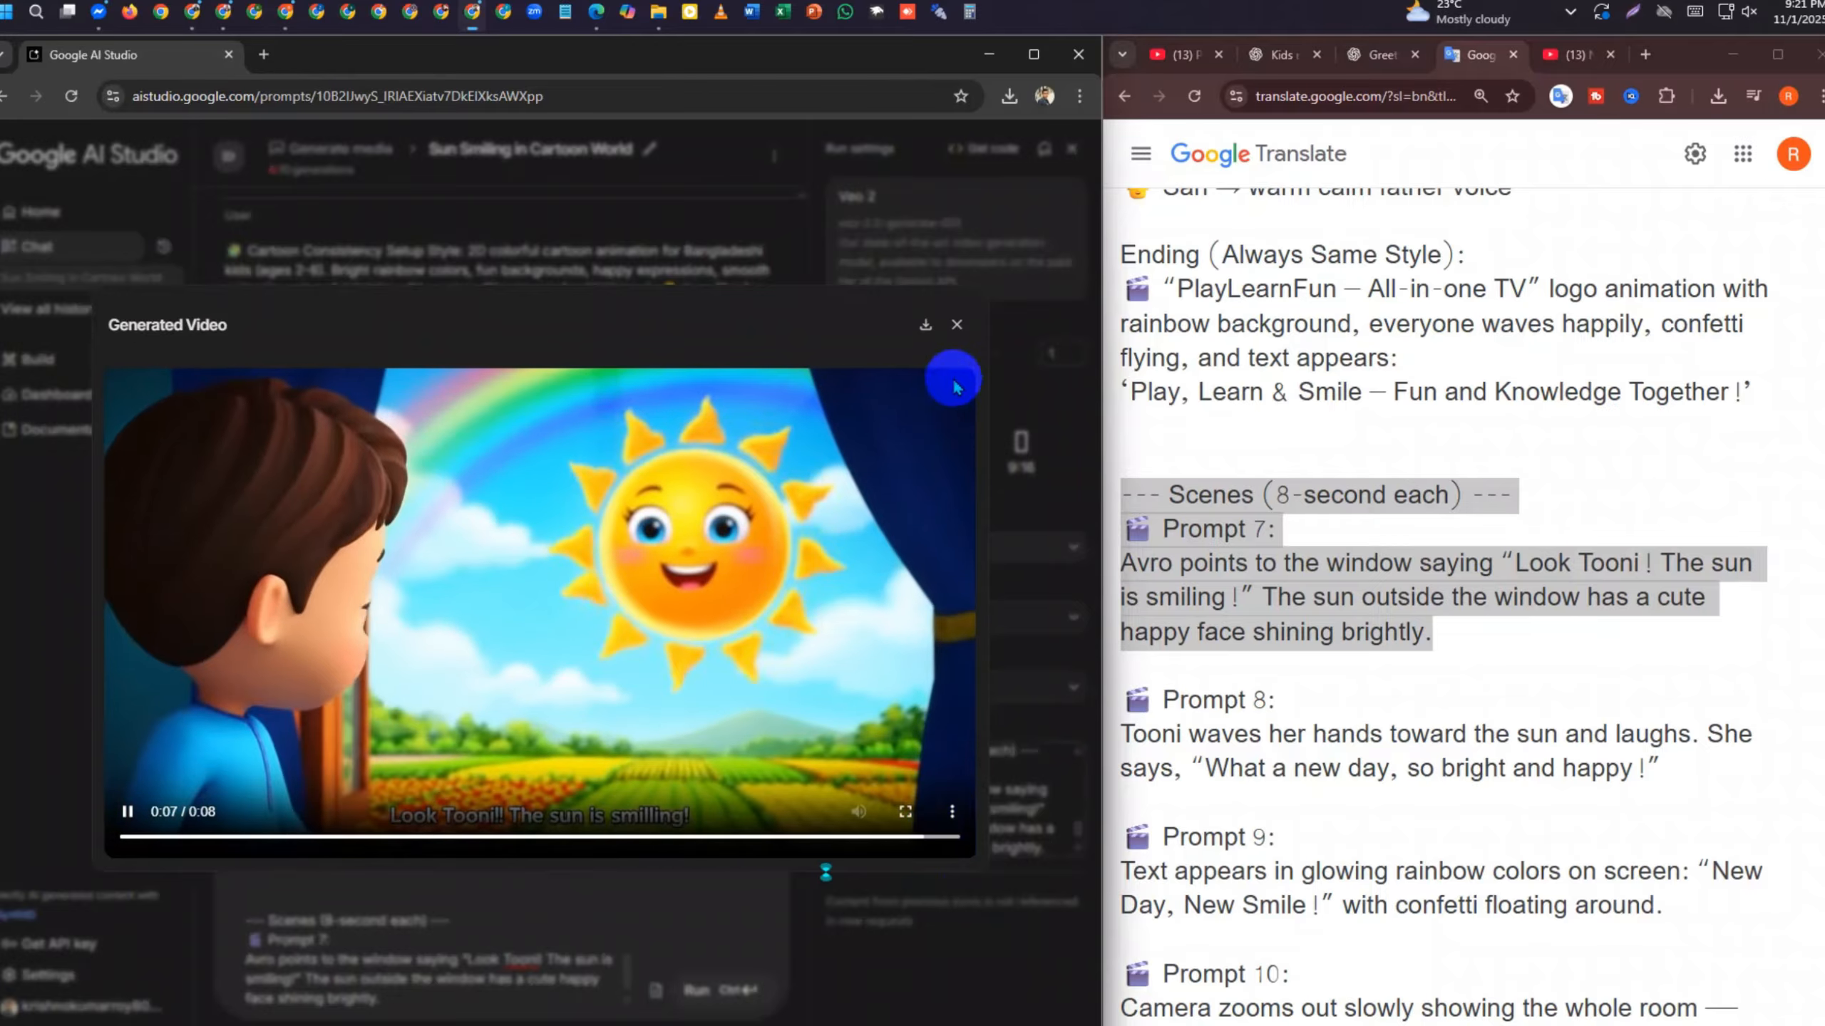
{"action": "left_click", "coordinate": [927, 327]}
{"action": "left_click", "coordinate": [959, 327]}
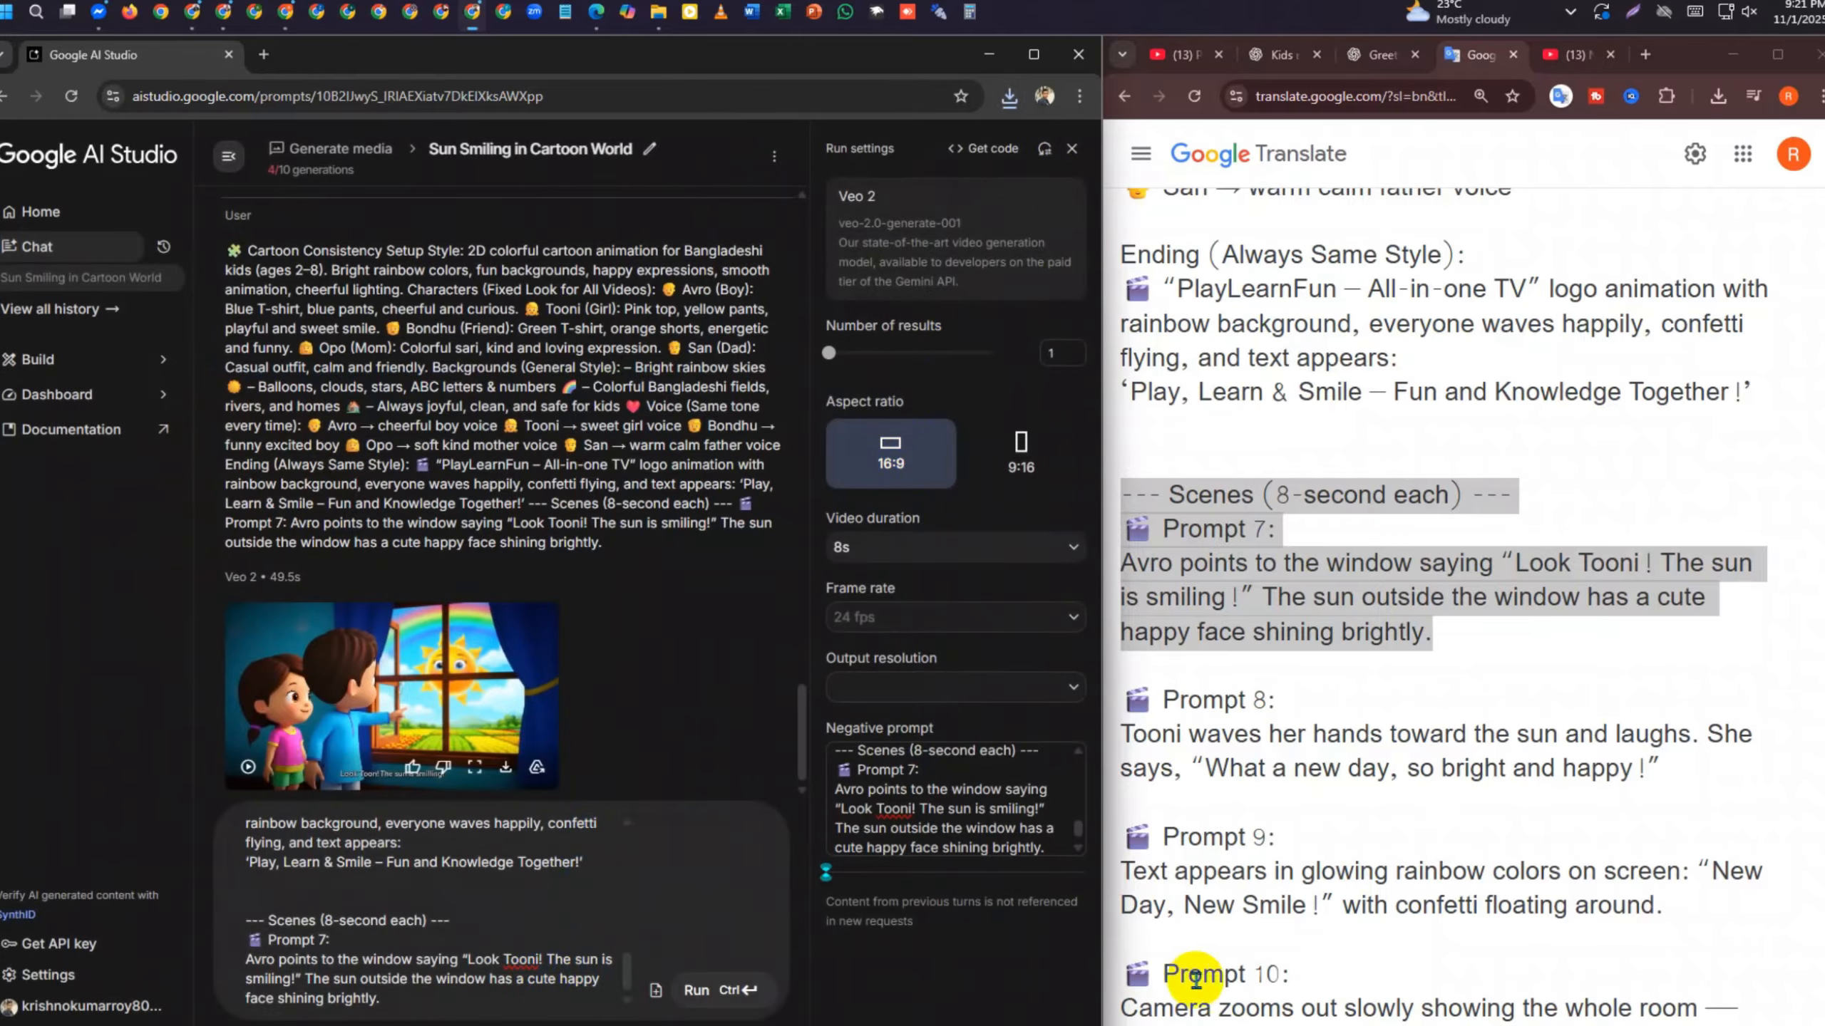
Delete Prompt 7 from the Google Translate source text so that Prompt 8 directly follows the Scenes heading
{"action": "left_click", "coordinate": [1178, 698]}
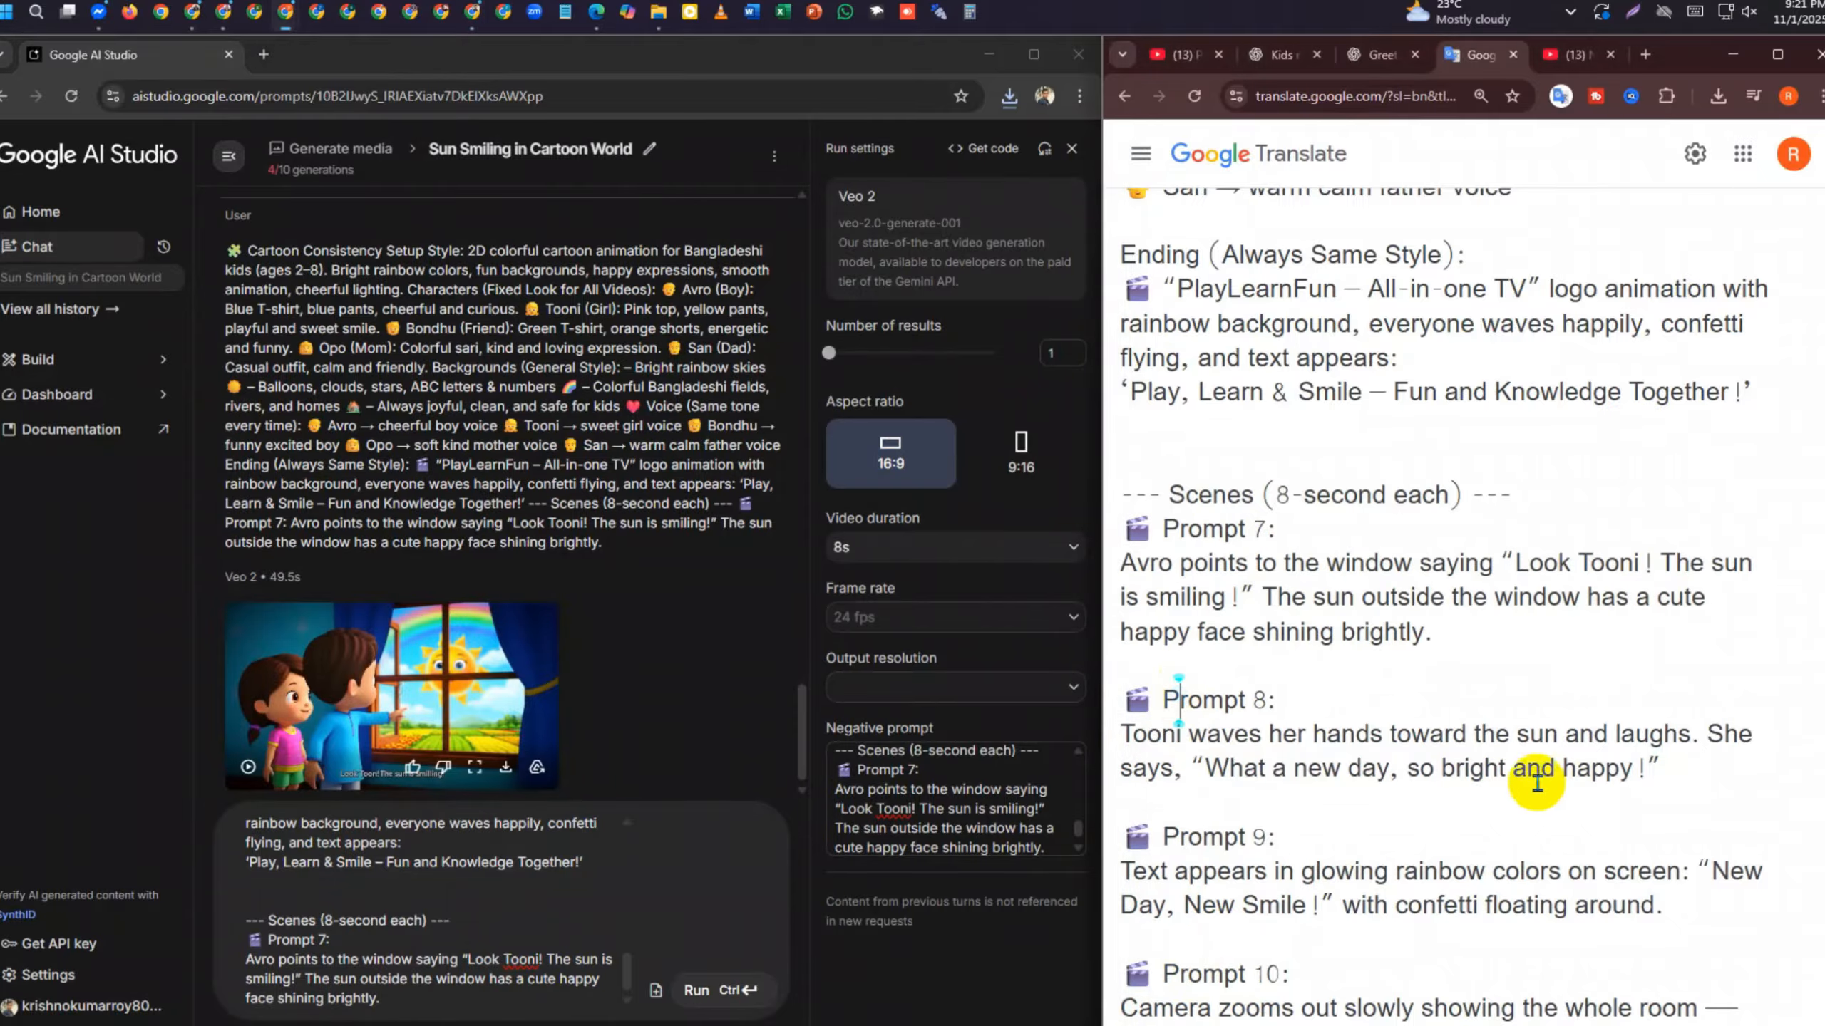
{"action": "left_click_drag", "start_coordinate": [1341, 631], "coordinate": [1060, 549]}
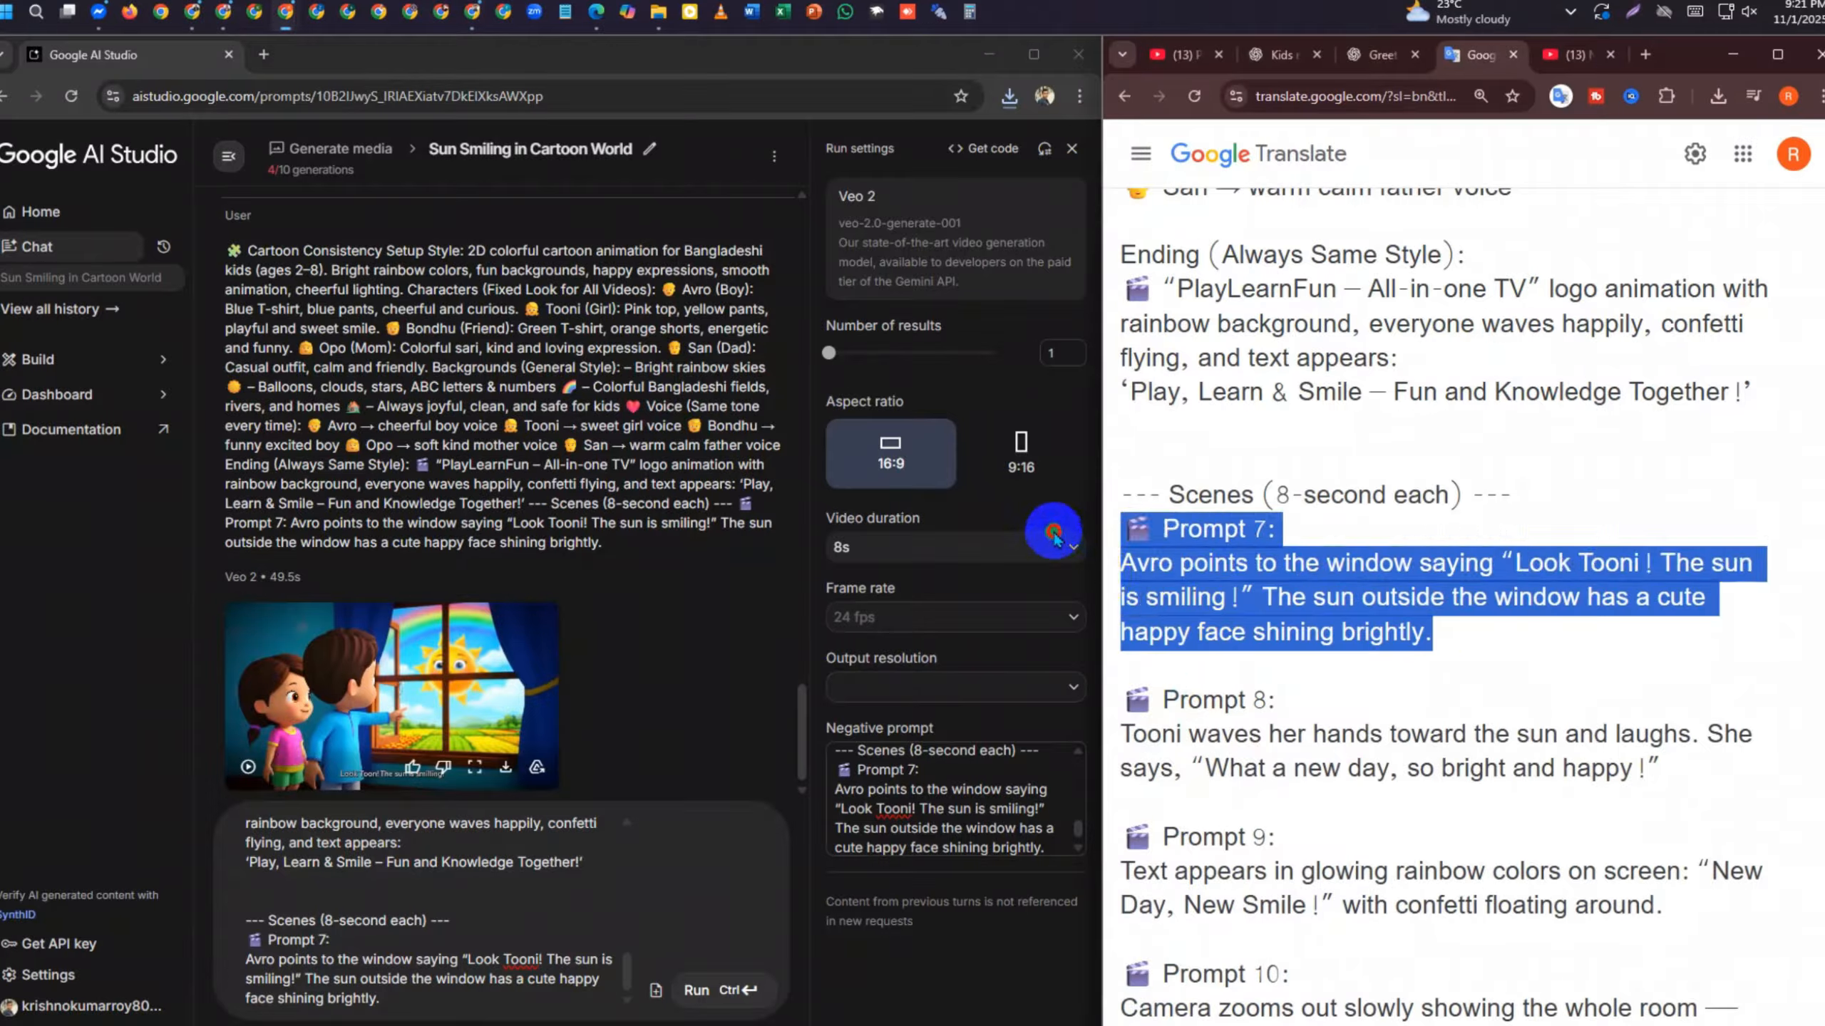
{"action": "key", "text": "BackSpace"}
{"action": "key", "text": "BackSpace"}
{"action": "key", "text": "BackSpace"}
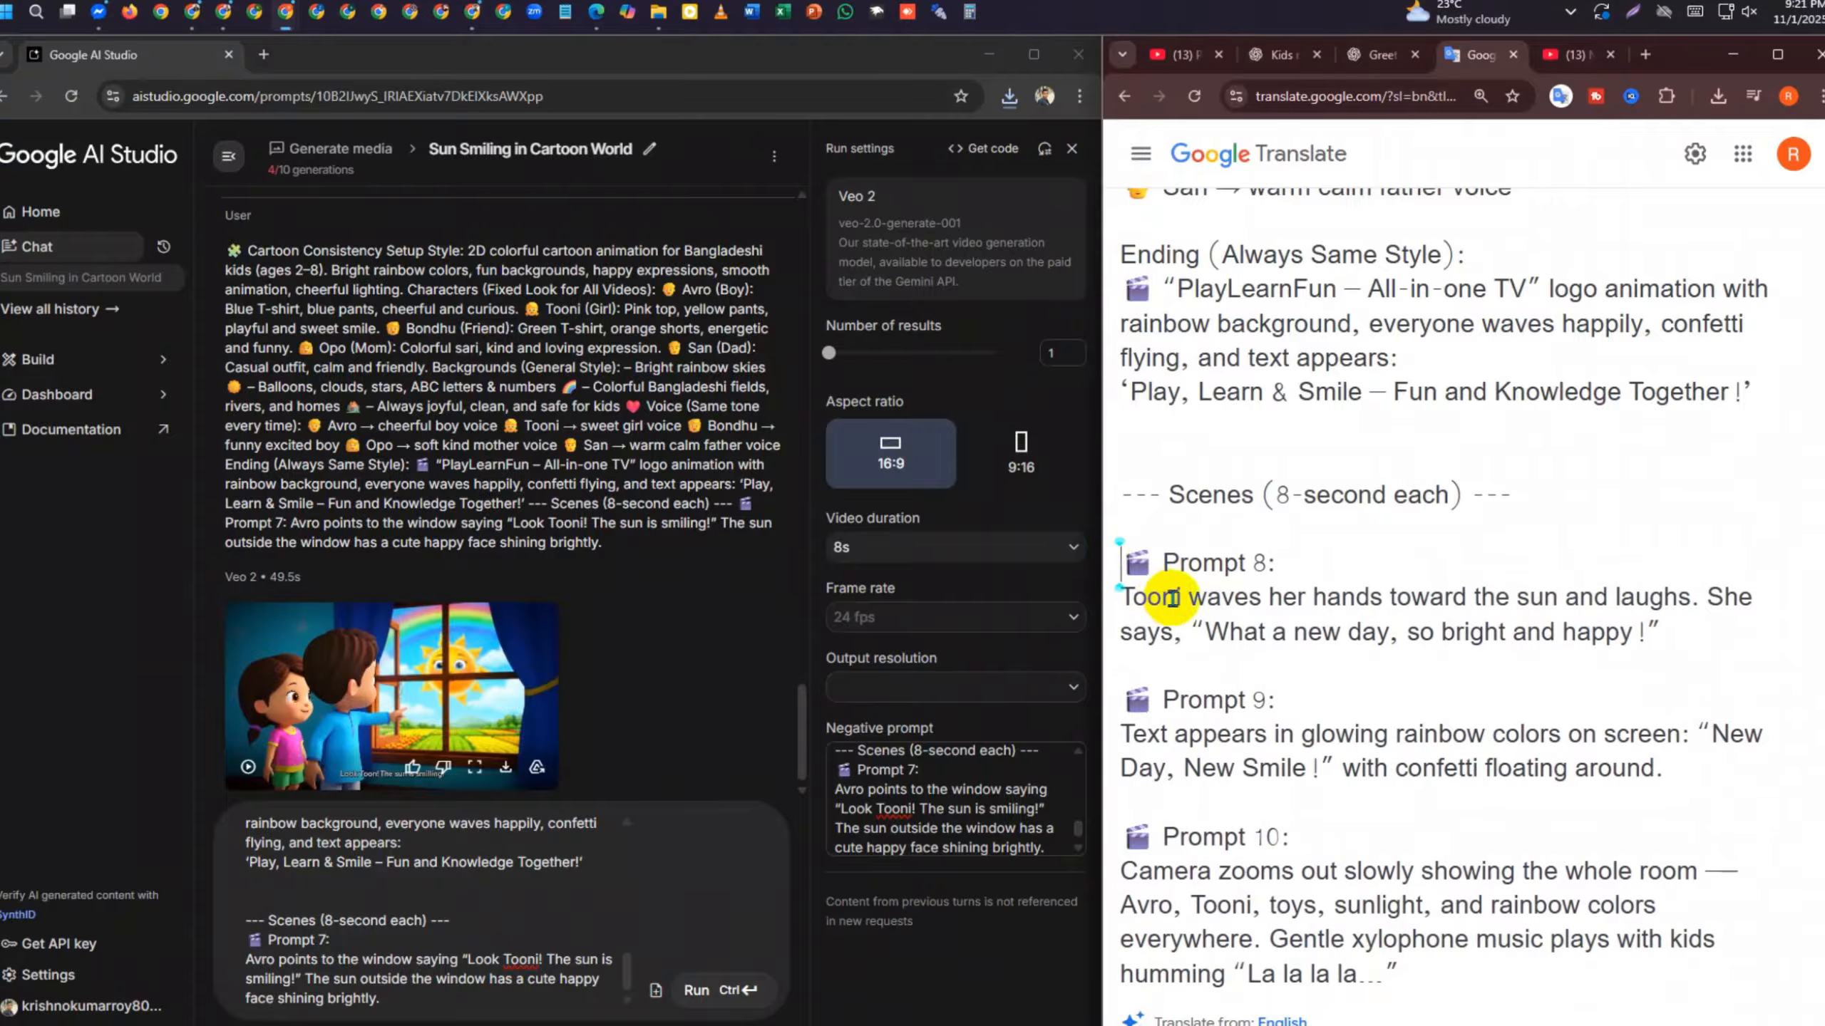
{"action": "left_click_drag", "start_coordinate": [1687, 604], "coordinate": [1198, 440]}
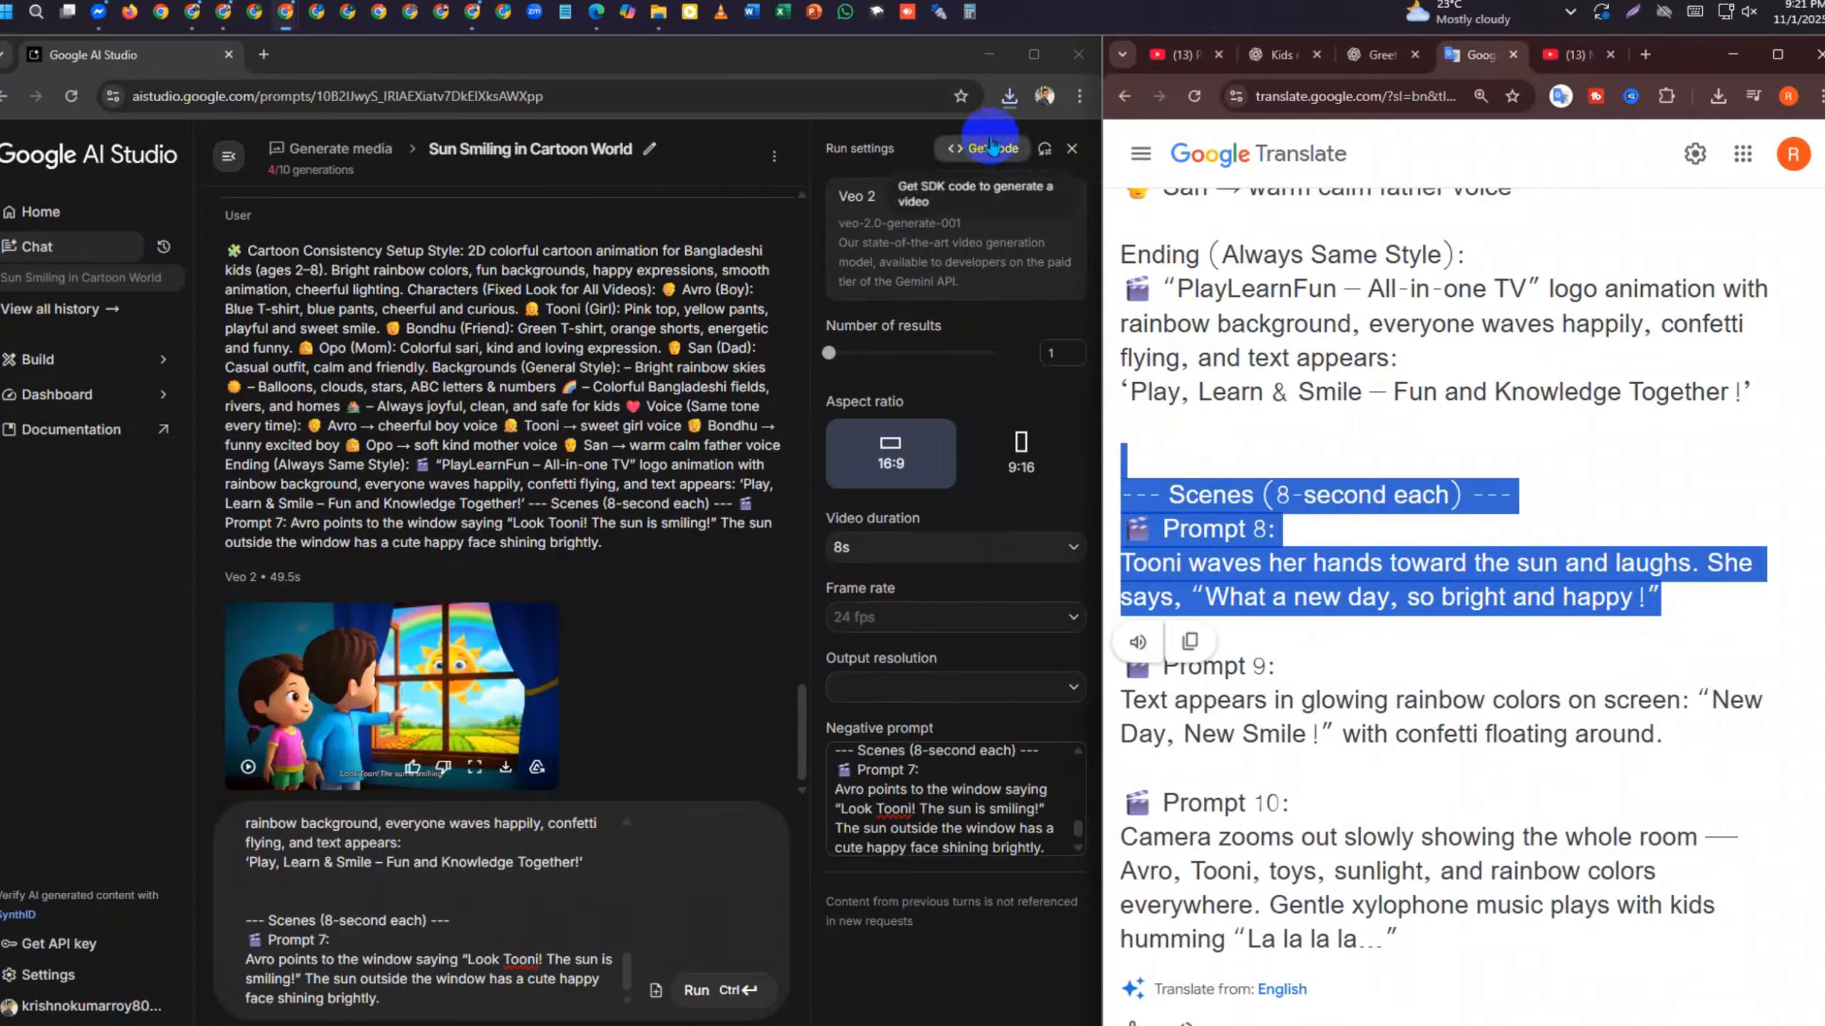
Show the downloaded Prompt 7 video in the Downloads folder, check it among the other scene videos, and minimize the folder window
{"action": "left_click", "coordinate": [1009, 95]}
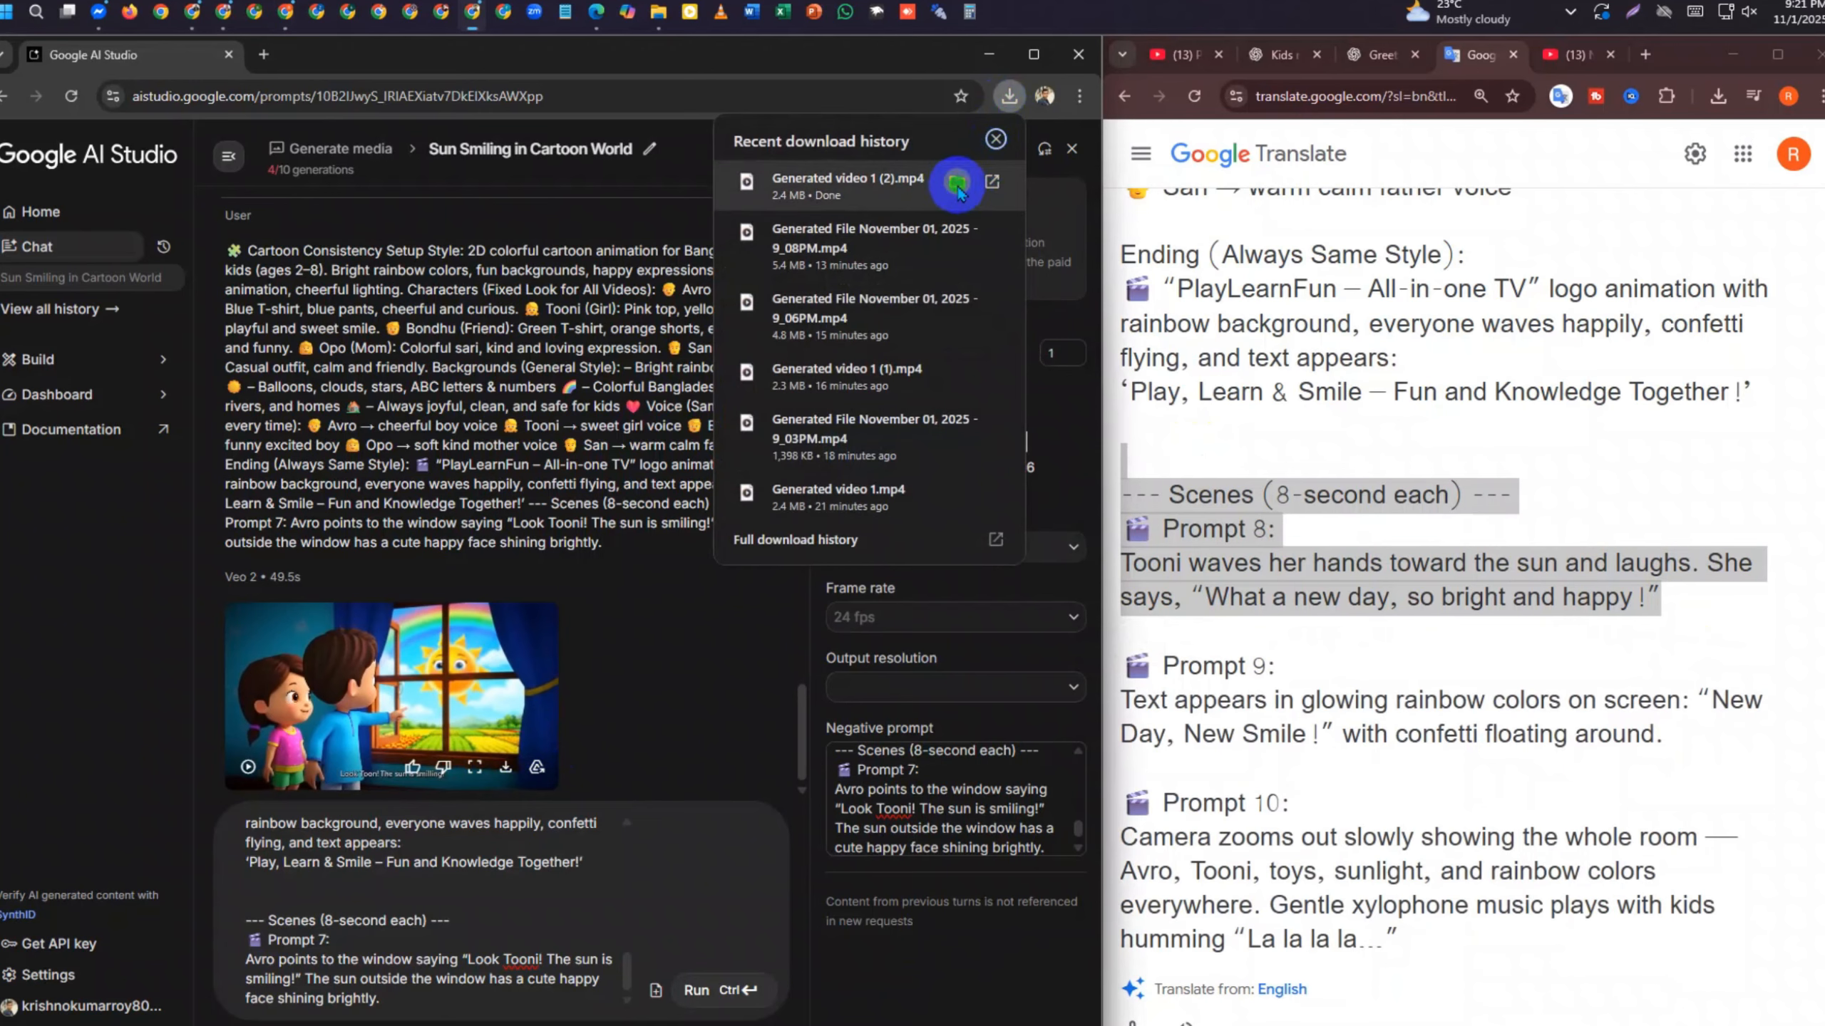
{"action": "left_click", "coordinate": [957, 186]}
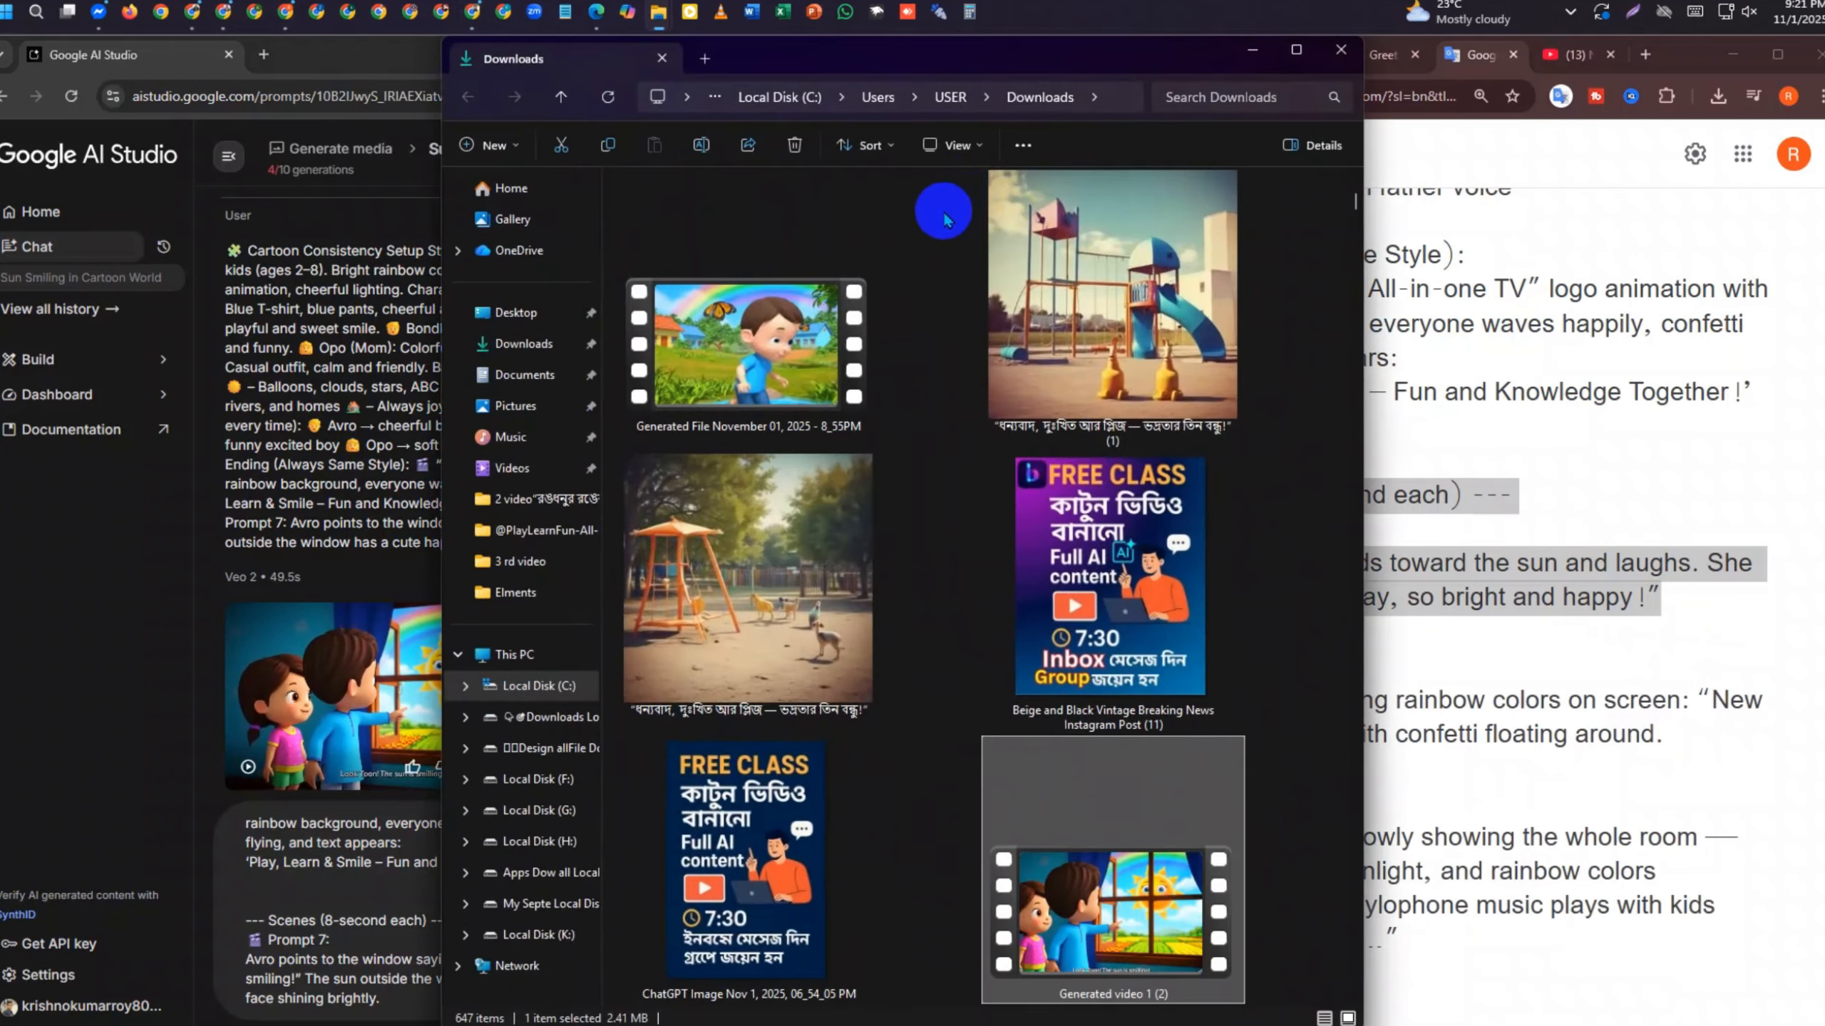
{"action": "left_click", "coordinate": [611, 97]}
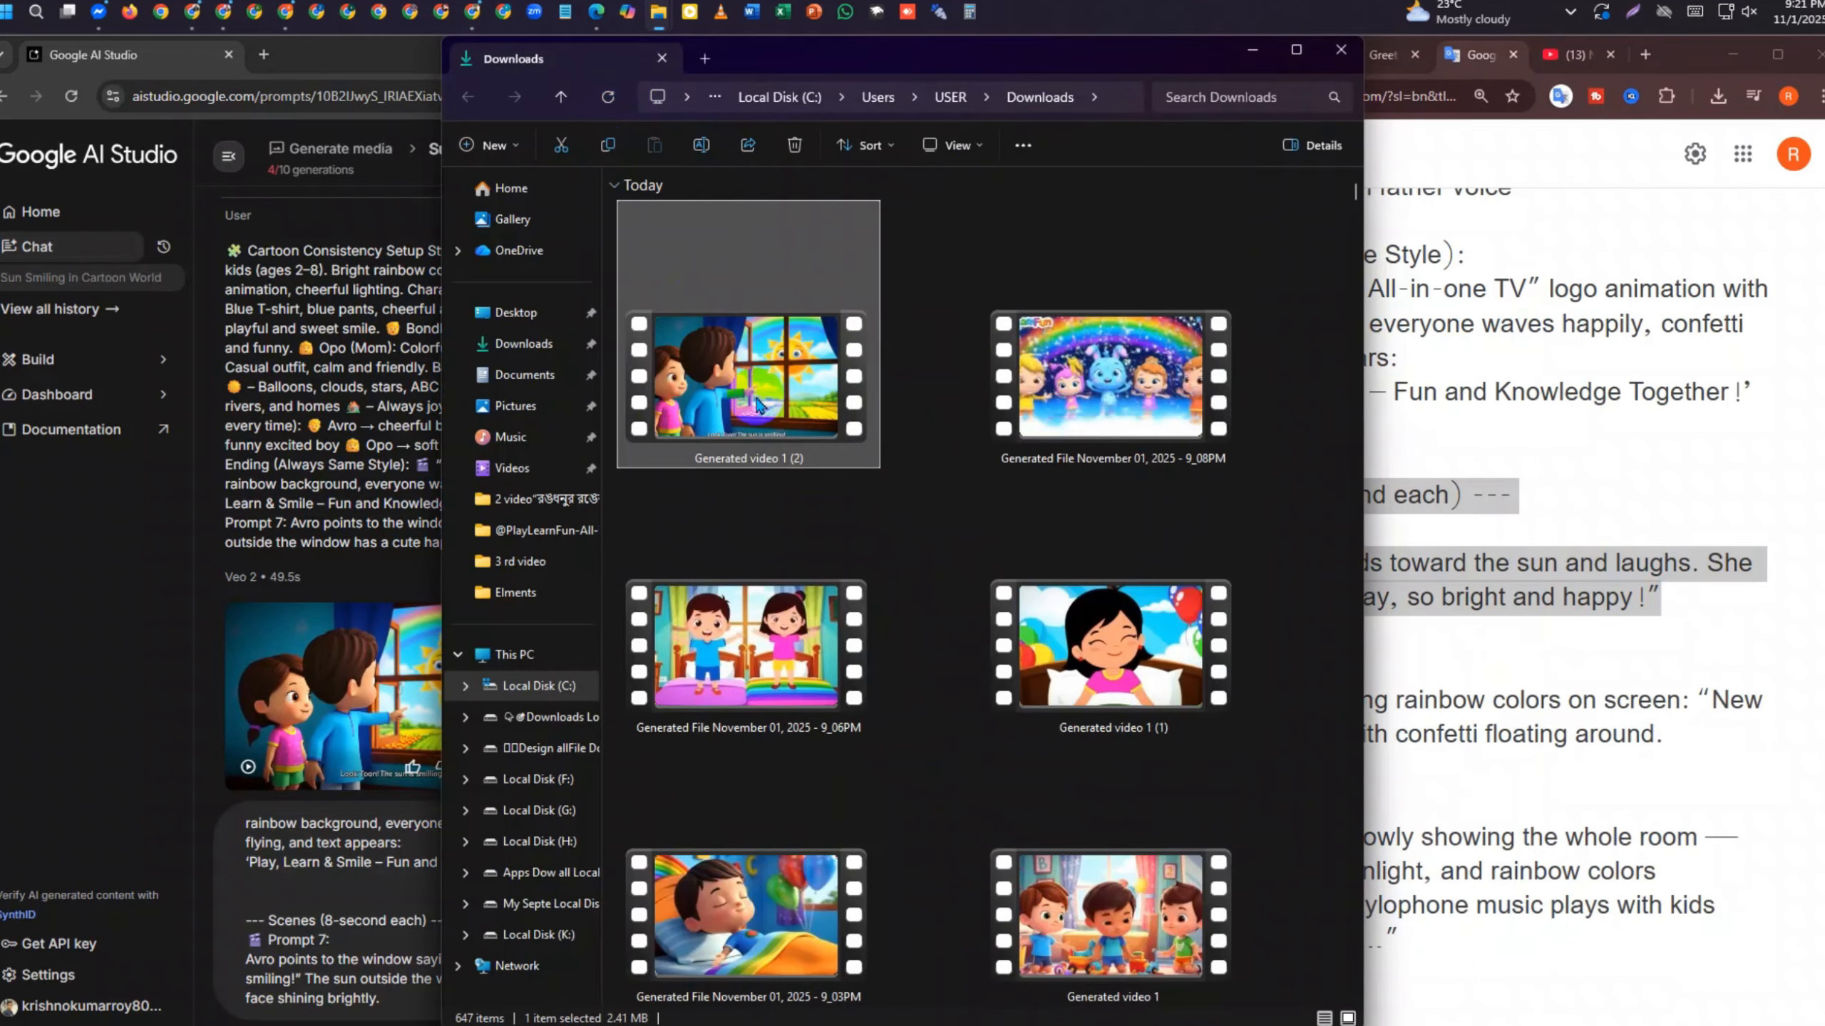
{"action": "left_click", "coordinate": [1251, 62]}
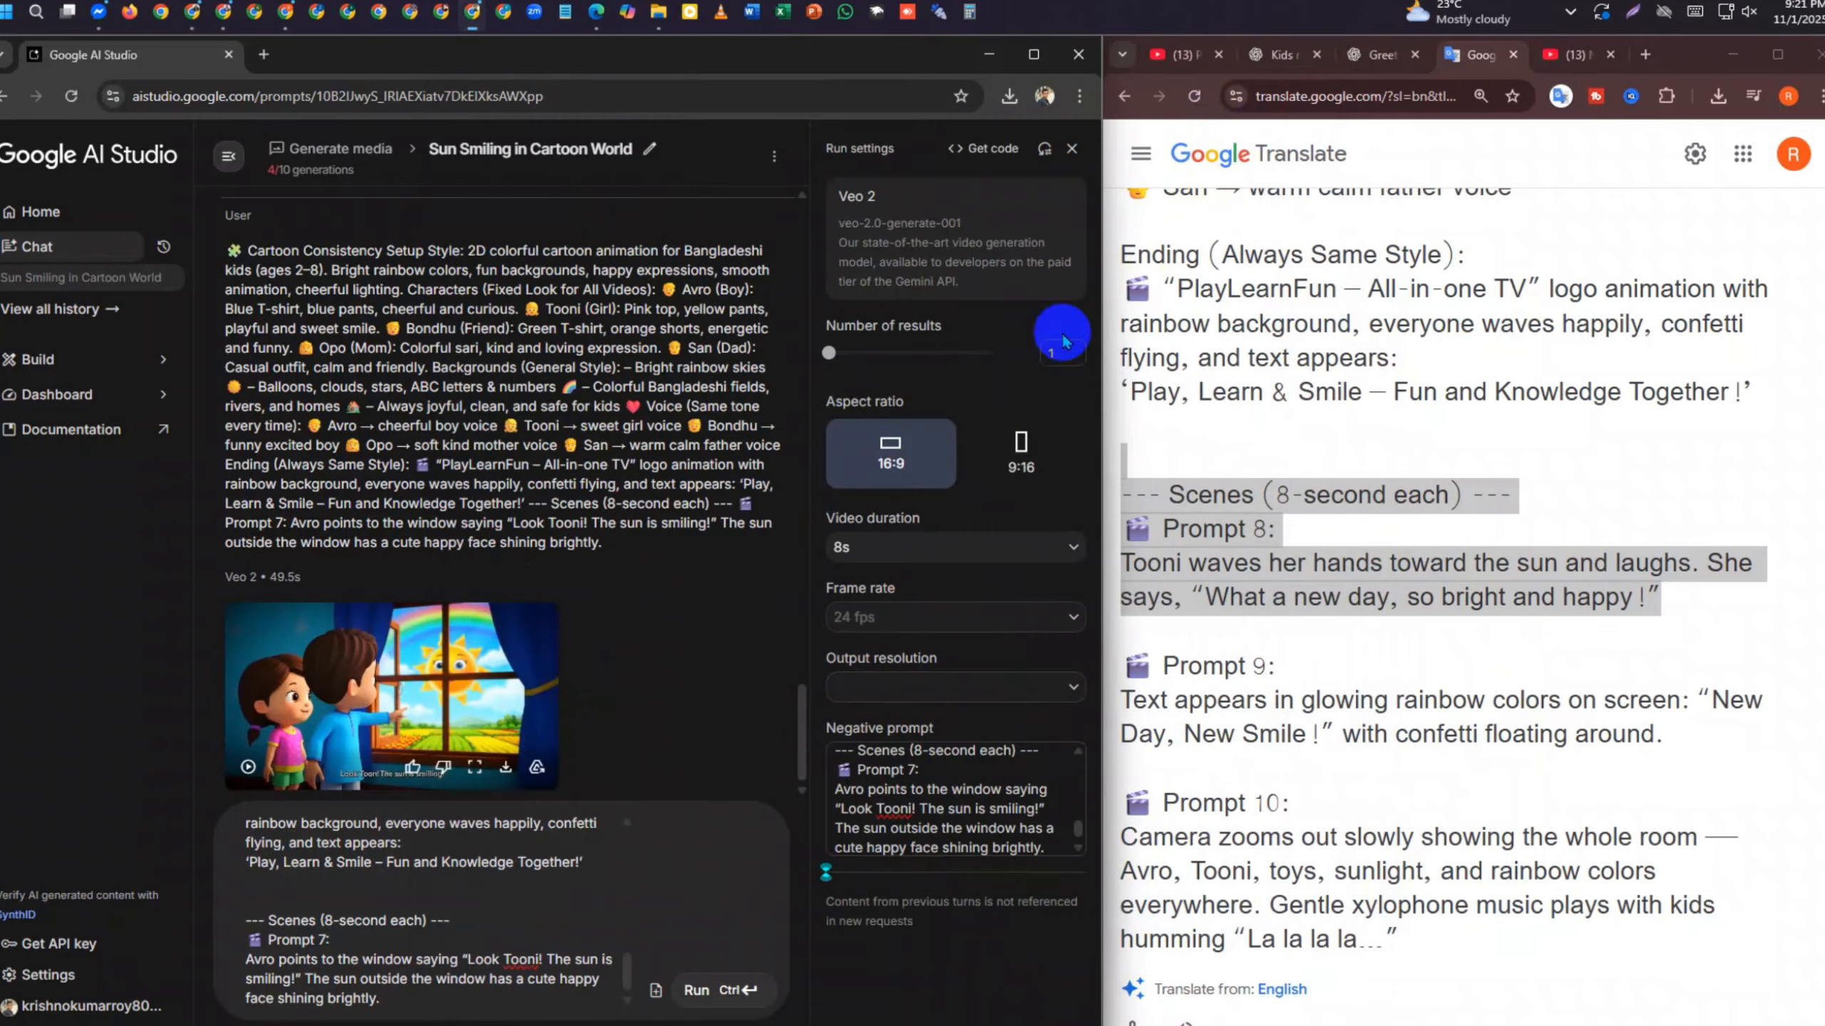
Replace the AI Studio prompt with the Cartoon Consistency Setup through Prompt 8 copied from Google Translate, and run the Veo 2 generation
{"action": "left_click", "coordinate": [1314, 645]}
{"action": "key", "text": "ctrl+a"}
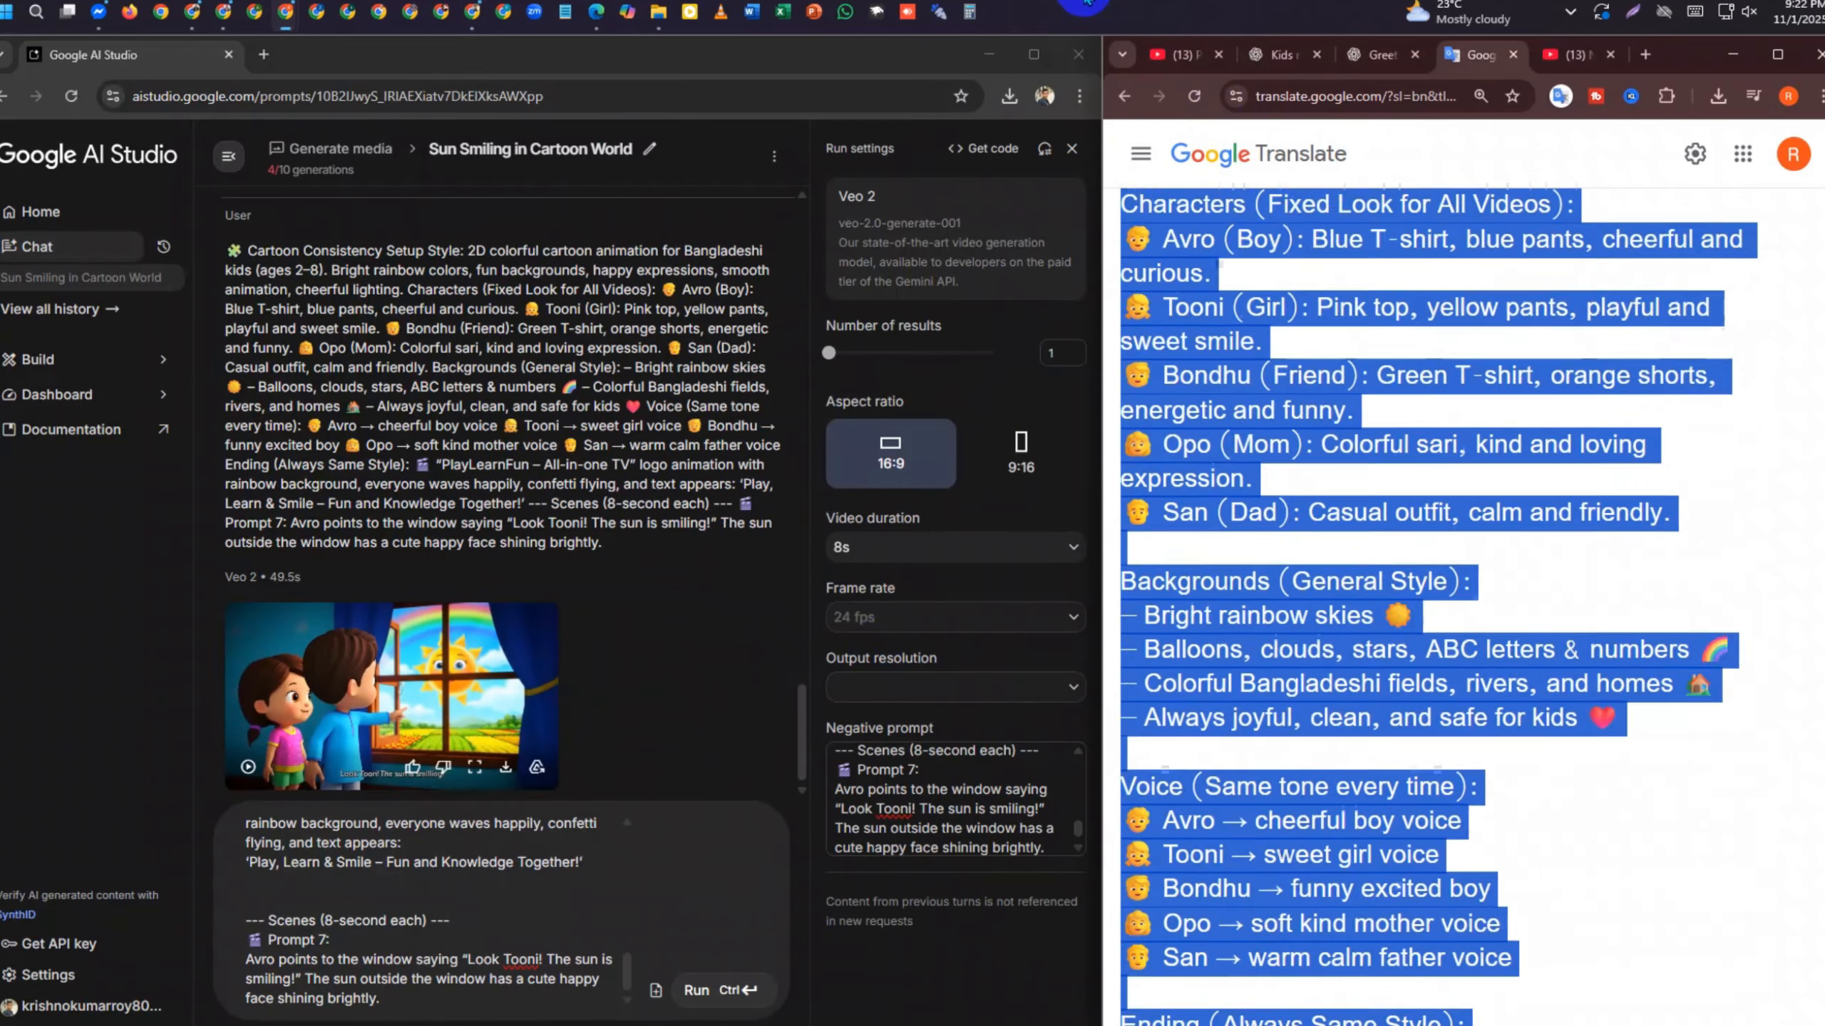
{"action": "left_click", "coordinate": [459, 944]}
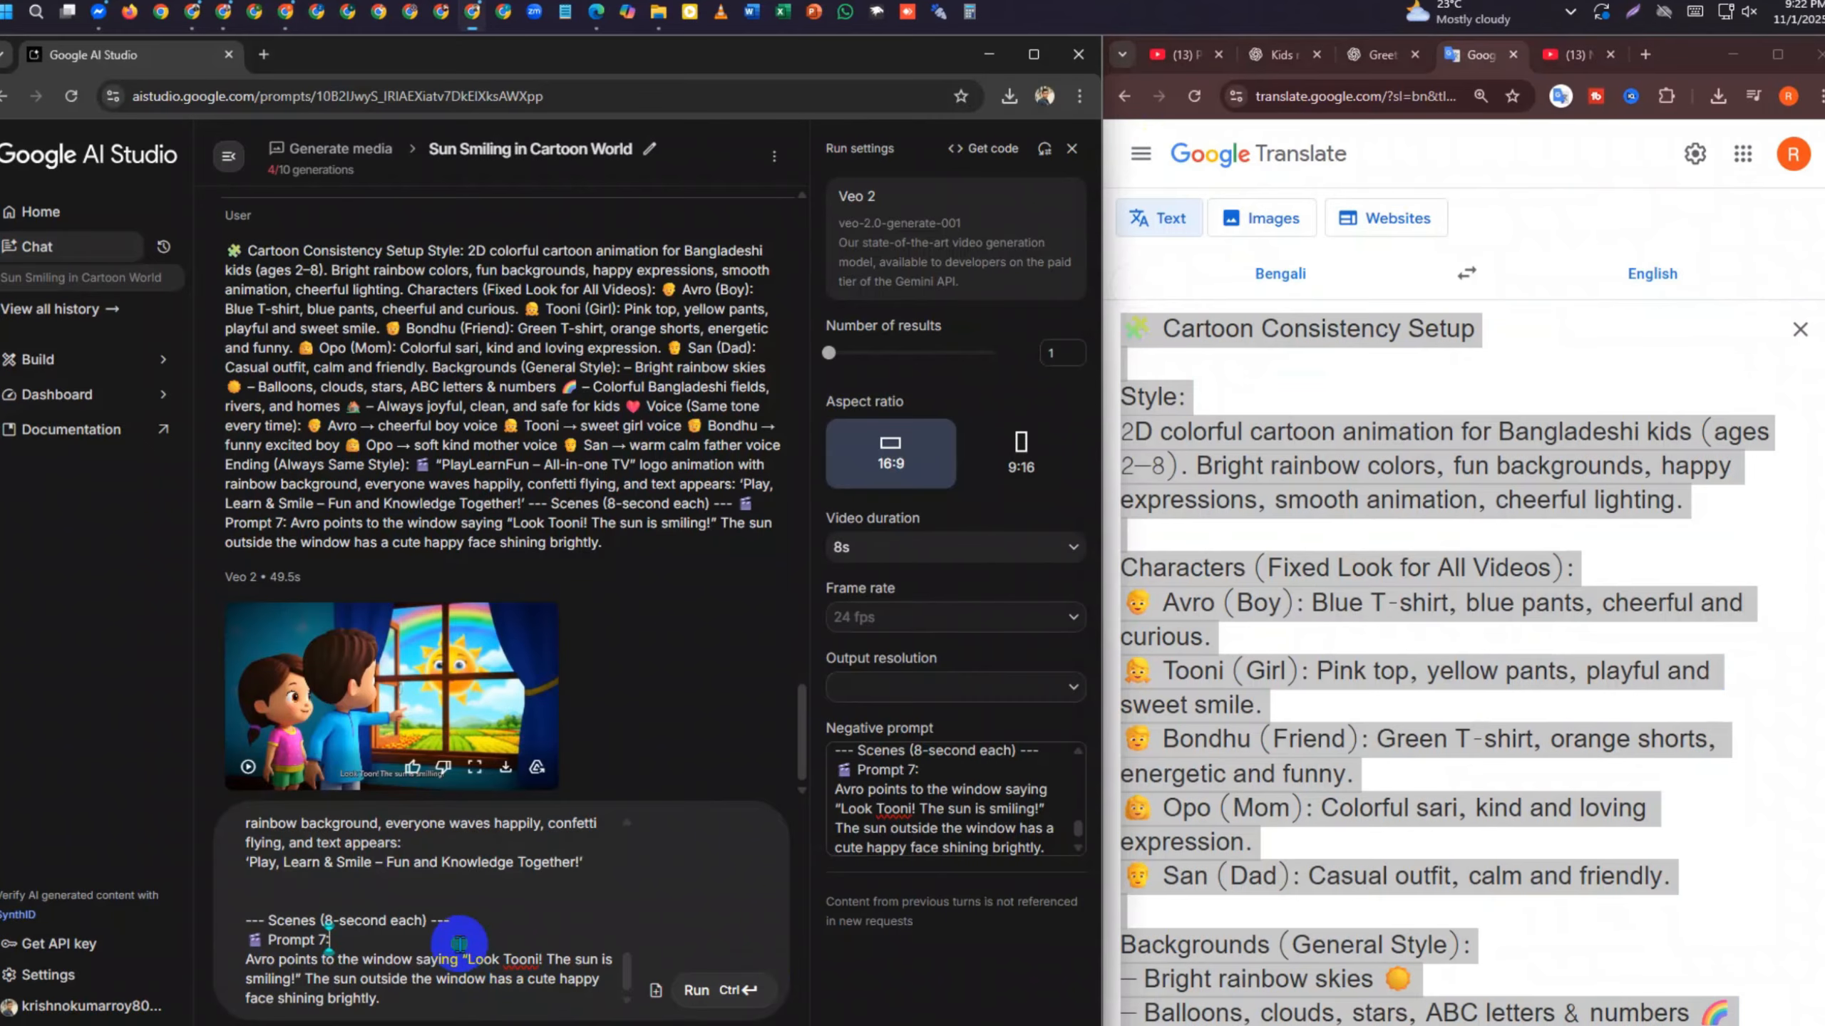
{"action": "key", "text": "ctrl+a"}
{"action": "key", "text": "ctrl+v"}
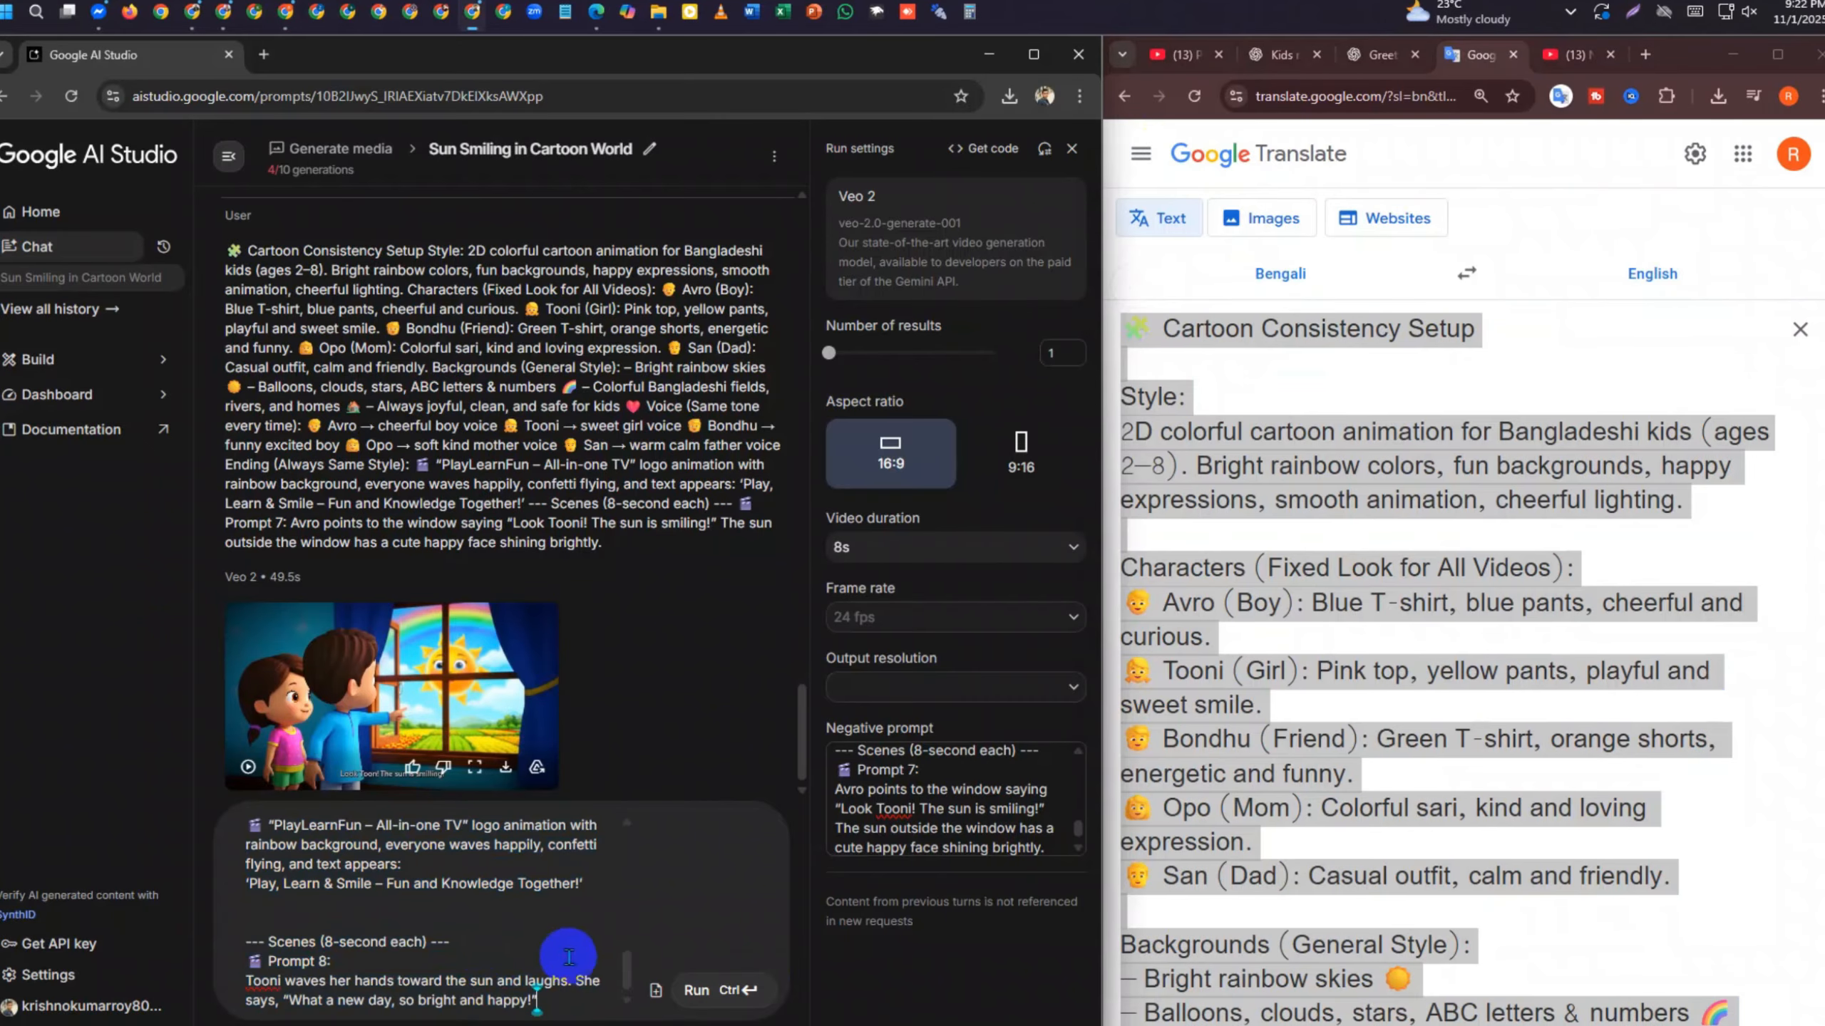
{"action": "left_click", "coordinate": [707, 1002]}
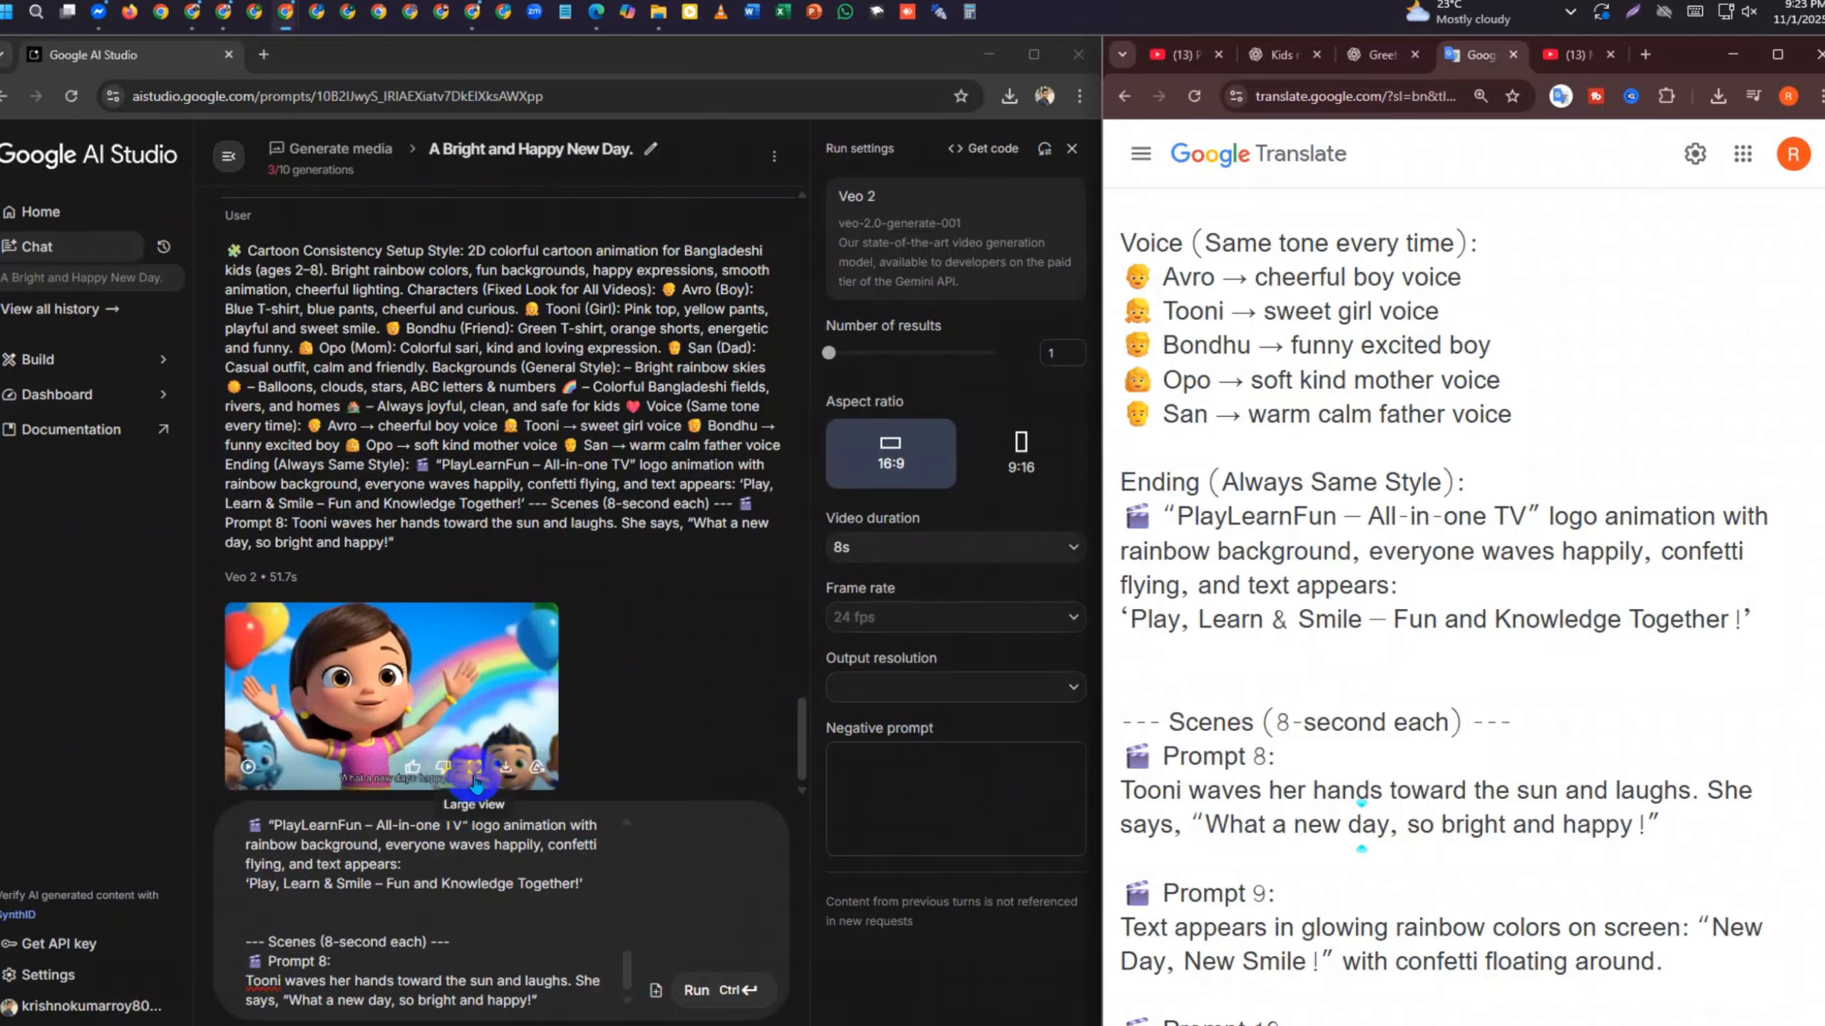
Play the generated Prompt 8 video of Tooni waving in large view, download it and close the viewer
{"action": "left_click", "coordinate": [474, 767]}
{"action": "left_click", "coordinate": [125, 812]}
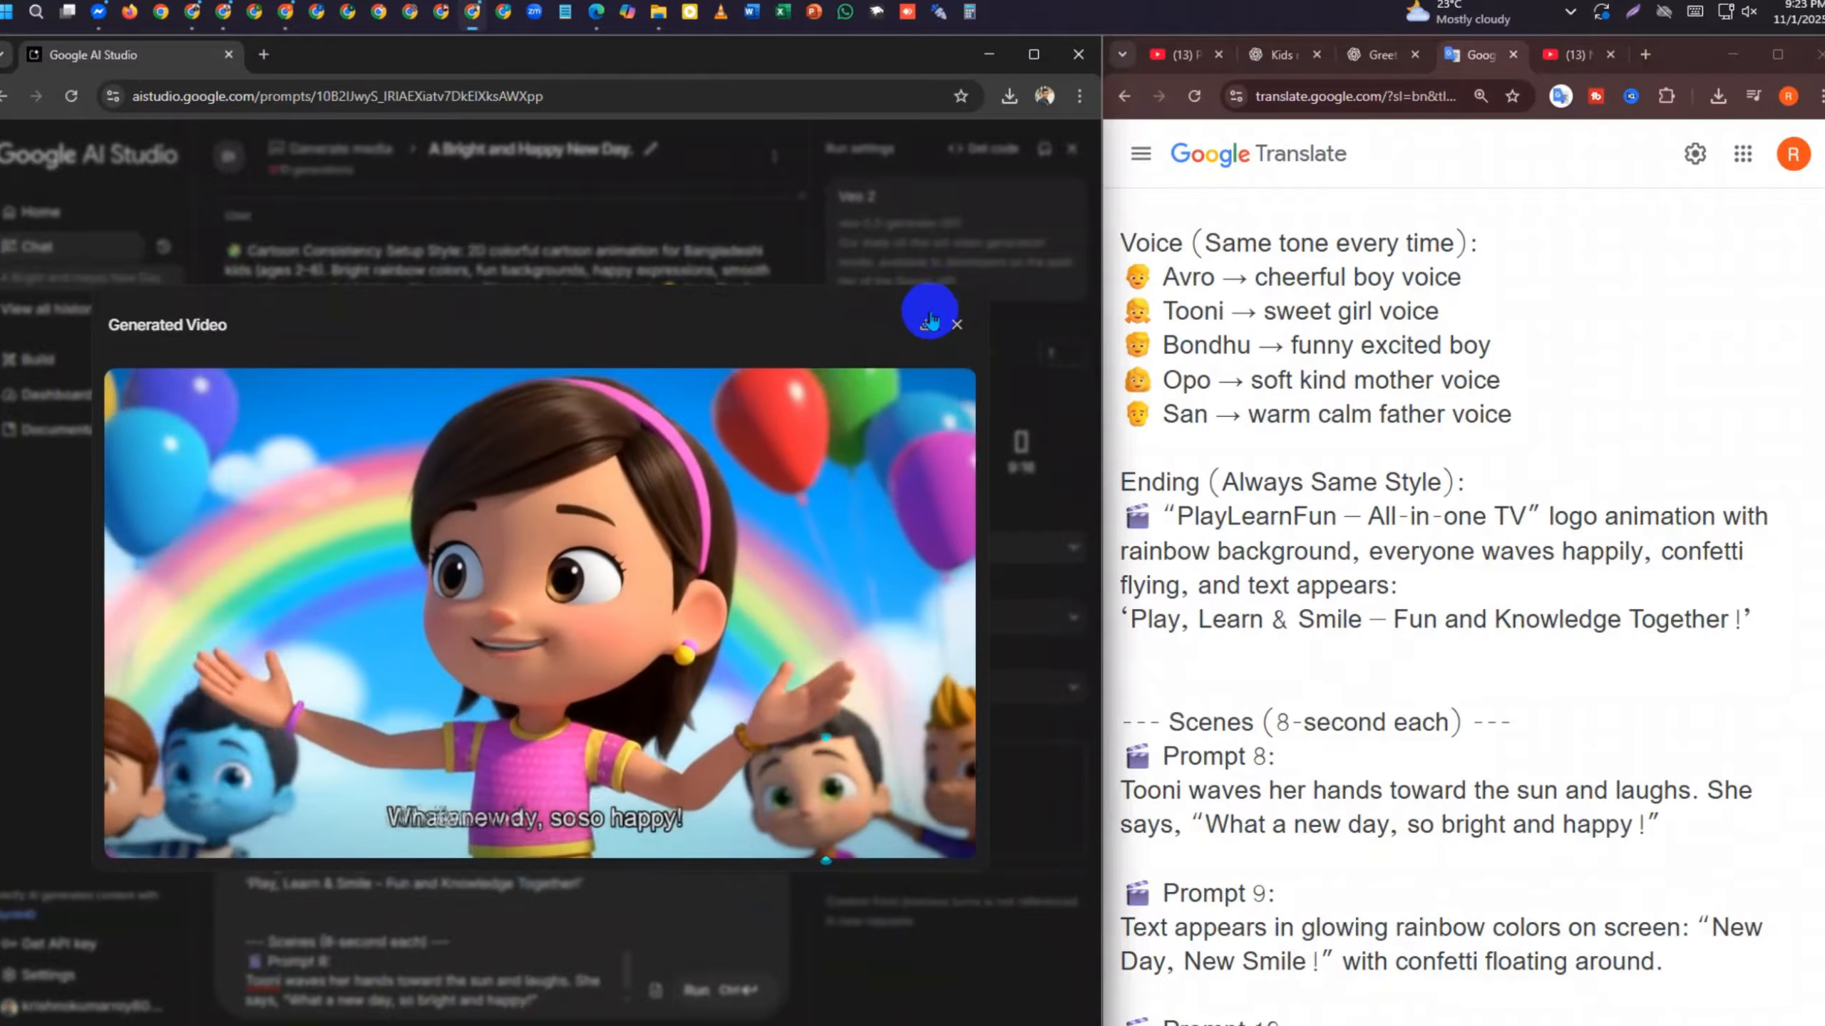
{"action": "left_click", "coordinate": [927, 325]}
{"action": "left_click", "coordinate": [948, 325]}
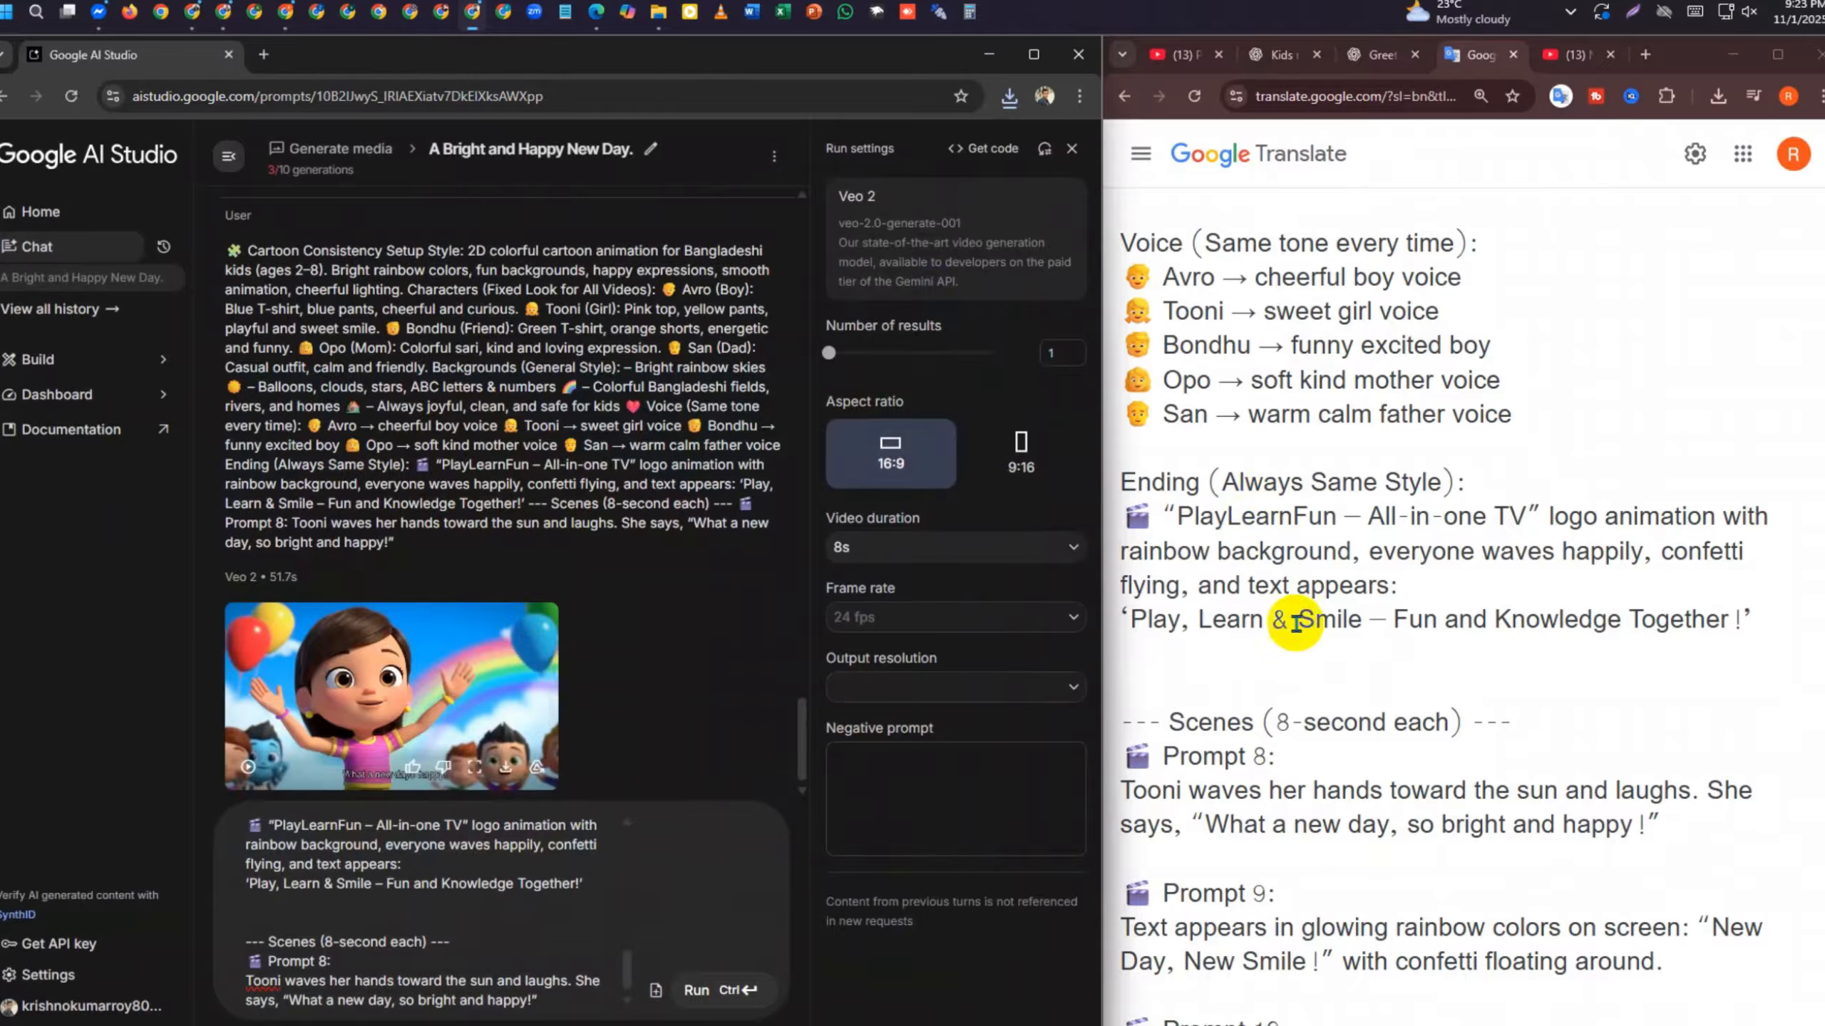
Look over the setup text in Google Translate and clear the Prompt 8 text from the AI Studio prompt
{"action": "scroll", "coordinate": [1296, 623], "scroll_direction": "up", "scroll_amount": 2}
{"action": "scroll", "coordinate": [1312, 640], "scroll_direction": "down", "scroll_amount": 2}
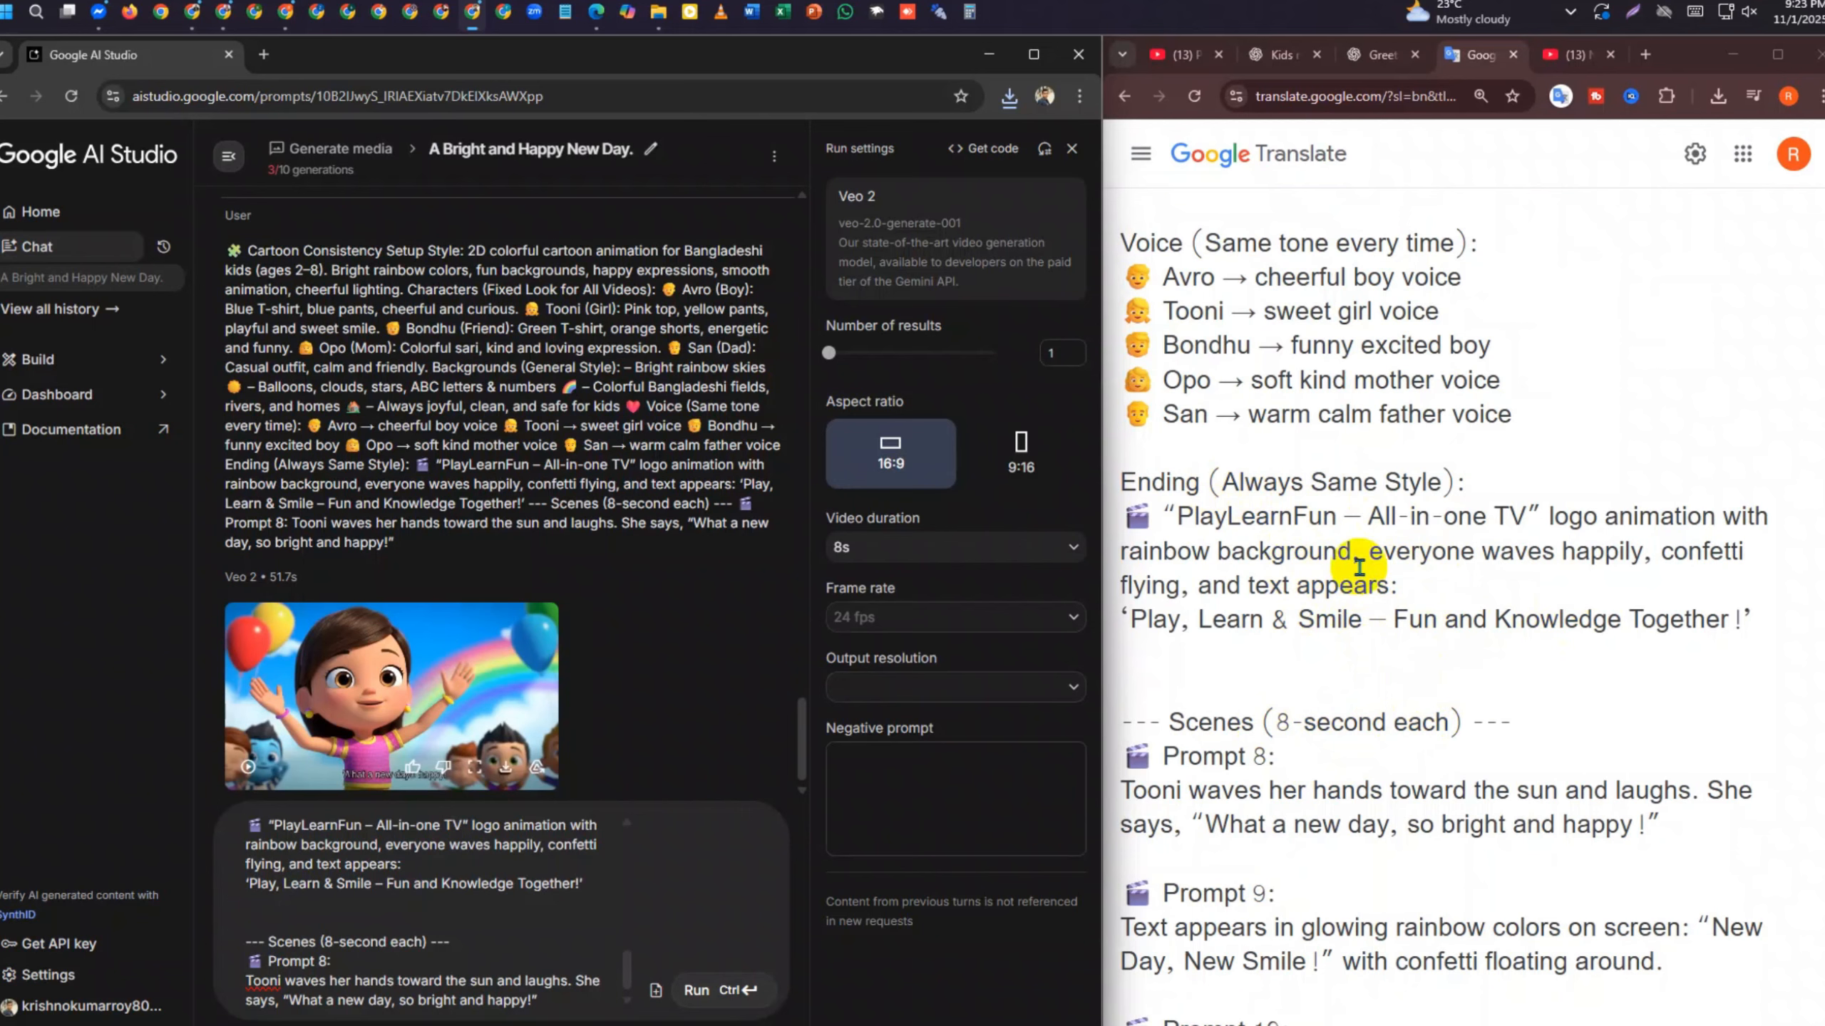
{"action": "scroll", "coordinate": [1496, 582], "scroll_direction": "up", "scroll_amount": 3}
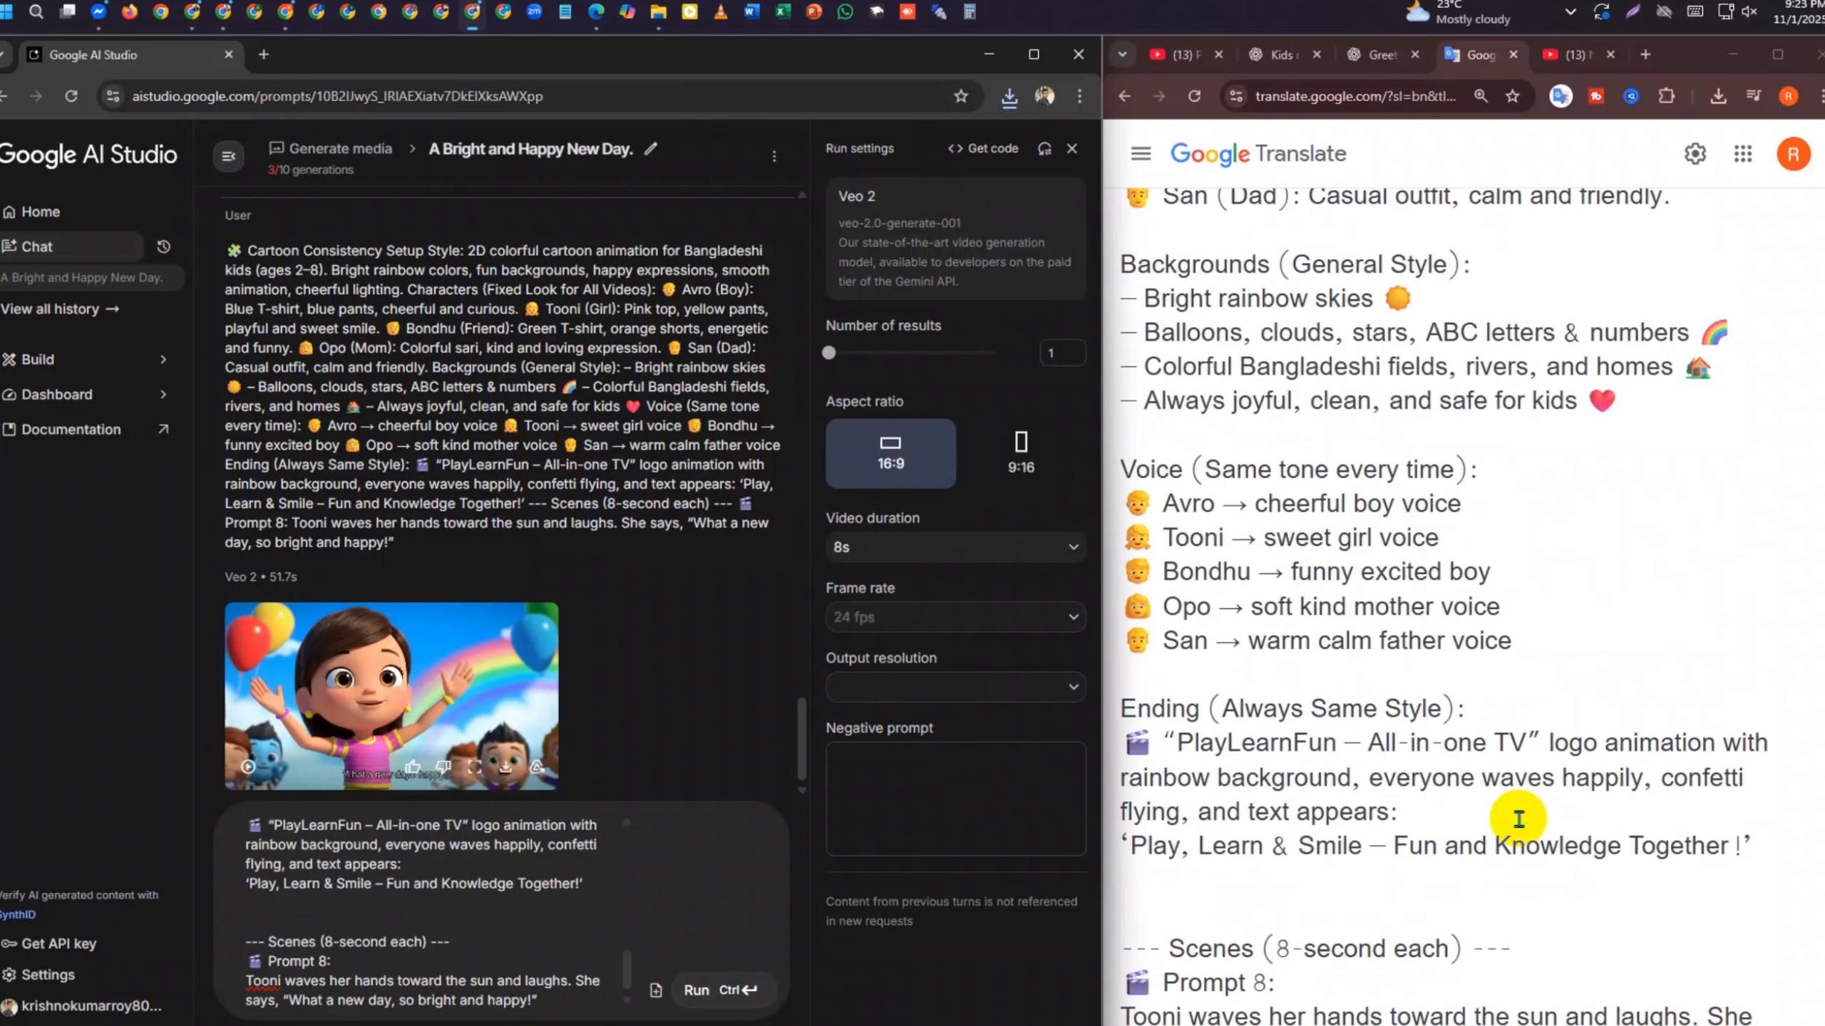
{"action": "scroll", "coordinate": [1518, 820], "scroll_direction": "up", "scroll_amount": 9}
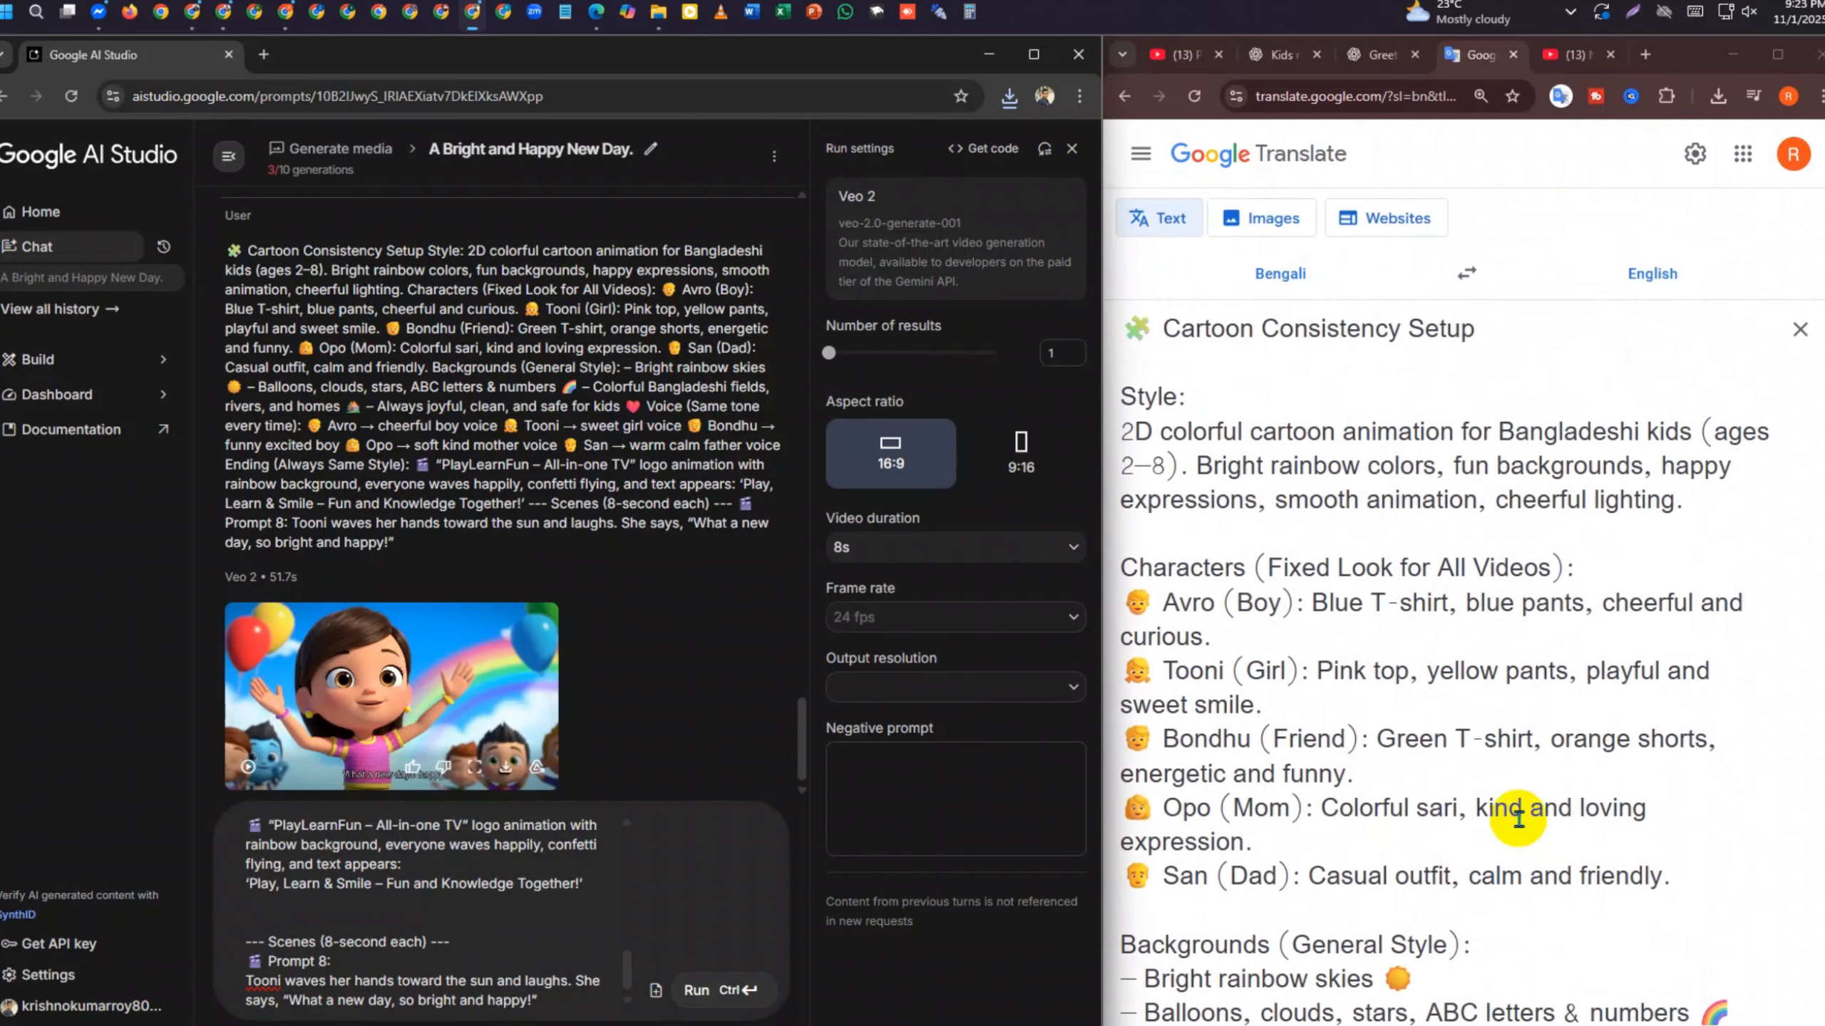
{"action": "scroll", "coordinate": [1518, 820], "scroll_direction": "down", "scroll_amount": 18}
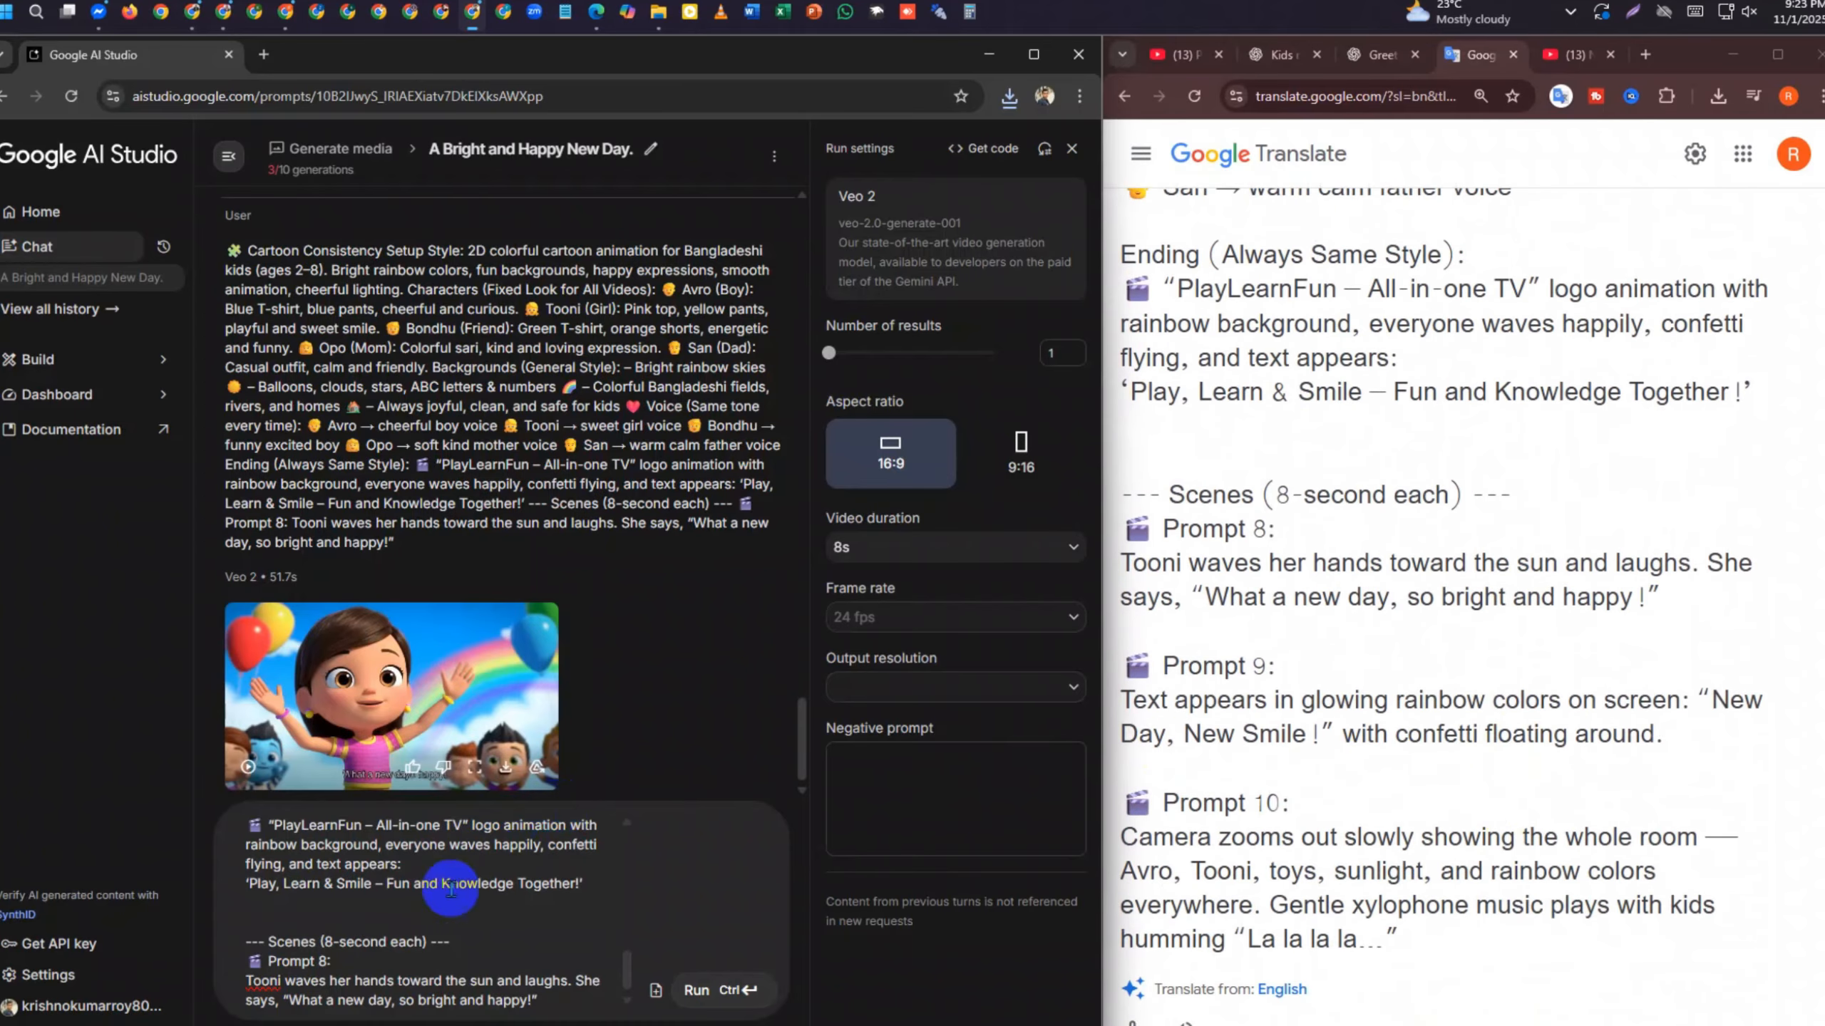
{"action": "key", "text": "ctrl+a"}
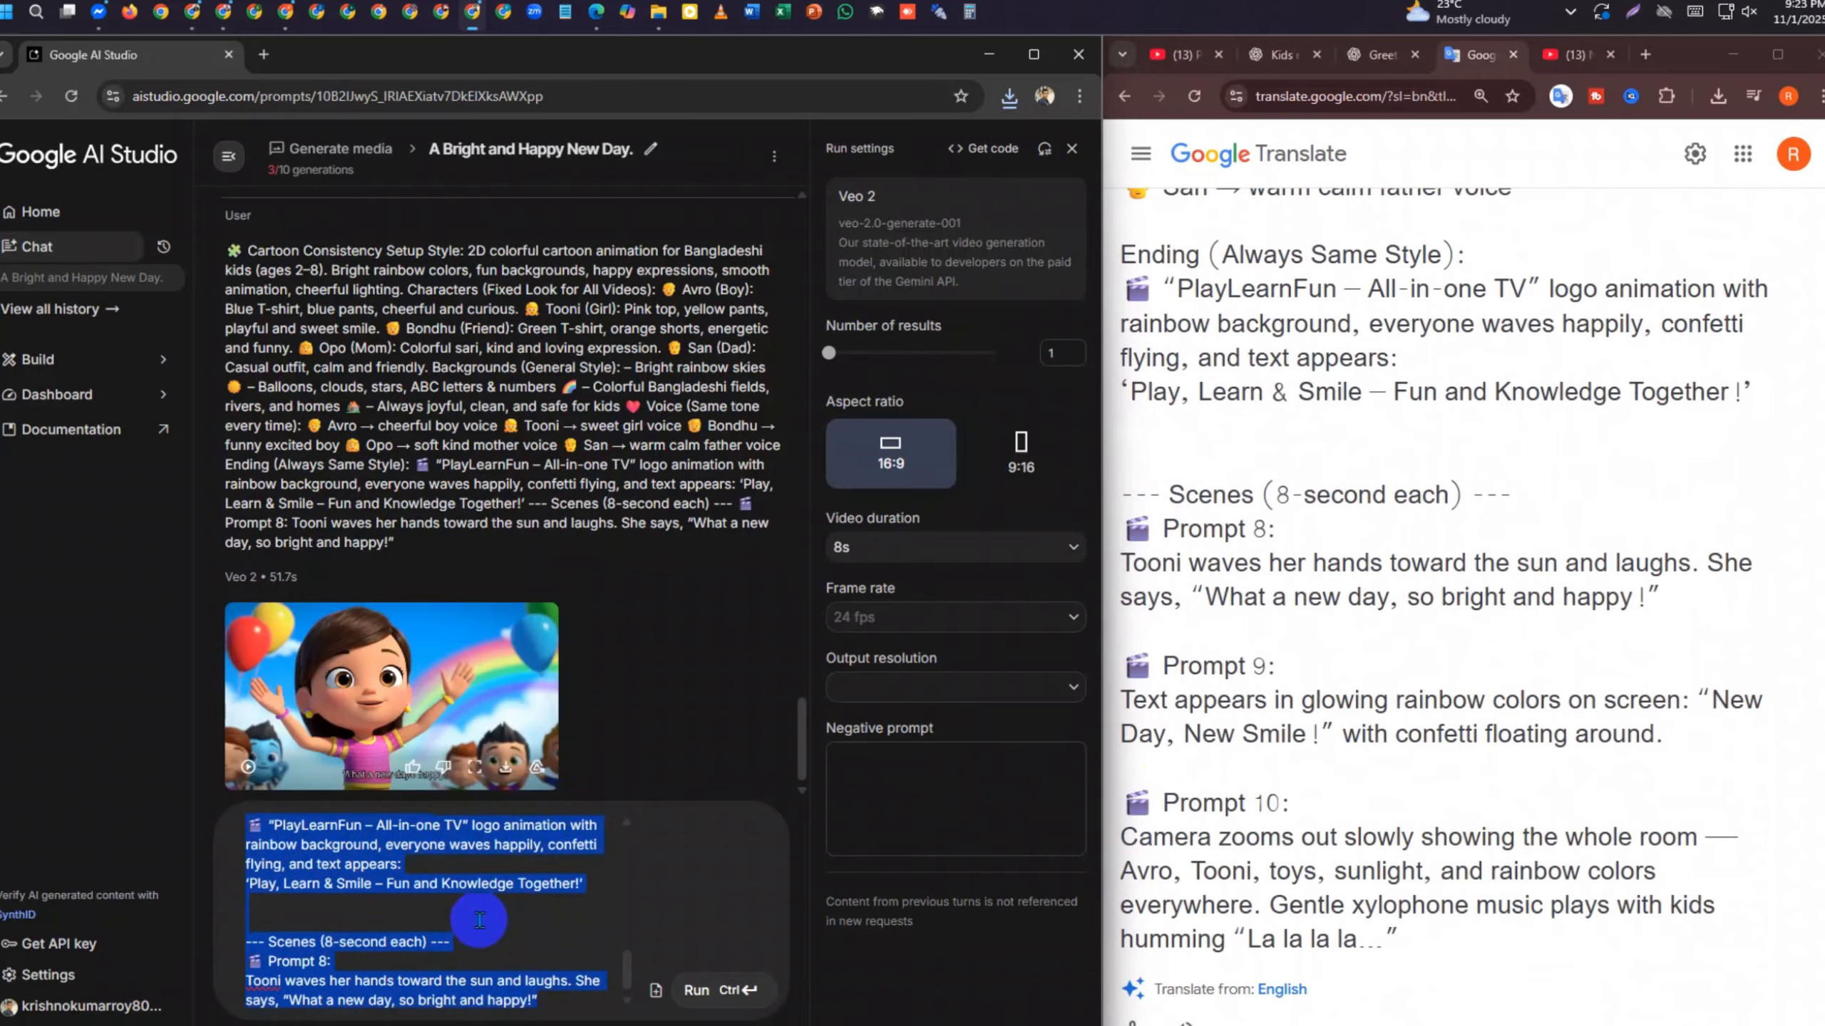
{"action": "key", "text": "BackSpace"}
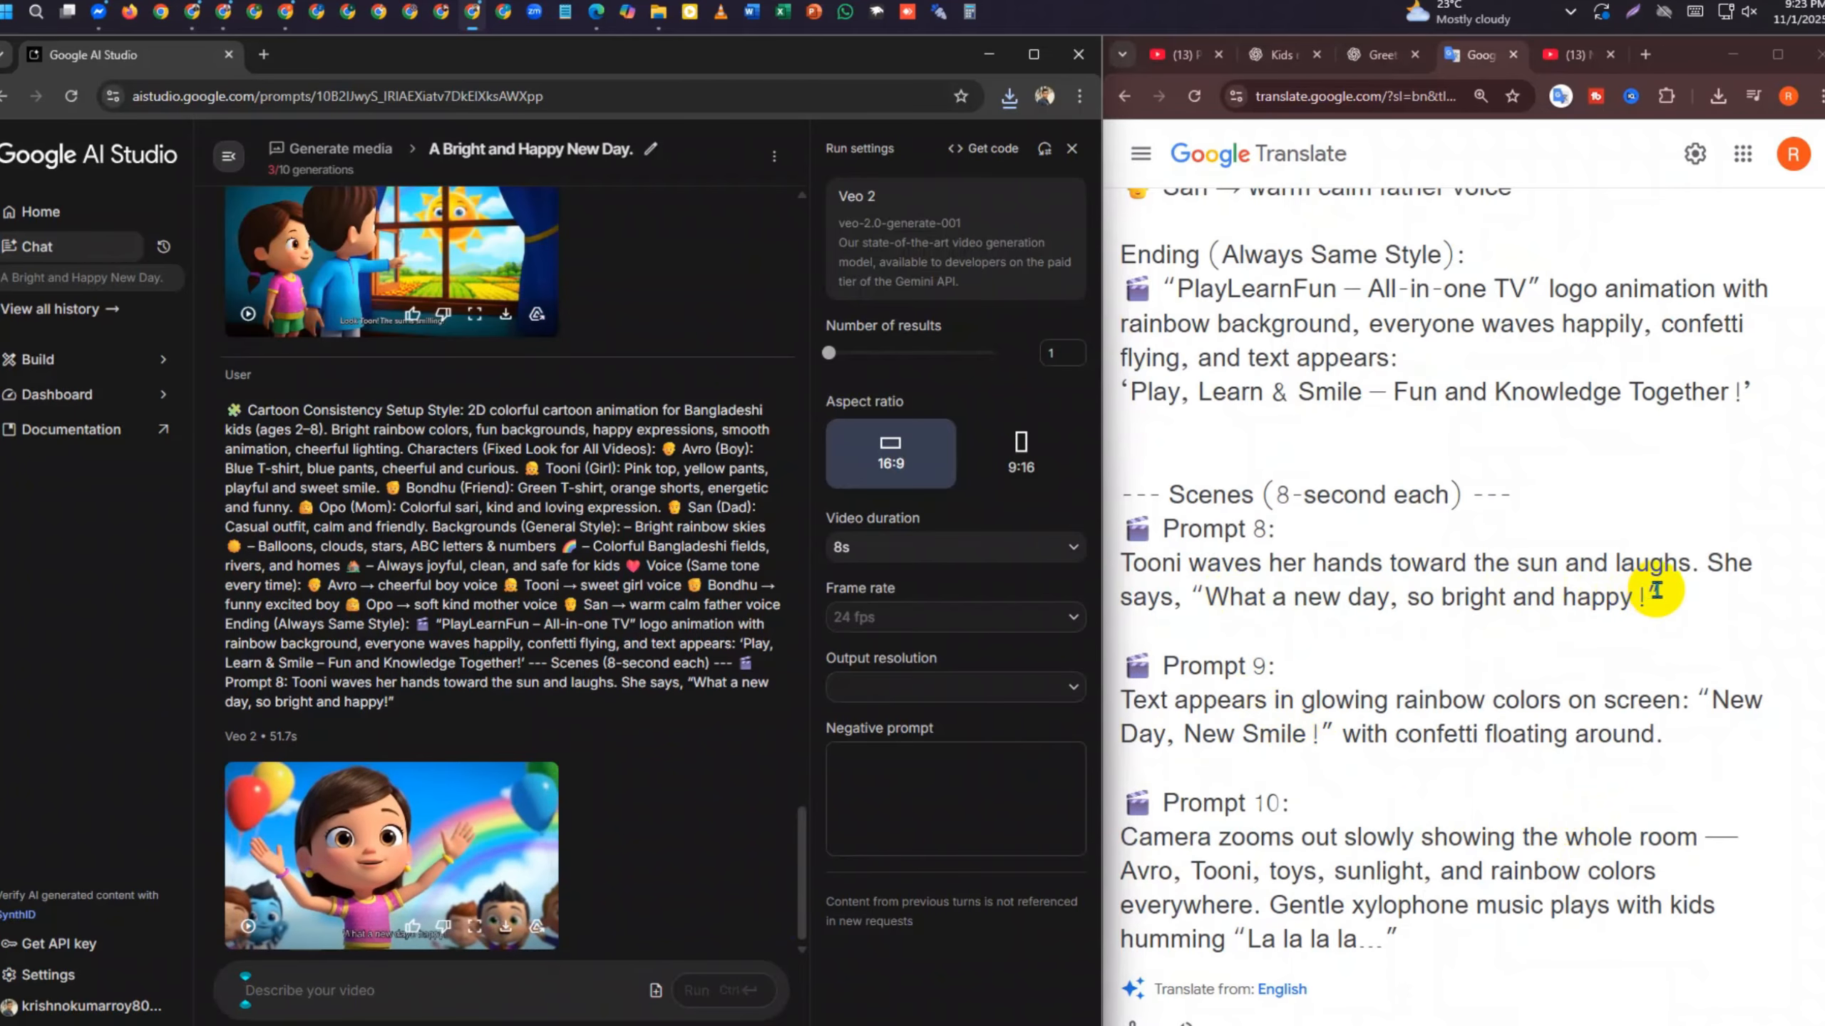
Remove Prompt 8 from the Google Translate source text so that Prompt 9 directly follows the Scenes heading
{"action": "left_click_drag", "start_coordinate": [1655, 591], "coordinate": [1149, 563]}
{"action": "key", "text": "ctrl+x"}
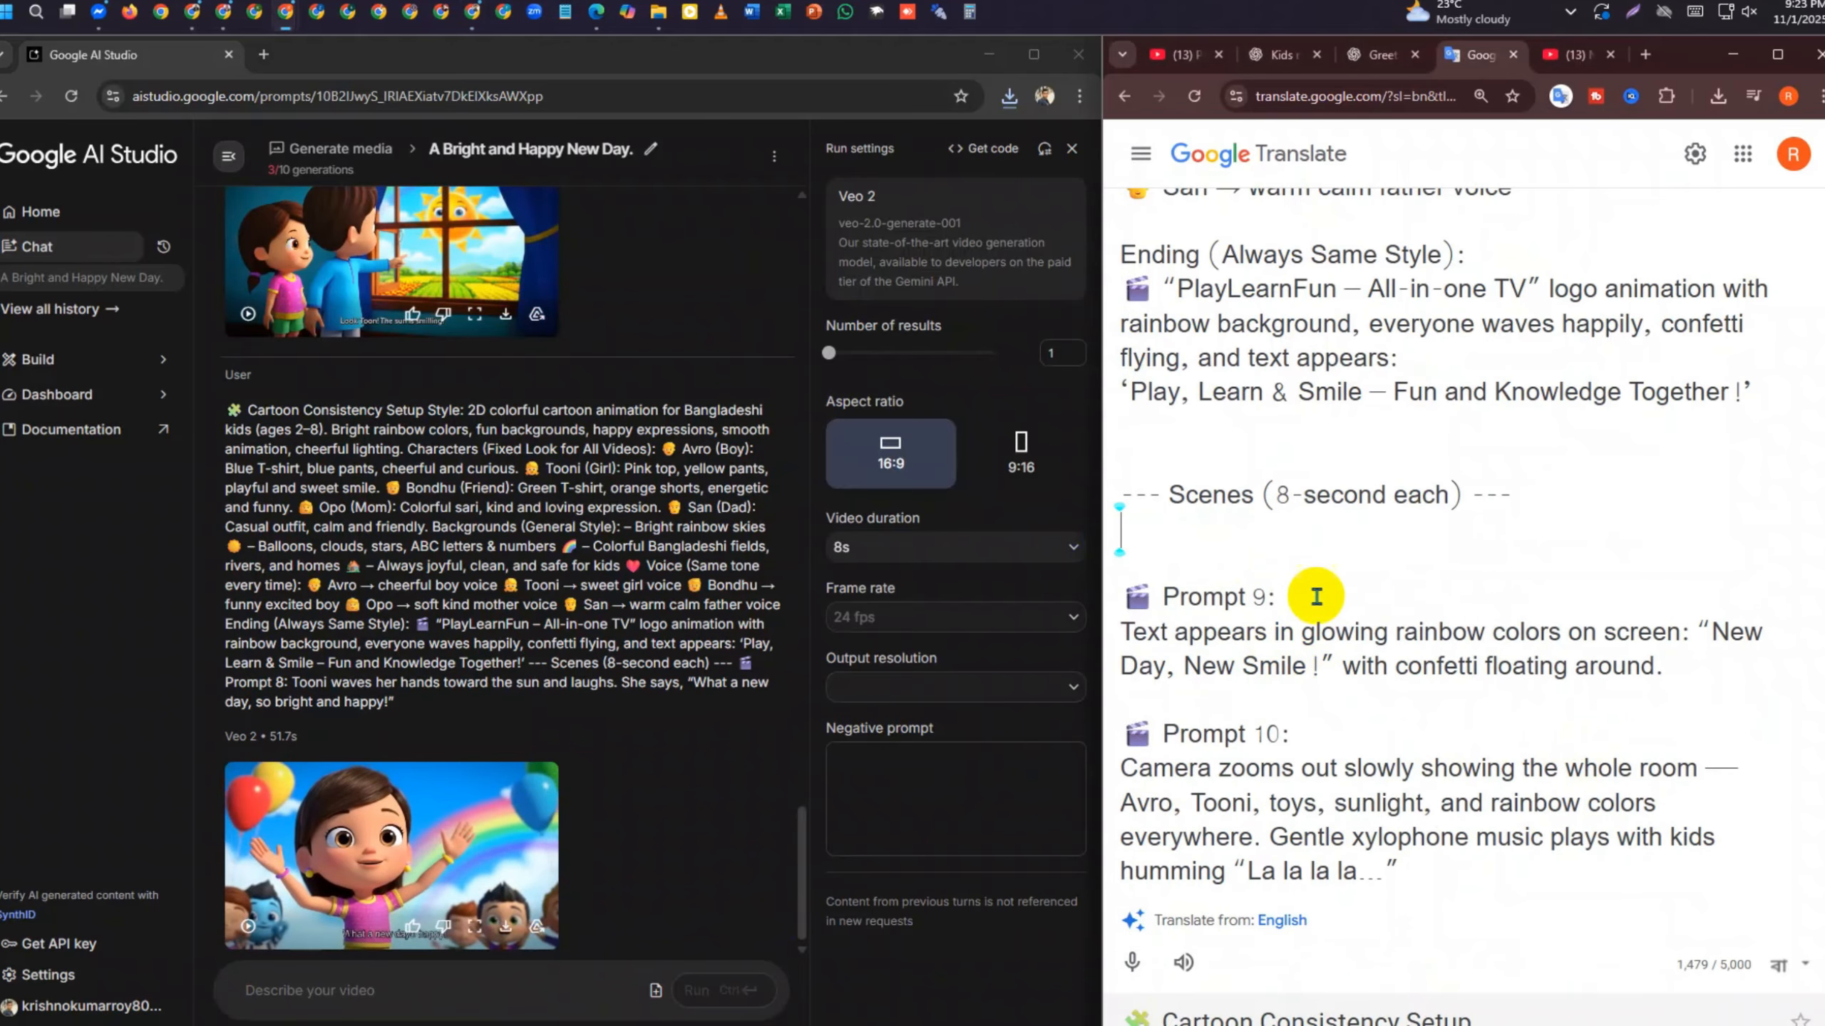
{"action": "key", "text": "BackSpace"}
{"action": "key", "text": "BackSpace"}
Copy the Cartoon Consistency Setup through Prompt 9 into the AI Studio prompt and negative prompt, and run the Veo 2 generation
{"action": "left_click_drag", "start_coordinate": [1710, 611], "coordinate": [1035, 6]}
{"action": "key", "text": "ctrl+c"}
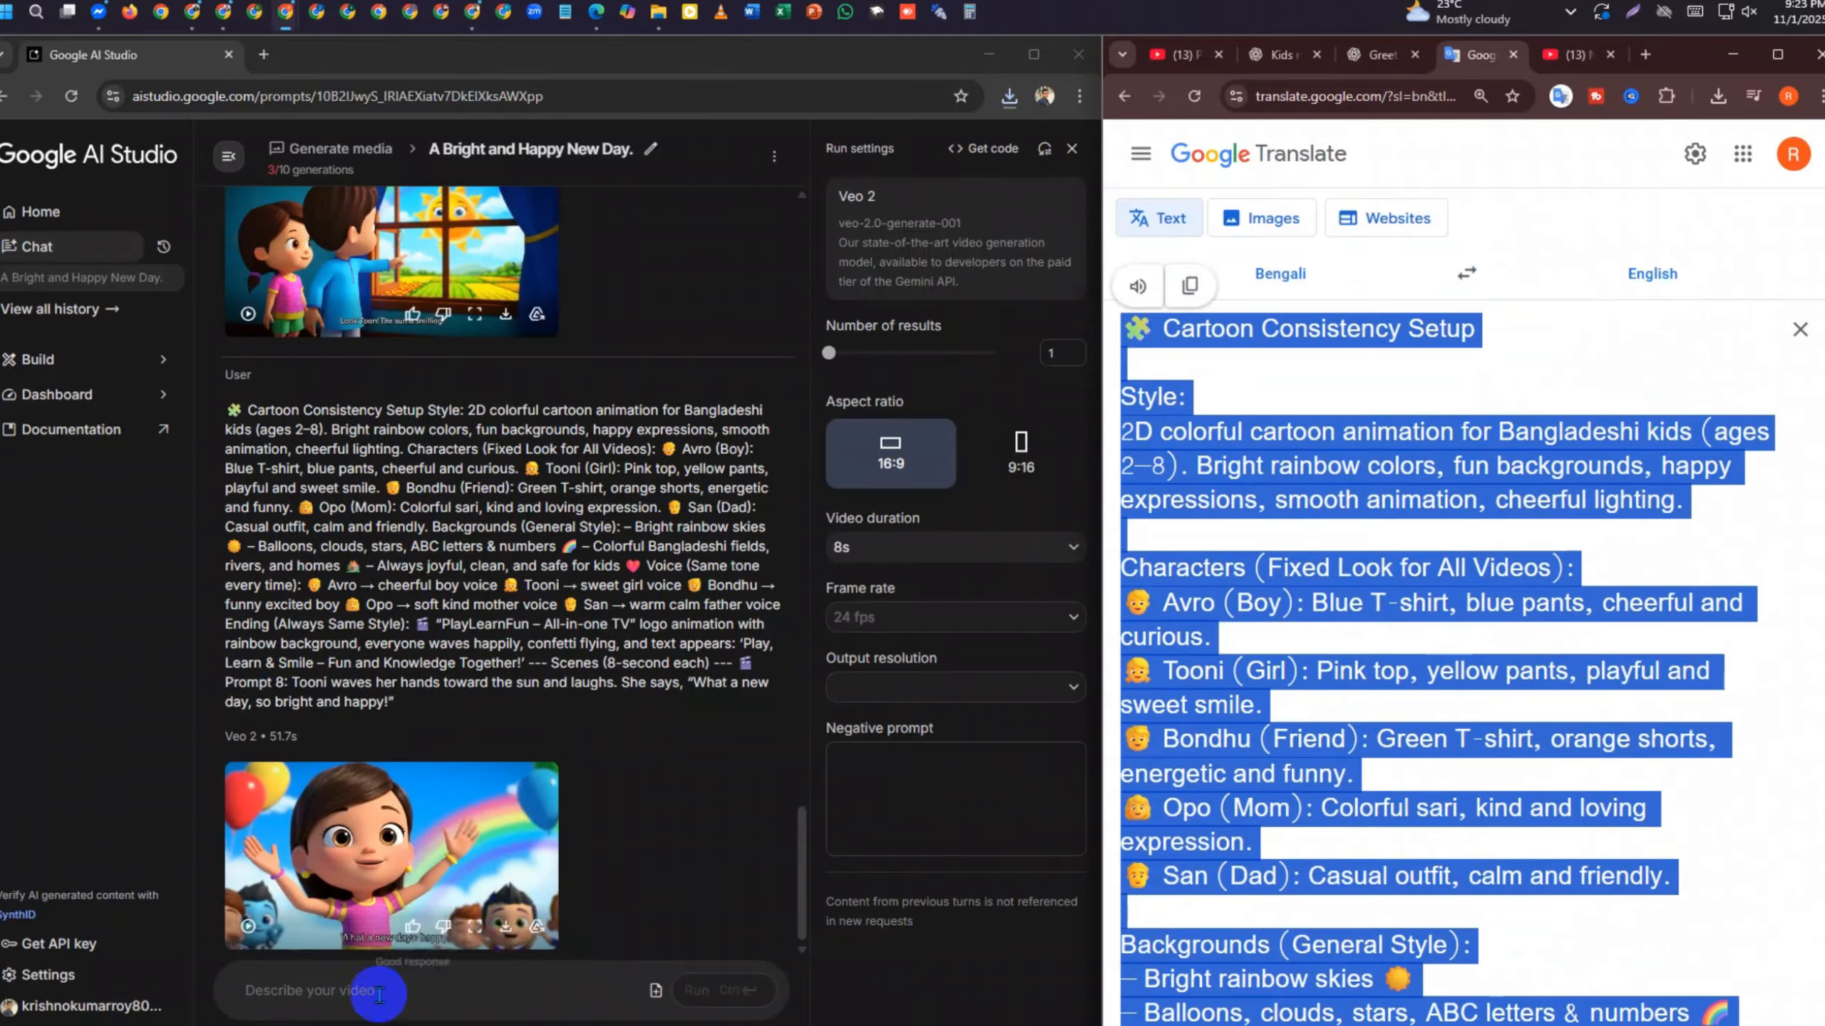
{"action": "left_click", "coordinate": [407, 989]}
{"action": "key", "text": "ctrl+v"}
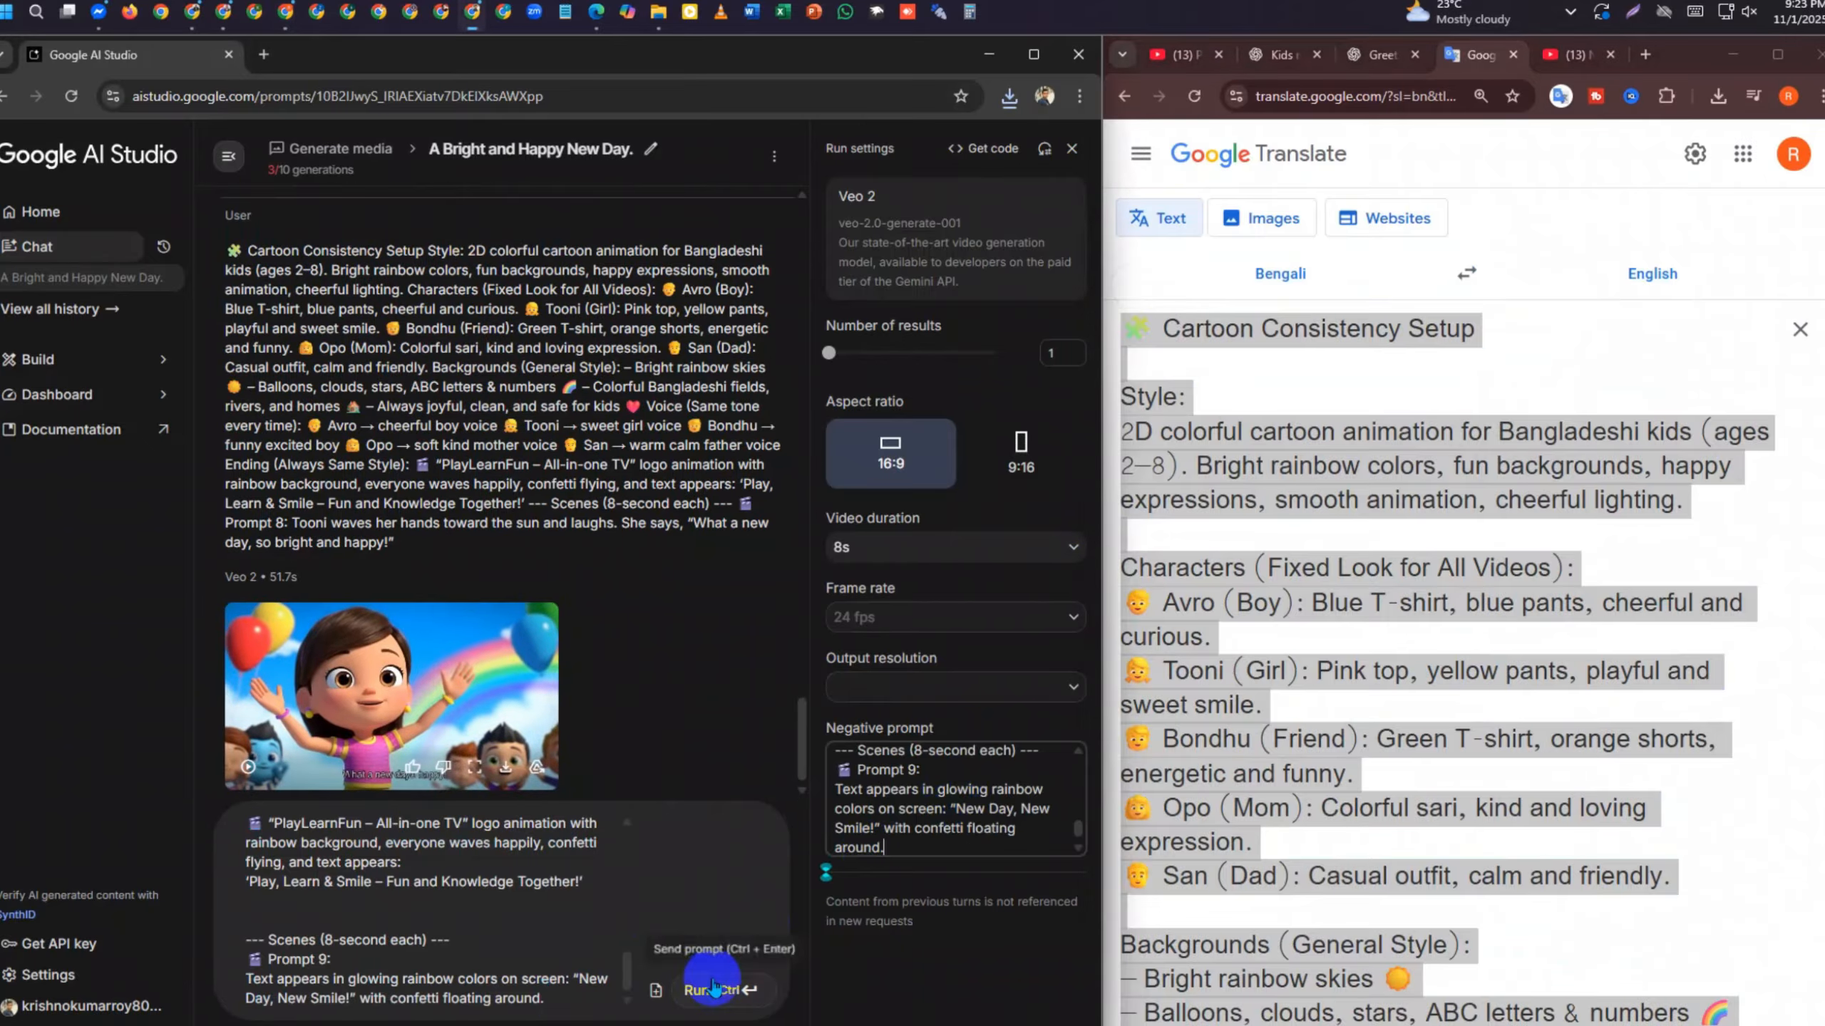
{"action": "left_click", "coordinate": [712, 989]}
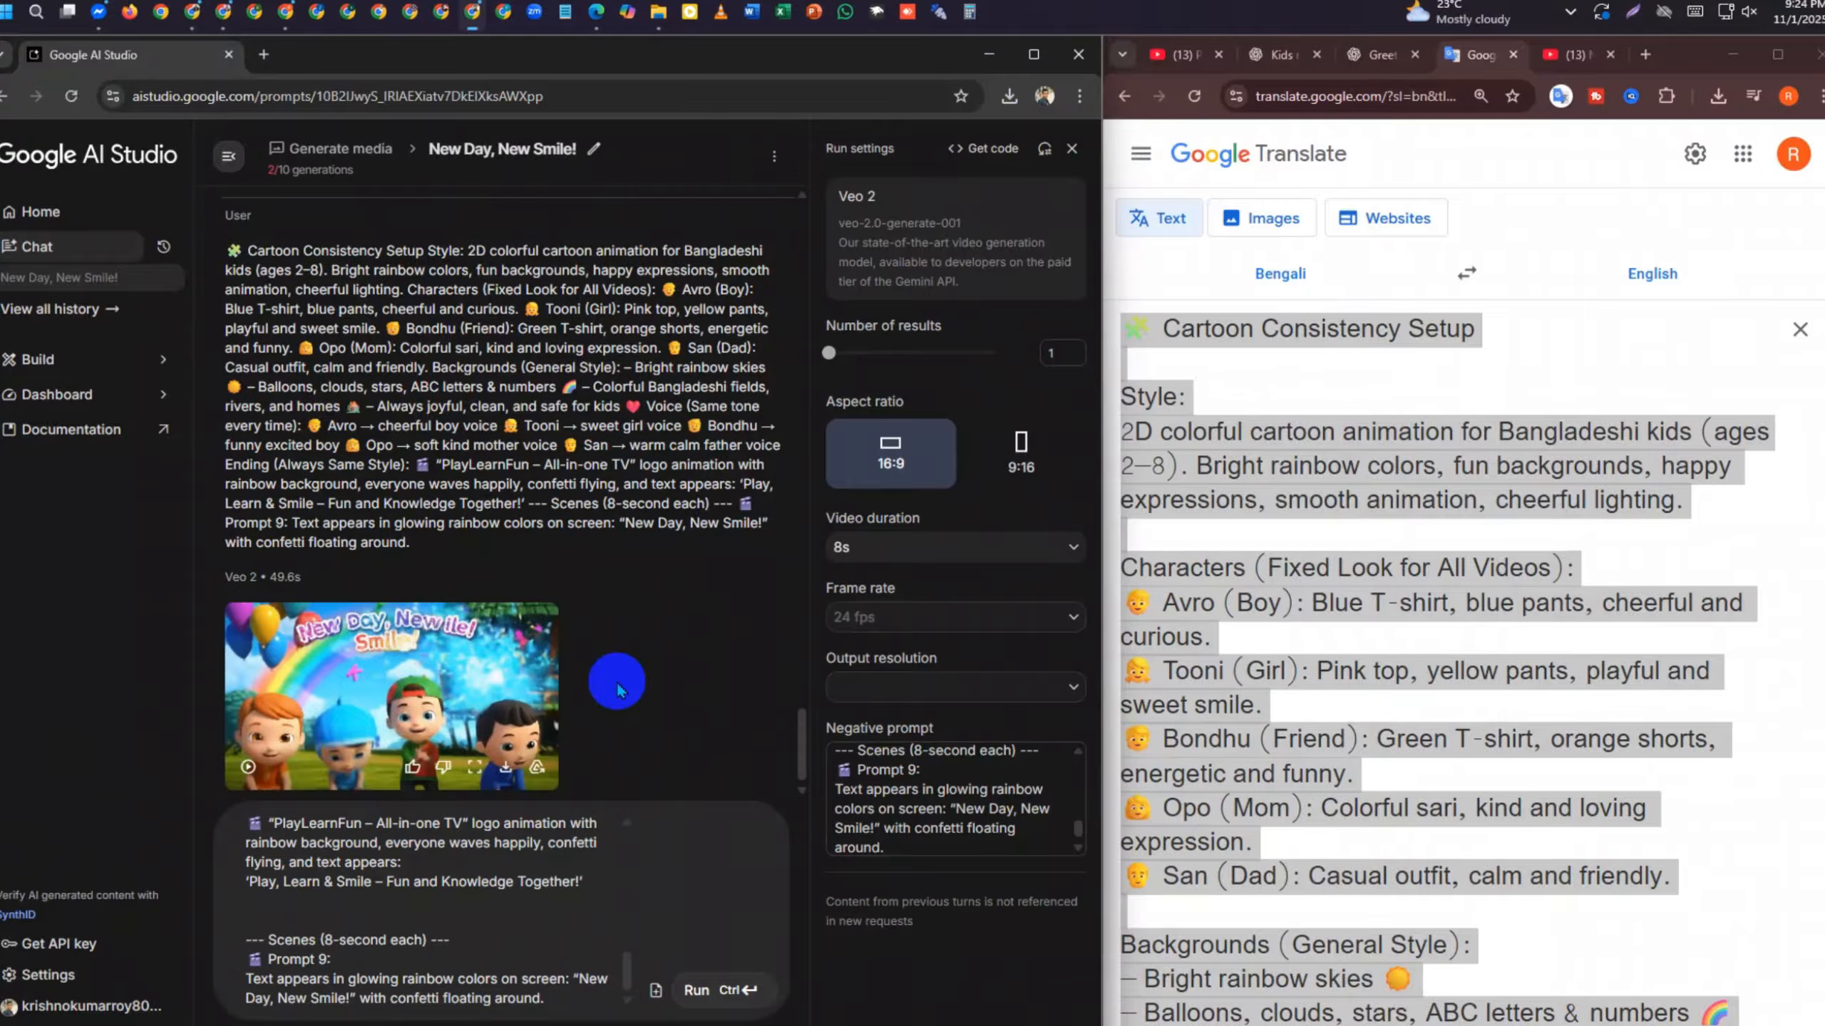
Play the generated Prompt 9 "New Day, New Smile!" video in large view and download it
{"action": "left_click", "coordinate": [473, 776]}
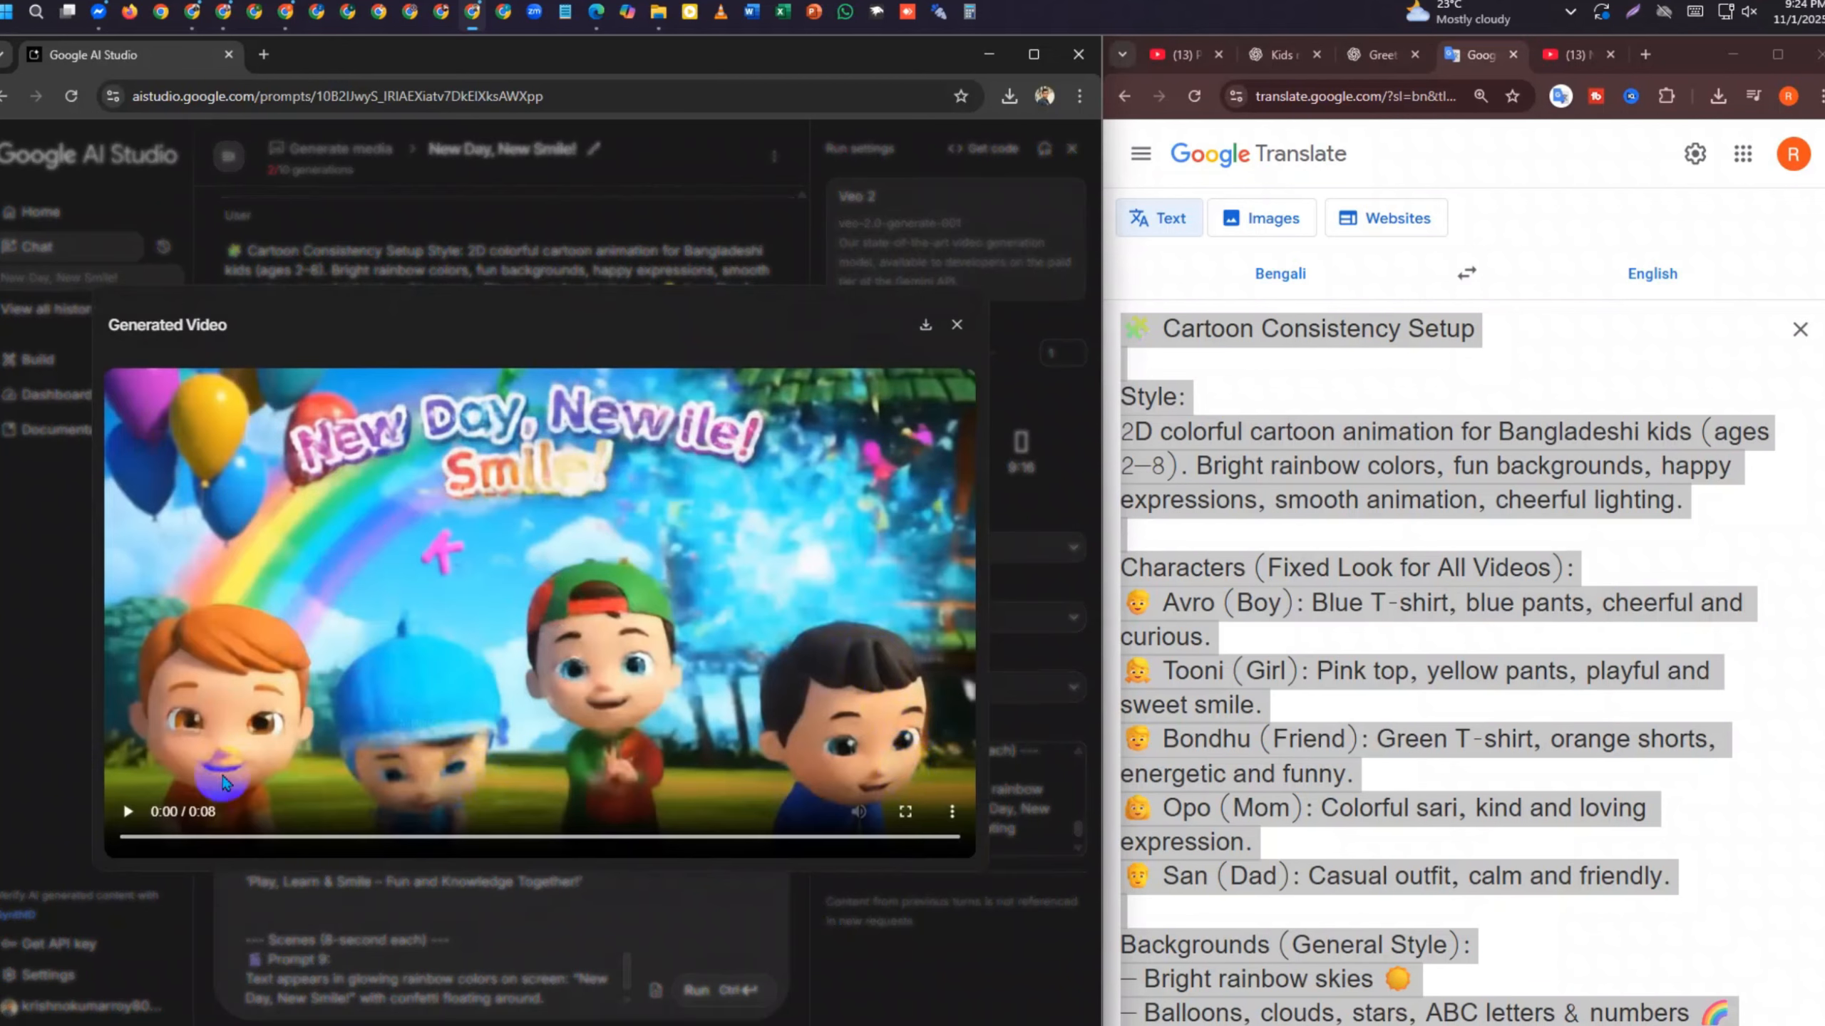
{"action": "left_click", "coordinate": [148, 815]}
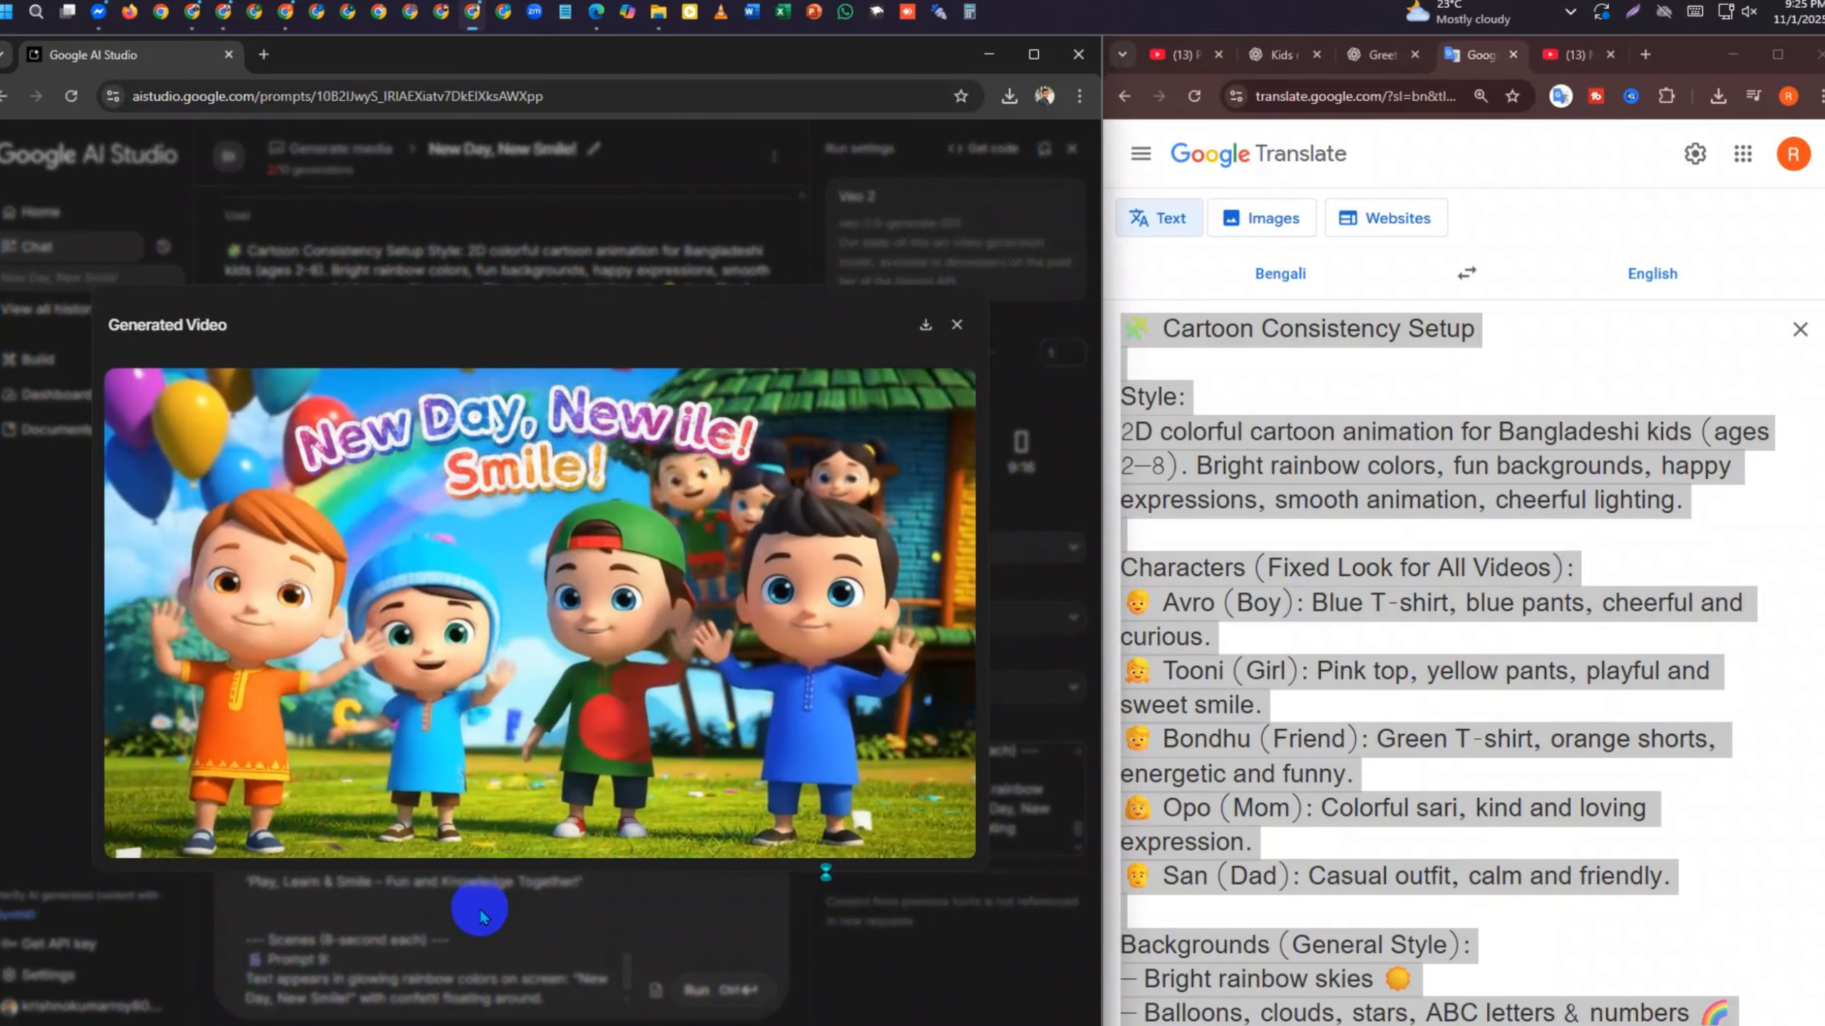
{"action": "left_click", "coordinate": [925, 332]}
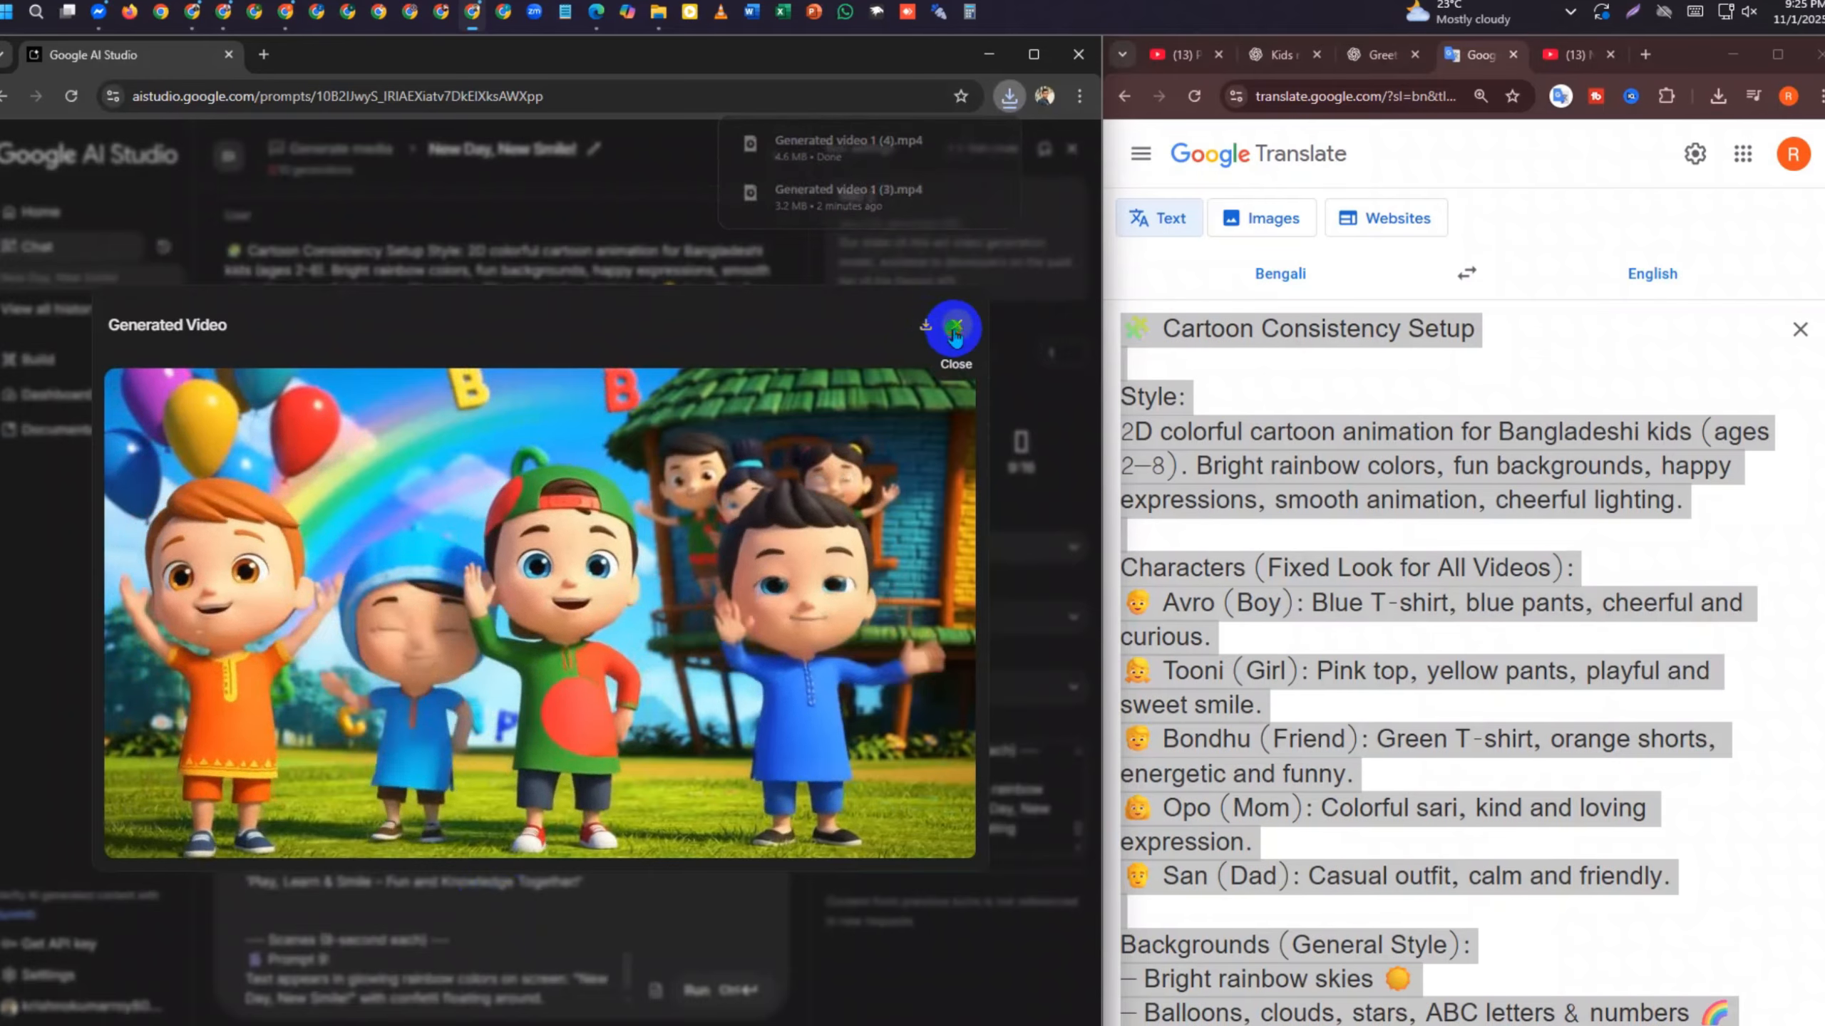
Close the enlarged Prompt 9 video and clear the old text from both the AI Studio prompt and the negative prompt
{"action": "left_click", "coordinate": [956, 325]}
{"action": "scroll", "coordinate": [1376, 803], "scroll_direction": "down", "scroll_amount": 10}
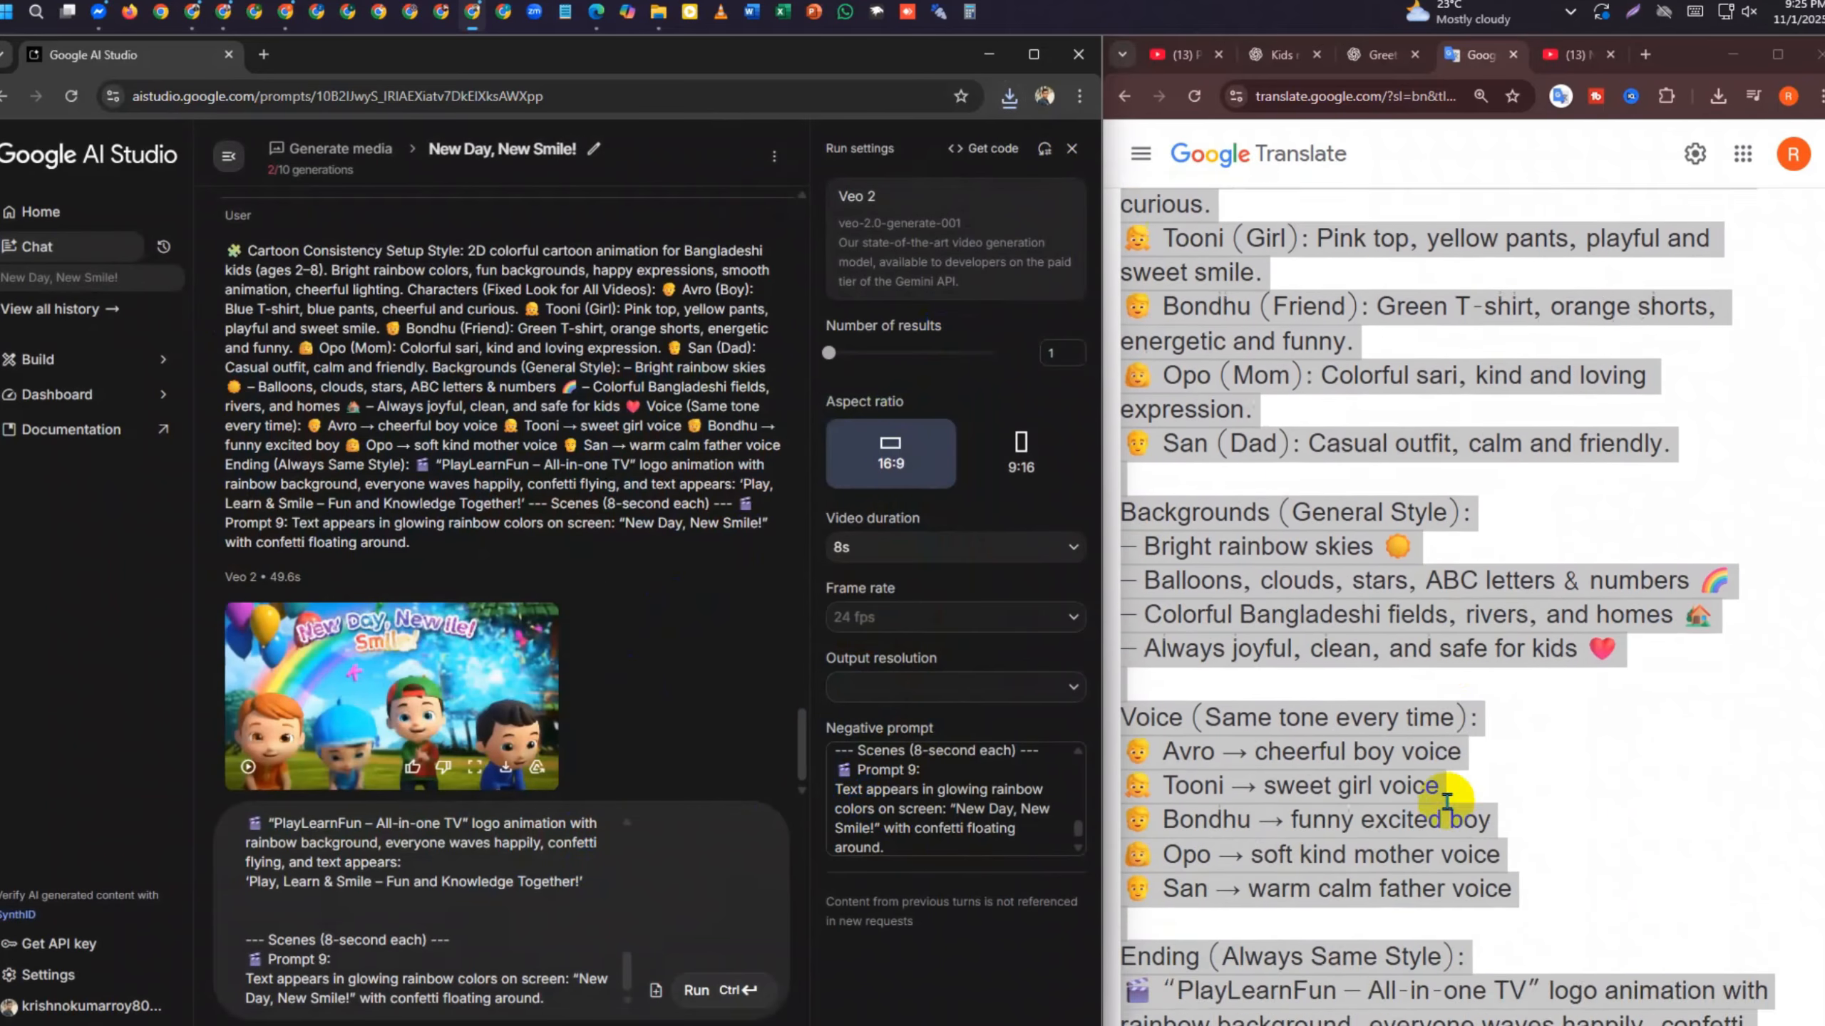
{"action": "left_click", "coordinate": [1380, 618]}
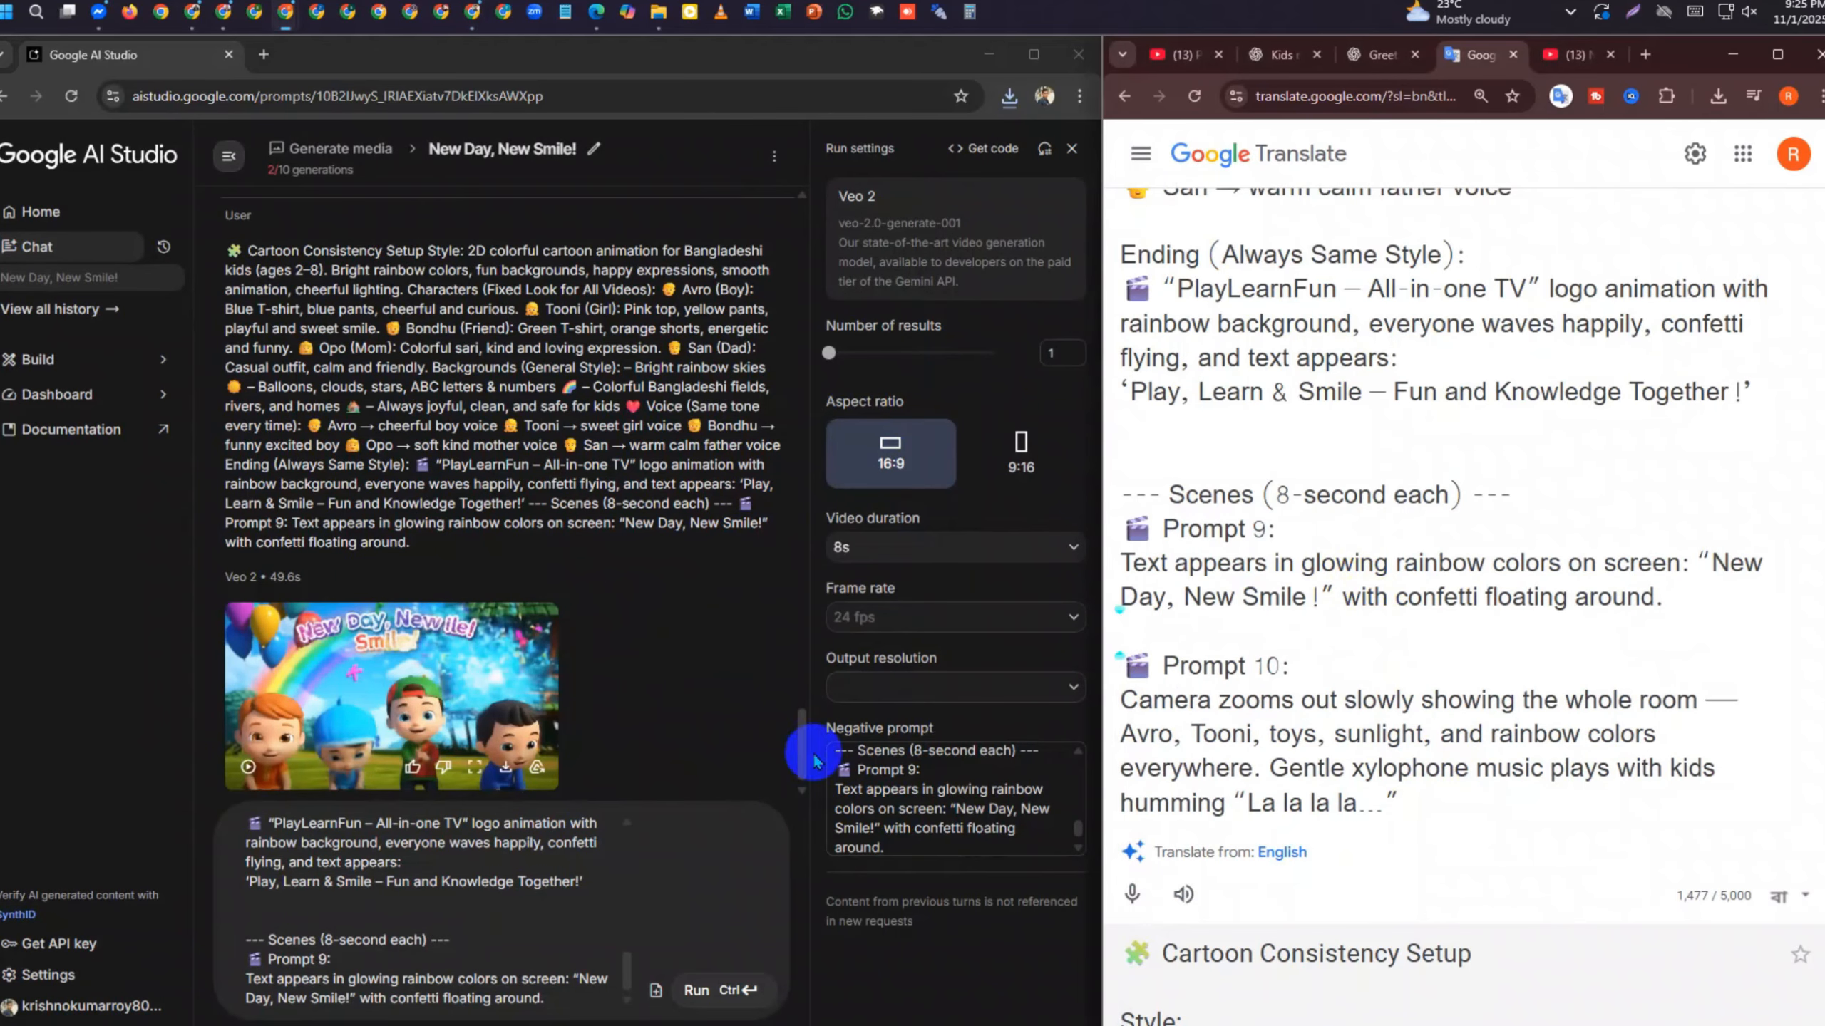
{"action": "left_click", "coordinate": [473, 956]}
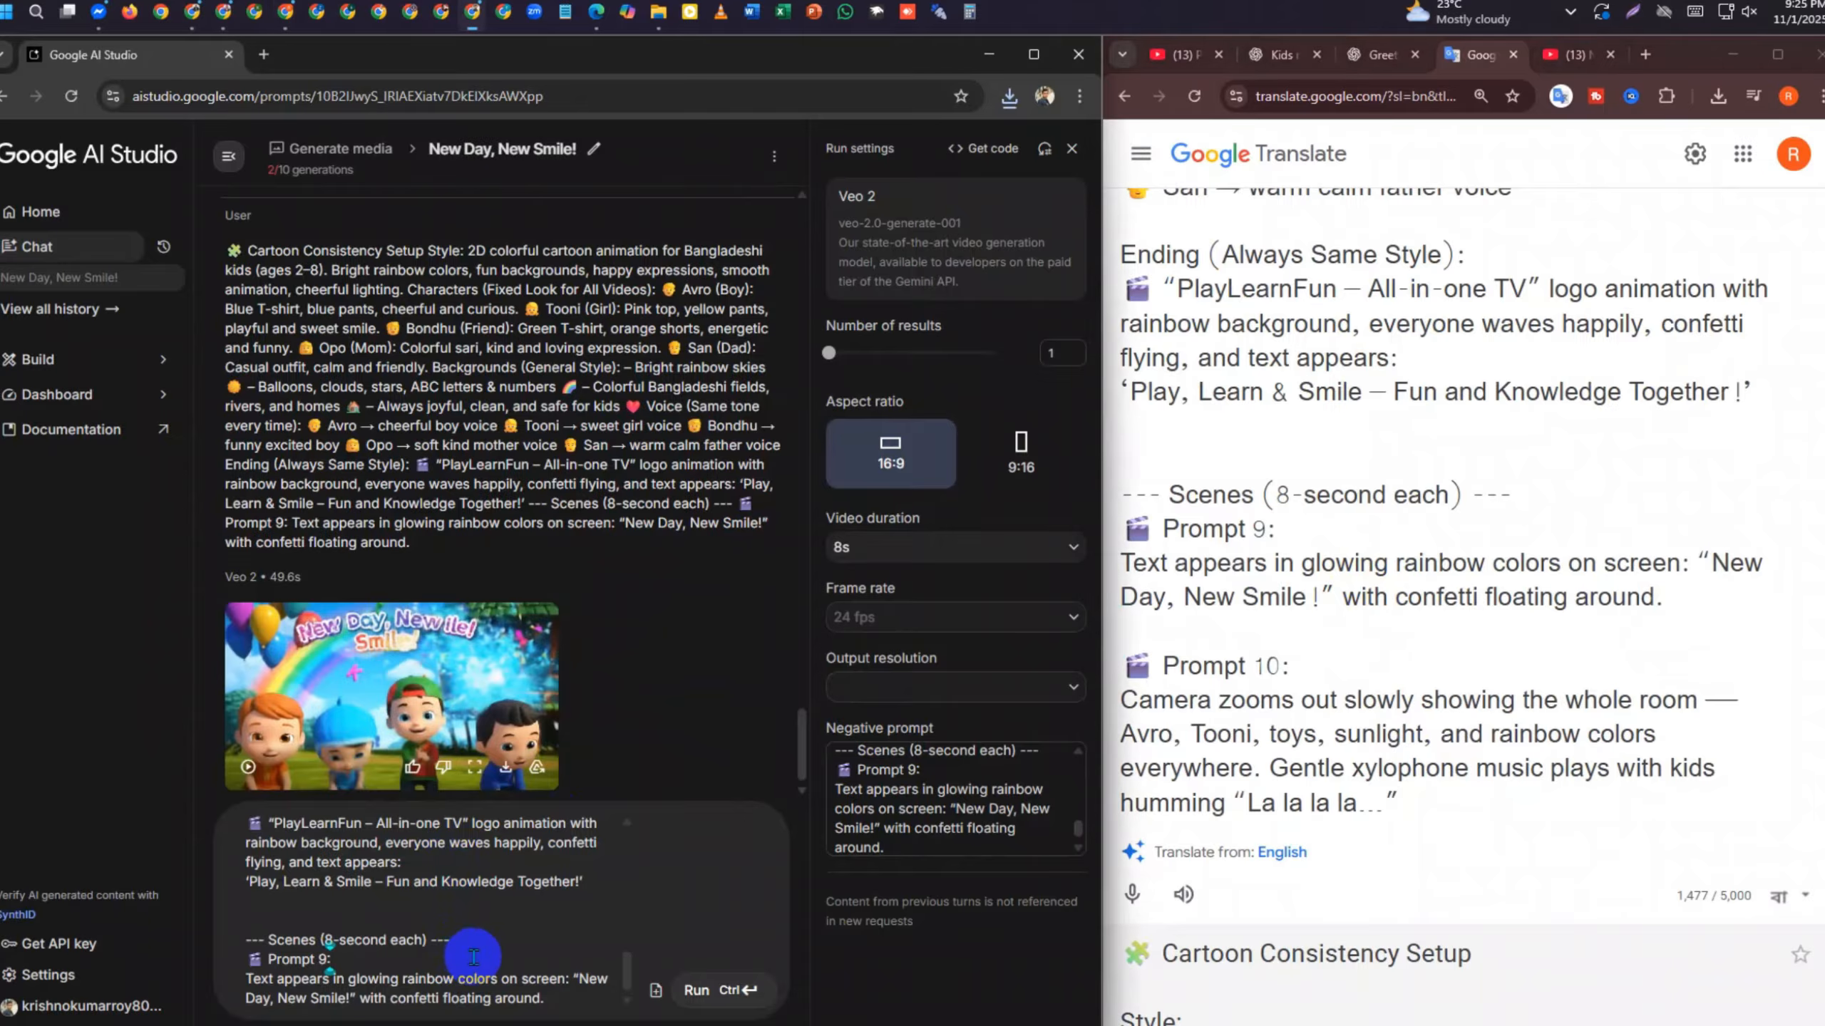
{"action": "key", "text": "ctrl+a"}
{"action": "key", "text": "BackSpace"}
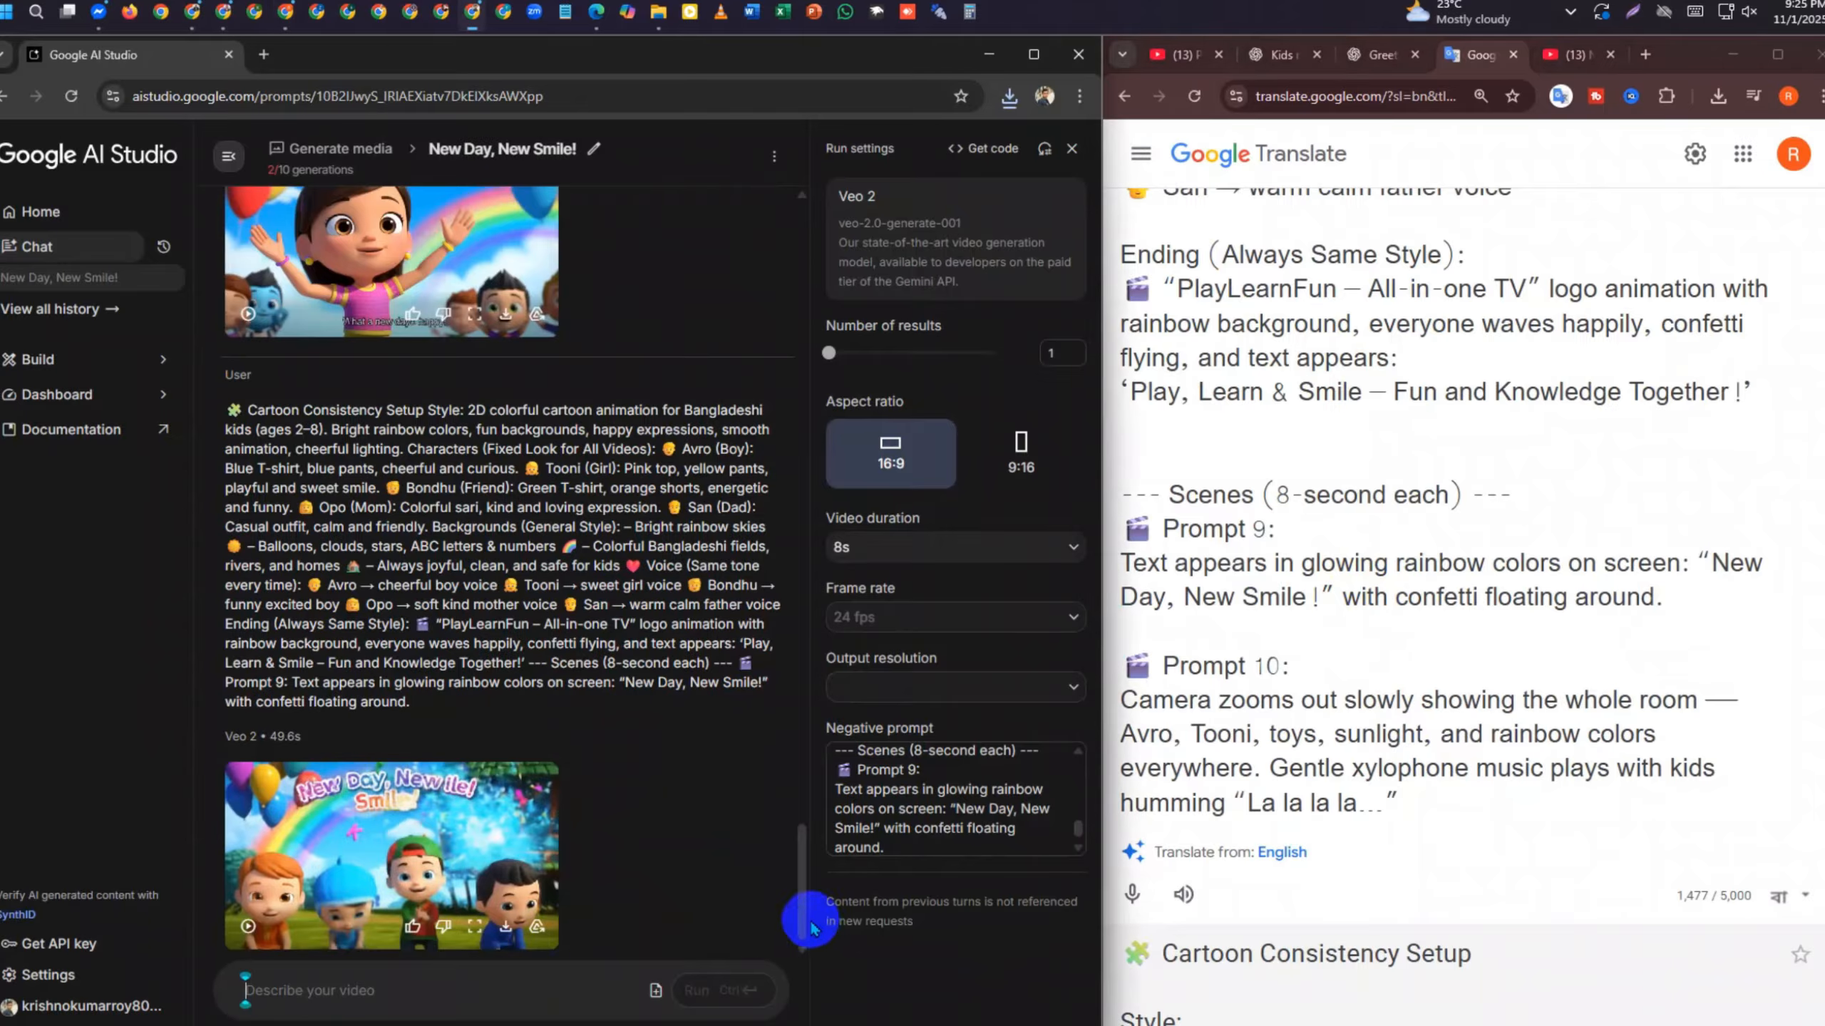
{"action": "left_click", "coordinate": [871, 794]}
{"action": "key", "text": "ctrl+a"}
{"action": "key", "text": "BackSpace"}
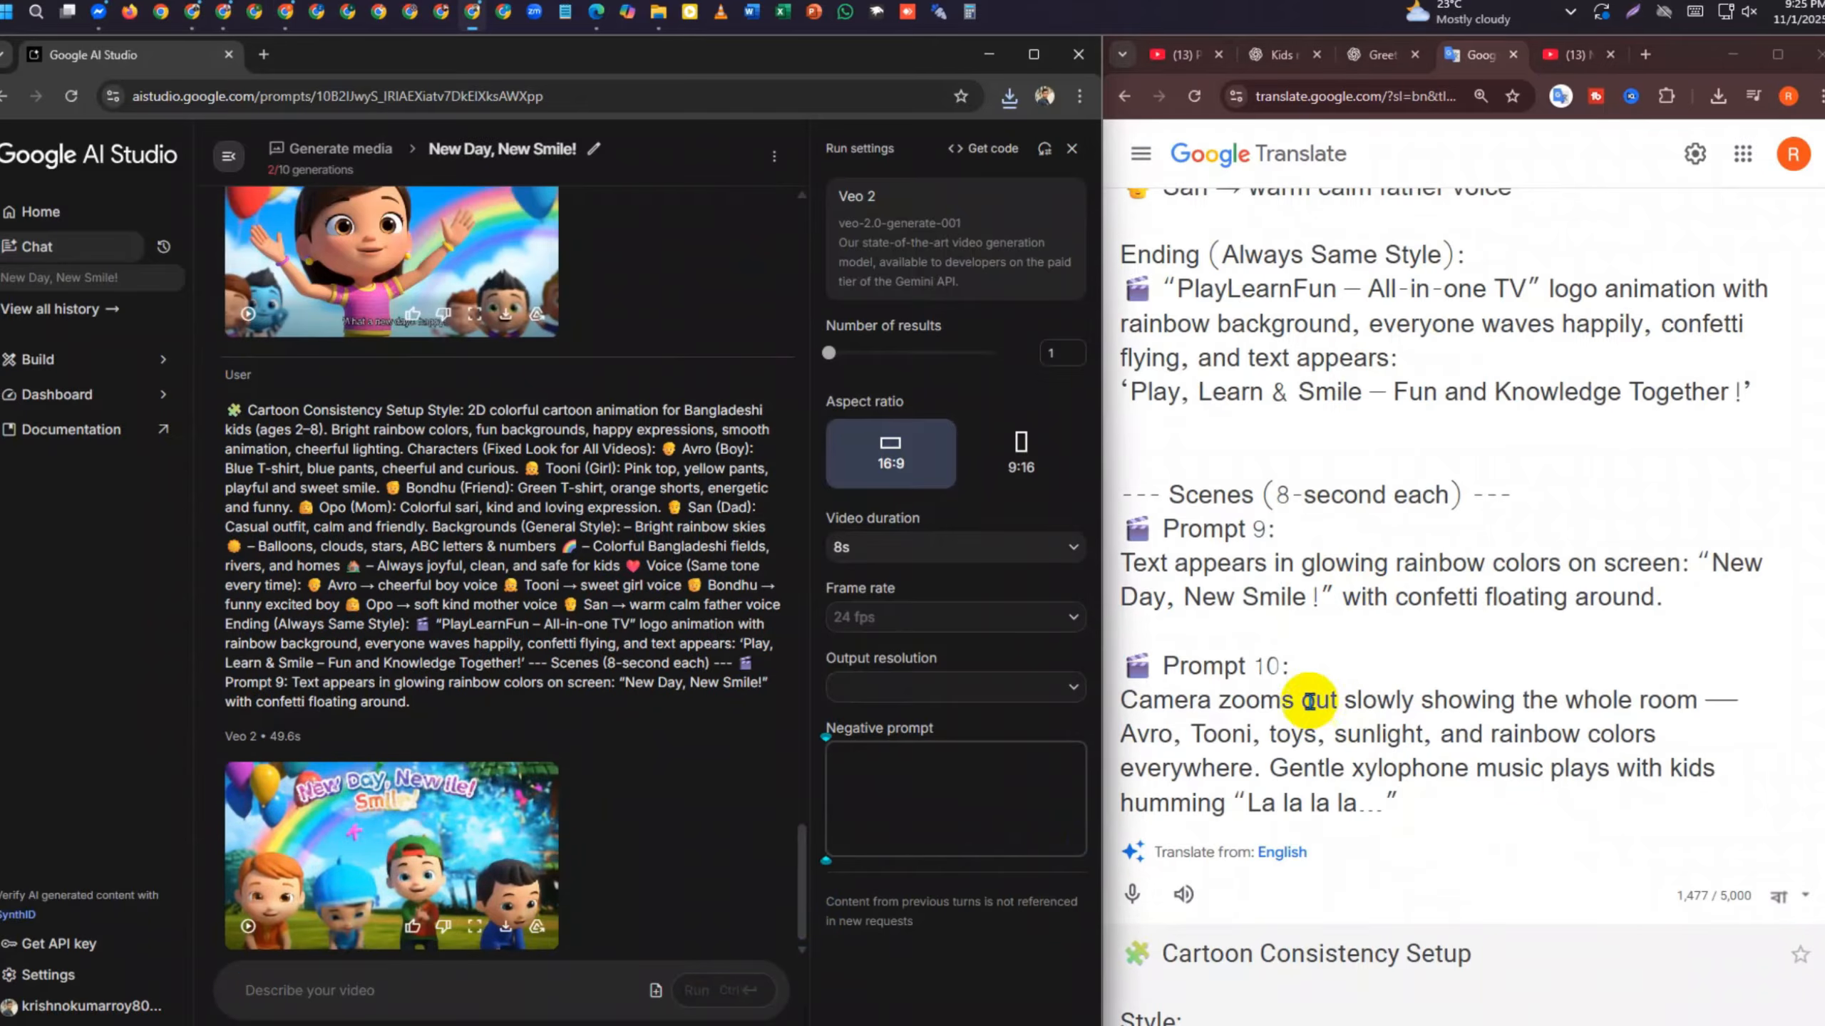
Delete Prompt 9 from the Google Translate source text, leaving Prompt 10 under the Scenes heading
{"action": "left_click_drag", "start_coordinate": [1683, 590], "coordinate": [1083, 535]}
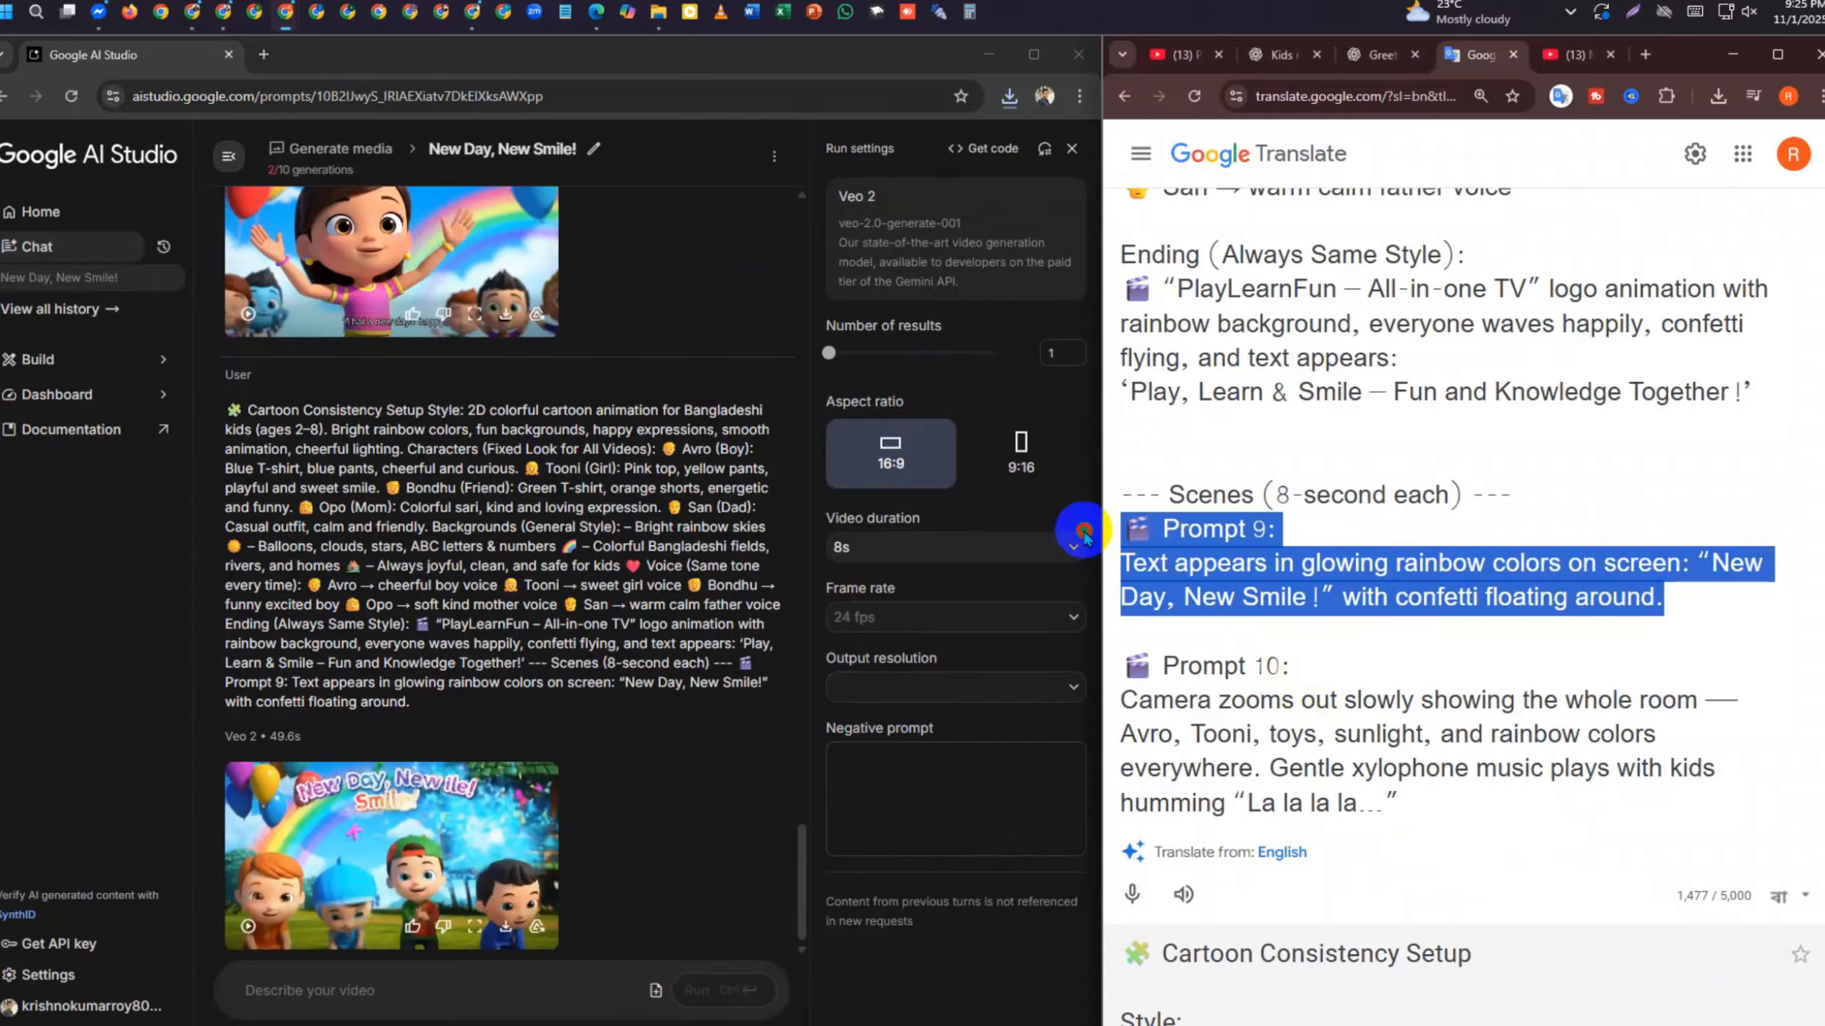
{"action": "key", "text": "BackSpace"}
{"action": "key", "text": "BackSpace"}
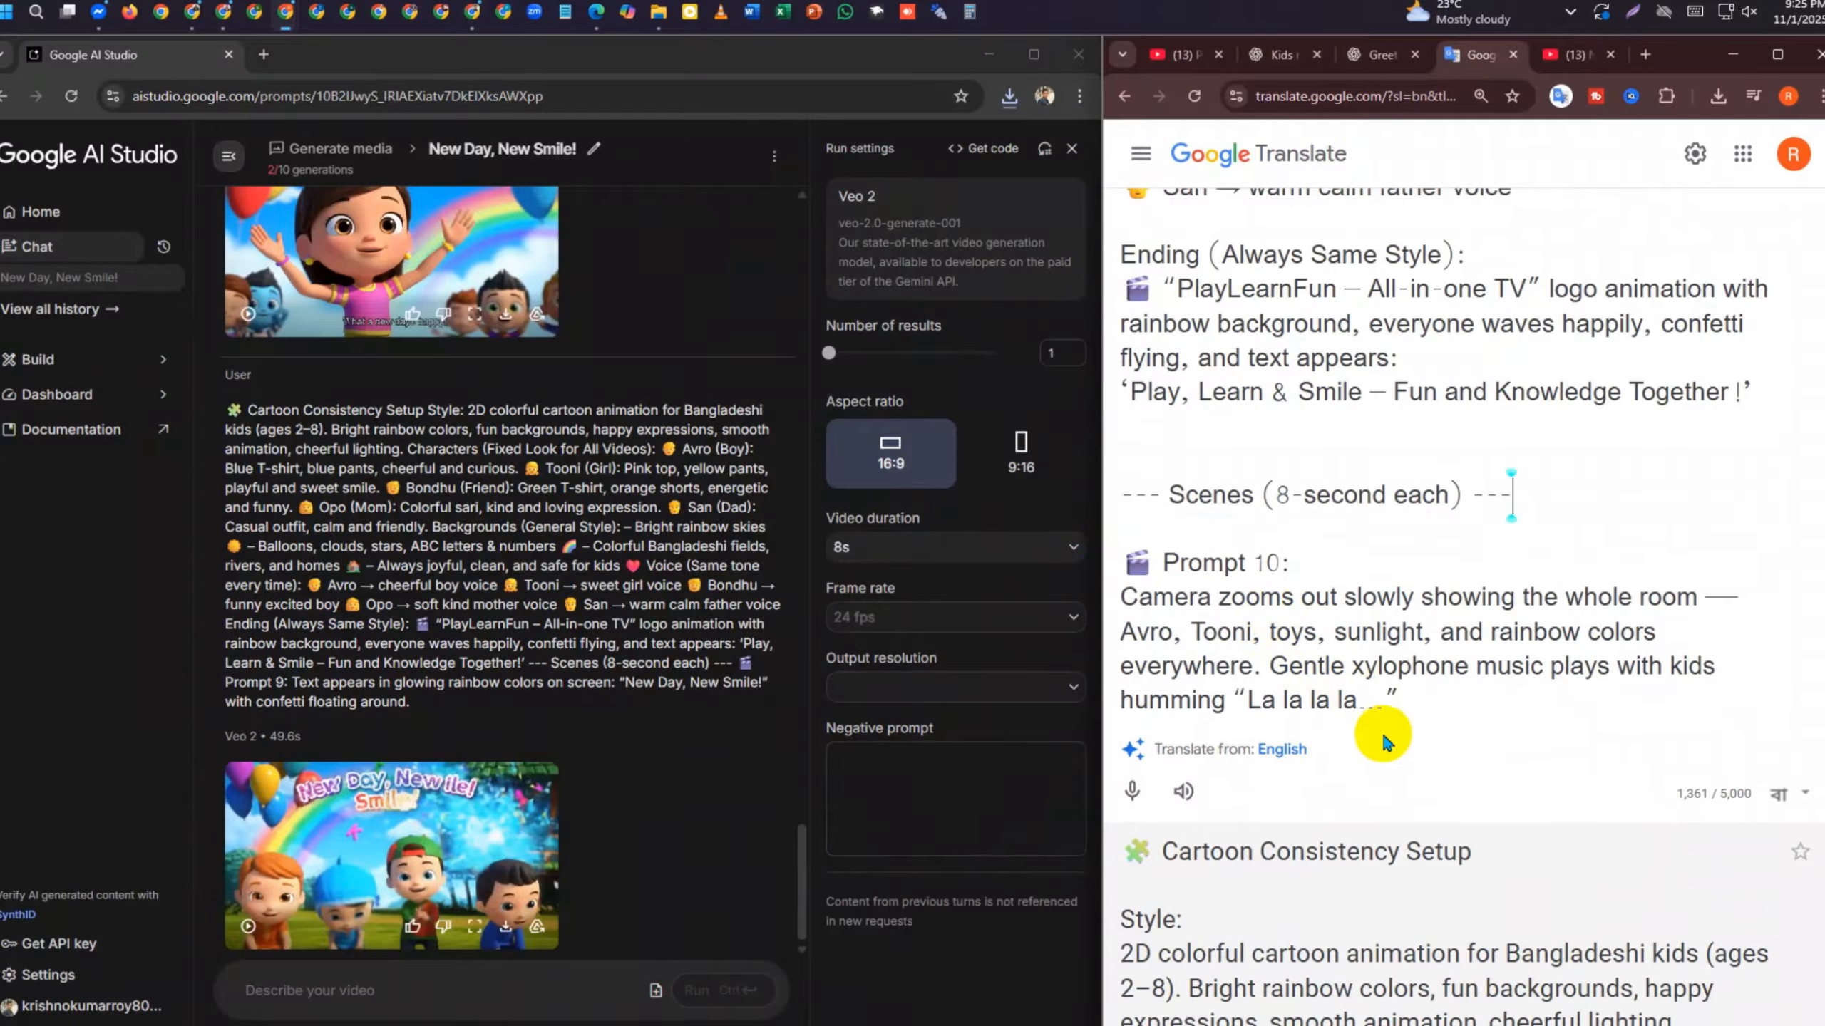
Copy the Cartoon Consistency Setup with Prompt 10 into the AI Studio prompt and negative prompt, and run the Veo 2 generation
{"action": "key", "text": "ctrl+a"}
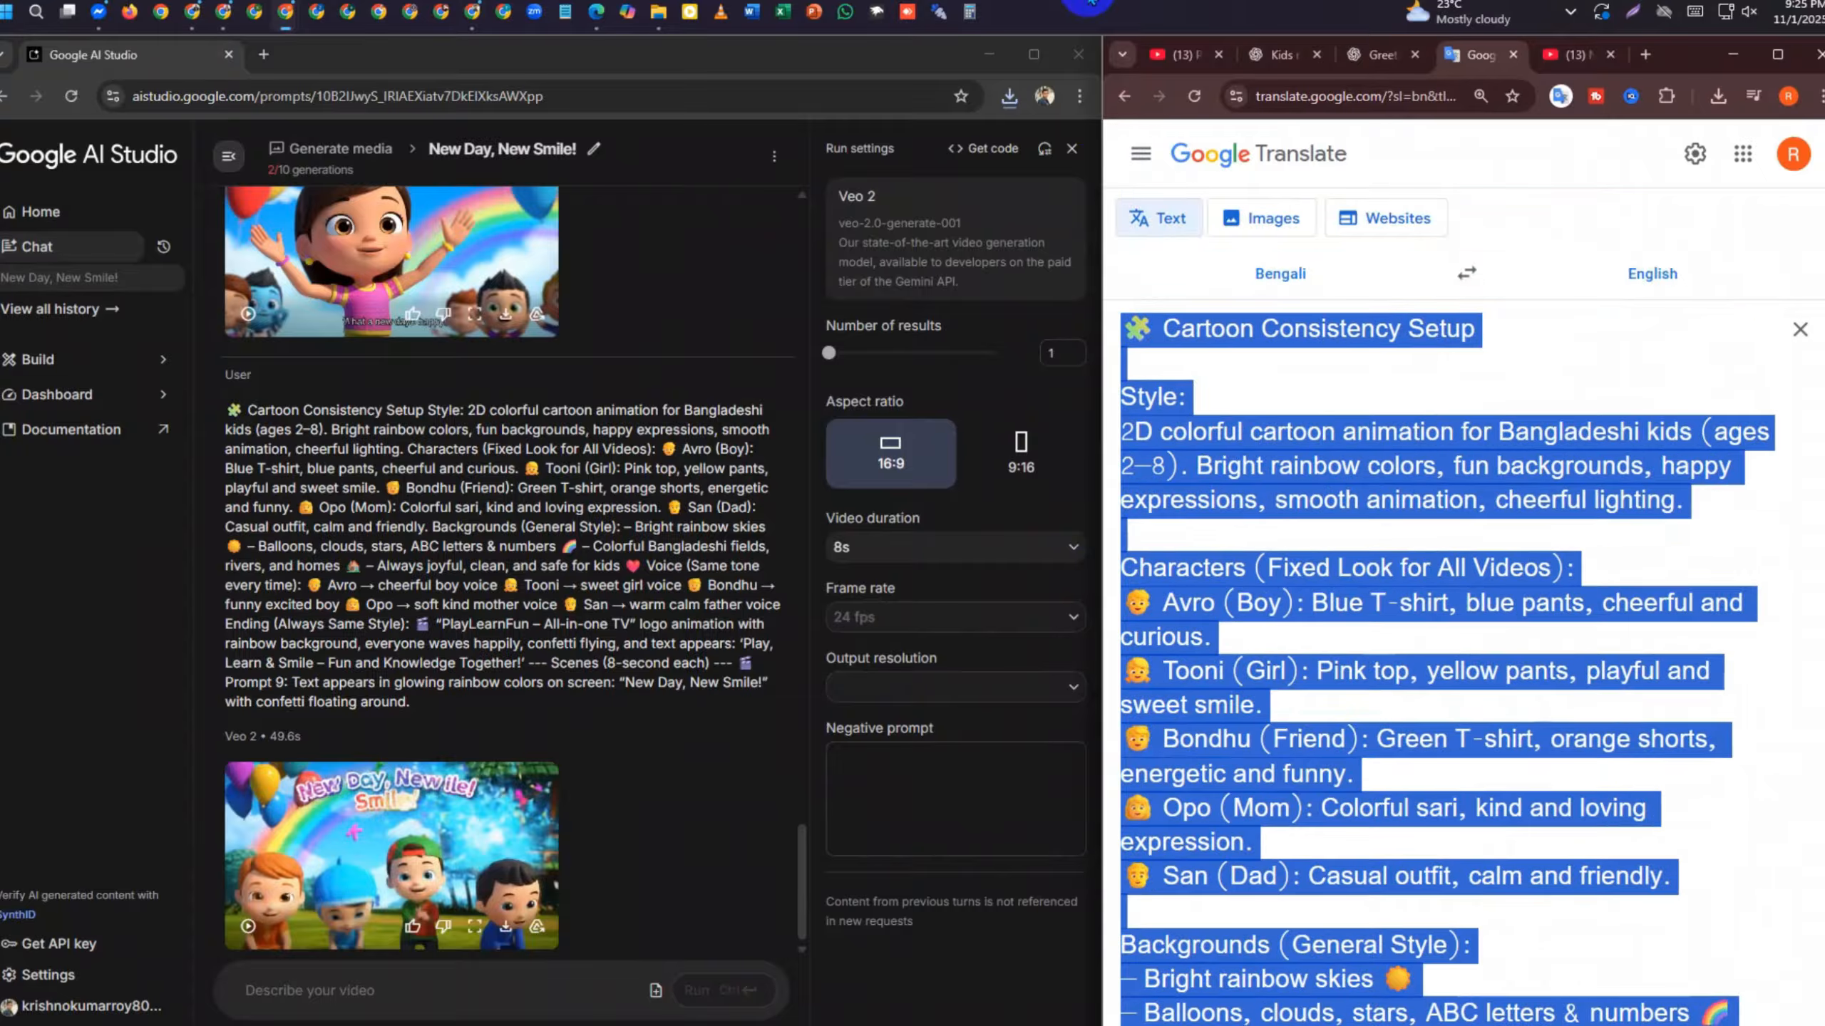
{"action": "left_click", "coordinate": [306, 993]}
{"action": "key", "text": "ctrl+v"}
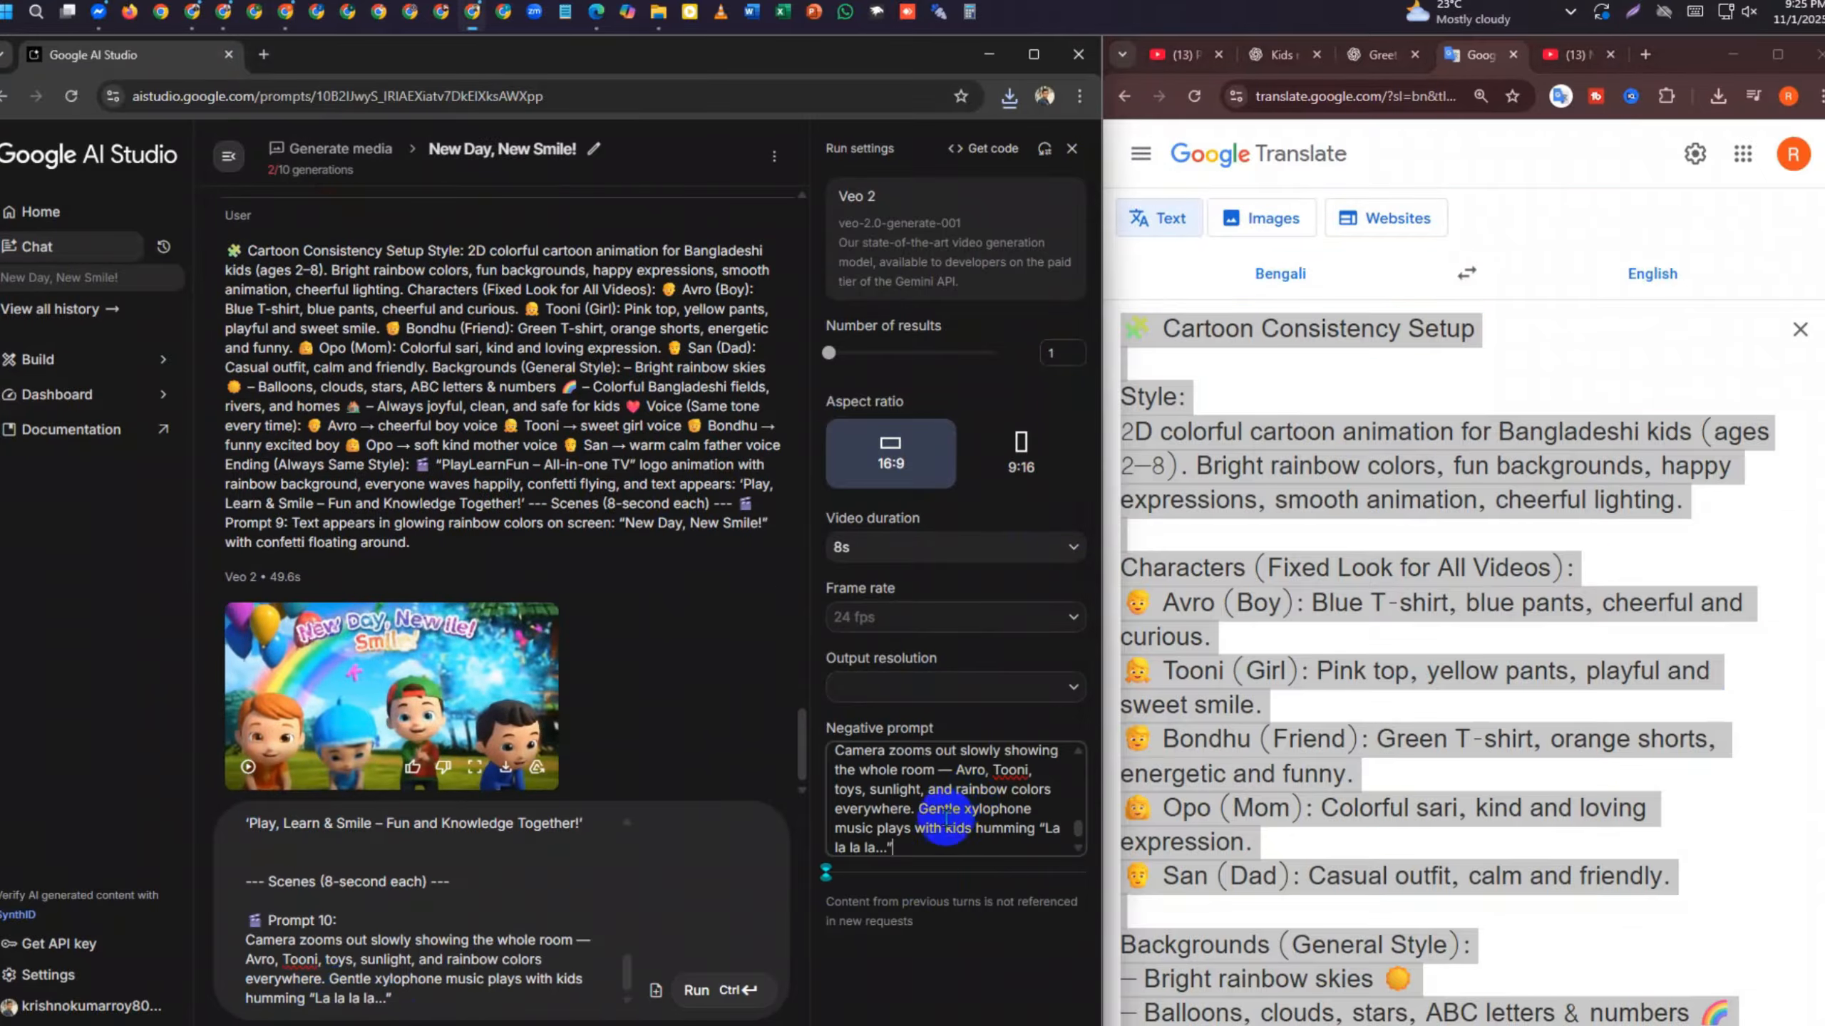
{"action": "left_click", "coordinate": [696, 995]}
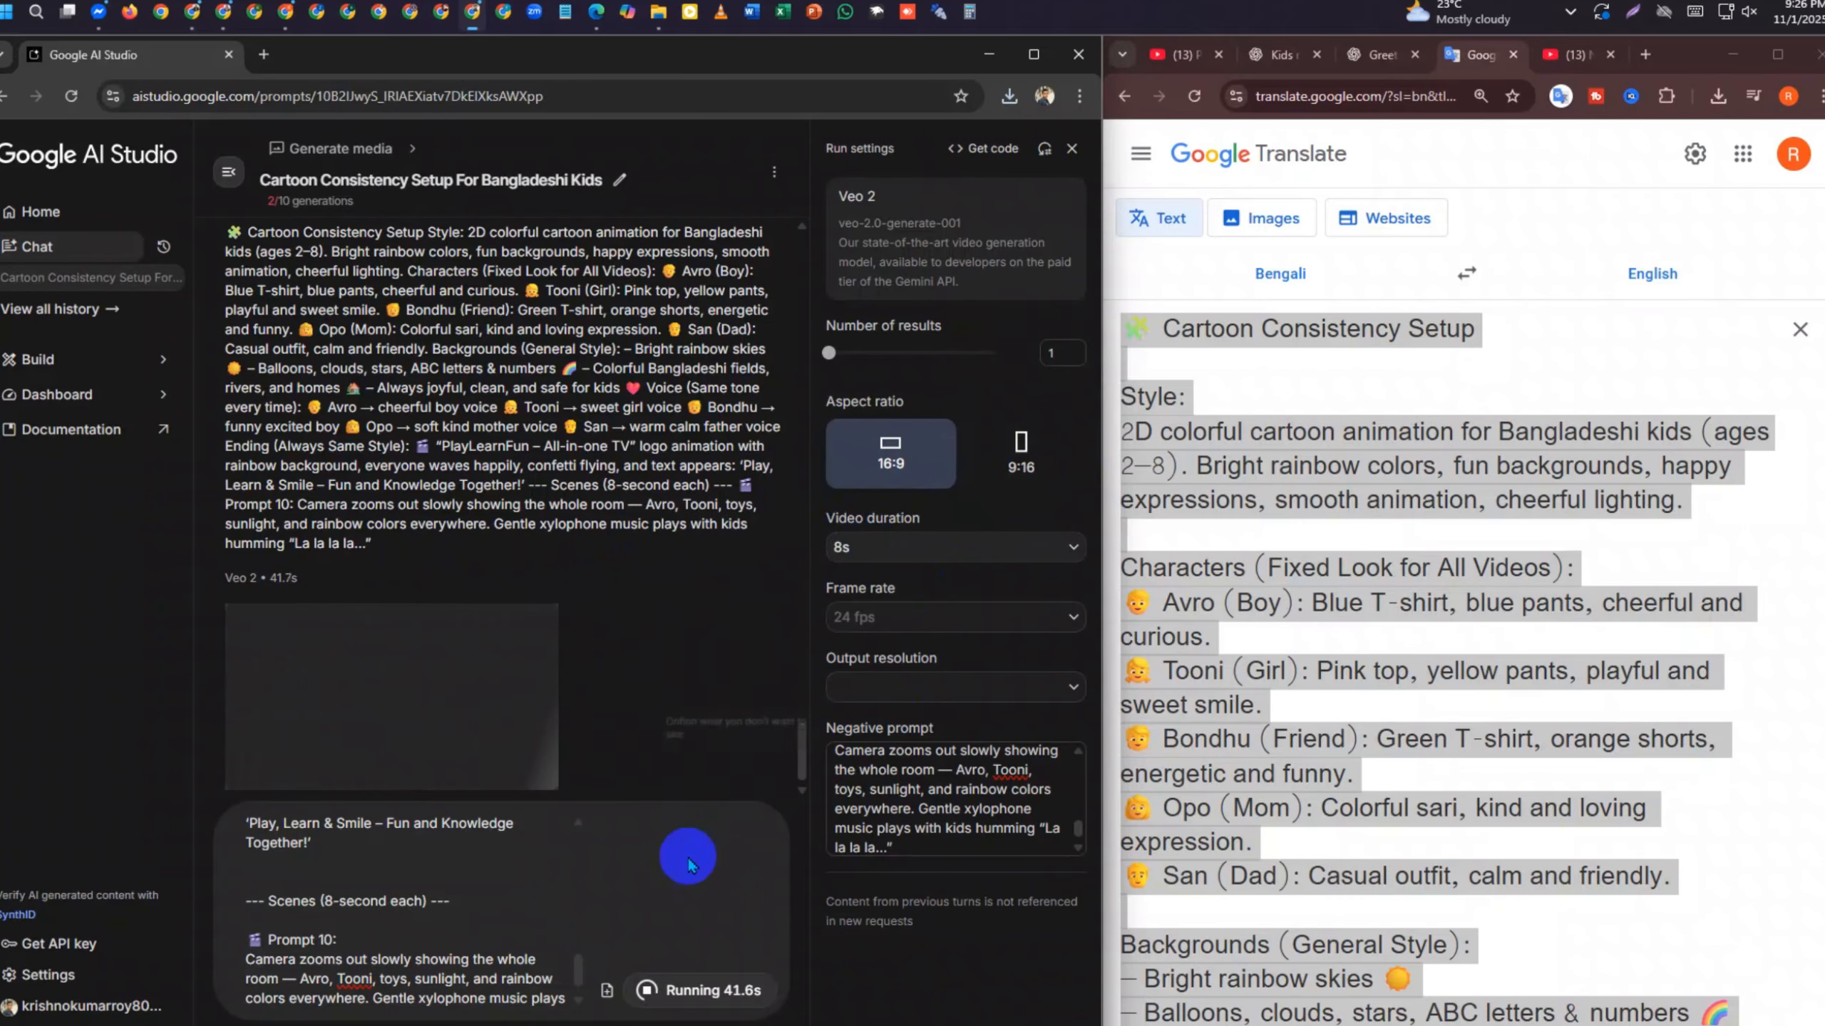
{"action": "left_click", "coordinate": [1026, 438]}
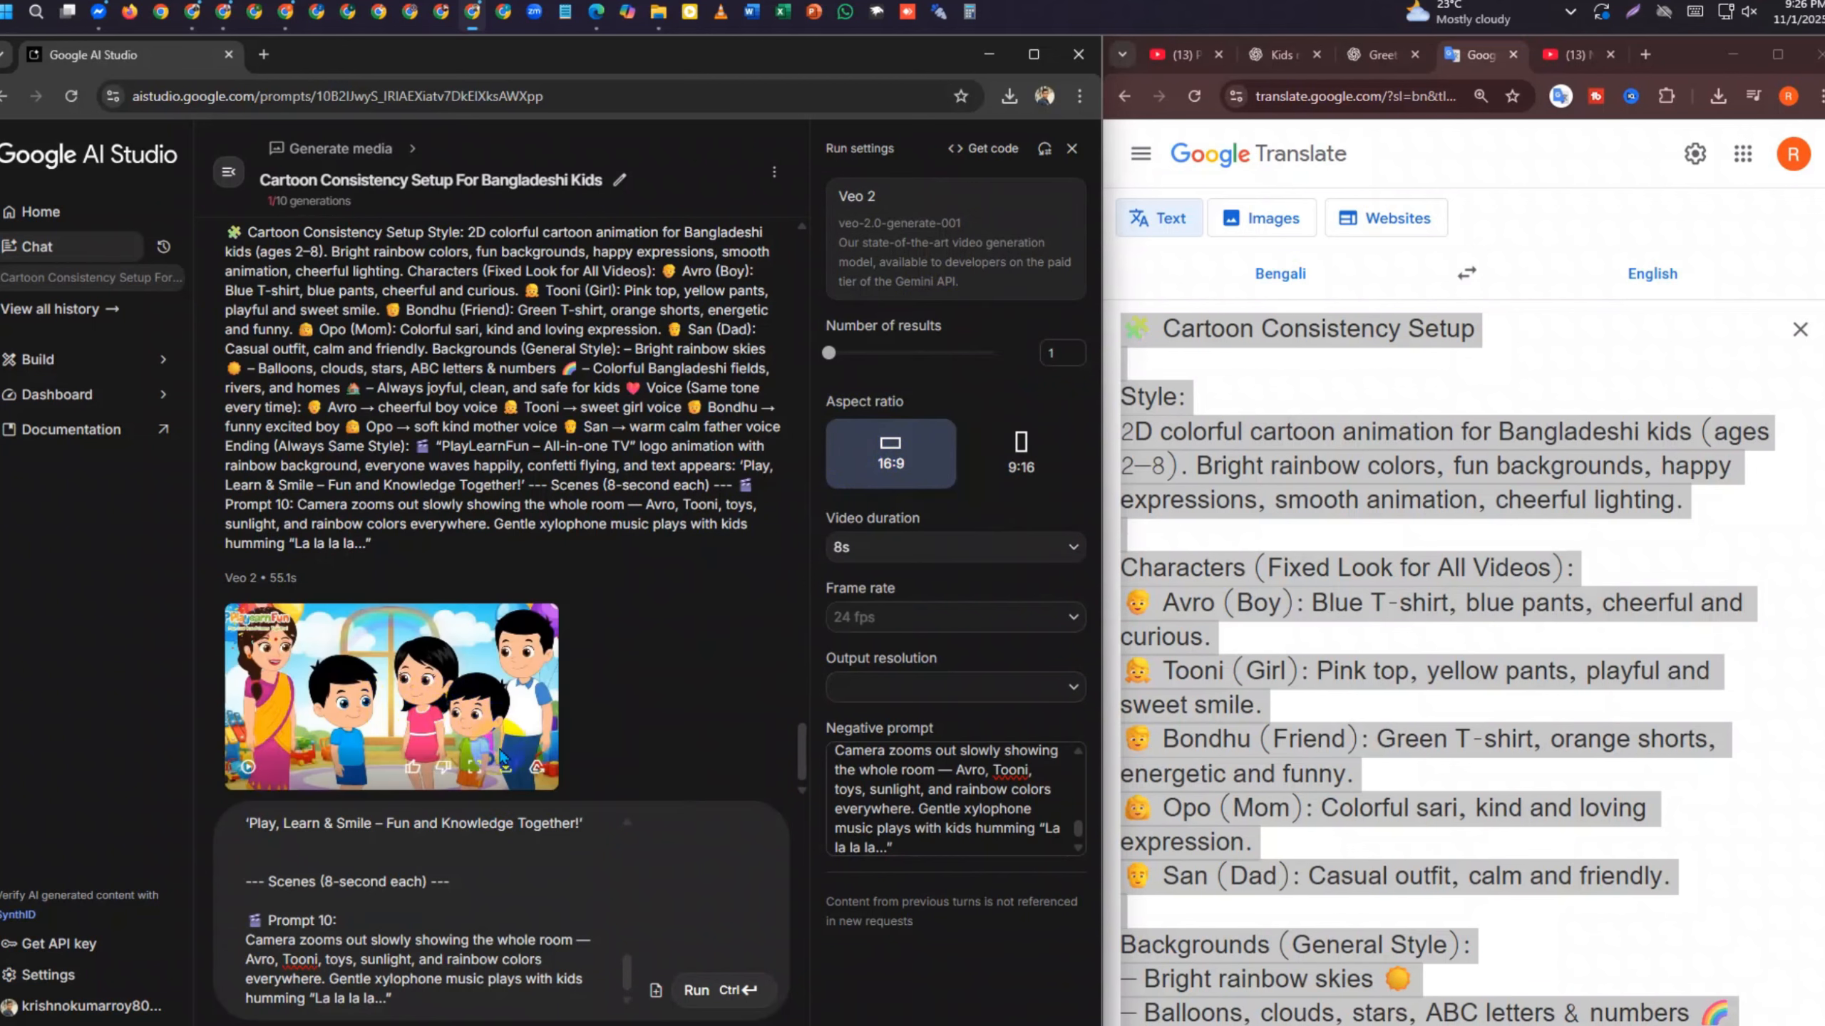
Download the generated Prompt 10 cartoon video and play it back in the preview
{"action": "left_click", "coordinate": [475, 769]}
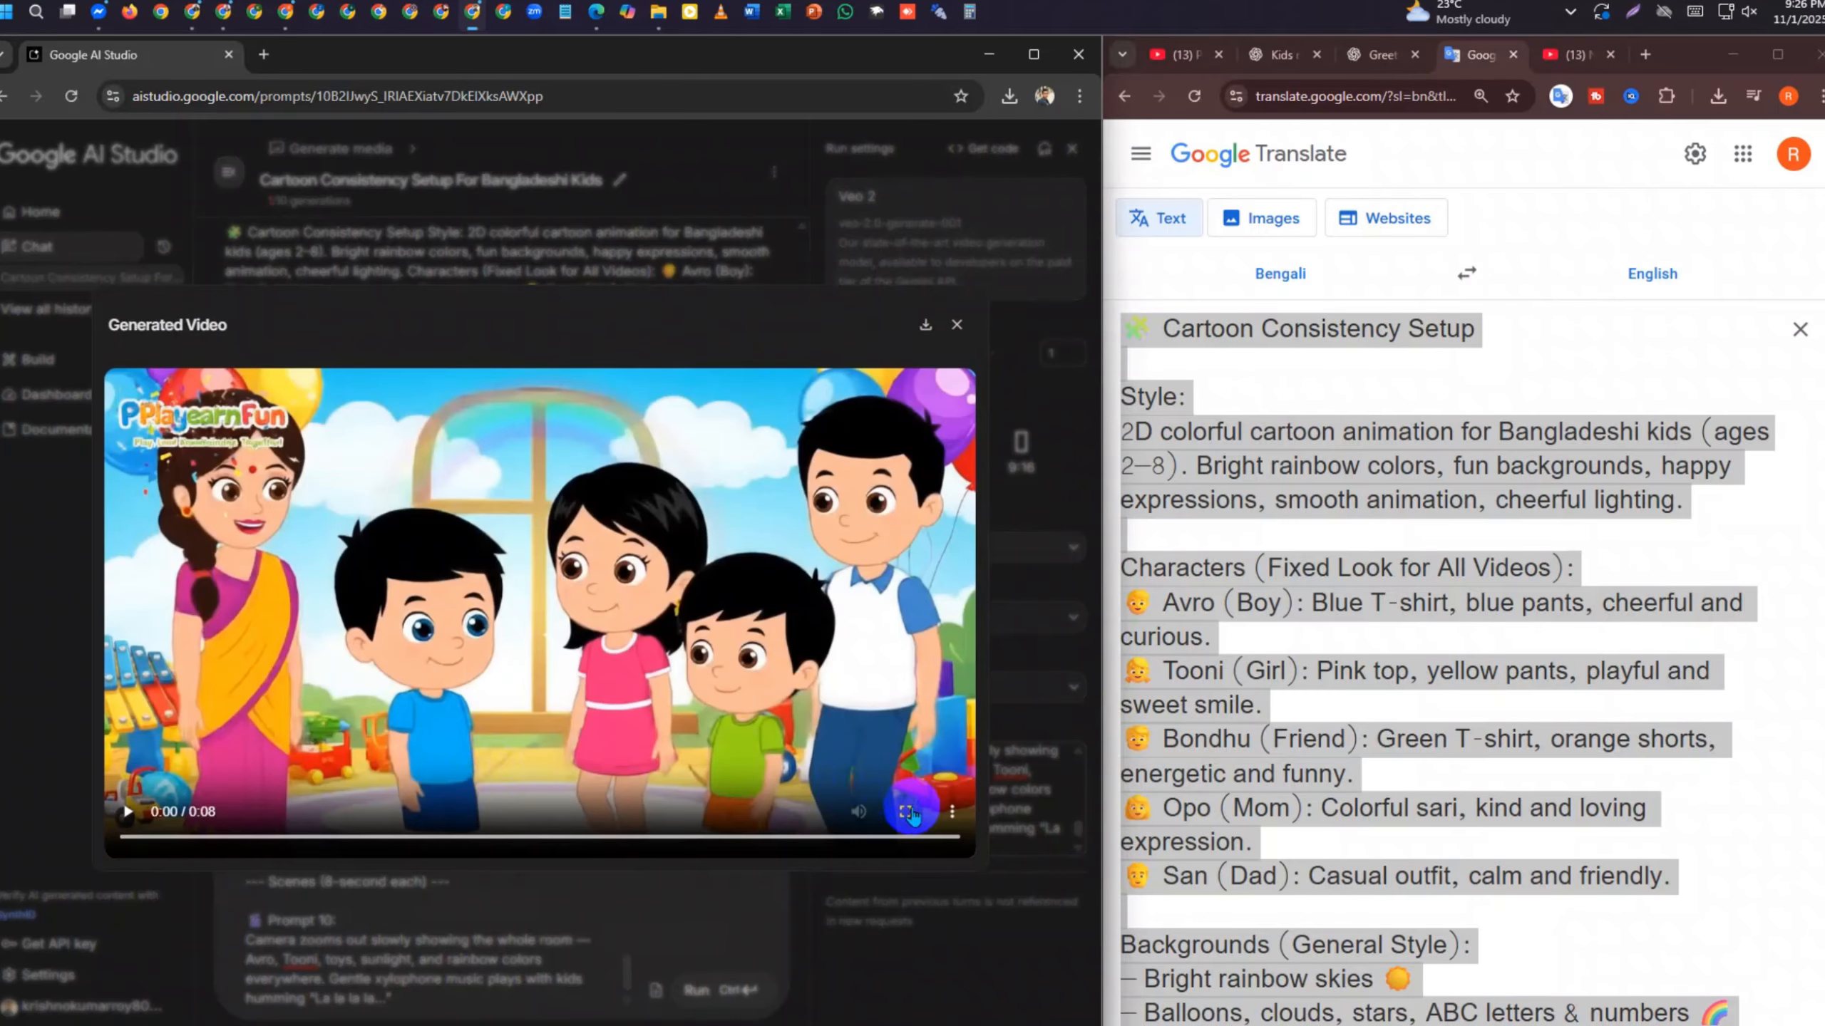
{"action": "left_click", "coordinate": [923, 331]}
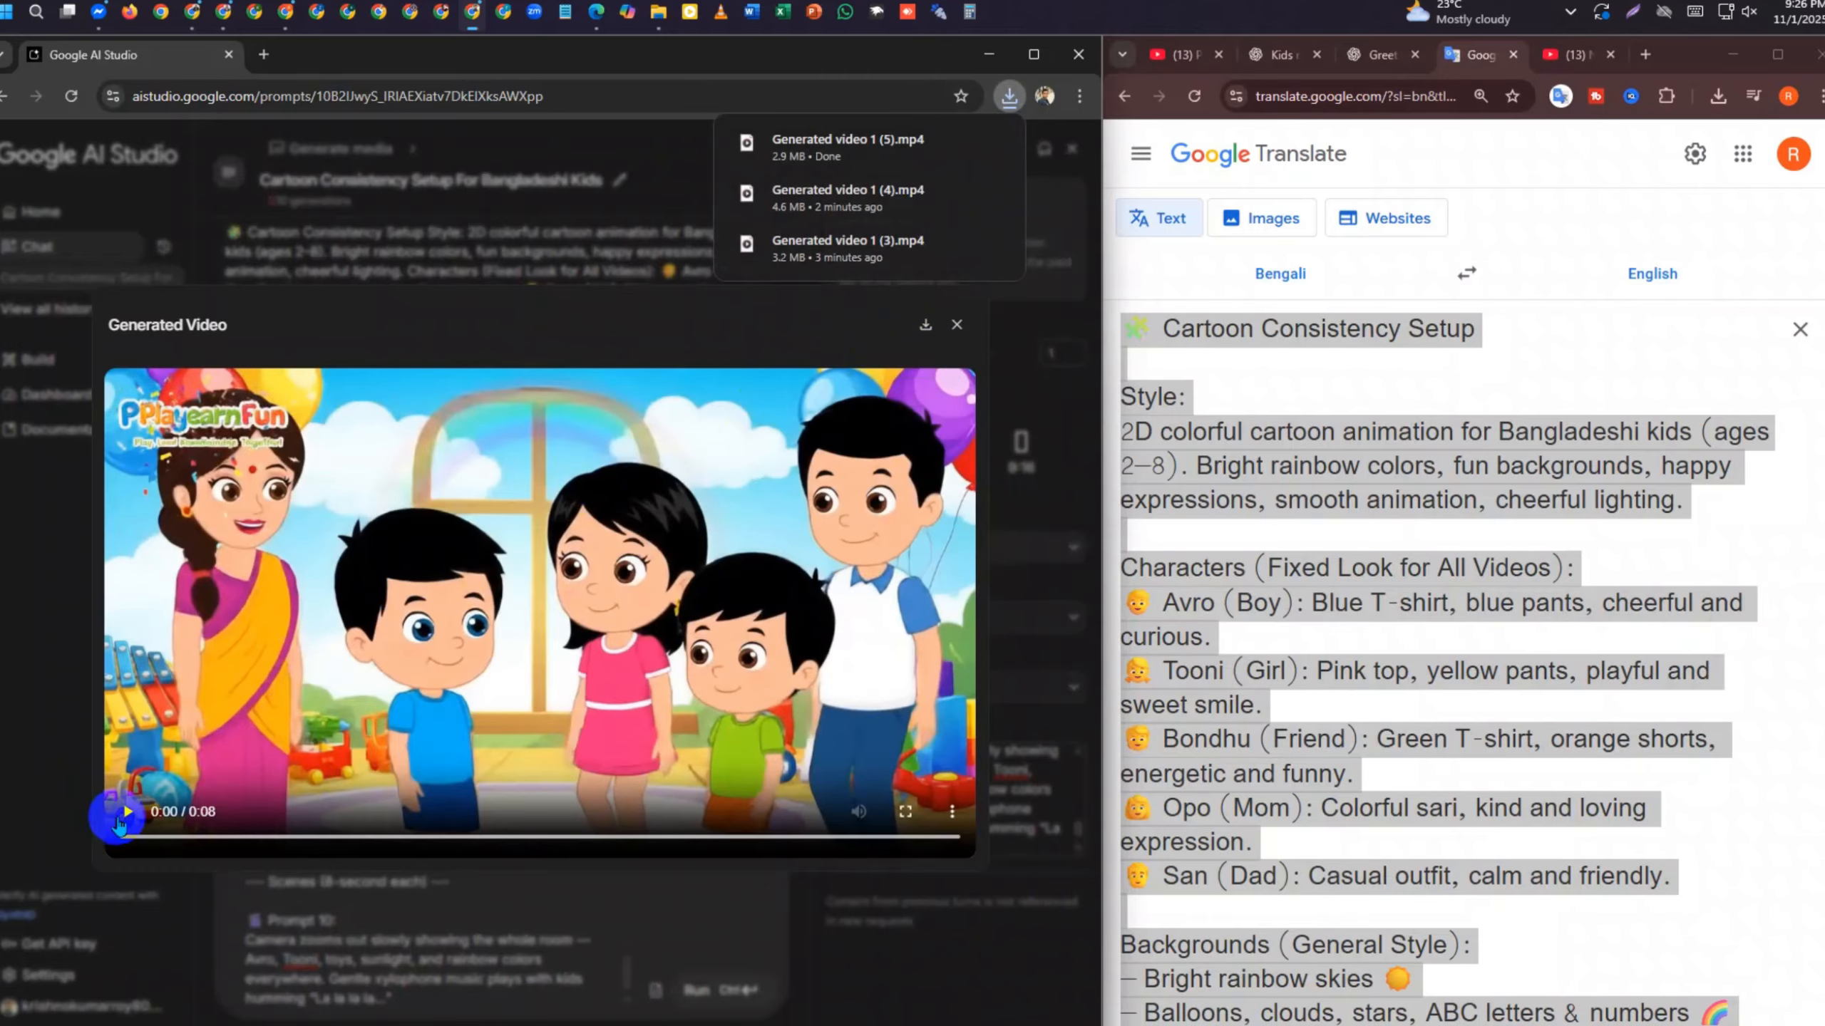
{"action": "left_click", "coordinate": [122, 814]}
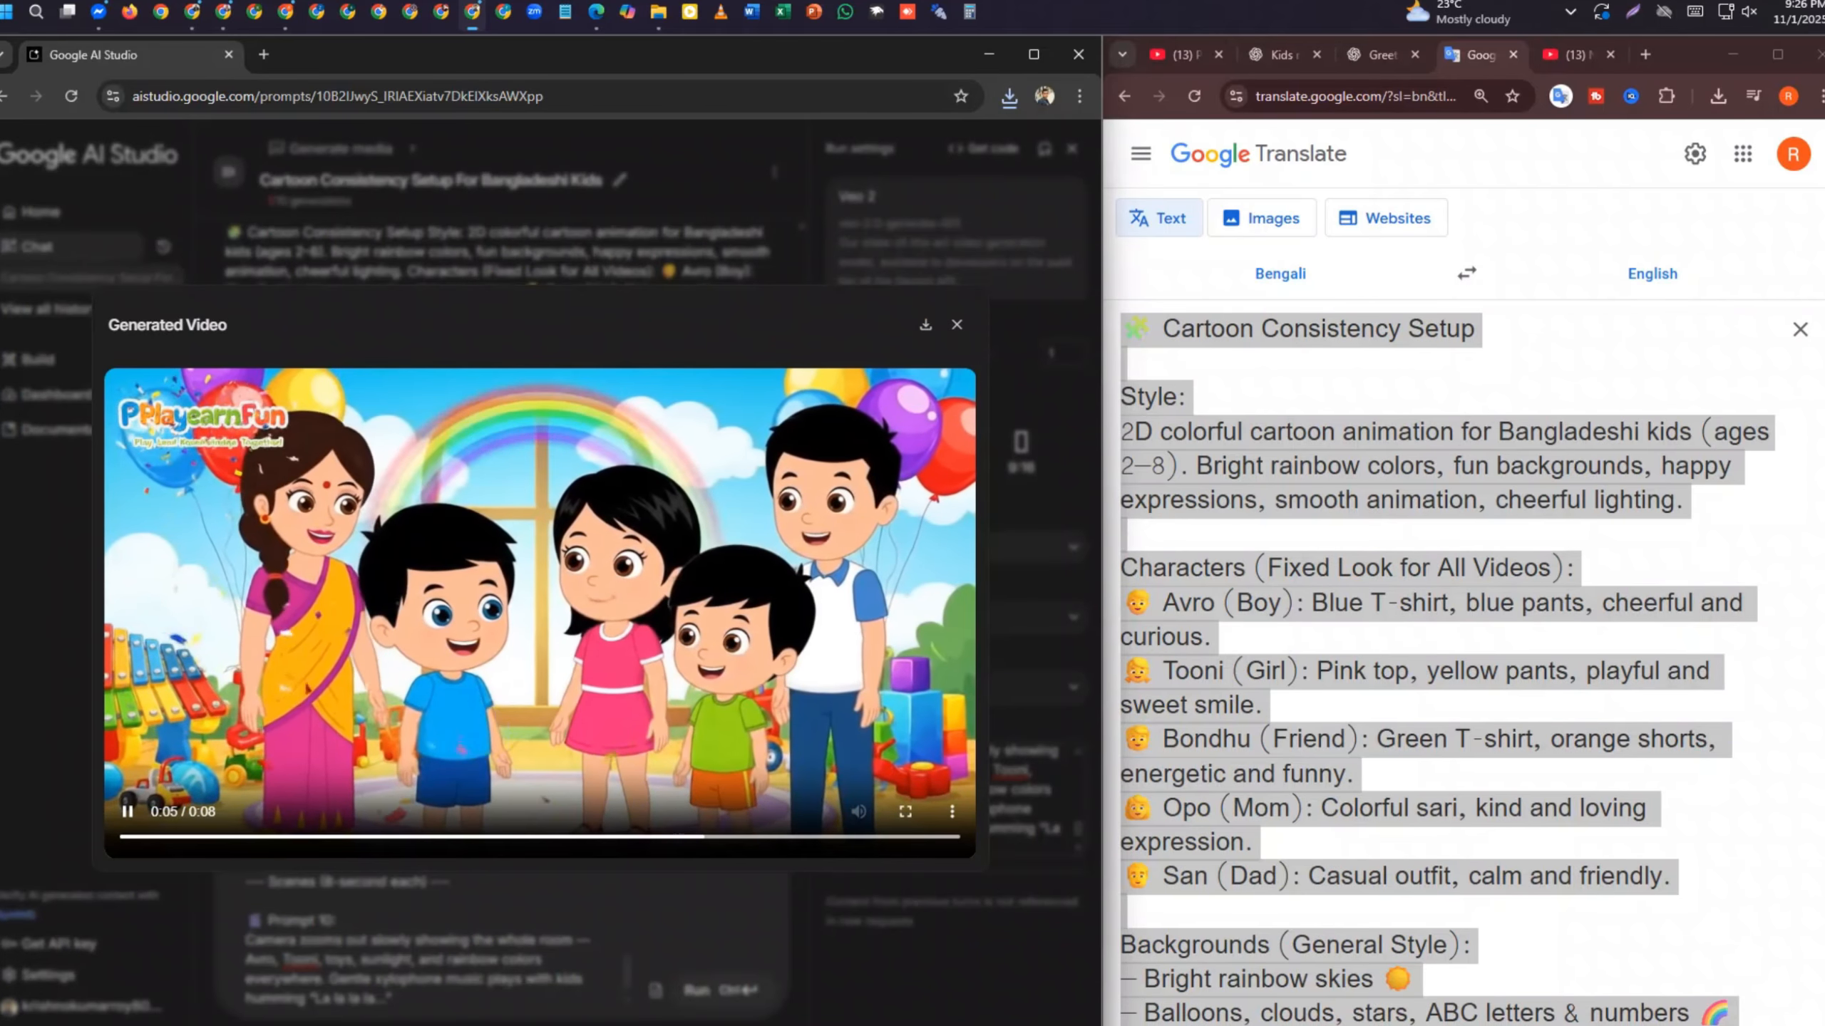
{"action": "left_click", "coordinate": [961, 324]}
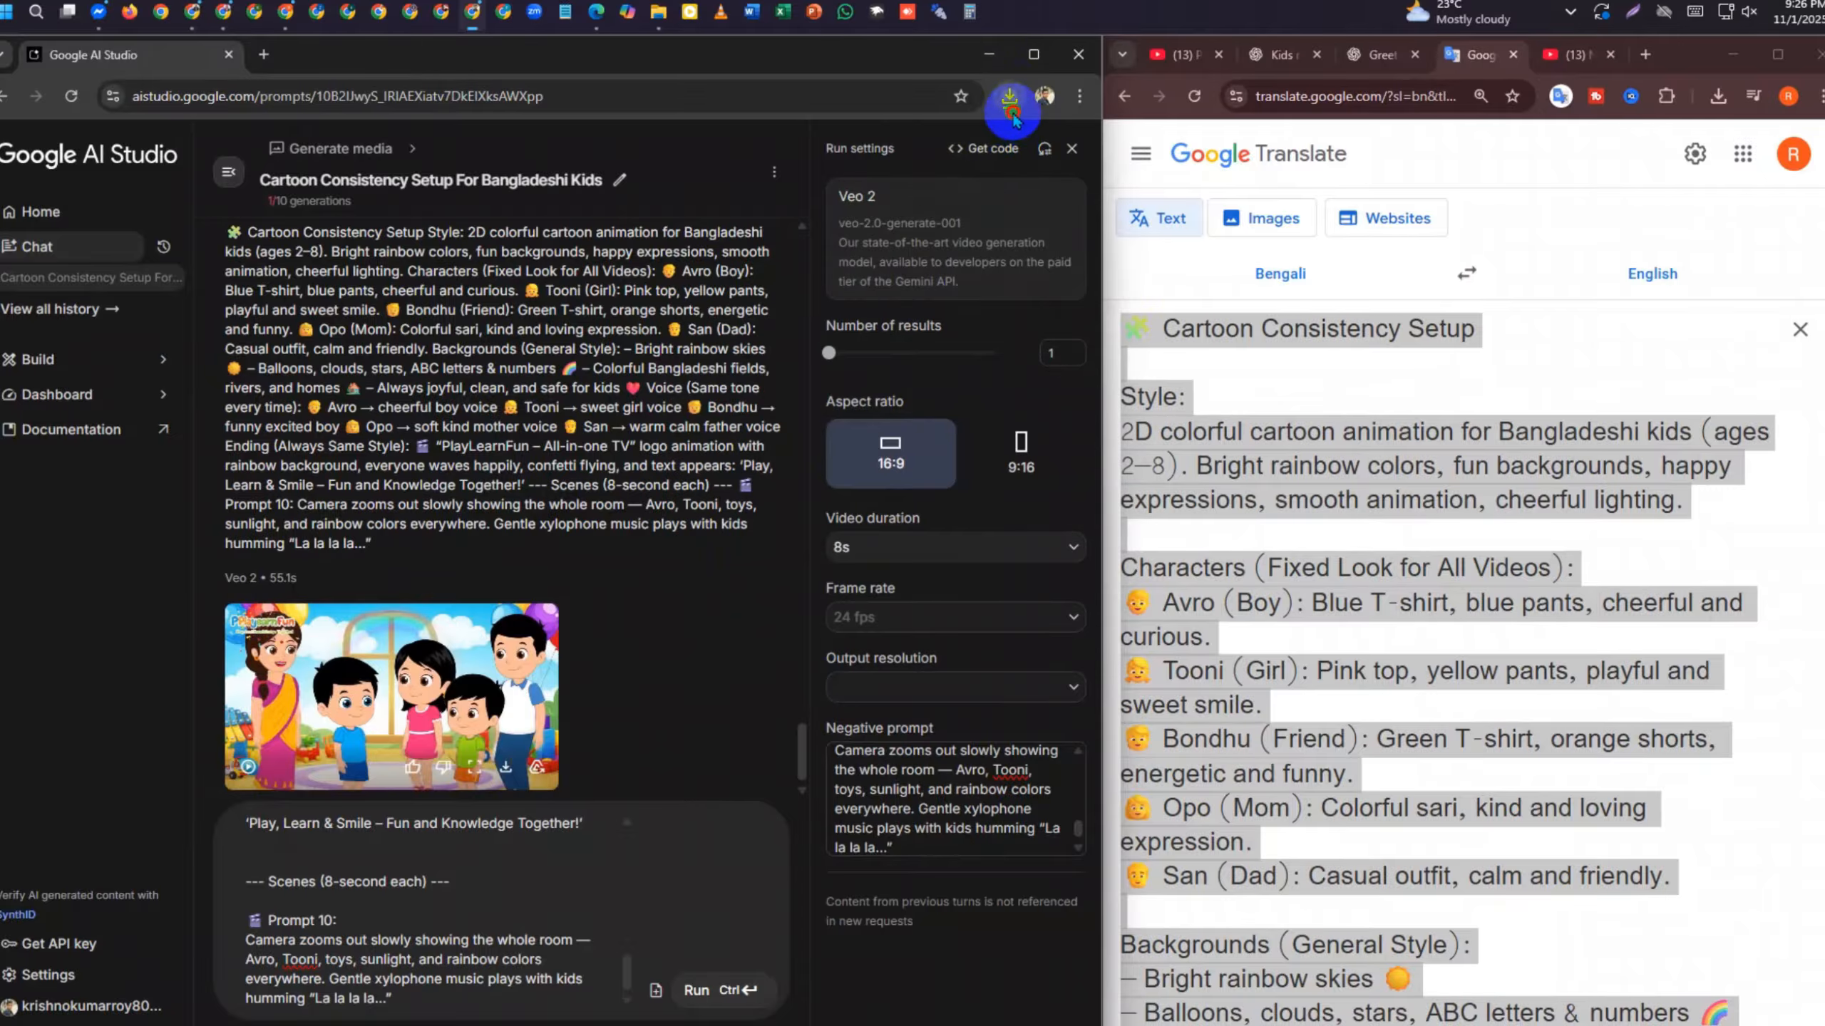
Check the recent downloads and close the AI Studio and Google Translate browser windows
{"action": "left_click", "coordinate": [1010, 99]}
{"action": "left_click", "coordinate": [839, 71]}
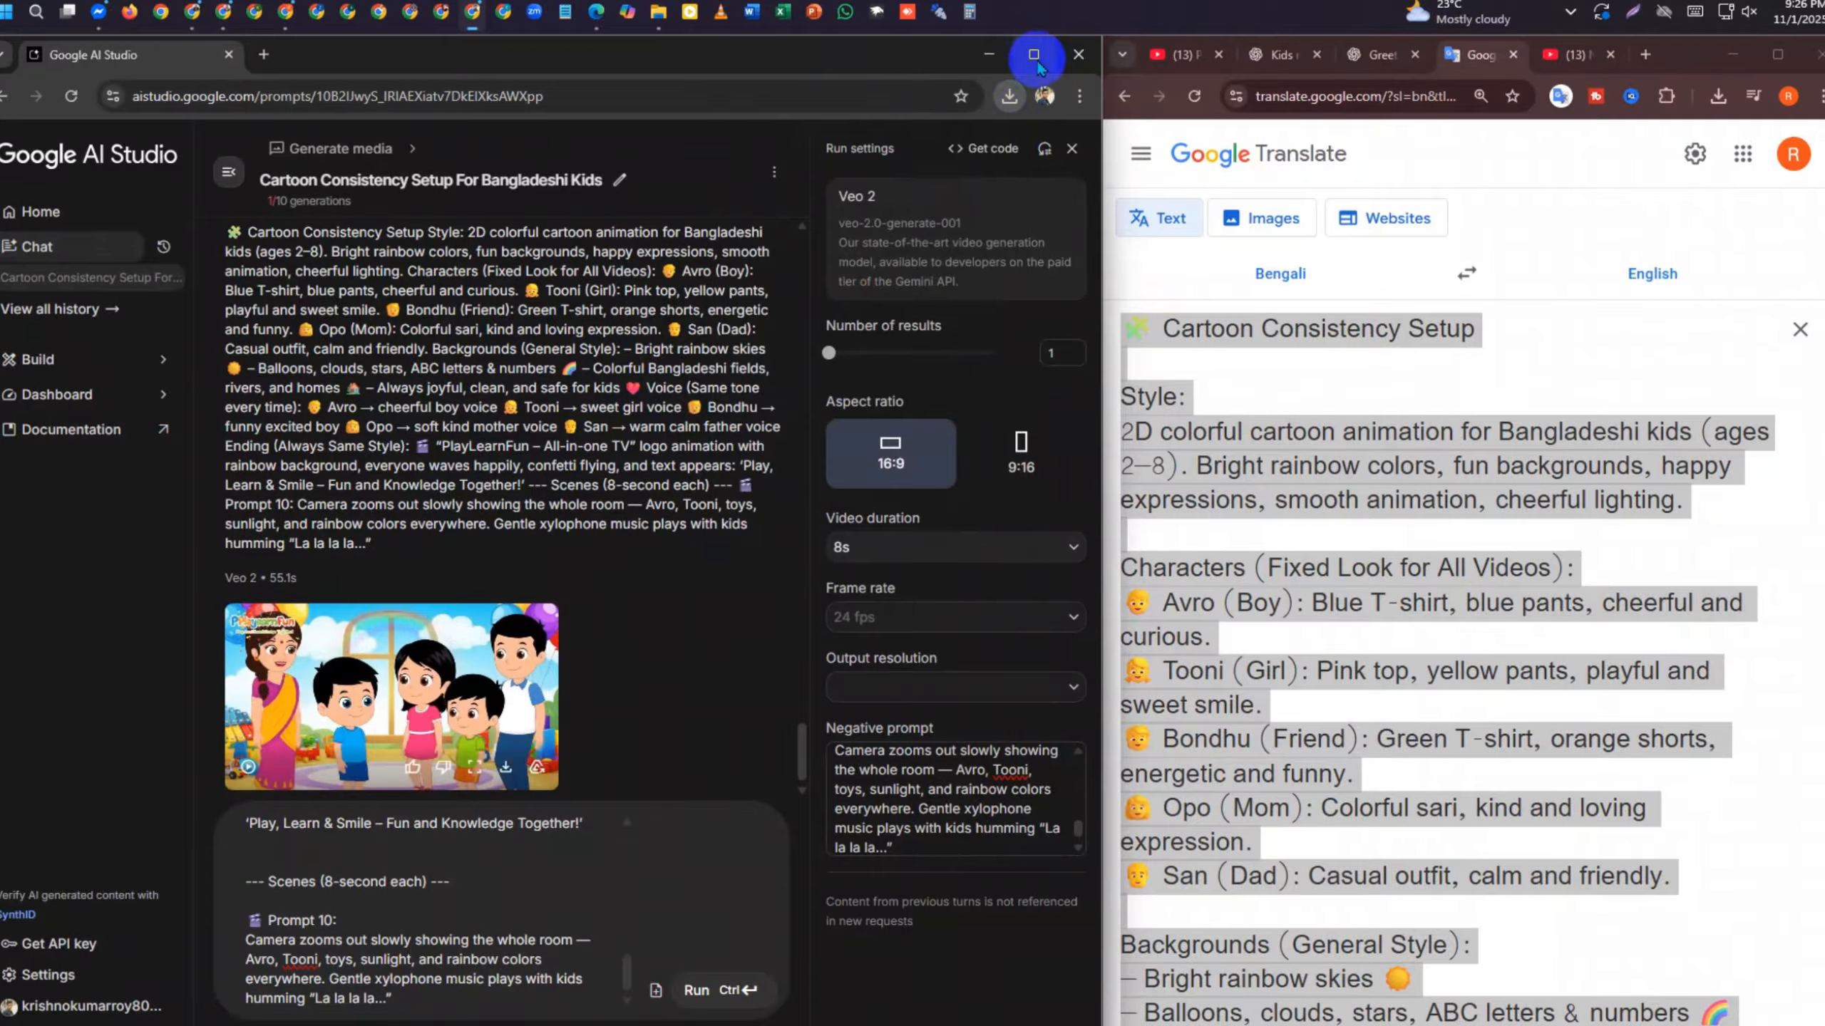
{"action": "left_click", "coordinate": [1078, 58]}
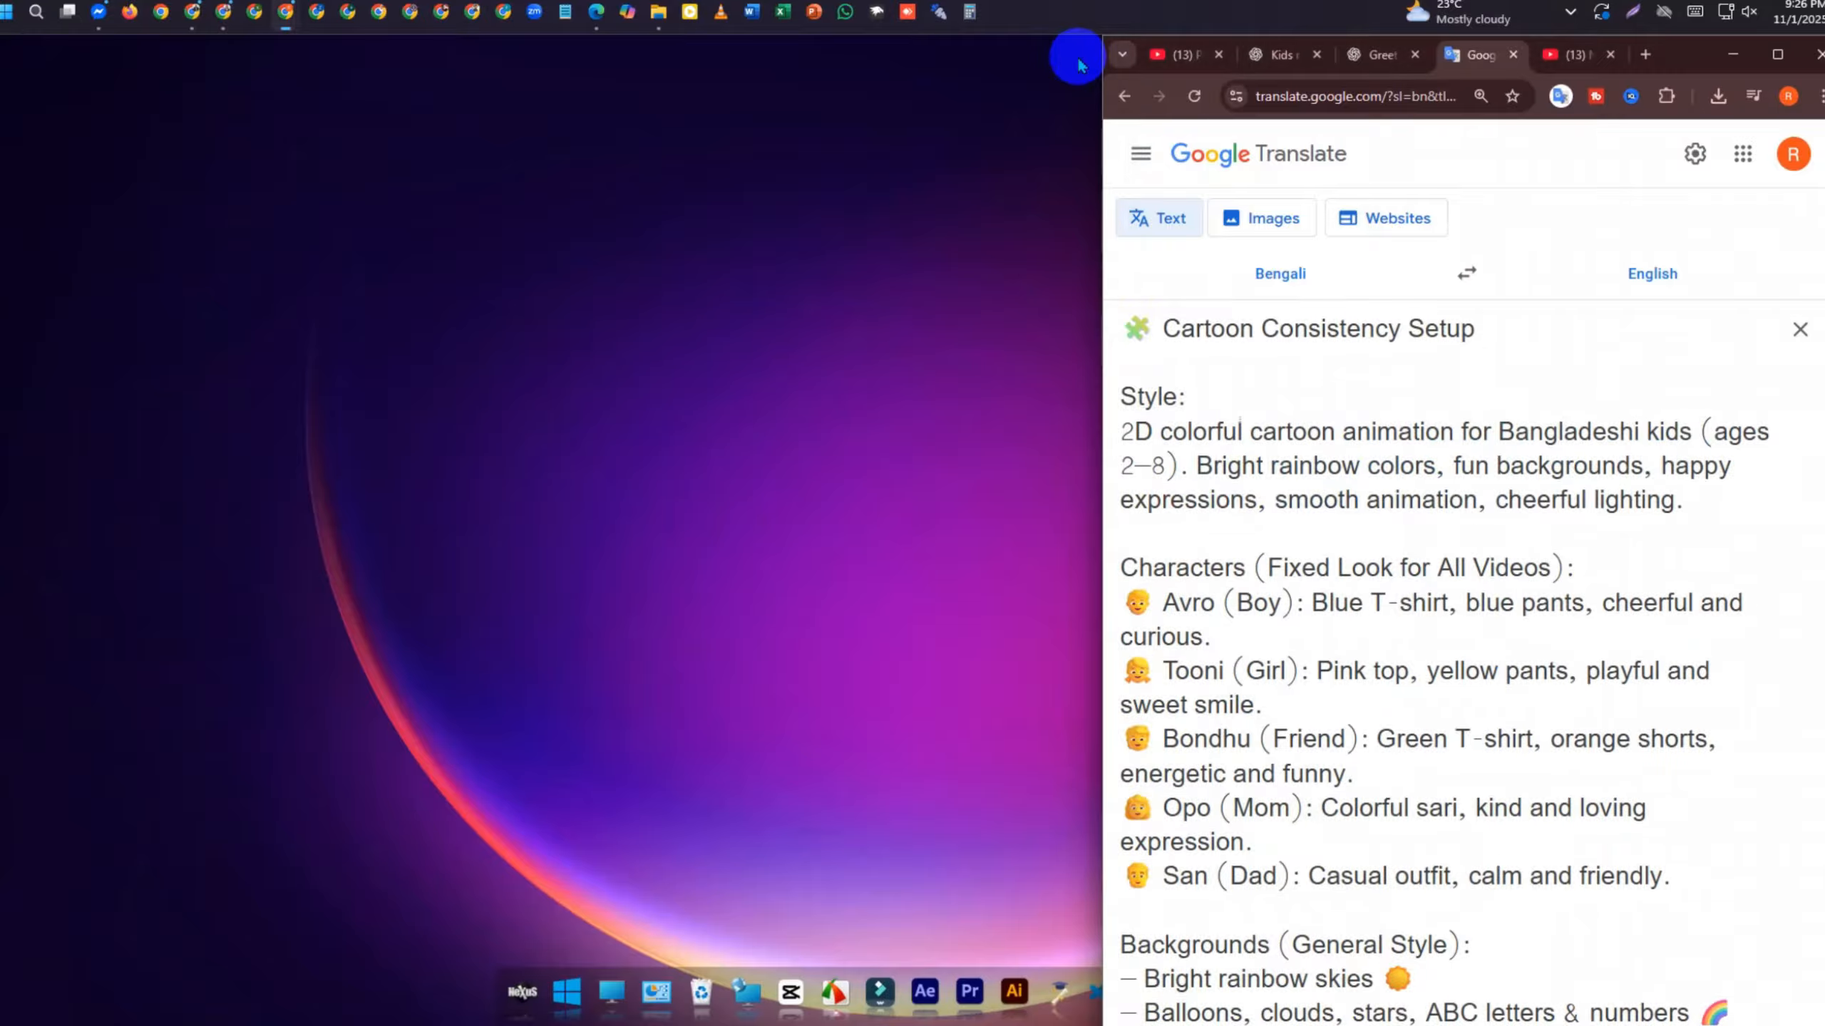
{"action": "scroll", "coordinate": [1518, 295], "scroll_direction": "down", "scroll_amount": 10}
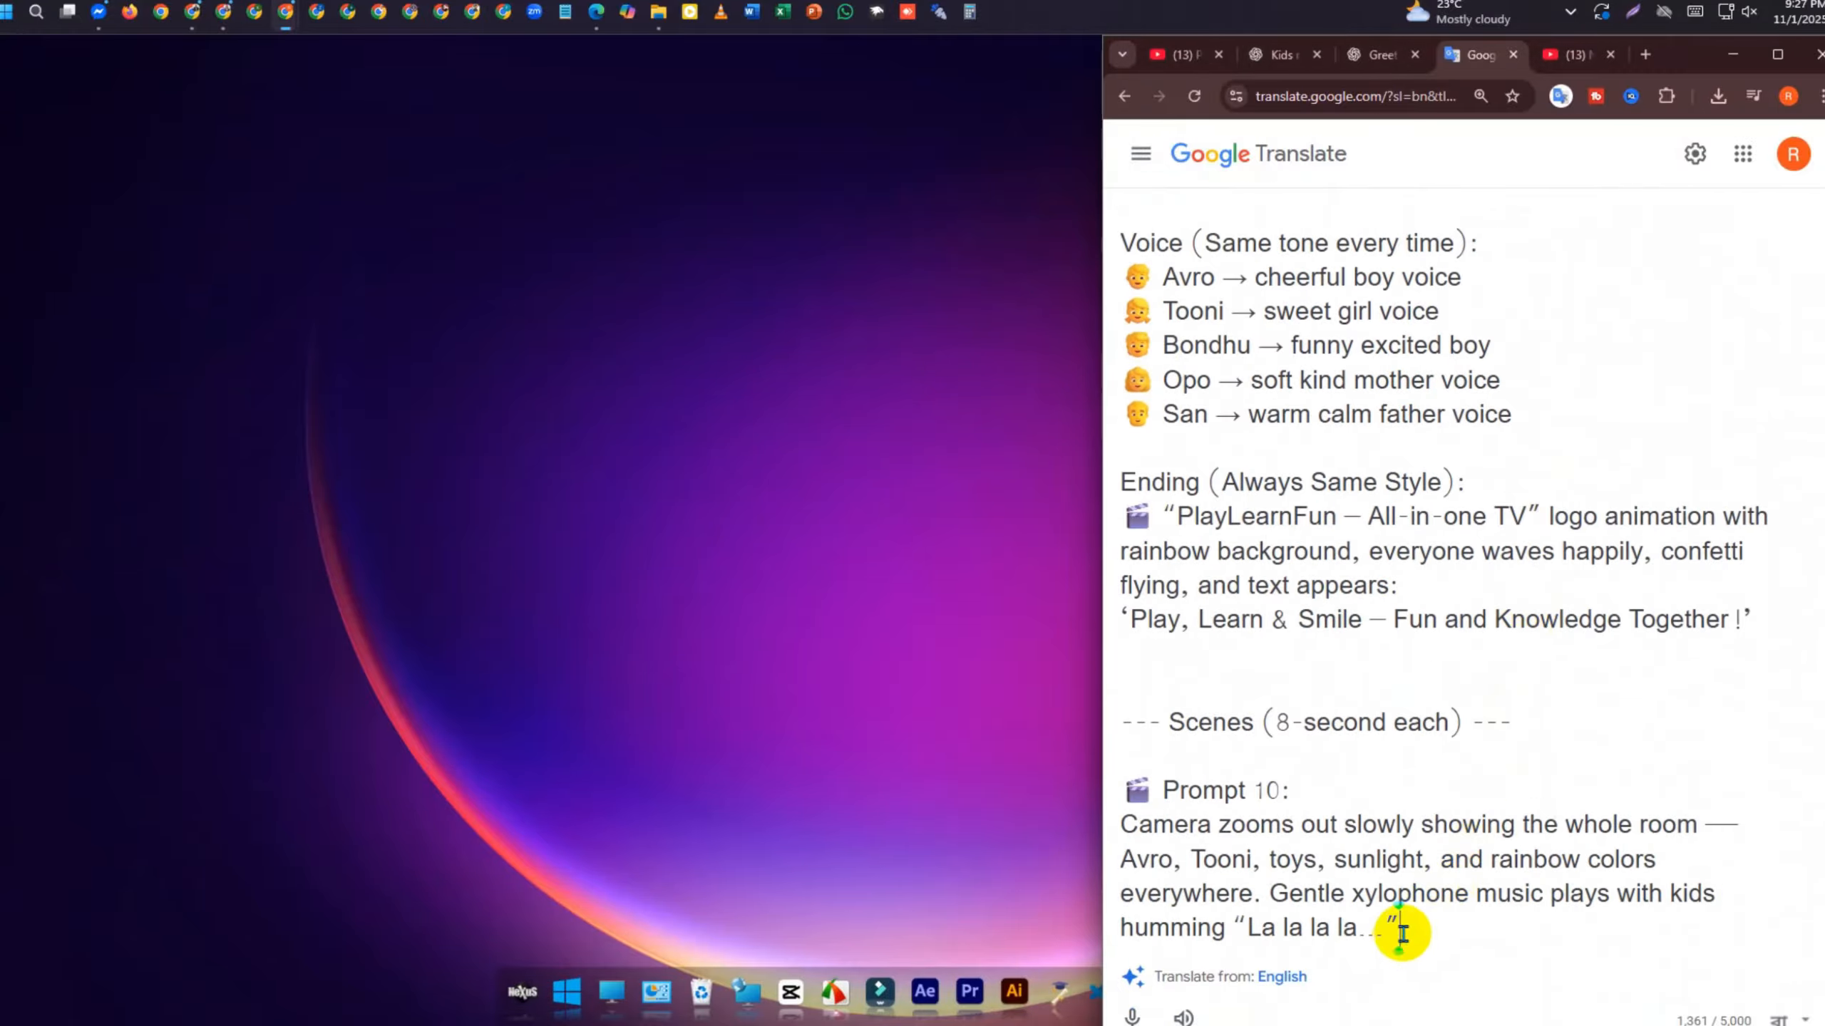
{"action": "left_click", "coordinate": [1817, 55]}
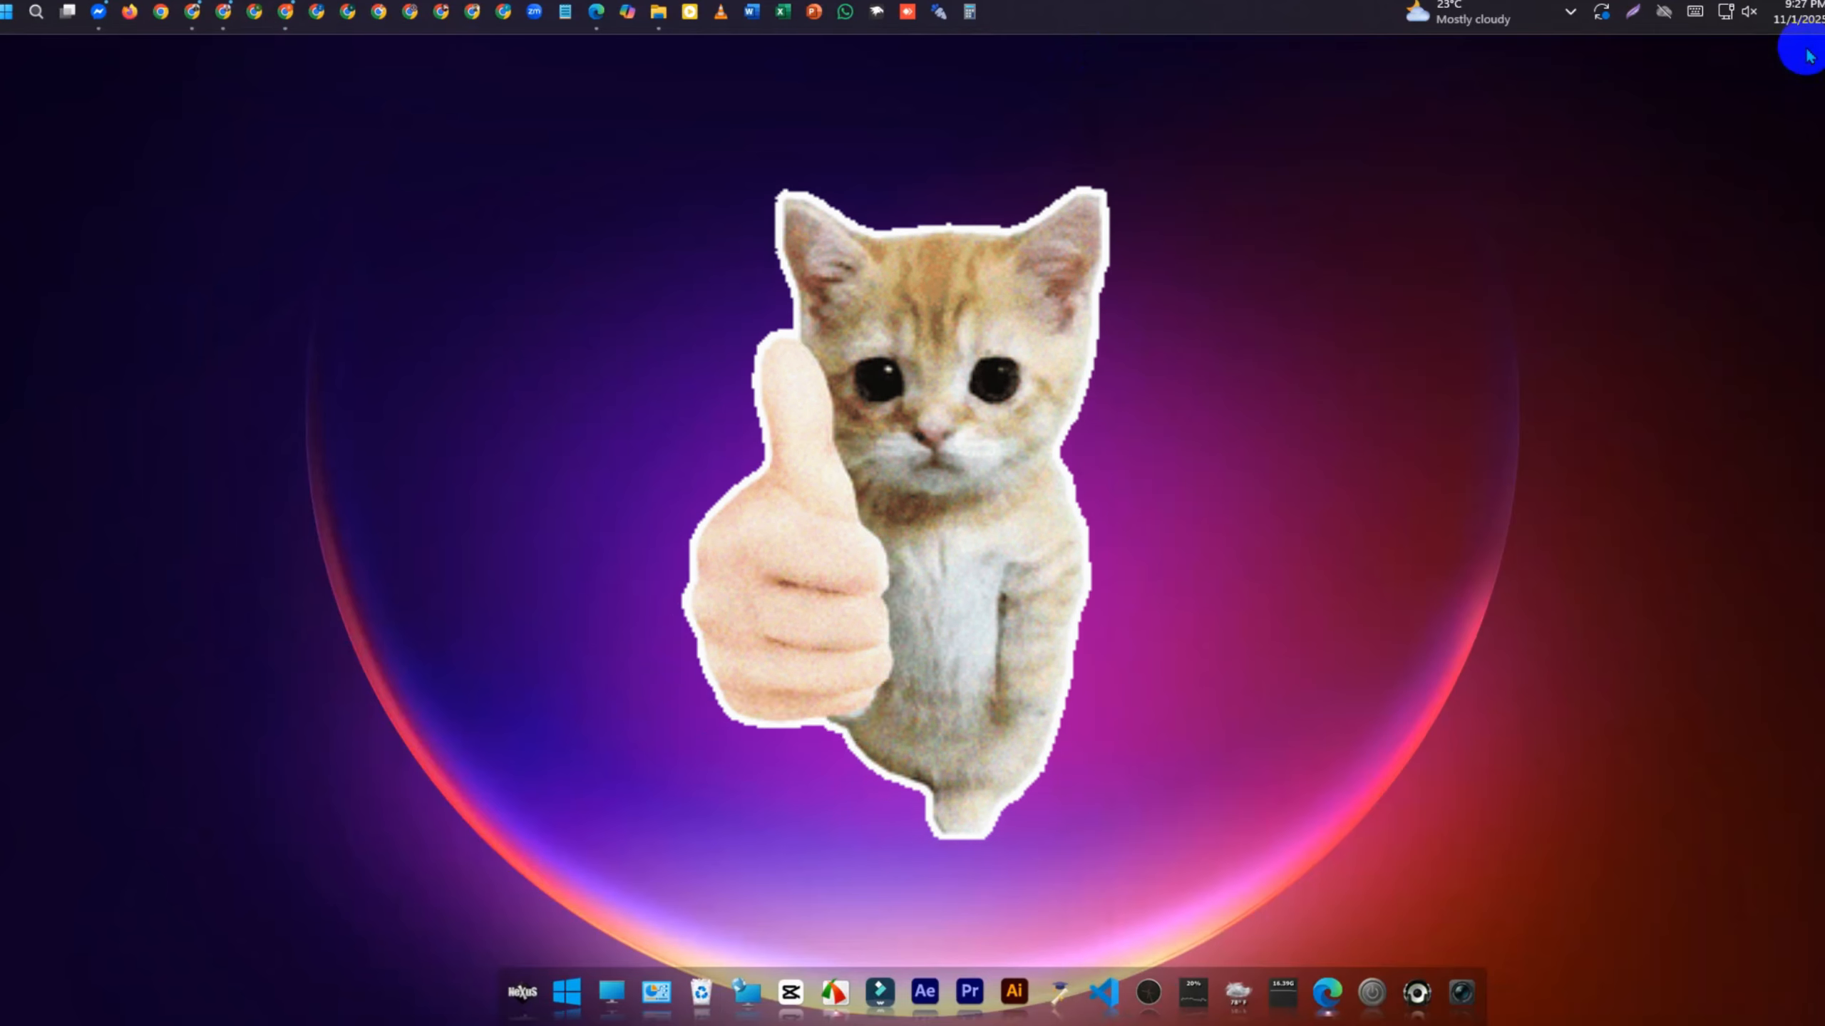
Create a new CapCut project and import the generated cartoon videos from Downloads, "Generated video 1 (5)" through "Generated File November 01, 2025 - 8_55PM"
{"action": "left_click", "coordinate": [789, 981]}
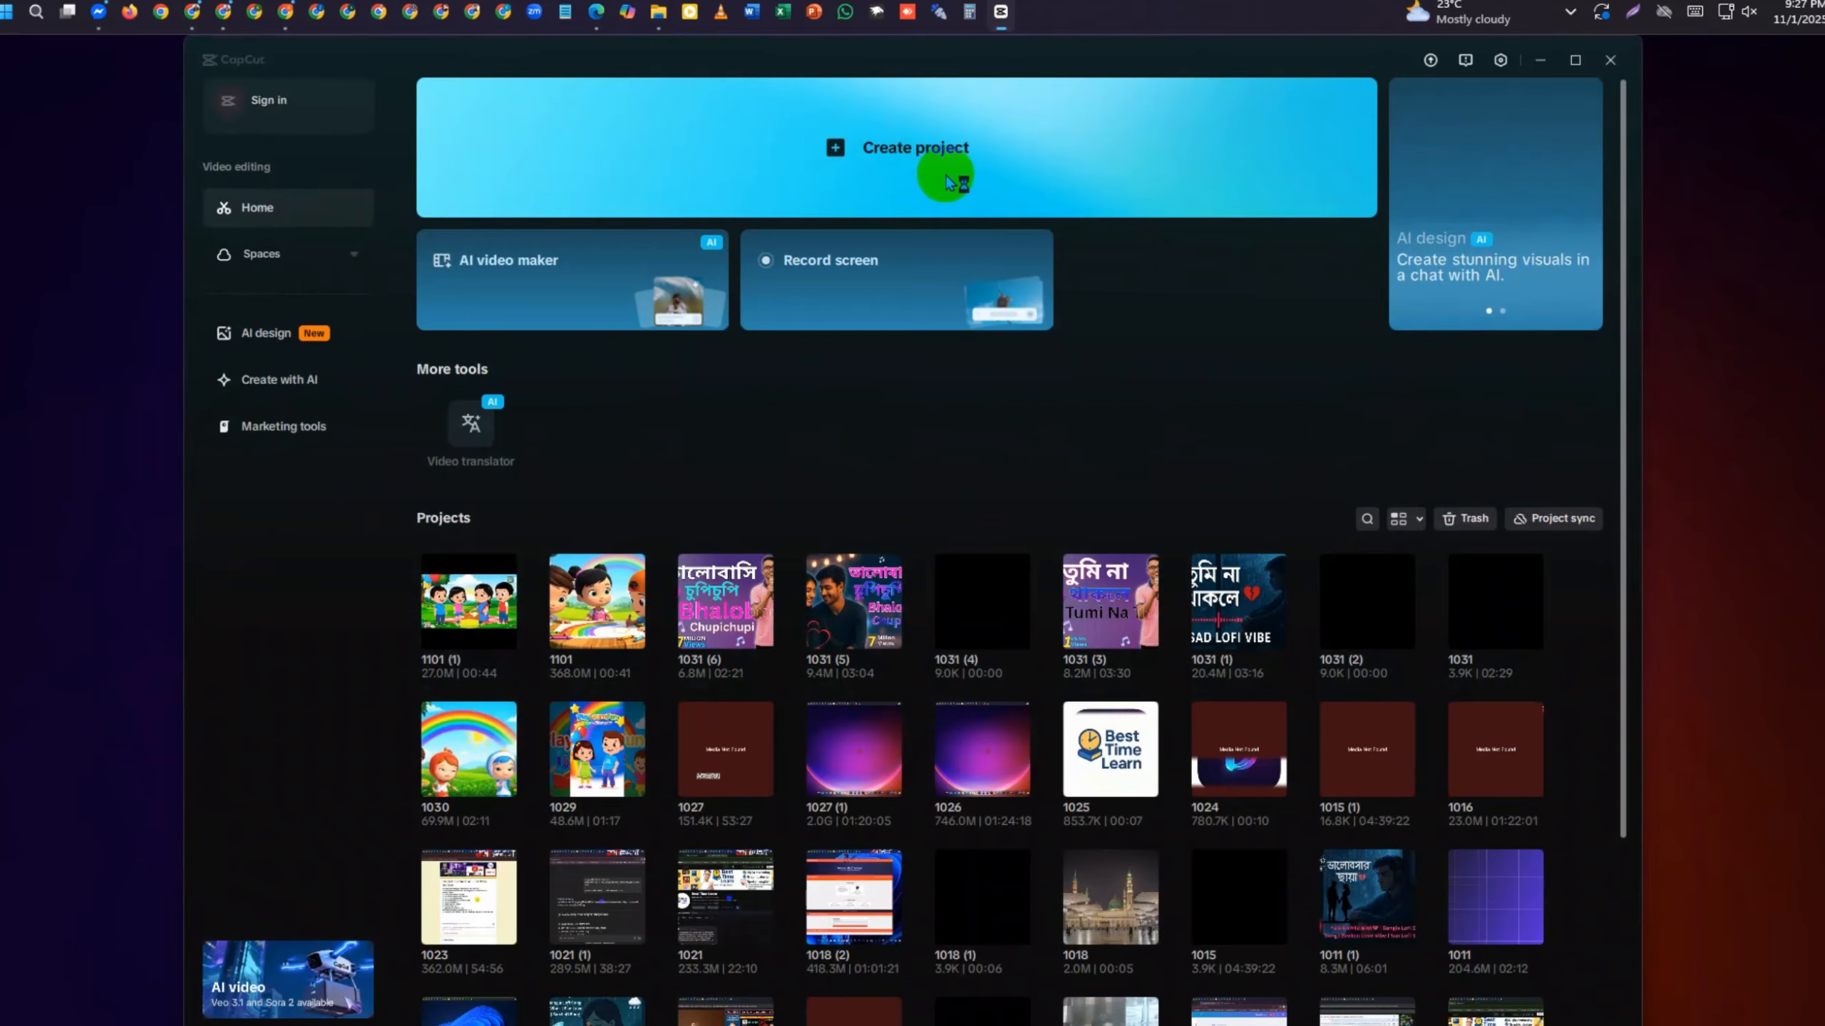
{"action": "left_click", "coordinate": [947, 180]}
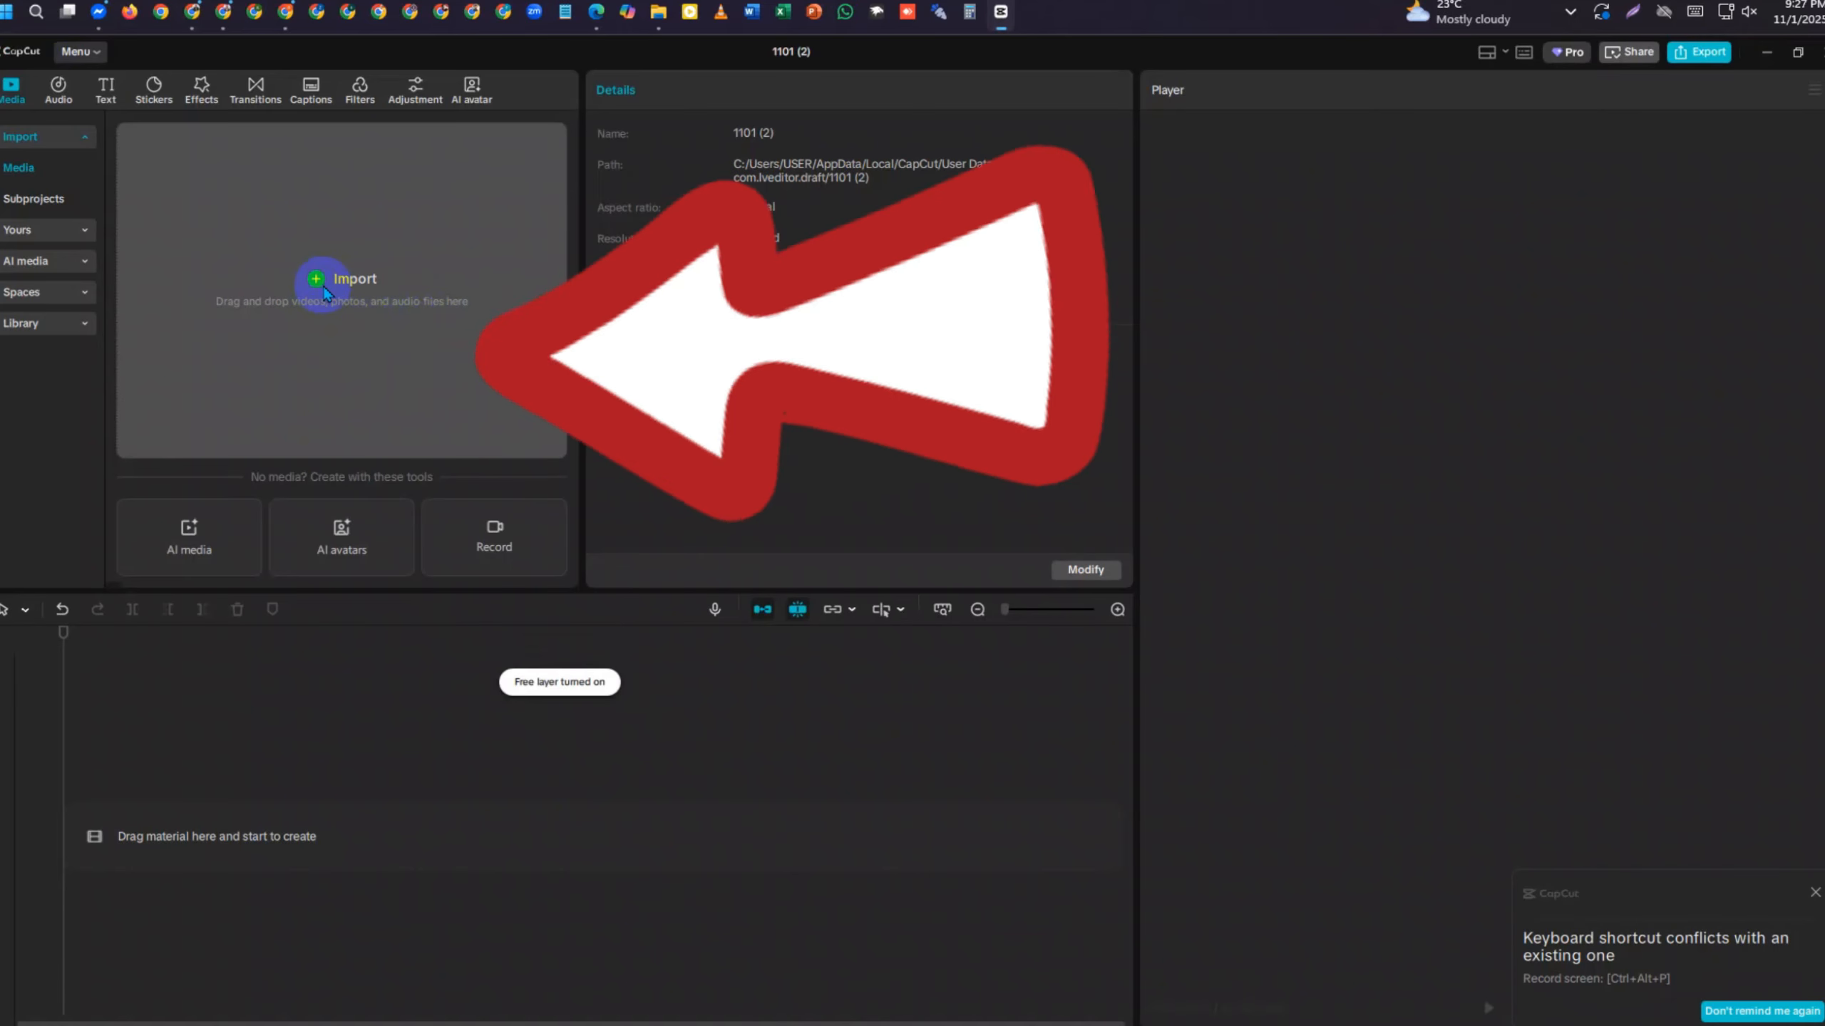
{"action": "left_click", "coordinate": [316, 287]}
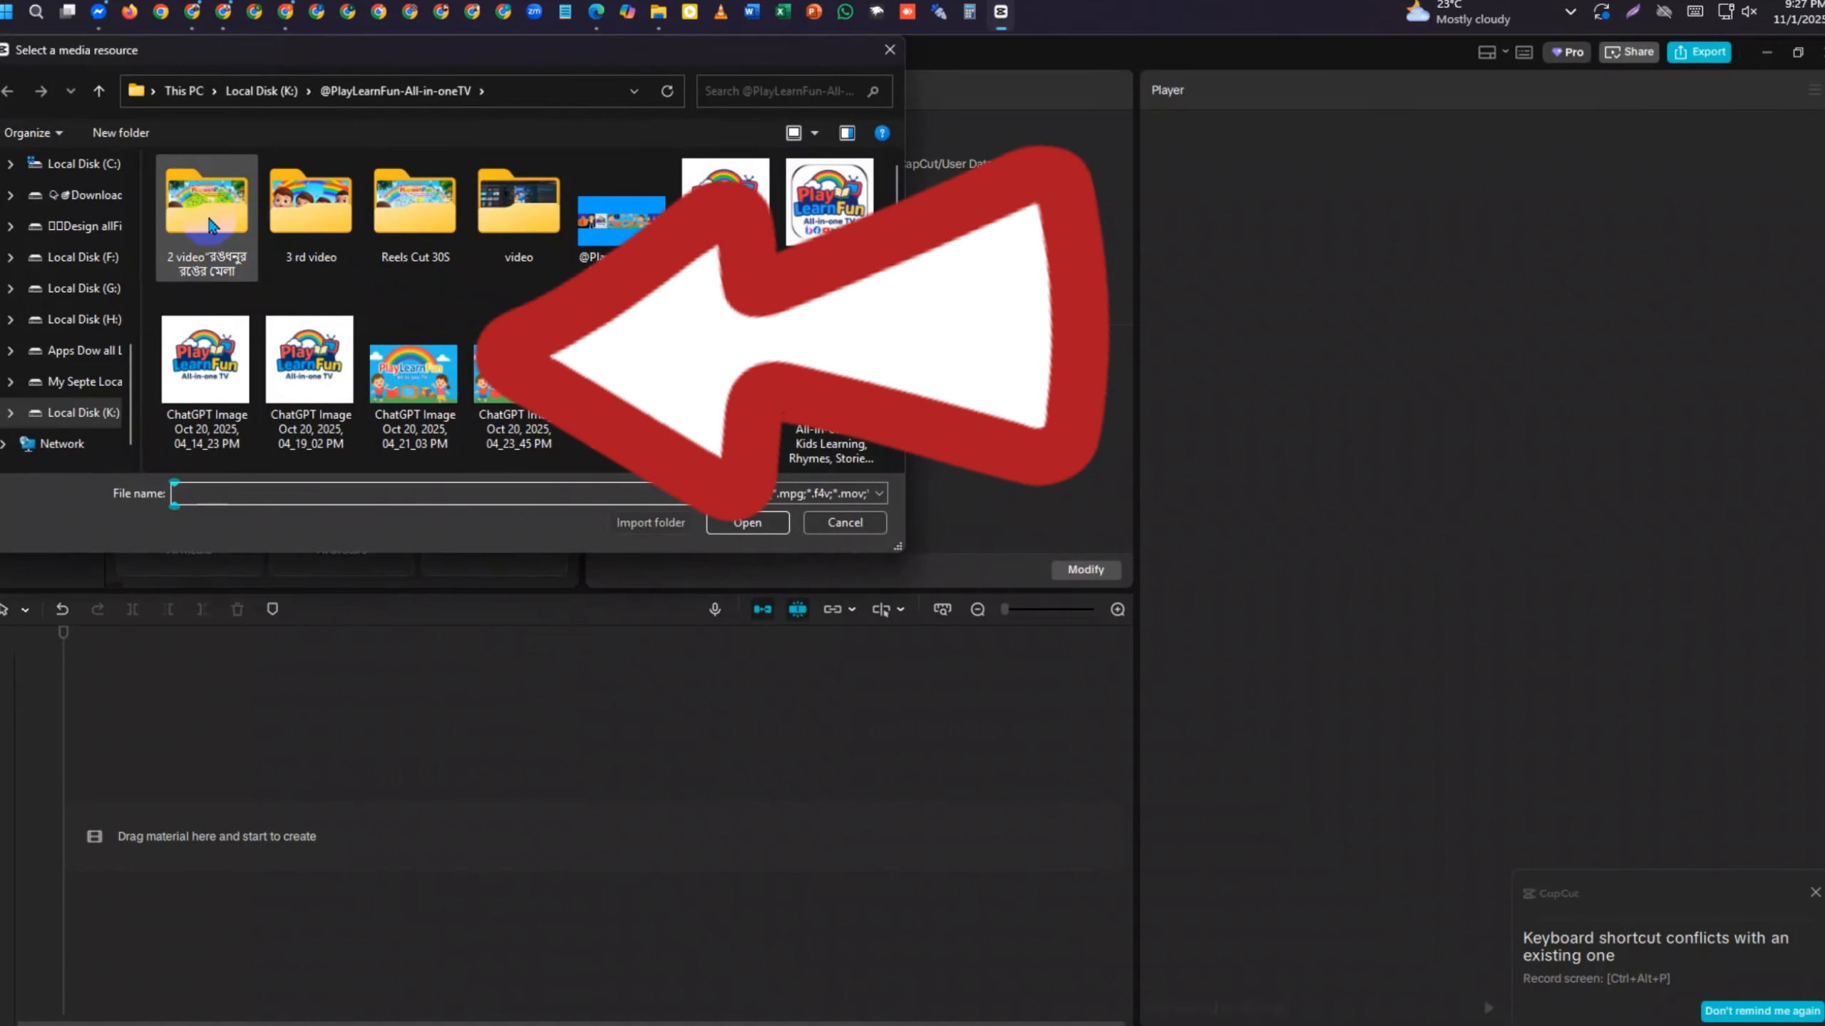
{"action": "scroll", "coordinate": [80, 345], "scroll_direction": "up", "scroll_amount": 5}
{"action": "left_click", "coordinate": [64, 258]}
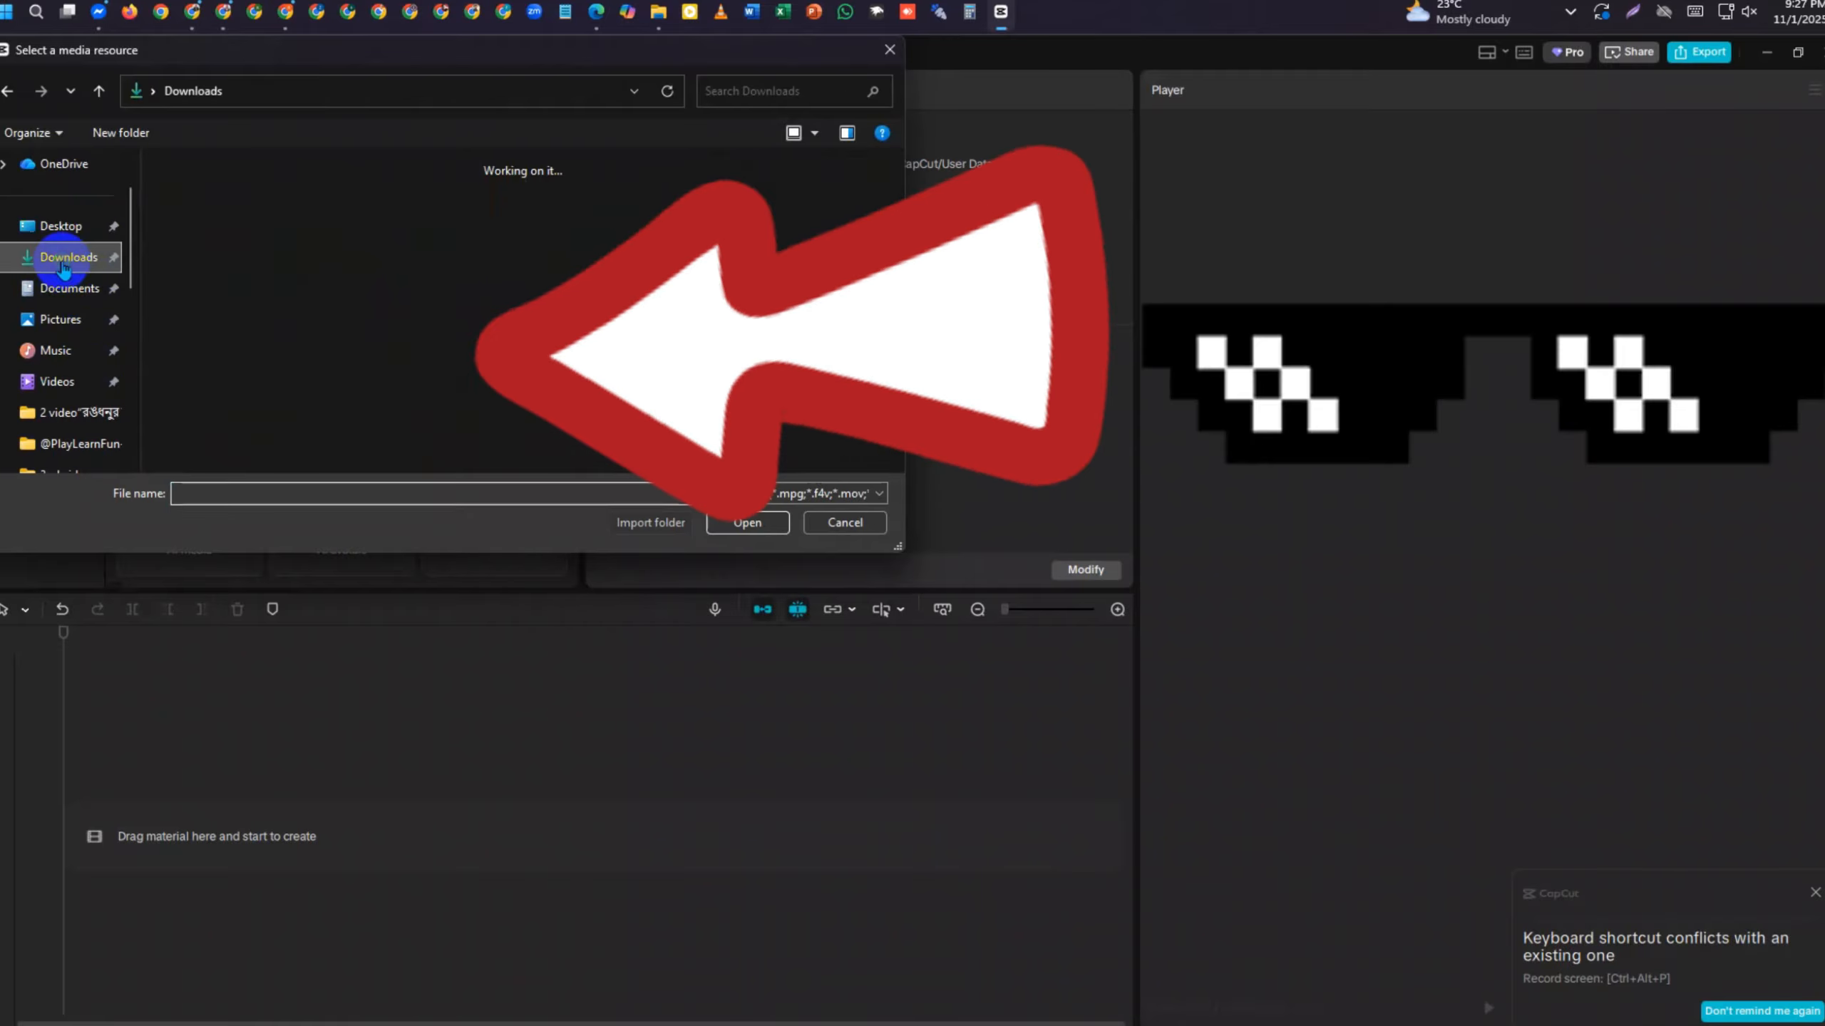
{"action": "left_click", "coordinate": [243, 302]}
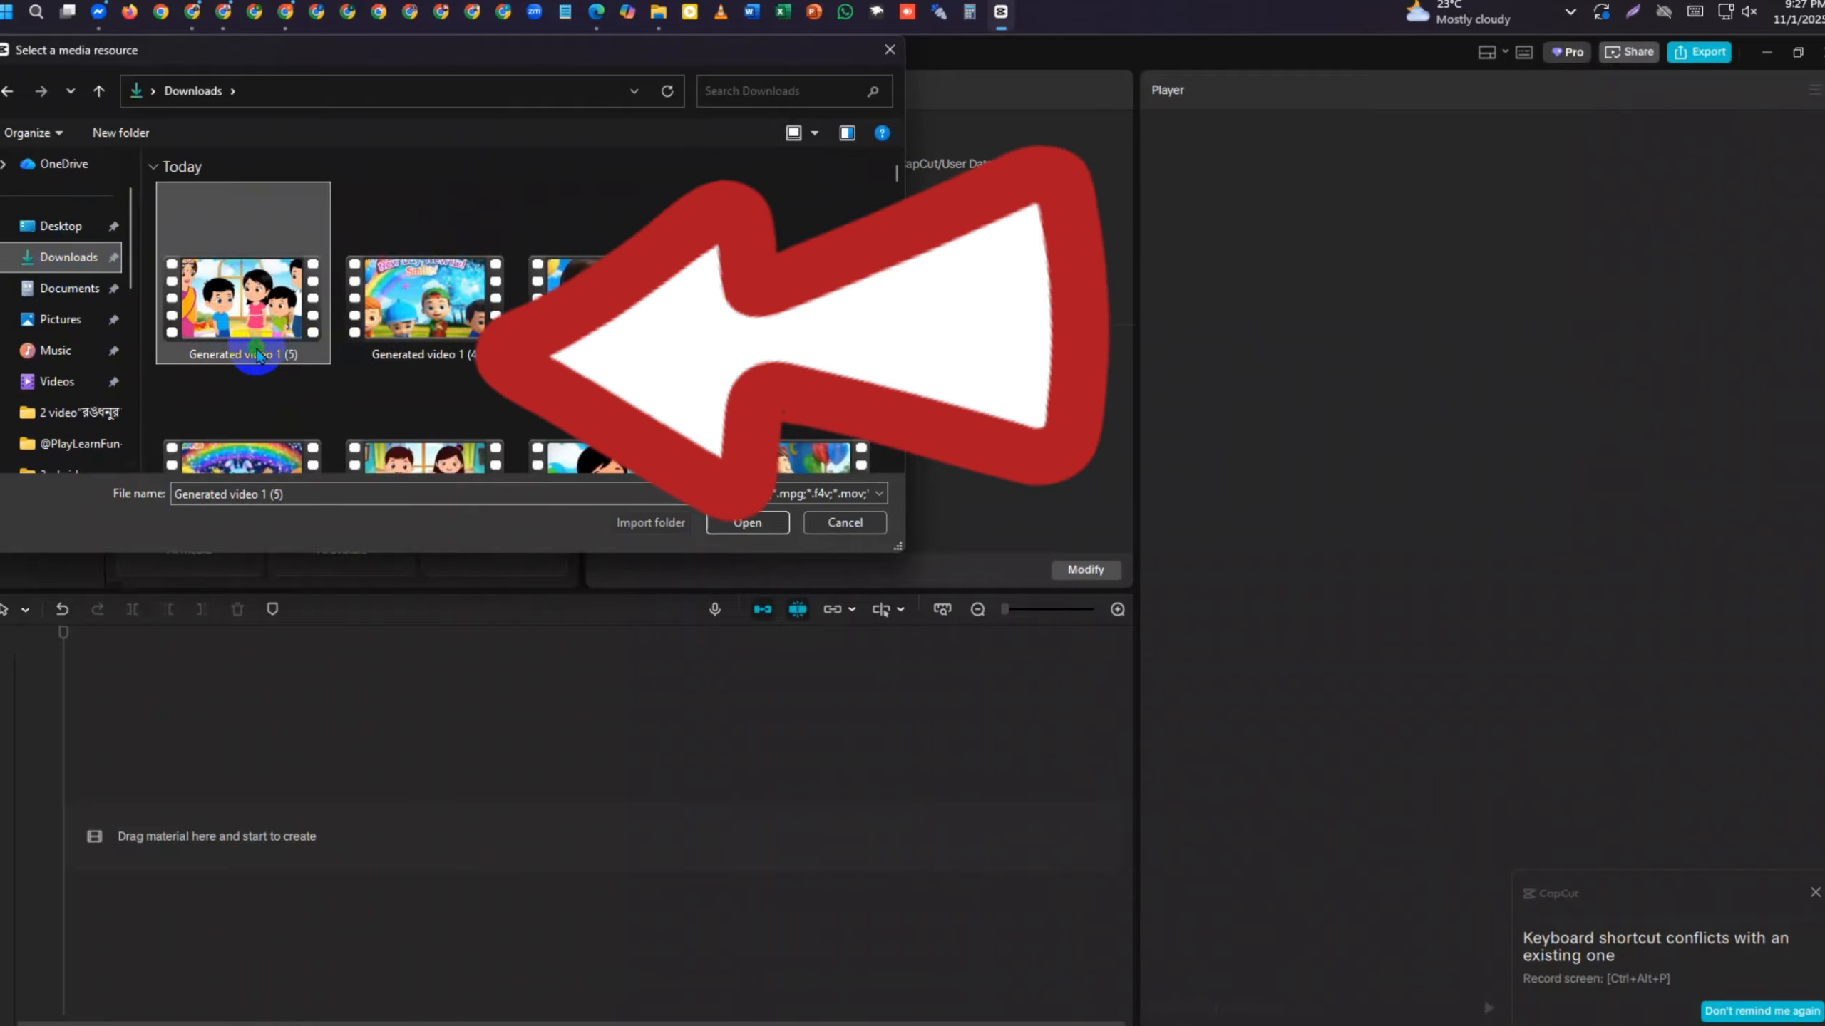
{"action": "scroll", "coordinate": [635, 402], "scroll_direction": "down", "scroll_amount": 1}
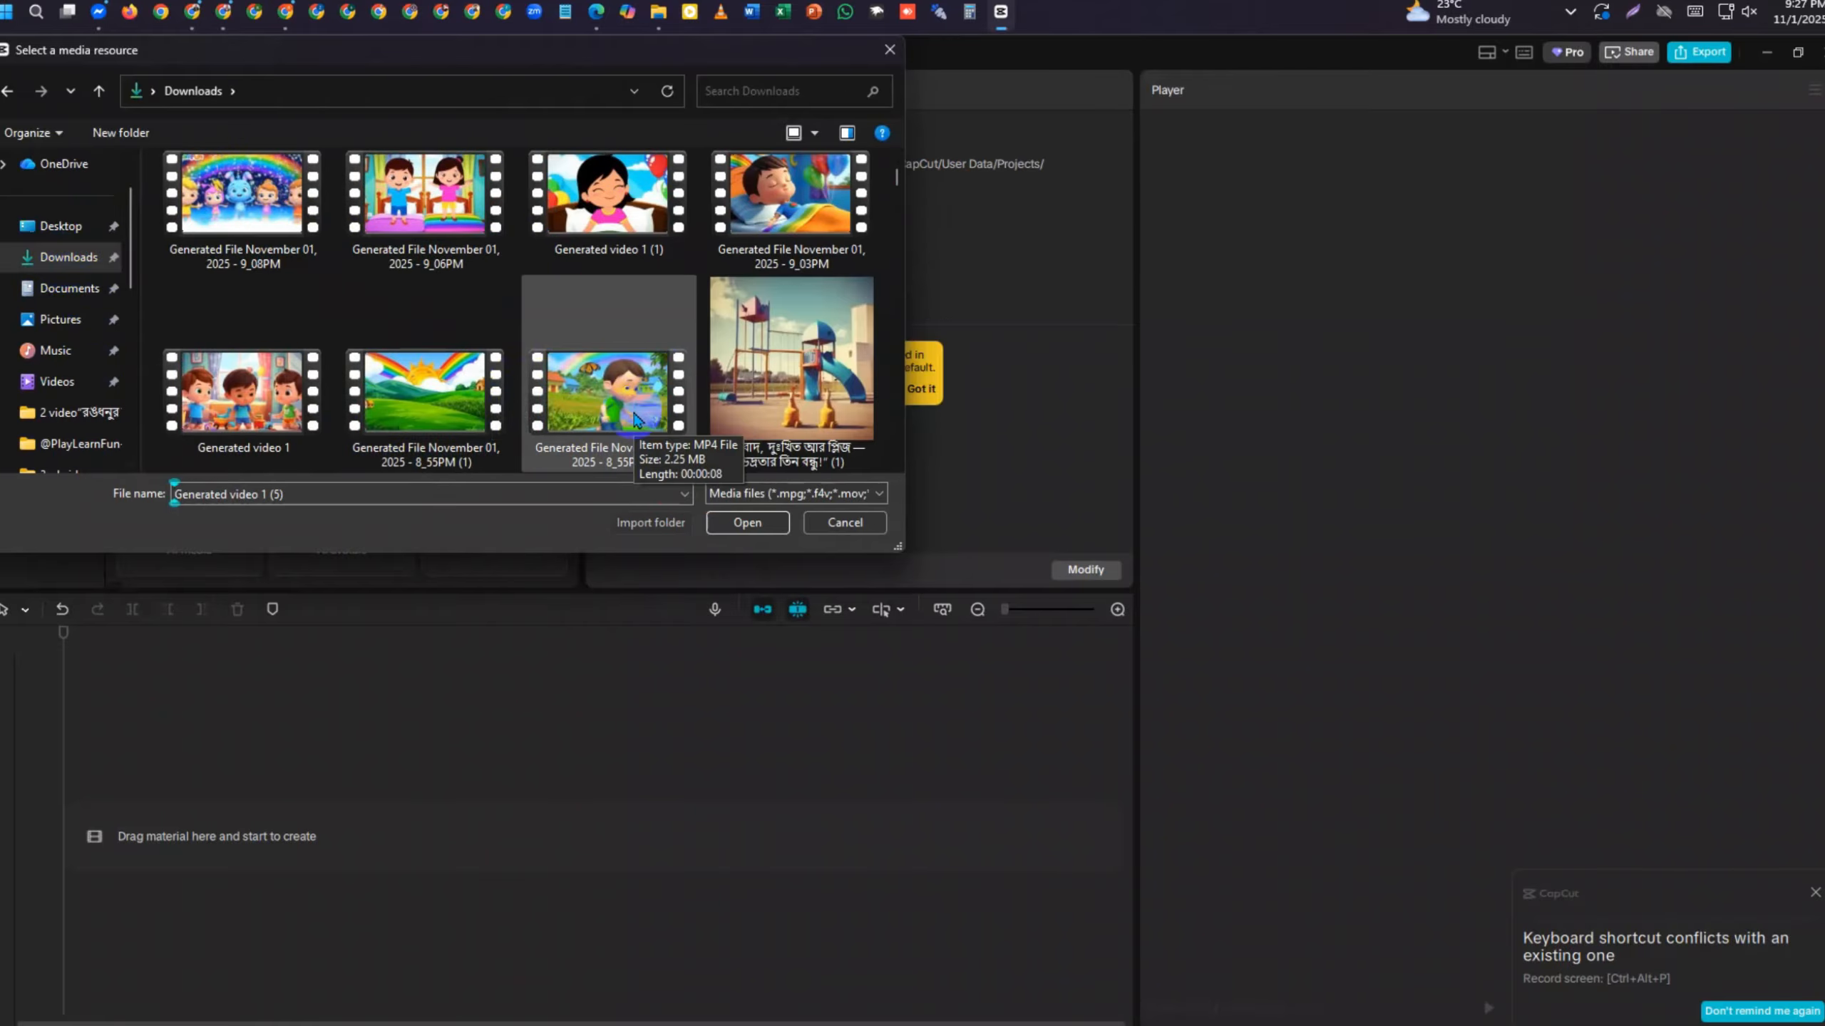
{"action": "left_click", "coordinate": [587, 413], "text": "shift"}
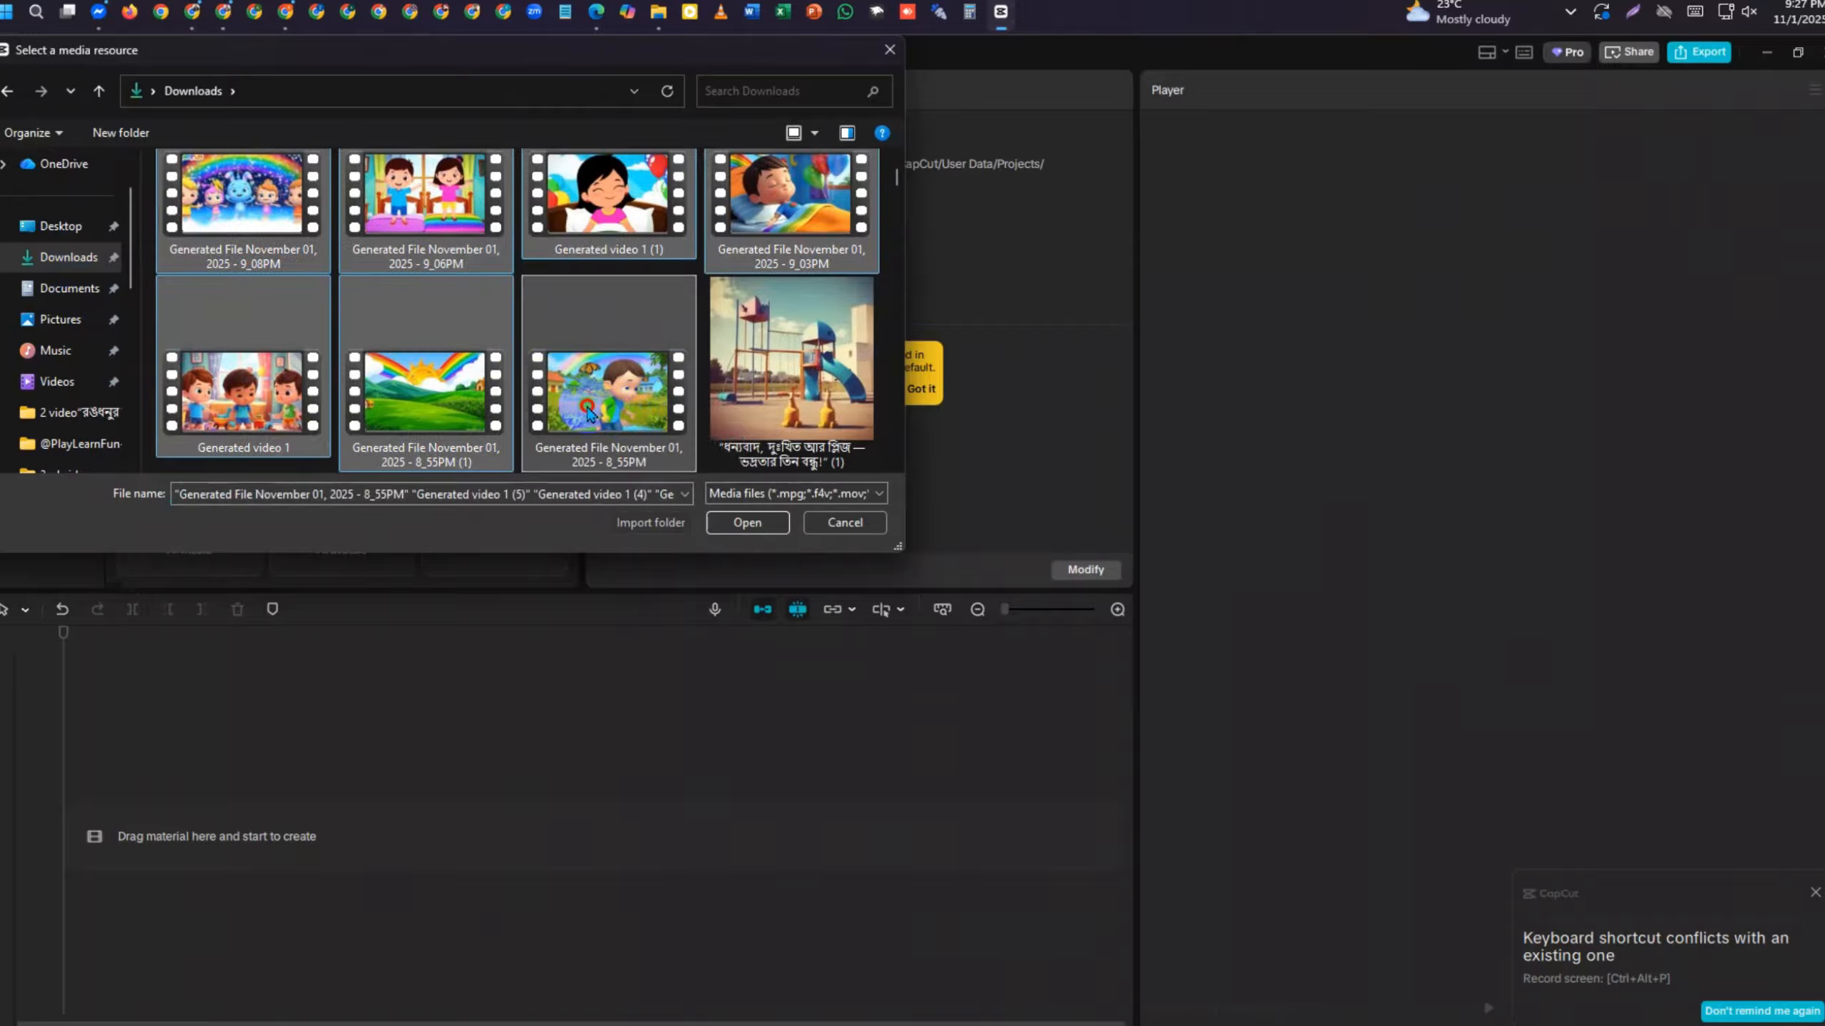
{"action": "left_click_drag", "start_coordinate": [588, 413], "coordinate": [519, 424]}
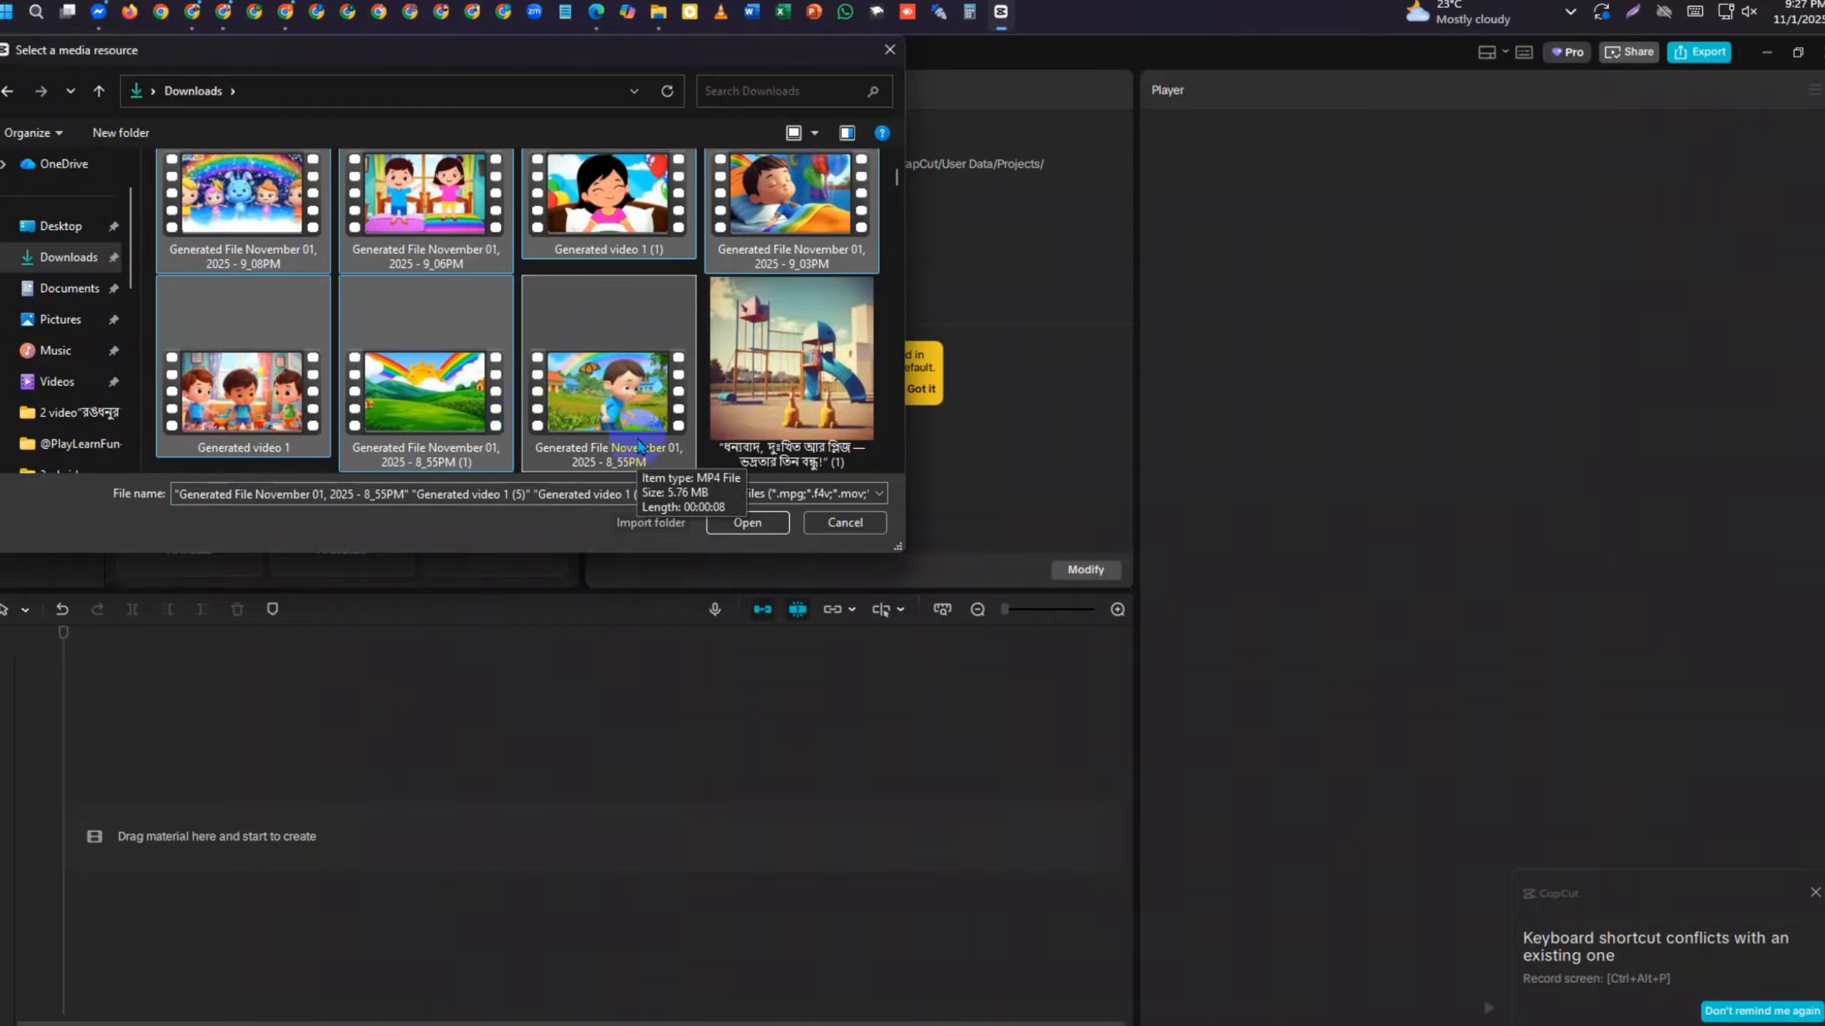
{"action": "scroll", "coordinate": [638, 441], "scroll_direction": "down", "scroll_amount": 3}
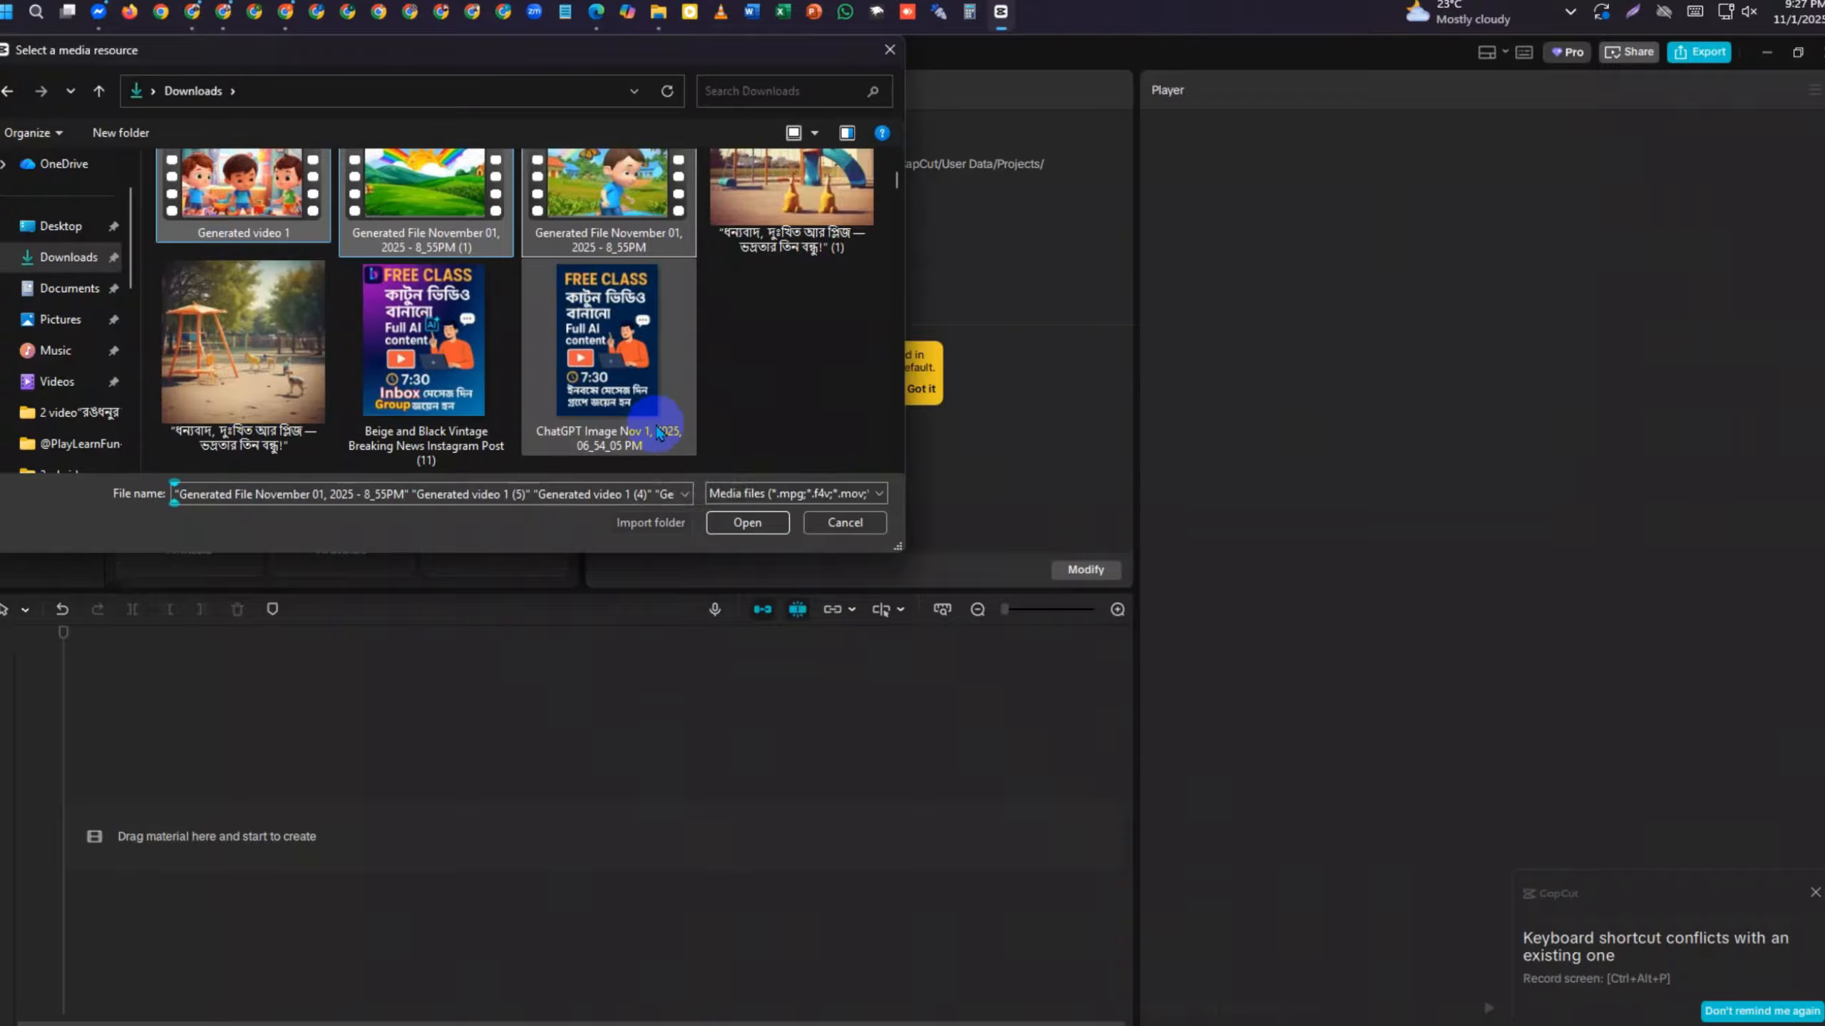
{"action": "left_click", "coordinate": [746, 524]}
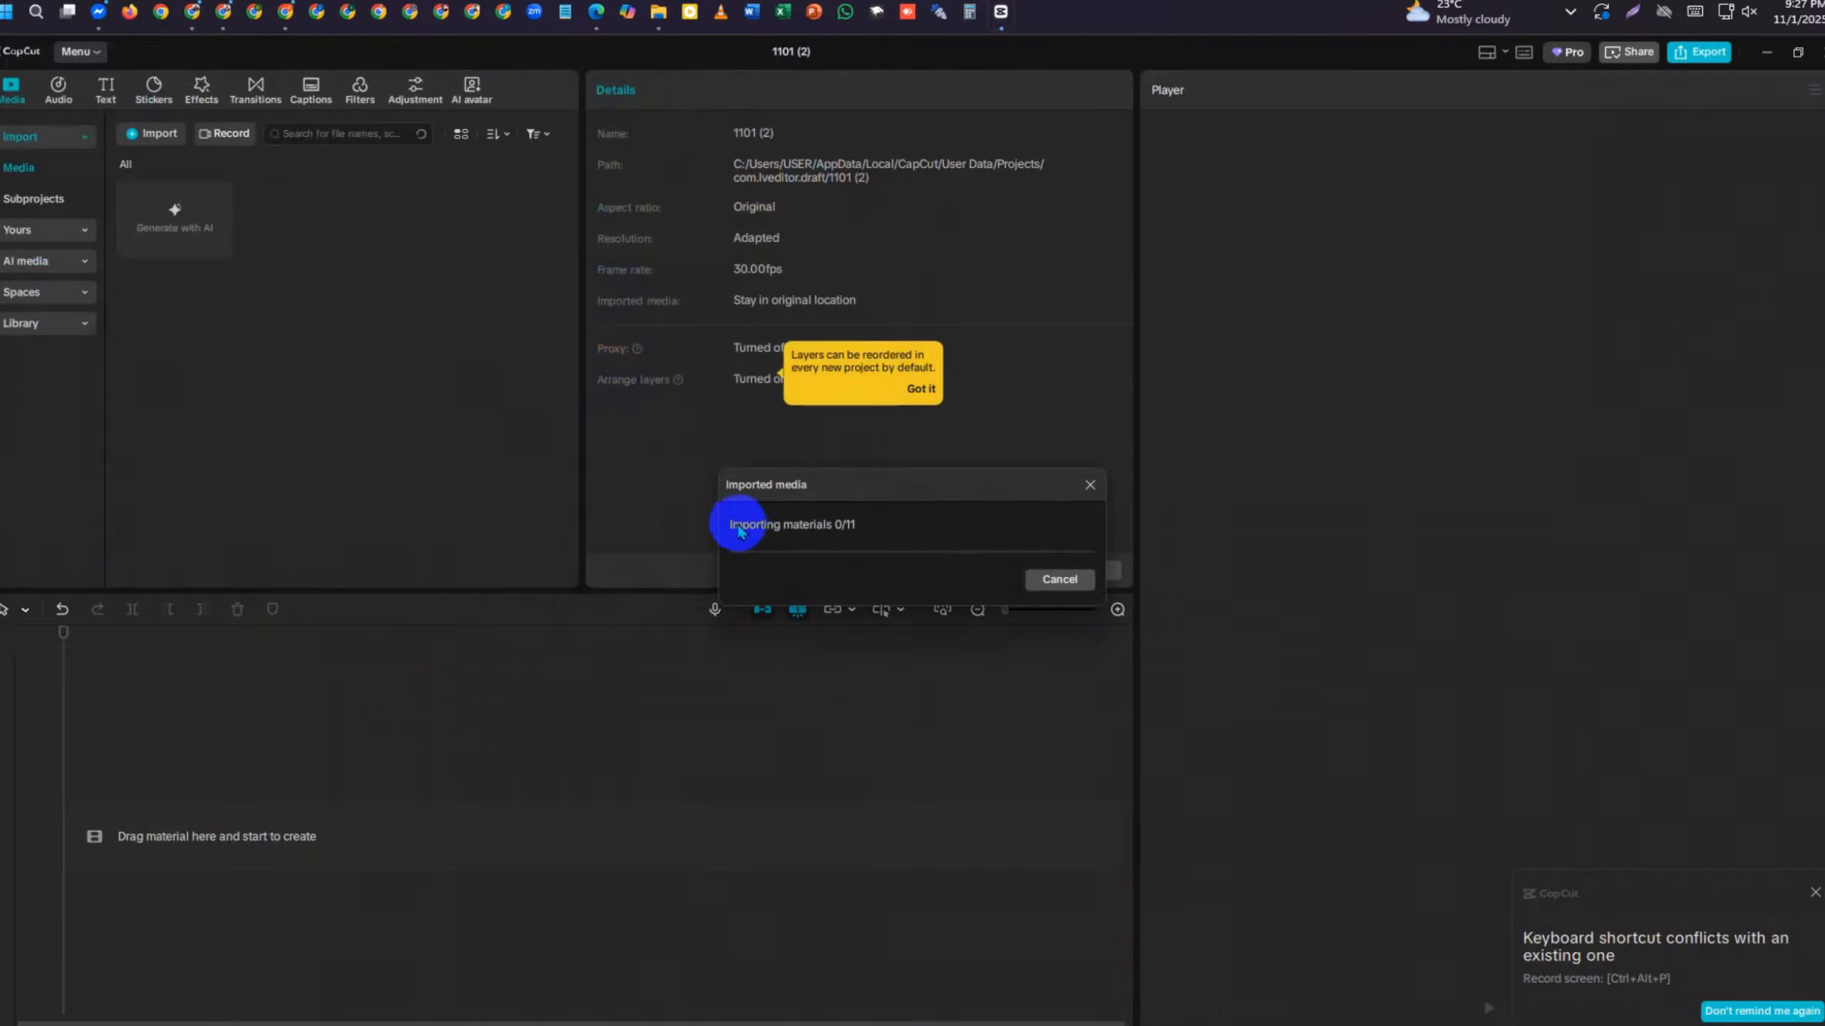
Import the two Bengali song MP3 files with the playground cover art from the Downloads folder
{"action": "left_click", "coordinate": [146, 138]}
{"action": "scroll", "coordinate": [712, 359], "scroll_direction": "down", "scroll_amount": 2}
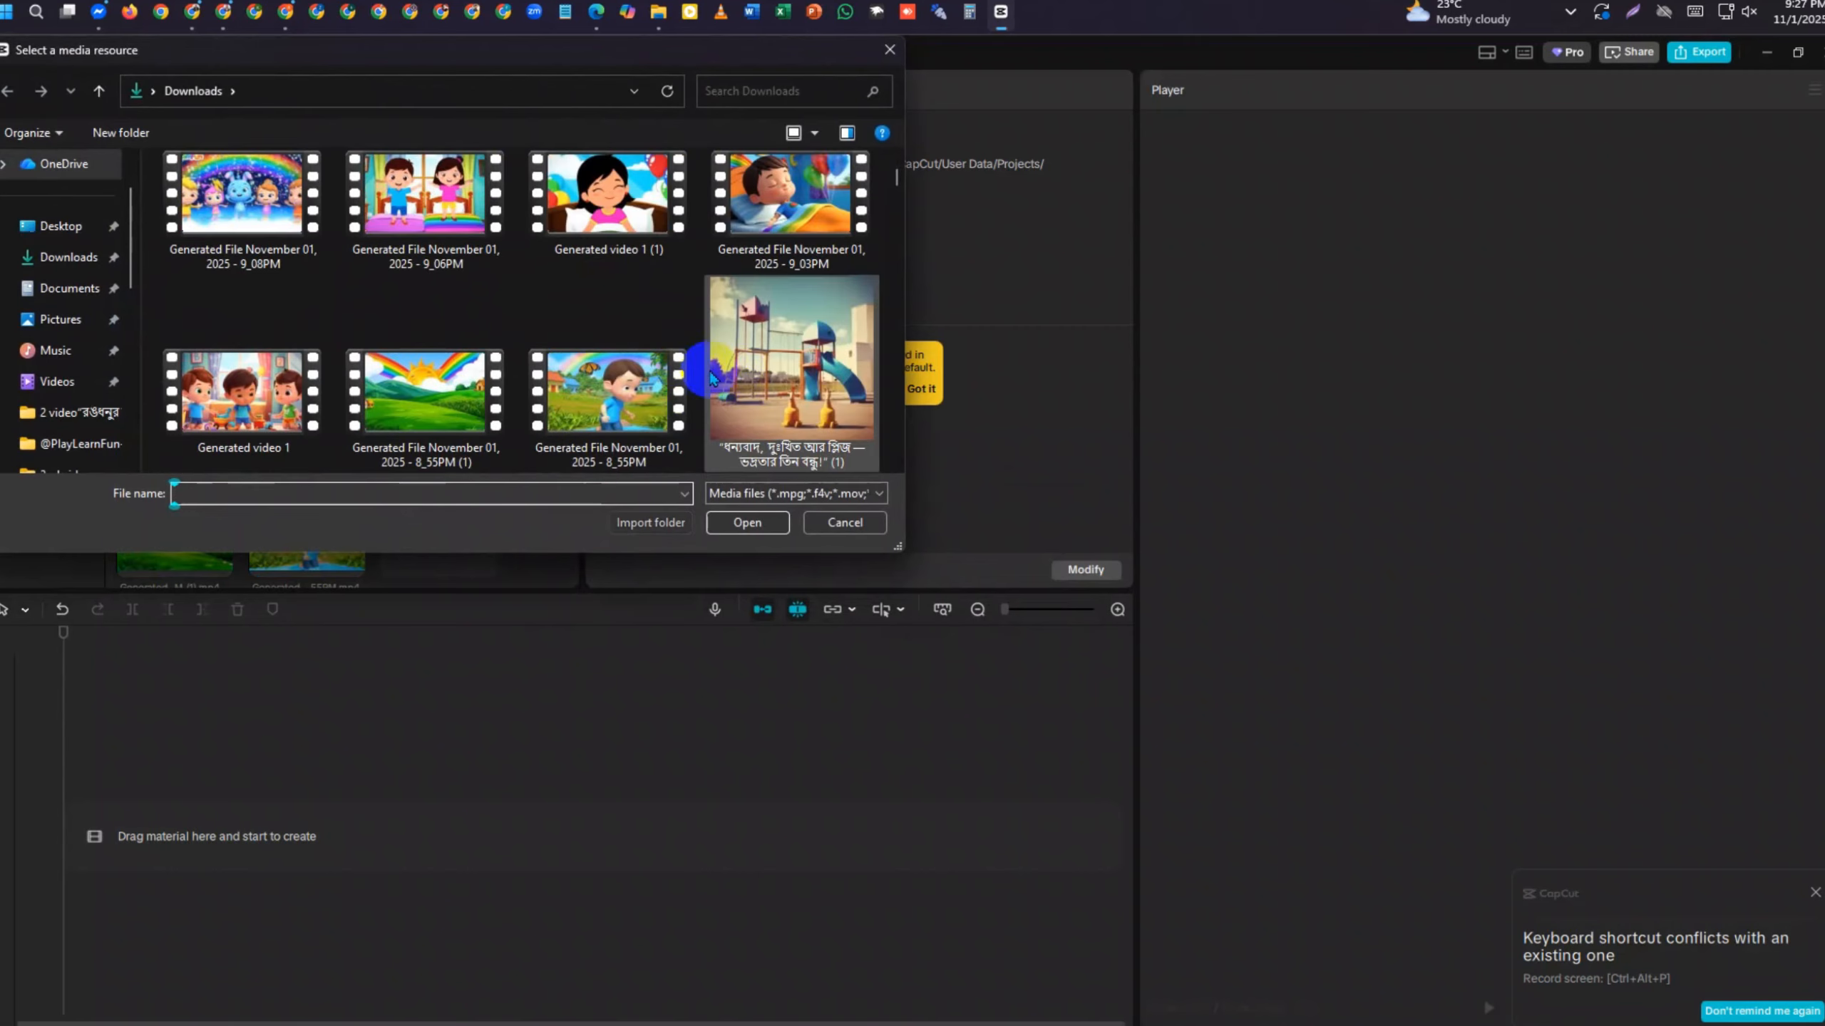
{"action": "left_click", "coordinate": [776, 391]}
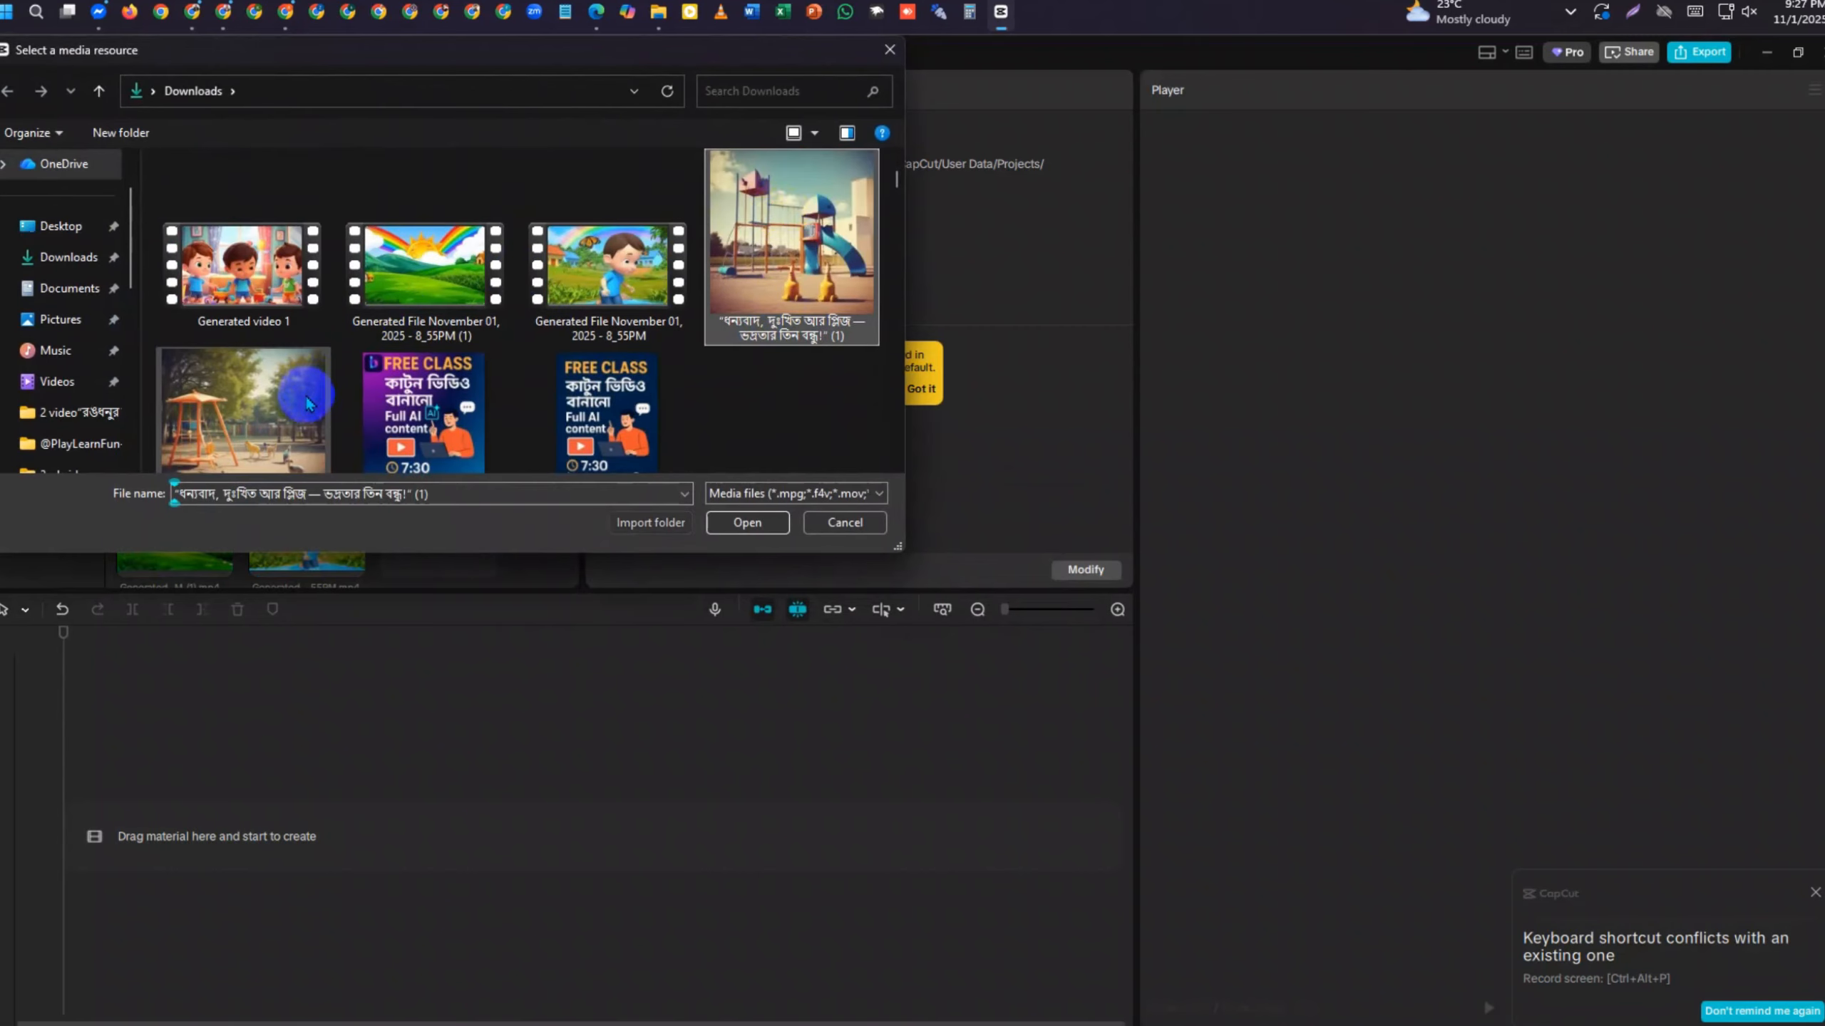
{"action": "left_click", "coordinate": [306, 404], "text": "ctrl"}
{"action": "left_click", "coordinate": [721, 532]}
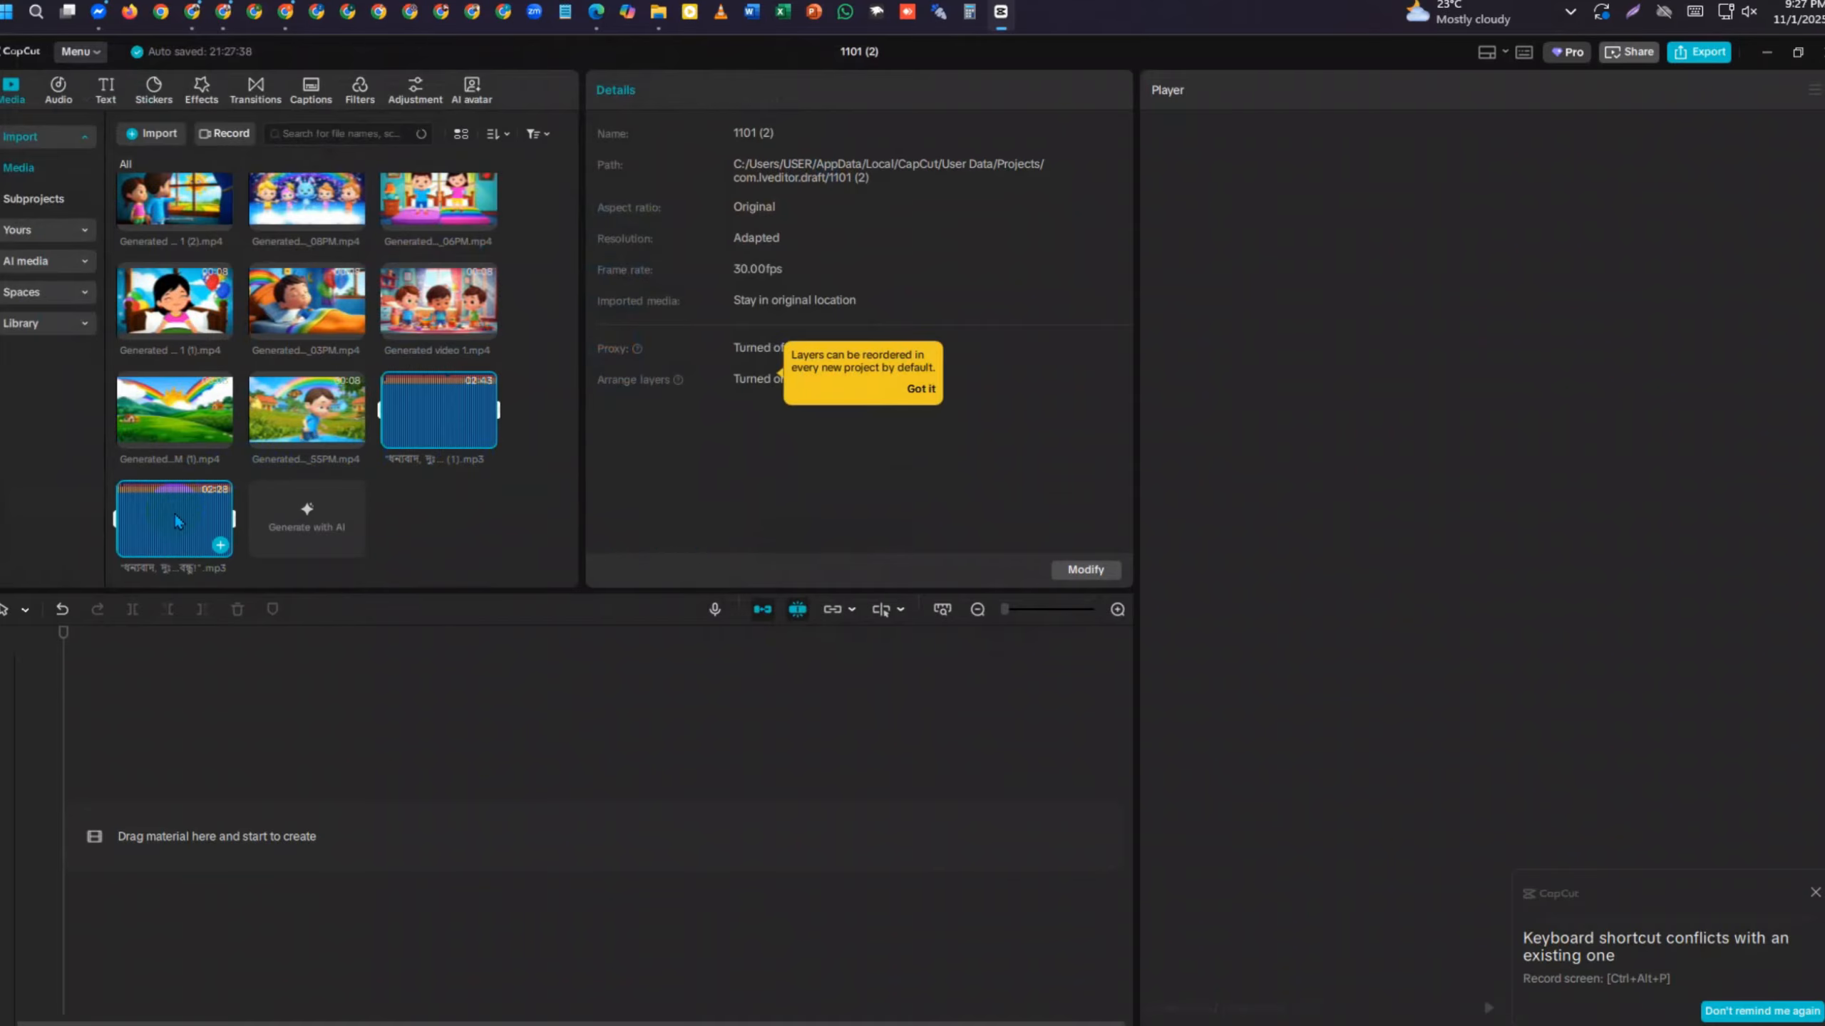
{"action": "left_click_drag", "start_coordinate": [176, 524], "coordinate": [183, 824]}
{"action": "left_click", "coordinate": [215, 903]}
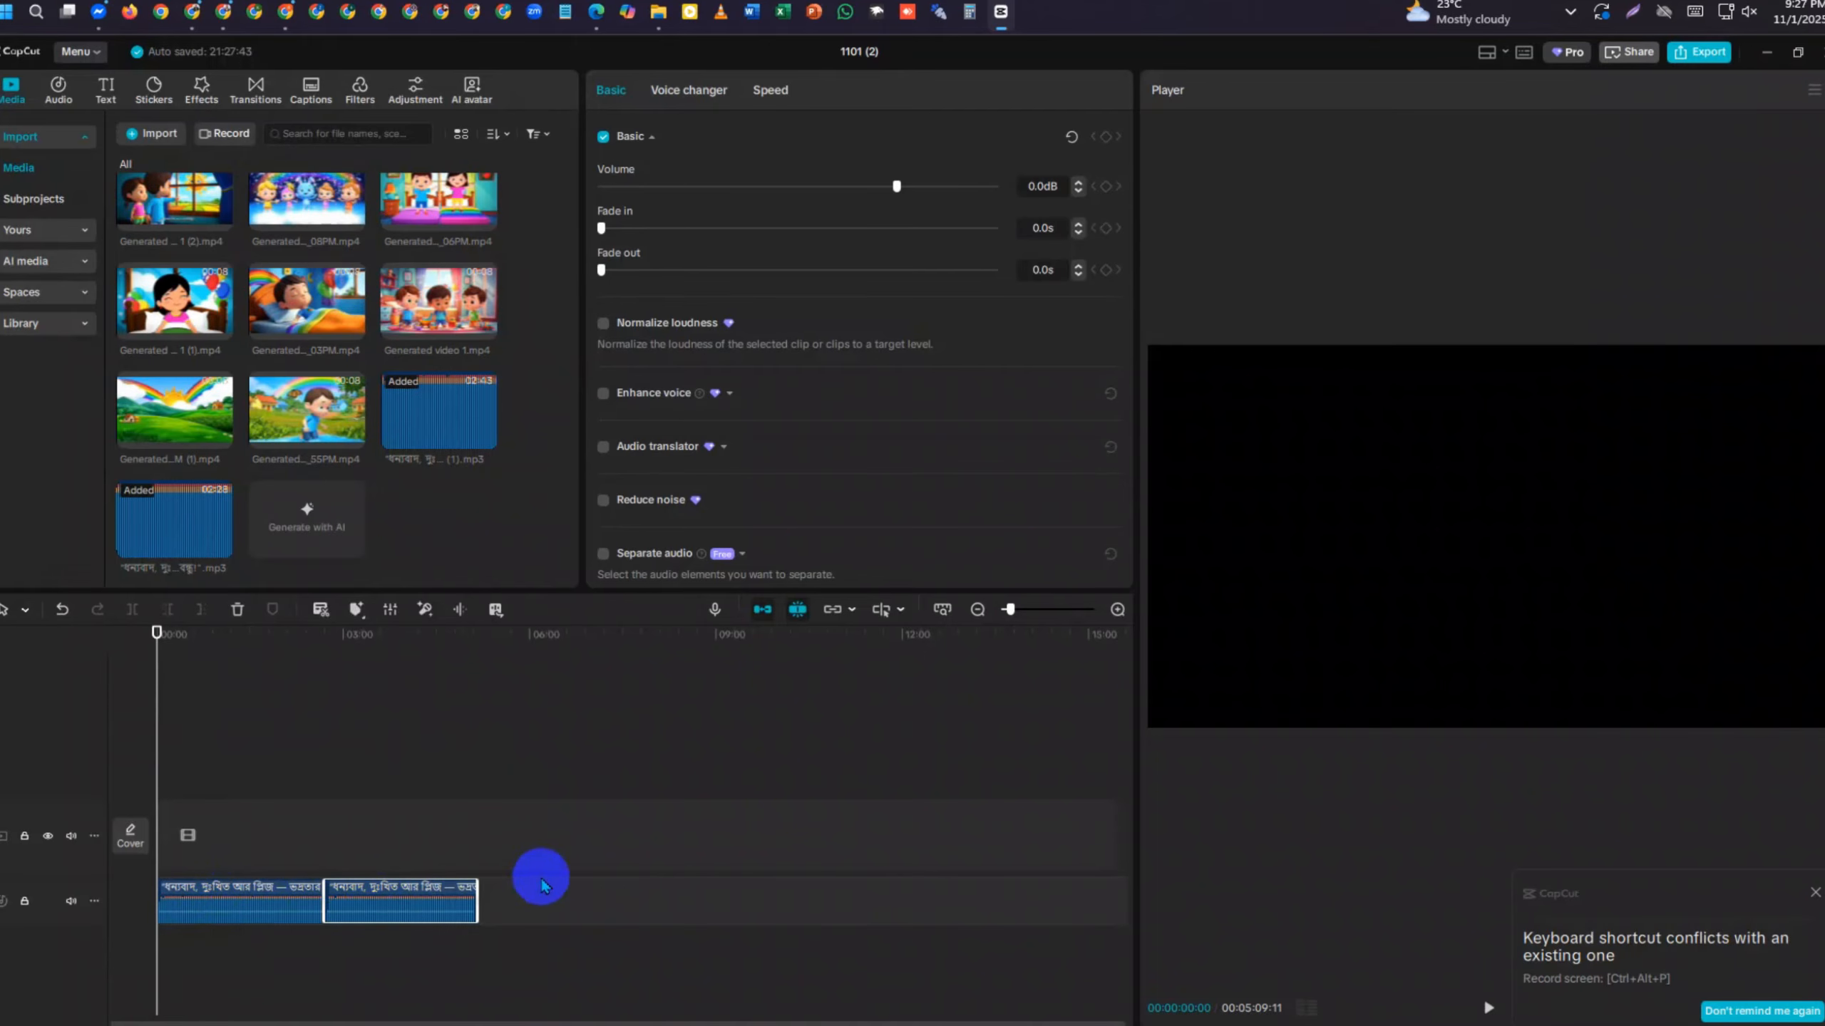
{"action": "key", "text": "ctrl+a"}
{"action": "key", "text": "Delete"}
Add the last imported song MP3, the version without "(1)" in its name, to the timeline and raise its volume to 20.0 dB
{"action": "left_click", "coordinate": [216, 544]}
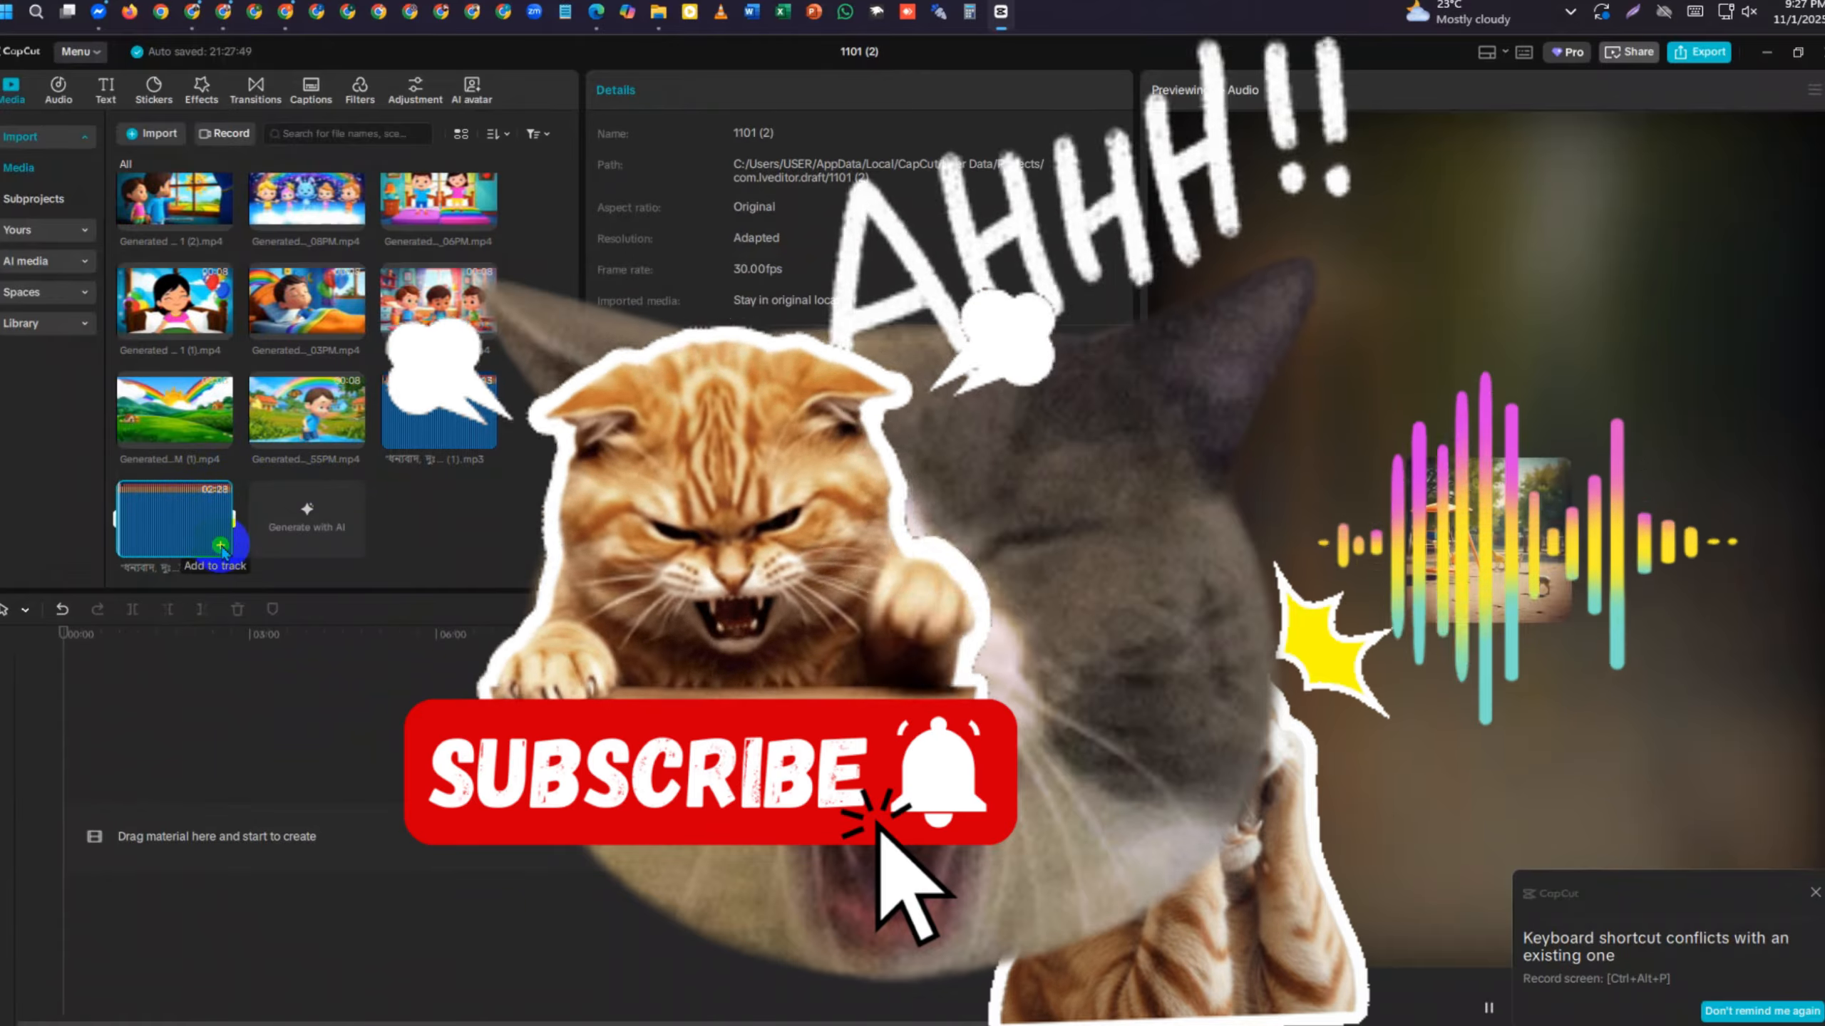
{"action": "left_click", "coordinate": [219, 546]}
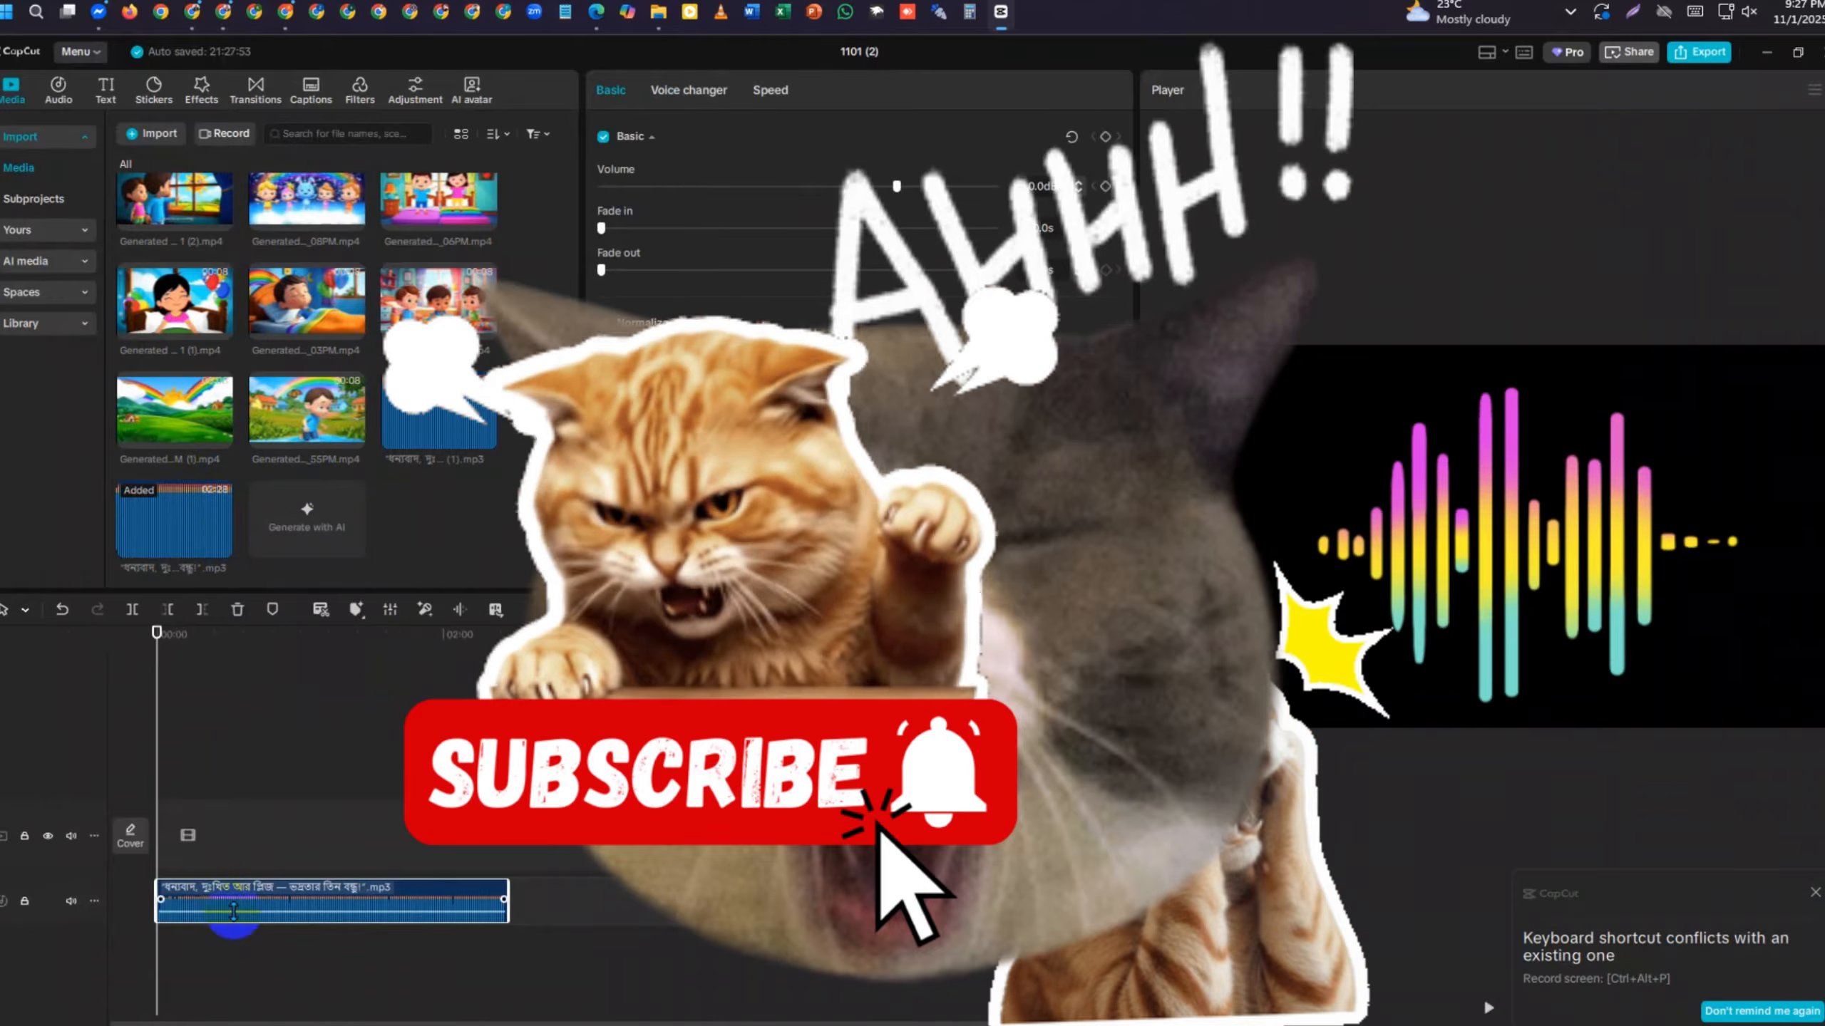
{"action": "left_click_drag", "start_coordinate": [224, 927], "coordinate": [237, 899]}
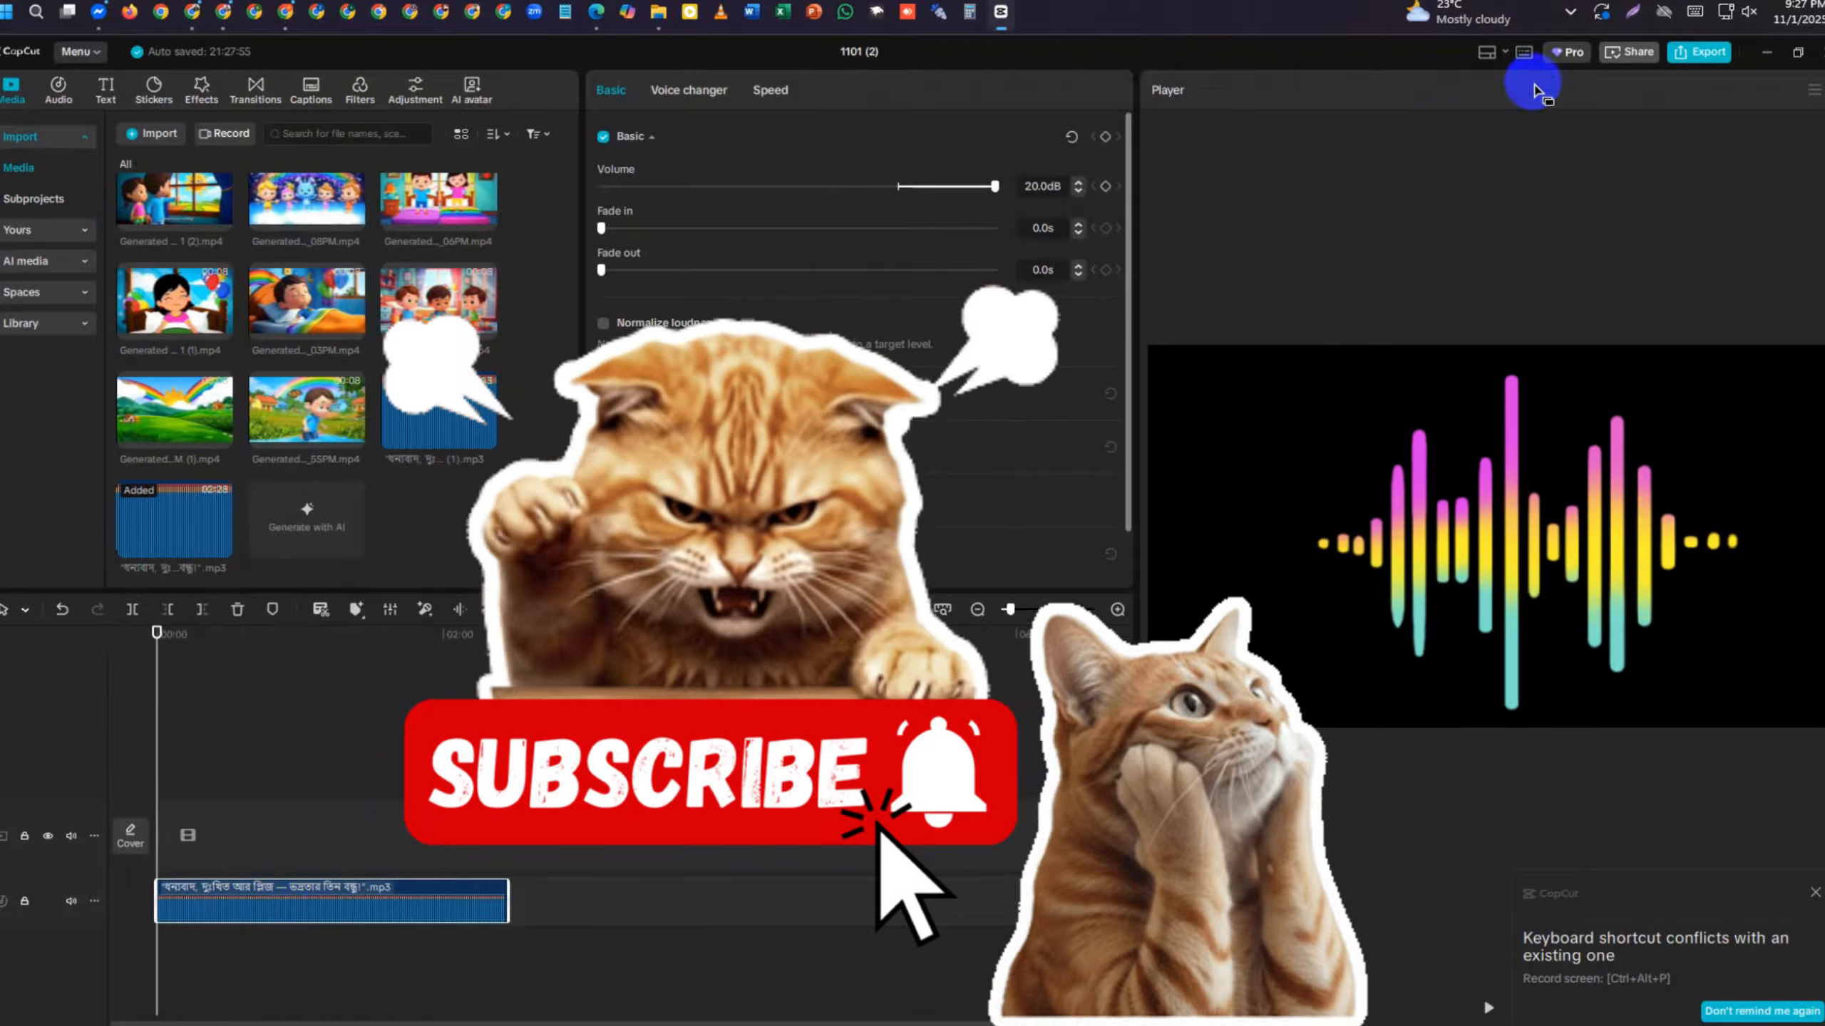
Check the system sound level and play the song on the timeline from the start
{"action": "left_click", "coordinate": [1753, 11]}
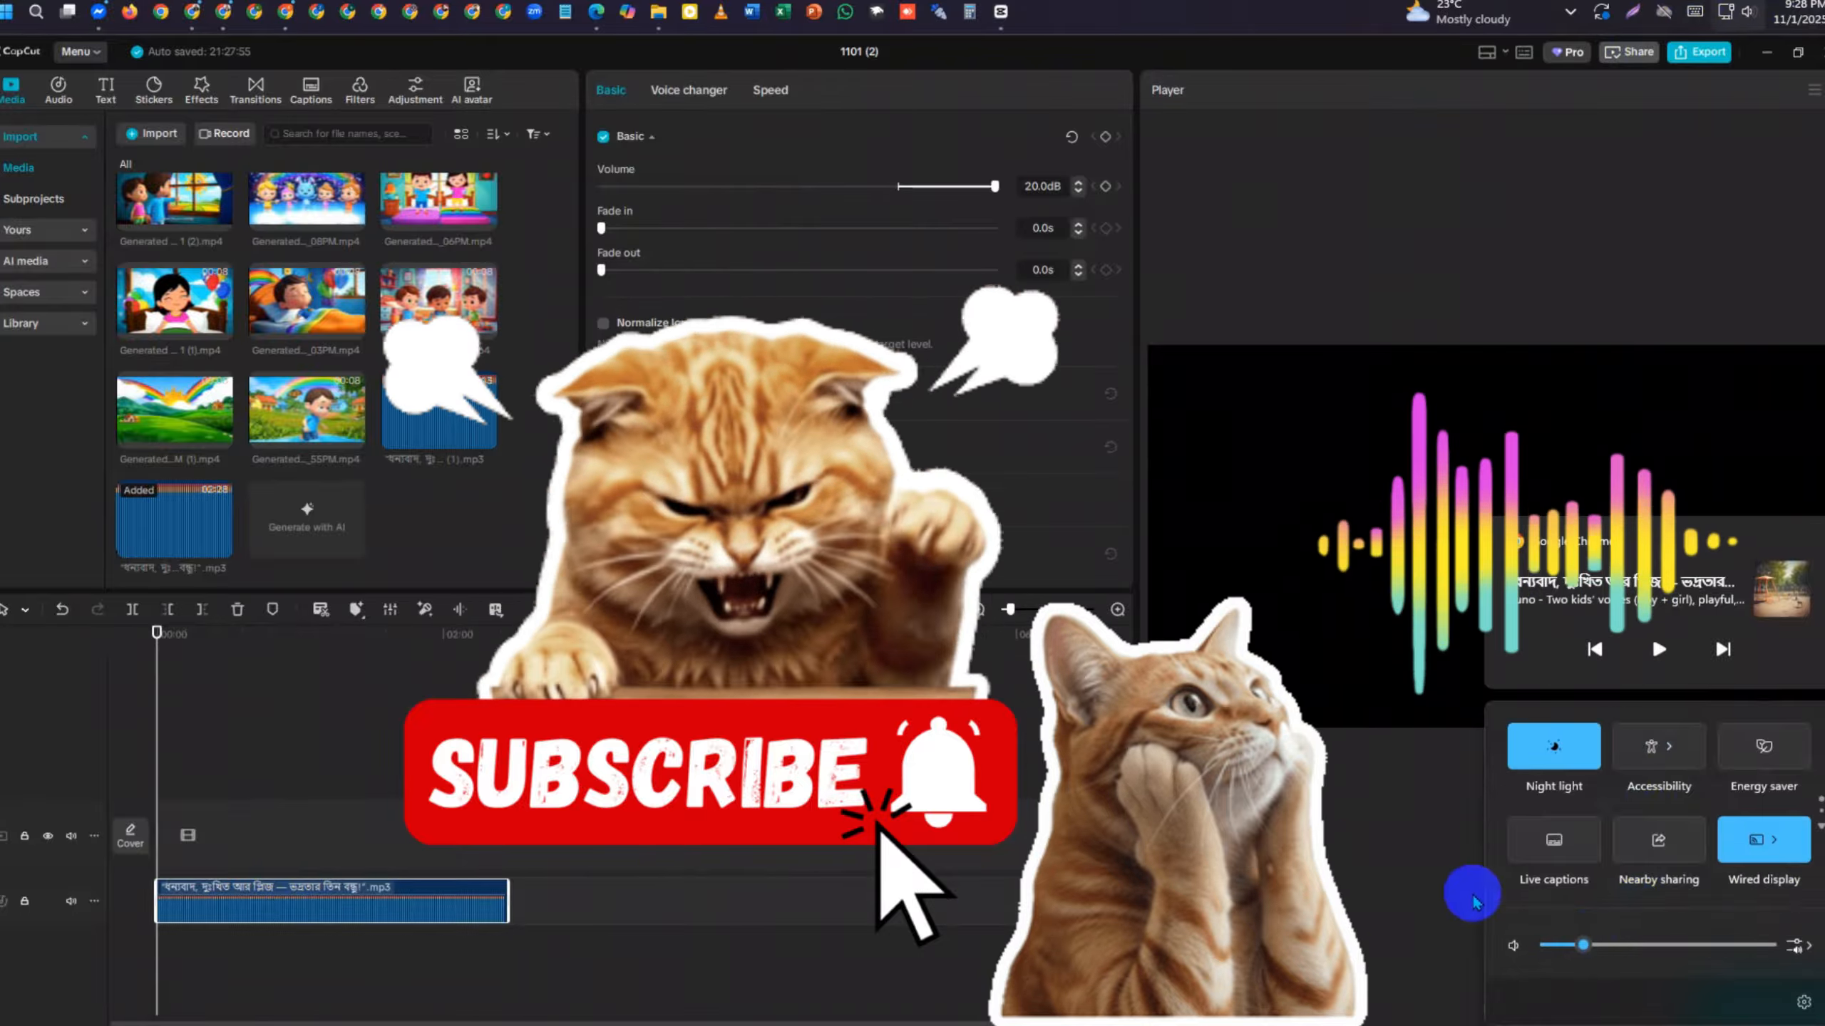
{"action": "left_click", "coordinate": [488, 755]}
{"action": "key", "text": "space"}
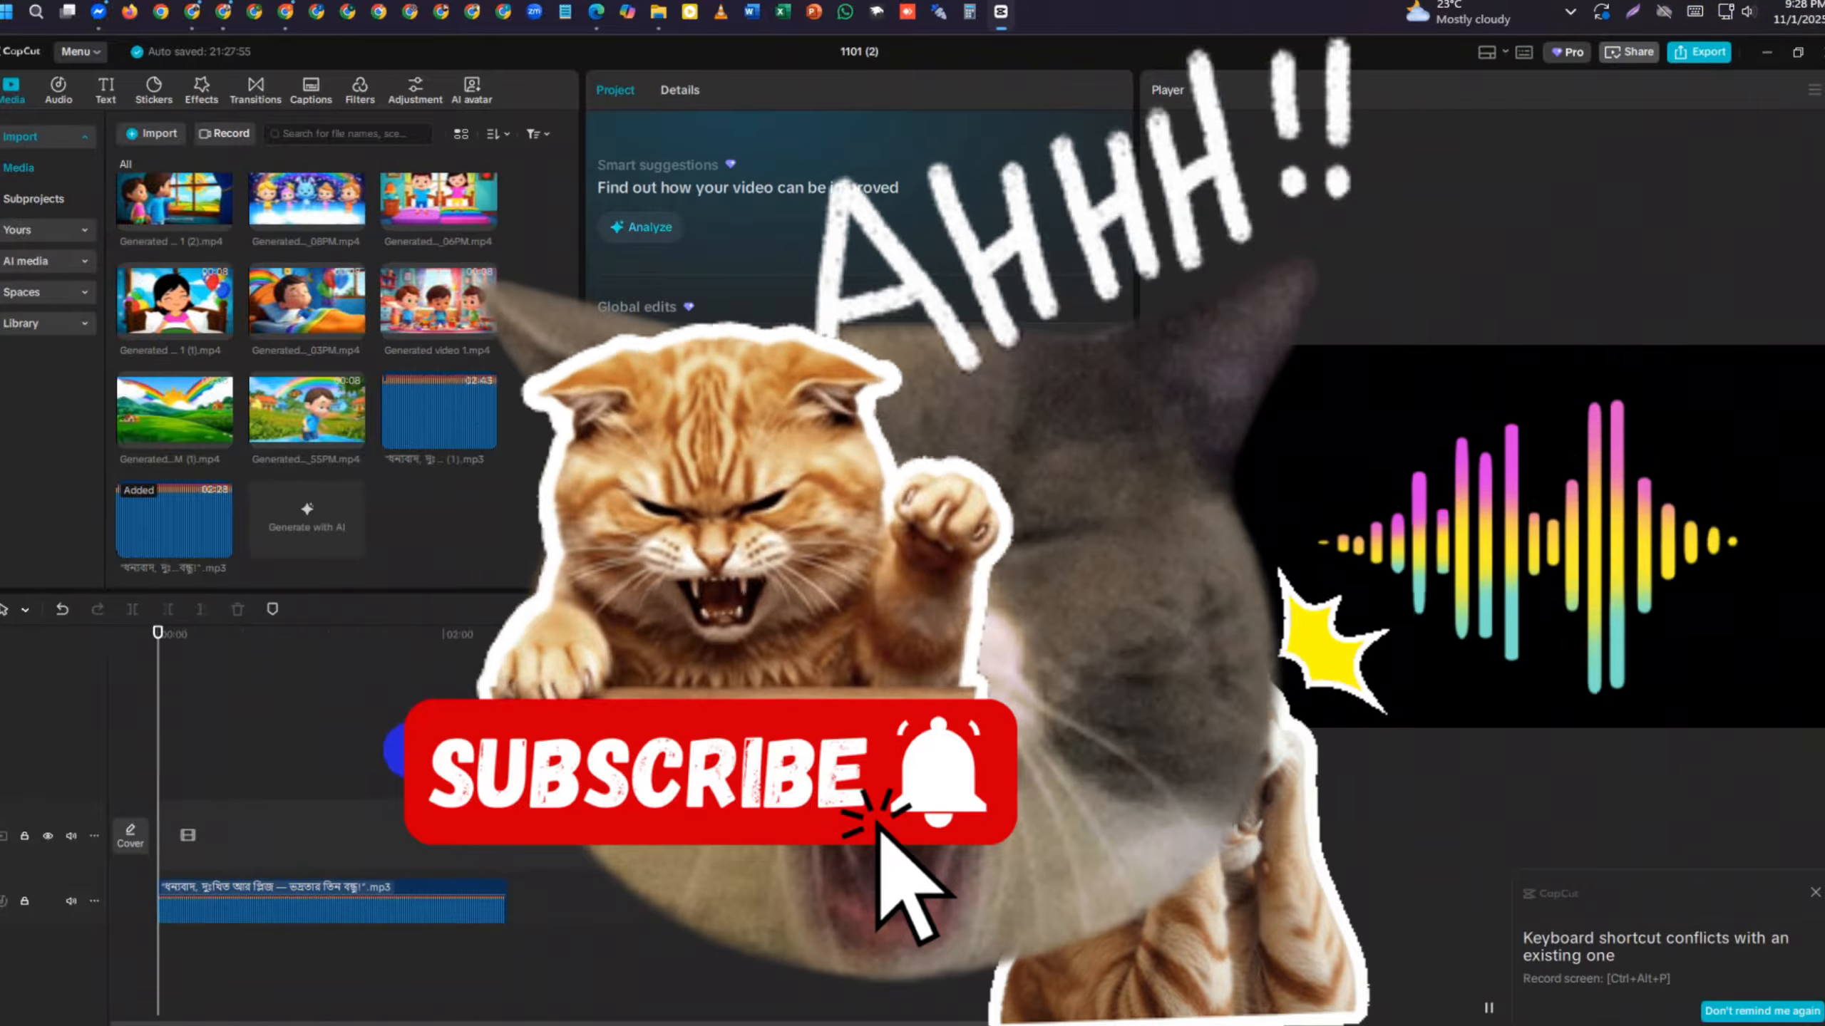
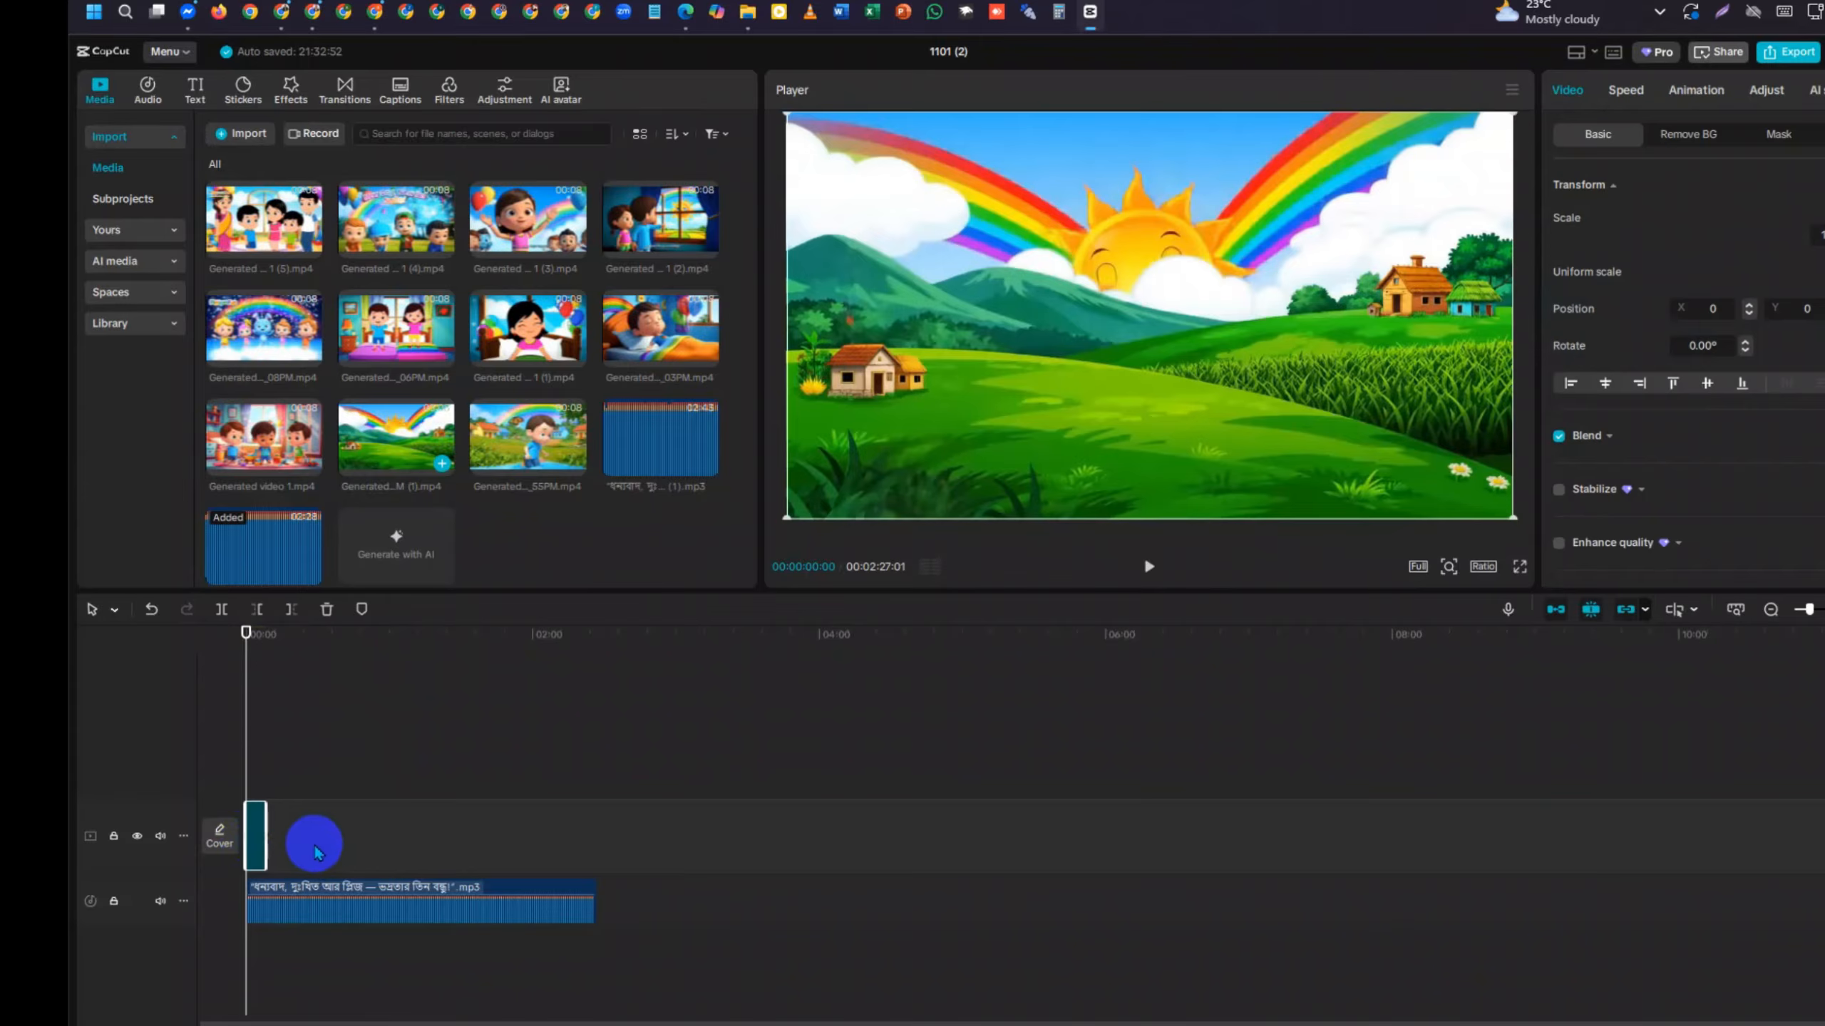
Play the first timeline clip against the song, zoom the timeline in, and scrub the playhead to 00:00:05:09
{"action": "key", "text": "space"}
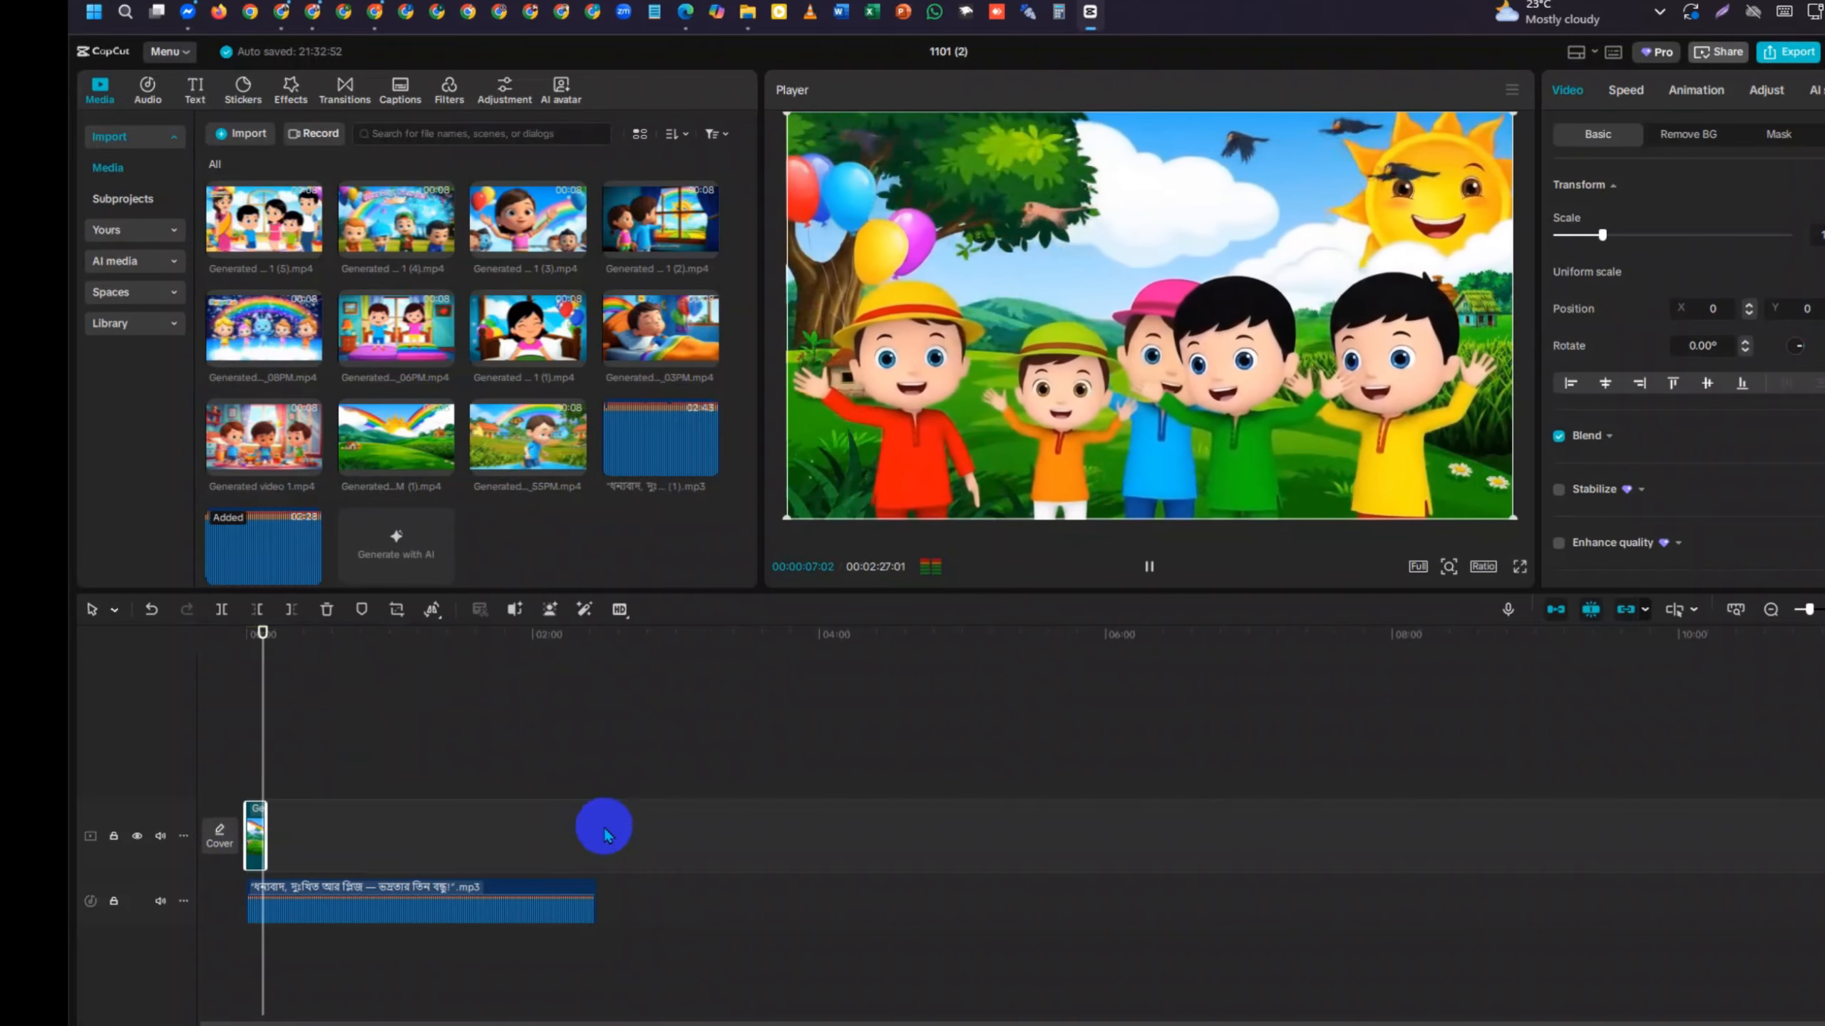
{"action": "scroll", "coordinate": [266, 899], "scroll_direction": "up", "scroll_amount": 5}
{"action": "key", "text": "space"}
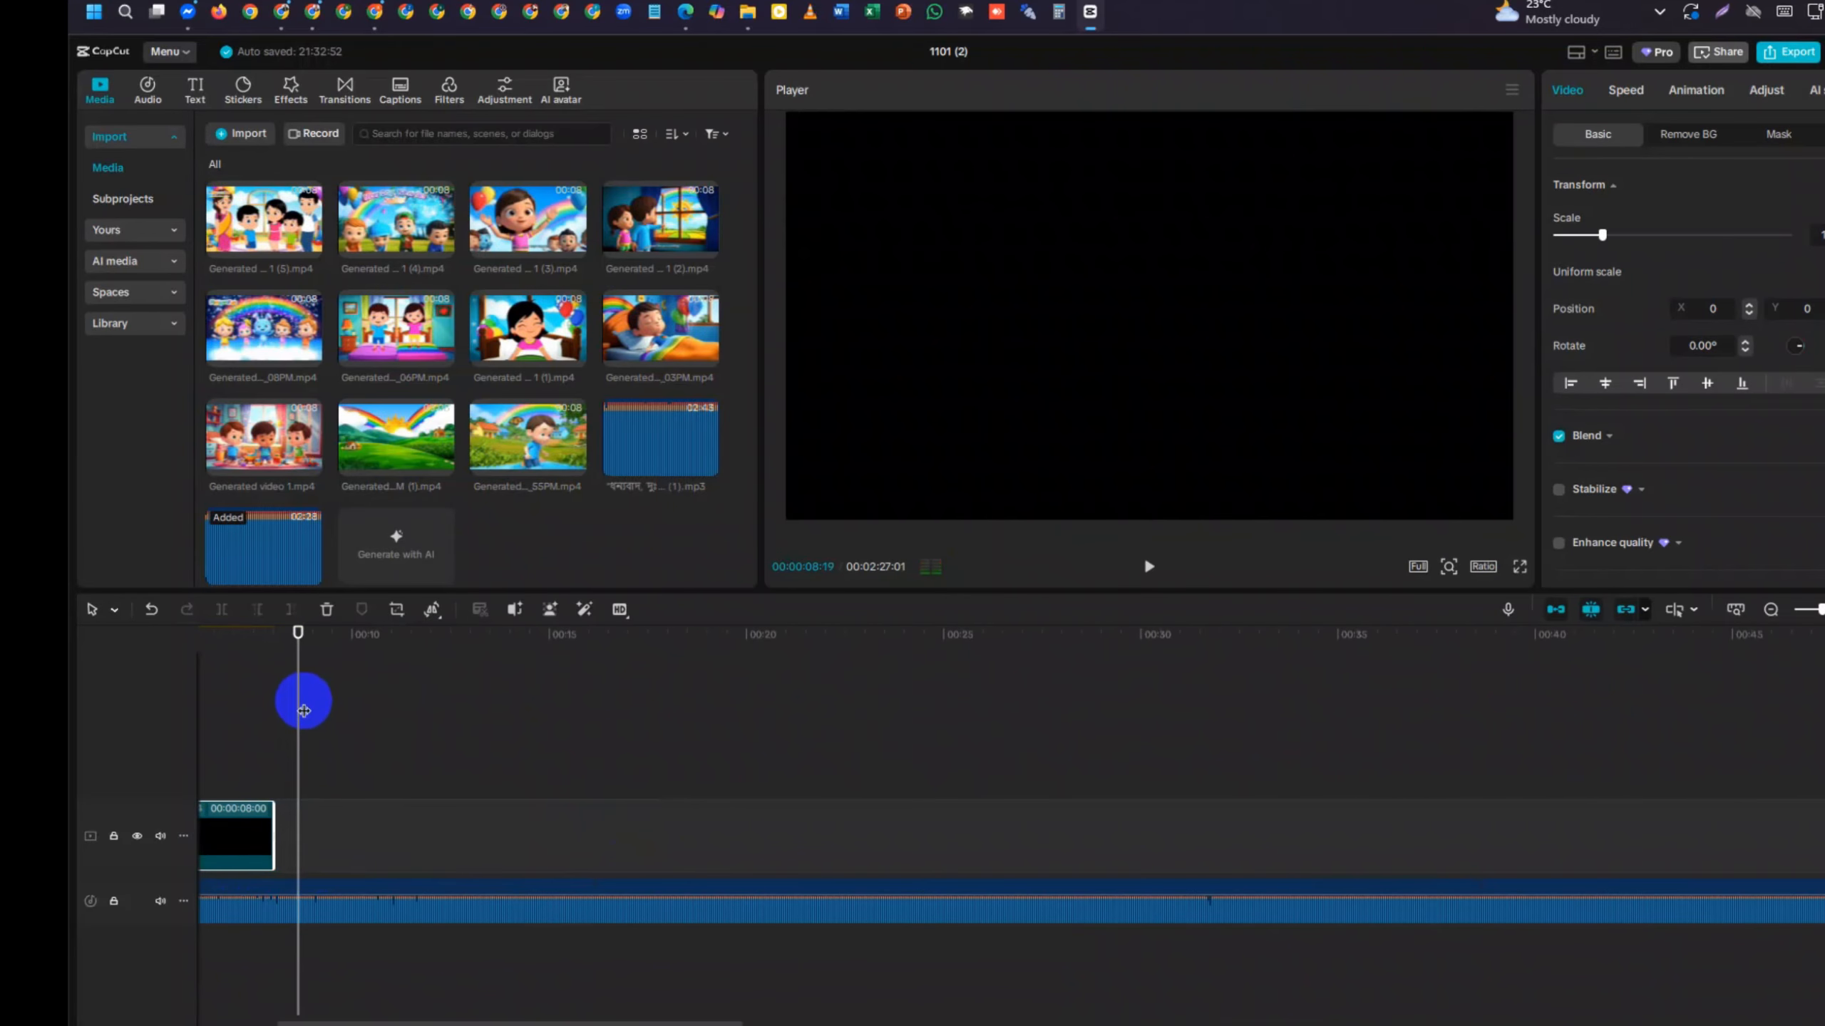
{"action": "left_click_drag", "start_coordinate": [299, 702], "coordinate": [70, 728]}
{"action": "key", "text": "space"}
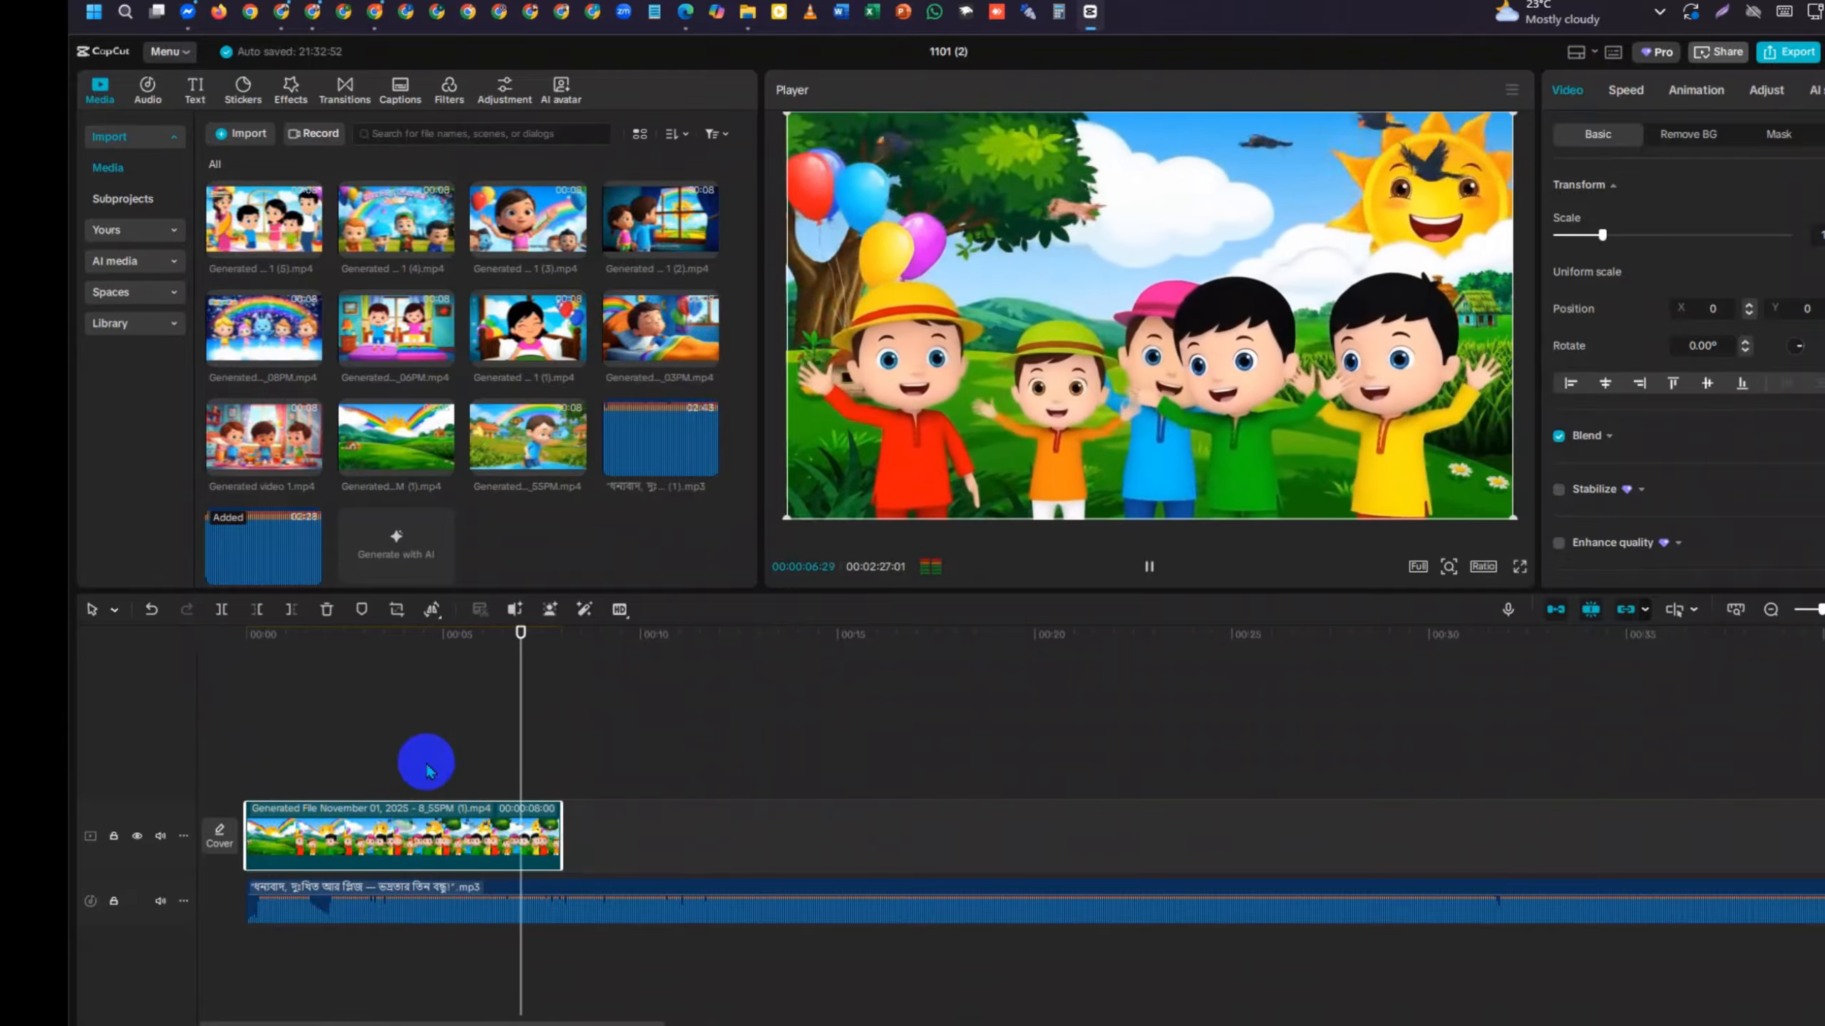
{"action": "key", "text": "space"}
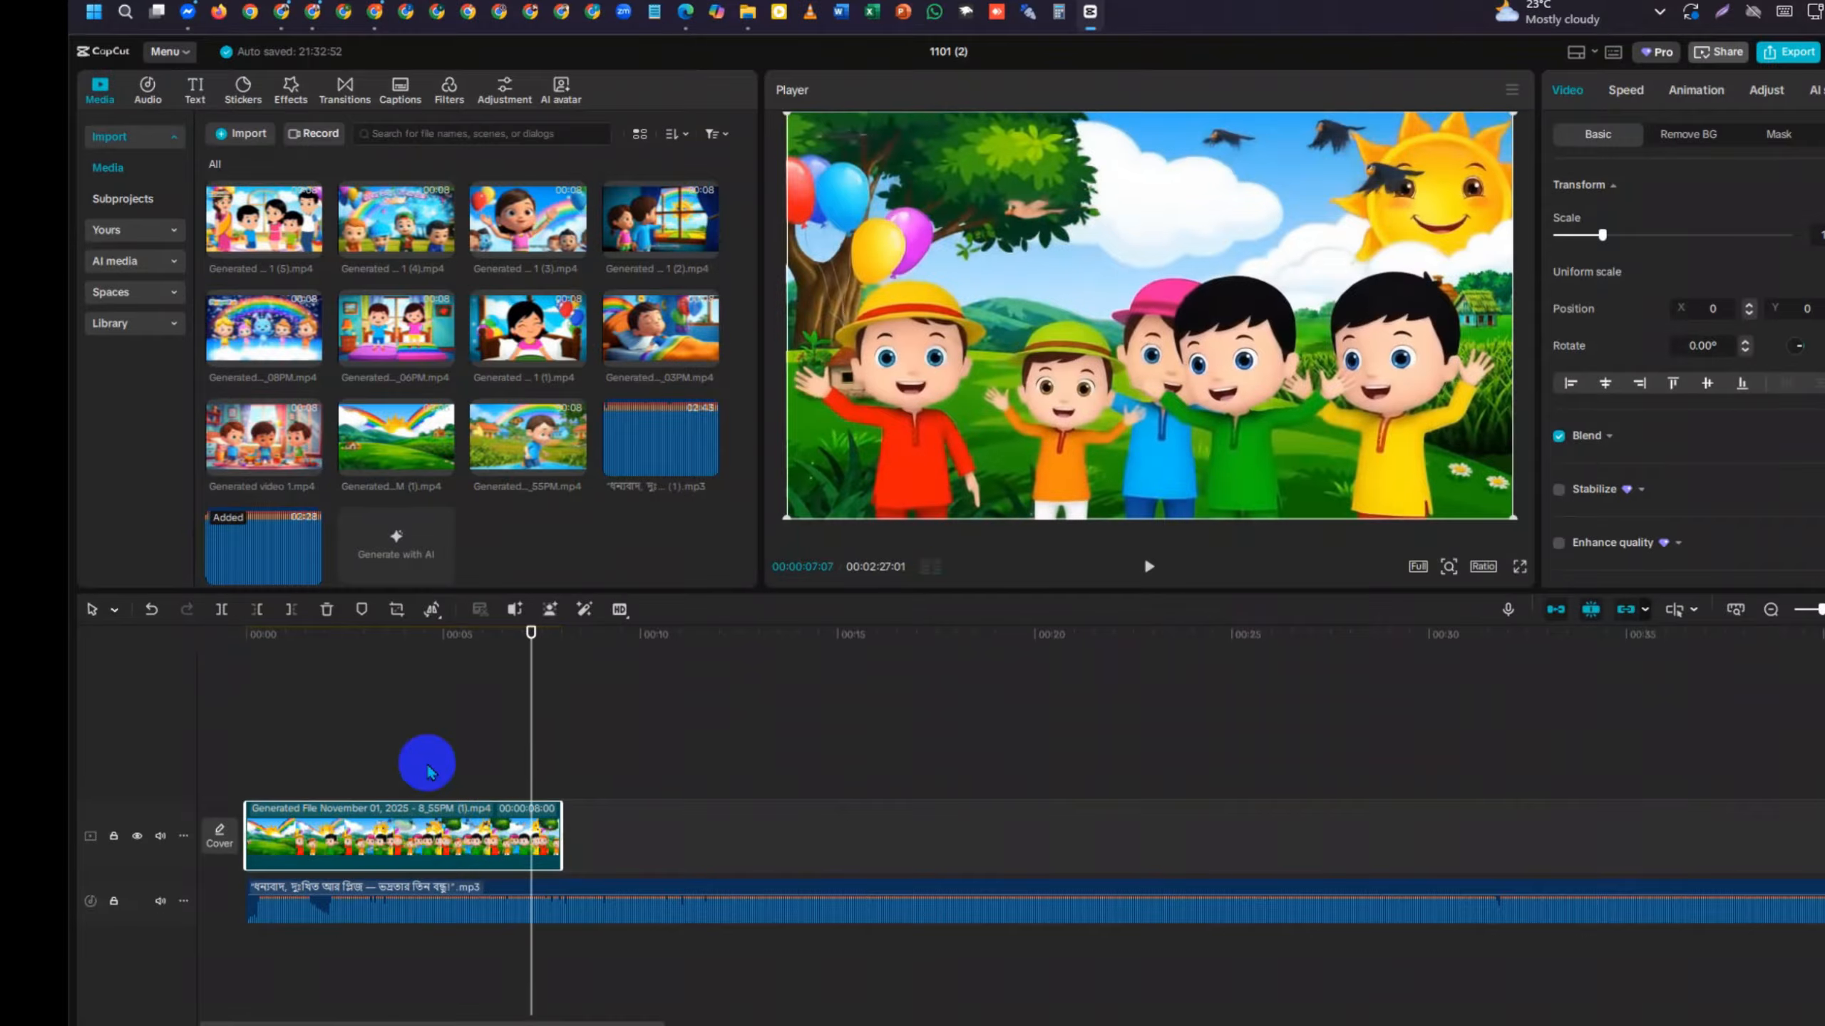
{"action": "left_click", "coordinate": [552, 731]}
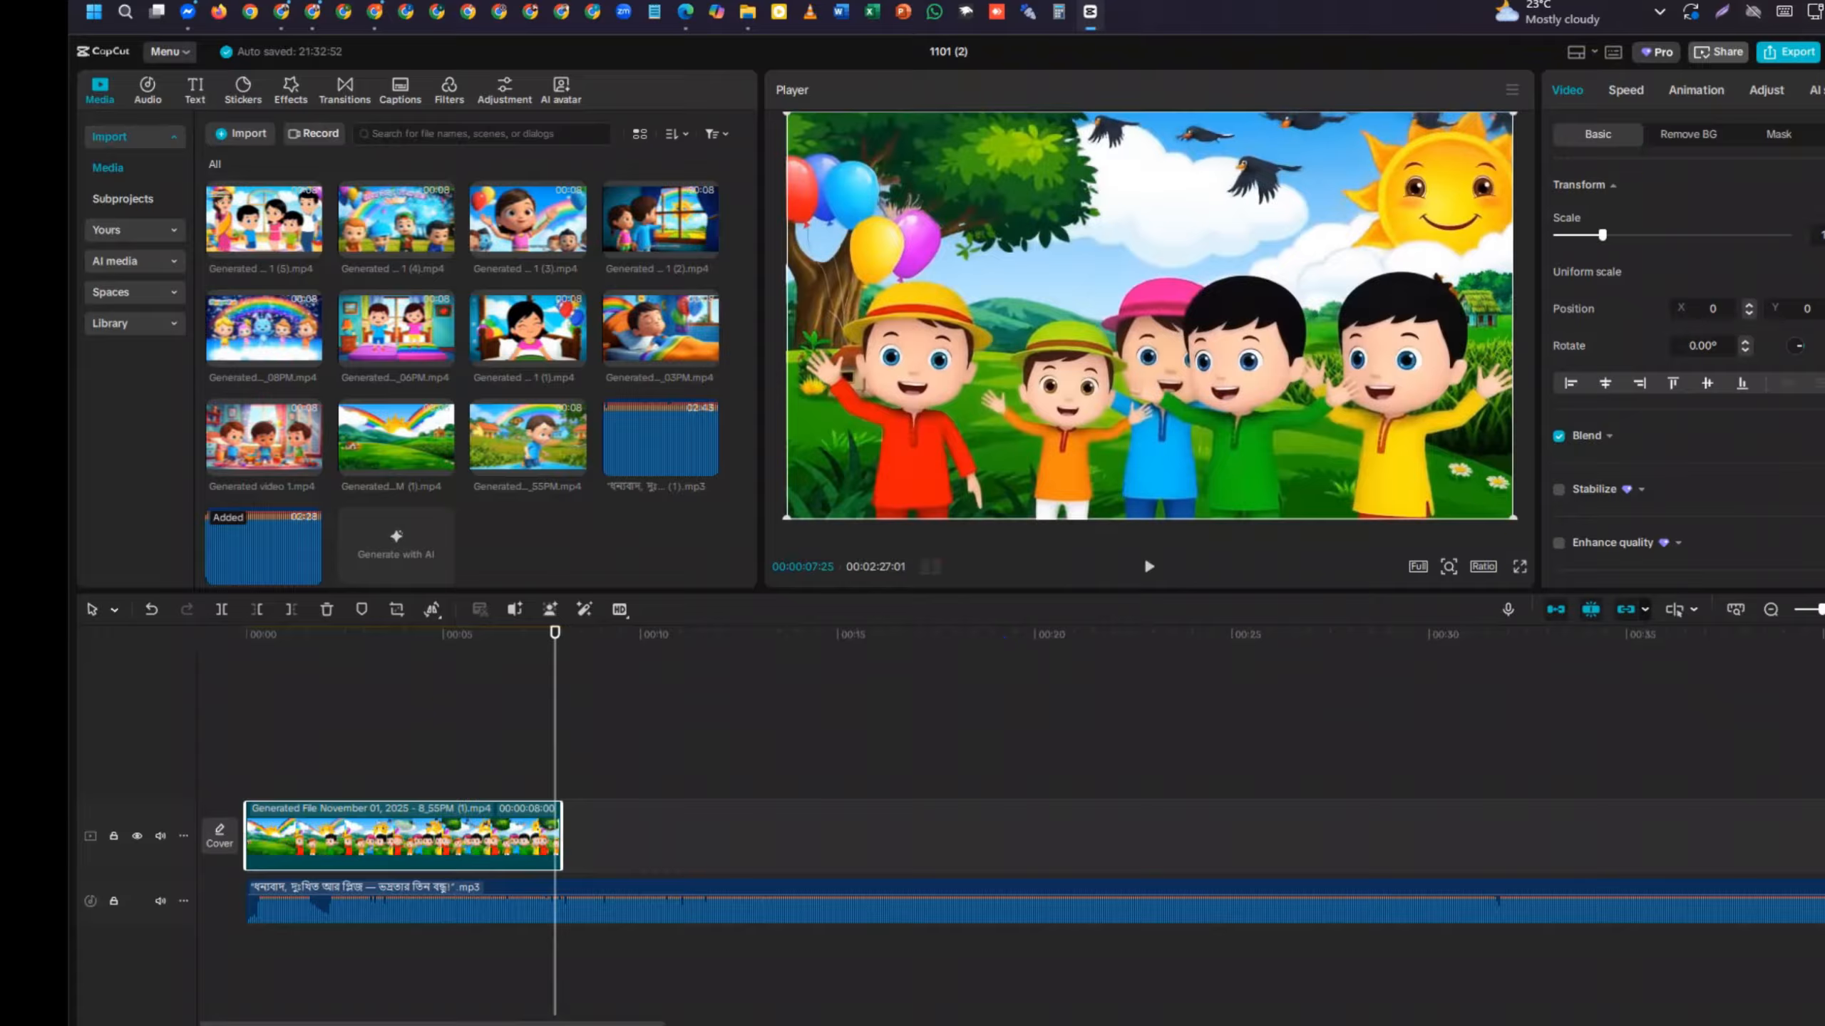
{"action": "left_click", "coordinate": [1814, 11]}
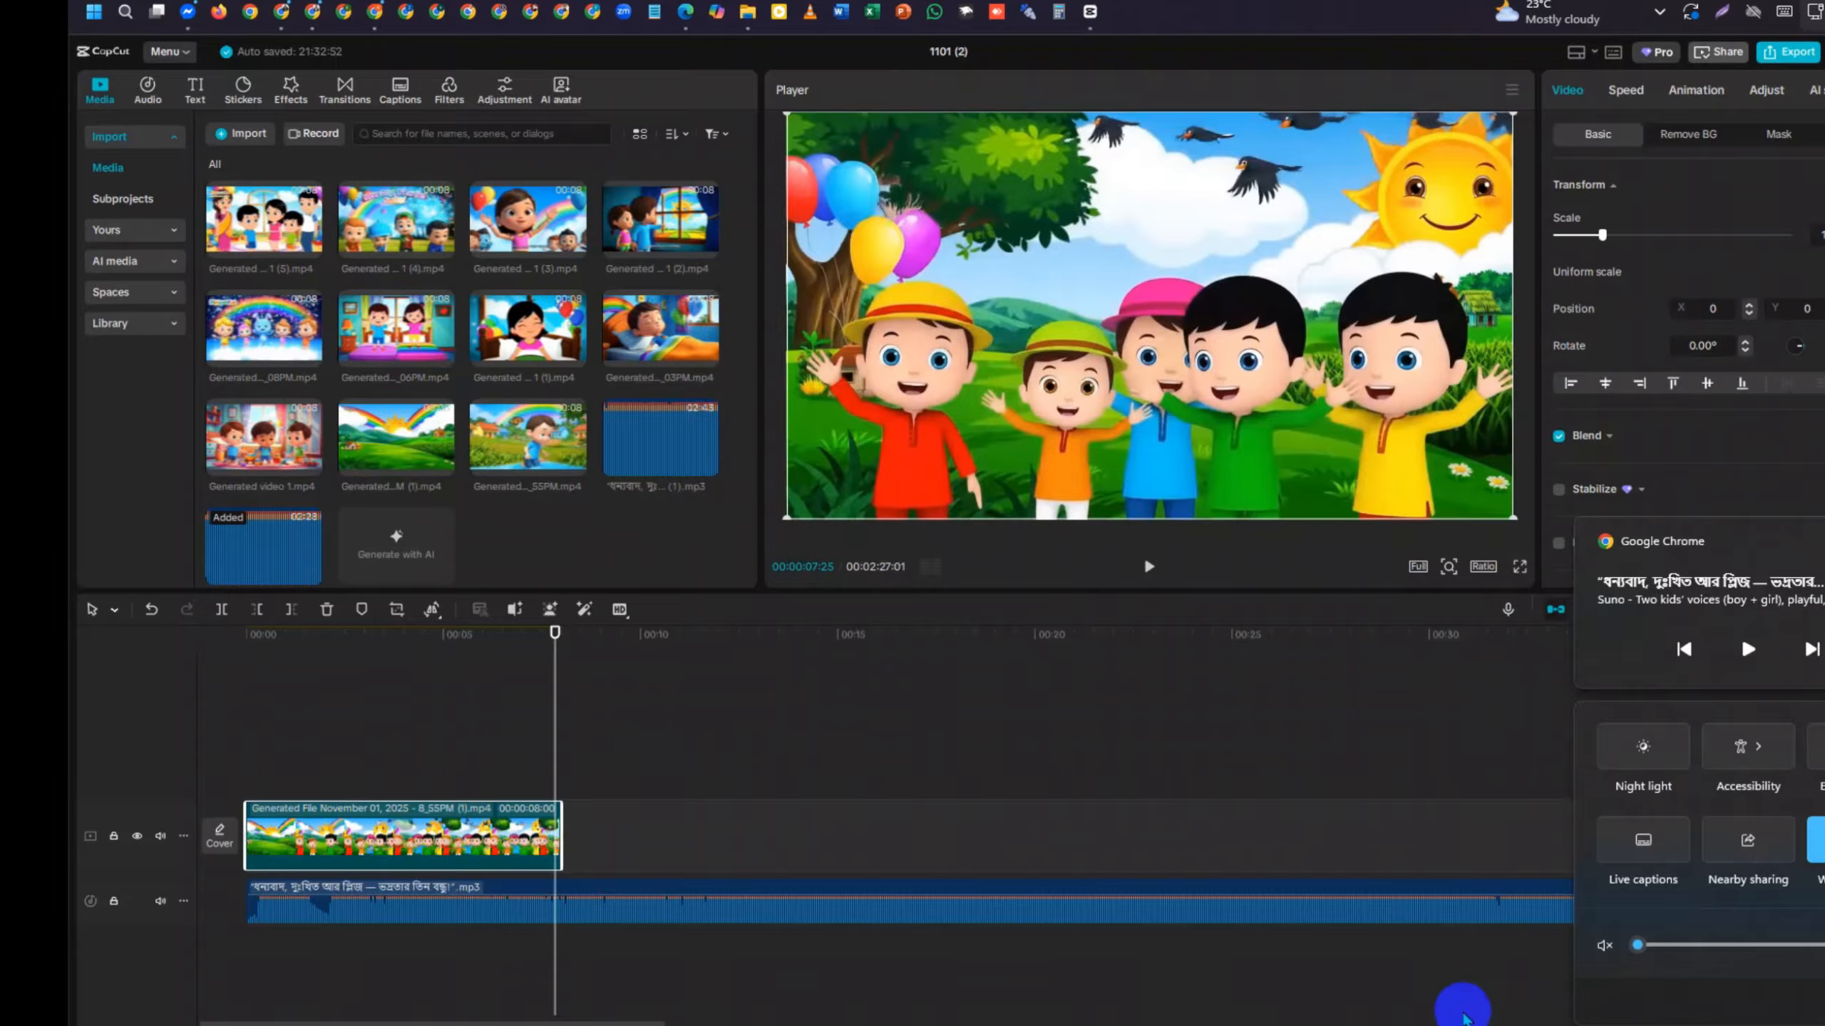
{"action": "left_click_drag", "start_coordinate": [556, 670], "coordinate": [454, 703]}
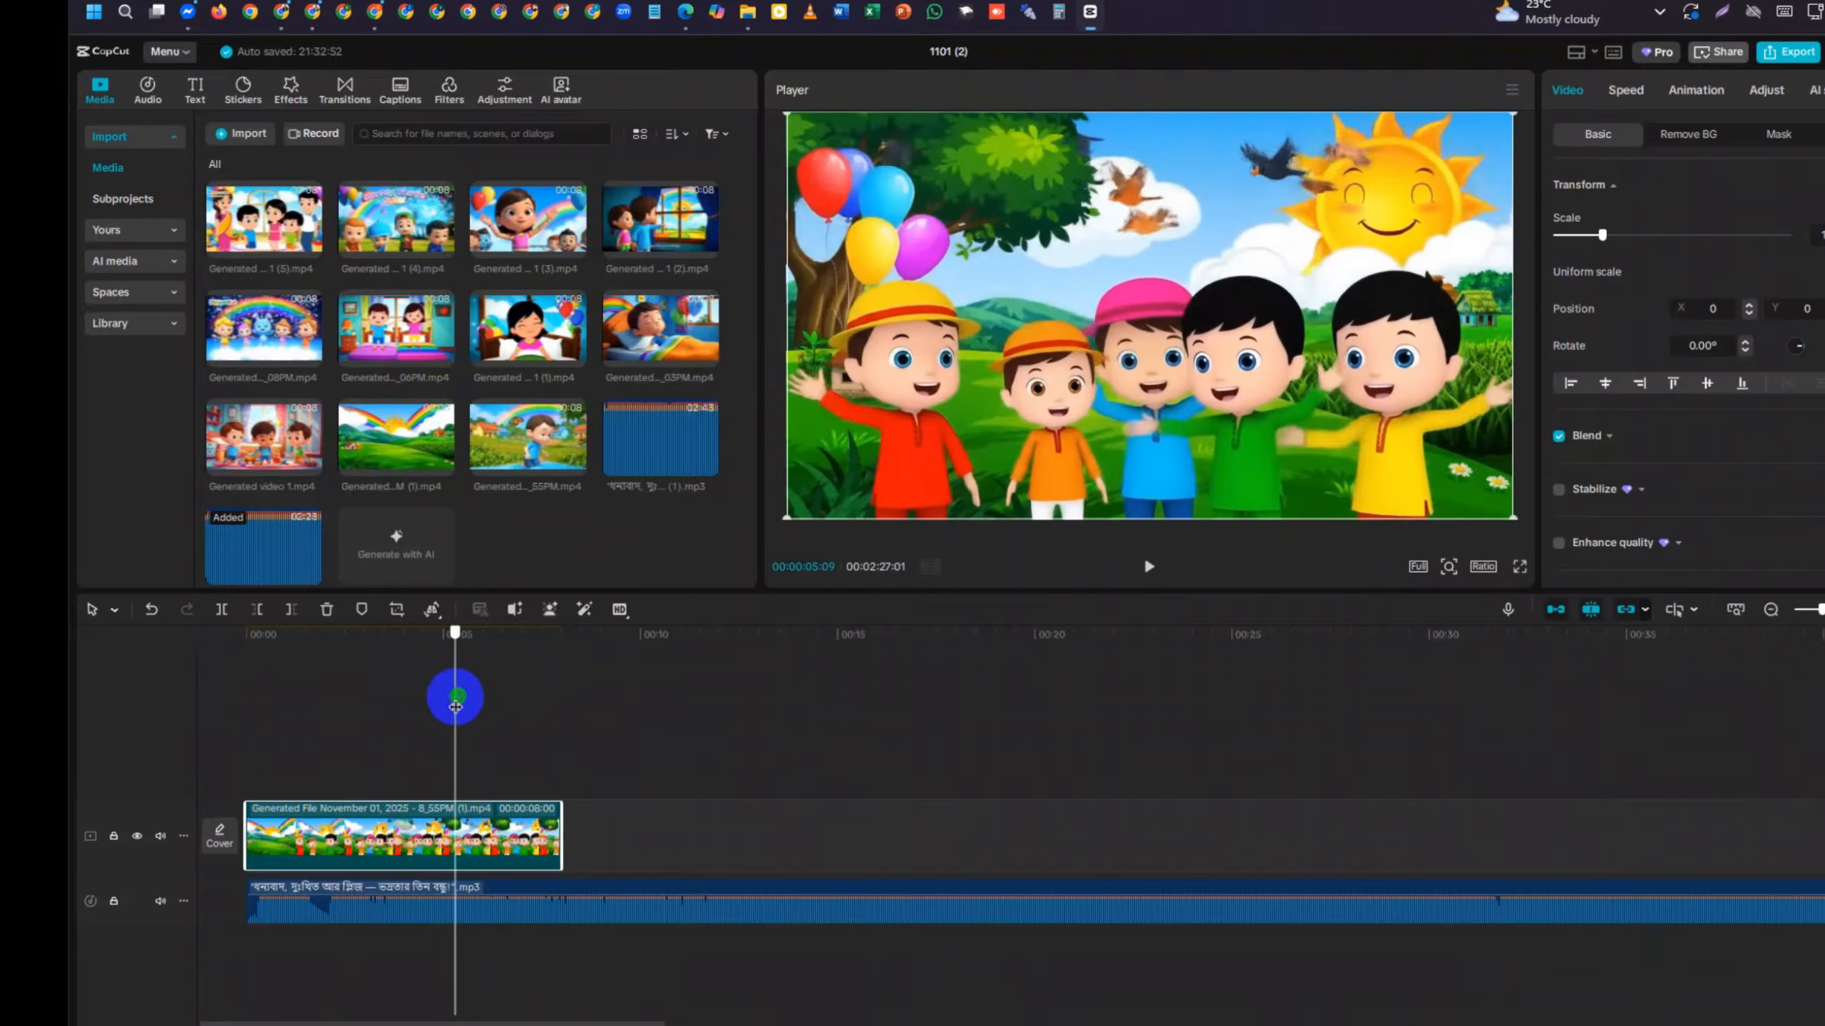
Check the system sound level and continue playing the song on the timeline past the end of the first clip
{"action": "key", "text": "space"}
{"action": "key", "text": "space"}
{"action": "left_click", "coordinate": [1815, 16]}
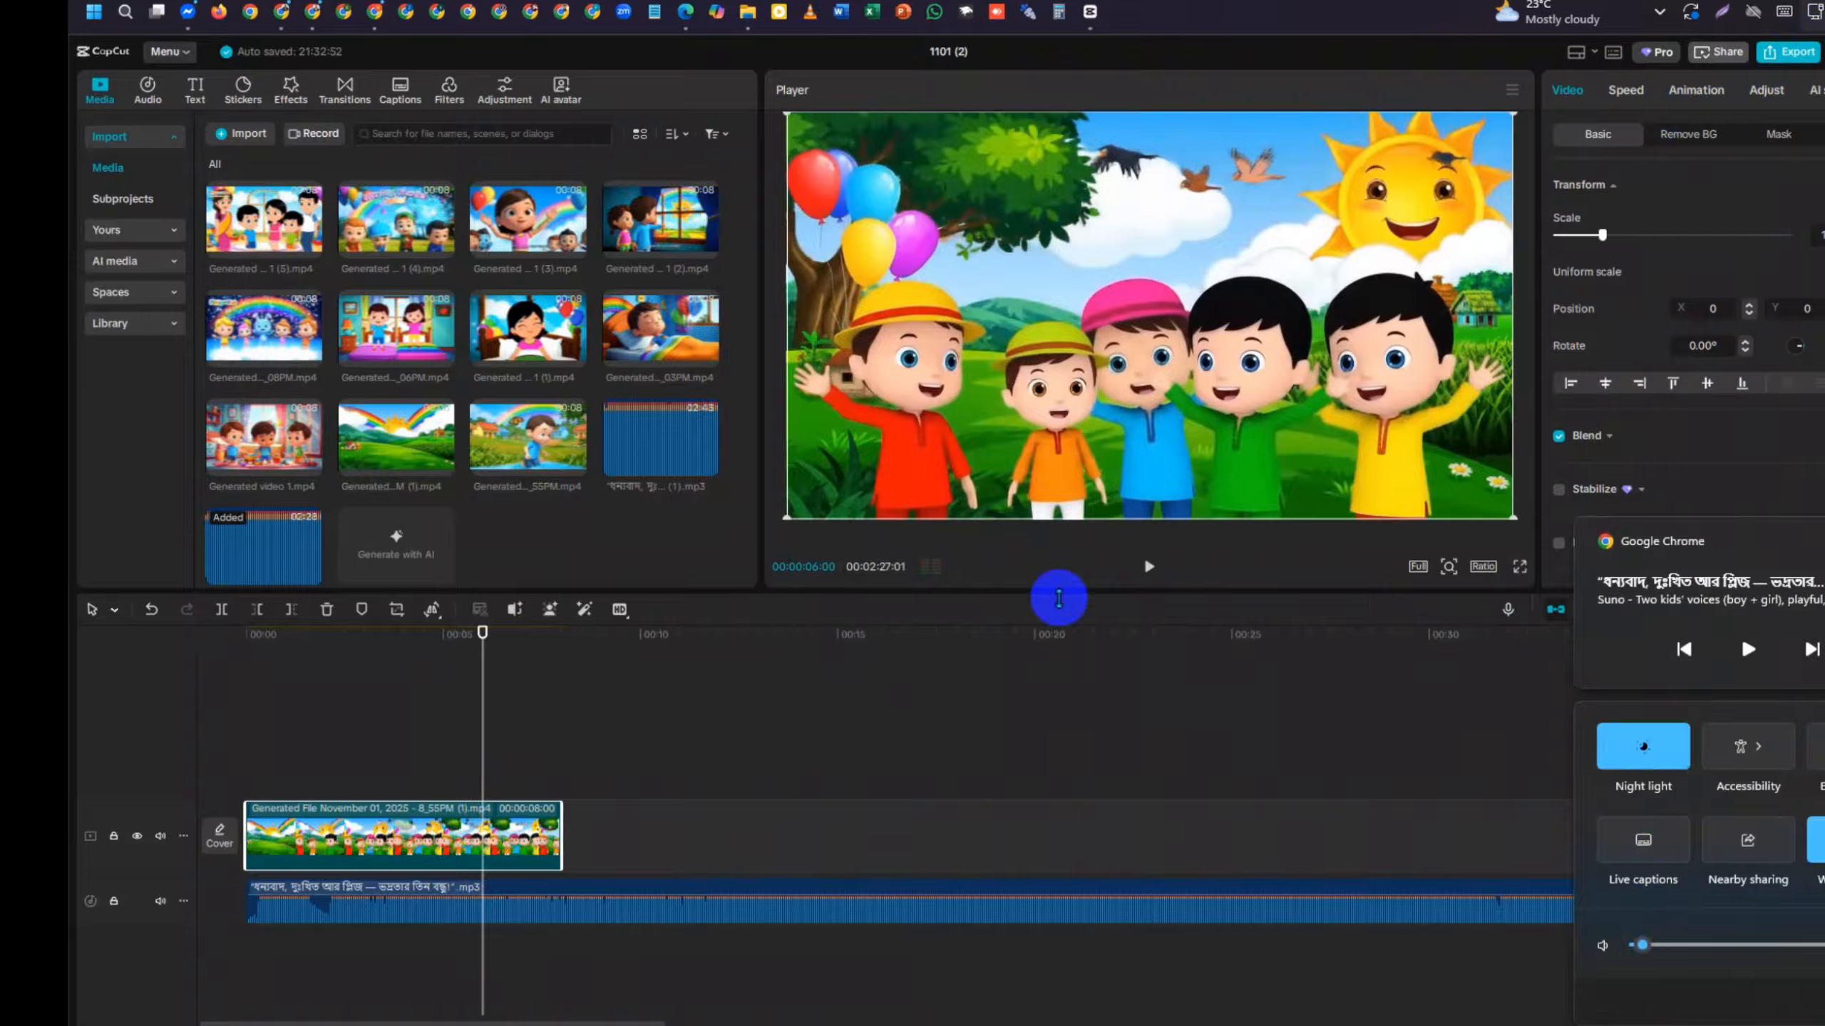
{"action": "left_click", "coordinate": [1144, 566]}
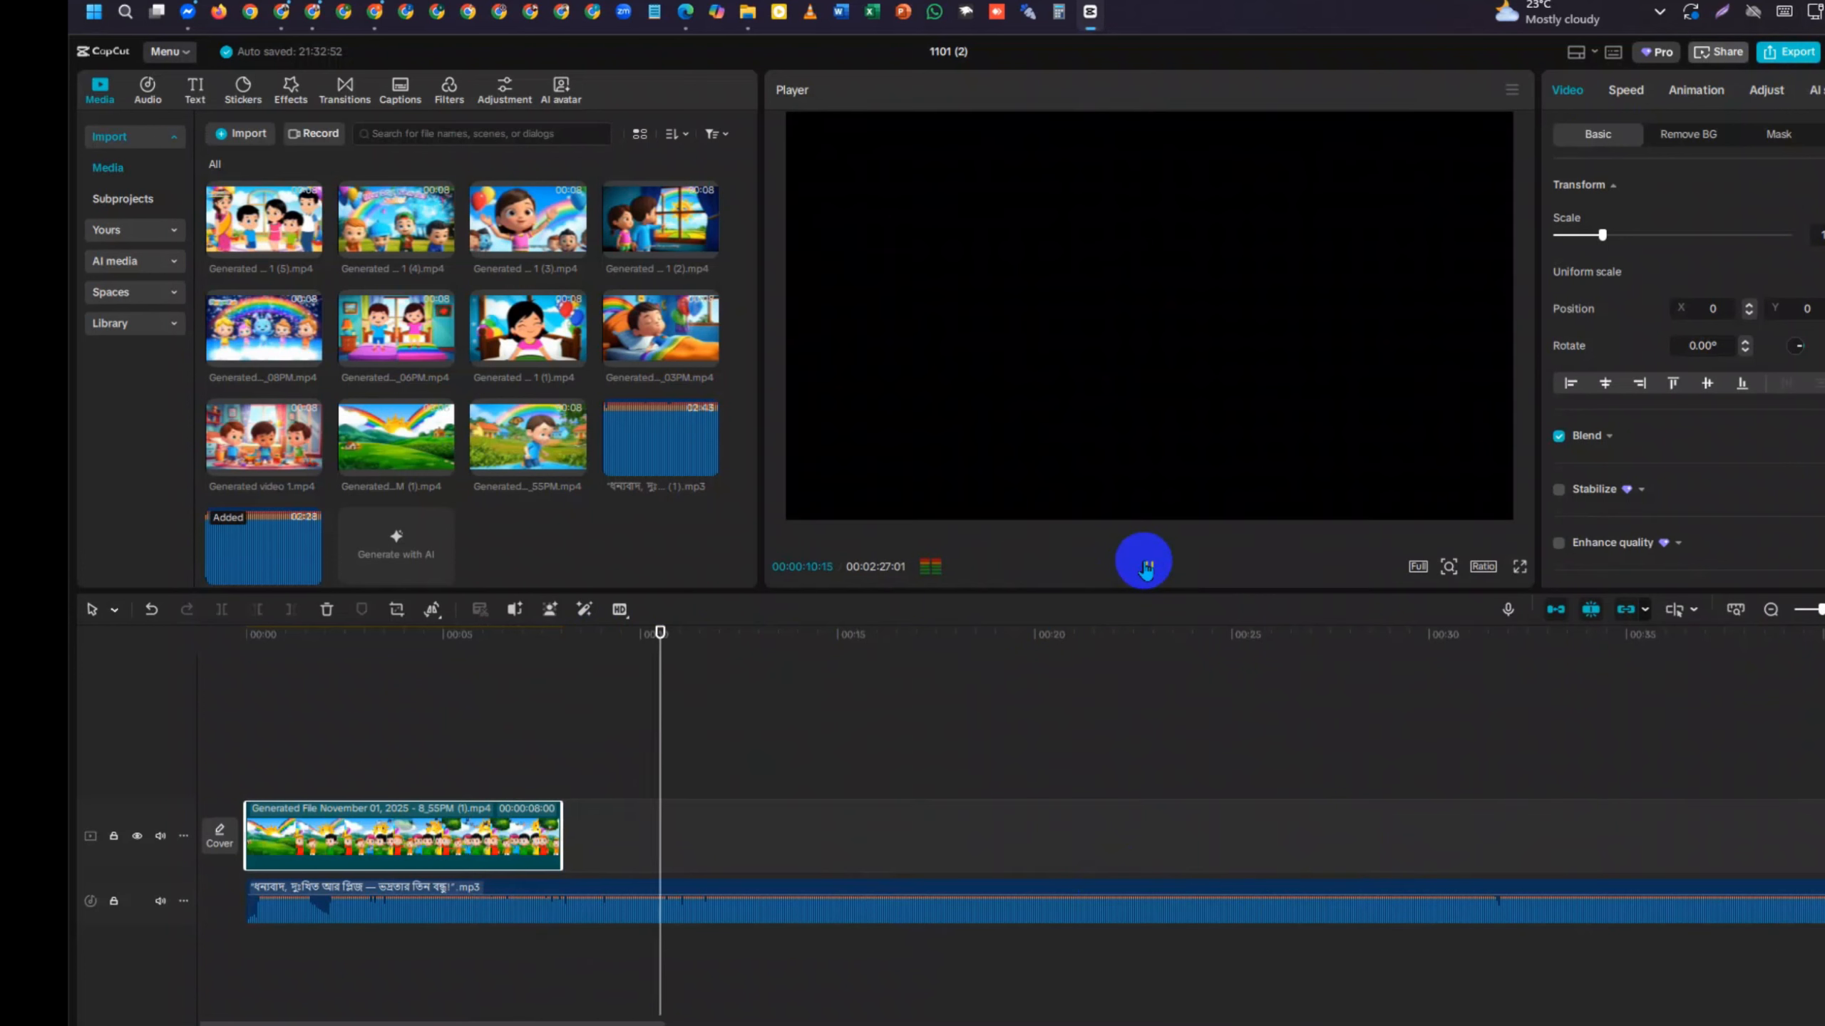
{"action": "left_click", "coordinate": [1146, 568]}
Add "Generated video 1 (4).mp4" directly after the first timeline clip at 00:00:08:00 and play it against the song
{"action": "left_click_drag", "start_coordinate": [661, 663], "coordinate": [563, 661]}
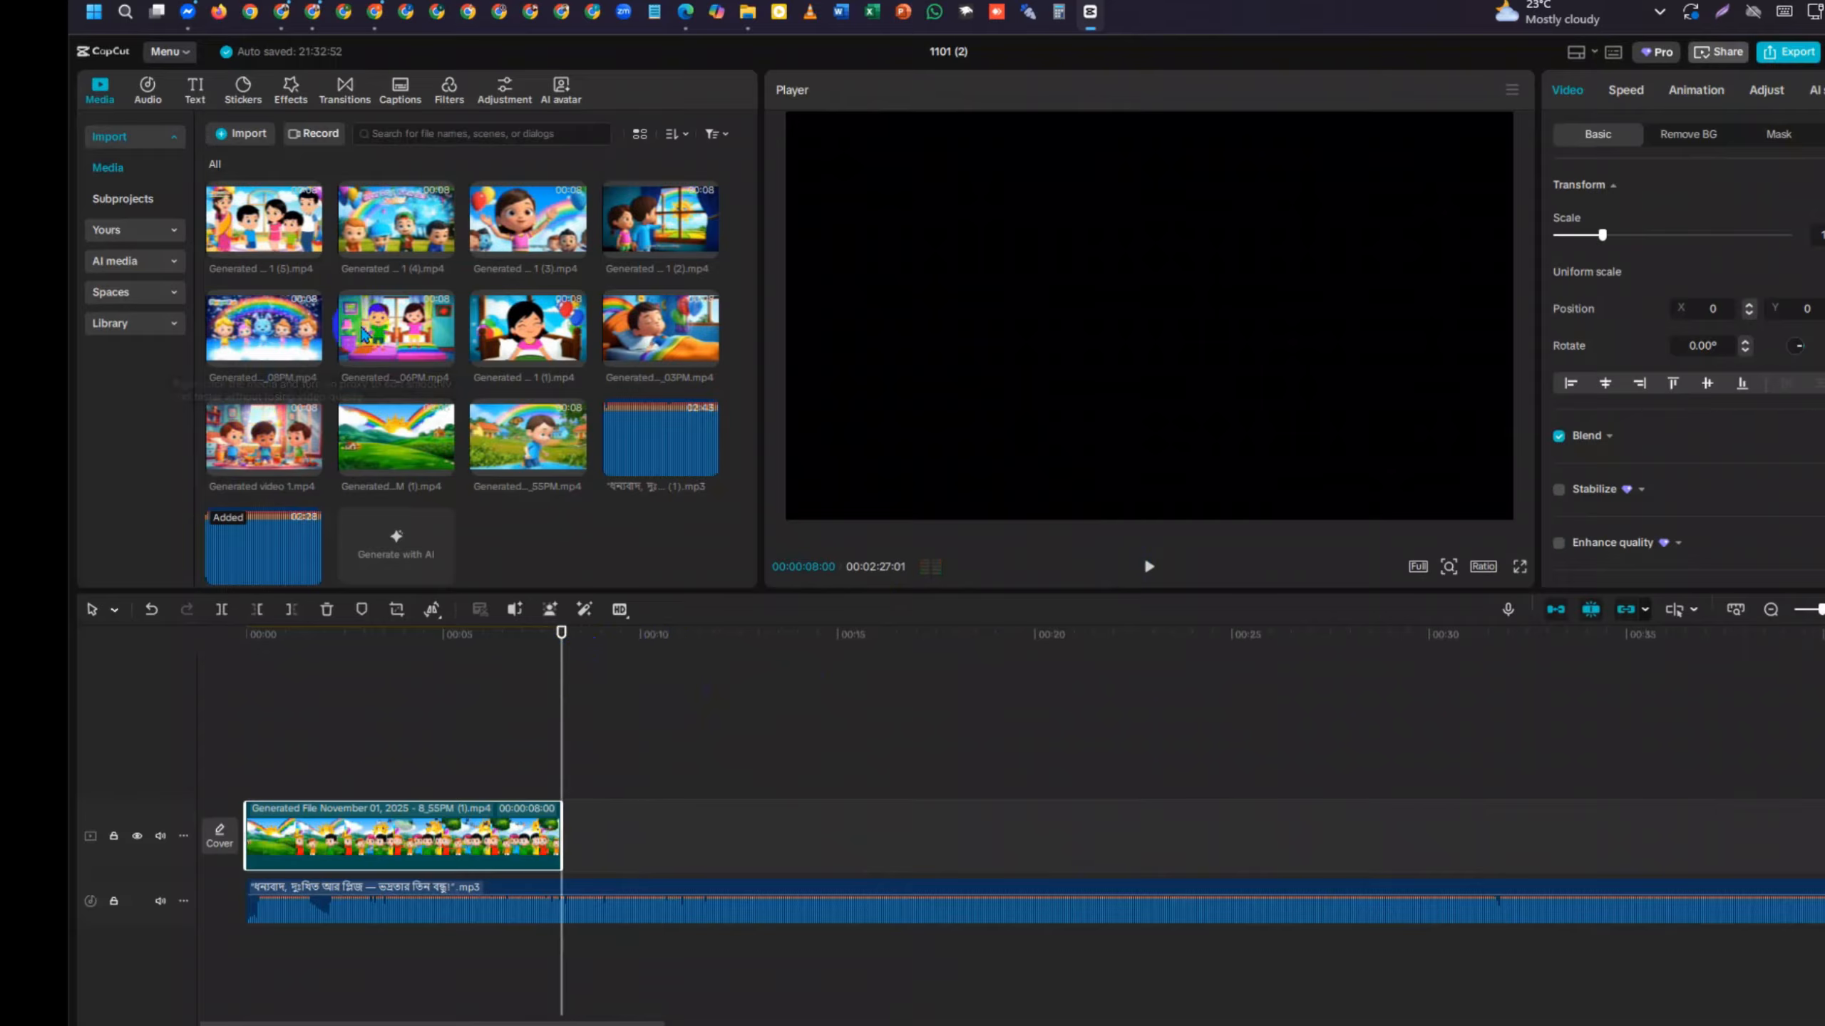
{"action": "left_click", "coordinate": [383, 239]}
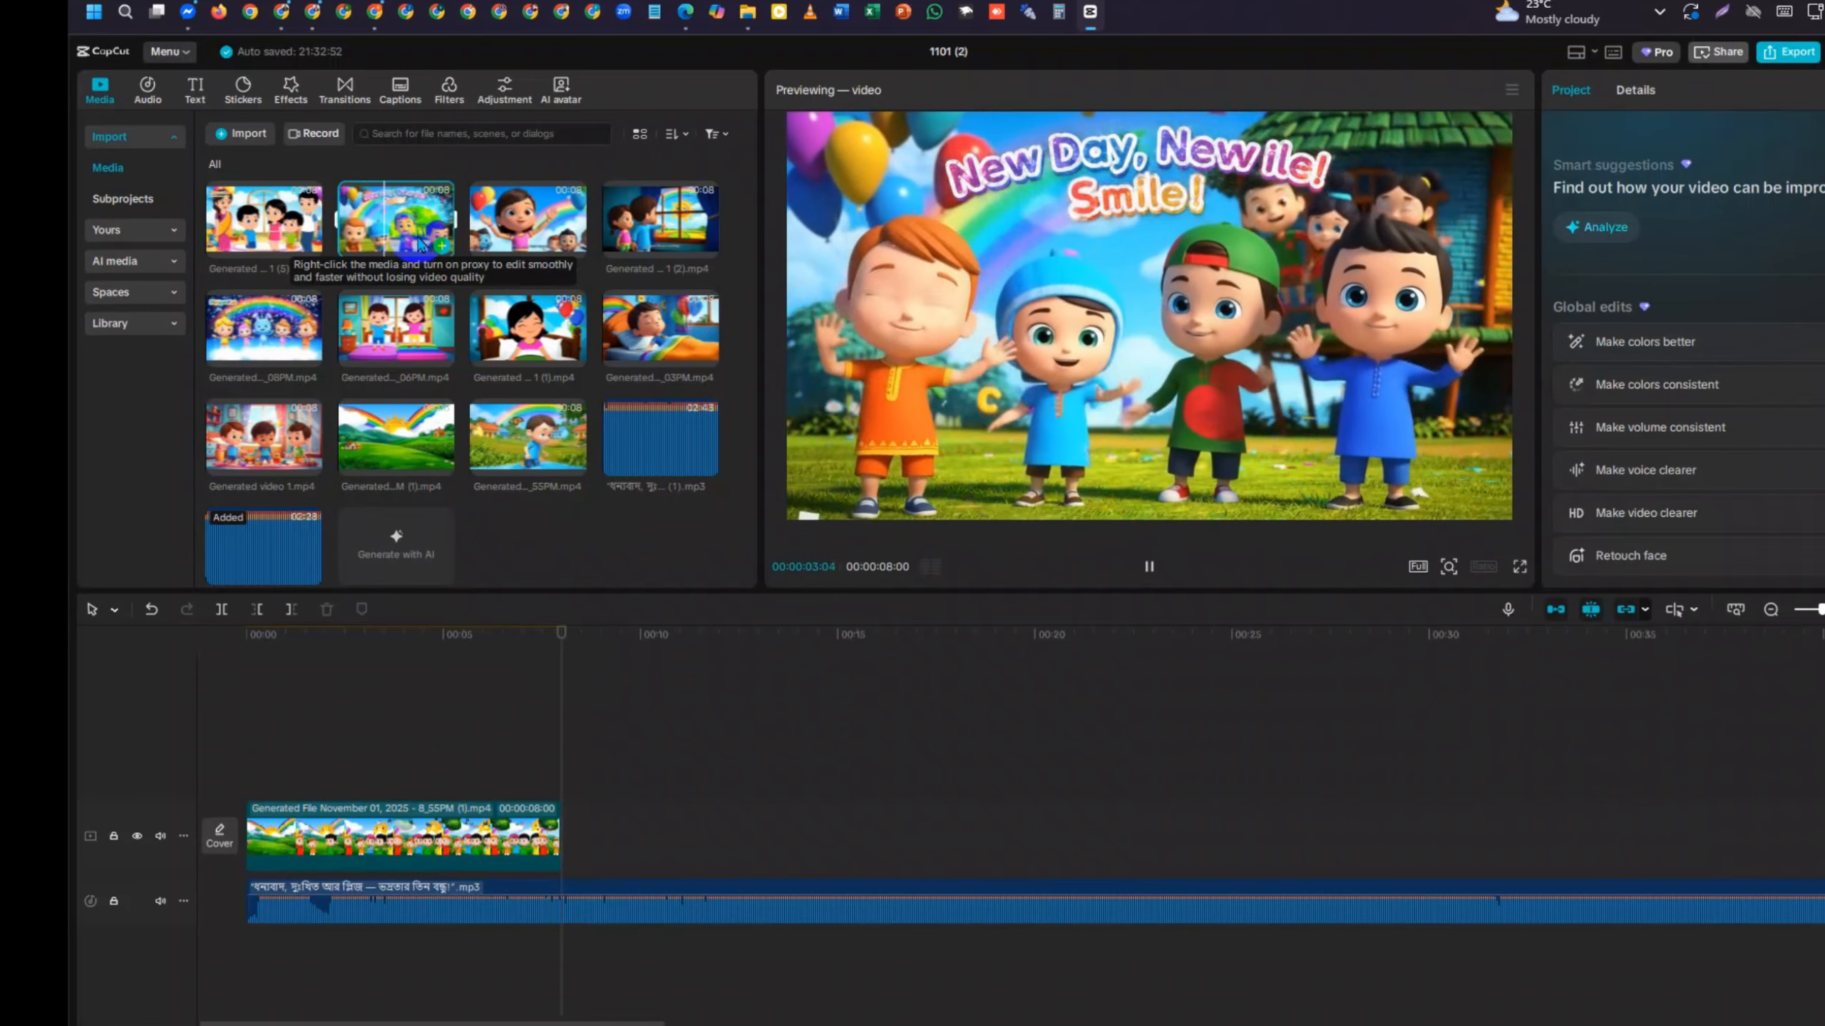
{"action": "left_click_drag", "start_coordinate": [420, 245], "coordinate": [568, 834]}
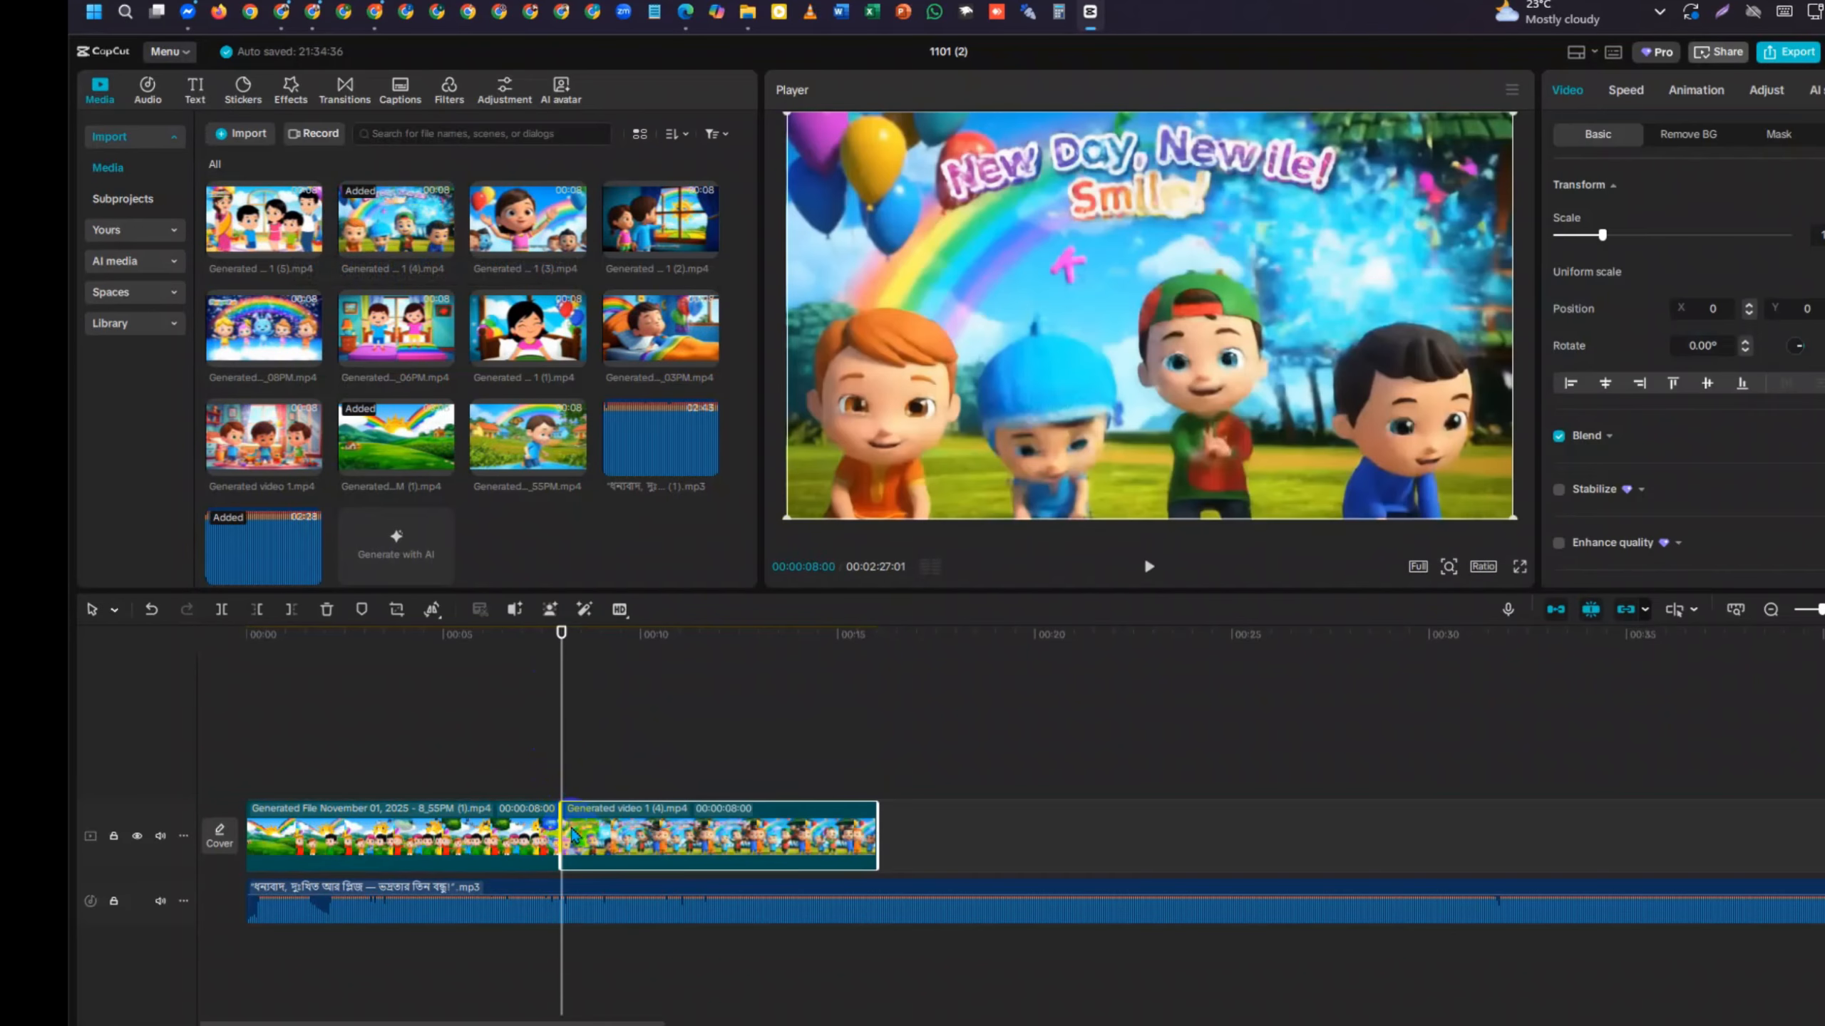
{"action": "left_click", "coordinate": [529, 722]}
{"action": "key", "text": "space"}
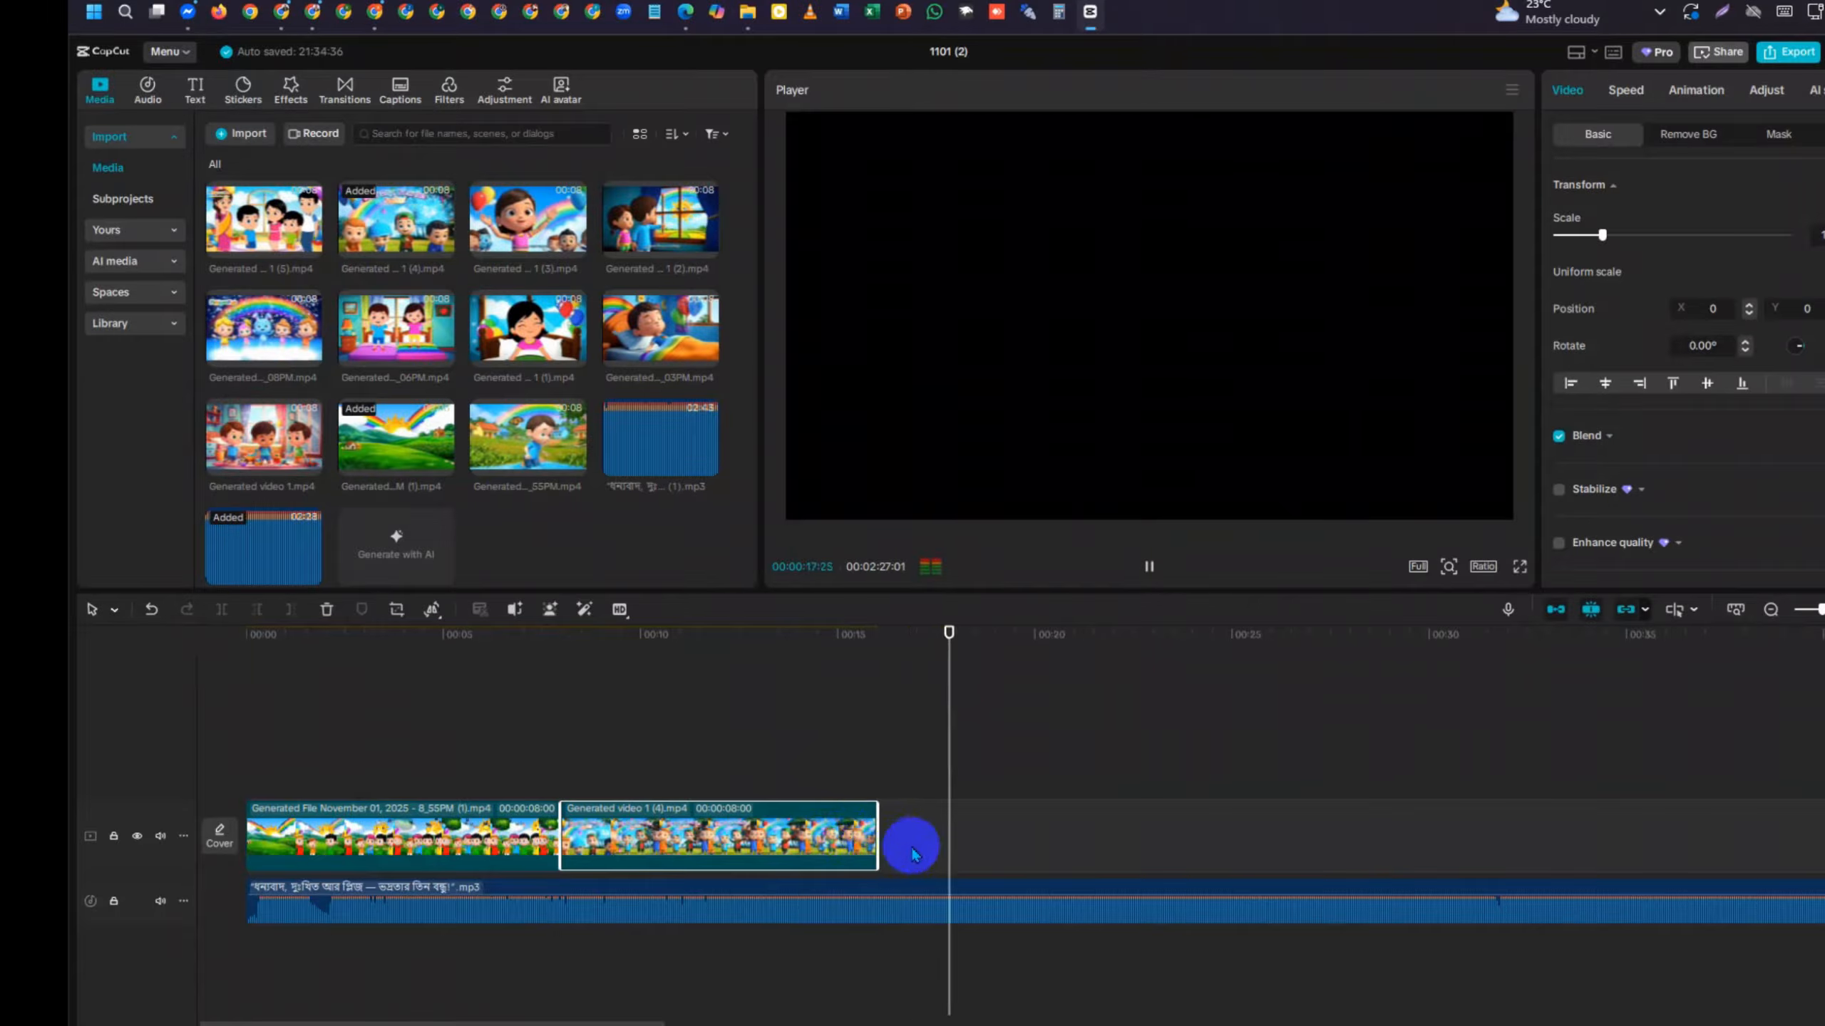
{"action": "key", "text": "space"}
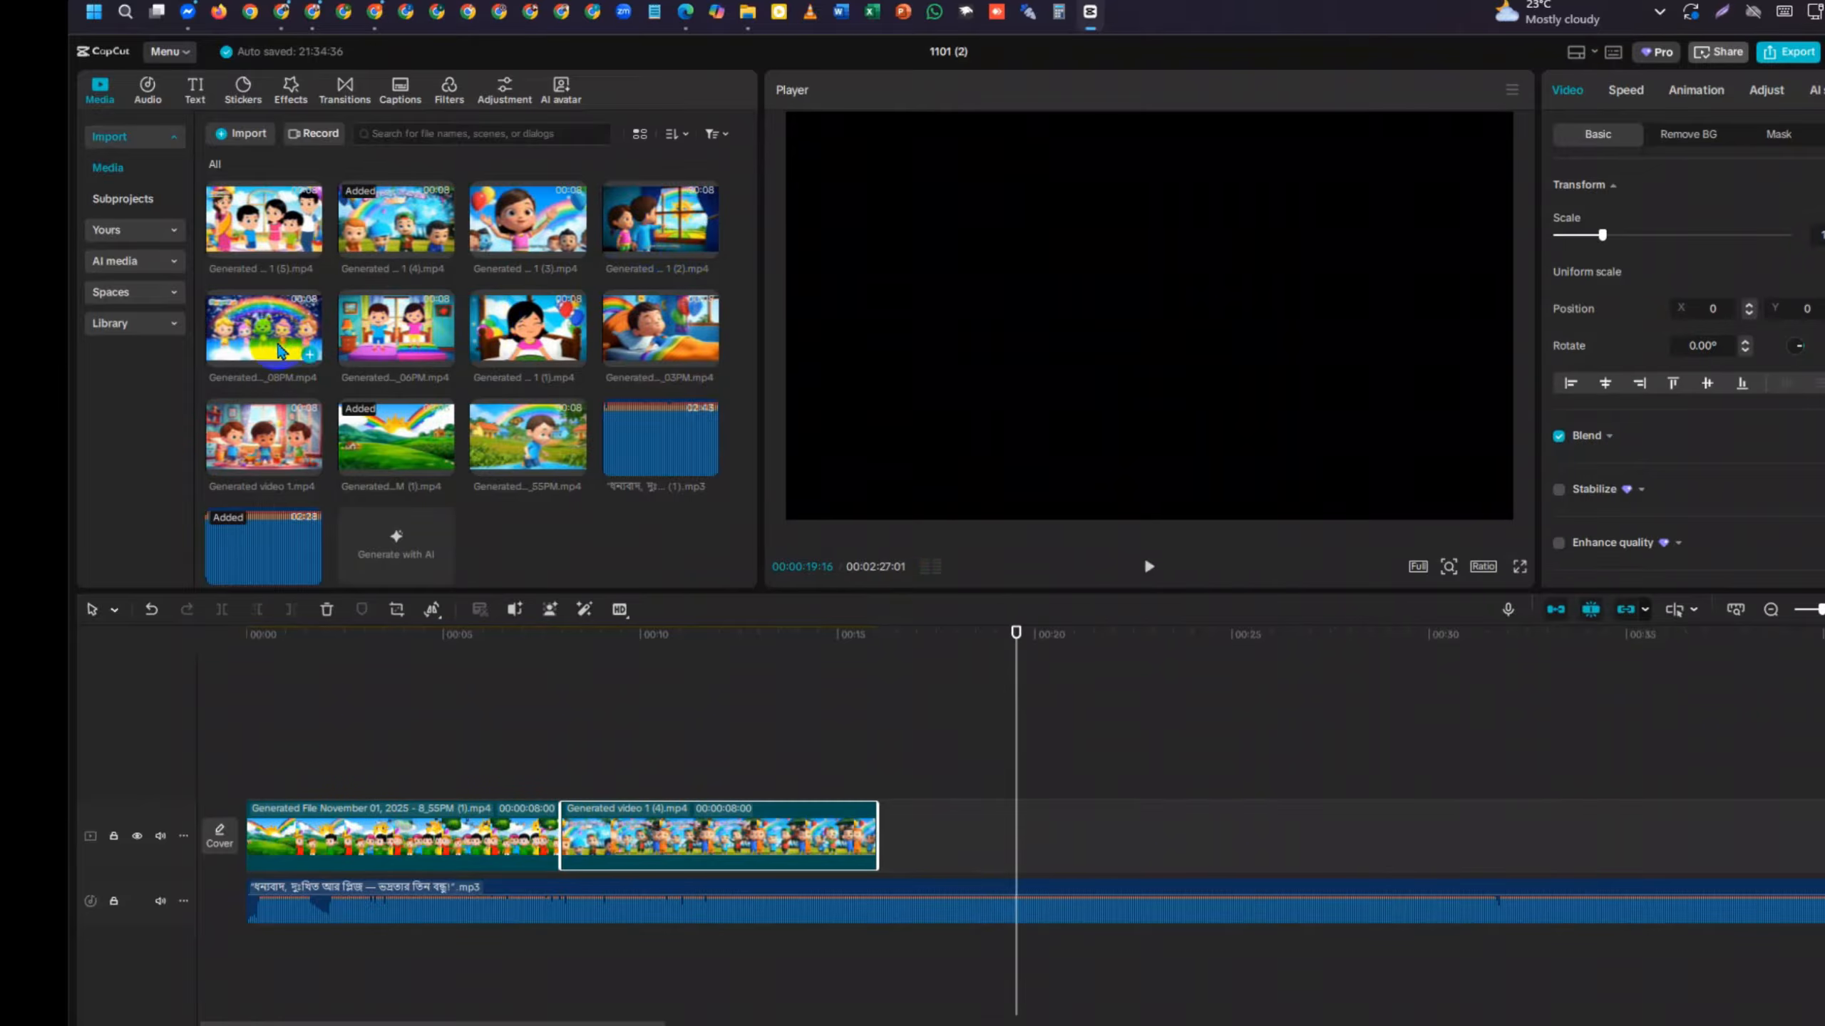
Append "Generated video 1.mp4" after the second timeline clip and play the song from 00:00:16:00 through the new clip
{"action": "left_click_drag", "start_coordinate": [262, 438], "coordinate": [888, 835]}
{"action": "left_click_drag", "start_coordinate": [1016, 717], "coordinate": [861, 748]}
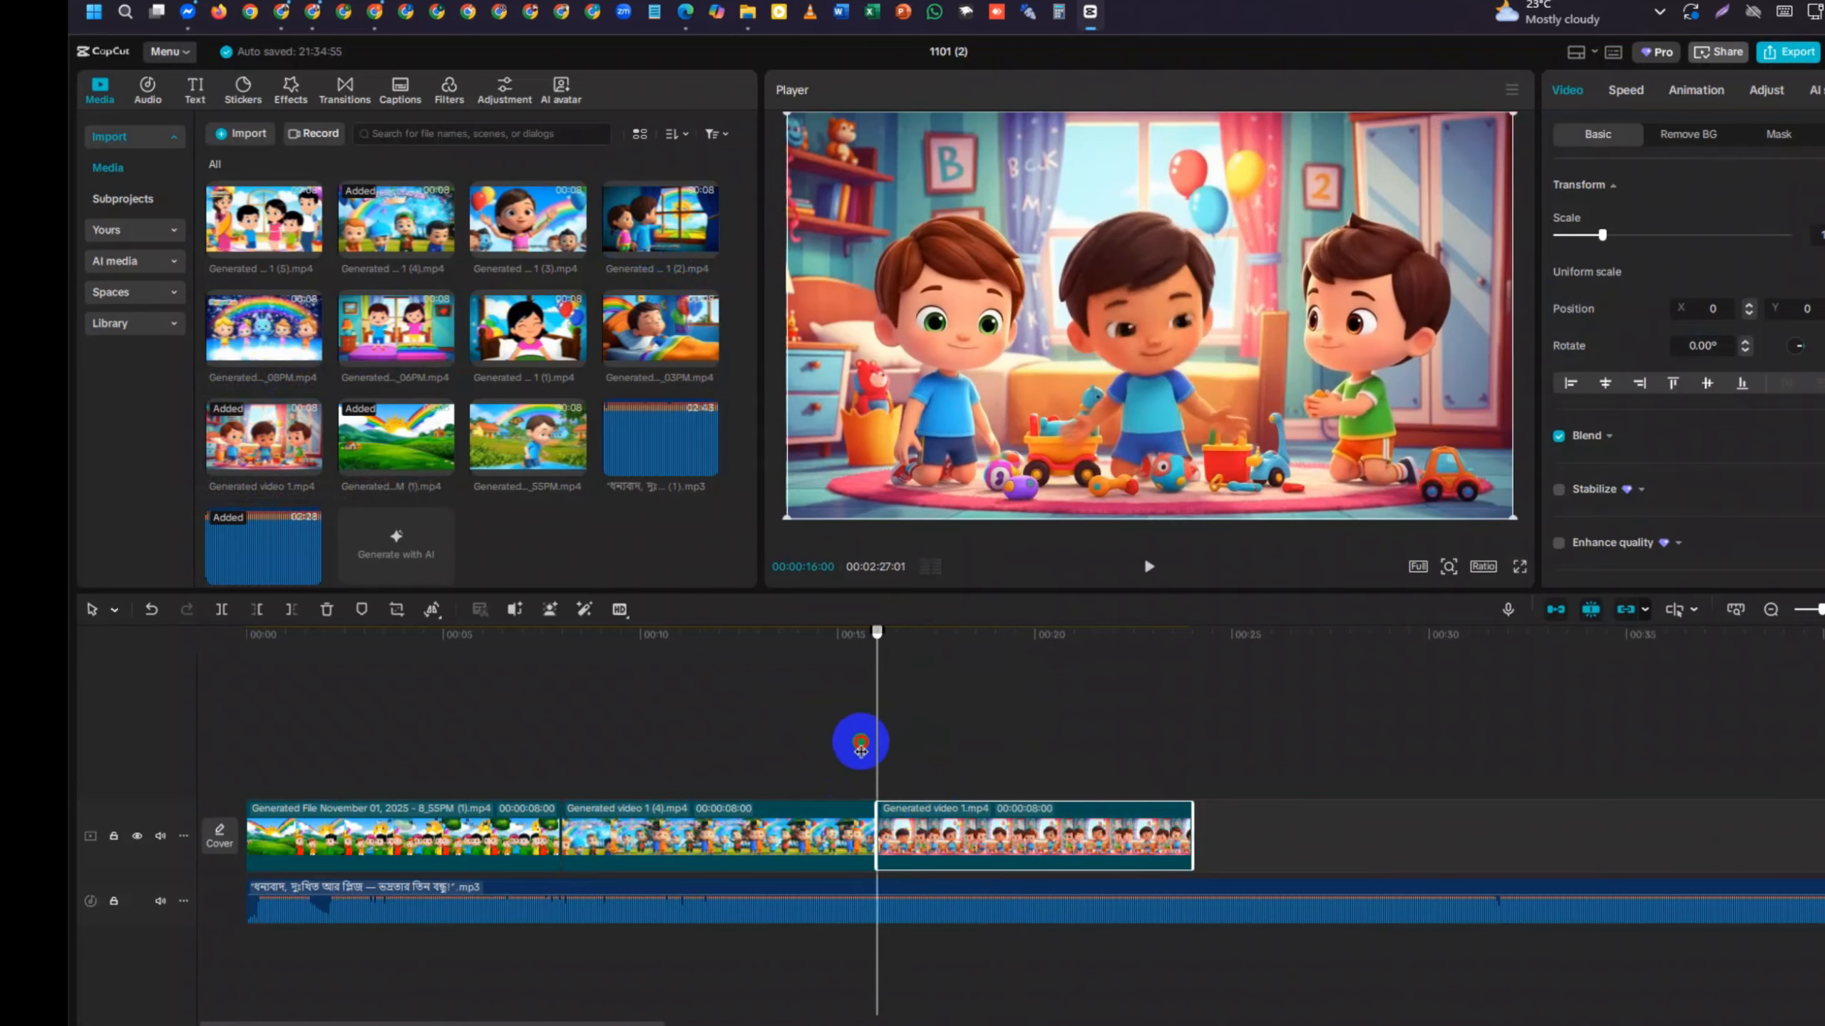
{"action": "key", "text": "space"}
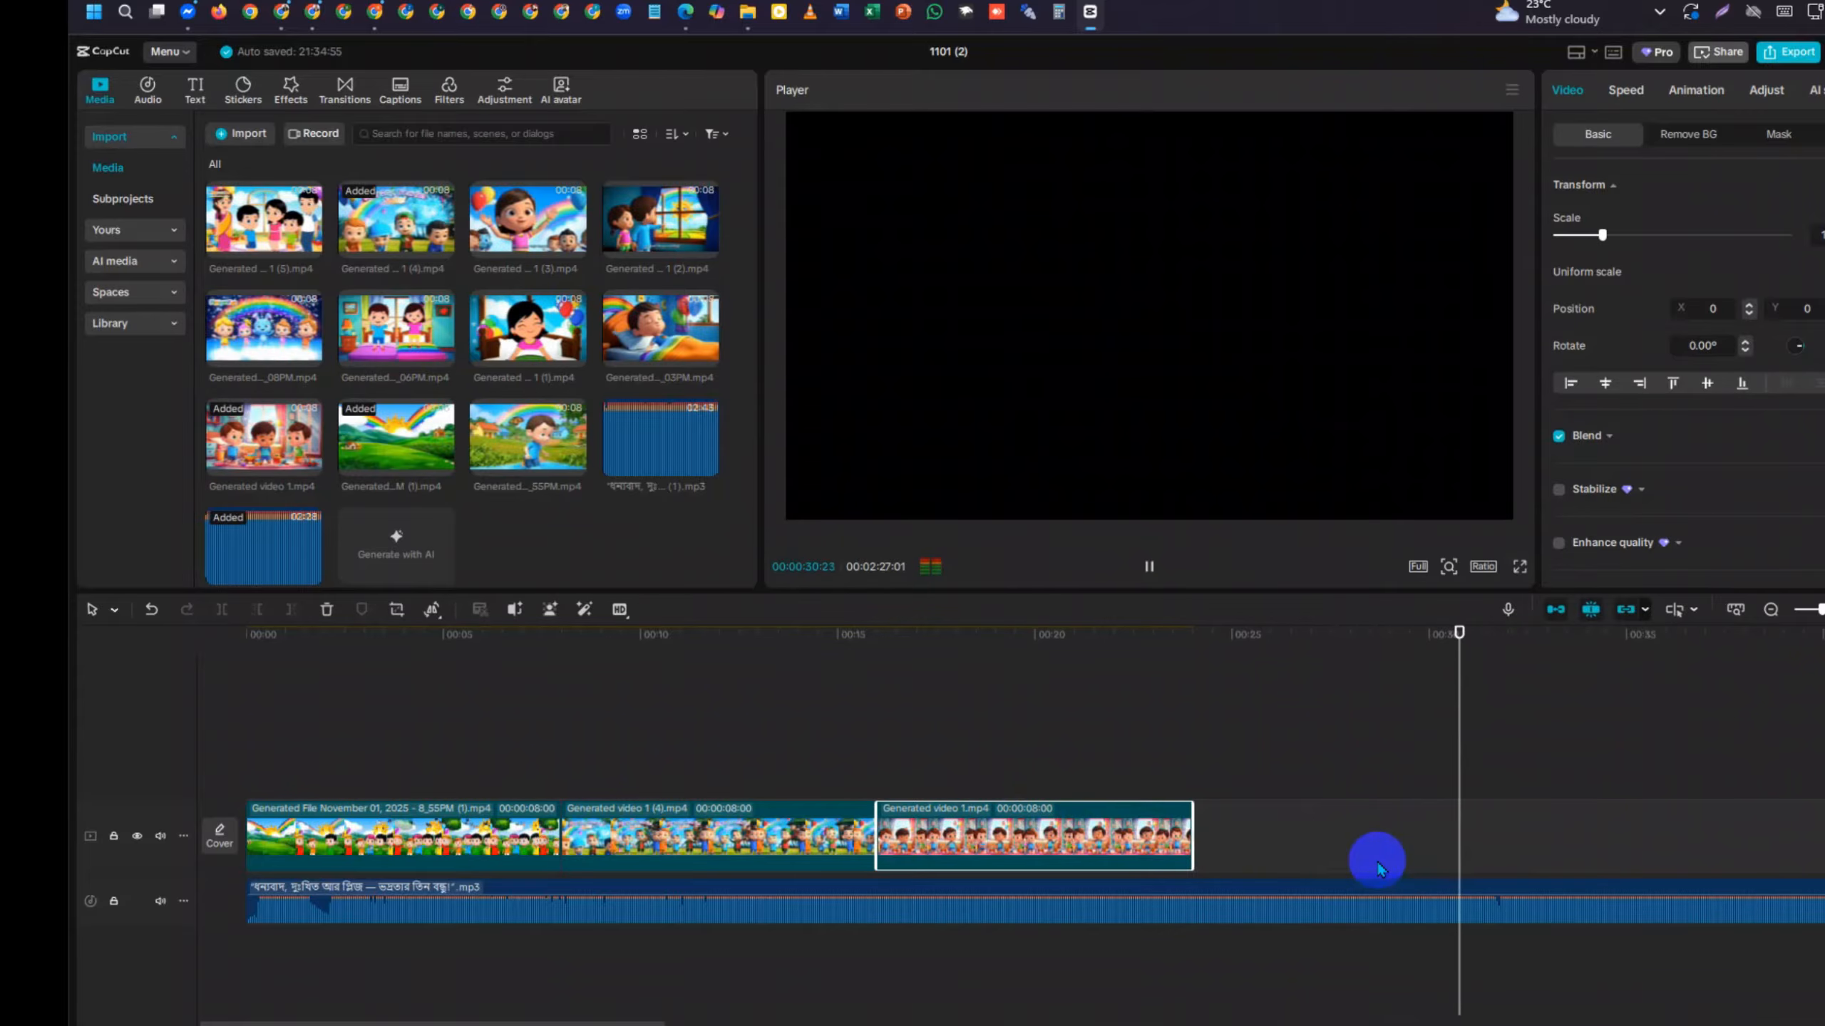
{"action": "key", "text": "space"}
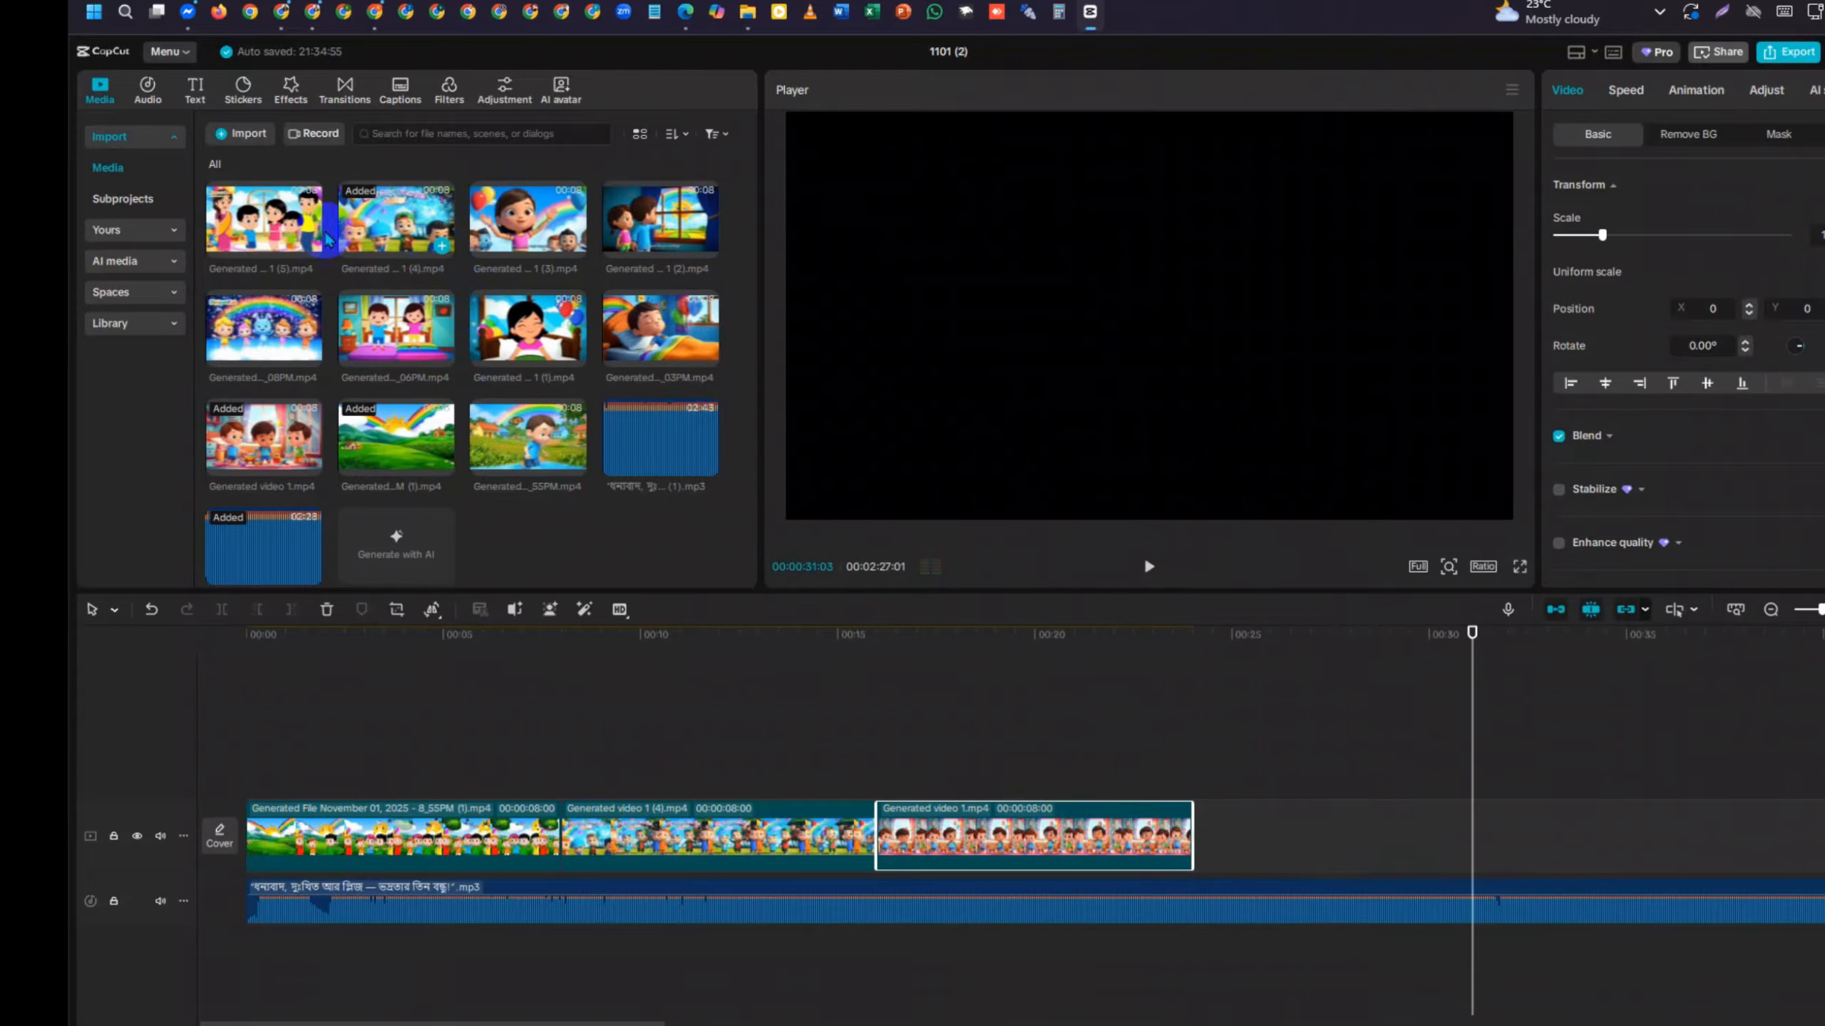
Append the rainbow clip ending in "9_08PM.mp4" as the fourth clip, play past its end, and park the playhead at 00:00:32:12
{"action": "left_click_drag", "start_coordinate": [263, 338], "coordinate": [1226, 862]}
{"action": "left_click", "coordinate": [1182, 701]}
{"action": "key", "text": "space"}
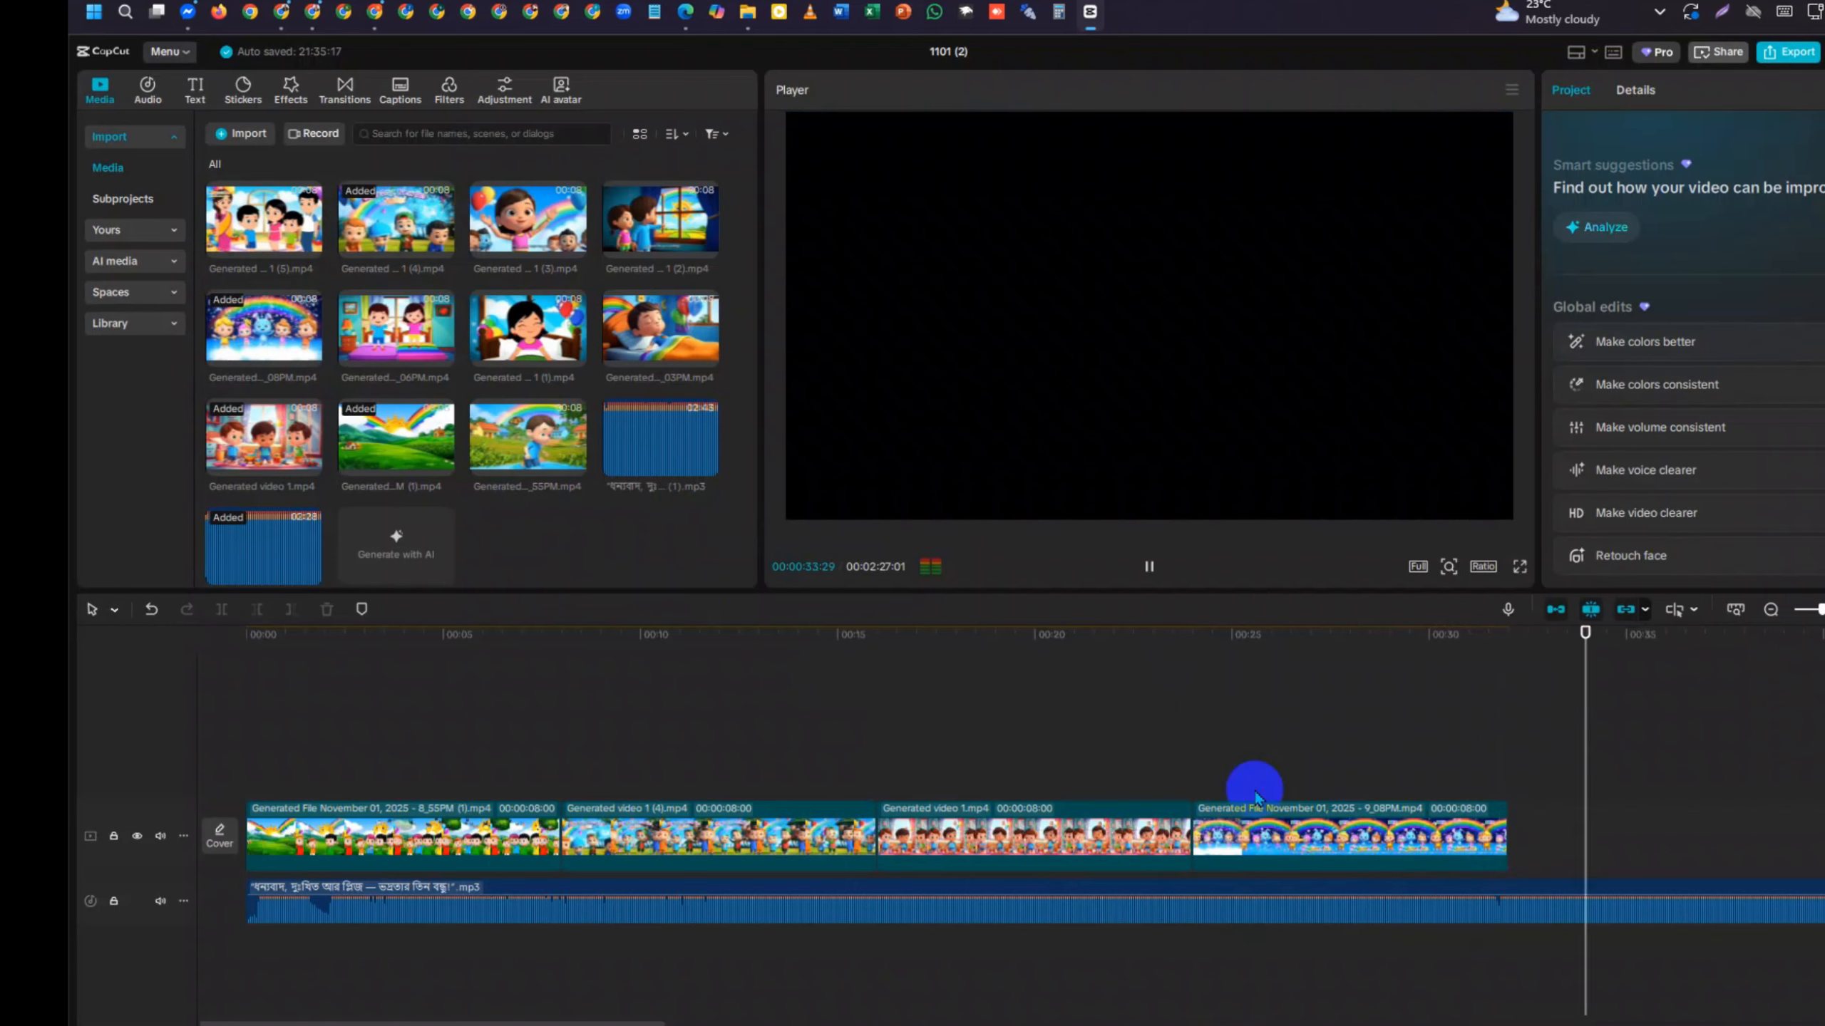
{"action": "scroll", "coordinate": [1250, 791], "scroll_direction": "down", "scroll_amount": 5}
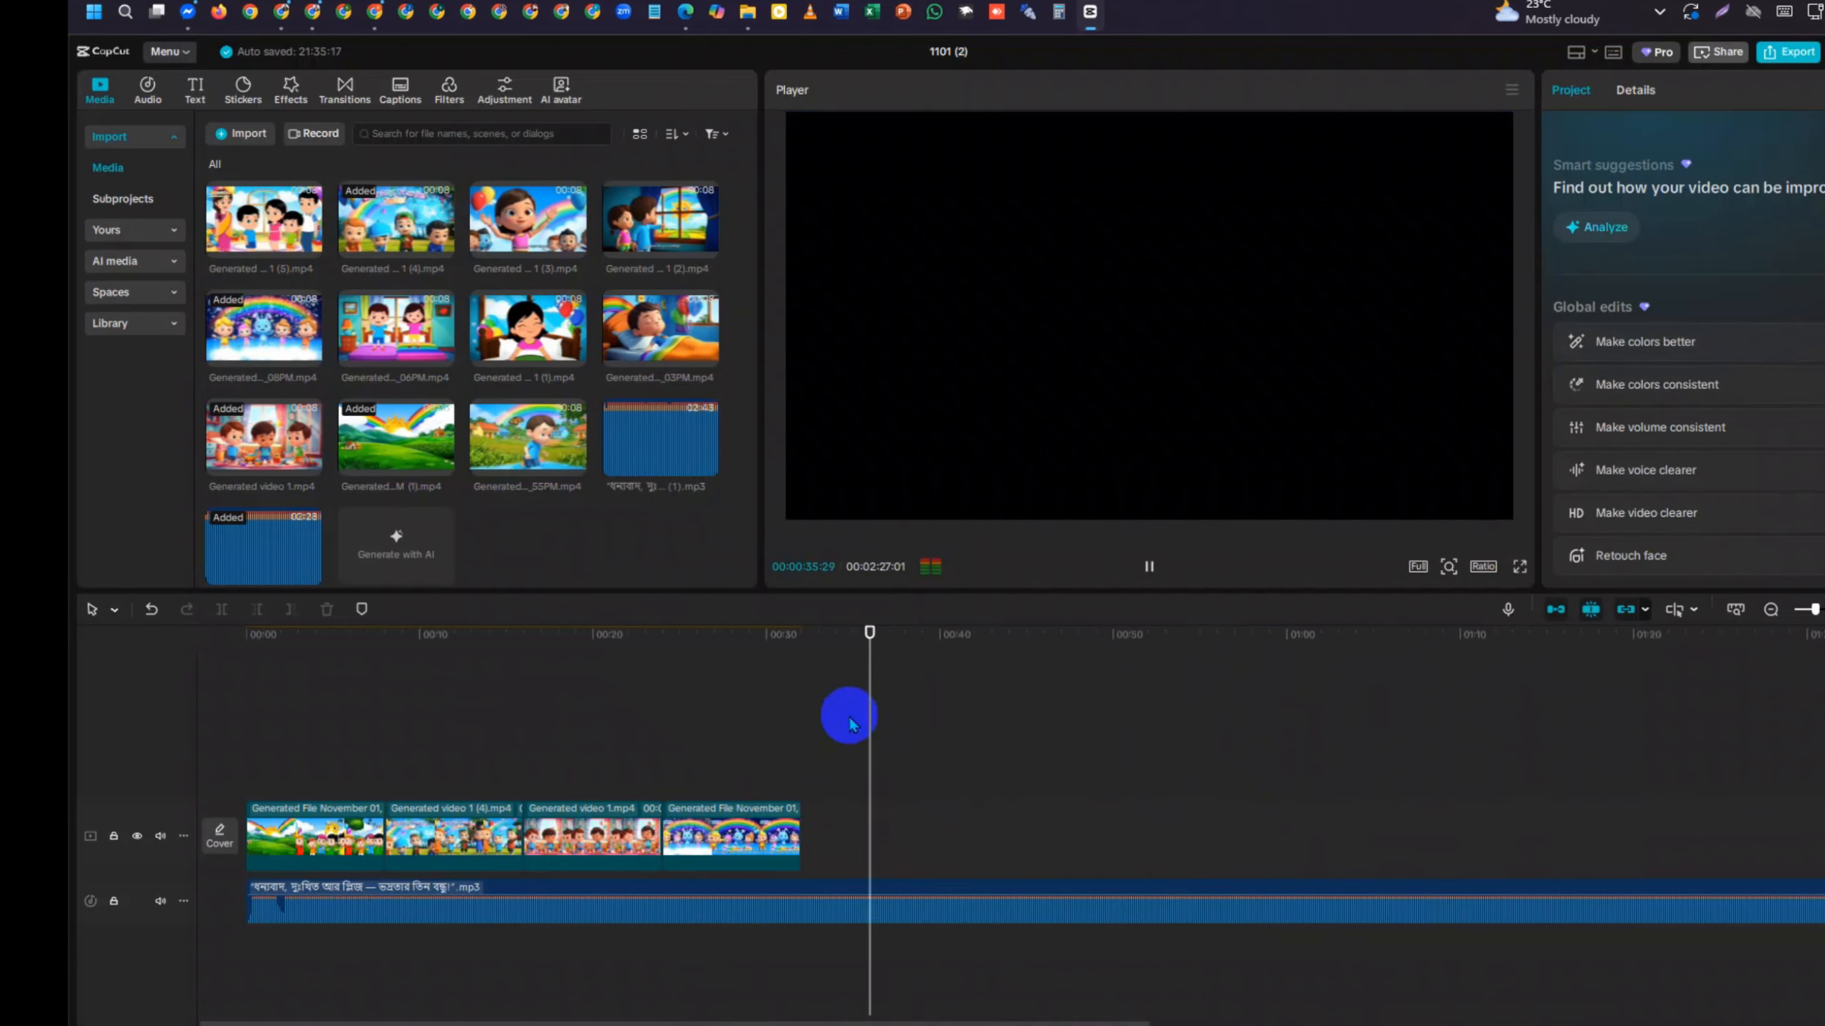
{"action": "left_click_drag", "start_coordinate": [874, 689], "coordinate": [808, 701]}
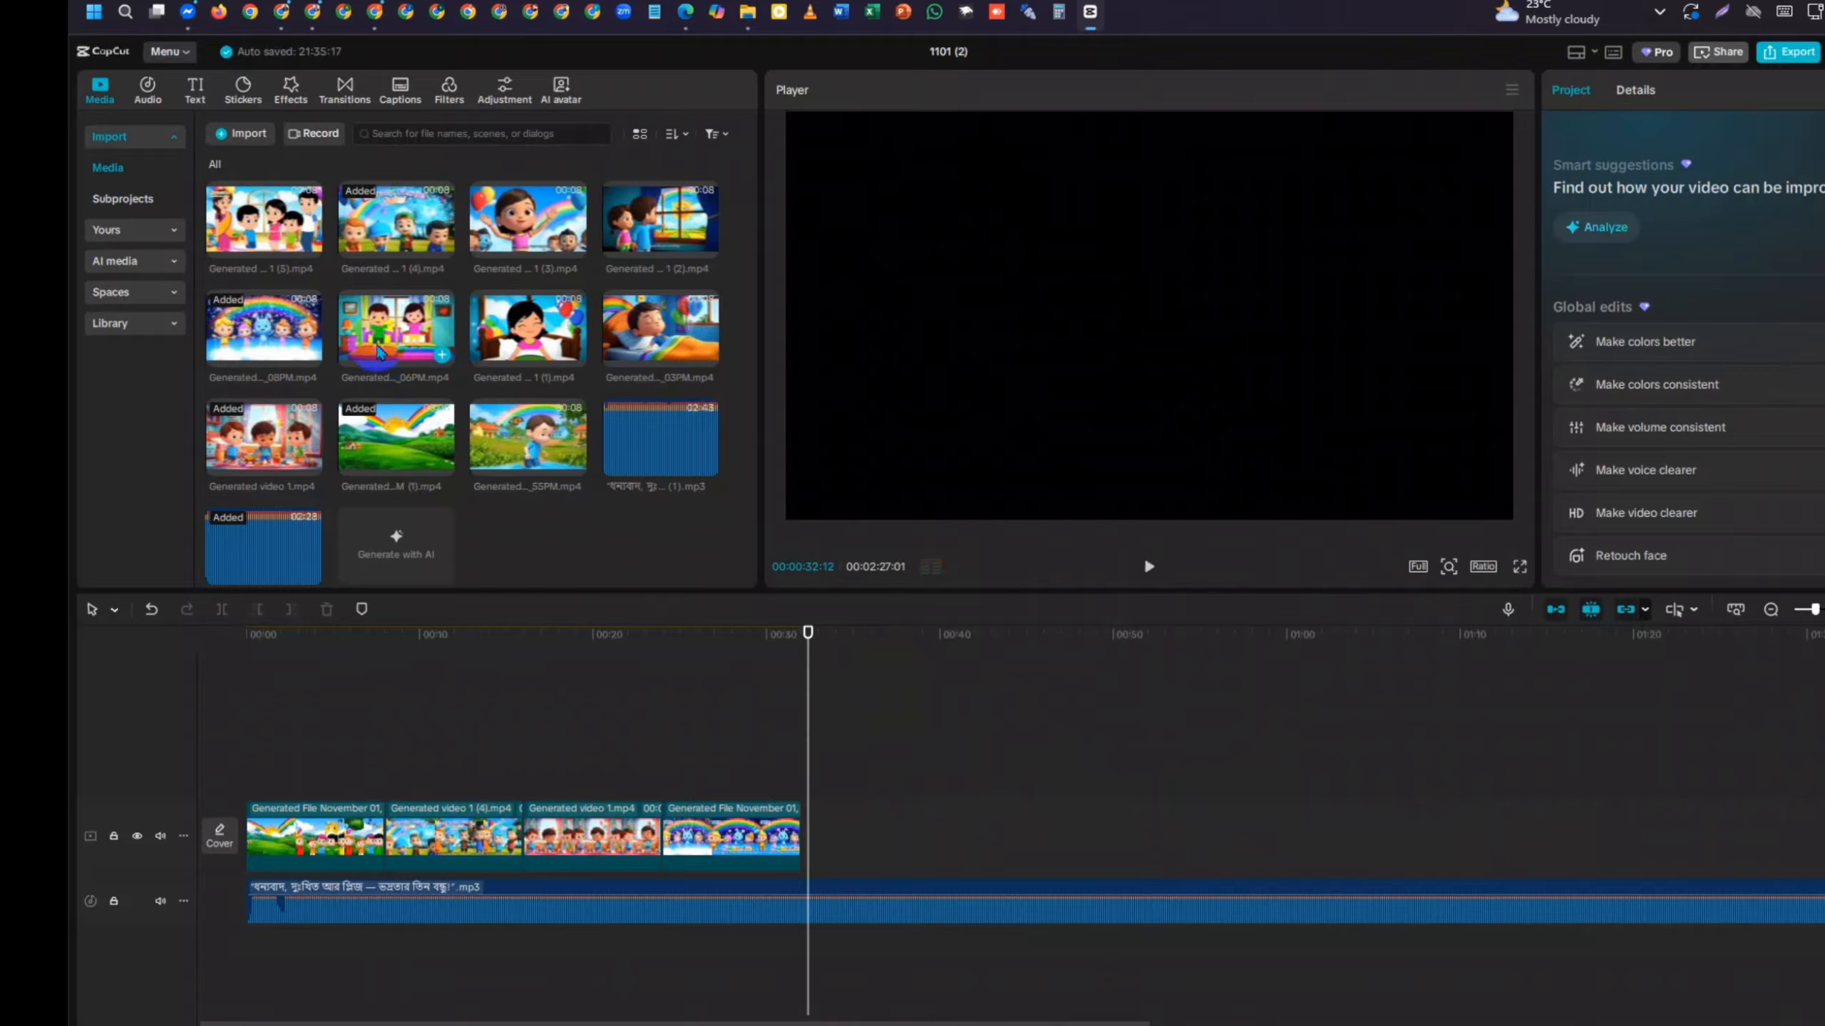
Append the bedroom clip ending in "9_06PM.mp4" as the fifth clip and play it against the song up to 00:00:35:29
{"action": "left_click_drag", "start_coordinate": [395, 327], "coordinate": [824, 834]}
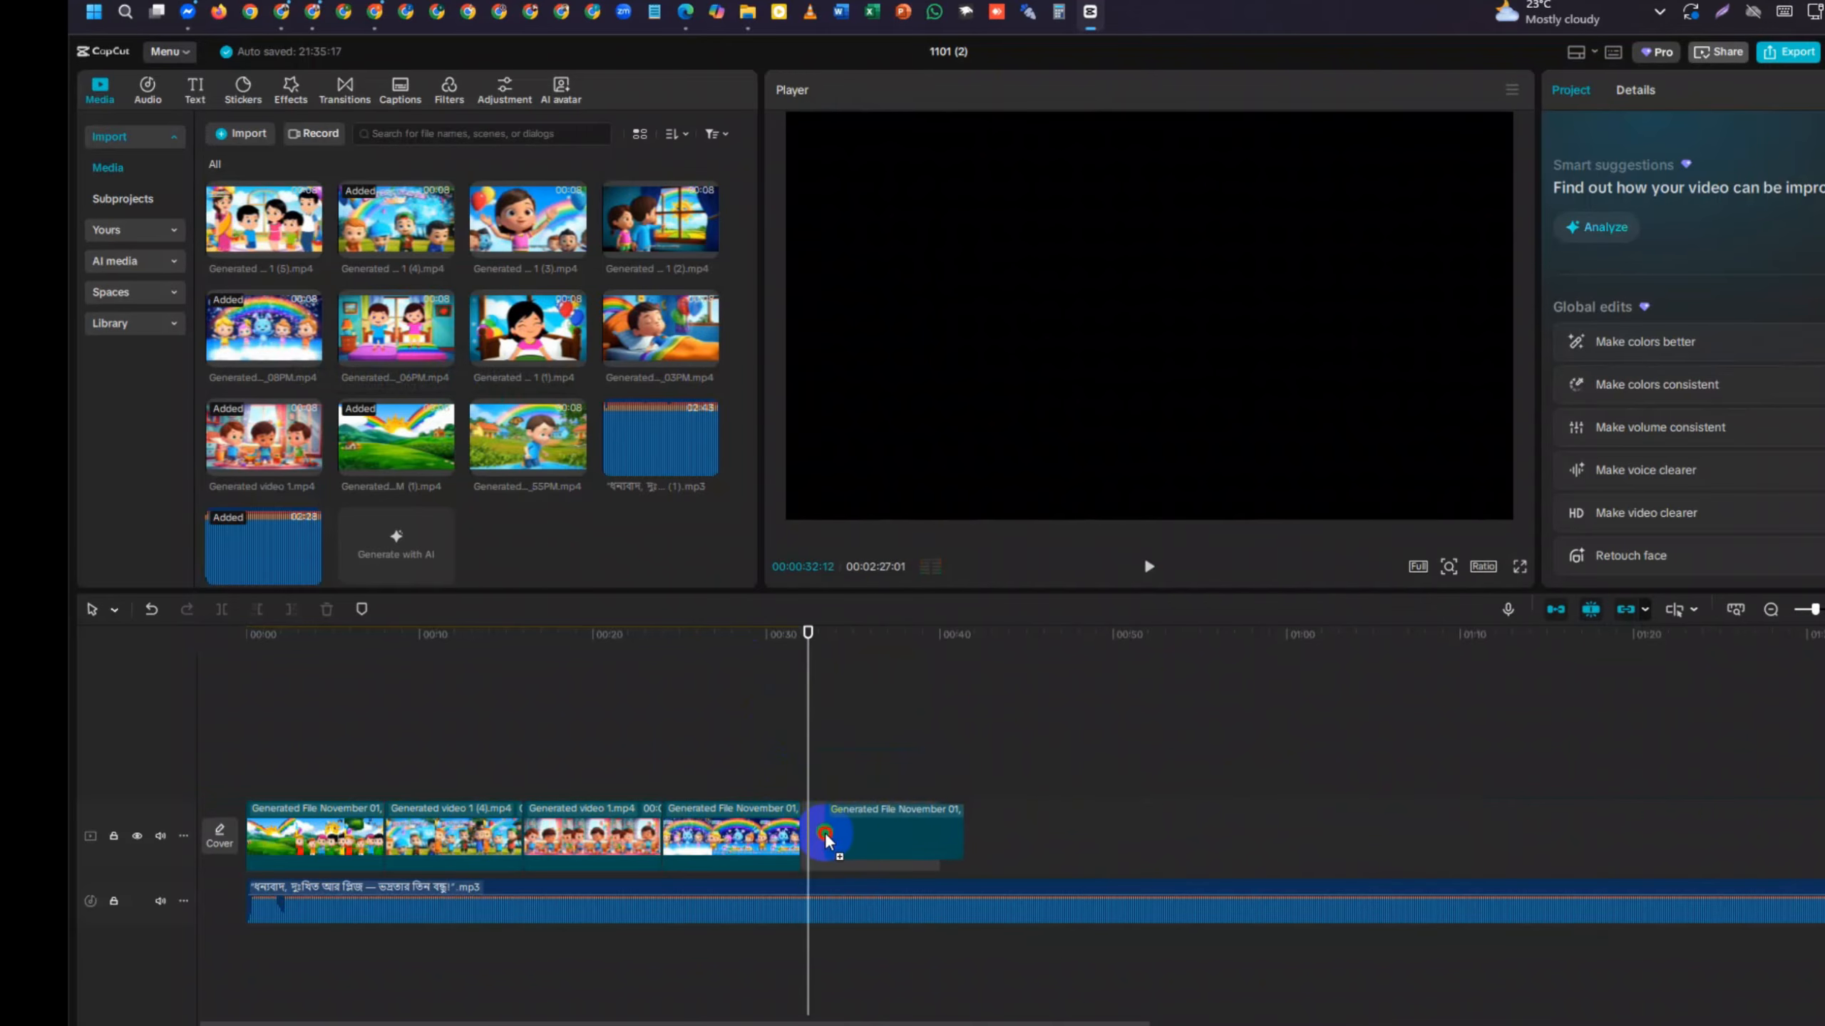
{"action": "left_click", "coordinate": [795, 716]}
{"action": "key", "text": "space"}
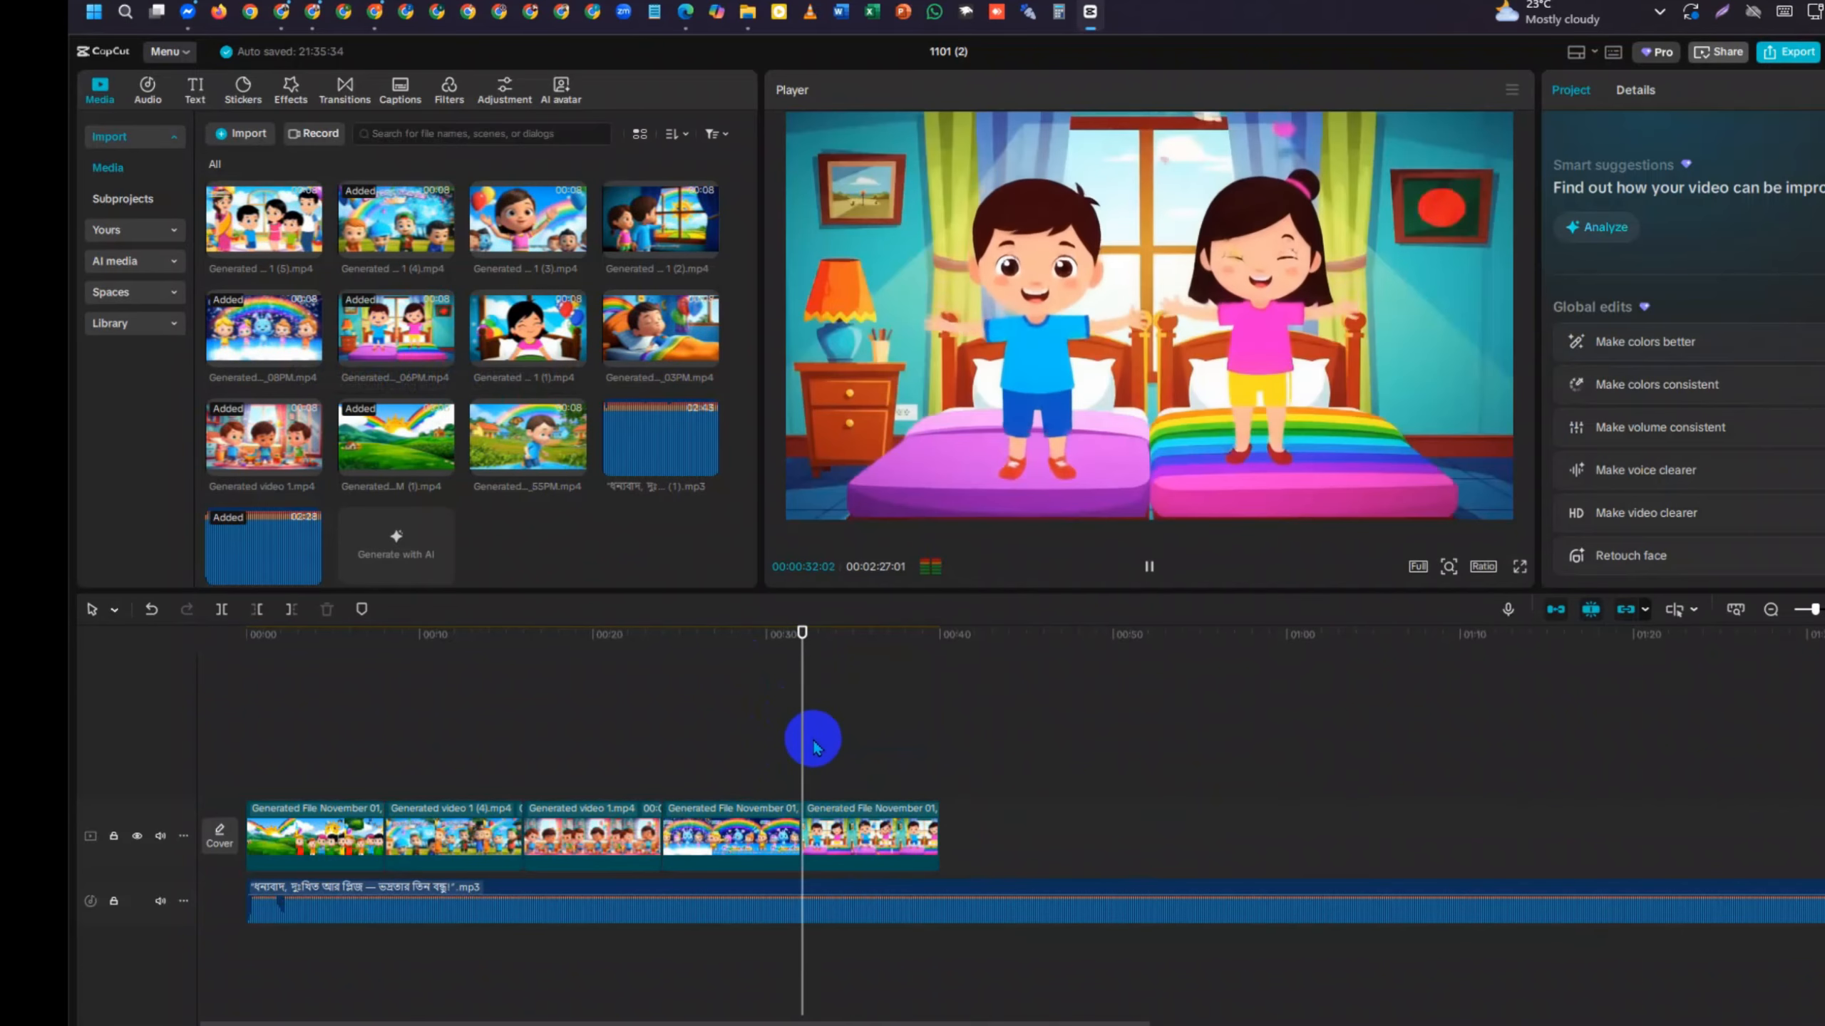
{"action": "scroll", "coordinate": [887, 860], "scroll_direction": "up", "scroll_amount": 2}
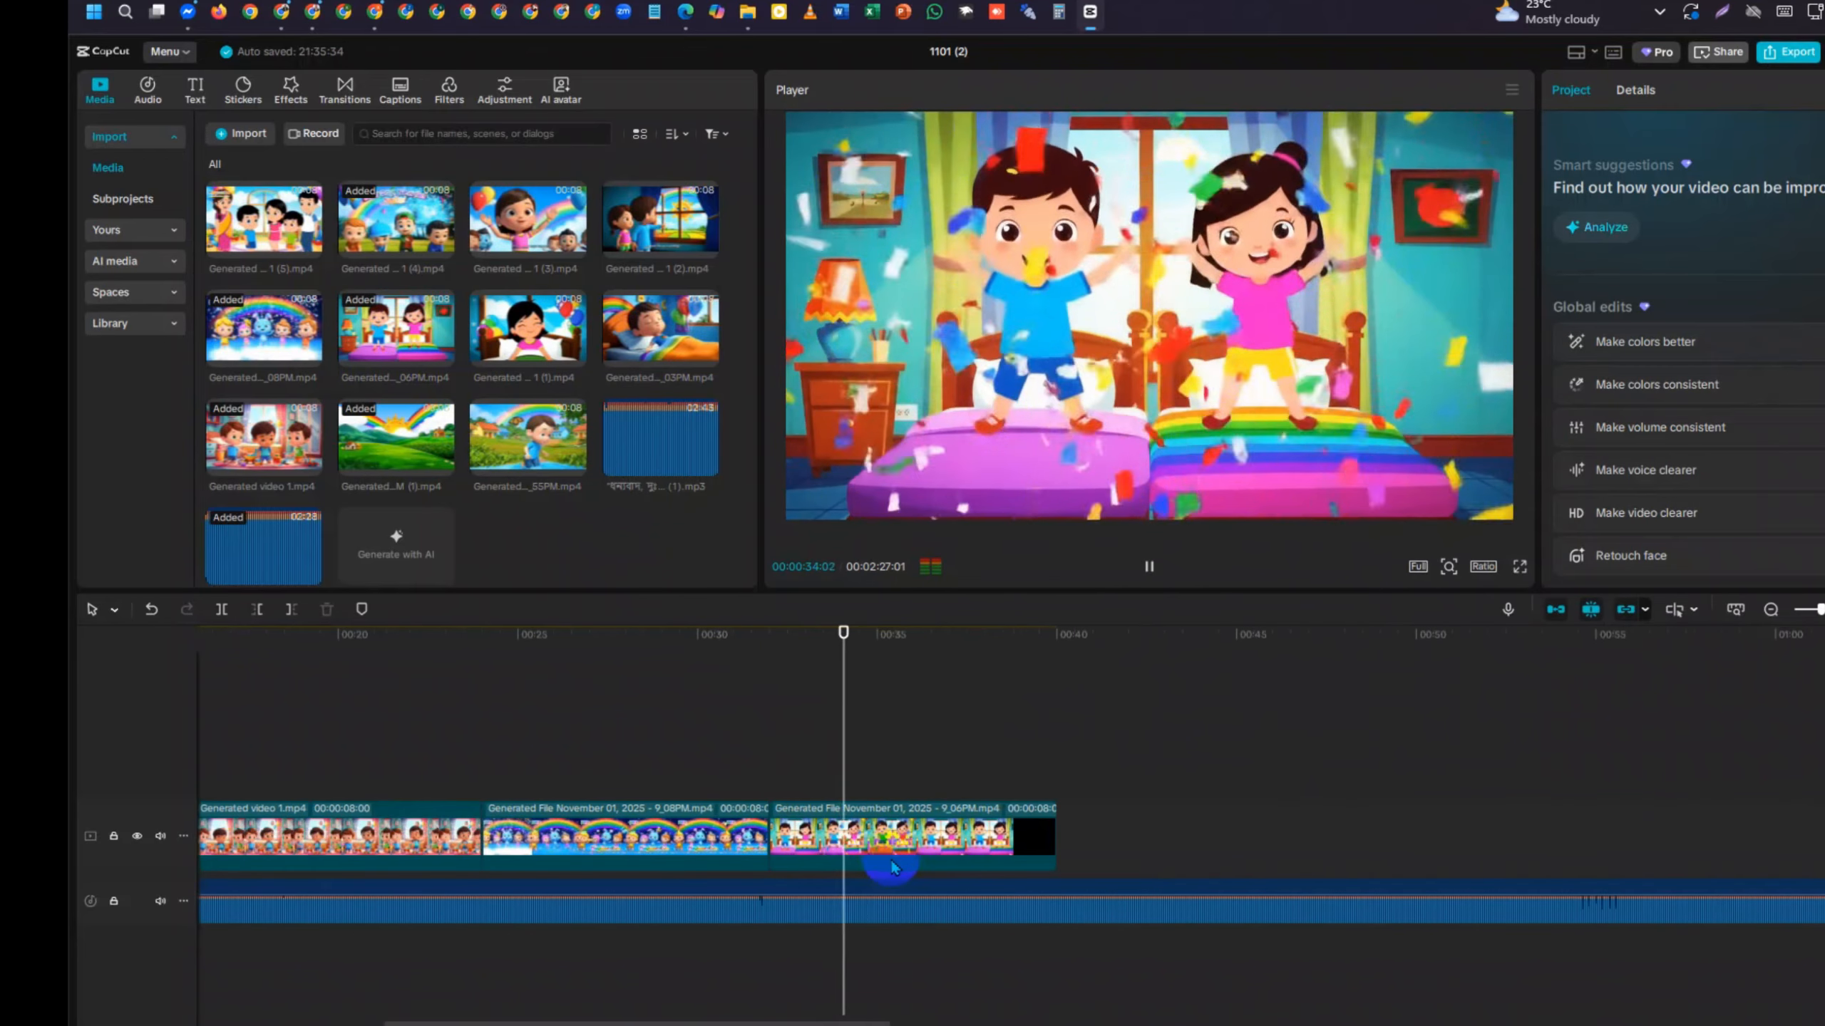
{"action": "scroll", "coordinate": [889, 858], "scroll_direction": "up", "scroll_amount": 3}
{"action": "left_click", "coordinate": [1148, 579]}
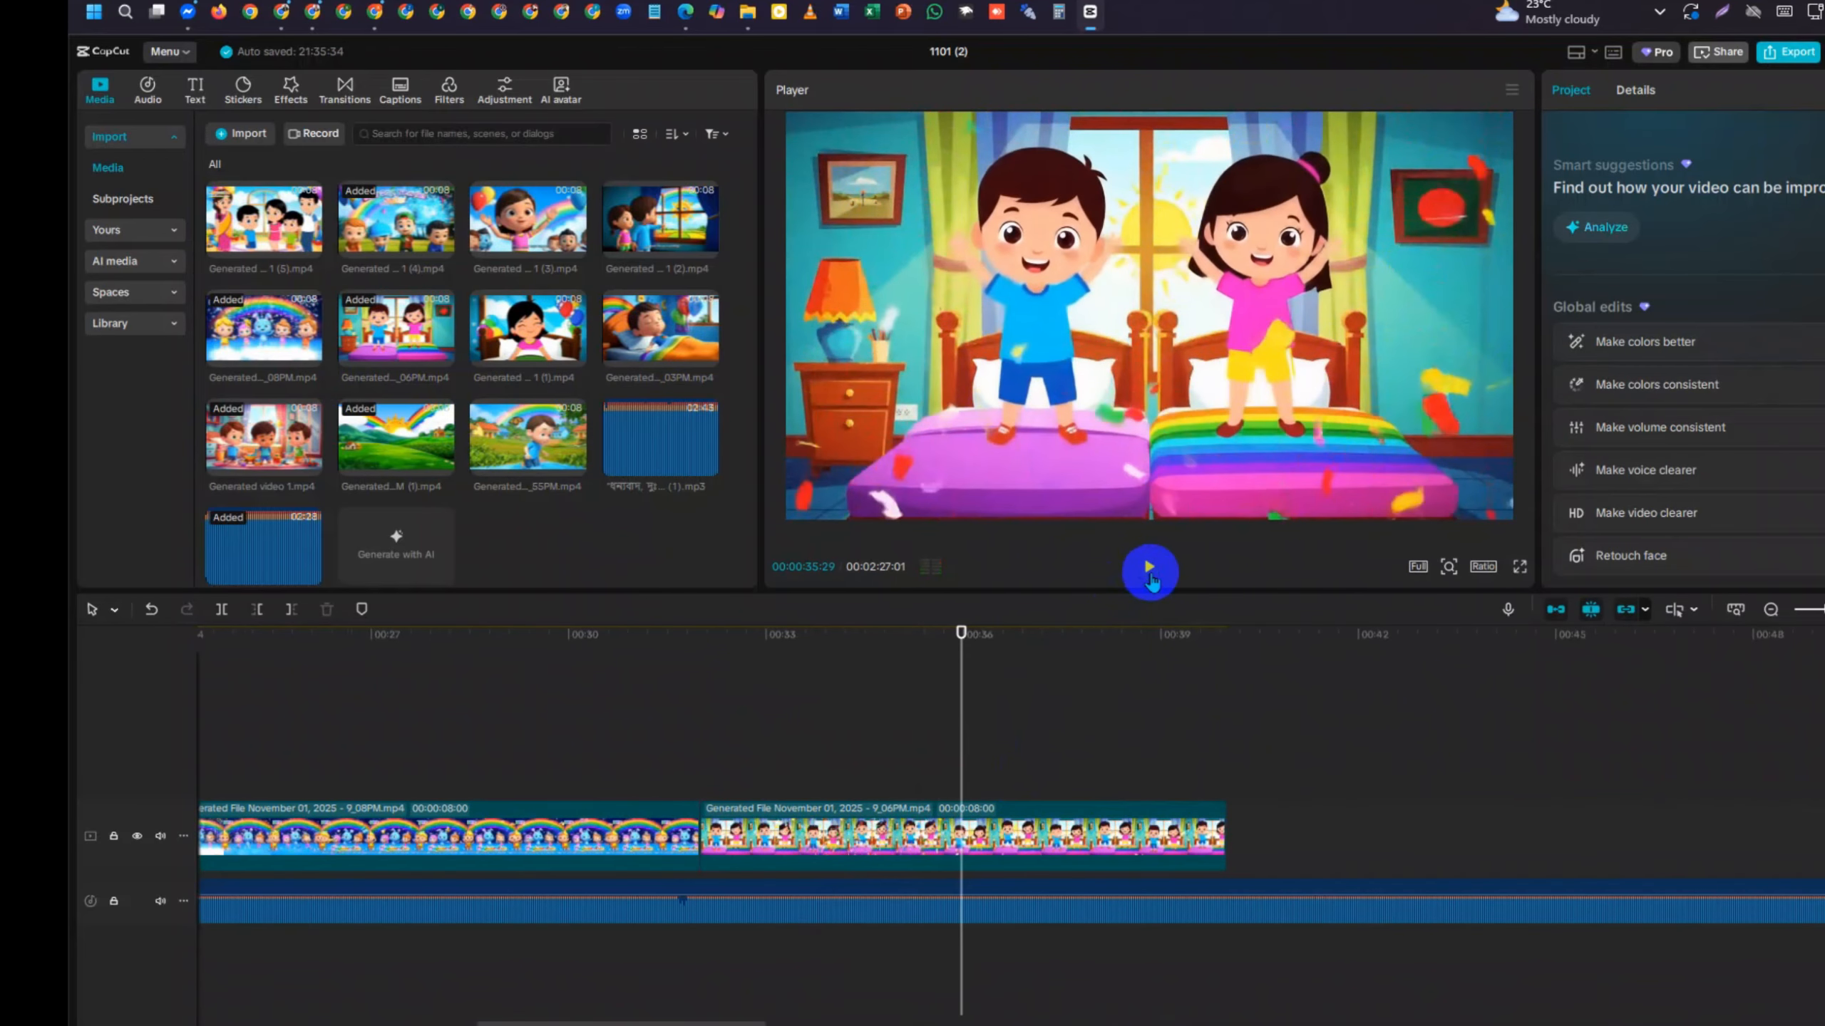
Adjust the system volume and replay the song from 00:00:31:02 until past the end of the bedroom clip
{"action": "left_click", "coordinate": [1813, 13]}
{"action": "left_click_drag", "start_coordinate": [1732, 974], "coordinate": [1570, 960]}
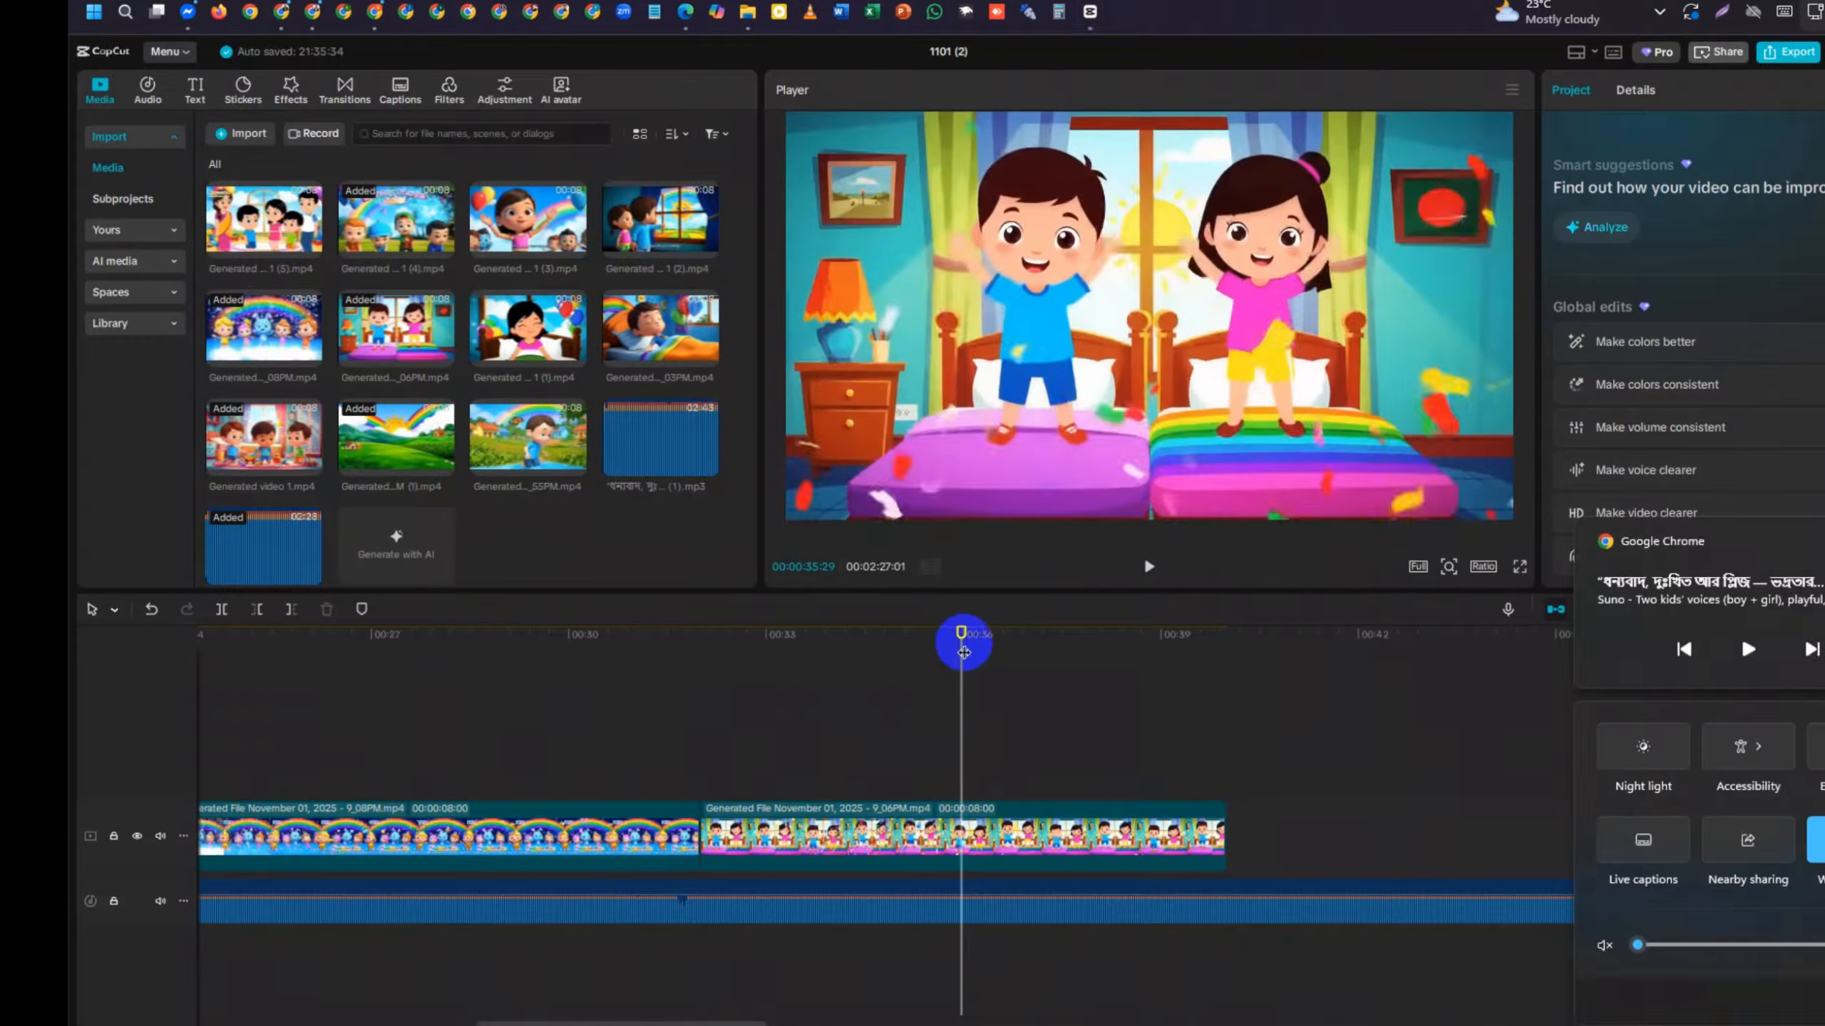
{"action": "left_click_drag", "start_coordinate": [963, 636], "coordinate": [638, 760]}
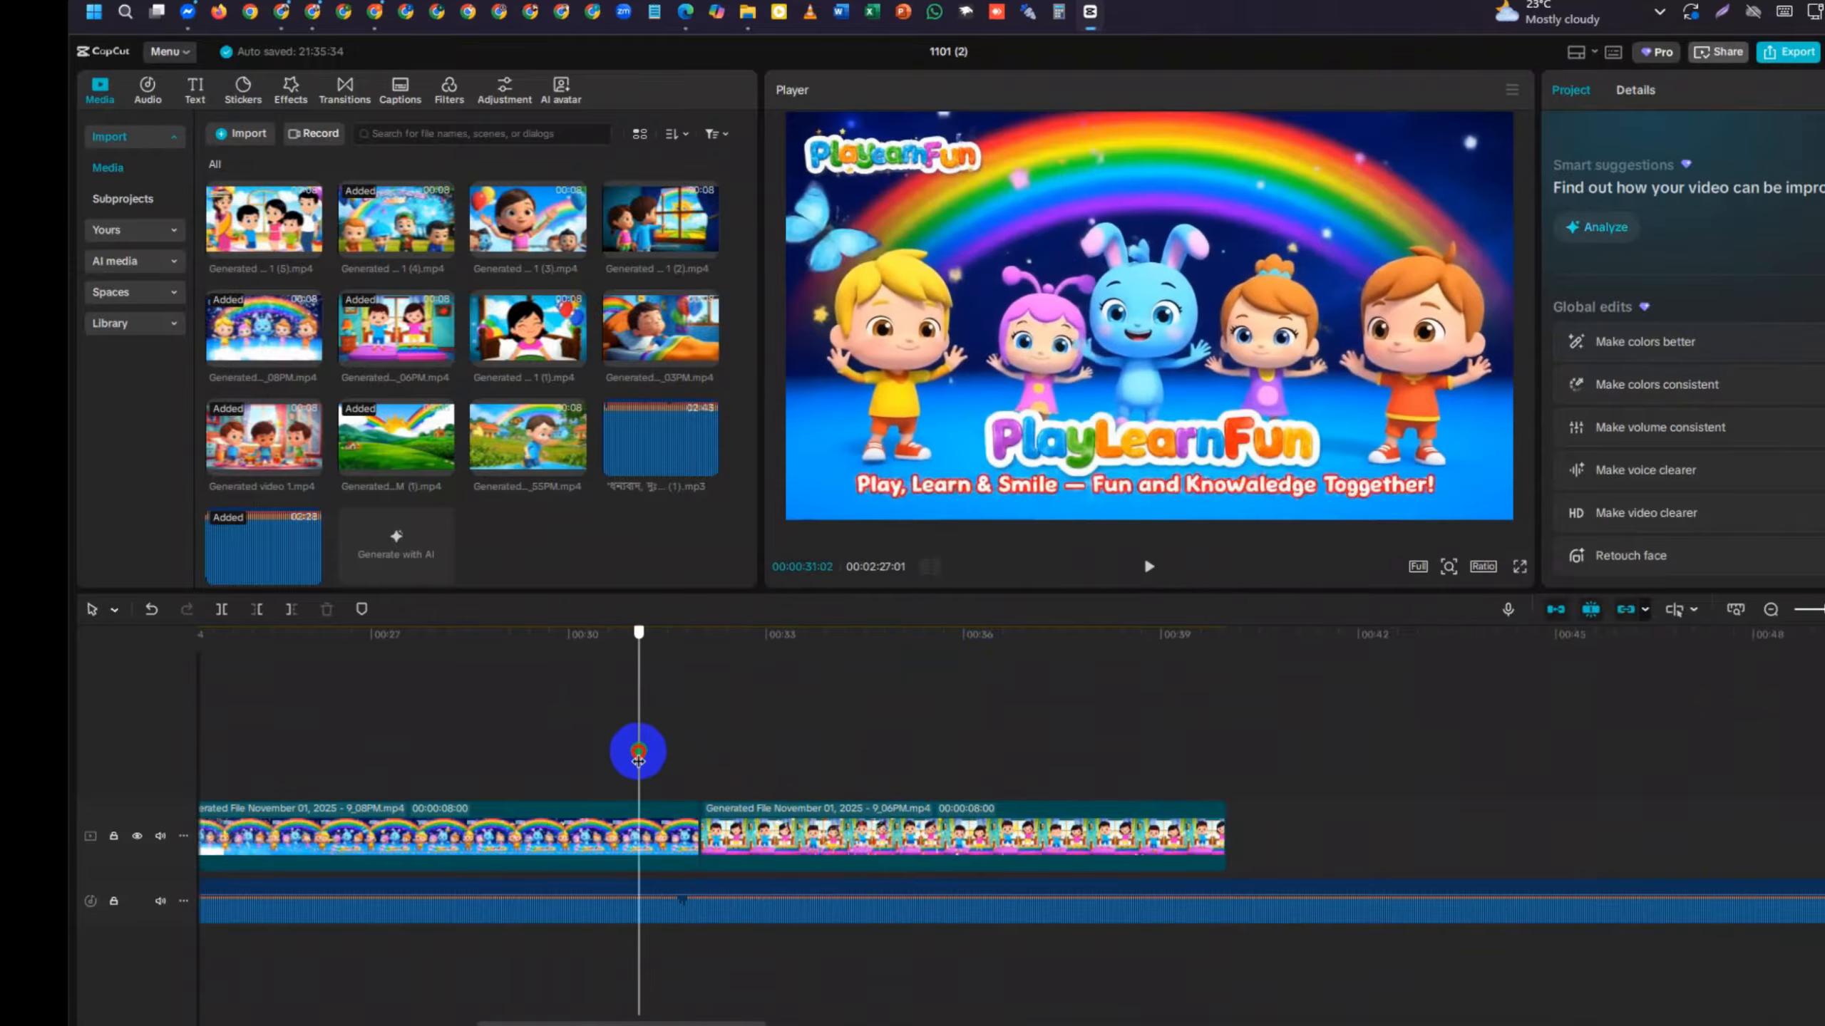
{"action": "key", "text": "space"}
{"action": "key", "text": "space"}
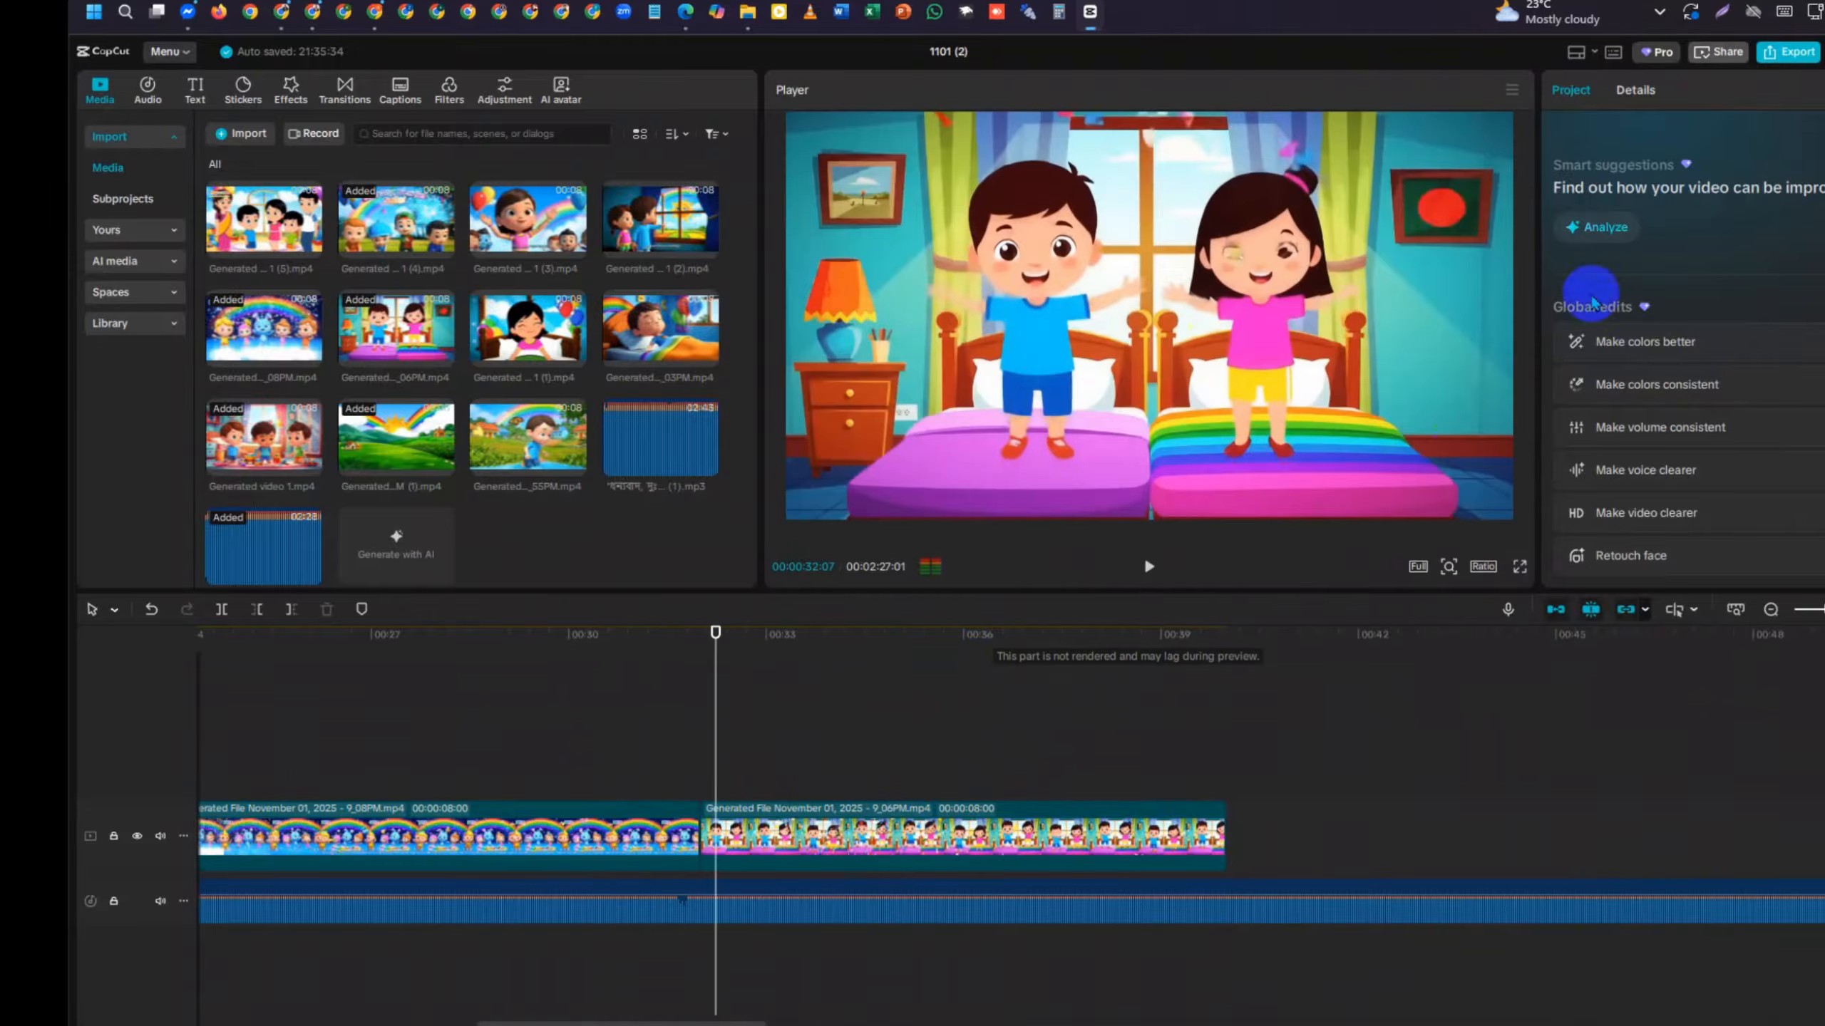
{"action": "left_click", "coordinate": [1816, 13]}
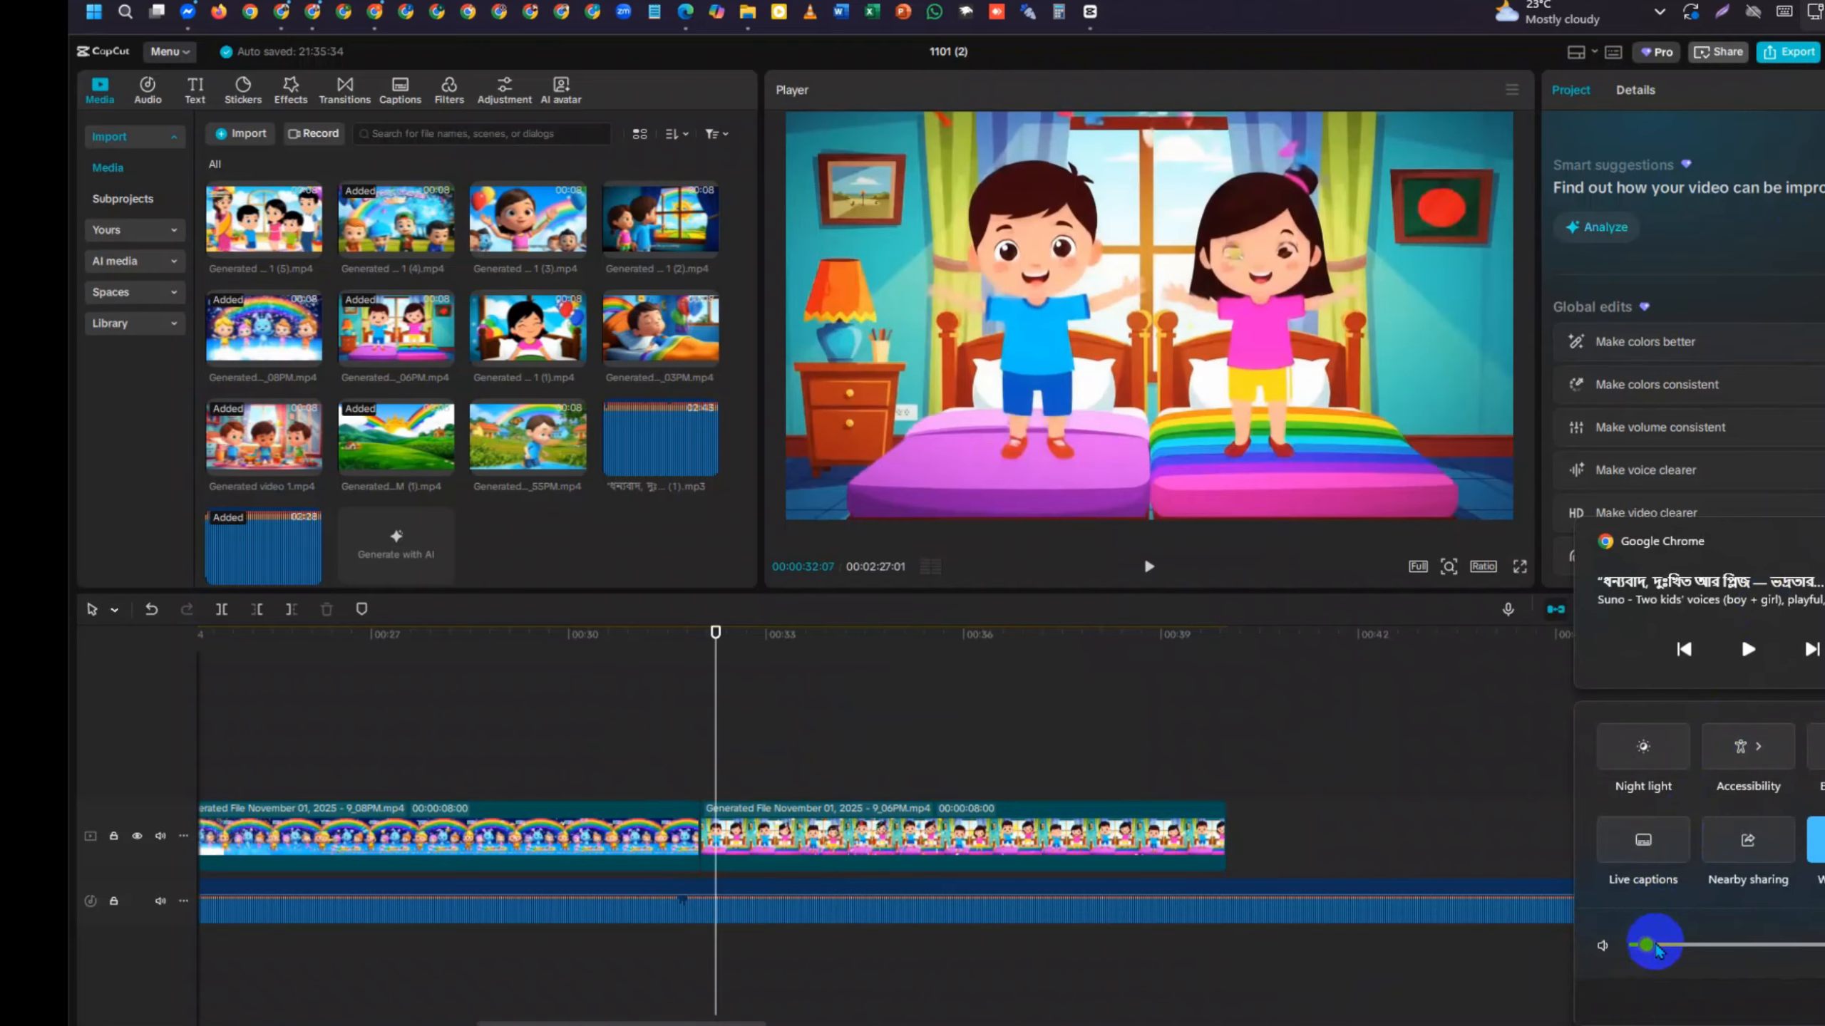
{"action": "left_click", "coordinate": [1149, 567]}
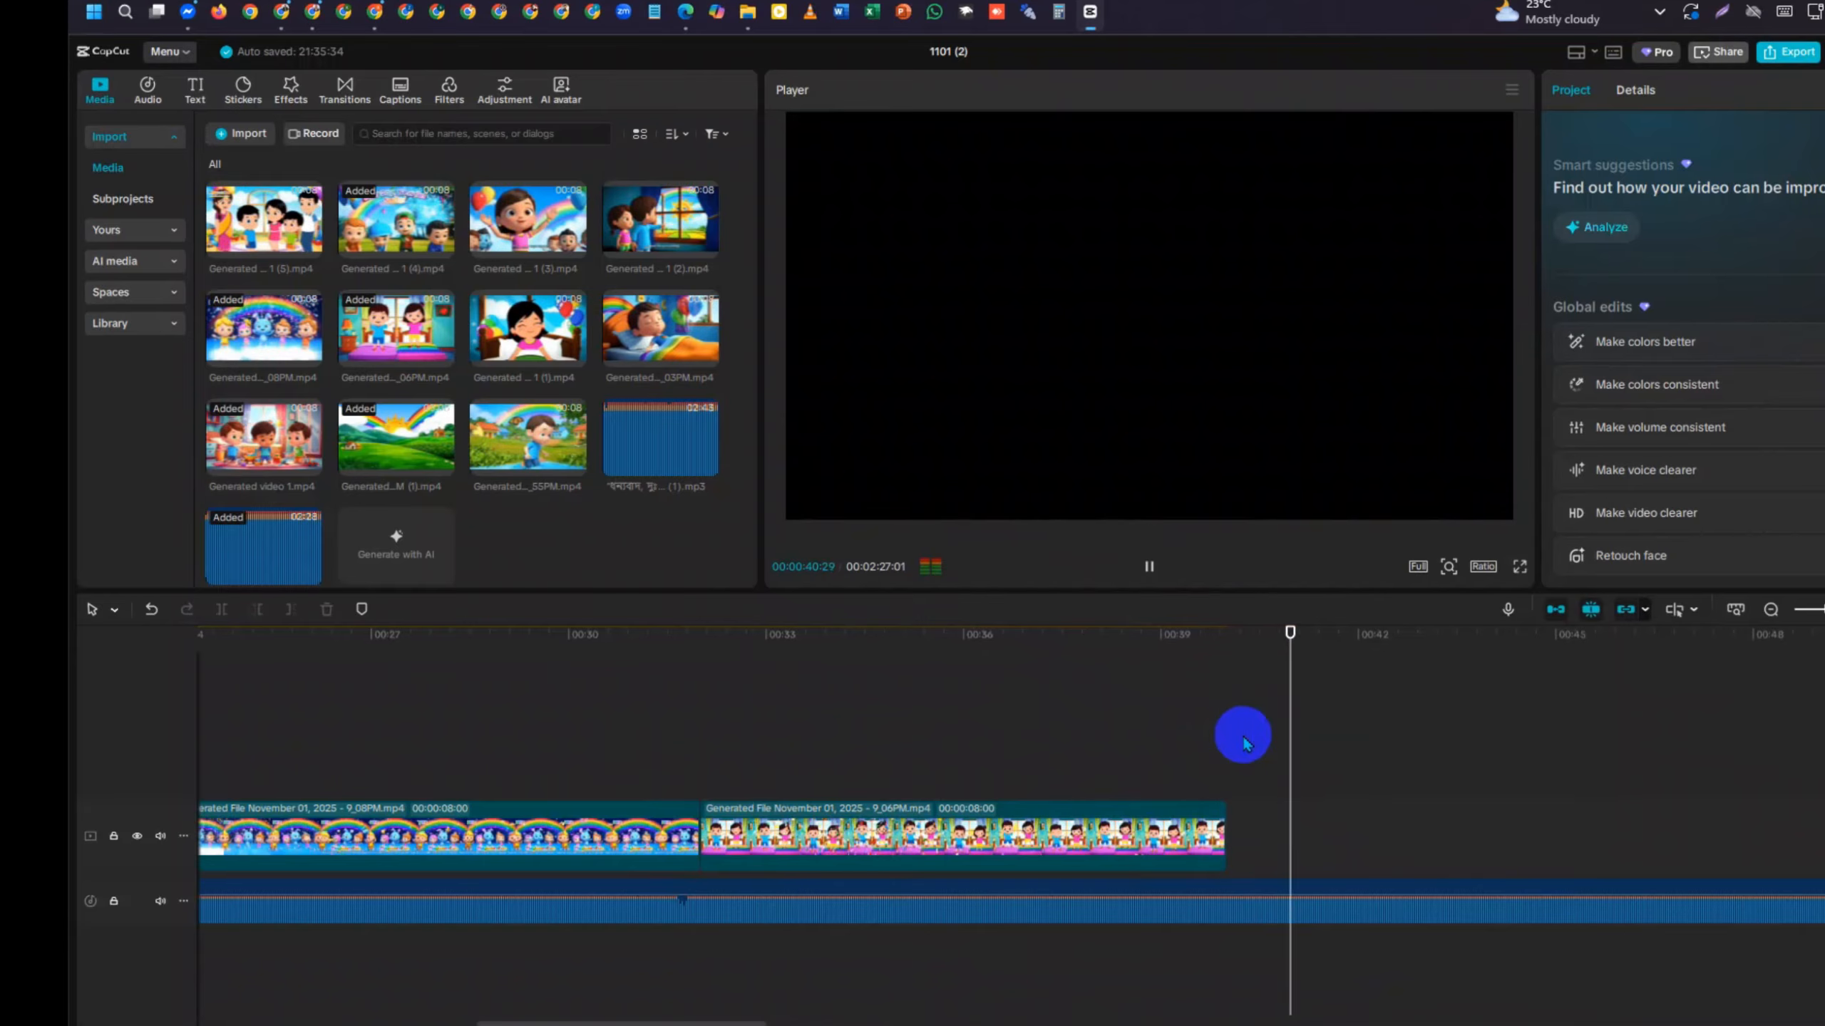
{"action": "key", "text": "space"}
Append "Generated video 1 (3).mp4" as the sixth clip, play it against the song, and move the playhead to 00:00:48:21
{"action": "left_click_drag", "start_coordinate": [553, 280], "coordinate": [1210, 758]}
{"action": "key", "text": "space"}
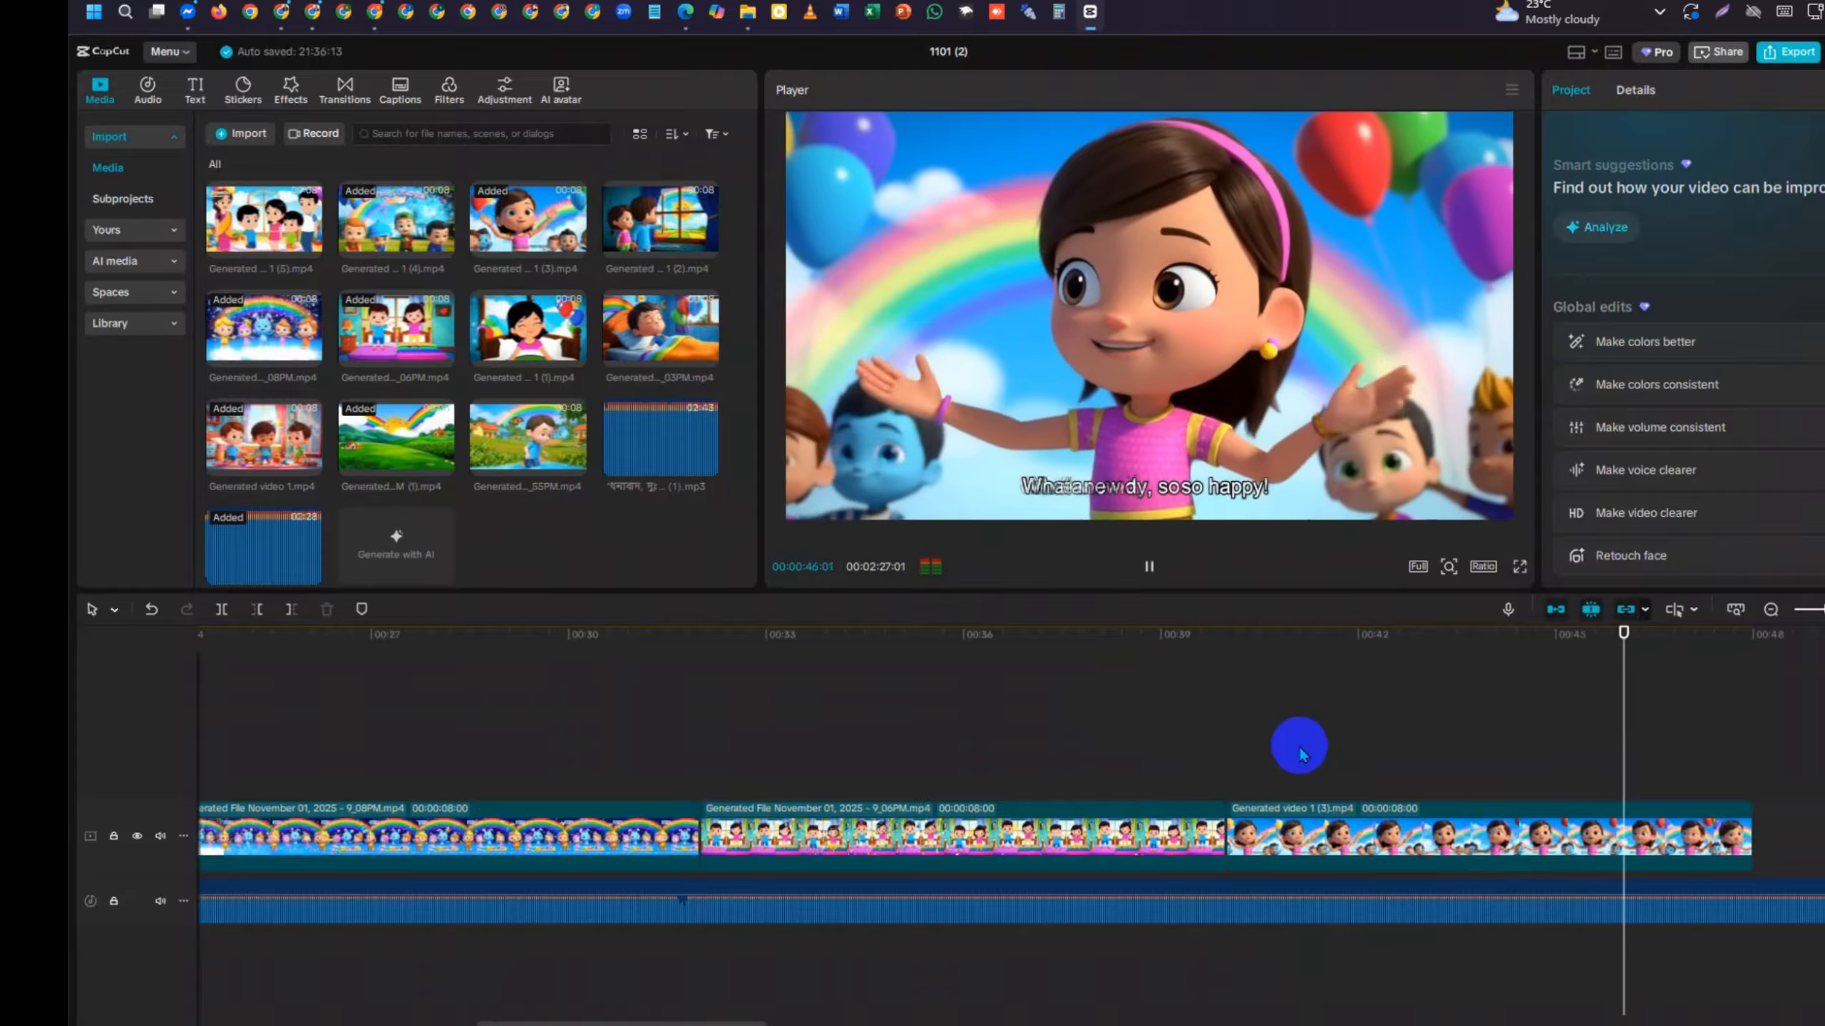
{"action": "scroll", "coordinate": [1262, 758], "scroll_direction": "down", "scroll_amount": 5}
{"action": "scroll", "coordinate": [1214, 778], "scroll_direction": "down", "scroll_amount": 4}
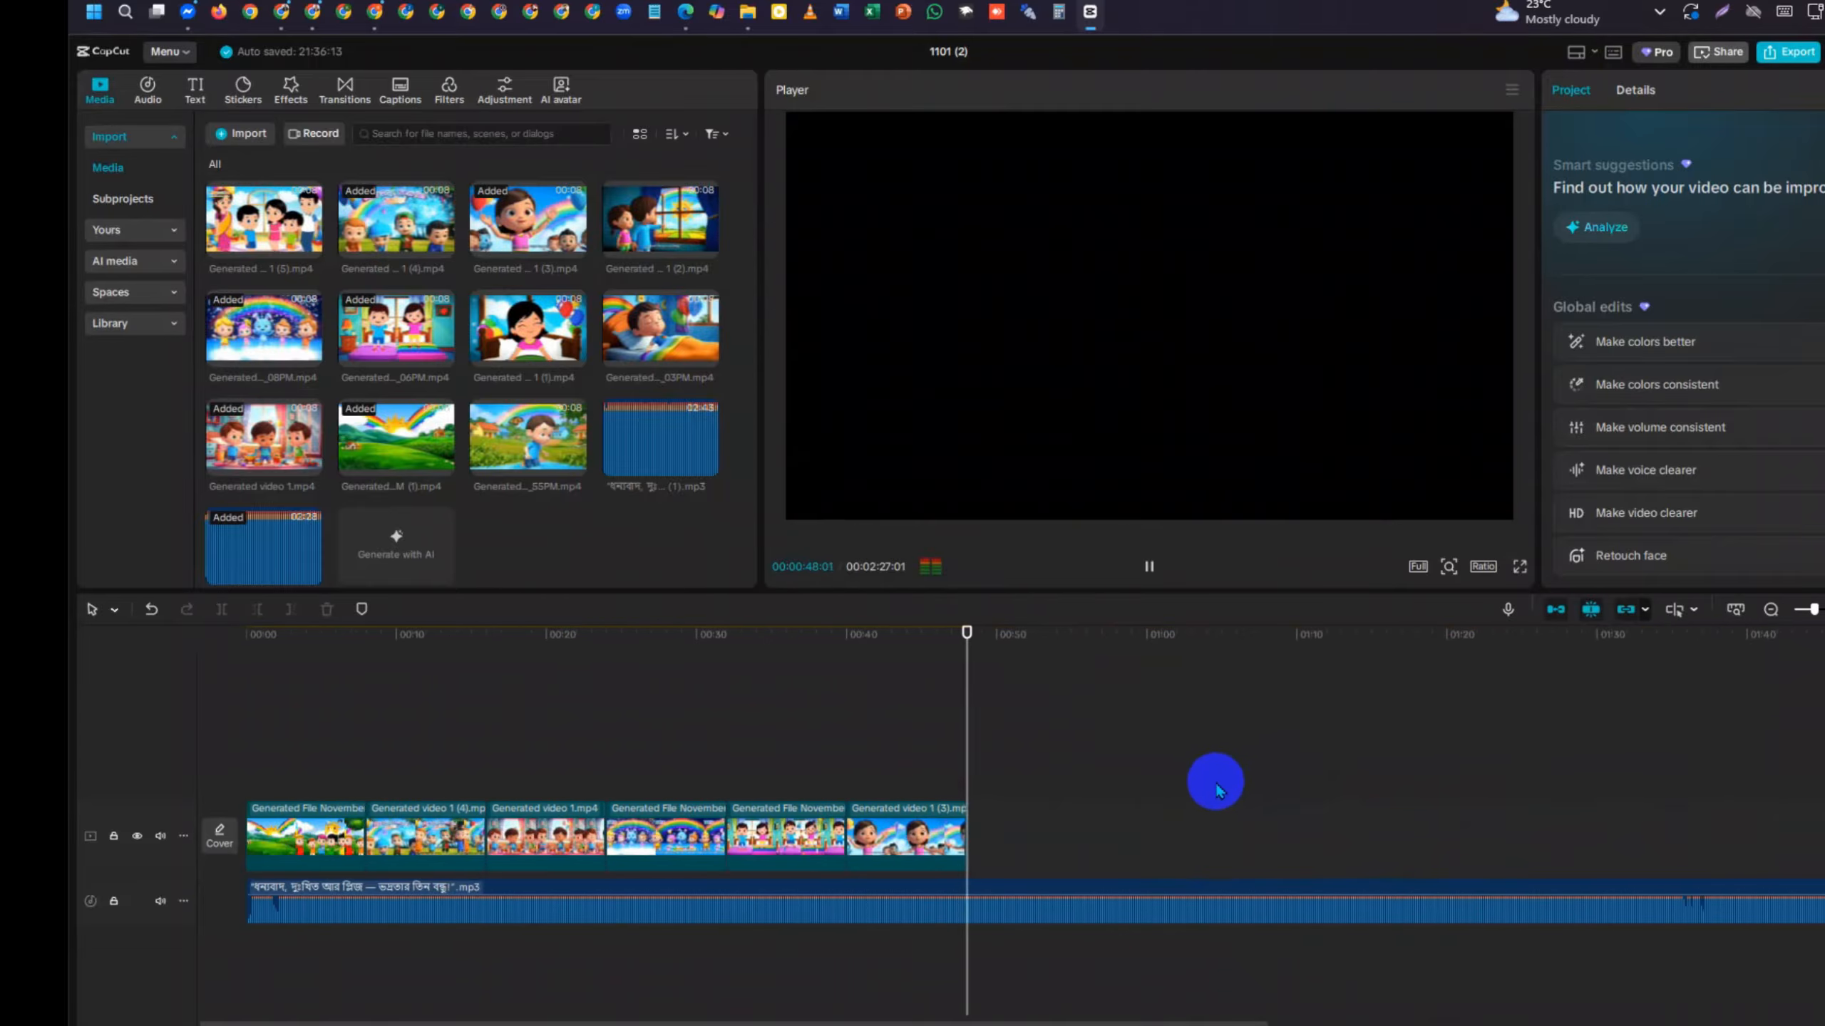
{"action": "scroll", "coordinate": [1092, 801], "scroll_direction": "up", "scroll_amount": 3}
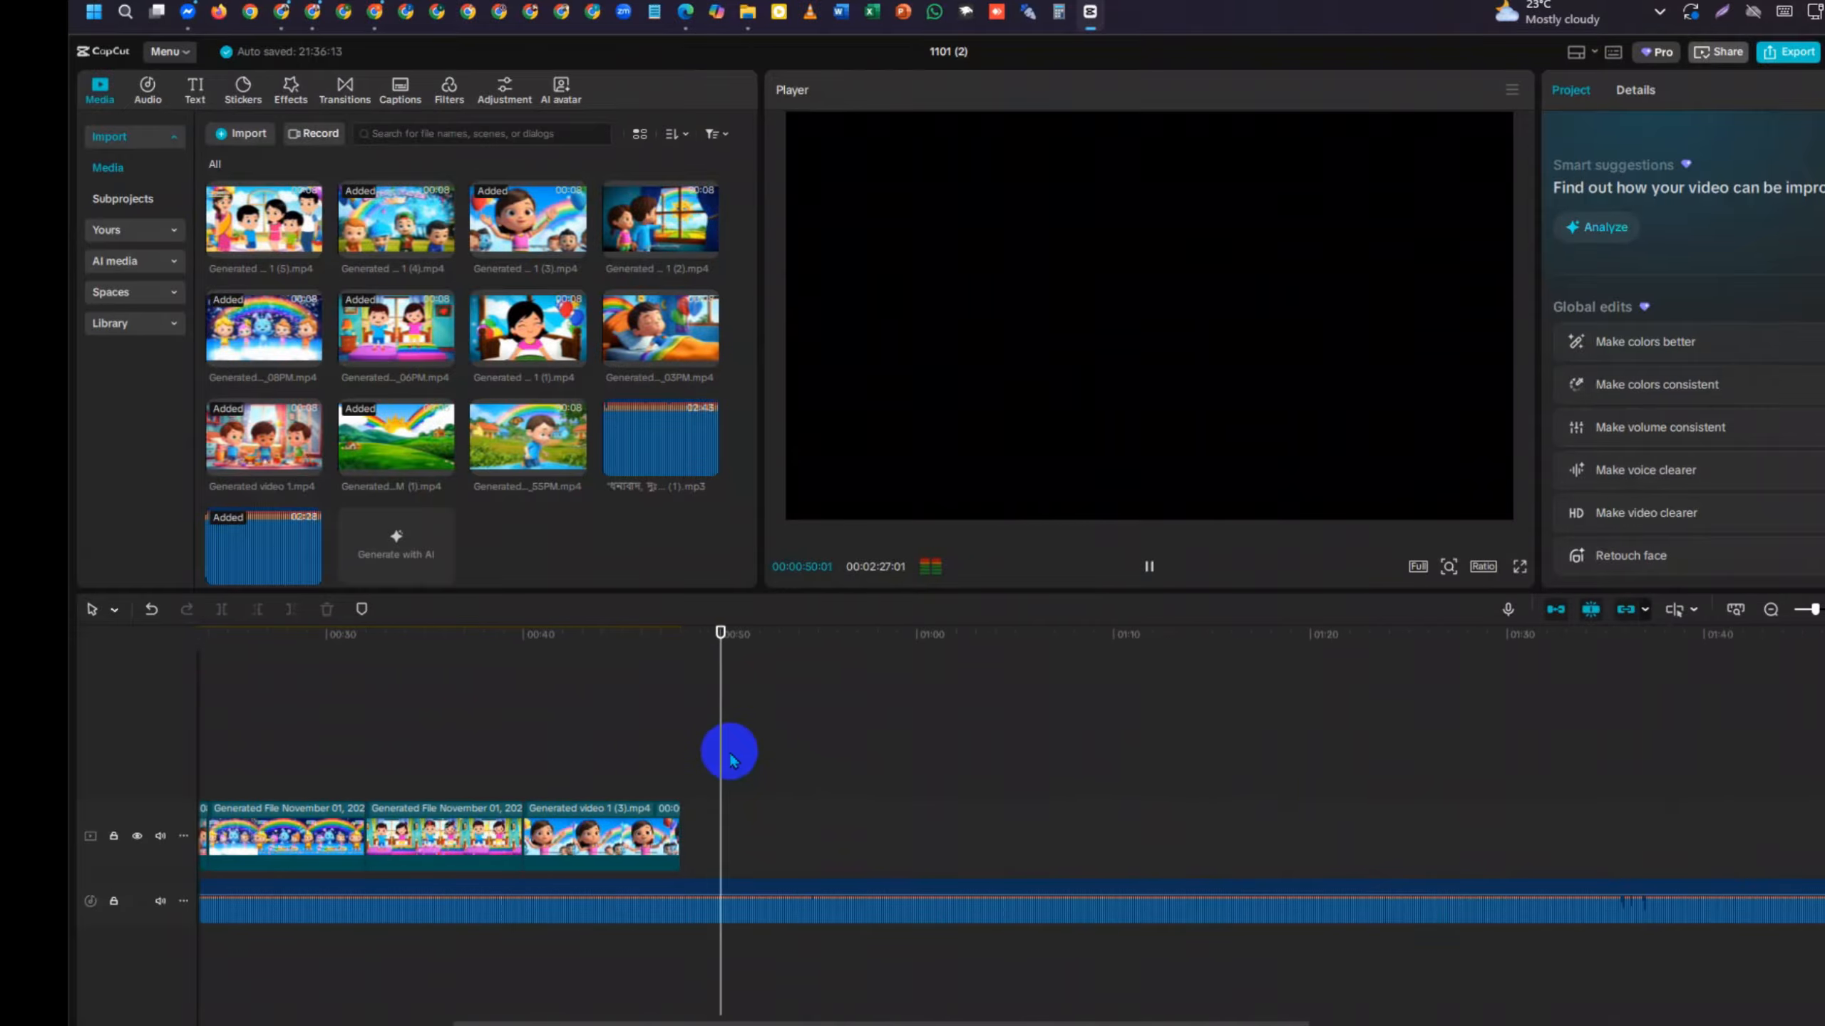
{"action": "mouse_move", "coordinate": [728, 741]}
{"action": "left_mouse_down"}
{"action": "mouse_move", "coordinate": [663, 741]}
{"action": "mouse_move", "coordinate": [695, 751]}
{"action": "left_mouse_up"}
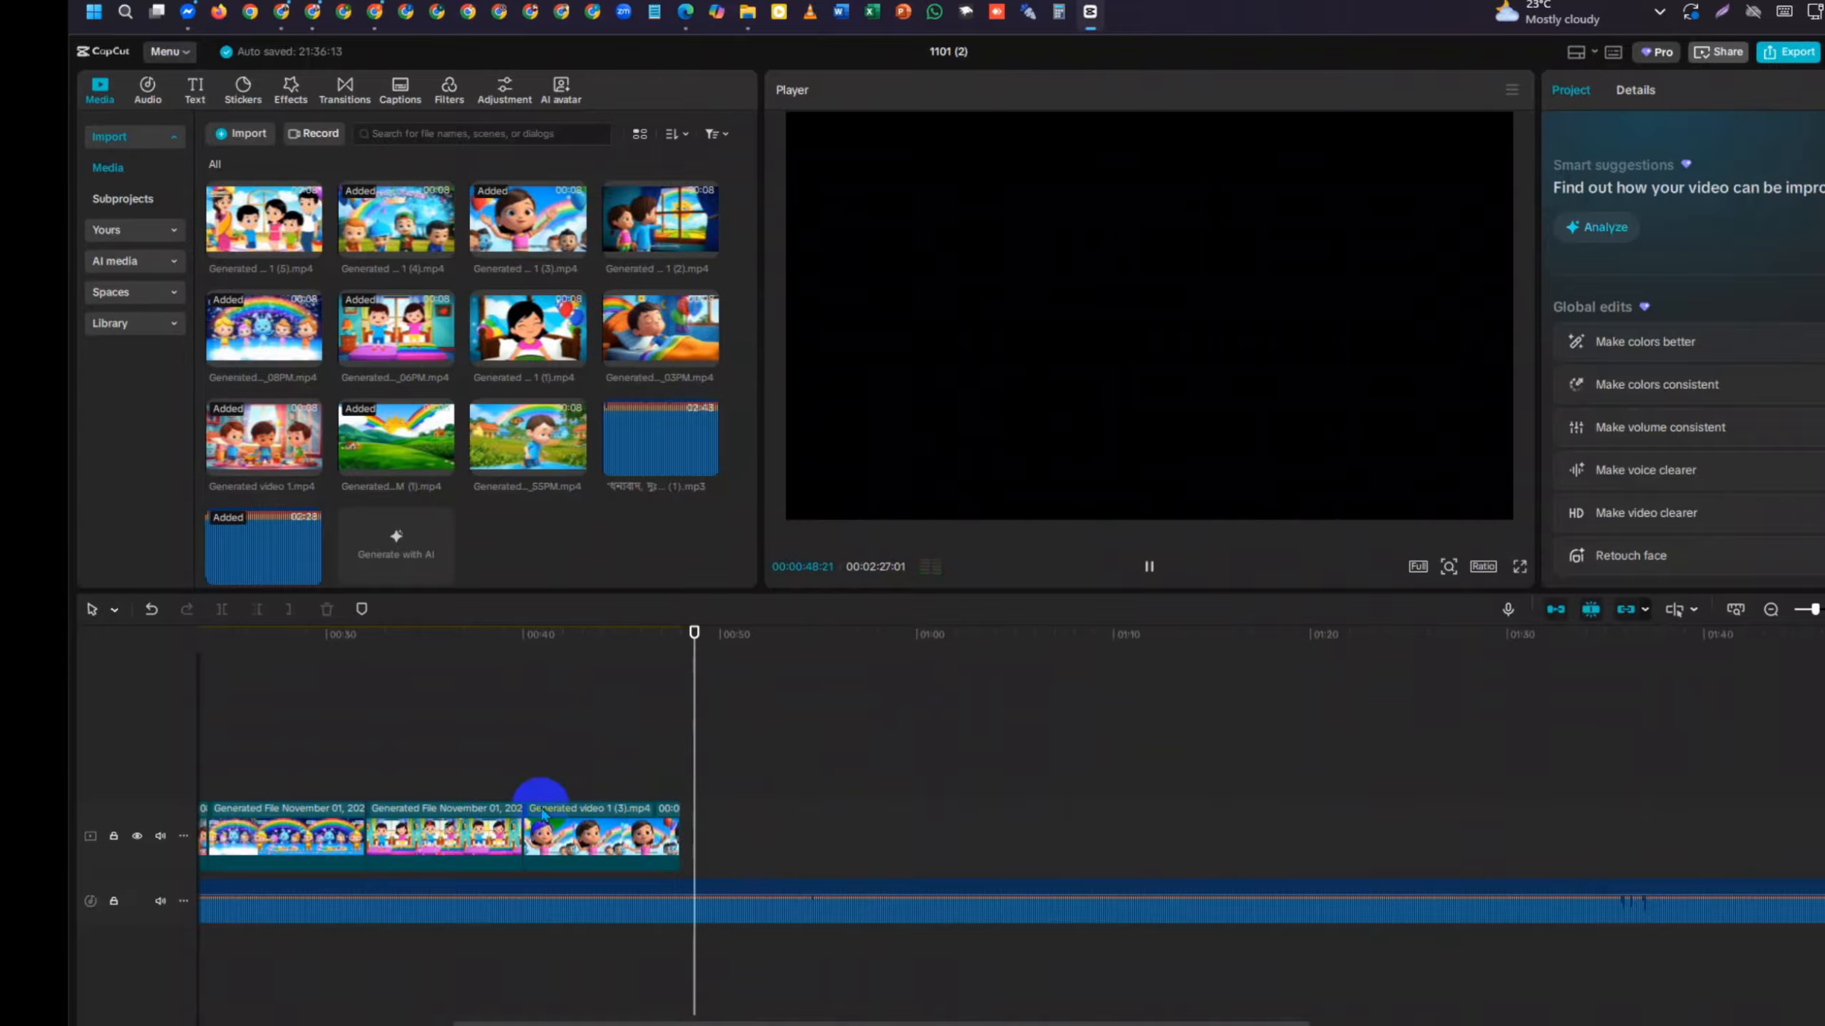
Append "Generated video 1 (2).mp4" as the seventh clip and play it against the song
{"action": "left_click", "coordinate": [291, 842]}
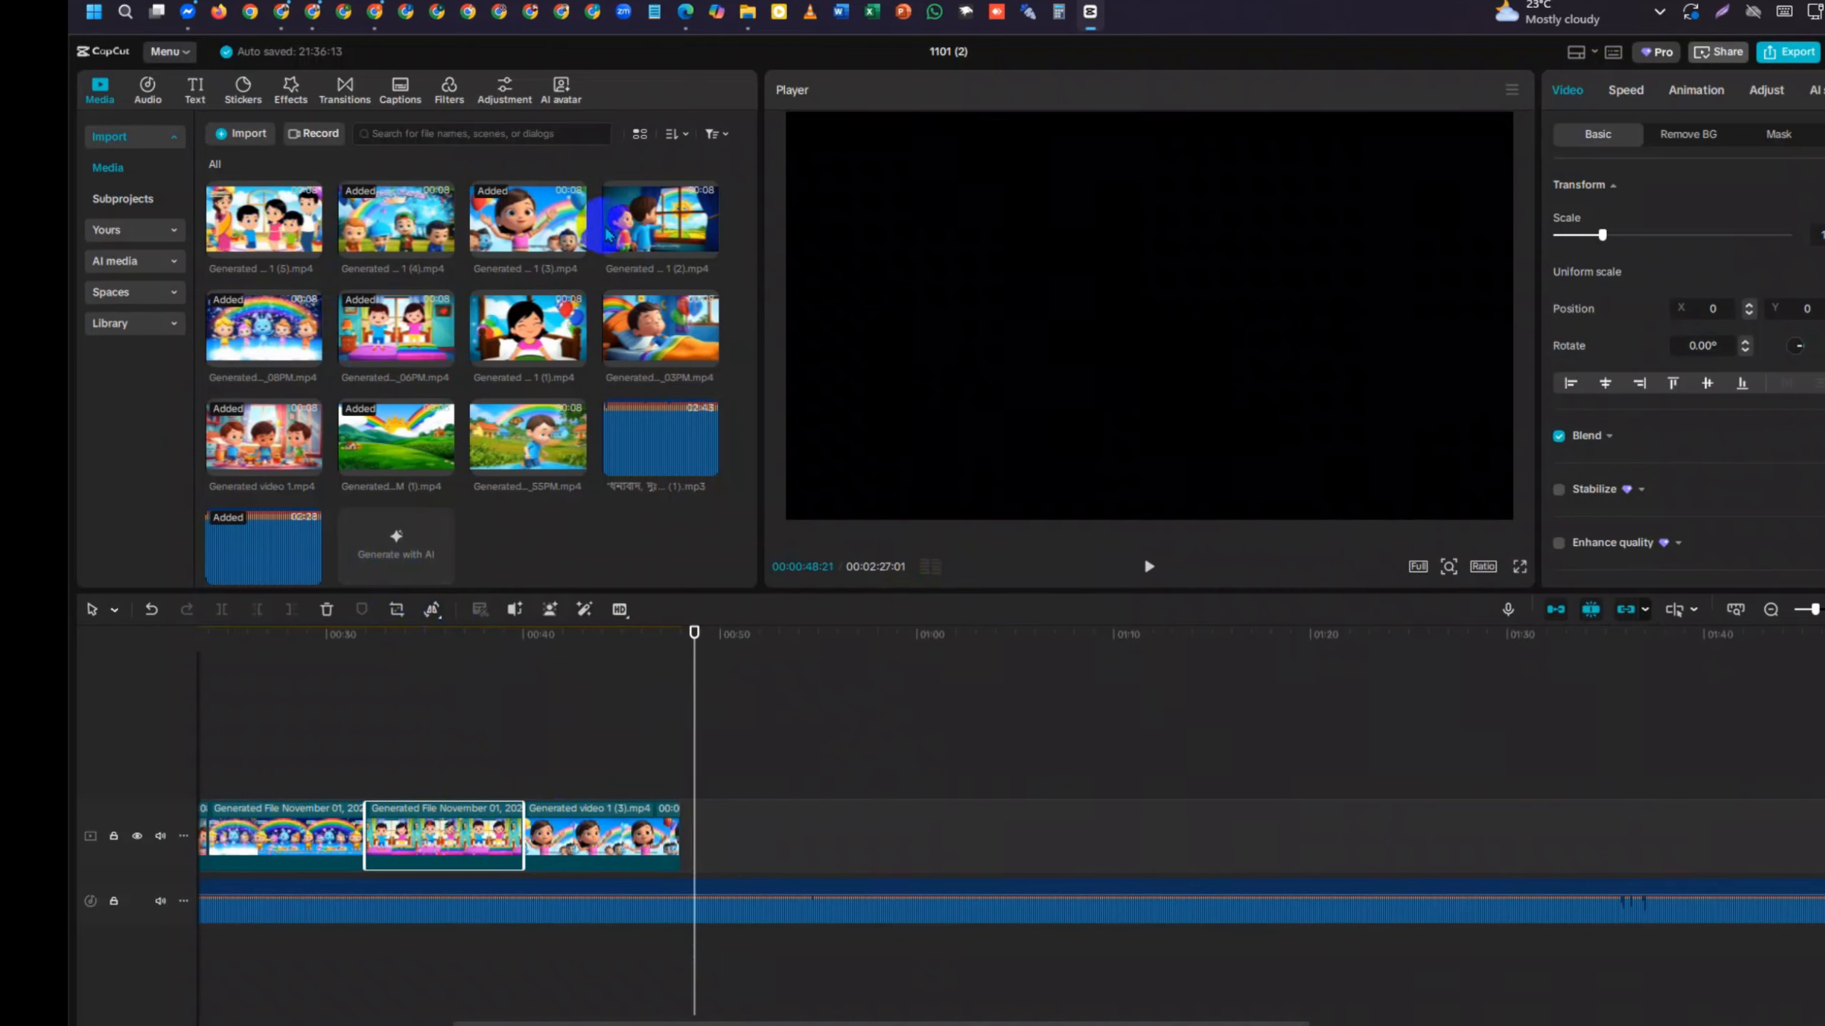
{"action": "left_click_drag", "start_coordinate": [606, 235], "coordinate": [653, 759]}
{"action": "key", "text": "space"}
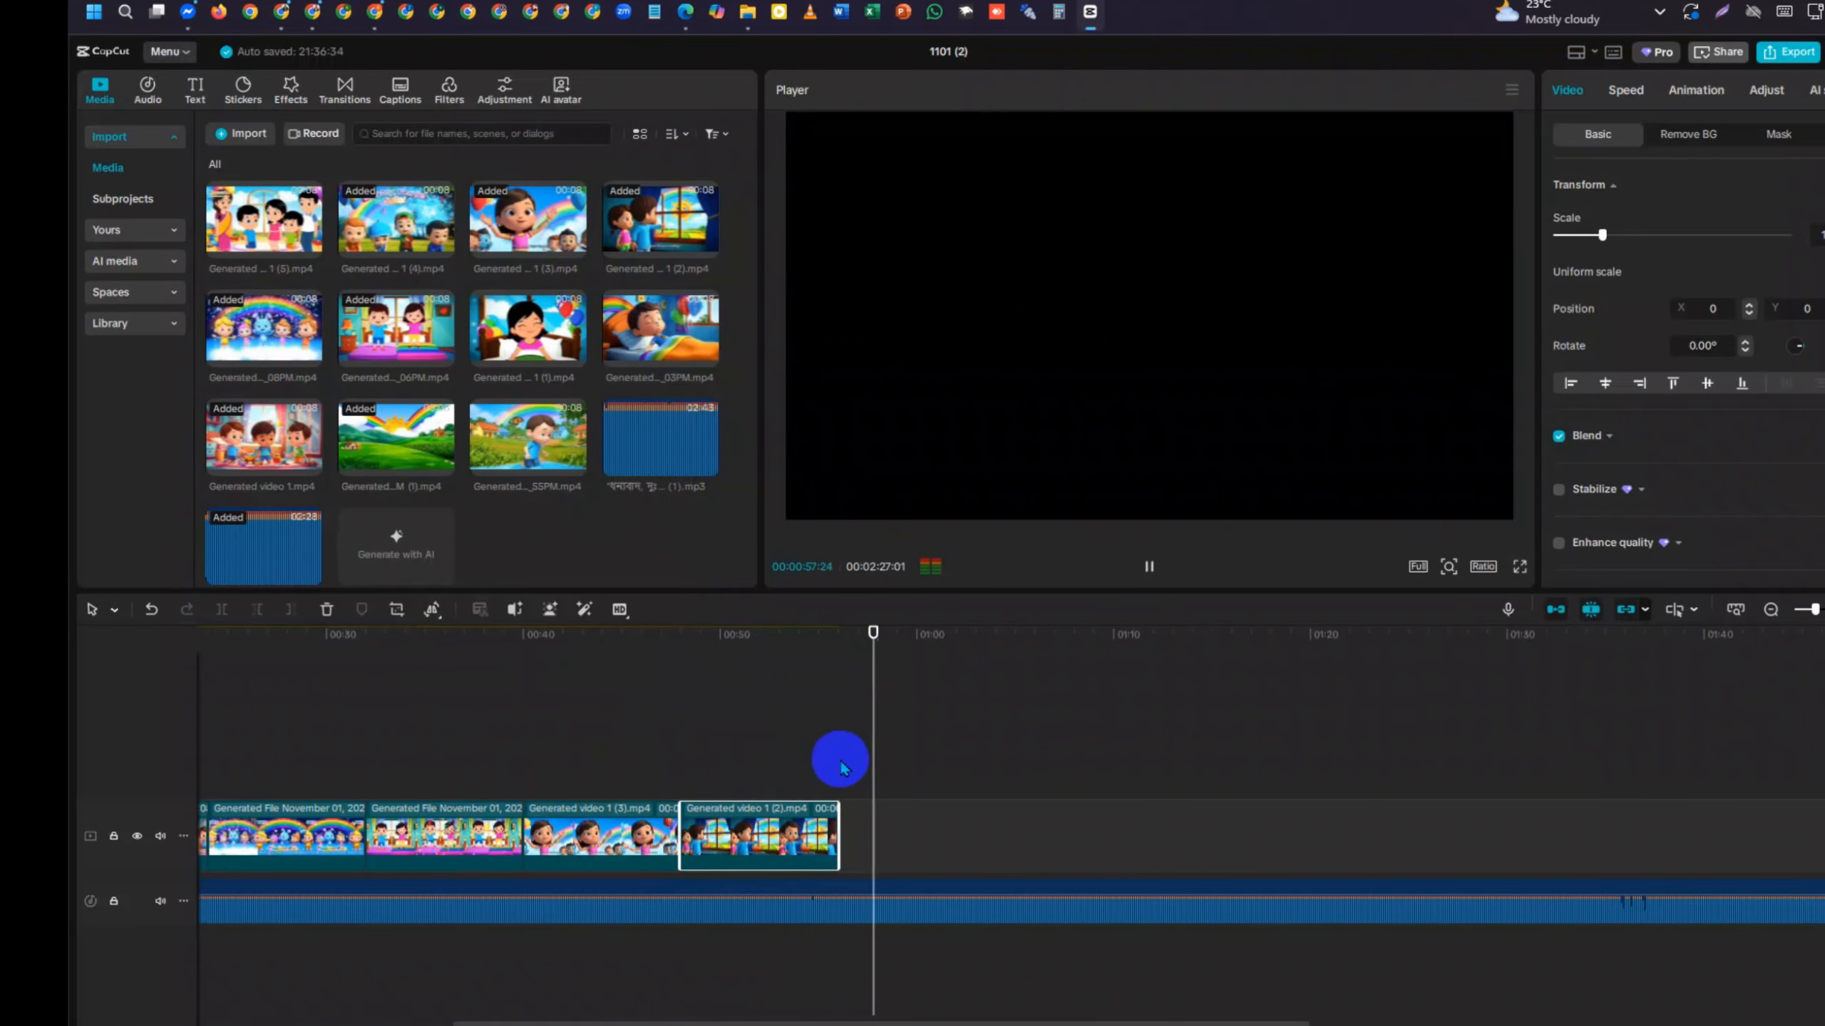
Append the clip of the boy in blue outdoors as the eighth clip and play the song from 00:00:55:05
{"action": "left_click_drag", "start_coordinate": [582, 477], "coordinate": [835, 848]}
{"action": "left_click_drag", "start_coordinate": [893, 760], "coordinate": [819, 766]}
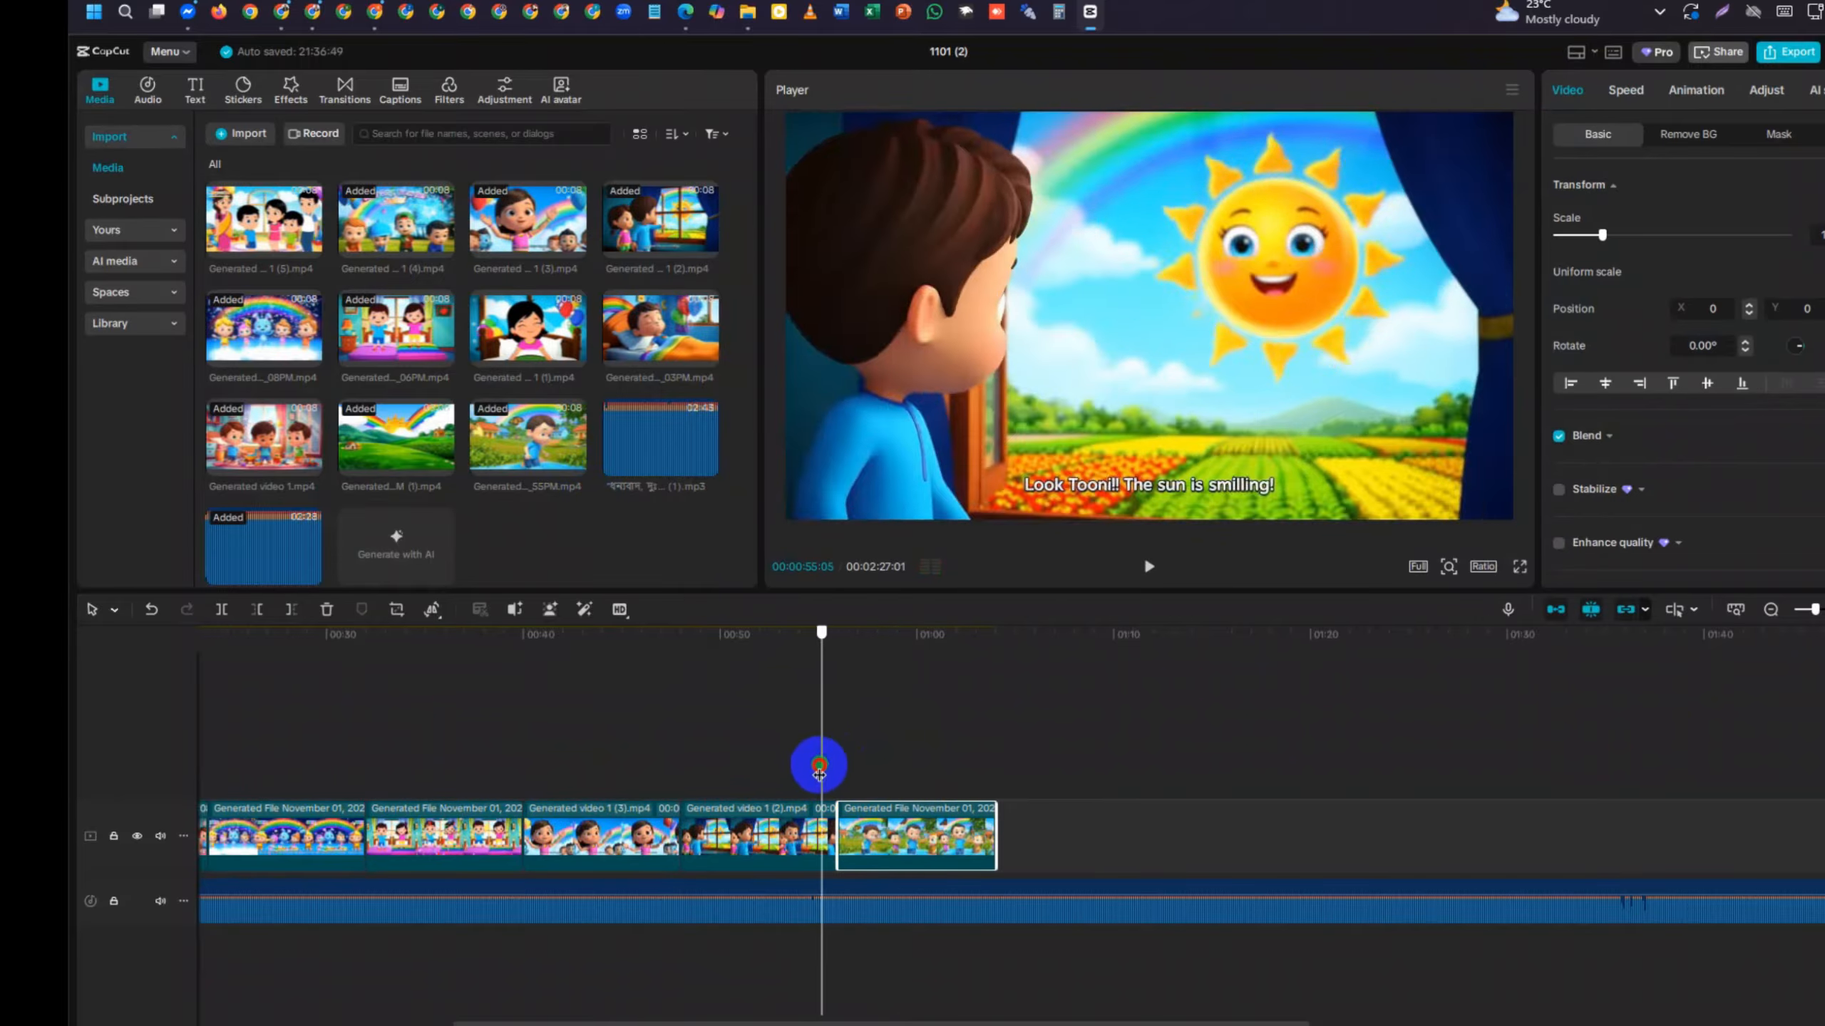
{"action": "key", "text": "space"}
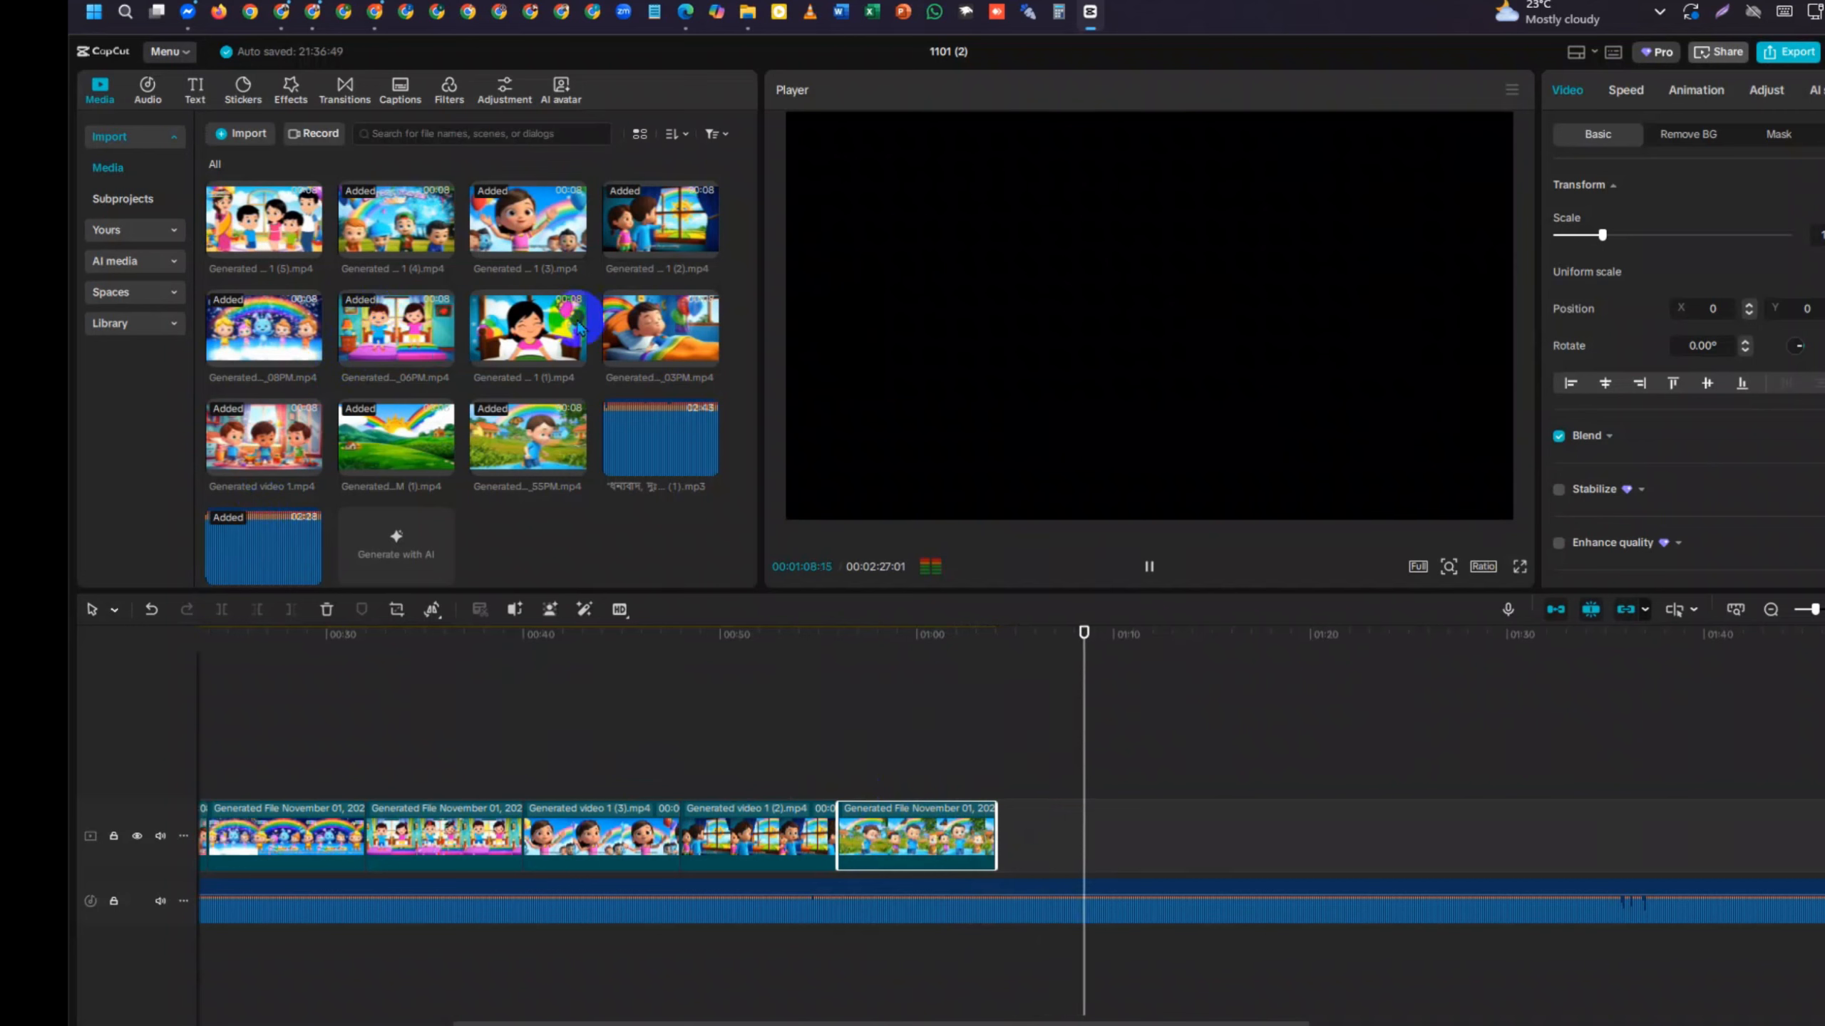
Append "Generated video 1 (1).mp4" as the ninth clip and play it against the song from its start
{"action": "left_click_drag", "start_coordinate": [536, 334], "coordinate": [1002, 848]}
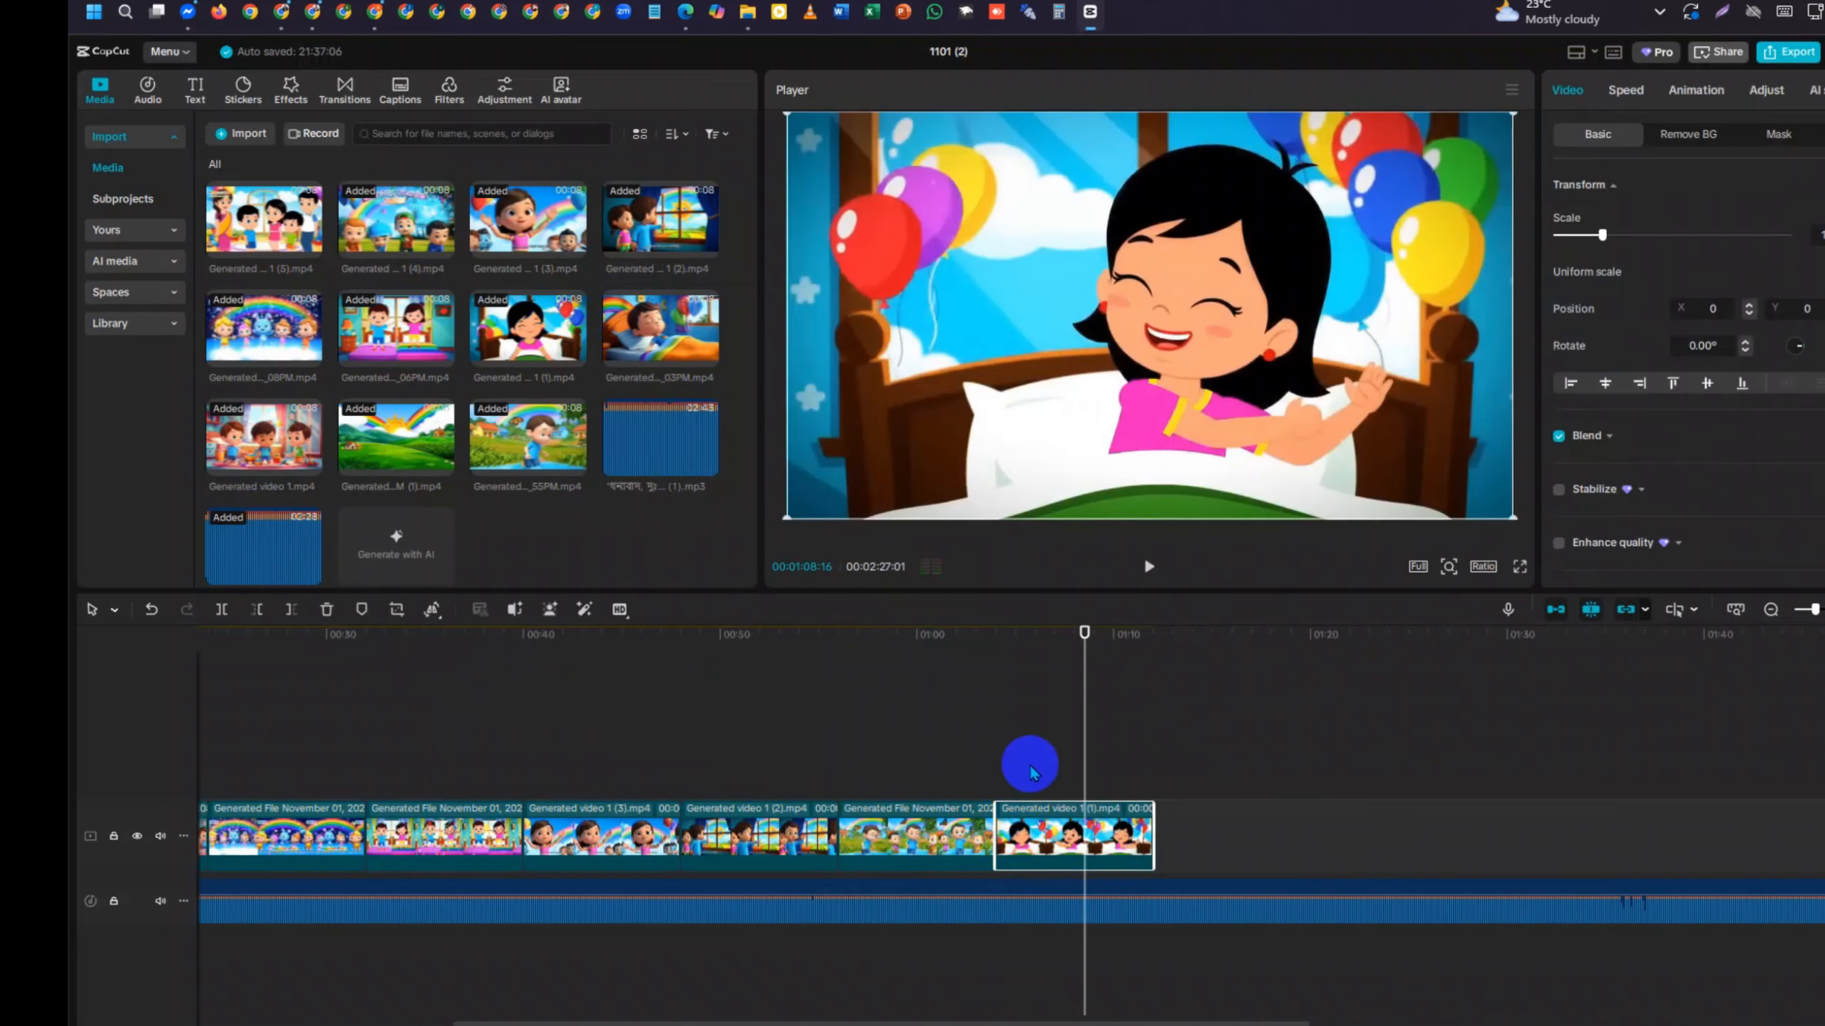
{"action": "left_click", "coordinate": [995, 725]}
{"action": "key", "text": "space"}
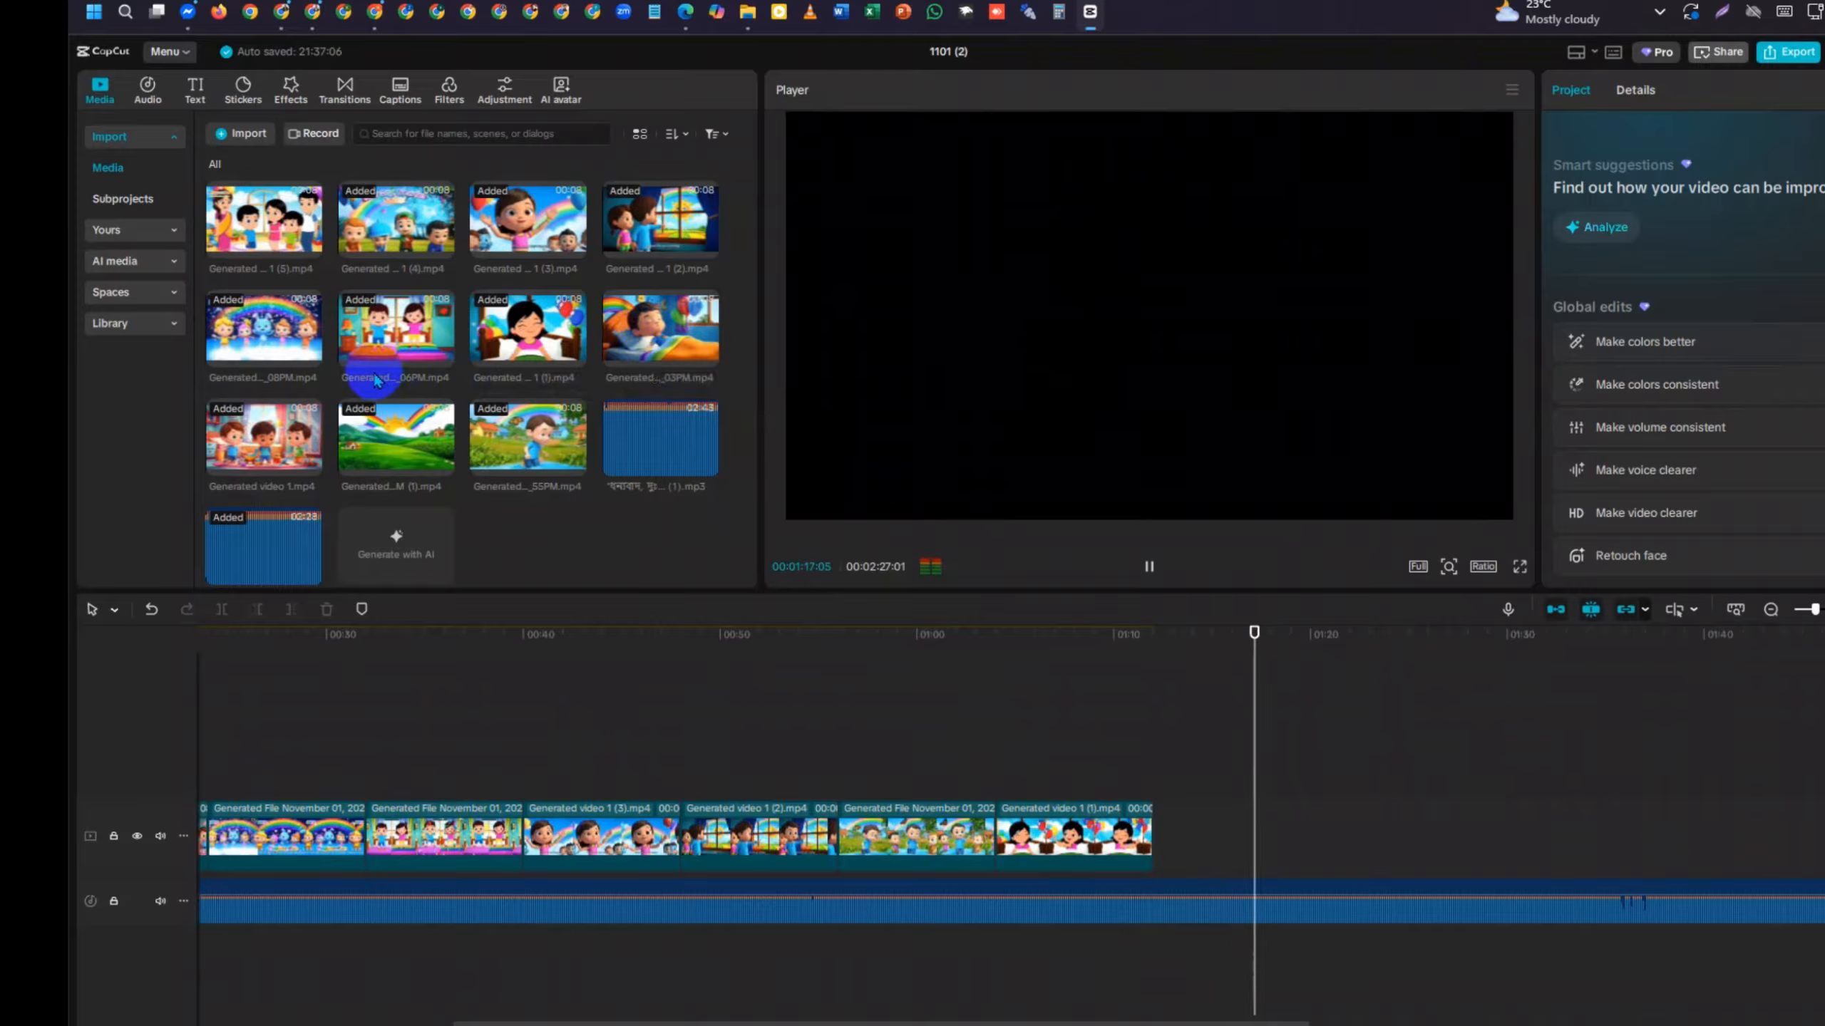
Append a second copy of the rainbow clip ending in "9_08PM.mp4" as the tenth clip and play it against the song
{"action": "left_click_drag", "start_coordinate": [306, 360], "coordinate": [1169, 841]}
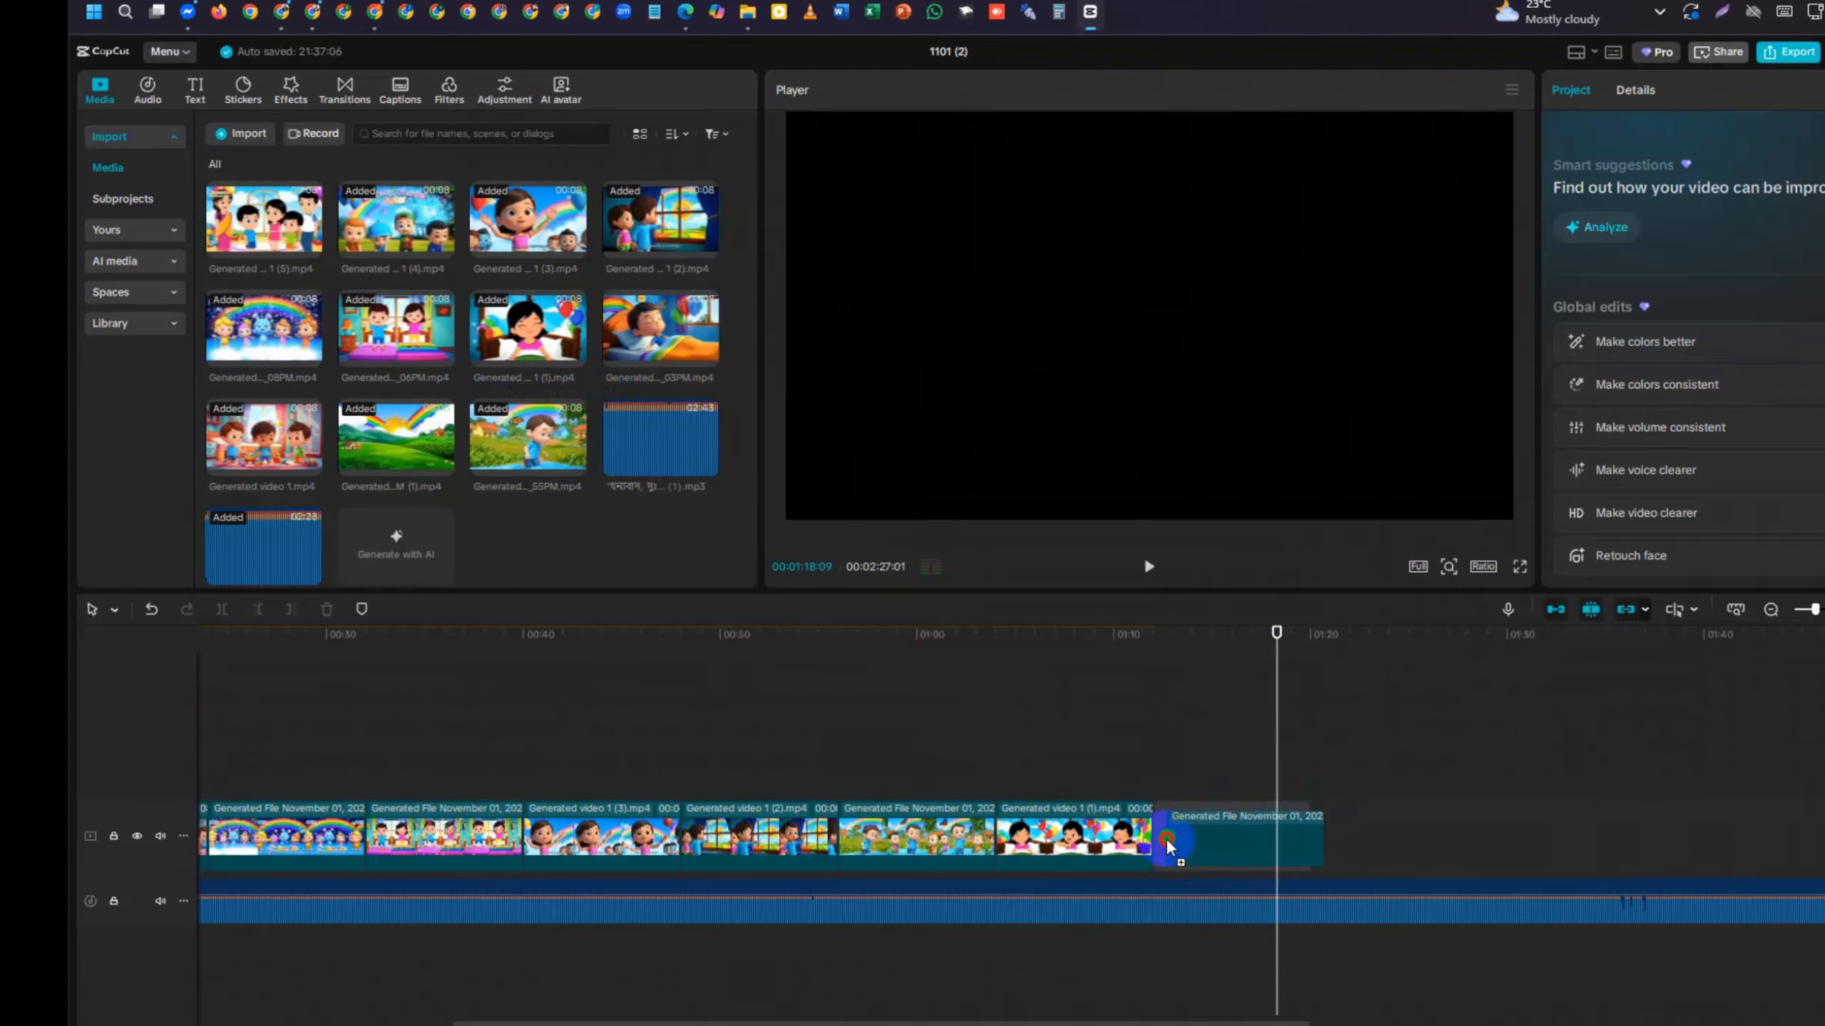
{"action": "left_click", "coordinate": [1146, 748]}
{"action": "key", "text": "space"}
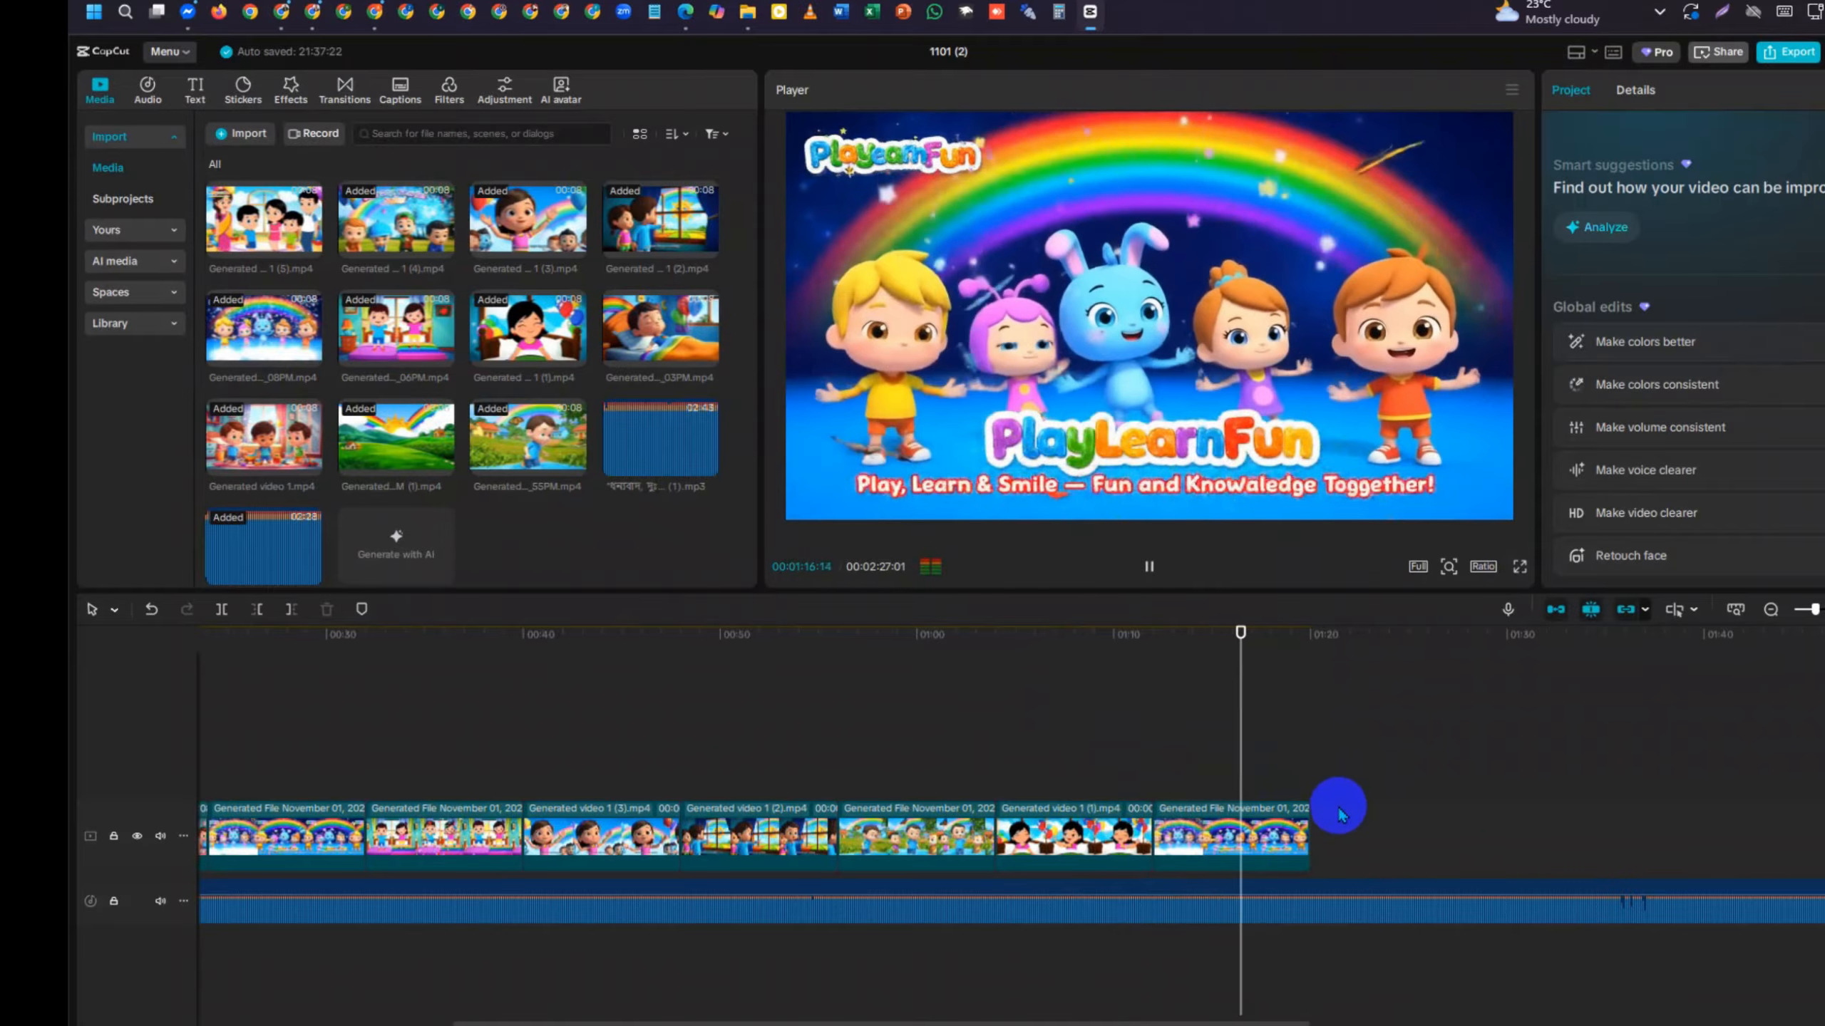
{"action": "scroll", "coordinate": [1335, 819], "scroll_direction": "down", "scroll_amount": 1}
{"action": "scroll", "coordinate": [1331, 826], "scroll_direction": "down", "scroll_amount": 1}
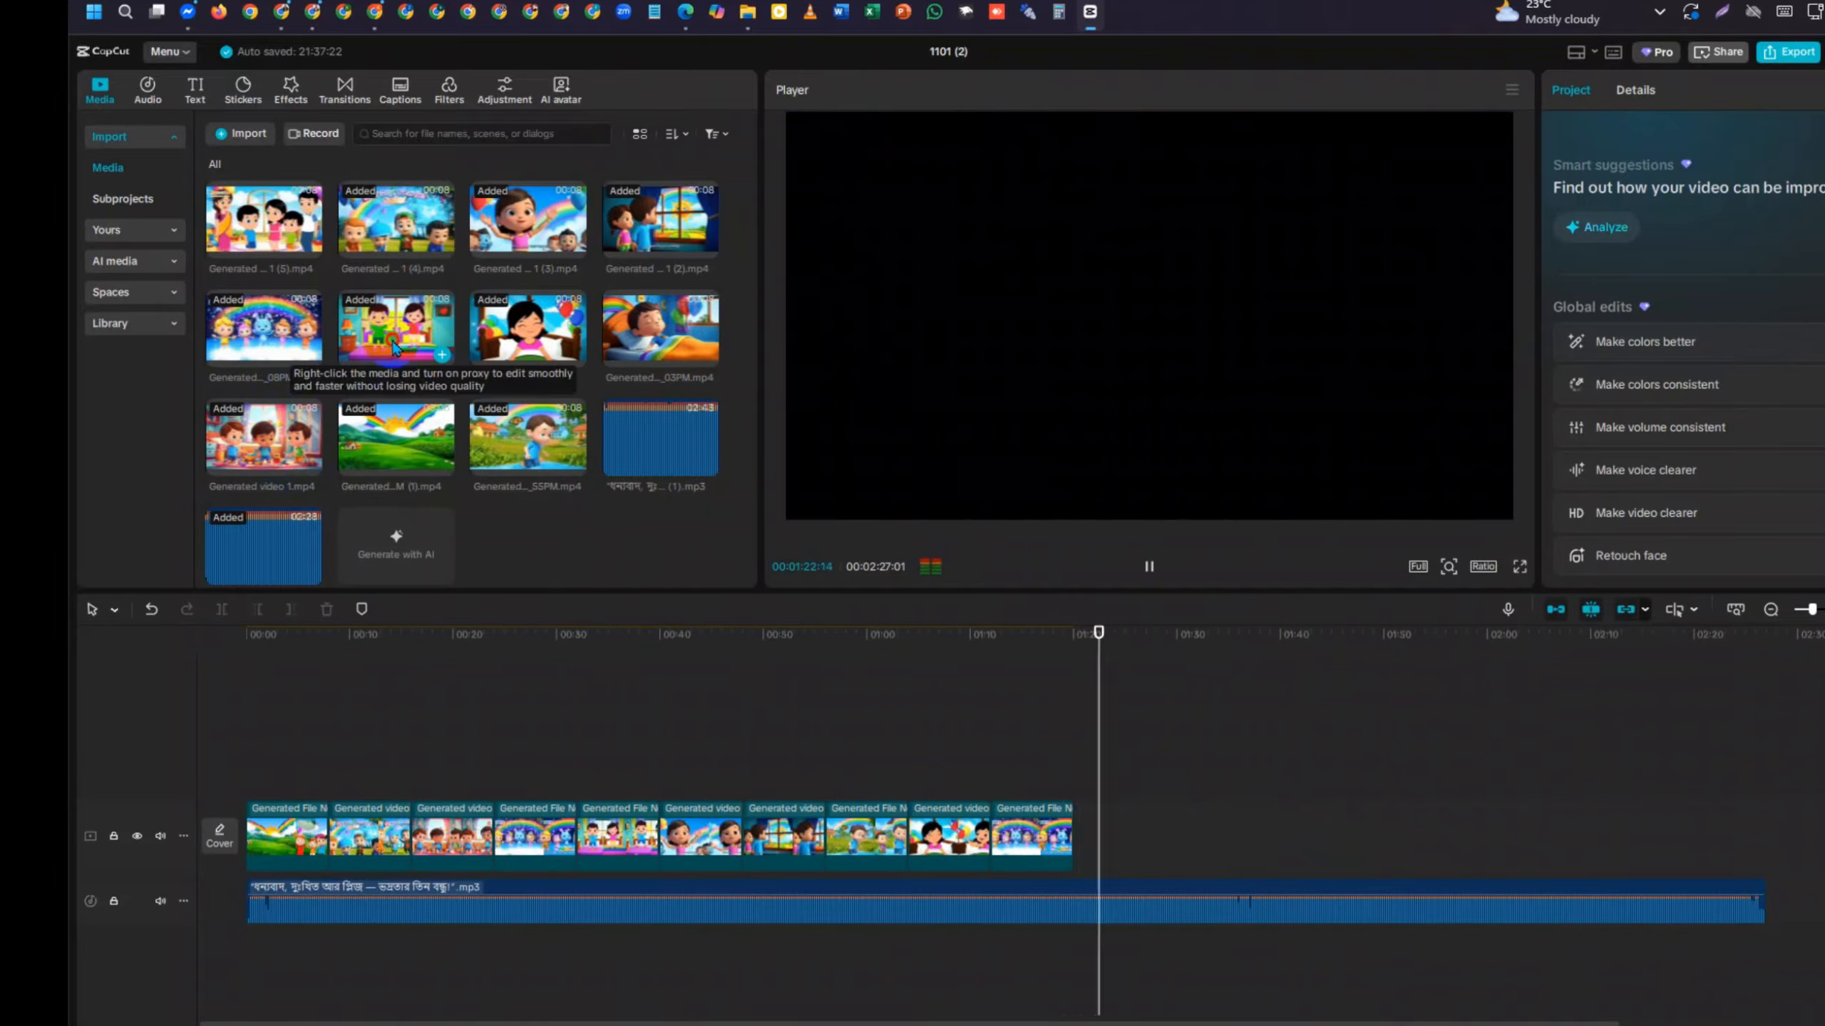
Append "Generated video 1 (4).mp4" and "Generated video 1 (5).mp4" as the eleventh and twelfth clips and play them against the song
{"action": "left_click_drag", "start_coordinate": [379, 356], "coordinate": [421, 357]}
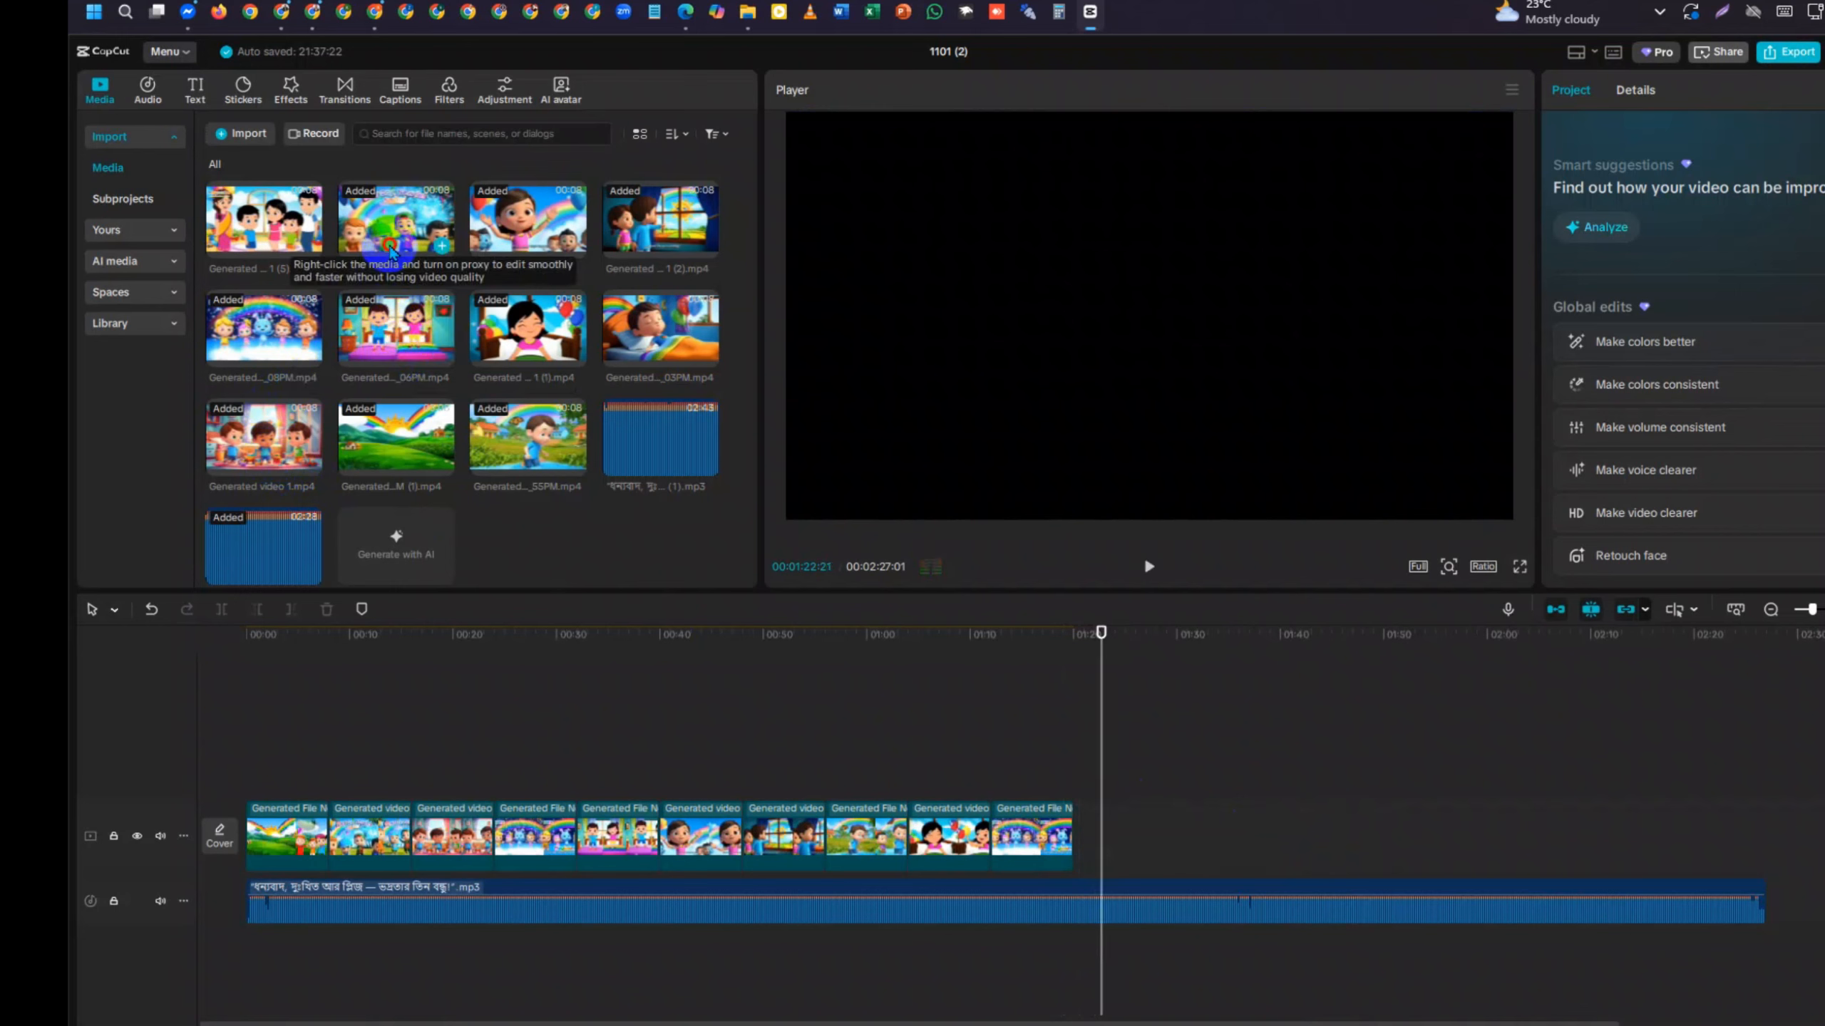
{"action": "left_click_drag", "start_coordinate": [390, 252], "coordinate": [1104, 787]}
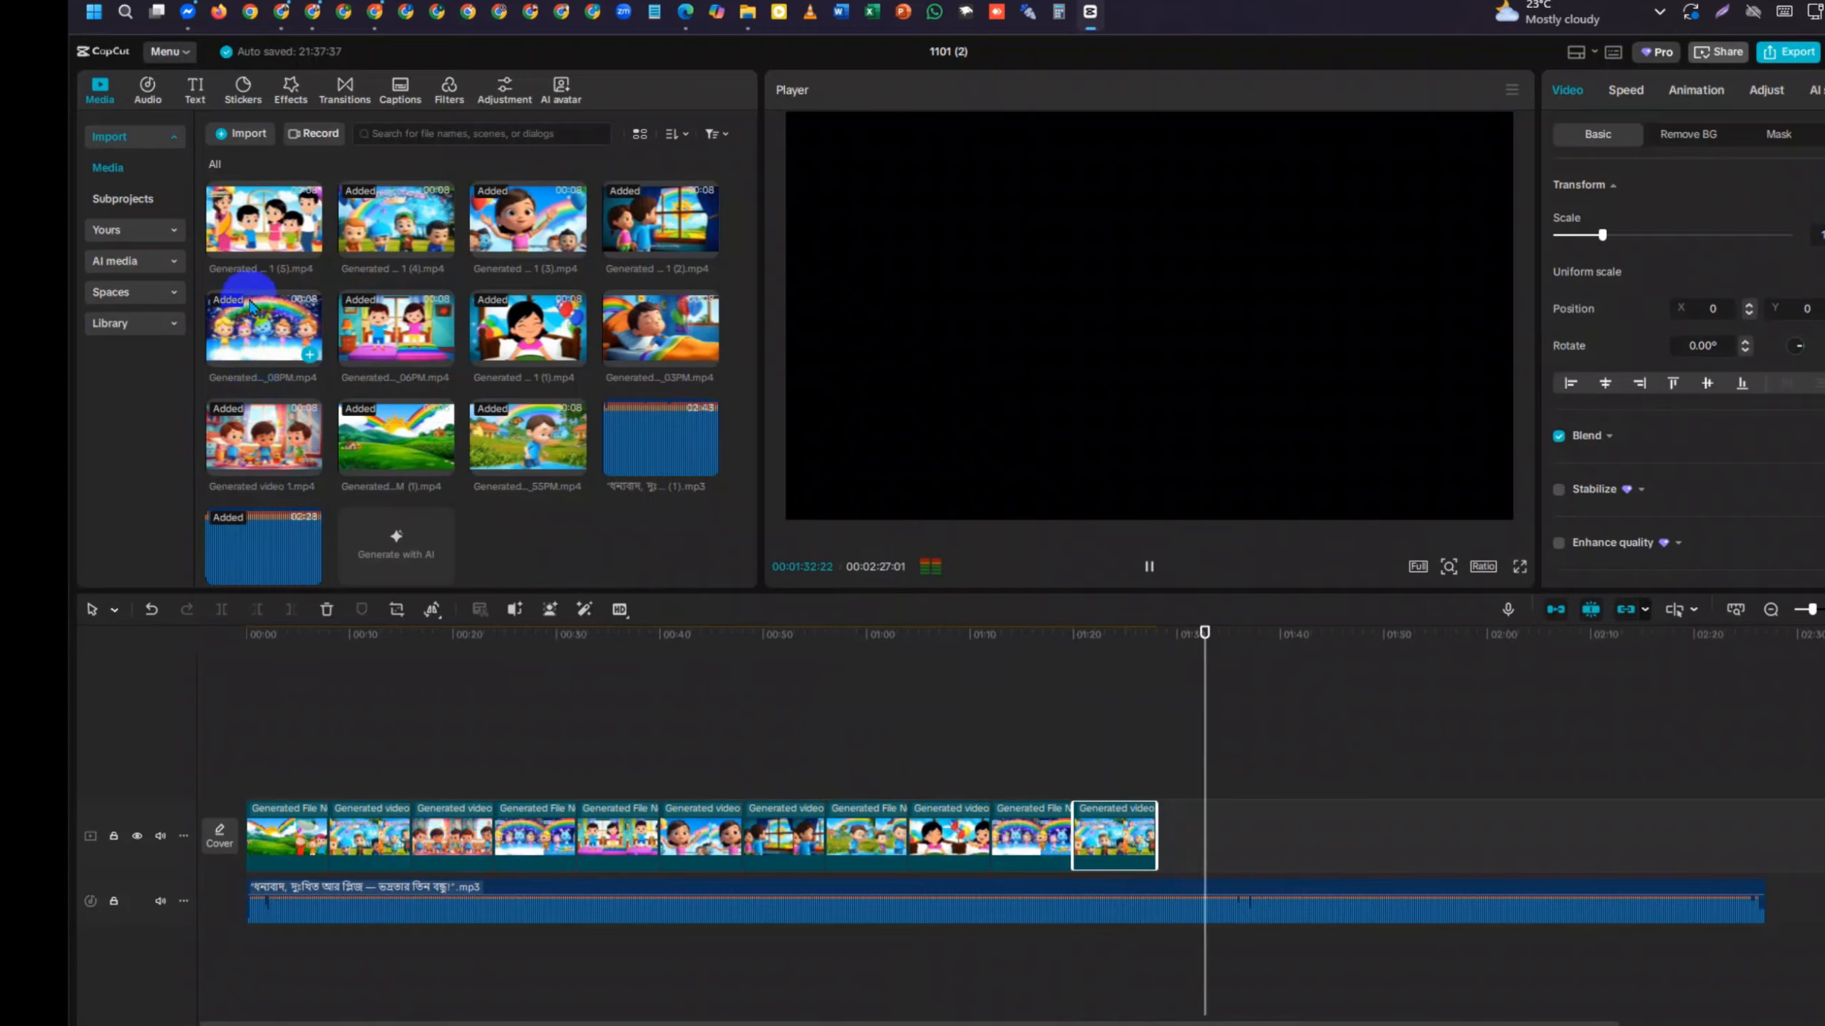
{"action": "left_click_drag", "start_coordinate": [263, 239], "coordinate": [1185, 834]}
{"action": "left_click", "coordinate": [1159, 740]}
{"action": "key", "text": "space"}
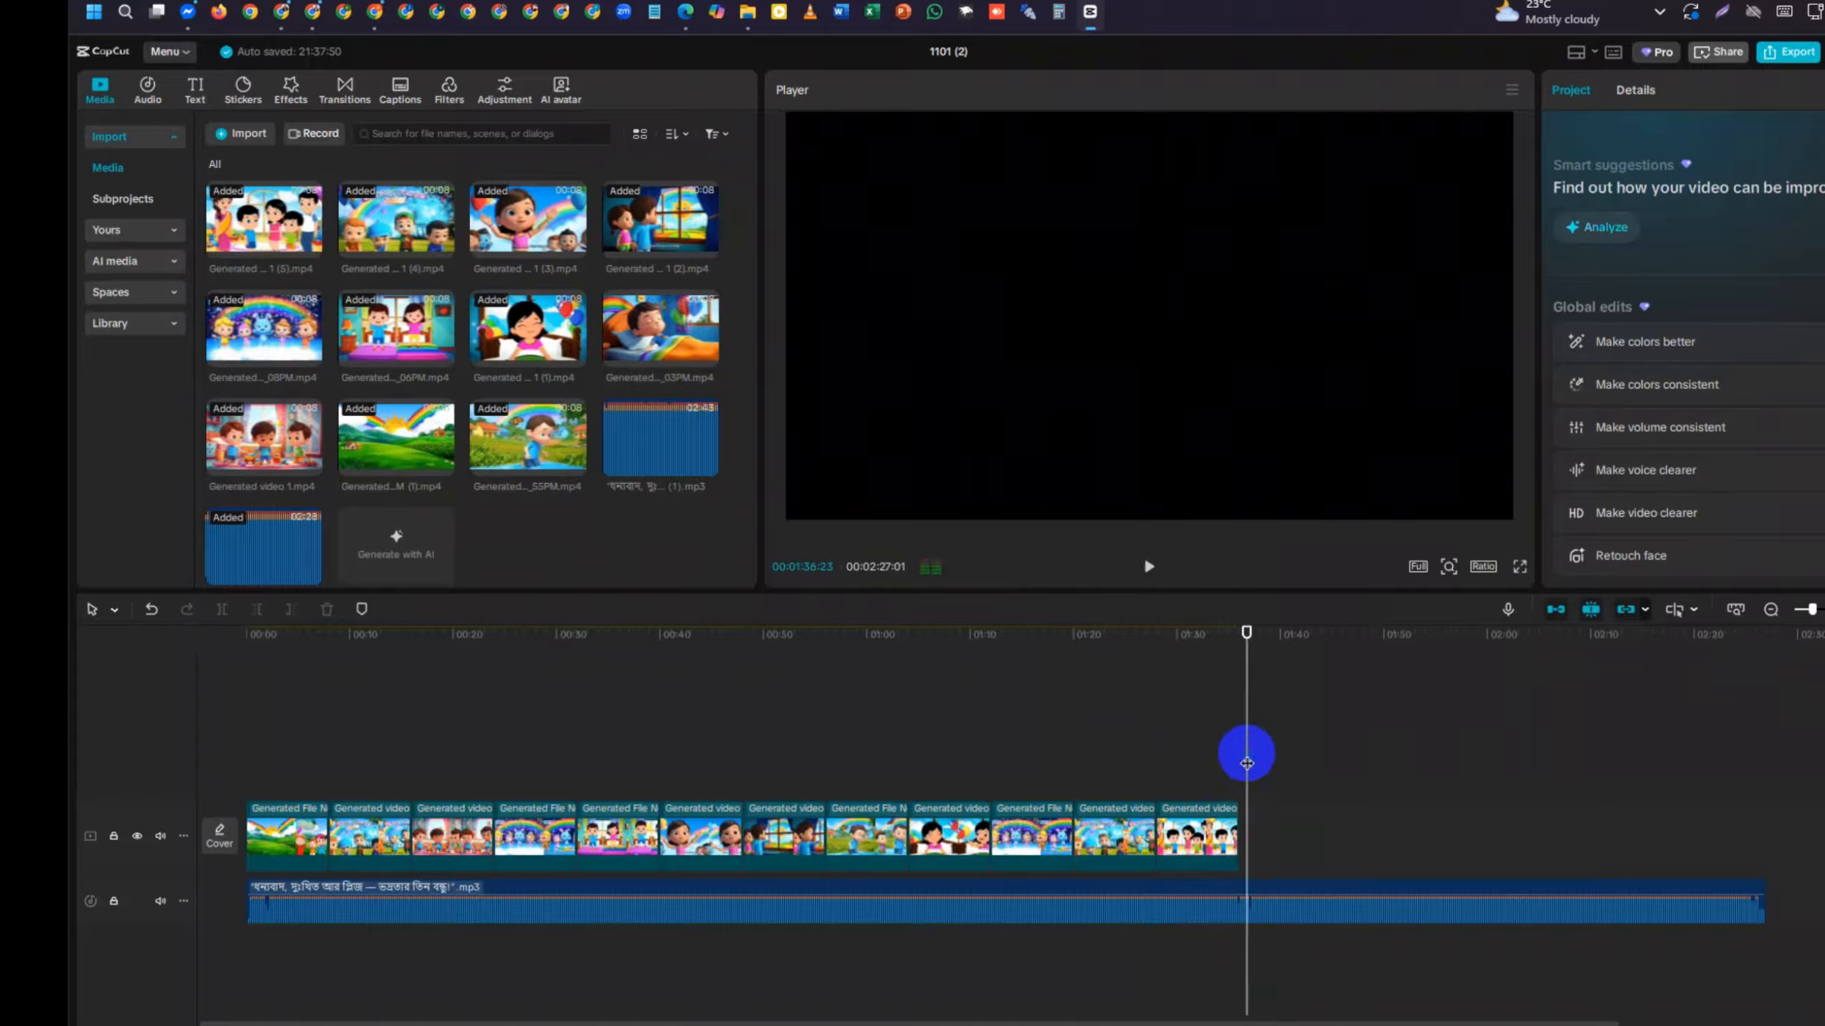
{"action": "left_click", "coordinate": [1190, 757]}
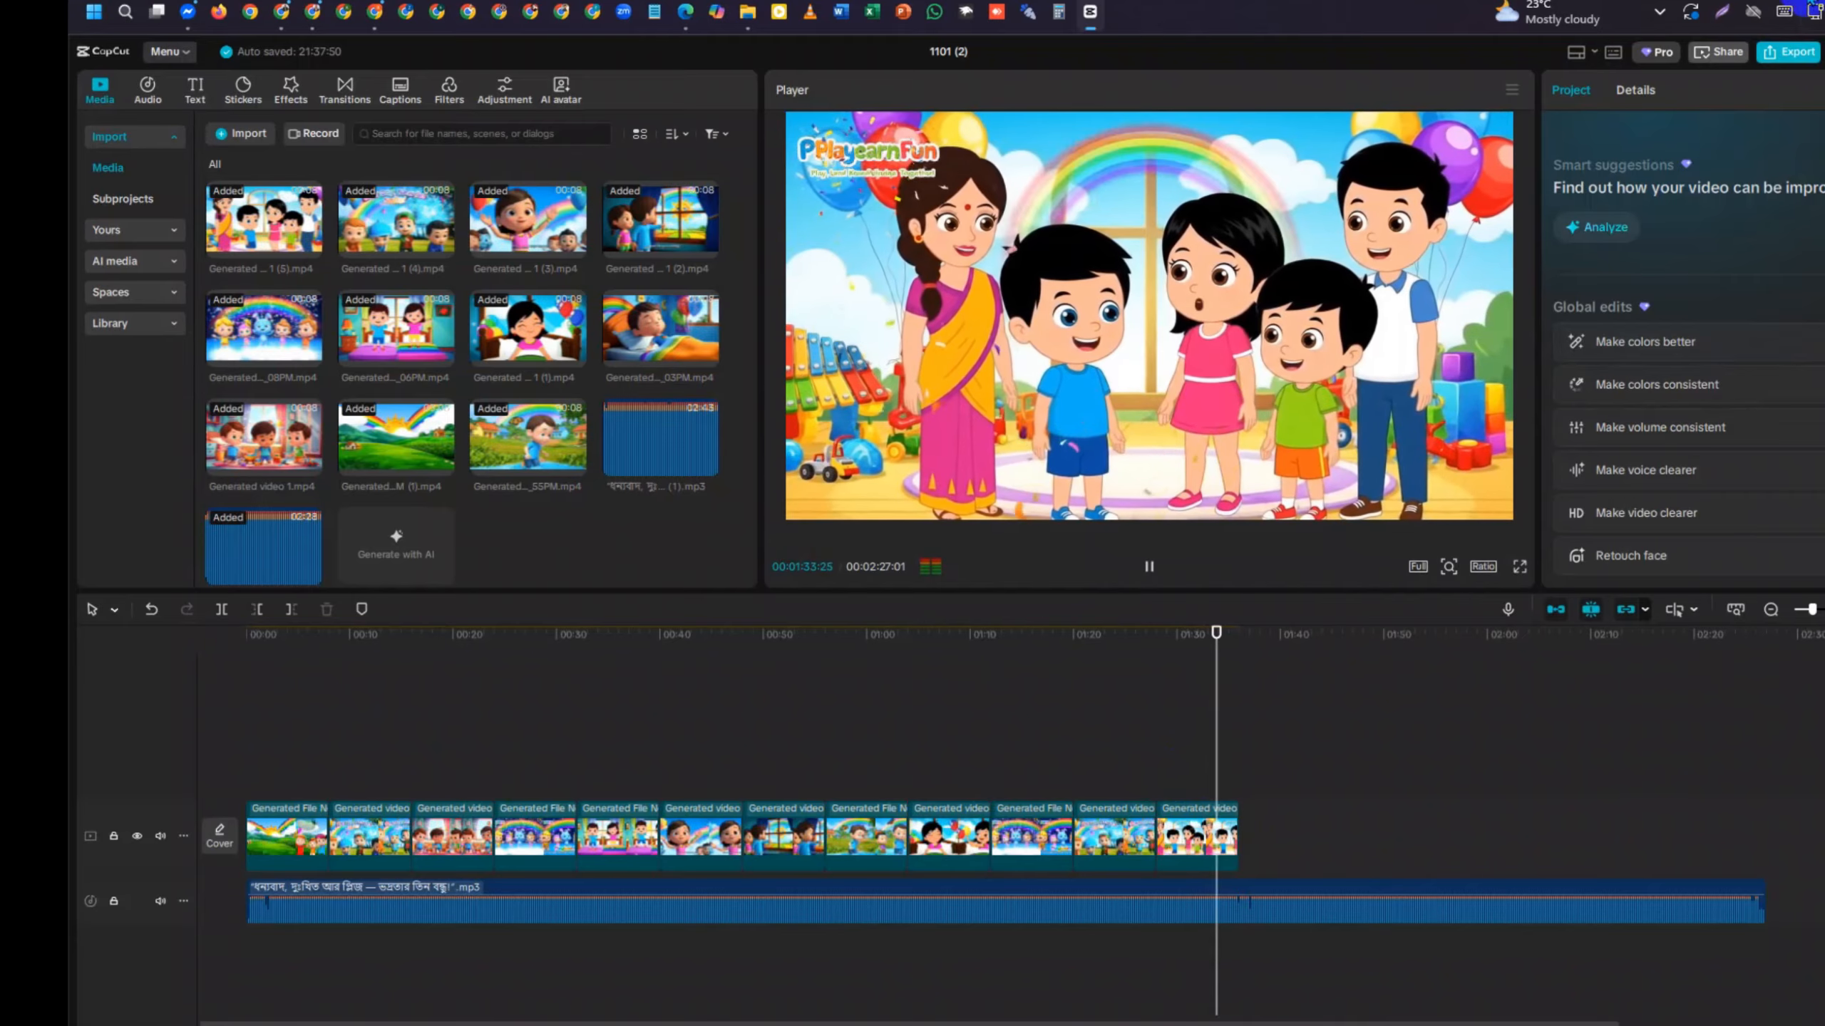
{"action": "left_click", "coordinate": [1819, 81]}
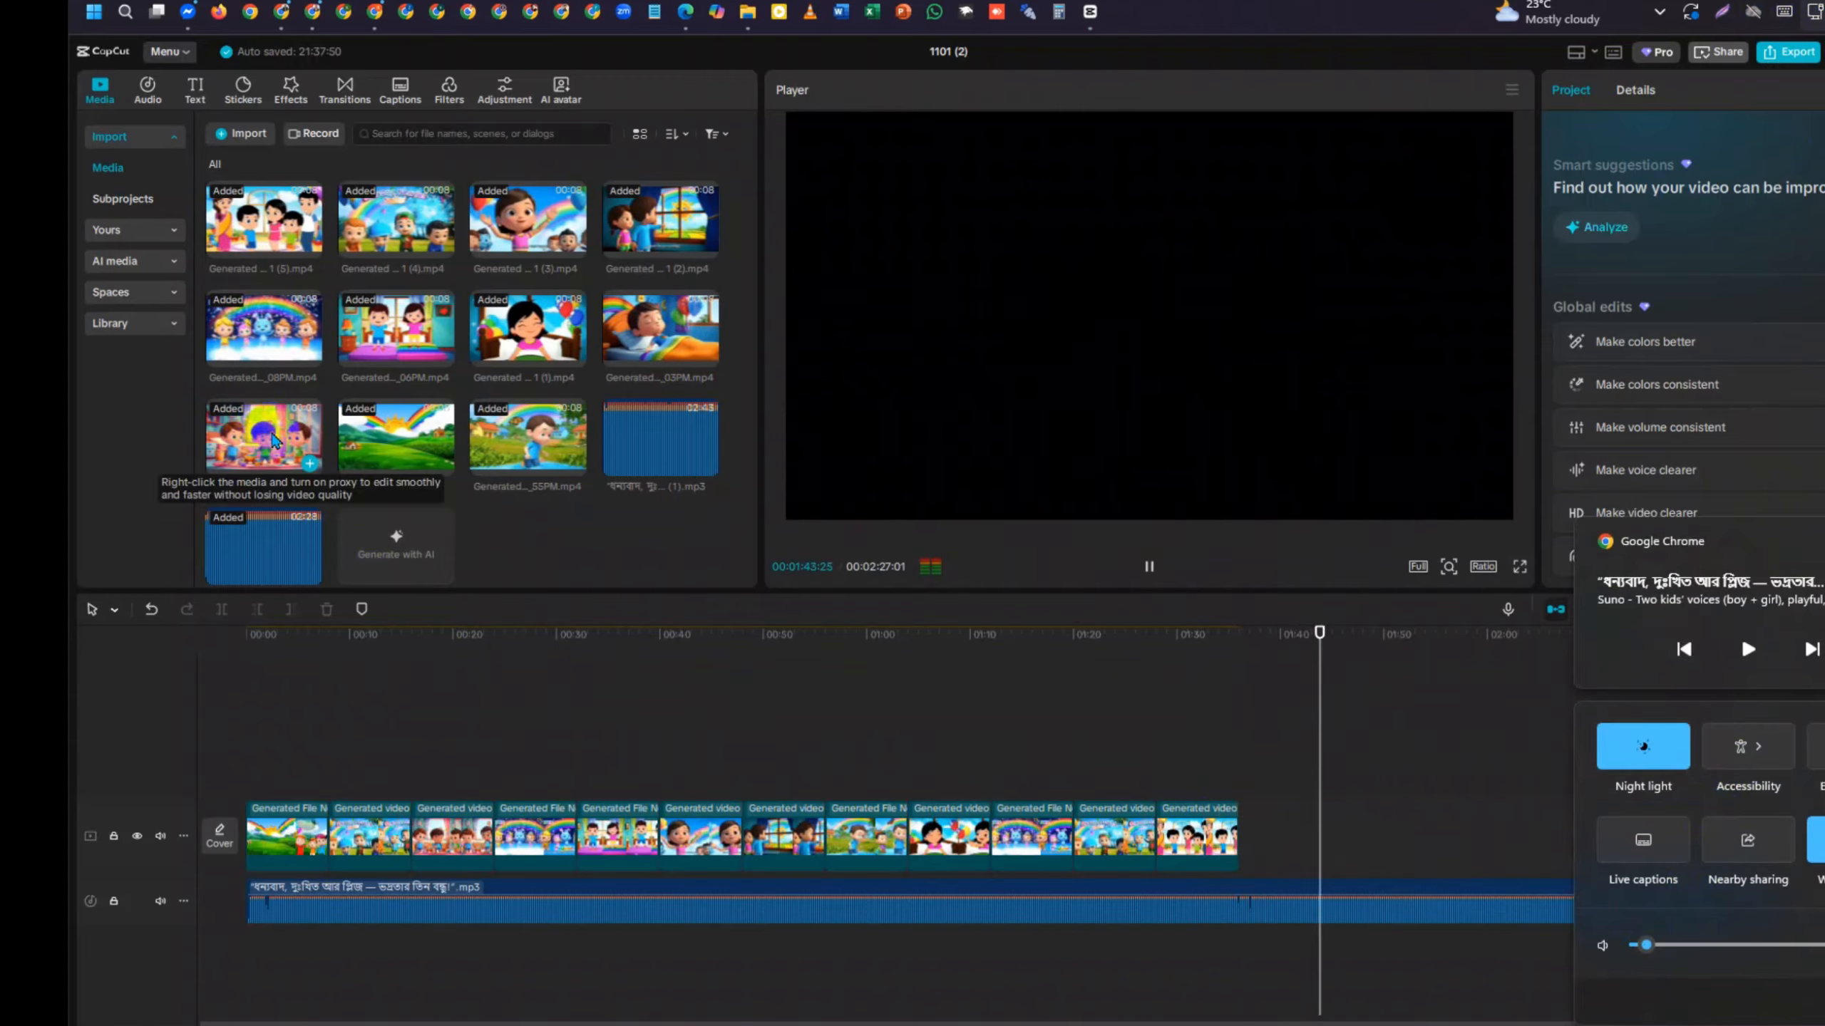
Append a second copy of "Generated video 1.mp4" as the thirteenth clip and play it against the song
{"action": "left_click", "coordinate": [273, 440]}
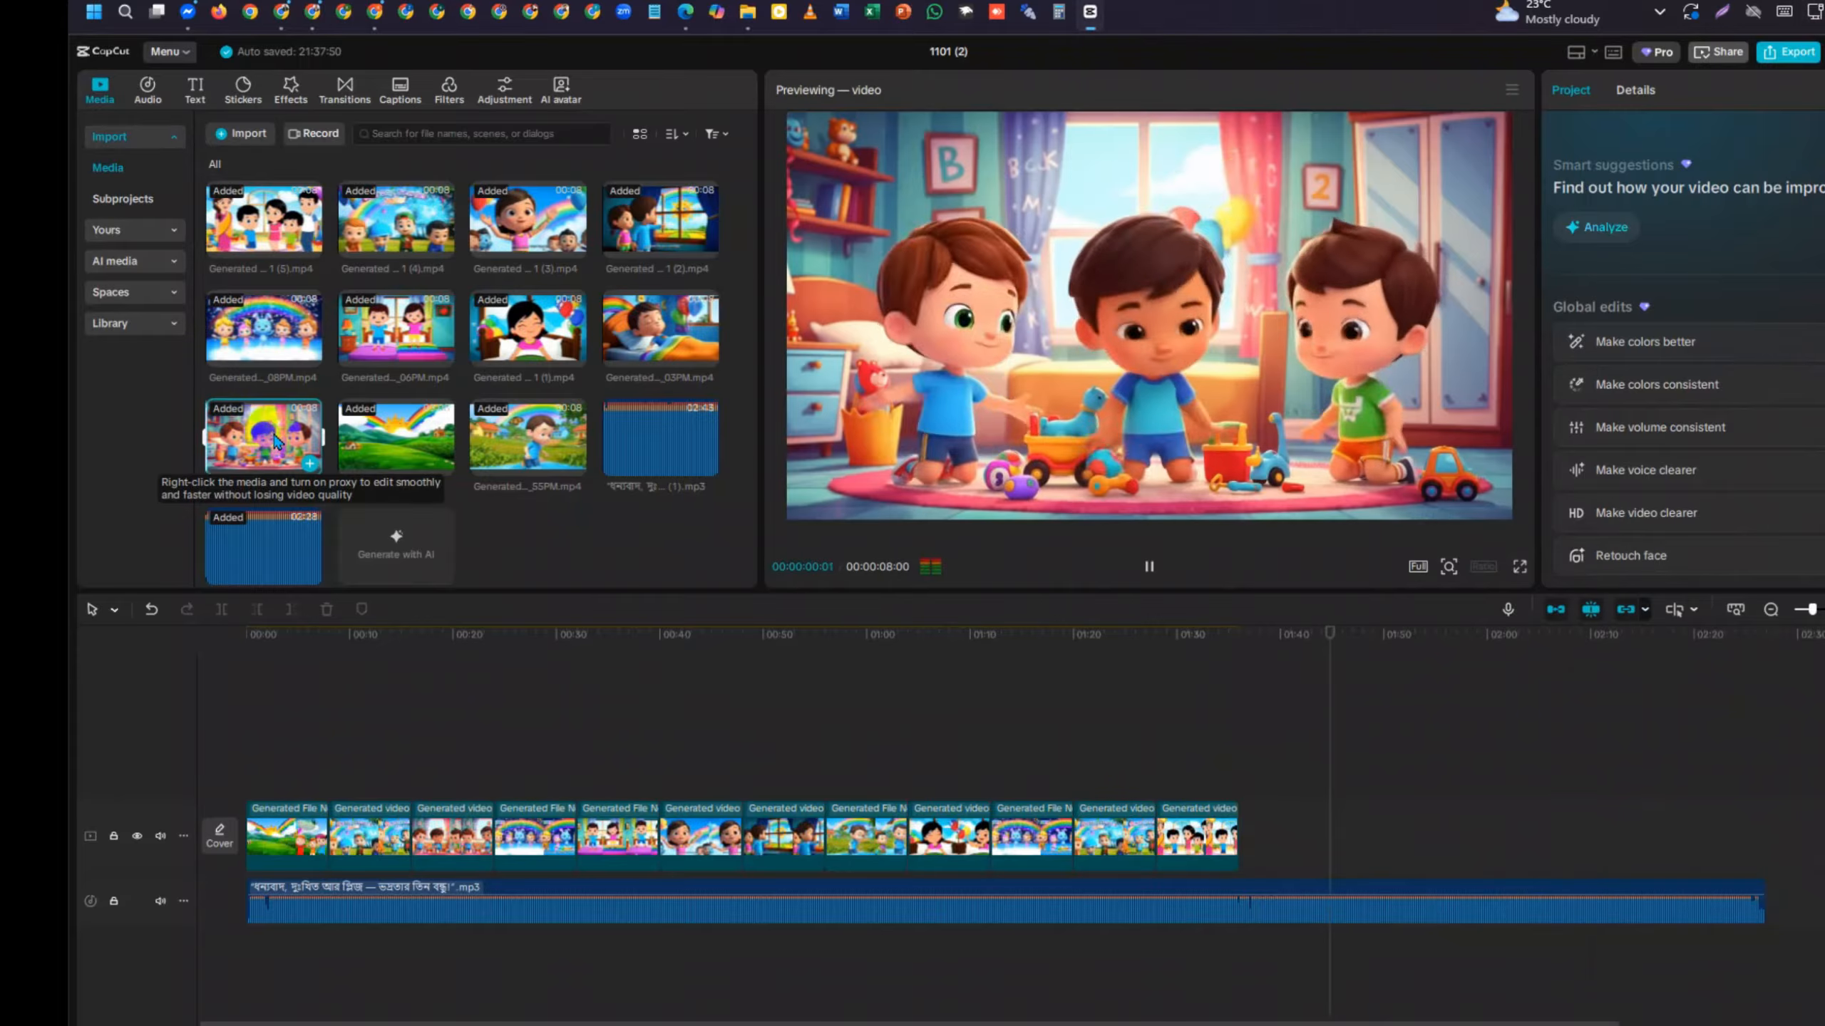
{"action": "left_click", "coordinate": [310, 463]}
{"action": "left_click", "coordinate": [1226, 738]}
{"action": "key", "text": "space"}
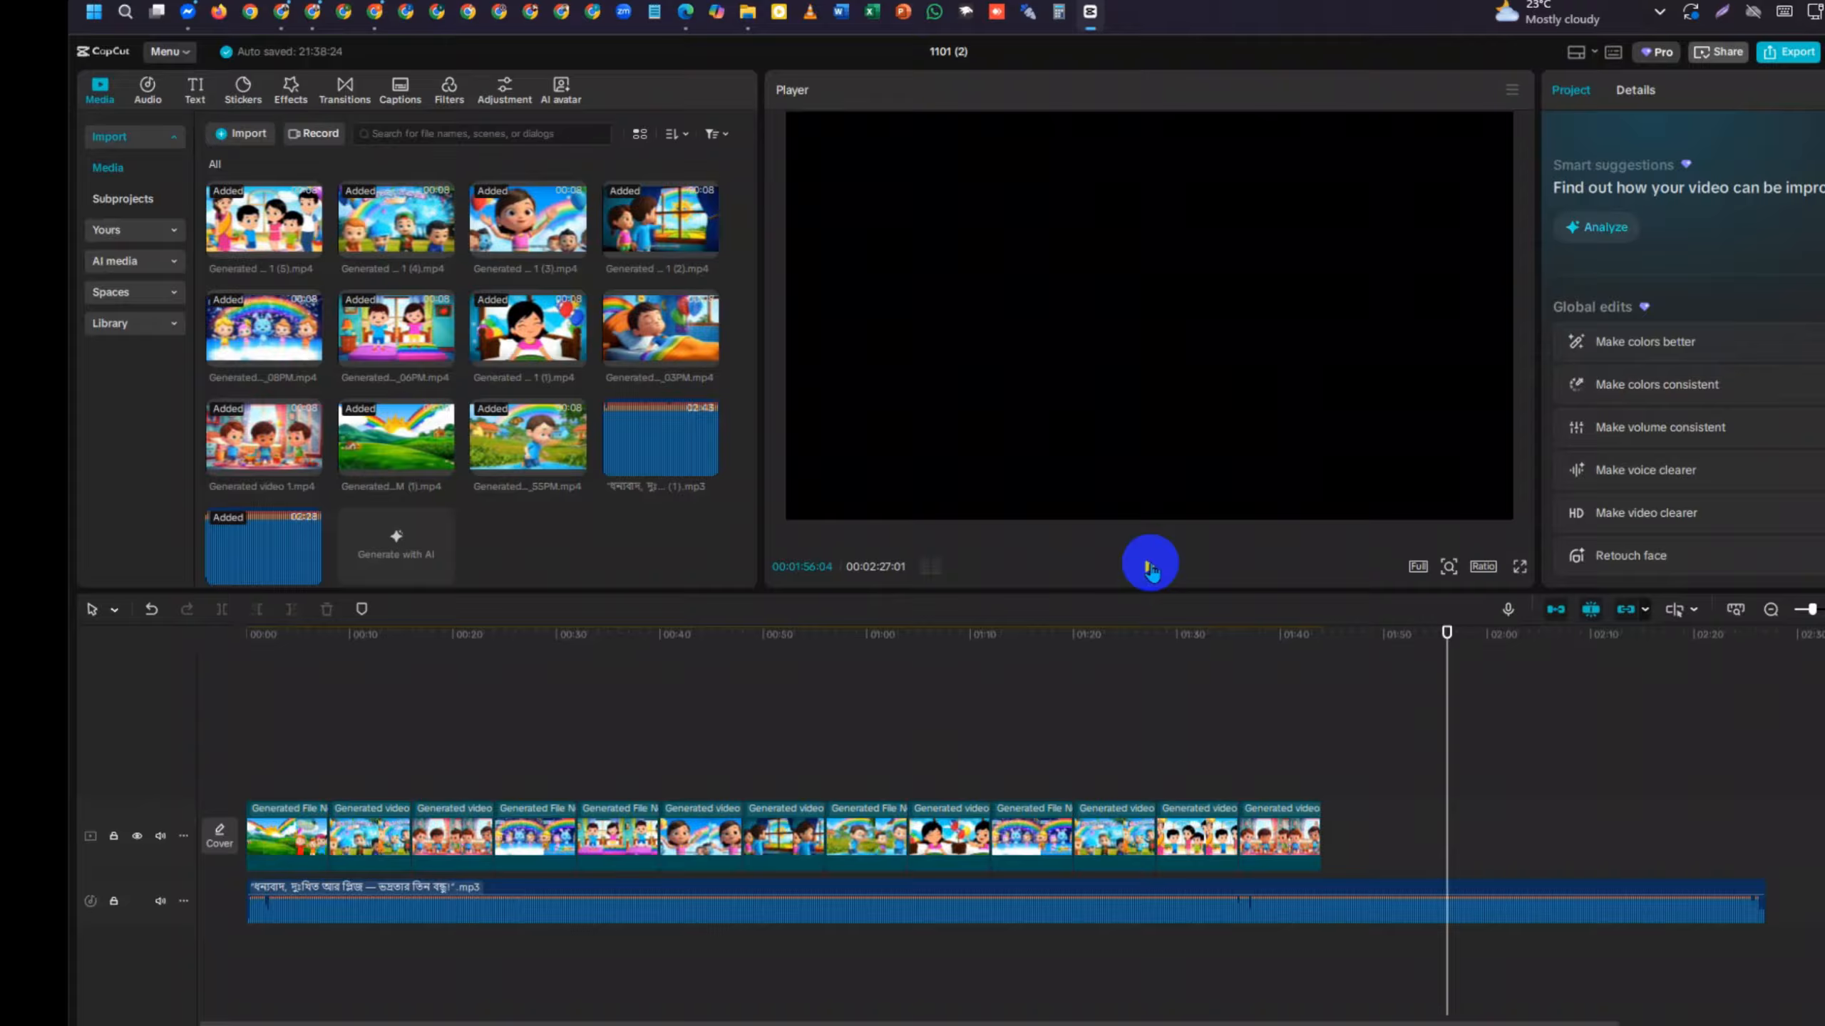
{"action": "left_click", "coordinate": [1295, 715]}
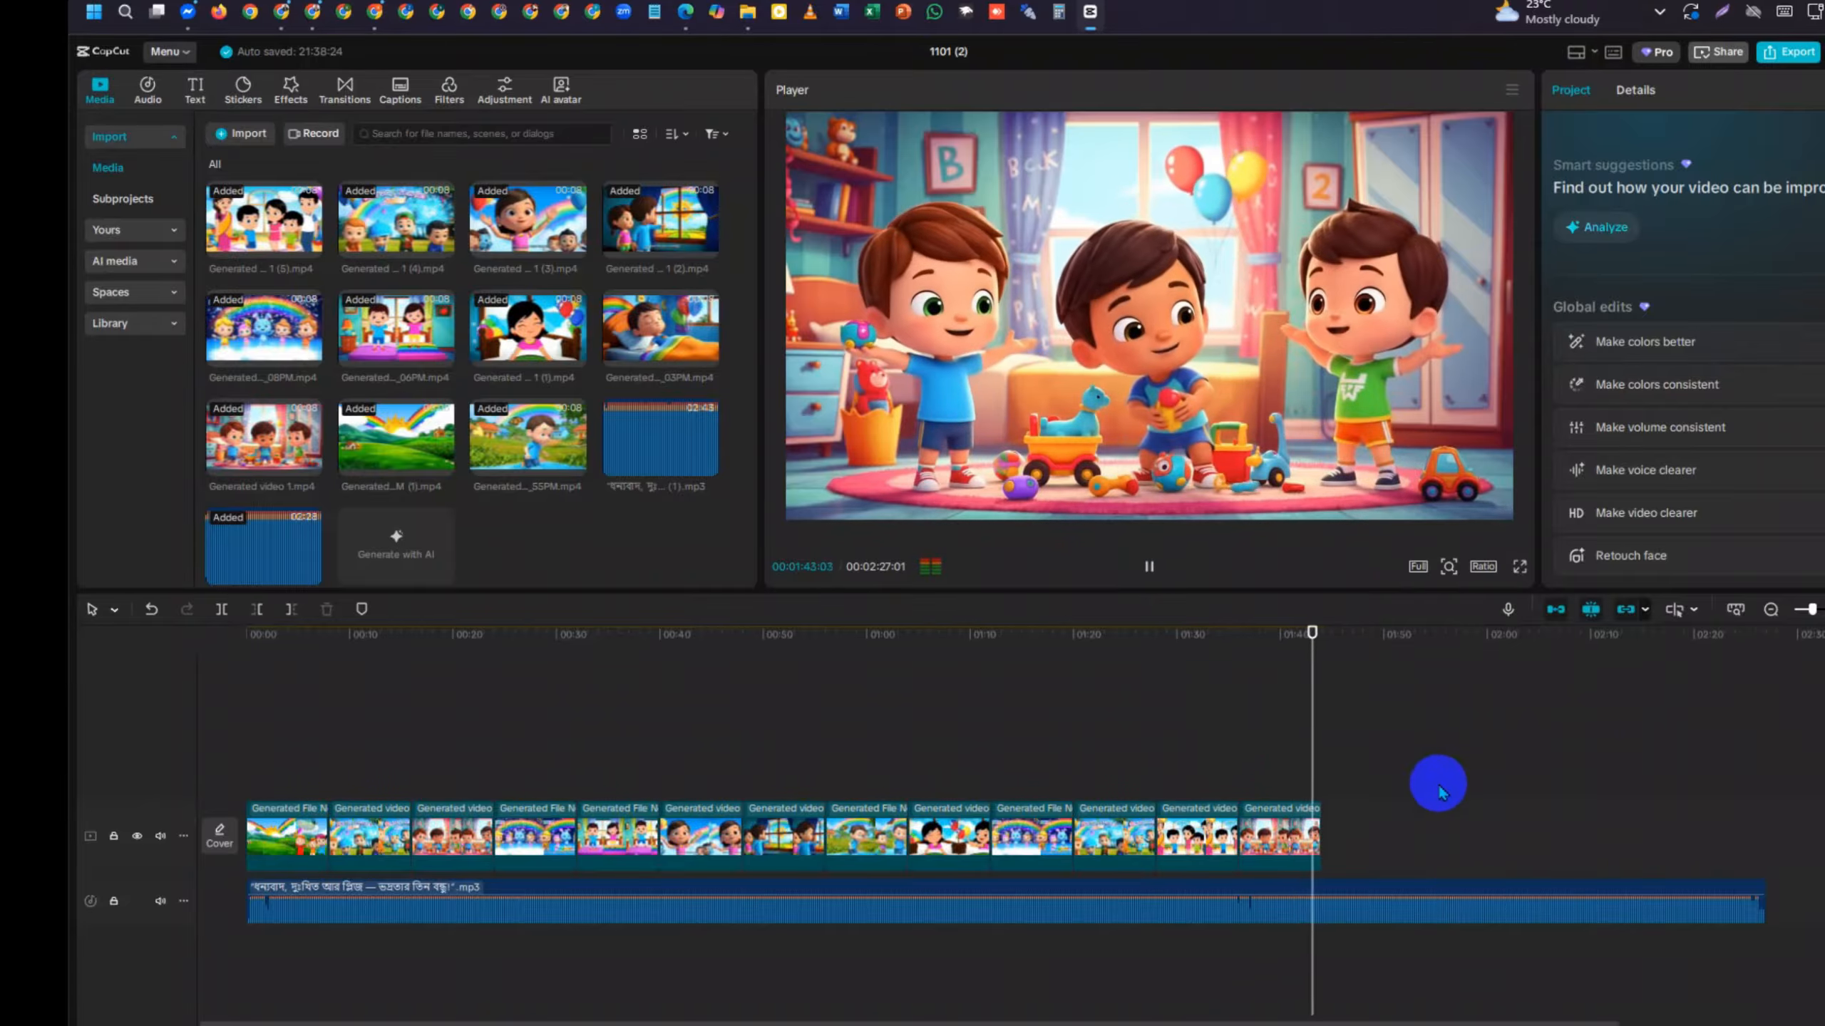
Append a second copy of "Generated video 1 (5).mp4" as the fourteenth clip and play it against the song
{"action": "scroll", "coordinate": [1424, 878], "scroll_direction": "up", "scroll_amount": 3}
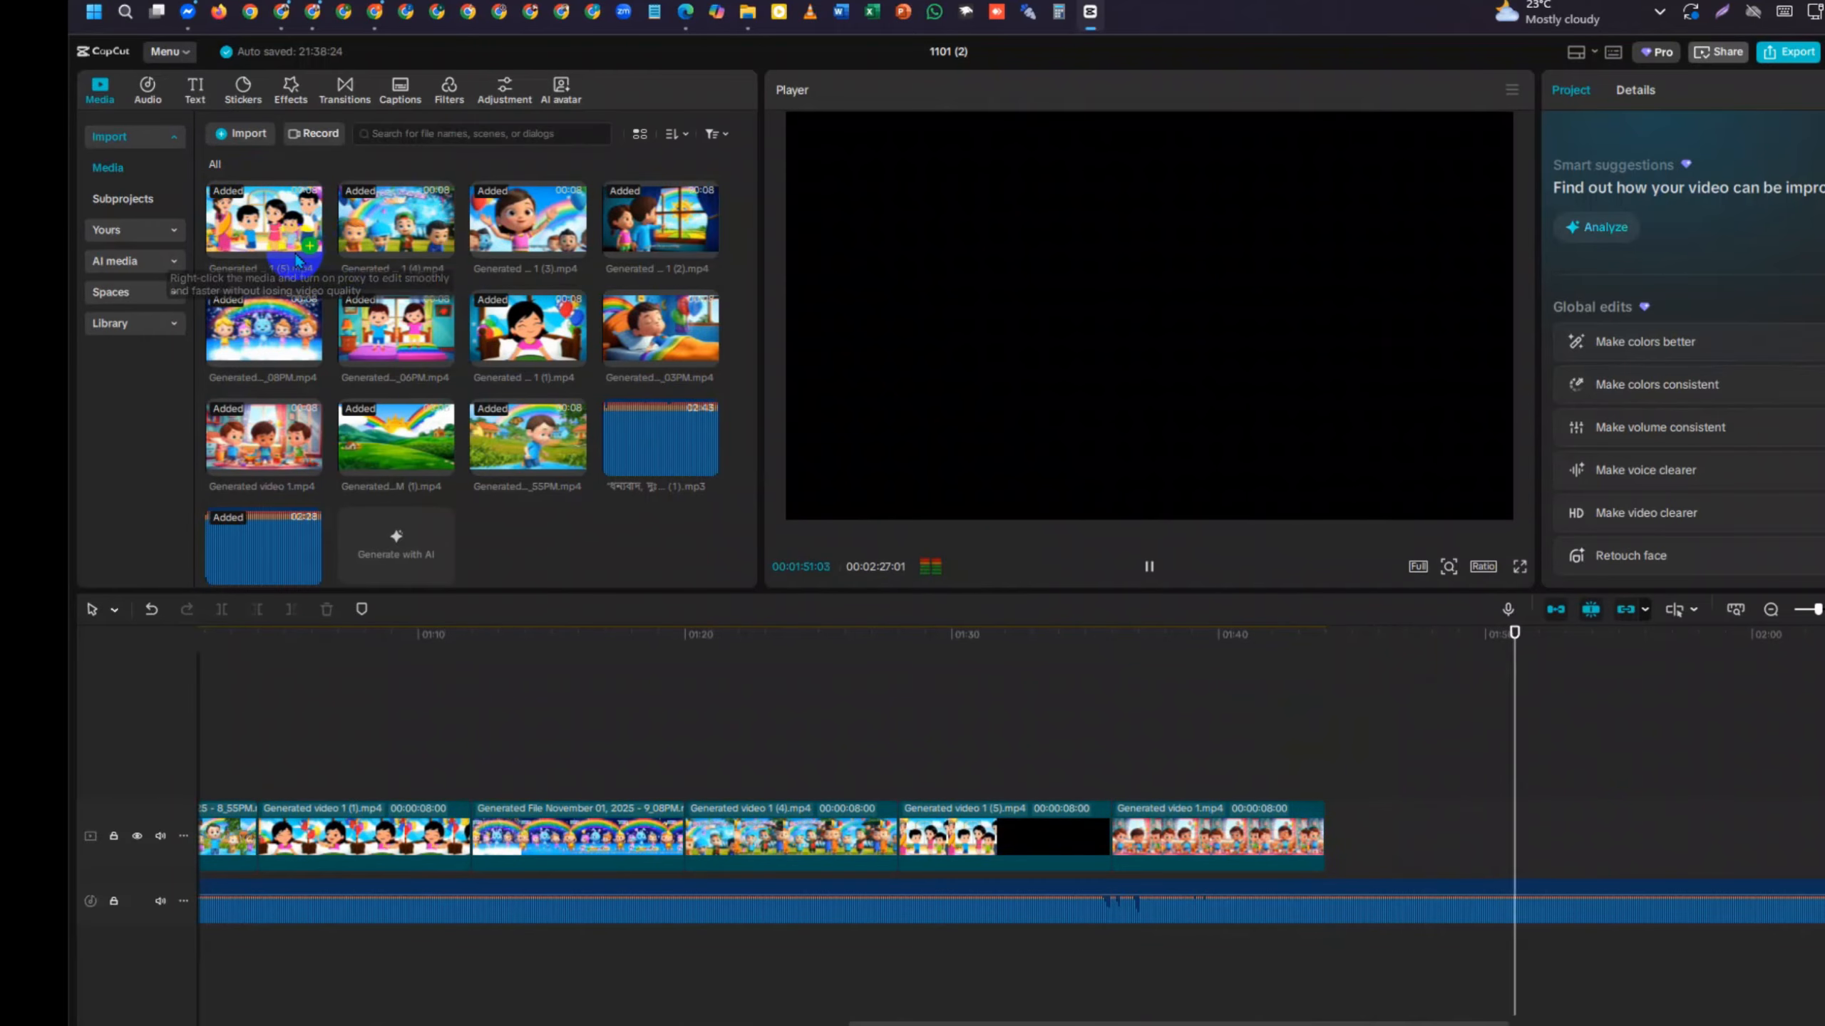
{"action": "left_click", "coordinate": [311, 253]}
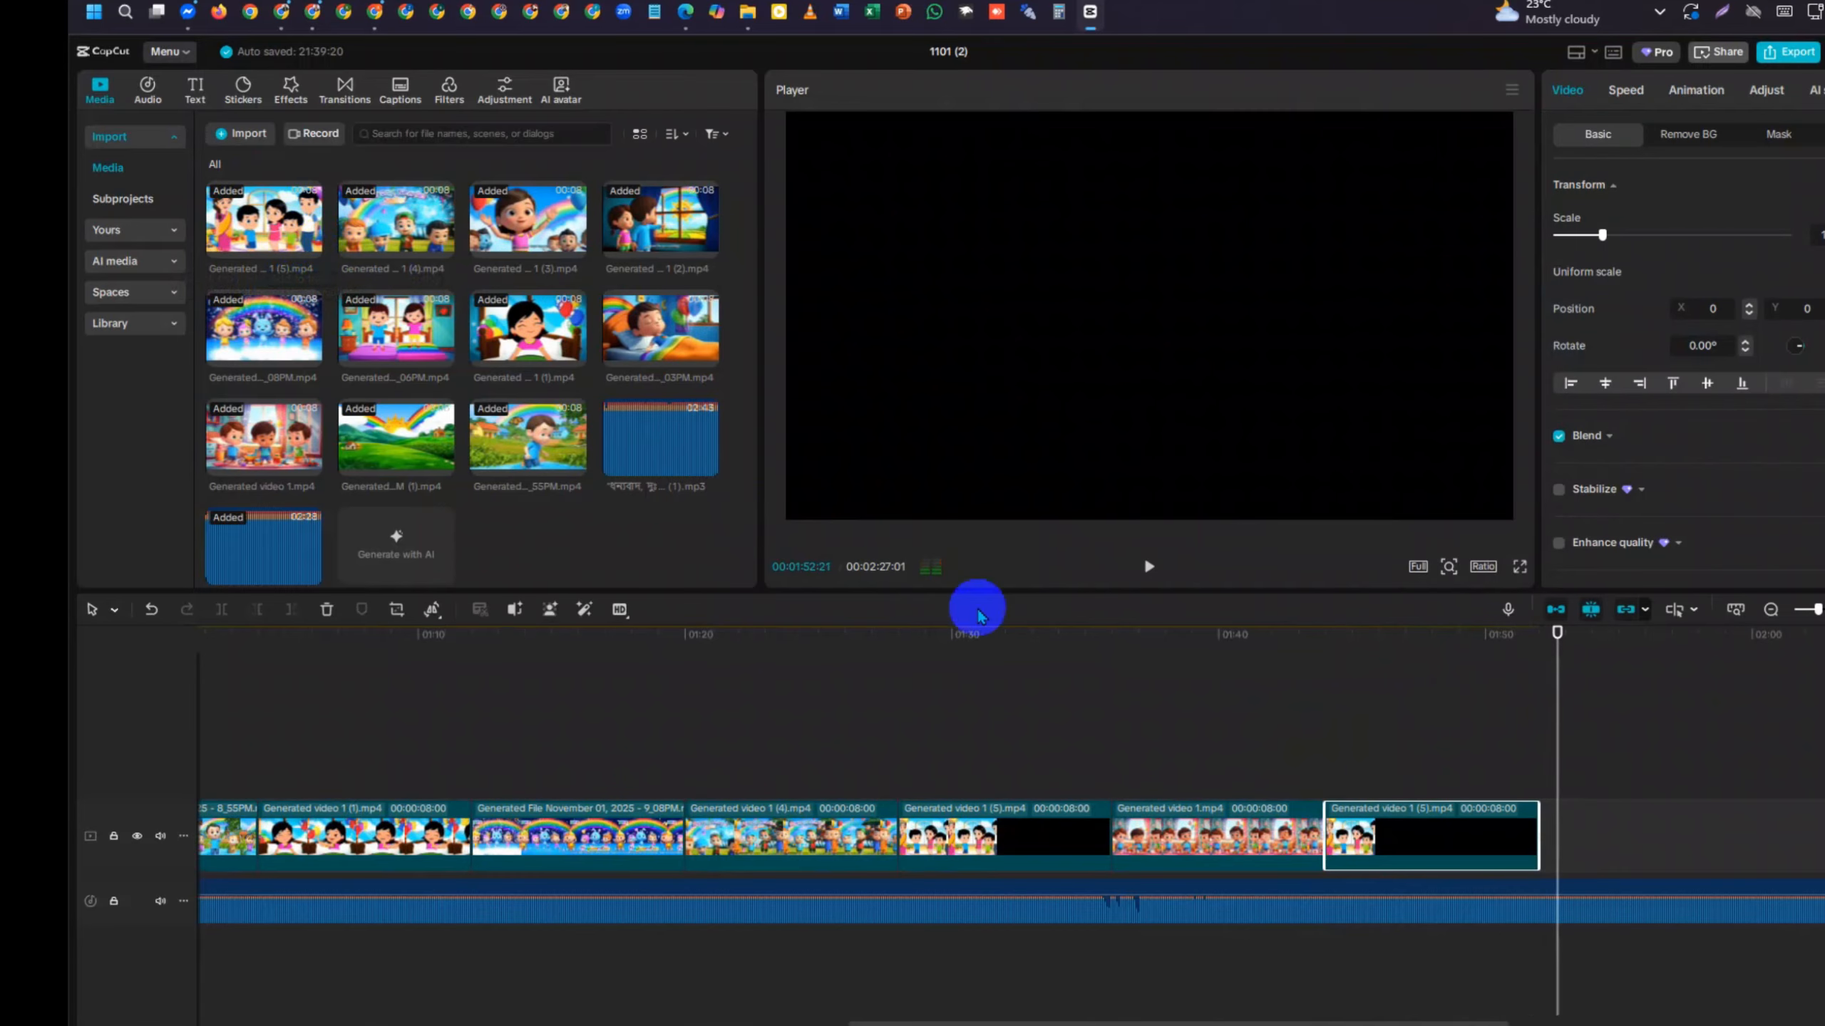
{"action": "left_click", "coordinate": [1299, 689]}
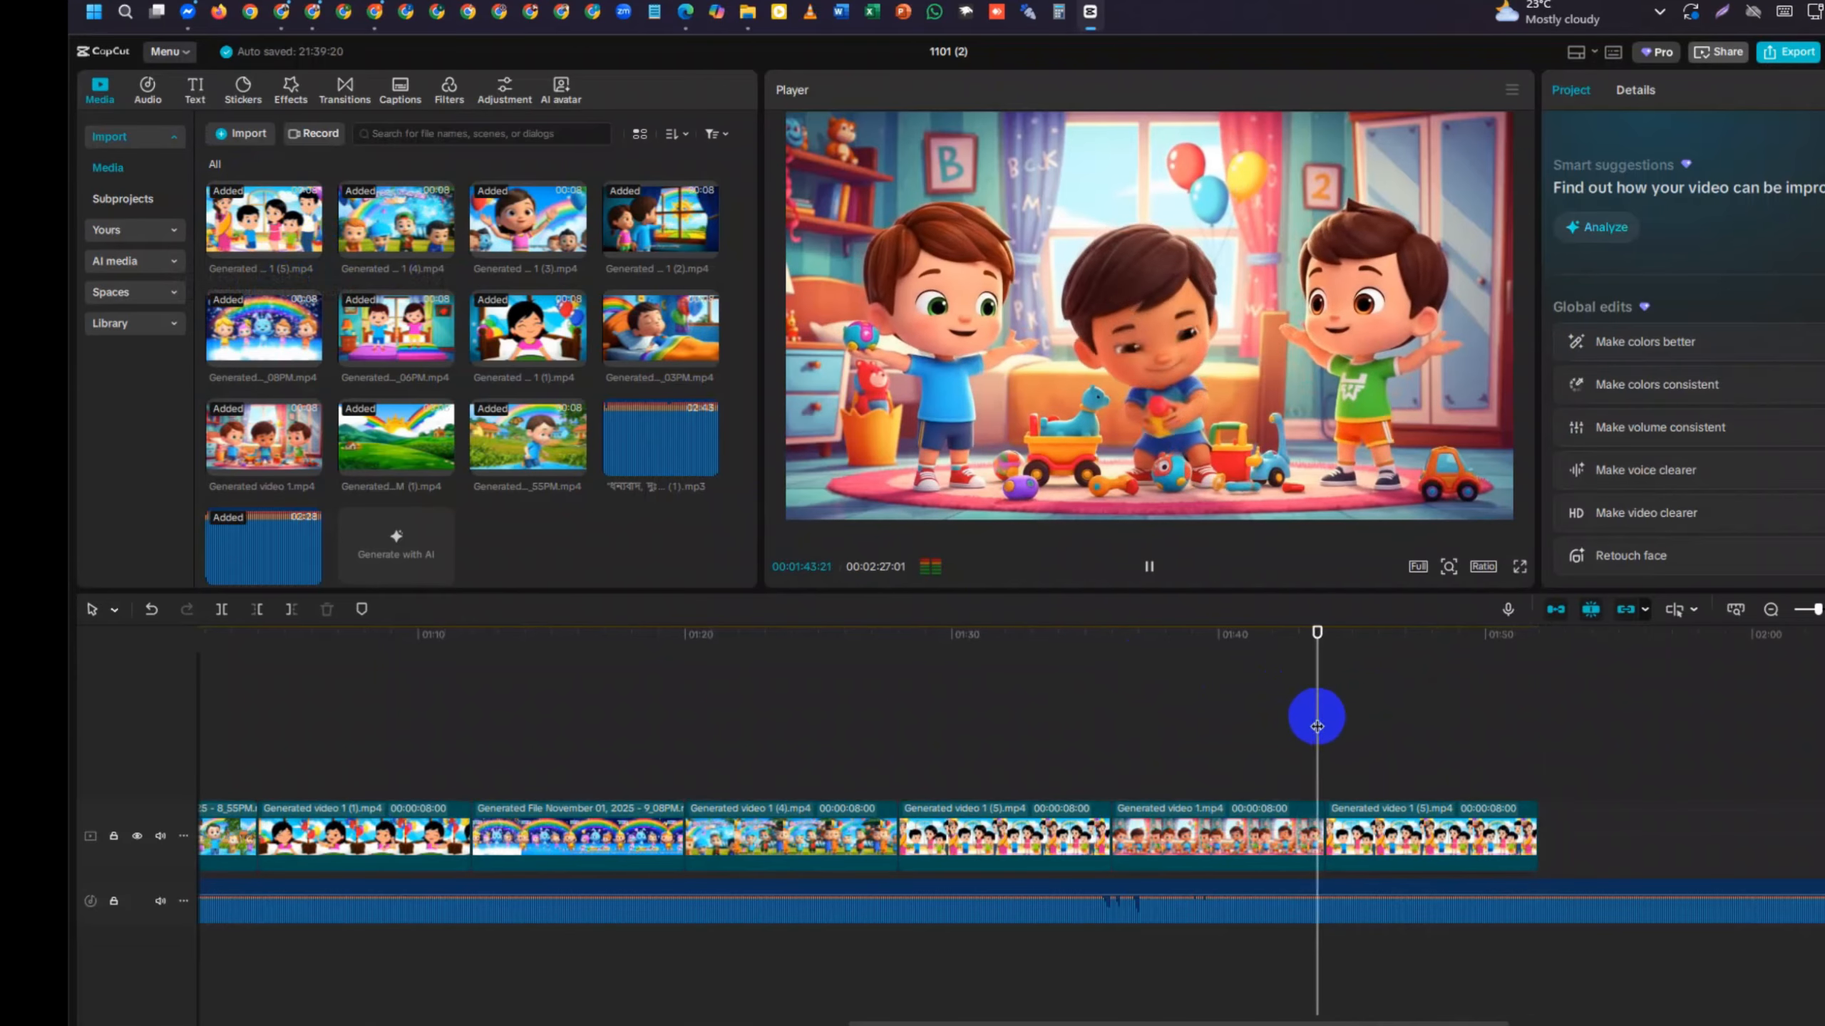
{"action": "scroll", "coordinate": [1201, 774], "scroll_direction": "down", "scroll_amount": 5, "text": "ctrl"}
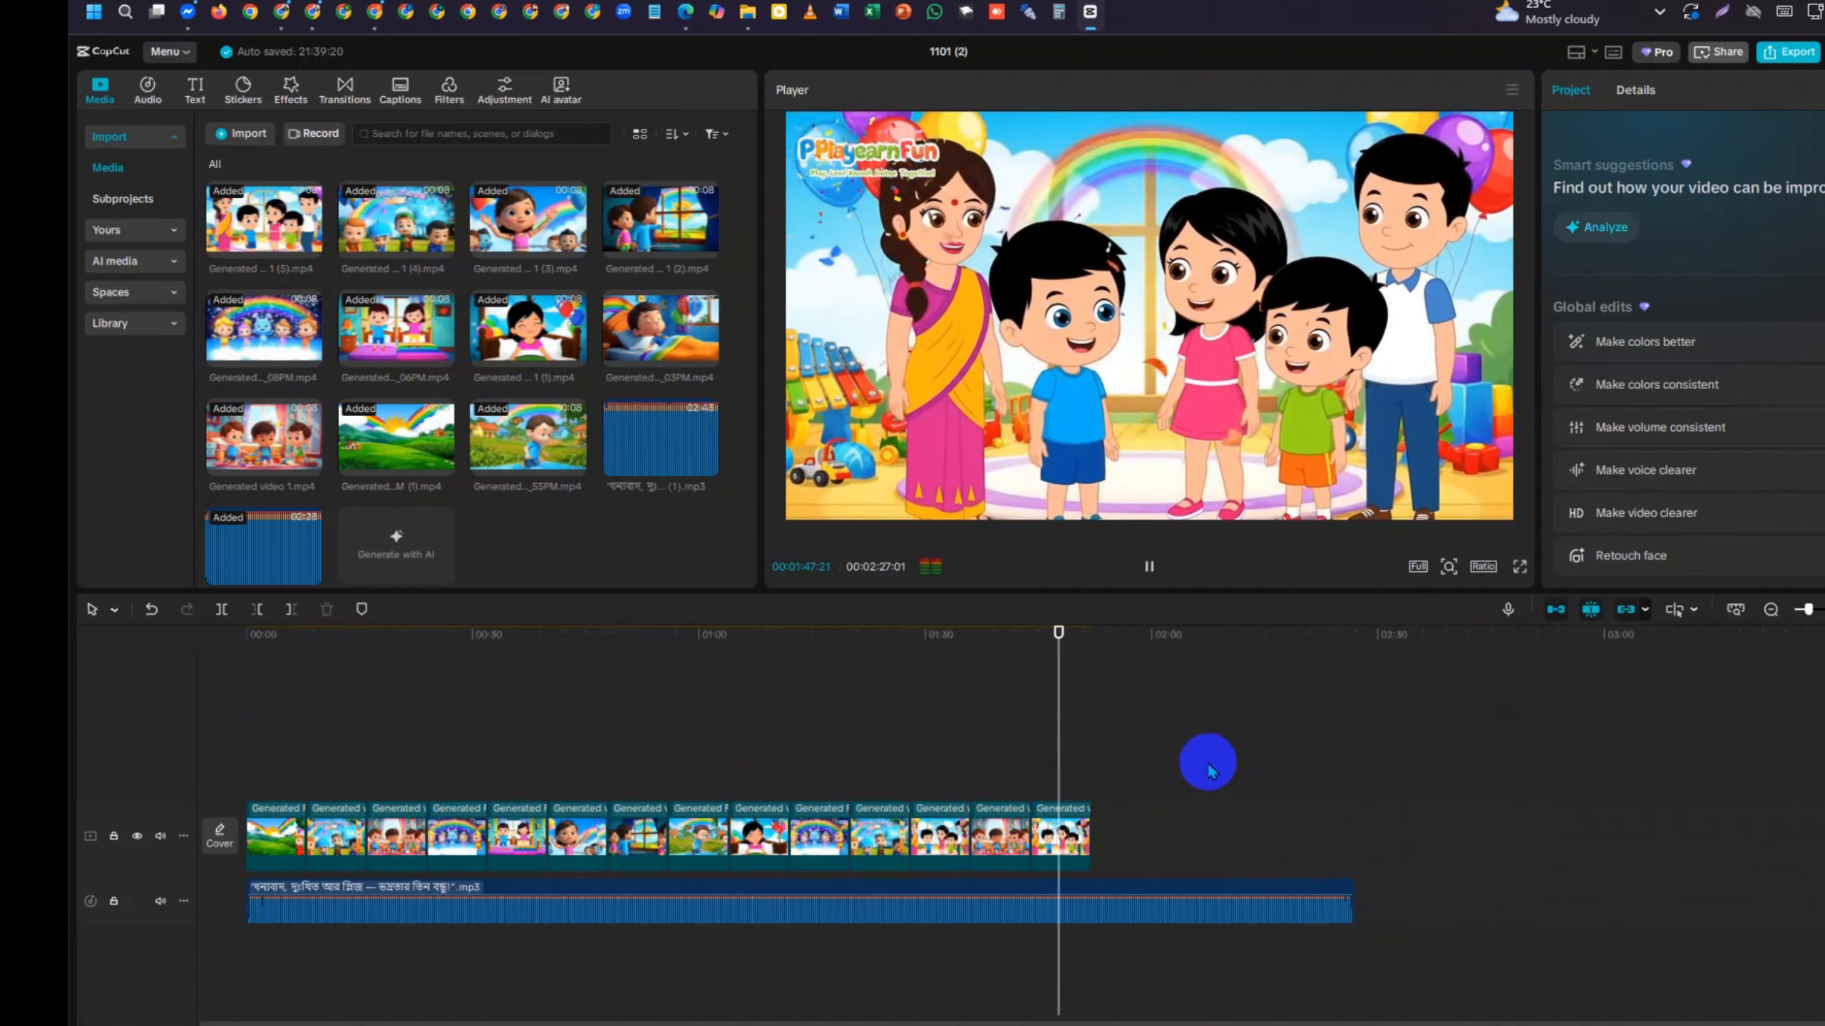
{"action": "scroll", "coordinate": [1257, 884], "scroll_direction": "up", "scroll_amount": 5, "text": "ctrl"}
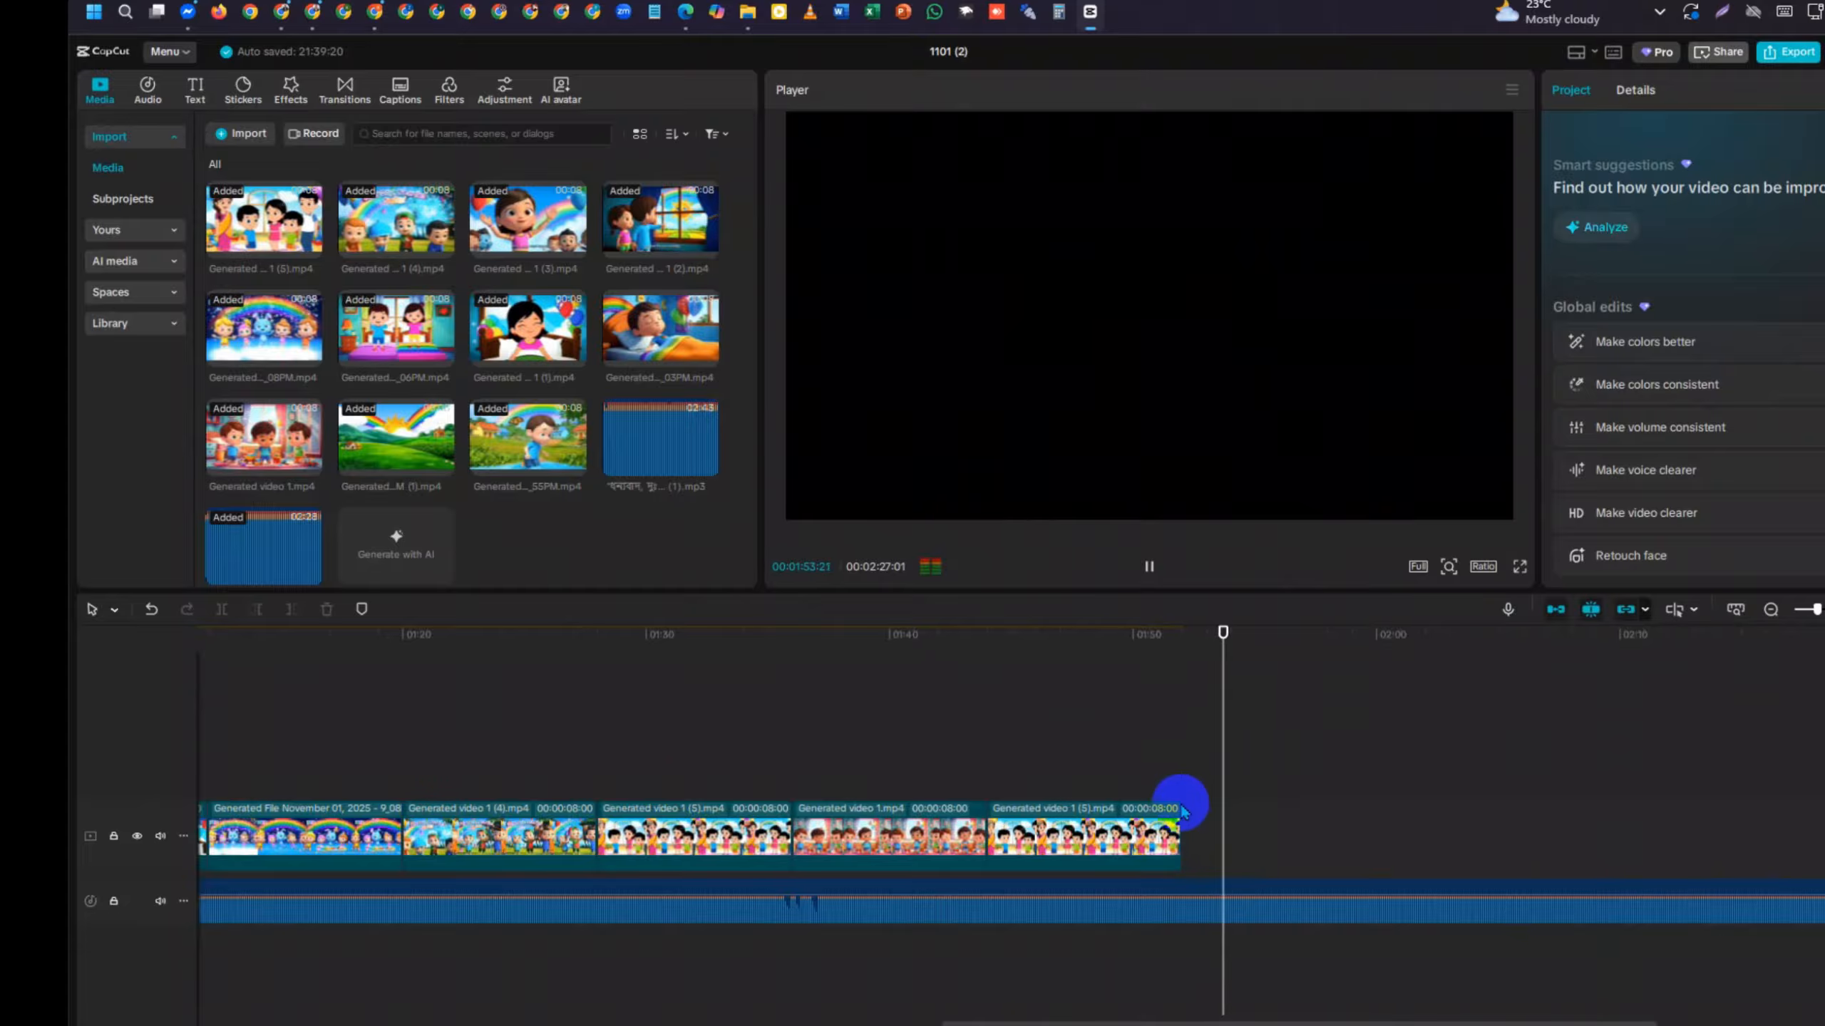
{"action": "left_click", "coordinate": [1165, 745]}
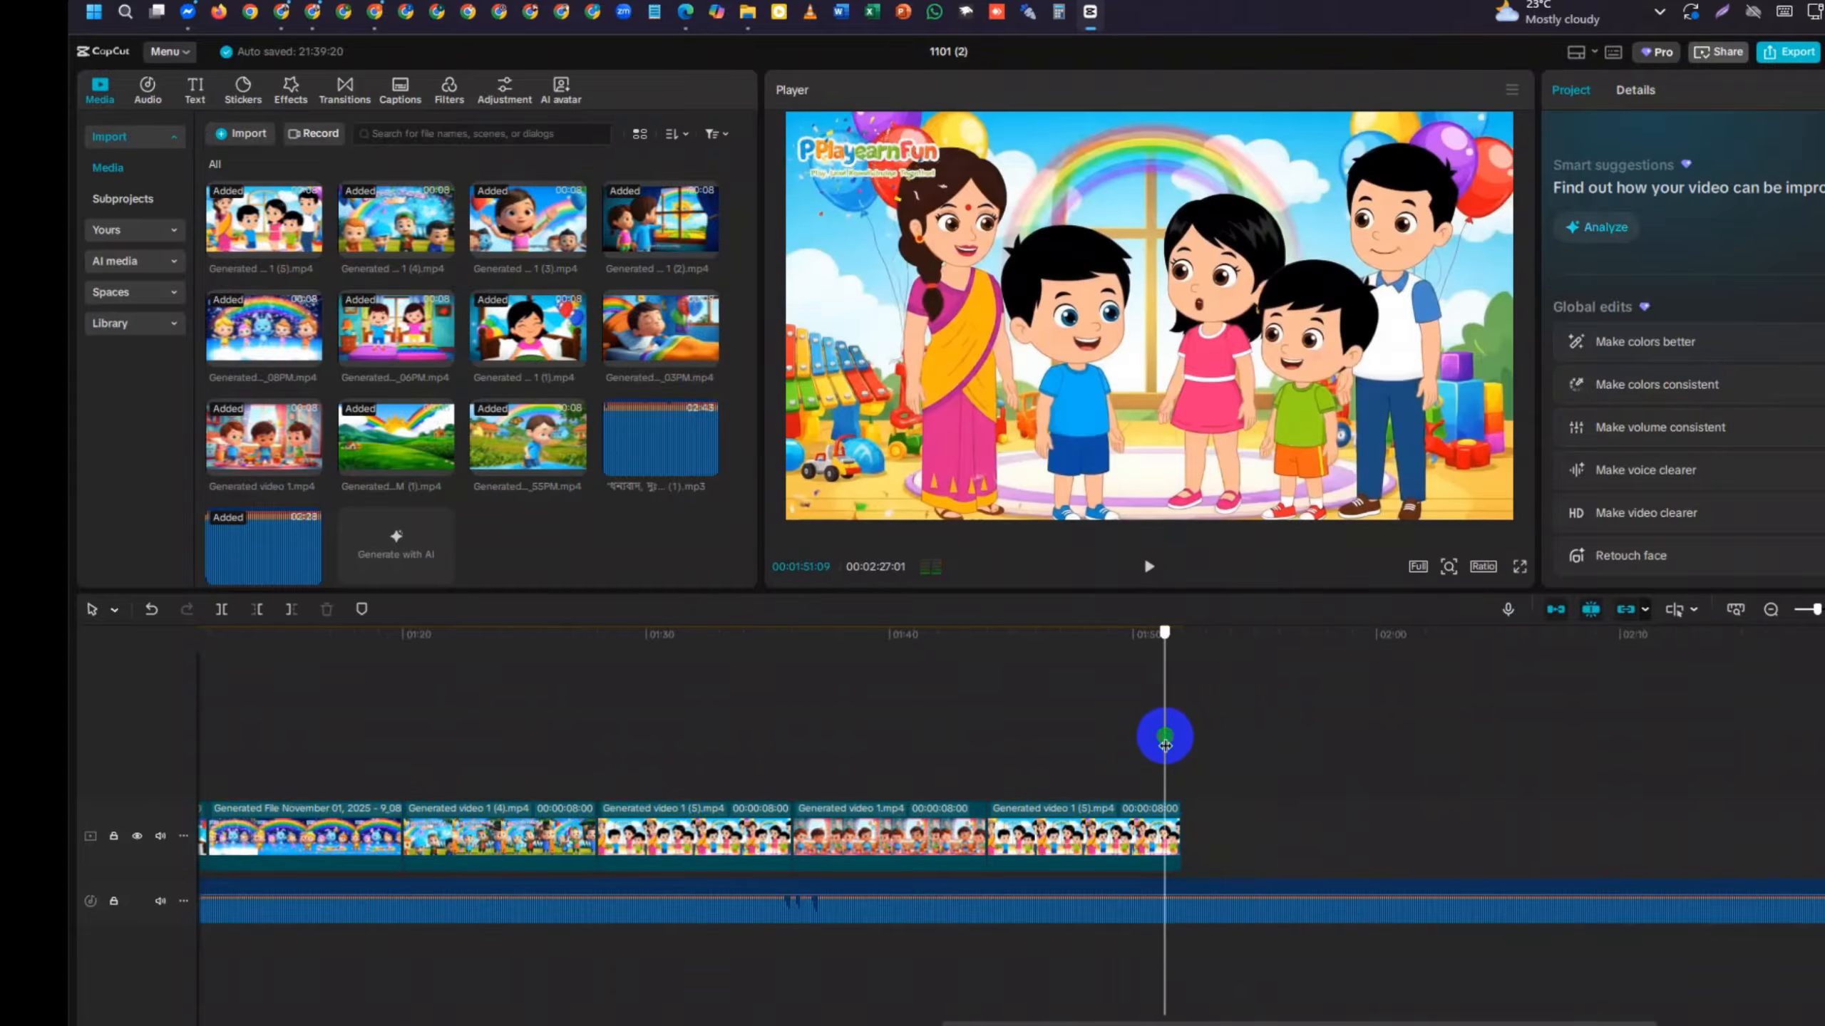
Append the sleeping boy clip ending in "03PM.mp4" as the fifteenth clip and play it against the song
{"action": "left_click", "coordinate": [708, 352]}
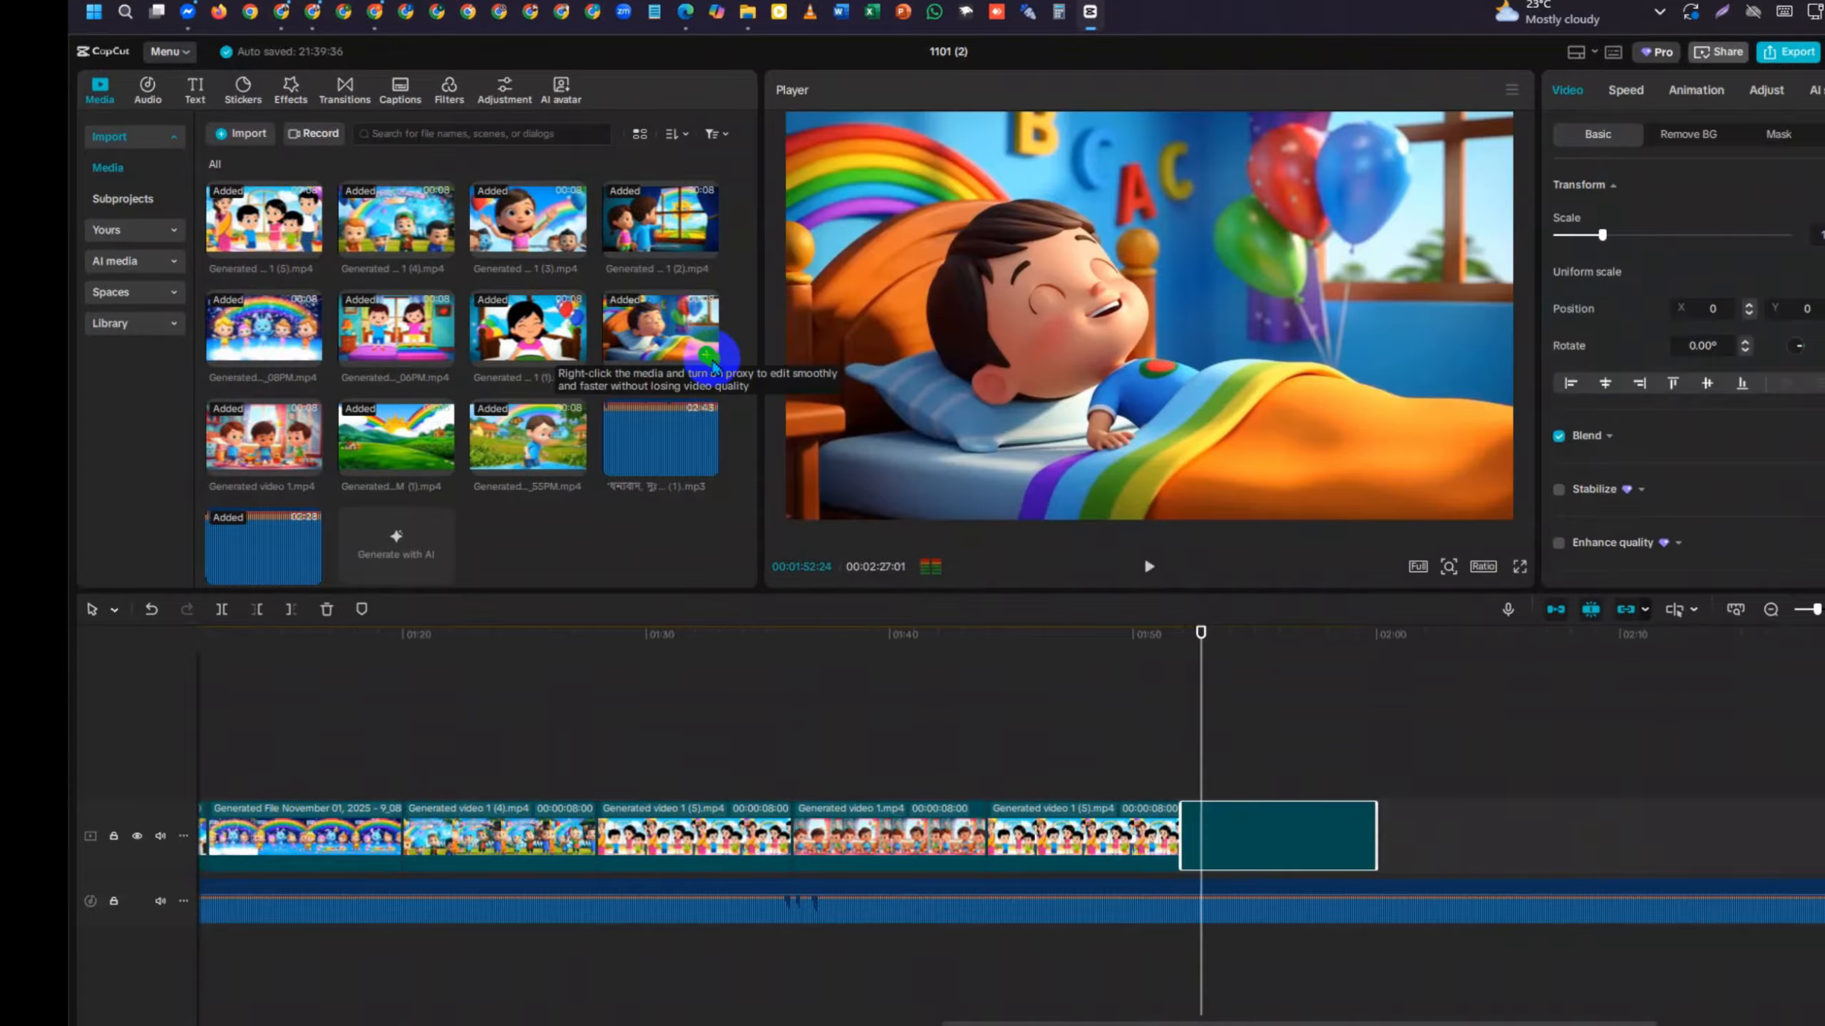
{"action": "key", "text": "space"}
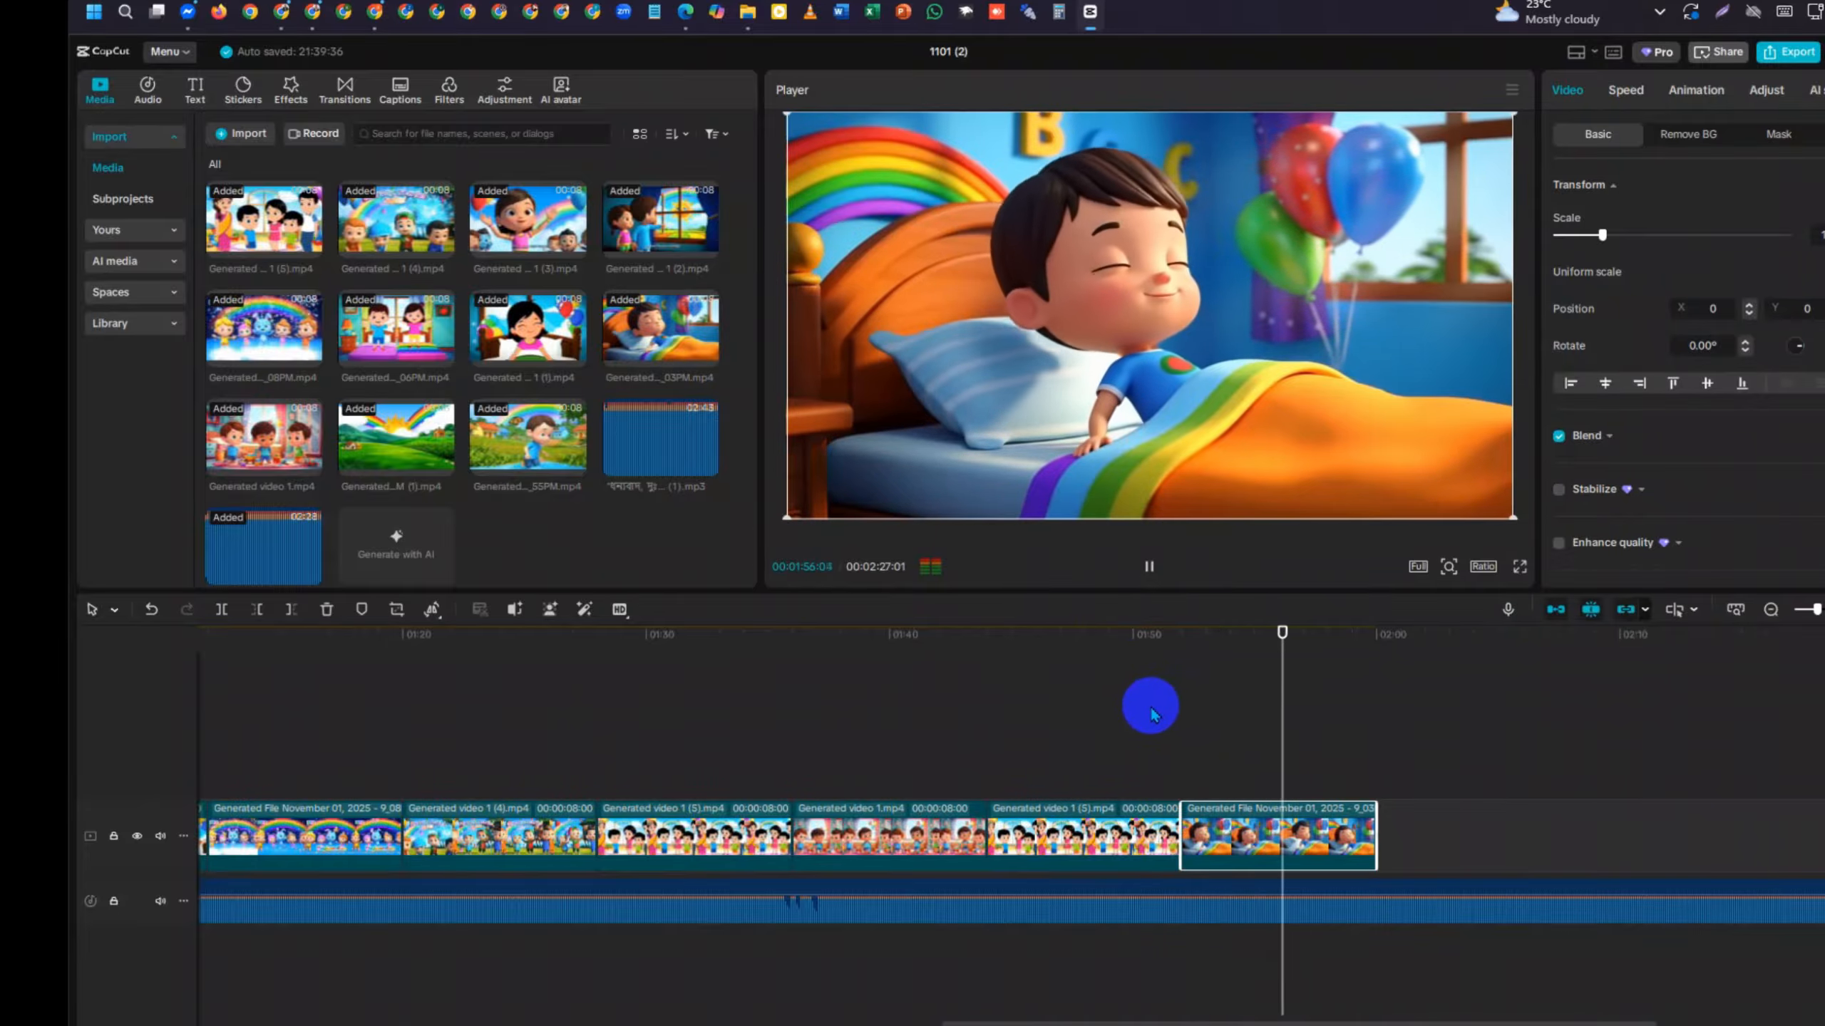
{"action": "scroll", "coordinate": [1020, 719], "scroll_direction": "down", "scroll_amount": 3}
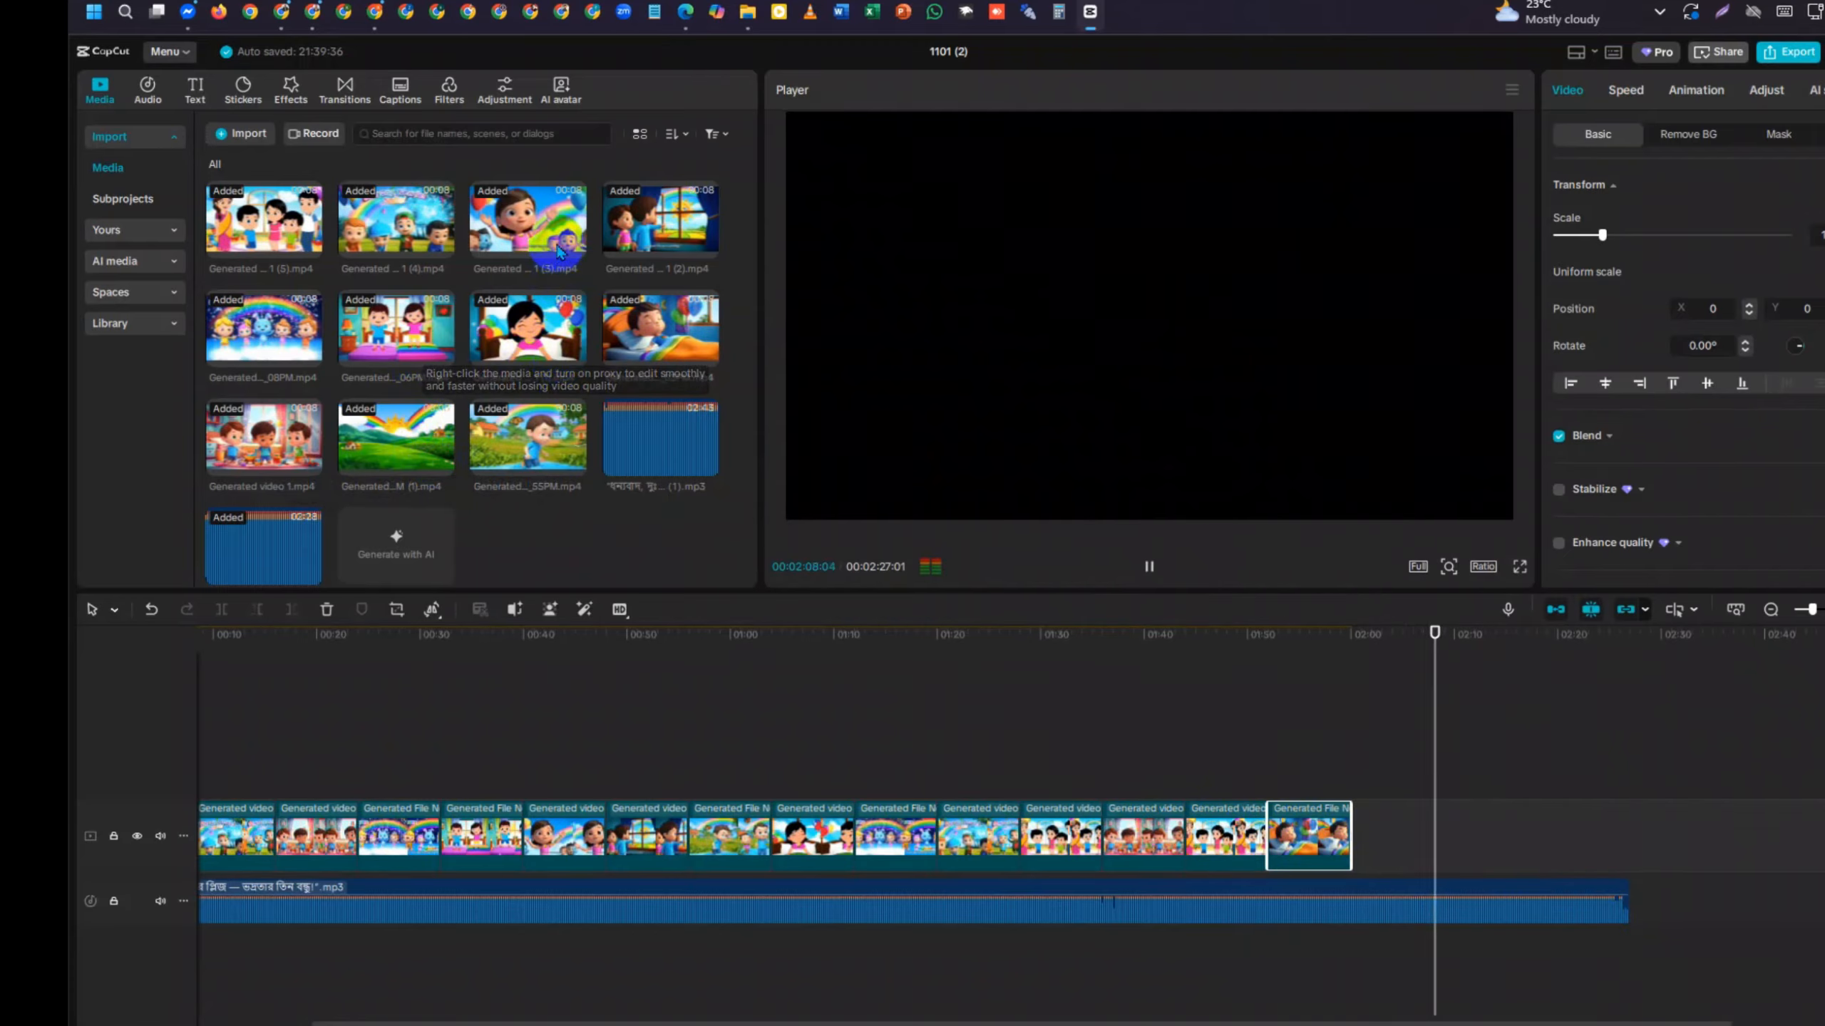
Append "Generated video 1 (3).mp4" as the sixteenth clip and the rainbow clip ending in "08PM.mp4" as the seventeenth, playing the song over them
{"action": "left_click", "coordinate": [572, 354]}
{"action": "left_click", "coordinate": [1358, 734]}
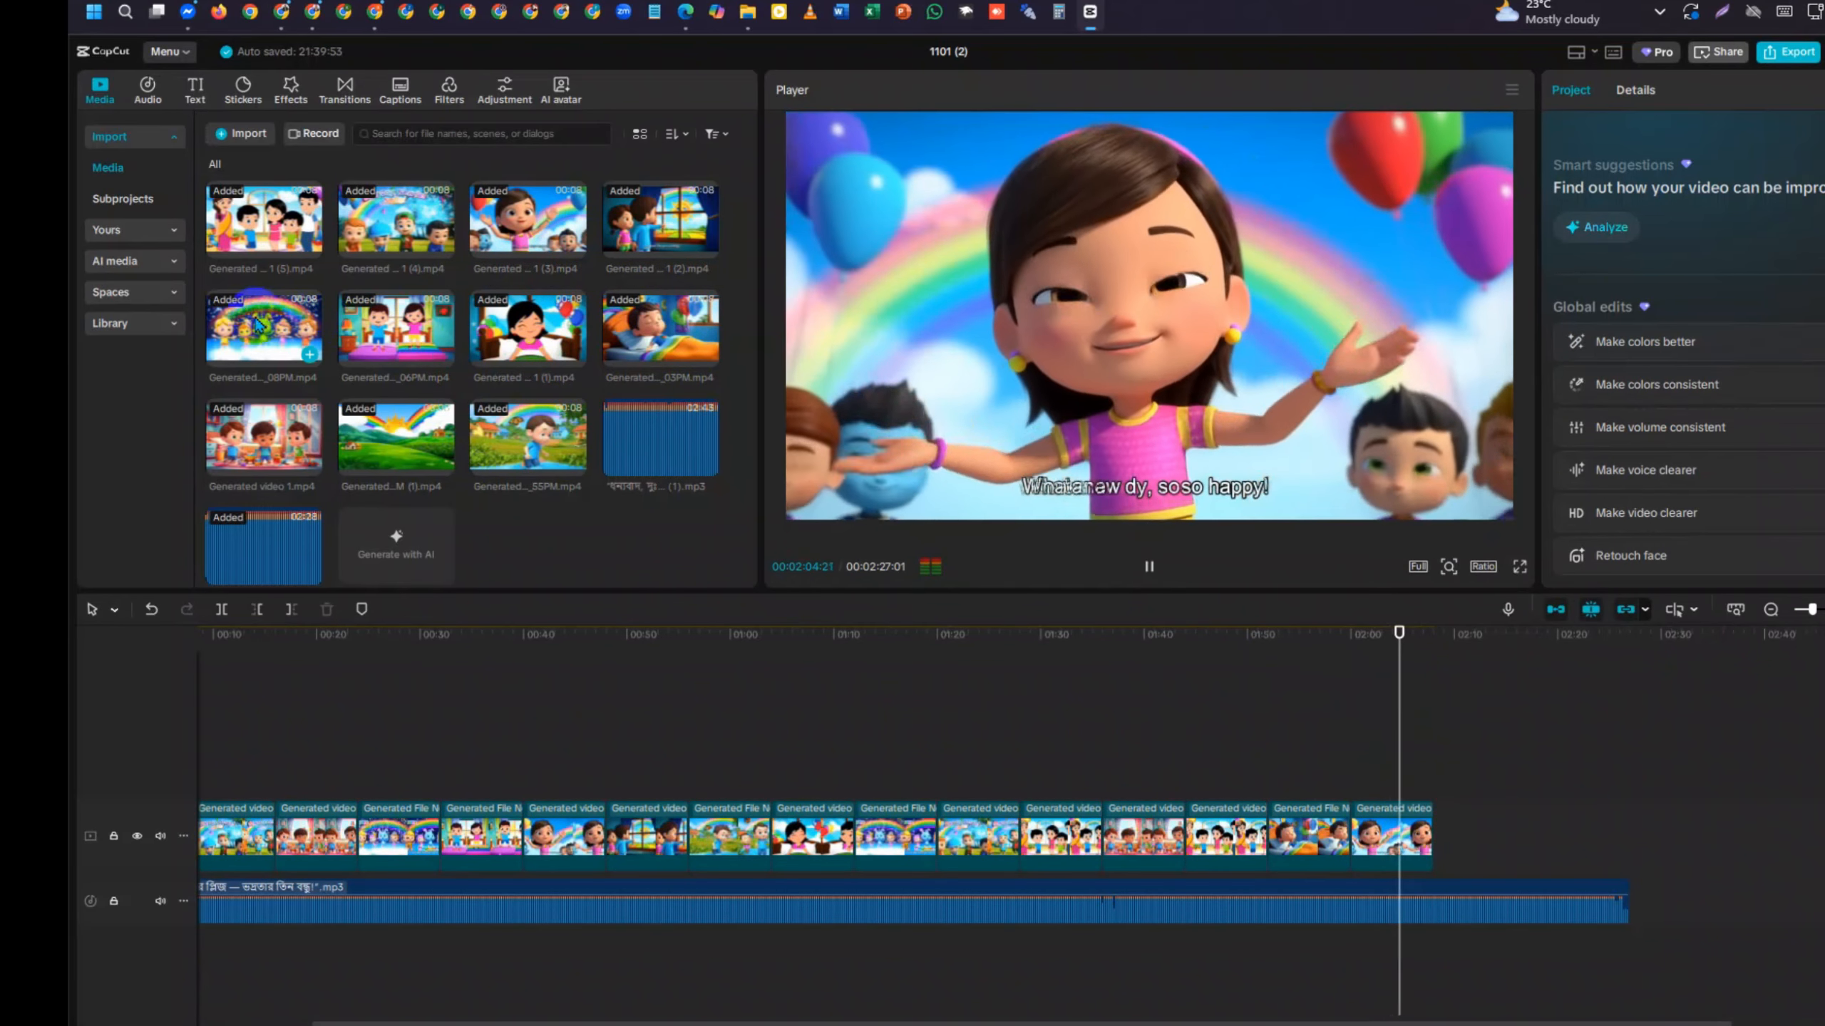
{"action": "left_click", "coordinate": [307, 353]}
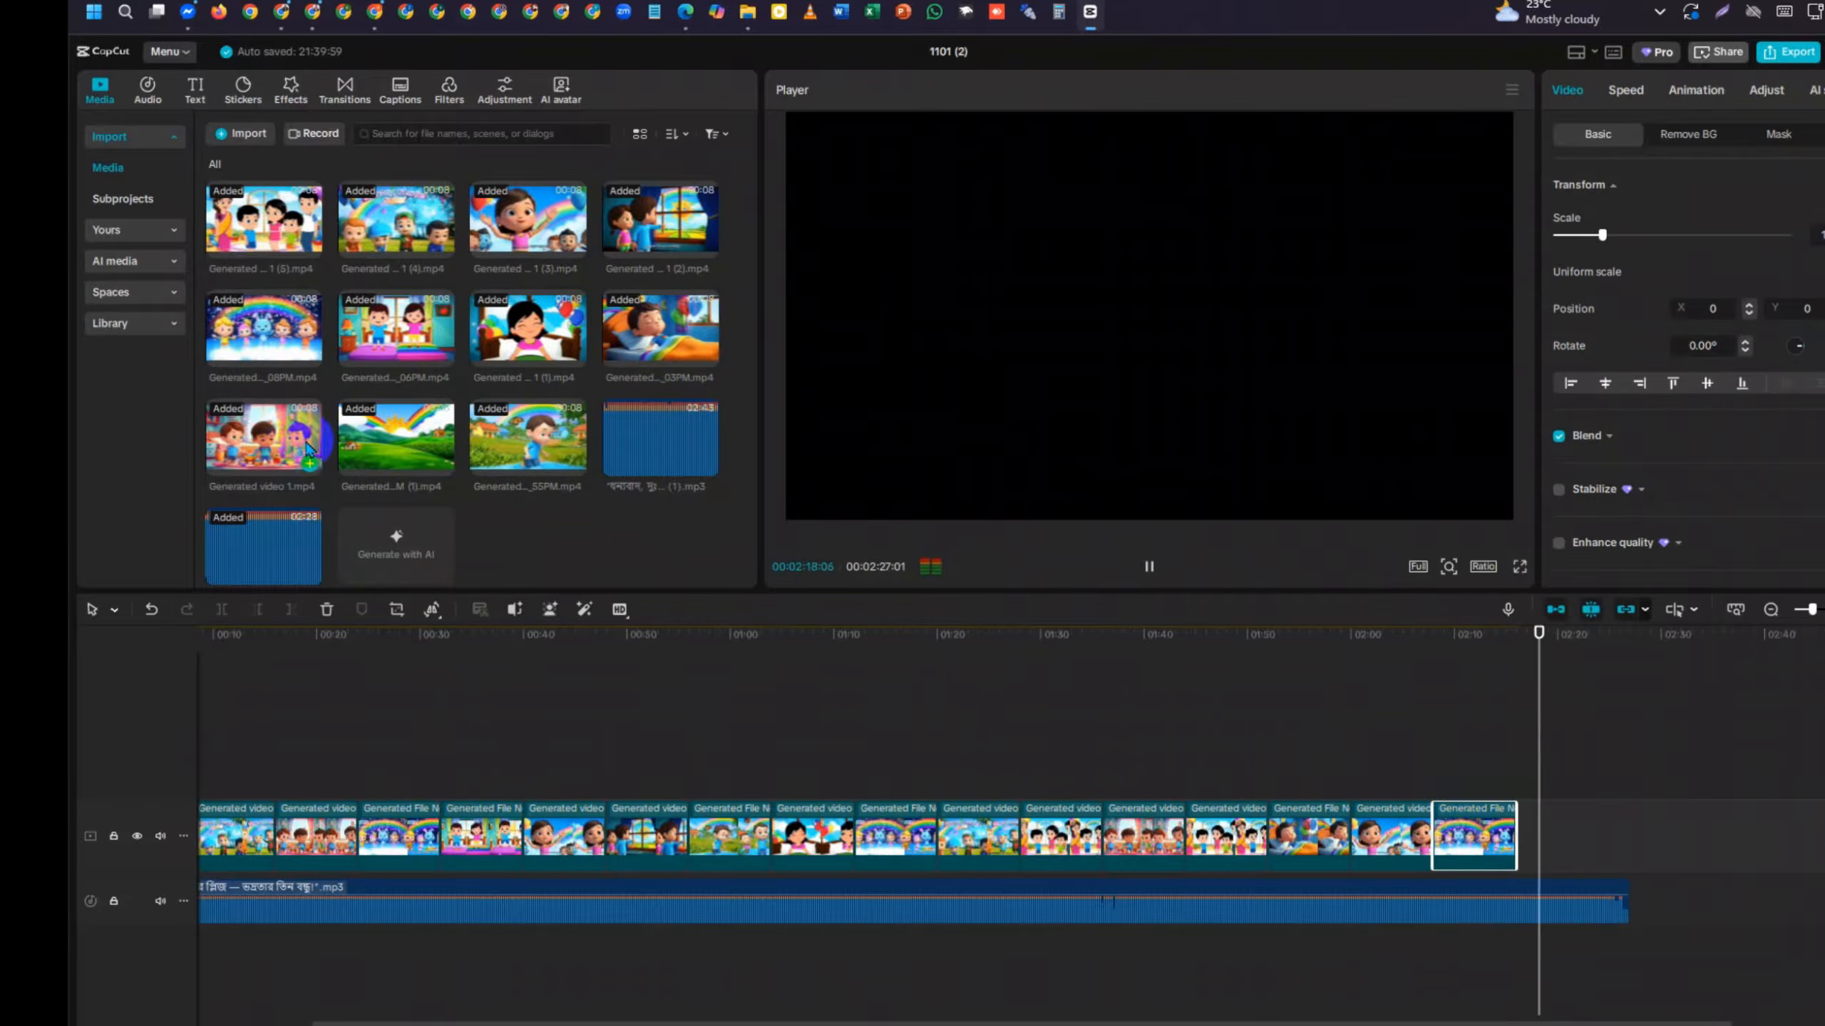
Append "Generated video 1.mp4" and "Generated video 1 (4).mp4" as the eighteenth and nineteenth clips and play them against the song
{"action": "left_click", "coordinate": [311, 468]}
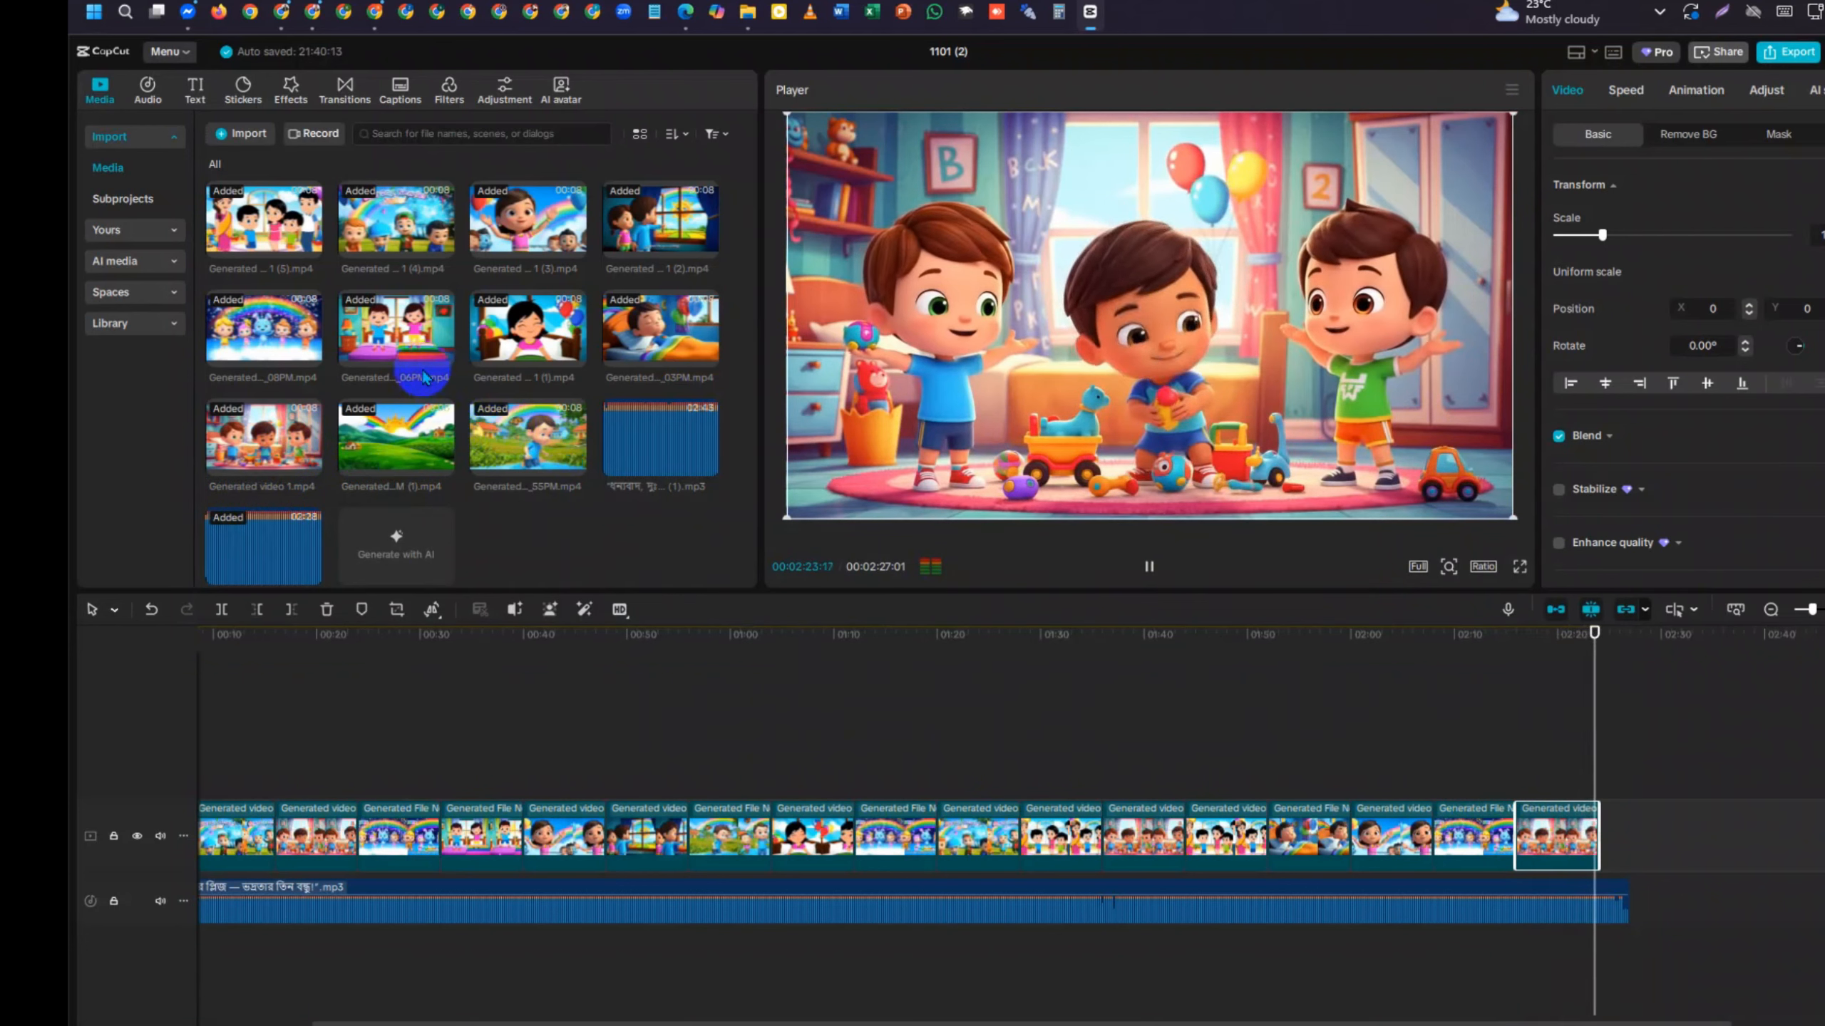
{"action": "mouse_move", "coordinate": [347, 335]}
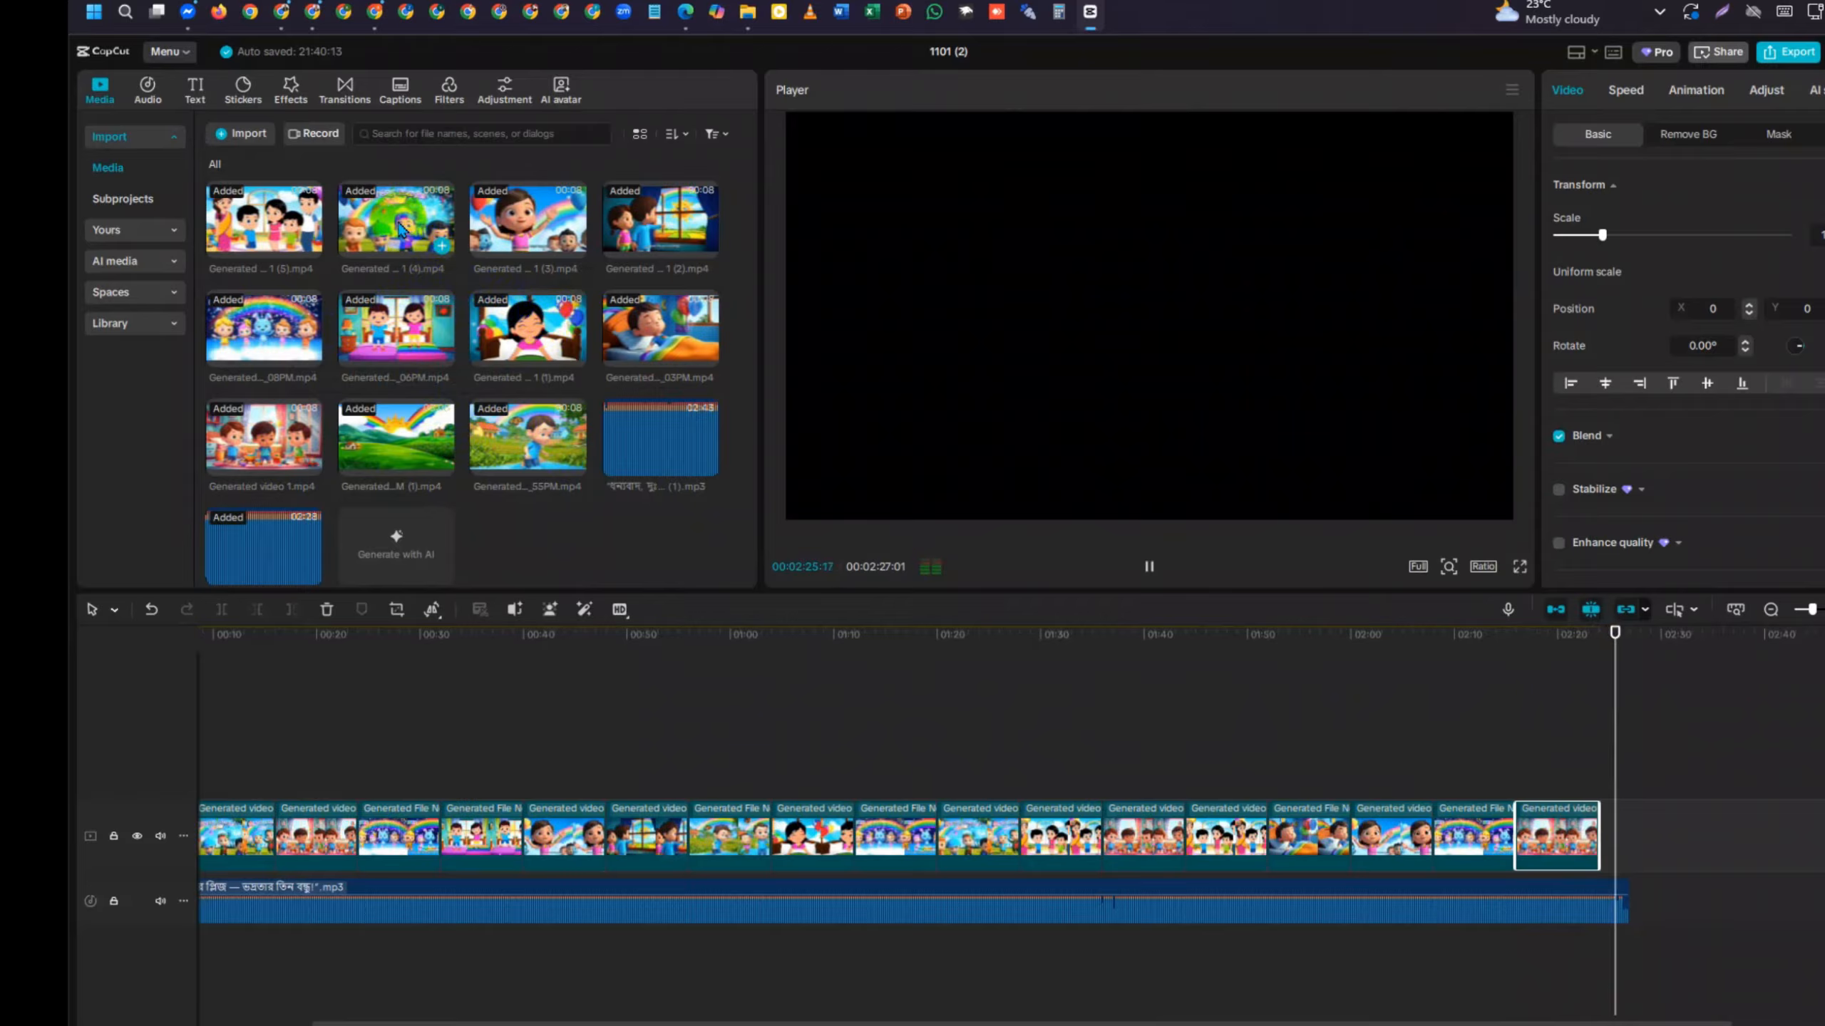
{"action": "left_click", "coordinate": [445, 241]}
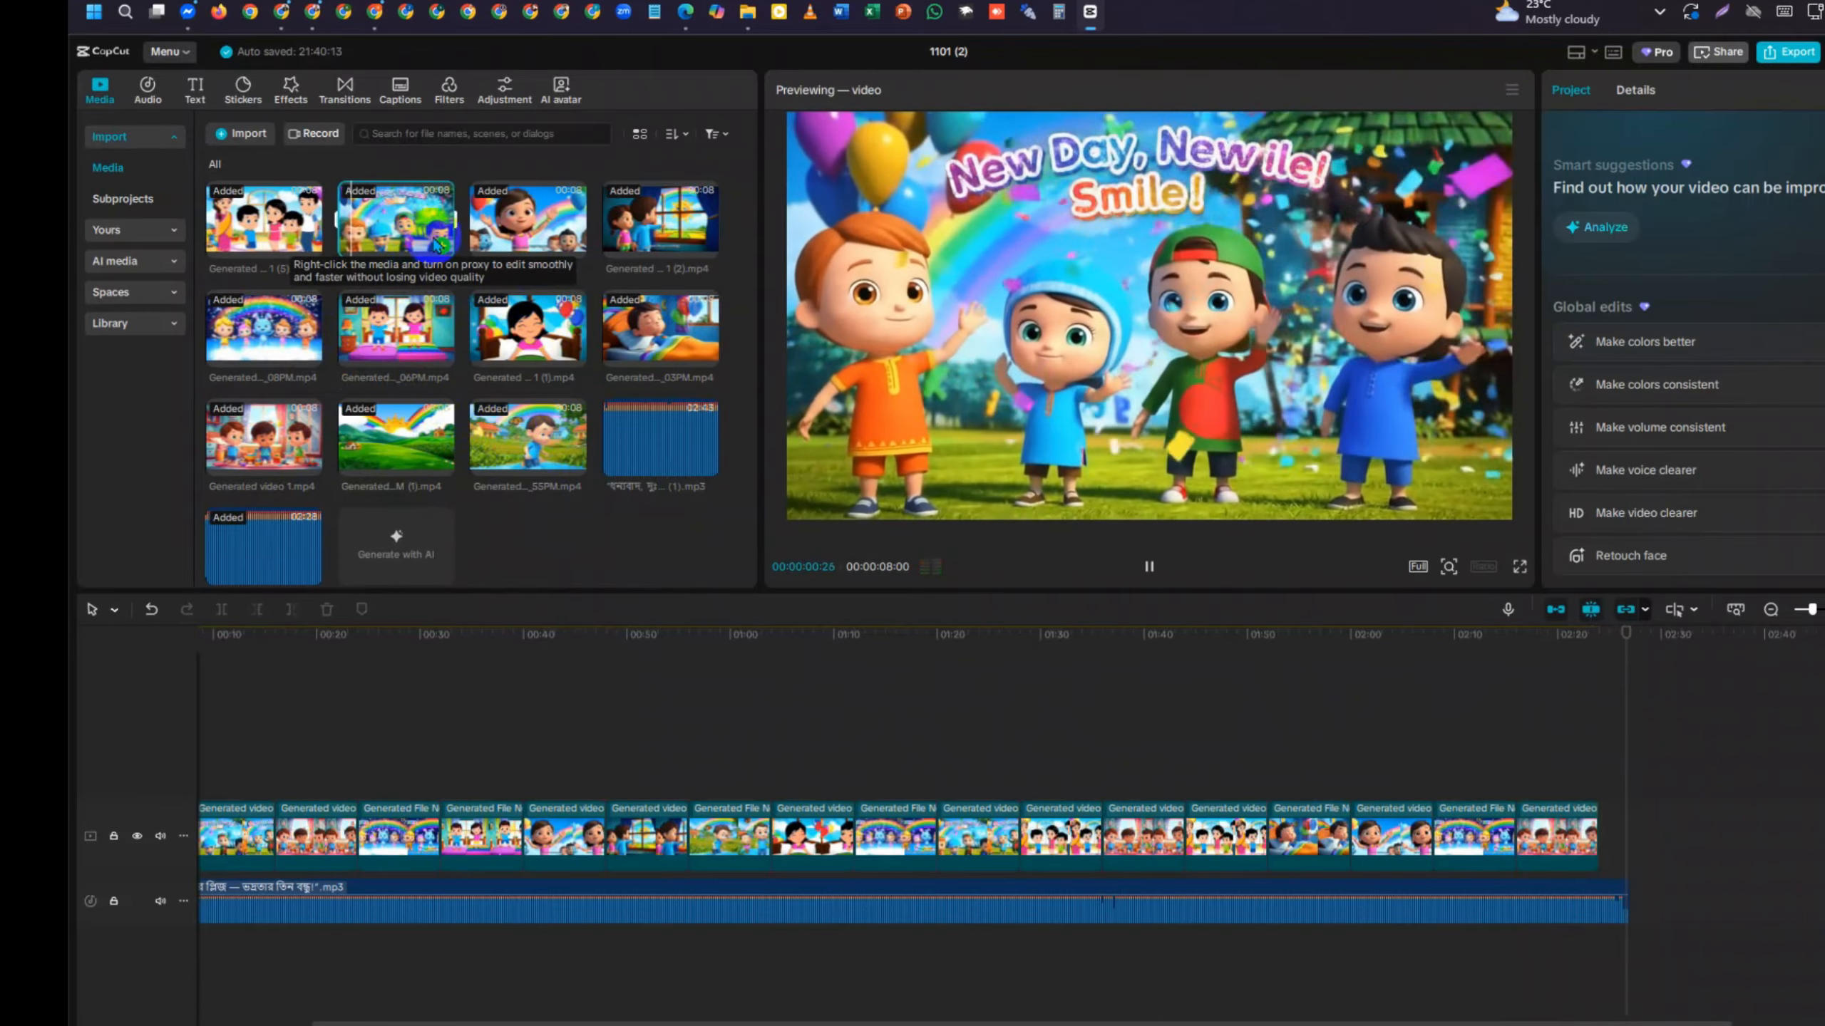
{"action": "left_click", "coordinate": [451, 243]}
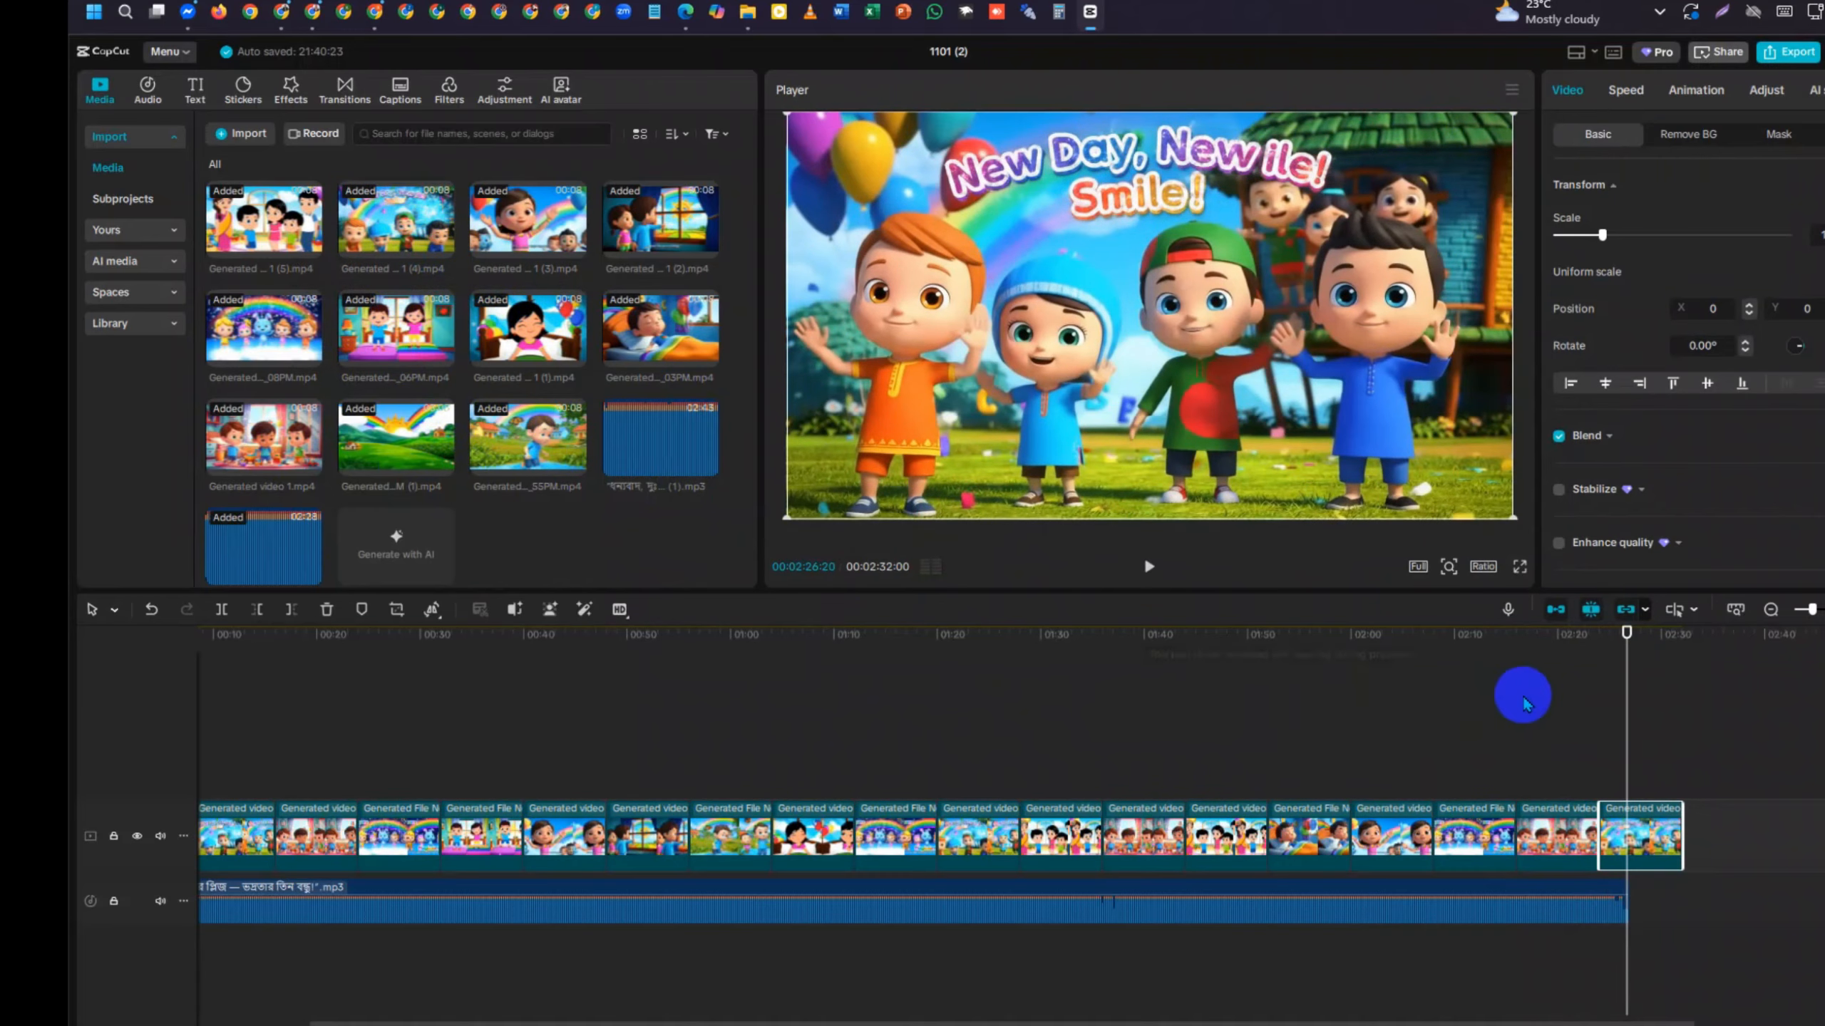
{"action": "left_click", "coordinate": [1582, 709]}
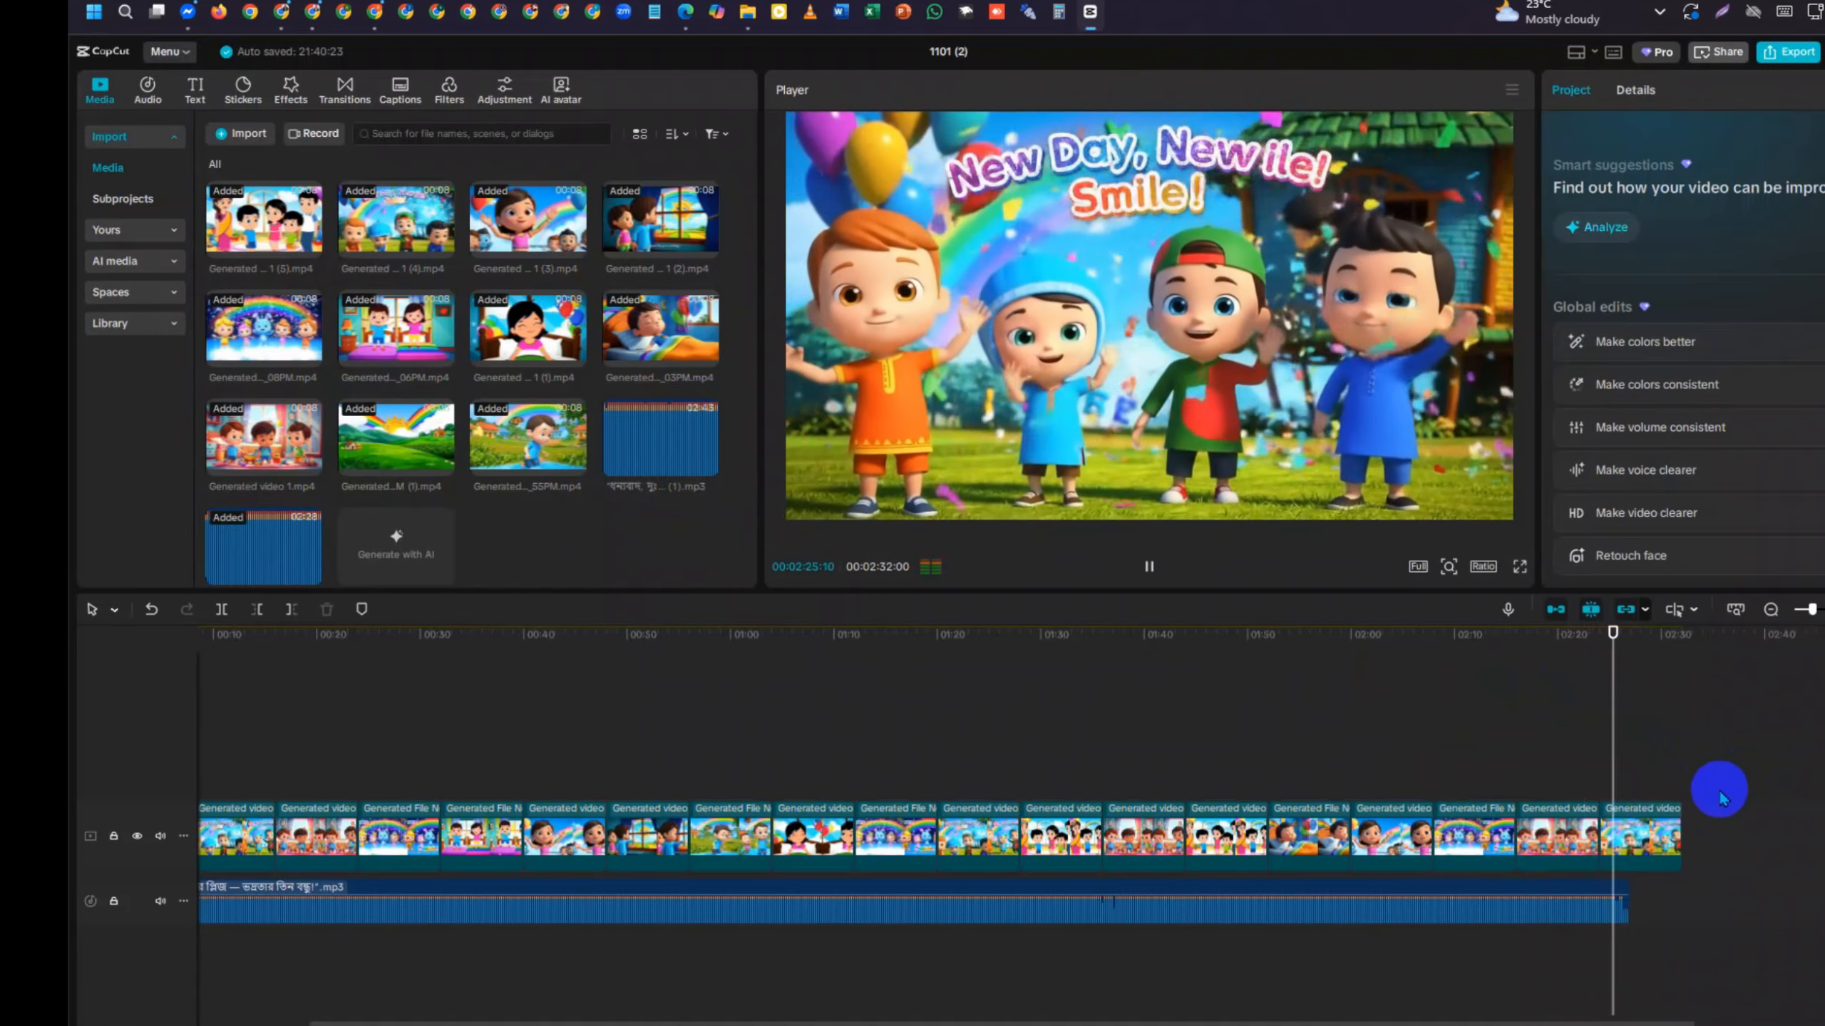
Trim the end of the last video clip to the end of the song at 00:02:27:01
{"action": "left_click", "coordinate": [1681, 831]}
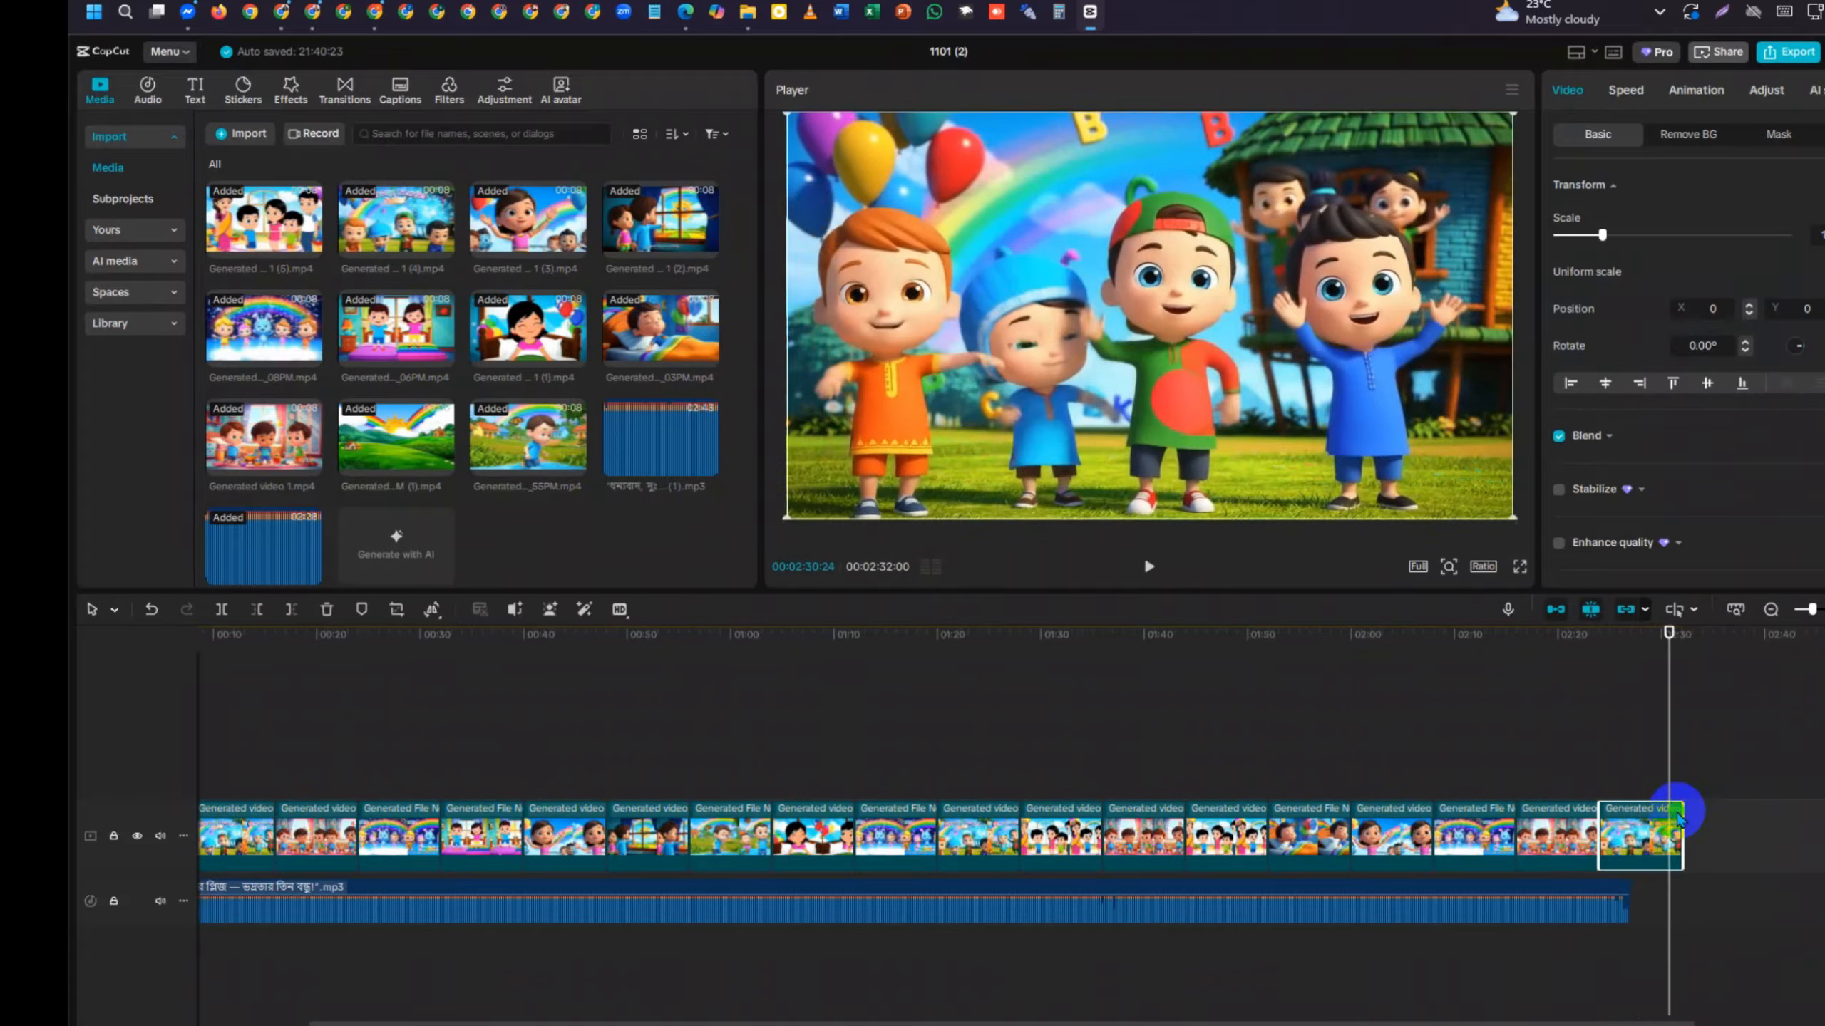
{"action": "left_click", "coordinate": [1604, 776]}
{"action": "left_click", "coordinate": [1625, 769]}
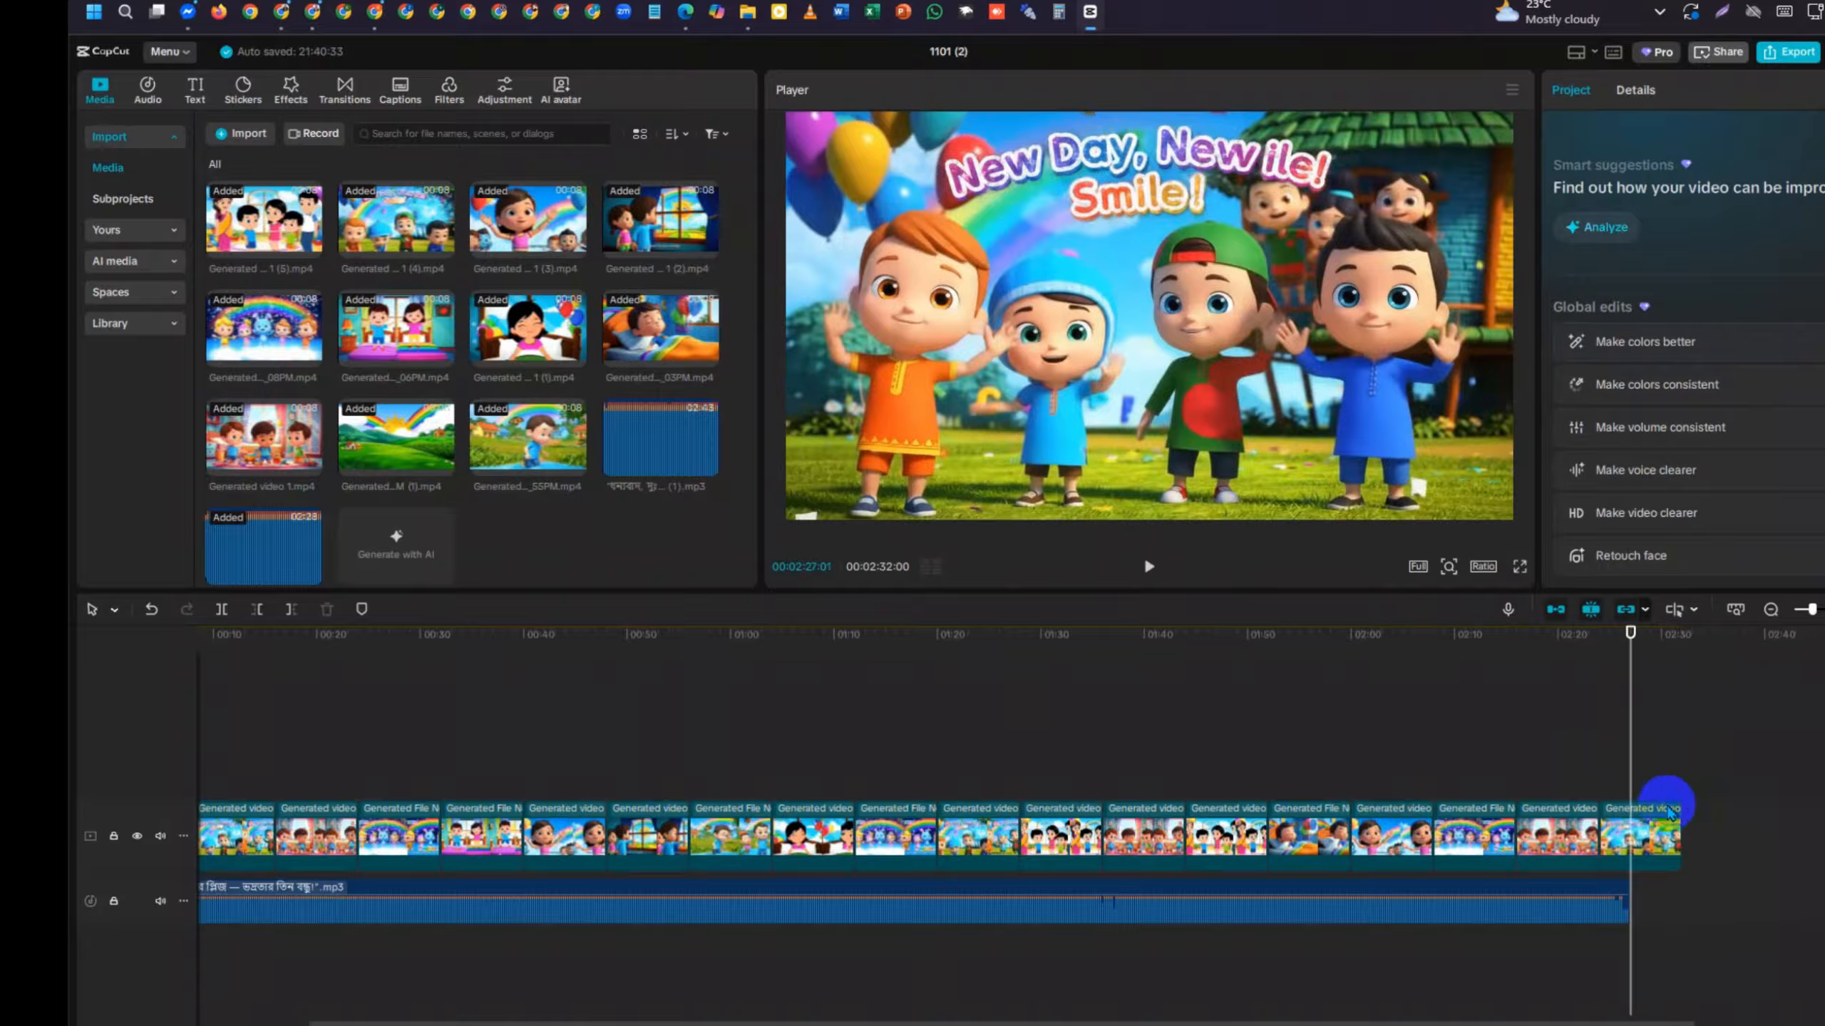
{"action": "left_click", "coordinate": [1676, 818]}
{"action": "left_click_drag", "start_coordinate": [1682, 809], "coordinate": [1629, 832]}
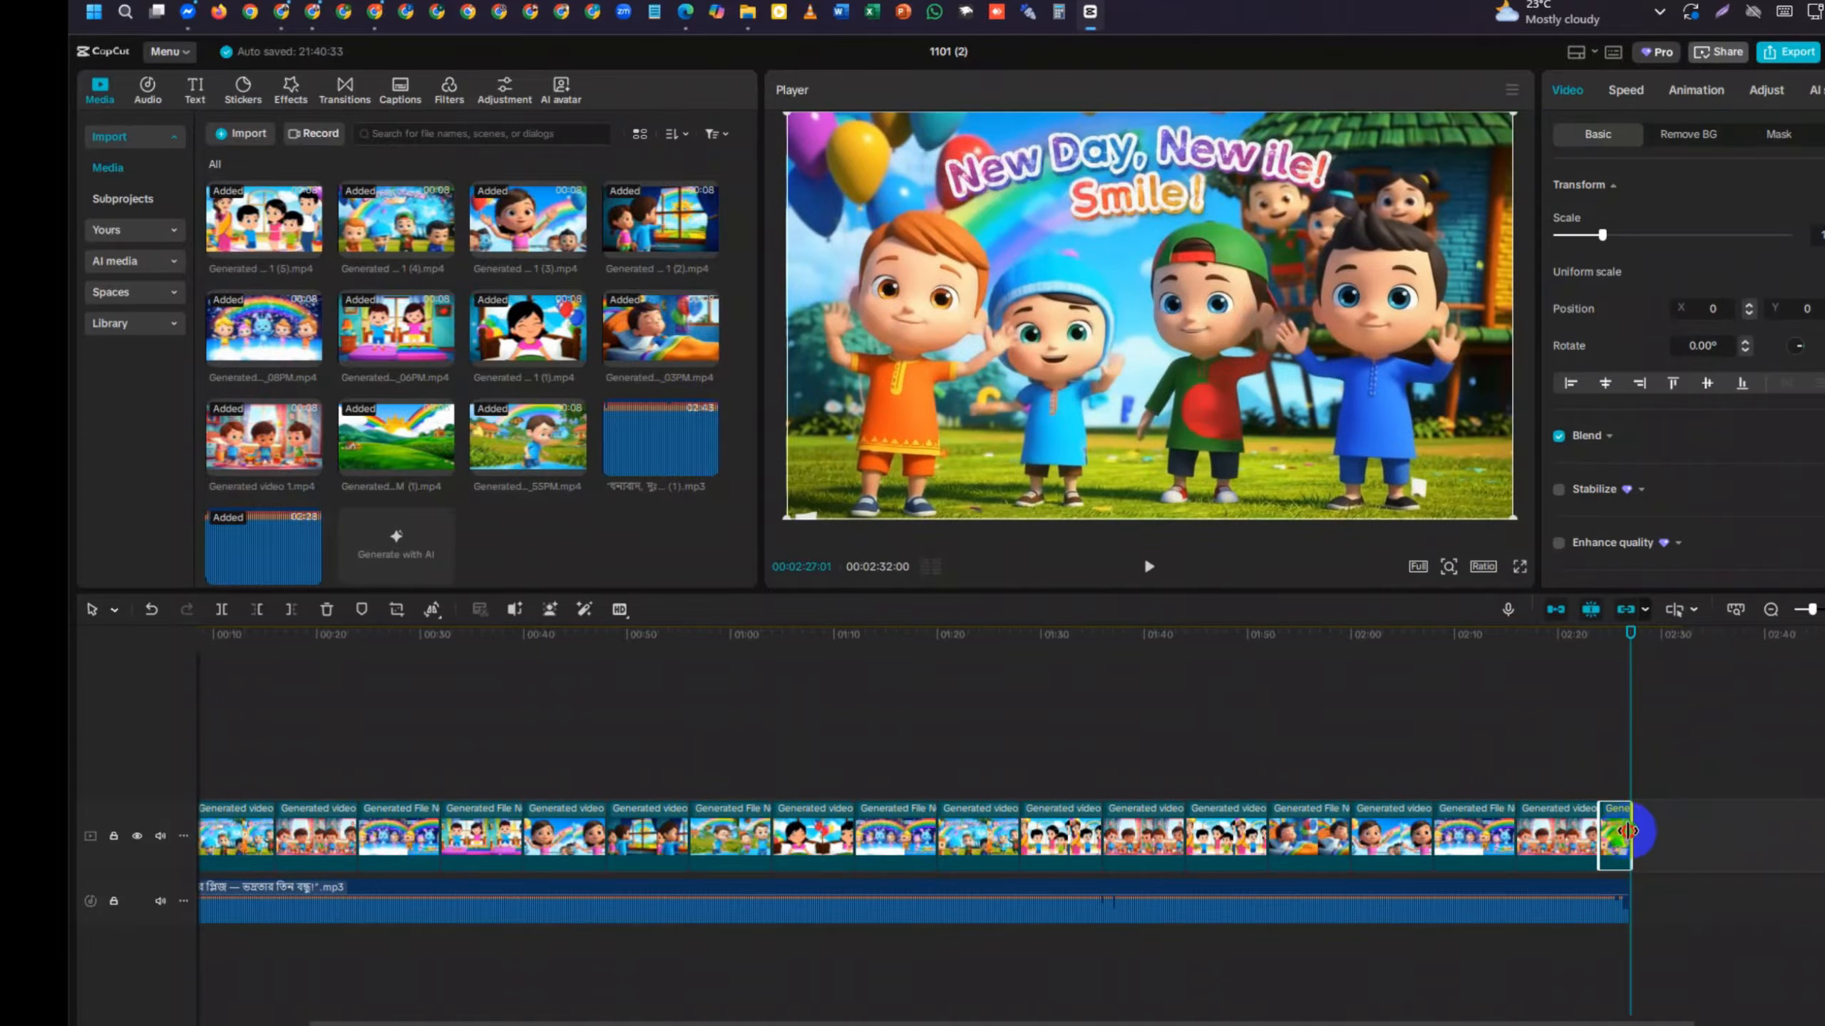
Play the assembled video from its start to check the clips against the song
{"action": "key", "text": "Home"}
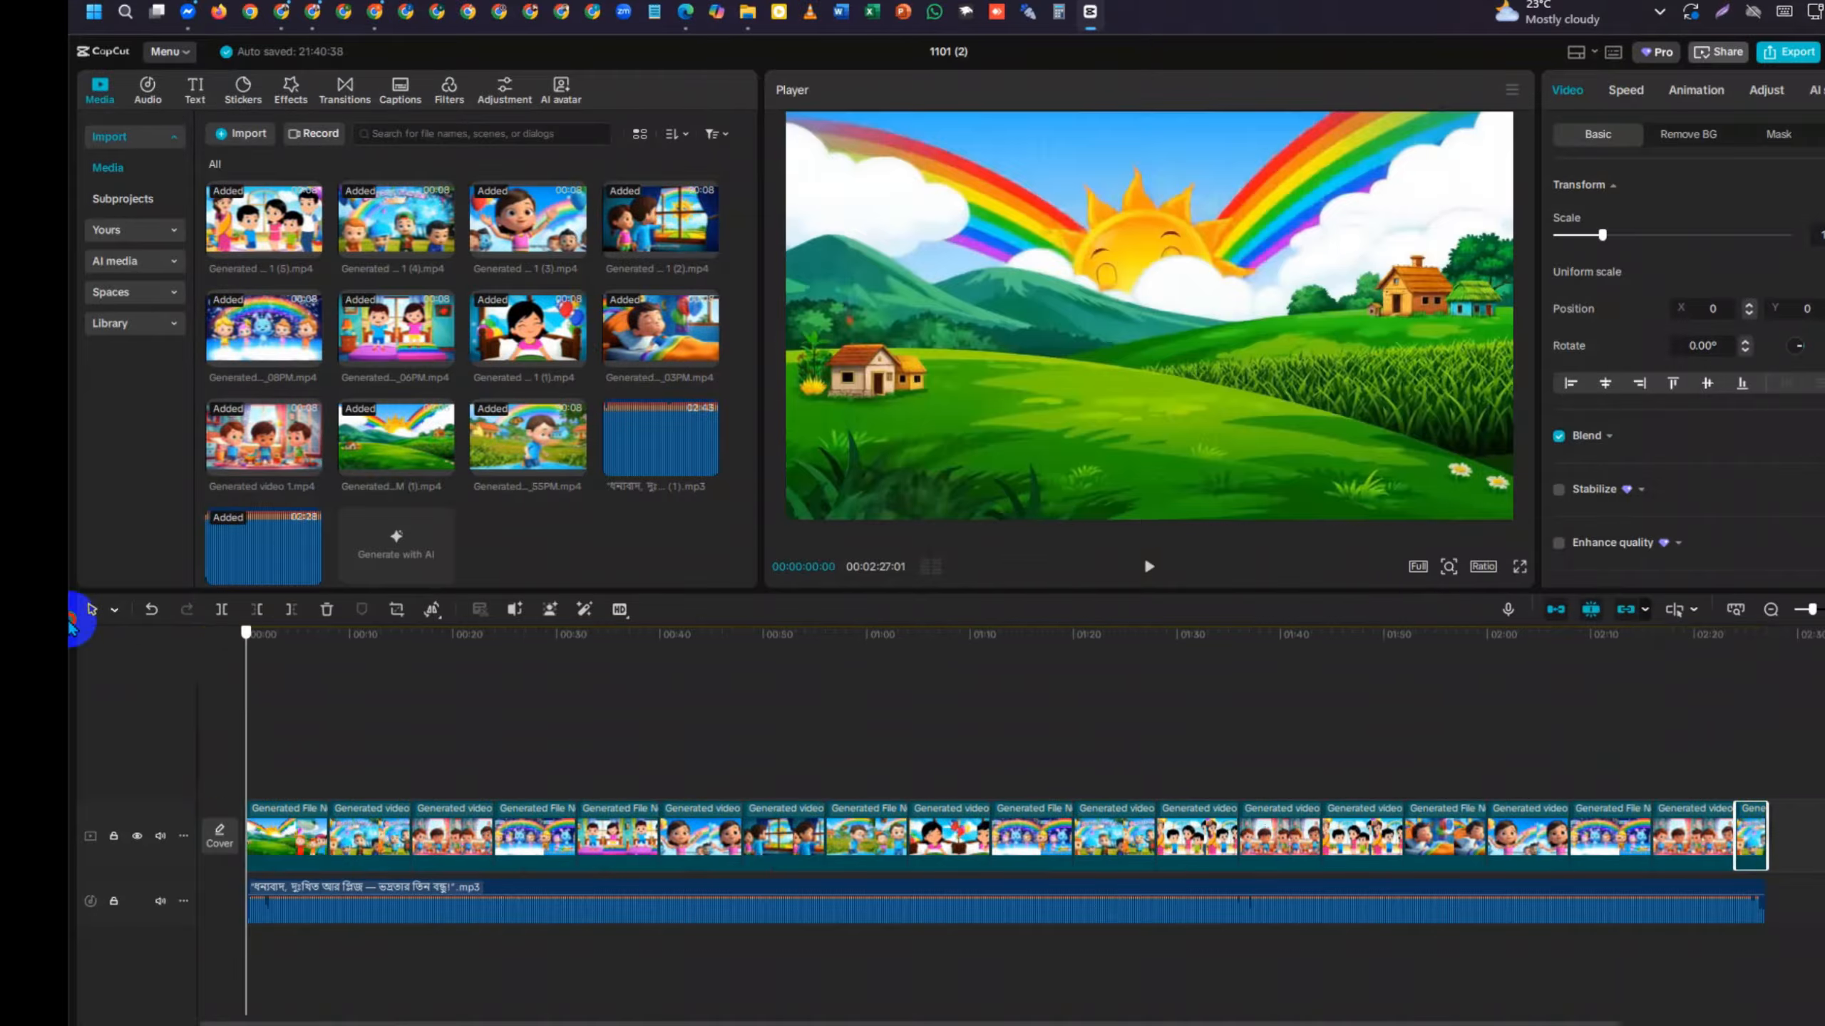
{"action": "key", "text": "space"}
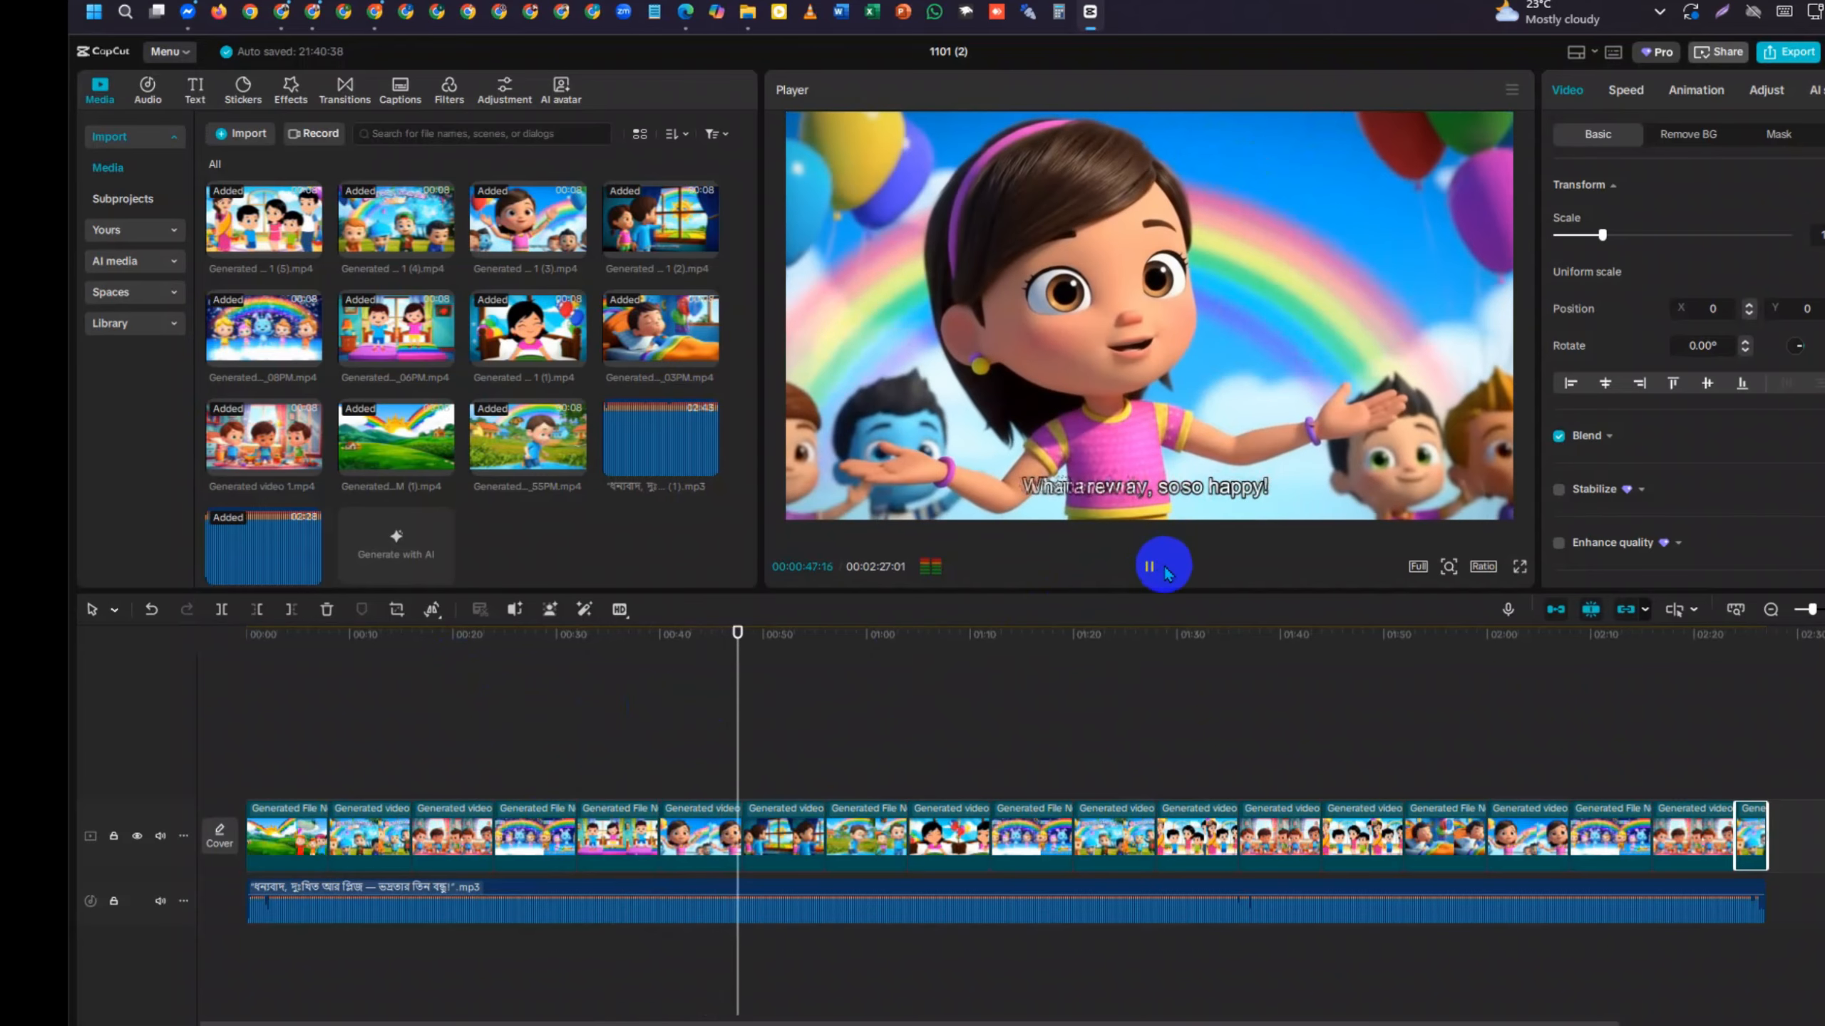
{"action": "left_click", "coordinate": [1149, 570]}
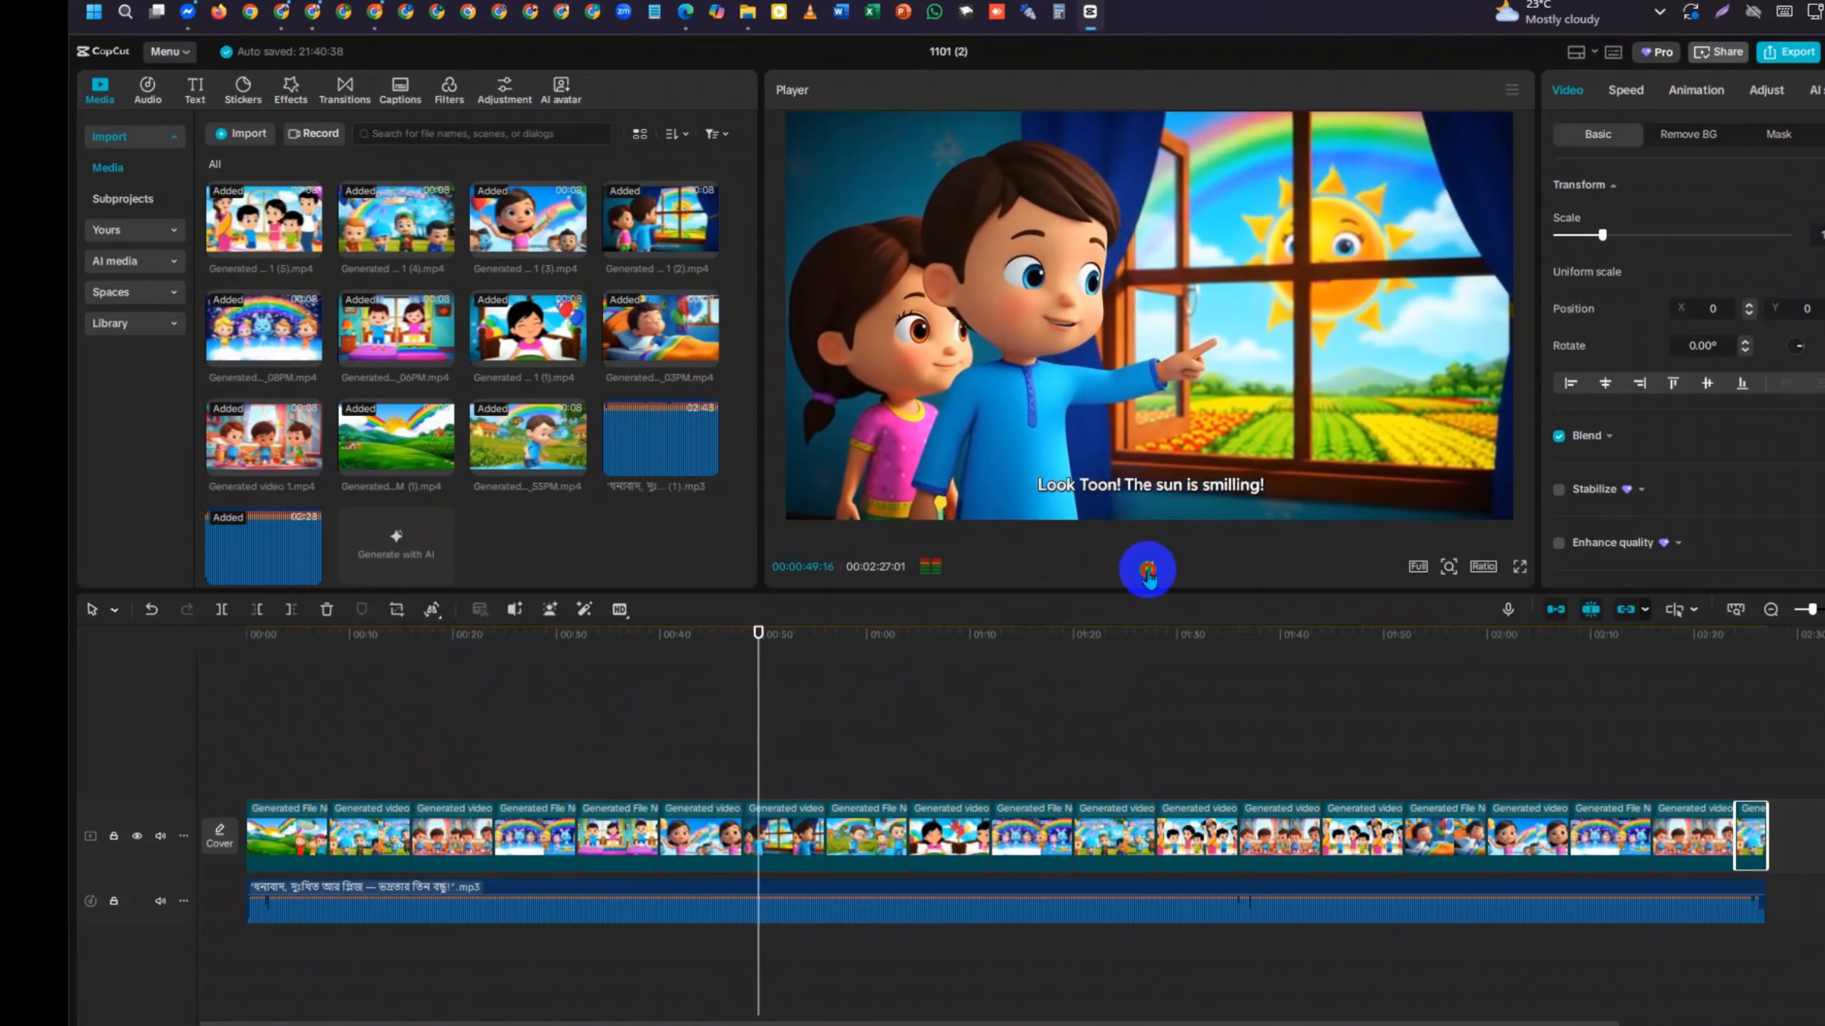
Mute the computer's sound volume and return the playhead to the start of the timeline
{"action": "left_click", "coordinate": [1819, 10]}
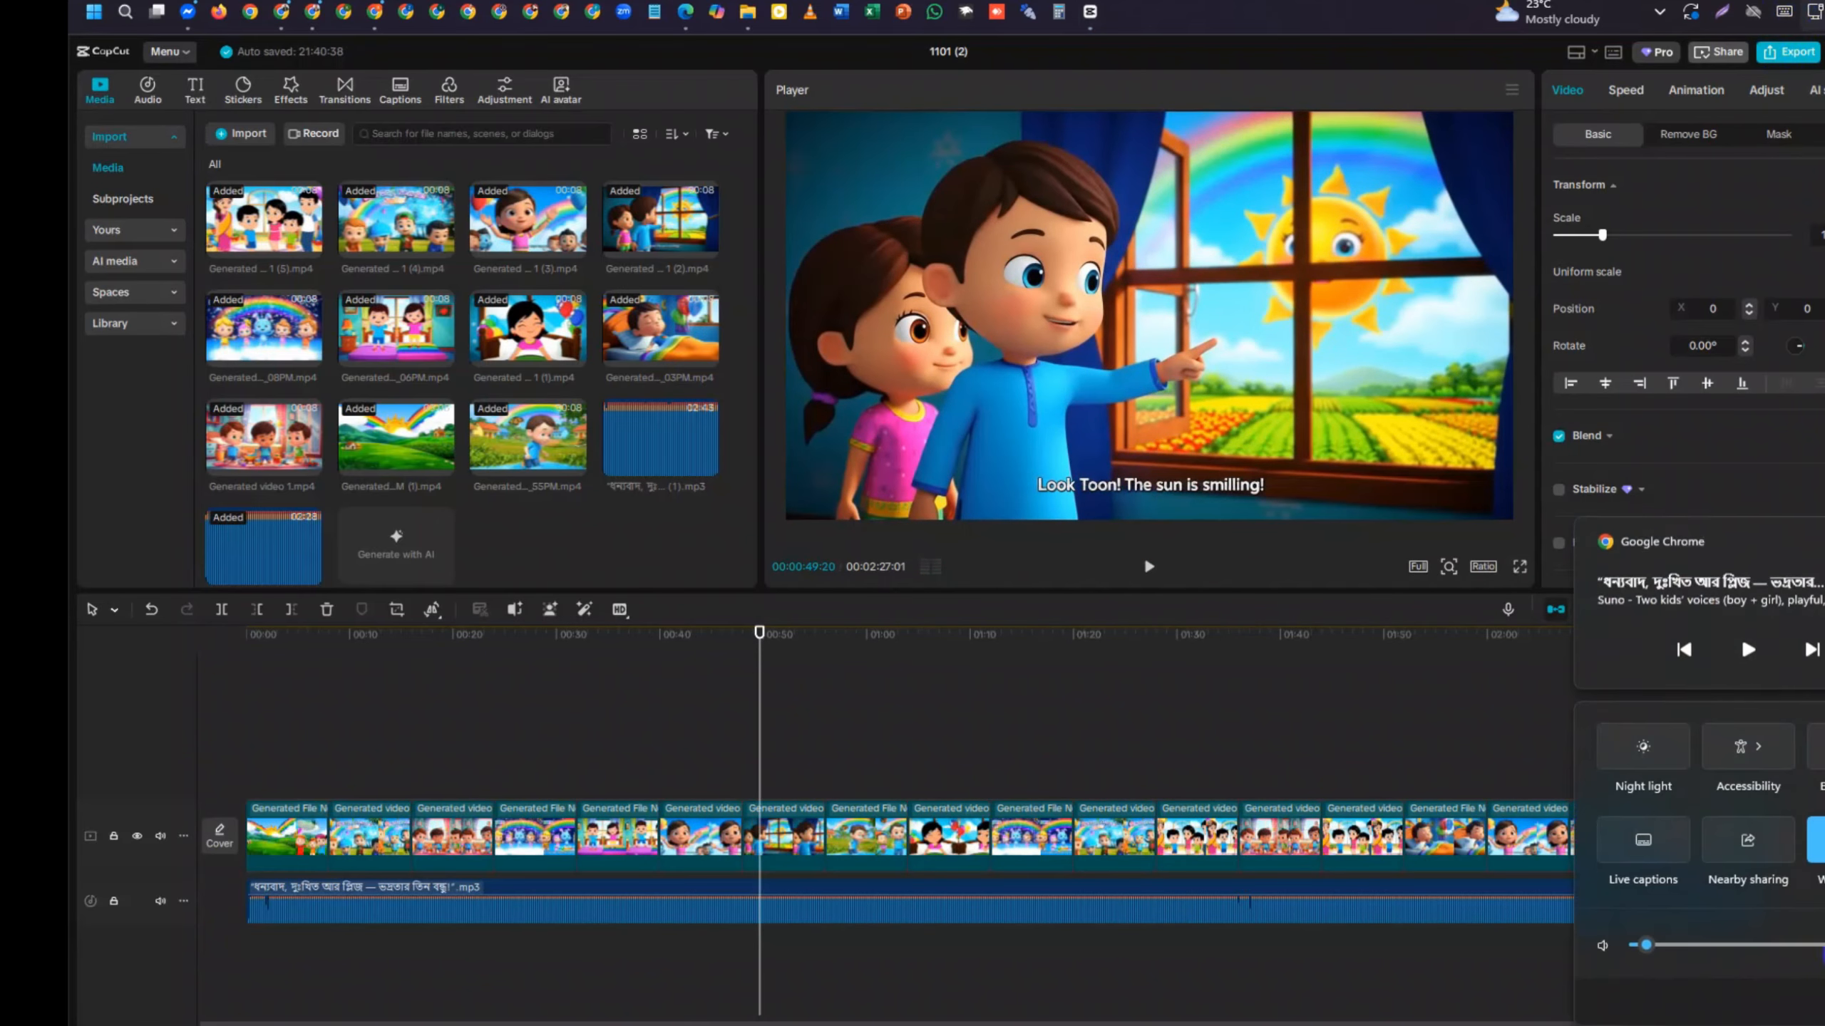
{"action": "left_click_drag", "start_coordinate": [1690, 949], "coordinate": [1578, 973]}
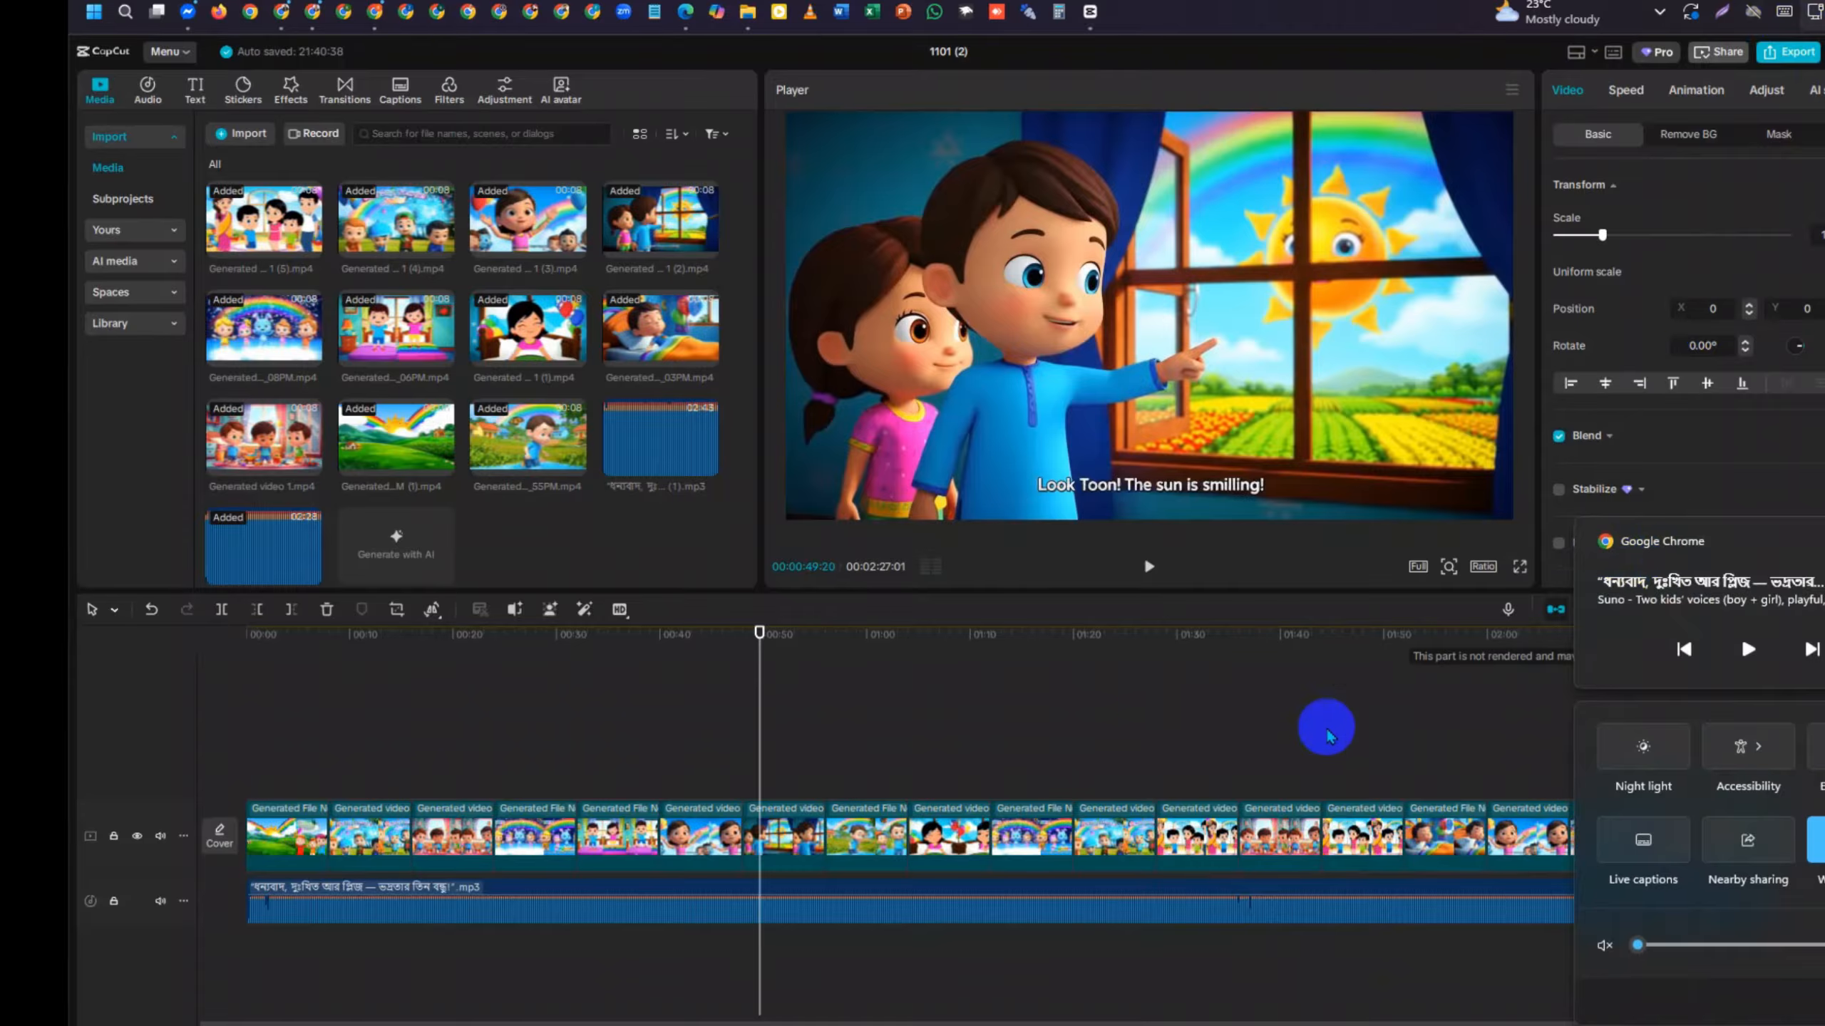
{"action": "left_click_drag", "start_coordinate": [760, 644], "coordinate": [72, 715]}
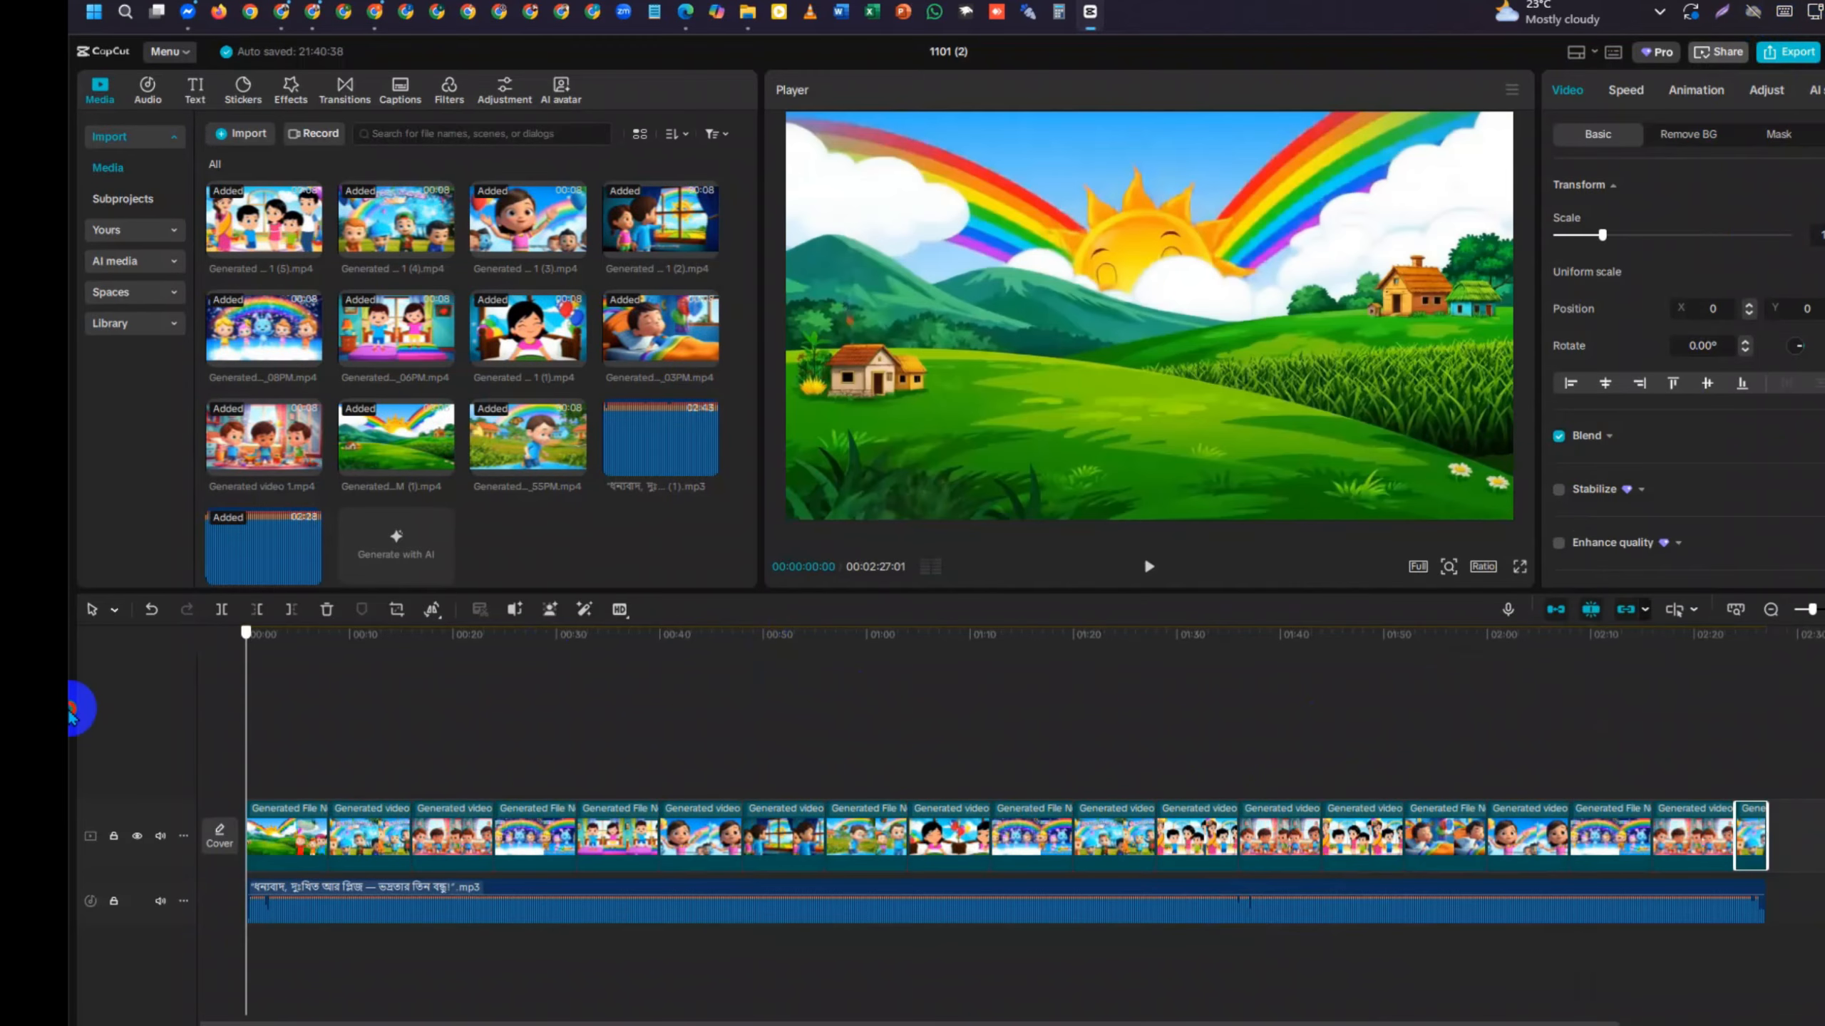
Export the finished video to the desktop as "Thank" and dismiss the sharing options without posting it
{"action": "left_click", "coordinate": [1771, 60]}
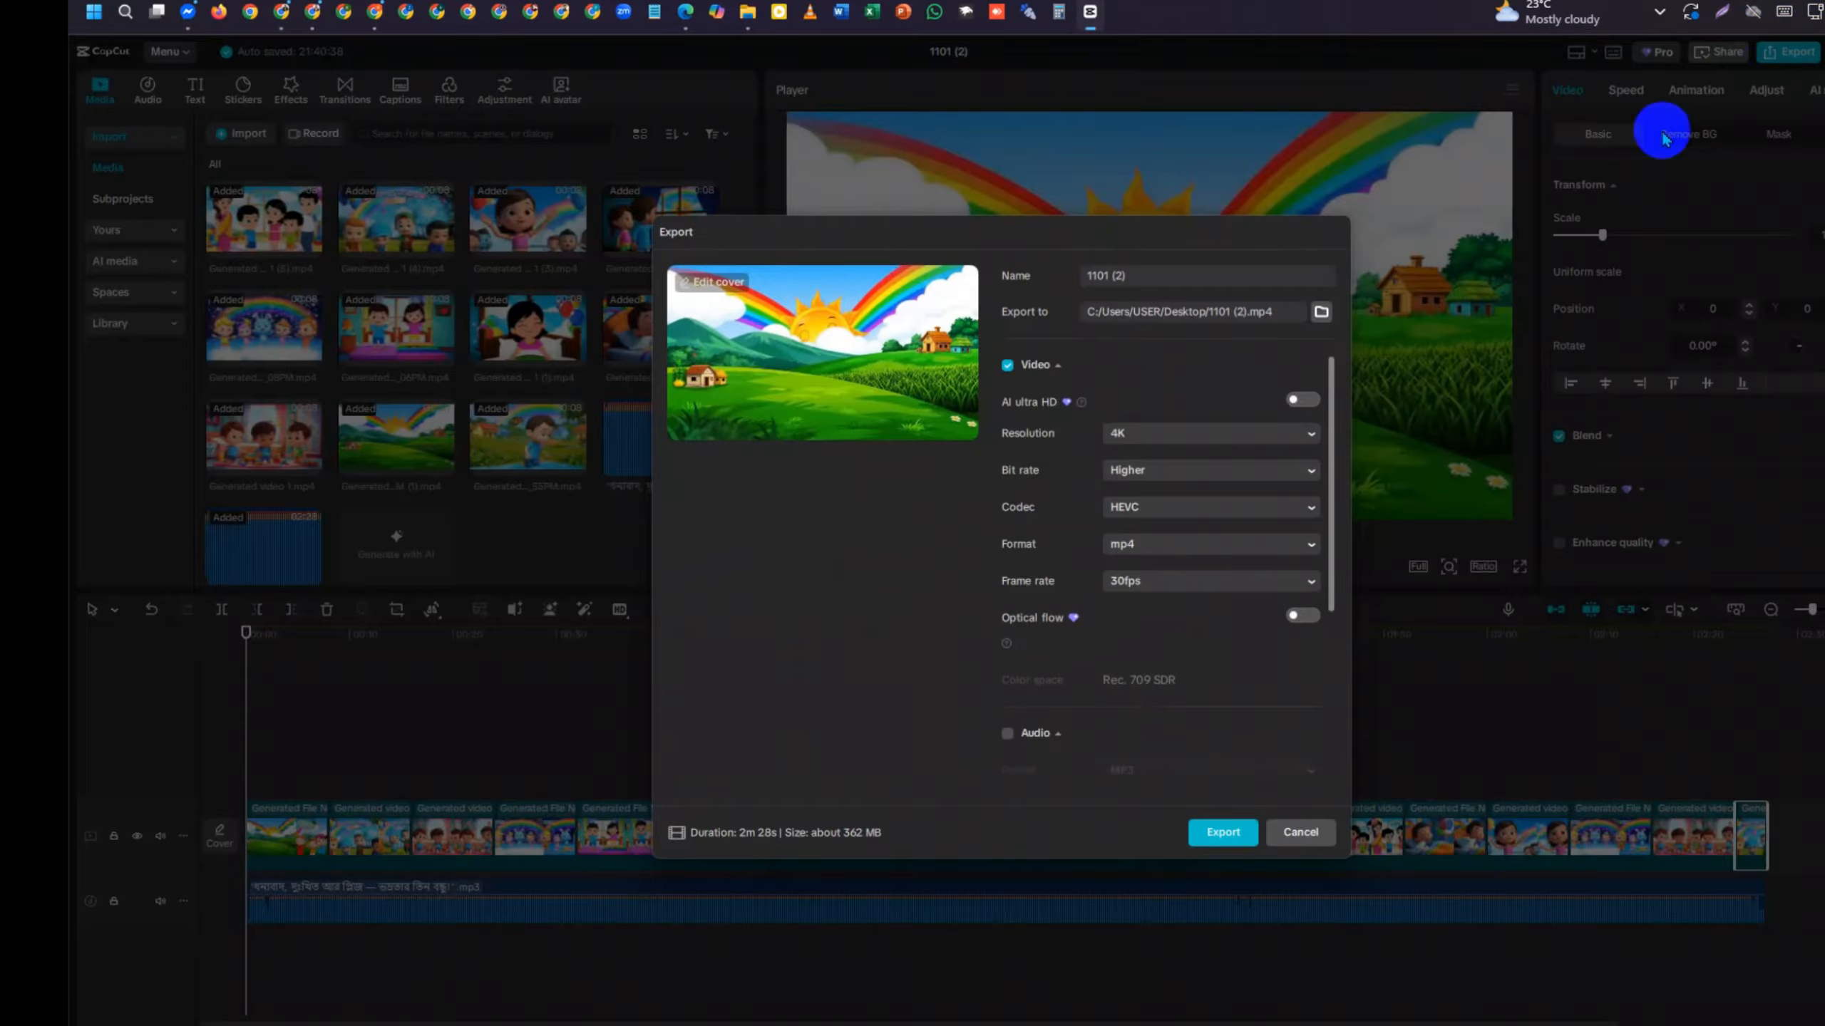
{"action": "left_click_drag", "start_coordinate": [1139, 282], "coordinate": [1055, 294]}
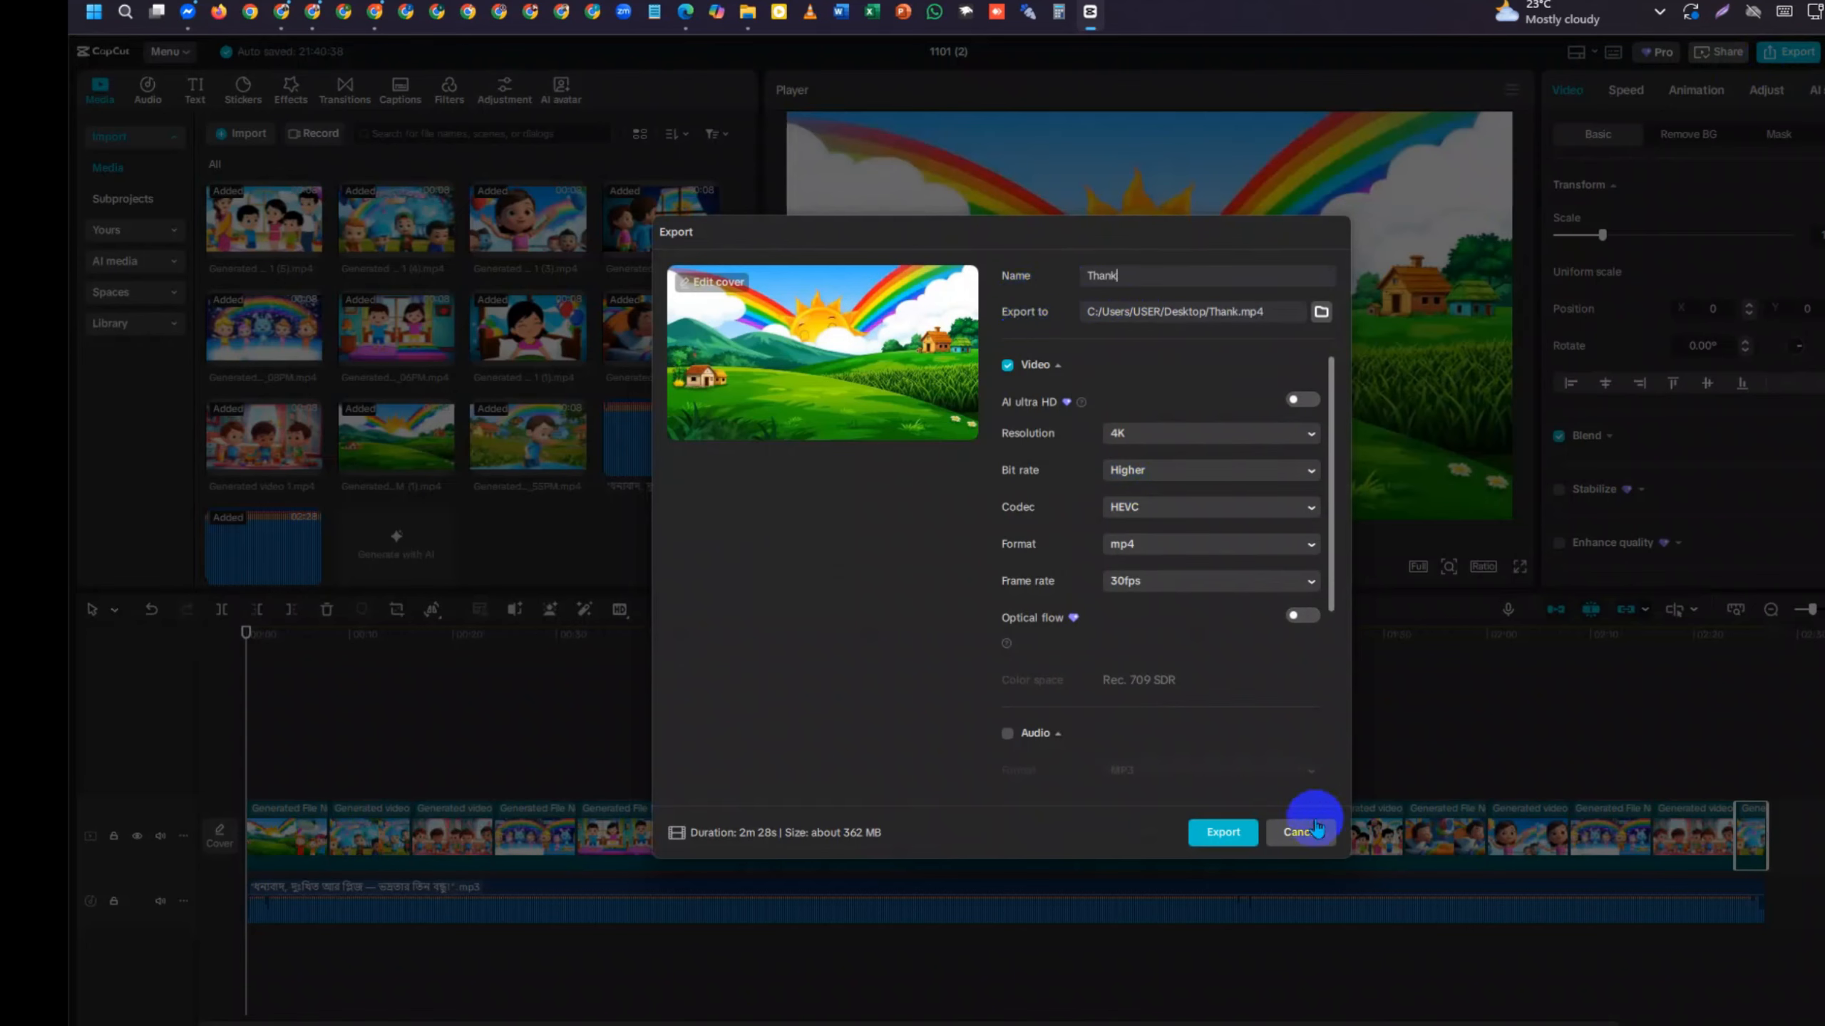
{"action": "left_click", "coordinate": [1234, 840]}
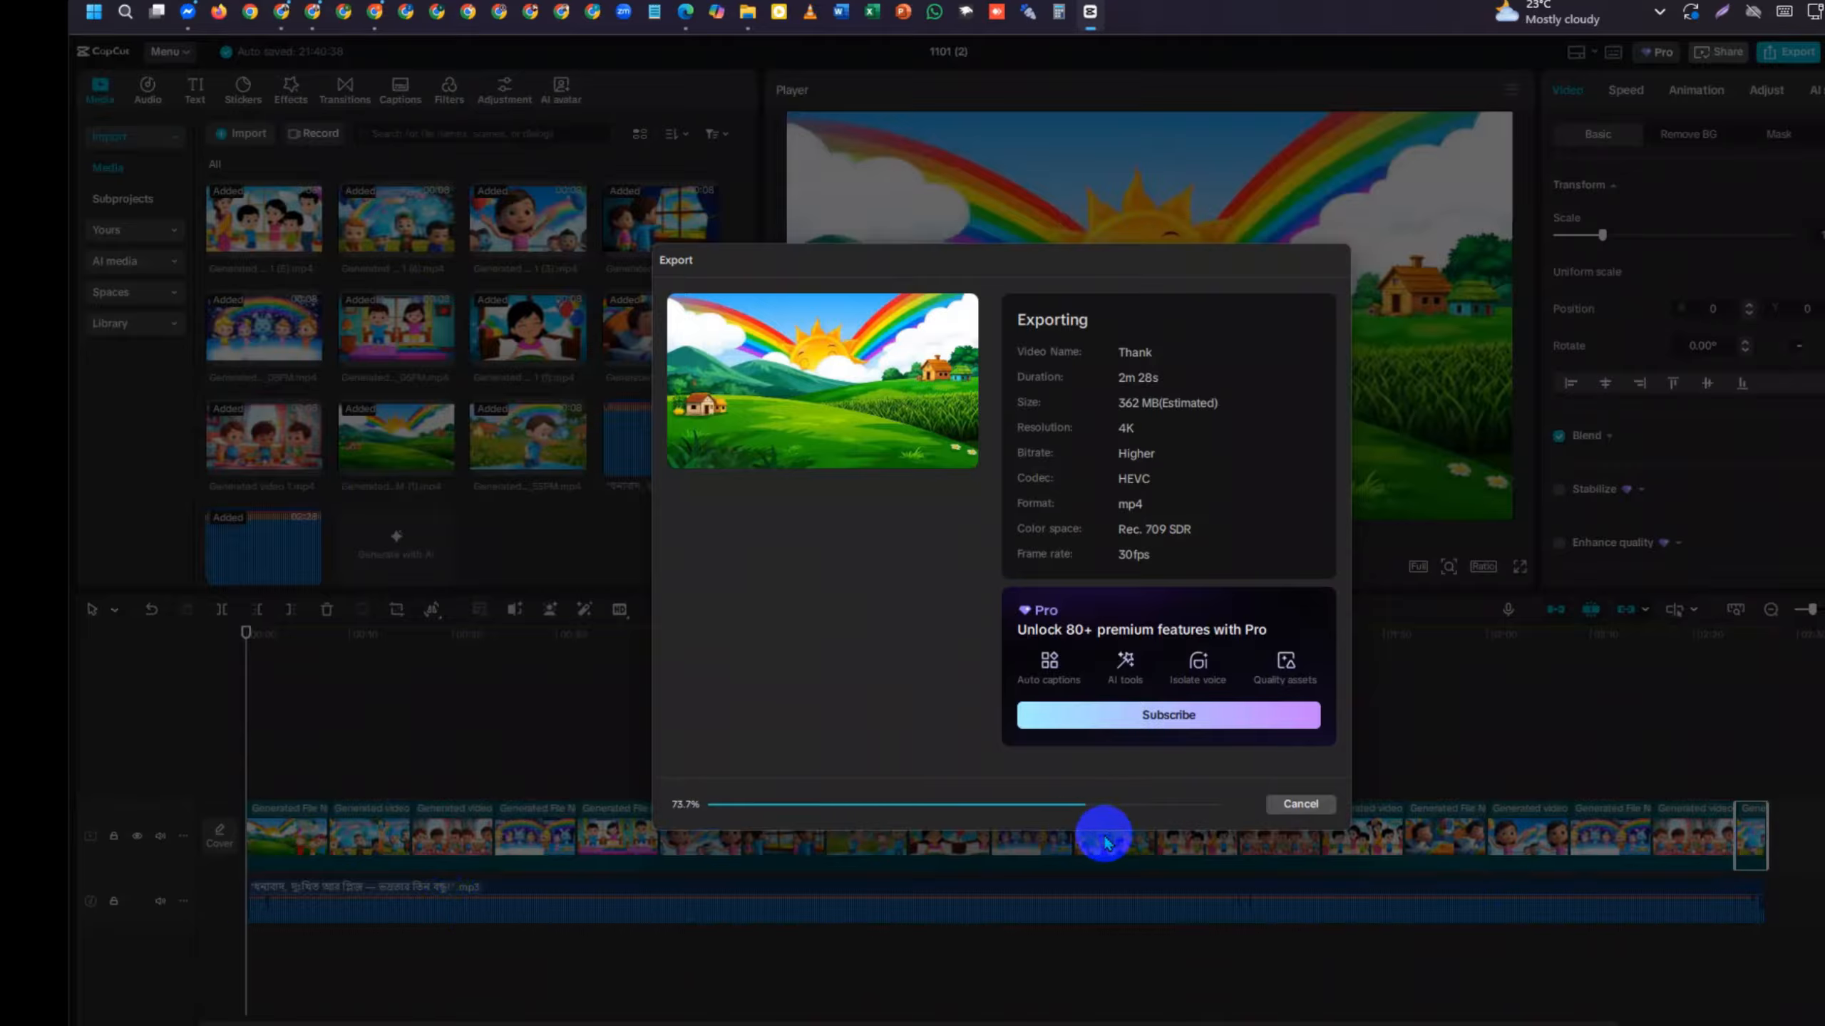
{"action": "left_click", "coordinate": [371, 23]}
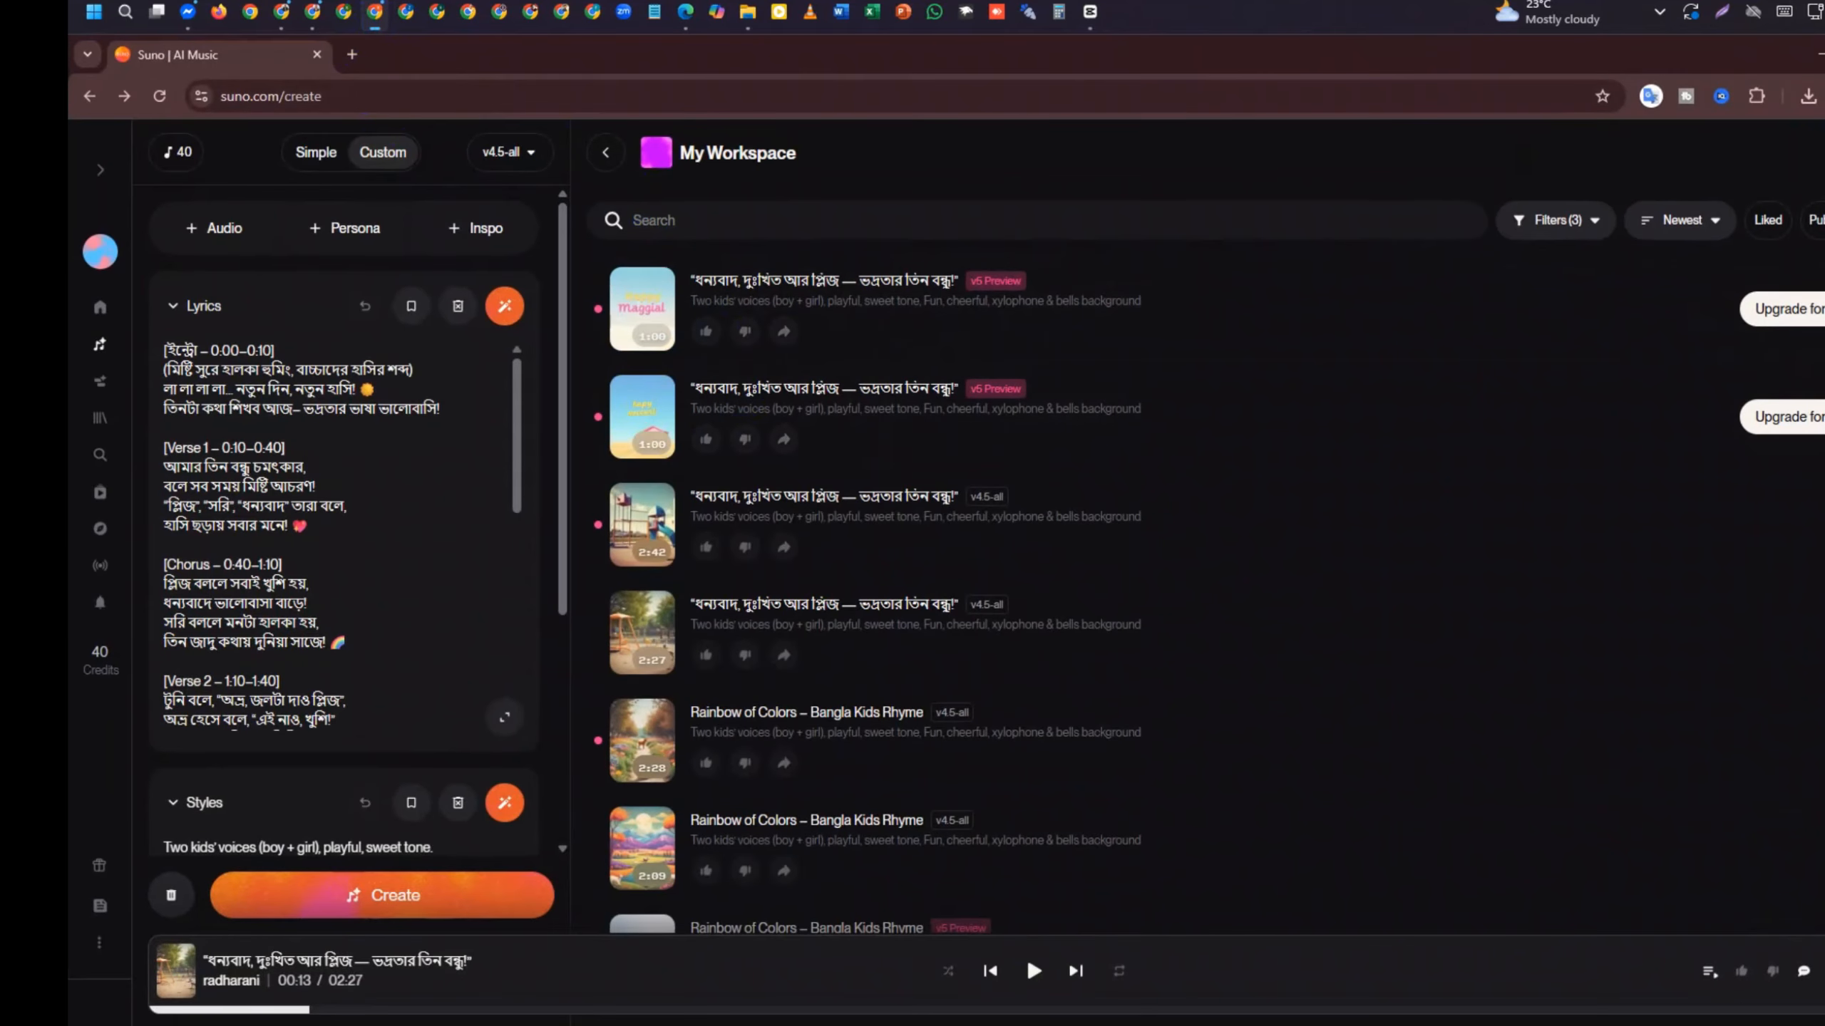
{"action": "left_click", "coordinate": [1822, 56]}
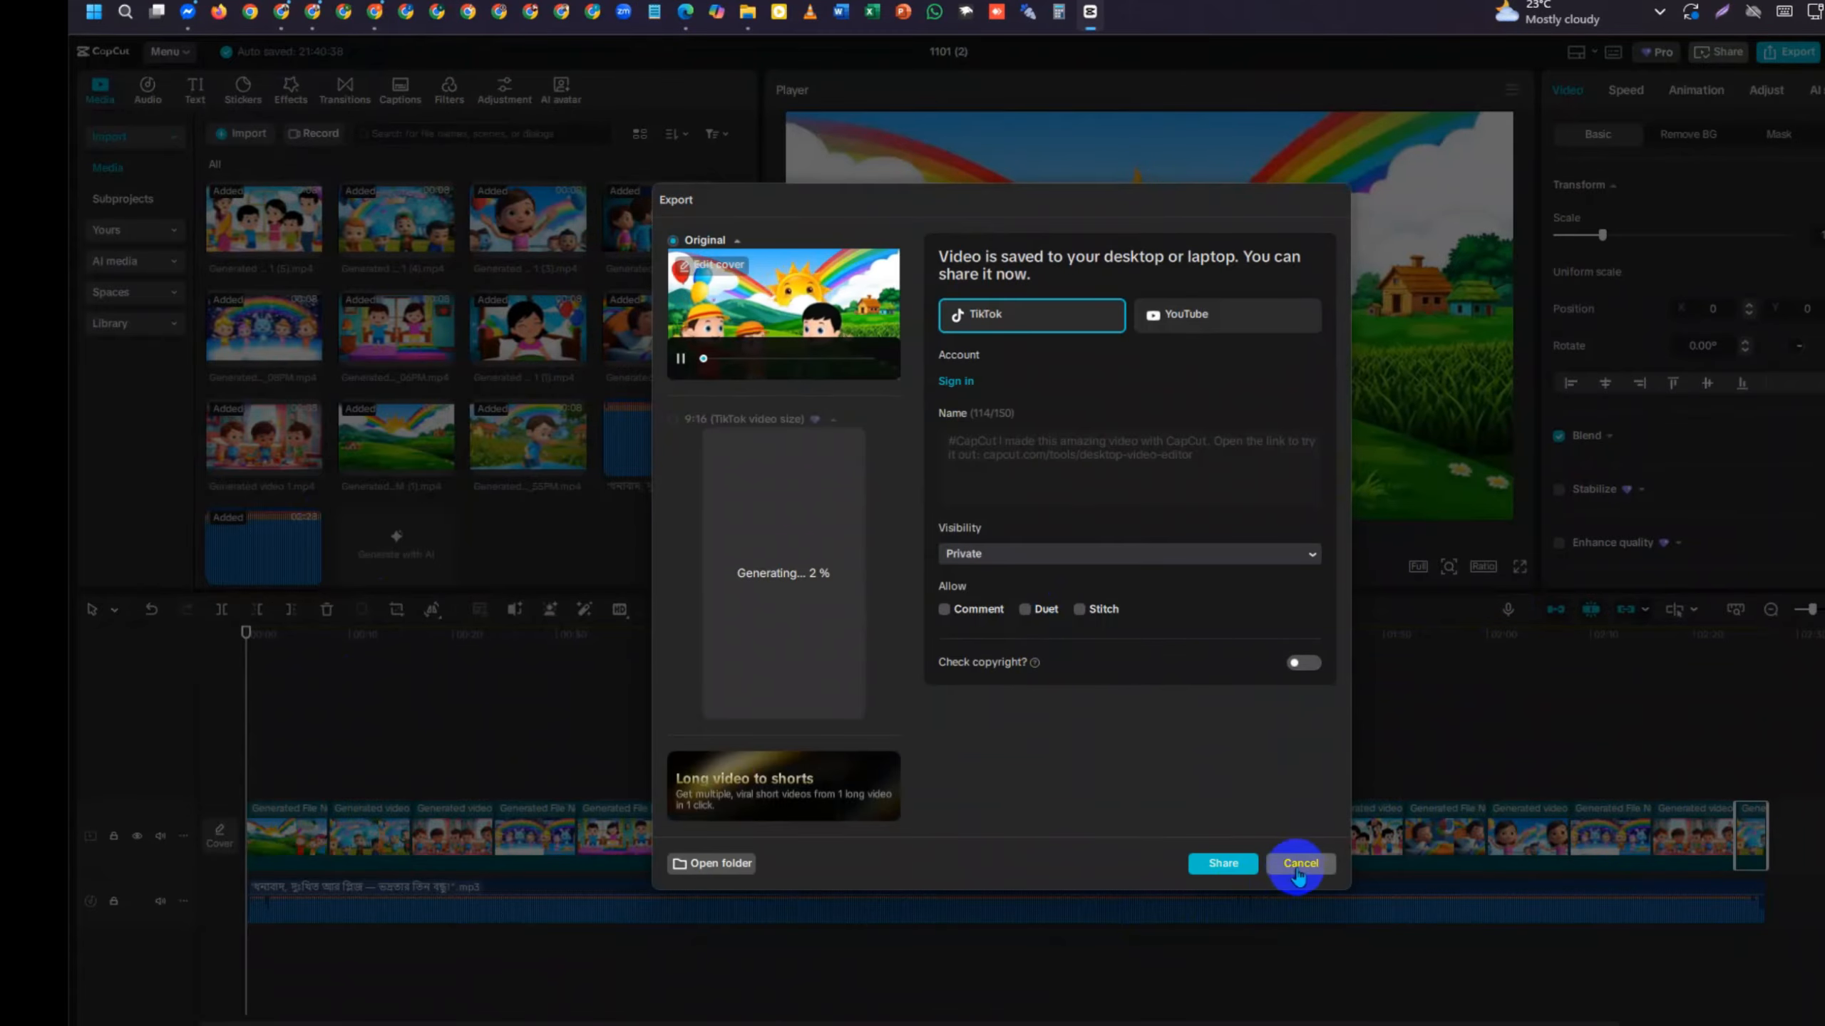
{"action": "left_click", "coordinate": [1299, 866]}
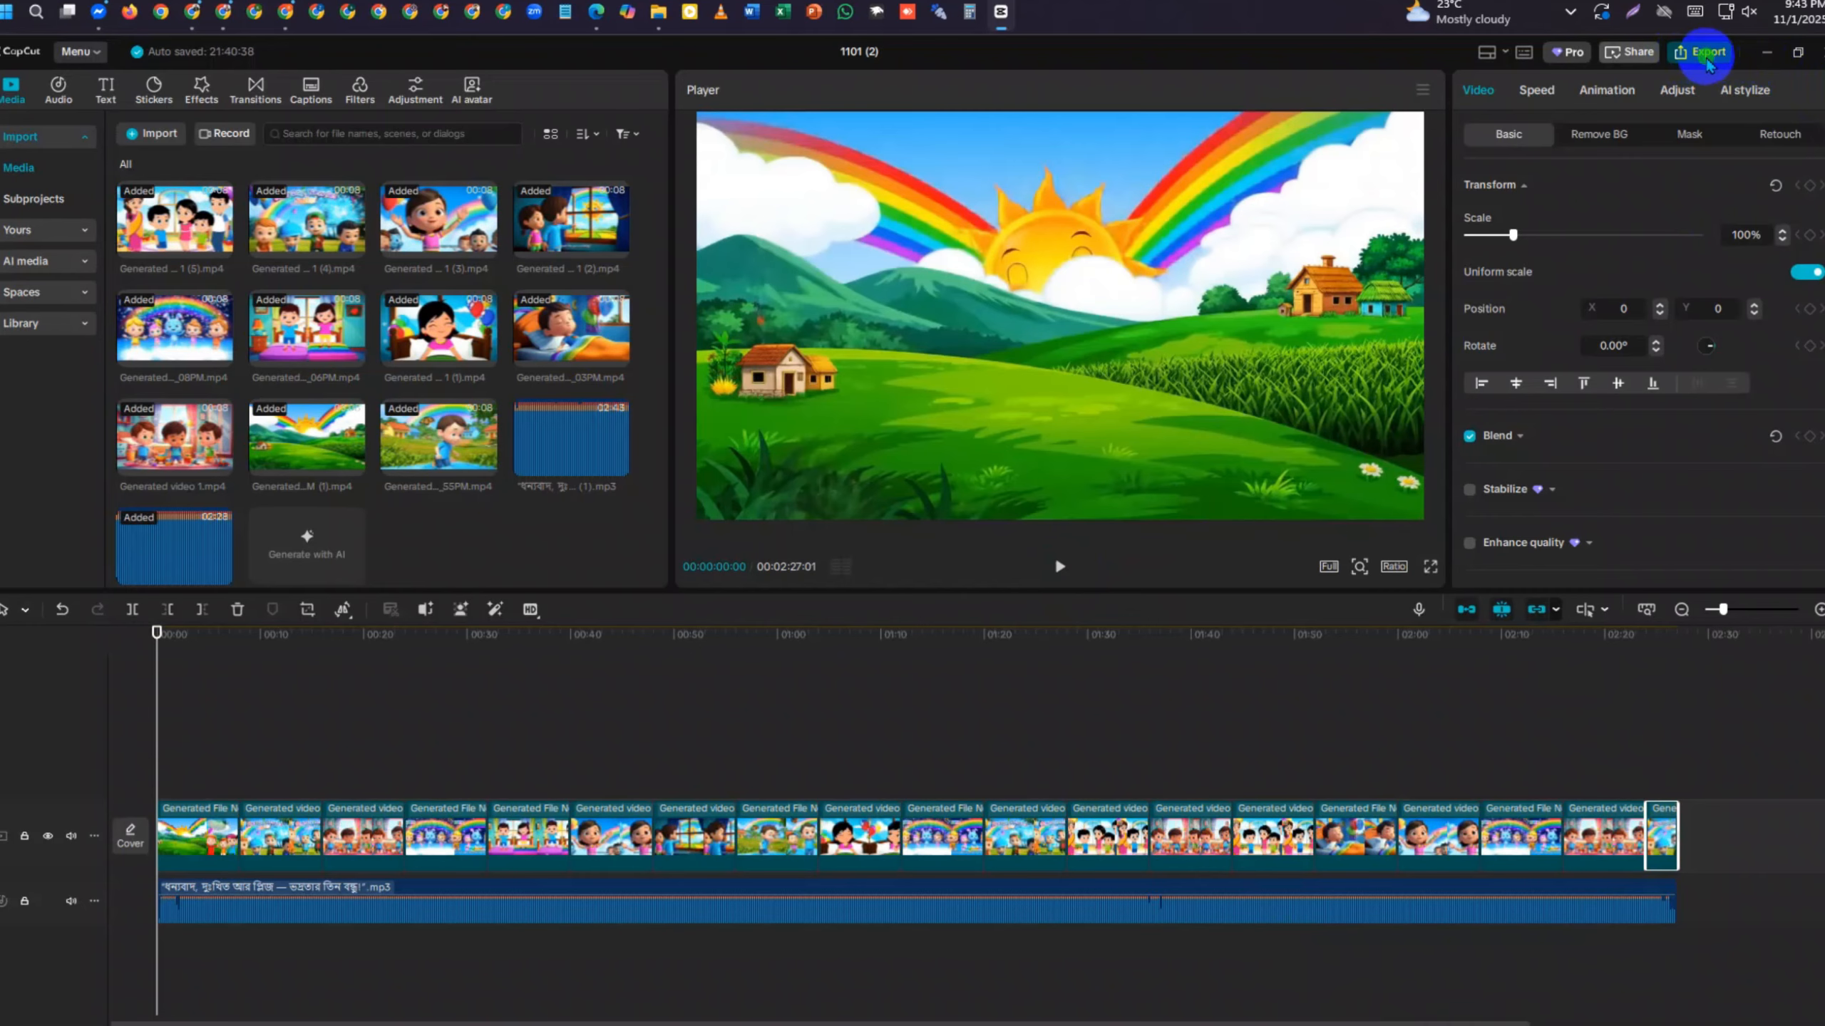
{"action": "left_click", "coordinate": [1707, 55]}
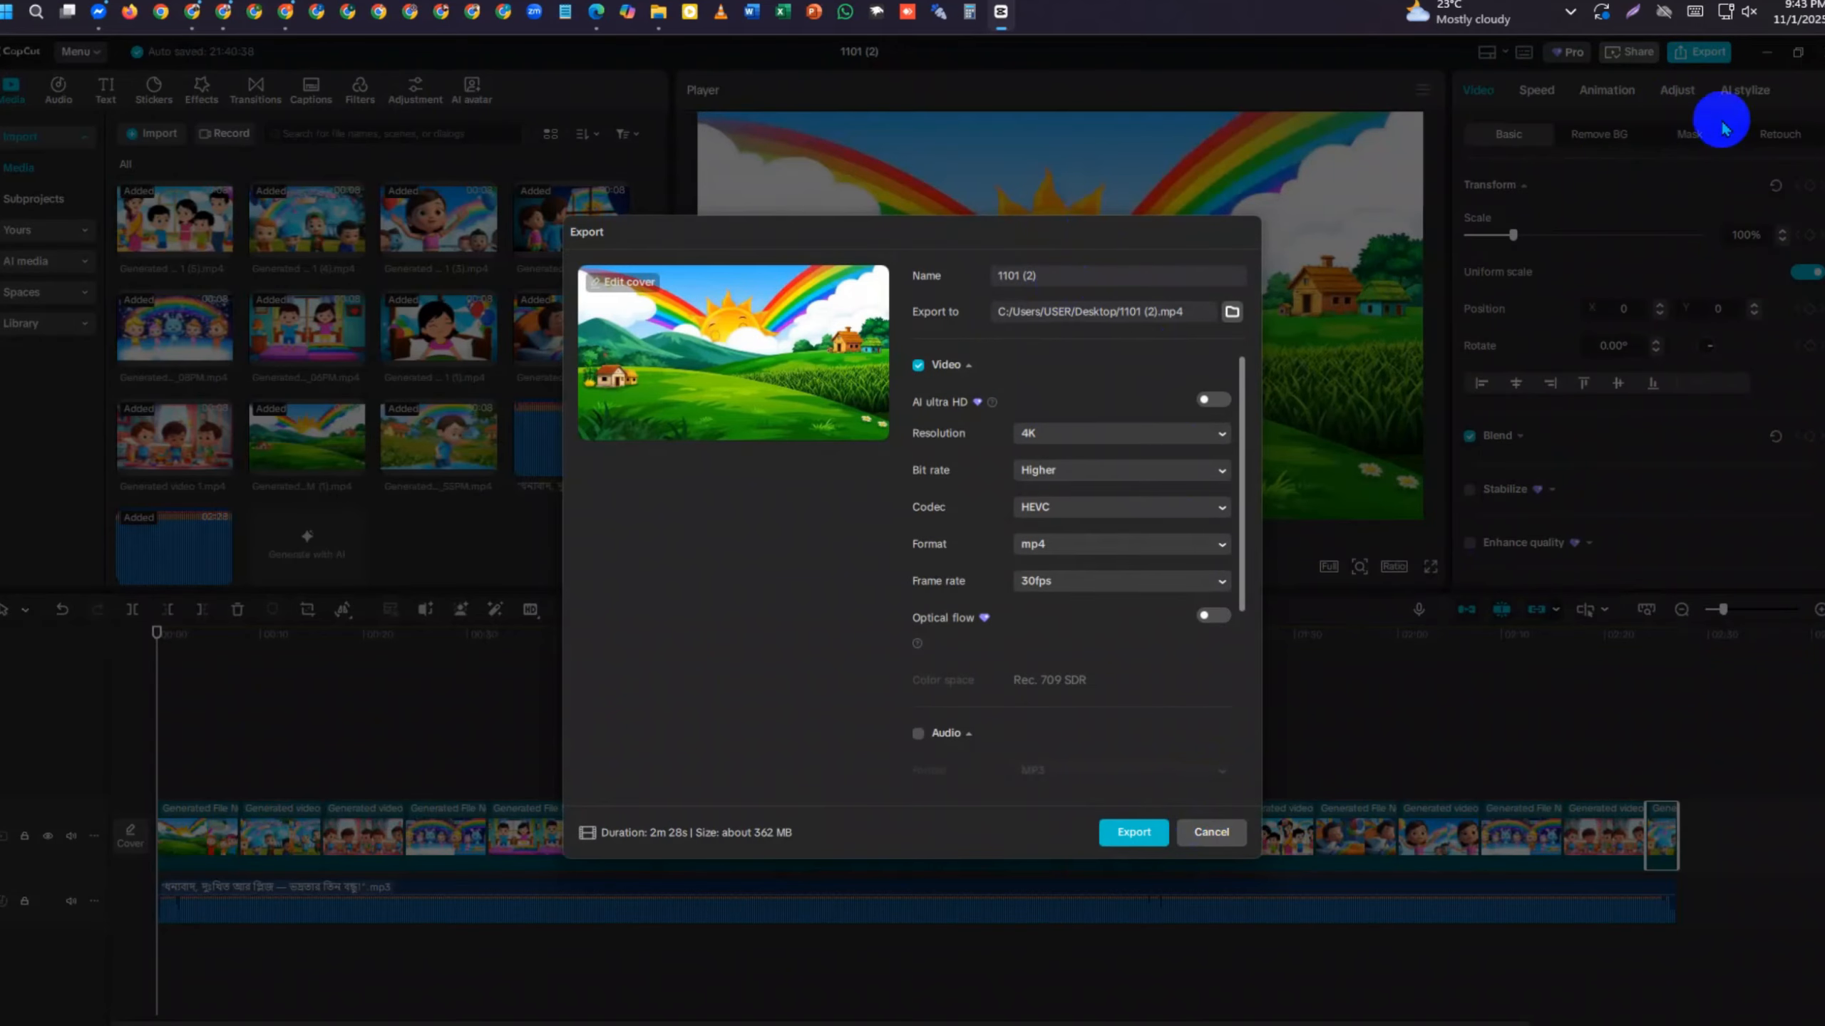
{"action": "left_click", "coordinate": [1206, 832]}
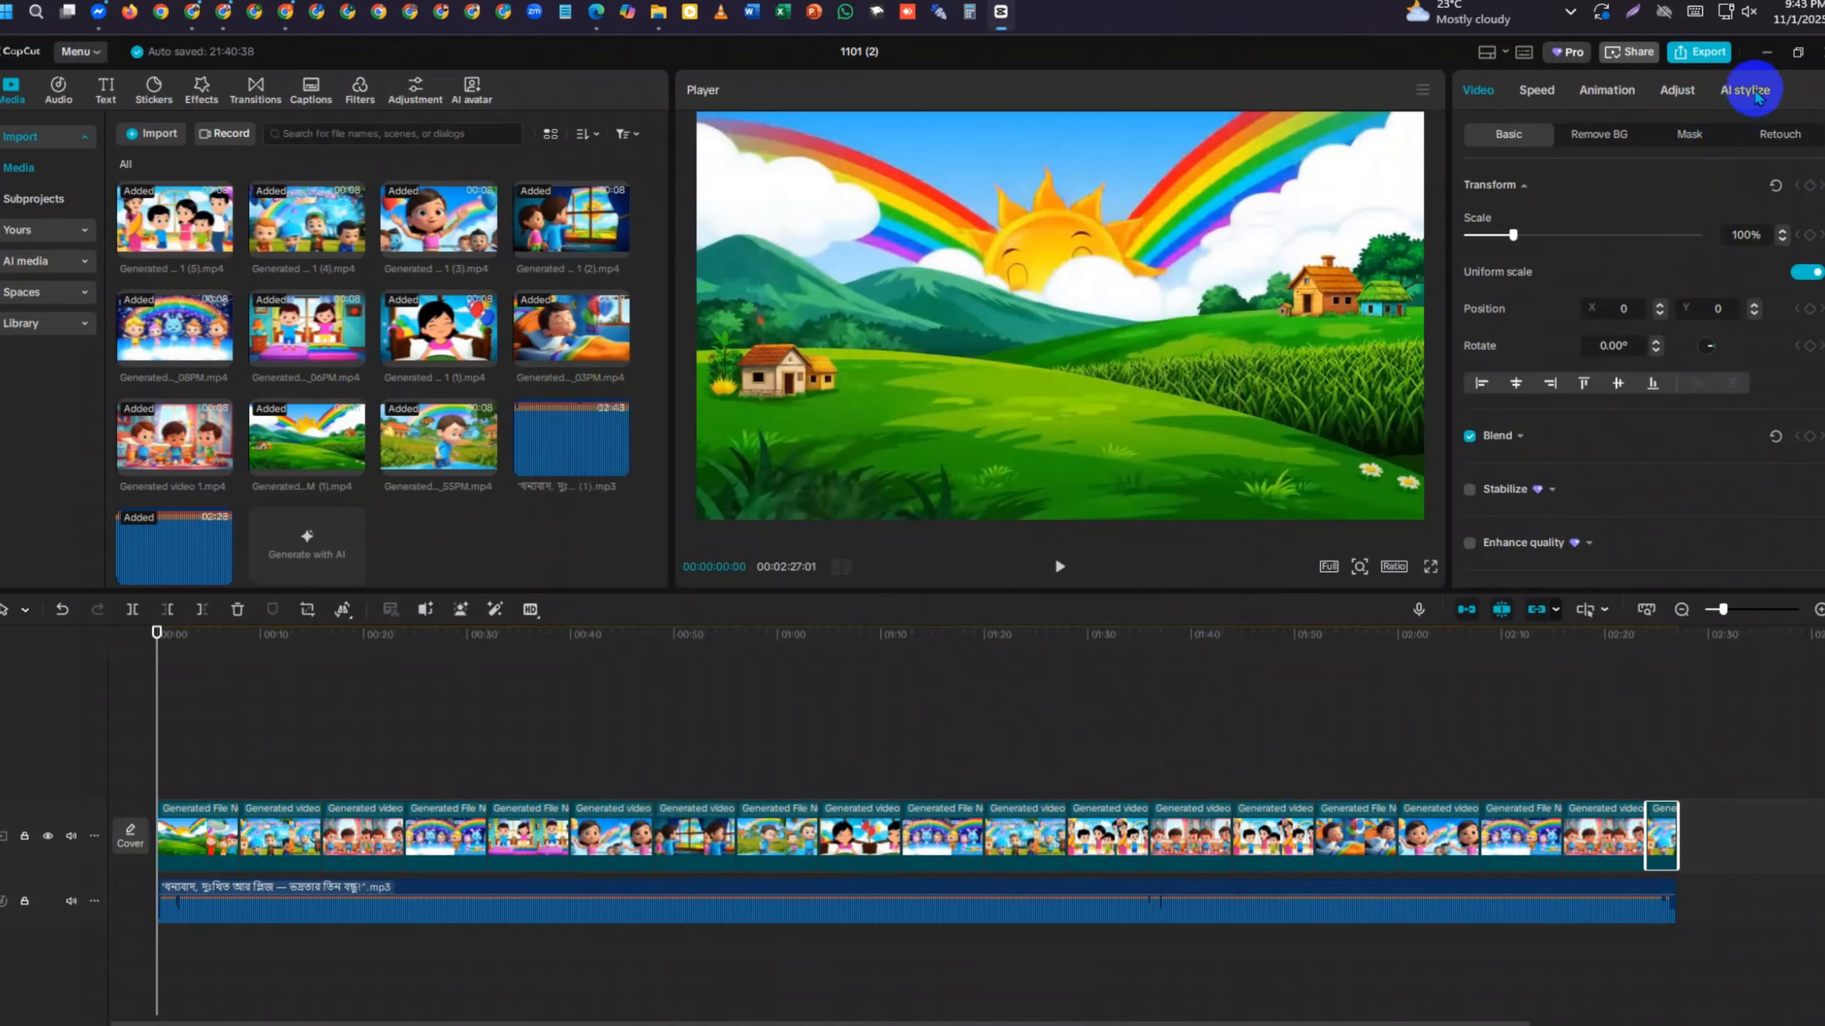
{"action": "left_click", "coordinate": [1765, 51]}
{"action": "left_click", "coordinate": [293, 13]}
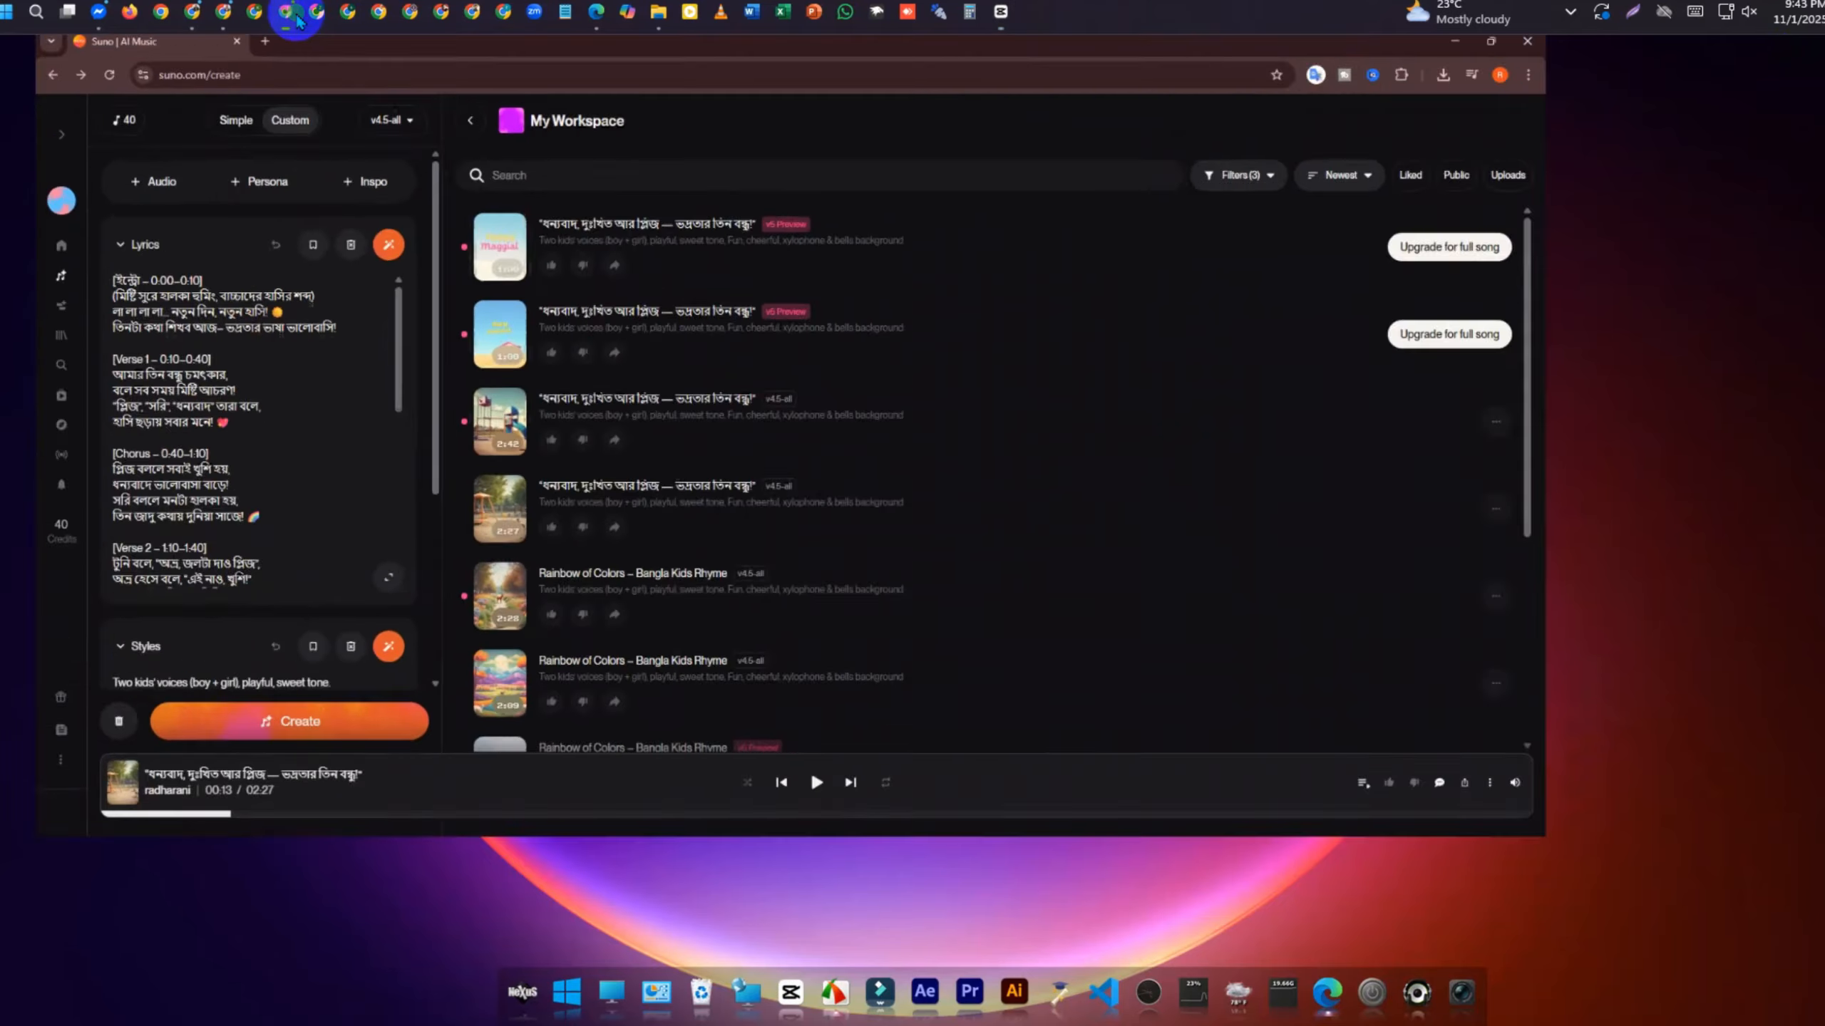
{"action": "left_click", "coordinate": [292, 12]}
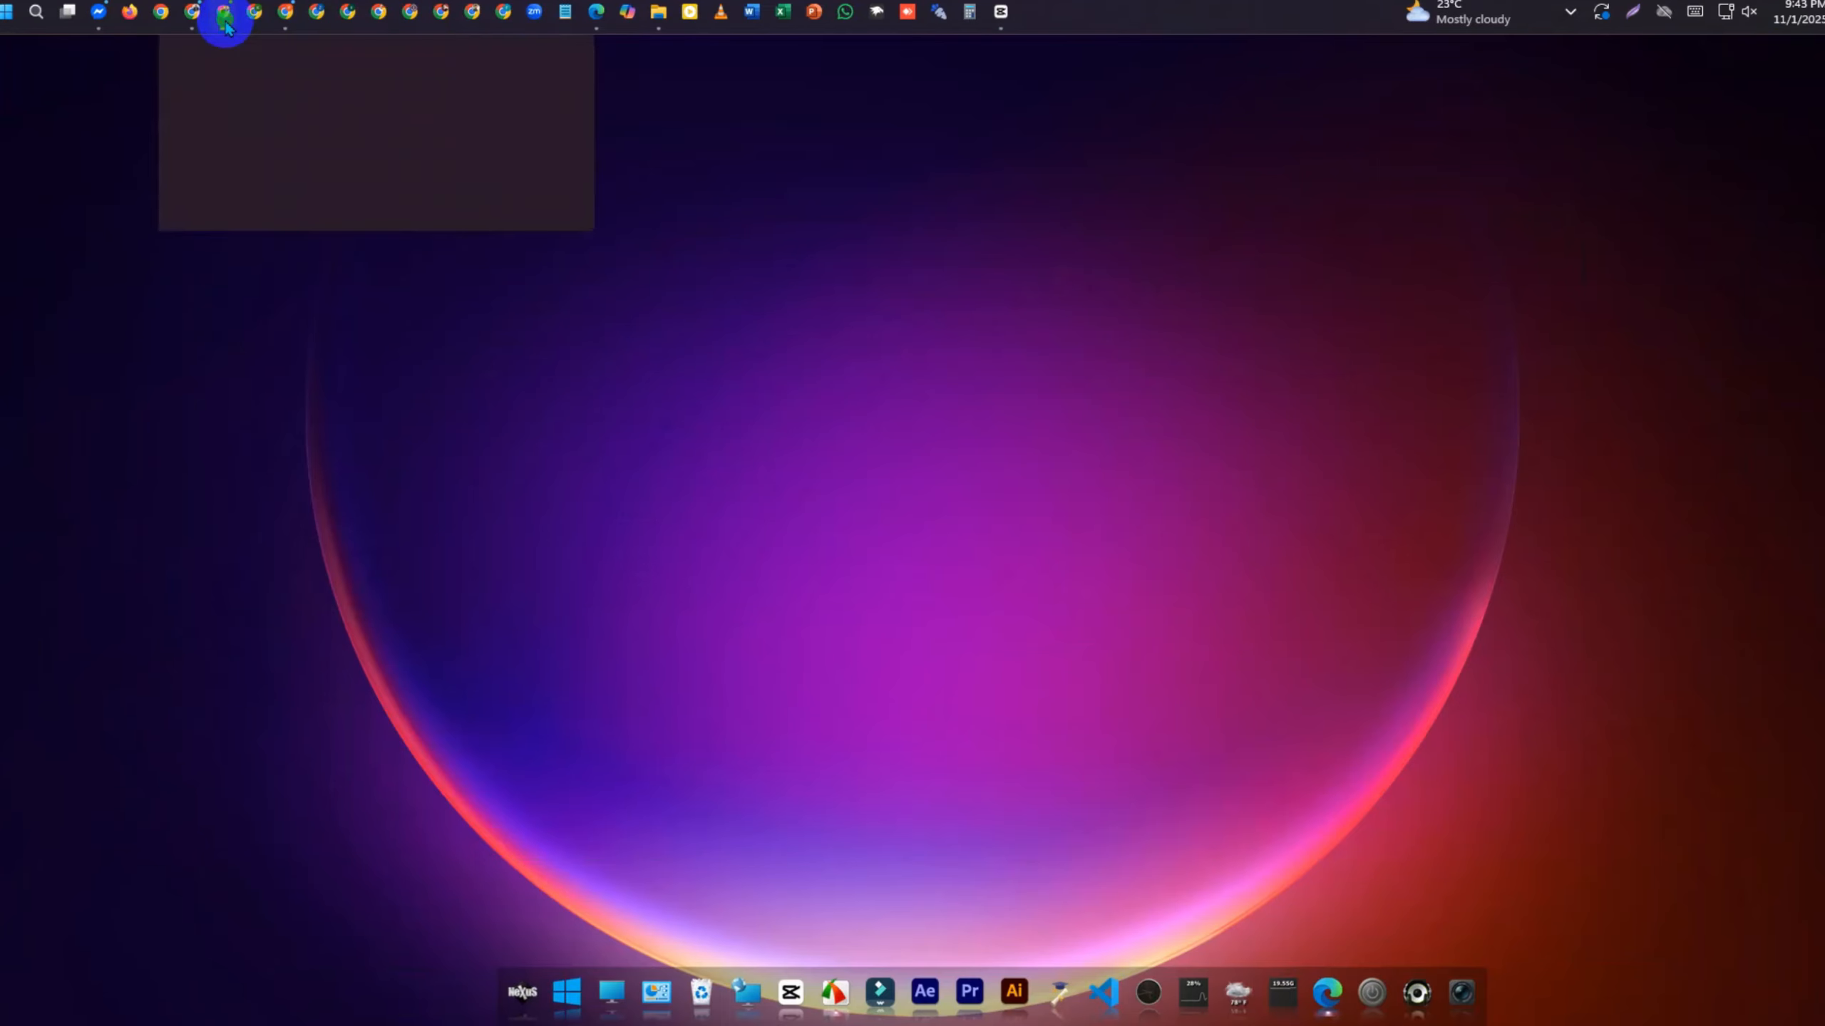
{"action": "left_click", "coordinate": [224, 12]}
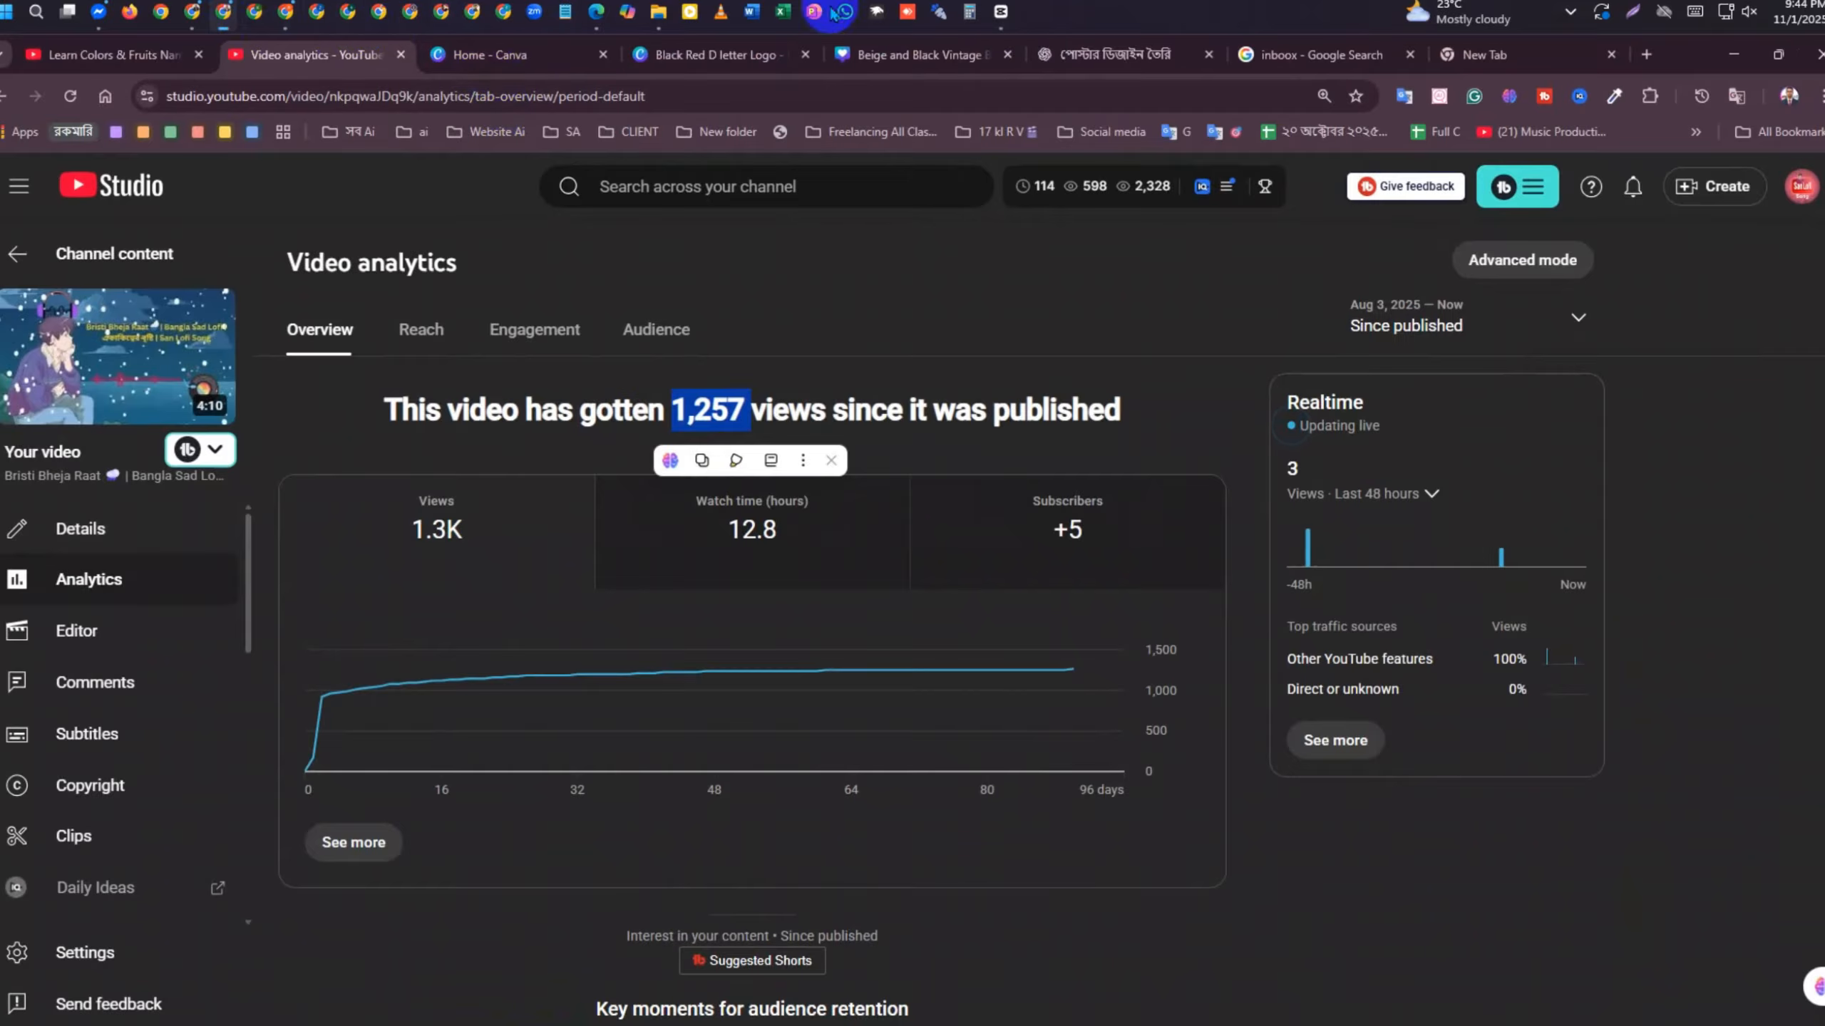
{"action": "left_click", "coordinate": [1127, 63]}
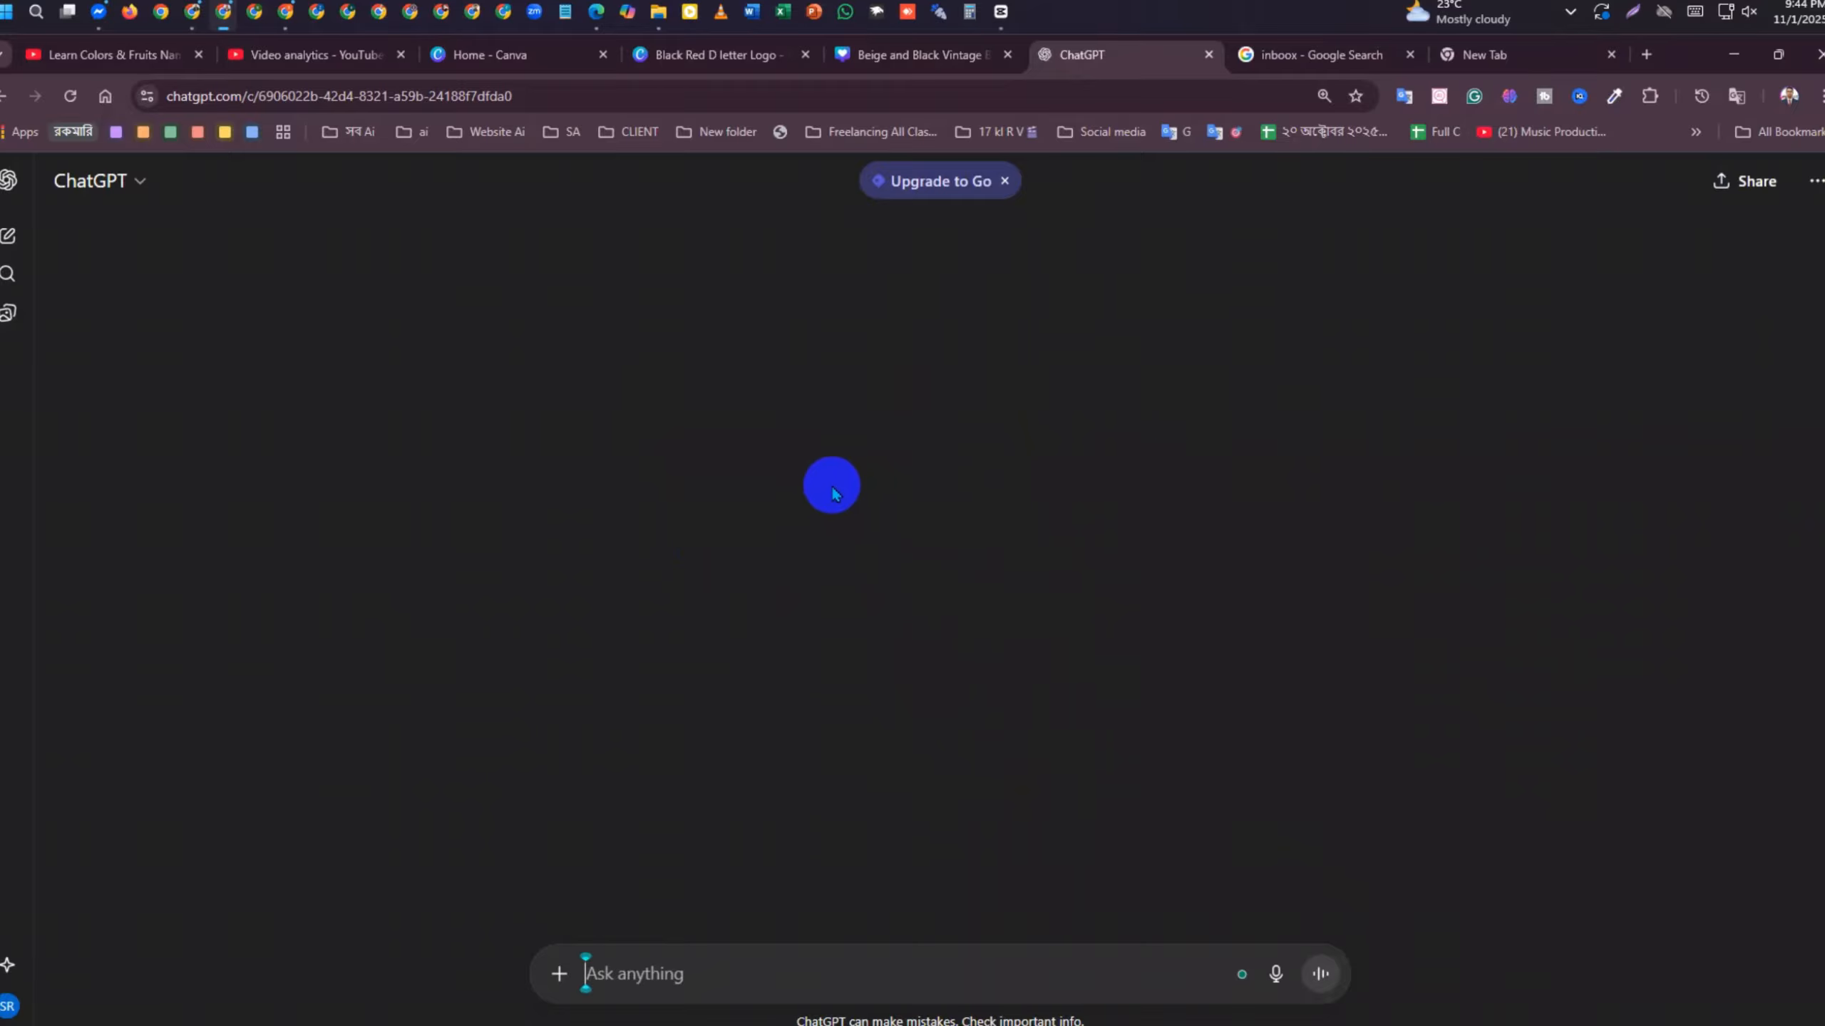
{"action": "scroll", "coordinate": [950, 581], "scroll_direction": "down", "scroll_amount": 3}
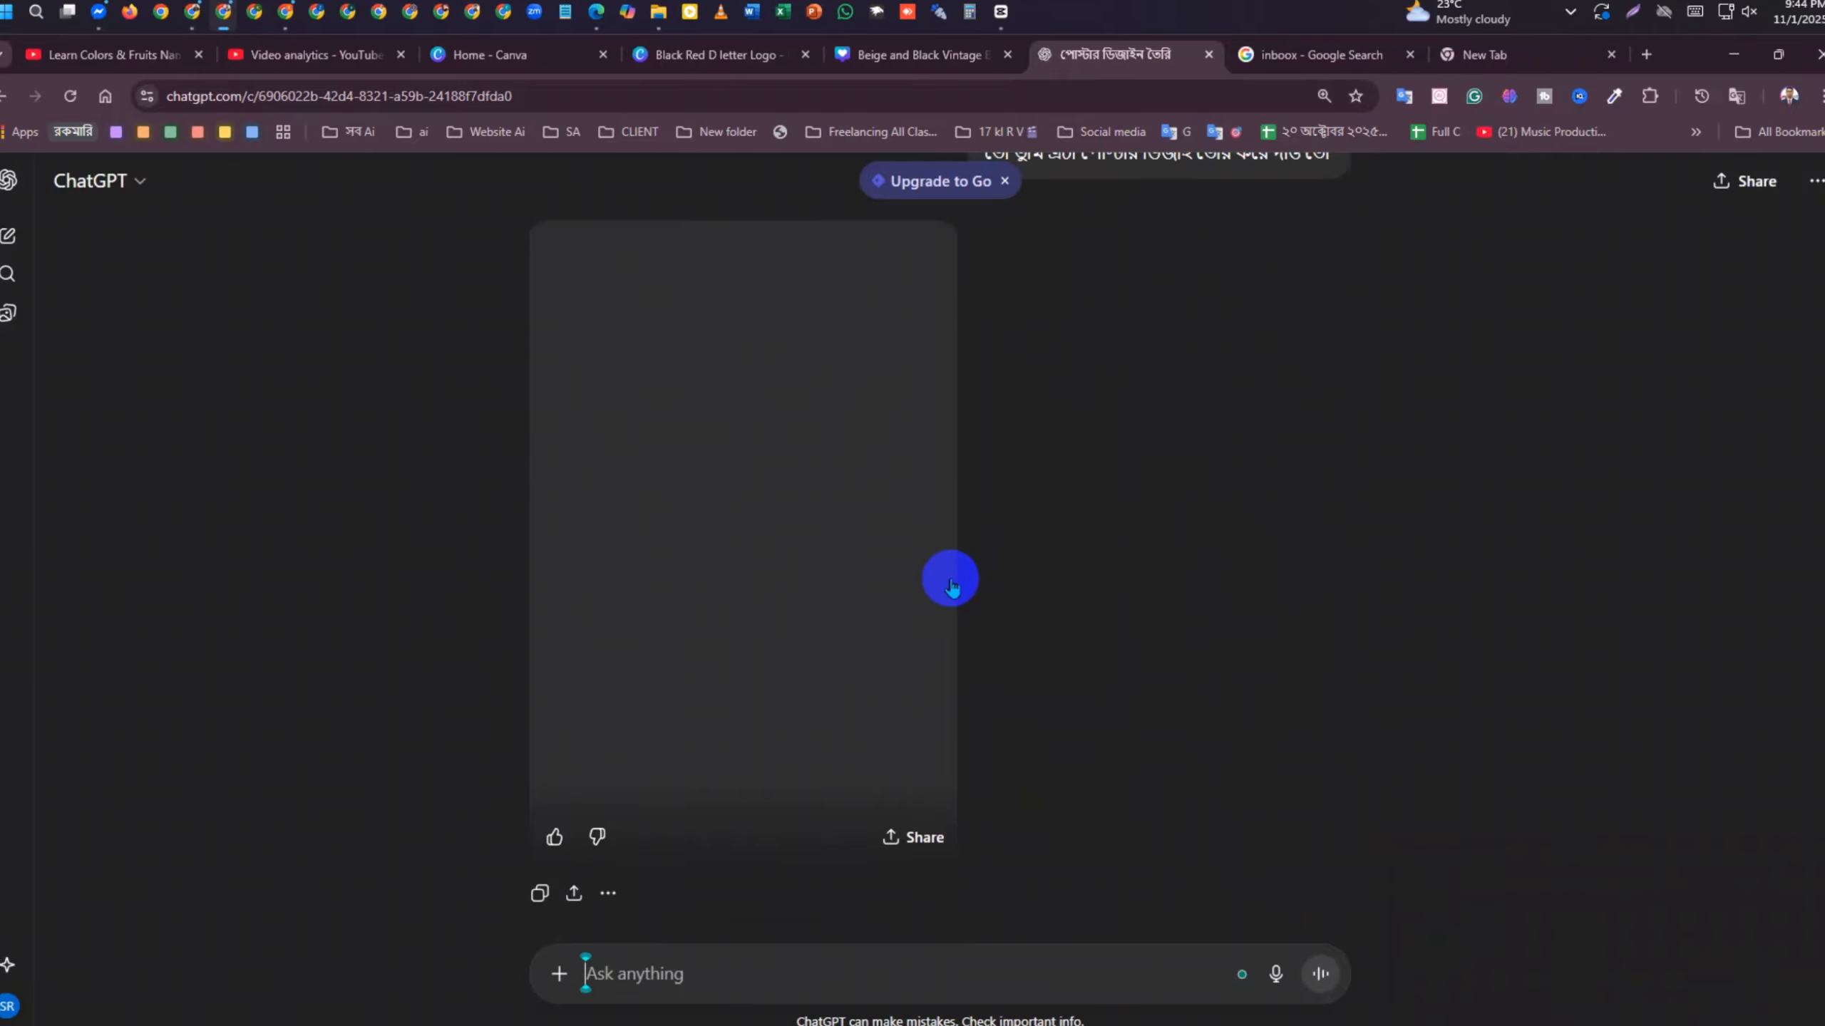
{"action": "scroll", "coordinate": [950, 581], "scroll_direction": "up", "scroll_amount": 3}
{"action": "left_click", "coordinate": [1821, 55]}
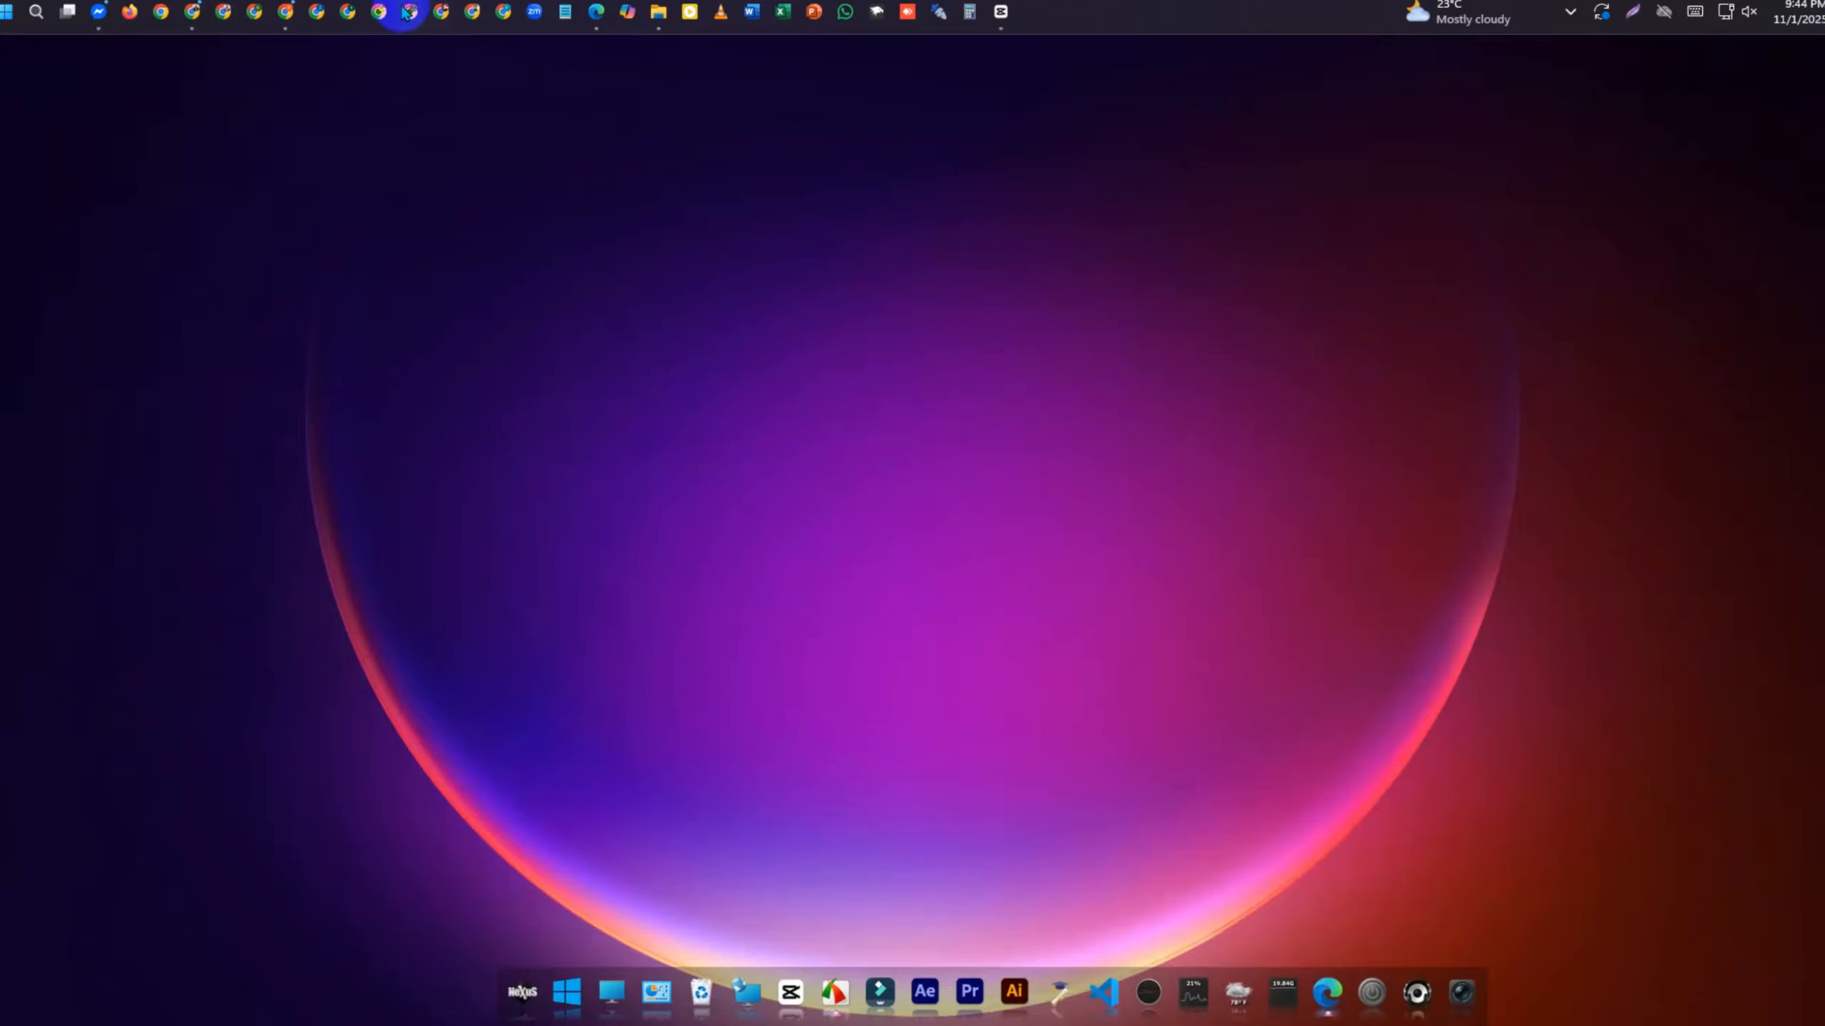
Switch to the Chrome window with Suno, find ChatGPT in a new tab, open the "Greetings conversation" chat and dismiss its feedback question
{"action": "left_click", "coordinate": [287, 22]}
{"action": "left_click", "coordinate": [260, 54]}
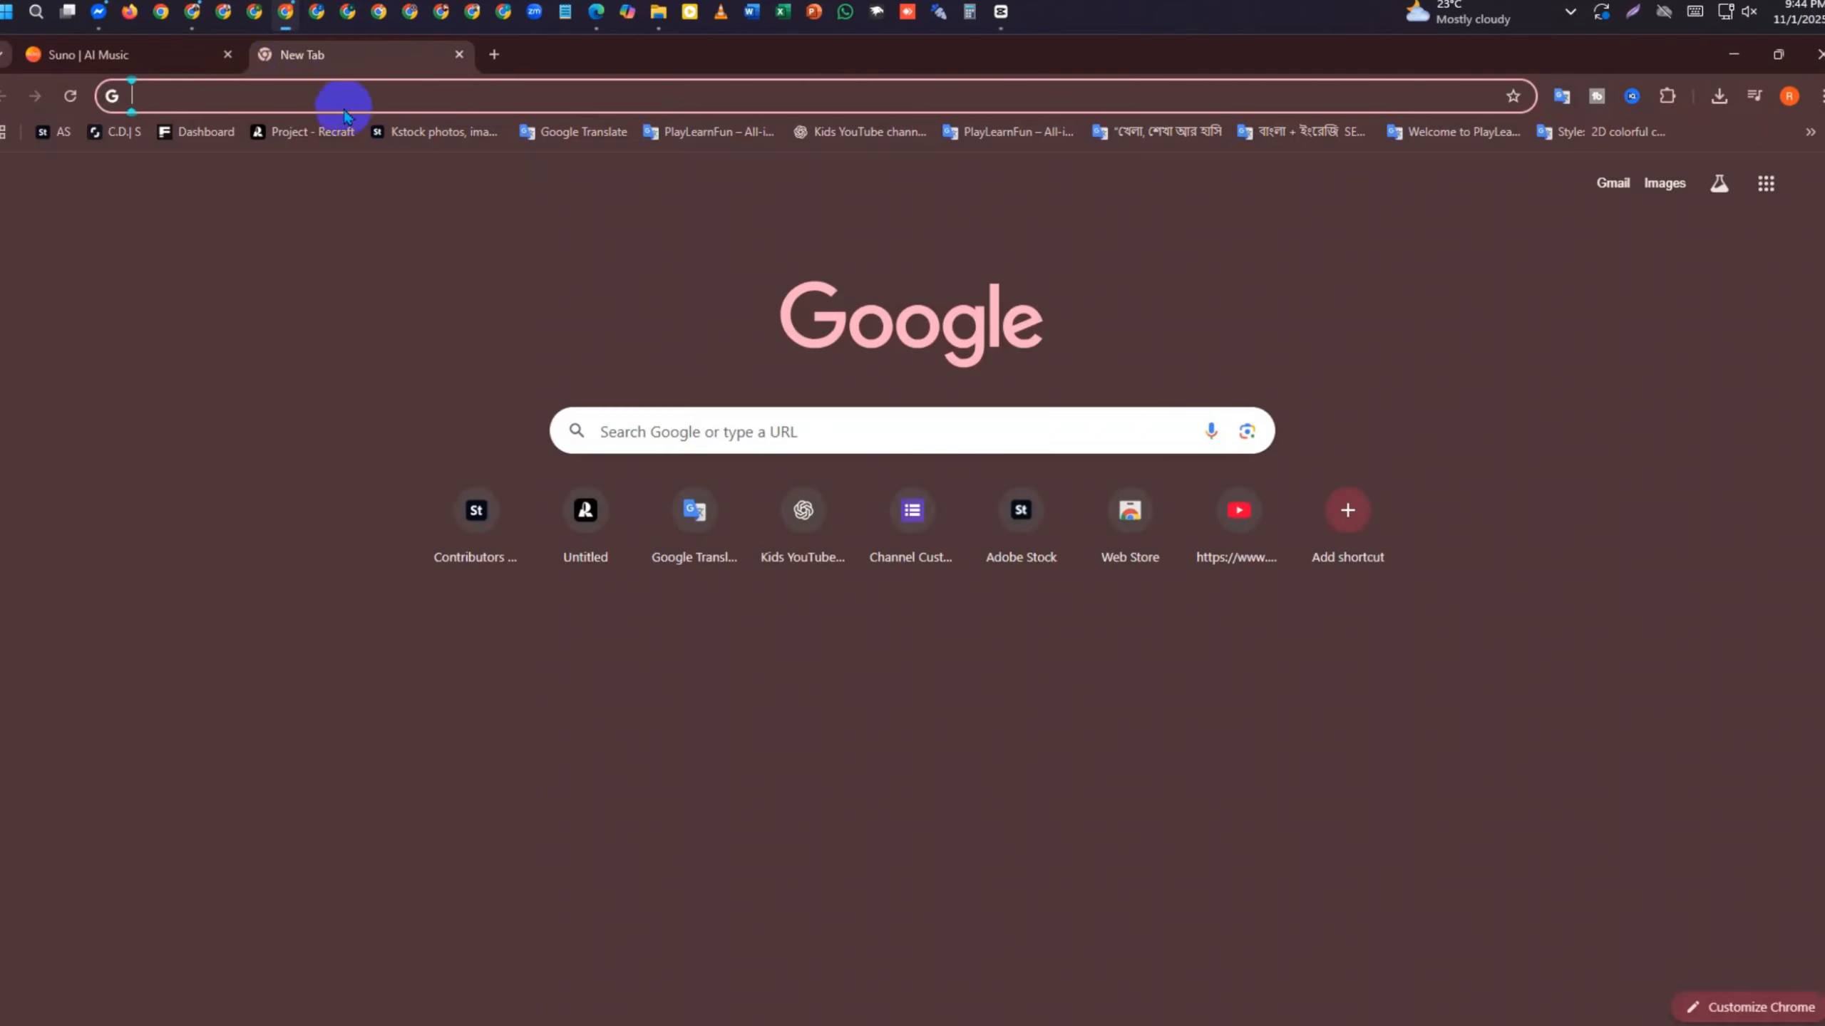
{"action": "left_click", "coordinate": [407, 95]}
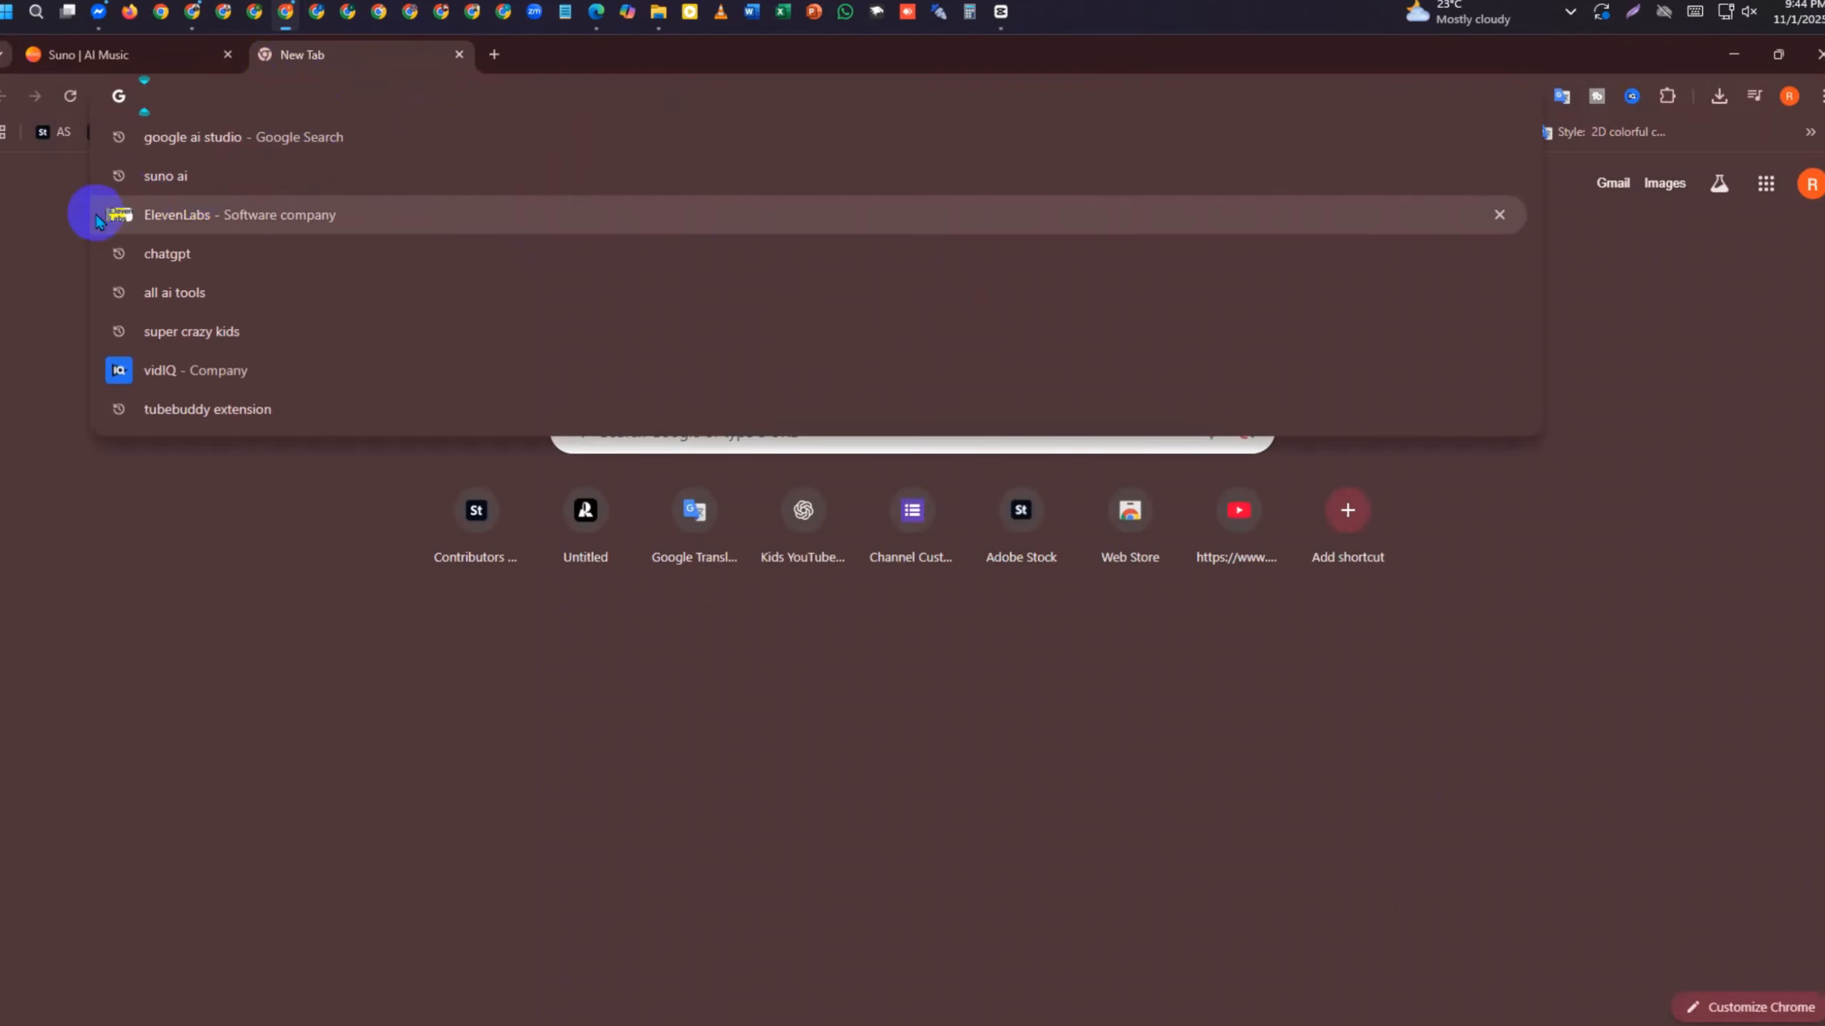
{"action": "left_click", "coordinate": [195, 270]}
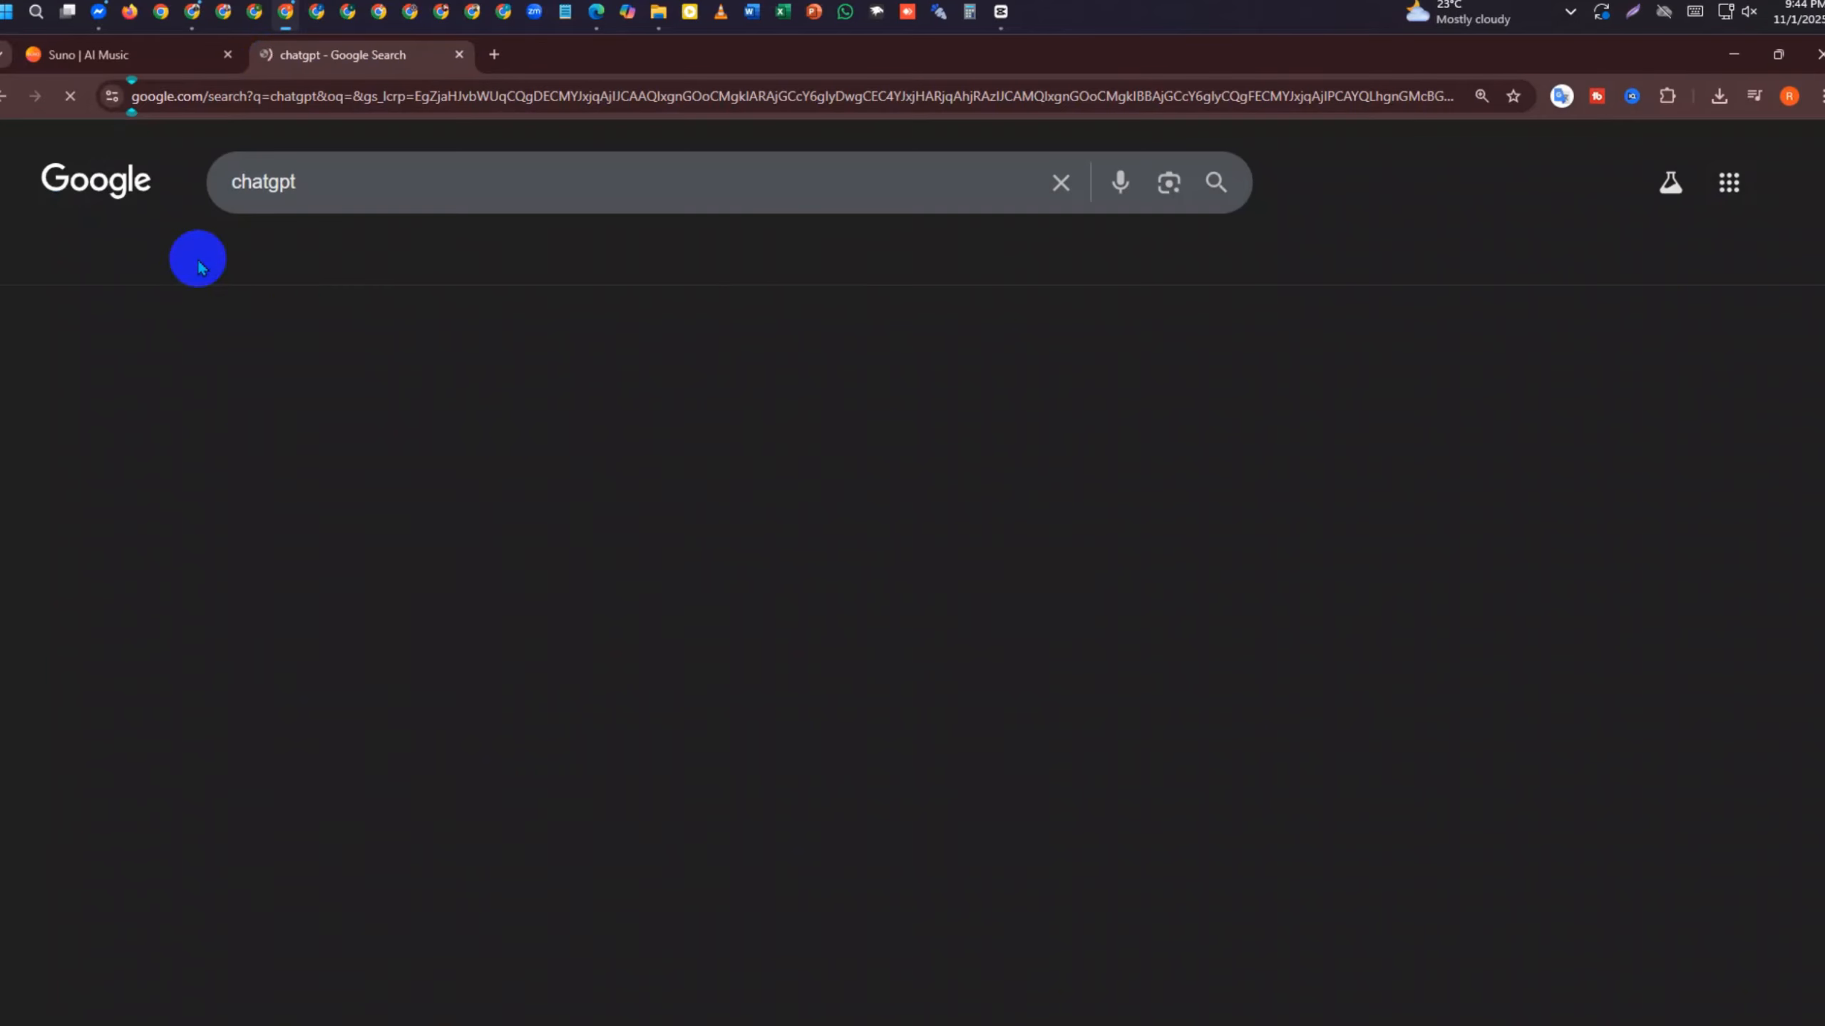
{"action": "left_click", "coordinate": [301, 392]}
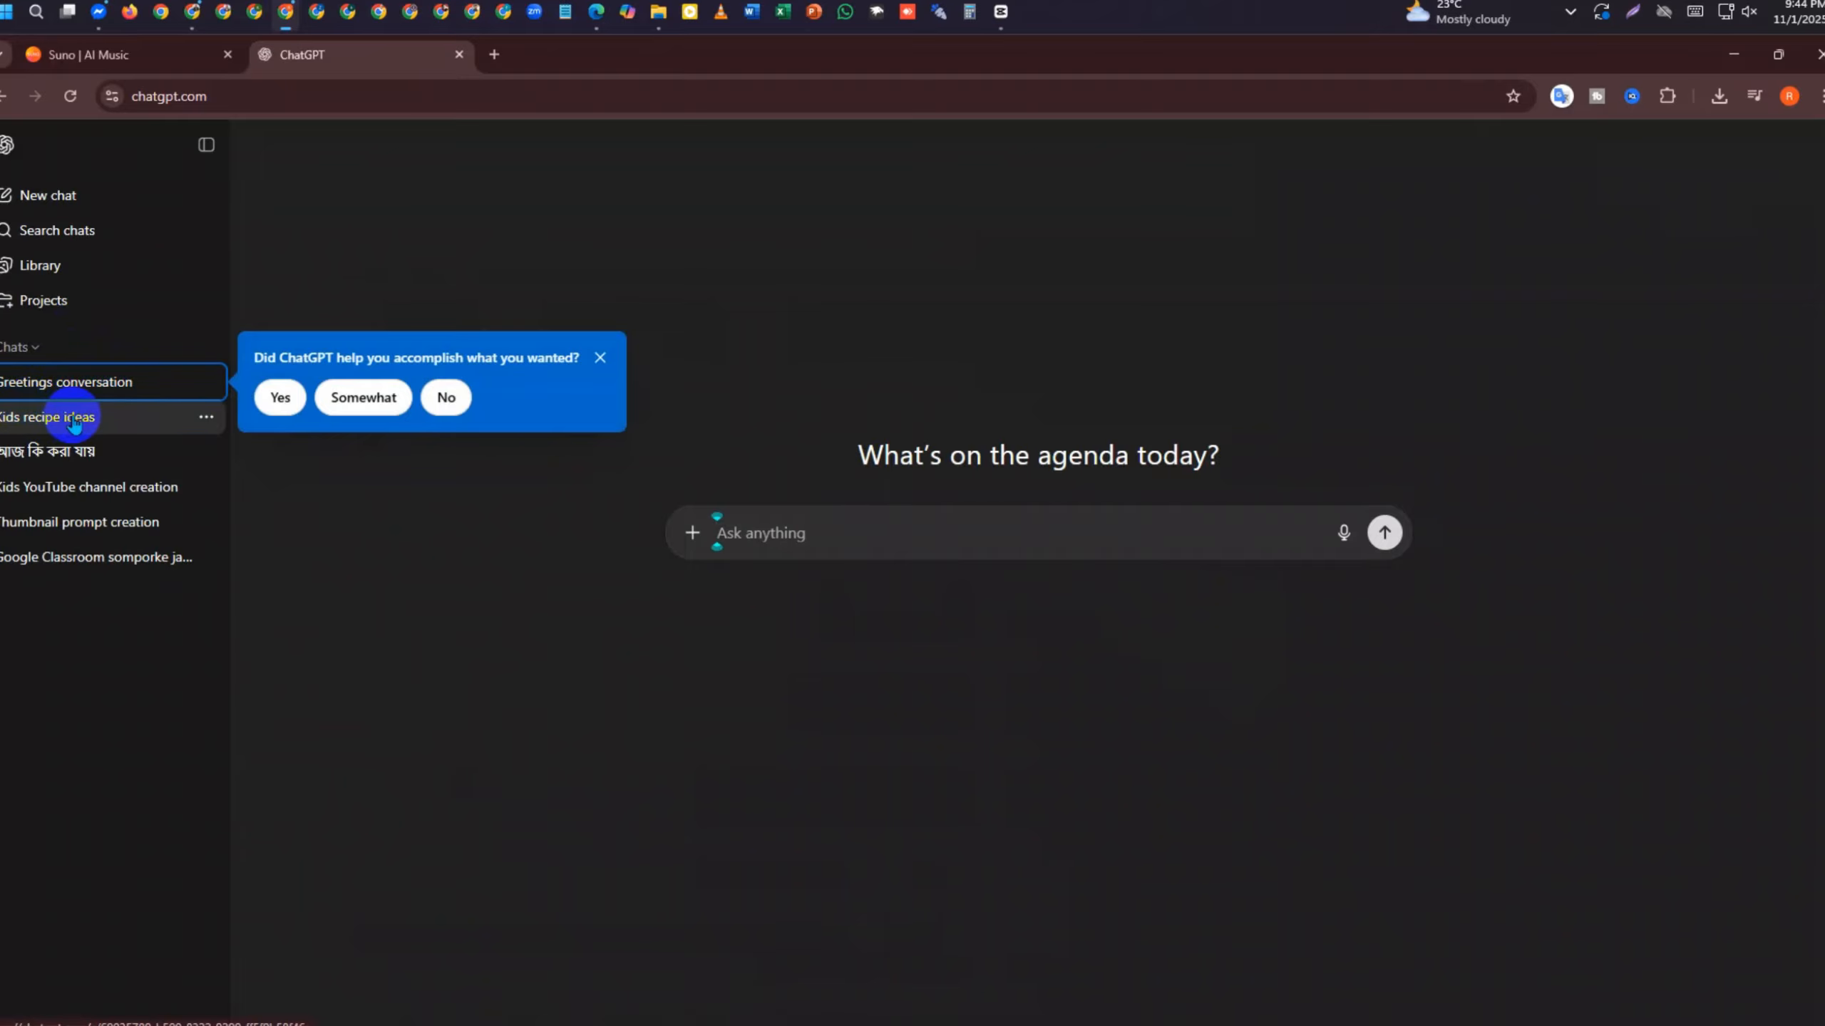
{"action": "left_click", "coordinate": [106, 385]}
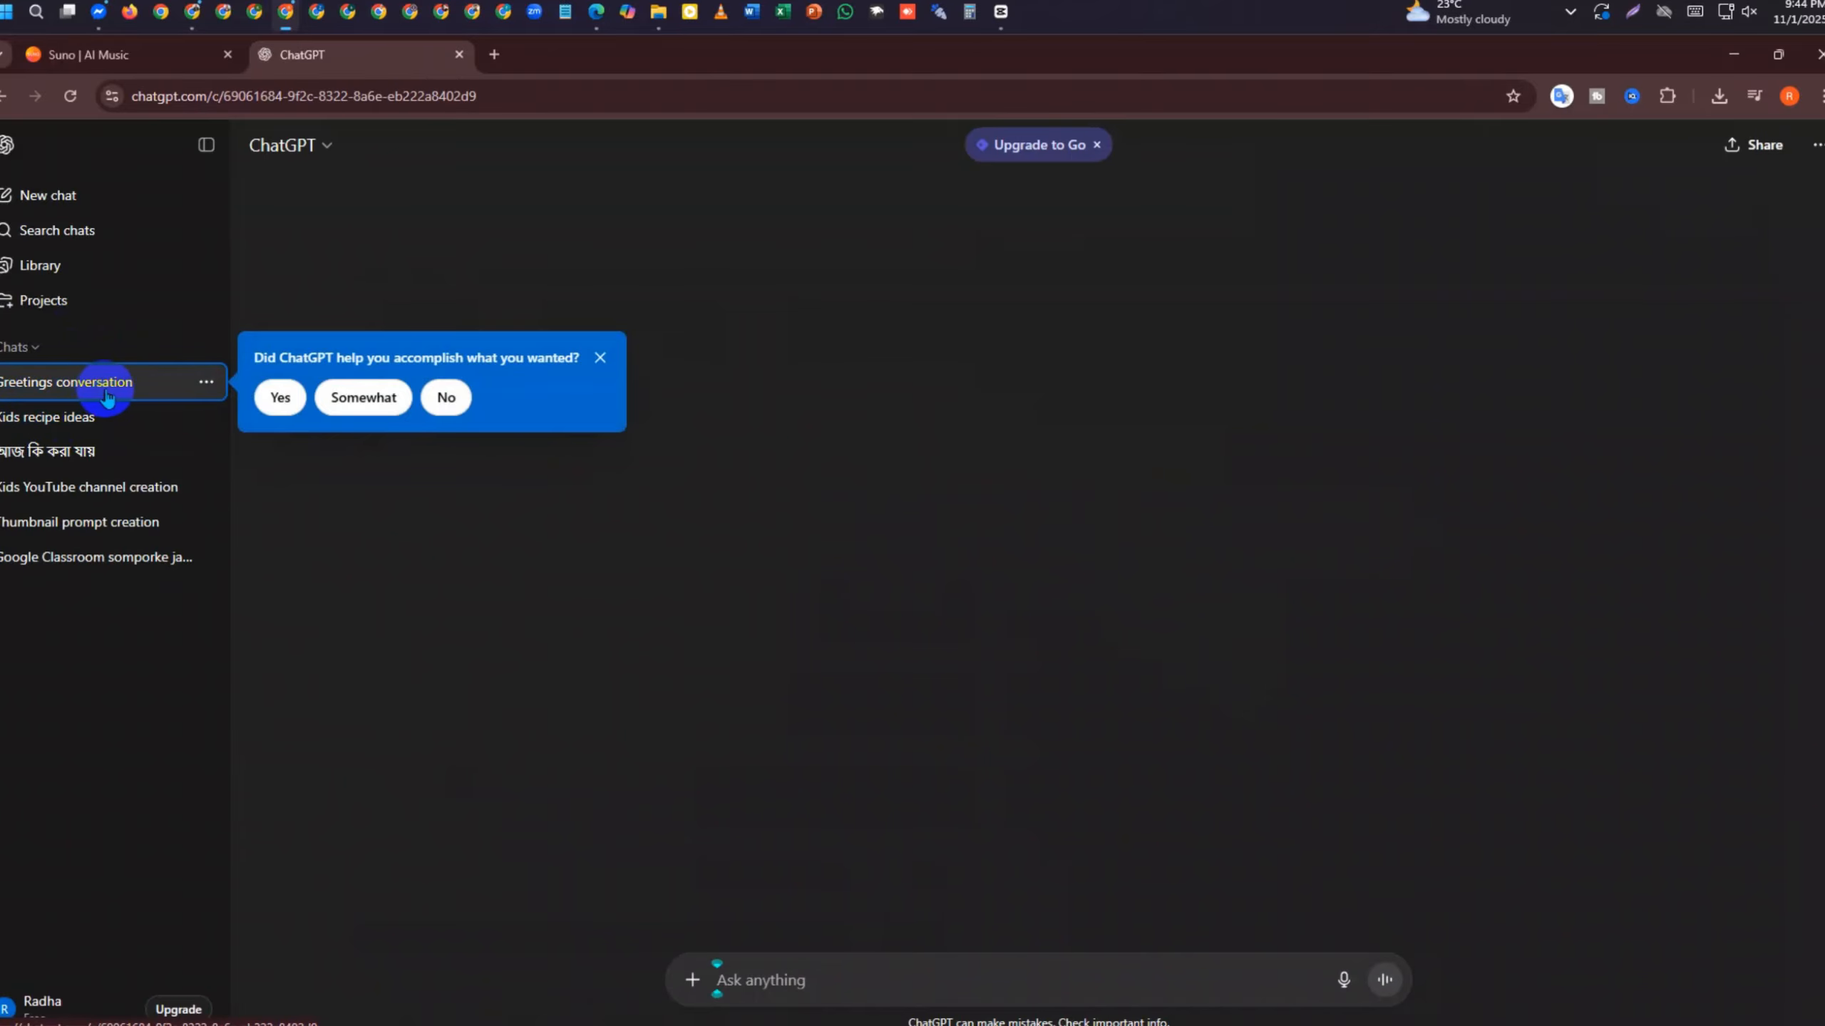
{"action": "left_click", "coordinate": [613, 375]}
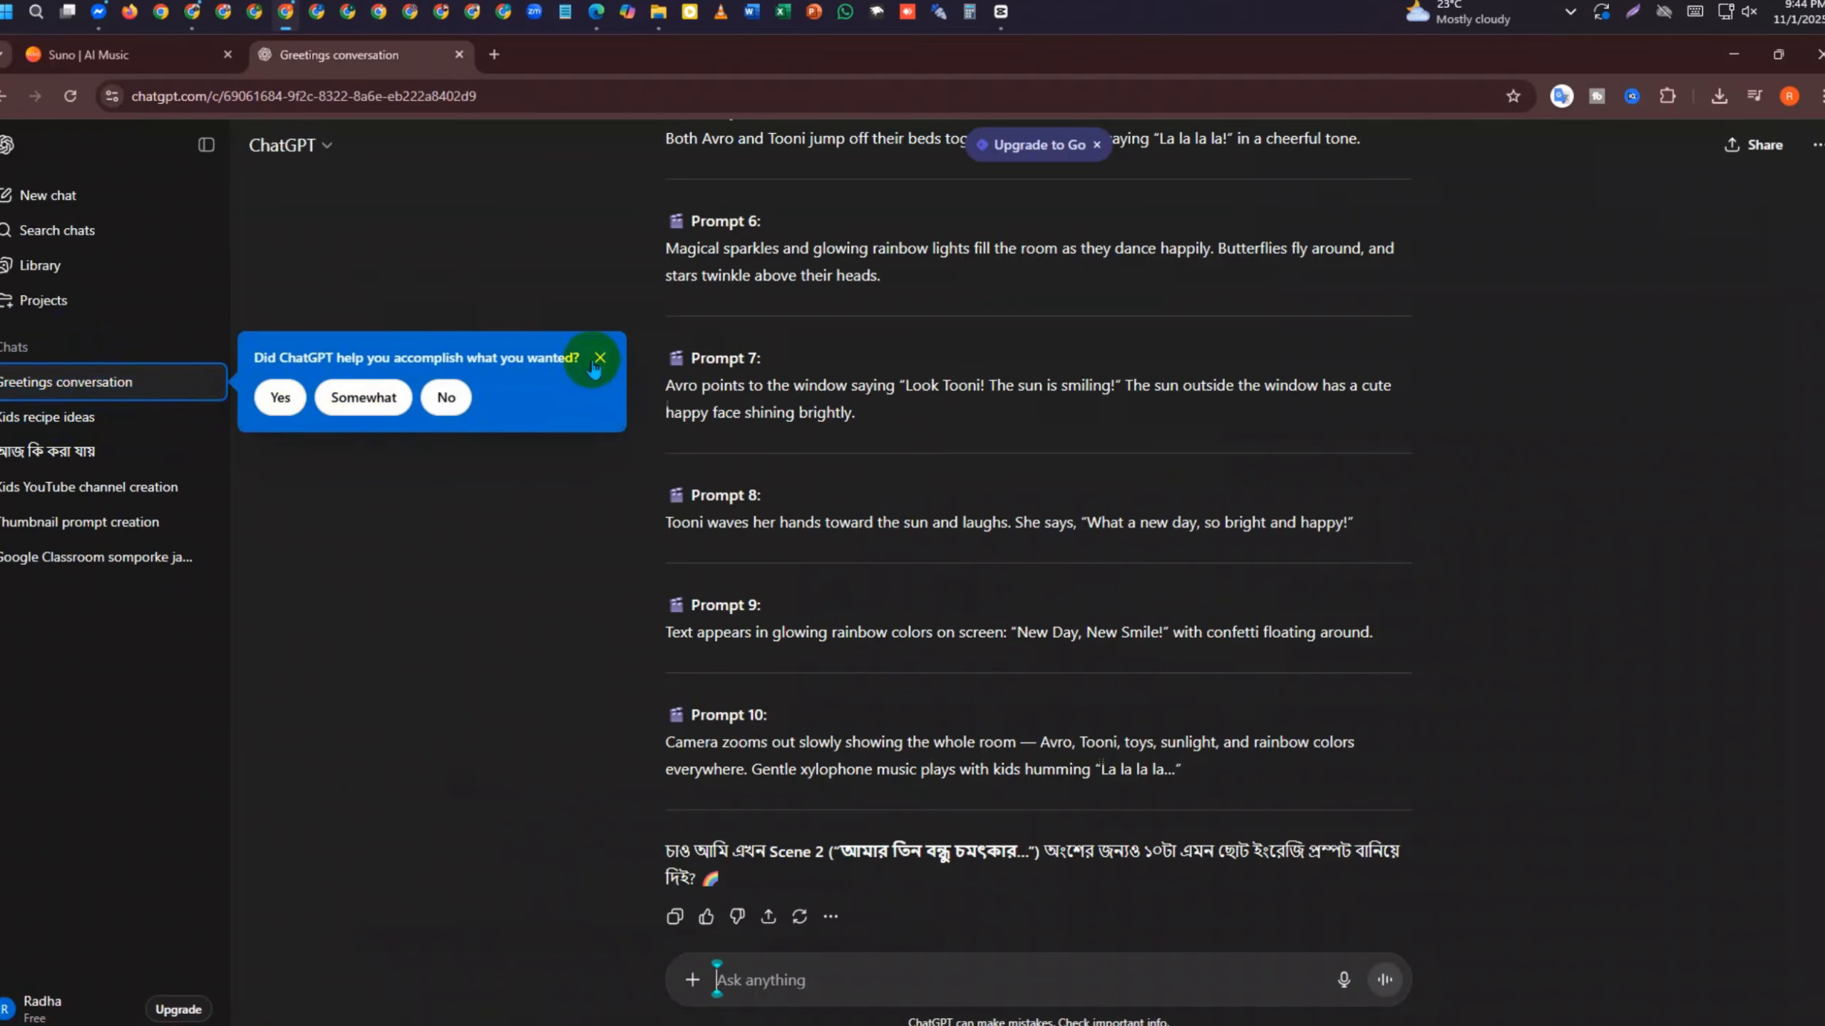
Copy the complete Bangla Suno AI lyrics, from the intro to the outro, out of the earlier reply and paste them into the new message
{"action": "scroll", "coordinate": [932, 565], "scroll_direction": "up", "scroll_amount": 15}
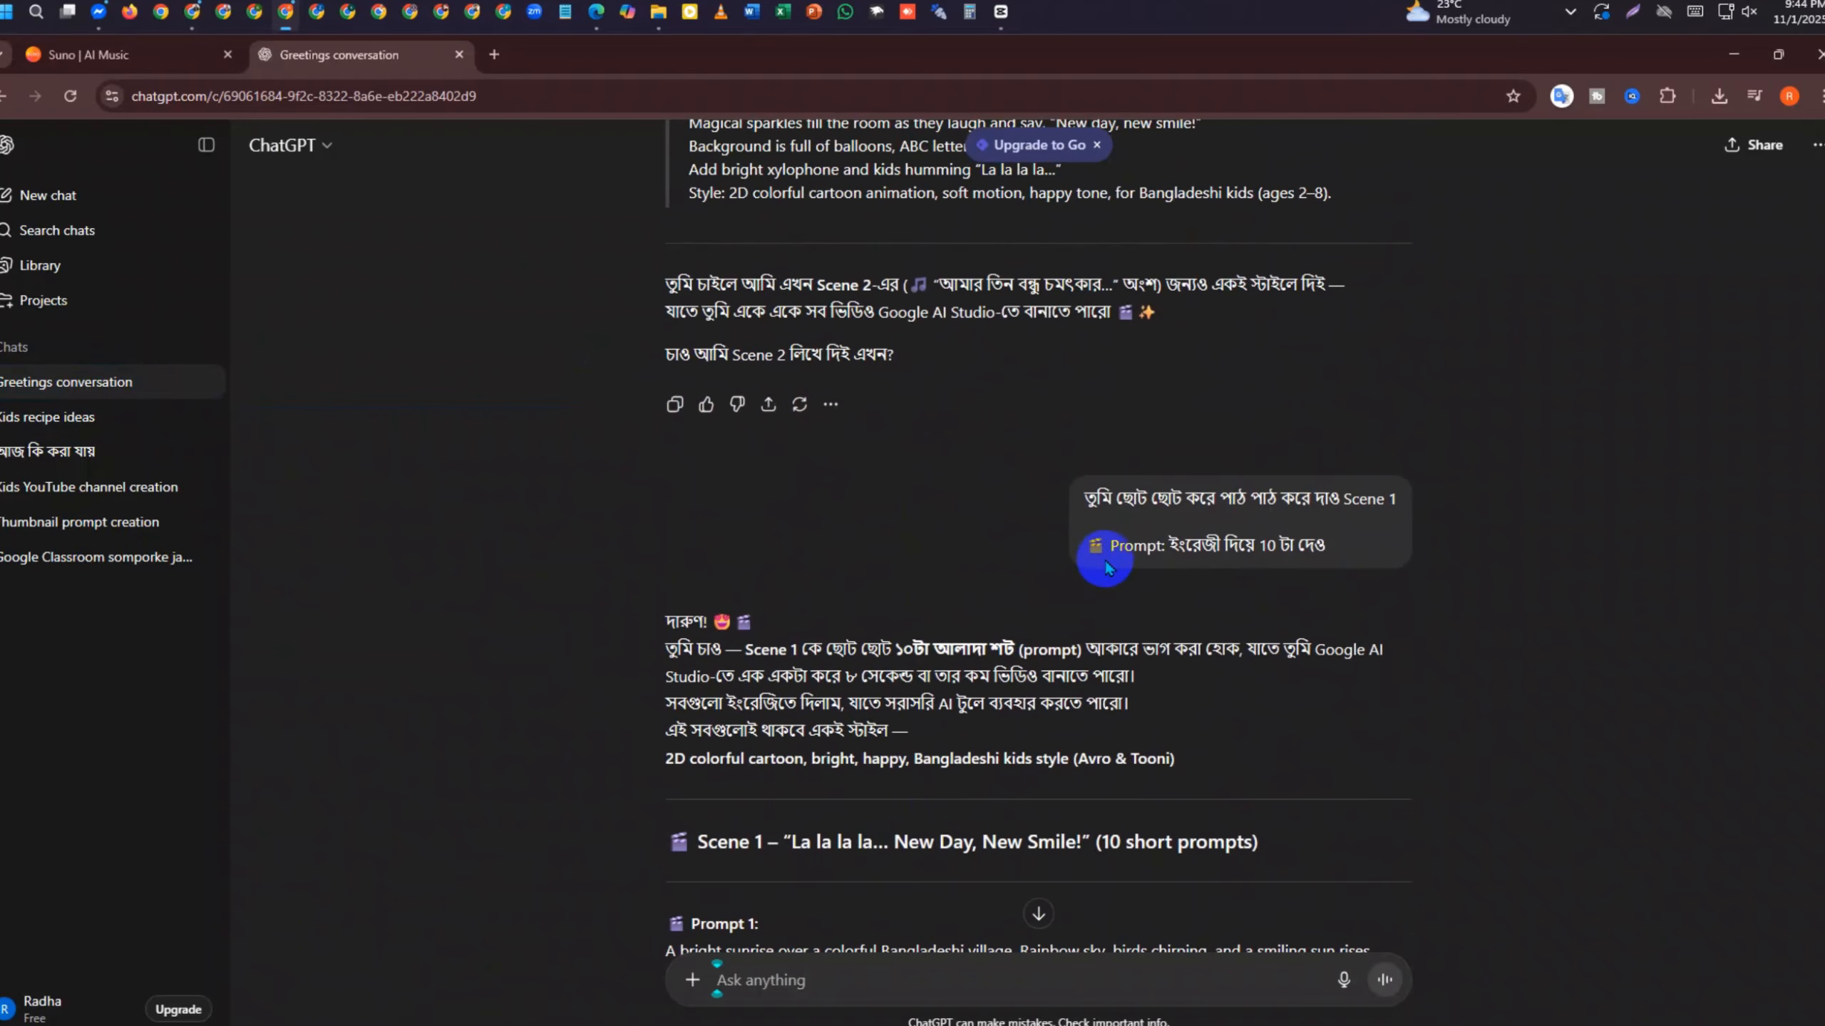
{"action": "scroll", "coordinate": [1046, 517], "scroll_direction": "up", "scroll_amount": 15}
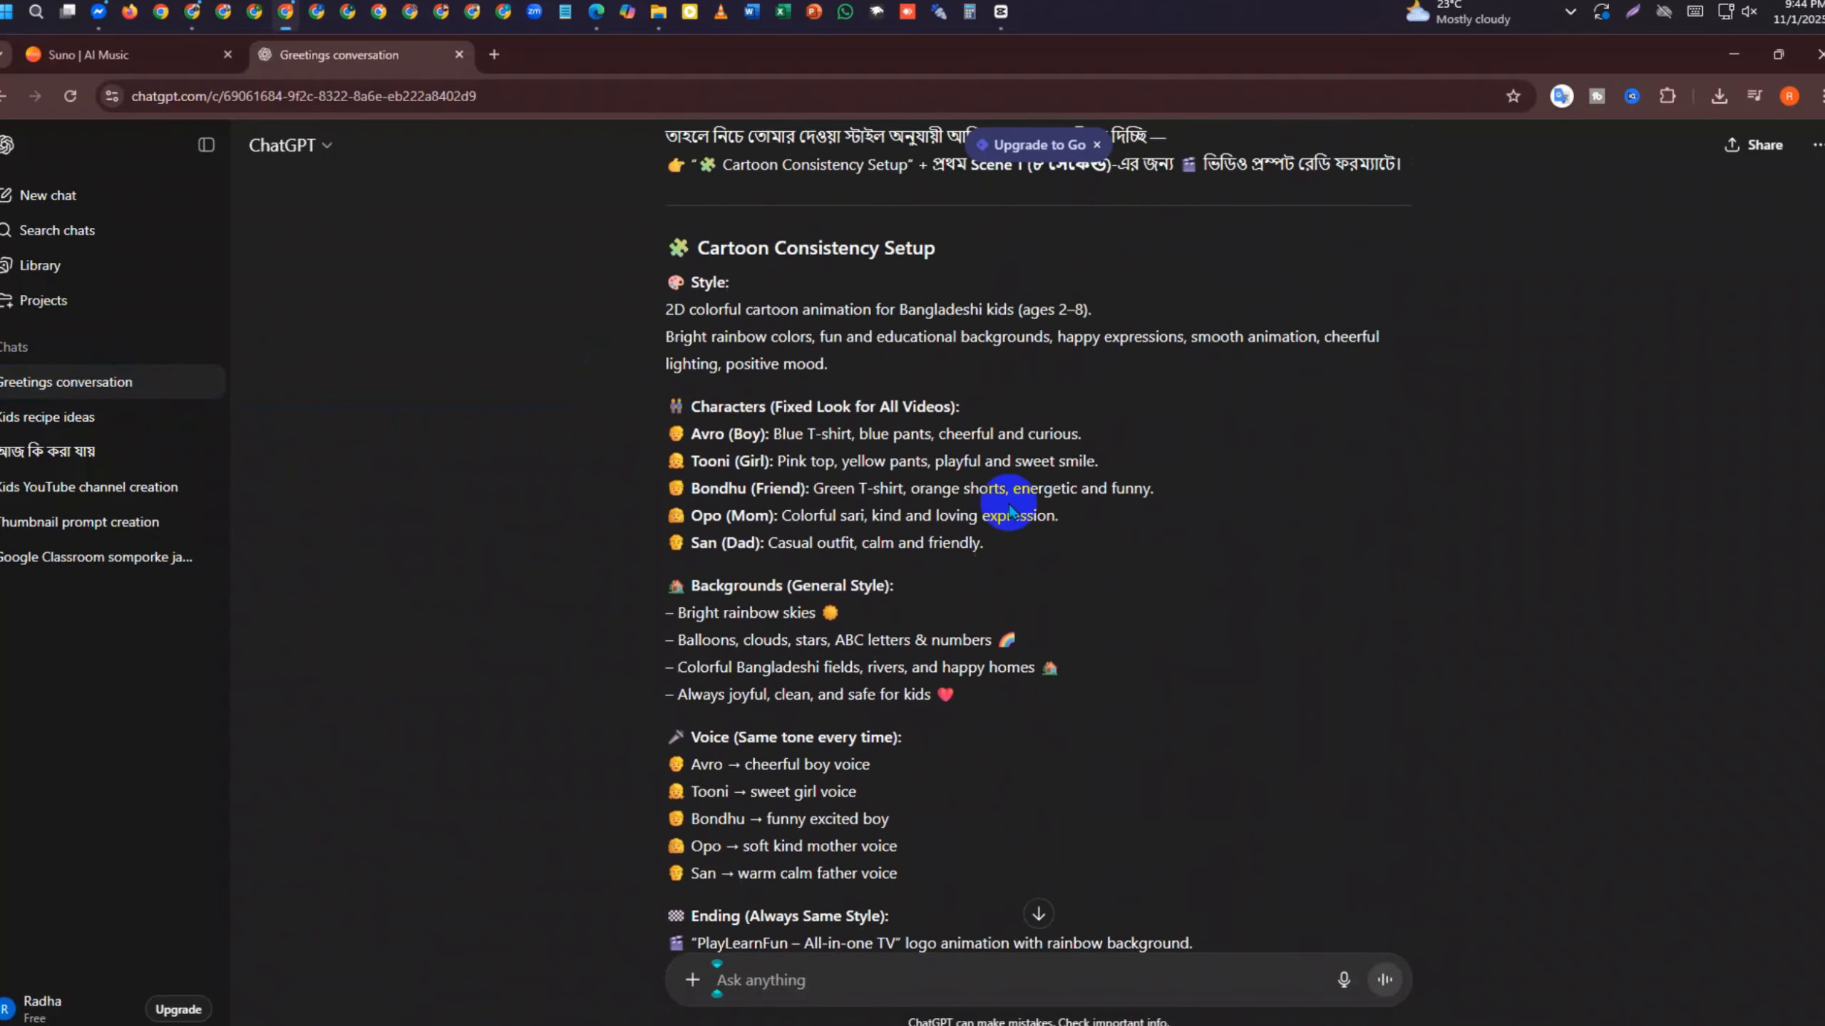
{"action": "scroll", "coordinate": [1009, 512], "scroll_direction": "up", "scroll_amount": 15}
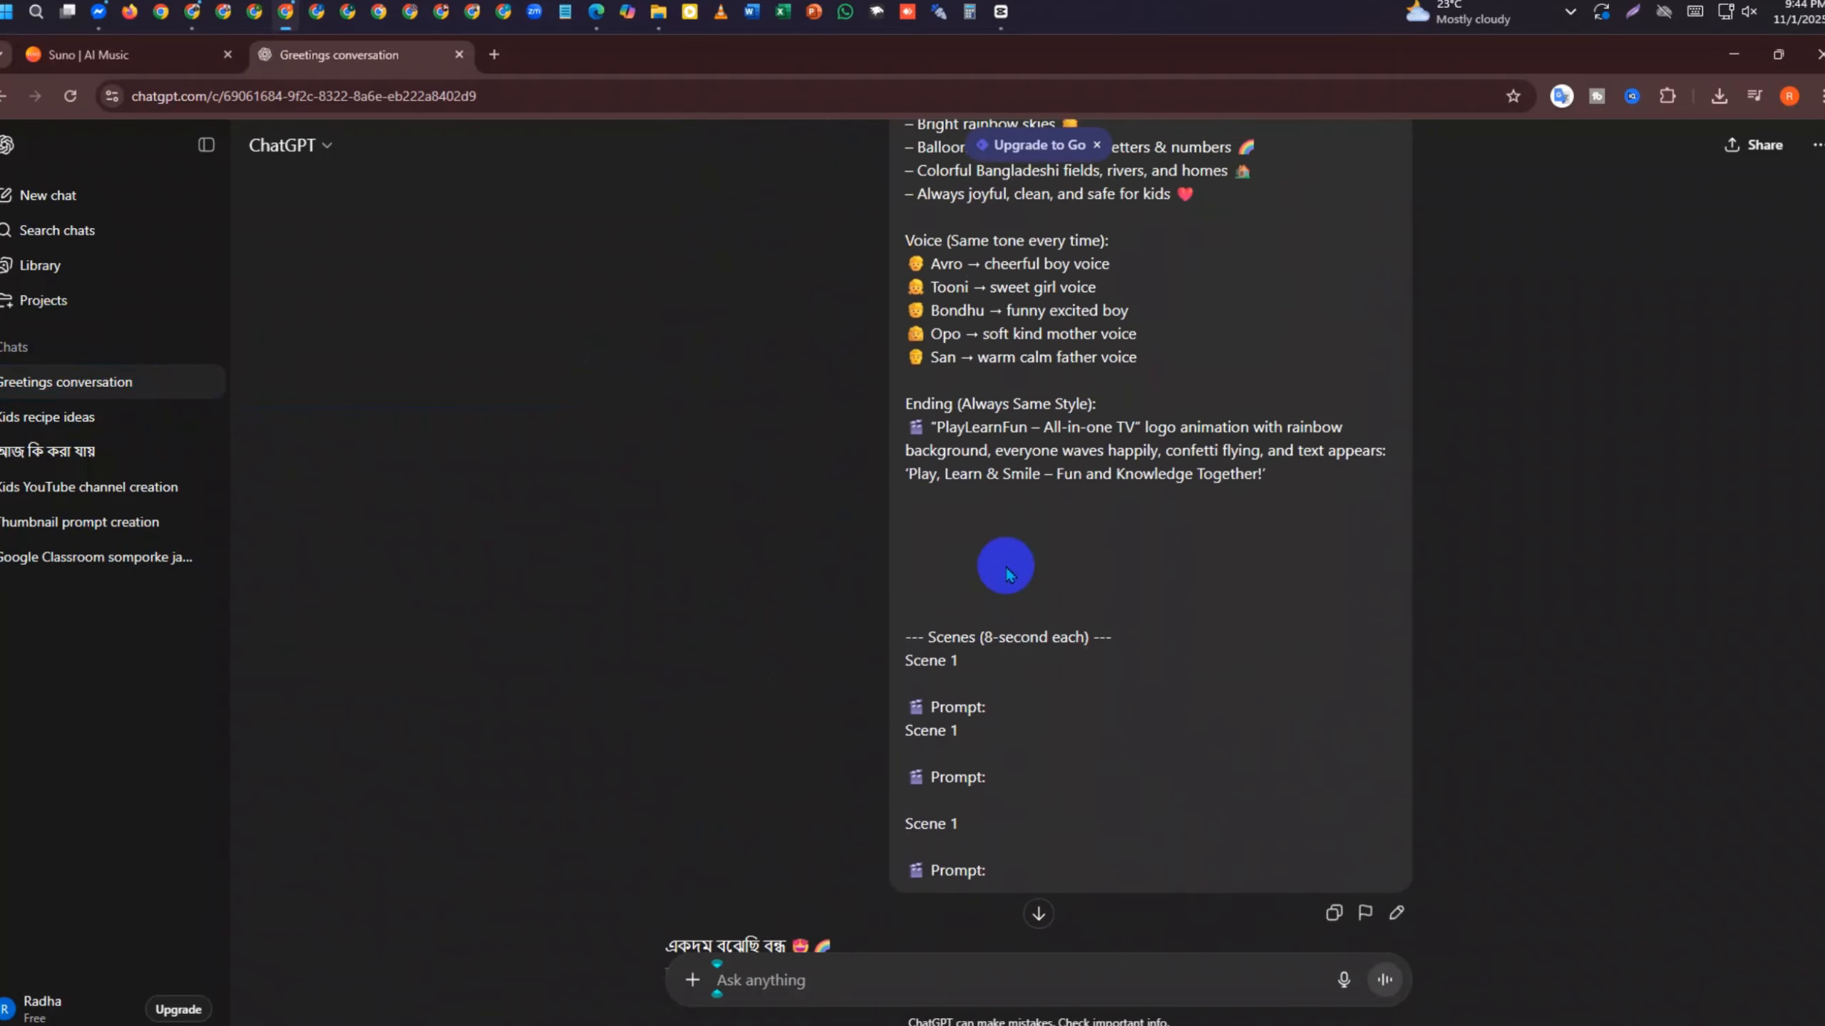
{"action": "scroll", "coordinate": [1006, 568], "scroll_direction": "up", "scroll_amount": 15}
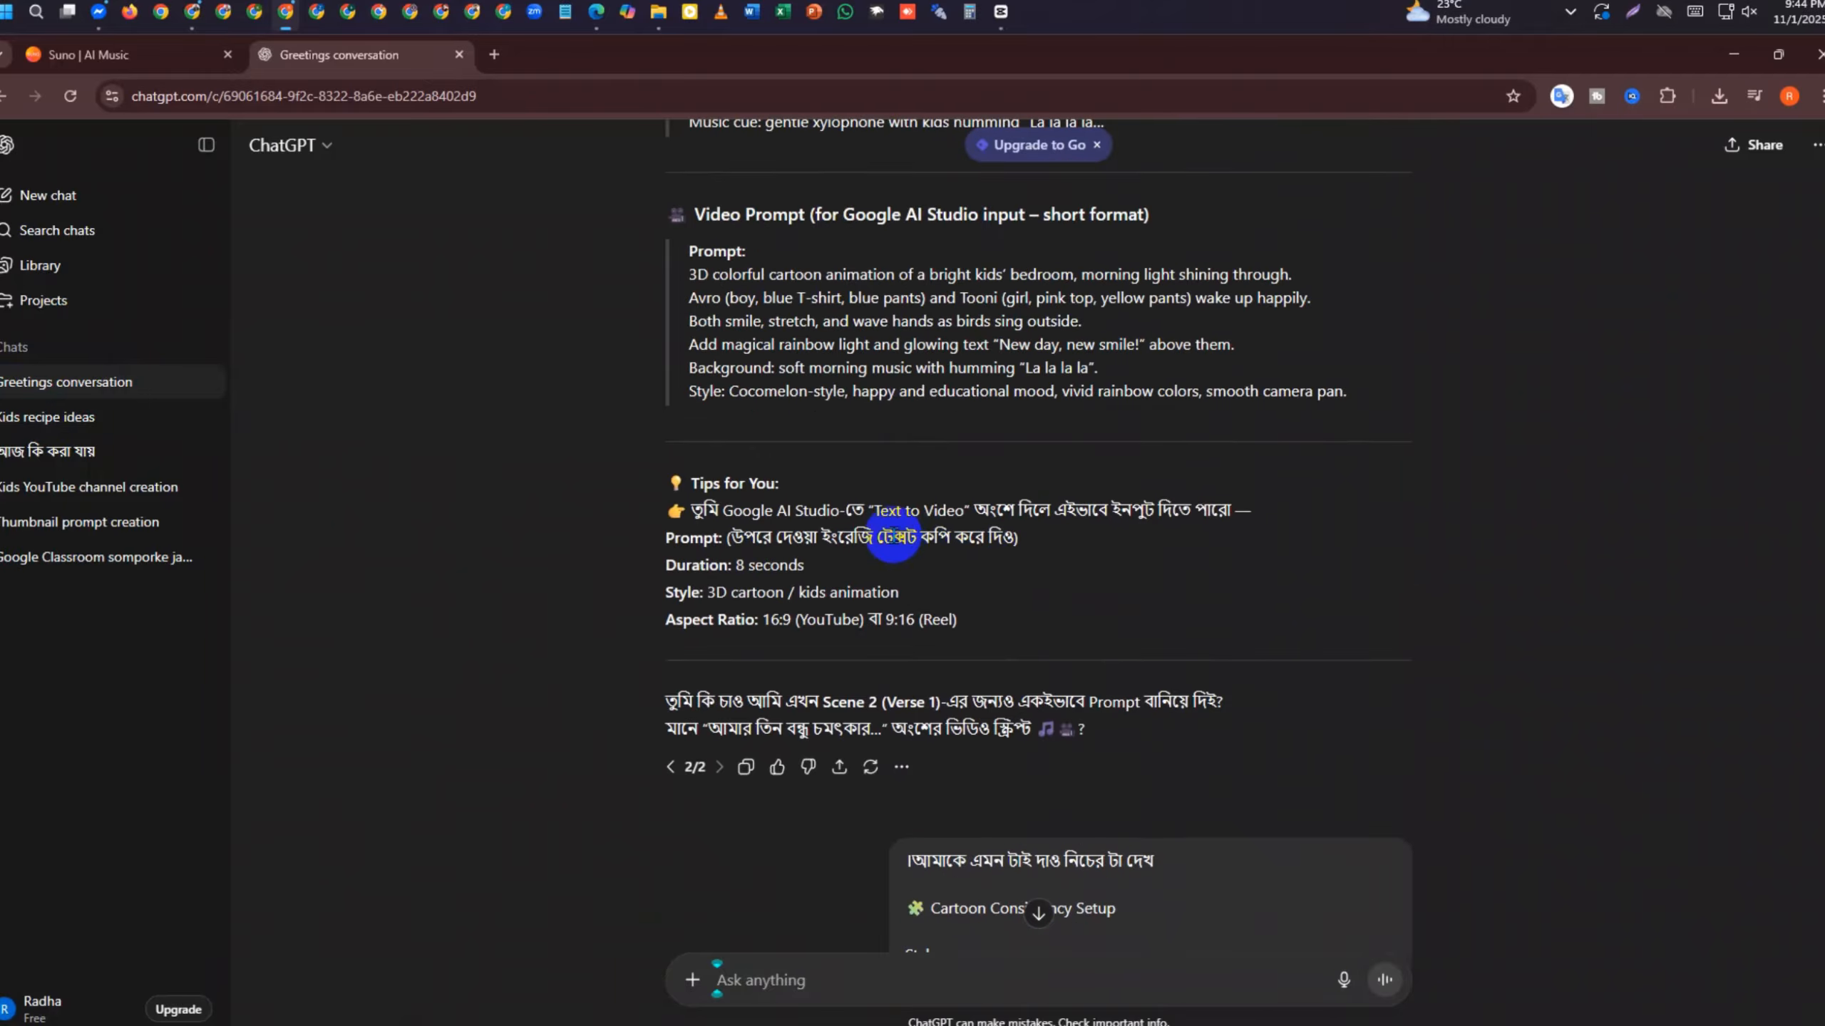
{"action": "scroll", "coordinate": [977, 611], "scroll_direction": "up", "scroll_amount": 12}
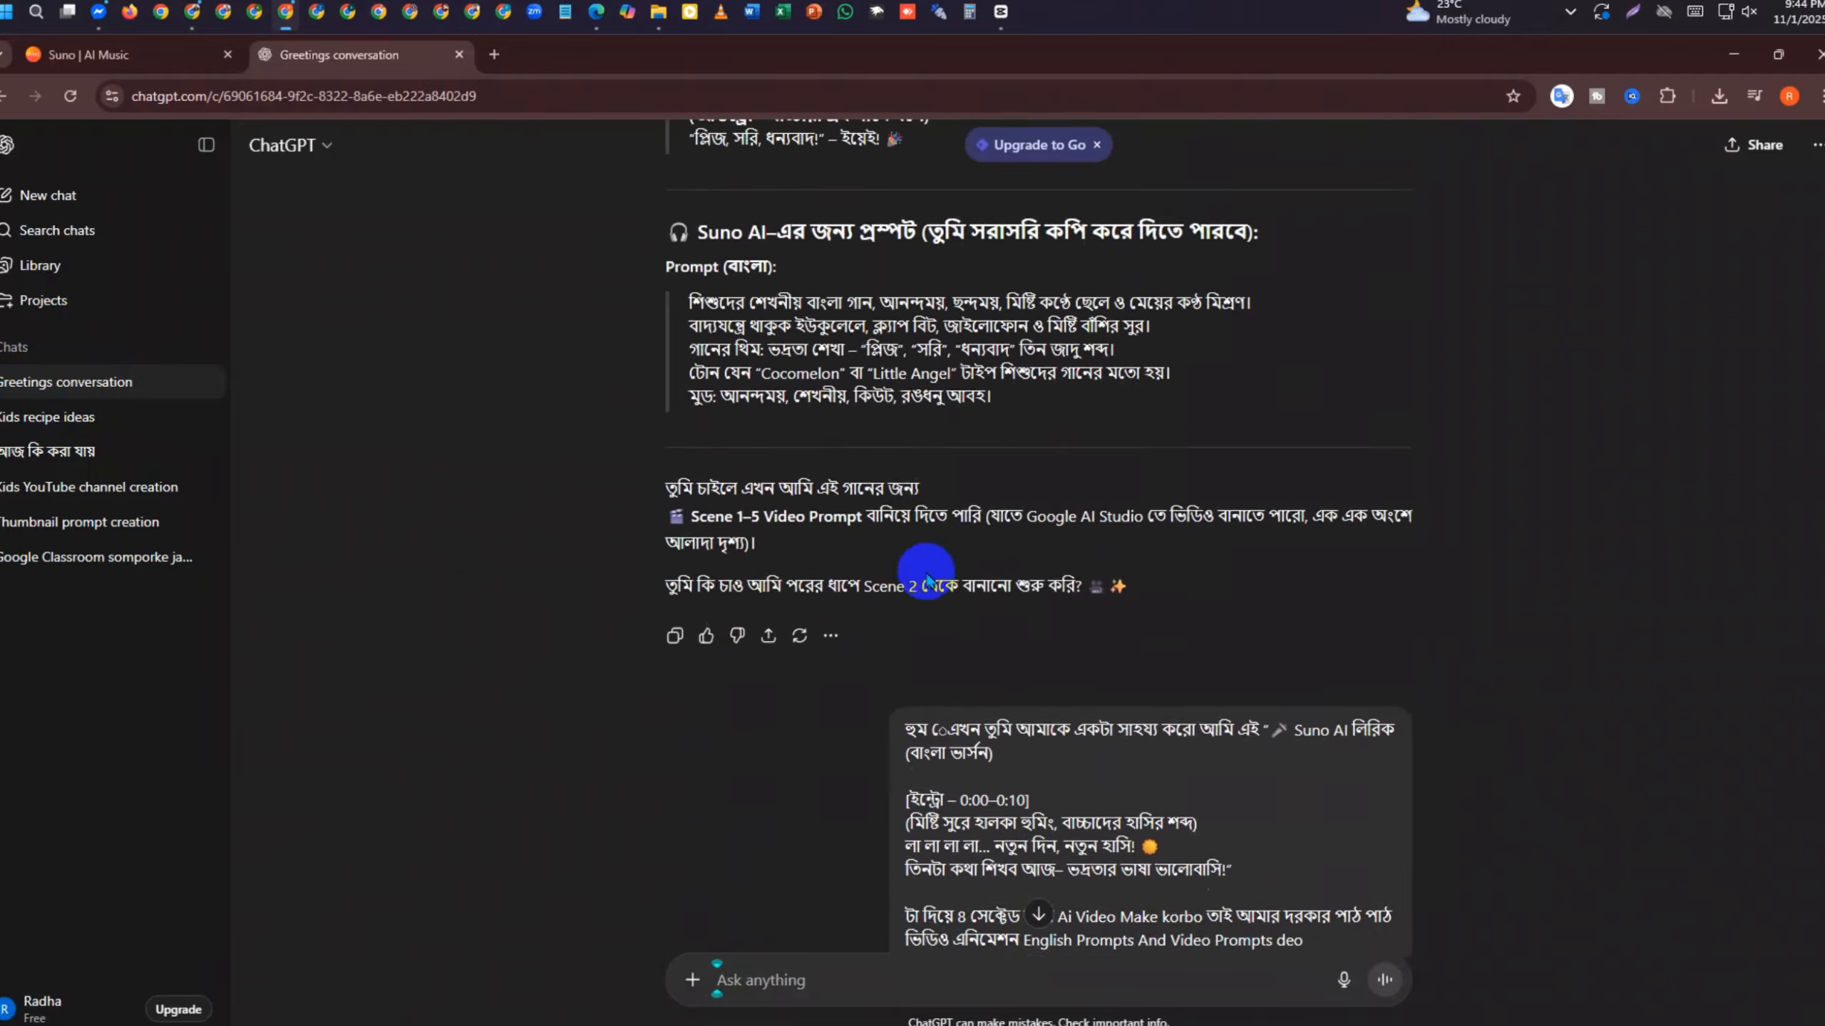
{"action": "scroll", "coordinate": [926, 579], "scroll_direction": "up", "scroll_amount": 15}
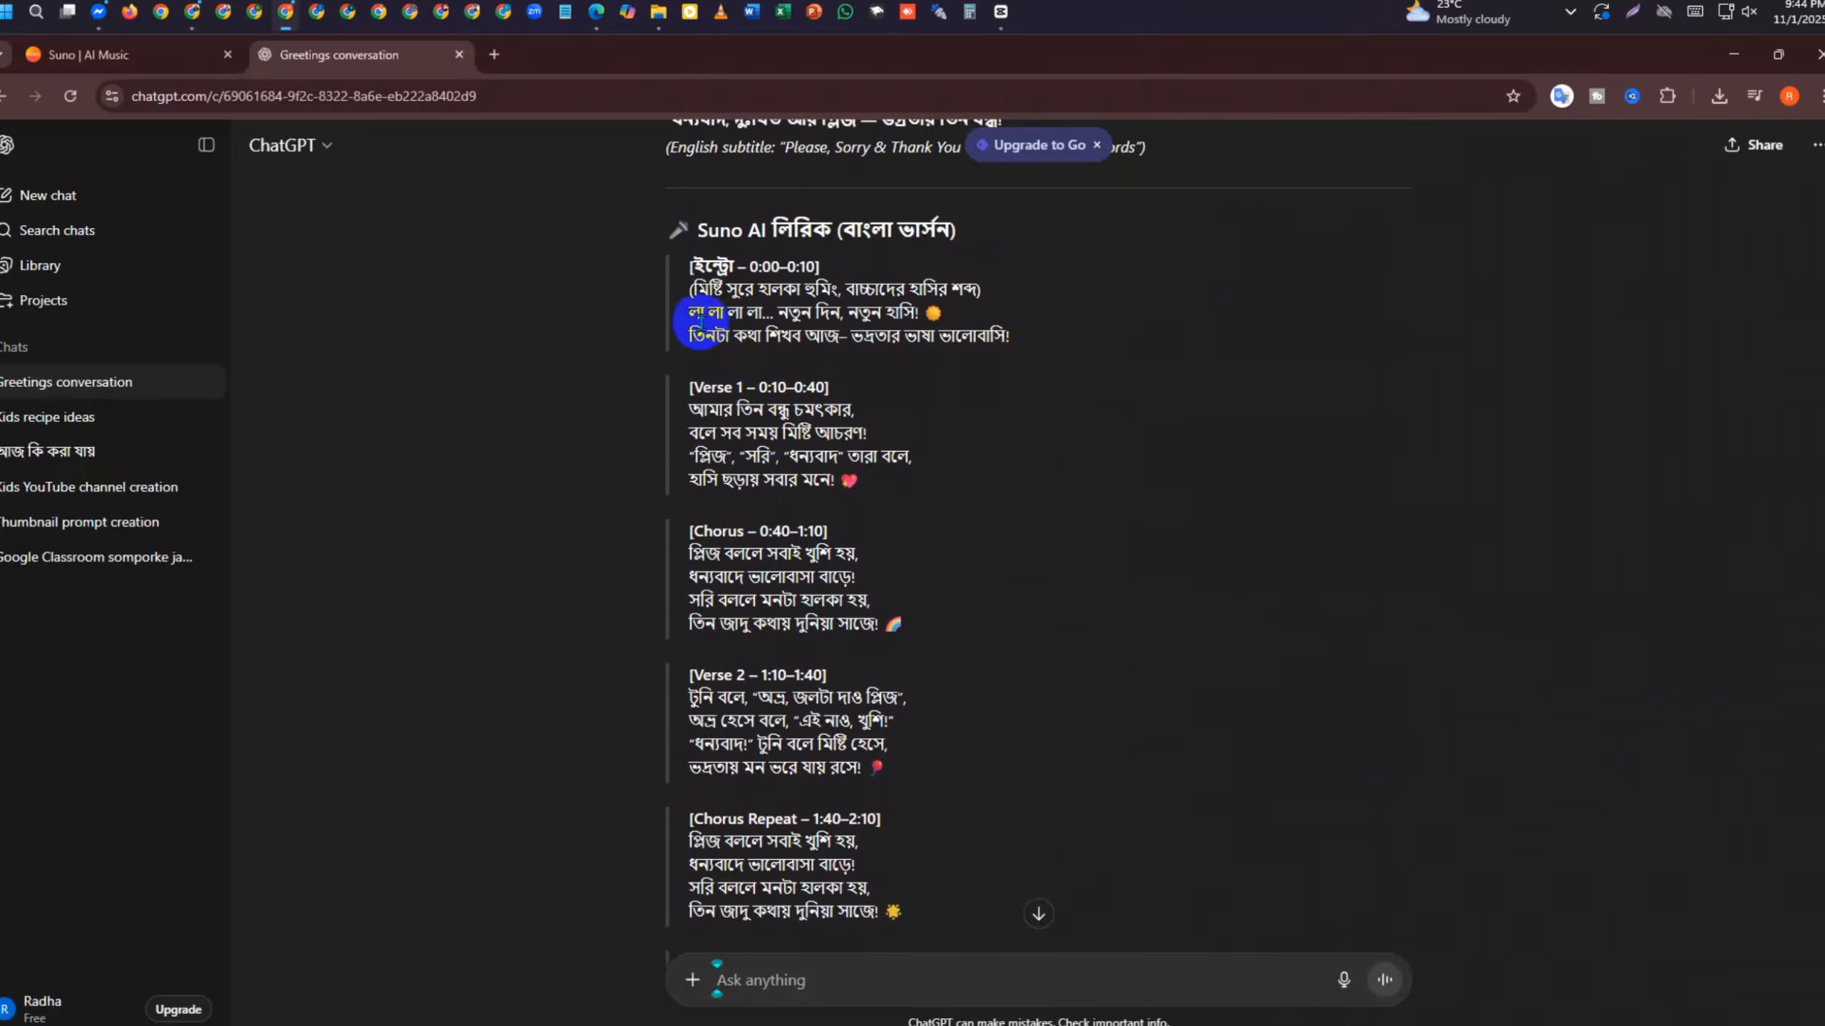
{"action": "left_click_drag", "start_coordinate": [688, 248], "coordinate": [912, 782]}
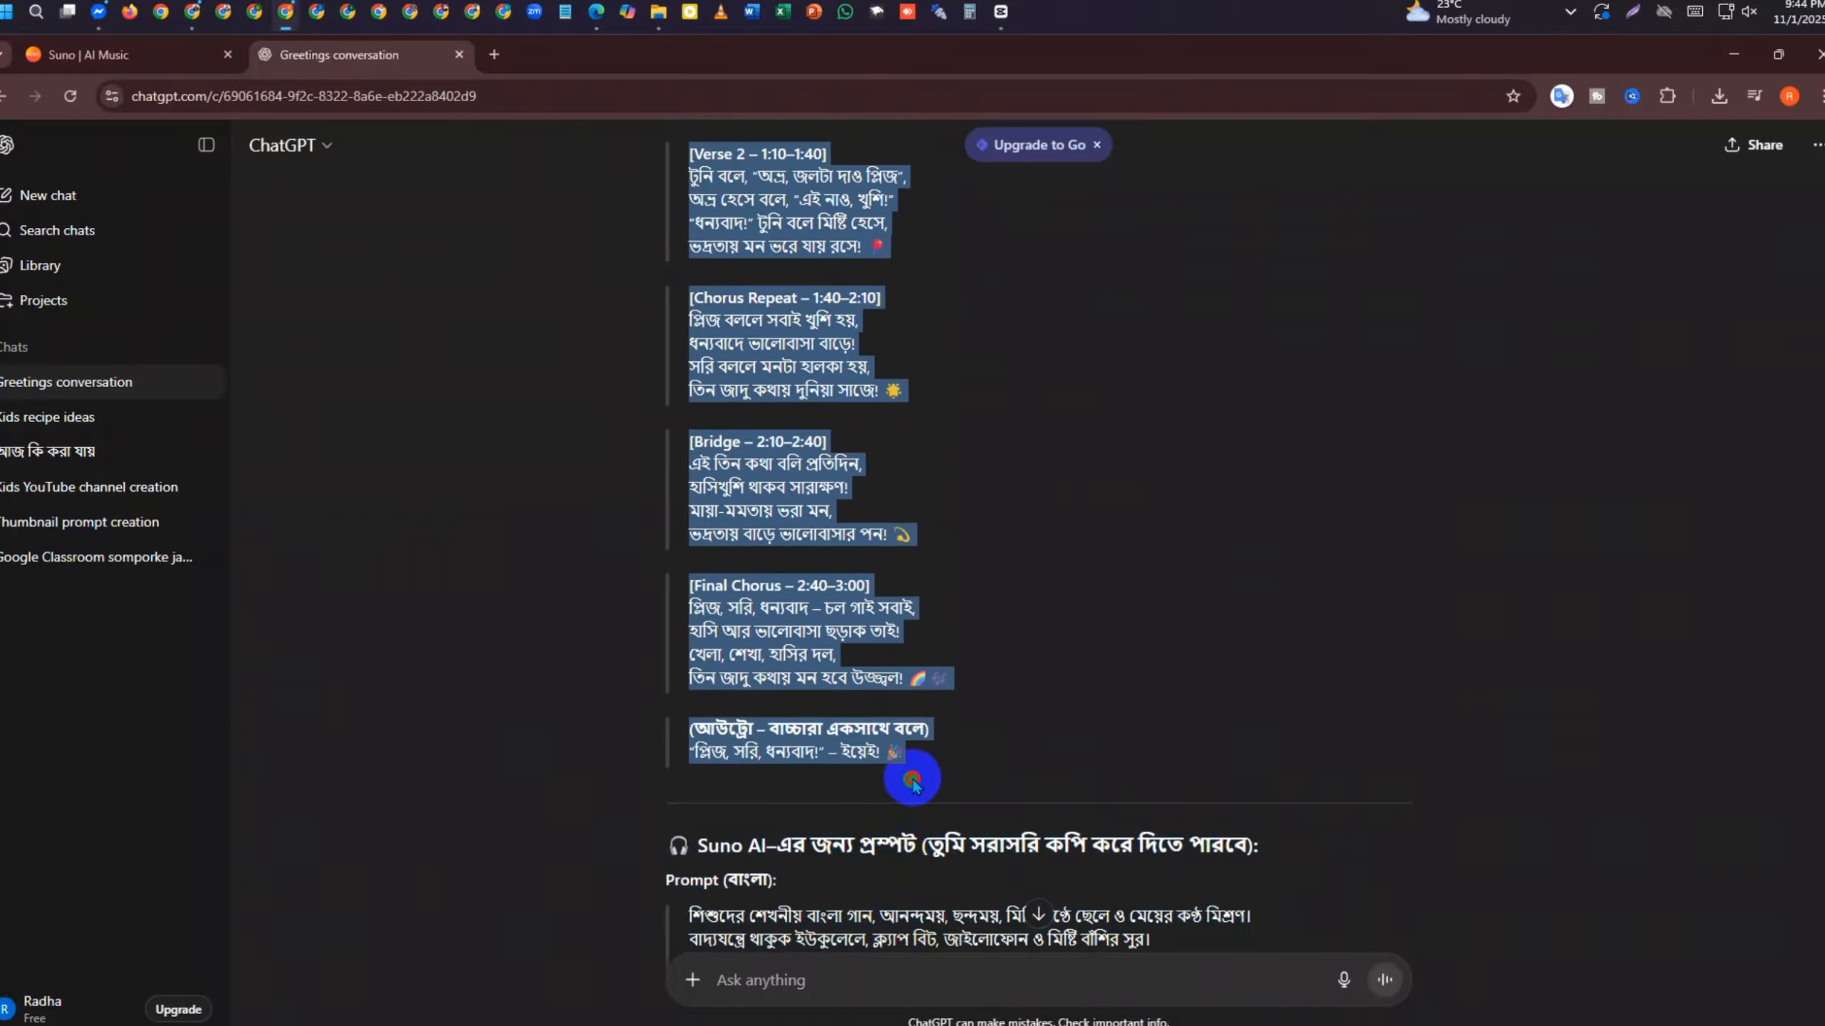
{"action": "key", "text": "ctrl+c"}
{"action": "scroll", "coordinate": [929, 907], "scroll_direction": "down", "scroll_amount": 5}
{"action": "left_click", "coordinate": [841, 980]}
{"action": "key", "text": "ctrl+v"}
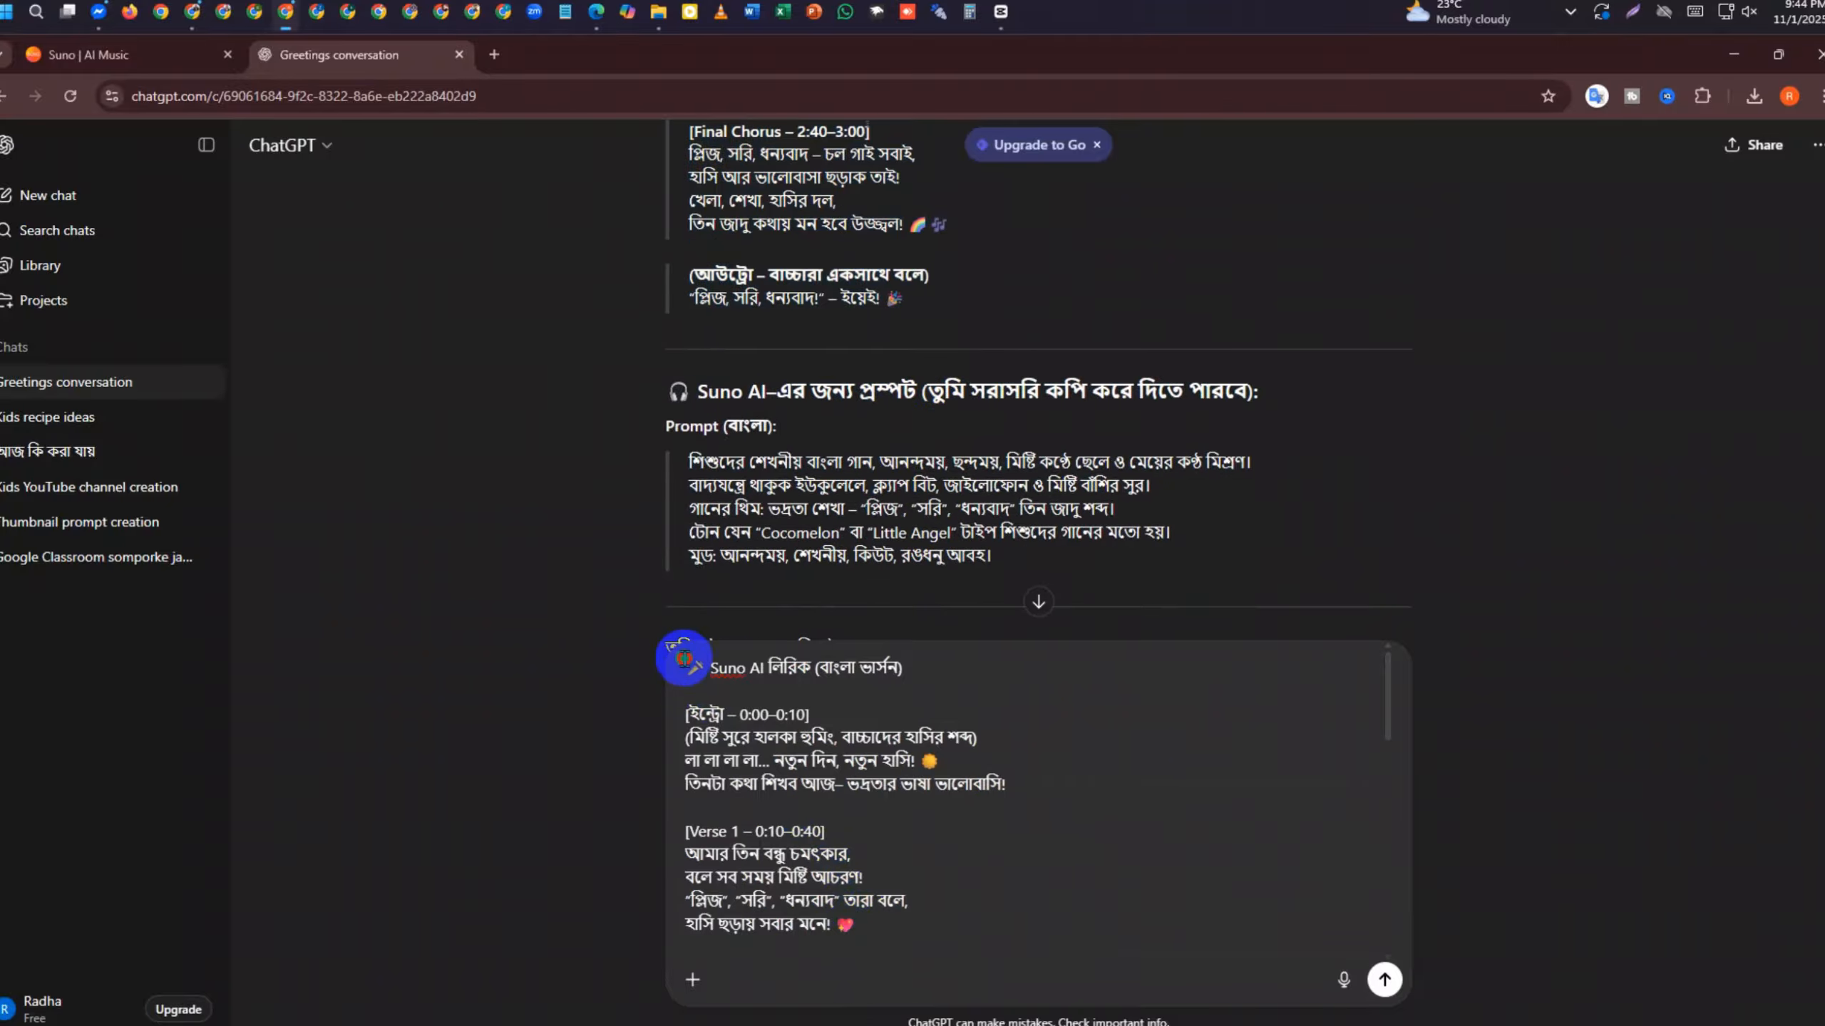
Above the pasted lyrics, begin the Bengali request "তুমি আমাকে যে ভিডিও Prompt", asking for 12 or 15 matching prompts in Bangla and English
{"action": "scroll", "coordinate": [708, 672], "scroll_direction": "down", "scroll_amount": 8}
{"action": "scroll", "coordinate": [707, 672], "scroll_direction": "up", "scroll_amount": 10}
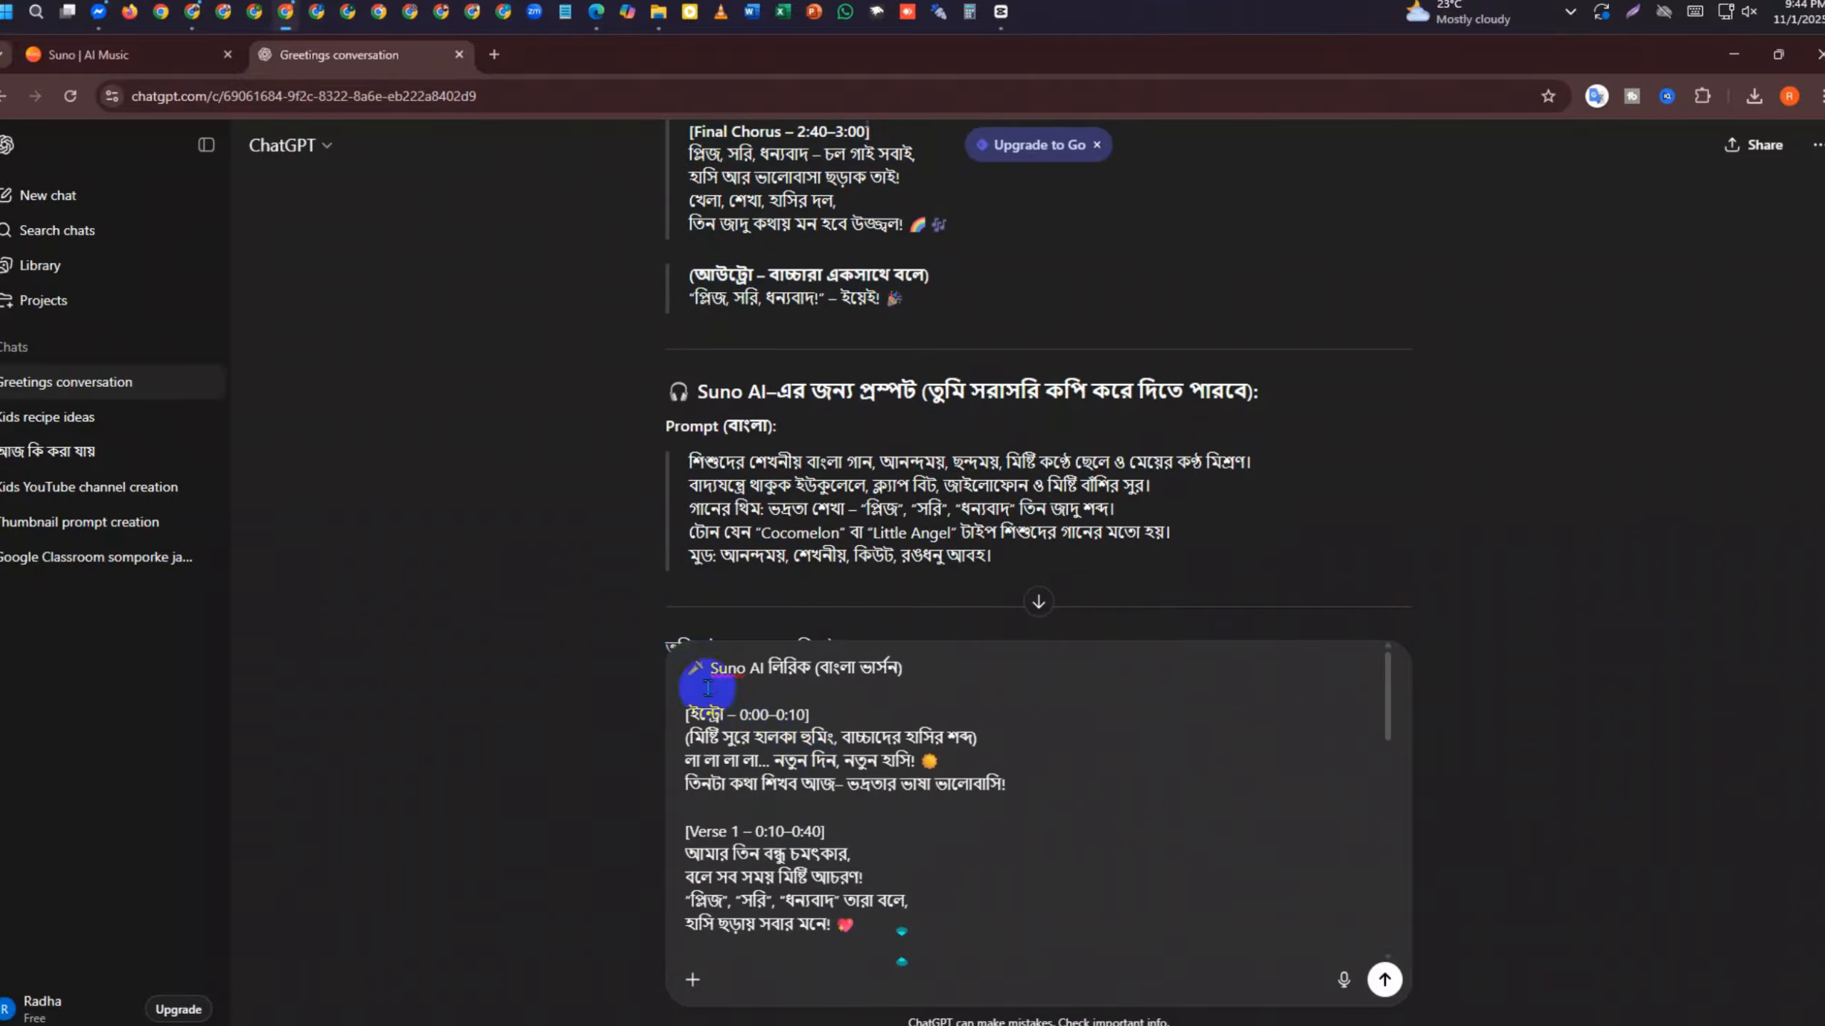
{"action": "key", "text": "shift+Return"}
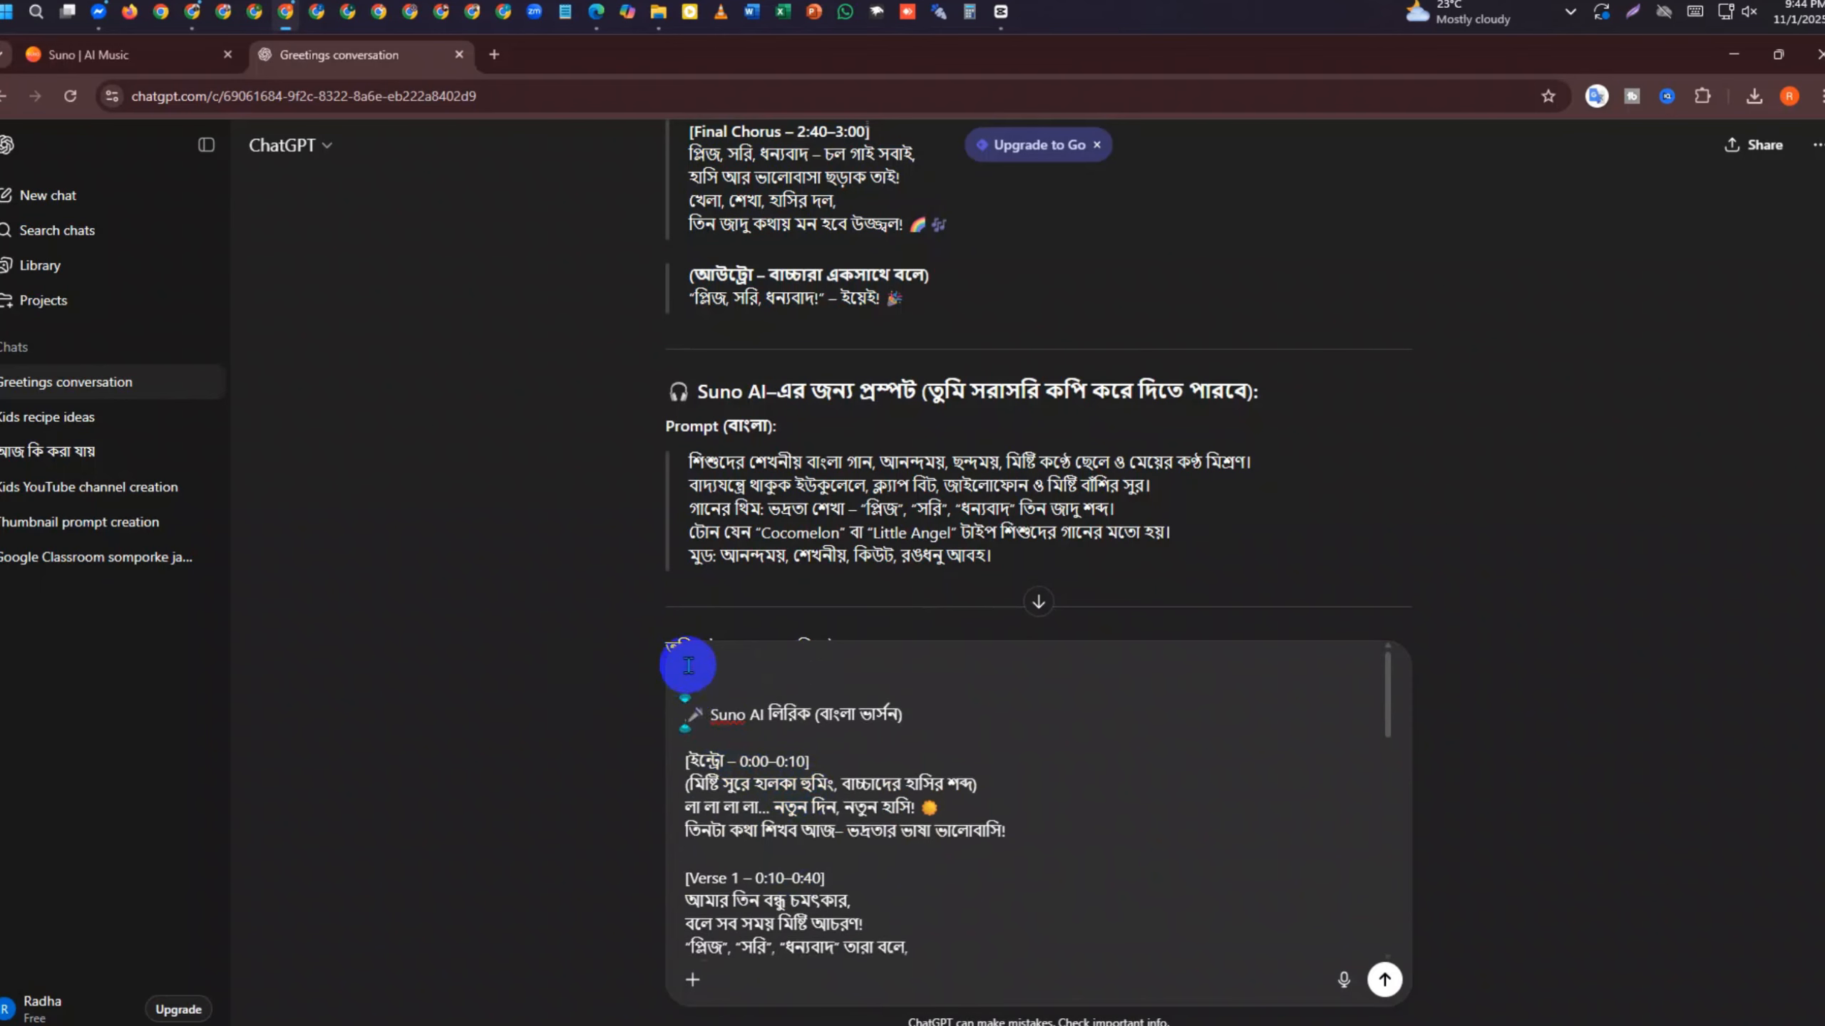
{"action": "left_click", "coordinate": [1570, 12]}
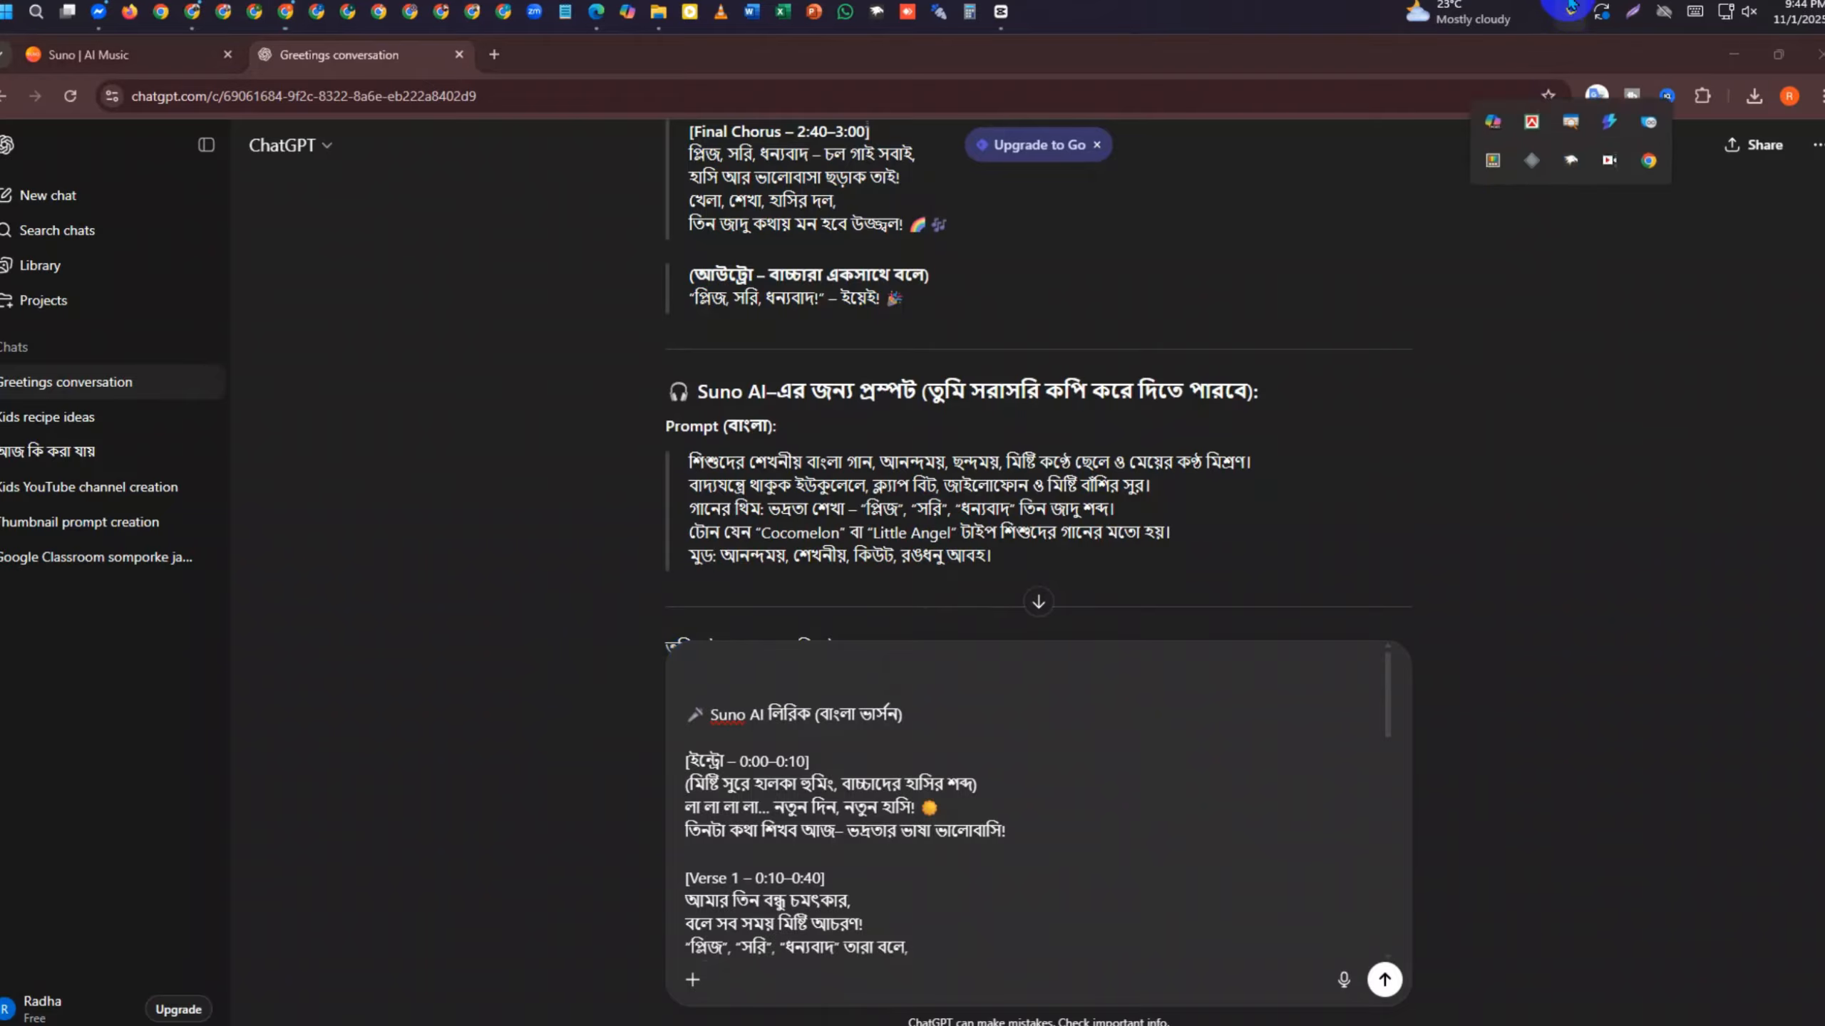
{"action": "left_click", "coordinate": [747, 664]}
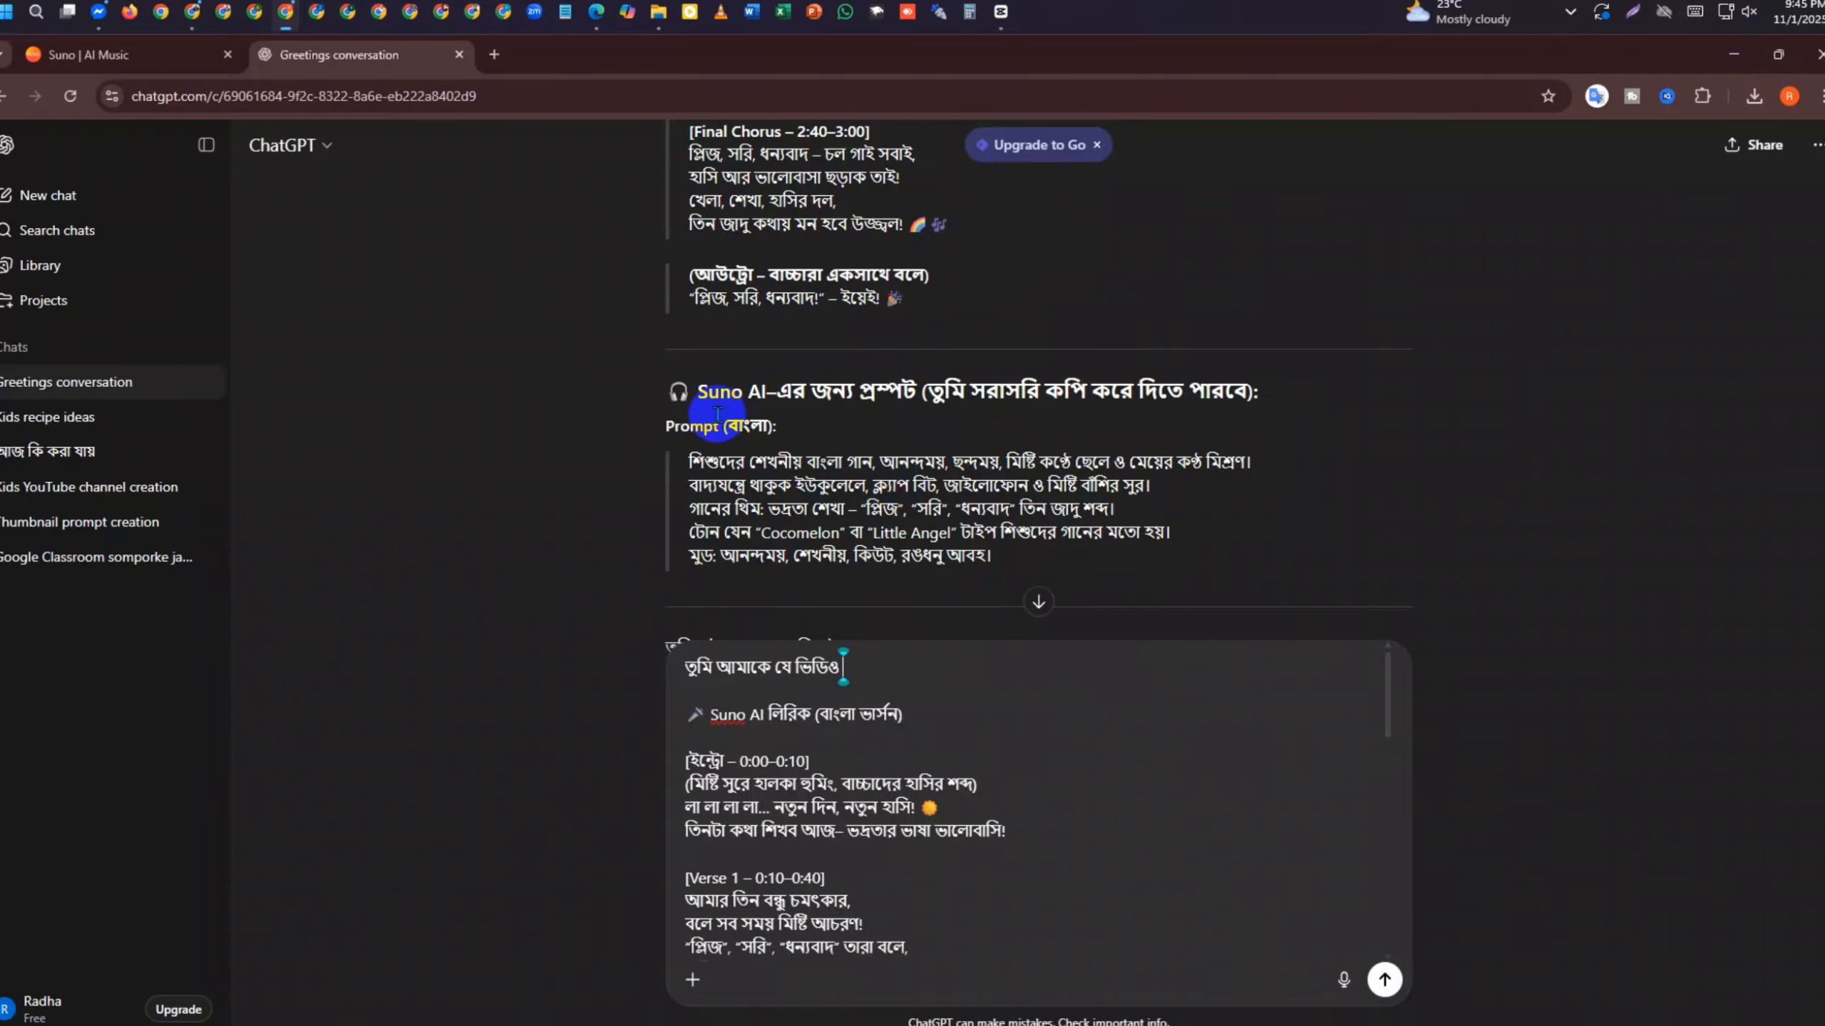
{"action": "left_click_drag", "start_coordinate": [717, 424], "coordinate": [631, 430]}
{"action": "left_click", "coordinate": [888, 667]}
{"action": "key", "text": "ctrl+v"}
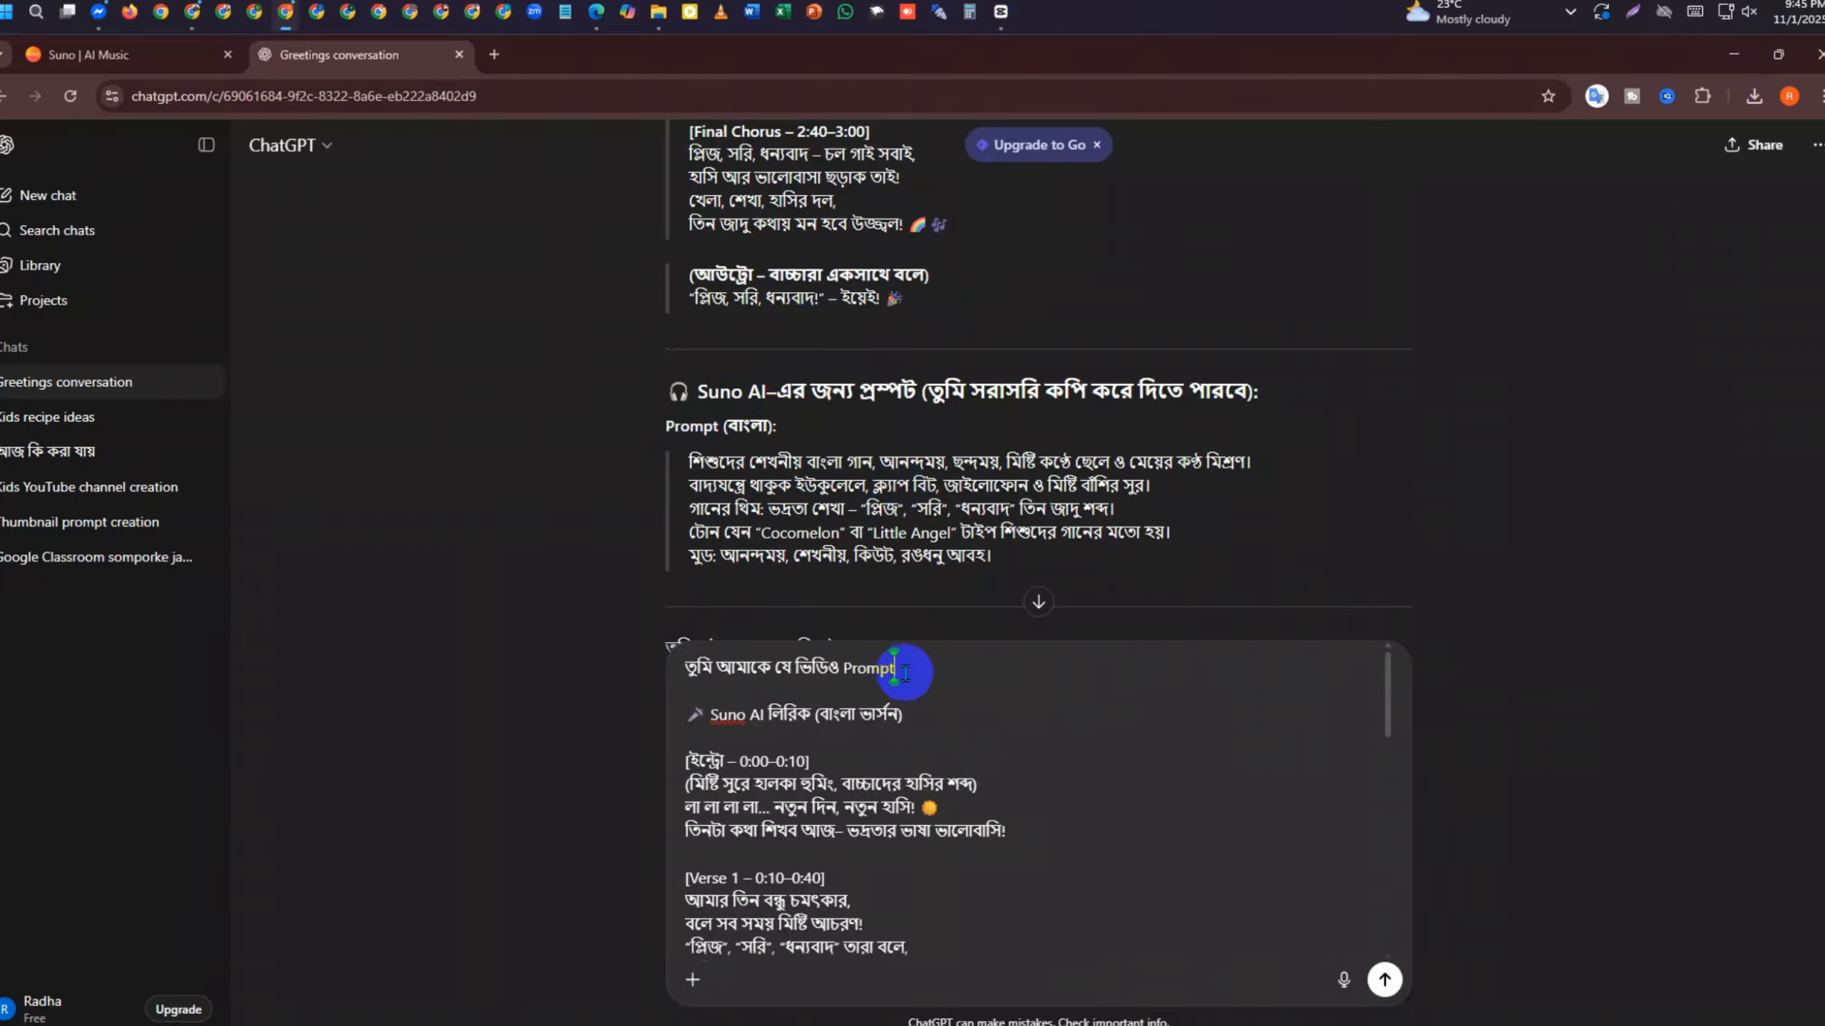
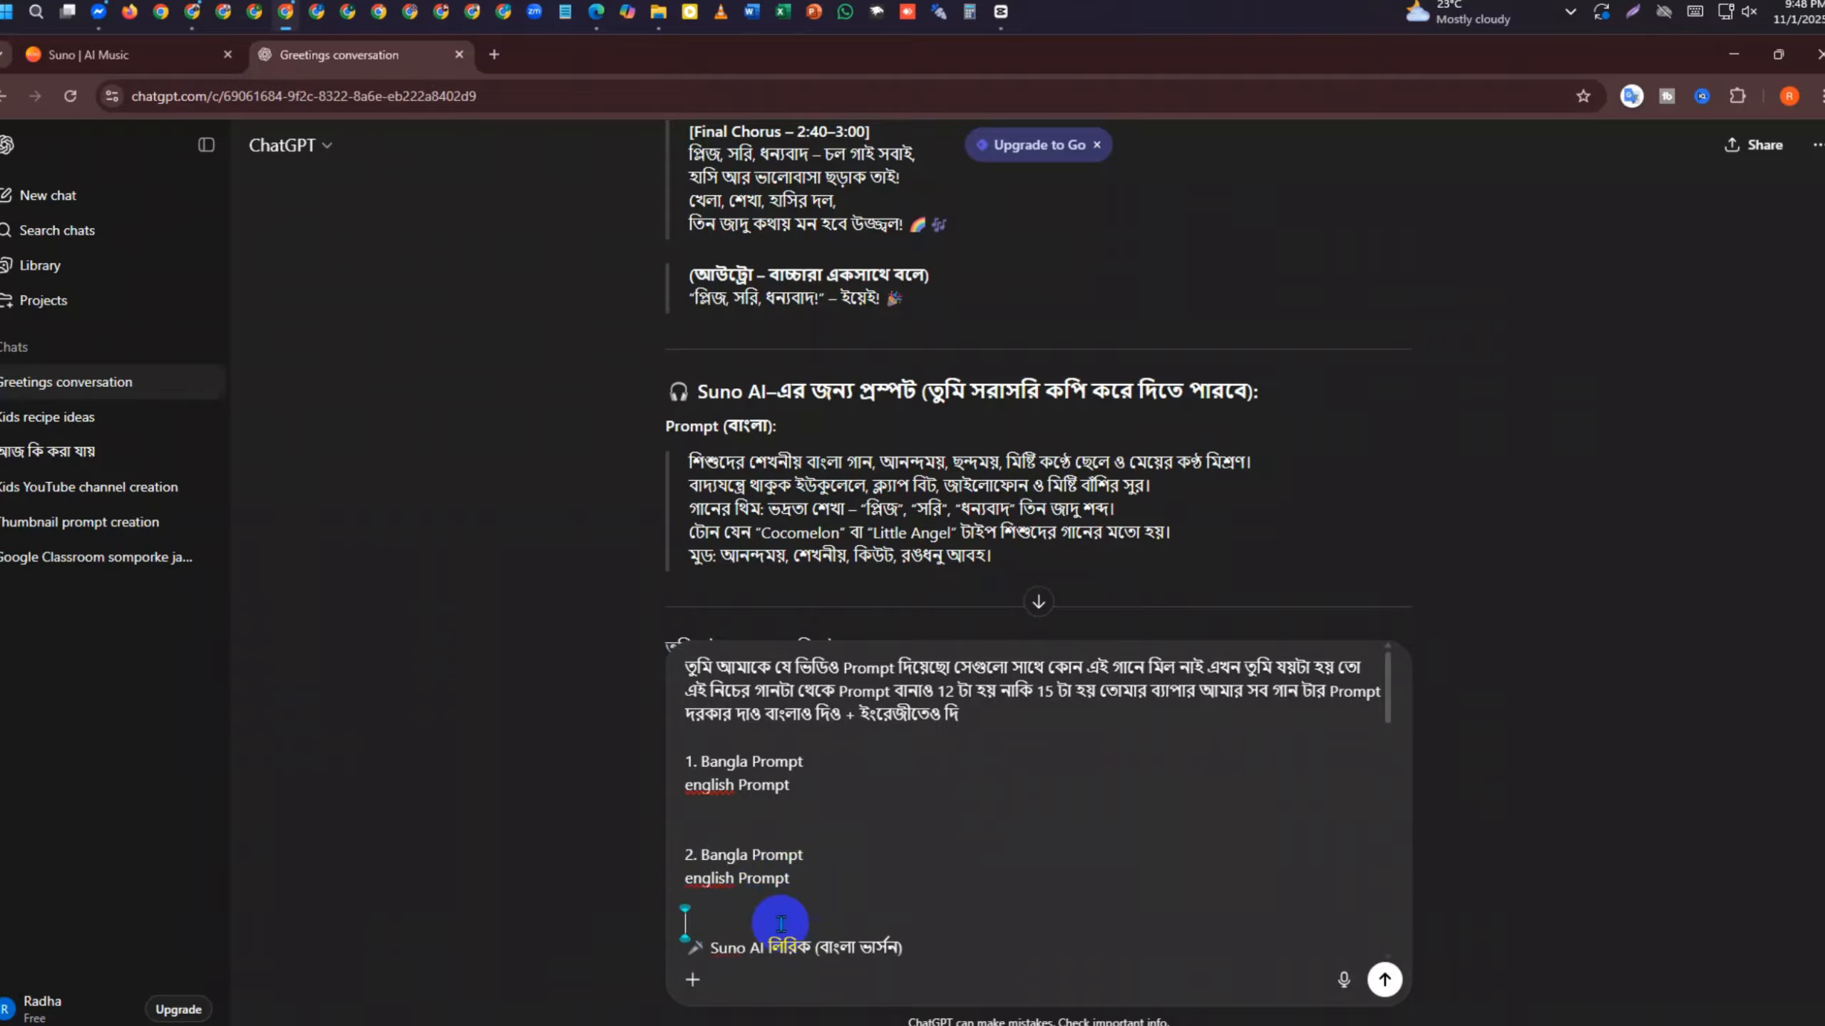
Add a third "Bangla Prompt / english Prompt" pair numbered 3 and a dotted "More" line to the format example, spaced off from the lyrics
{"action": "type", "text": "1. Bangla Prompt english Prompt"}
{"action": "key", "text": "shift+Return"}
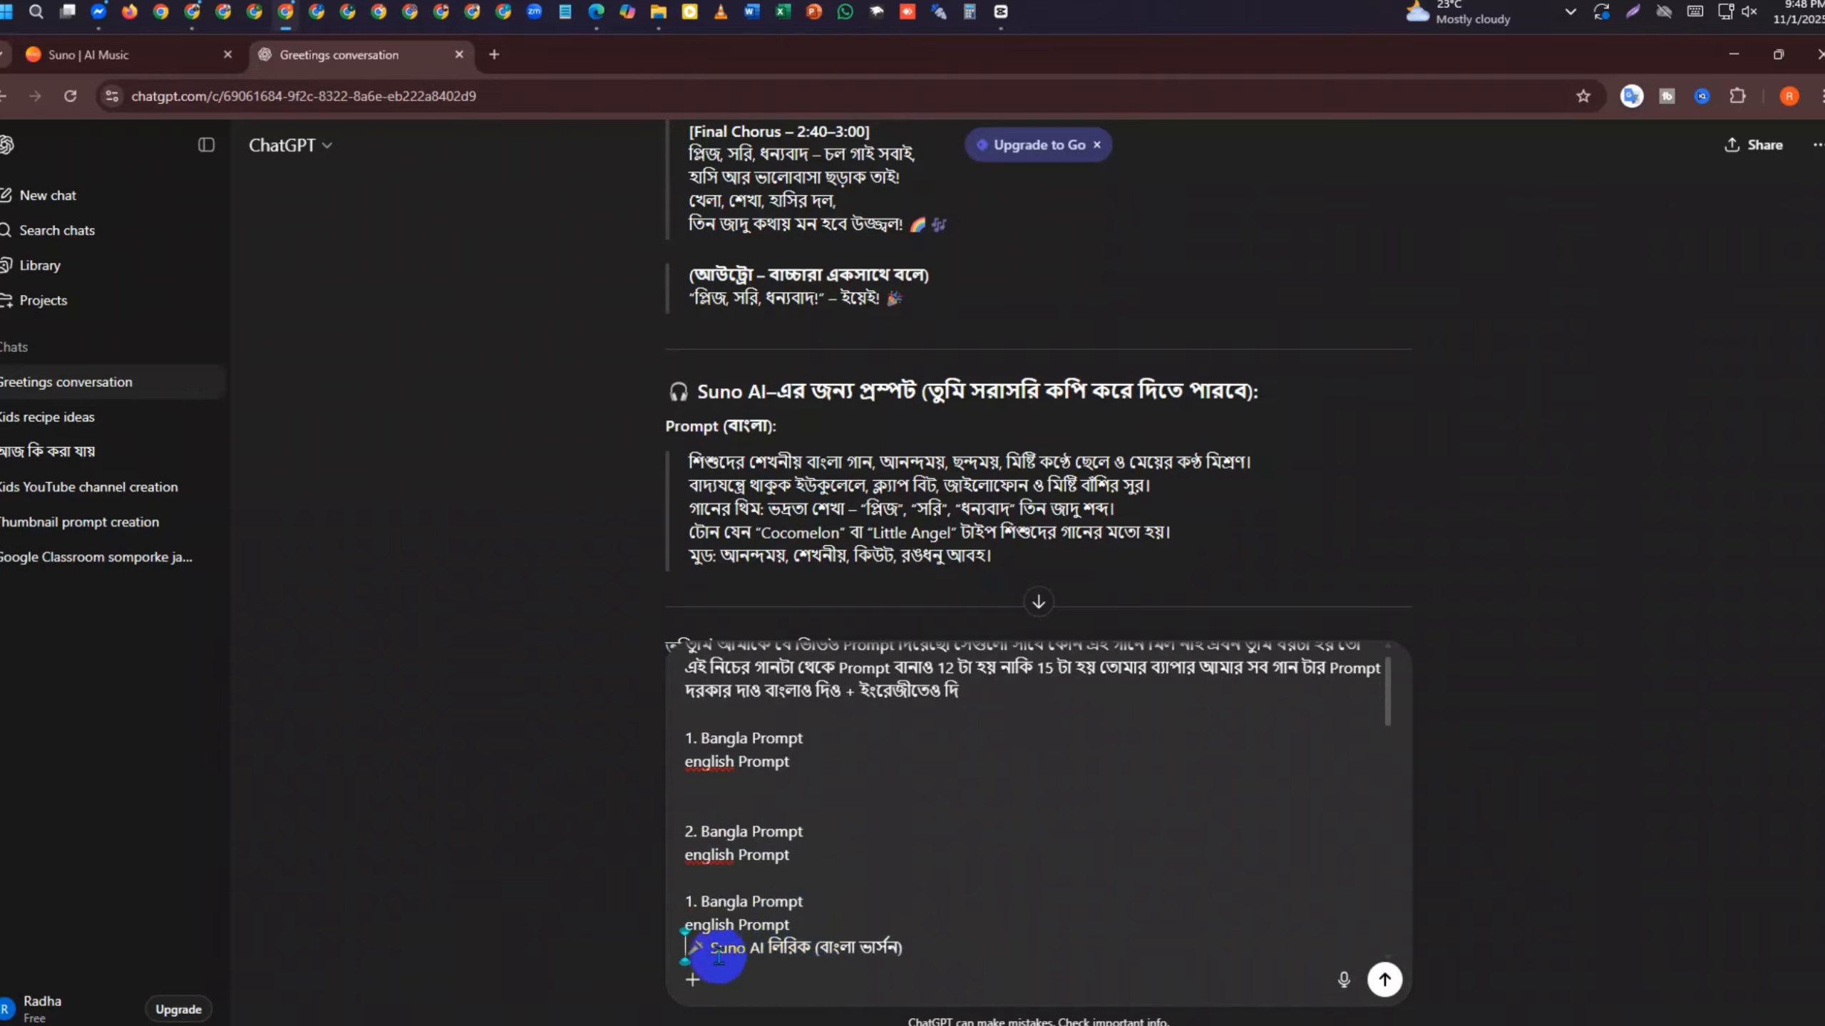
{"action": "left_click_drag", "start_coordinate": [685, 900], "coordinate": [694, 902]}
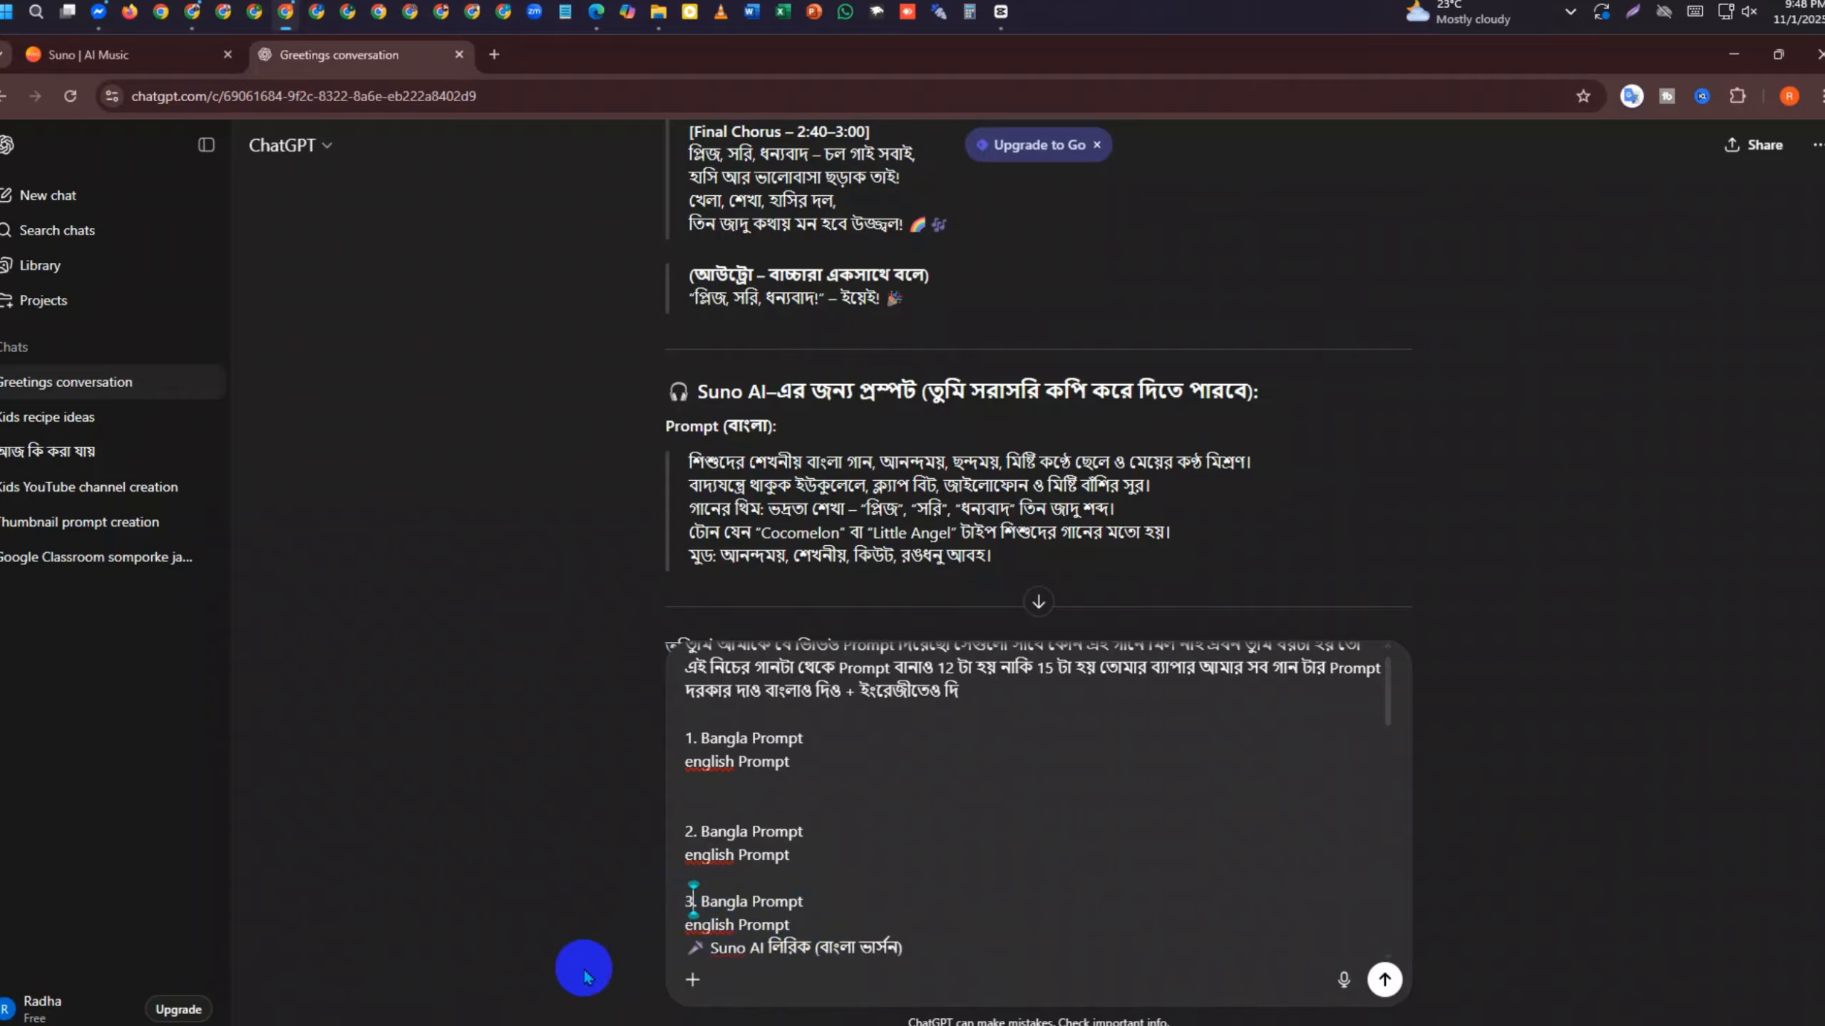
{"action": "key", "text": "shift+Return"}
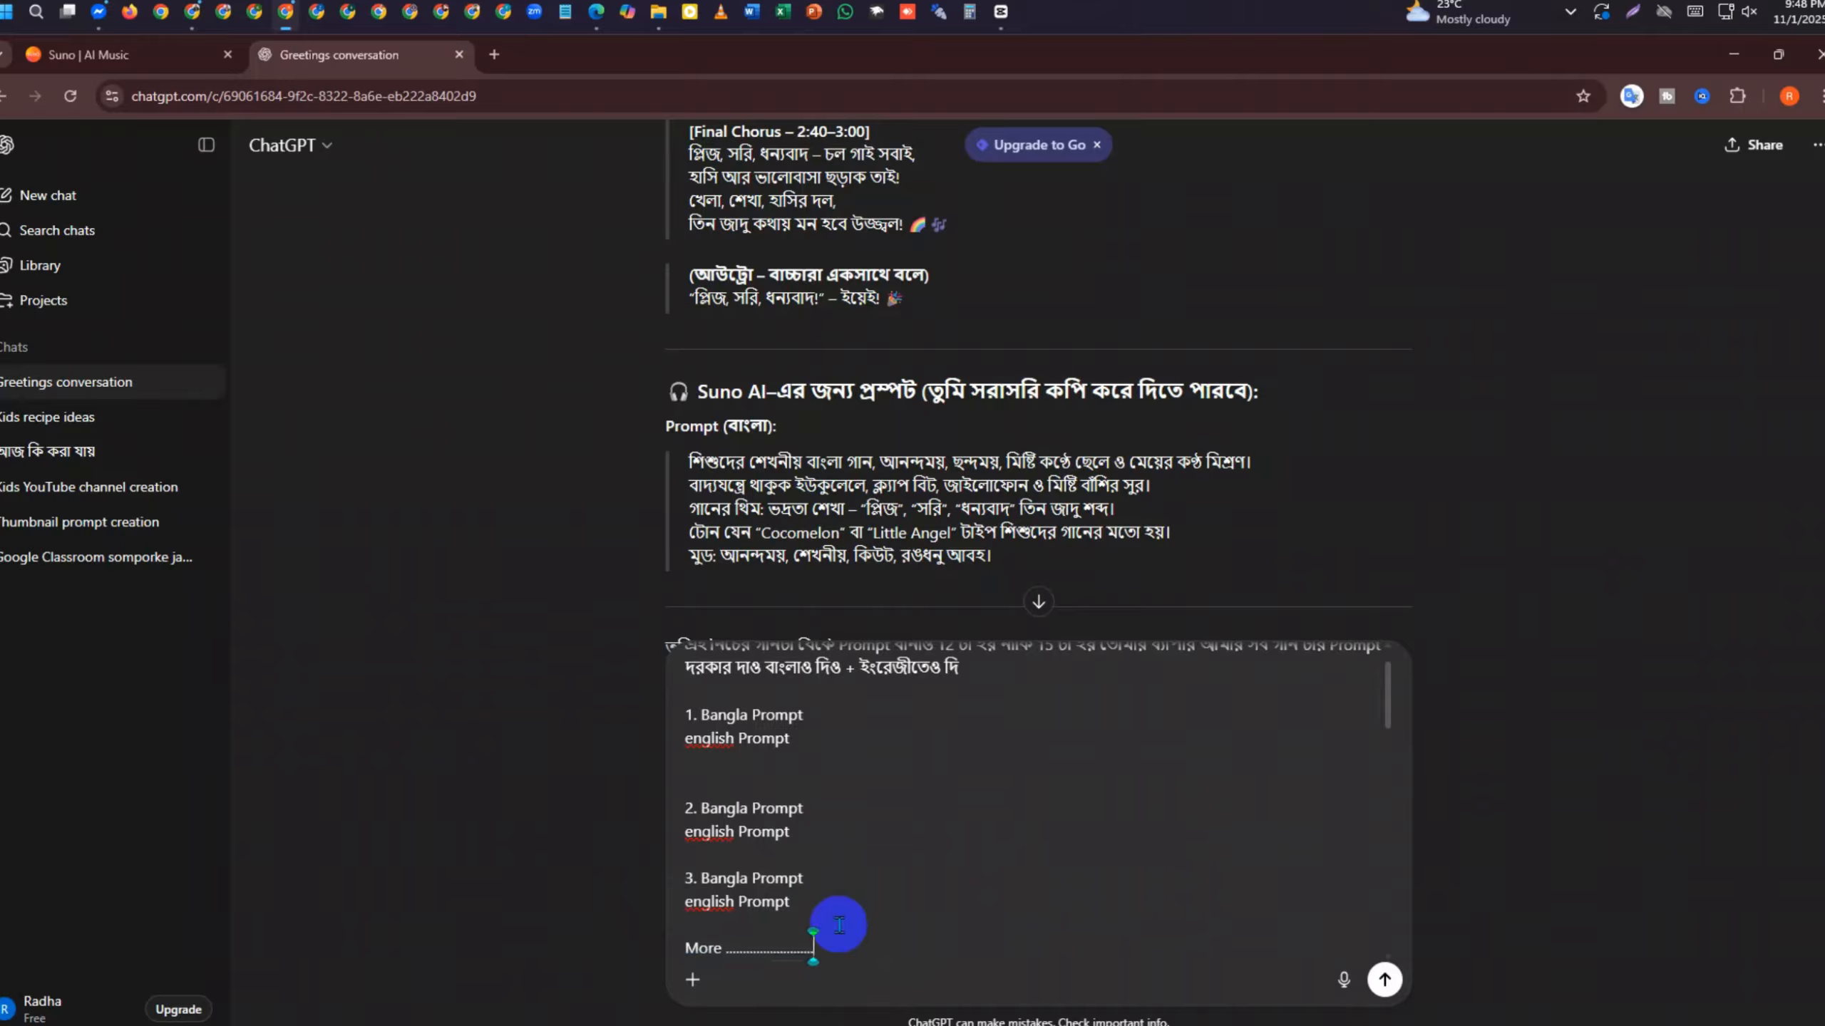
{"action": "key", "text": "shift+Return"}
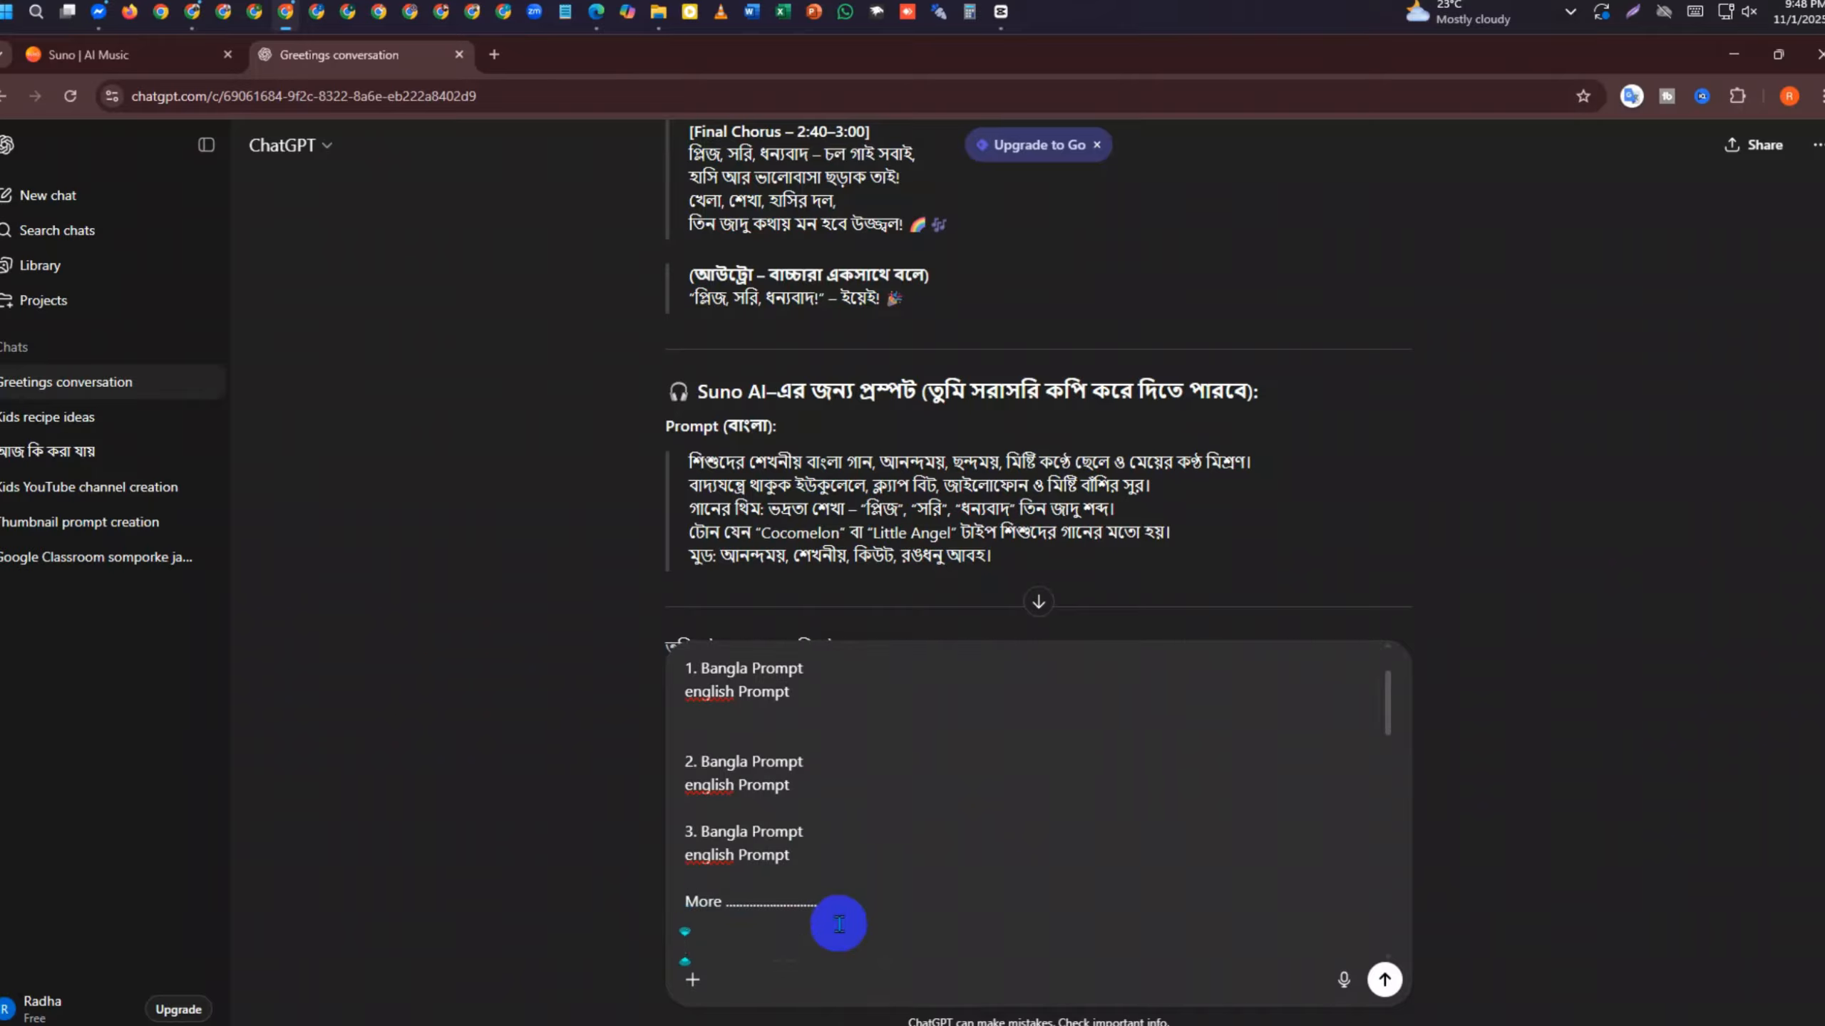
Review the whole message from the request through the lyrics and send it to ChatGPT
{"action": "scroll", "coordinate": [975, 885], "scroll_direction": "up", "scroll_amount": 2}
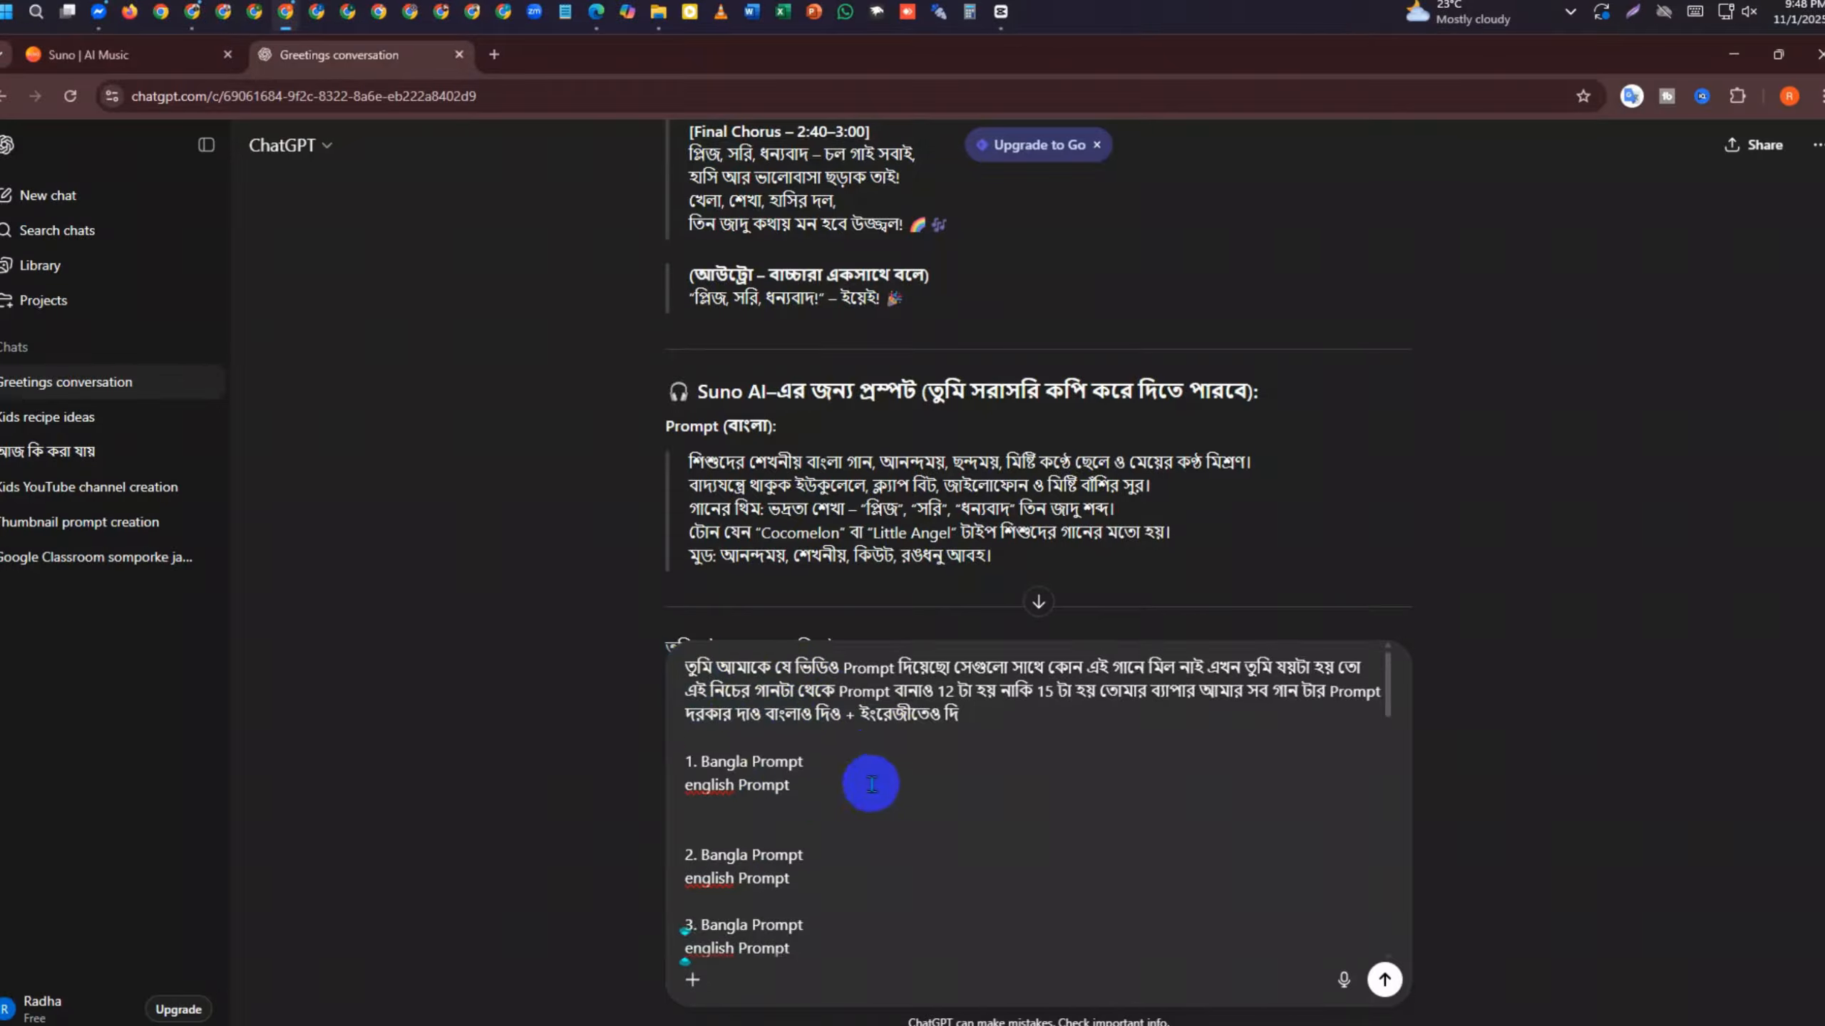
{"action": "scroll", "coordinate": [862, 786], "scroll_direction": "down", "scroll_amount": 6}
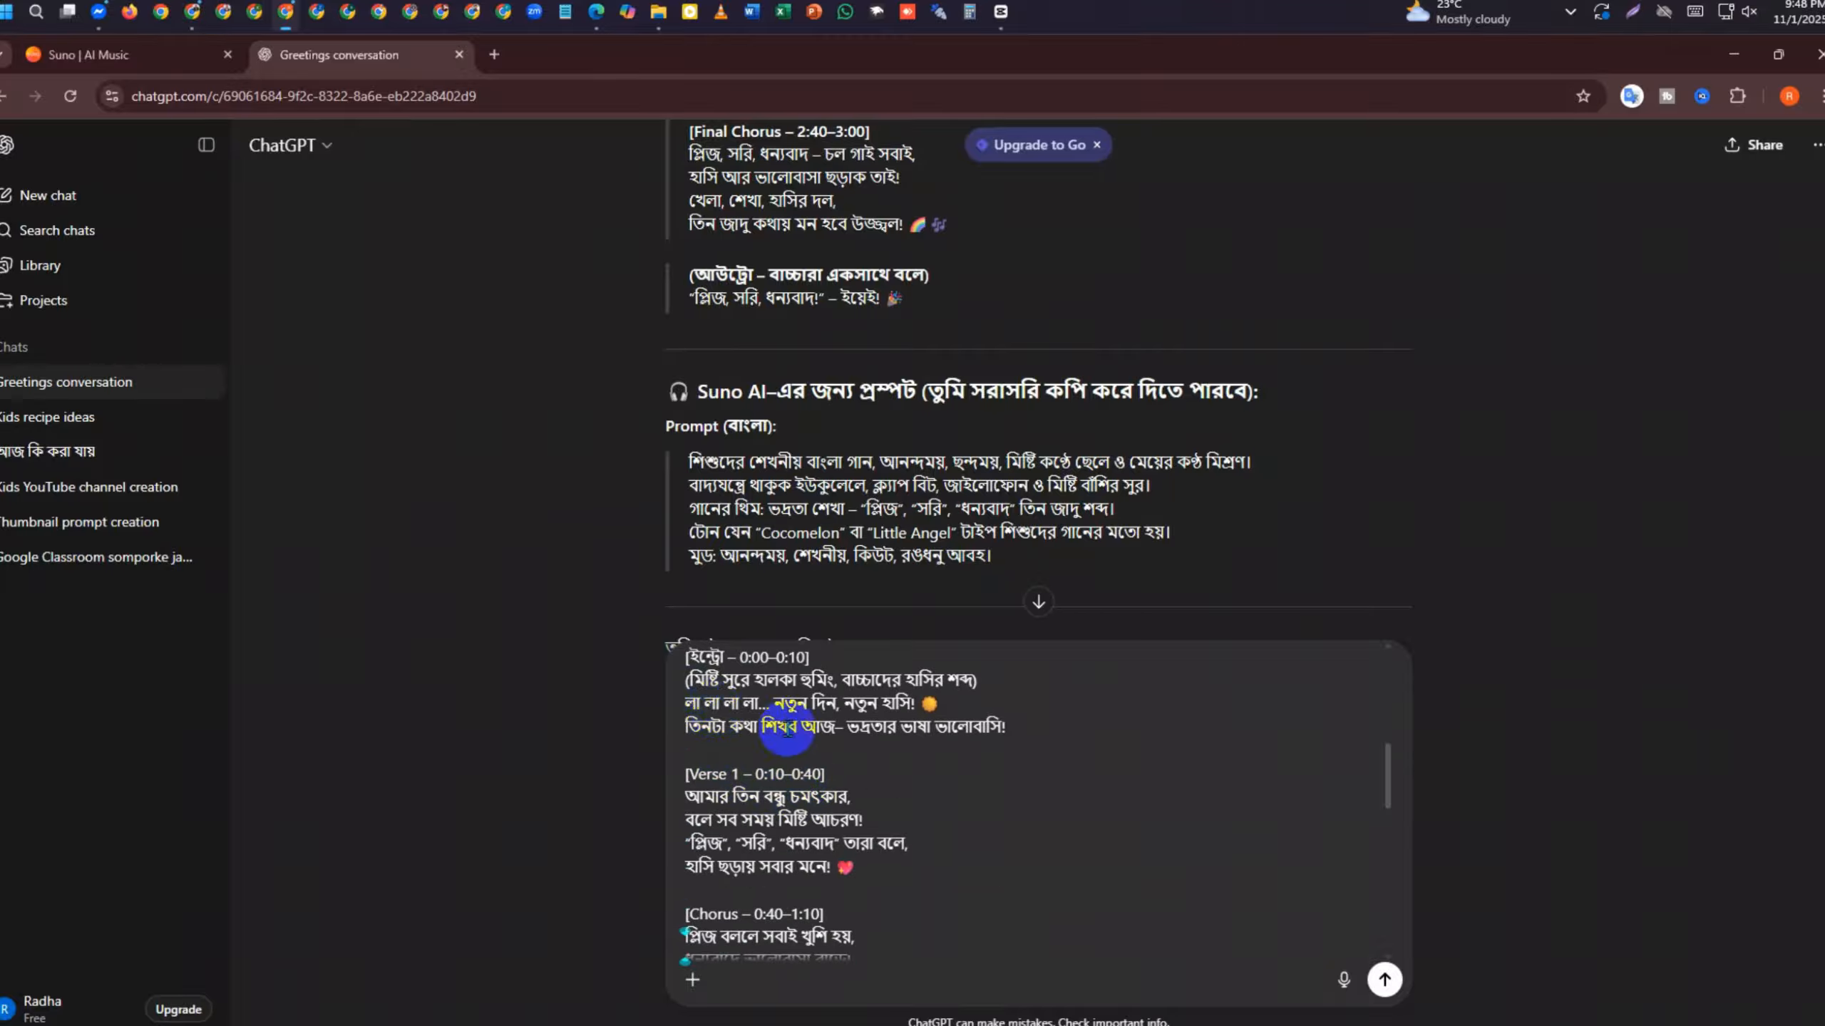
{"action": "scroll", "coordinate": [807, 777], "scroll_direction": "down", "scroll_amount": 5}
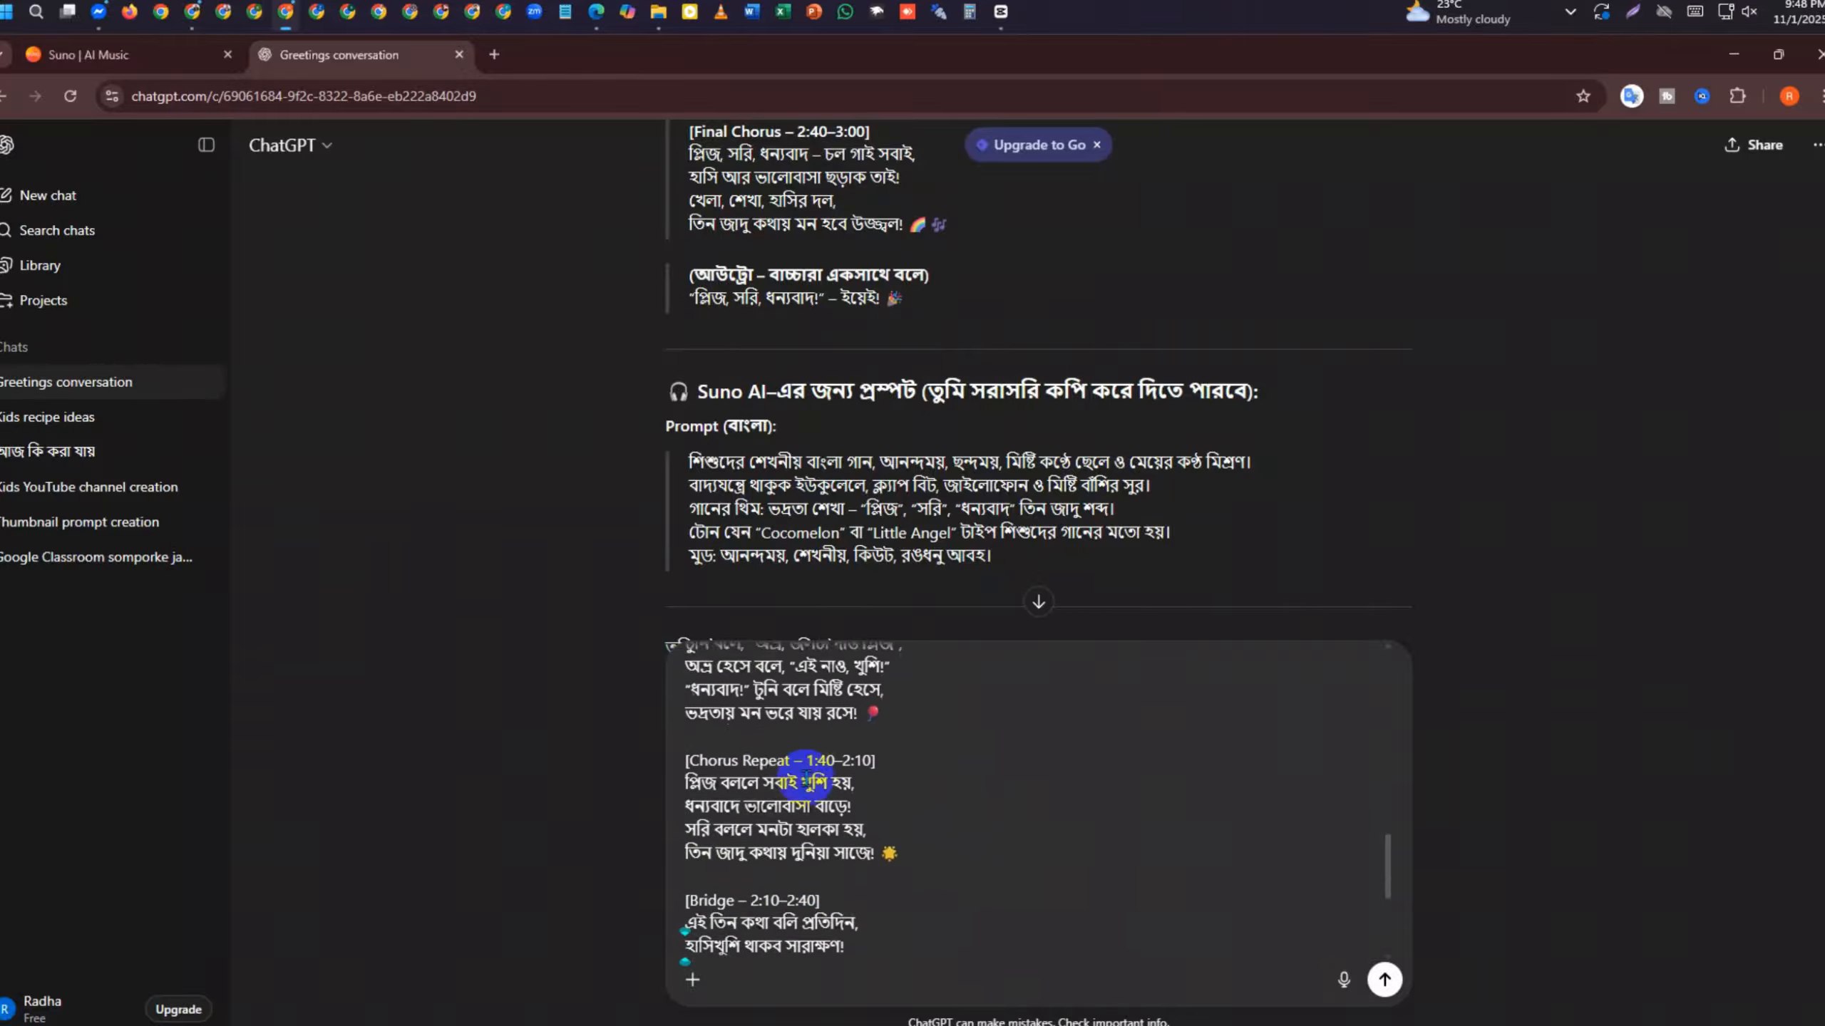
{"action": "scroll", "coordinate": [862, 791], "scroll_direction": "down", "scroll_amount": 4}
{"action": "left_click", "coordinate": [1384, 979]}
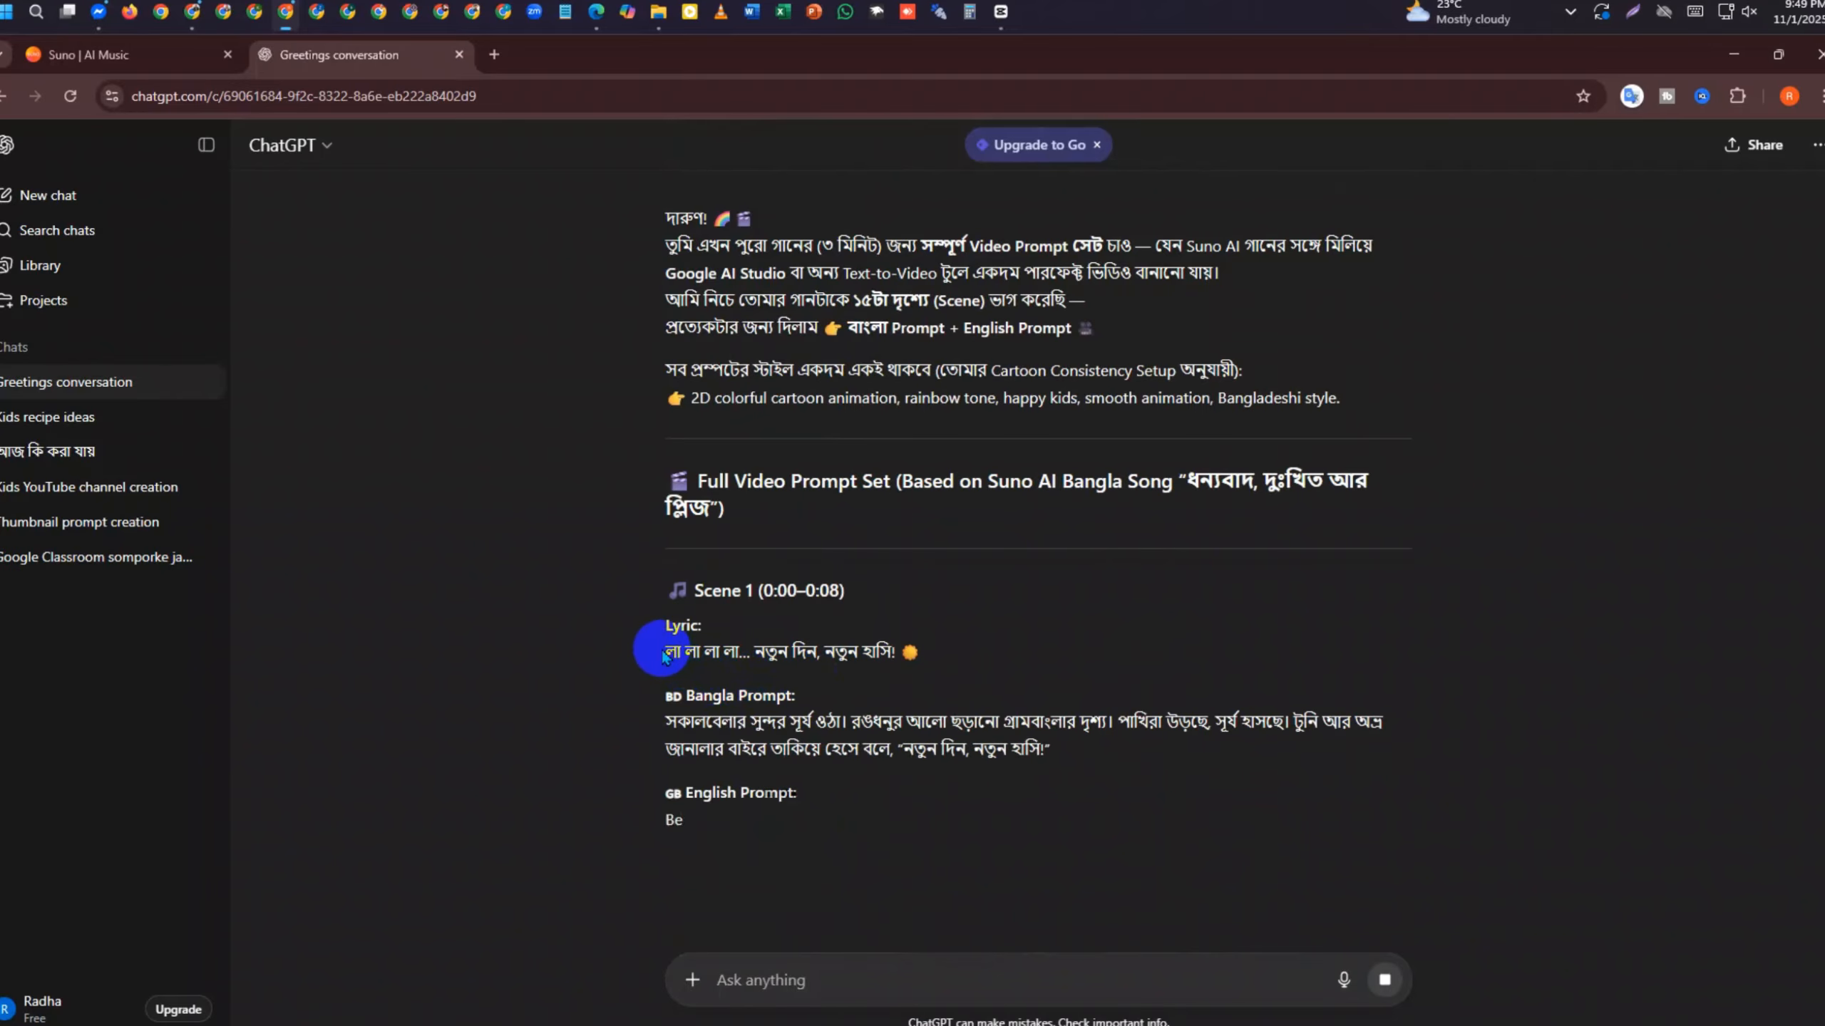
Read through the reply's lyric, Bangla prompt and English prompt for each scene, from Scene 1 to Scene 14
{"action": "scroll", "coordinate": [927, 661], "scroll_direction": "down", "scroll_amount": 3}
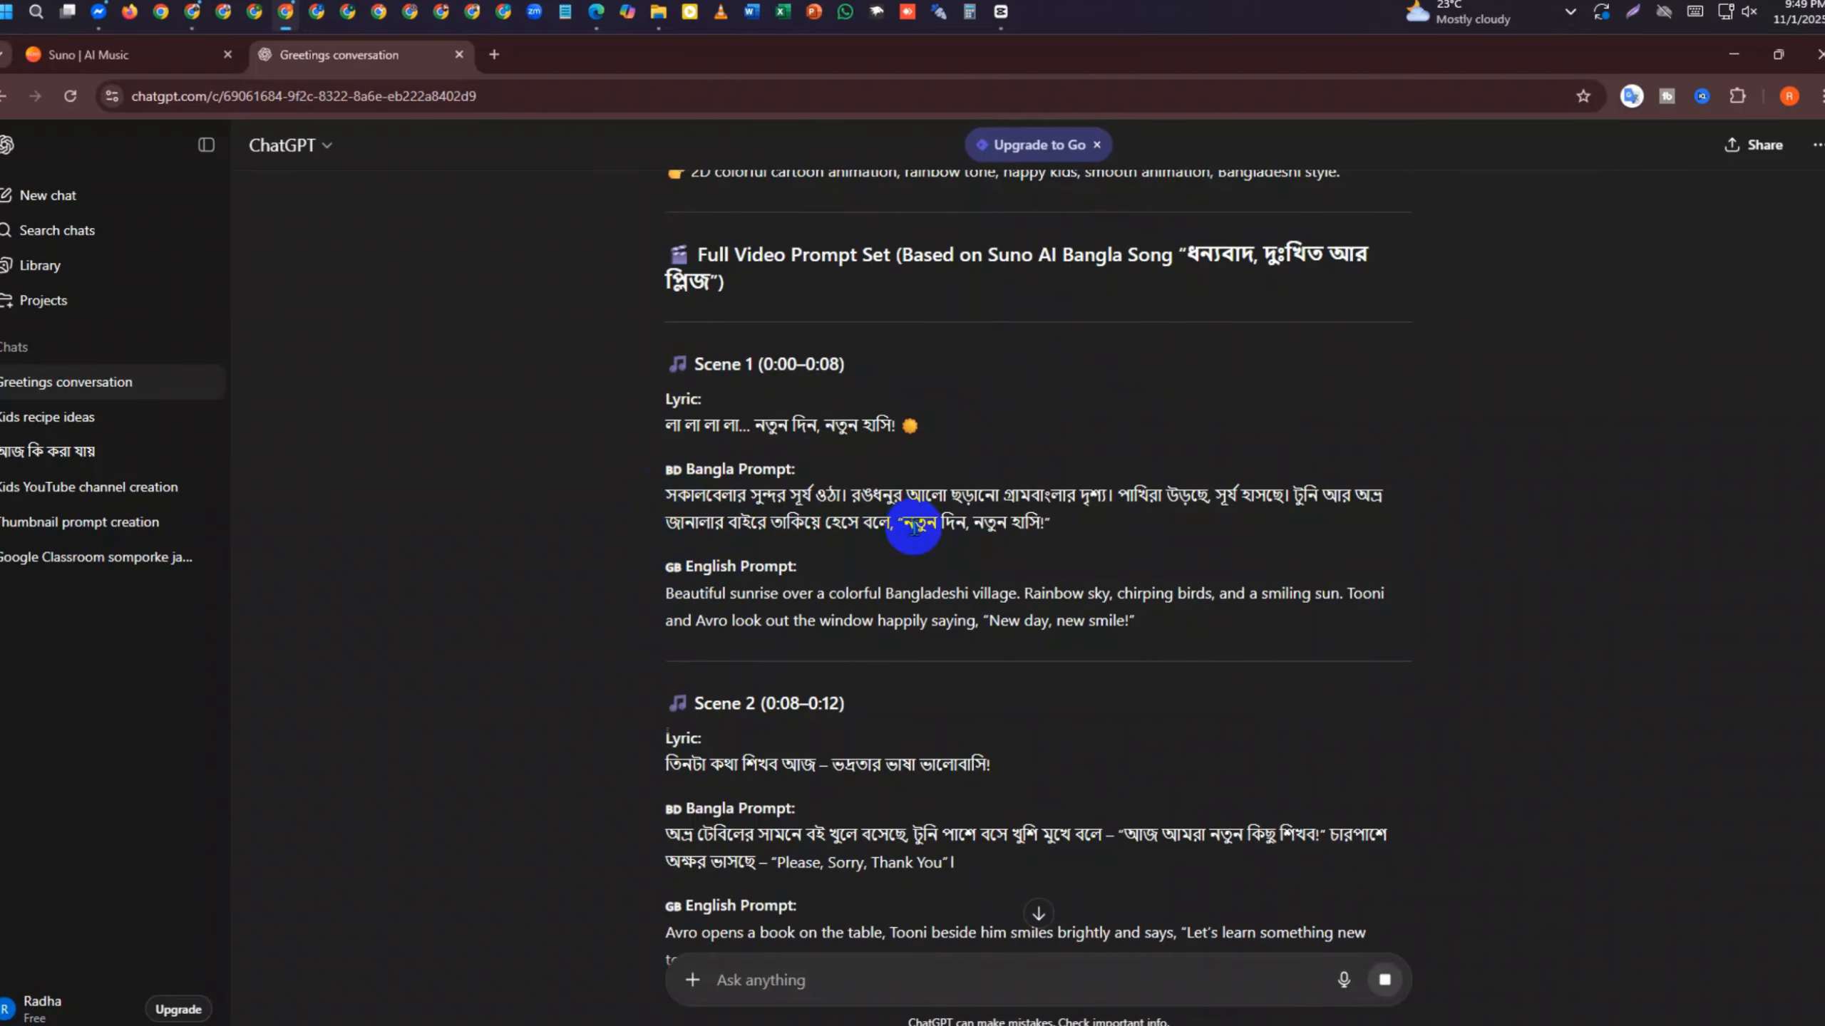
{"action": "scroll", "coordinate": [891, 679], "scroll_direction": "down", "scroll_amount": 3}
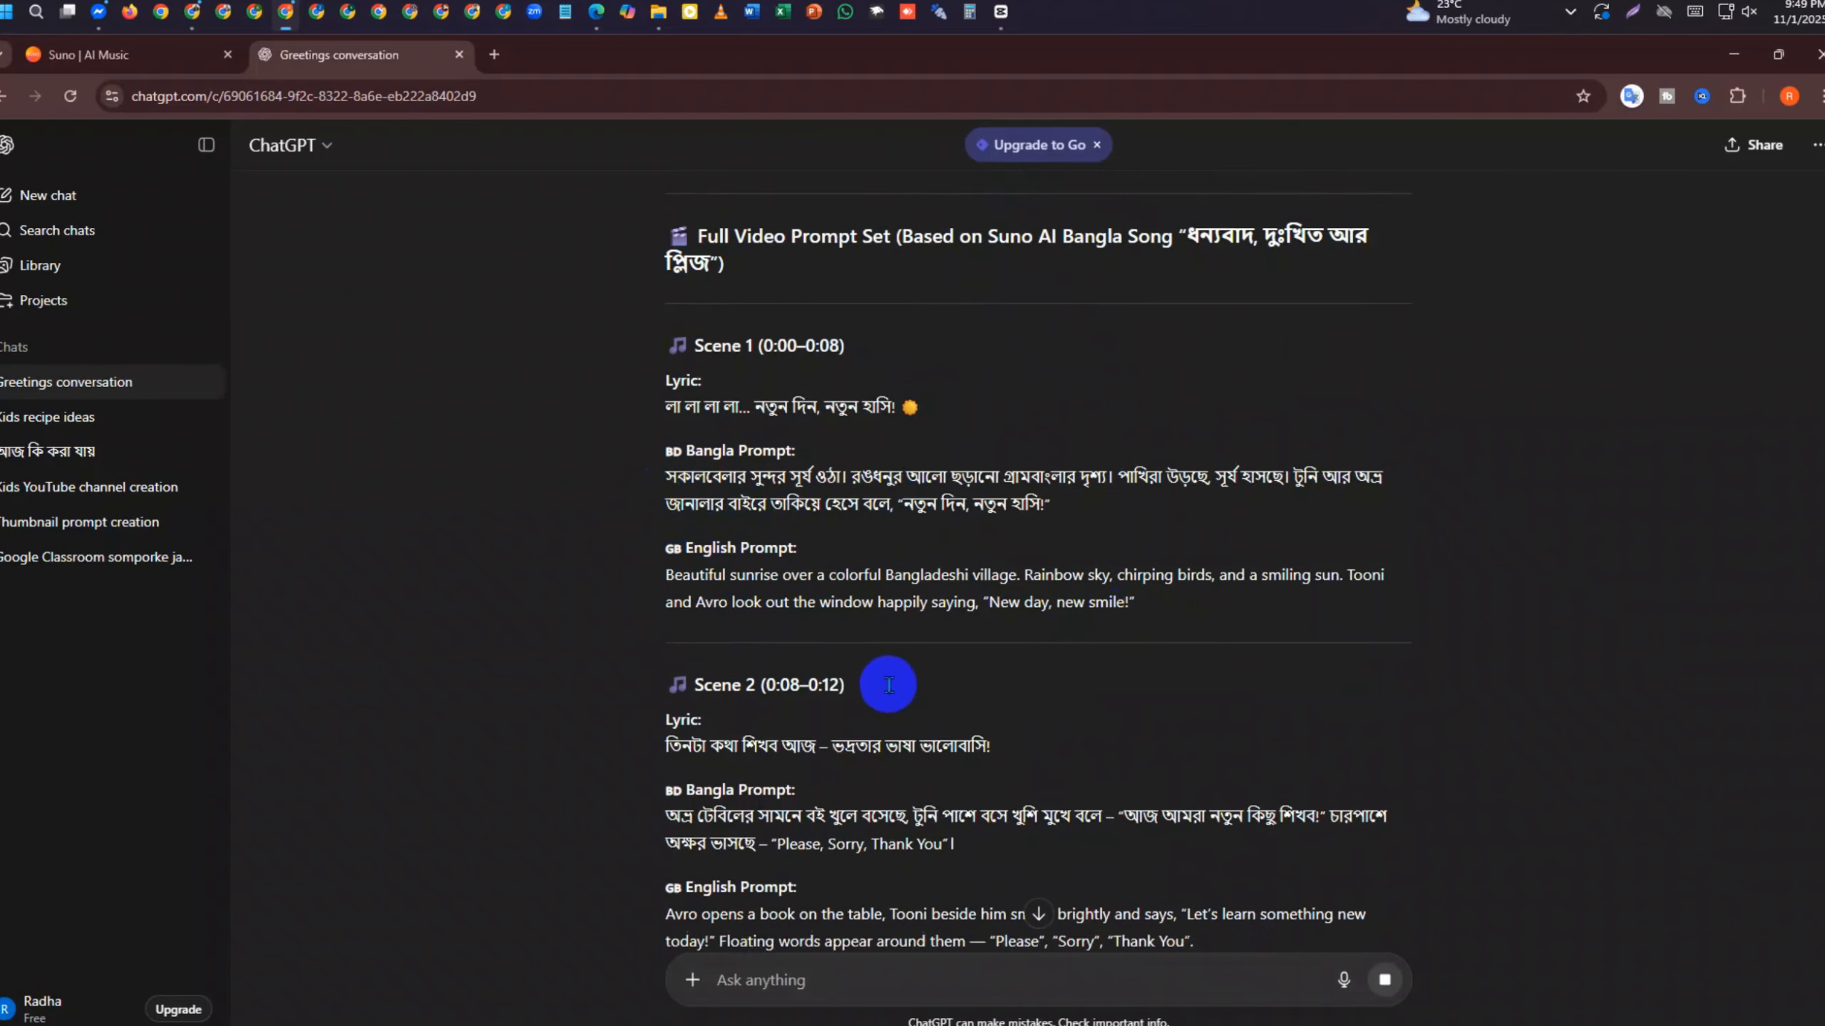
{"action": "left_click_drag", "start_coordinate": [662, 548], "coordinate": [1030, 533]}
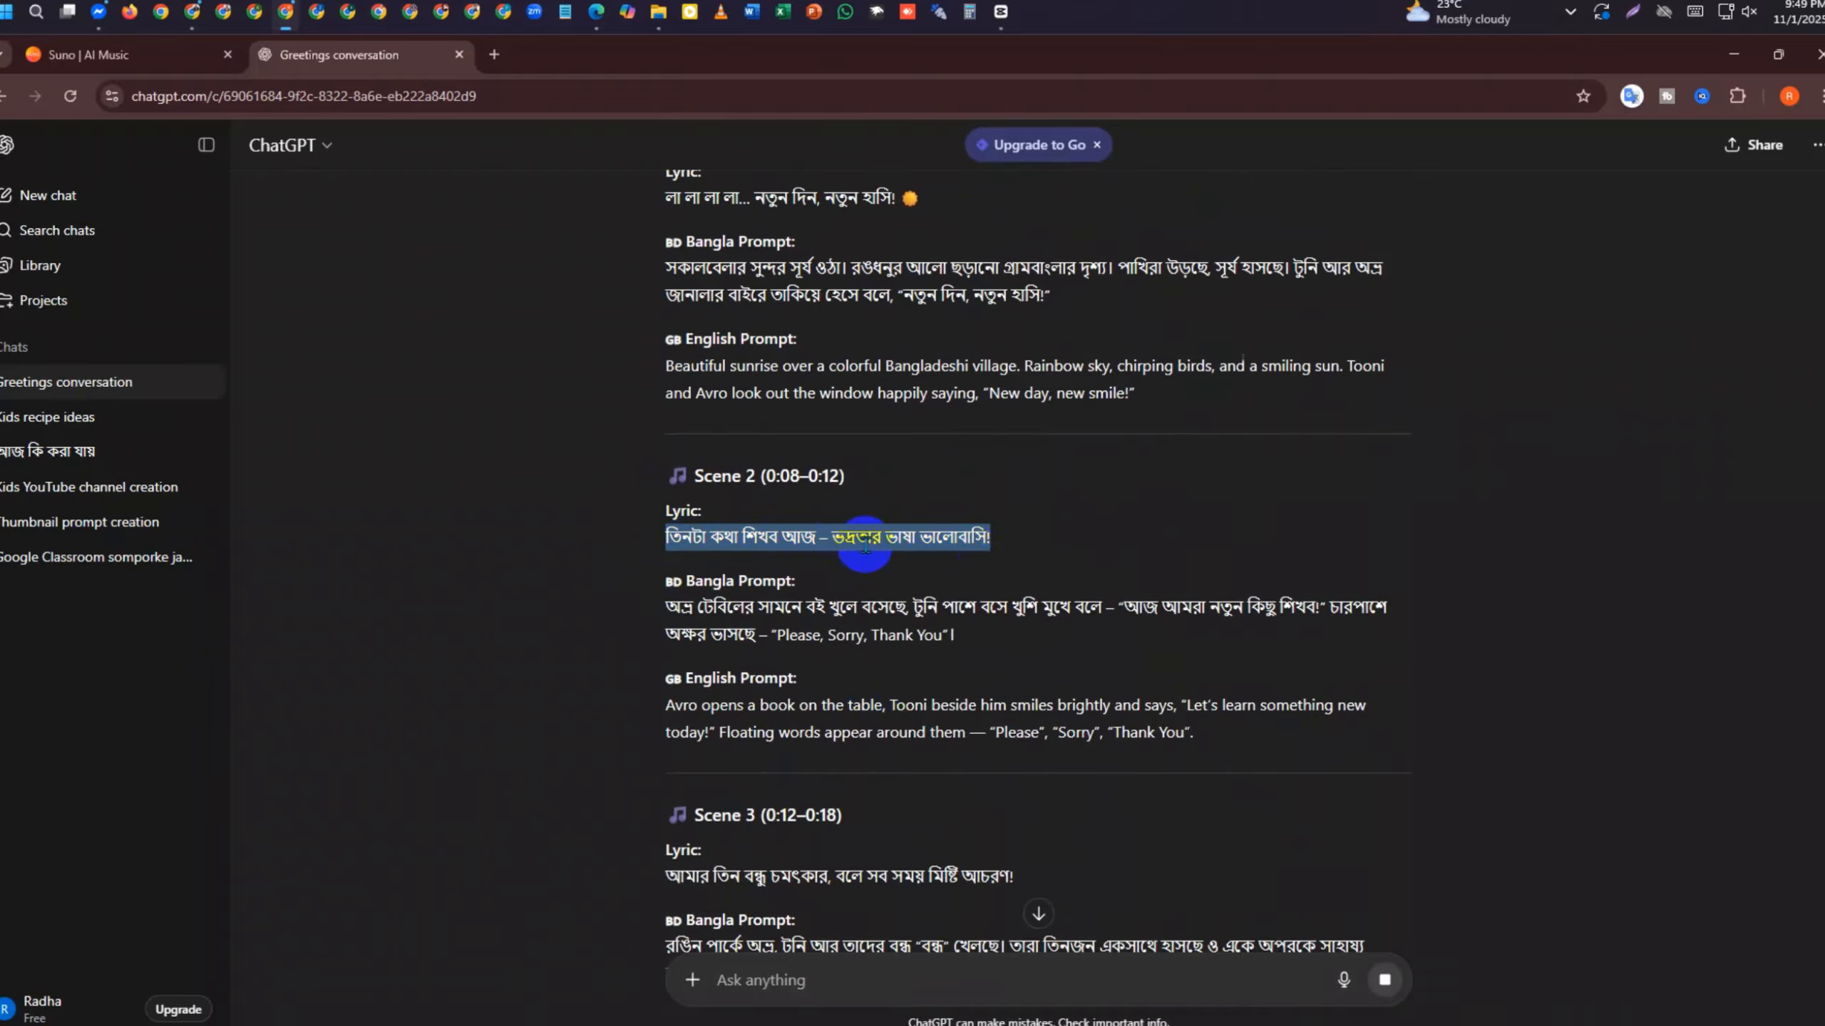
{"action": "left_click", "coordinate": [1035, 539]}
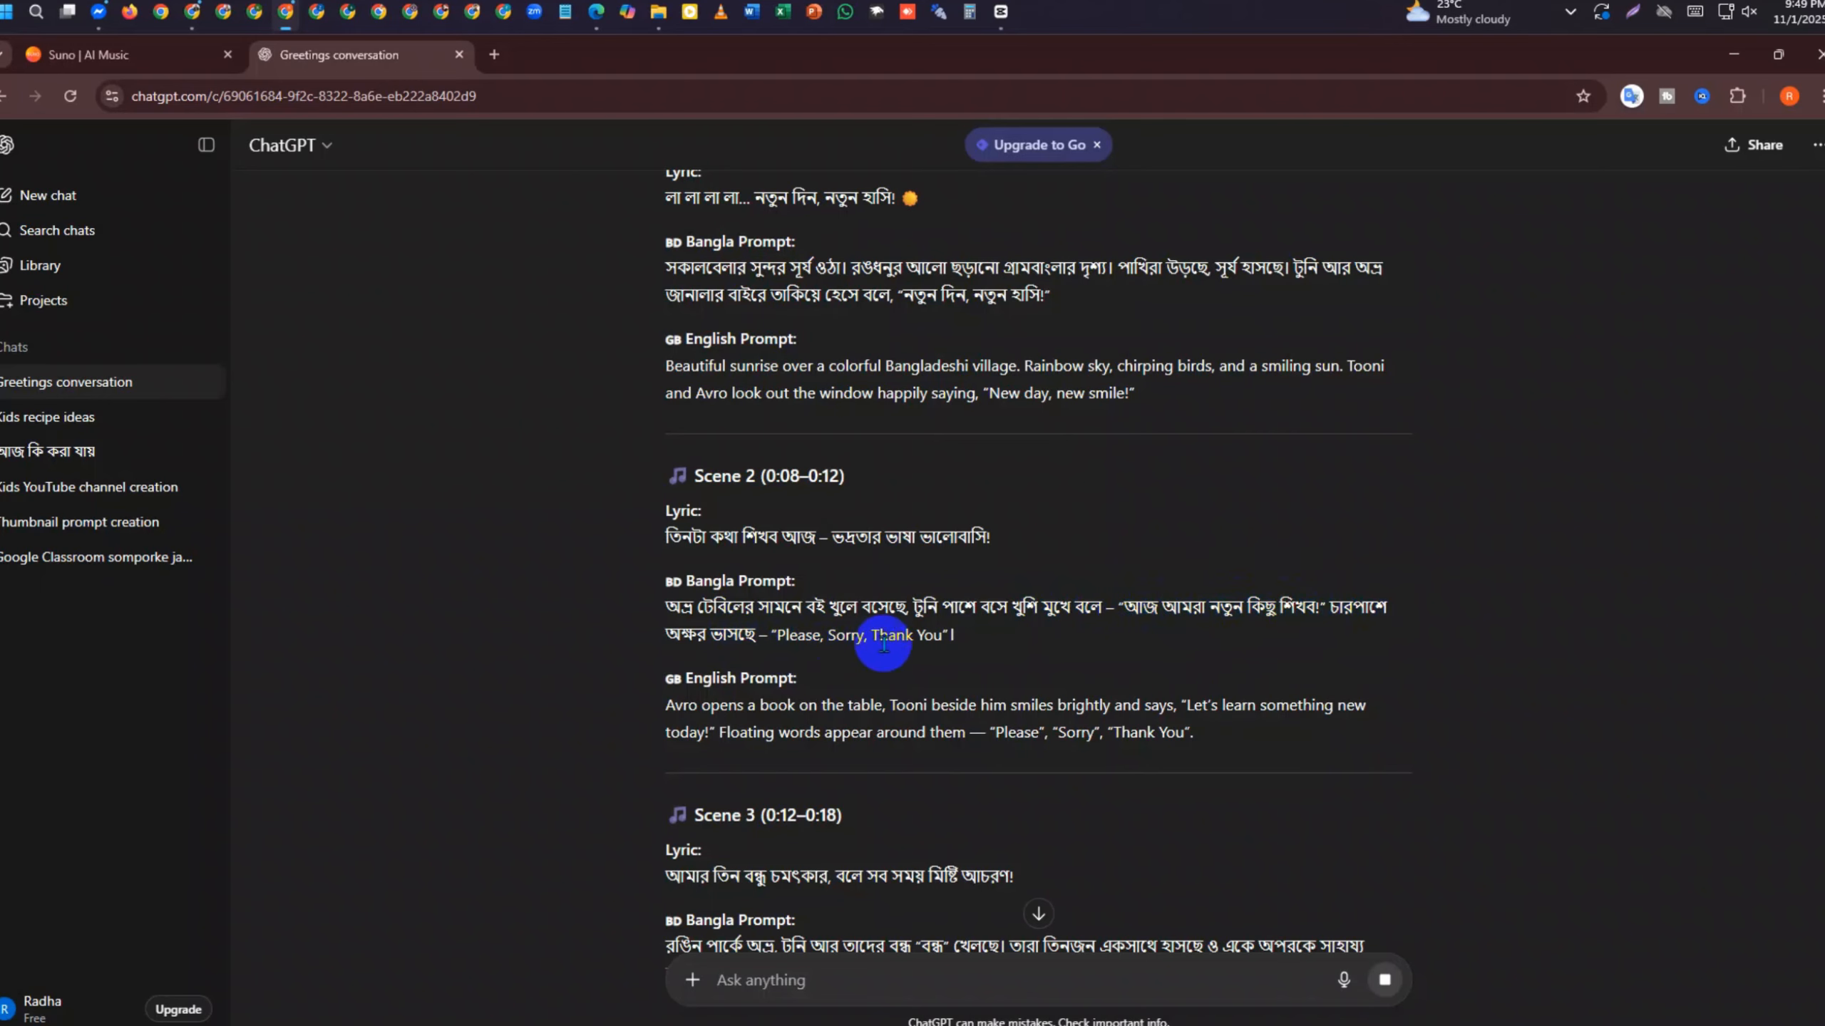
{"action": "scroll", "coordinate": [934, 655], "scroll_direction": "down", "scroll_amount": 3}
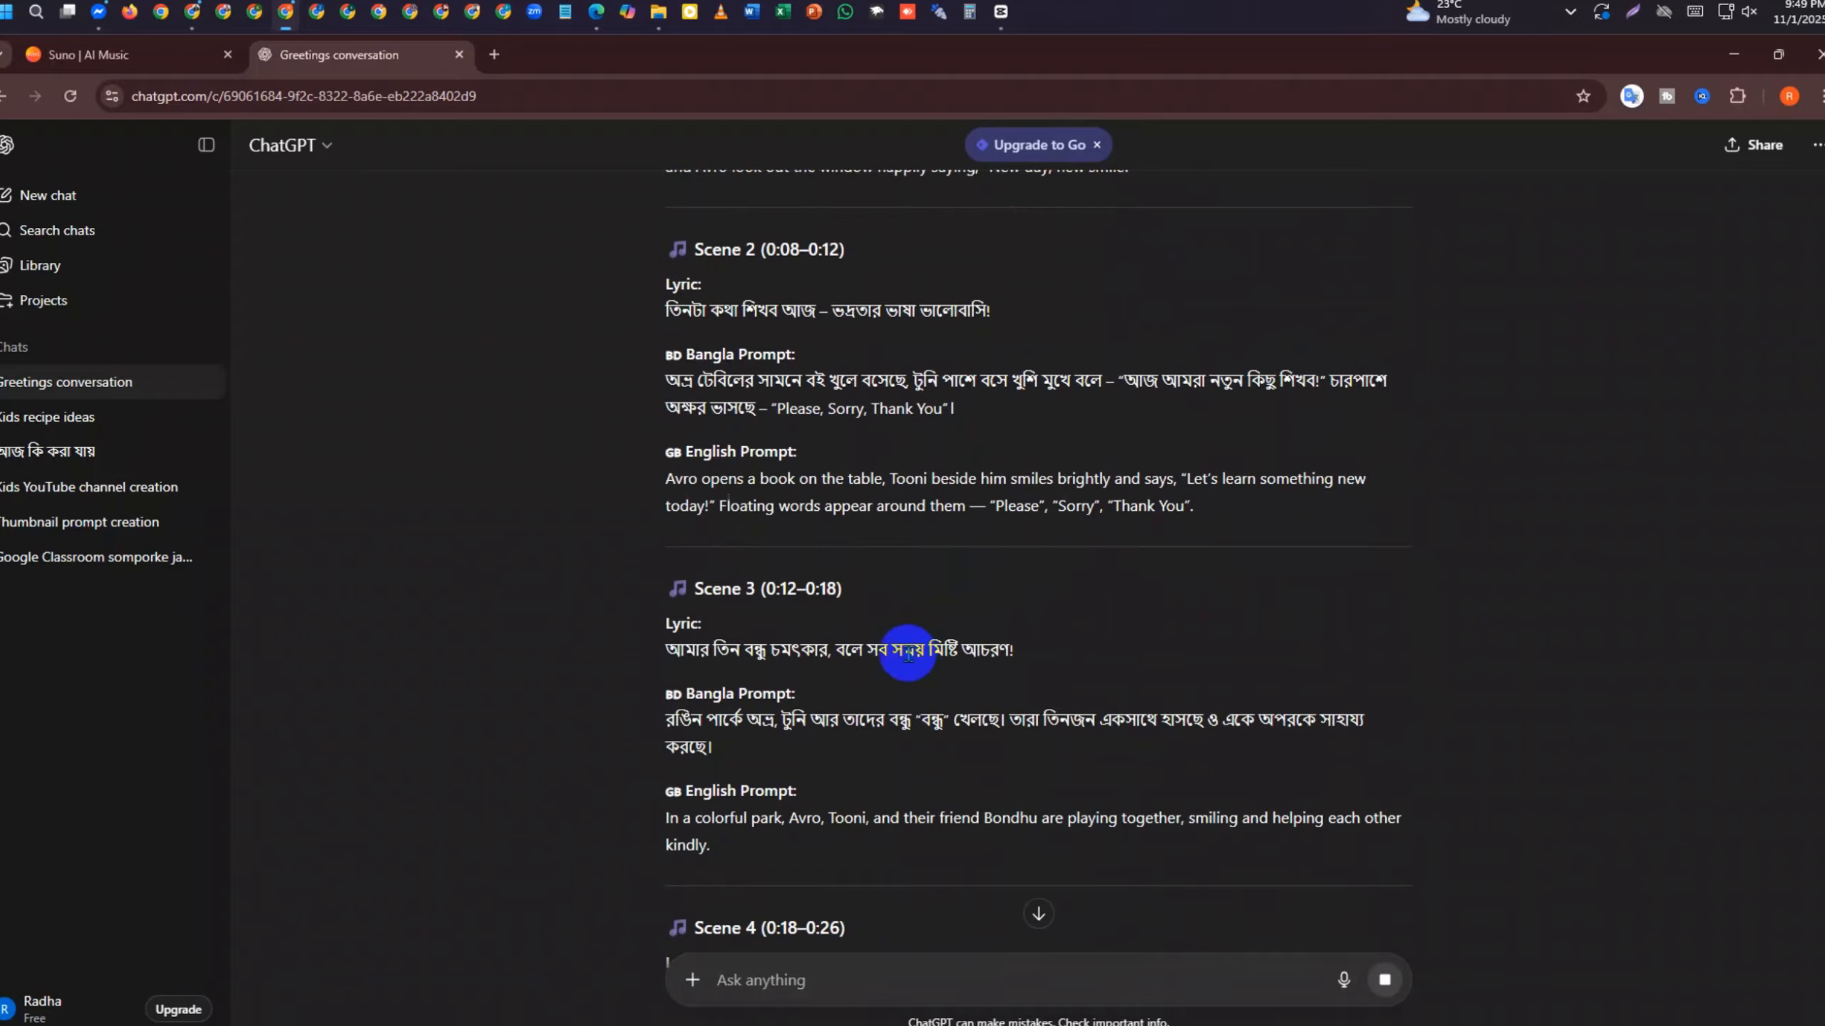
{"action": "scroll", "coordinate": [908, 653], "scroll_direction": "down", "scroll_amount": 9}
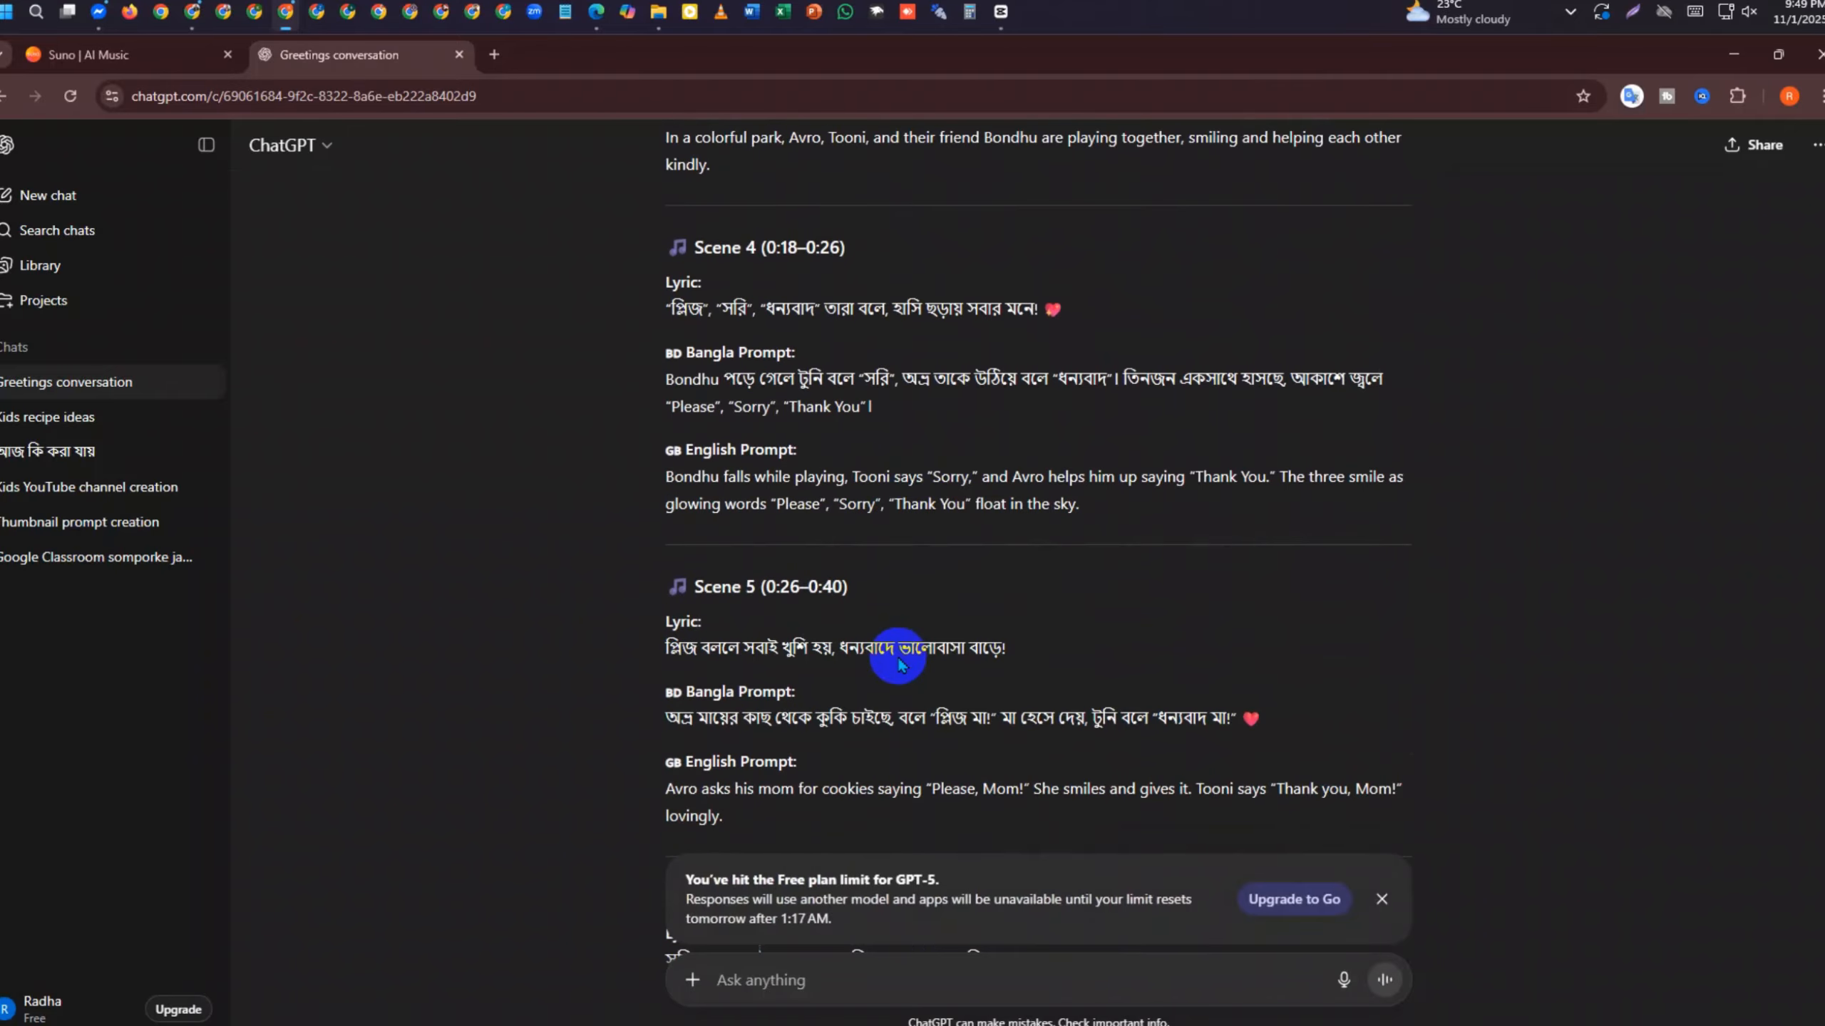
{"action": "scroll", "coordinate": [899, 661], "scroll_direction": "down", "scroll_amount": 10}
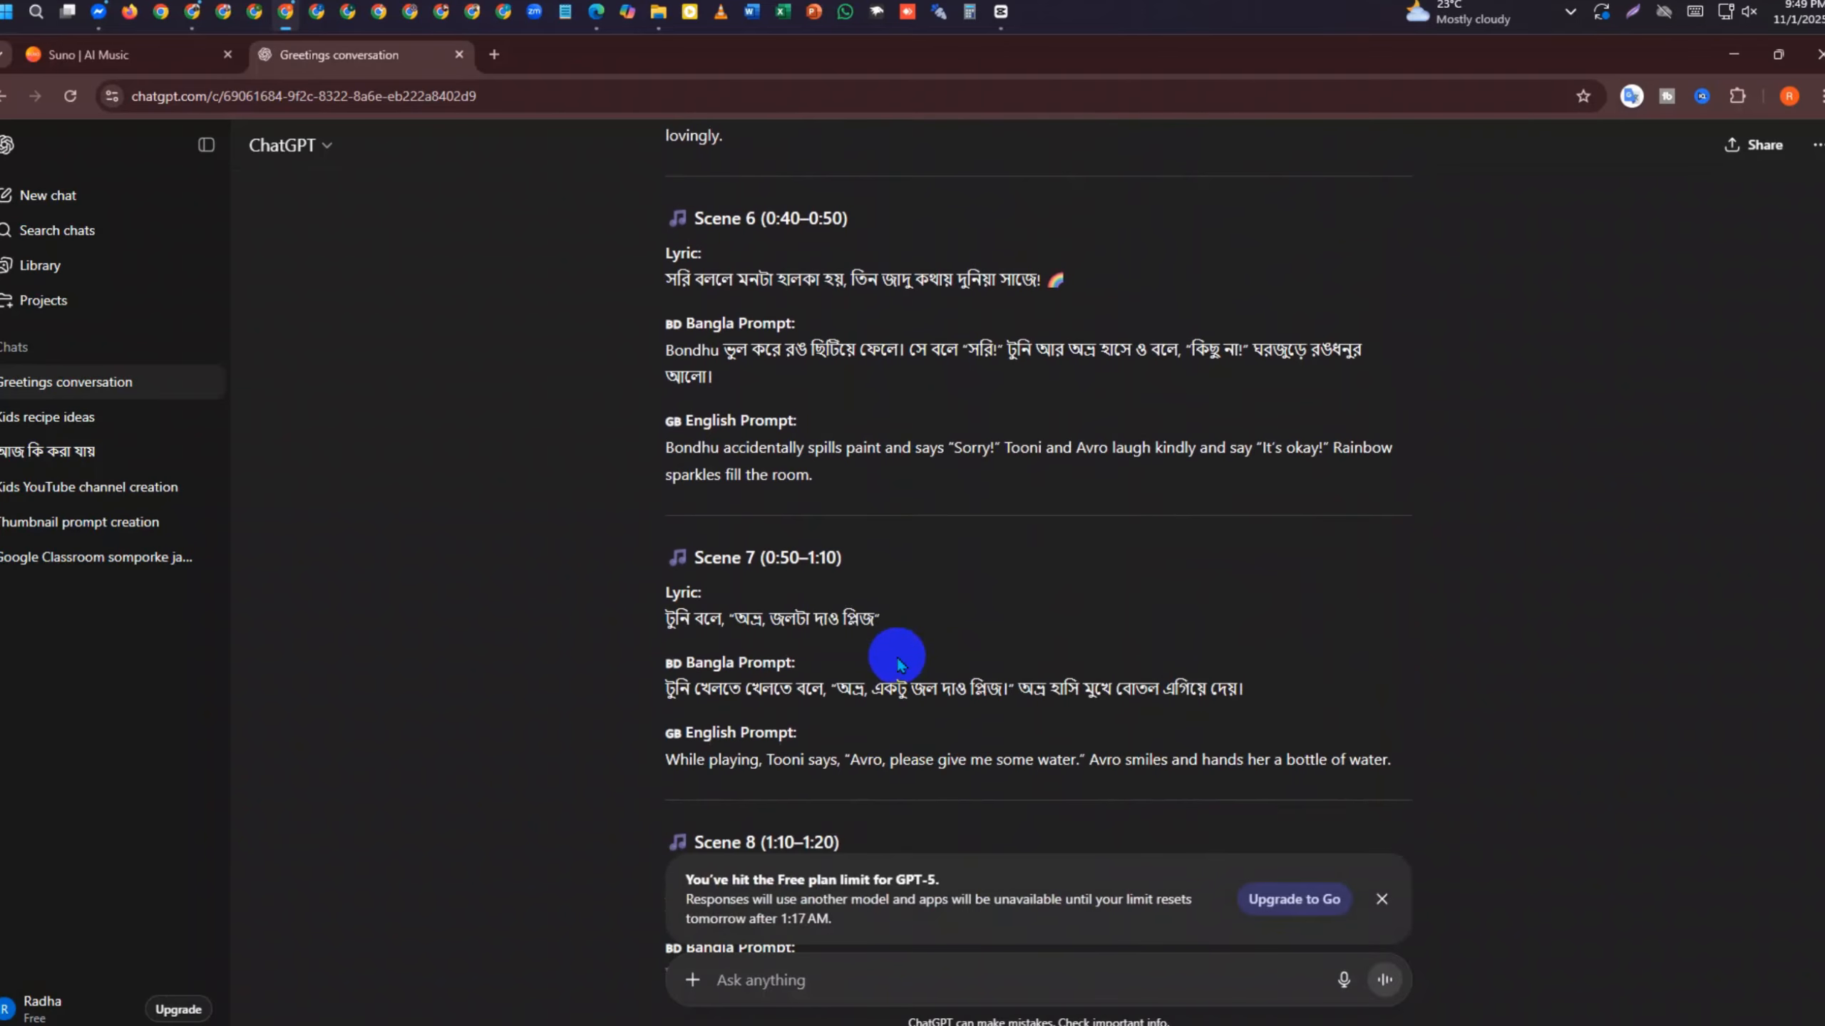
{"action": "scroll", "coordinate": [898, 662], "scroll_direction": "down", "scroll_amount": 10}
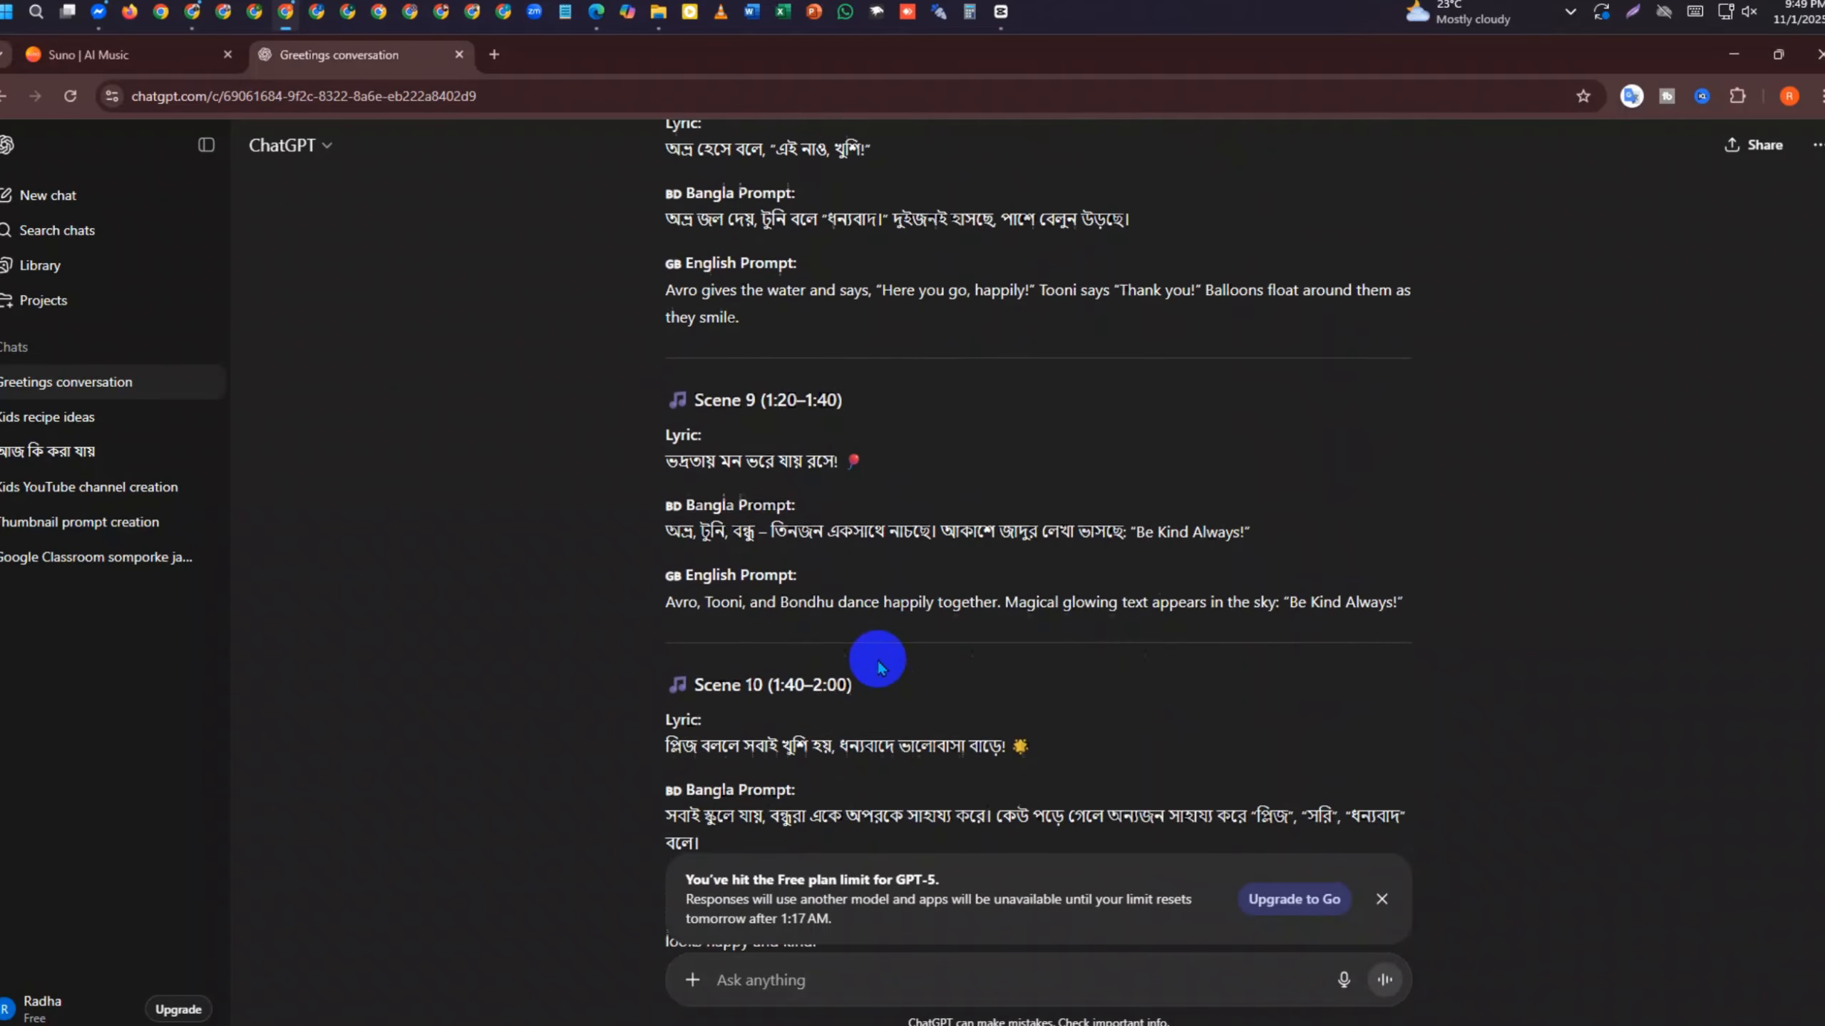
{"action": "scroll", "coordinate": [876, 665], "scroll_direction": "down", "scroll_amount": 10}
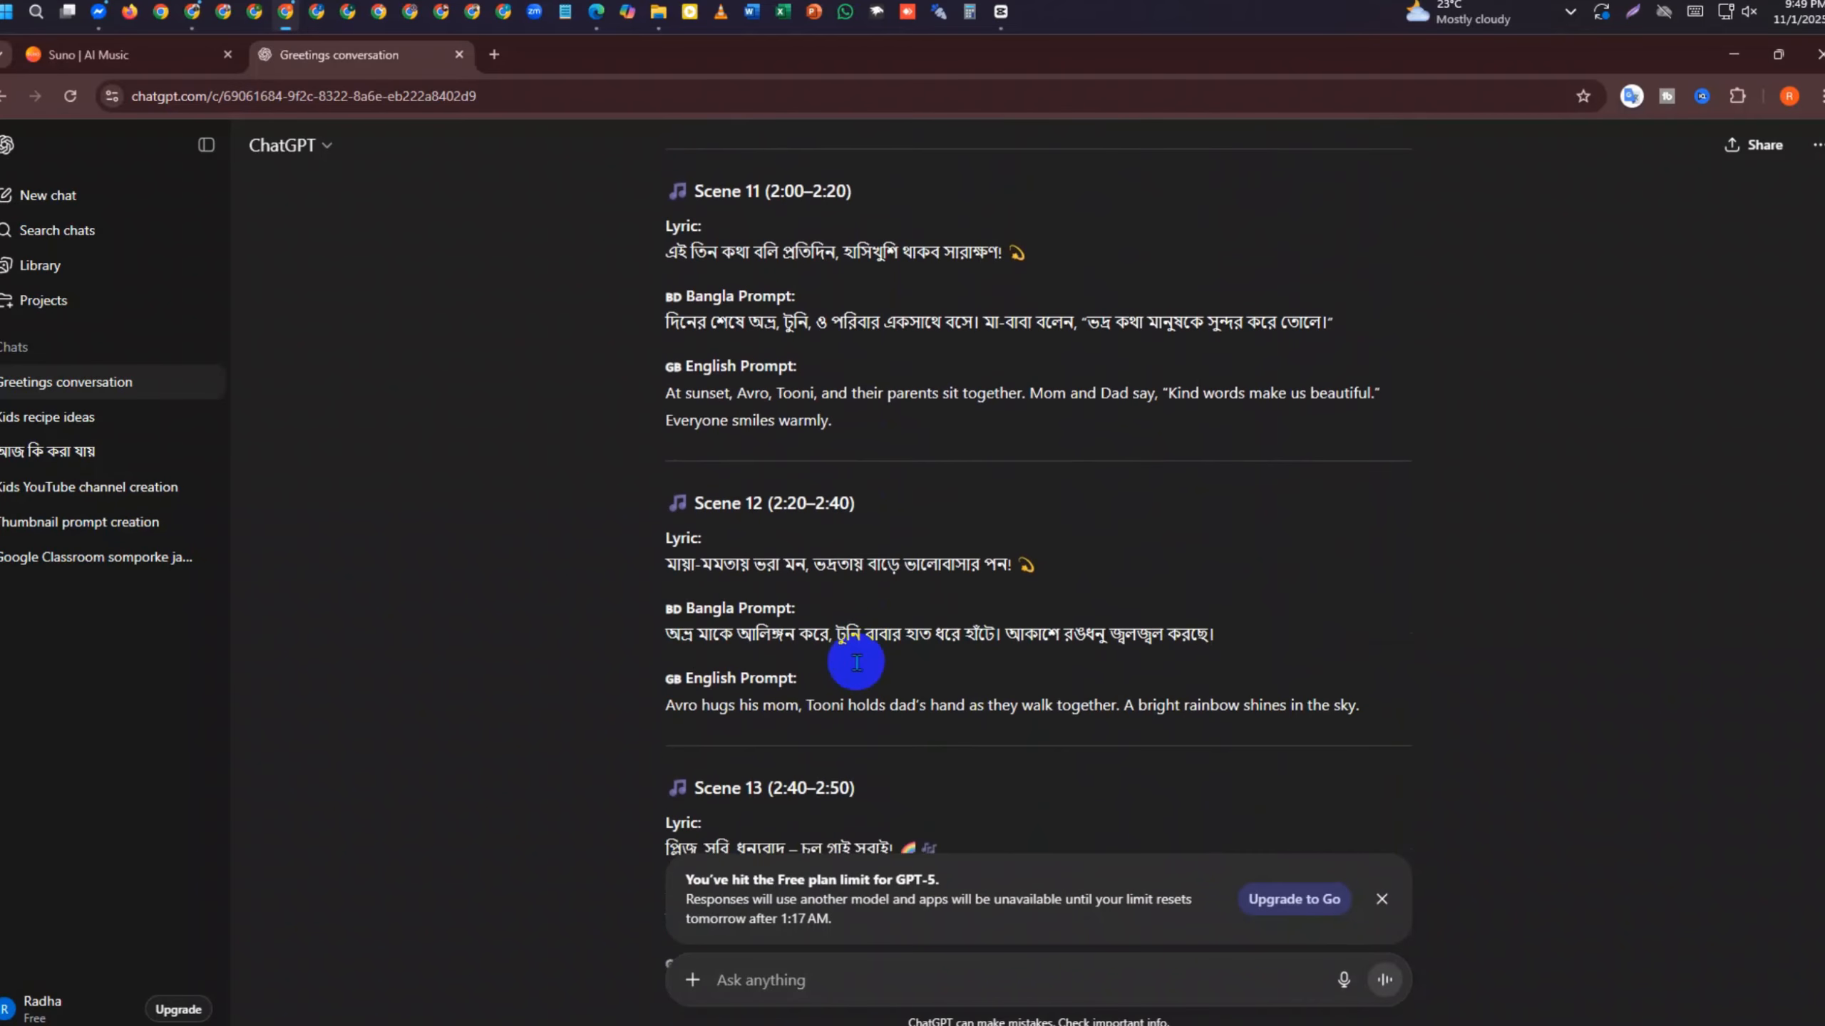
{"action": "scroll", "coordinate": [856, 662], "scroll_direction": "down", "scroll_amount": 10}
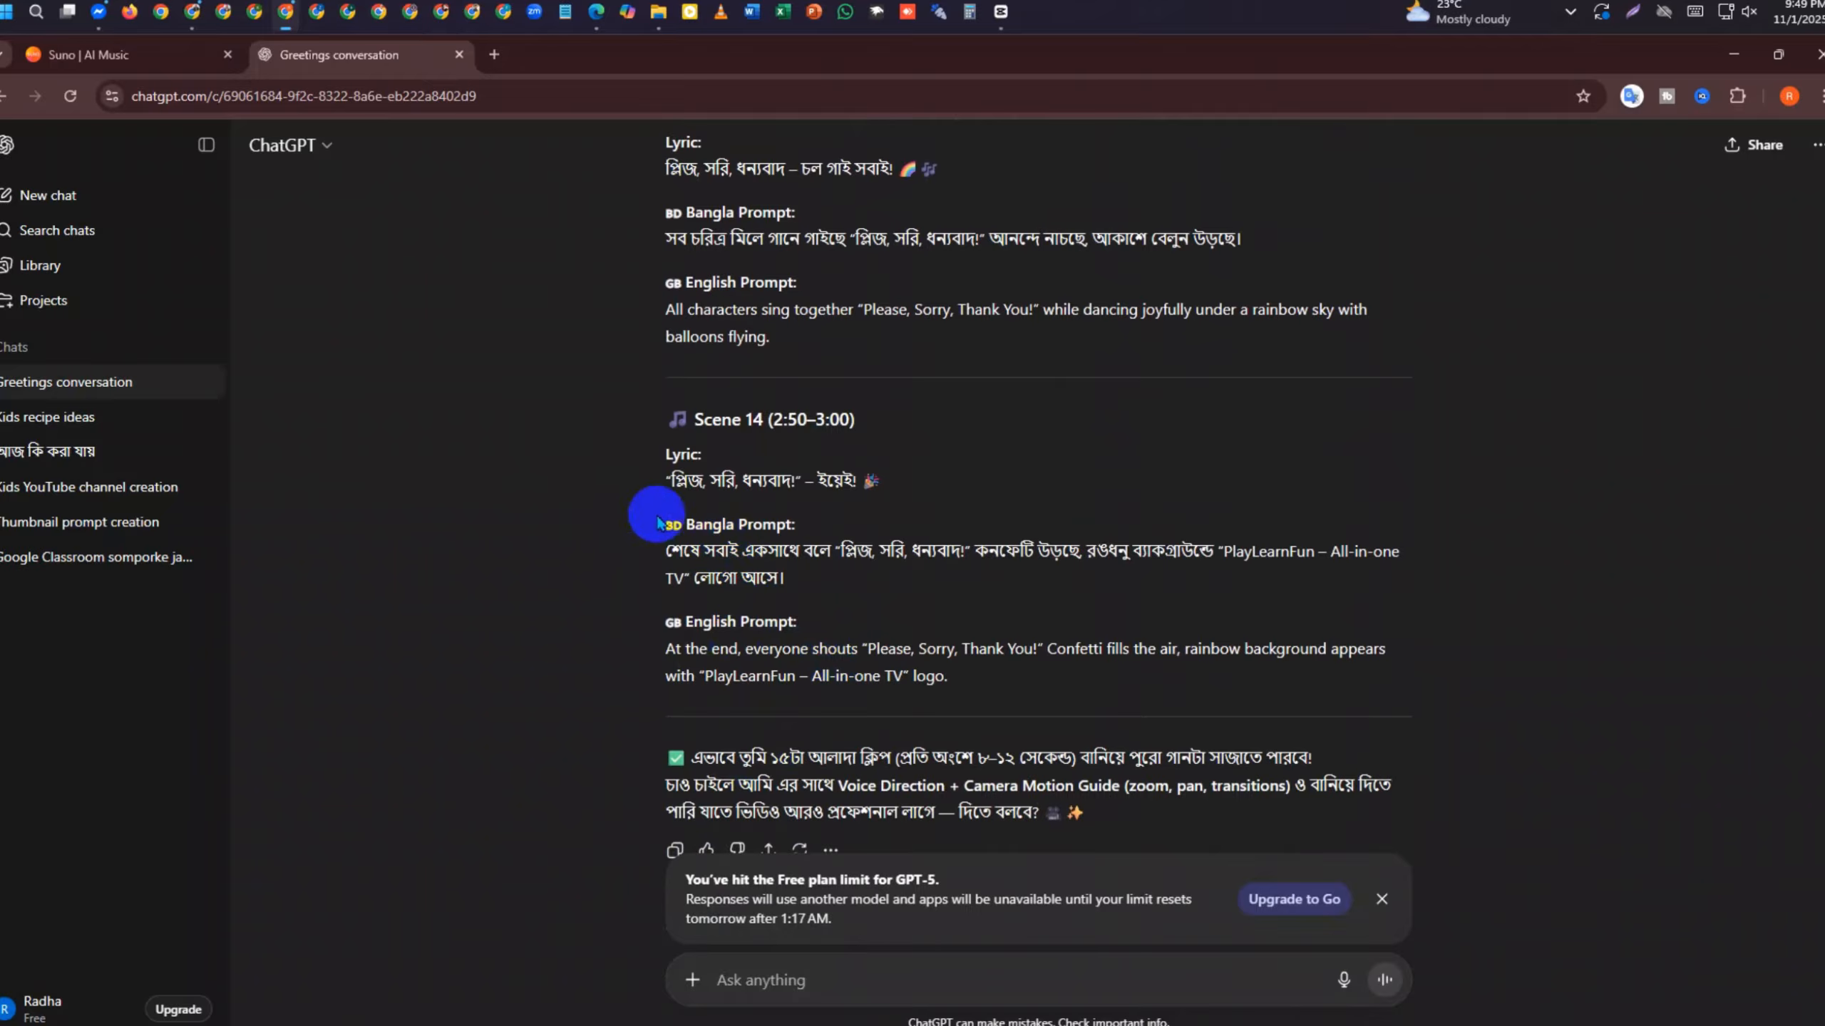
Compare the Scene 14 lyric with the song lyrics in the sent message, checking the verses, choruses, bridge and outro
{"action": "left_click_drag", "start_coordinate": [664, 480], "coordinate": [891, 492]}
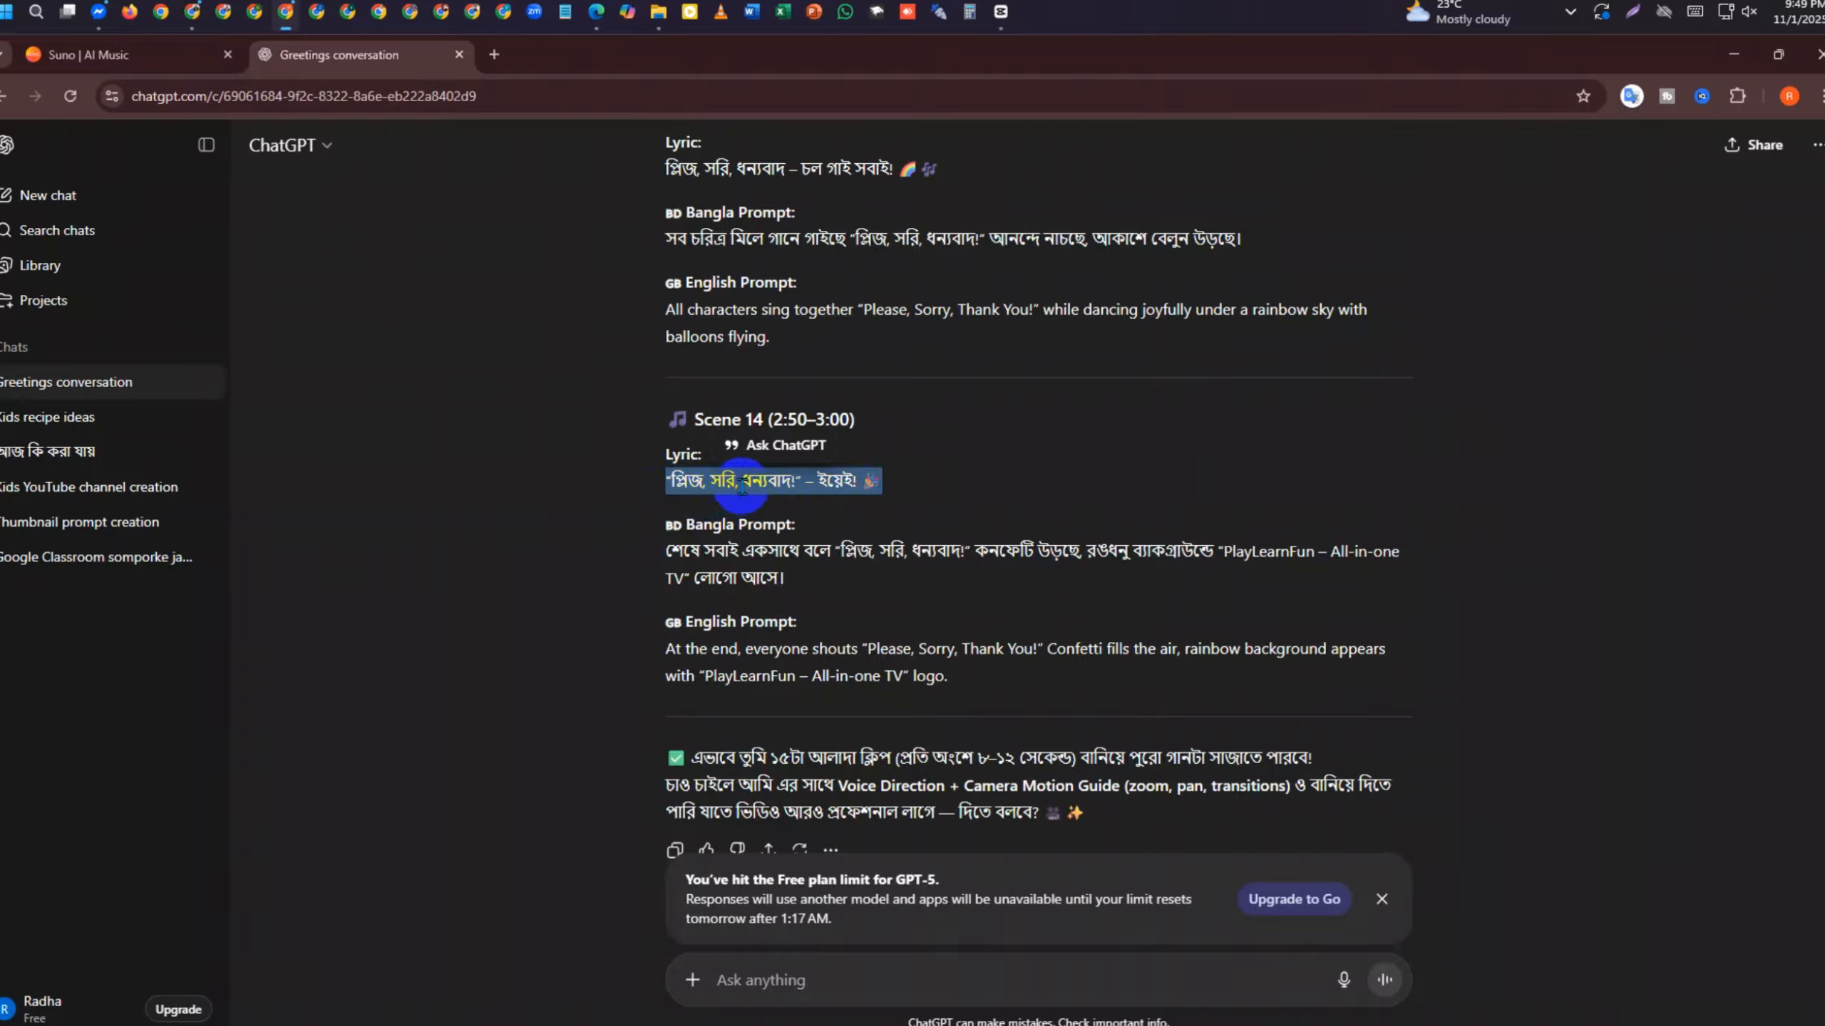
{"action": "scroll", "coordinate": [836, 498], "scroll_direction": "up", "scroll_amount": 20}
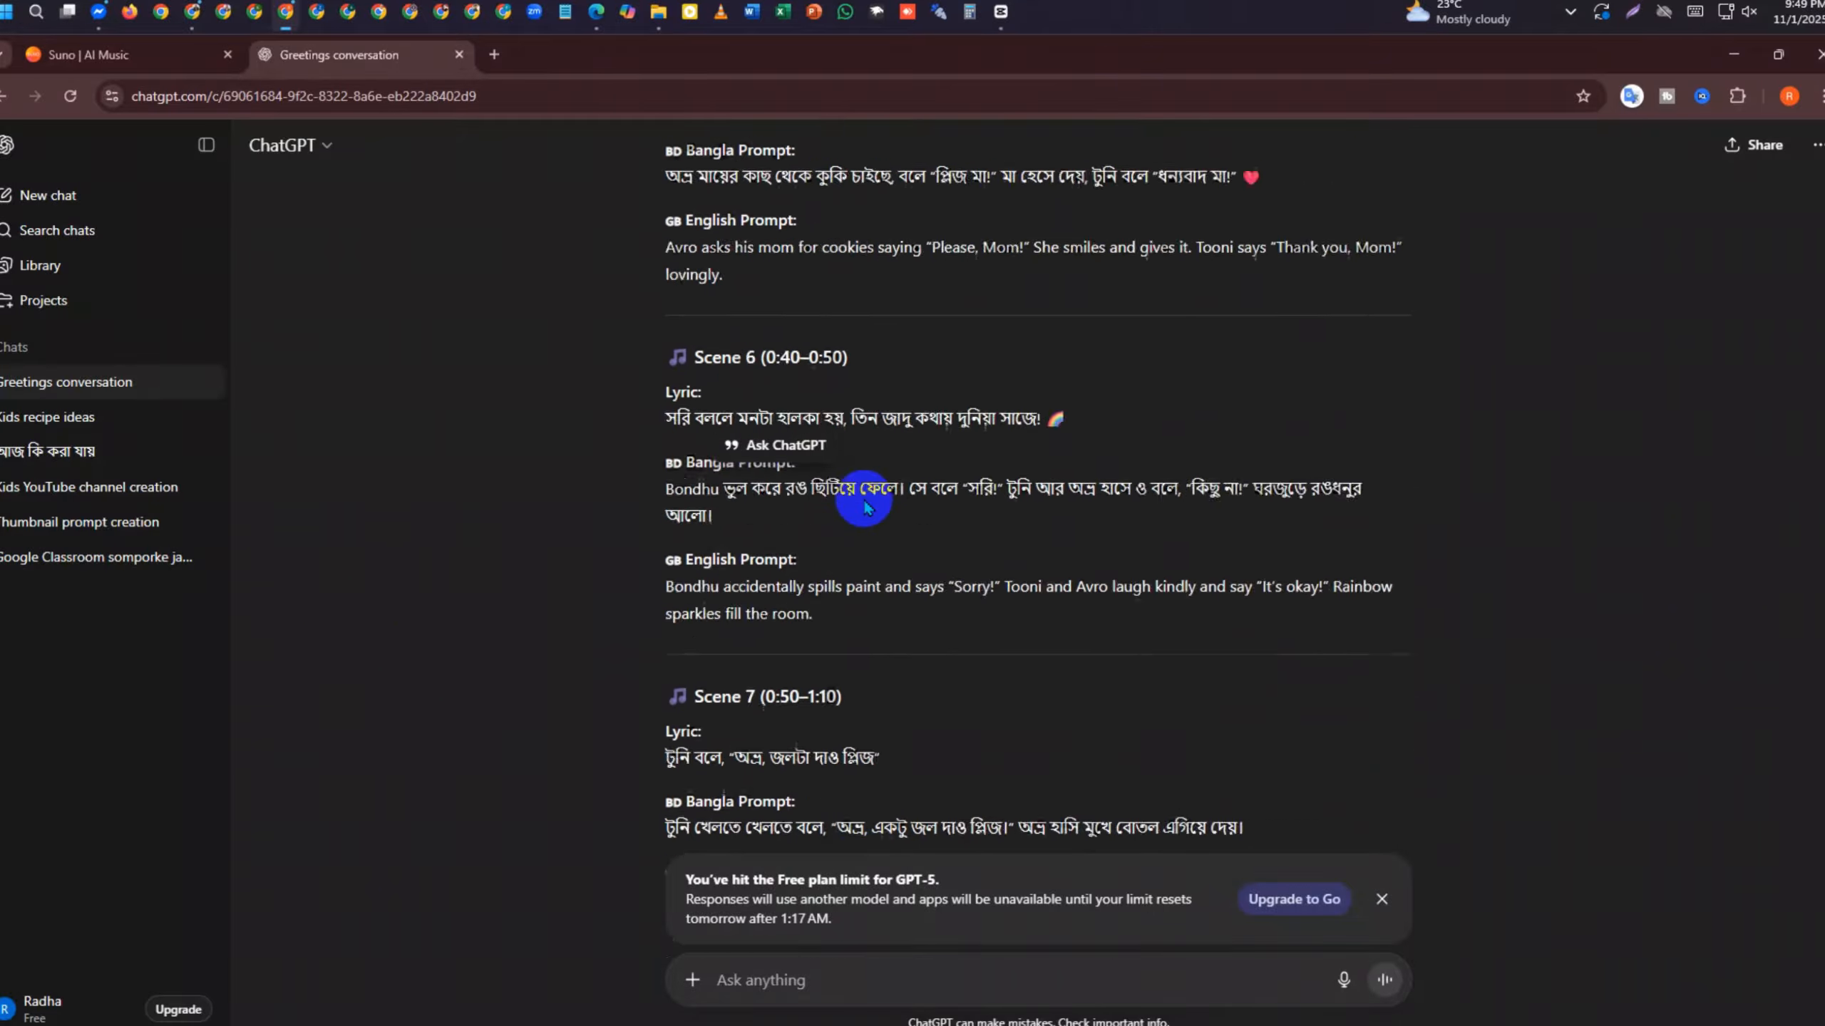
{"action": "scroll", "coordinate": [878, 506], "scroll_direction": "up", "scroll_amount": 20}
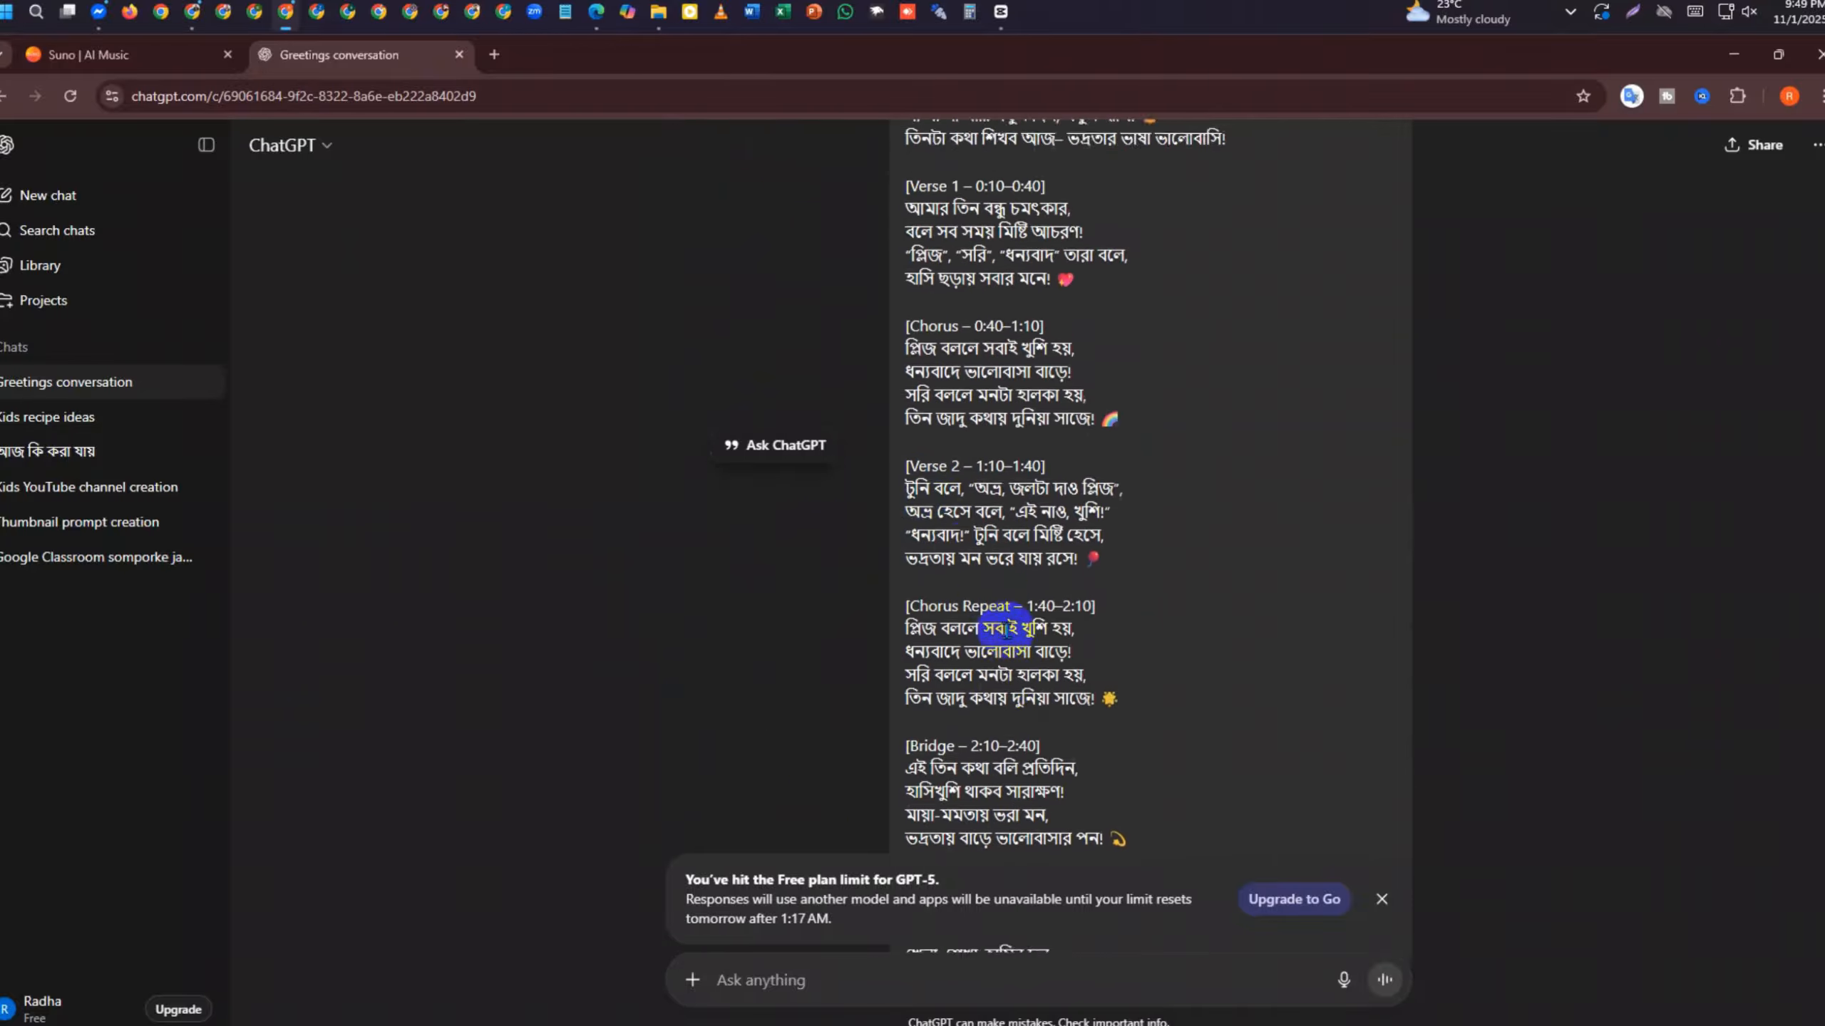
{"action": "left_click_drag", "start_coordinate": [910, 594], "coordinate": [1111, 601]}
{"action": "left_click", "coordinate": [1138, 609]}
{"action": "scroll", "coordinate": [1127, 609], "scroll_direction": "up", "scroll_amount": 10}
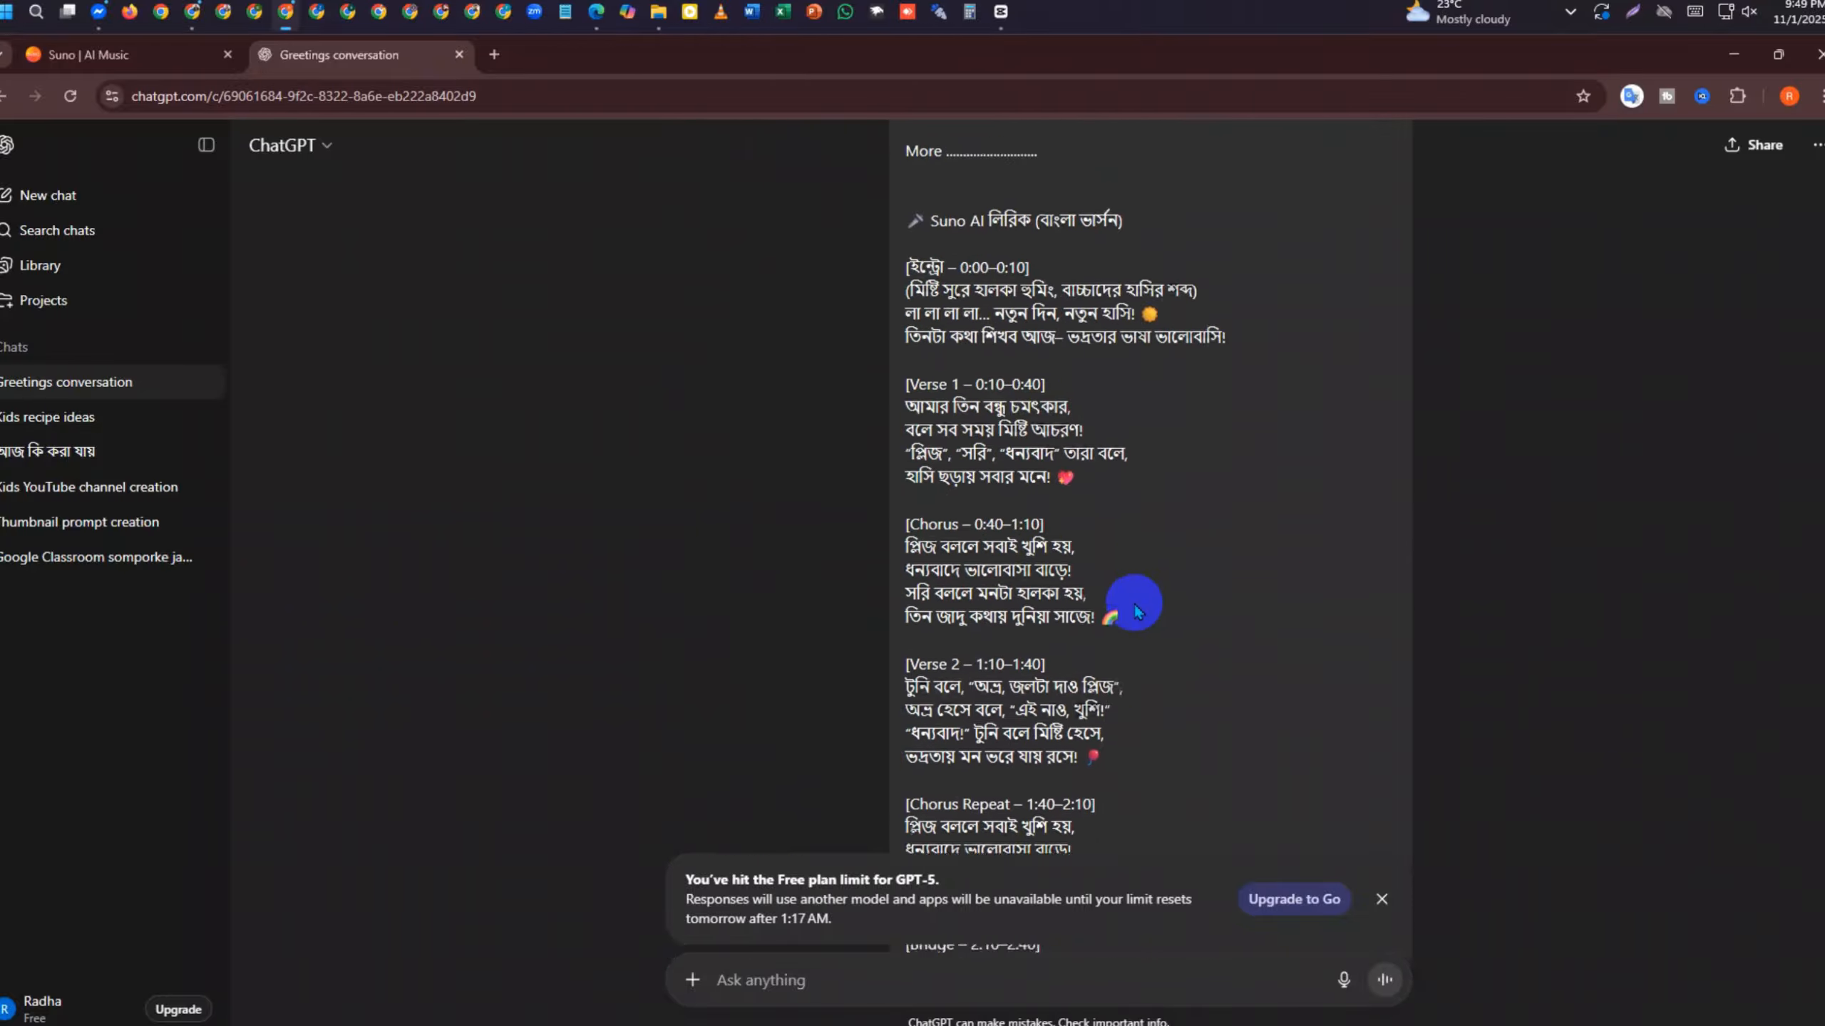
{"action": "scroll", "coordinate": [1113, 610], "scroll_direction": "down", "scroll_amount": 10}
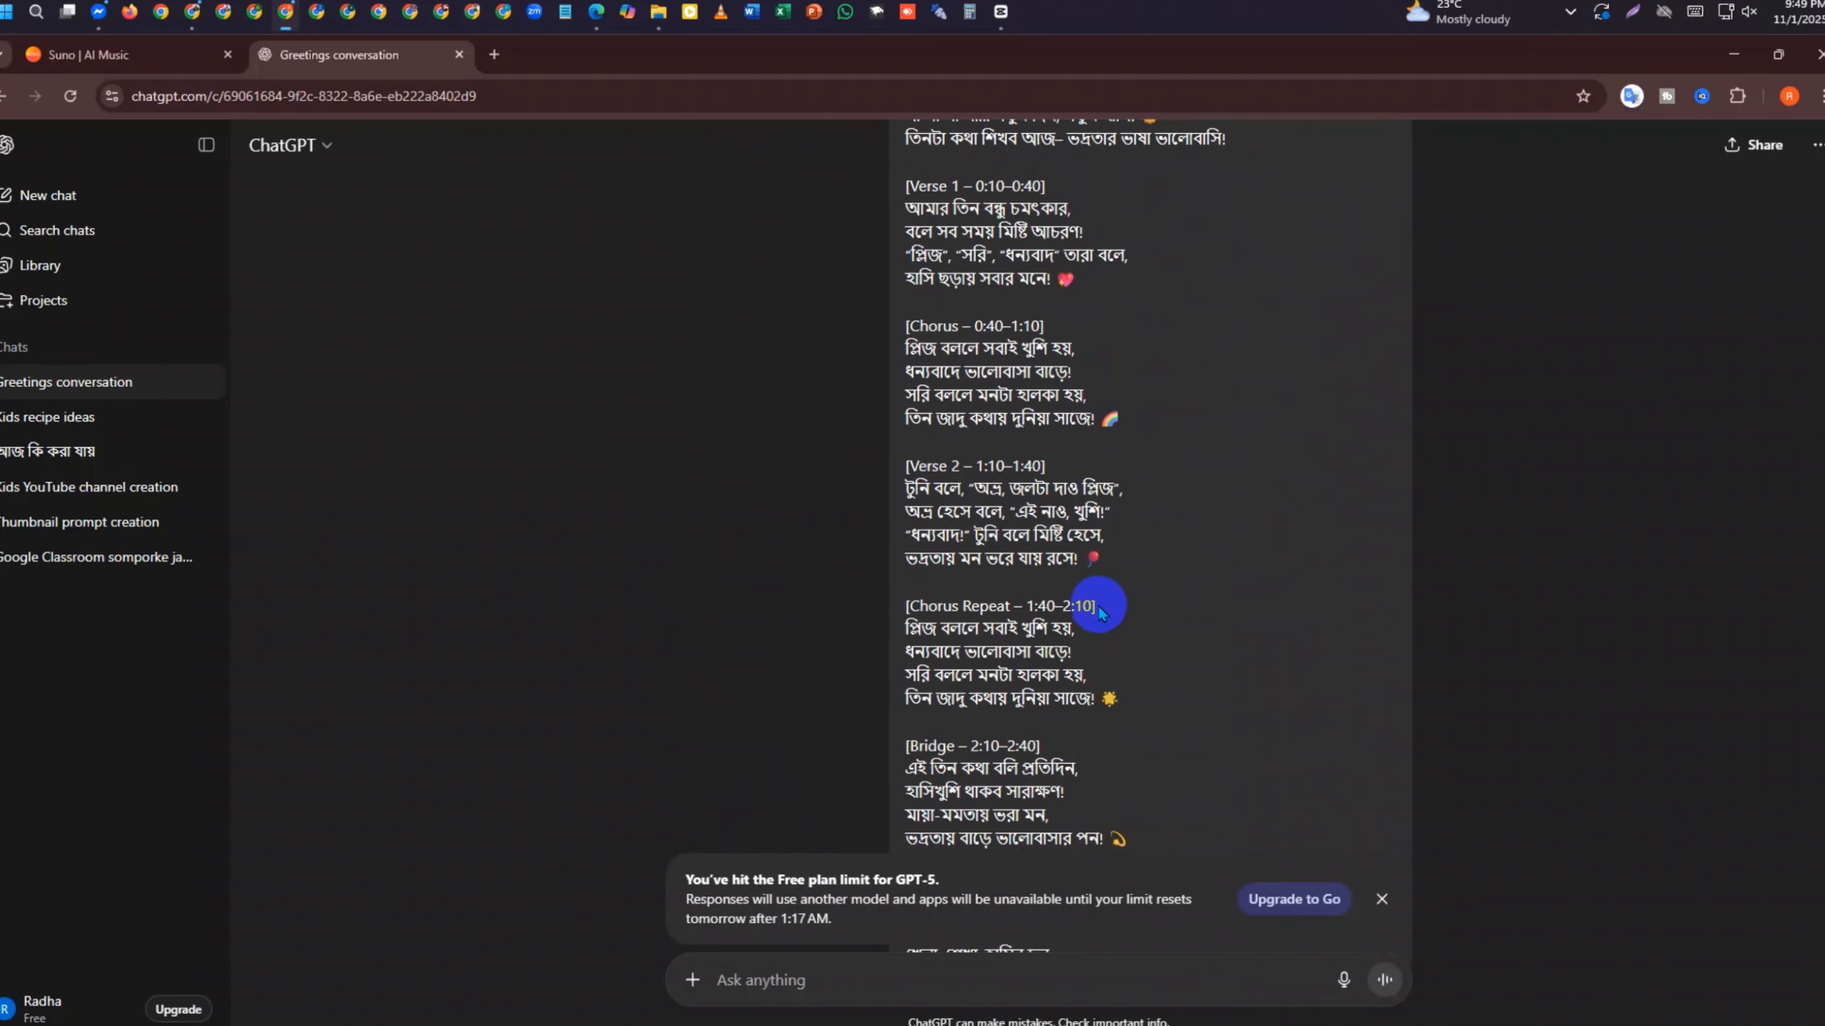
{"action": "left_click_drag", "start_coordinate": [1124, 823], "coordinate": [906, 196]}
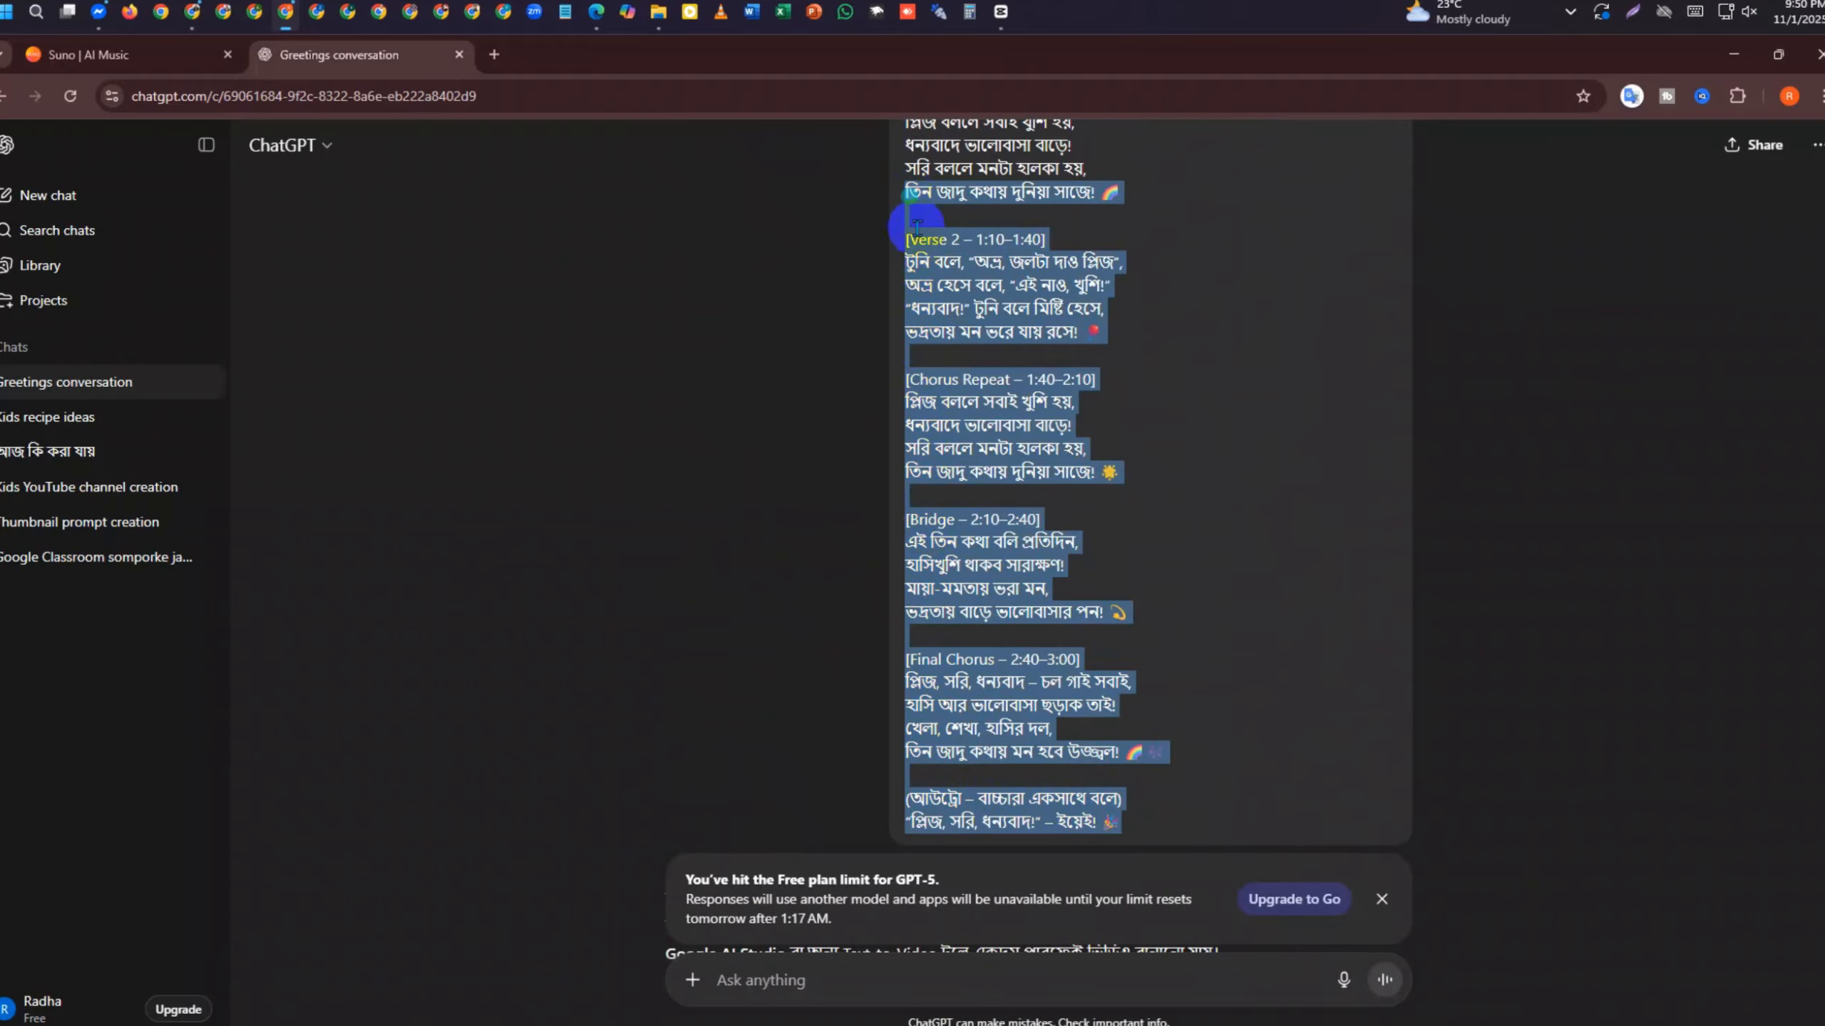
{"action": "scroll", "coordinate": [962, 346], "scroll_direction": "up", "scroll_amount": 3}
{"action": "scroll", "coordinate": [966, 352], "scroll_direction": "down", "scroll_amount": 6}
{"action": "left_click", "coordinate": [903, 607]}
{"action": "scroll", "coordinate": [903, 608], "scroll_direction": "down", "scroll_amount": 6}
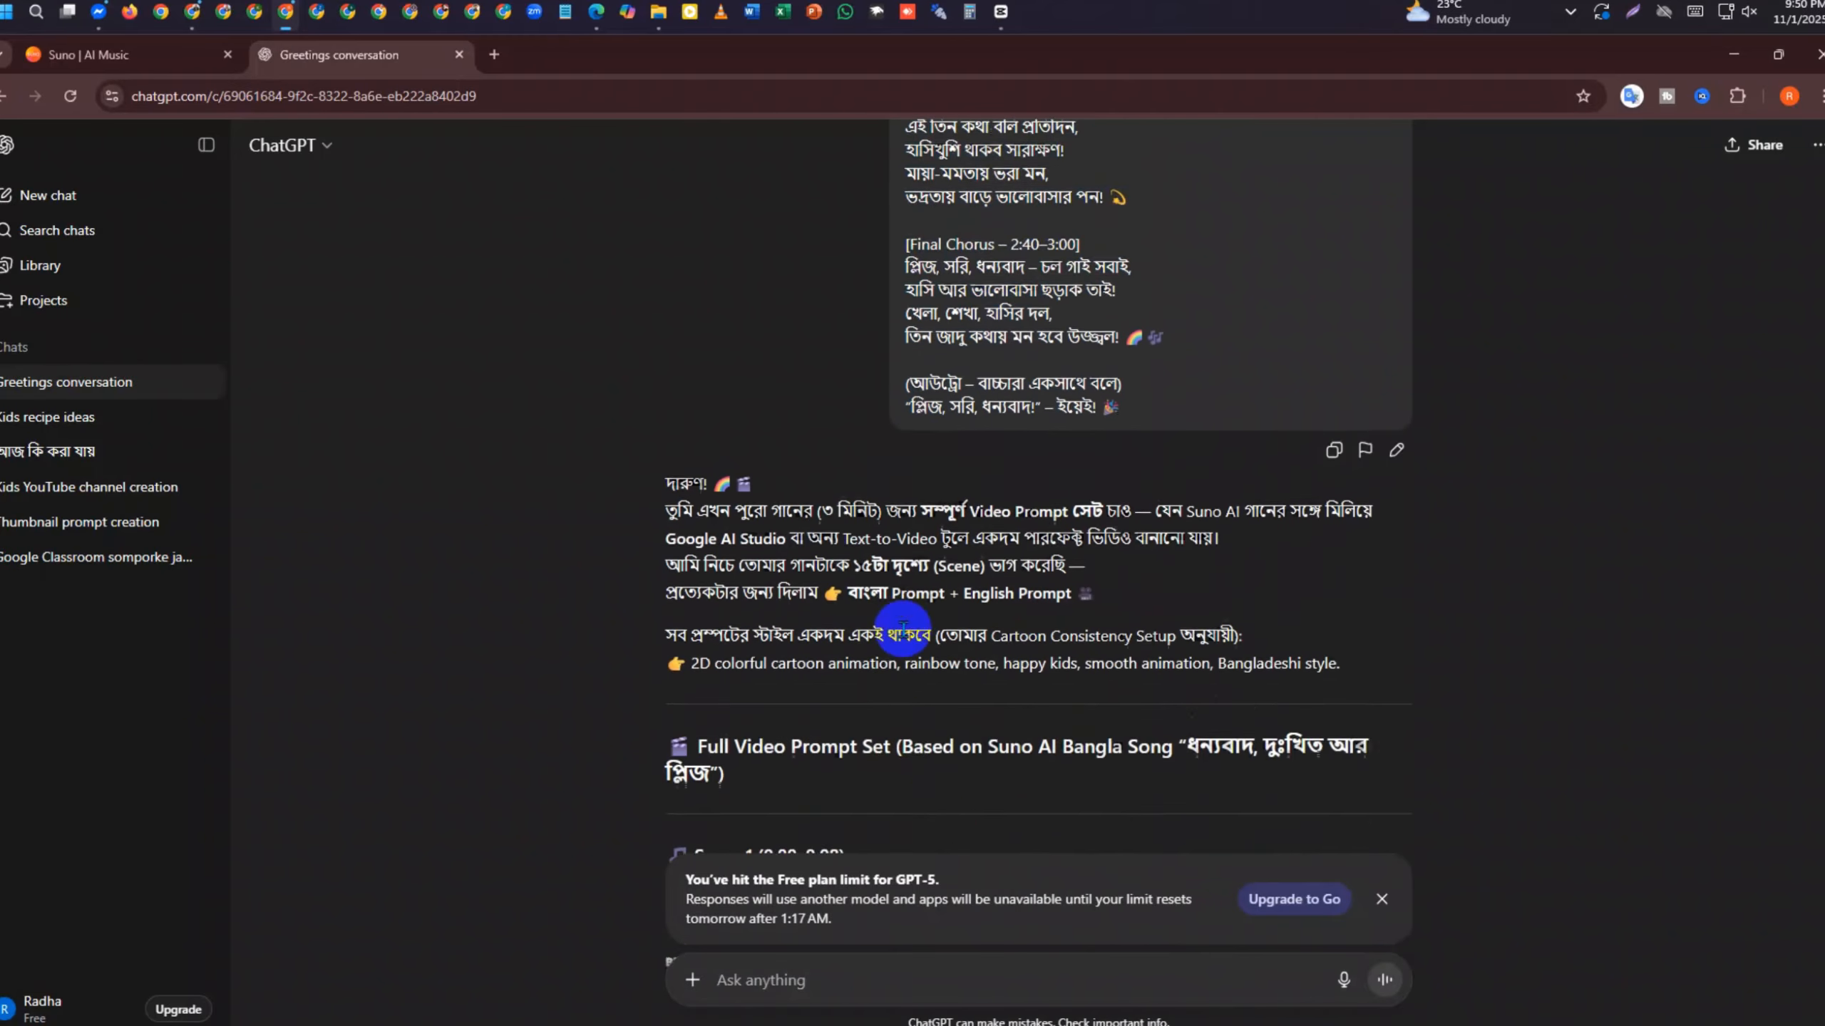
Check the Scene 1 lyric against the matching "নতুন দিন, নতুন হাসি!" intro line in the sent lyrics and return to the Scene 1 prompts
{"action": "left_click_drag", "start_coordinate": [679, 653], "coordinate": [968, 660]}
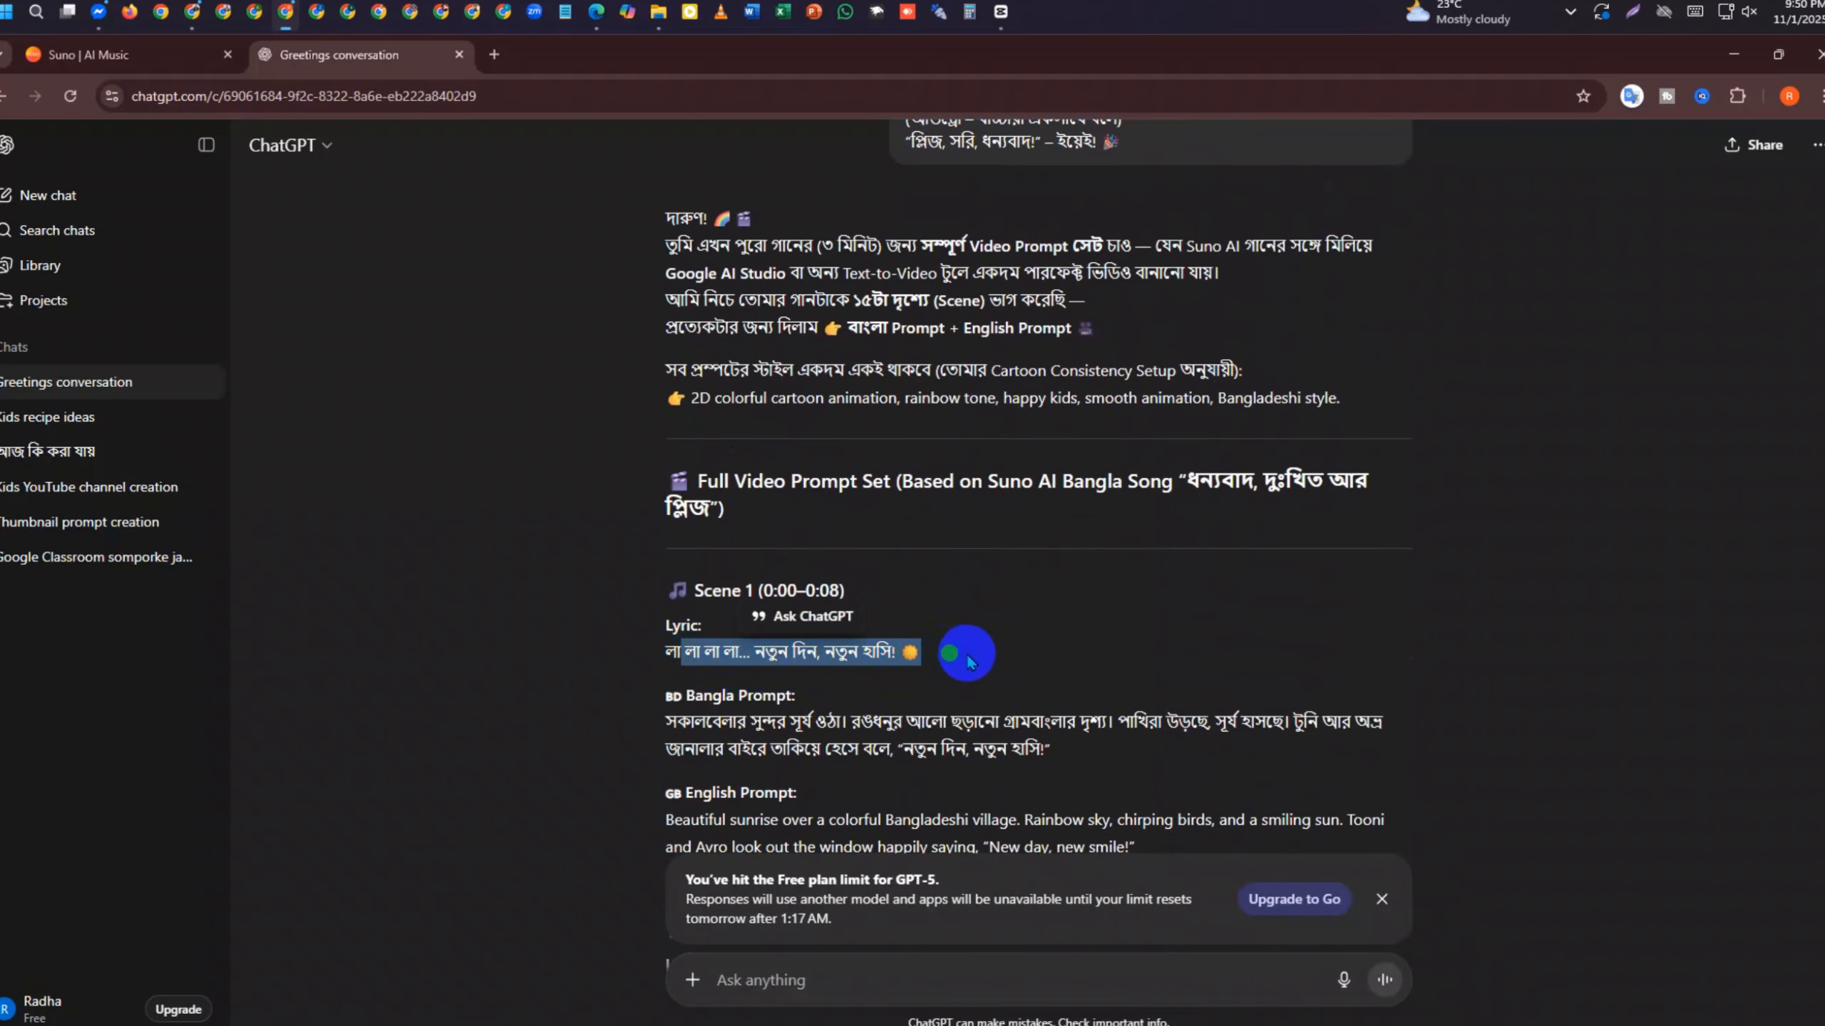
{"action": "scroll", "coordinate": [976, 660], "scroll_direction": "up", "scroll_amount": 15}
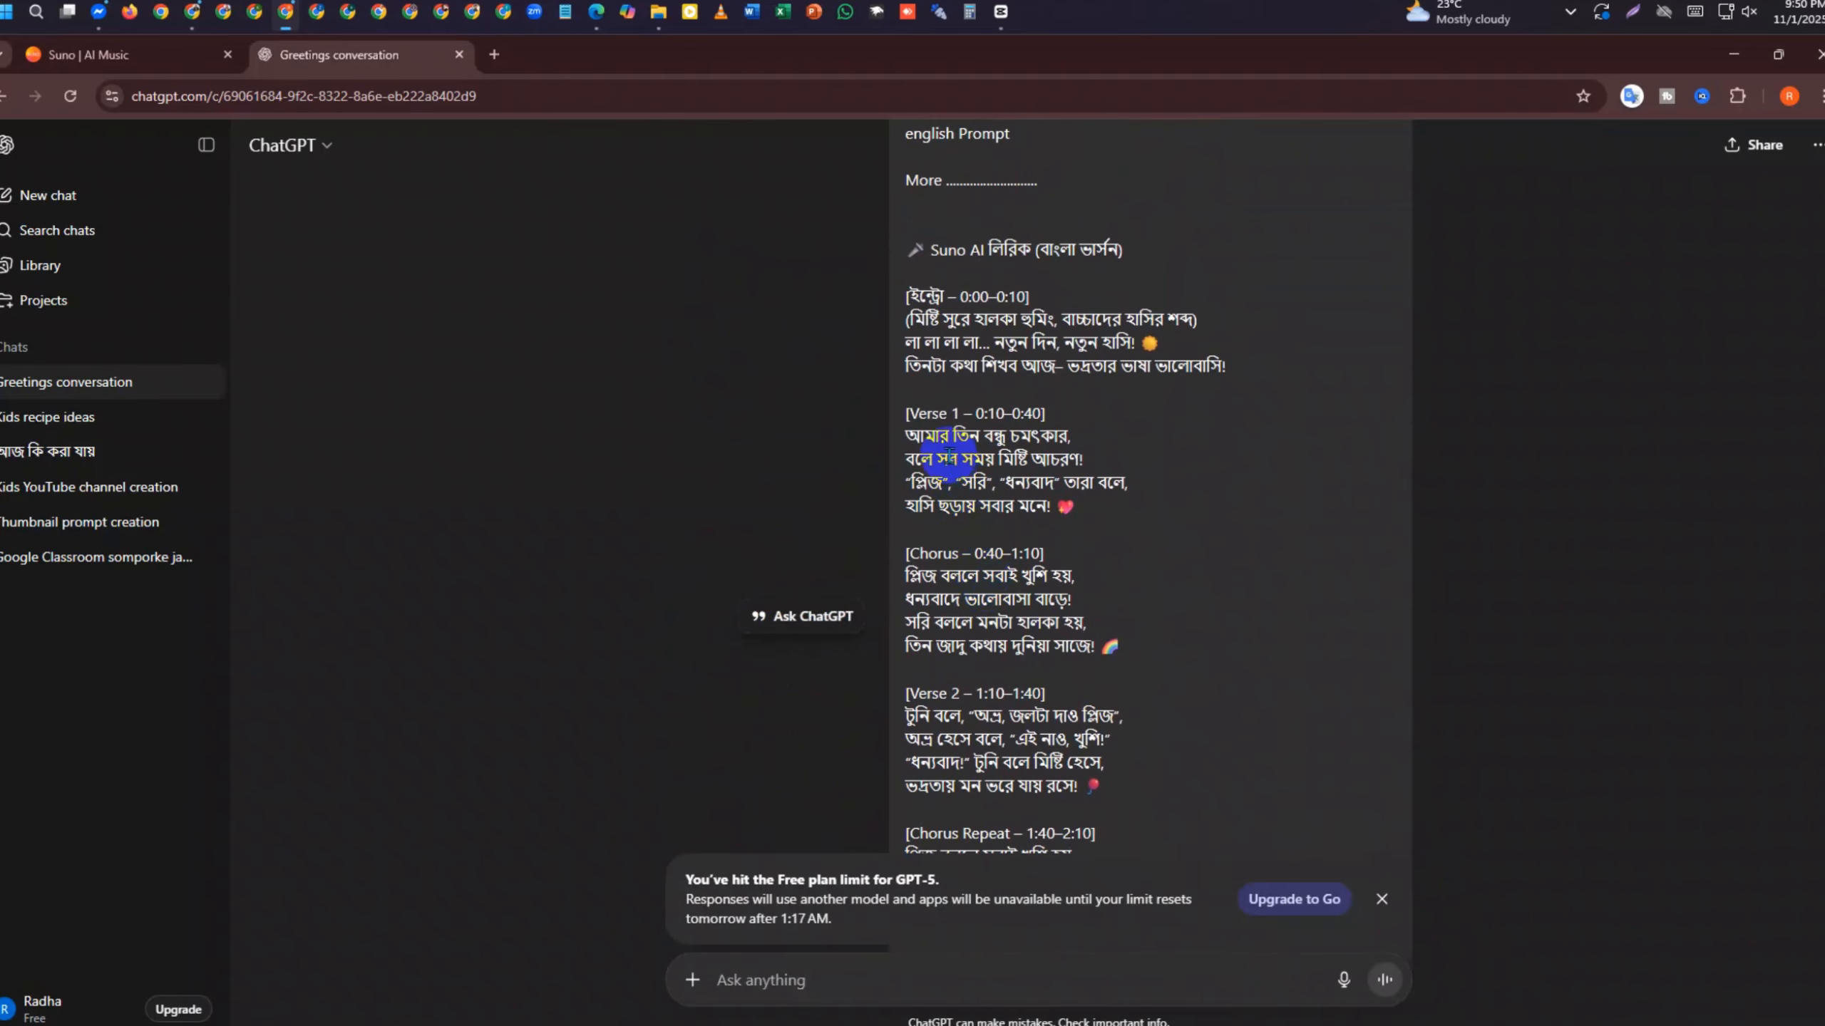
{"action": "left_click_drag", "start_coordinate": [909, 335], "coordinate": [1112, 347]}
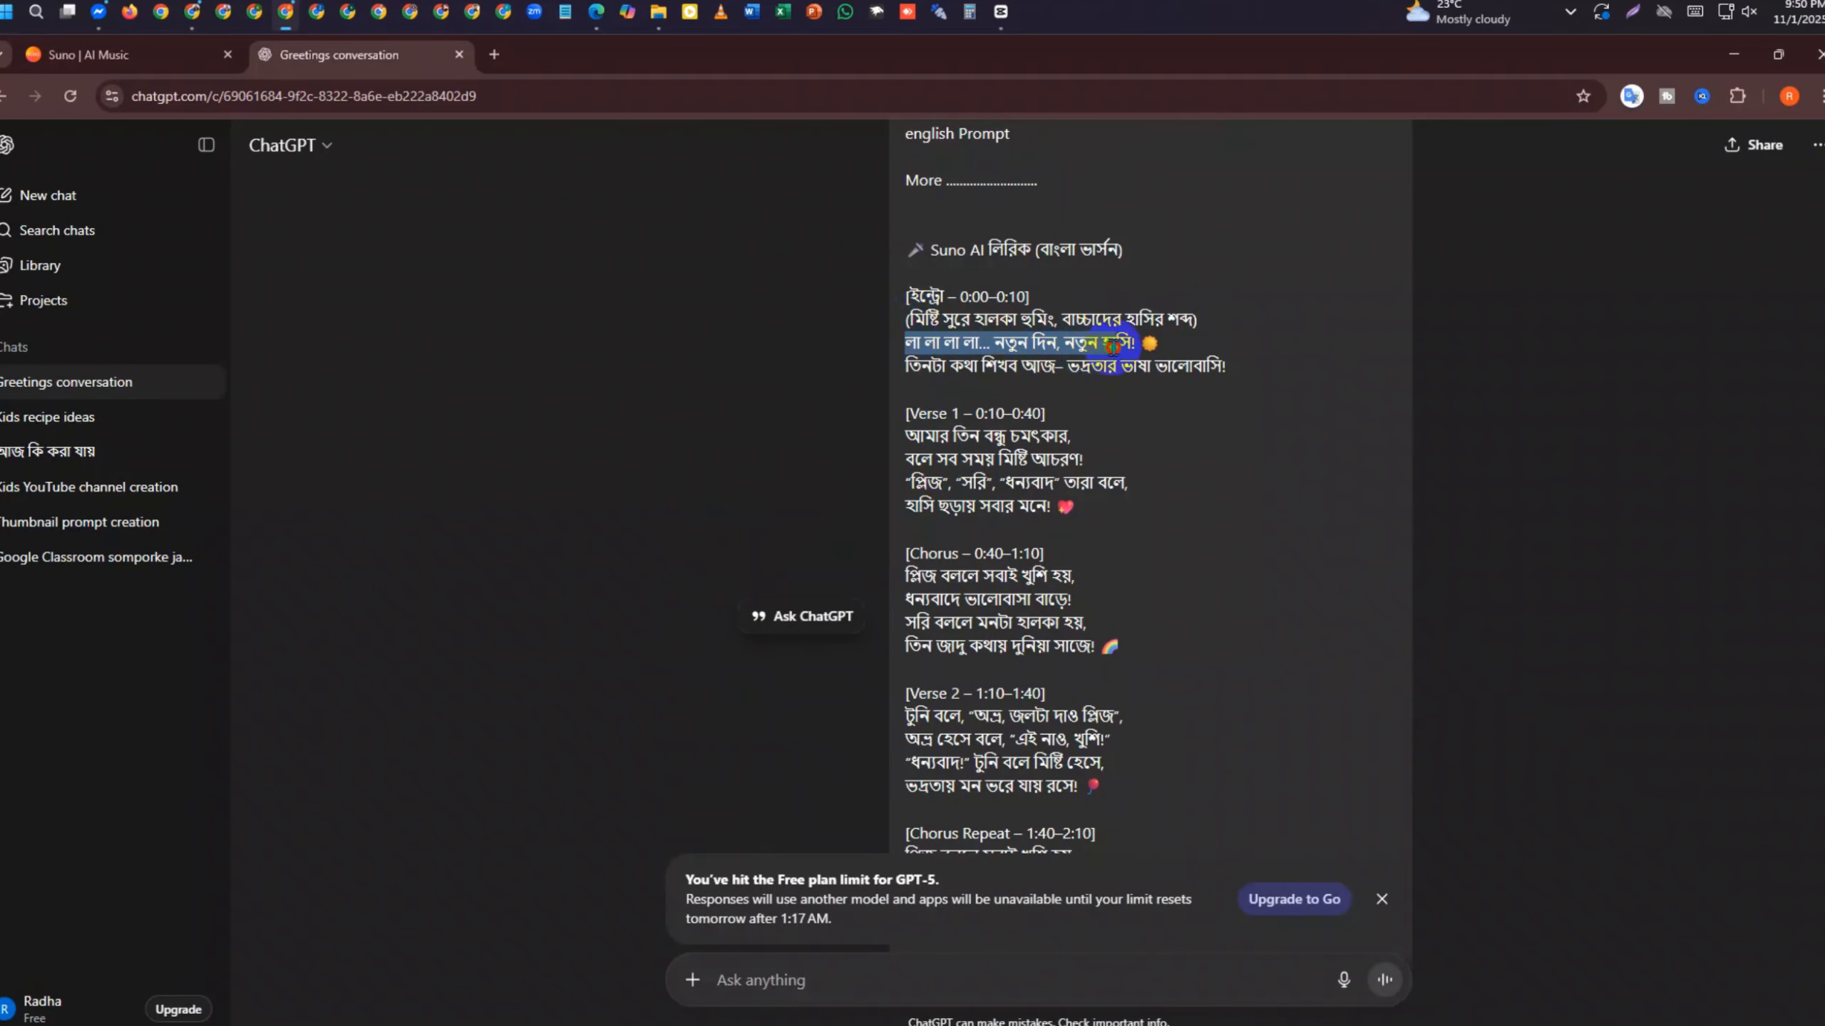
{"action": "scroll", "coordinate": [1153, 347], "scroll_direction": "down", "scroll_amount": 15}
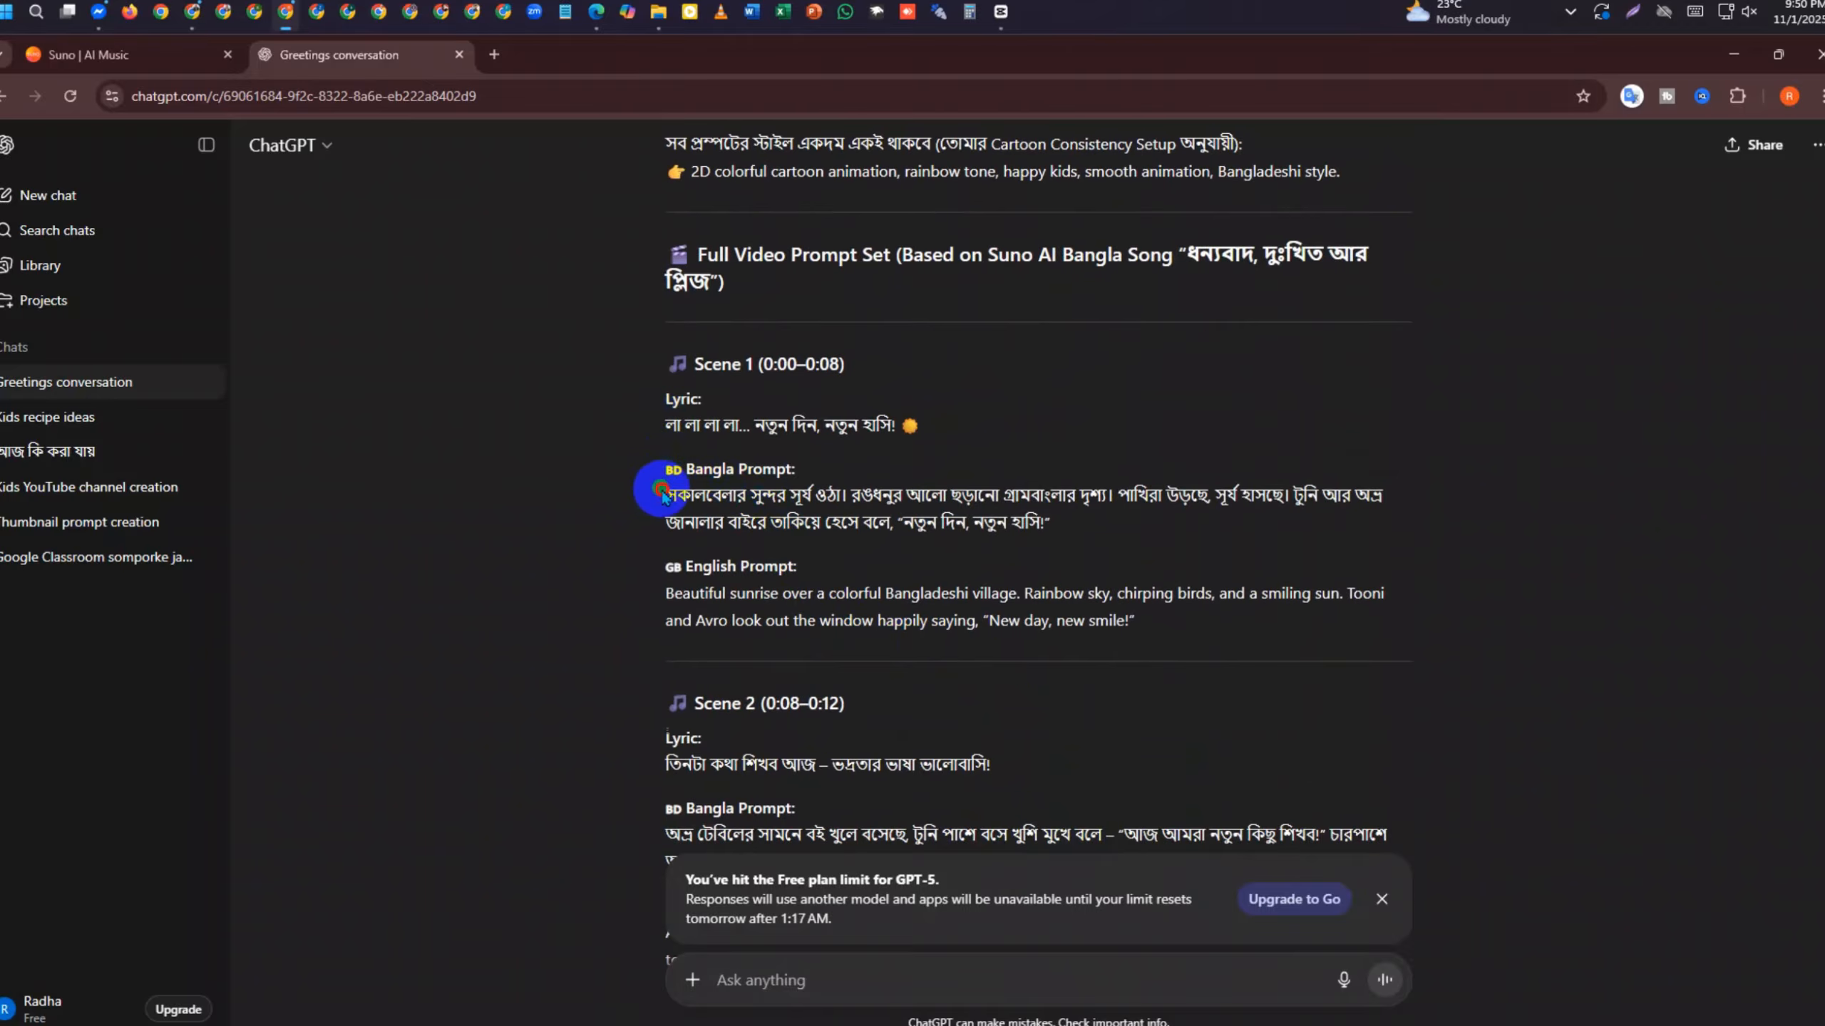
Examine Scene 1's Bangla prompt, lyric and English prompt as one complete scene block
{"action": "left_click_drag", "start_coordinate": [662, 495], "coordinate": [1110, 525]}
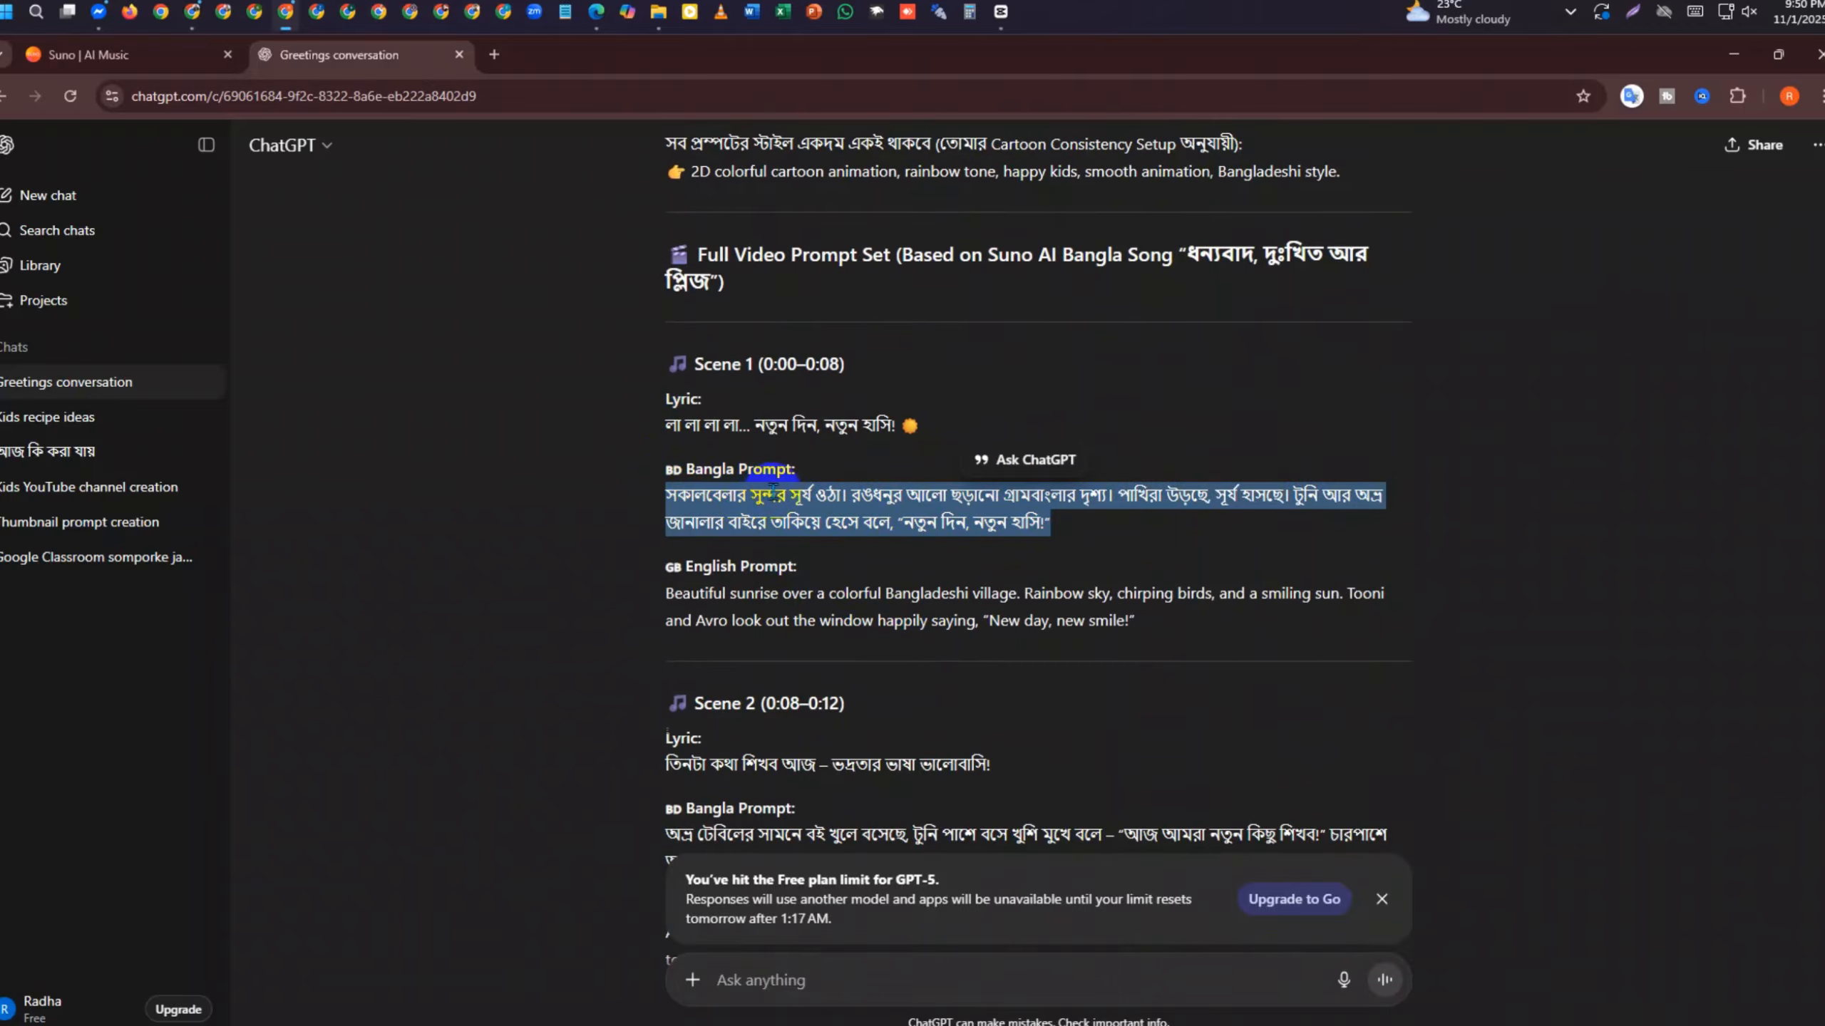
{"action": "left_click", "coordinate": [808, 491]}
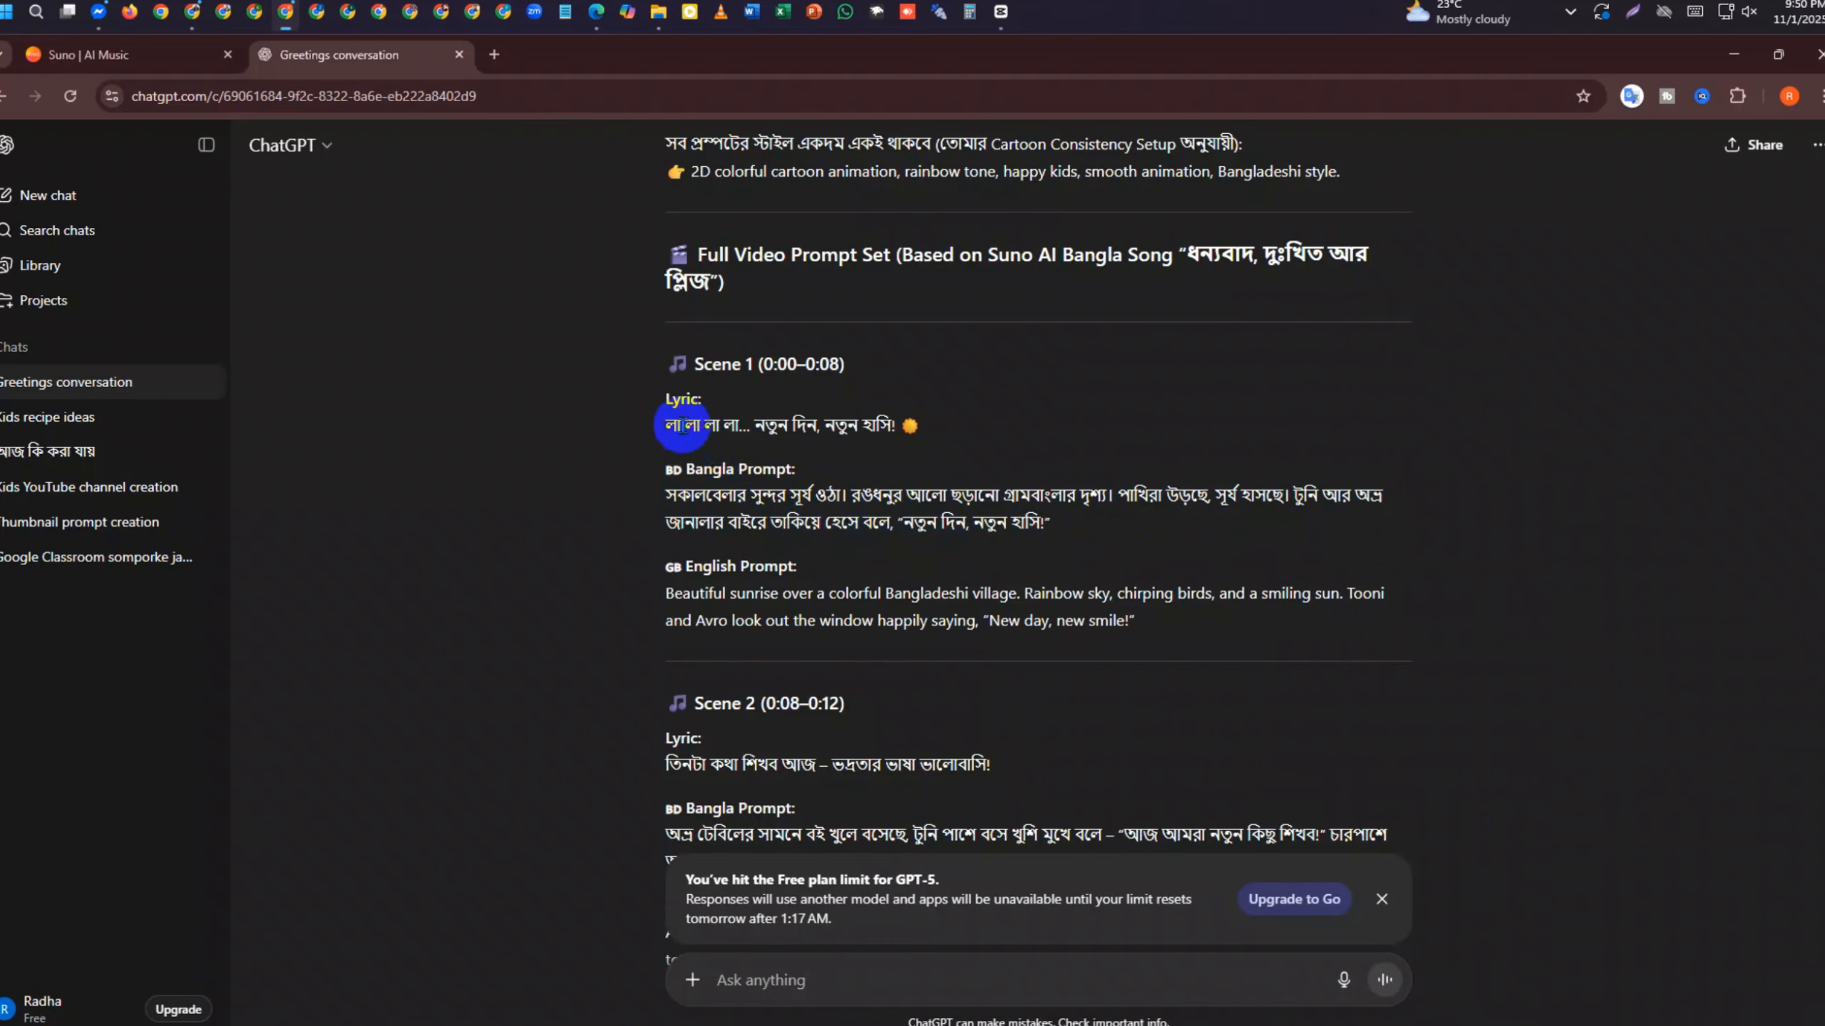
{"action": "scroll", "coordinate": [822, 583], "scroll_direction": "up", "scroll_amount": 2}
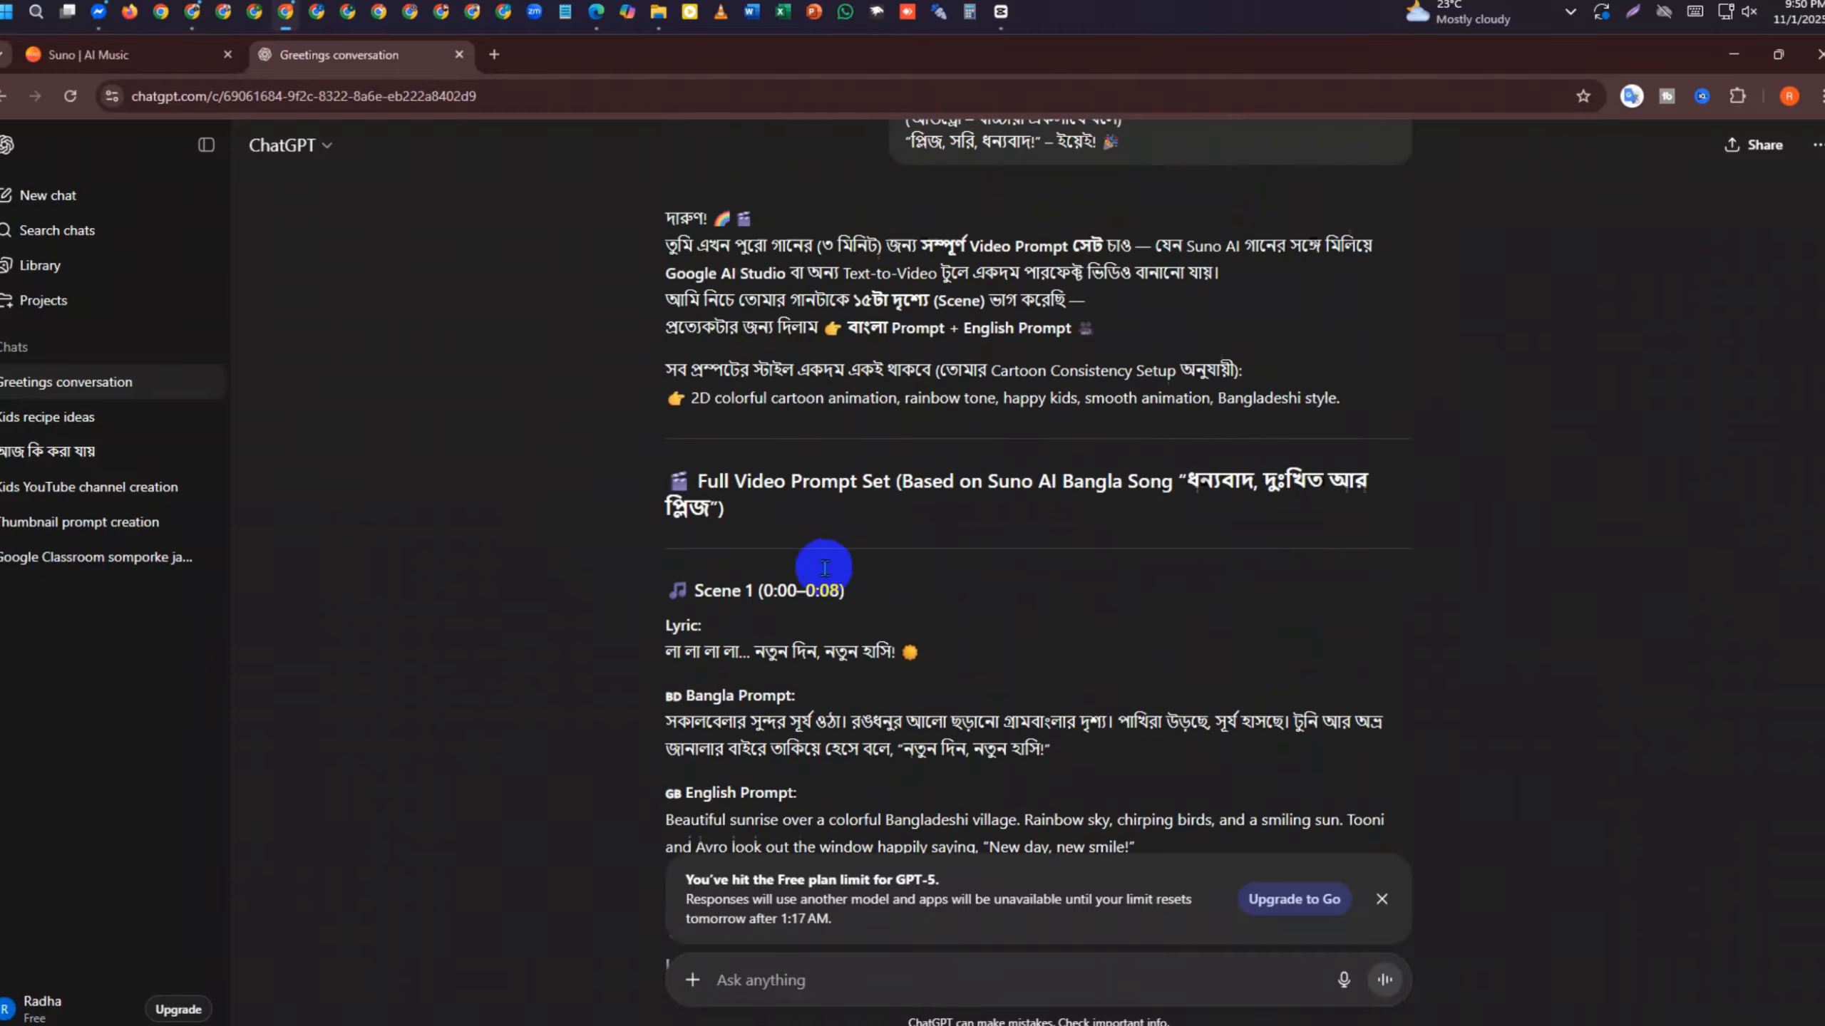
{"action": "scroll", "coordinate": [783, 586], "scroll_direction": "down", "scroll_amount": 2}
{"action": "mouse_move", "coordinate": [620, 363]}
{"action": "left_mouse_down"}
{"action": "mouse_move", "coordinate": [1284, 632]}
{"action": "mouse_move", "coordinate": [550, 567]}
{"action": "mouse_move", "coordinate": [590, 347]}
{"action": "left_mouse_up"}
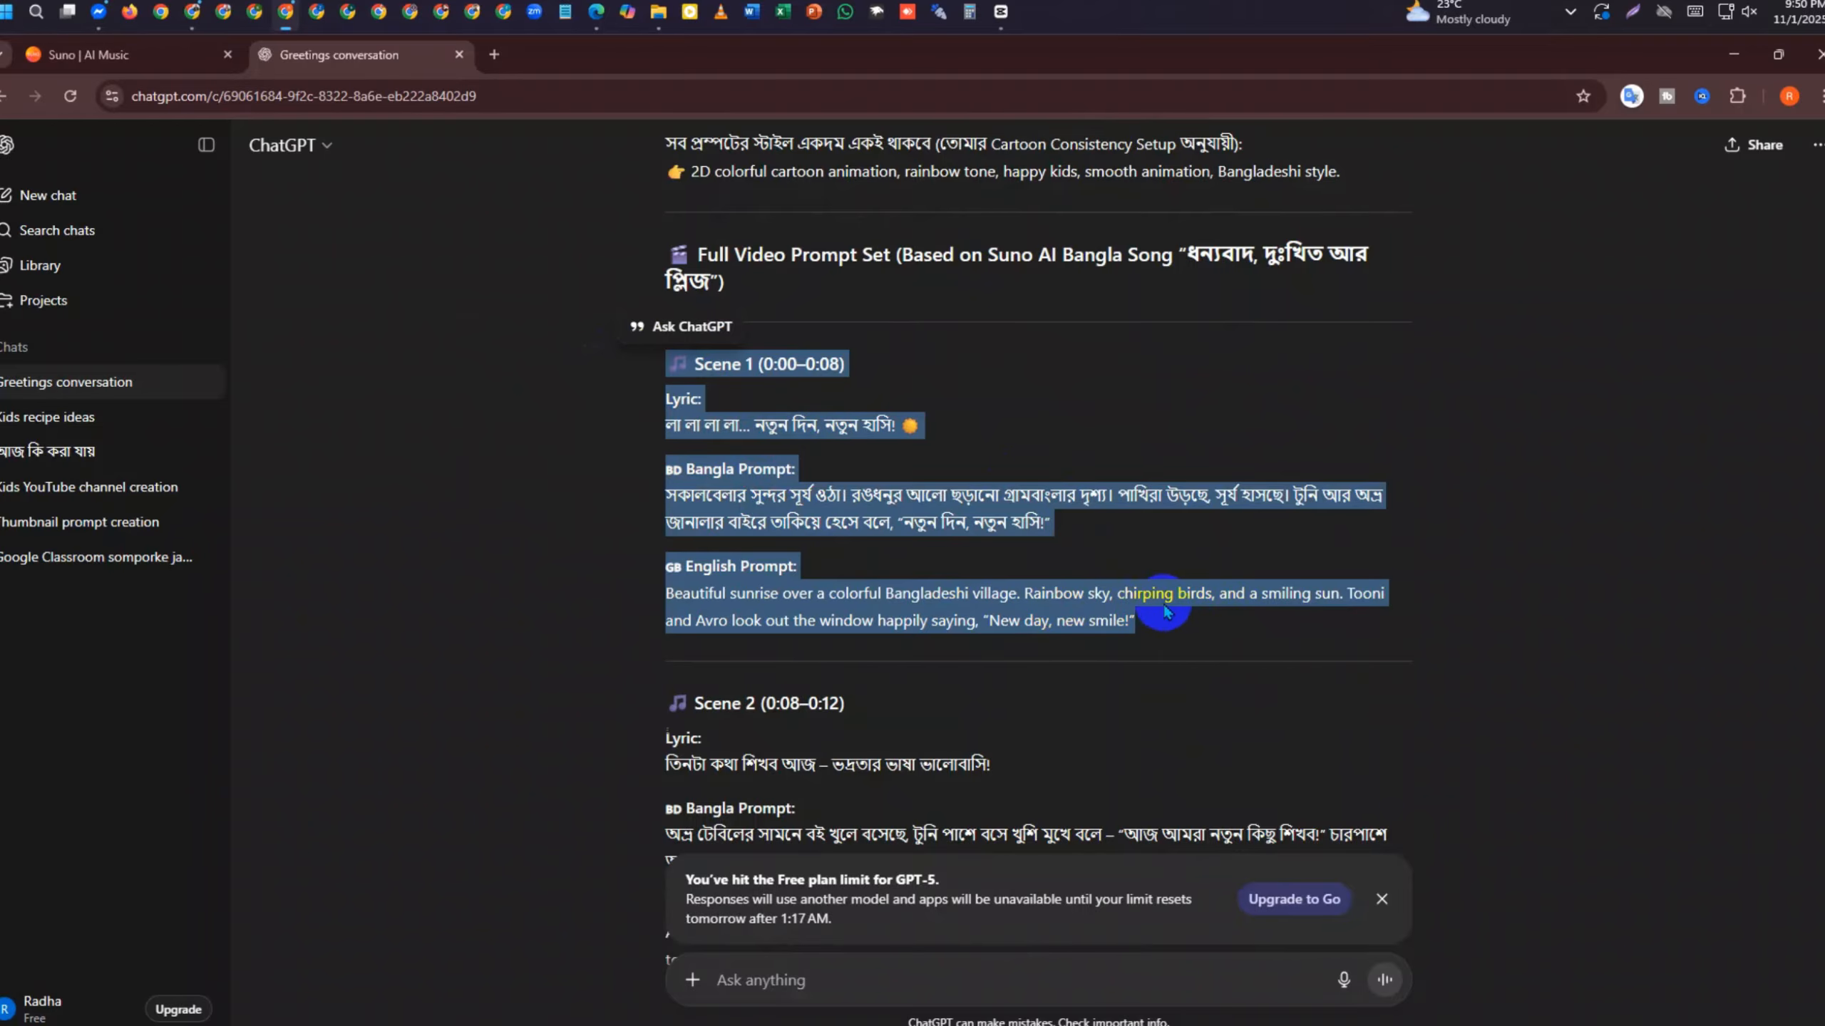
Minimize the browser window and show the desktop icons
{"action": "left_click", "coordinate": [1735, 55]}
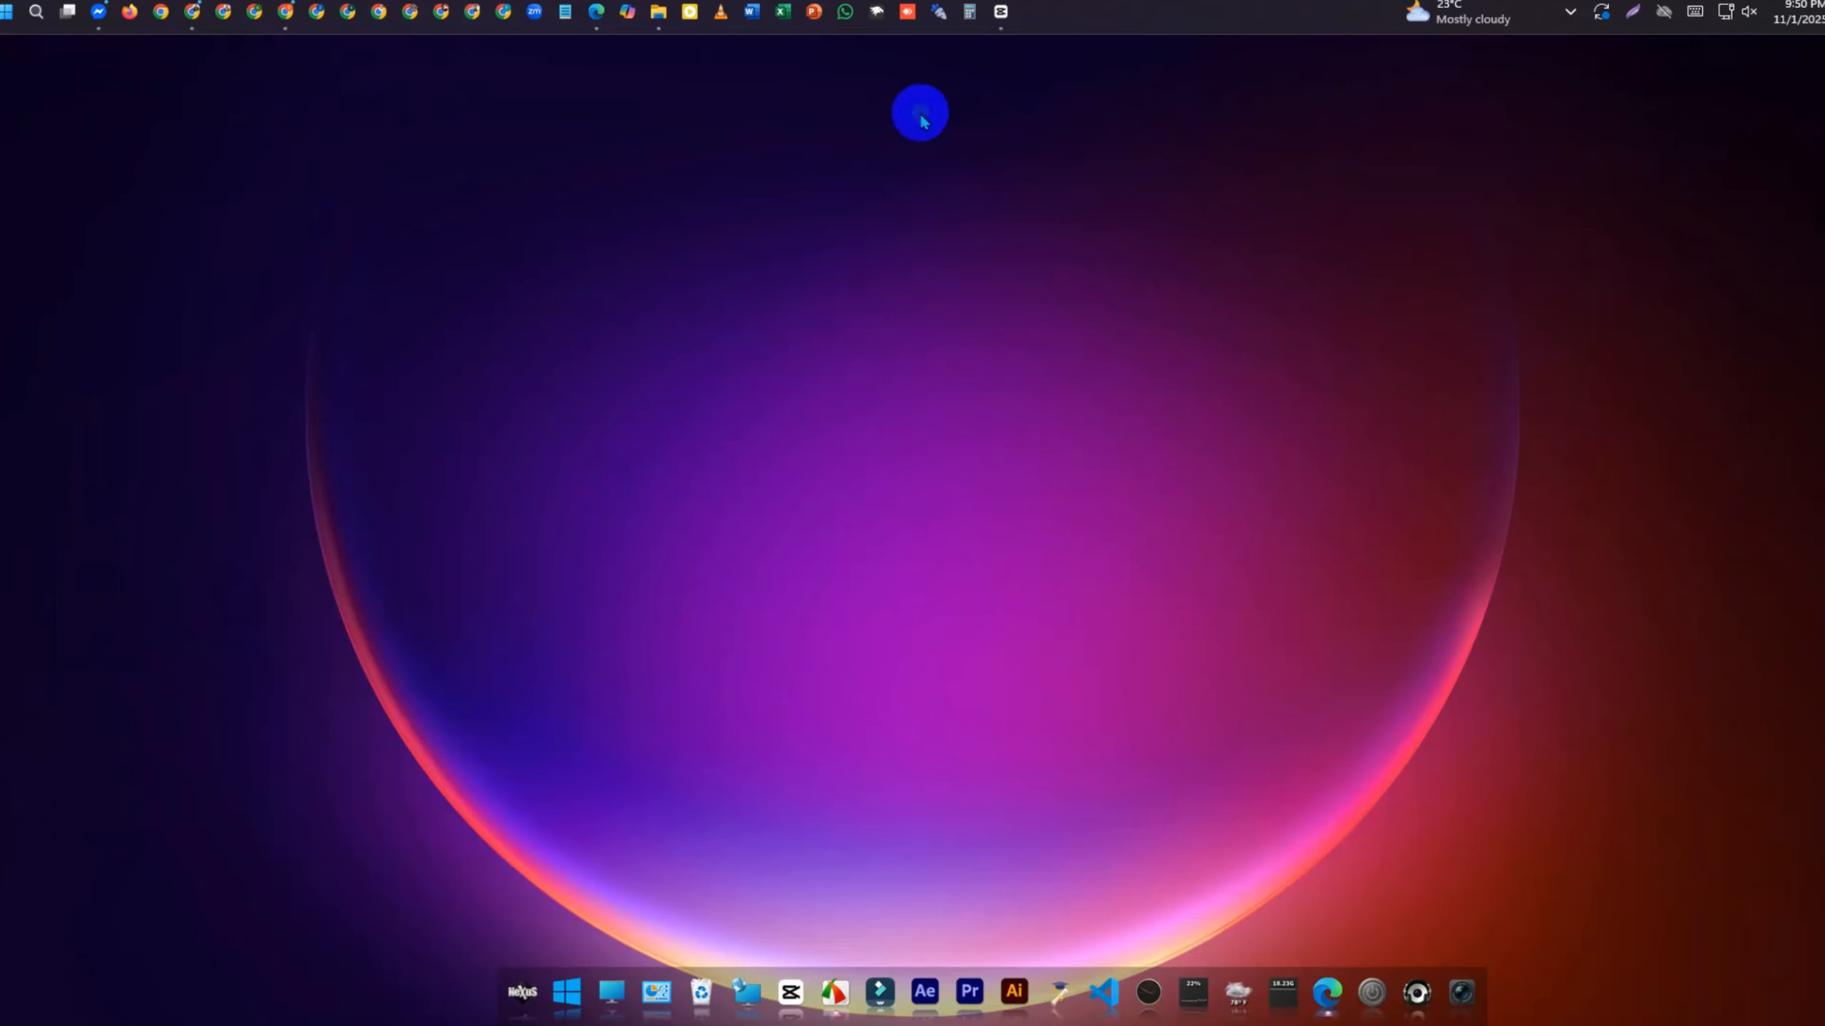
{"action": "right_click", "coordinate": [923, 120]}
{"action": "mouse_move", "coordinate": [948, 132]}
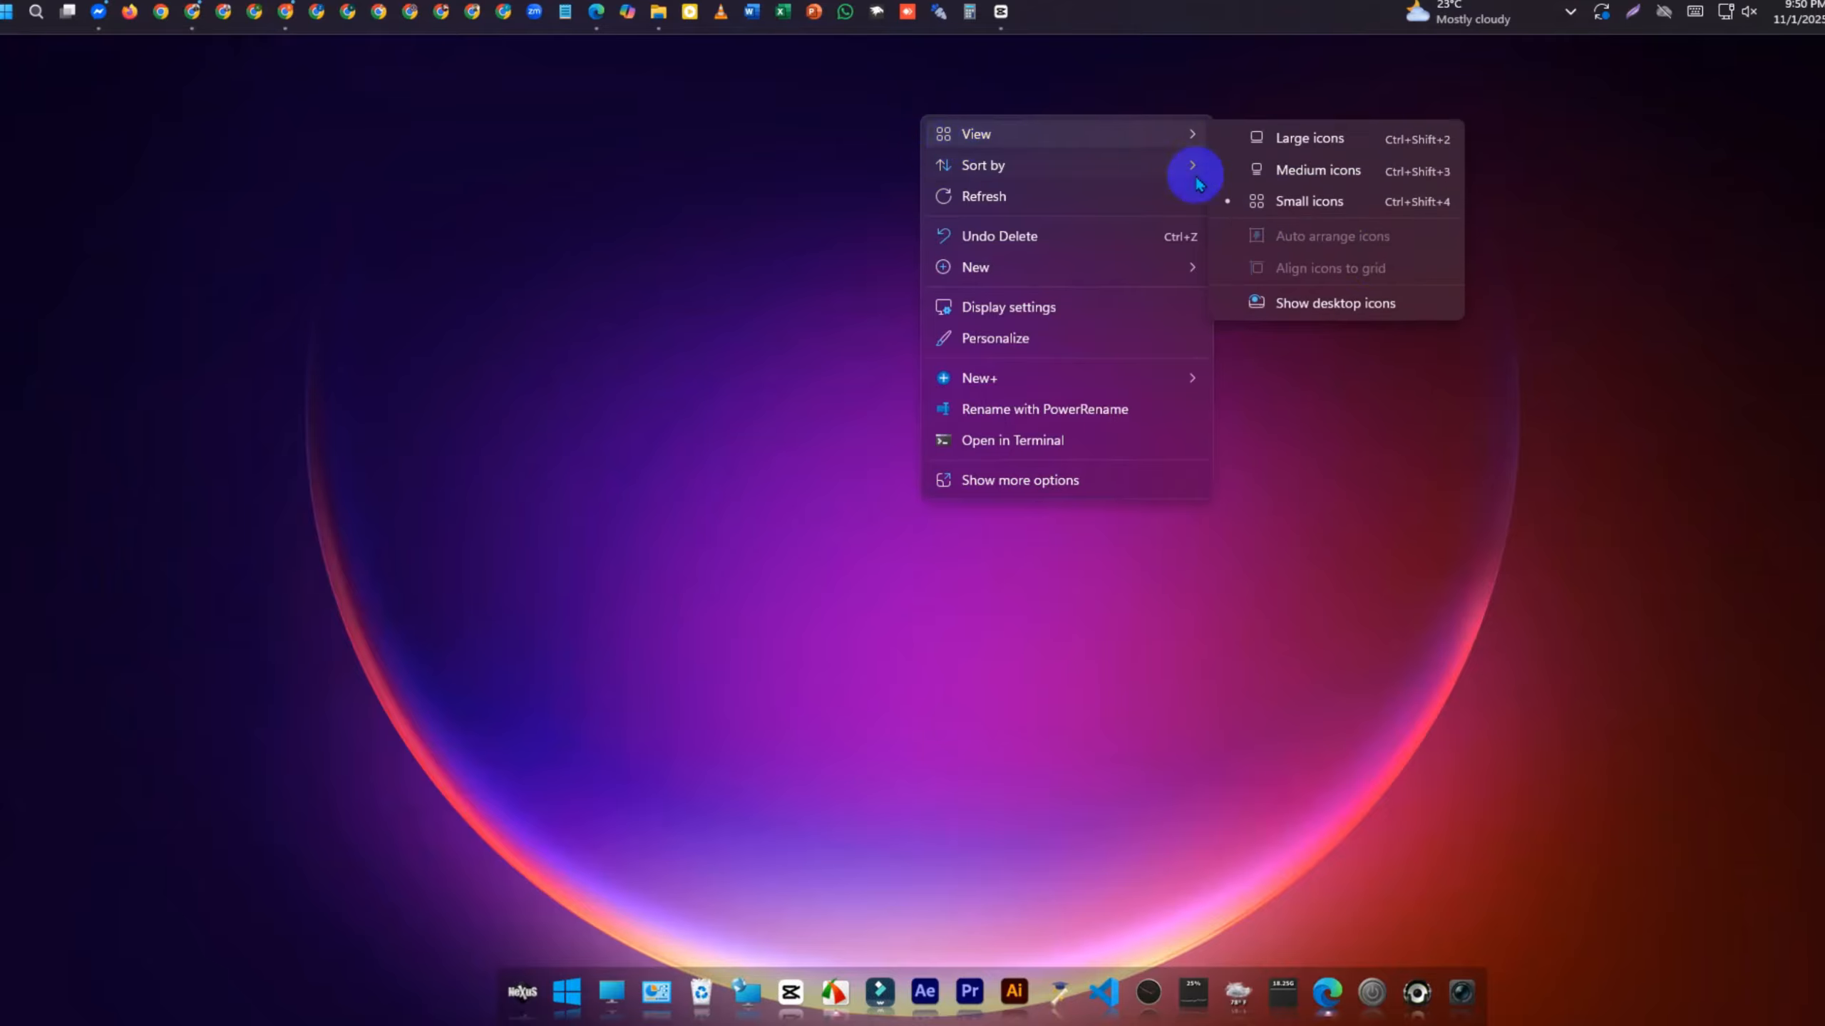
{"action": "left_click", "coordinate": [1373, 315]}
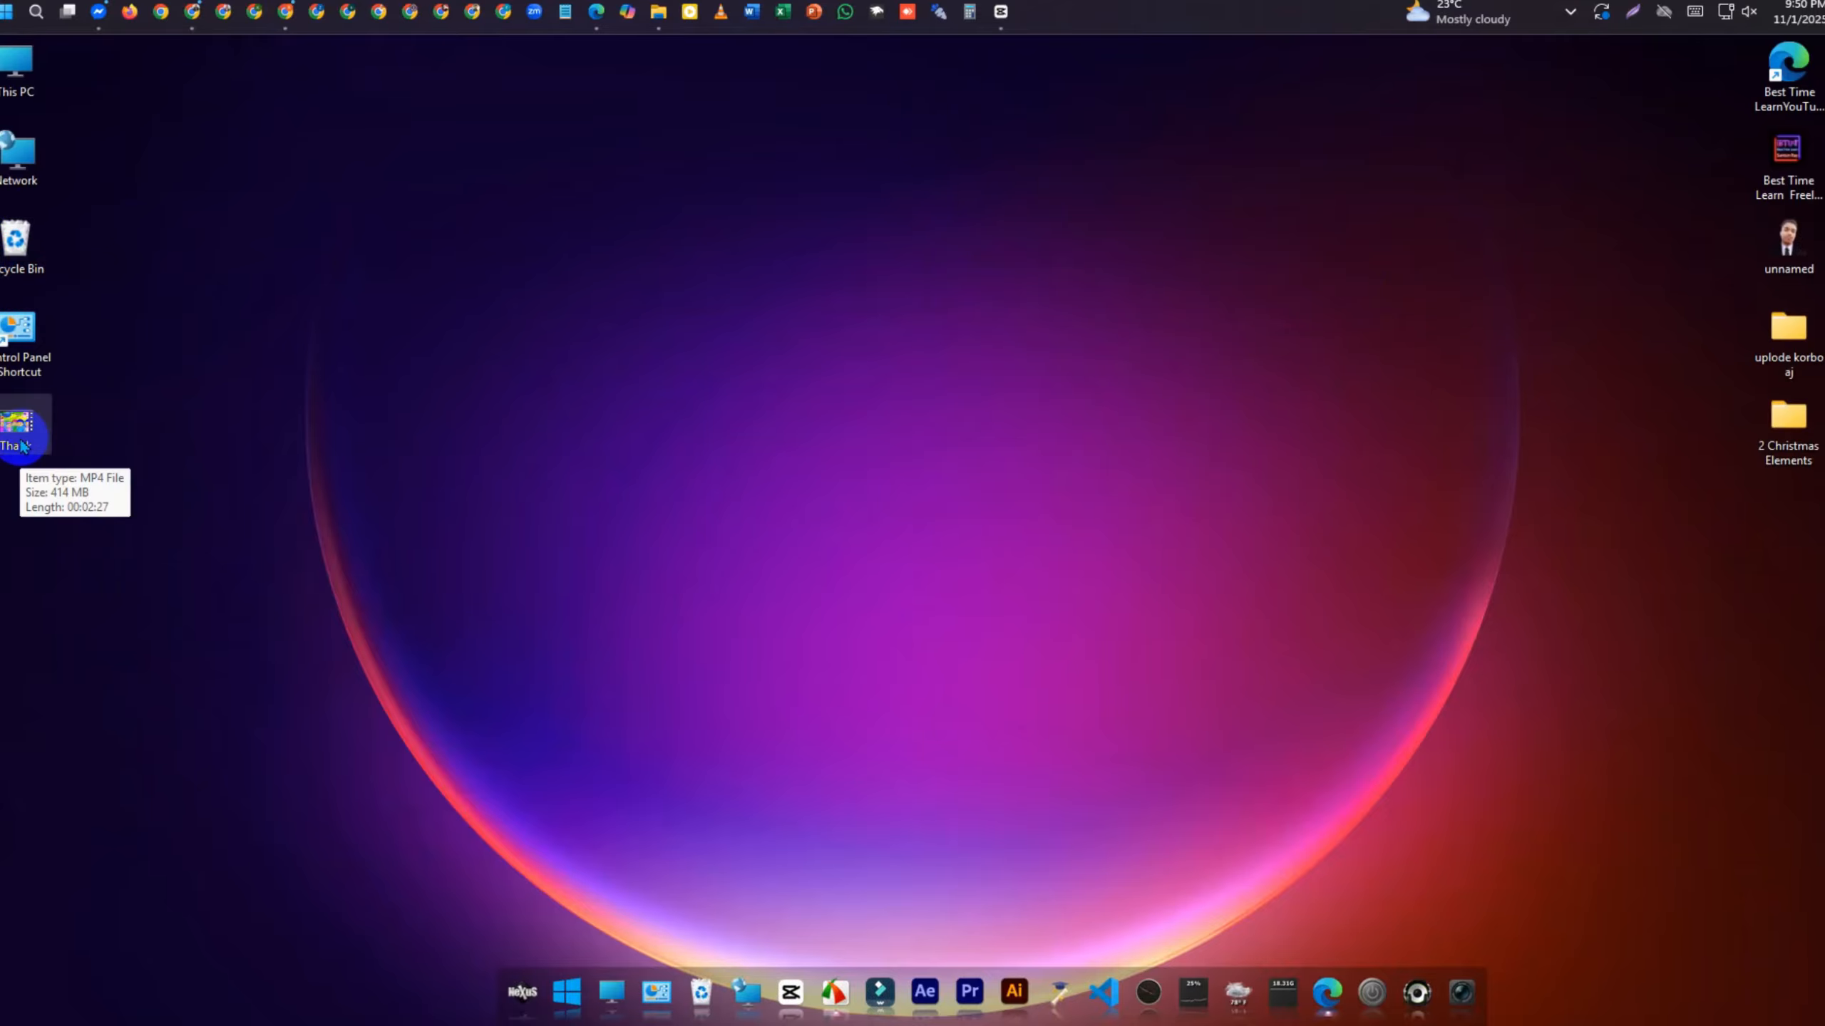
Play the opening scenes of the "Thank" video from the desktop, pausing to compare them with the prompts, and close the player
{"action": "double_click", "coordinate": [22, 442]}
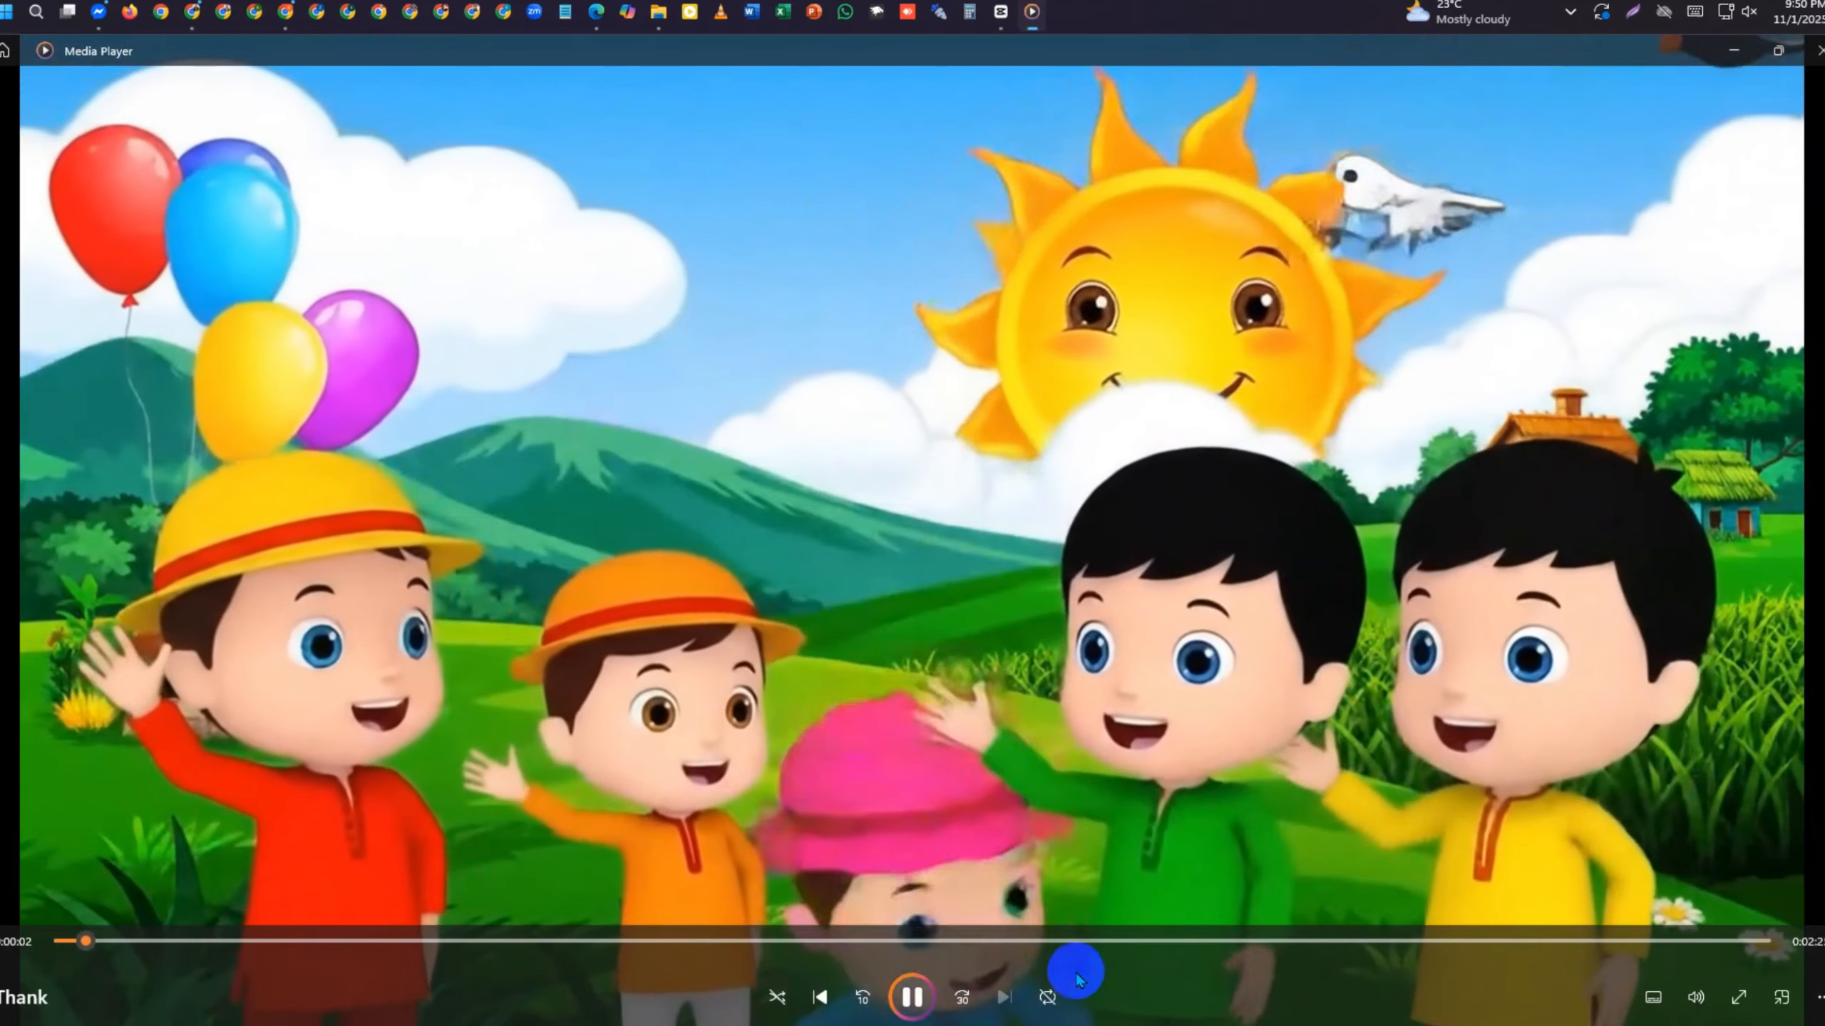
{"action": "left_click", "coordinate": [911, 997]}
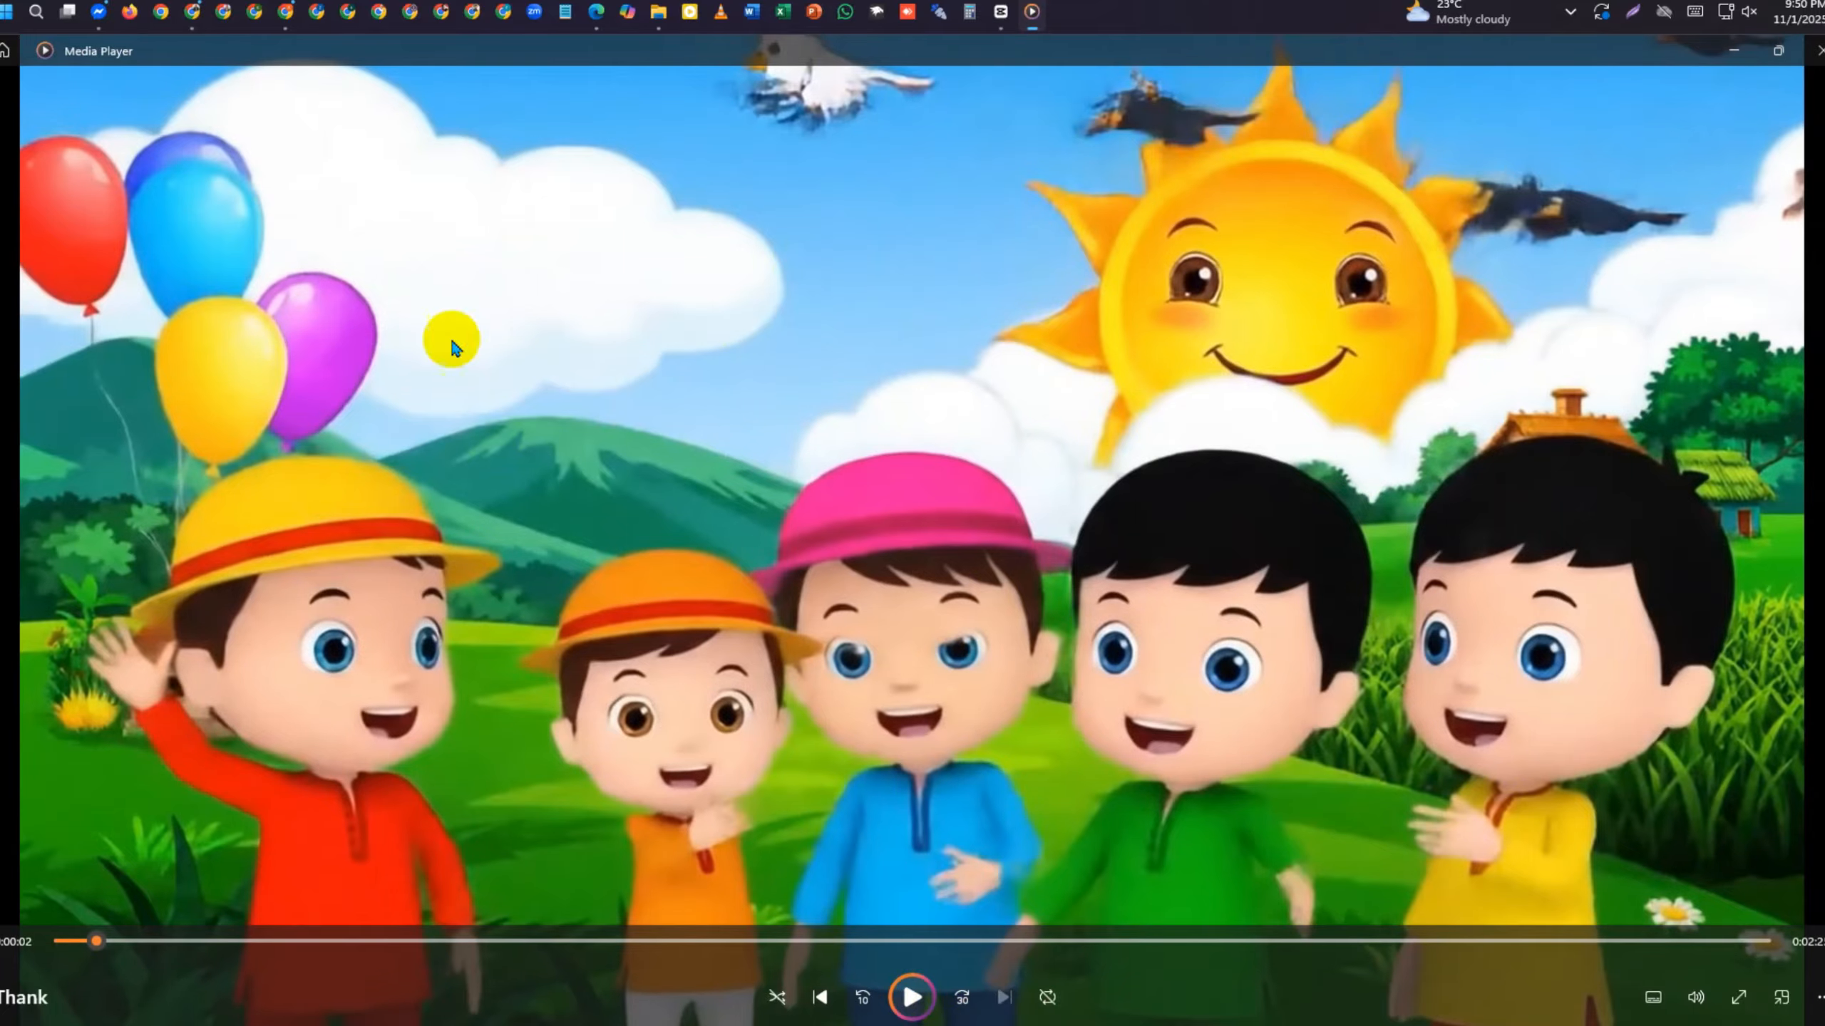
{"action": "left_click", "coordinate": [907, 998]}
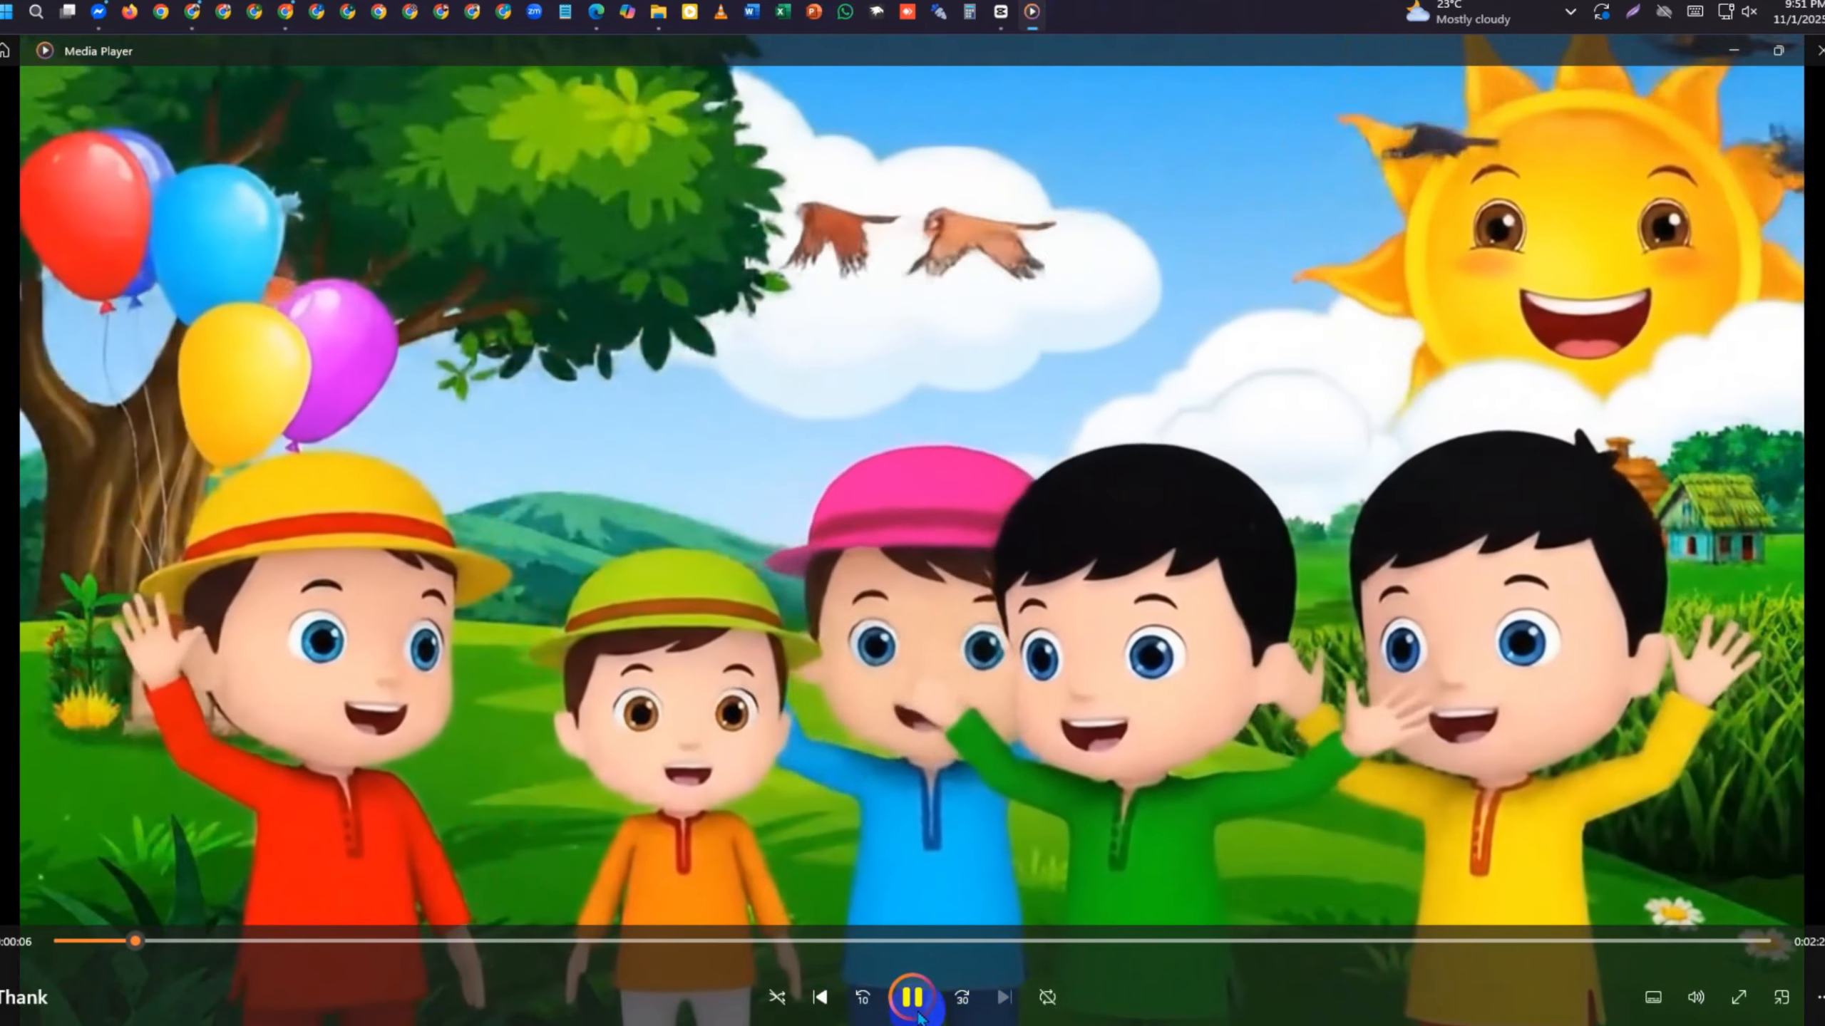
{"action": "left_click", "coordinate": [912, 1001]}
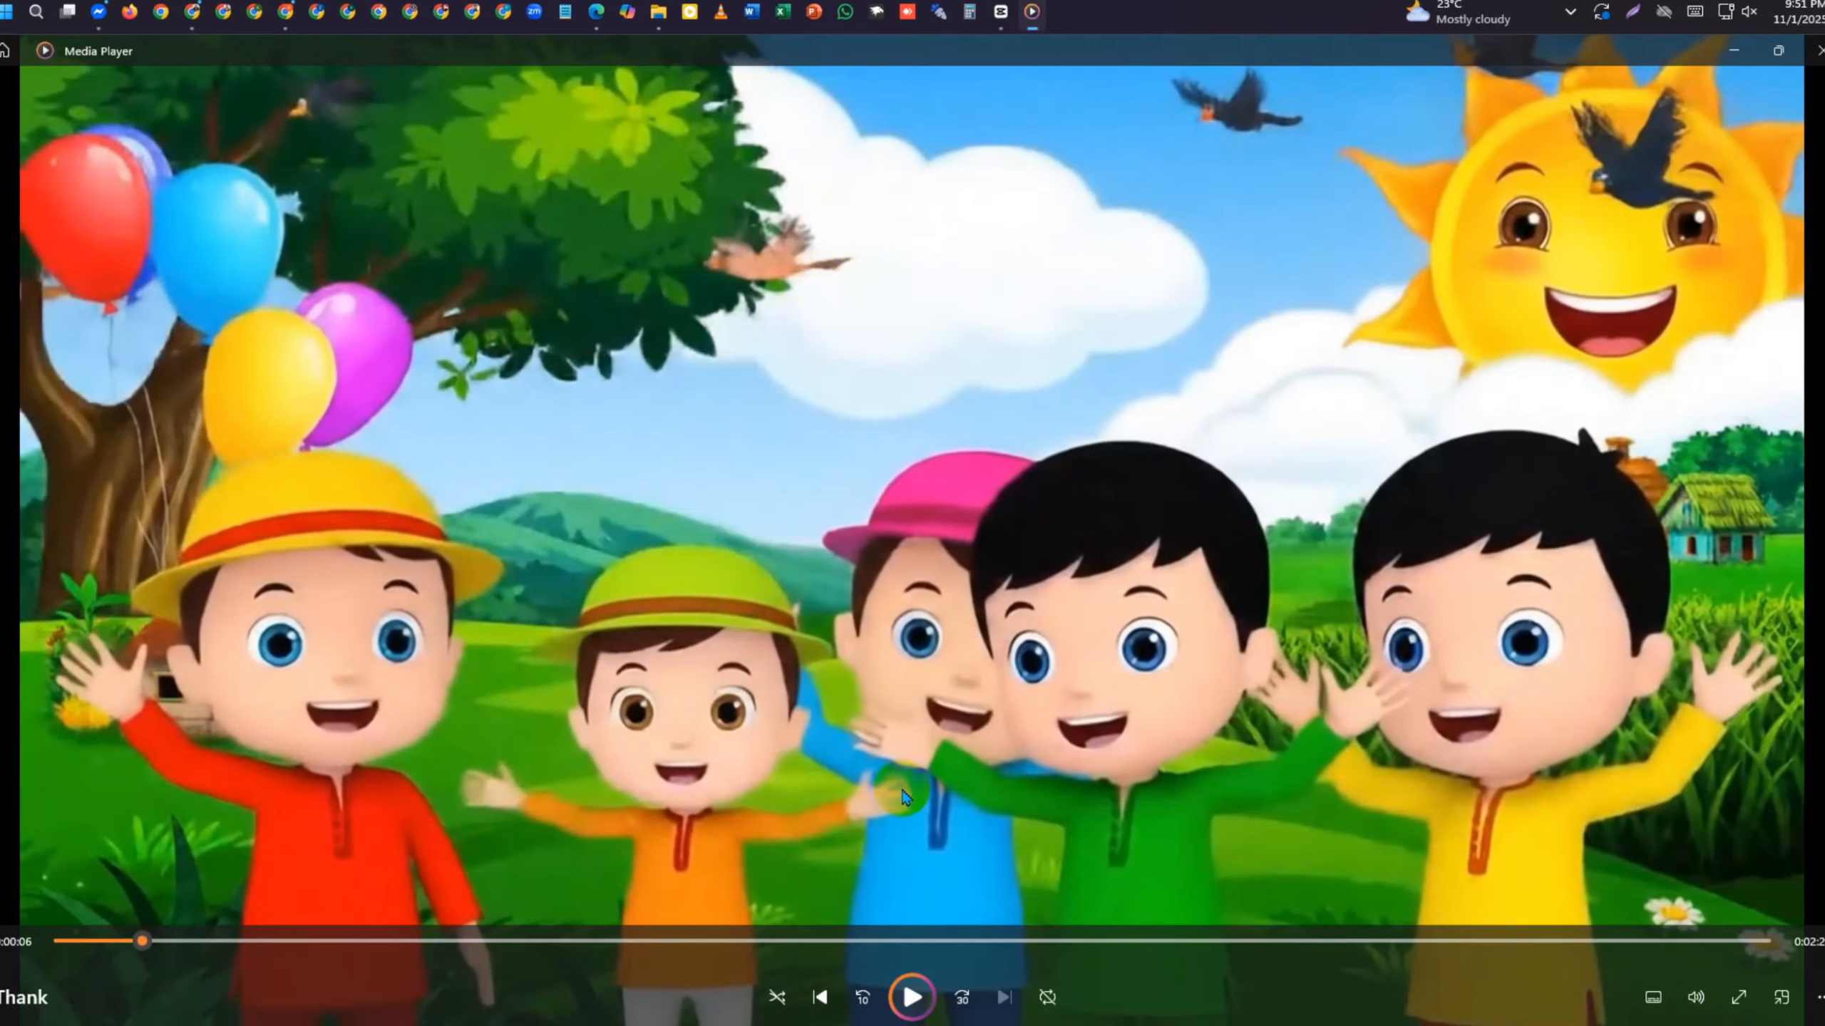
{"action": "left_click", "coordinate": [913, 998]}
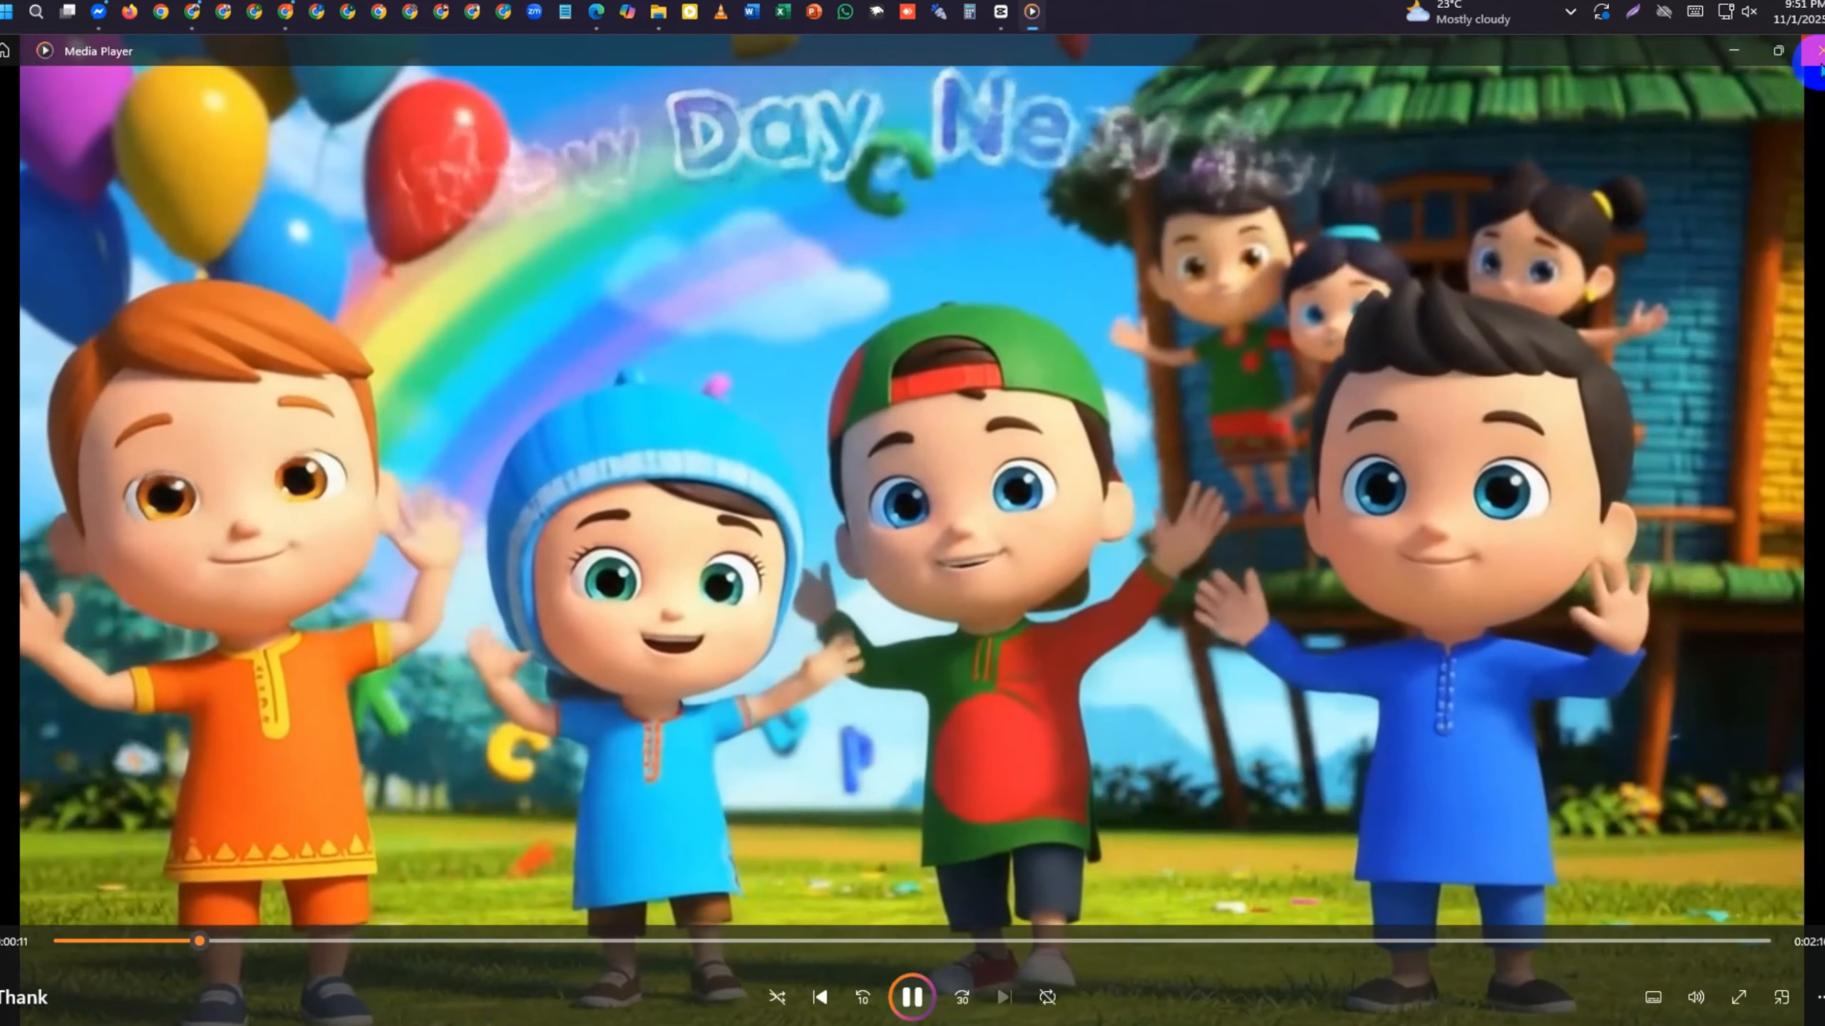
{"action": "left_click", "coordinate": [1820, 50]}
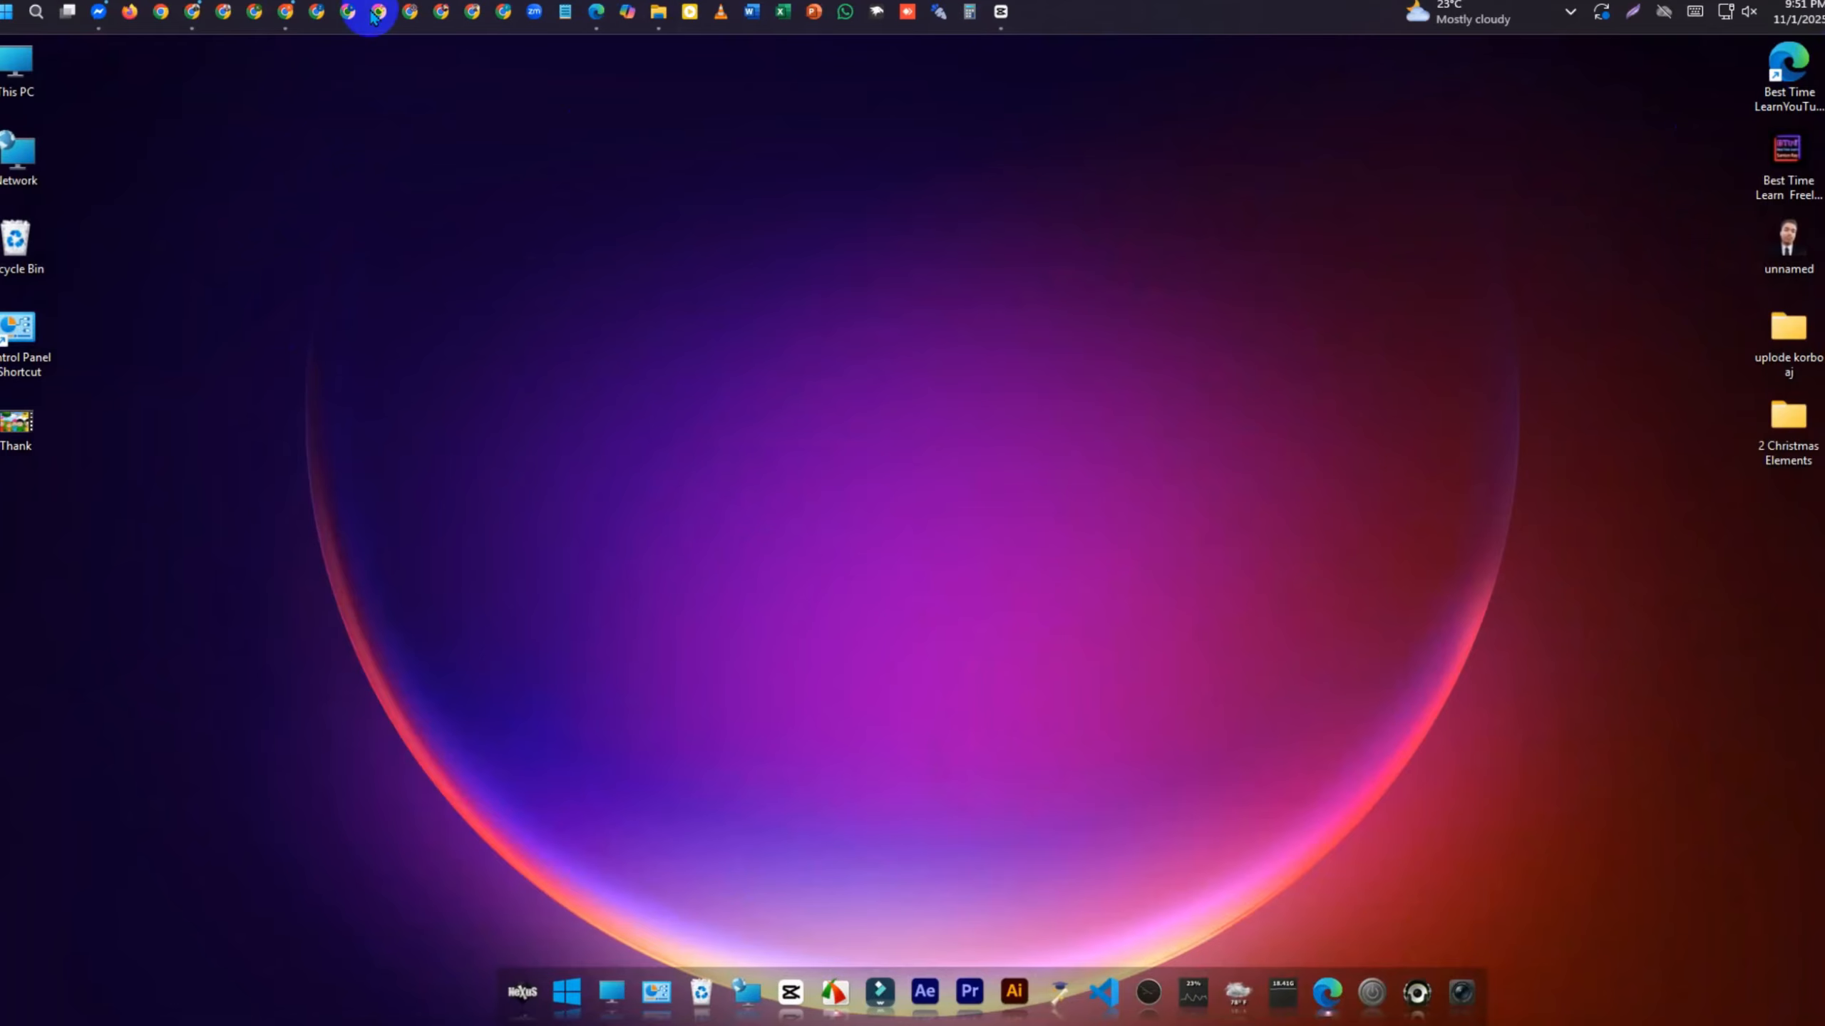
Return to the ChatGPT conversation and ask for an SEO-friendly title, description, 50 tags and hashtags, saying all the work is done
{"action": "left_click", "coordinate": [286, 13]}
{"action": "scroll", "coordinate": [1034, 787], "scroll_direction": "down", "scroll_amount": 10}
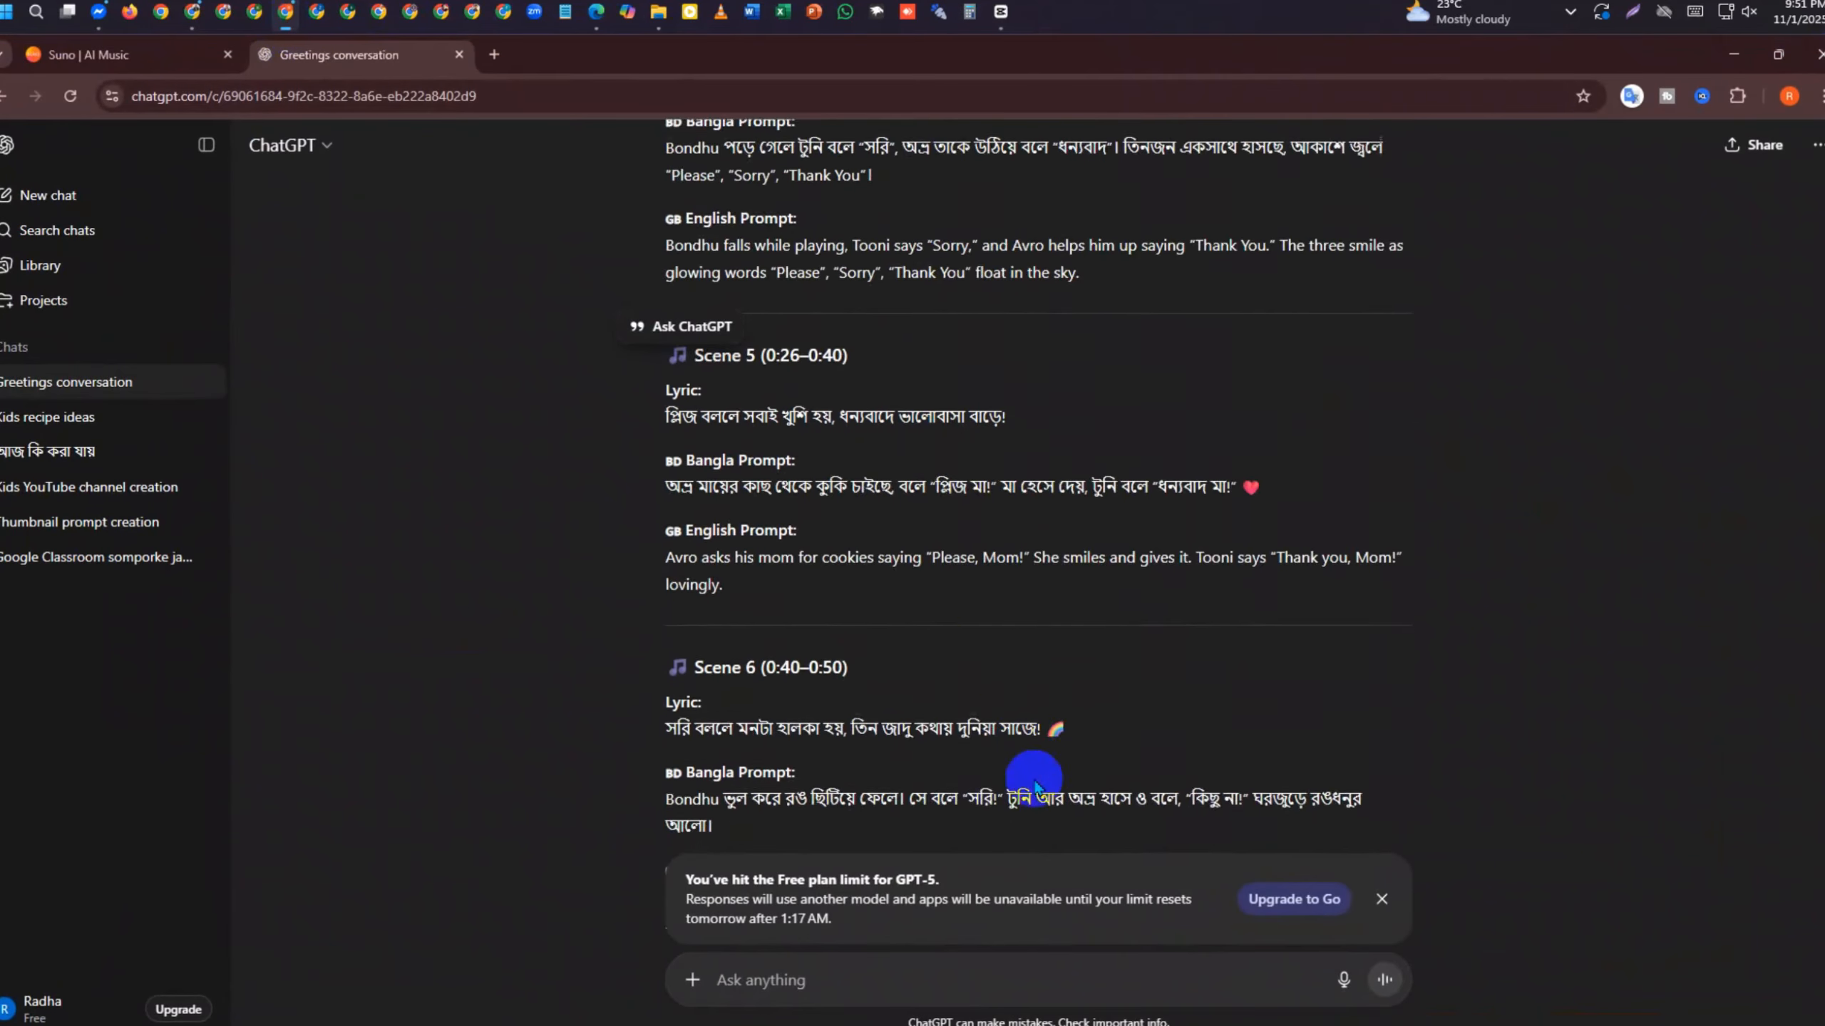
{"action": "scroll", "coordinate": [1034, 787], "scroll_direction": "down", "scroll_amount": 20}
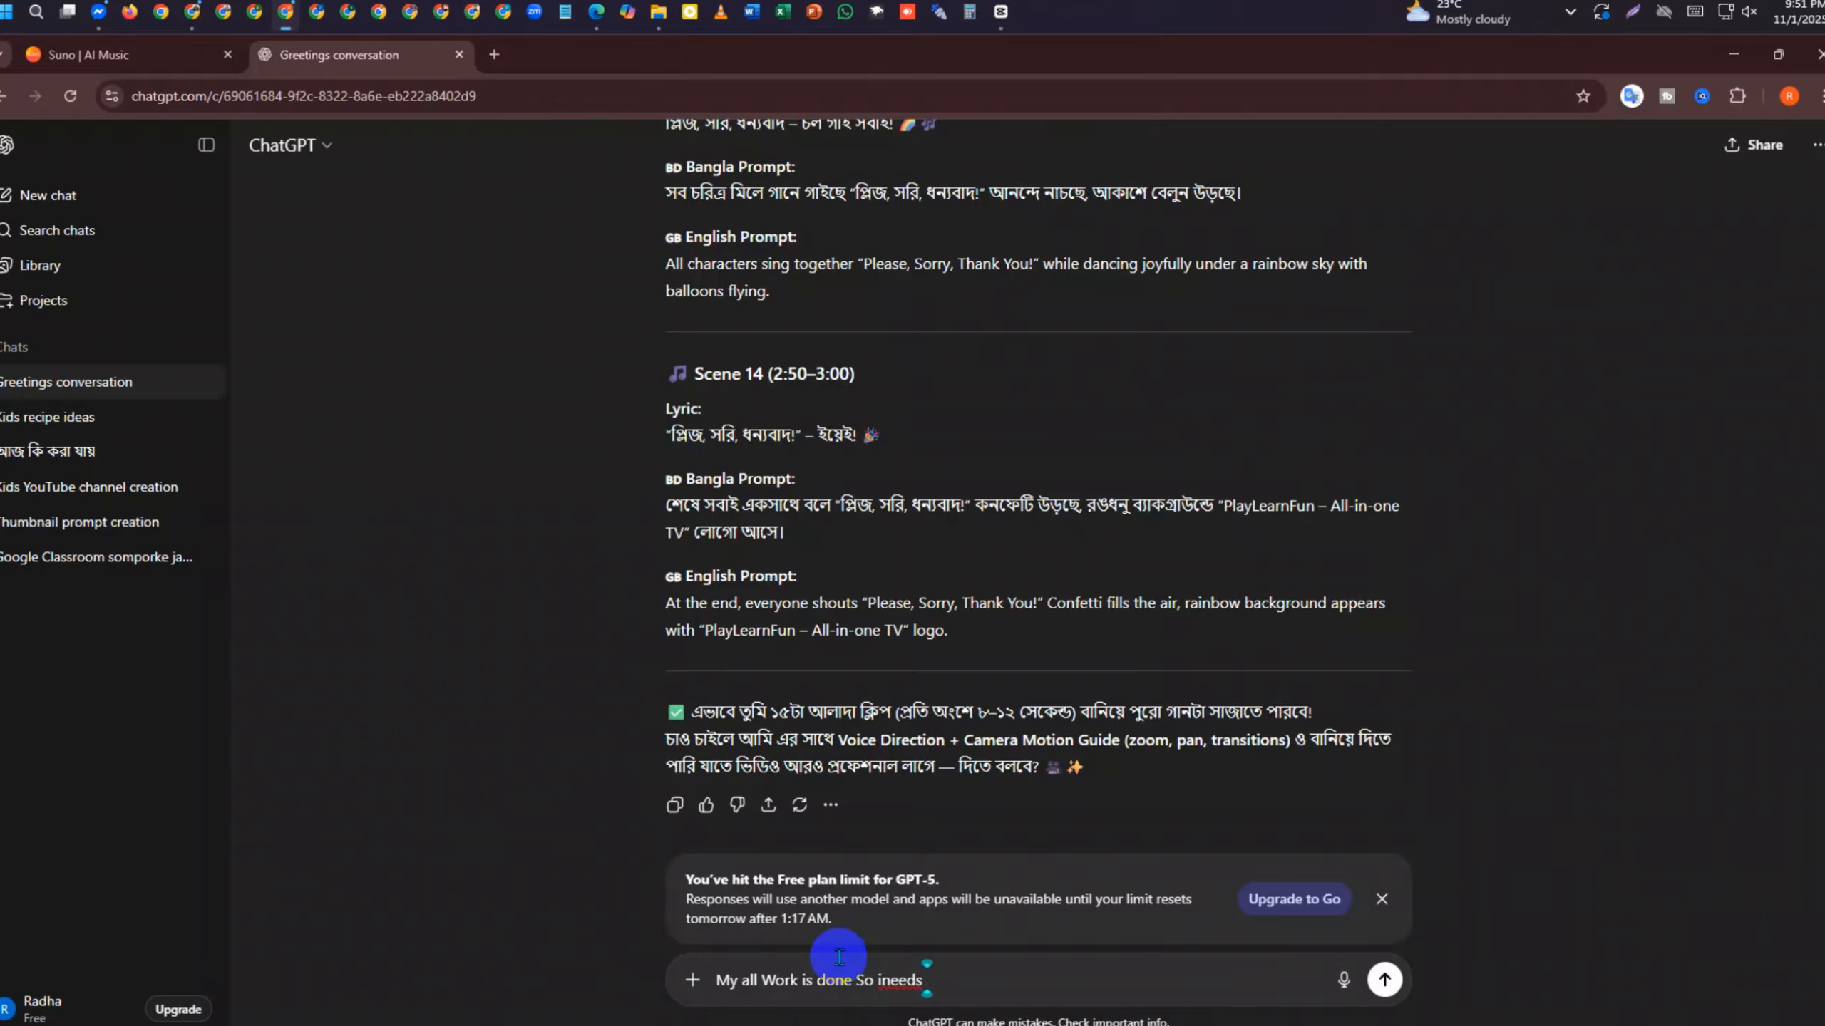
{"action": "key", "text": "shift+Return"}
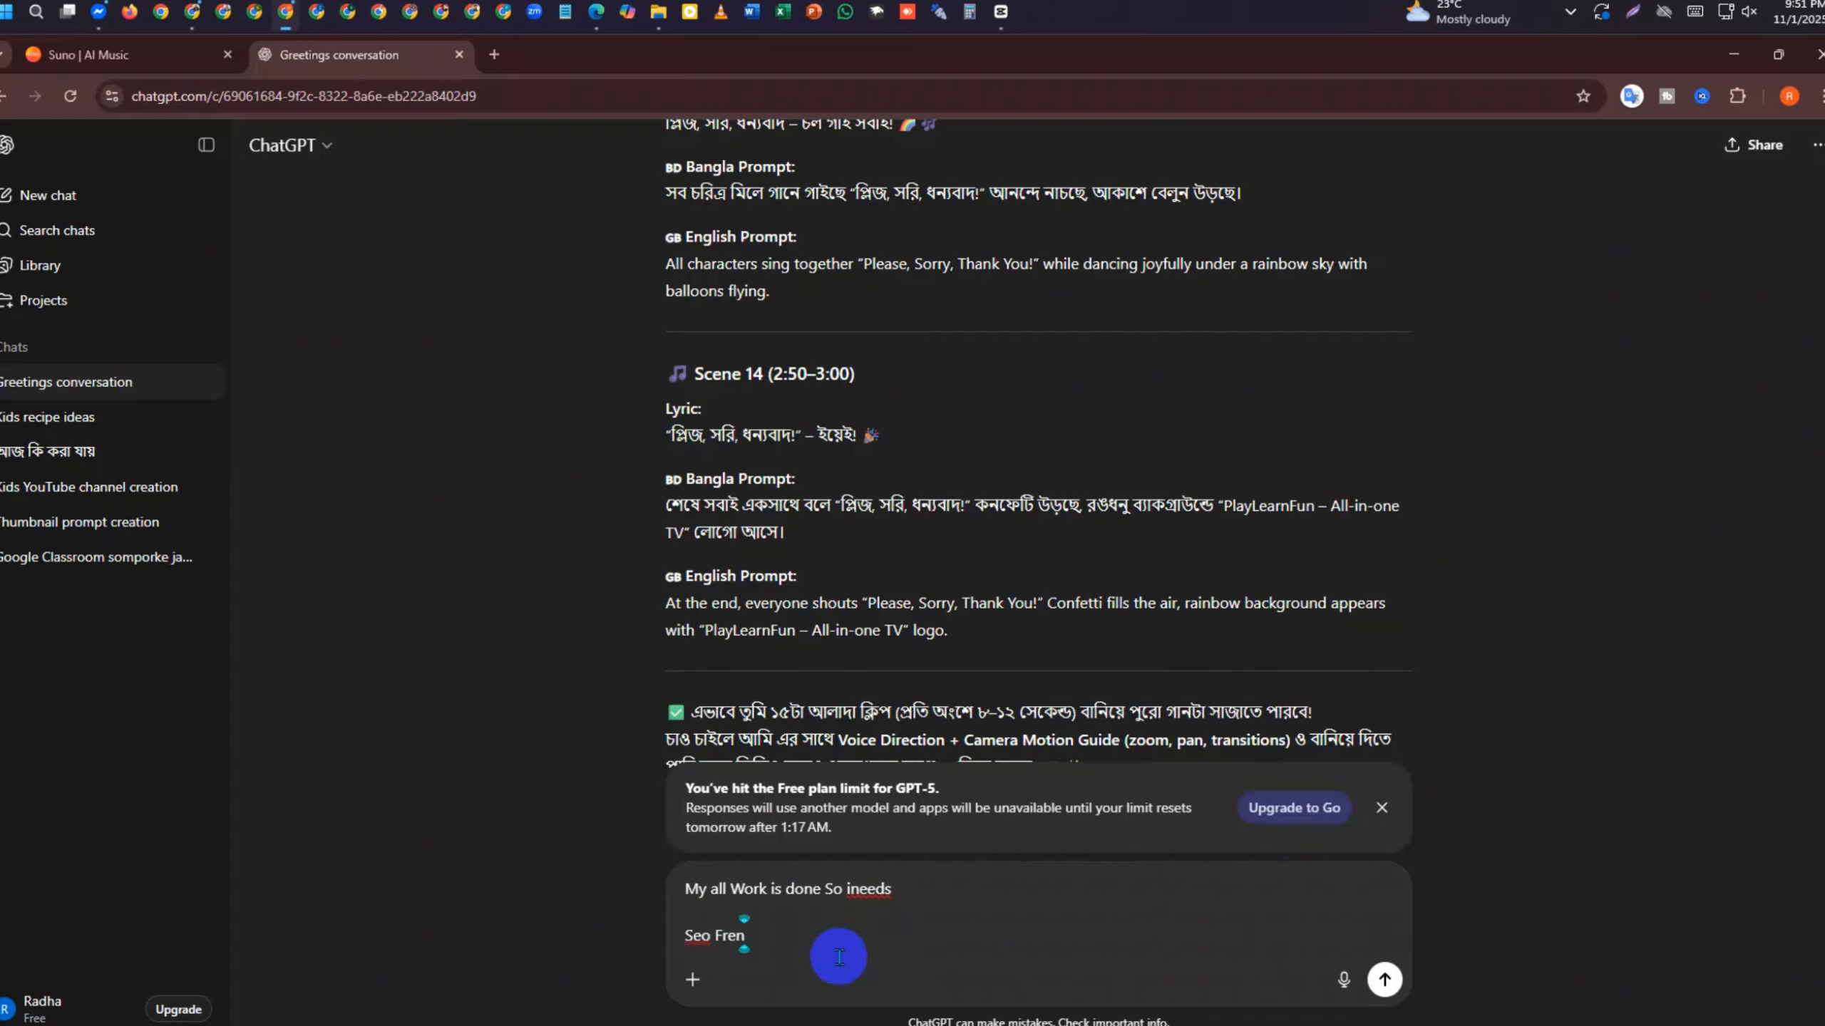
{"action": "type", "text": "dly"}
{"action": "key", "text": "shift+Return"}
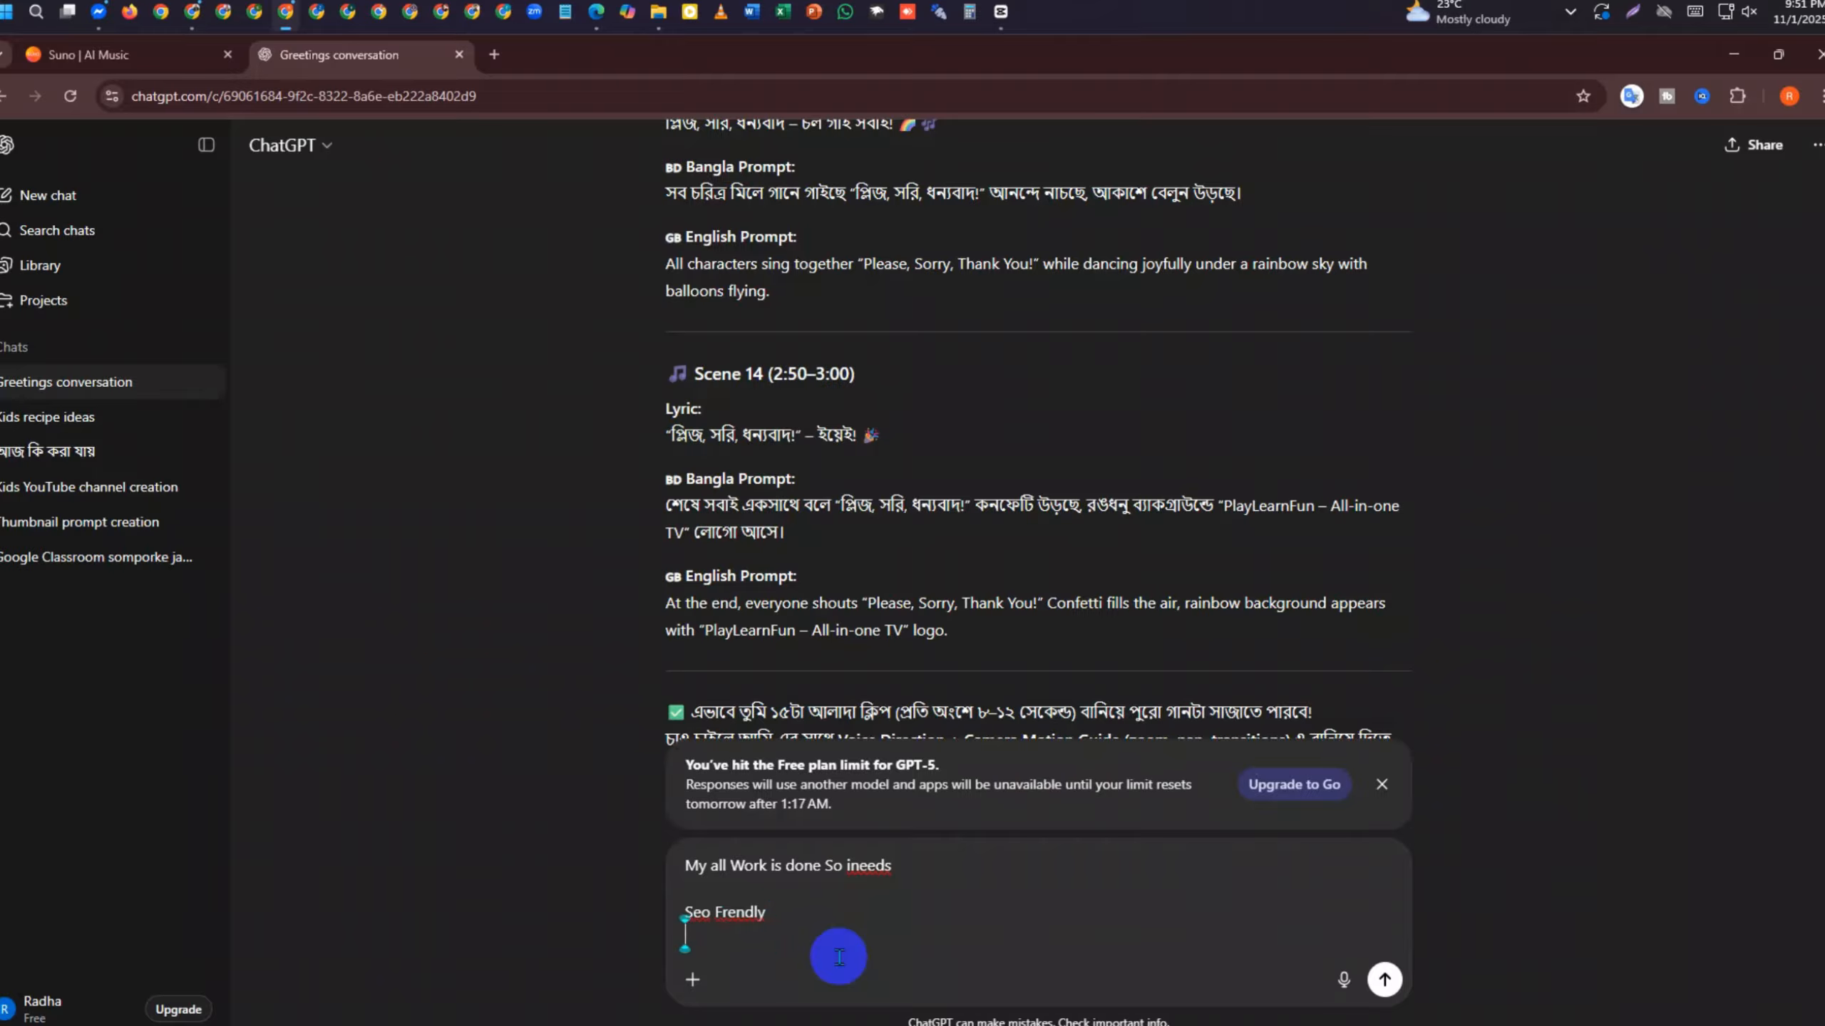
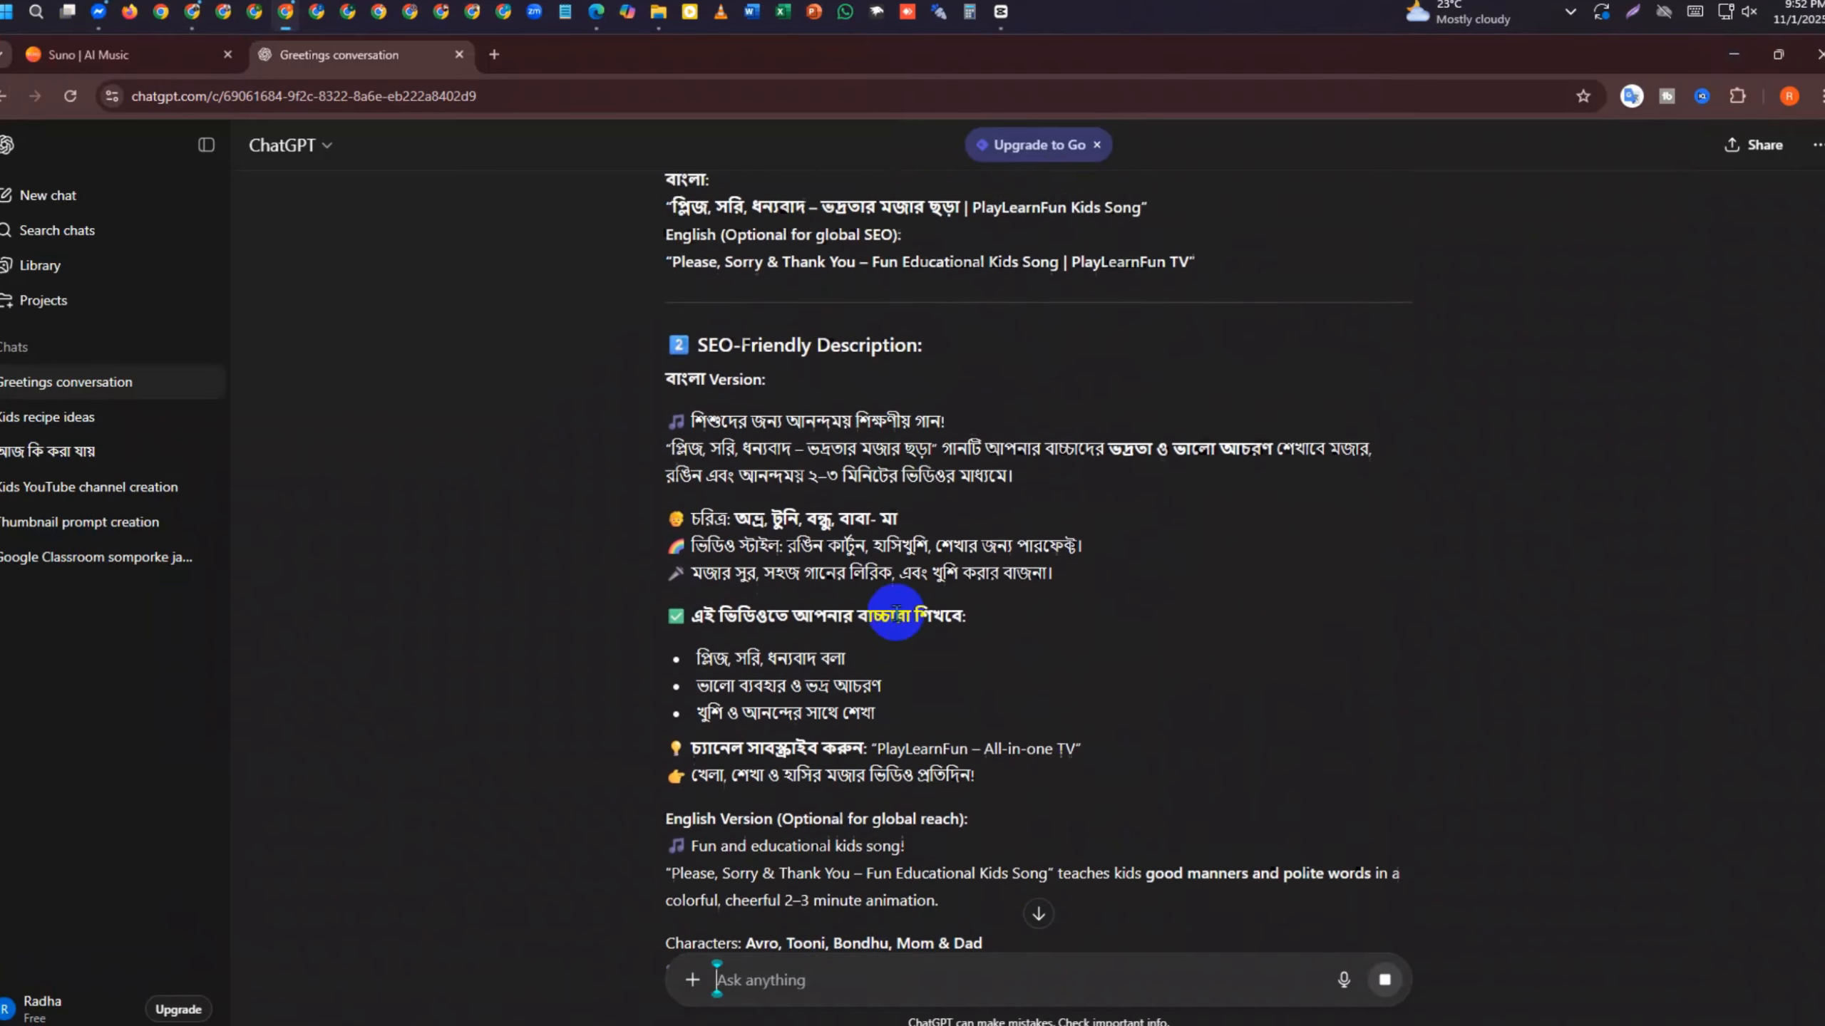
Place the browser window beside the desktop and copy the Bangla title from the reply's SEO-Friendly Title section
{"action": "scroll", "coordinate": [1006, 661], "scroll_direction": "down", "scroll_amount": 6}
{"action": "scroll", "coordinate": [1033, 674], "scroll_direction": "up", "scroll_amount": 3}
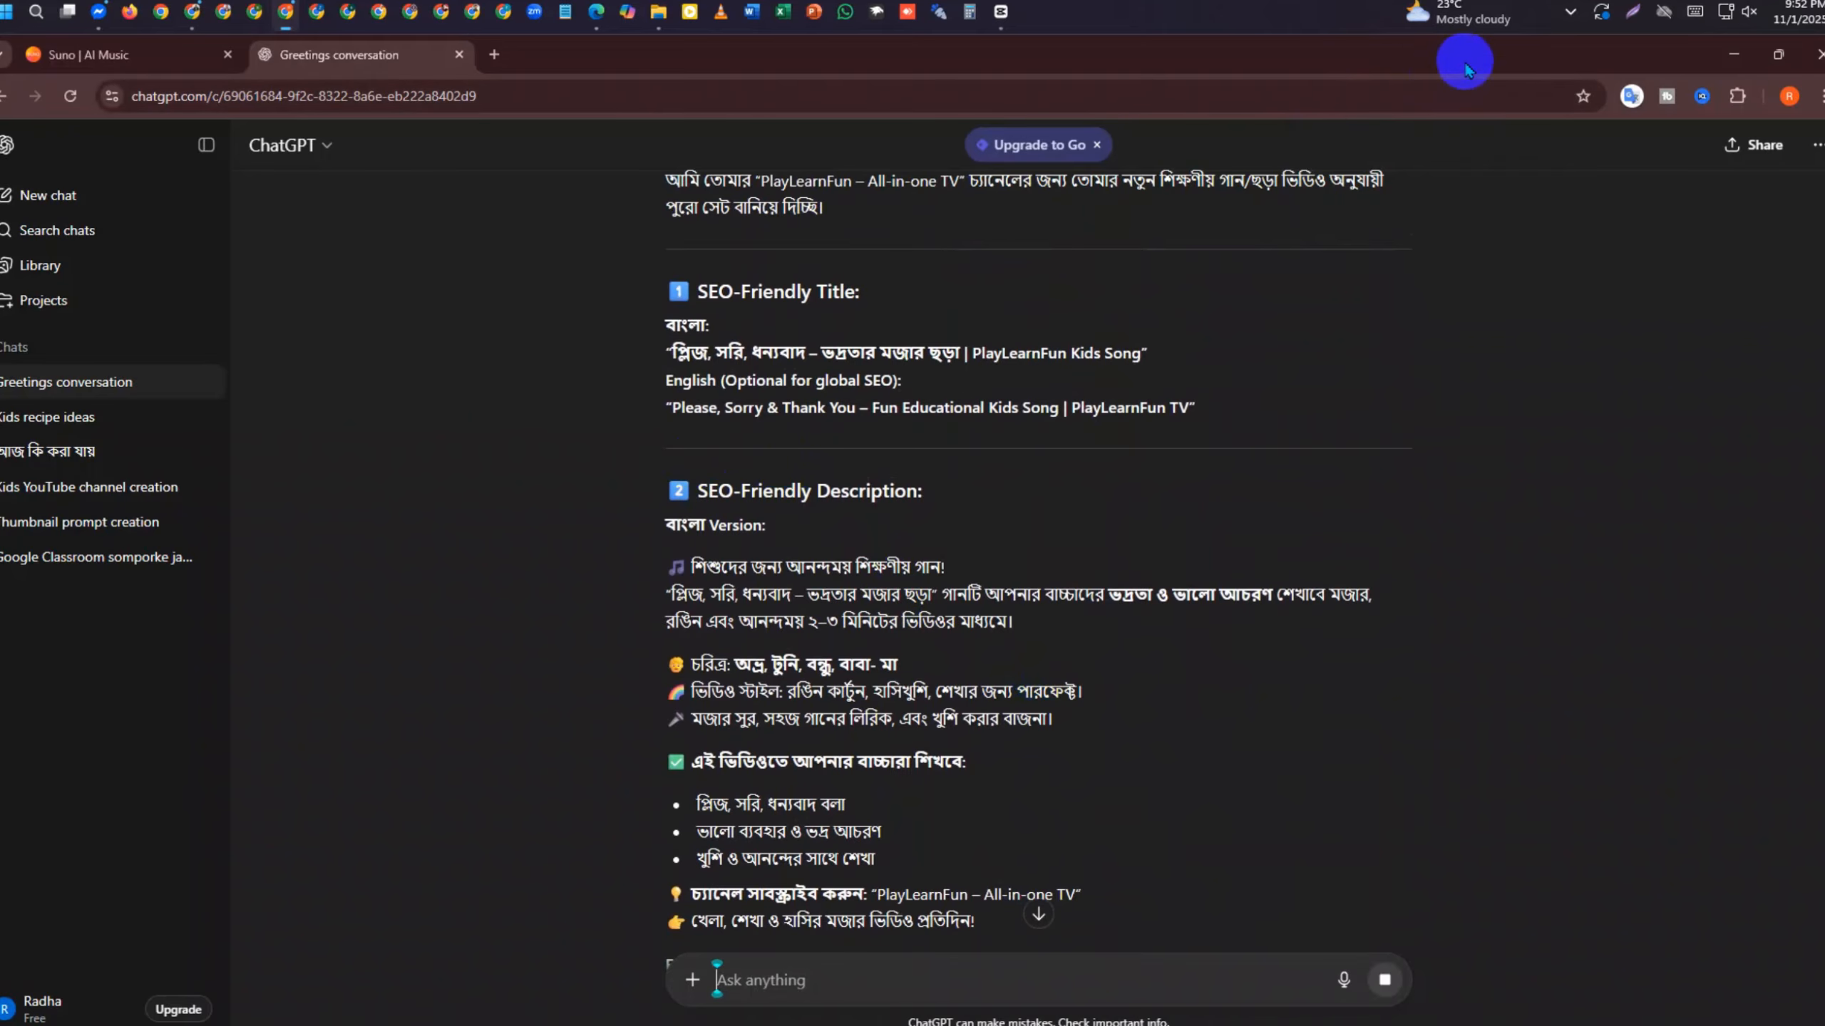
{"action": "mouse_move", "coordinate": [1459, 61]}
{"action": "left_mouse_down"}
{"action": "mouse_move", "coordinate": [1540, 83]}
{"action": "mouse_move", "coordinate": [1450, 84]}
{"action": "mouse_move", "coordinate": [1473, 80]}
{"action": "left_mouse_up"}
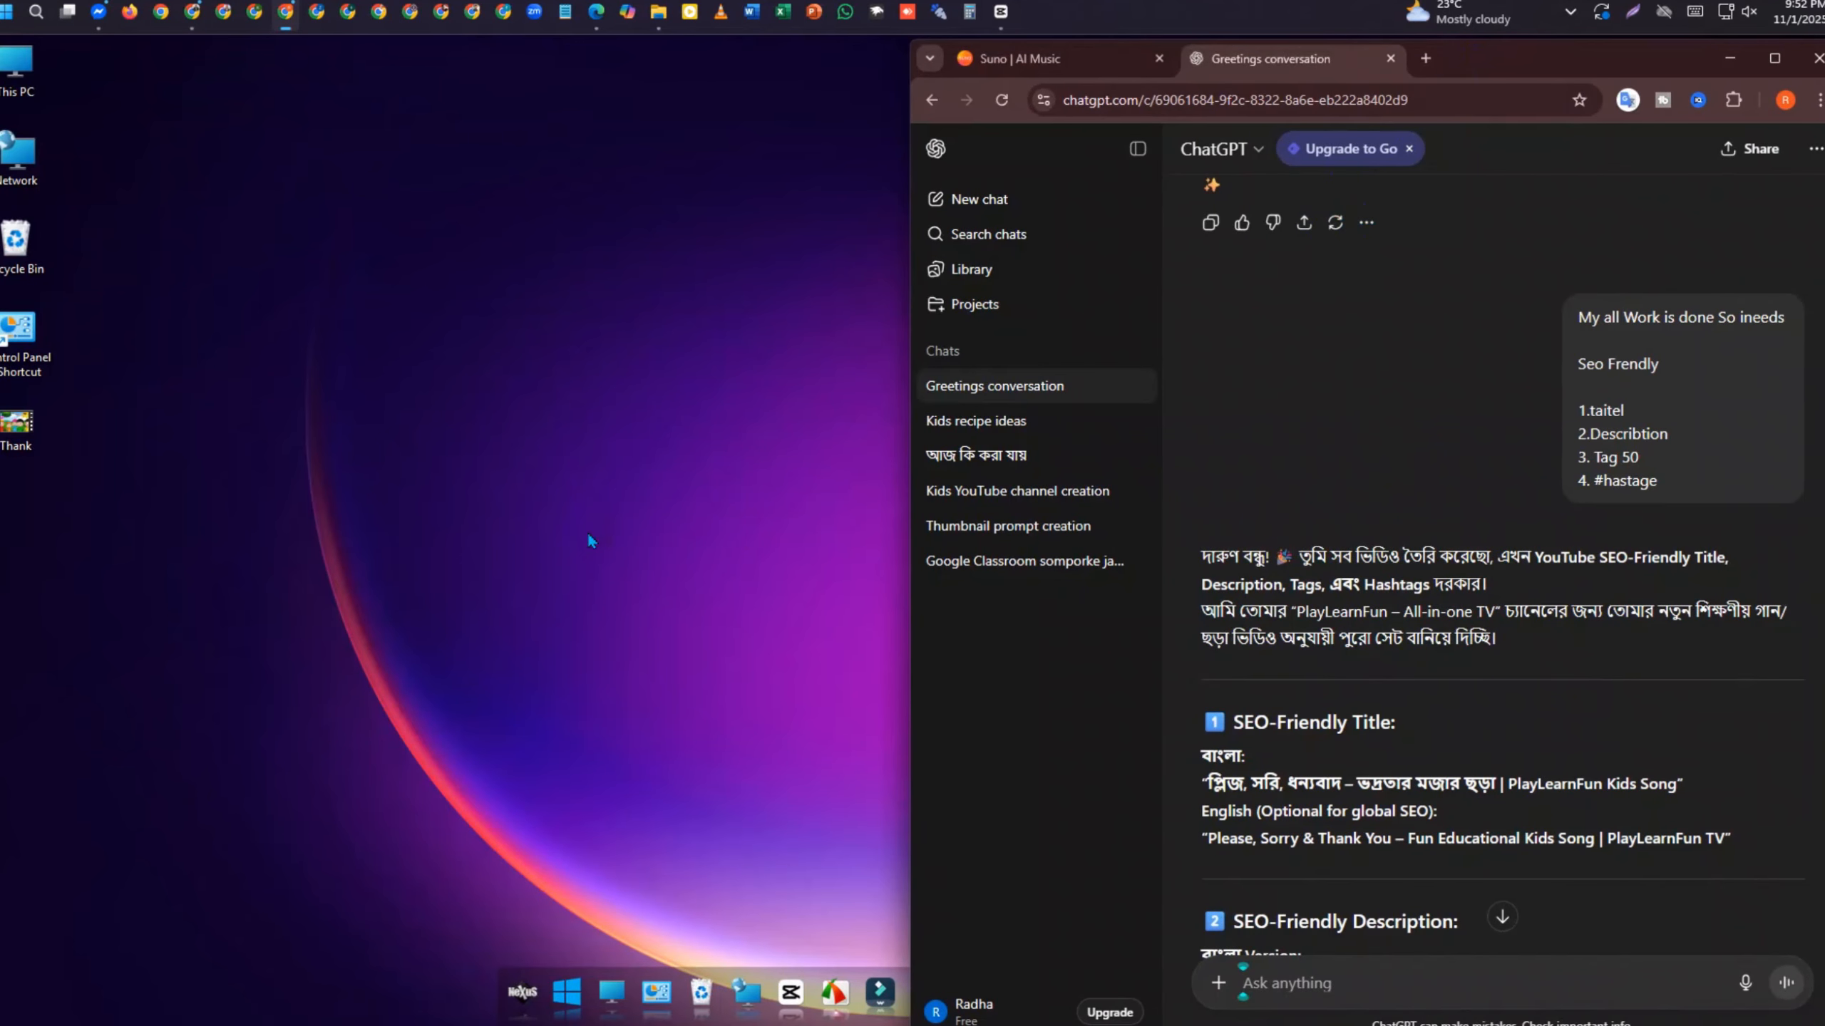
{"action": "scroll", "coordinate": [1545, 626], "scroll_direction": "down", "scroll_amount": 3}
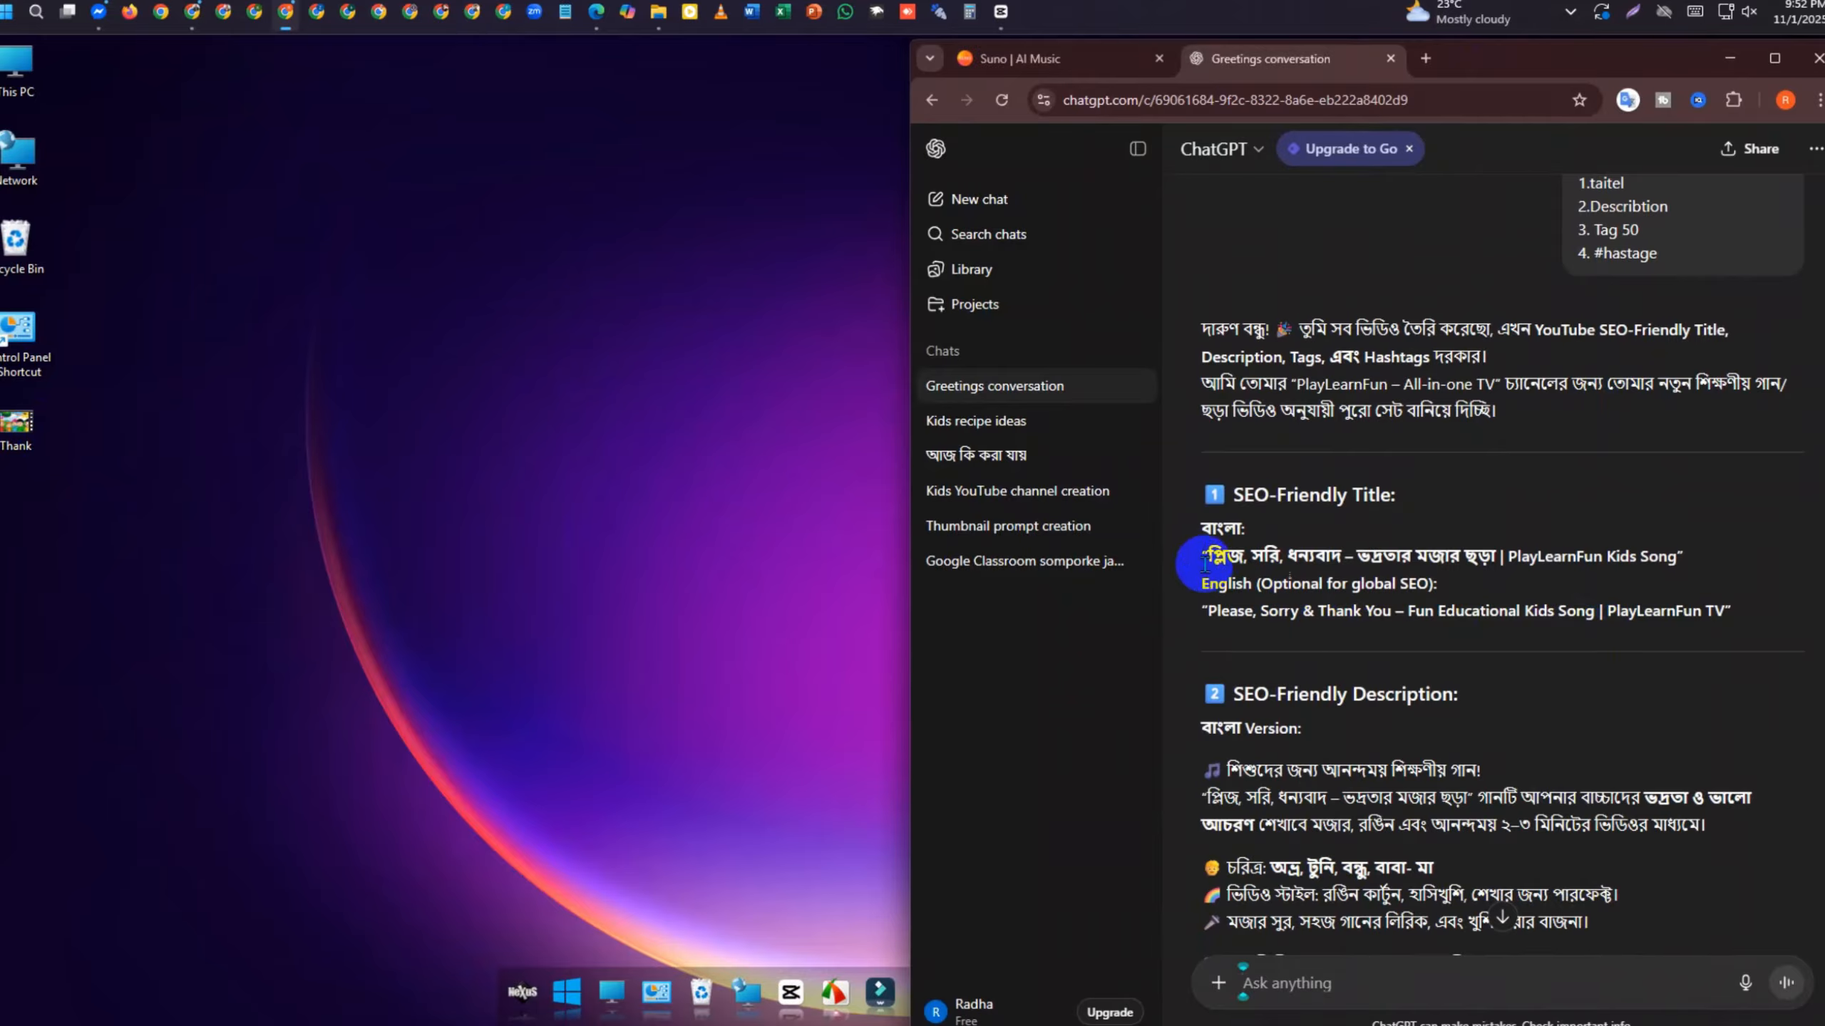
{"action": "left_click_drag", "start_coordinate": [1204, 563], "coordinate": [1713, 568]}
{"action": "key", "text": "ctrl+c"}
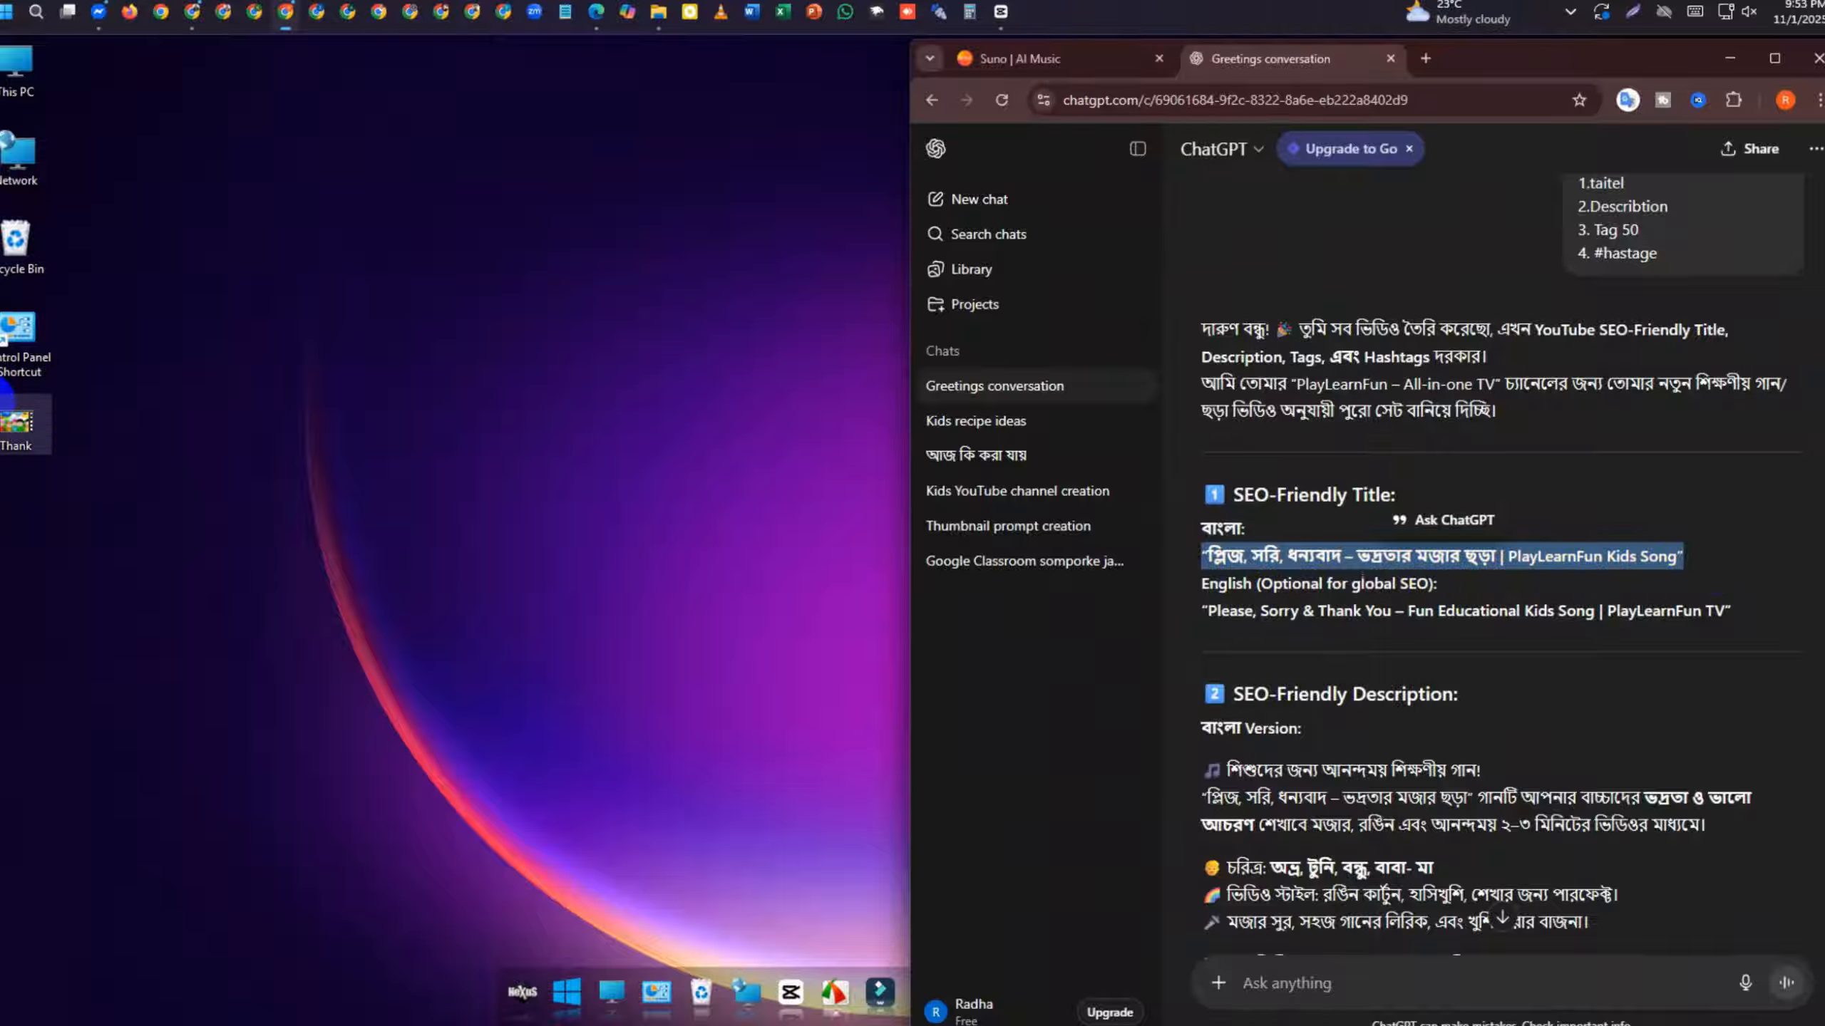
Try to rename the "Thank" video with the copied Bangla title through its file properties
{"action": "right_click", "coordinate": [22, 420]}
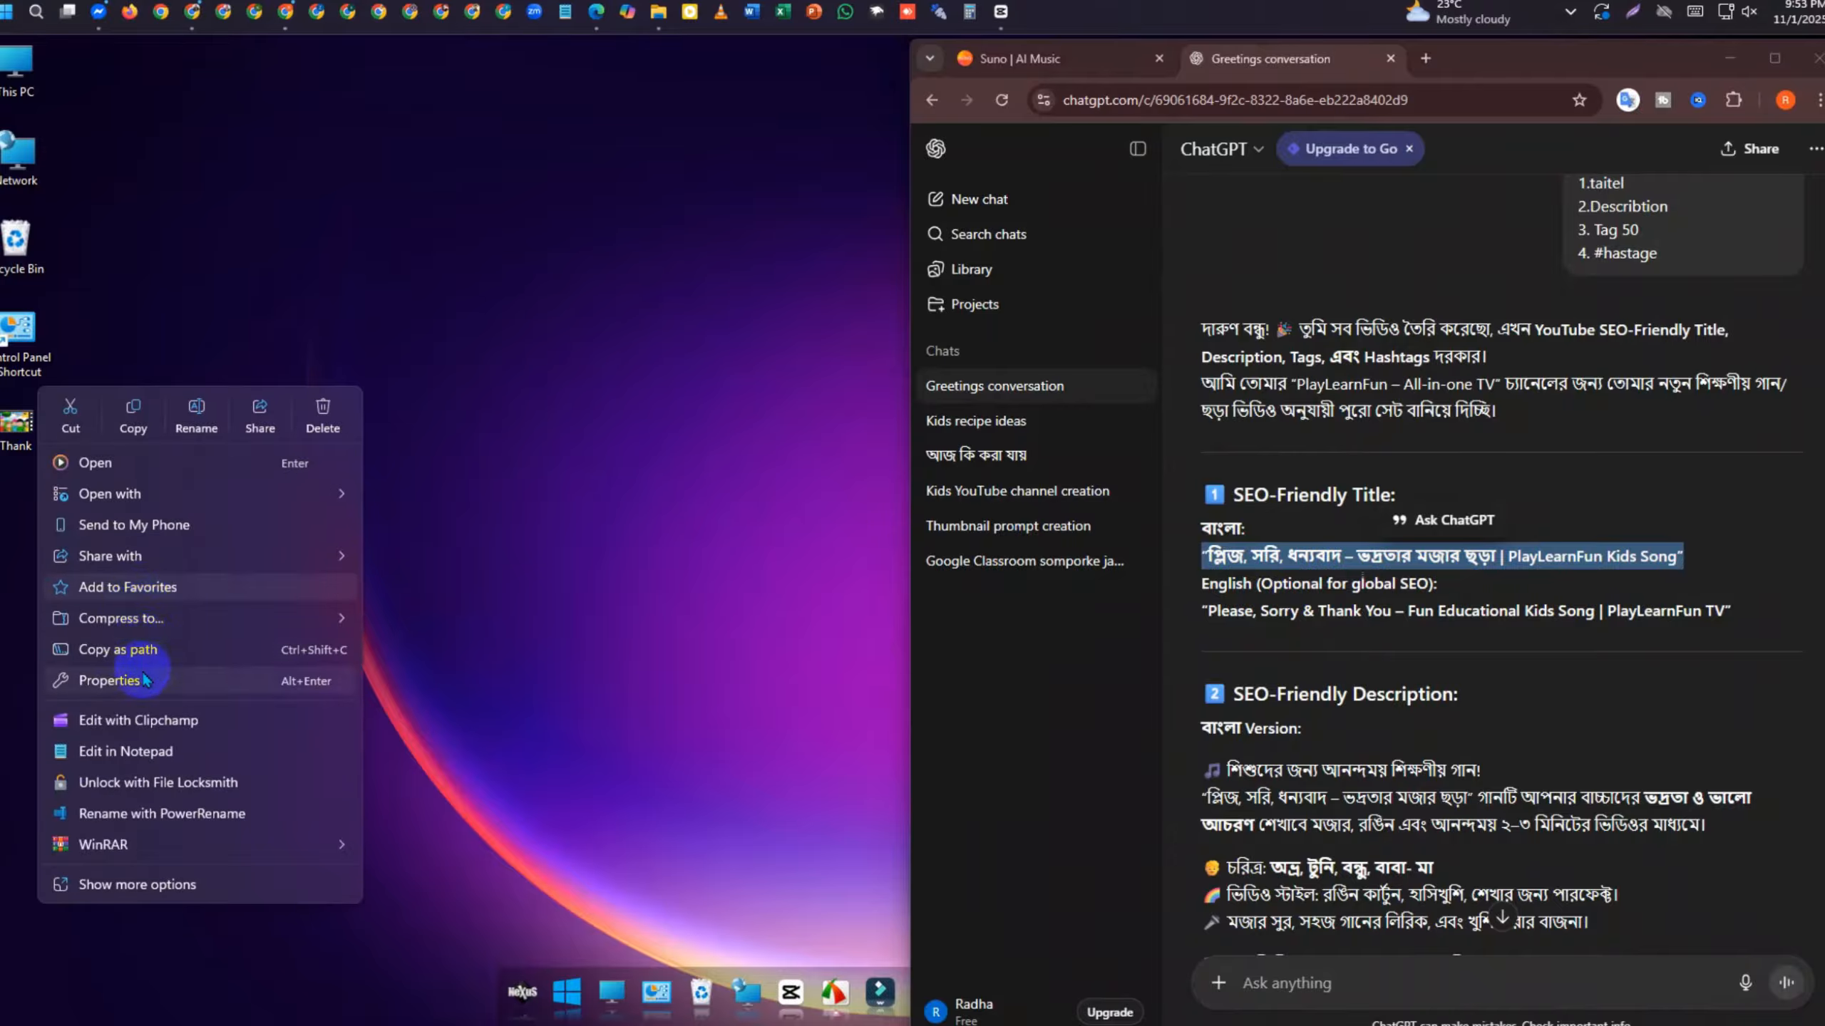
{"action": "left_click", "coordinate": [144, 680]}
{"action": "key", "text": "ctrl+v"}
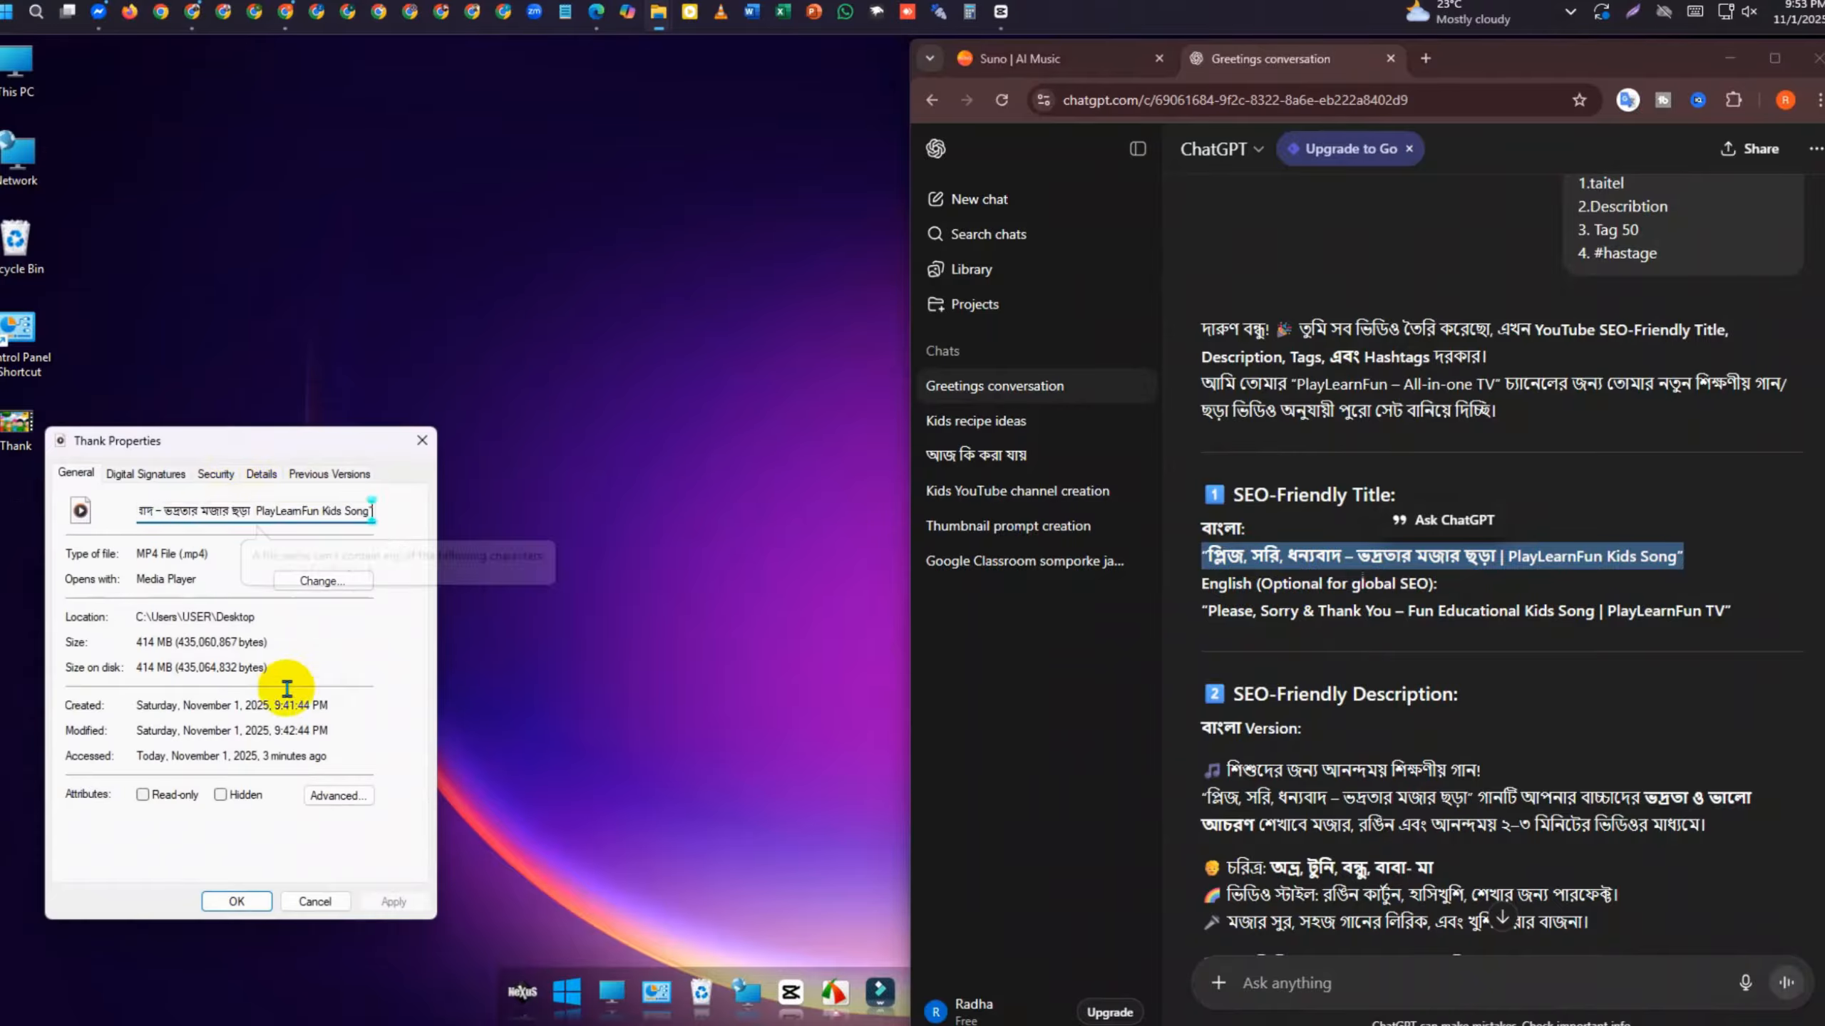
{"action": "left_click", "coordinate": [236, 902]}
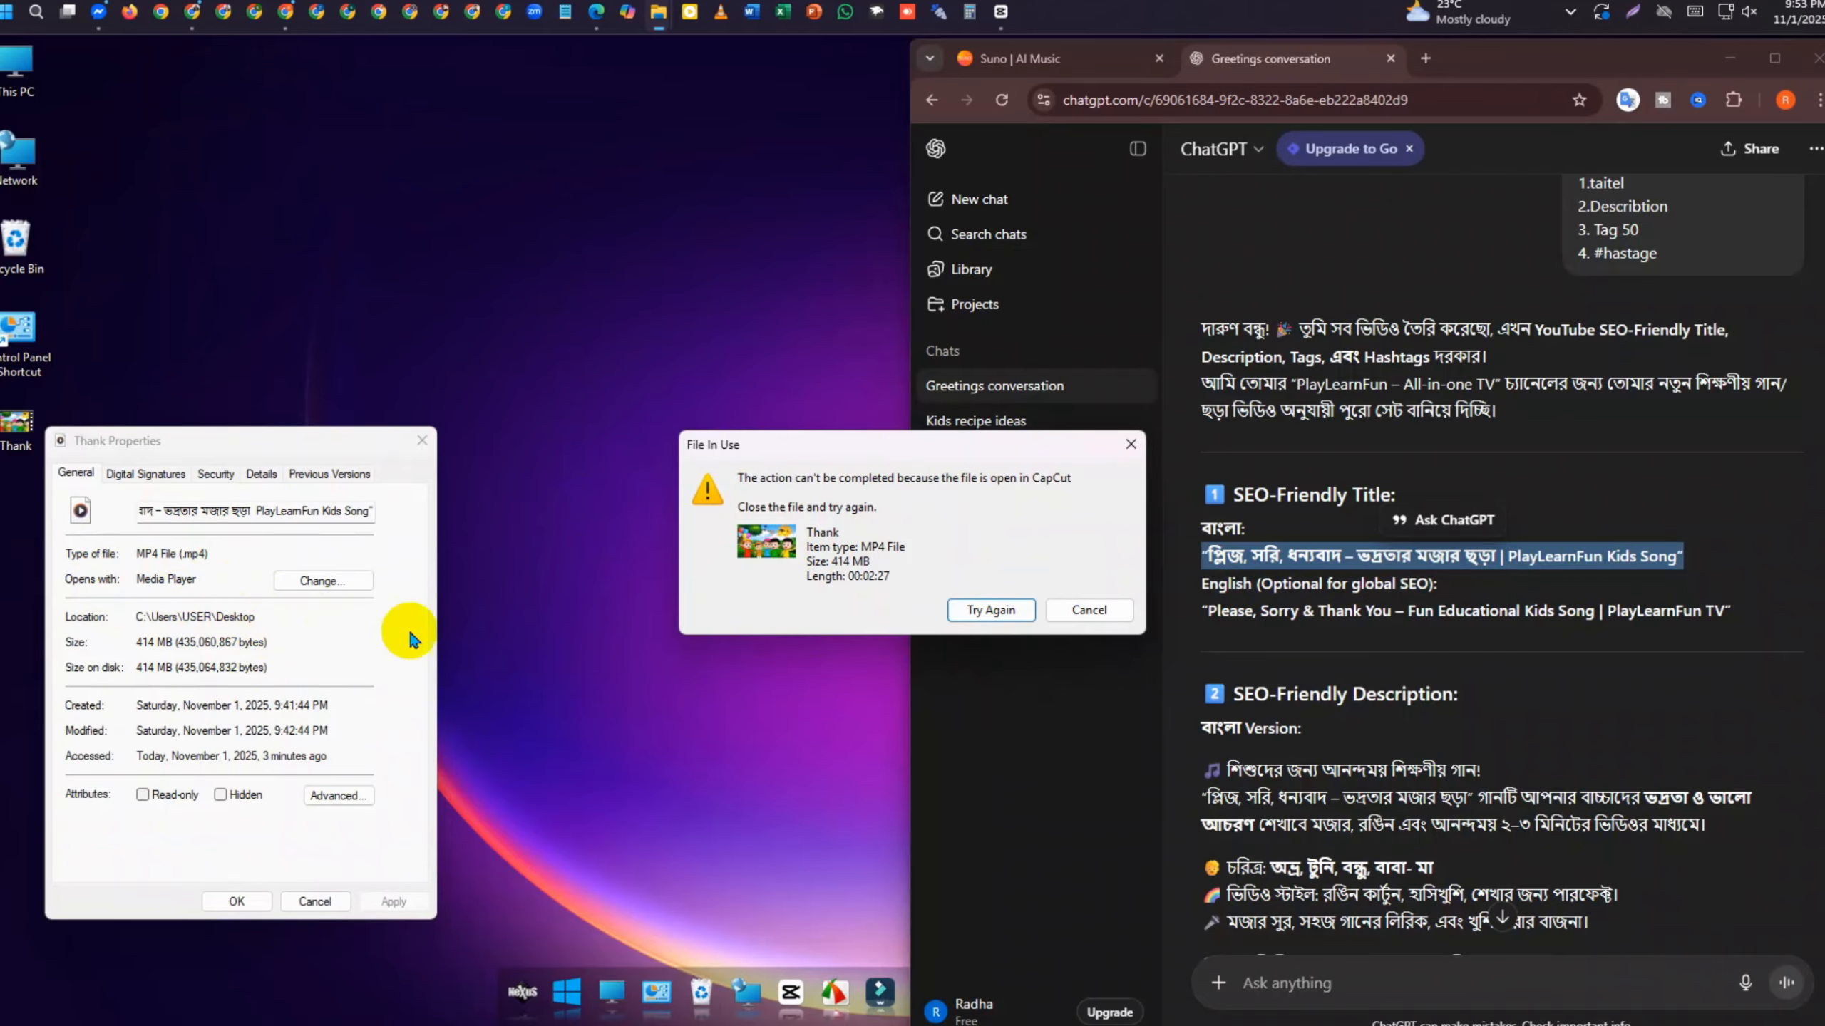
{"action": "left_click", "coordinate": [1128, 451]}
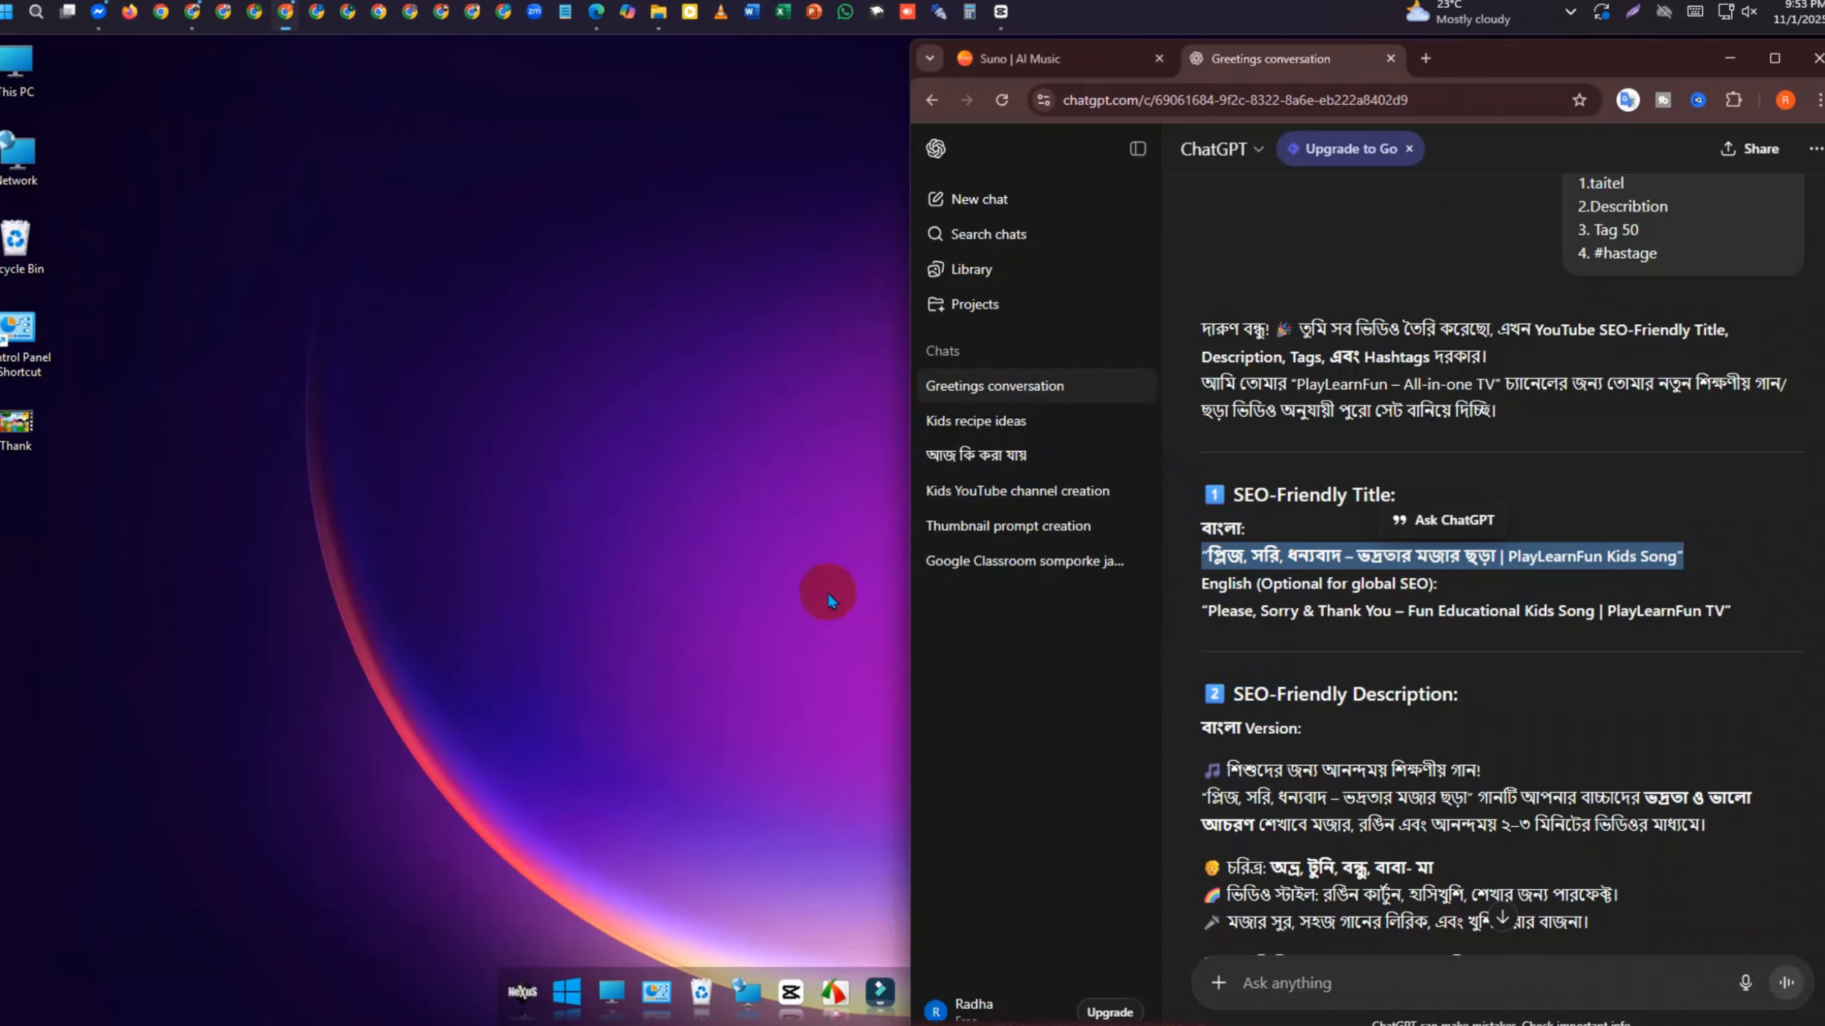
Switch to CapCut, close the open 1101 (2) project and exit the program
{"action": "left_click", "coordinate": [999, 12]}
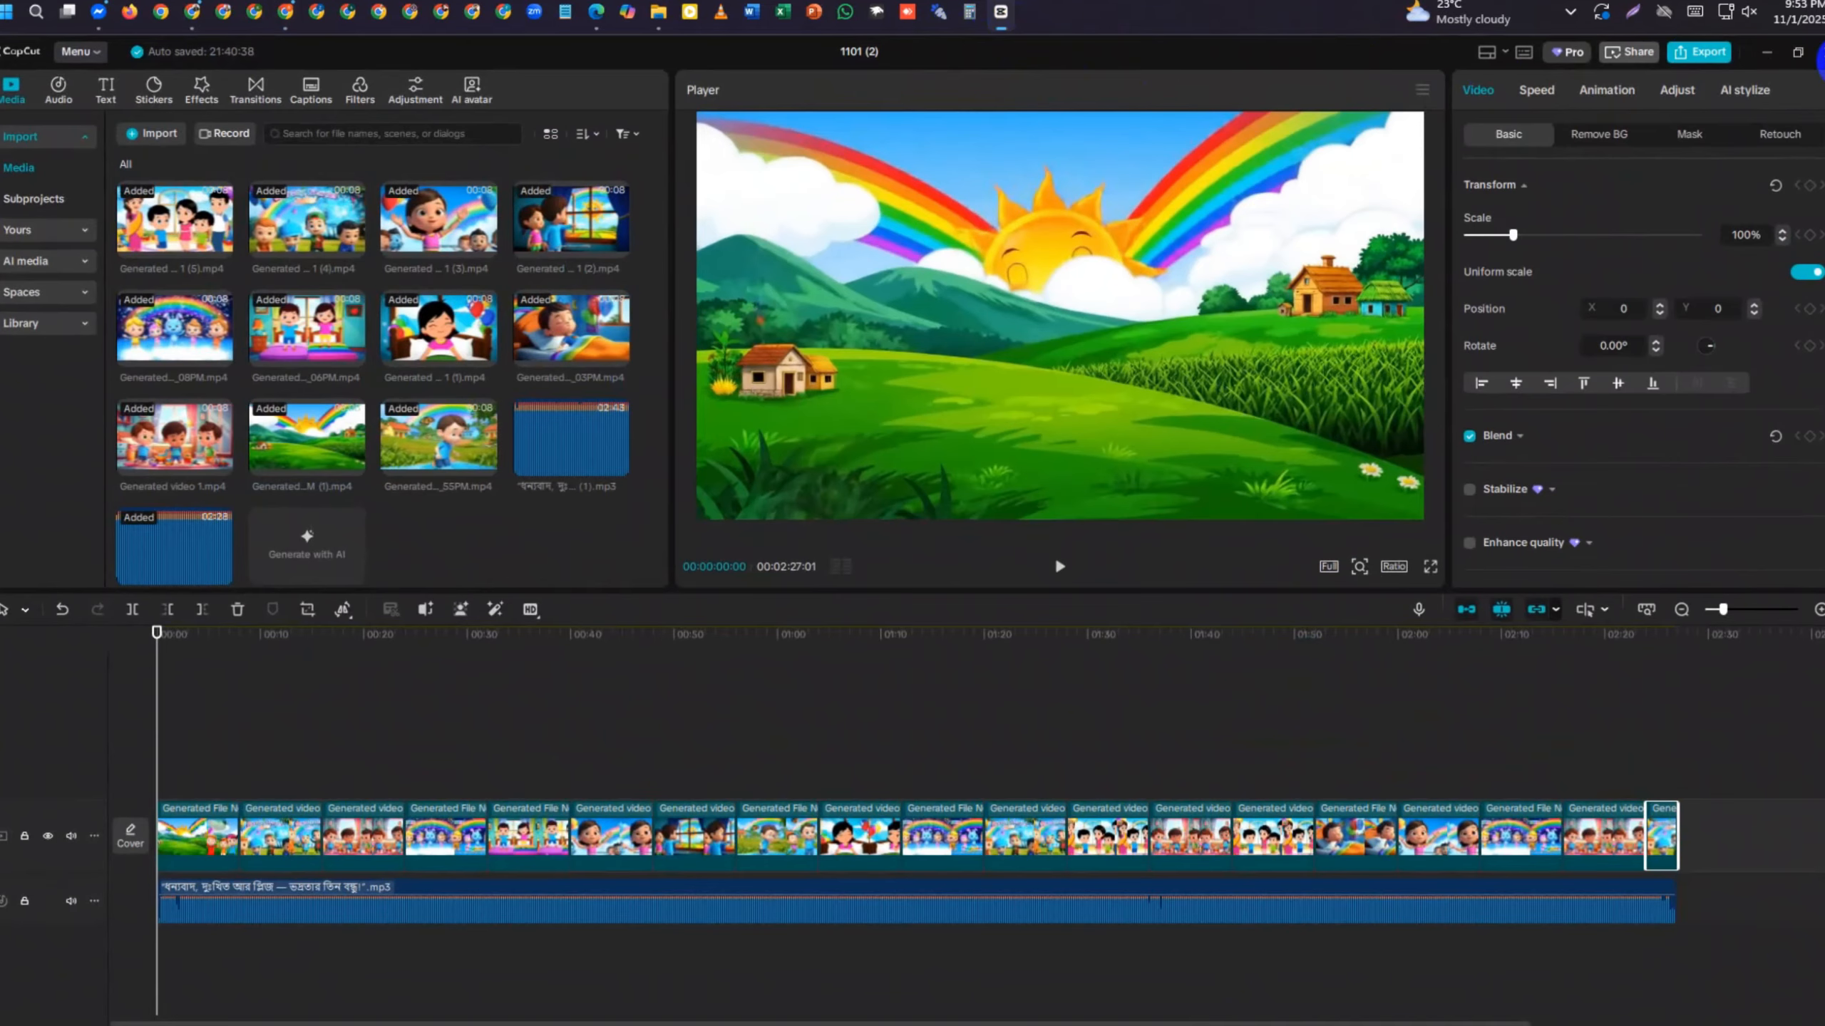
{"action": "left_click", "coordinate": [1816, 52]}
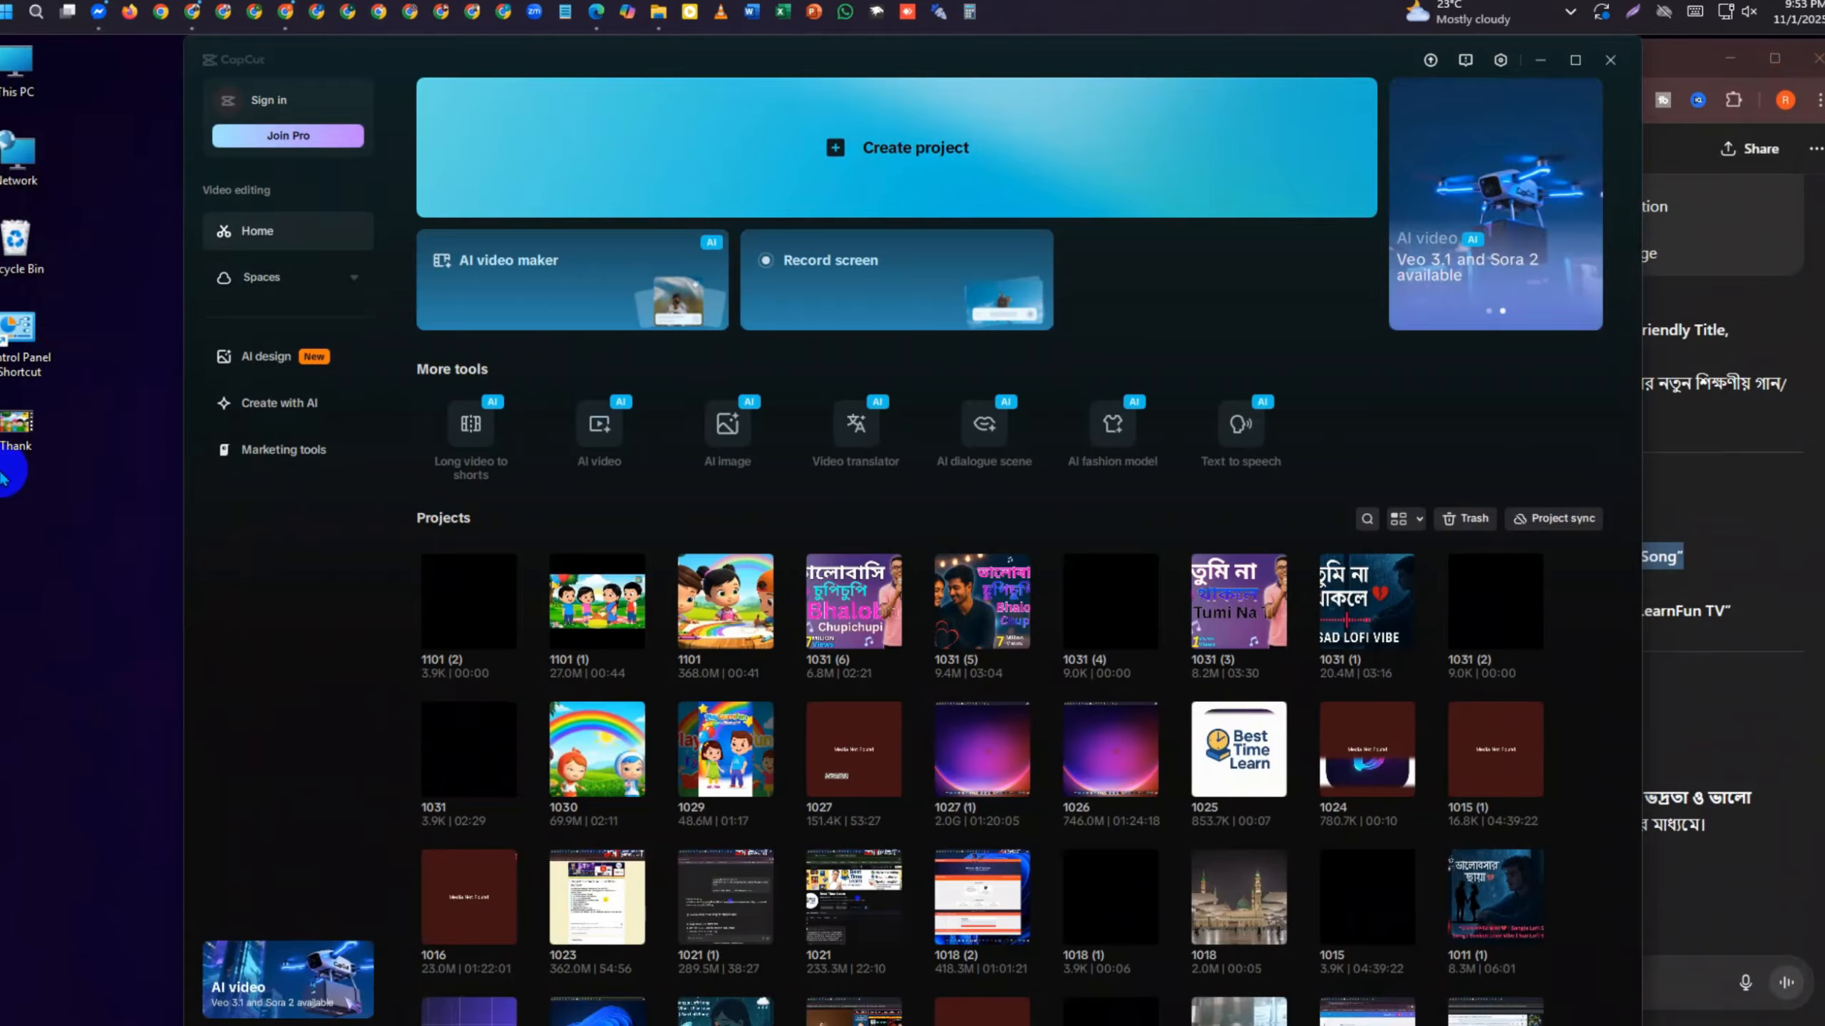
{"action": "left_click", "coordinate": [1610, 60]}
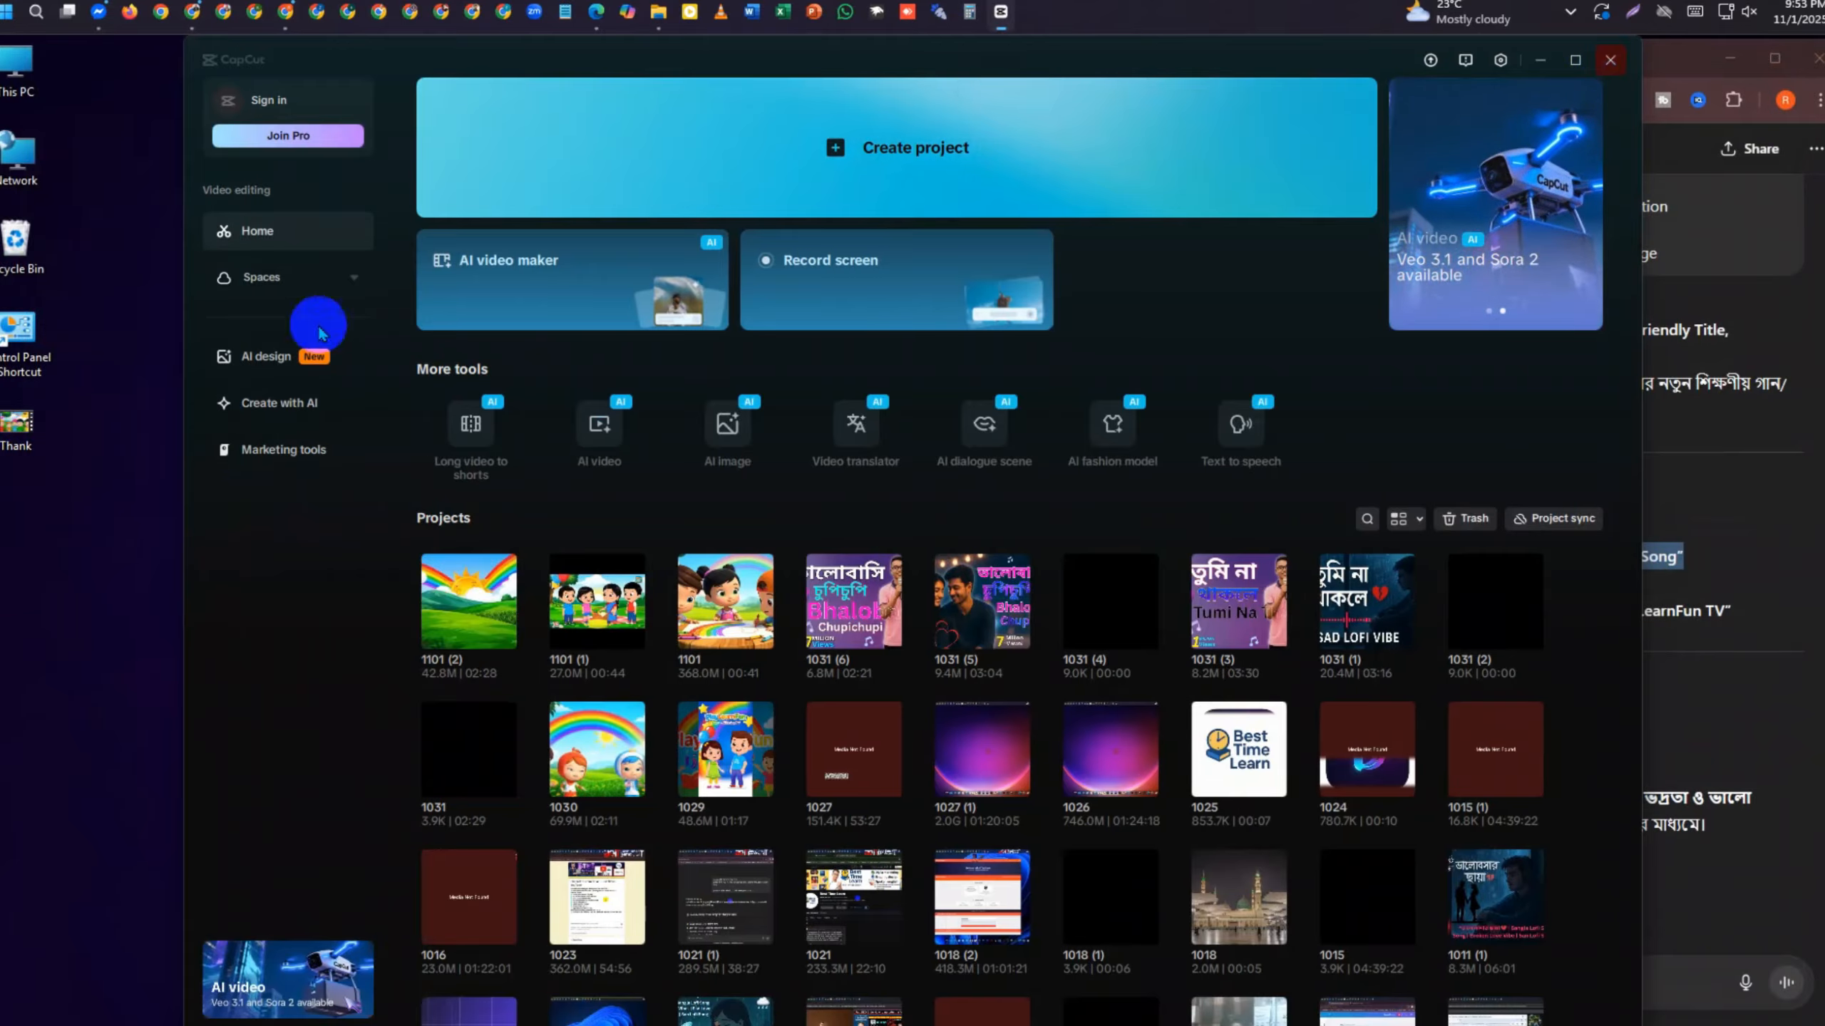
Rename the "Thank" video to "প্লিজ, সরি, ধন্যবাদ – ভদ্রতার মজার ছড়া PlayLearnFun Kids Song" and move it away from the other desktop icons
{"action": "right_click", "coordinate": [33, 446]}
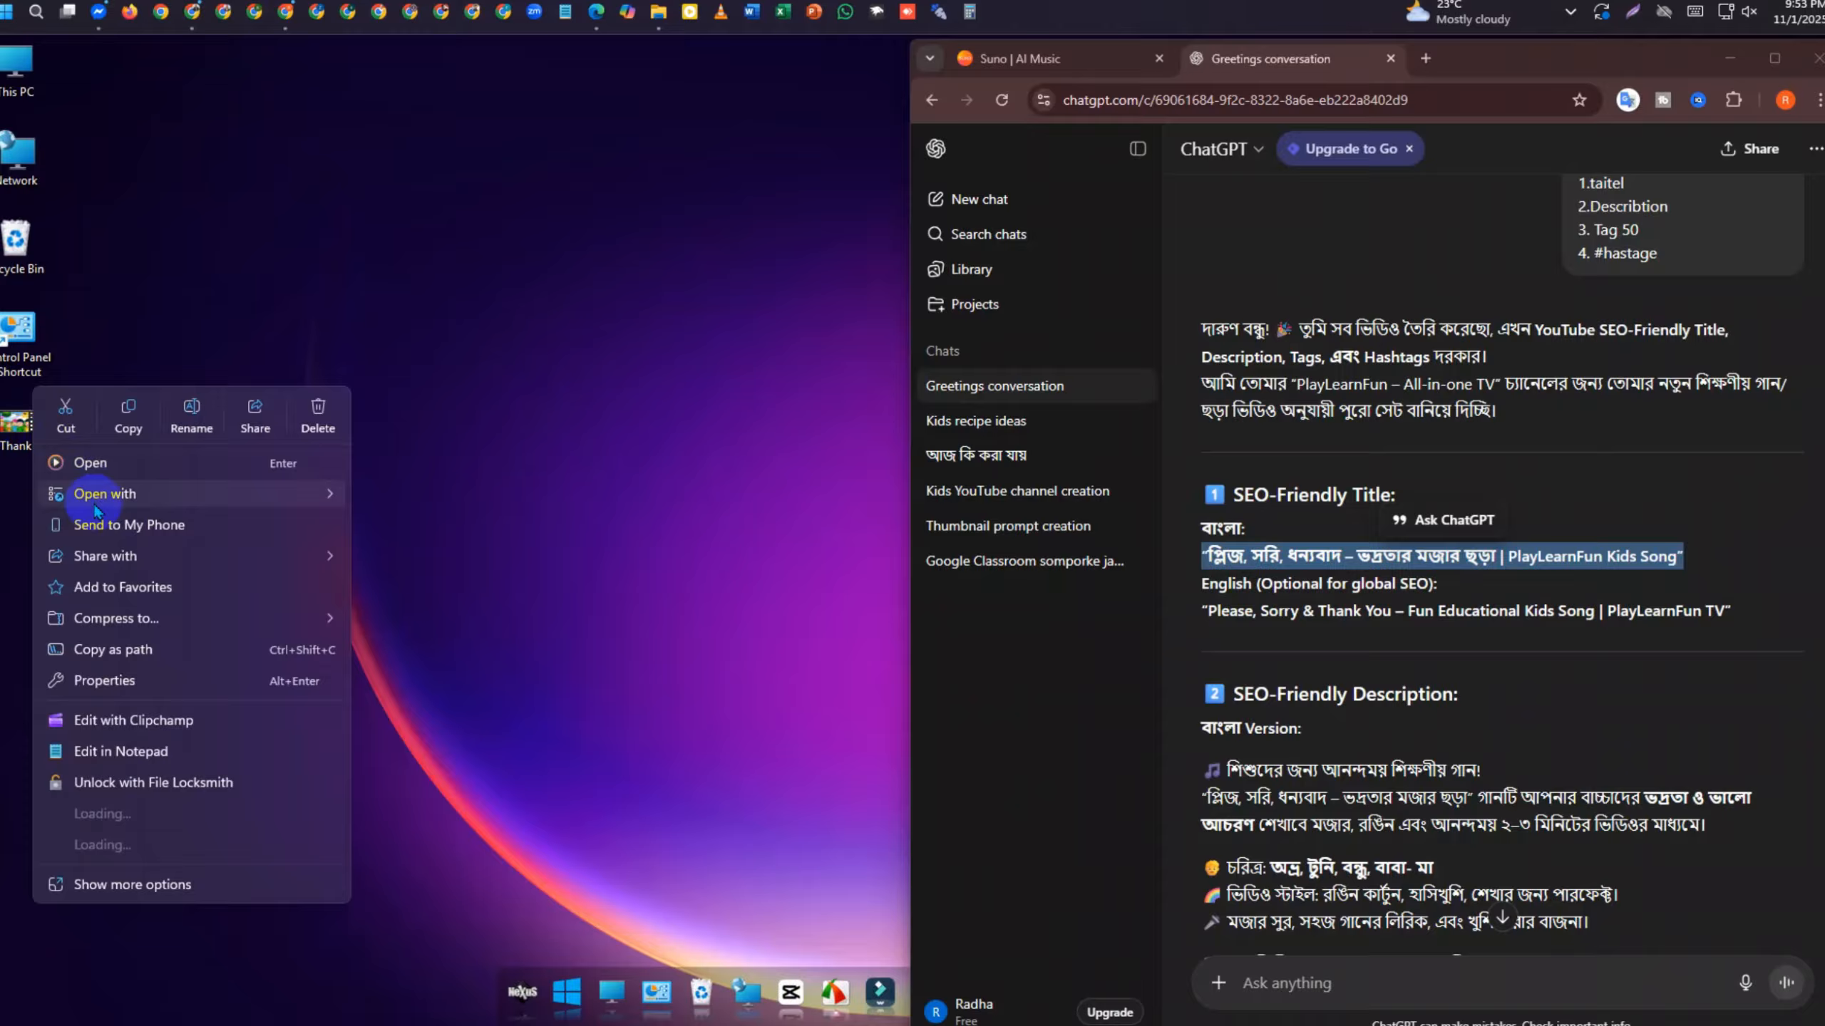
{"action": "left_click", "coordinate": [153, 687]}
{"action": "left_click", "coordinate": [229, 518]}
{"action": "key", "text": "ctrl+v"}
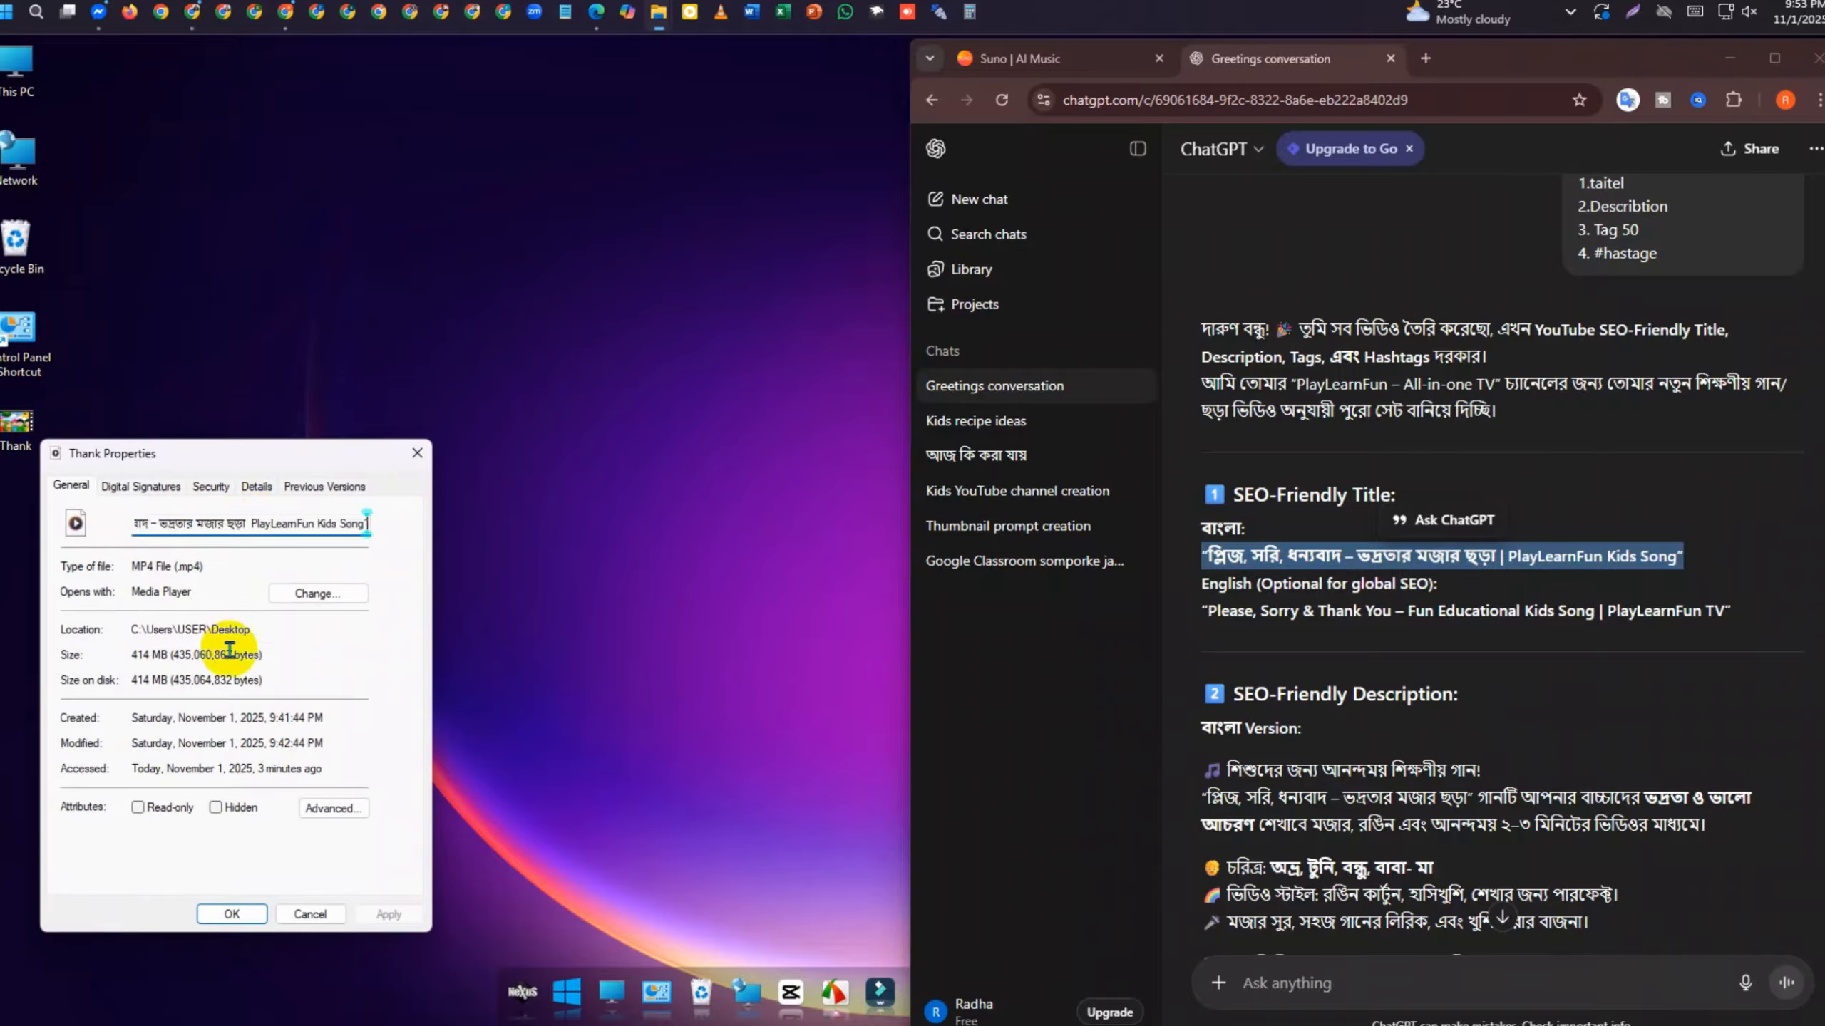
{"action": "left_click", "coordinate": [230, 915]}
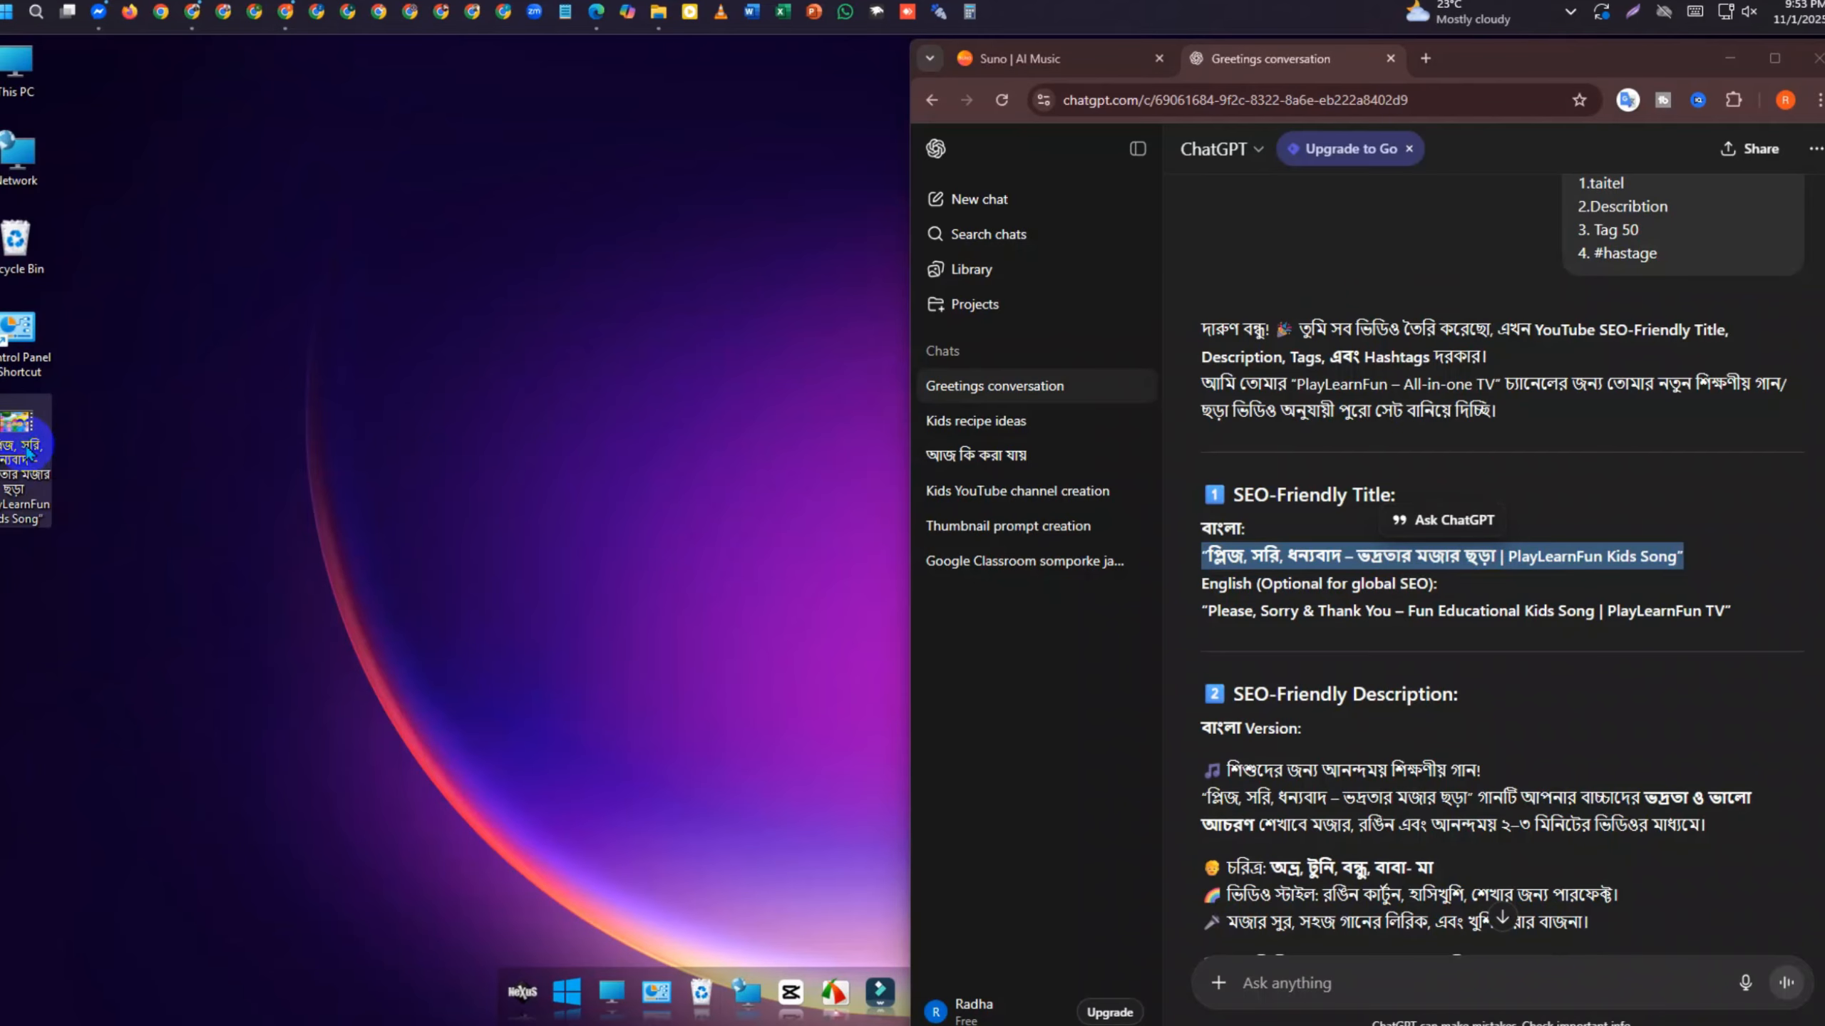
{"action": "left_click_drag", "start_coordinate": [31, 455], "coordinate": [254, 442]}
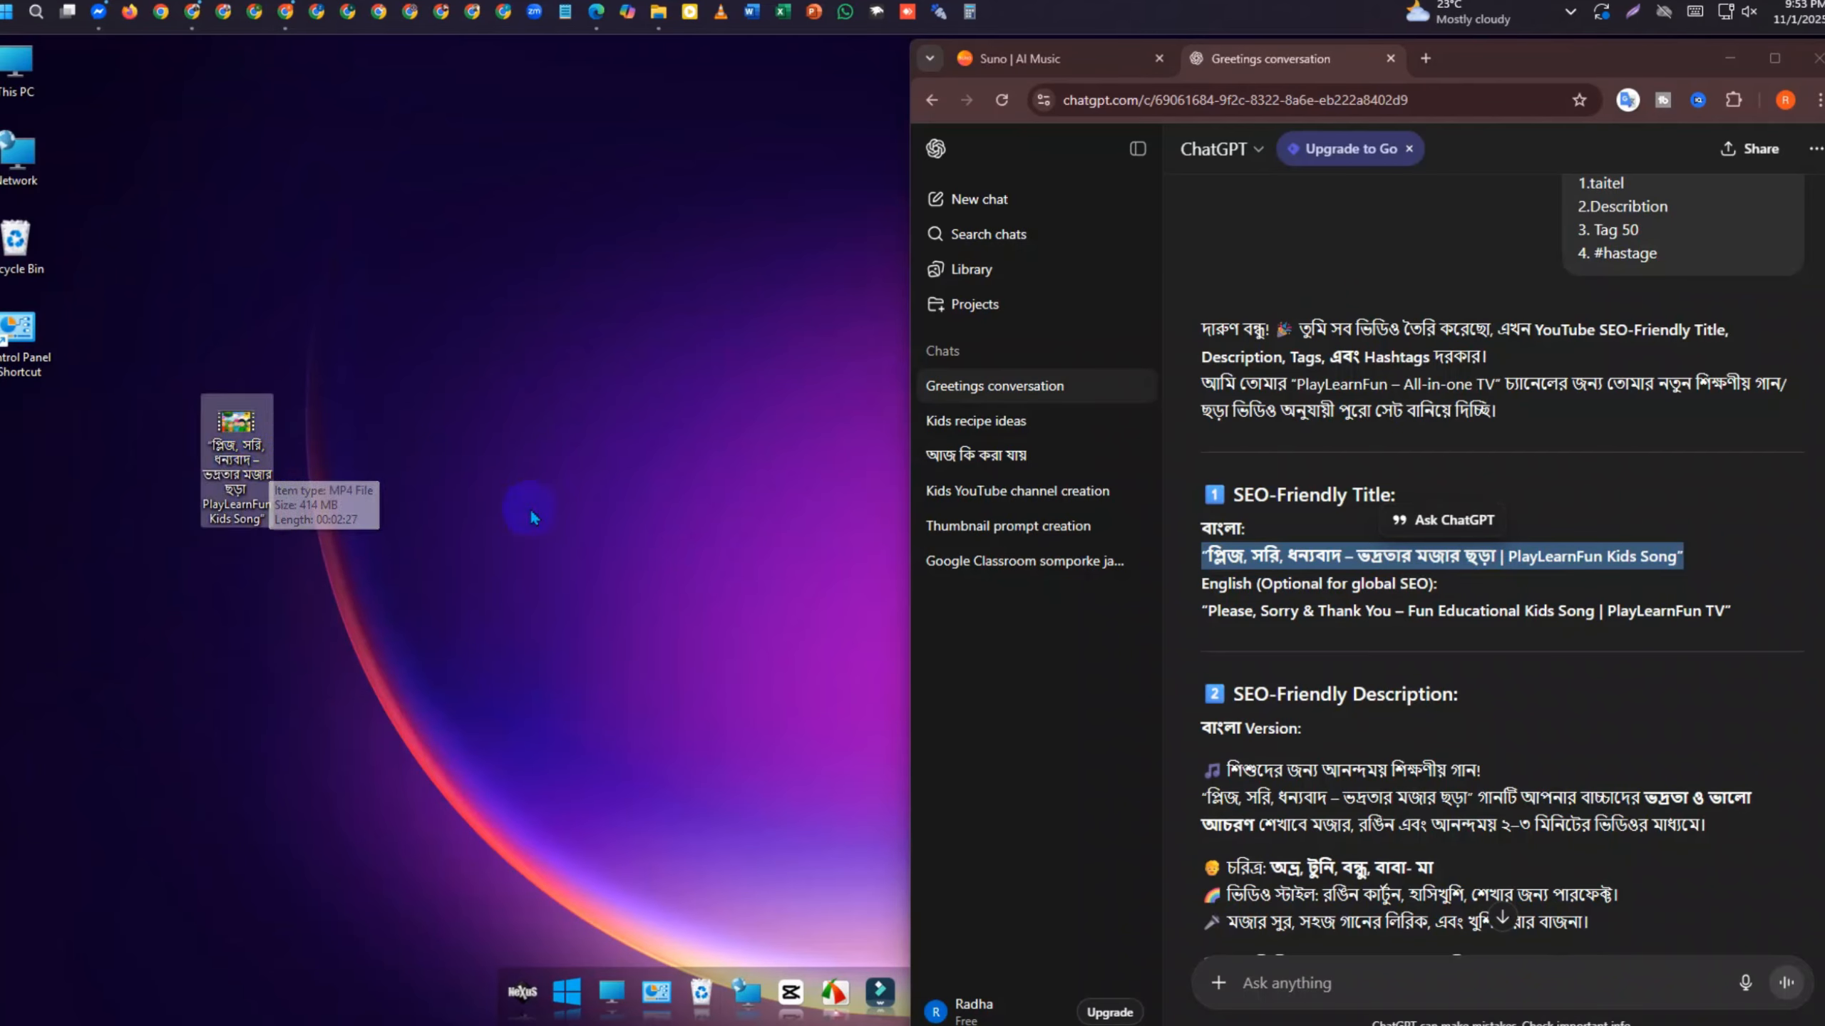
Open the renamed video's property details and set both Title and Subtitle to the copied Bangla title
{"action": "left_click", "coordinate": [1086, 667]}
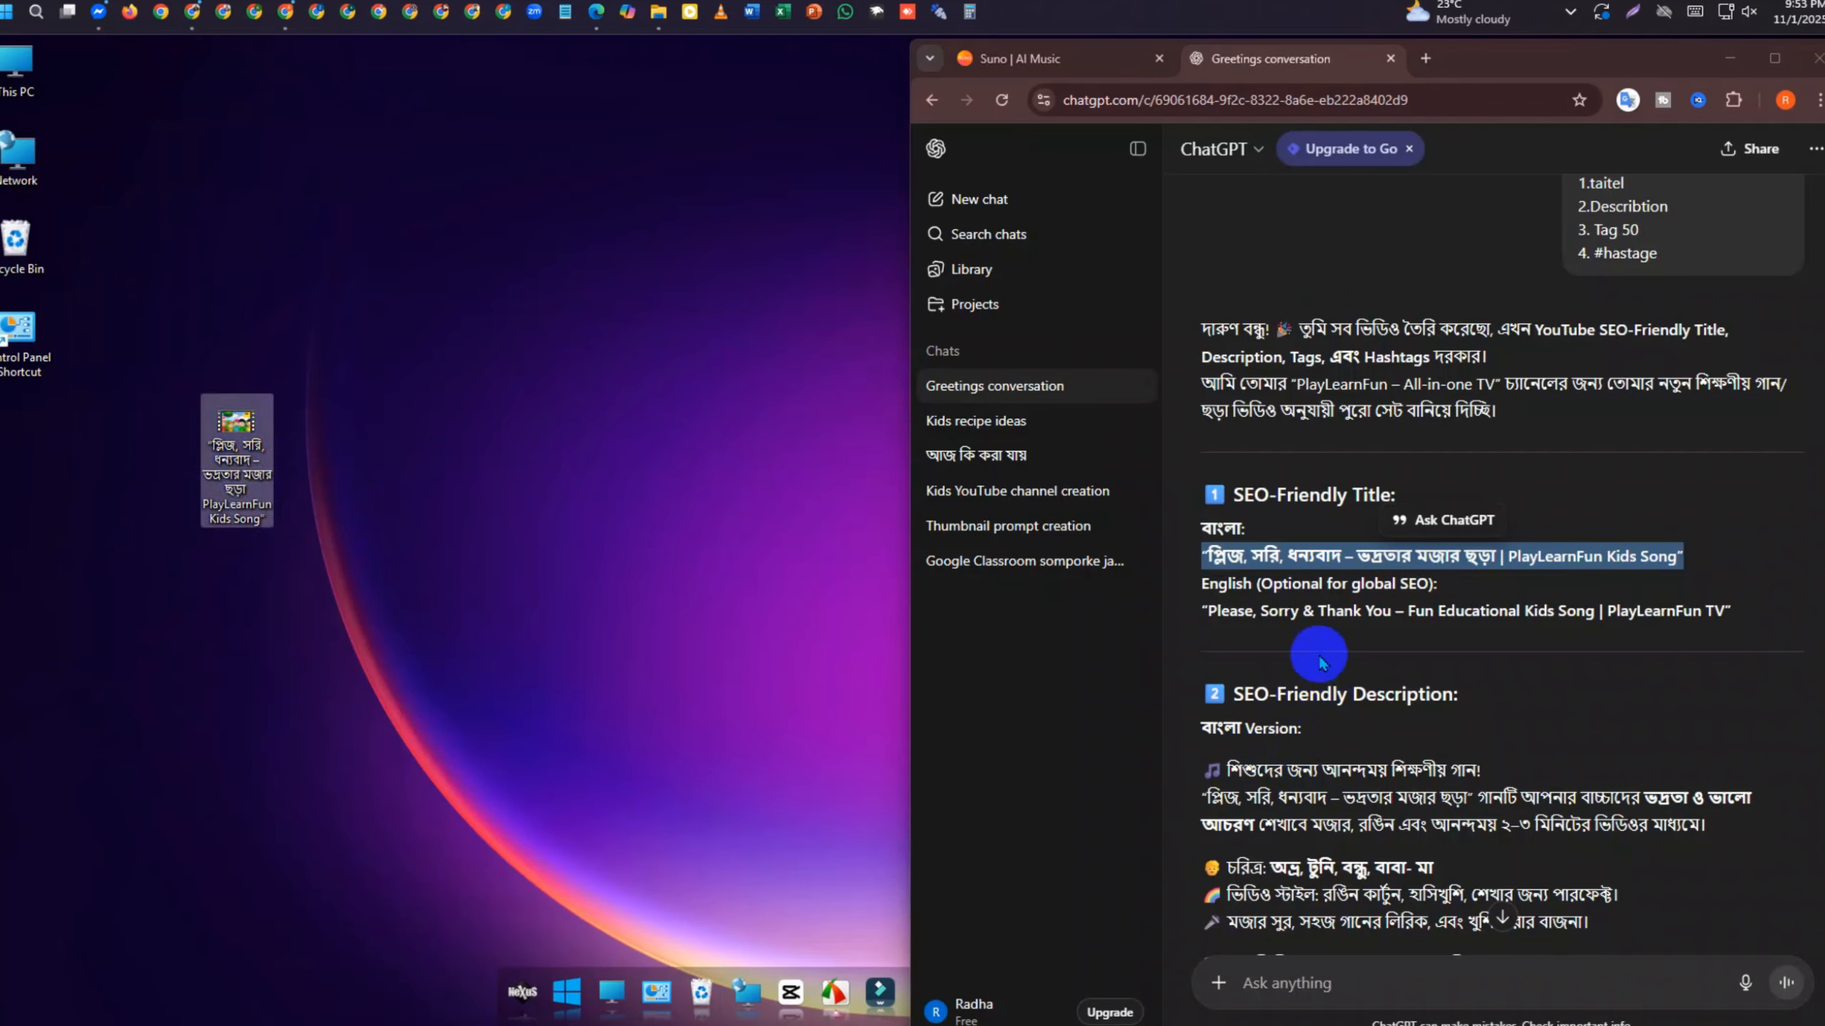
{"action": "right_click", "coordinate": [226, 414]}
{"action": "left_click", "coordinate": [318, 690]}
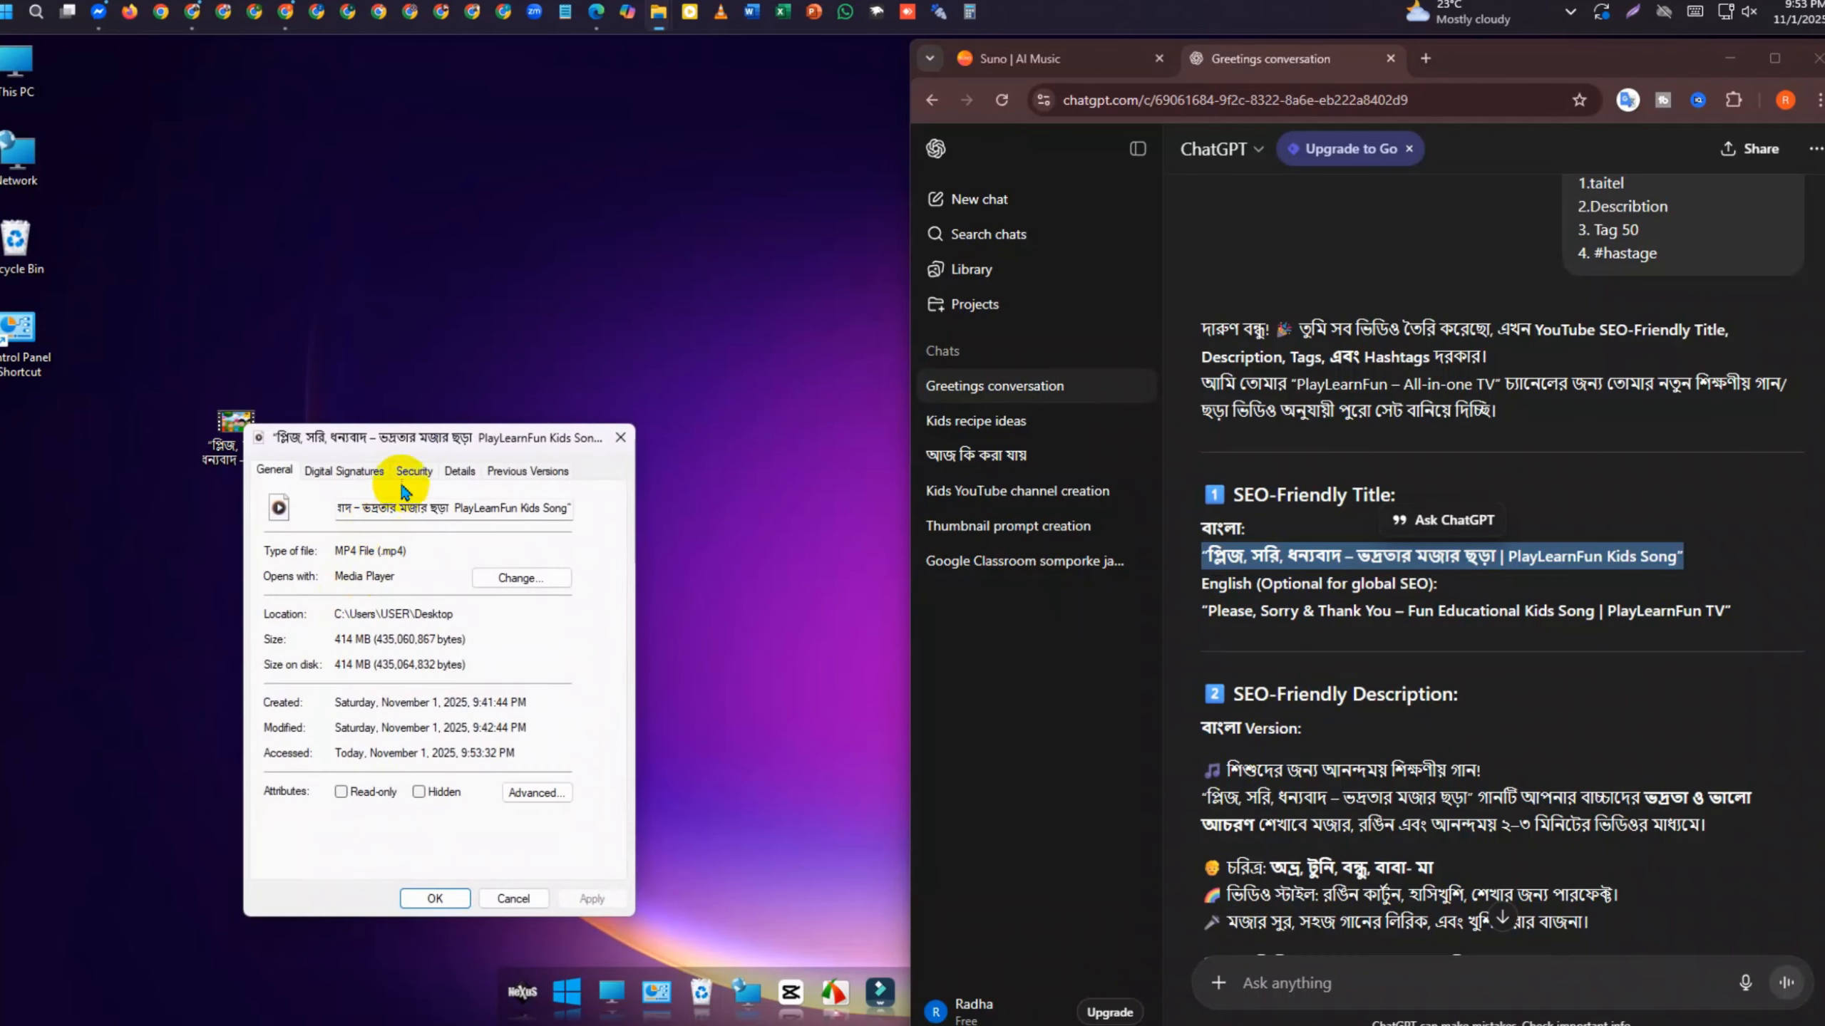
{"action": "left_click", "coordinate": [452, 442]}
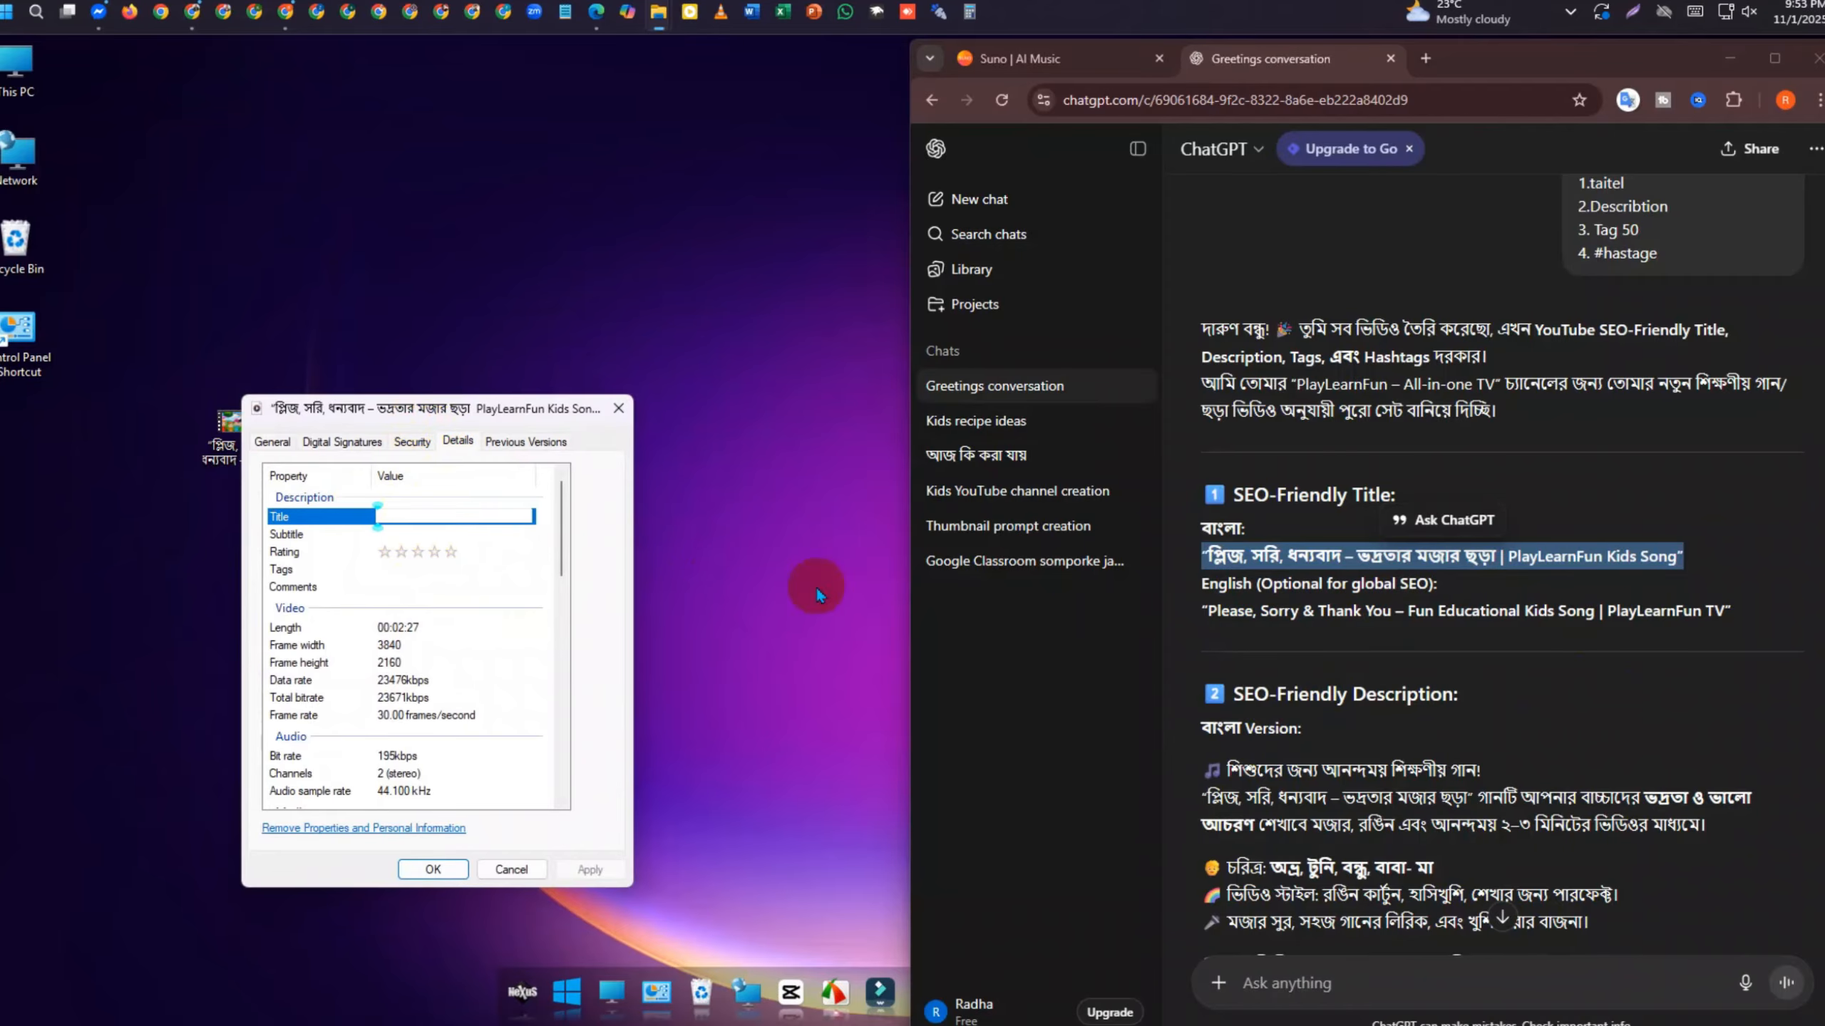
{"action": "key", "text": "ctrl+v"}
{"action": "left_click", "coordinate": [428, 536]}
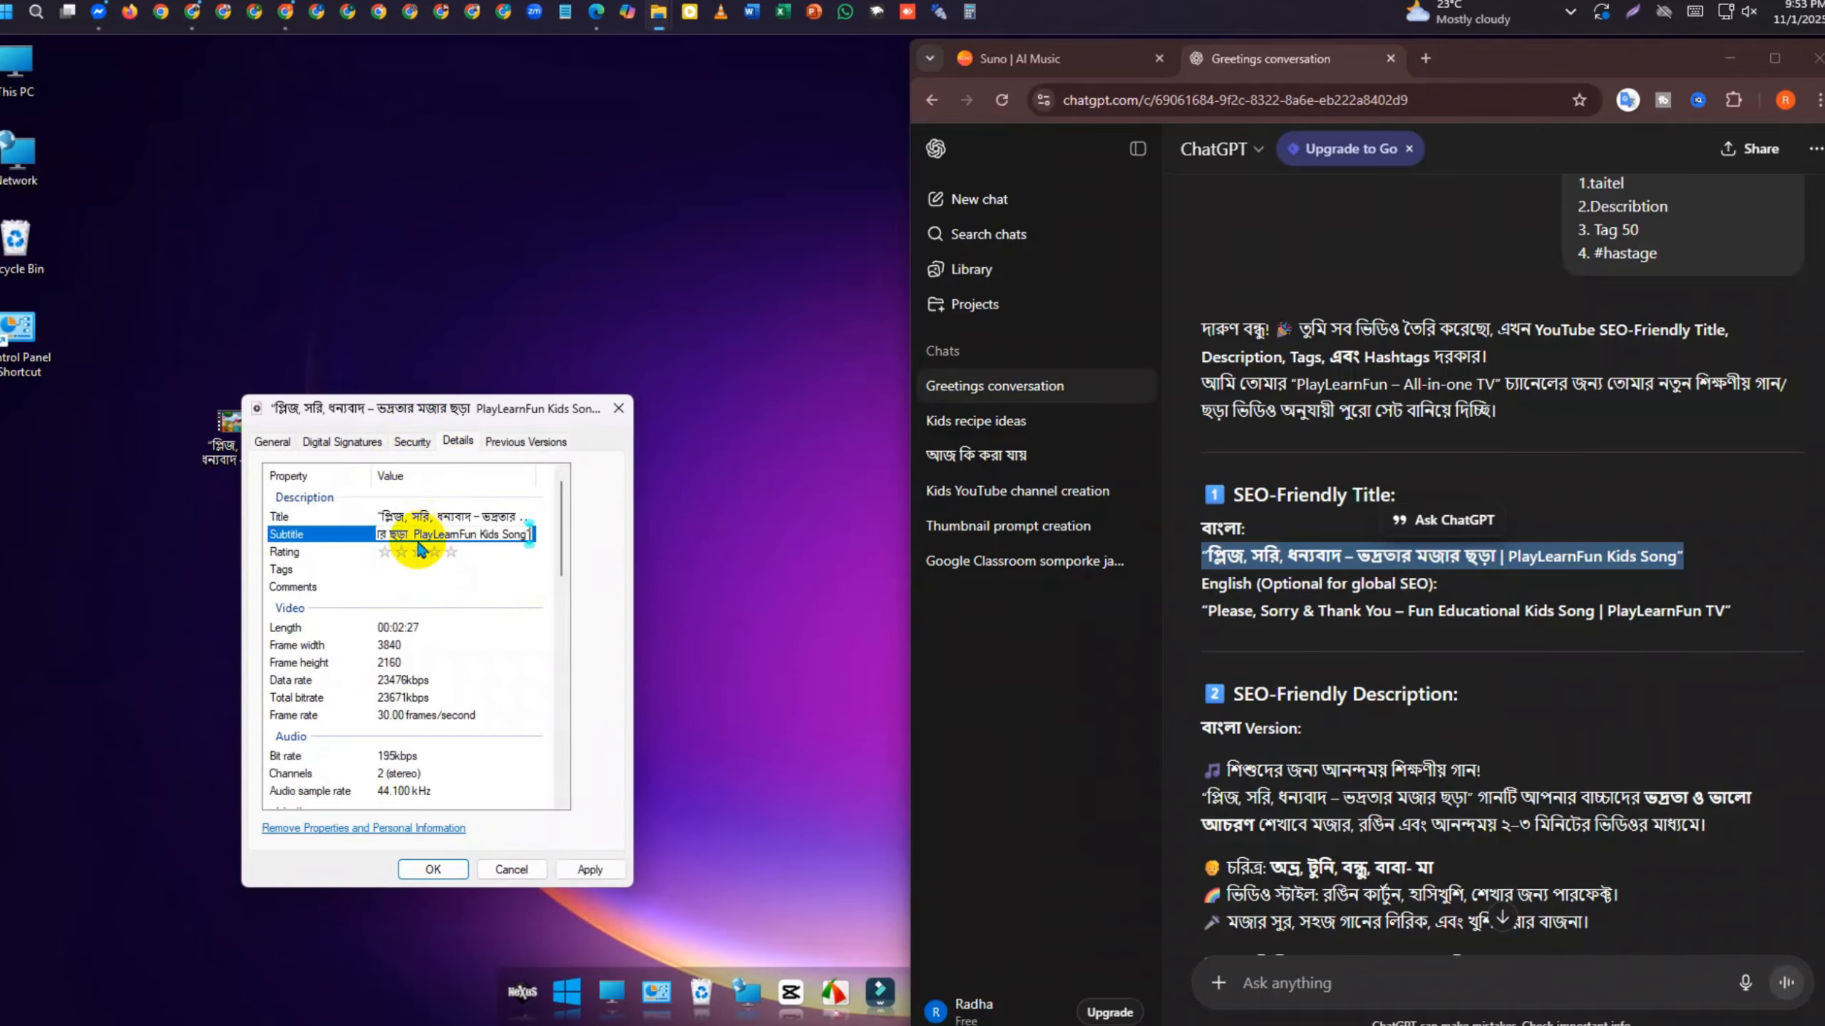
Set the video file's Rating property to four stars
{"action": "left_click", "coordinate": [432, 564]}
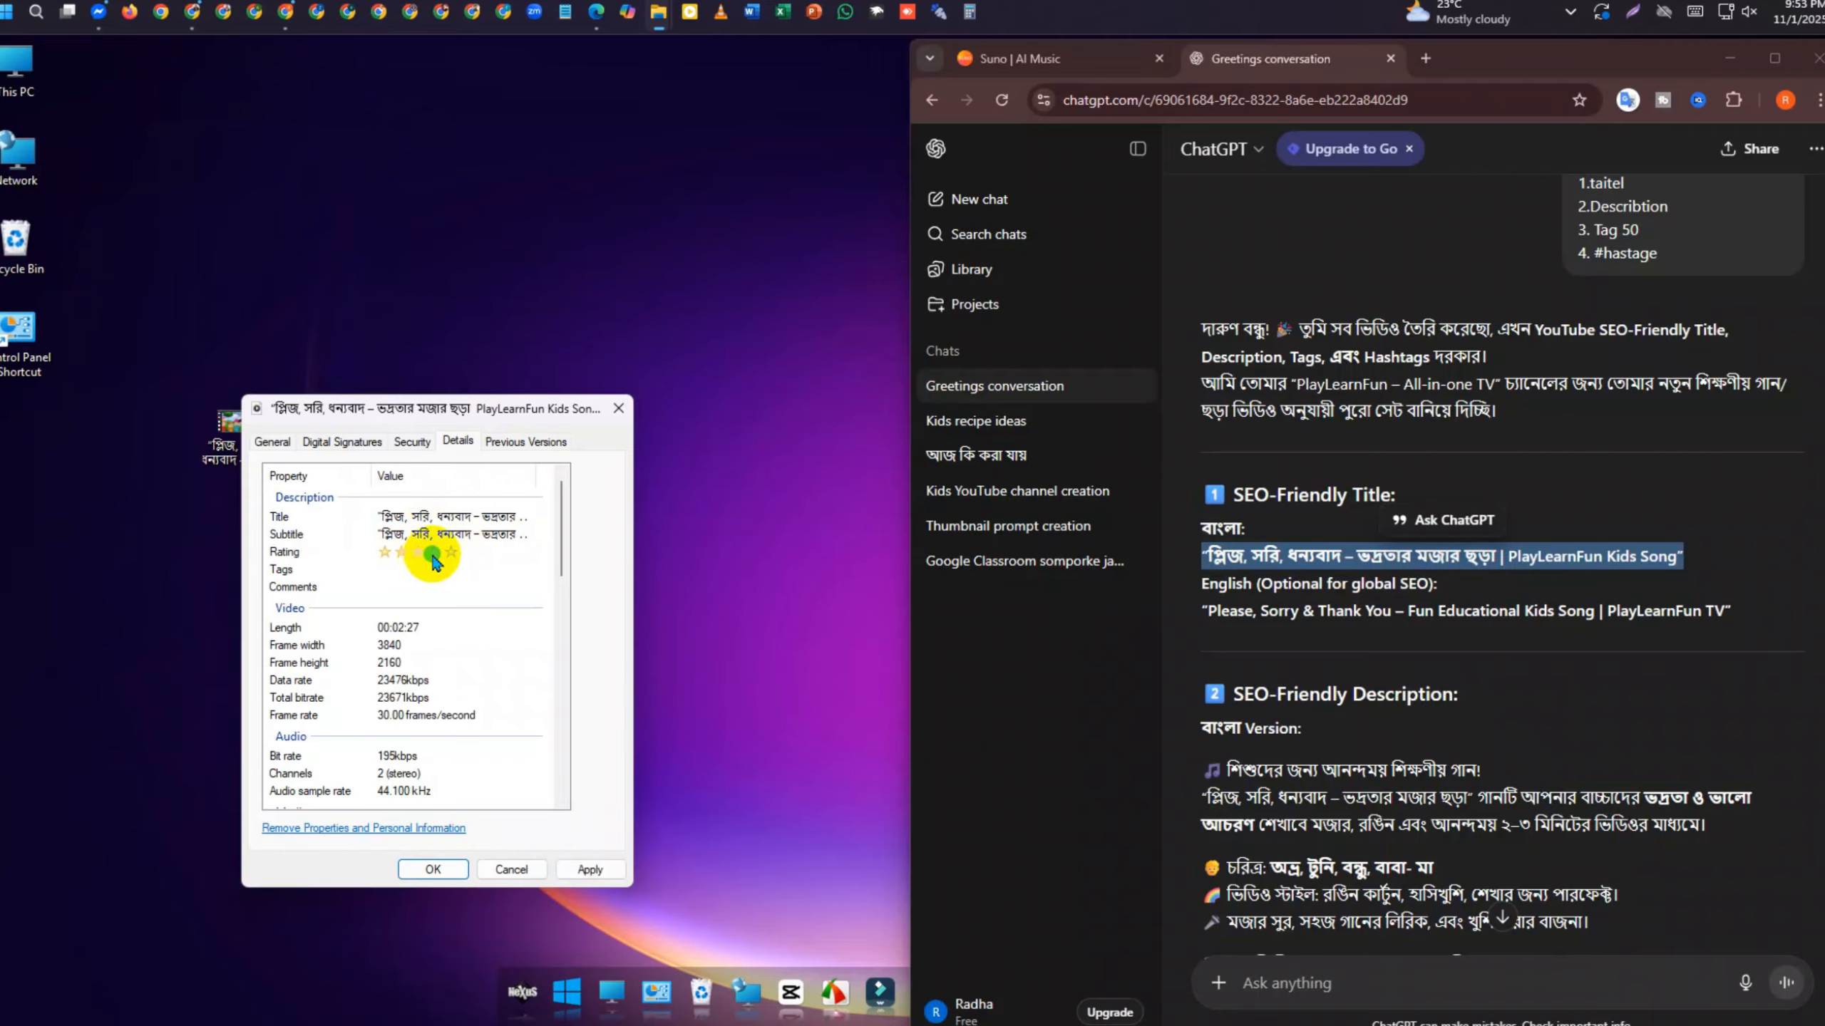
{"action": "left_click", "coordinate": [440, 553]}
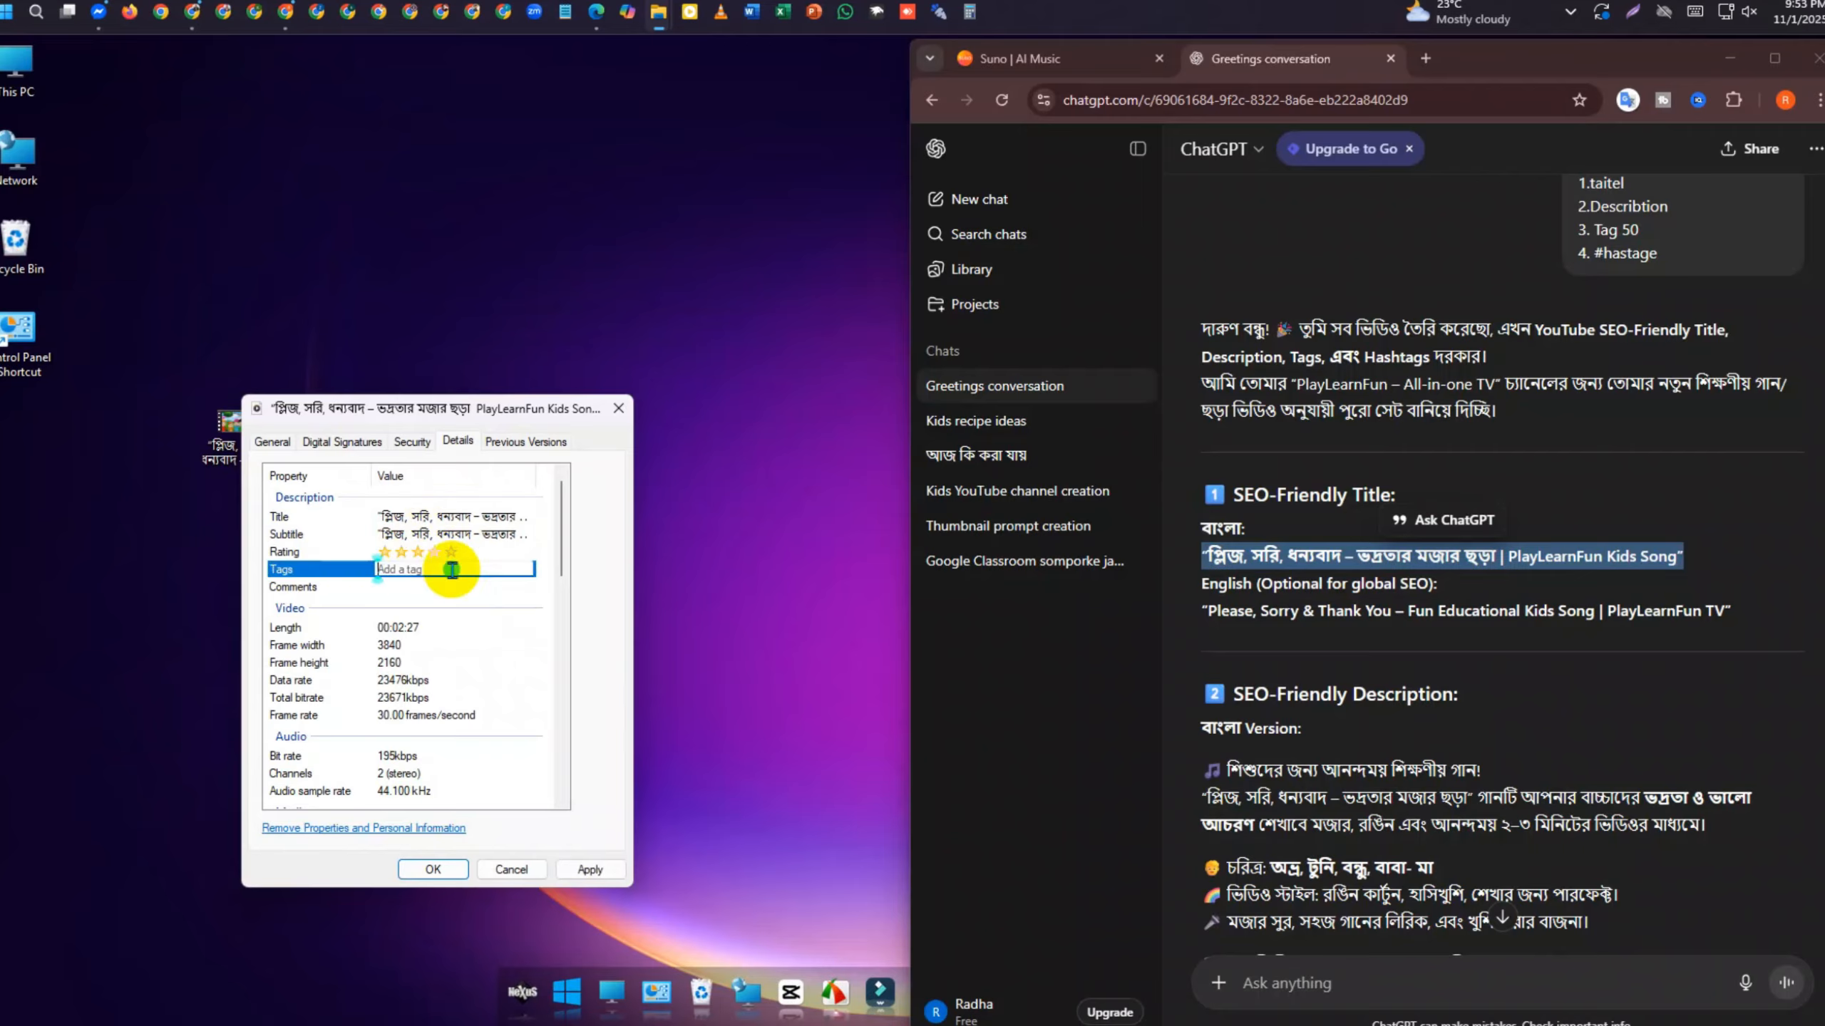
{"action": "left_click", "coordinate": [454, 558]}
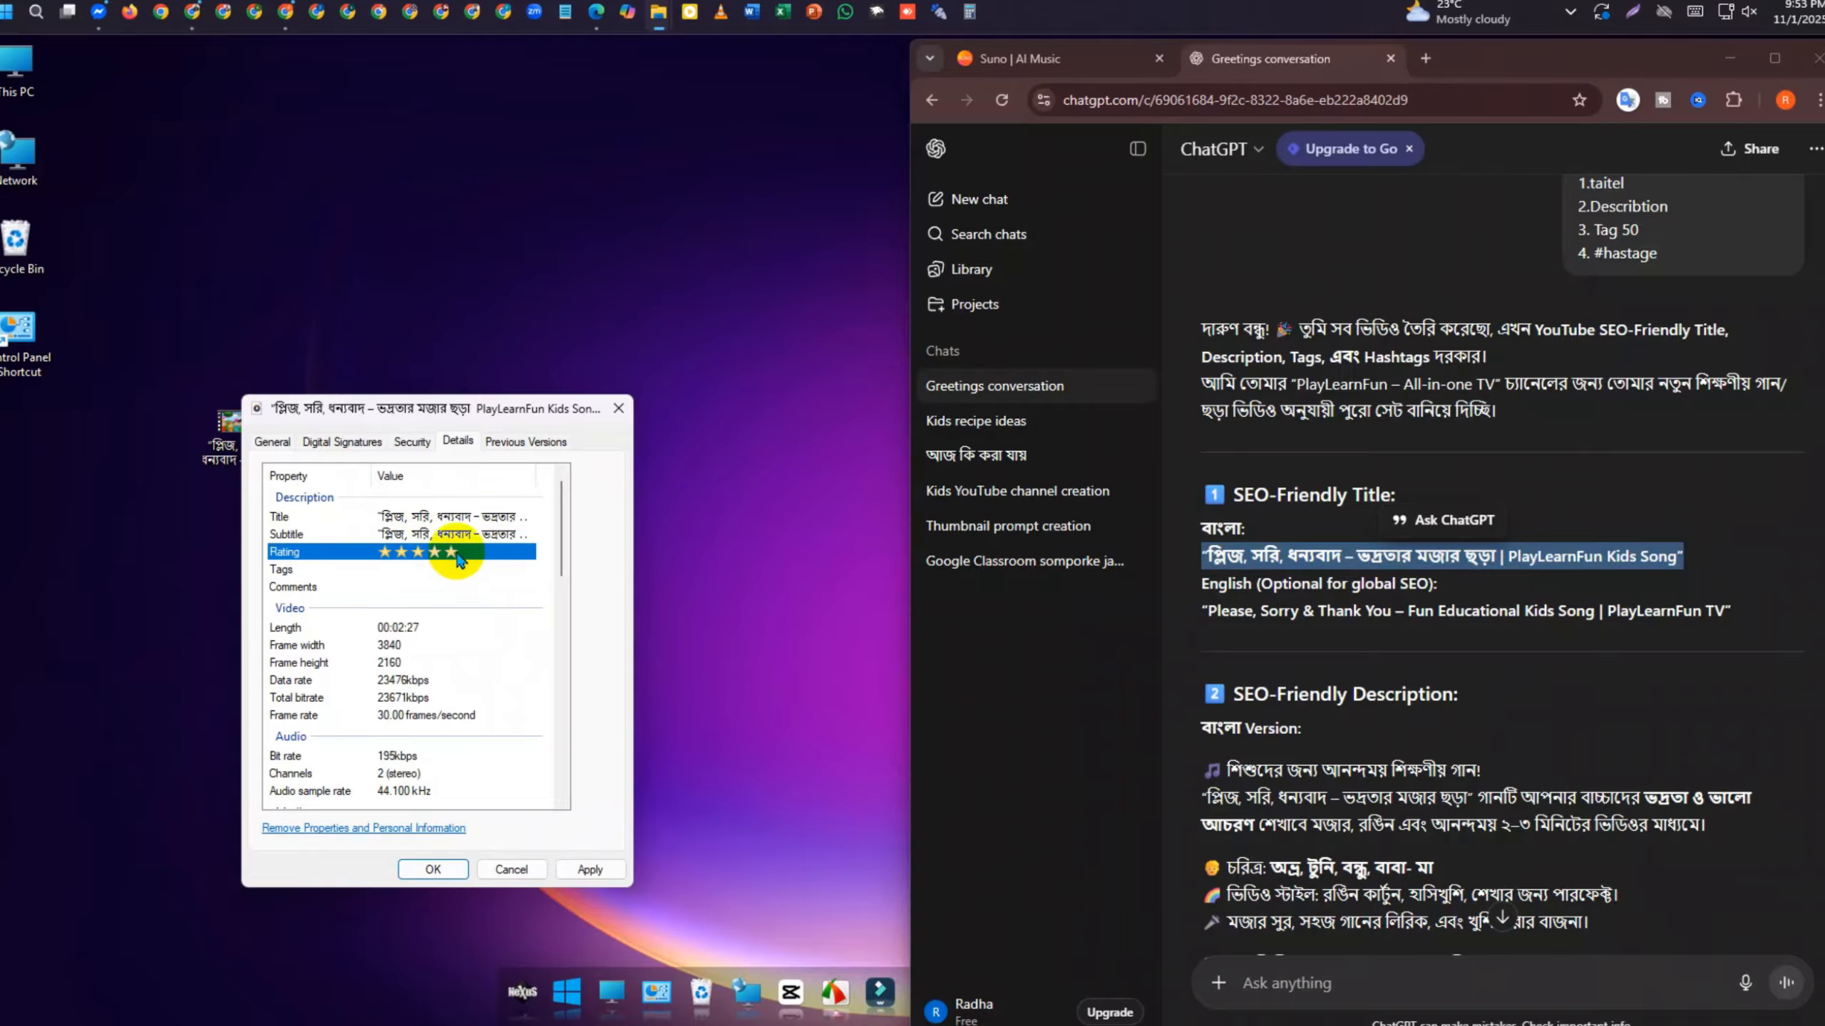
Copy the 50 SEO tags, from "kids song" to "happy learning song", from the ChatGPT reply into the file's Tags property
{"action": "left_click", "coordinate": [457, 569]}
{"action": "scroll", "coordinate": [1474, 724], "scroll_direction": "down", "scroll_amount": 15}
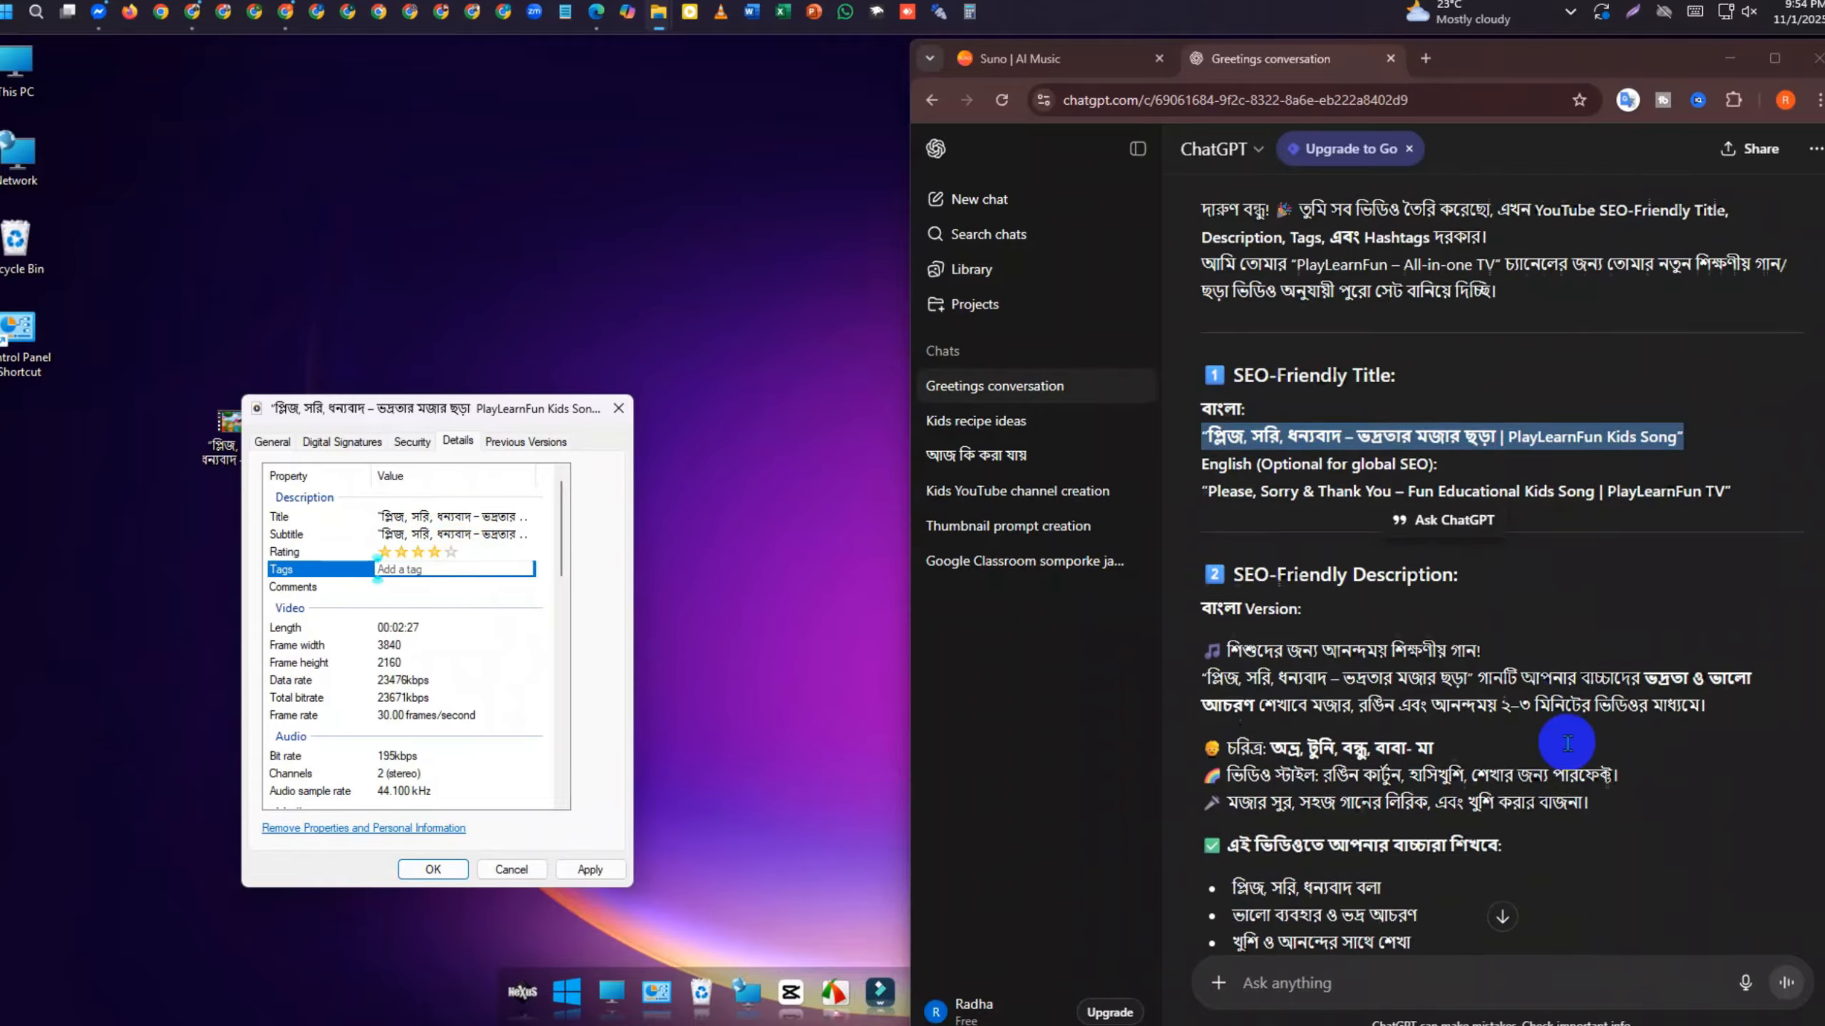
{"action": "scroll", "coordinate": [1465, 719], "scroll_direction": "down", "scroll_amount": 10}
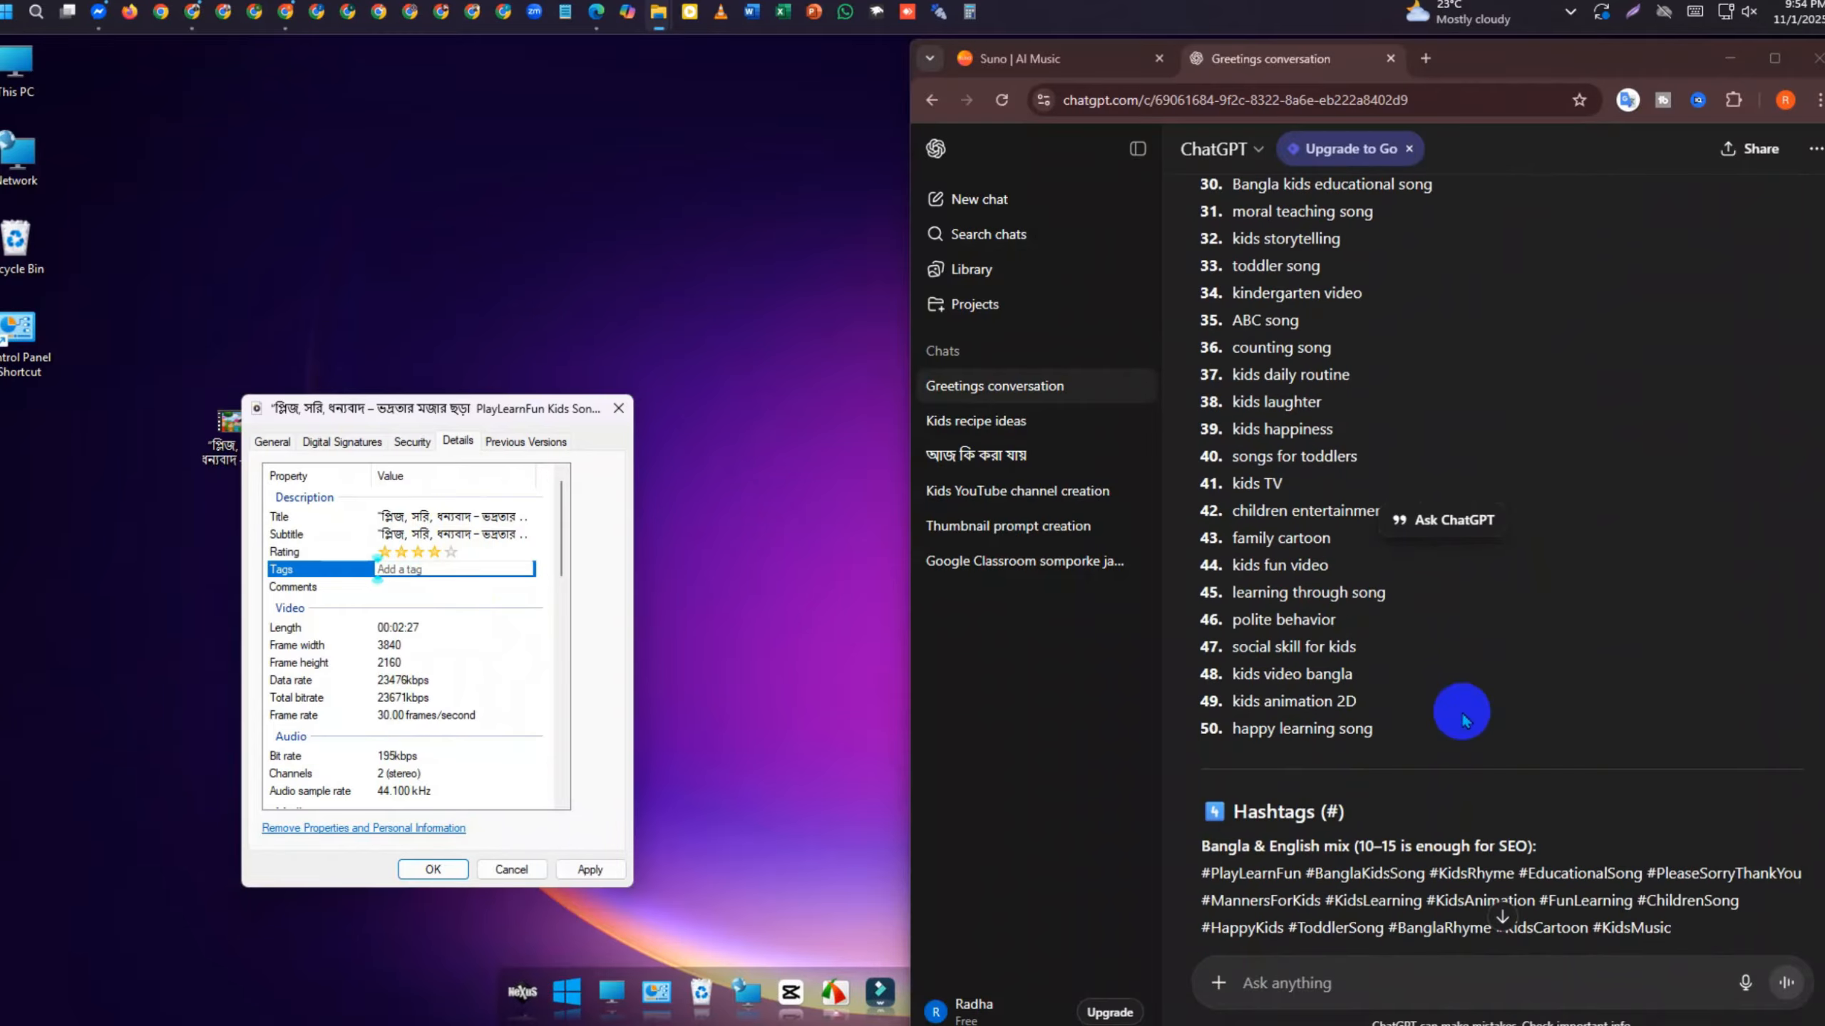
{"action": "scroll", "coordinate": [1340, 746], "scroll_direction": "up", "scroll_amount": 3}
{"action": "scroll", "coordinate": [1381, 834], "scroll_direction": "down", "scroll_amount": 3}
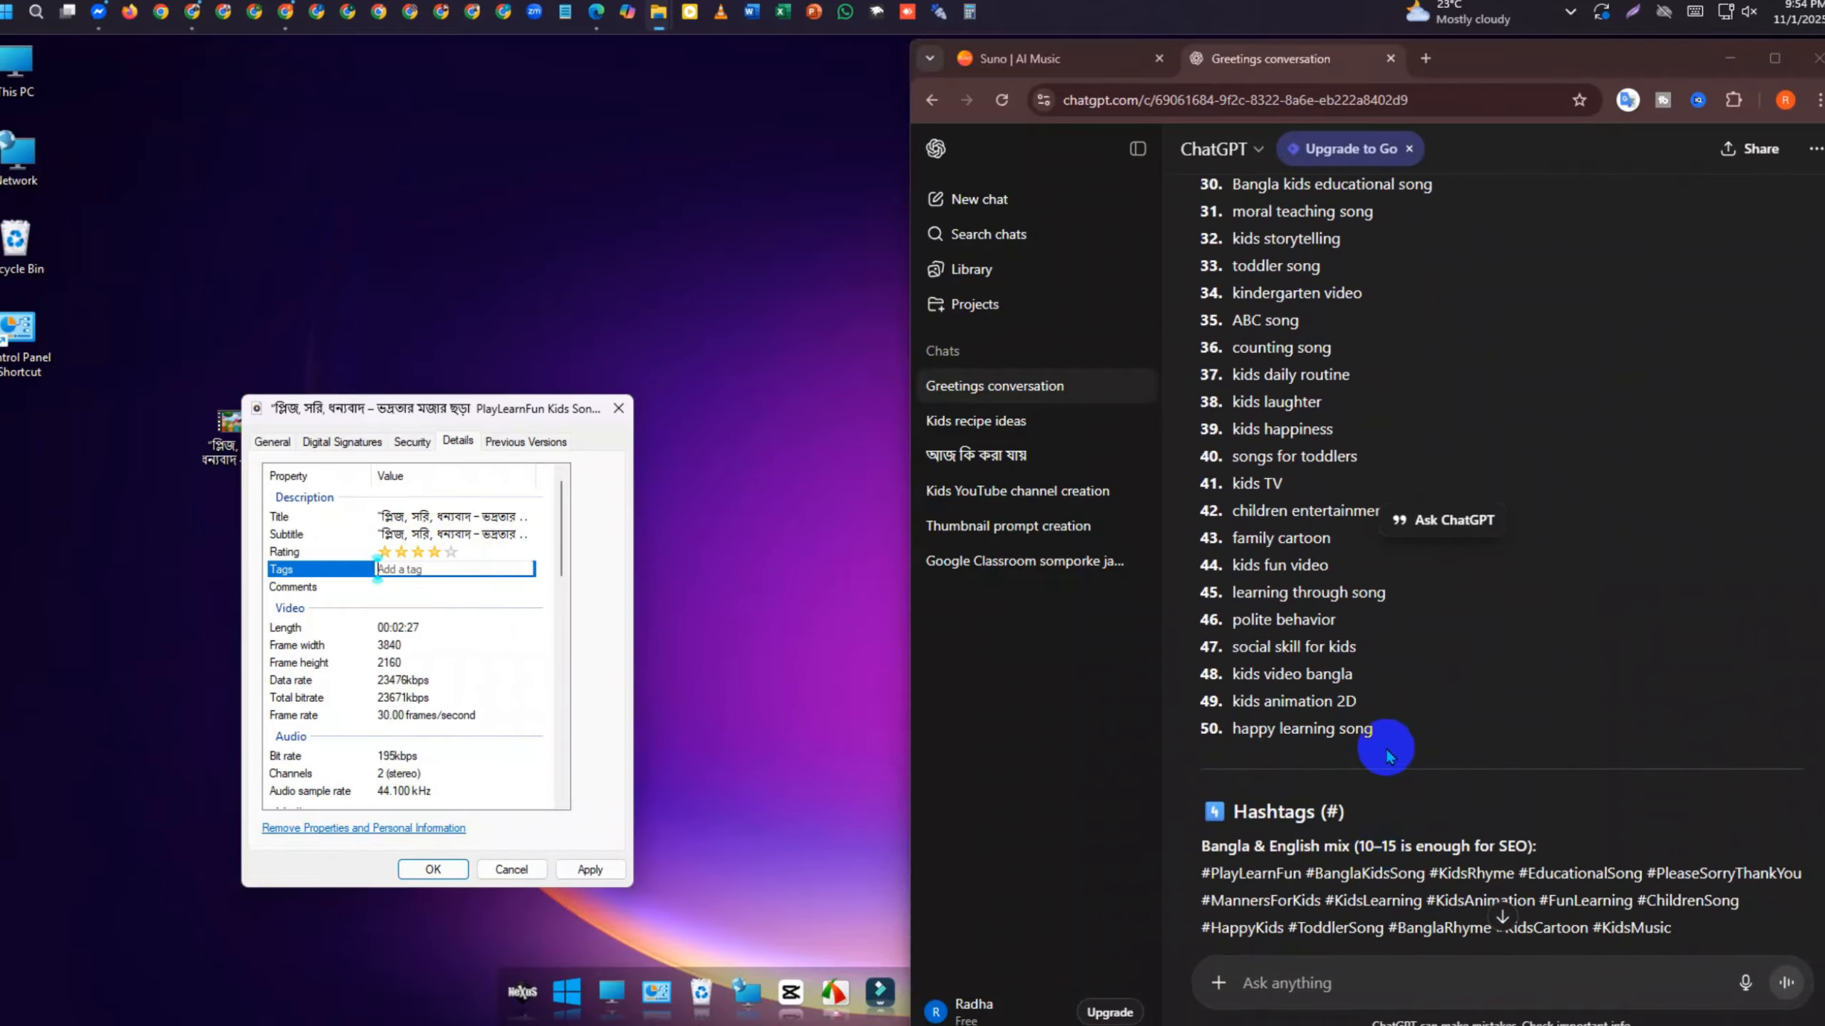
{"action": "left_click_drag", "start_coordinate": [1383, 745], "coordinate": [1230, 424]}
{"action": "key", "text": "ctrl+c"}
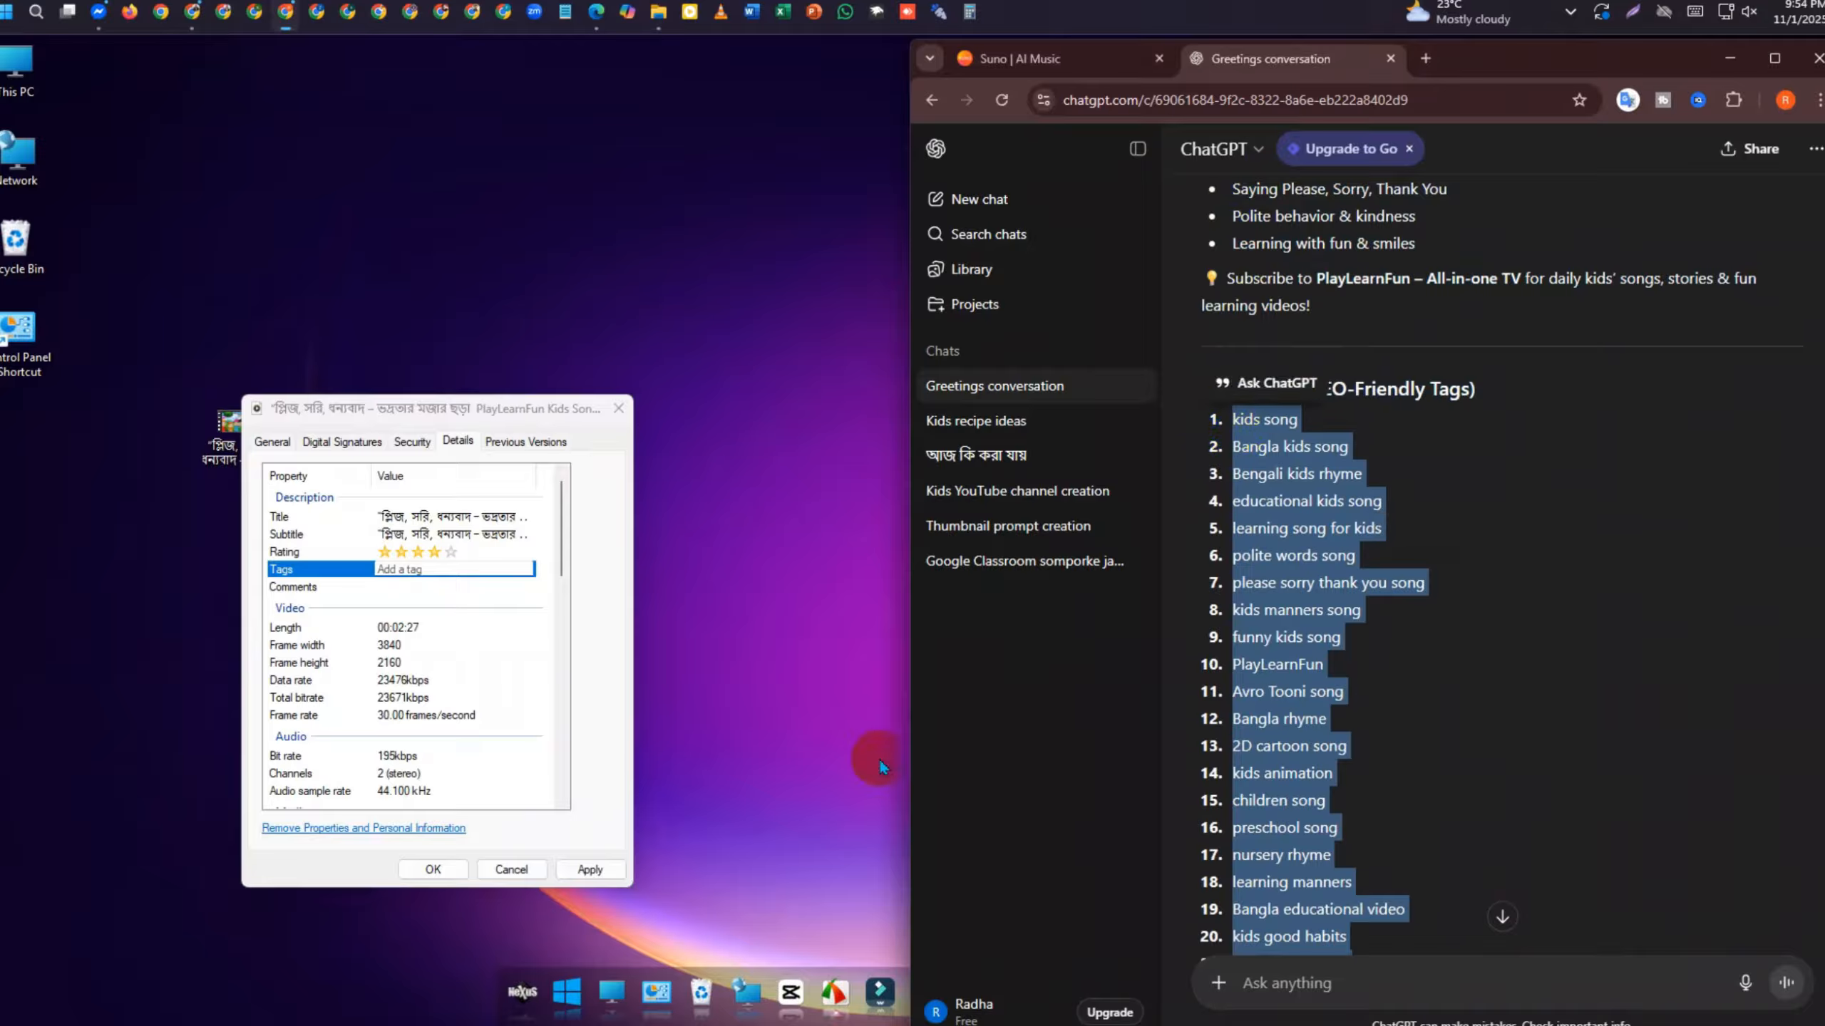
{"action": "left_click", "coordinate": [426, 567]}
{"action": "key", "text": "ctrl+v"}
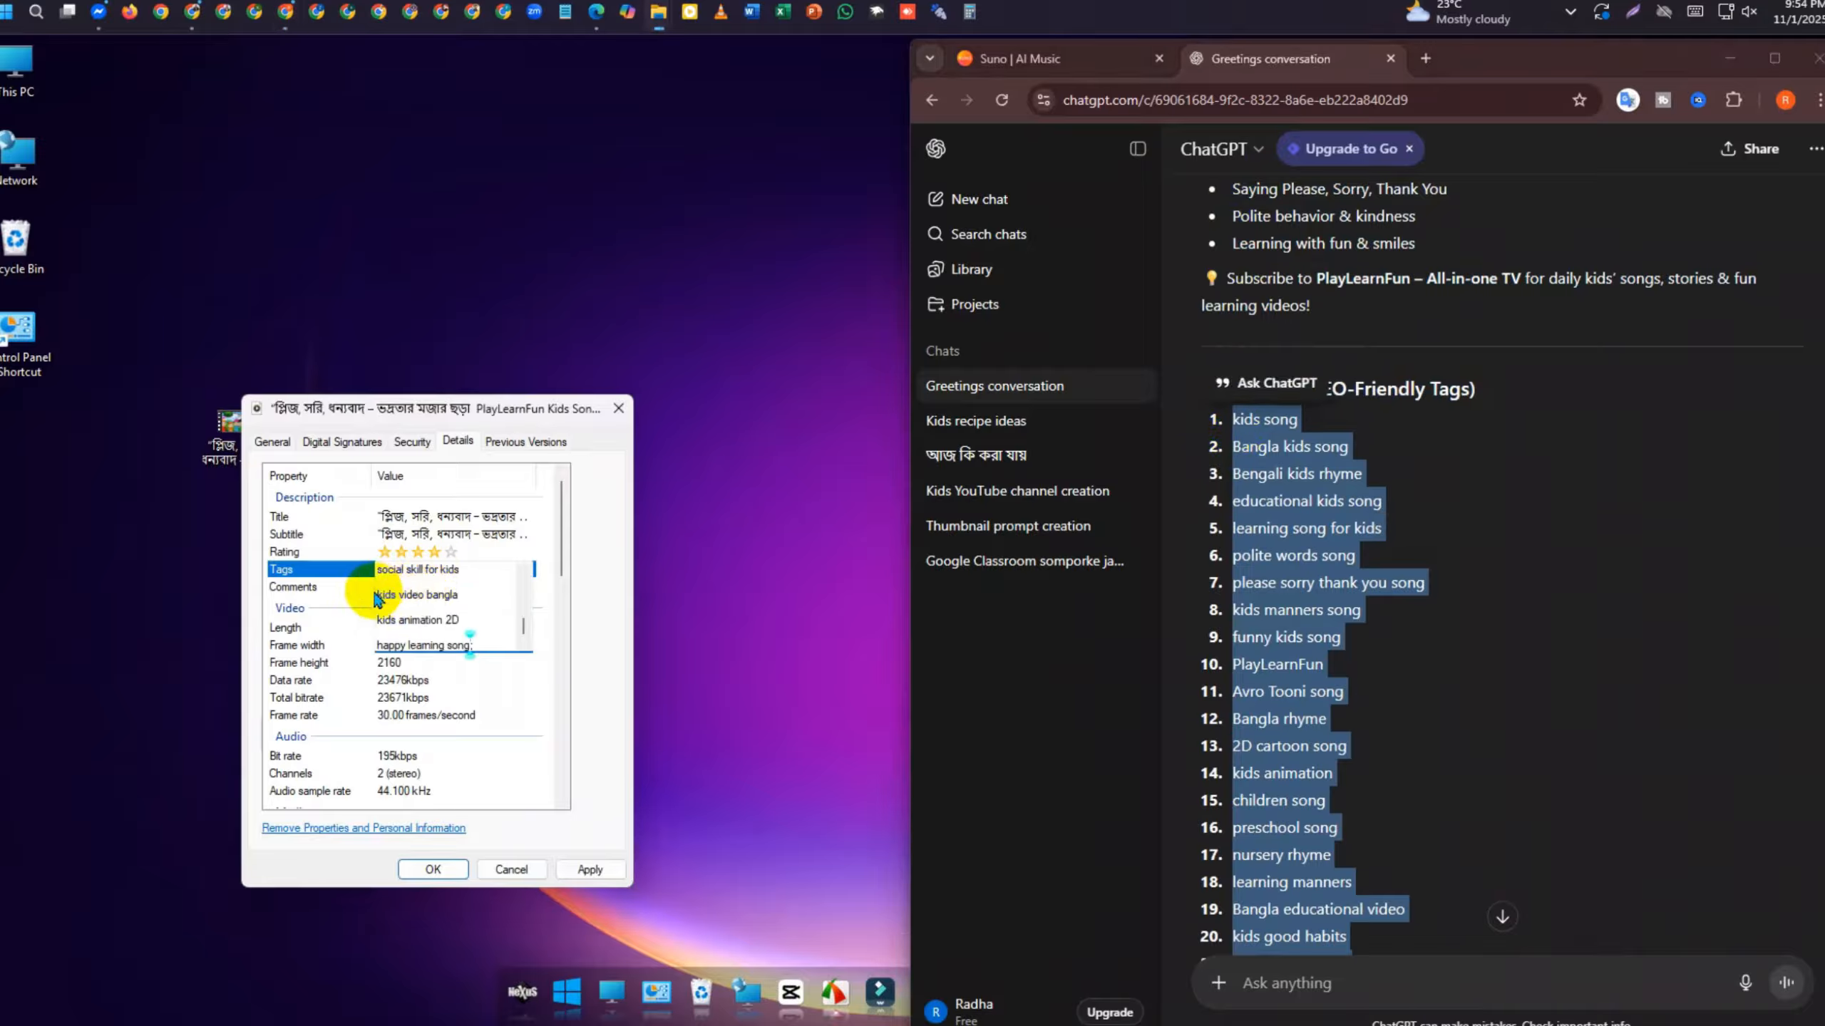
Copy the hashtags from #PlayLearnFun to #KidsMusic into the file's Comments property, and apply the property changes
{"action": "left_click", "coordinate": [400, 585]}
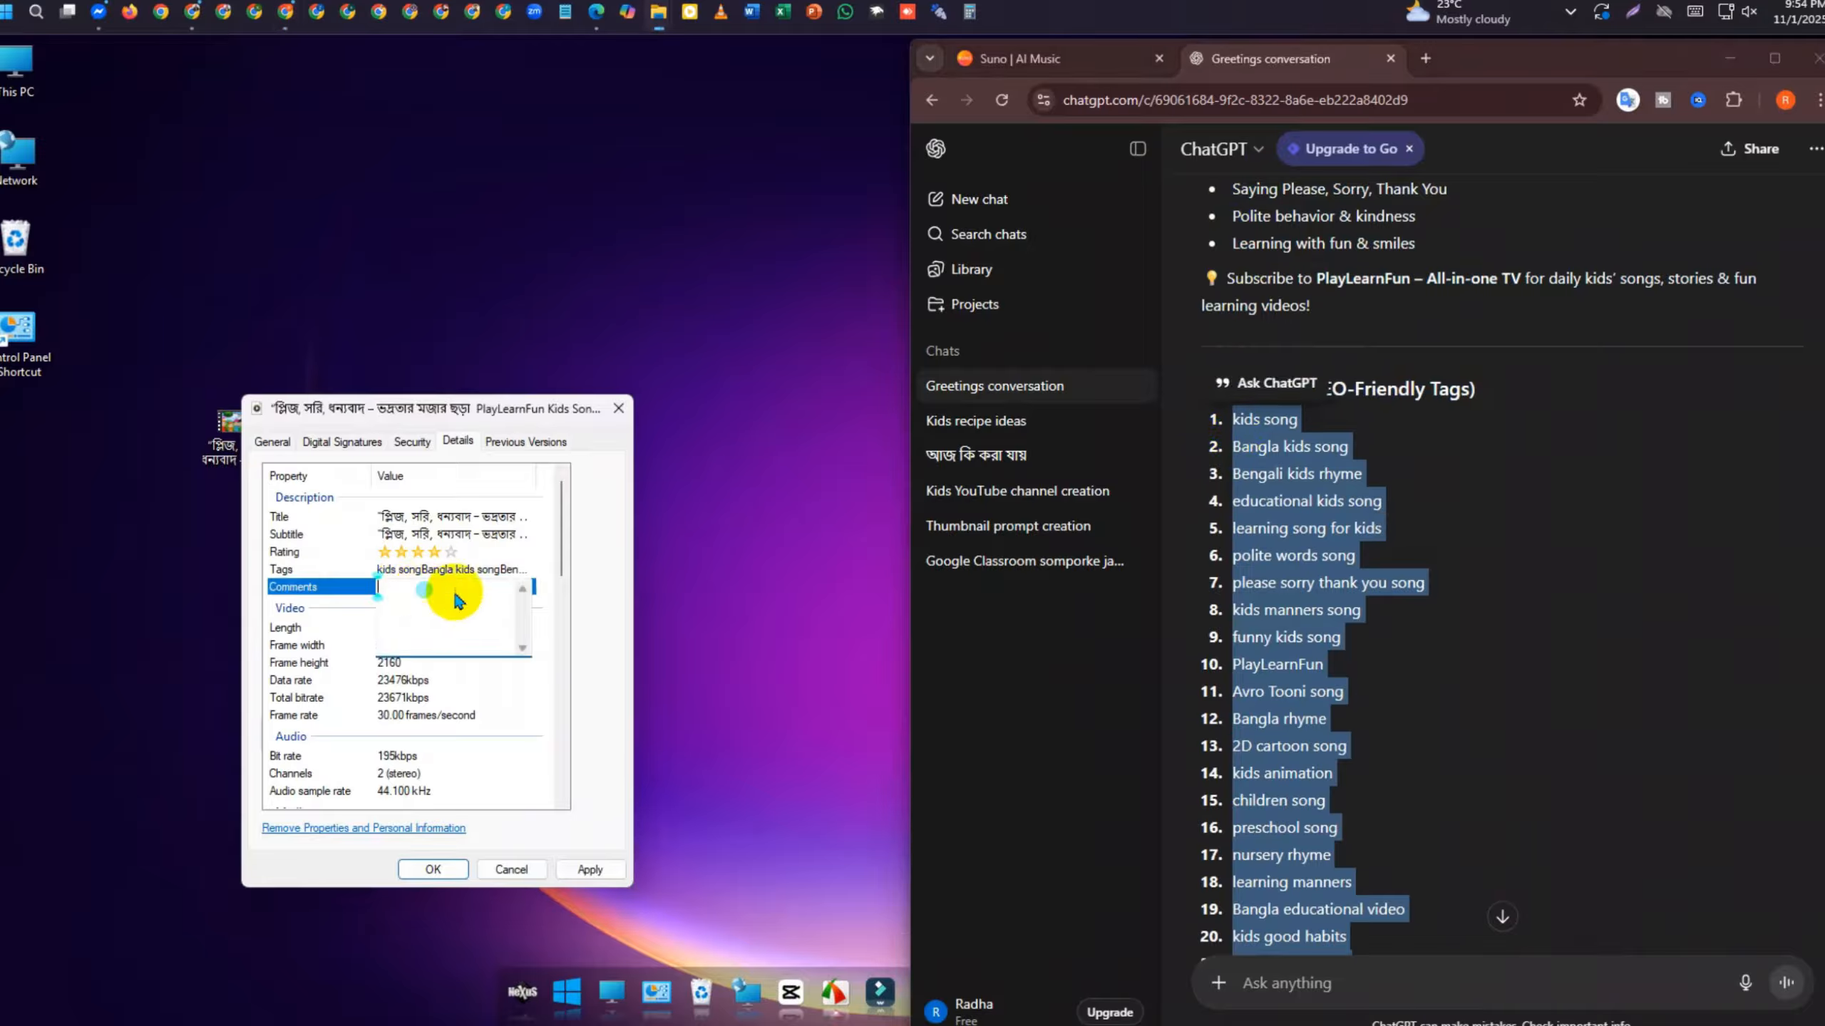
{"action": "left_click", "coordinate": [1353, 659]}
{"action": "scroll", "coordinate": [1353, 659], "scroll_direction": "down", "scroll_amount": 15}
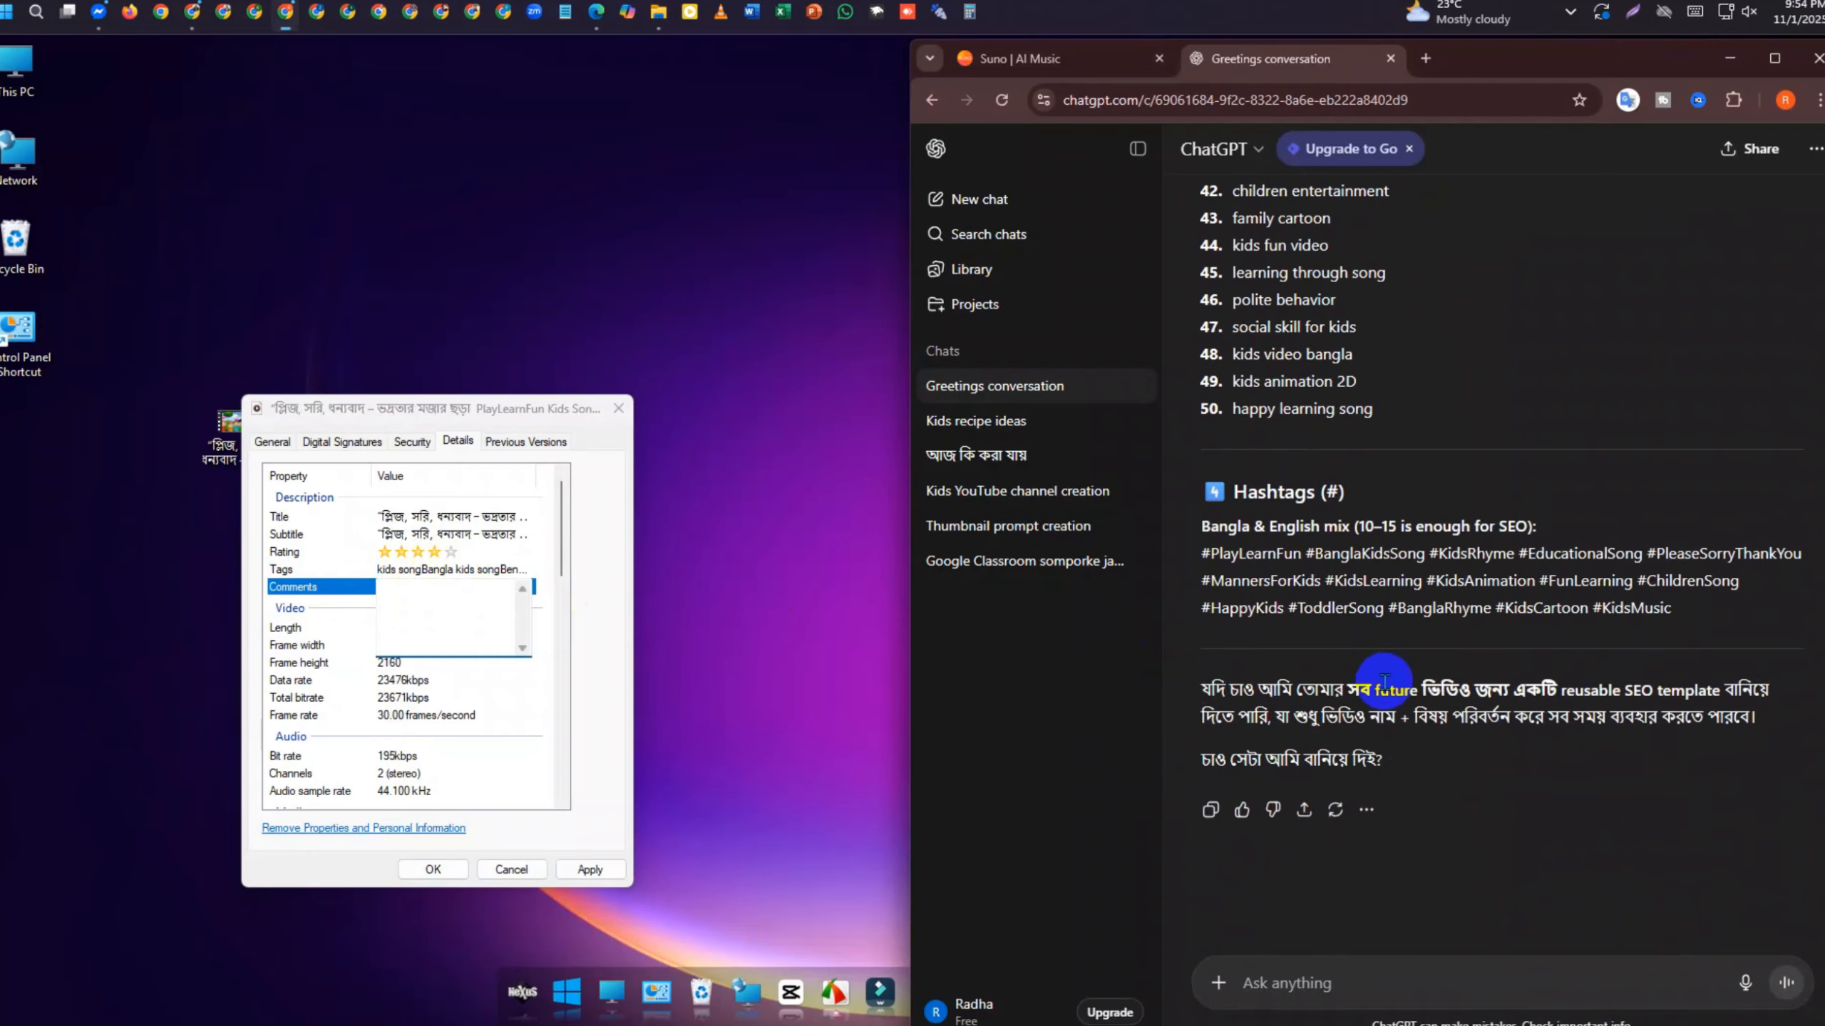
{"action": "left_click_drag", "start_coordinate": [1194, 550], "coordinate": [1742, 640]}
{"action": "left_click", "coordinate": [440, 619]}
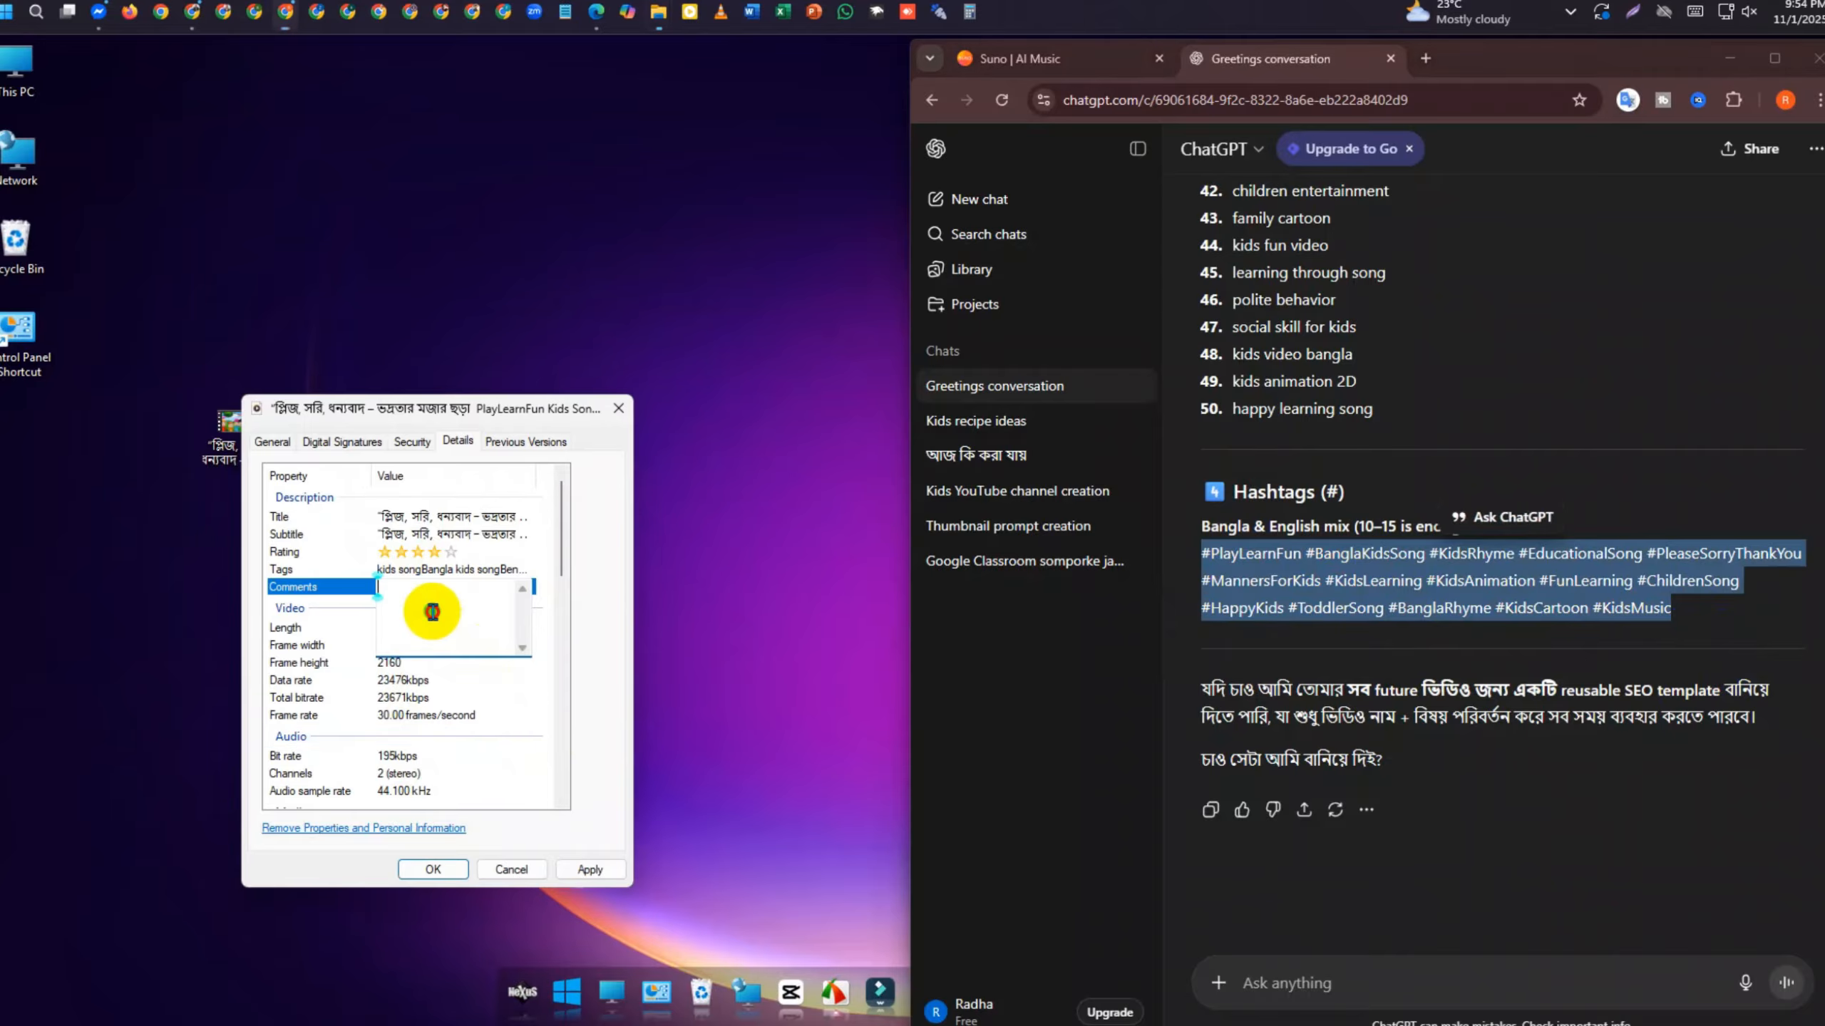
{"action": "key", "text": "ctrl+v"}
{"action": "left_click", "coordinate": [589, 870]}
{"action": "left_click", "coordinate": [431, 869]}
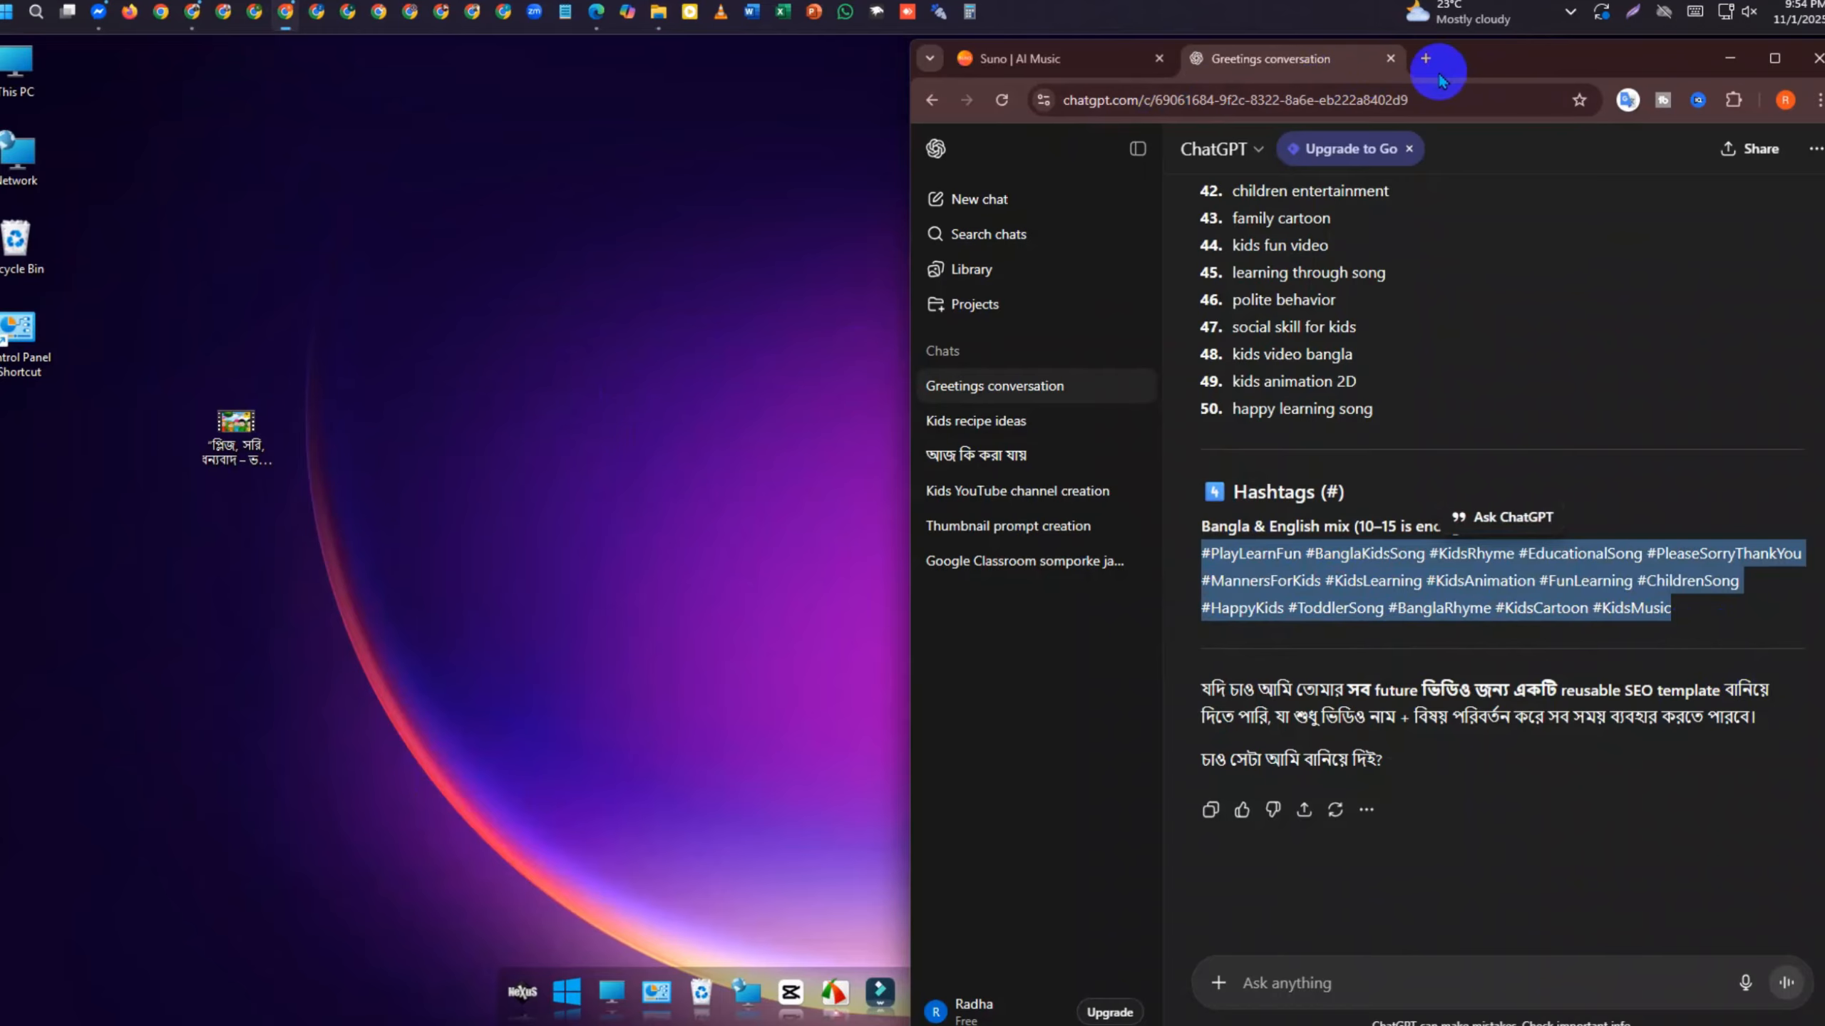
Open YouTube in a new browser tab and start uploading the renamed video from the desktop
{"action": "left_click", "coordinate": [1423, 60]}
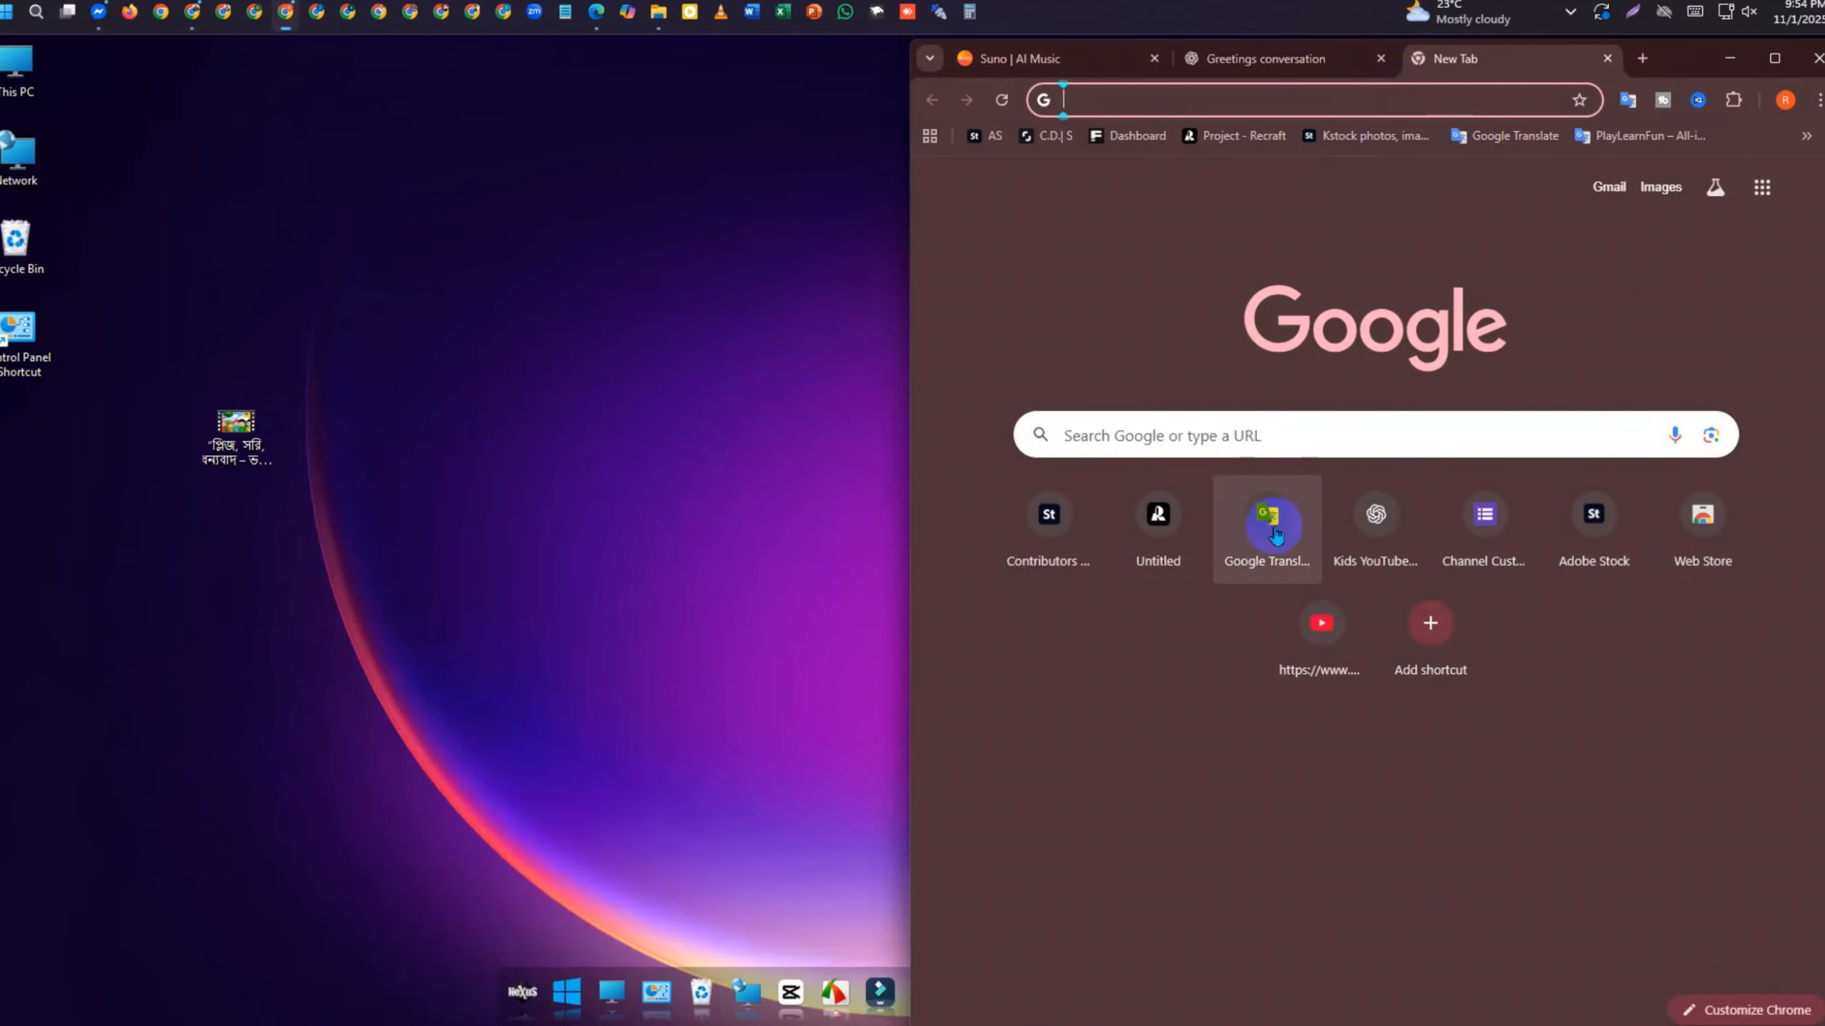
{"action": "left_click", "coordinate": [1320, 593]}
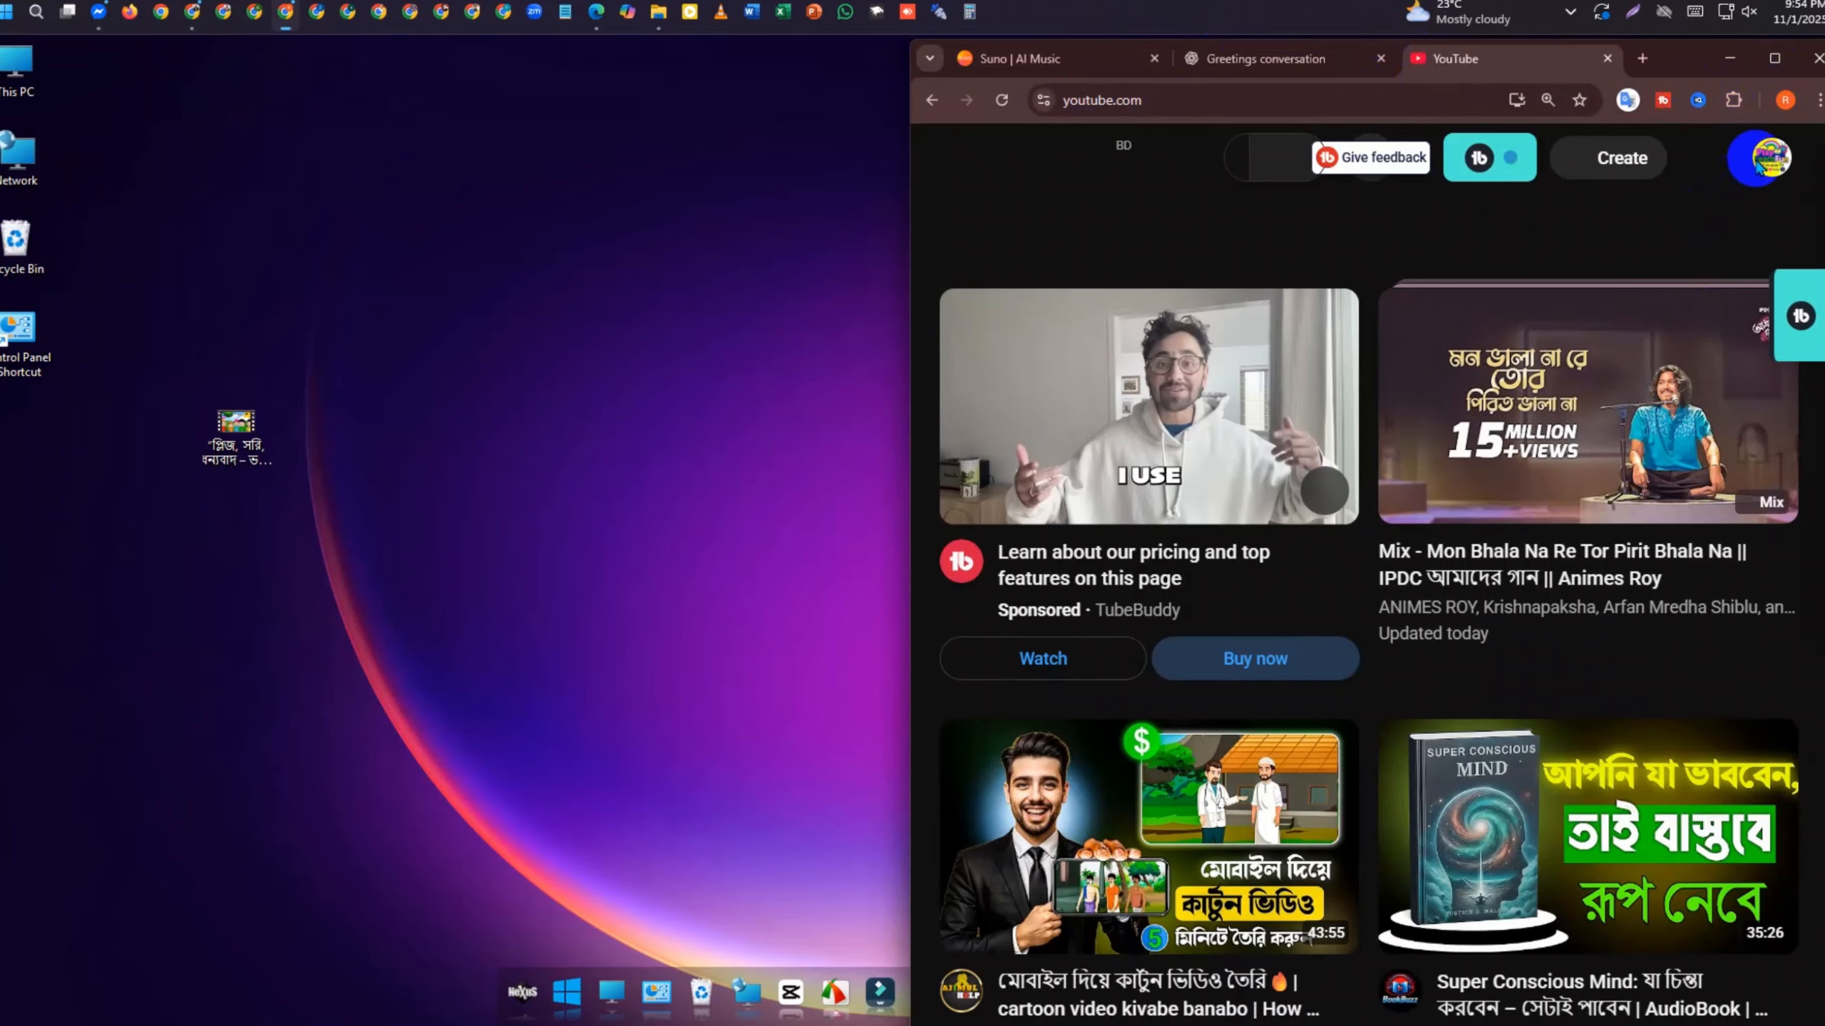
{"action": "left_click", "coordinate": [1609, 158]}
{"action": "left_click", "coordinate": [1601, 216]}
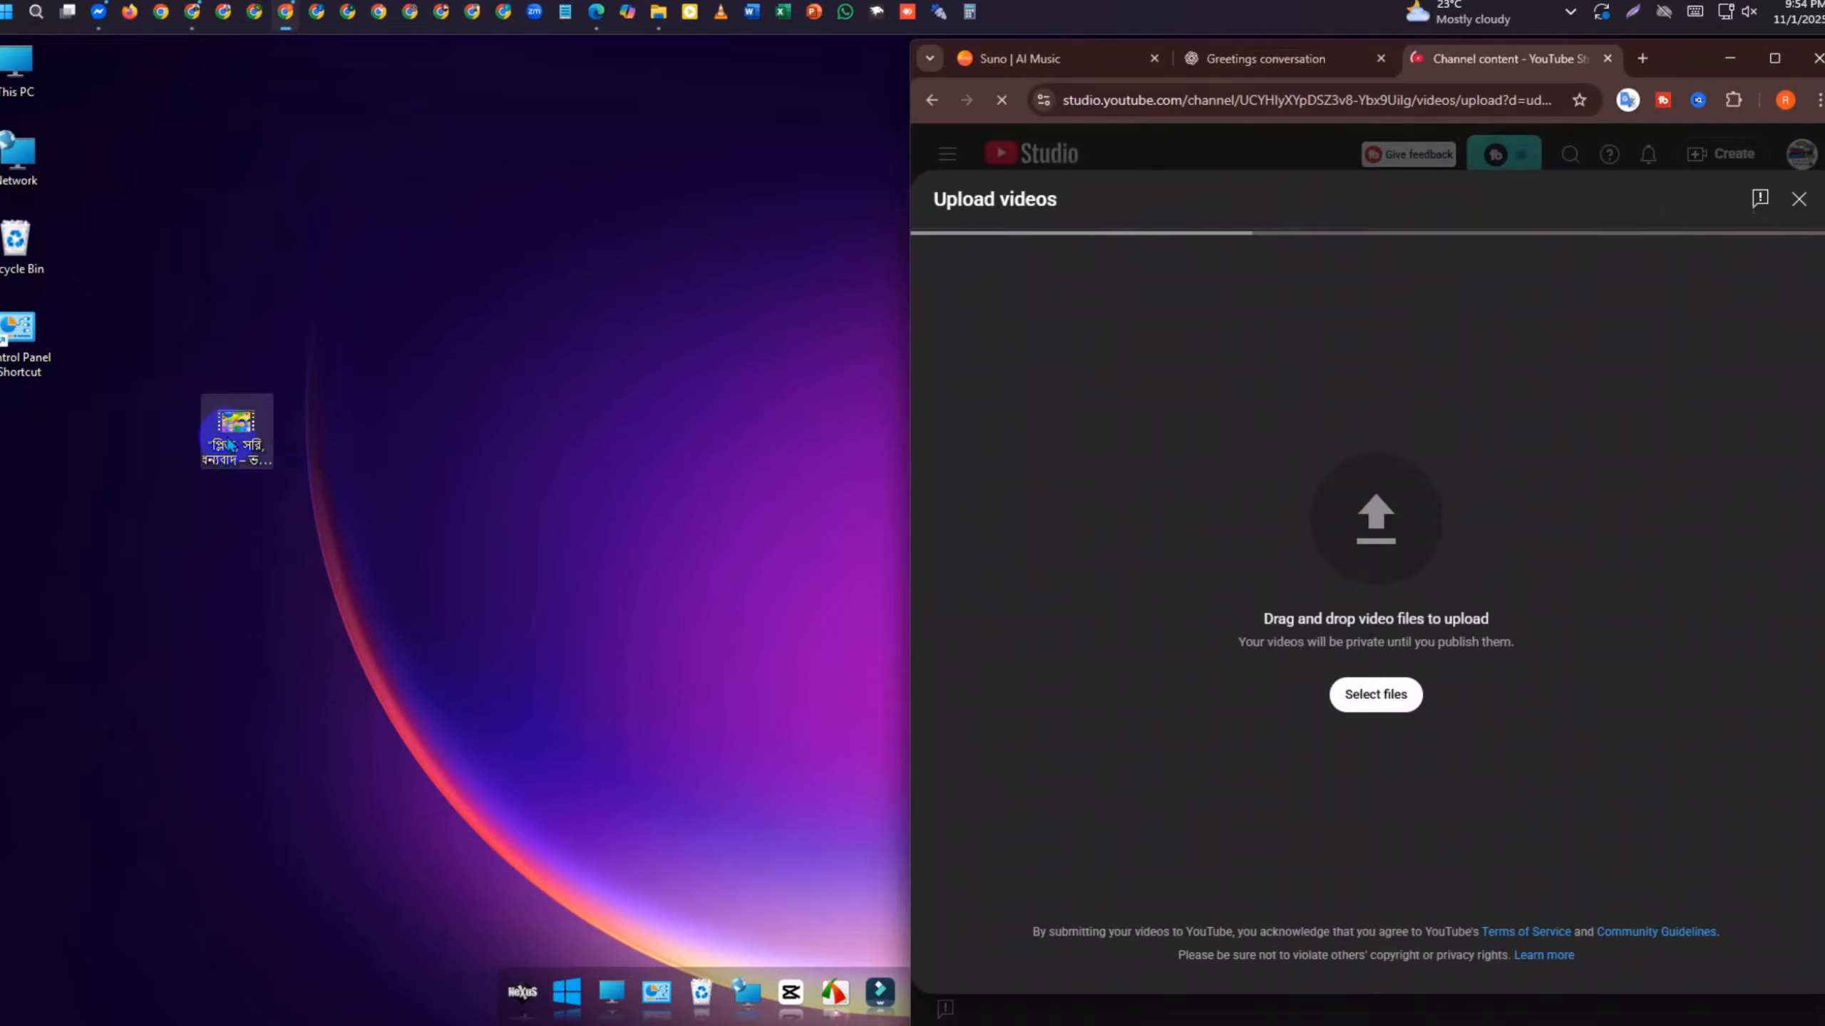
{"action": "left_click_drag", "start_coordinate": [241, 456], "coordinate": [1362, 687]}
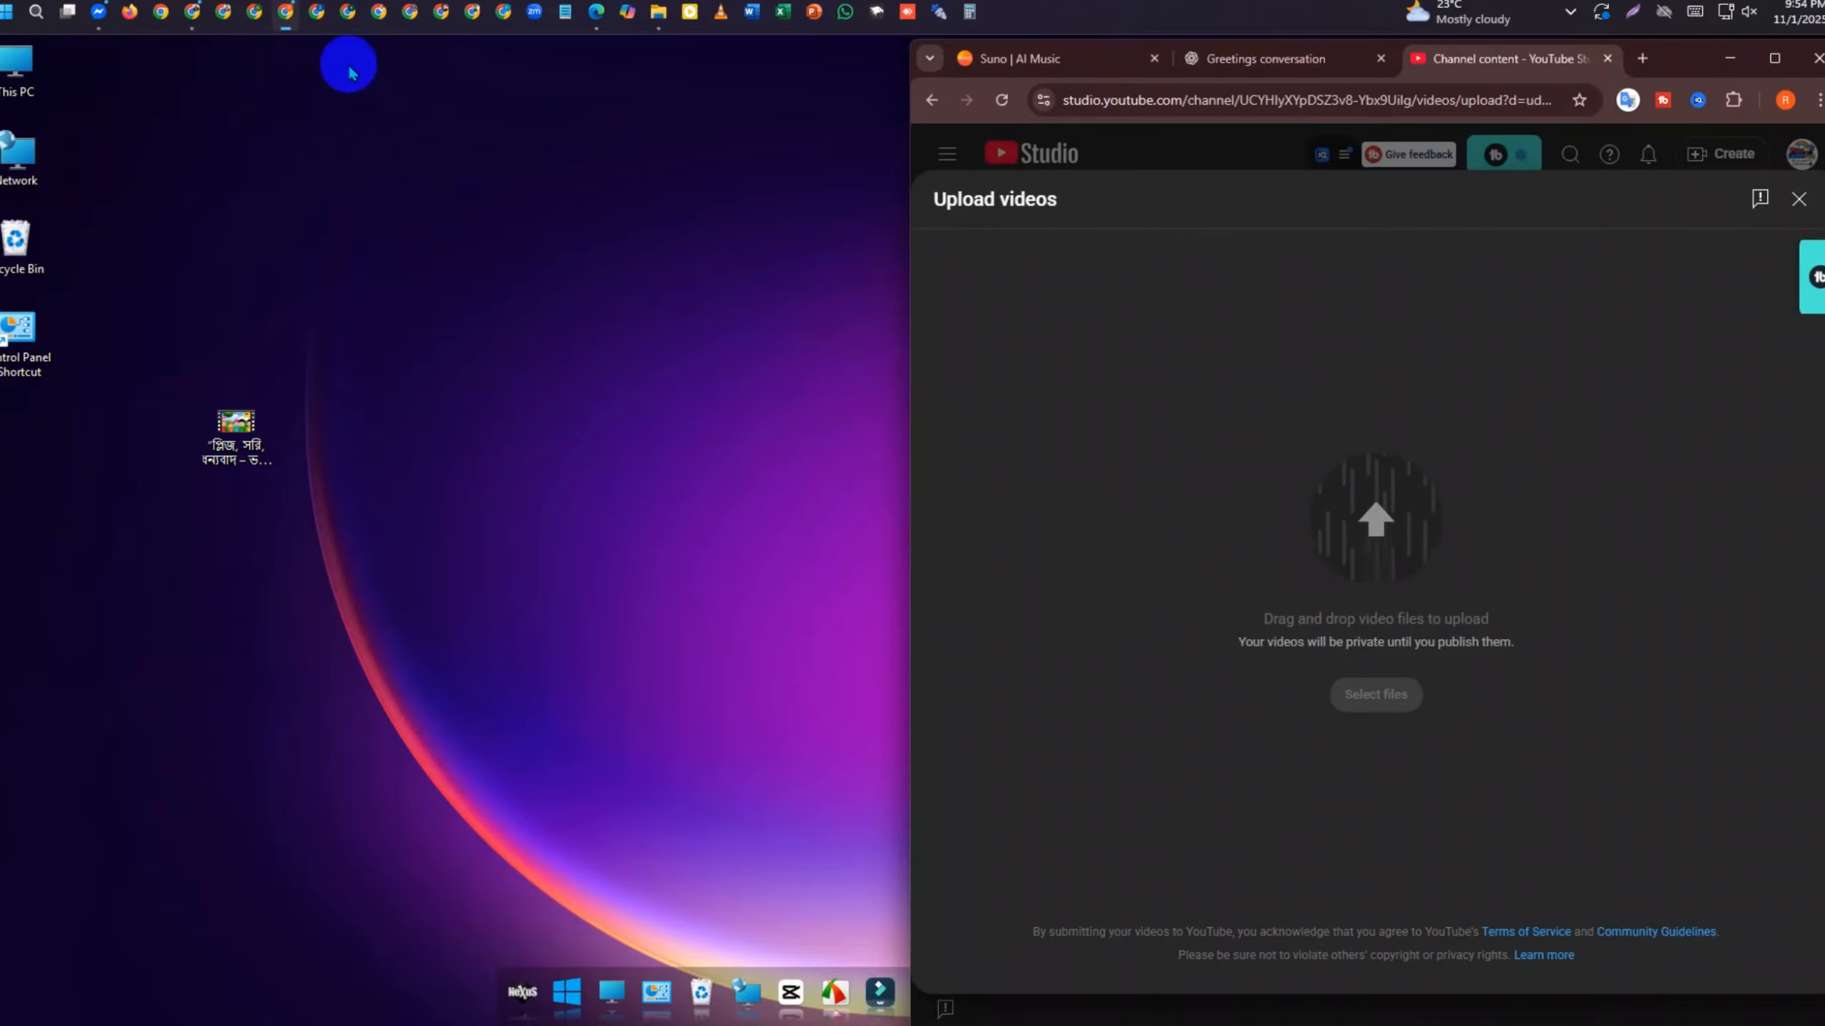
{"action": "left_click", "coordinate": [192, 11]}
{"action": "scroll", "coordinate": [399, 259], "scroll_direction": "up", "scroll_amount": 20}
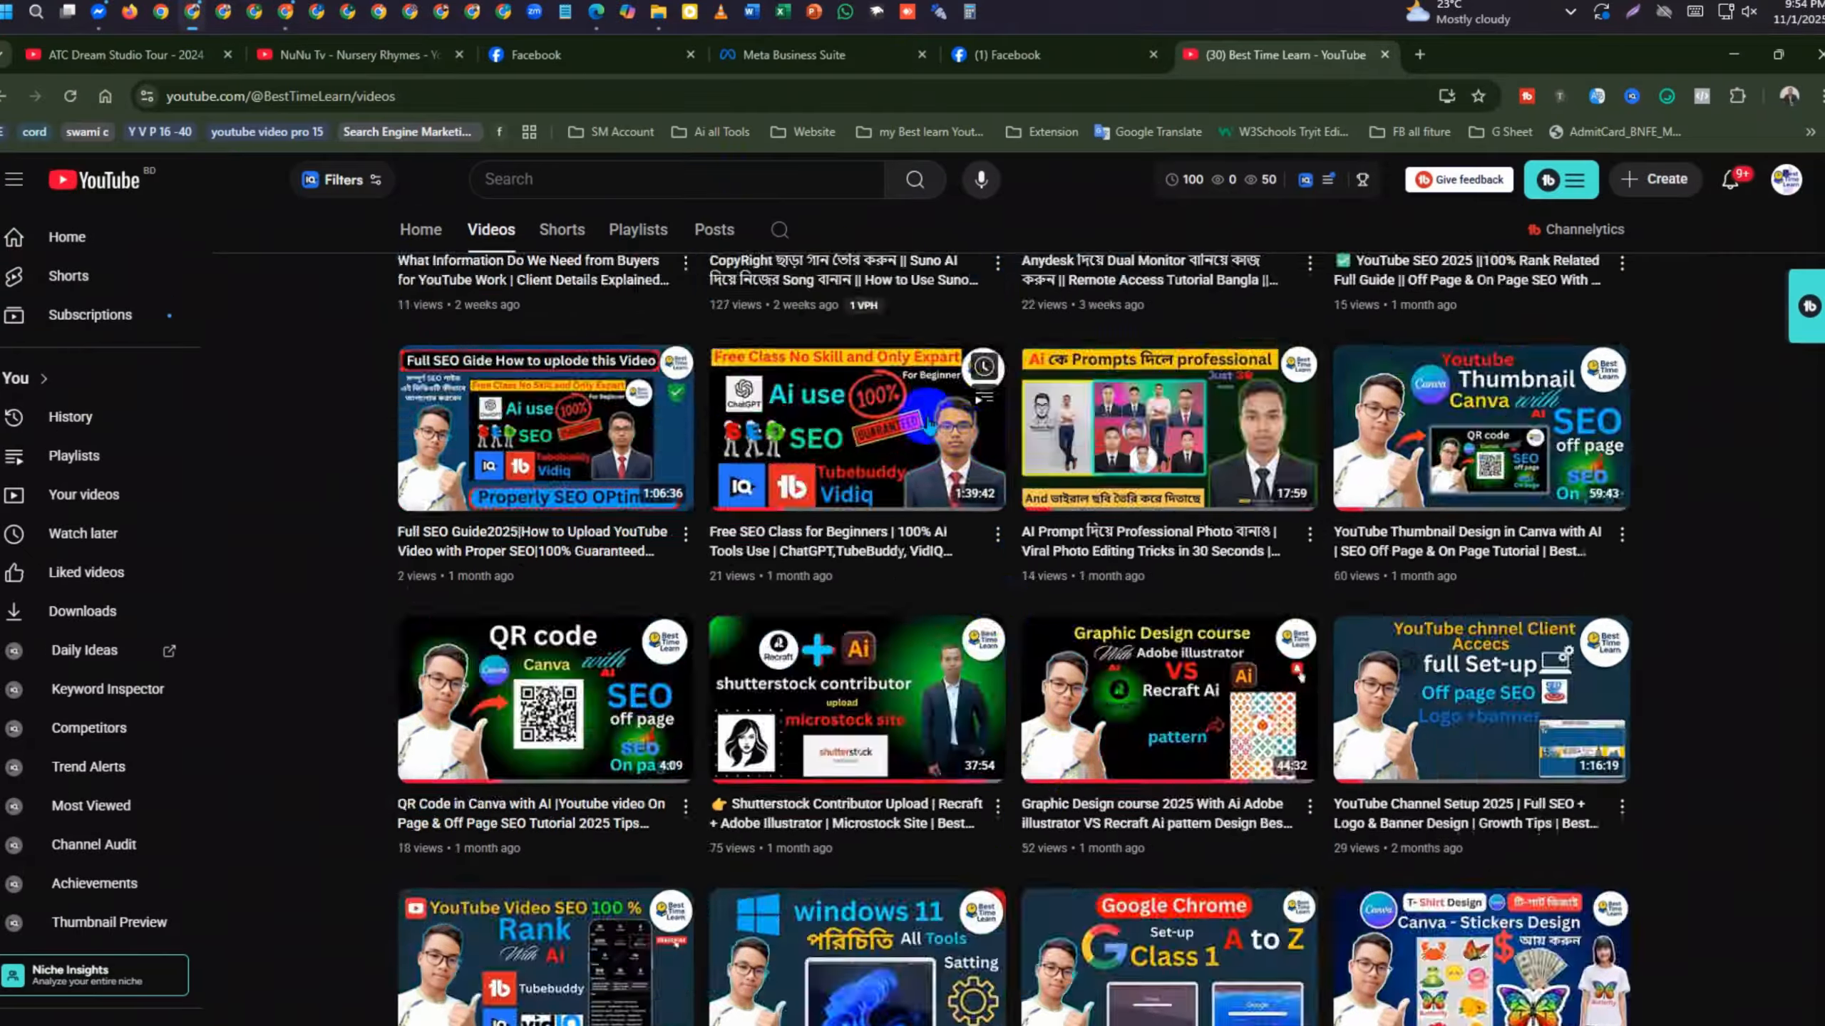
{"action": "scroll", "coordinate": [963, 437], "scroll_direction": "down", "scroll_amount": 7}
{"action": "scroll", "coordinate": [963, 437], "scroll_direction": "up", "scroll_amount": 7}
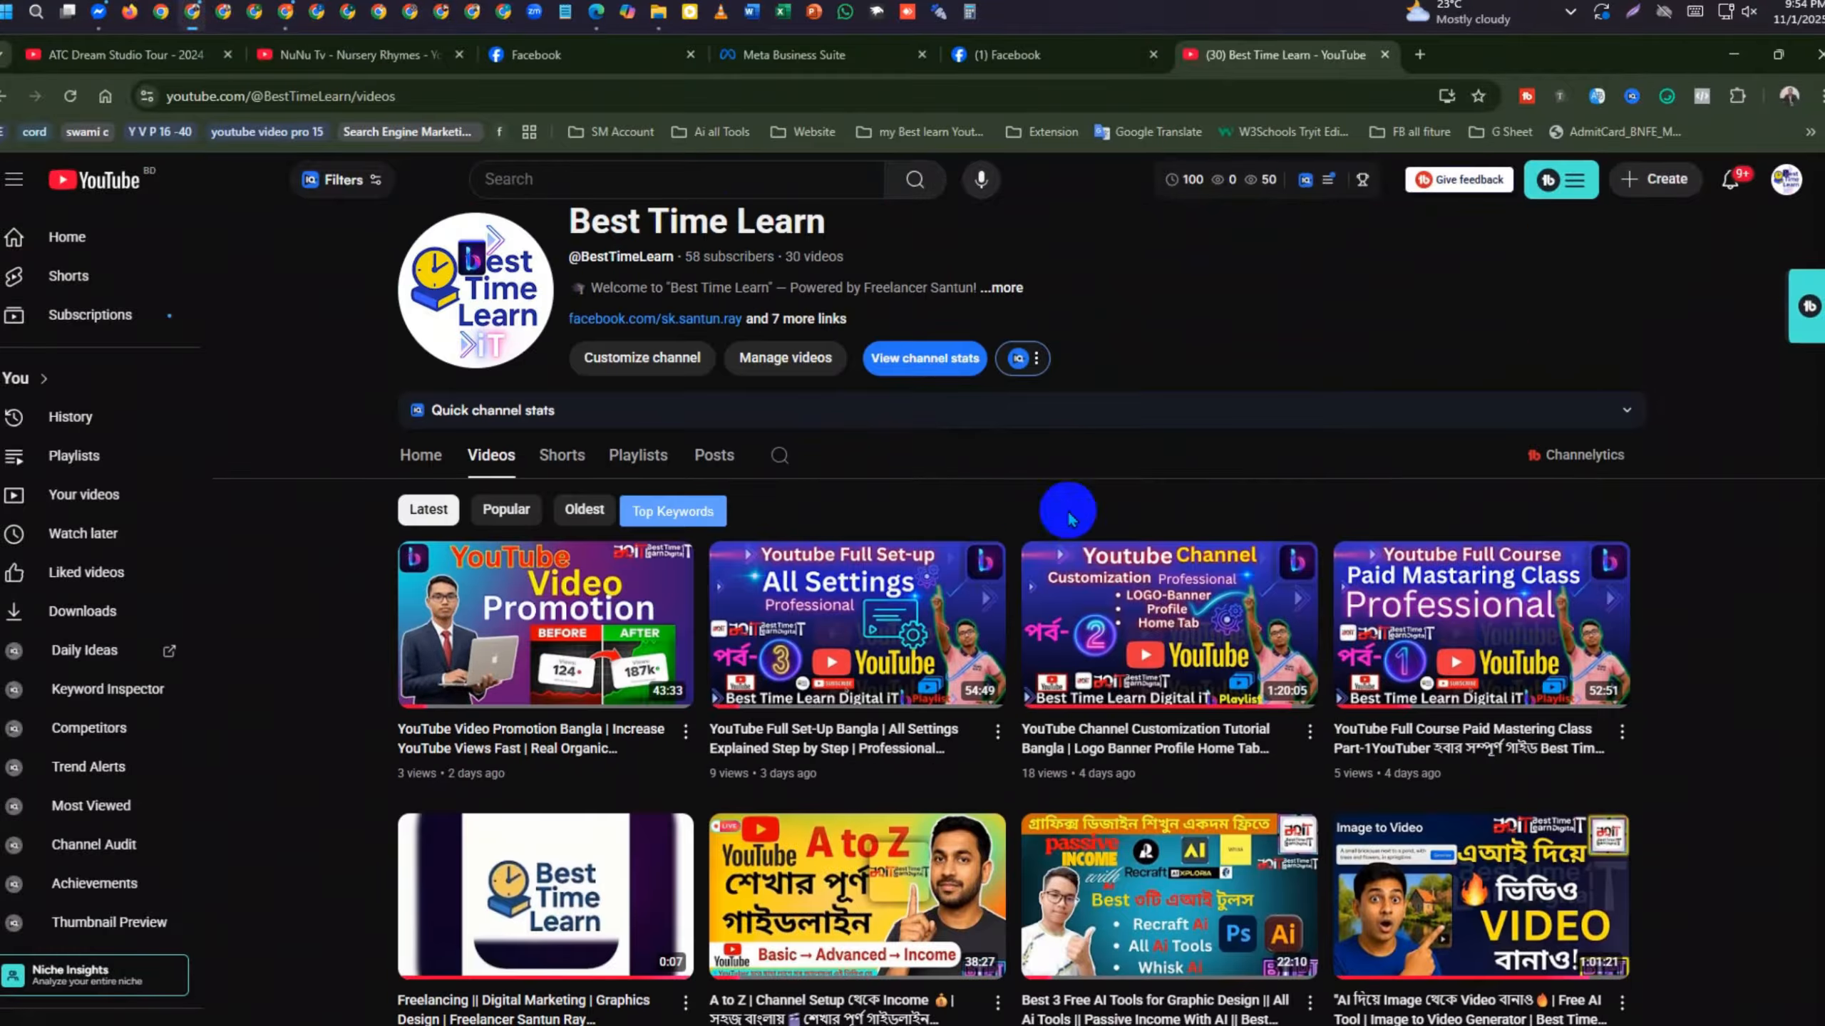
{"action": "left_click", "coordinate": [1737, 54]}
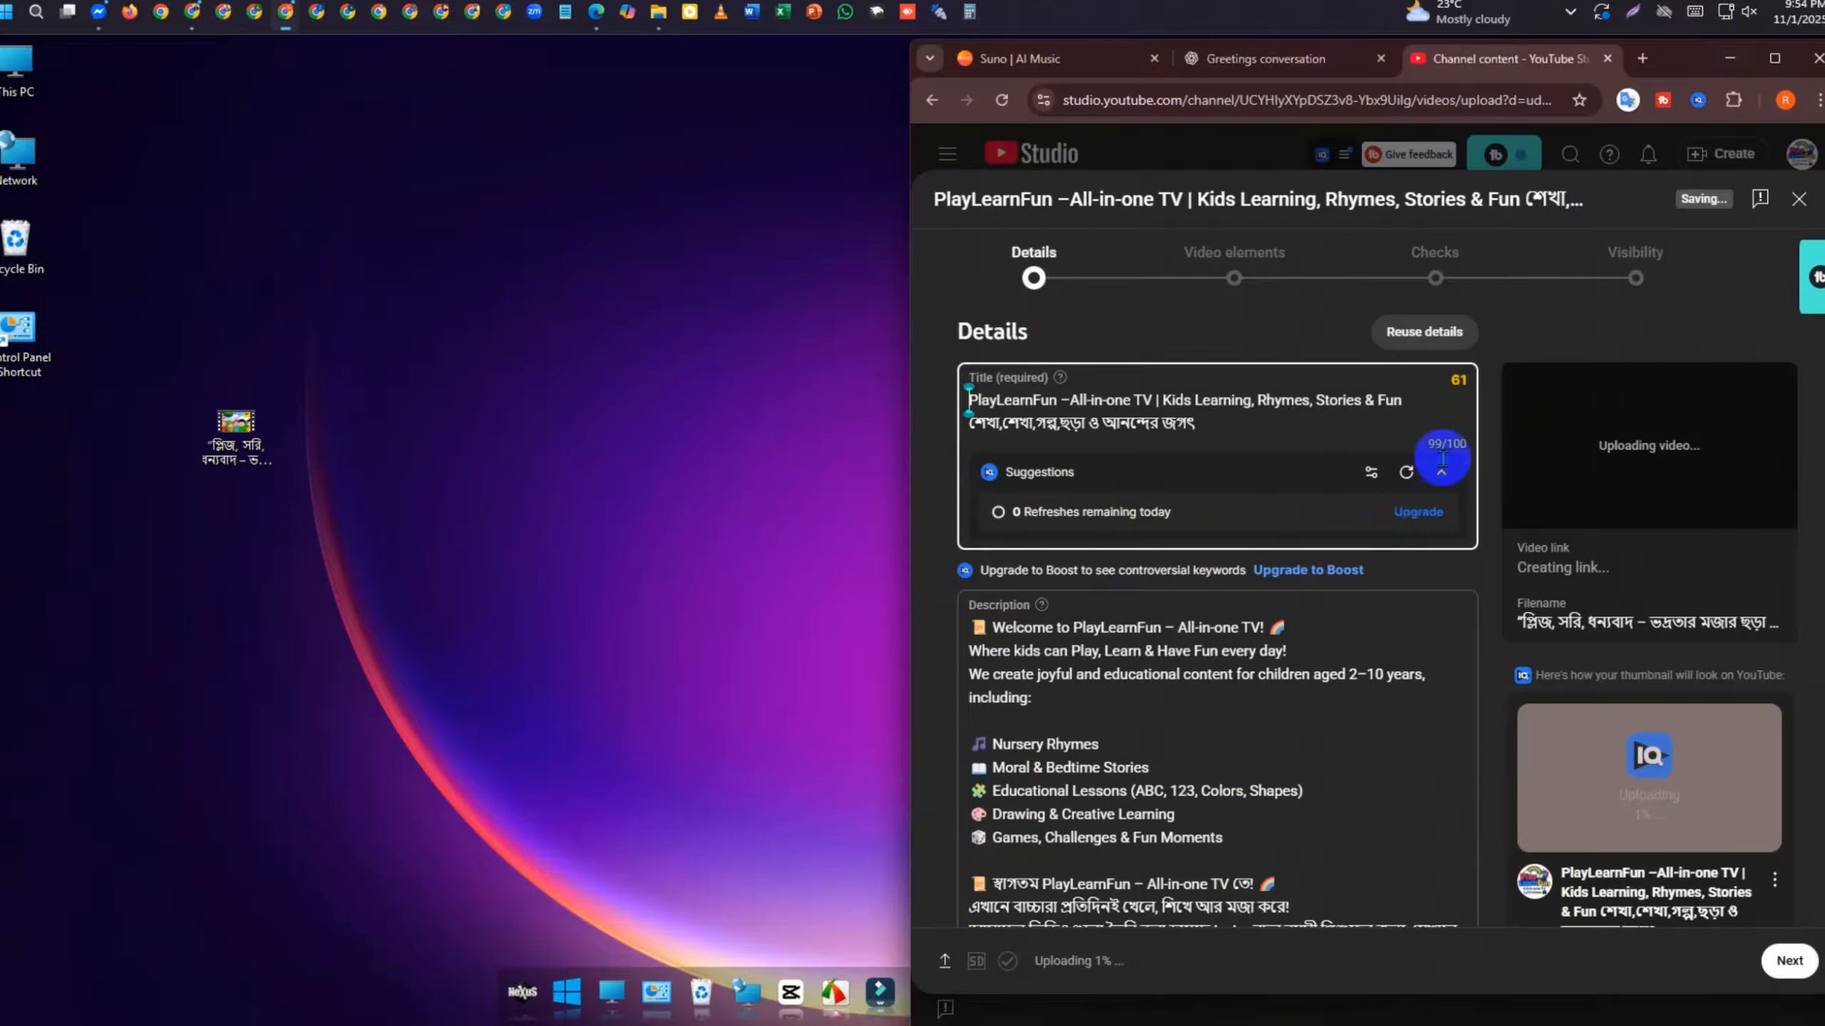
Clear the upload's default title and move the YouTube Studio tab into its own window beside ChatGPT
{"action": "left_click_drag", "start_coordinate": [1217, 400], "coordinate": [907, 394]}
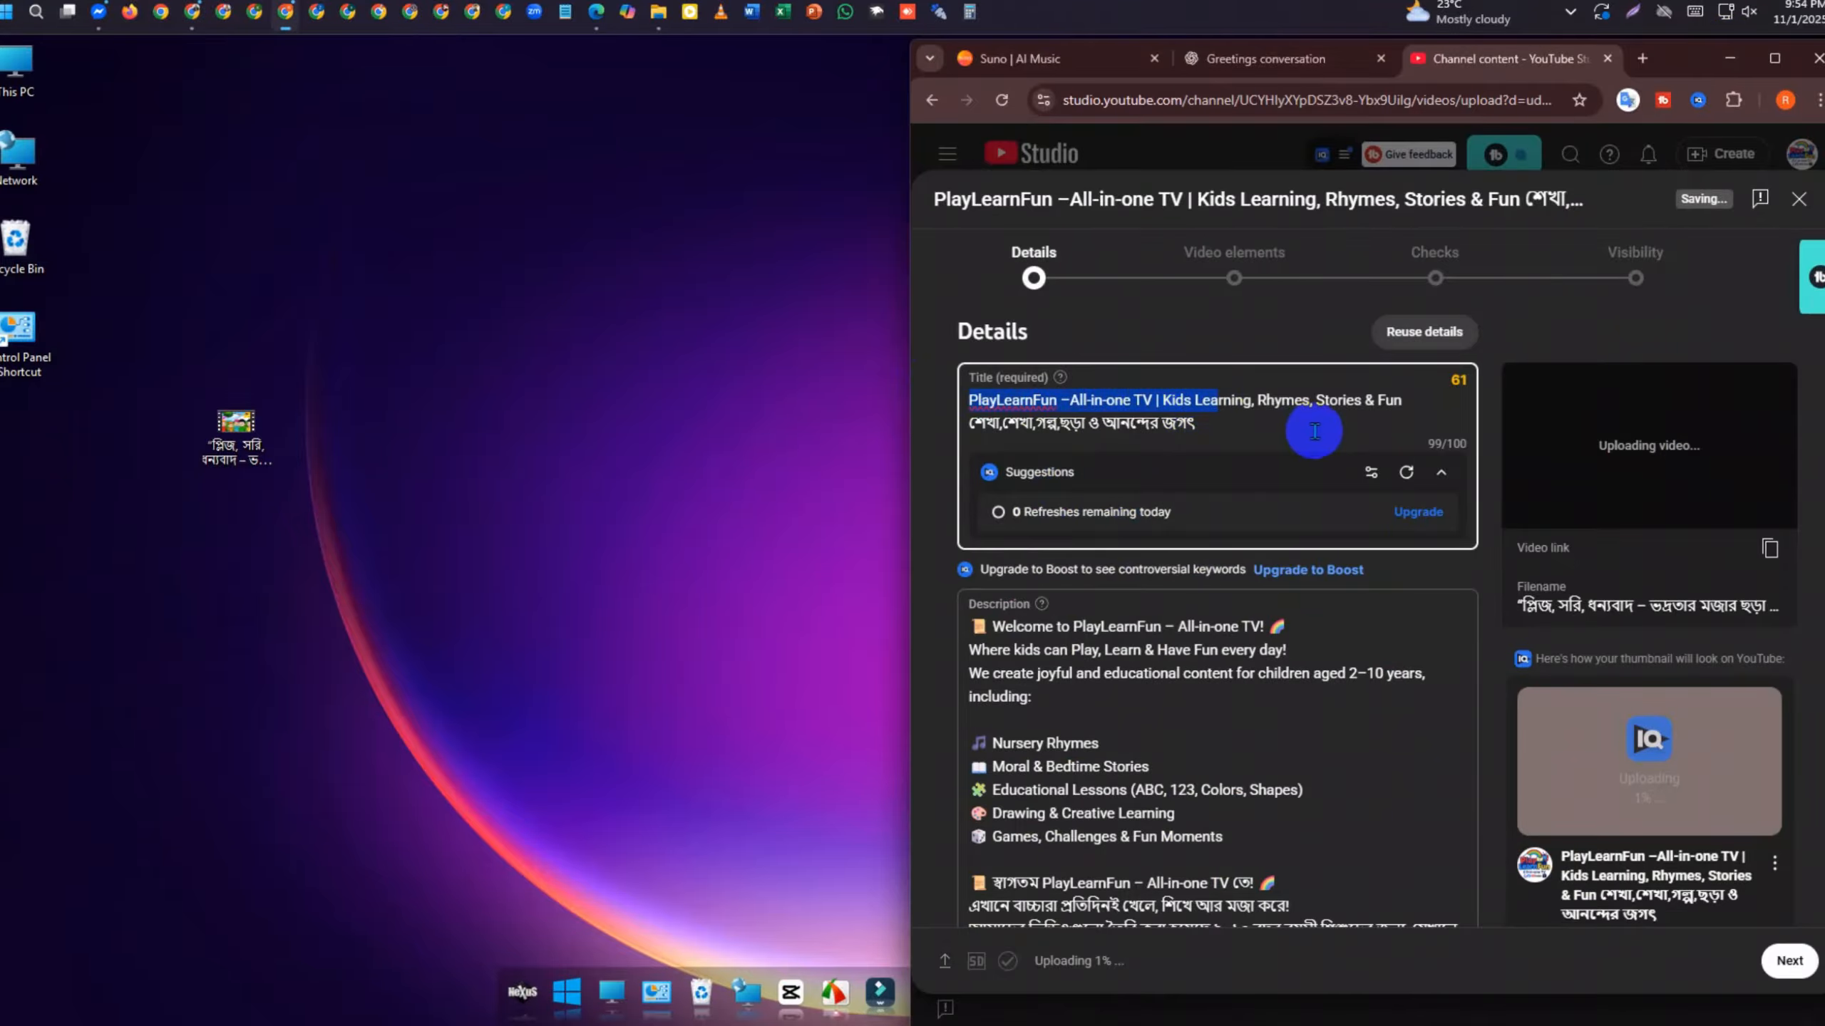
{"action": "key", "text": "ctrl+a"}
{"action": "key", "text": "BackSpace"}
{"action": "left_click_drag", "start_coordinate": [1559, 78], "coordinate": [424, 65]}
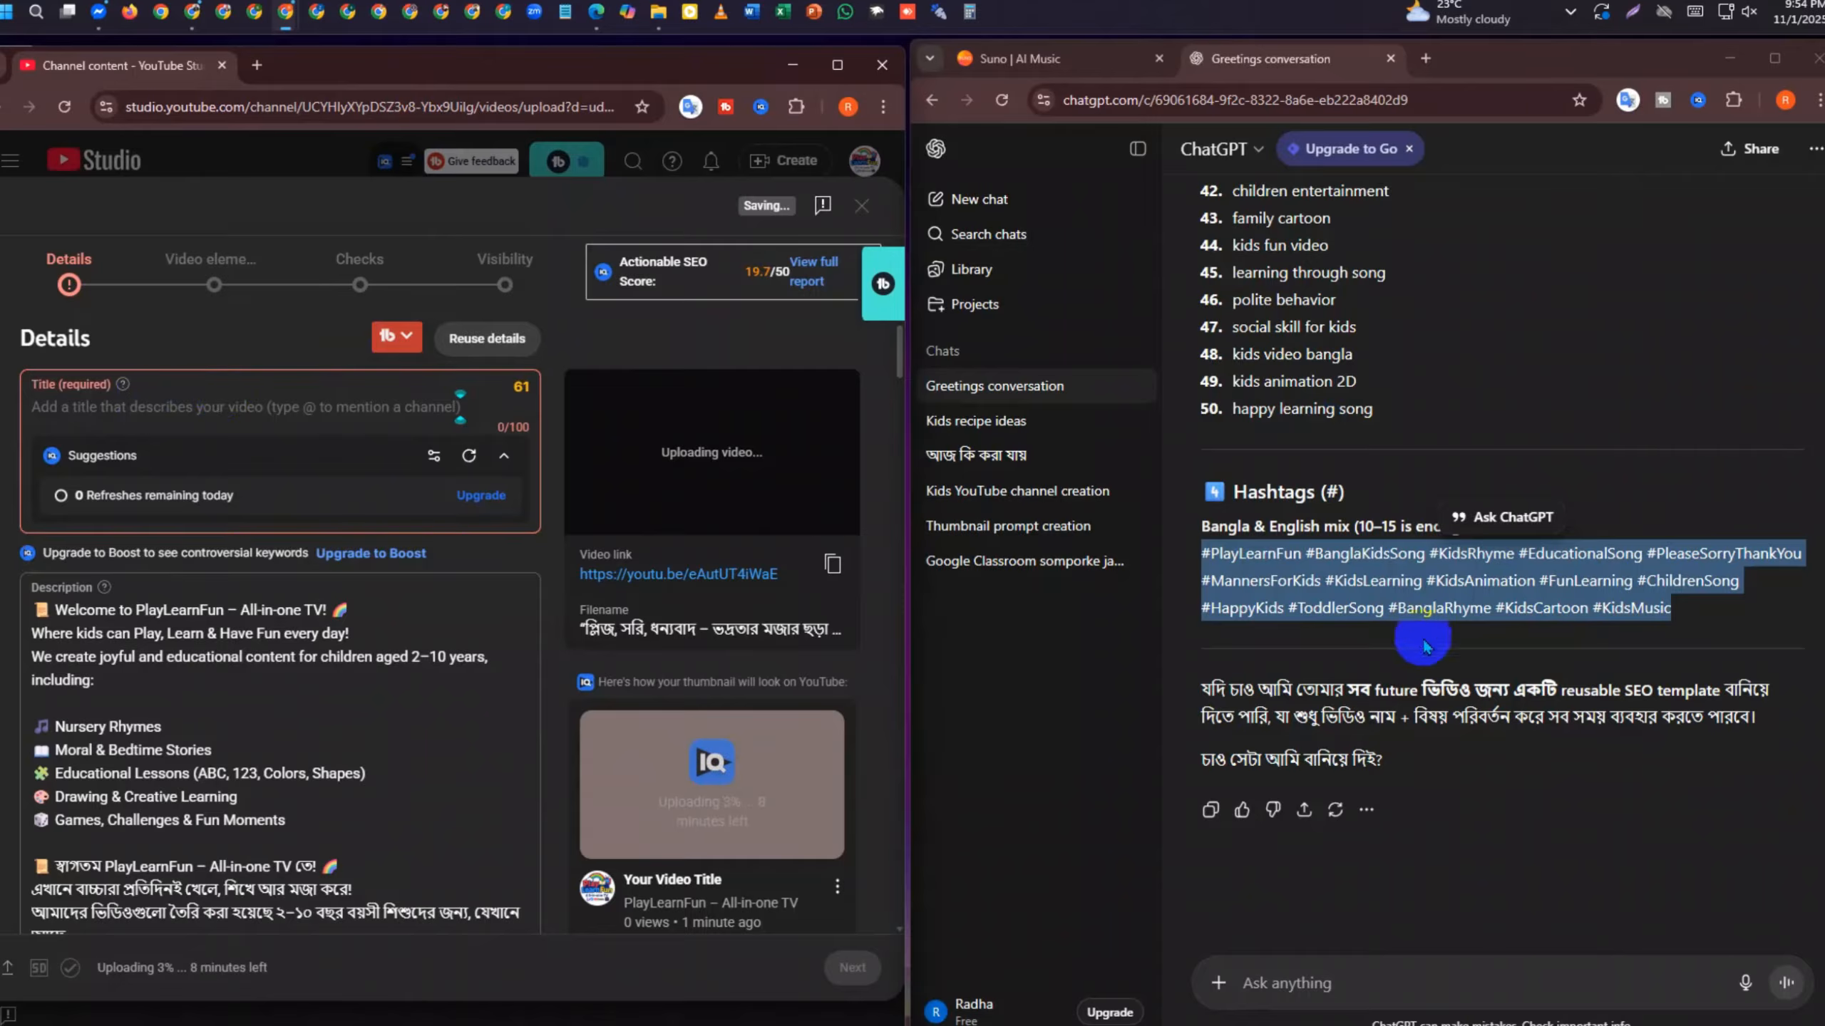
Copy the Bangla title "প্লিজ, সরি, ধন্যবাদ – ভদ্রতার মজার ছড়া | PlayLearnFun Kids Song" from ChatGPT into the upload's title
{"action": "scroll", "coordinate": [1365, 618], "scroll_direction": "up", "scroll_amount": 15}
{"action": "scroll", "coordinate": [1338, 606], "scroll_direction": "up", "scroll_amount": 5}
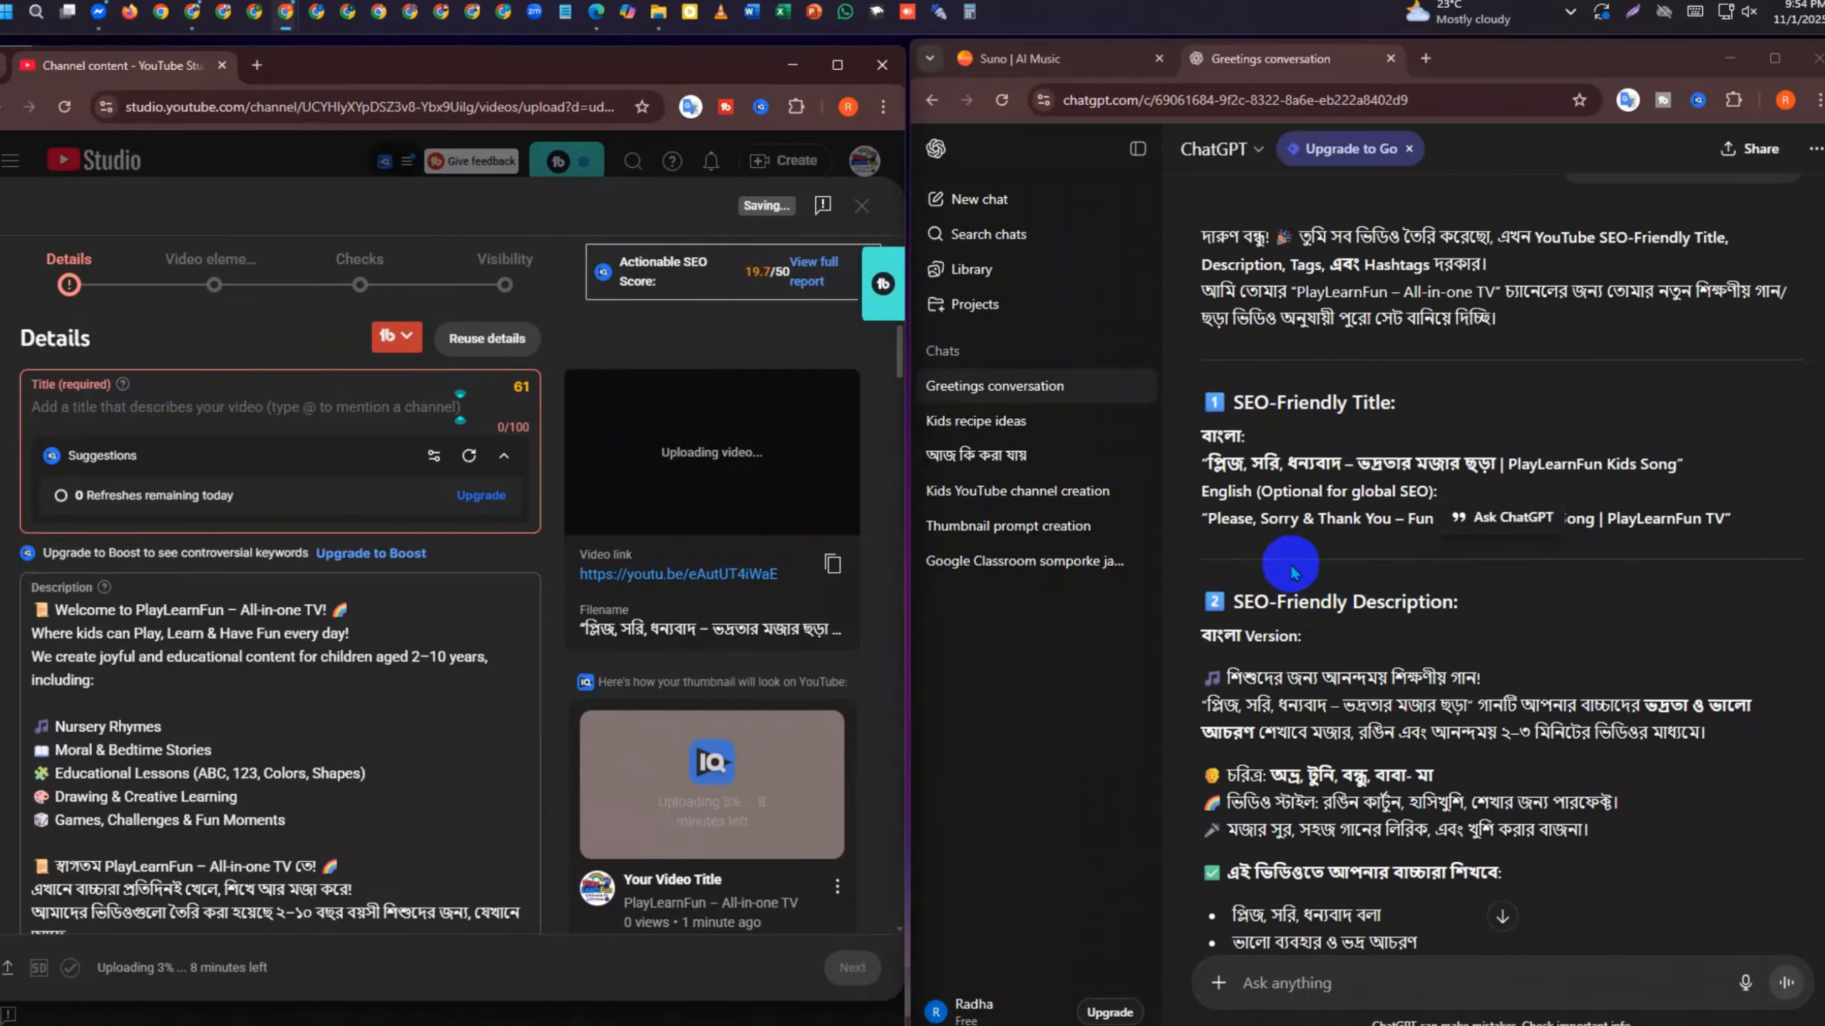
{"action": "left_click_drag", "start_coordinate": [1201, 463], "coordinate": [1732, 456]}
{"action": "key", "text": "ctrl+c"}
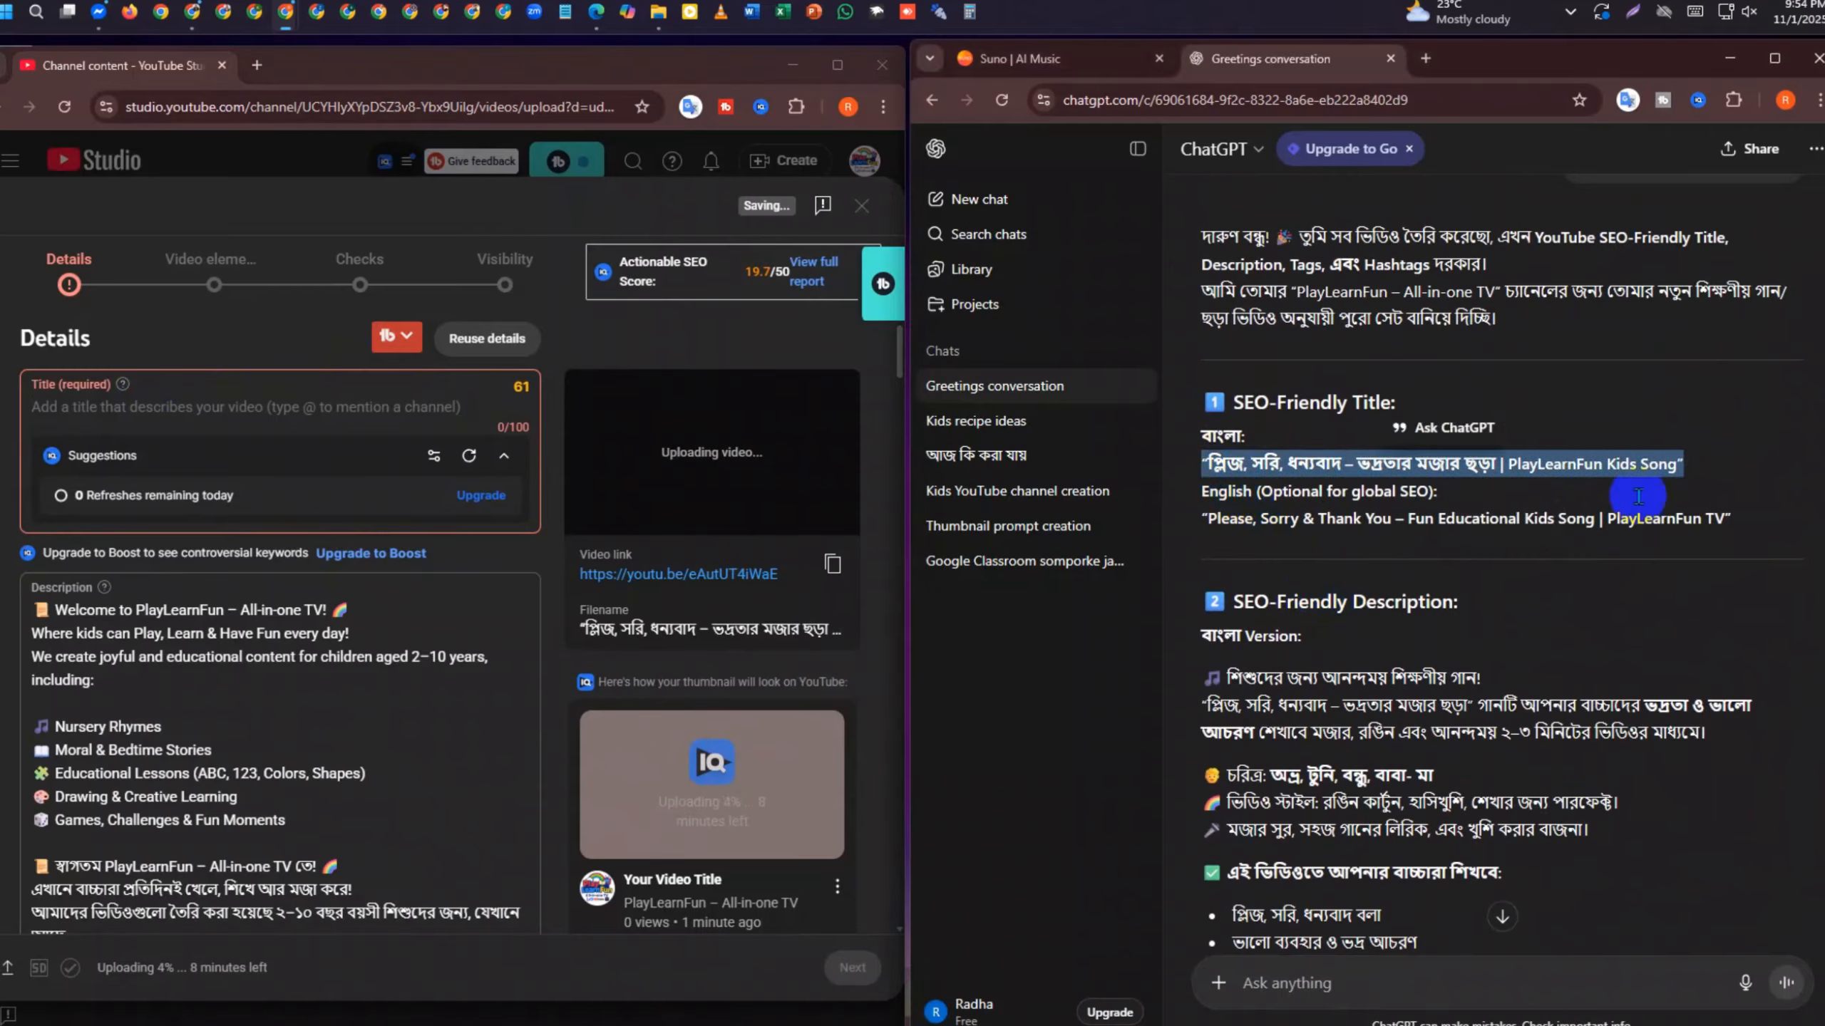
{"action": "left_click", "coordinate": [294, 431]}
{"action": "key", "text": "ctrl+v"}
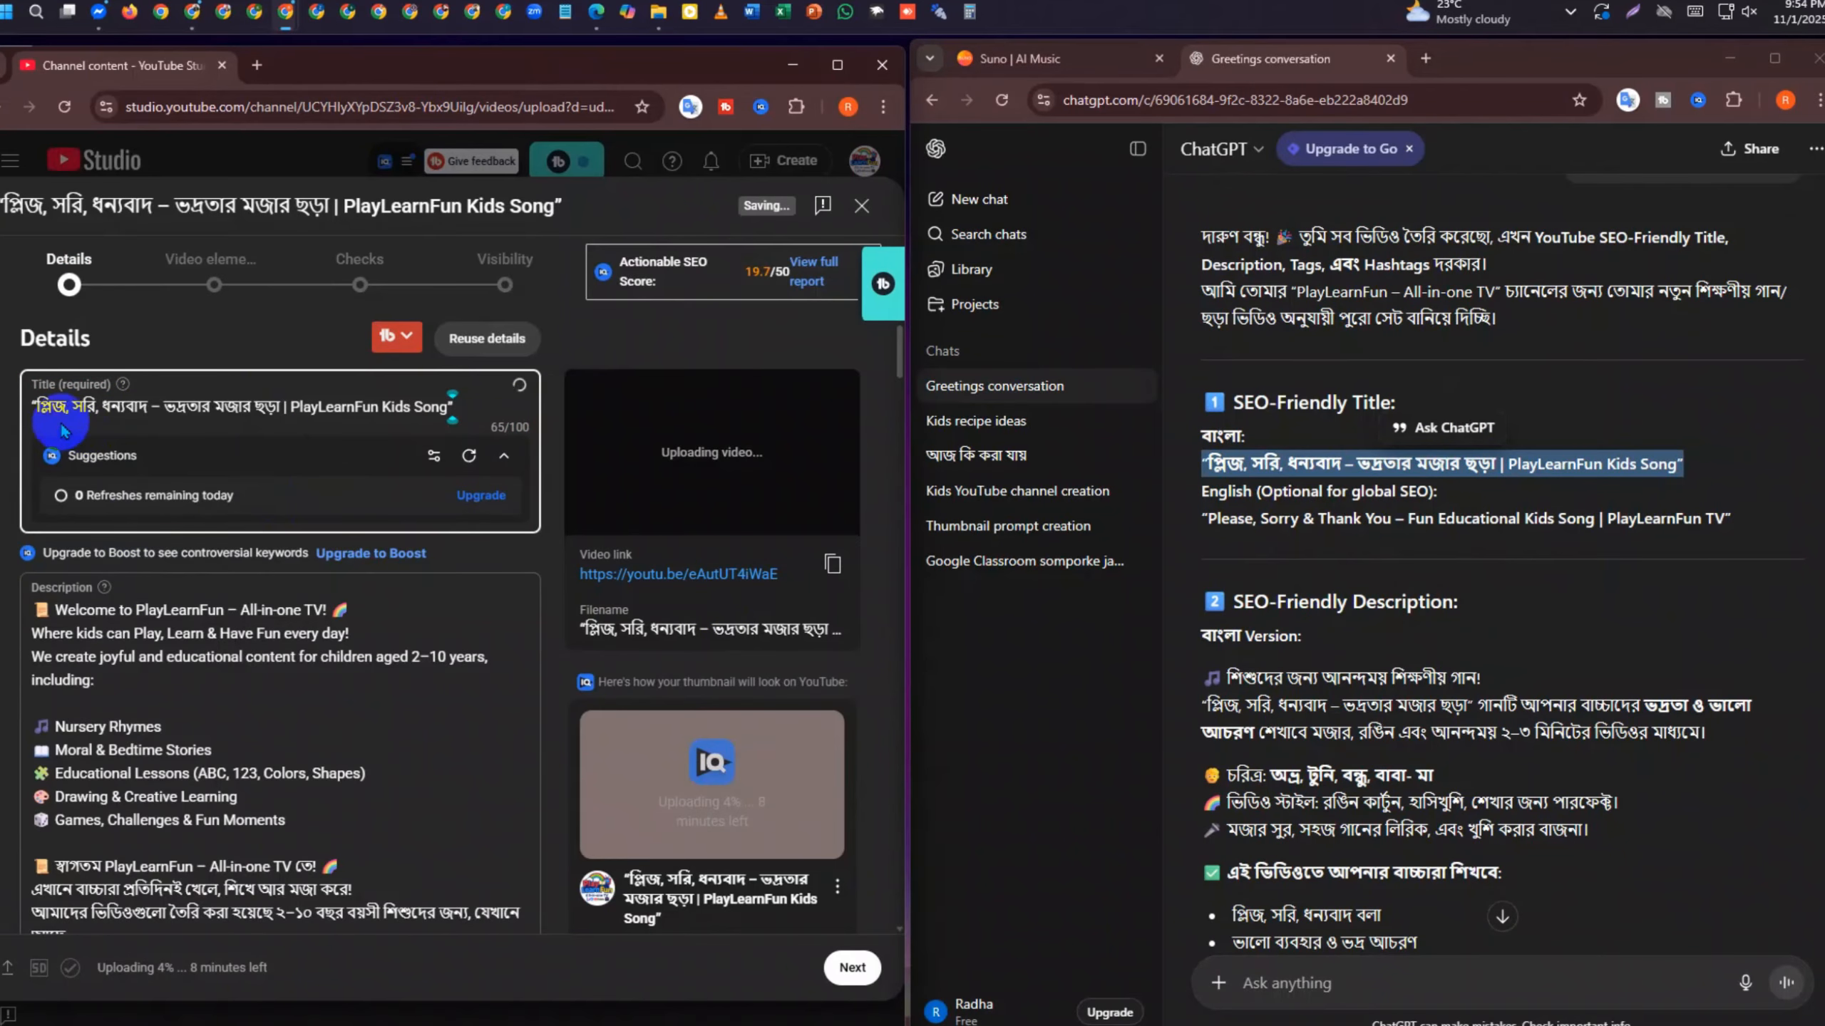
Replace the default description with the English title "Please, Sorry & Thank You – Fun Educational Kids Song | PlayLearnFun TV" copied from ChatGPT
{"action": "left_click", "coordinate": [175, 634]}
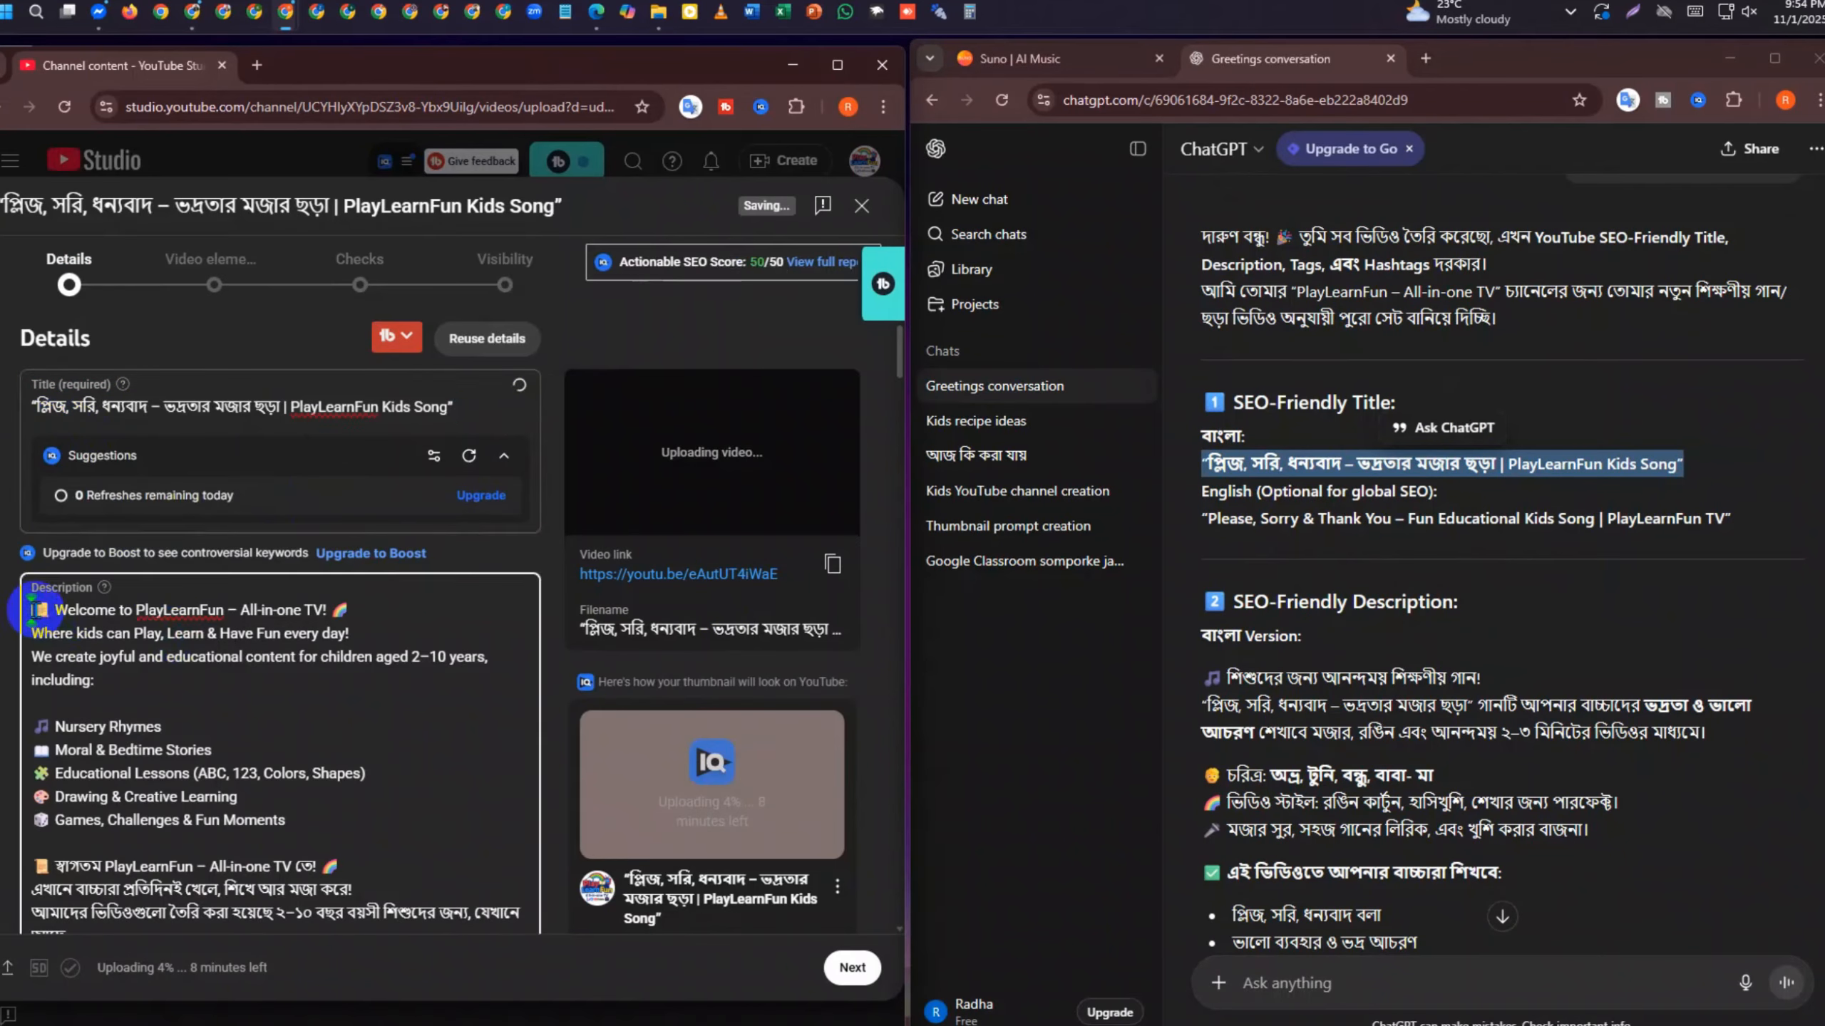
{"action": "key", "text": "ctrl+a"}
{"action": "key", "text": "BackSpace"}
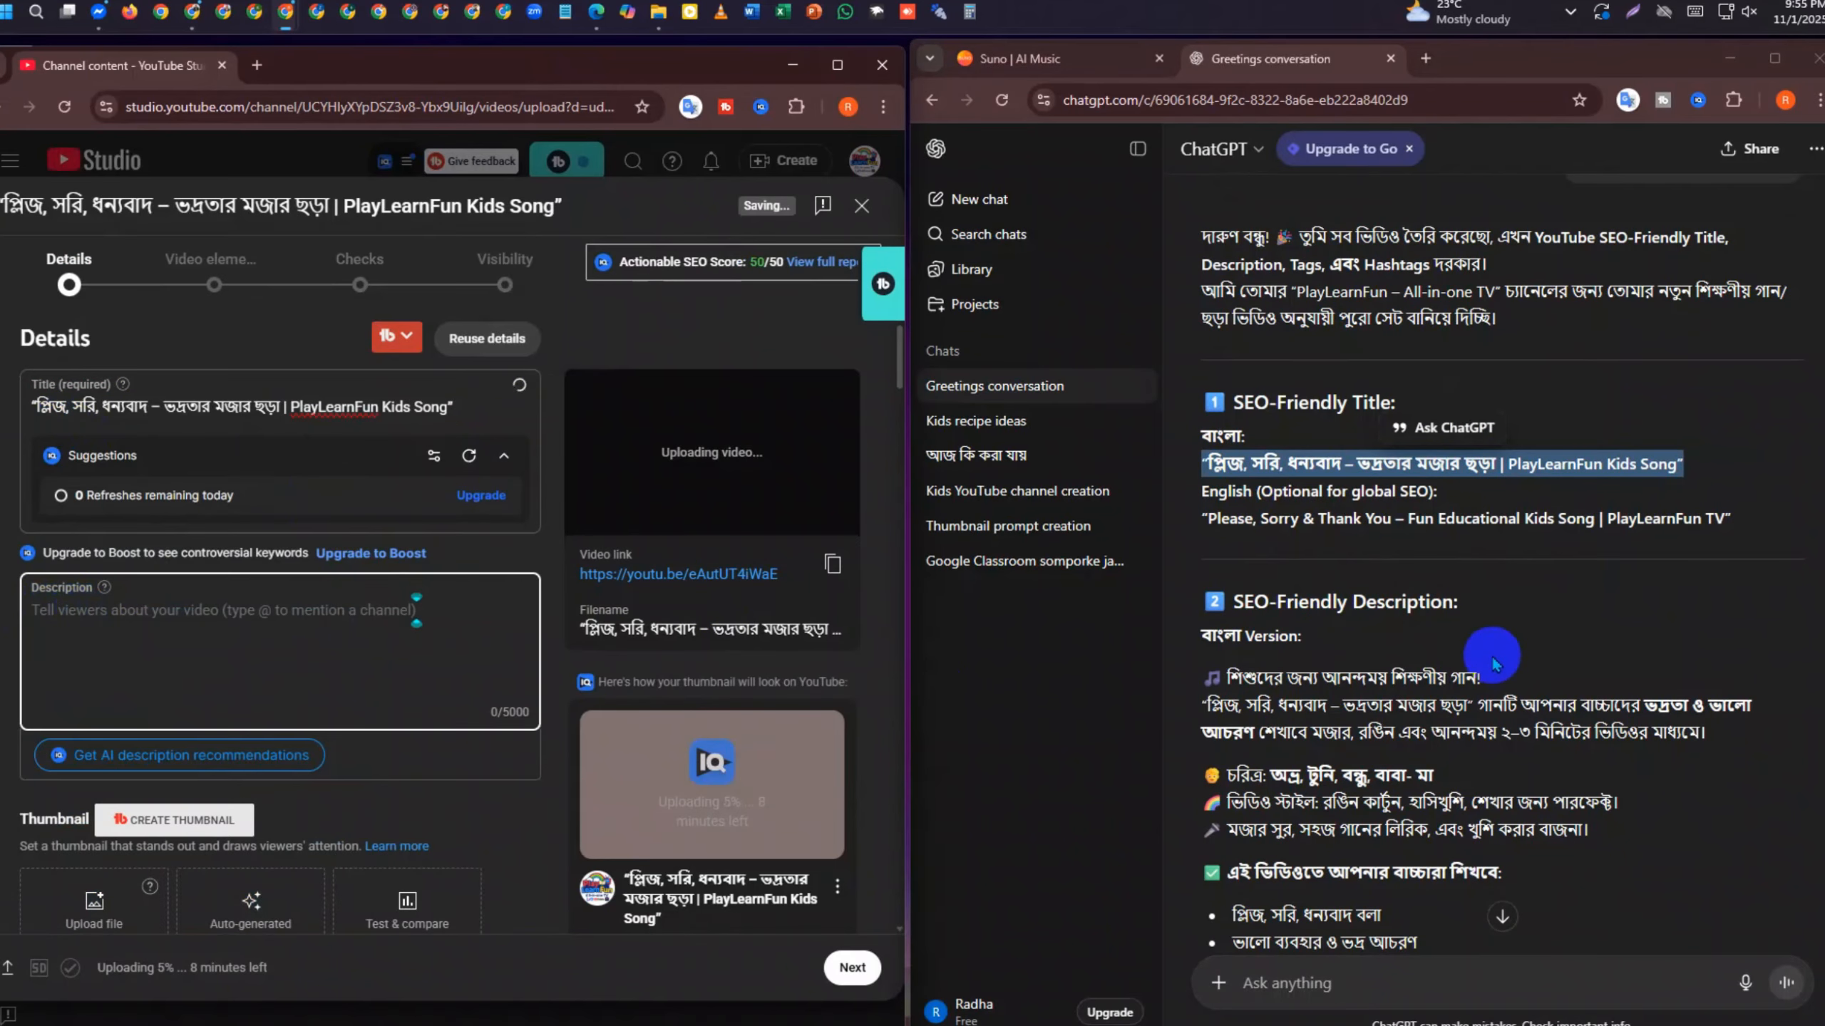
{"action": "scroll", "coordinate": [1473, 610], "scroll_direction": "down", "scroll_amount": 3}
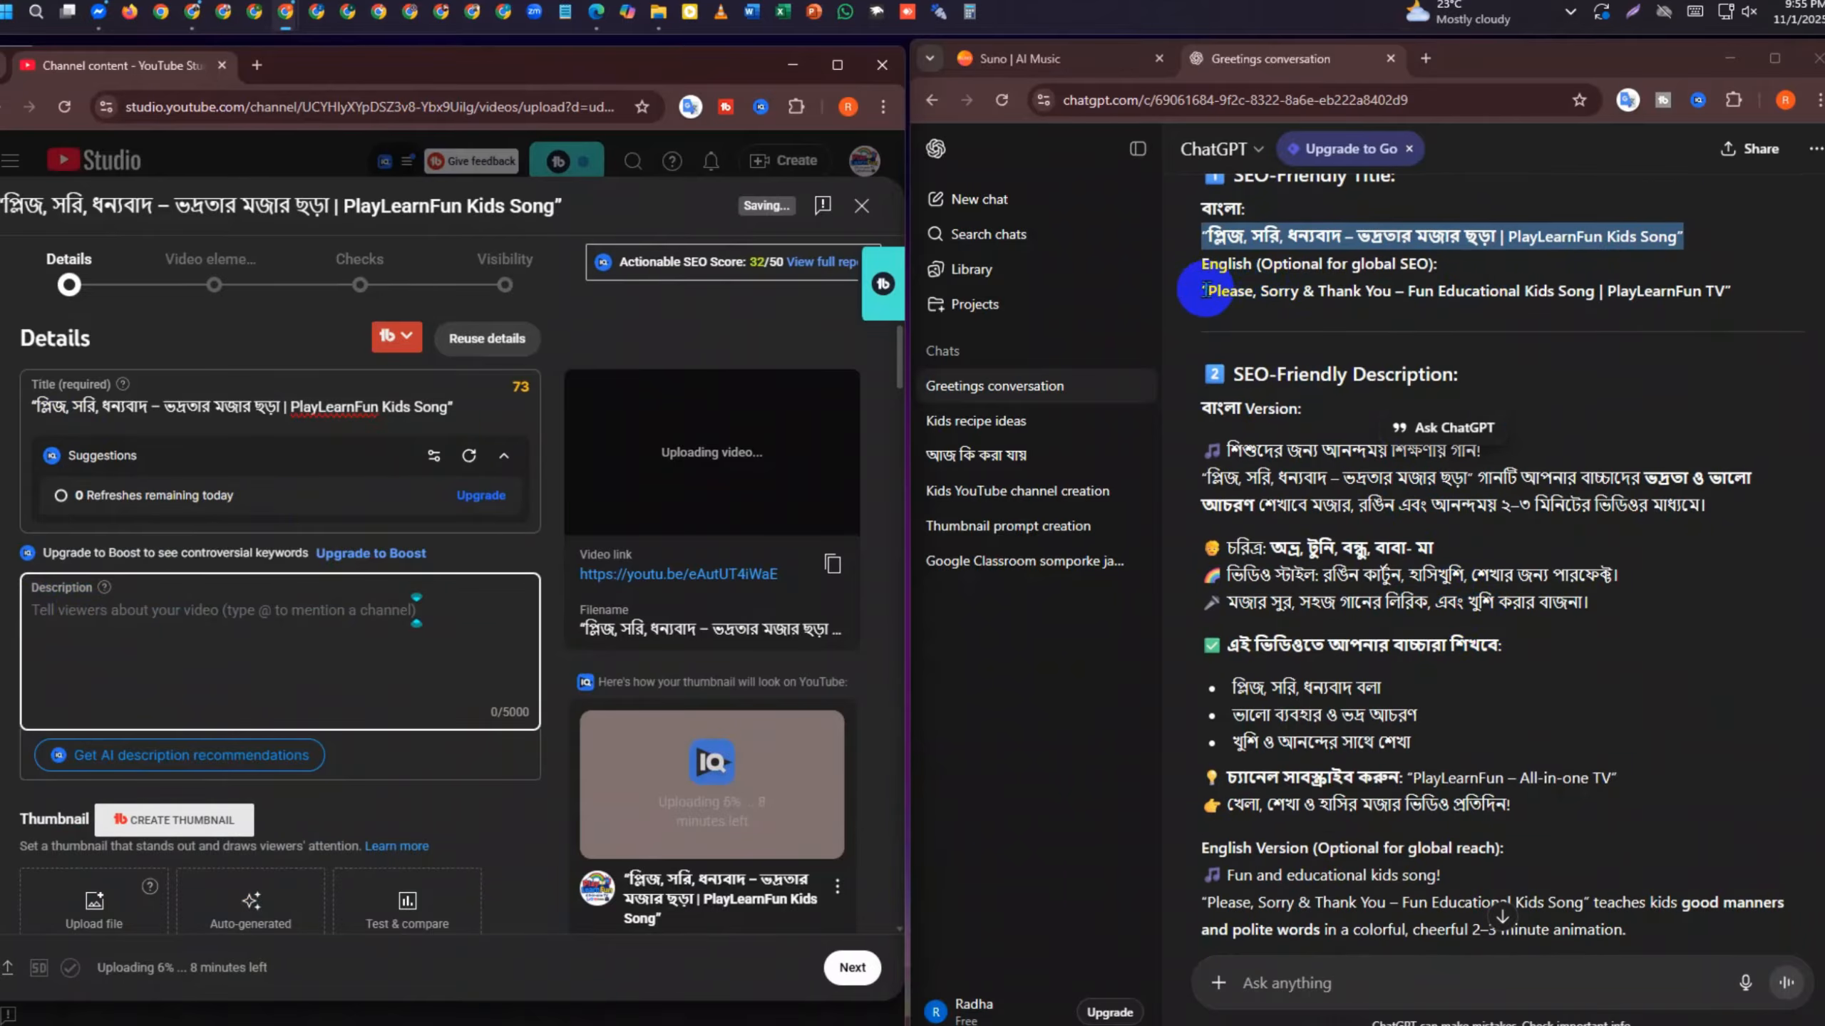
{"action": "left_click_drag", "start_coordinate": [1205, 291], "coordinate": [1751, 290]}
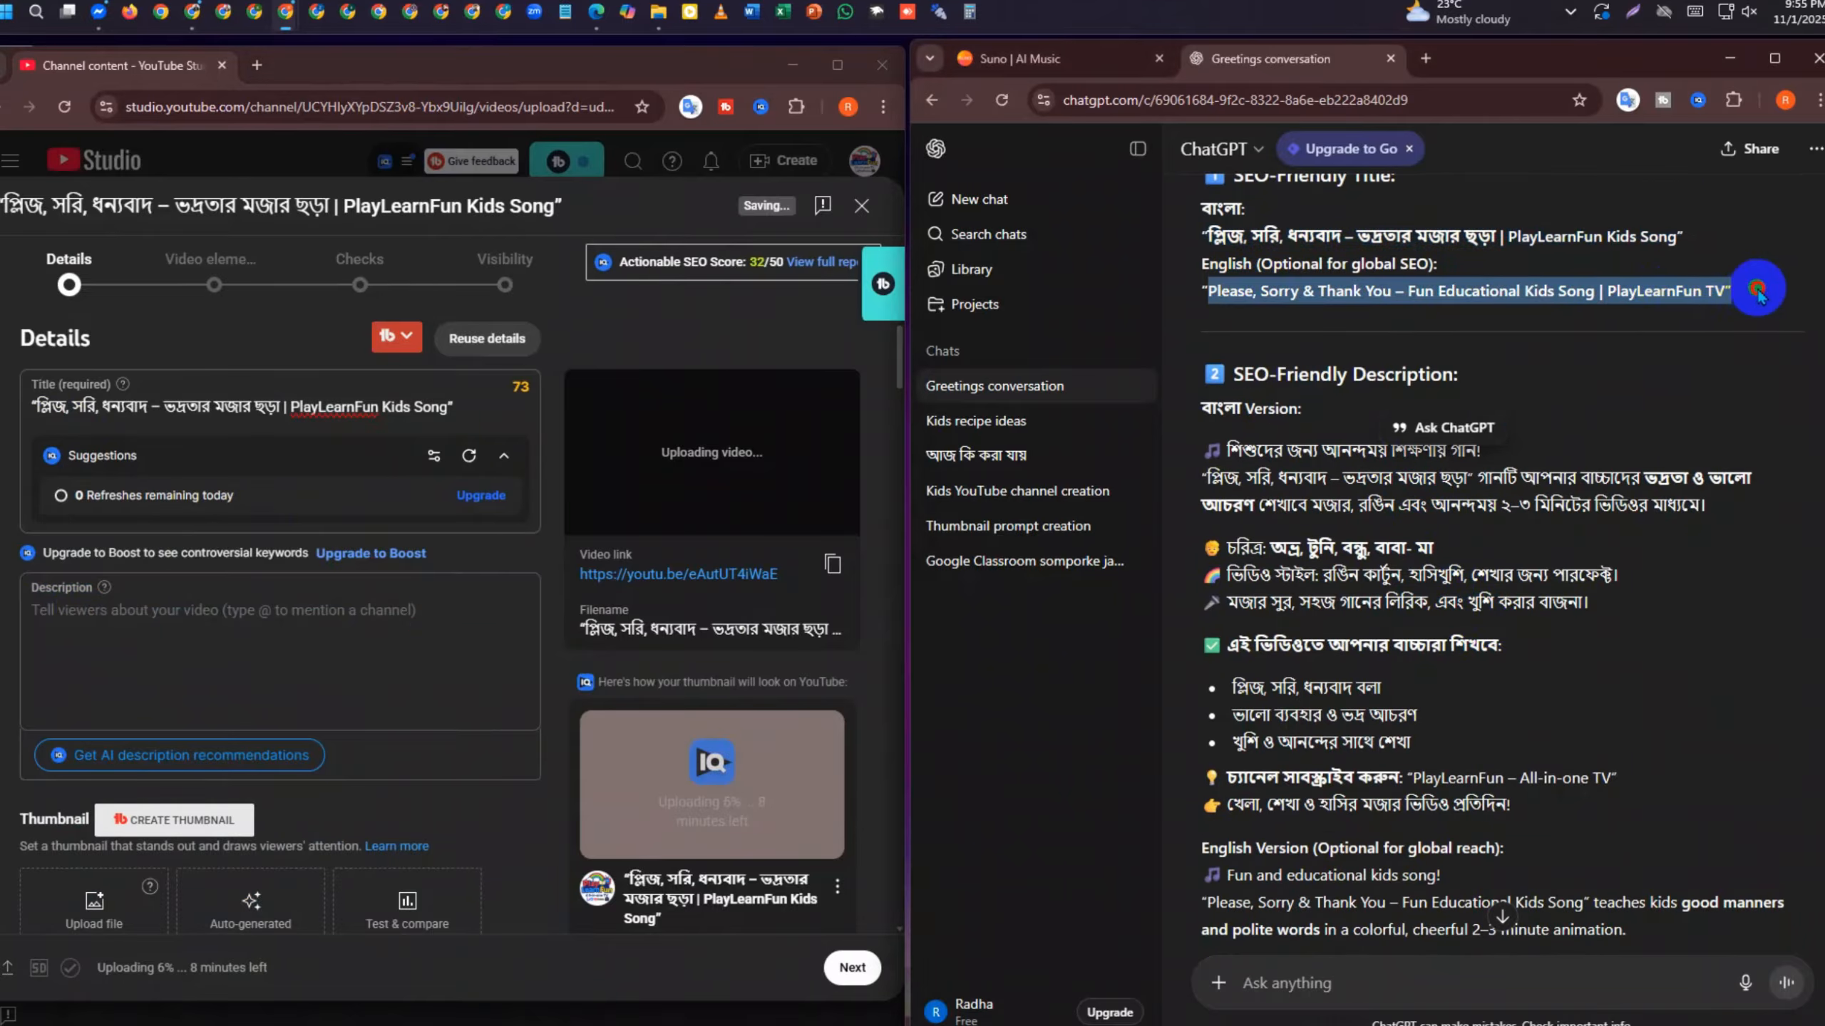
{"action": "left_click", "coordinate": [216, 608]}
{"action": "key", "text": "ctrl+v"}
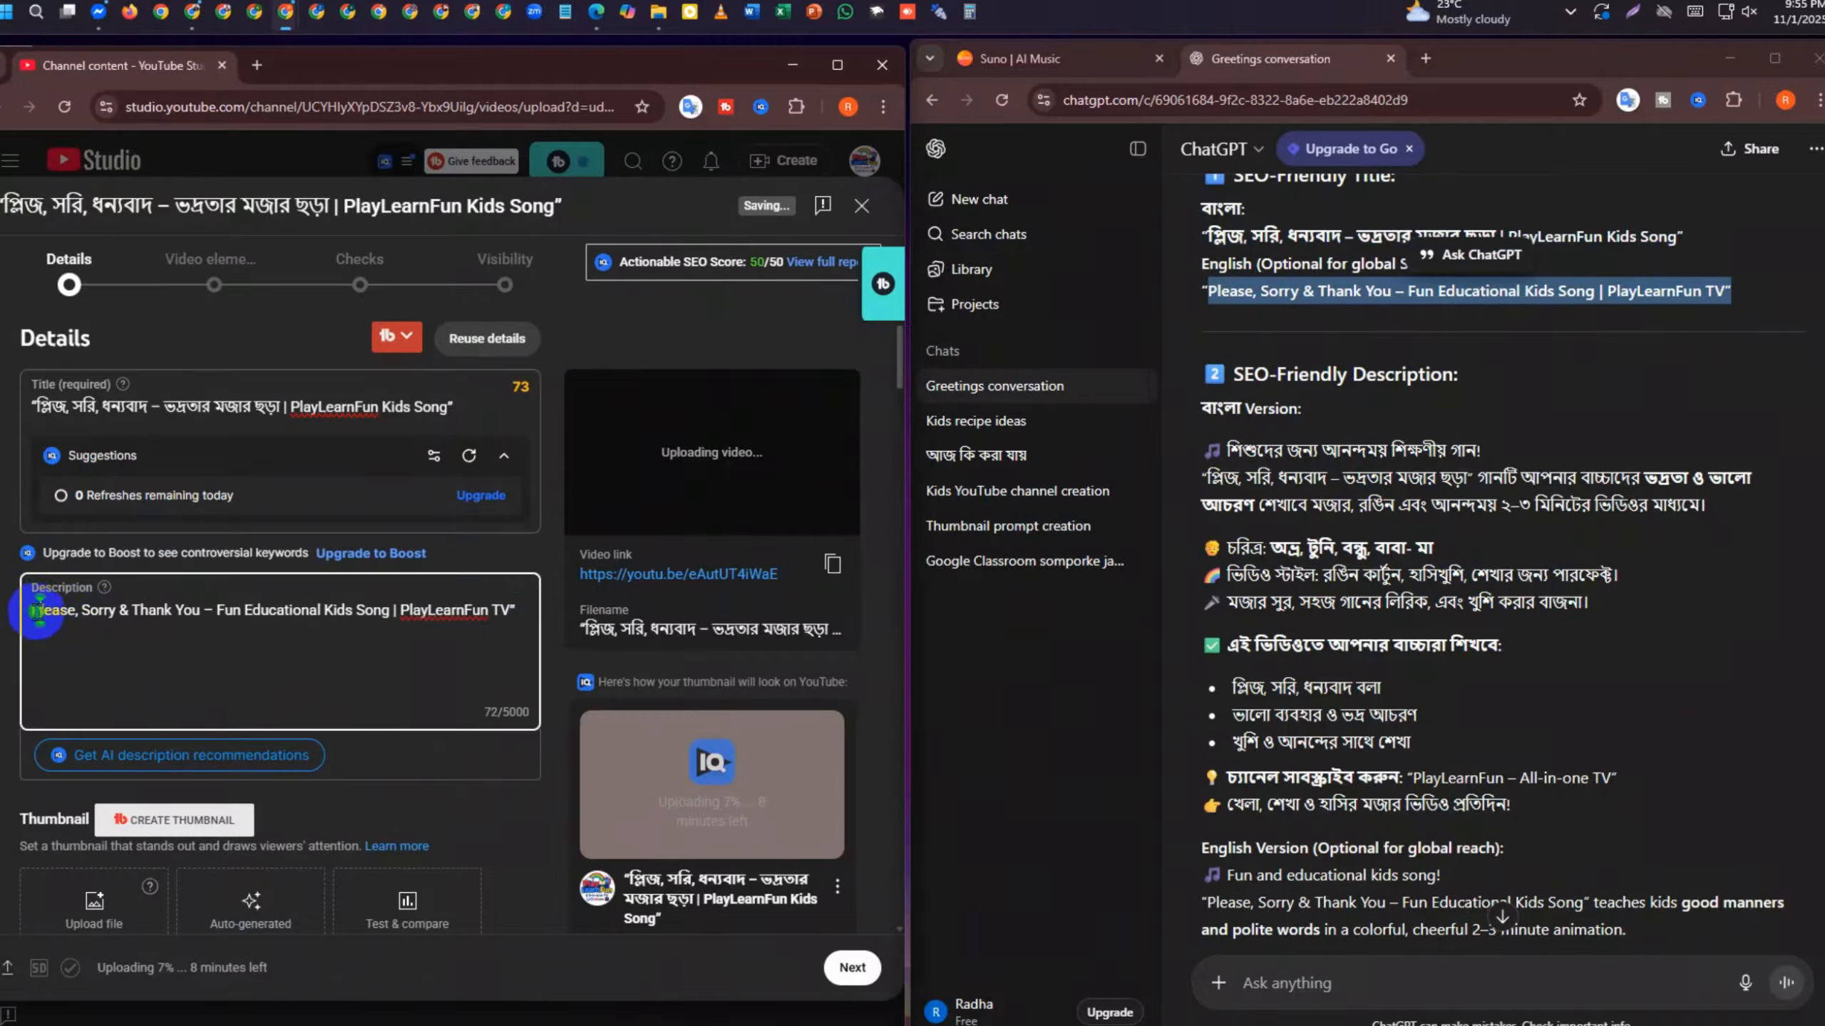
Copy the Bangla title from ChatGPT onto a new first line of the description, above the English title
{"action": "key", "text": "Return"}
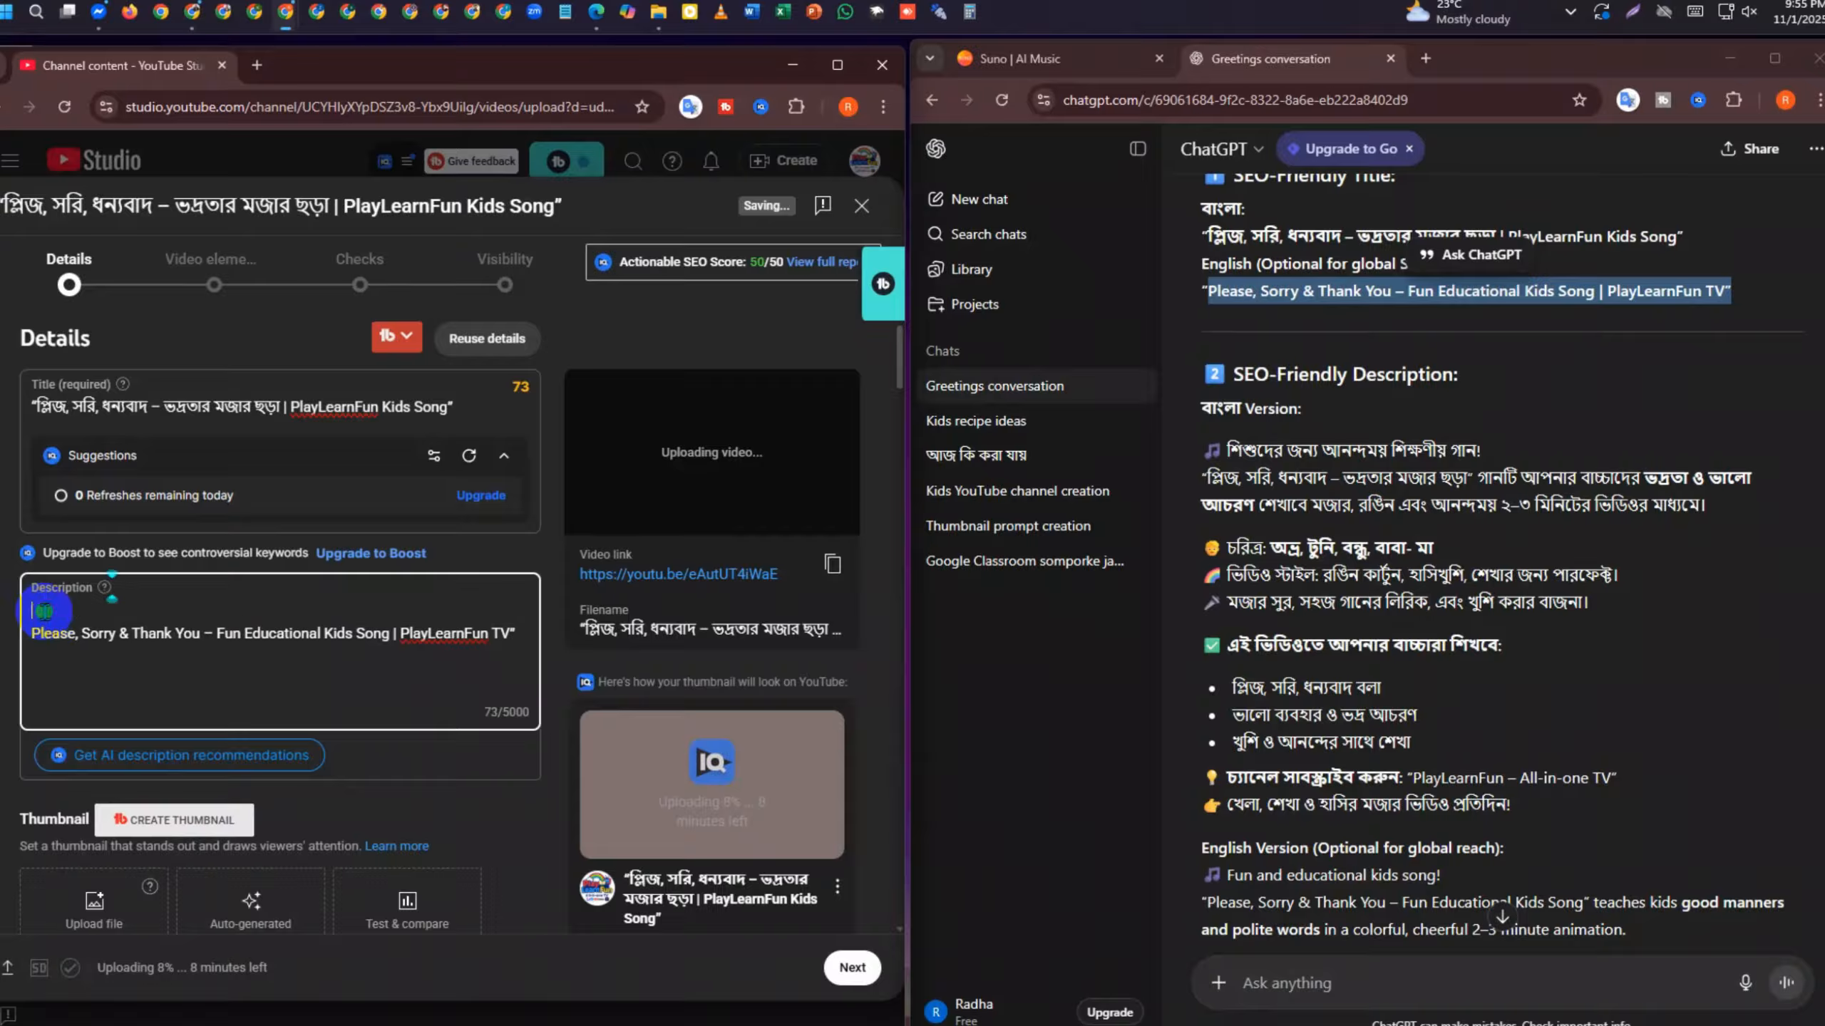
{"action": "left_click_drag", "start_coordinate": [1201, 243], "coordinate": [1715, 233]}
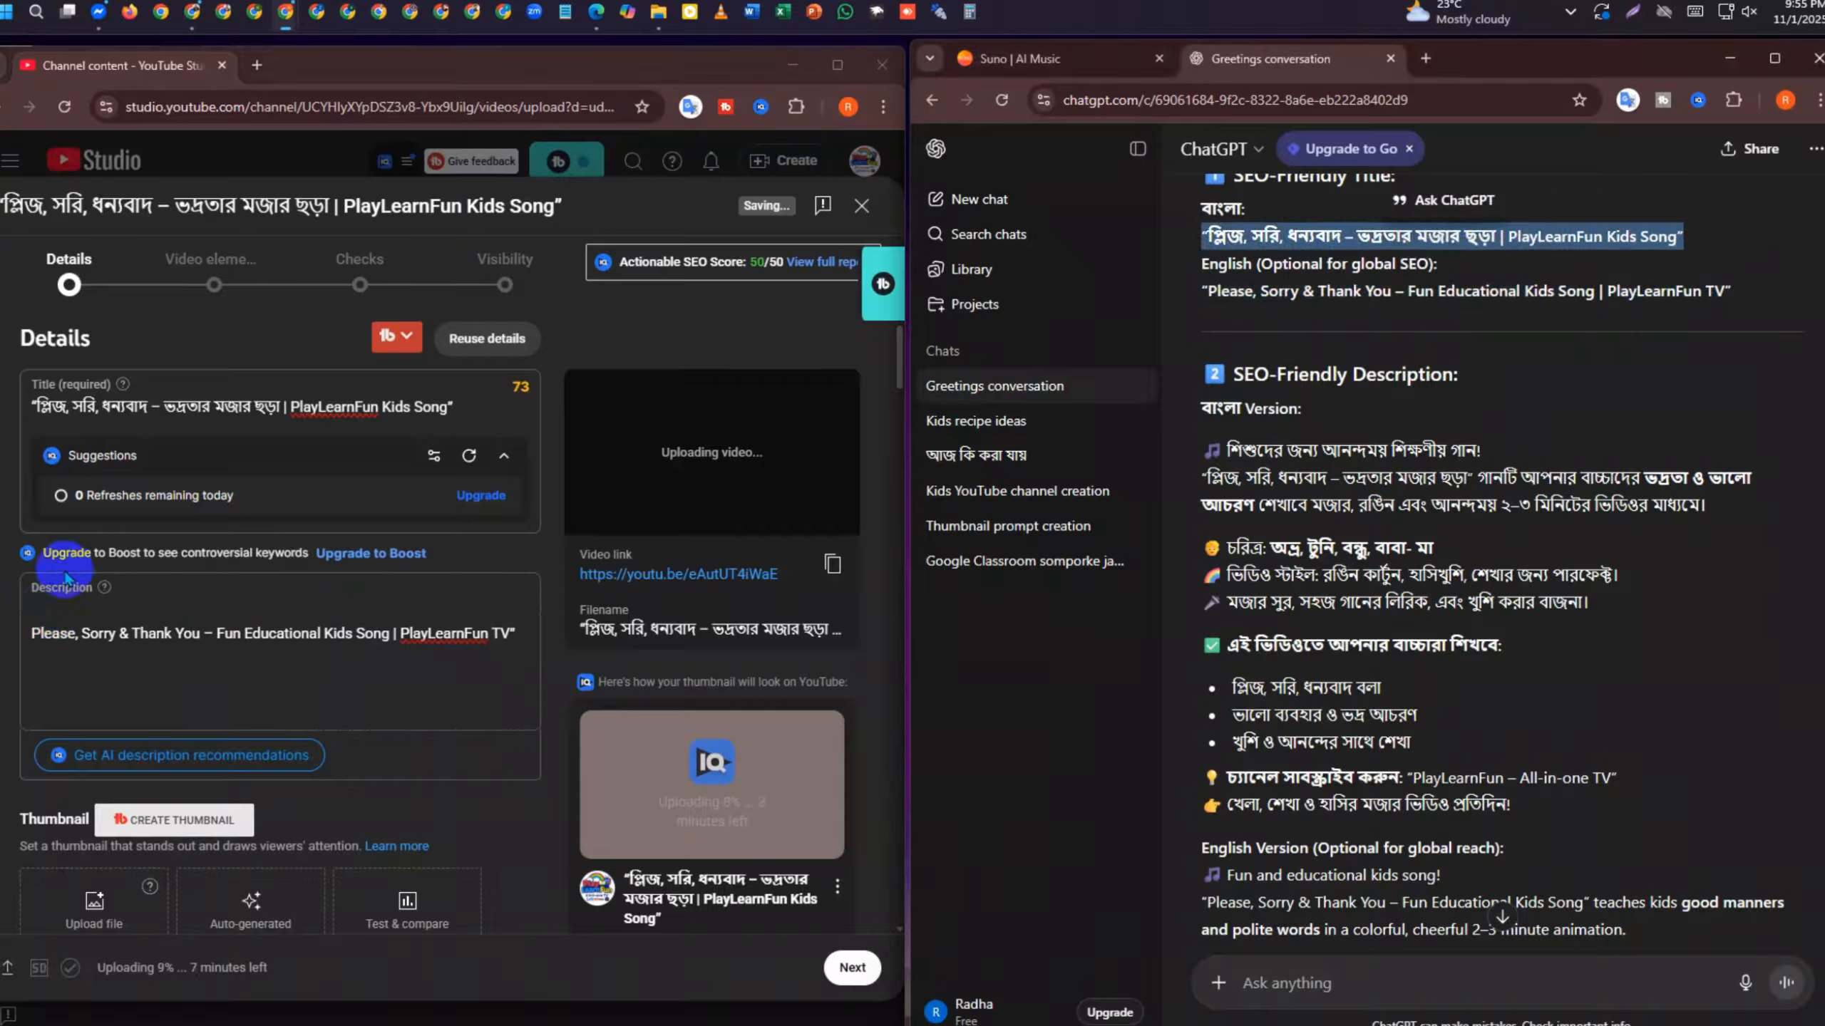
{"action": "left_click", "coordinate": [54, 611]}
{"action": "key", "text": "ctrl+v"}
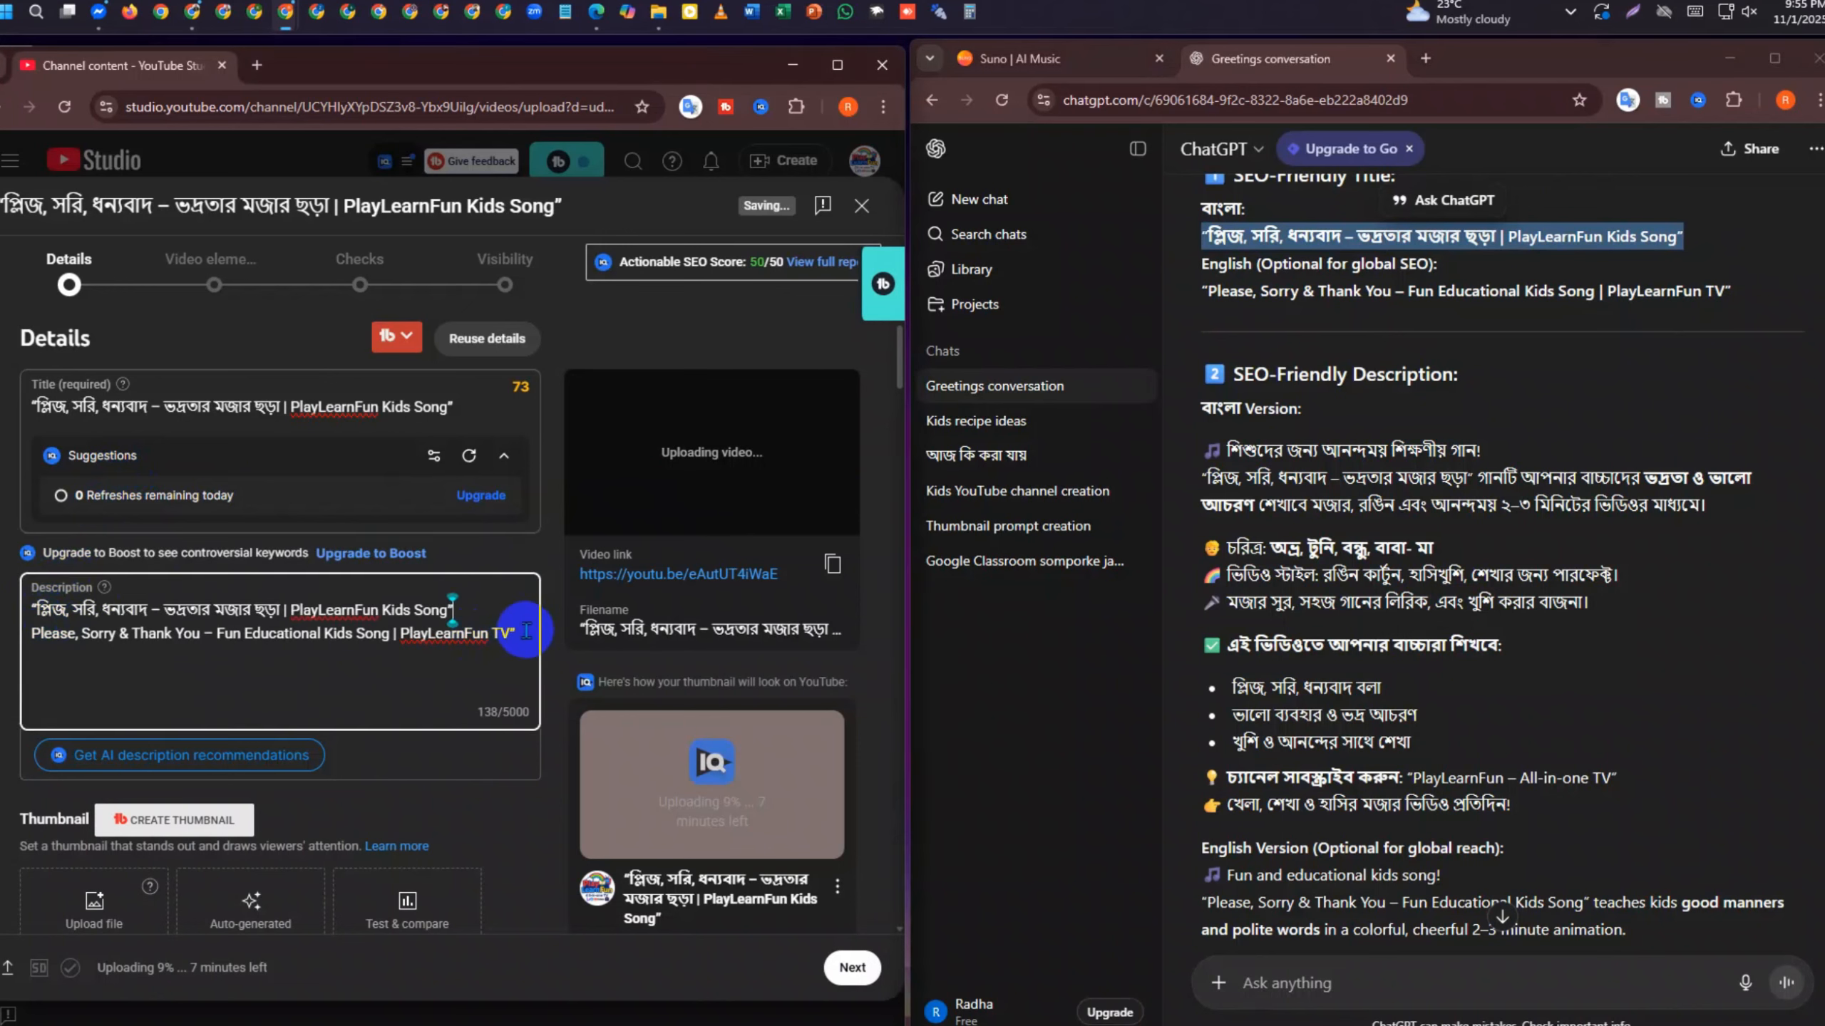
Copy ChatGPT's SEO description, from the Bangla version through the English "happy background music" line, into the description below the two titles
{"action": "scroll", "coordinate": [1302, 592], "scroll_direction": "down", "scroll_amount": 2}
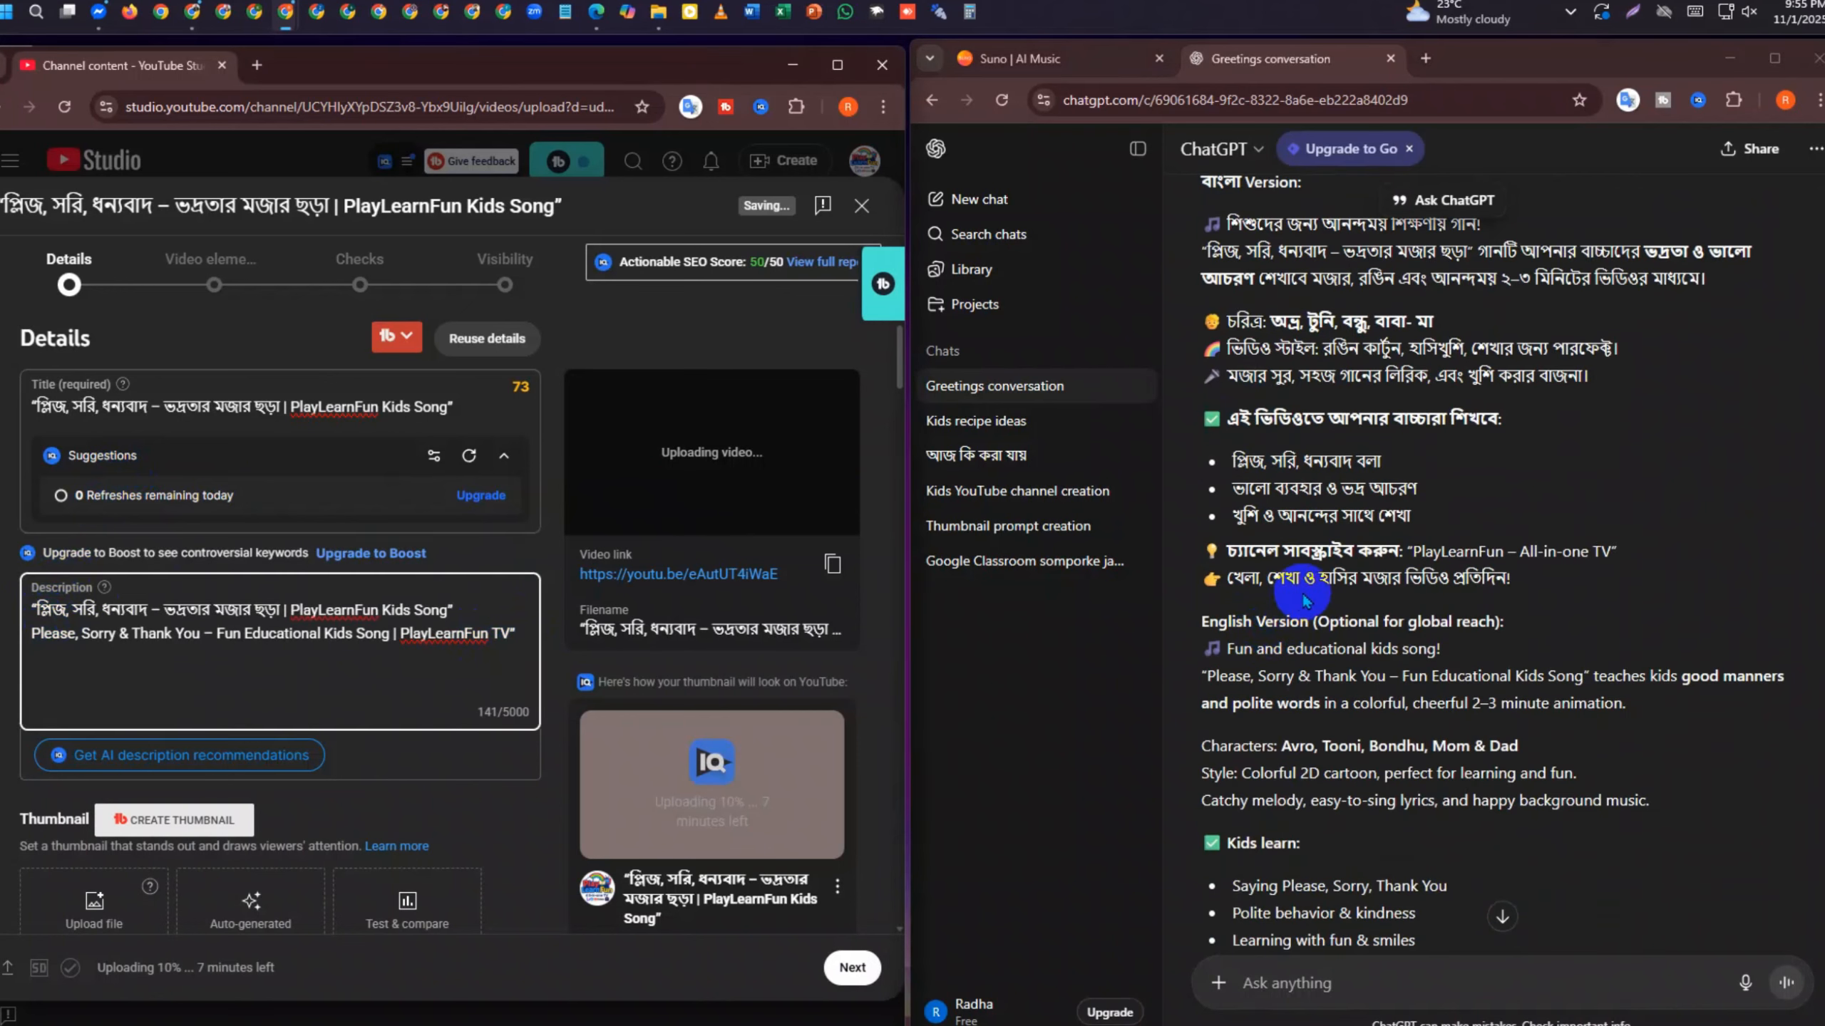
{"action": "scroll", "coordinate": [1302, 593], "scroll_direction": "up", "scroll_amount": 2}
{"action": "left_click", "coordinate": [1268, 546]}
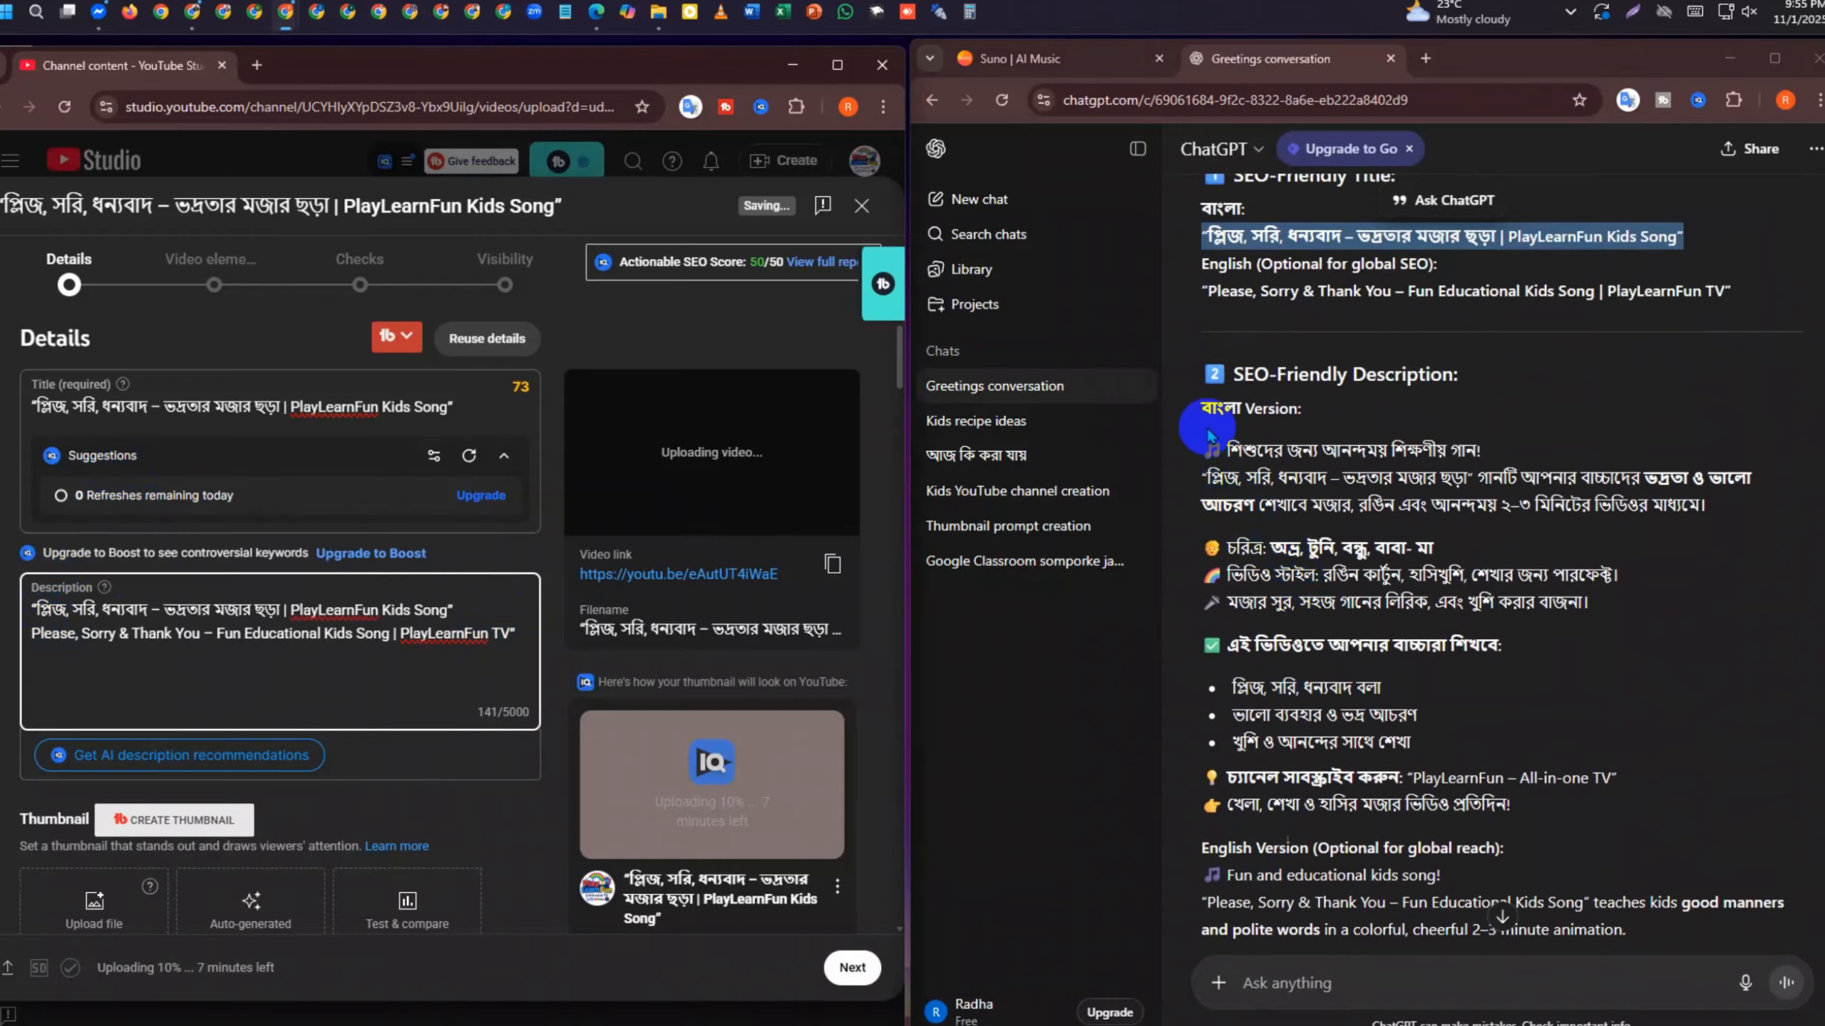
{"action": "left_click_drag", "start_coordinate": [1207, 431], "coordinate": [1726, 706]}
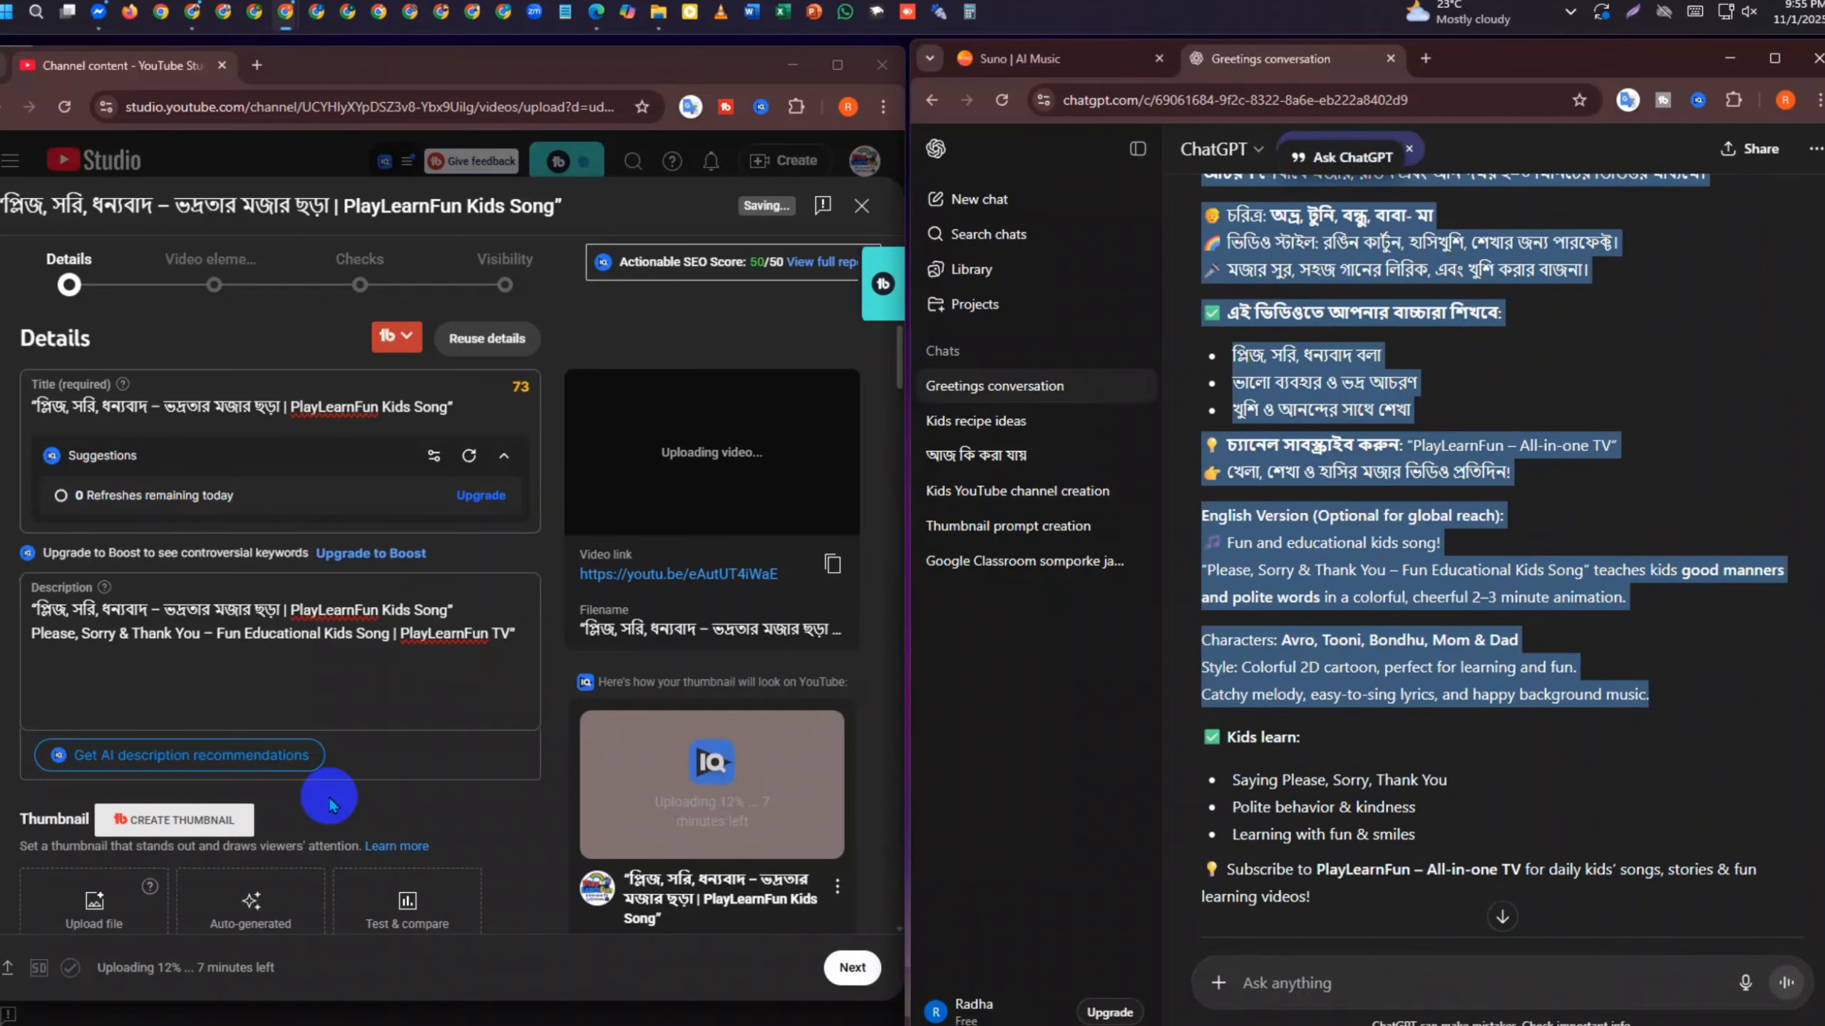
{"action": "left_click", "coordinate": [100, 692]}
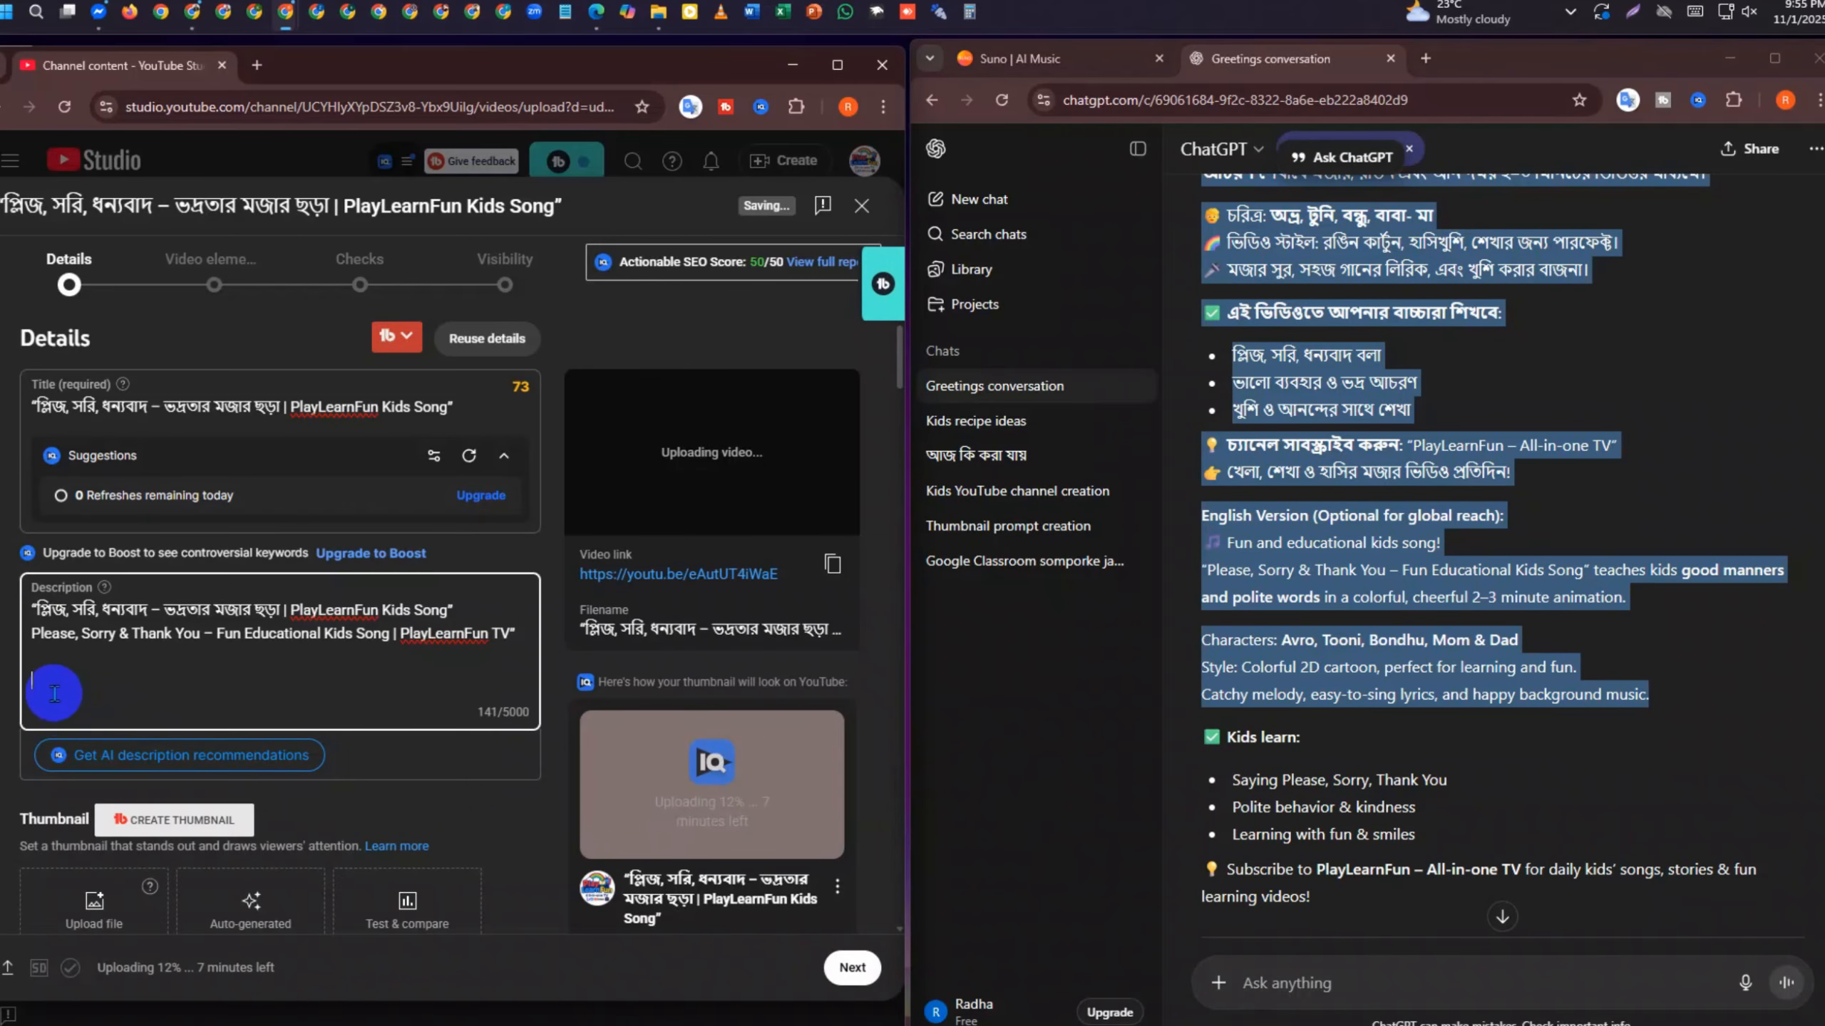
{"action": "key", "text": "Return"}
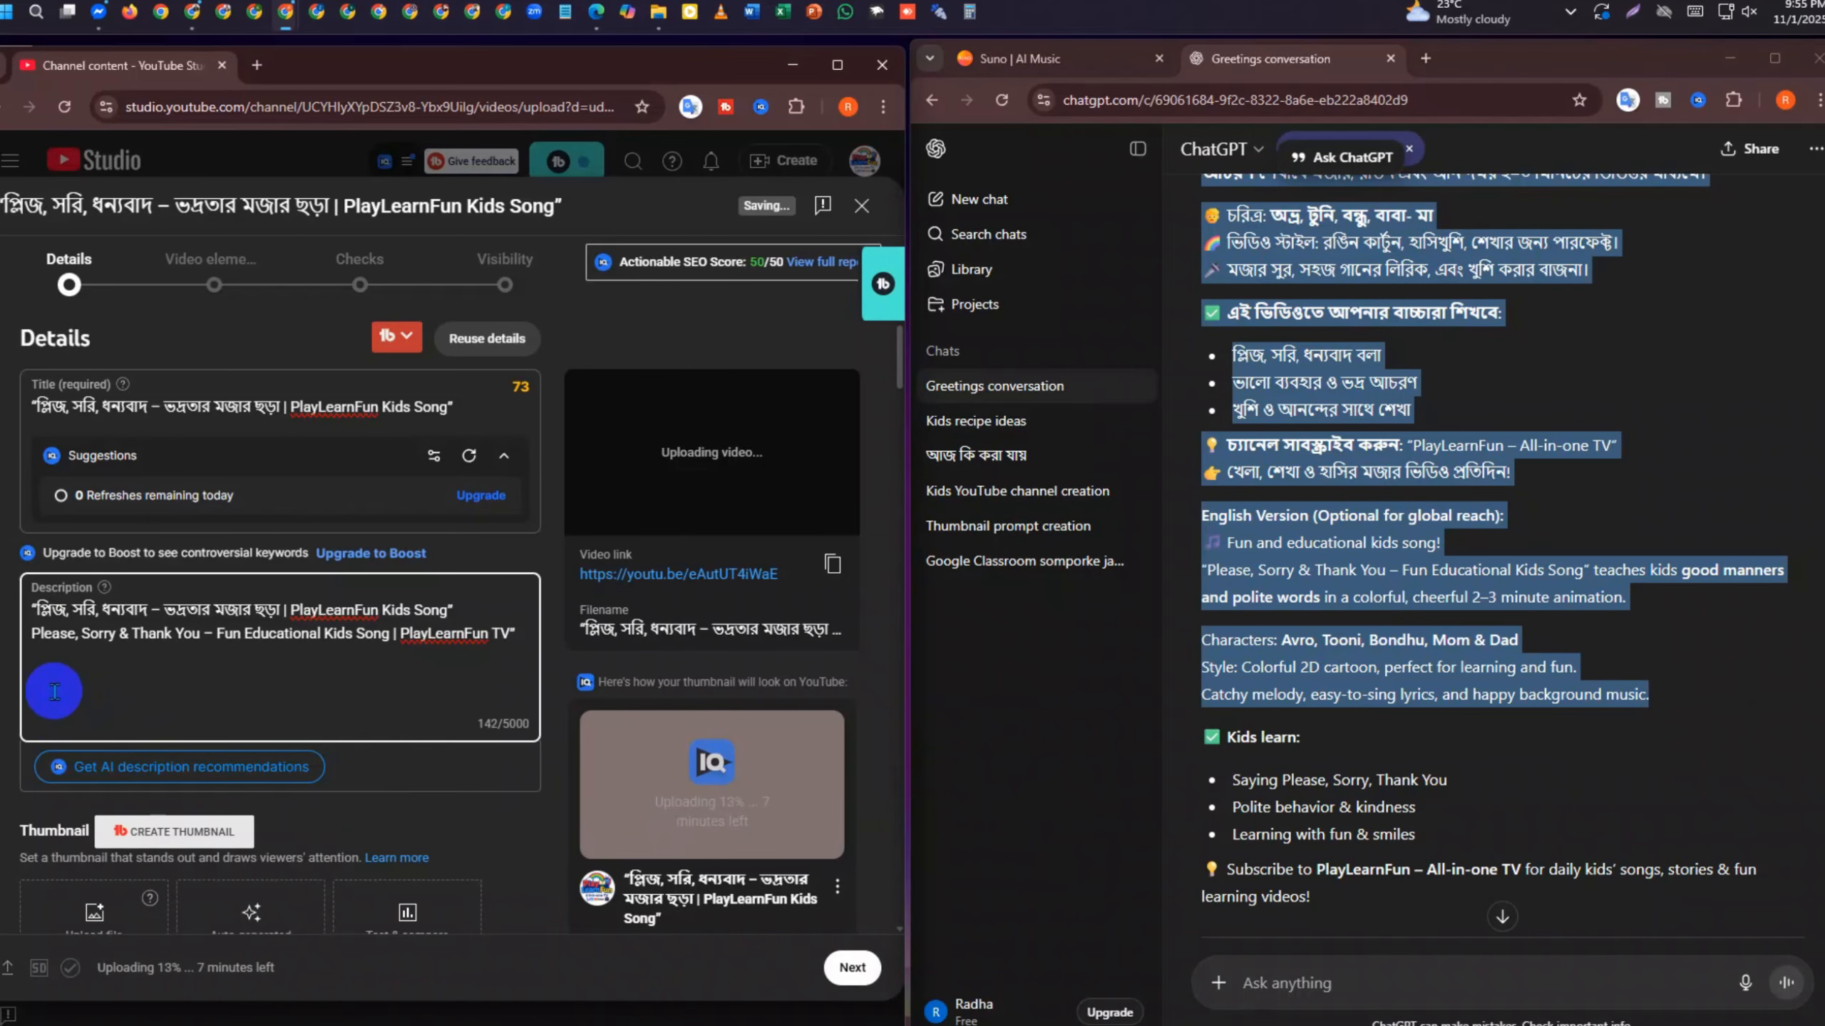
{"action": "key", "text": "ctrl+v"}
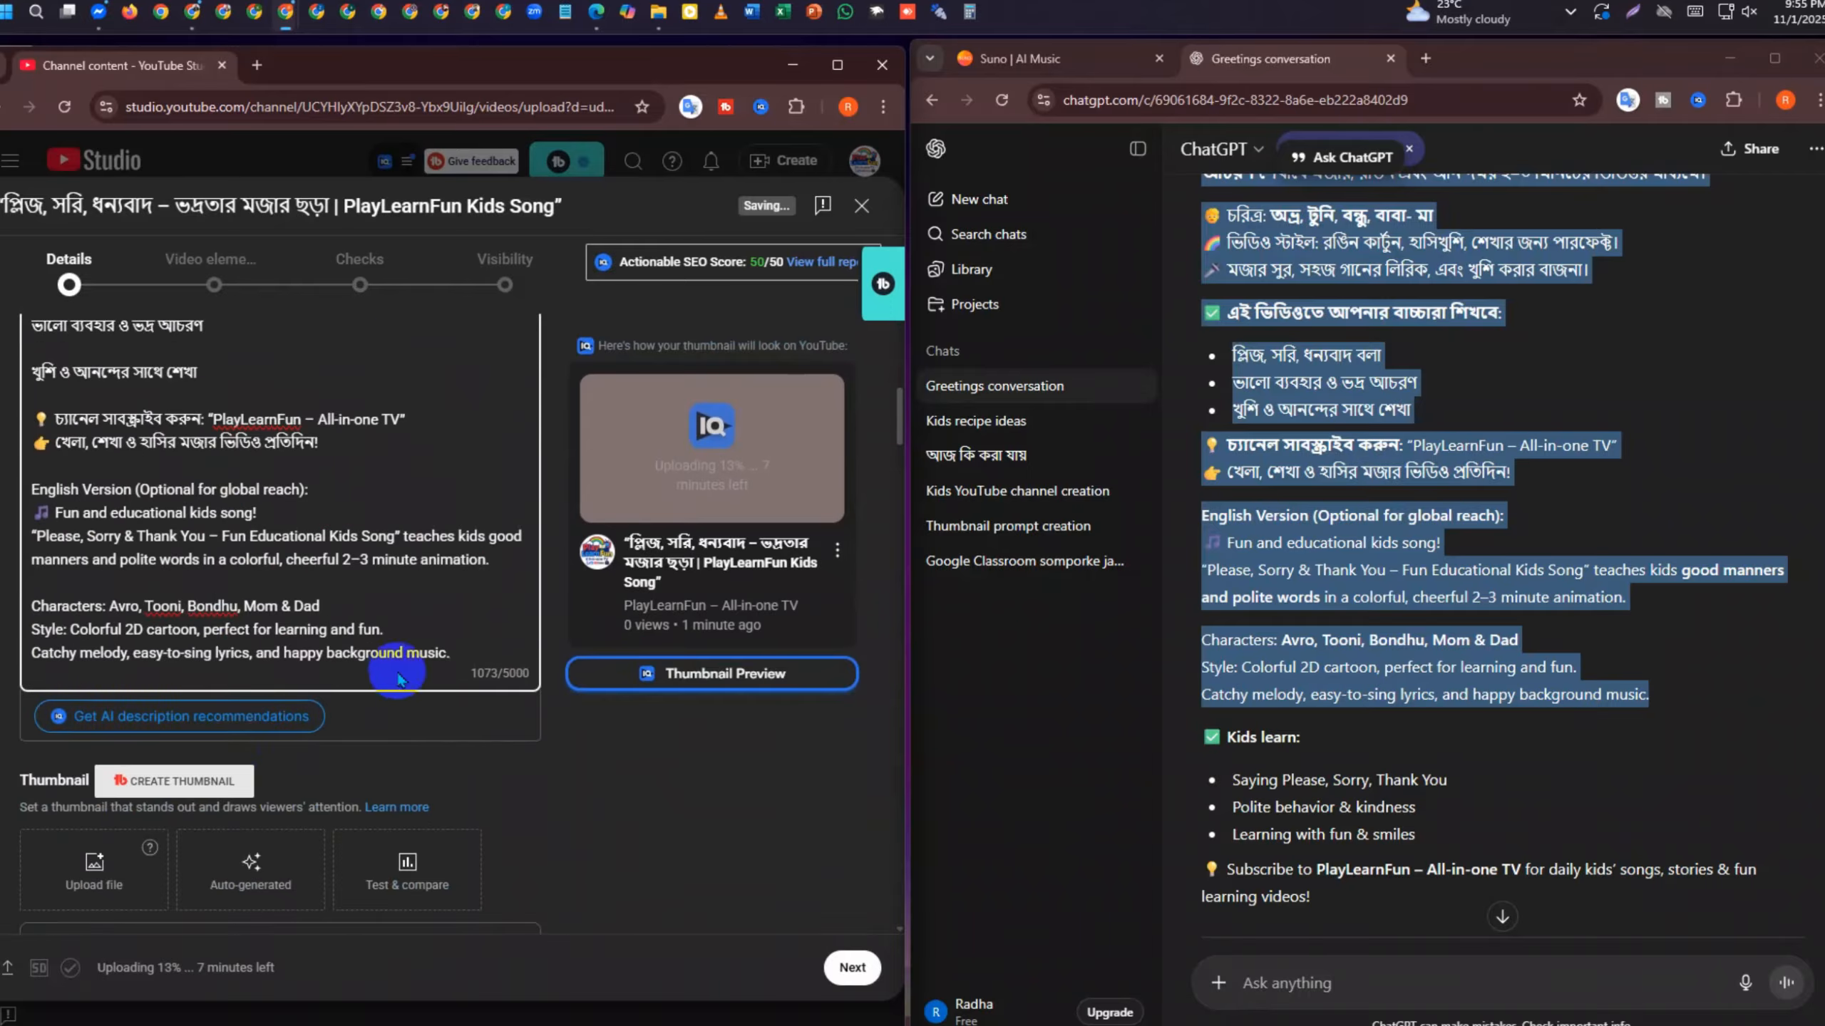
Copy ChatGPT's hashtag list, #PlayLearnFun through #KidsMusic, onto a new paragraph at the end of the description
{"action": "key", "text": "Return"}
{"action": "key", "text": "Return"}
{"action": "scroll", "coordinate": [1272, 593], "scroll_direction": "down", "scroll_amount": 6}
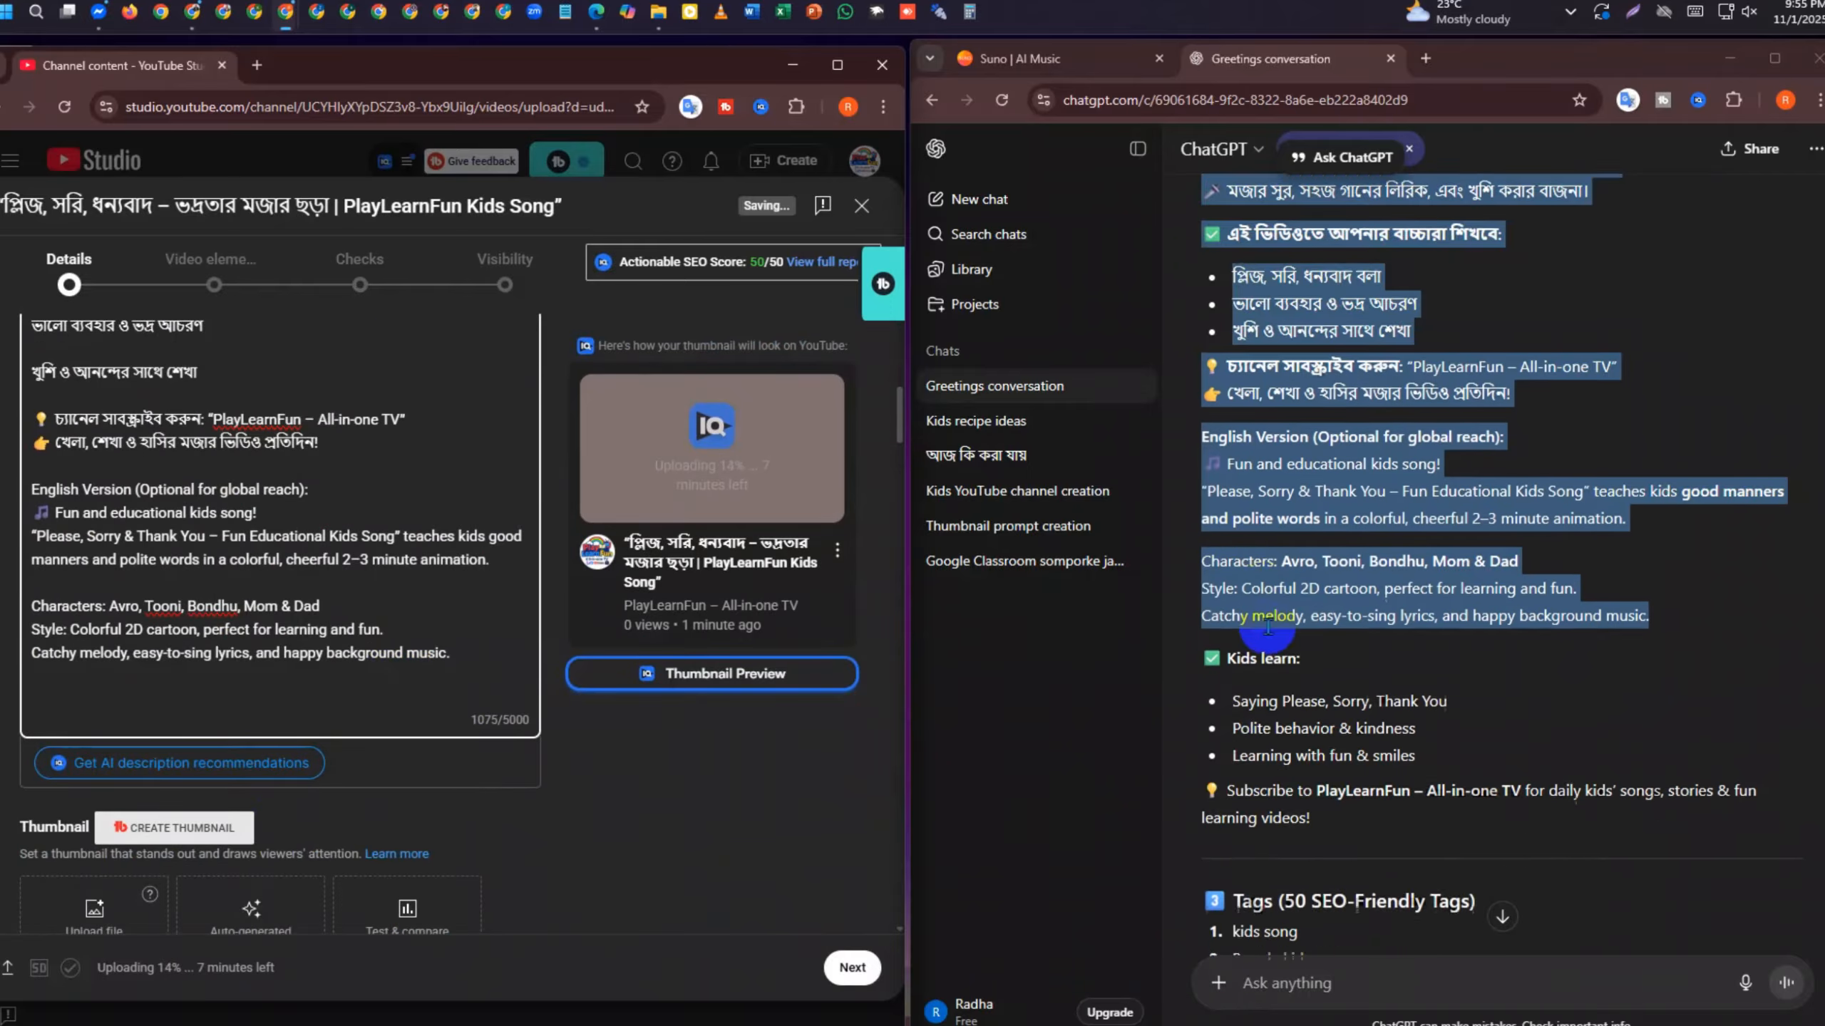
{"action": "scroll", "coordinate": [1272, 593], "scroll_direction": "down", "scroll_amount": 15}
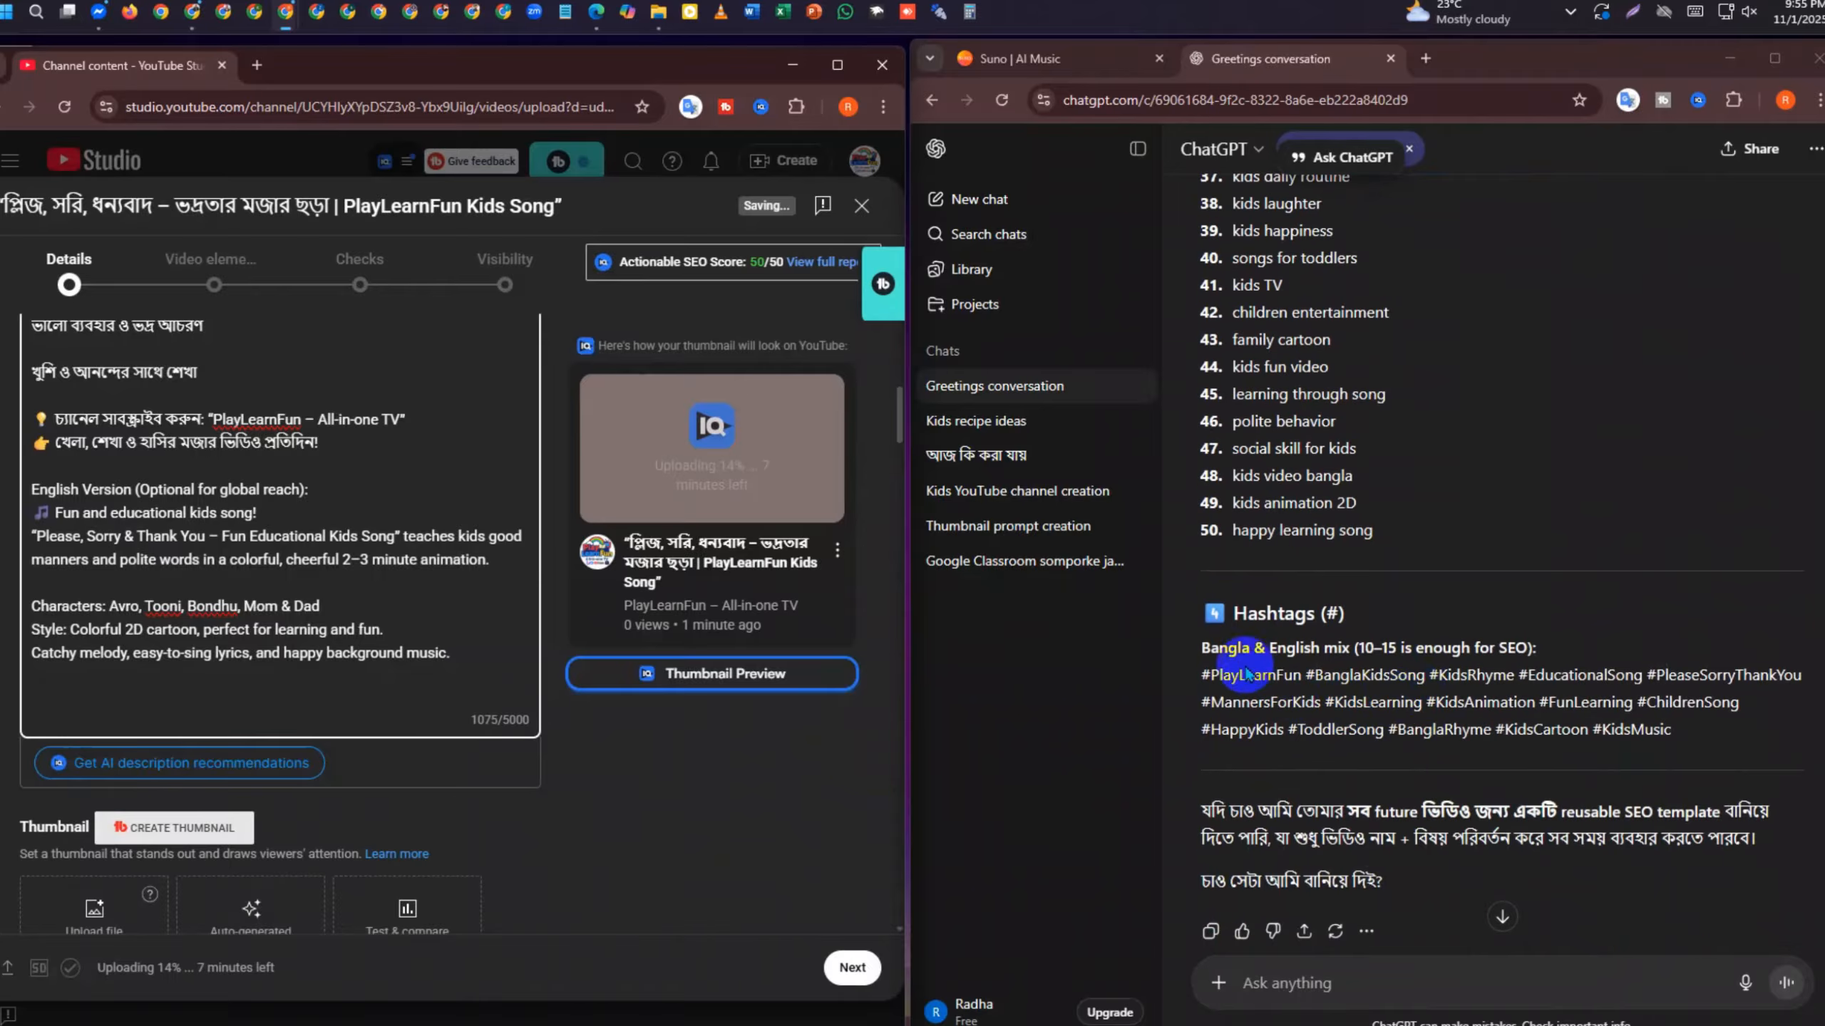
{"action": "left_click_drag", "start_coordinate": [1197, 645], "coordinate": [1725, 766]}
{"action": "key", "text": "ctrl+c"}
{"action": "left_click", "coordinate": [122, 703]}
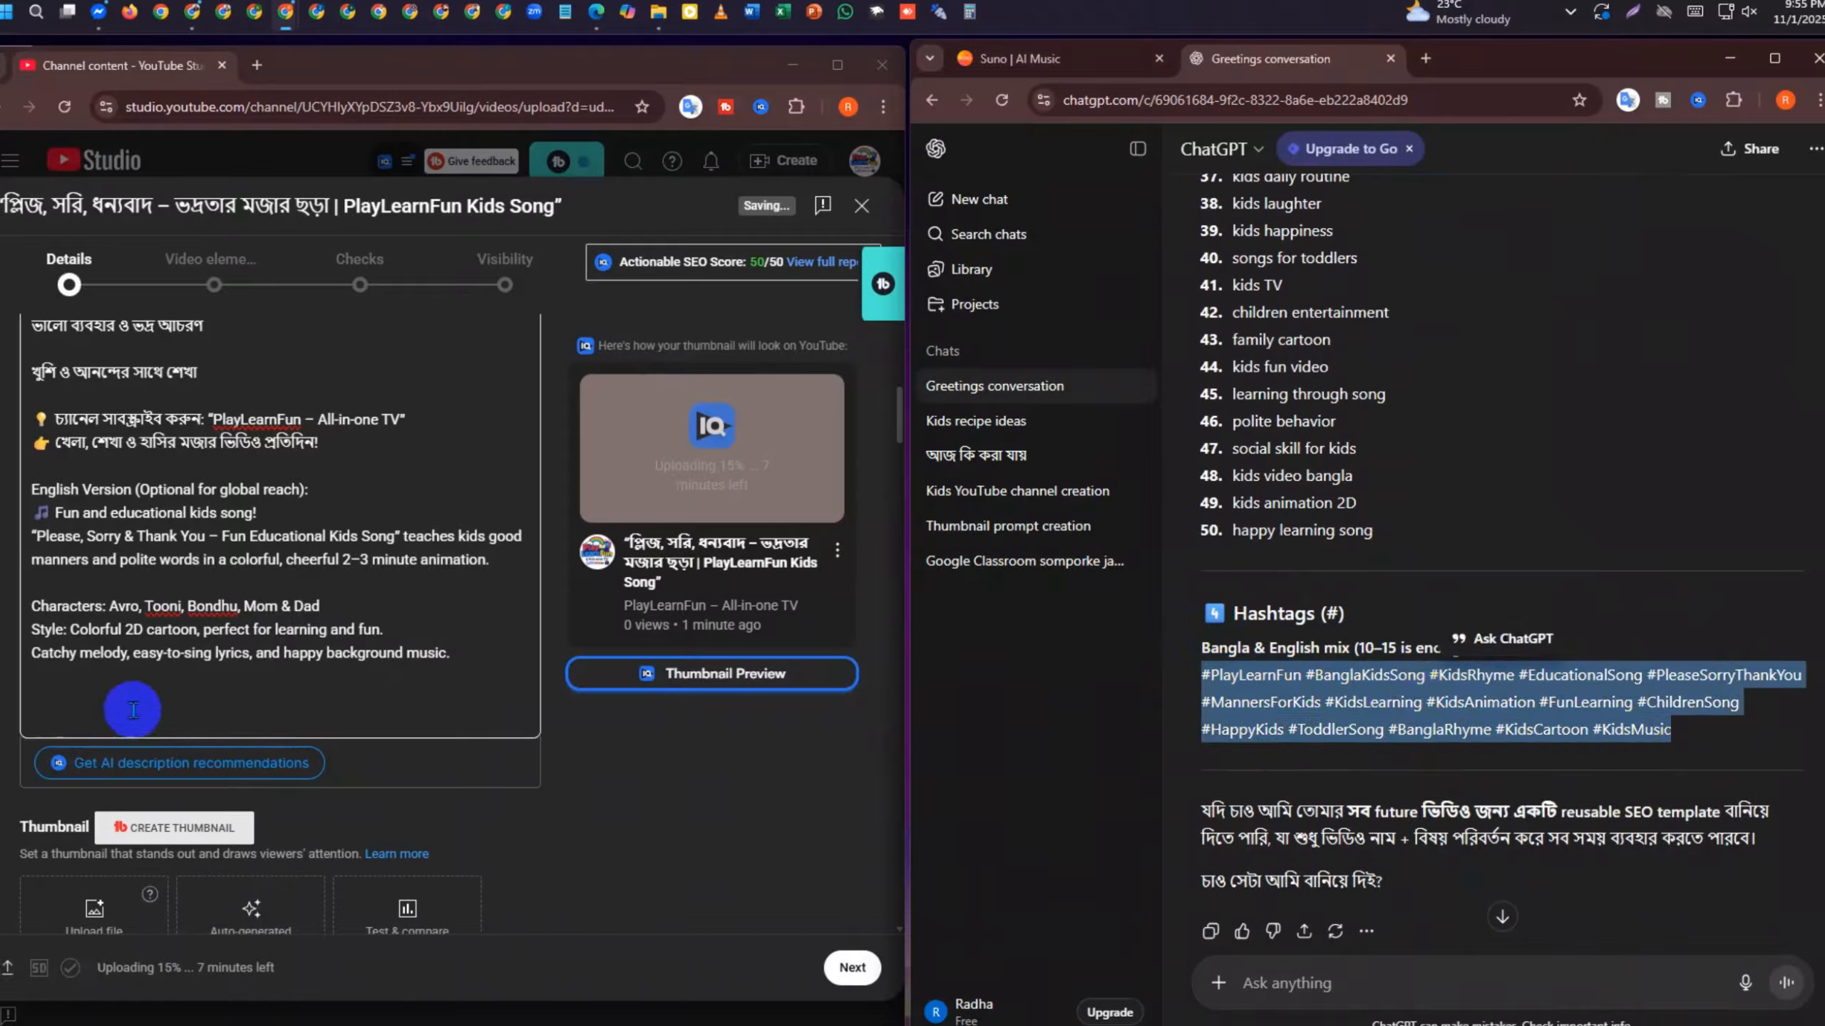
{"action": "key", "text": "ctrl+v"}
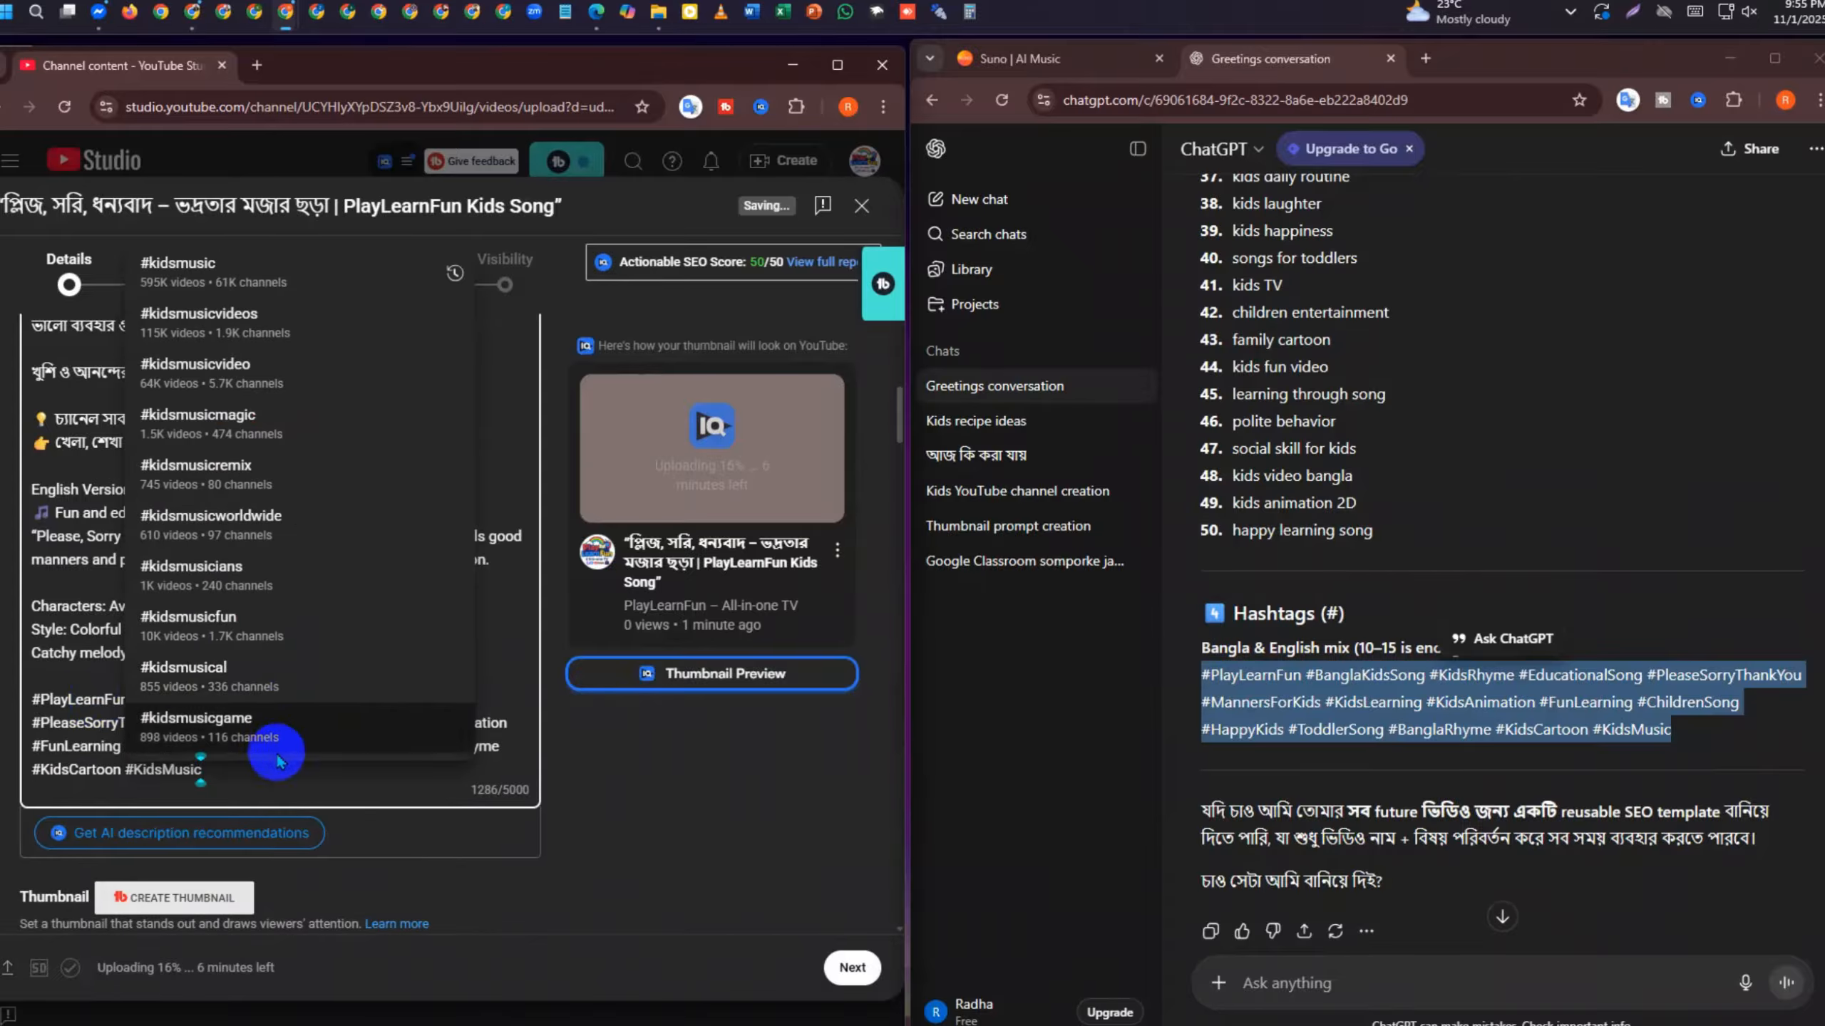
{"action": "key", "text": "Return"}
{"action": "key", "text": "Return"}
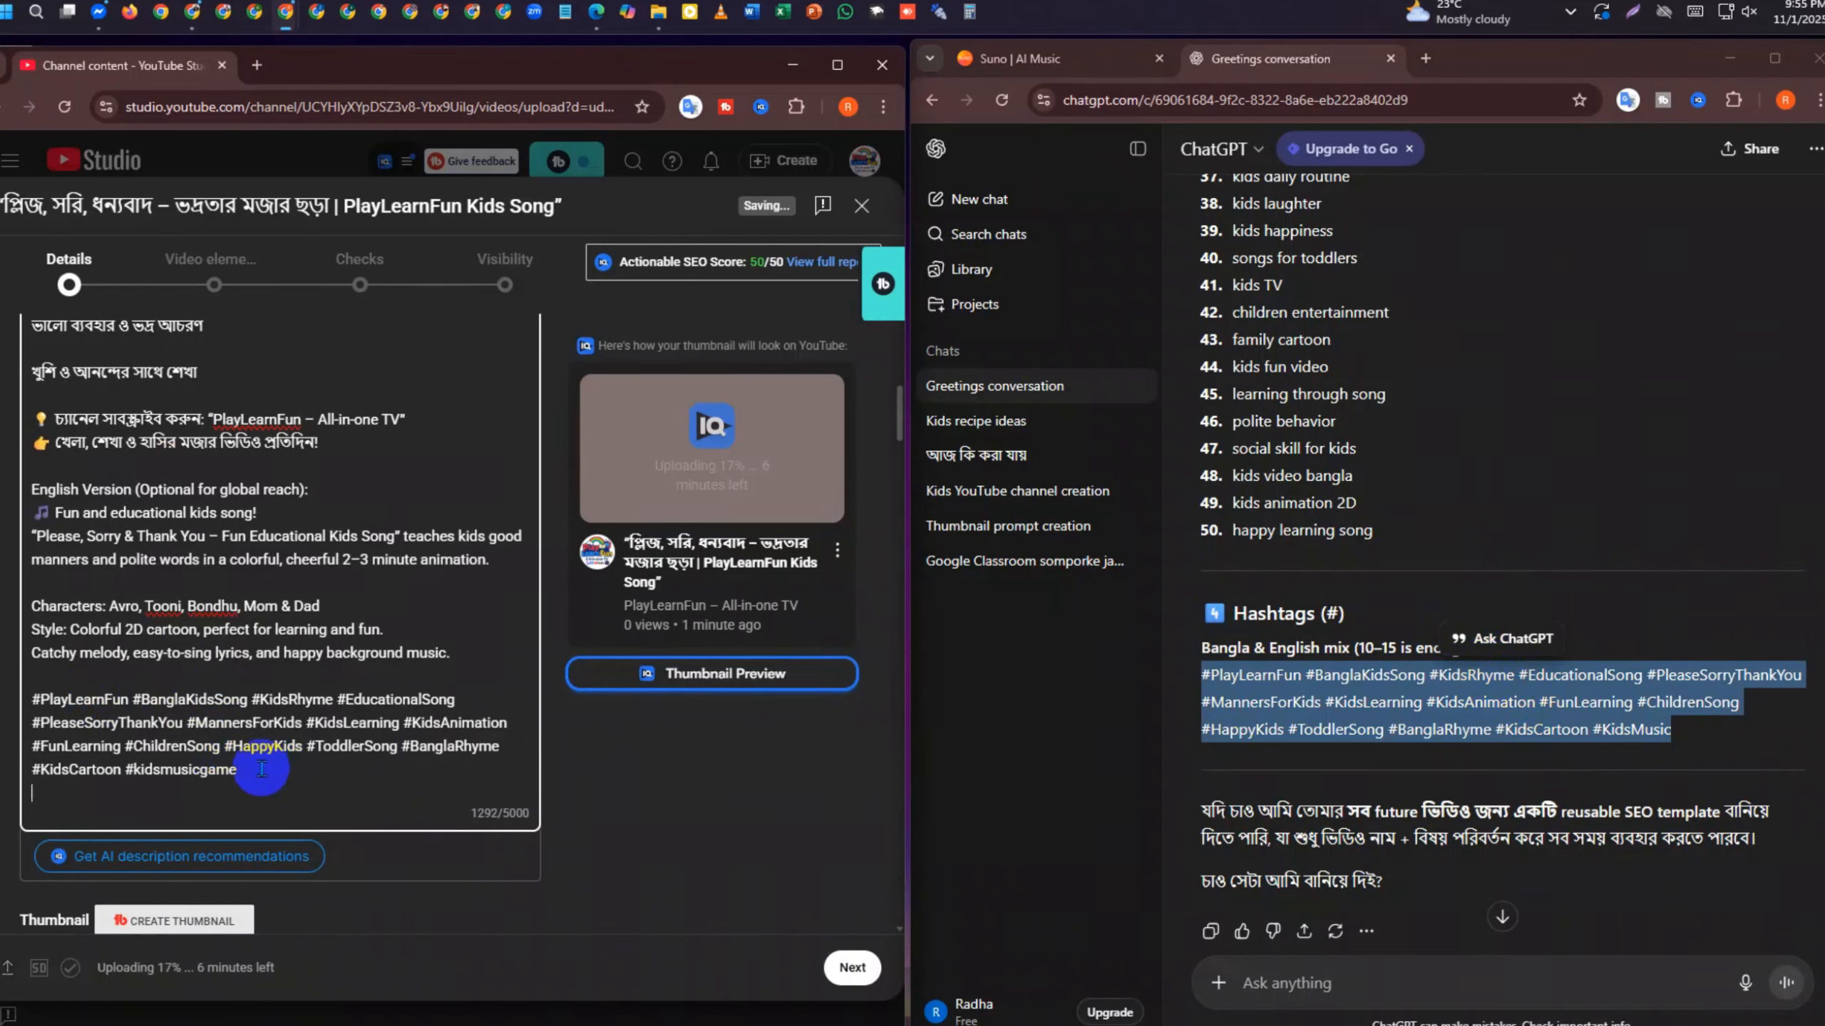
Remove the mistaken #kidsmusicgame hashtag and replace the description's hashtag block with the full list ending in #KidsMusic
{"action": "key", "text": "BackSpace"}
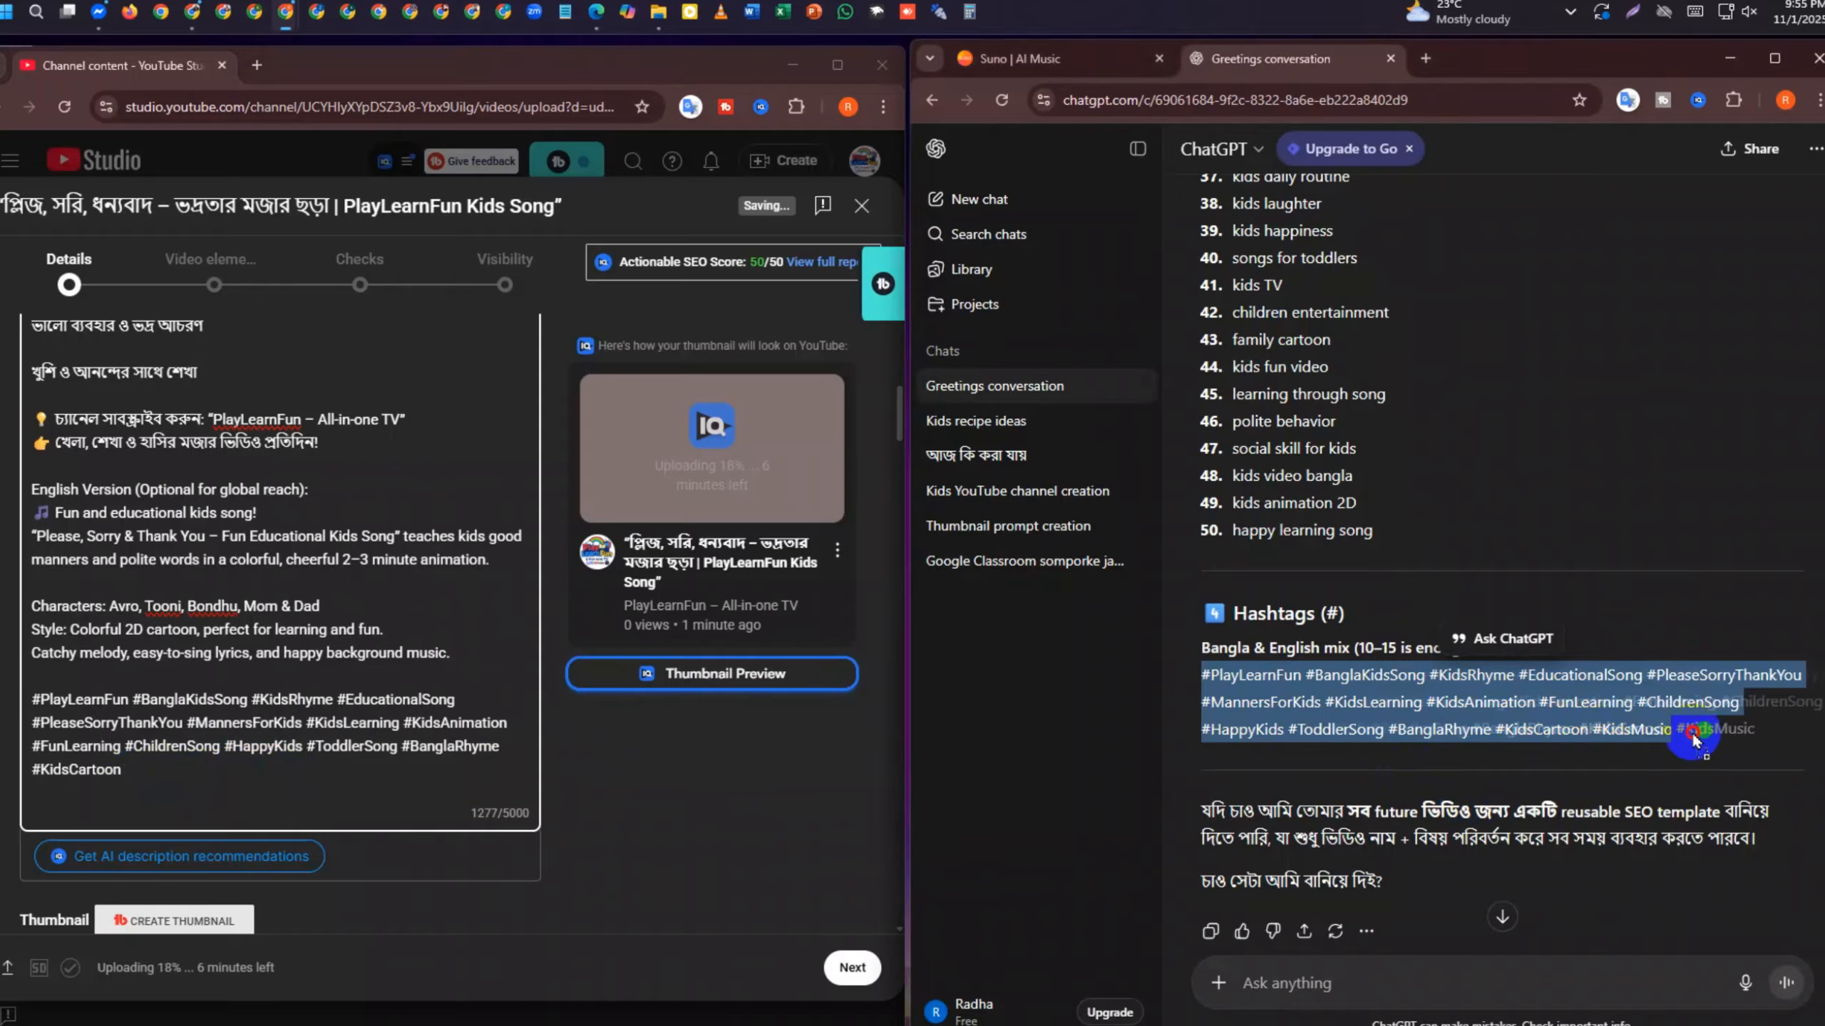
{"action": "left_click", "coordinate": [1590, 733]}
{"action": "left_click", "coordinate": [83, 789]}
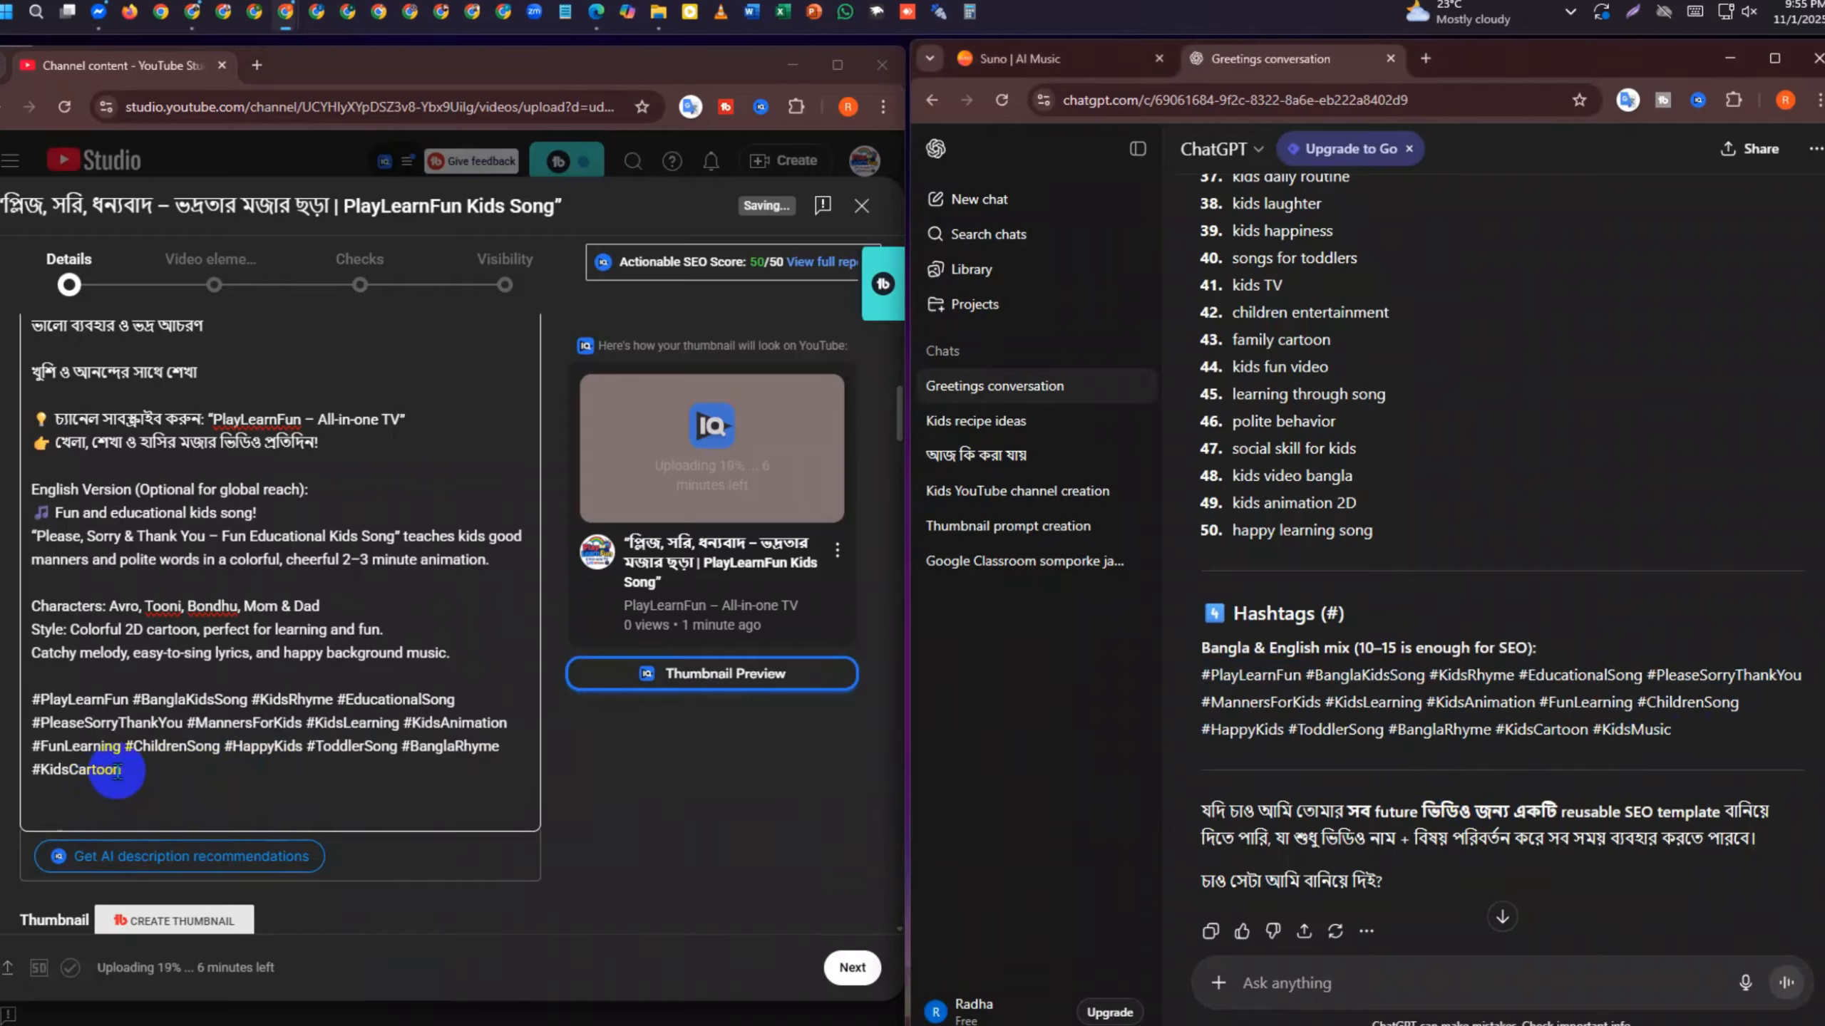
{"action": "key", "text": "ctrl+a"}
{"action": "left_click_drag", "start_coordinate": [30, 708], "coordinate": [35, 707]}
{"action": "key", "text": "ctrl+c"}
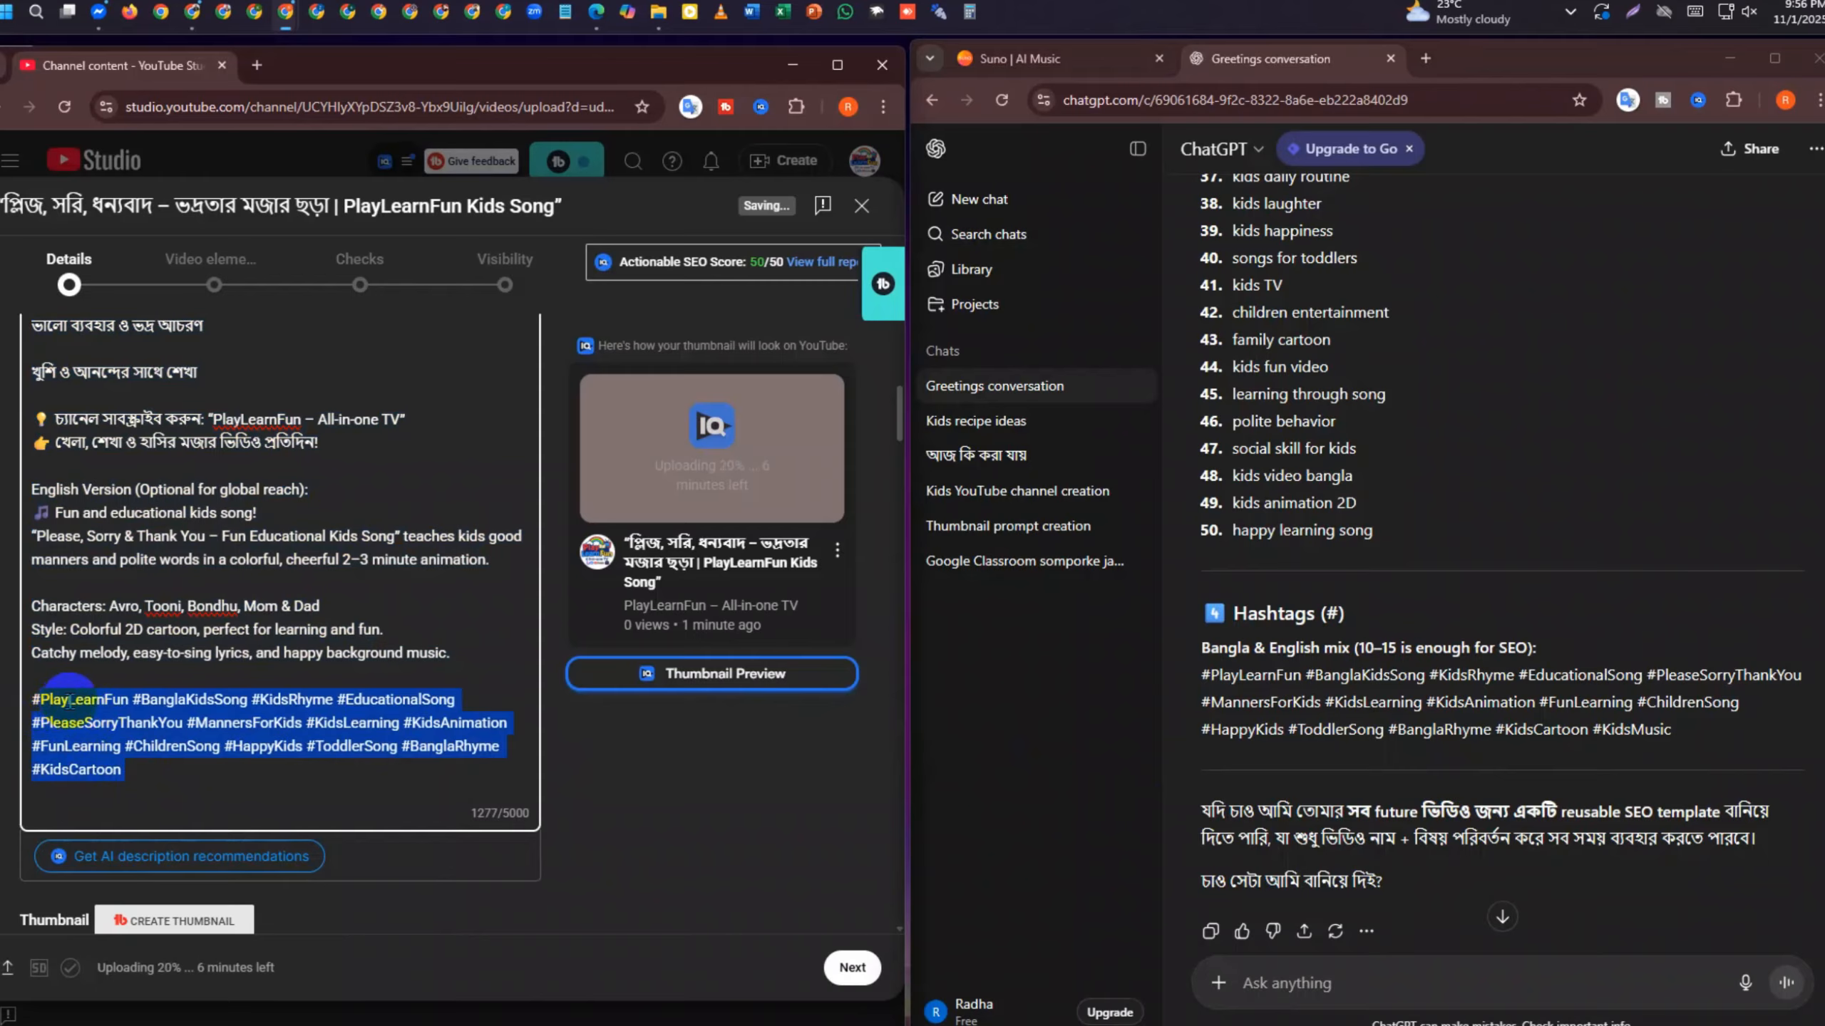
{"action": "key", "text": "BackSpace"}
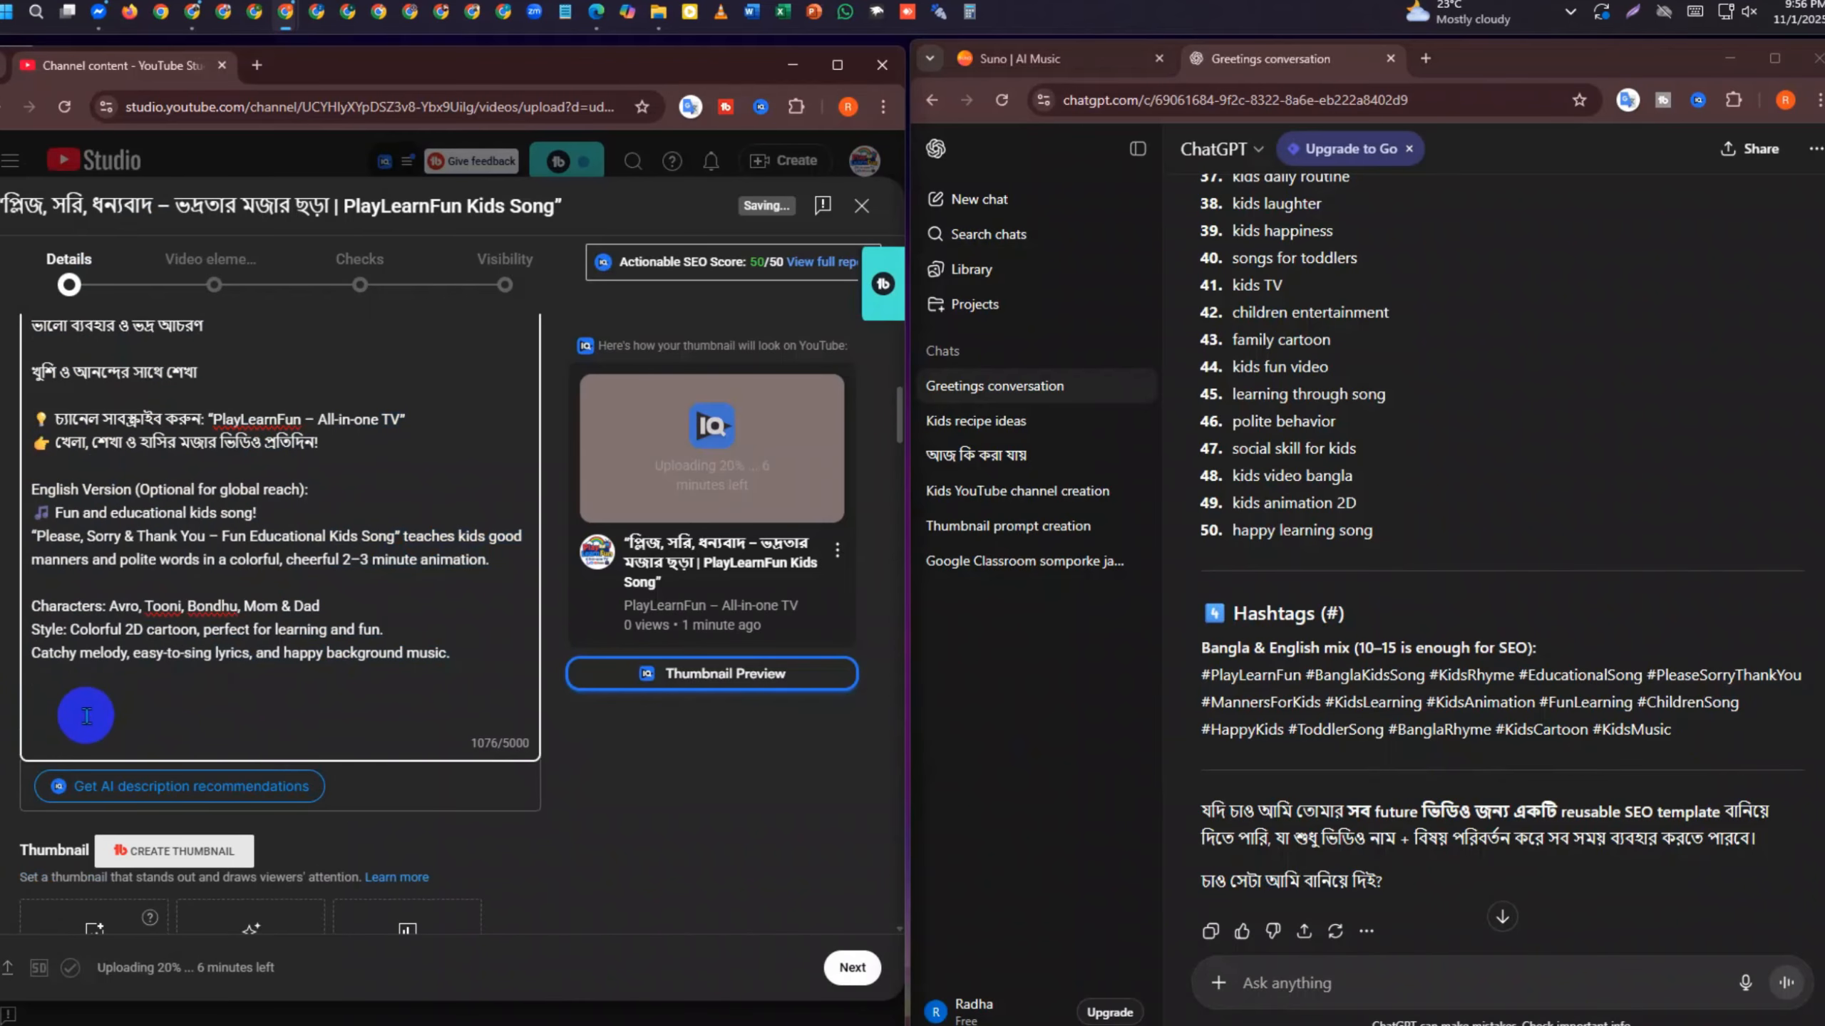
{"action": "key", "text": "ctrl+v"}
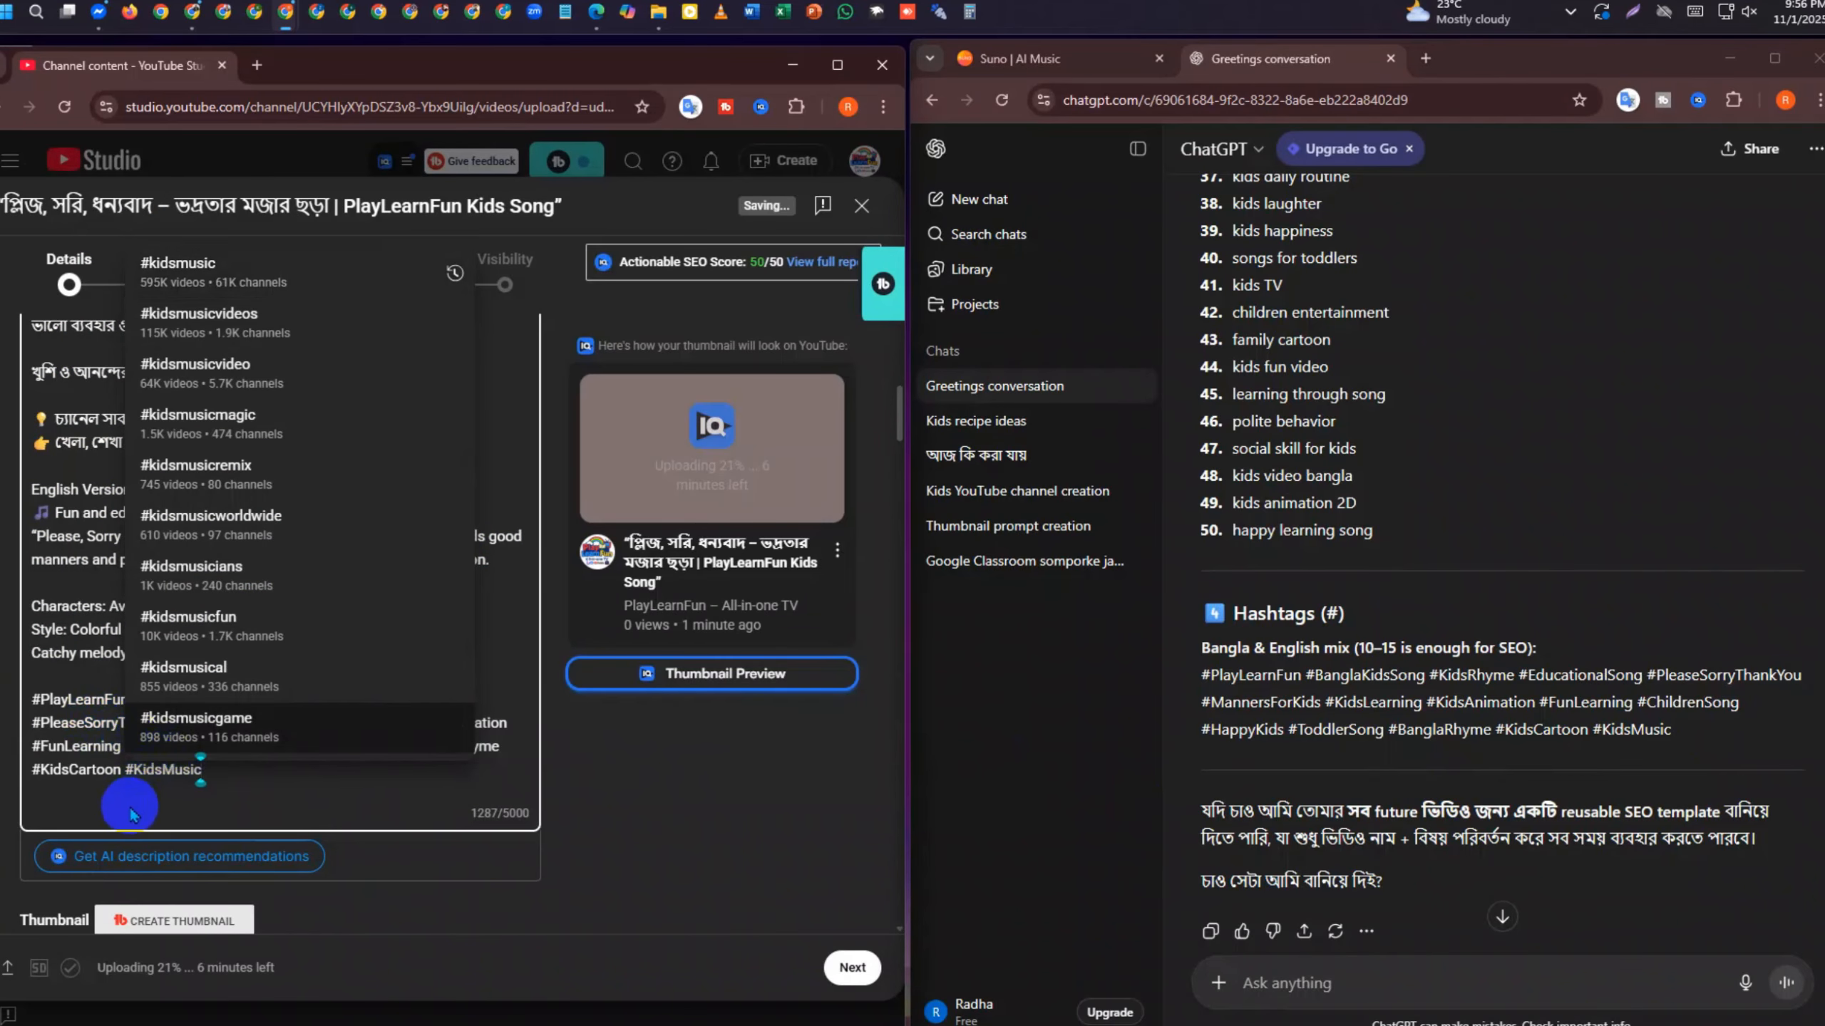
{"action": "key", "text": "Return"}
{"action": "key", "text": "Return"}
Copy ChatGPT's list of 50 SEO-friendly tags into the description below the hashtags
{"action": "scroll", "coordinate": [1394, 610], "scroll_direction": "up", "scroll_amount": 3}
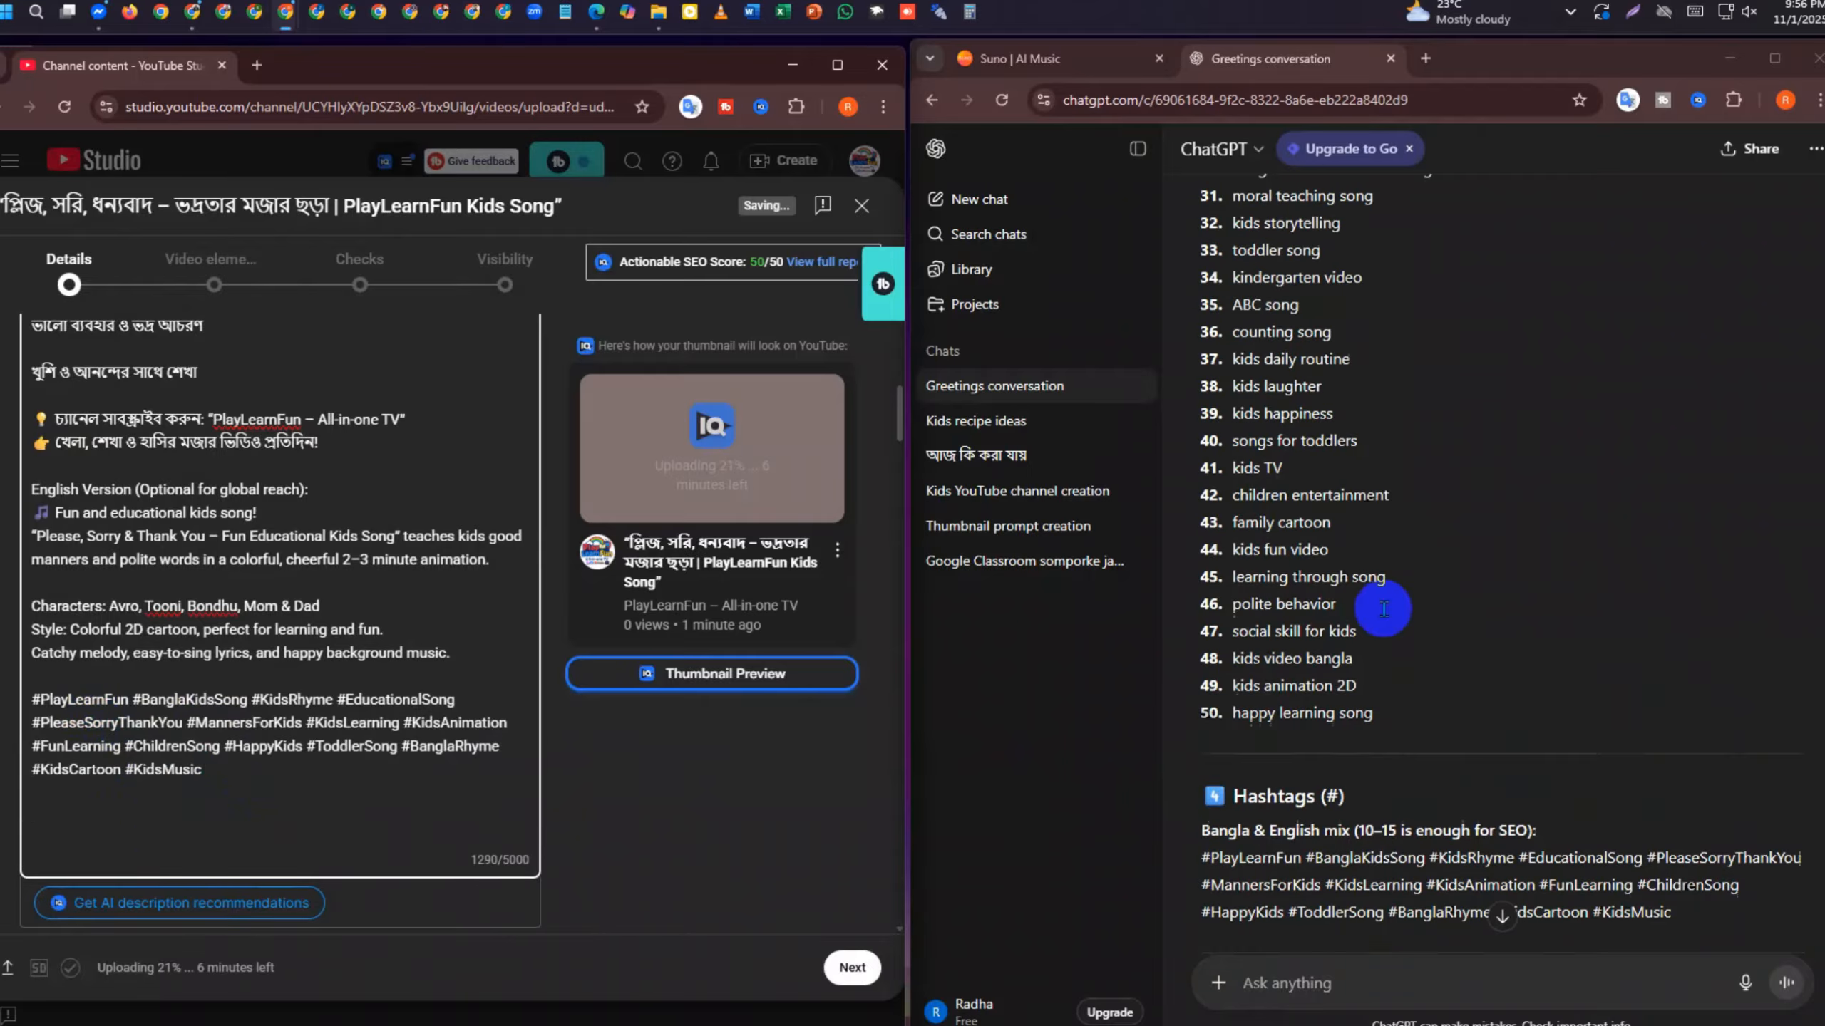
{"action": "left_click_drag", "start_coordinate": [1380, 767], "coordinate": [1224, 873]}
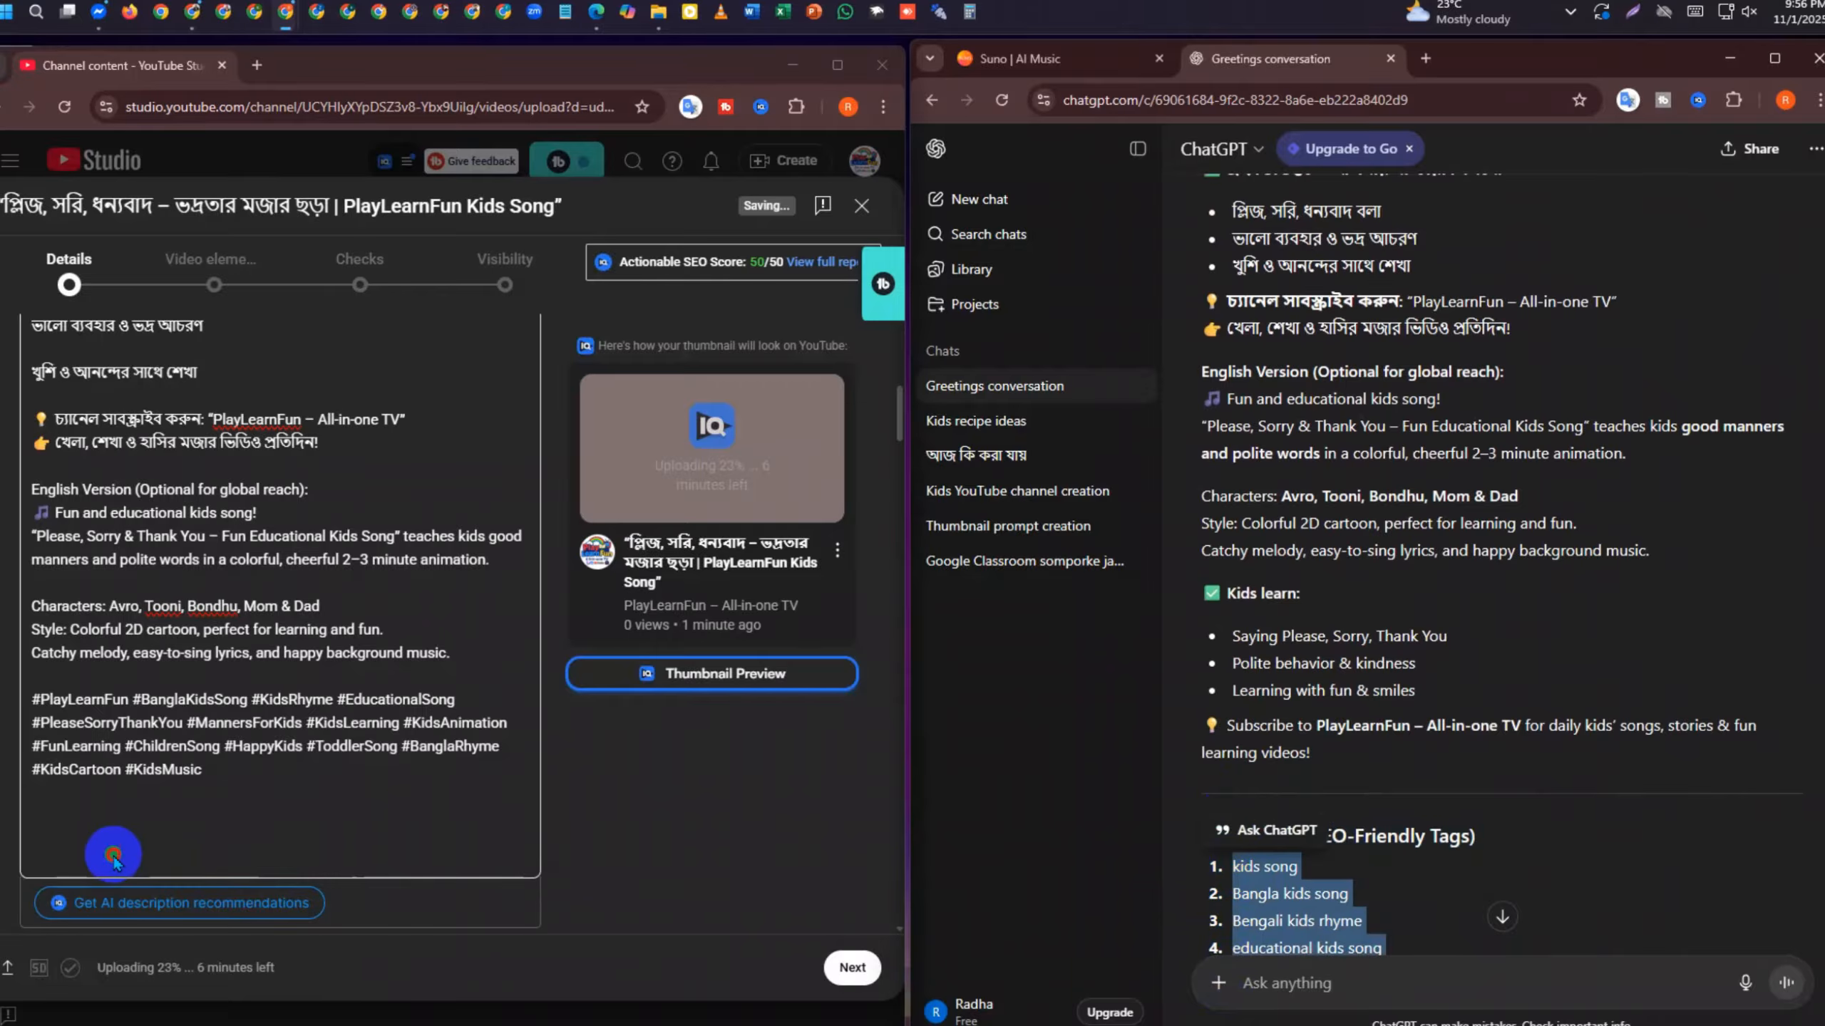
{"action": "left_click", "coordinate": [63, 841]}
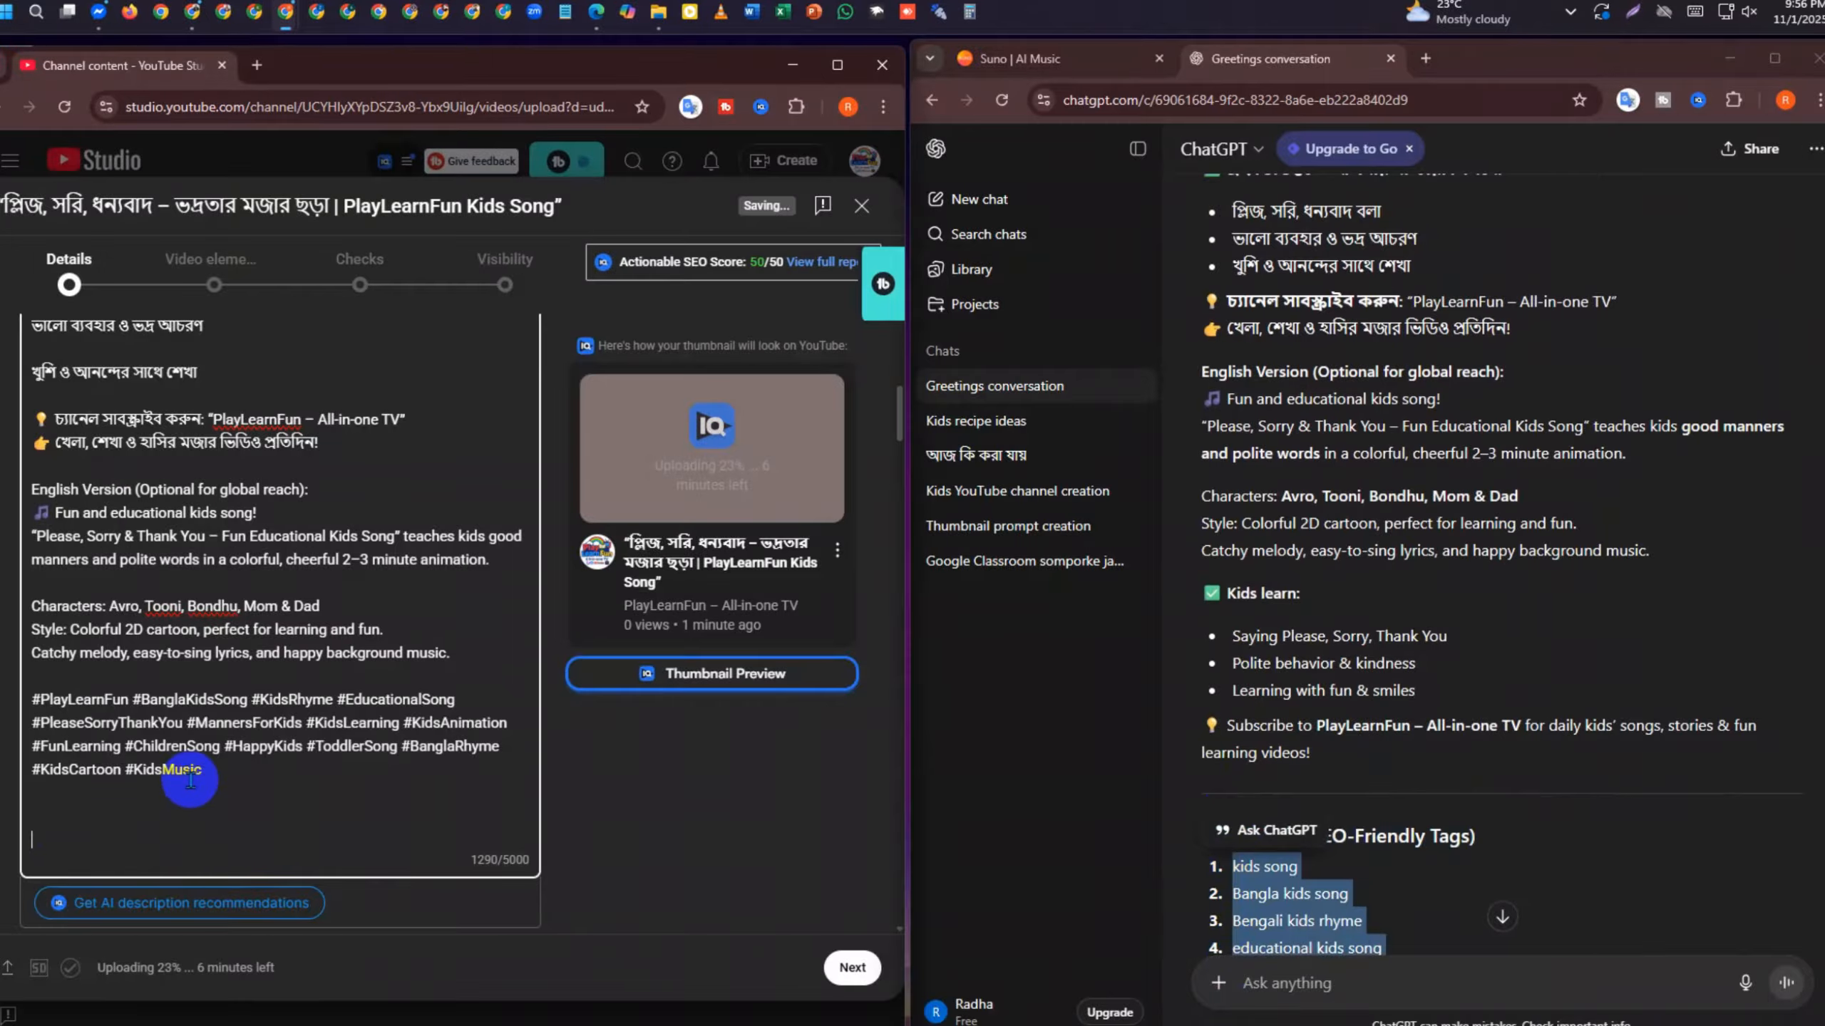
{"action": "key", "text": "ctrl+v"}
Answer "No" to the upload's altered content question
{"action": "scroll", "coordinate": [216, 772], "scroll_direction": "down", "scroll_amount": 10}
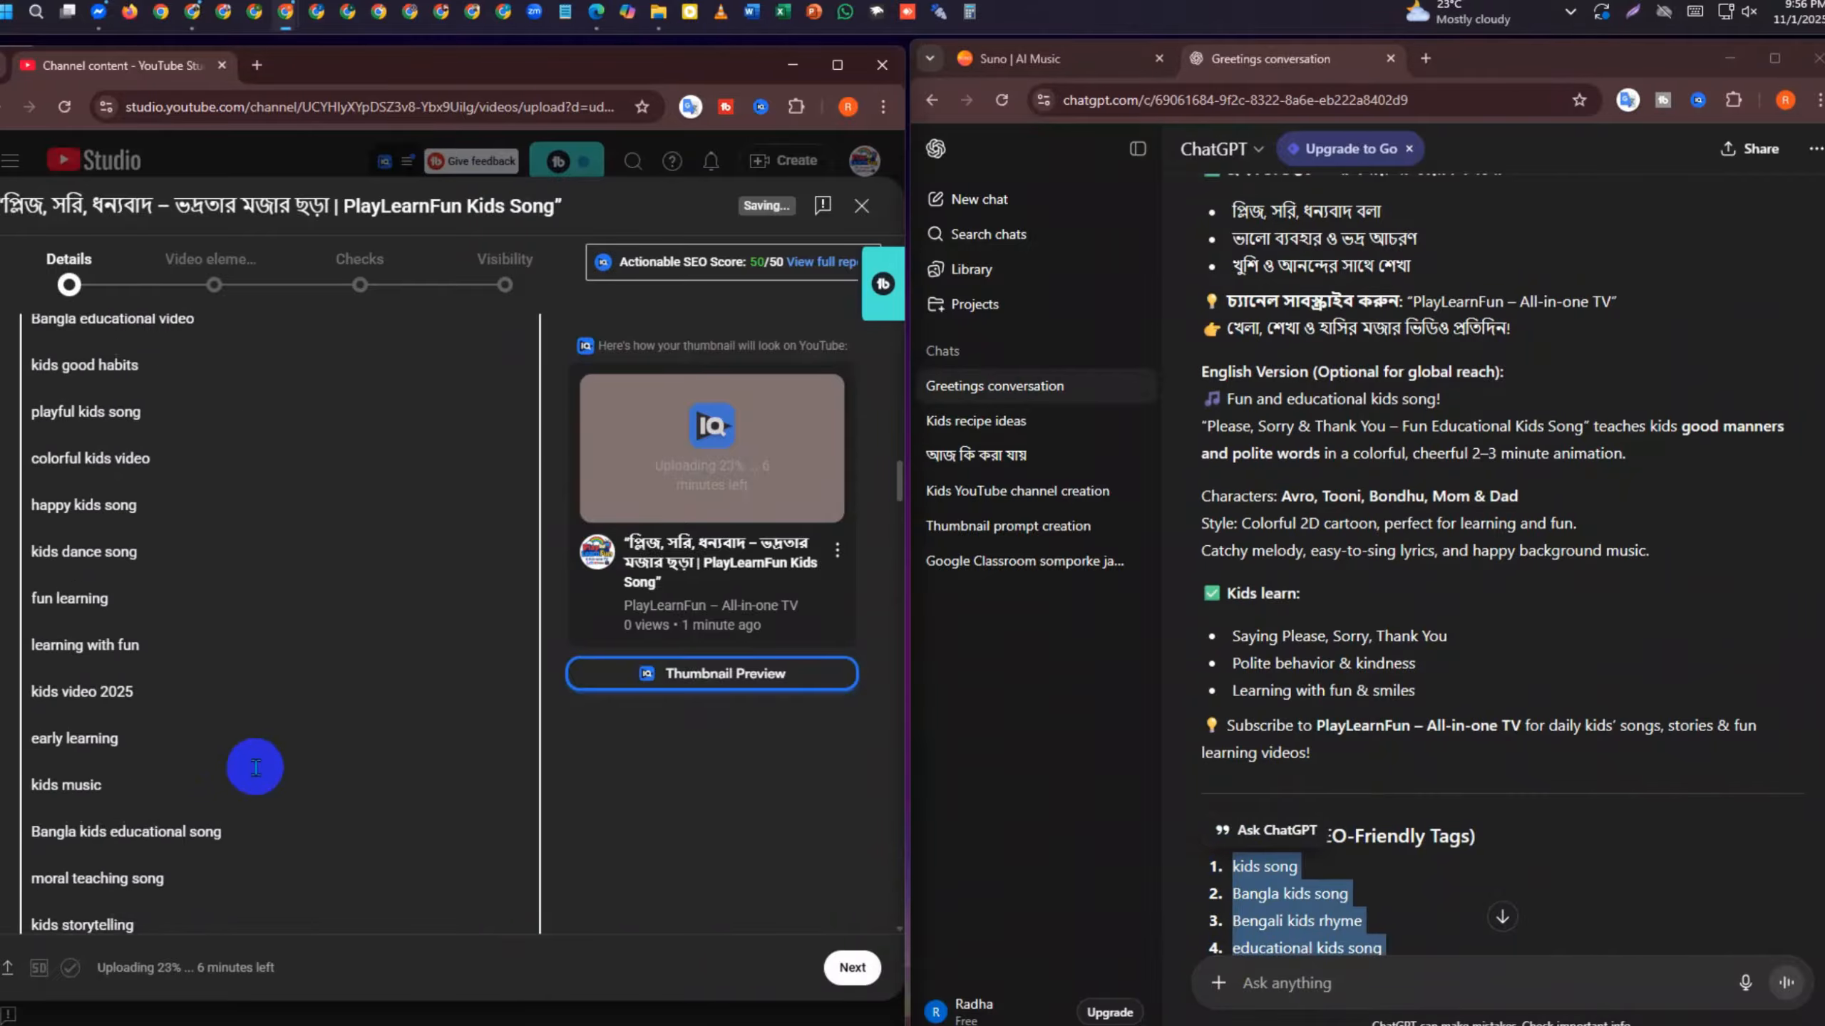
{"action": "scroll", "coordinate": [256, 767], "scroll_direction": "down", "scroll_amount": 10}
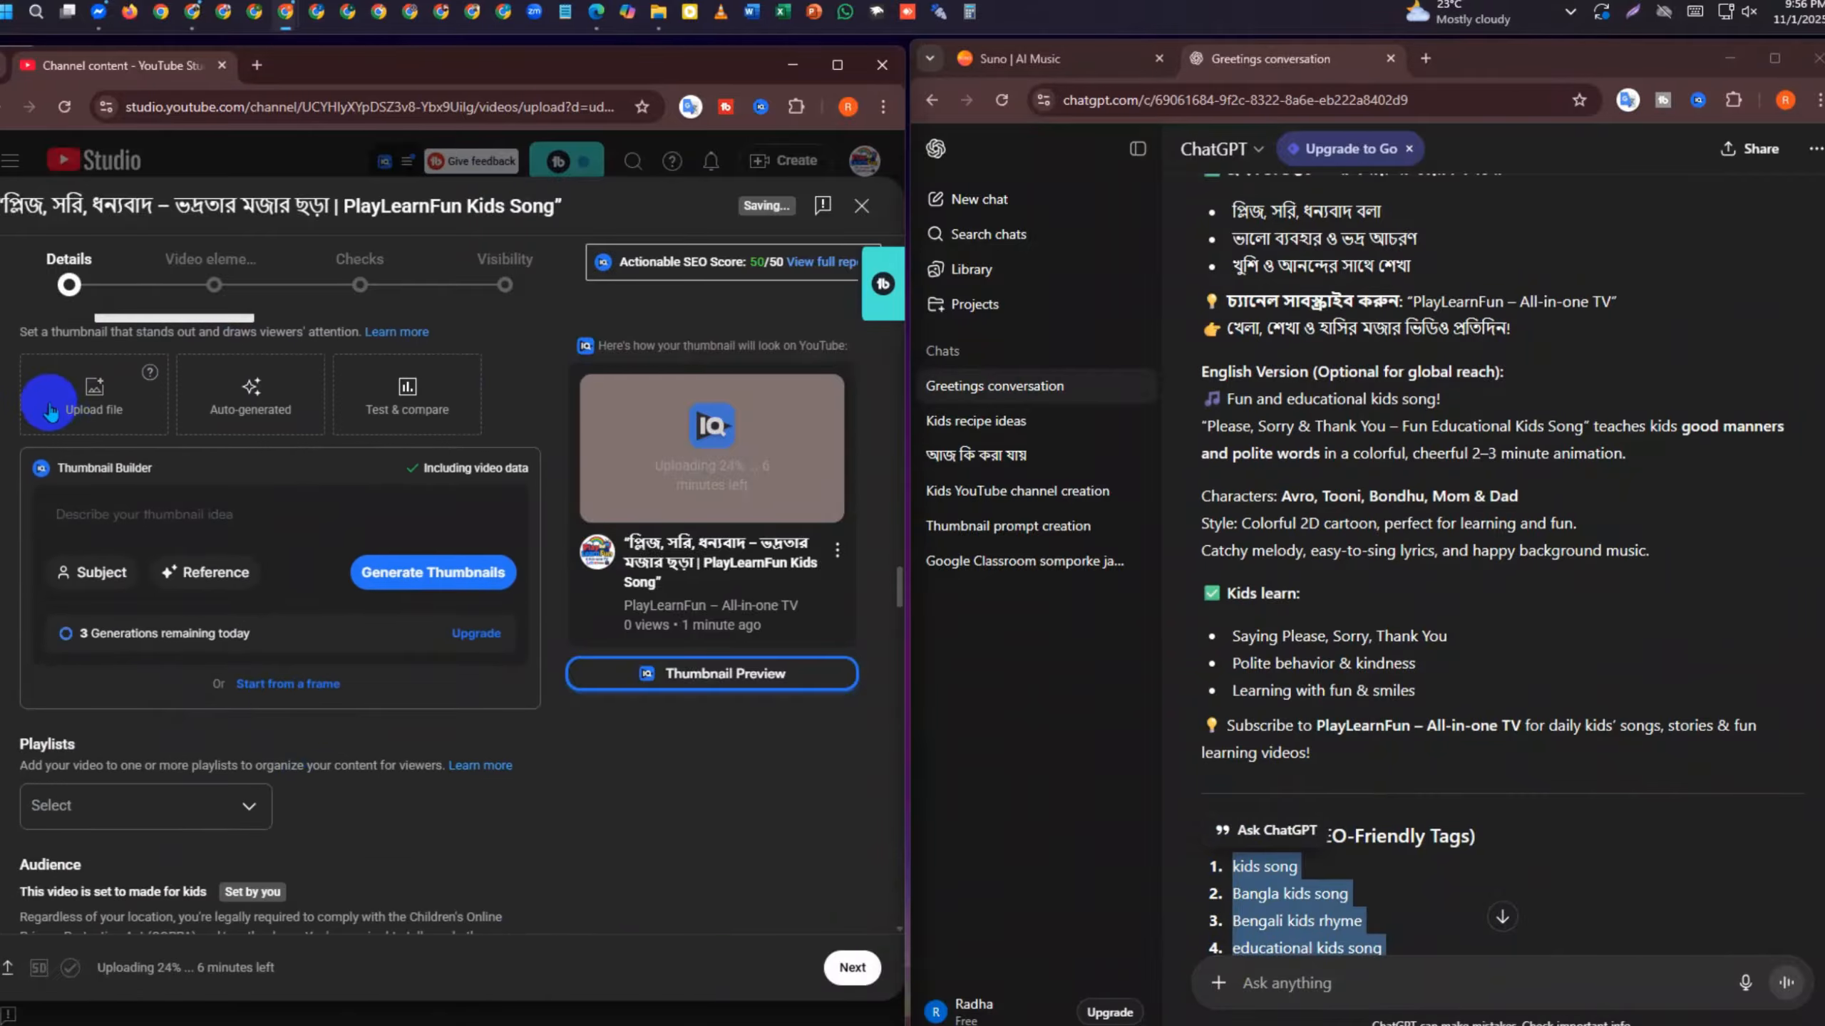
{"action": "scroll", "coordinate": [413, 655], "scroll_direction": "down", "scroll_amount": 6}
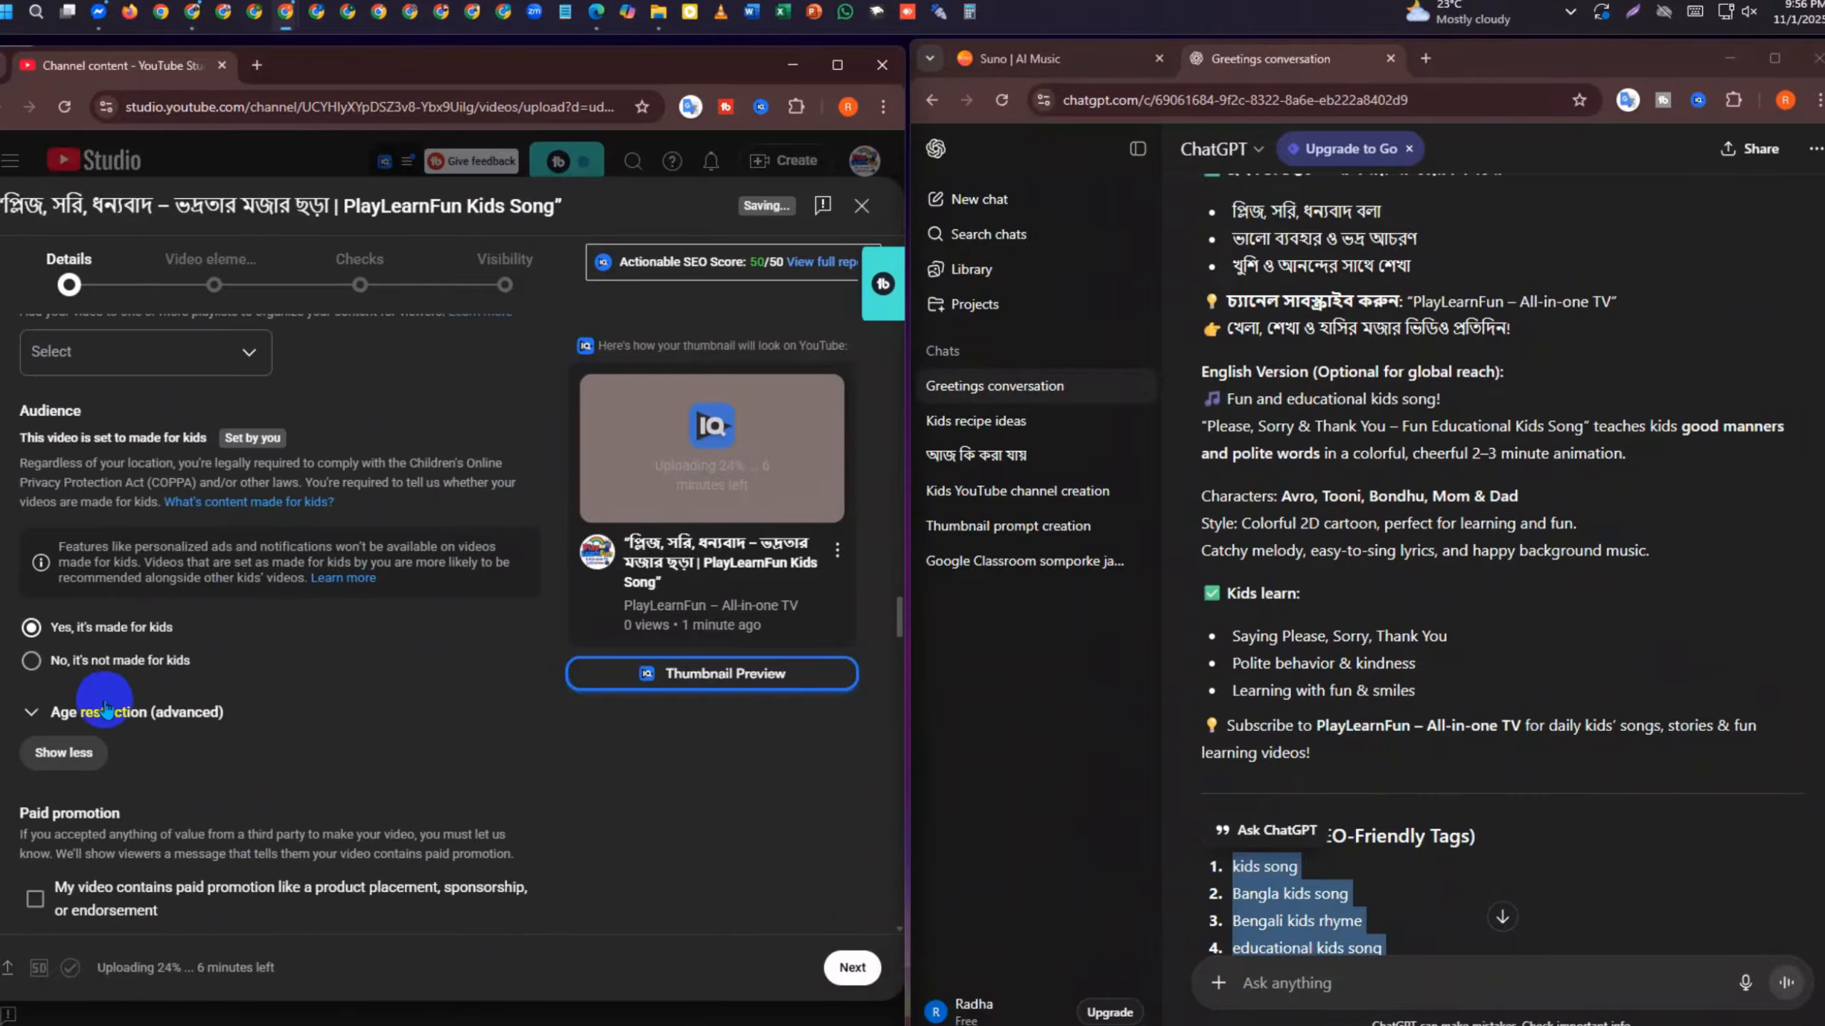
{"action": "scroll", "coordinate": [106, 708], "scroll_direction": "down", "scroll_amount": 6}
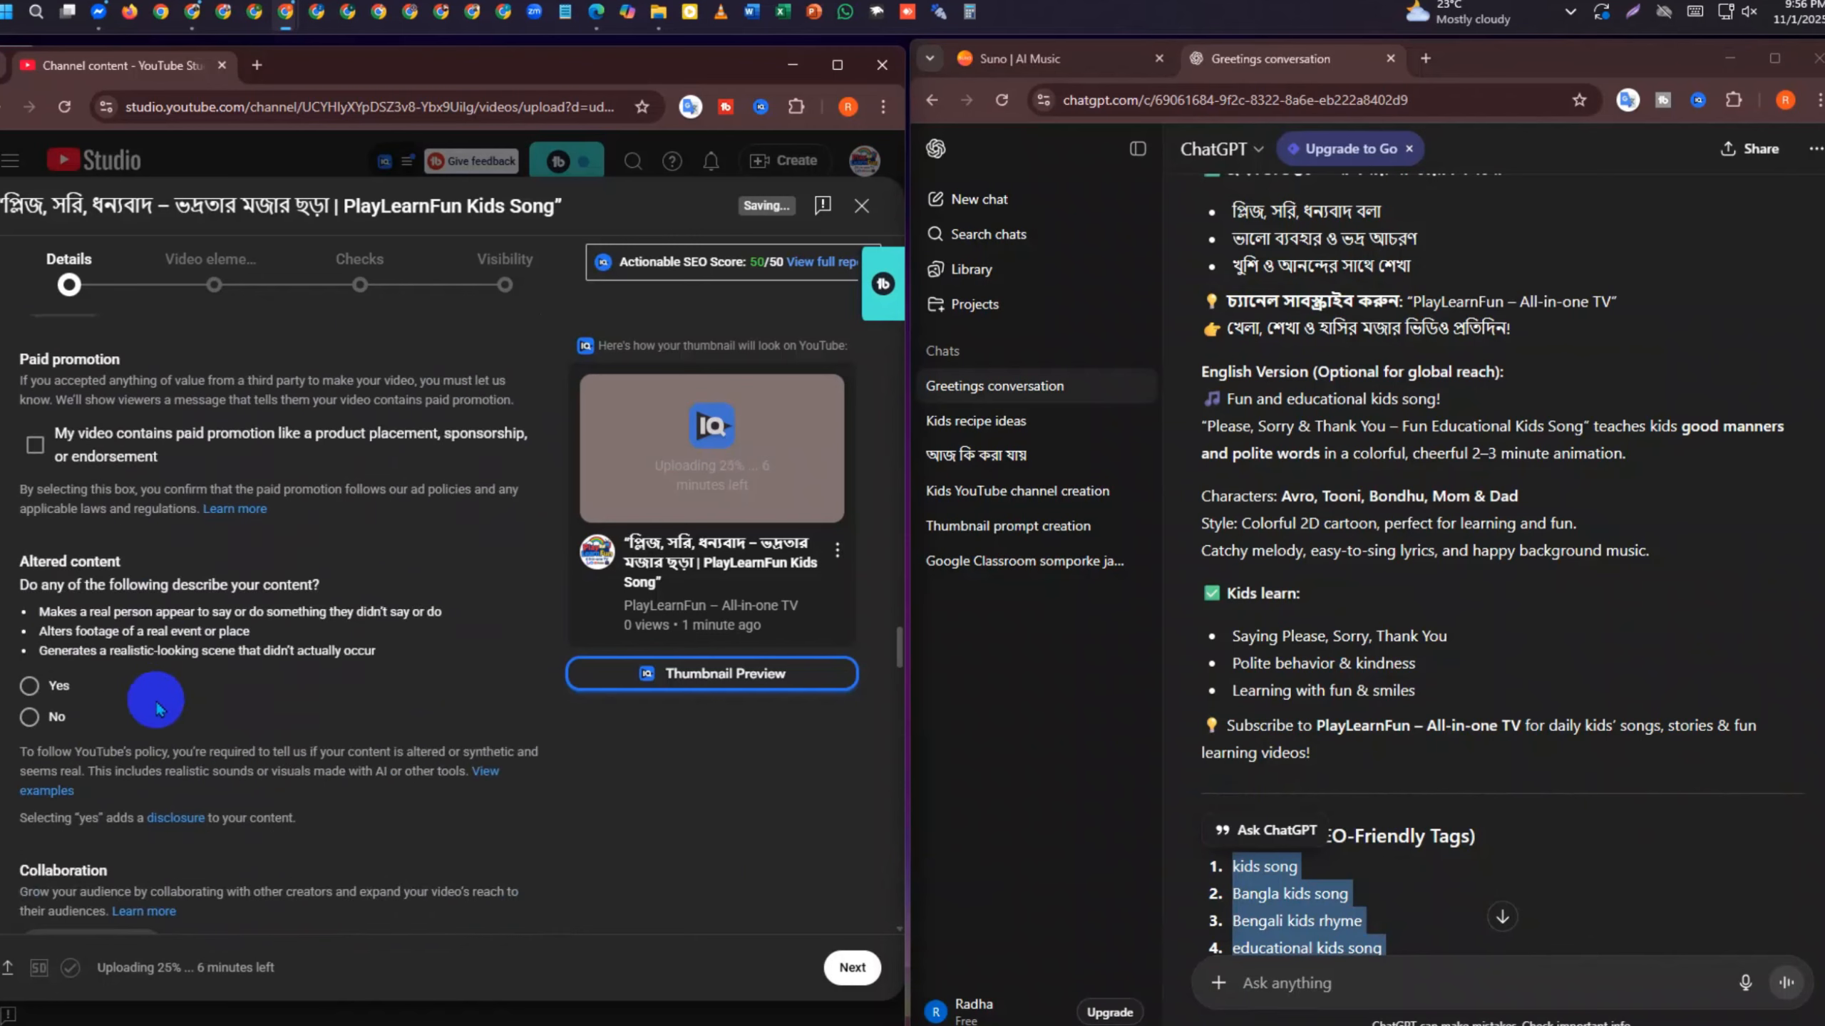
{"action": "left_click", "coordinate": [34, 718]}
Clear all of the default tags from the upload's Tags field
{"action": "scroll", "coordinate": [128, 607], "scroll_direction": "down", "scroll_amount": 15}
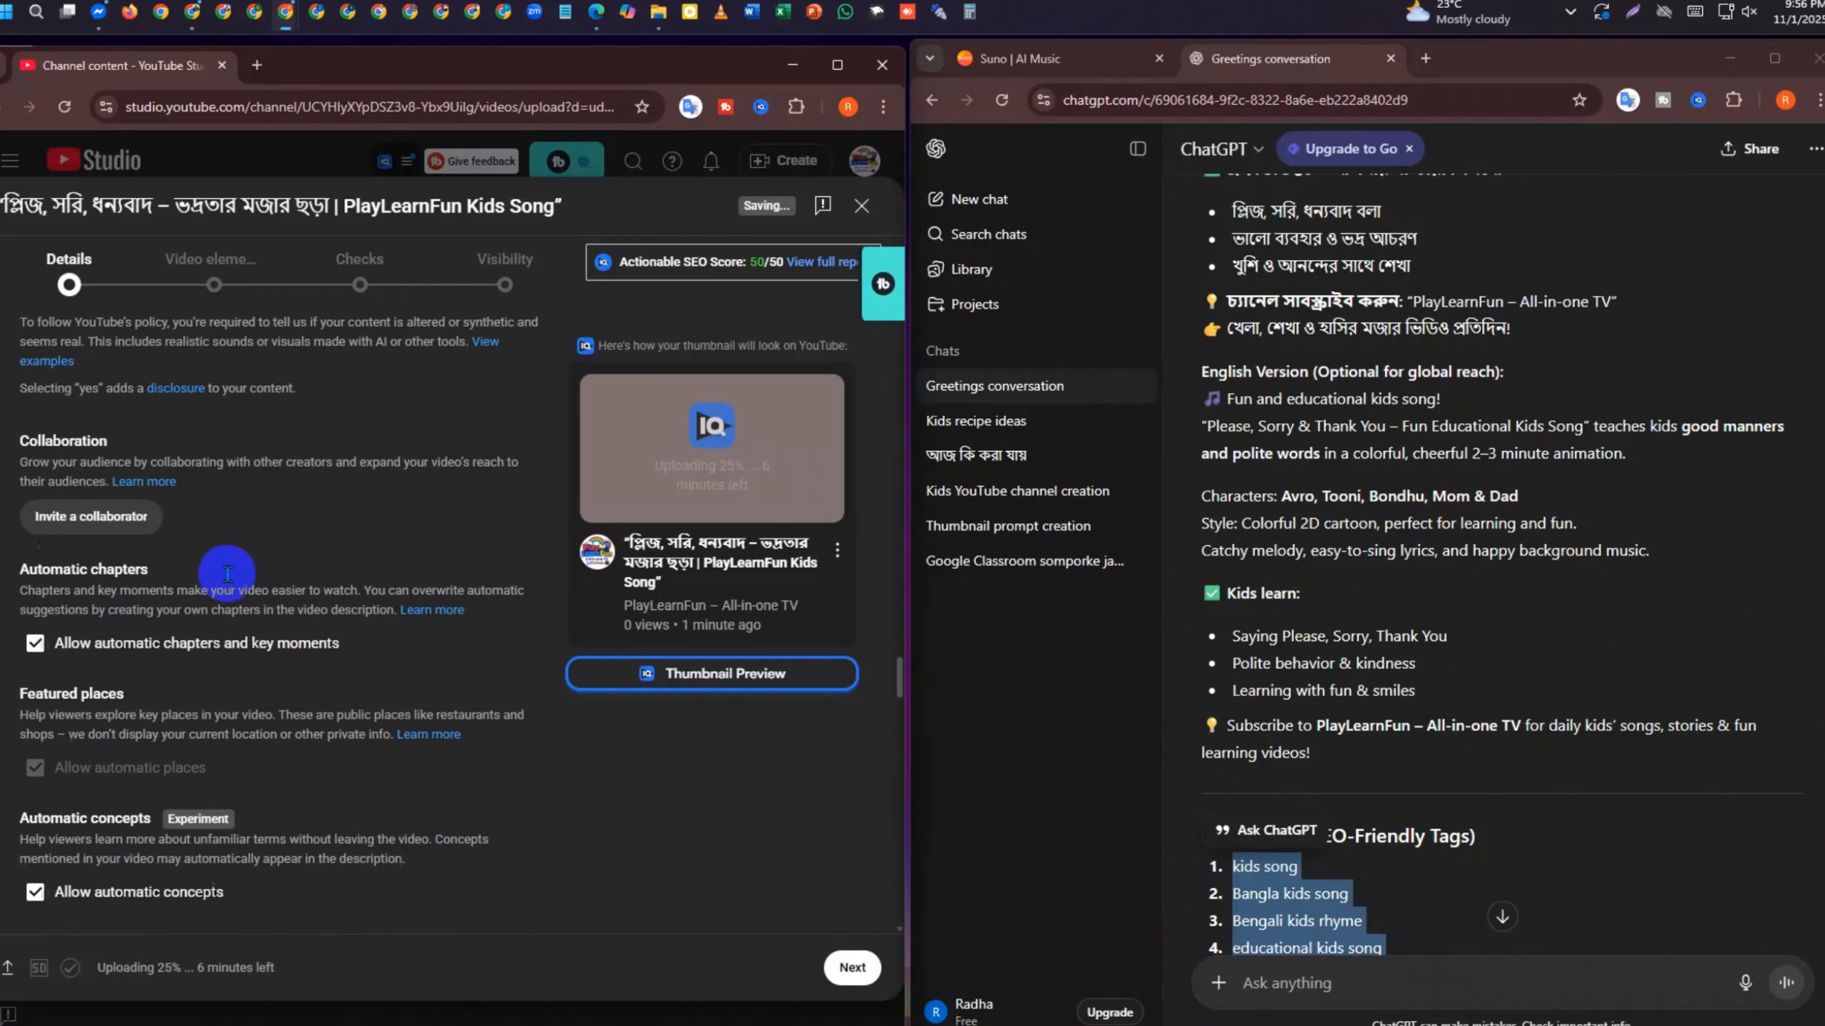
{"action": "scroll", "coordinate": [129, 608], "scroll_direction": "down", "scroll_amount": 3}
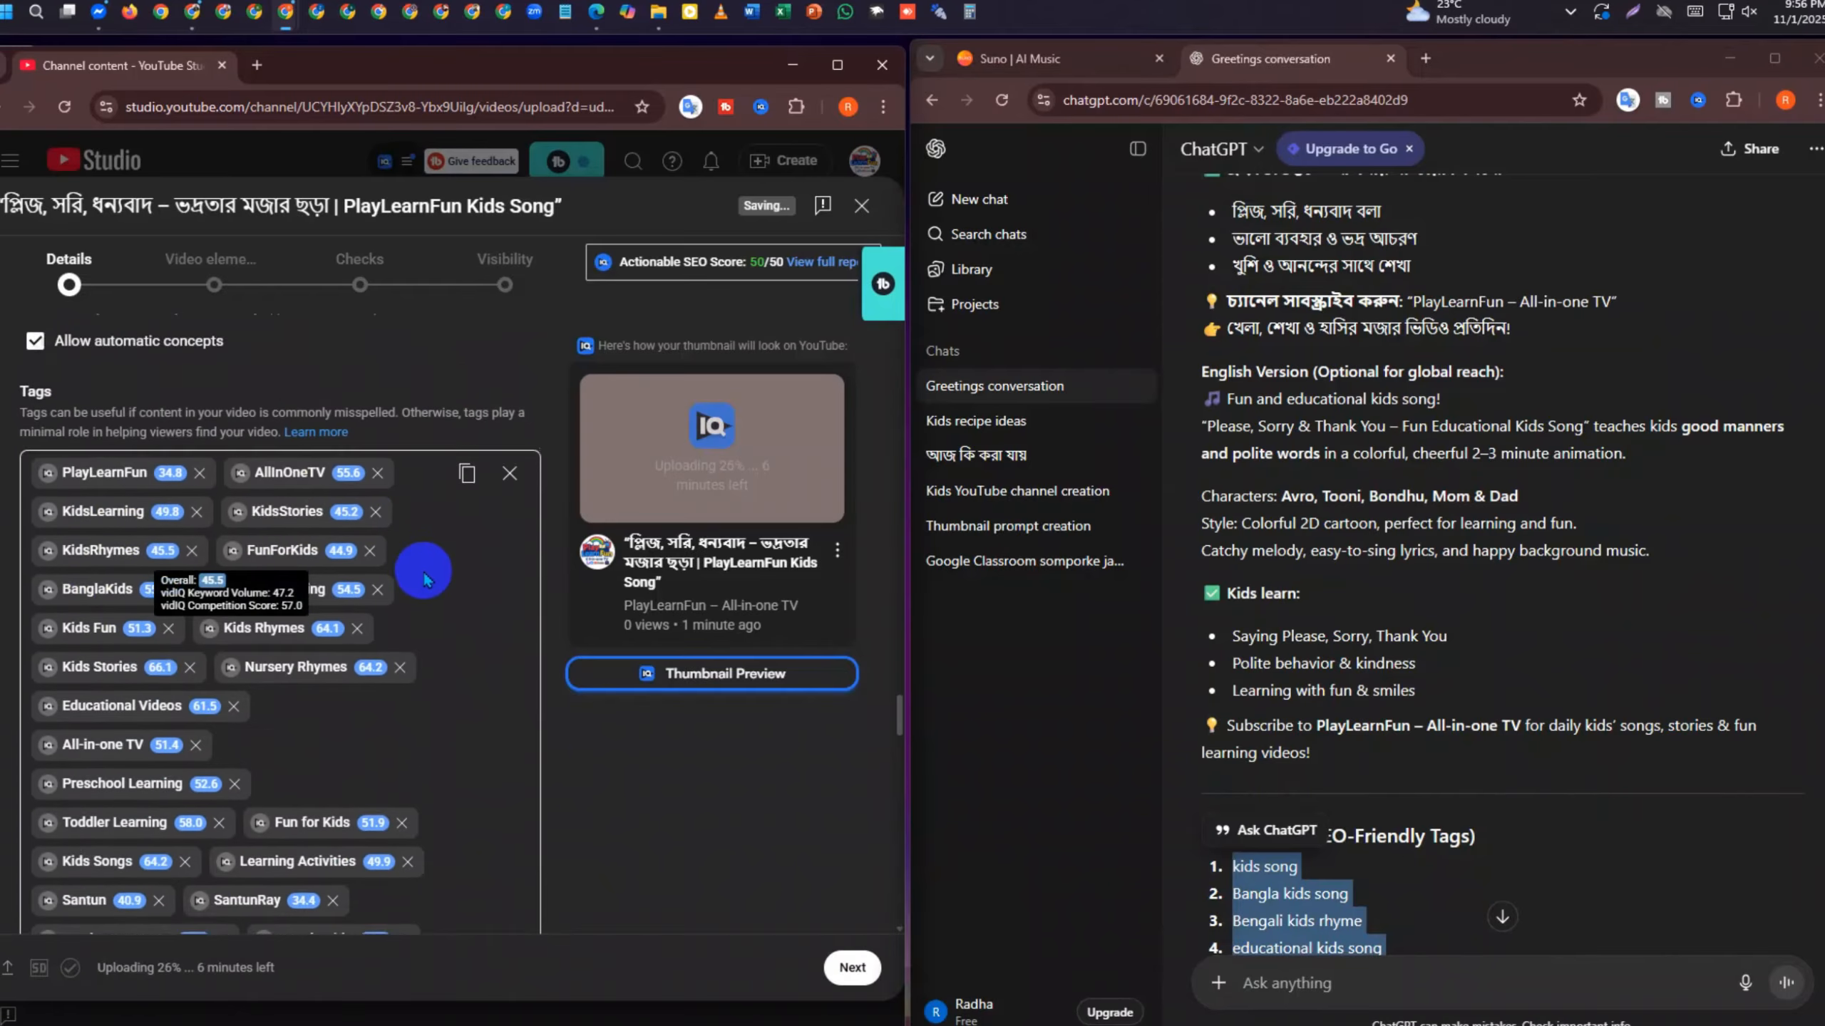
{"action": "left_click", "coordinate": [505, 318]}
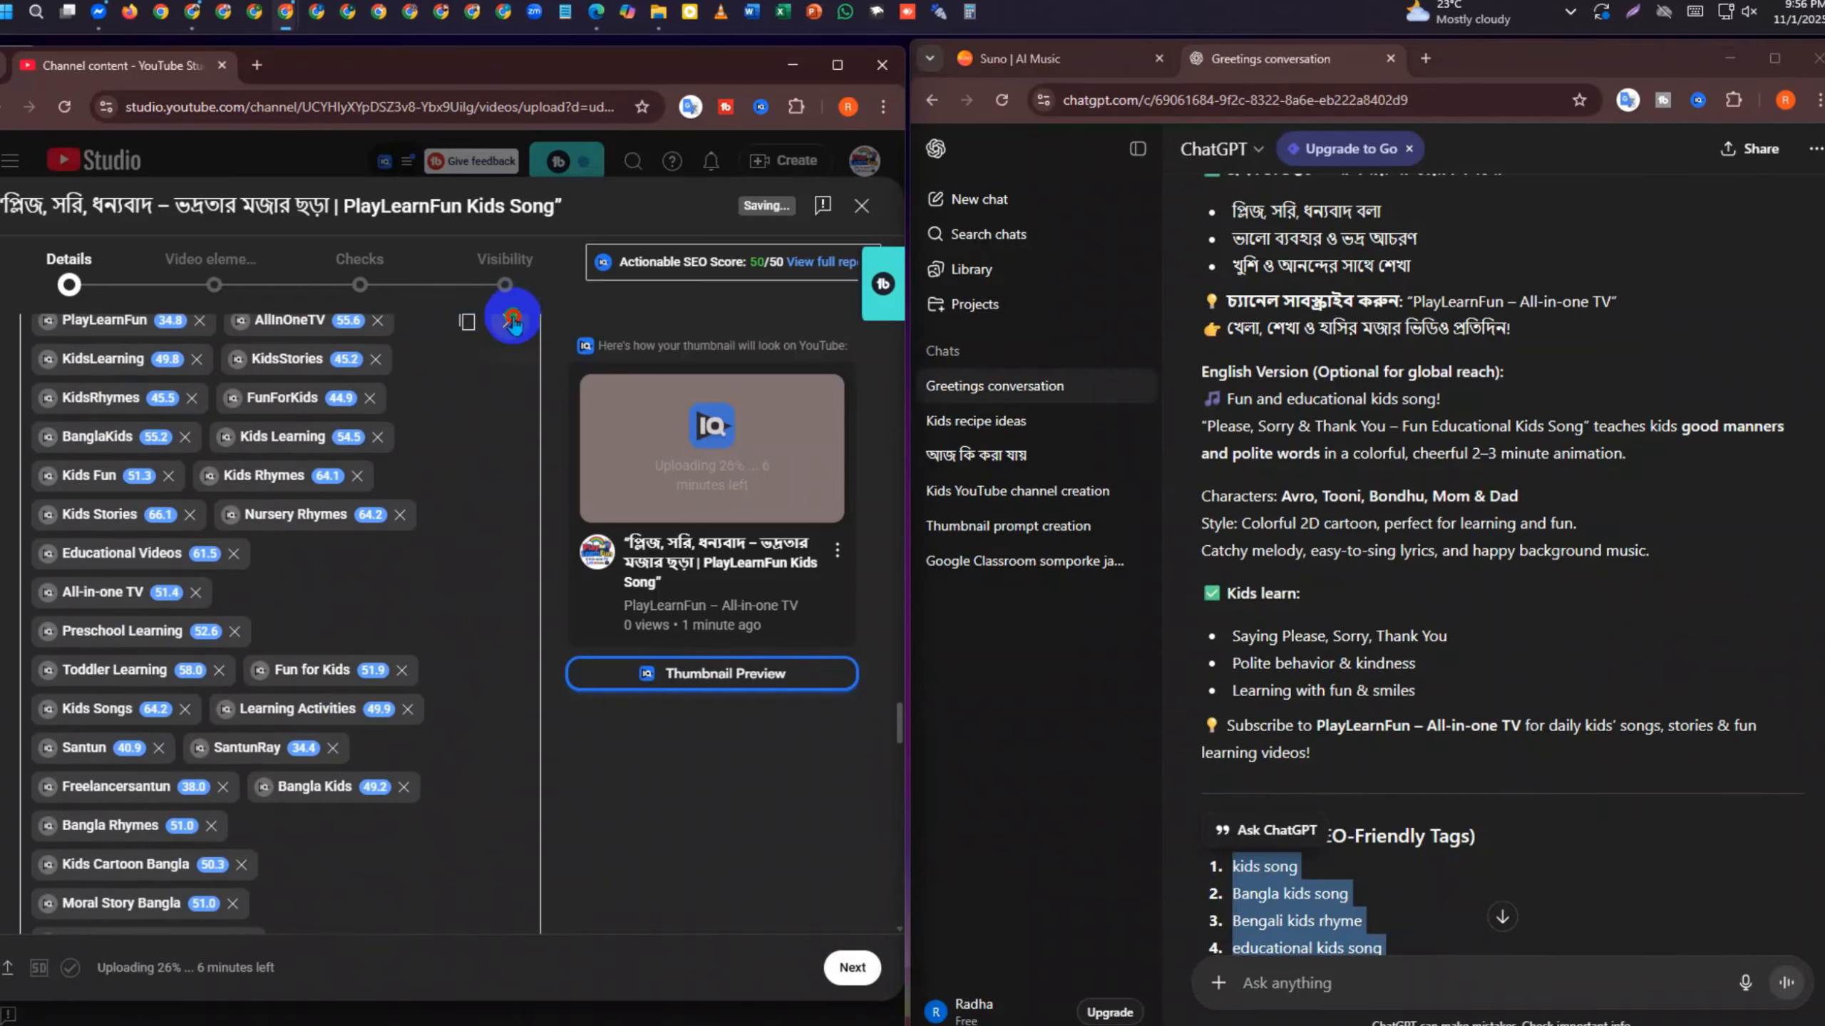
Try to add ChatGPT's whole 50-tag list to the video's Tags field and remove the pasted entry
{"action": "scroll", "coordinate": [180, 475], "scroll_direction": "up", "scroll_amount": 3}
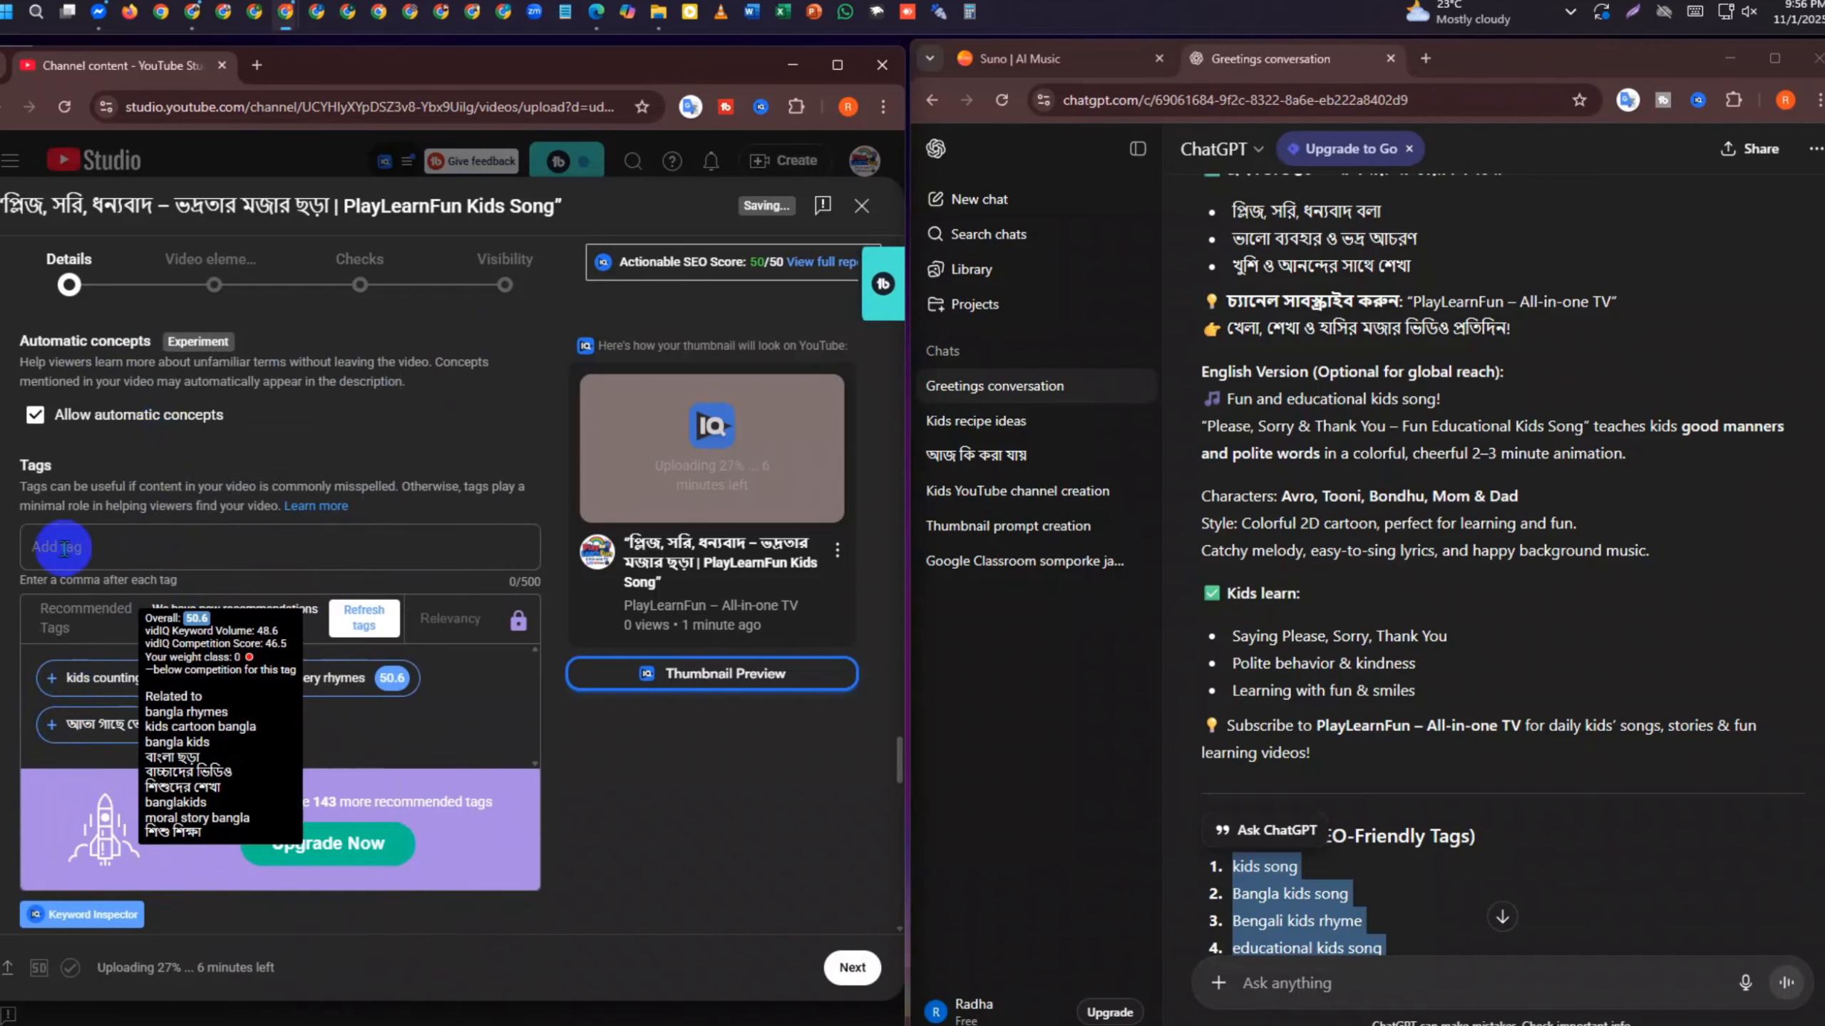
{"action": "left_click", "coordinate": [294, 547]}
{"action": "key", "text": "ctrl+v"}
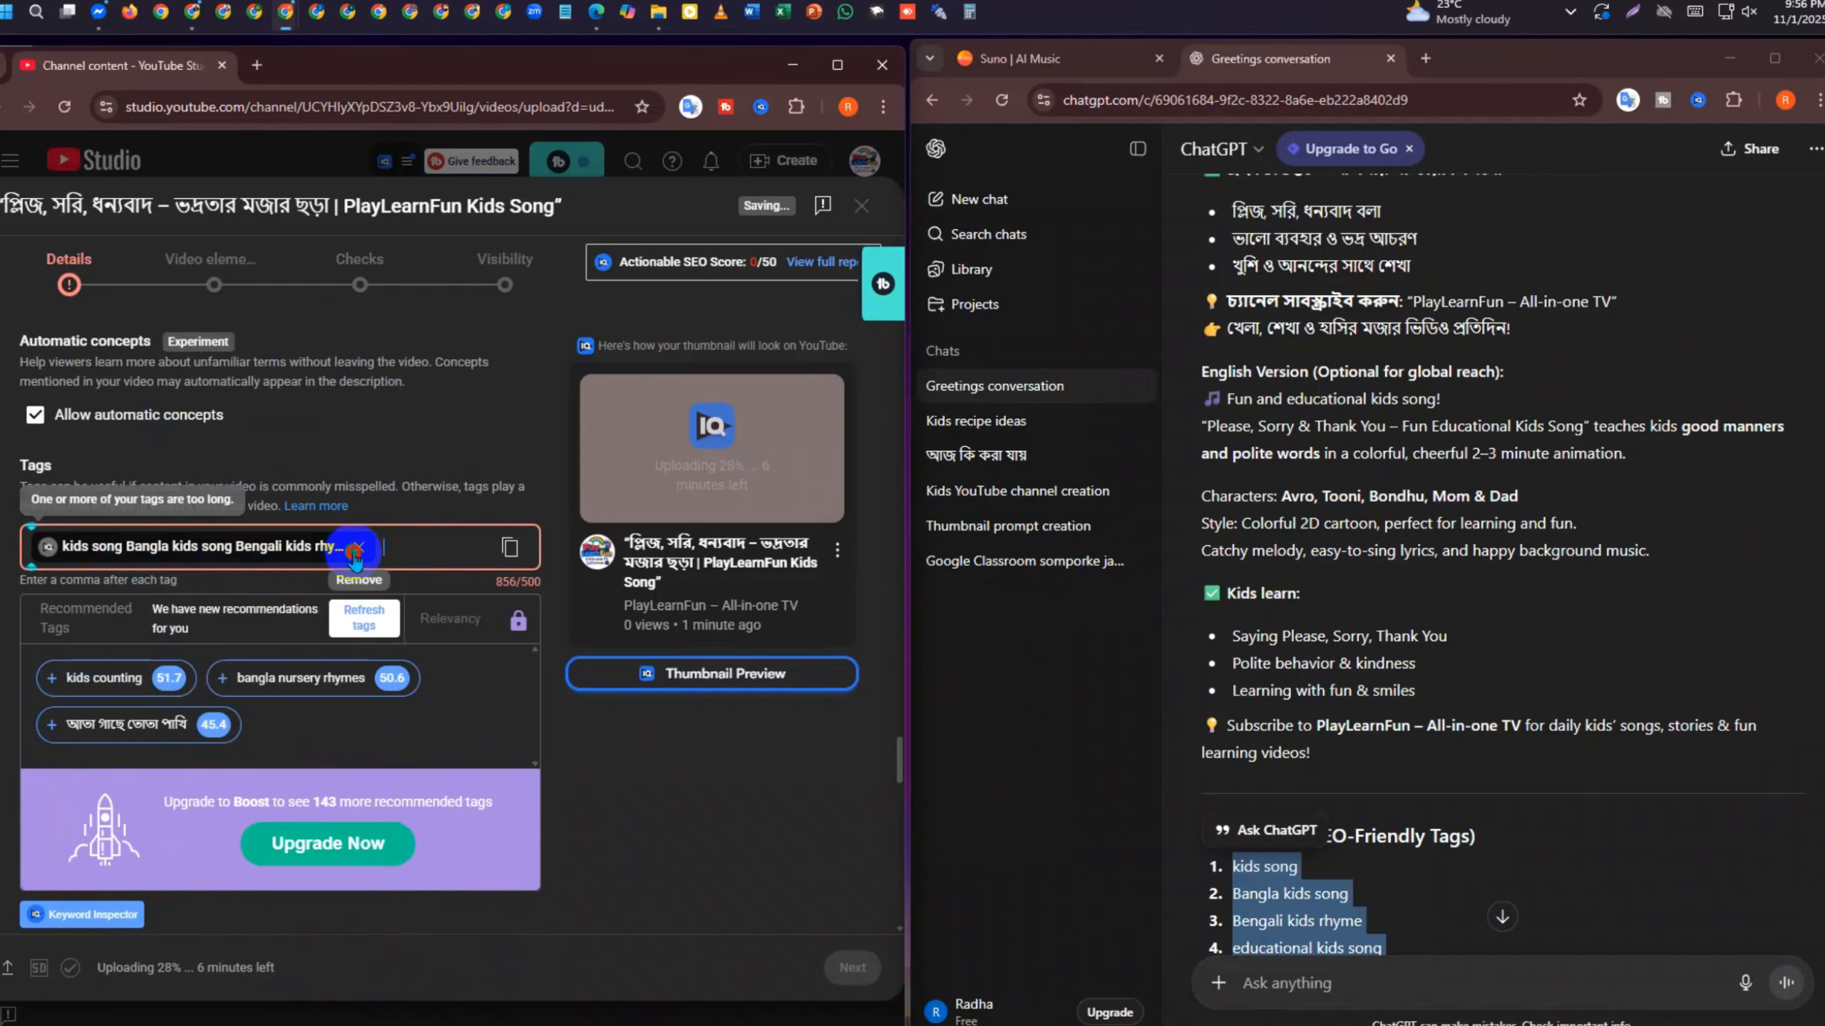
{"action": "left_click", "coordinate": [358, 546]}
Add "kids song", the first item in ChatGPT's tag list, as a tag on the video
{"action": "scroll", "coordinate": [1467, 665], "scroll_direction": "down", "scroll_amount": 3}
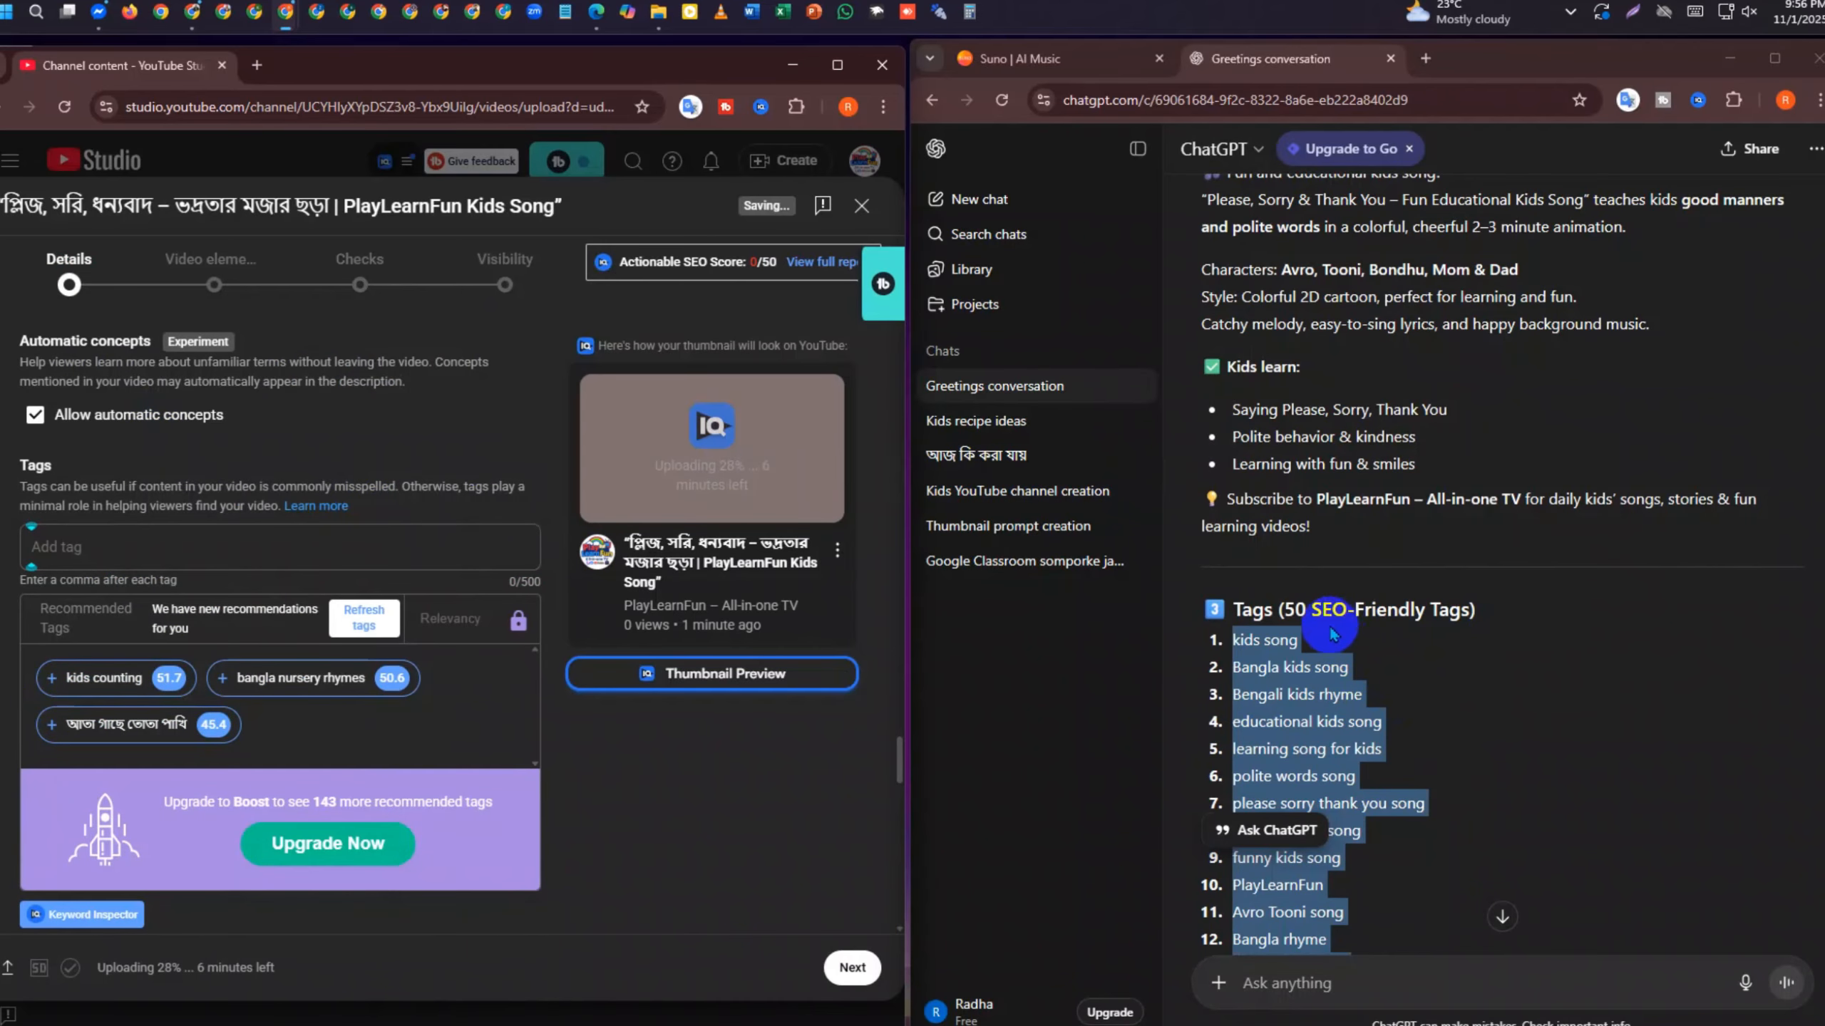
{"action": "left_click_drag", "start_coordinate": [1297, 639], "coordinate": [1245, 642]}
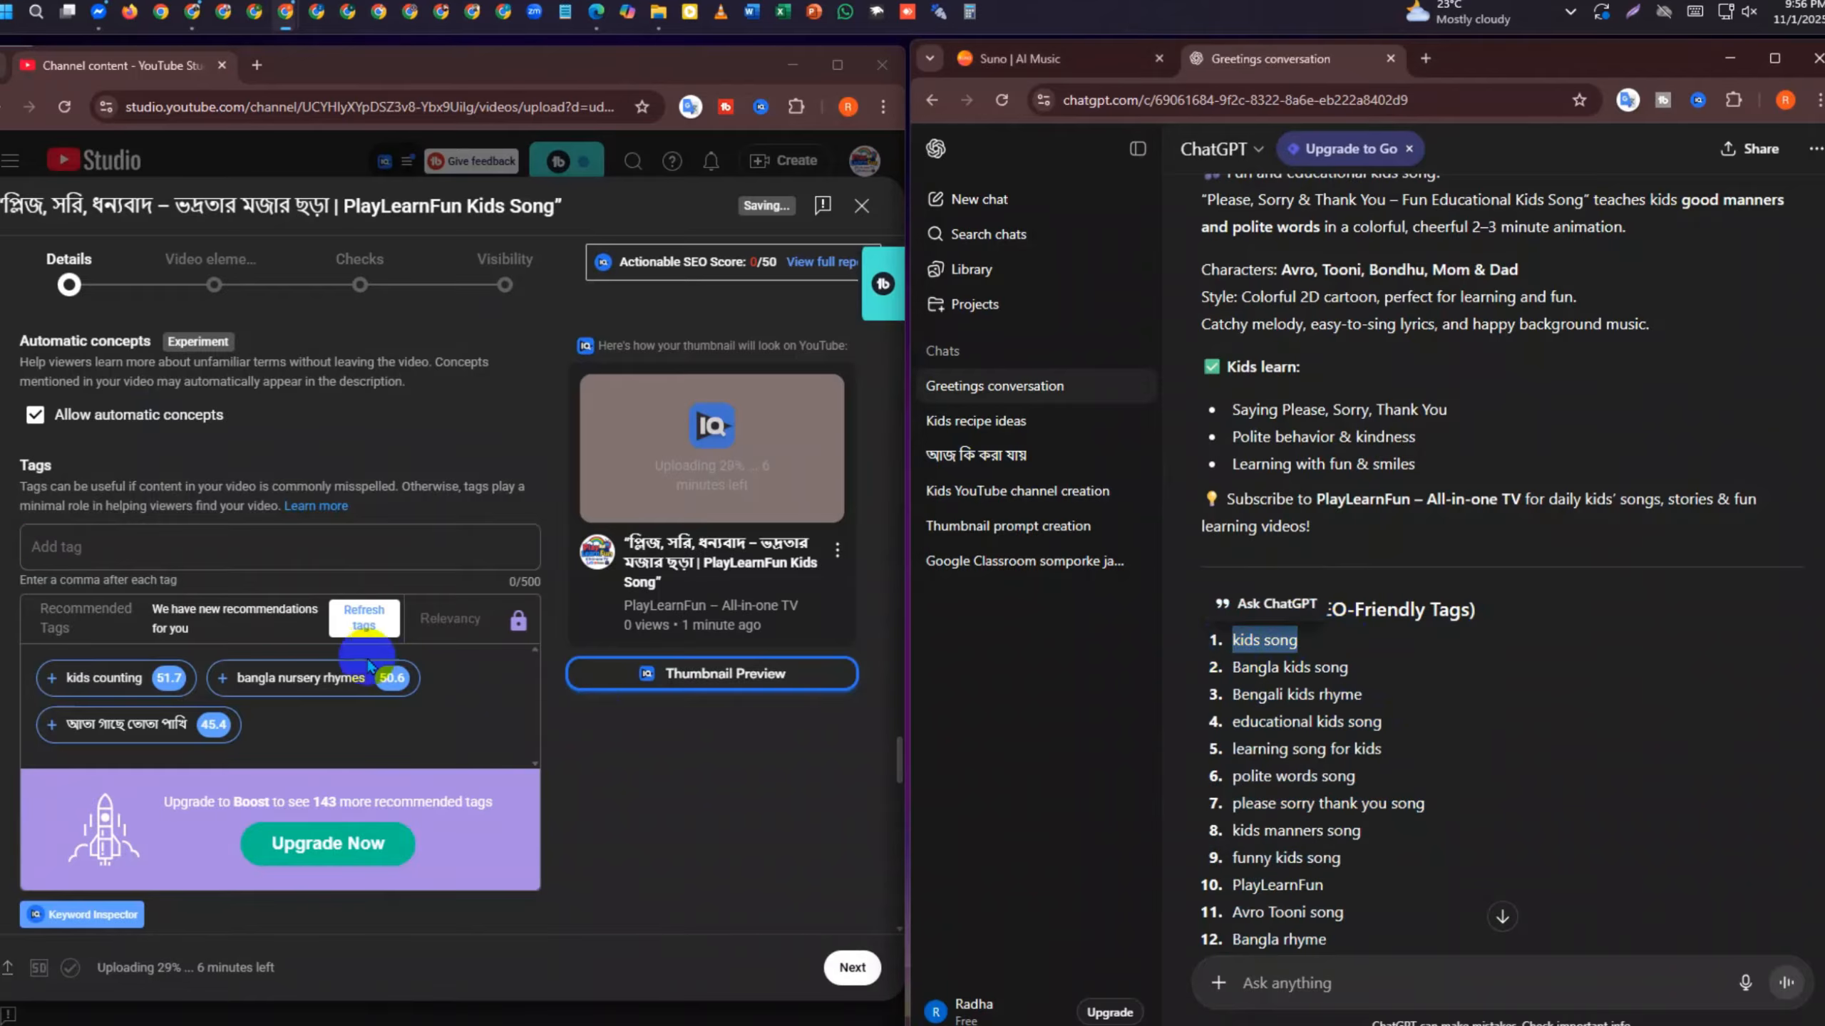
{"action": "left_click", "coordinate": [232, 547]}
{"action": "type", "text": "kids song"}
{"action": "scroll", "coordinate": [488, 582], "scroll_direction": "down", "scroll_amount": 3}
{"action": "scroll", "coordinate": [1433, 758], "scroll_direction": "down", "scroll_amount": 5}
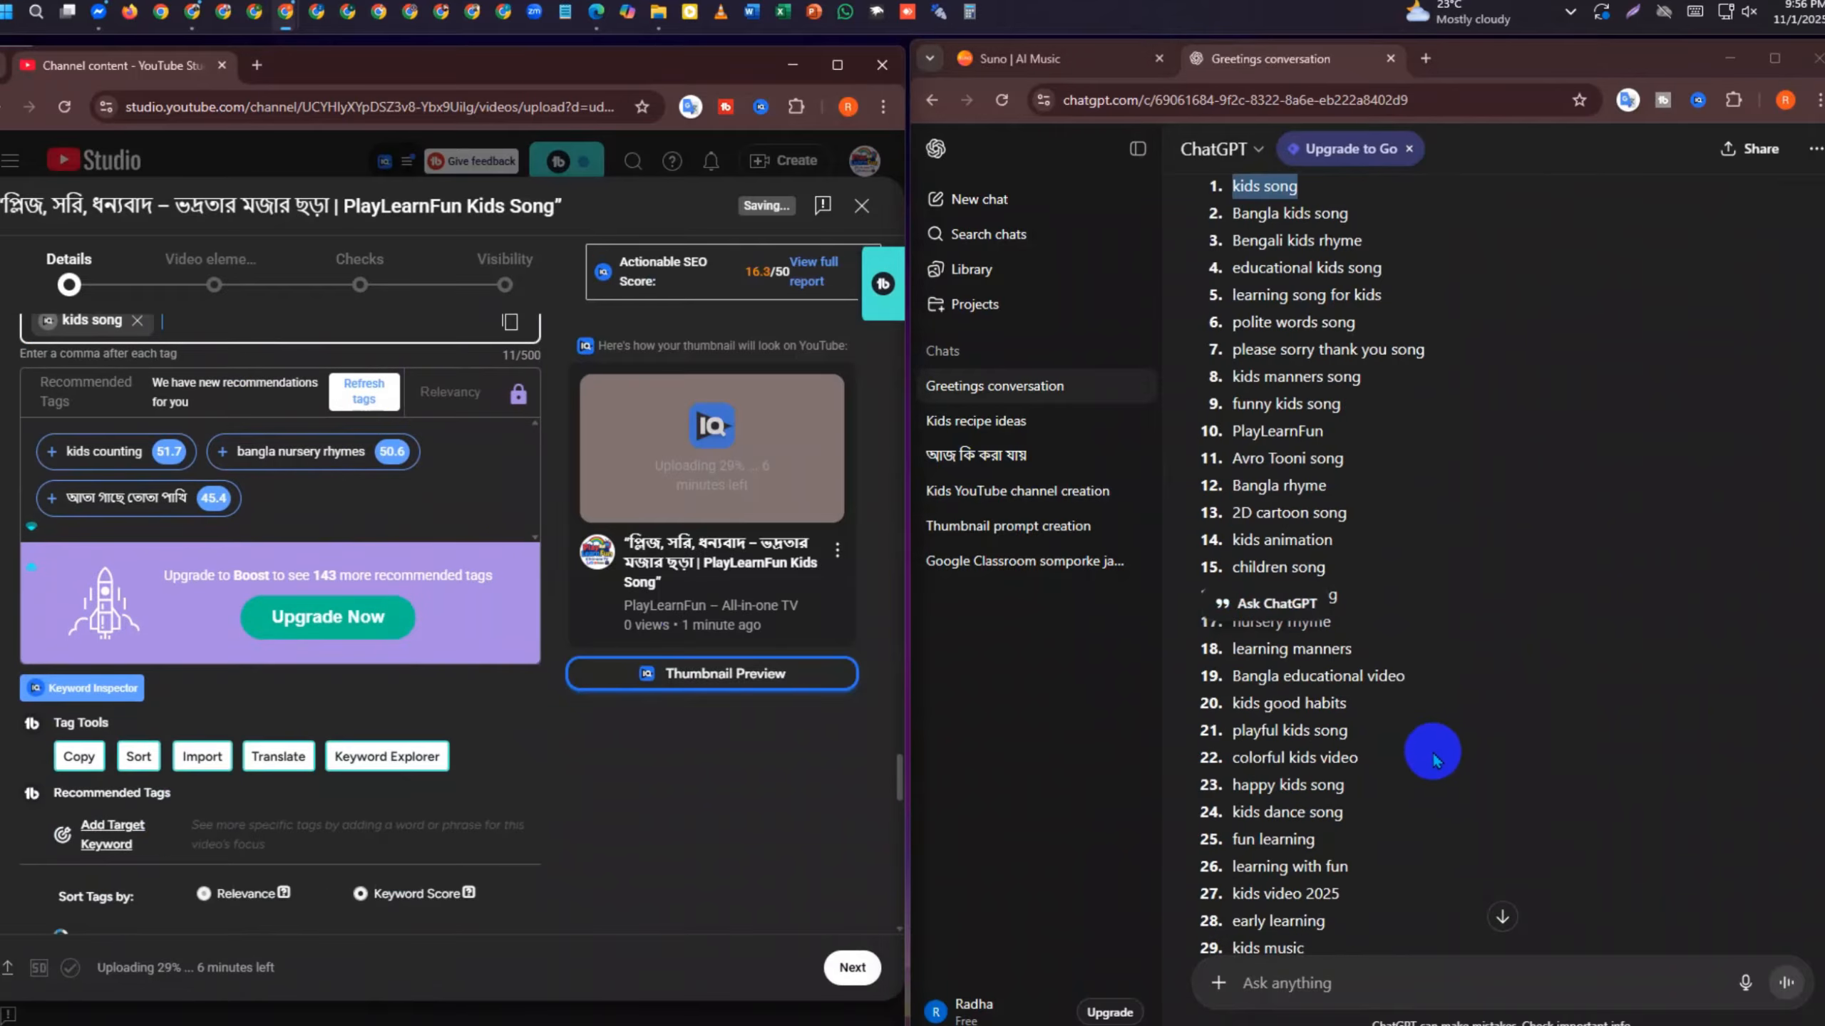
{"action": "scroll", "coordinate": [1433, 759], "scroll_direction": "down", "scroll_amount": 10}
{"action": "scroll", "coordinate": [405, 597], "scroll_direction": "up", "scroll_amount": 3}
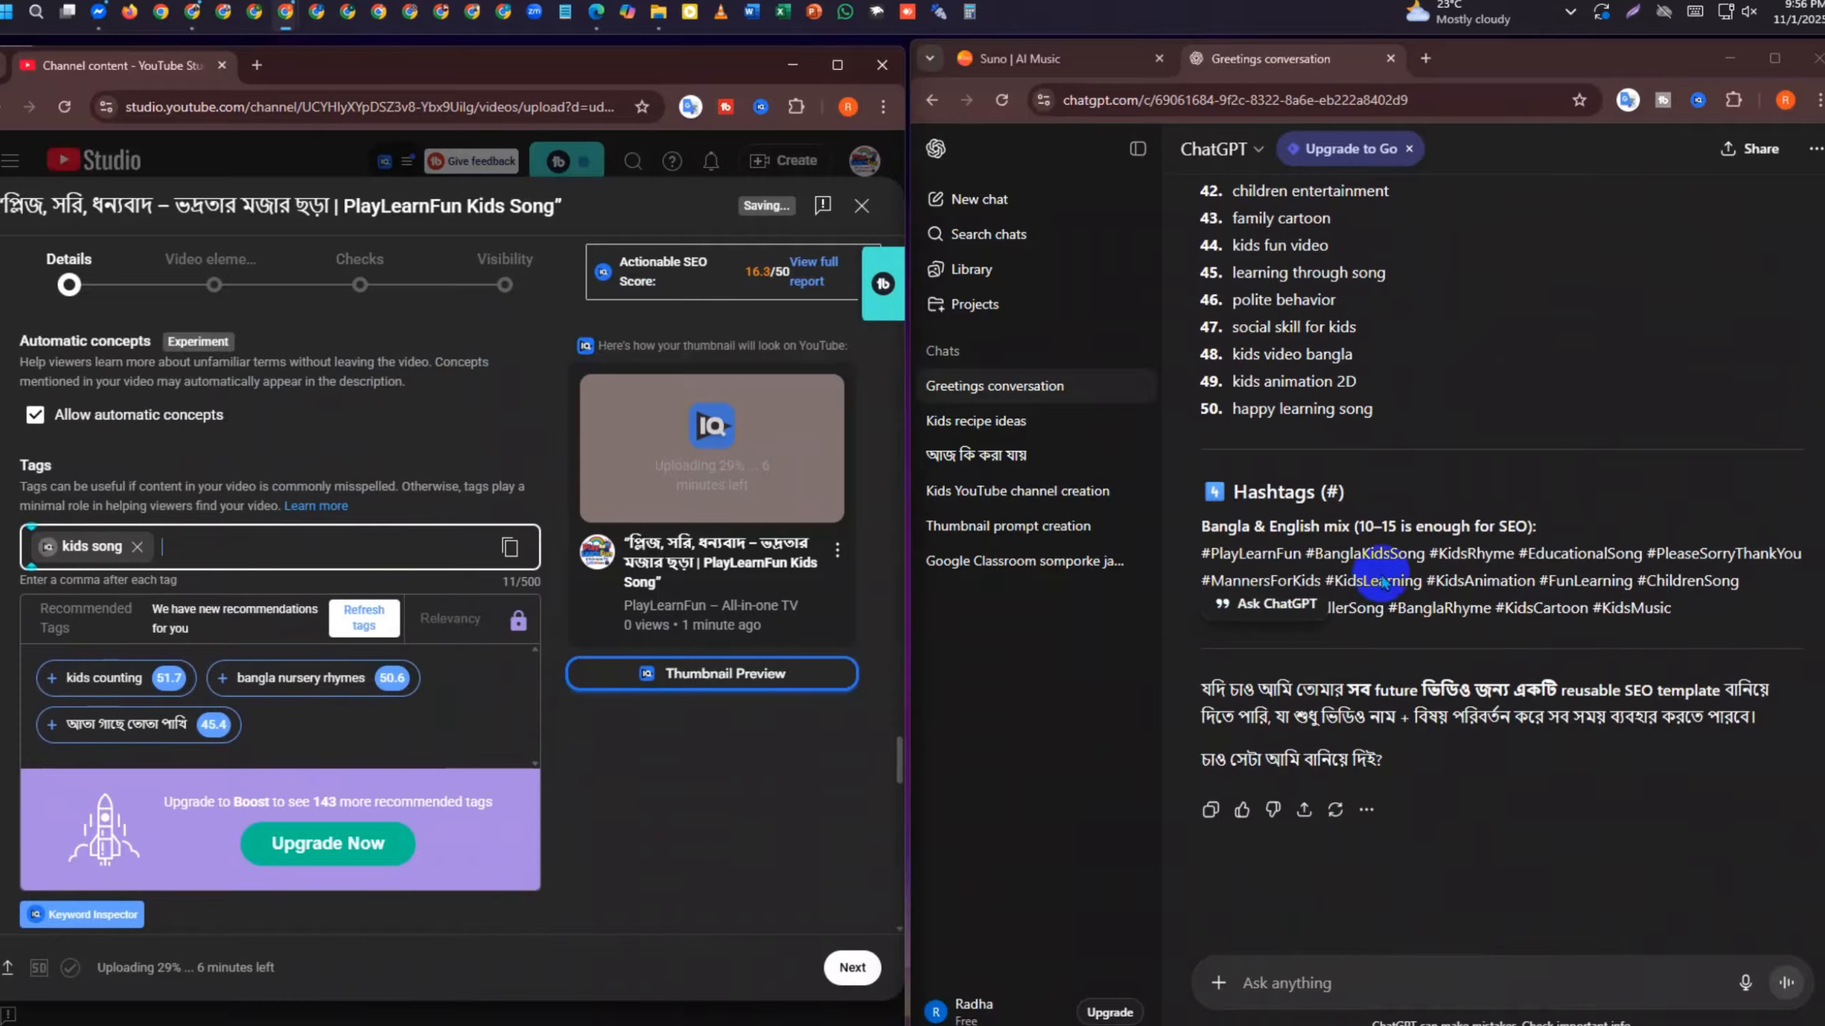
Copy #PlayLearnFun from ChatGPT's hashtag list and add it to the video's tags
{"action": "left_click_drag", "start_coordinate": [1302, 555], "coordinate": [1169, 579]}
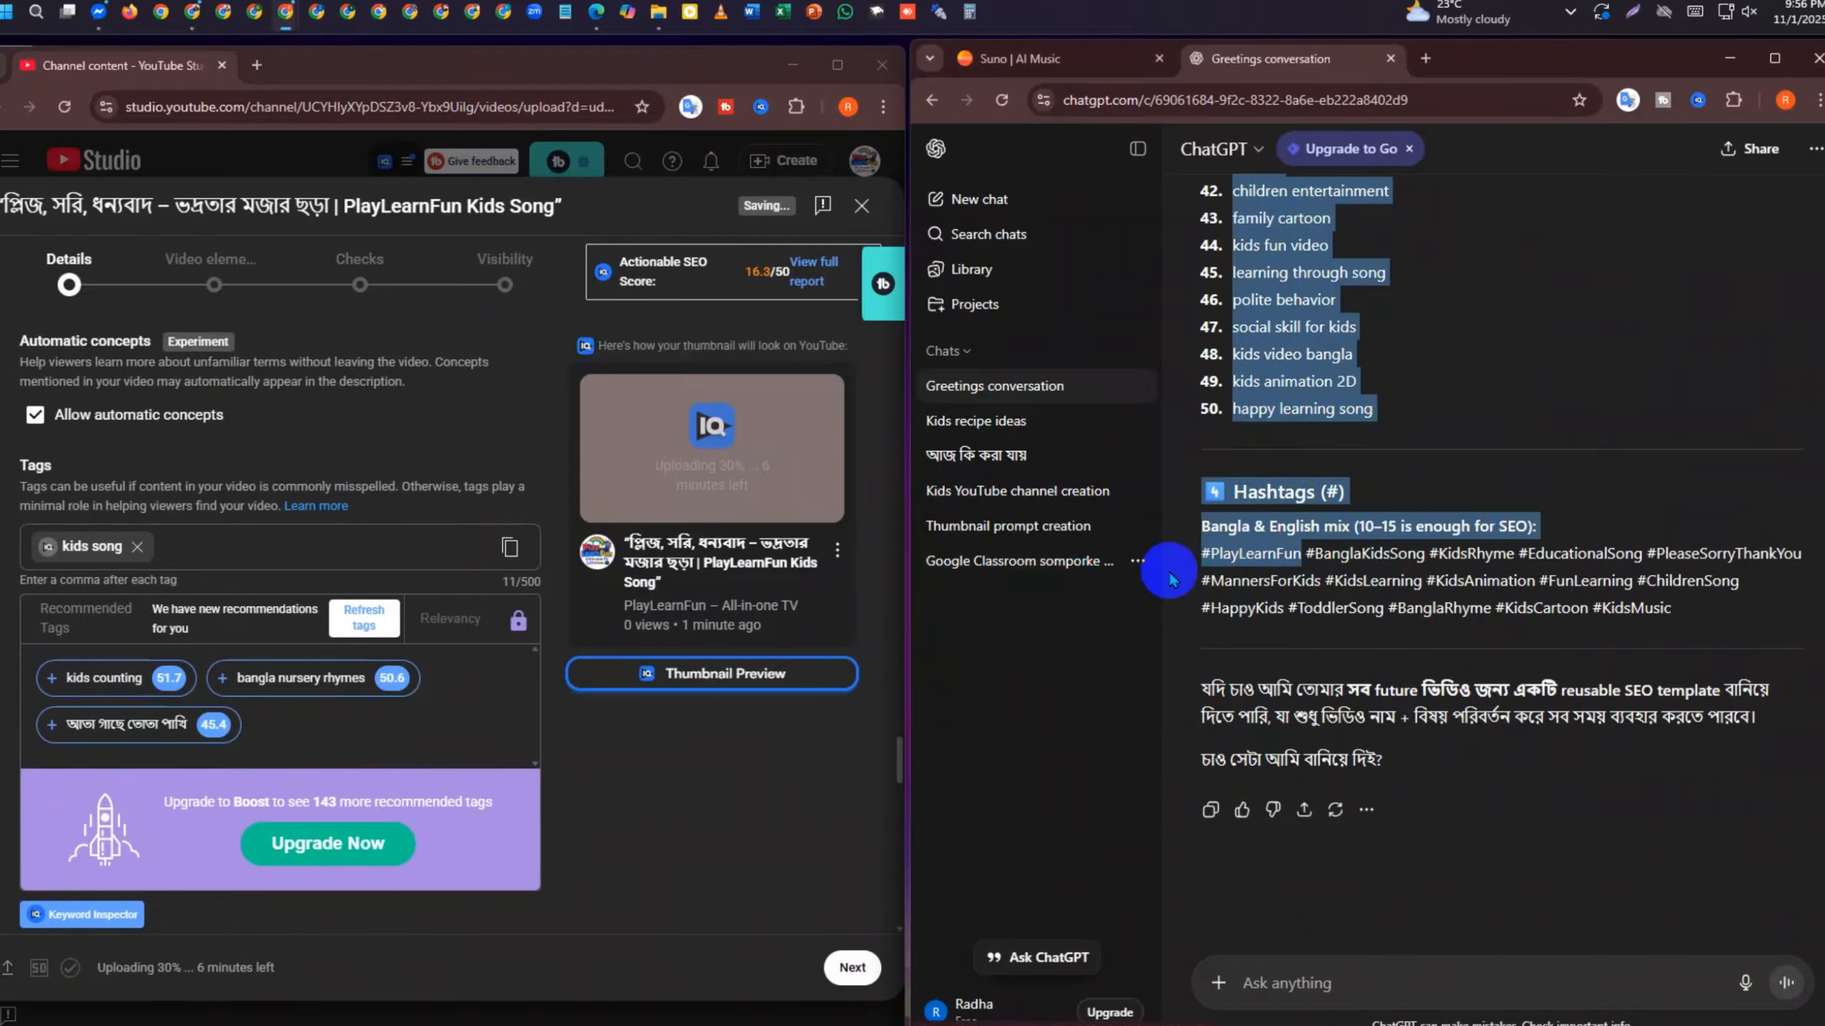
{"action": "left_click", "coordinate": [1284, 572]}
{"action": "left_click_drag", "start_coordinate": [1302, 554], "coordinate": [1157, 568]}
{"action": "key", "text": "ctrl+c"}
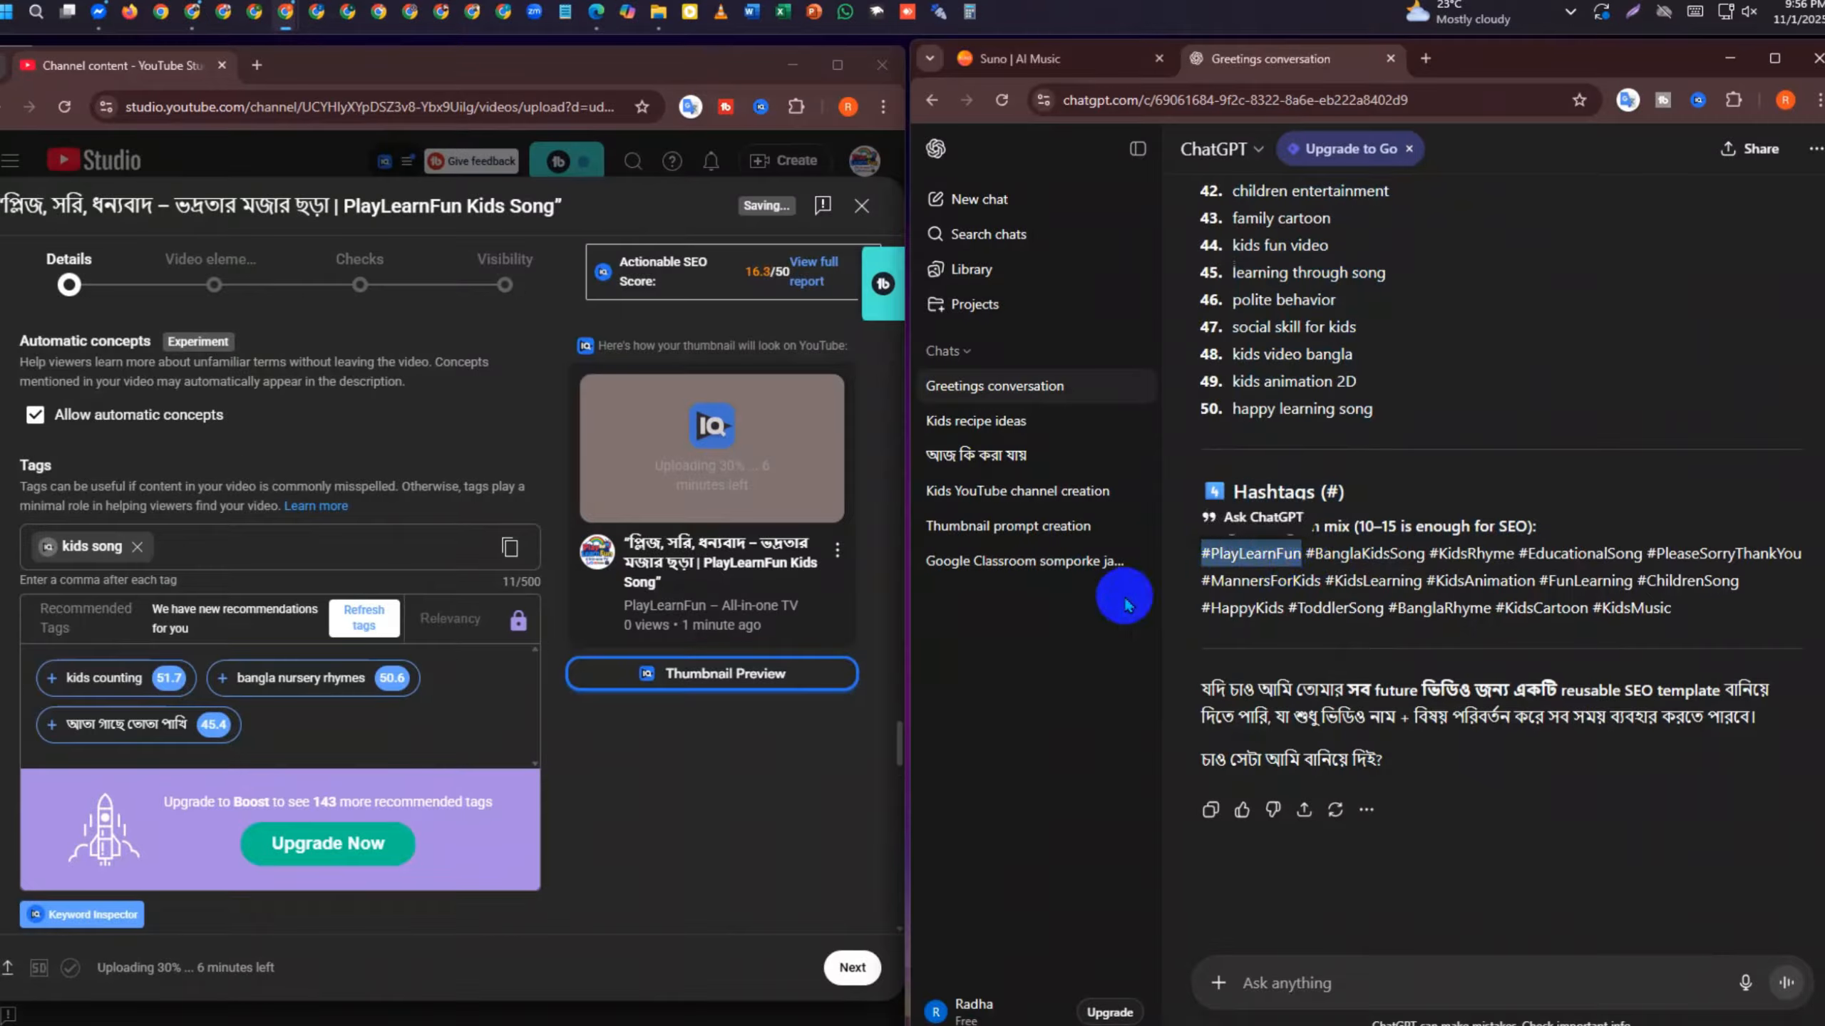
{"action": "left_click", "coordinate": [287, 559]}
{"action": "key", "text": "ctrl+v"}
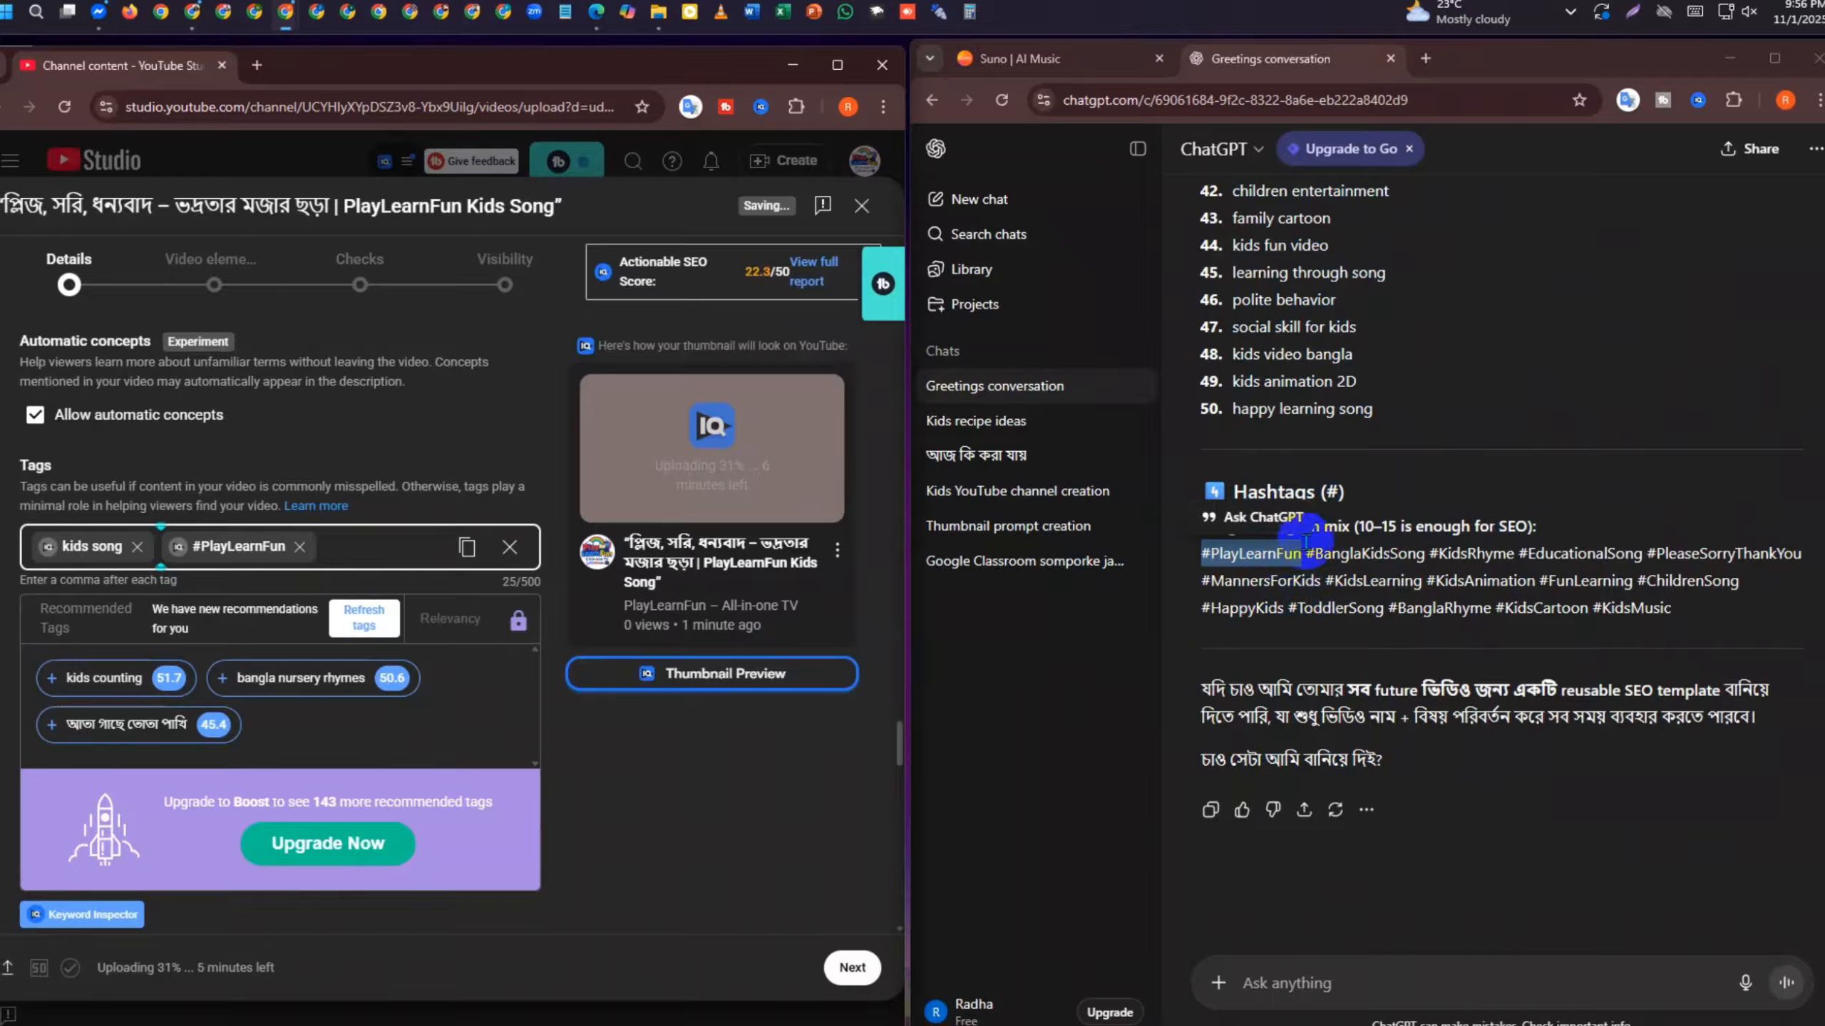
Add #BanglaKidsSong and #KidsRhyme from ChatGPT's hashtag list as separate video tags
{"action": "left_click_drag", "start_coordinate": [1306, 552], "coordinate": [1392, 548]}
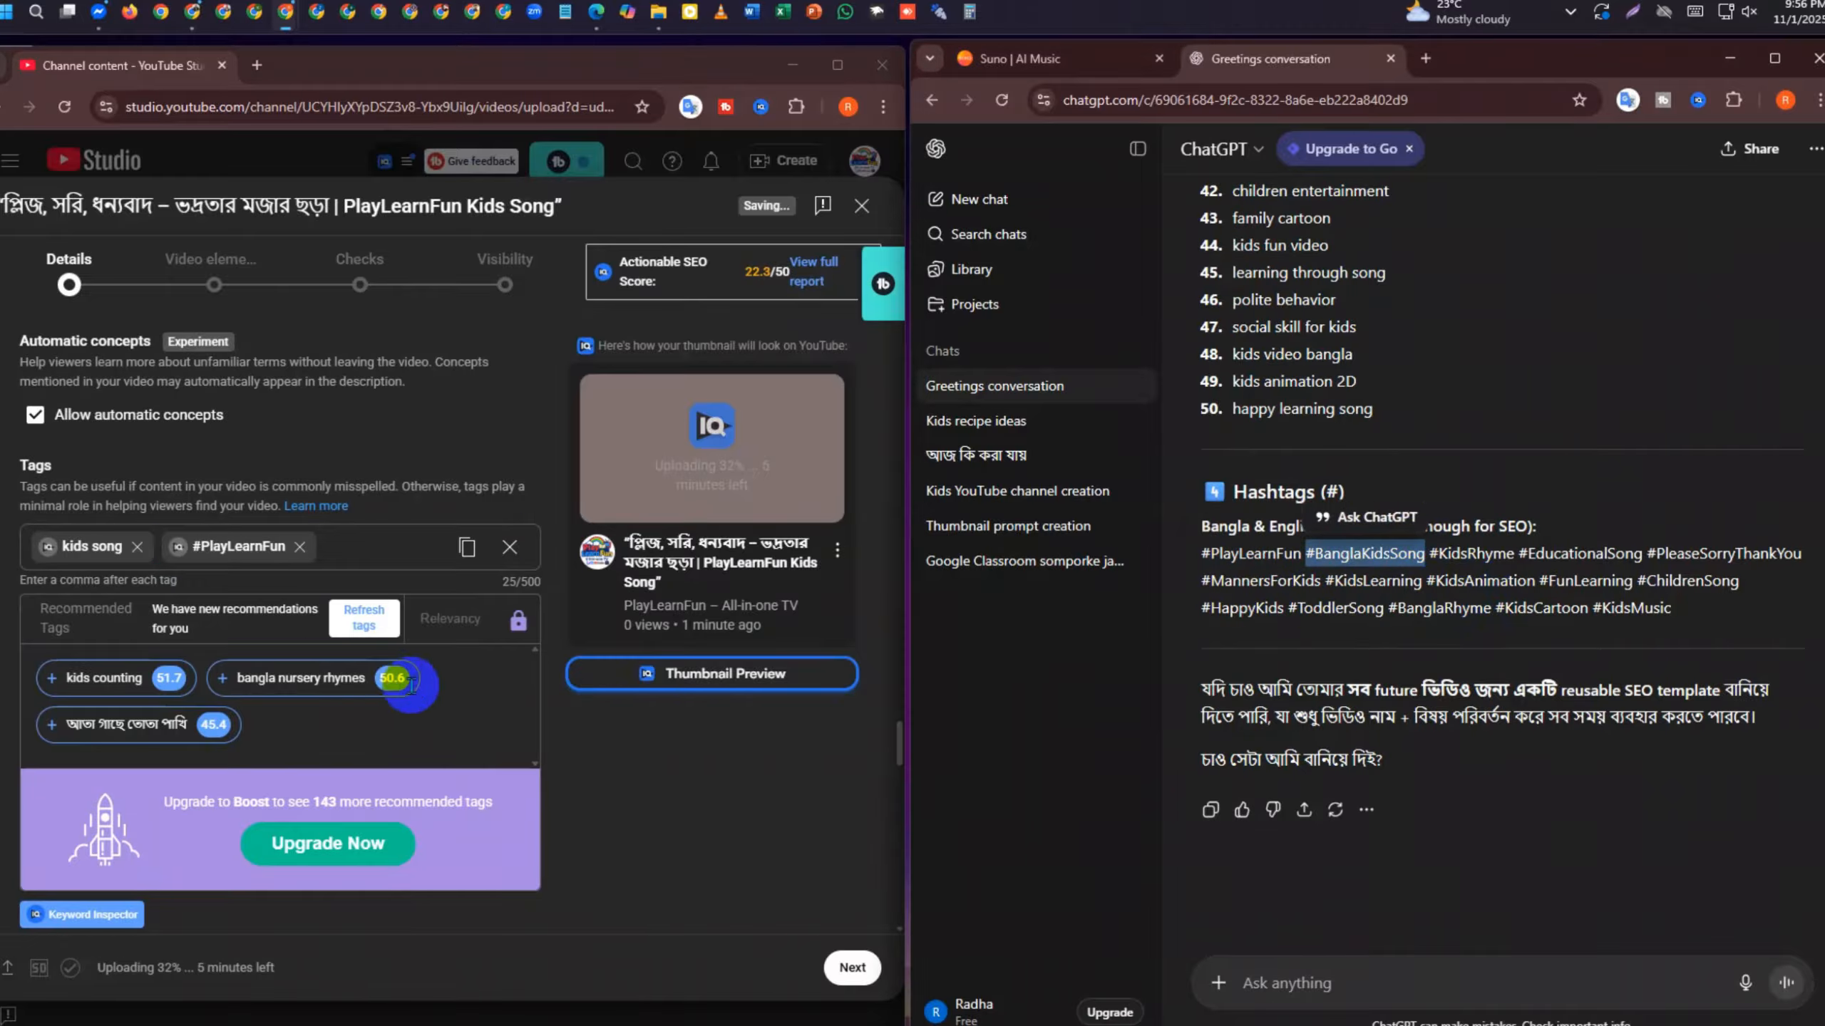
{"action": "left_click", "coordinate": [345, 554]}
{"action": "type", "text": "#BanglaKidsSong"}
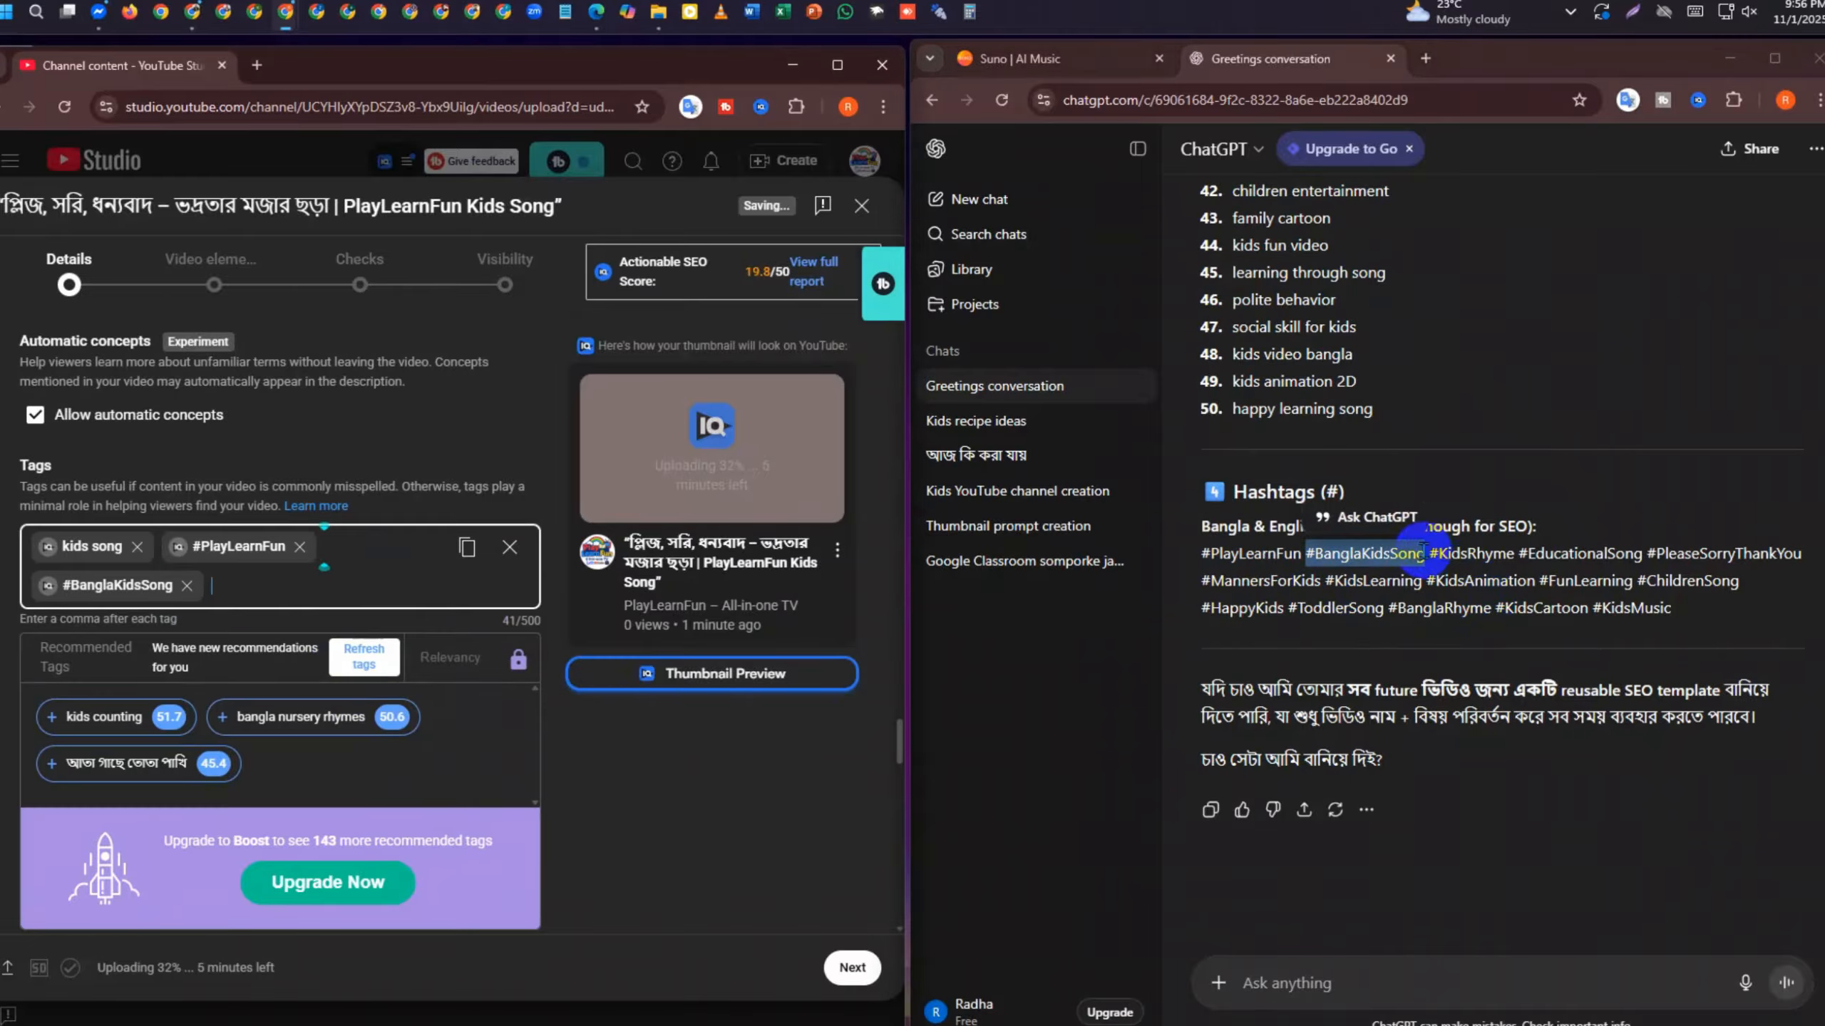
{"action": "left_click_drag", "start_coordinate": [1430, 551], "coordinate": [1513, 551]}
{"action": "key", "text": "ctrl+c"}
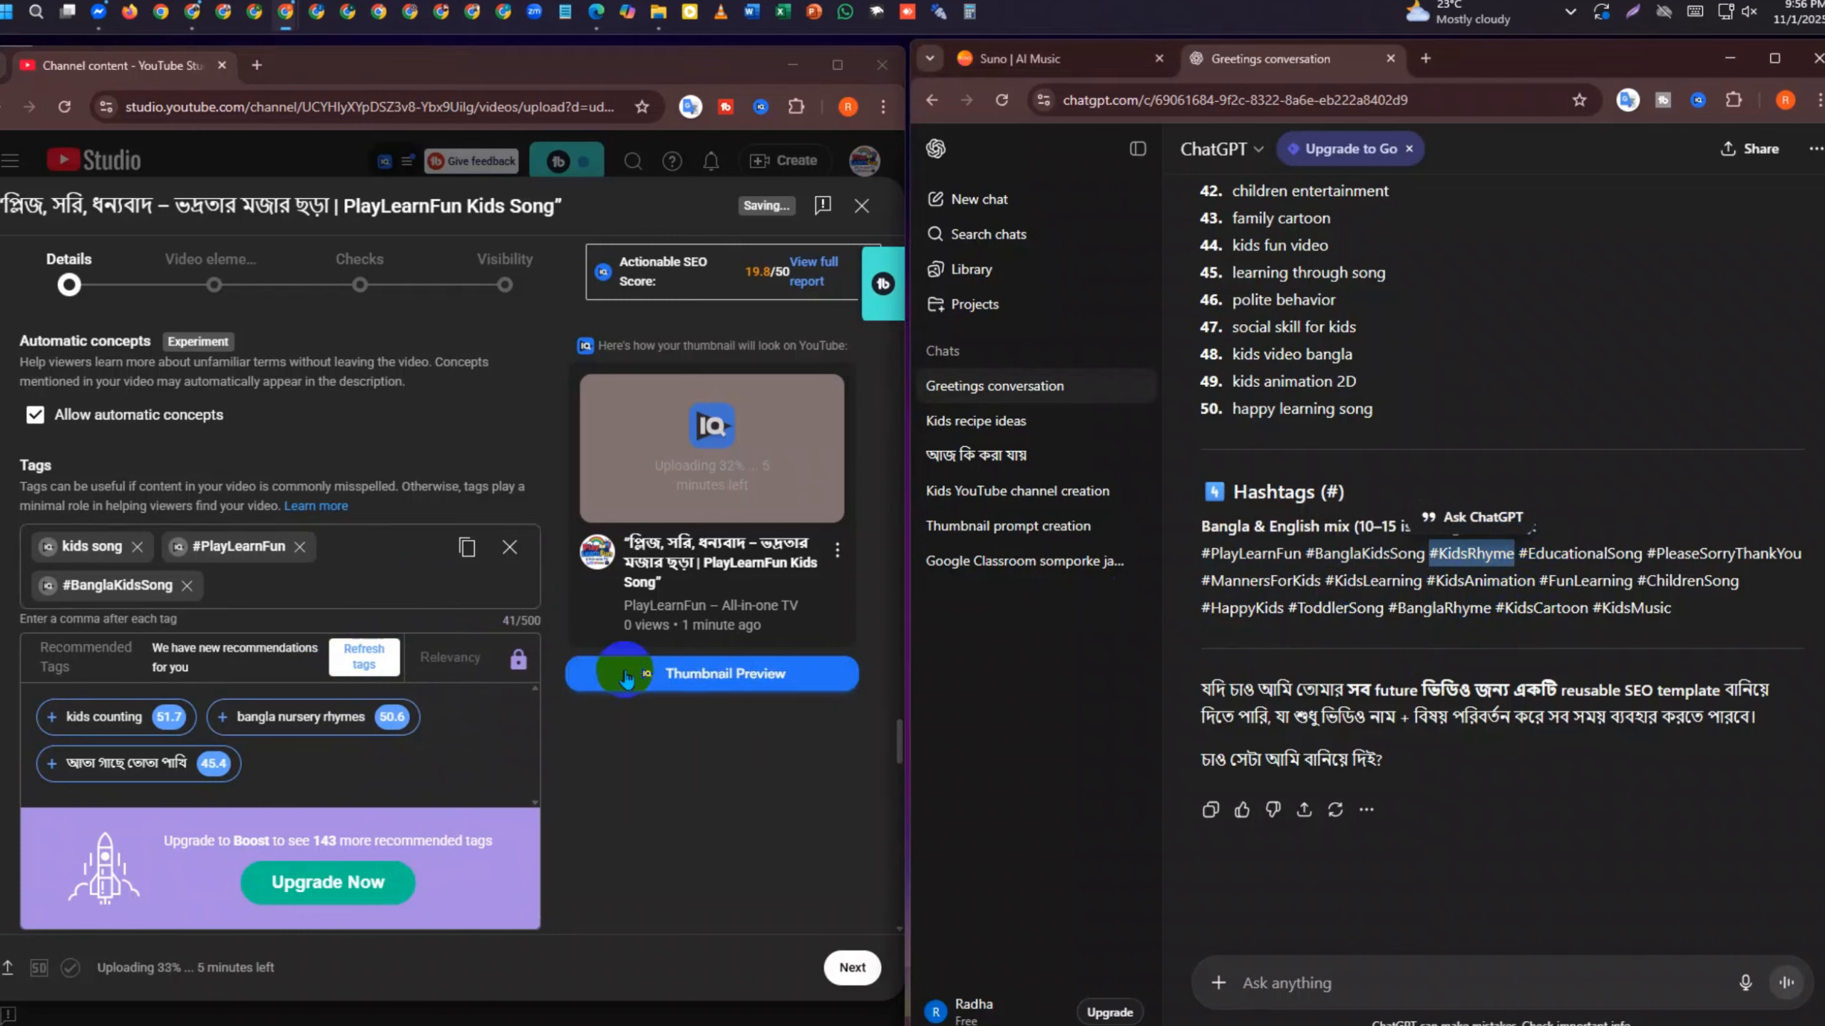
{"action": "left_click", "coordinate": [436, 600]}
{"action": "key", "text": "ctrl+v"}
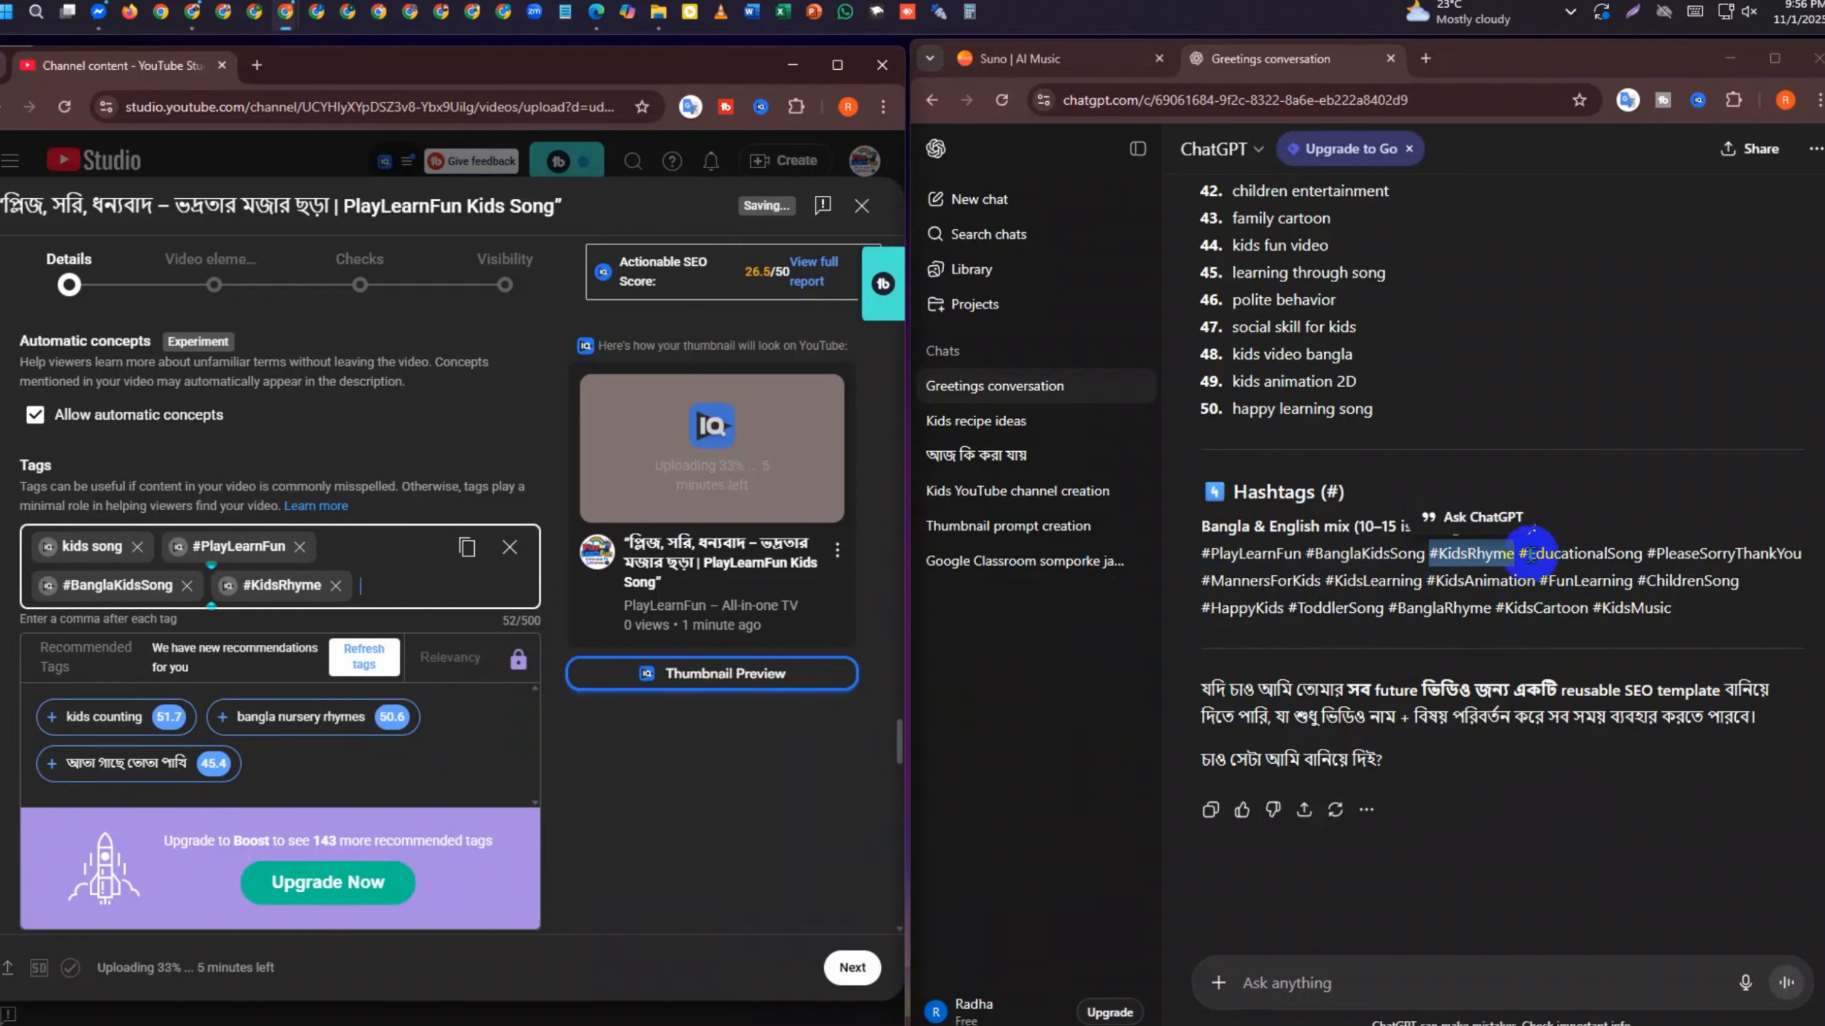
Add #EducationalSong and #PleaseSorryThankYou from ChatGPT's hashtag list as separate video tags
{"action": "left_click_drag", "start_coordinate": [1521, 553], "coordinate": [1644, 554]}
{"action": "key", "text": "ctrl+c"}
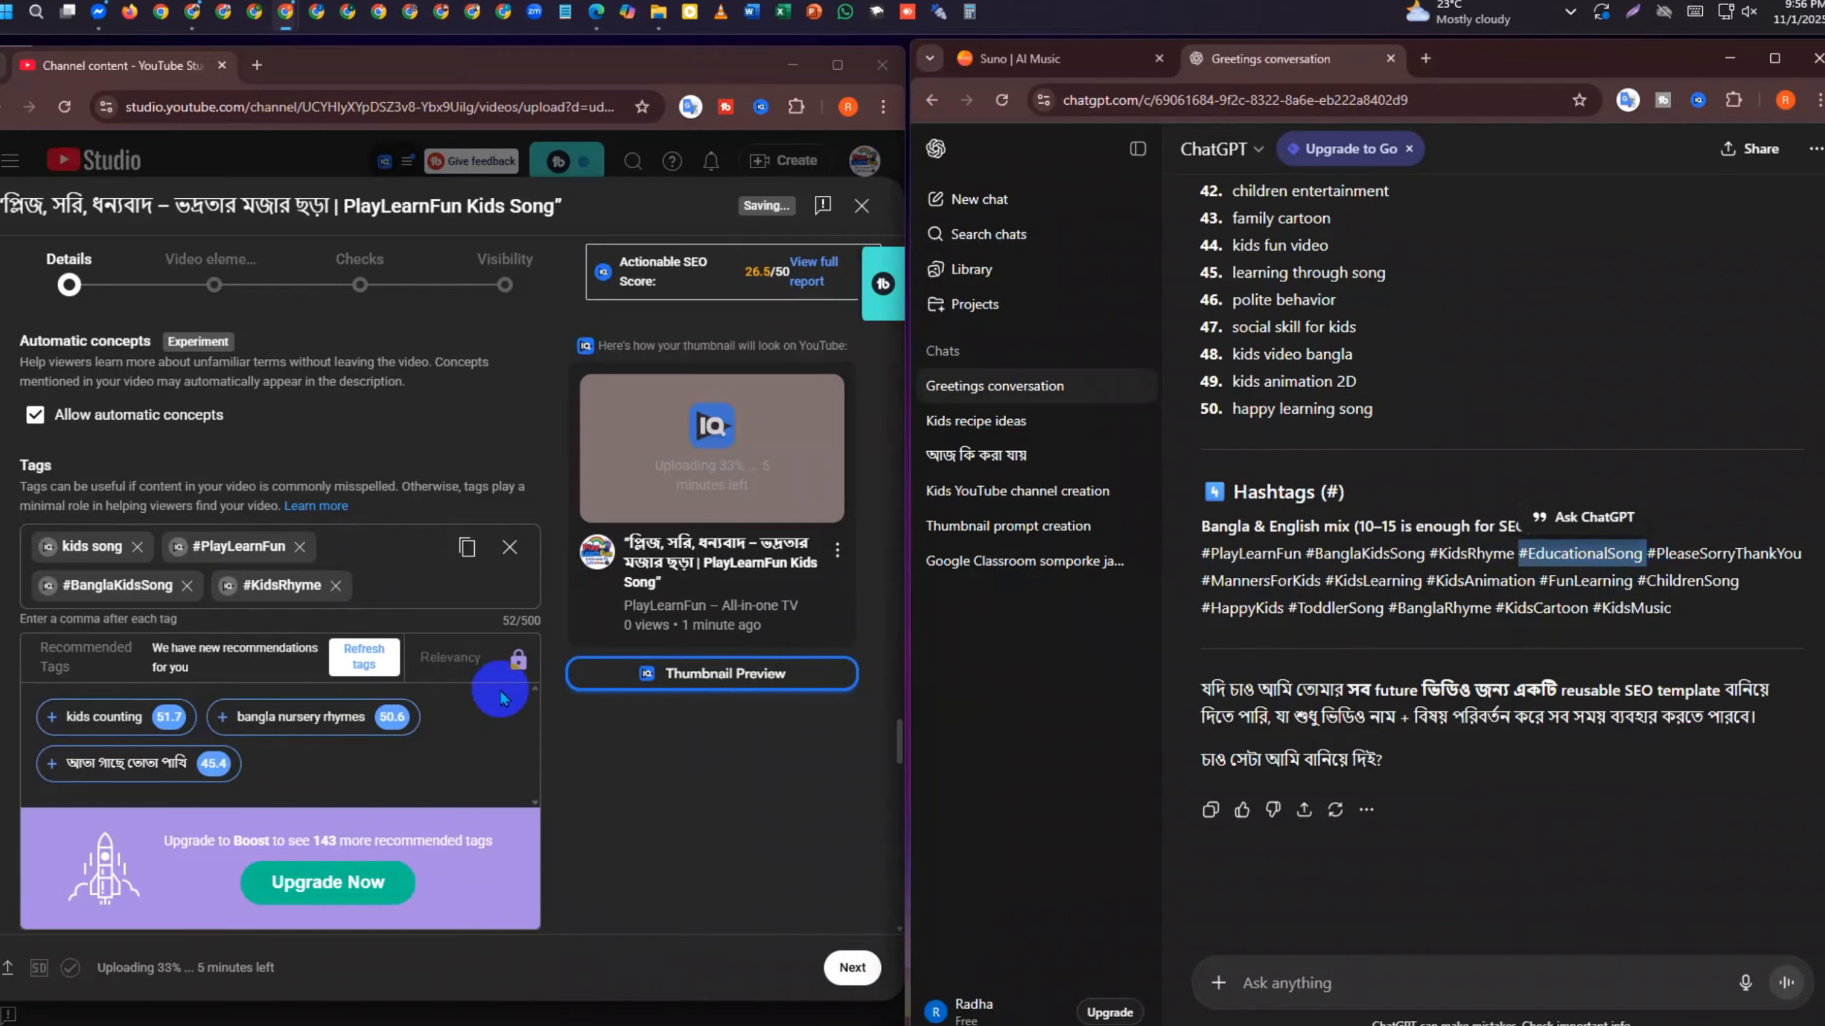
{"action": "left_click", "coordinate": [363, 586]}
{"action": "key", "text": "ctrl+v"}
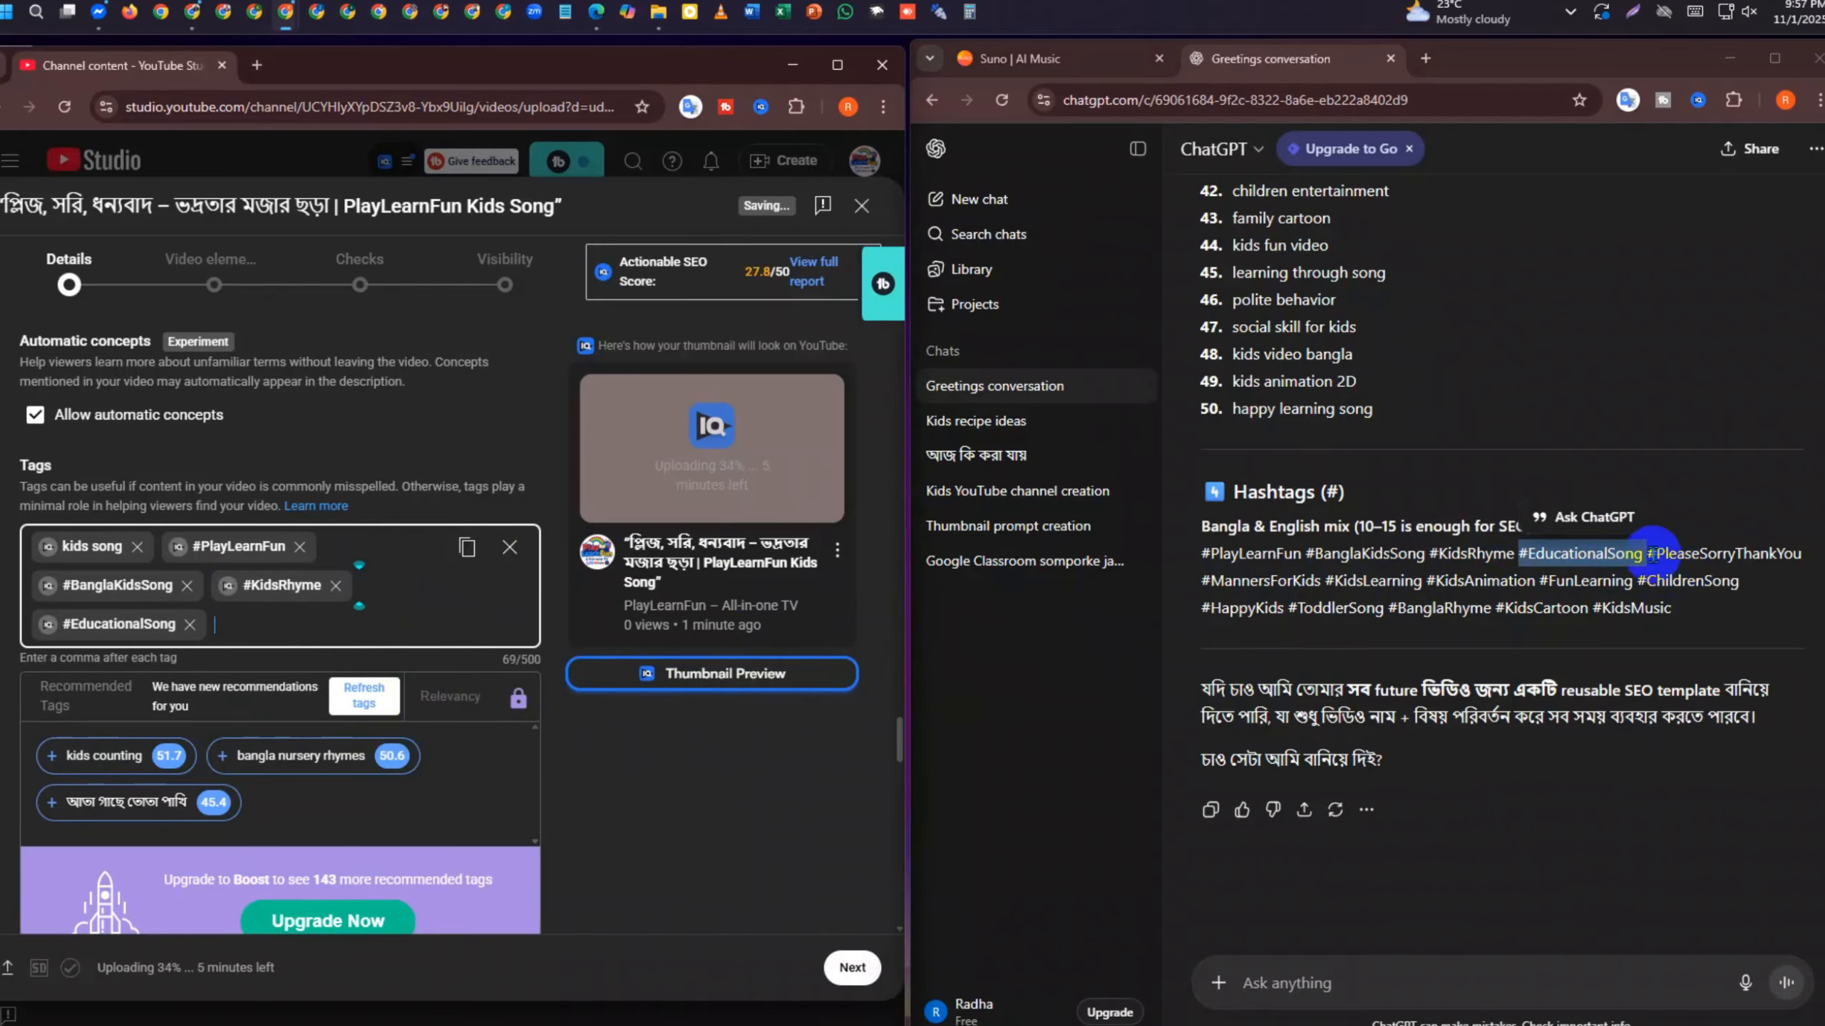
{"action": "left_click_drag", "start_coordinate": [1652, 555], "coordinate": [1805, 556]}
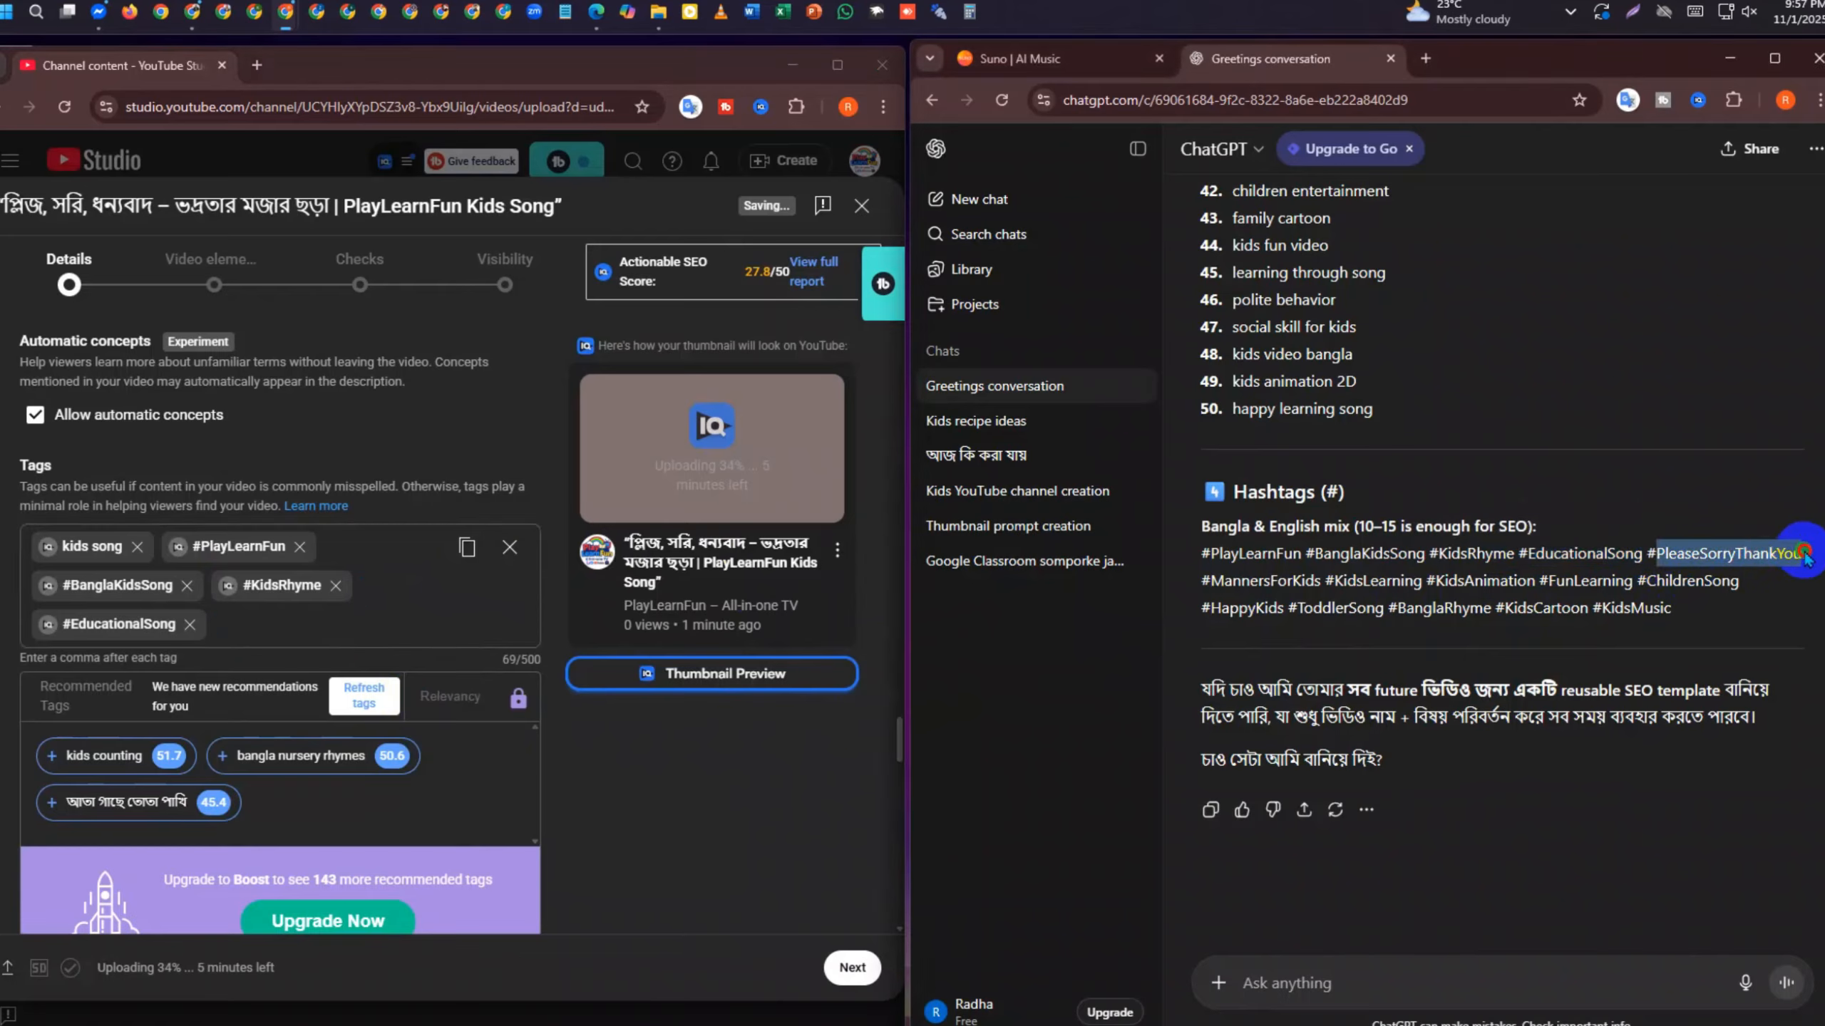
{"action": "left_click_drag", "start_coordinate": [1651, 560], "coordinate": [1808, 554]}
{"action": "left_click", "coordinate": [1646, 559]}
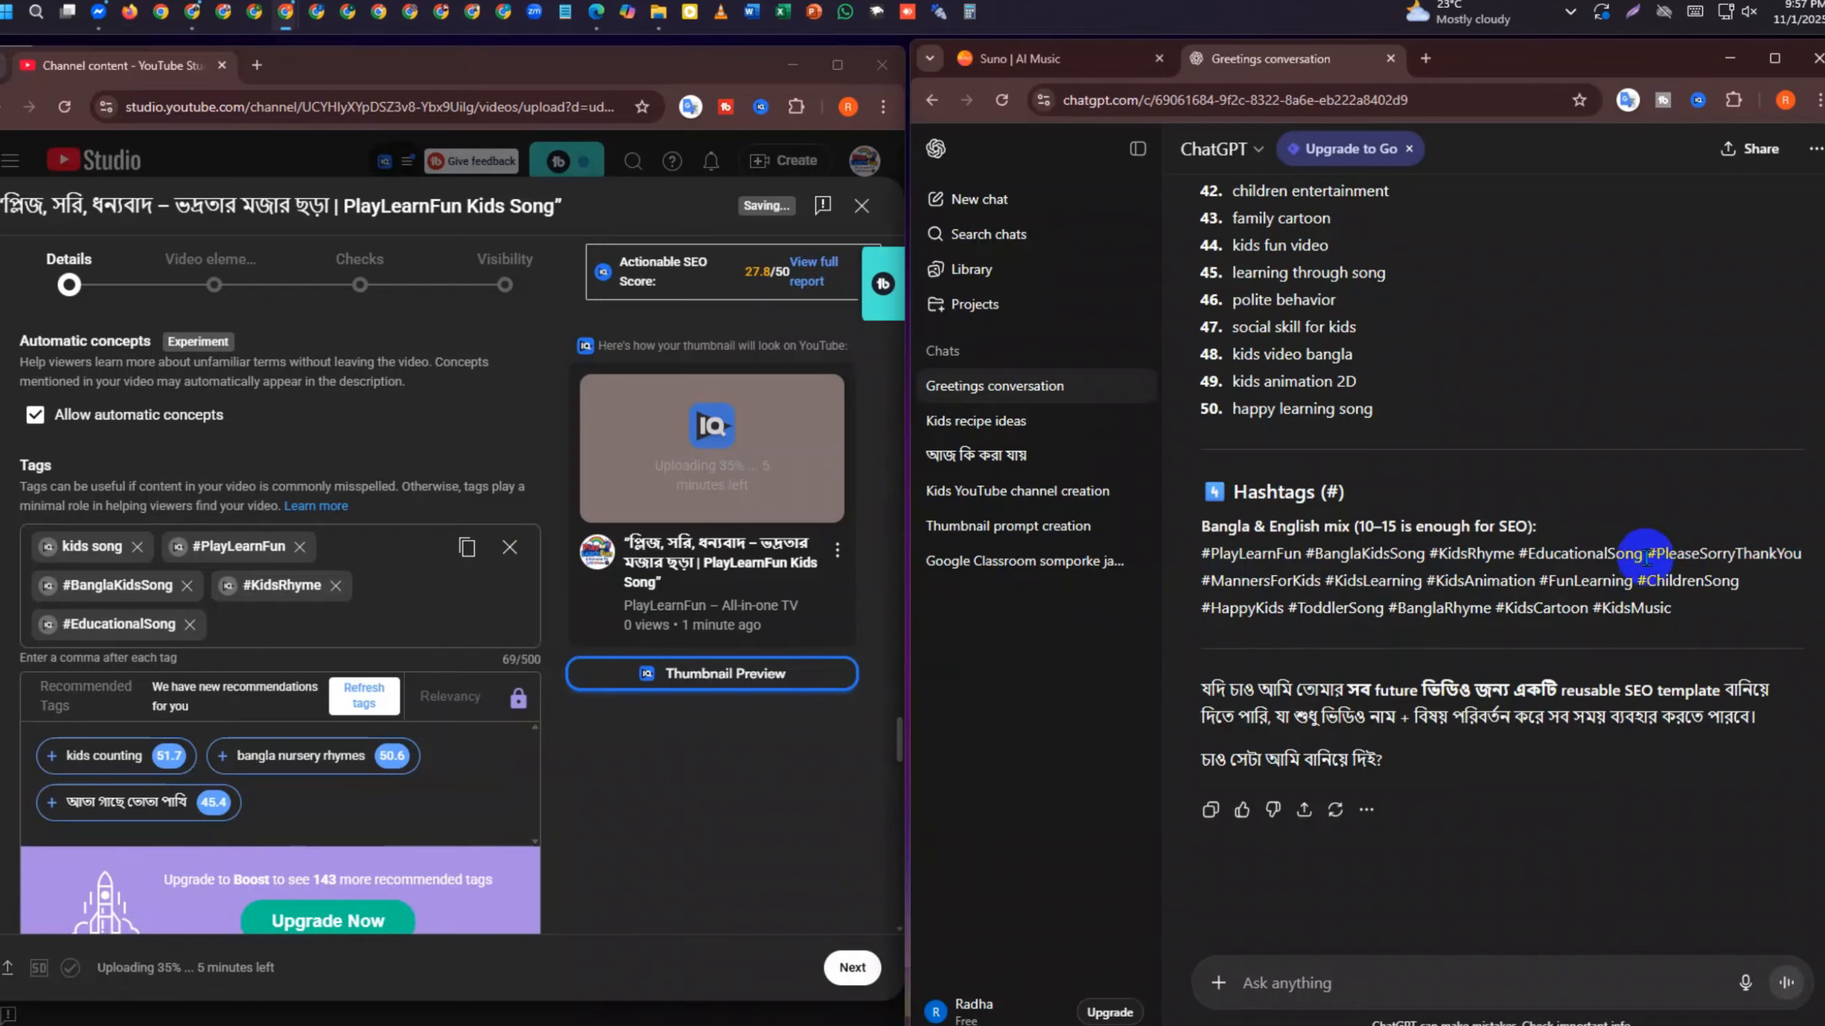
{"action": "left_click_drag", "start_coordinate": [1645, 559], "coordinate": [324, 621]}
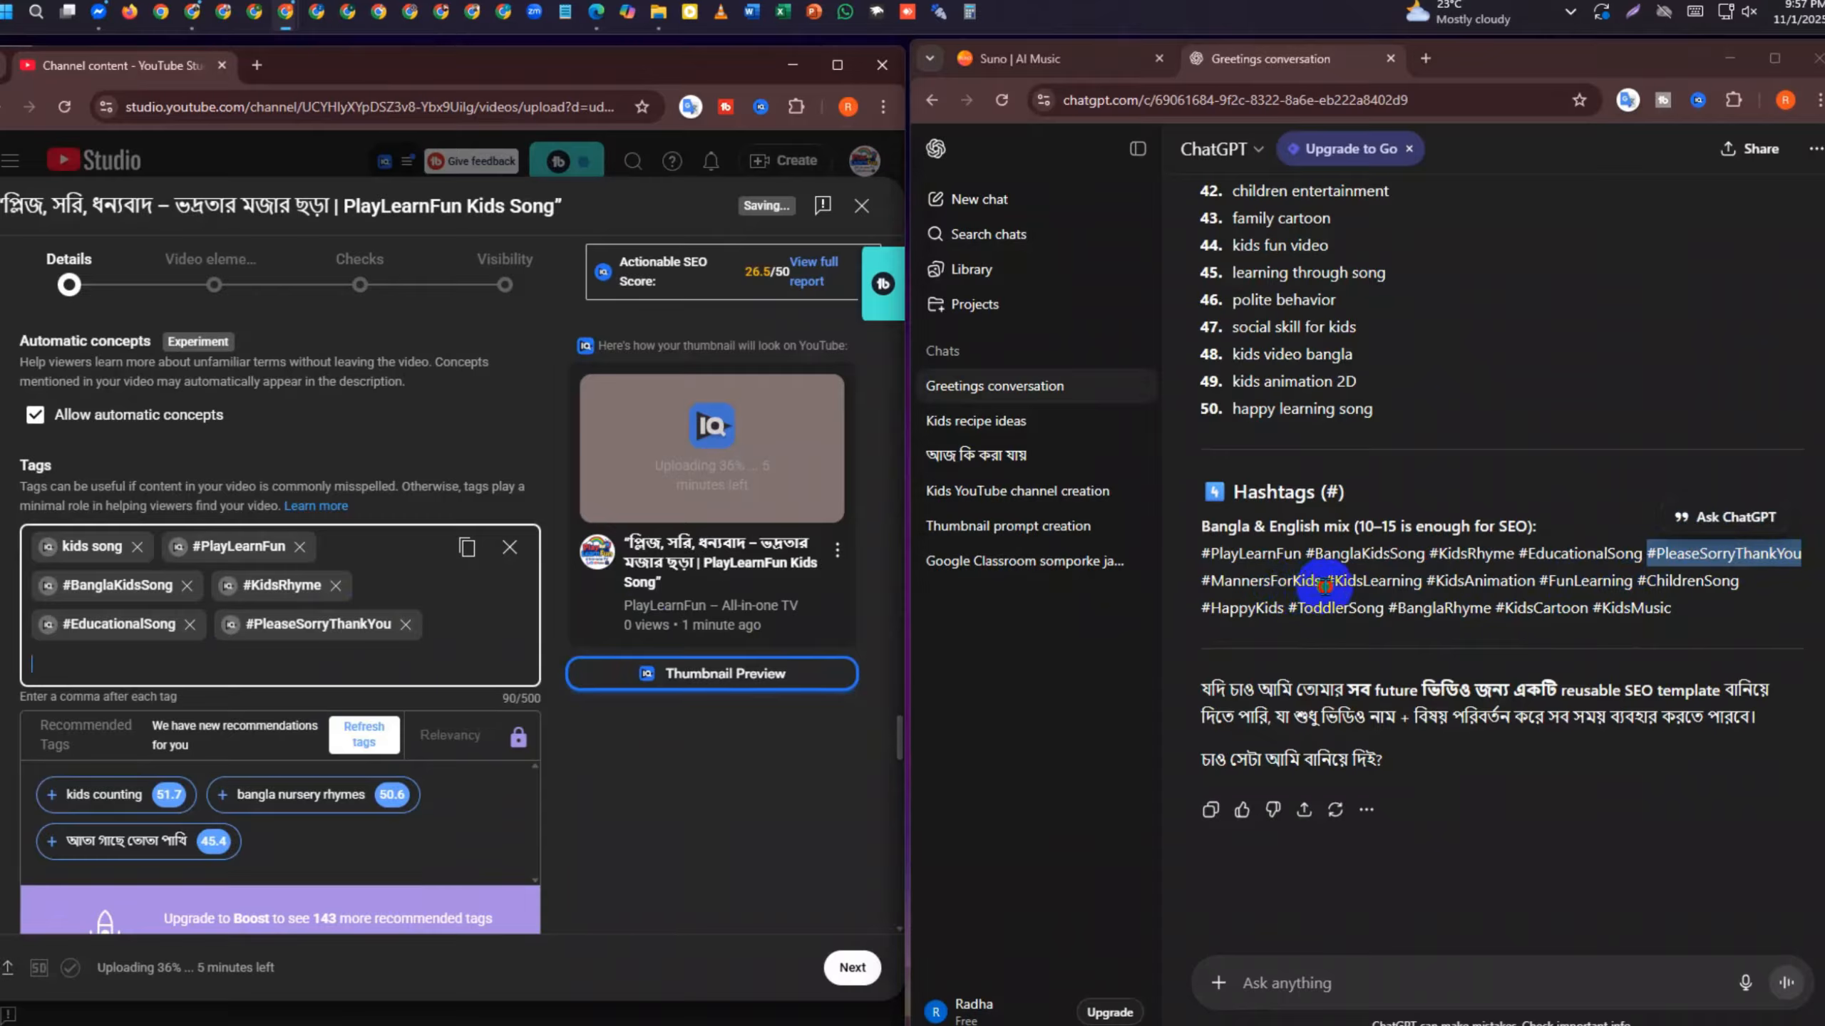
Add #MannersForKids, #KidsLearning, #KidsAnimation and #FunLearning from ChatGPT's hashtag list as separate video tags
{"action": "left_click_drag", "start_coordinate": [1324, 586], "coordinate": [478, 669]}
{"action": "left_click_drag", "start_coordinate": [1327, 582], "coordinate": [237, 669]}
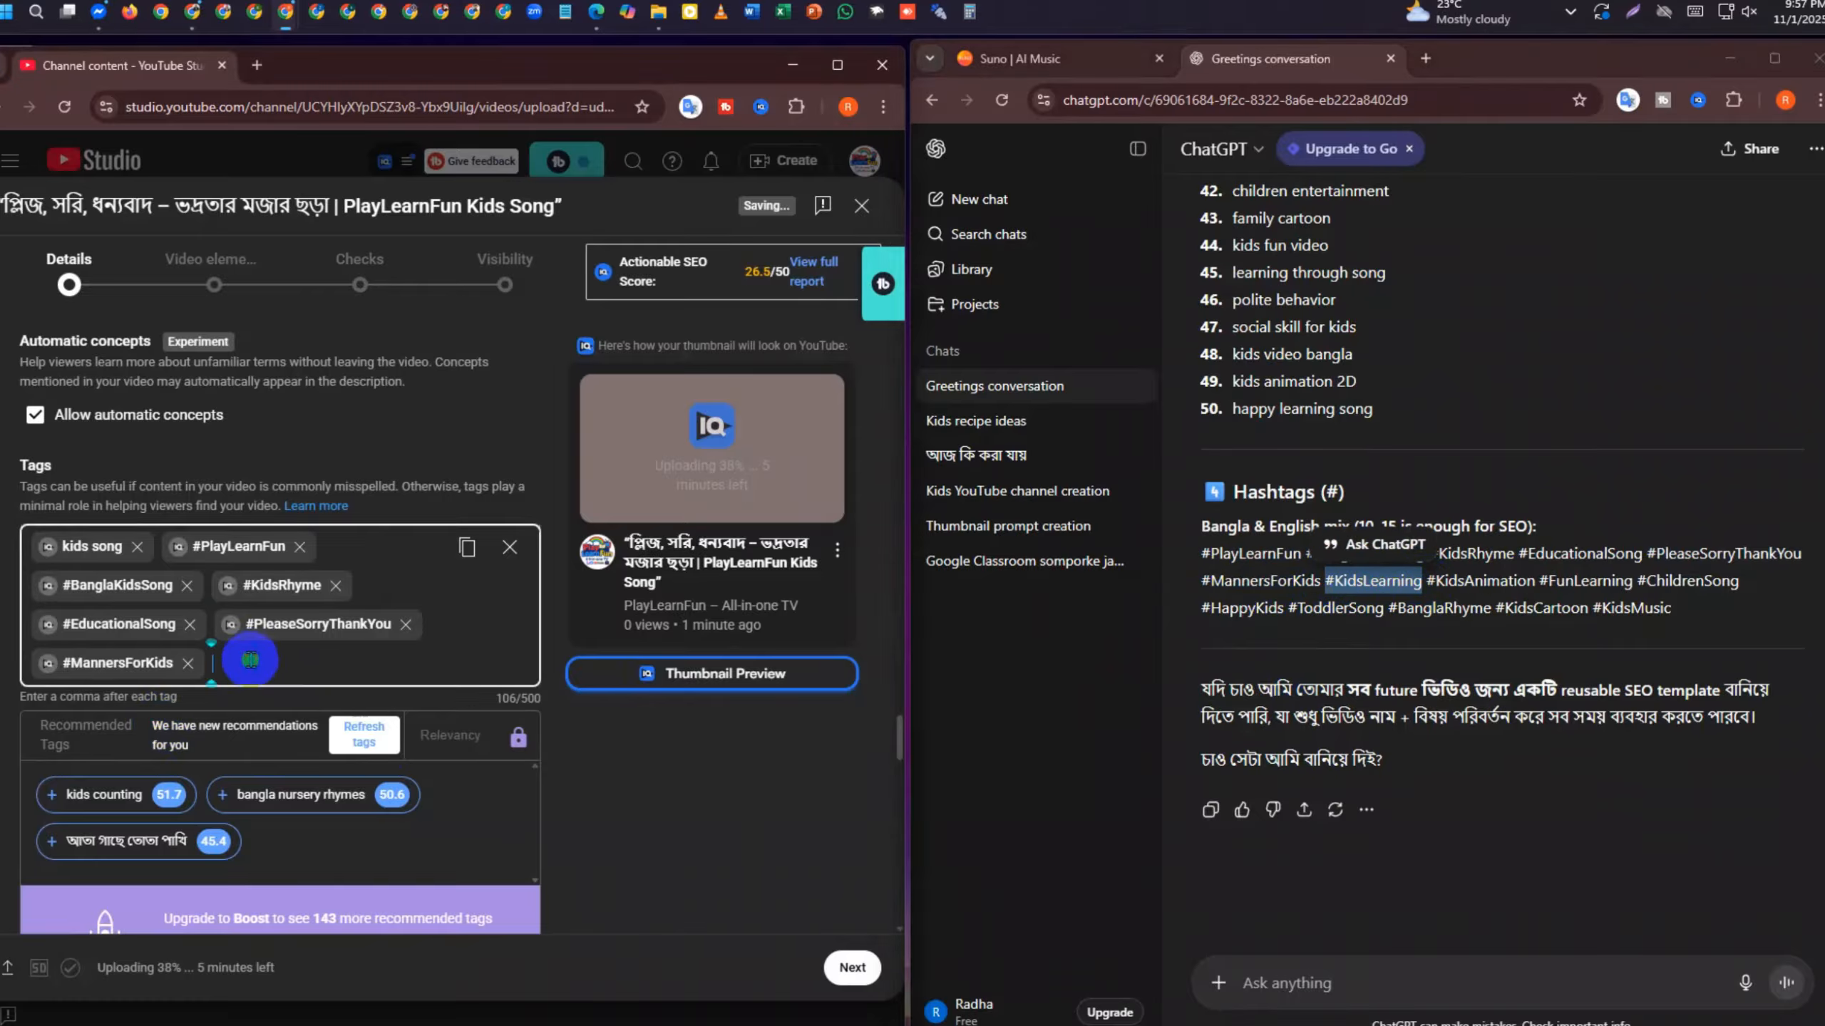
{"action": "left_click", "coordinate": [1430, 581]}
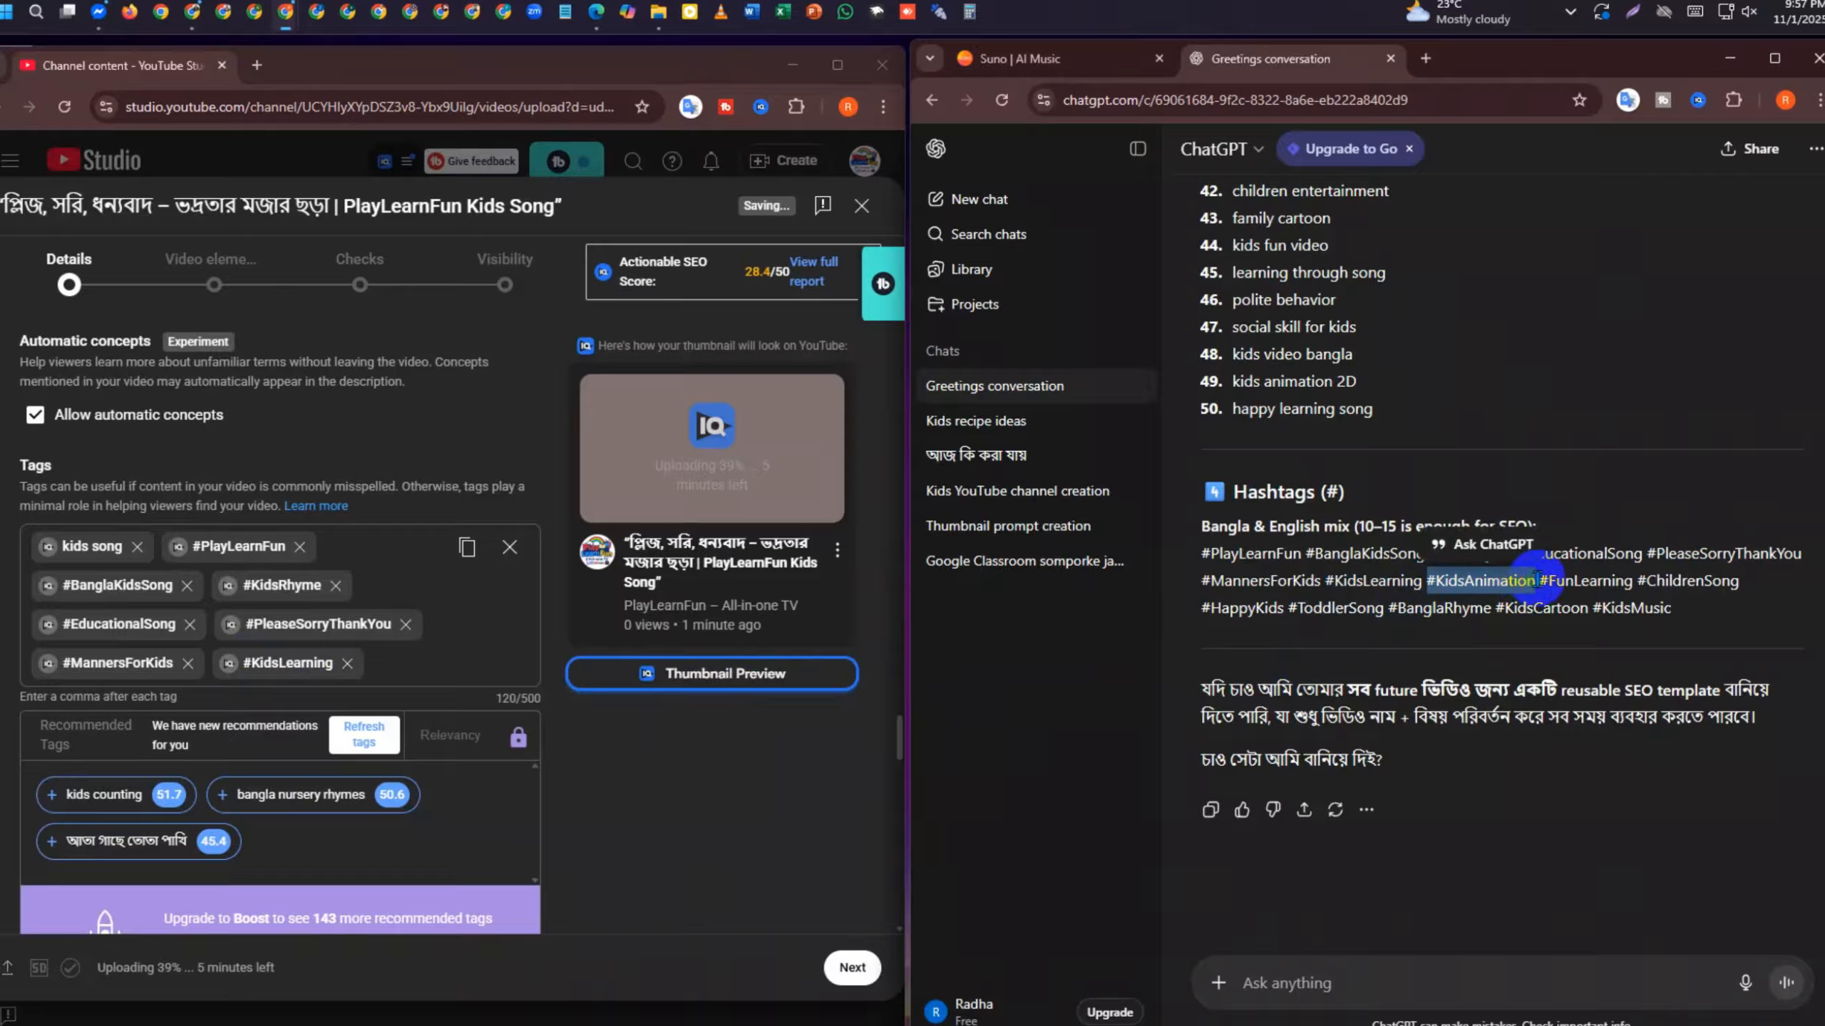
{"action": "left_click_drag", "start_coordinate": [1537, 581], "coordinate": [439, 660]}
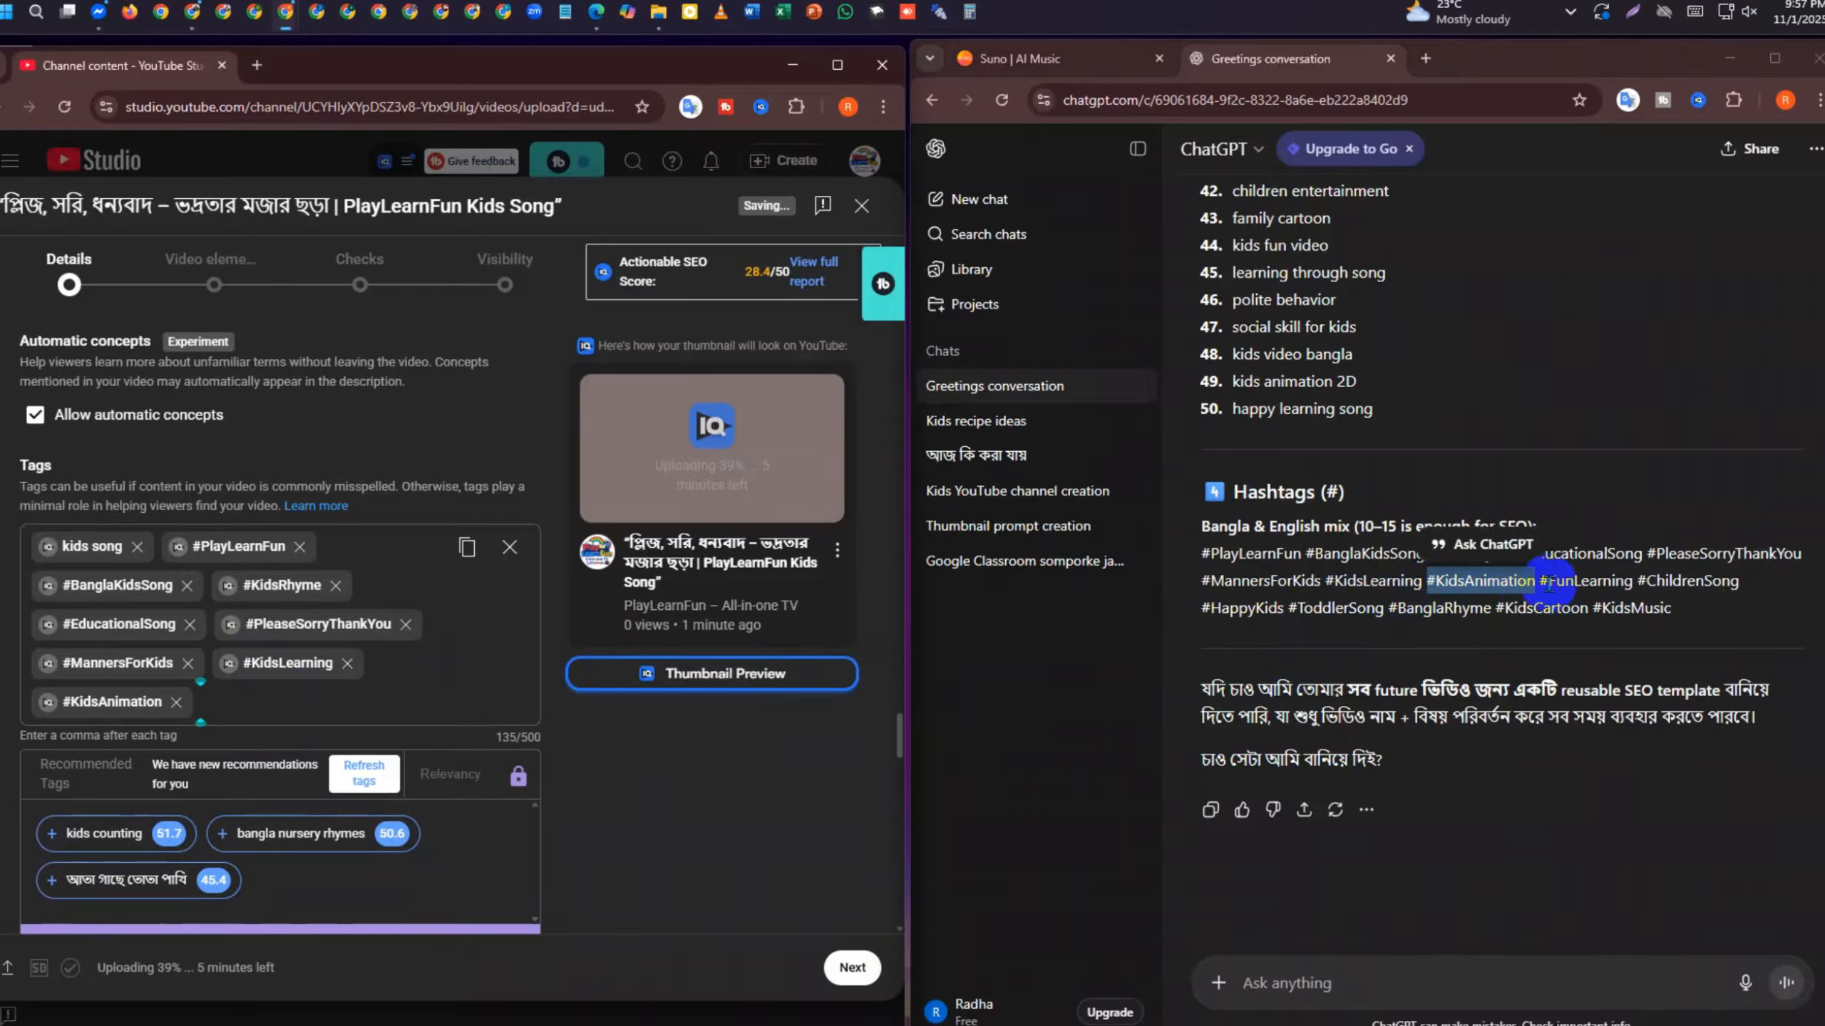
{"action": "left_click_drag", "start_coordinate": [1541, 581], "coordinate": [1635, 584]}
{"action": "left_click_drag", "start_coordinate": [532, 808], "coordinate": [216, 700]}
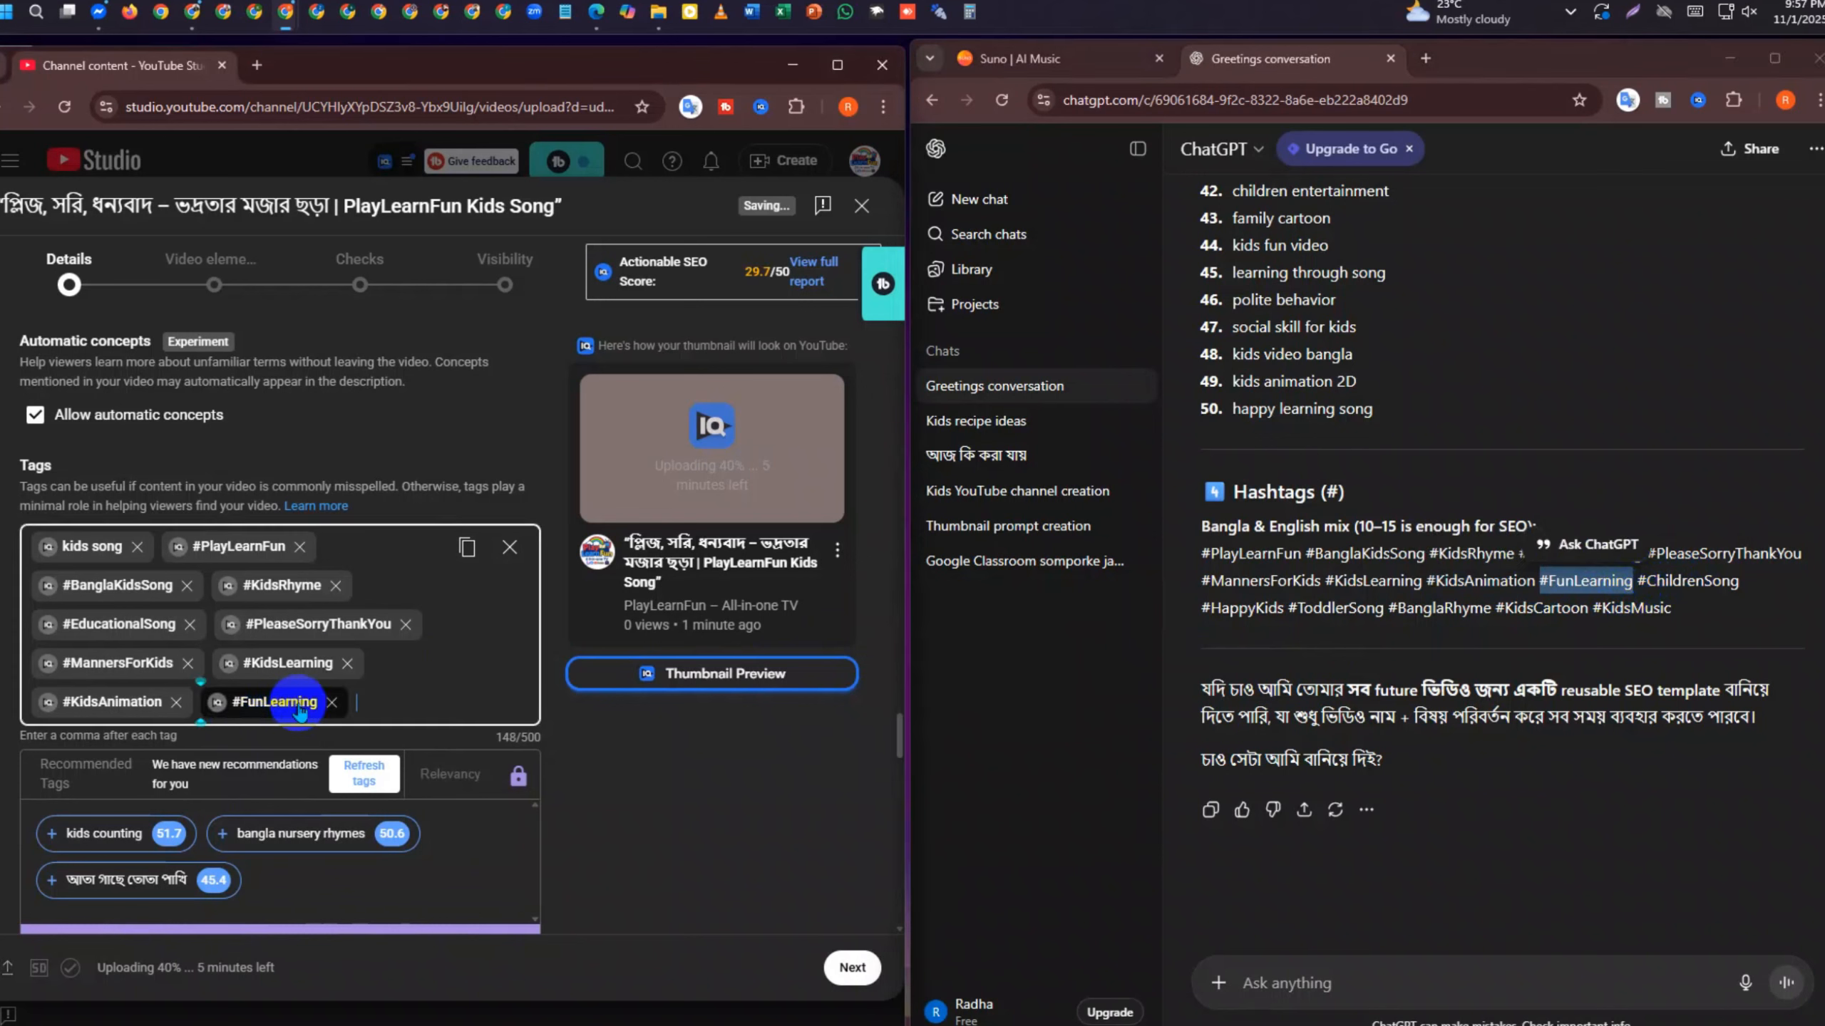
Add #ChildrenSong, #HappyKids, #ToddlerSong and #BanglaRhyme from ChatGPT's hashtag list as separate video tags
{"action": "left_click_drag", "start_coordinate": [1640, 581], "coordinate": [302, 719]}
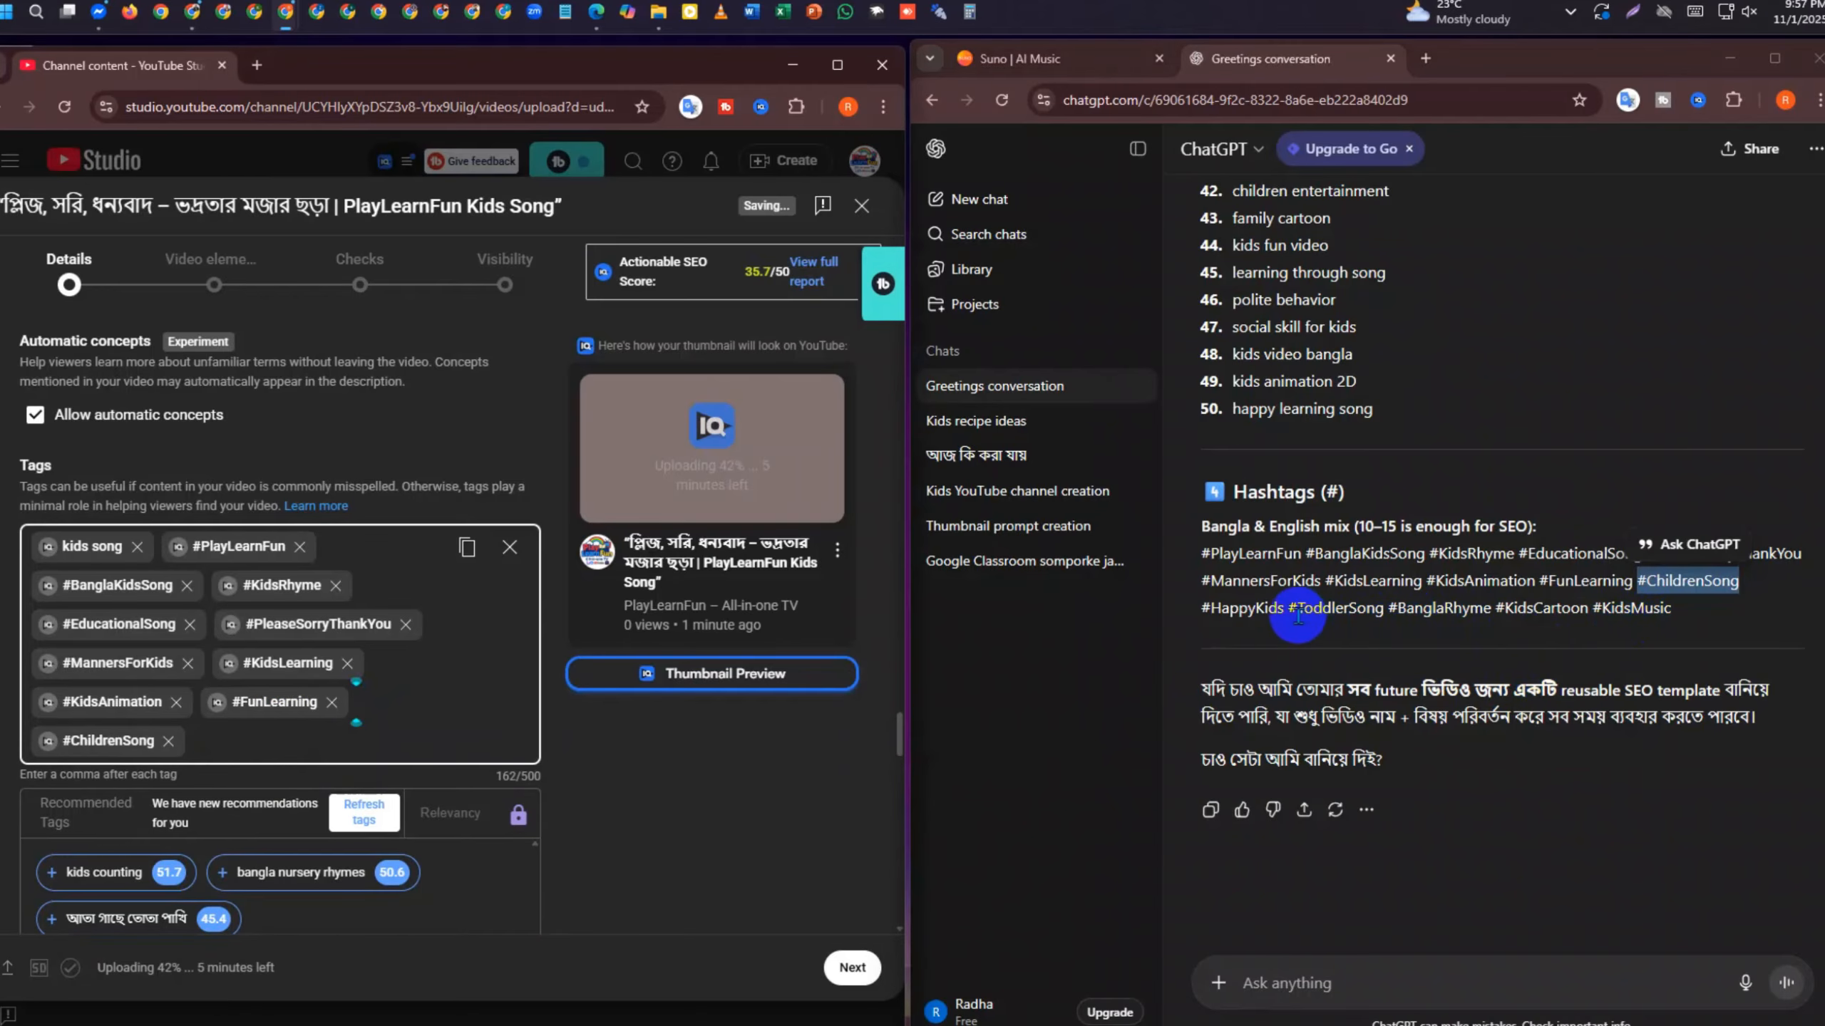
{"action": "left_click_drag", "start_coordinate": [1284, 612], "coordinate": [373, 744]}
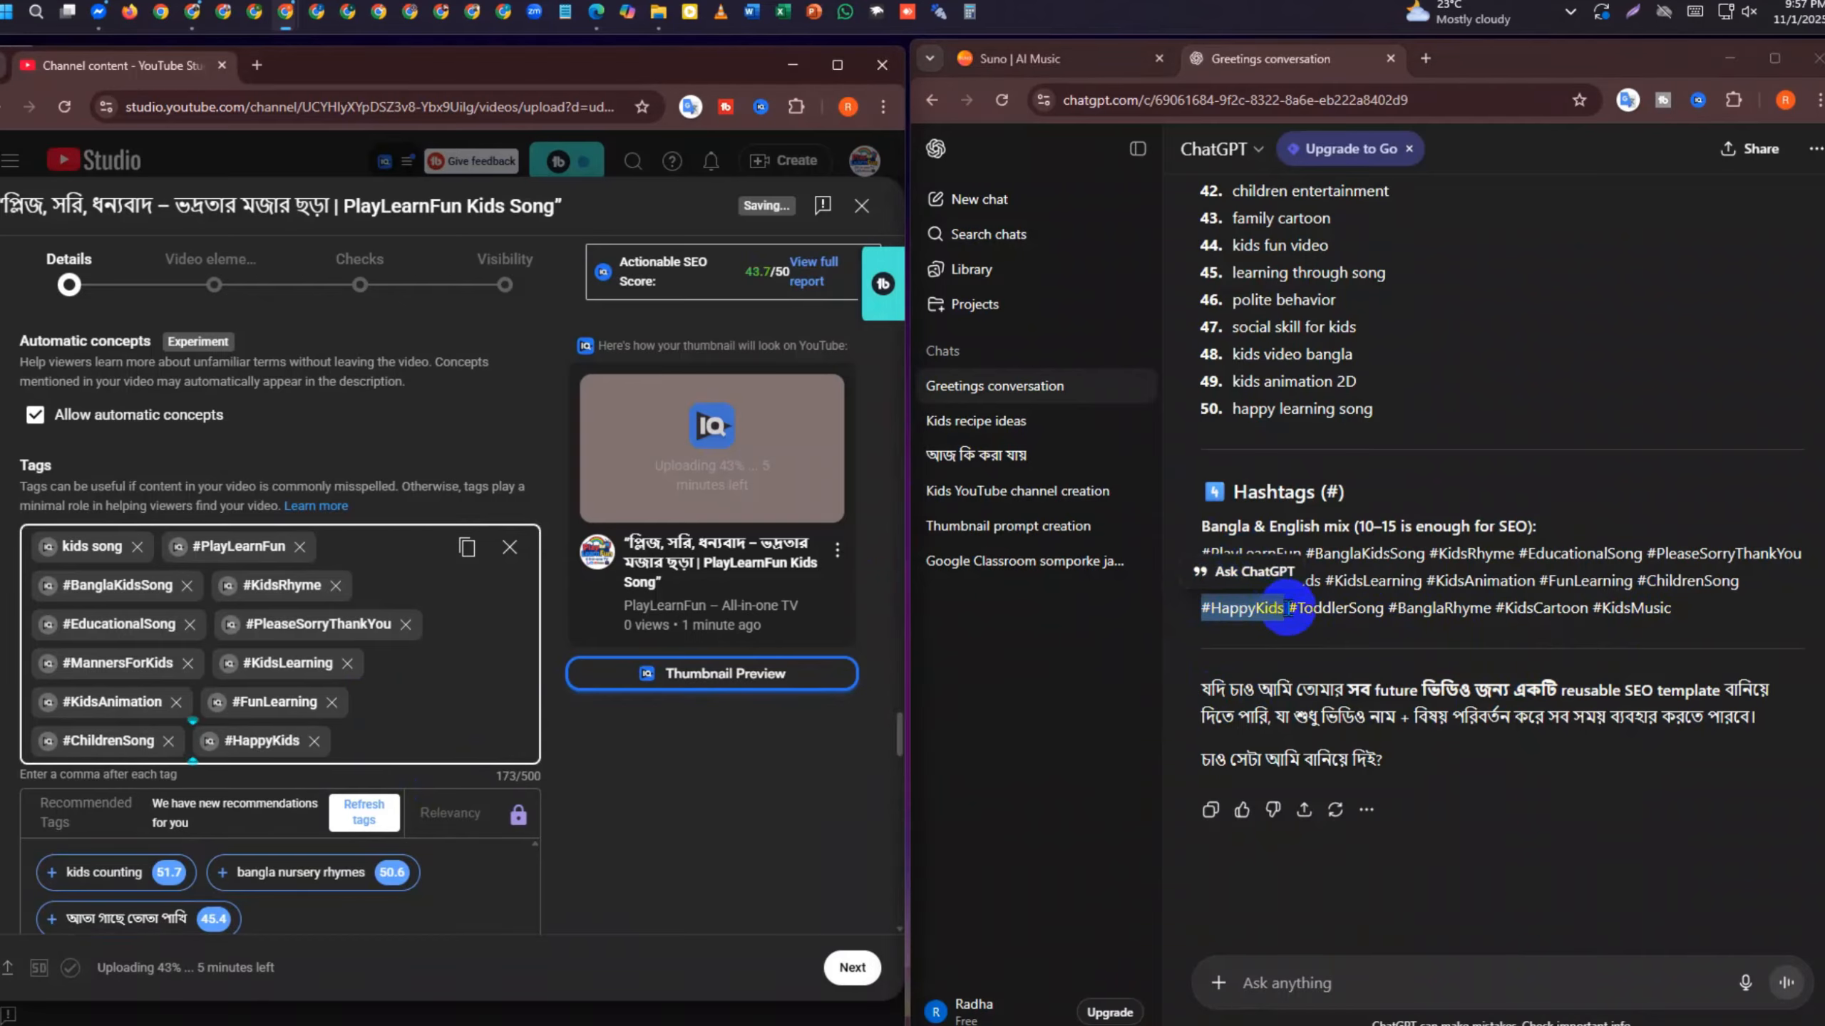
{"action": "left_click_drag", "start_coordinate": [1288, 610], "coordinate": [360, 765]}
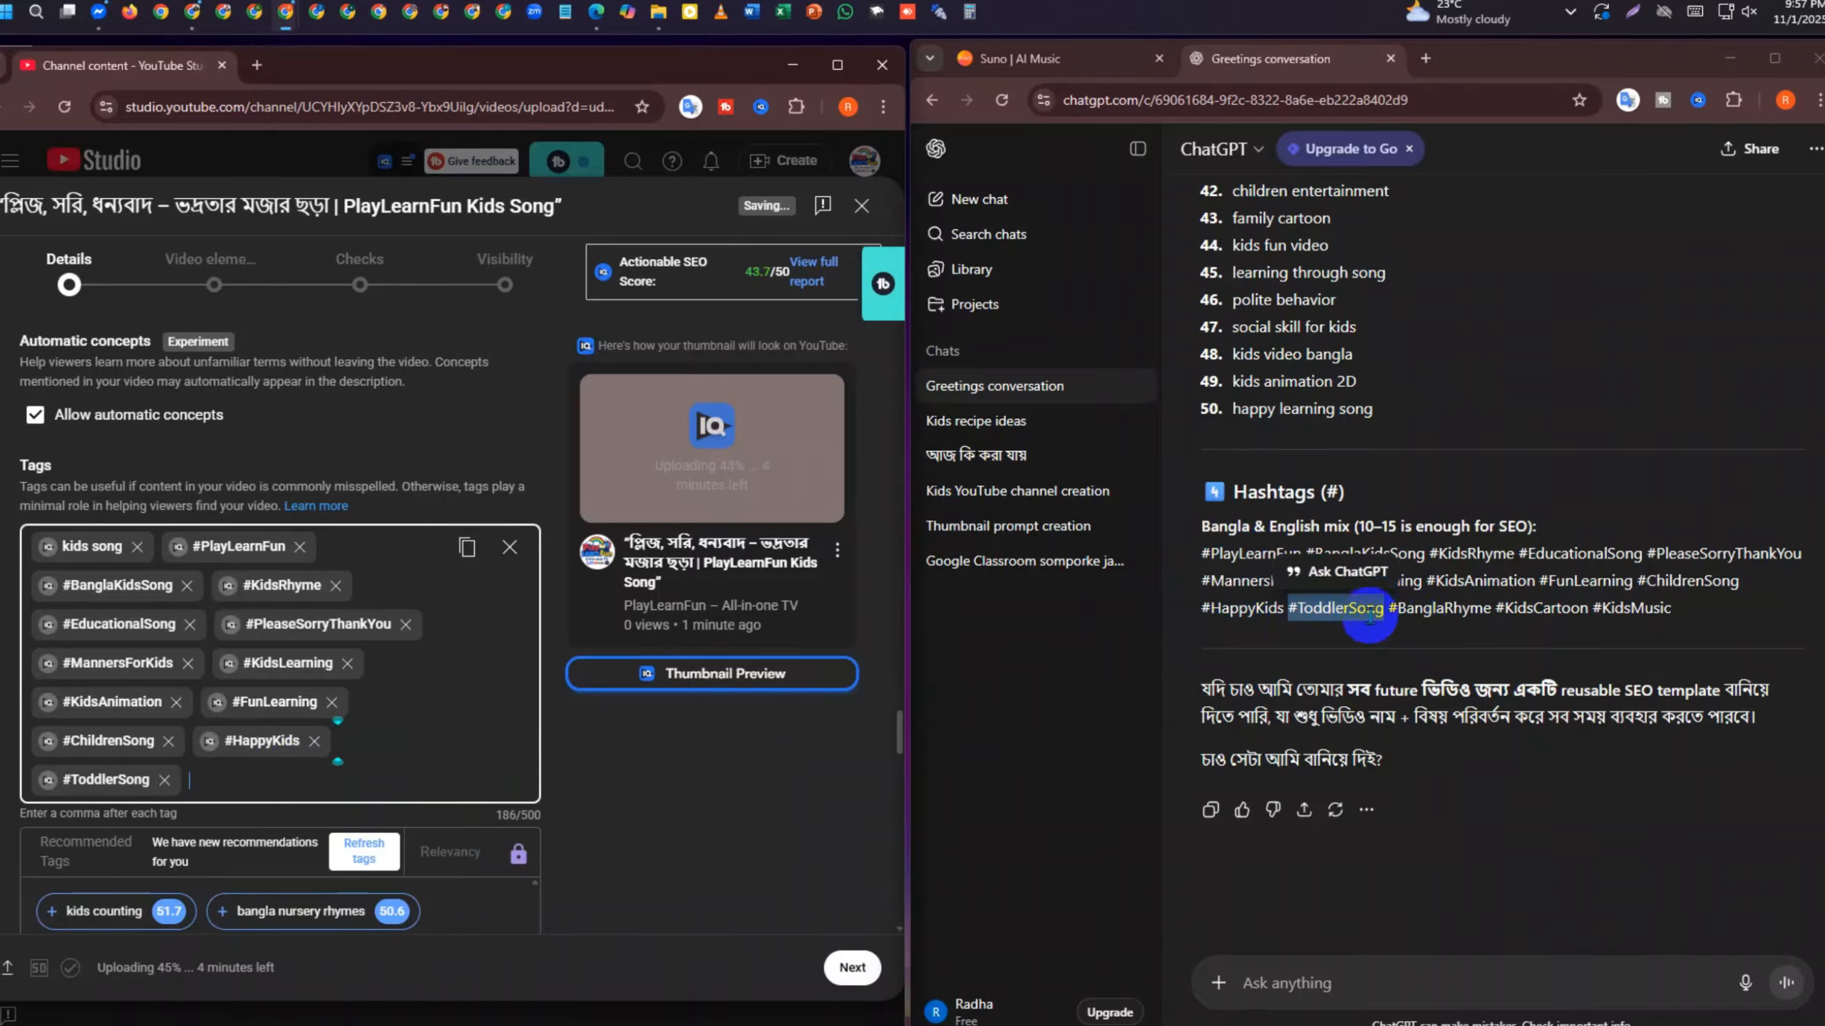
{"action": "left_click_drag", "start_coordinate": [1387, 609], "coordinate": [316, 780]}
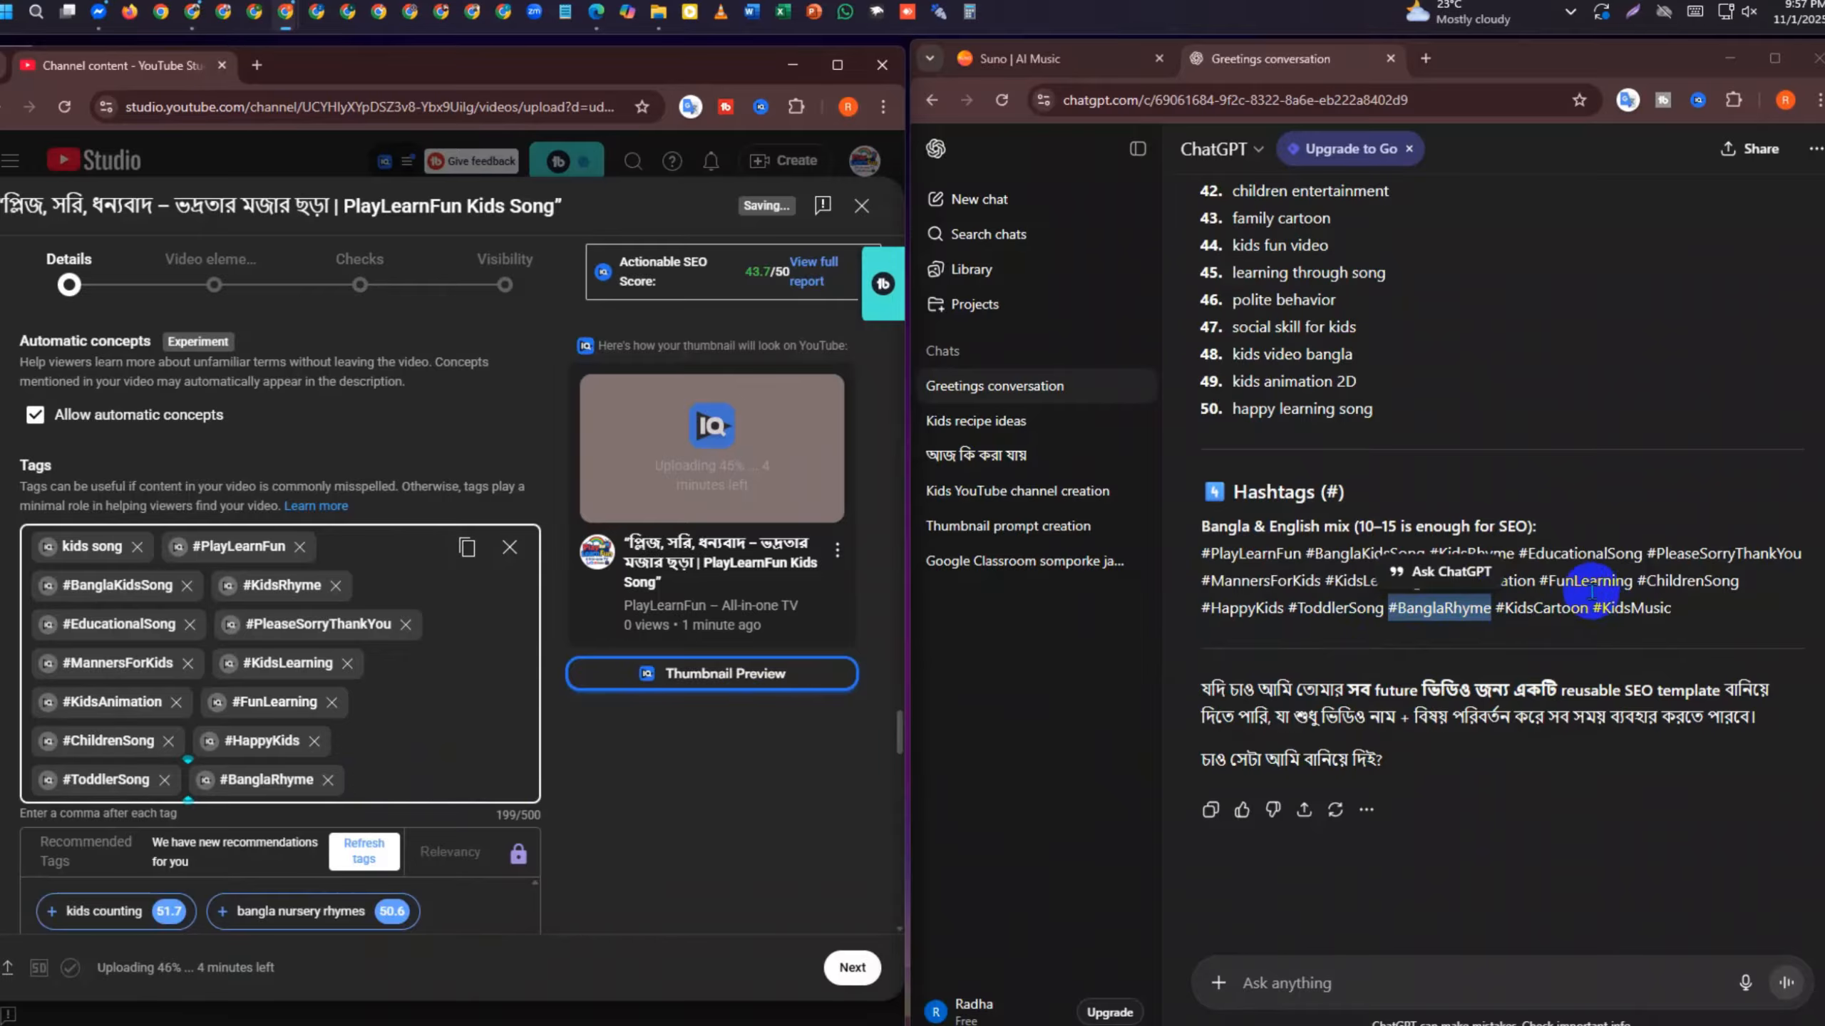
Add the last two ChatGPT hashtags, #KidsCartoon and #KidsMusic, as separate video tags
{"action": "left_click", "coordinate": [1494, 616]}
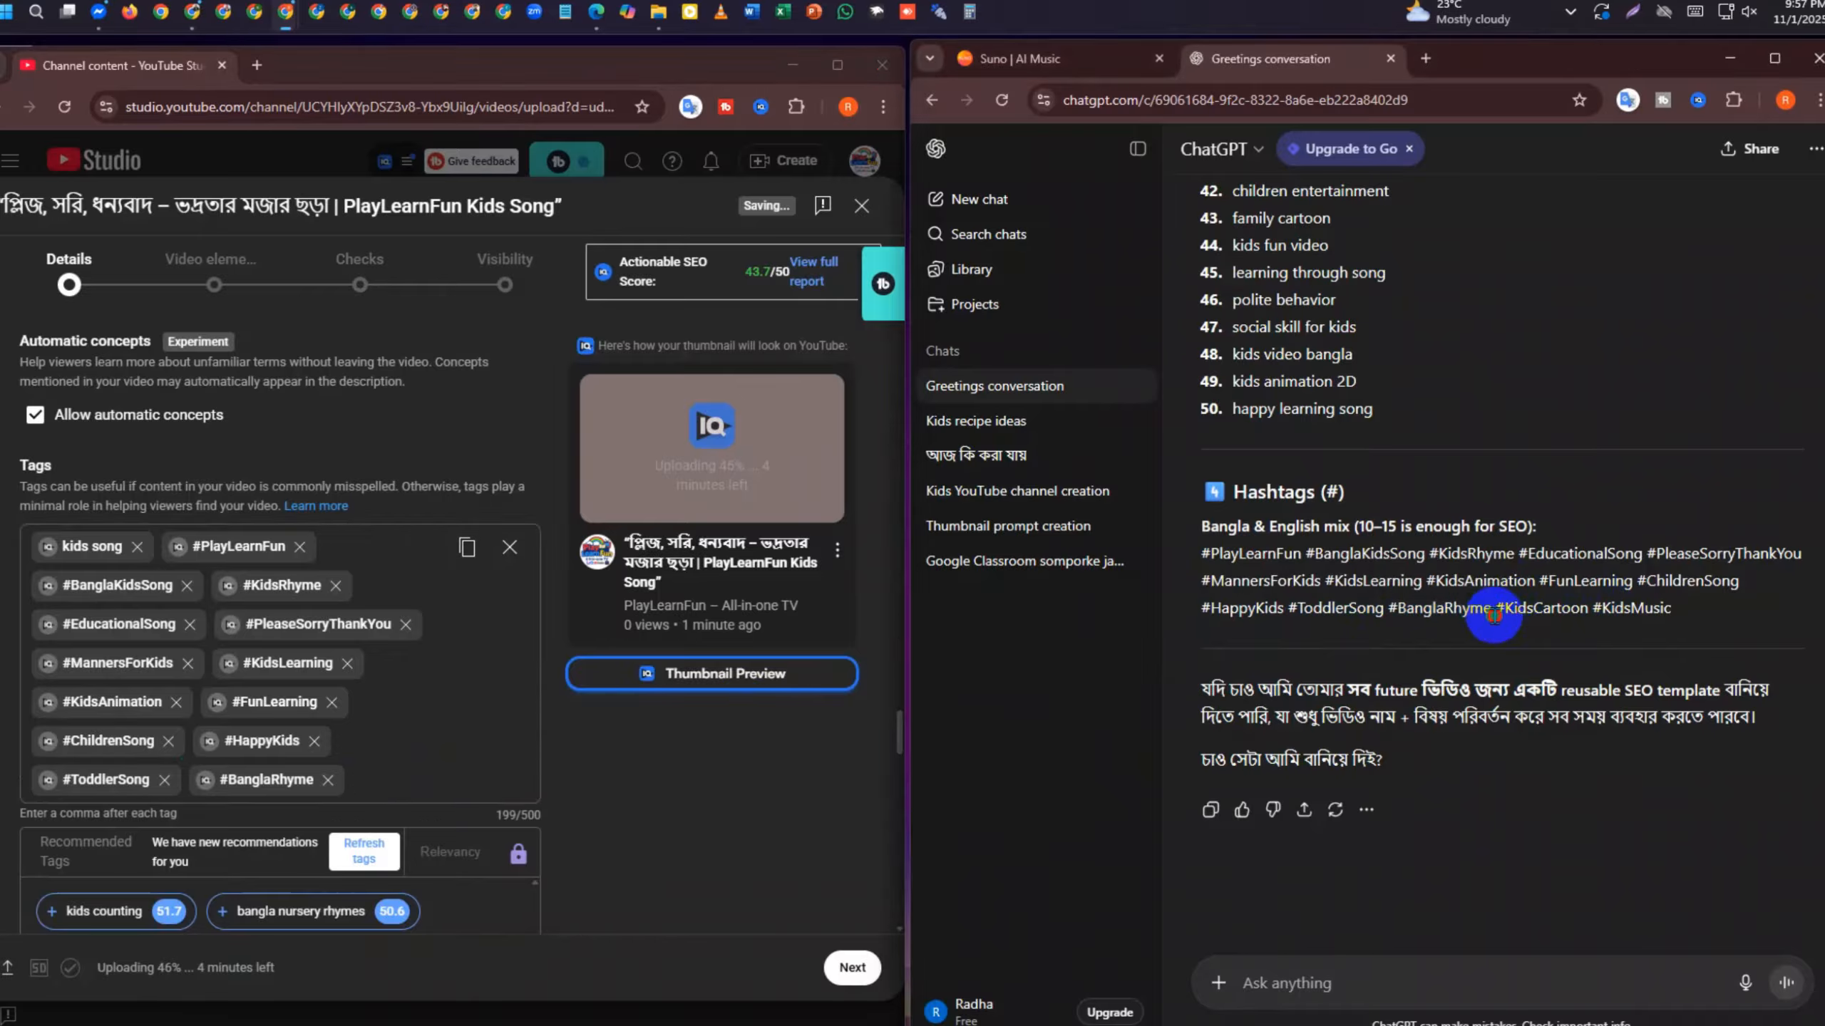
{"action": "left_click_drag", "start_coordinate": [1585, 624], "coordinate": [1668, 613]}
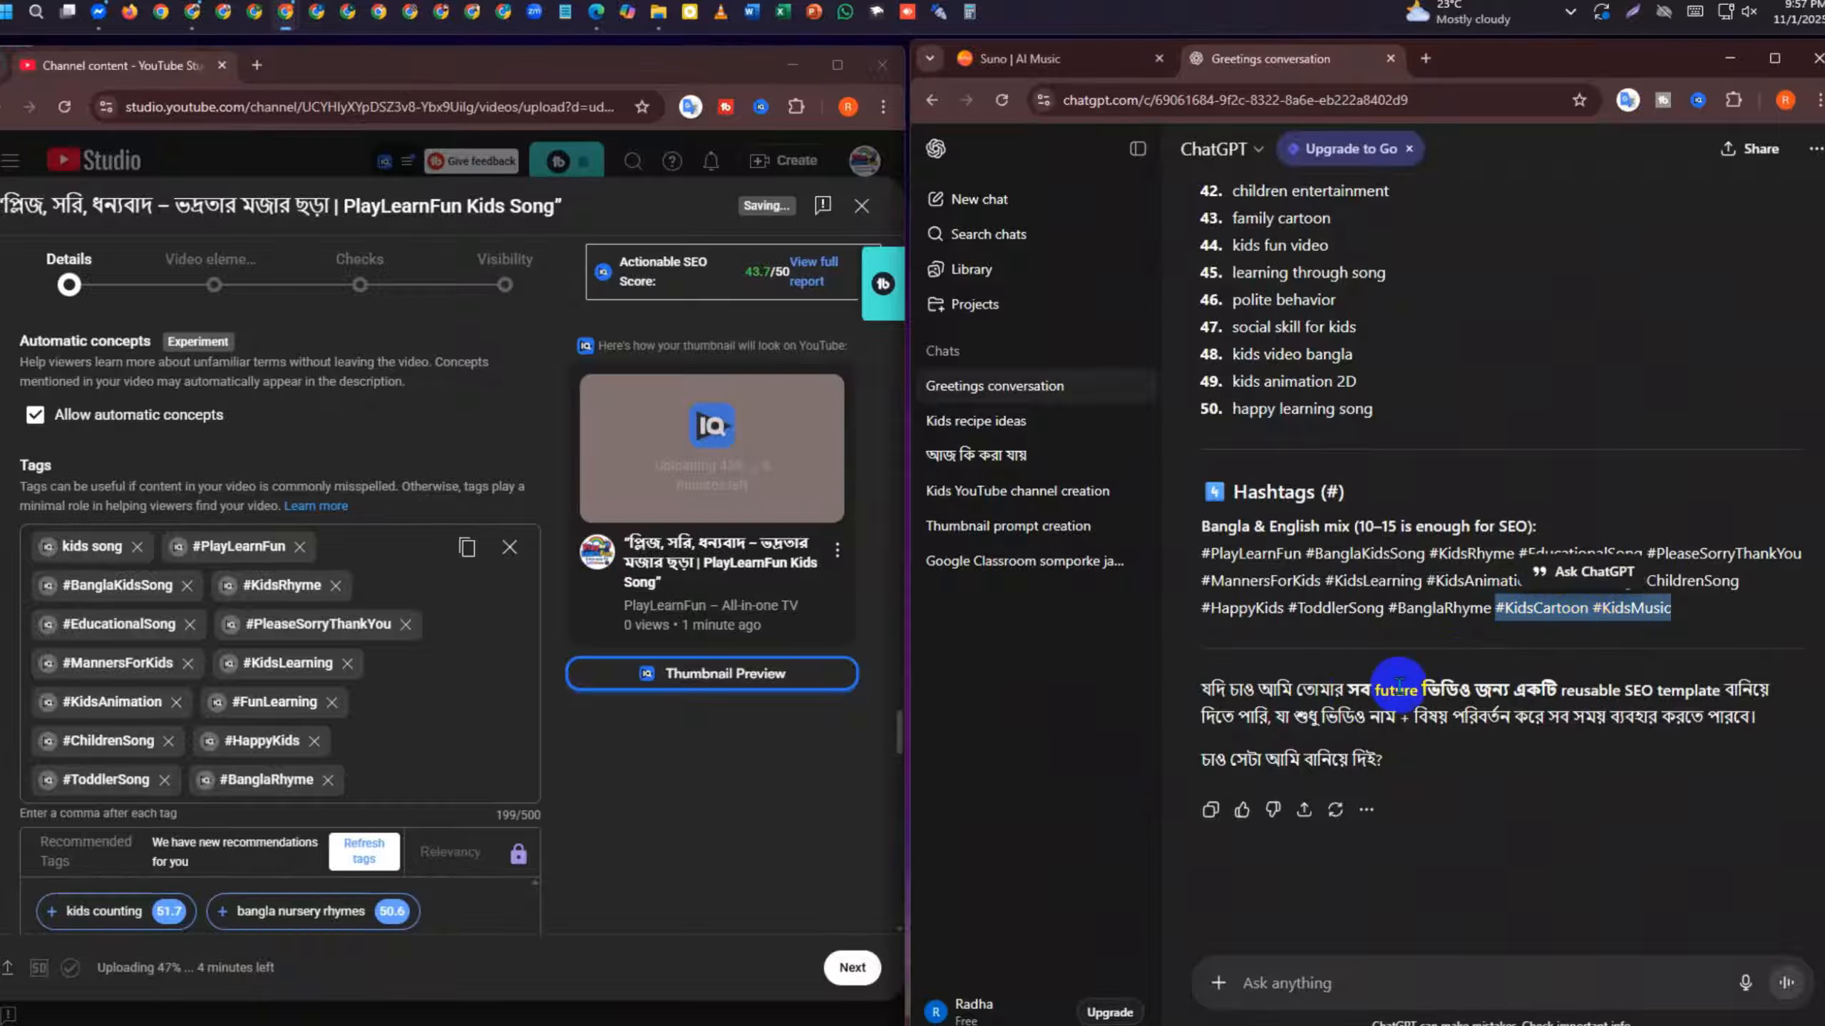
{"action": "left_click", "coordinate": [1594, 607]}
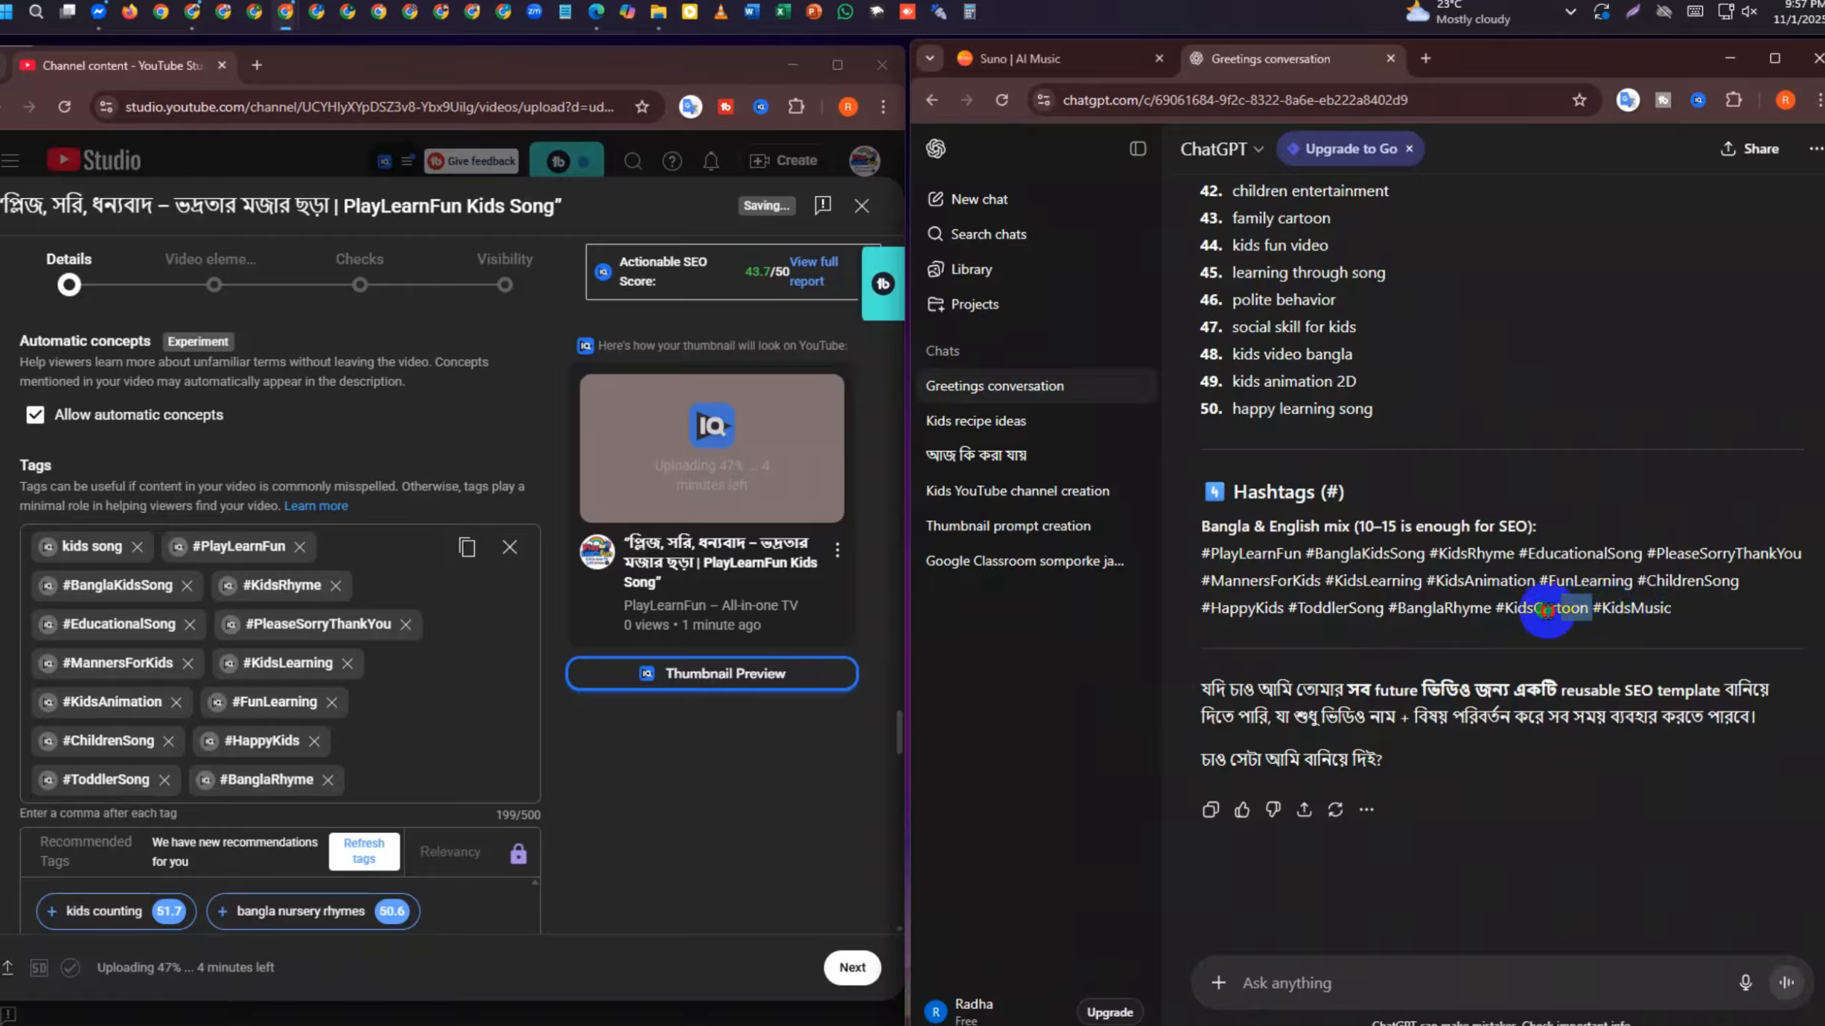
{"action": "left_click_drag", "start_coordinate": [1501, 624], "coordinate": [1493, 609]}
{"action": "key", "text": "ctrl+c"}
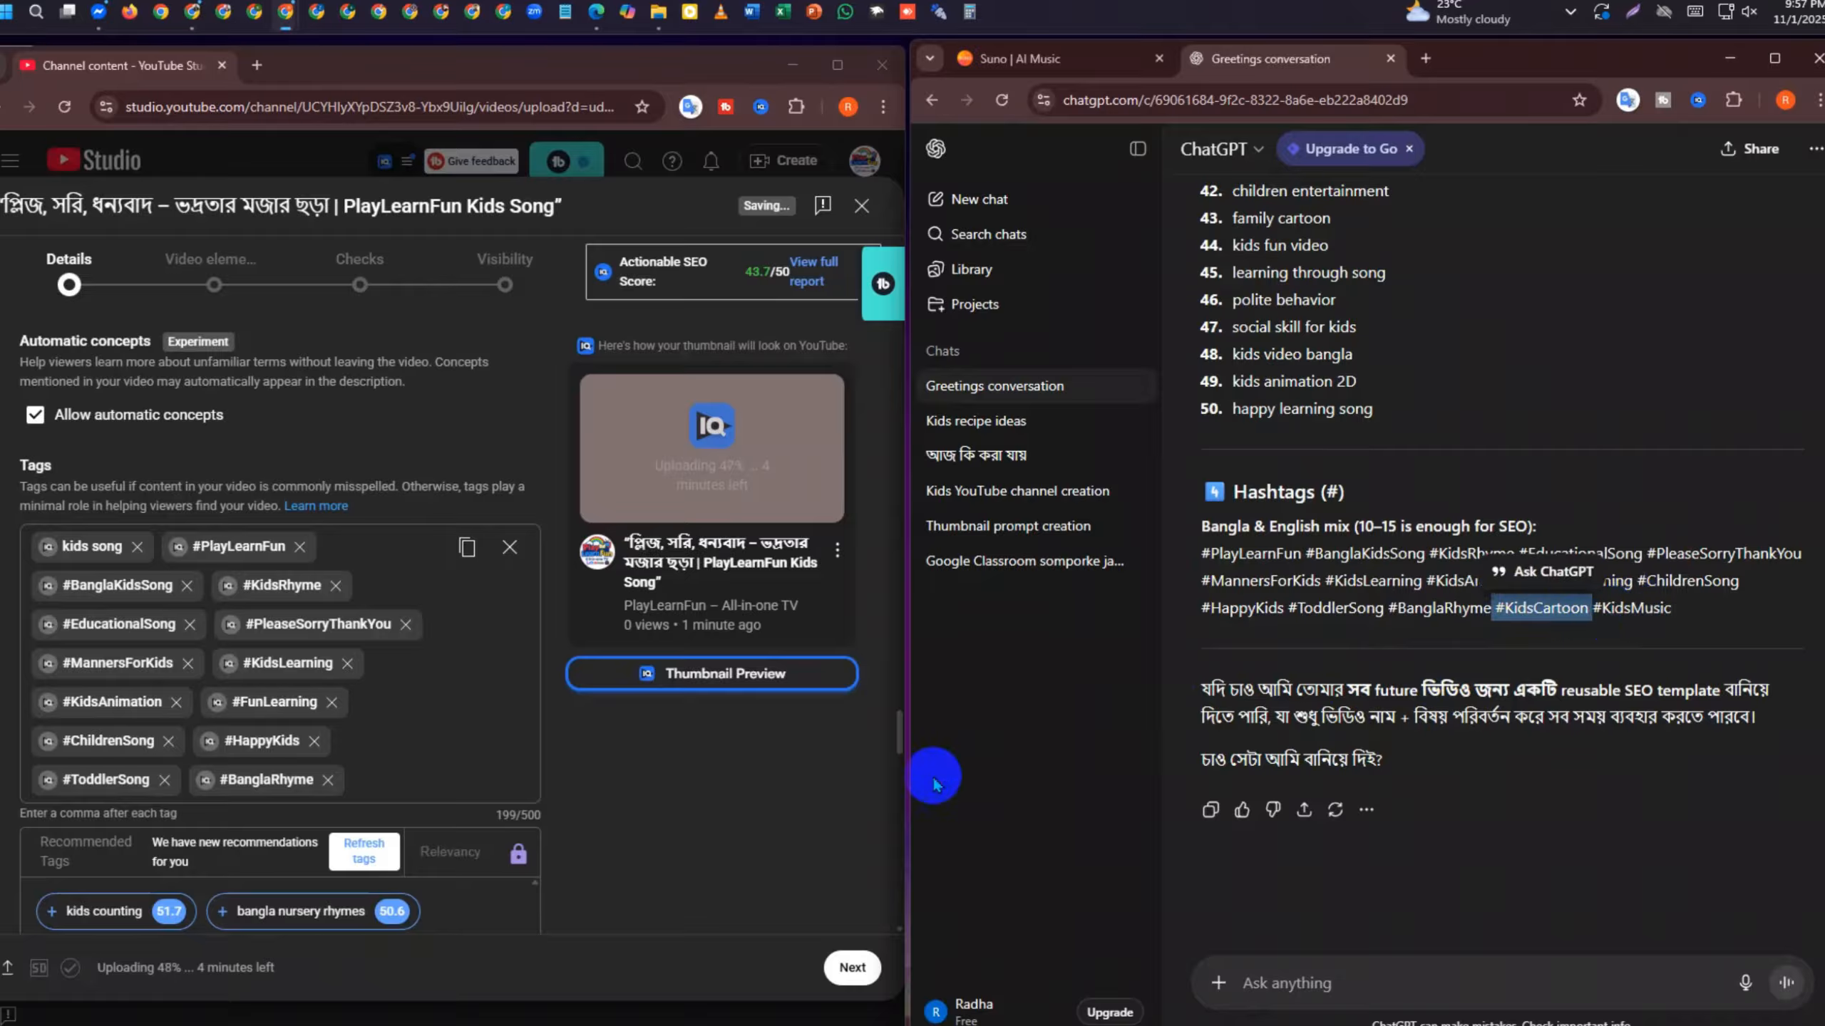
{"action": "left_click", "coordinate": [404, 780]}
{"action": "key", "text": "ctrl+v"}
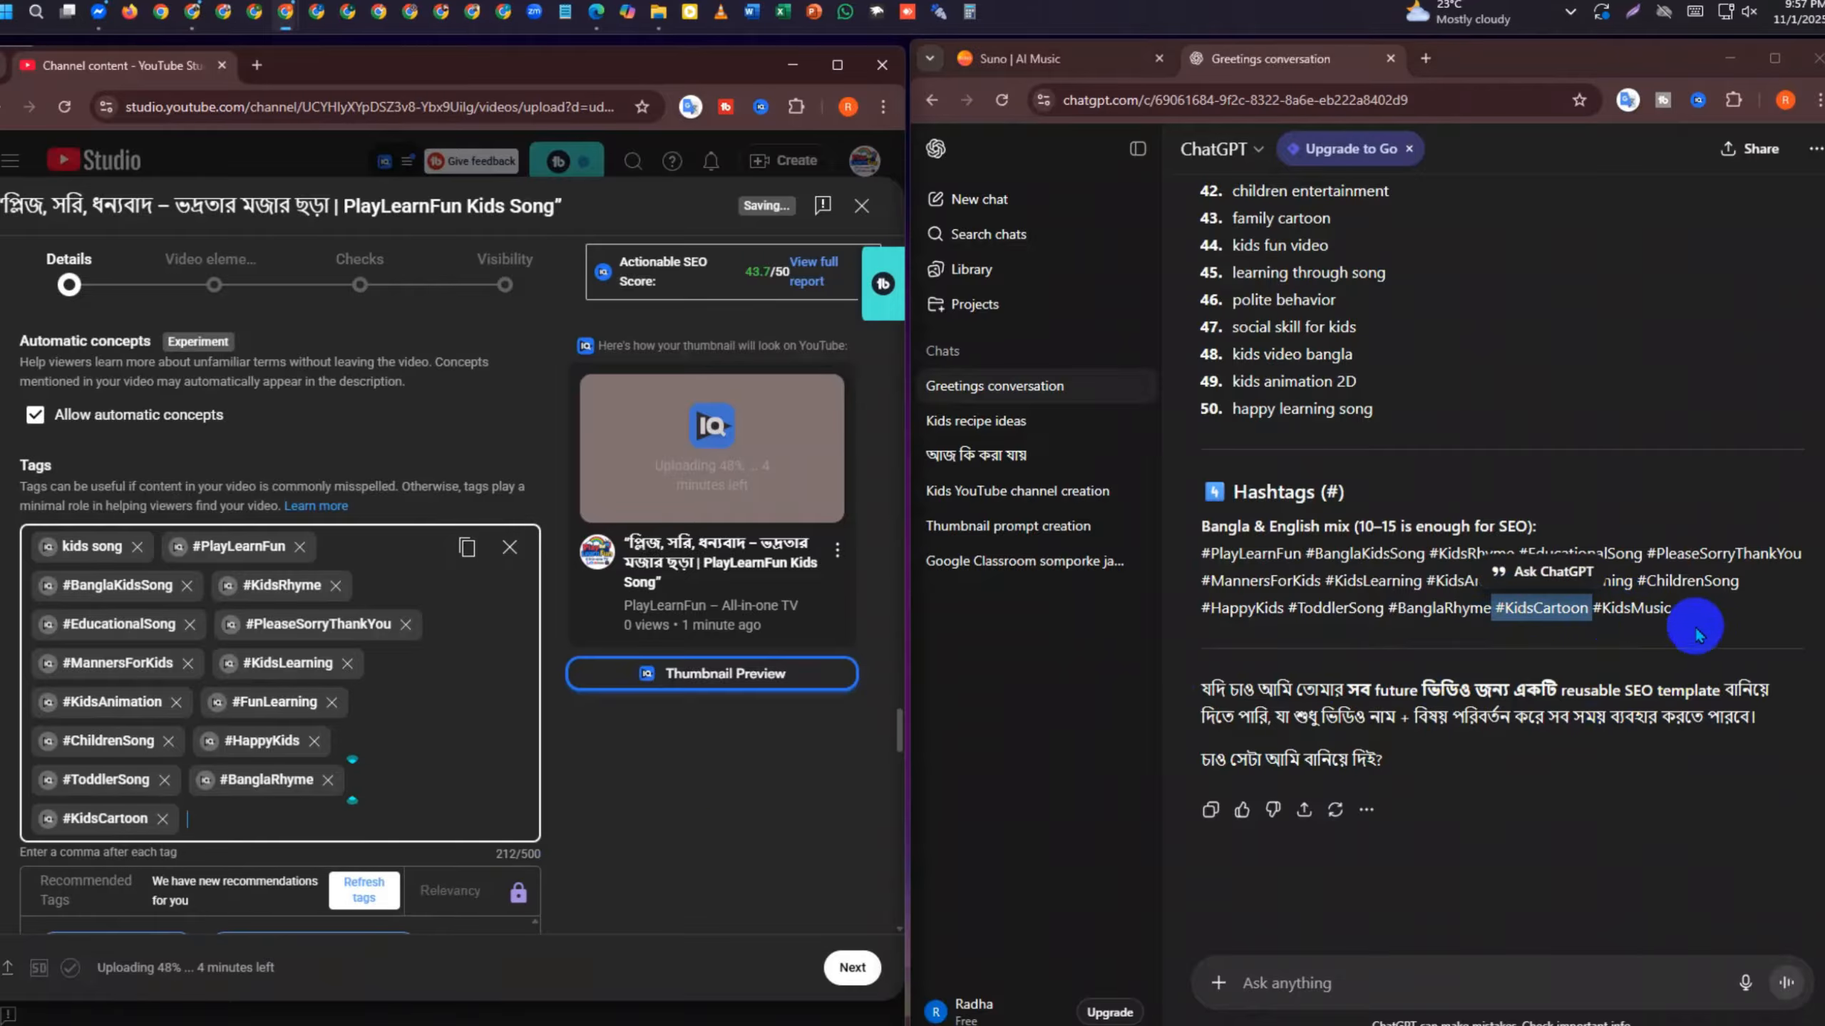
{"action": "left_click", "coordinate": [1617, 621]}
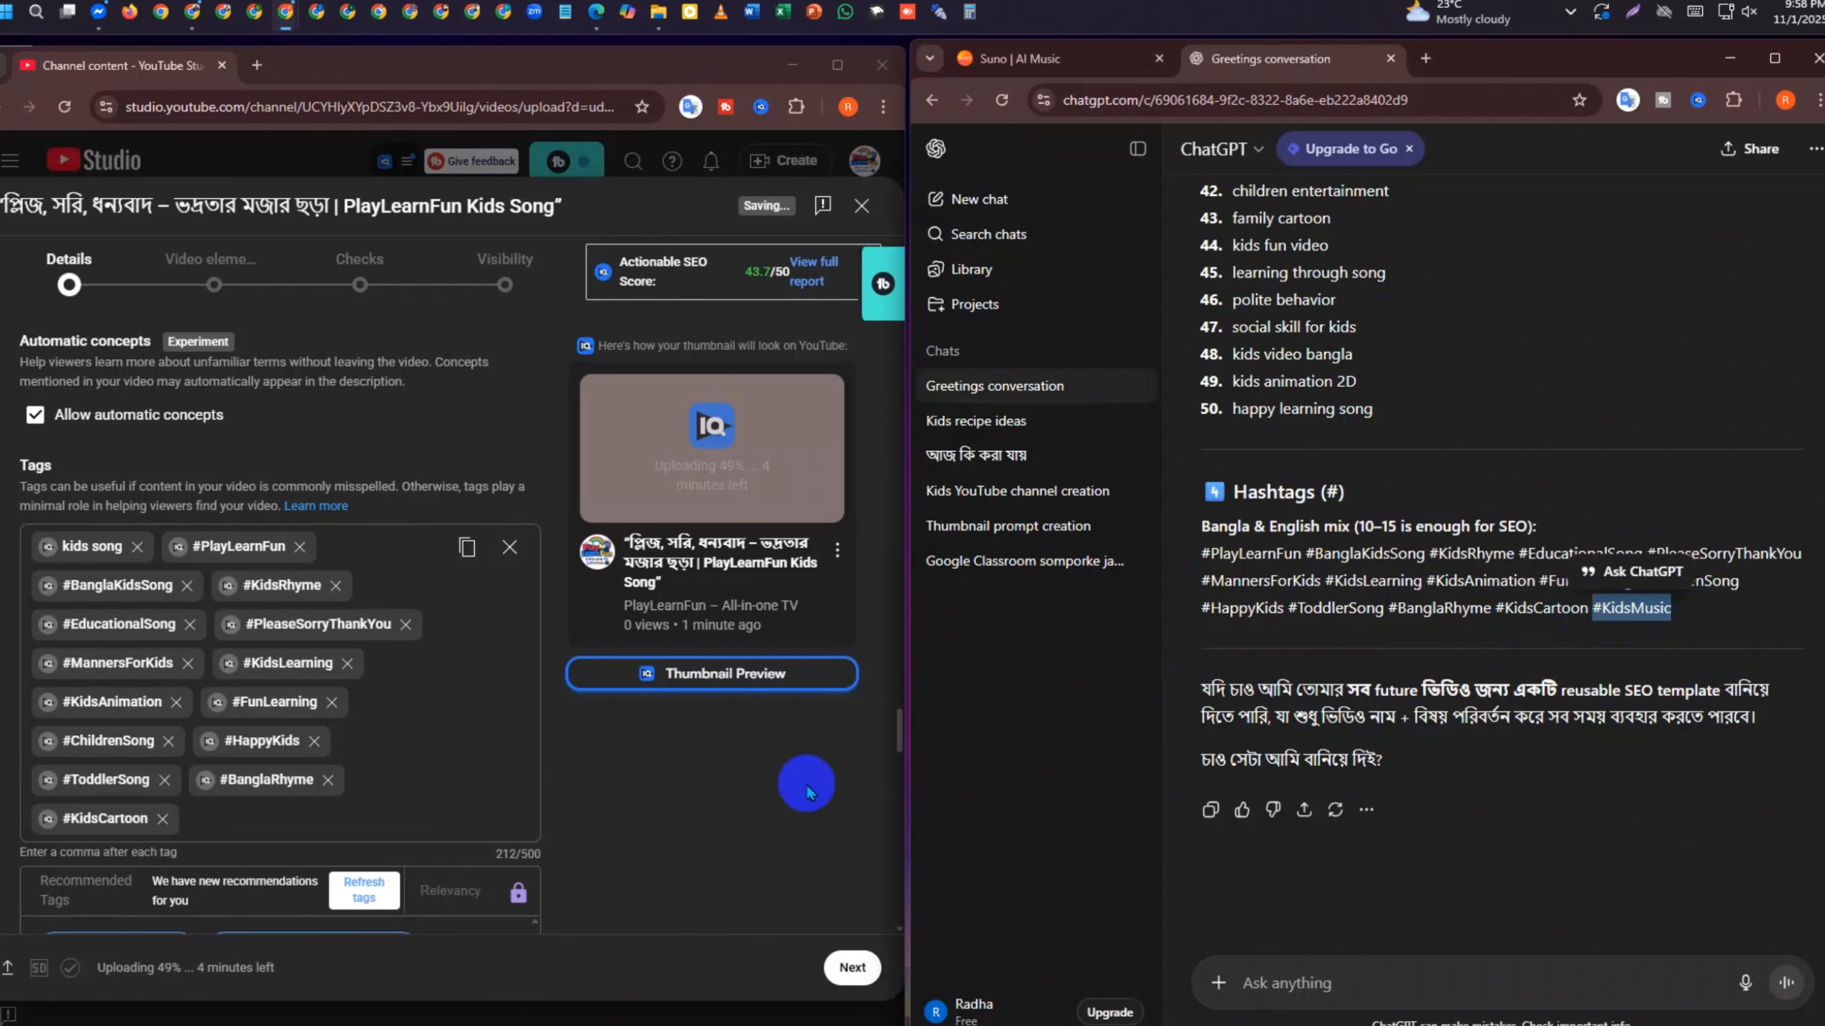
{"action": "left_click", "coordinate": [358, 794]}
{"action": "type", "text": "#KidsMusic"}
Add the recommended tags "kids songs", "bangla nursery rhymes", "আতা গাছে তোতা পাখি" and "kids counting" to the video
{"action": "scroll", "coordinate": [345, 762], "scroll_direction": "down", "scroll_amount": 6}
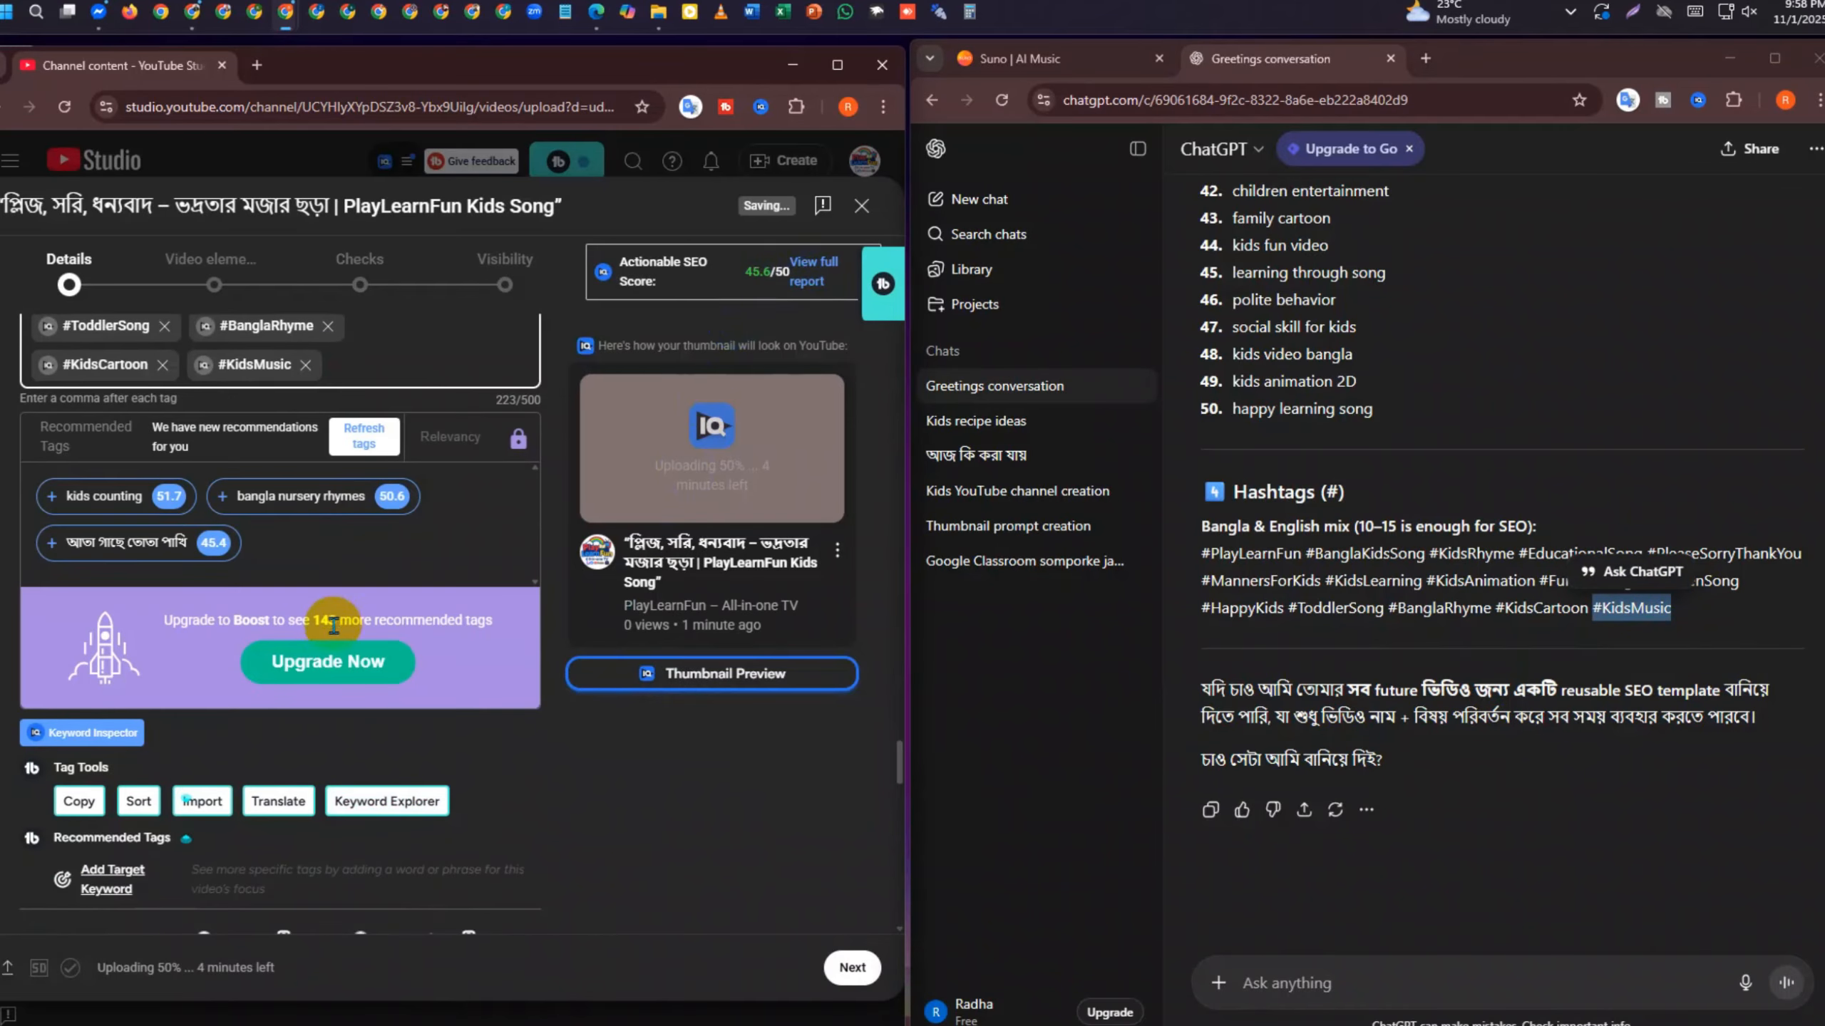
{"action": "scroll", "coordinate": [333, 625], "scroll_direction": "down", "scroll_amount": 3}
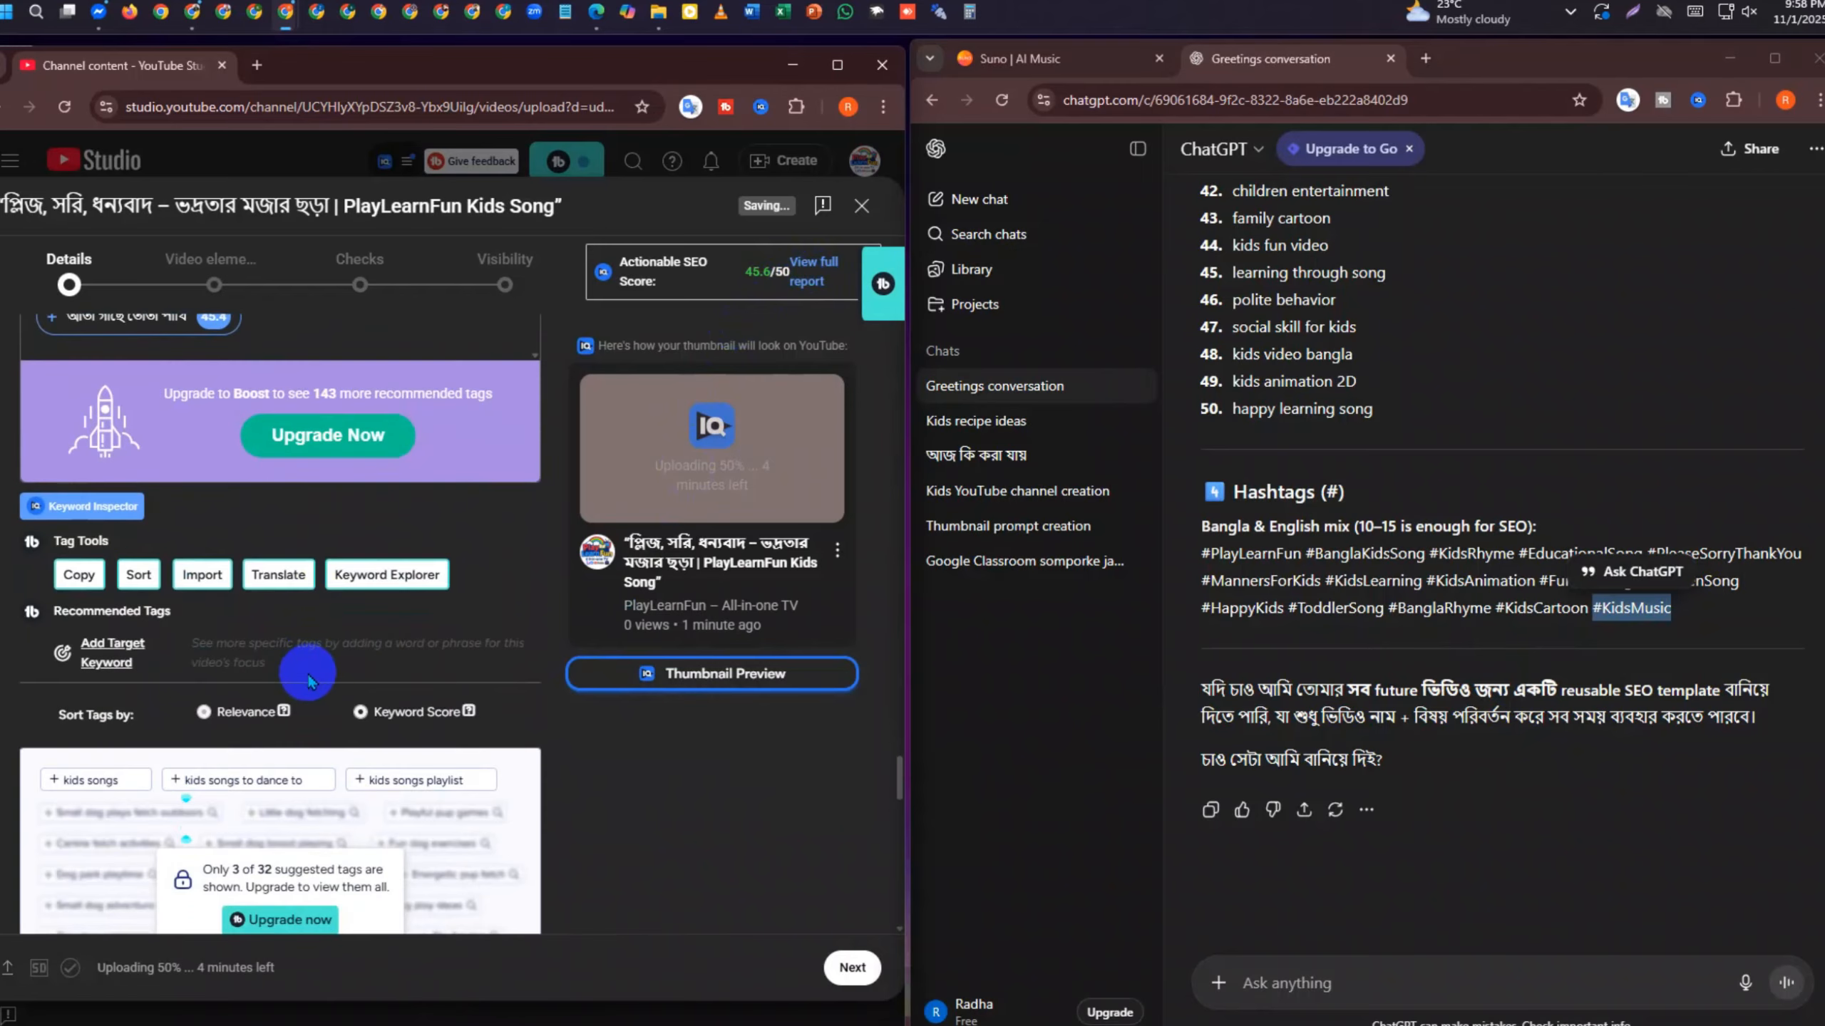
{"action": "left_click", "coordinate": [54, 787]}
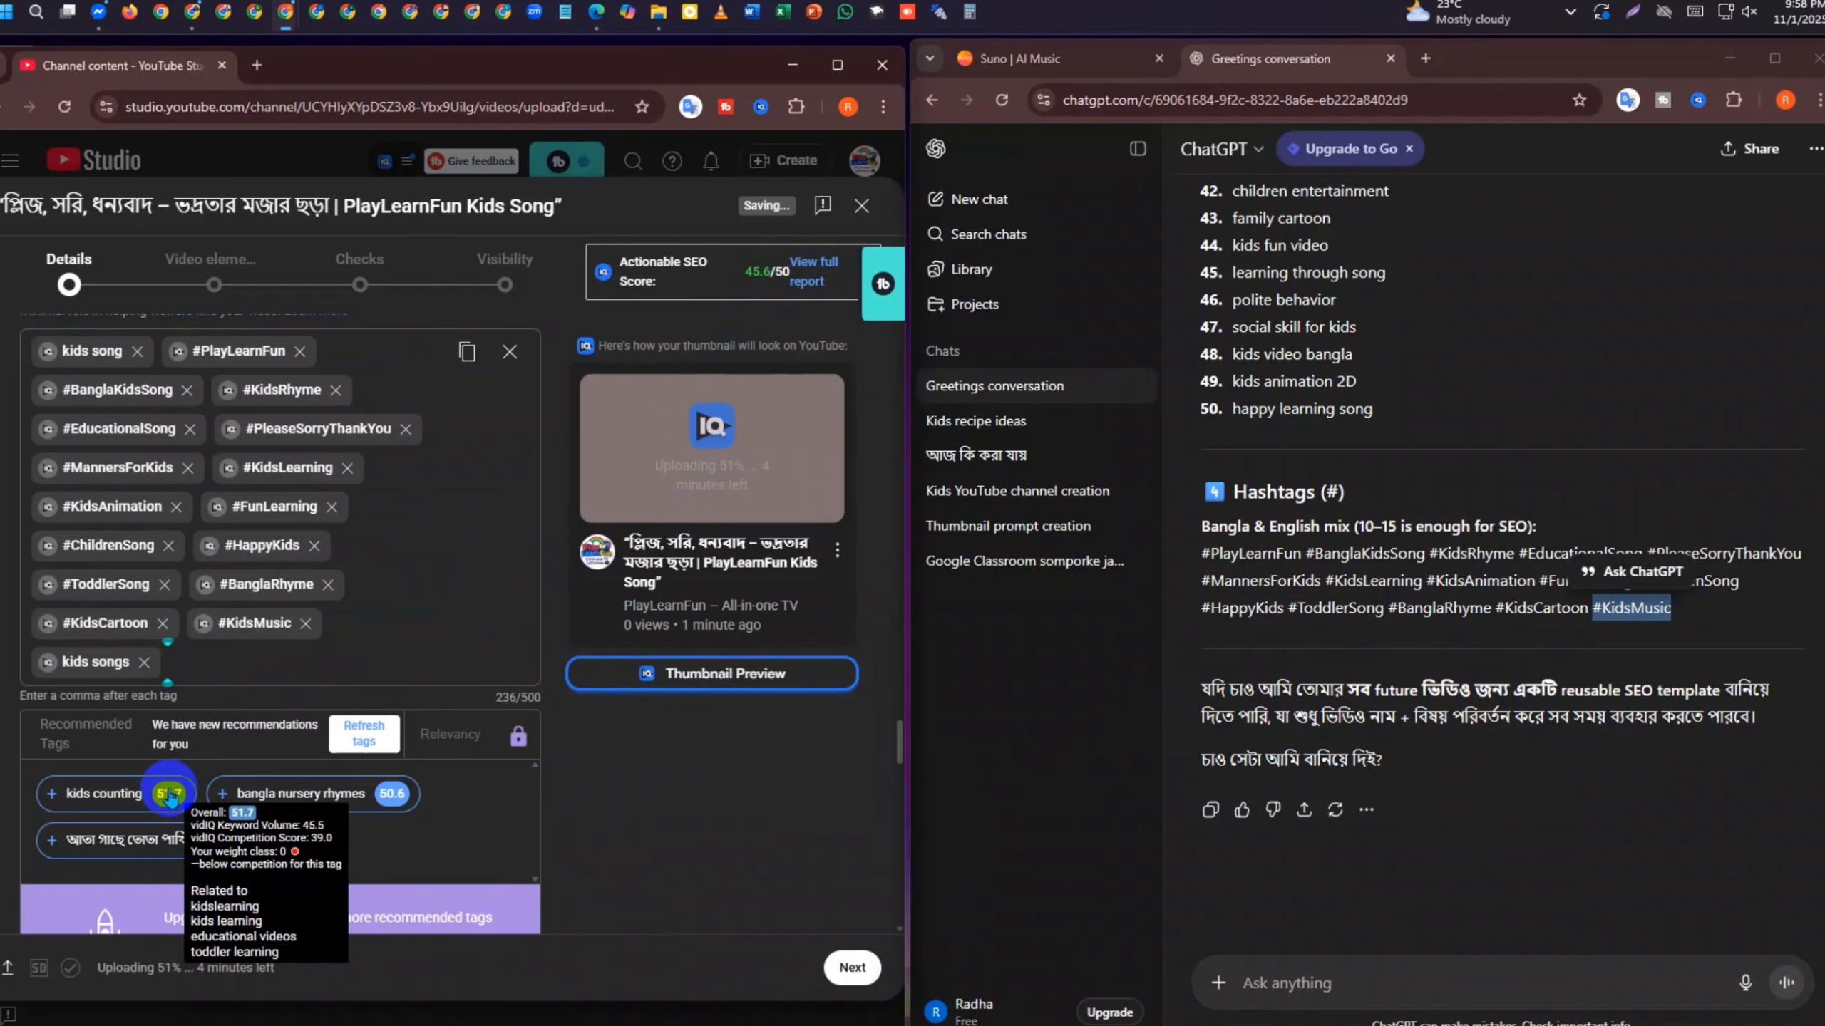
{"action": "left_click", "coordinate": [234, 794]}
{"action": "scroll", "coordinate": [233, 794], "scroll_direction": "down", "scroll_amount": 6}
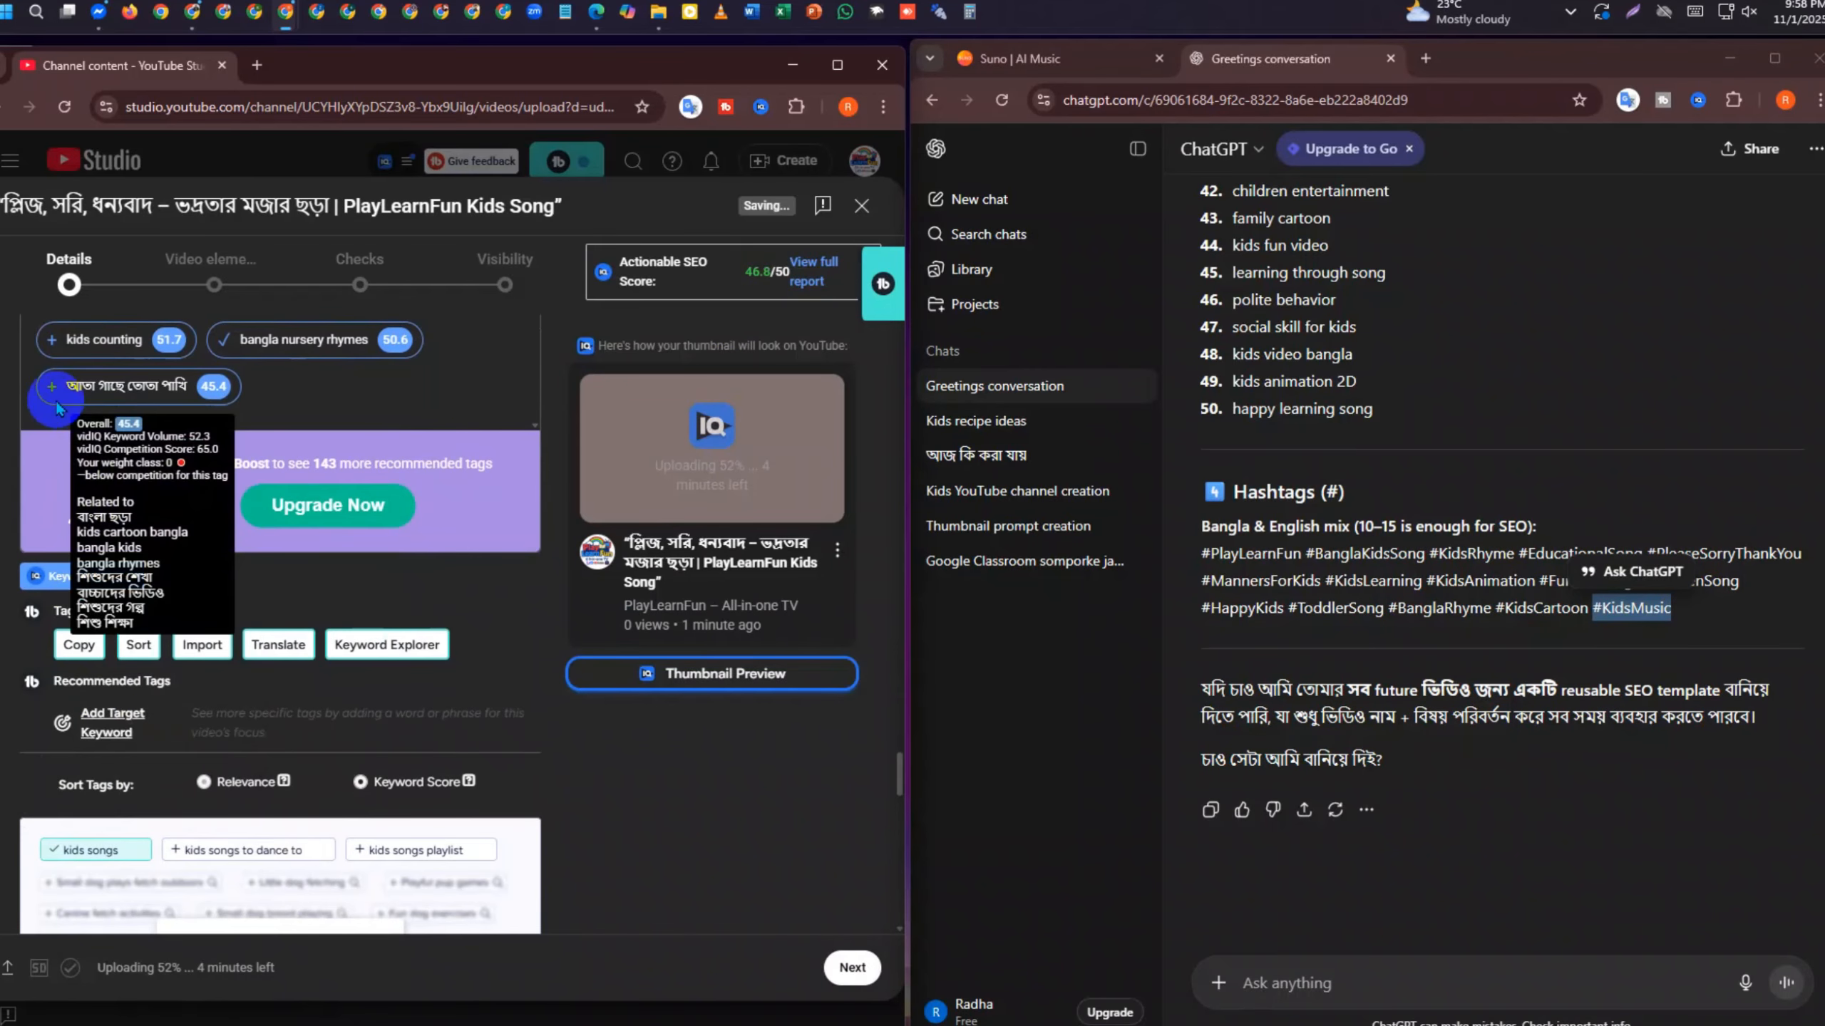
{"action": "left_click", "coordinate": [56, 403]}
{"action": "scroll", "coordinate": [101, 388], "scroll_direction": "down", "scroll_amount": 6}
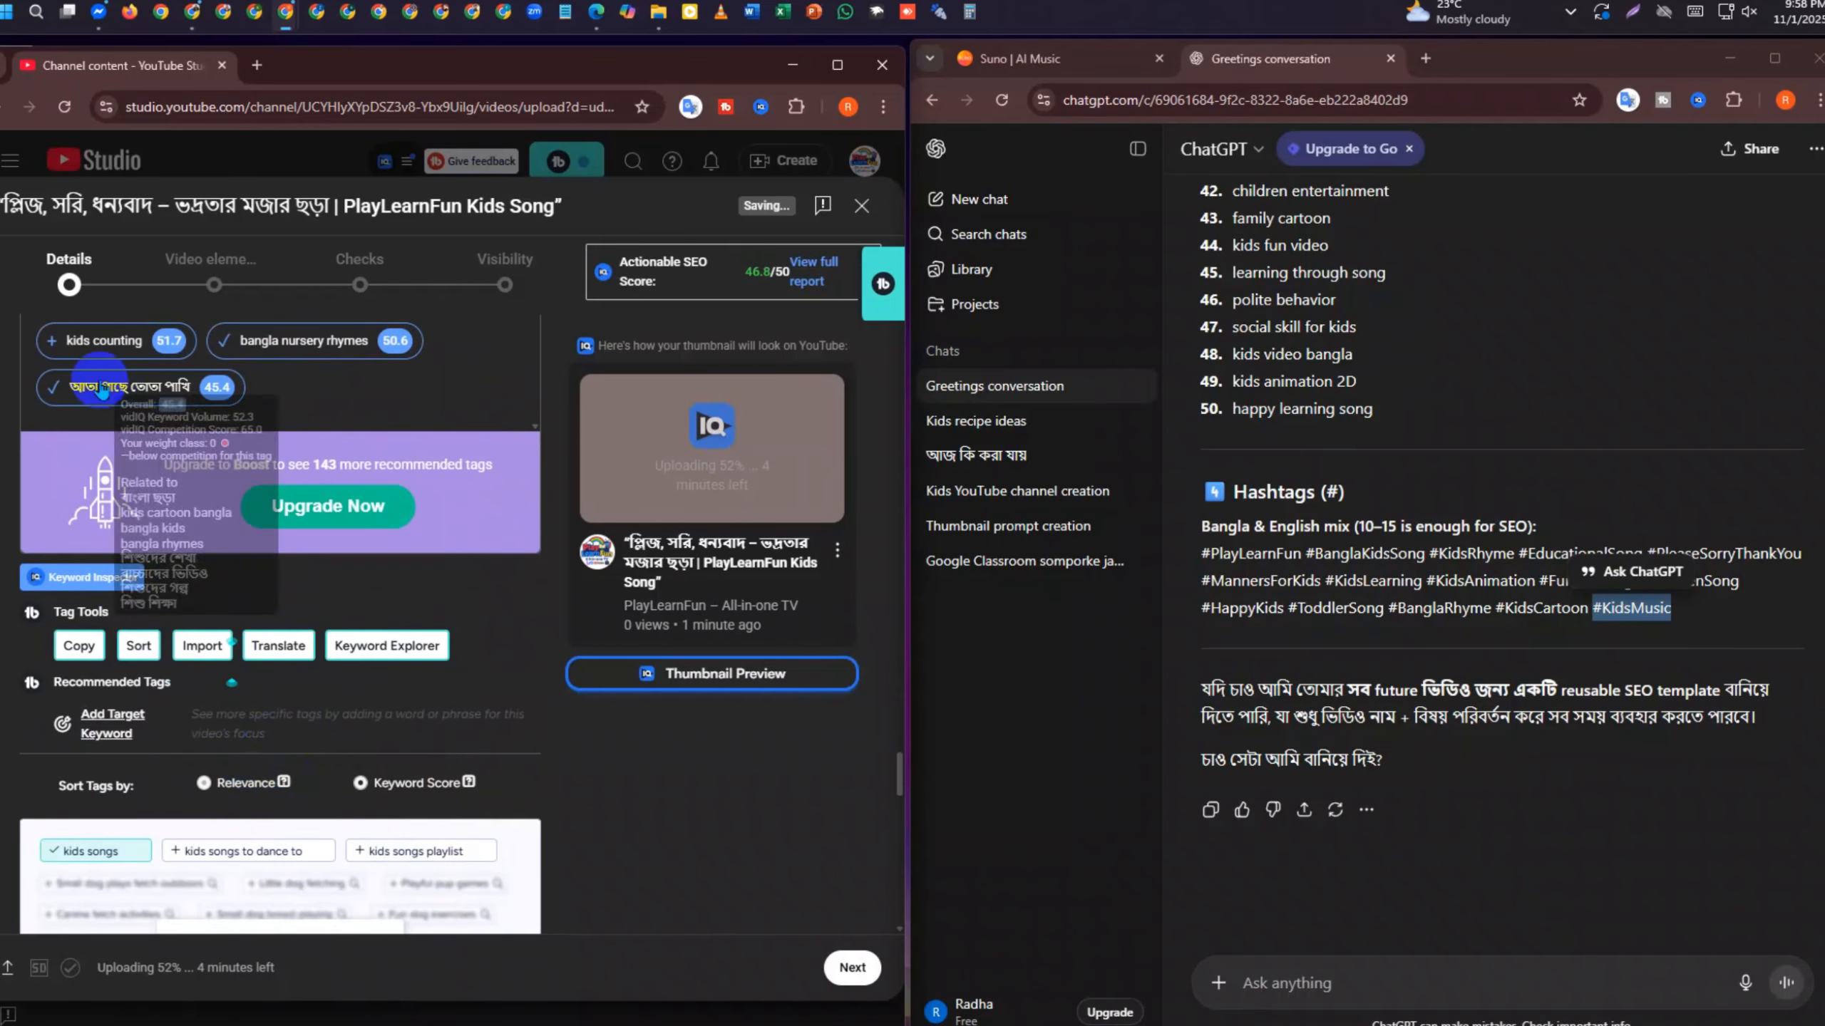
{"action": "left_click", "coordinate": [55, 347]}
Add the suggested tags "kids songs to dance to" and "kids songs playlist" to the video
{"action": "scroll", "coordinate": [288, 647], "scroll_direction": "down", "scroll_amount": 6}
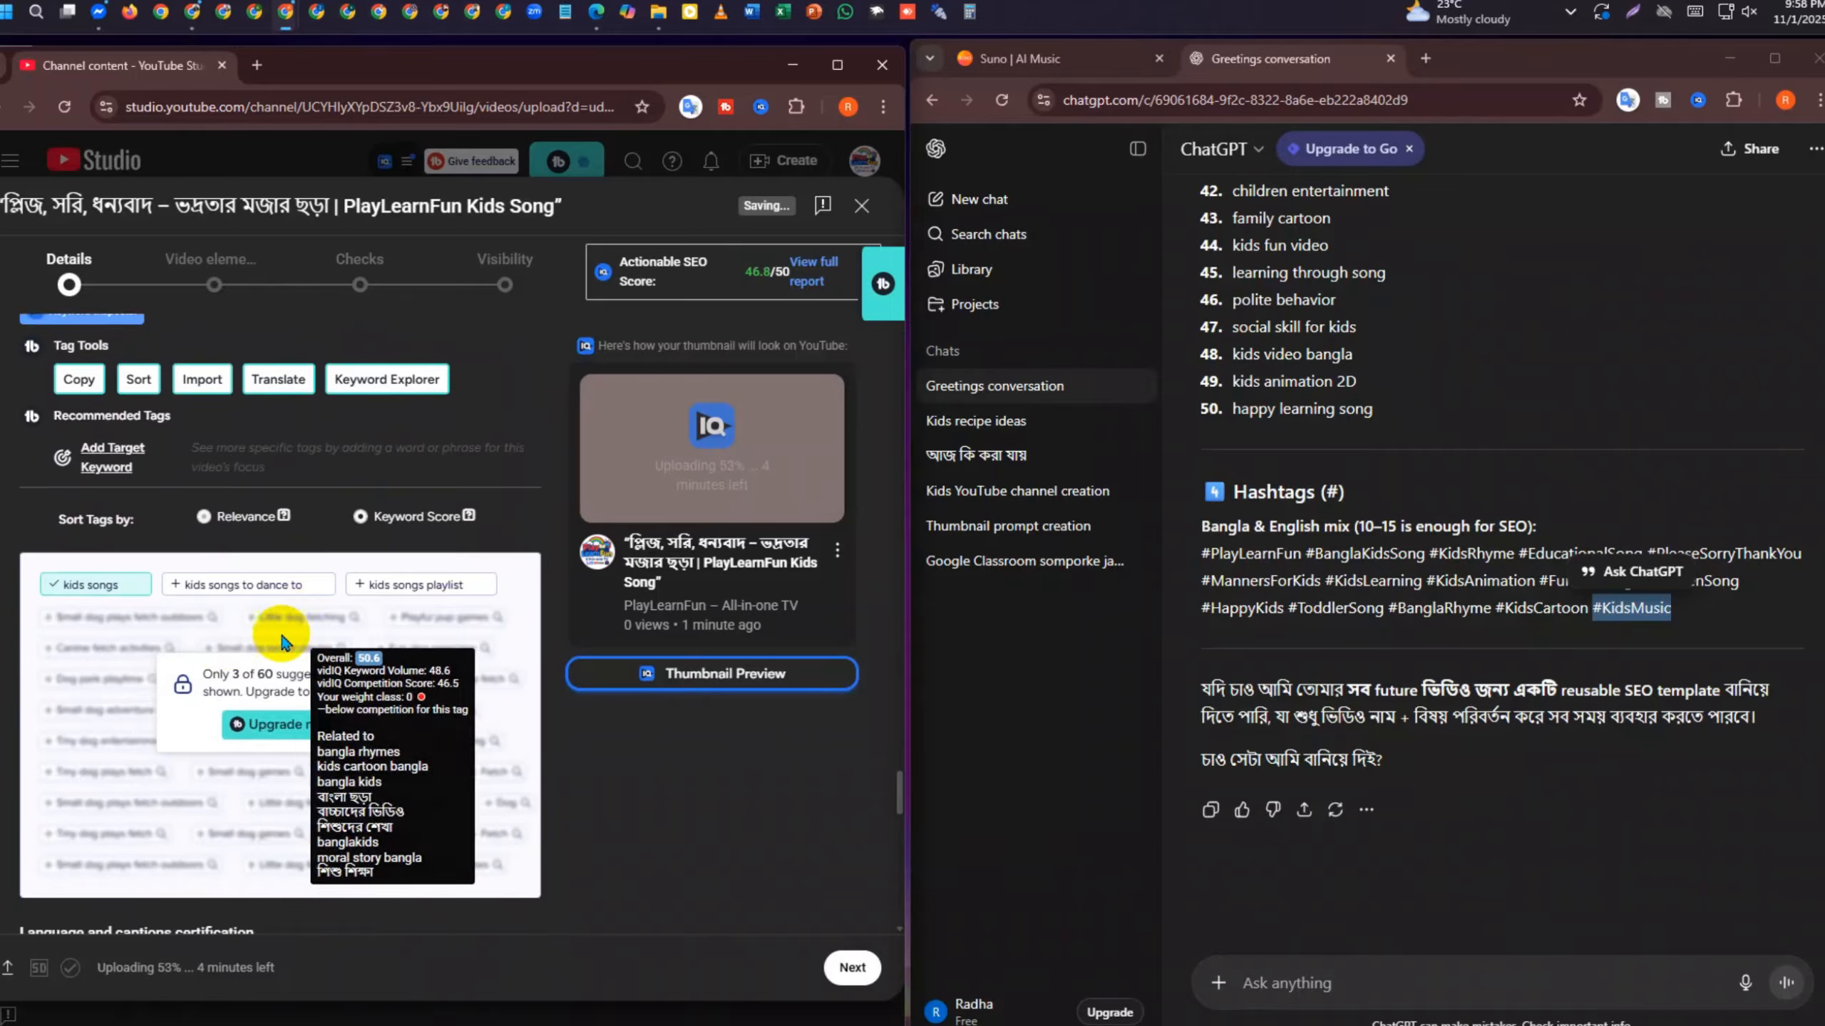
{"action": "left_click", "coordinate": [178, 595]}
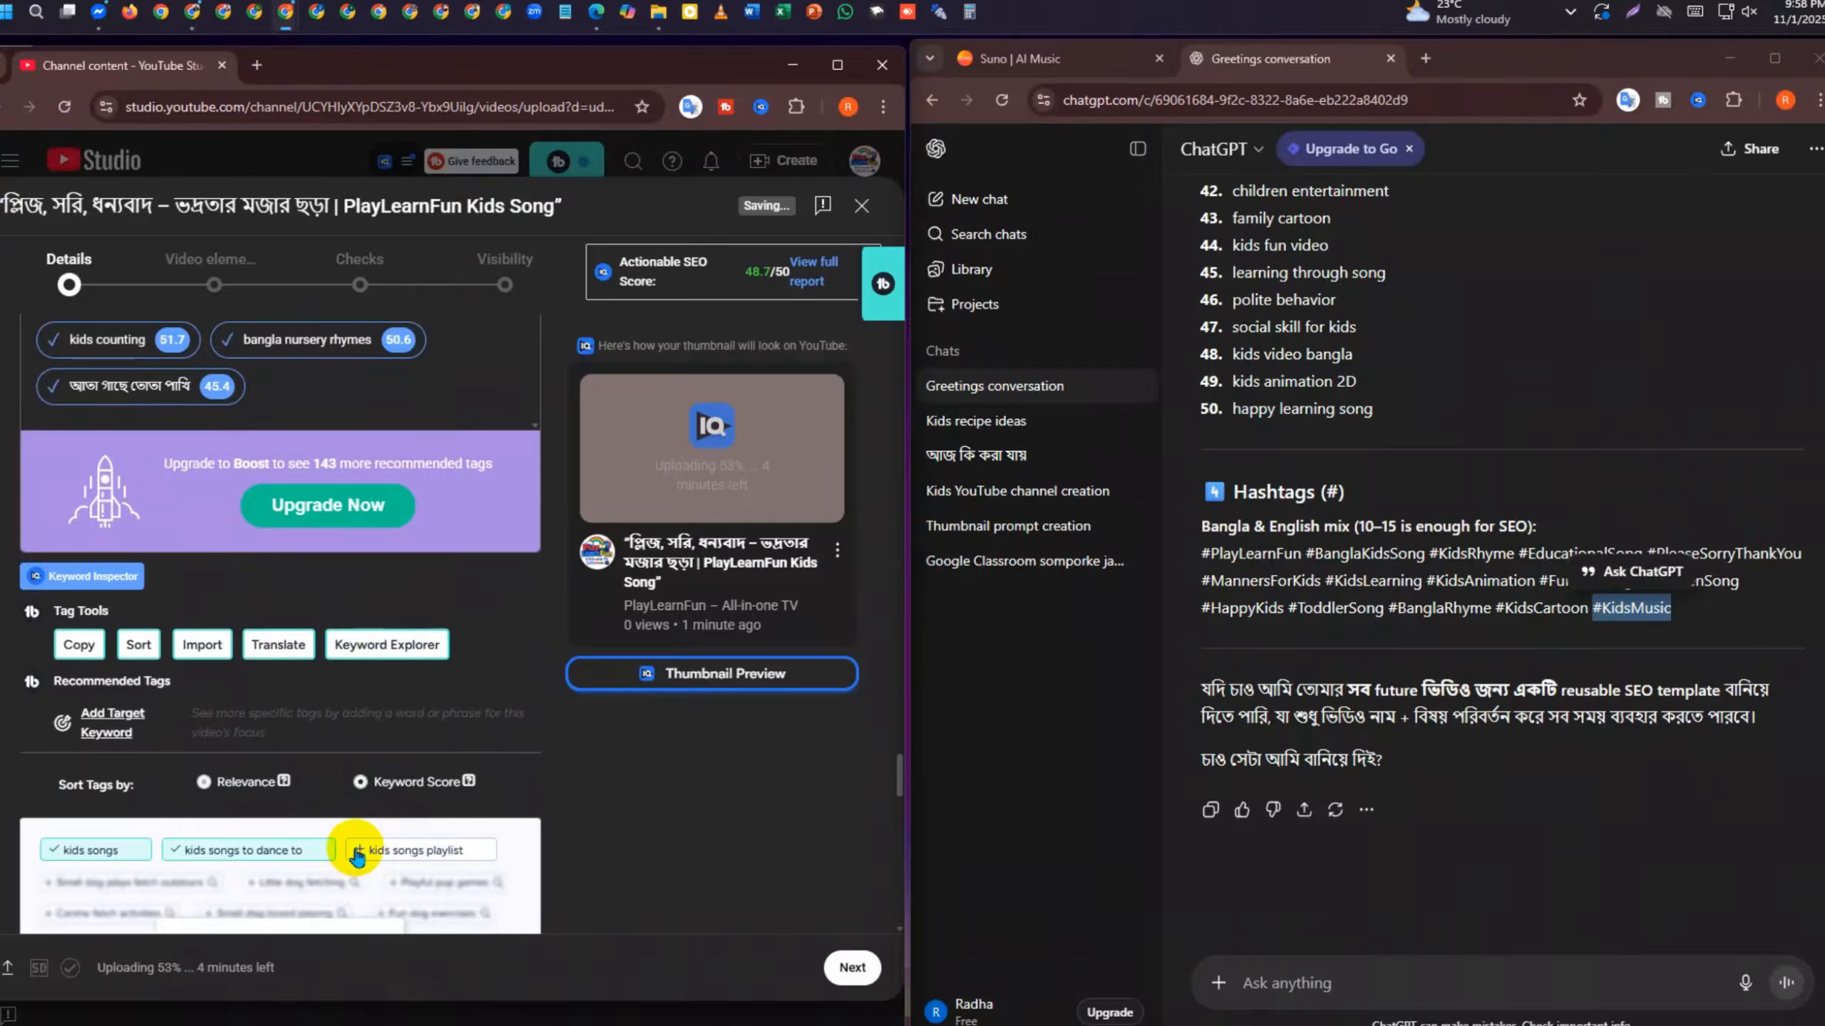
{"action": "left_click", "coordinate": [357, 852]}
Advance the upload from Details to the Checks stage without adding any video elements
{"action": "left_click", "coordinate": [851, 967]}
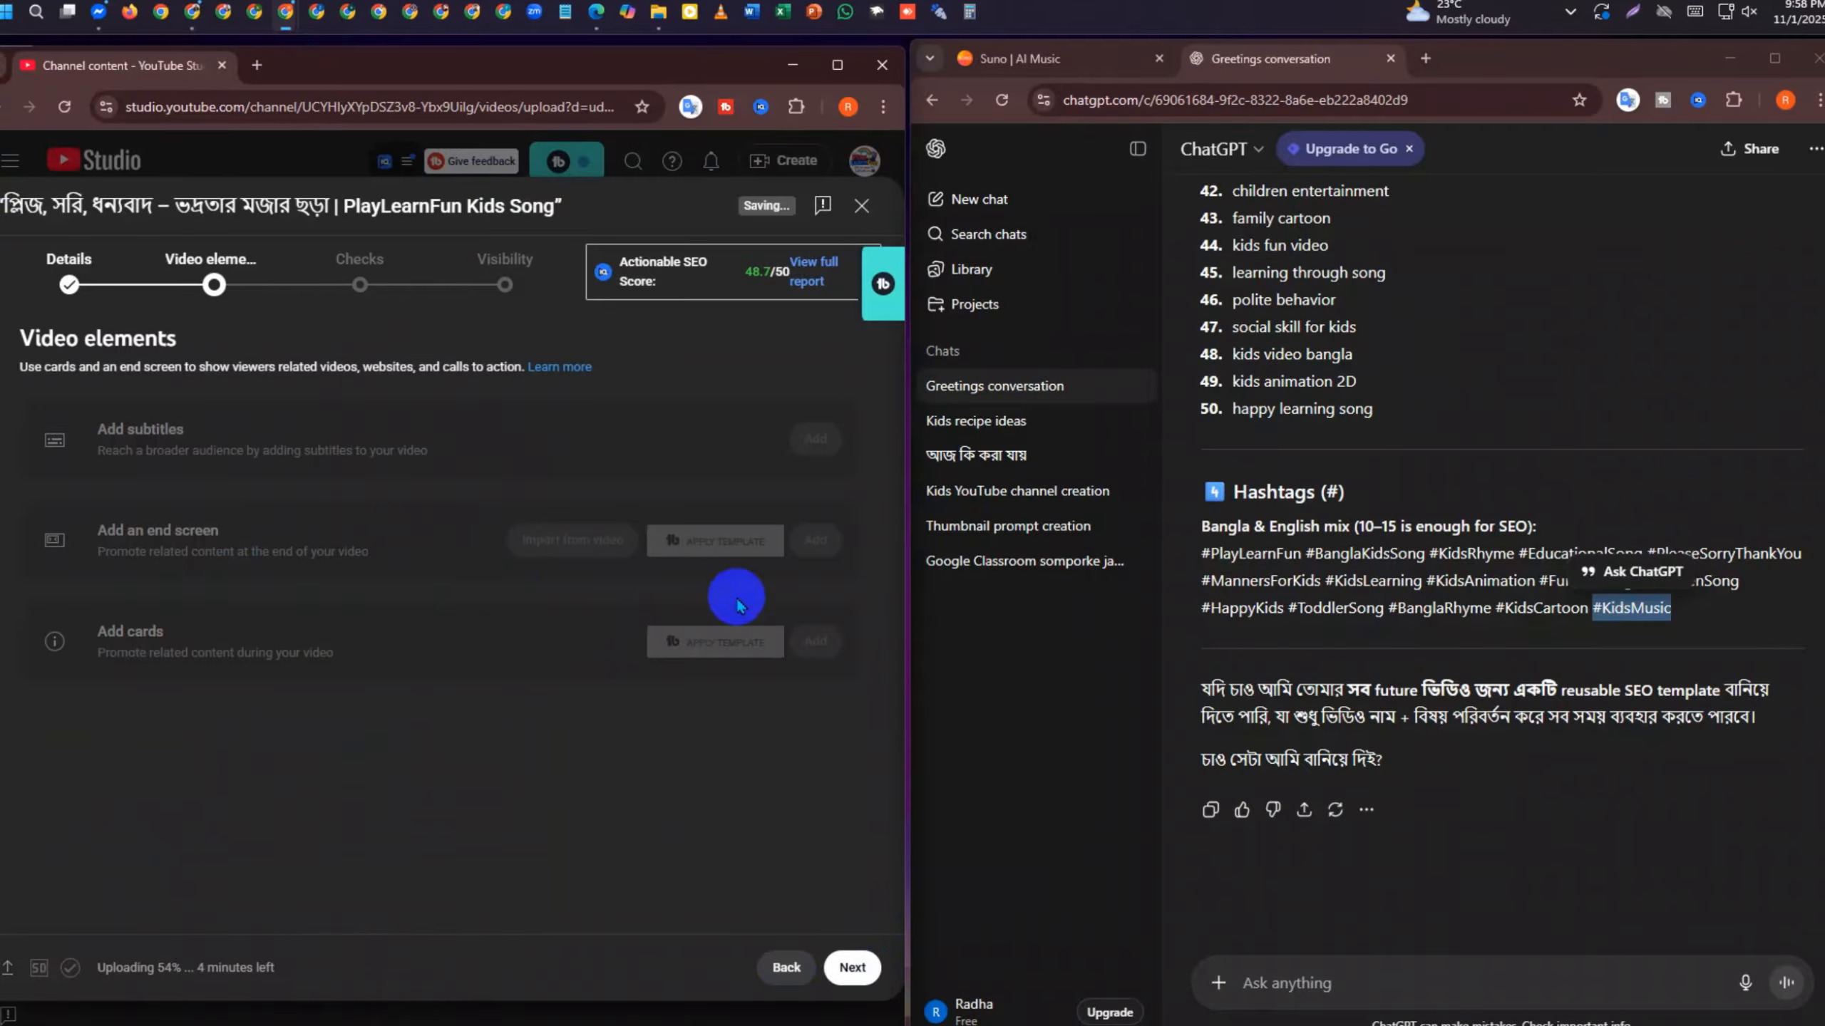
{"action": "left_click", "coordinate": [852, 967]}
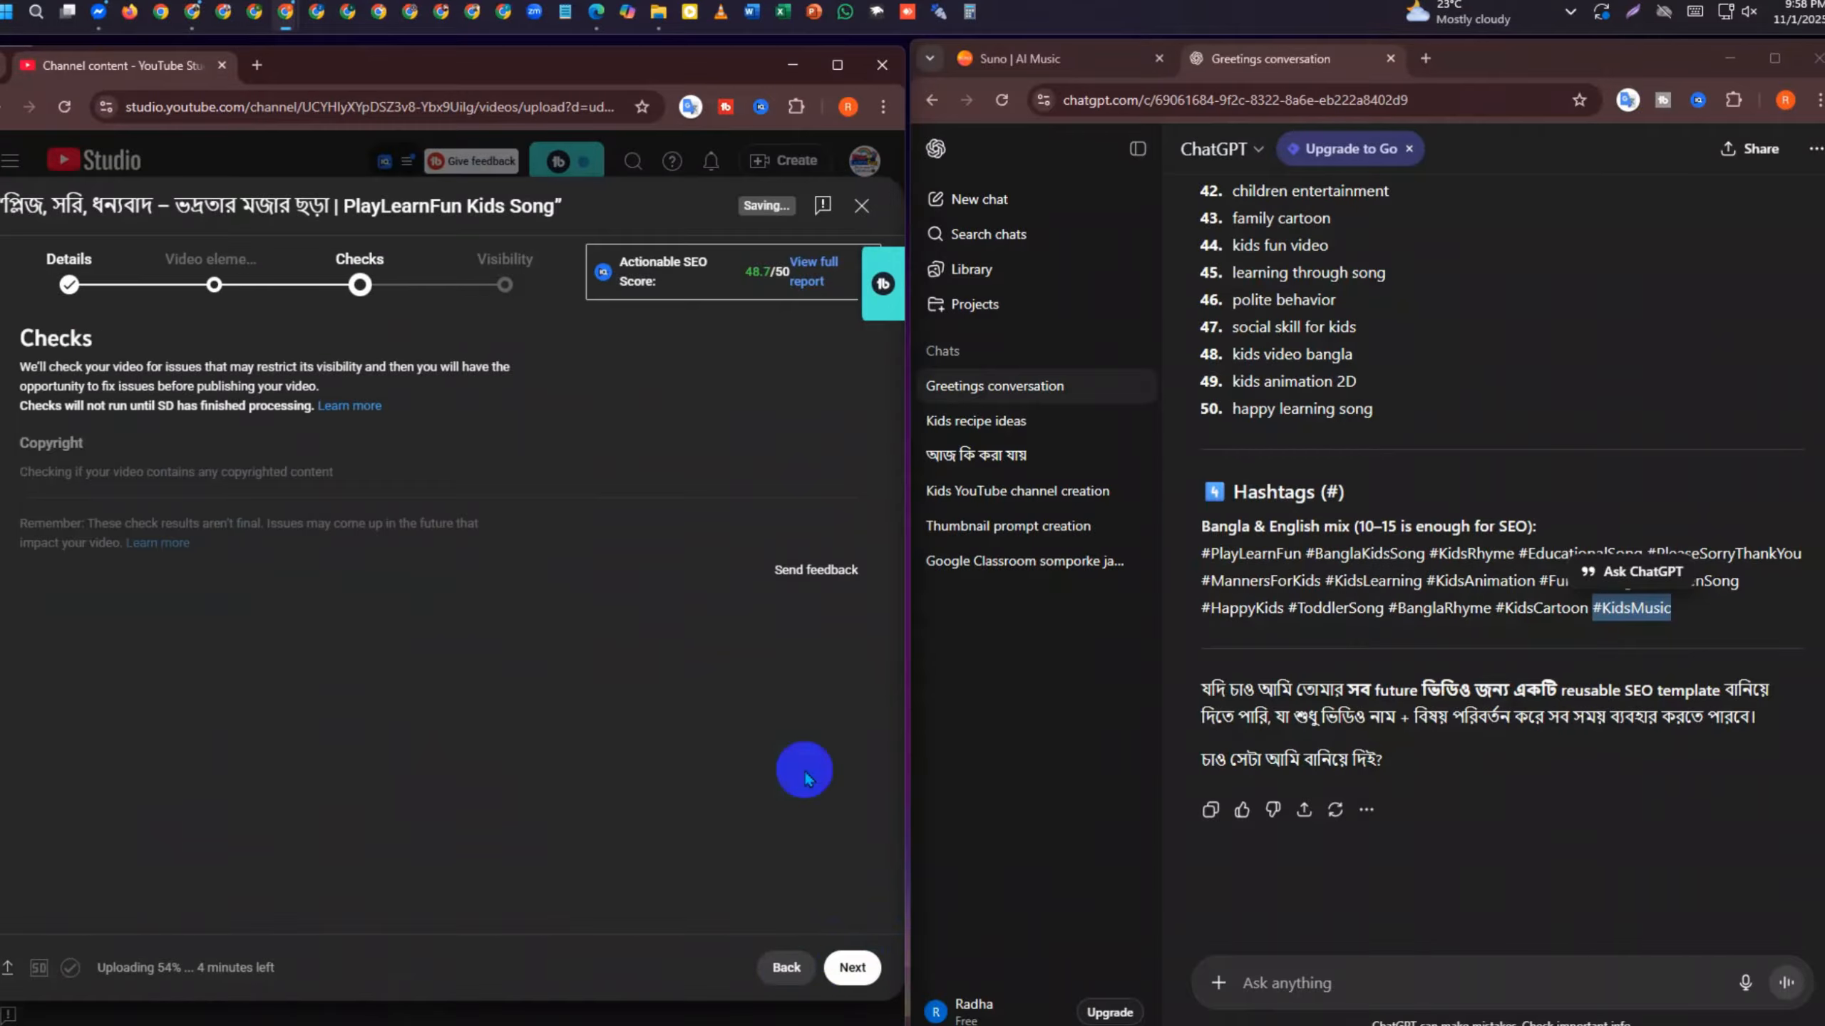
Publish the video with Public visibility and check its upload status in the enlarged channel content list
{"action": "left_click", "coordinate": [848, 967]}
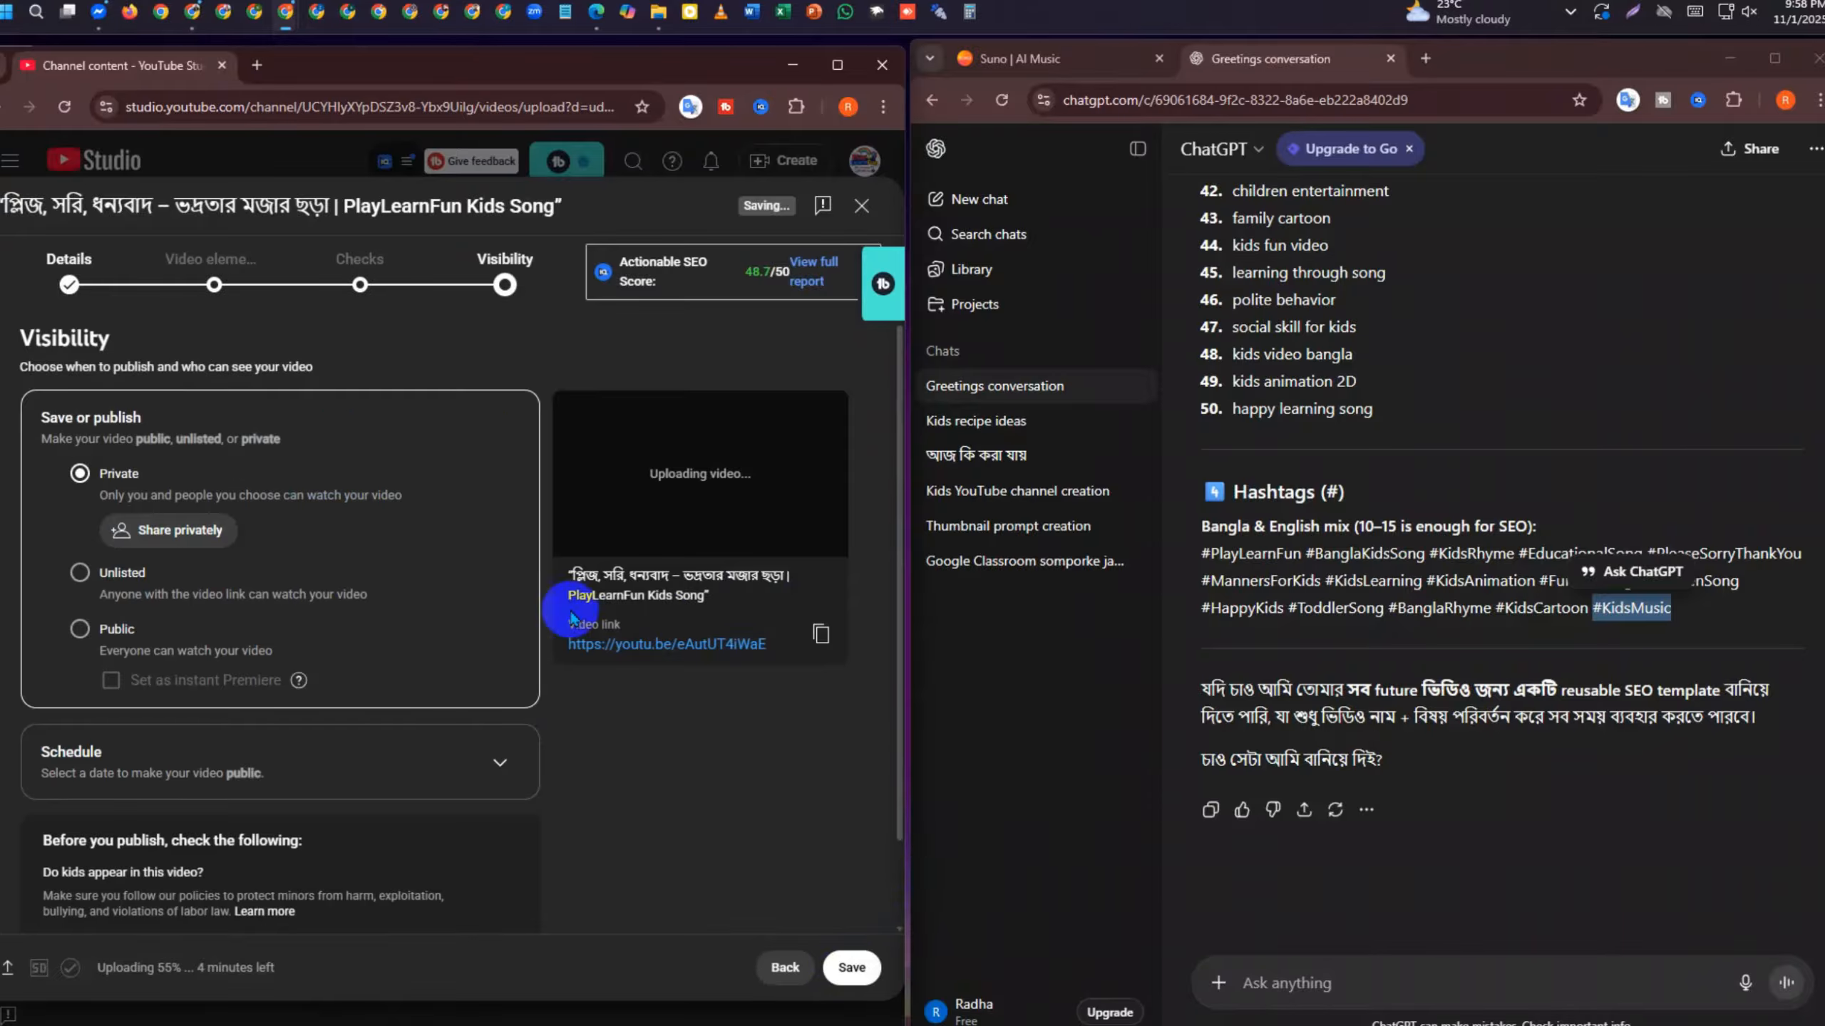
{"action": "left_click", "coordinate": [79, 628]}
{"action": "scroll", "coordinate": [459, 791], "scroll_direction": "down", "scroll_amount": 2}
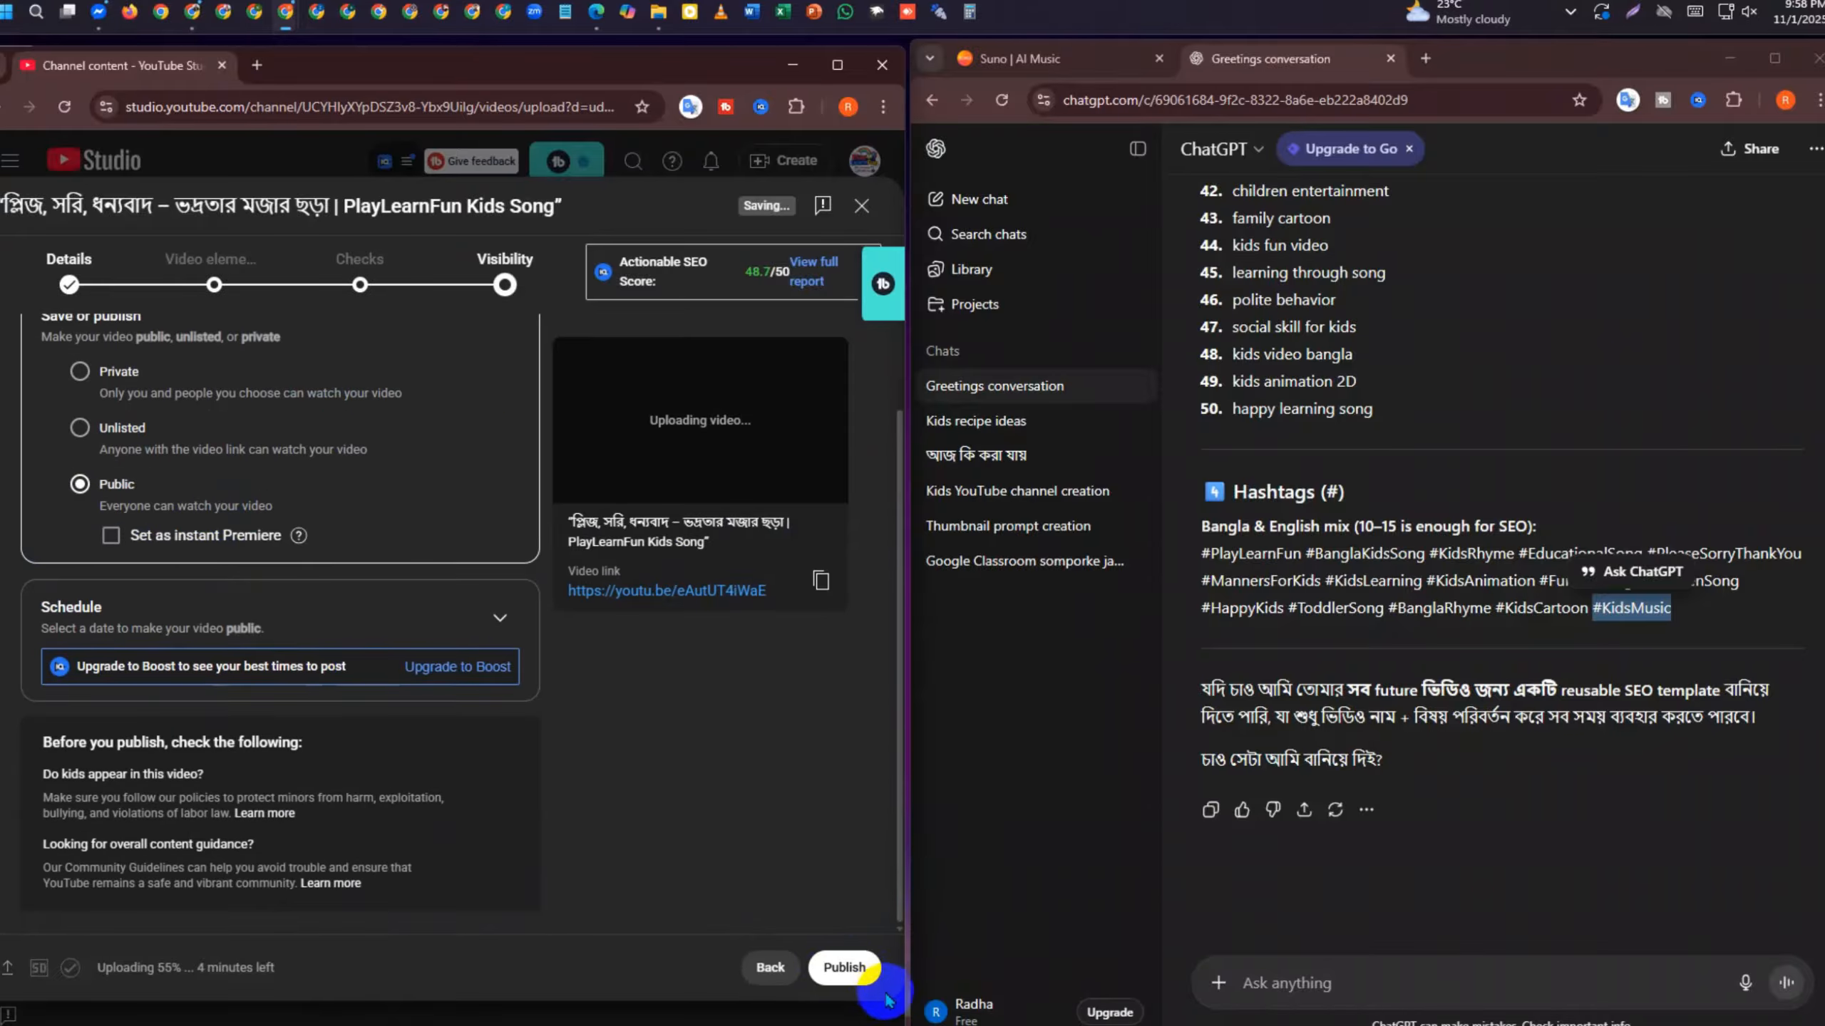
{"action": "left_click", "coordinate": [865, 978]}
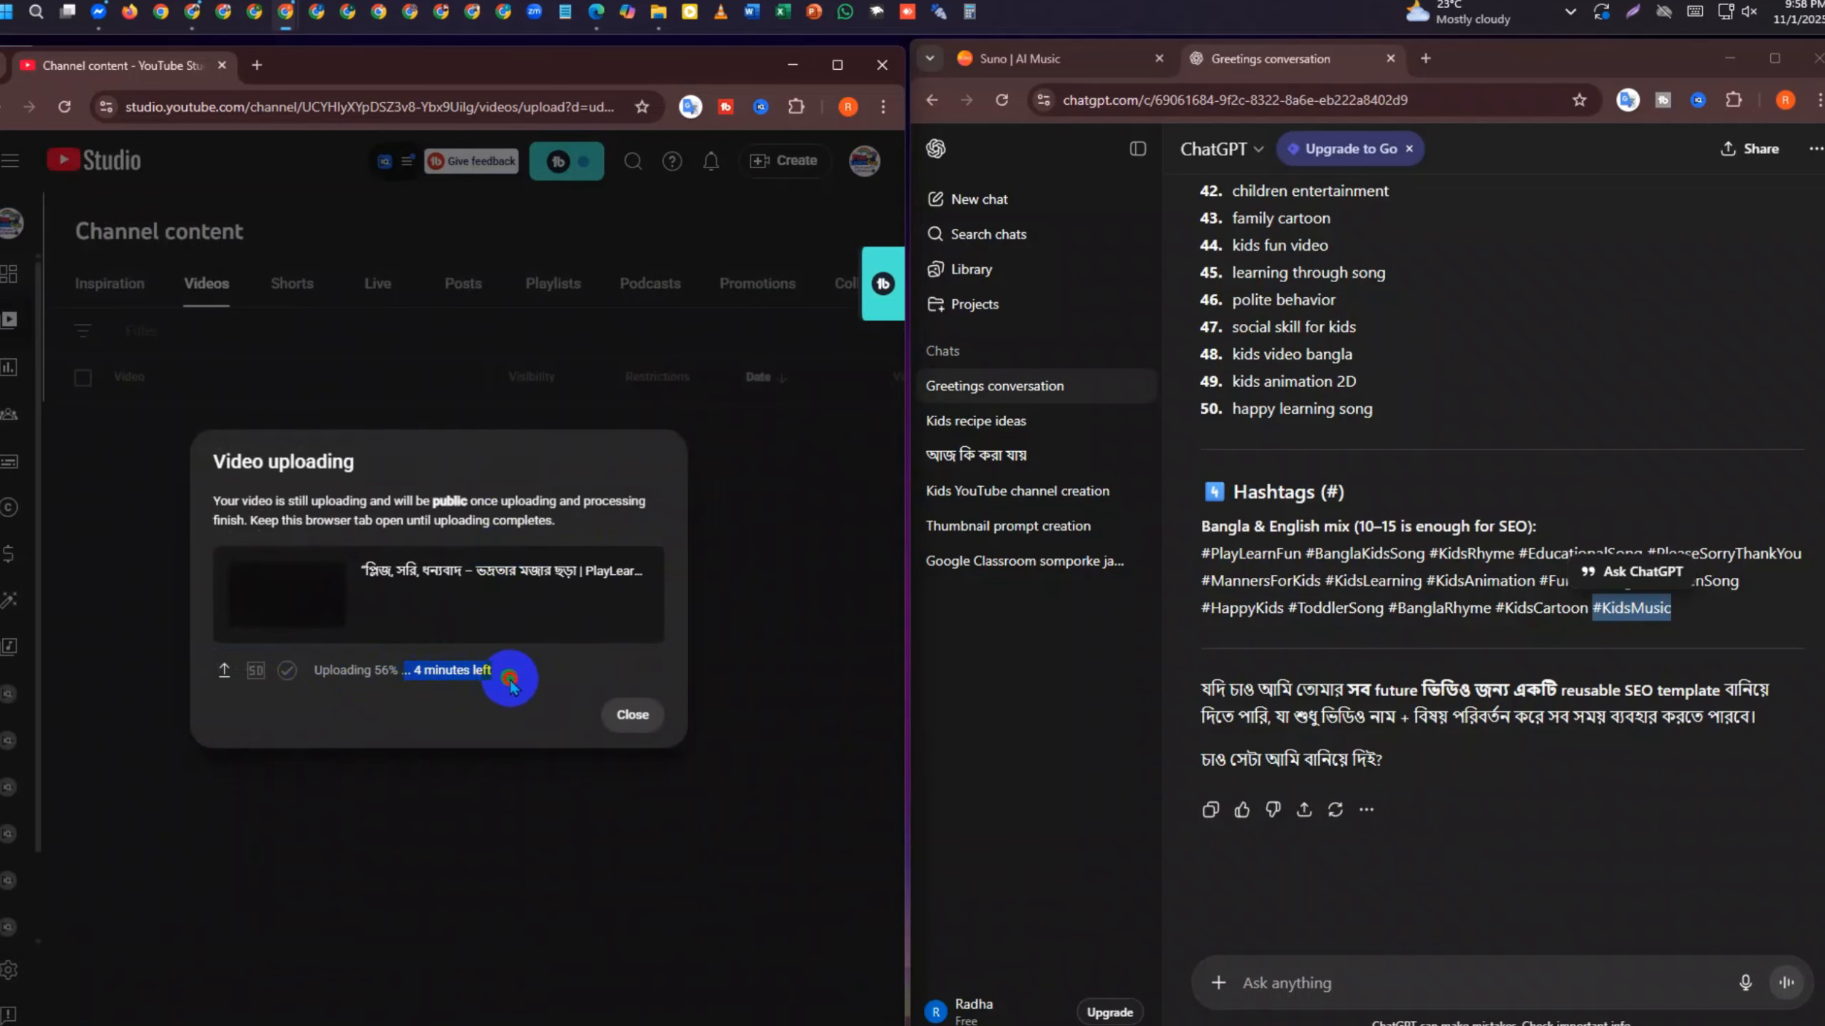
{"action": "left_click", "coordinate": [619, 719]}
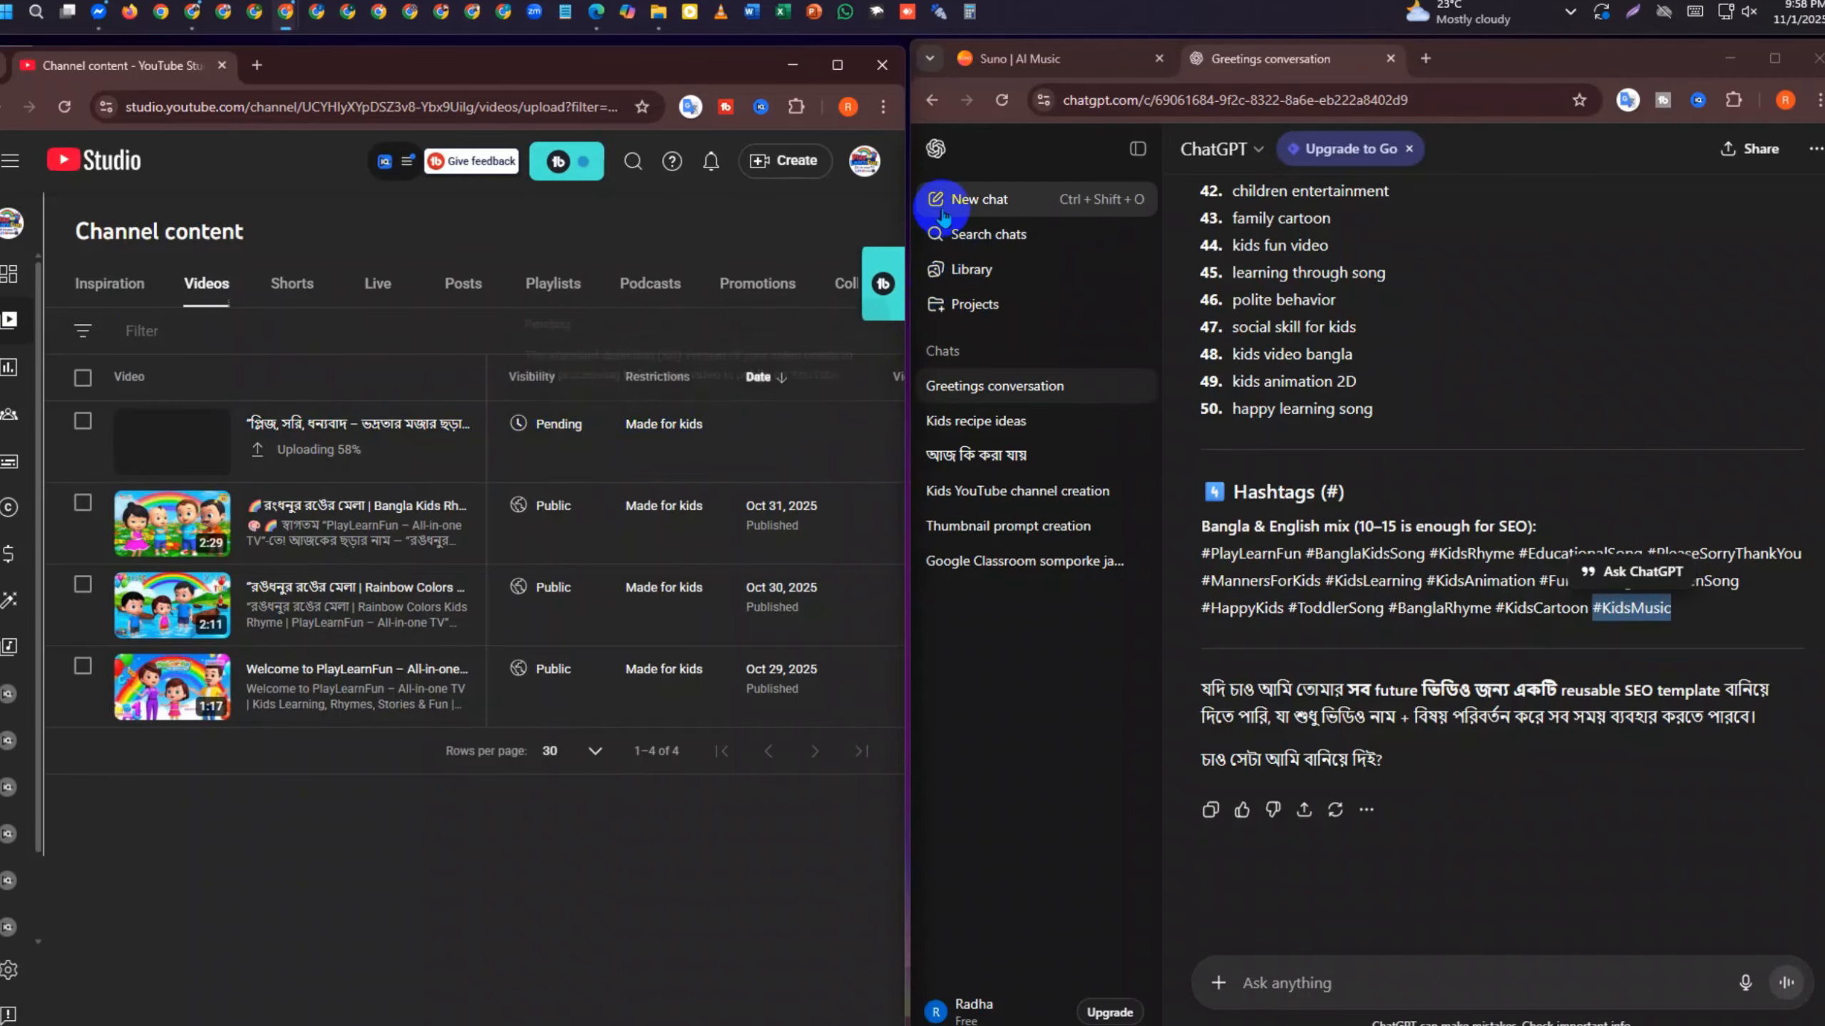
{"action": "left_click", "coordinate": [837, 65]}
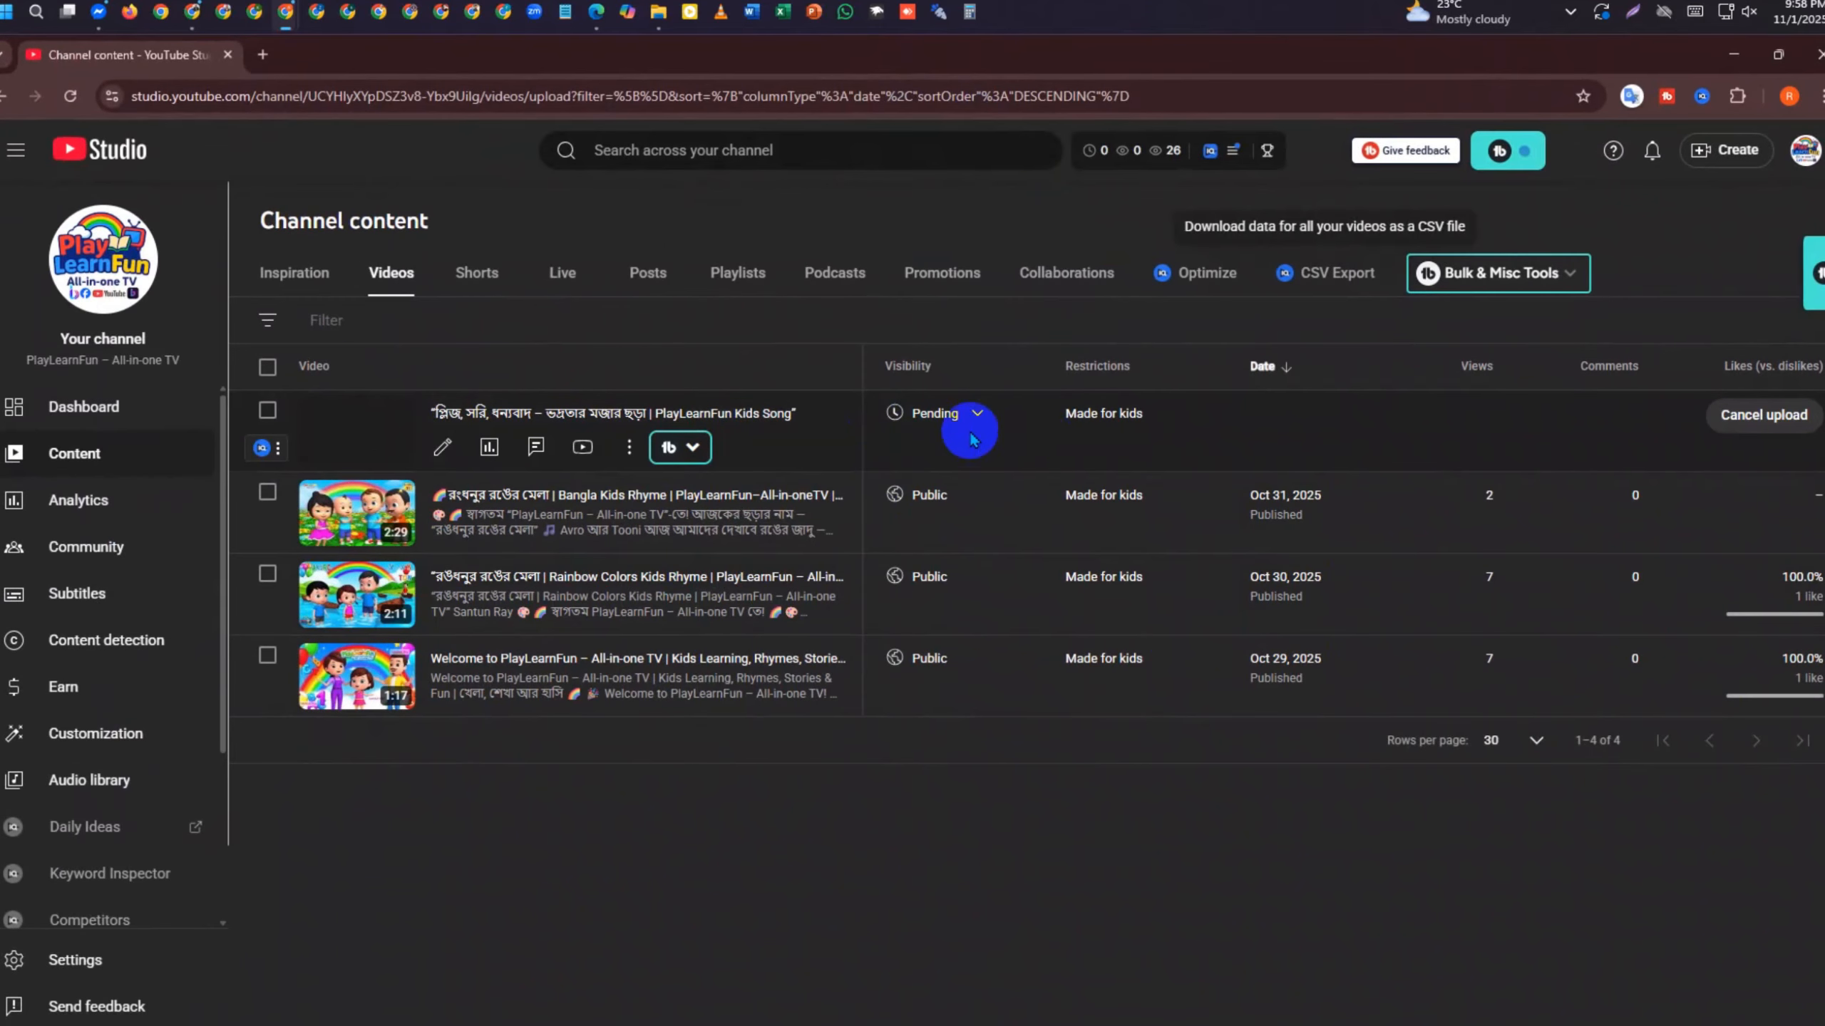
{"action": "mouse_move", "coordinate": [955, 406]}
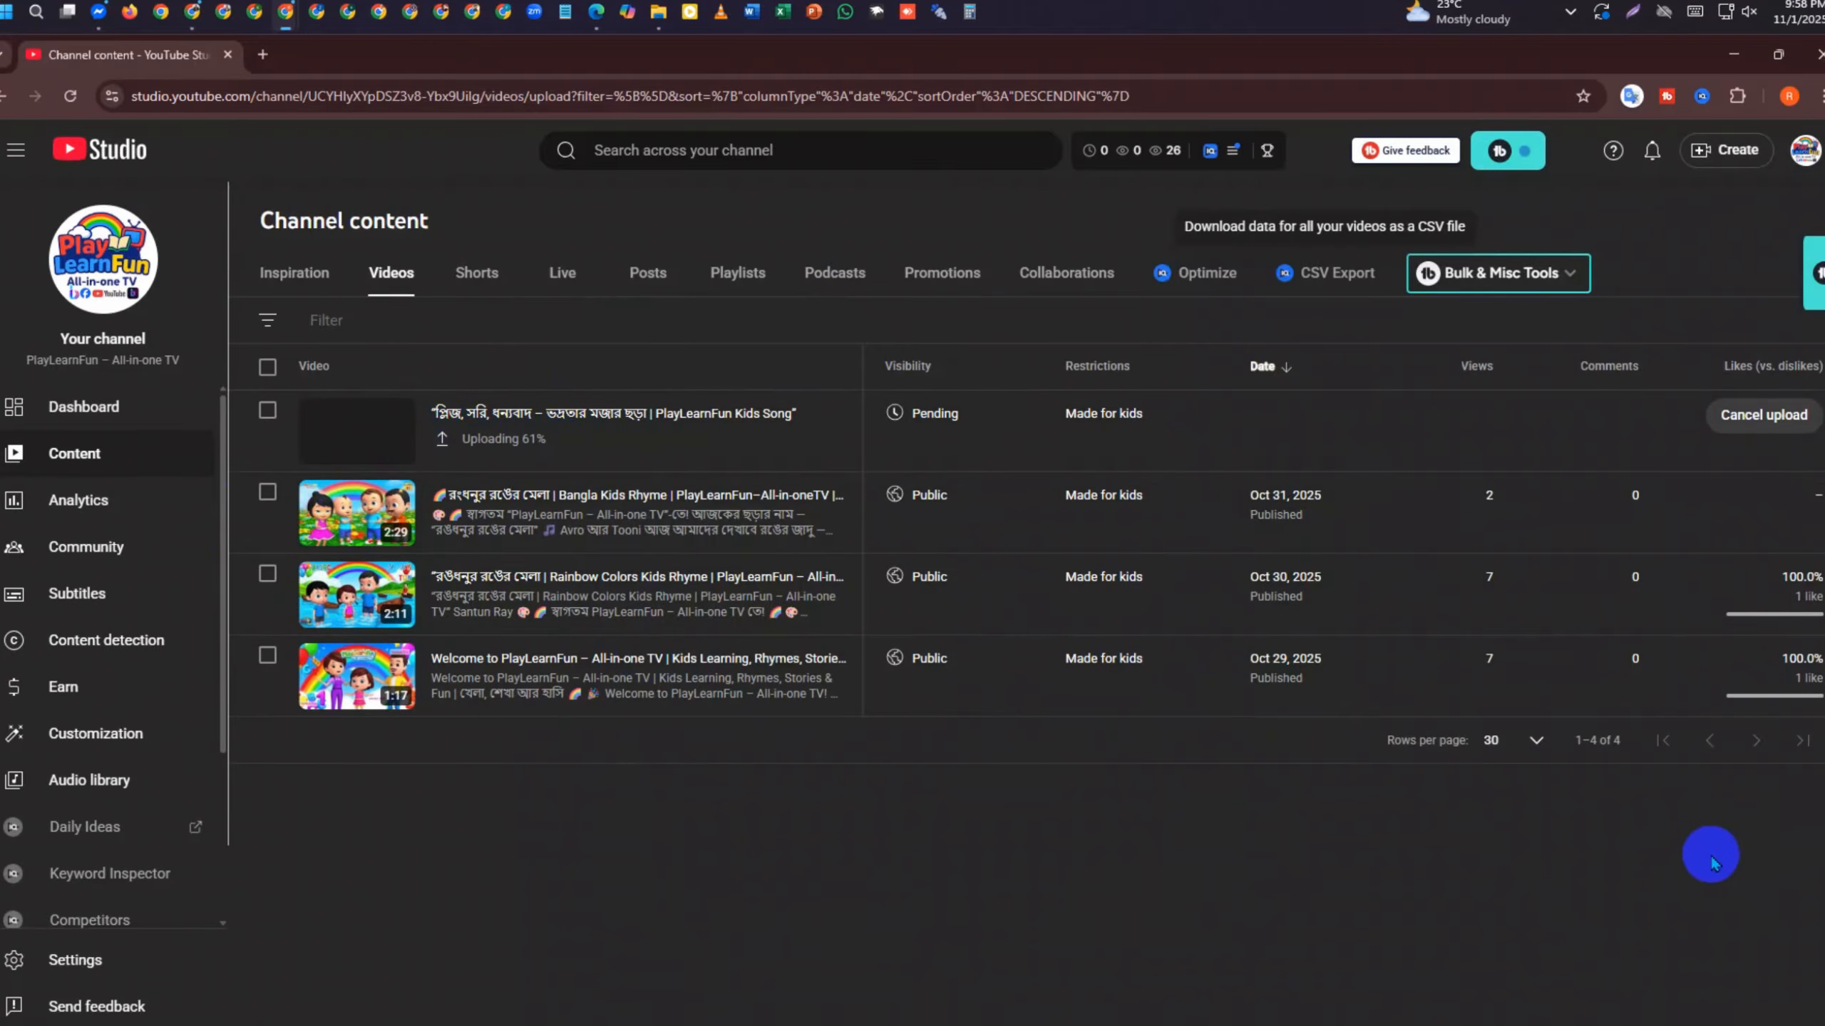
Open the PlayLearnFun – All-in-one TV channel page on YouTube in a new browser tab
{"action": "left_click", "coordinate": [263, 54]}
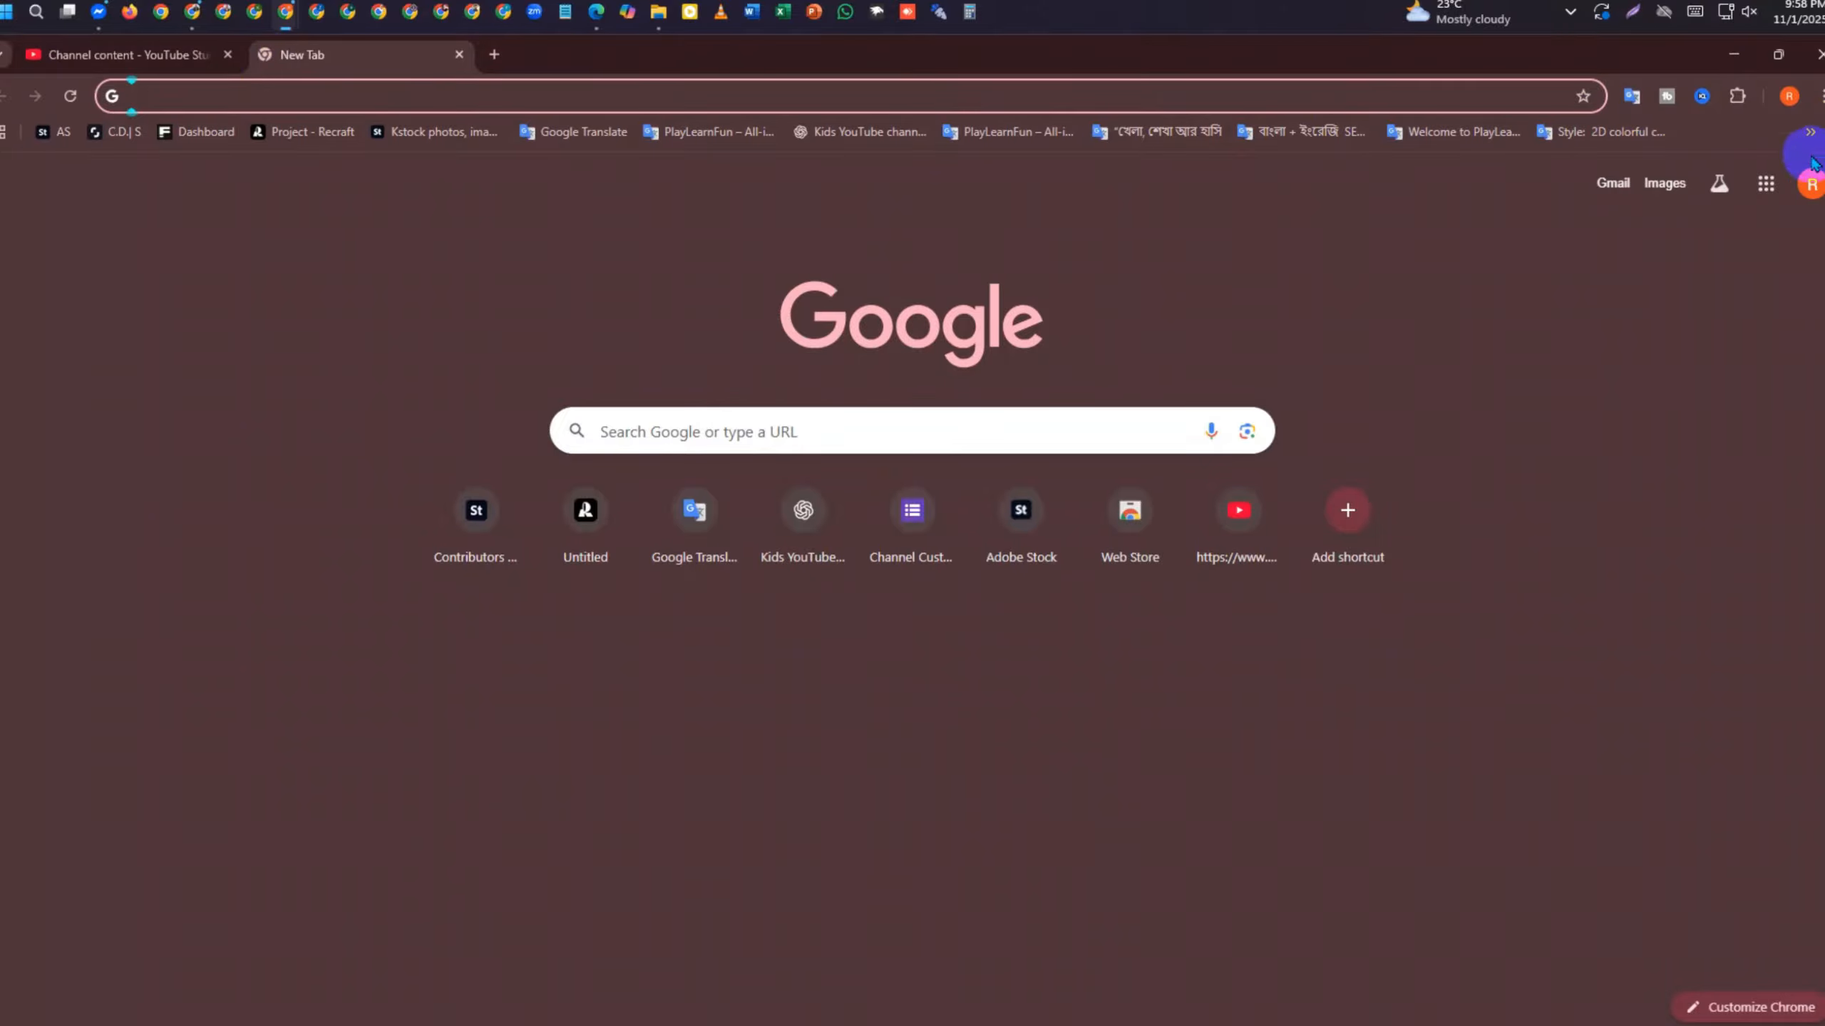
{"action": "left_click", "coordinate": [1238, 510]}
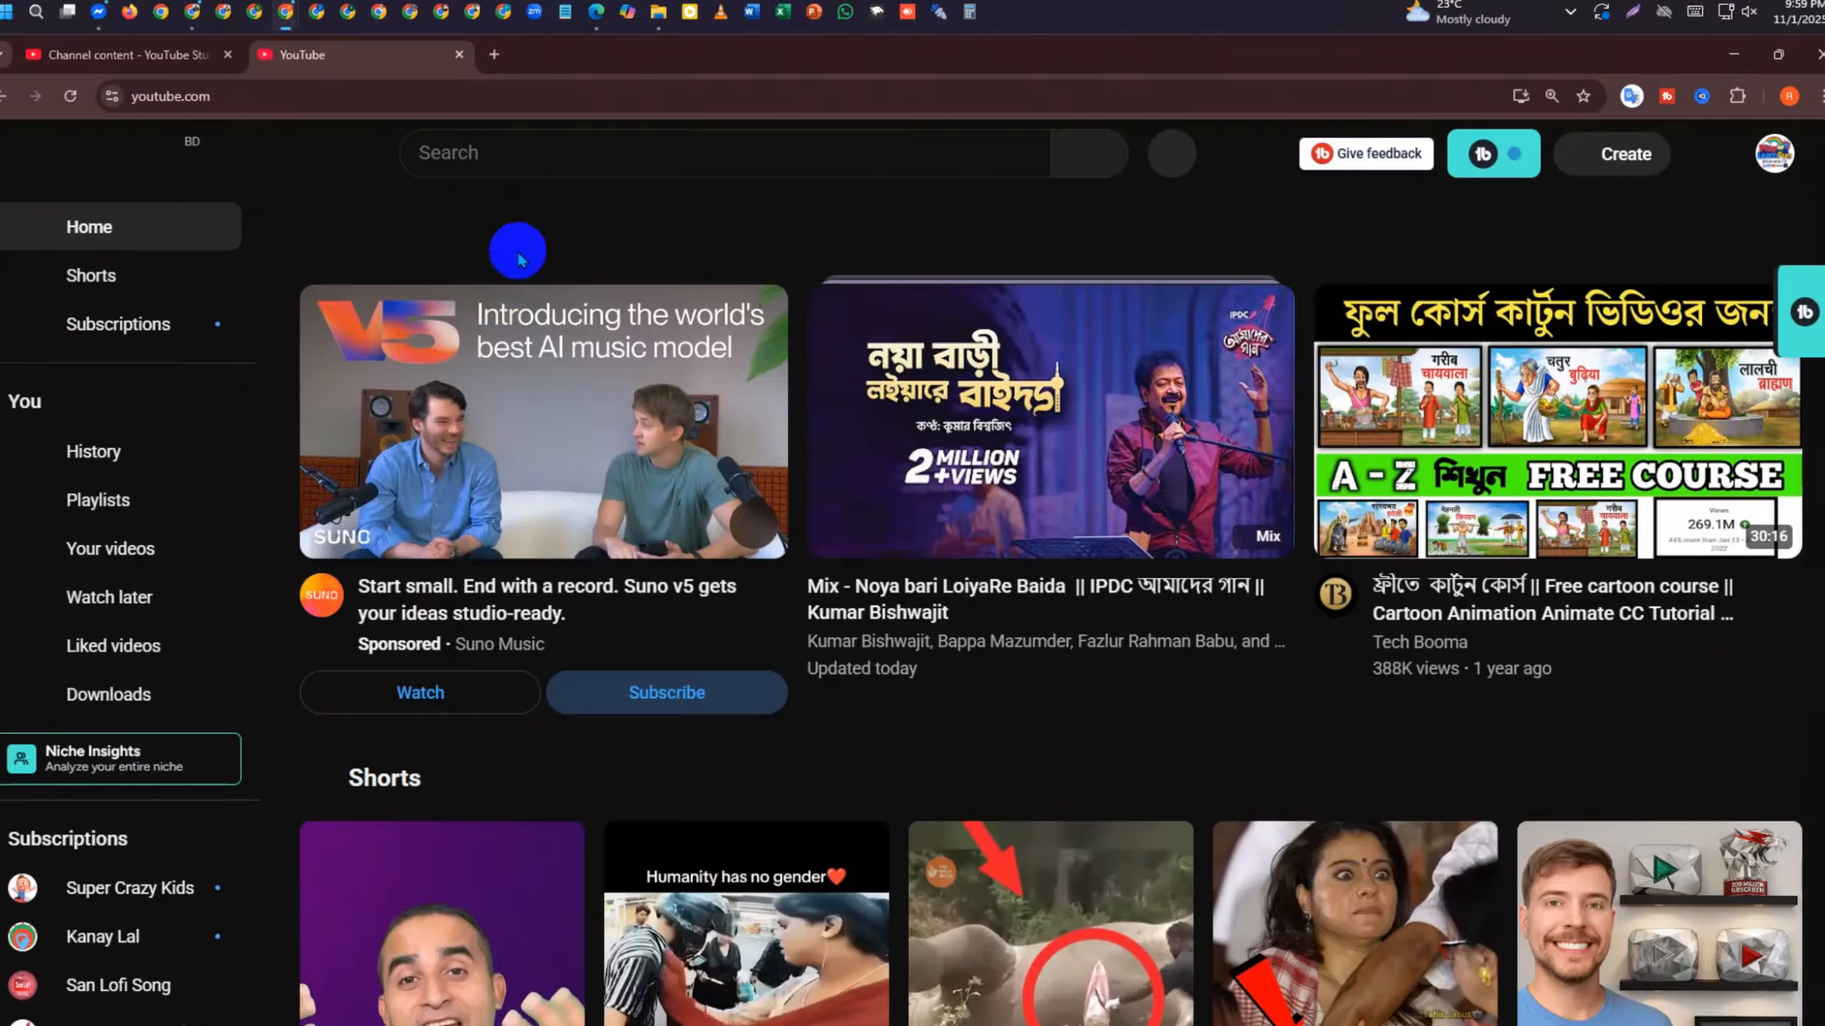
{"action": "left_click", "coordinate": [1771, 157]}
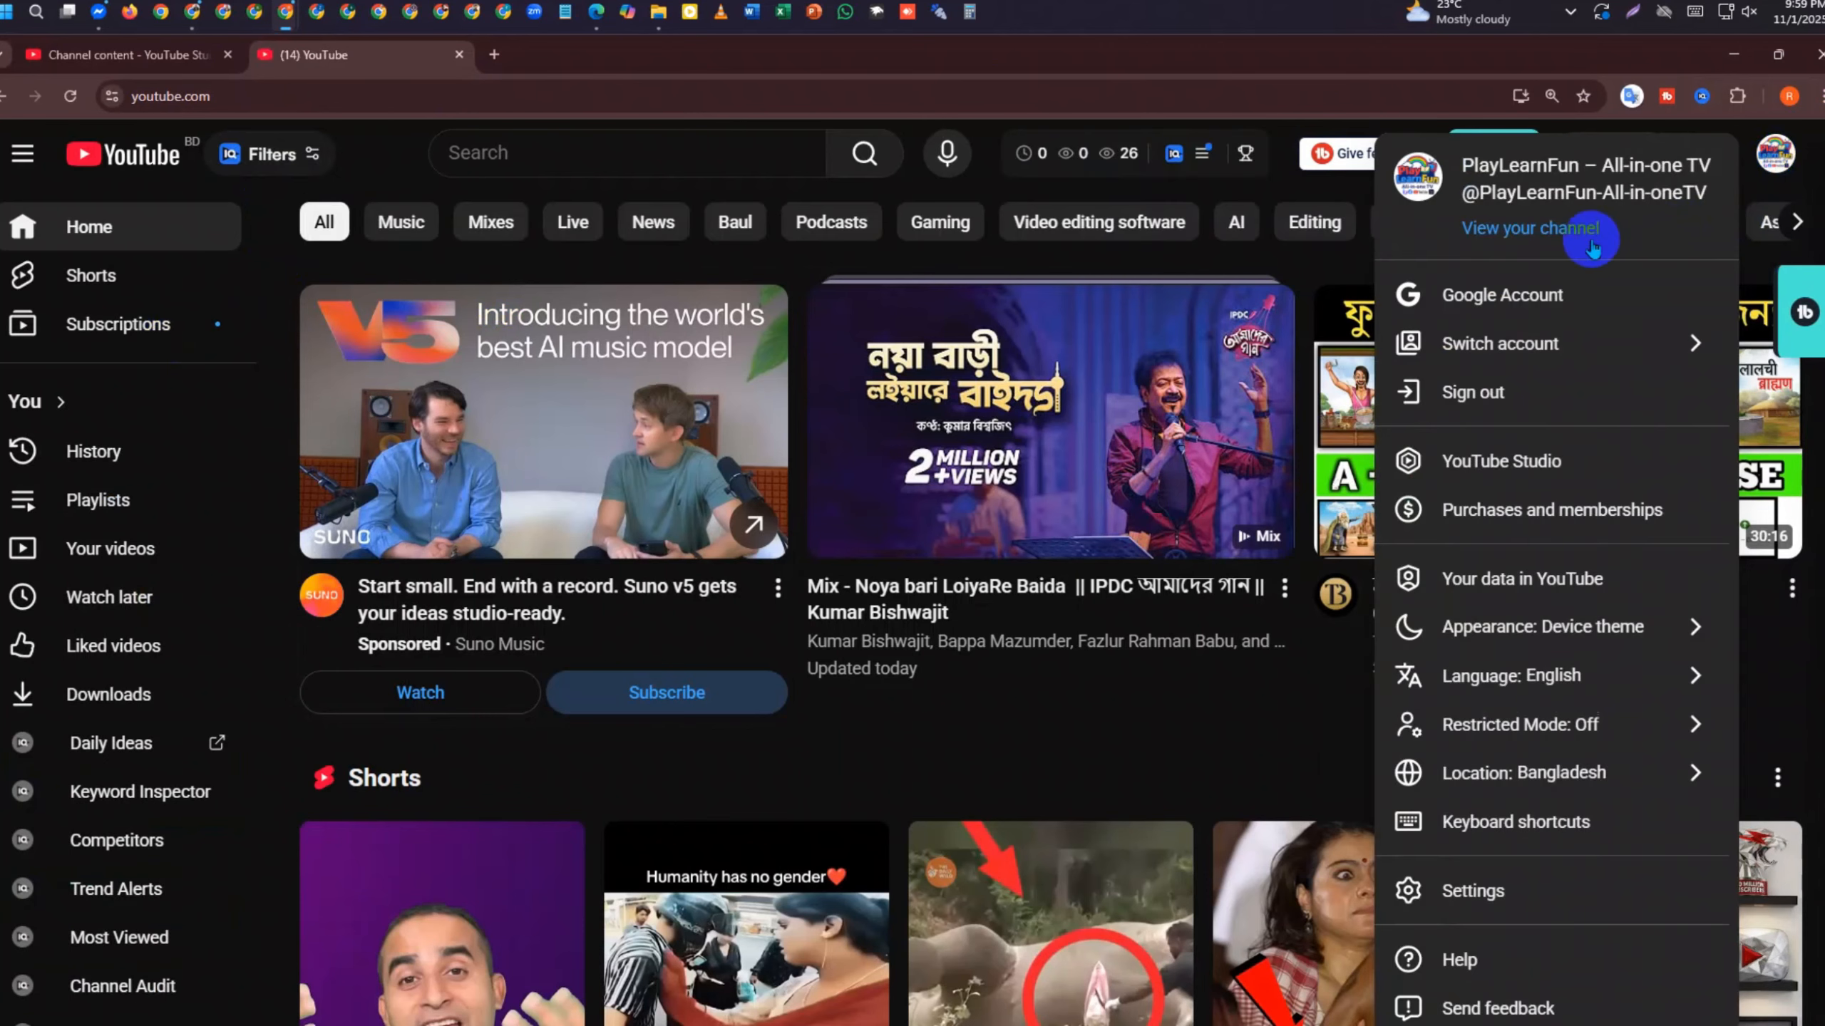
{"action": "left_click", "coordinate": [1591, 247]}
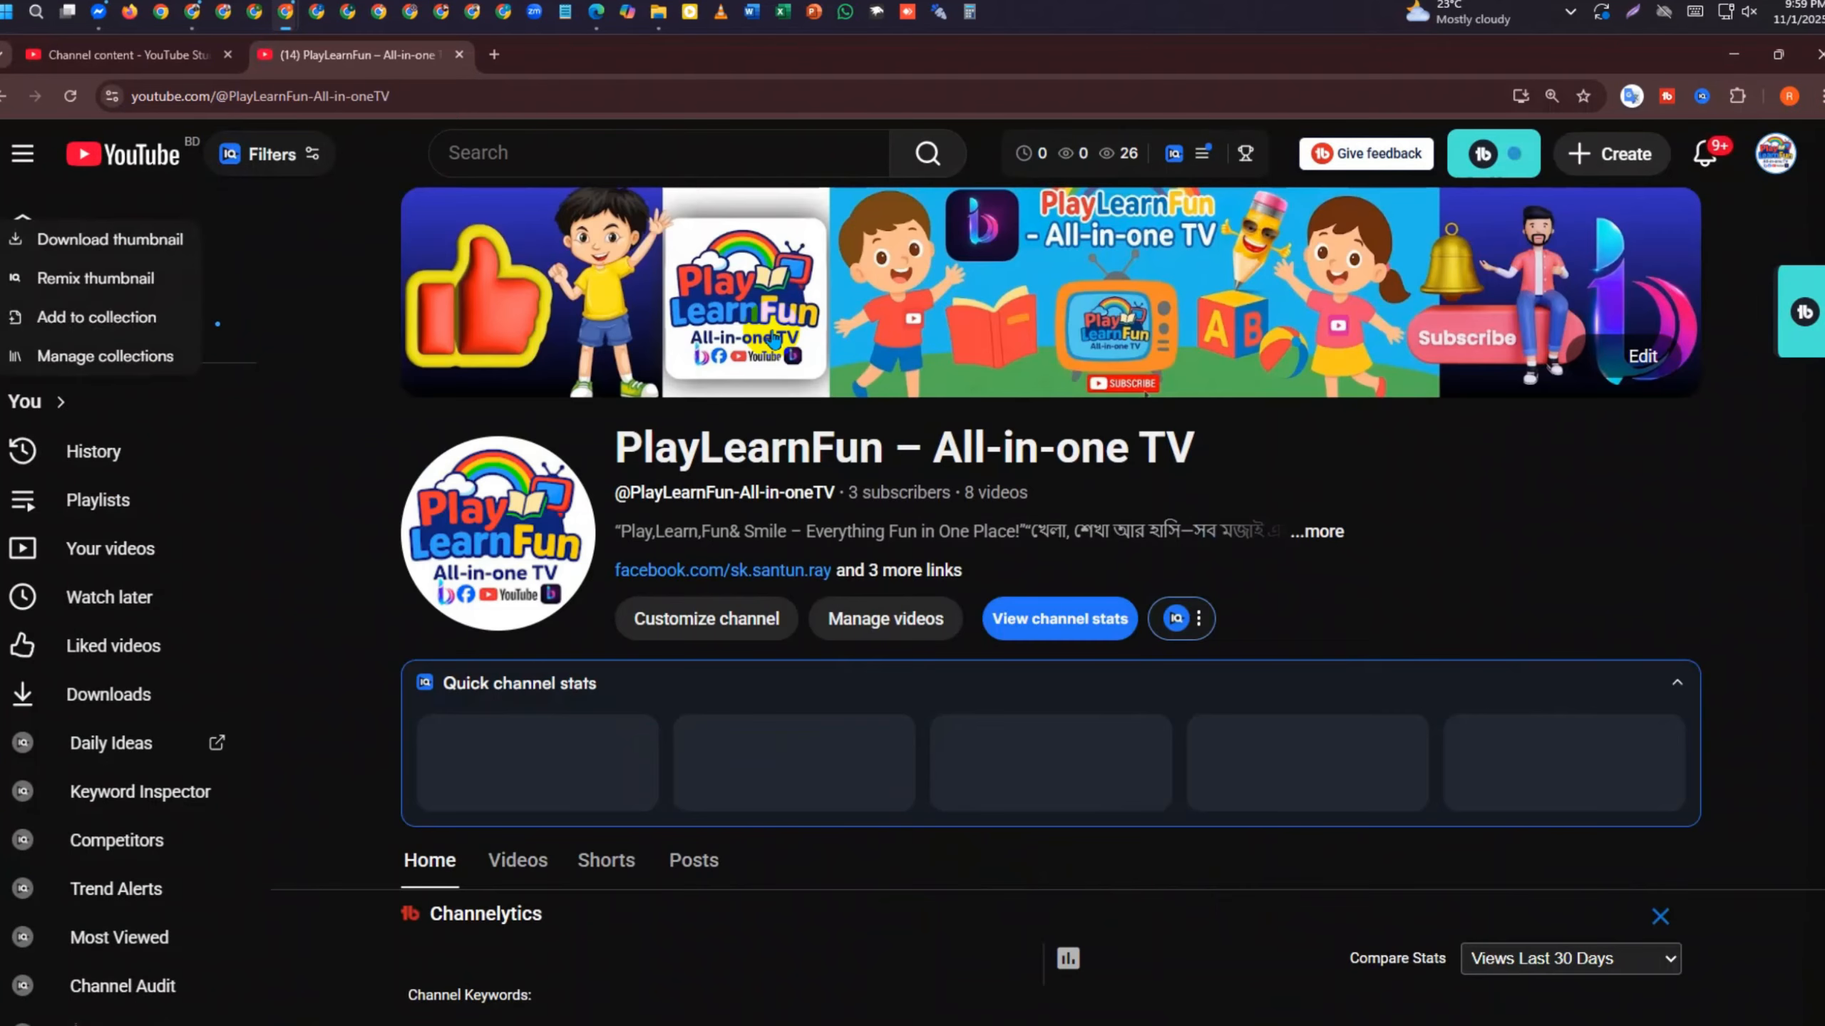
Examine the PlayLearnFun channel's name, header, statistics and channel keywords on its home page
{"action": "left_click_drag", "start_coordinate": [607, 449], "coordinate": [1214, 451]}
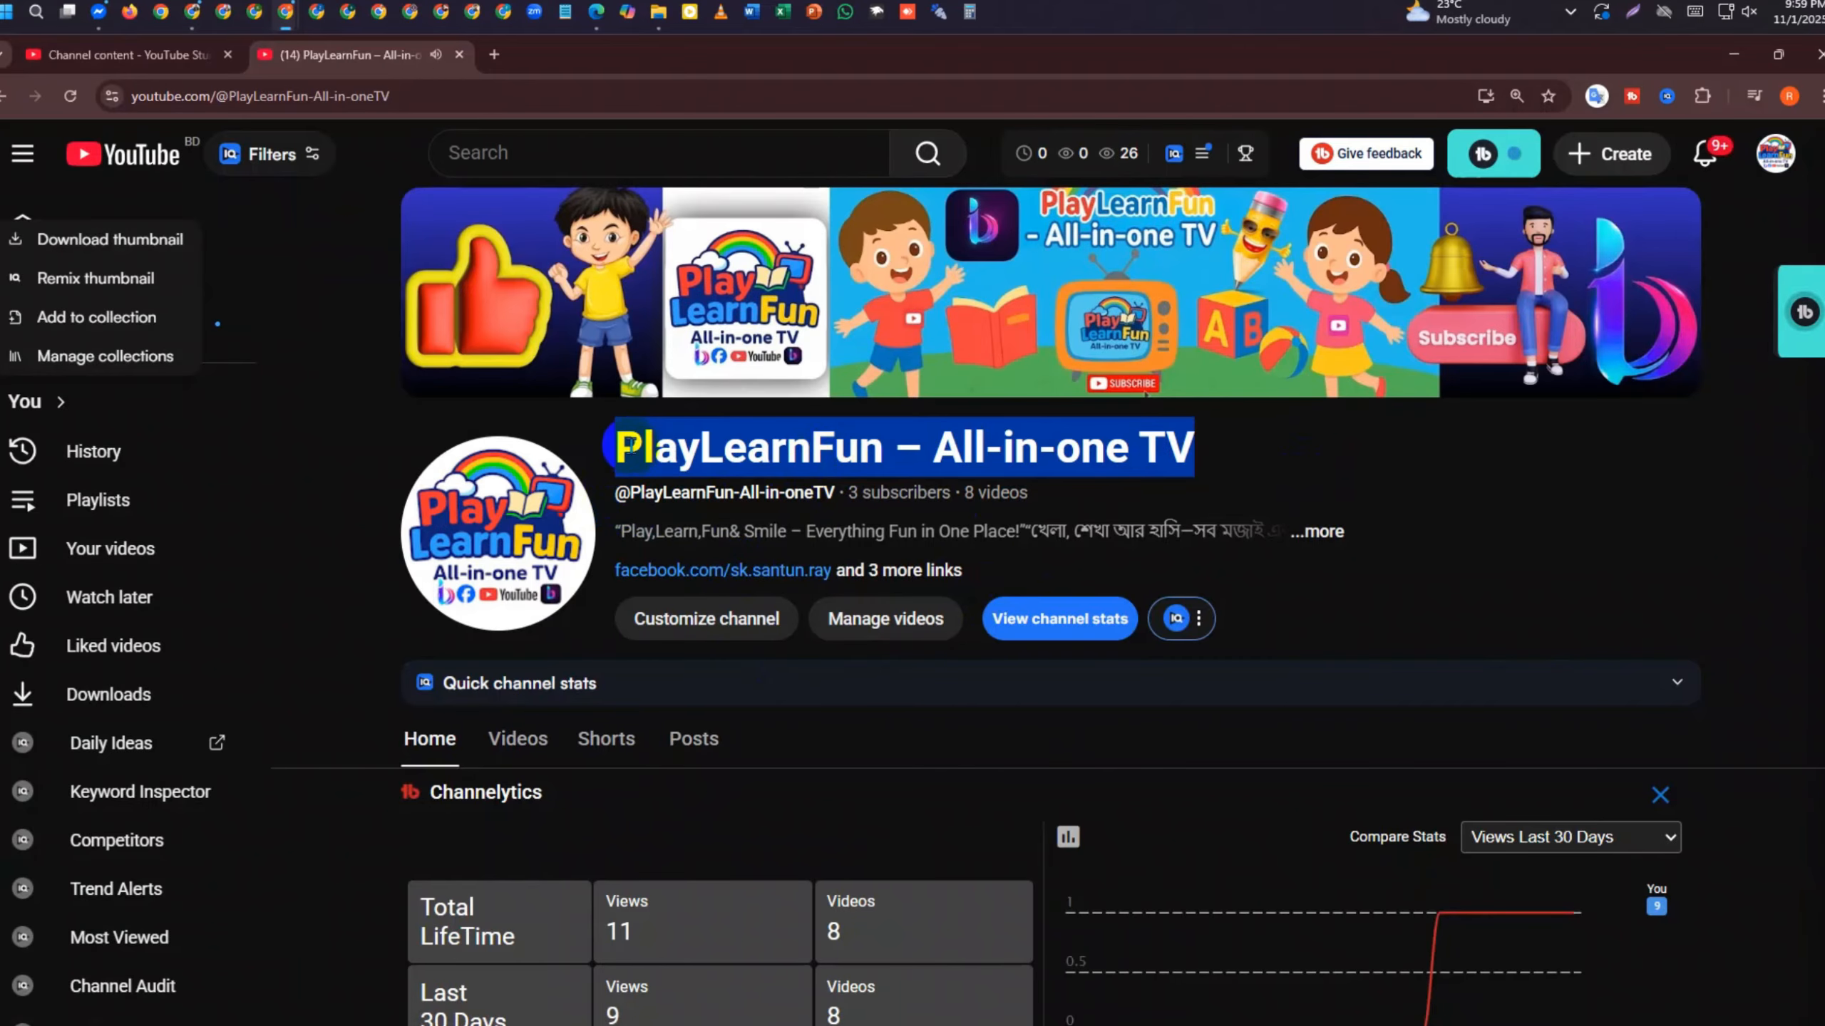
{"action": "left_click", "coordinate": [620, 443]}
{"action": "left_click_drag", "start_coordinate": [619, 443], "coordinate": [1203, 444]}
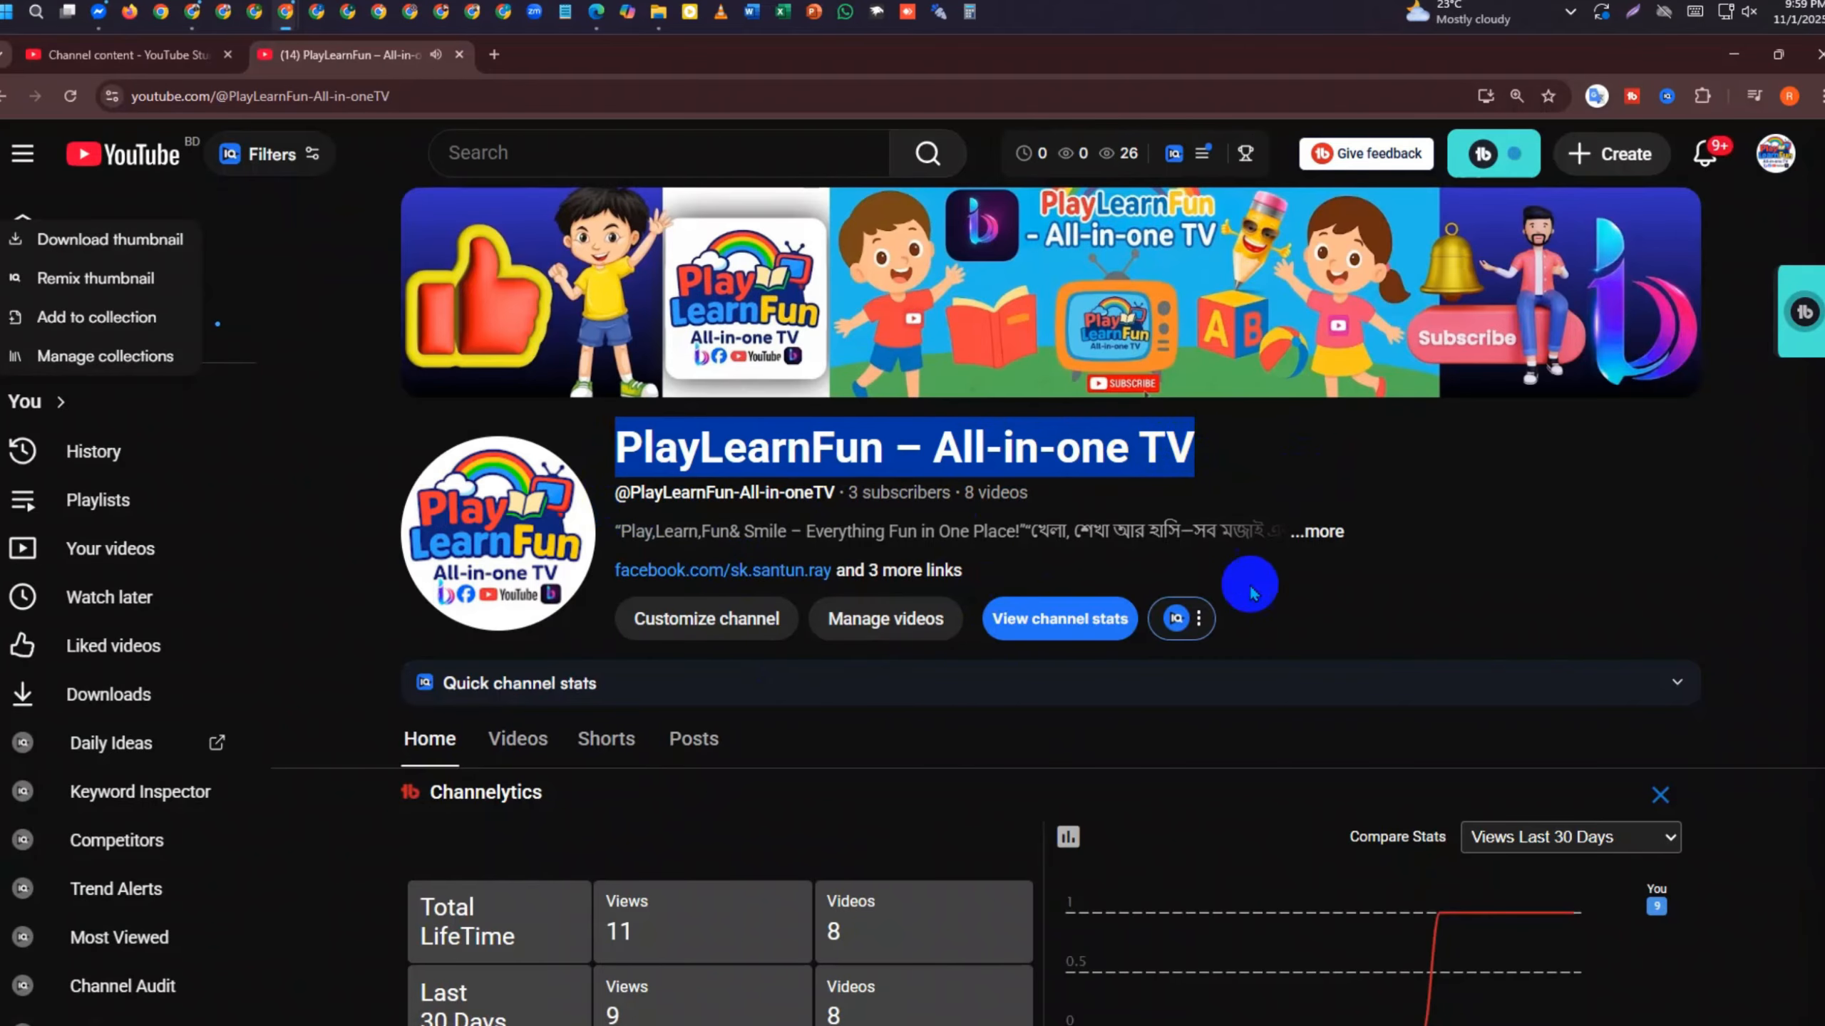
{"action": "scroll", "coordinate": [1366, 737], "scroll_direction": "down", "scroll_amount": 5}
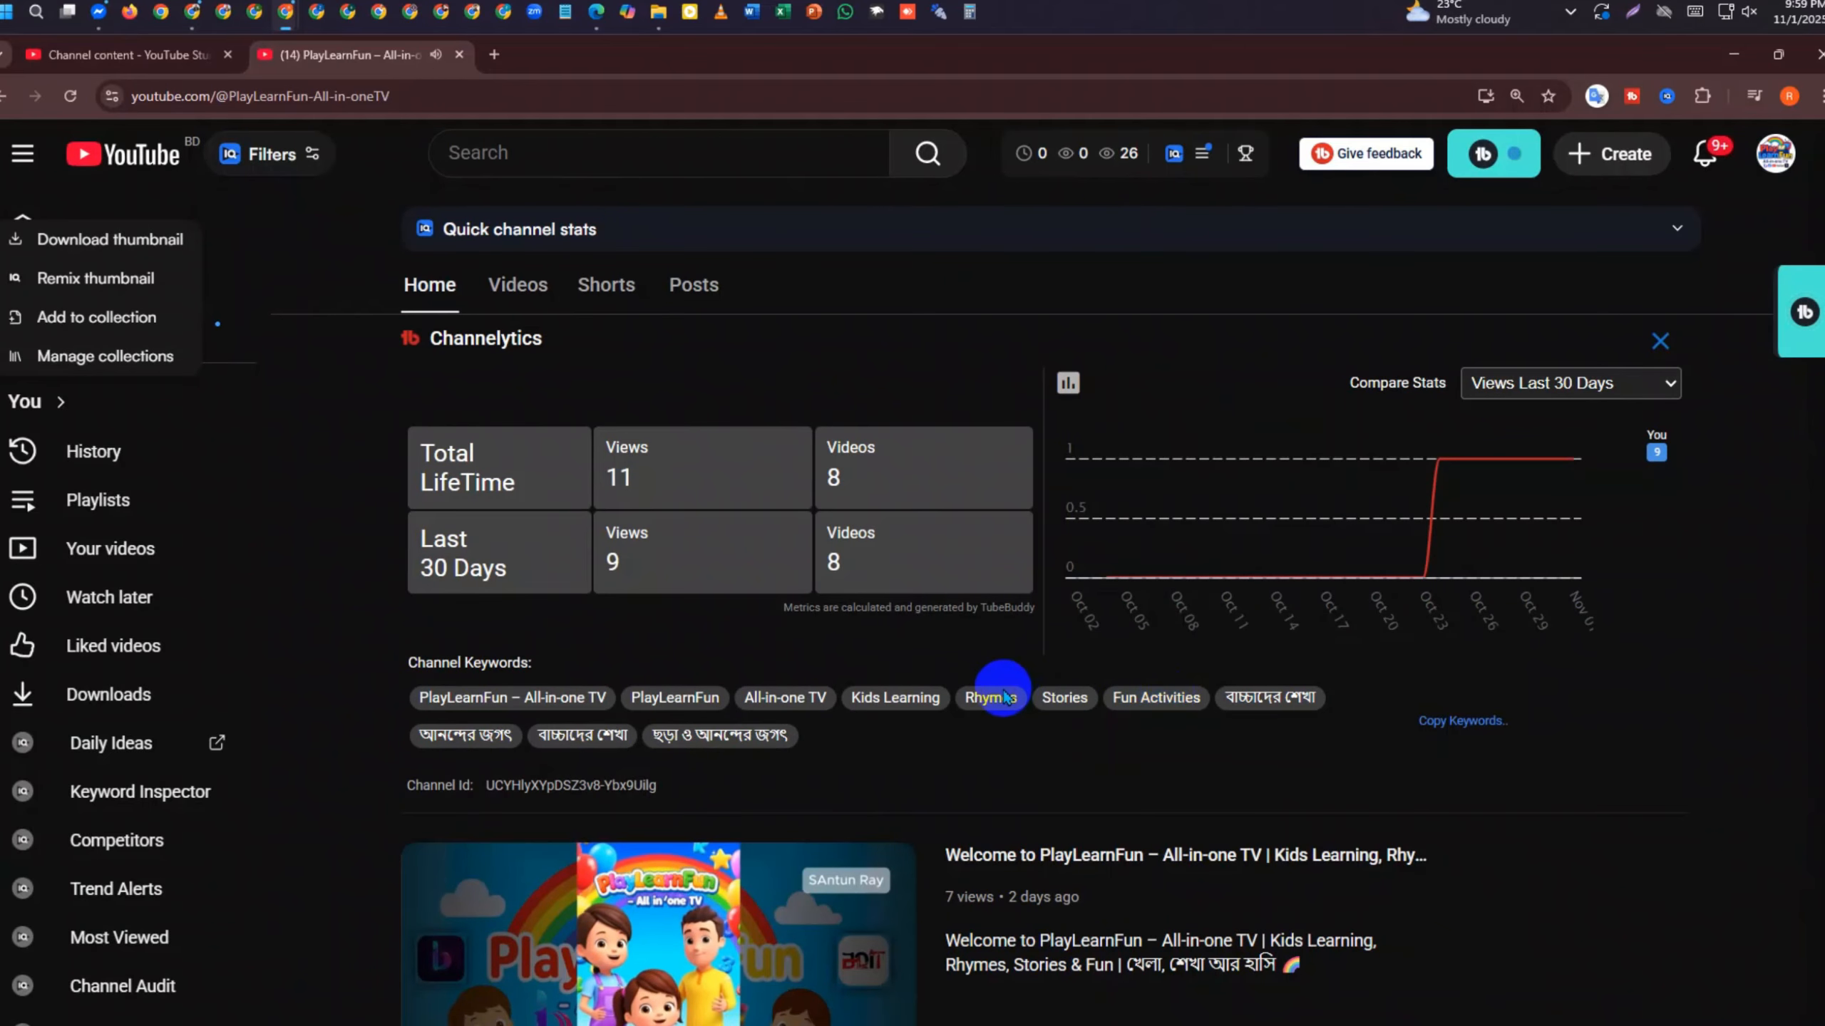
{"action": "scroll", "coordinate": [990, 701], "scroll_direction": "up", "scroll_amount": 5}
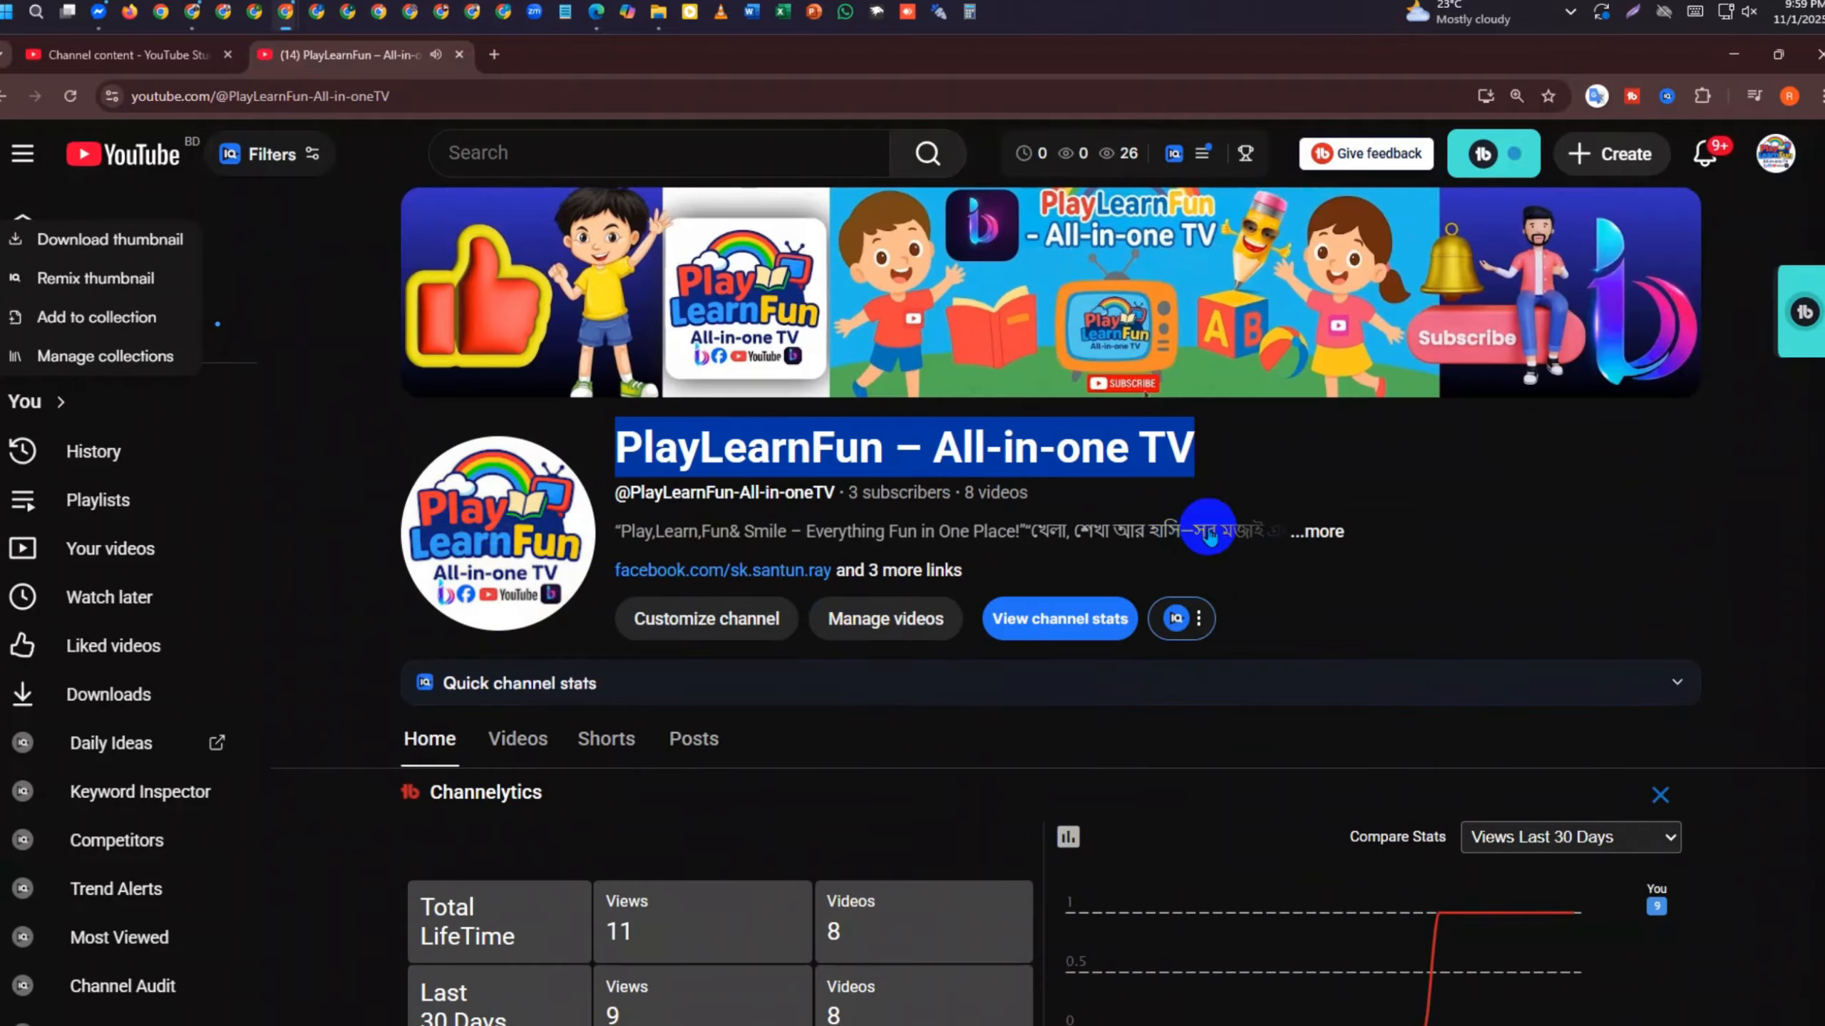
Switch to the other browser window and examine the Best Time Learn channel's name and header
{"action": "left_click", "coordinate": [494, 56]}
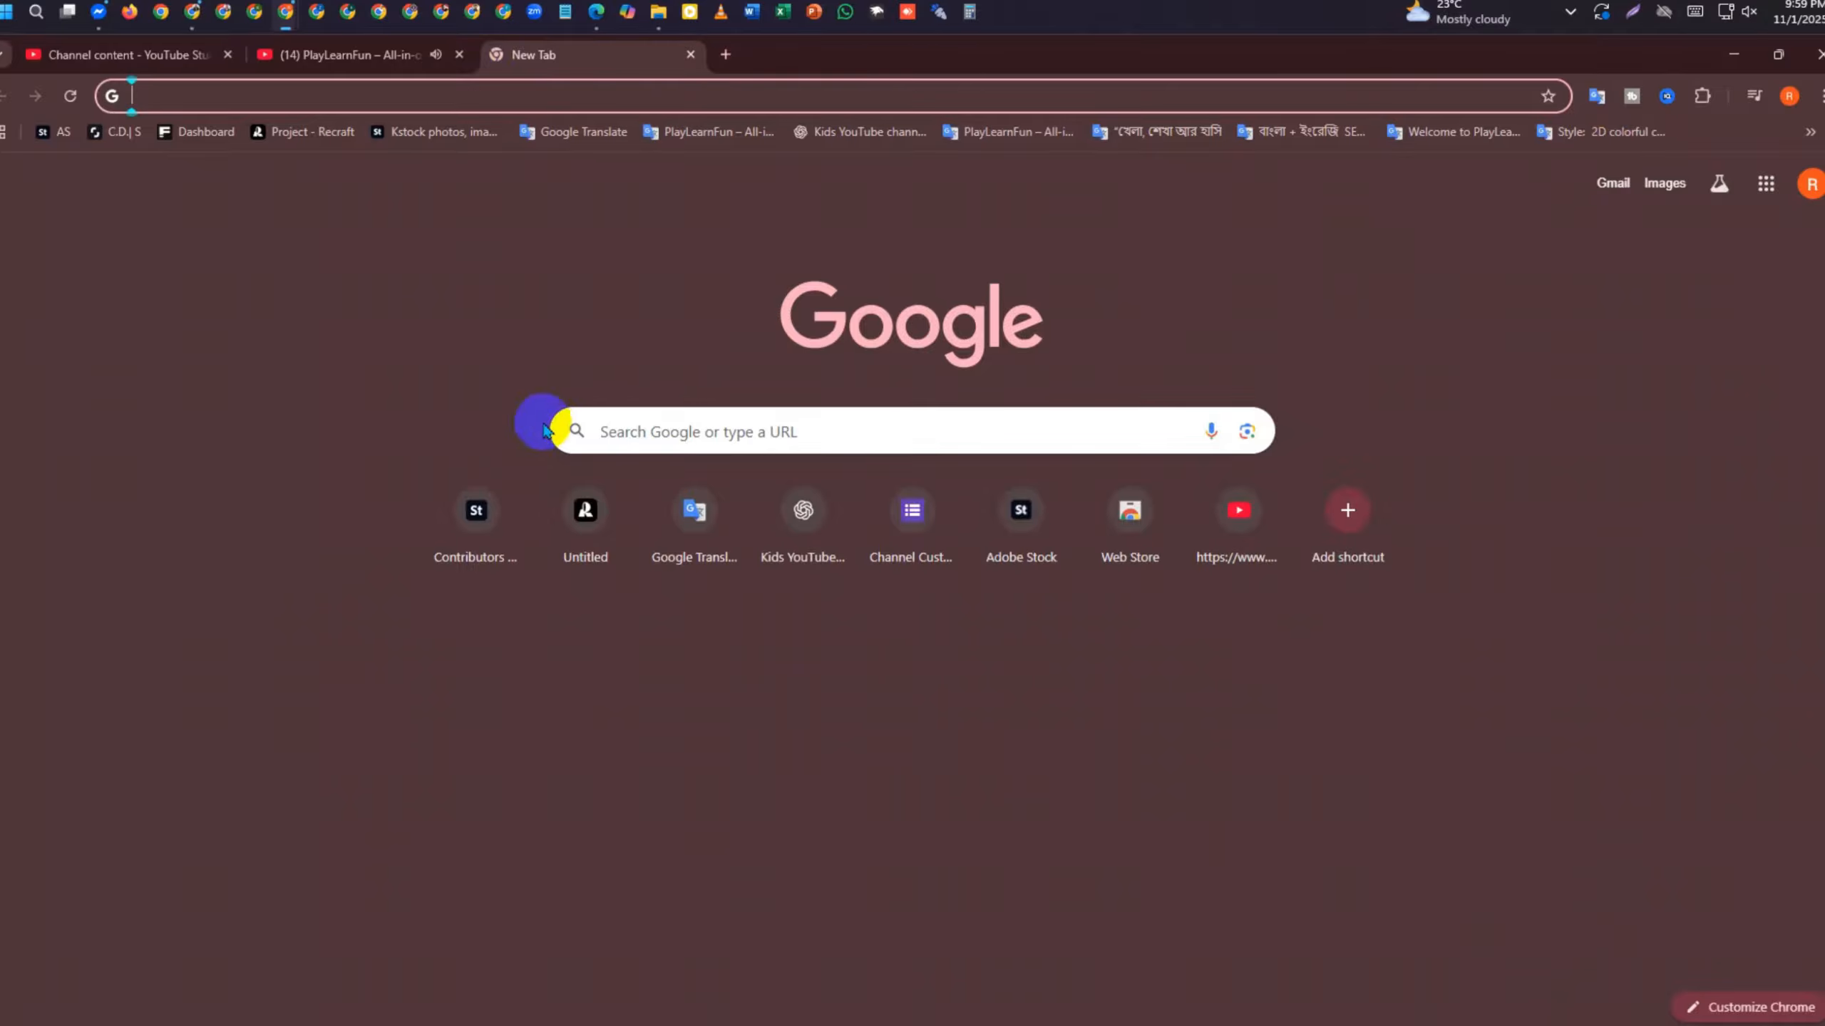
{"action": "left_click", "coordinate": [191, 12]}
{"action": "scroll", "coordinate": [993, 401], "scroll_direction": "up", "scroll_amount": 3}
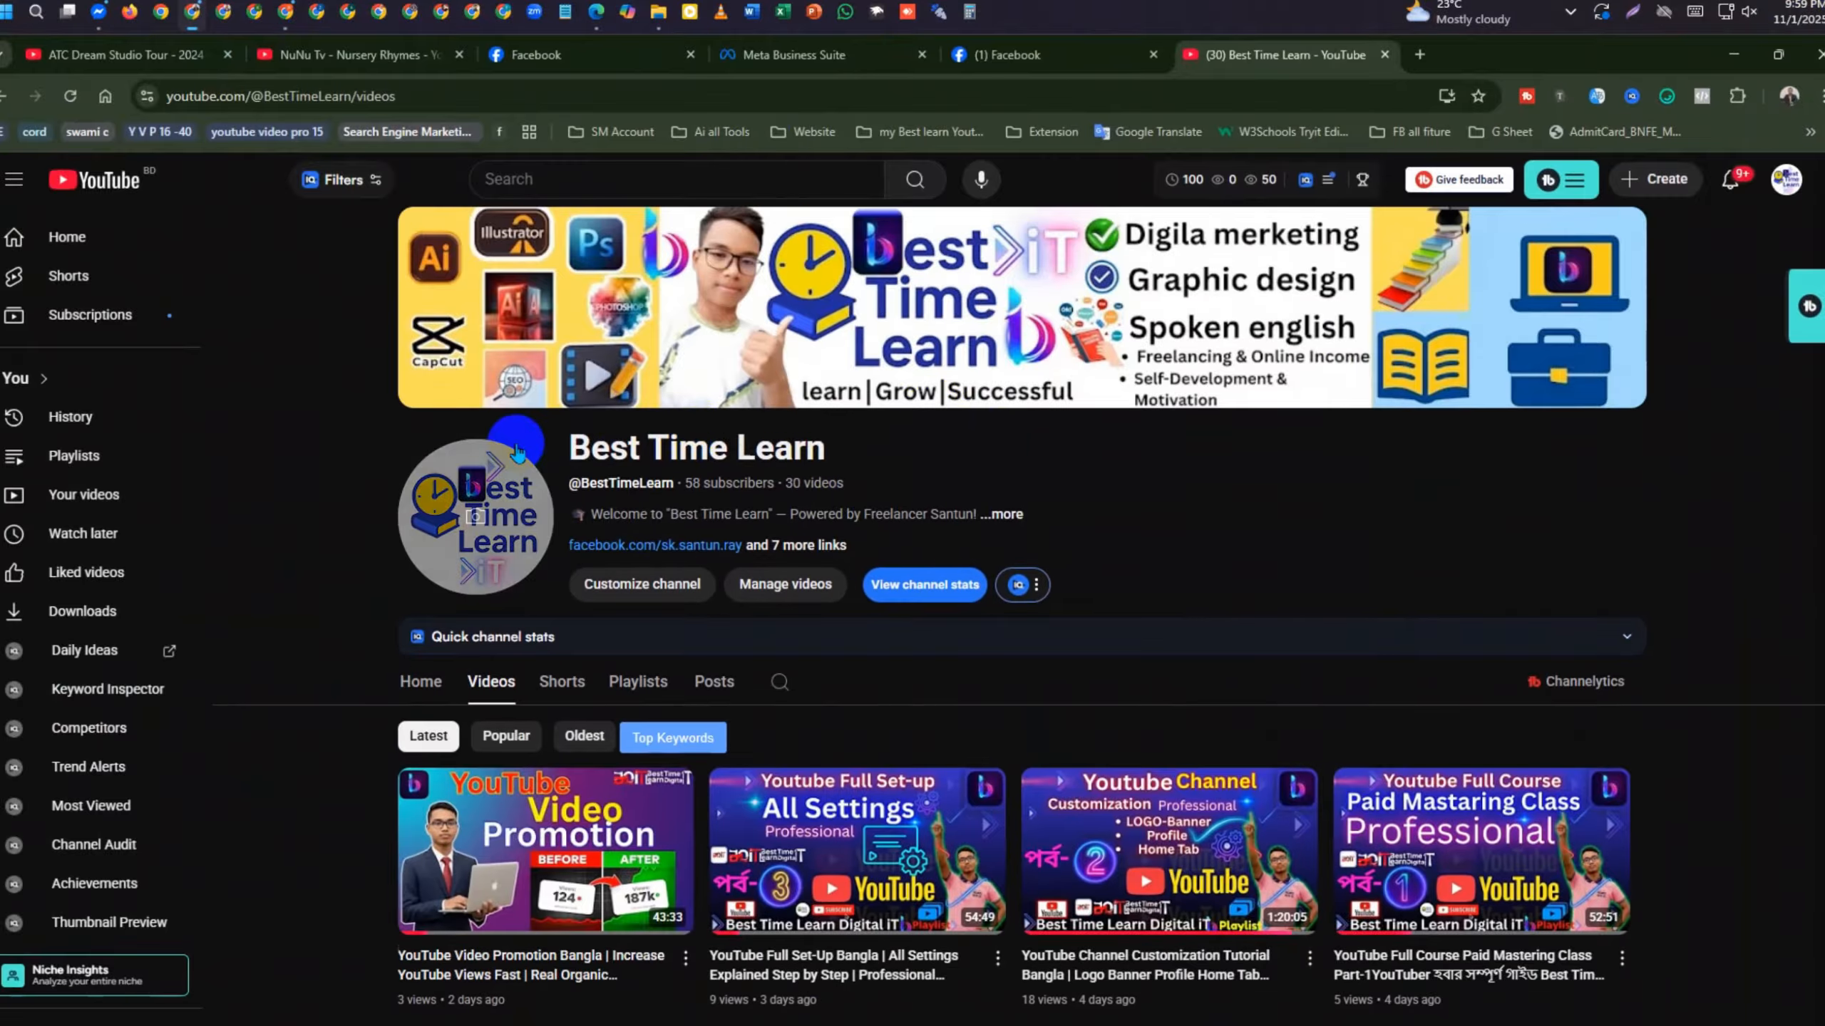
{"action": "left_click_drag", "start_coordinate": [550, 448], "coordinate": [853, 467]}
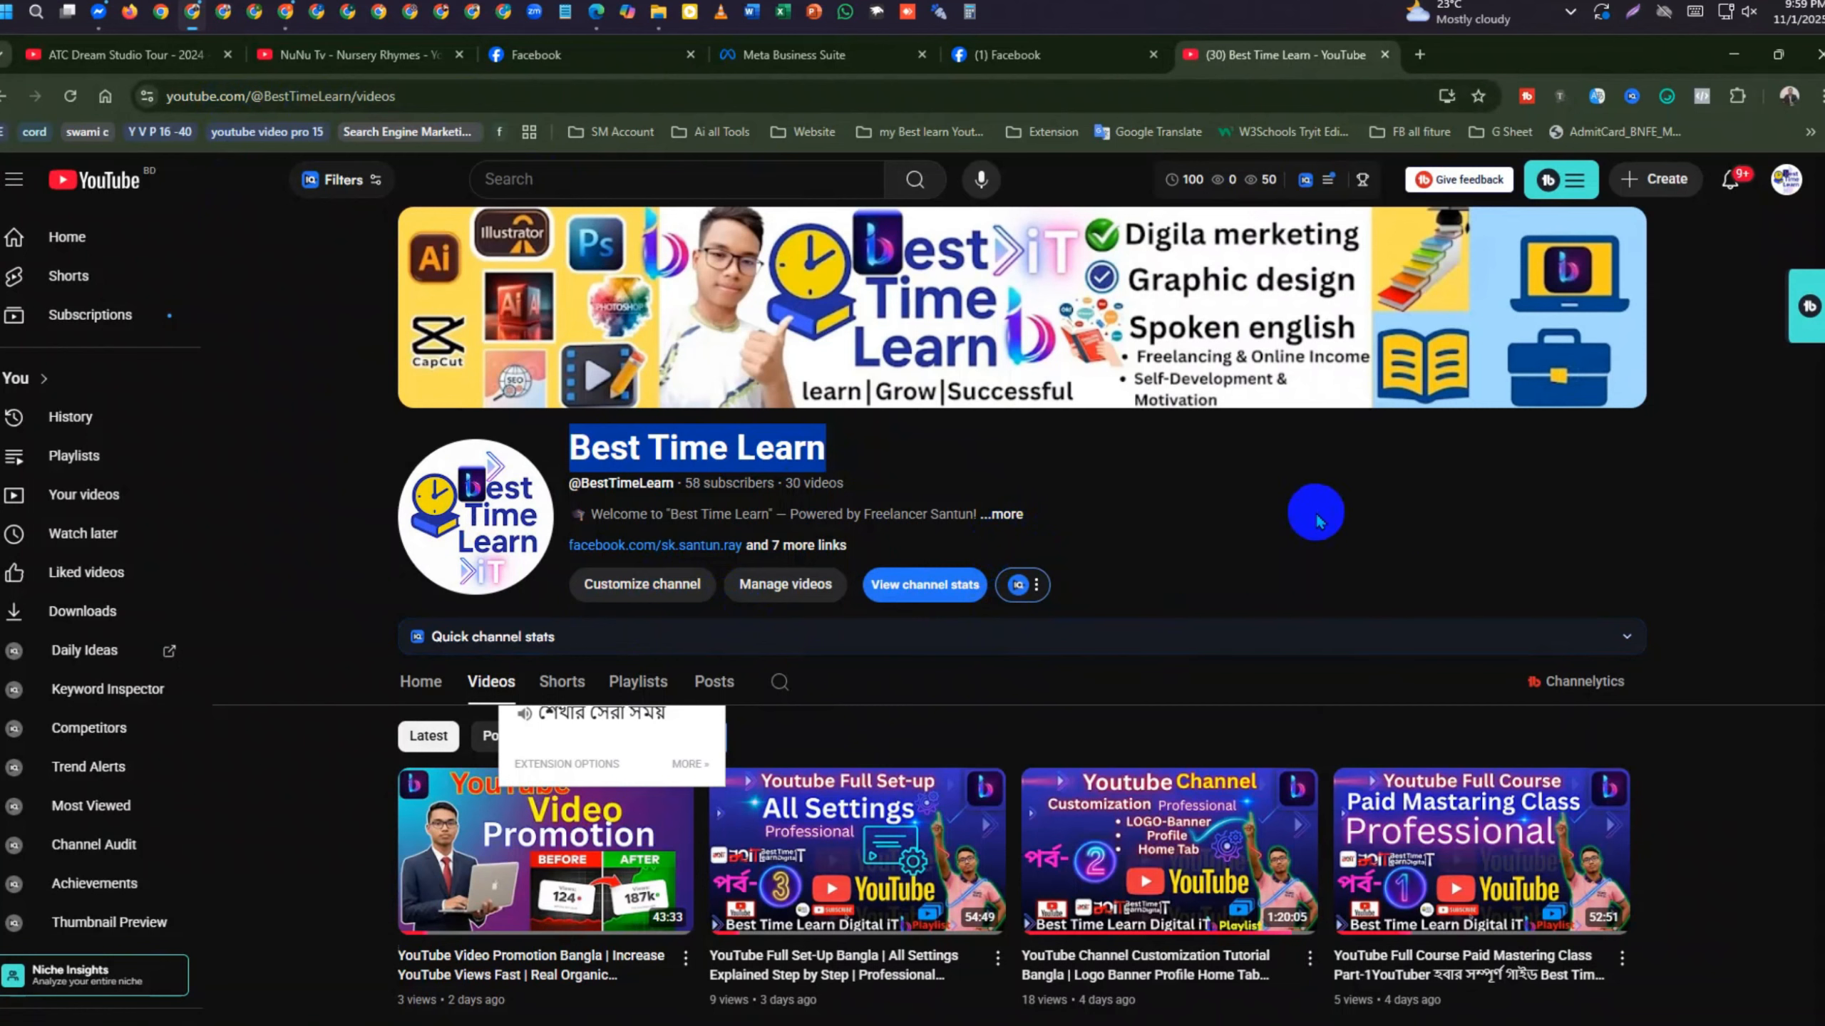
{"action": "left_click", "coordinate": [1312, 510]}
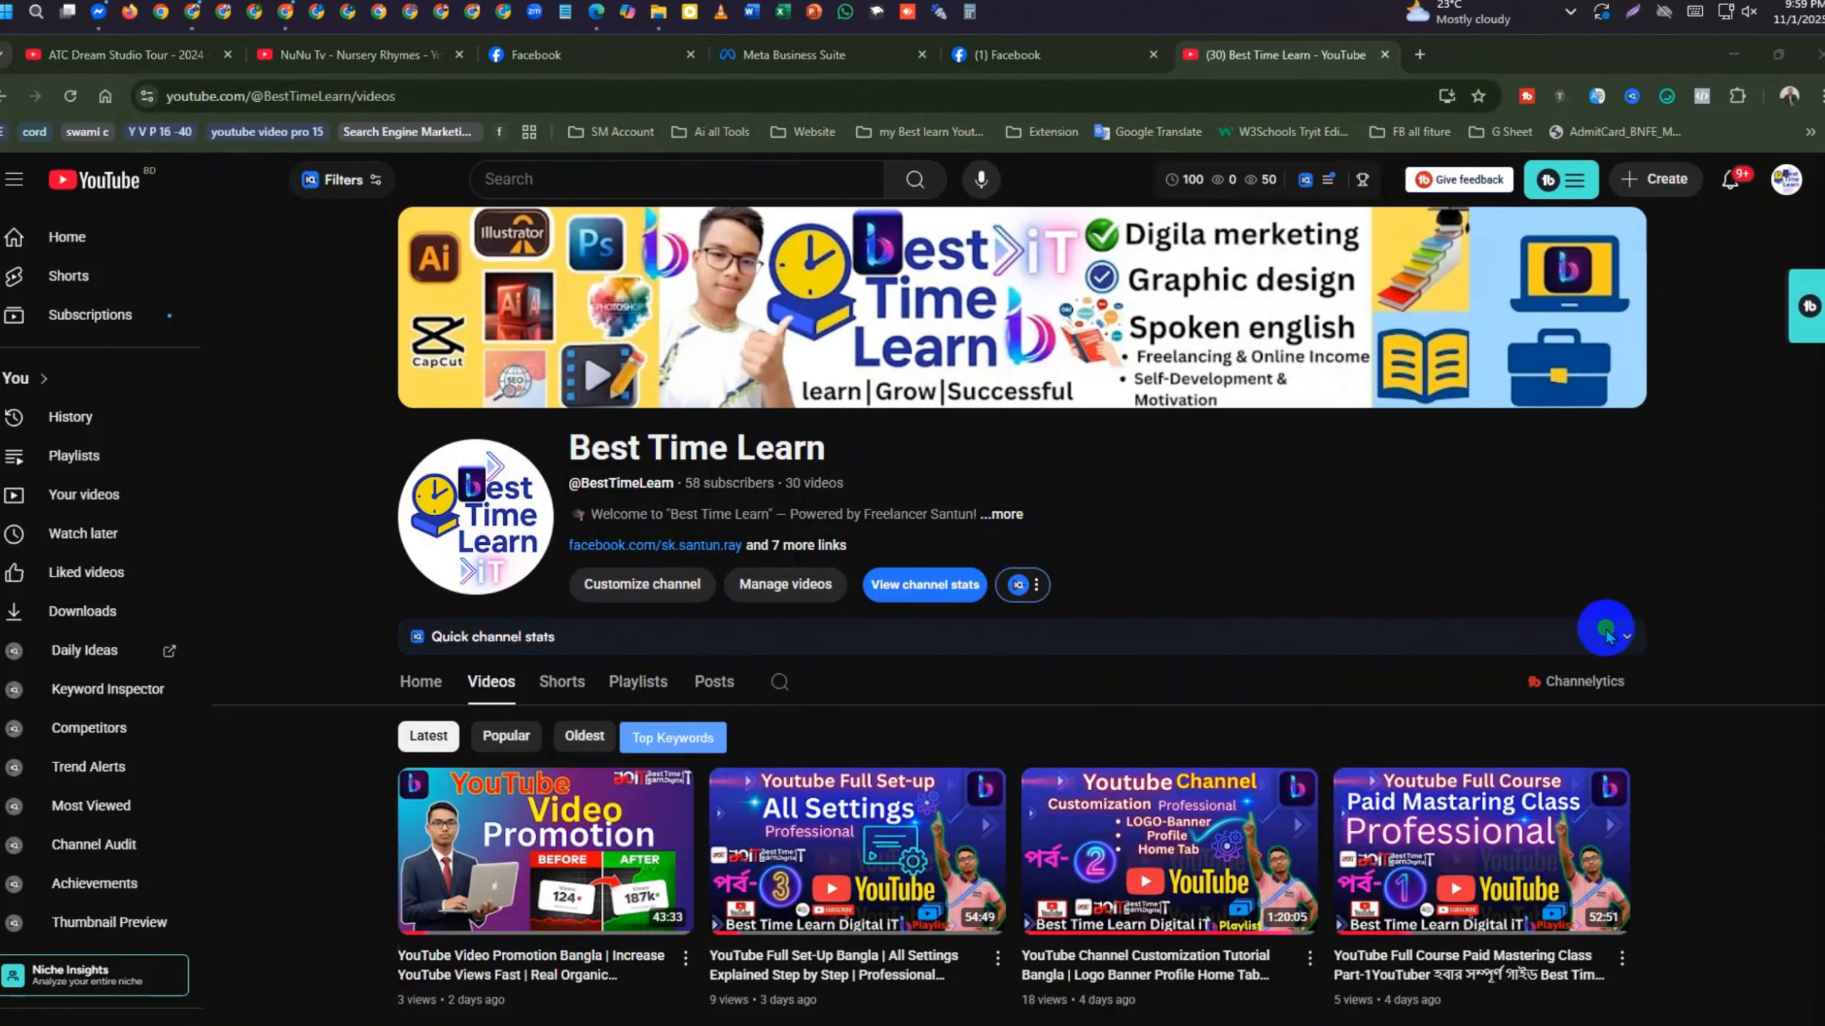